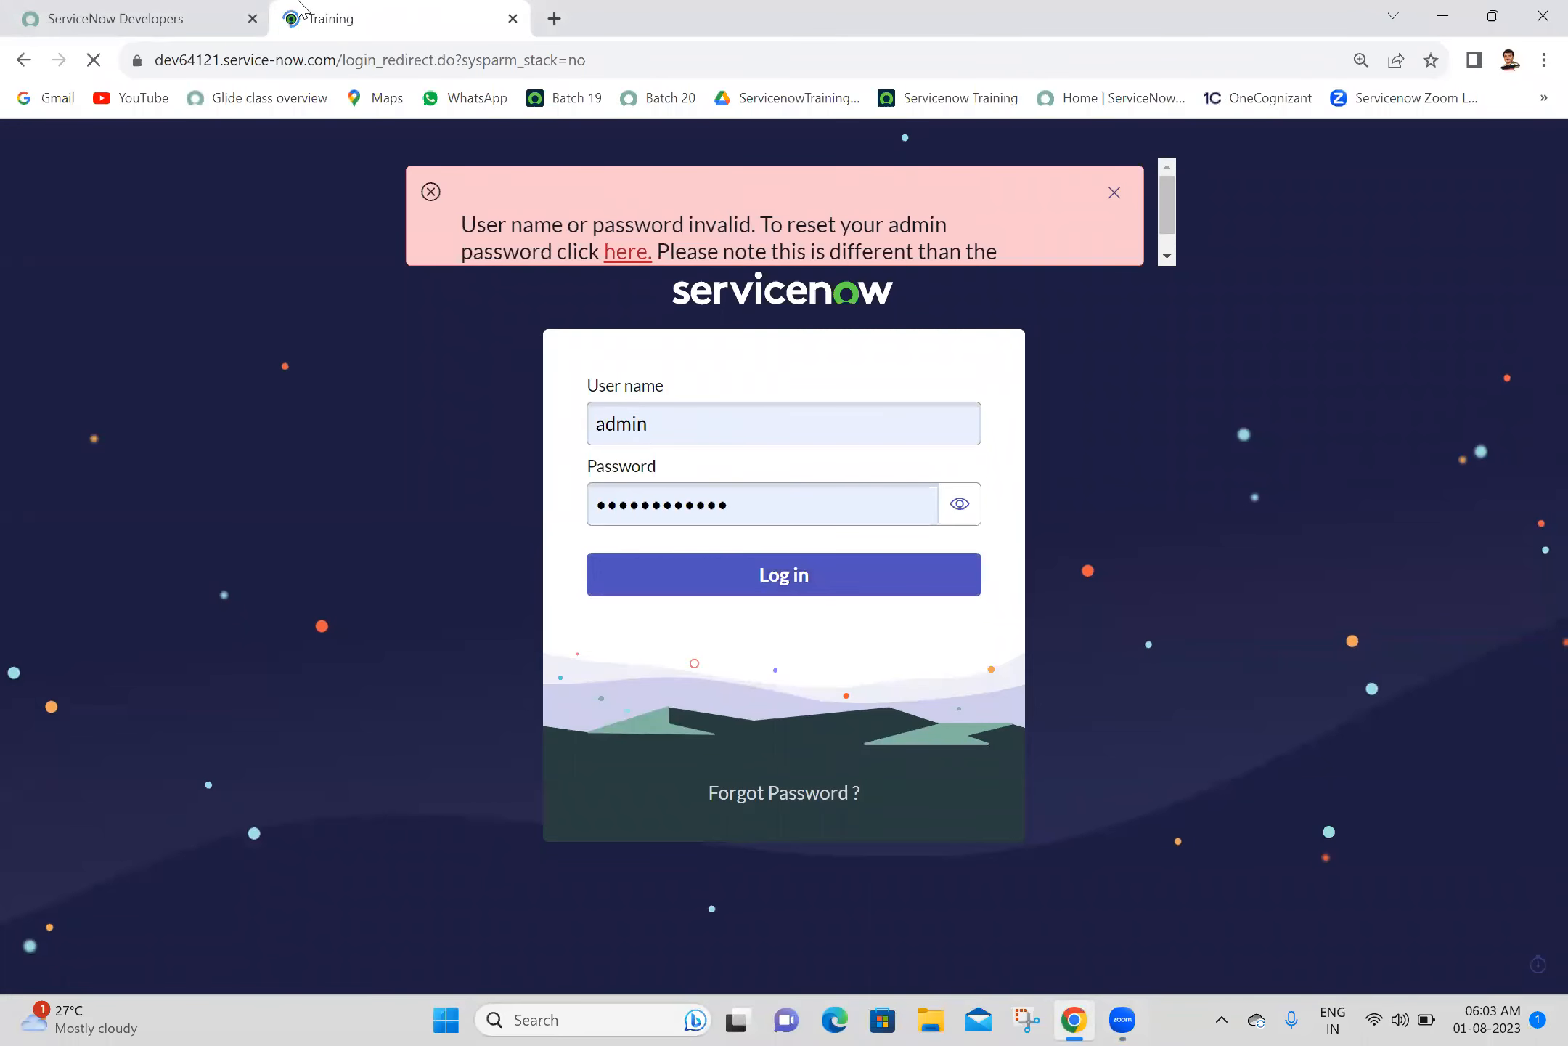
- Sign out of the ServiceNow Developer site and close its browser tab, keeping the dev64121 instance tab open
{"action": "left_click", "coordinate": [96, 9]}
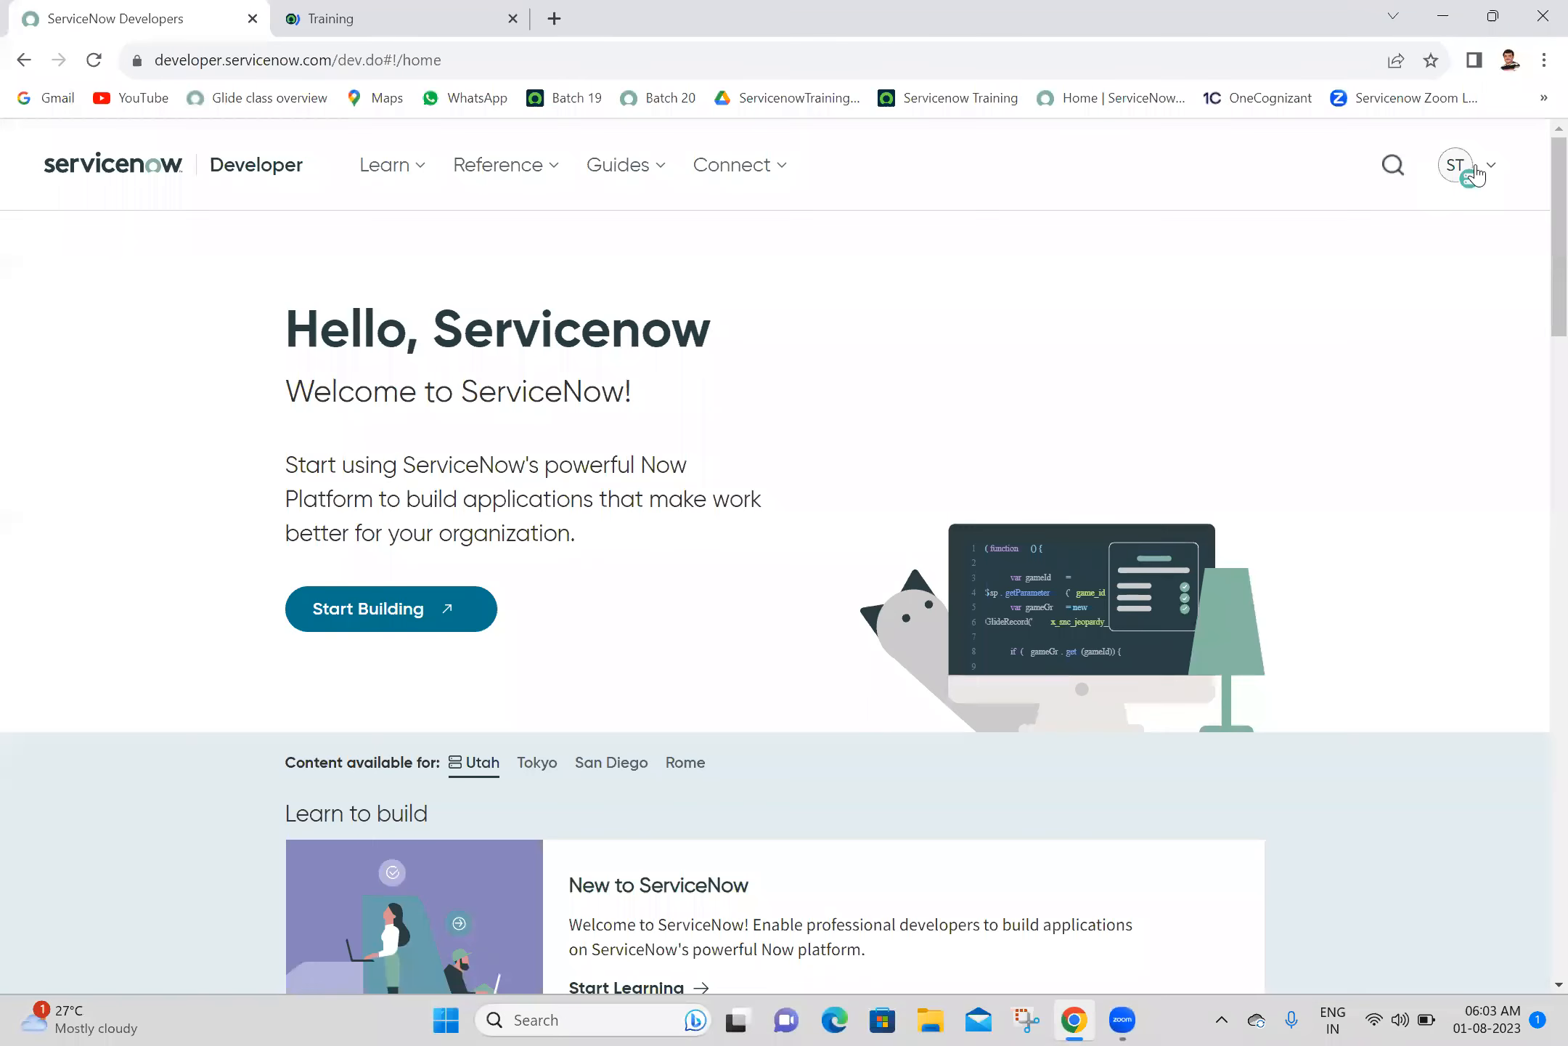
{"action": "left_click", "coordinate": [1470, 166]}
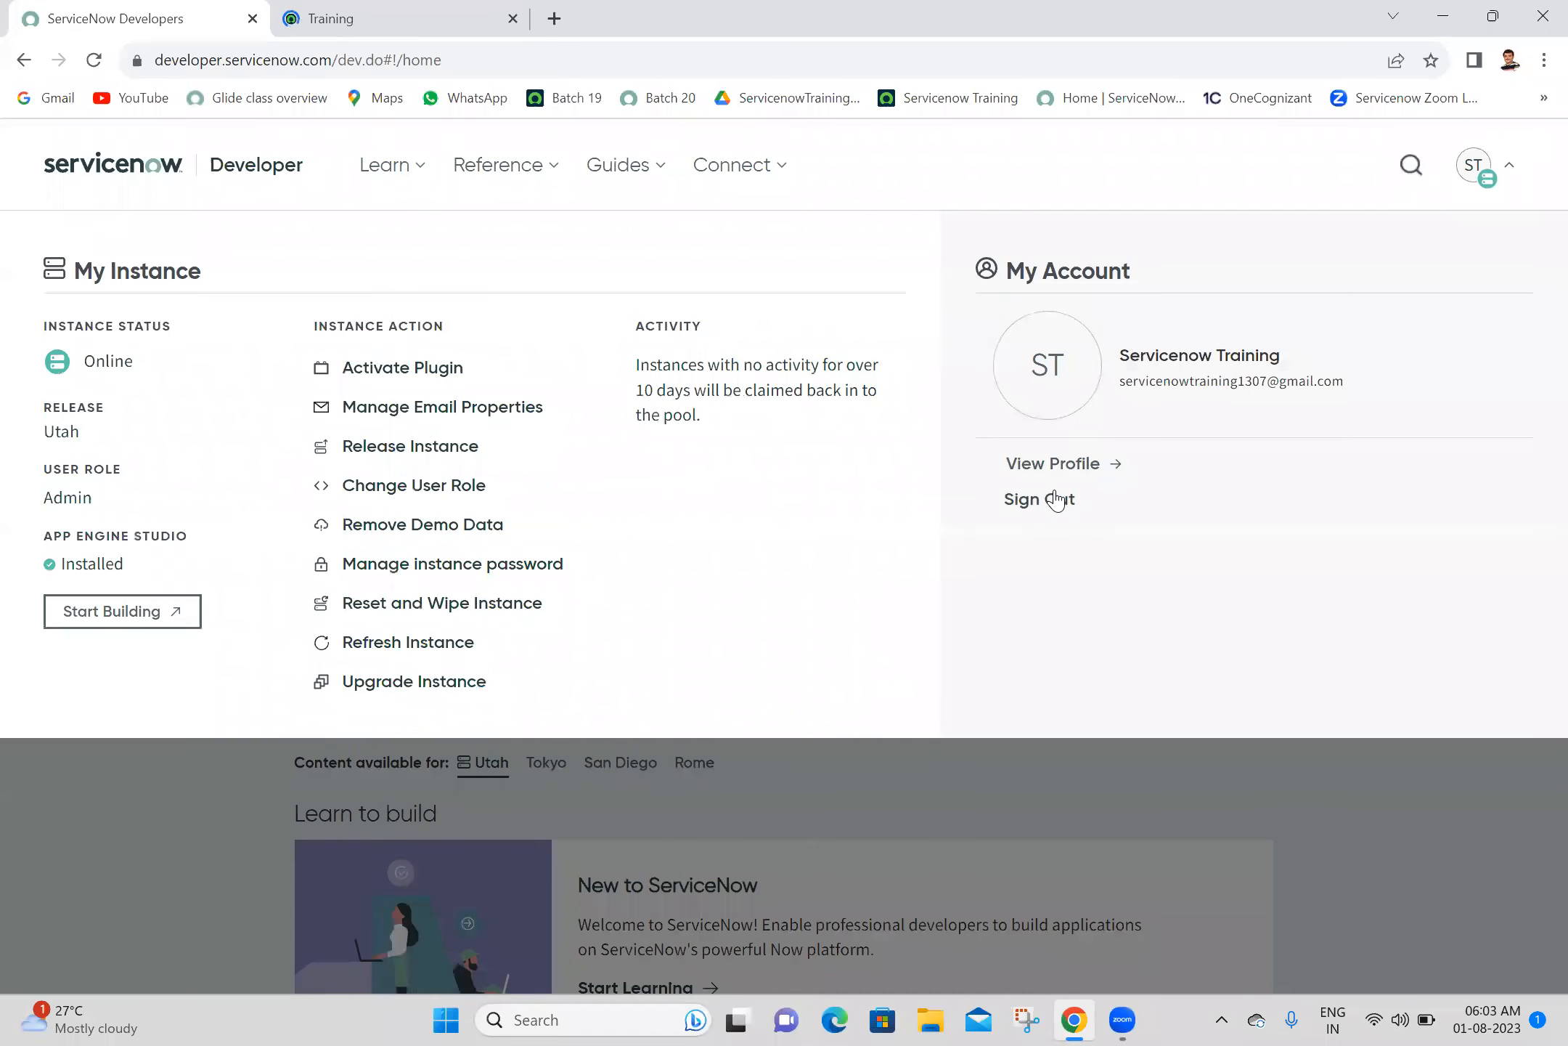
{"action": "left_click", "coordinate": [1053, 501]}
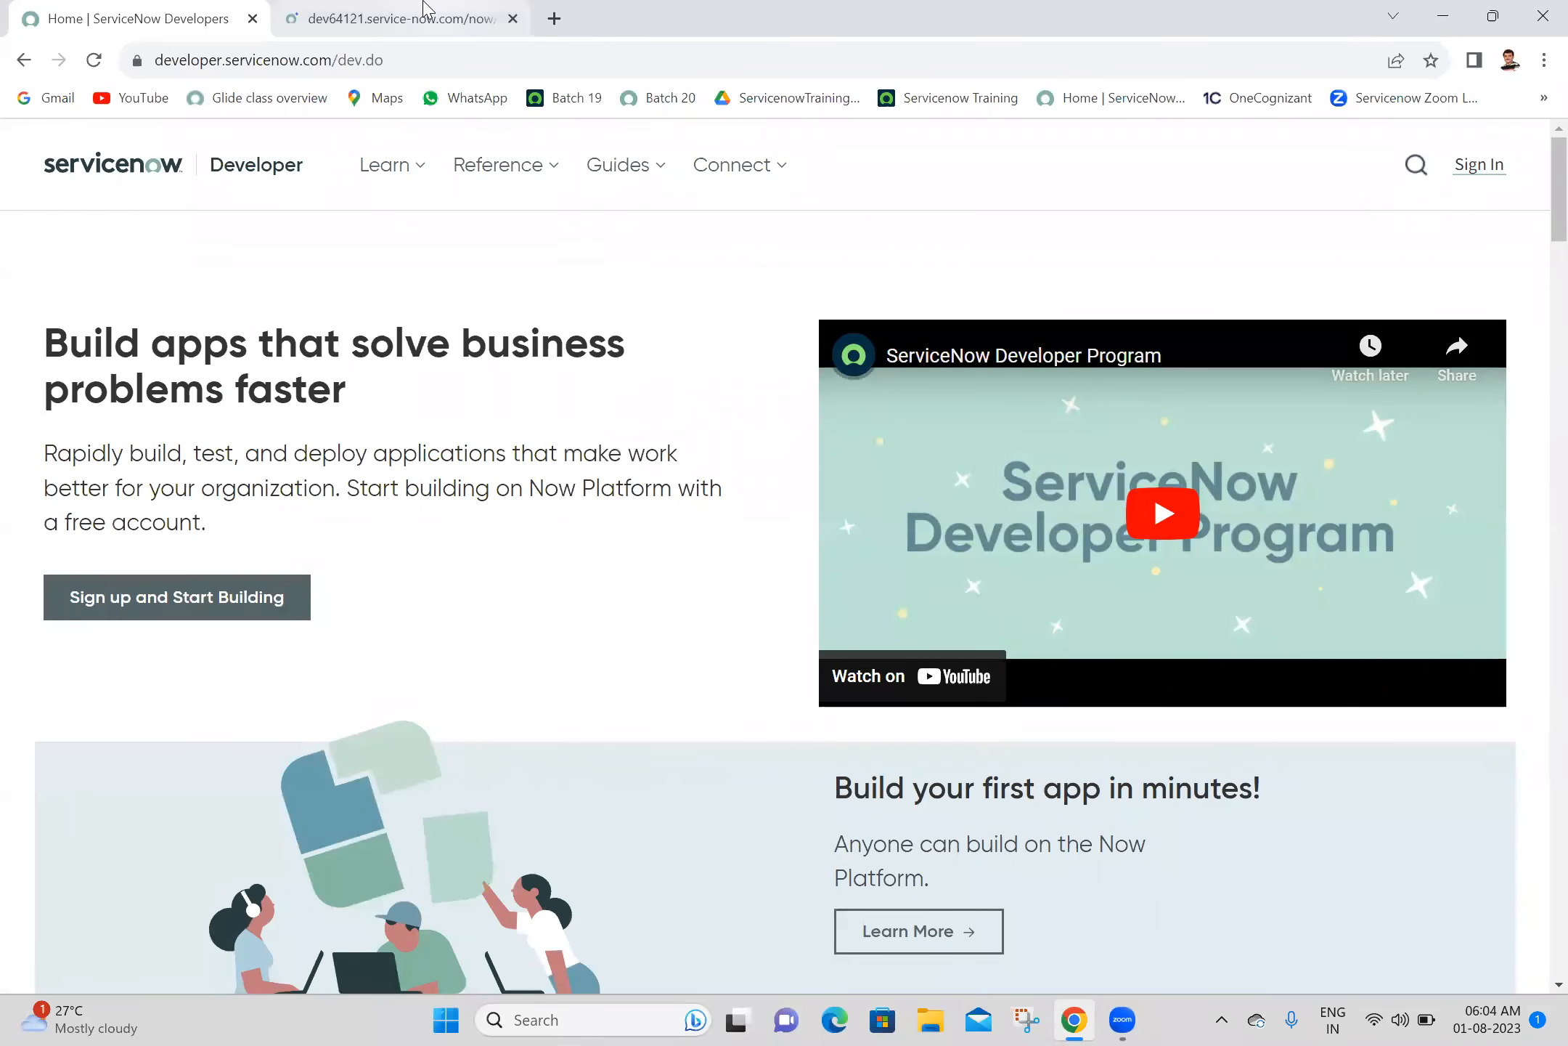
{"action": "left_click", "coordinate": [424, 15]}
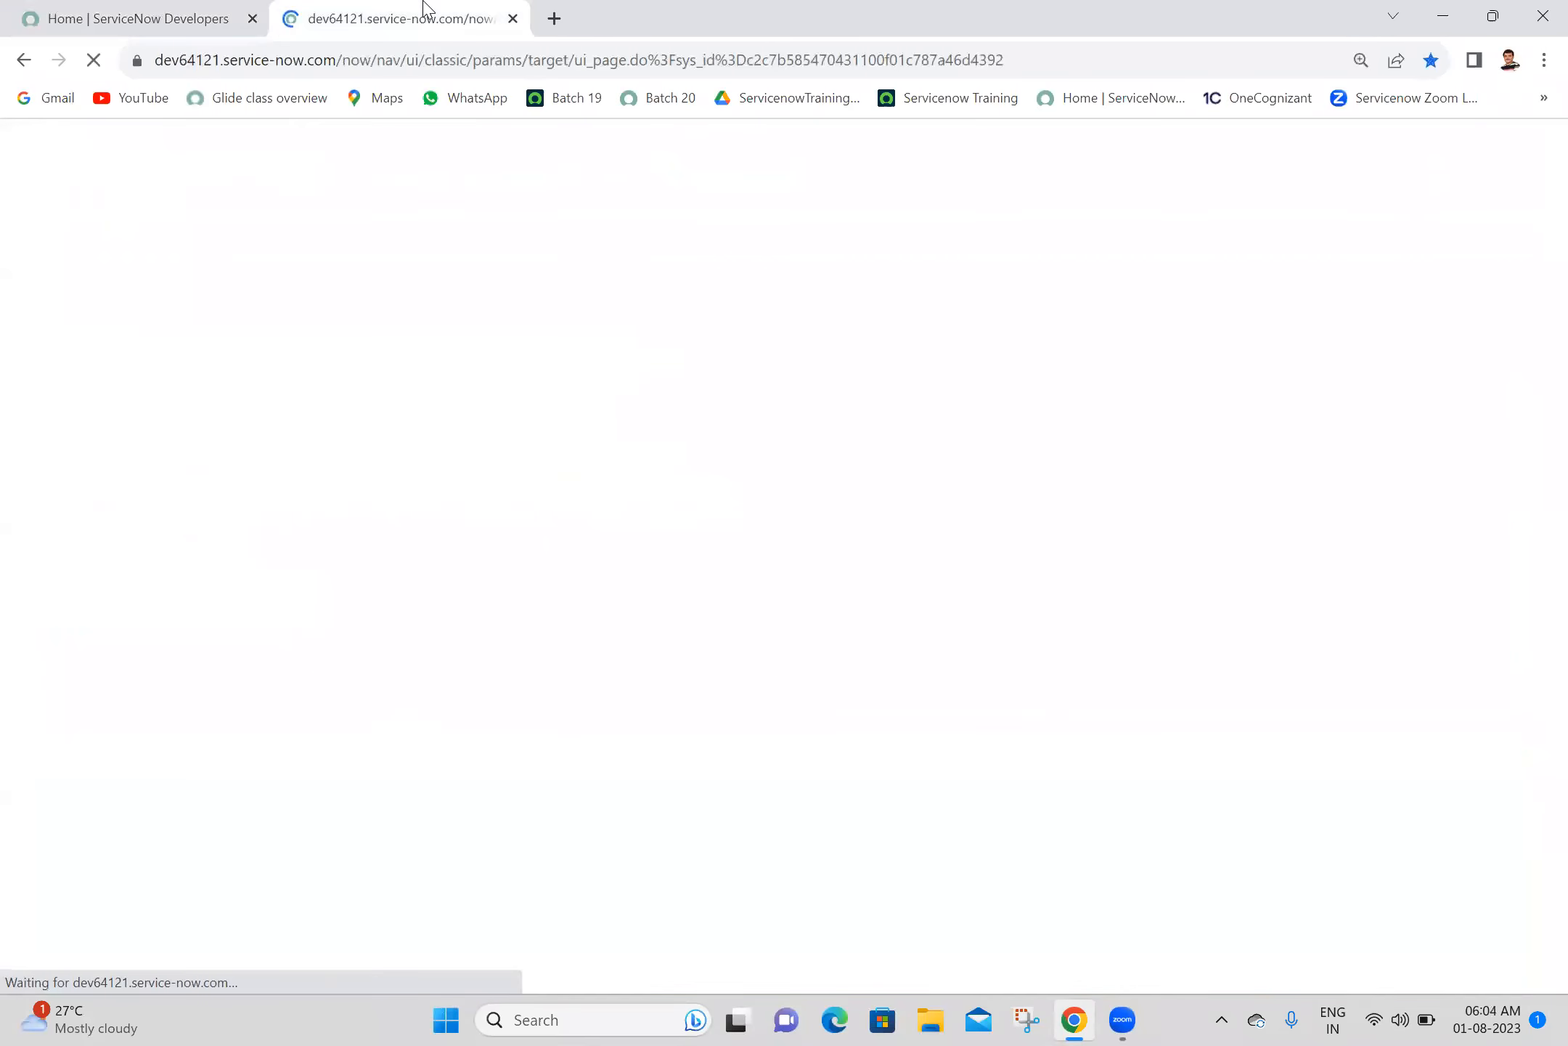
{"action": "left_click", "coordinate": [253, 20]}
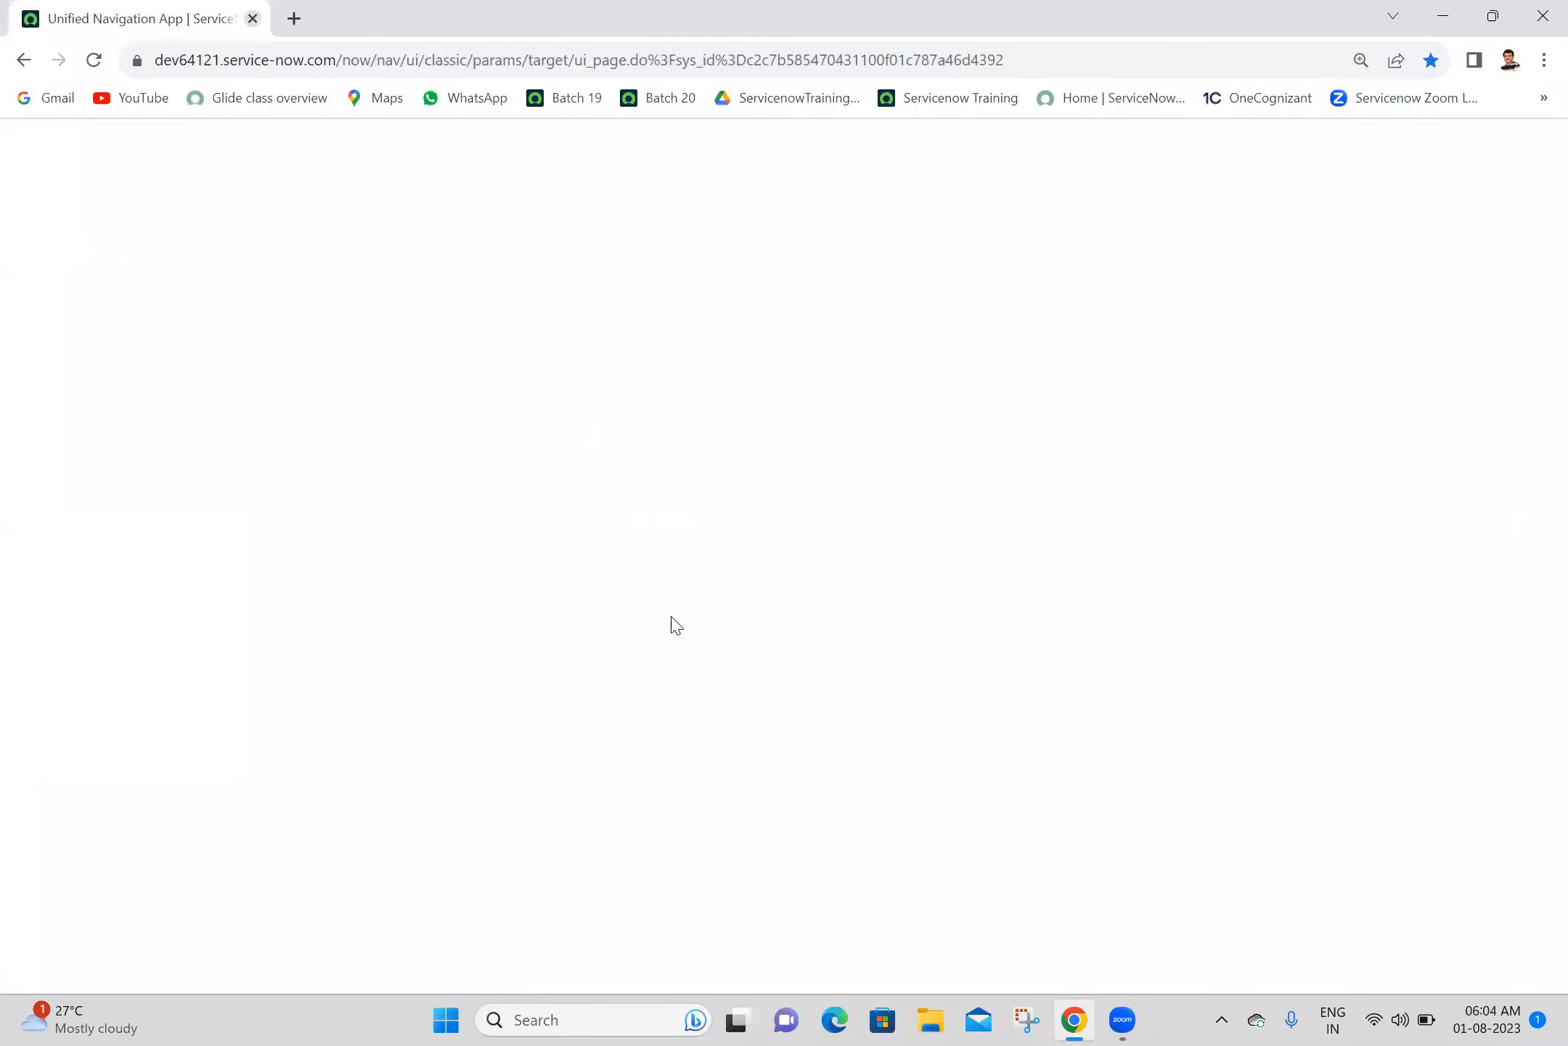
- Open the recent Batch 20 text file from File Explorer and maximize its Notepad window
{"action": "left_click", "coordinate": [933, 1020]}
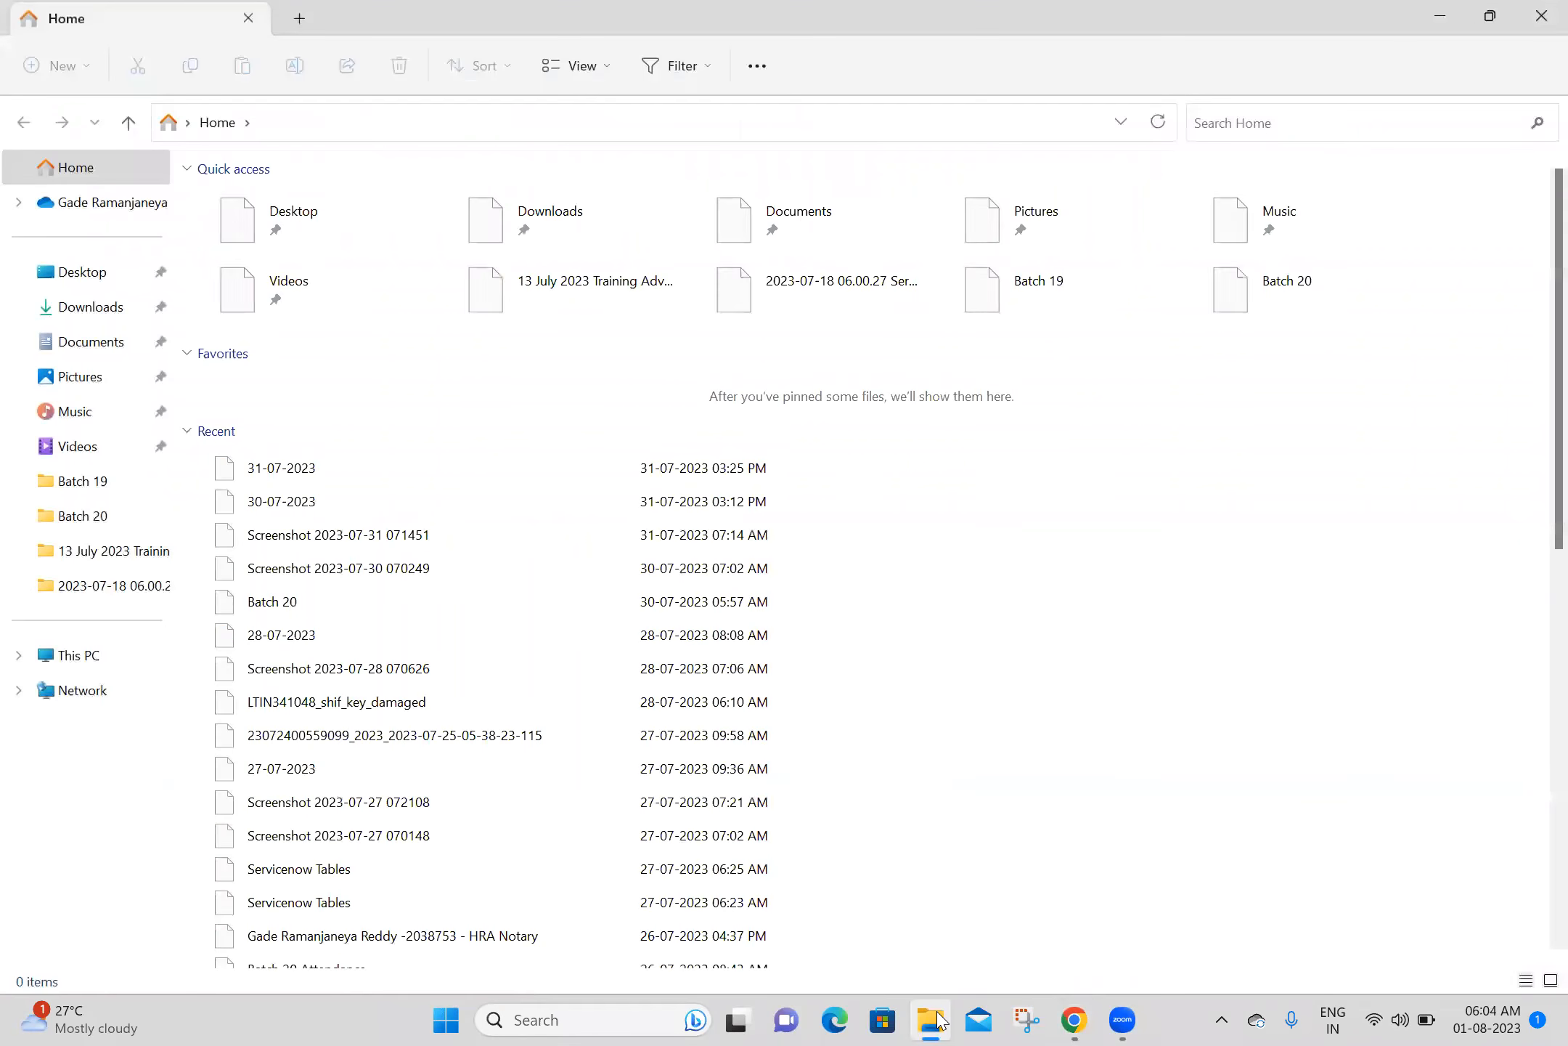
{"action": "double_click", "coordinate": [459, 609]}
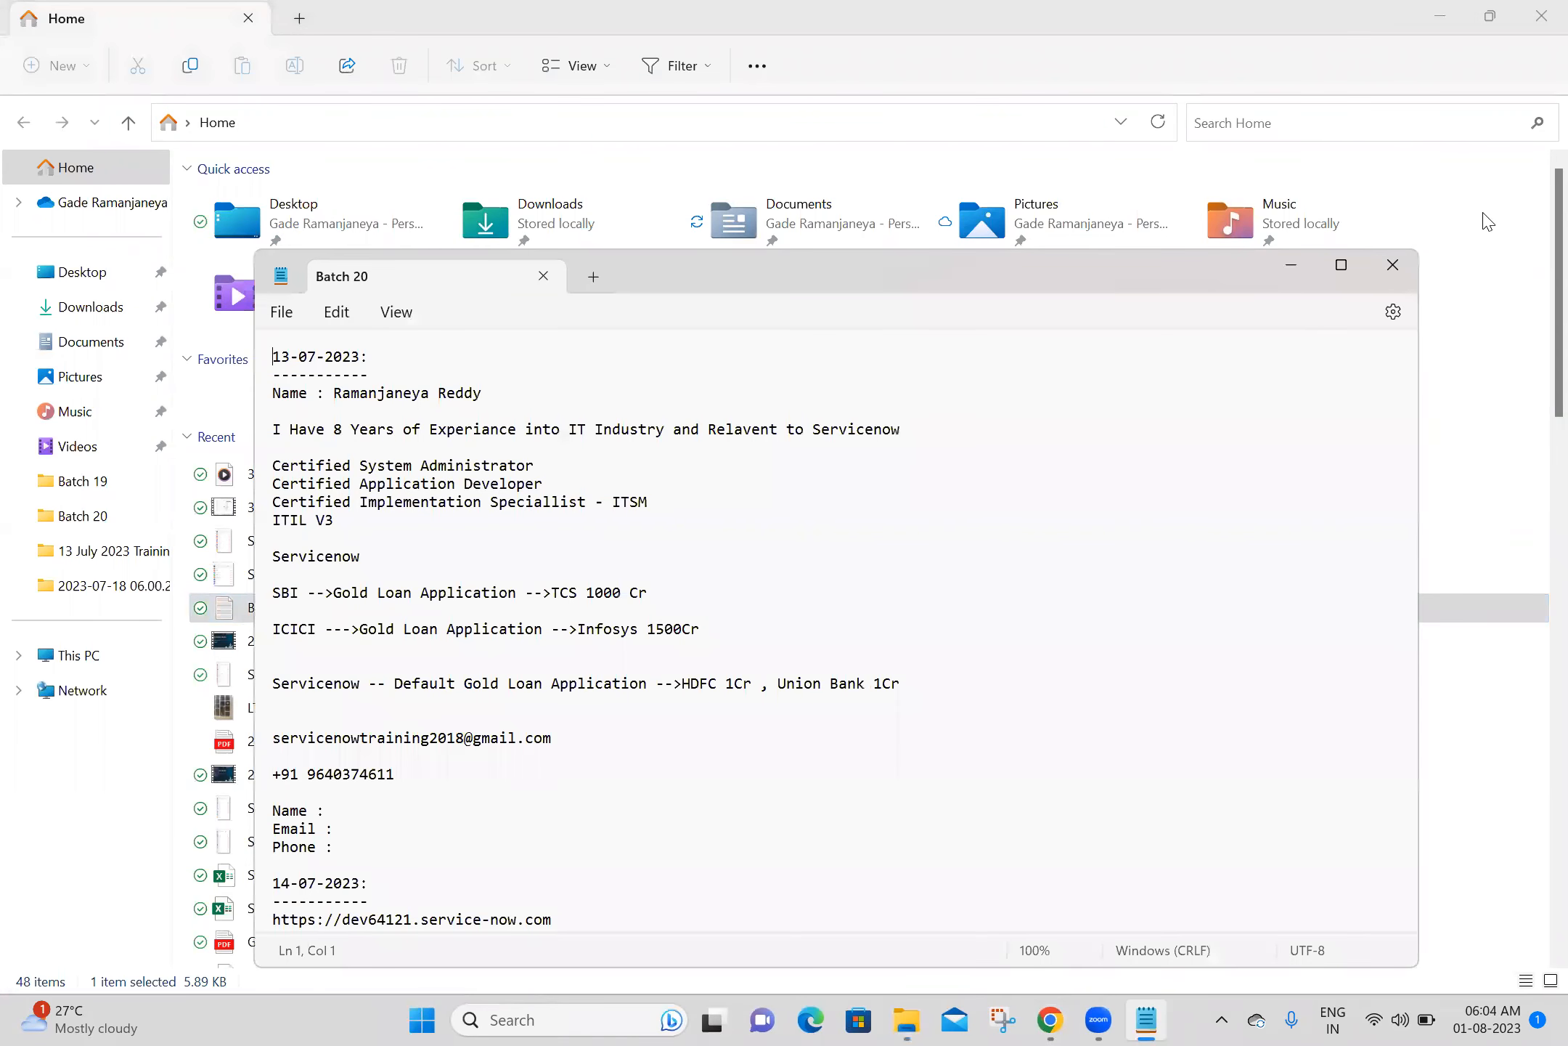
{"action": "left_click", "coordinate": [1342, 266]}
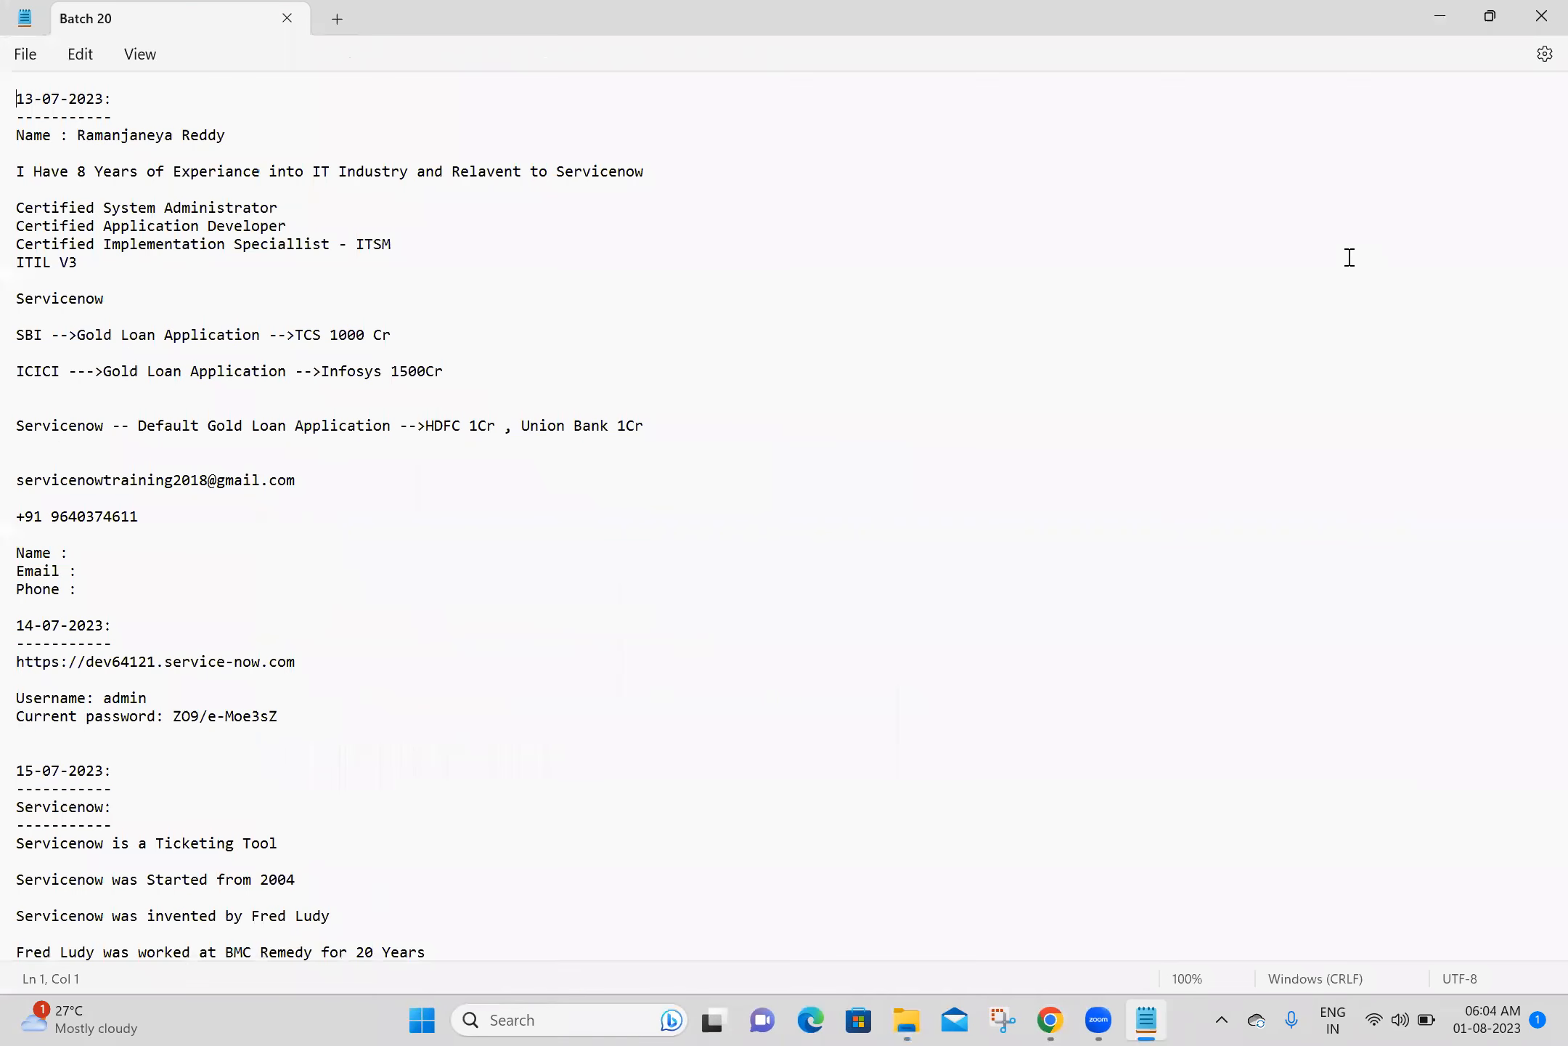
- Review the Reference Qualifier and Dictionary Override notes, highlighting the list of eight override attributes
{"action": "scroll", "coordinate": [1539, 537], "scroll_direction": "down", "scroll_amount": 15}
{"action": "scroll", "coordinate": [1539, 537], "scroll_direction": "down", "scroll_amount": 20}
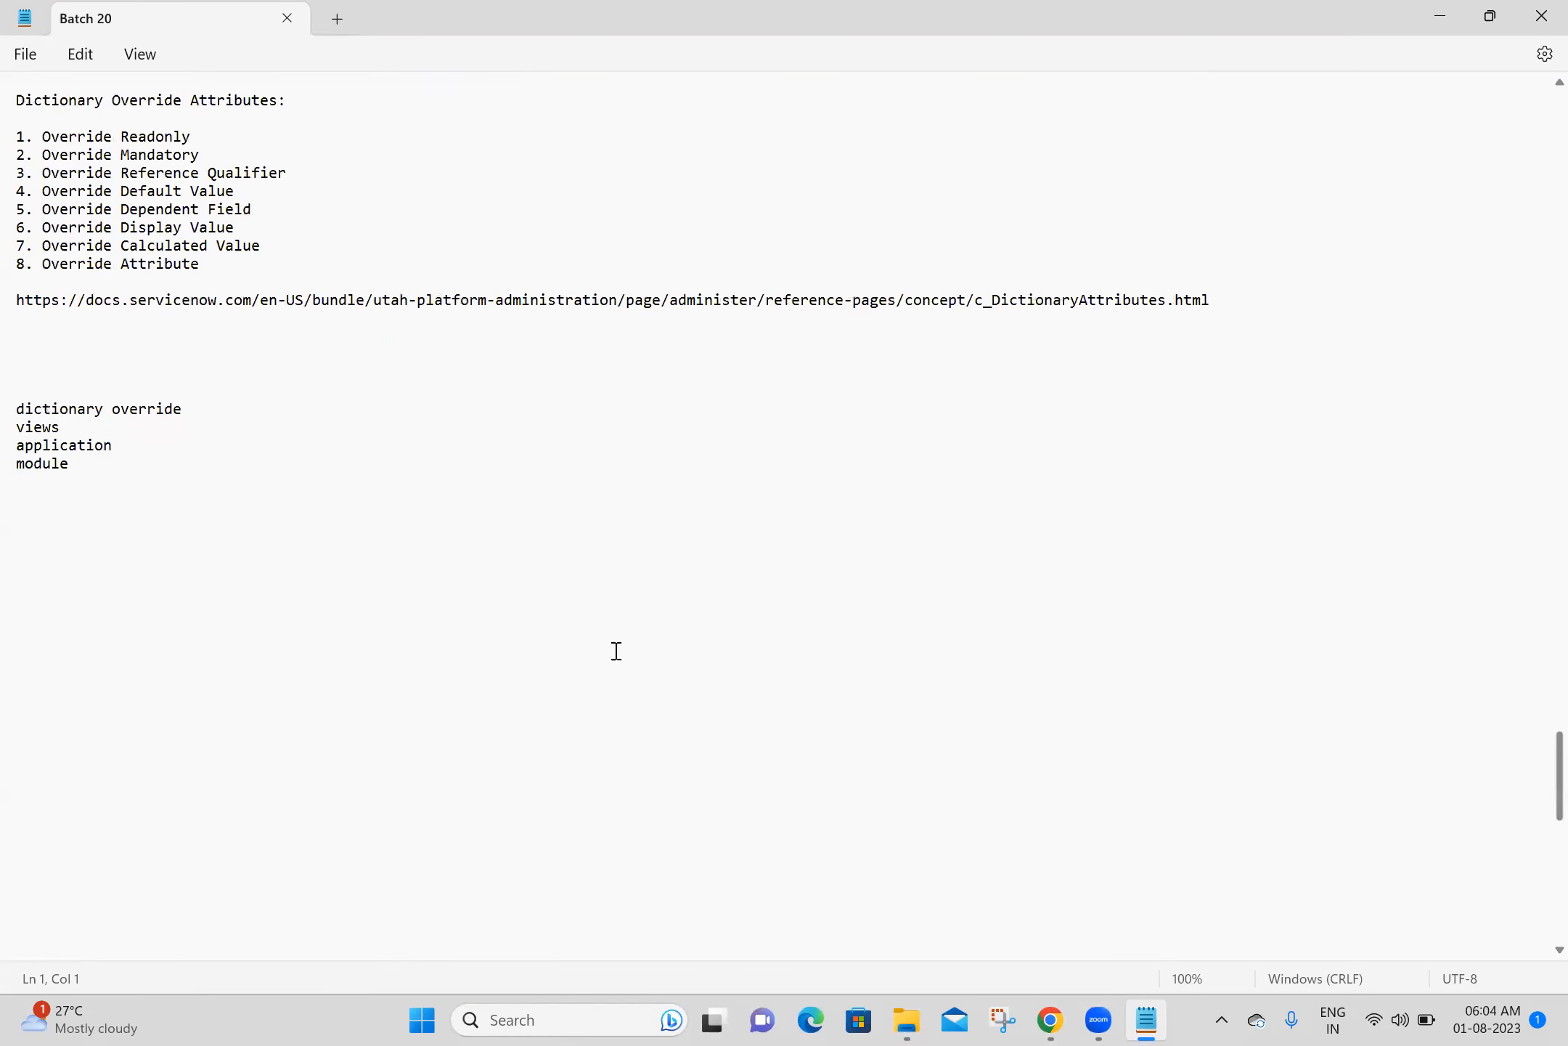
{"action": "left_click", "coordinate": [318, 362]}
{"action": "key", "text": "Up"}
{"action": "key", "text": "Up"}
{"action": "key", "text": "Up"}
{"action": "key", "text": "Up"}
{"action": "key", "text": "Up"}
{"action": "key", "text": "Up"}
{"action": "key", "text": "Up"}
{"action": "key", "text": "Up"}
{"action": "key", "text": "Up"}
{"action": "key", "text": "Up"}
{"action": "key", "text": "Up"}
{"action": "key", "text": "Up"}
{"action": "key", "text": "Up"}
{"action": "key", "text": "Up"}
{"action": "key", "text": "Up"}
{"action": "key", "text": "Up"}
{"action": "key", "text": "Up"}
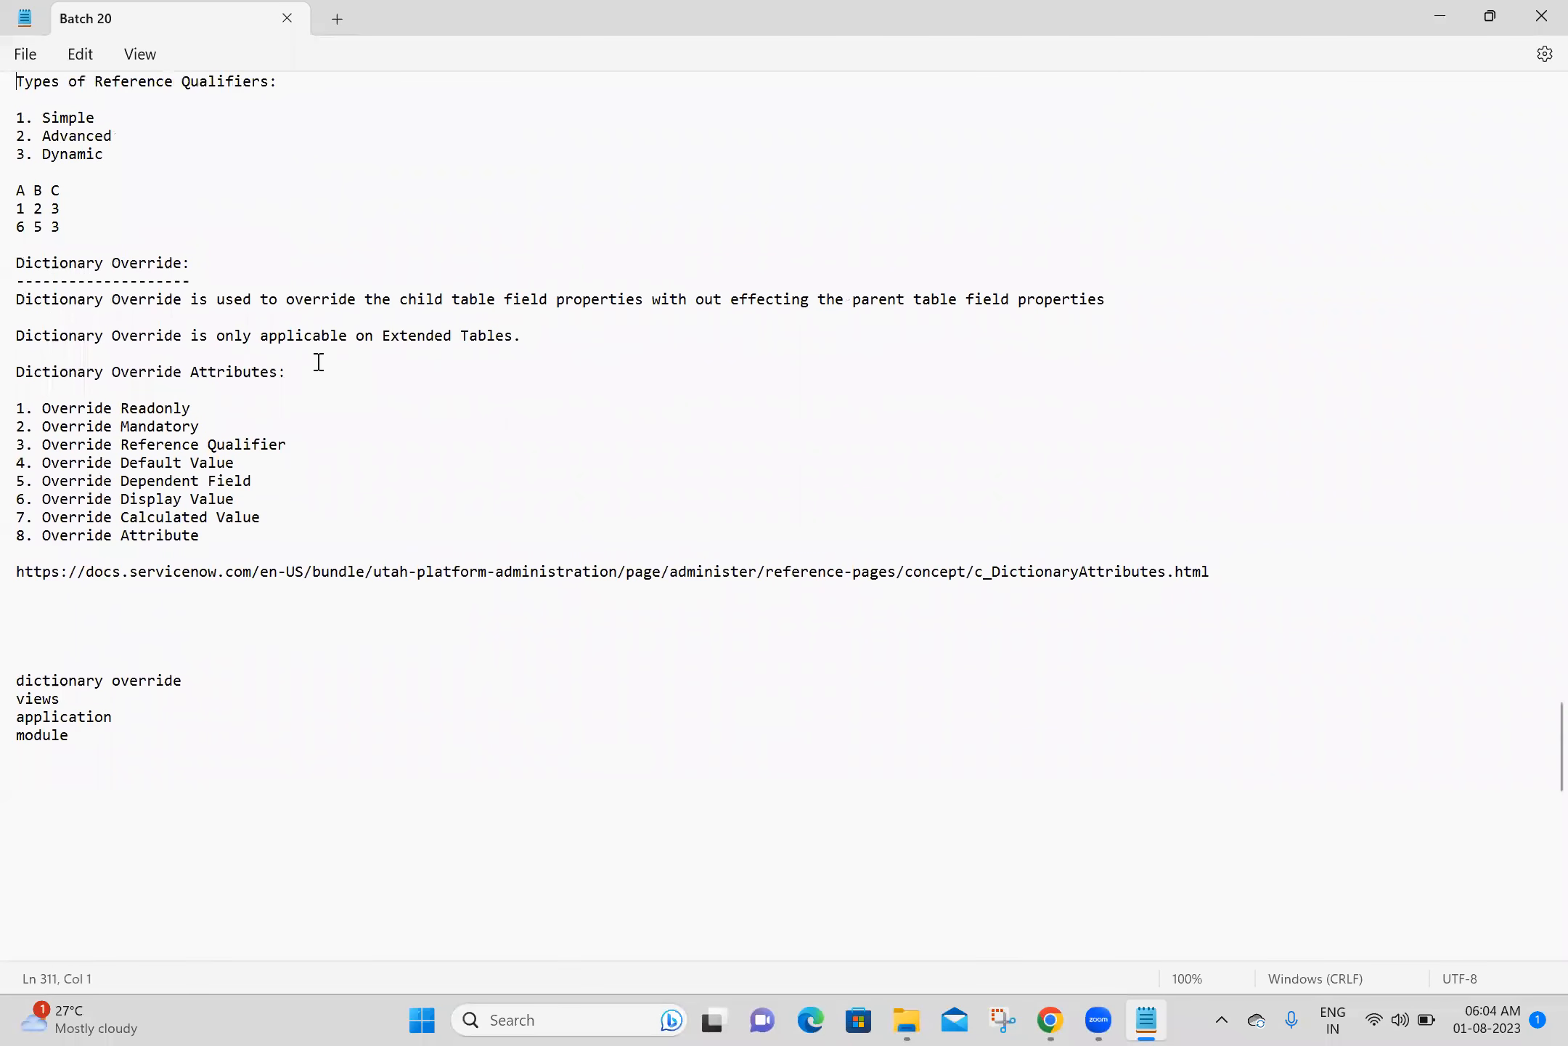
{"action": "key", "text": "Up"}
{"action": "key", "text": "Up"}
{"action": "key", "text": "Up"}
{"action": "key", "text": "Up"}
{"action": "key", "text": "Up"}
{"action": "key", "text": "Up"}
{"action": "key", "text": "Up"}
{"action": "key", "text": "Down"}
{"action": "key", "text": "Down"}
{"action": "key", "text": "Down"}
{"action": "key", "text": "Down"}
{"action": "key", "text": "Down"}
{"action": "key", "text": "Down"}
{"action": "key", "text": "Down"}
{"action": "key", "text": "Down"}
{"action": "key", "text": "Down"}
{"action": "key", "text": "Down"}
{"action": "key", "text": "Down"}
{"action": "key", "text": "Down"}
{"action": "key", "text": "Down"}
{"action": "key", "text": "Down"}
{"action": "key", "text": "Down"}
{"action": "key", "text": "Down"}
{"action": "key", "text": "Down"}
{"action": "key", "text": "Down"}
{"action": "key", "text": "Down"}
{"action": "key", "text": "Down"}
{"action": "key", "text": "Down"}
{"action": "key", "text": "Down"}
{"action": "key", "text": "Down"}
{"action": "key", "text": "Down"}
{"action": "key", "text": "Down"}
{"action": "key", "text": "Down"}
{"action": "key", "text": "Down"}
{"action": "key", "text": "Down"}
{"action": "key", "text": "Down"}
{"action": "key", "text": "Down"}
{"action": "key", "text": "Down"}
{"action": "key", "text": "Down"}
{"action": "key", "text": "Down"}
{"action": "key", "text": "Down"}
{"action": "key", "text": "Down"}
{"action": "key", "text": "Down"}
{"action": "key", "text": "Down"}
{"action": "key", "text": "Down"}
{"action": "key", "text": "Down"}
{"action": "key", "text": "Down"}
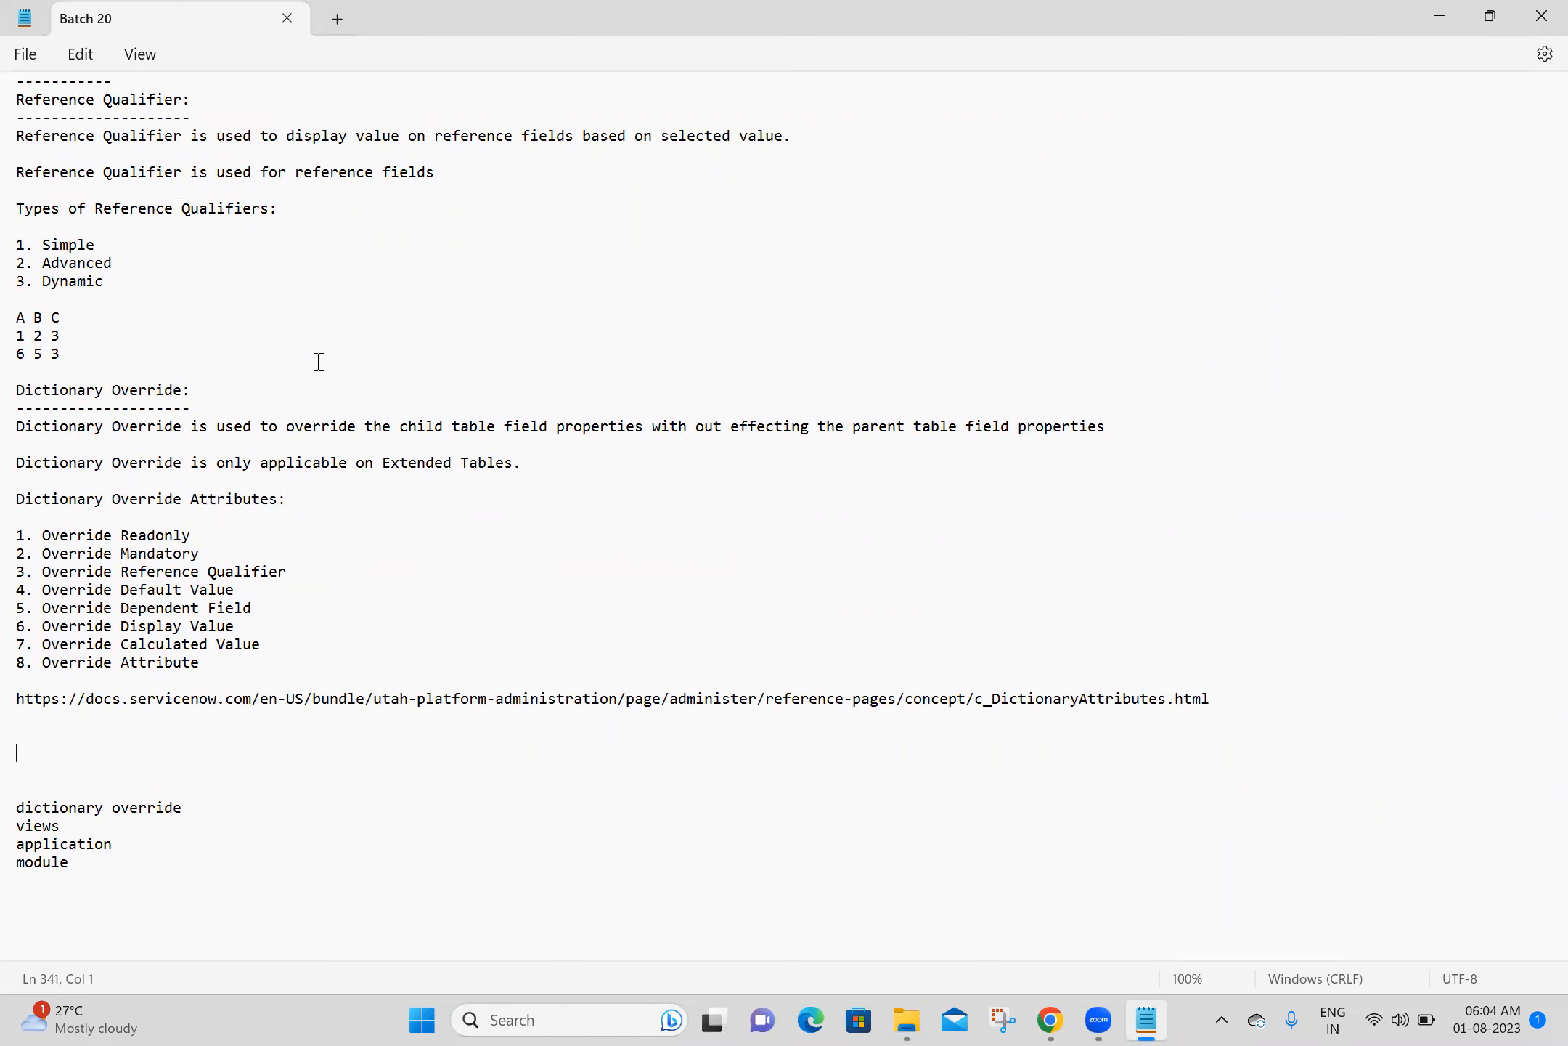
{"action": "key", "text": "Down"}
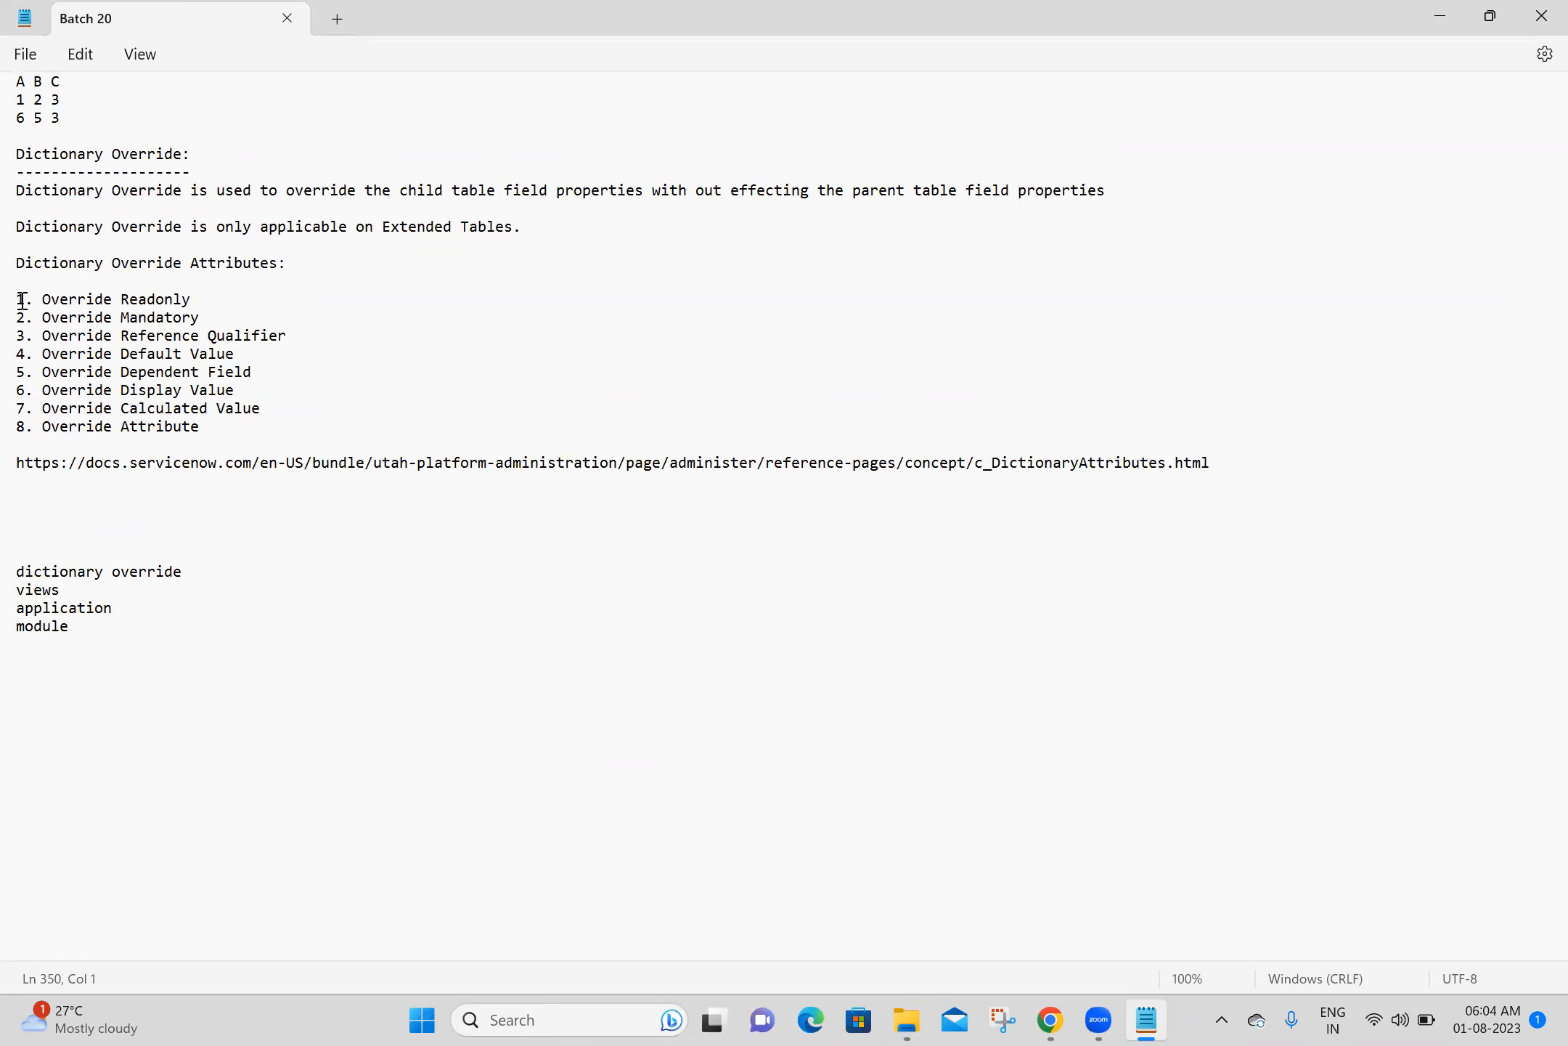
{"action": "left_click_drag", "start_coordinate": [27, 300], "coordinate": [281, 428]}
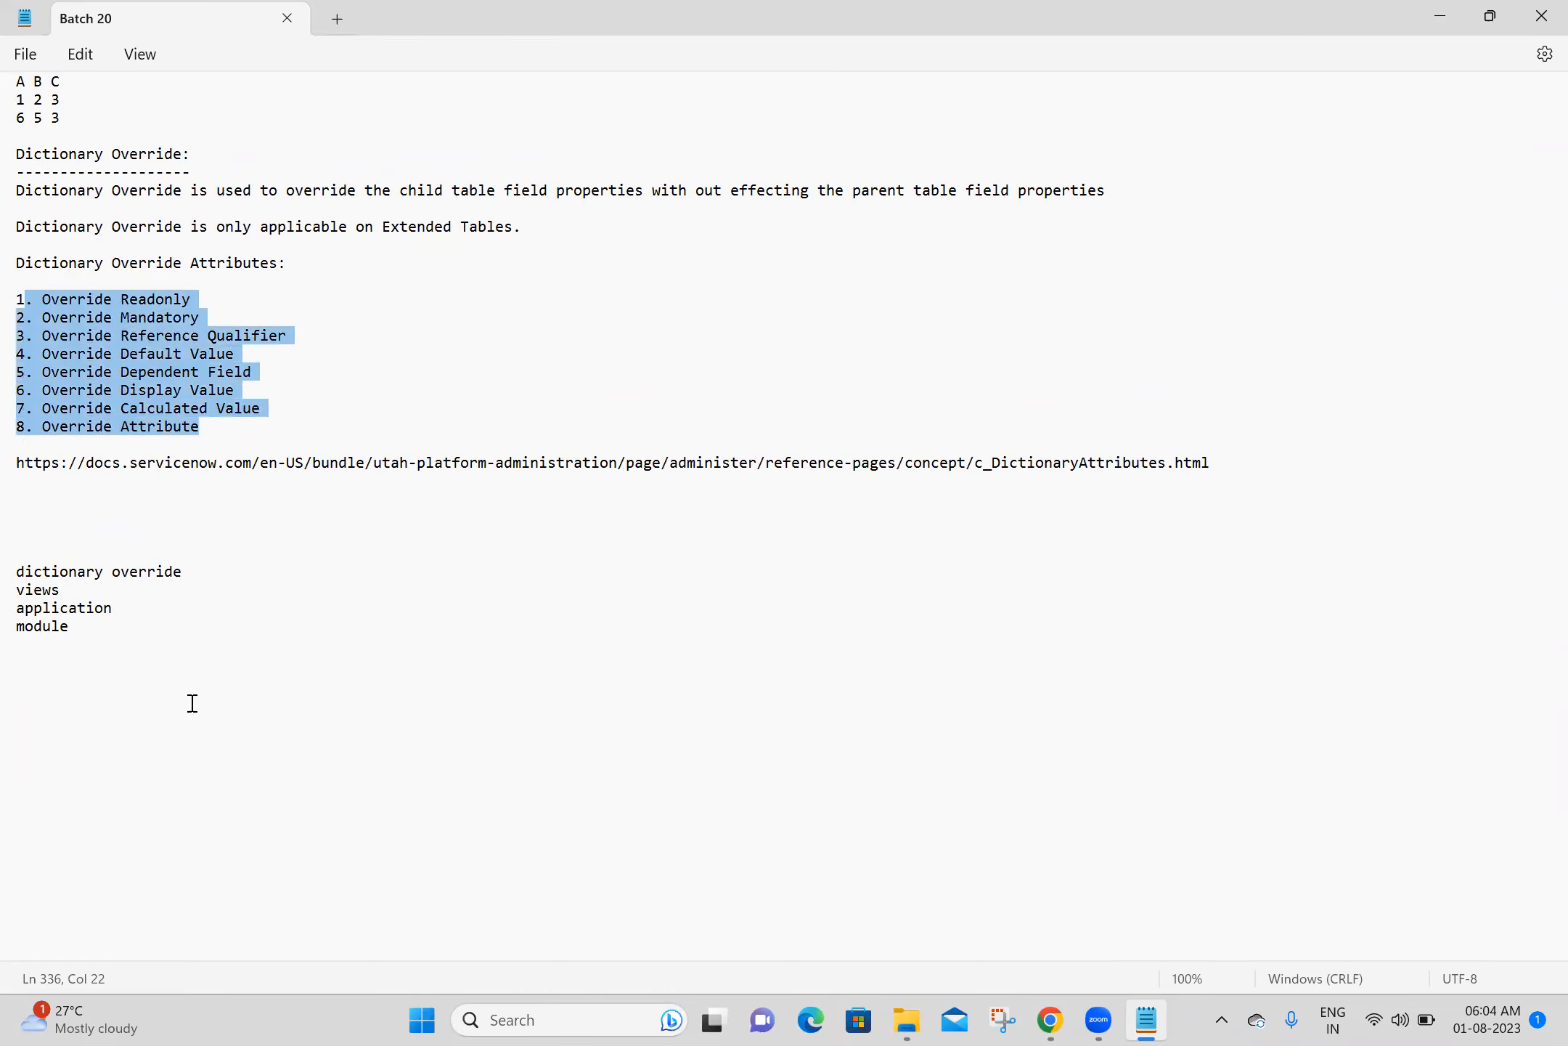
- Add a "01-08-2023:" date heading with a dashed underline below the topic list at the end of the notes
{"action": "left_click", "coordinate": [57, 665]}
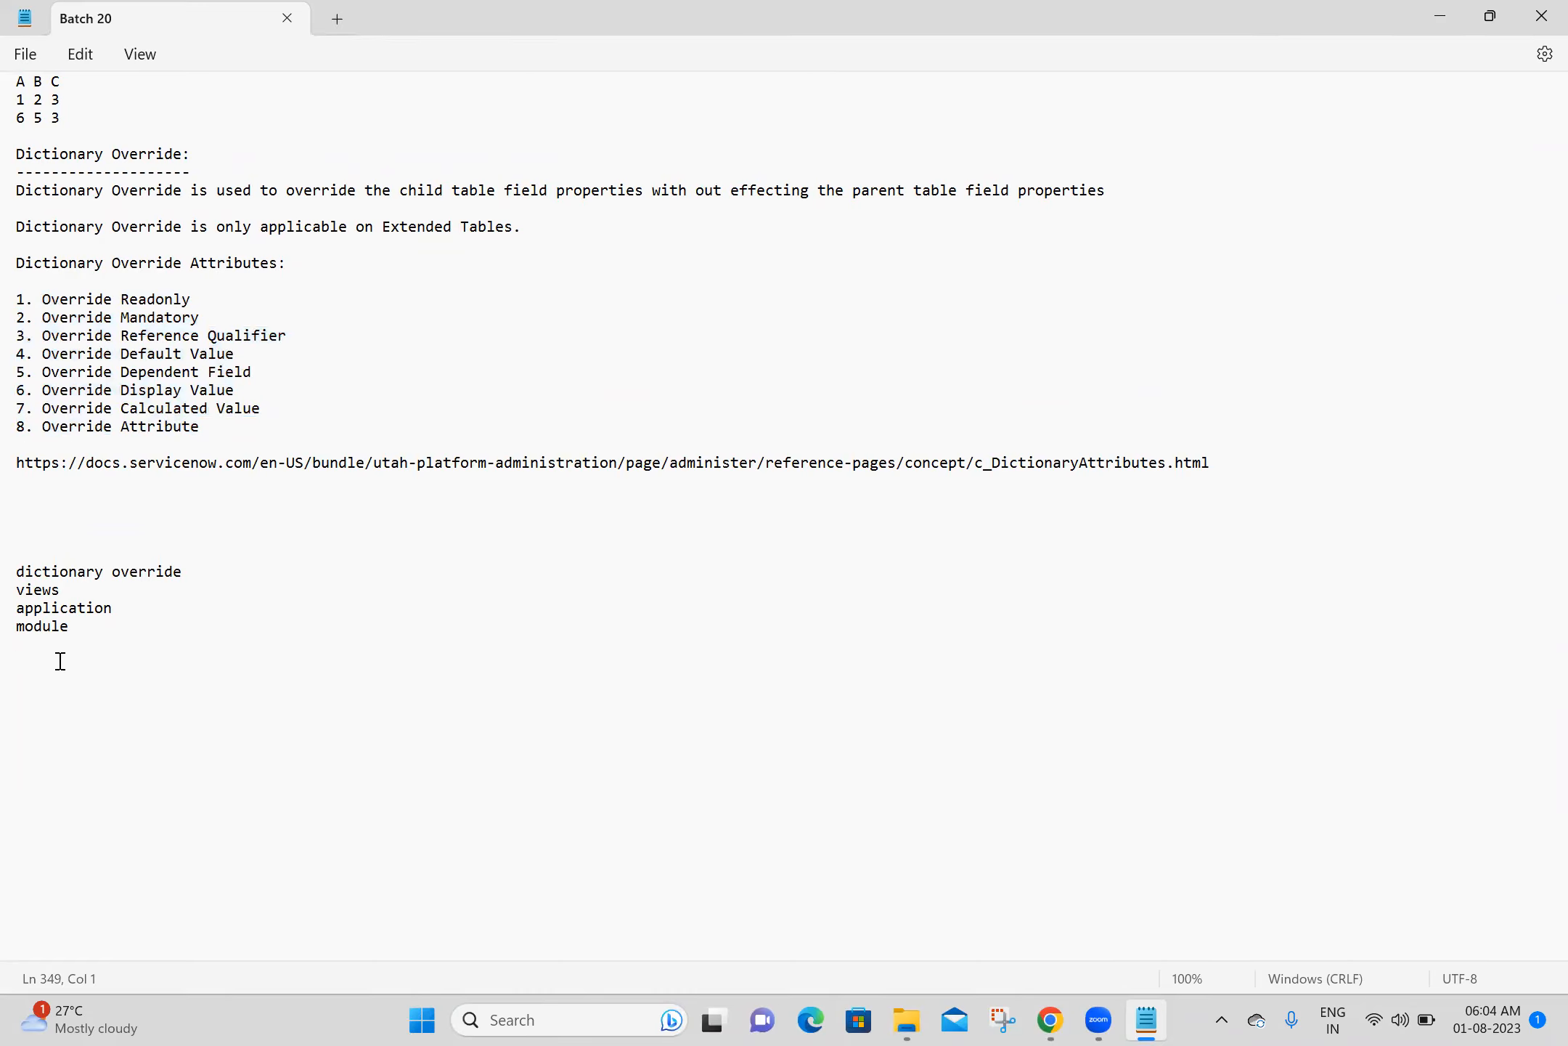
{"action": "type", "text": "01-0"}
{"action": "type", "text": "8-2023: "}
{"action": "type", "text": "-----------"}
{"action": "key", "text": "Return"}
- Switch to Chrome and open the u_ashok_it table's list in a separate tab with the navigator command u_ashok_it.LIST
{"action": "left_click", "coordinate": [1051, 1020]}
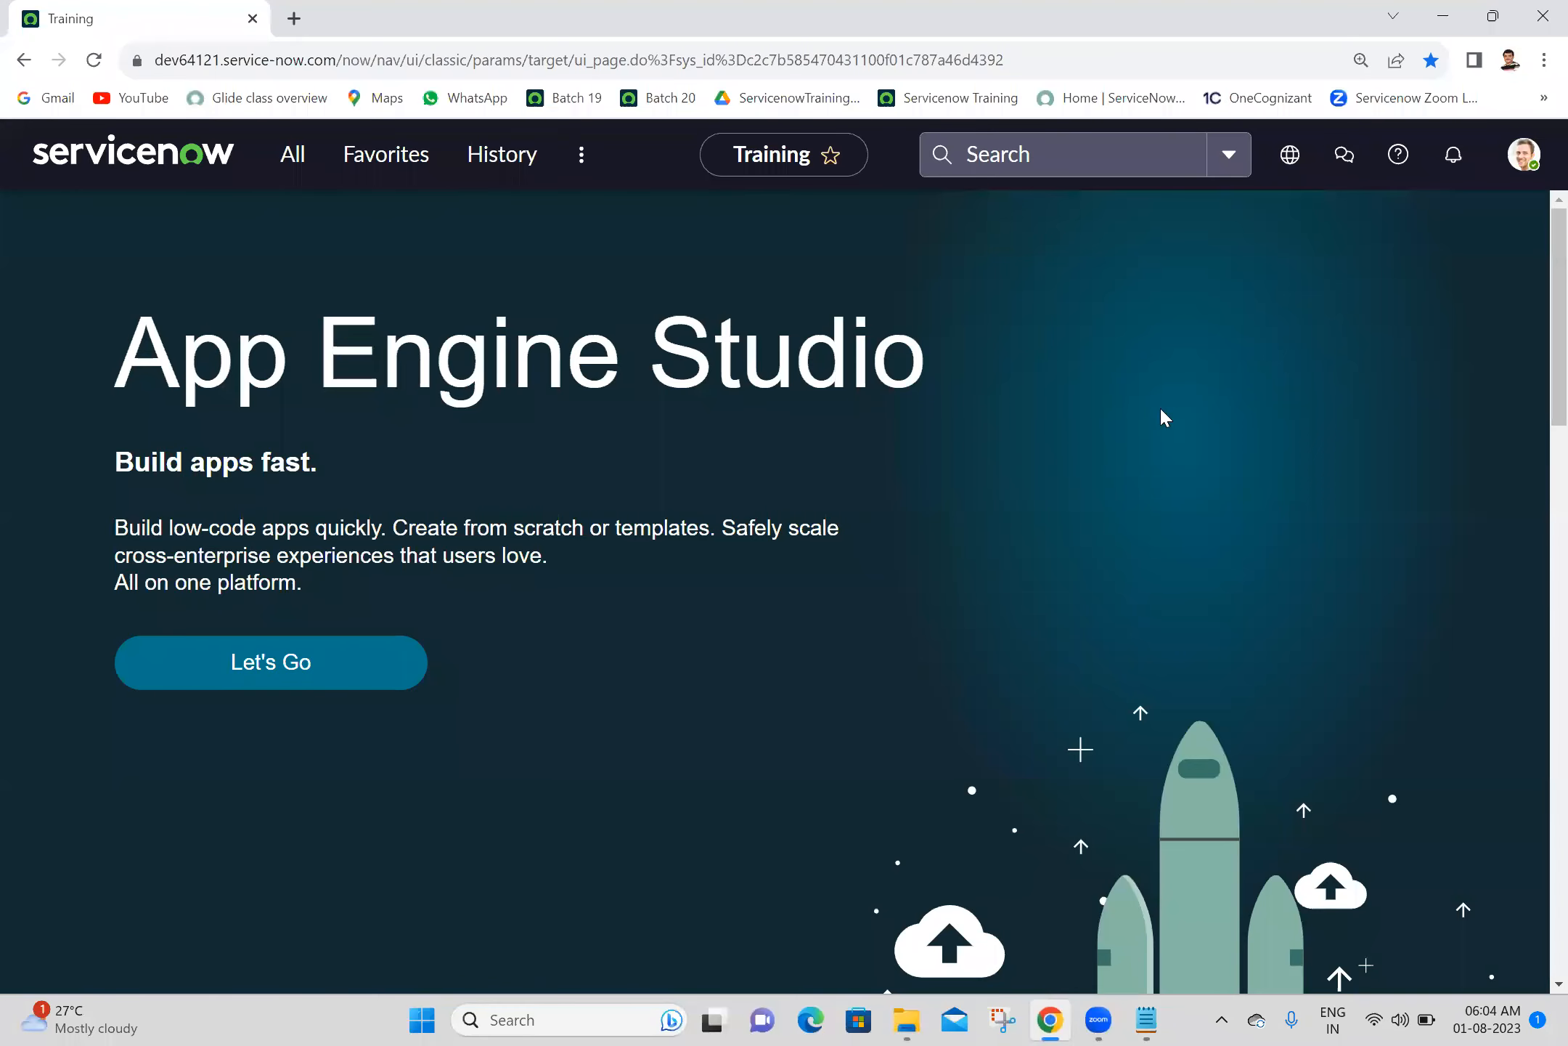
{"action": "left_click", "coordinate": [289, 155]}
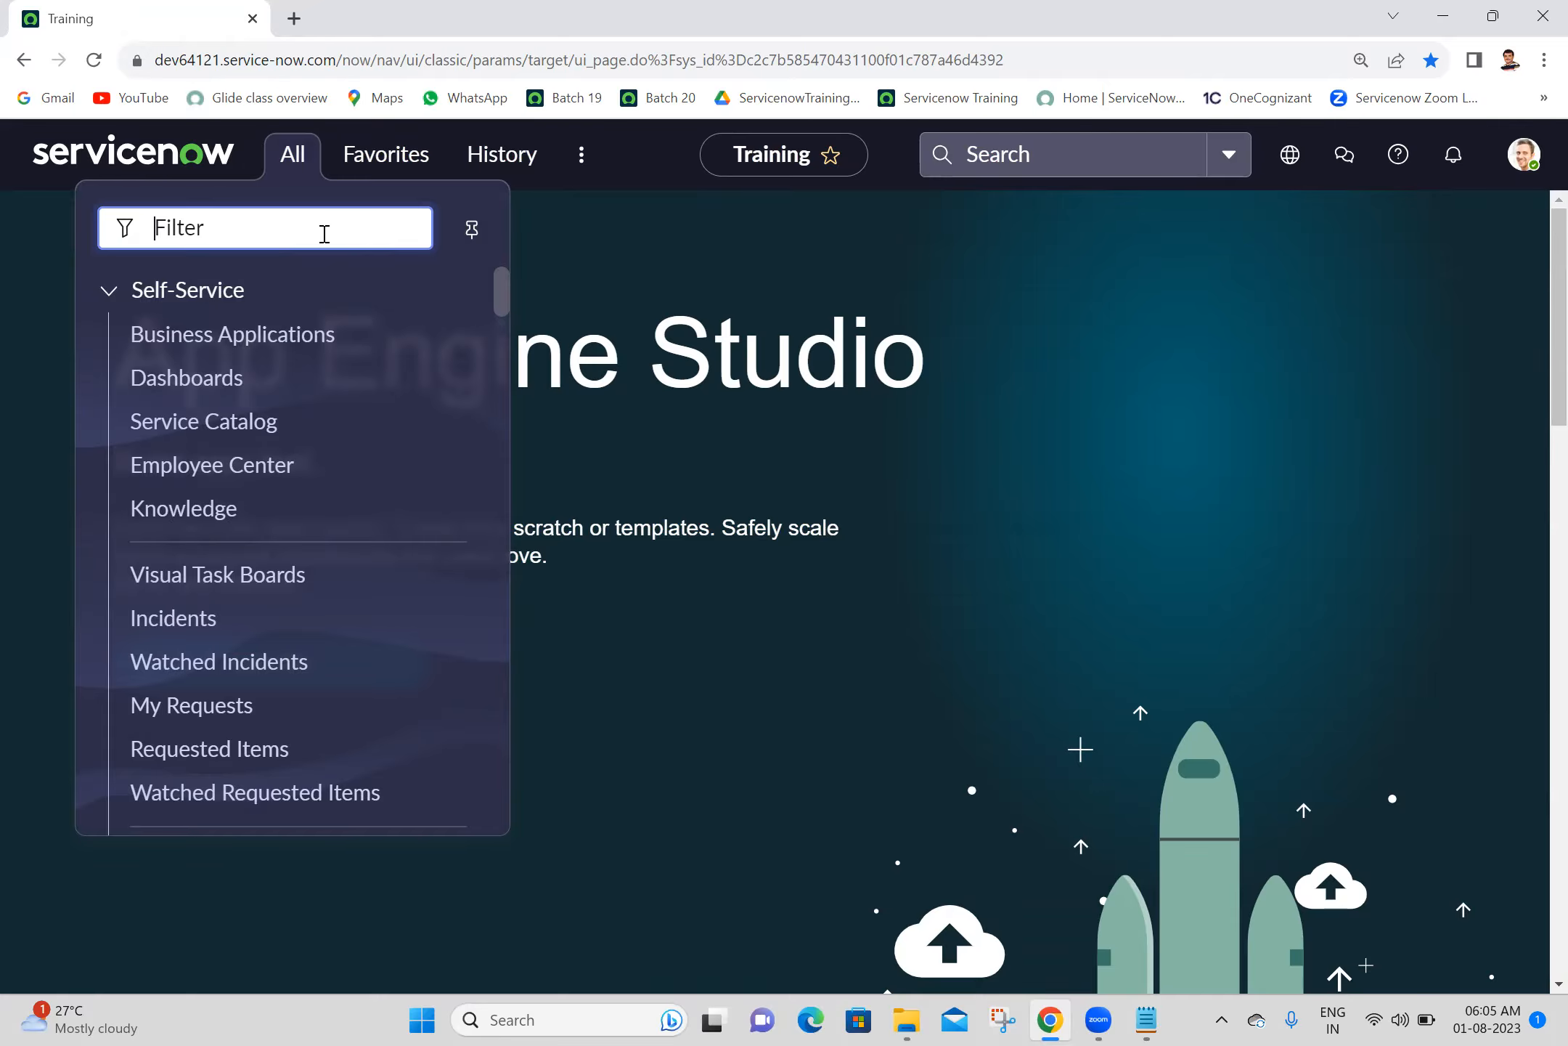
{"action": "type", "text": "u_ashok"}
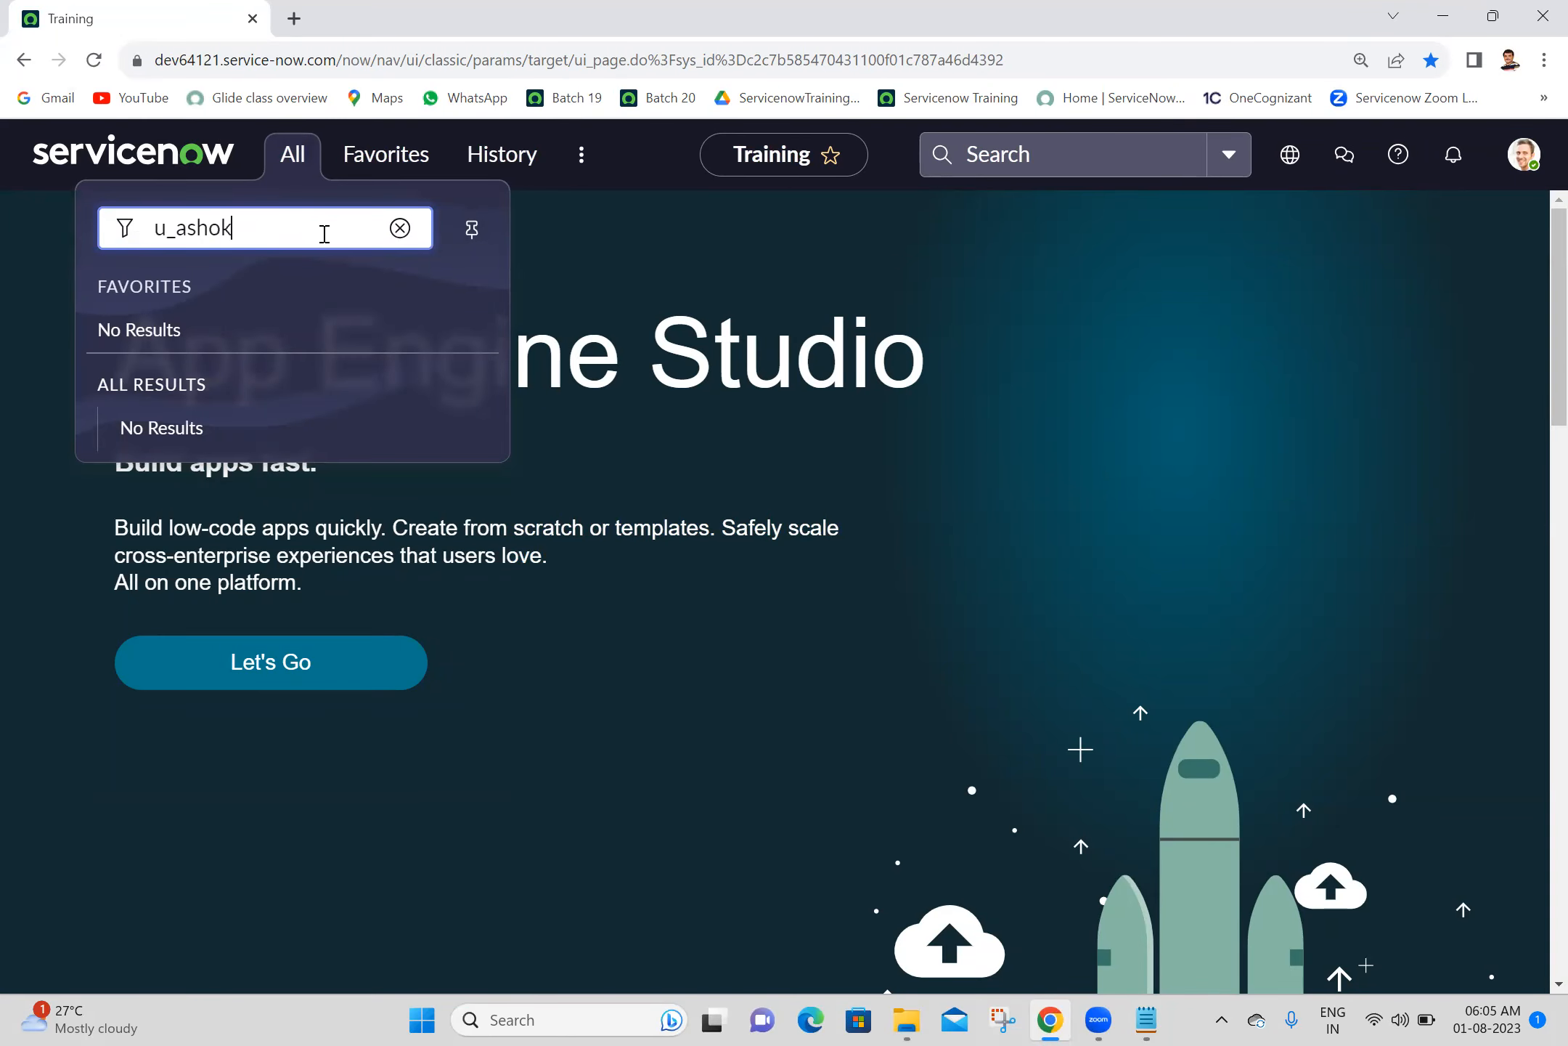
{"action": "type", "text": "_it.LIST"}
{"action": "key", "text": "Return"}
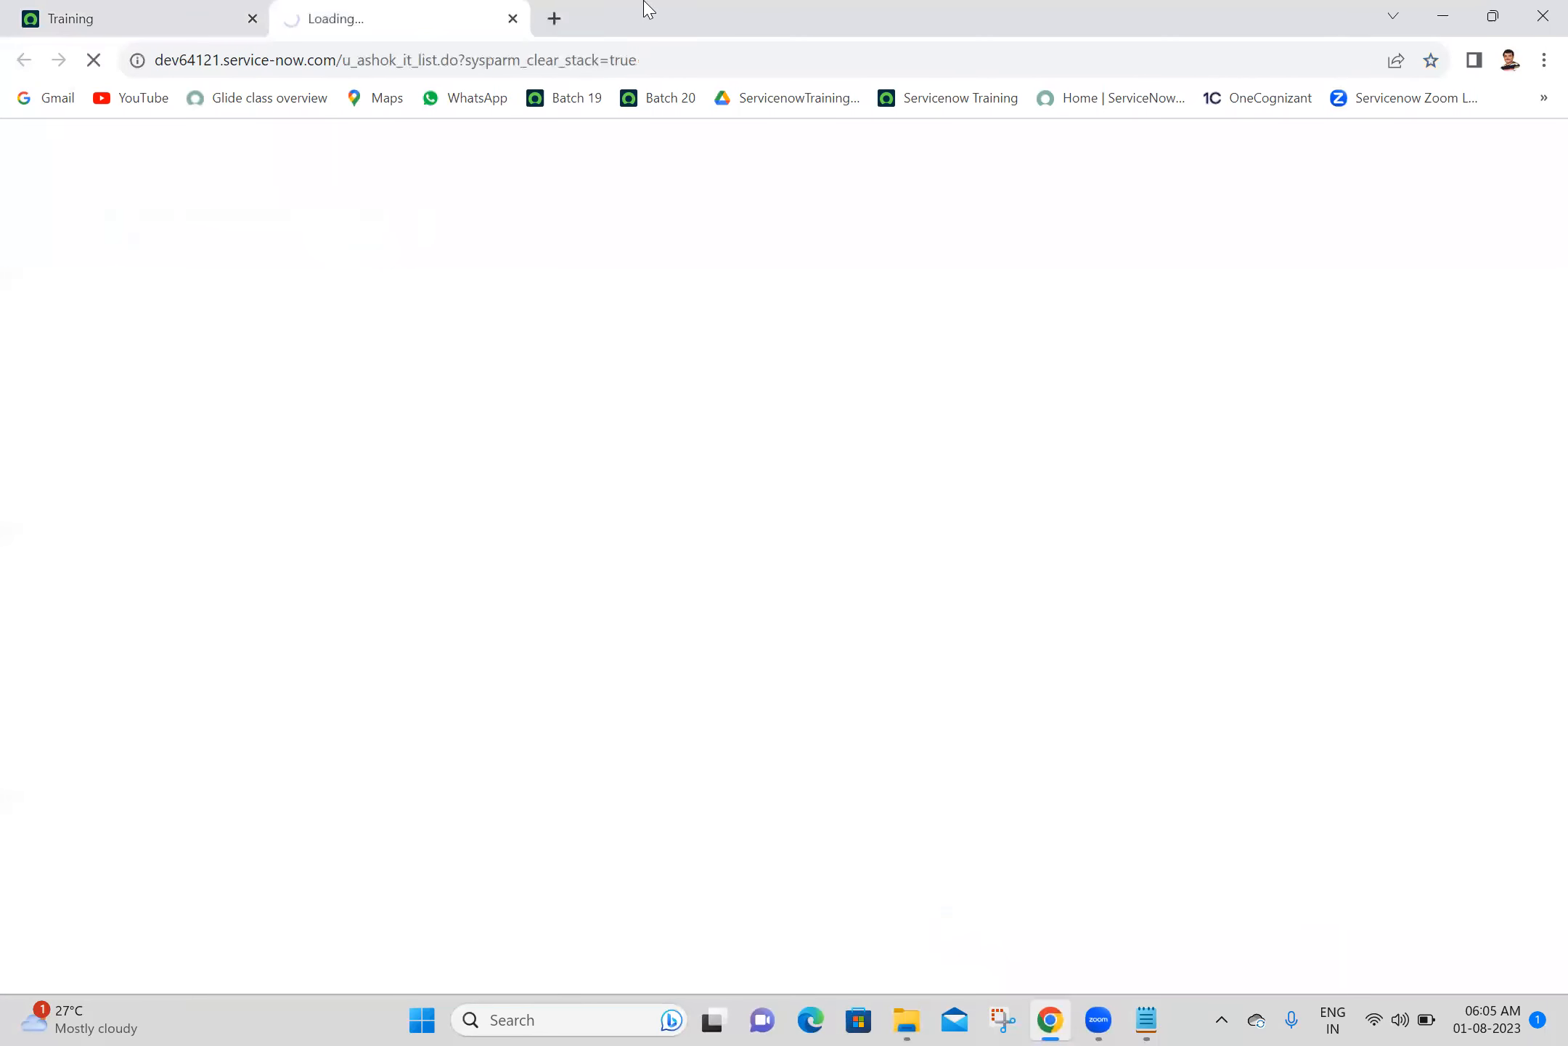
- Add a blank browser tab, reload the instance home page, and start a new record from the Ashok ITs list
{"action": "left_click", "coordinate": [554, 19]}
{"action": "left_click", "coordinate": [94, 16]}
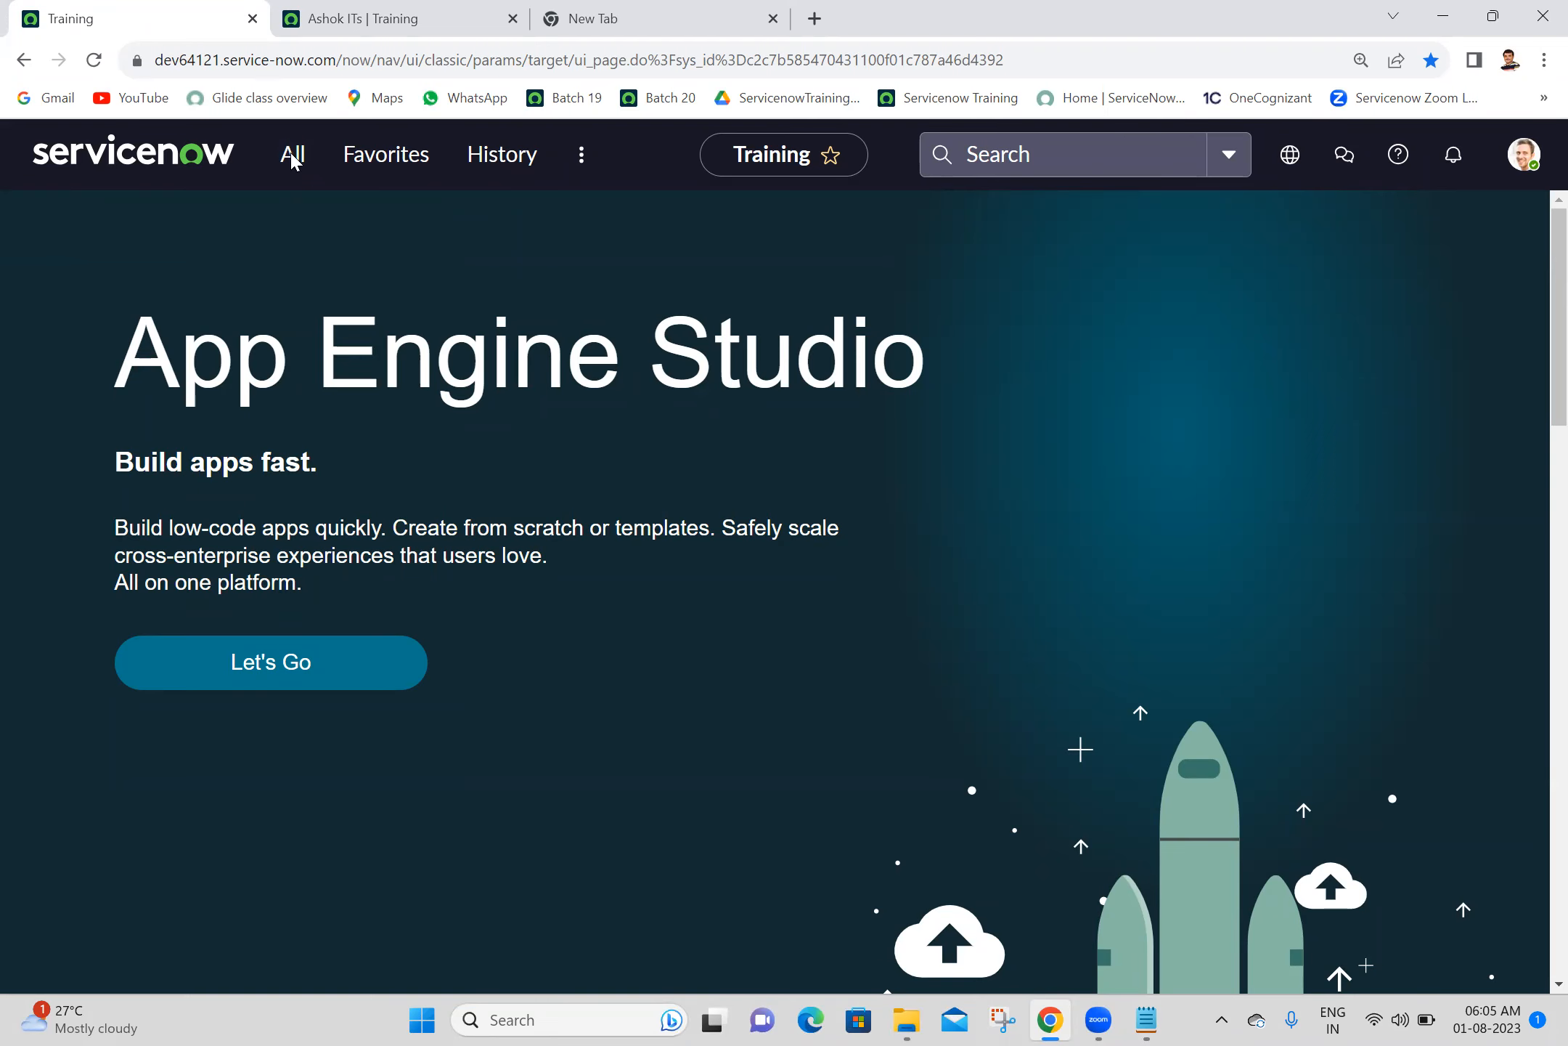
{"action": "left_click", "coordinate": [94, 60]}
{"action": "left_click", "coordinate": [322, 8]}
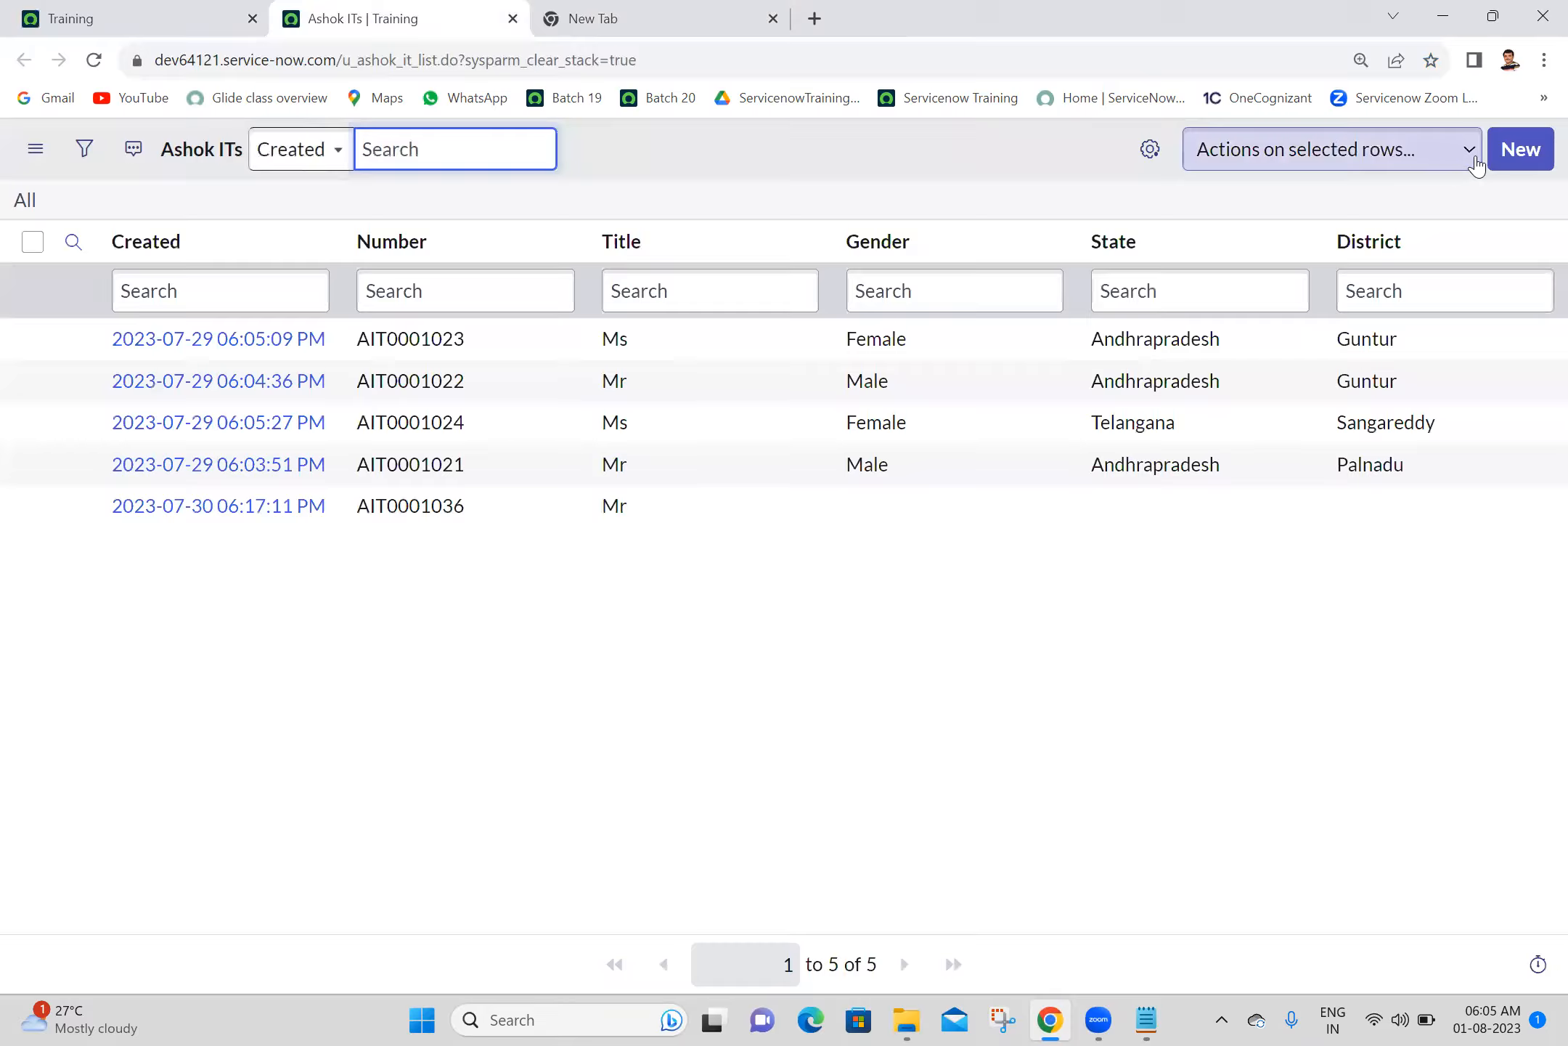
{"action": "left_click", "coordinate": [1497, 152]}
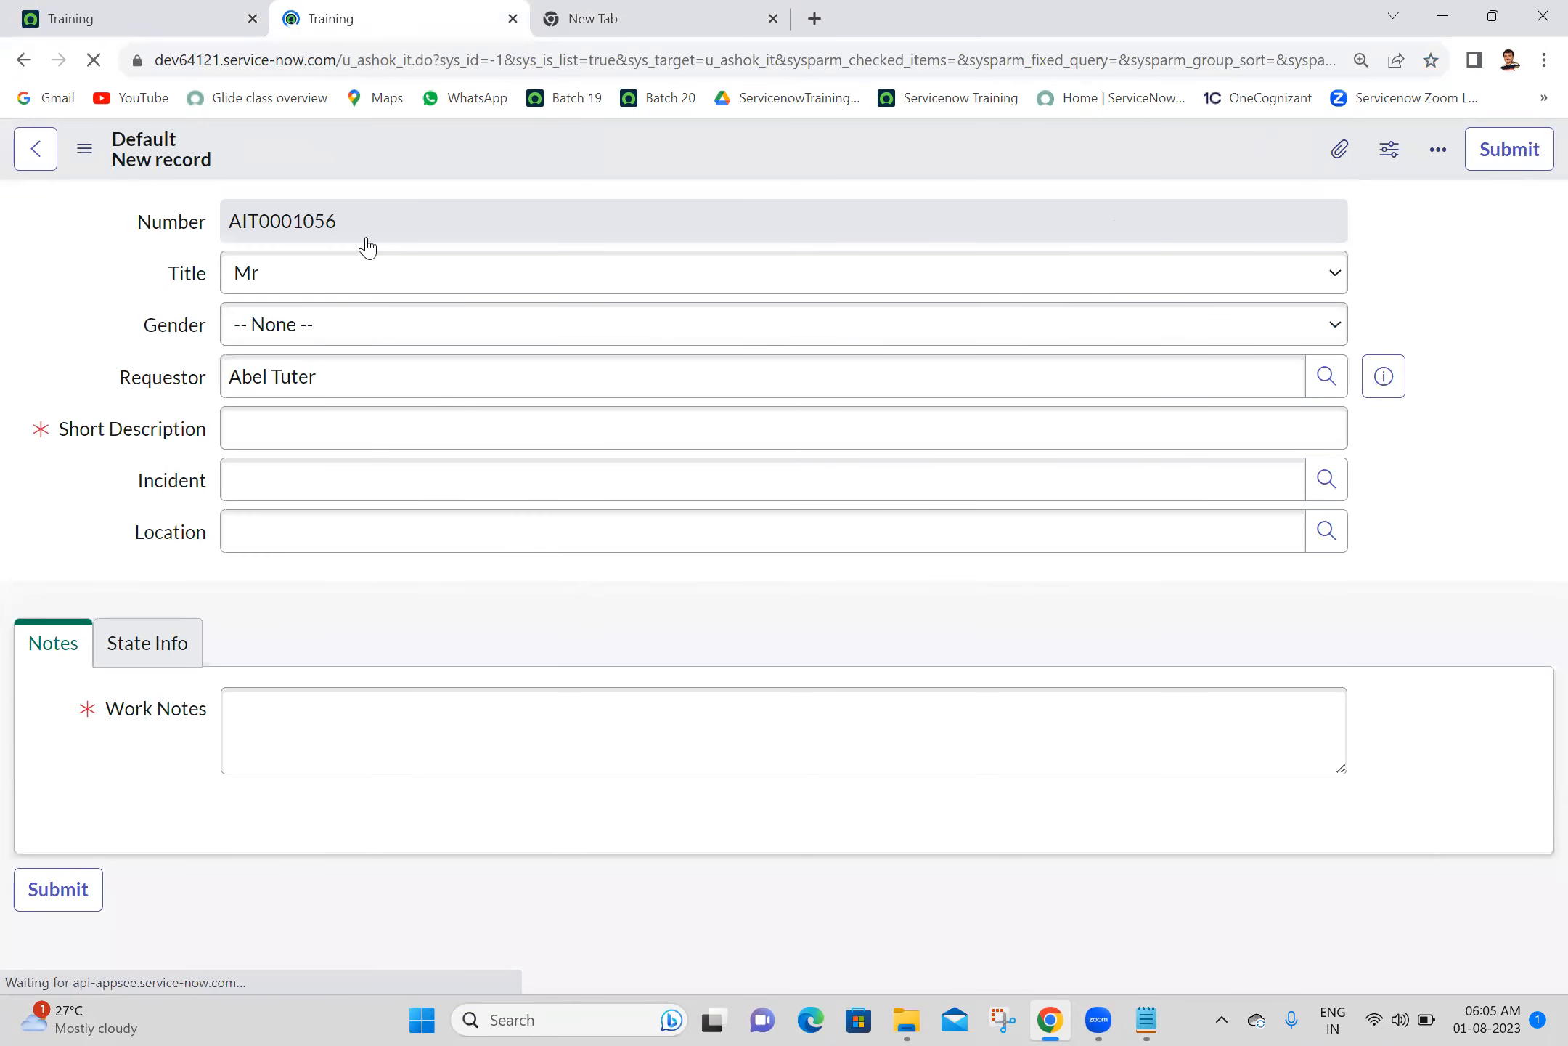
- Filter the navigator for "child", open the Child Ashok ITs list in its own tab, and start a new record there
{"action": "left_click", "coordinate": [154, 14]}
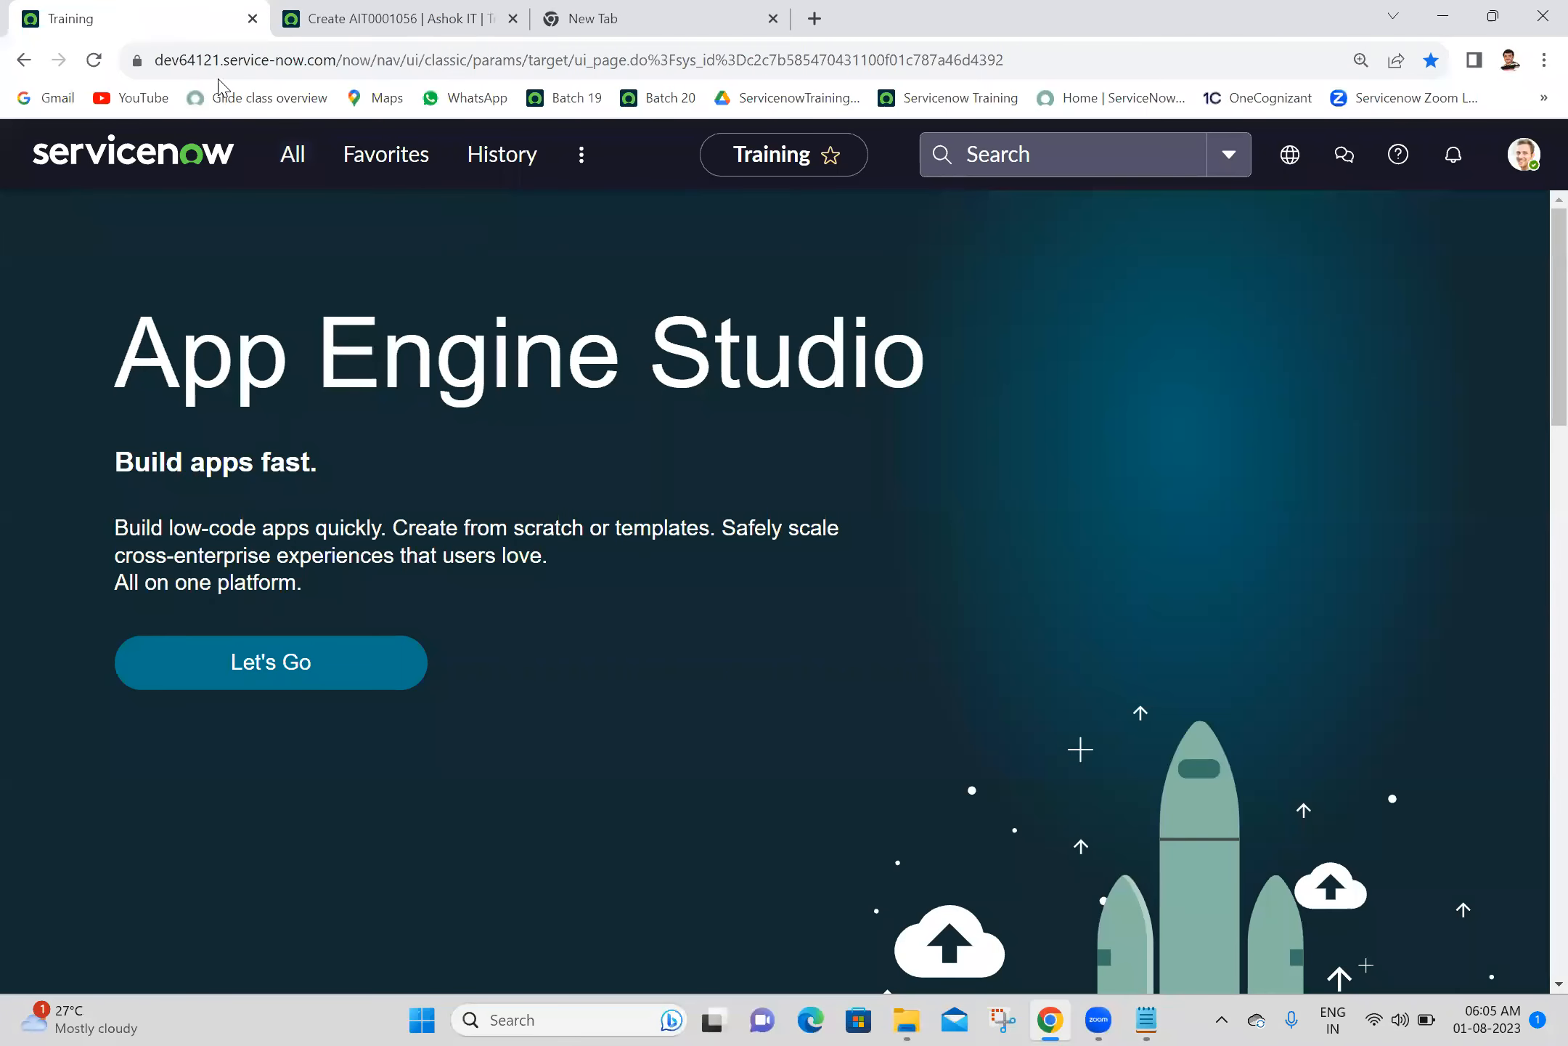
{"action": "left_click", "coordinate": [303, 164]}
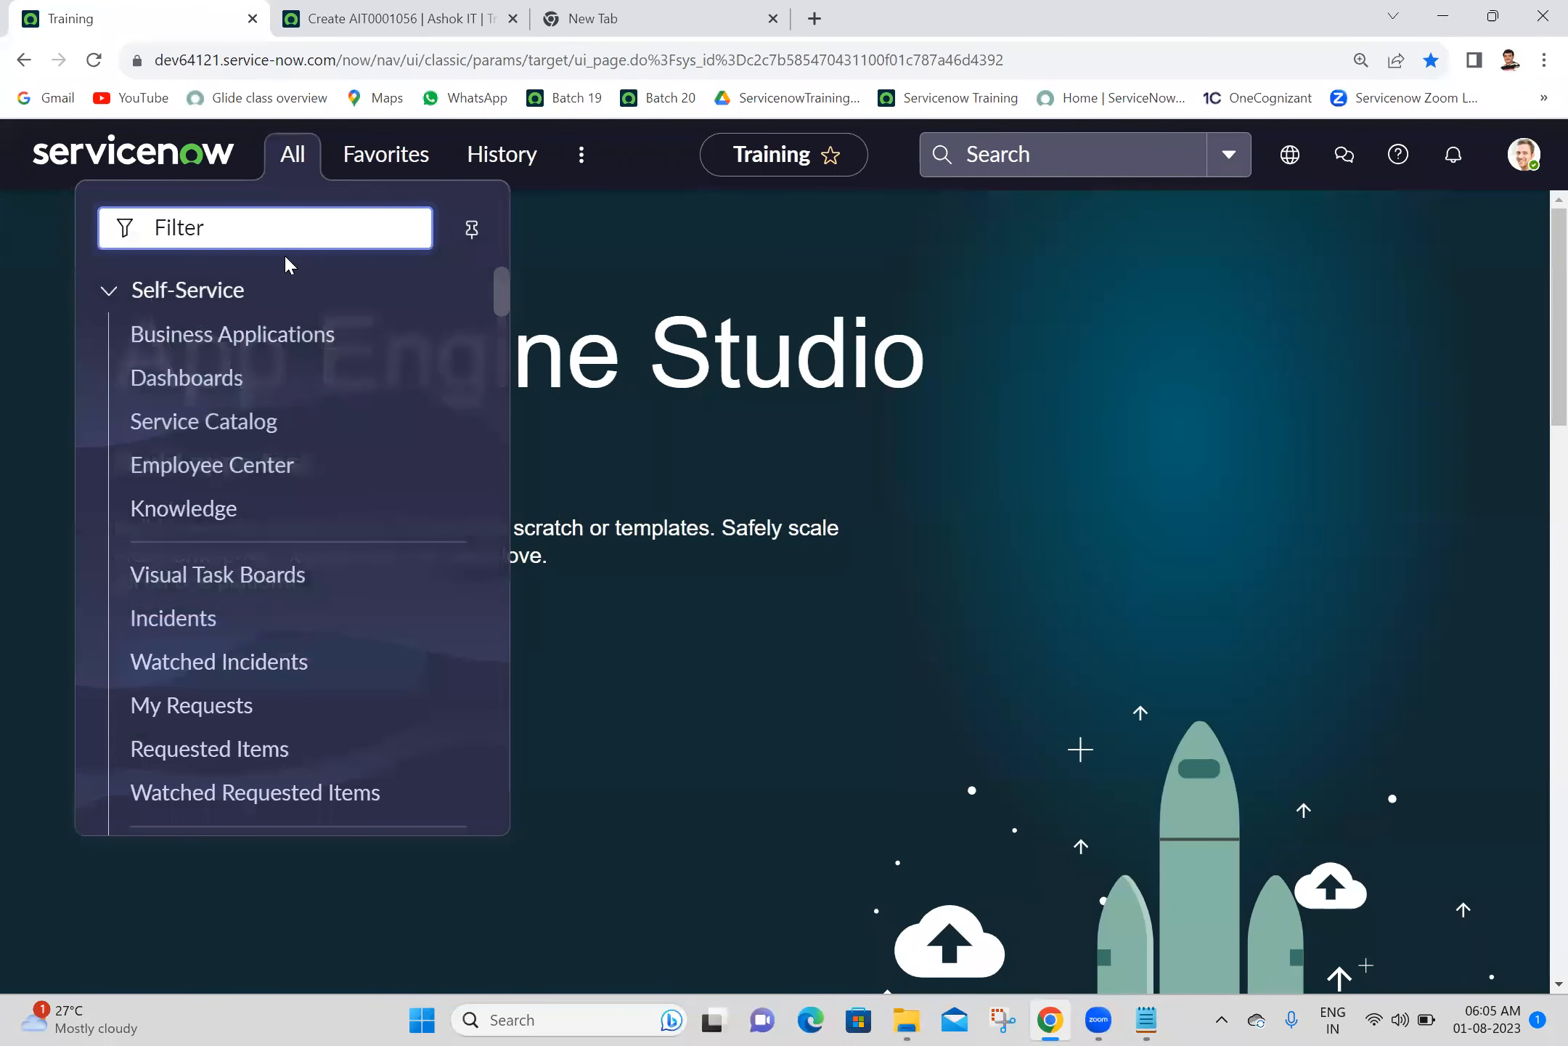
{"action": "type", "text": "child"}
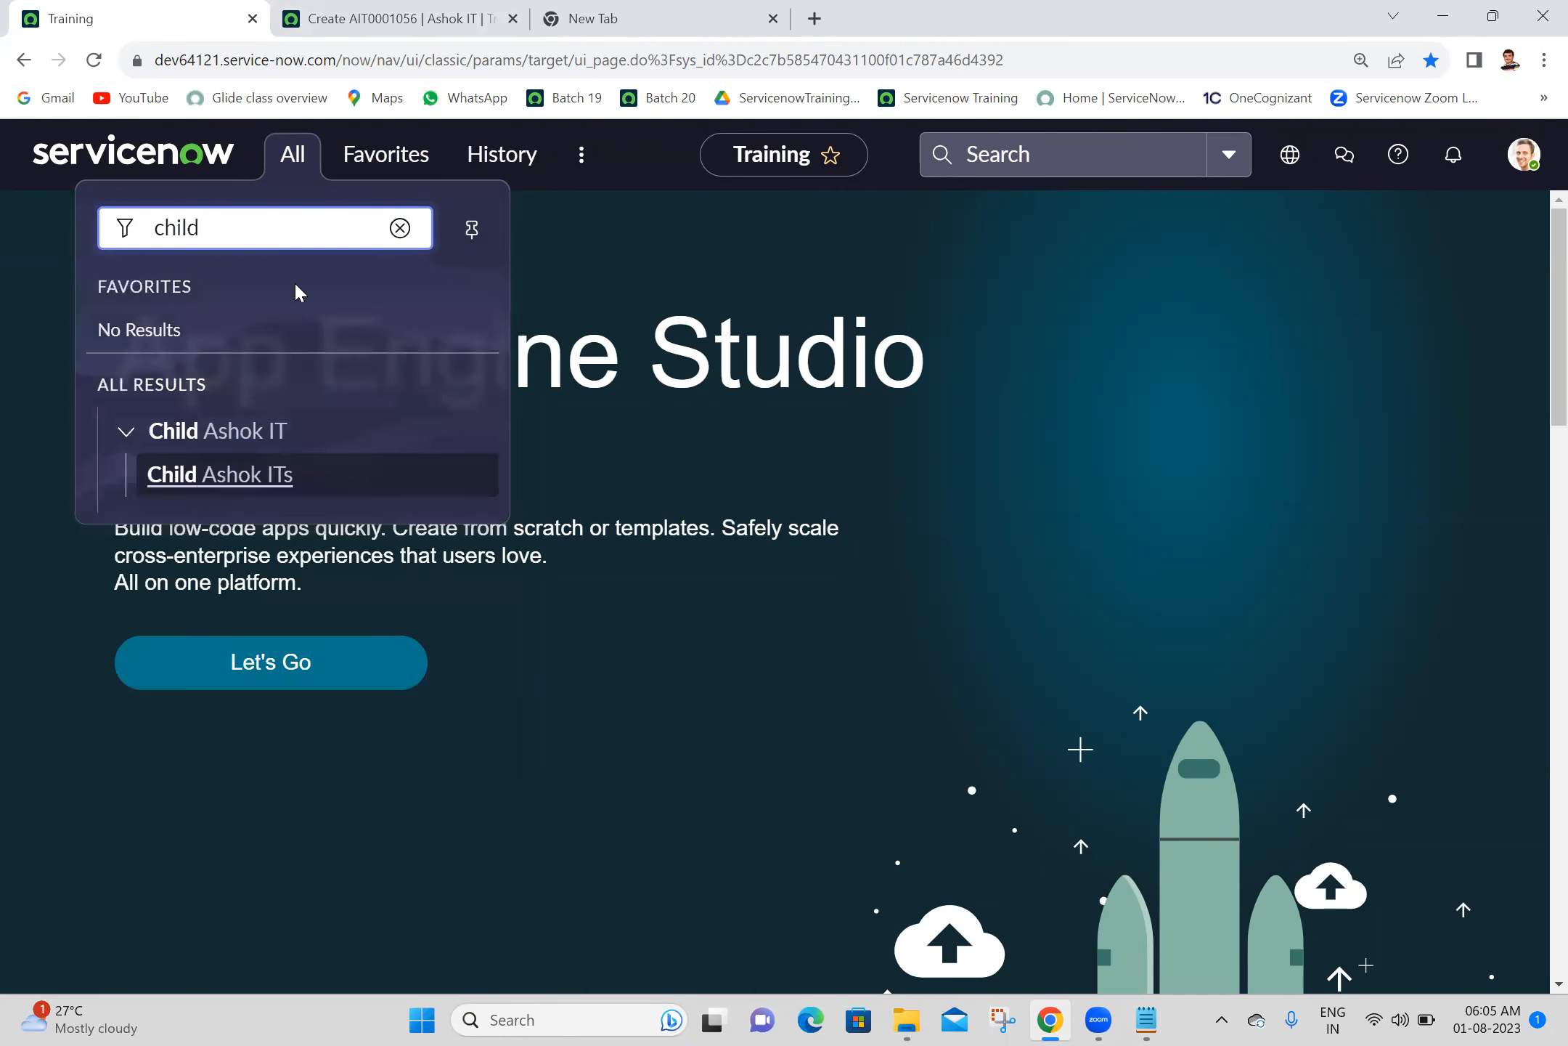
{"action": "left_click", "coordinate": [243, 479]}
{"action": "left_click_drag", "start_coordinate": [396, 10], "coordinate": [623, 9]}
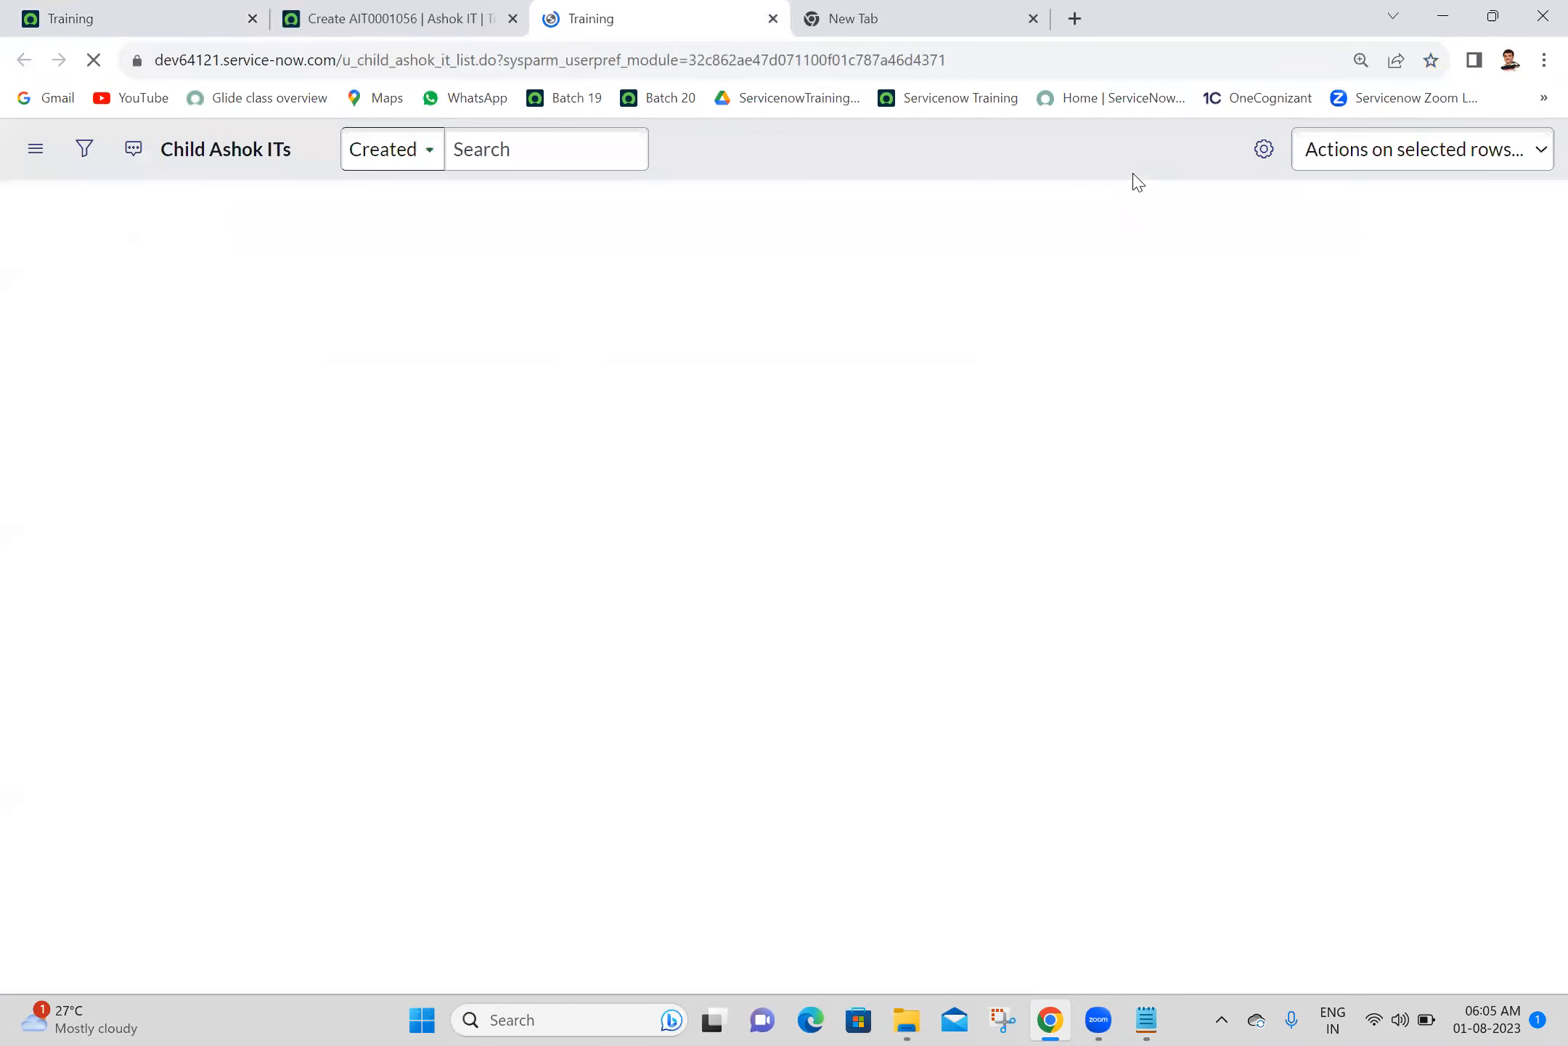
{"action": "left_click", "coordinate": [1512, 159]}
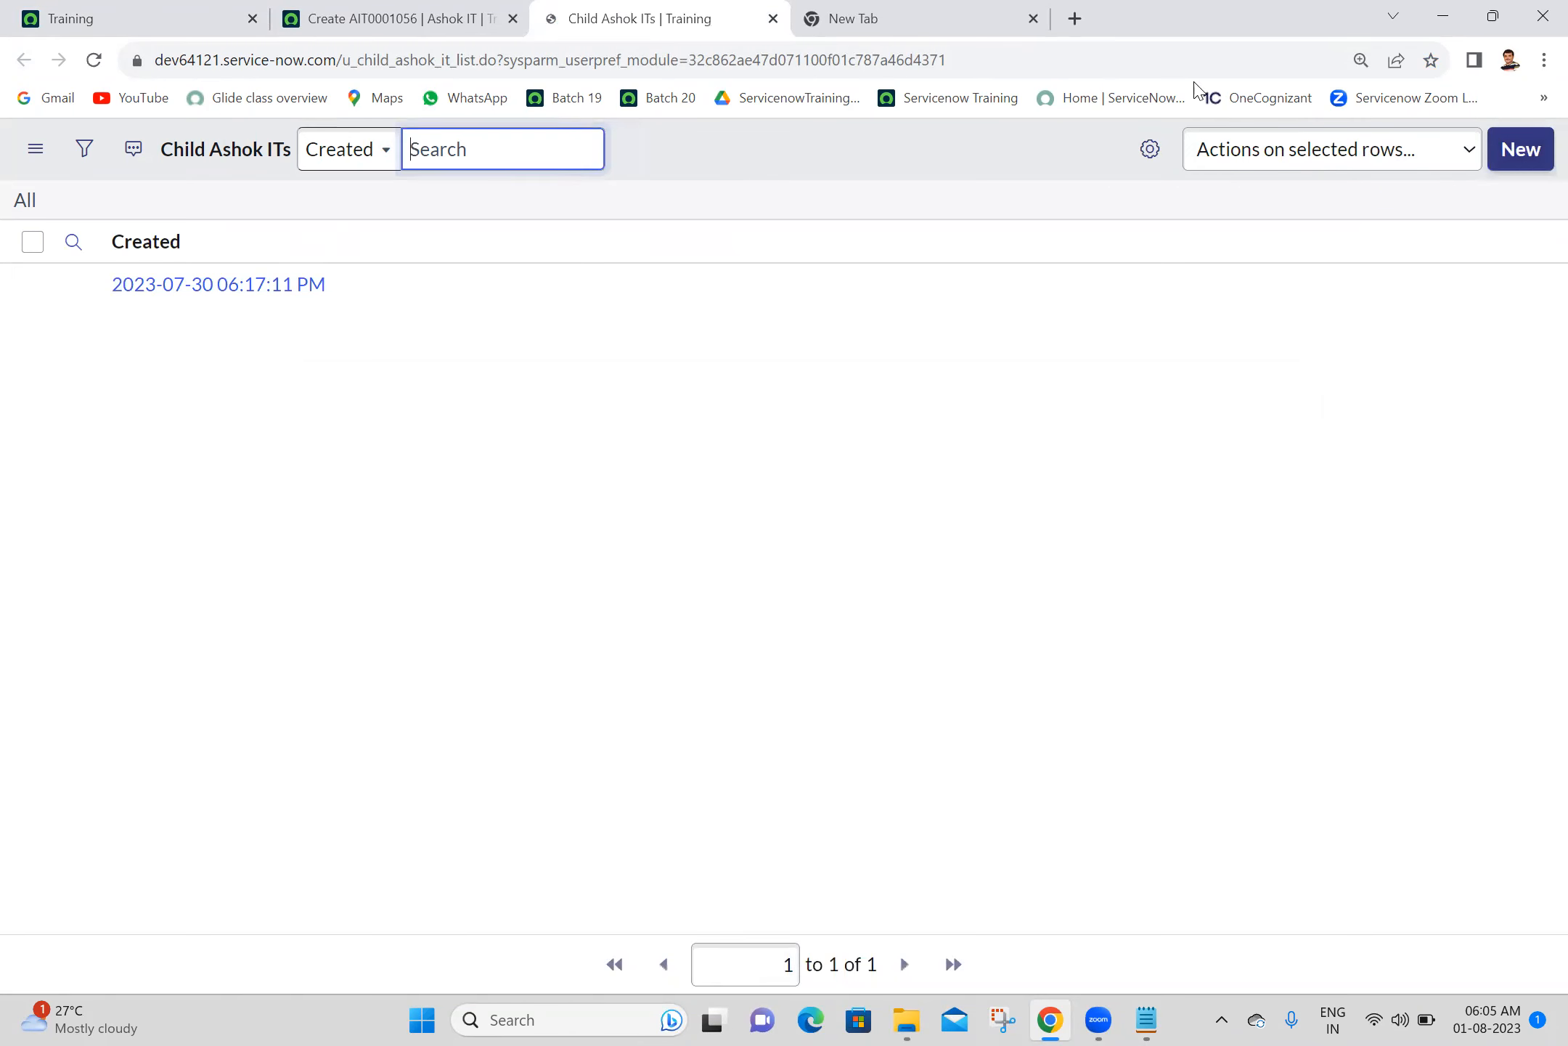
{"action": "left_click", "coordinate": [1504, 160]}
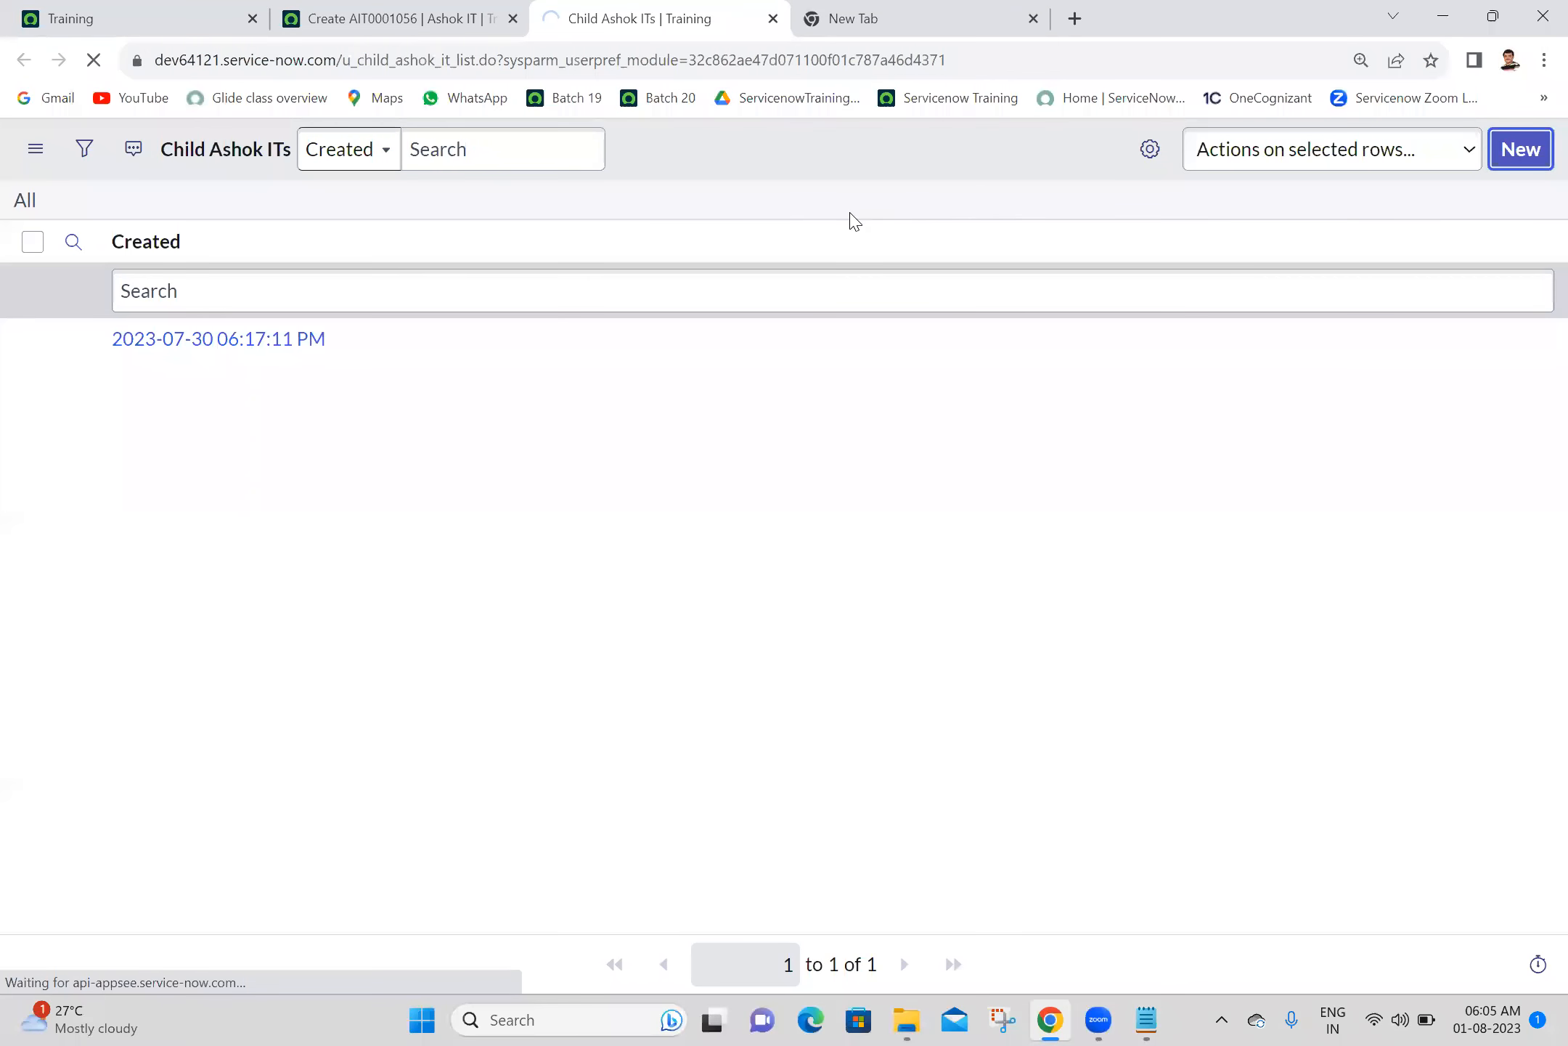
- Compare the fields and labels on the parent Ashok IT and Child Ashok IT new record forms
{"action": "left_click", "coordinate": [440, 15]}
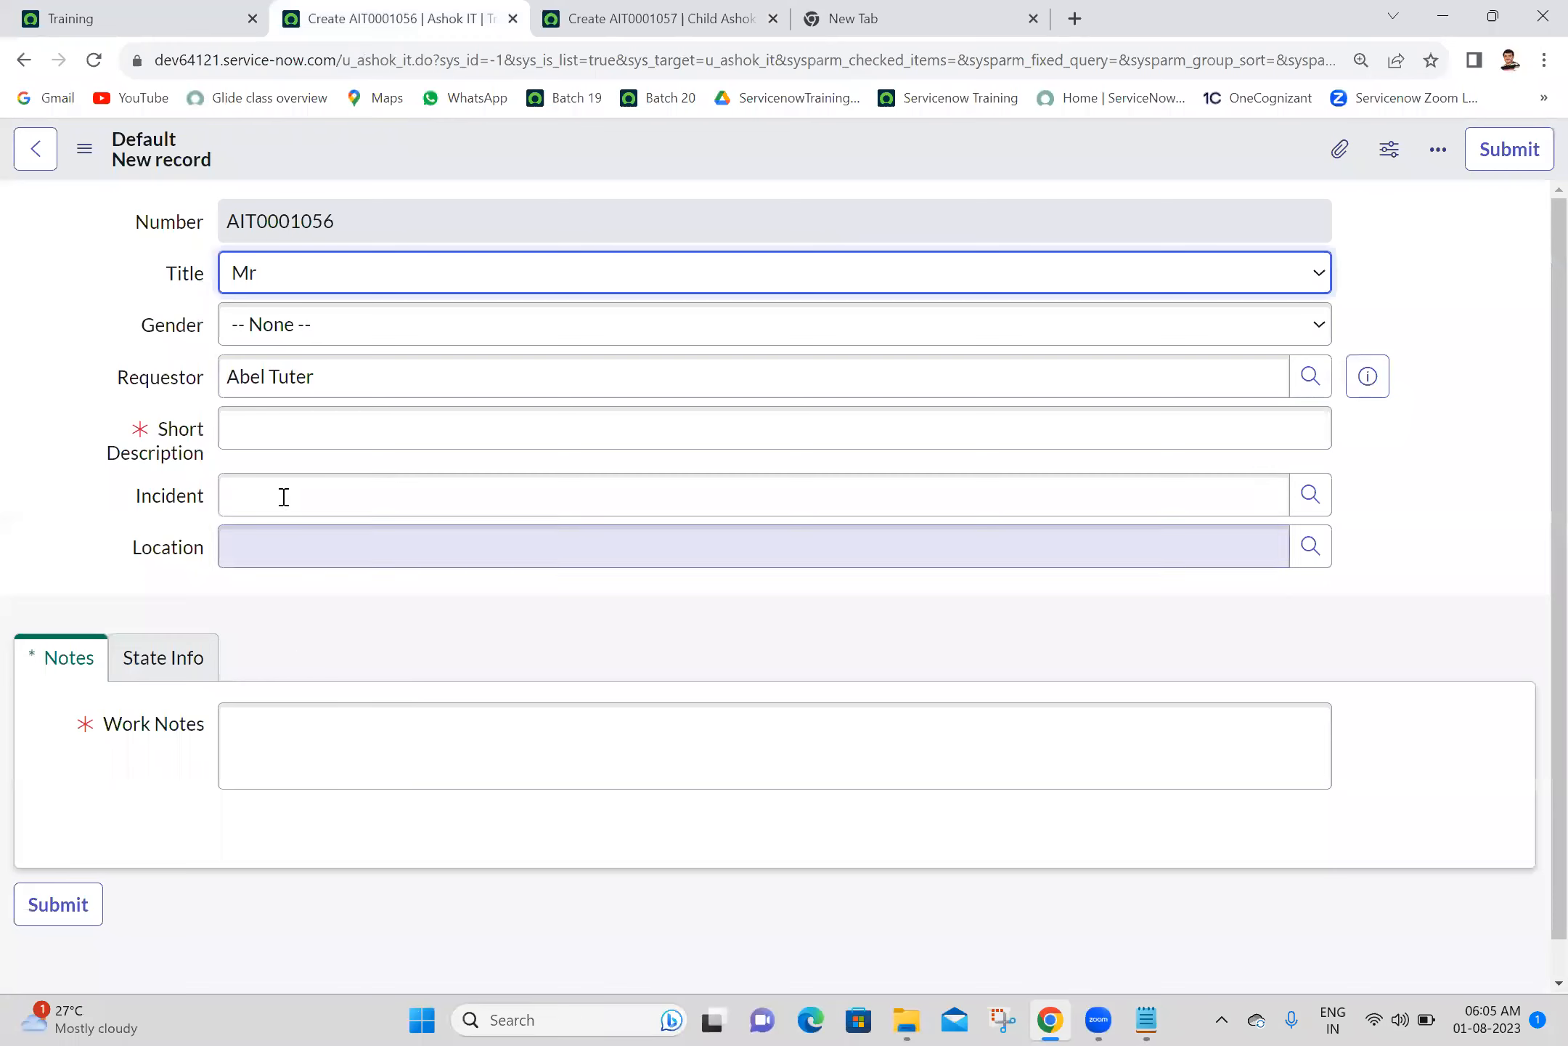
{"action": "left_click", "coordinate": [324, 419]}
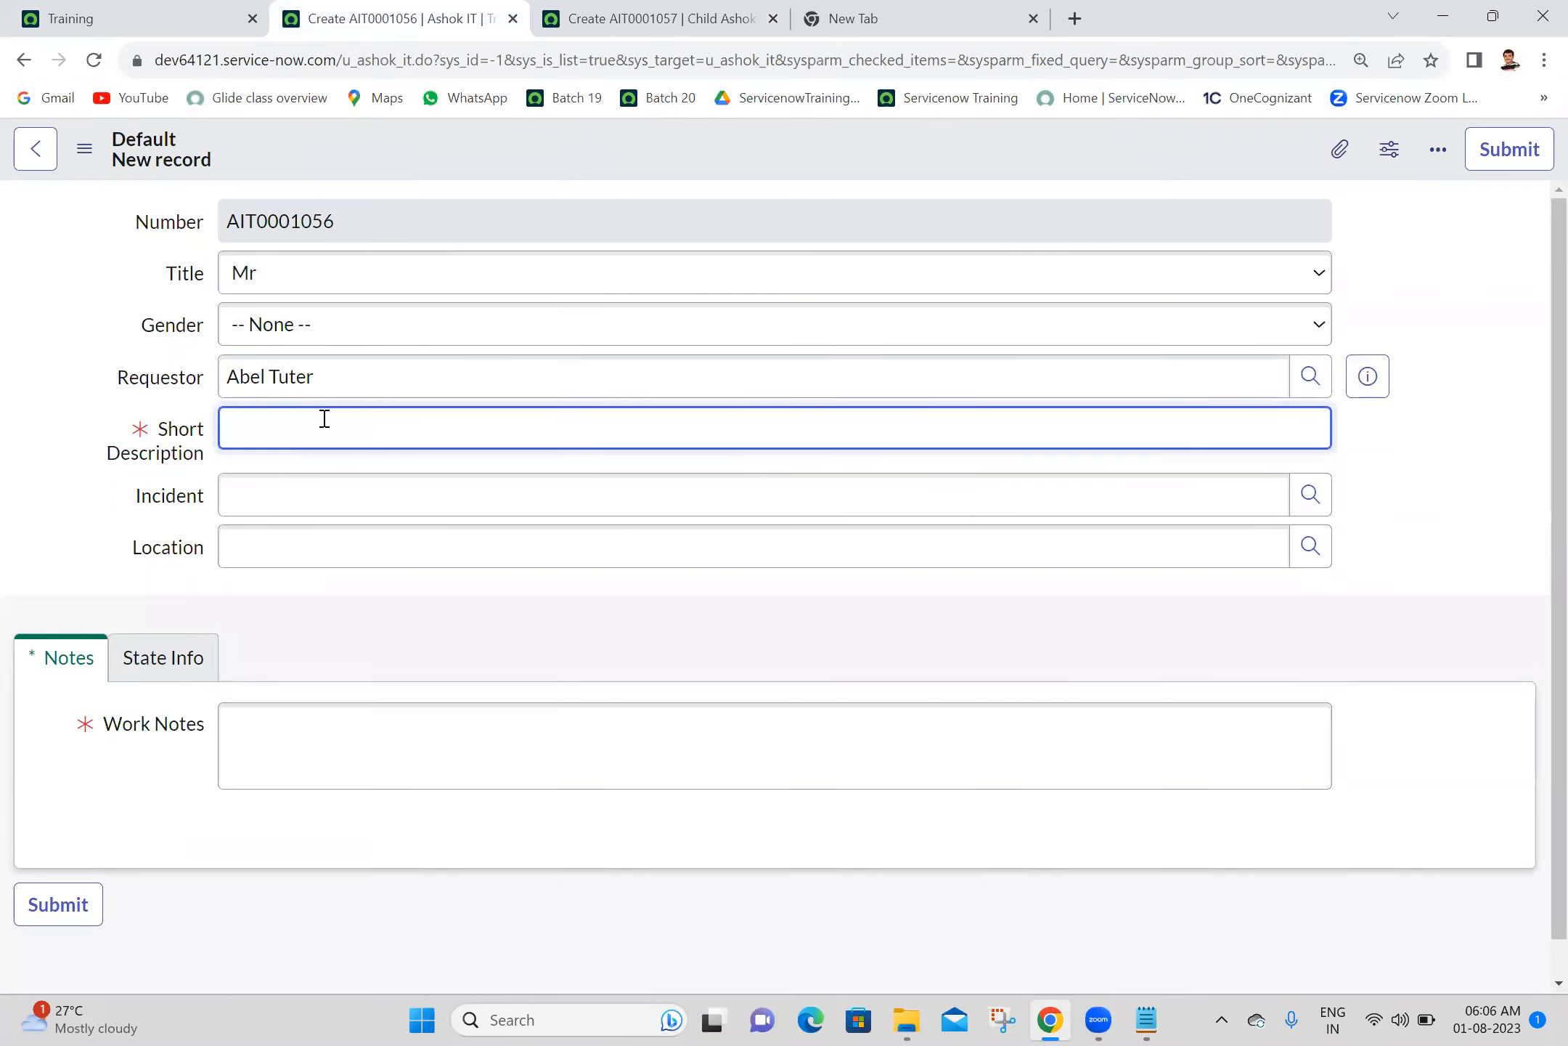
{"action": "left_click", "coordinate": [633, 9]}
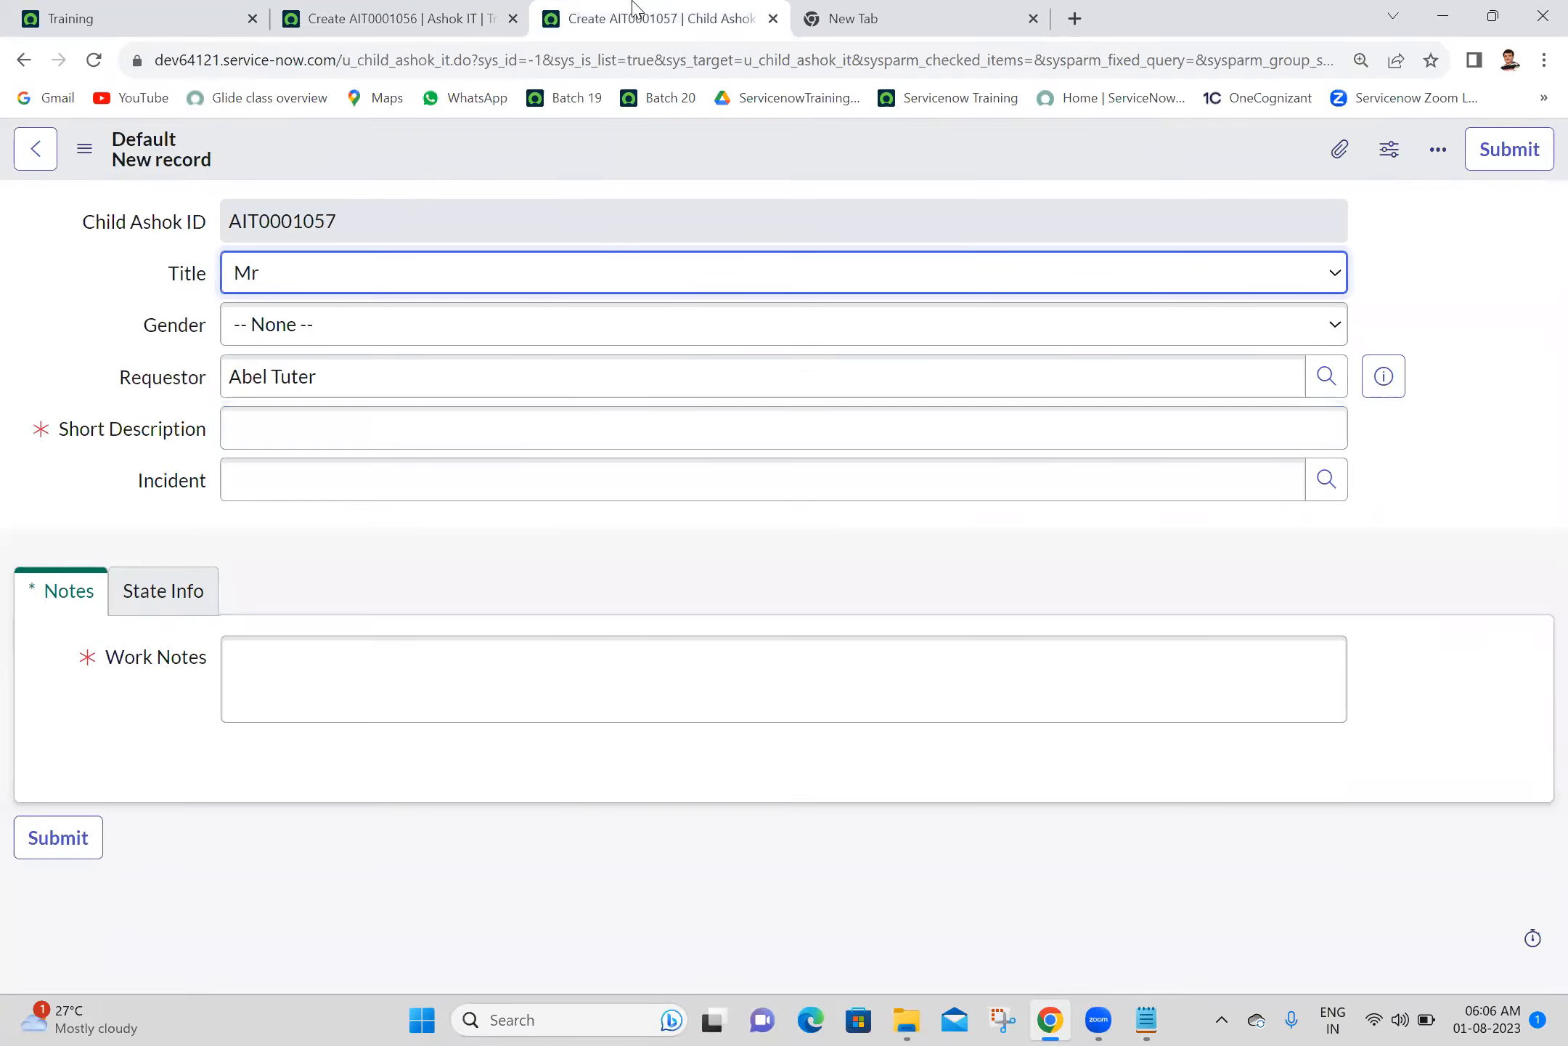
{"action": "left_click", "coordinate": [400, 10]}
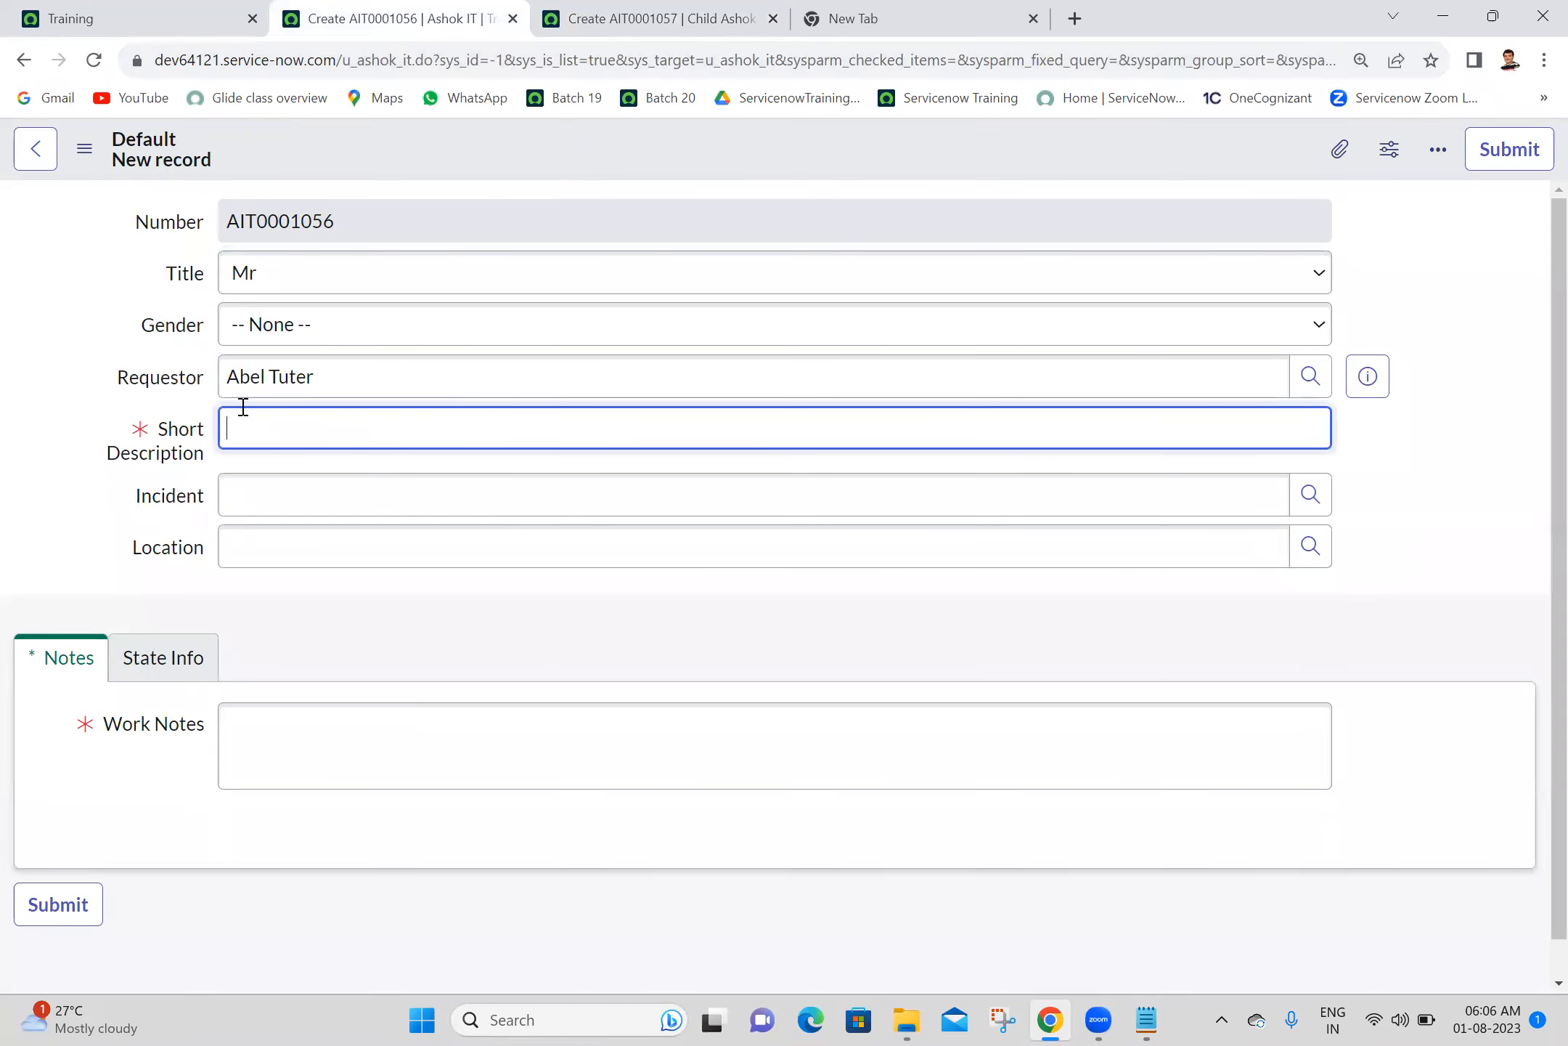
{"action": "left_click", "coordinate": [626, 10]}
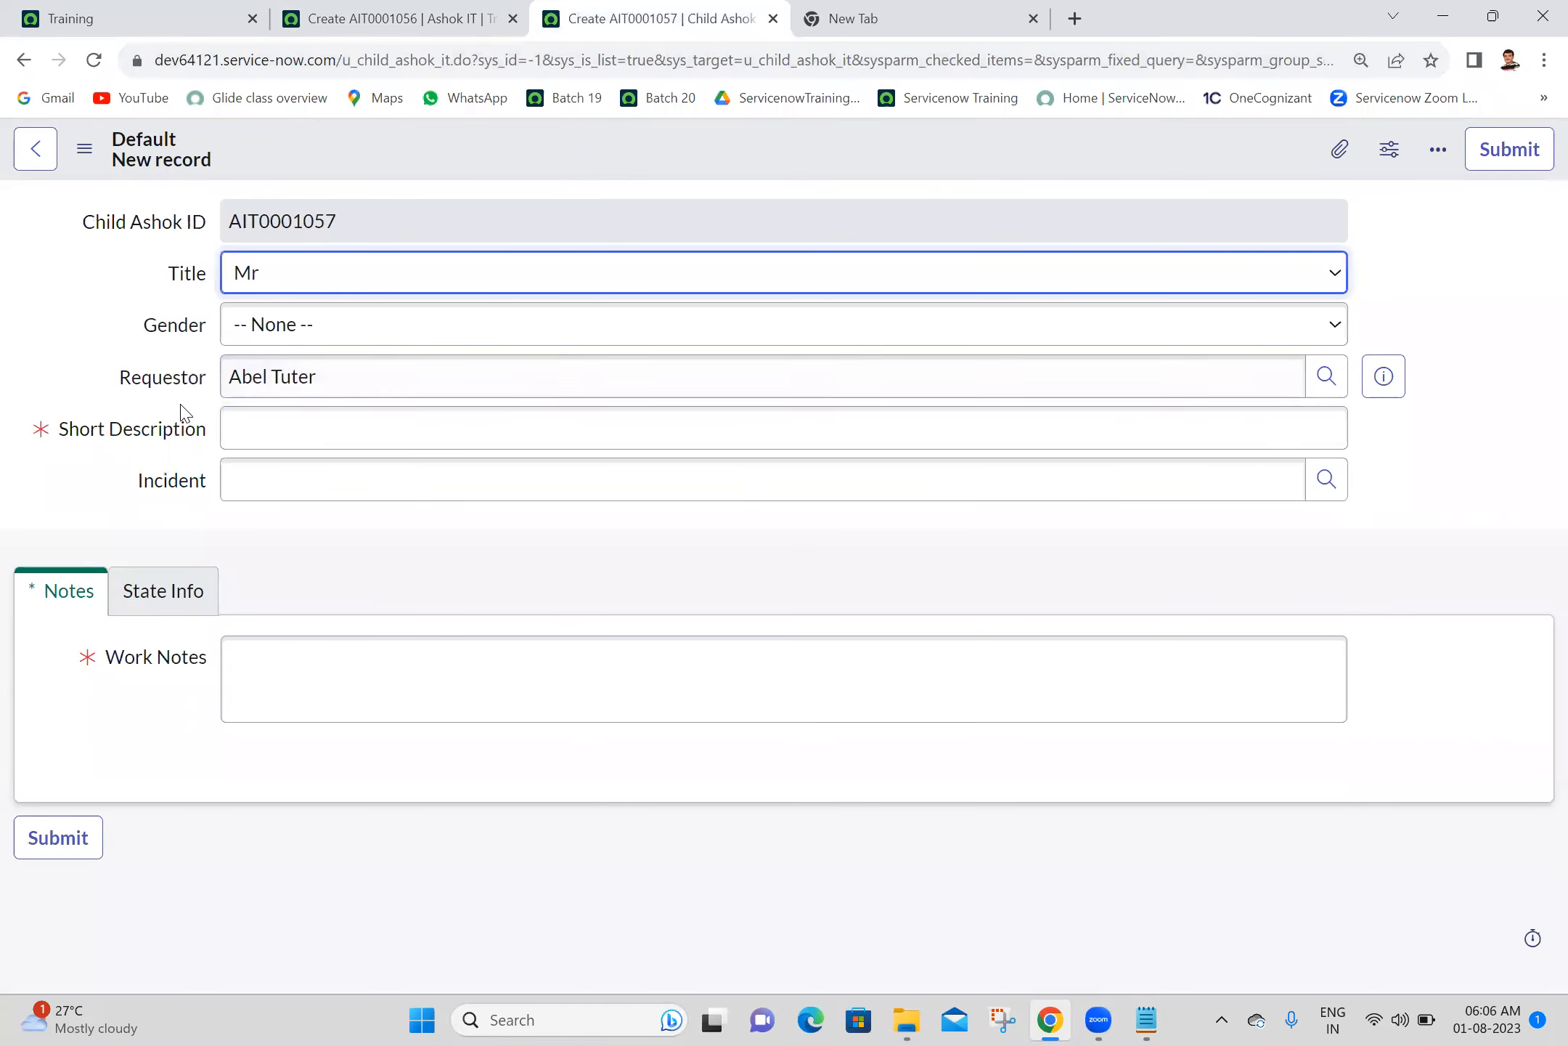
{"action": "left_click", "coordinate": [343, 11]}
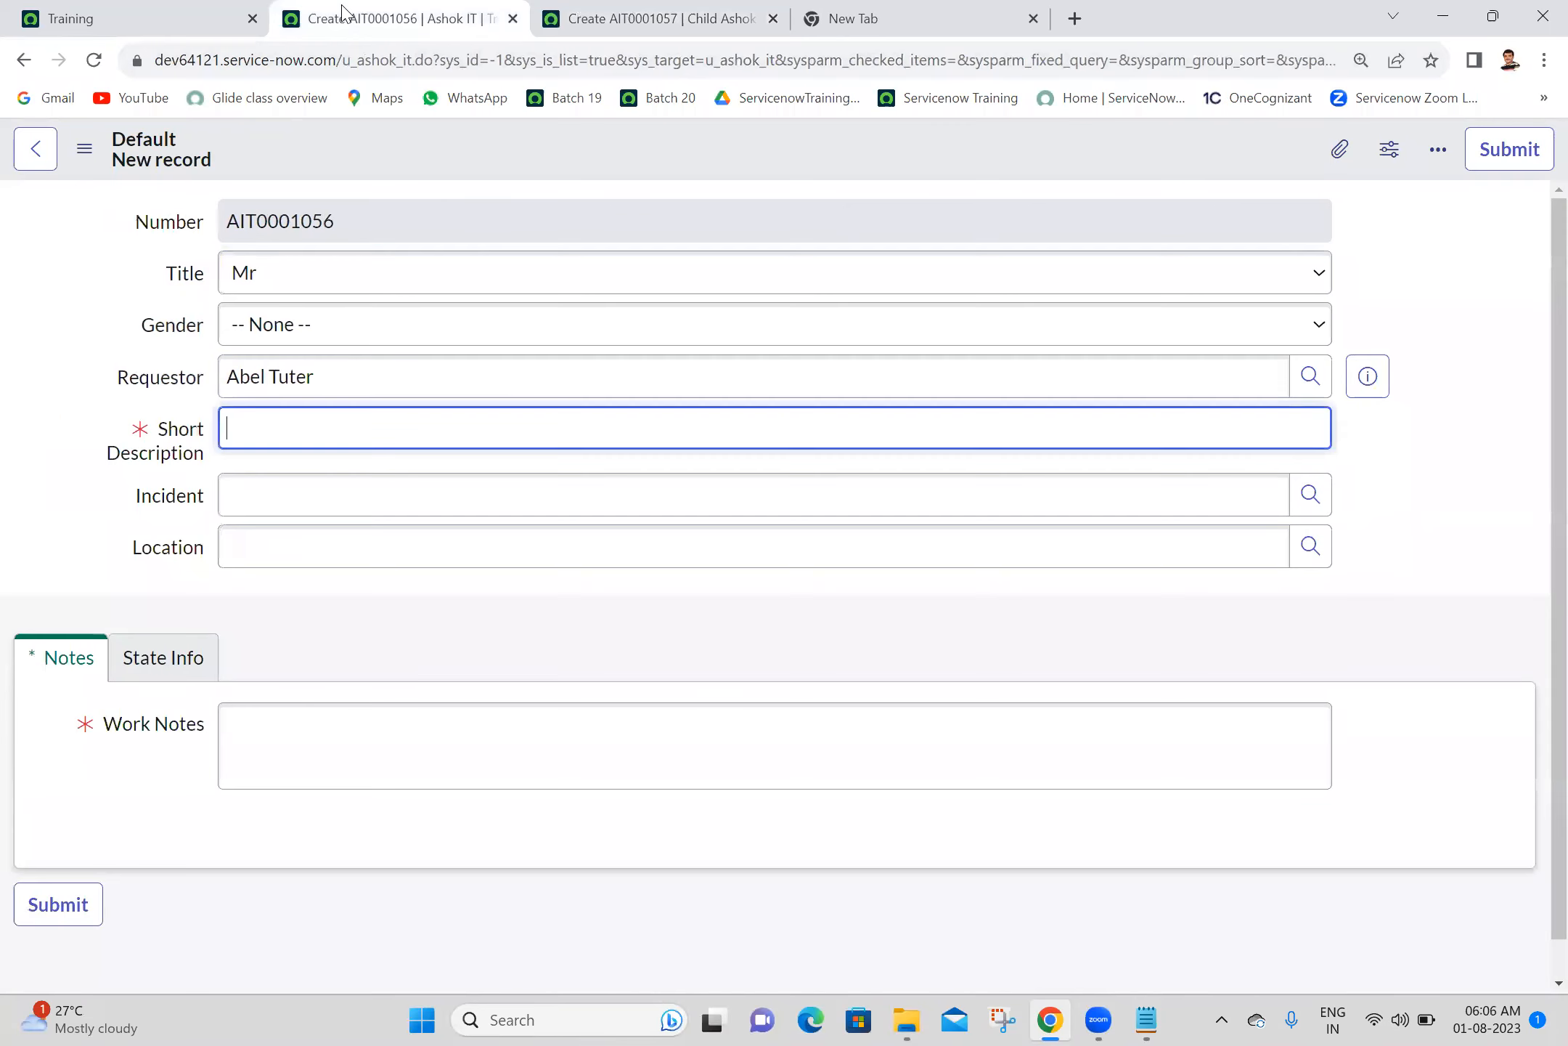
{"action": "left_click", "coordinate": [336, 203]}
{"action": "double_click", "coordinate": [336, 204]}
{"action": "left_click", "coordinate": [590, 11]}
{"action": "left_click", "coordinate": [52, 298]}
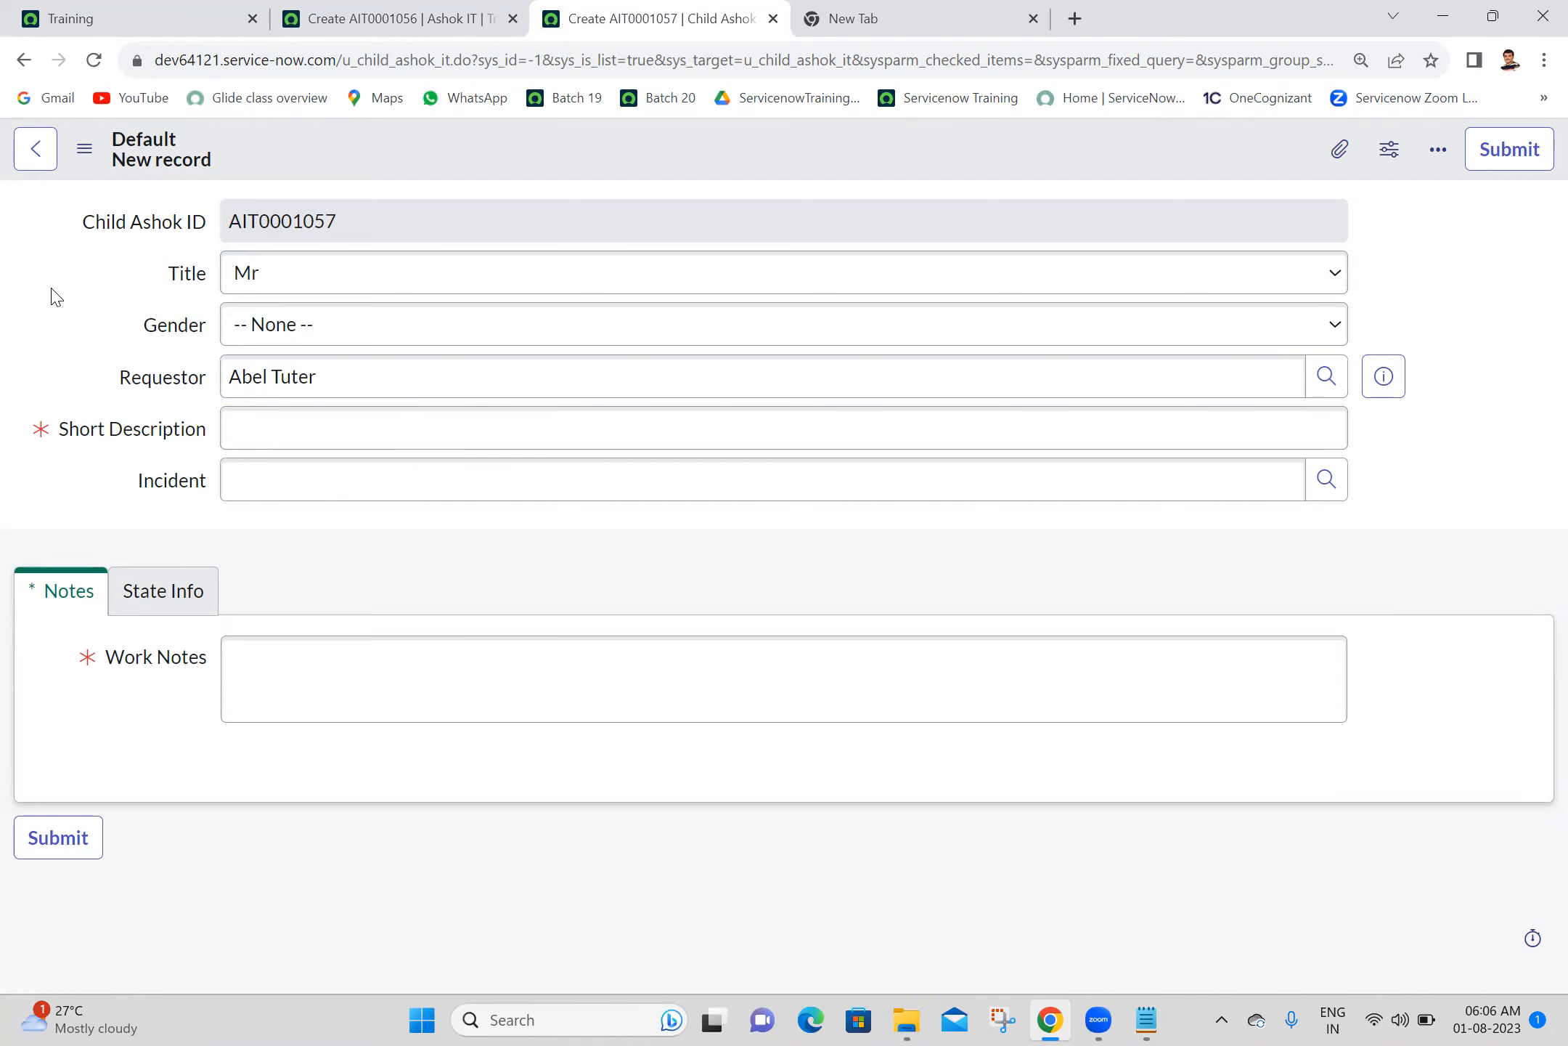
{"action": "left_click", "coordinate": [354, 10]}
{"action": "left_click", "coordinate": [657, 10]}
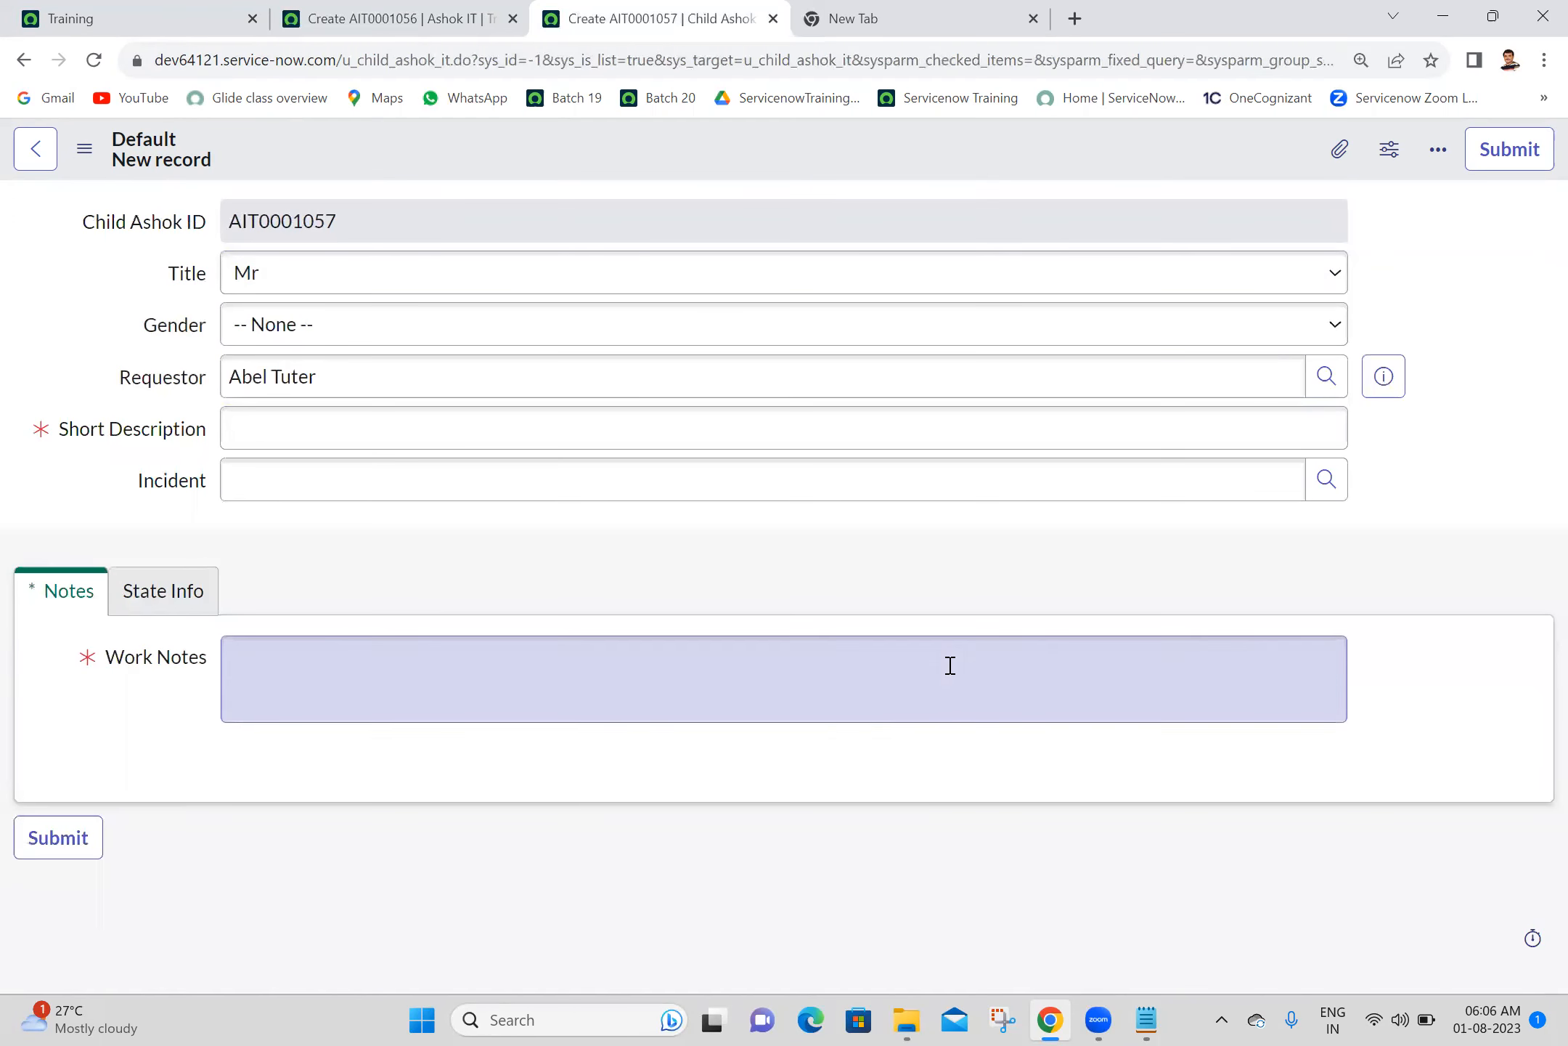
- Review the dictionary override notes and compare the read-only Number and Child Ashok ID fields on the parent and child new record forms
{"action": "left_click", "coordinate": [1145, 1018]}
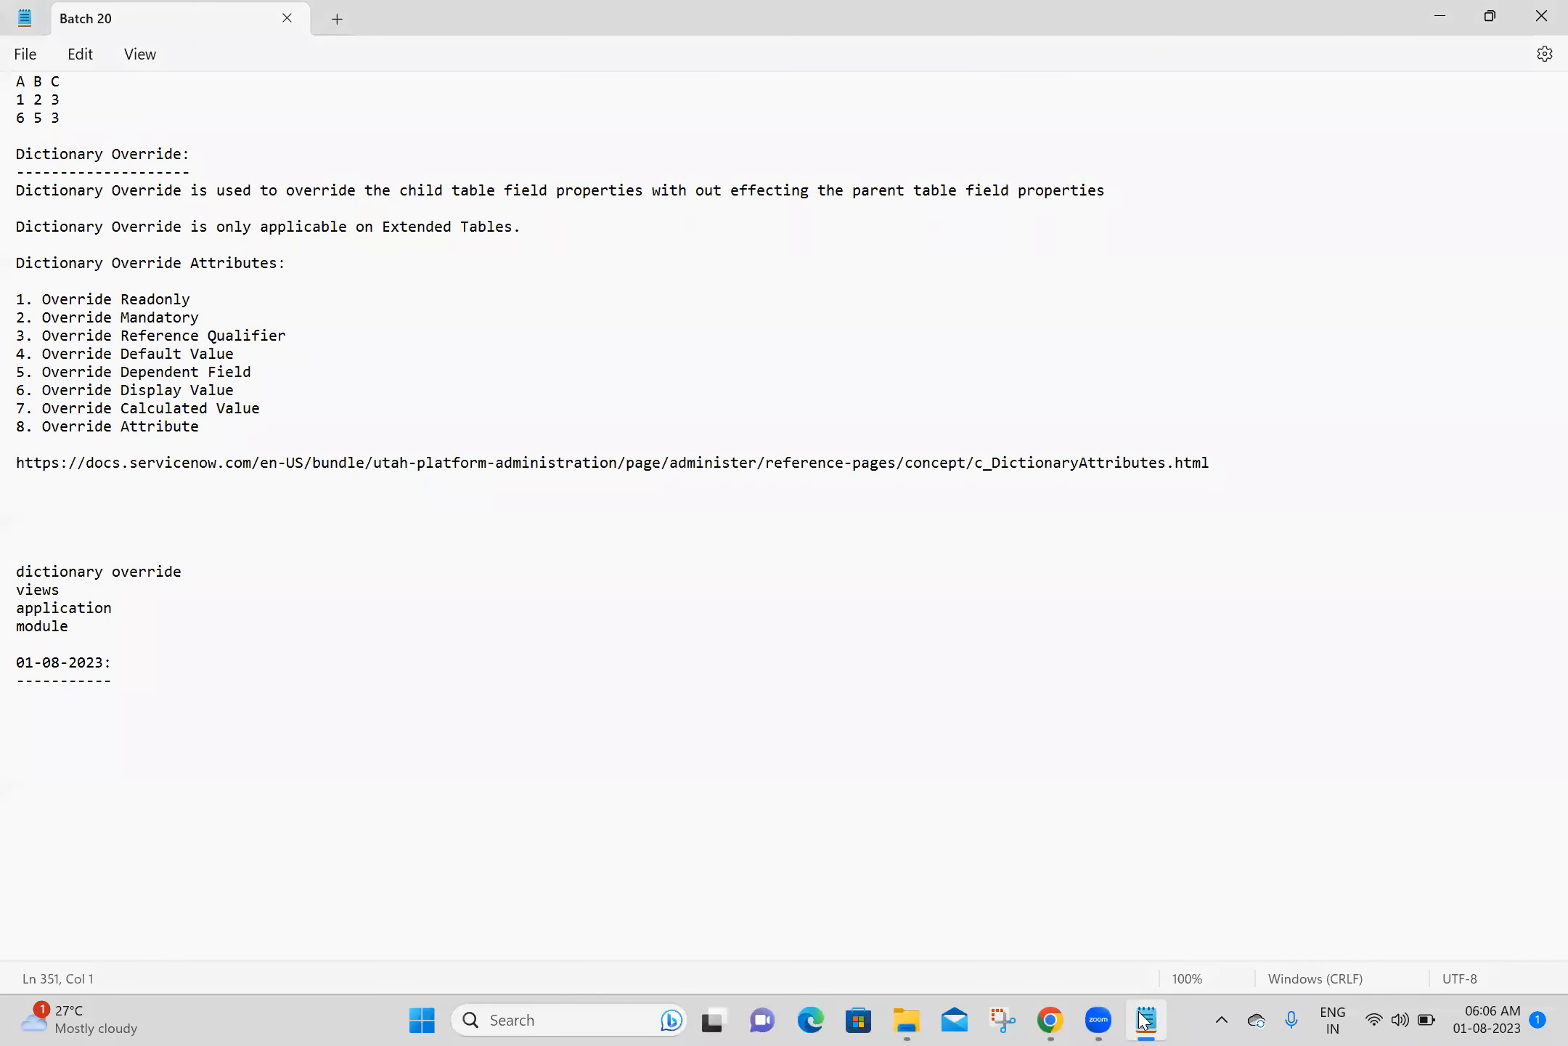
{"action": "left_click", "coordinate": [1145, 1019]}
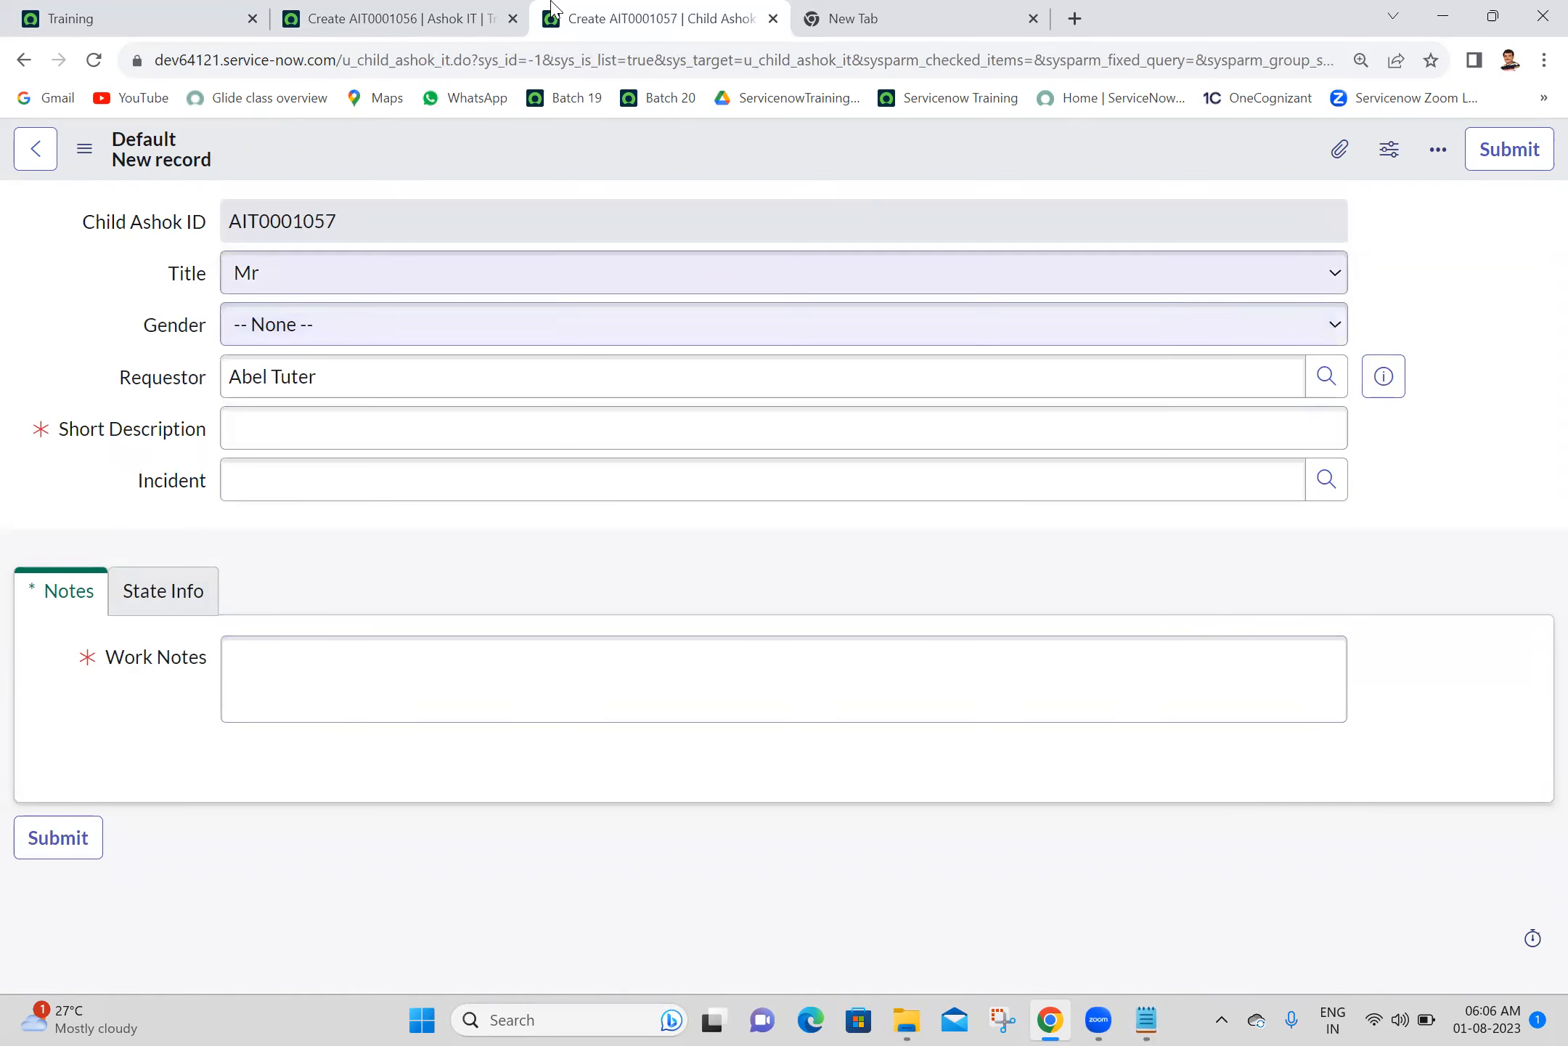
{"action": "left_click", "coordinate": [457, 11]}
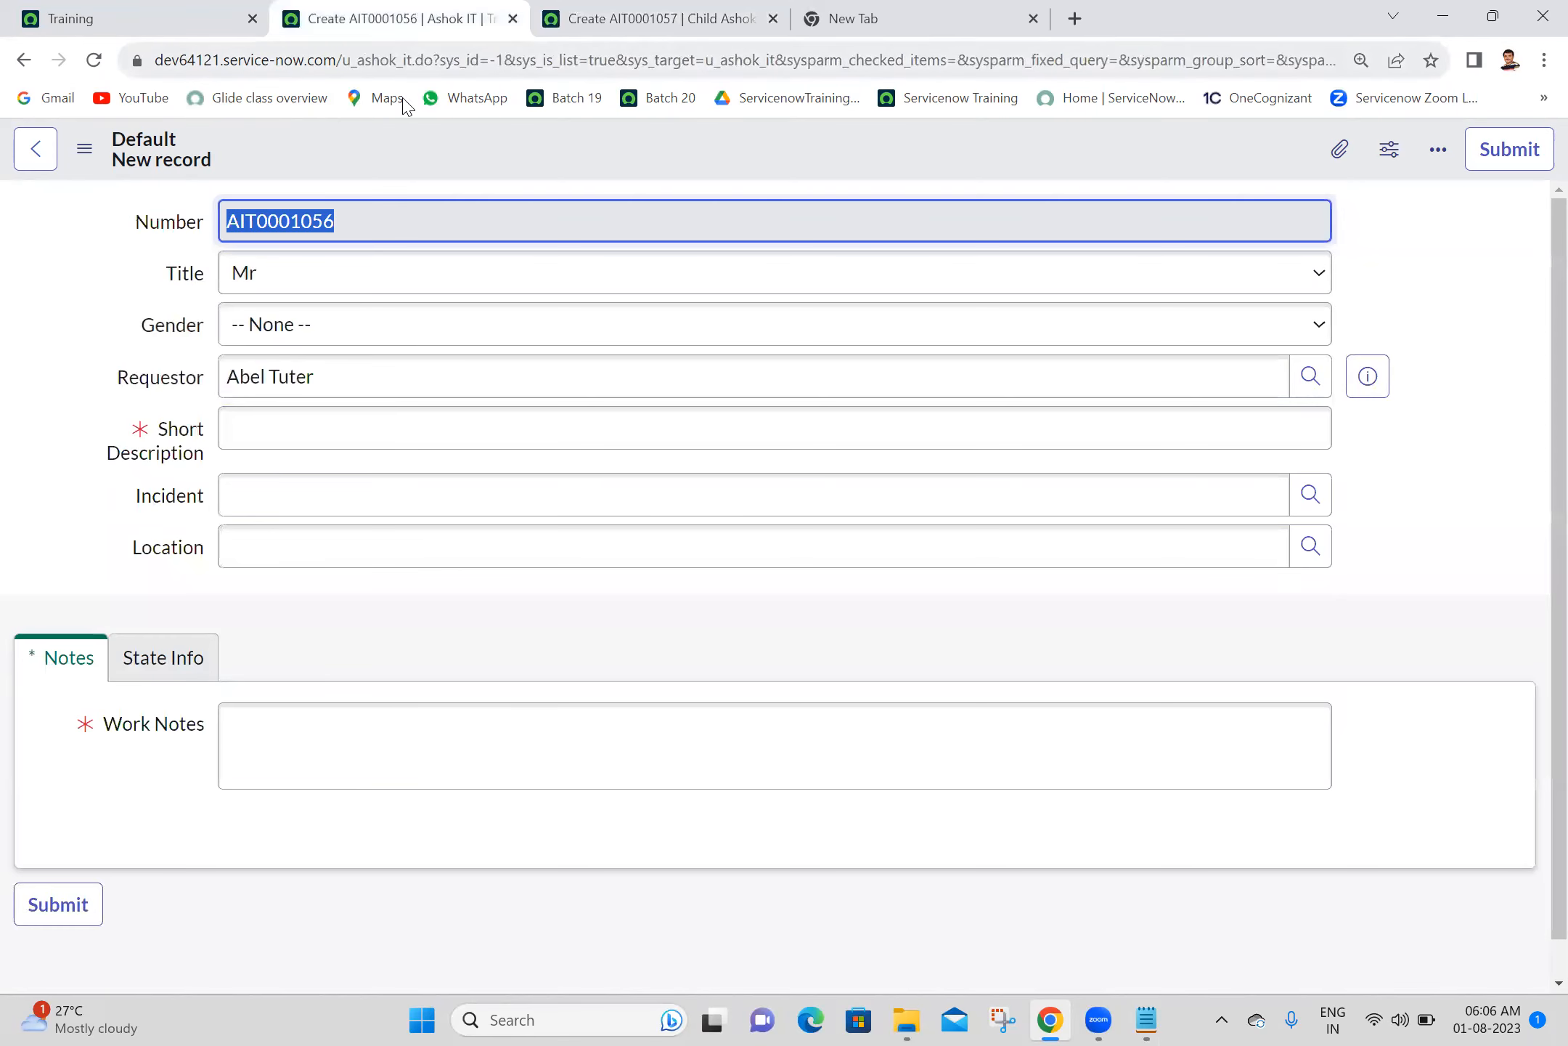
{"action": "left_click", "coordinate": [34, 257]}
{"action": "double_click", "coordinate": [372, 213]}
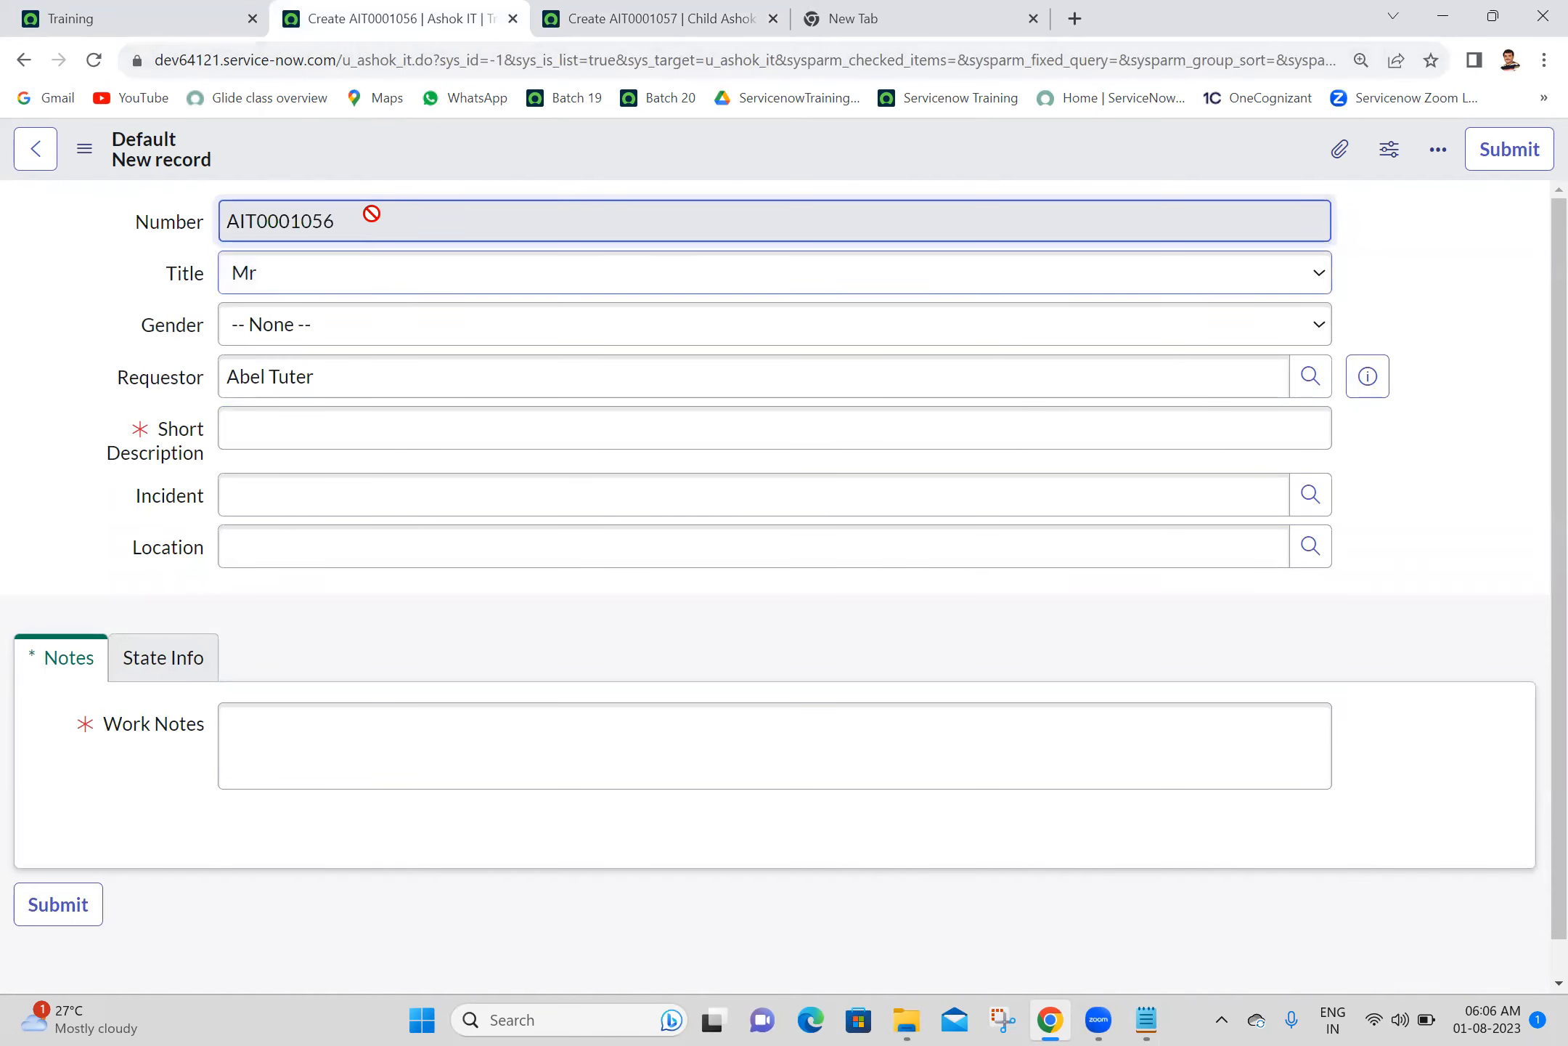
{"action": "left_click", "coordinate": [631, 14]}
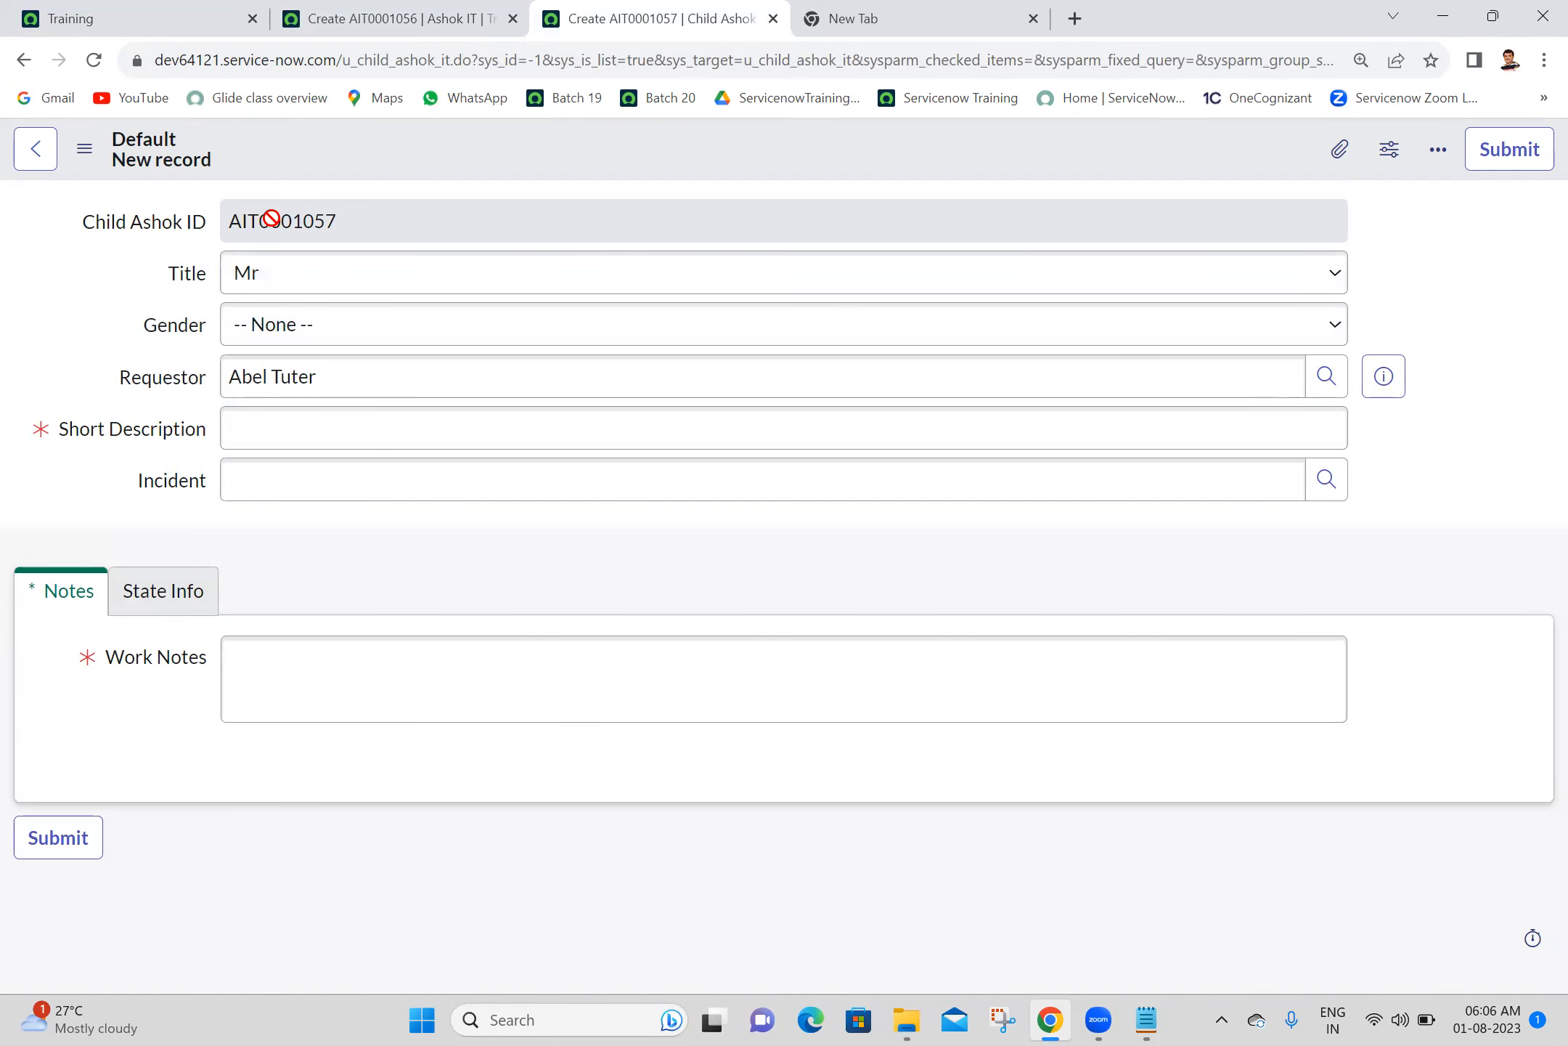
{"action": "left_click", "coordinate": [406, 11]}
{"action": "left_click", "coordinate": [141, 229]}
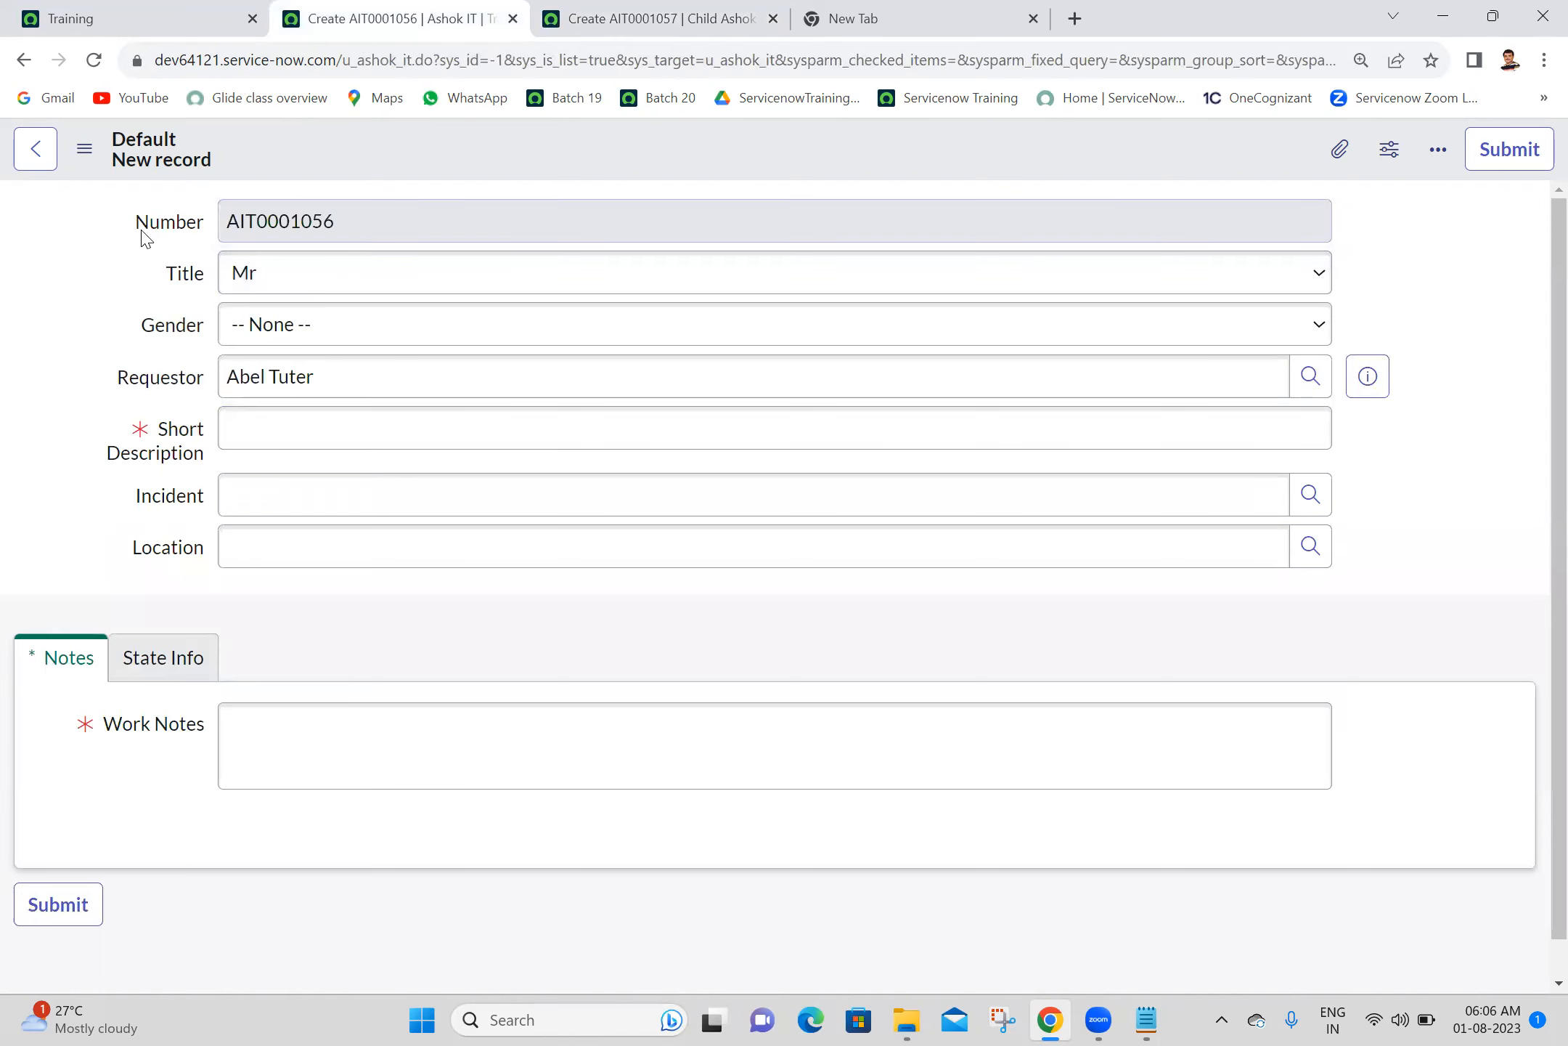
{"action": "left_click", "coordinate": [565, 10]}
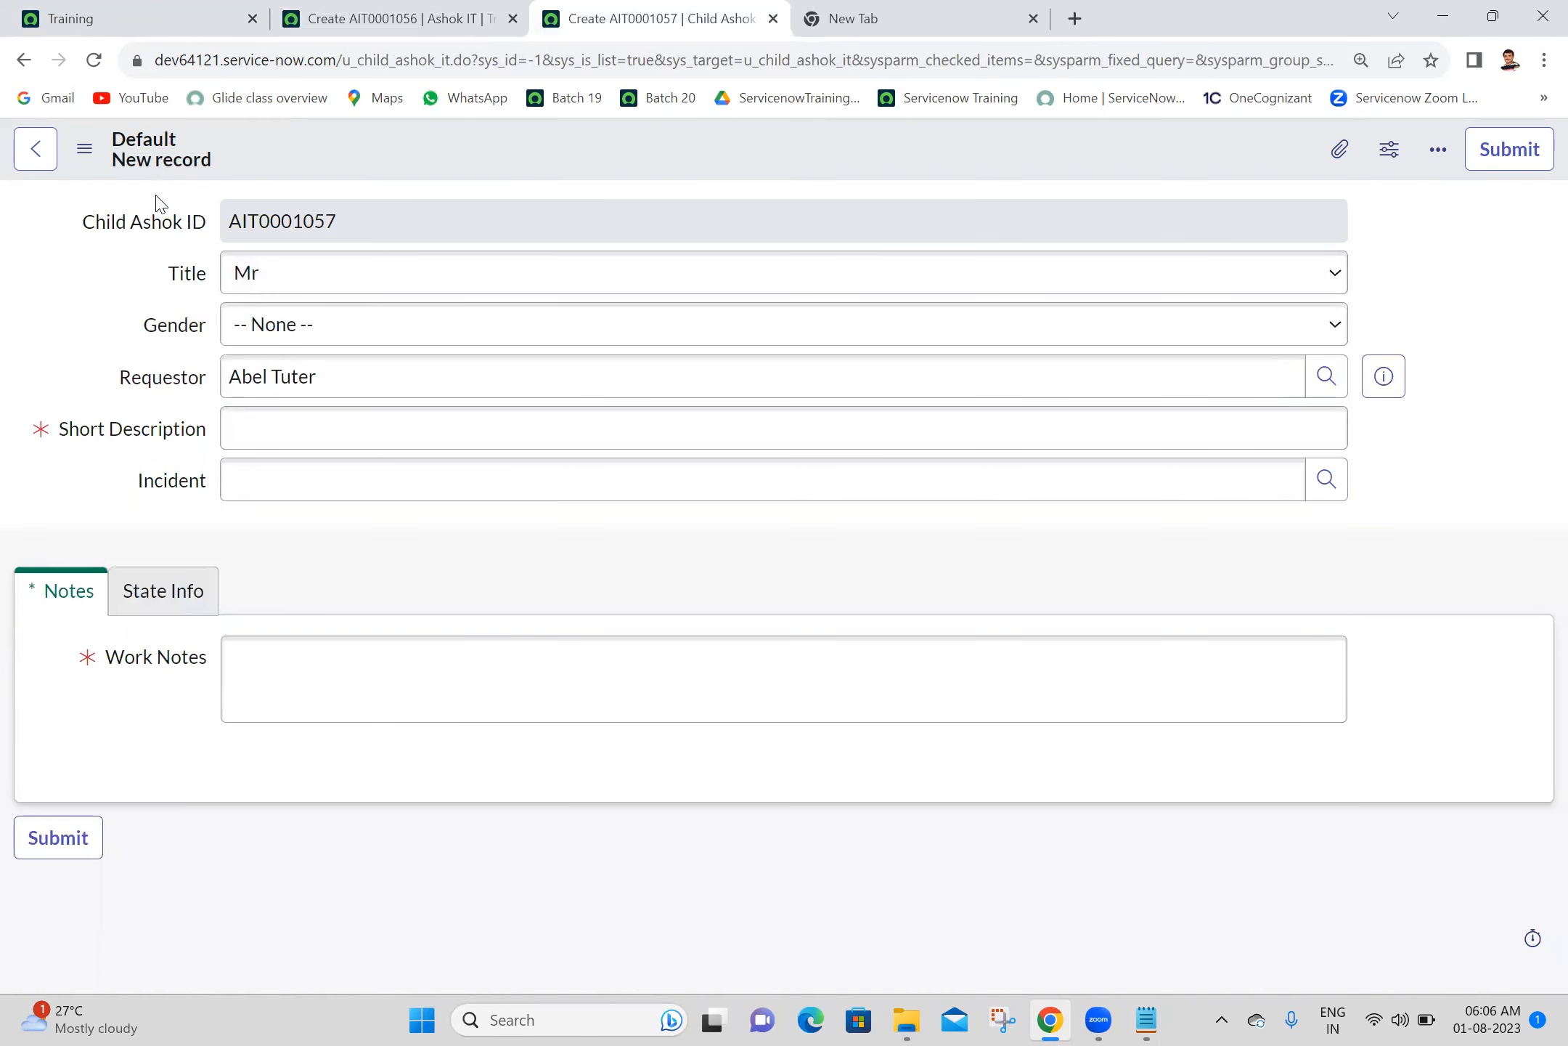
- Open the dictionary entry of the child form's Child Ashok ID field and start a new dictionary override for it
{"action": "right_click", "coordinate": [169, 231]}
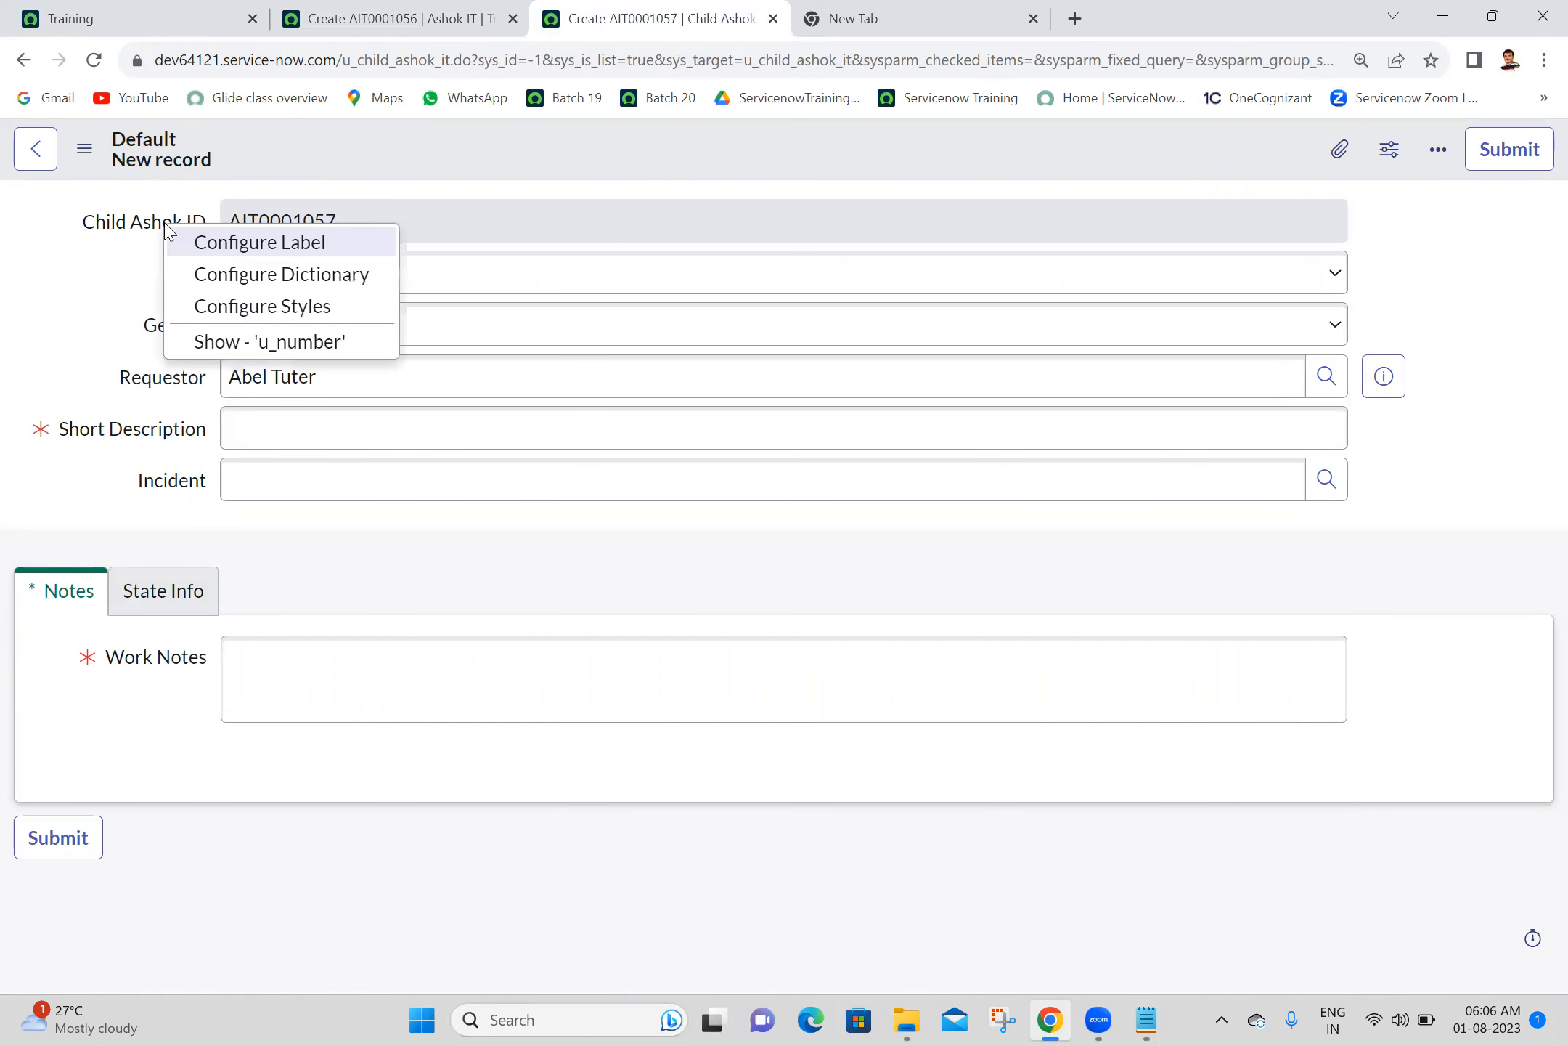
{"action": "left_click", "coordinate": [250, 276]}
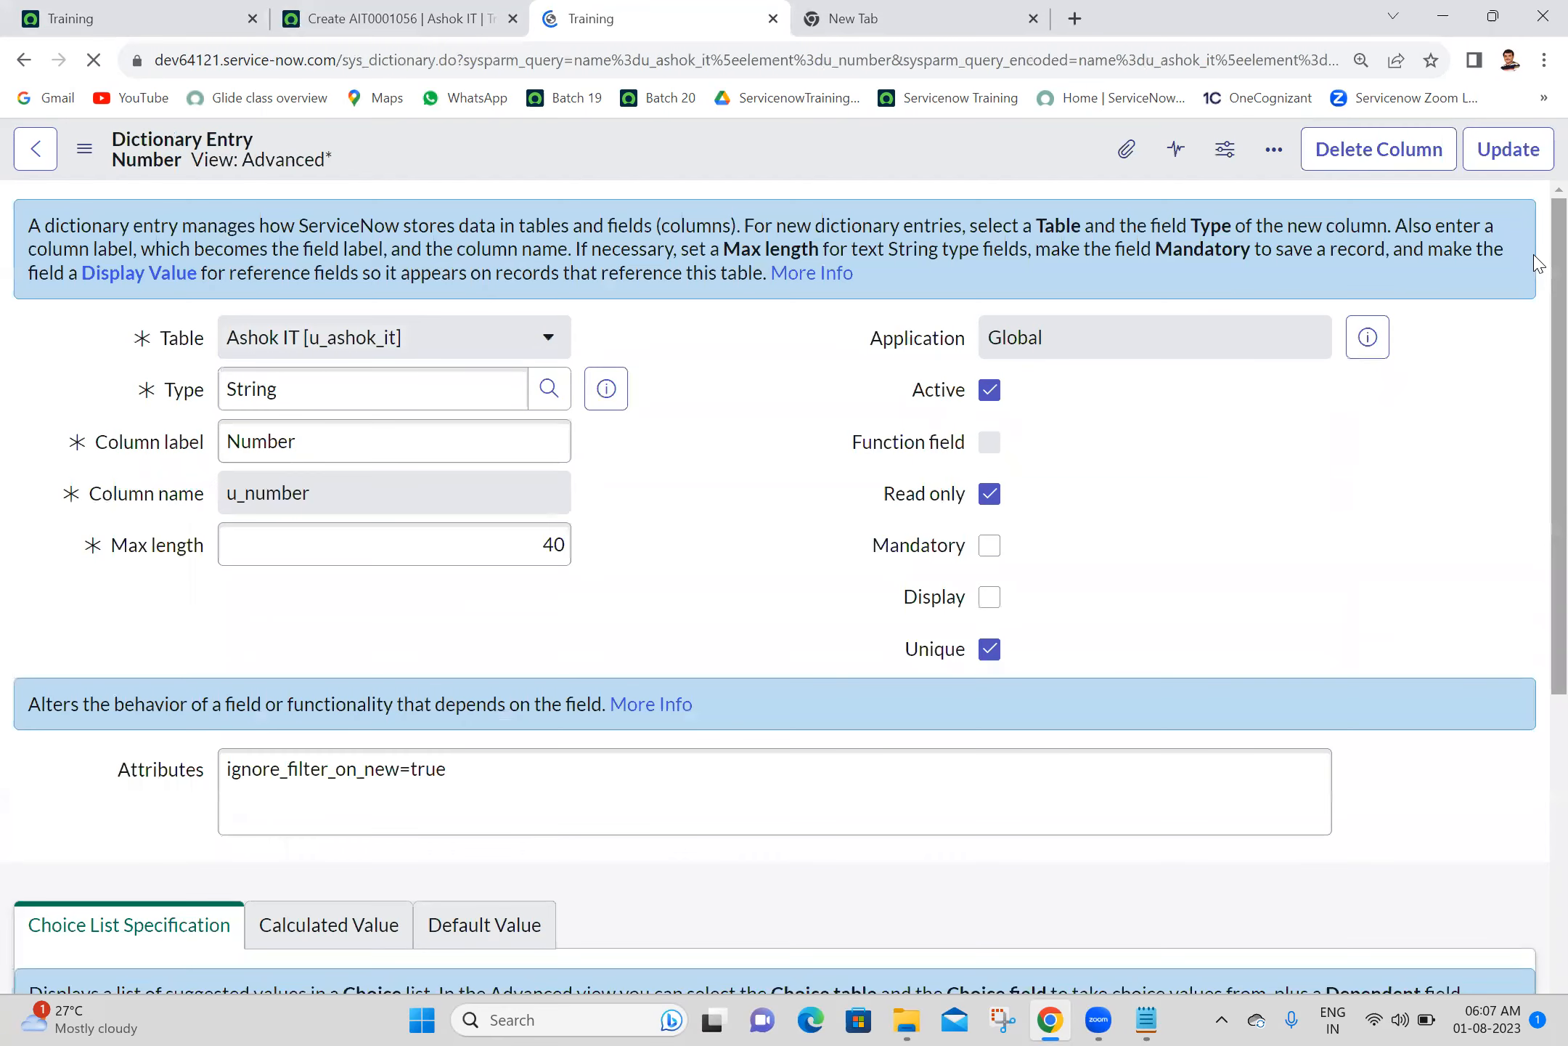
{"action": "scroll", "coordinate": [1536, 315], "scroll_direction": "down", "scroll_amount": 3}
{"action": "scroll", "coordinate": [1536, 419], "scroll_direction": "down", "scroll_amount": 5}
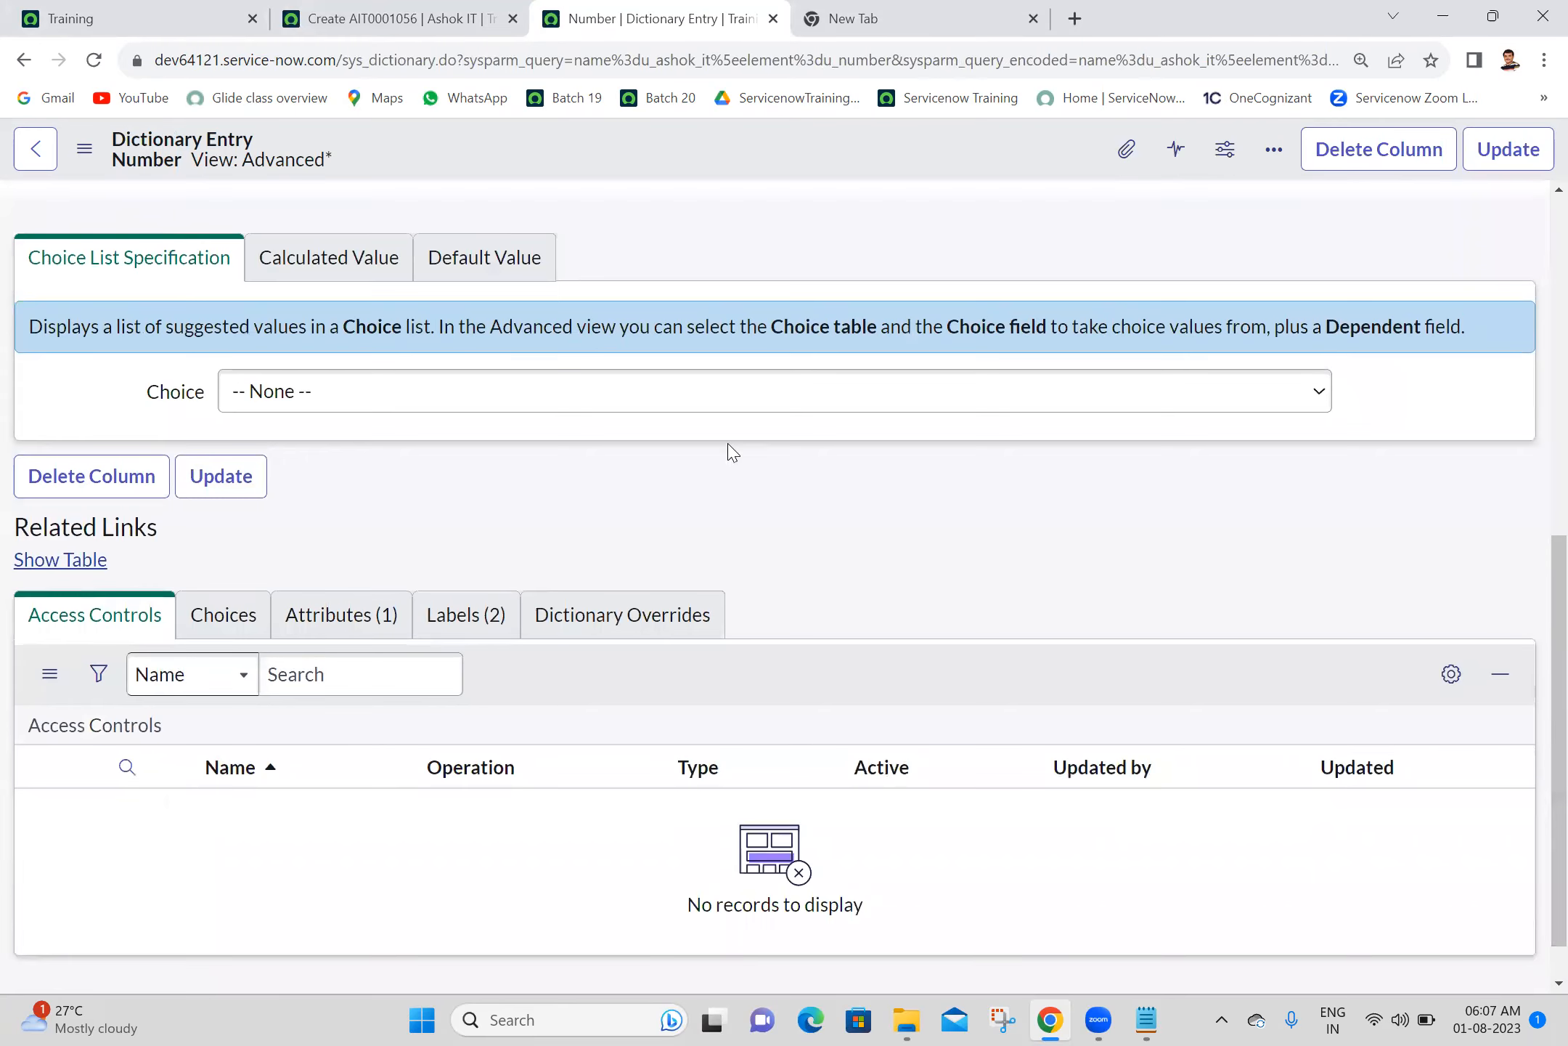
{"action": "left_click", "coordinate": [612, 624]}
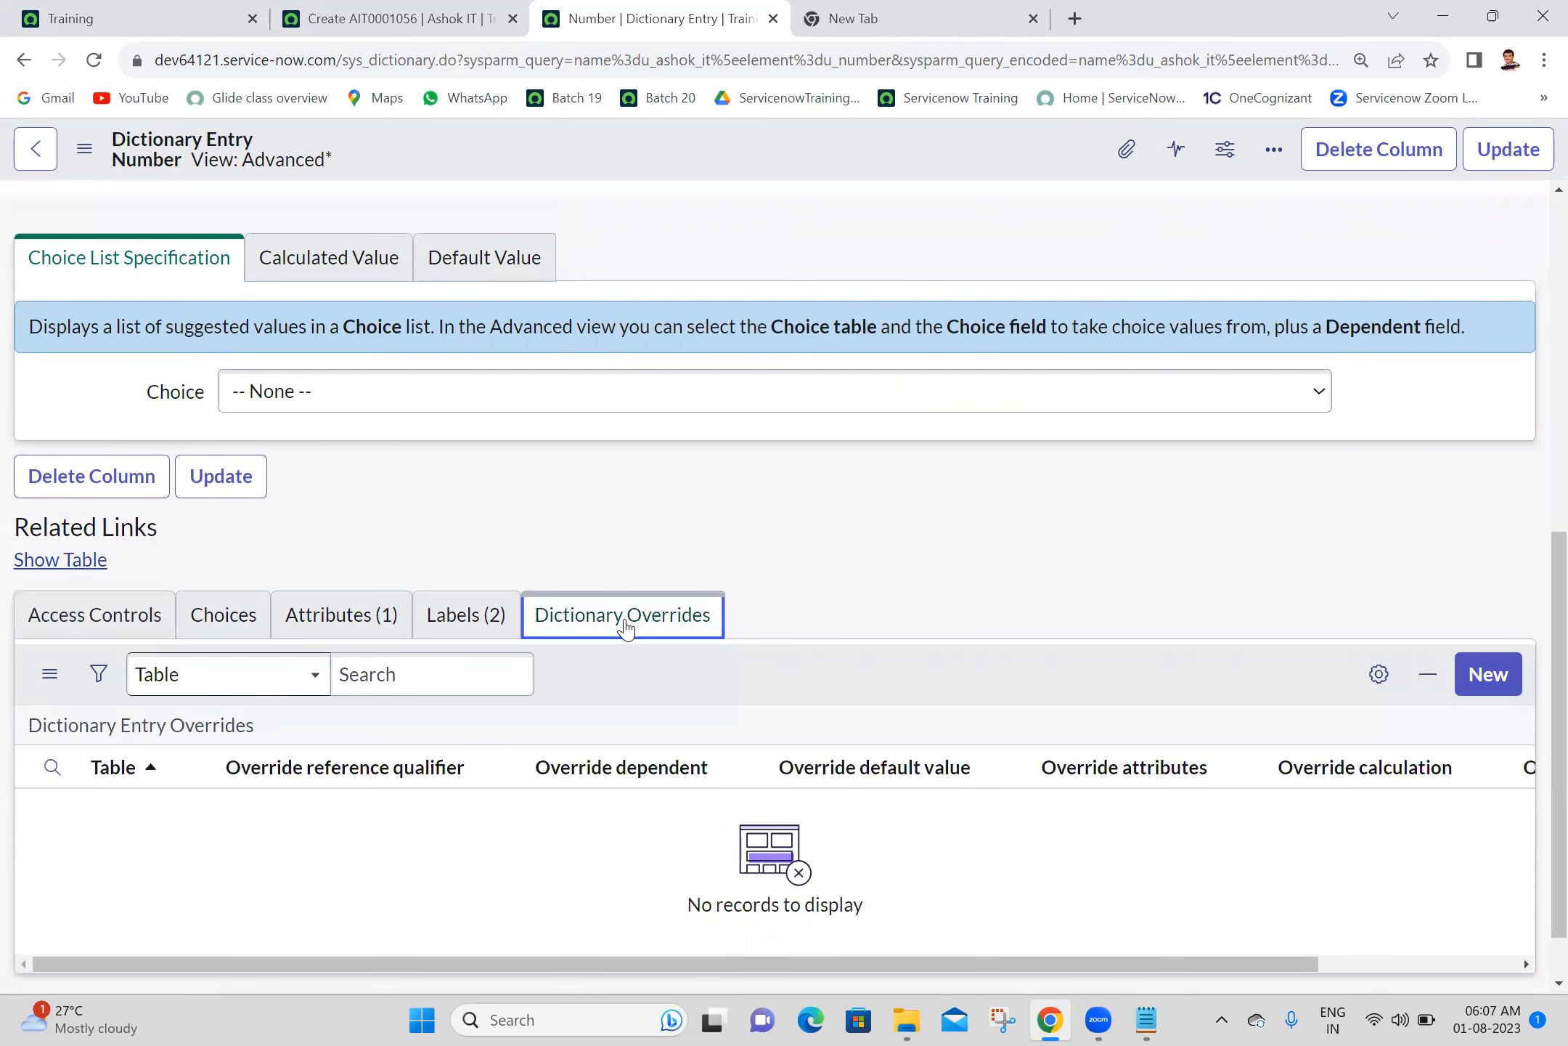
{"action": "left_click", "coordinate": [1483, 682]}
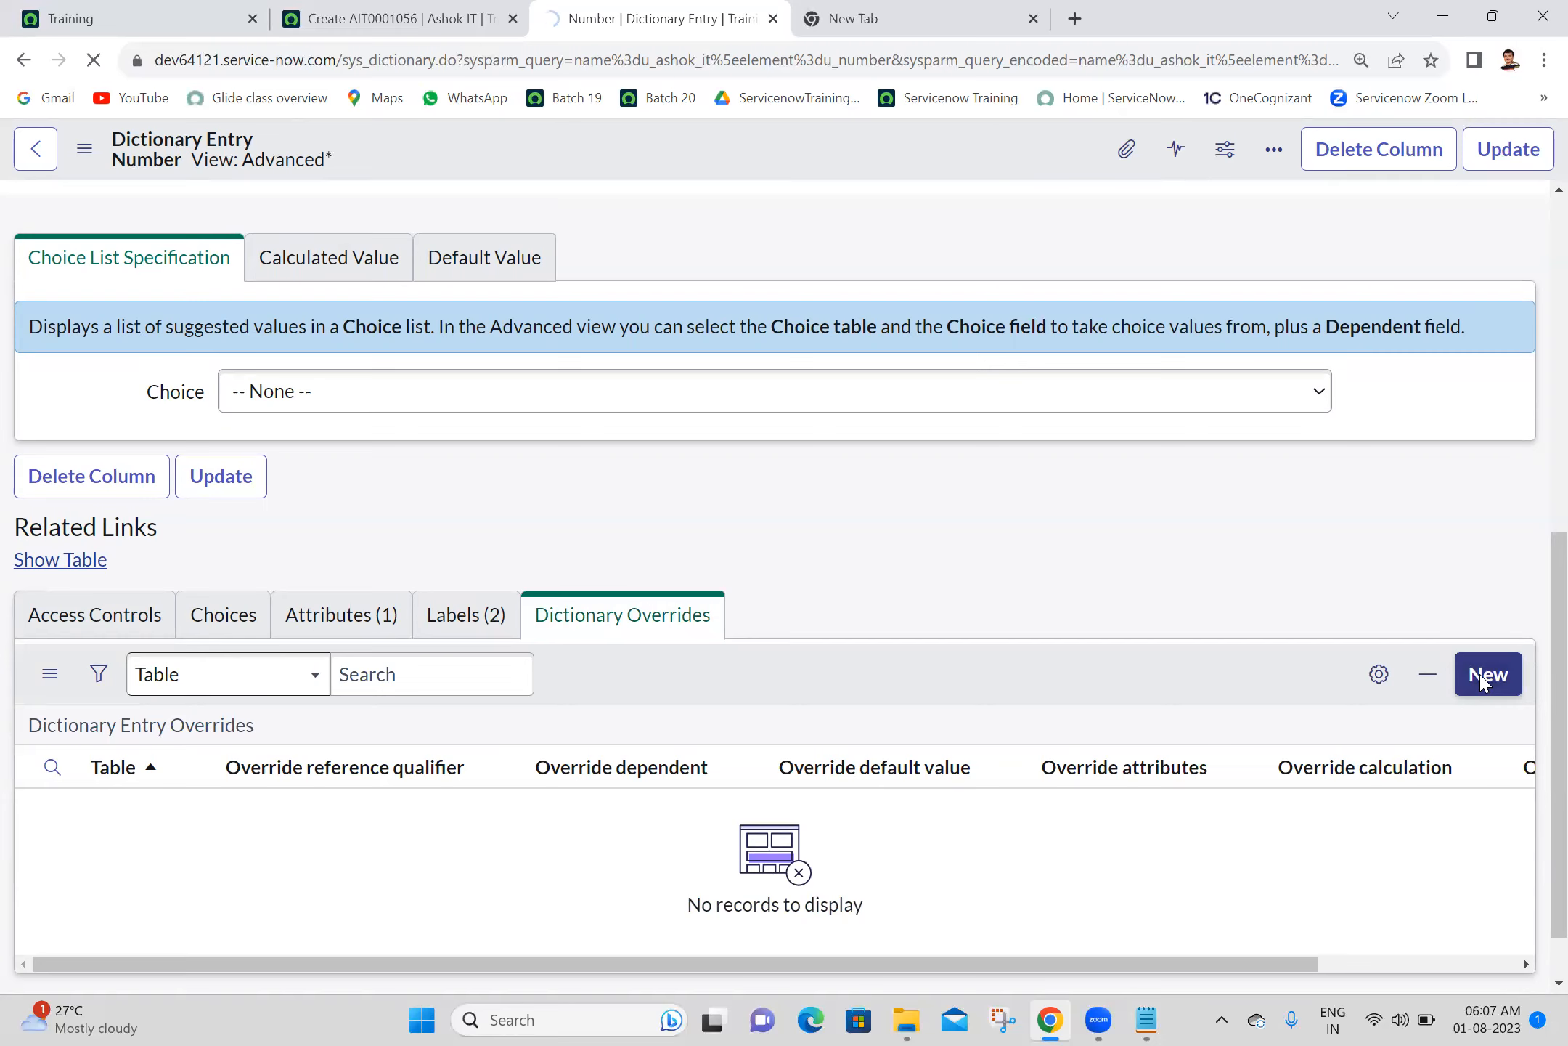
- Enable Override read only for u_number on the Child Ashok IT table with Read only unchecked, and submit the override
{"action": "left_click_drag", "start_coordinate": [1535, 498], "coordinate": [1533, 707]}
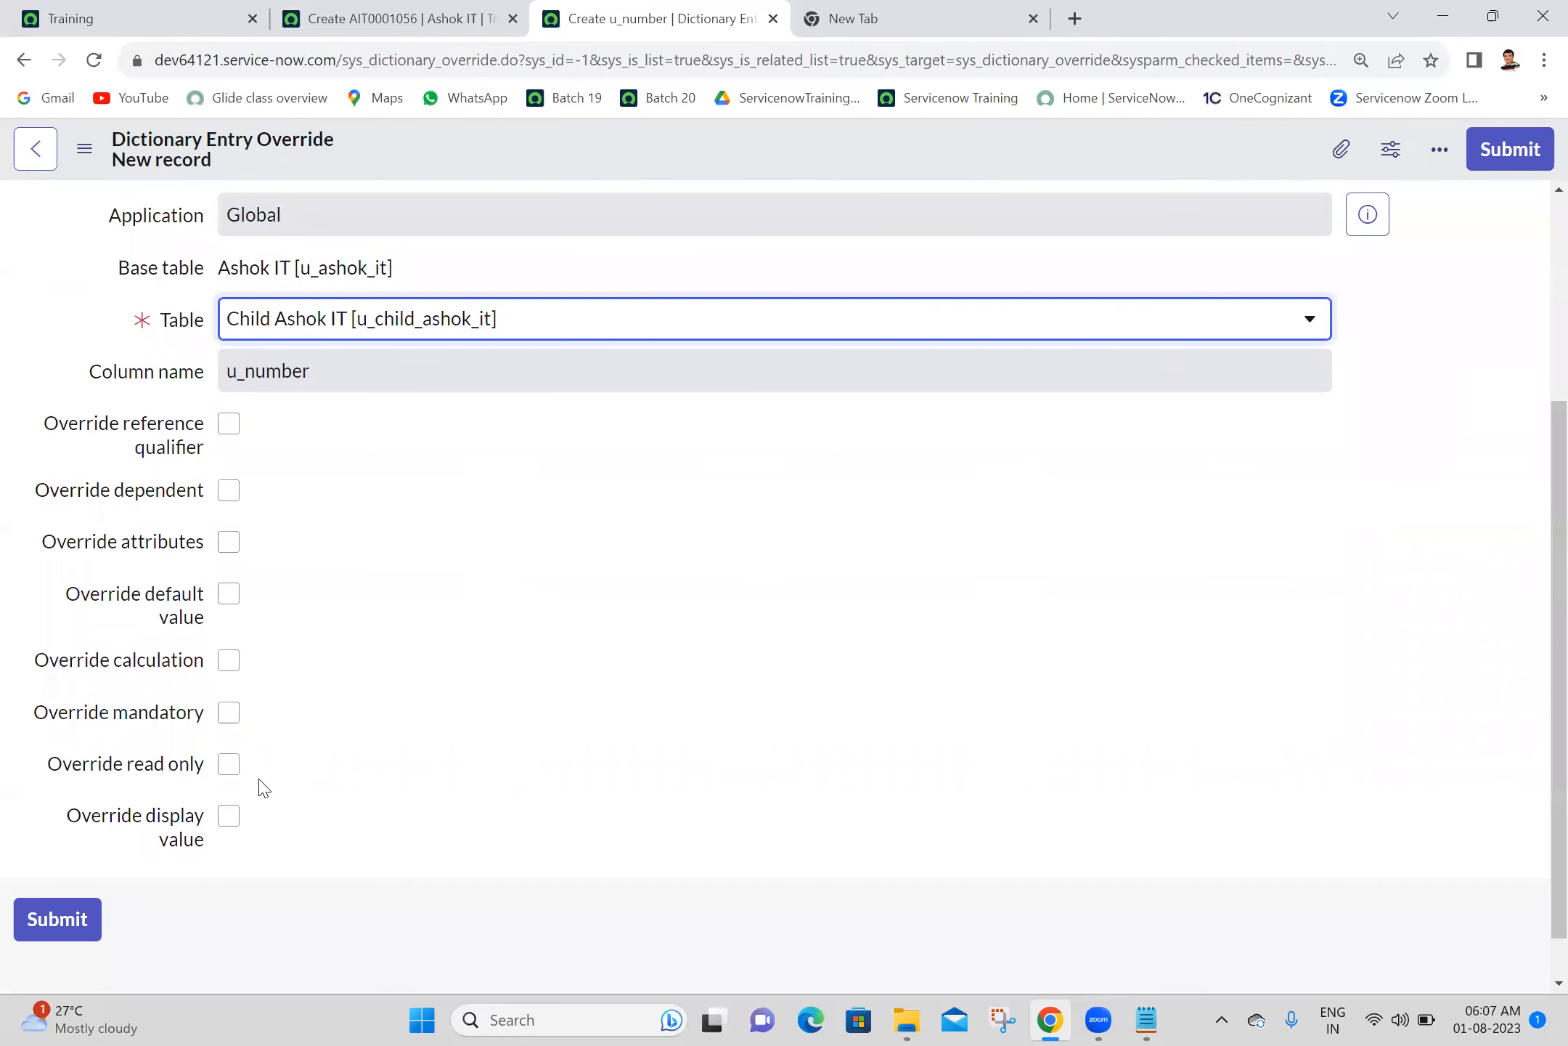
{"action": "left_click", "coordinate": [229, 764]}
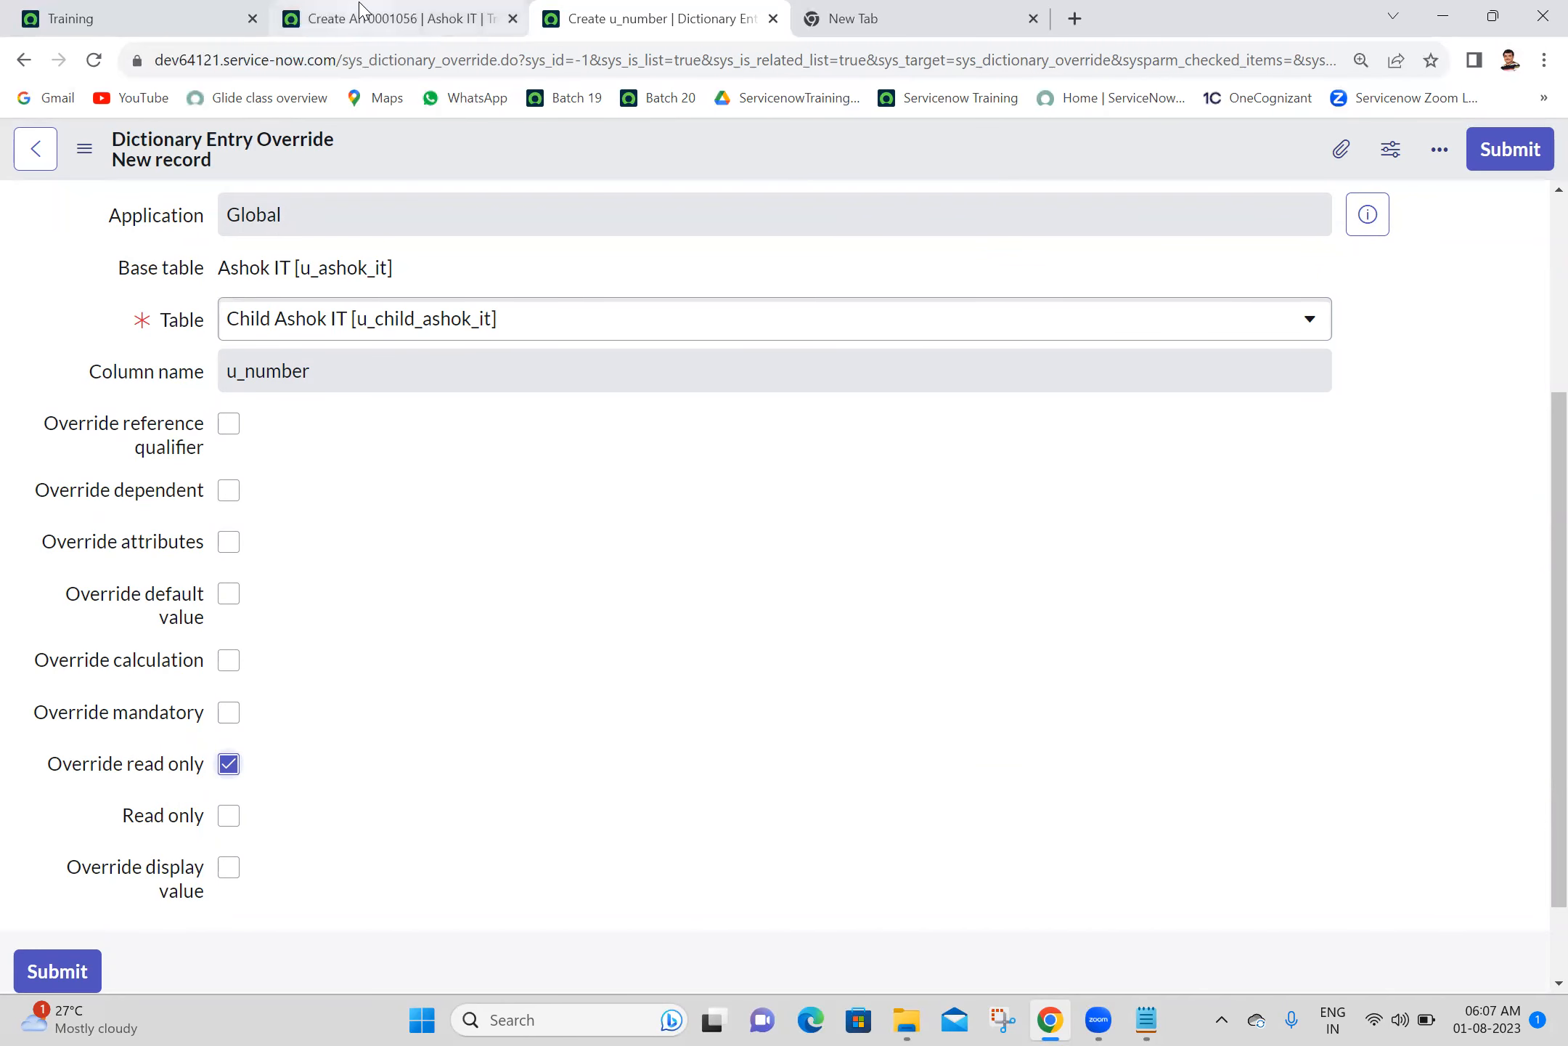
{"action": "left_click", "coordinate": [392, 18]}
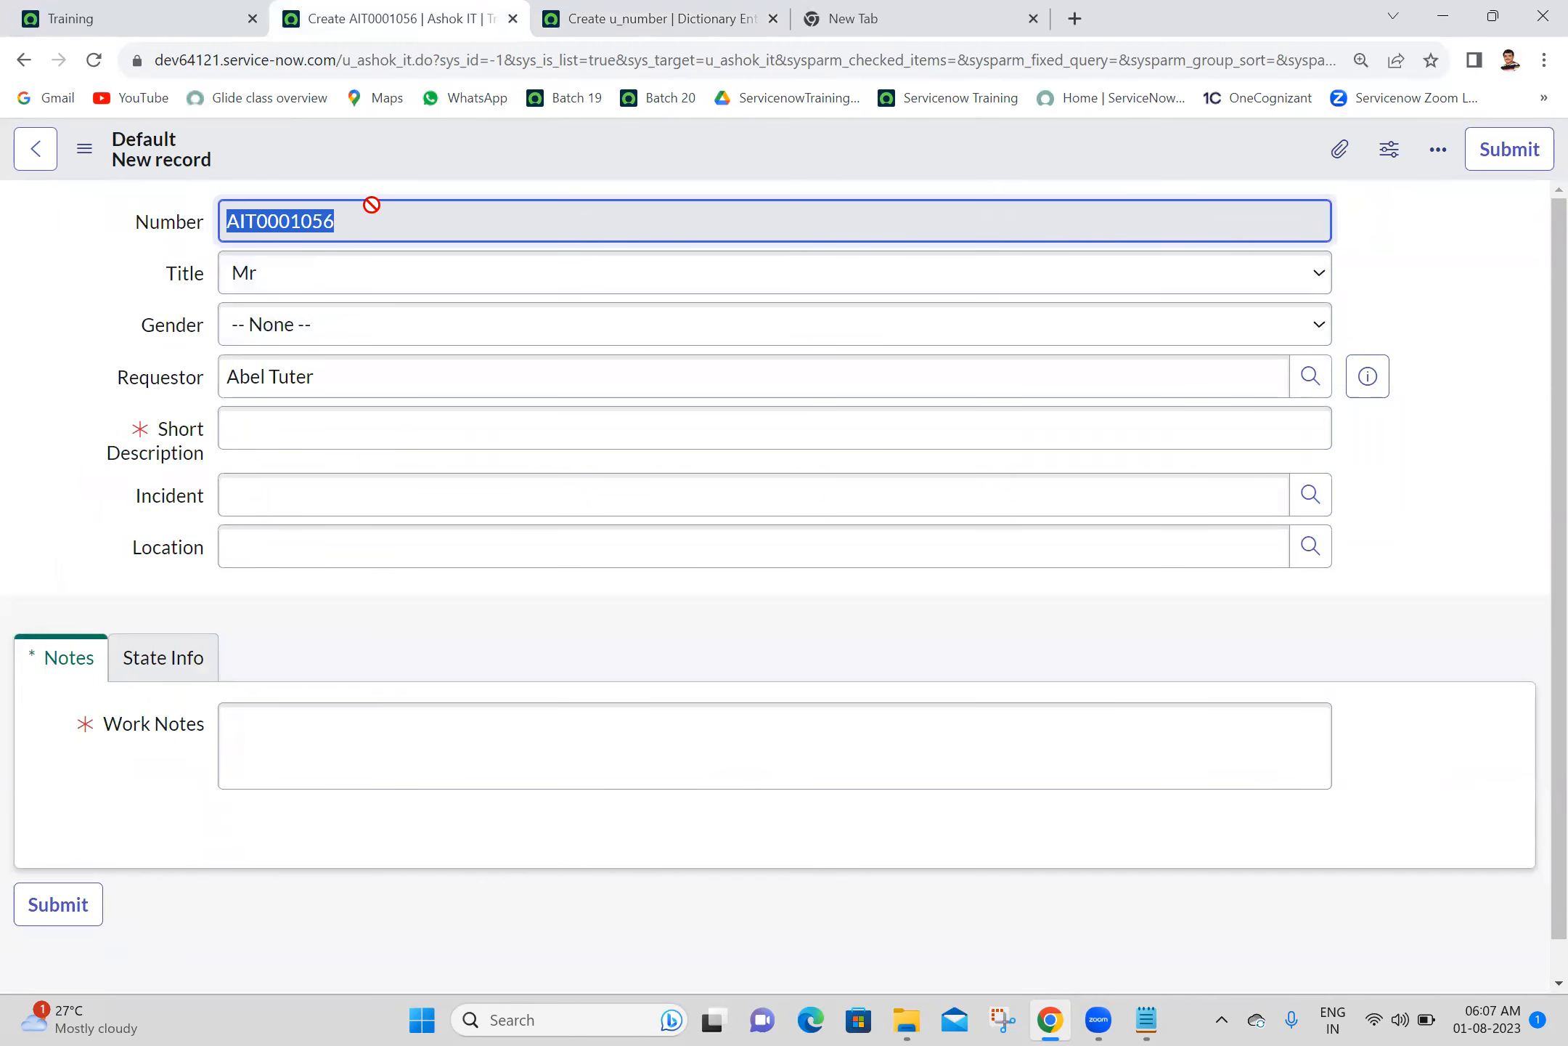
{"action": "left_click", "coordinate": [632, 19]}
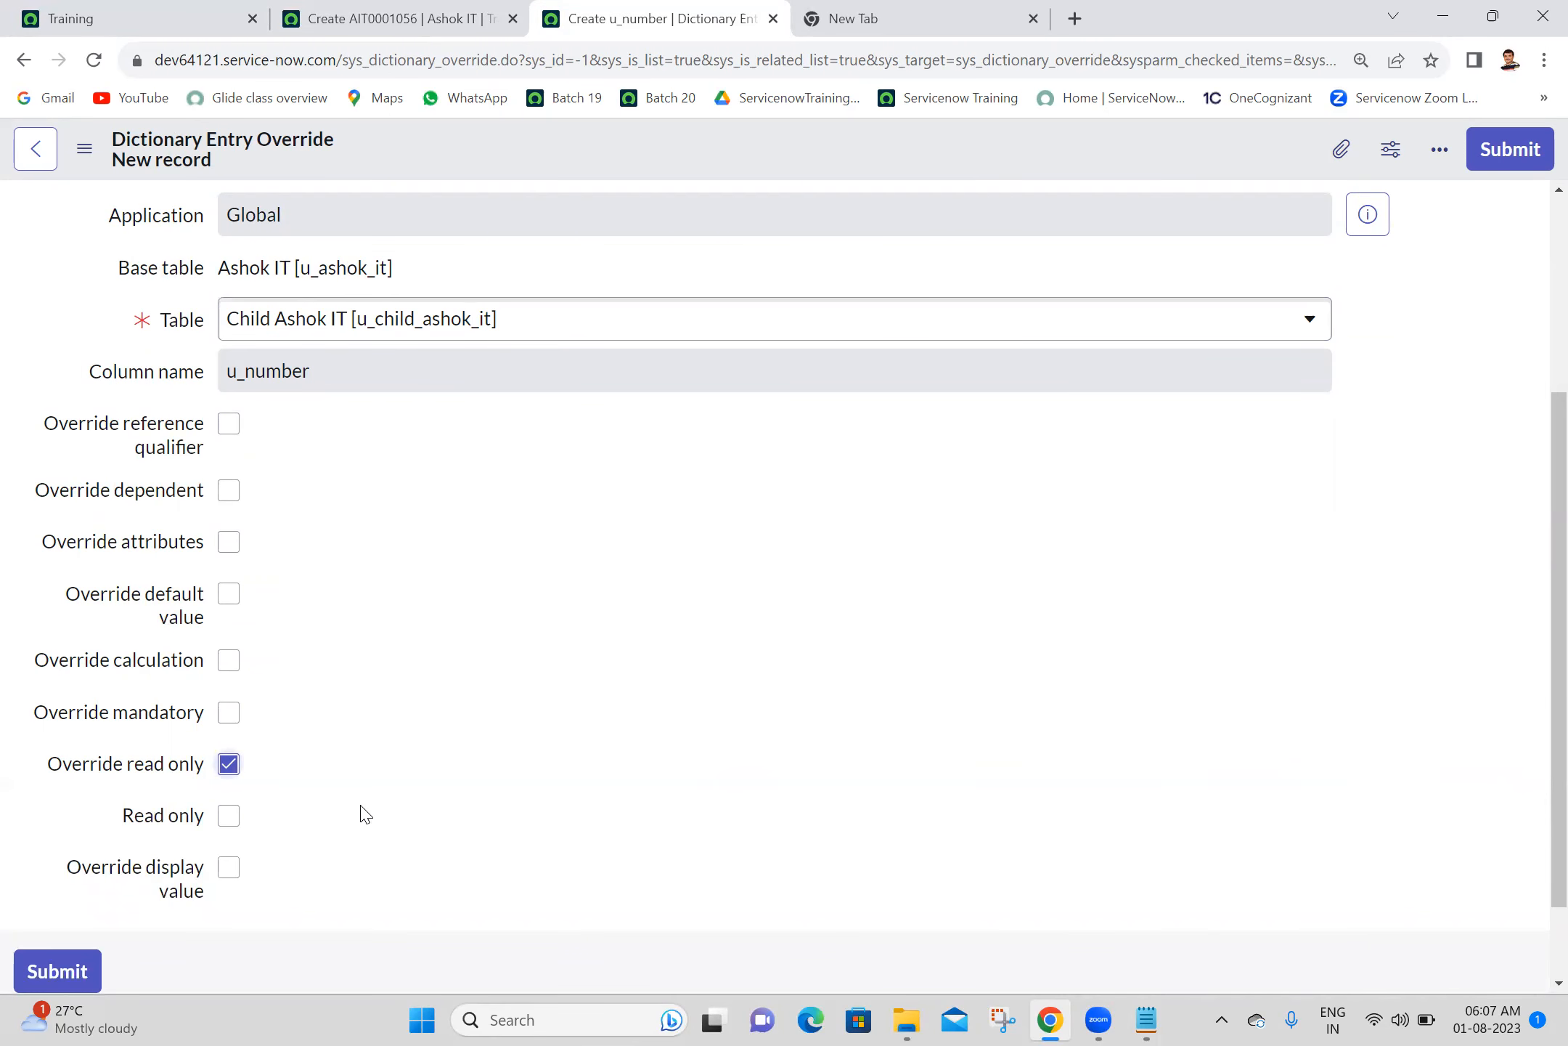
{"action": "left_click", "coordinate": [227, 765]}
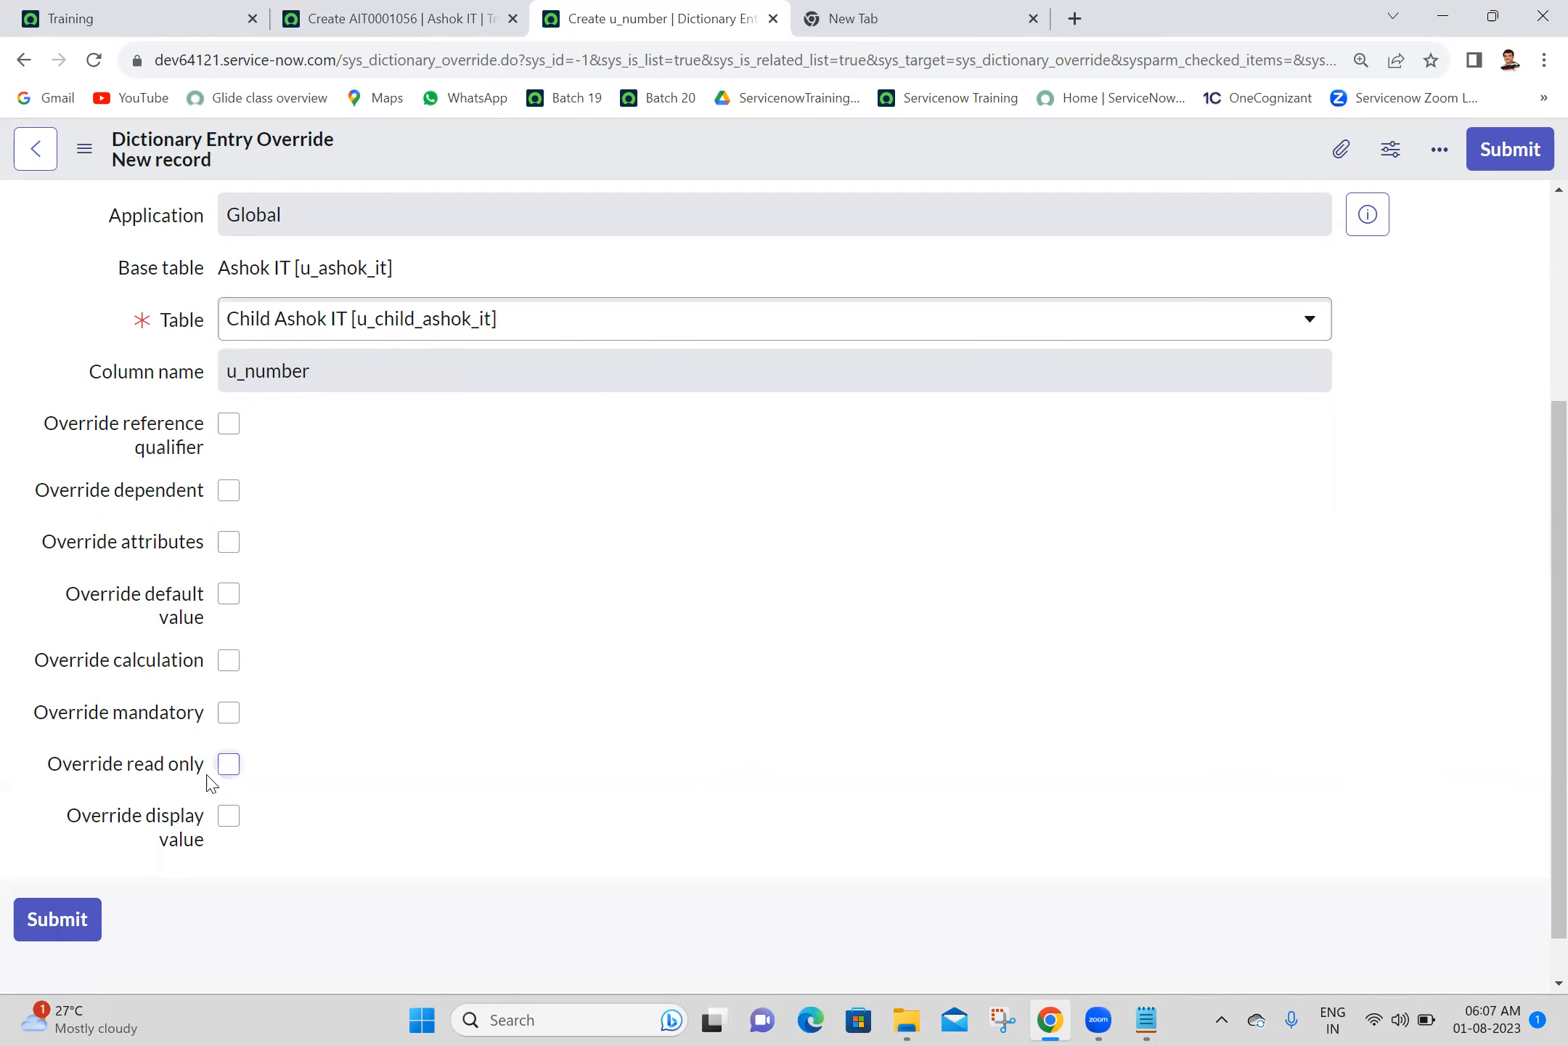
{"action": "left_click", "coordinate": [228, 764]}
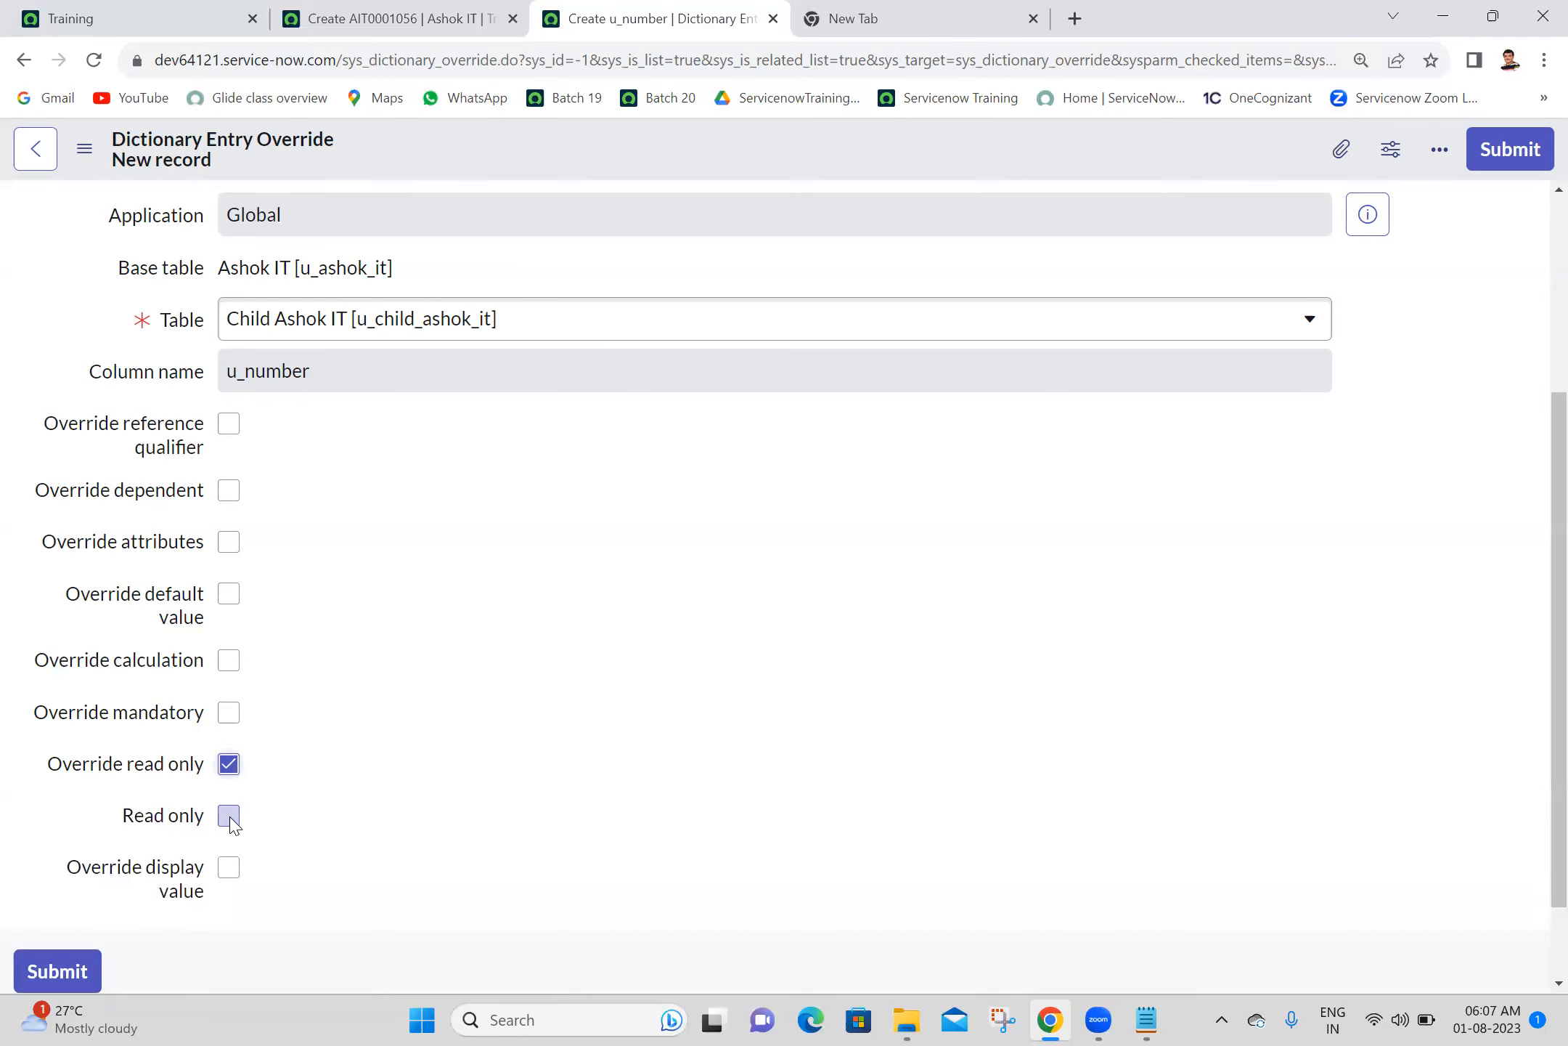
{"action": "left_click", "coordinate": [1495, 169]}
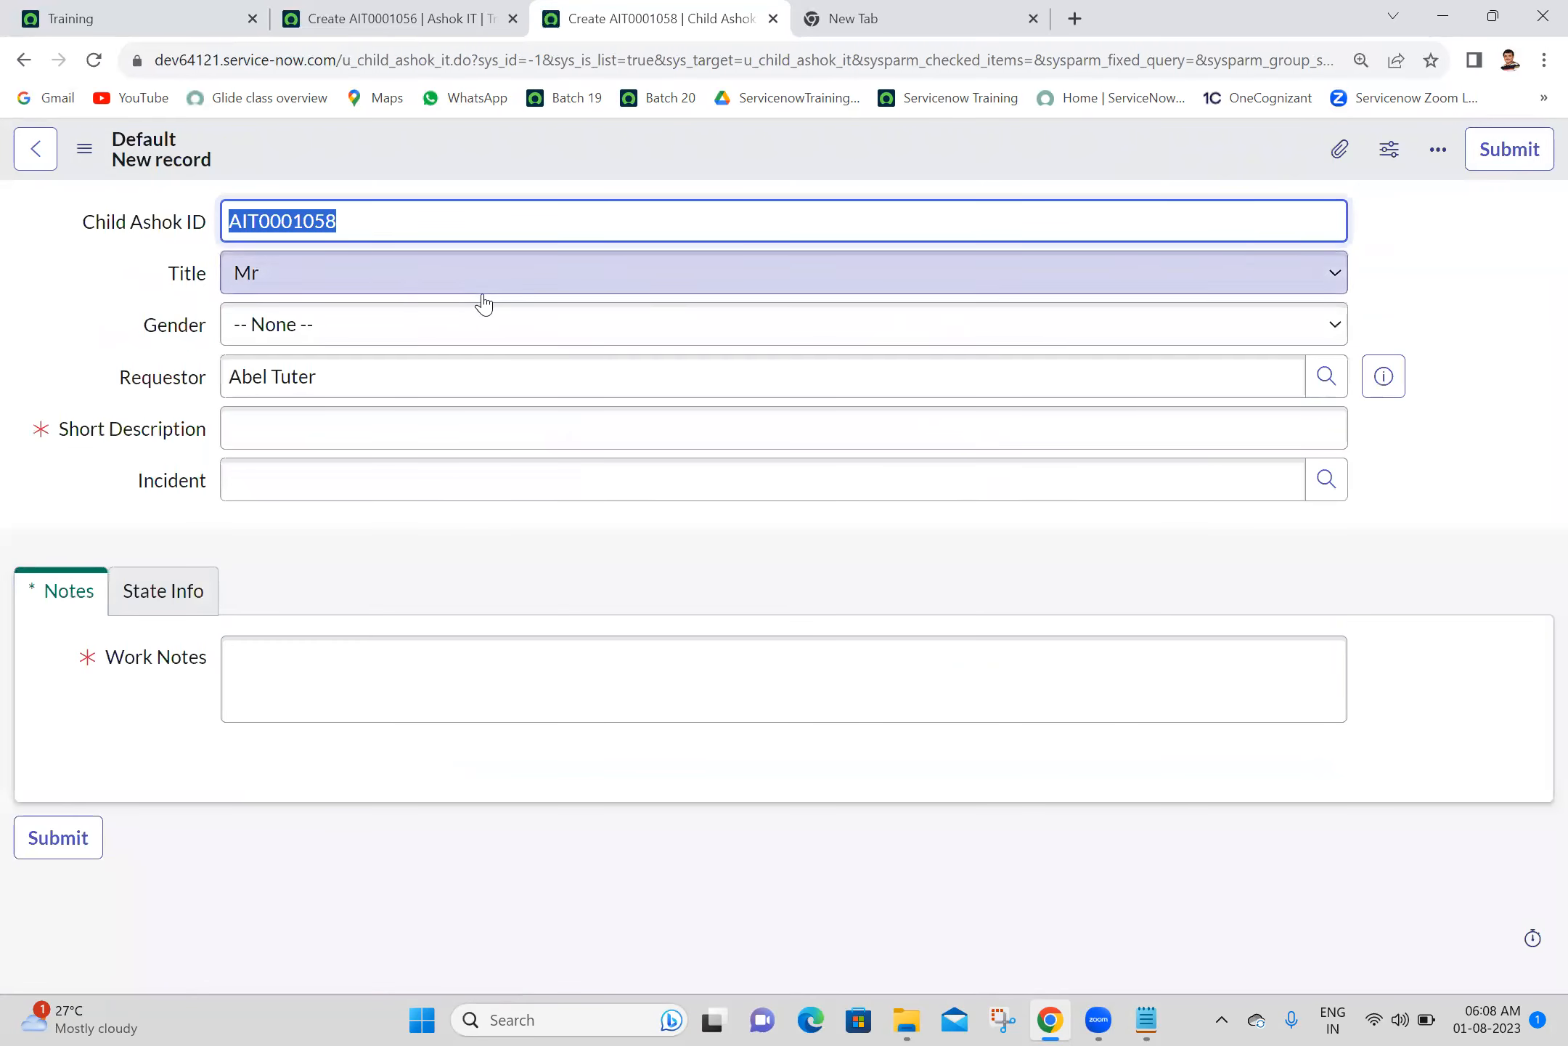
- Reload the parent Ashok IT form and check whether its Number field and the child's Child Ashok ID field are editable
{"action": "key", "text": "Tab"}
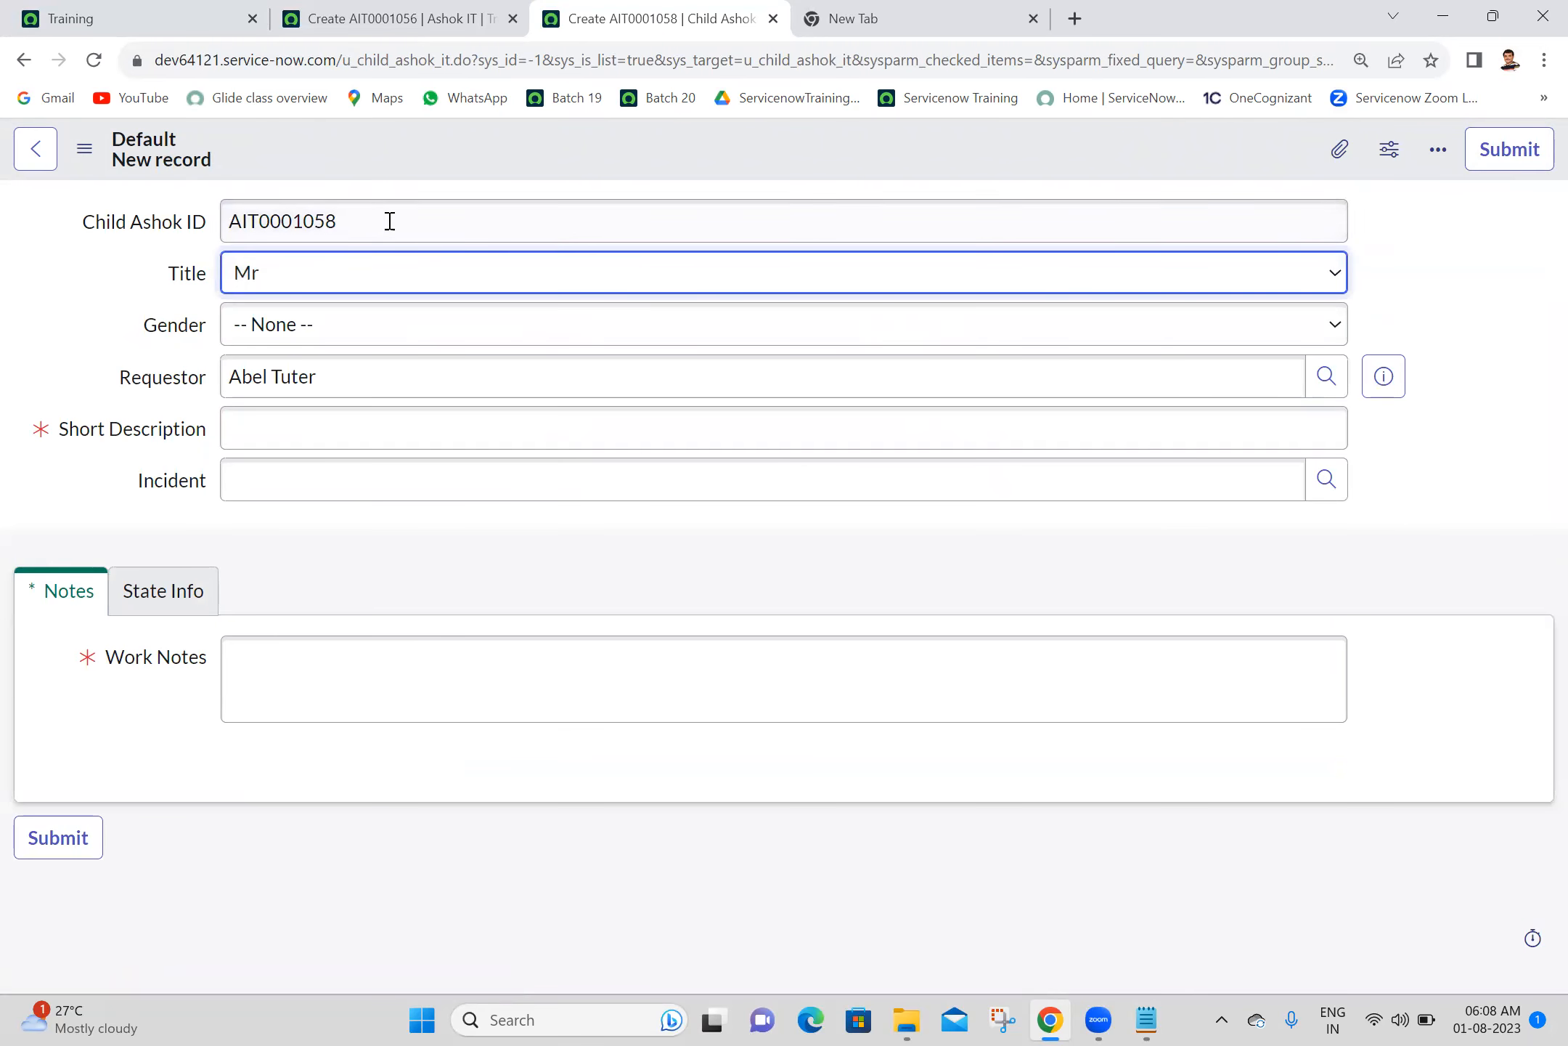
{"action": "left_click", "coordinate": [415, 16]}
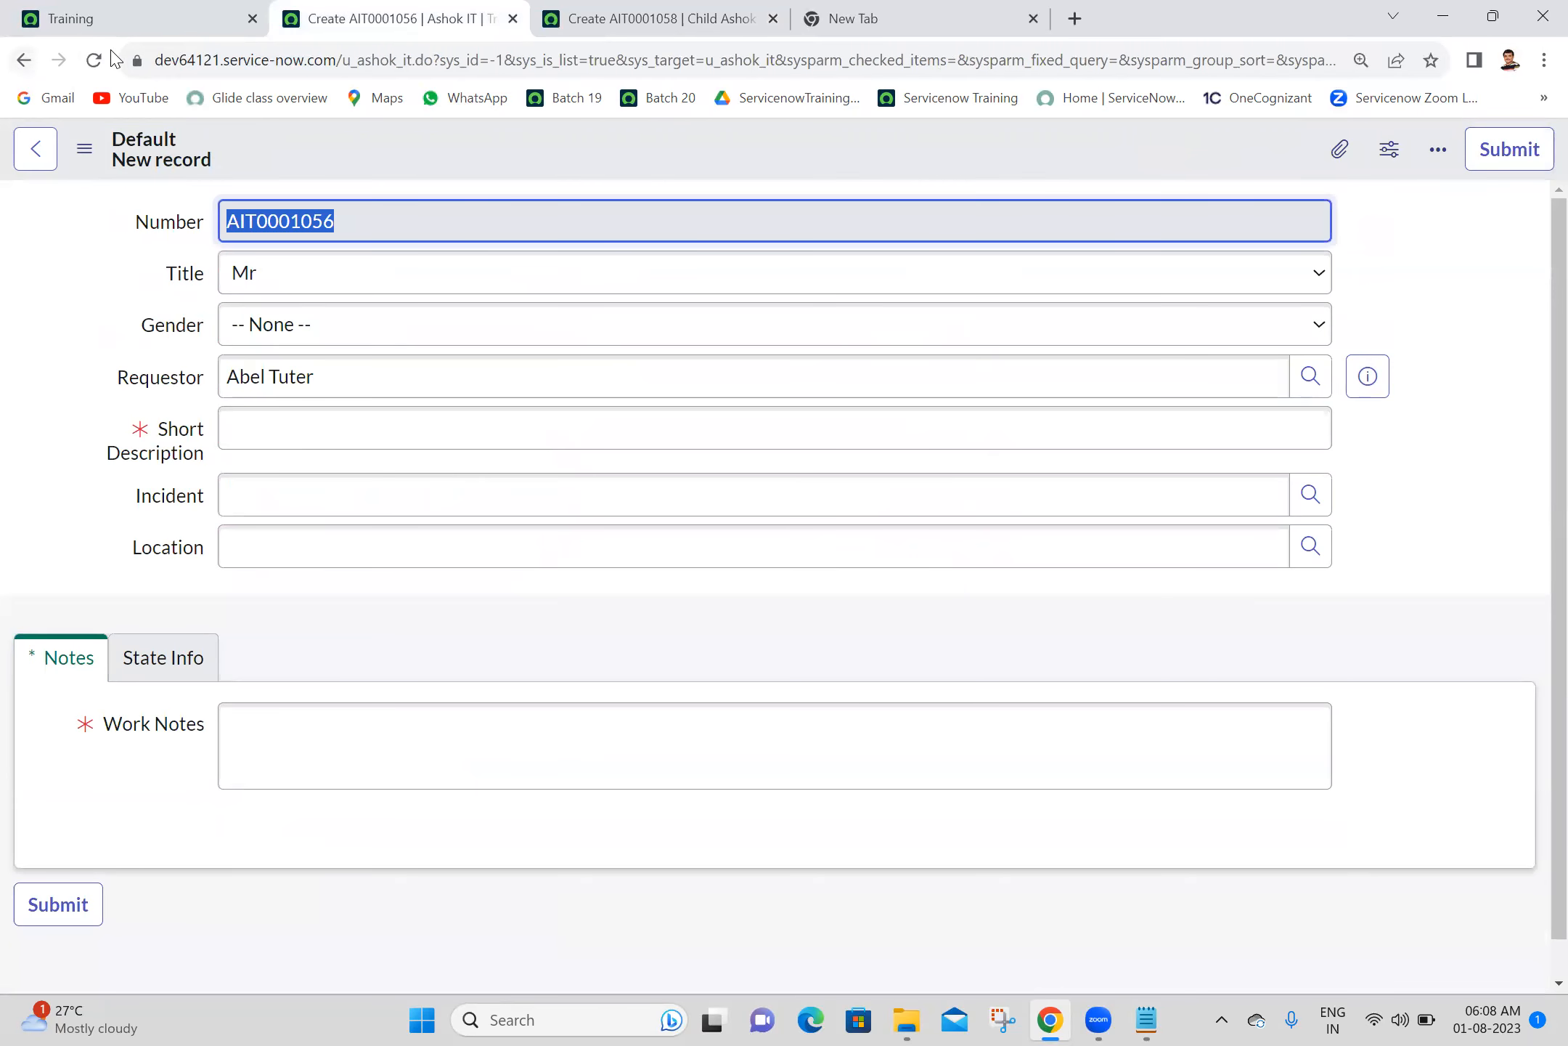
{"action": "left_click", "coordinate": [93, 61]}
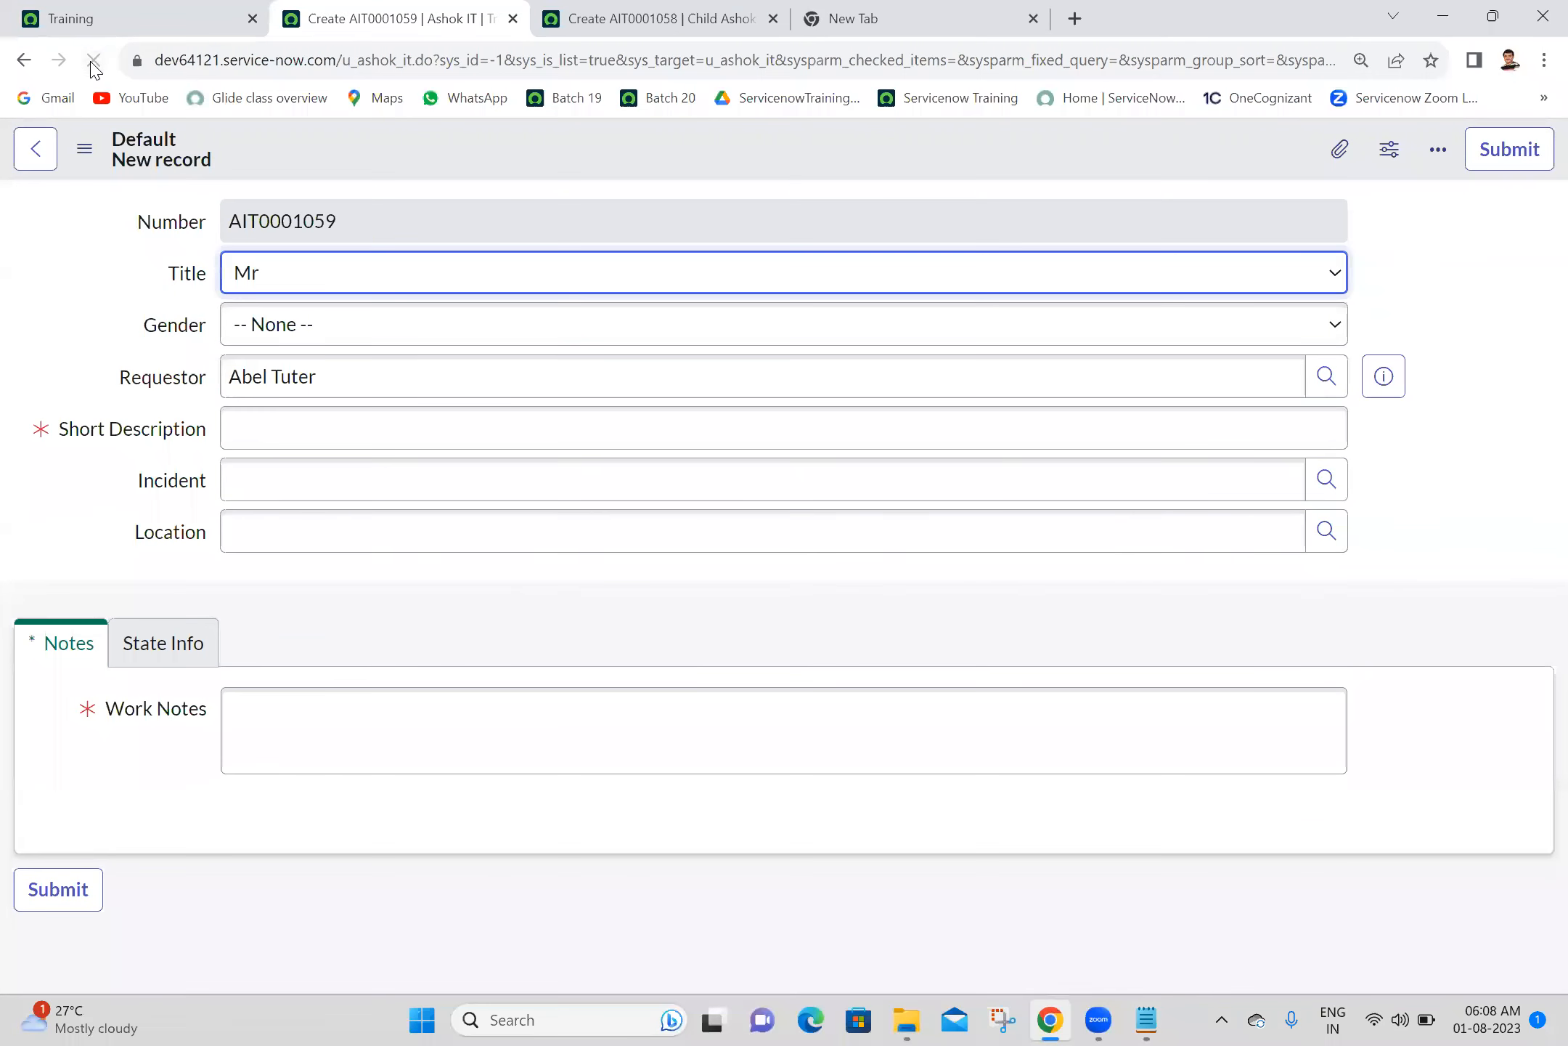
{"action": "double_click", "coordinate": [299, 215]}
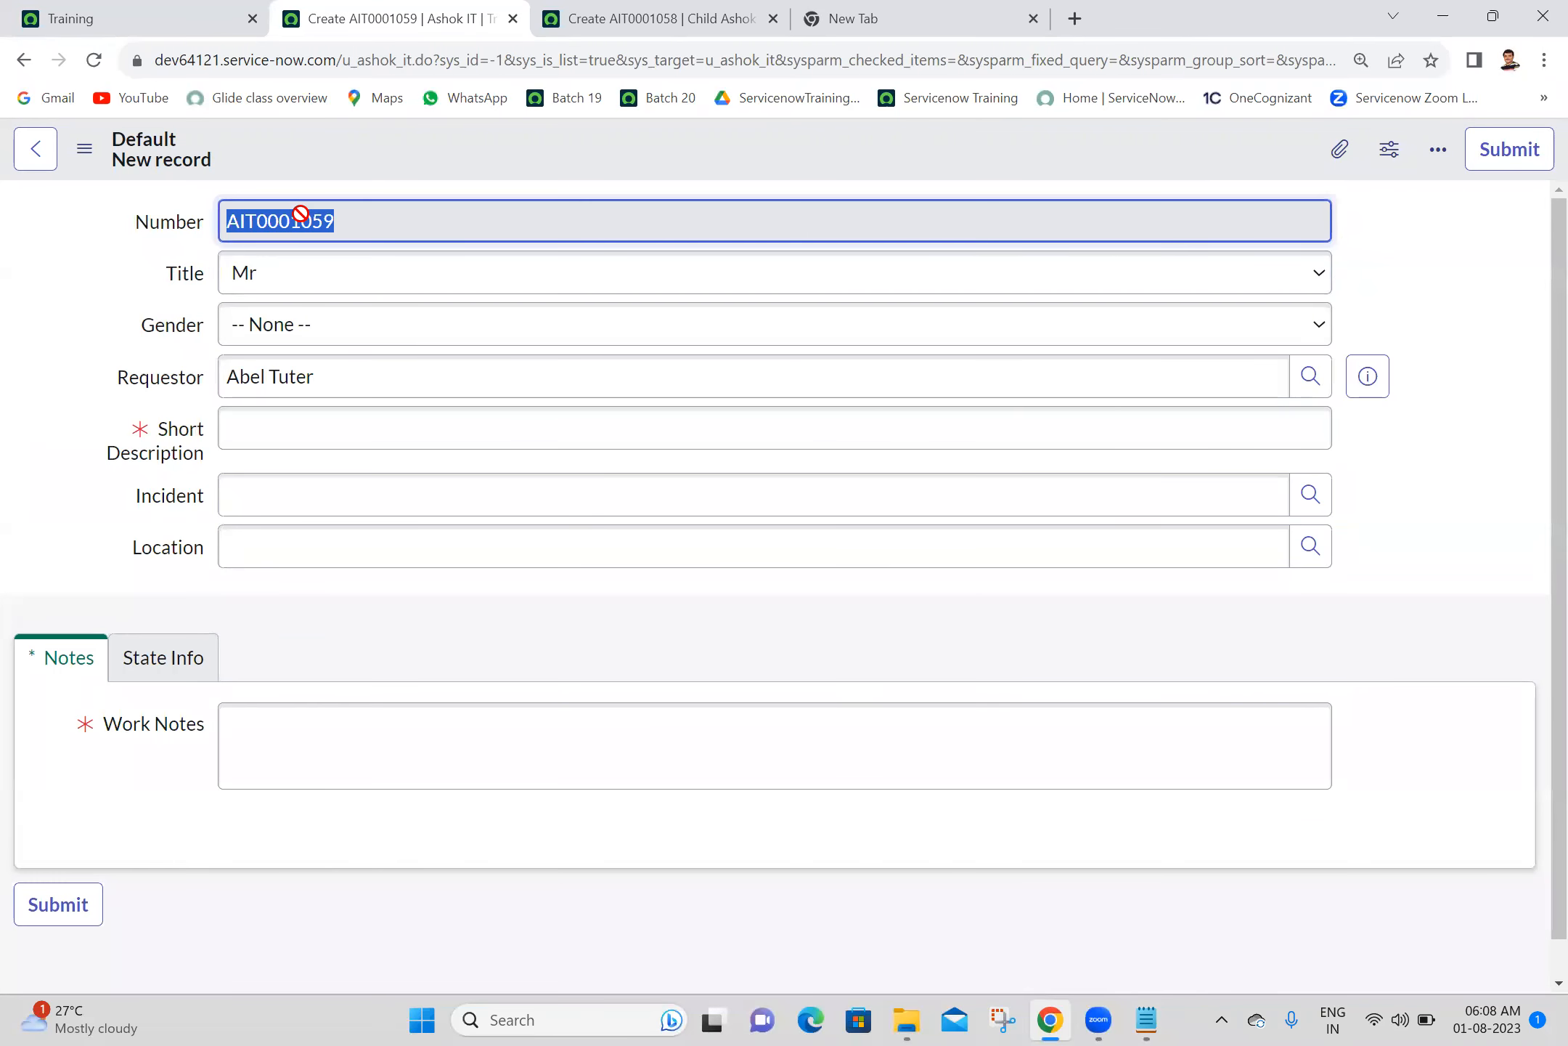
{"action": "left_click", "coordinate": [3, 243]}
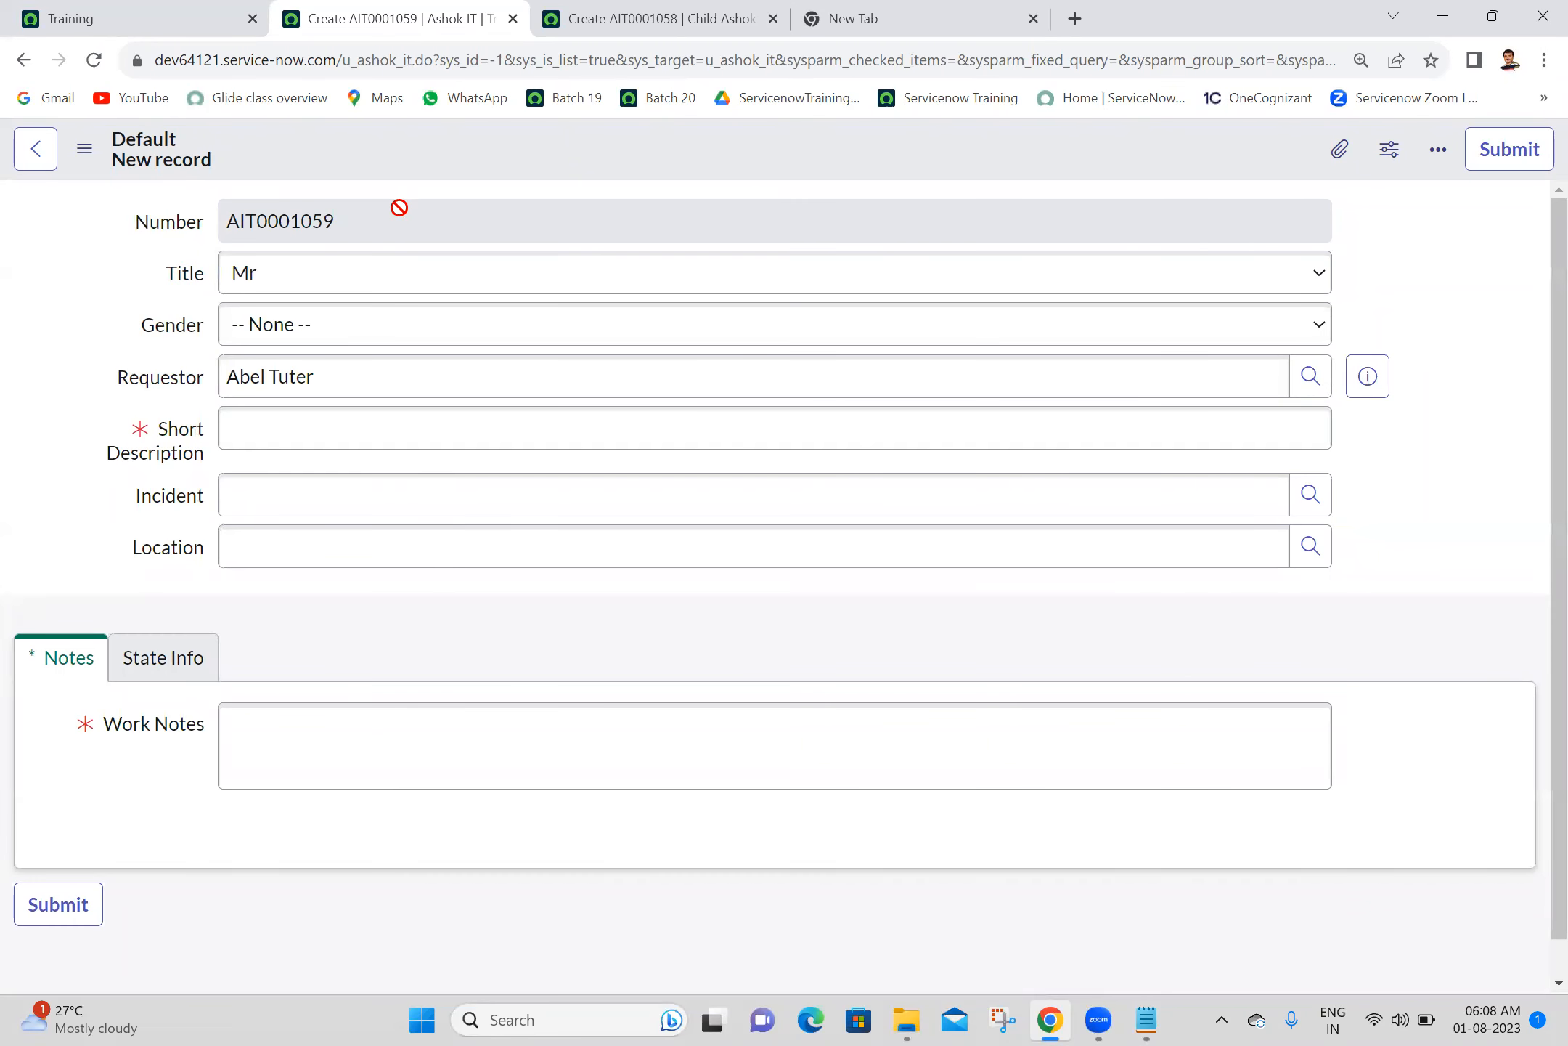
{"action": "left_click", "coordinate": [585, 15]}
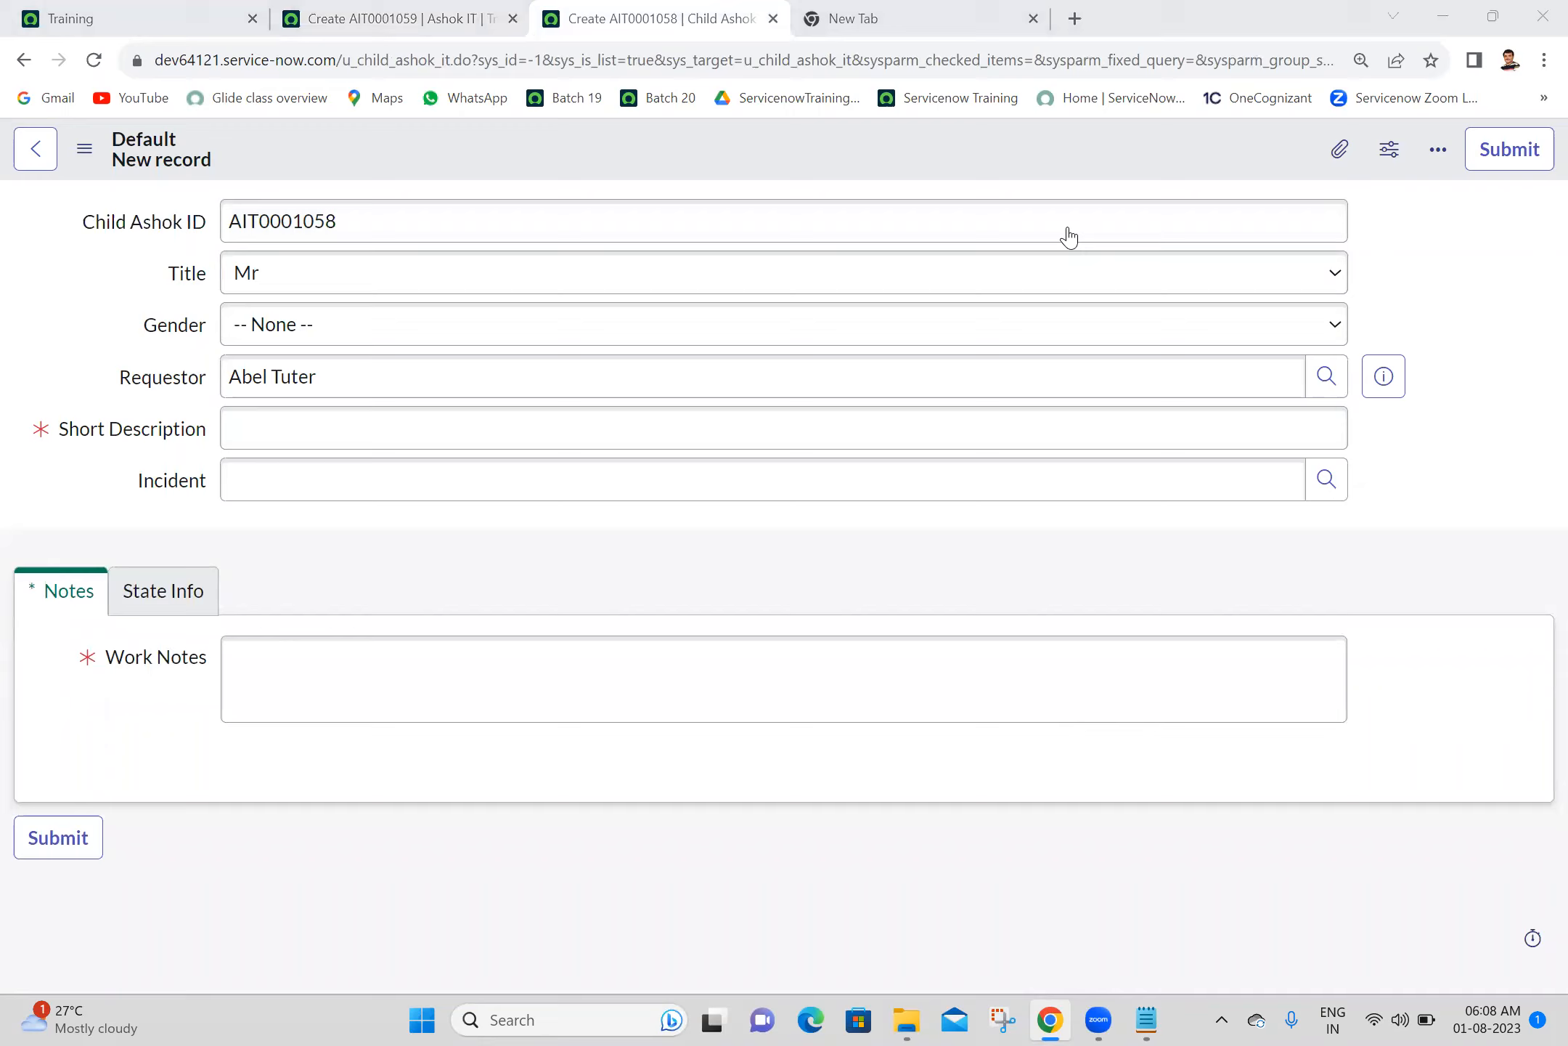
- Compare the mandatory marking of the Short Description field on the parent and child new record forms
{"action": "left_click", "coordinate": [507, 10]}
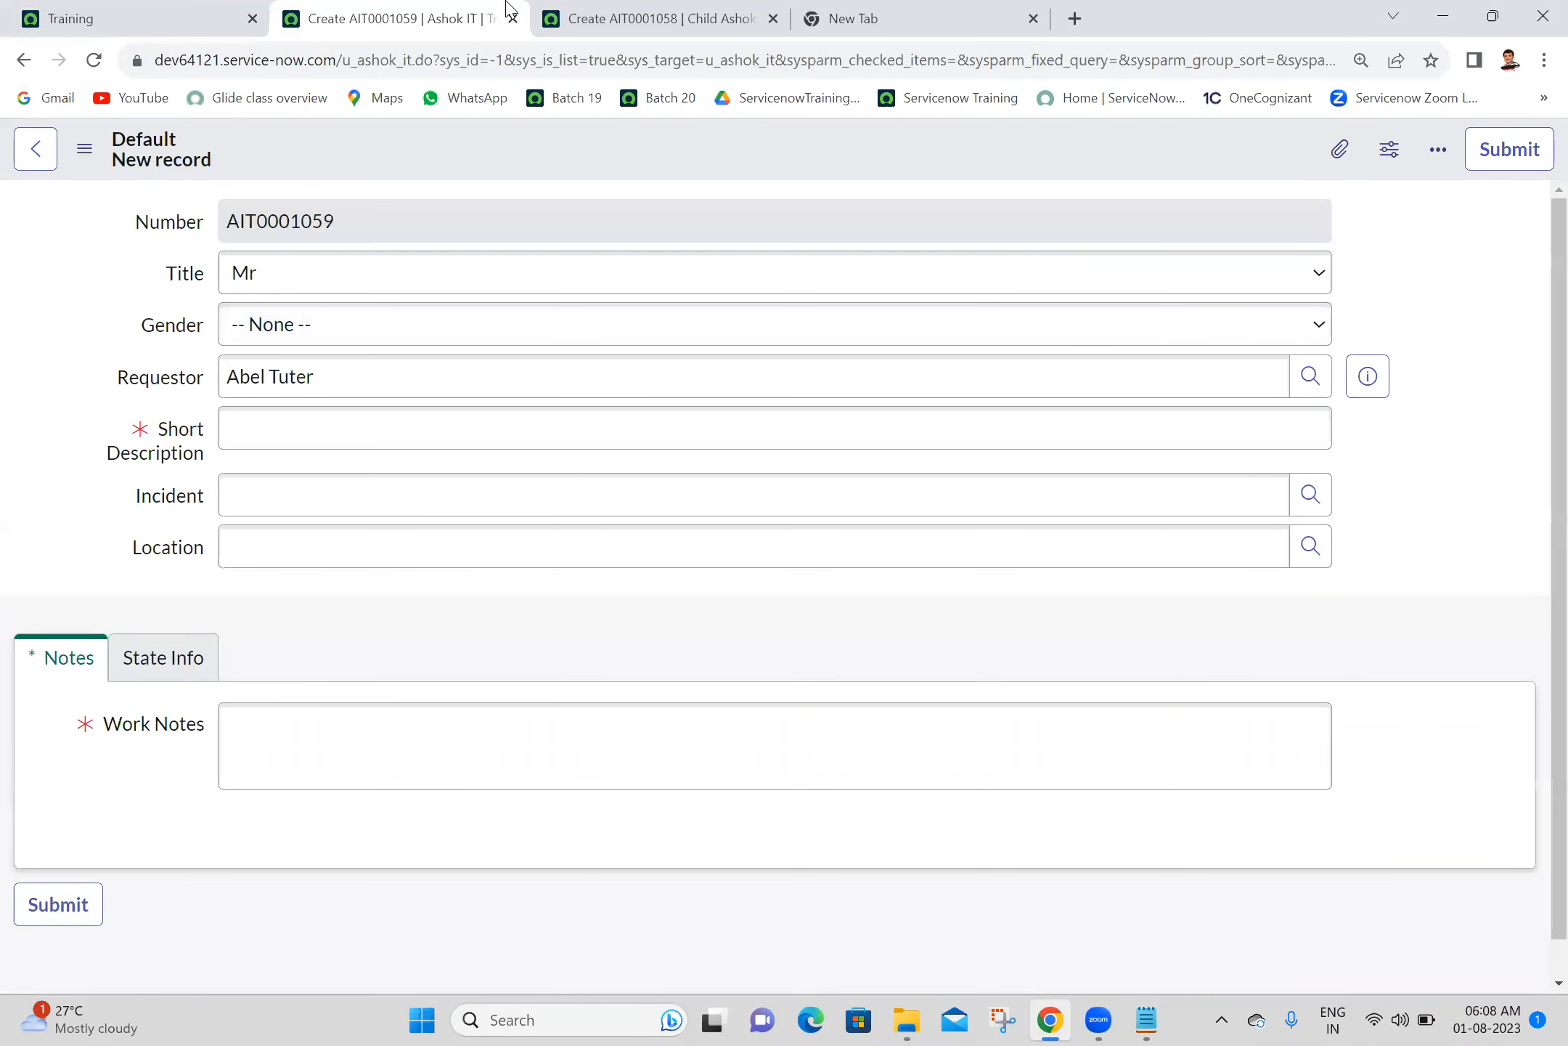
{"action": "left_click", "coordinate": [256, 427]}
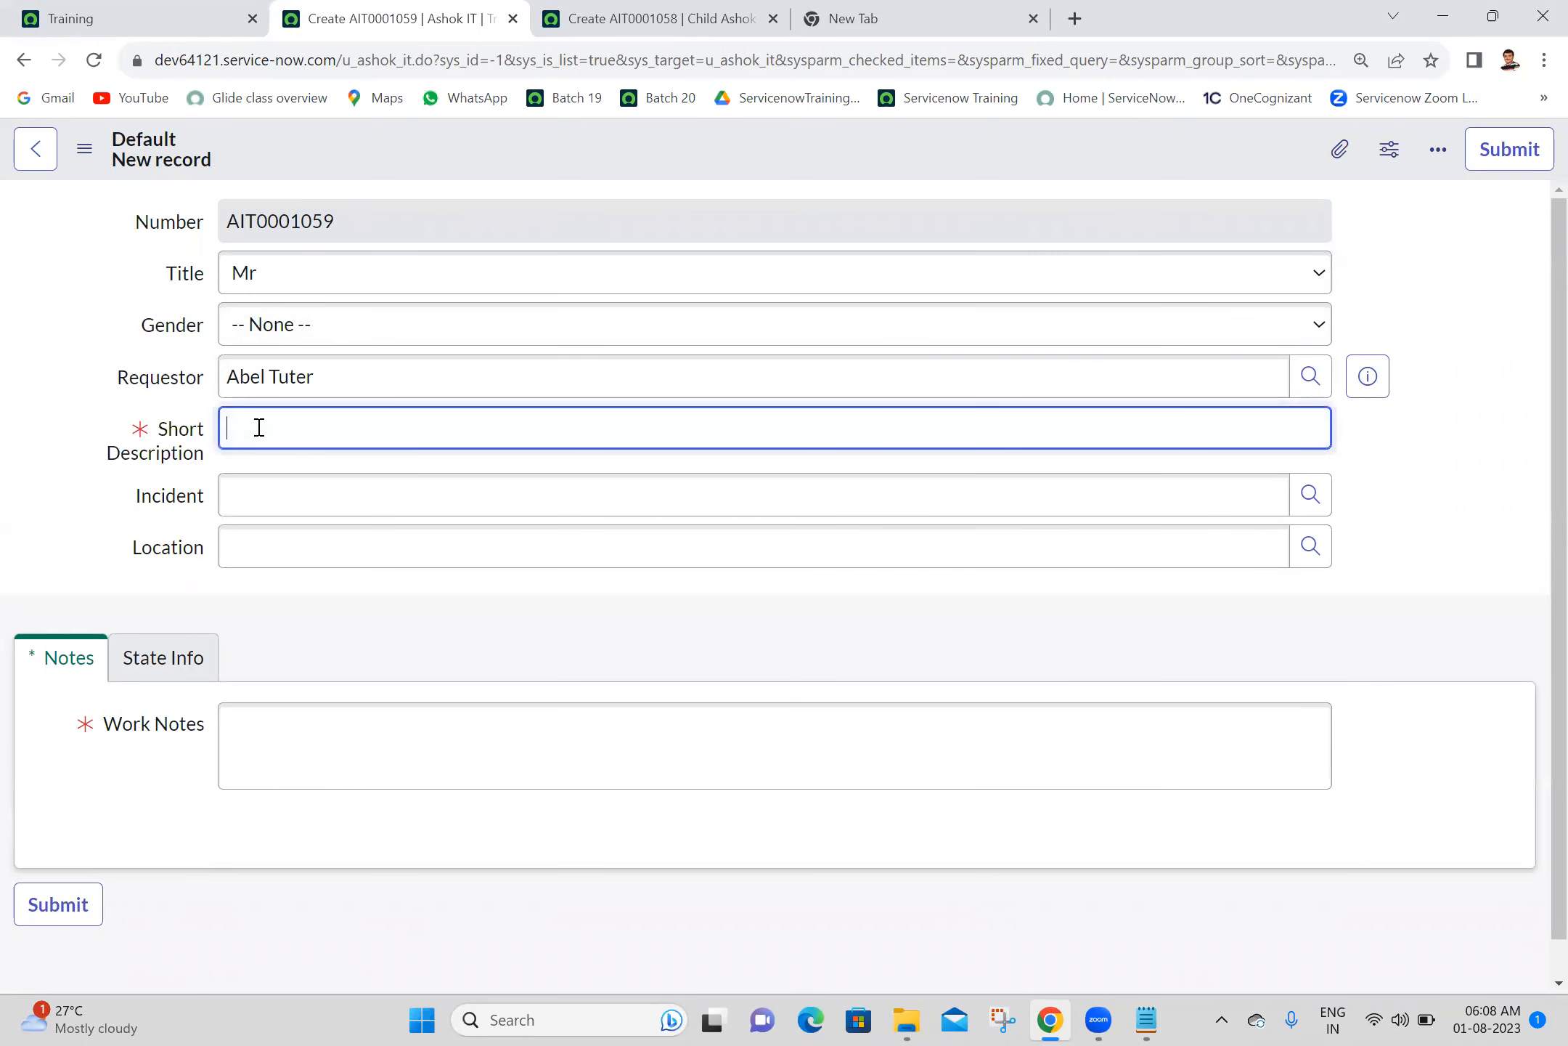
{"action": "double_click", "coordinate": [126, 423]}
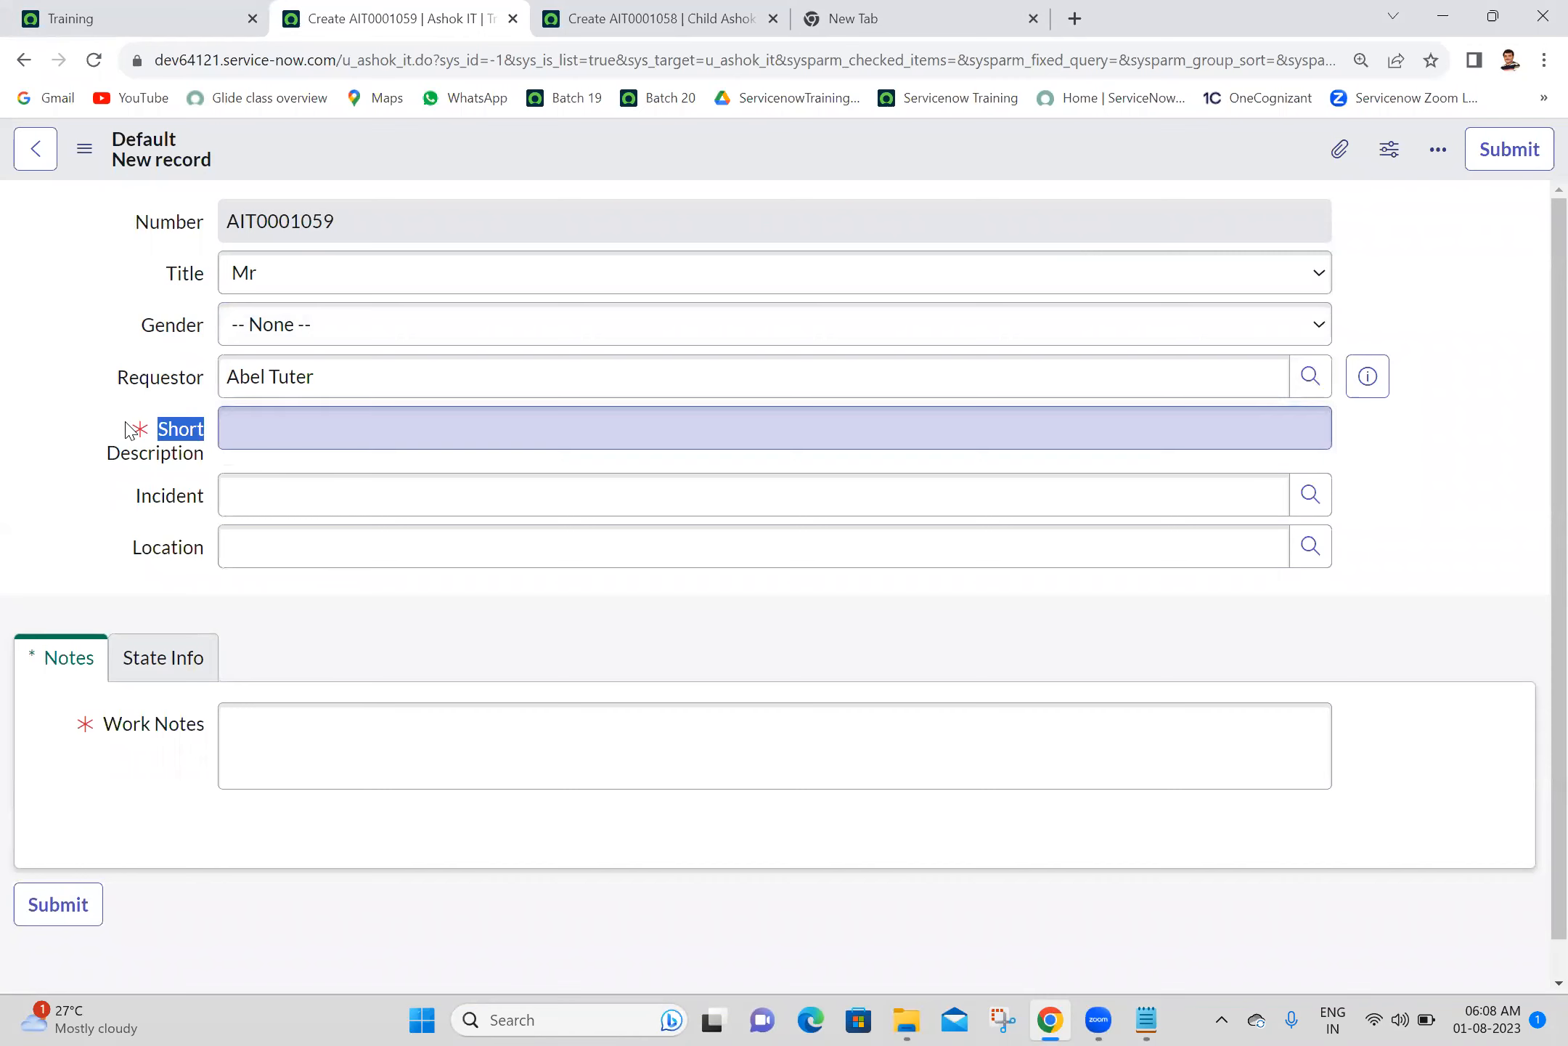
{"action": "left_click", "coordinate": [623, 3]}
{"action": "double_click", "coordinate": [126, 435]}
{"action": "left_click", "coordinate": [121, 433]}
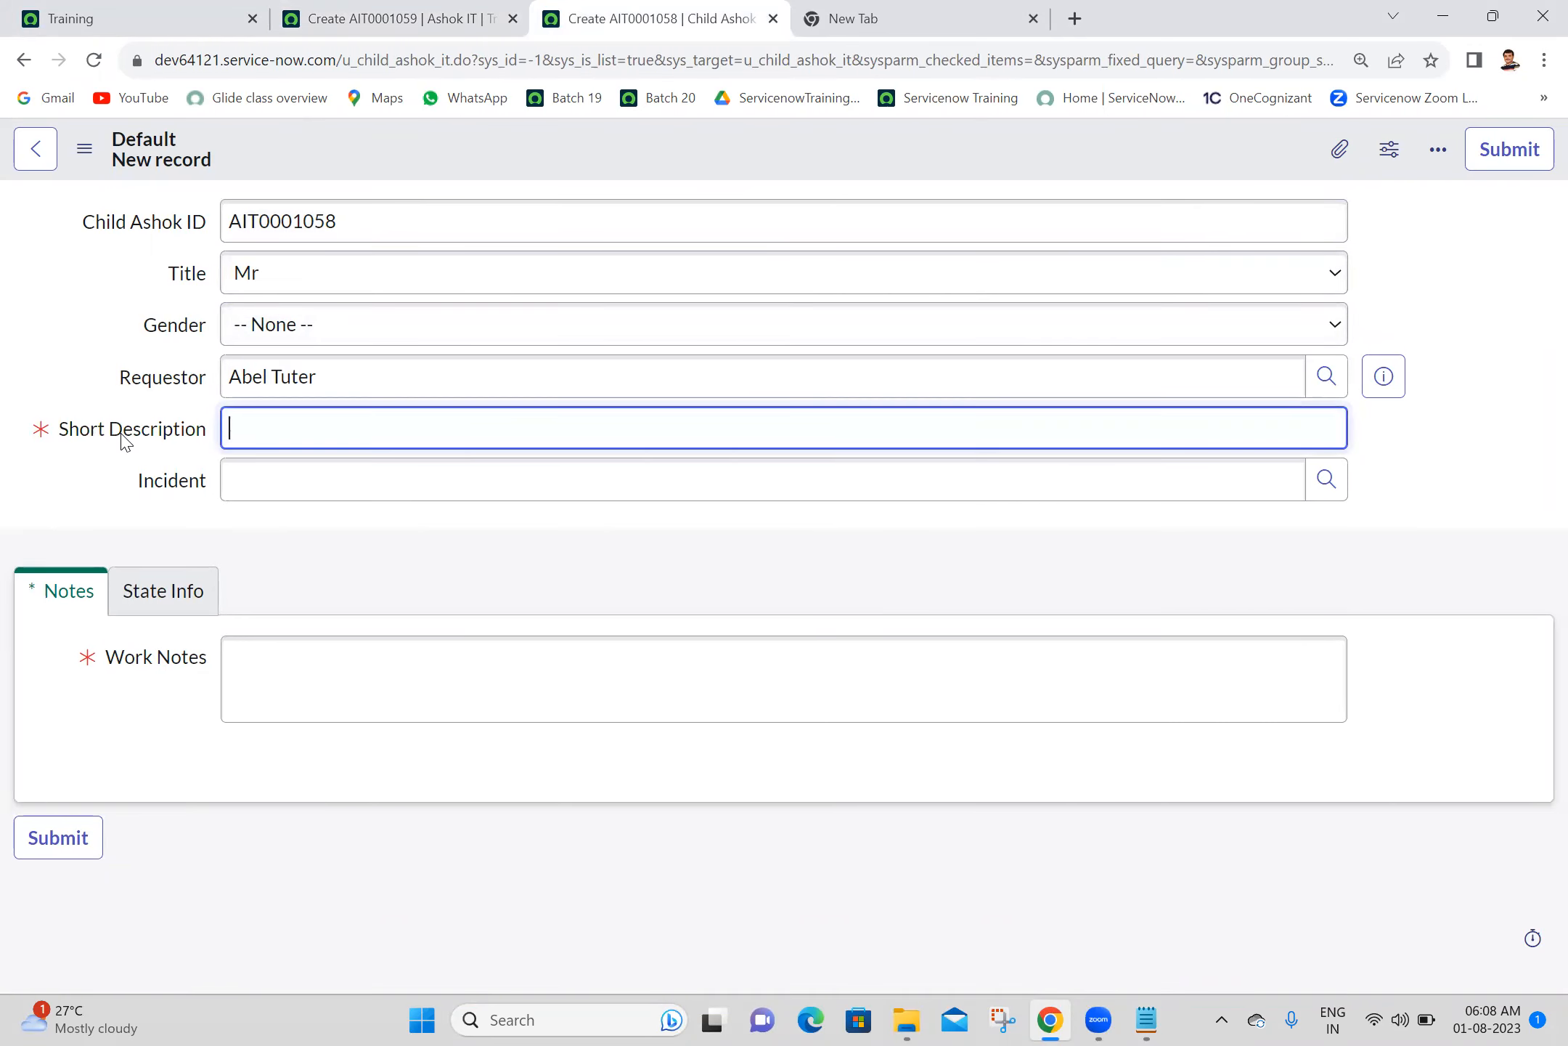
- Open the dictionary entry of the child form's Short Description field and start a new dictionary override for it
{"action": "right_click", "coordinate": [124, 436]}
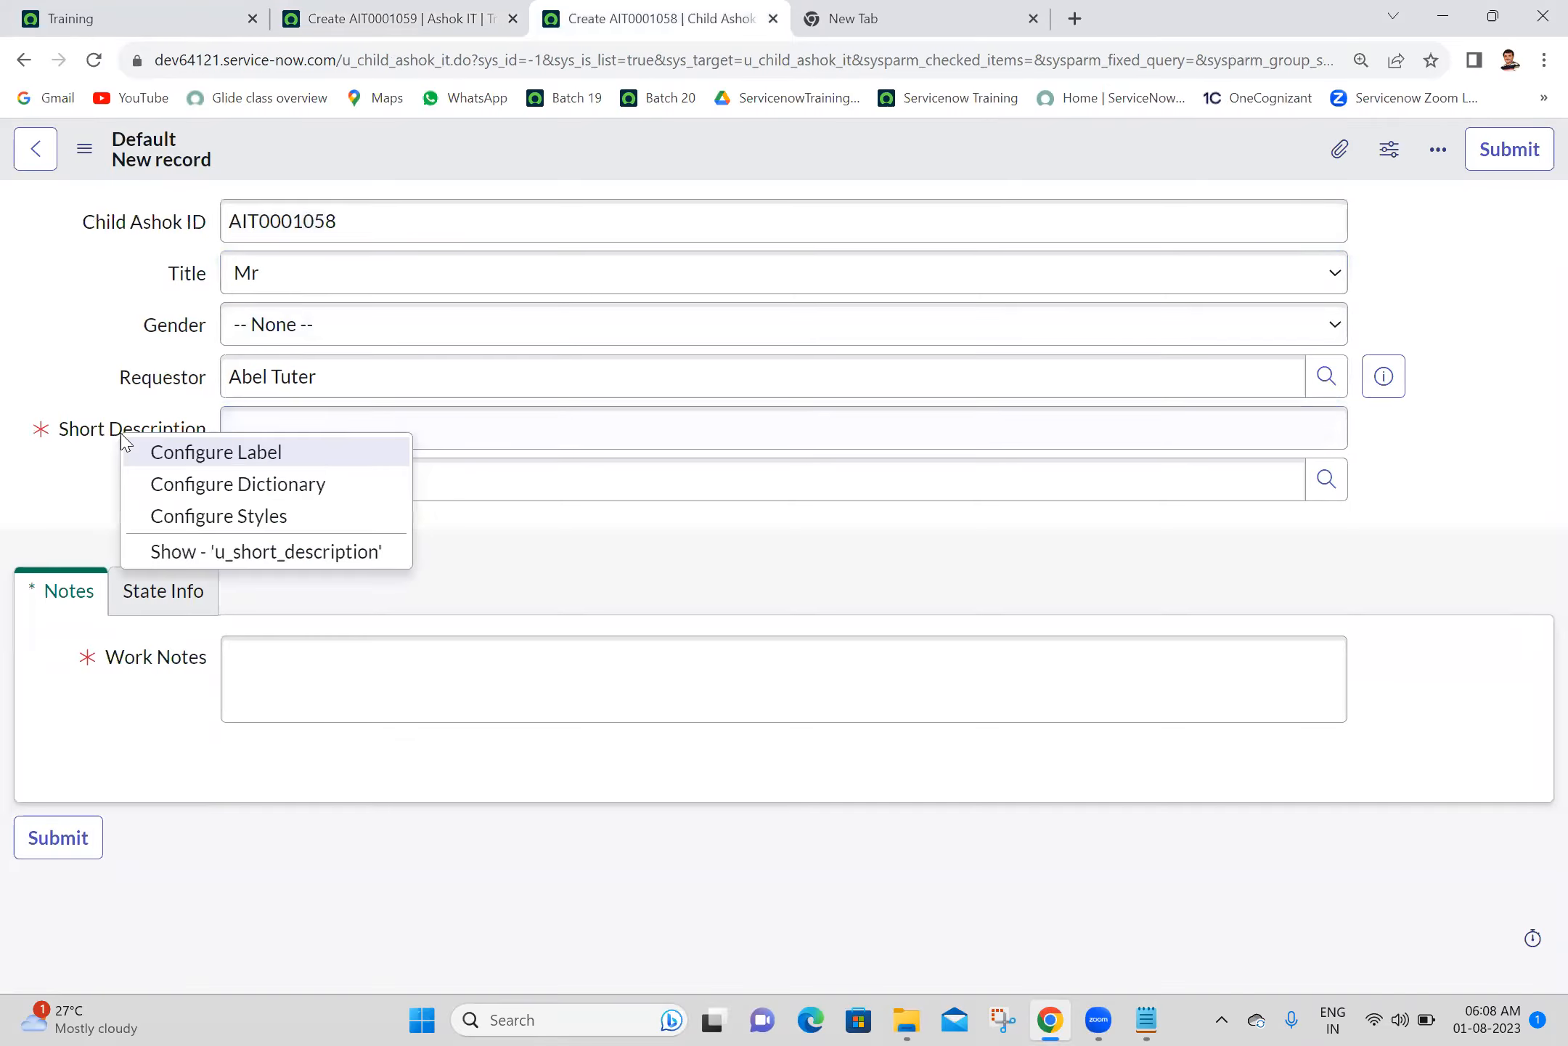
{"action": "left_click", "coordinate": [192, 497]}
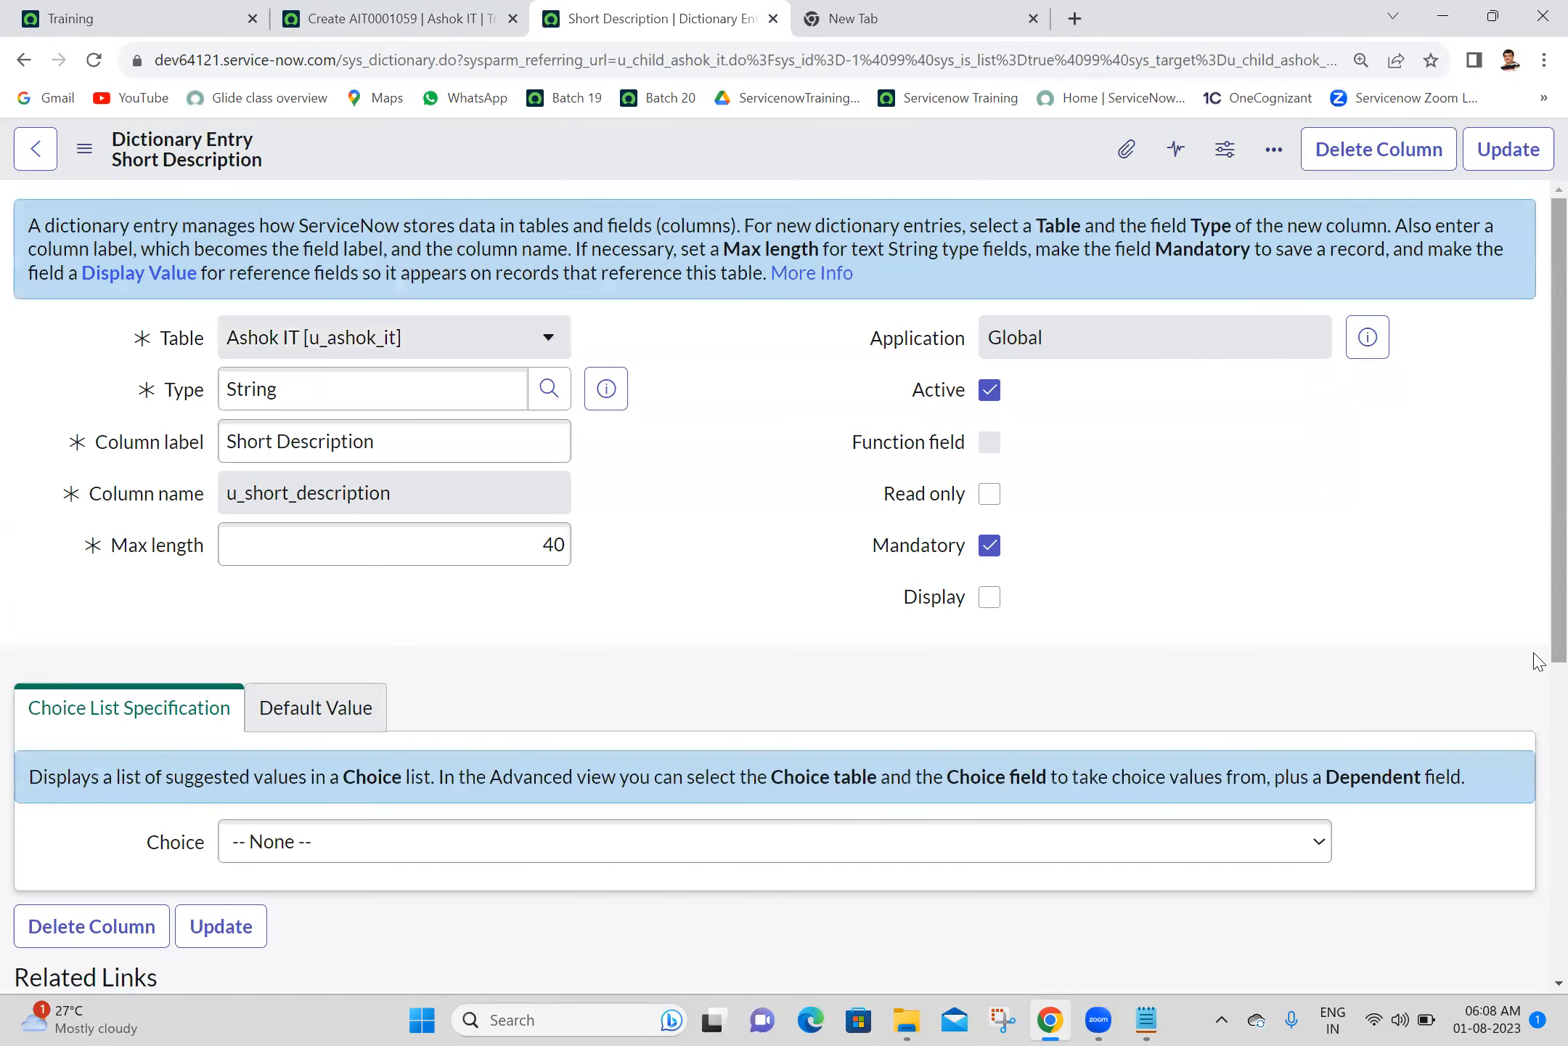
{"action": "scroll", "coordinate": [1336, 508], "scroll_direction": "down", "scroll_amount": 5}
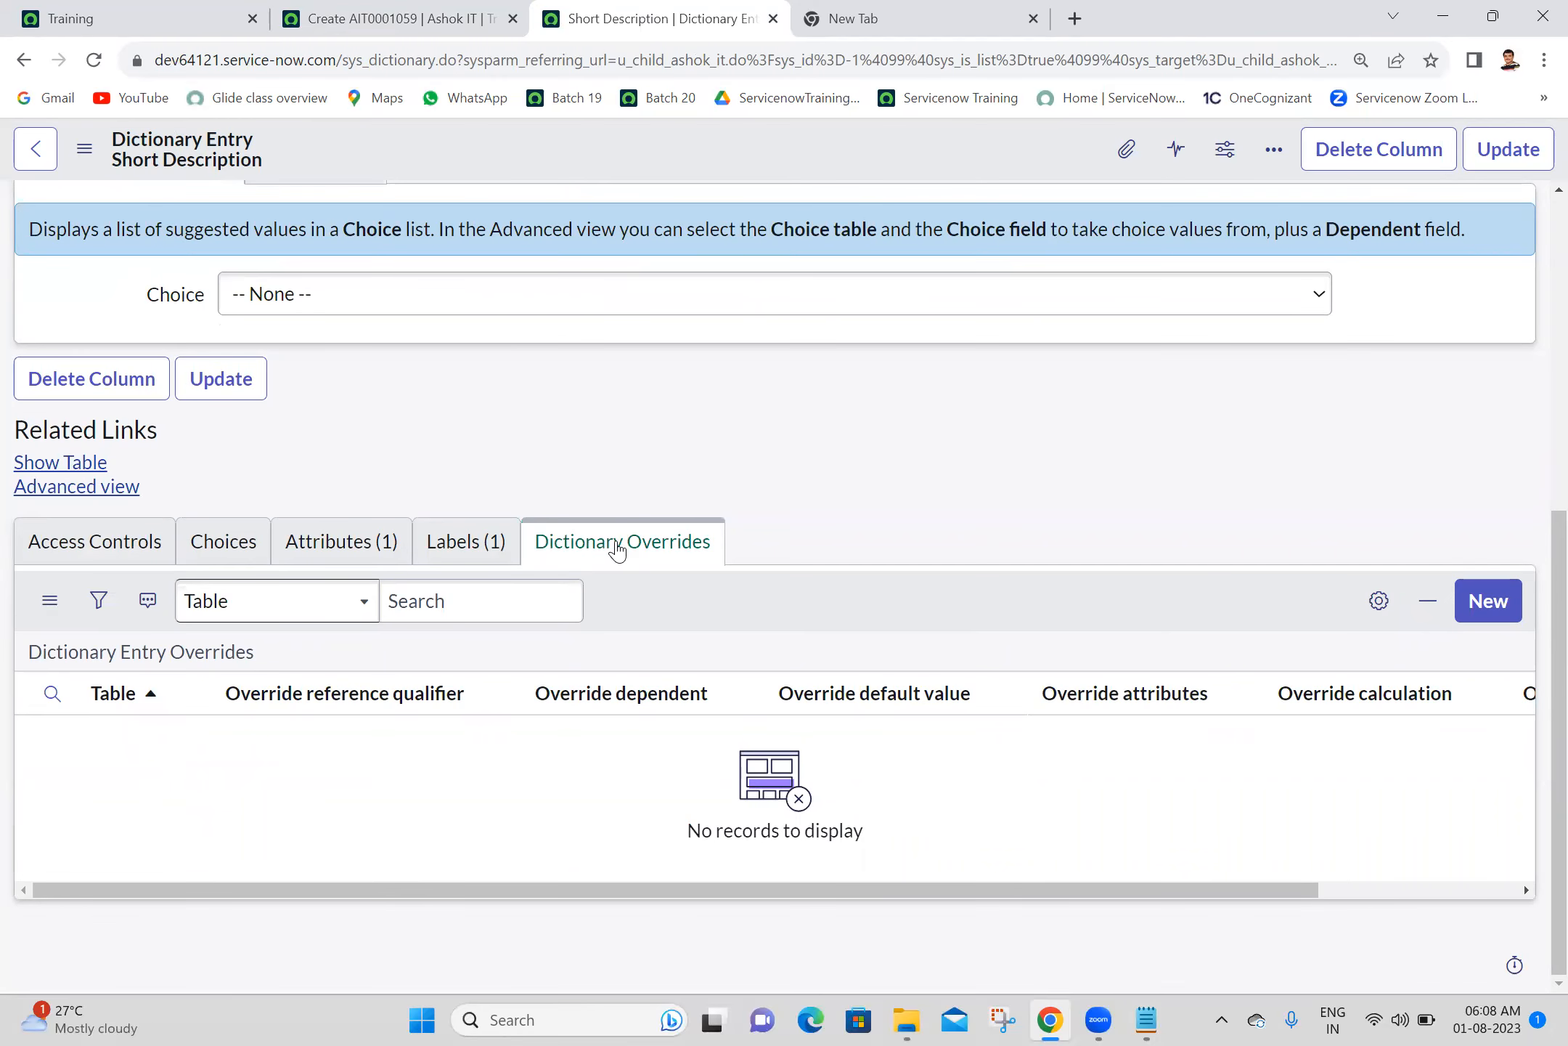
{"action": "left_click", "coordinate": [1473, 609]}
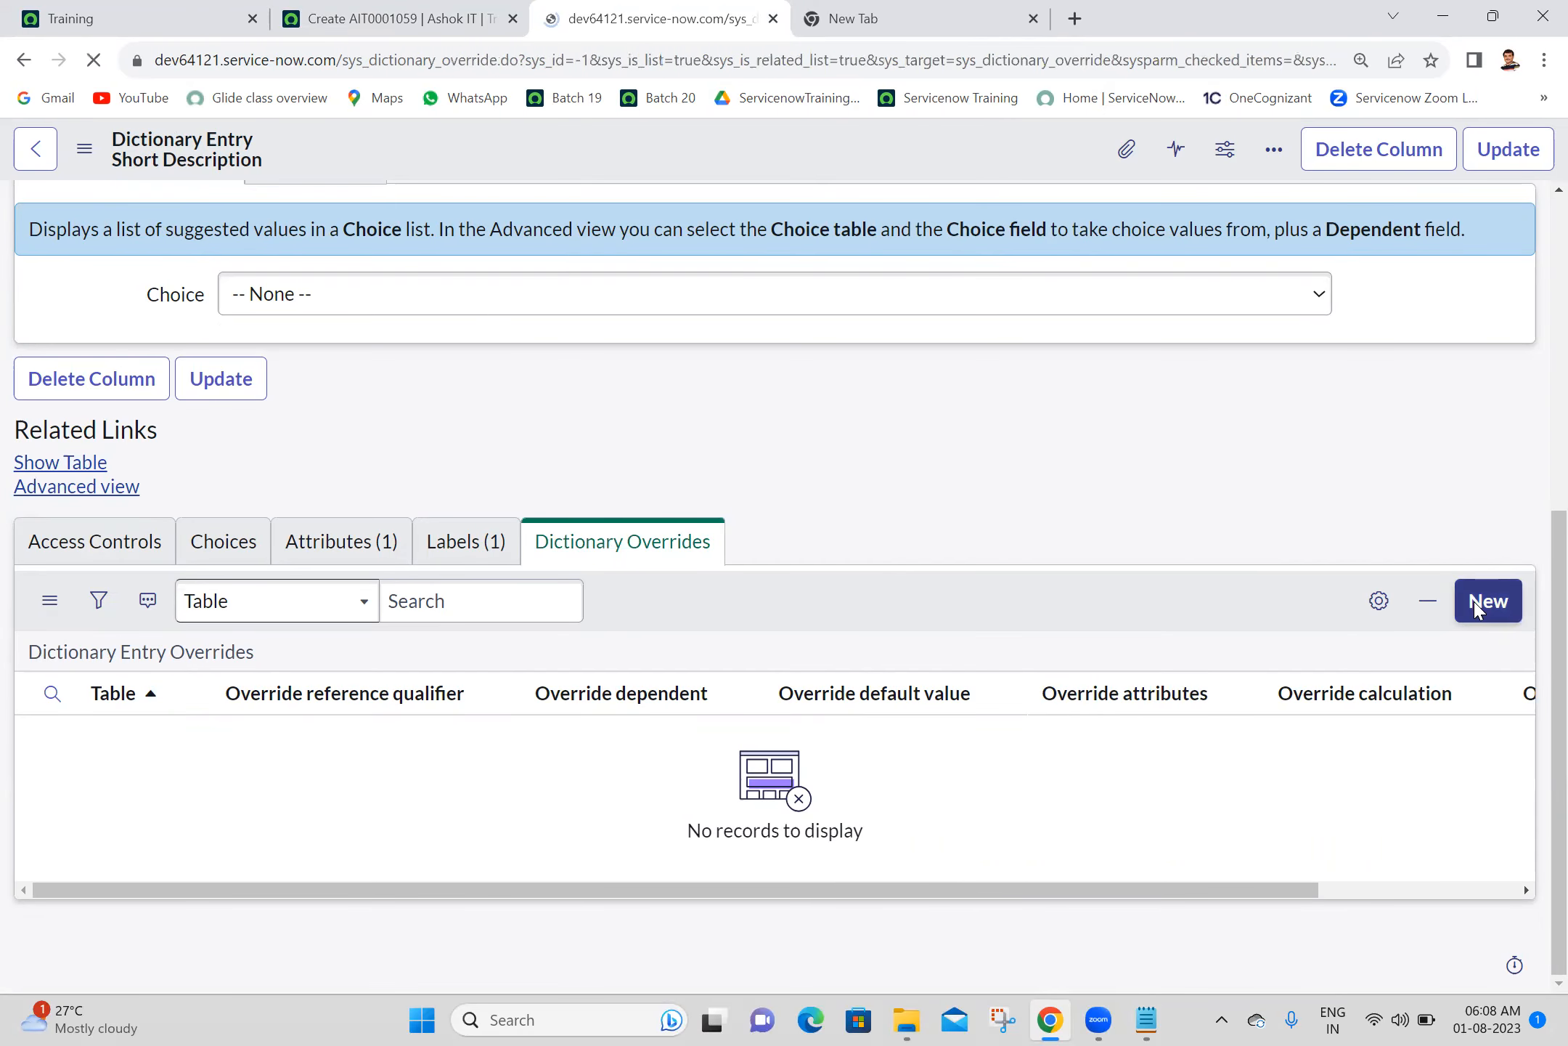
- Enable Override mandatory for u_short_description on the Child Ashok IT table with Mandatory unchecked, submit the override, and update the dictionary entry
{"action": "left_click_drag", "start_coordinate": [1554, 511], "coordinate": [1533, 759]}
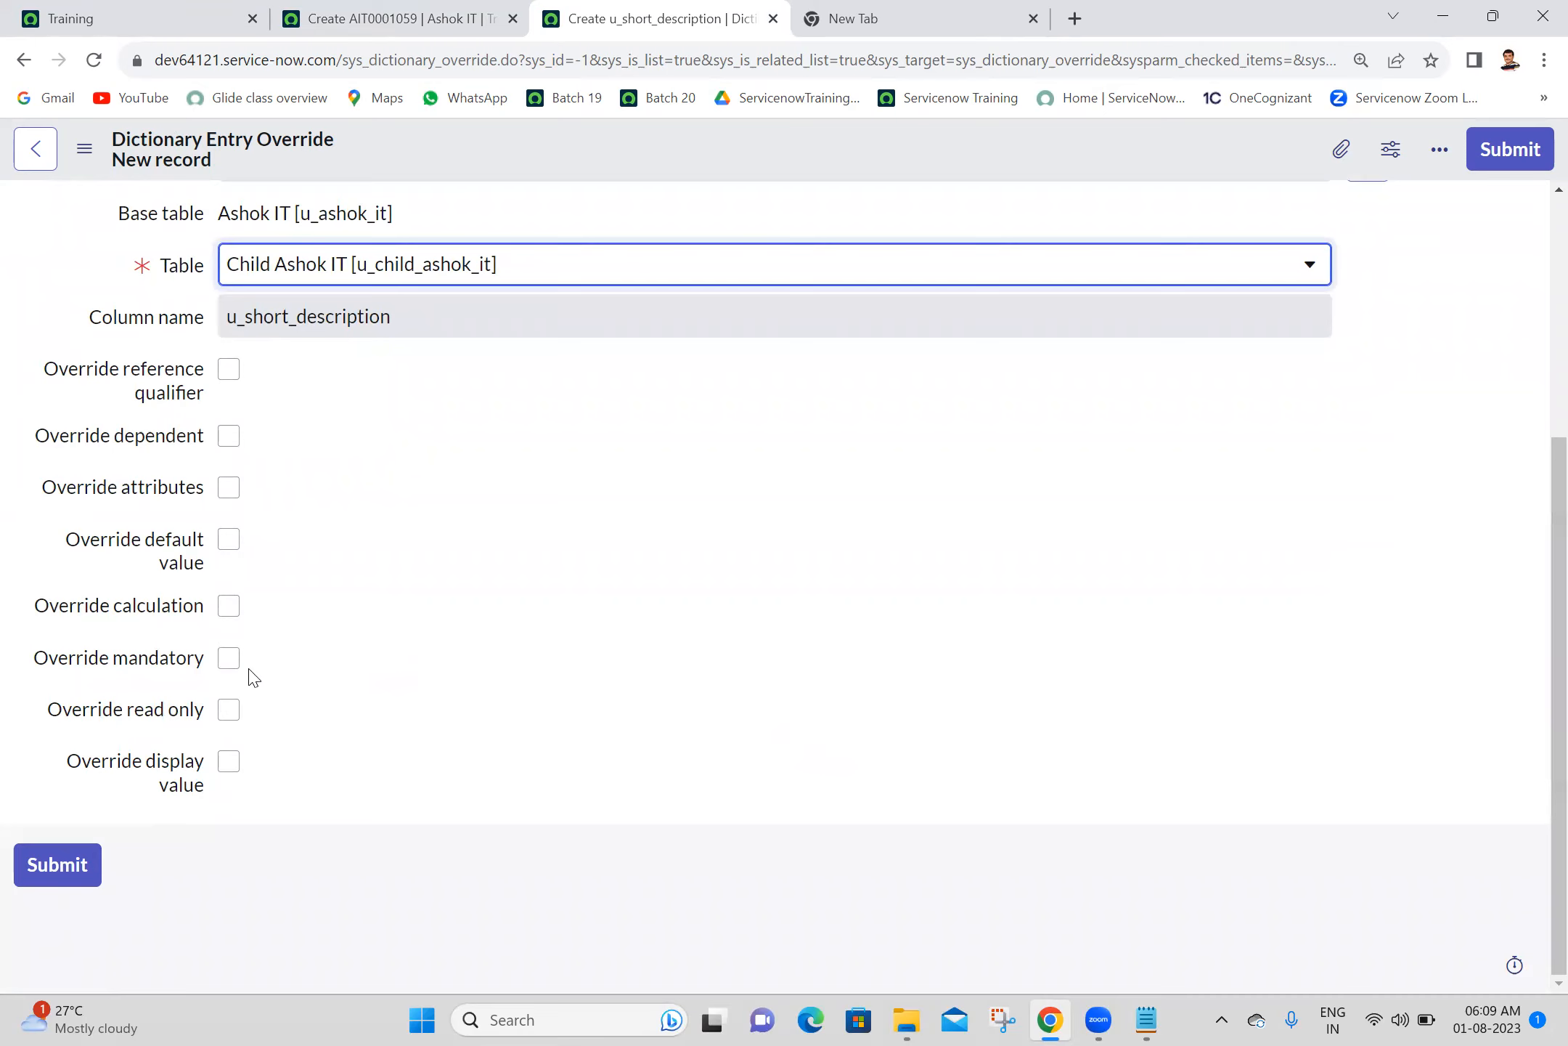
{"action": "left_click", "coordinate": [229, 659]}
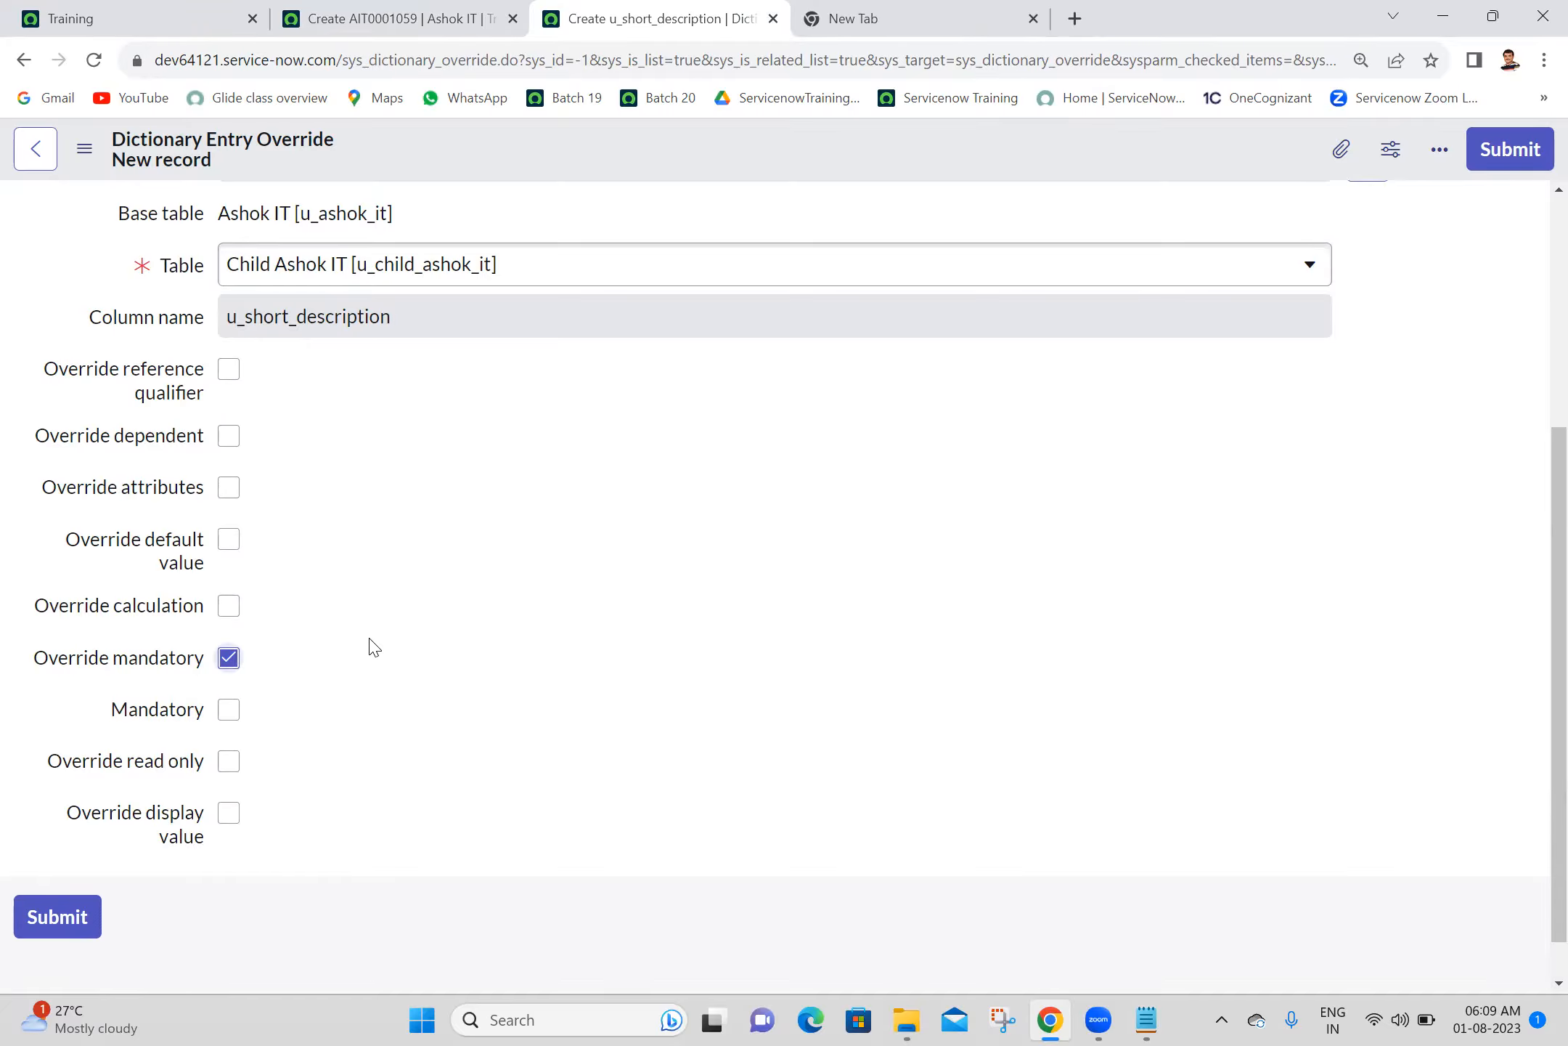
{"action": "left_click", "coordinate": [1497, 156]}
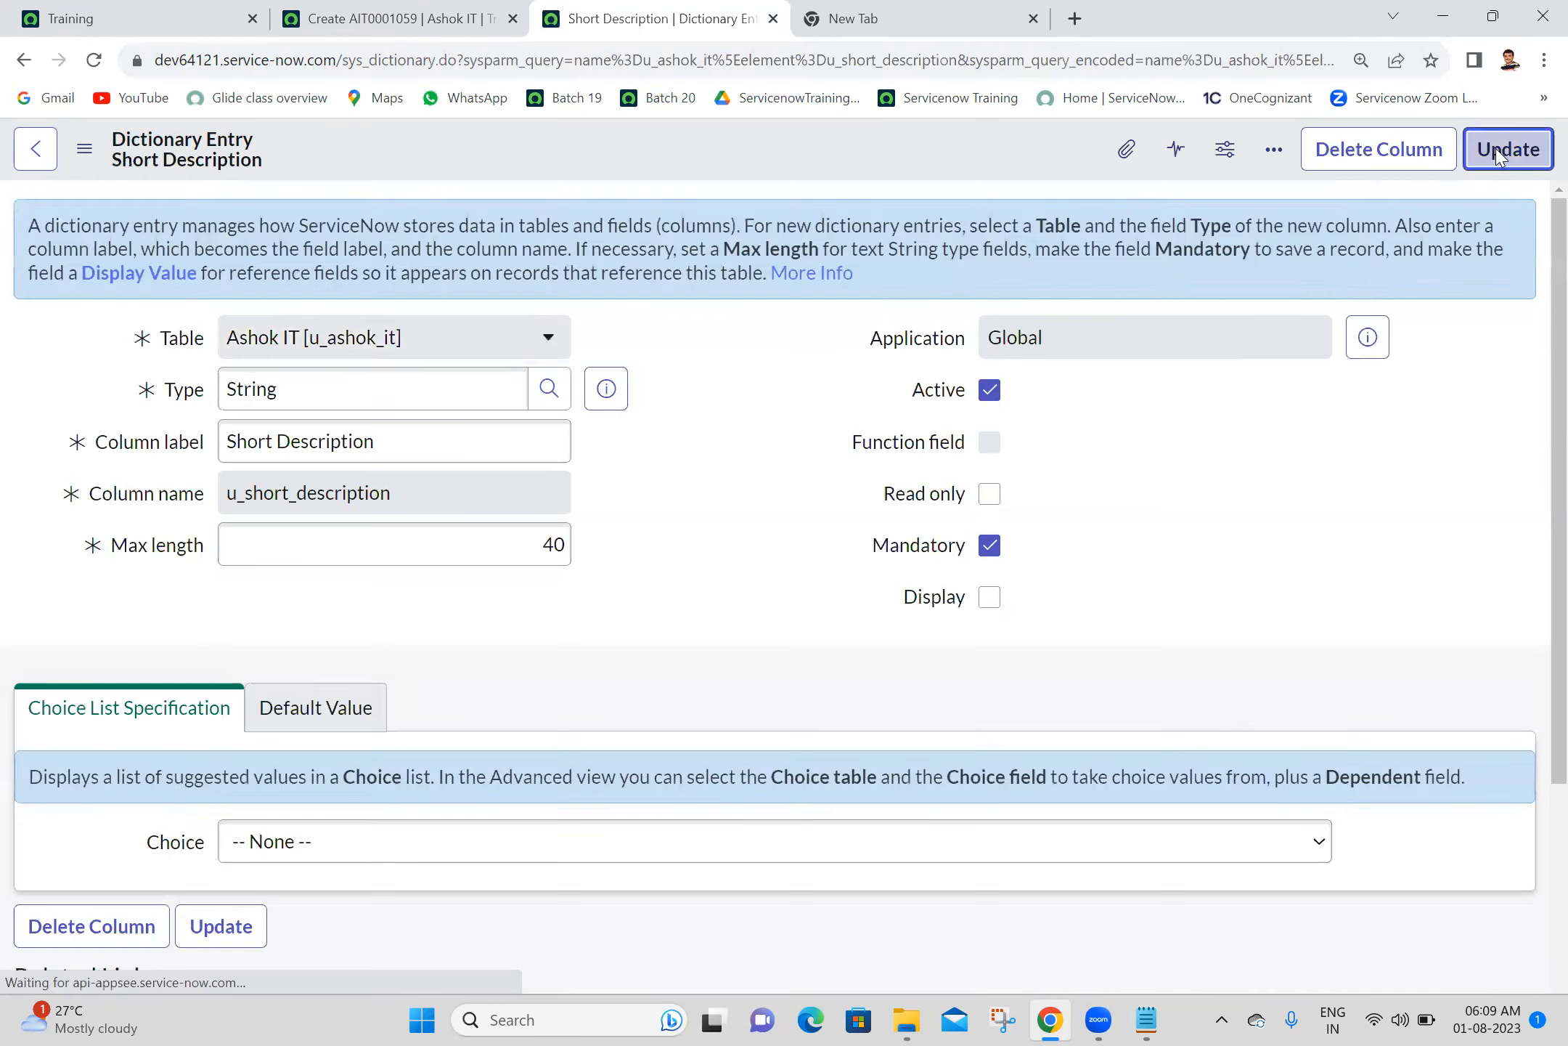
{"action": "left_click", "coordinate": [1497, 155]}
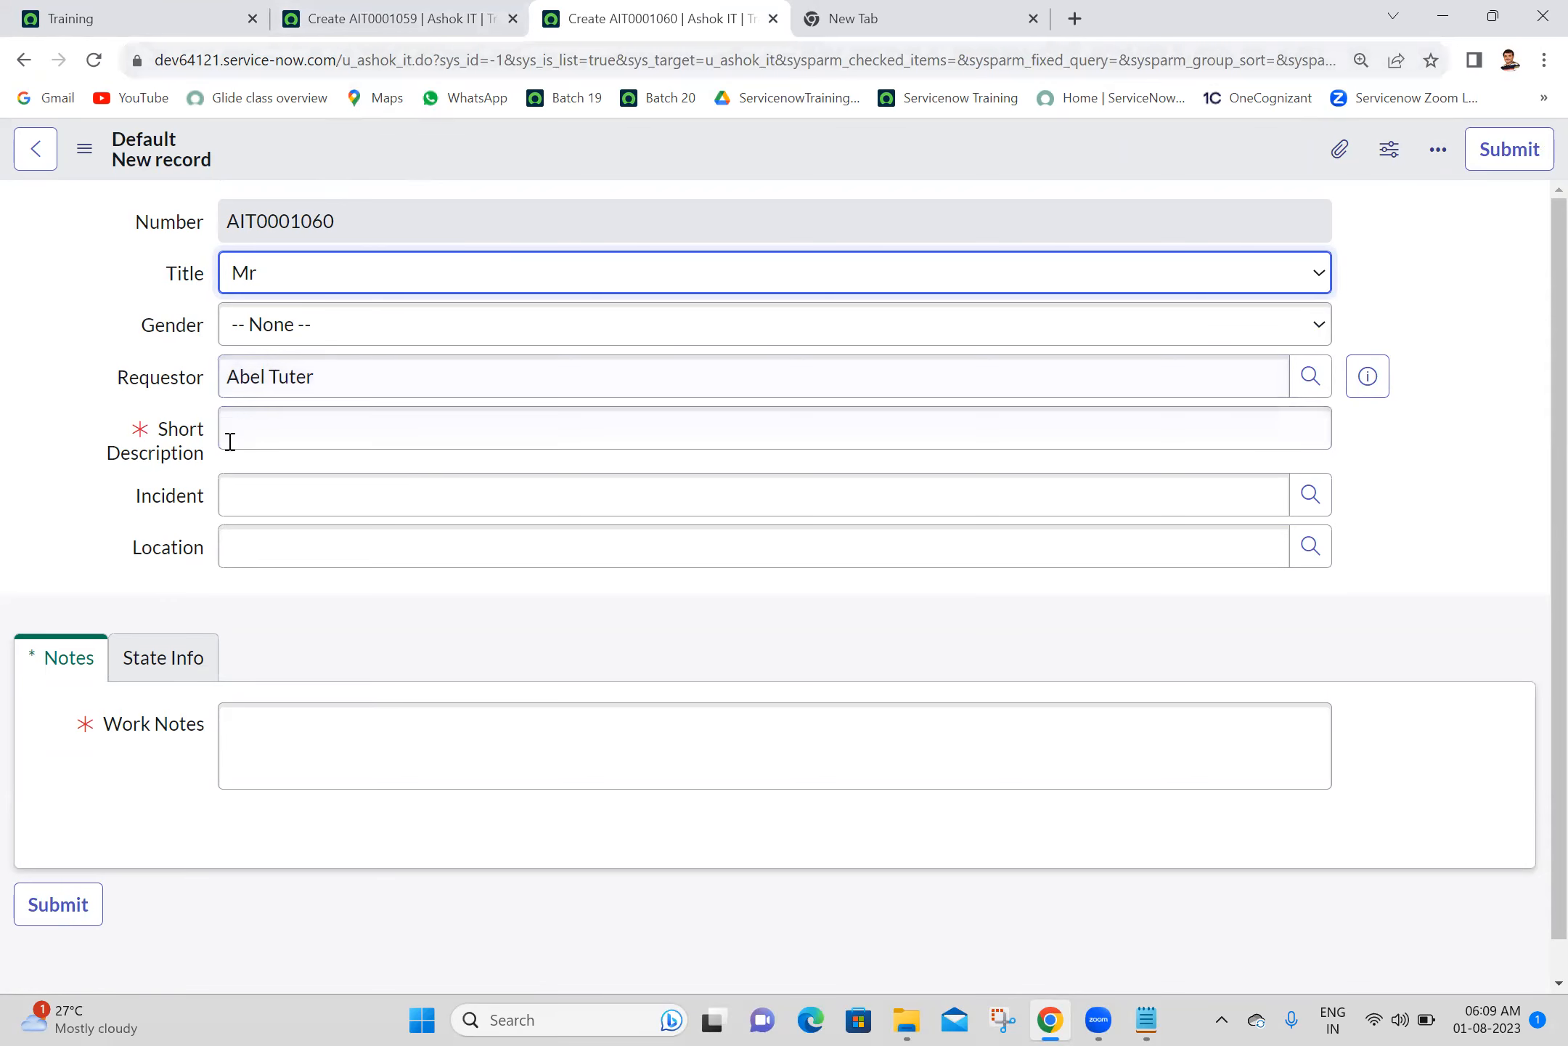
- Load the child new record form by changing the address's table to u_child_ashok_it, and place its browser tab after the parent form's
{"action": "left_click", "coordinate": [366, 9]}
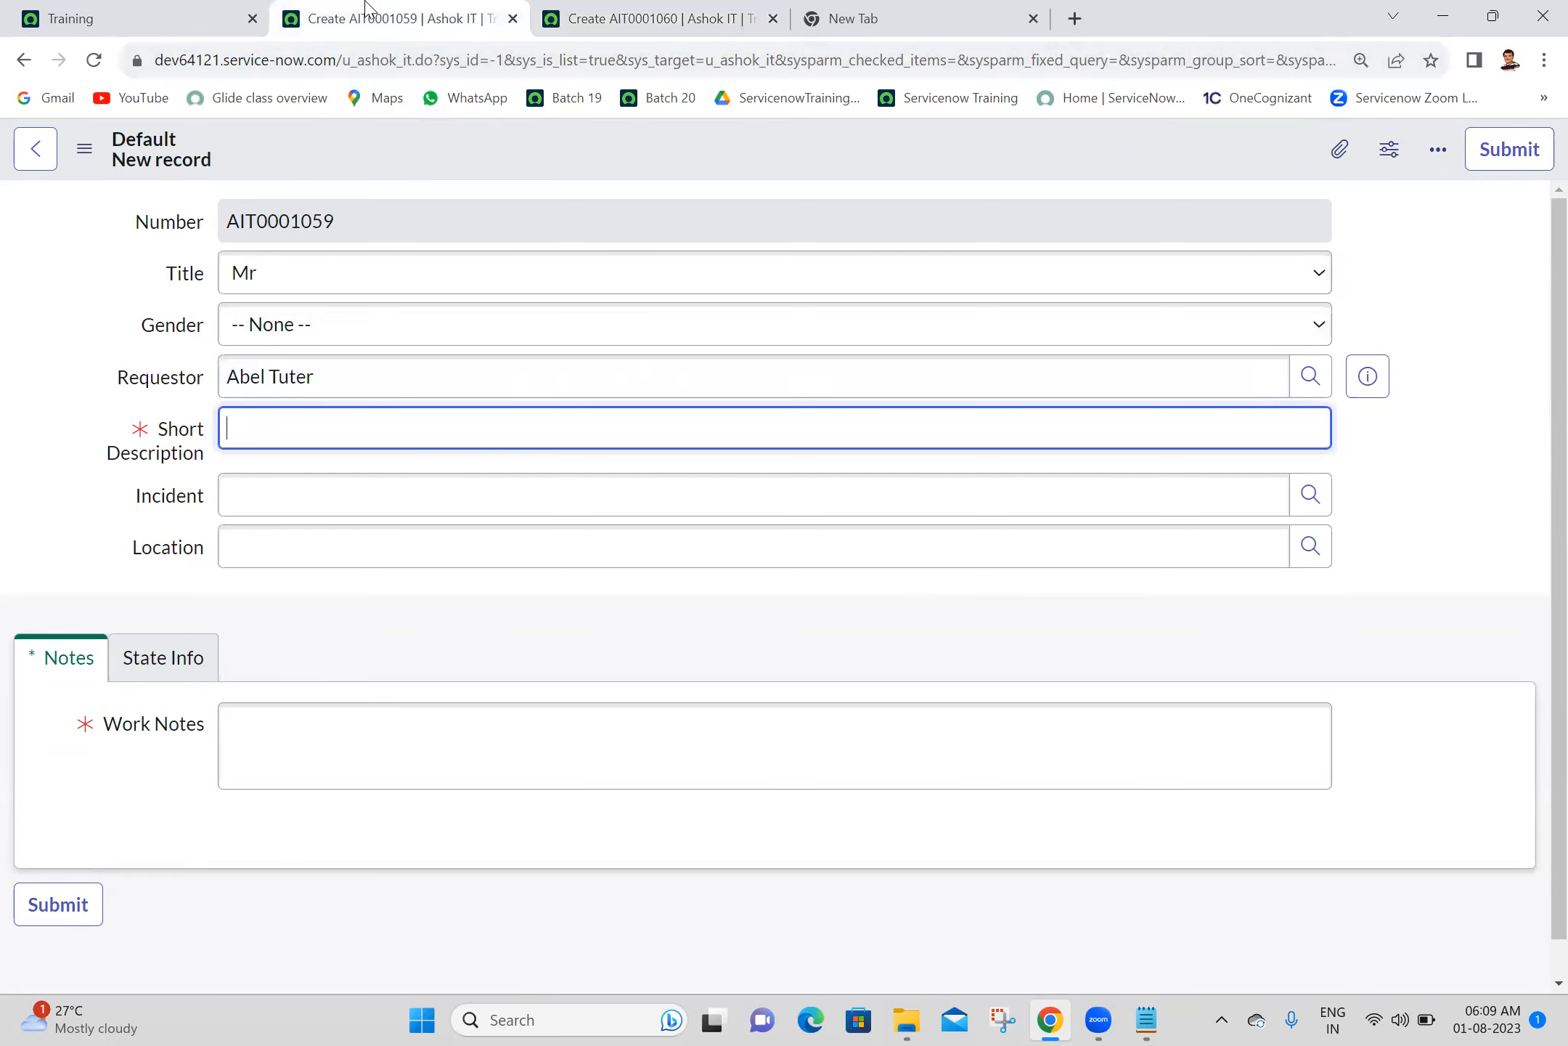
{"action": "left_click", "coordinate": [358, 53]}
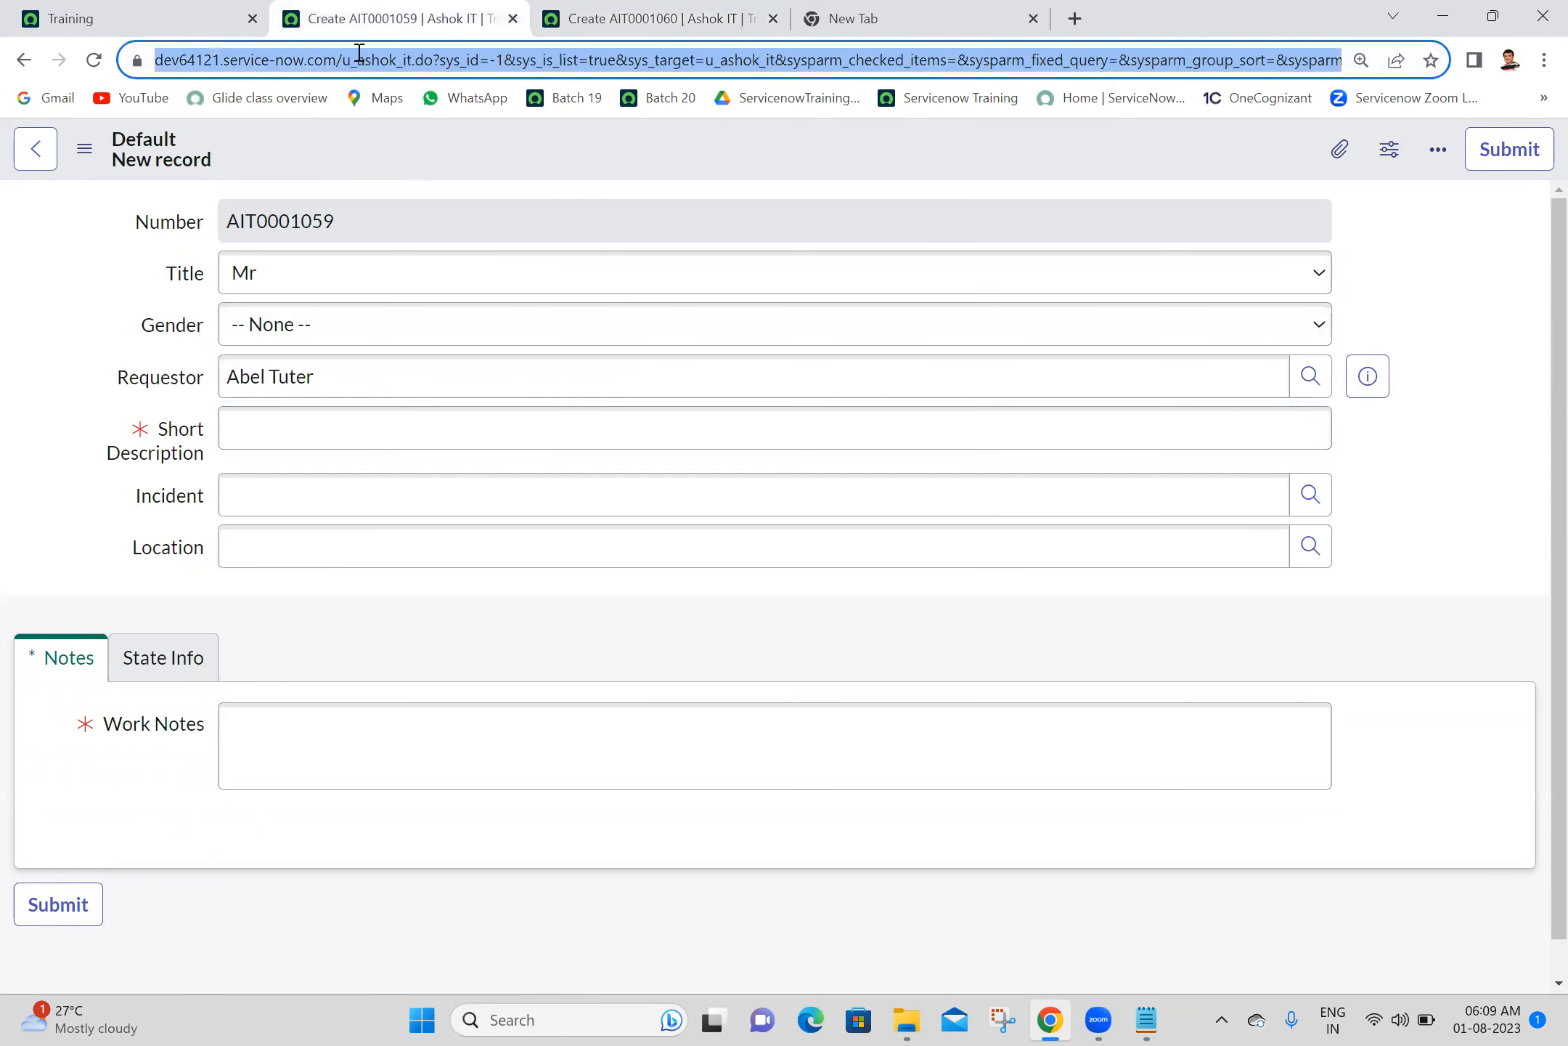
{"action": "left_click", "coordinate": [359, 53]}
{"action": "type", "text": "child"}
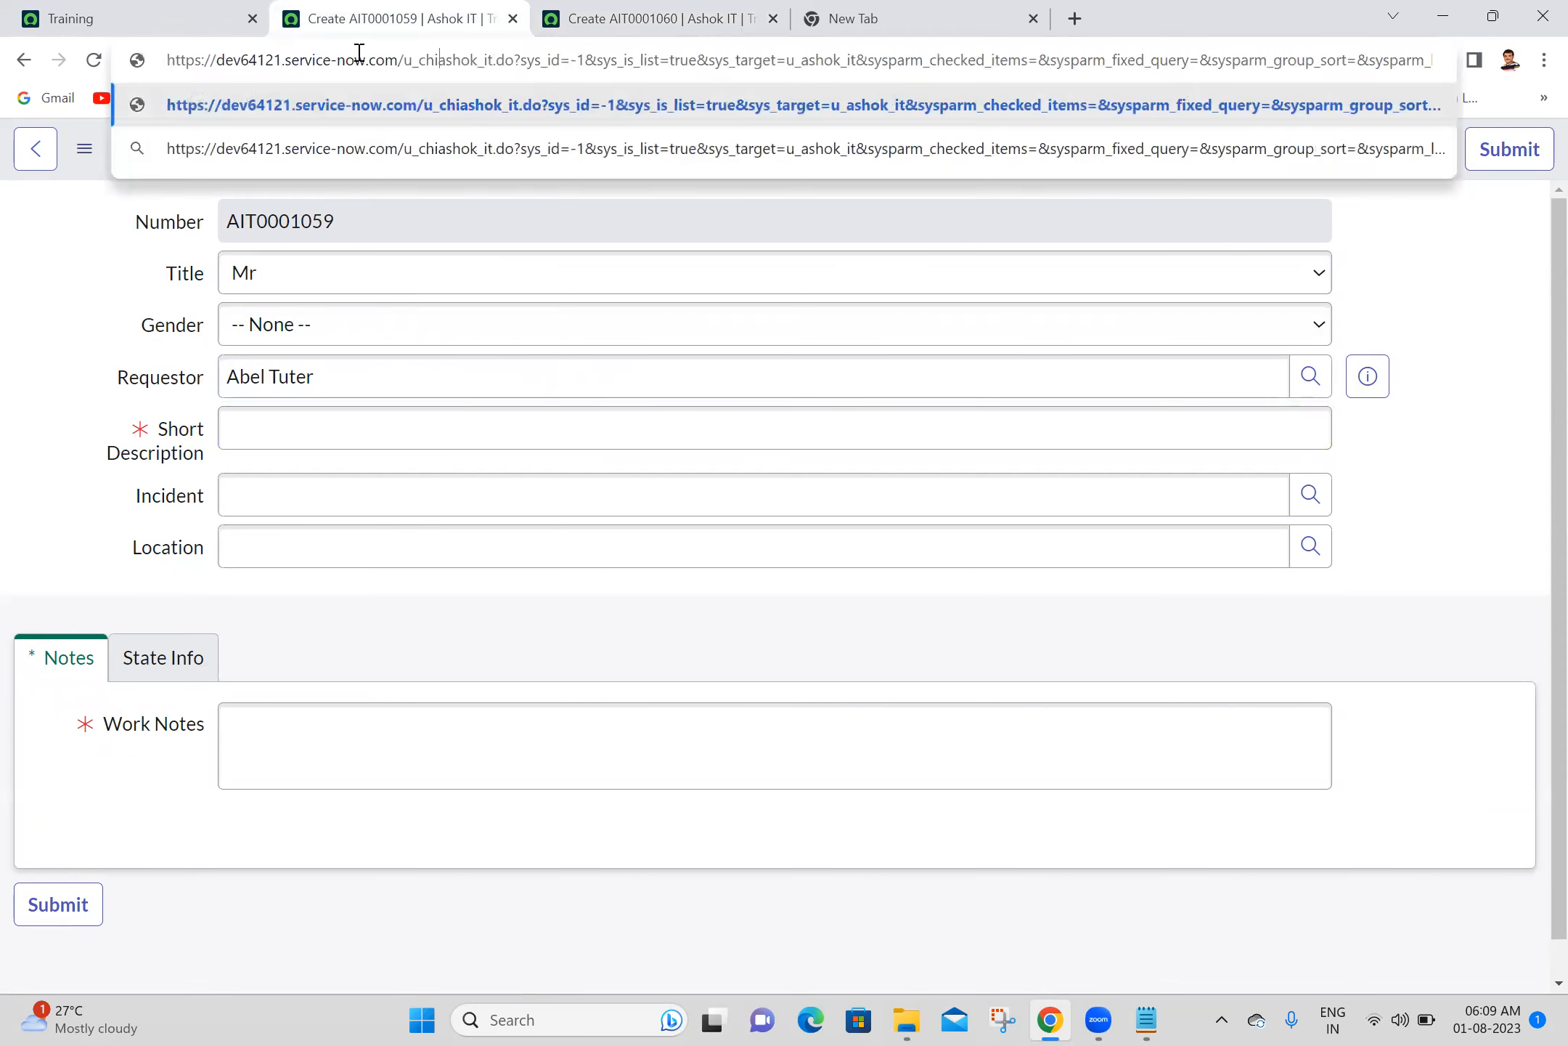
{"action": "type", "text": "_"}
{"action": "key", "text": "Return"}
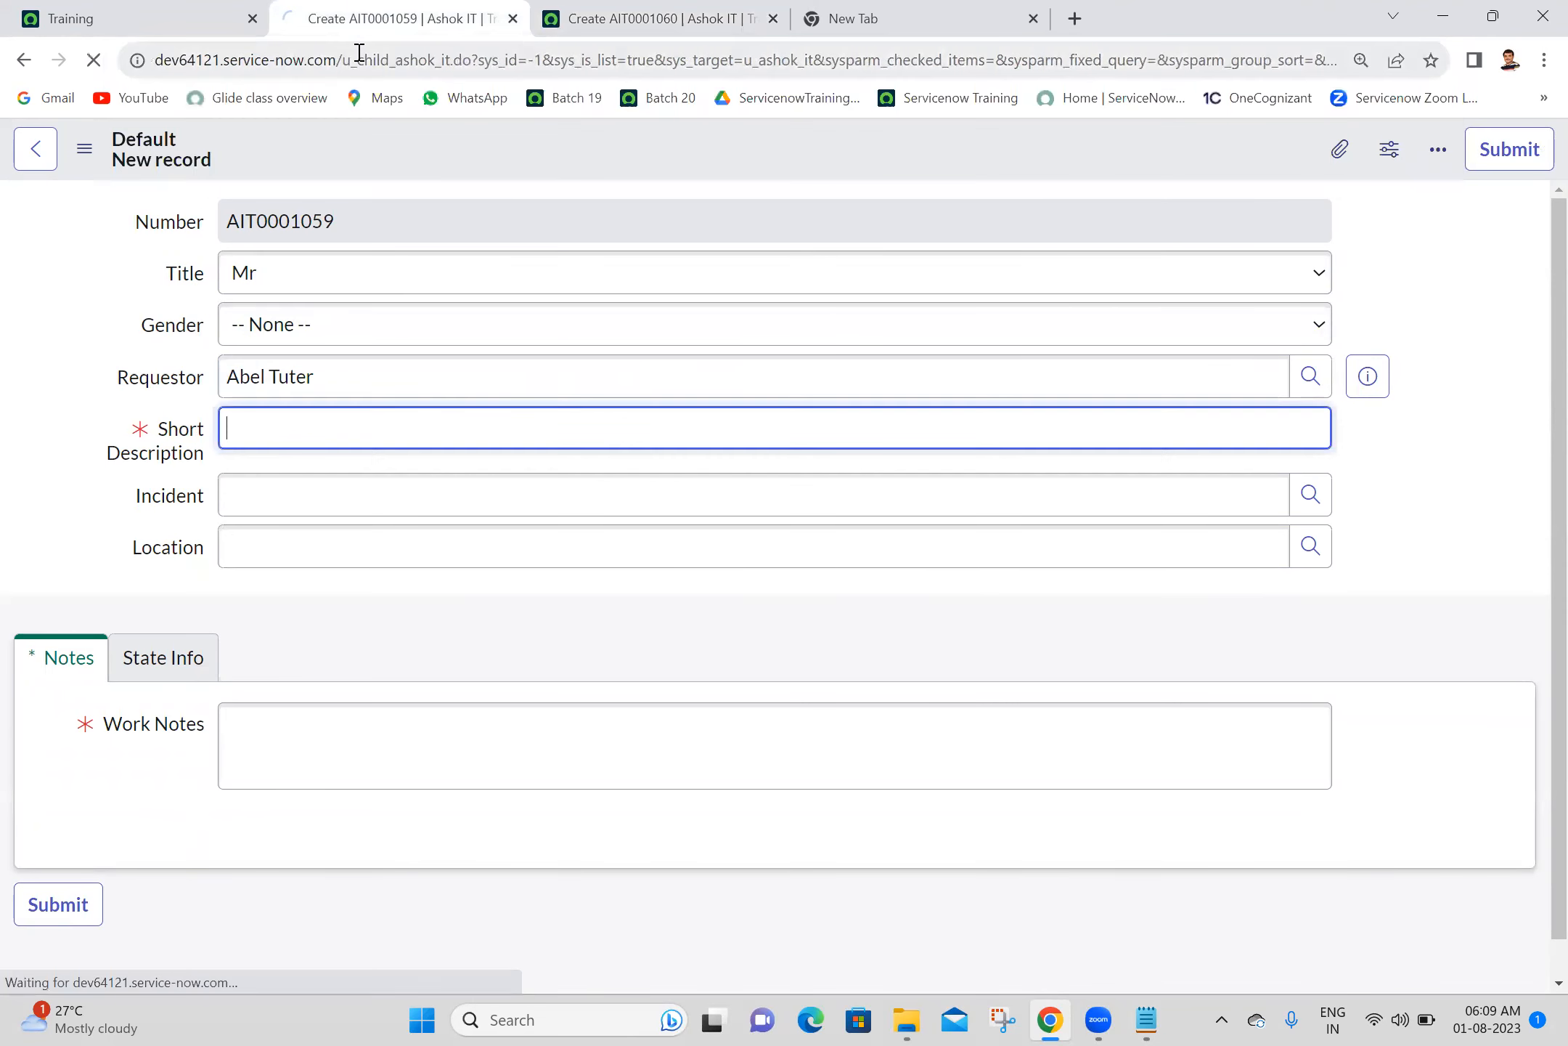
{"action": "left_click_drag", "start_coordinate": [456, 10], "coordinate": [731, 10]}
- Compare the table names in the parent and child form addresses and examine the child's Short Description field
{"action": "left_click", "coordinate": [445, 10]}
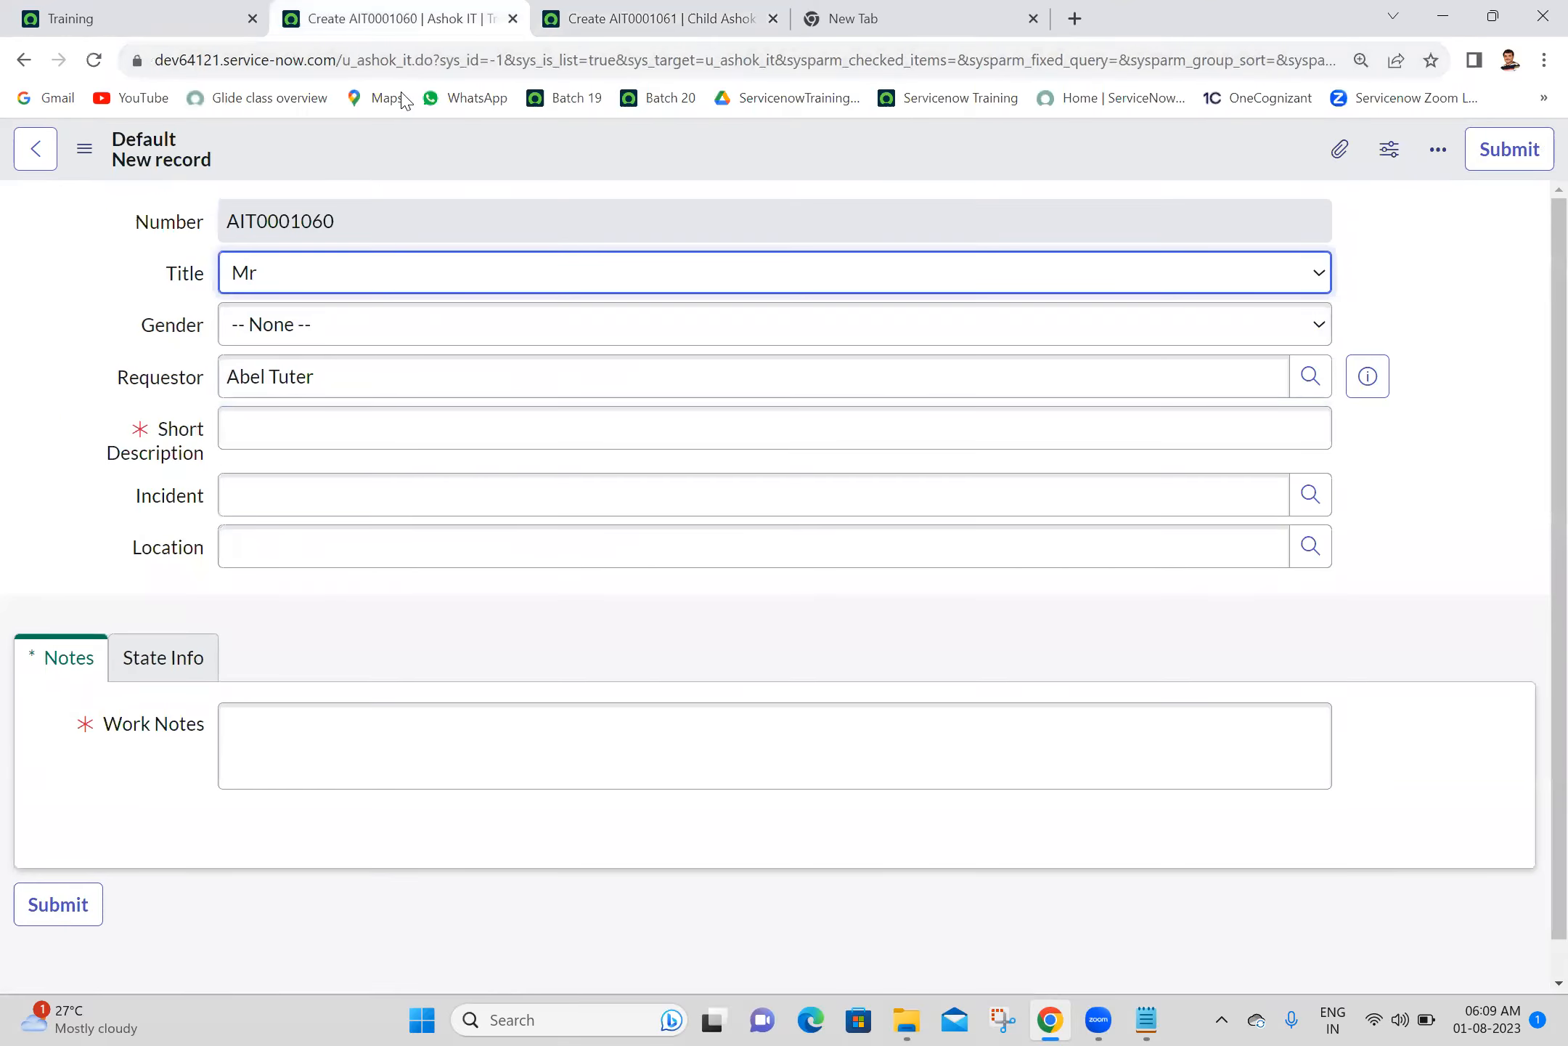
{"action": "left_click", "coordinate": [344, 56]}
{"action": "left_click_drag", "start_coordinate": [344, 56], "coordinate": [431, 52]}
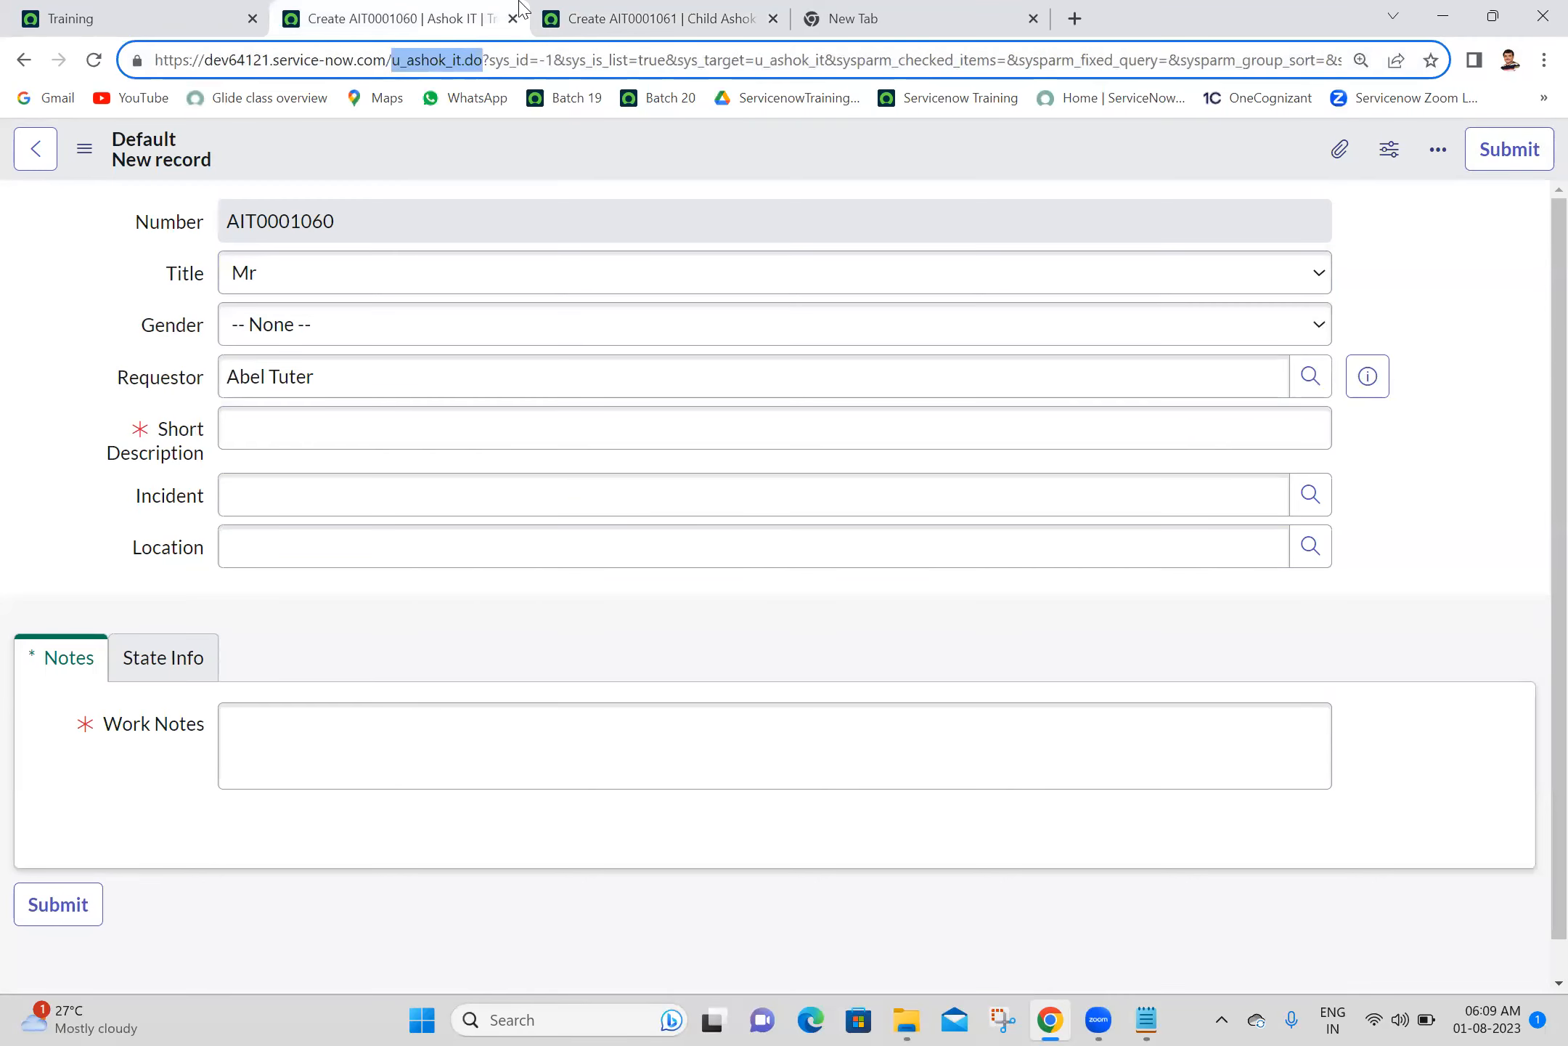
{"action": "left_click", "coordinate": [659, 12]}
{"action": "left_click_drag", "start_coordinate": [344, 55], "coordinate": [430, 53]}
{"action": "left_click", "coordinate": [133, 324]}
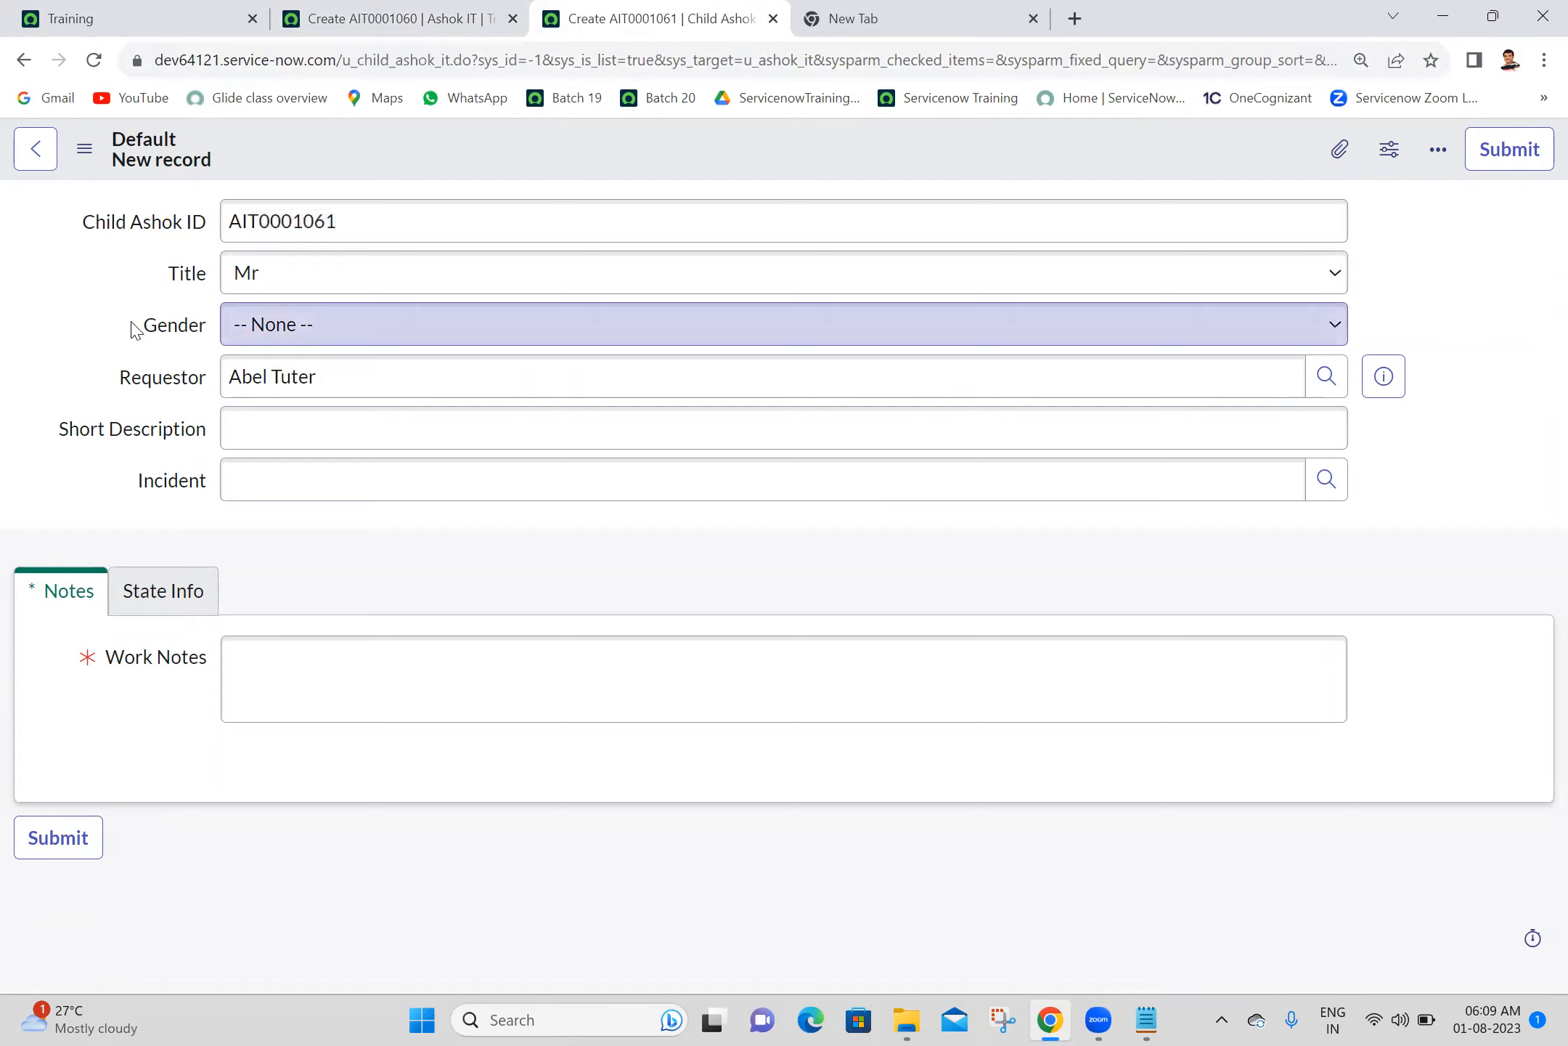
{"action": "left_click", "coordinate": [282, 426]}
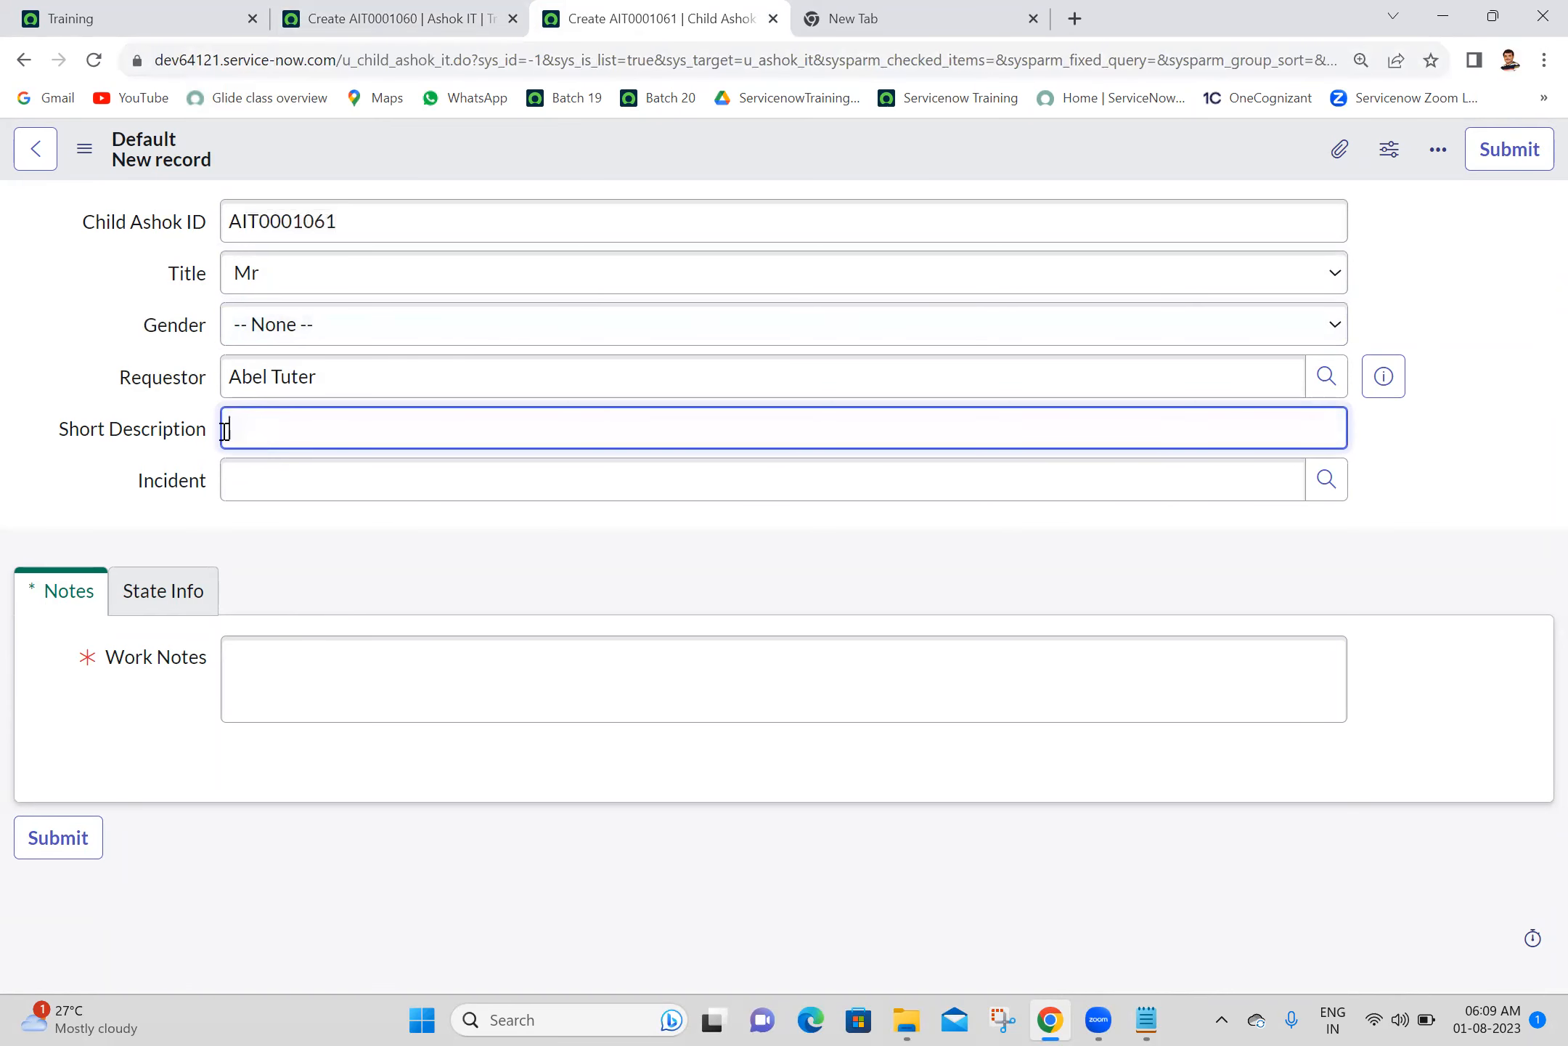
- Reload the parent Ashok IT form and compare its Short Description mandatory marking with the child form
{"action": "left_click", "coordinate": [356, 16]}
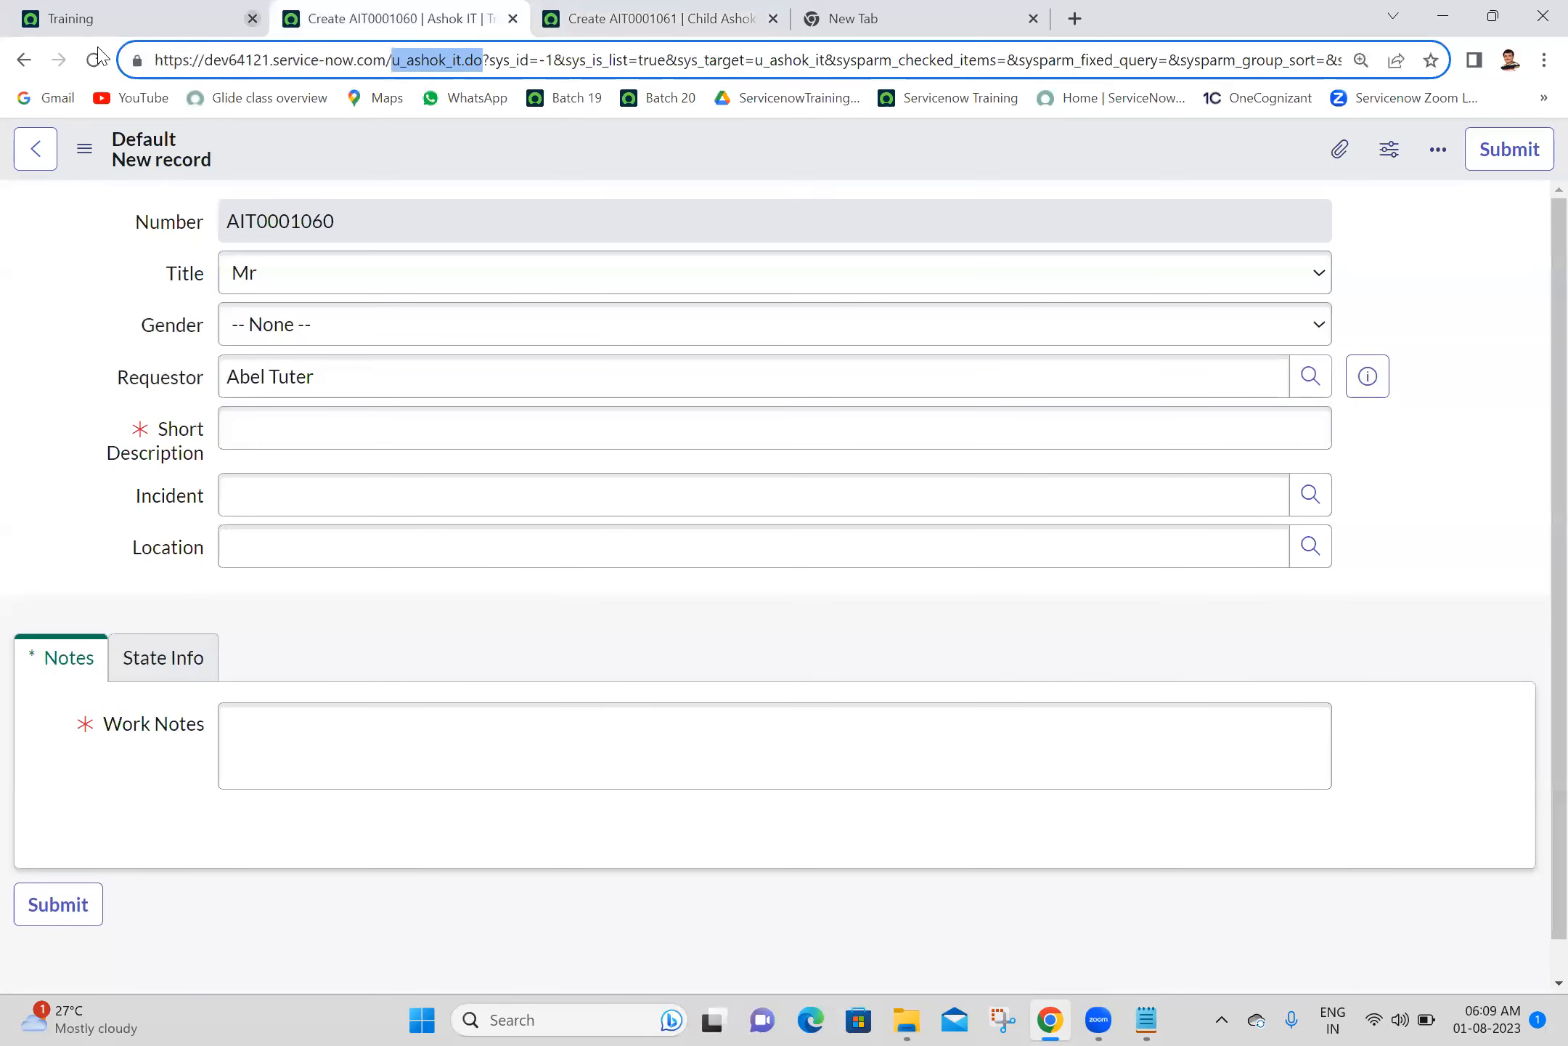
{"action": "left_click", "coordinate": [94, 60]}
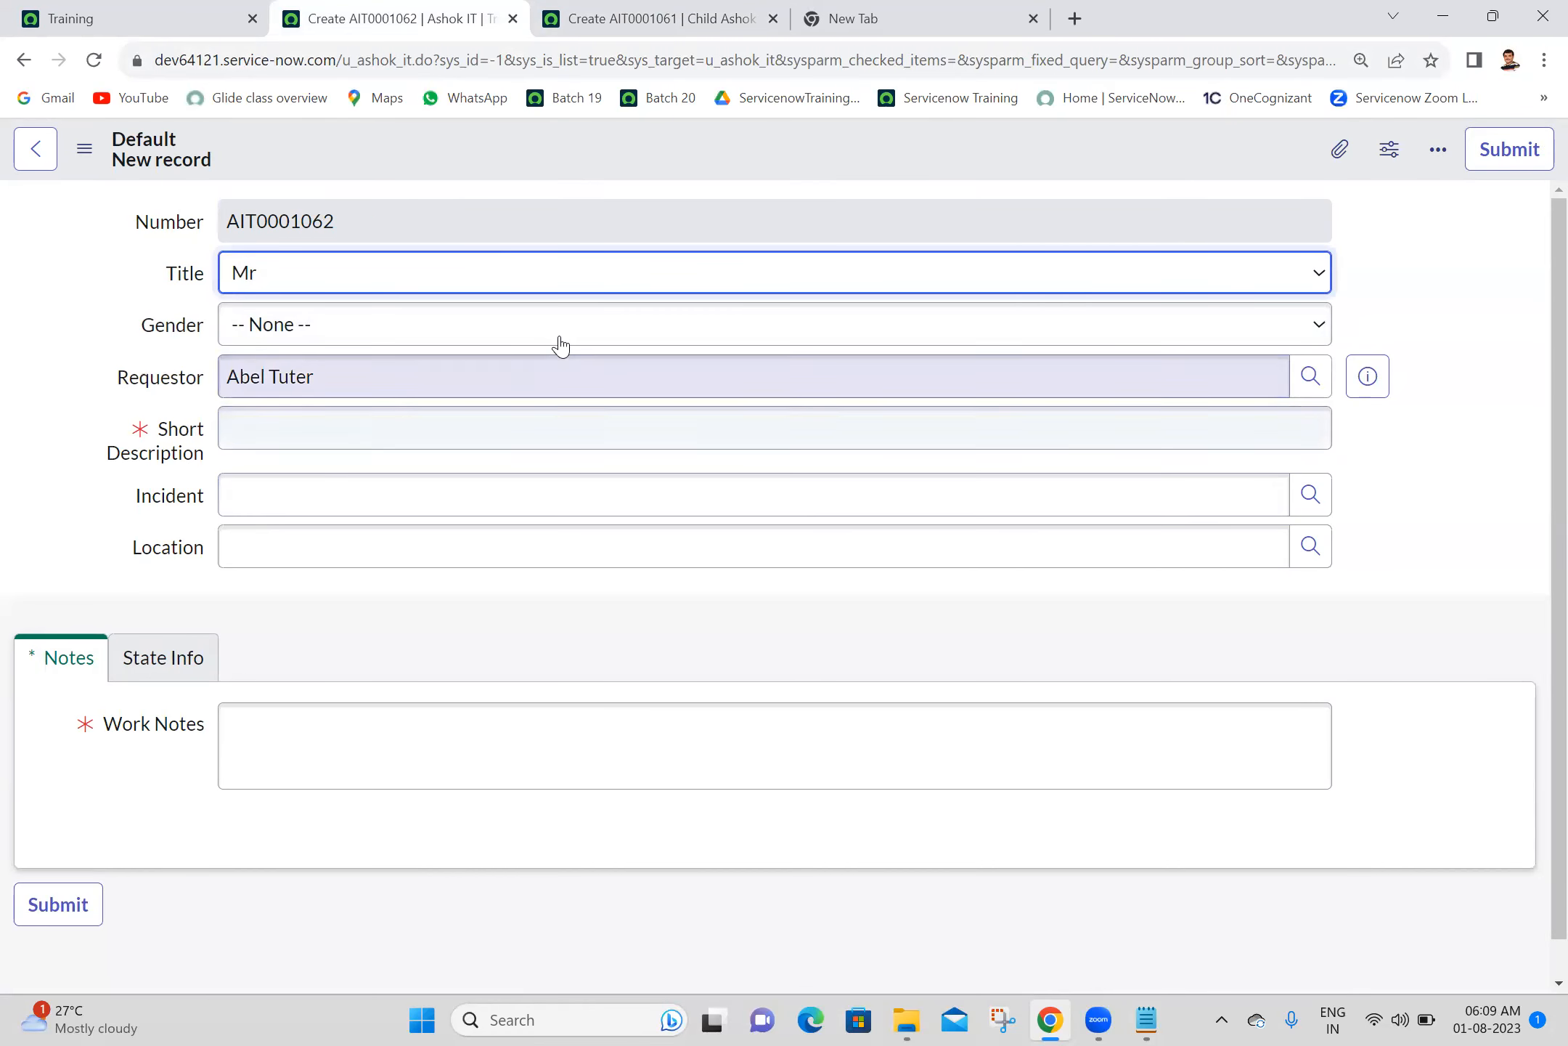
{"action": "left_click", "coordinate": [69, 392]}
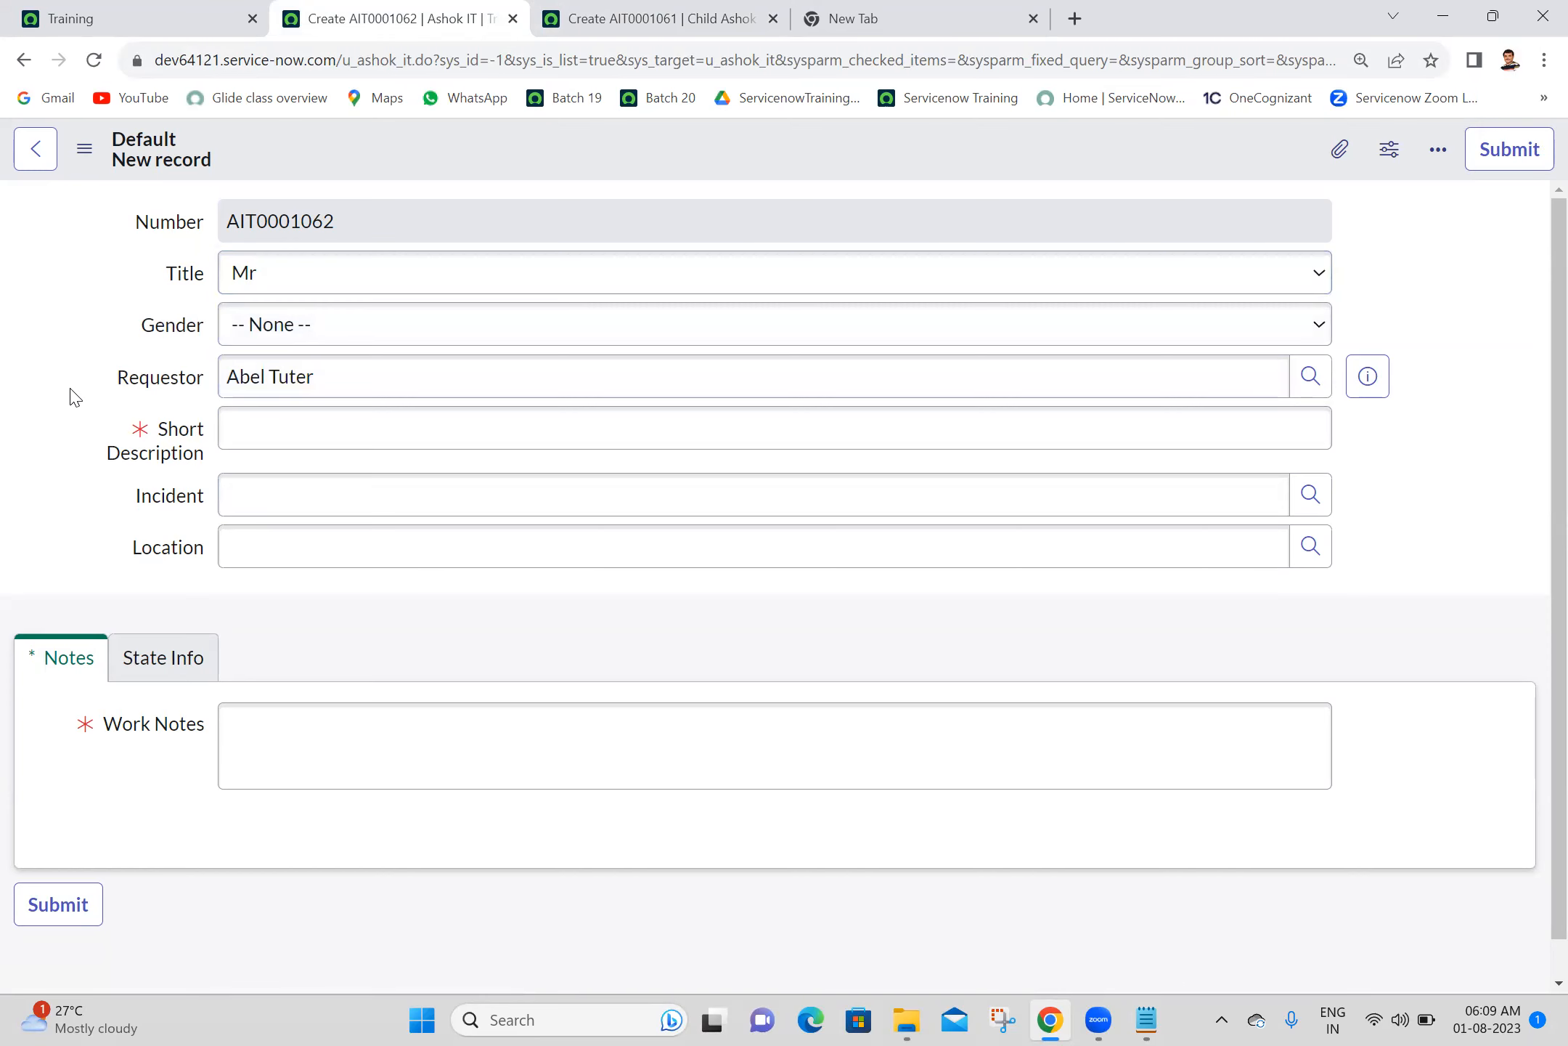
{"action": "left_click", "coordinate": [711, 11]}
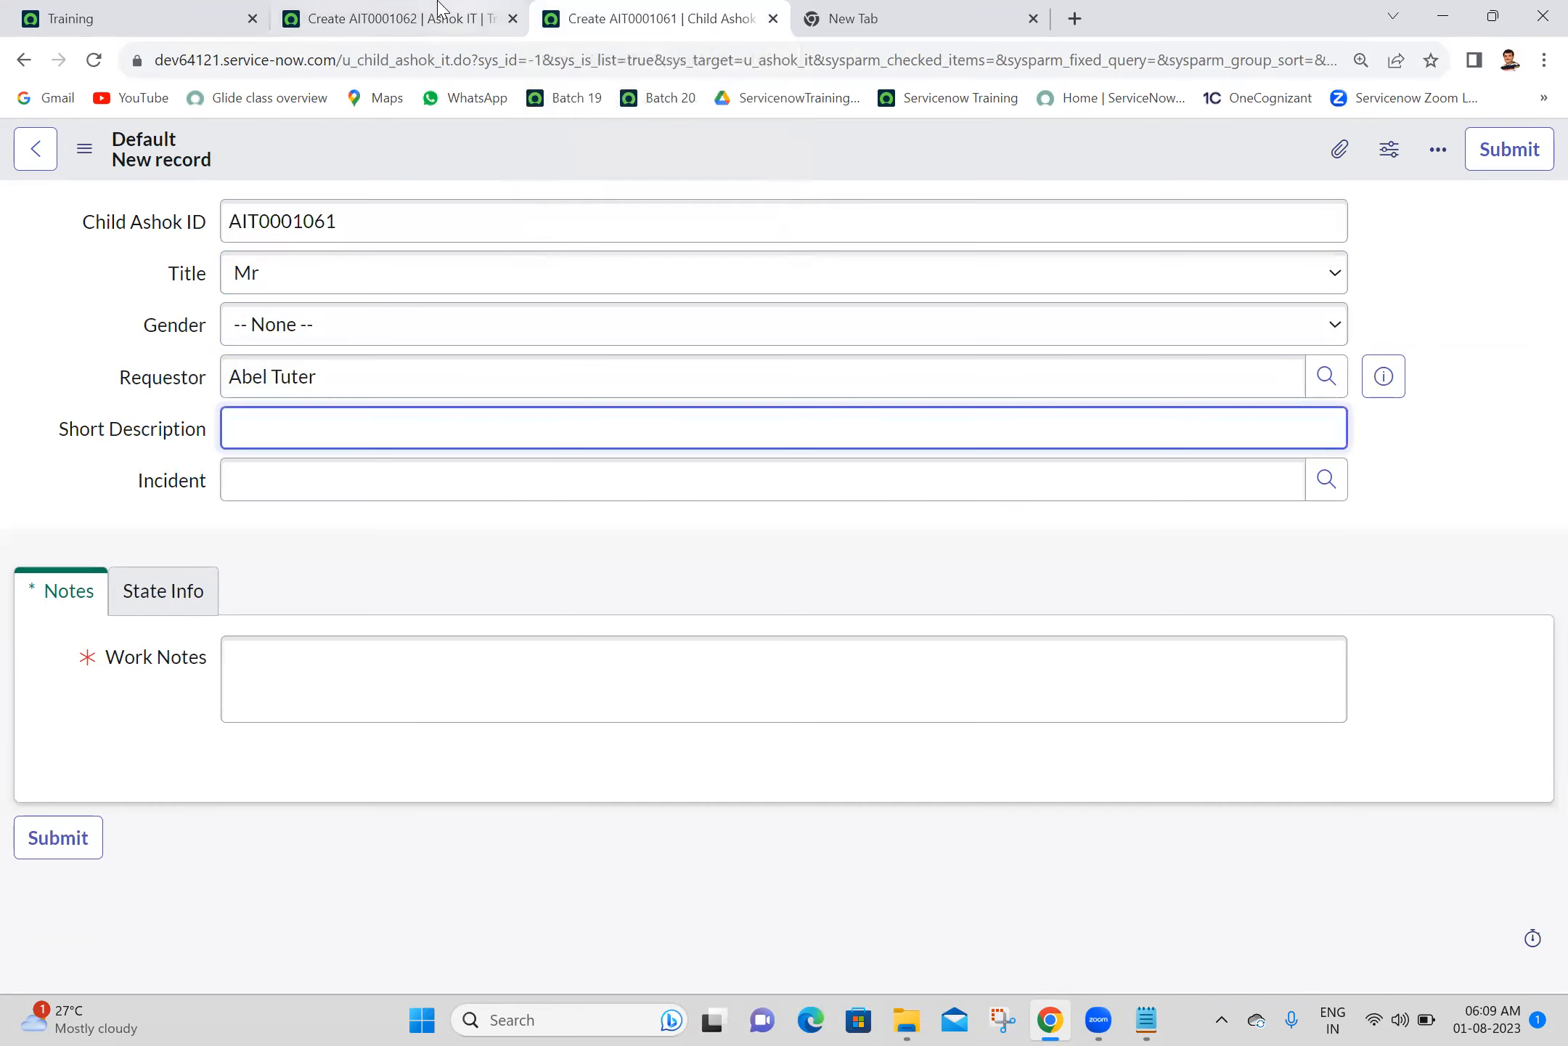
{"action": "left_click", "coordinate": [438, 9]}
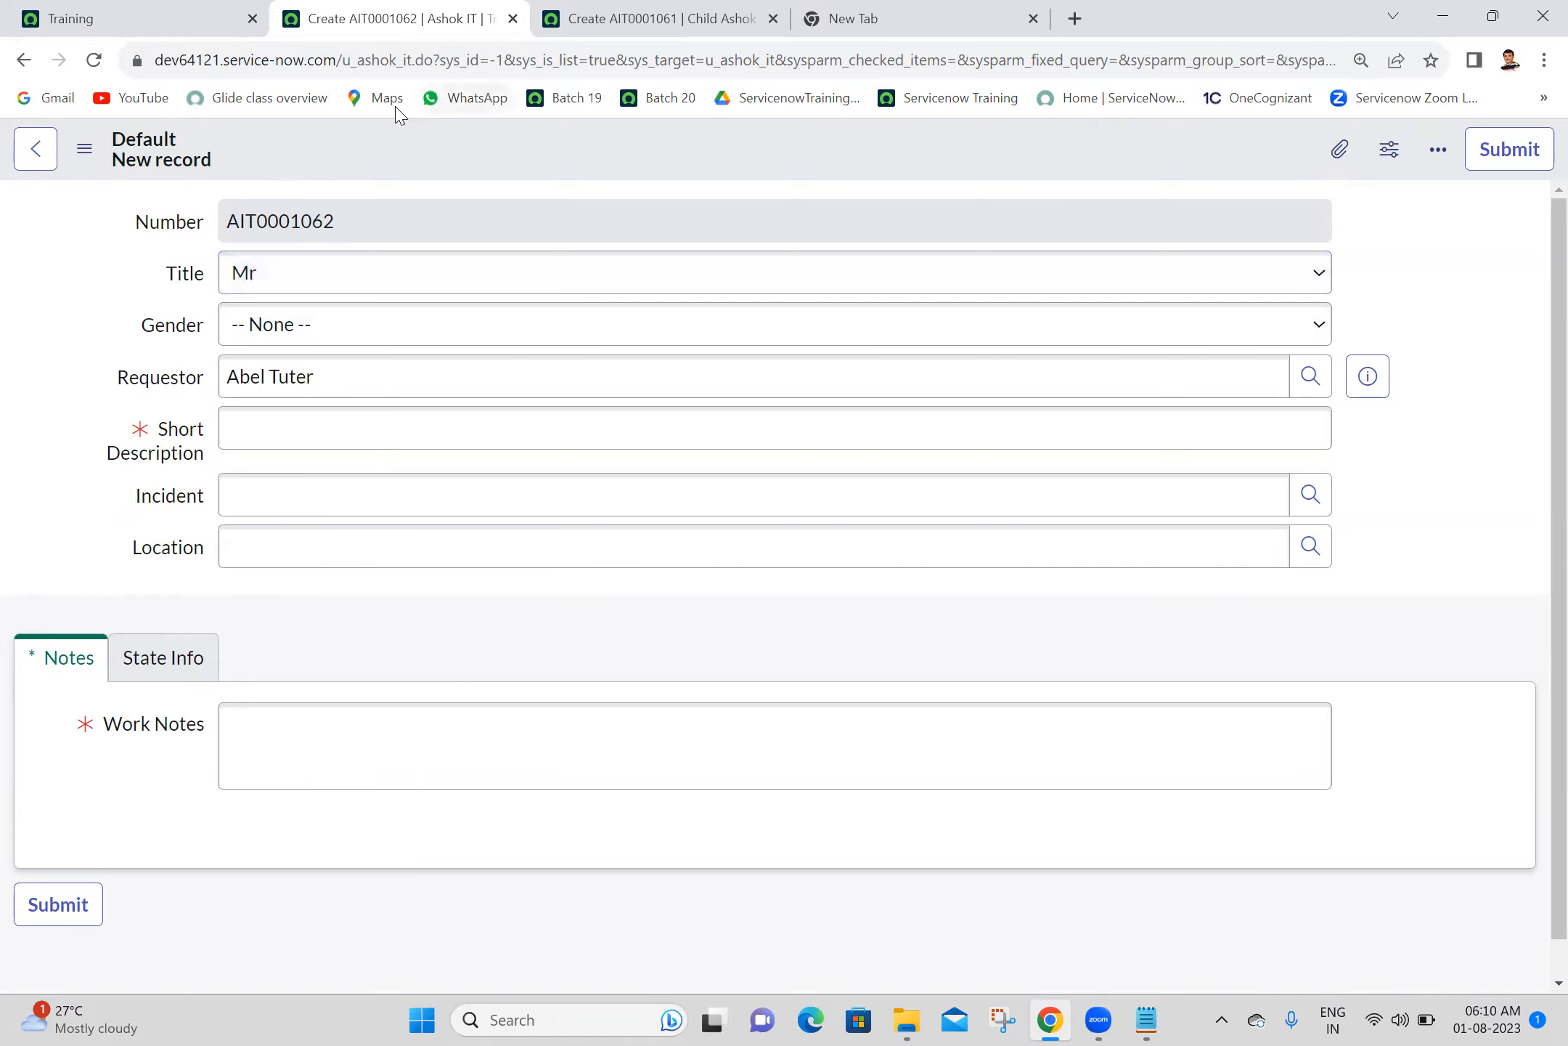
- Review the Title field's default and available choices on the child new record form
{"action": "left_click", "coordinate": [566, 22]}
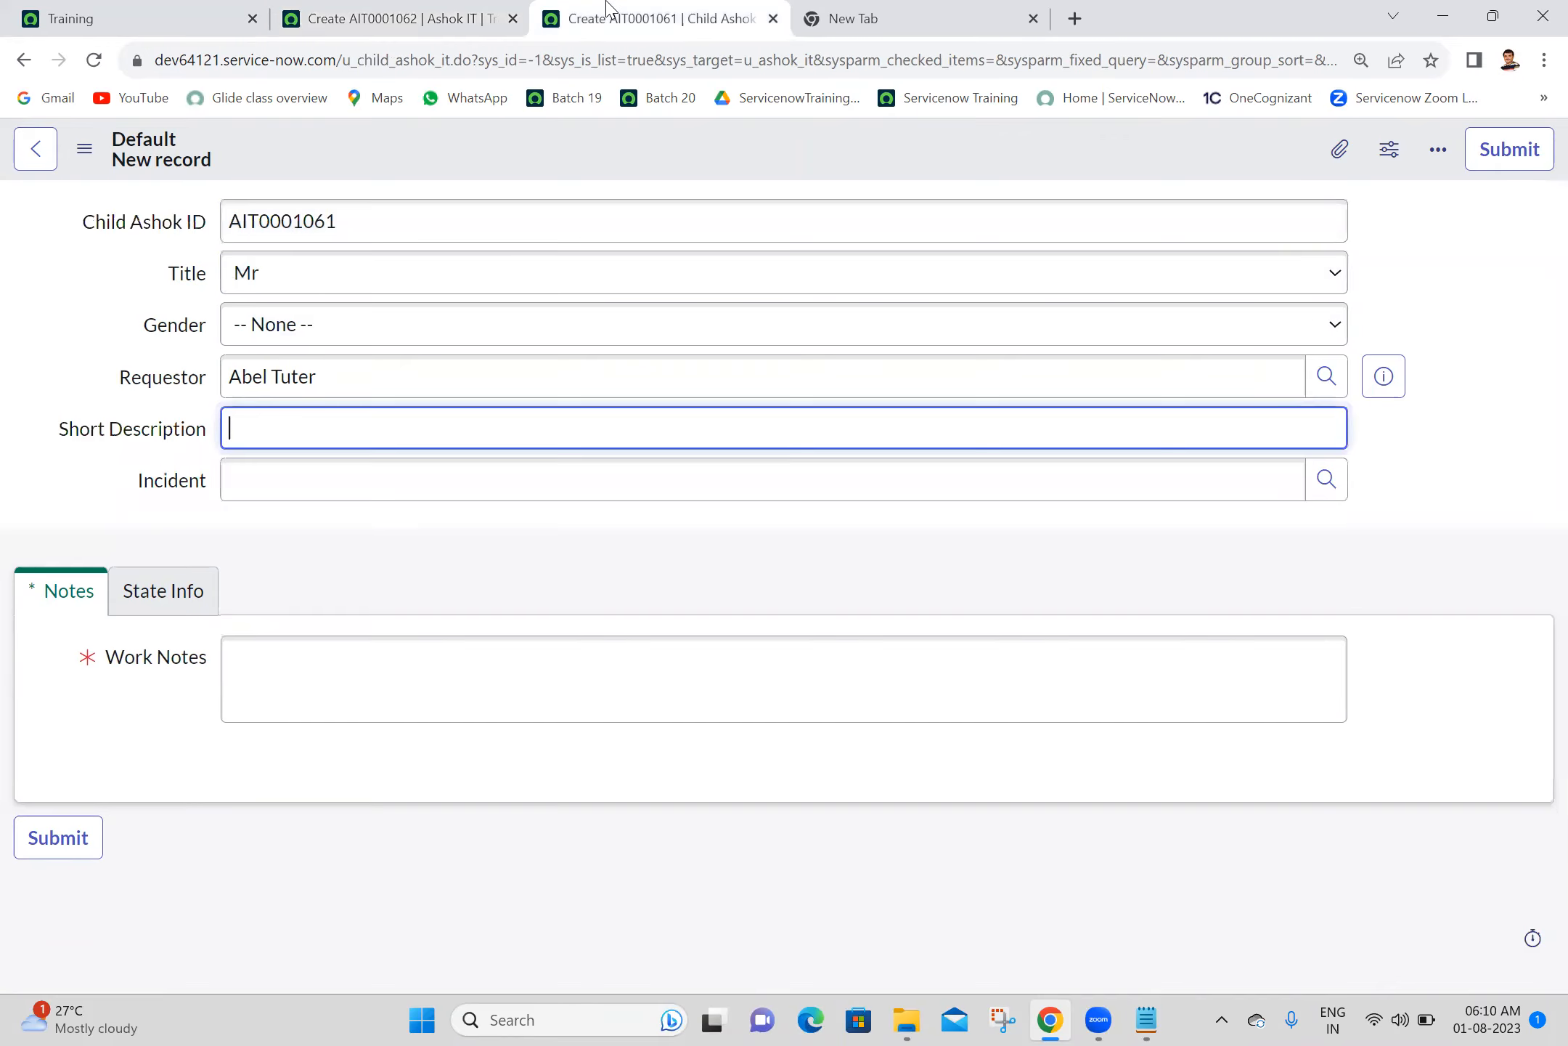
{"action": "left_click", "coordinate": [278, 272]}
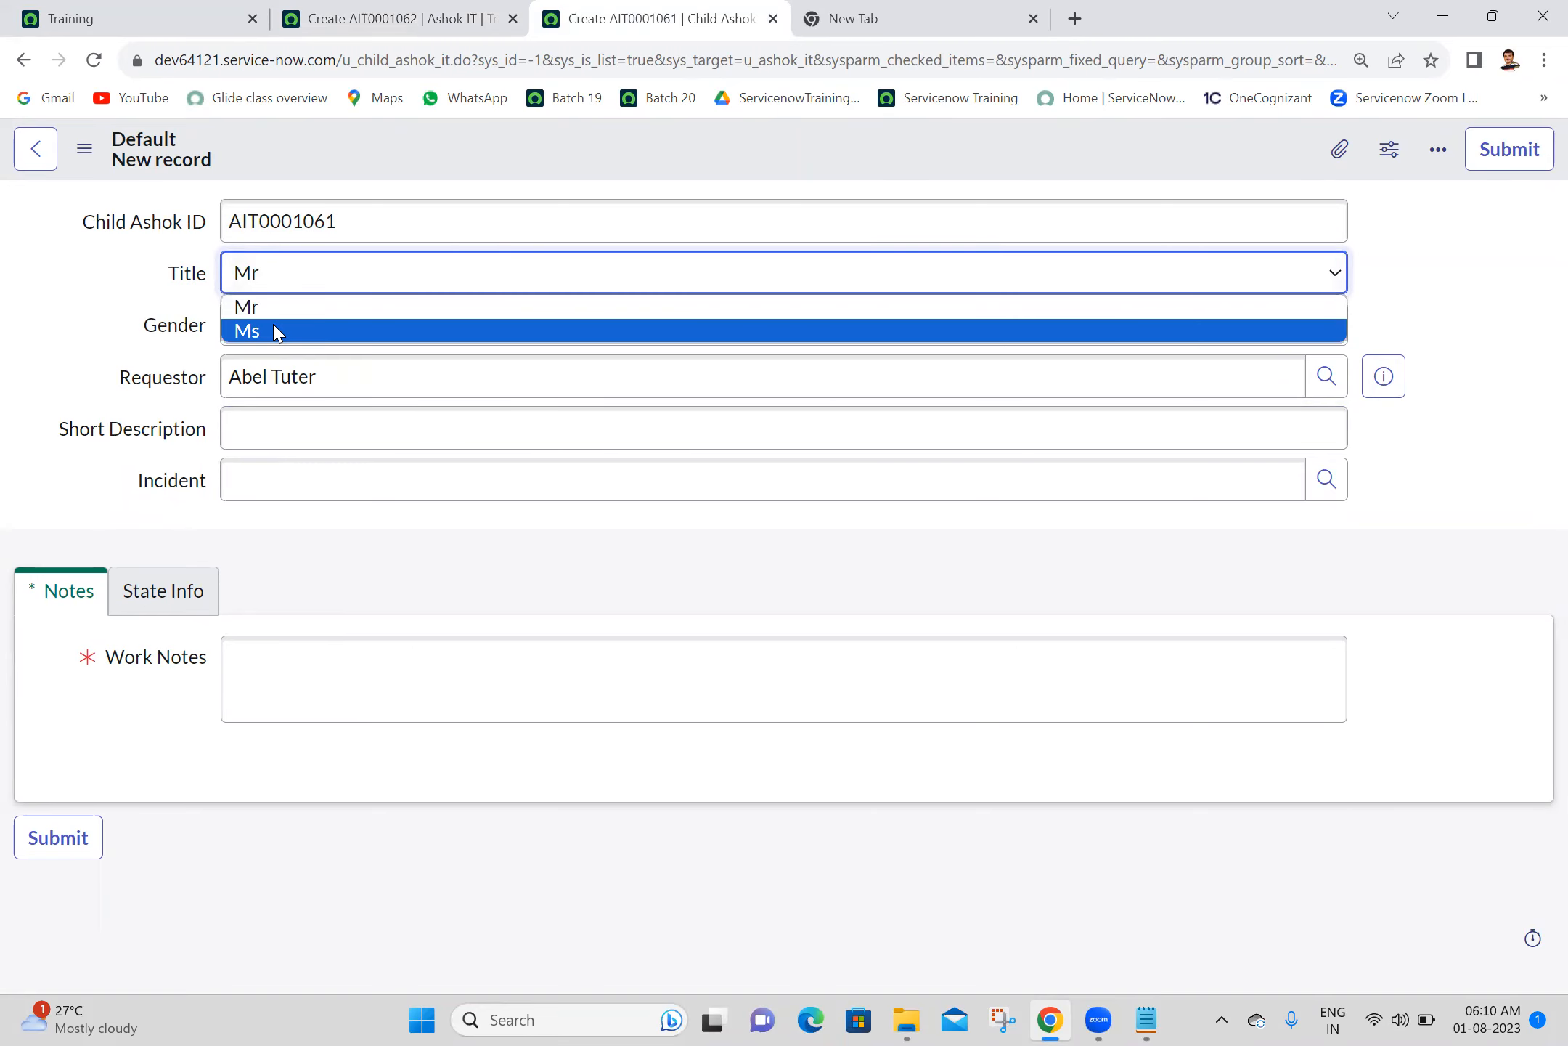
{"action": "left_click", "coordinate": [128, 300]}
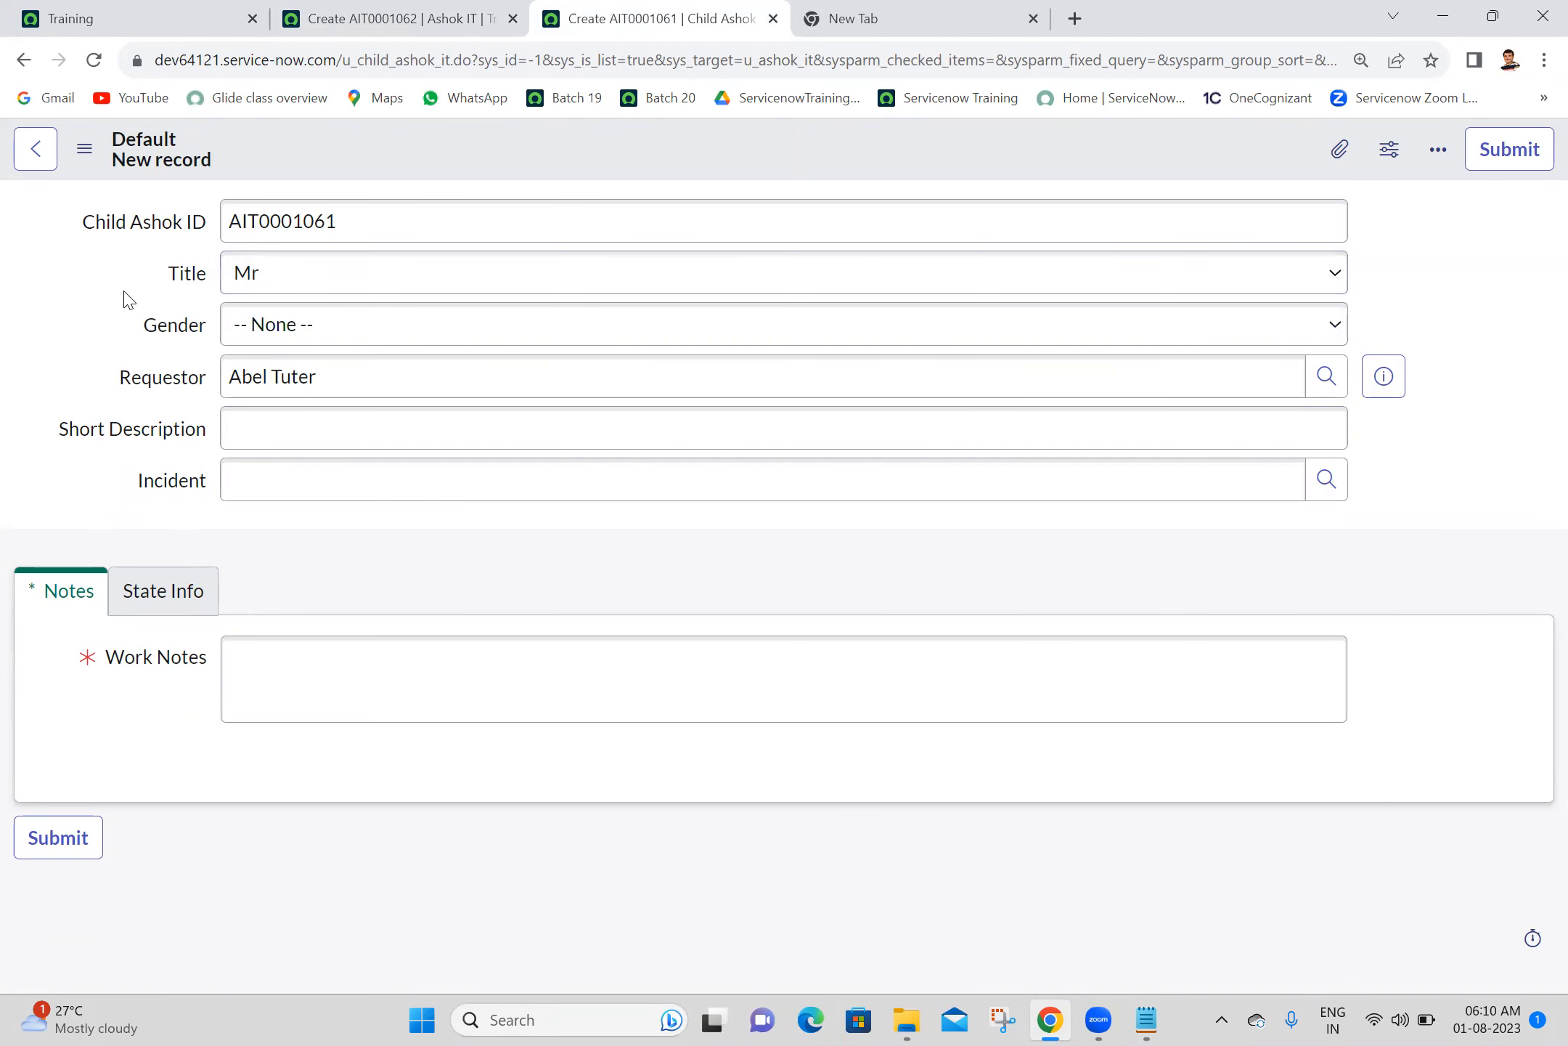
- Open the dictionary entry of the child form's Title field and start a new dictionary override for it
{"action": "right_click", "coordinate": [186, 274]}
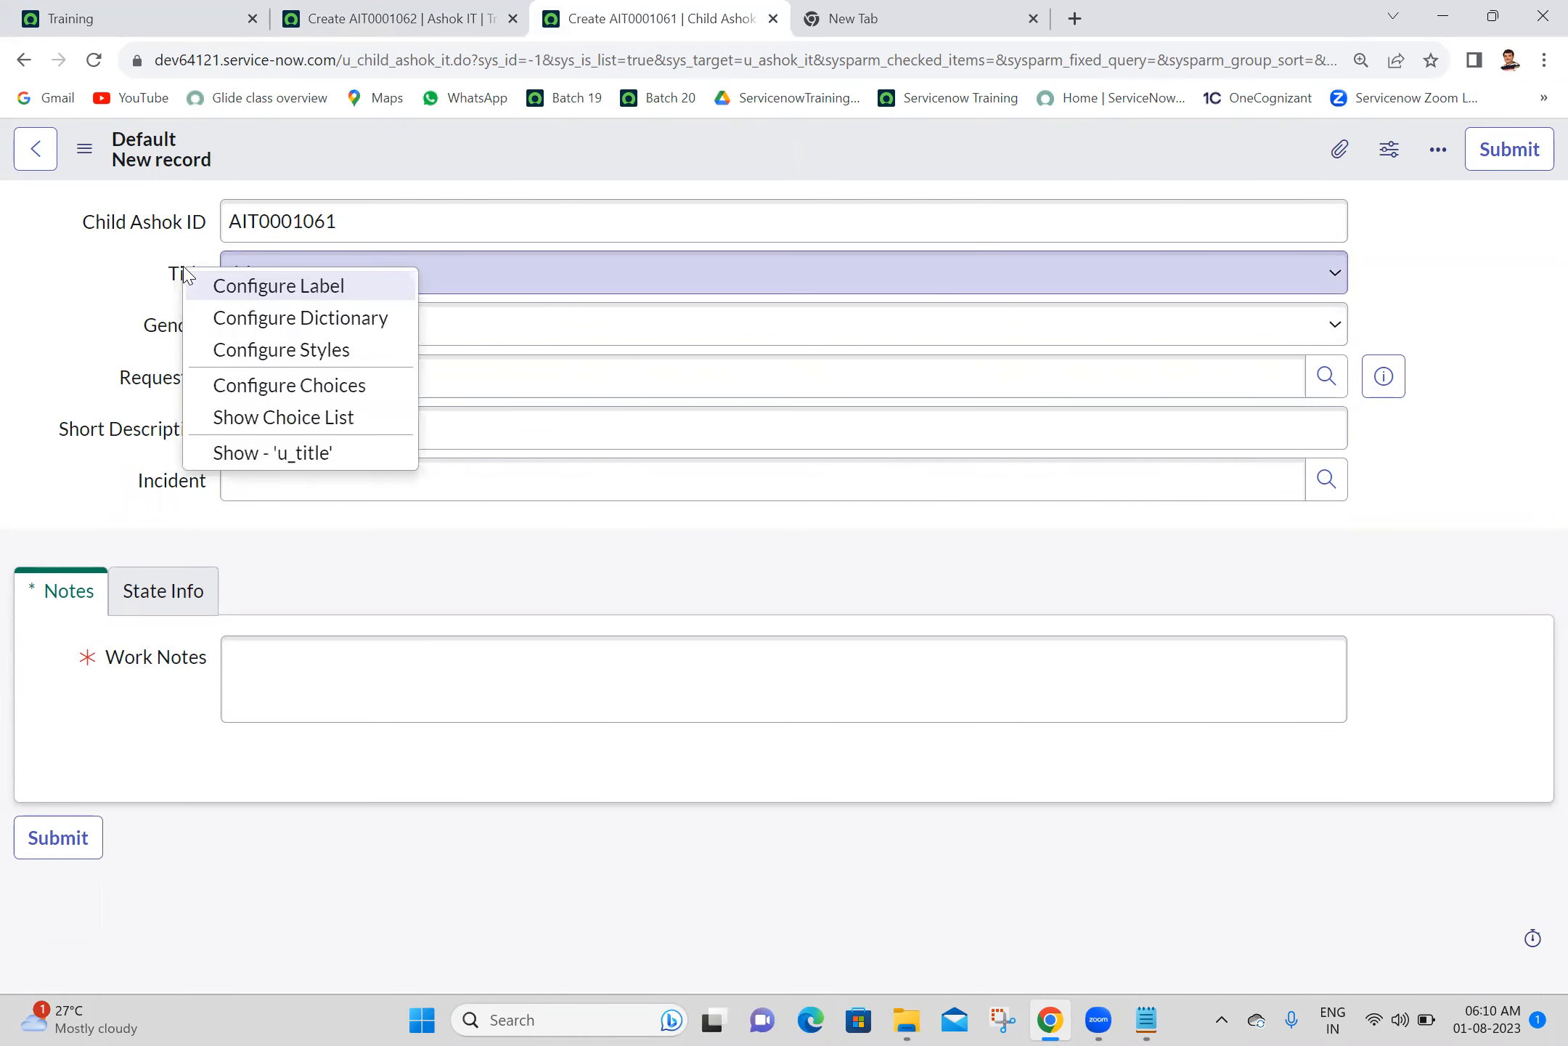
{"action": "left_click", "coordinate": [256, 319]}
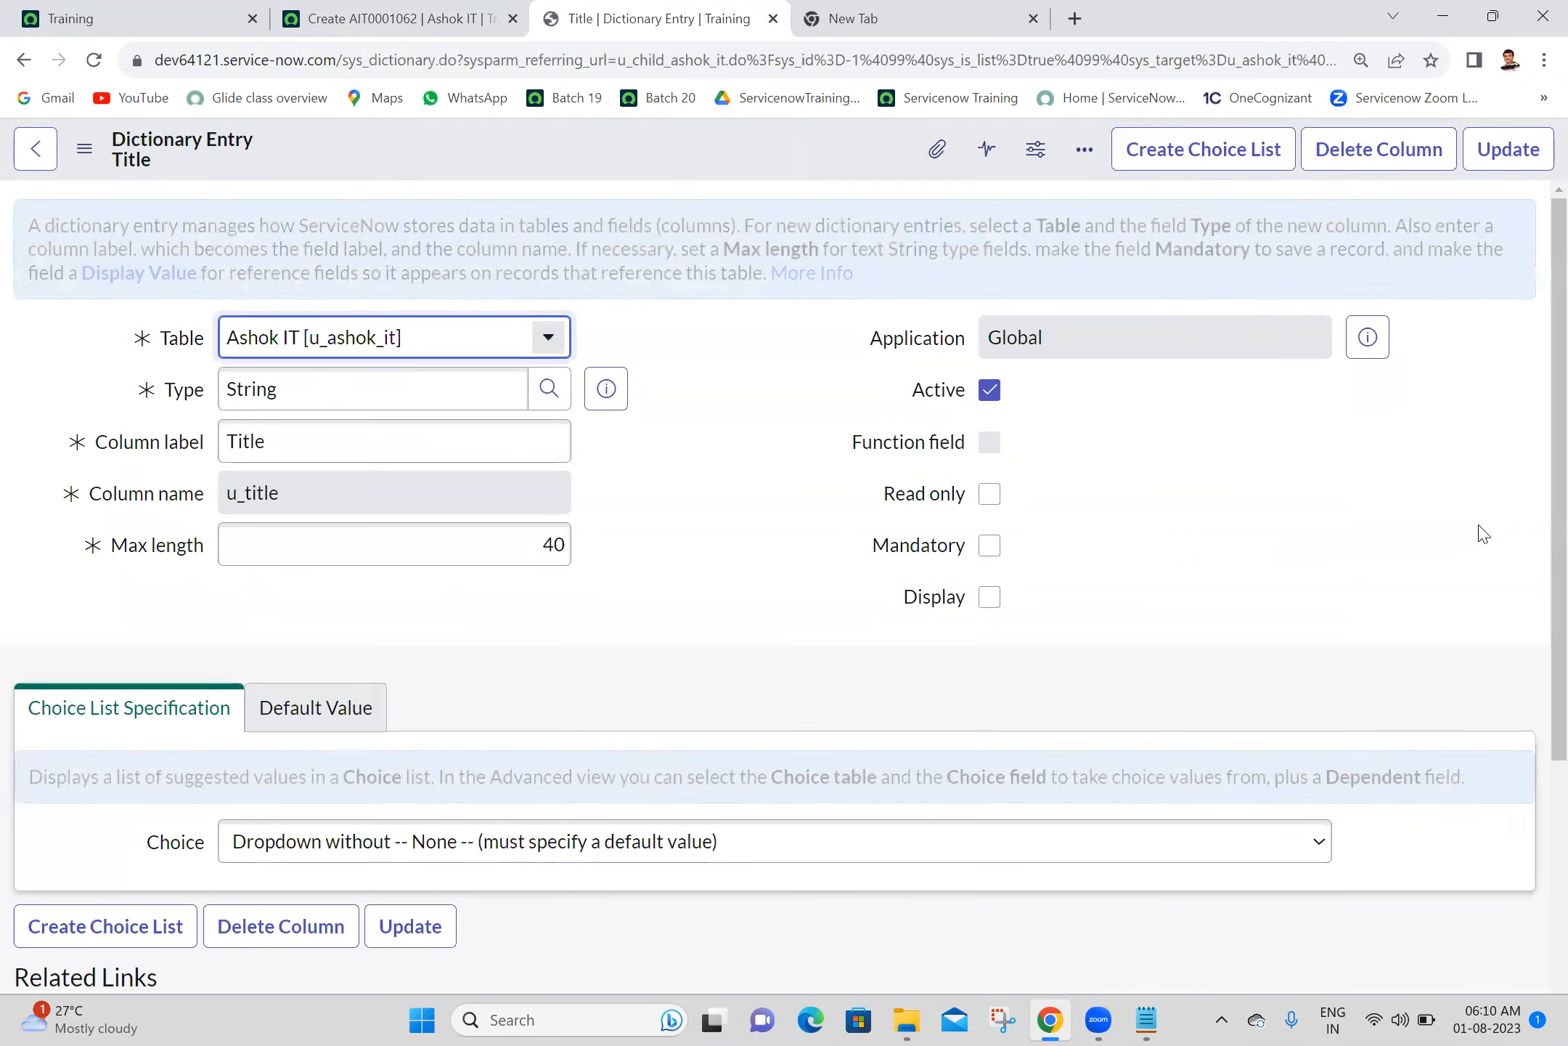
{"action": "scroll", "coordinate": [866, 499], "scroll_direction": "down", "scroll_amount": 5}
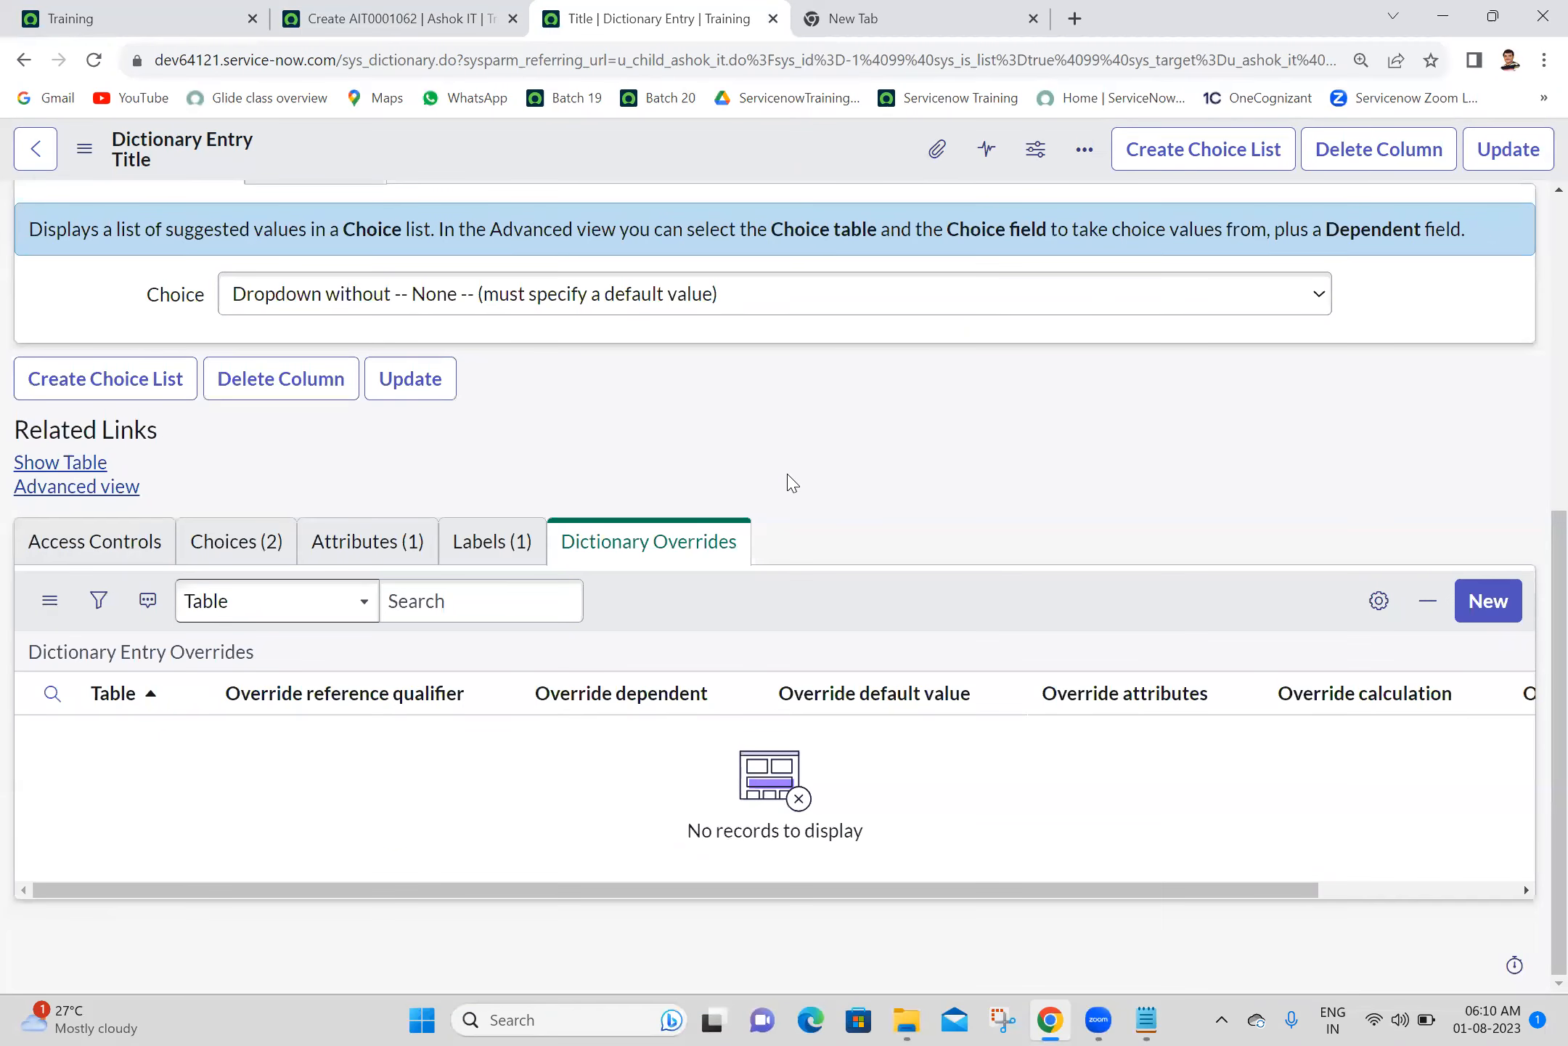
{"action": "left_click", "coordinate": [1499, 614]}
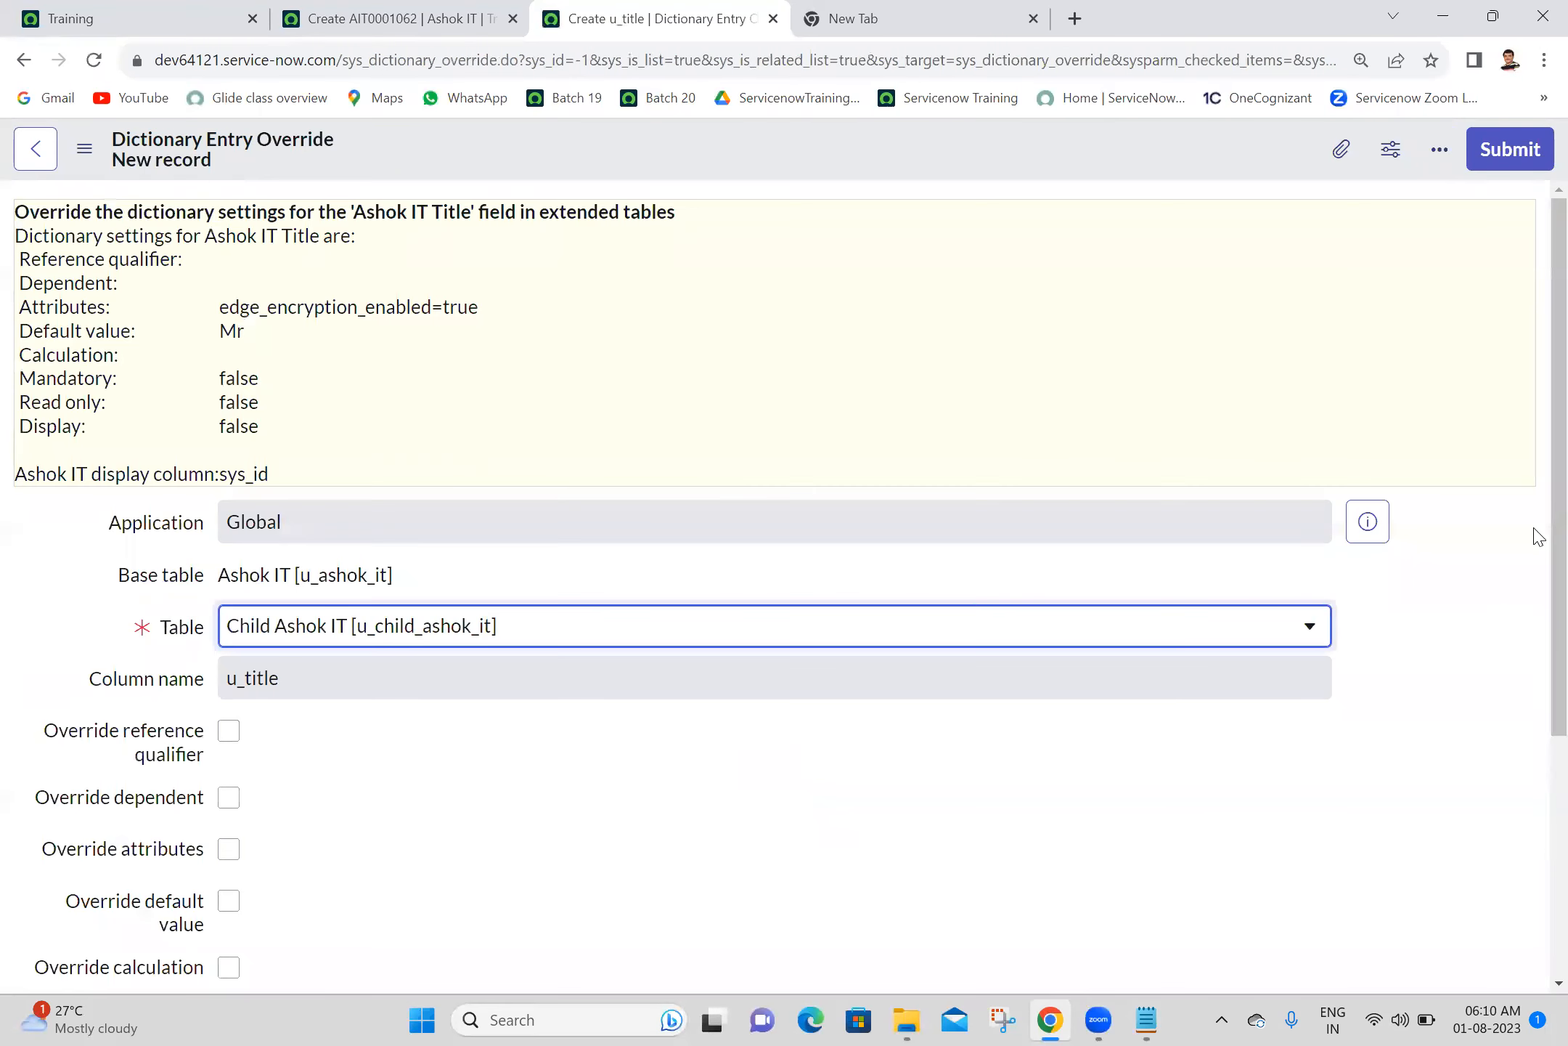
- Enable Override default value for u_title on the Child Ashok IT table and start filling in the default value
{"action": "scroll", "coordinate": [1538, 704], "scroll_direction": "down", "scroll_amount": 3}
{"action": "scroll", "coordinate": [1538, 704], "scroll_direction": "down", "scroll_amount": 1}
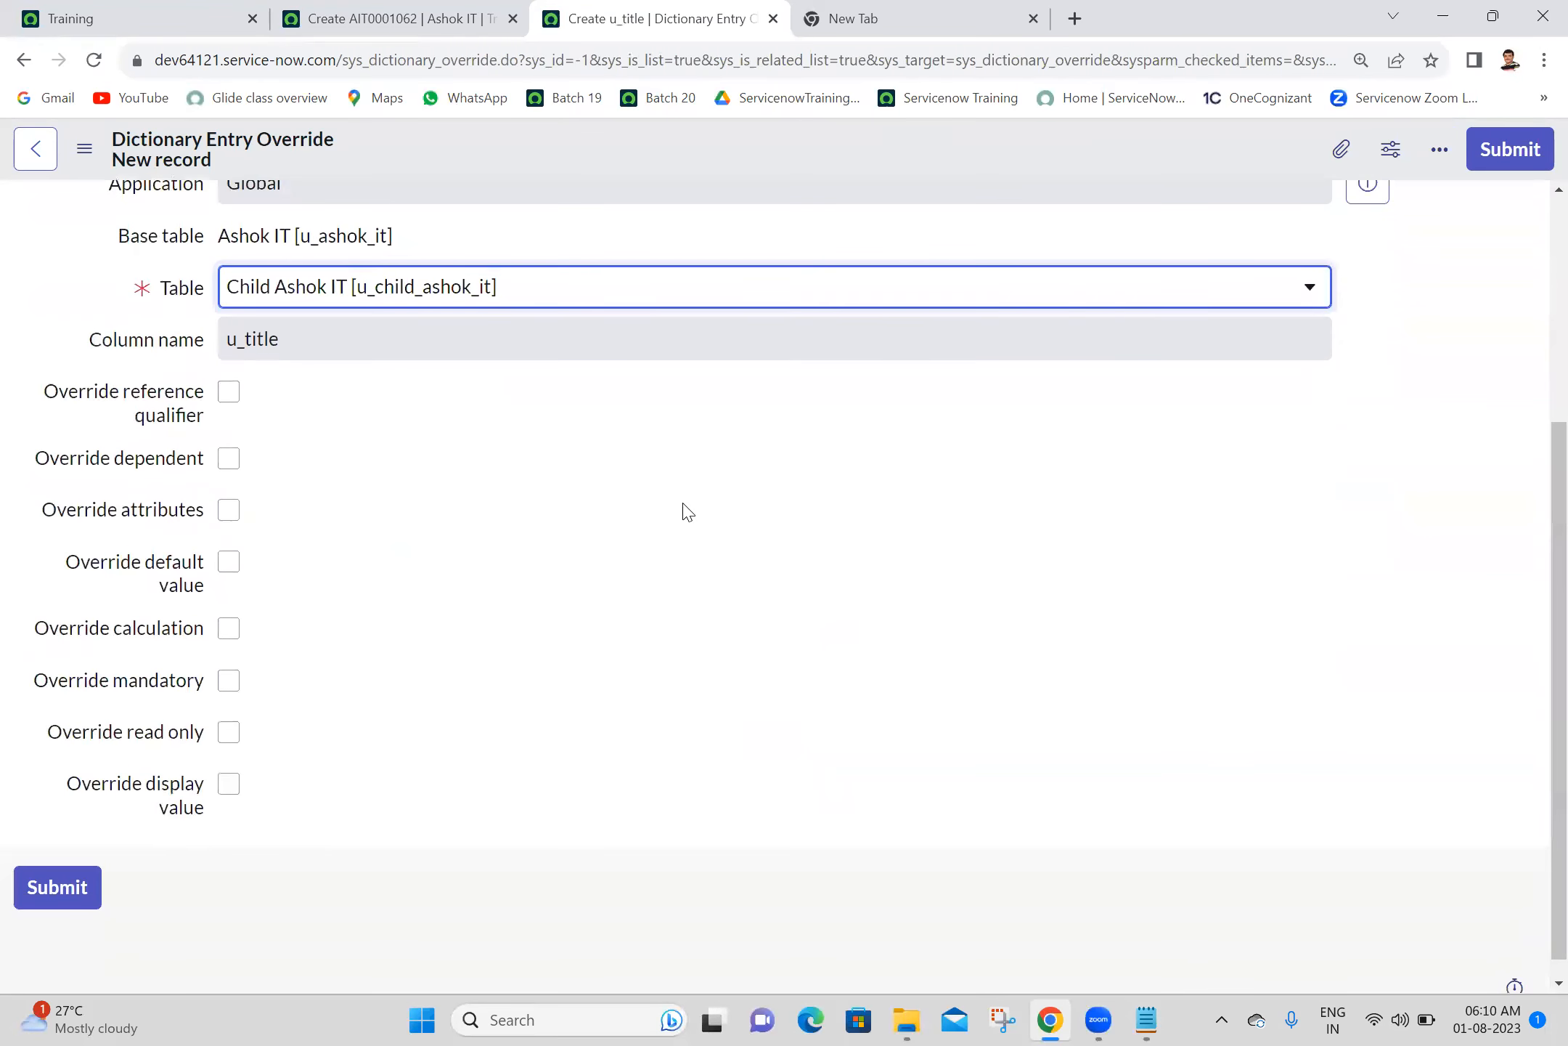
{"action": "left_click", "coordinate": [230, 563]}
{"action": "left_click", "coordinate": [308, 663]}
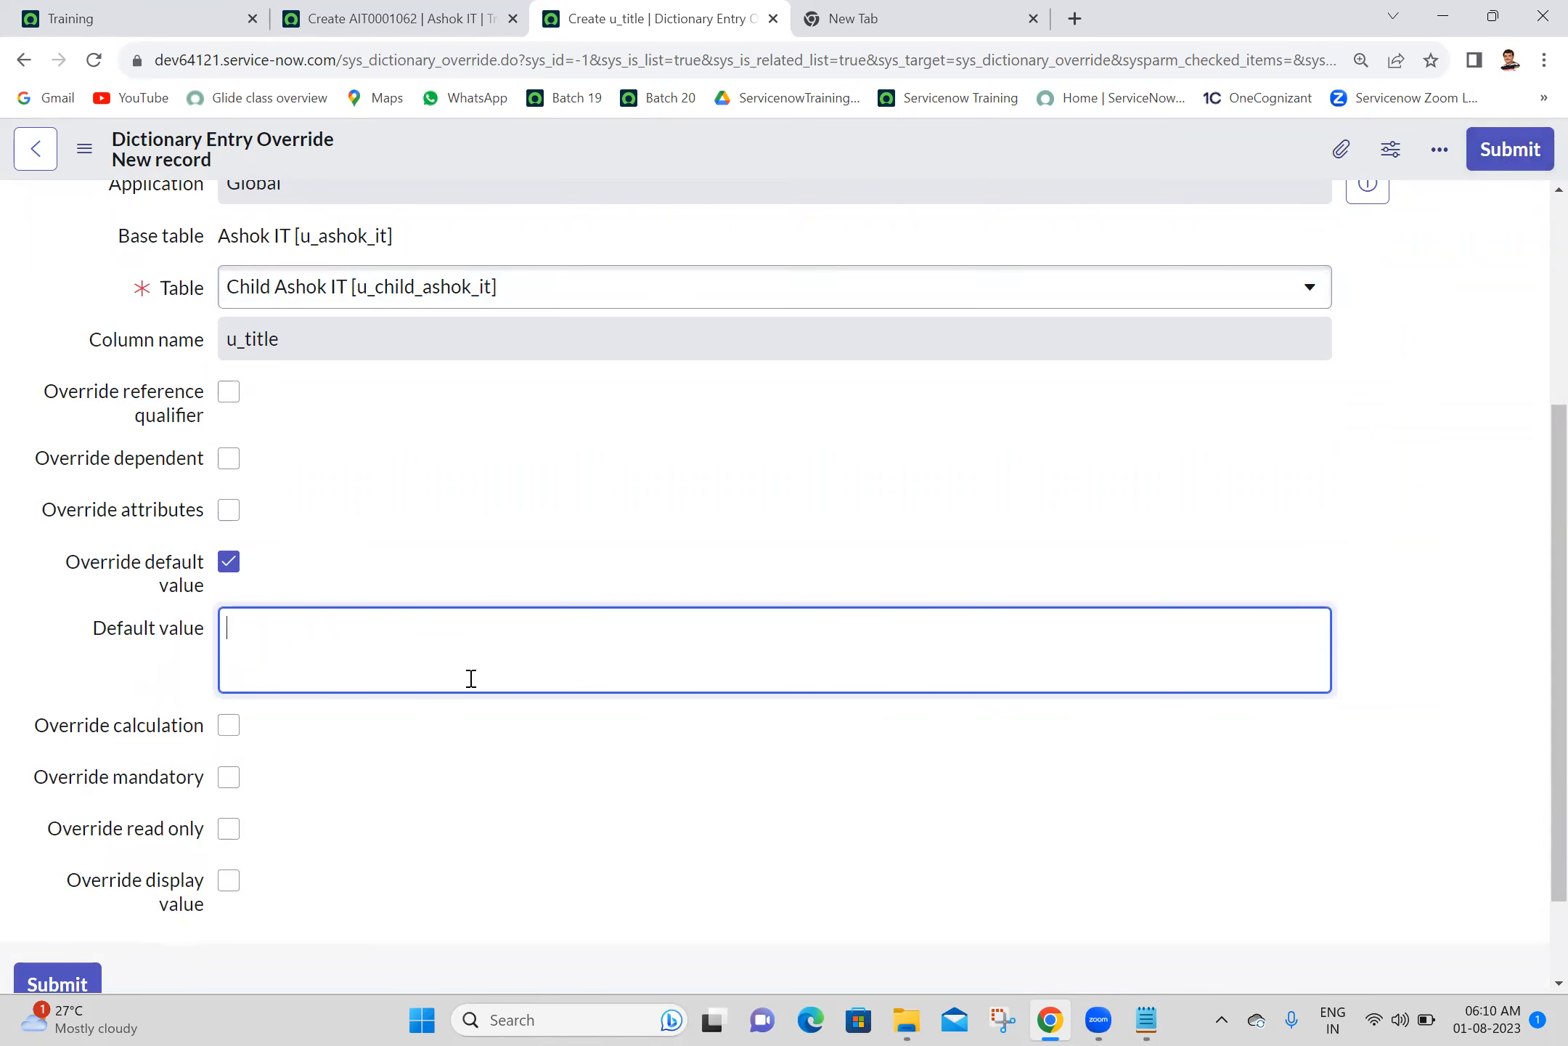
{"action": "type", "text": "M"}
{"action": "key", "text": "ctrl+a"}
- Check the Title choices on the parent Ashok IT new record form
{"action": "left_click", "coordinate": [459, 10]}
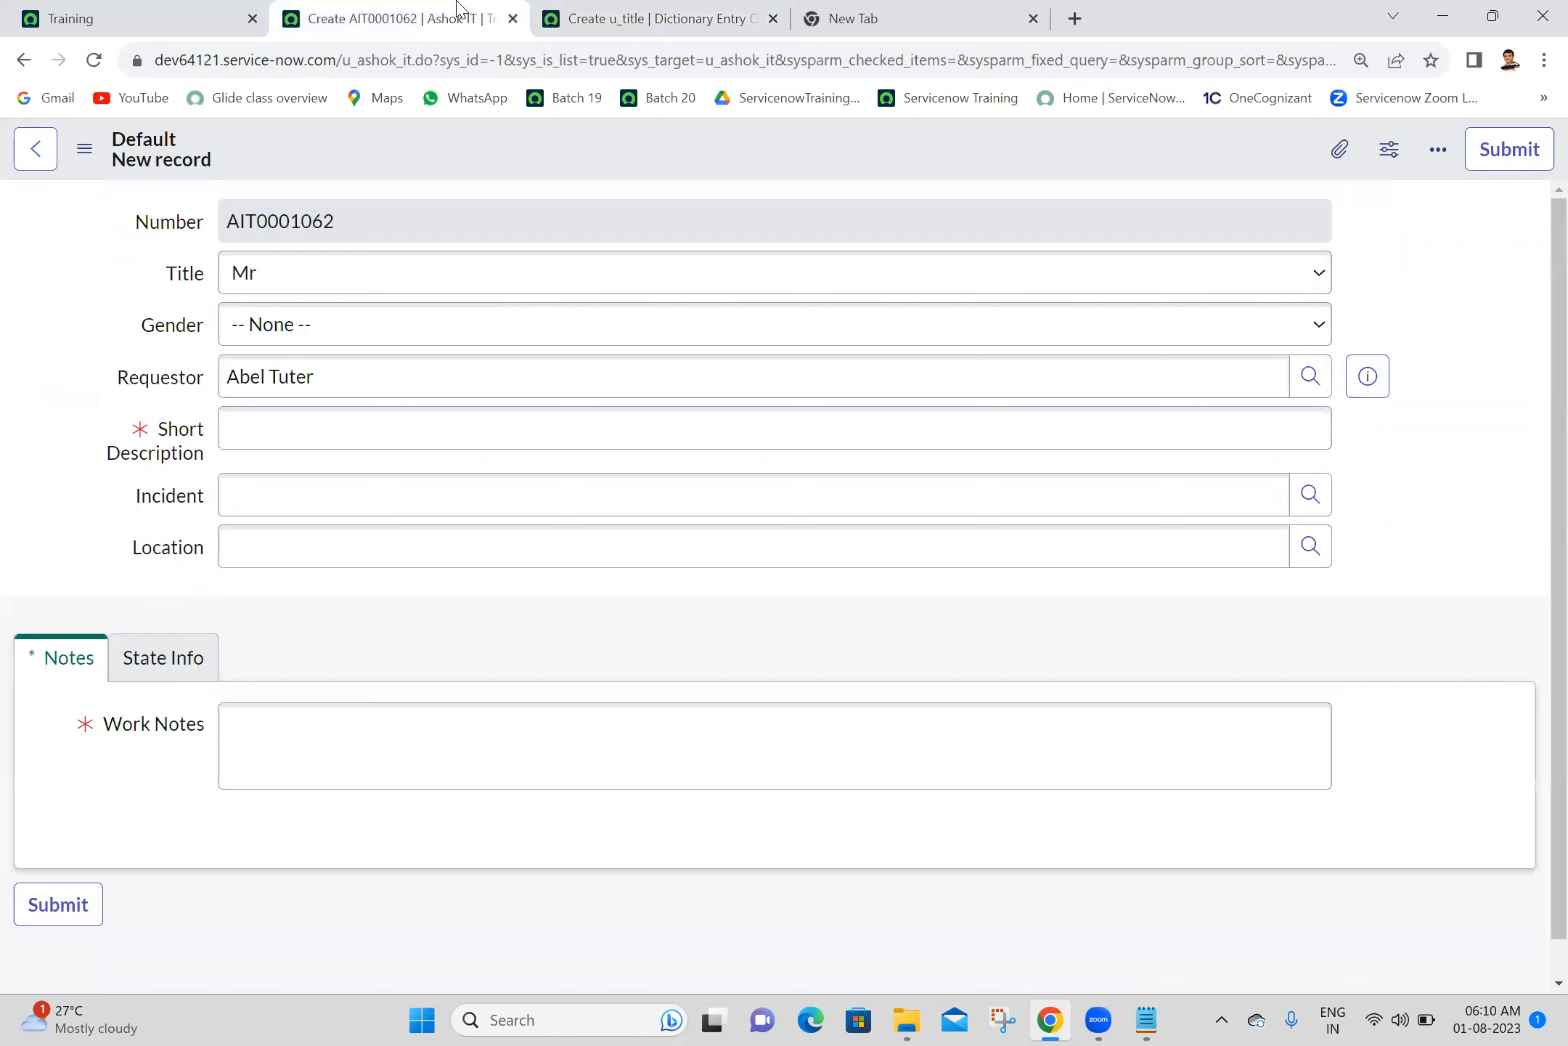
{"action": "left_click", "coordinate": [338, 285]}
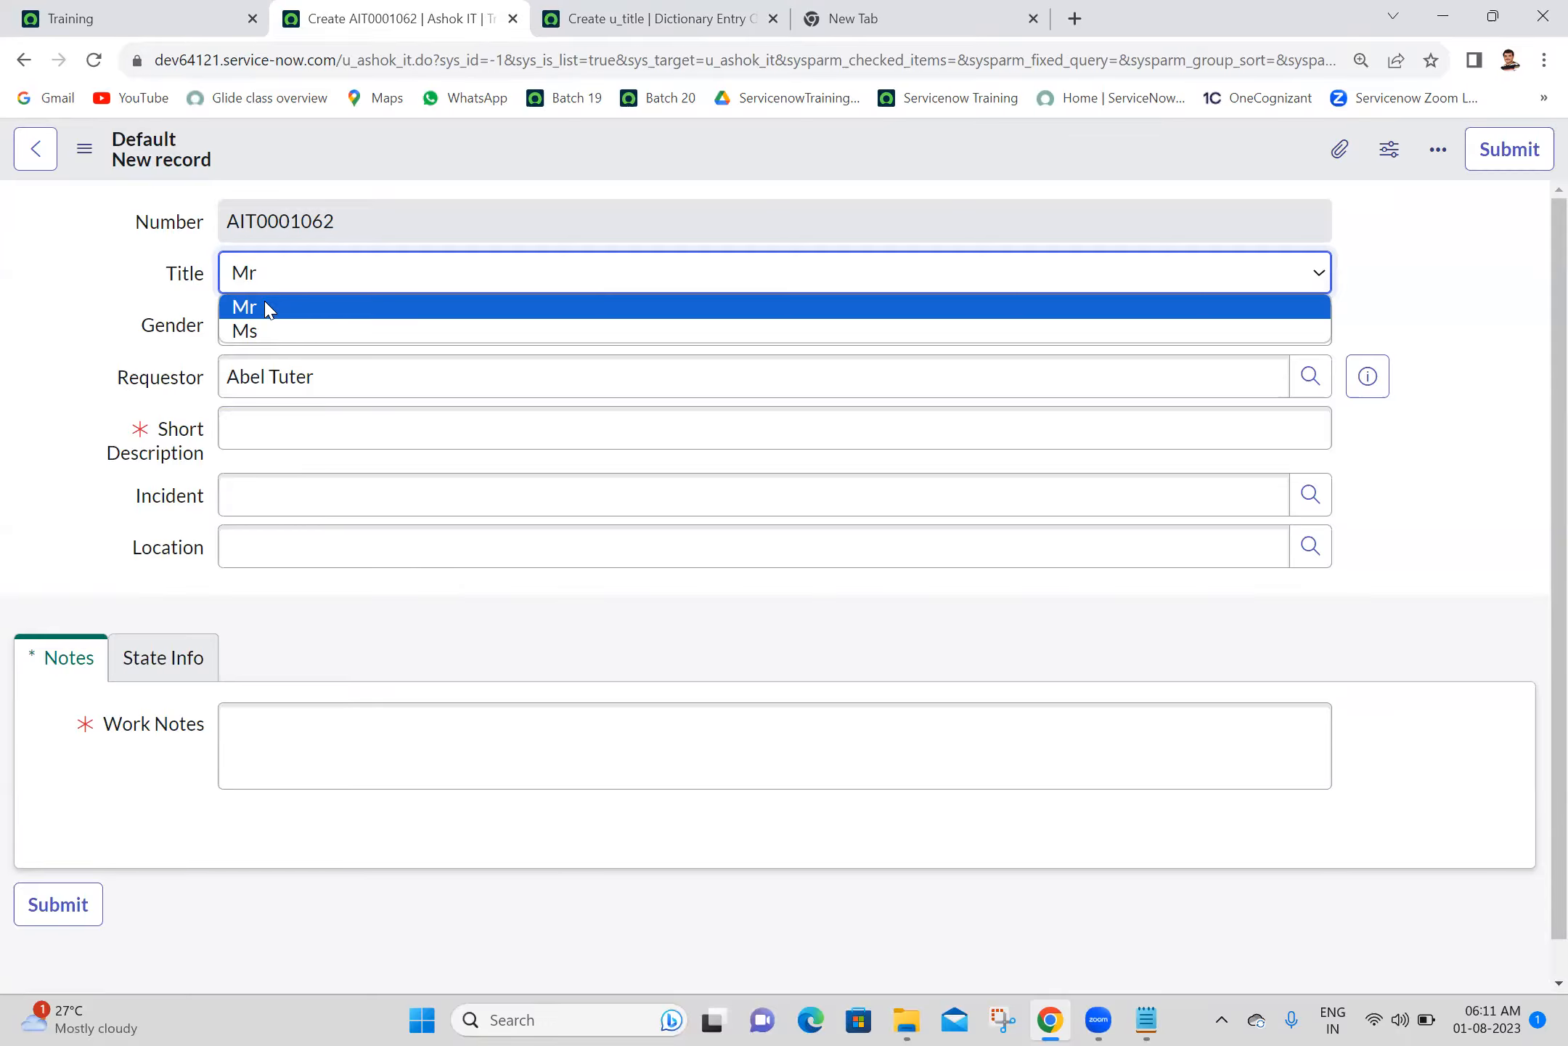
- Open a new incident record form from the navigator with incident.FORM
{"action": "left_click", "coordinate": [236, 12]}
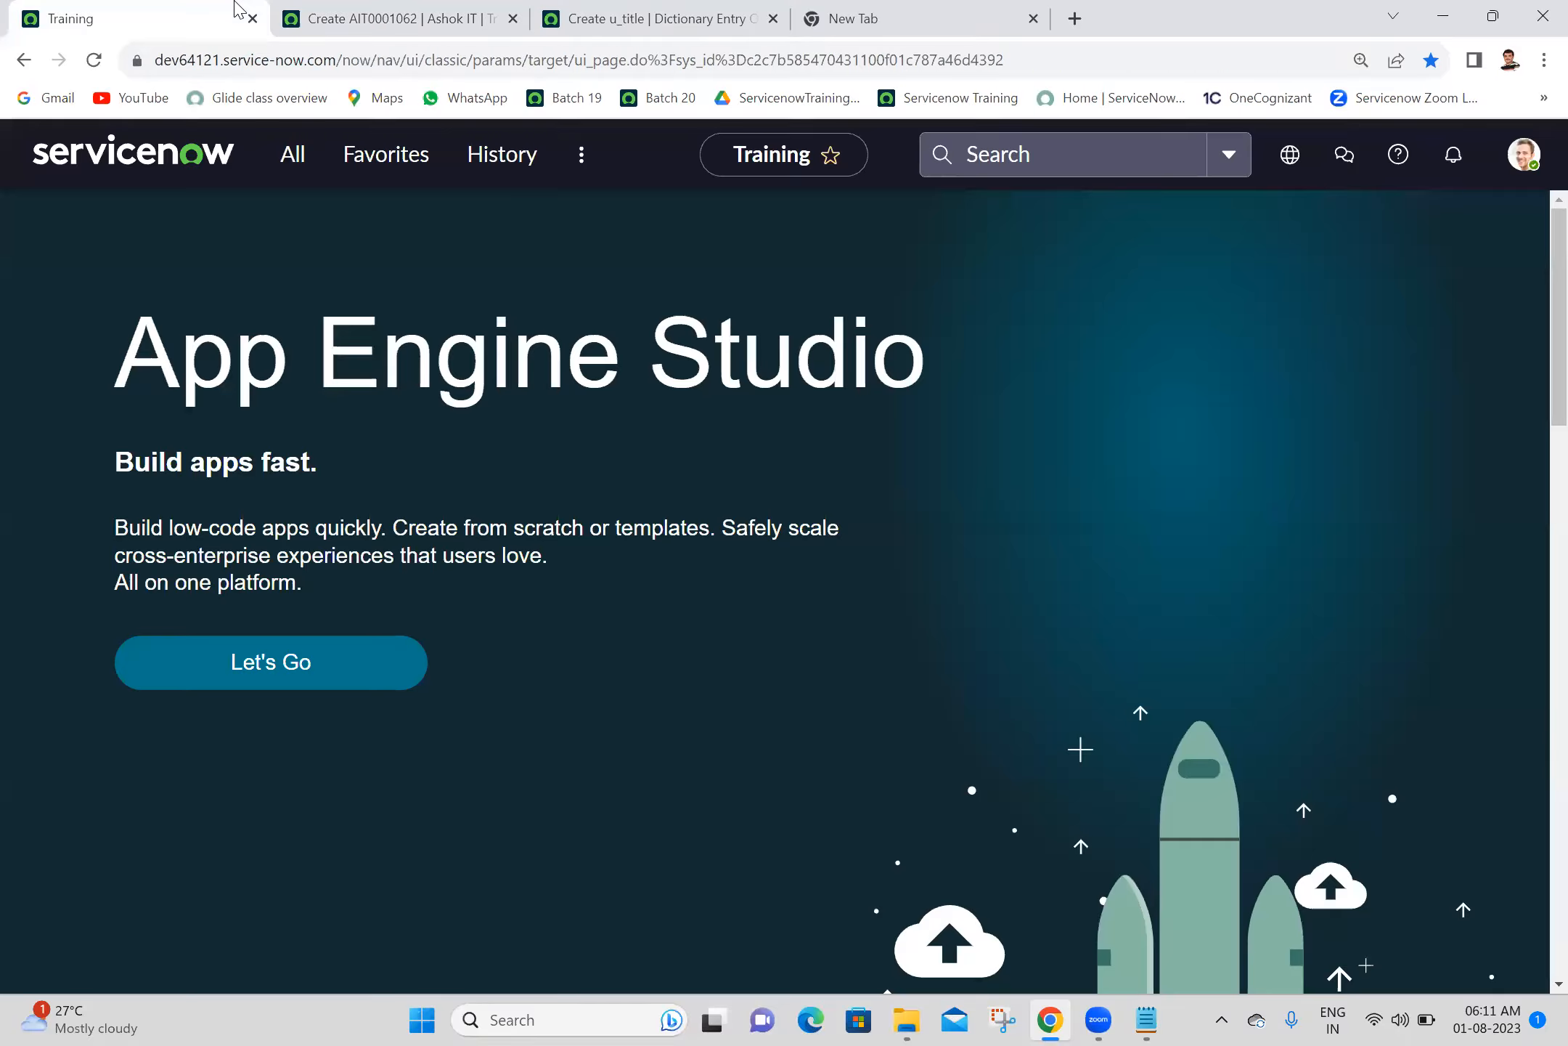
{"action": "left_click", "coordinate": [289, 154]}
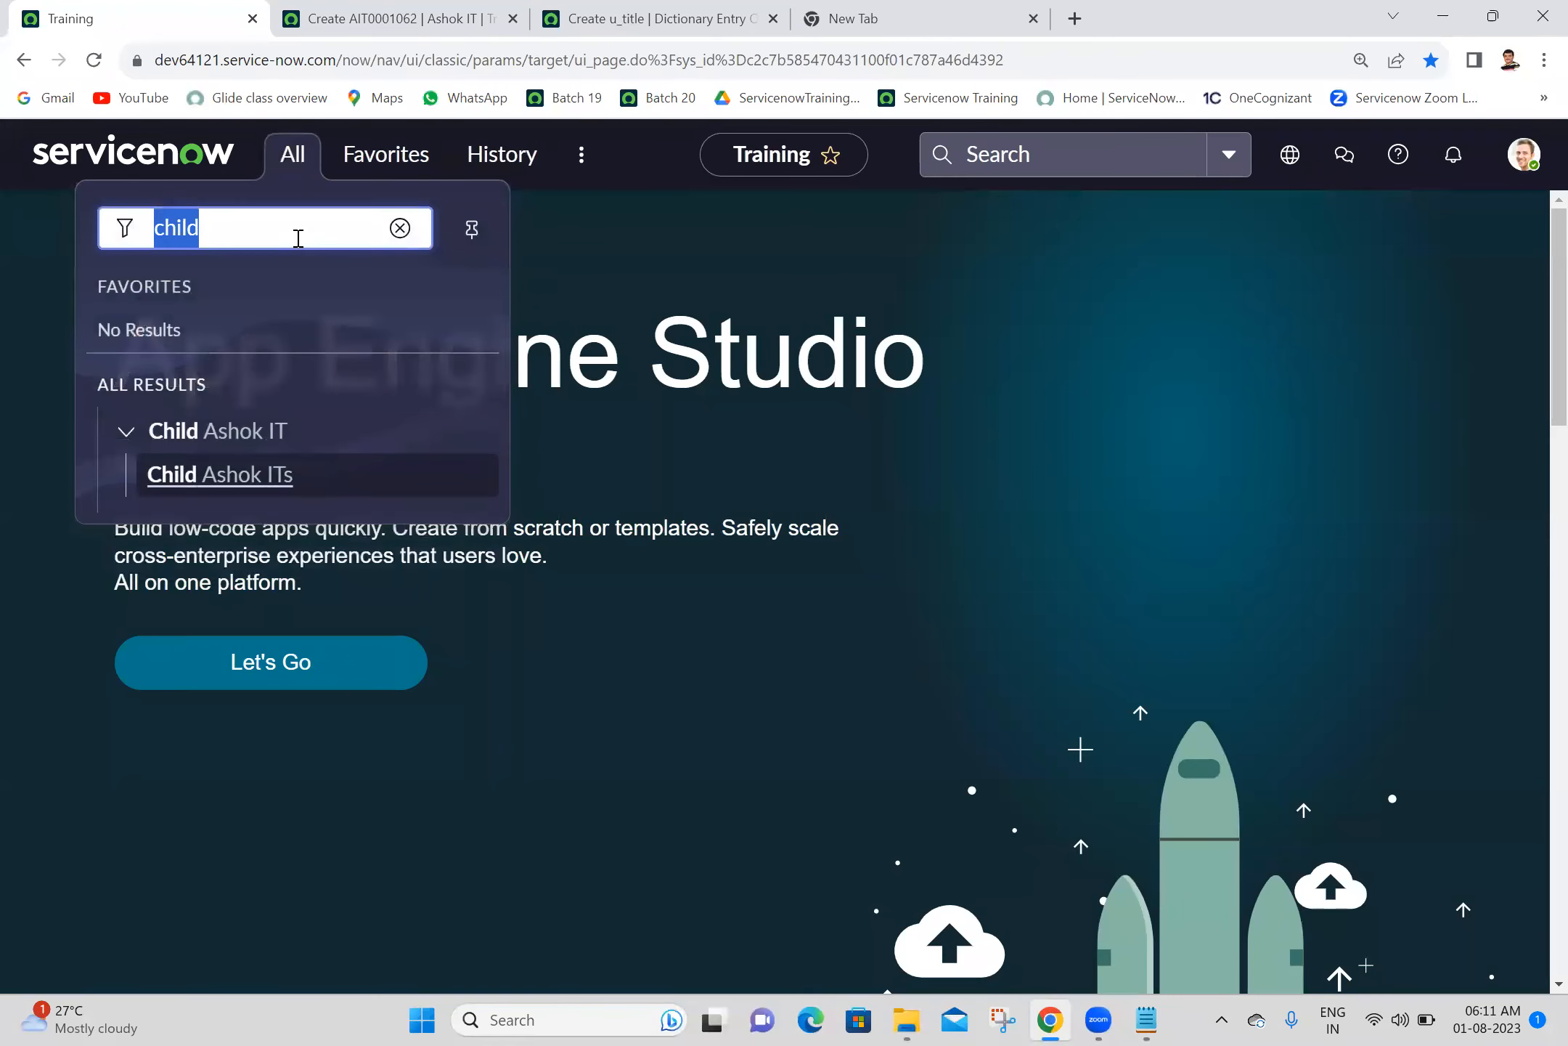
{"action": "type", "text": "incident."}
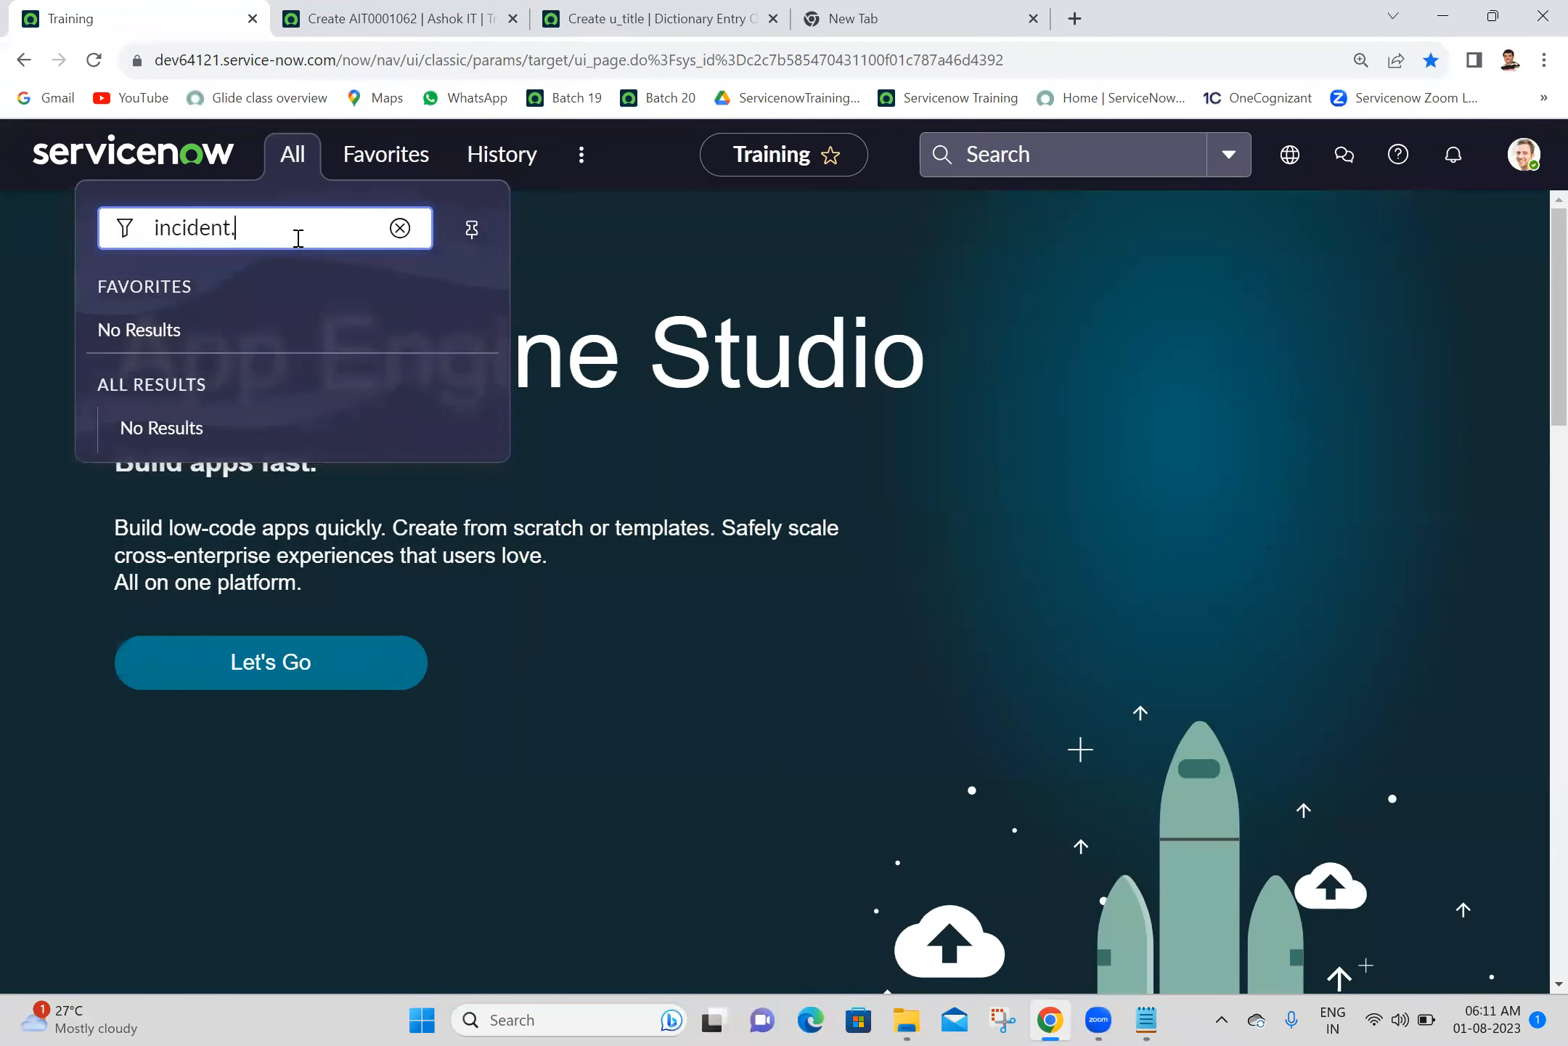
{"action": "type", "text": "FORM"}
{"action": "key", "text": "Return"}
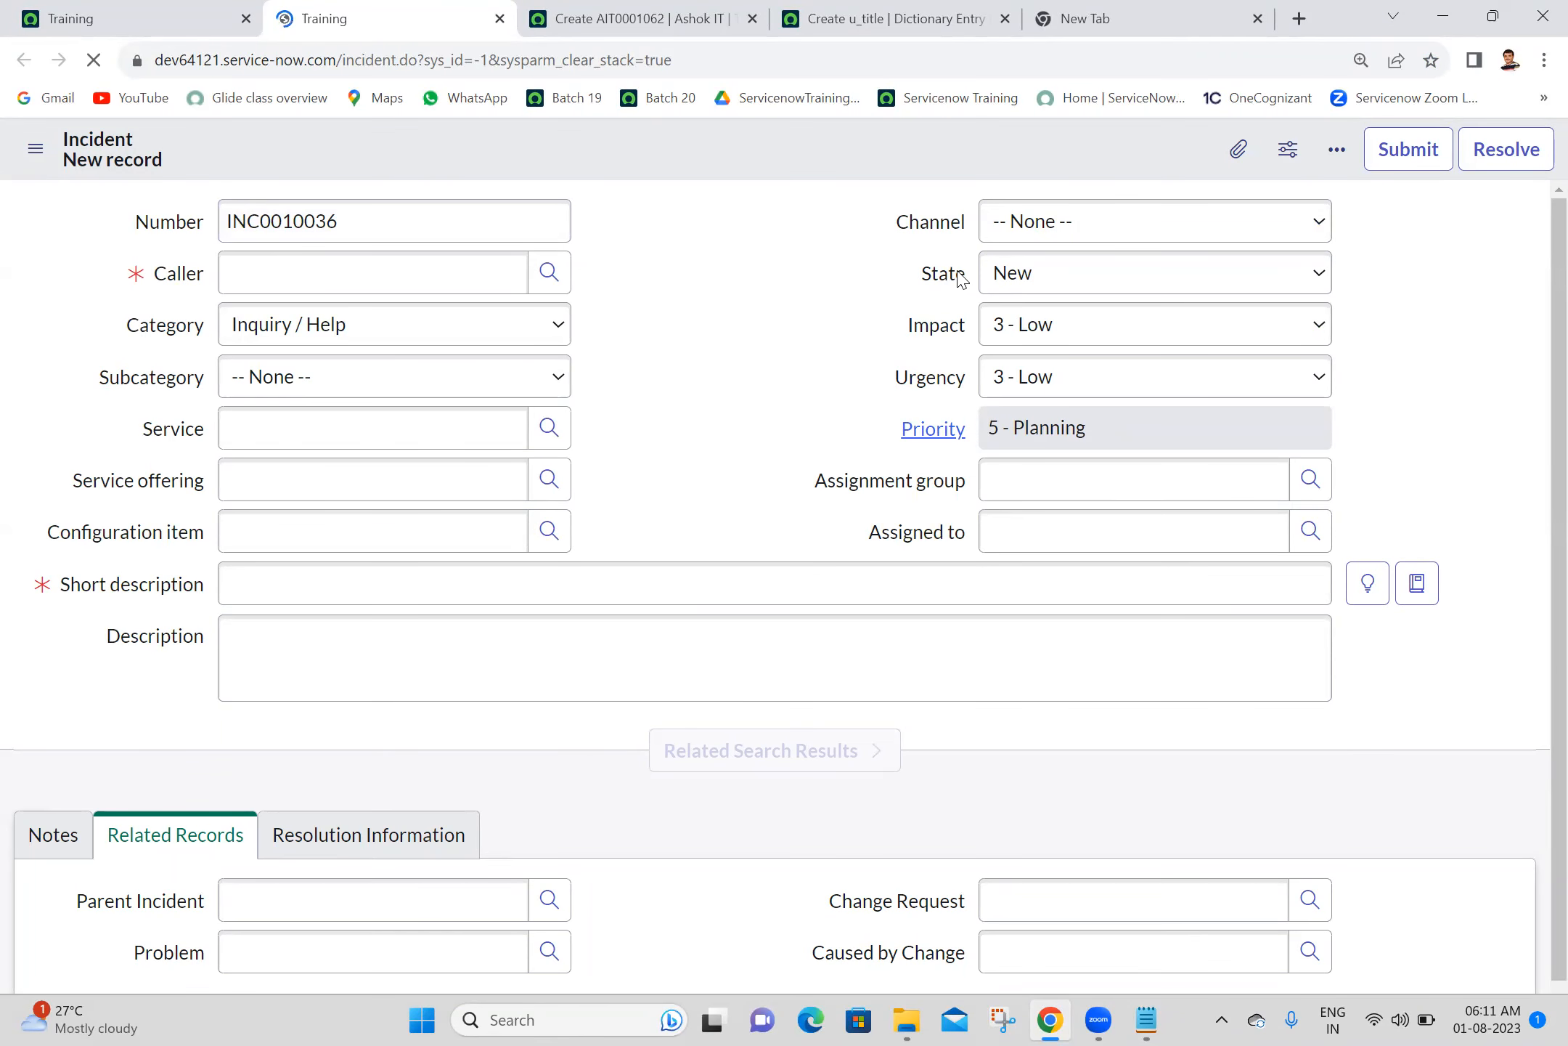
- Show the choice list of the incident form's State field
{"action": "right_click", "coordinate": [949, 275]}
{"action": "left_click", "coordinate": [770, 250]}
{"action": "right_click", "coordinate": [935, 274]}
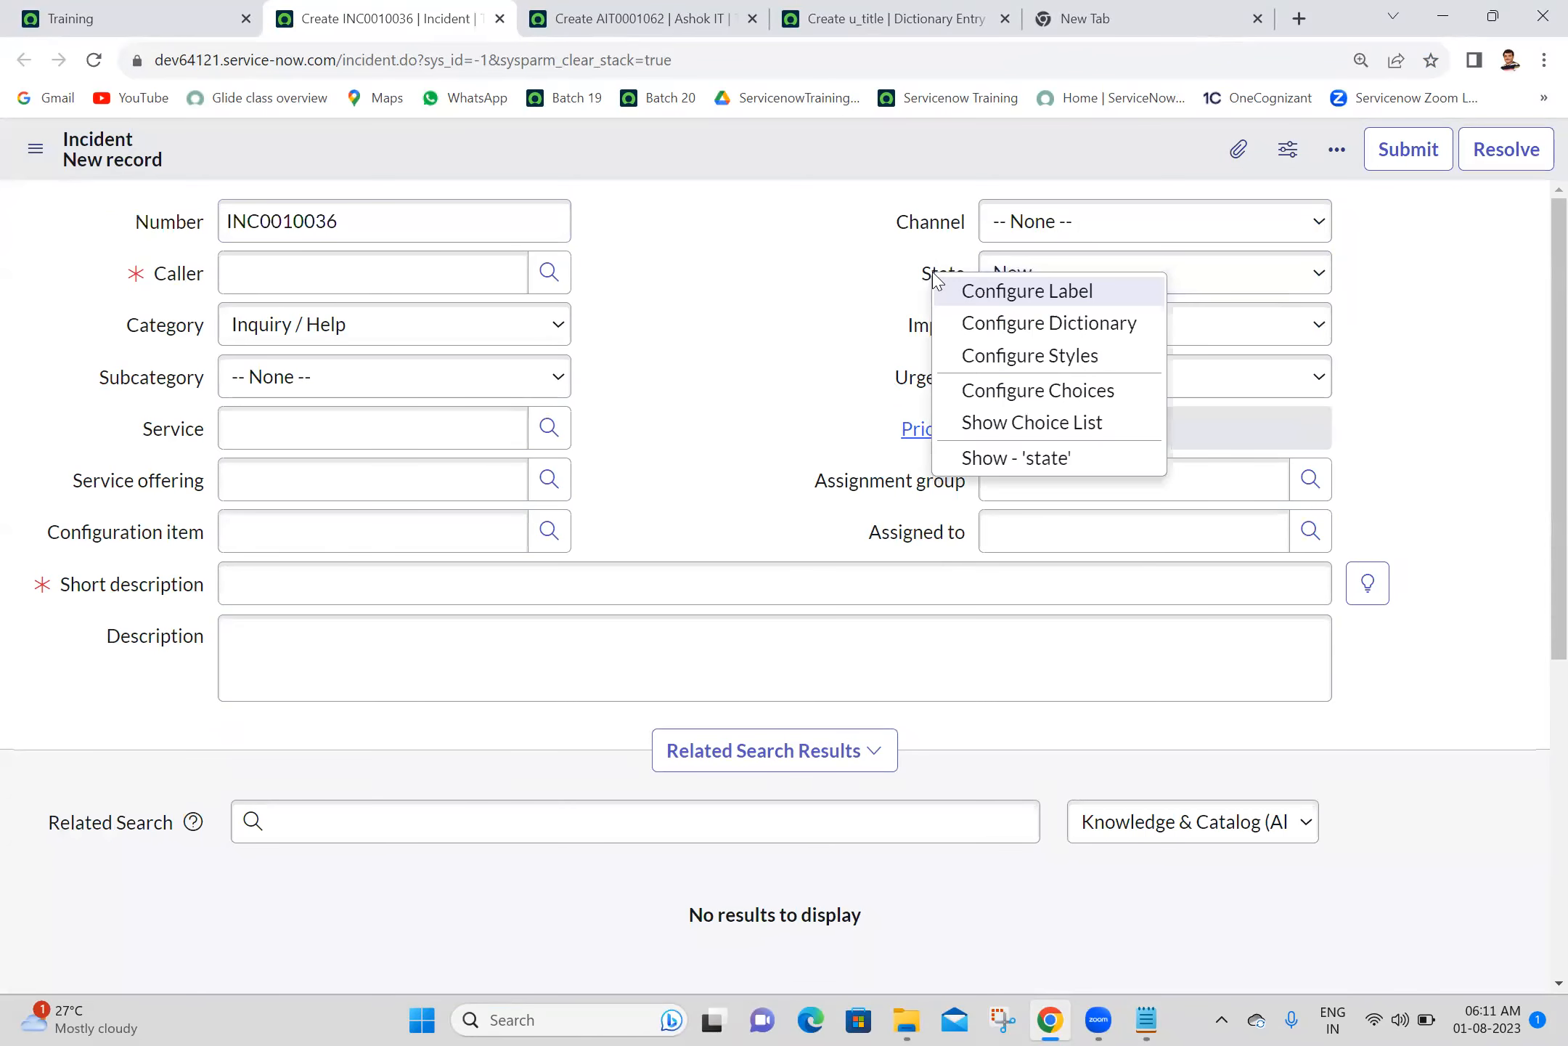
{"action": "left_click", "coordinate": [1061, 424]}
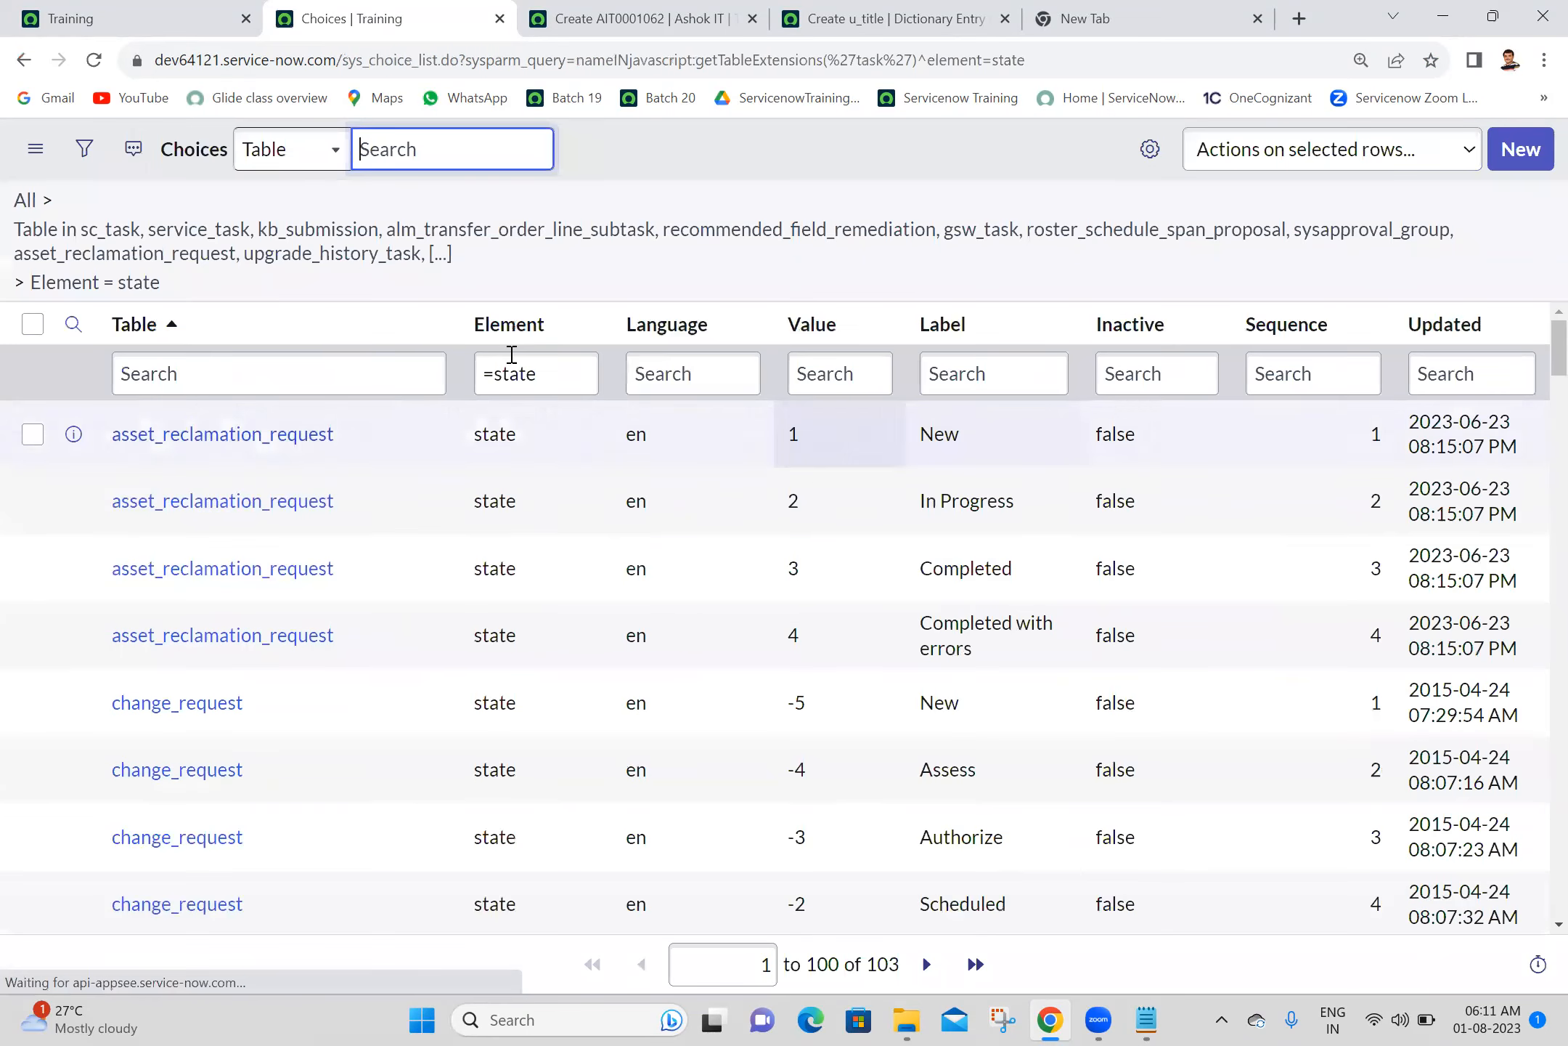
- Filter the State choices to those whose table equals incident
{"action": "left_click", "coordinate": [284, 385]}
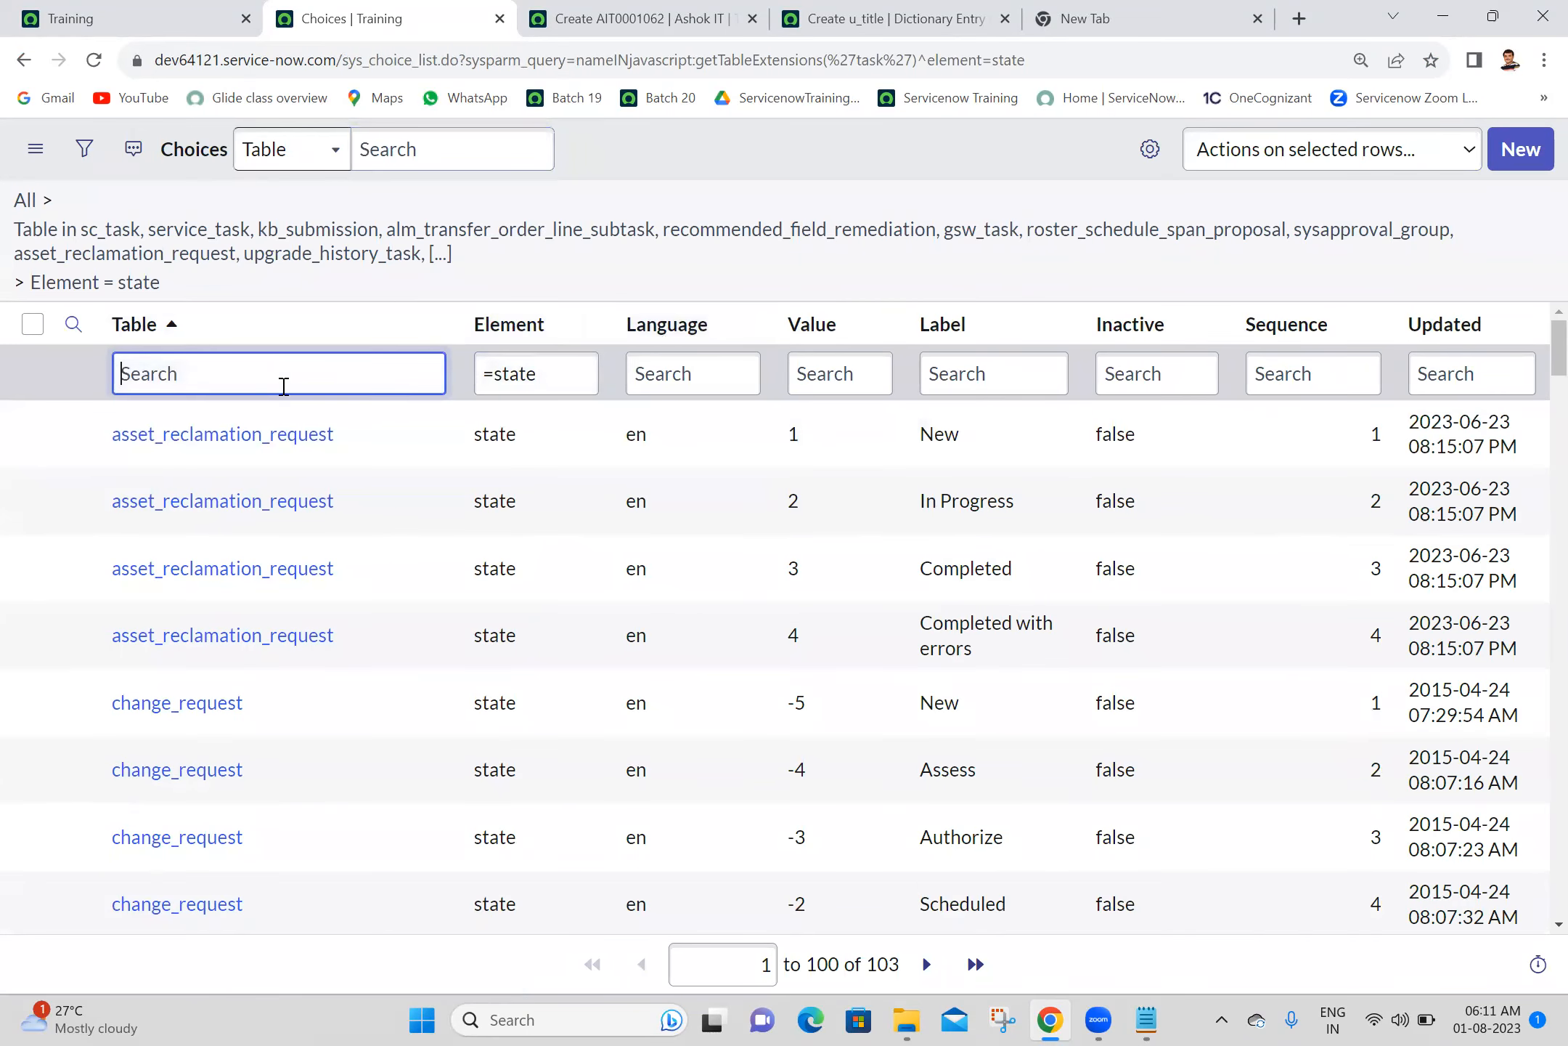
{"action": "type", "text": "=incident"}
{"action": "key", "text": "Return"}
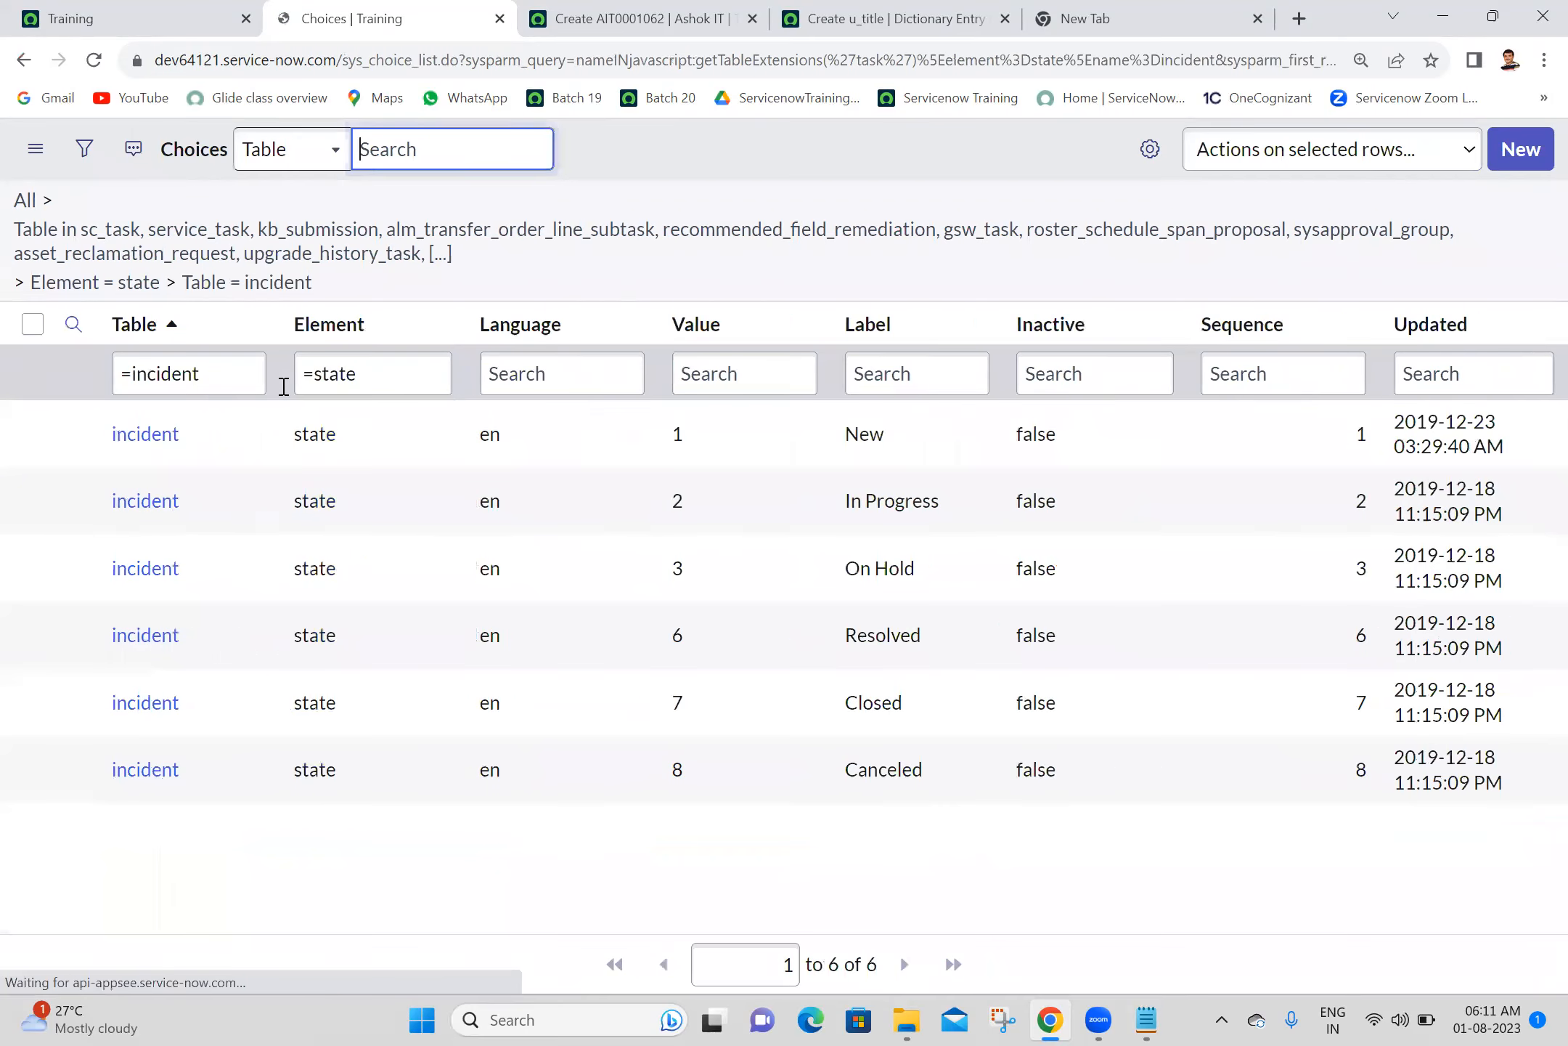
- Examine the stored values of the incident State choices against their labels
{"action": "left_click", "coordinate": [681, 501]}
{"action": "left_click", "coordinate": [675, 638]}
{"action": "left_click", "coordinate": [721, 517]}
{"action": "left_click", "coordinate": [675, 630]}
{"action": "left_click", "coordinate": [671, 717]}
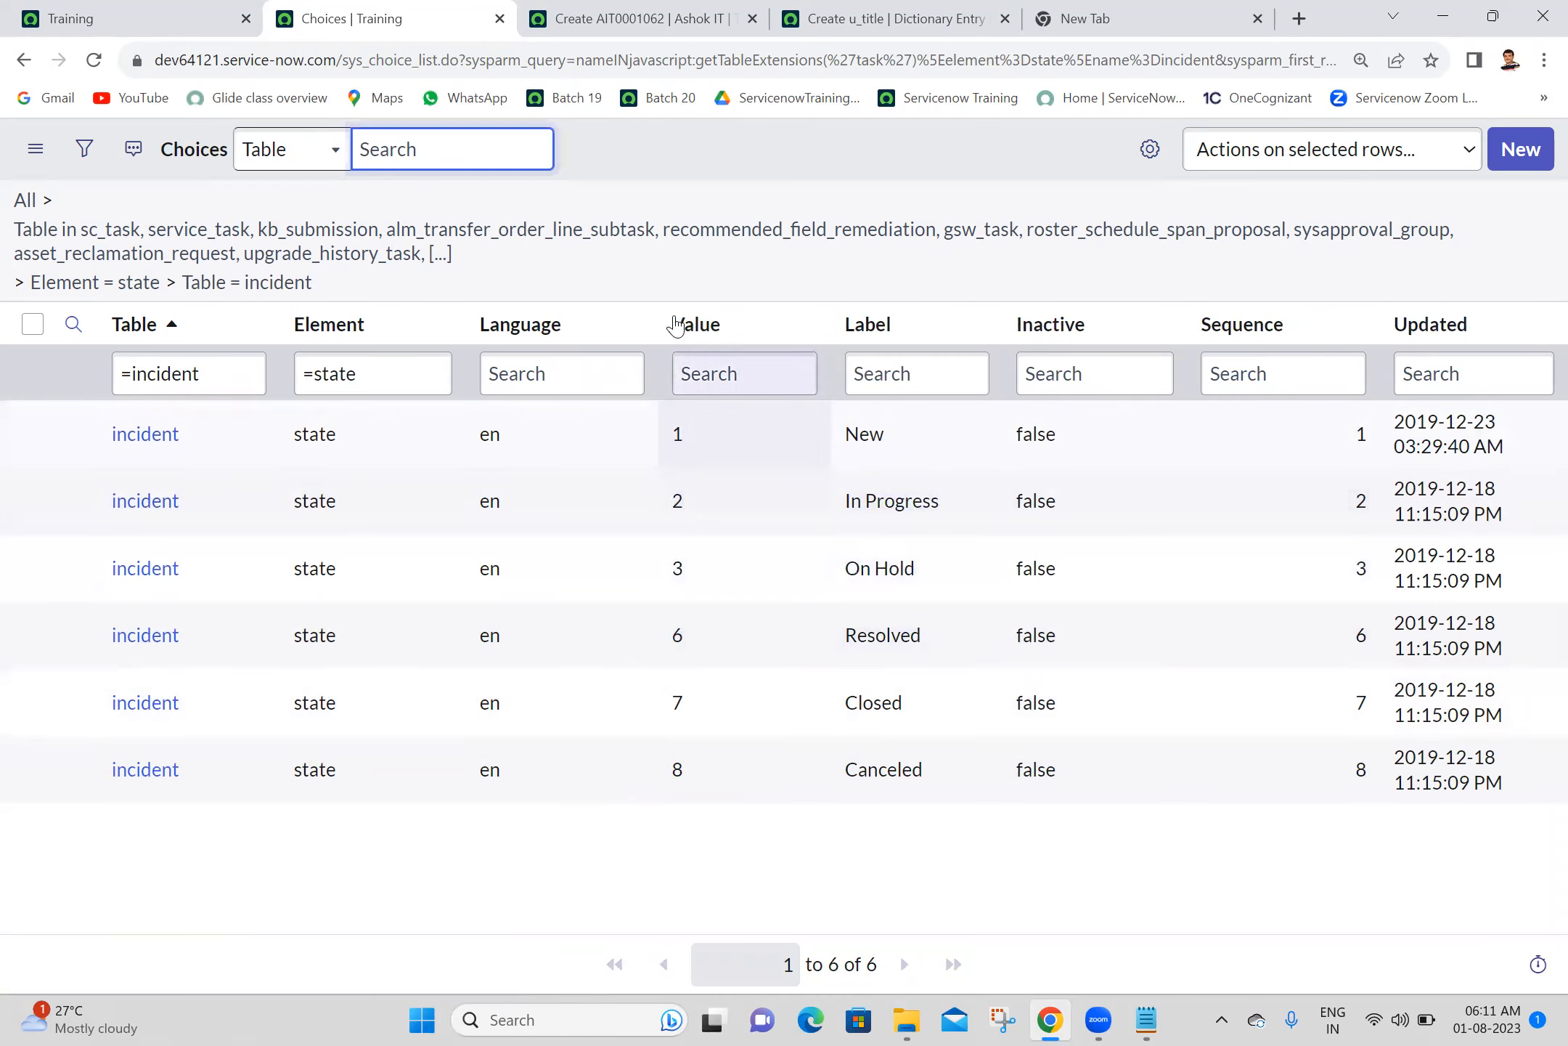
{"action": "left_click_drag", "start_coordinate": [721, 423], "coordinate": [612, 437]}
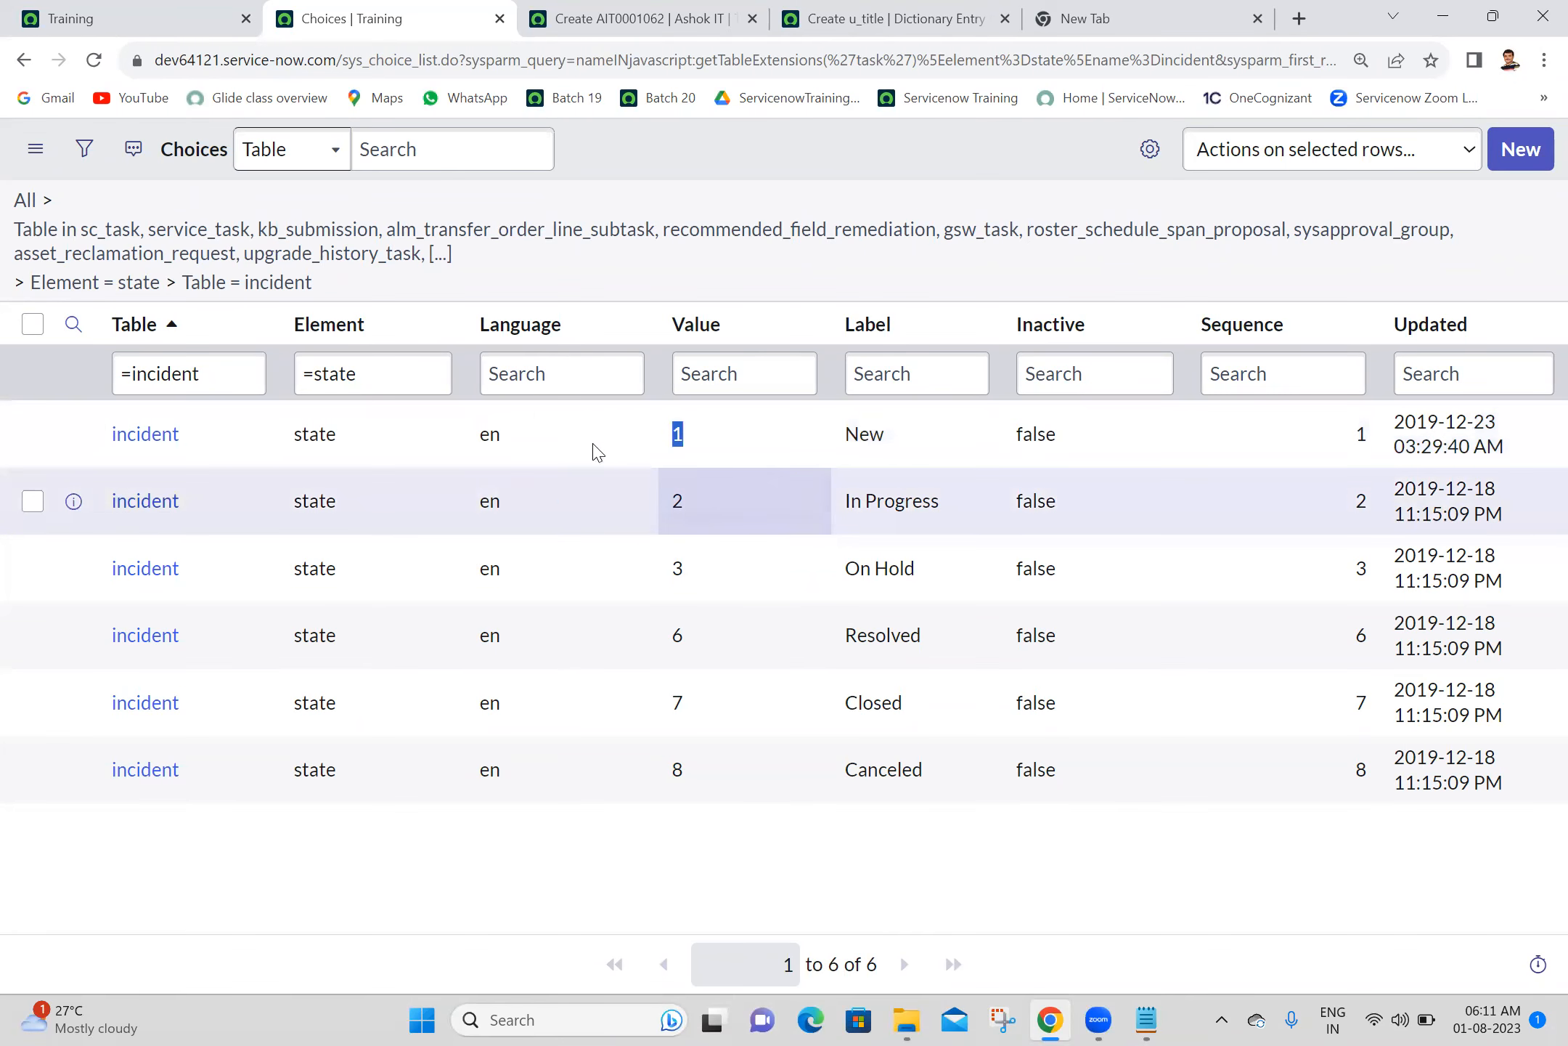
{"action": "left_click_drag", "start_coordinate": [941, 443], "coordinate": [818, 456]}
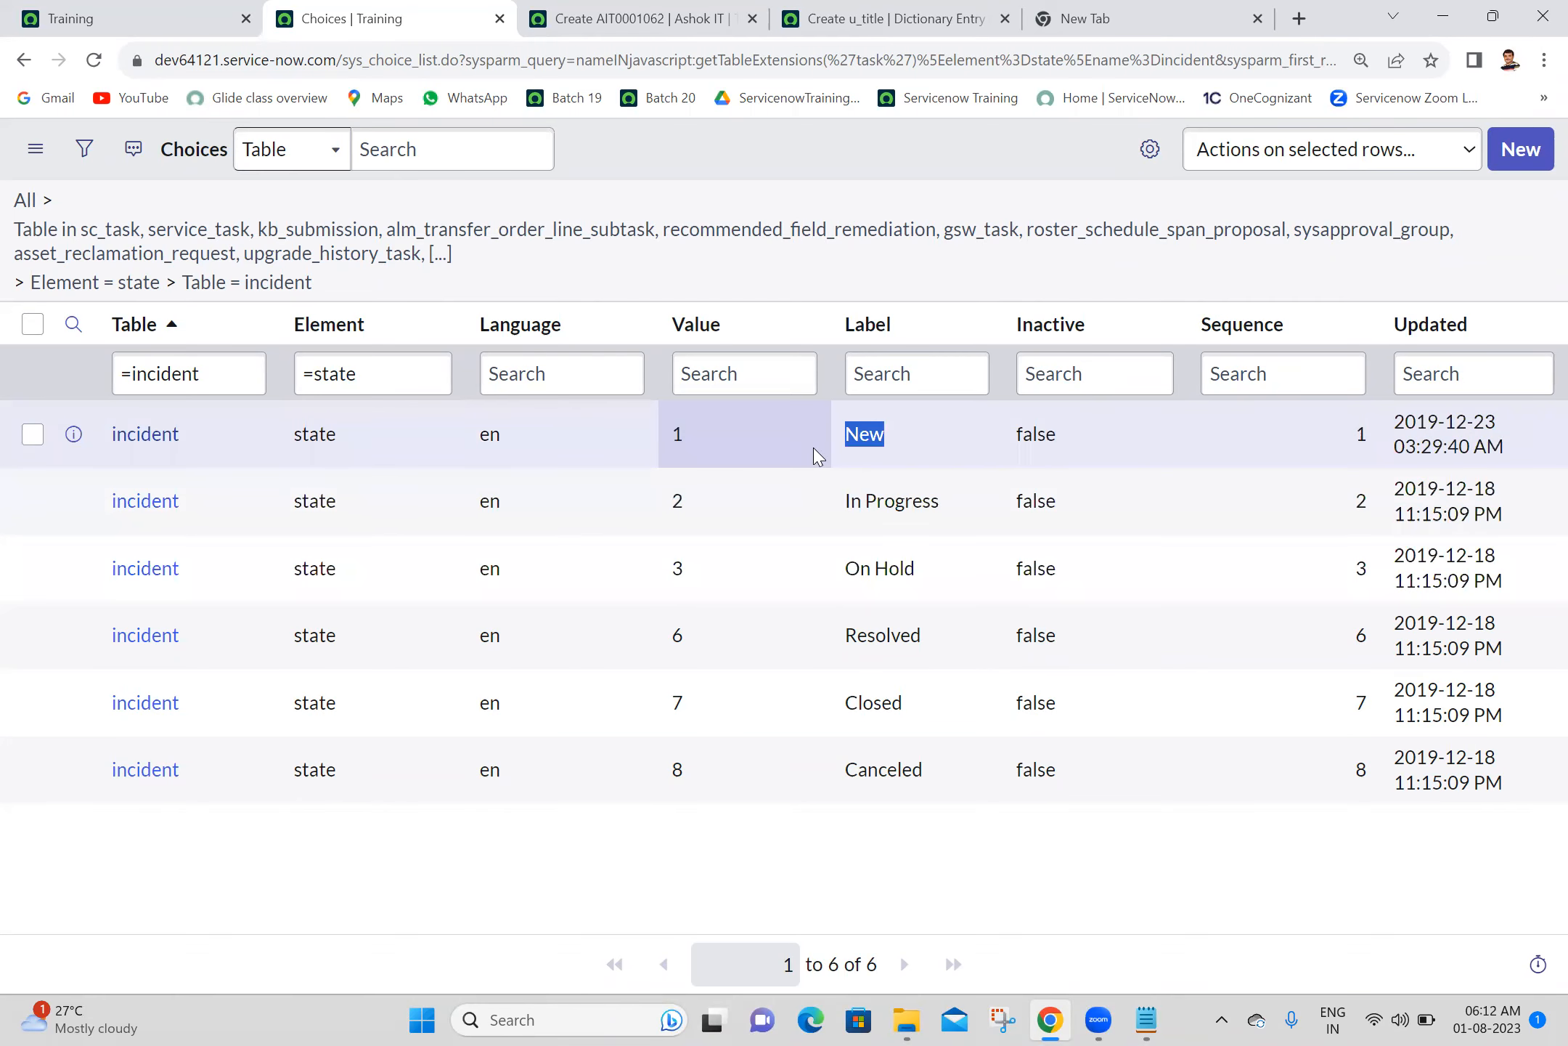
{"action": "left_click_drag", "start_coordinate": [746, 444], "coordinate": [650, 458]}
{"action": "left_click_drag", "start_coordinate": [735, 522], "coordinate": [648, 521]}
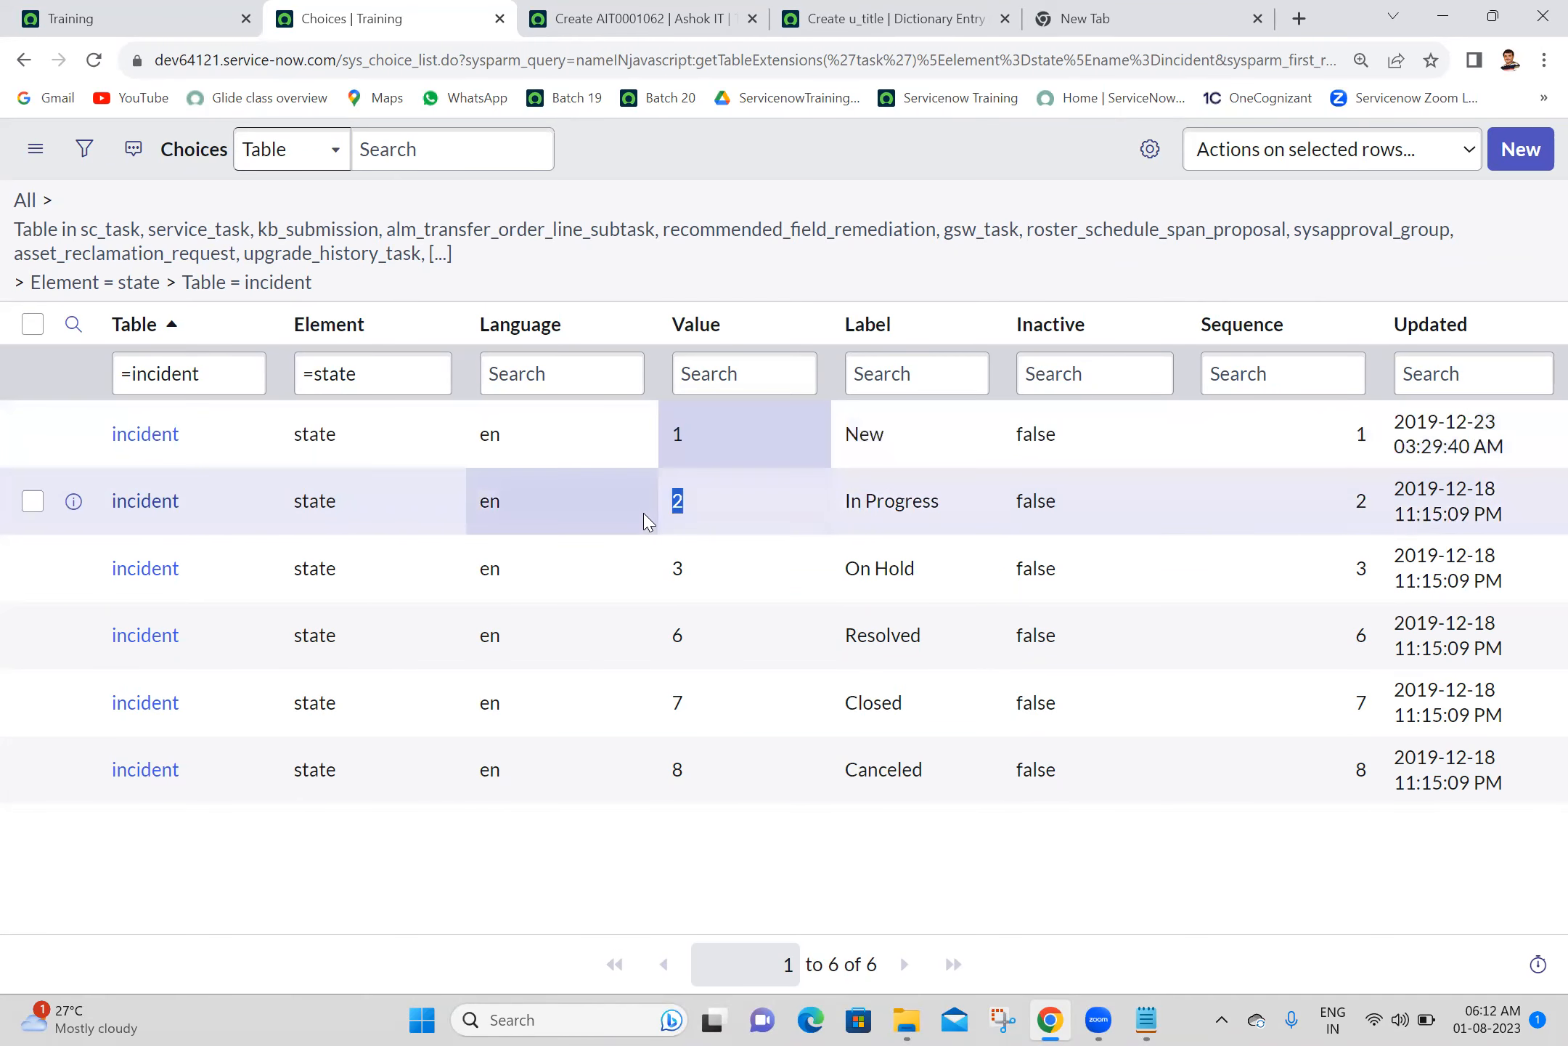
{"action": "left_click_drag", "start_coordinate": [748, 623], "coordinate": [619, 649]}
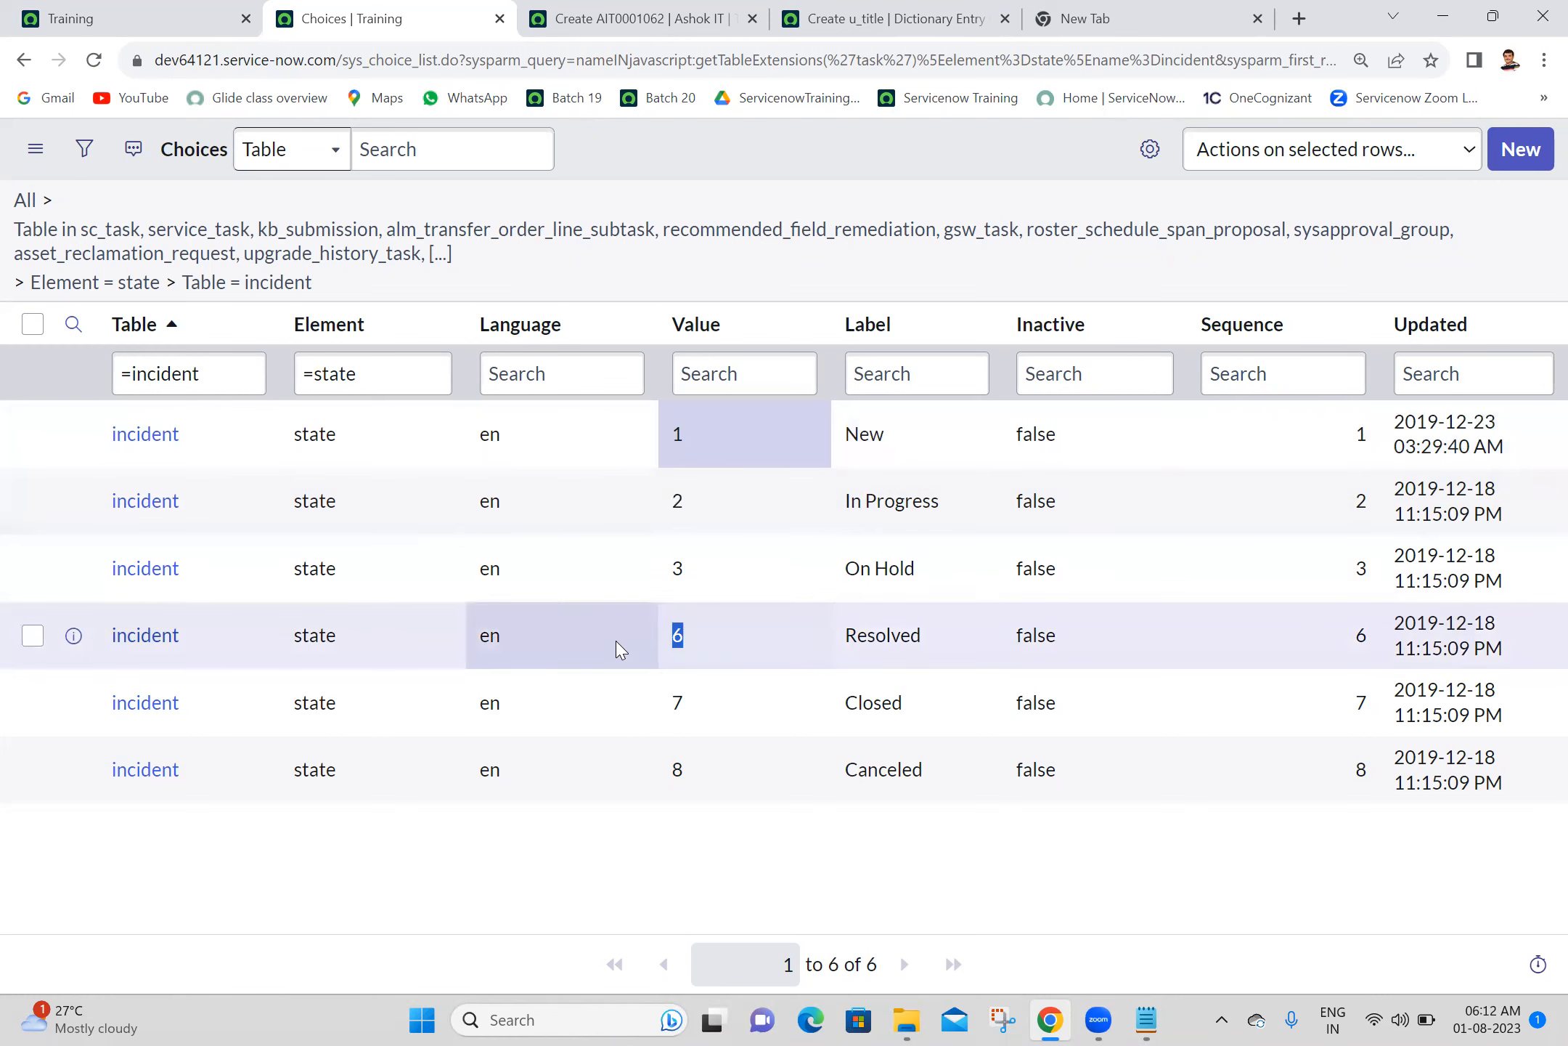
- Return to the u_title override for Child Ashok IT and submit it with Ms as the default value
{"action": "left_click", "coordinate": [820, 9]}
{"action": "left_click", "coordinate": [577, 528]}
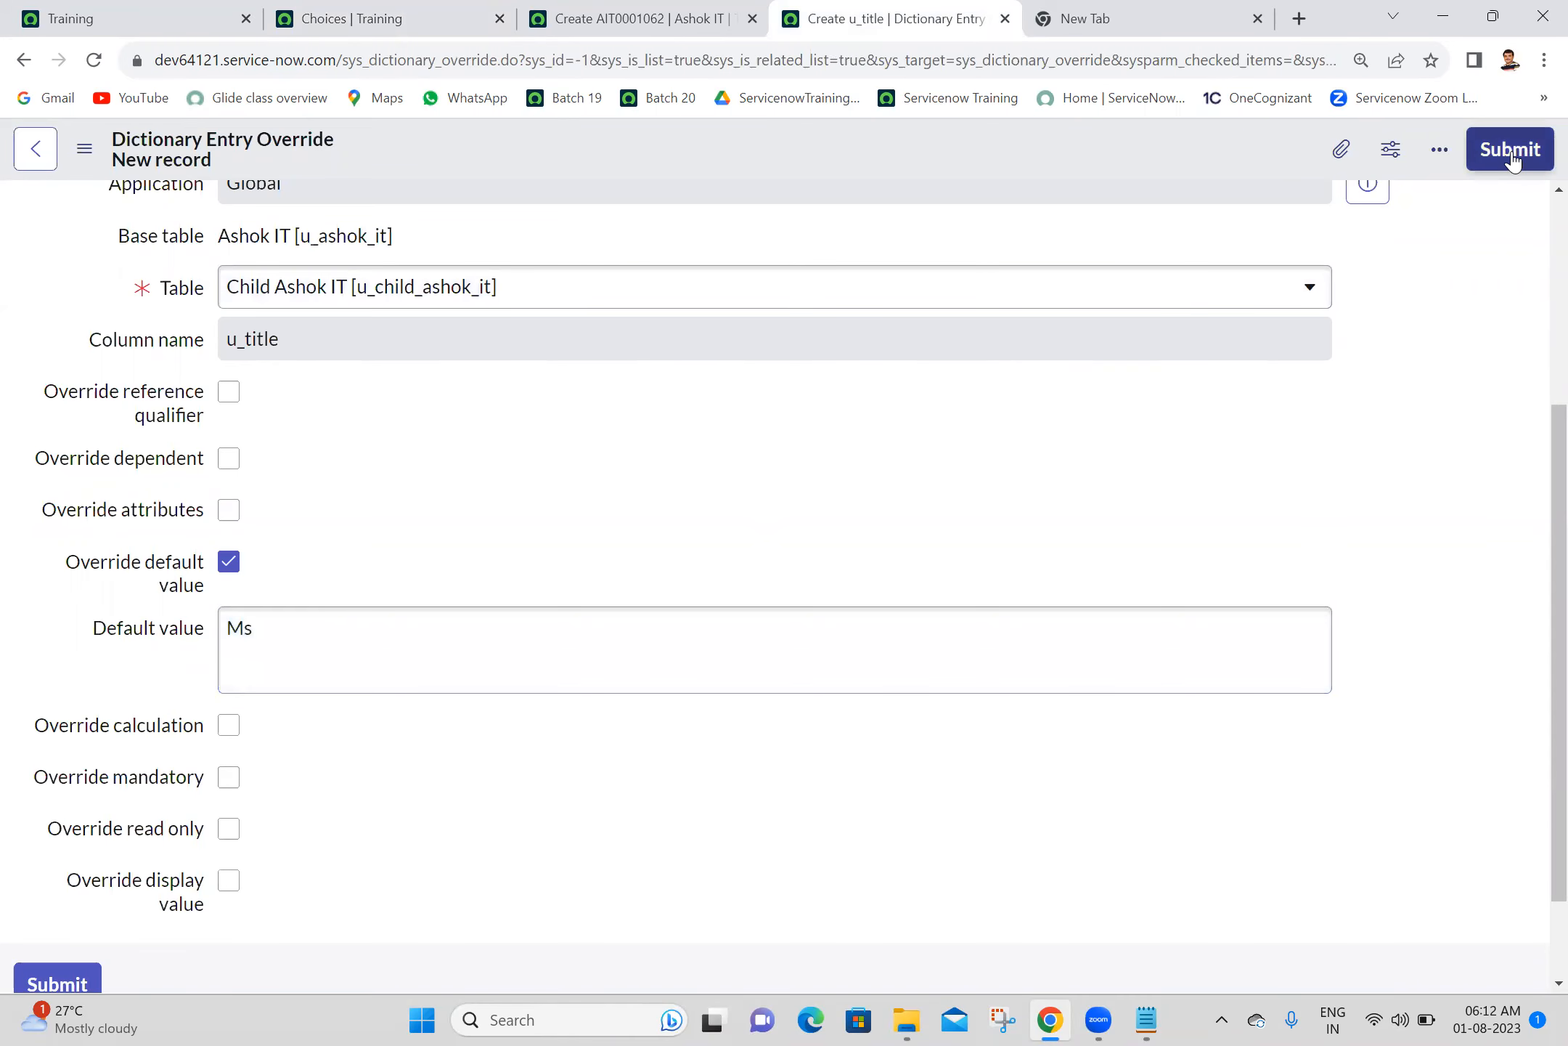
{"action": "left_click", "coordinate": [1510, 151]}
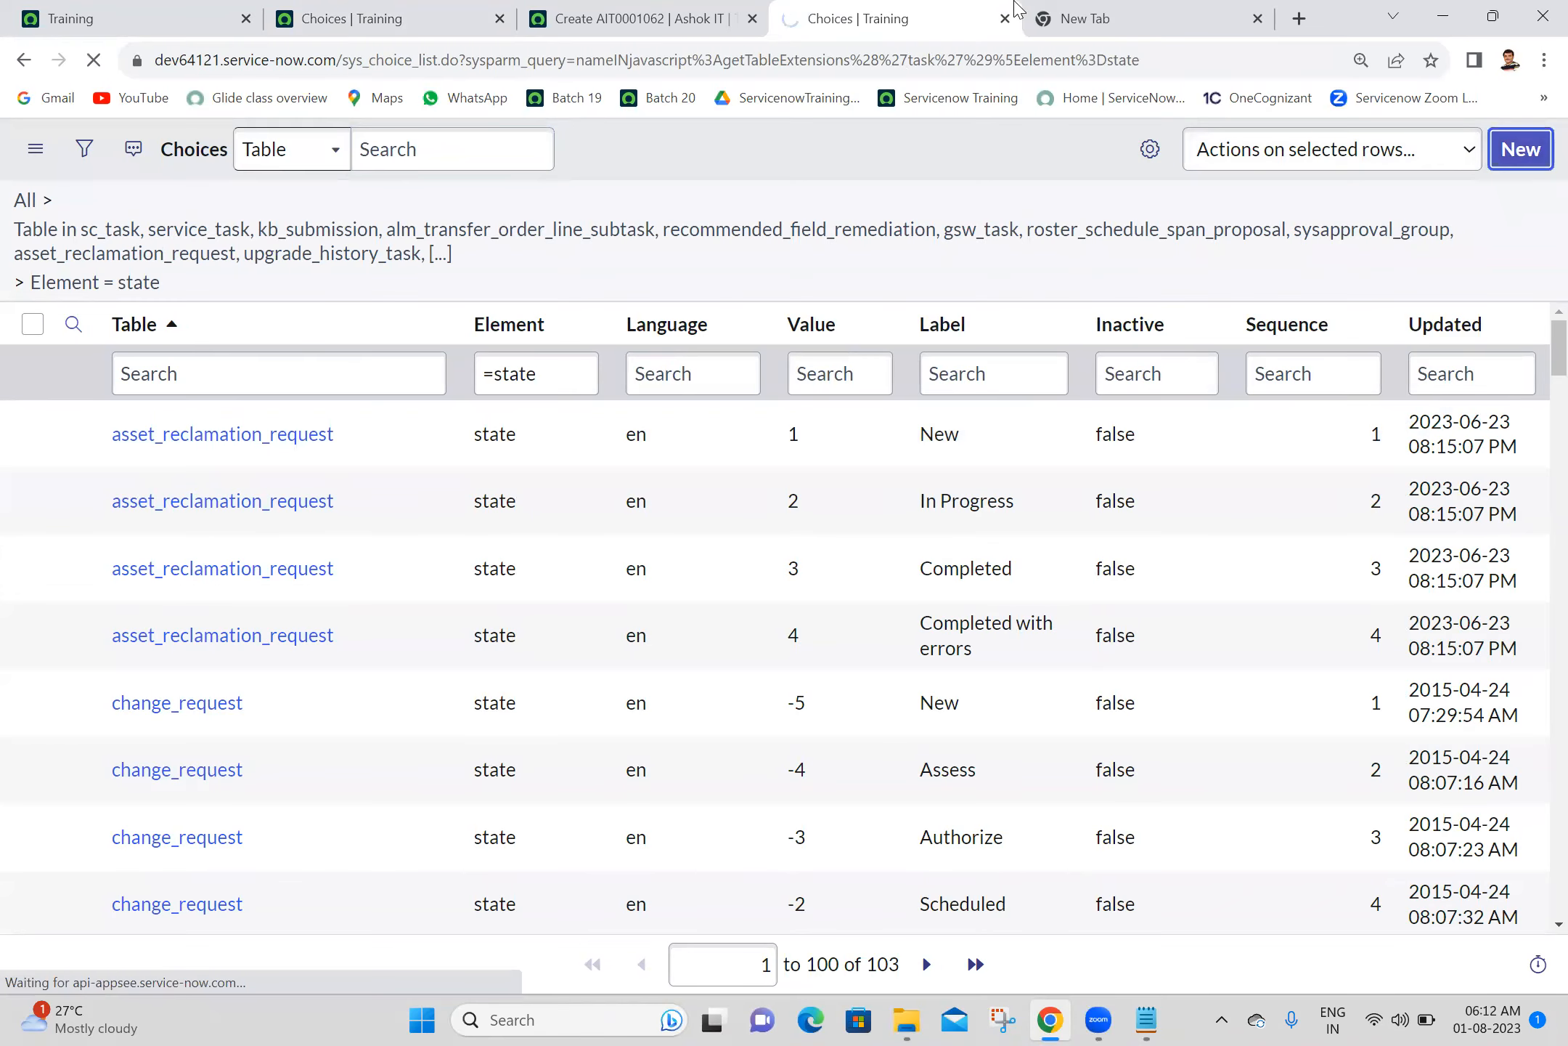
- Close both leftover Choices pages and reload the parent Ashok IT new record form
{"action": "left_click", "coordinate": [1013, 18]}
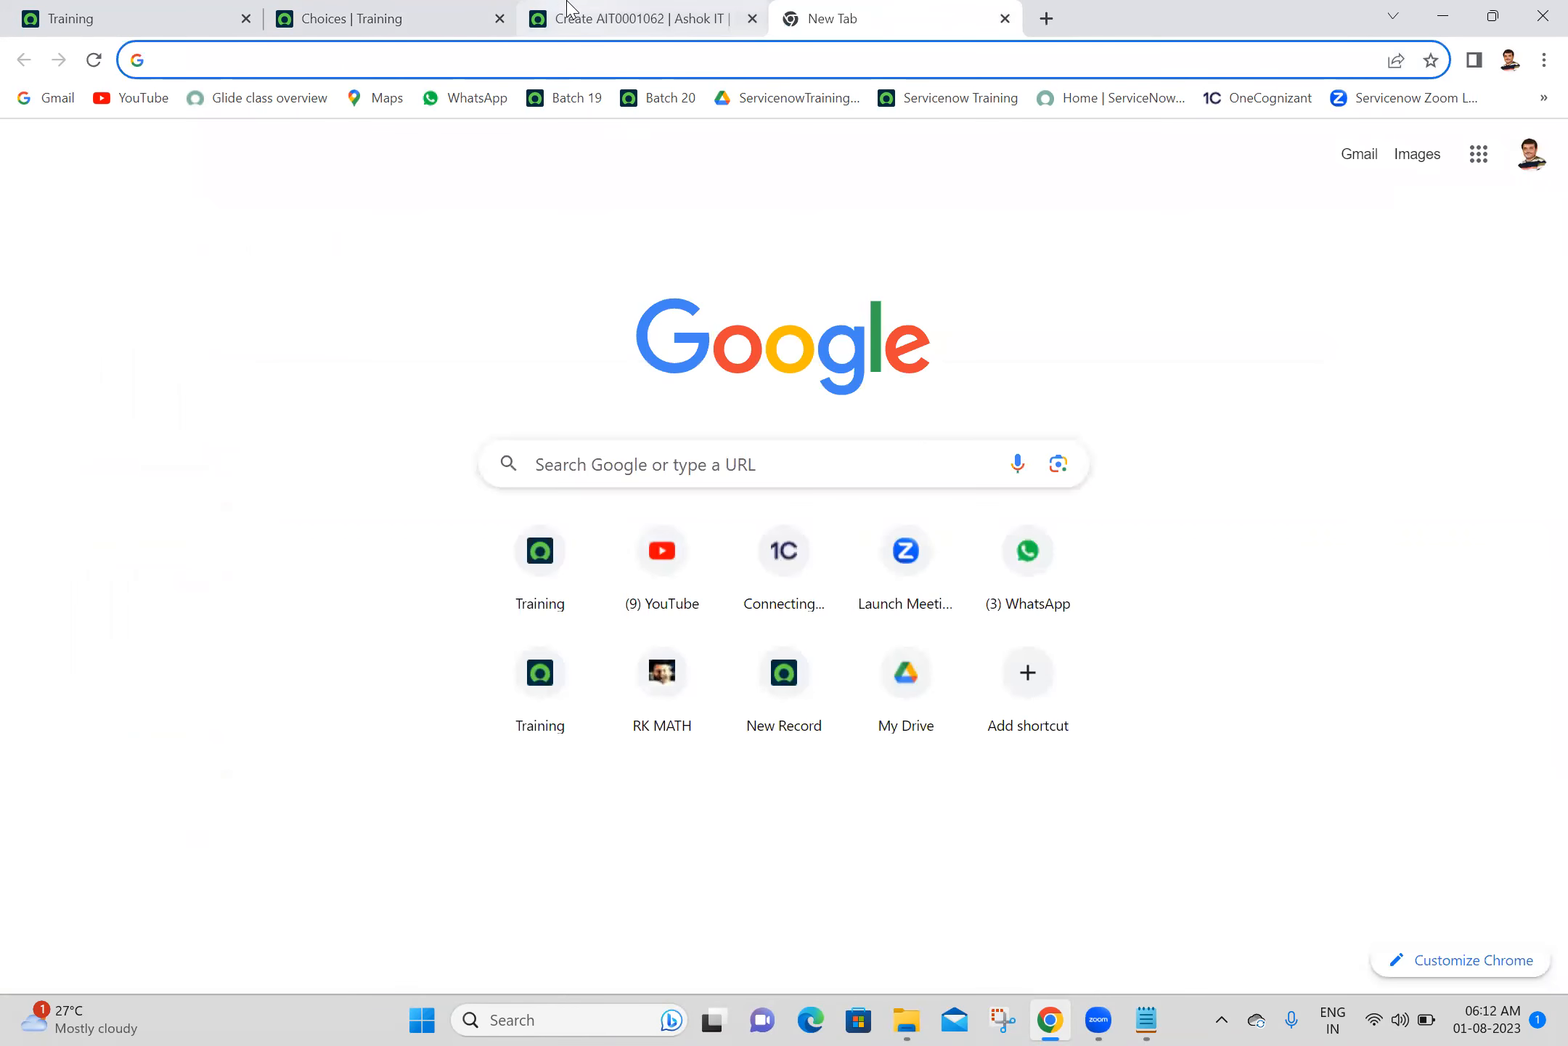
{"action": "left_click", "coordinate": [568, 11]}
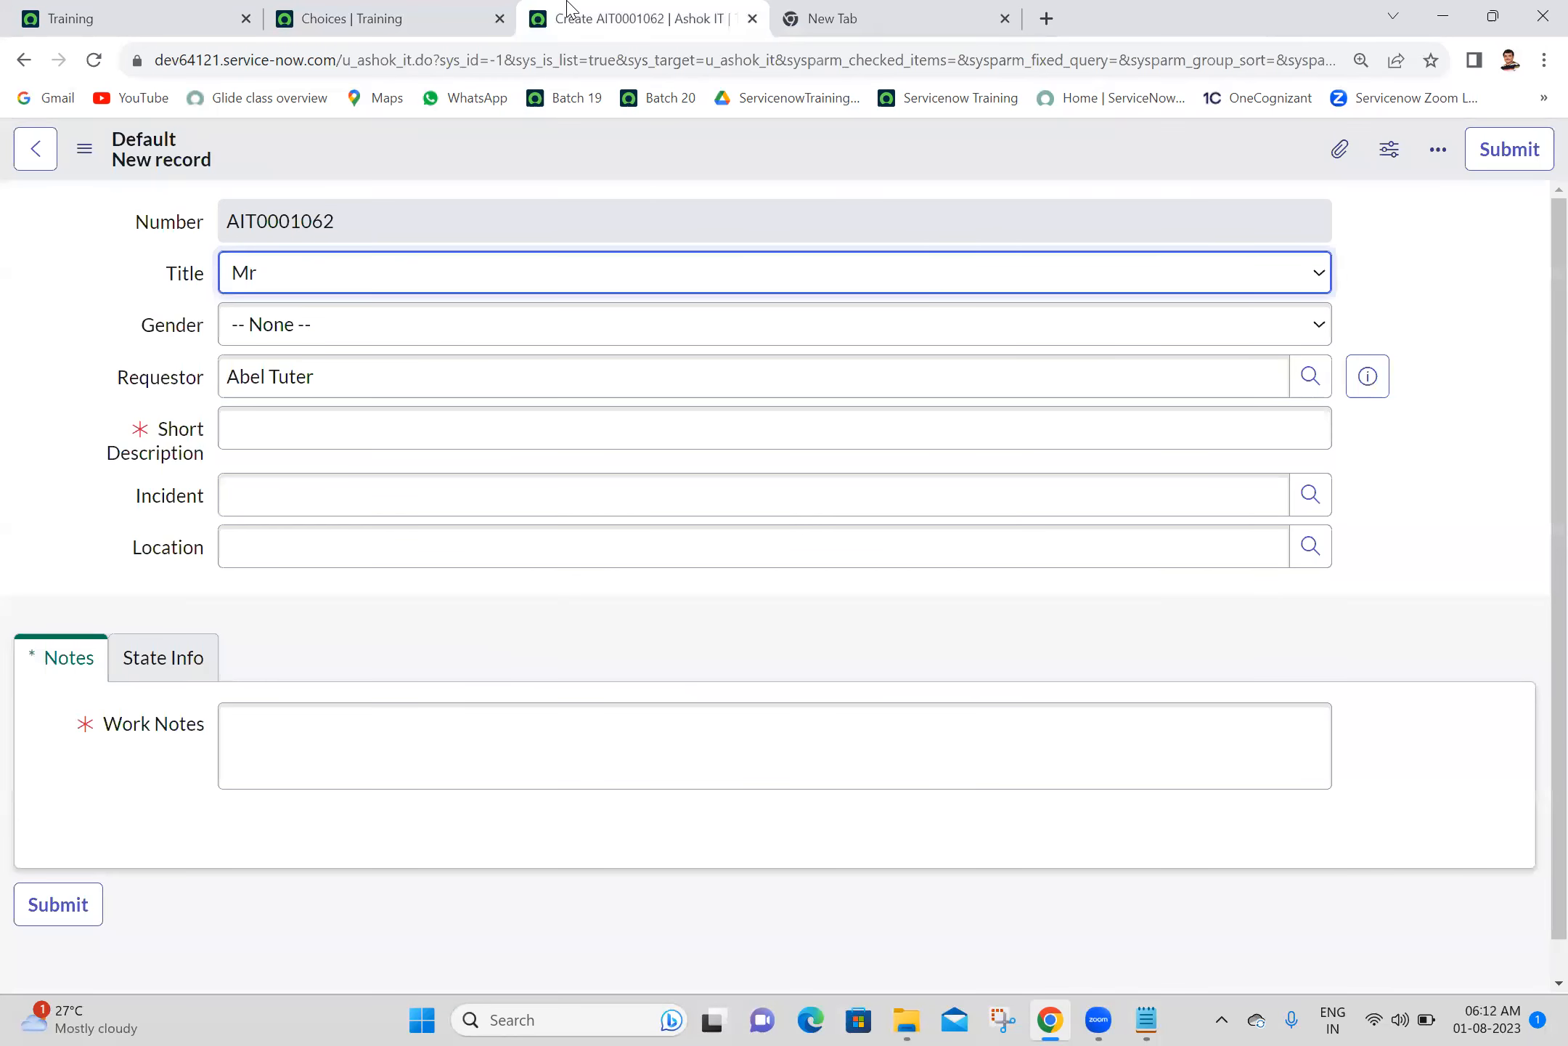
{"action": "left_click", "coordinate": [499, 18]}
{"action": "left_click", "coordinate": [94, 62]}
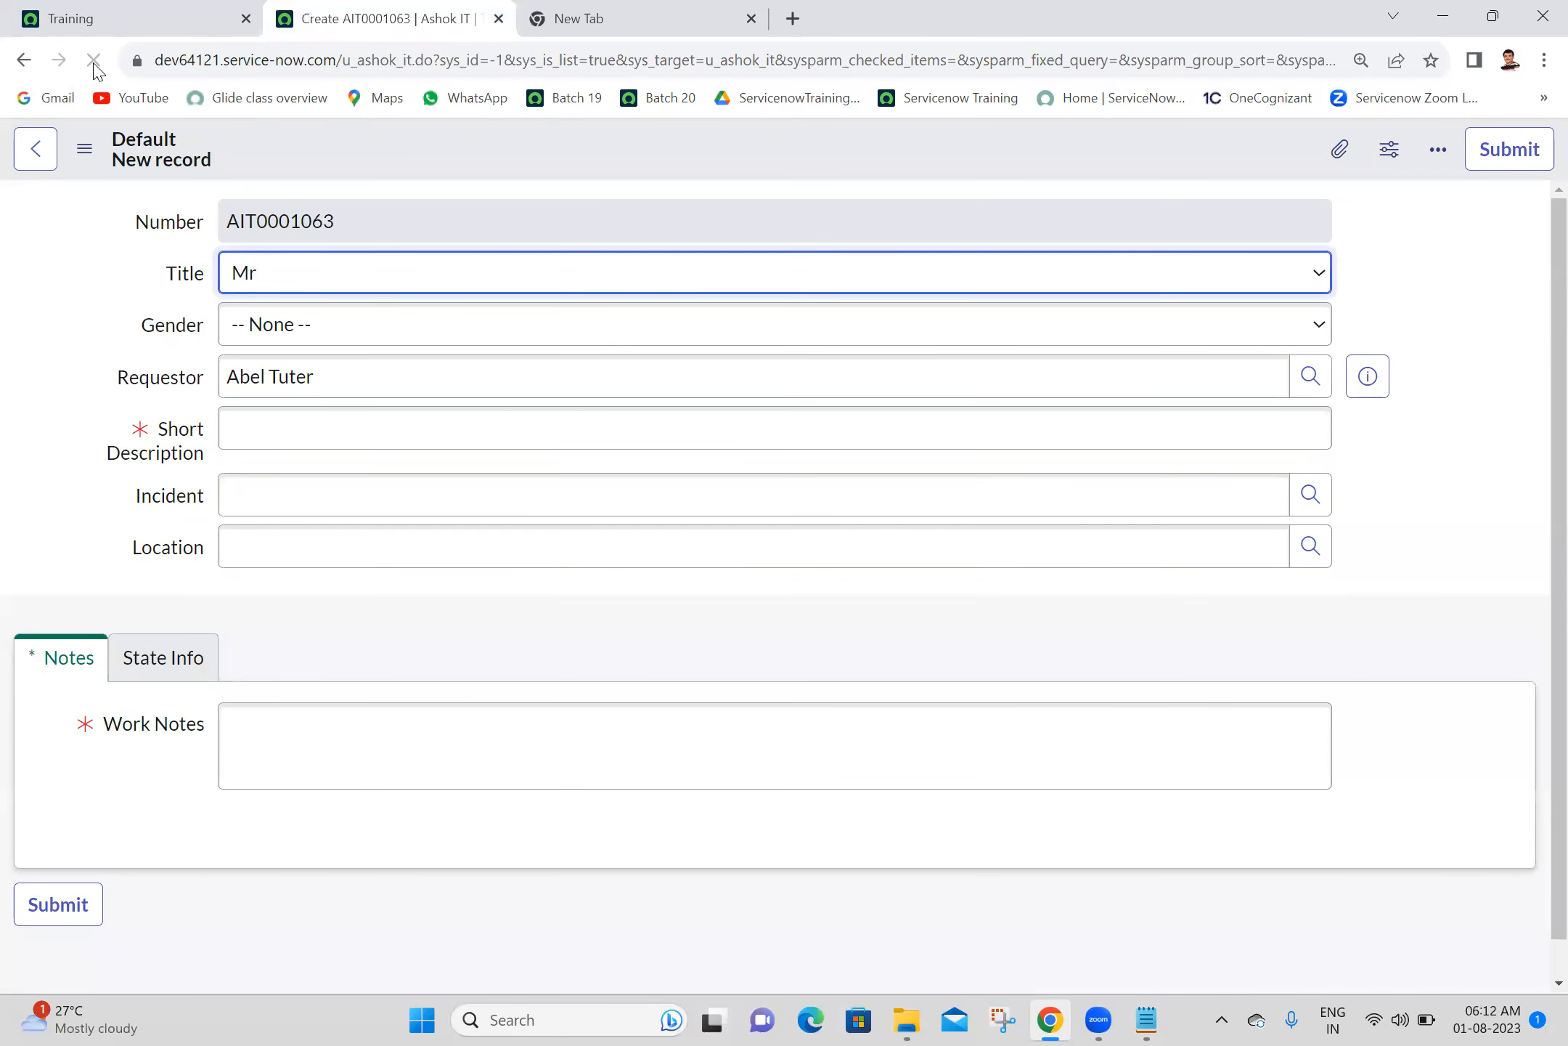
- Open a new Child Ashok IT record form and place its browser page after the parent form's page
{"action": "left_click", "coordinate": [235, 15]}
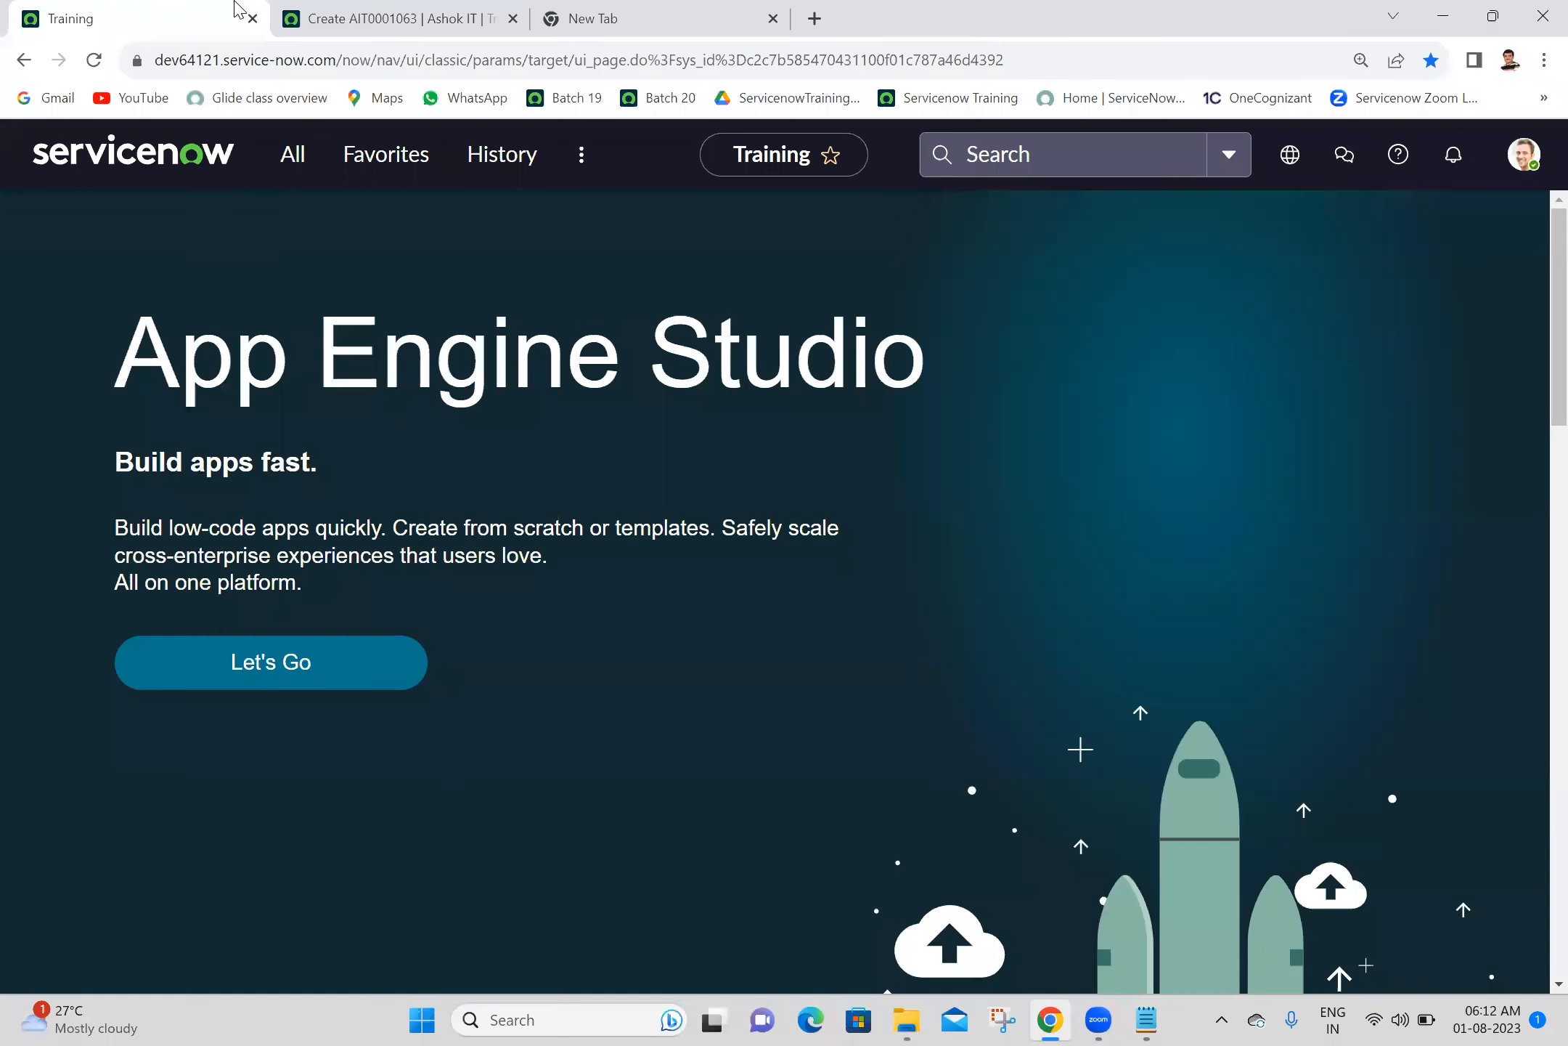
{"action": "left_click", "coordinate": [319, 158]}
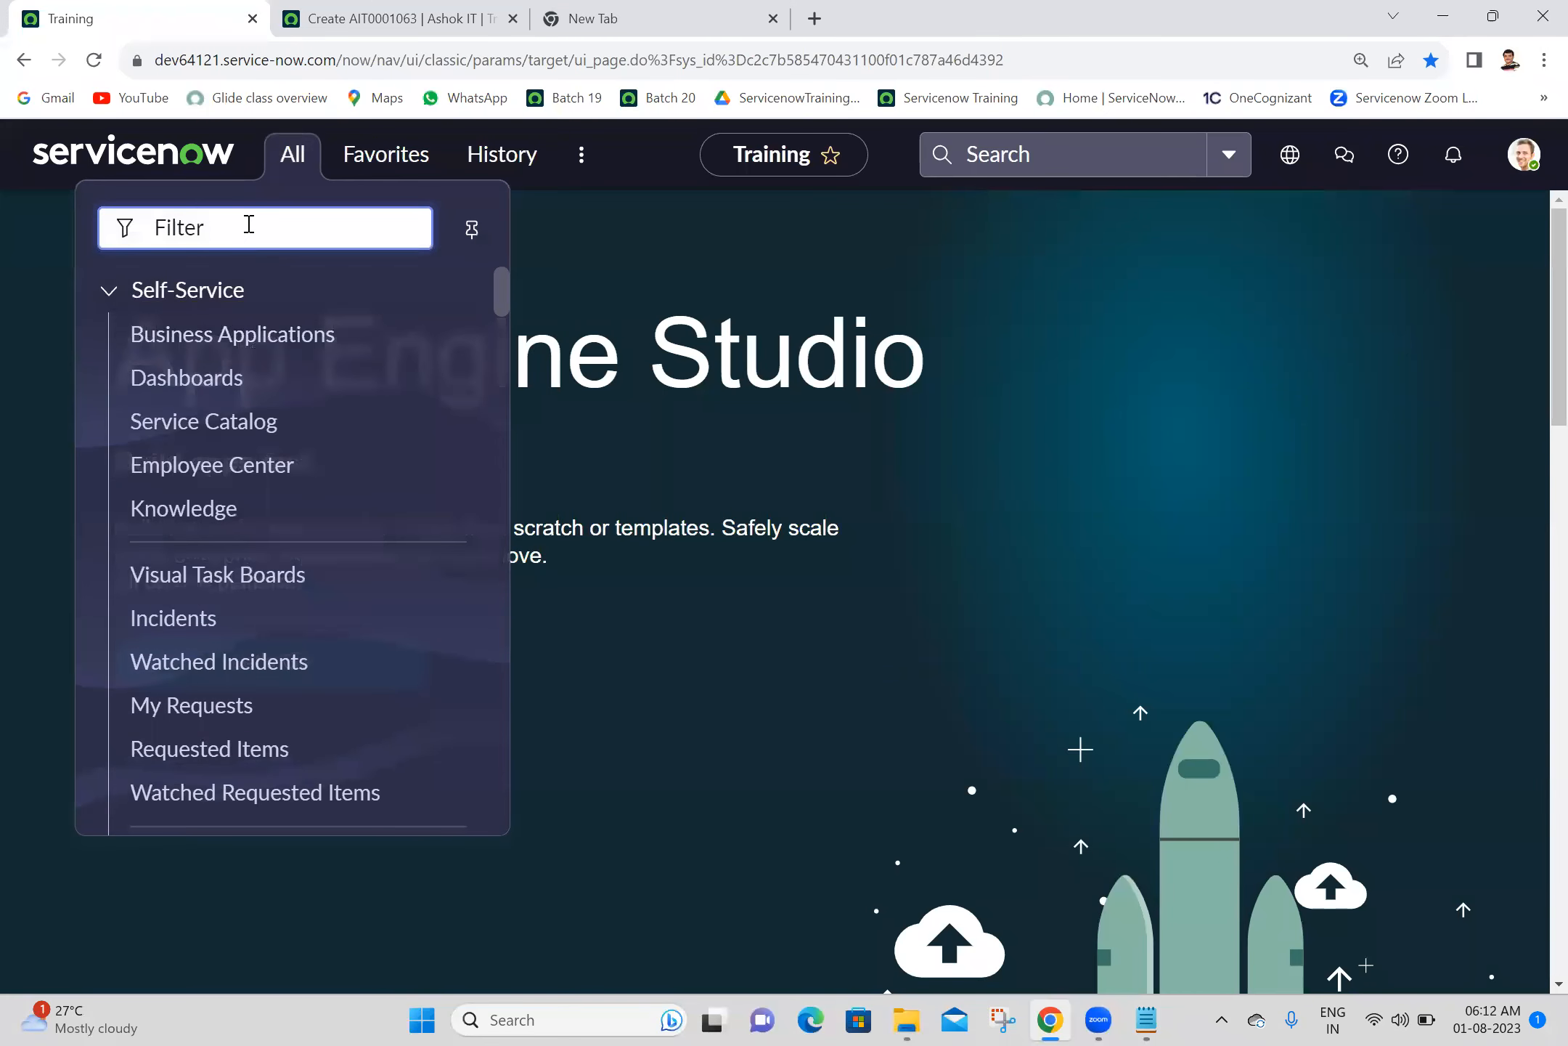
{"action": "type", "text": "child as"}
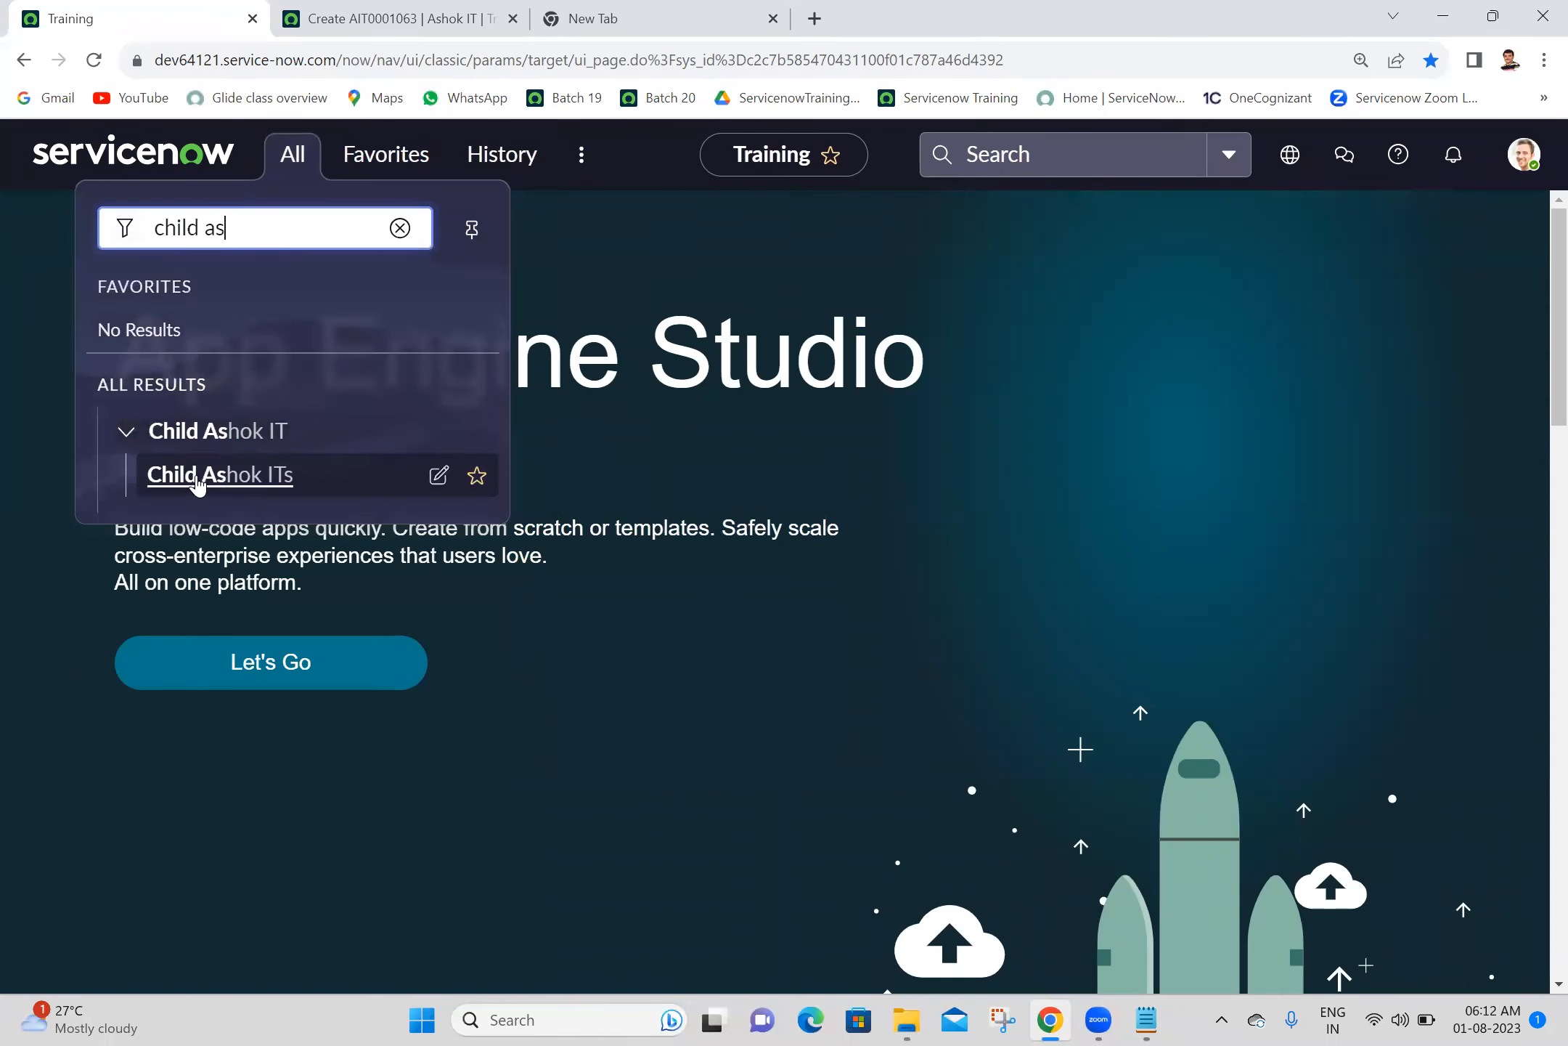
{"action": "left_click", "coordinate": [156, 477], "text": "ctrl"}
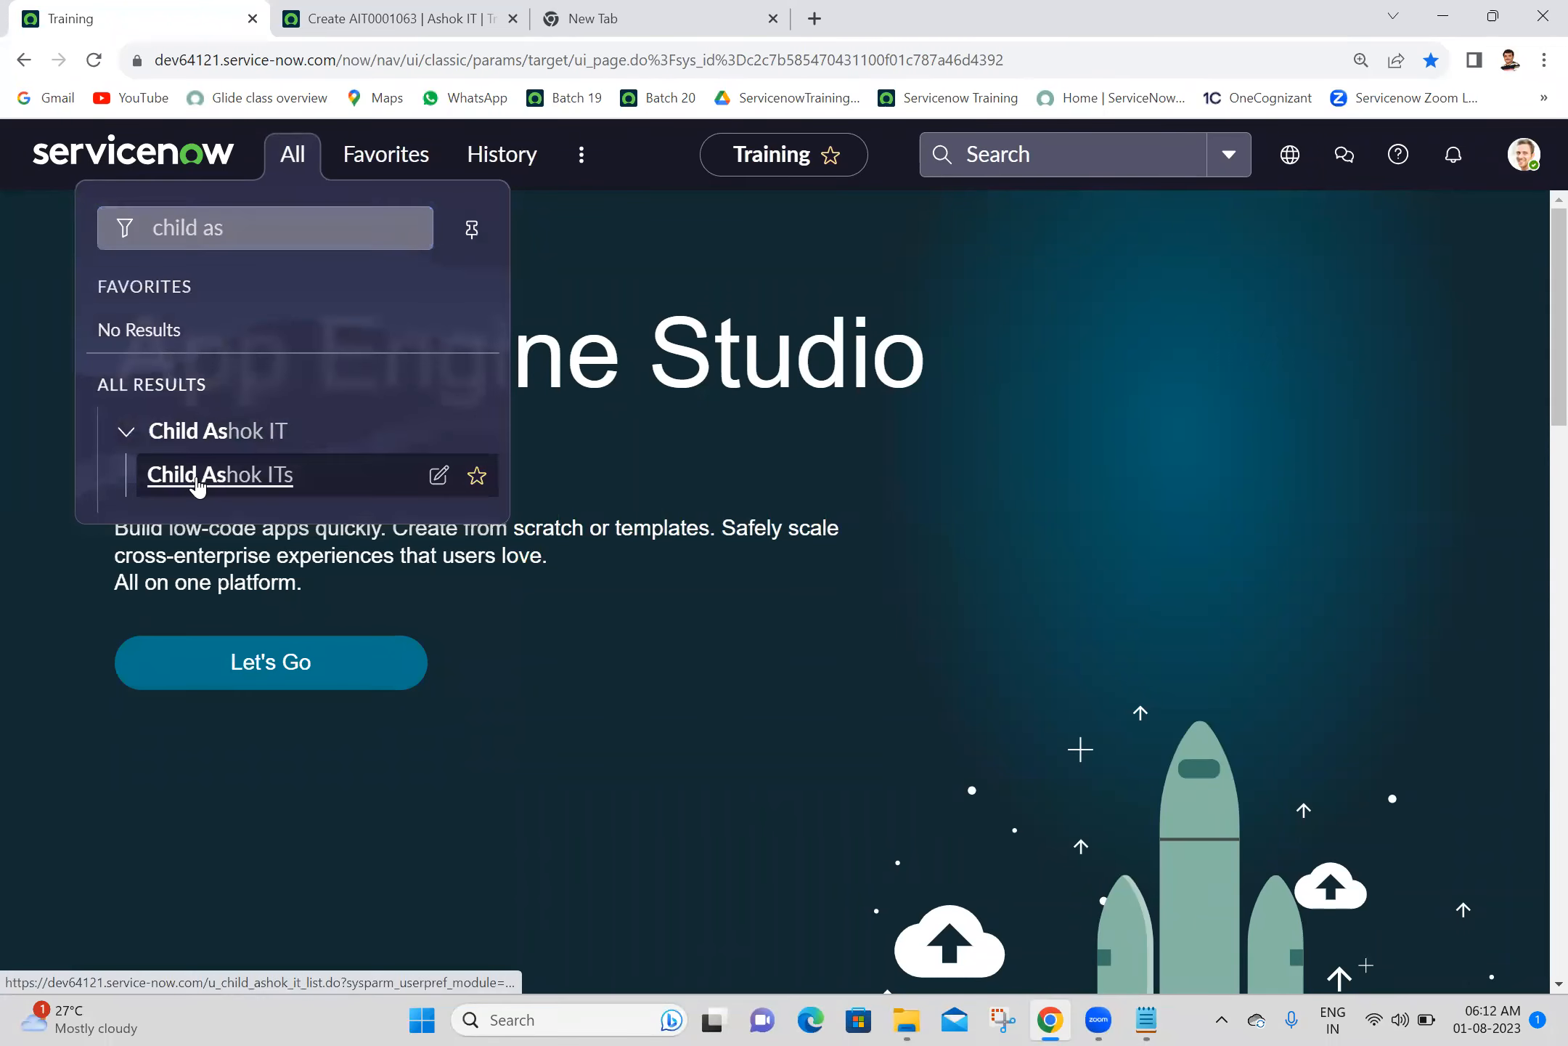
{"action": "left_click", "coordinate": [366, 10]}
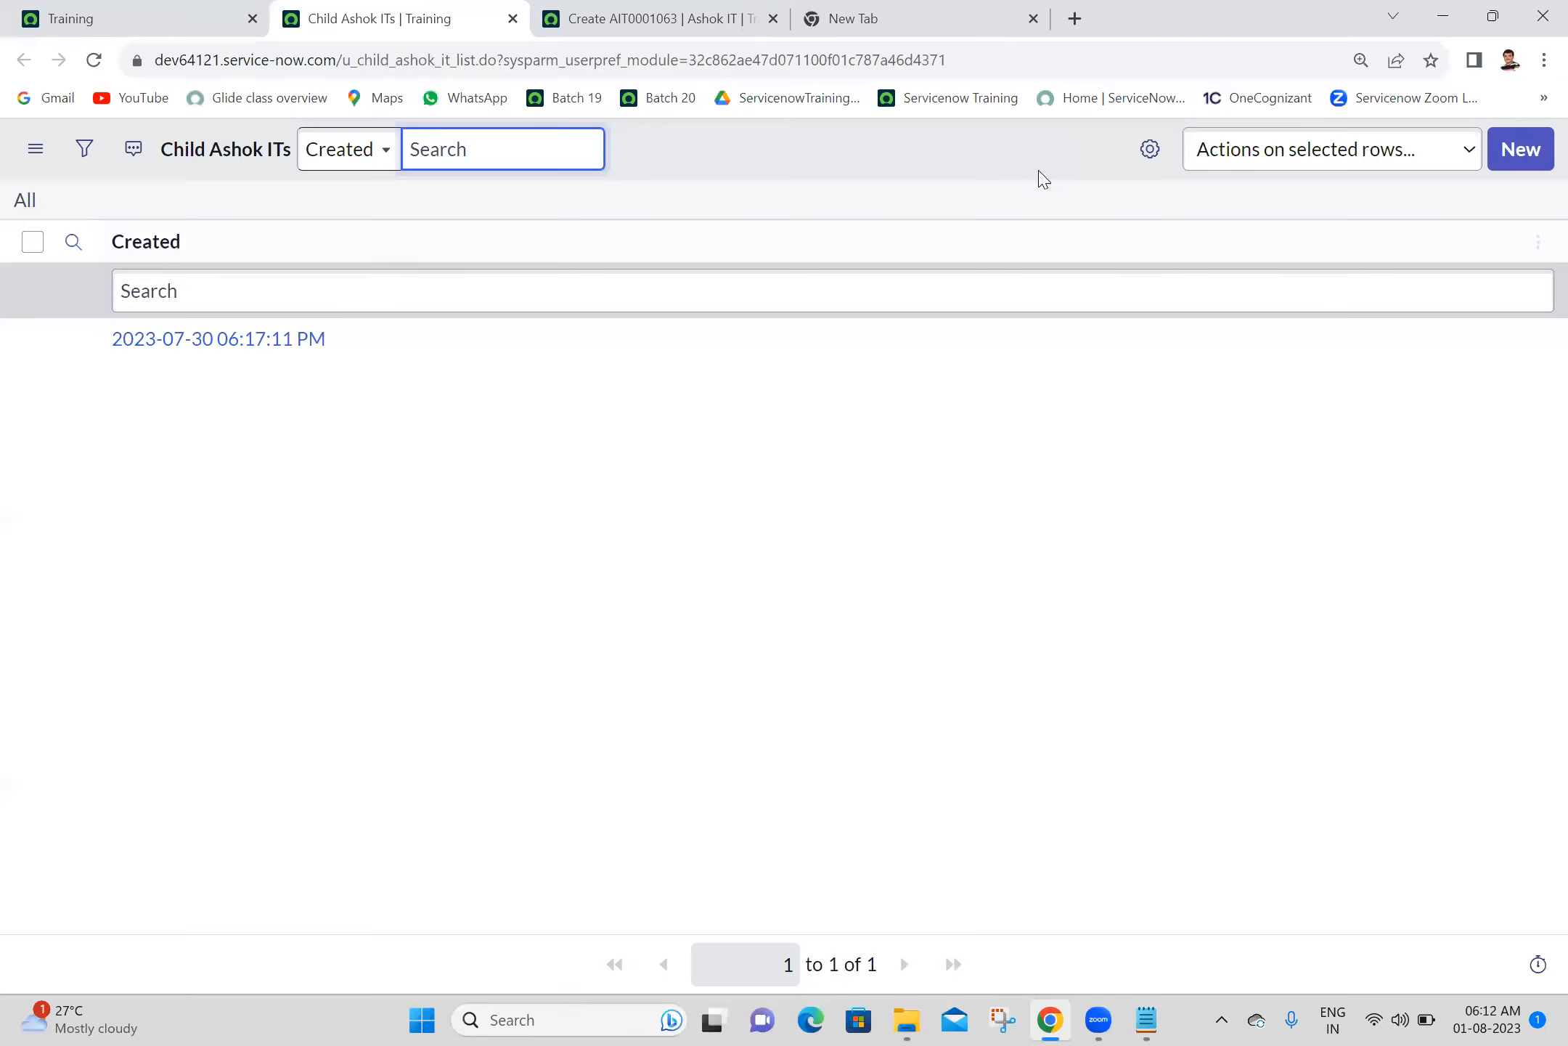
{"action": "left_click", "coordinate": [1519, 151]}
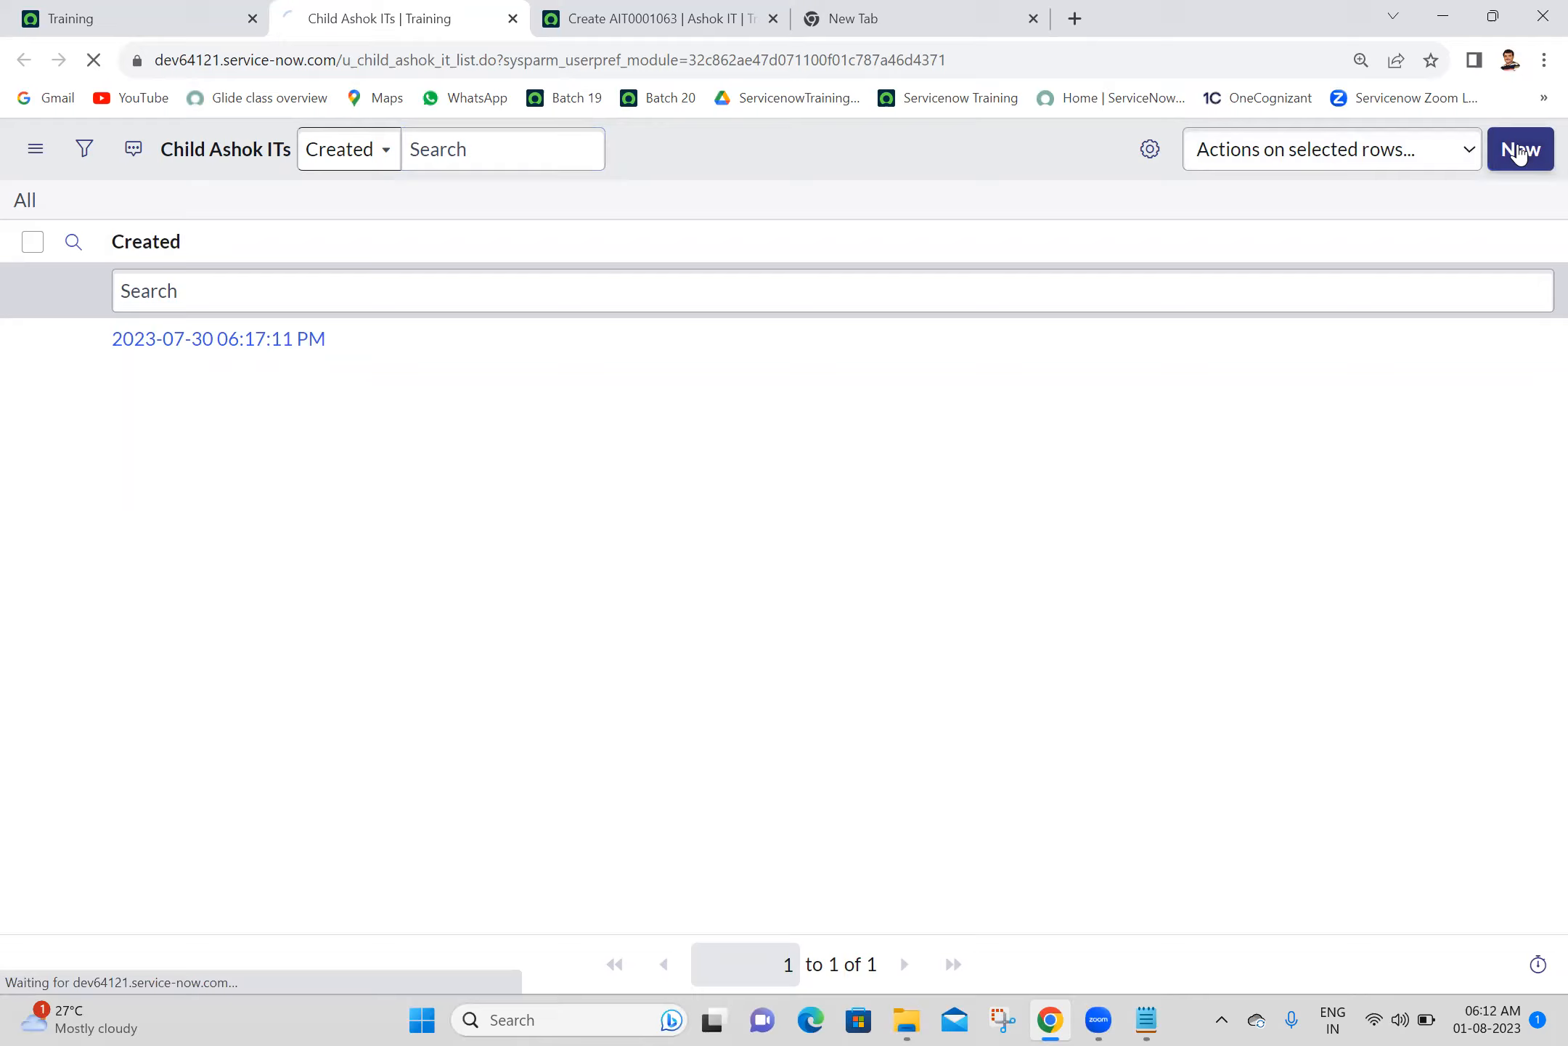
{"action": "left_click_drag", "start_coordinate": [363, 11], "coordinate": [661, 8]}
- Compare the Title field's default on the child and parent new record forms
{"action": "left_click", "coordinate": [19, 306]}
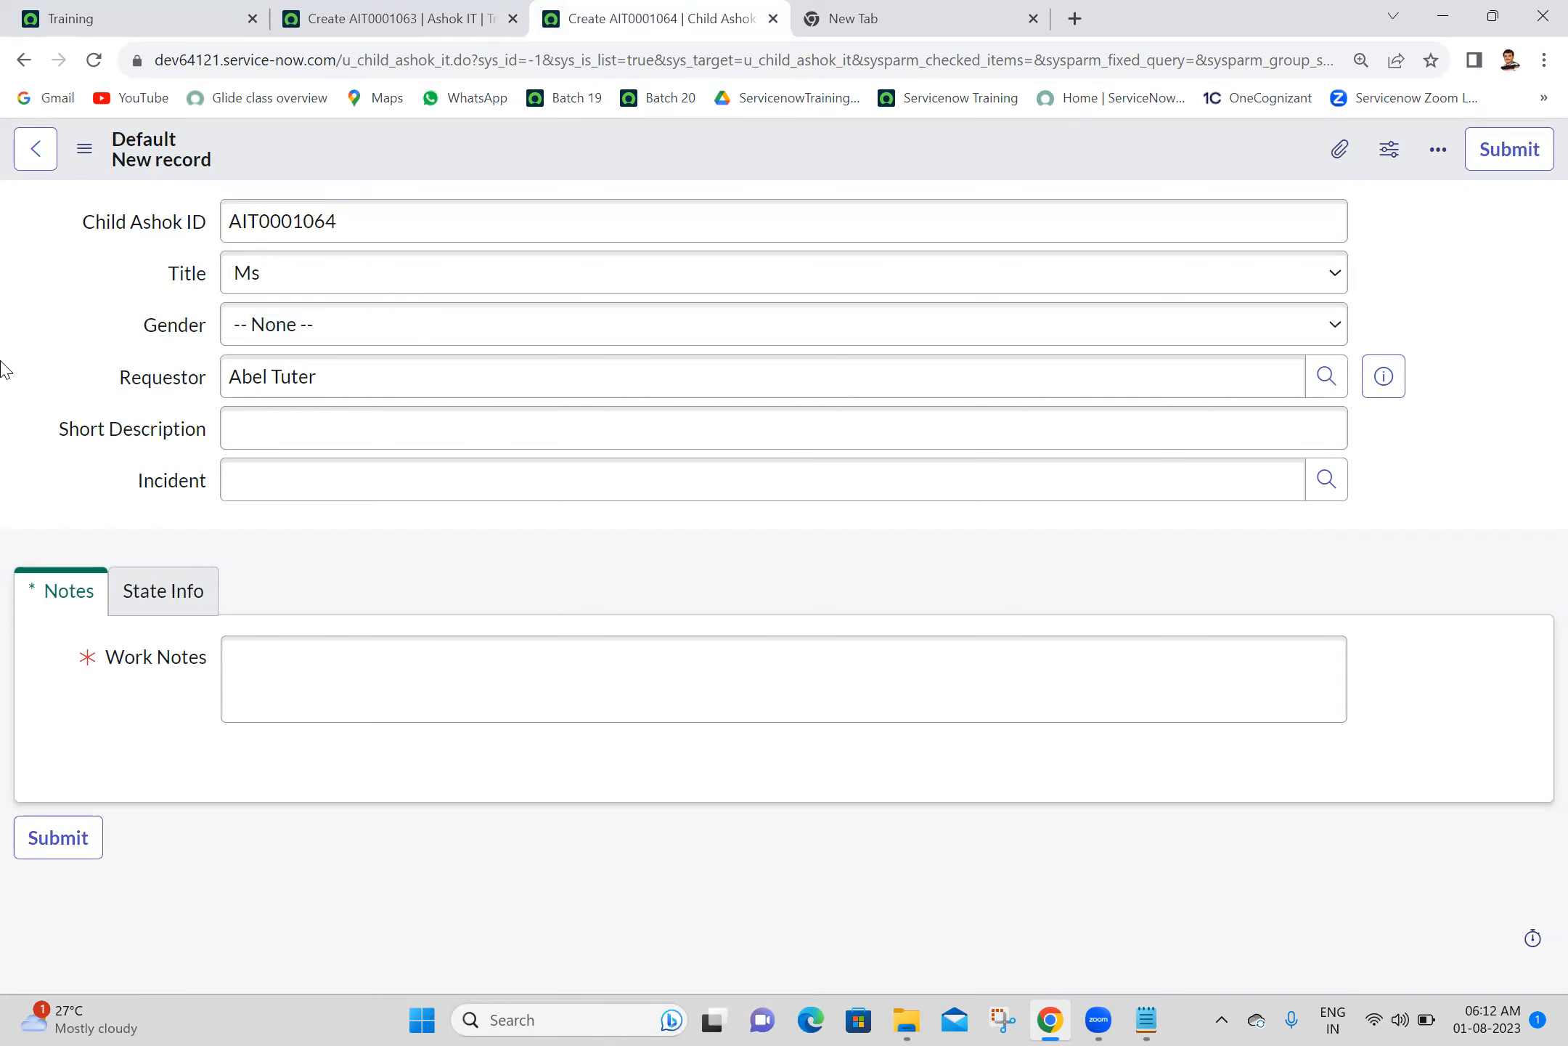
{"action": "left_click", "coordinate": [318, 18]}
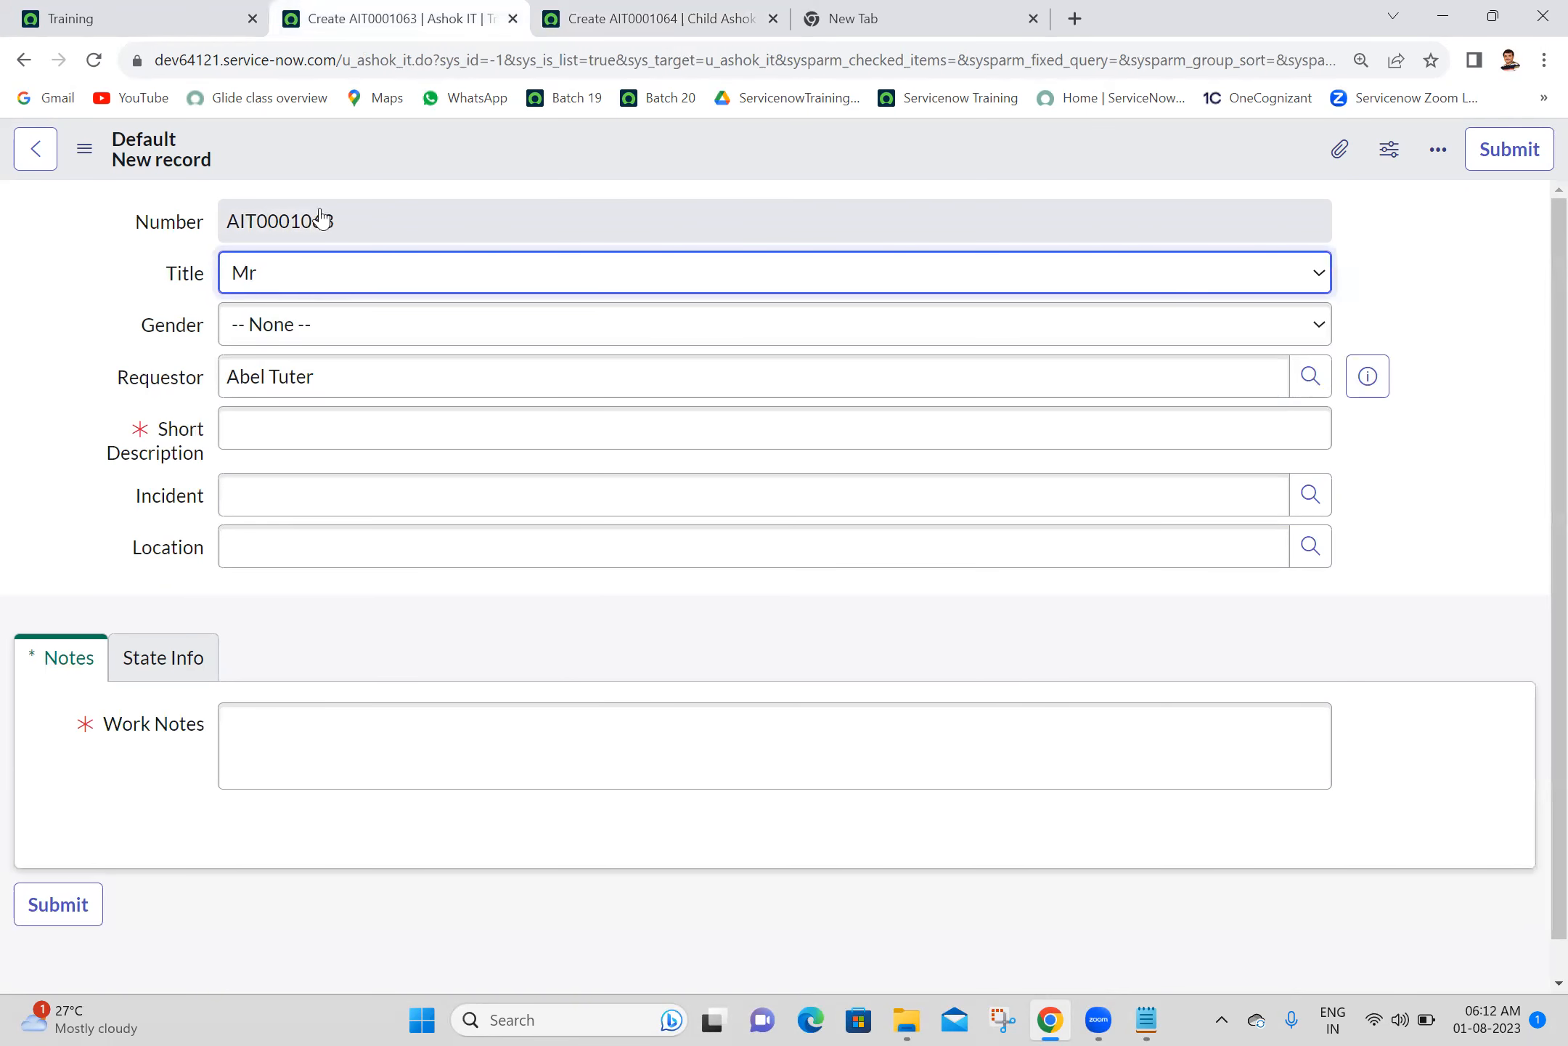
{"action": "left_click", "coordinate": [615, 17]}
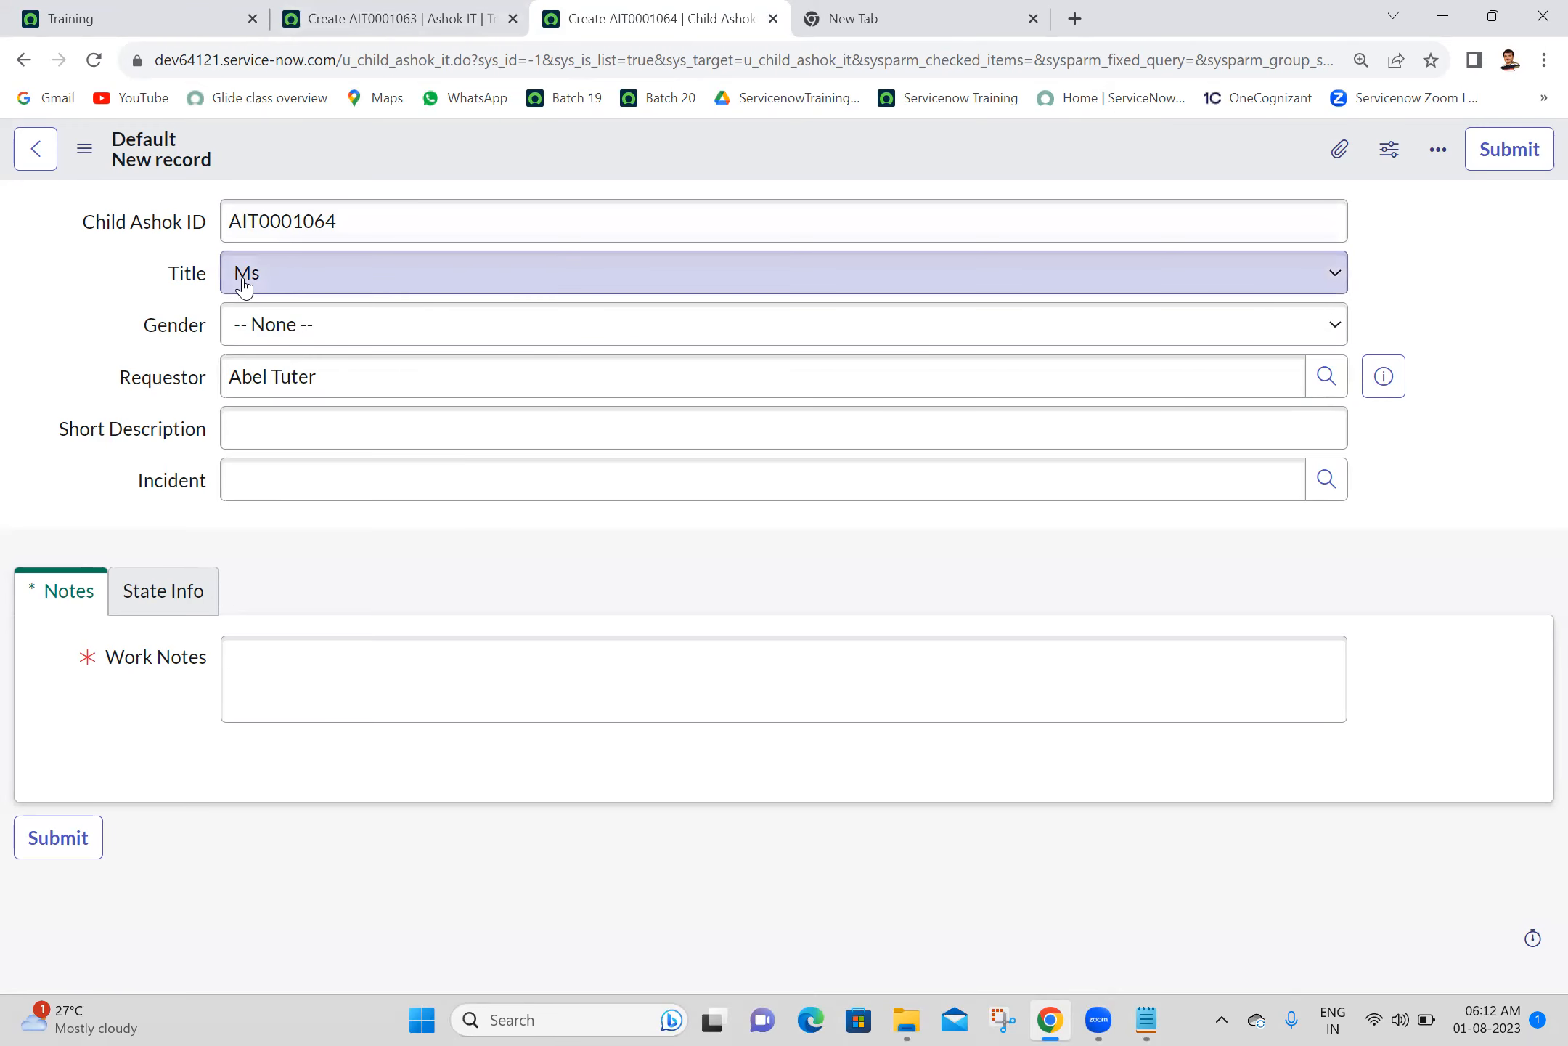
{"action": "left_click", "coordinate": [21, 278]}
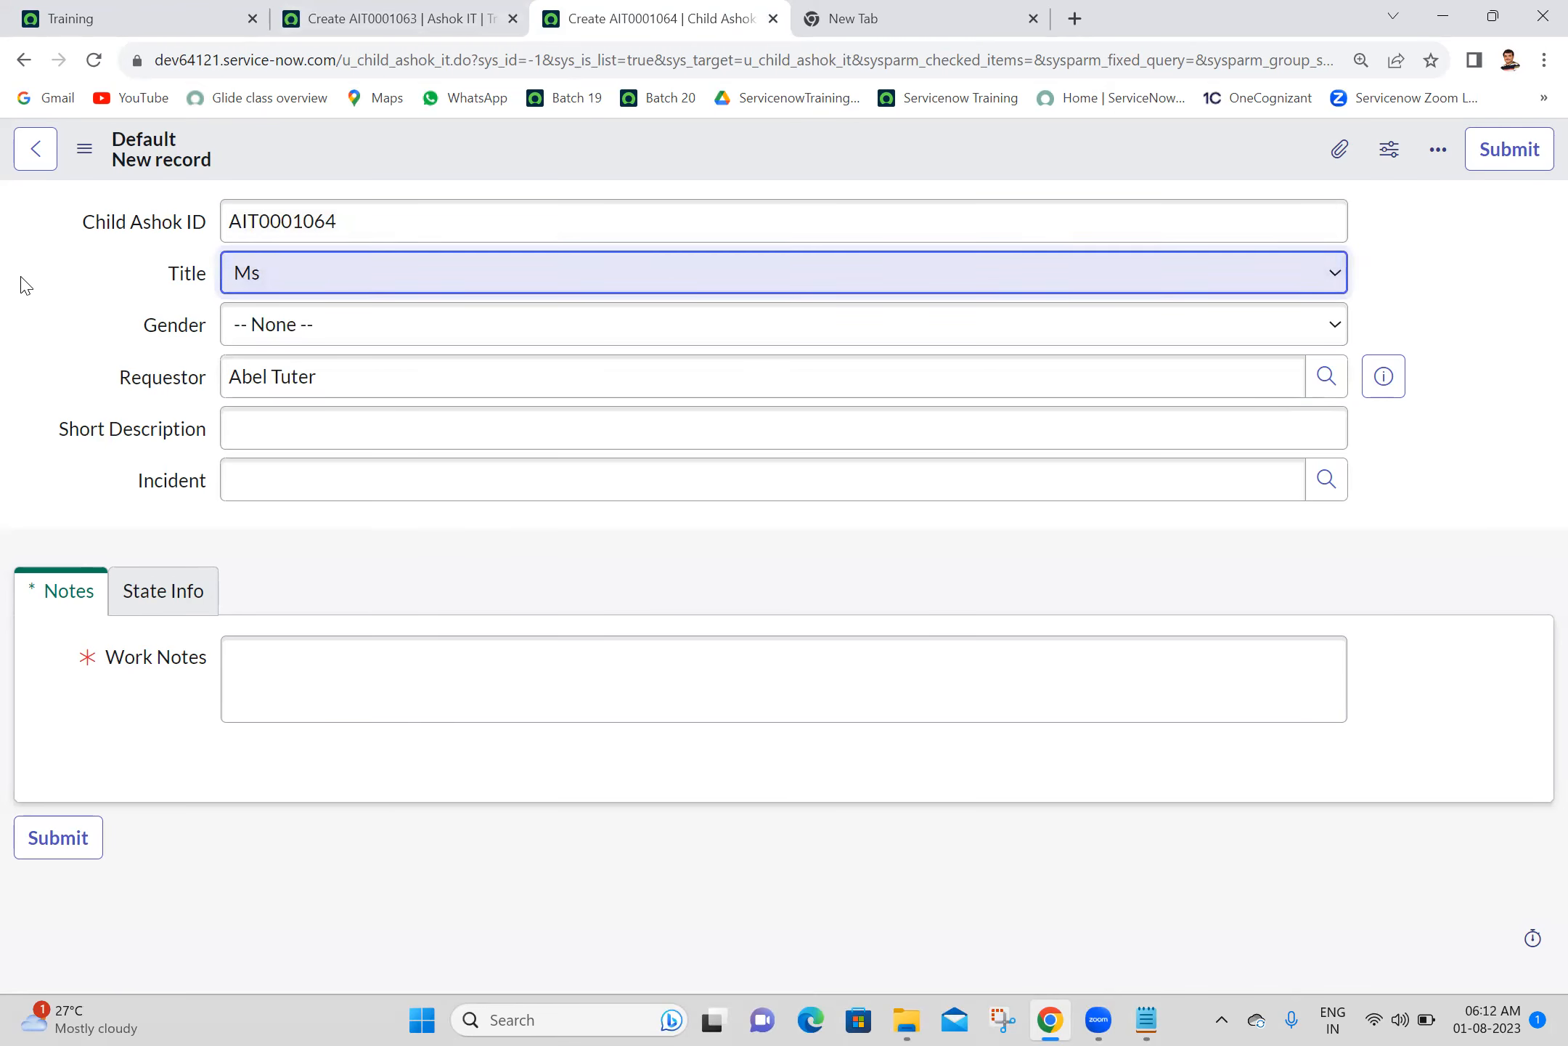
- Check the Gender field on the child form and compare it with the parent form
{"action": "left_click", "coordinate": [304, 334]}
{"action": "left_click", "coordinate": [304, 334]}
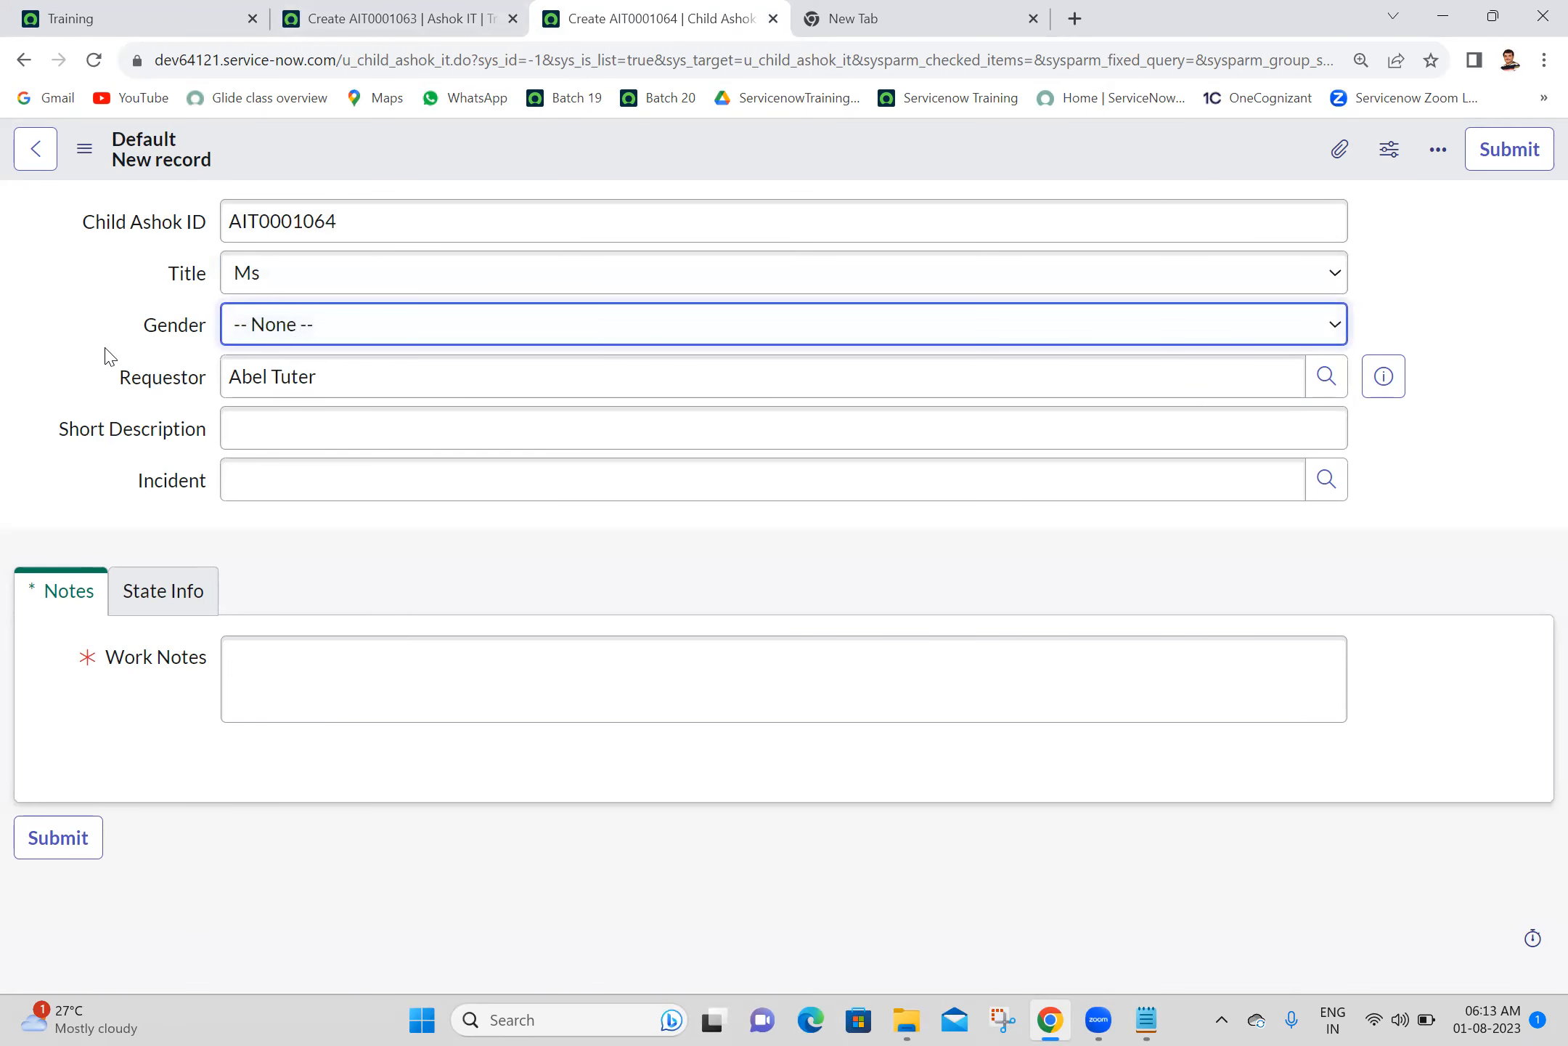
{"action": "left_click", "coordinate": [392, 15]}
{"action": "left_click", "coordinate": [574, 13]}
- Open the dictionary entry of the child form's Gender field and start a new dictionary override for Child Ashok IT
{"action": "right_click", "coordinate": [167, 327]}
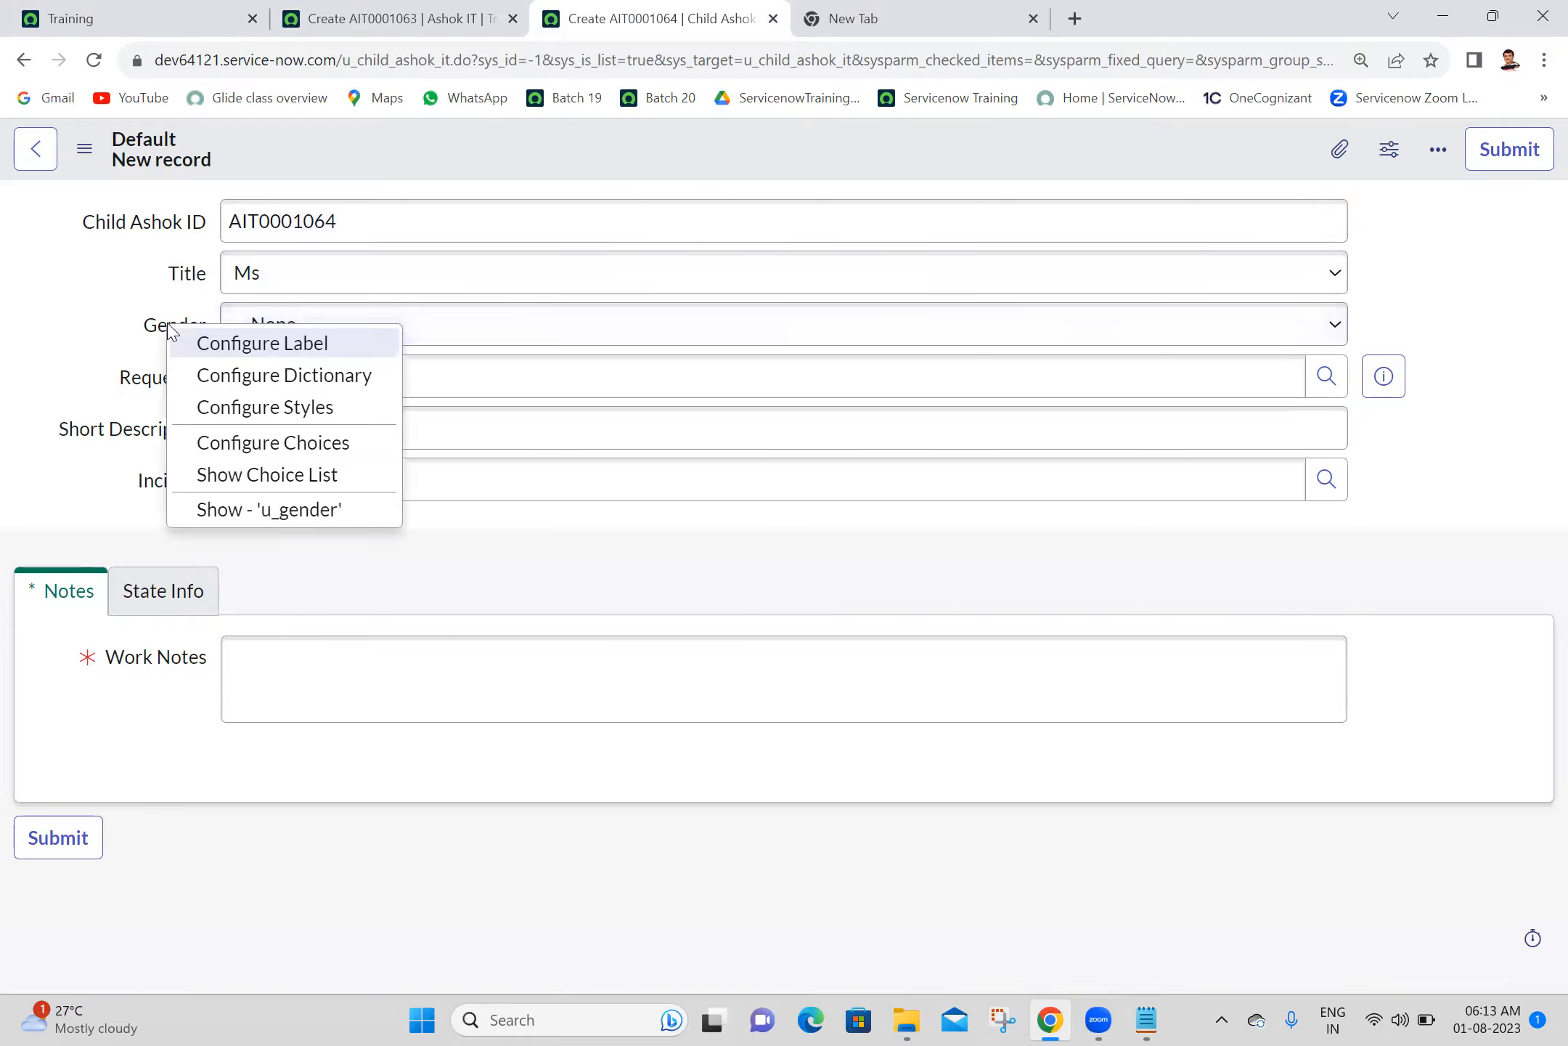
{"action": "left_click", "coordinate": [249, 376]}
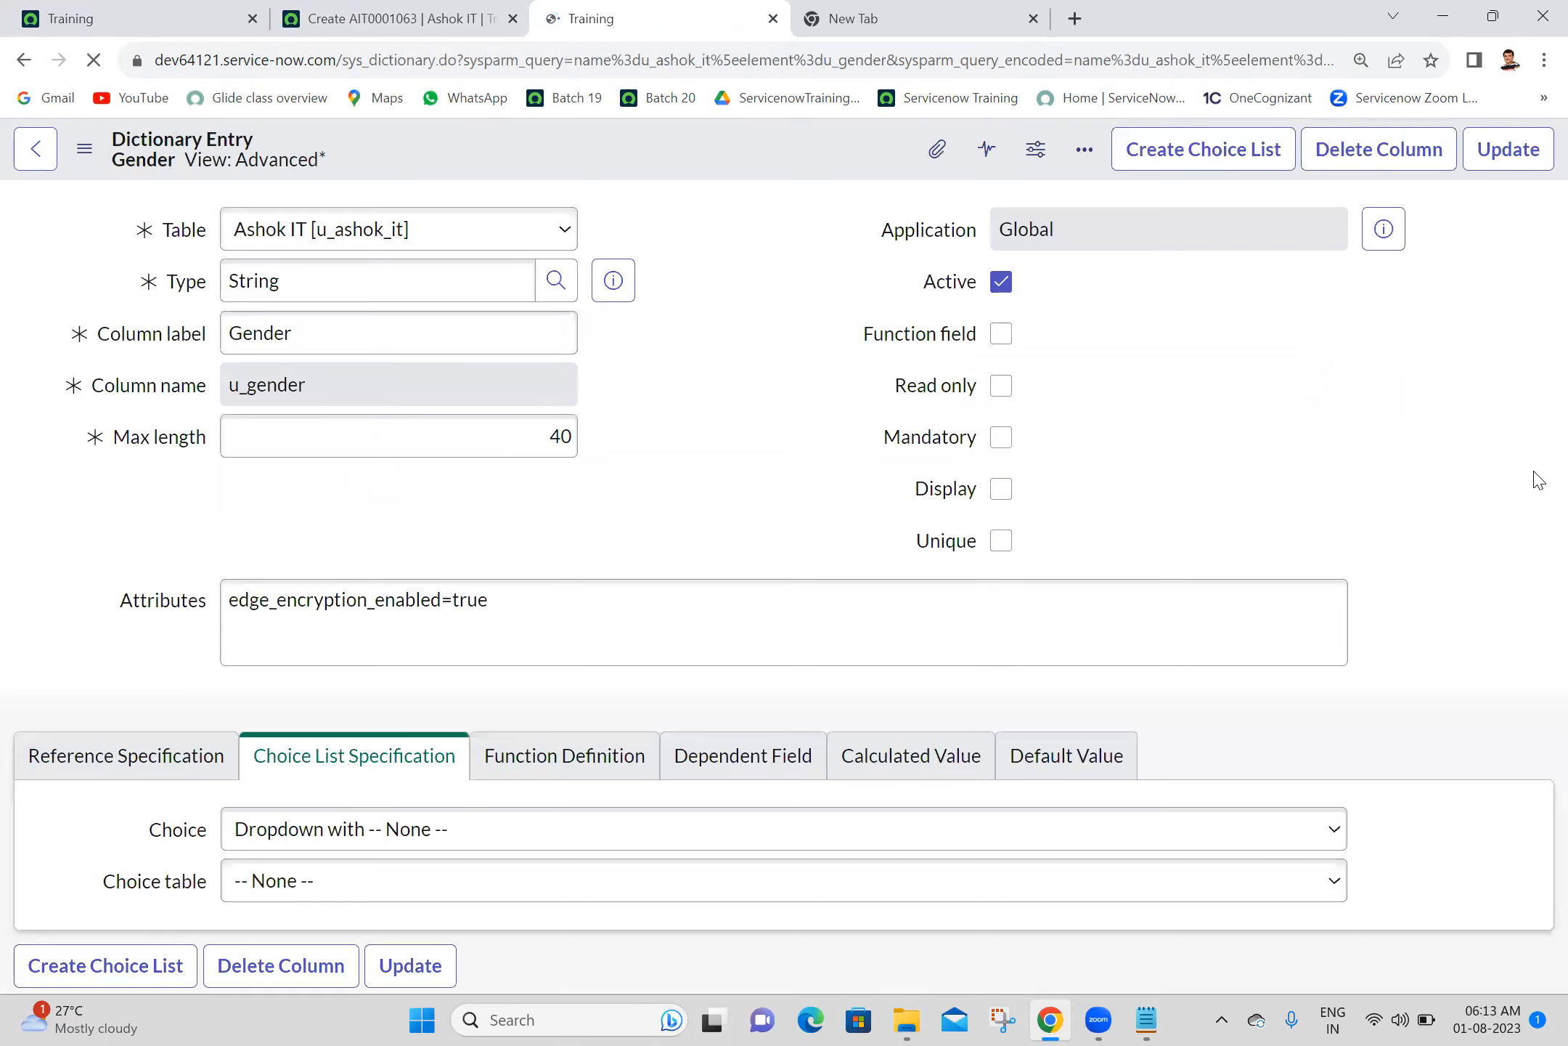
{"action": "scroll", "coordinate": [1534, 427], "scroll_direction": "down", "scroll_amount": 5}
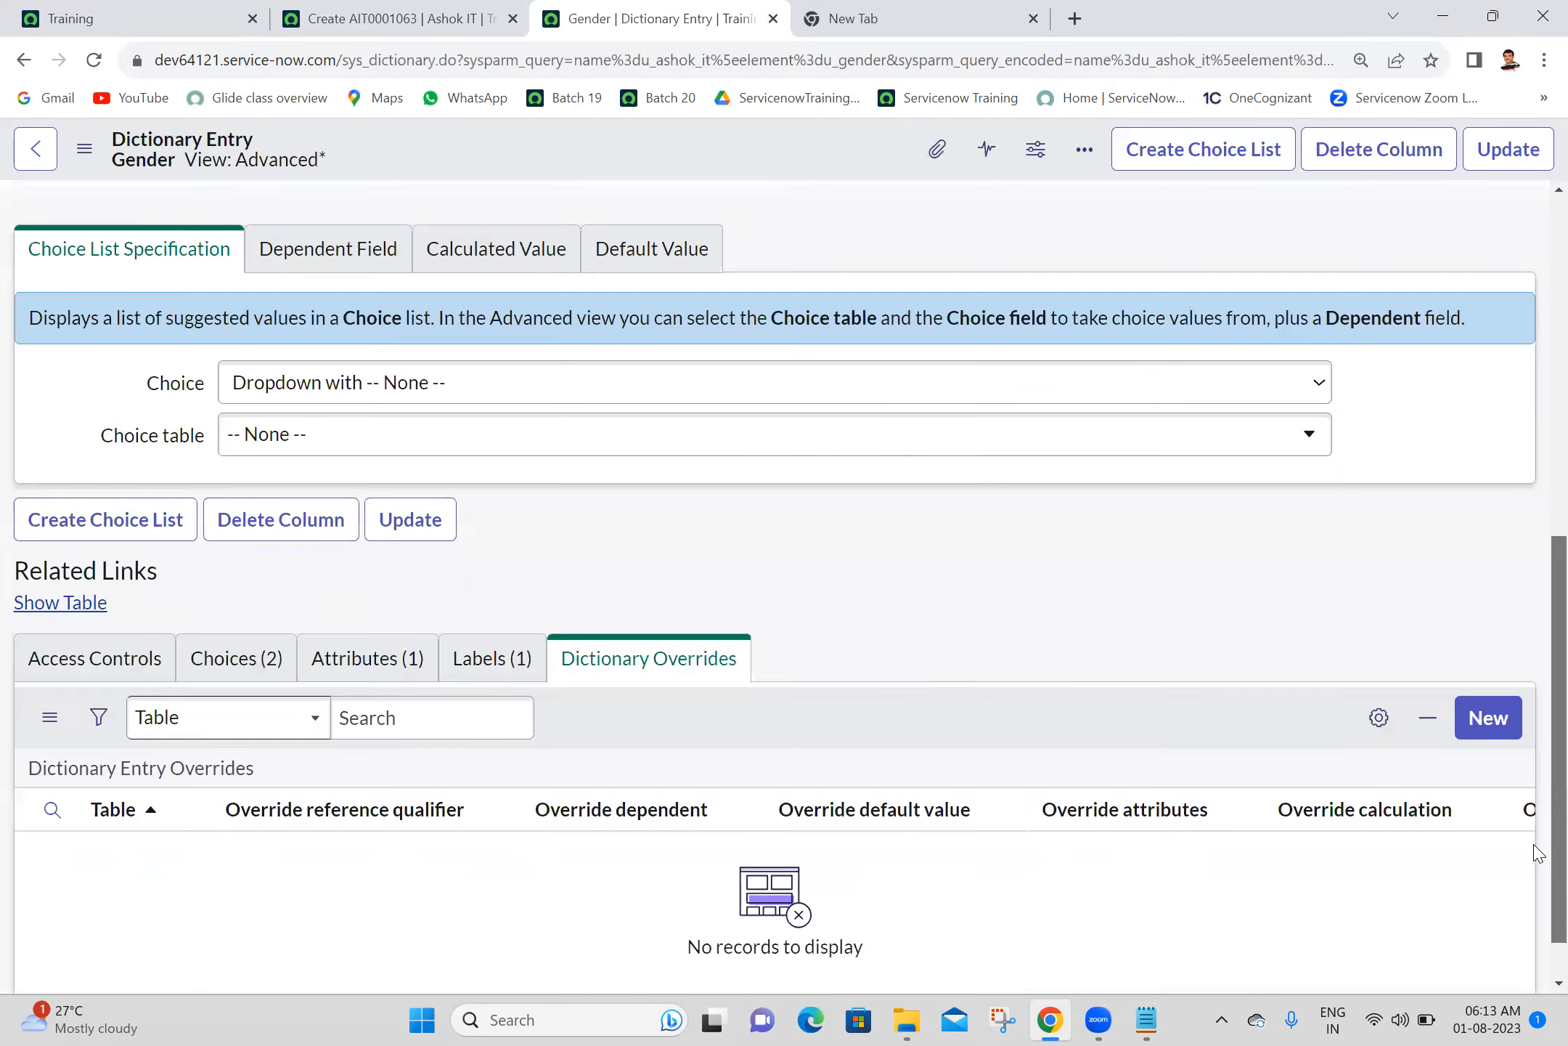
{"action": "left_click", "coordinate": [1485, 719]}
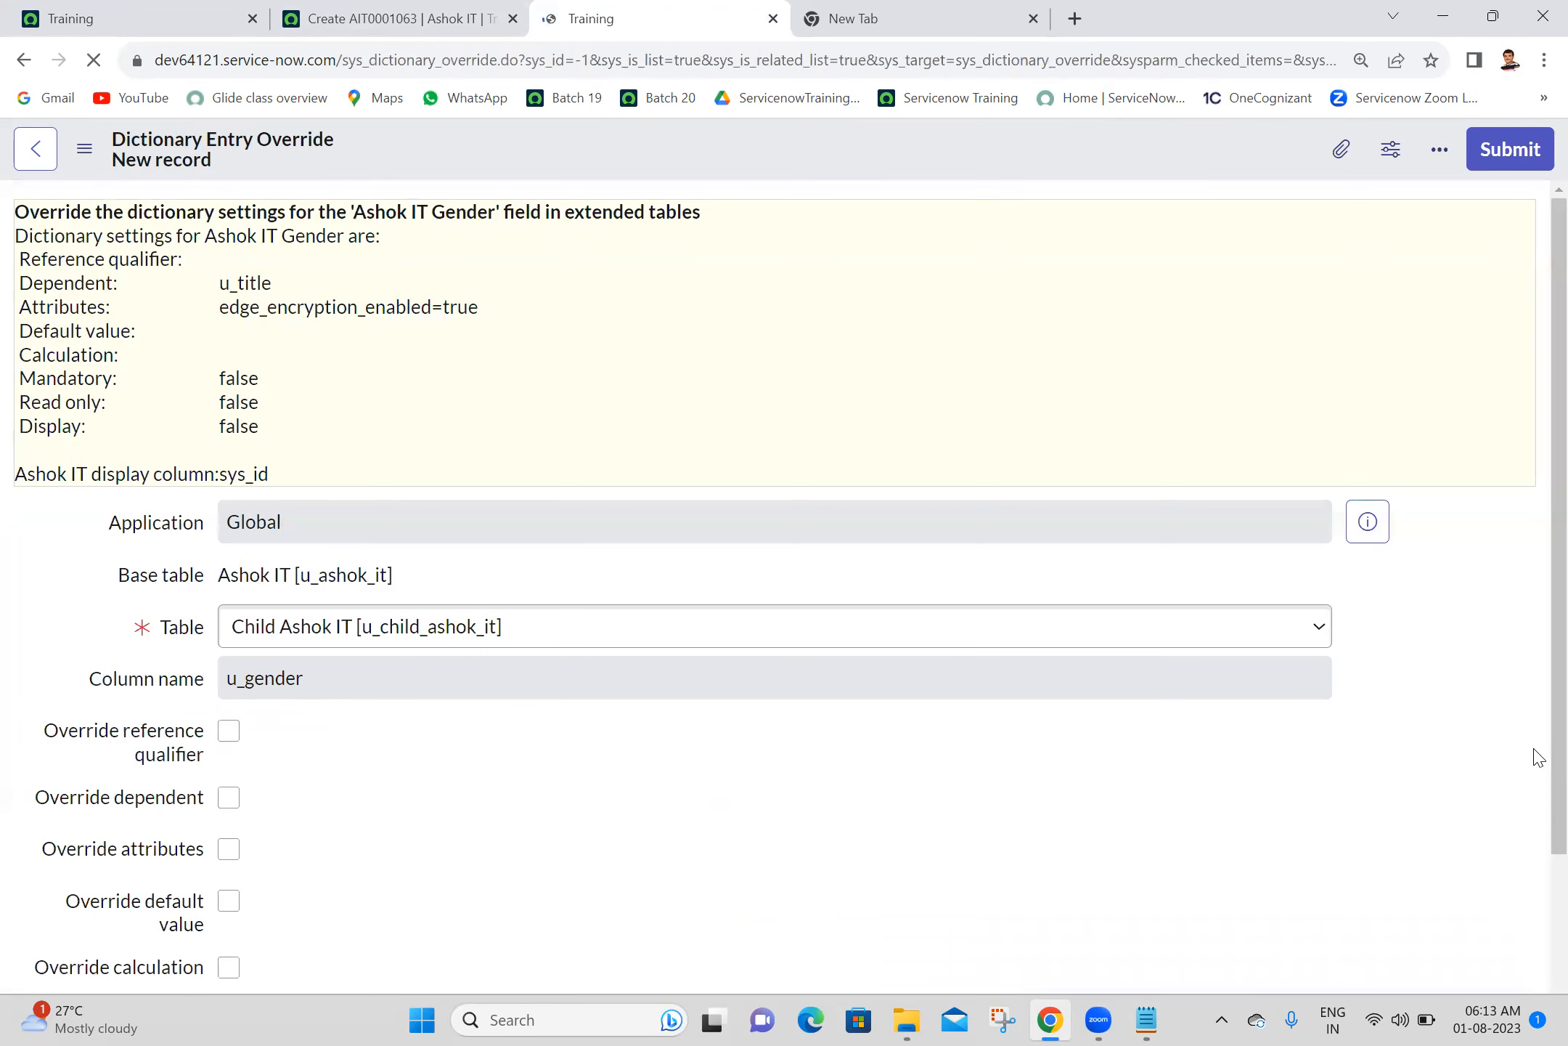
{"action": "scroll", "coordinate": [1534, 753], "scroll_direction": "down", "scroll_amount": 4}
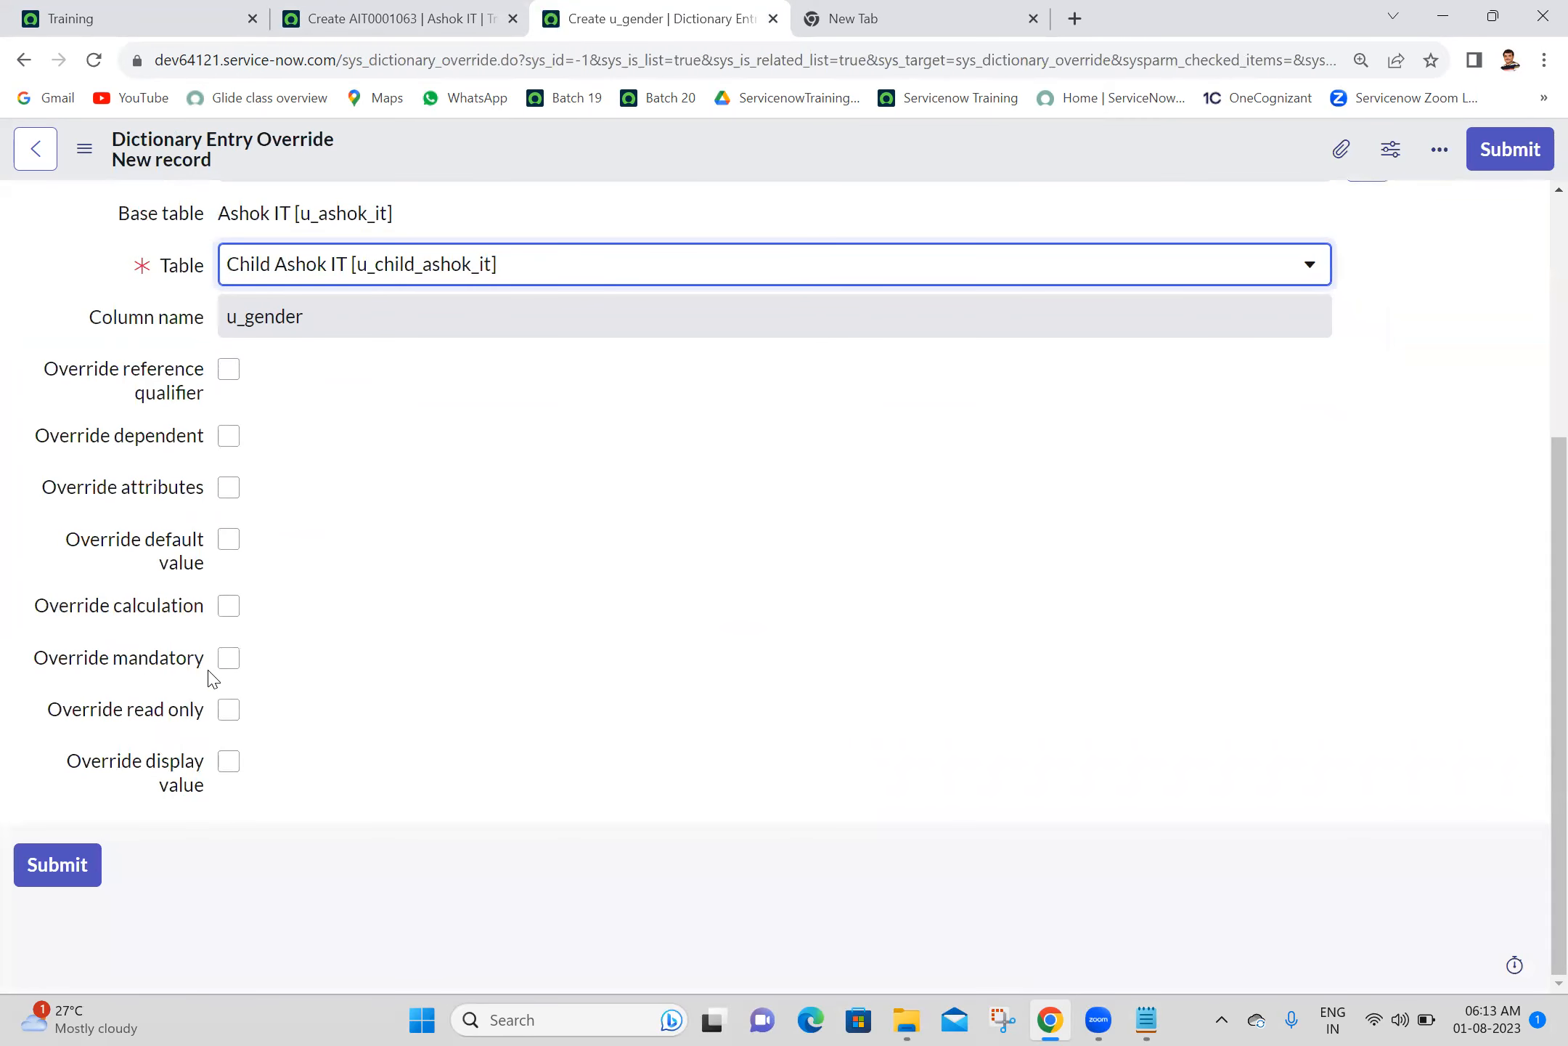
- Override the mandatory property of the Gender field for Child Ashok IT, make it mandatory, and submit the override
{"action": "left_click", "coordinate": [238, 663]}
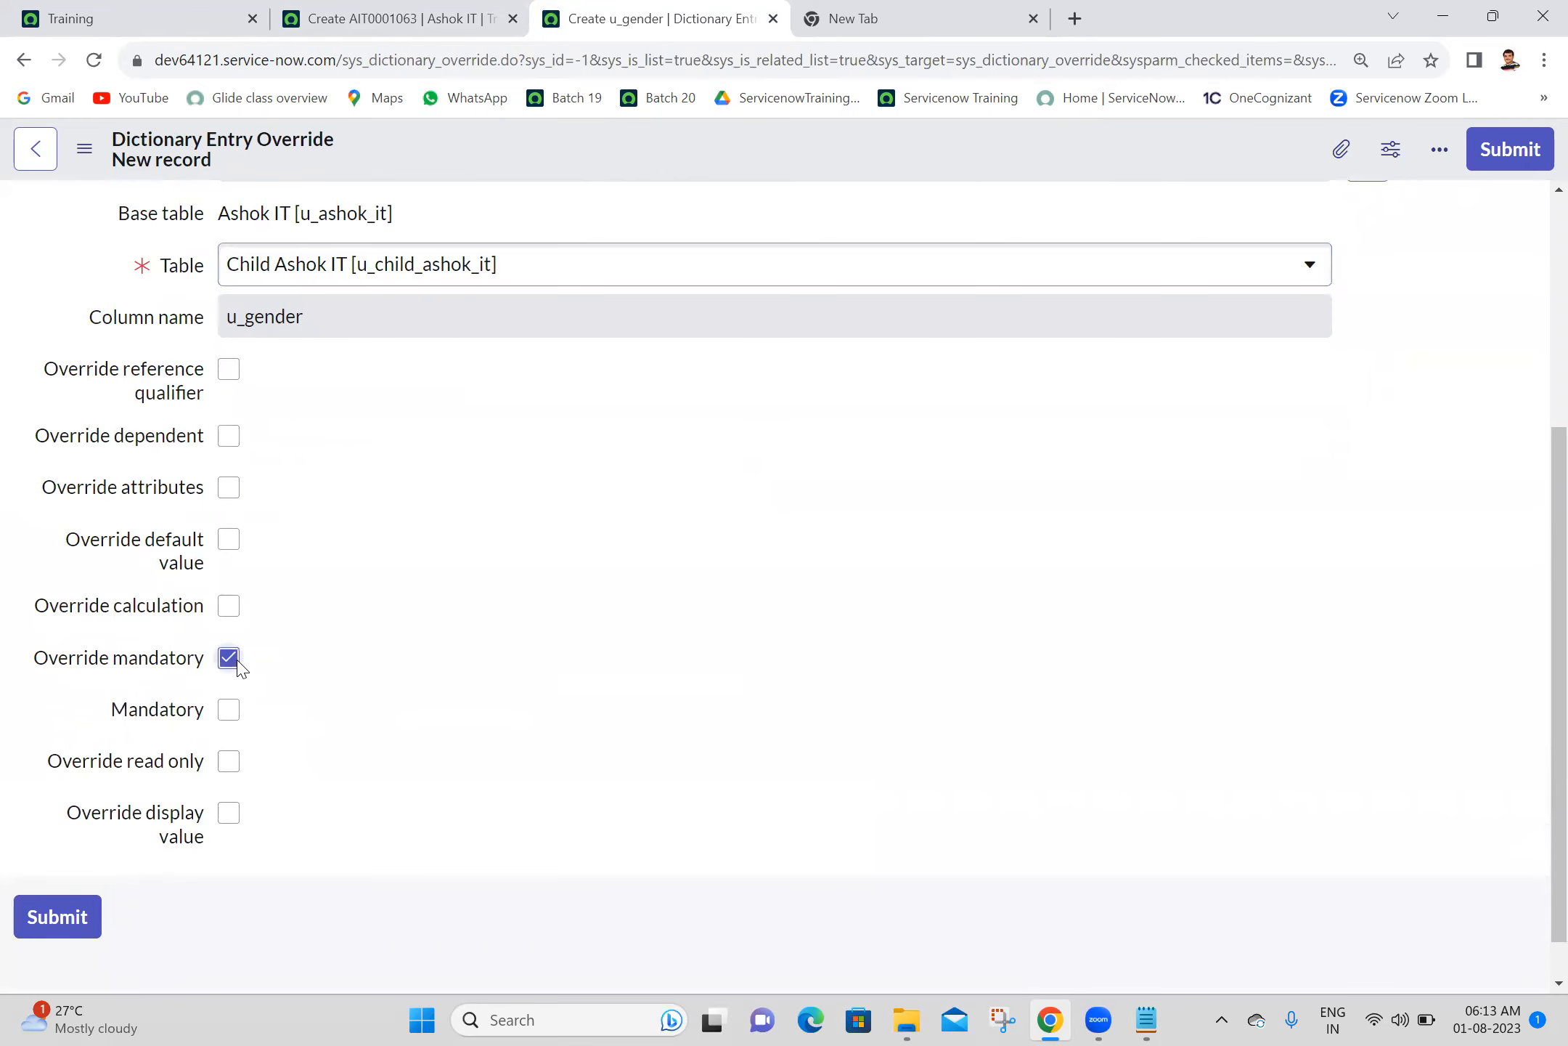
{"action": "left_click", "coordinate": [234, 714]}
{"action": "left_click", "coordinate": [1498, 161]}
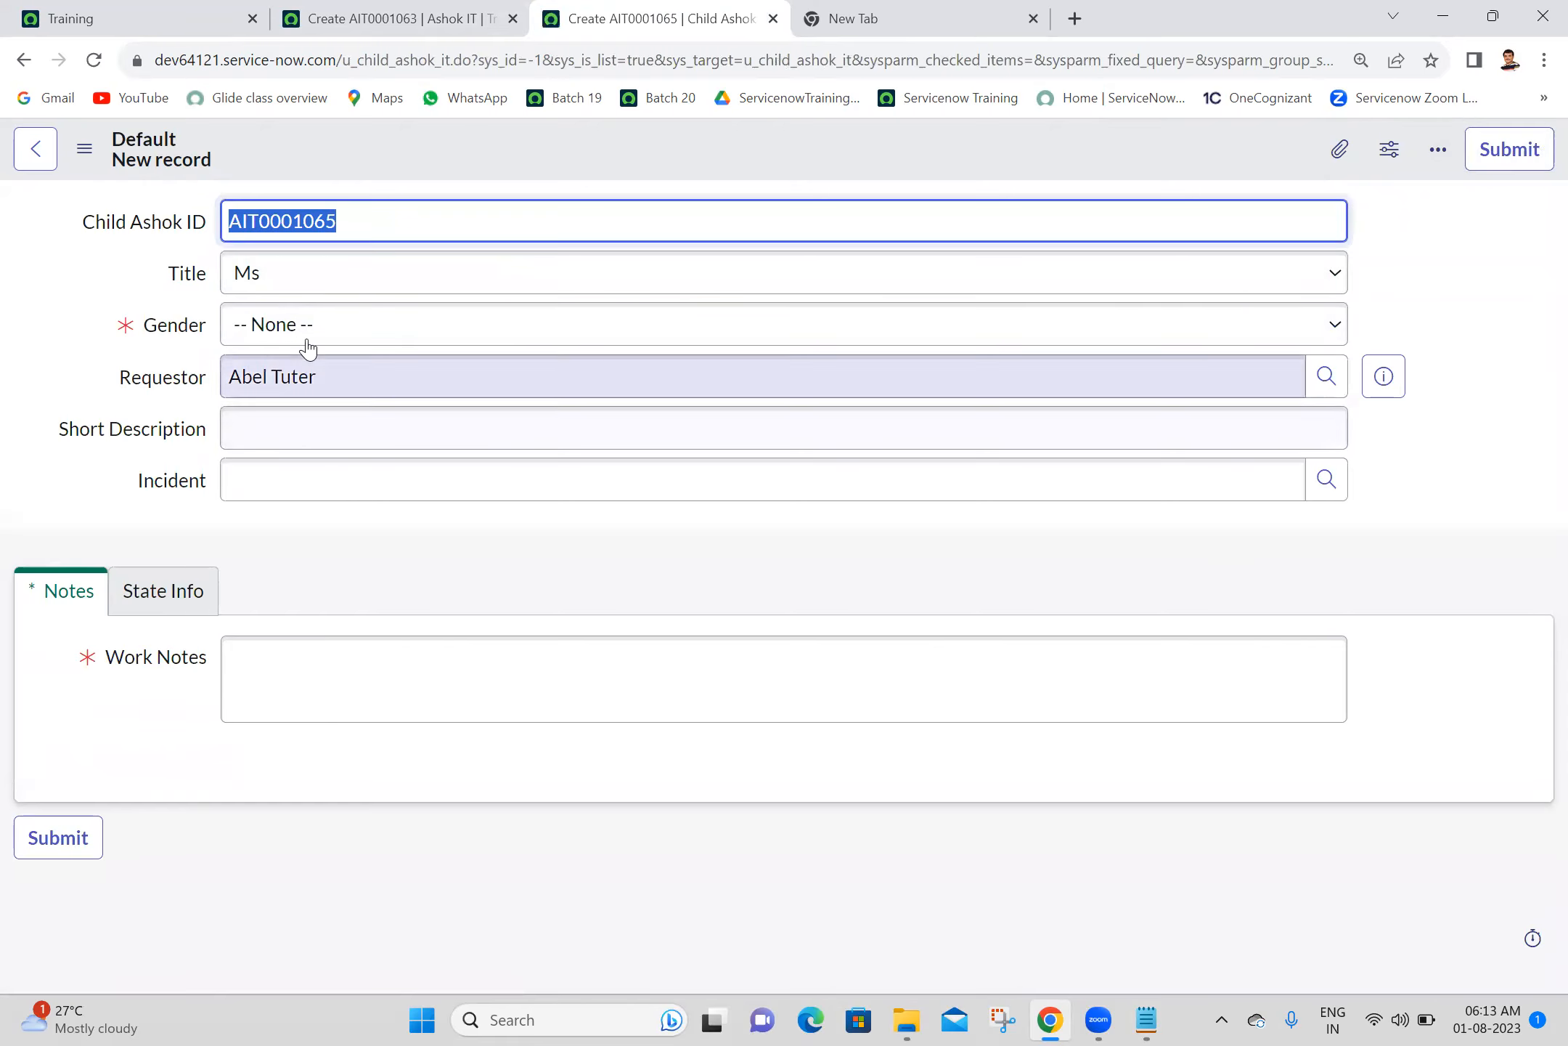
- Compare whether the Gender field is mandatory on the child form and on the reloaded parent form
{"action": "left_click", "coordinate": [356, 336]}
{"action": "left_click", "coordinate": [363, 18]}
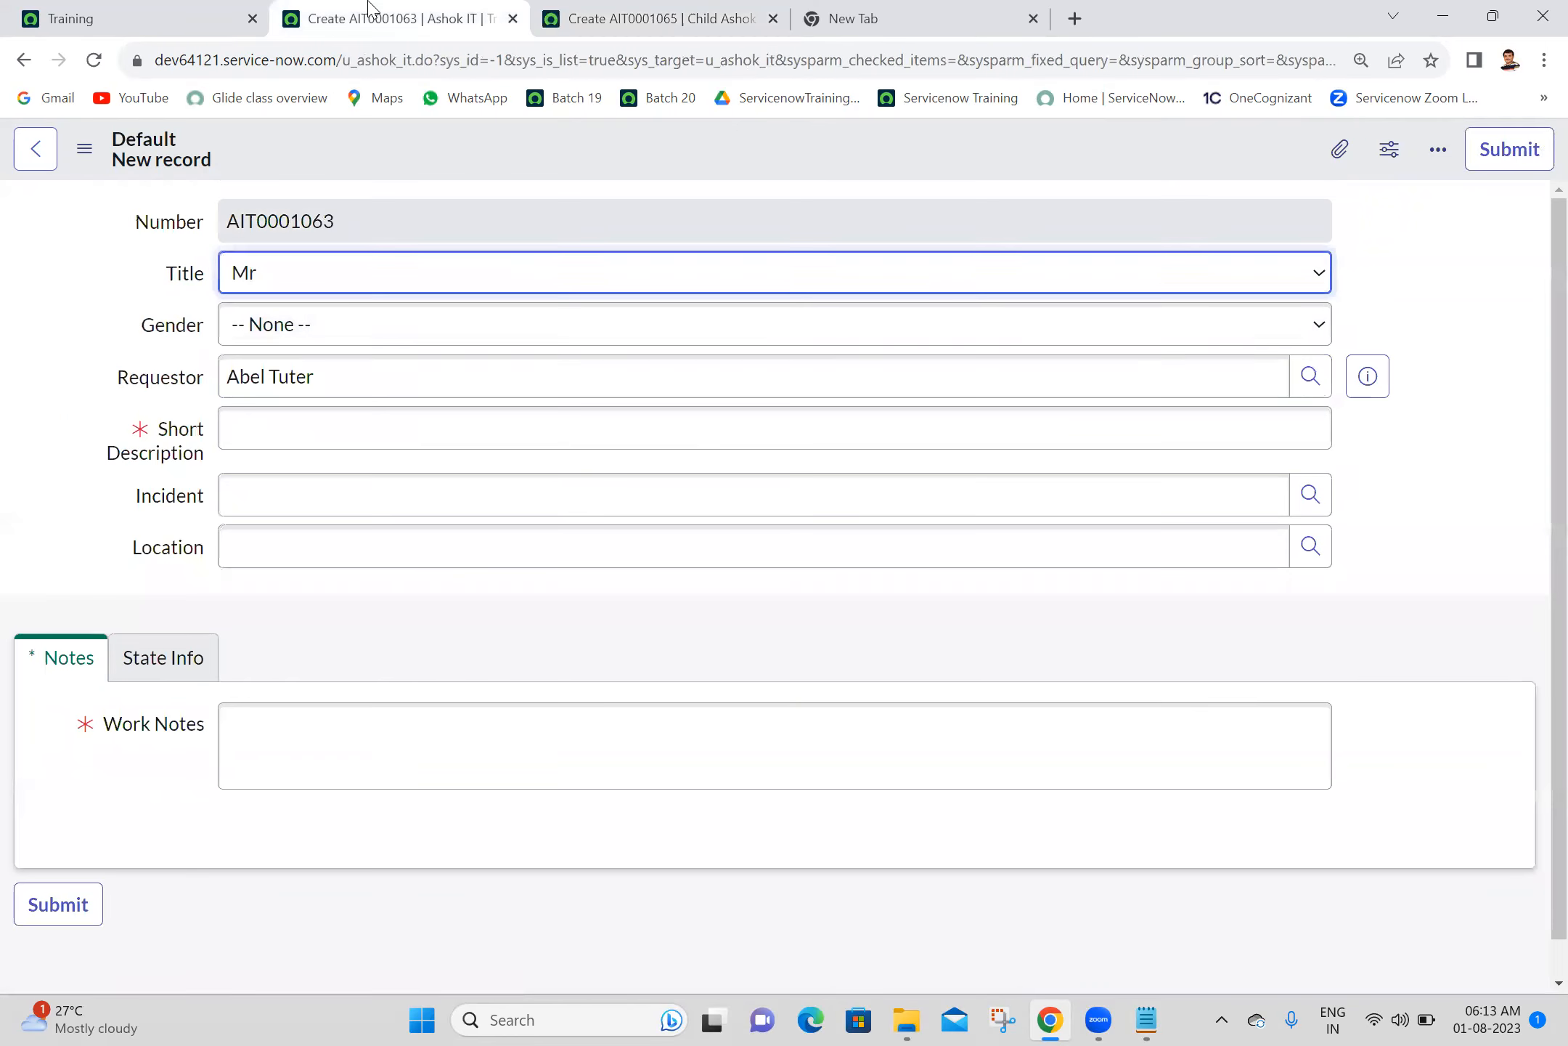
{"action": "left_click", "coordinate": [104, 62]}
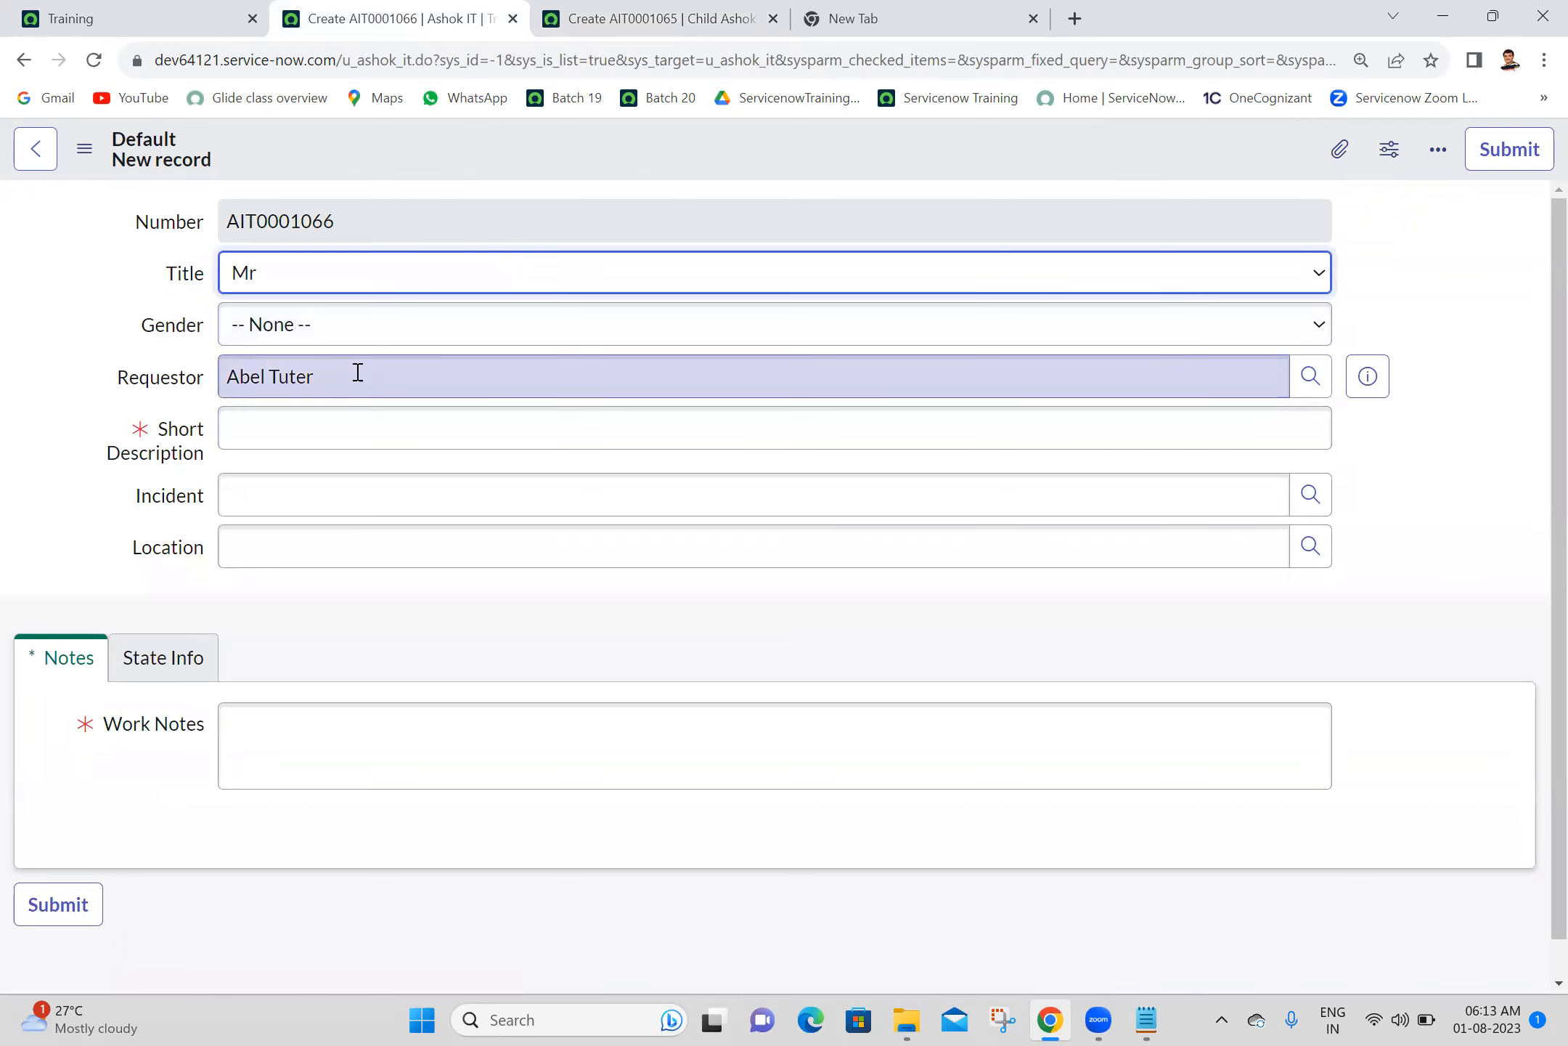
{"action": "left_click", "coordinate": [631, 11]}
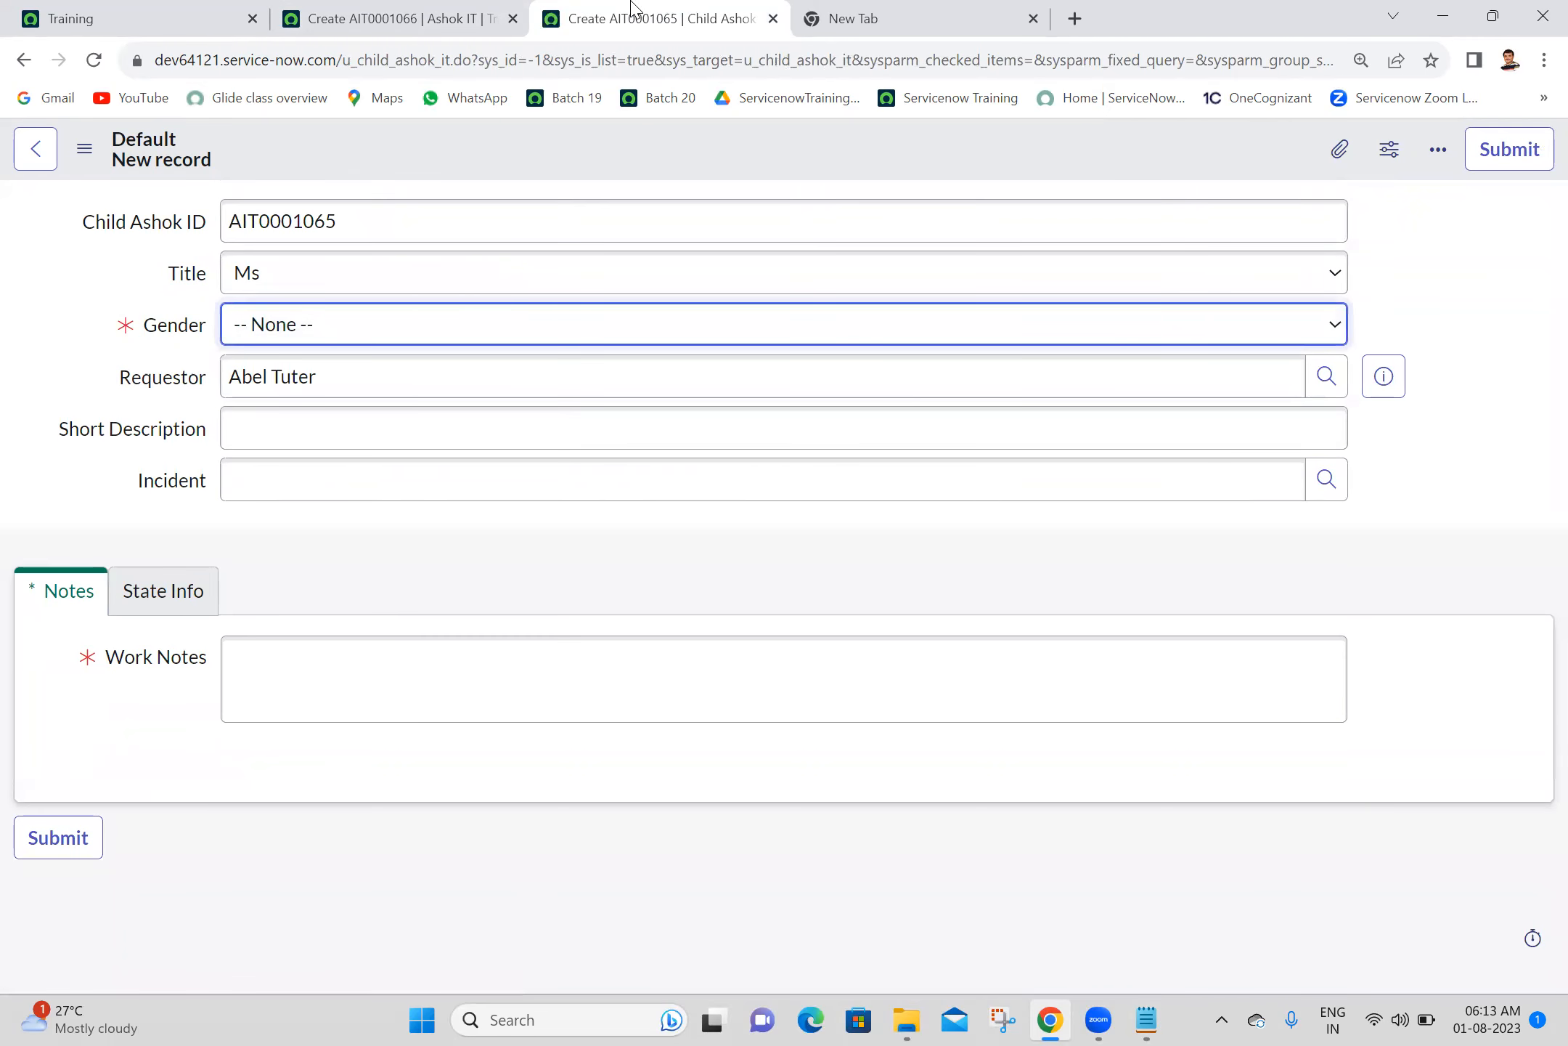
- Check the Title field's choices on the child form, reload it, and compare it with the parent form
{"action": "left_click", "coordinate": [277, 294]}
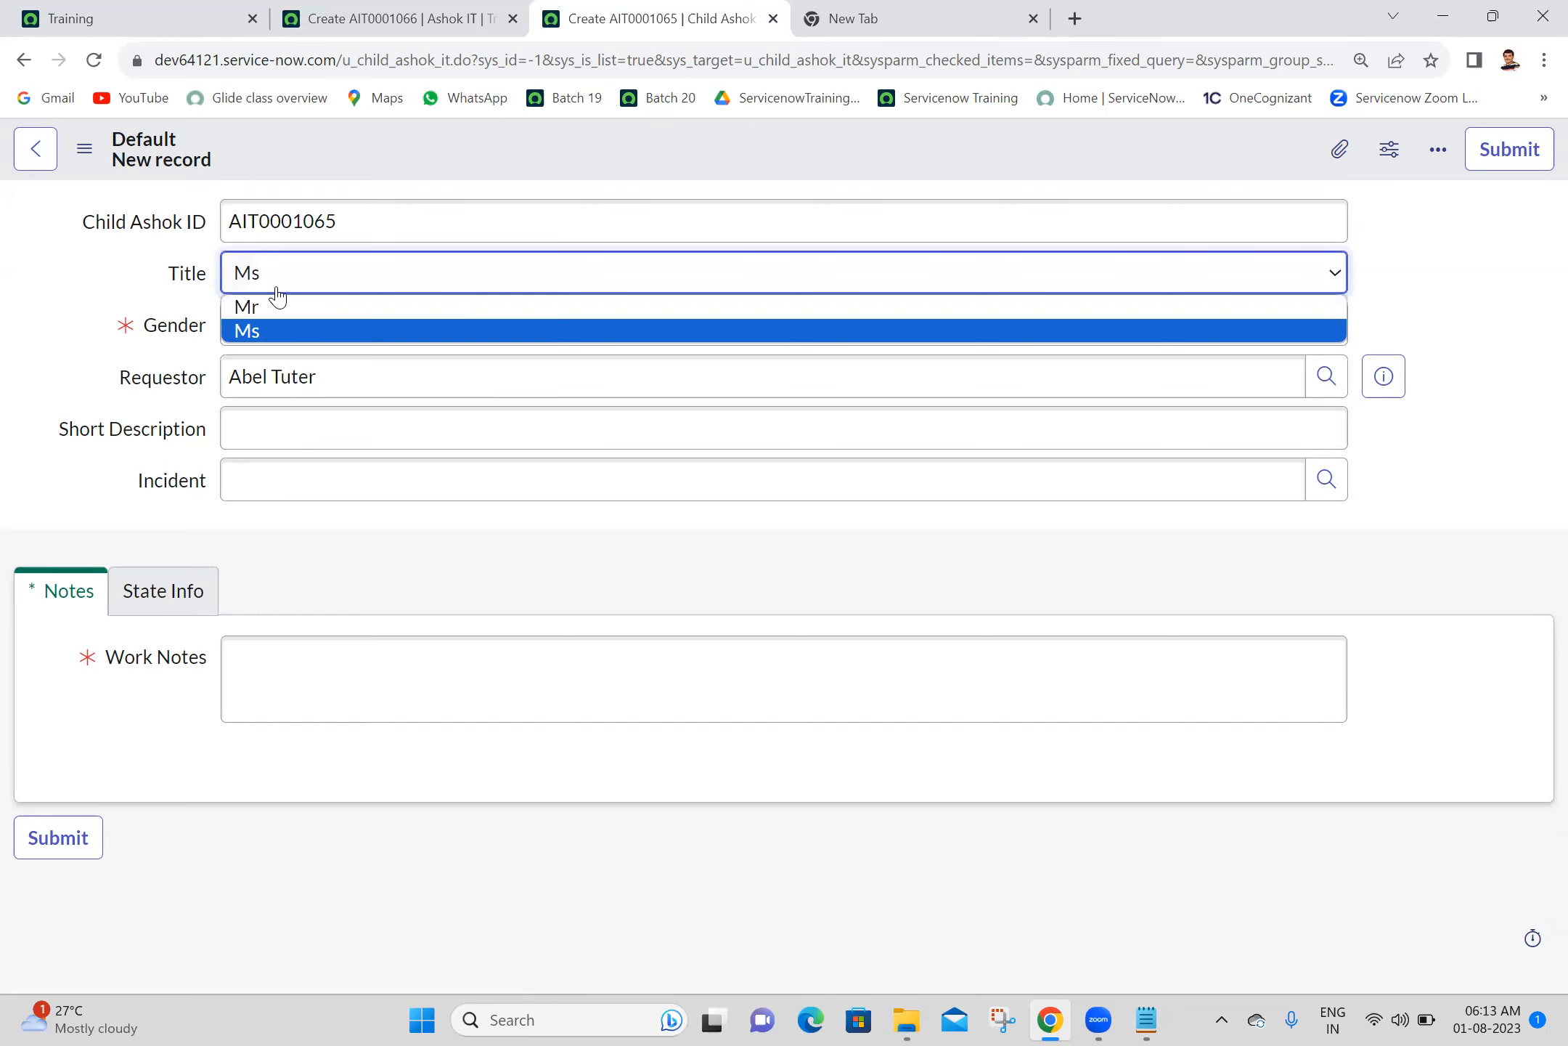
{"action": "left_click", "coordinate": [93, 61]}
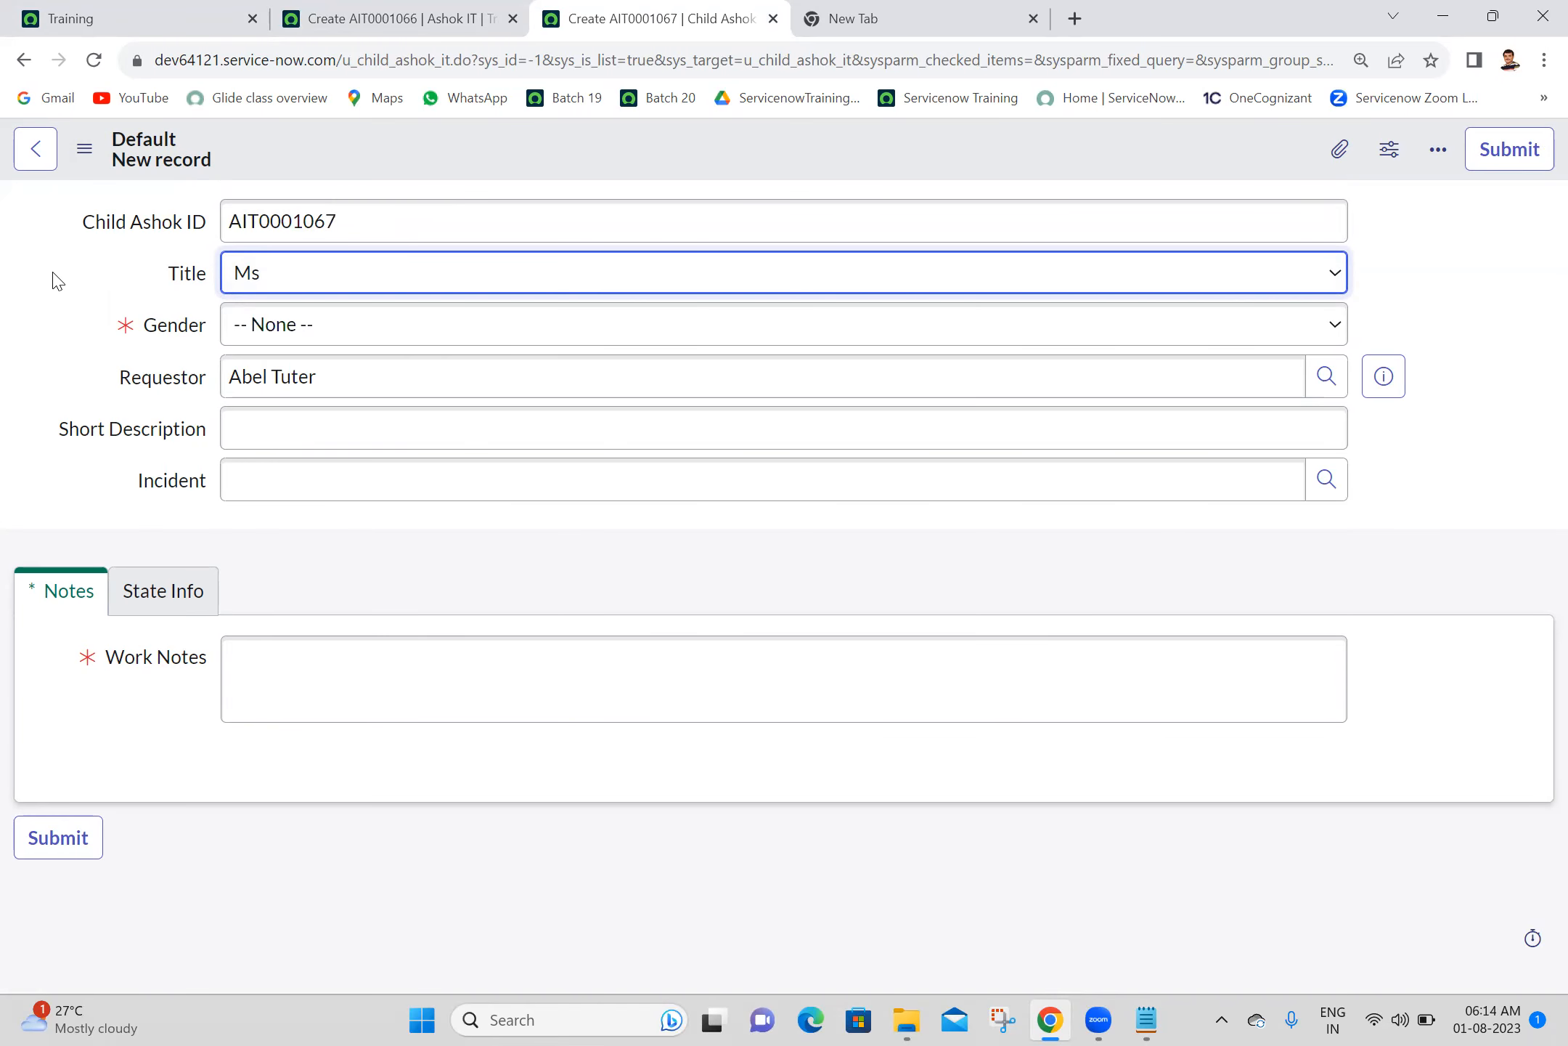
{"action": "left_click", "coordinate": [520, 10]}
{"action": "double_click", "coordinate": [322, 200]}
{"action": "left_click", "coordinate": [604, 10]}
- Open the dictionary entry of the child form's Title field and view its existing u_child_ashok_it override on a separate browser page
{"action": "right_click", "coordinate": [186, 278]}
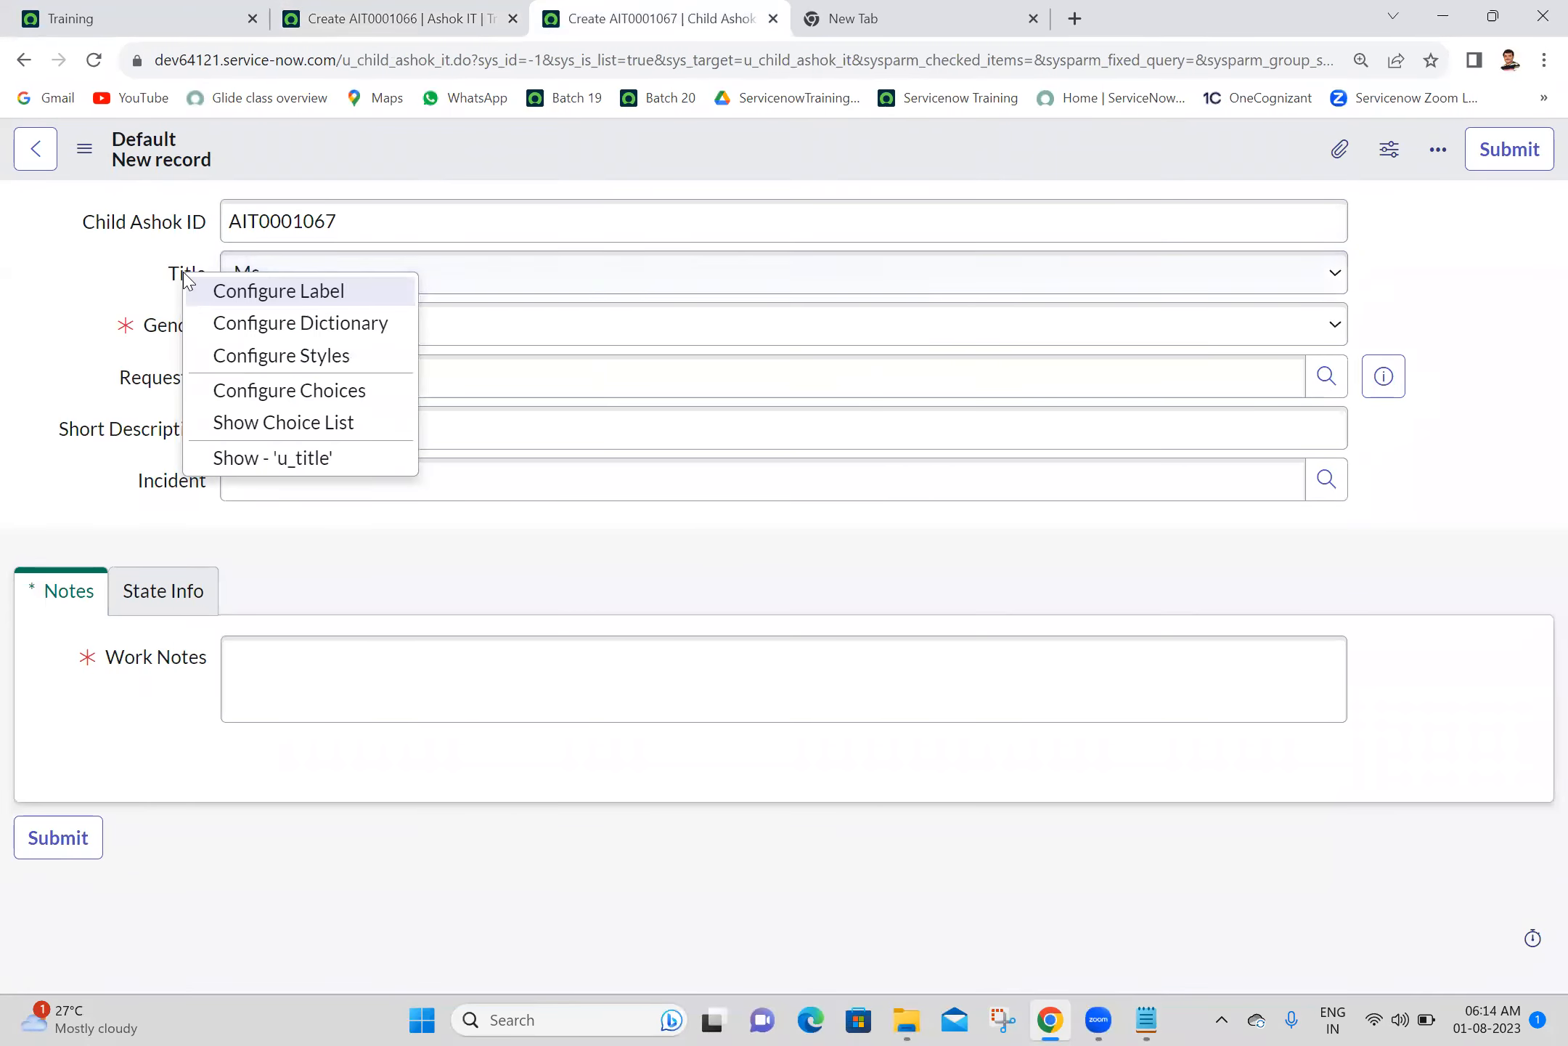
{"action": "left_click", "coordinate": [231, 331]}
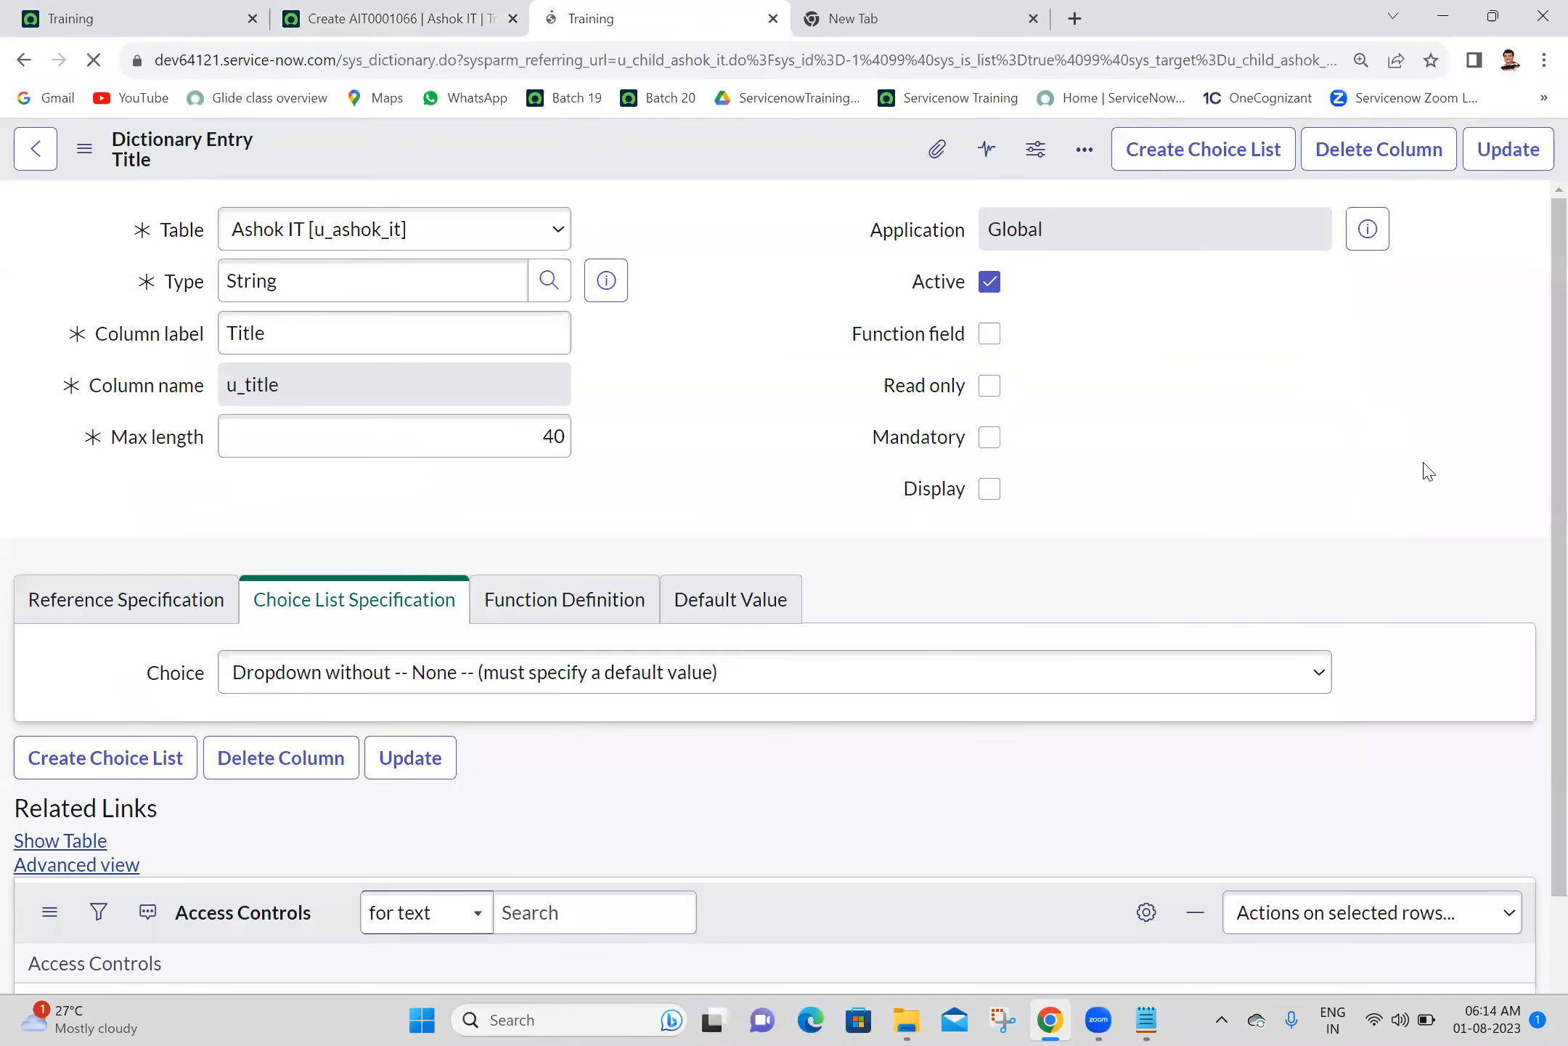
{"action": "scroll", "coordinate": [1533, 850], "scroll_direction": "down", "scroll_amount": 5}
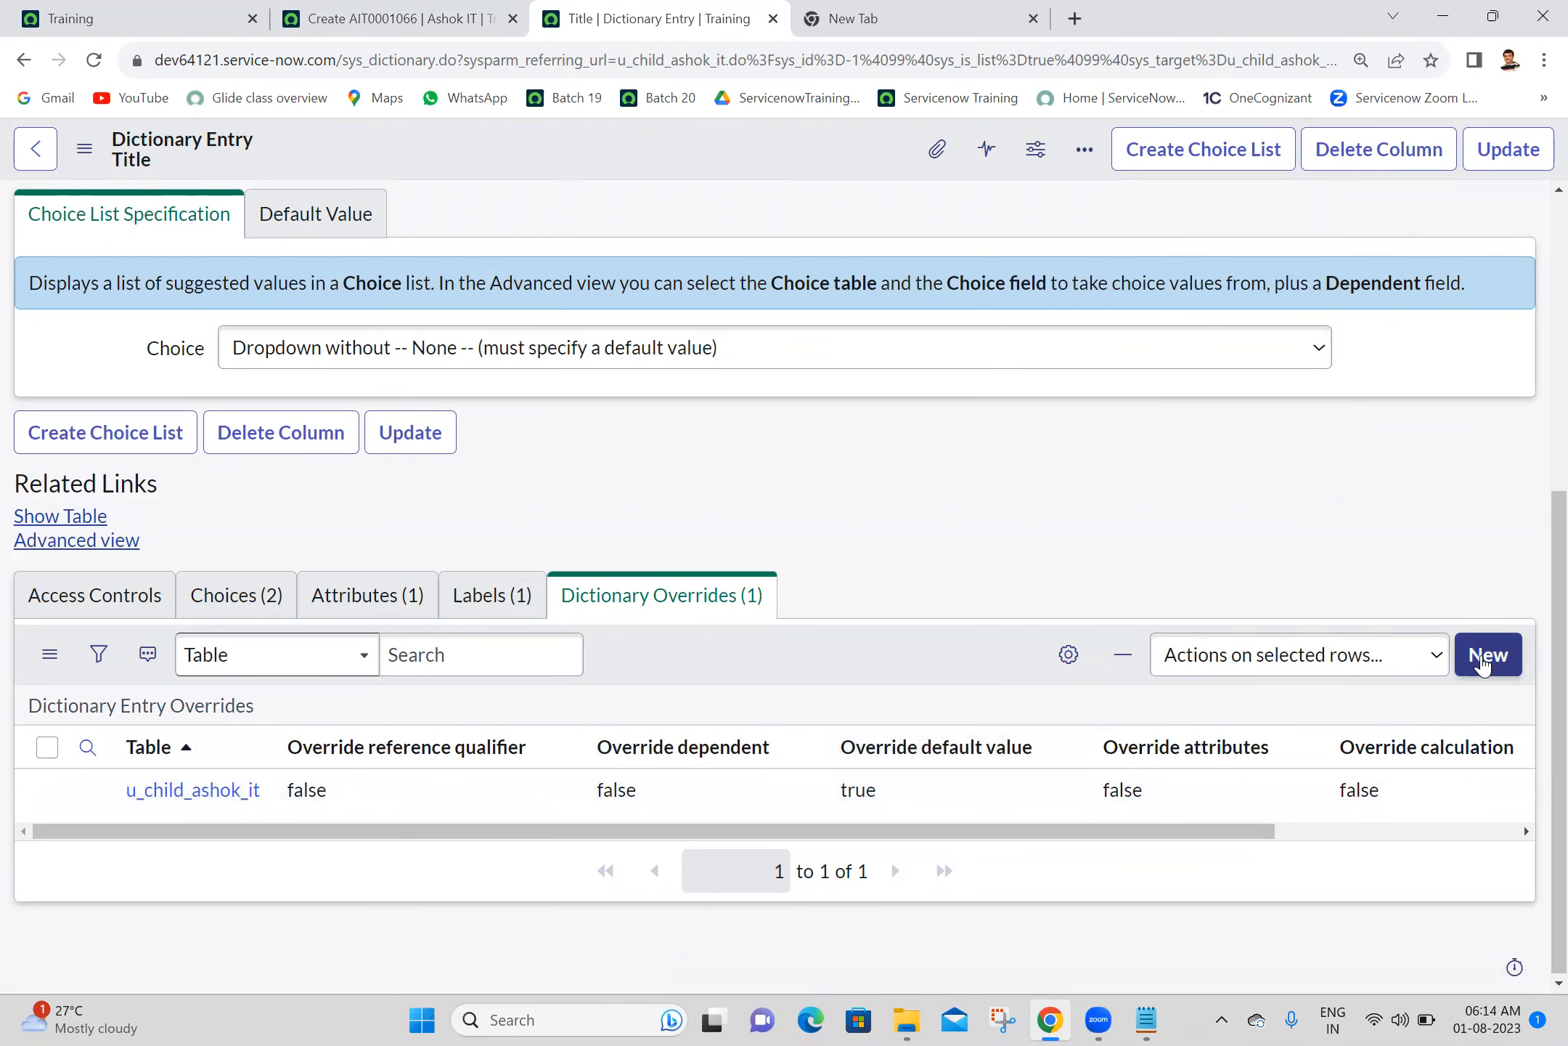
{"action": "left_click", "coordinate": [193, 790], "text": "ctrl"}
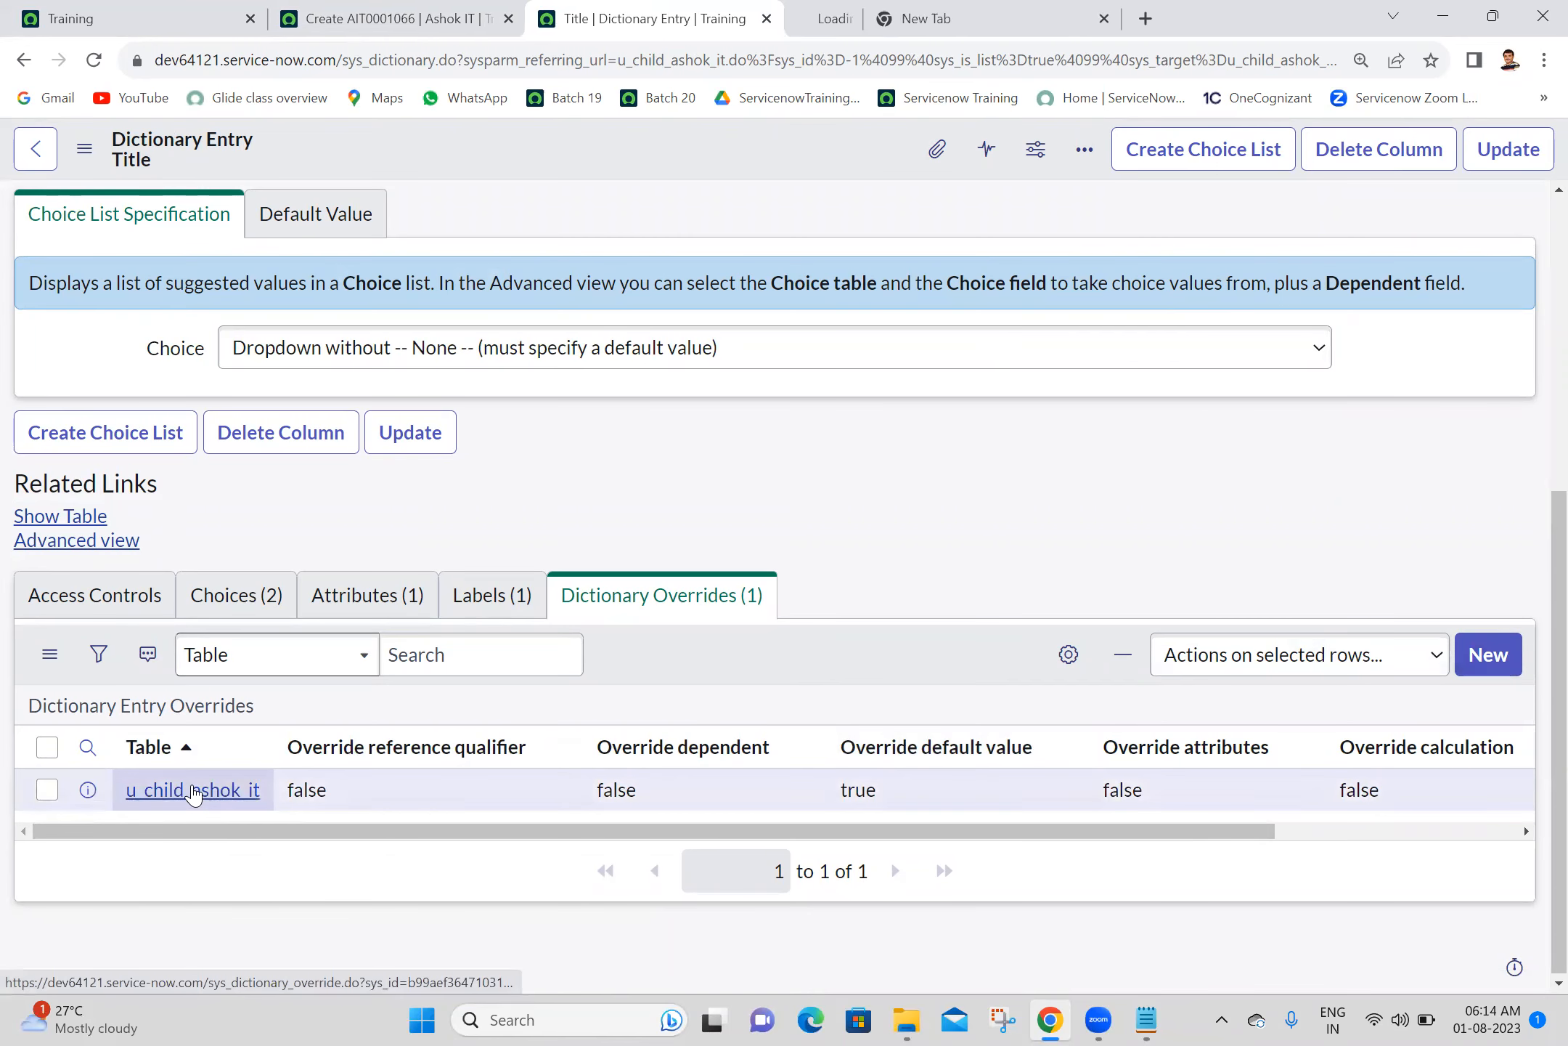
{"action": "left_click", "coordinate": [818, 11]}
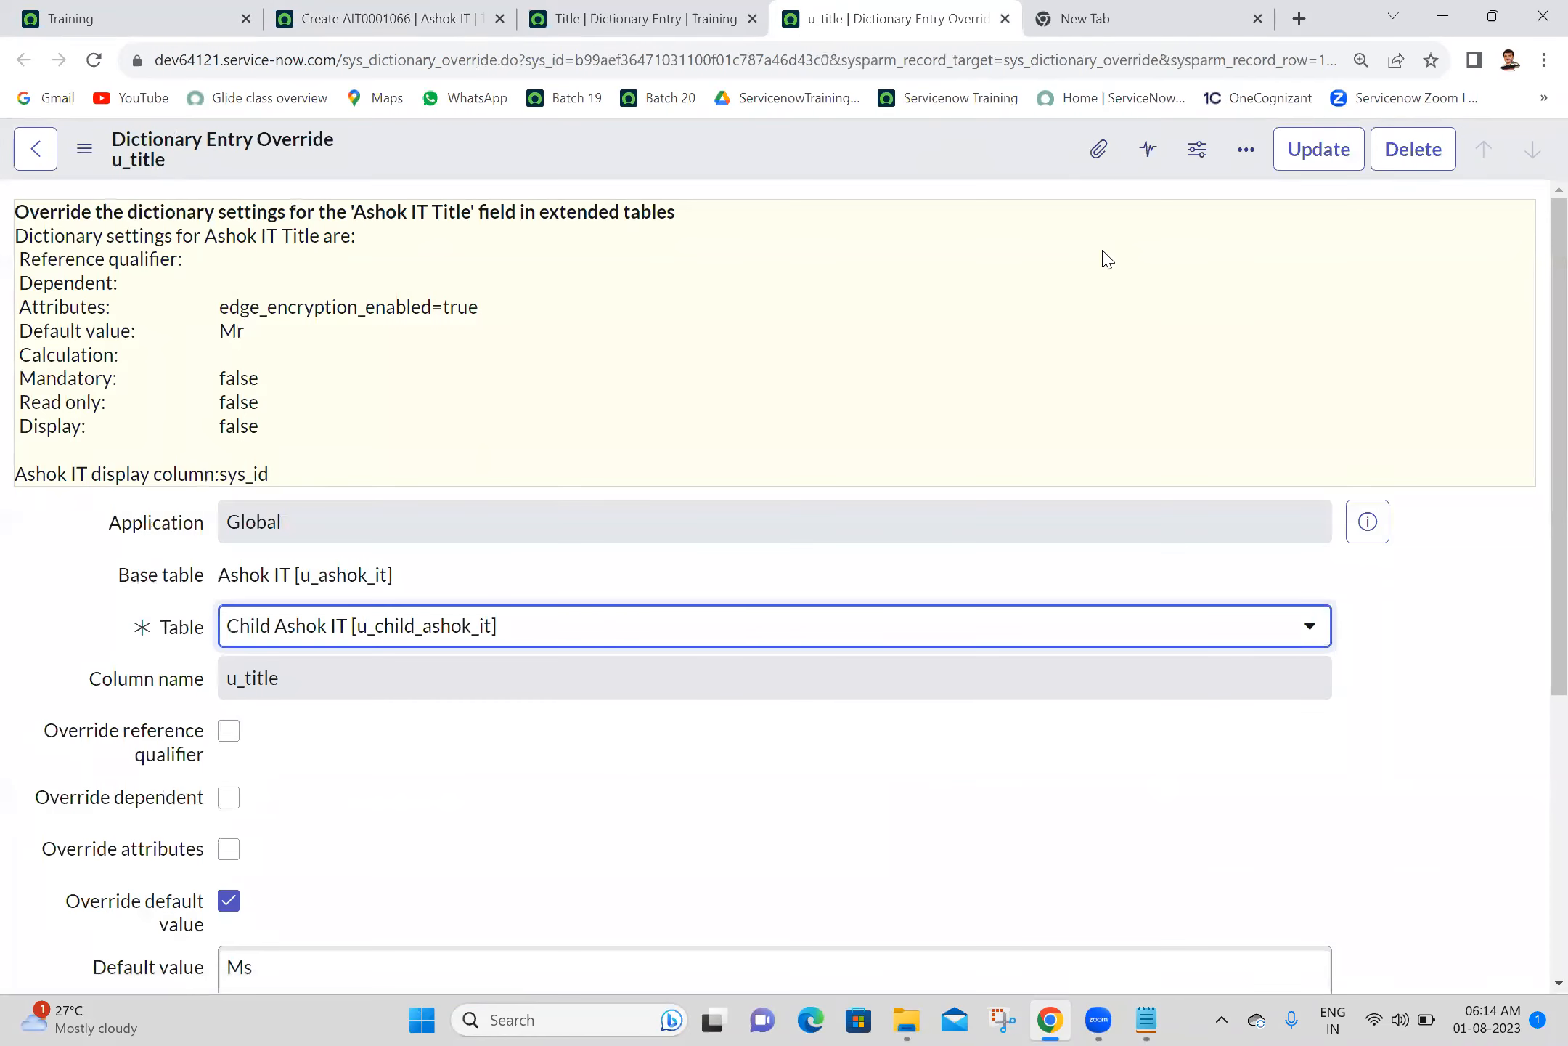
- Override the read-only property in the Title override for Child Ashok IT, make the field read only, and save the override
{"action": "scroll", "coordinate": [1538, 721], "scroll_direction": "down", "scroll_amount": 5}
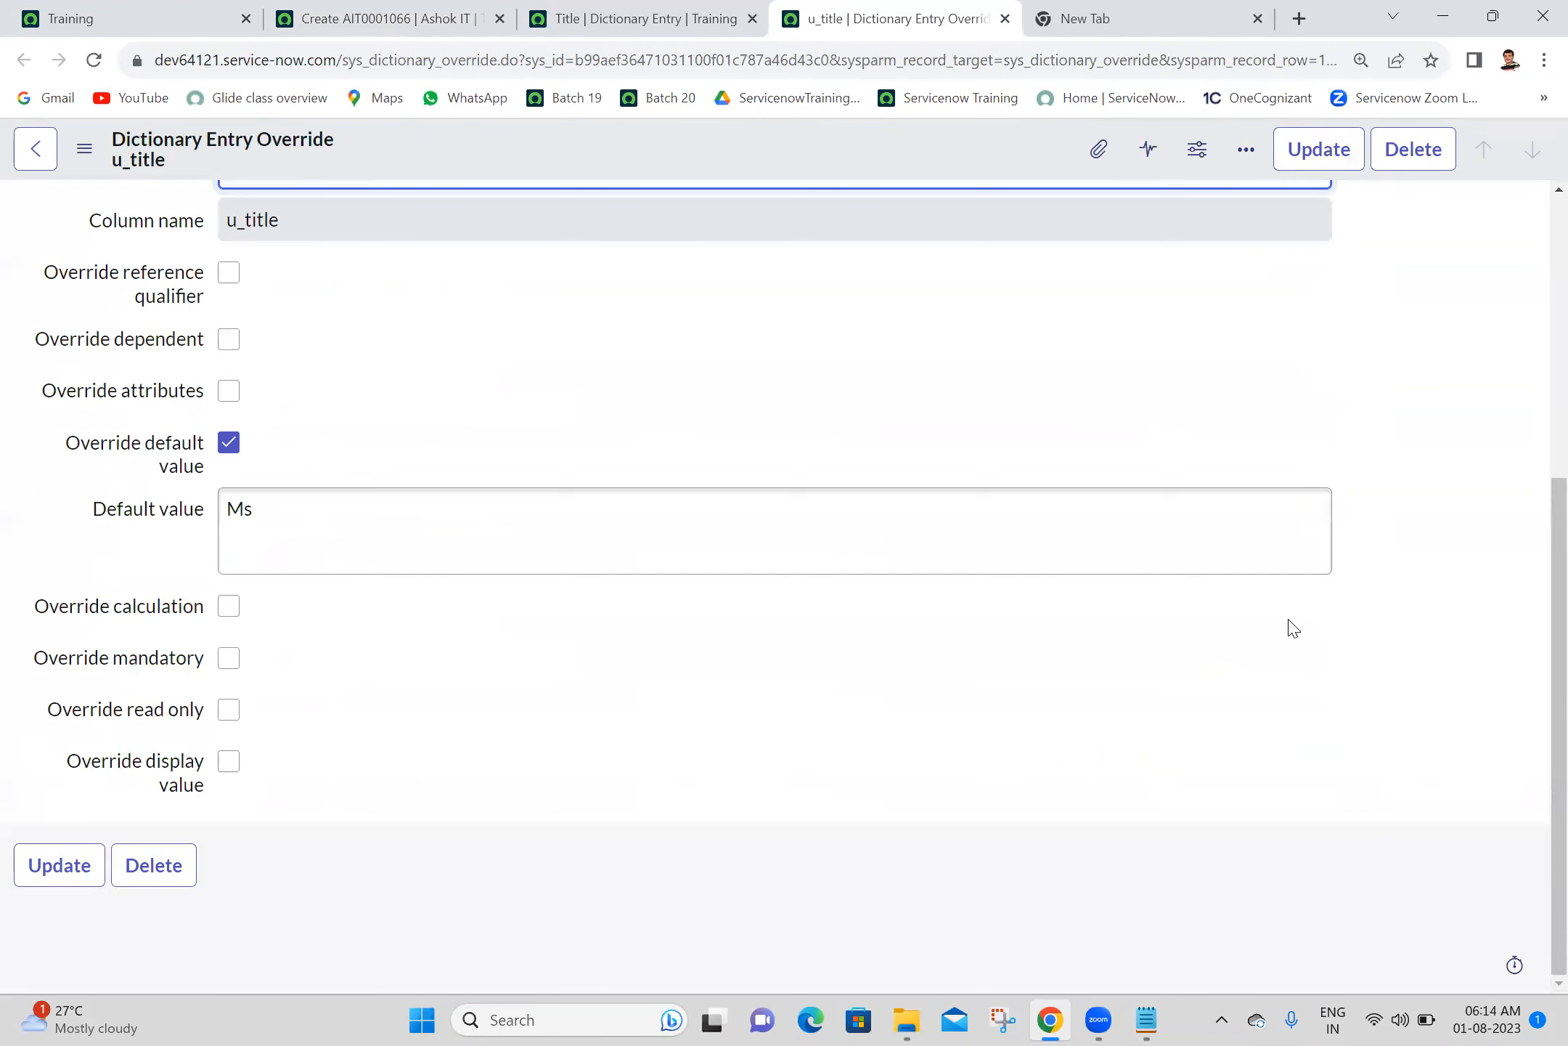
{"action": "left_click", "coordinate": [228, 709]}
{"action": "left_click", "coordinate": [229, 762]}
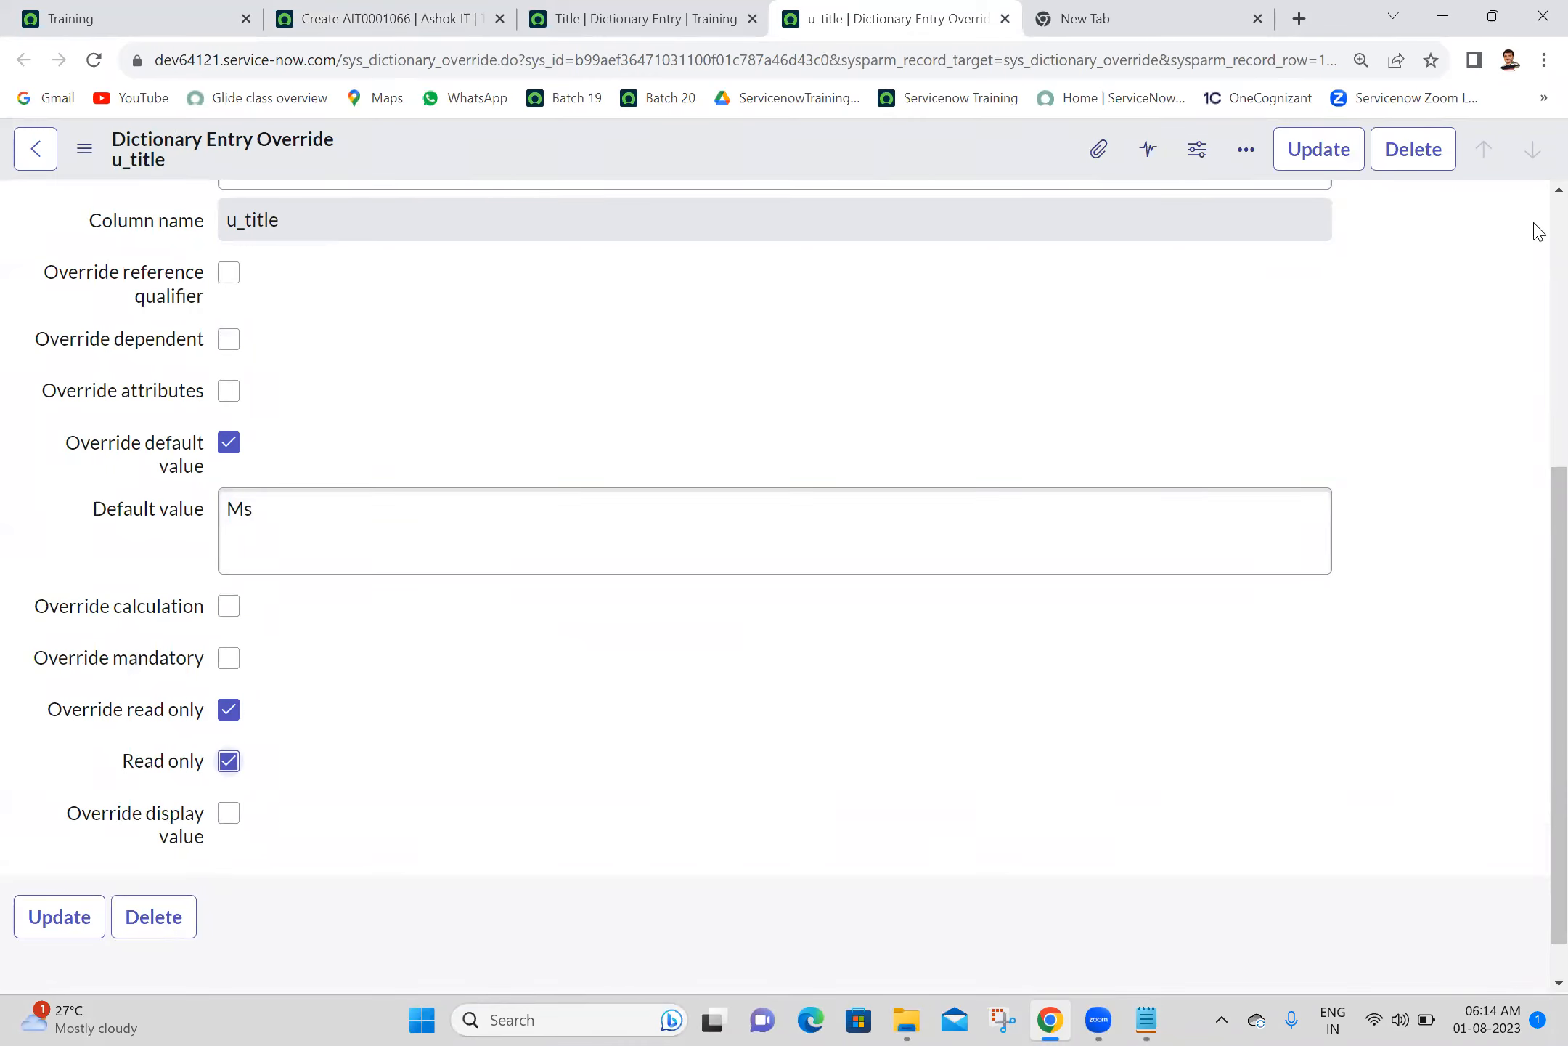
{"action": "left_click", "coordinate": [1305, 152]}
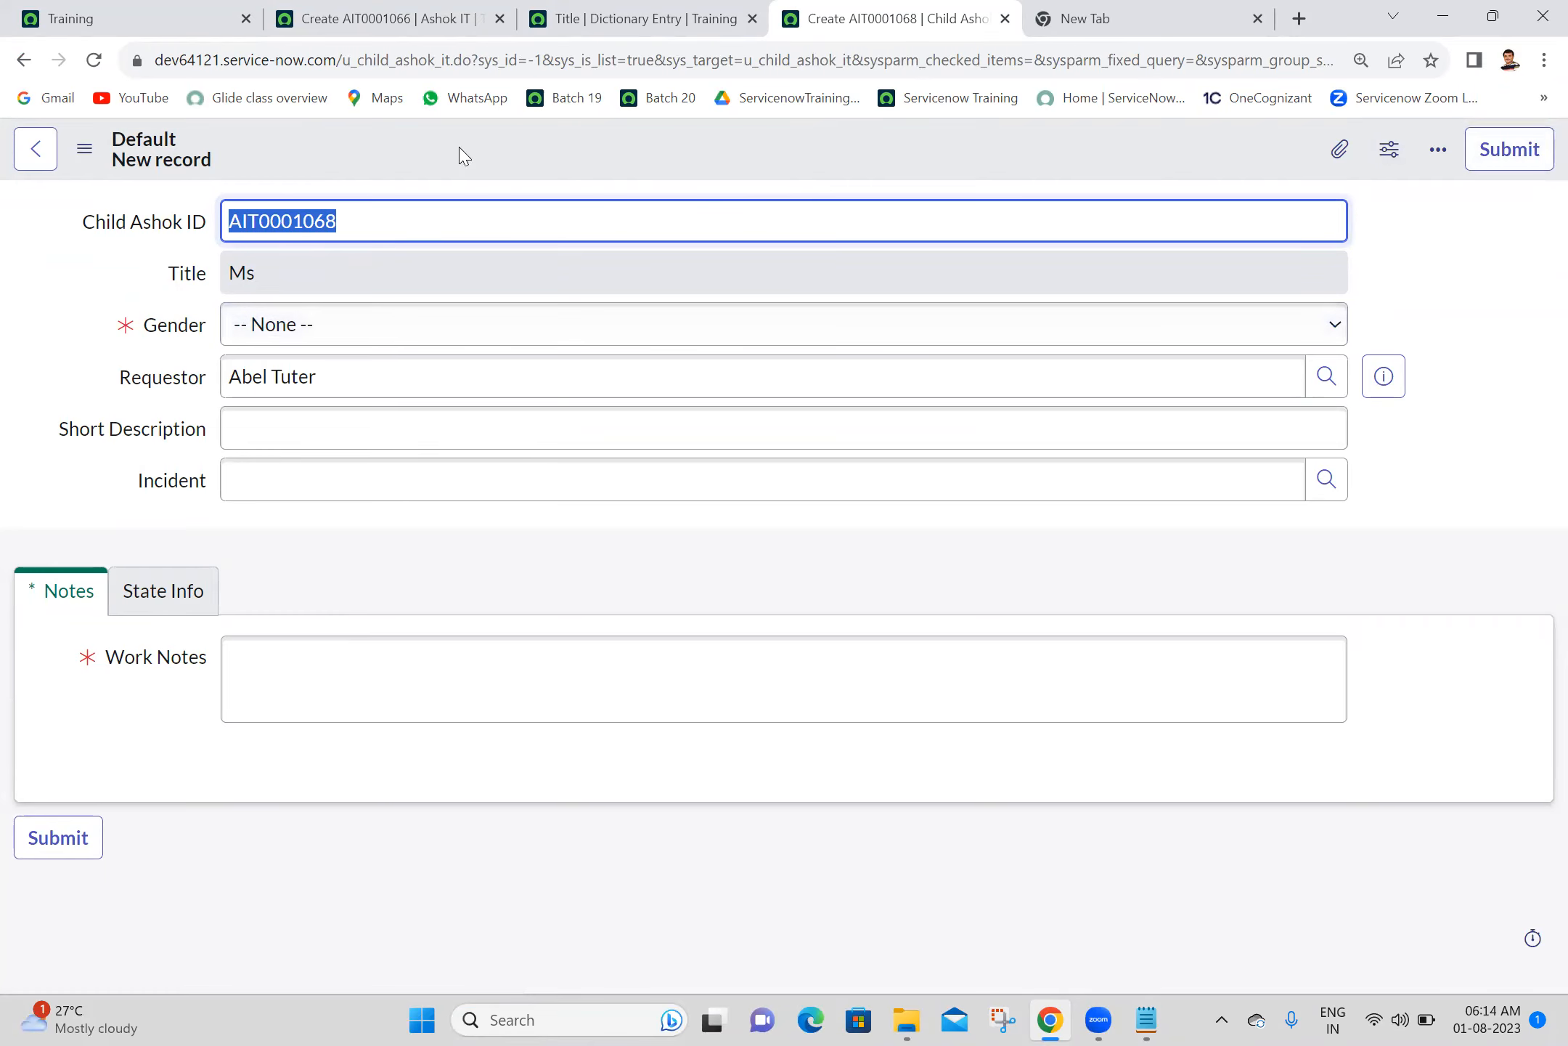
- Close the Title dictionary entry page and compare whether Title is editable on the reloaded parent form and the child form
{"action": "left_click", "coordinate": [614, 18]}
{"action": "left_click", "coordinate": [752, 18]}
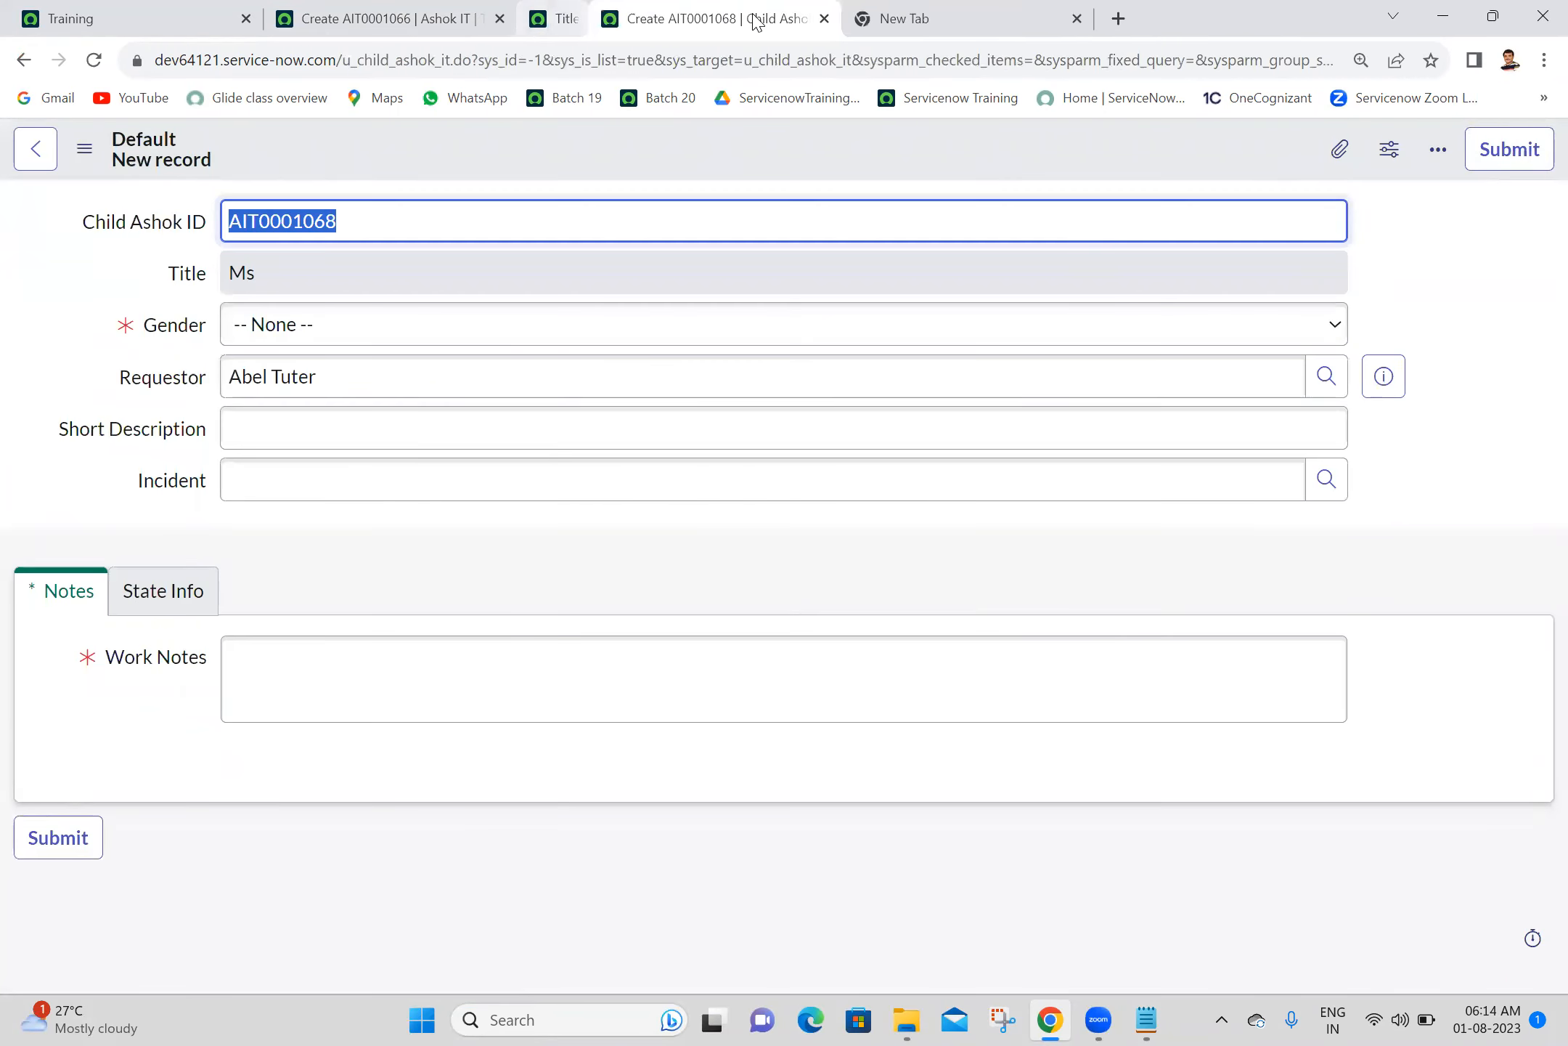
{"action": "left_click", "coordinate": [356, 18]}
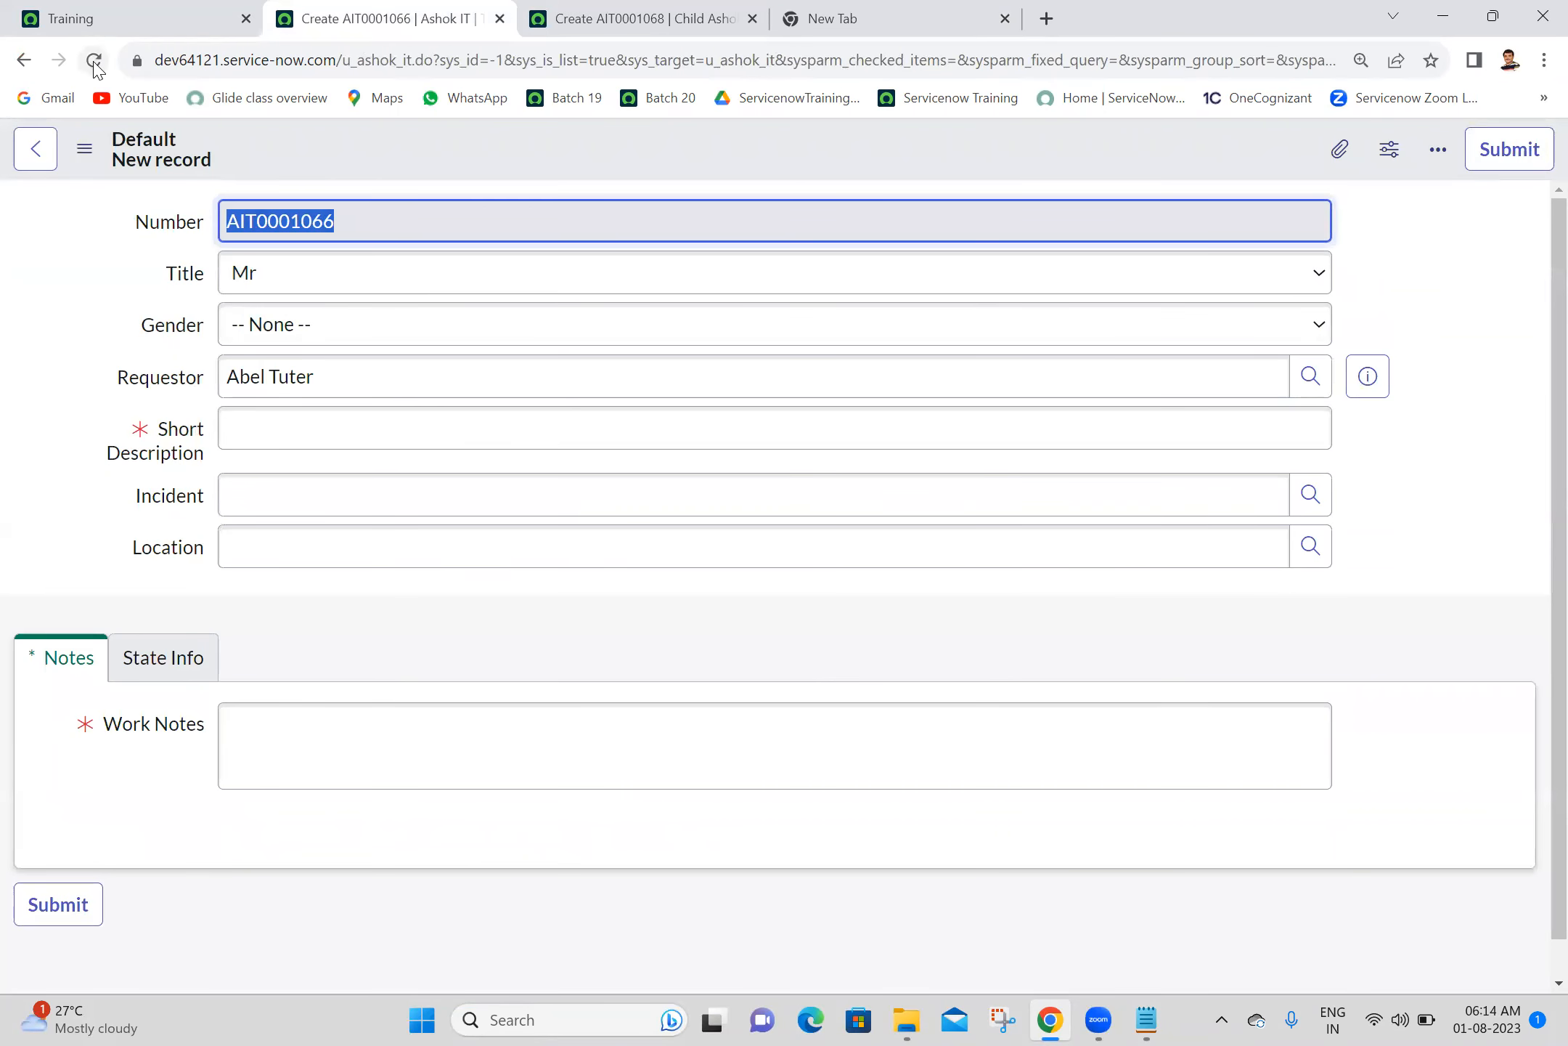
{"action": "left_click", "coordinate": [95, 62]}
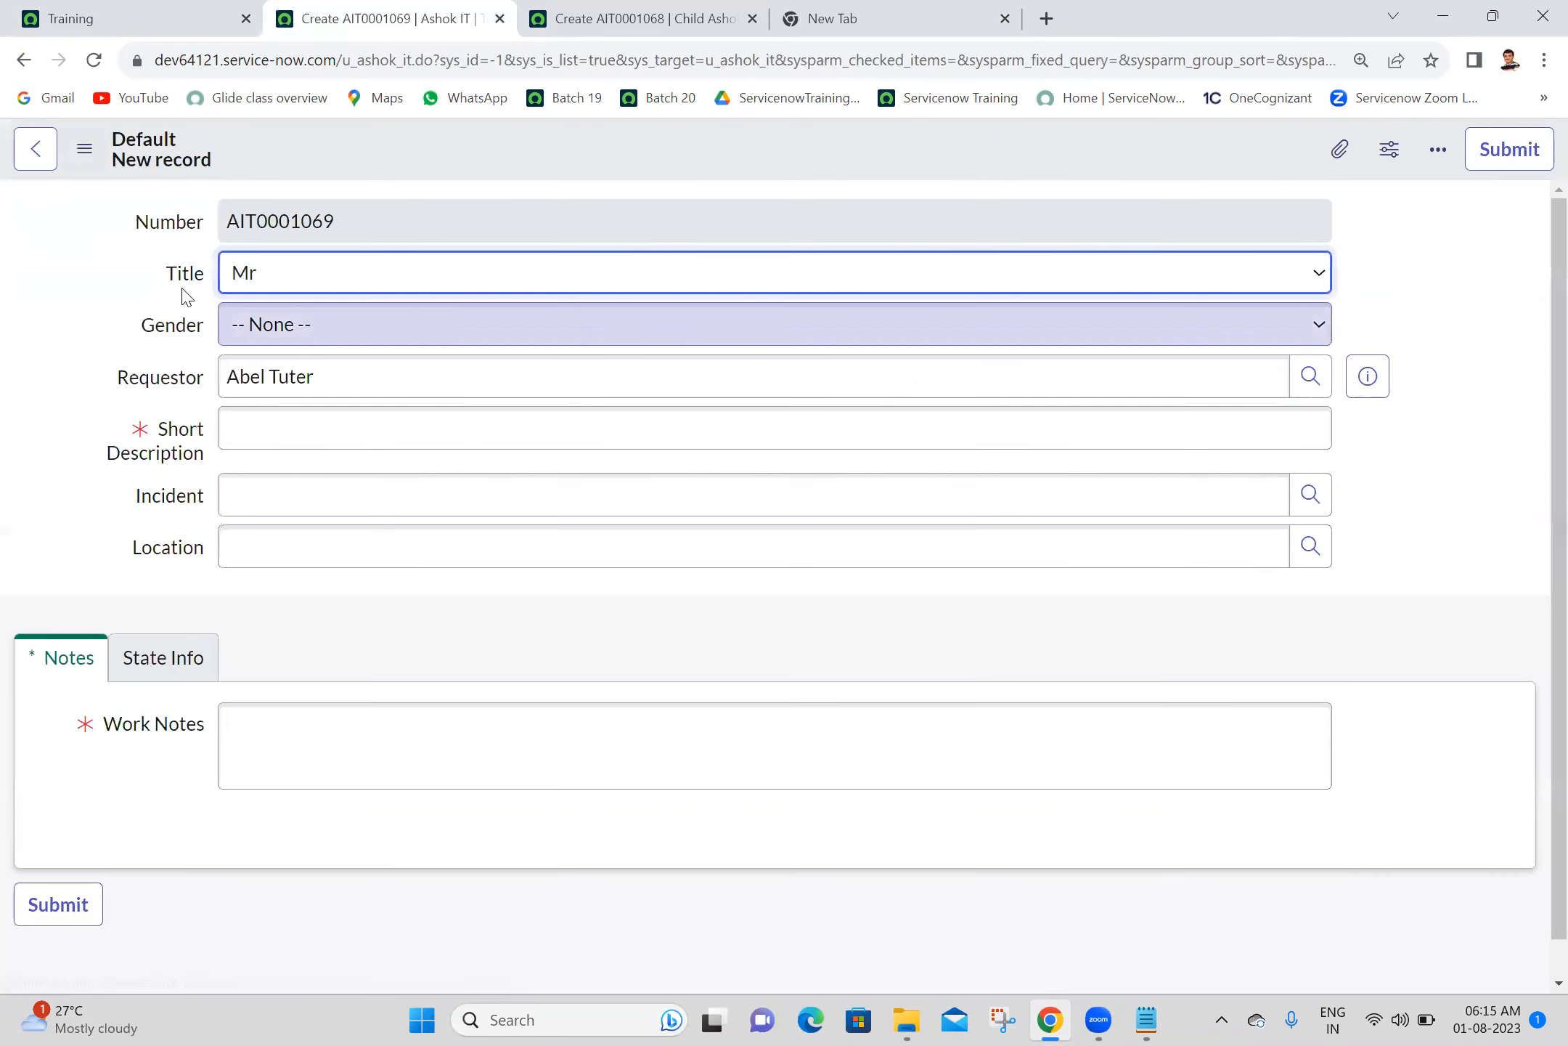
{"action": "left_click", "coordinate": [257, 262]}
{"action": "left_click", "coordinate": [256, 261]}
{"action": "left_click", "coordinate": [256, 261]}
{"action": "left_click", "coordinate": [256, 262]}
{"action": "left_click", "coordinate": [257, 261]}
{"action": "left_click", "coordinate": [686, 3]}
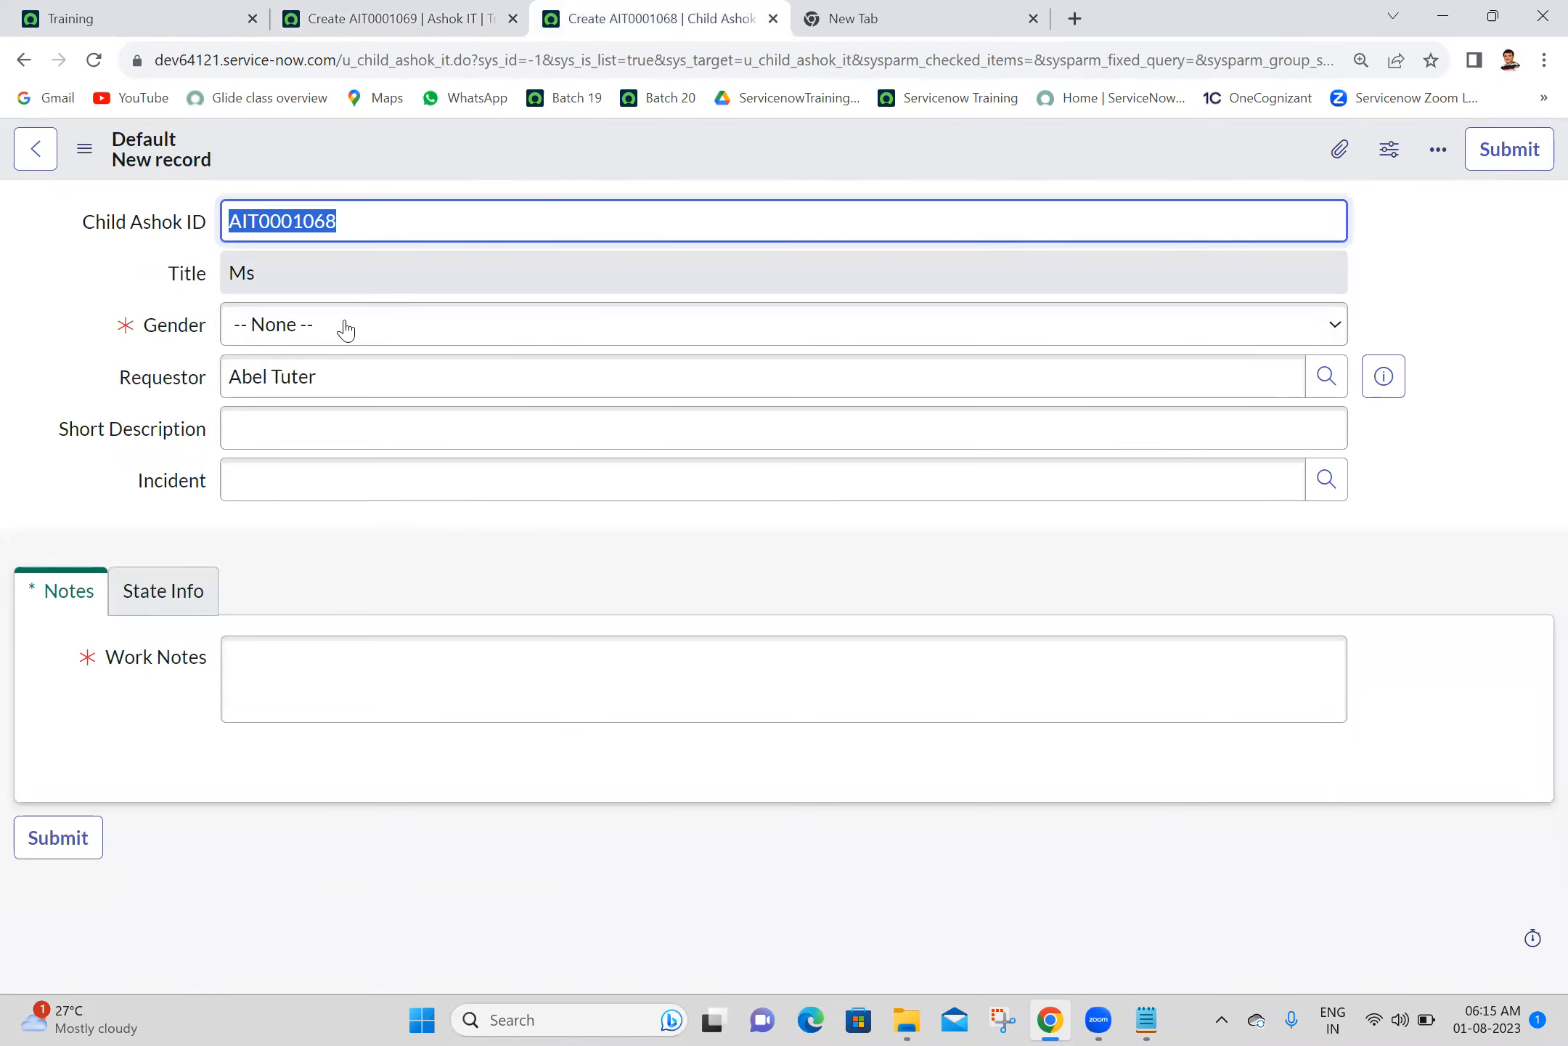
{"action": "left_click", "coordinate": [381, 252]}
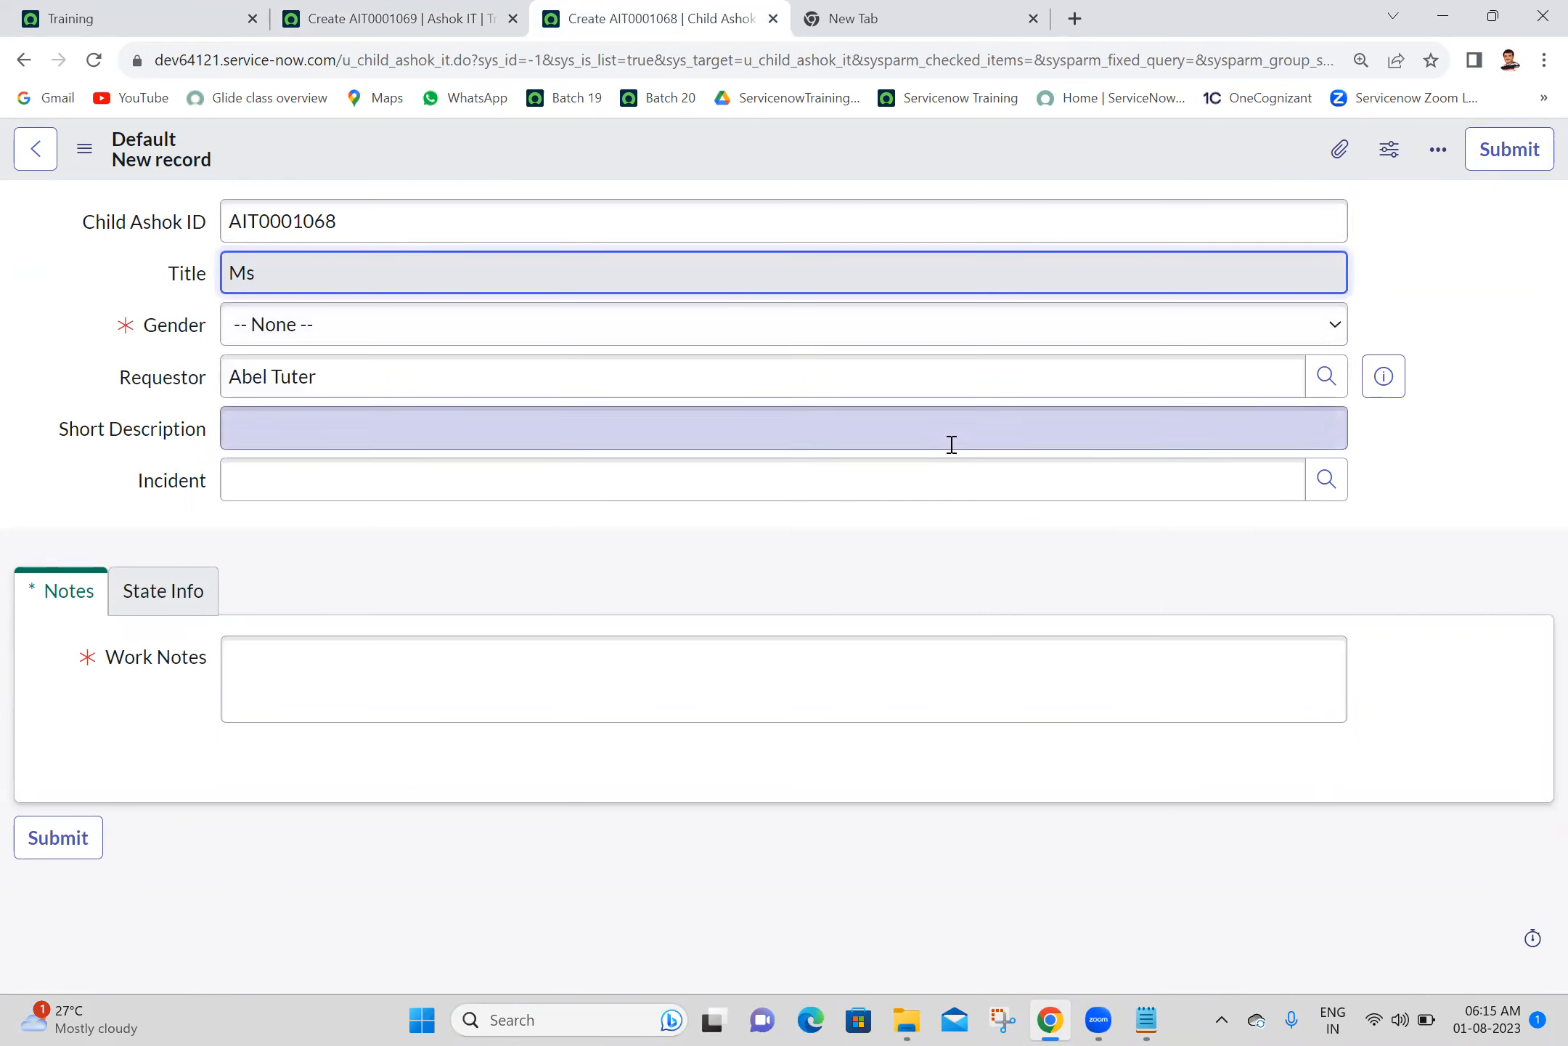
{"action": "left_click", "coordinate": [1419, 559]}
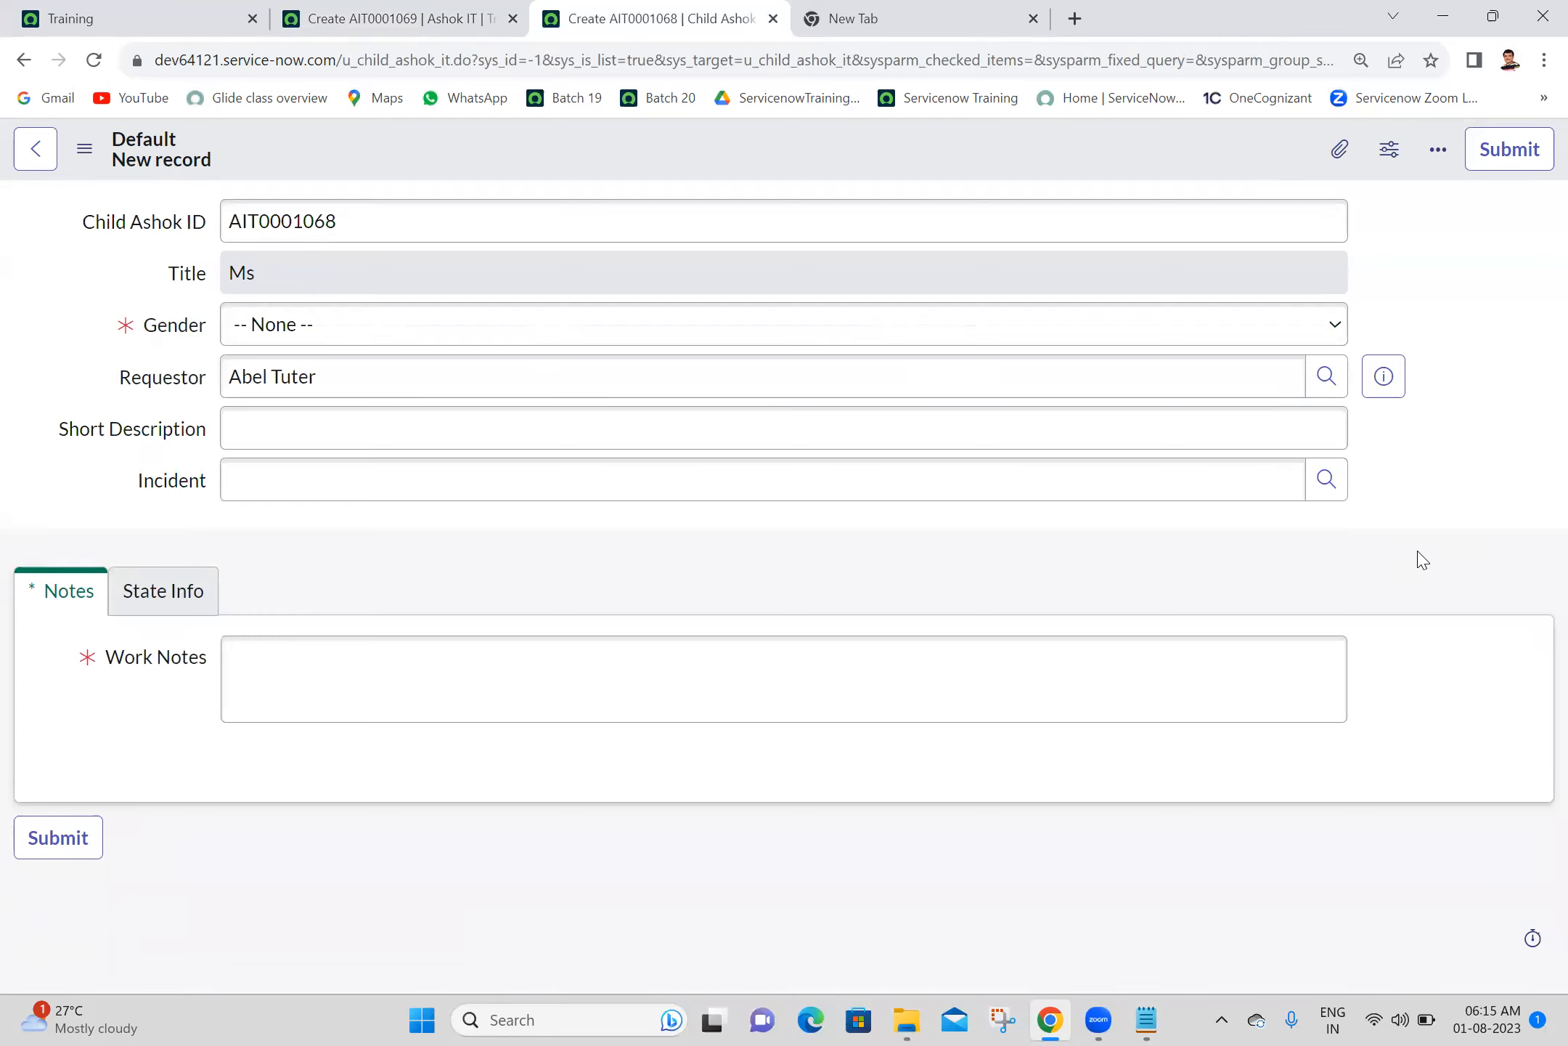
- Examine the users offered by the Requestor lookup on the parent form, and close the lookup window
{"action": "left_click", "coordinate": [405, 10]}
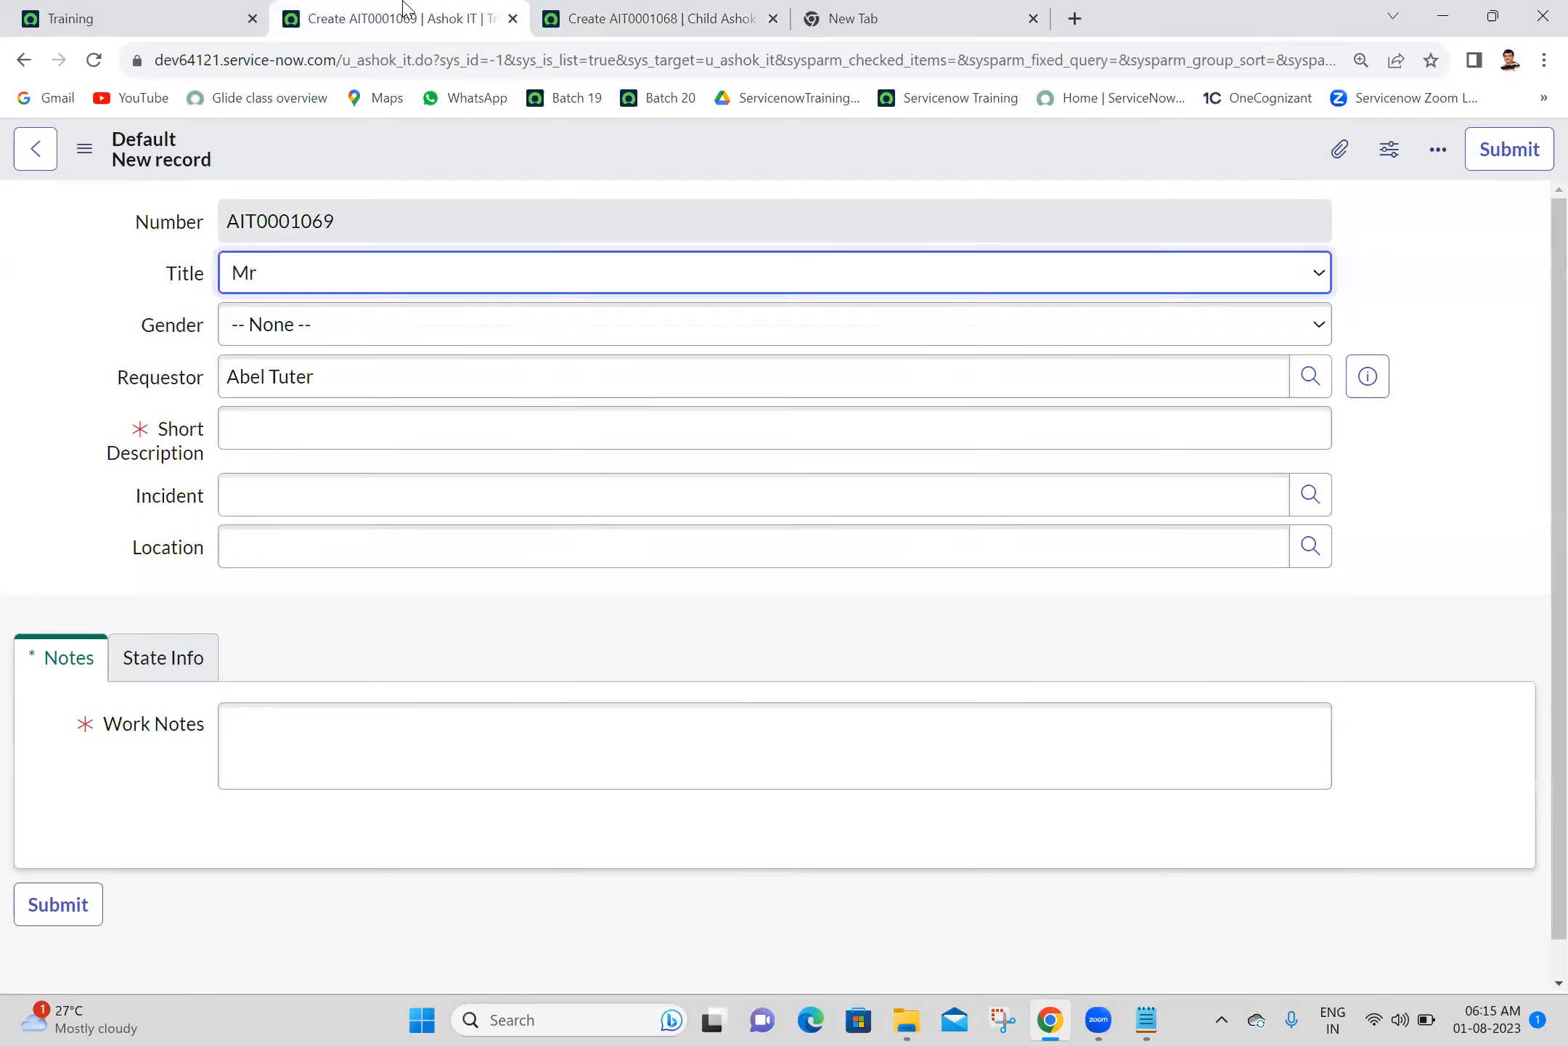
{"action": "left_click", "coordinate": [1316, 392]}
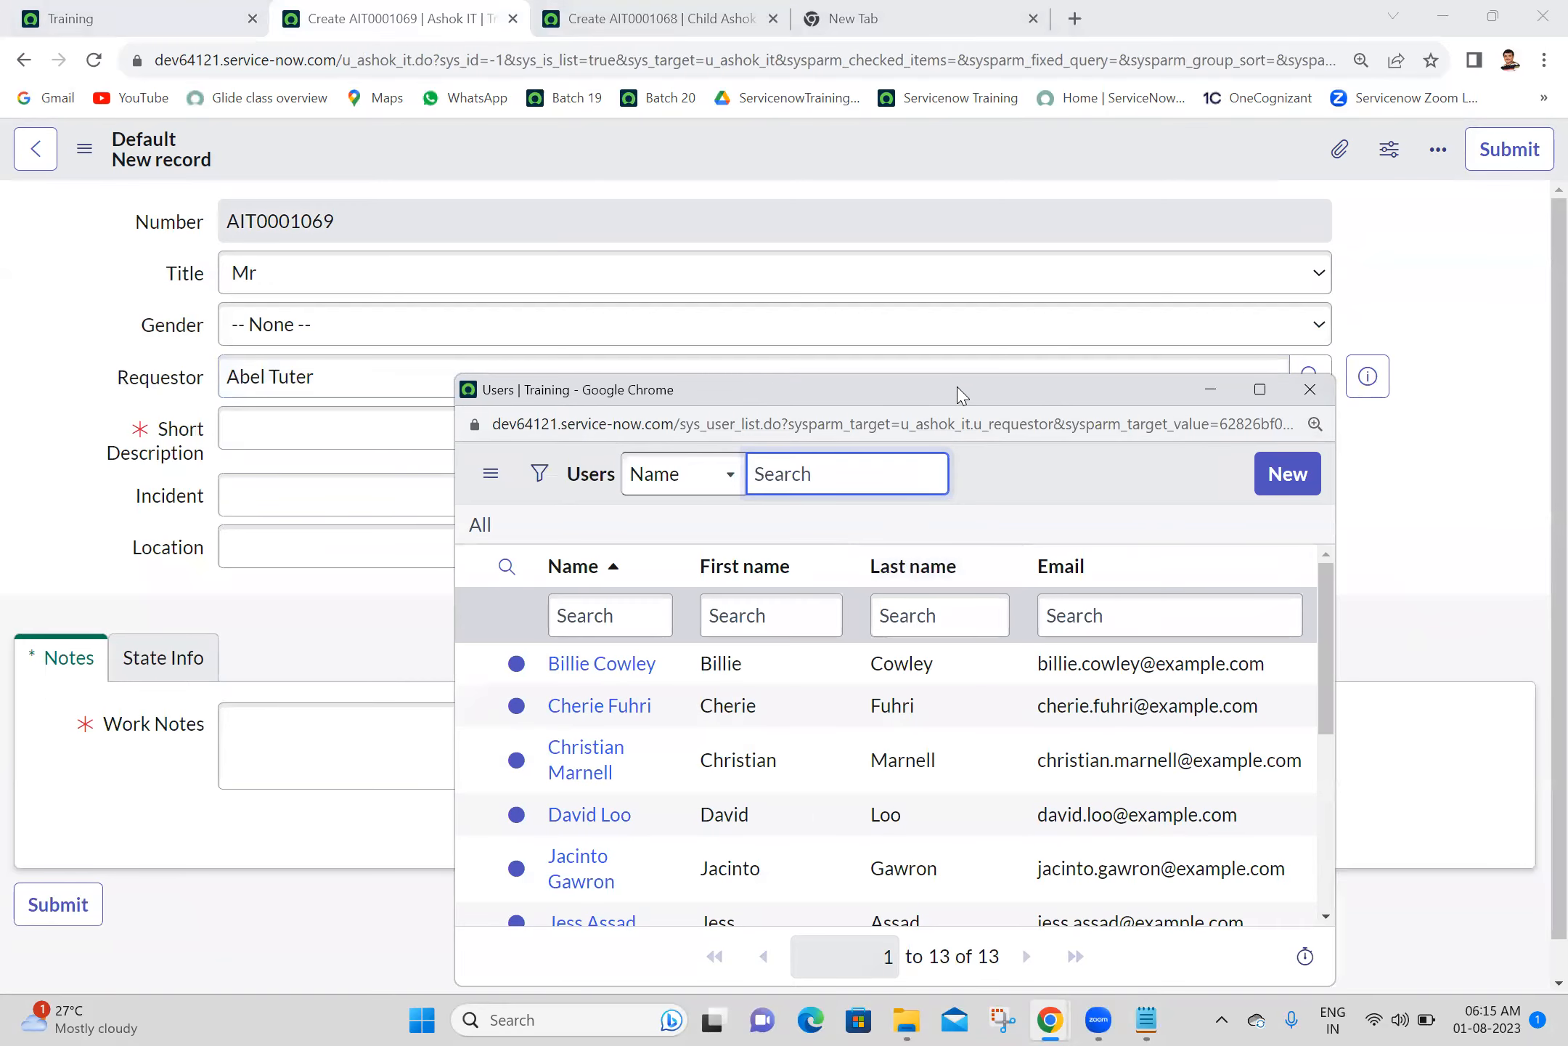
{"action": "left_click_drag", "start_coordinate": [955, 386], "coordinate": [909, 84]}
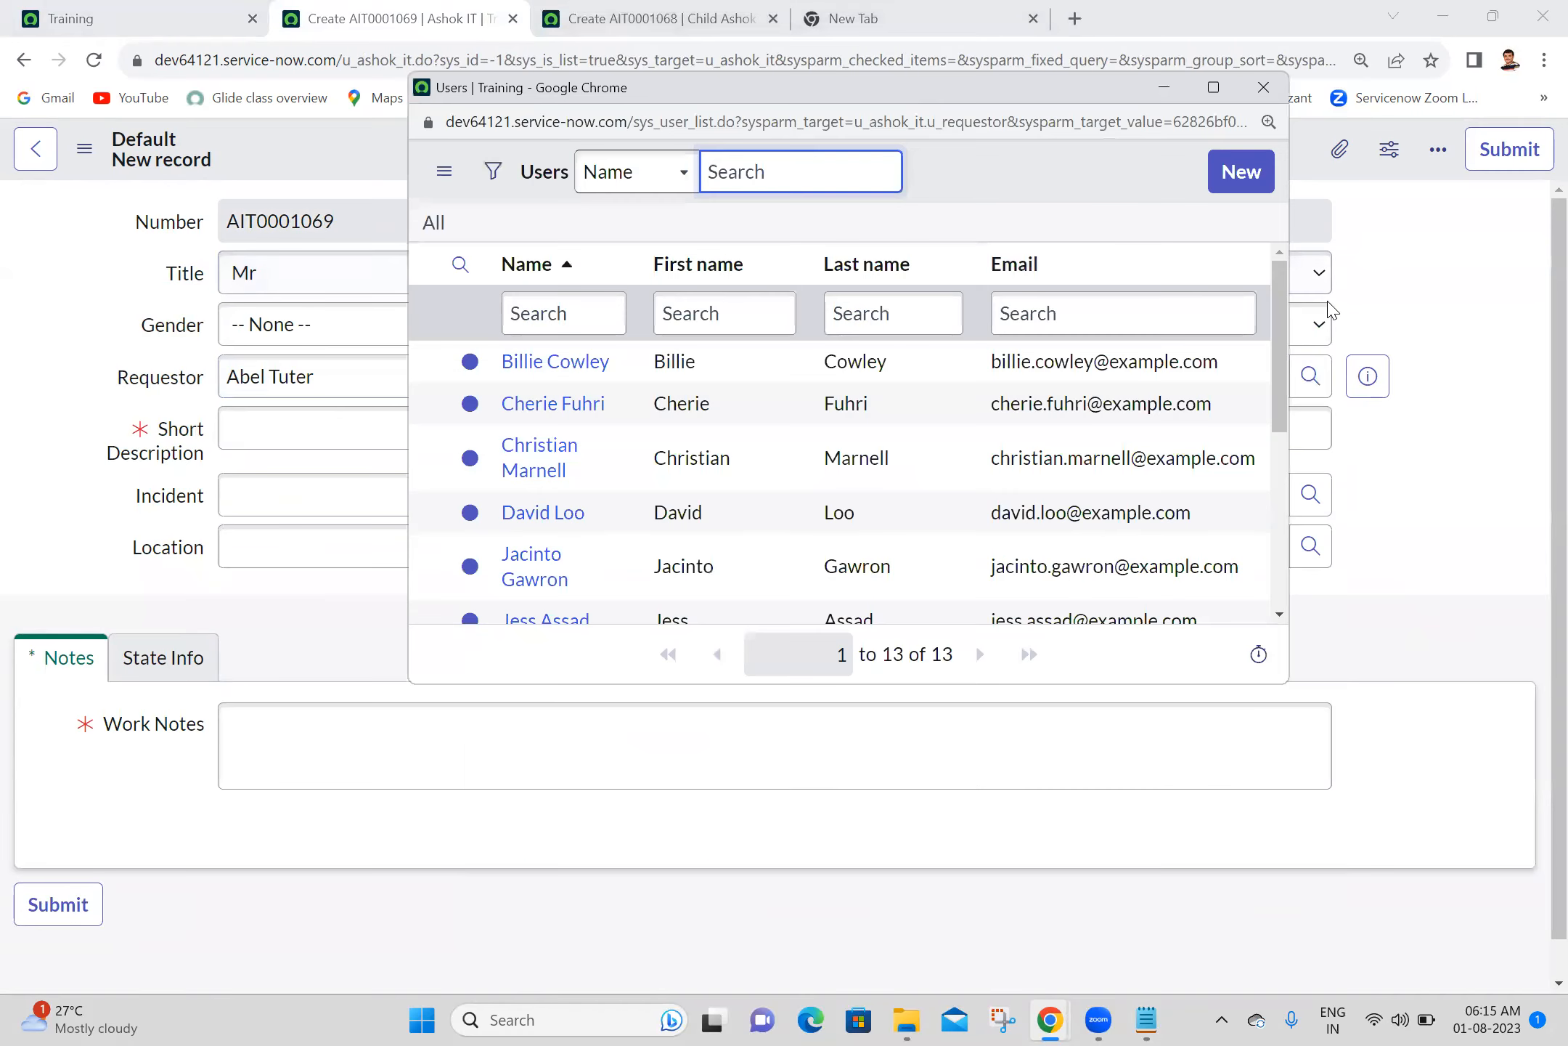
{"action": "left_click_drag", "start_coordinate": [1284, 336], "coordinate": [1286, 548]}
{"action": "left_click_drag", "start_coordinate": [1240, 661], "coordinate": [806, 301]}
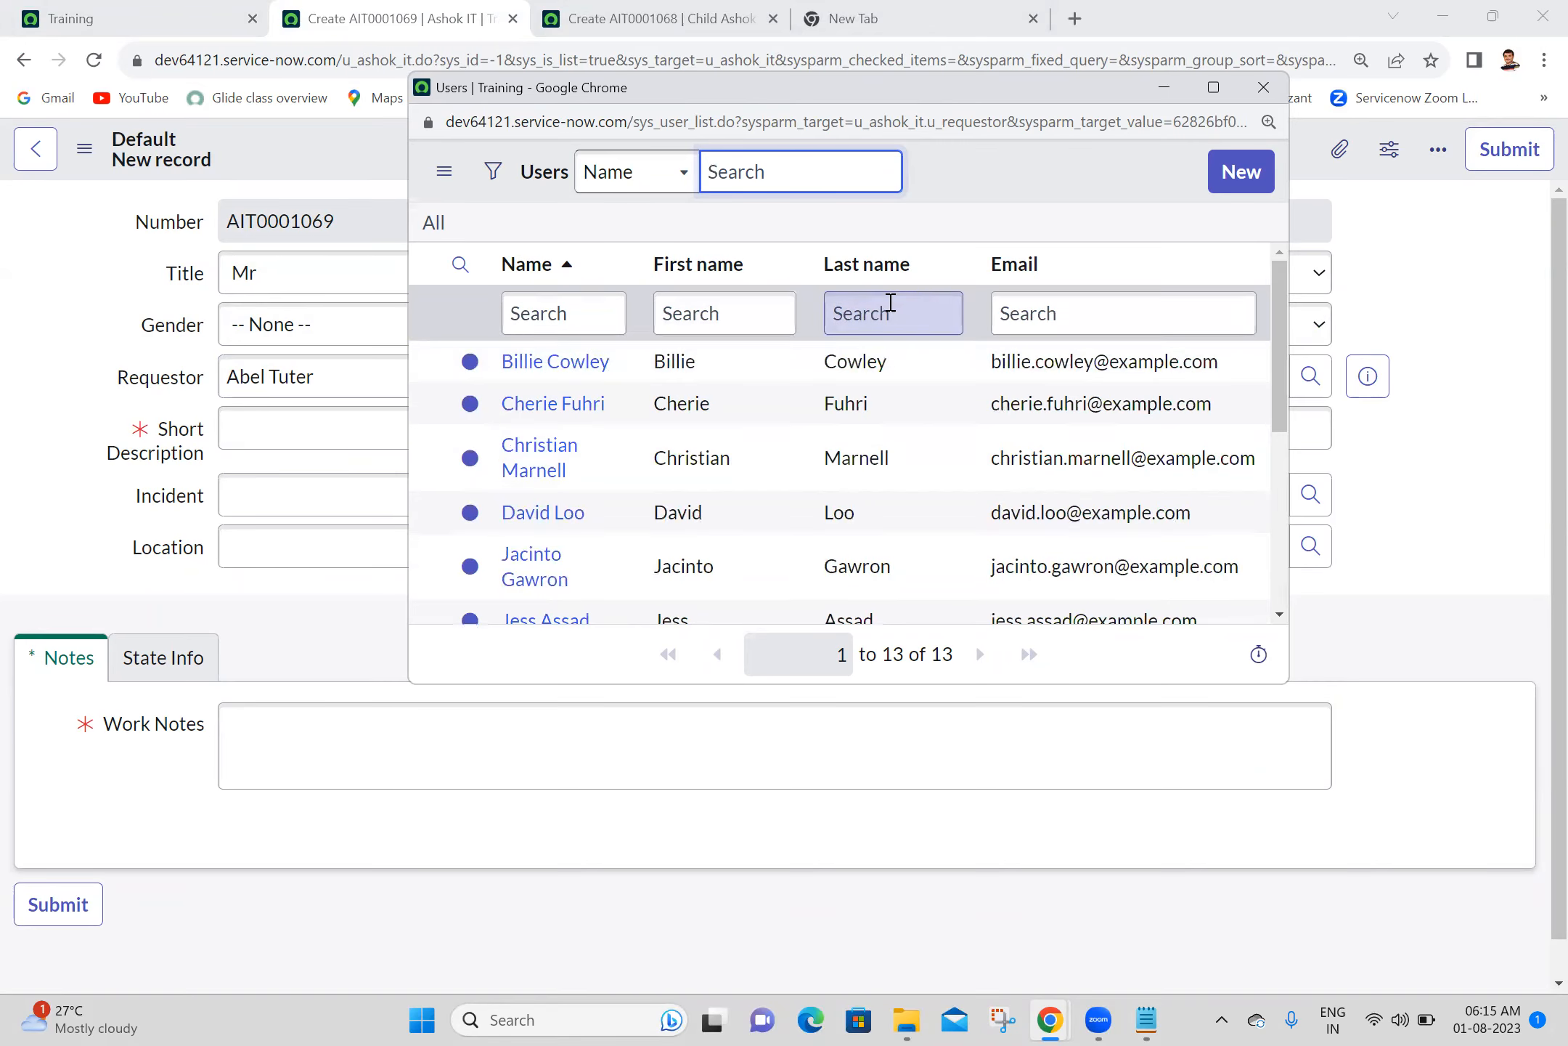
{"action": "scroll", "coordinate": [1266, 376], "scroll_direction": "down", "scroll_amount": 3}
{"action": "scroll", "coordinate": [1266, 326], "scroll_direction": "up", "scroll_amount": 5}
{"action": "scroll", "coordinate": [1267, 273], "scroll_direction": "down", "scroll_amount": 2}
{"action": "scroll", "coordinate": [1267, 273], "scroll_direction": "up", "scroll_amount": 2}
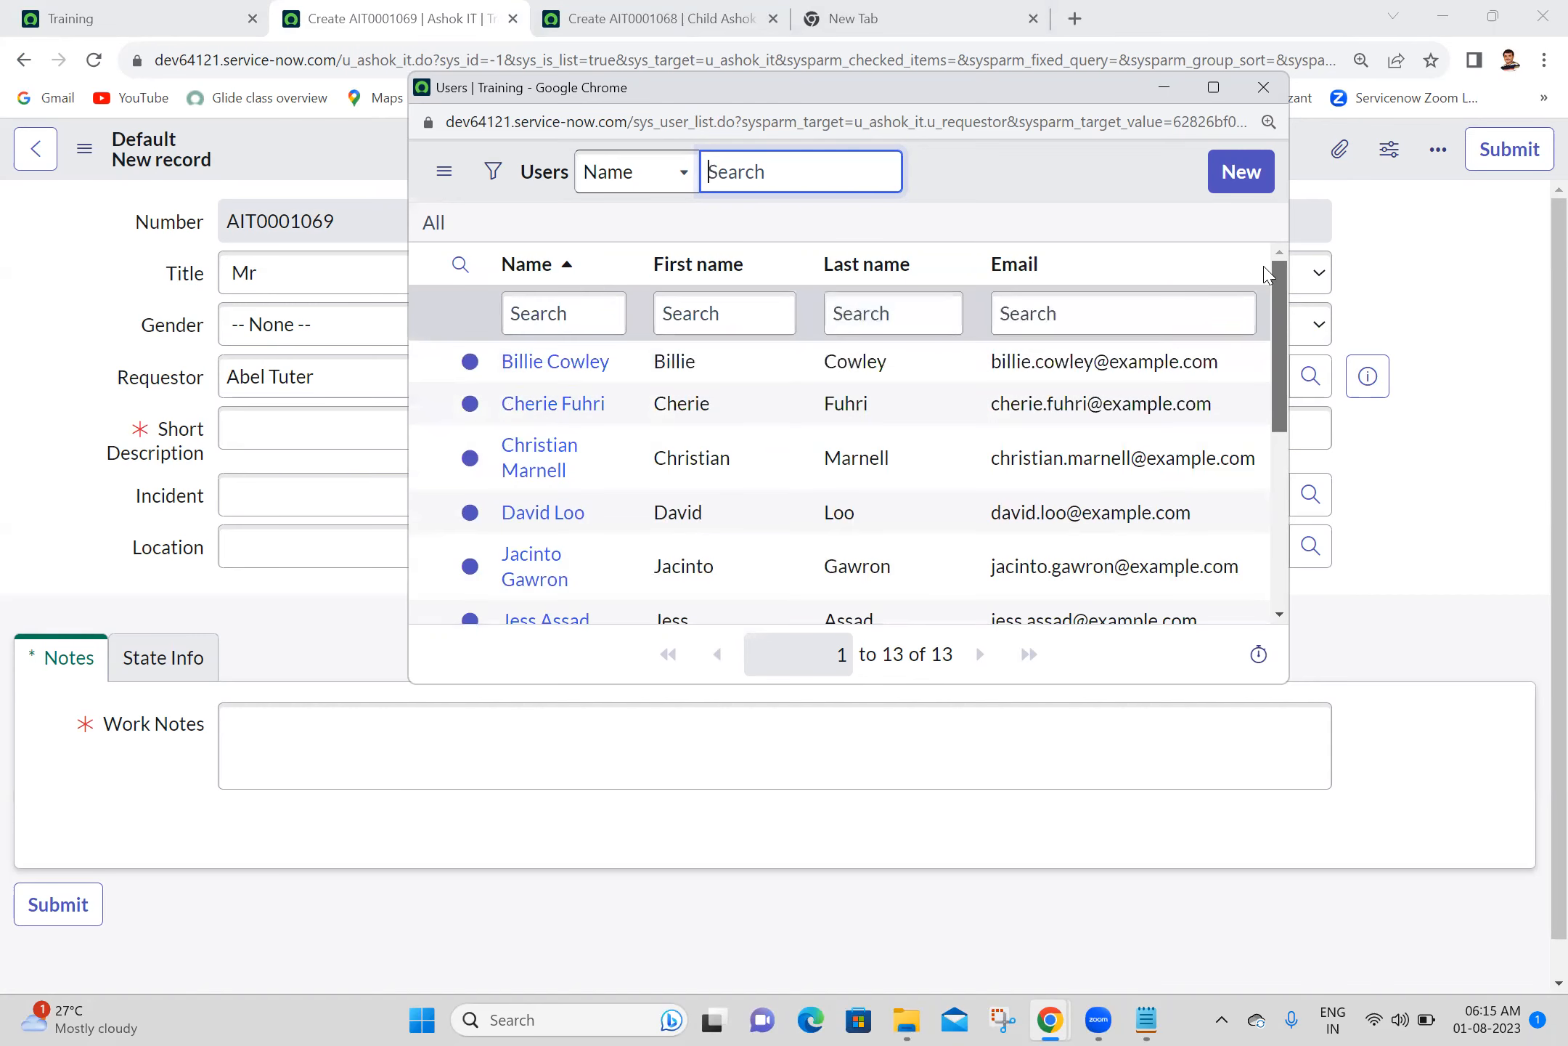
{"action": "left_click", "coordinate": [1265, 87]}
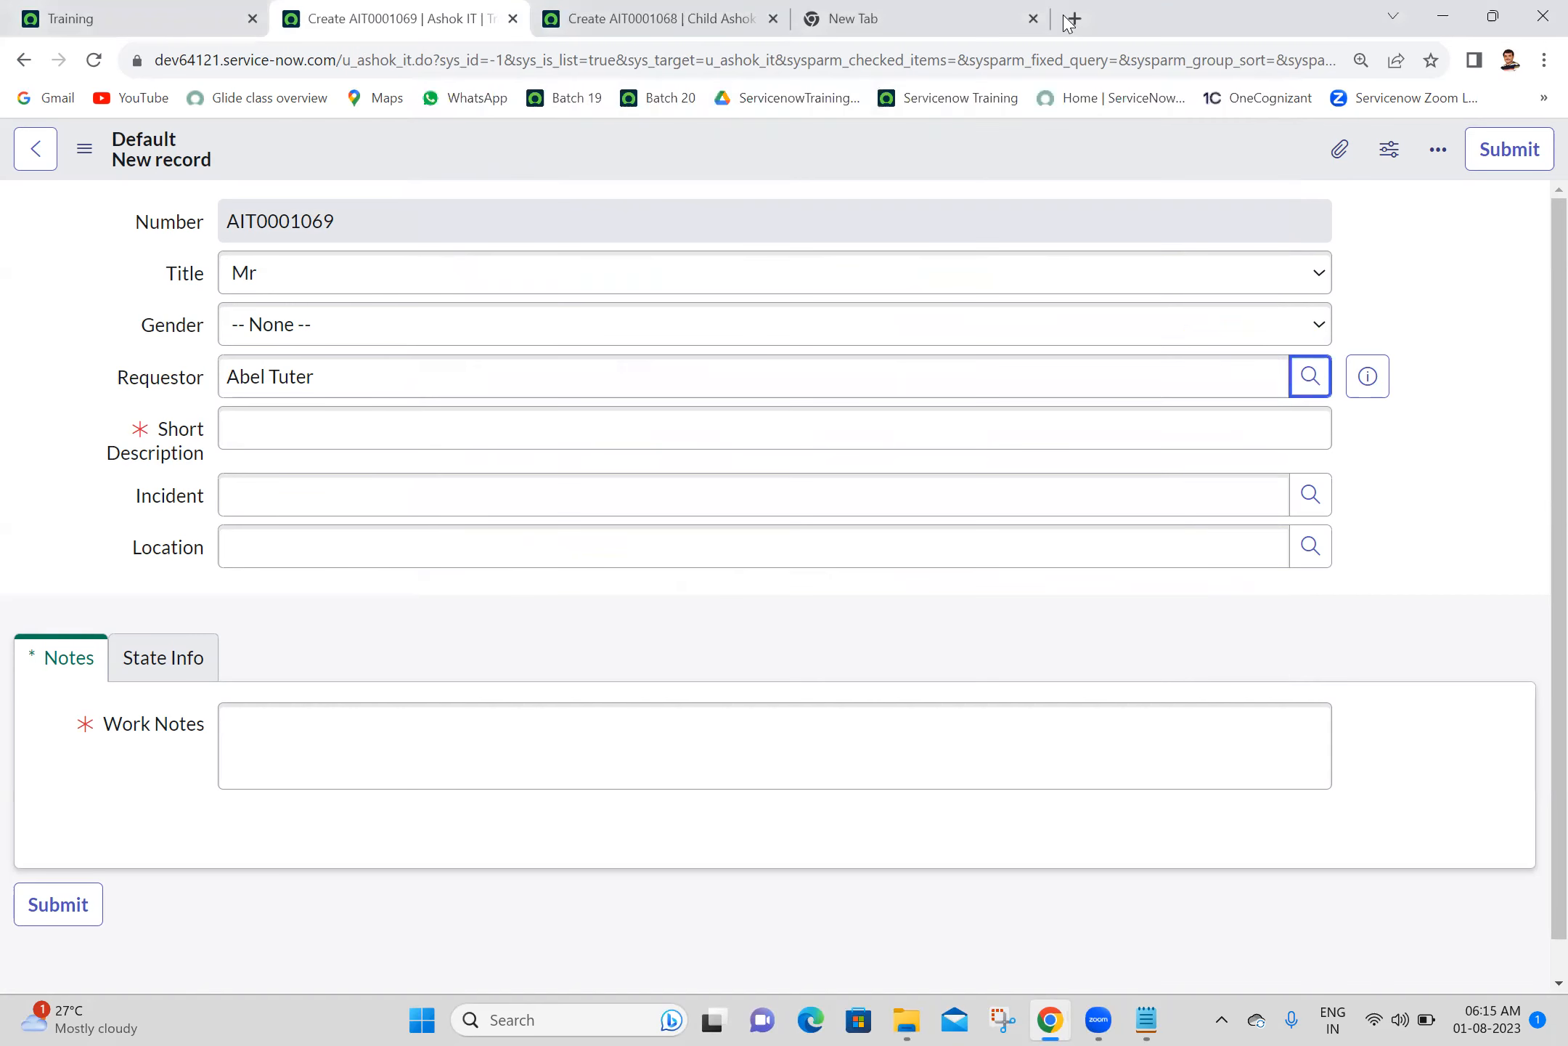
- Check the Requestor field on the child form and review the parent form's Requestor lookup once more
{"action": "left_click", "coordinate": [700, 10]}
{"action": "left_click", "coordinate": [411, 368]}
{"action": "key", "text": "ctrl+a"}
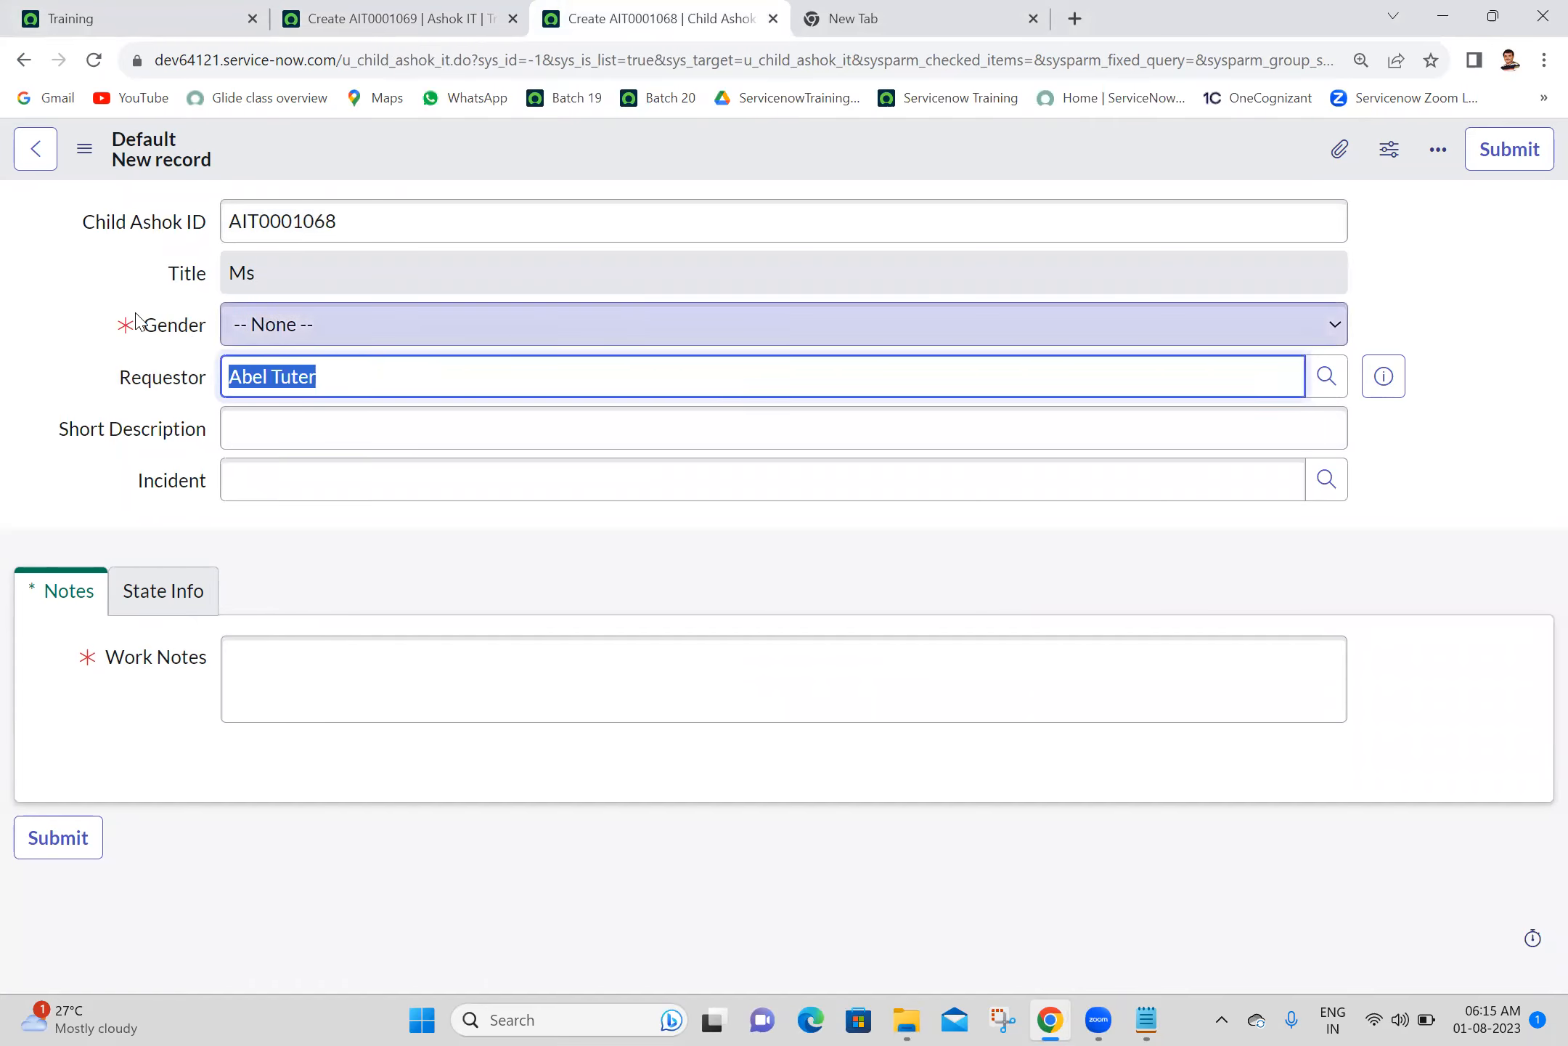
{"action": "left_click", "coordinate": [392, 18]}
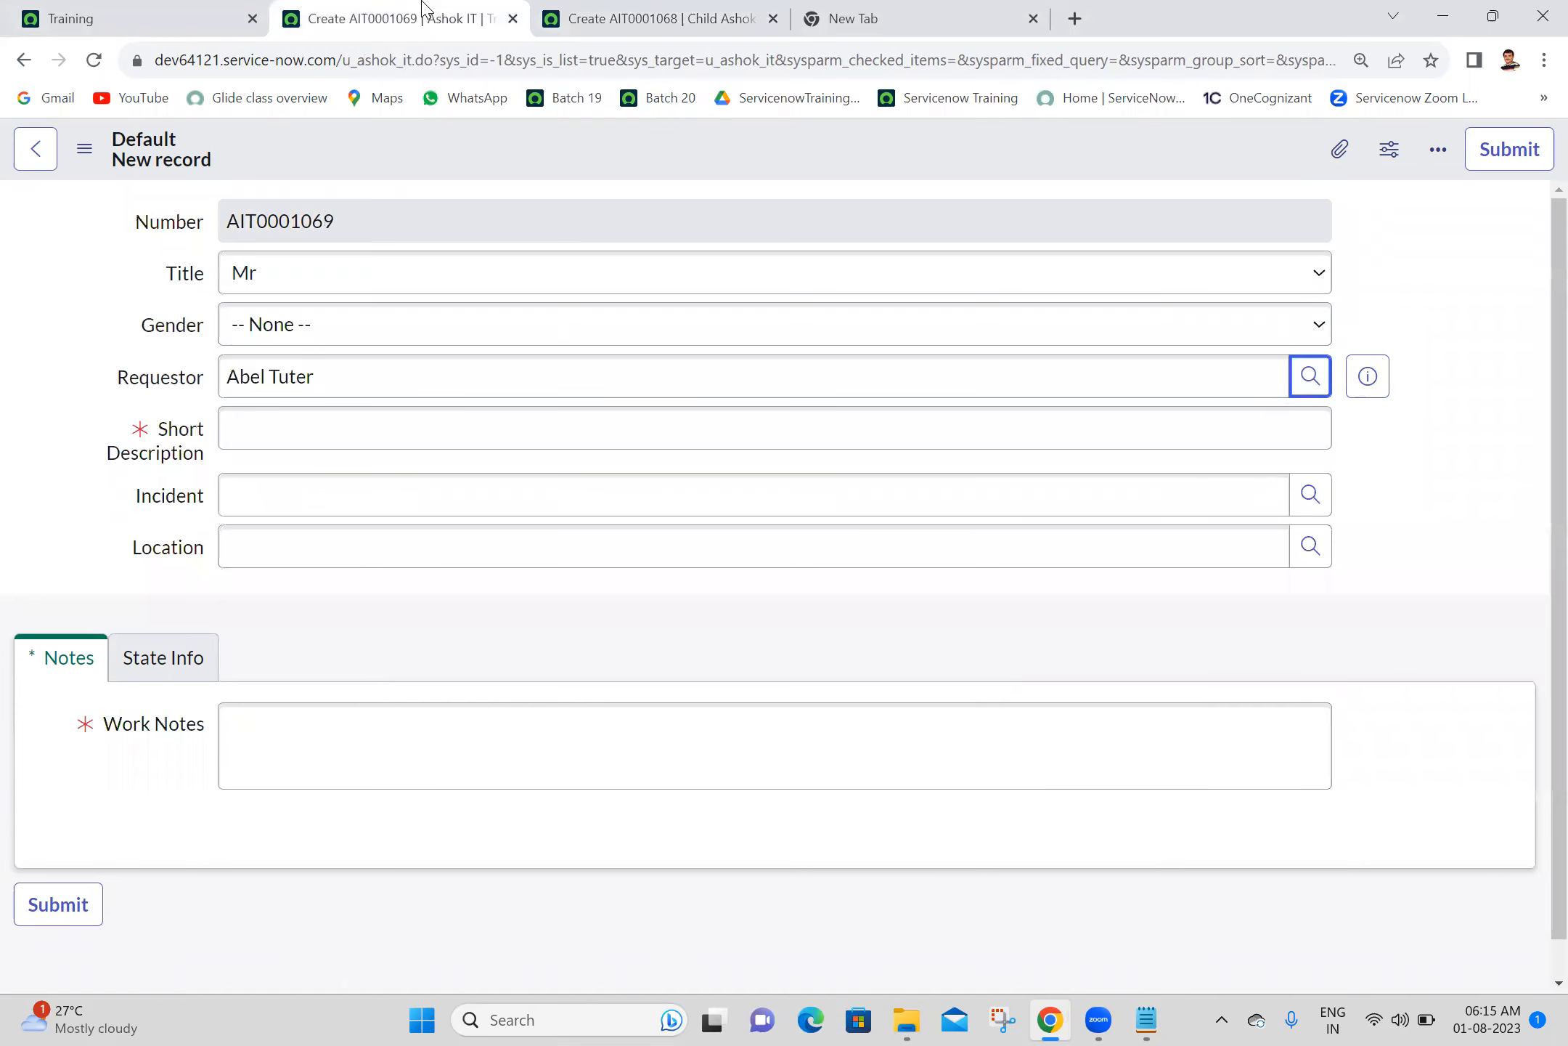
{"action": "left_click", "coordinate": [1308, 375]}
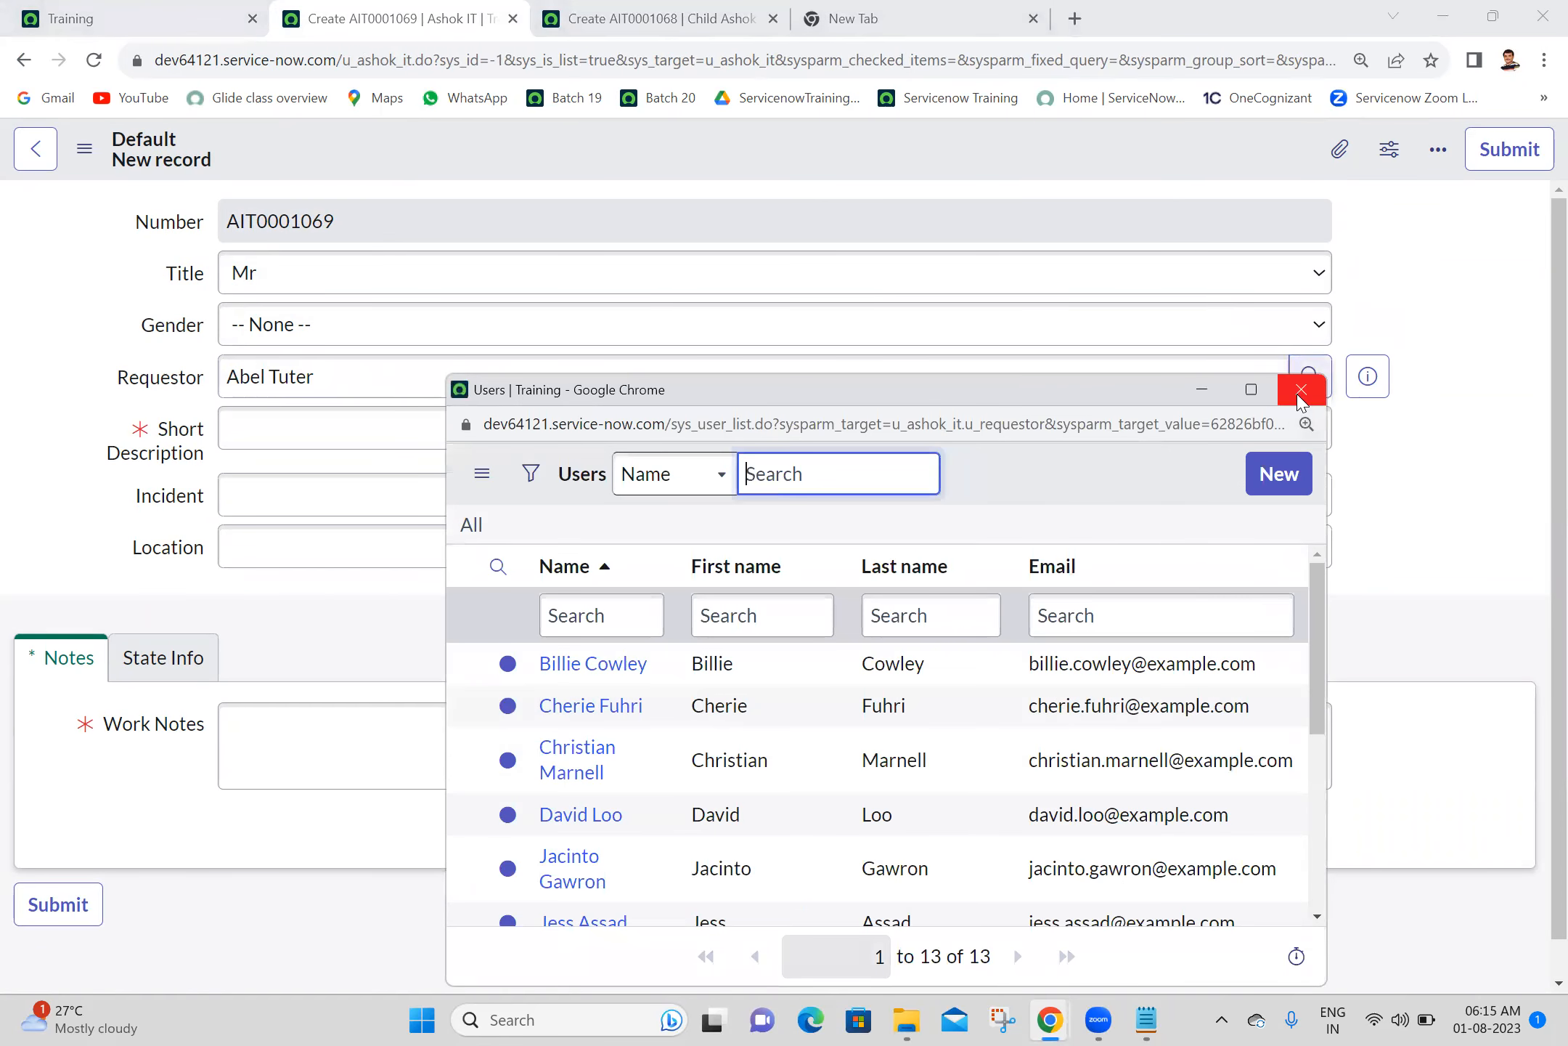
{"action": "left_click", "coordinate": [1300, 390]}
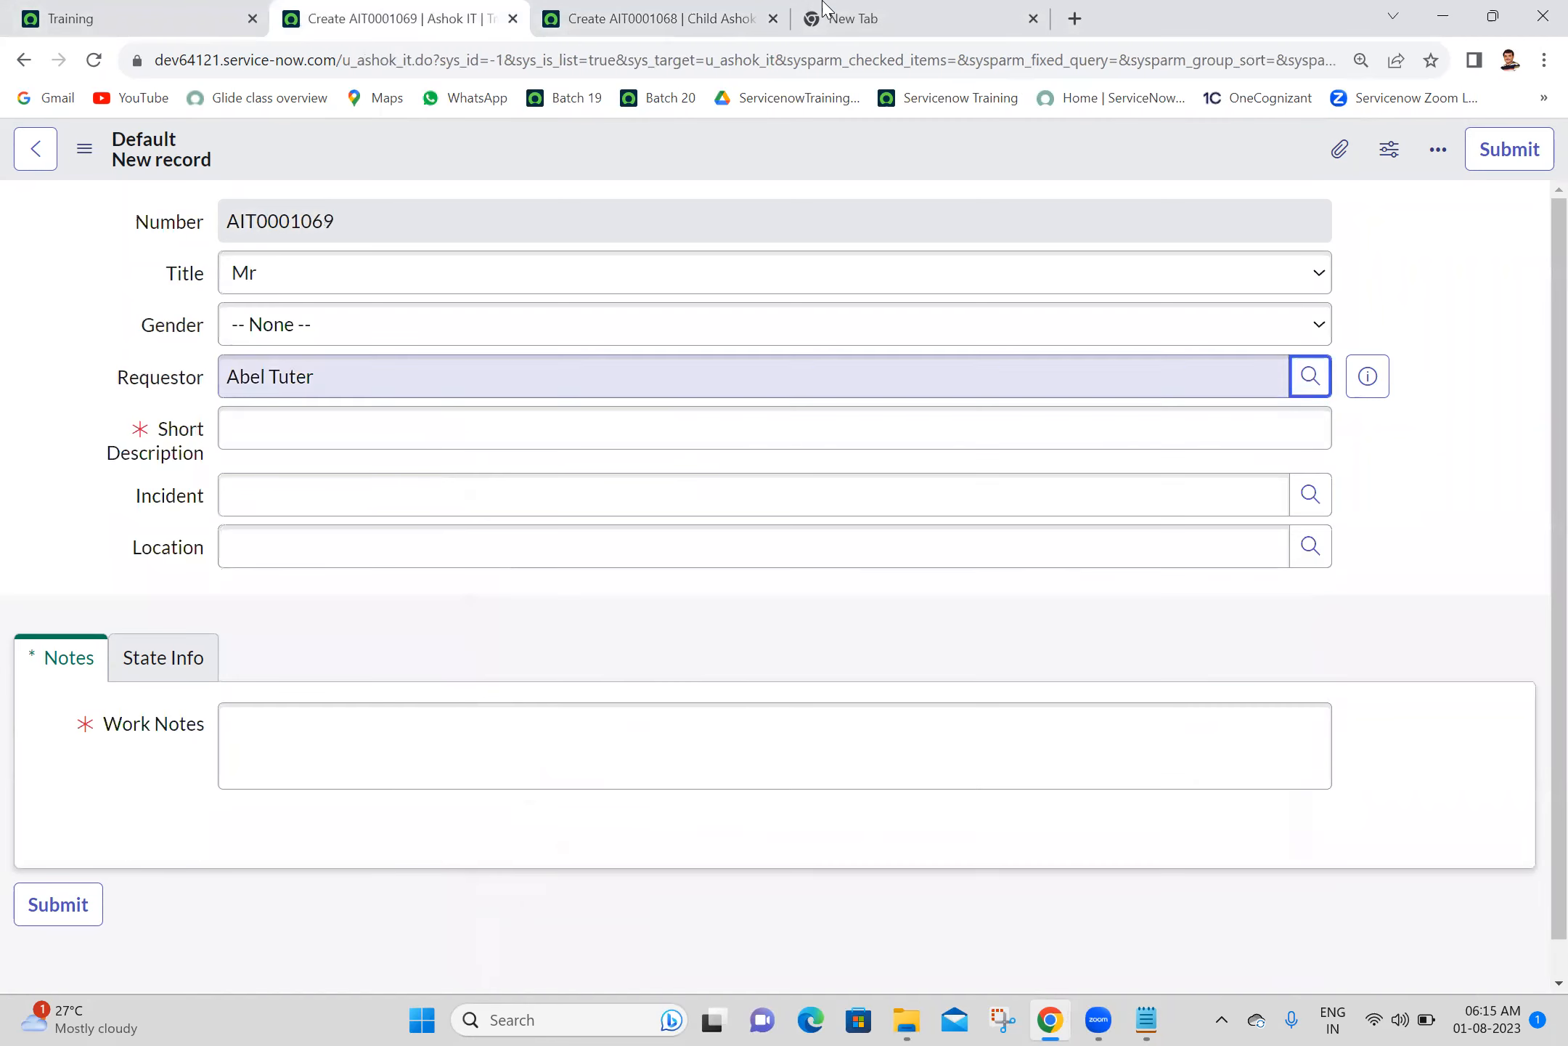
- Reload the child form and open the Requestor field's dictionary entry at its list of dictionary overrides
{"action": "left_click", "coordinate": [742, 12]}
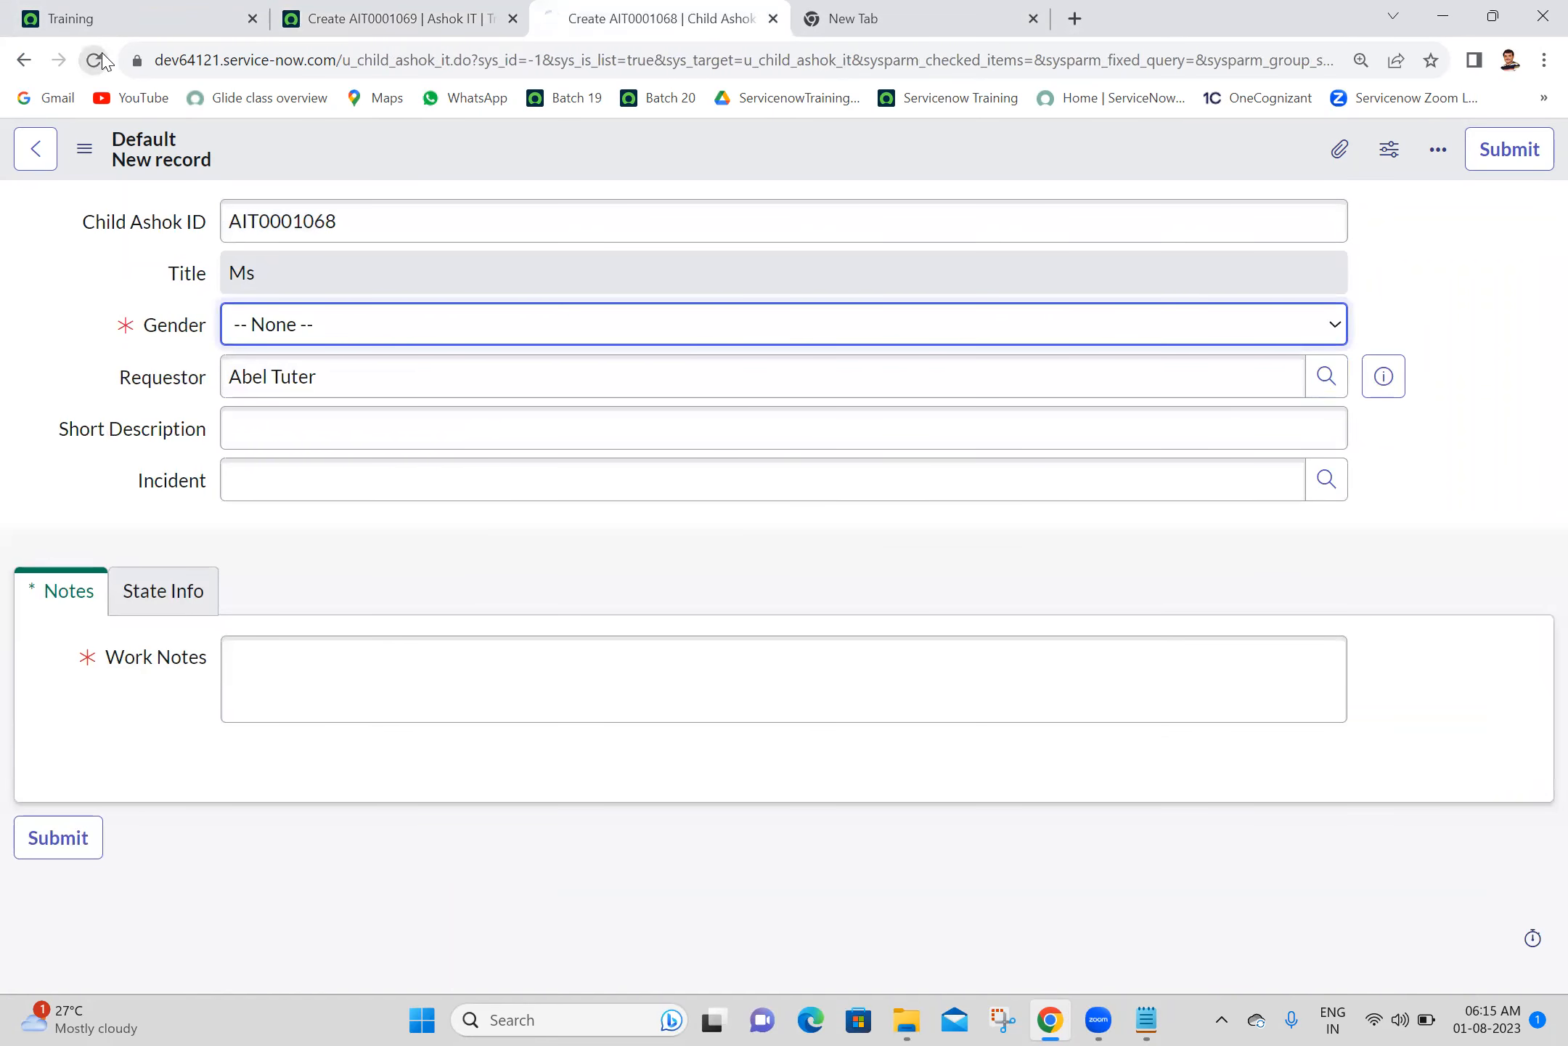
{"action": "left_click", "coordinate": [178, 381]}
{"action": "right_click", "coordinate": [180, 385]}
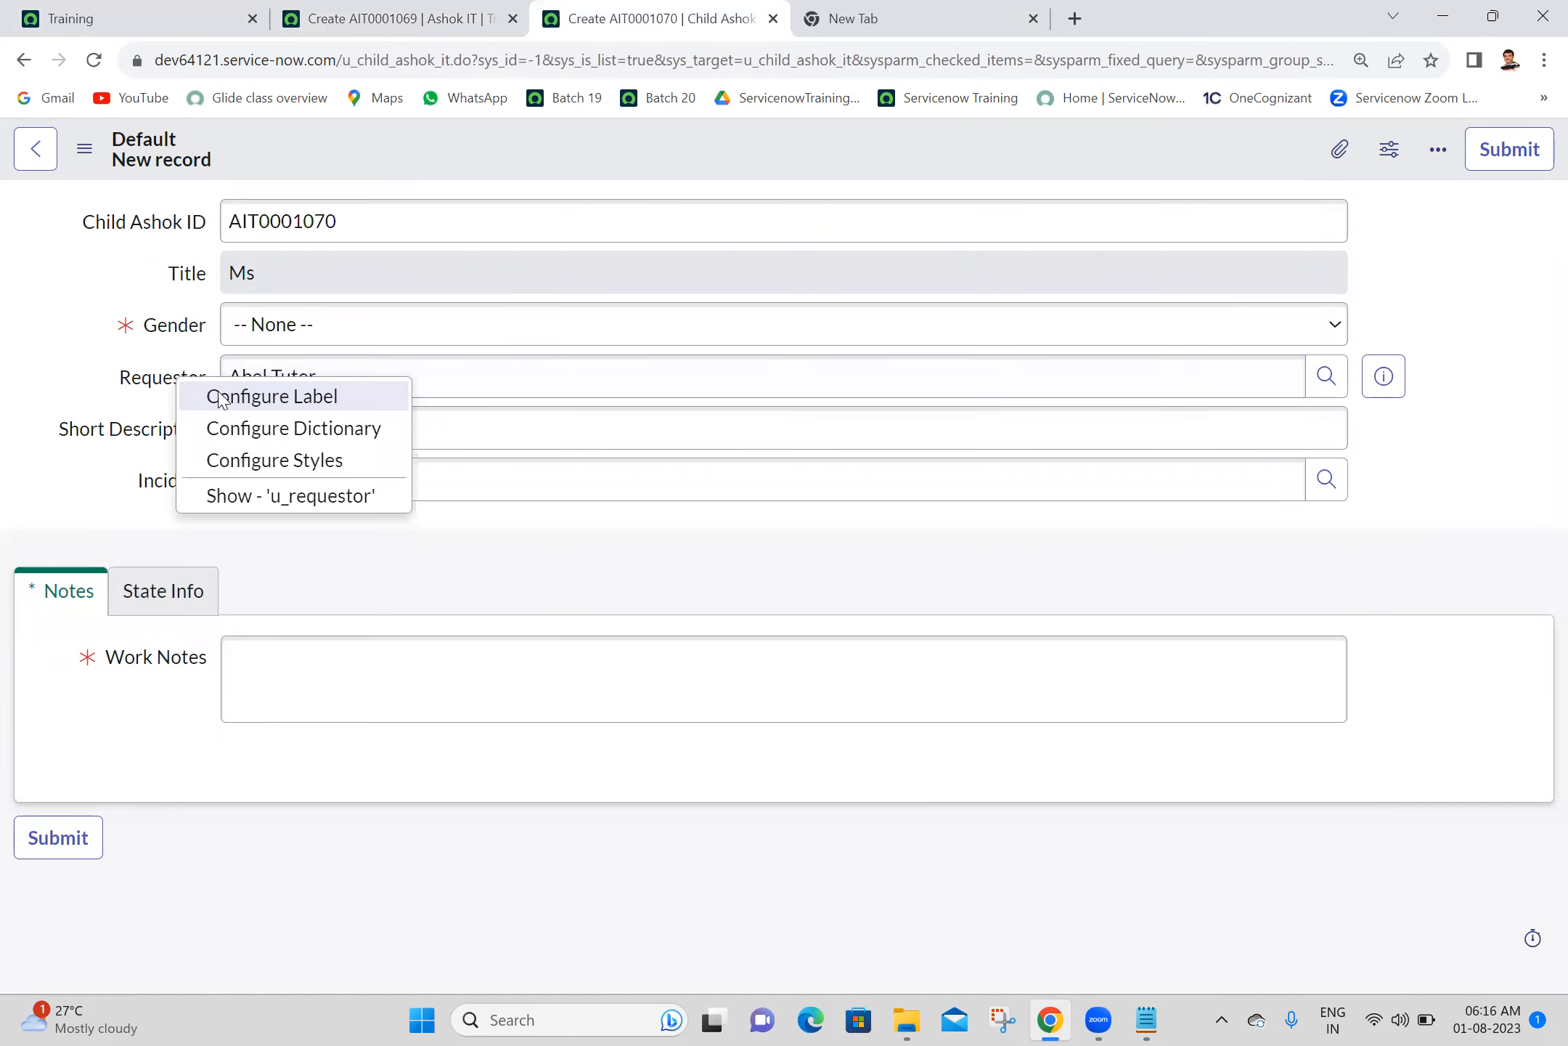
{"action": "left_click", "coordinate": [274, 434]}
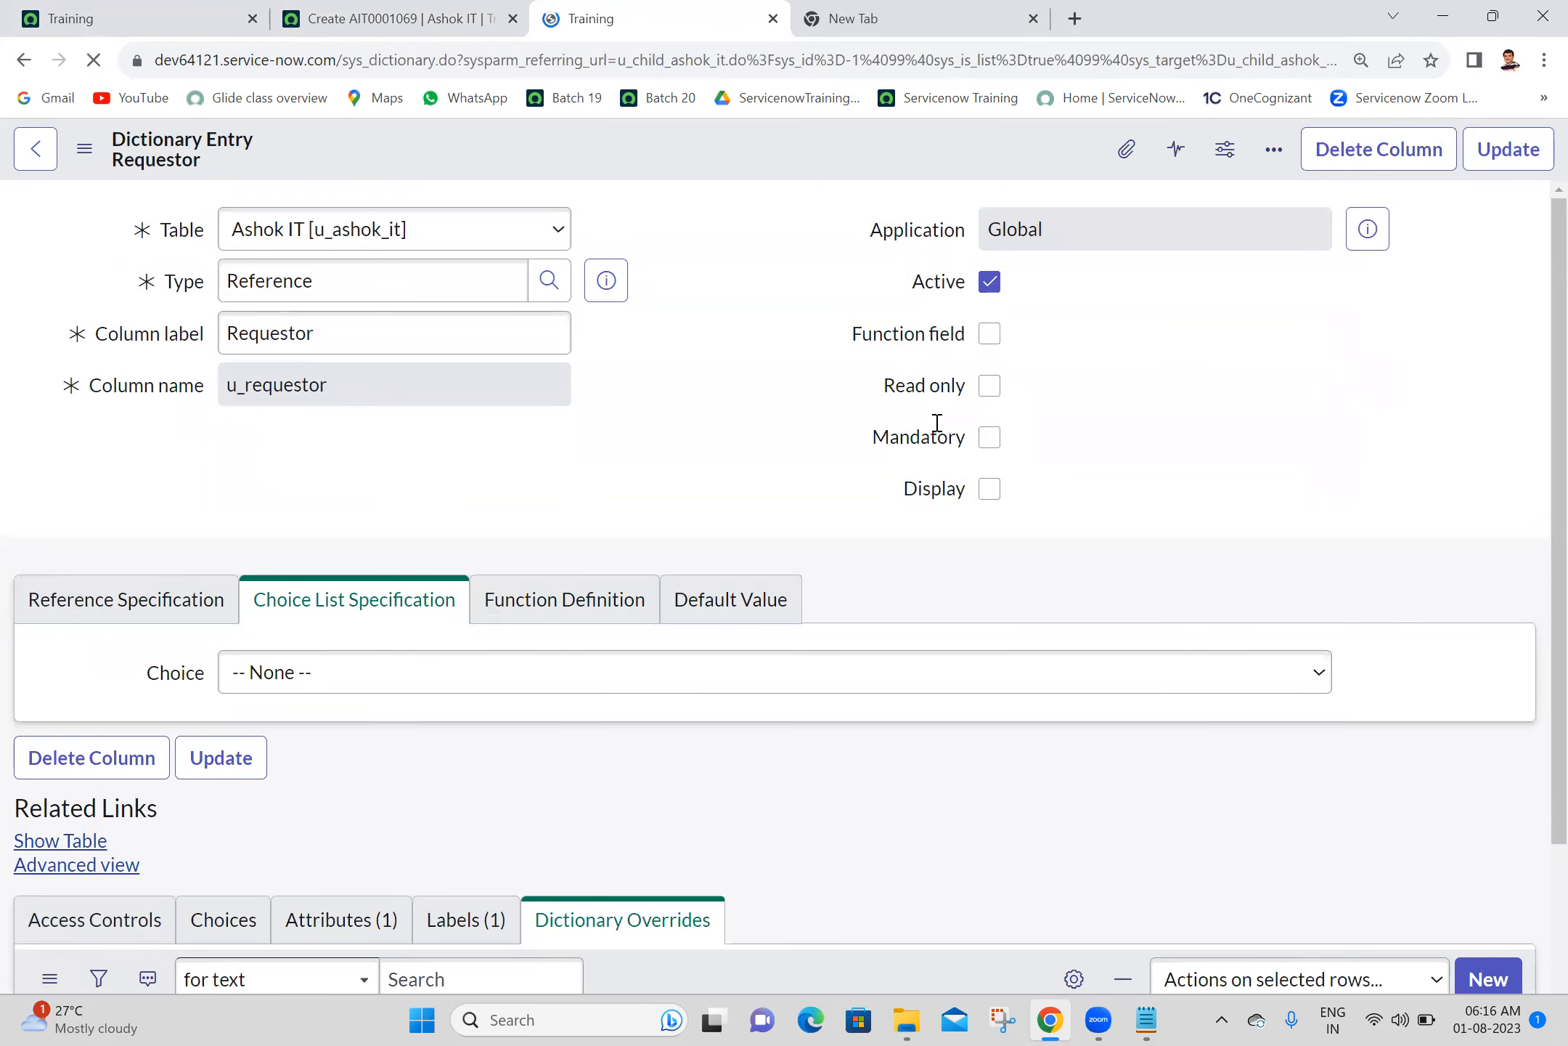
{"action": "scroll", "coordinate": [1534, 776], "scroll_direction": "down", "scroll_amount": 5}
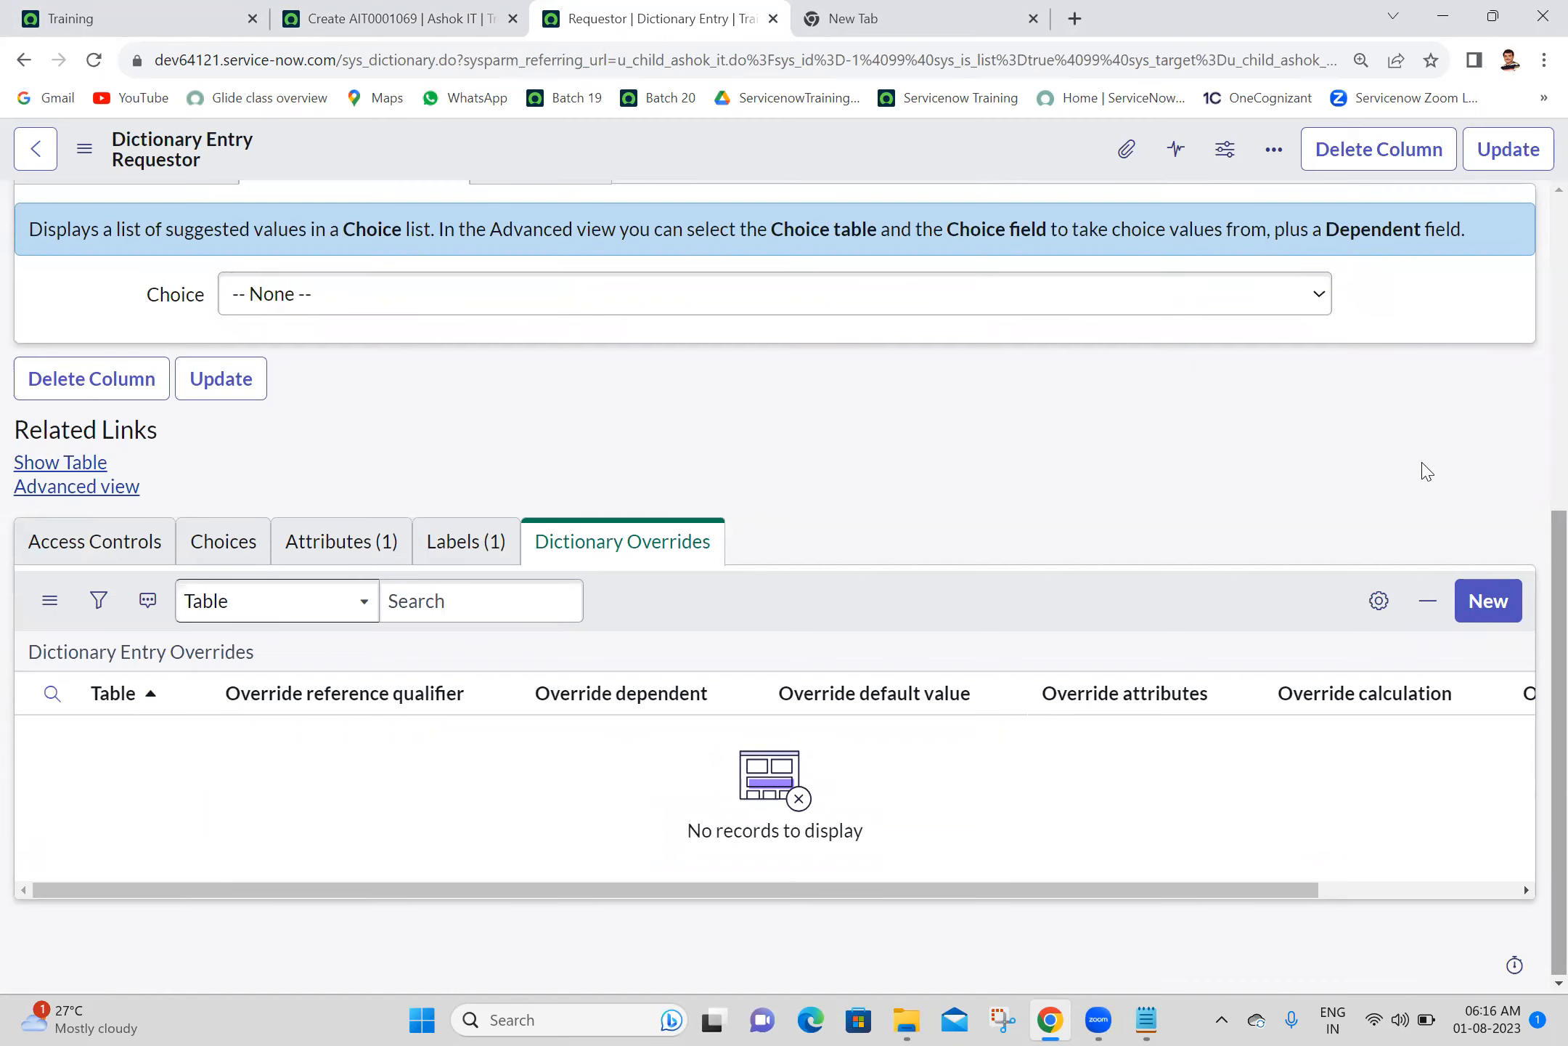
- Start a new dictionary override of the Requestor field for the Child Ashok IT table and enable its reference qualifier override
{"action": "left_click", "coordinate": [1499, 623]}
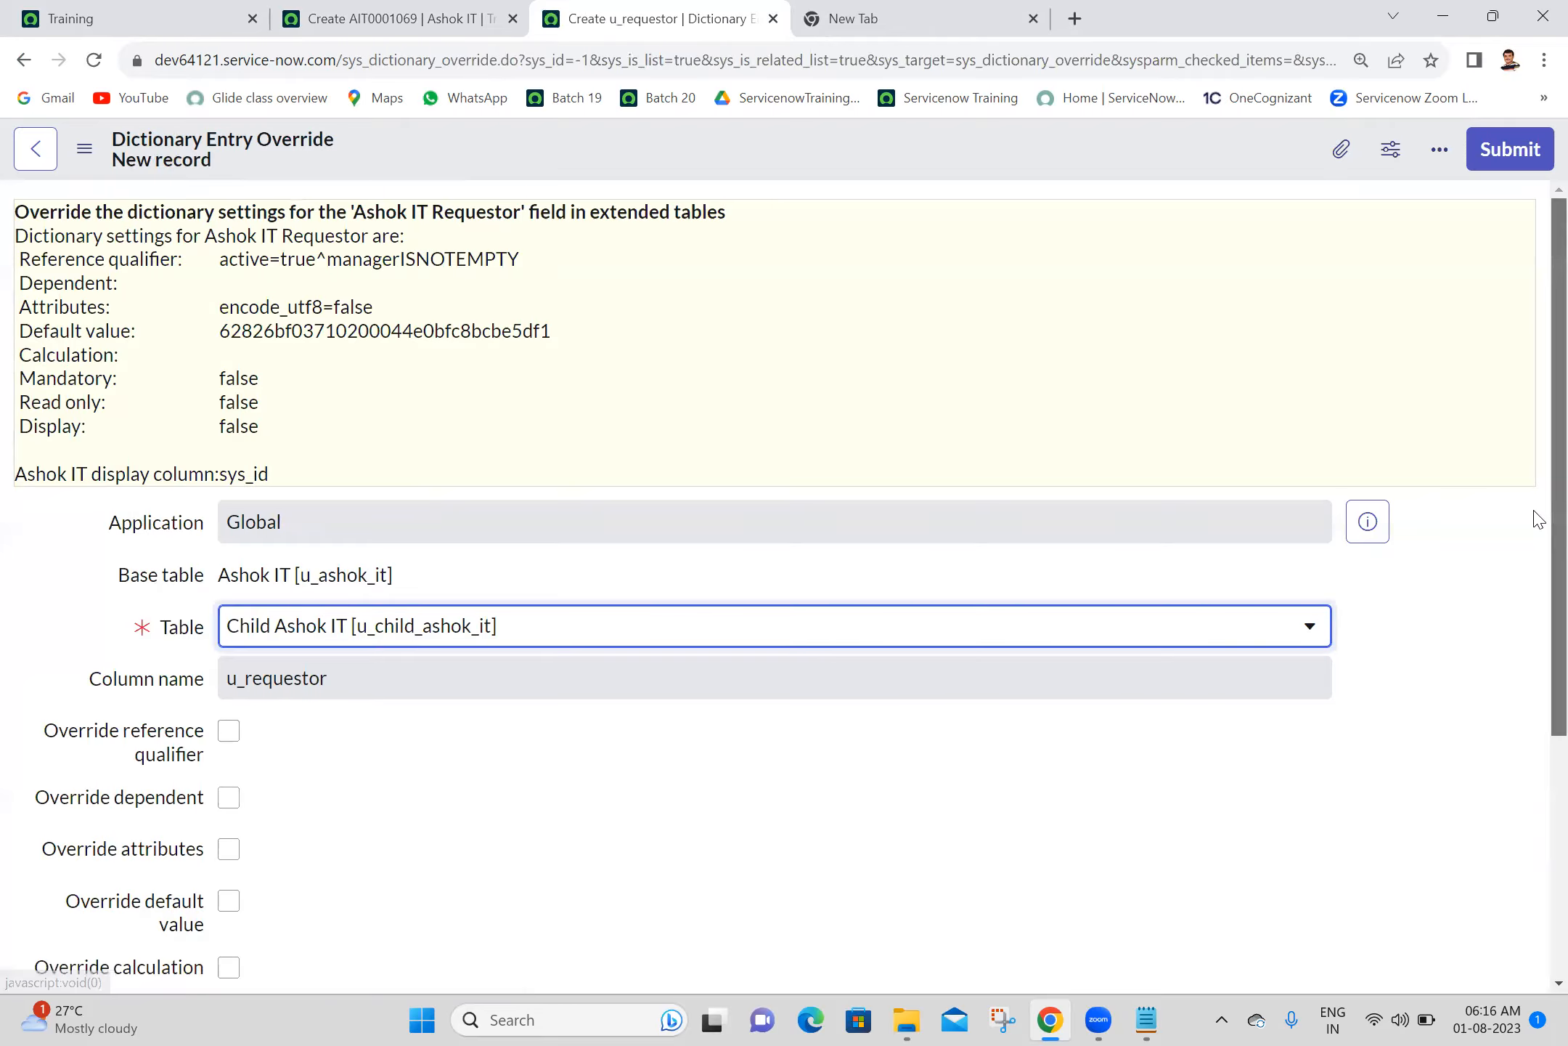
{"action": "scroll", "coordinate": [1536, 683], "scroll_direction": "down", "scroll_amount": 3}
{"action": "left_click", "coordinate": [229, 447]}
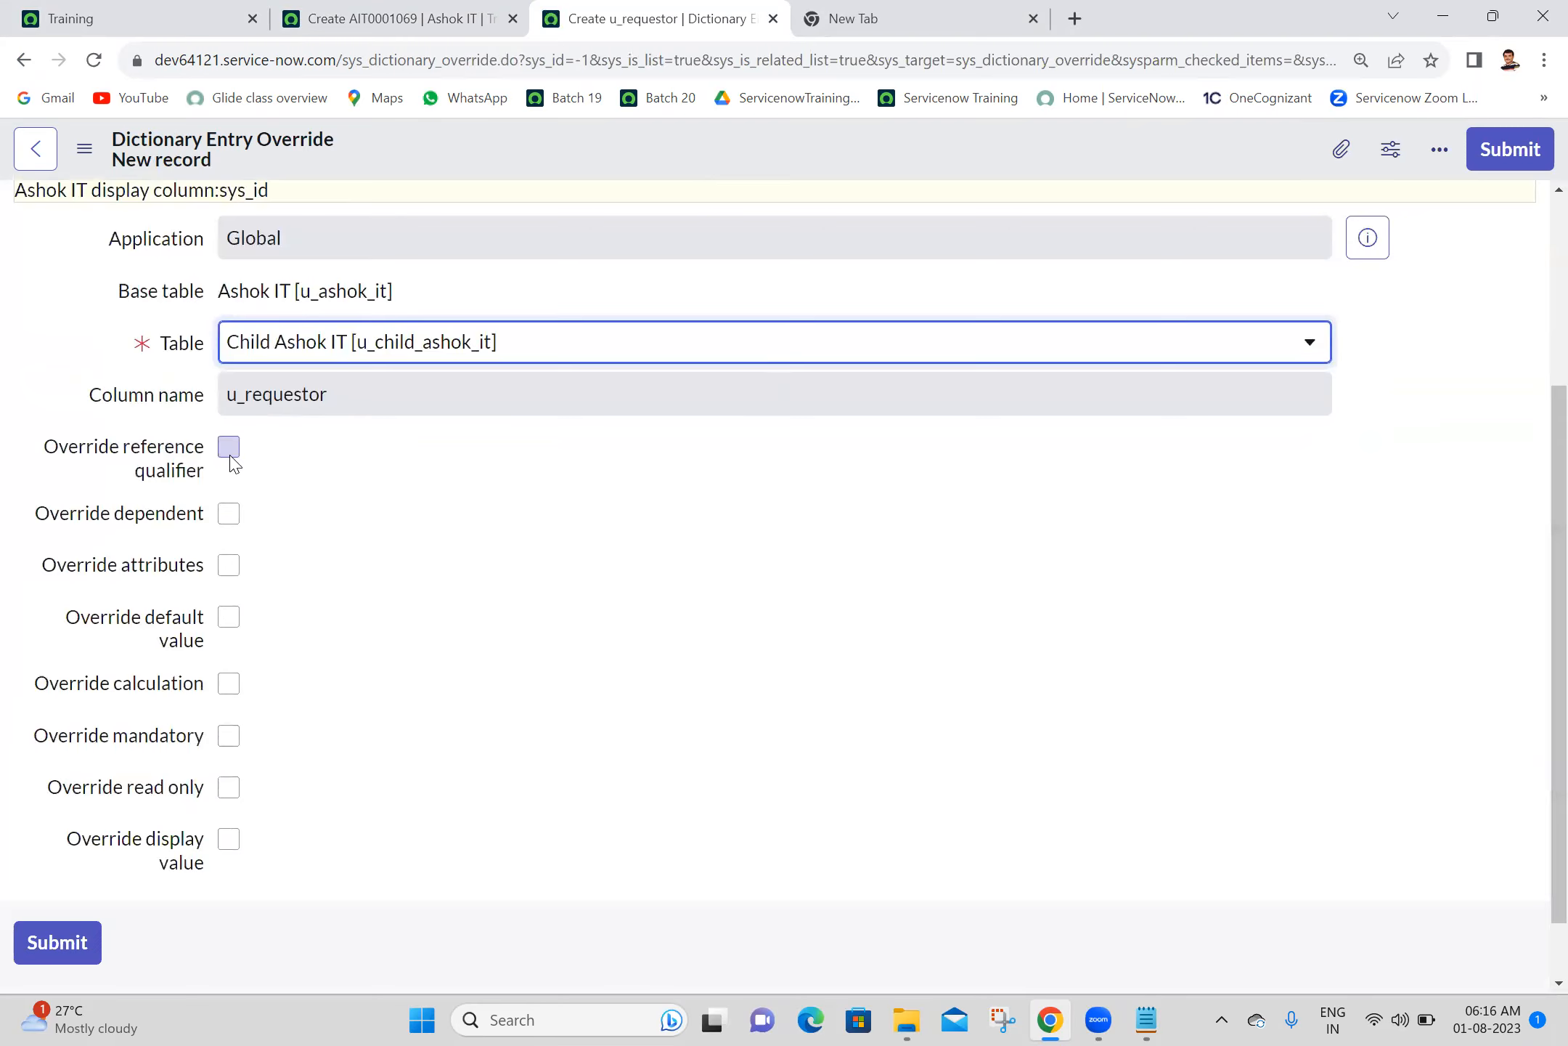
{"action": "left_click", "coordinate": [300, 504]}
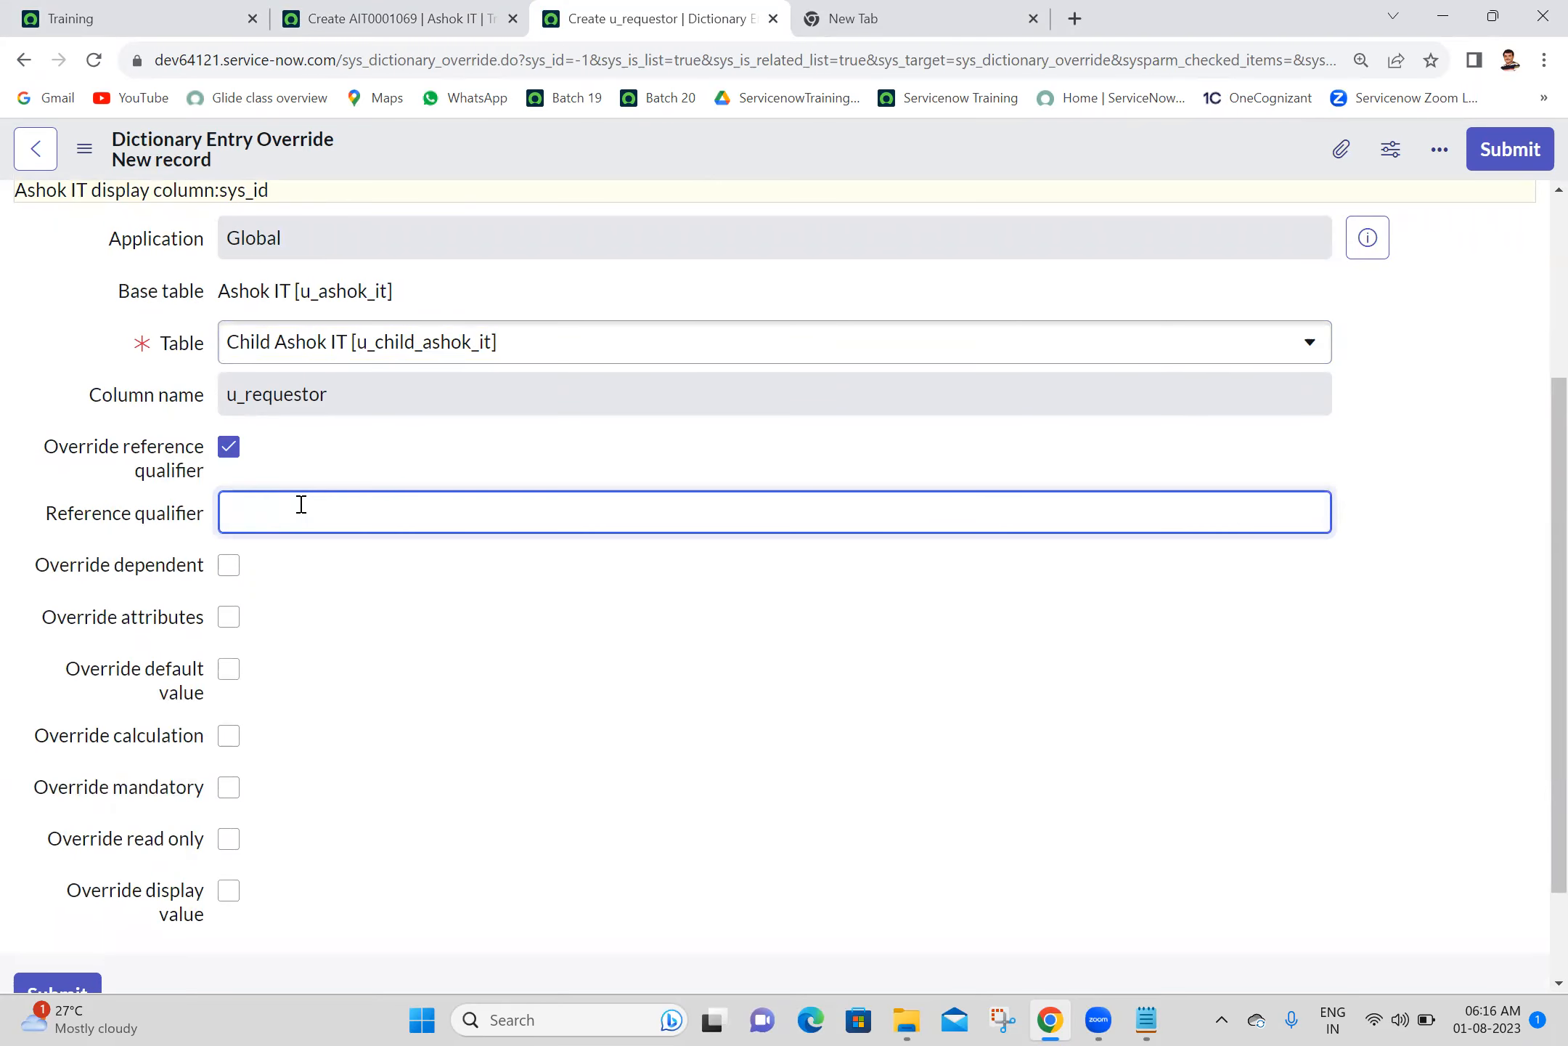
- Open the full Users list from the Training home page with sys_user.LIST
{"action": "left_click", "coordinate": [98, 14]}
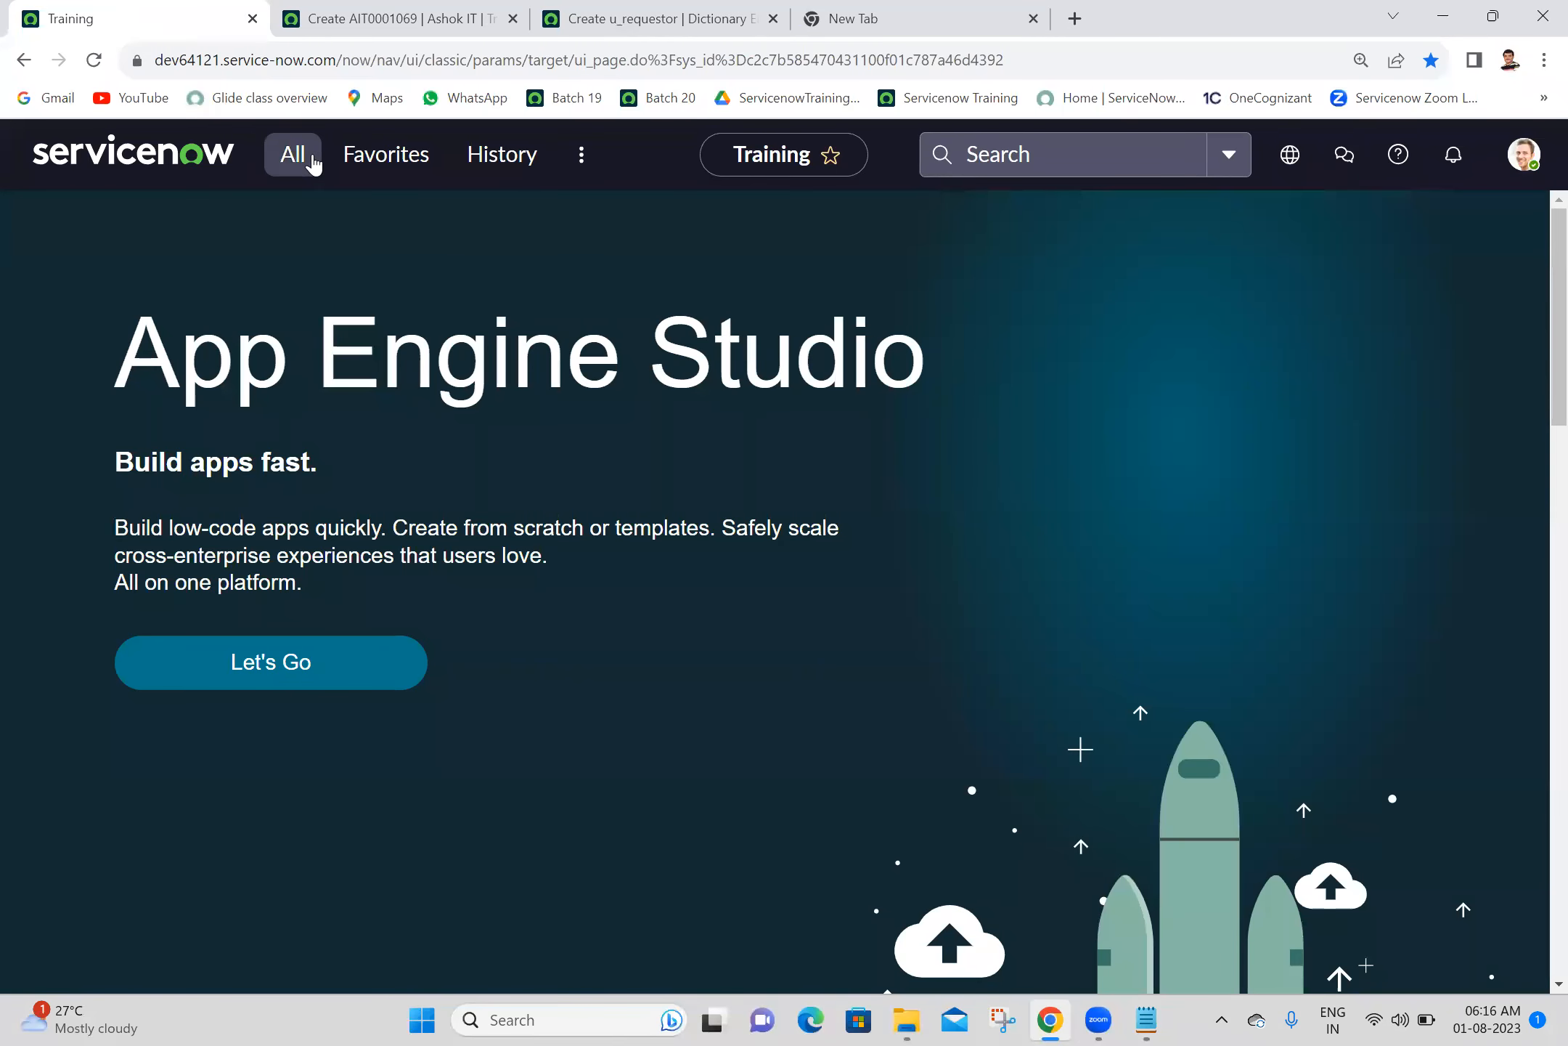
{"action": "left_click", "coordinate": [313, 163]}
{"action": "key", "text": "ctrl+a"}
{"action": "type", "text": "sys_u"}
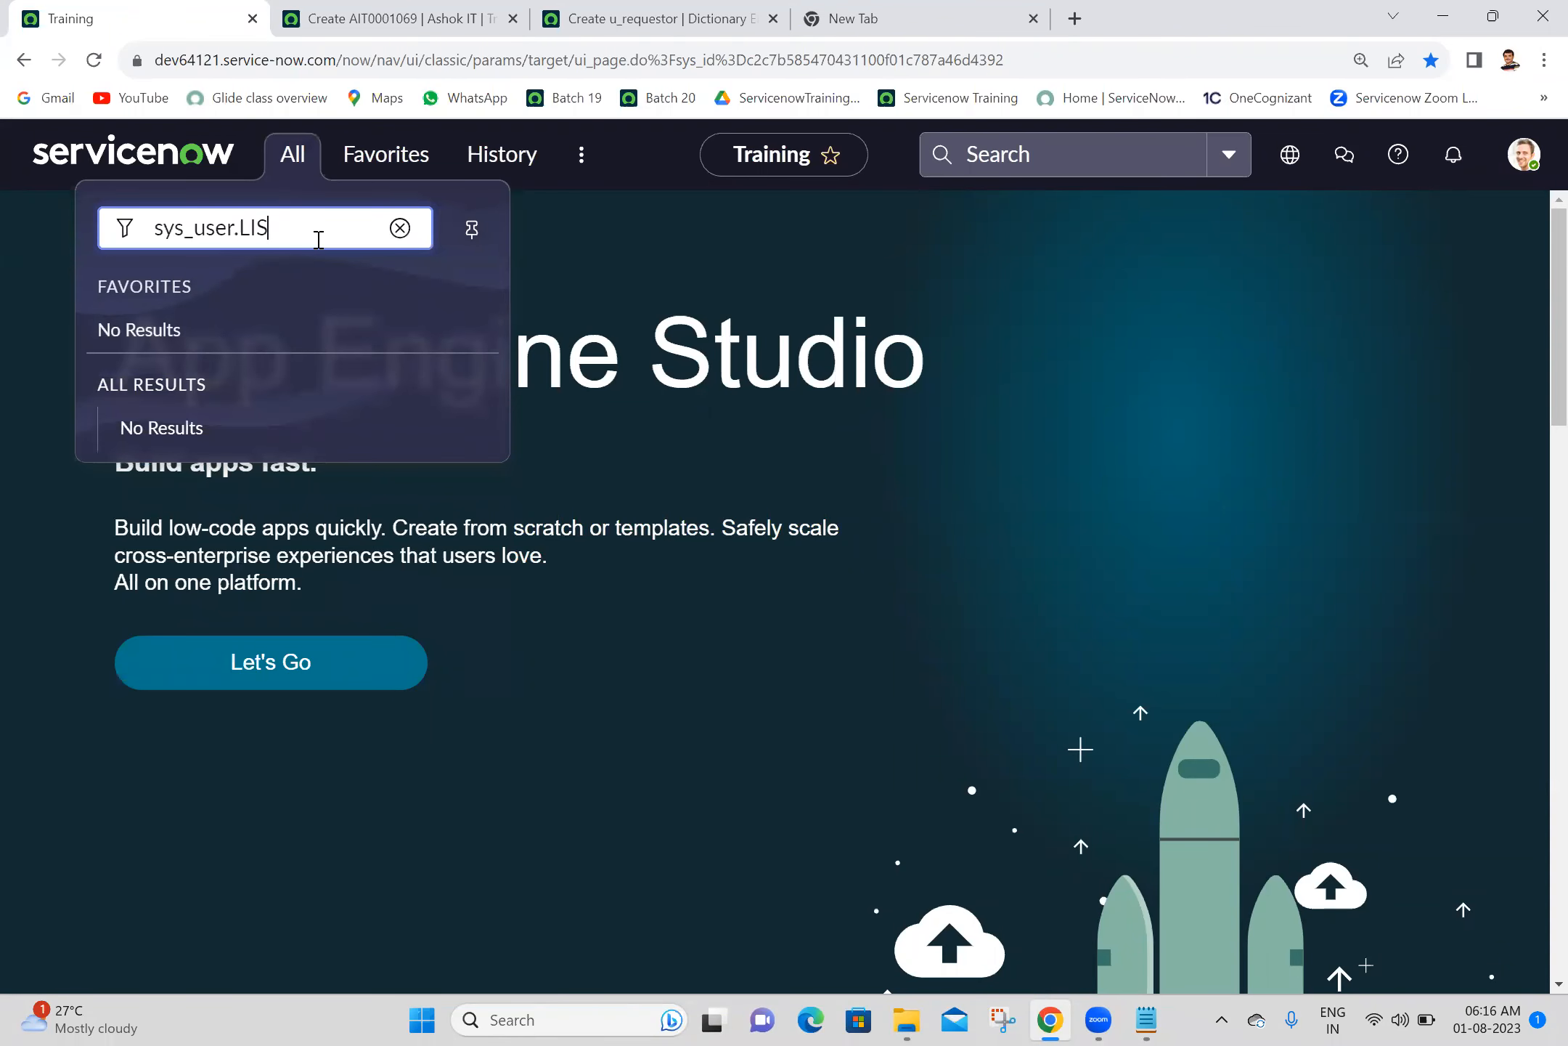
{"action": "type", "text": "ser.LIST"}
{"action": "key", "text": "Return"}
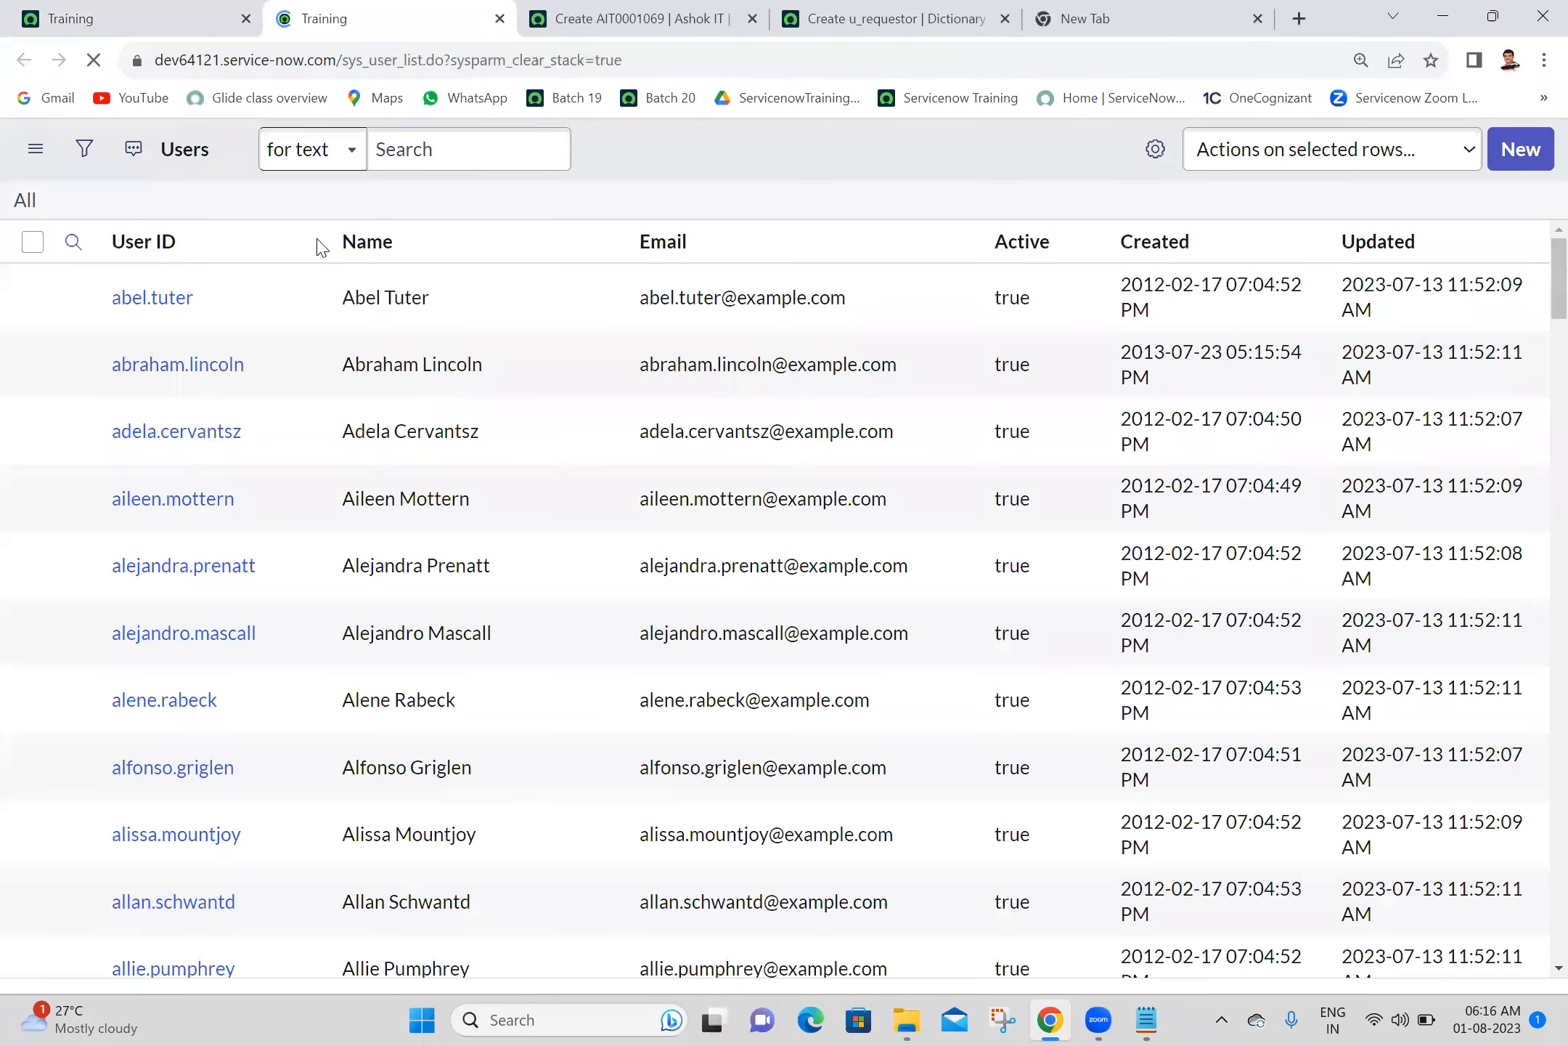
- Filter the users to names starting with A and copy the filter's query
{"action": "left_click", "coordinate": [468, 298]}
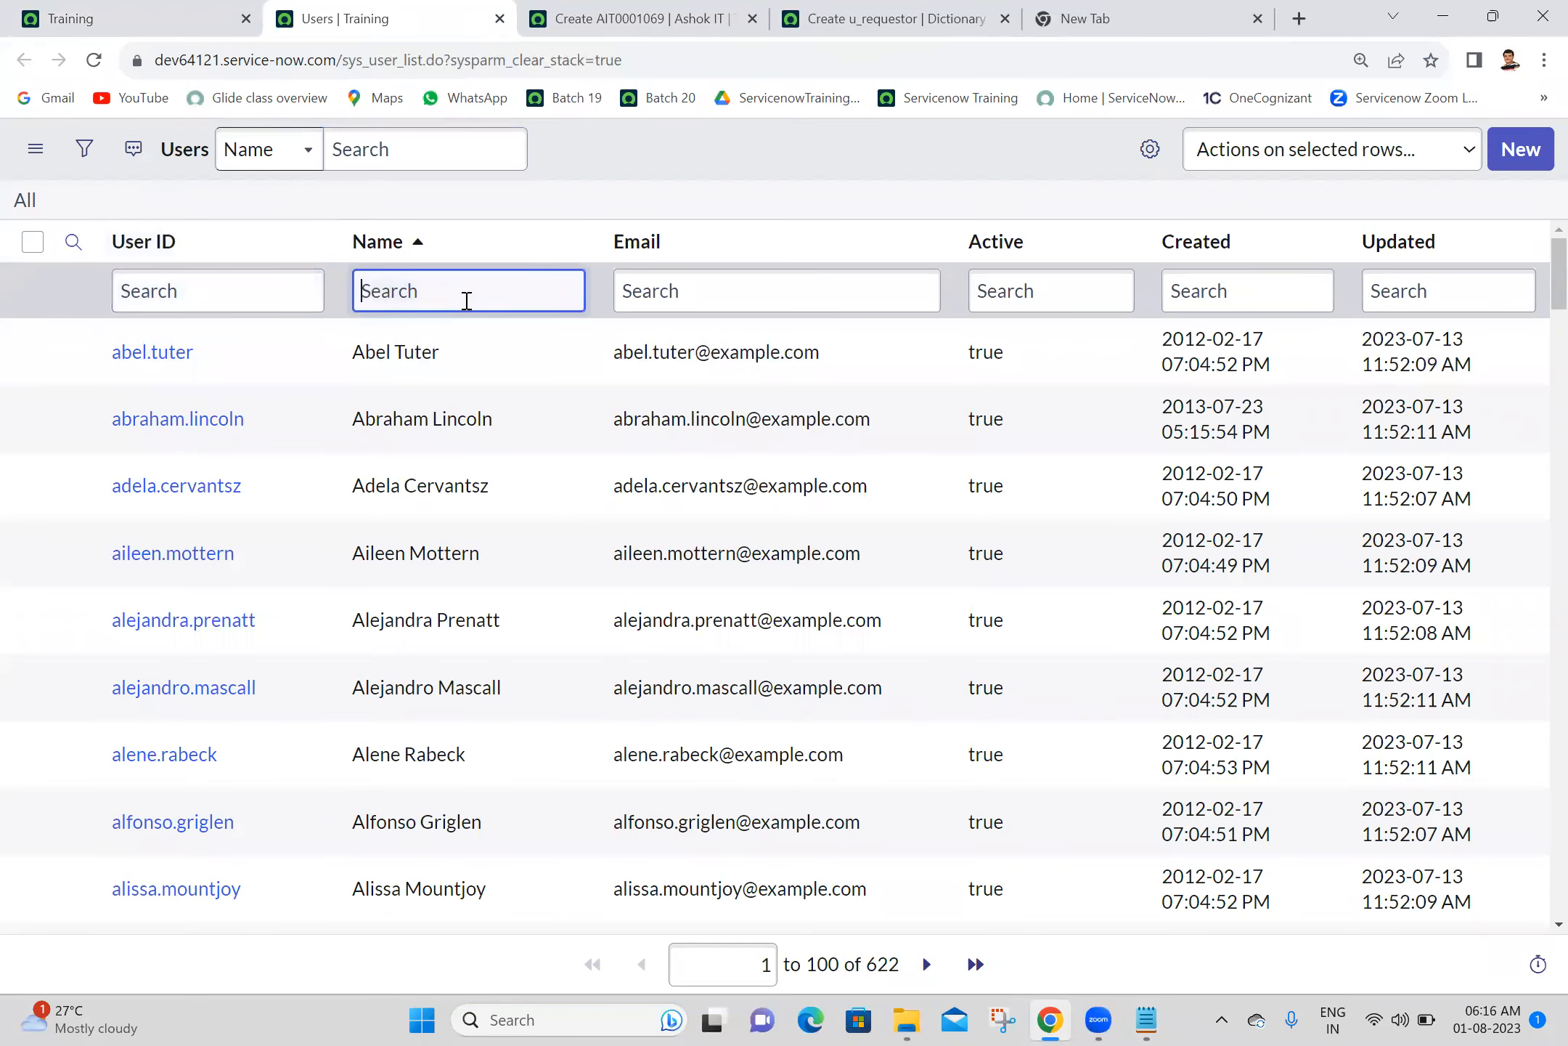
{"action": "type", "text": "A"}
{"action": "key", "text": "Return"}
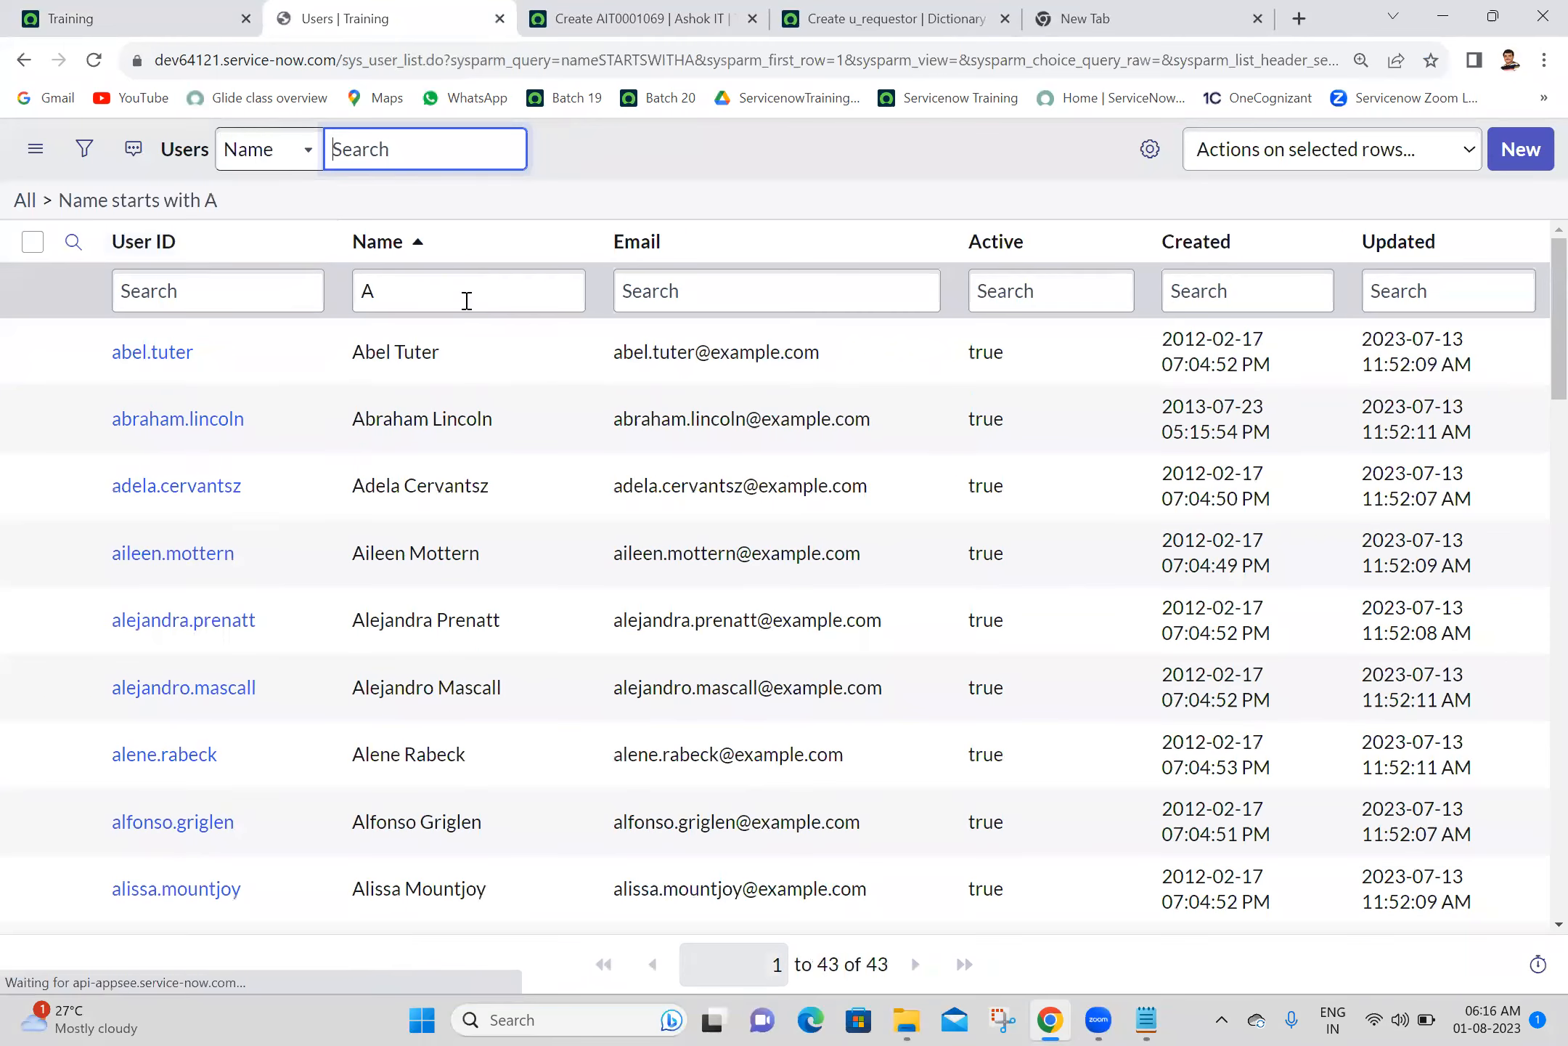
{"action": "right_click", "coordinate": [192, 201]}
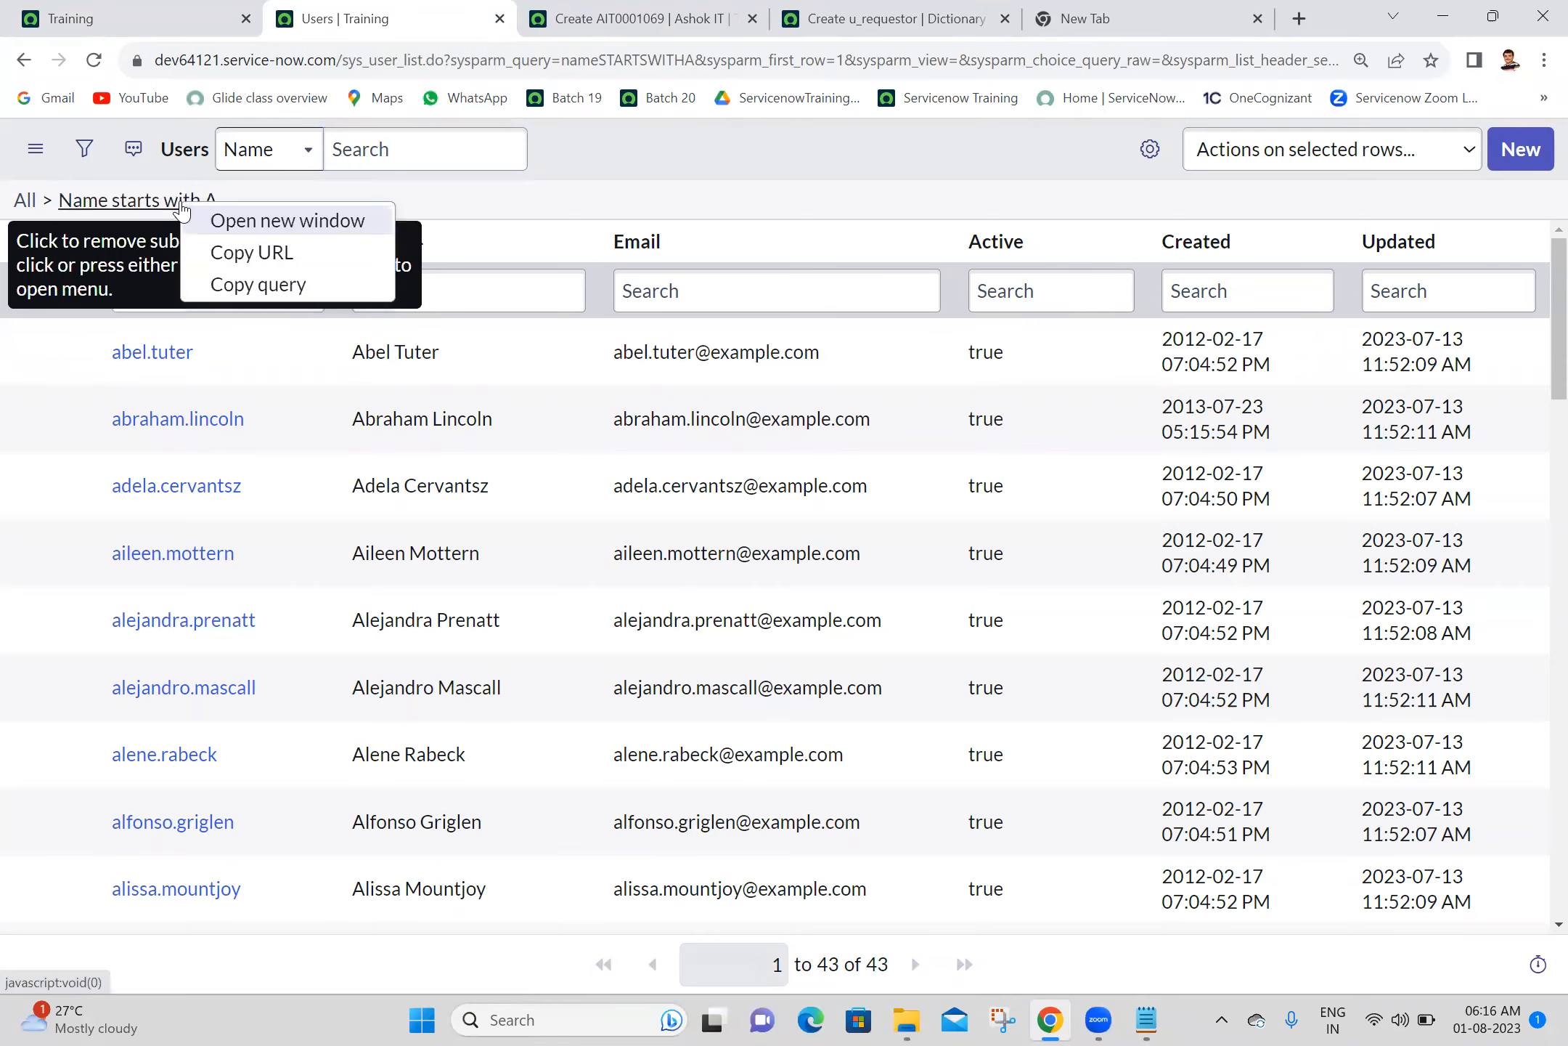
{"action": "left_click", "coordinate": [233, 285]}
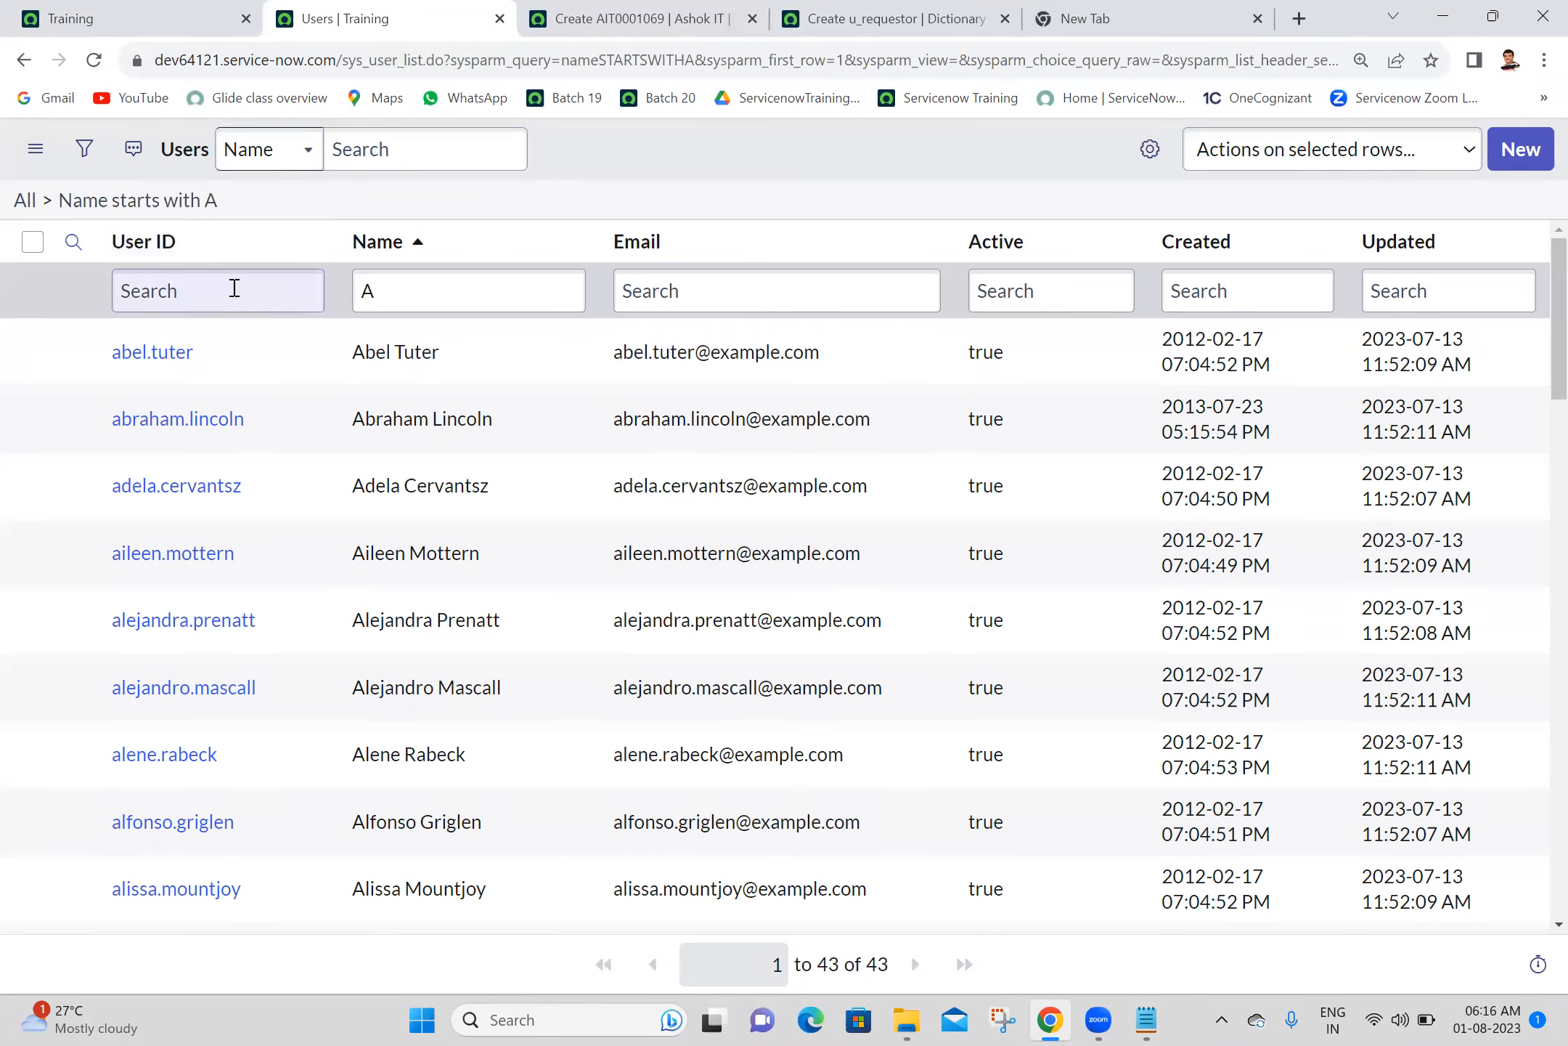
- Set the Requestor override's reference qualifier to nameSTARTSWITHA and submit the override
{"action": "left_click", "coordinate": [860, 13]}
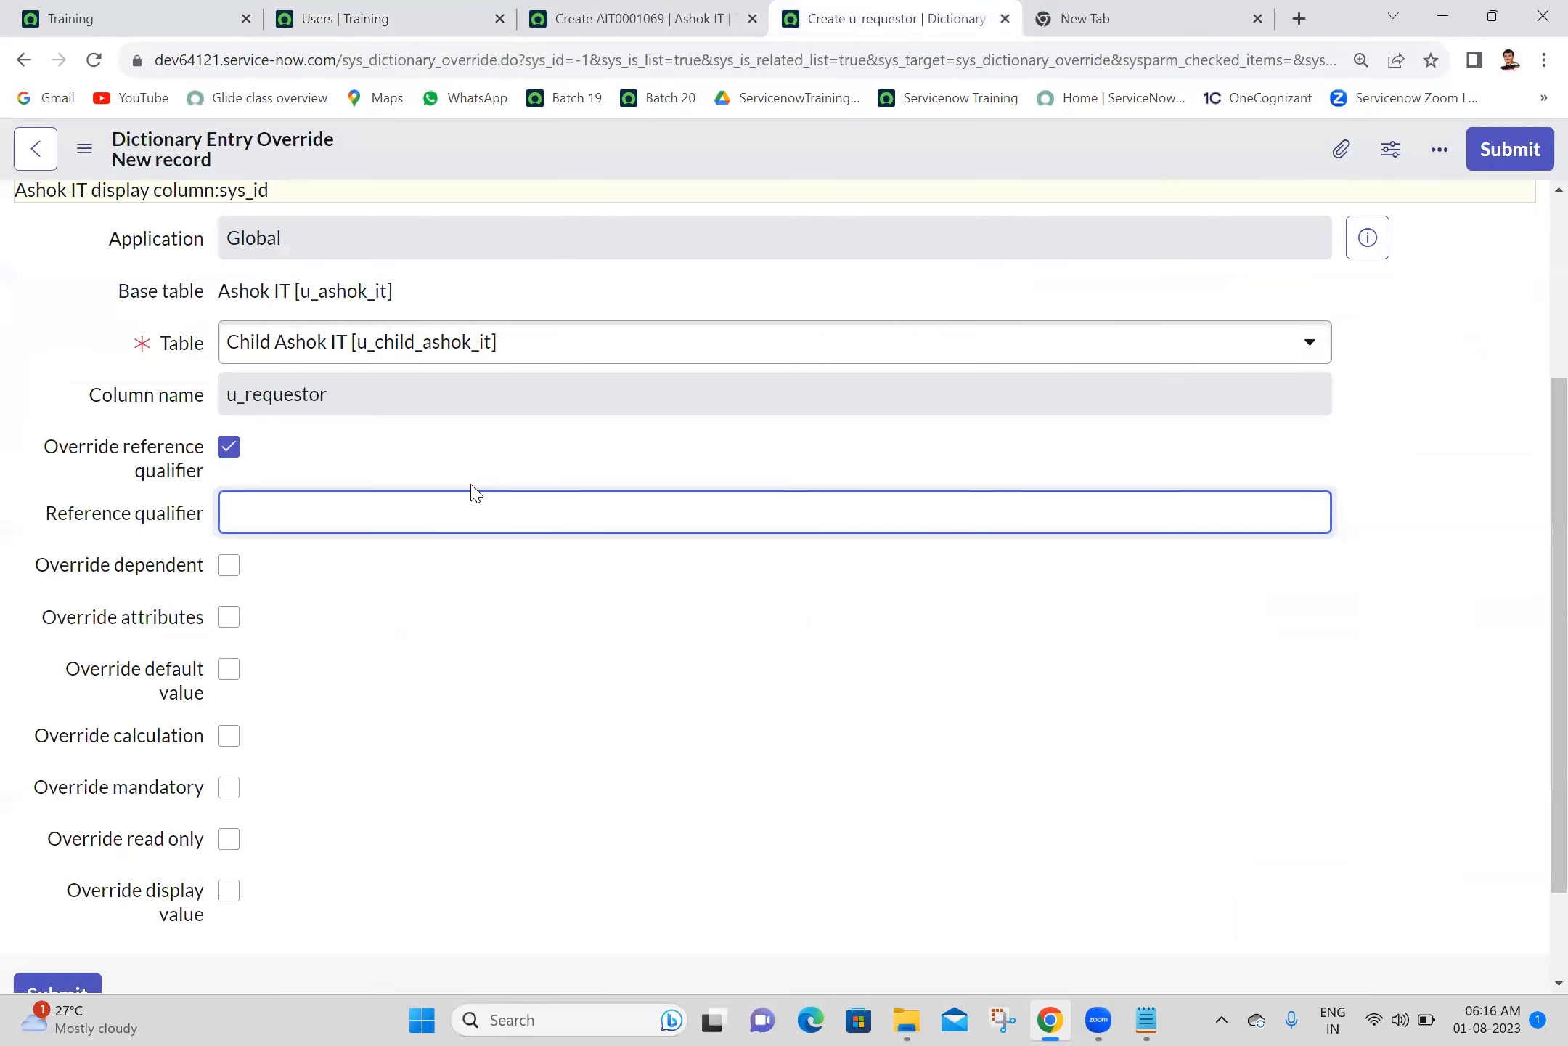
{"action": "key", "text": "ctrl+v"}
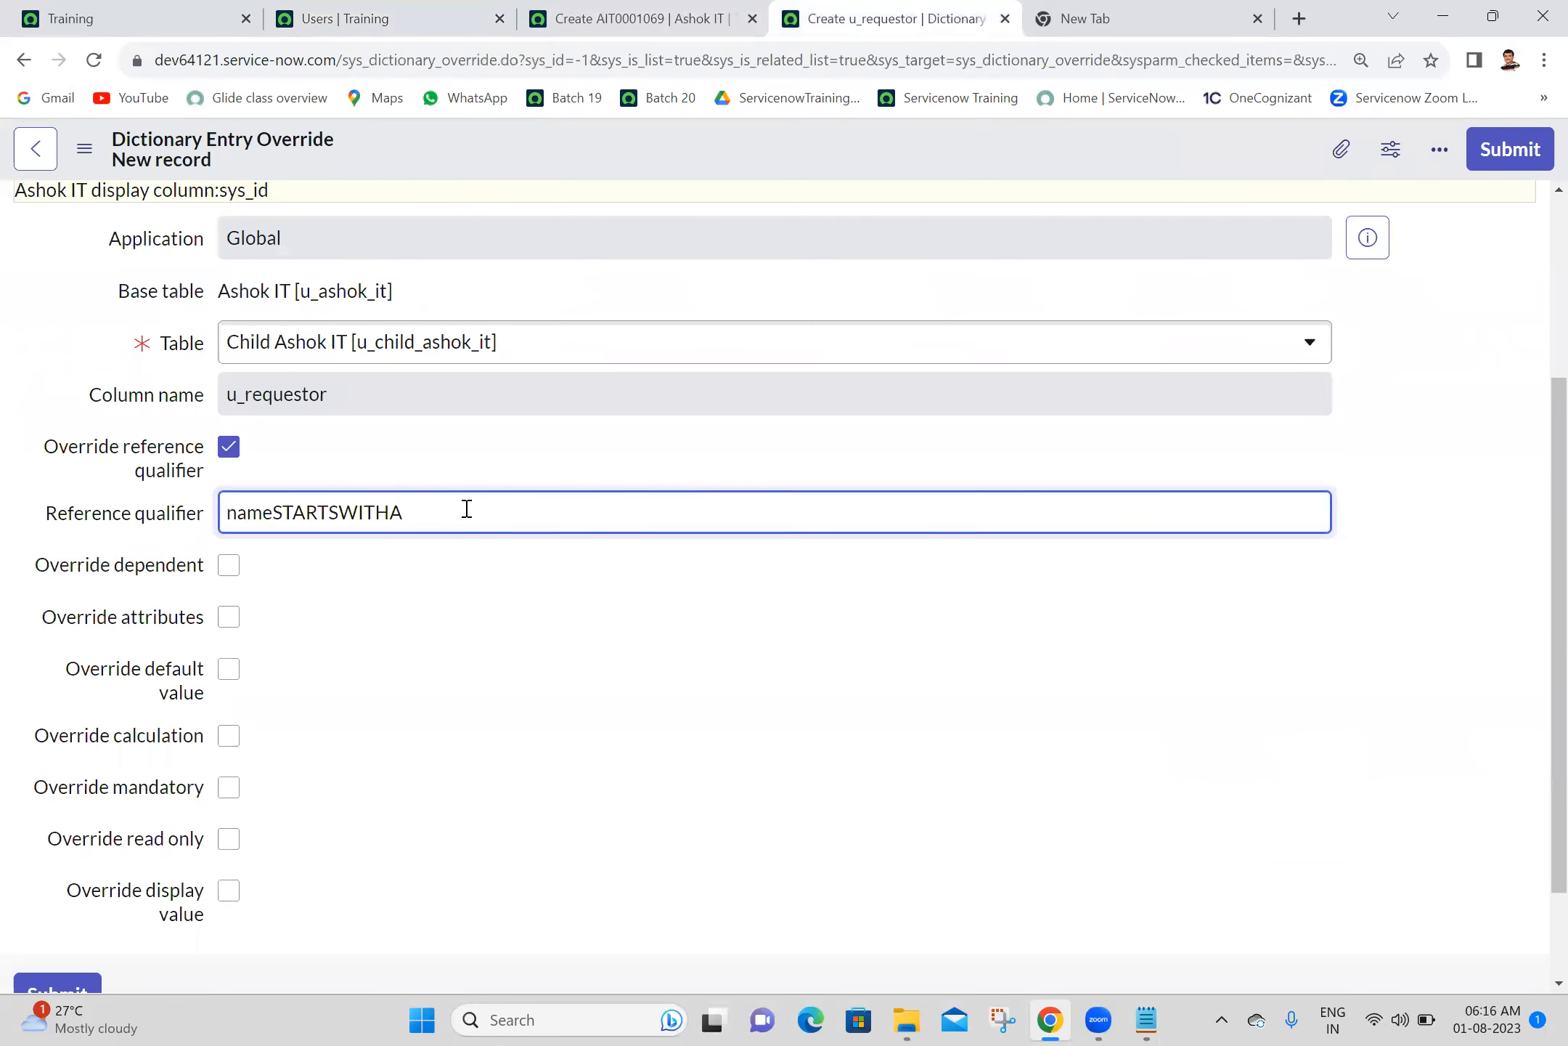
{"action": "left_click", "coordinate": [1511, 149]}
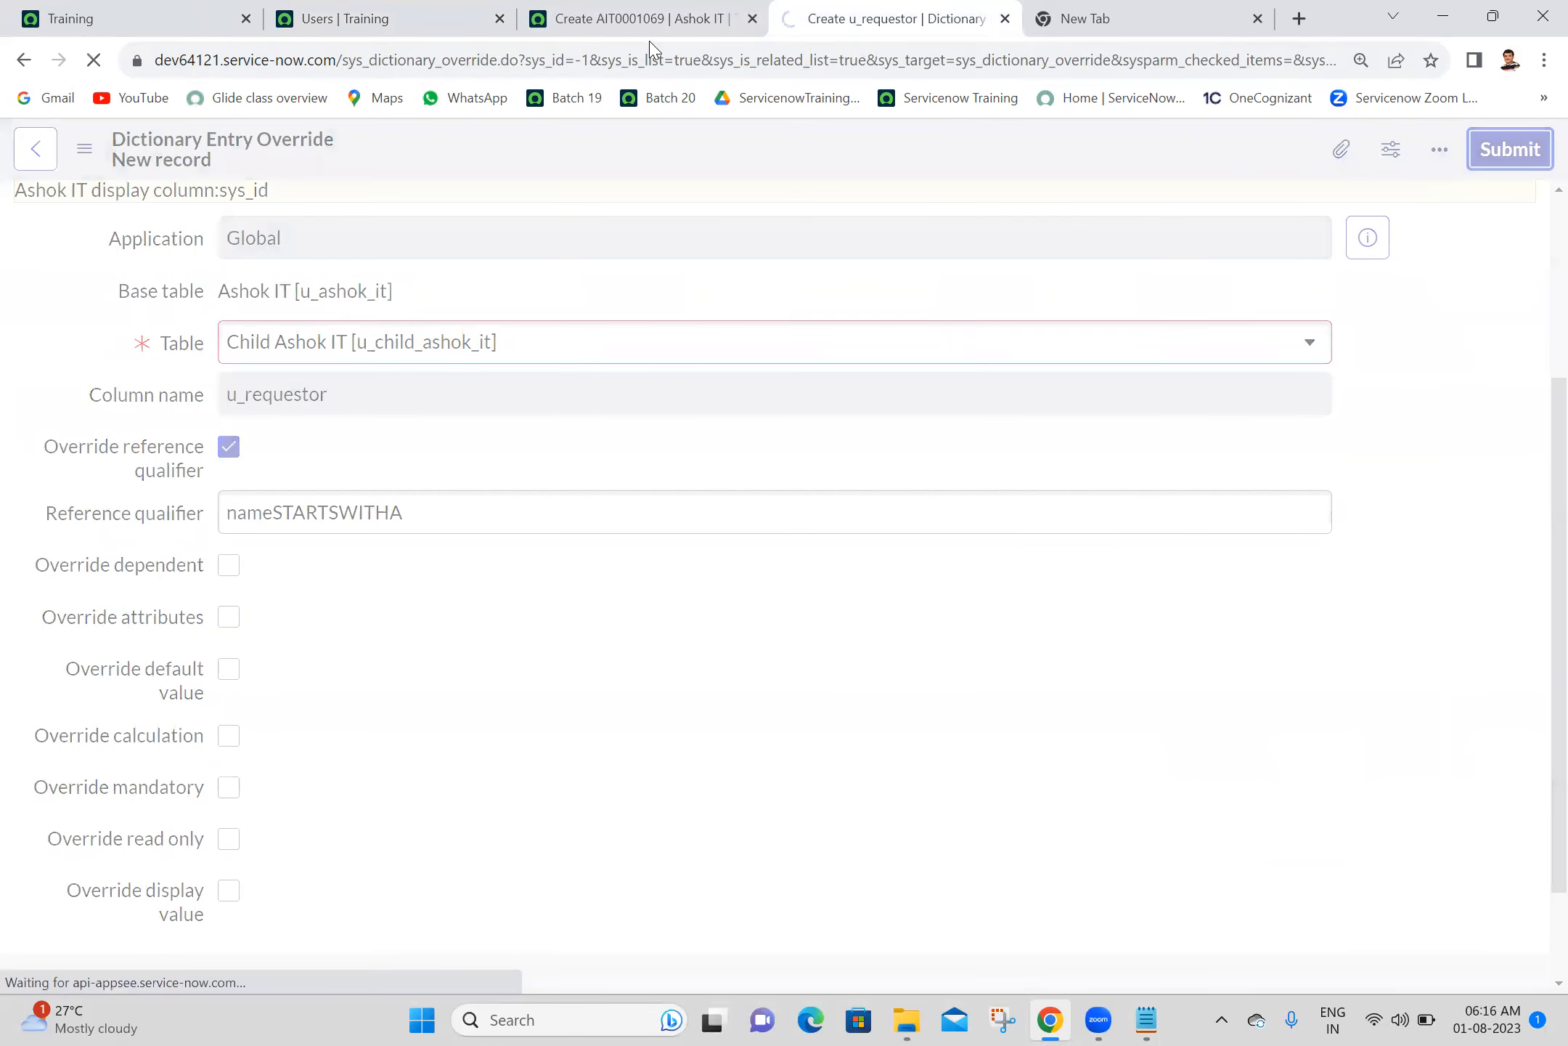
- Close the Users list pages and the empty browser tab, keeping the Training home page and parent form
{"action": "left_click", "coordinate": [500, 19]}
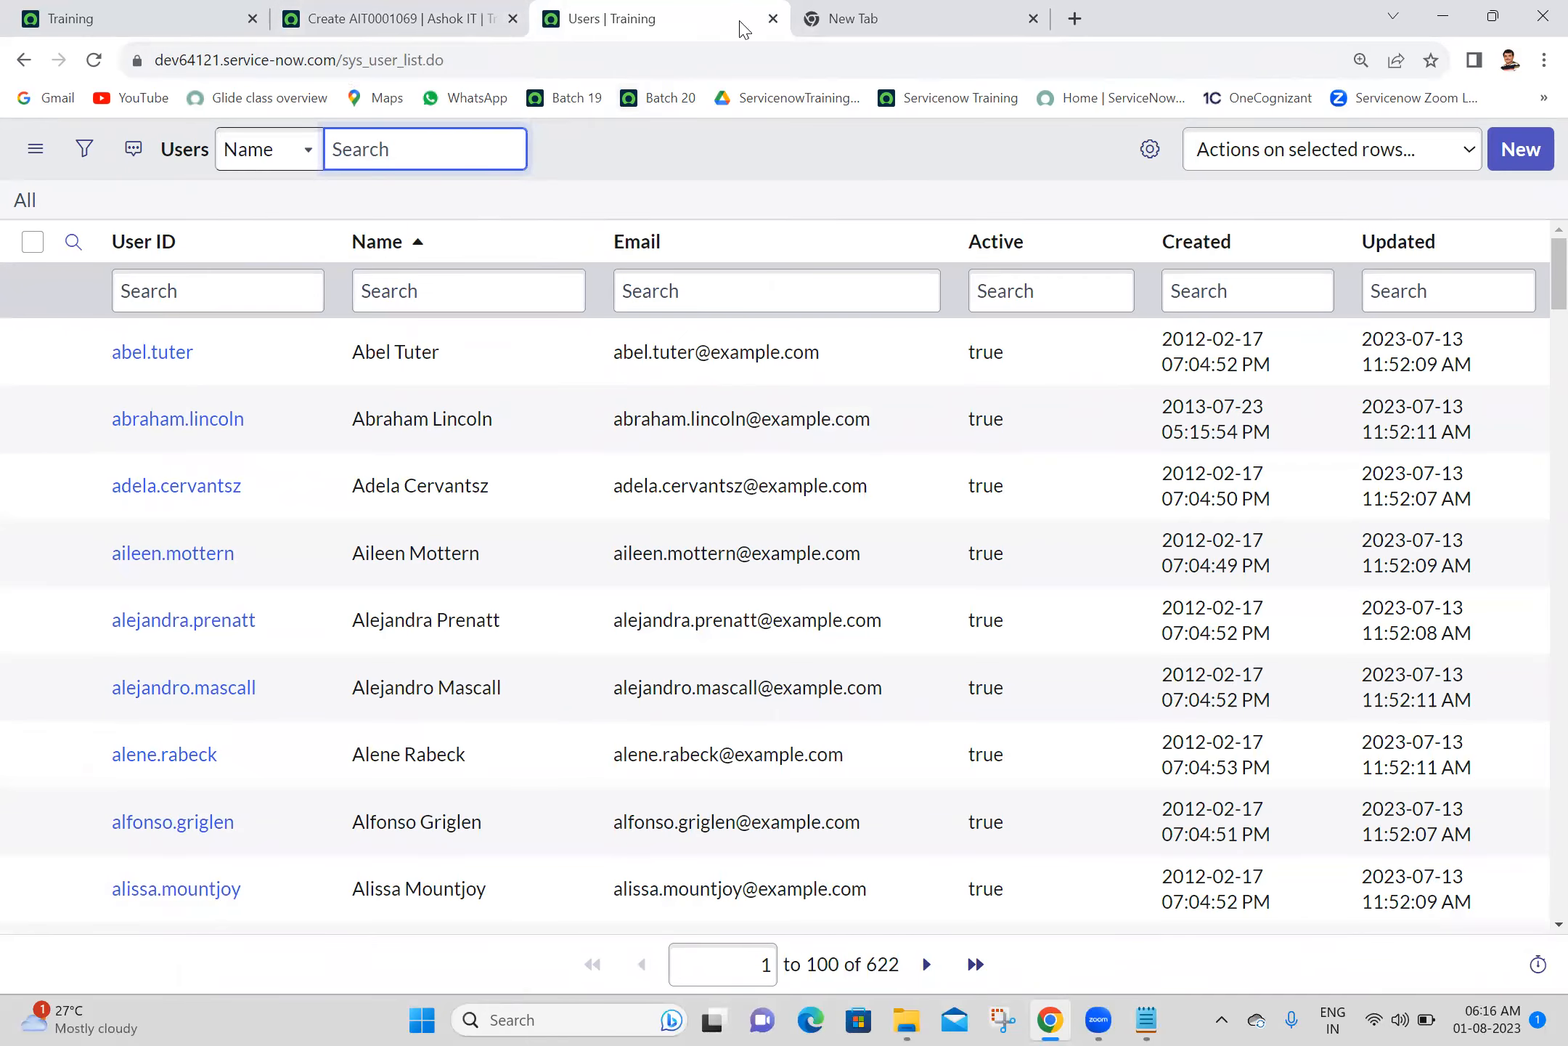
{"action": "left_click", "coordinate": [773, 18]}
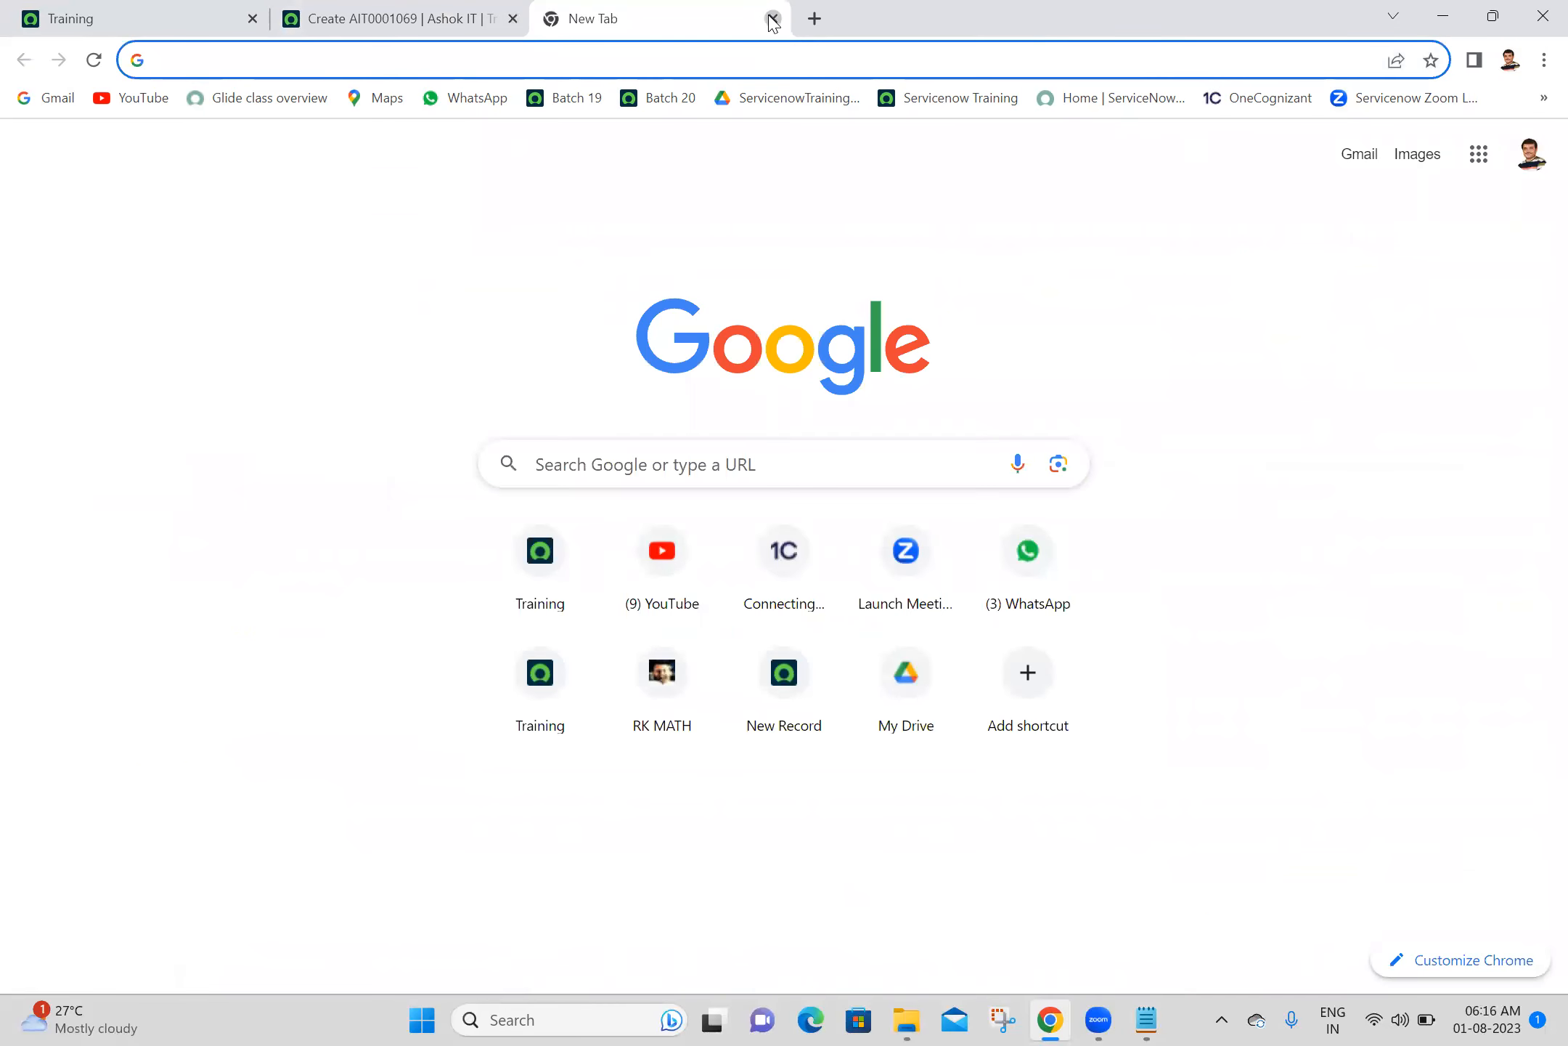
{"action": "left_click", "coordinate": [773, 18]}
- Find the Child Ashok ITs module by searching for child, and open the existing record in its list
{"action": "left_click", "coordinate": [93, 13]}
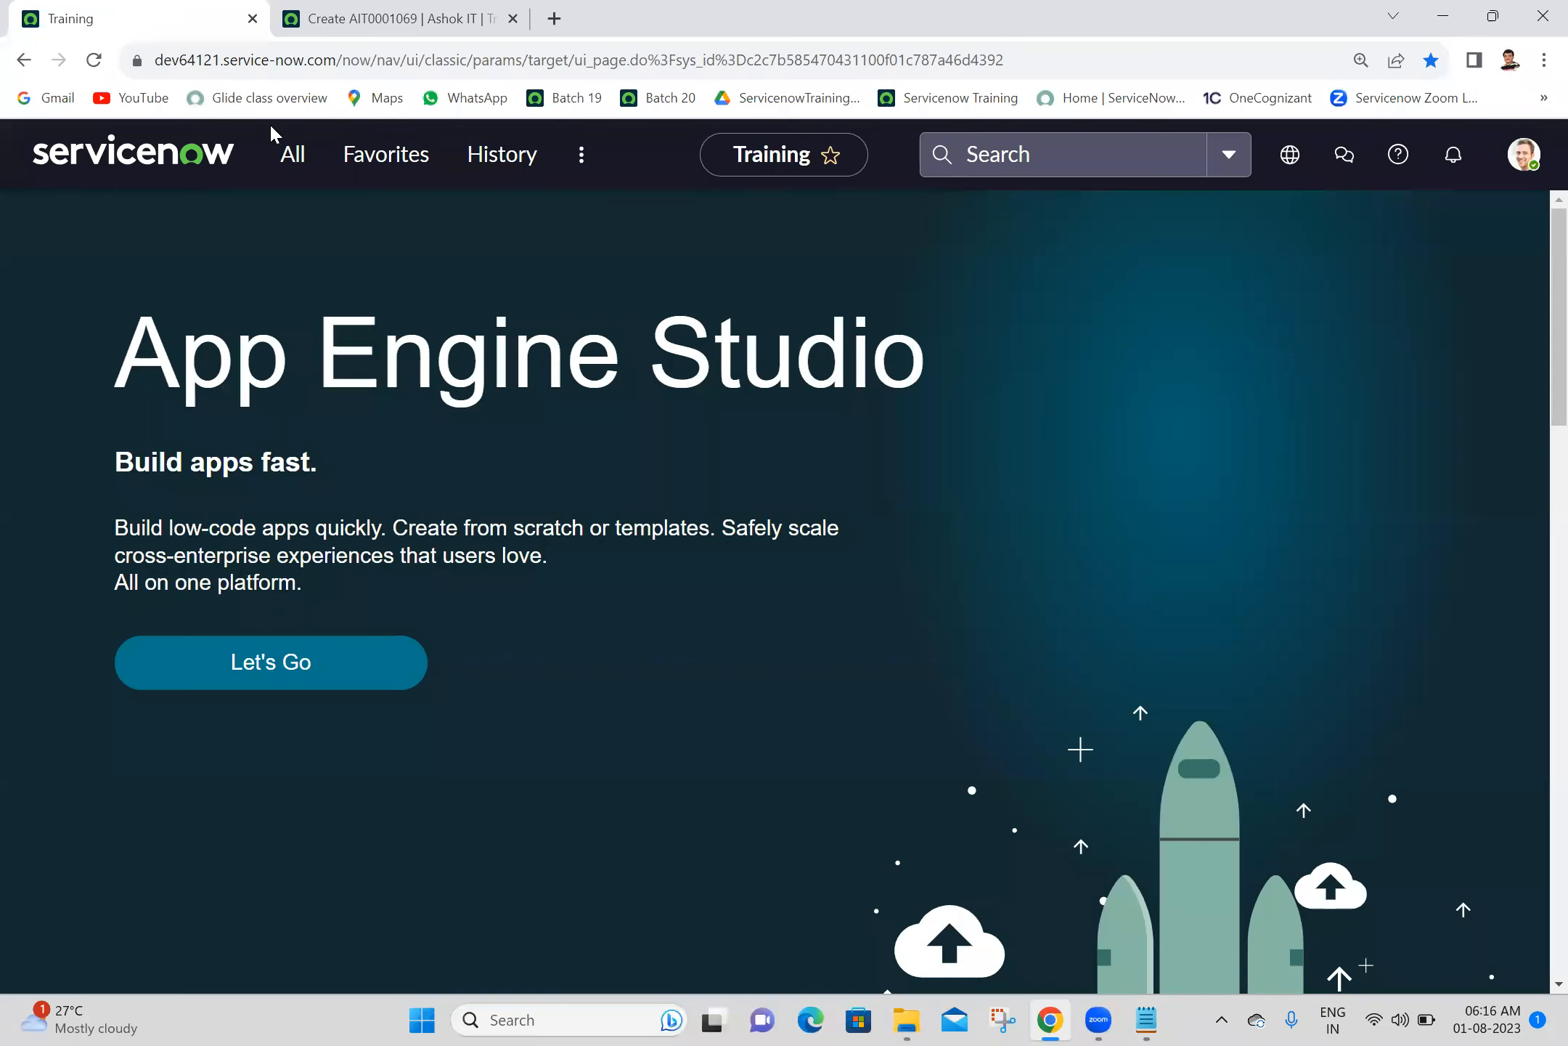
{"action": "left_click", "coordinate": [310, 165]}
{"action": "type", "text": "c"}
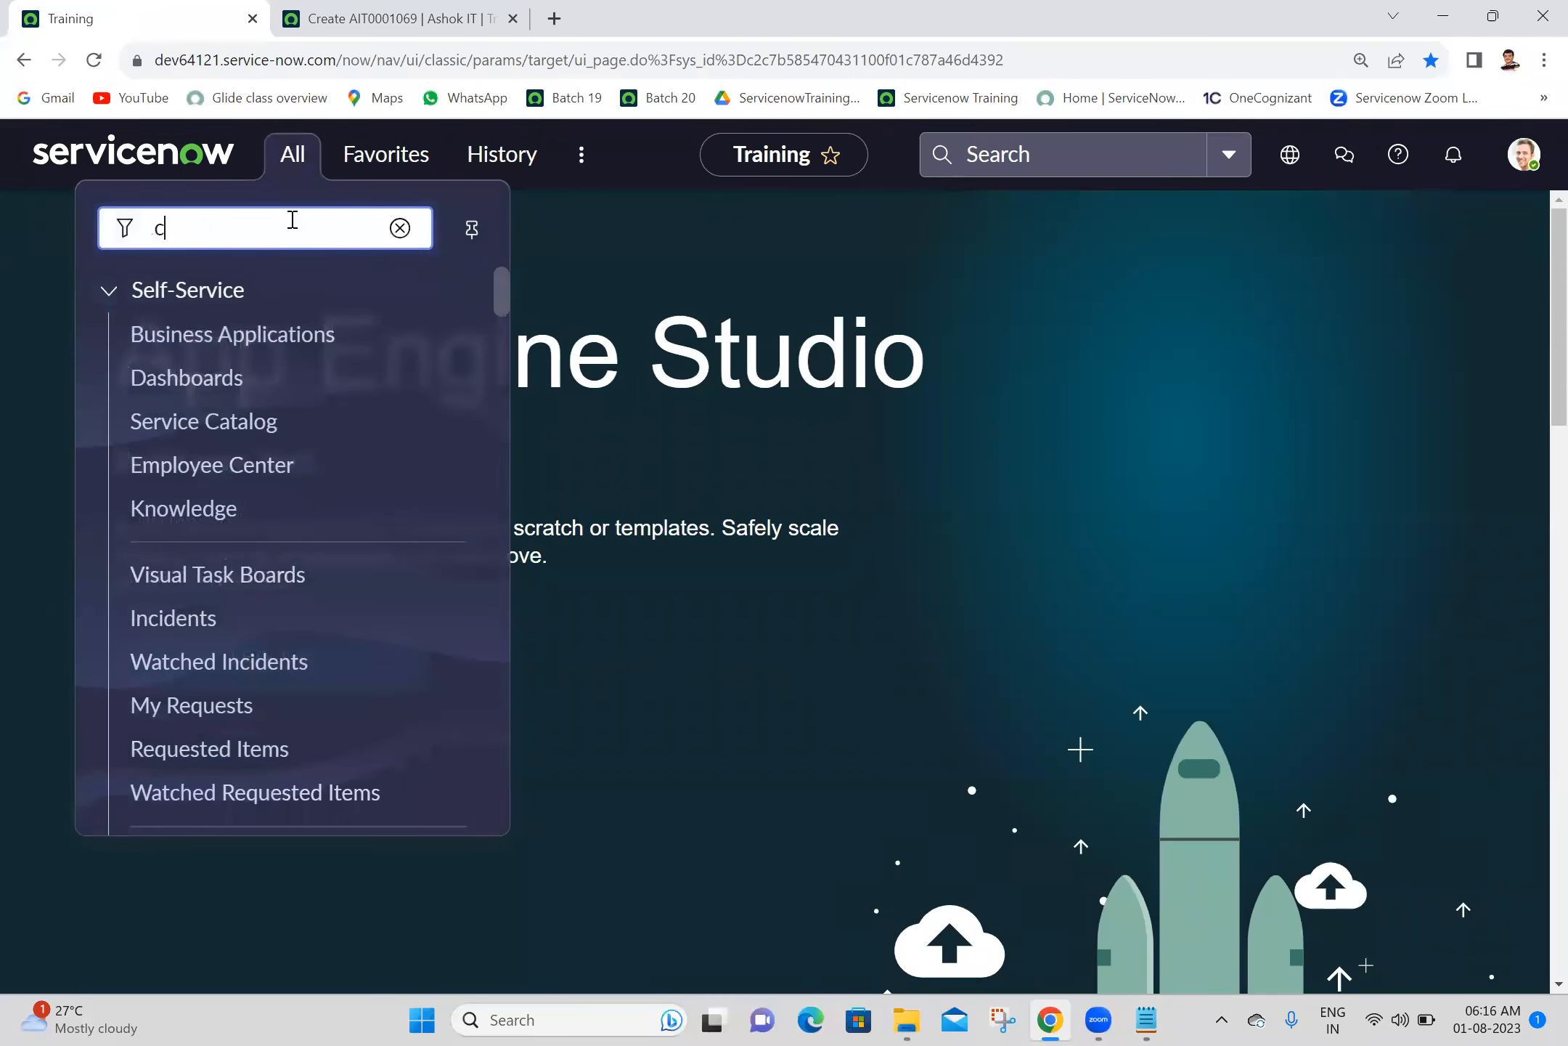
{"action": "type", "text": "hild"}
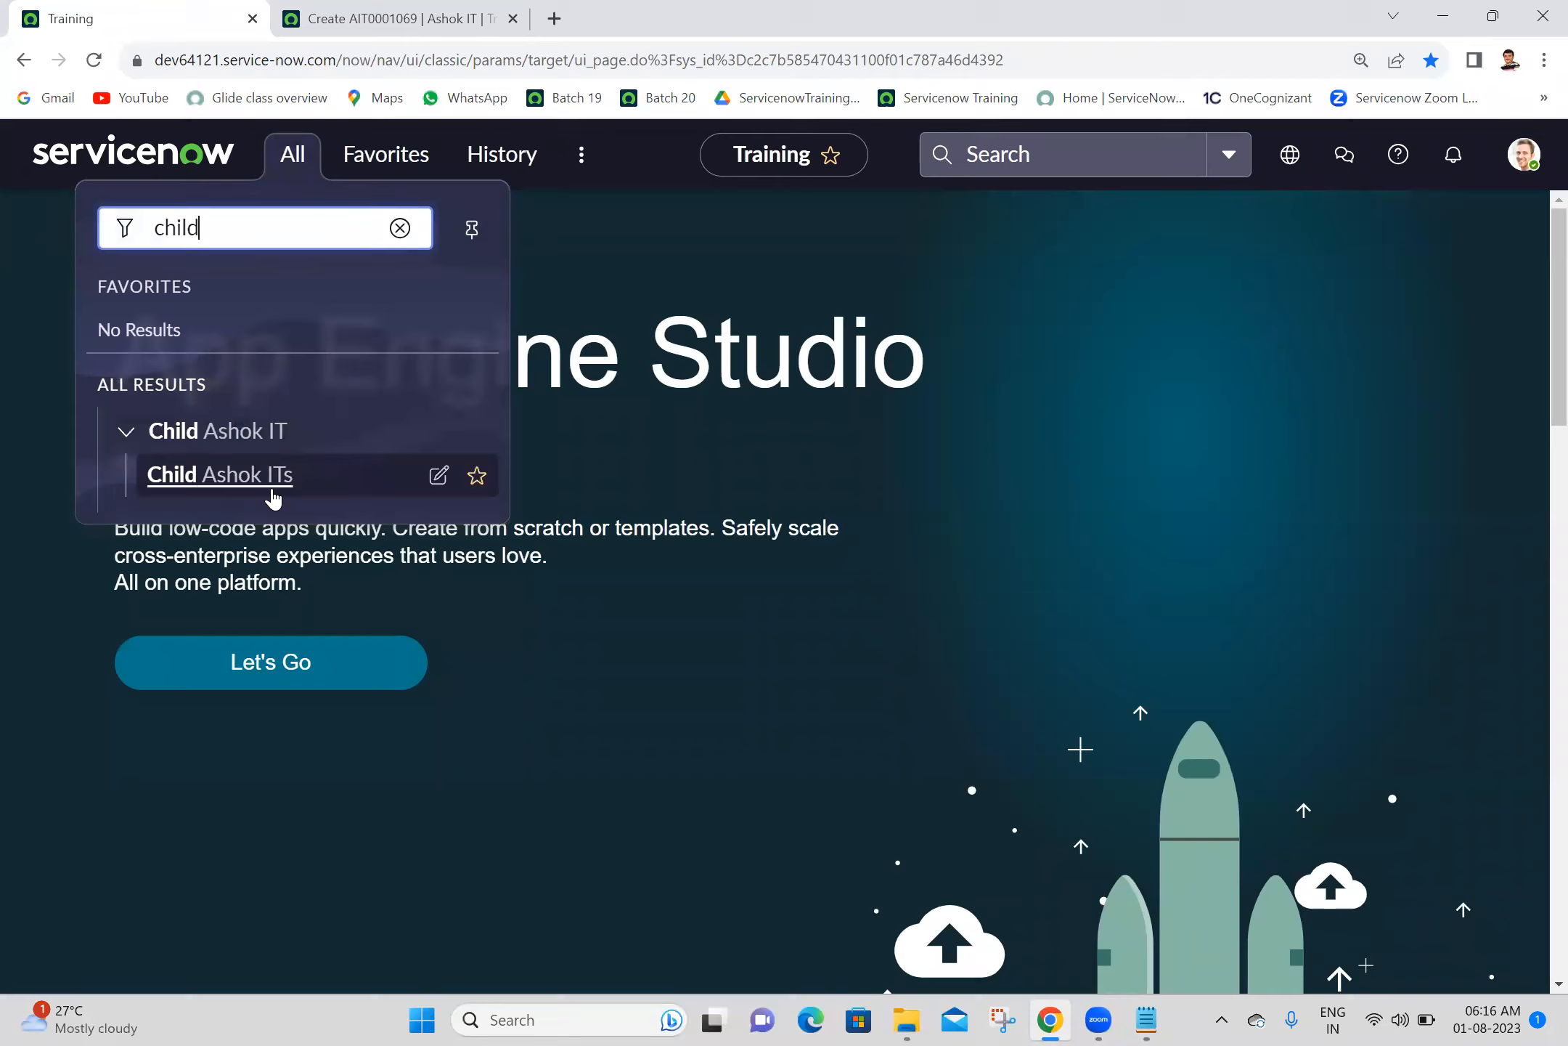
{"action": "left_click", "coordinate": [262, 476], "text": "ctrl"}
{"action": "left_click", "coordinate": [431, 15]}
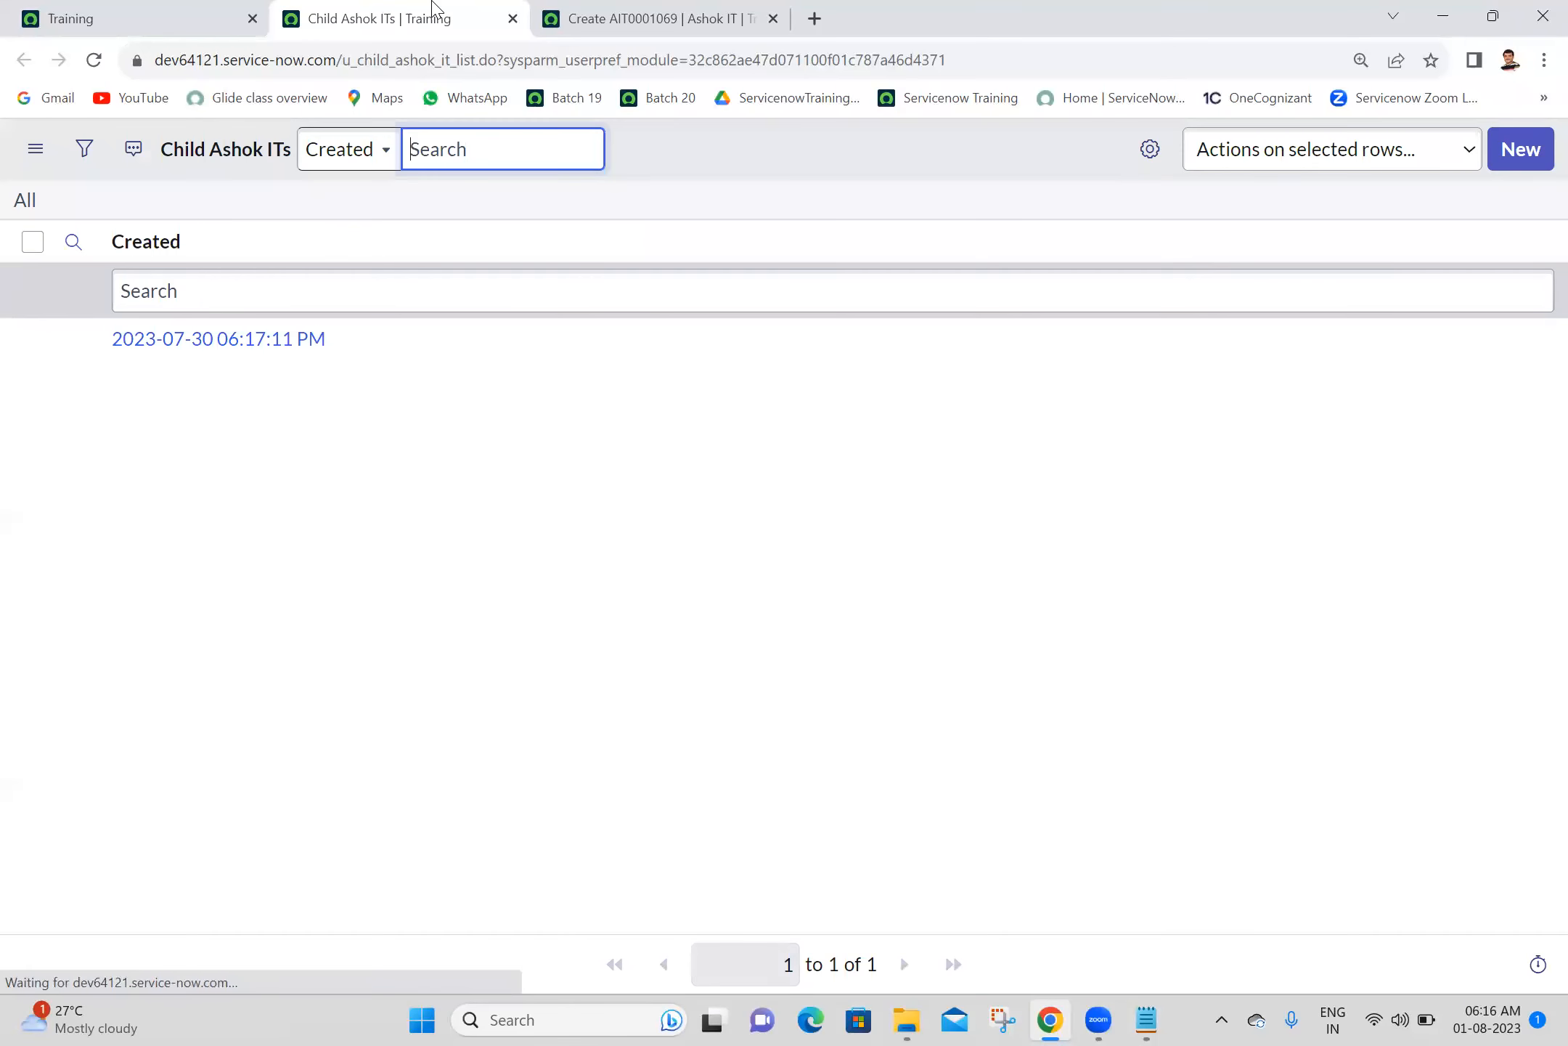
{"action": "left_click", "coordinate": [229, 344]}
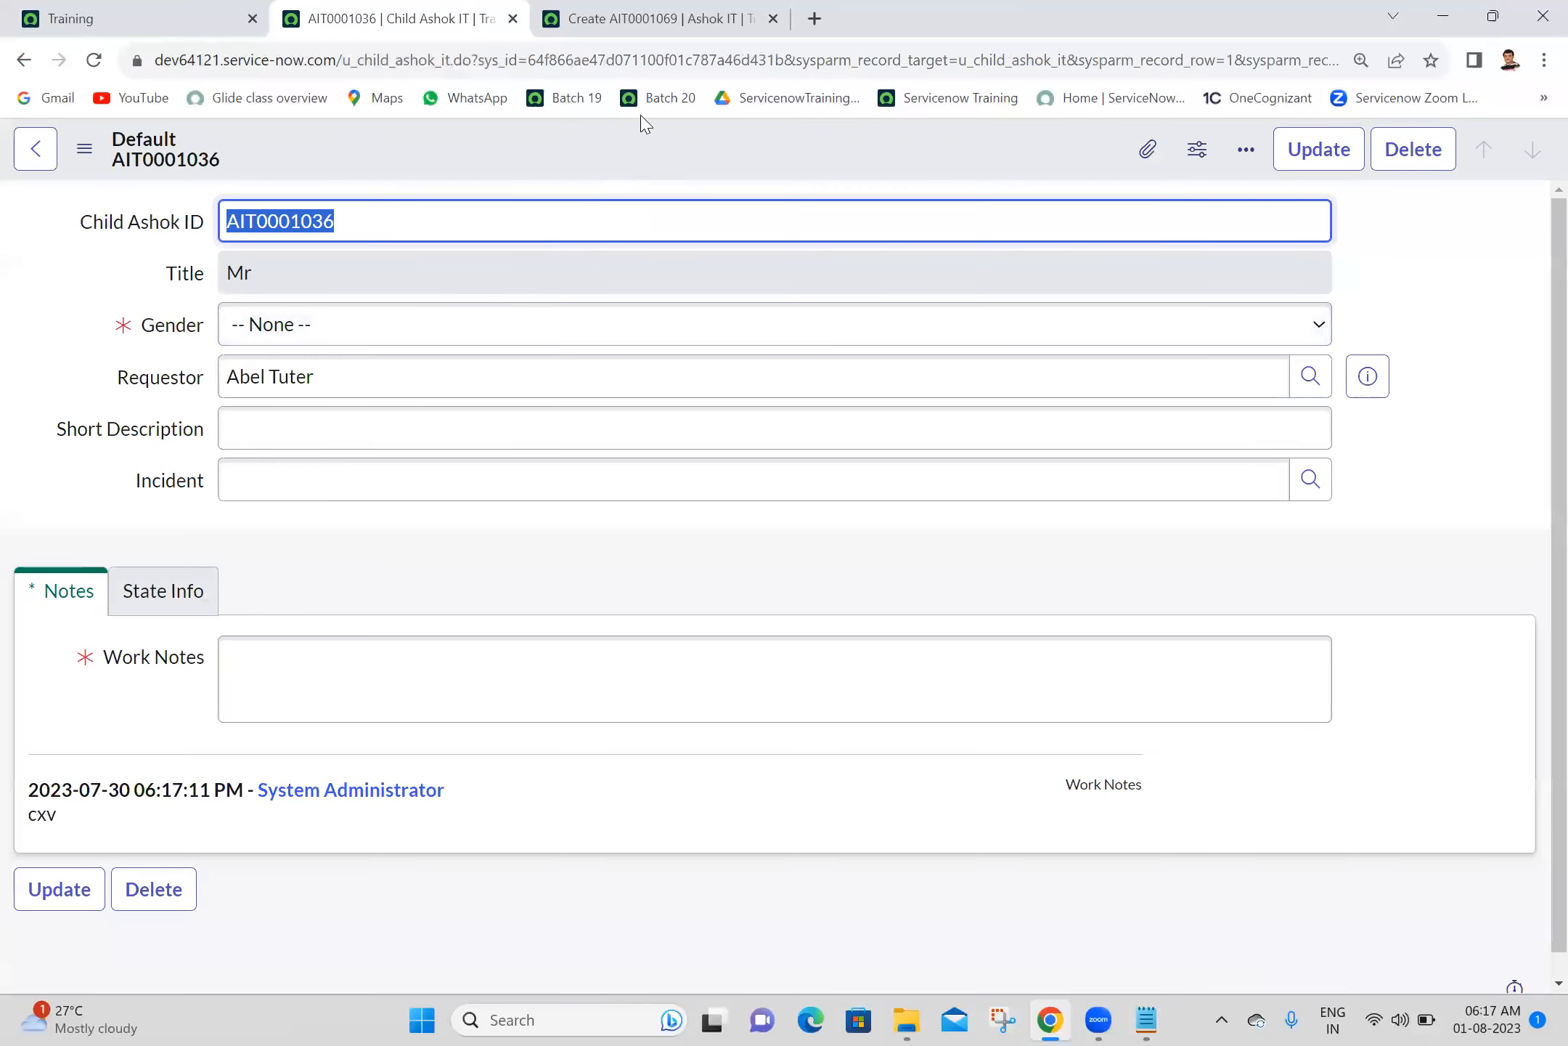
- Place the parent form's tab ahead of the child record's and check which users its Requestor lookup offers
{"action": "left_click", "coordinate": [603, 7]}
{"action": "left_click_drag", "start_coordinate": [603, 9], "coordinate": [381, 10]}
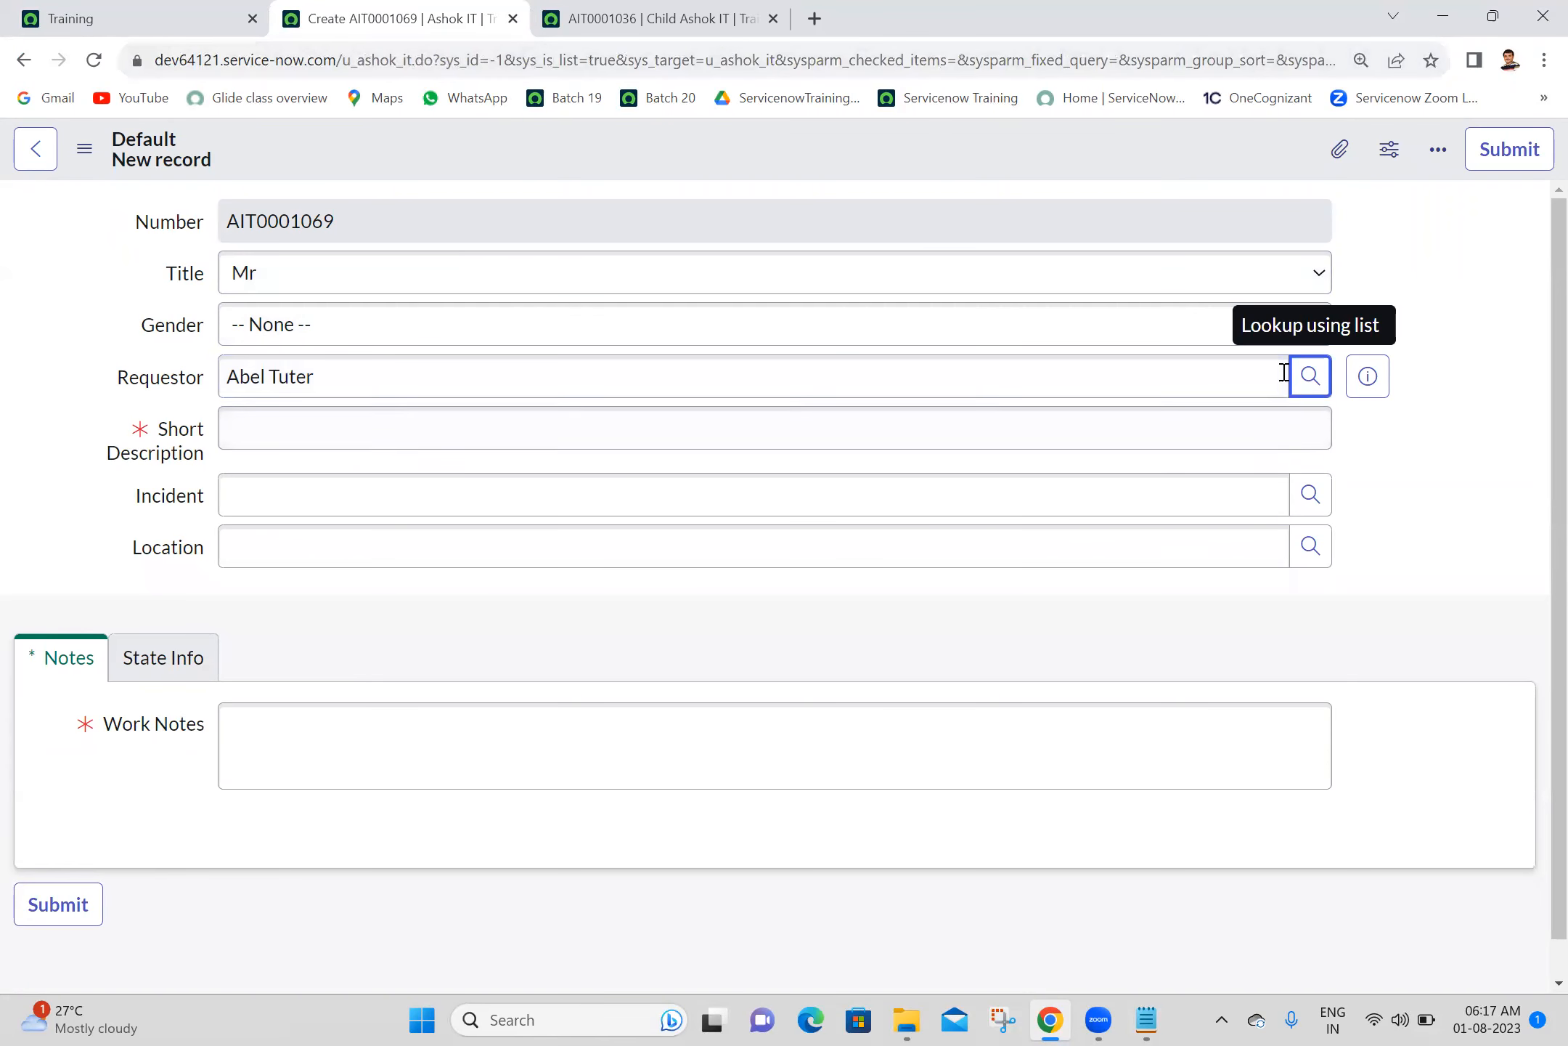
{"action": "left_click", "coordinate": [1310, 382]}
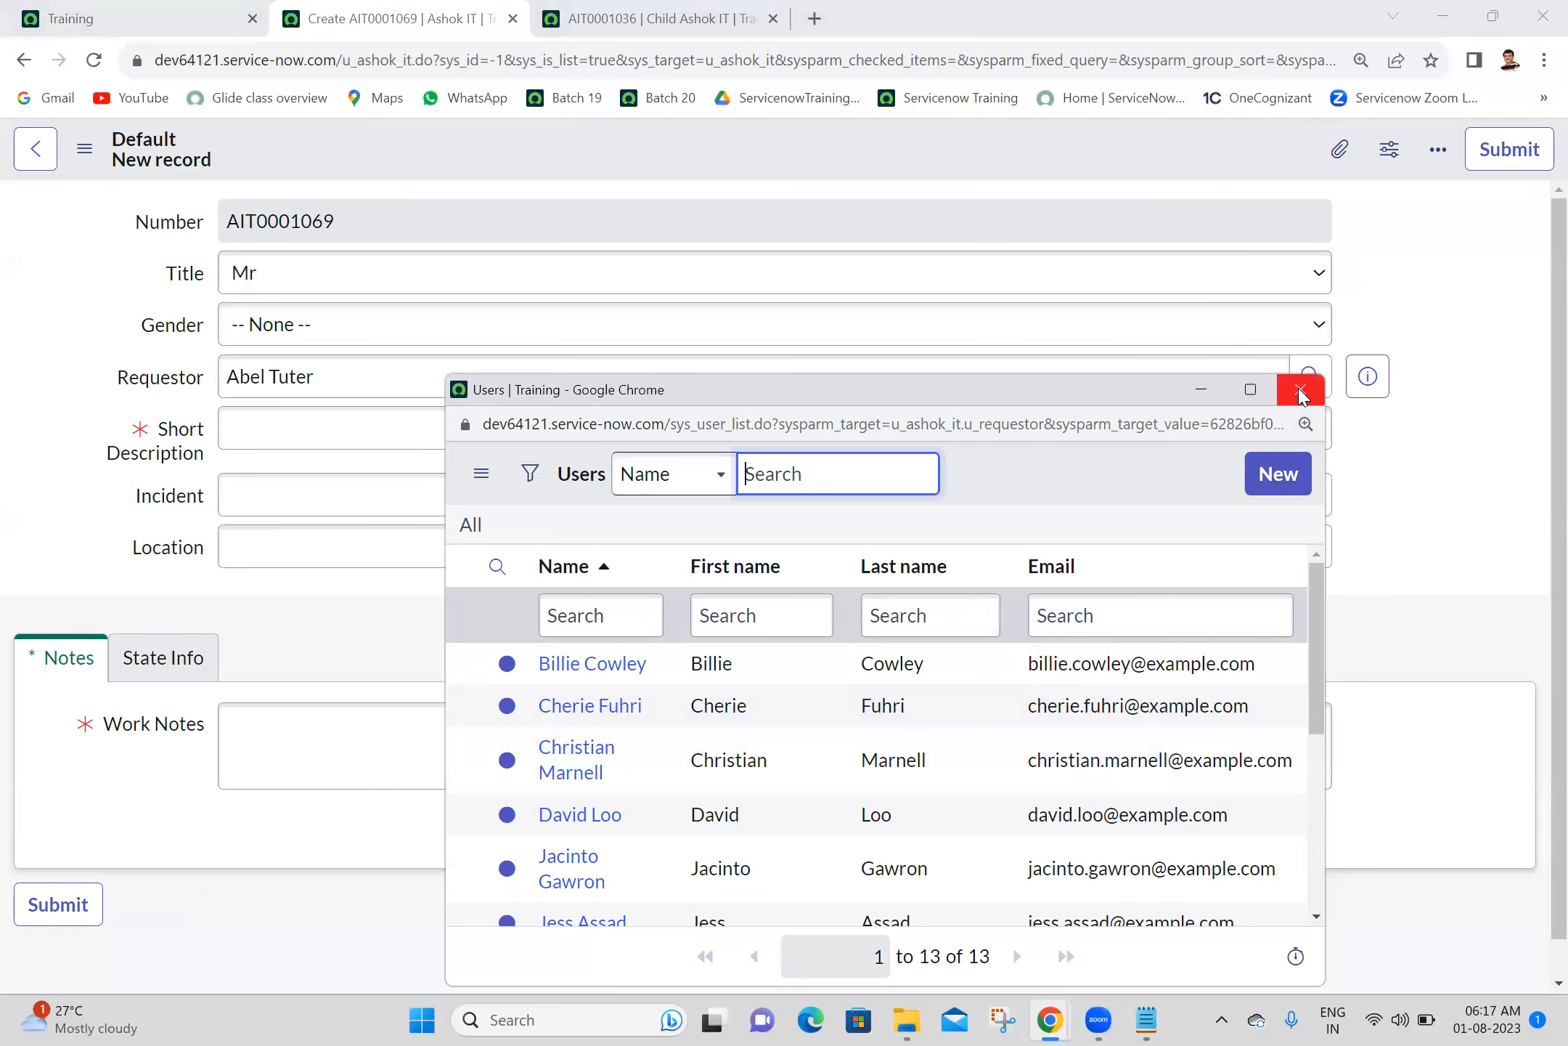
{"action": "left_click", "coordinate": [1300, 395]}
- Examine the users offered by the Requestor lookup on the child record, and close the lookup window
{"action": "left_click", "coordinate": [636, 9]}
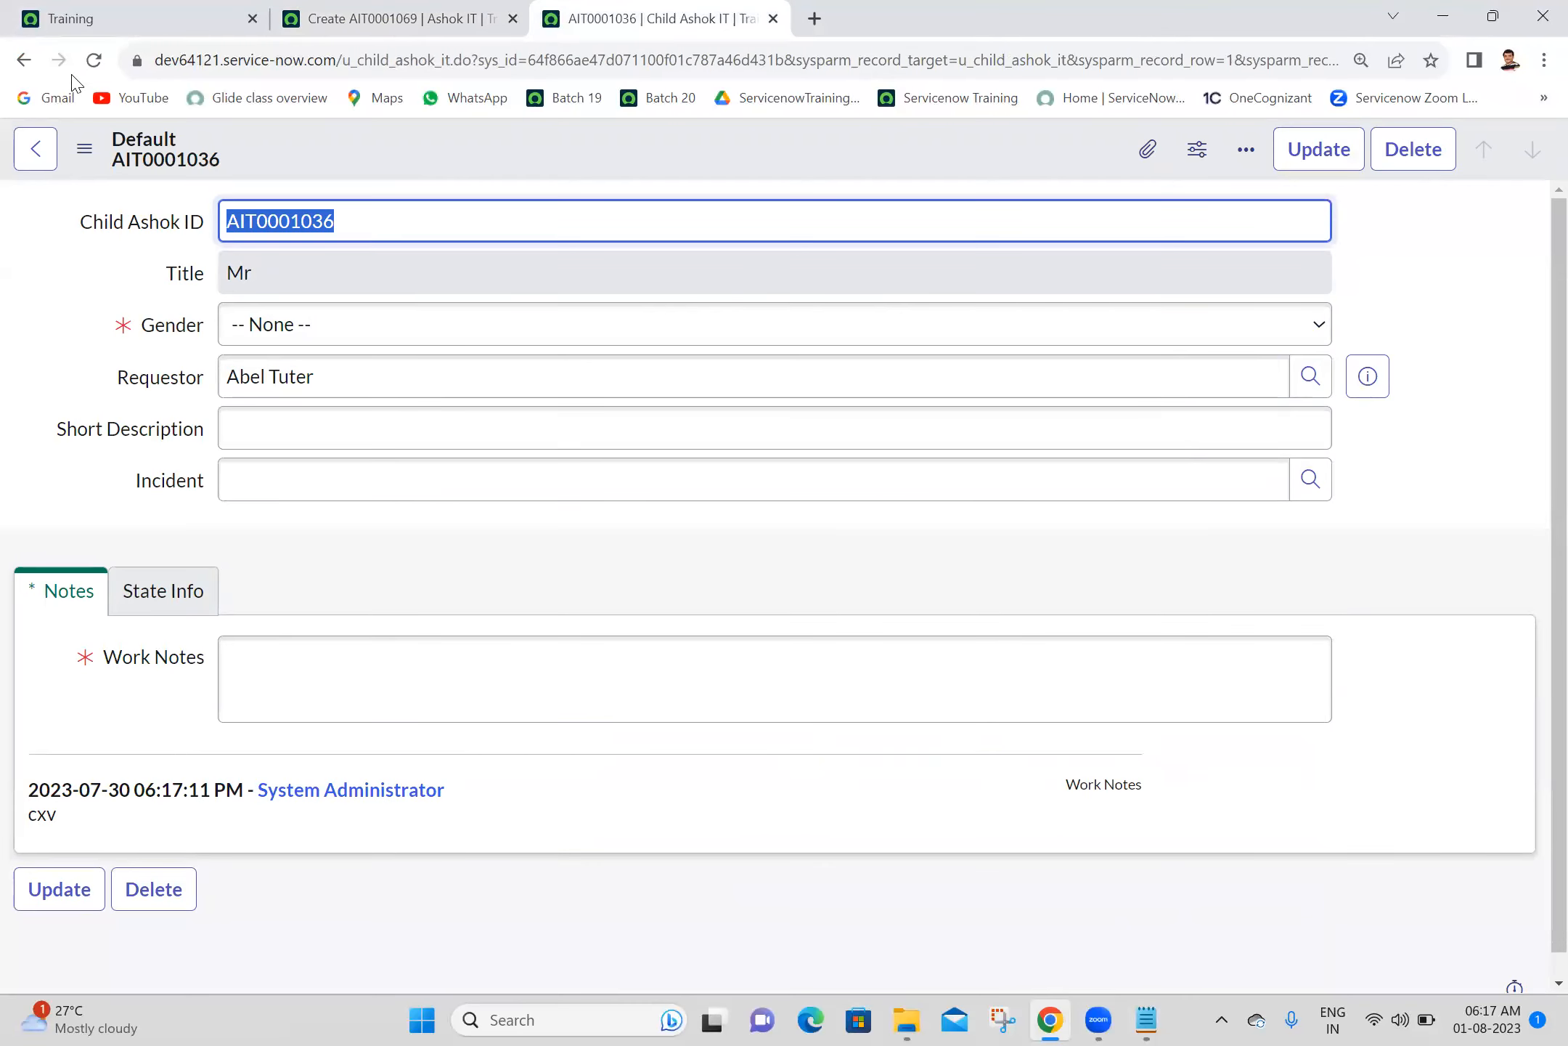
{"action": "left_click", "coordinate": [1310, 376]}
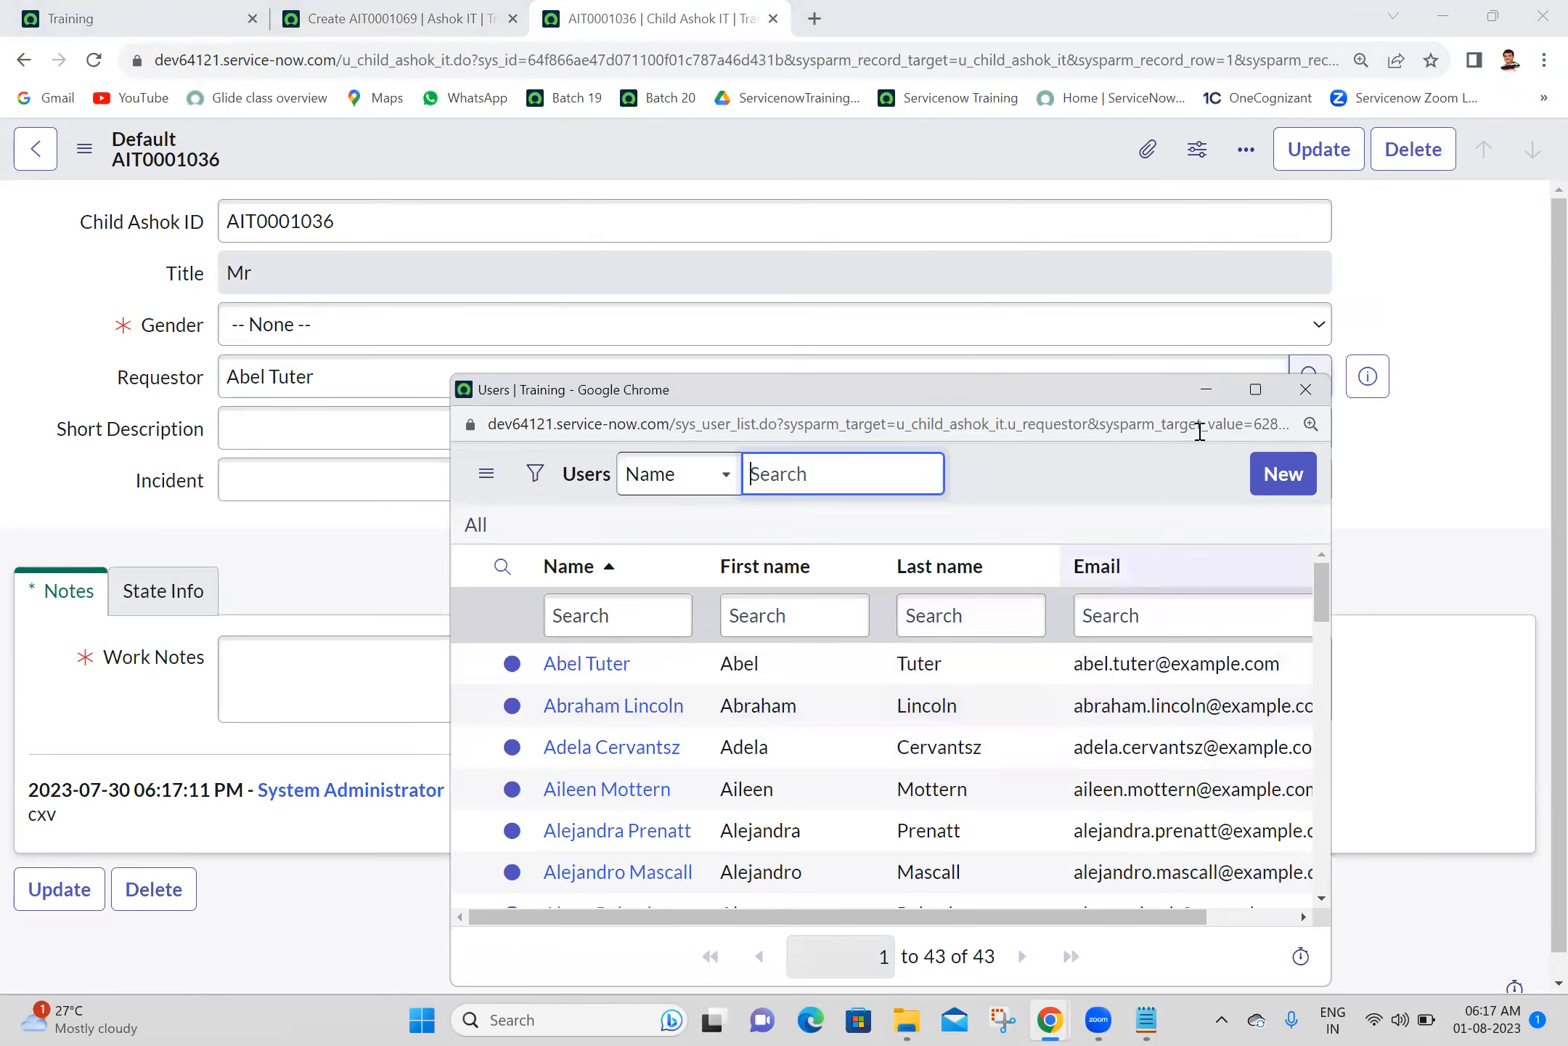
{"action": "left_click_drag", "start_coordinate": [1049, 378], "coordinate": [1002, 149]}
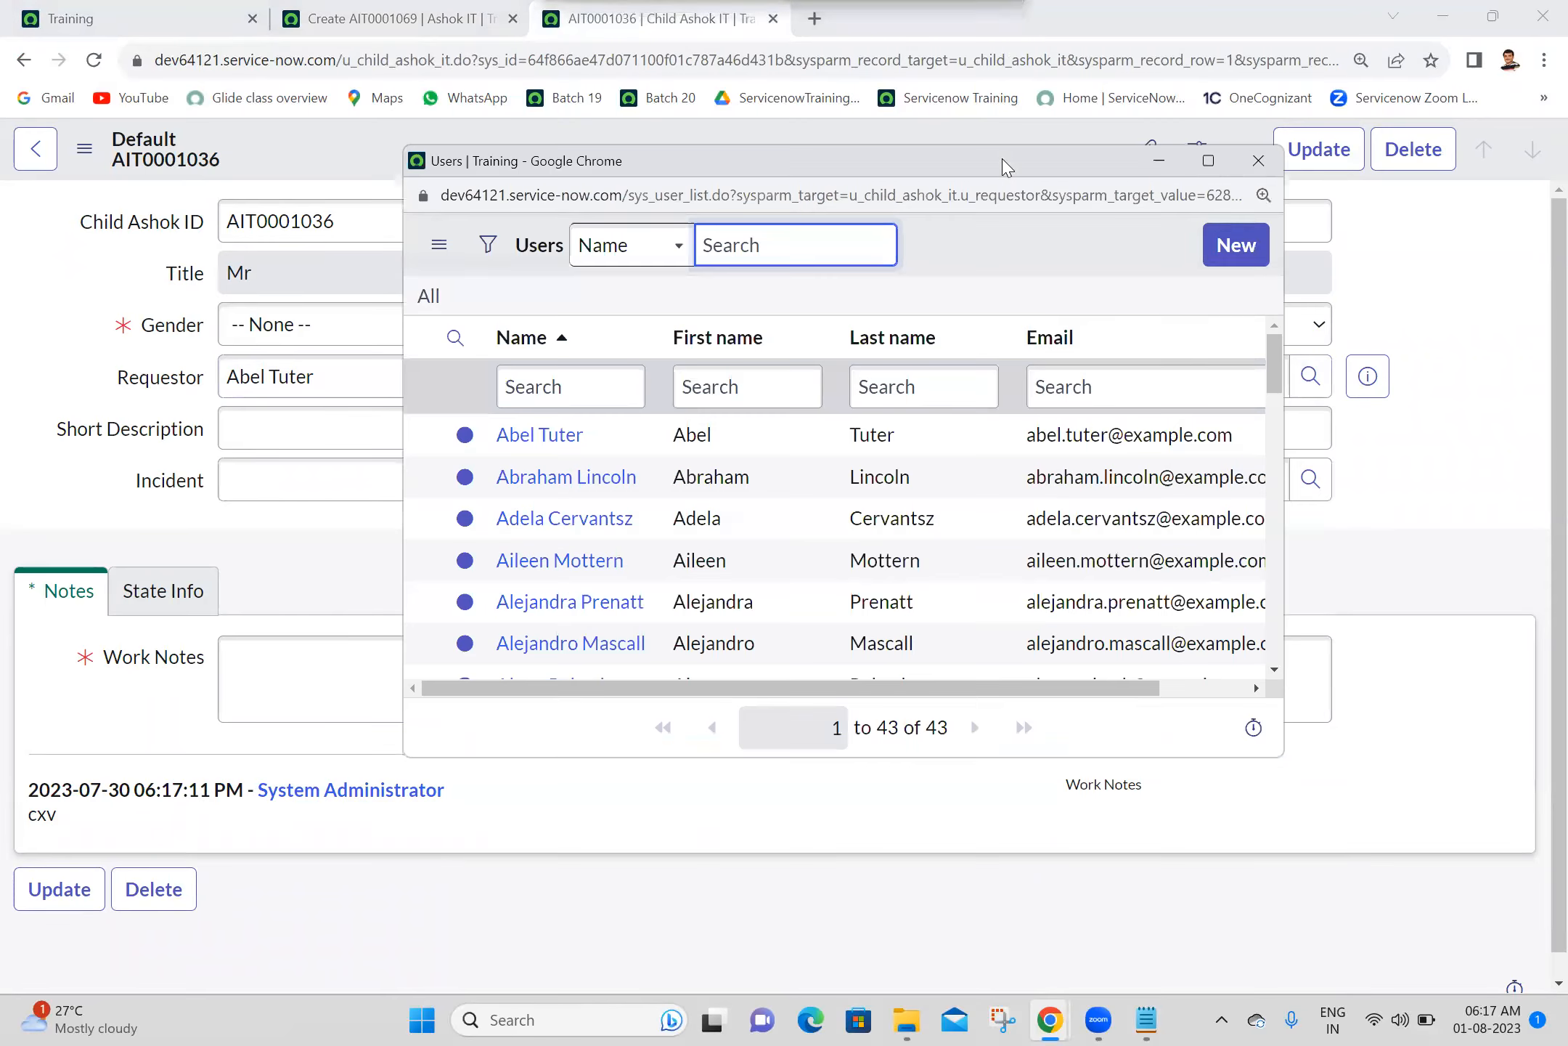
{"action": "left_click_drag", "start_coordinate": [1275, 347], "coordinate": [1209, 190]}
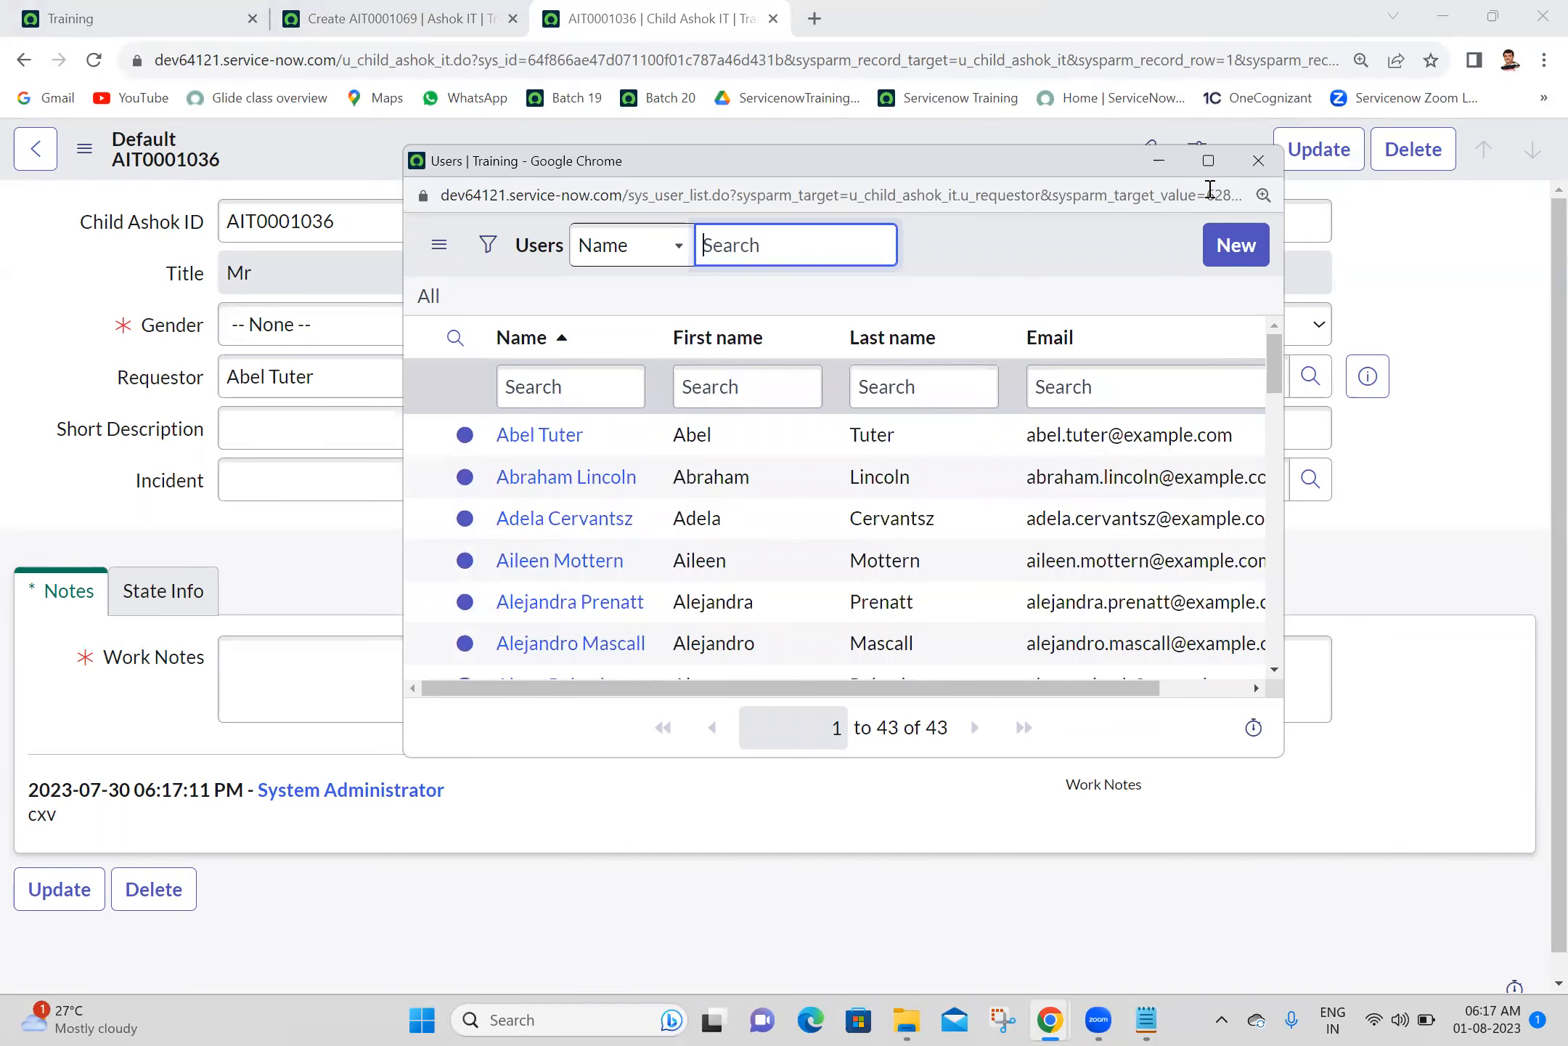
{"action": "left_click", "coordinate": [1256, 161]}
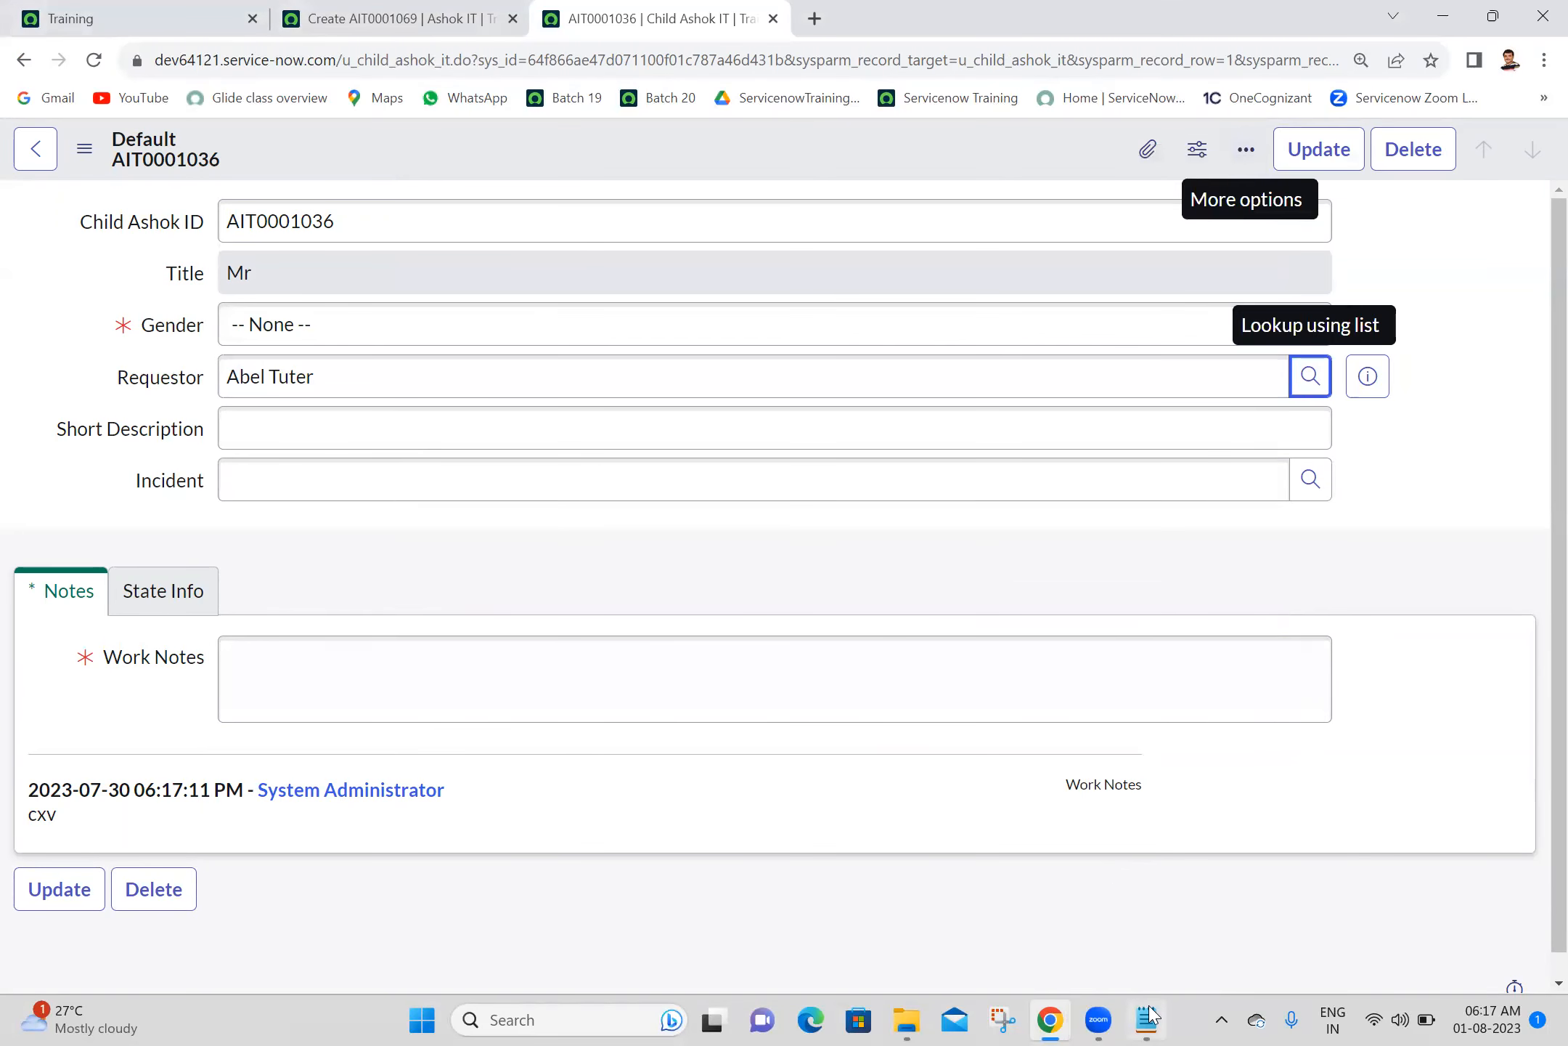
- Review the override attributes in the Batch 20 Notepad notes, and check the Location lookup on the parent form
{"action": "left_click", "coordinate": [1145, 1018]}
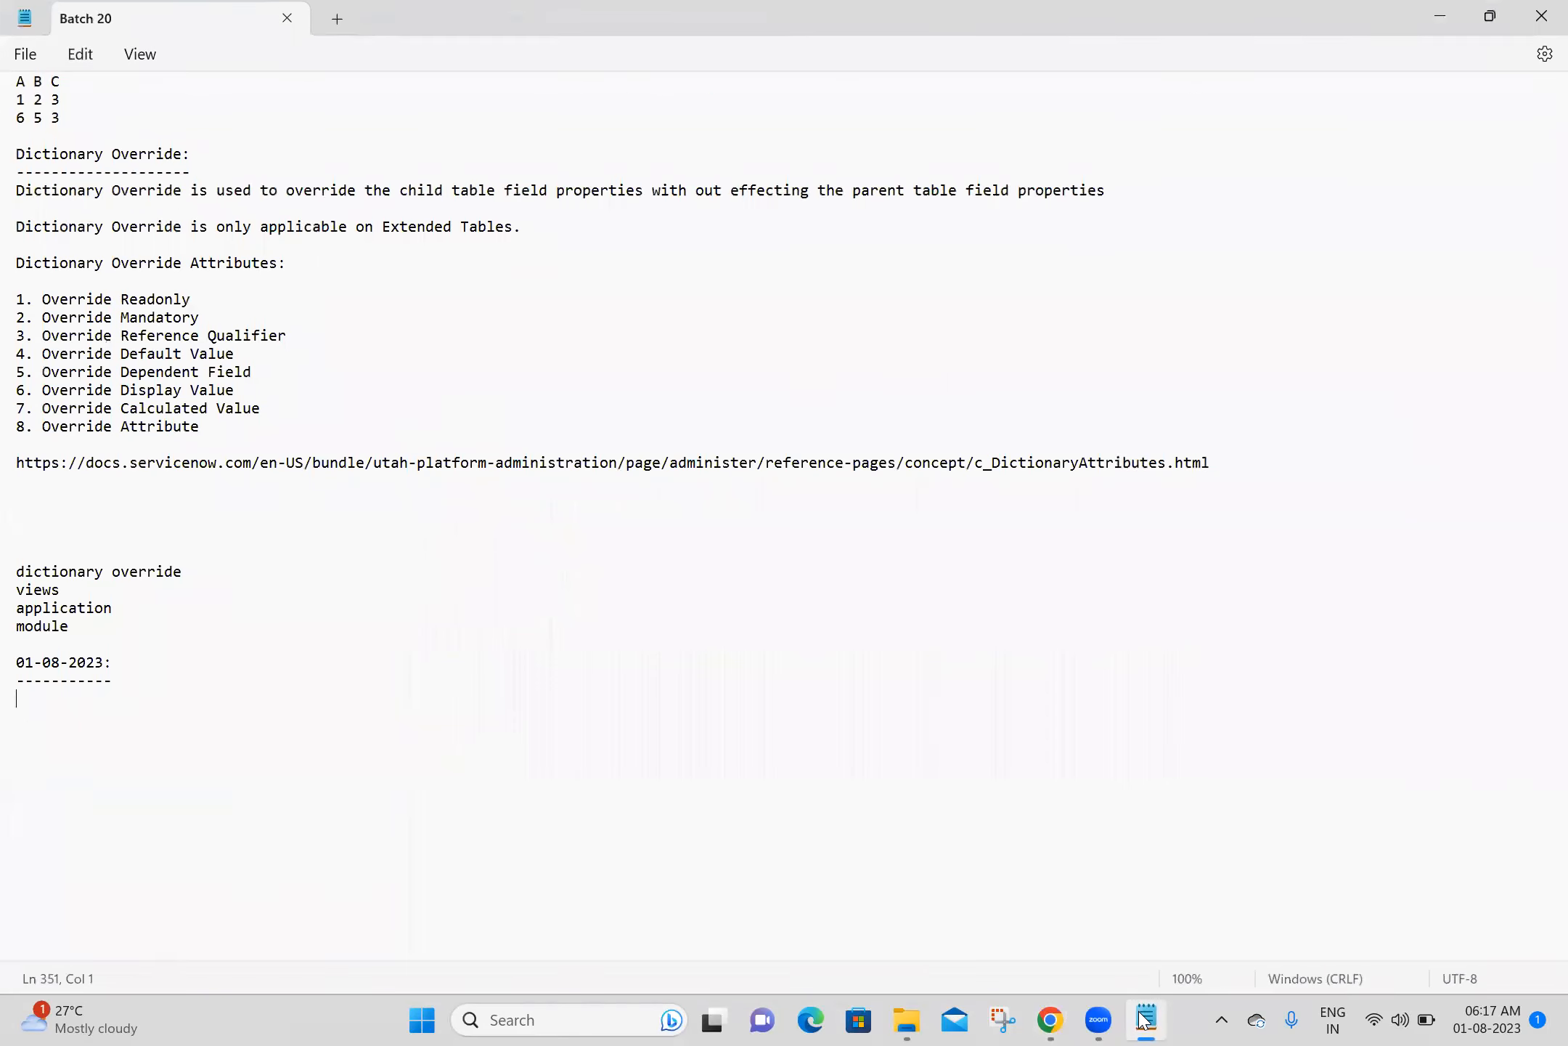
{"action": "left_click", "coordinate": [1145, 1018]}
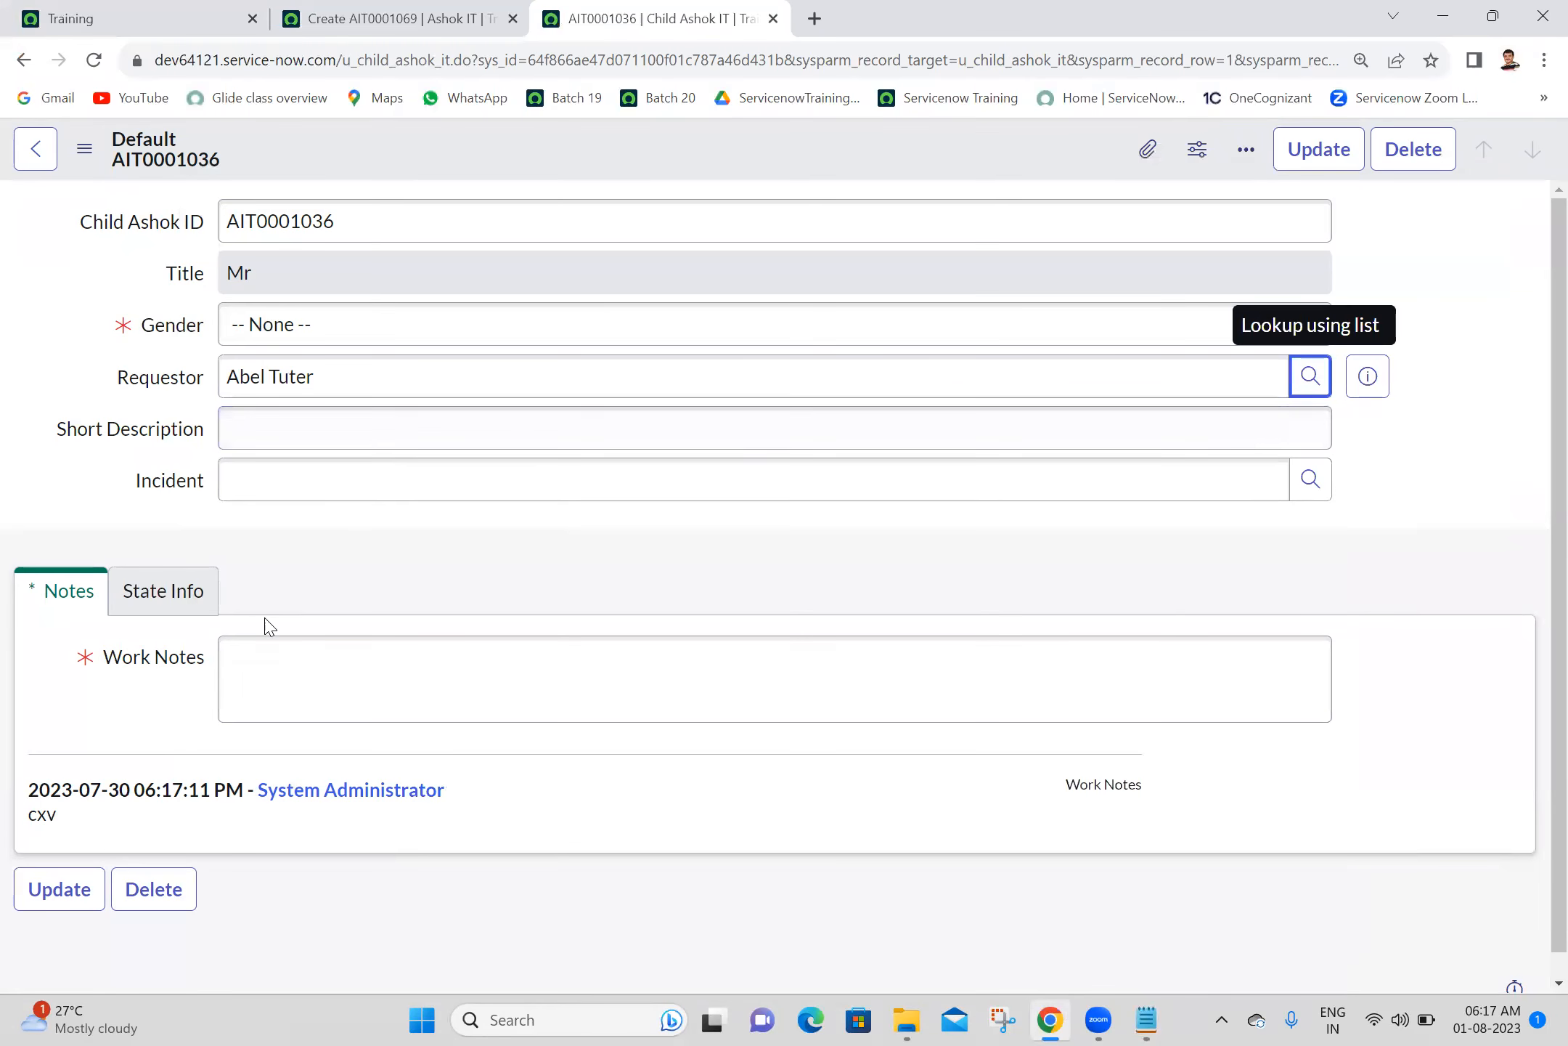
{"action": "left_click", "coordinate": [395, 16]}
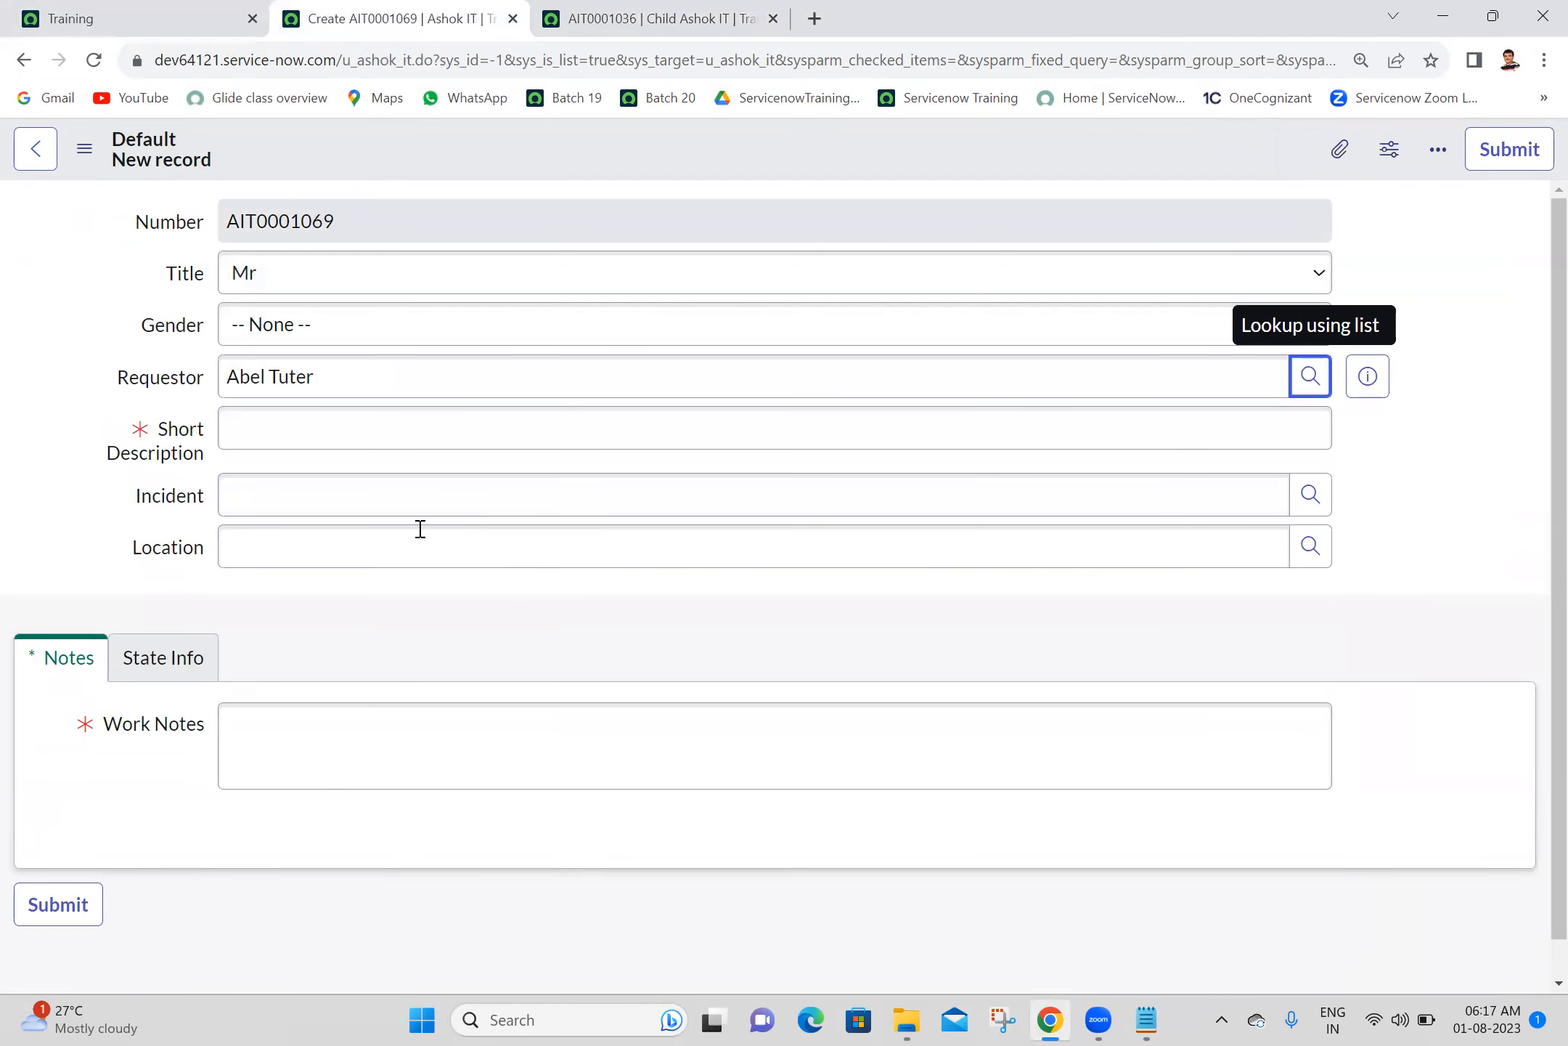
{"action": "left_click", "coordinate": [352, 537]}
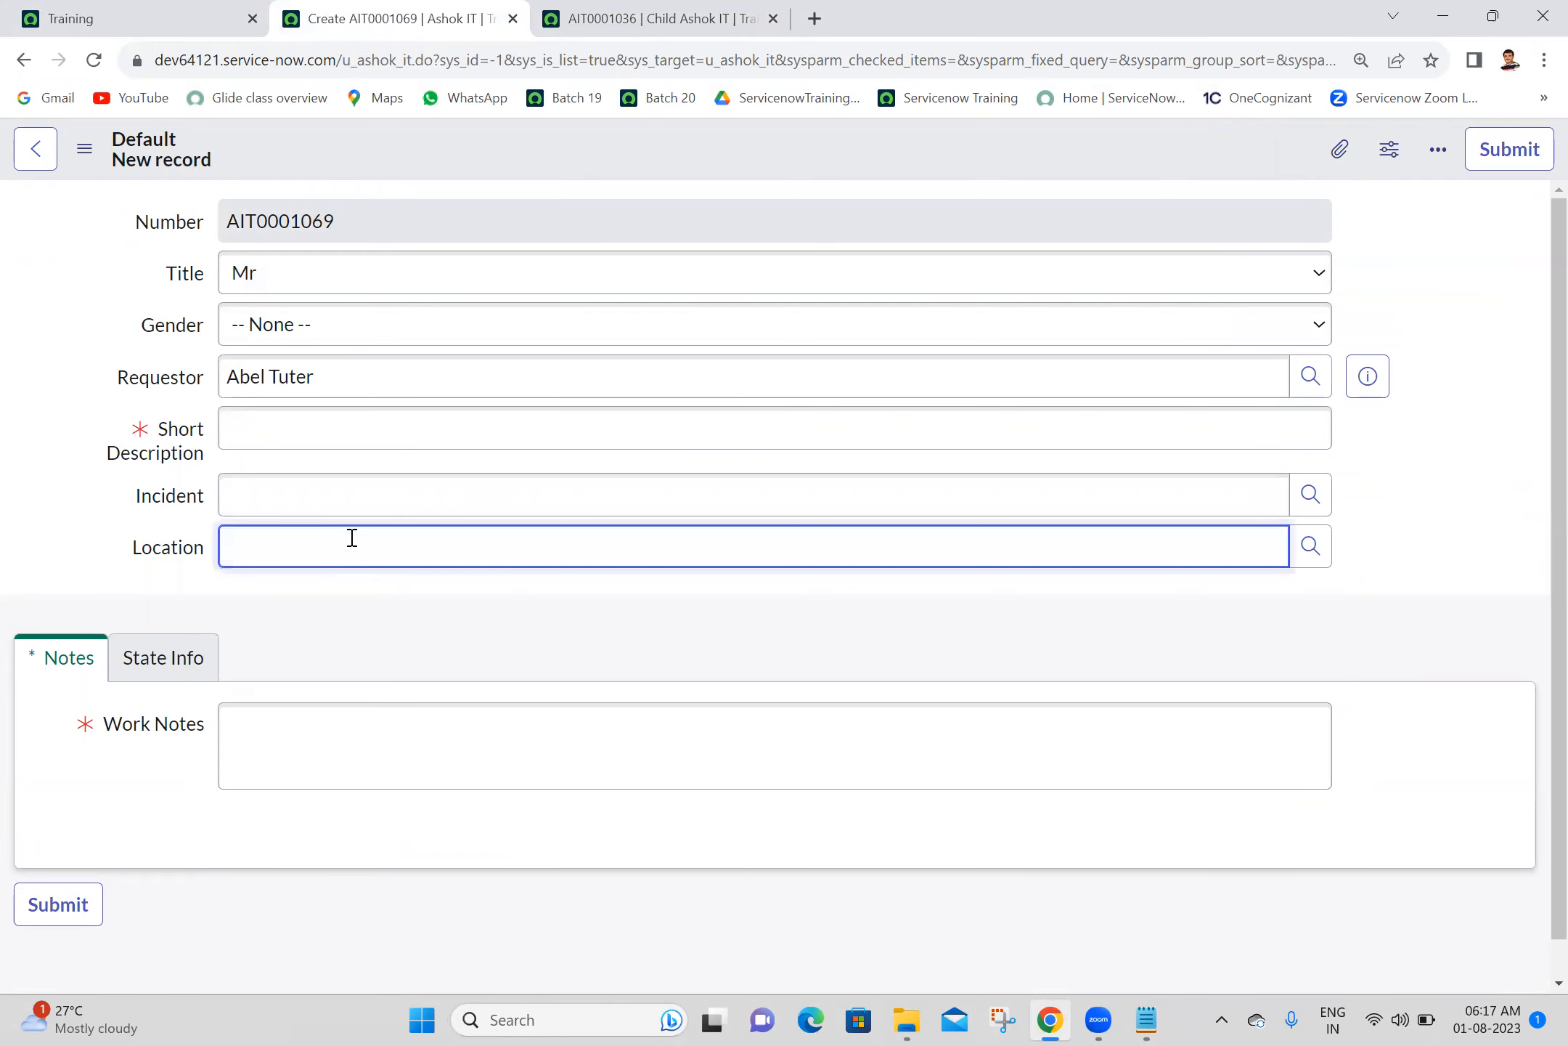
{"action": "left_click", "coordinate": [1311, 549]}
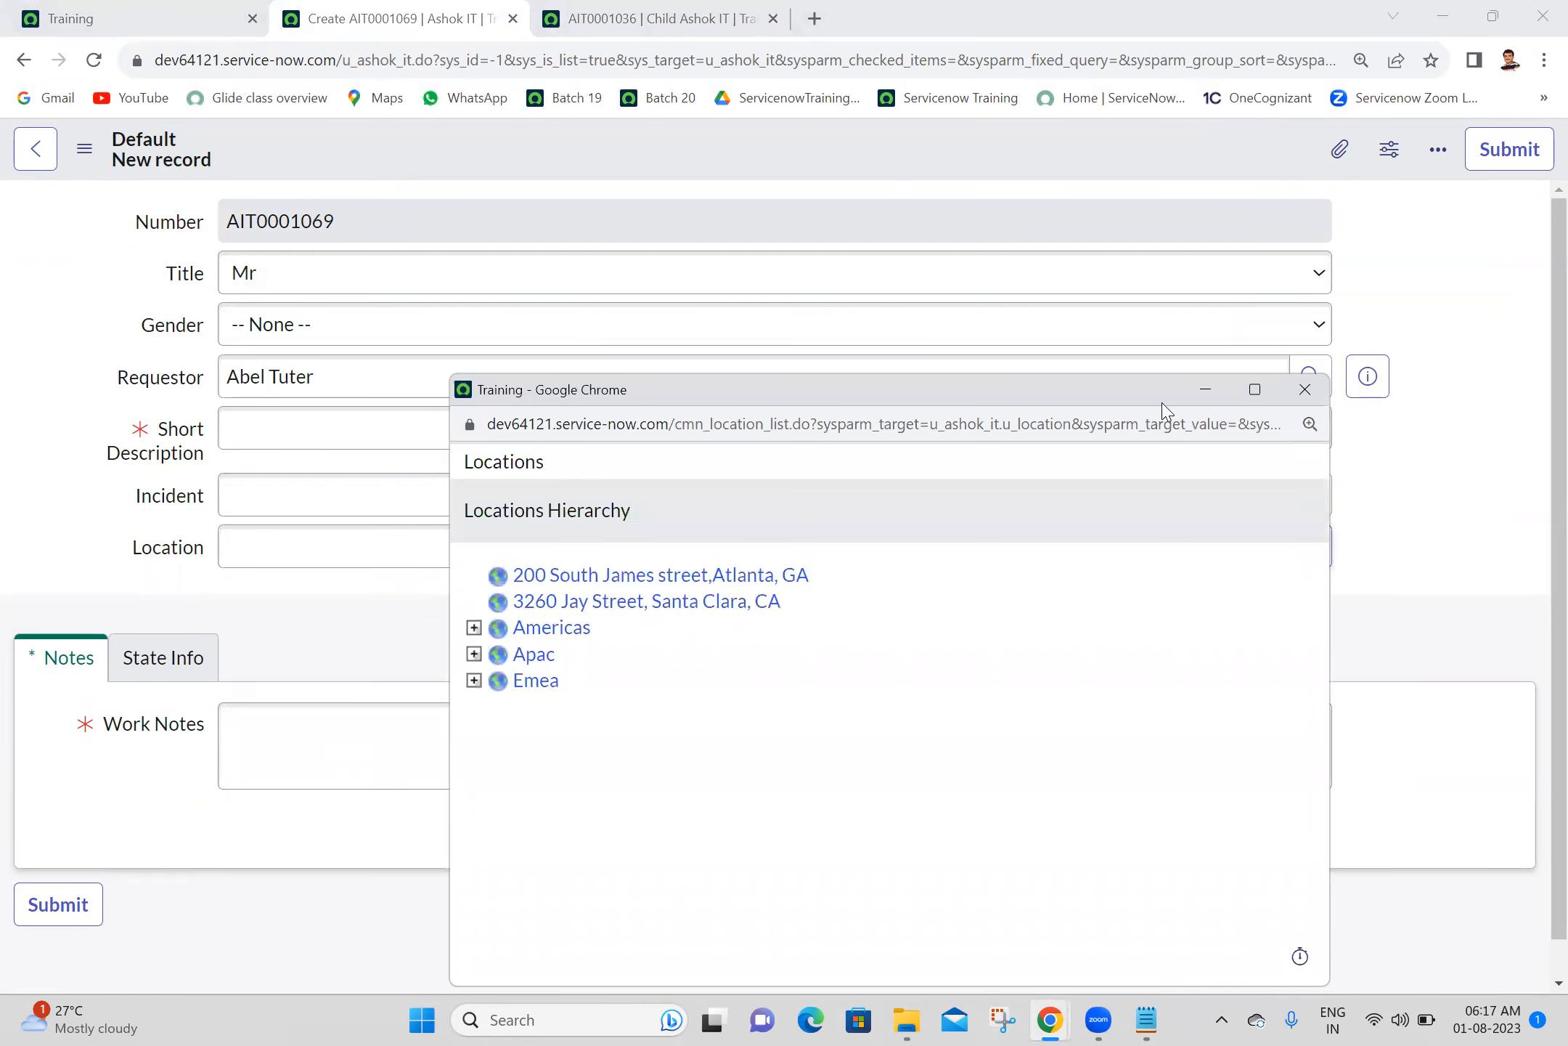
{"action": "left_click", "coordinate": [1300, 391]}
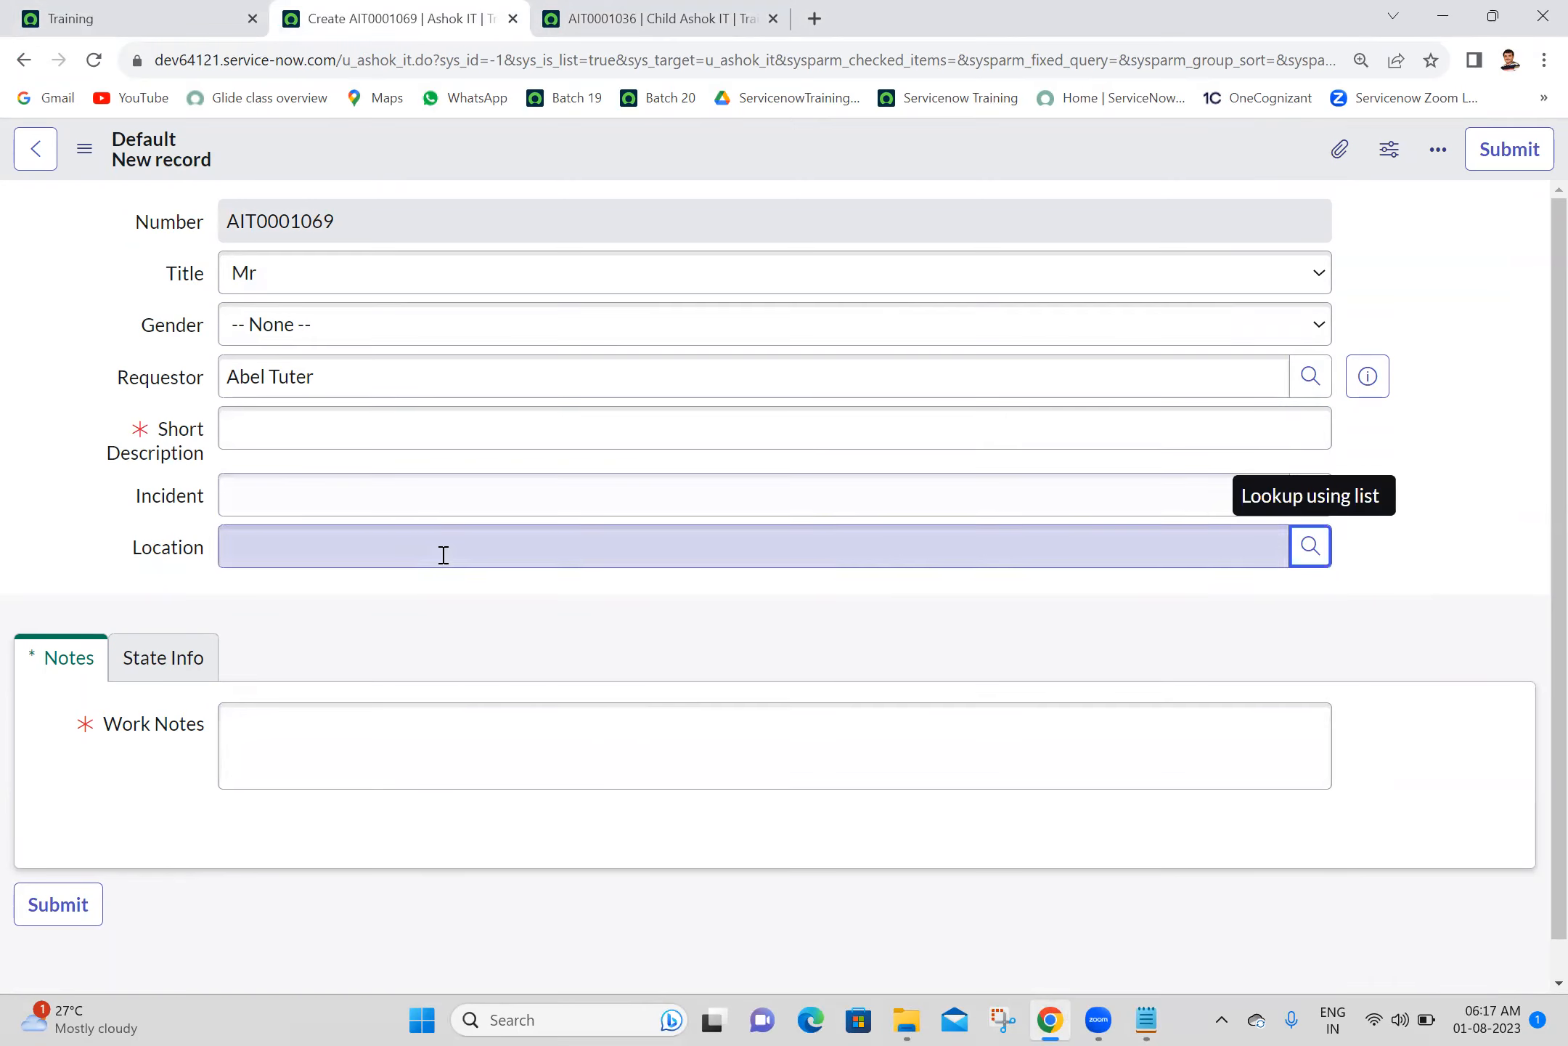
- Add the Location field below Incident in the Child Ashok IT form layout and save the layout
{"action": "left_click", "coordinate": [602, 16]}
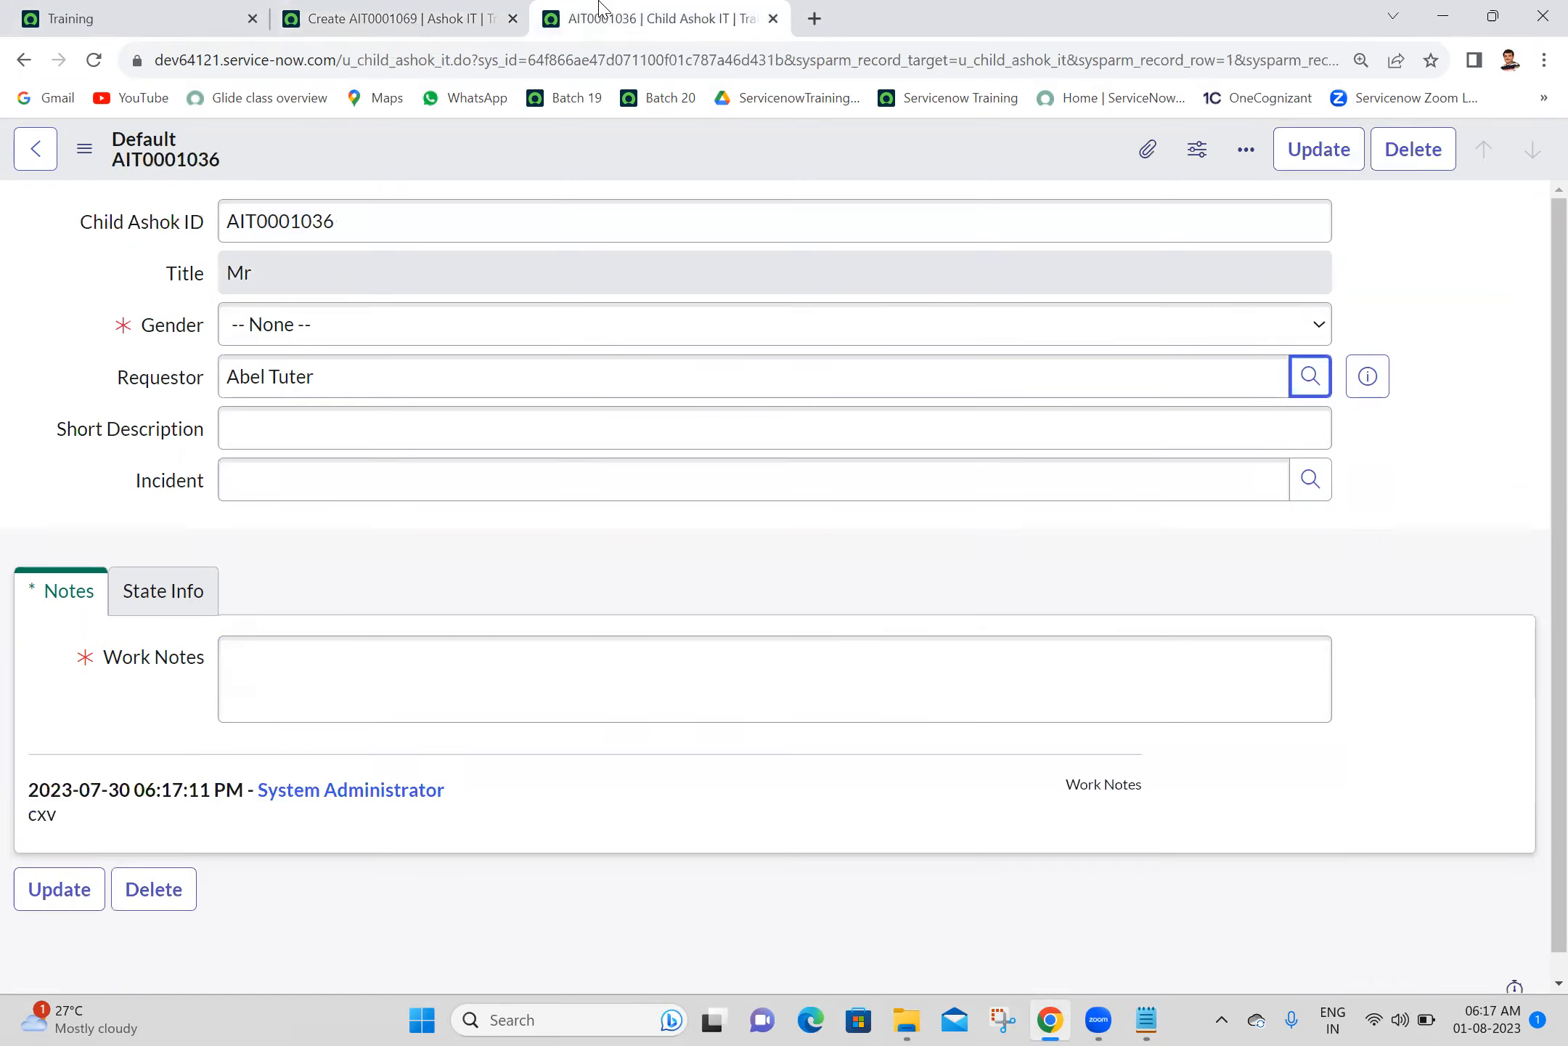
{"action": "right_click", "coordinate": [466, 138]}
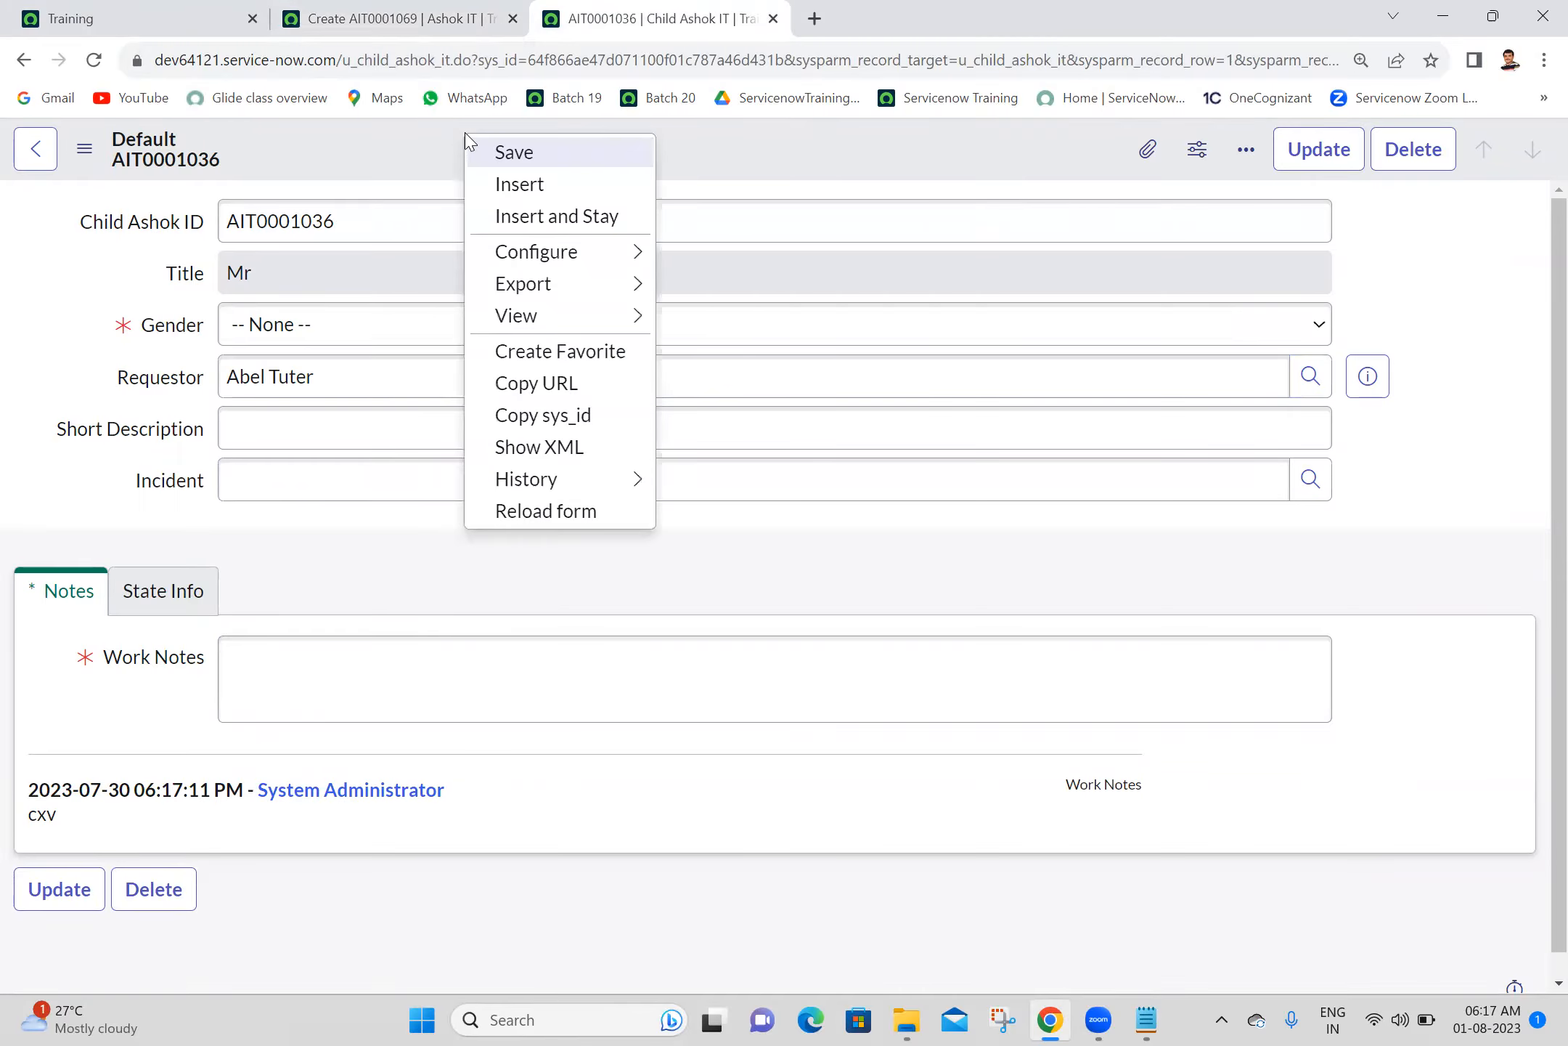
{"action": "mouse_move", "coordinate": [532, 261]}
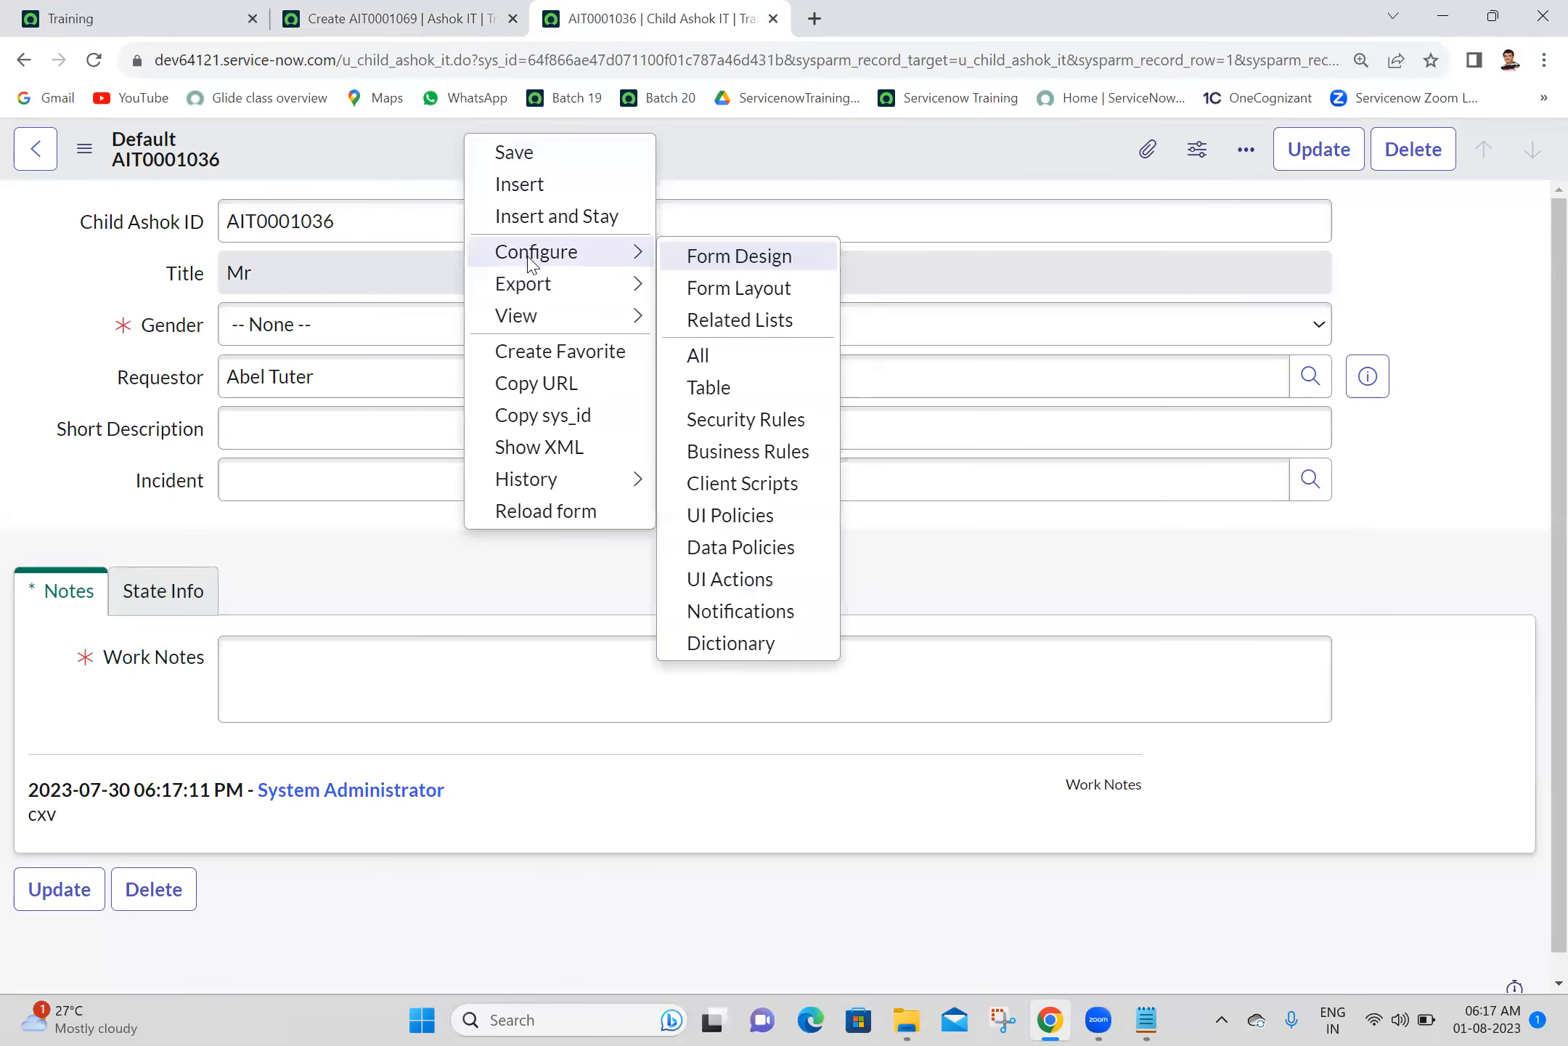
{"action": "left_click", "coordinate": [715, 286]}
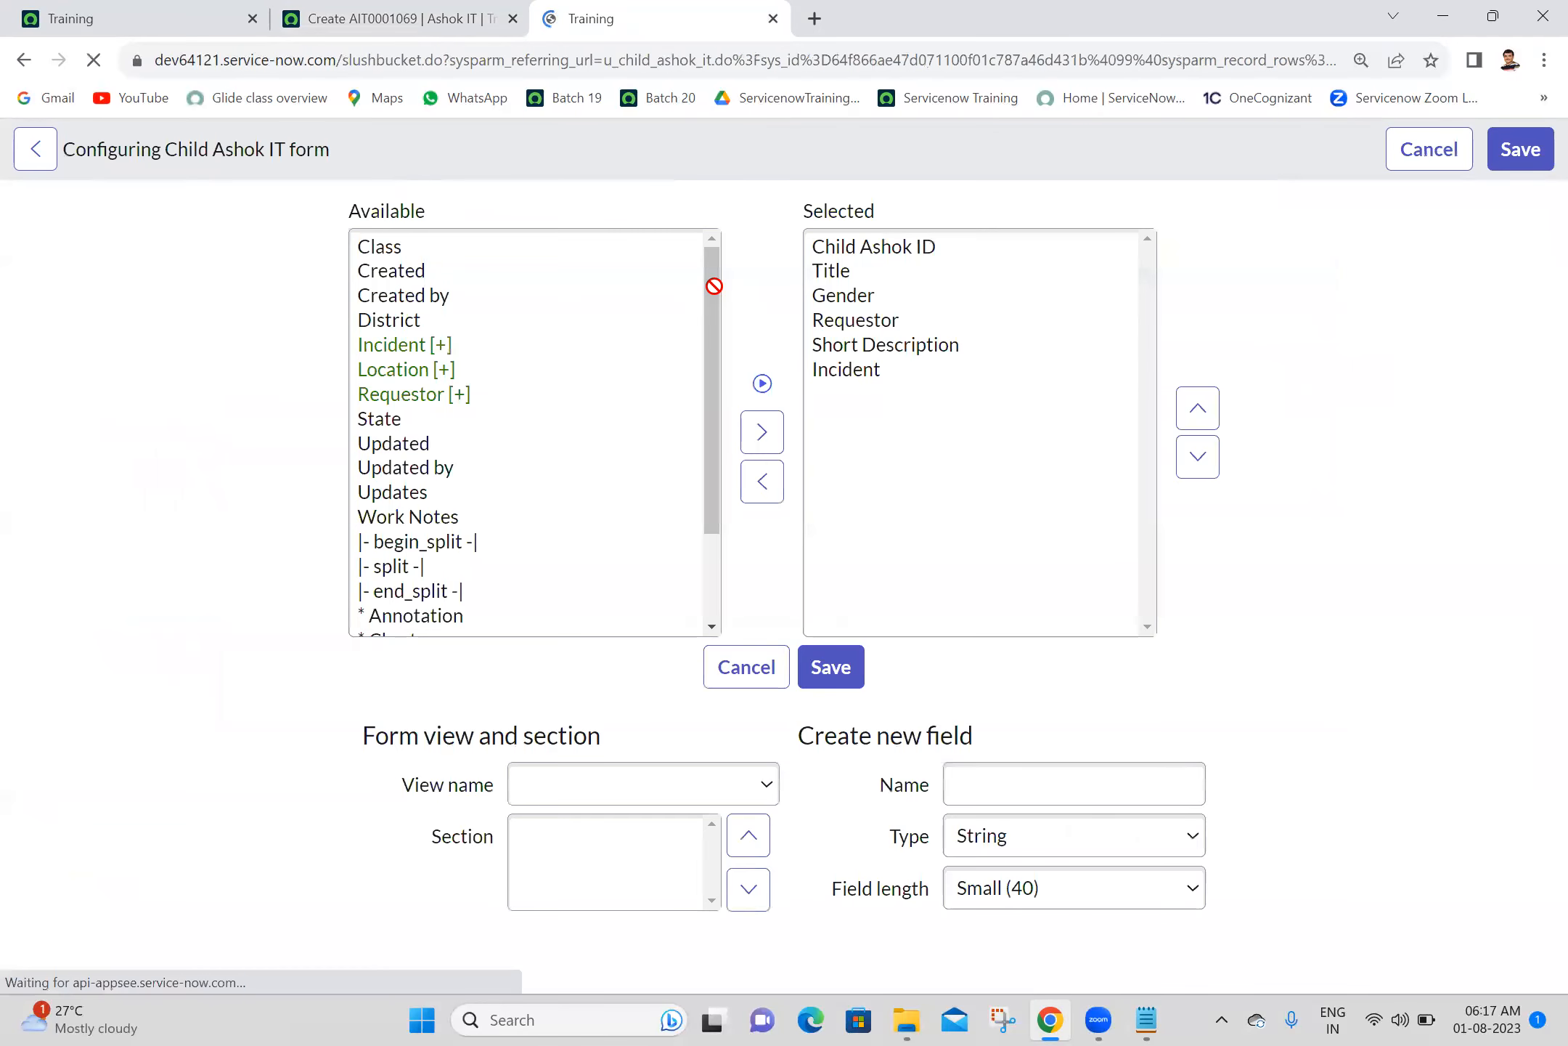
{"action": "left_click", "coordinate": [434, 496]}
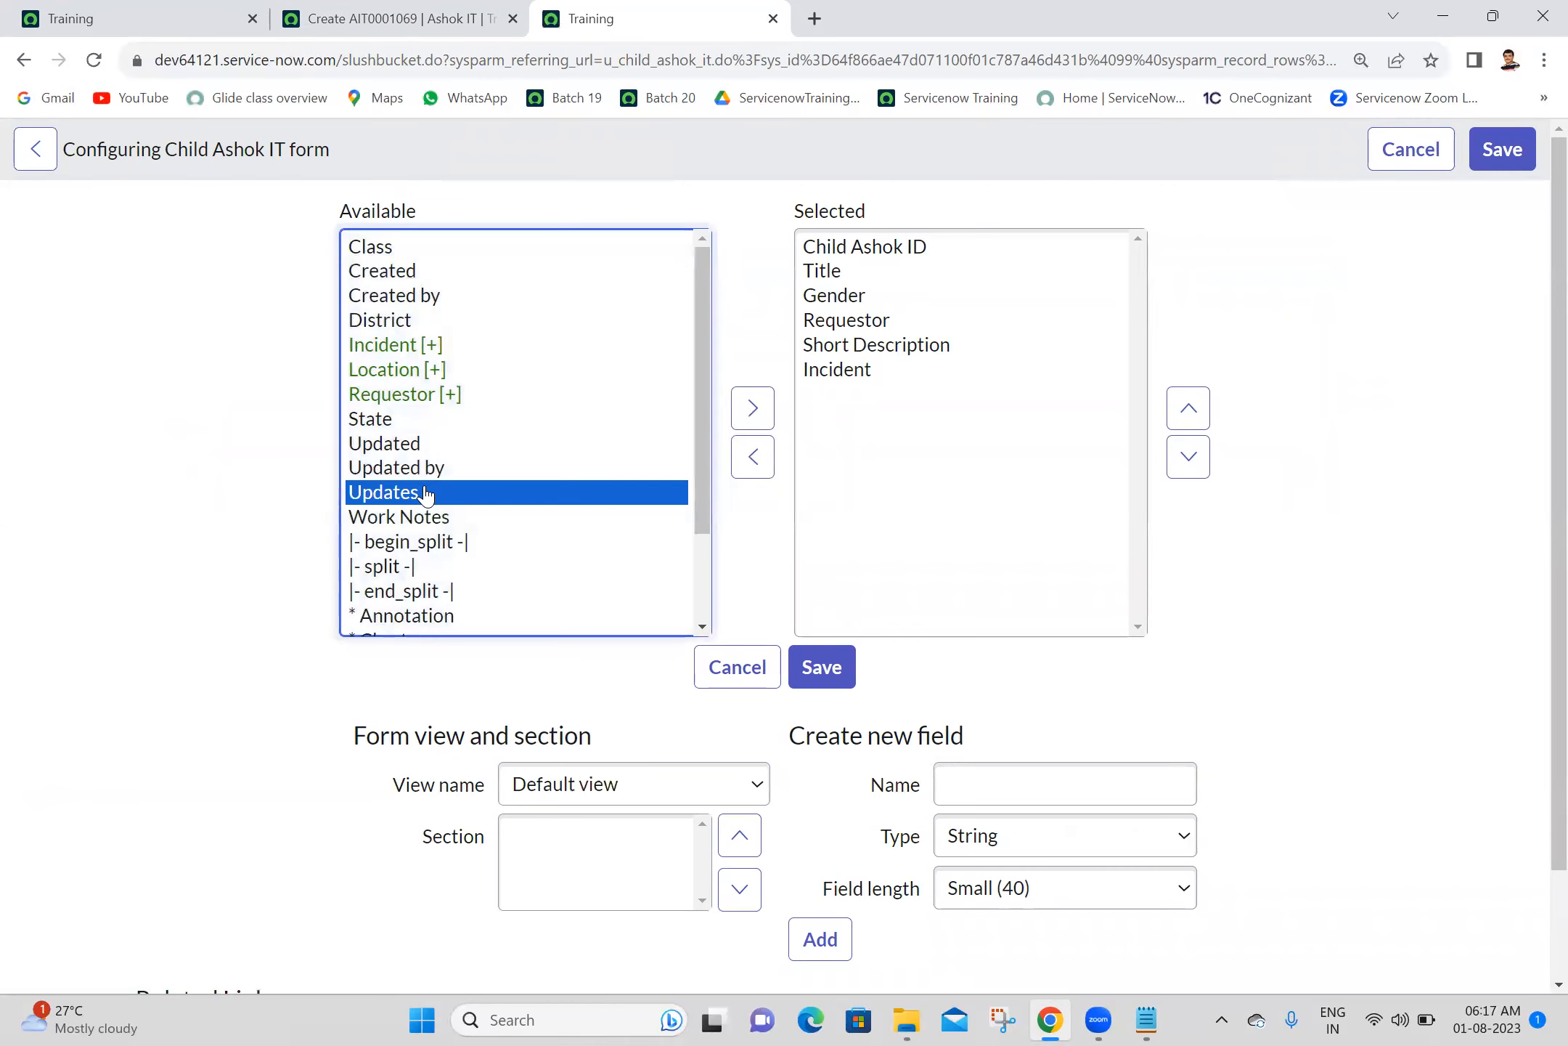
{"action": "left_click", "coordinate": [383, 372]}
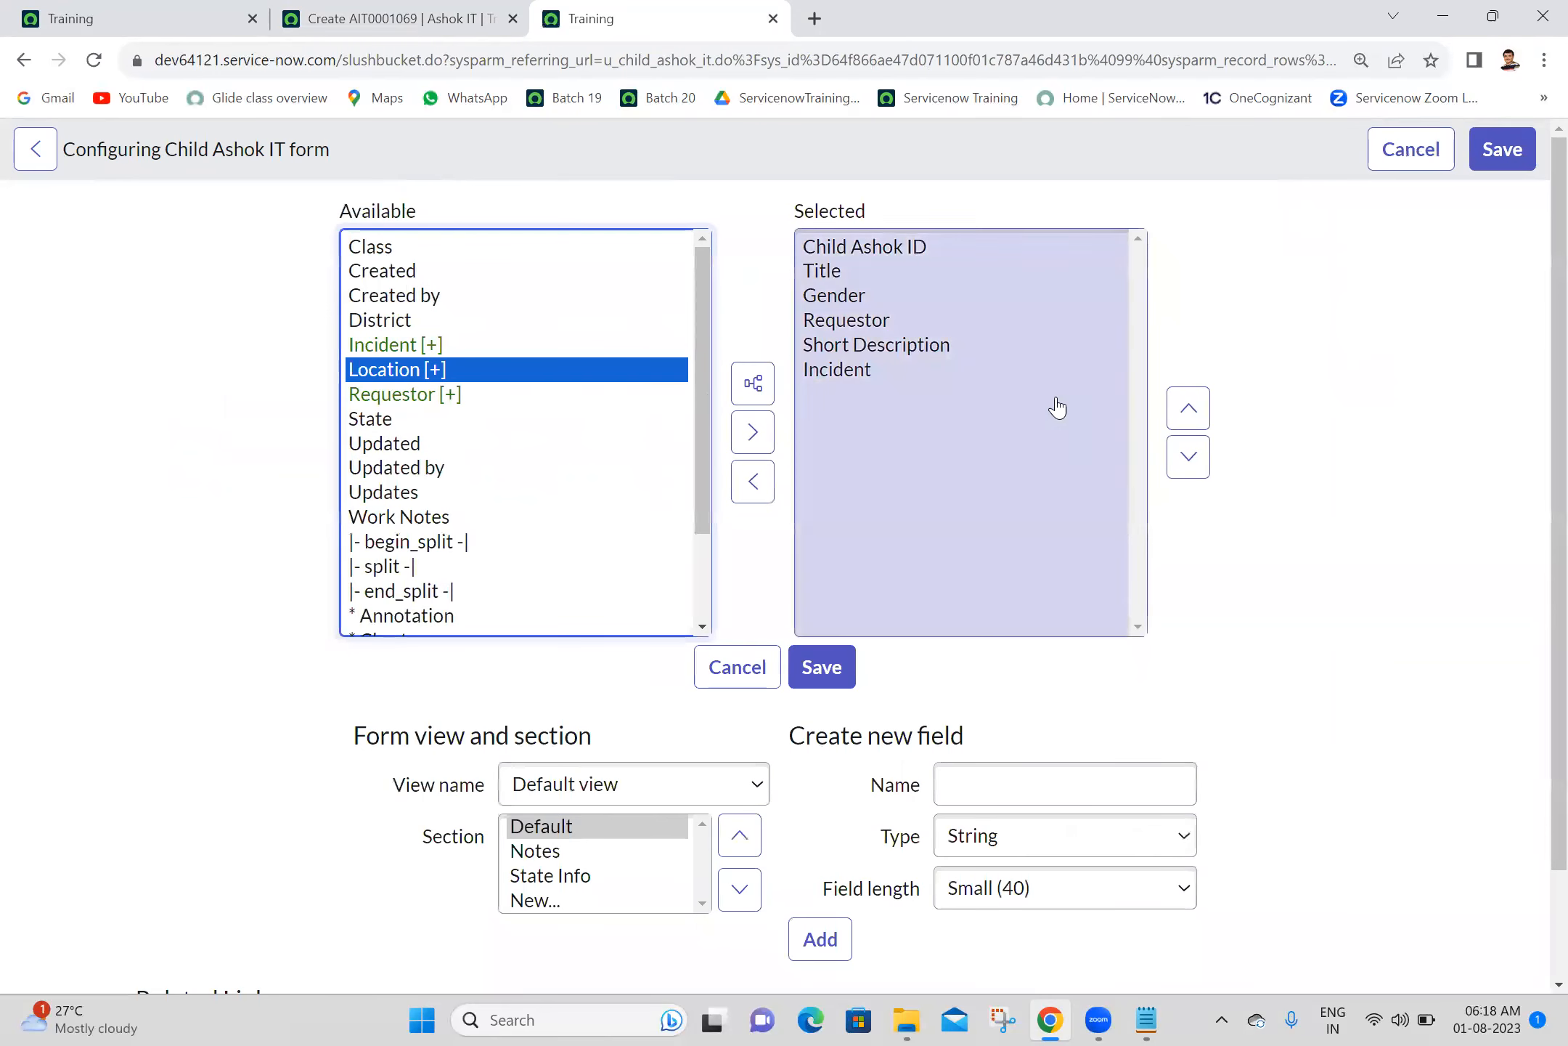
{"action": "left_click", "coordinate": [752, 432]}
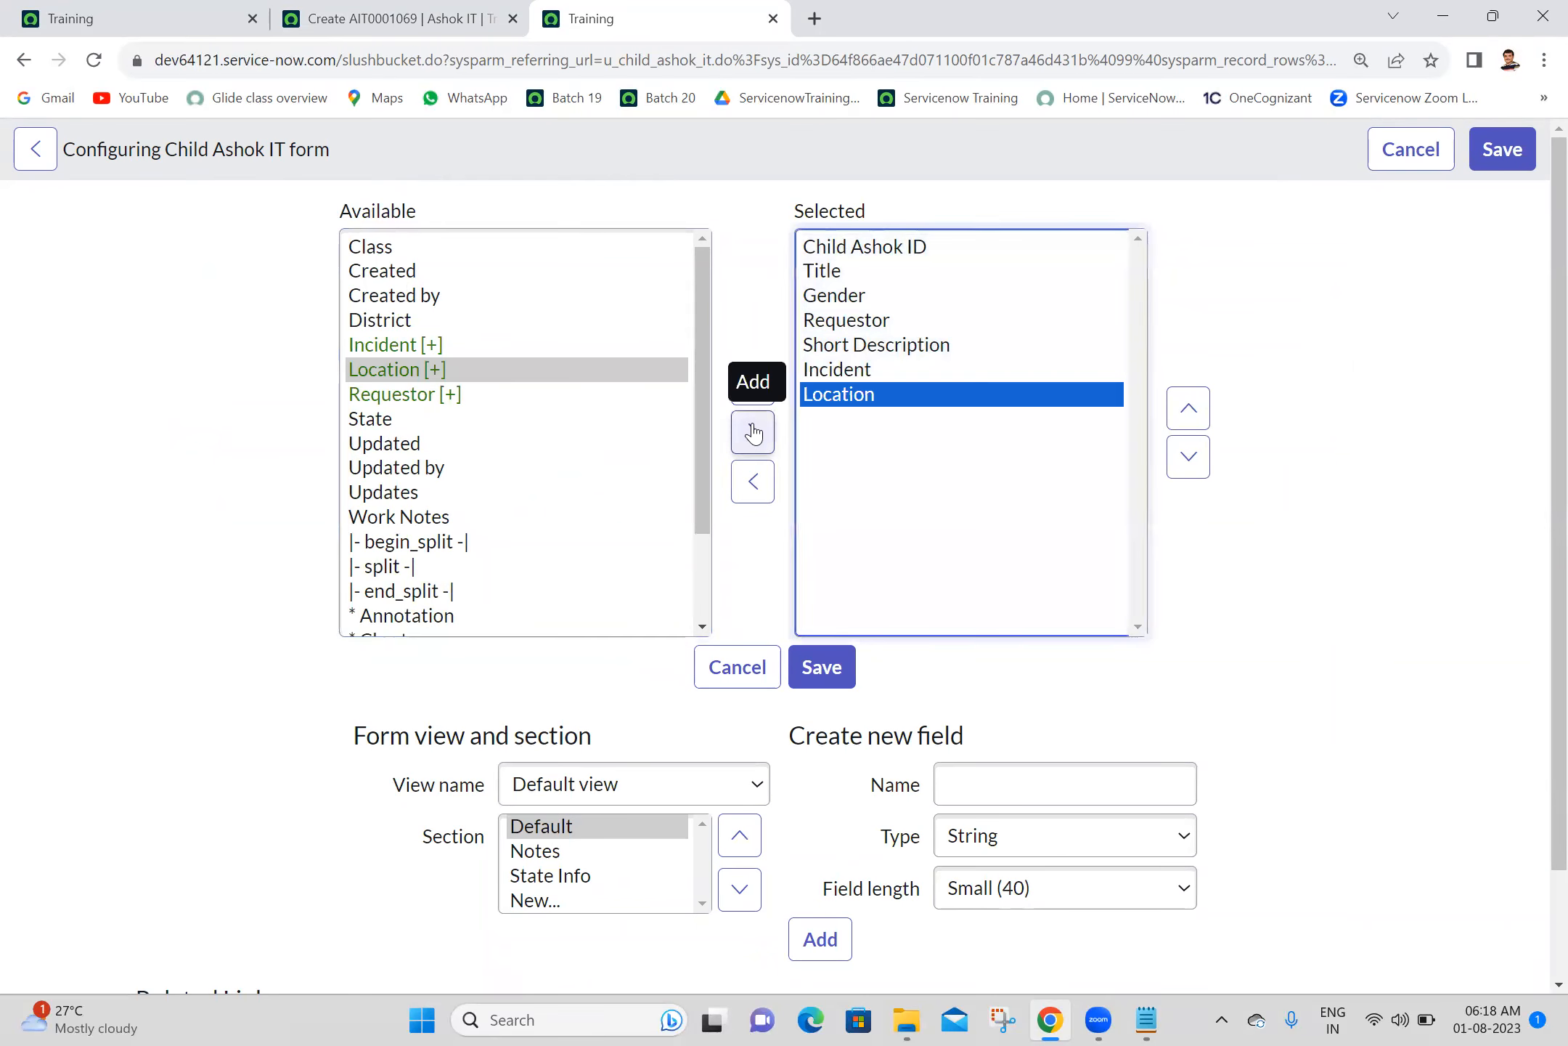
{"action": "left_click", "coordinate": [837, 665]}
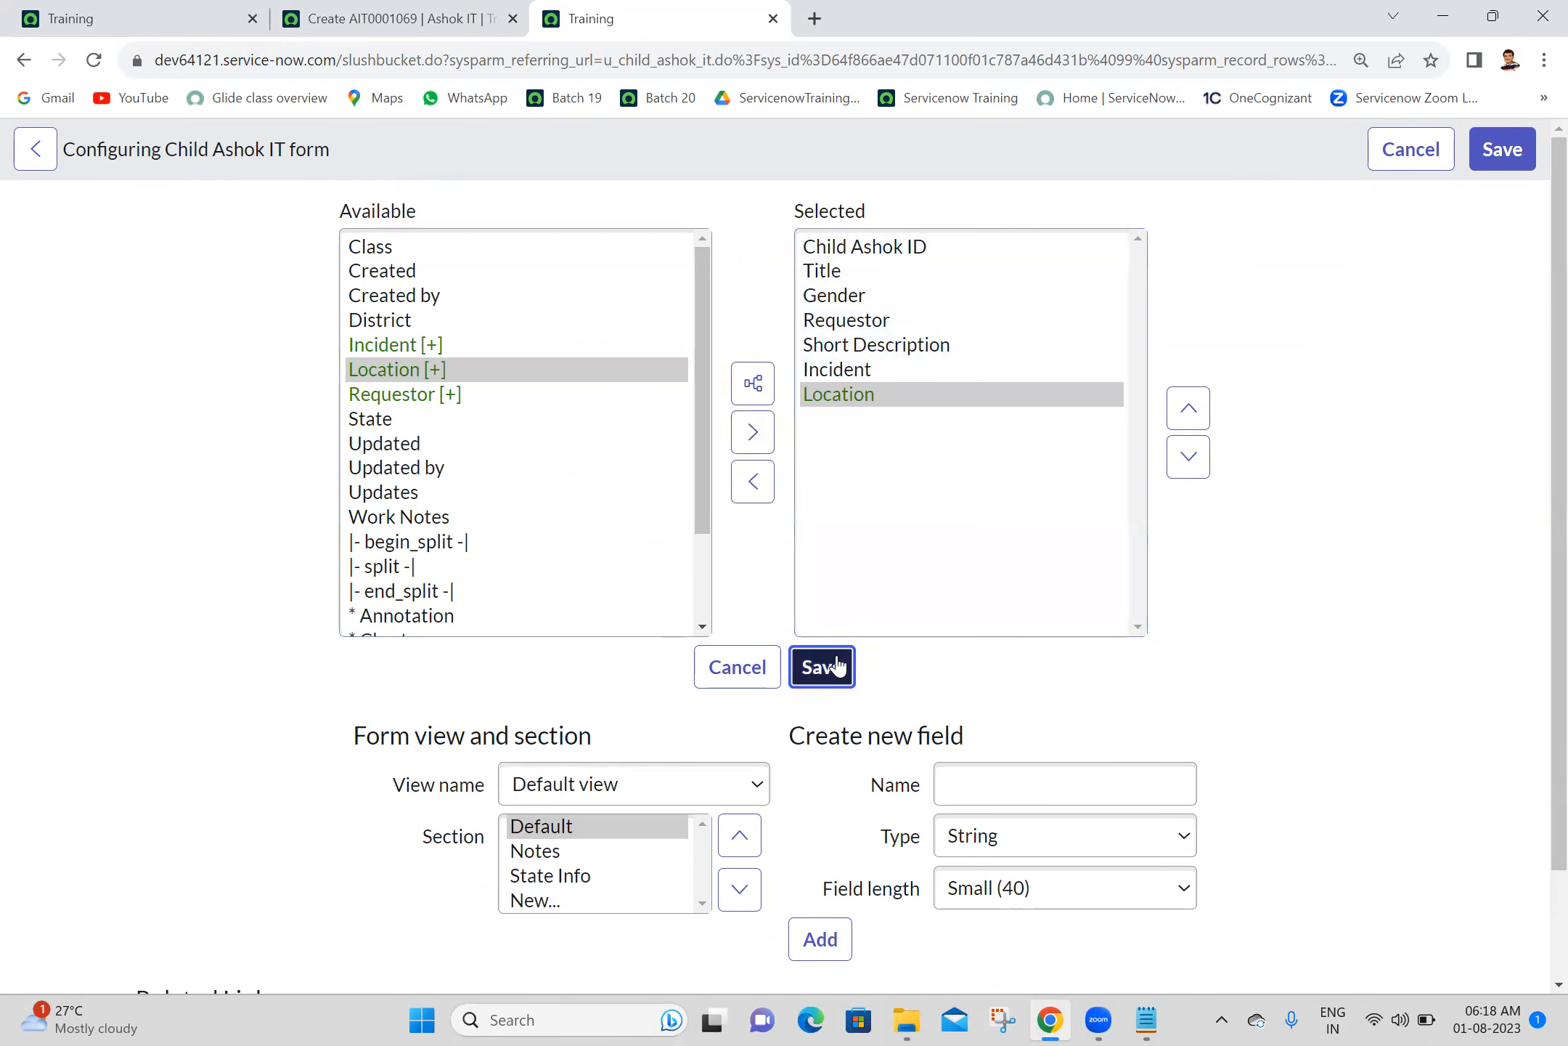
- Add the line "dot walking hirarchy" below "dictionary override" in the Batch 20 Notepad notes
{"action": "left_click", "coordinate": [1147, 1020]}
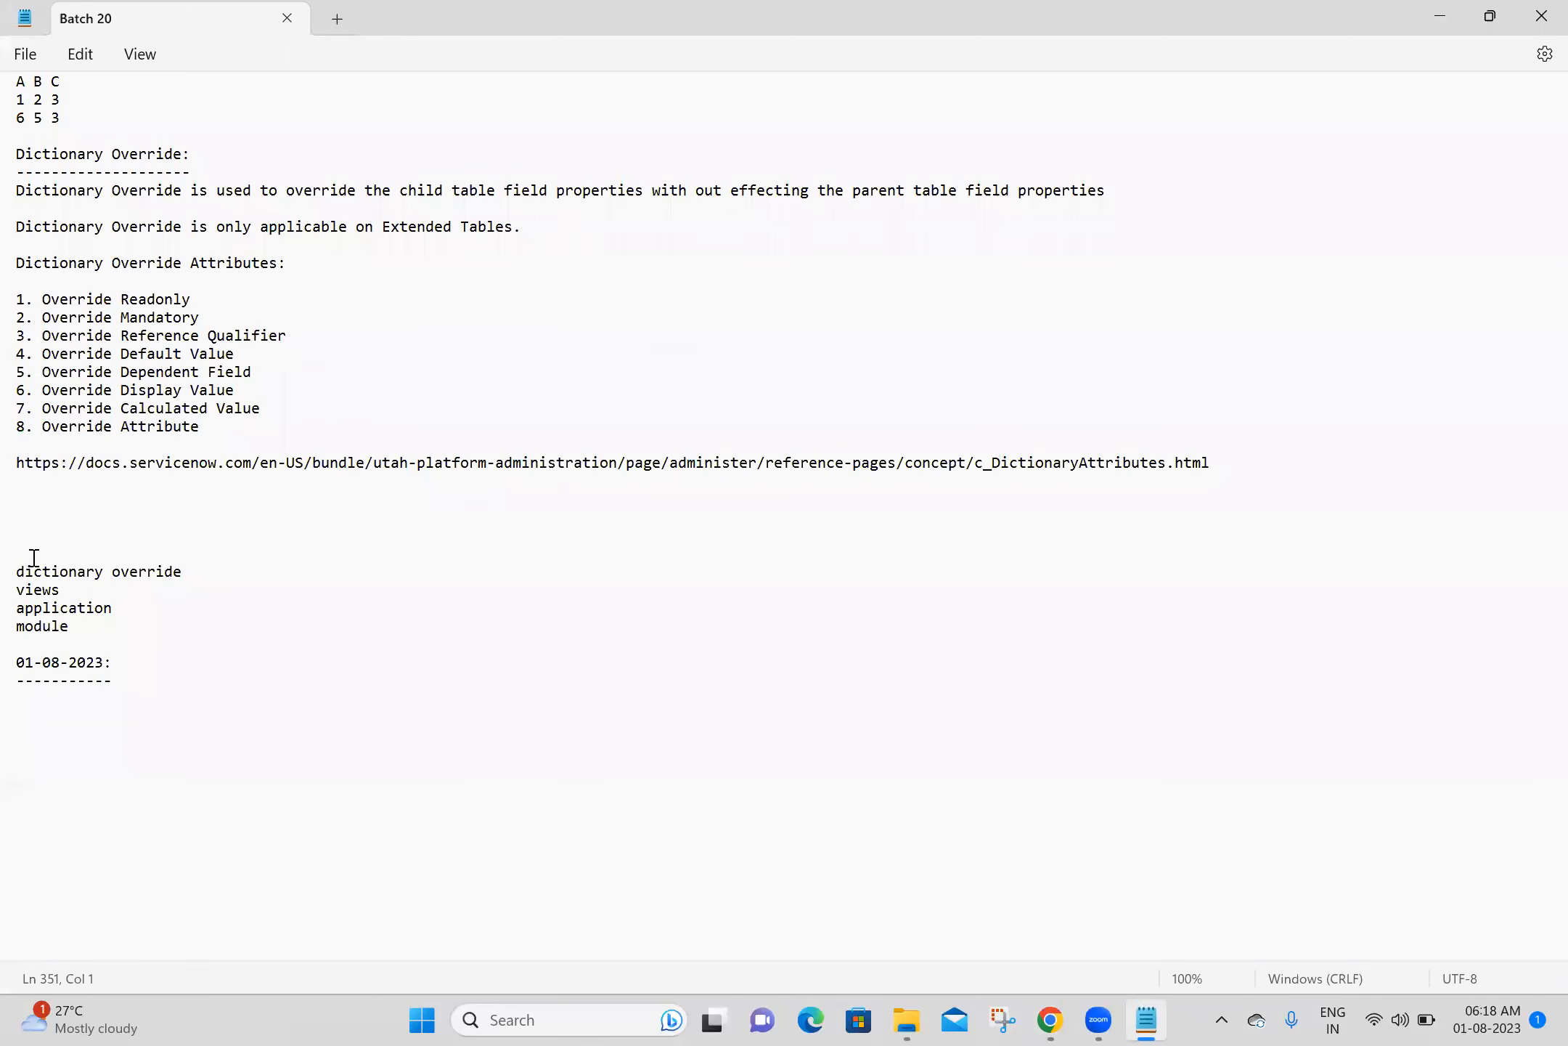
{"action": "left_click", "coordinate": [187, 573]}
{"action": "key", "text": "Return"}
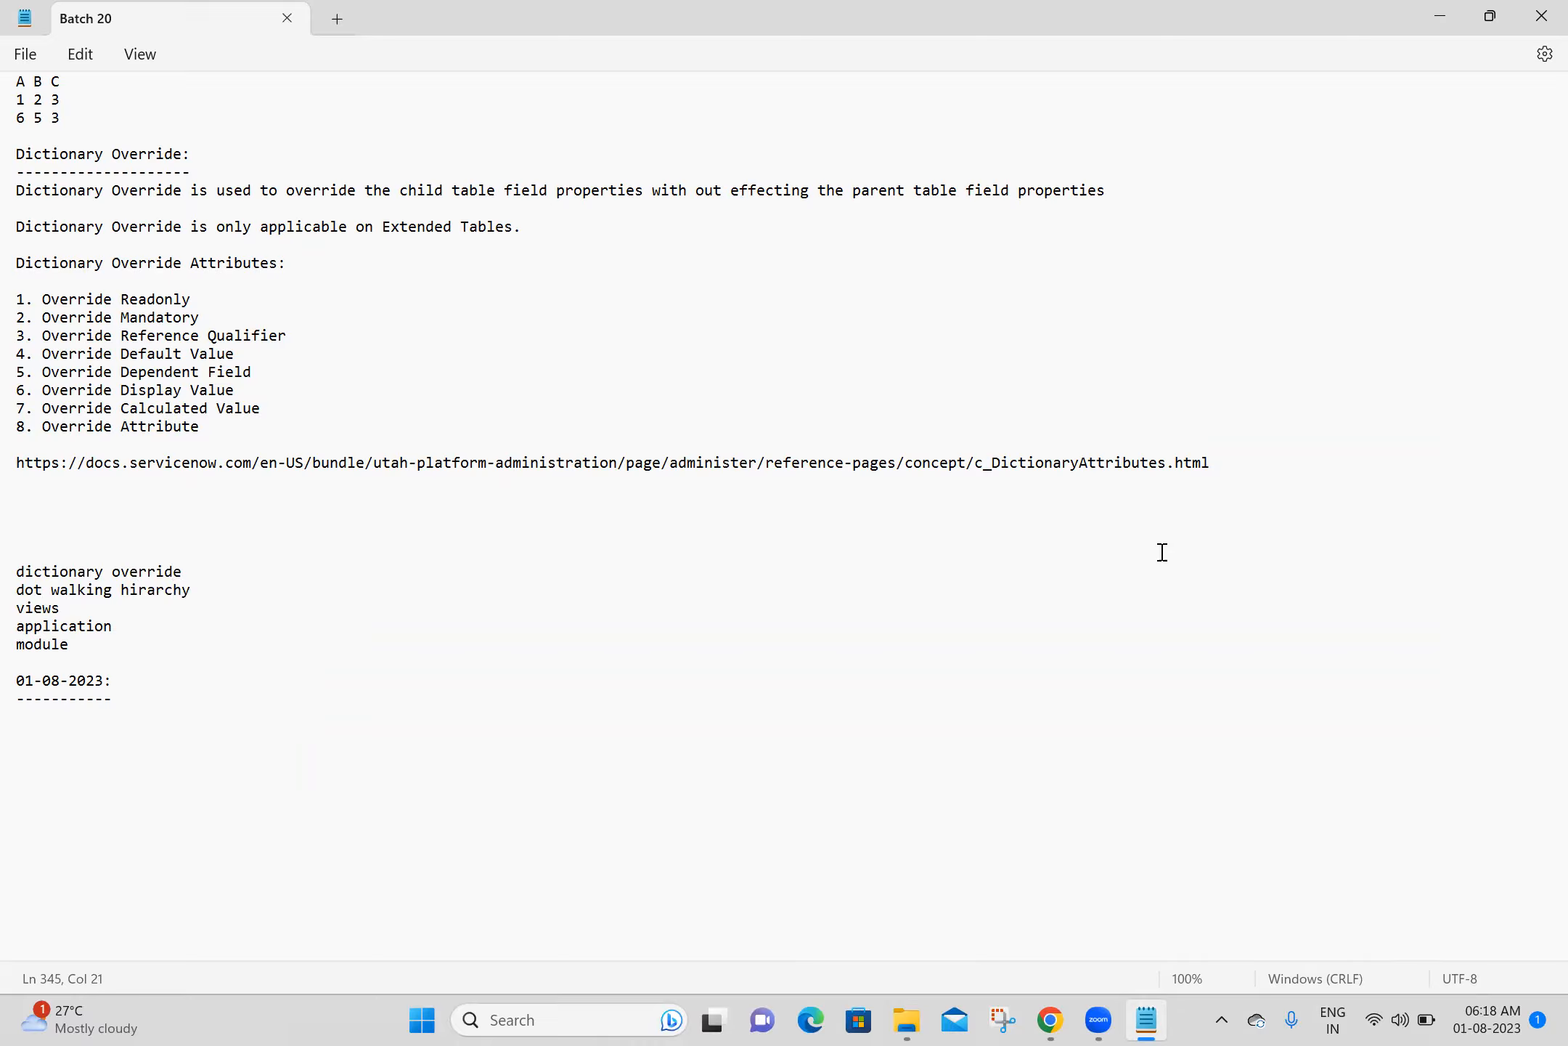
- Switch back to Chrome and compare the Location lookup on the child record with the one on the parent form
{"action": "left_click", "coordinate": [1039, 1018]}
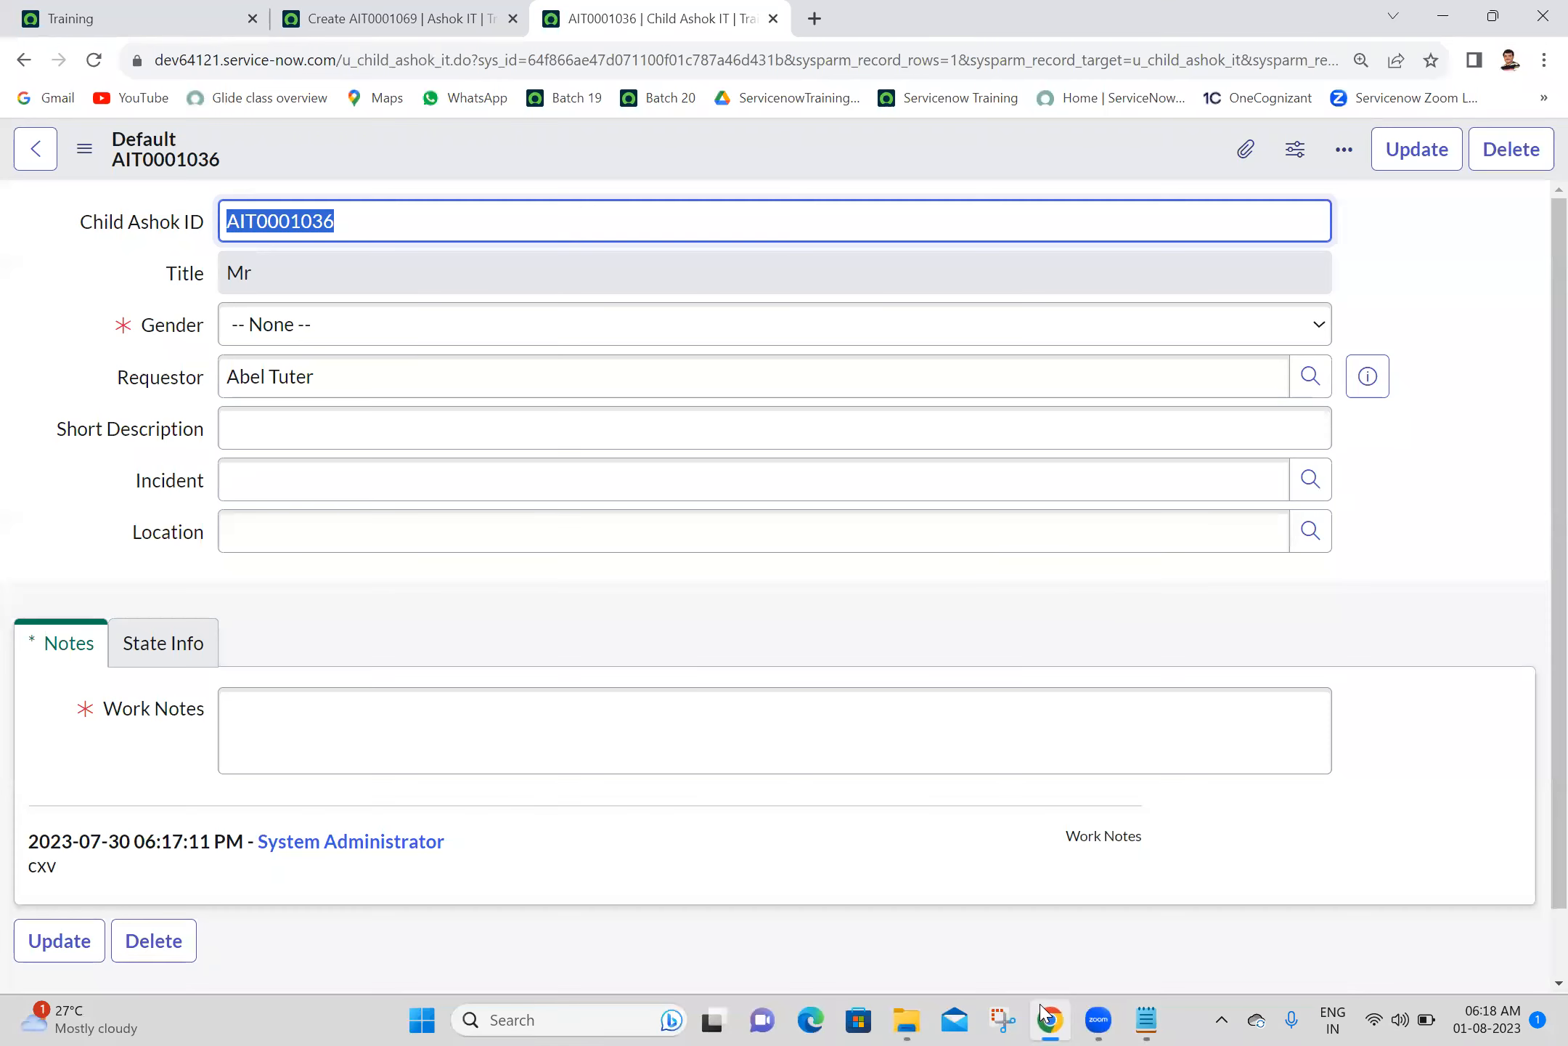
{"action": "left_click", "coordinate": [1309, 546]}
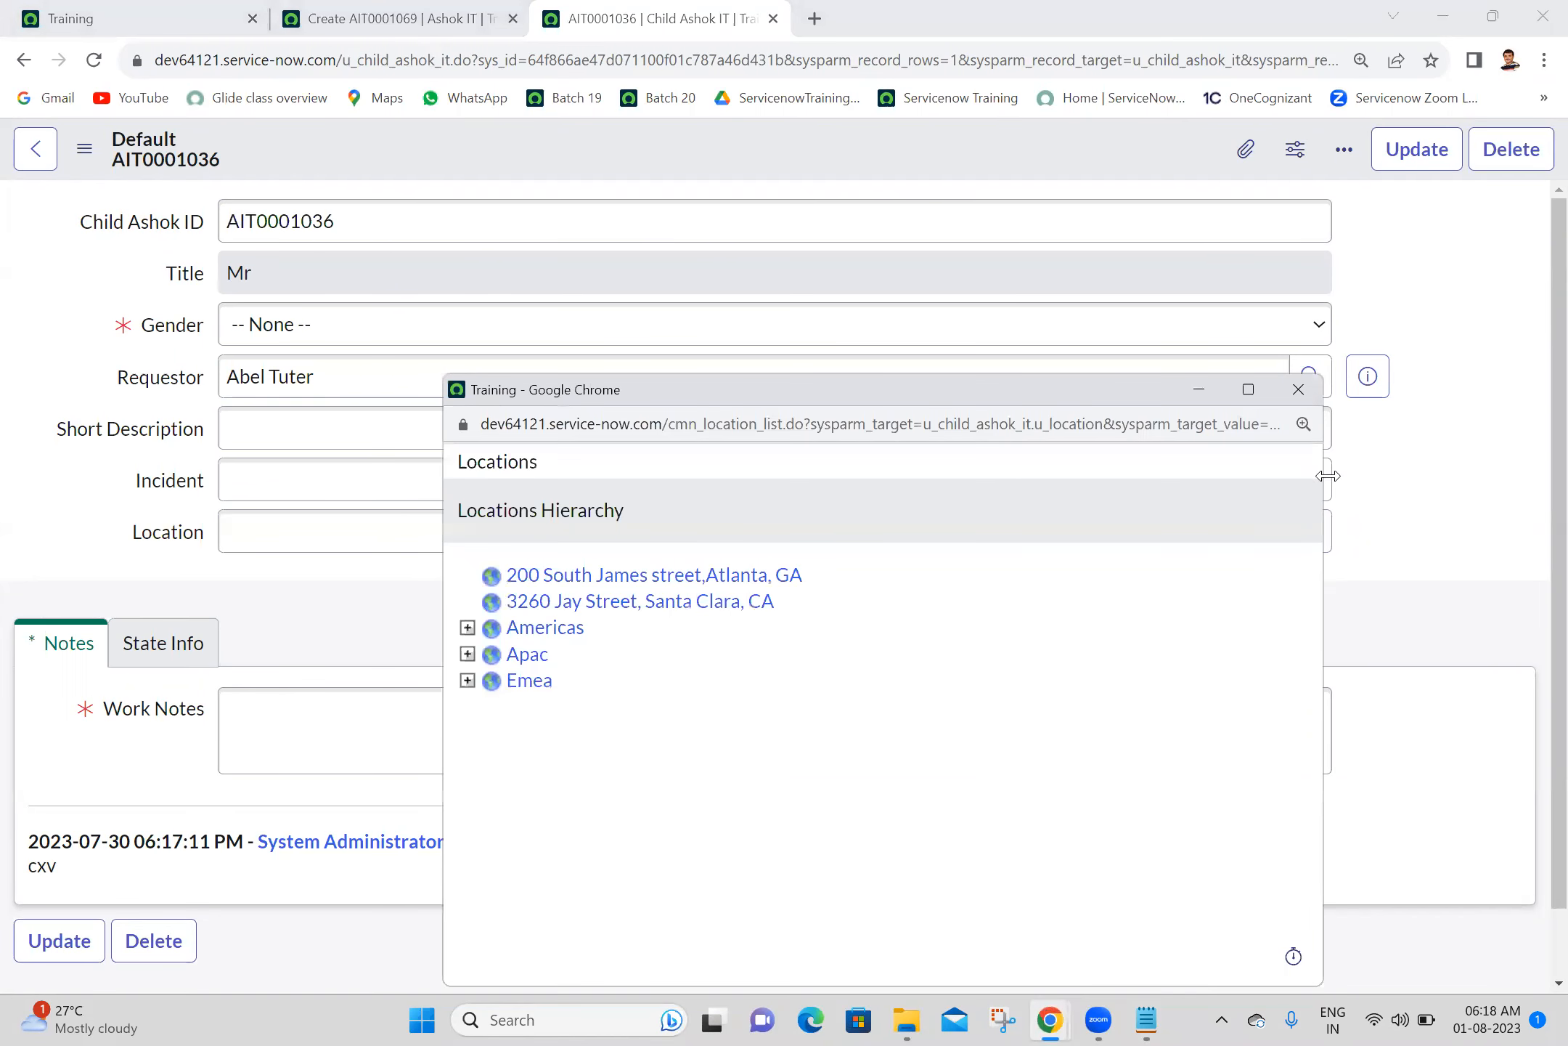
{"action": "left_click", "coordinate": [1300, 392]}
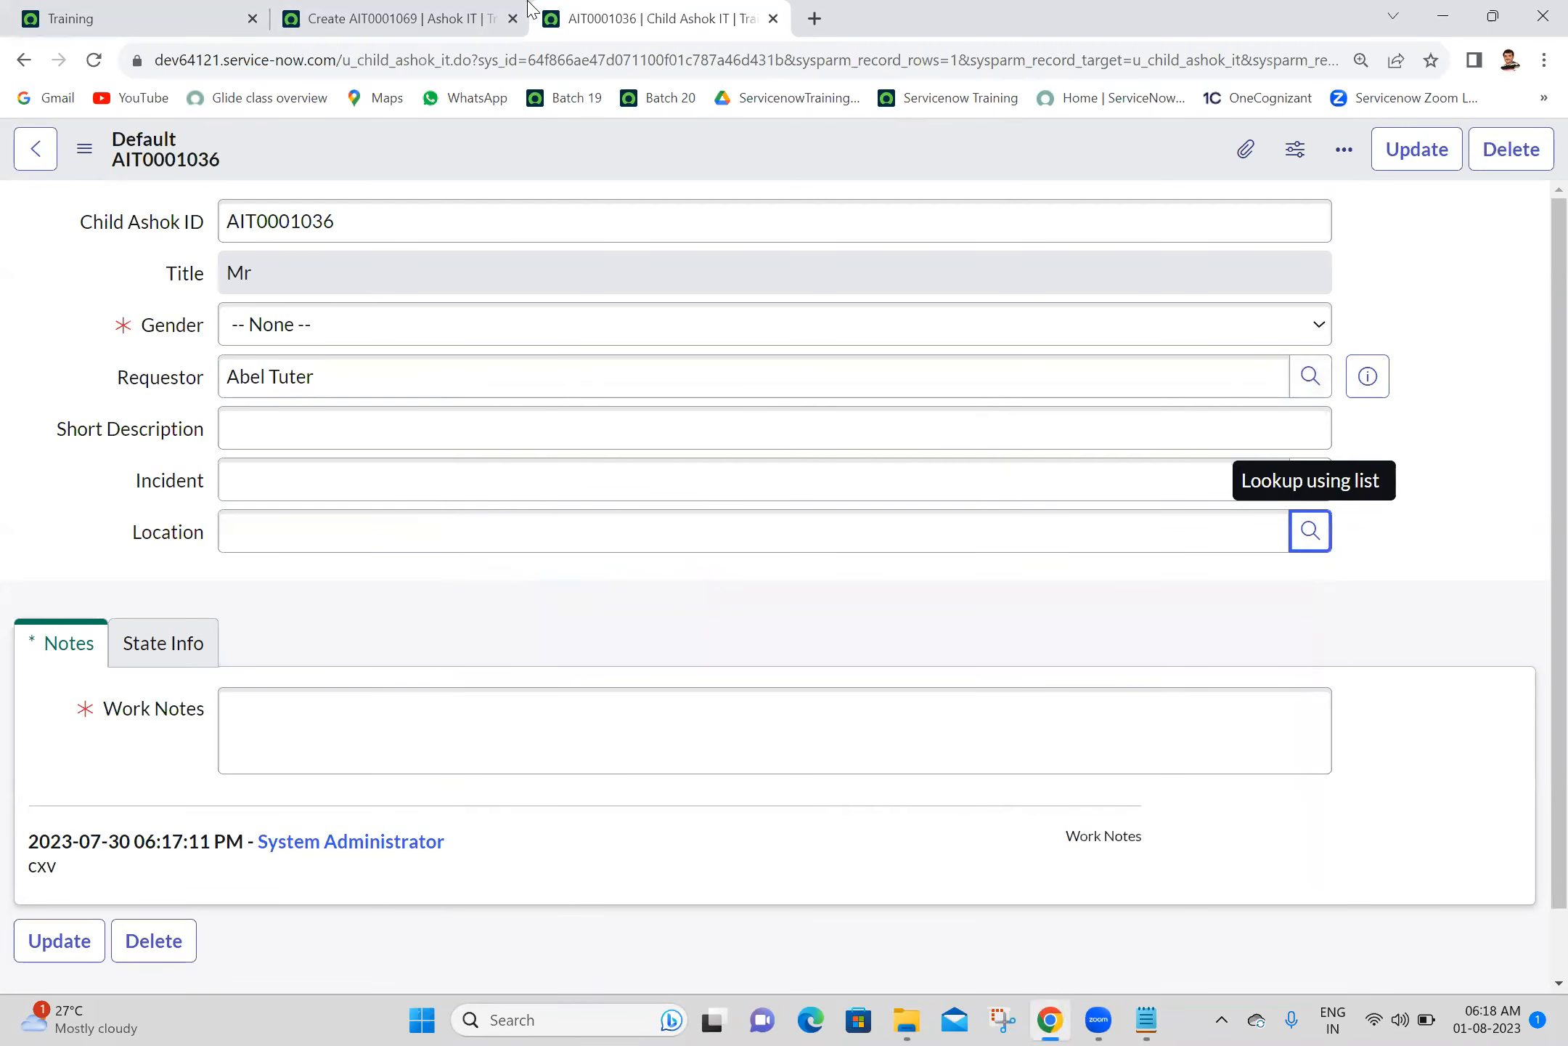
{"action": "left_click", "coordinate": [460, 8]}
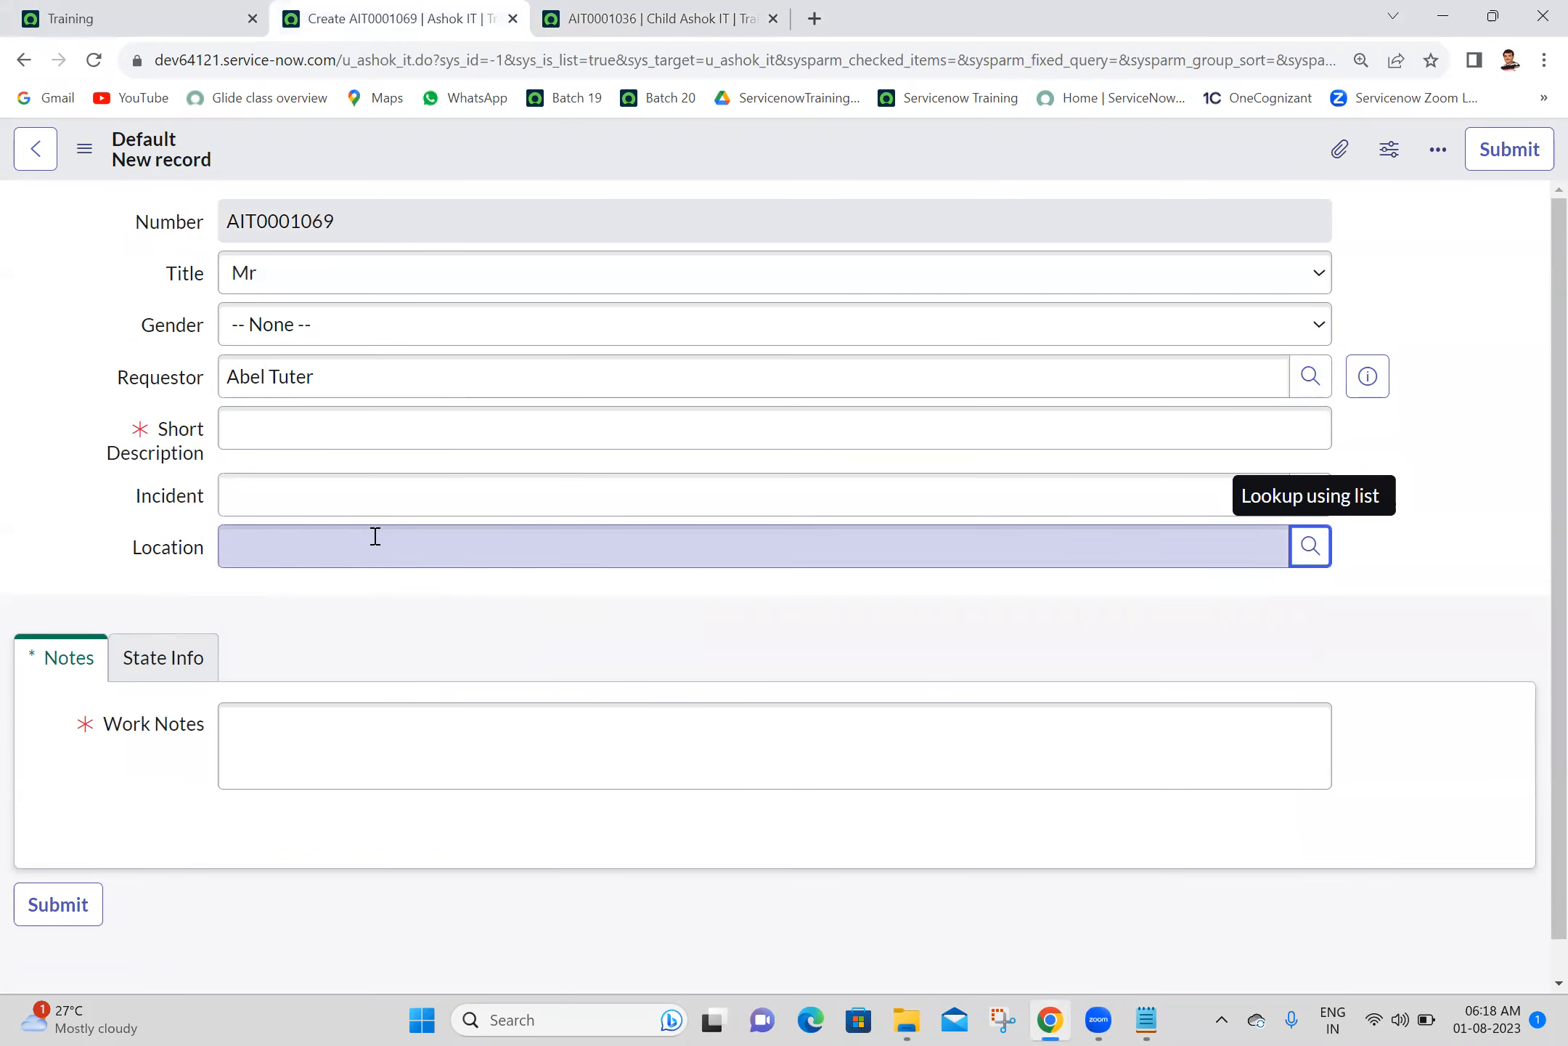
{"action": "left_click", "coordinate": [1311, 546]}
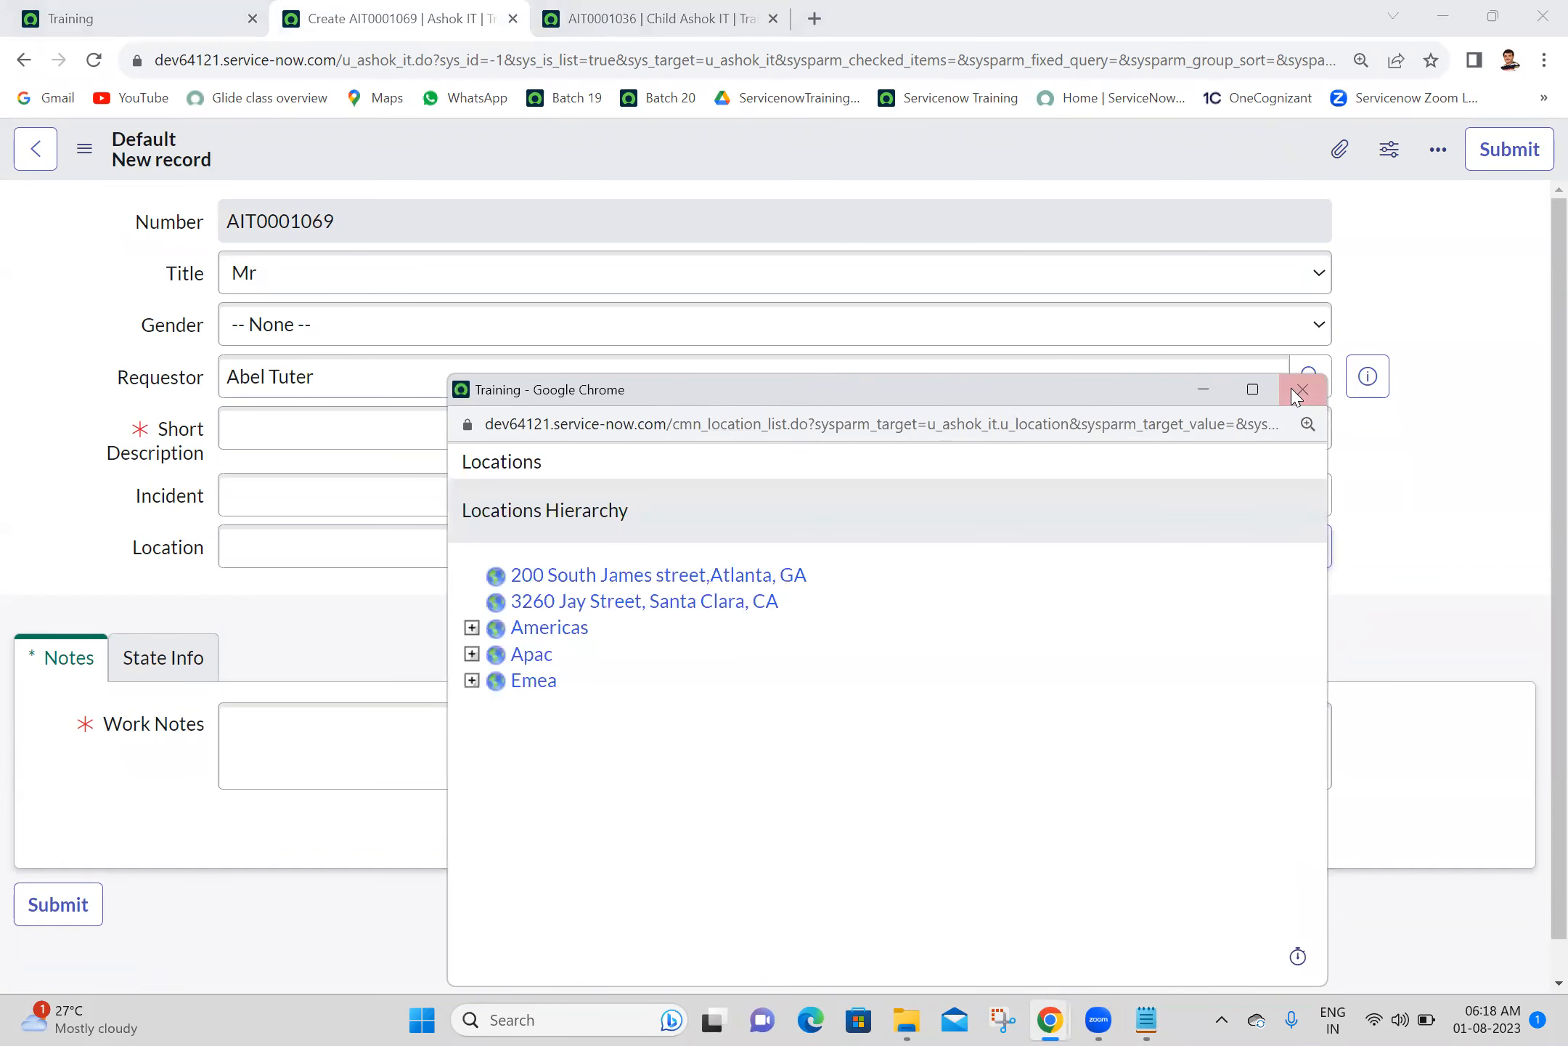
{"action": "left_click", "coordinate": [1299, 390]}
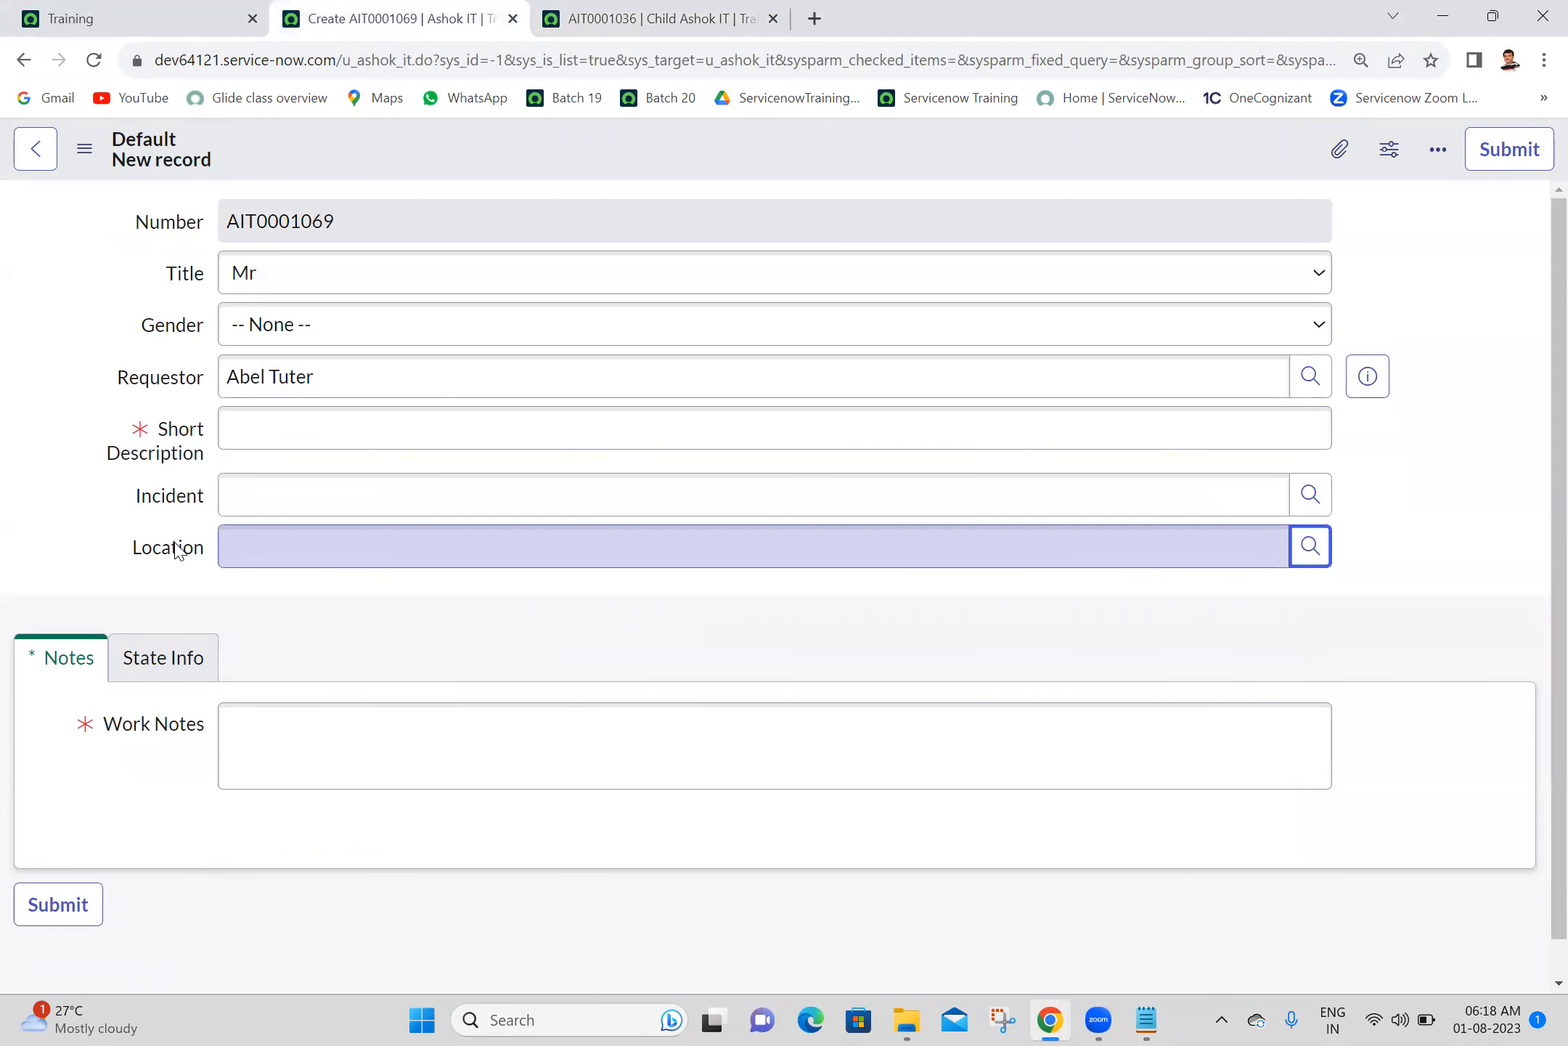
- Create a dictionary override of the Location field for Child Ashok IT, with Override attributes enabled and Attributes left blank
{"action": "left_click", "coordinate": [535, 25]}
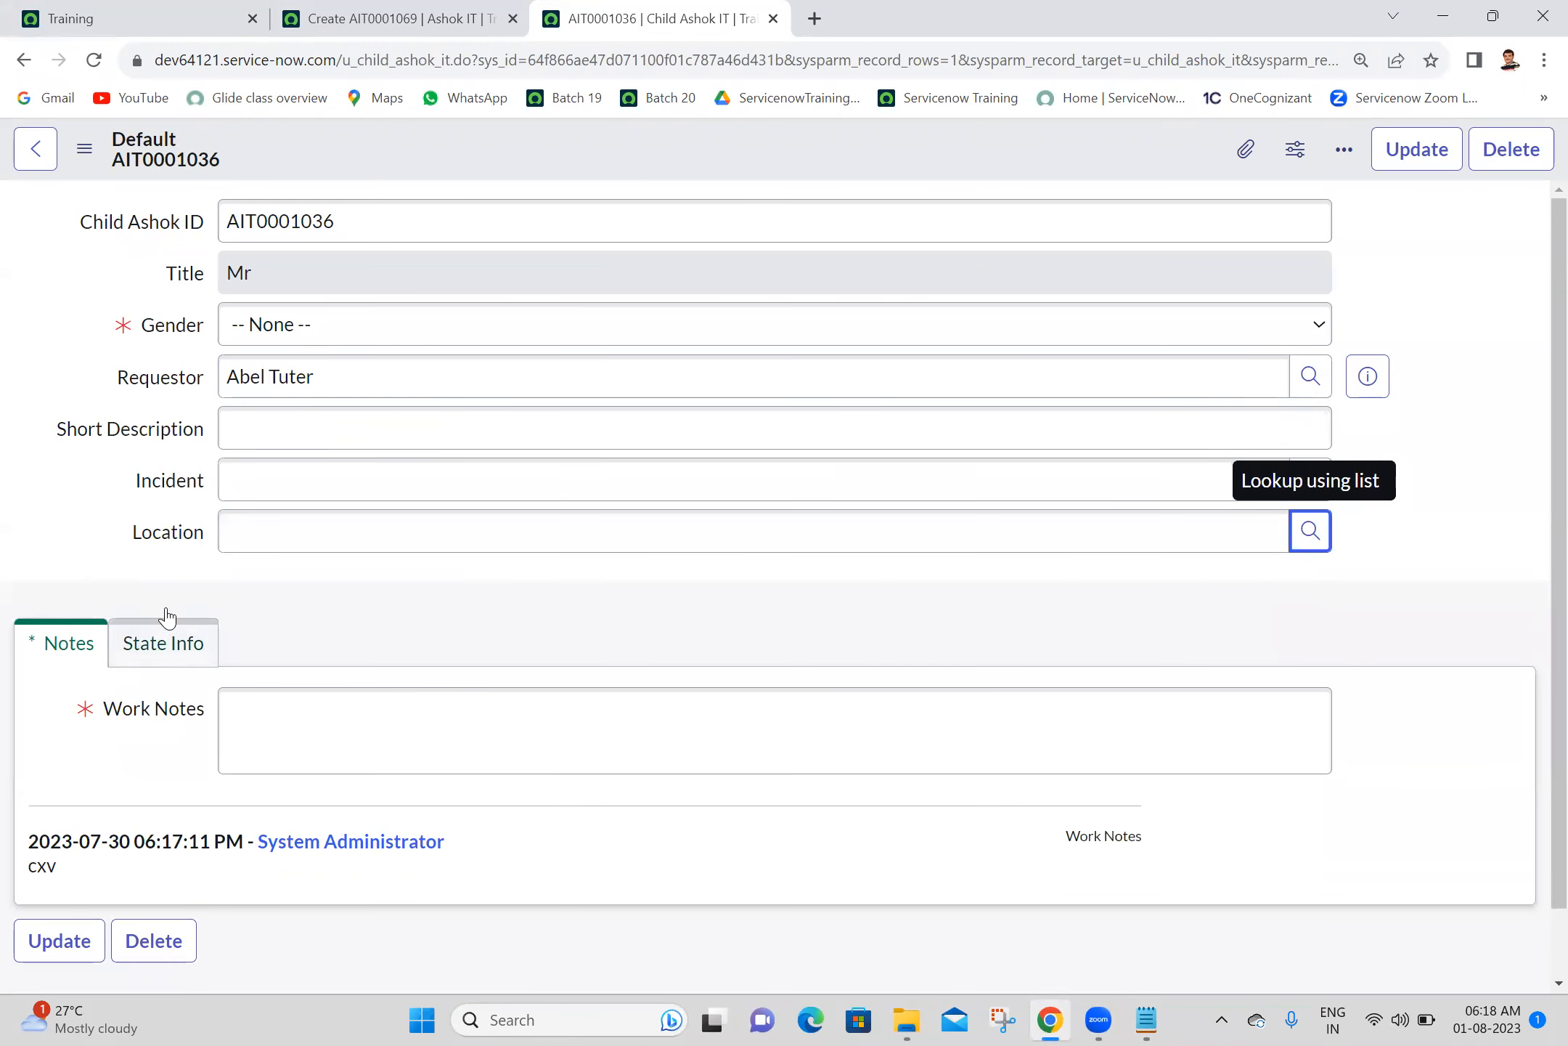
{"action": "right_click", "coordinate": [186, 541]}
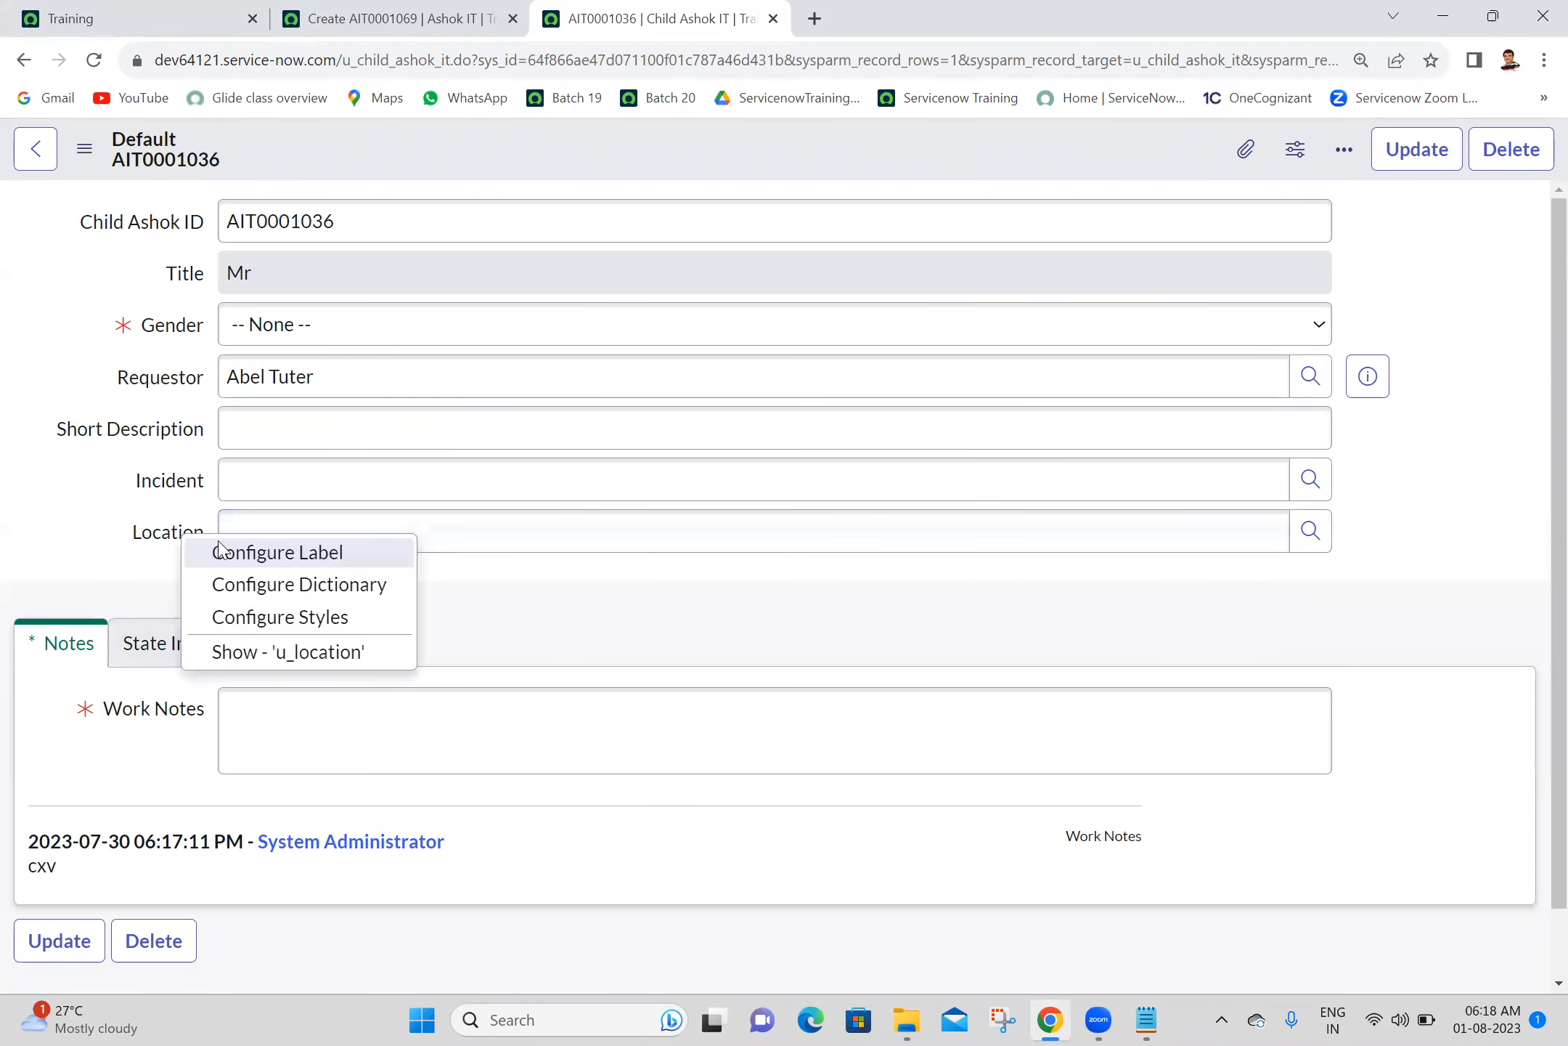
{"action": "left_click", "coordinate": [280, 585]}
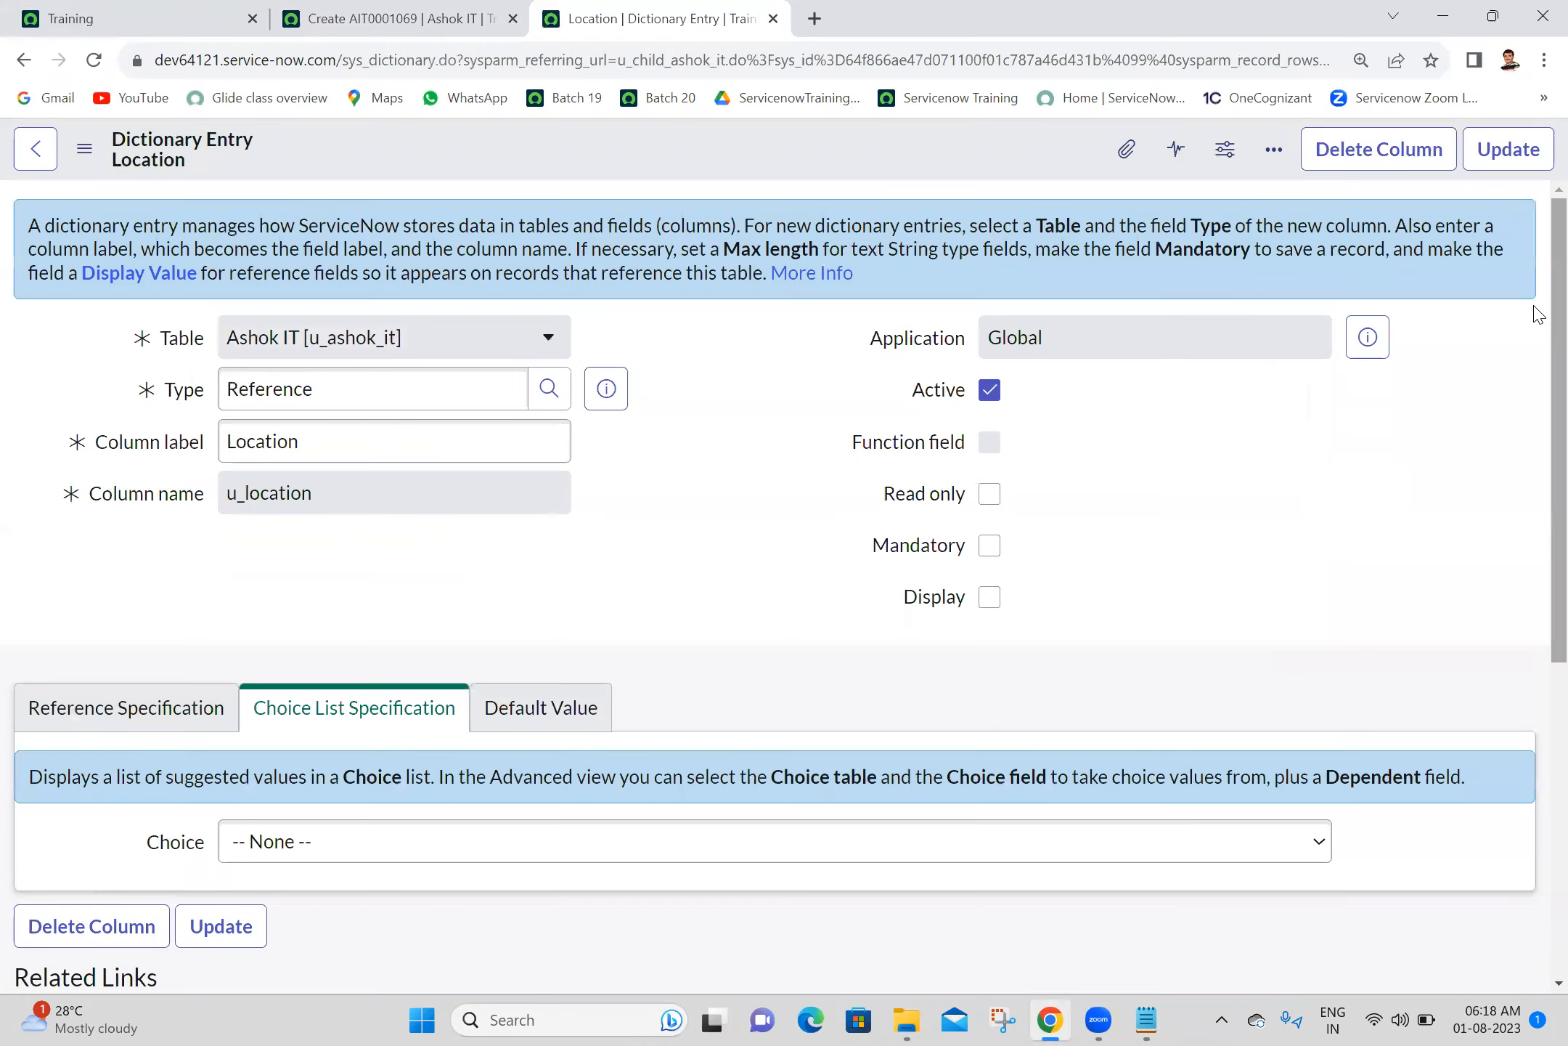
{"action": "scroll", "coordinate": [1537, 508], "scroll_direction": "down", "scroll_amount": 5}
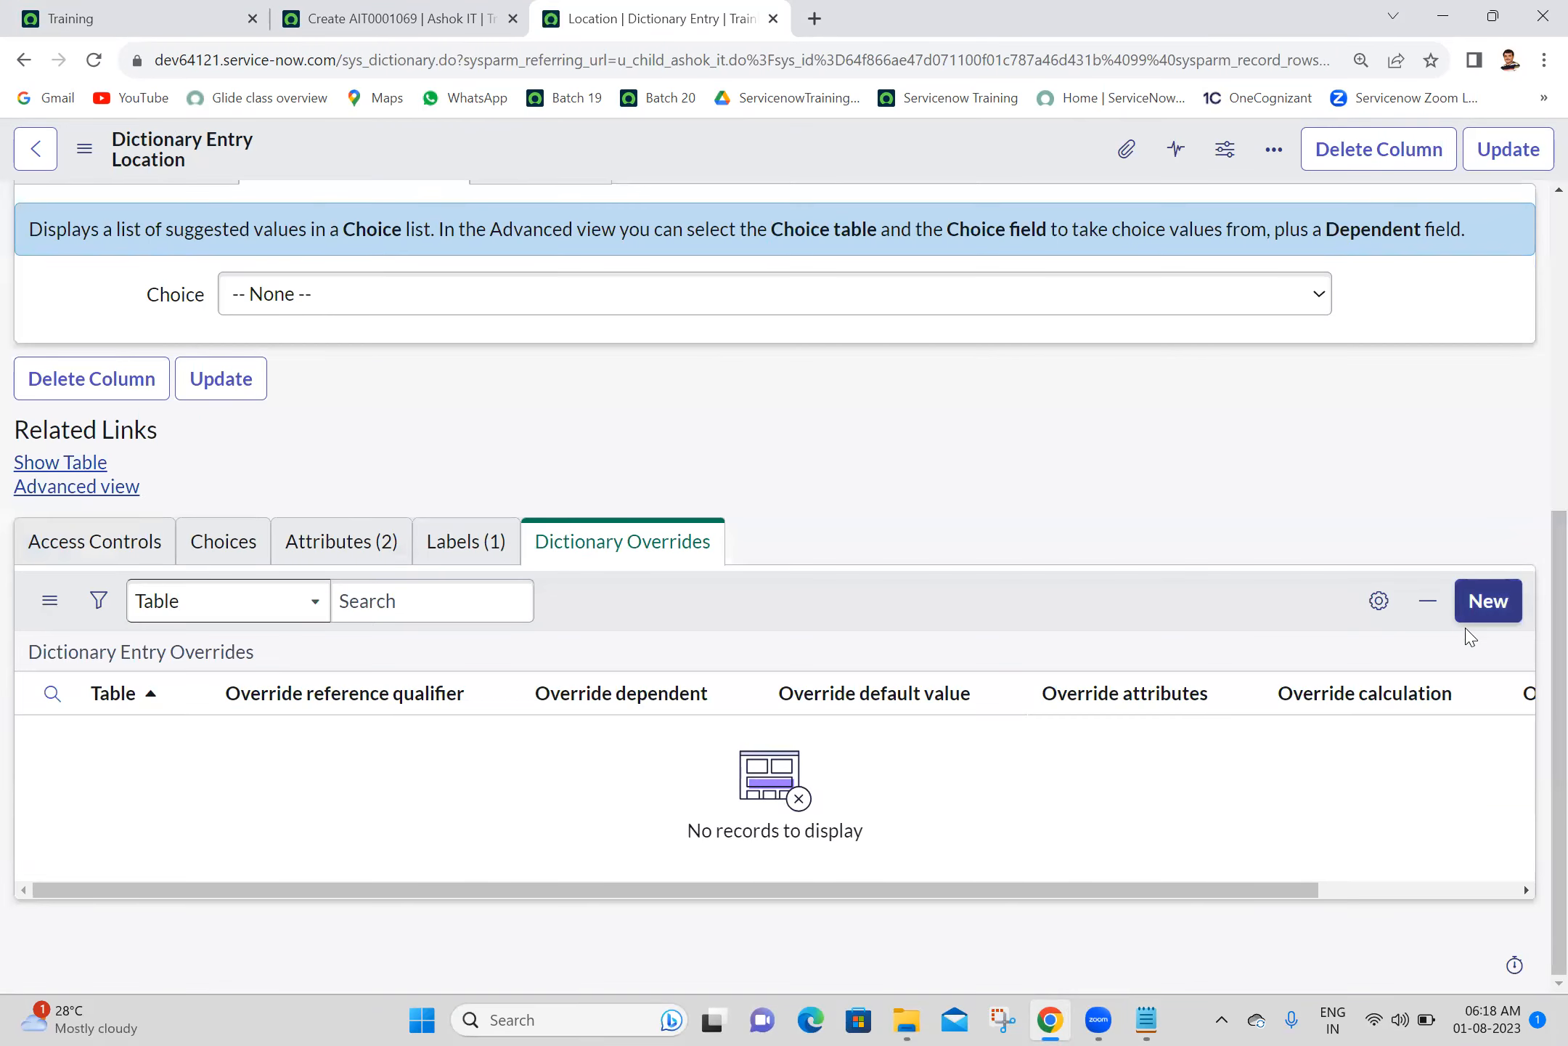
{"action": "left_click", "coordinate": [1483, 602]}
{"action": "scroll", "coordinate": [1537, 804], "scroll_direction": "down", "scroll_amount": 4}
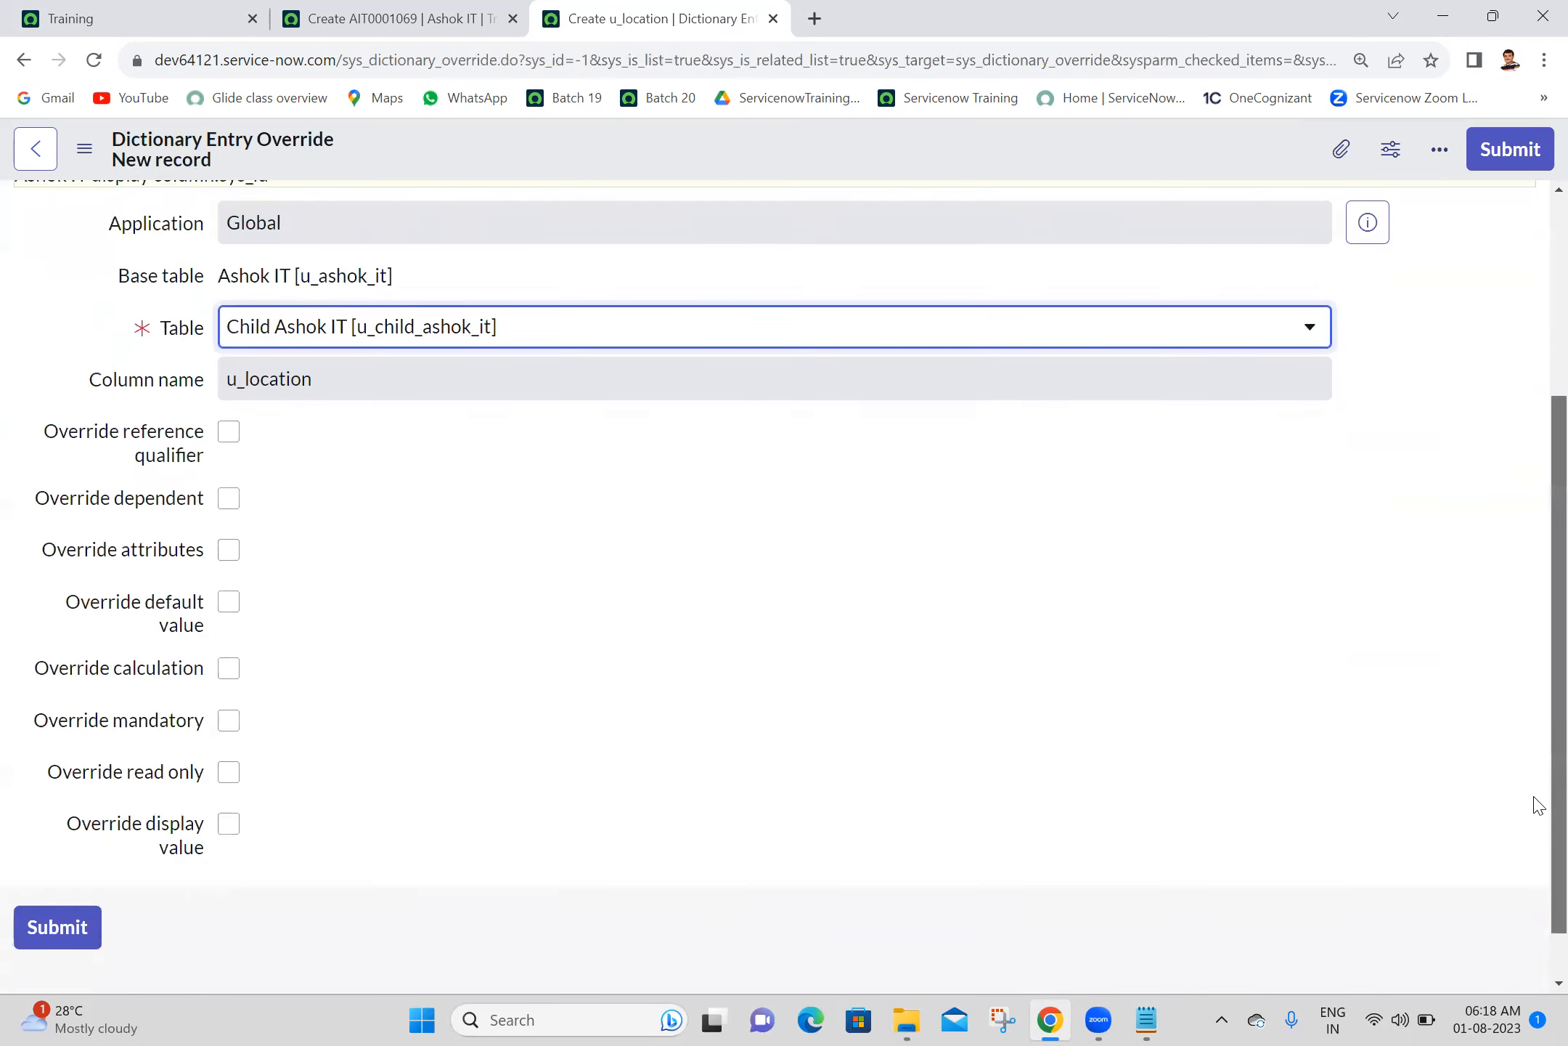
{"action": "scroll", "coordinate": [1538, 805], "scroll_direction": "down", "scroll_amount": 1}
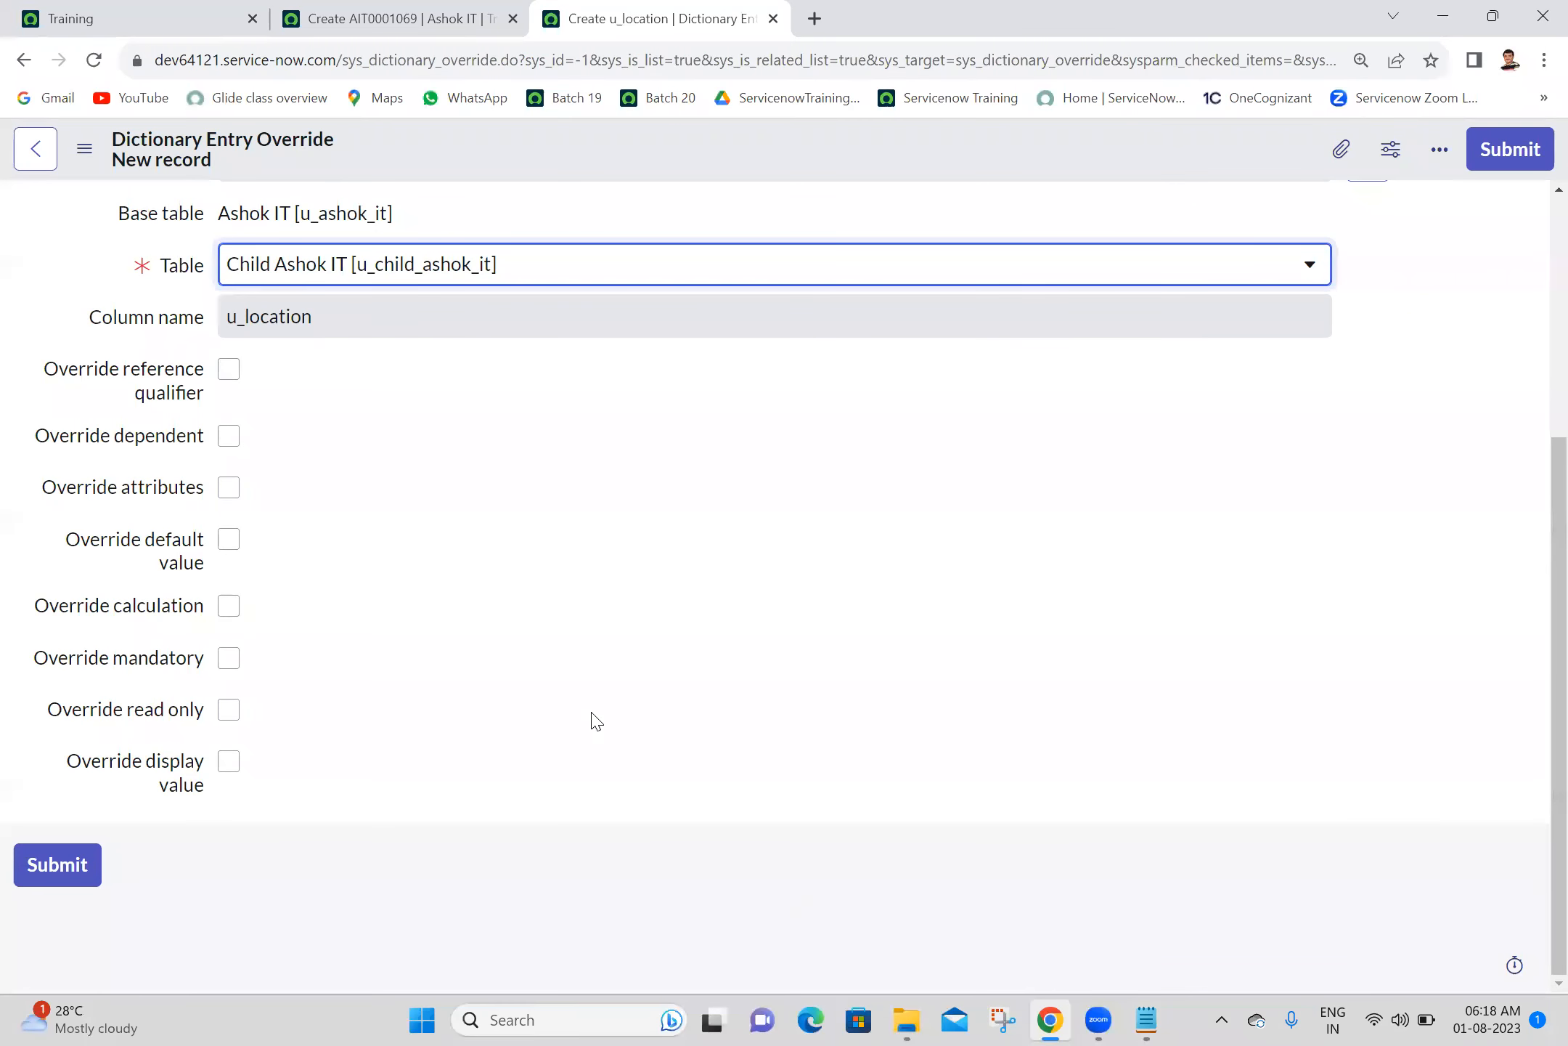
{"action": "left_click", "coordinate": [230, 488]}
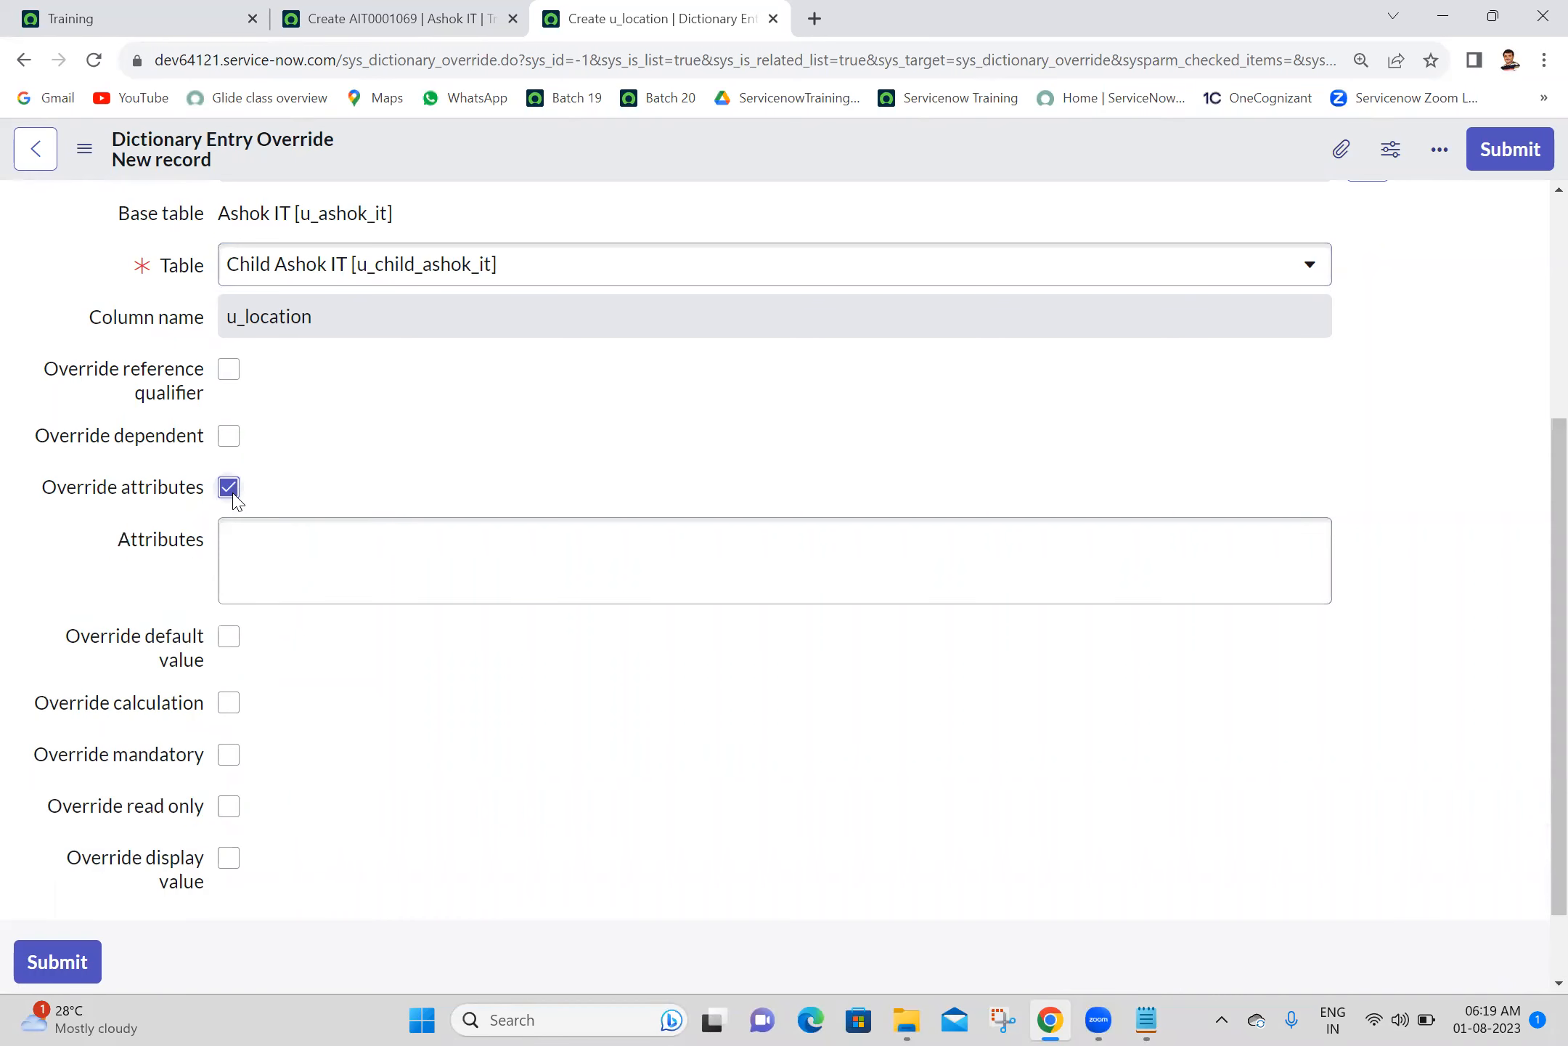
{"action": "left_click", "coordinate": [417, 555]}
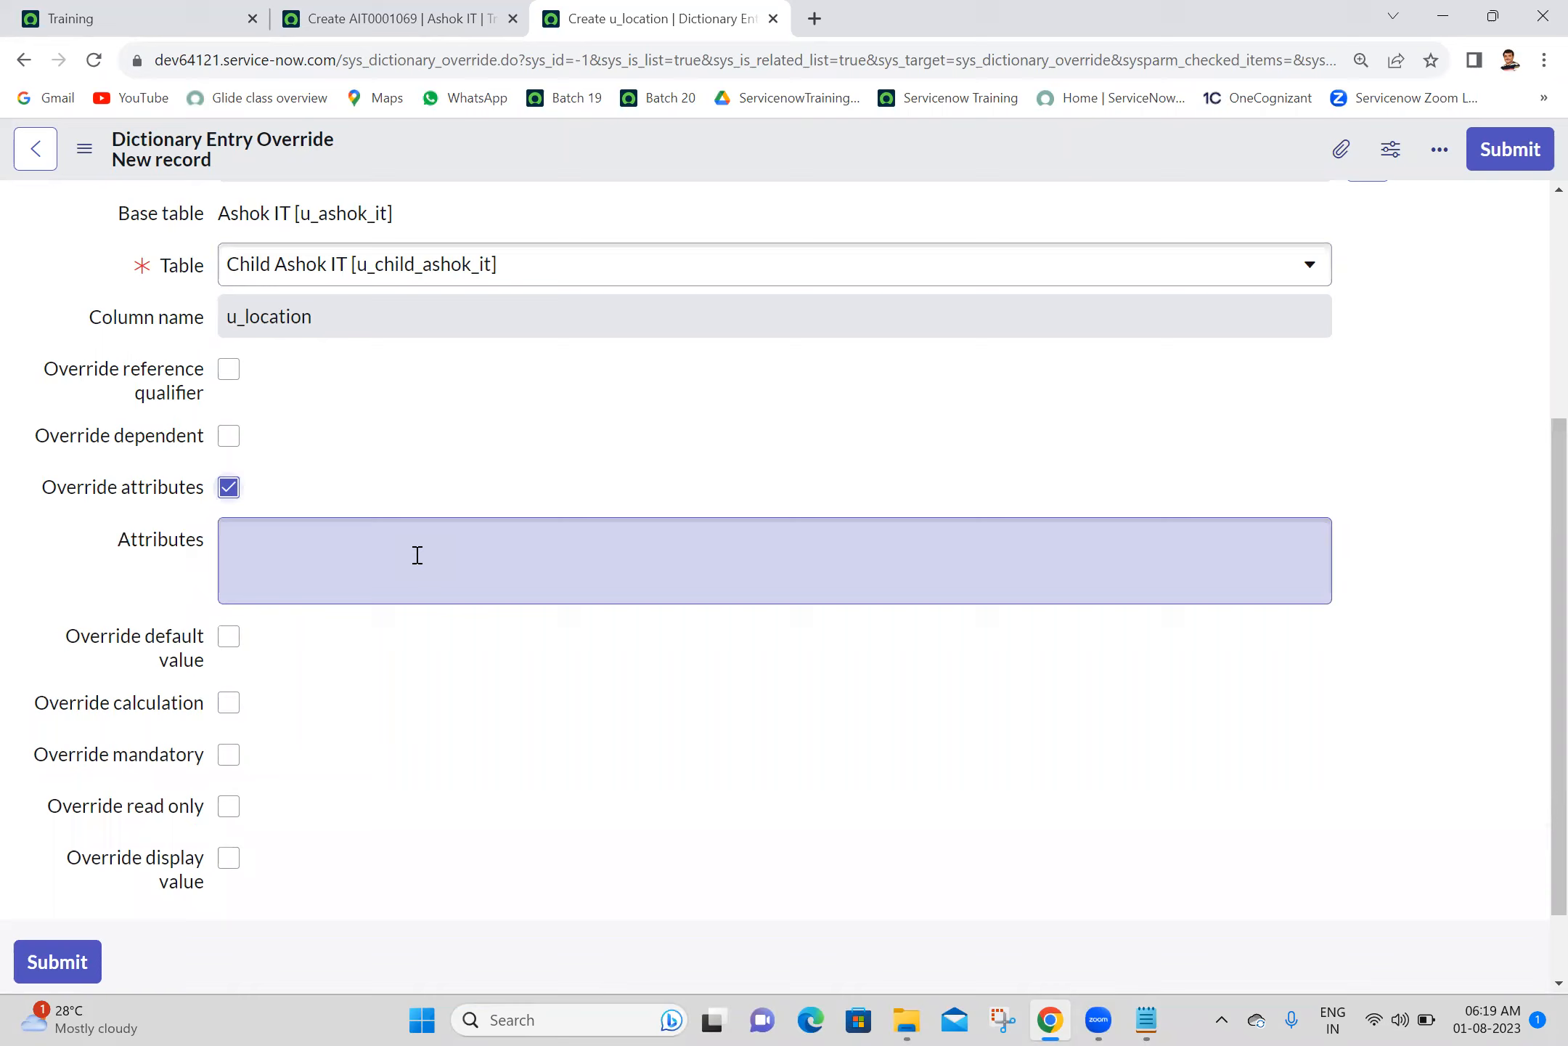
{"action": "left_click", "coordinate": [417, 554]}
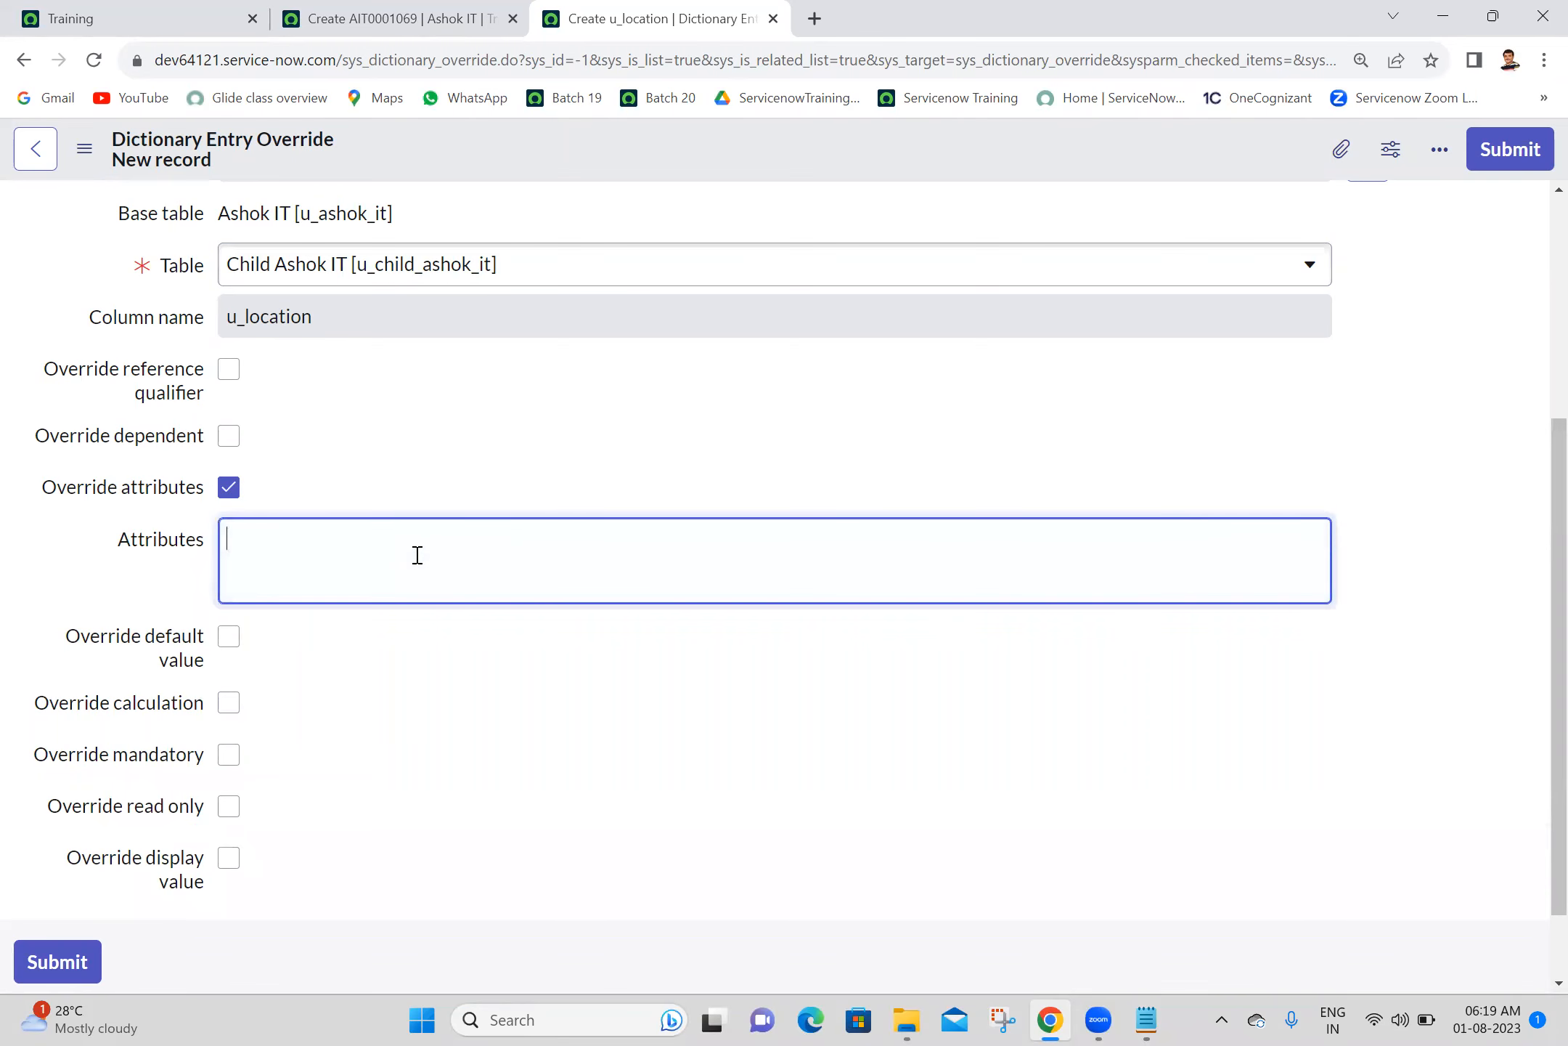
{"action": "left_click", "coordinate": [1506, 164]}
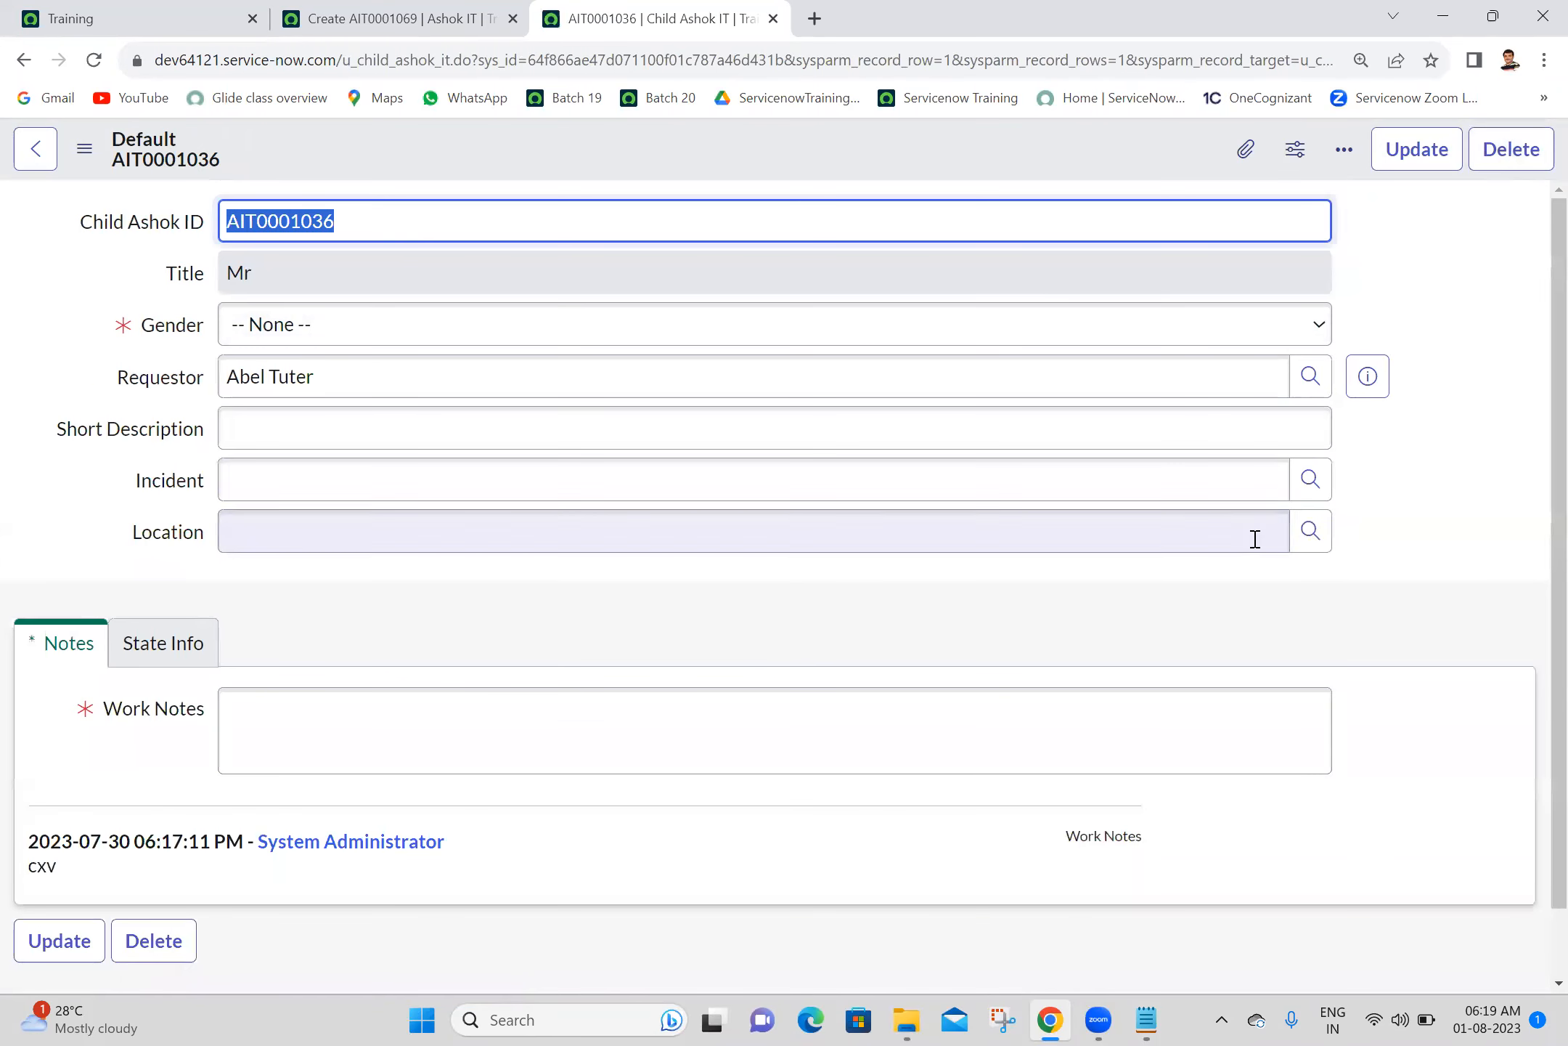
- Check the Location lookup on the child record, both before and after reloading the form
{"action": "left_click", "coordinate": [1310, 539]}
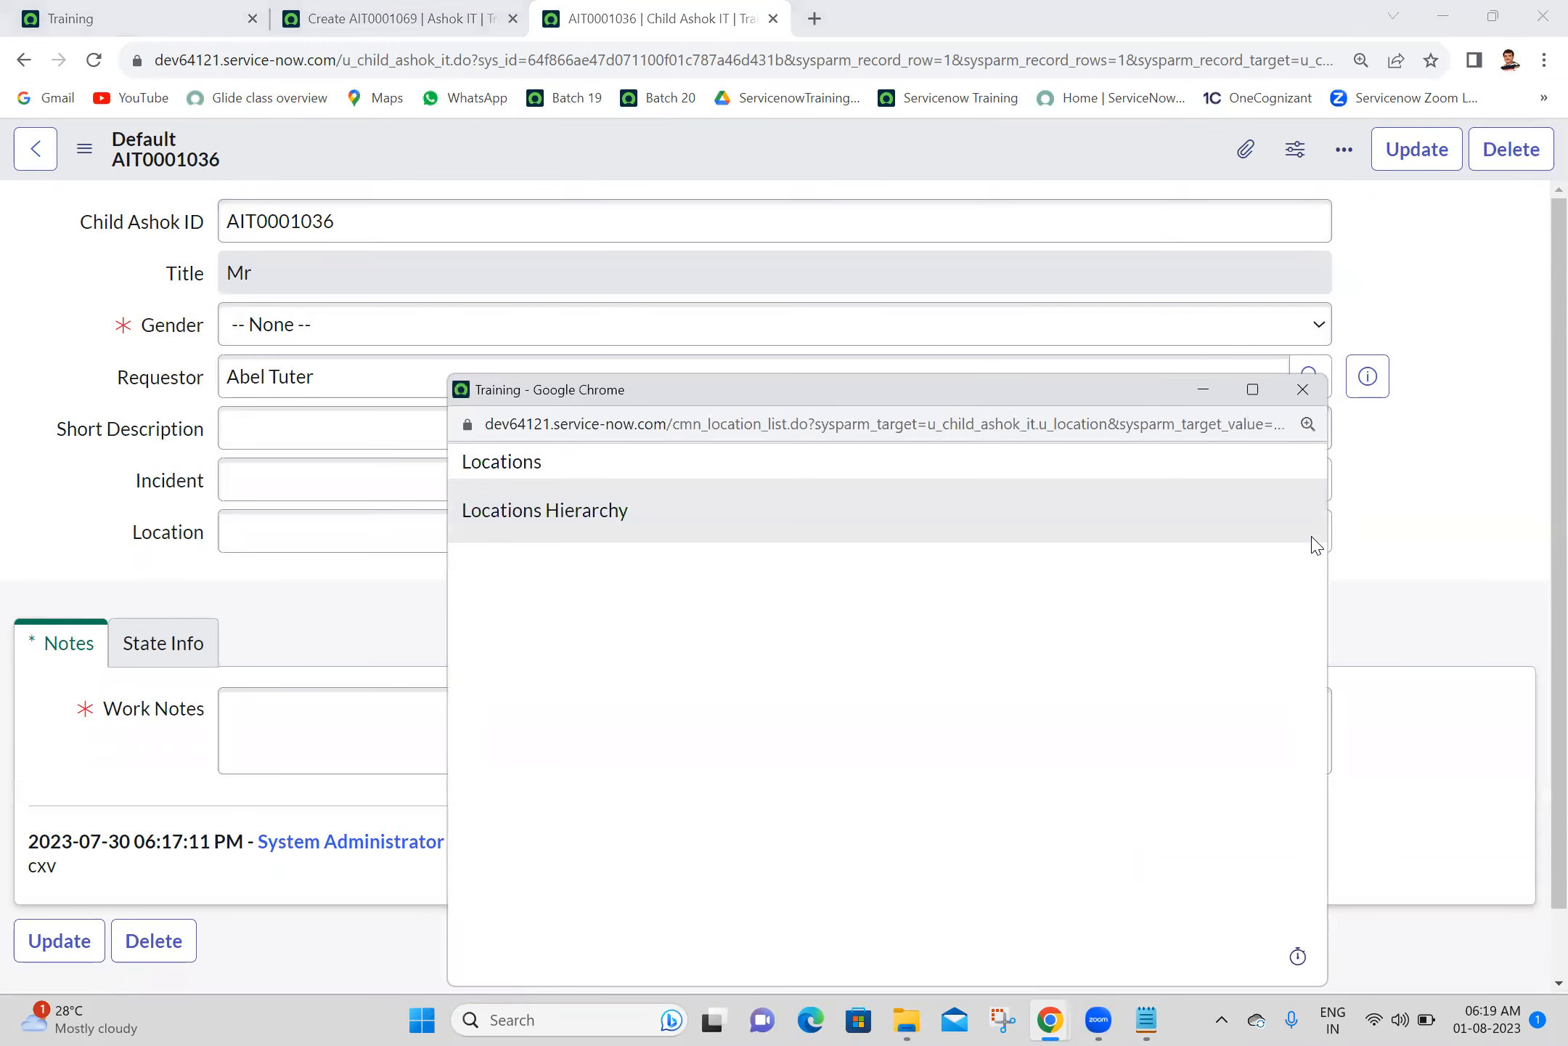
{"action": "left_click", "coordinate": [1303, 389]}
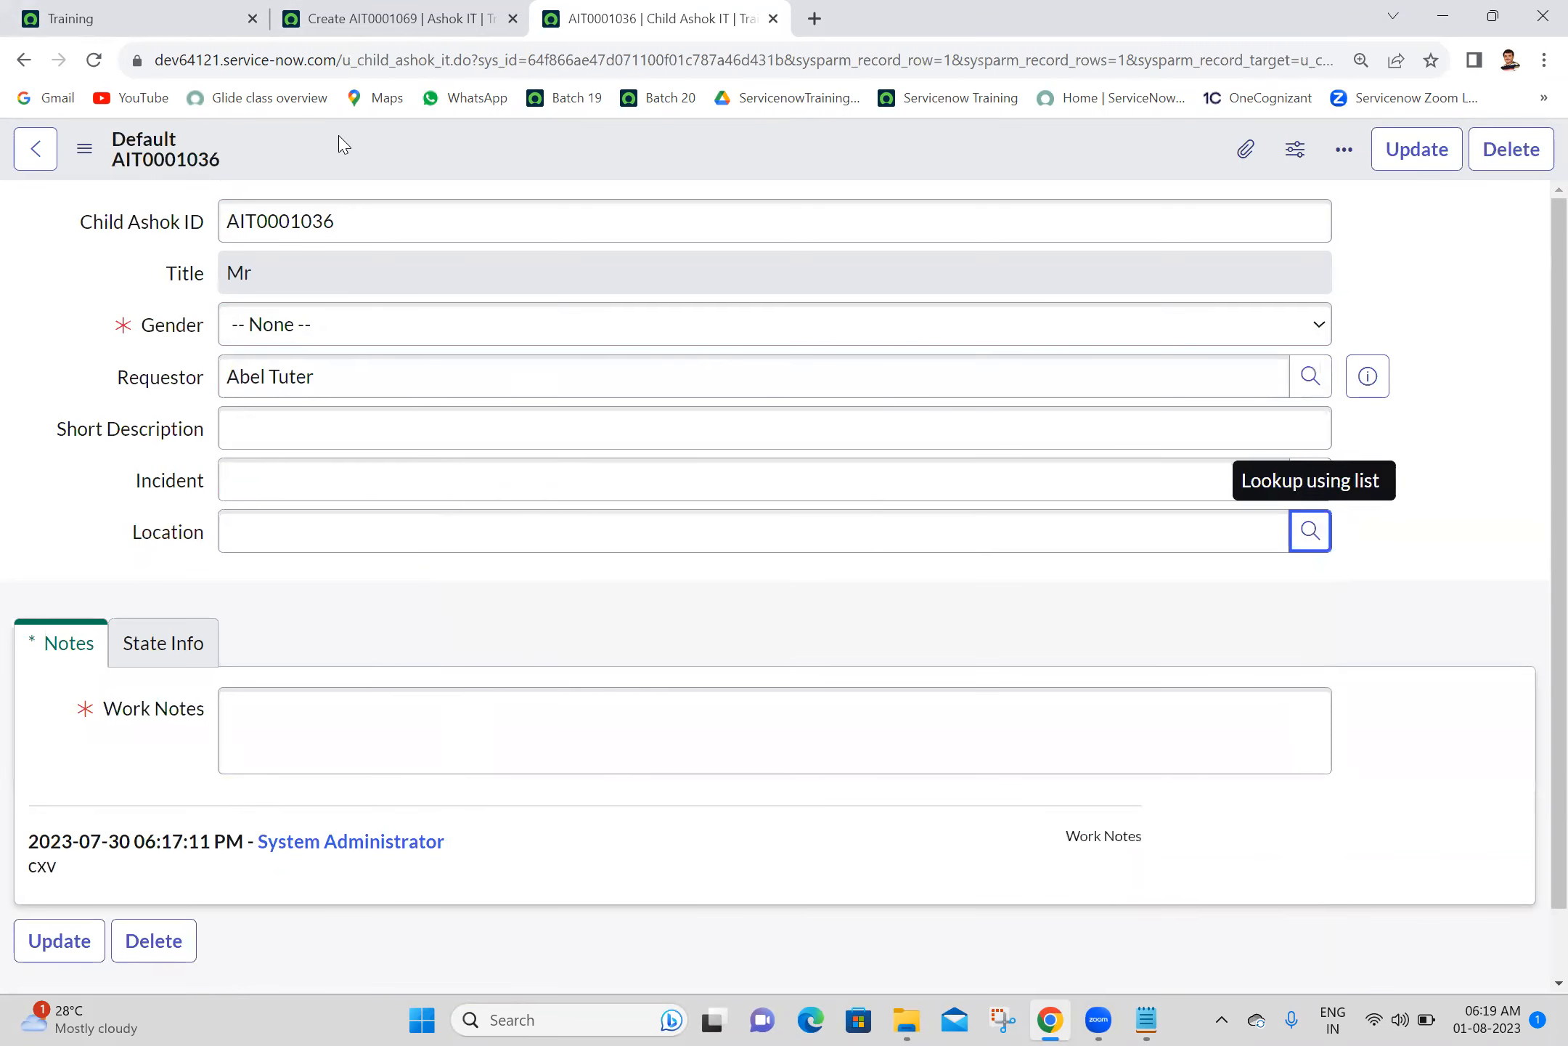
{"action": "left_click", "coordinate": [94, 61]}
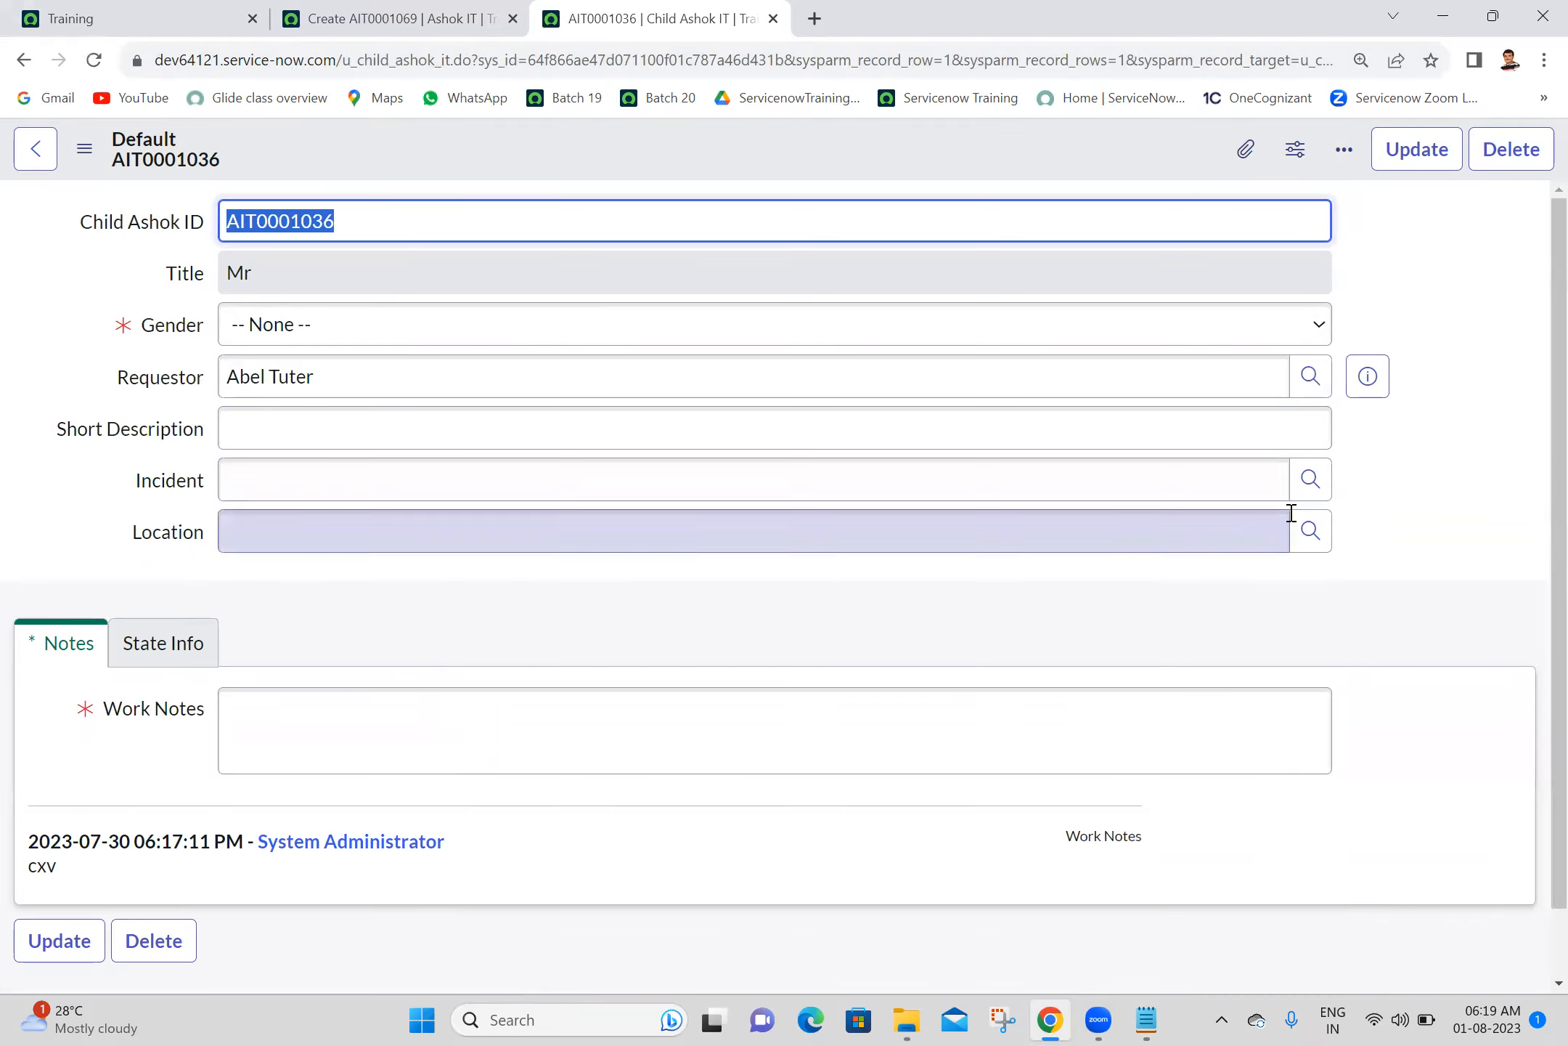
{"action": "left_click", "coordinate": [1309, 533]}
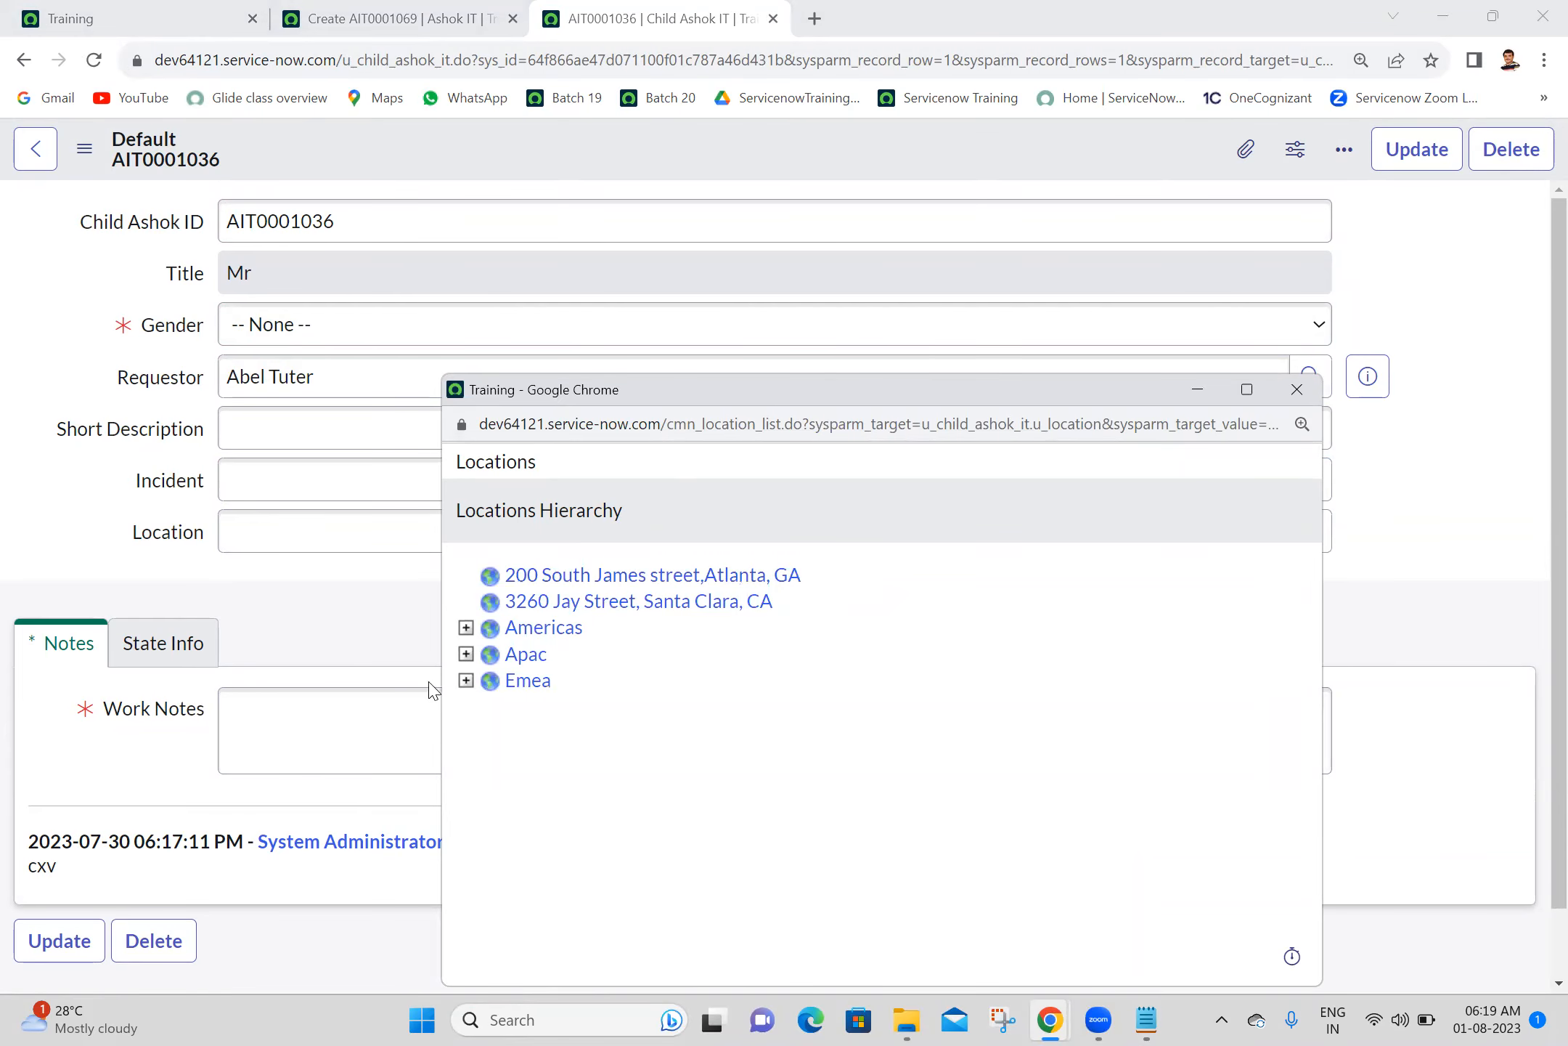
{"action": "left_click", "coordinate": [1297, 389]}
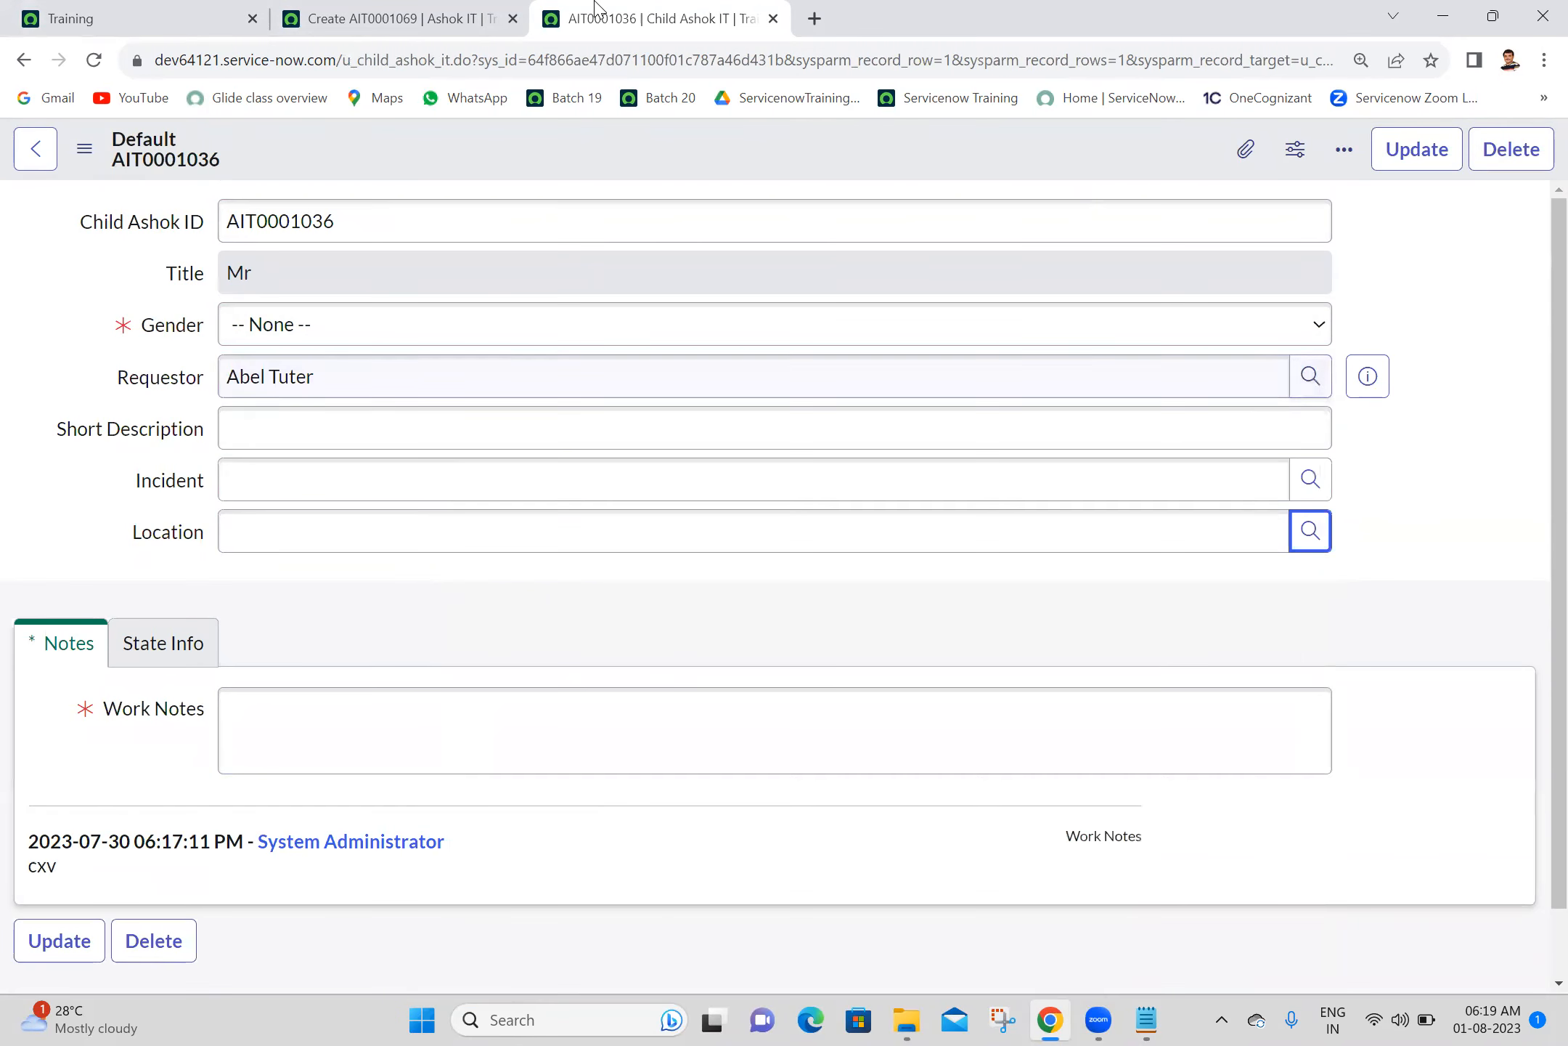
- Reload the parent Ashok IT form, check its Location lookup, and return to the child record's Location field
{"action": "left_click", "coordinate": [405, 16]}
{"action": "left_click", "coordinate": [94, 62]}
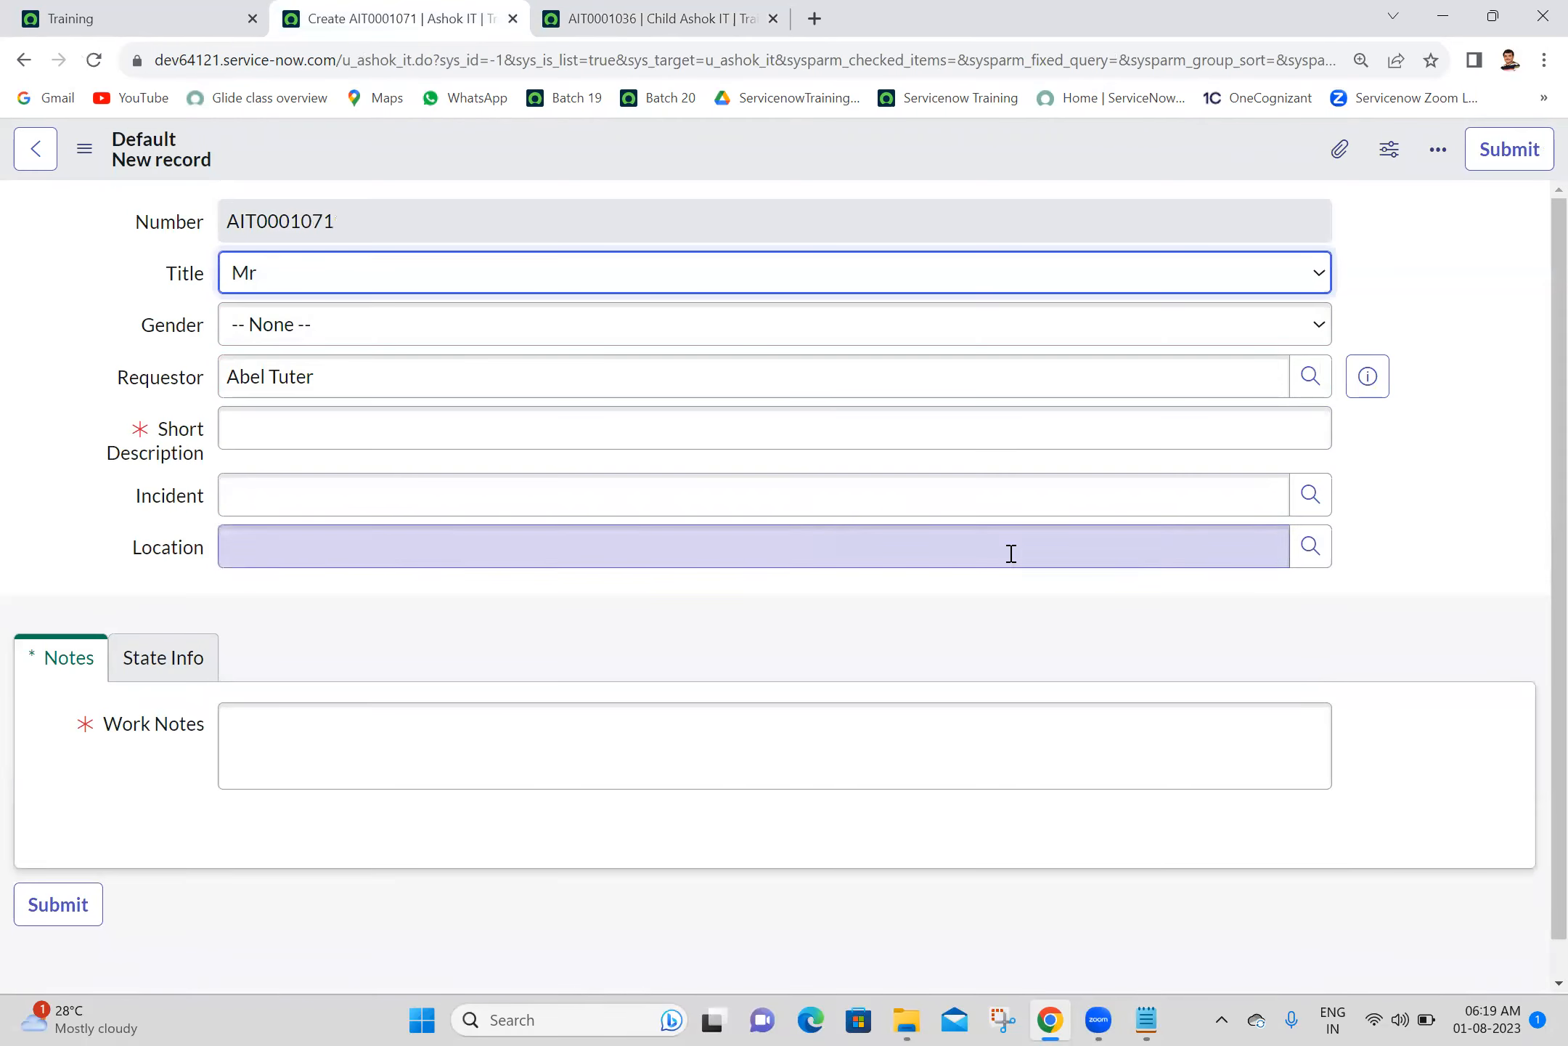
{"action": "left_click", "coordinate": [1299, 556]}
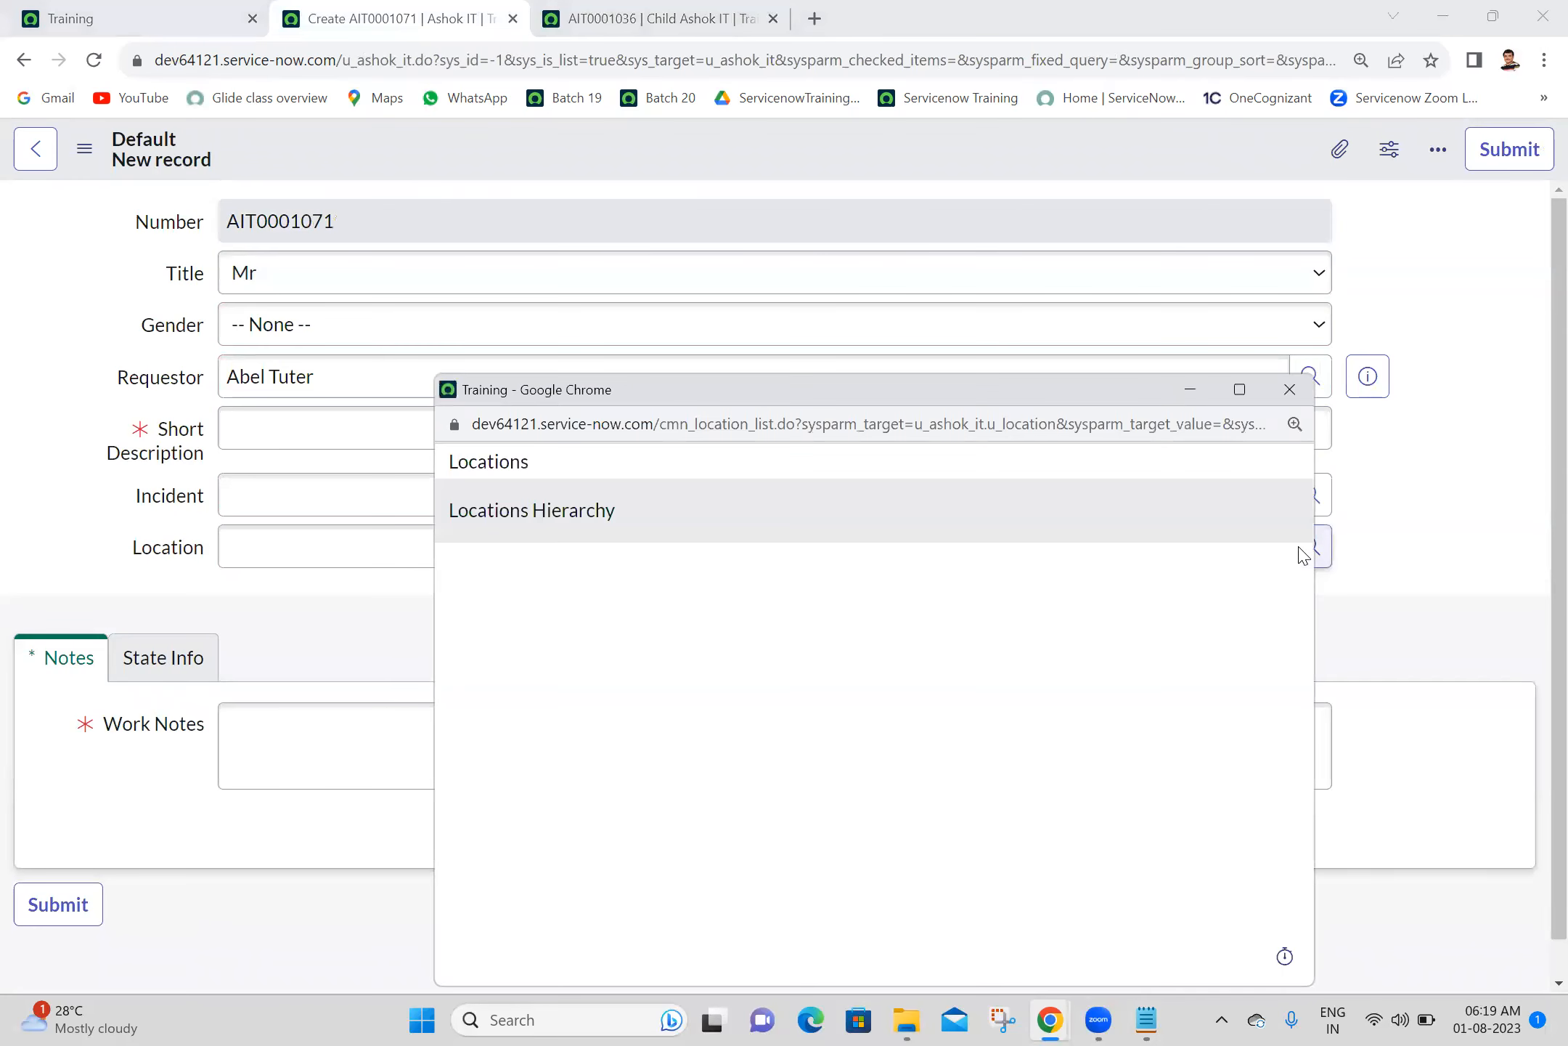
{"action": "left_click", "coordinate": [1290, 390]}
{"action": "key", "text": "ctrl+Tab"}
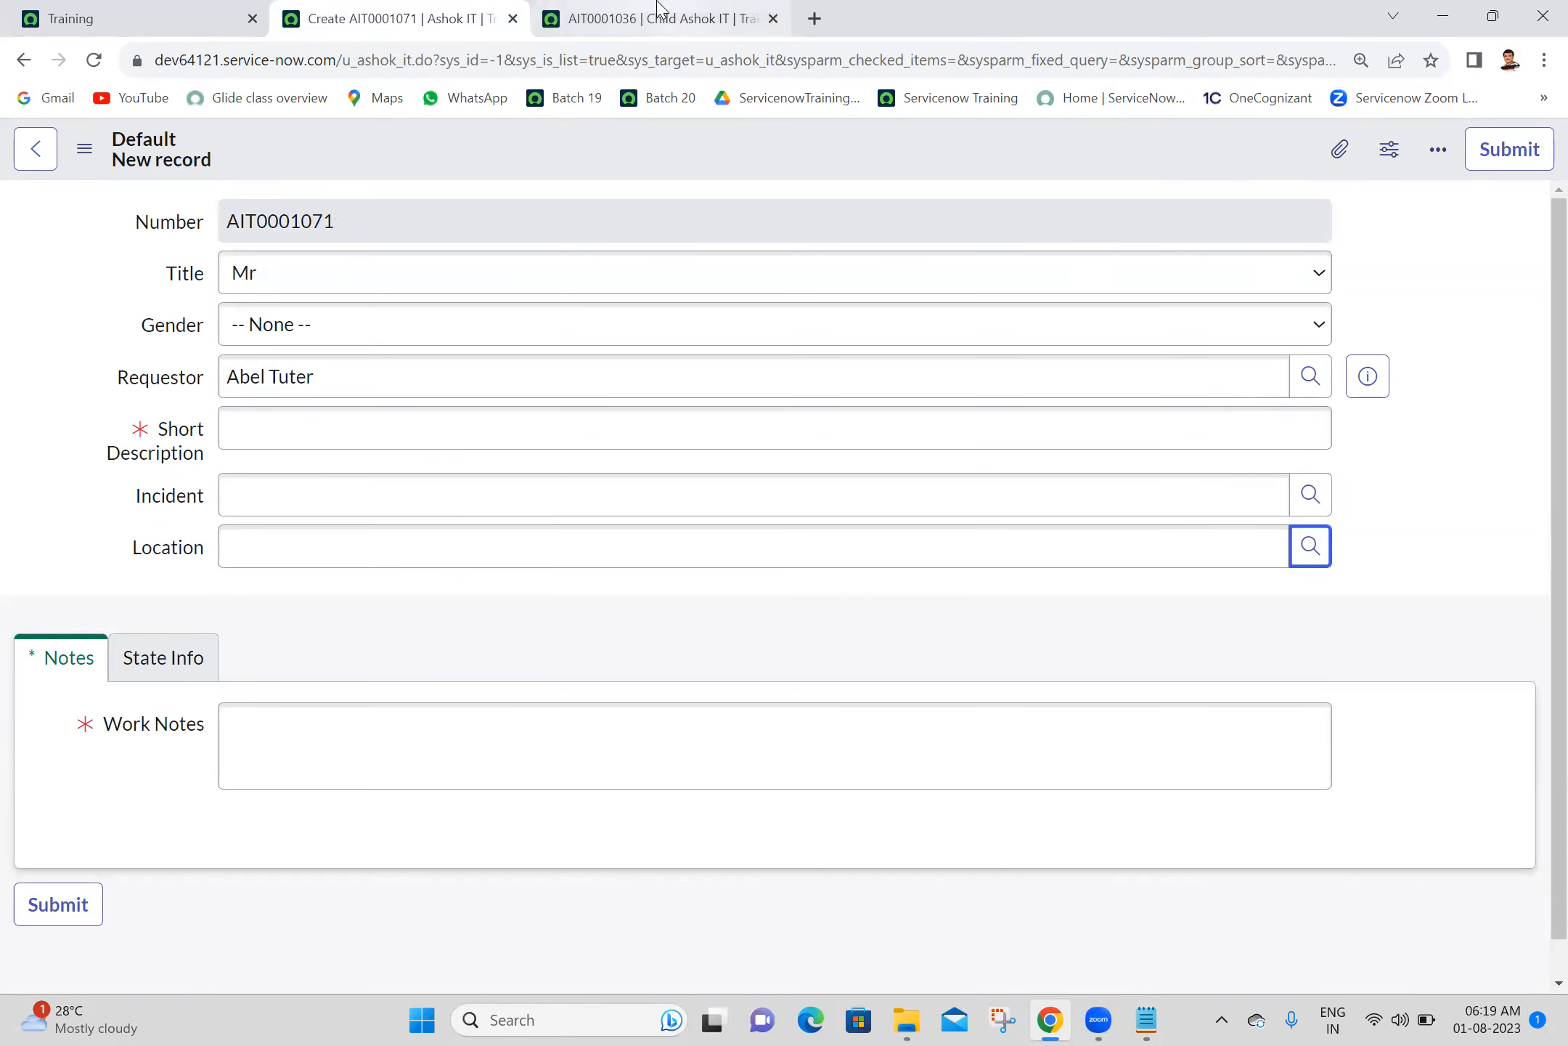
{"action": "left_click", "coordinate": [153, 539]}
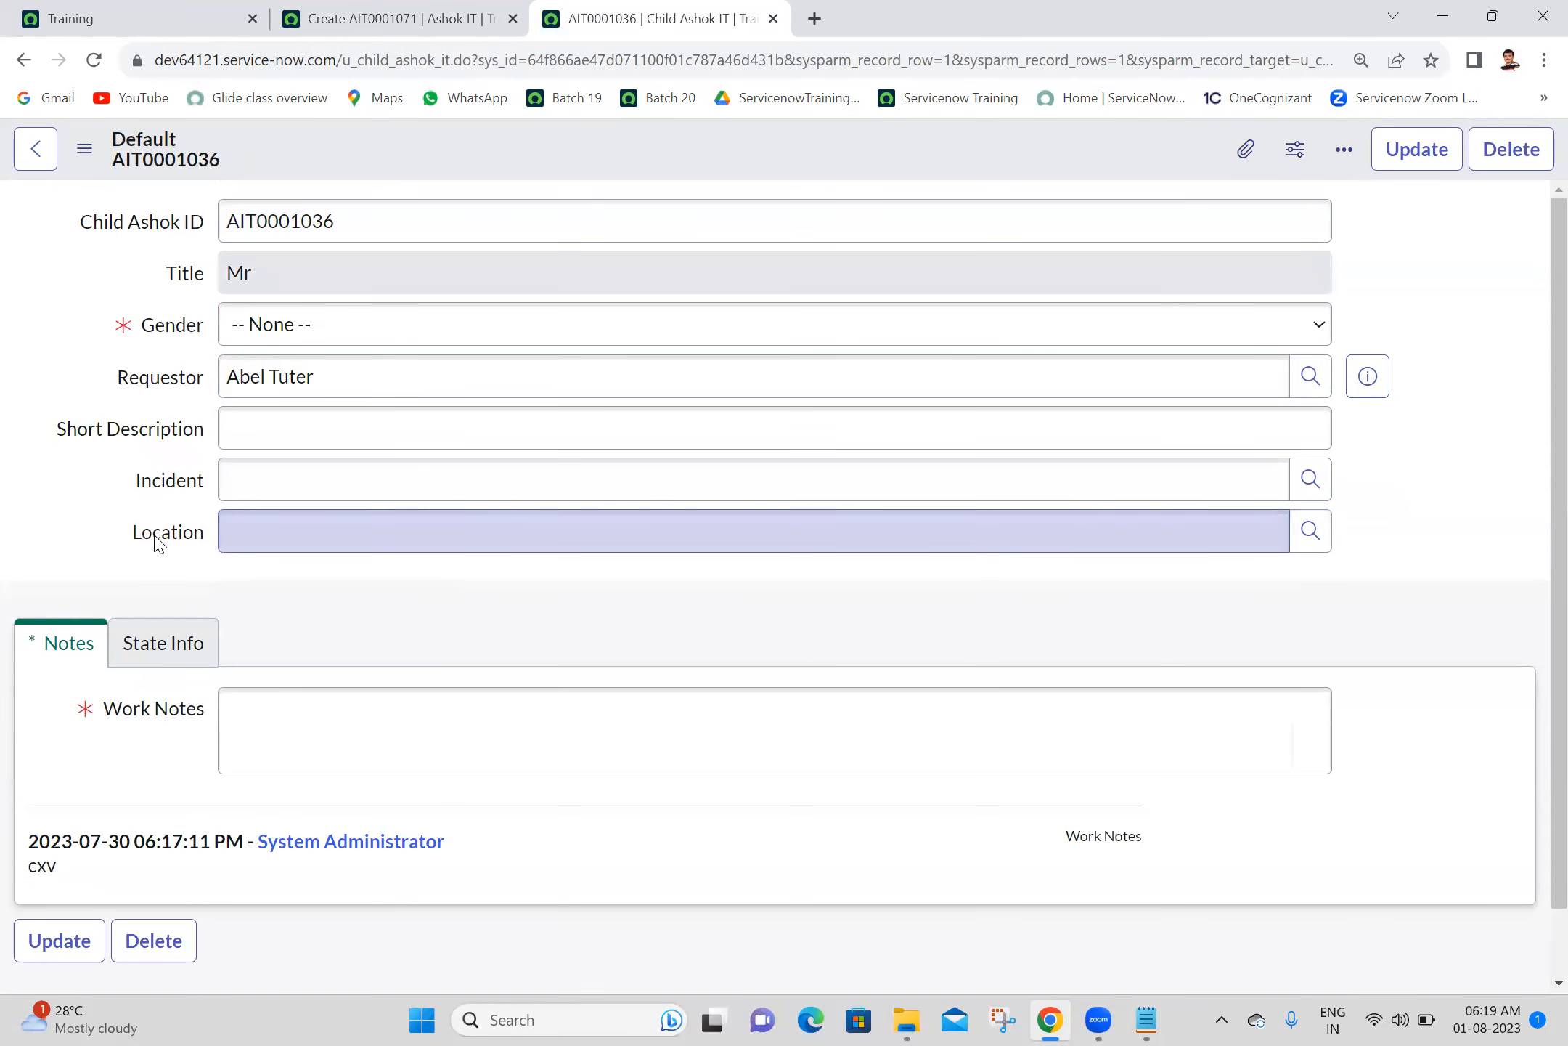
- Reload the child record and review the Child Ashok IT override in the Location field's dictionary entry
{"action": "right_click", "coordinate": [158, 543]}
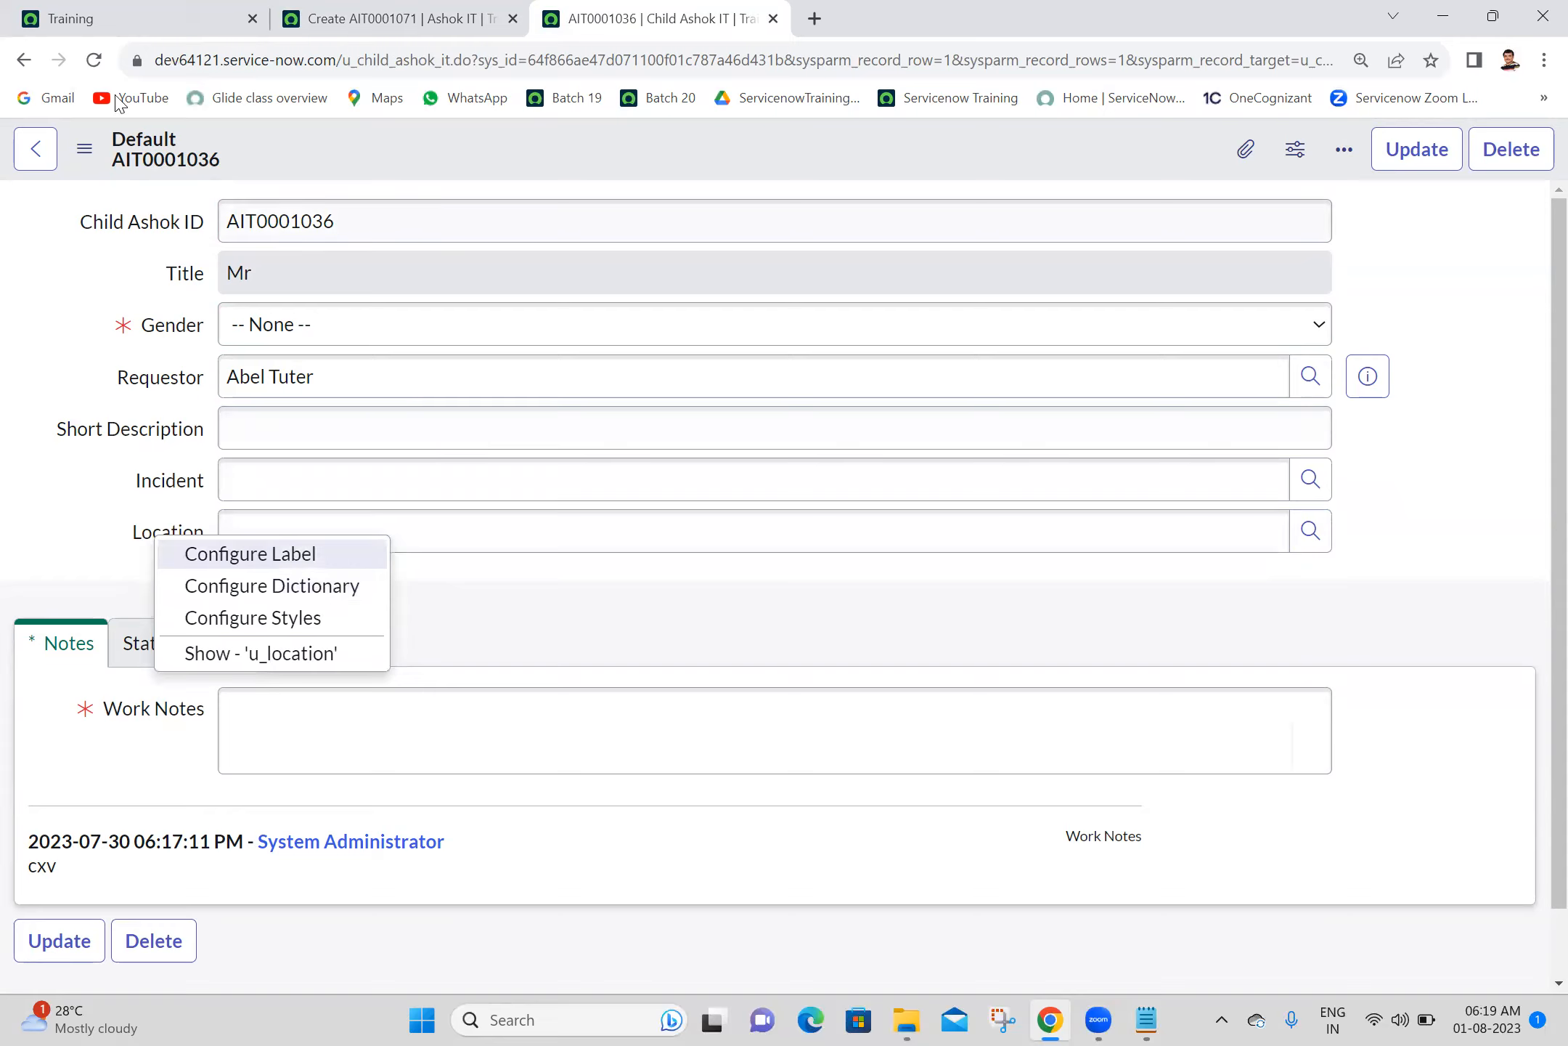
{"action": "left_click", "coordinate": [92, 59]}
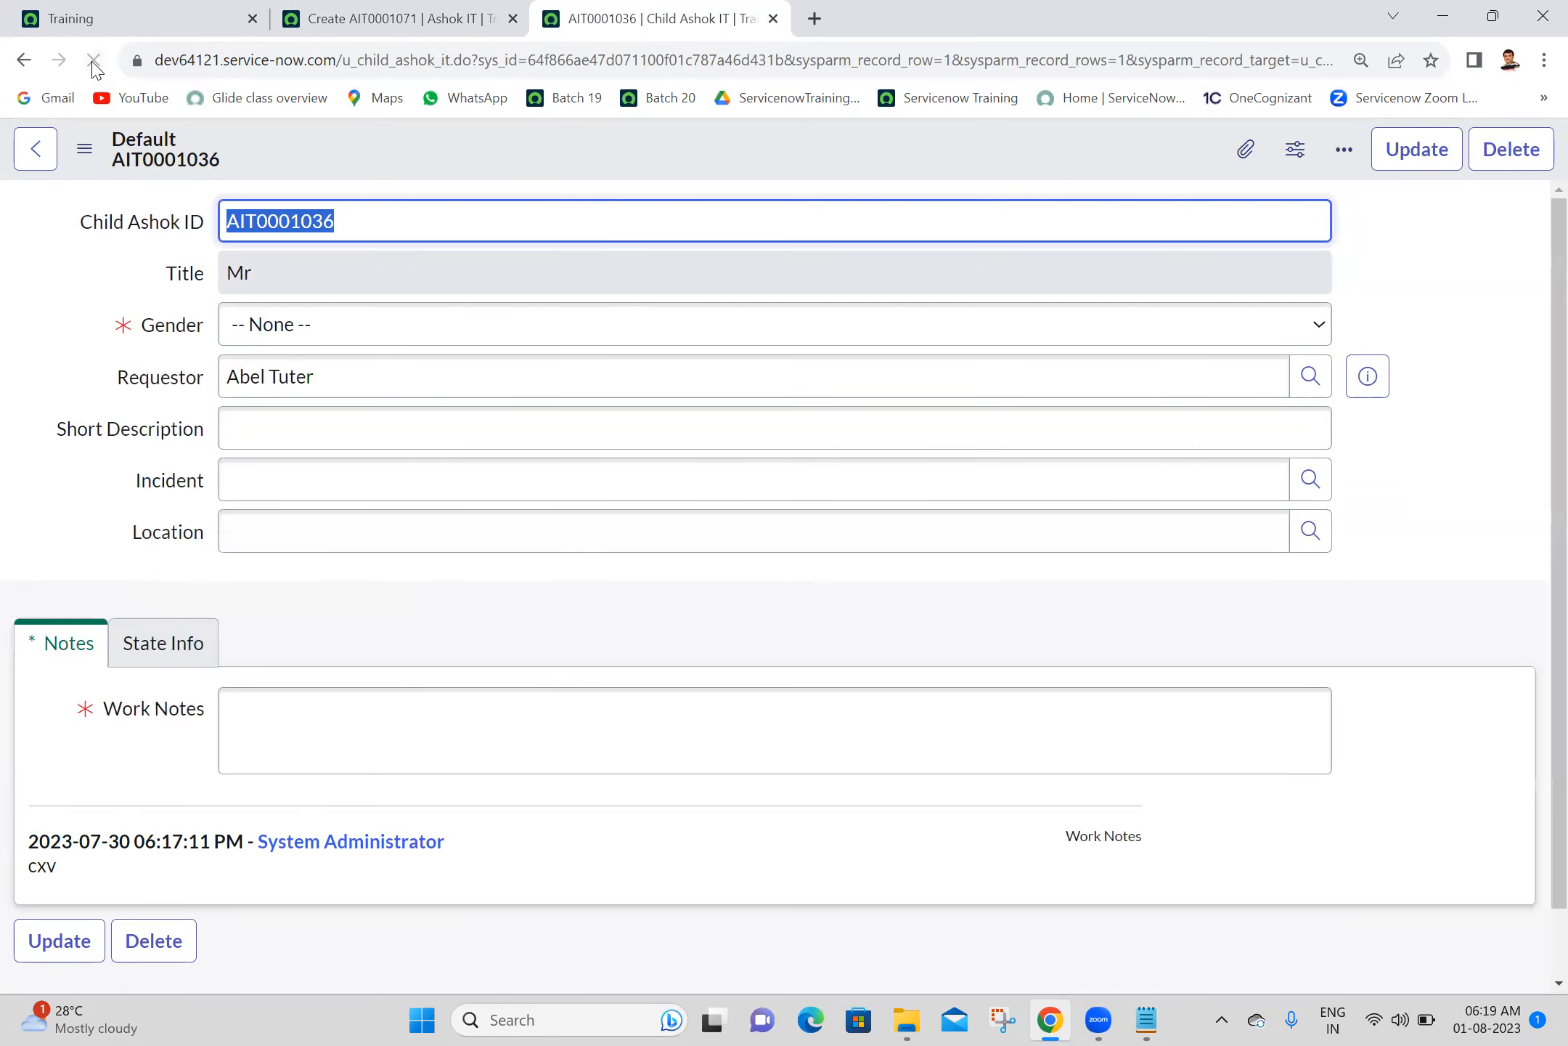
{"action": "right_click", "coordinate": [171, 532]}
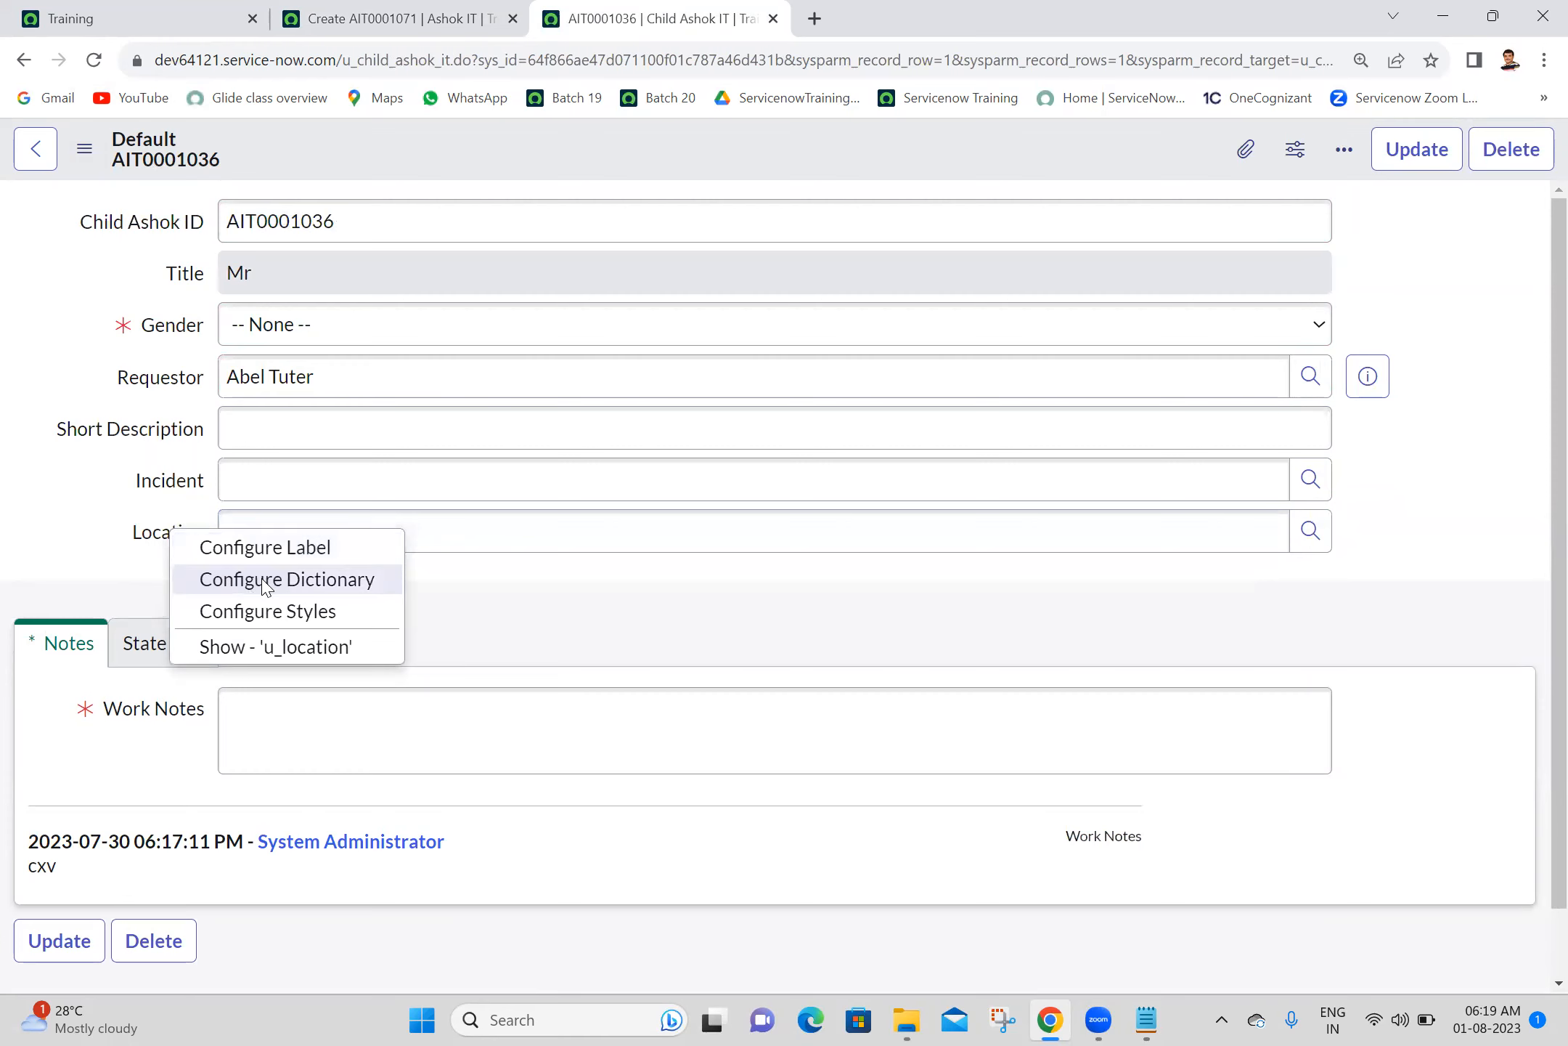
{"action": "left_click", "coordinate": [266, 579]}
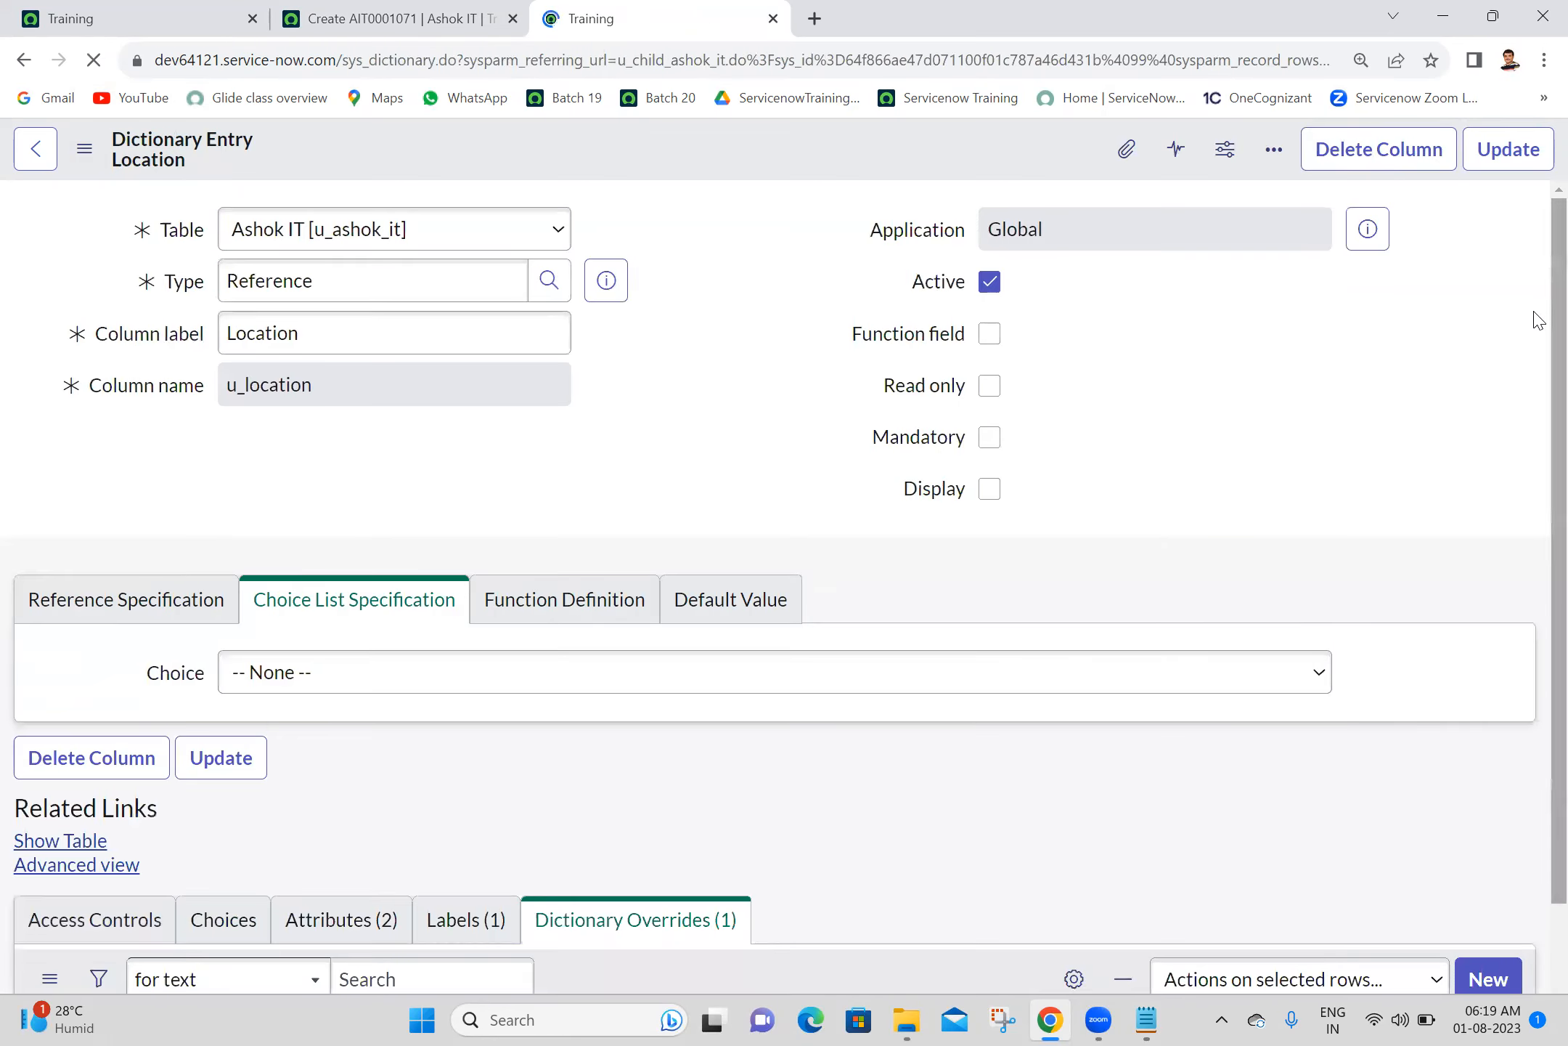
{"action": "scroll", "coordinate": [1534, 319], "scroll_direction": "down", "scroll_amount": 2}
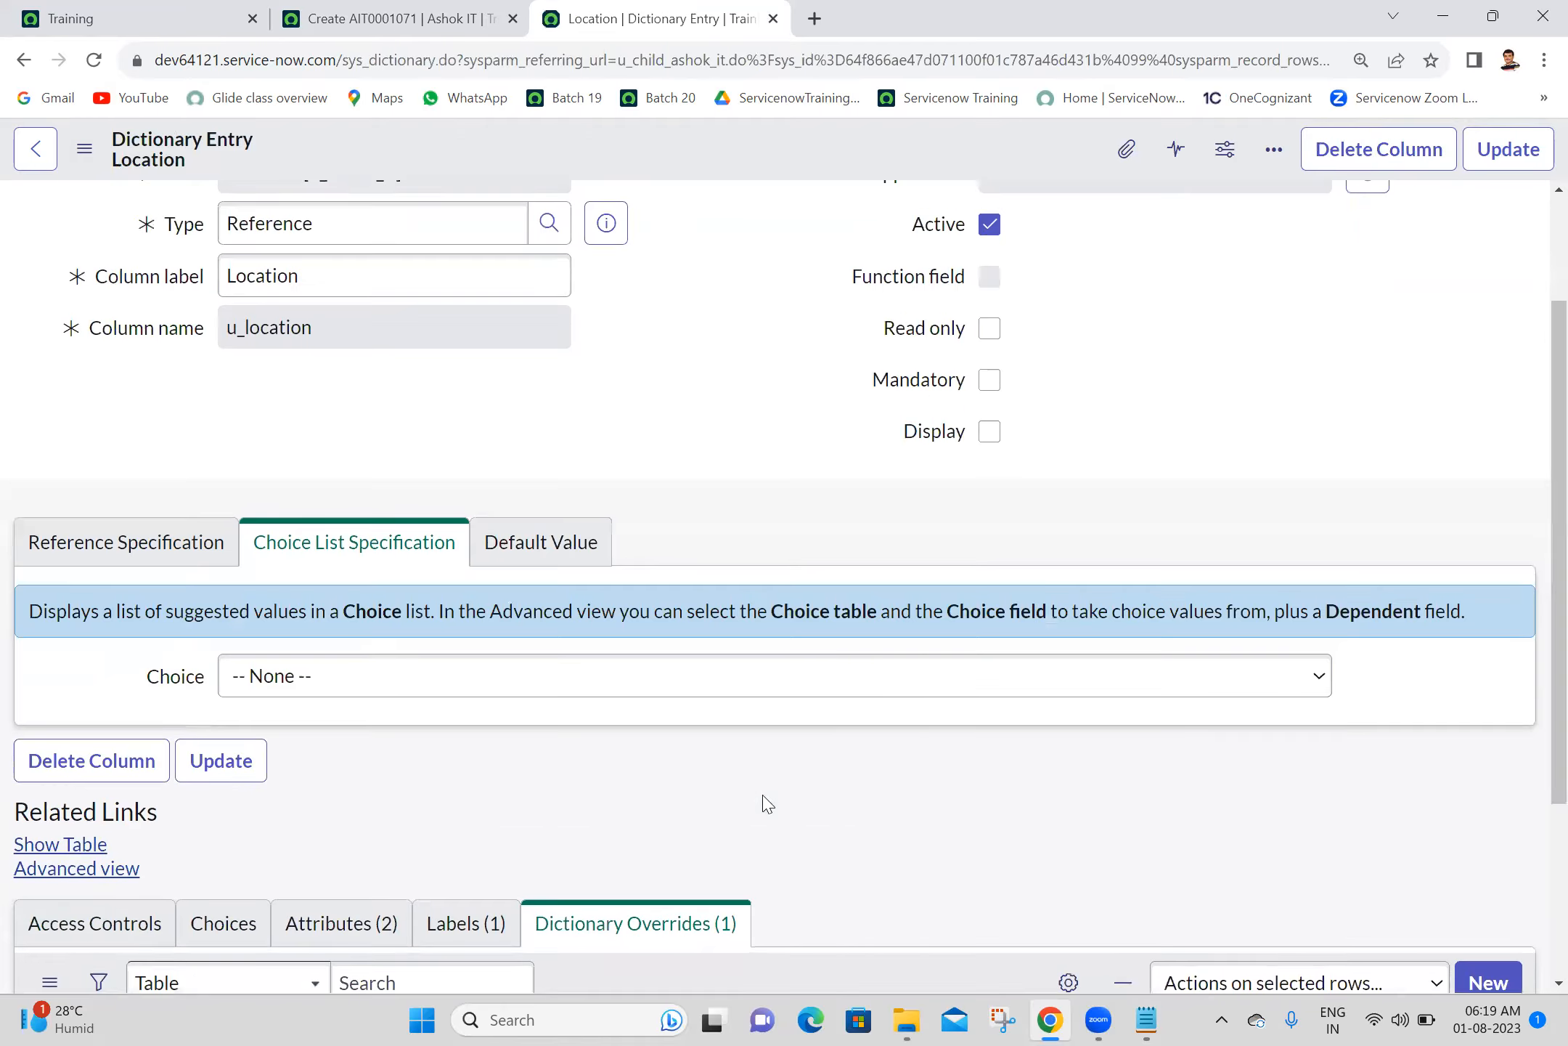
{"action": "scroll", "coordinate": [1538, 869], "scroll_direction": "down", "scroll_amount": 3}
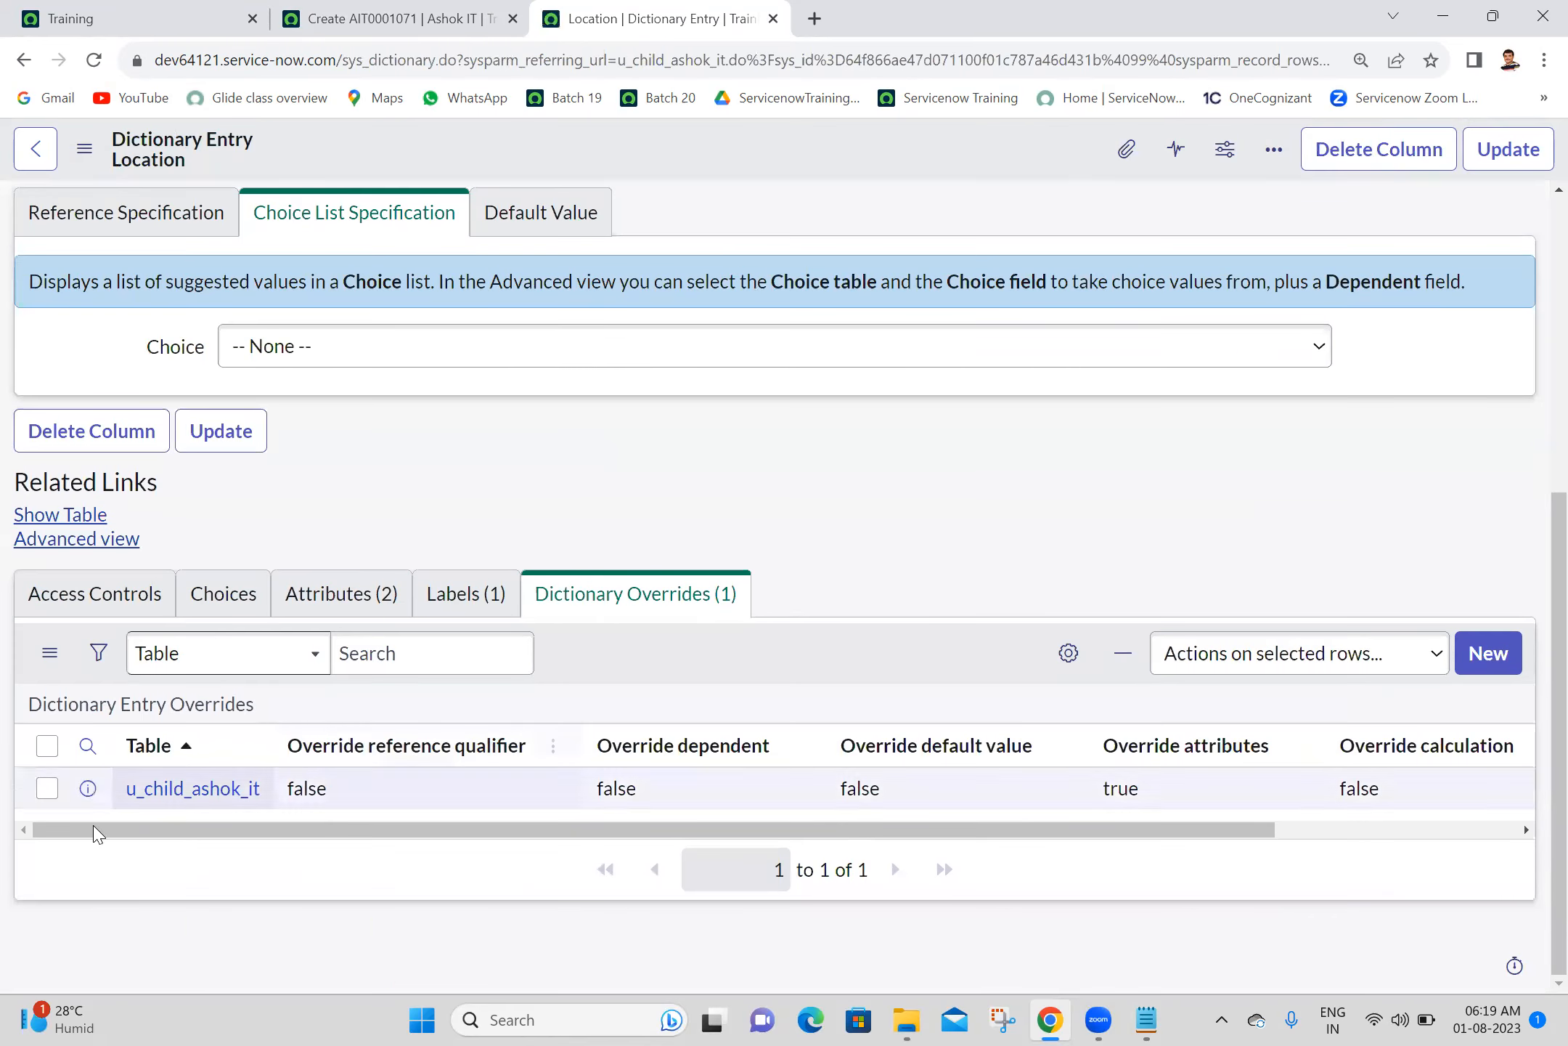
{"action": "left_click", "coordinate": [160, 797]}
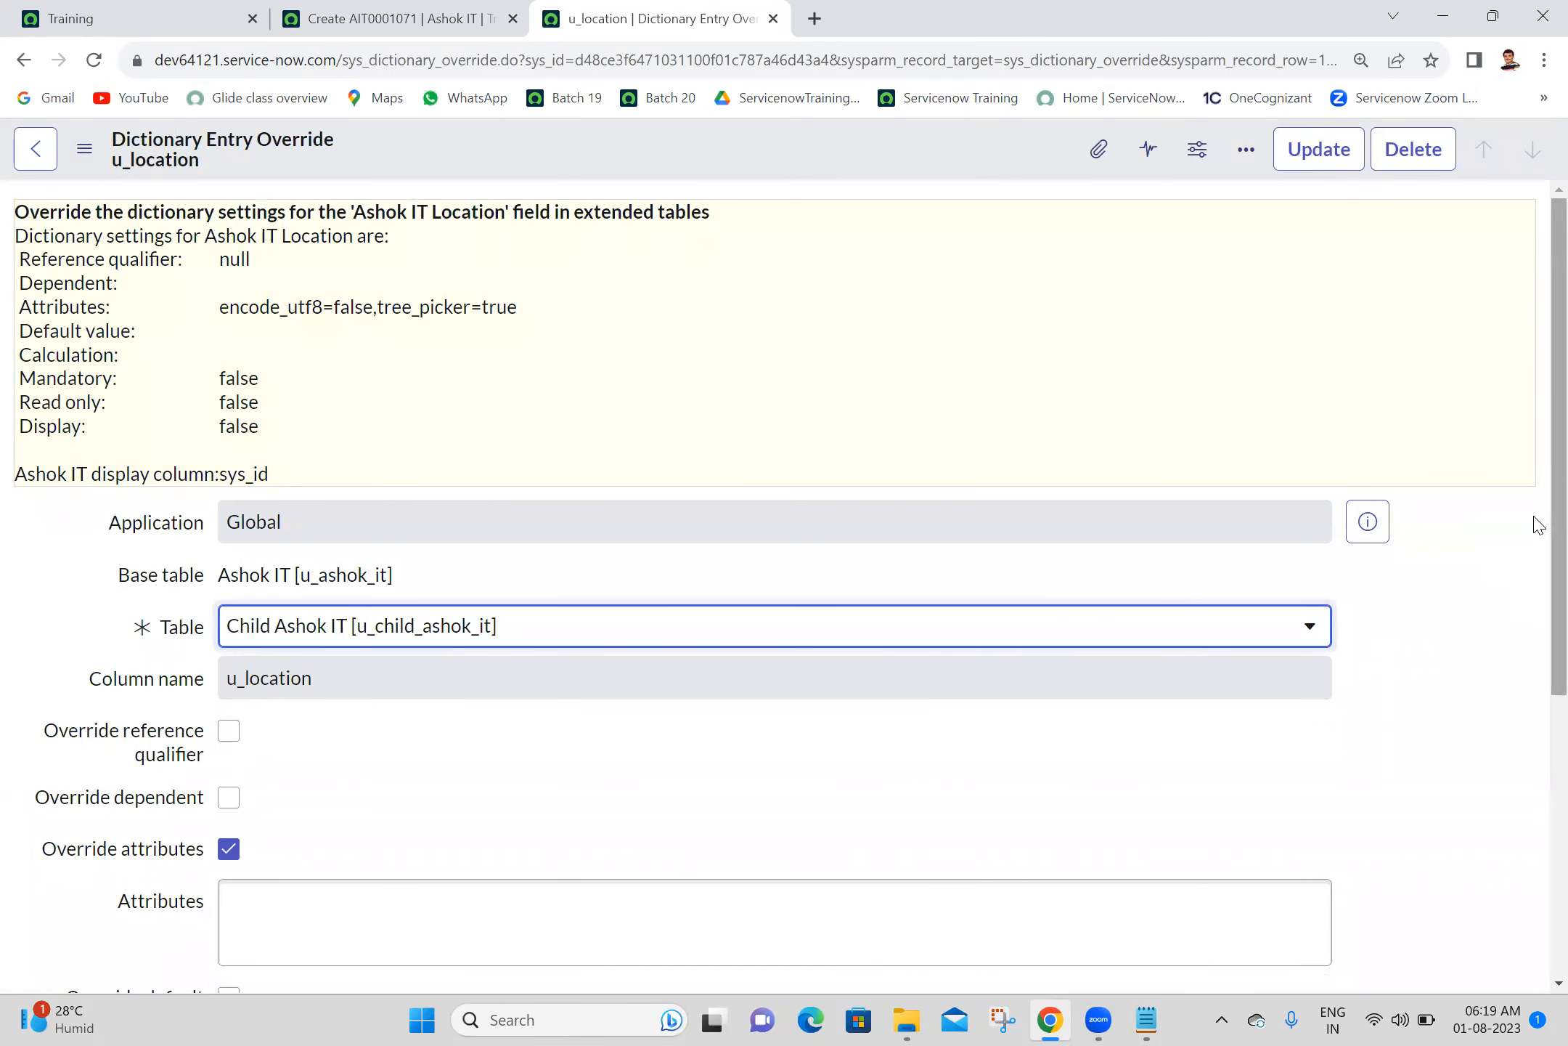
{"action": "scroll", "coordinate": [1536, 567], "scroll_direction": "down", "scroll_amount": 3}
{"action": "scroll", "coordinate": [1538, 686], "scroll_direction": "down", "scroll_amount": 1}
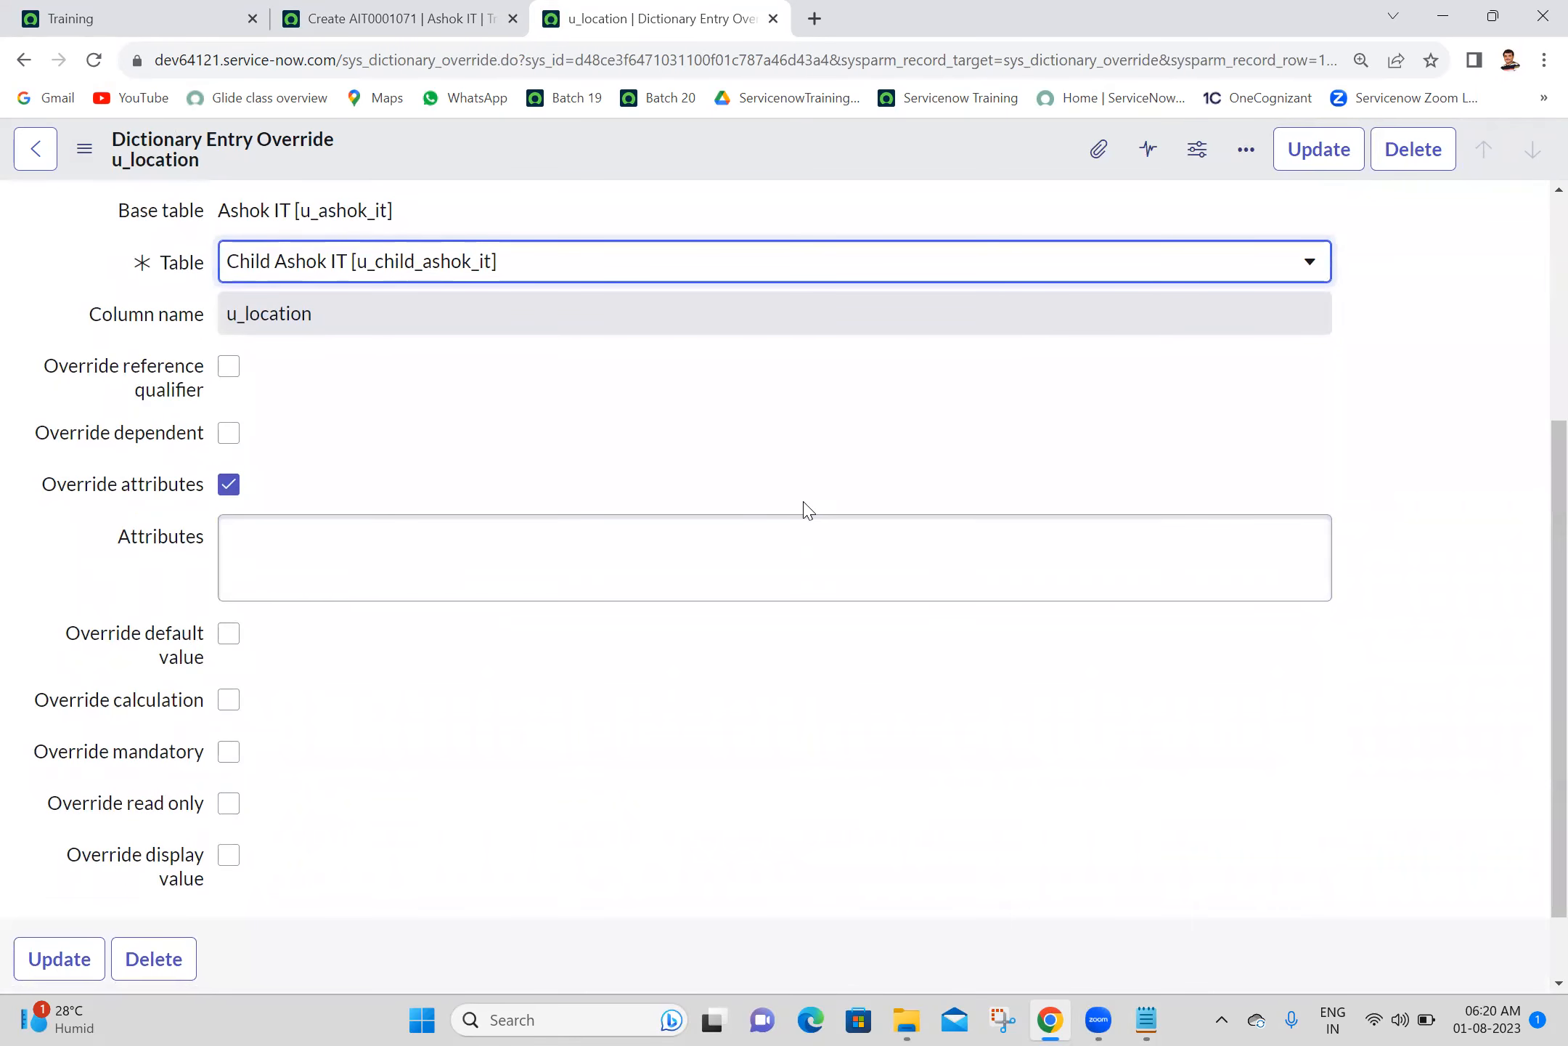
- Resave the Location override and dictionary entry with Attributes left blank, and recheck the Location lookup on the child record
{"action": "left_click", "coordinate": [512, 546]}
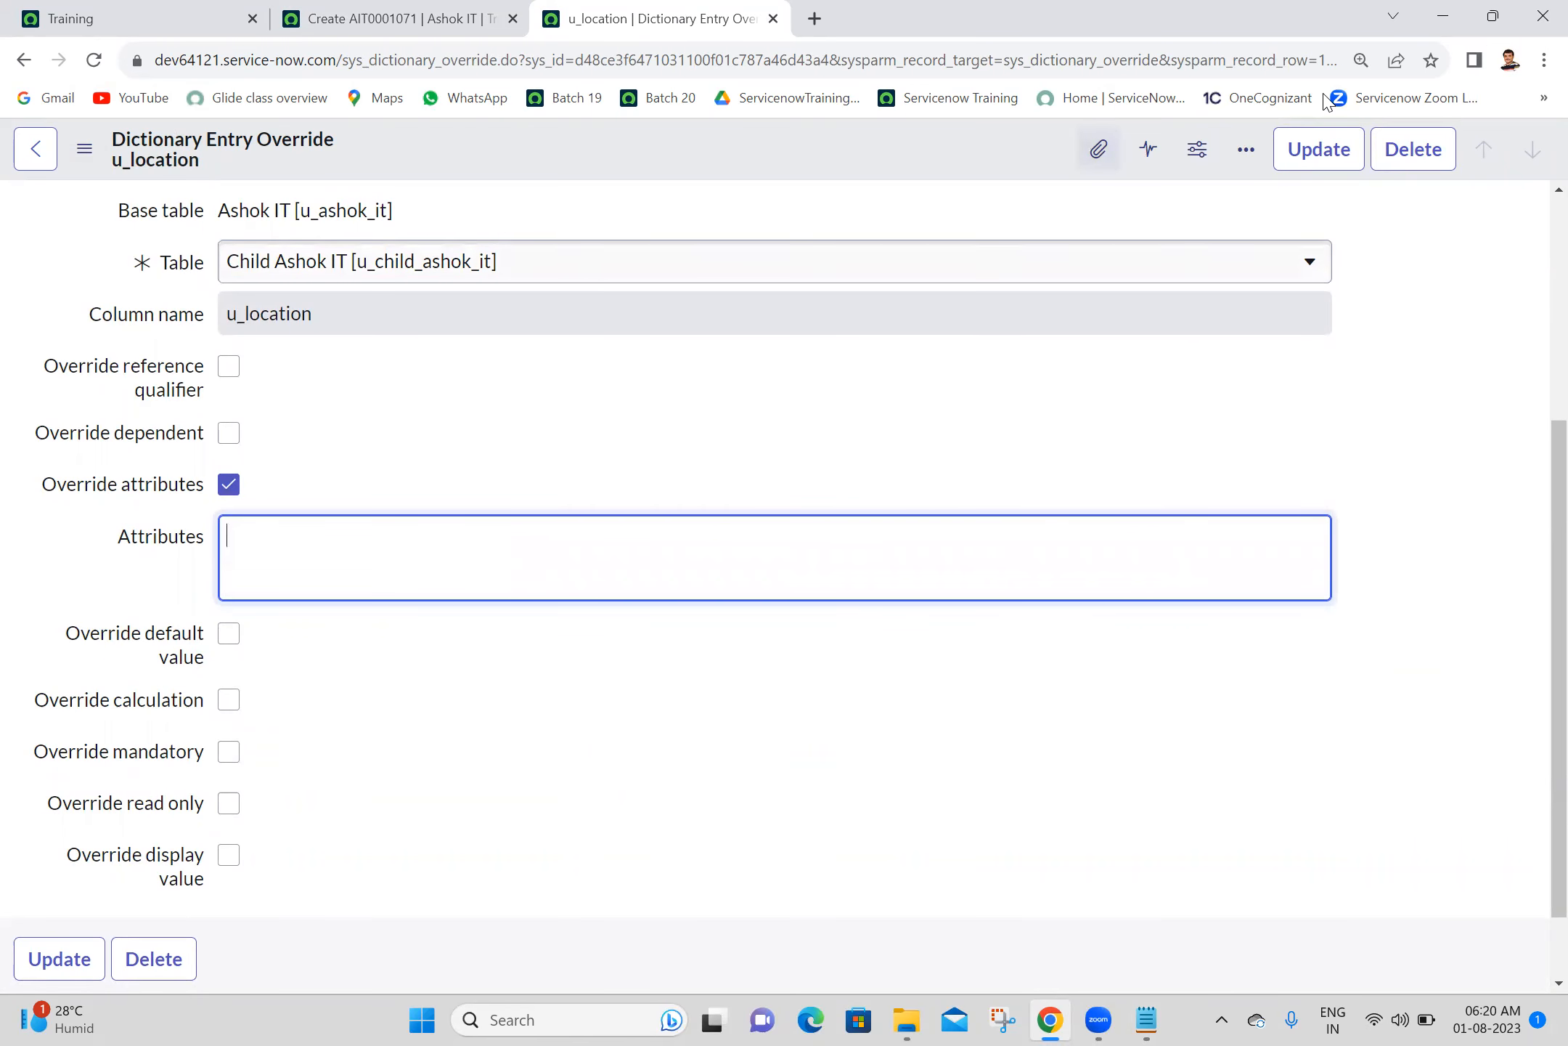
{"action": "left_click", "coordinate": [1334, 158]}
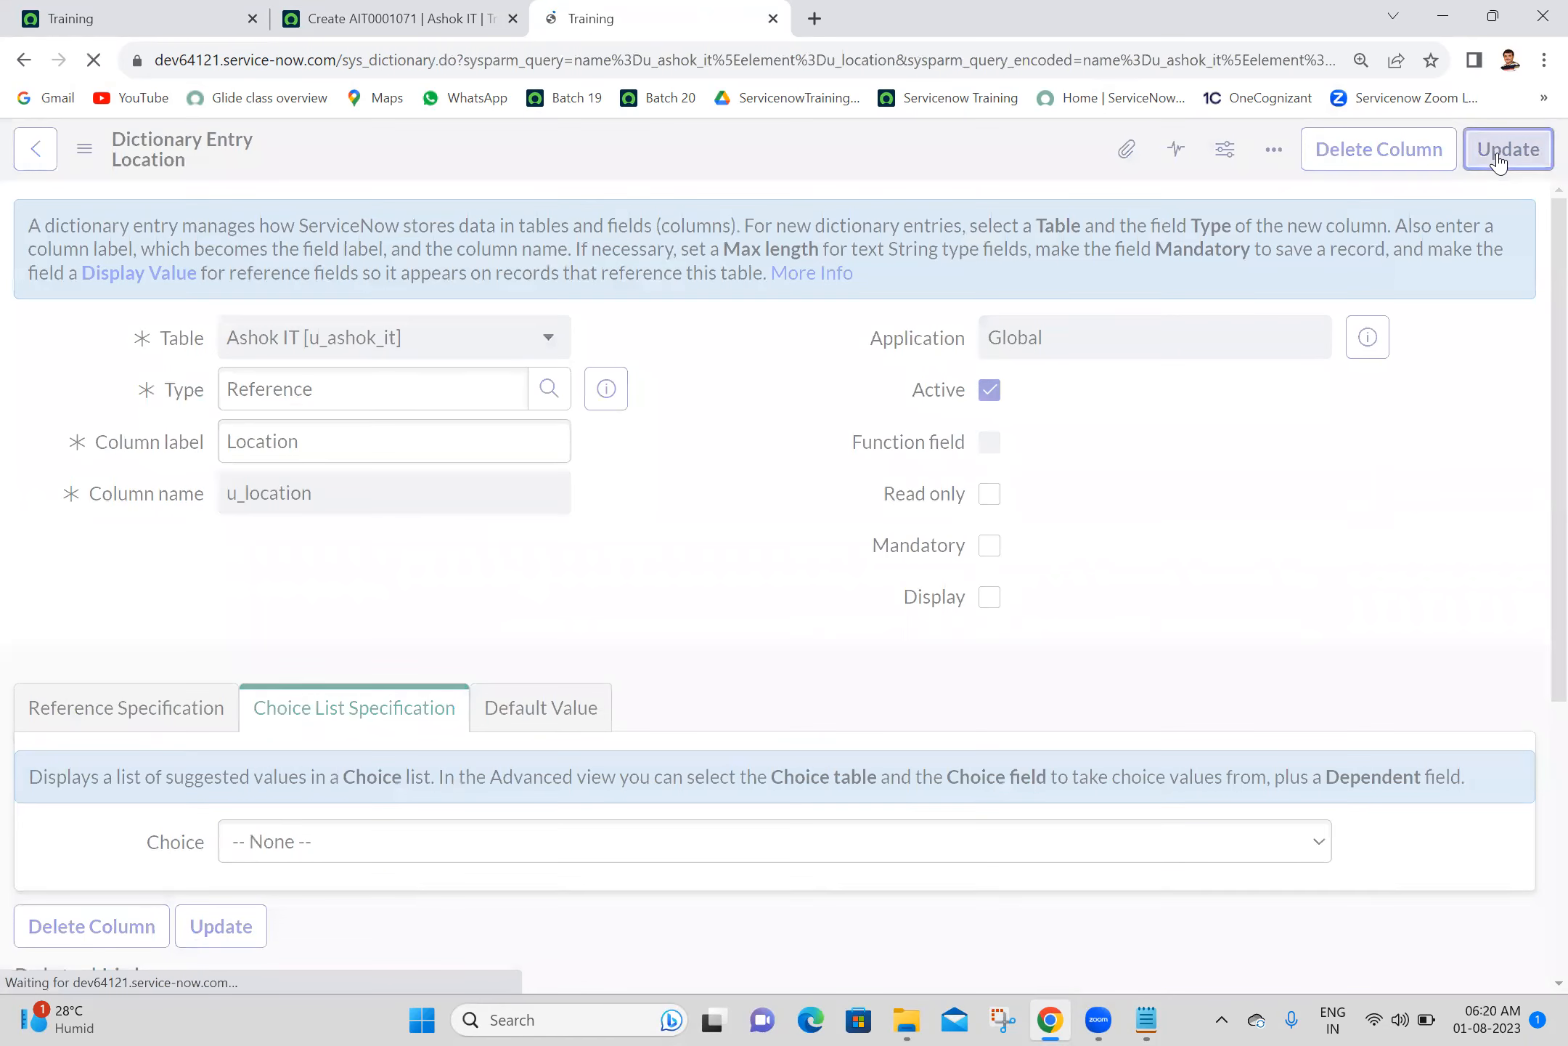
{"action": "left_click", "coordinate": [1507, 150]}
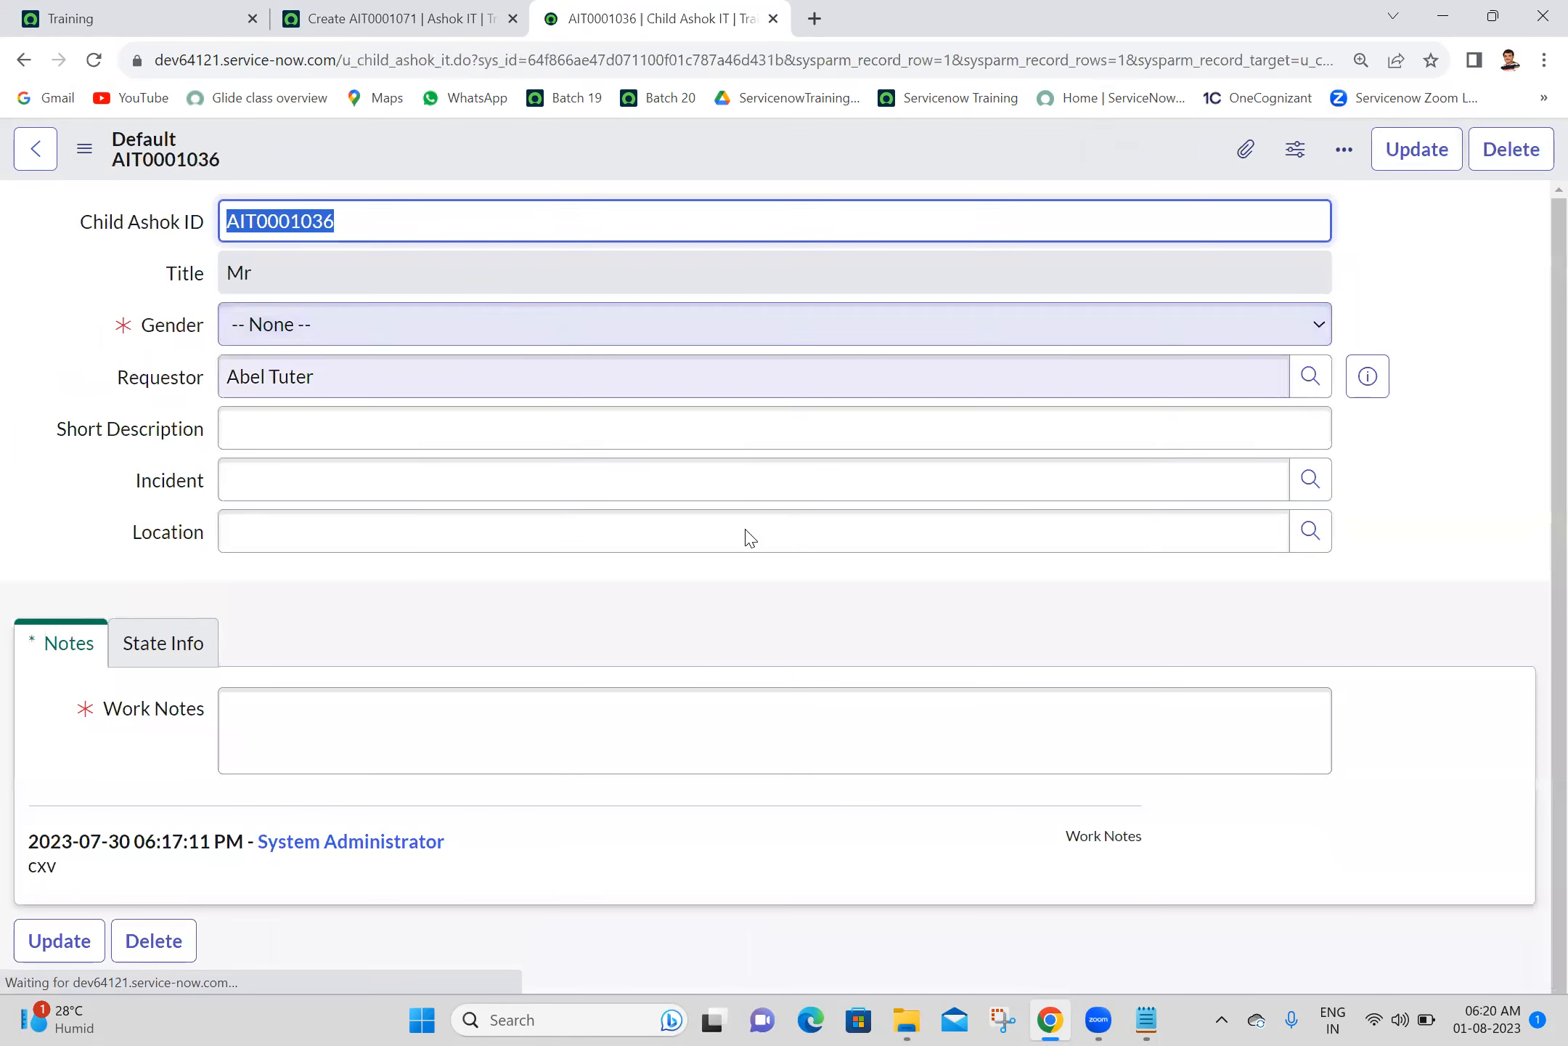
{"action": "left_click", "coordinate": [1293, 549]}
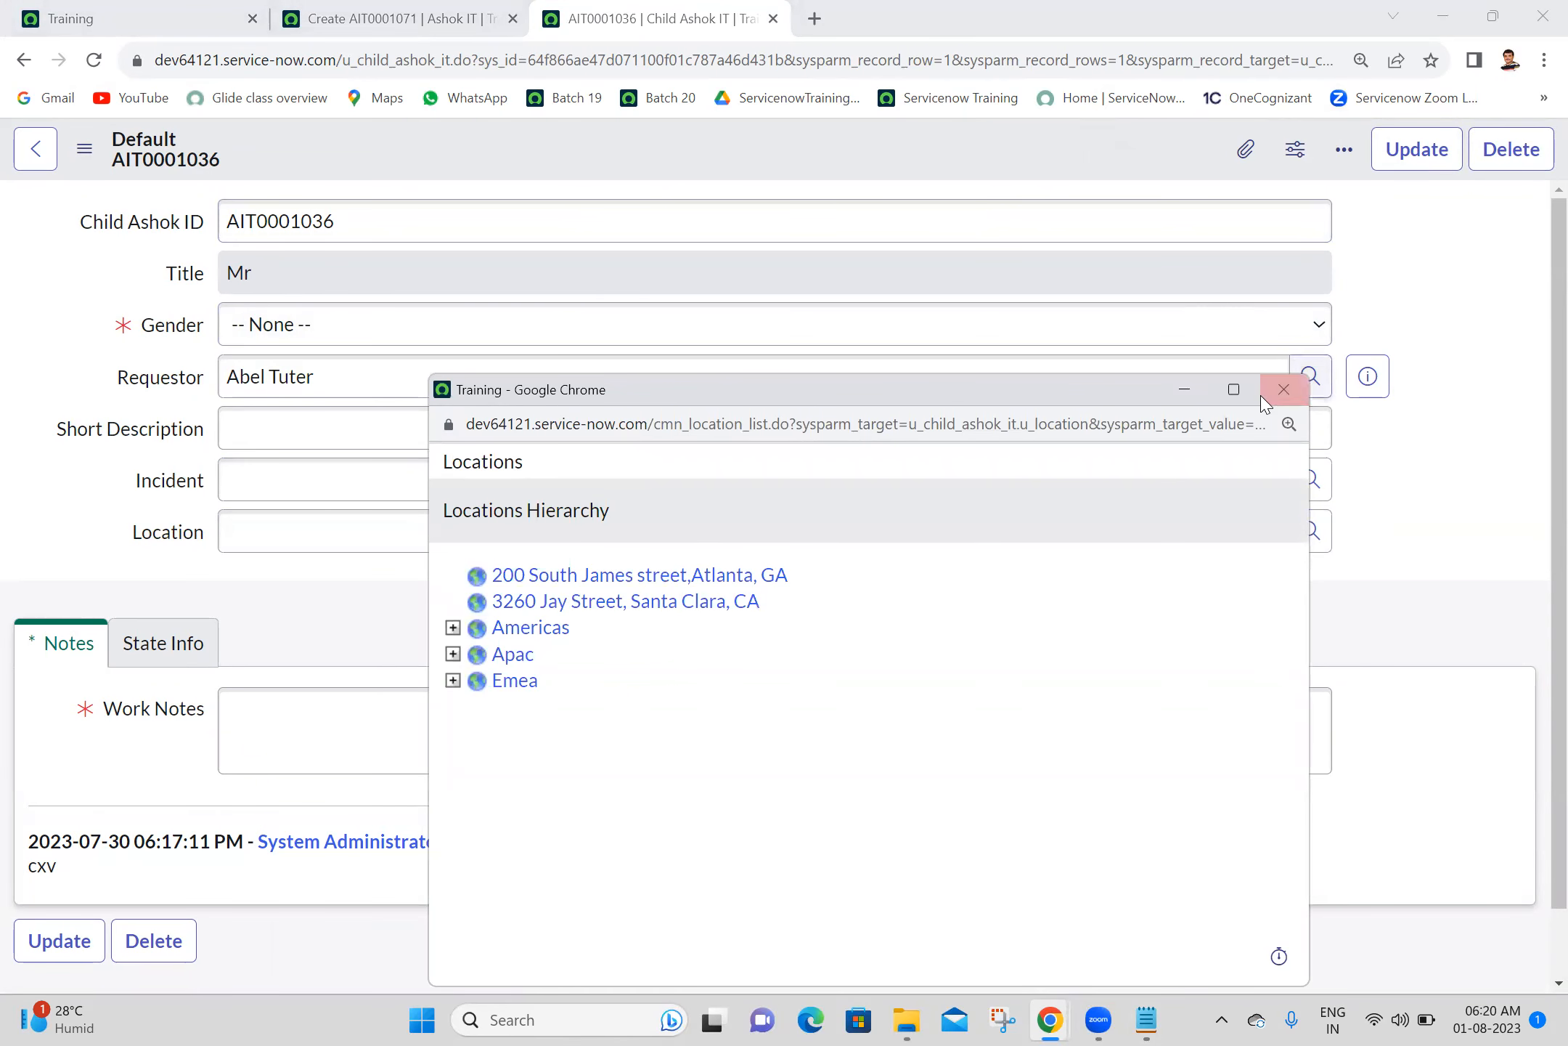
{"action": "left_click", "coordinate": [1284, 389]}
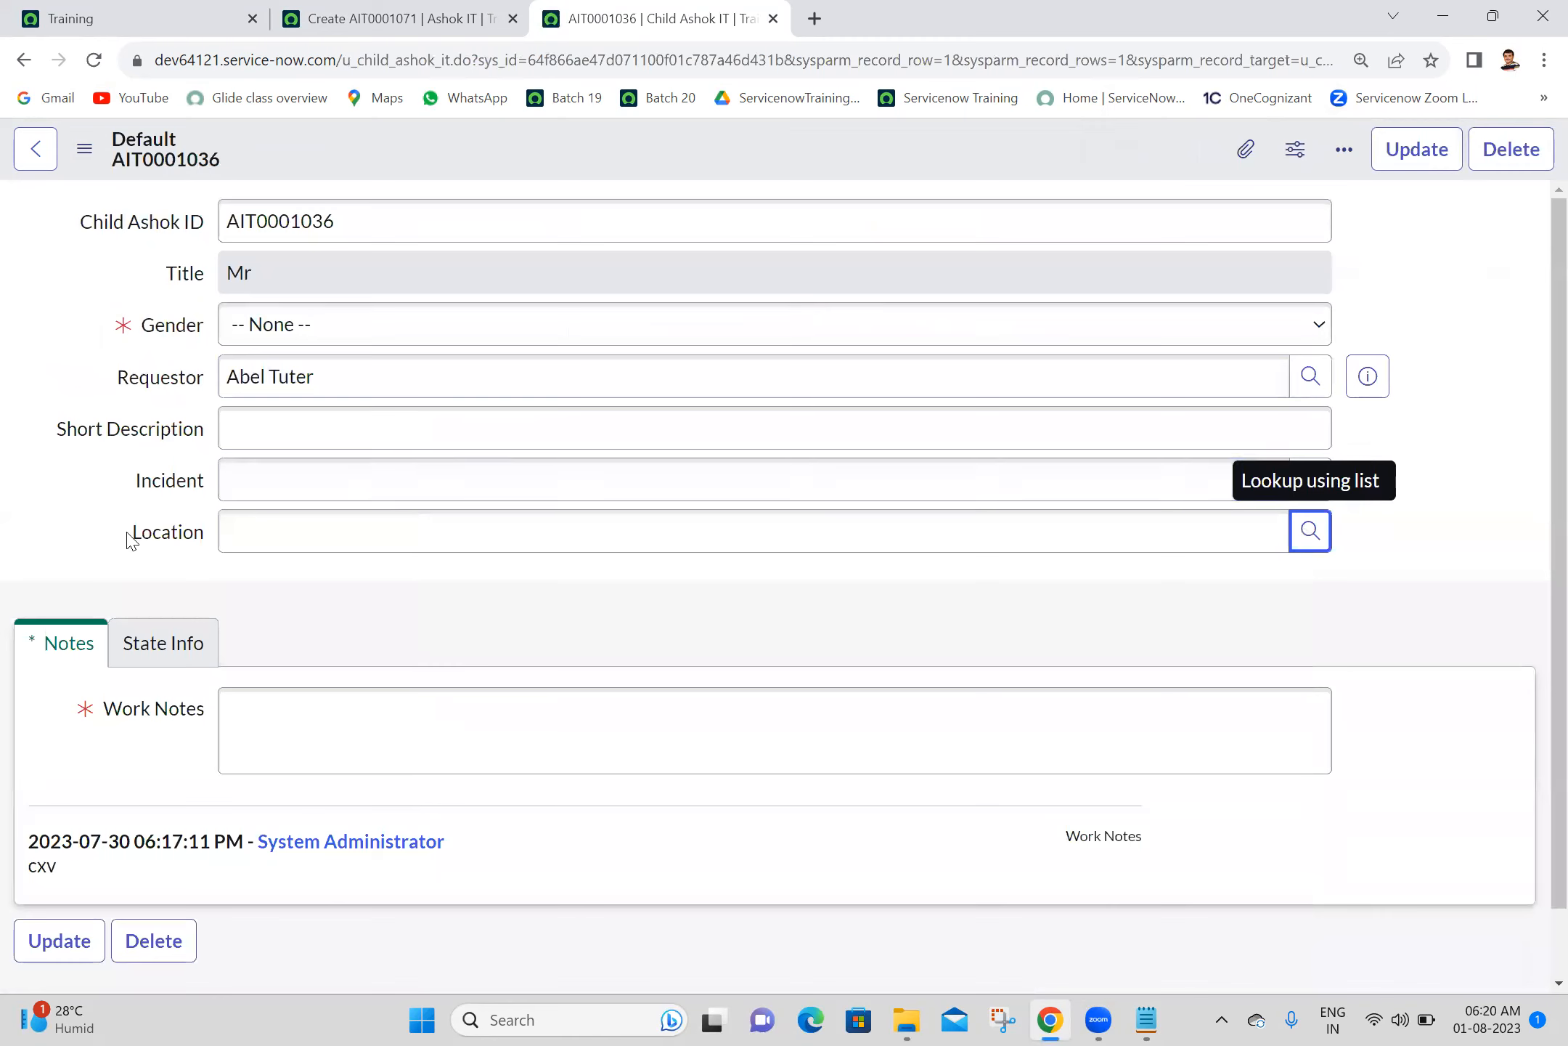
- Set Attributes to tree_picker=false in Location's Child Ashok IT override, and save both the override and the dictionary entry
{"action": "right_click", "coordinate": [160, 541]}
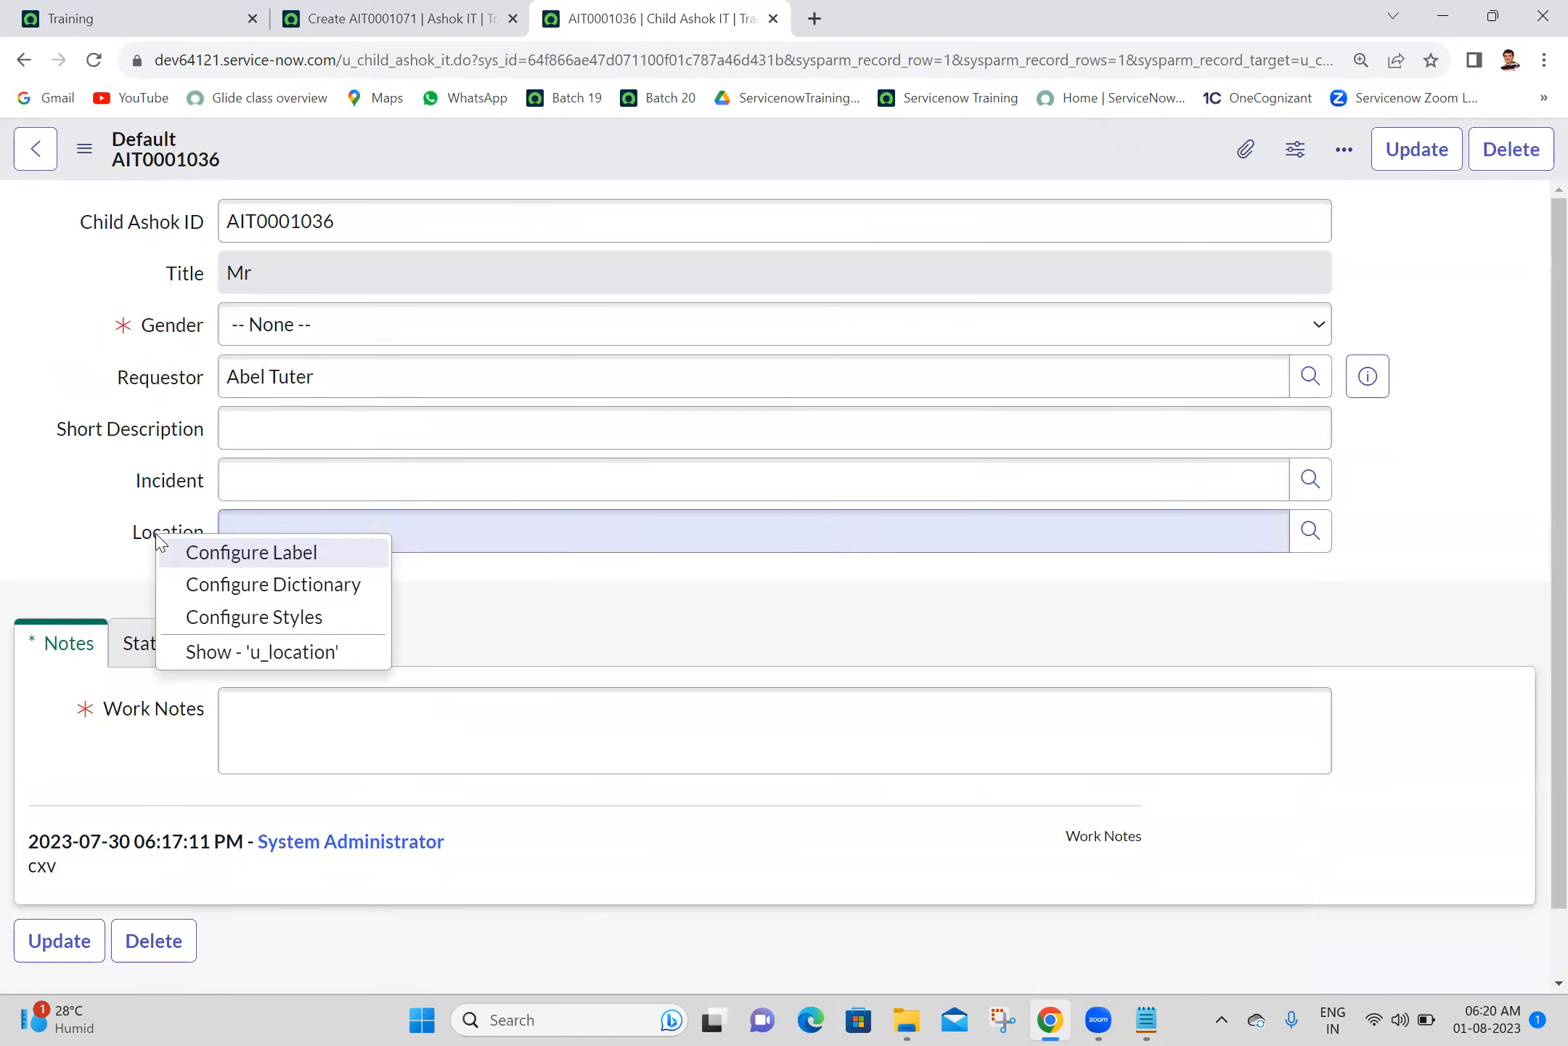
{"action": "left_click", "coordinate": [233, 592]}
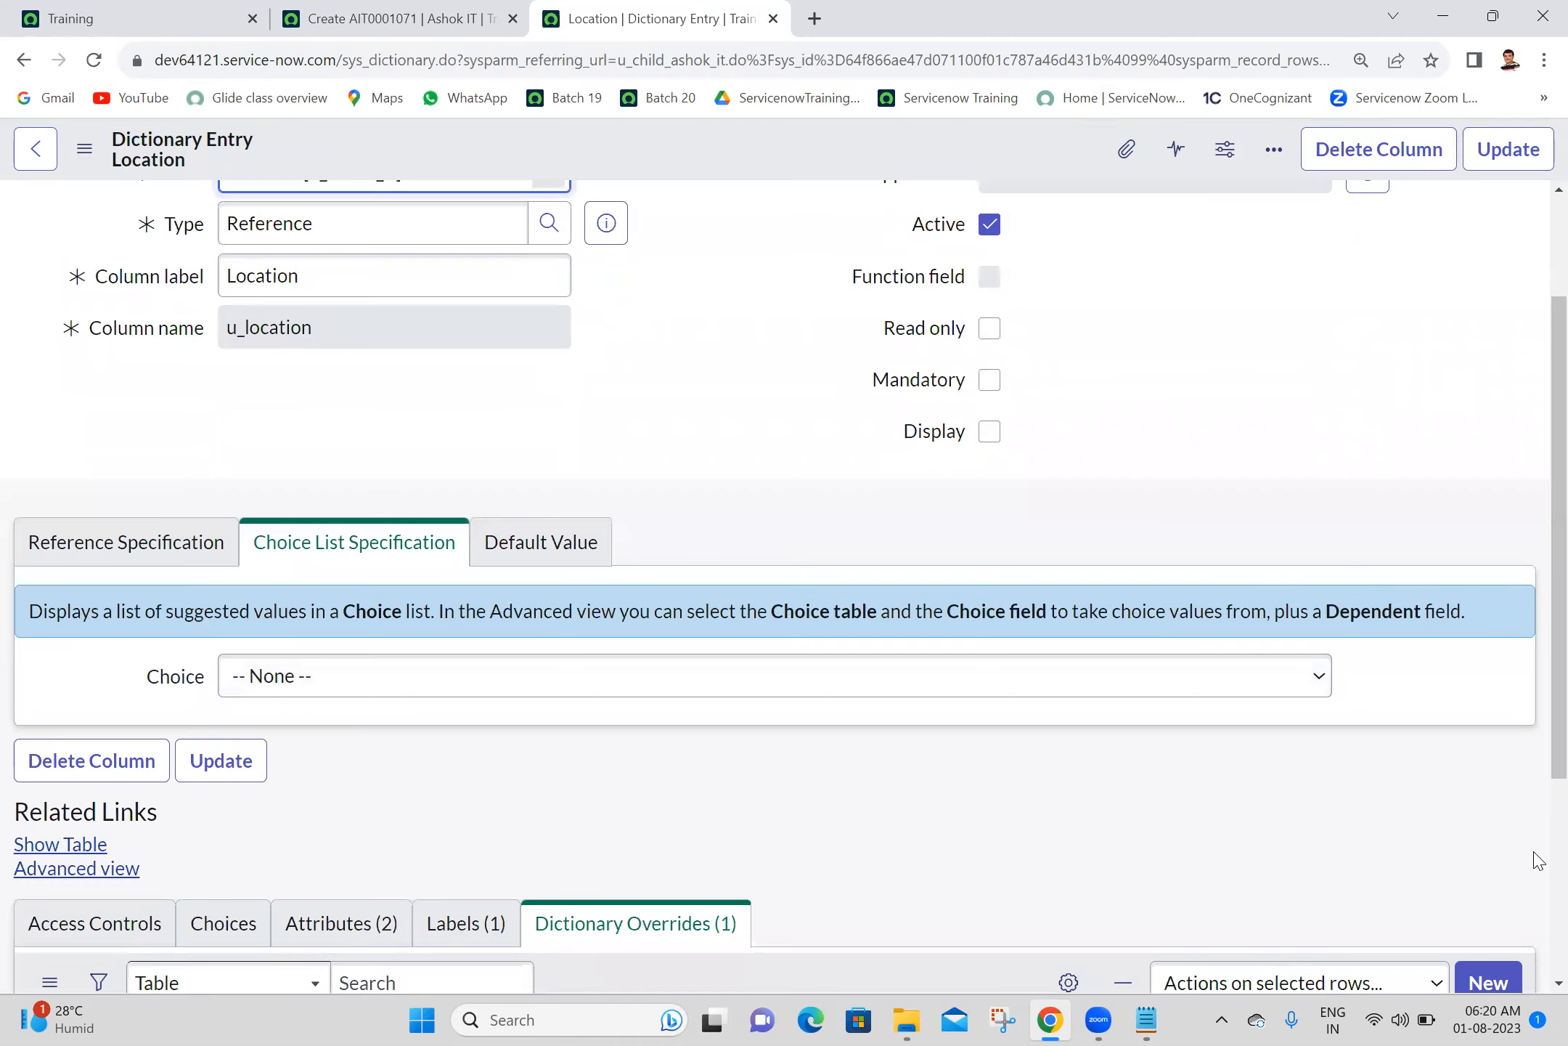
{"action": "scroll", "coordinate": [1239, 770], "scroll_direction": "down", "scroll_amount": 5}
{"action": "left_click", "coordinate": [194, 791]}
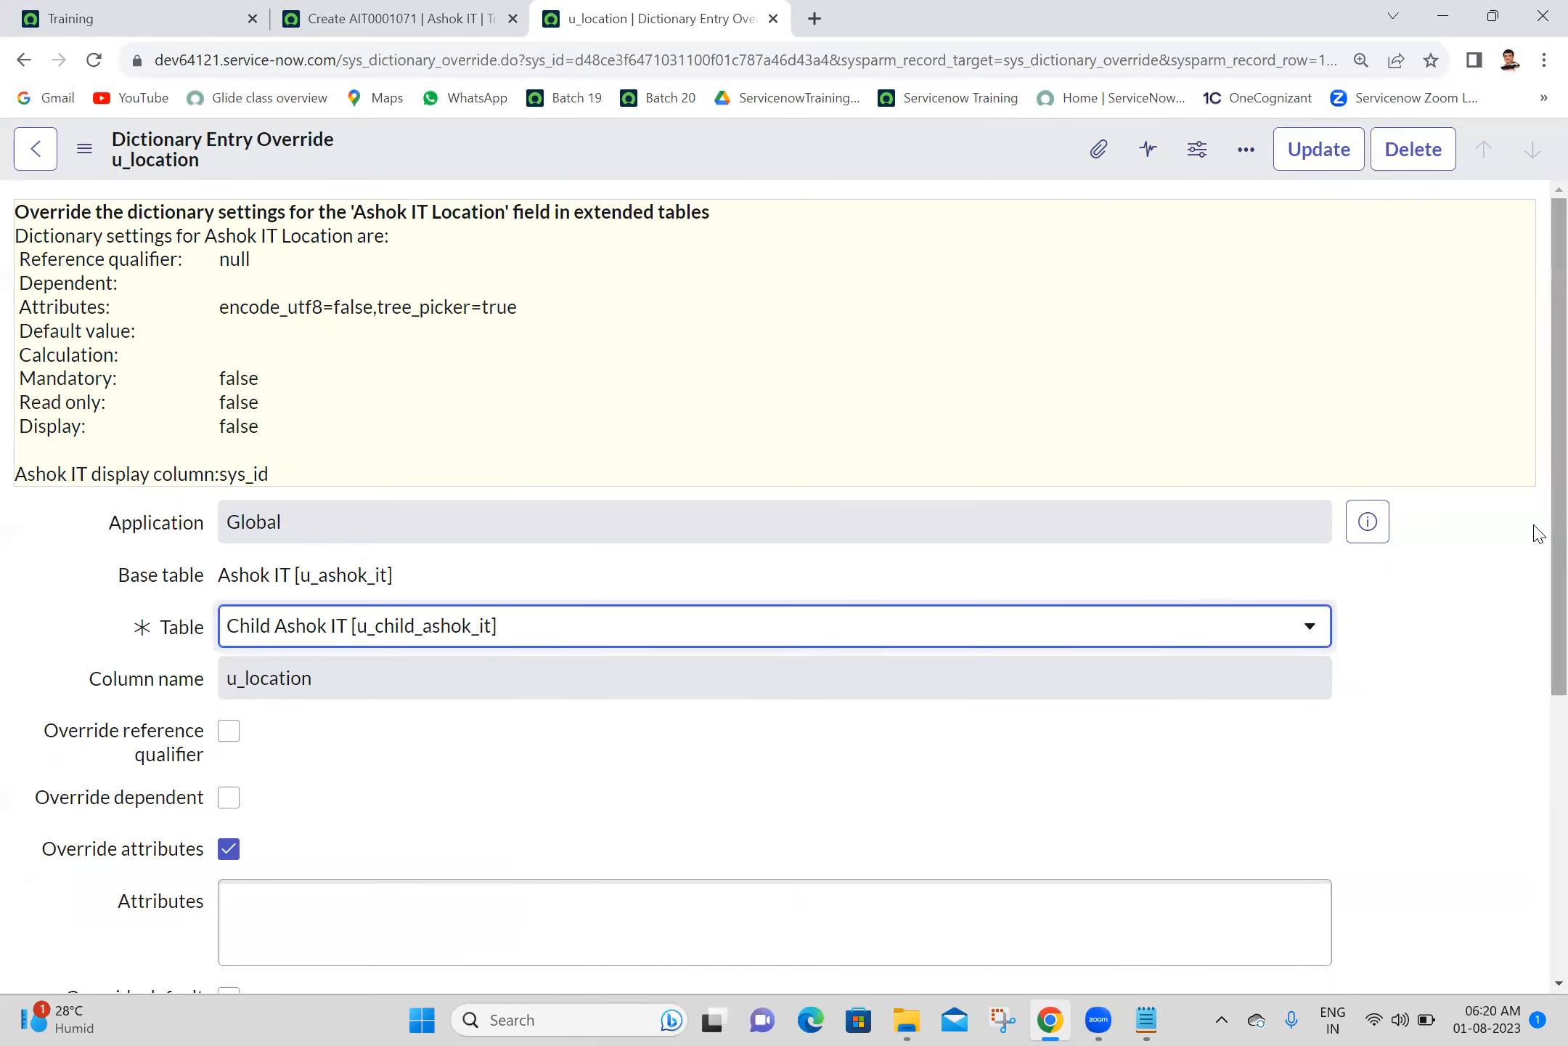
{"action": "left_click_drag", "start_coordinate": [1553, 533], "coordinate": [1553, 683]}
{"action": "left_click", "coordinate": [1216, 658]}
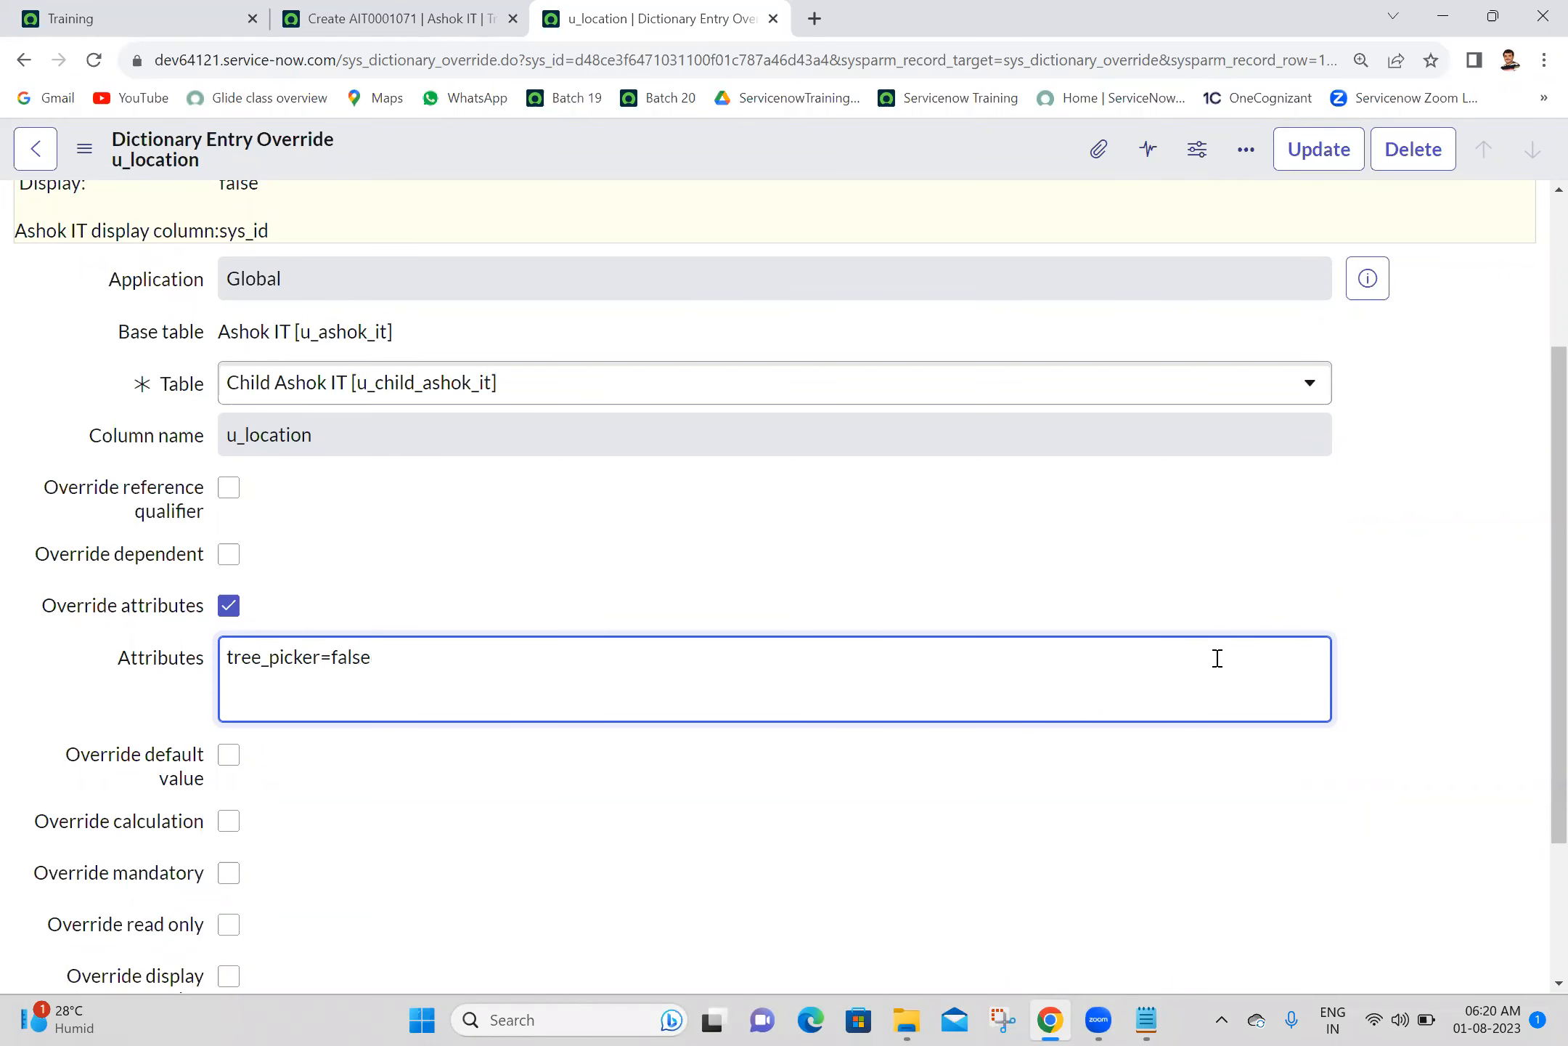
{"action": "left_click", "coordinate": [1340, 167]}
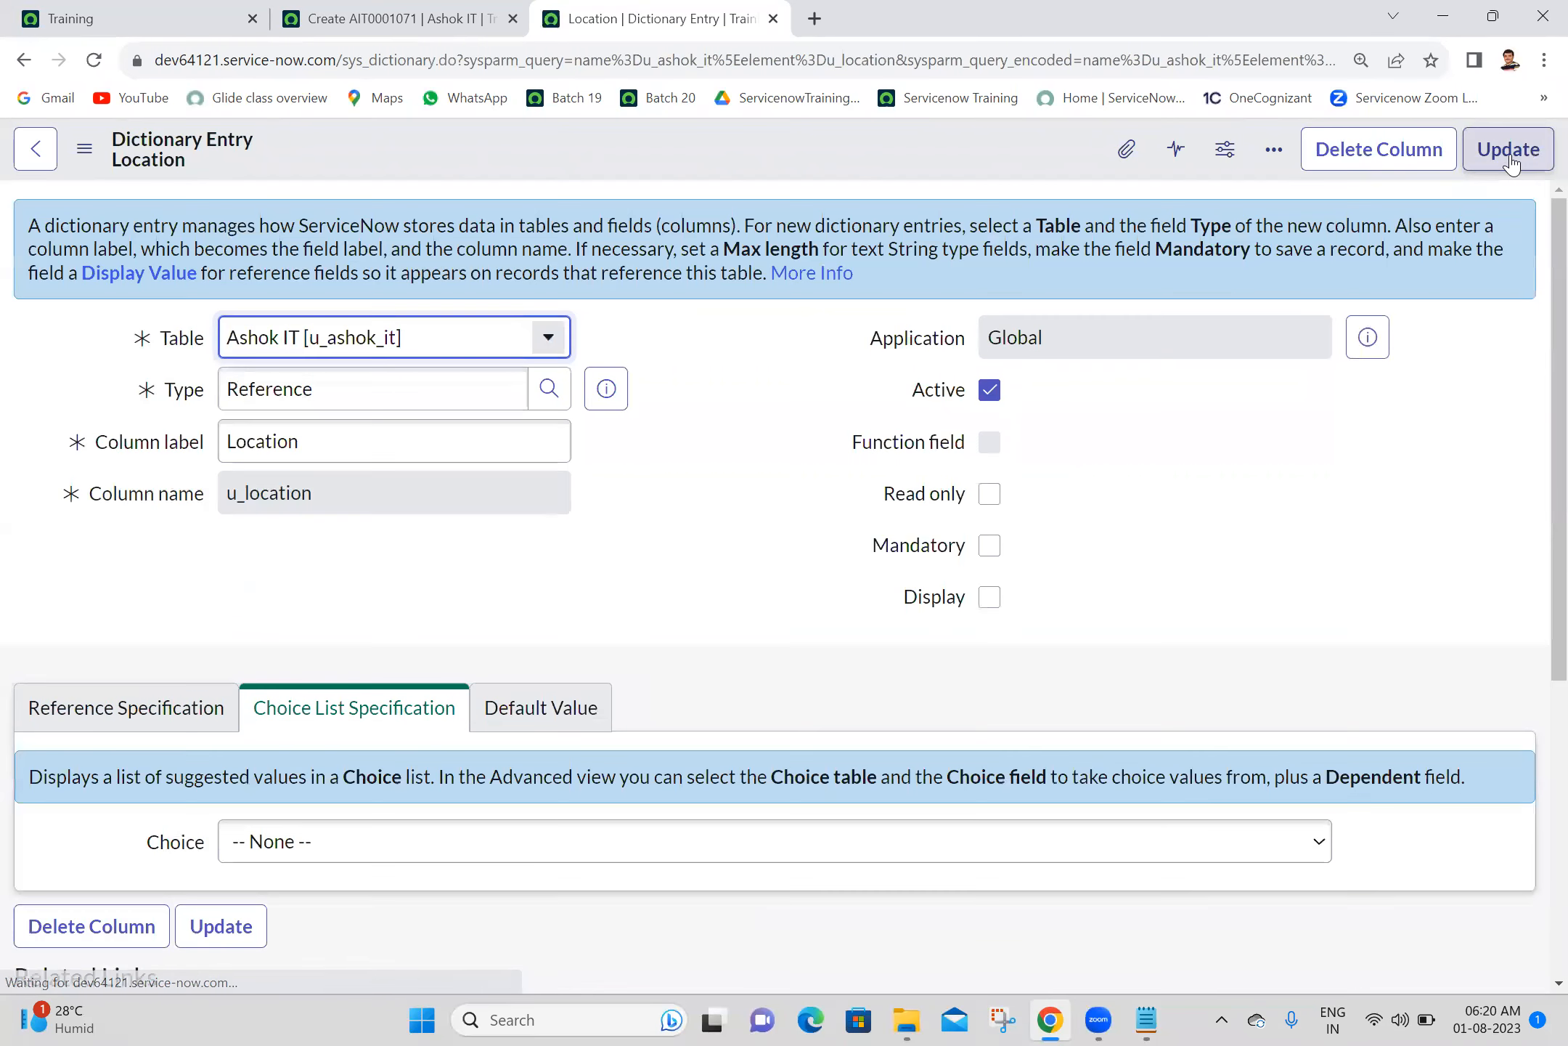
{"action": "left_click", "coordinate": [1510, 158]}
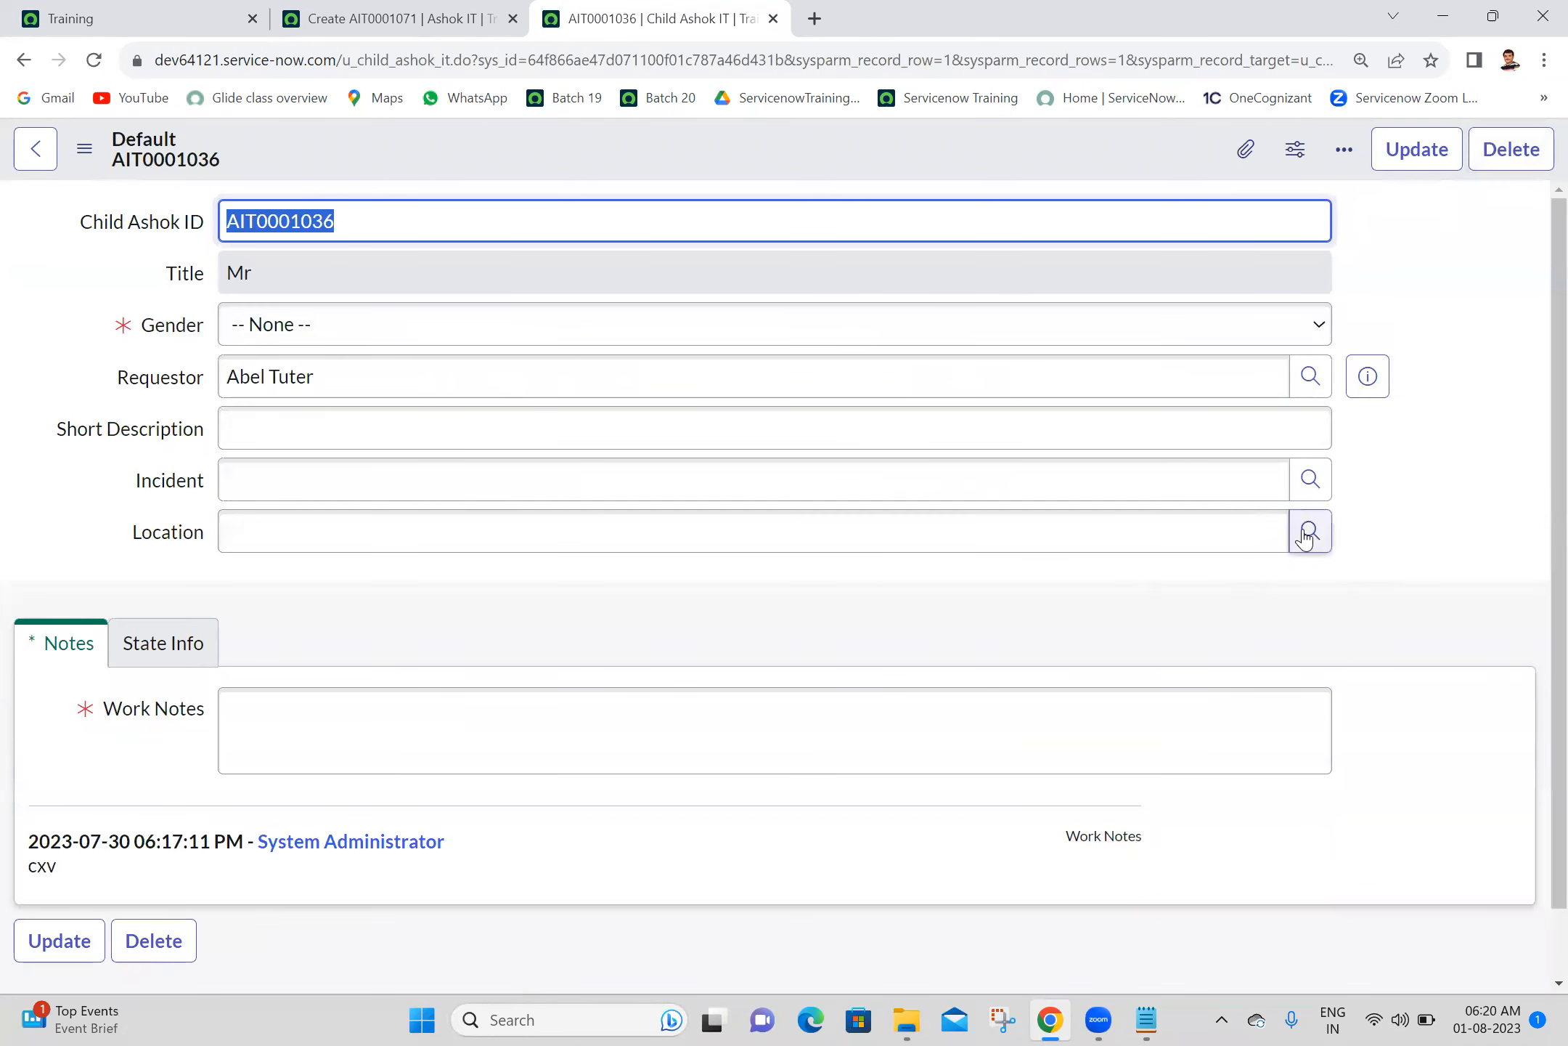
- Compare the Location lookup on the child record with the one on the reloaded parent Ashok IT form
{"action": "left_click", "coordinate": [1309, 534]}
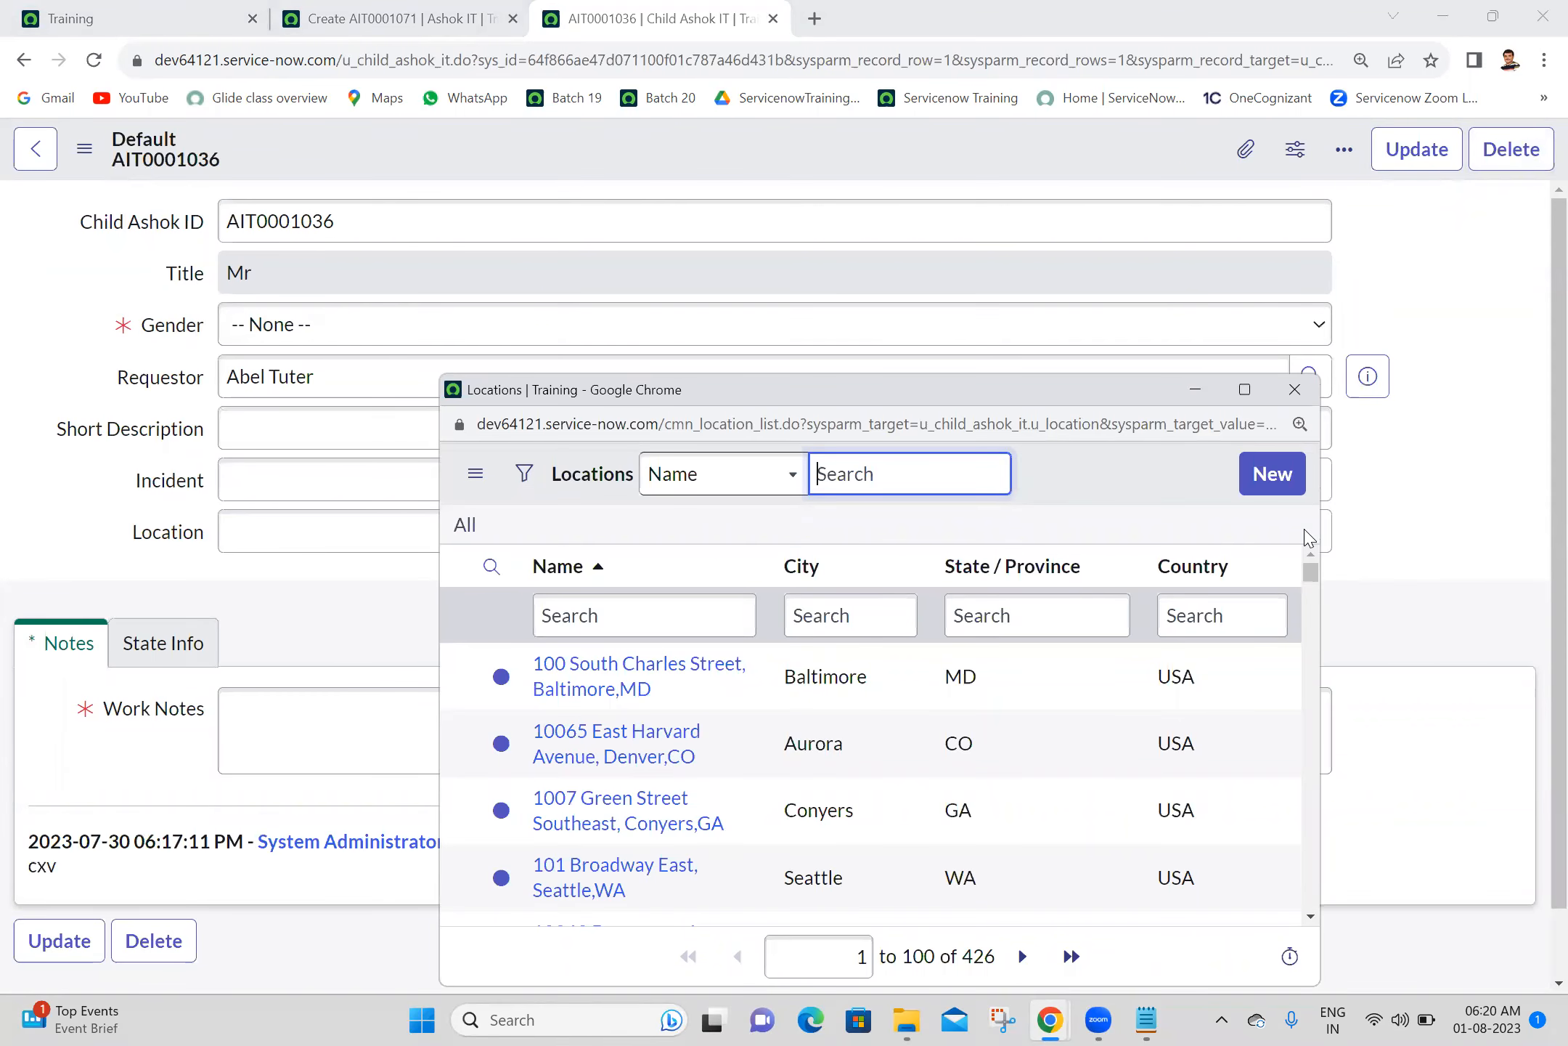
{"action": "left_click", "coordinate": [1294, 389]}
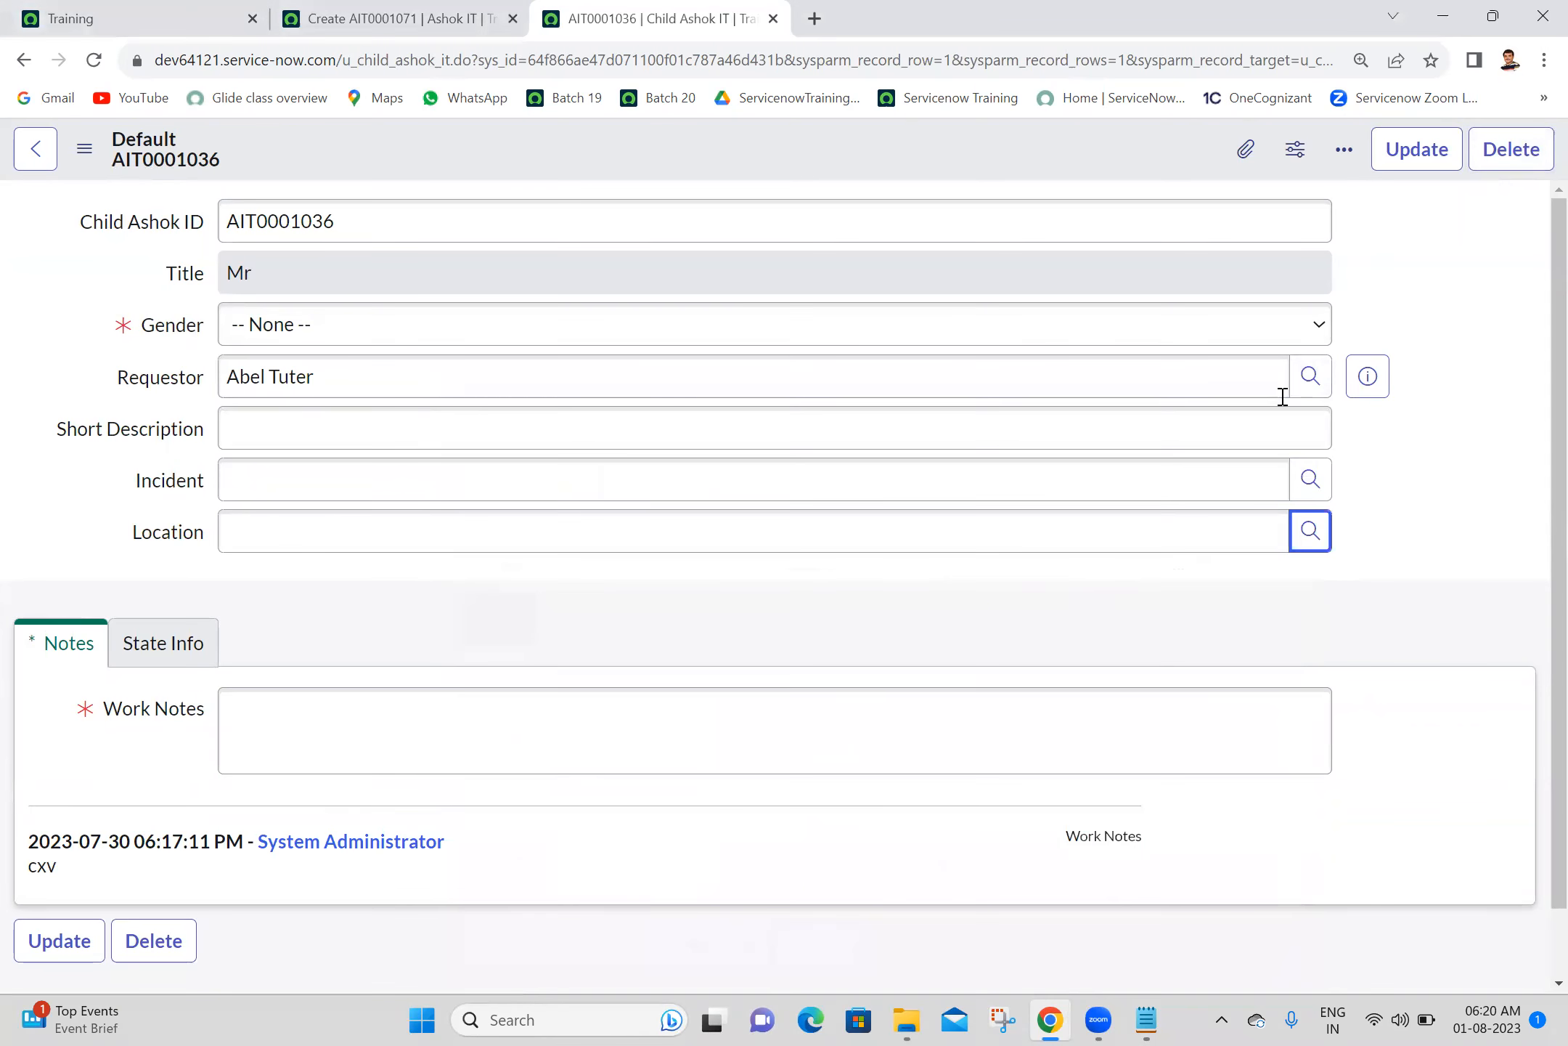
{"action": "left_click", "coordinate": [443, 16]}
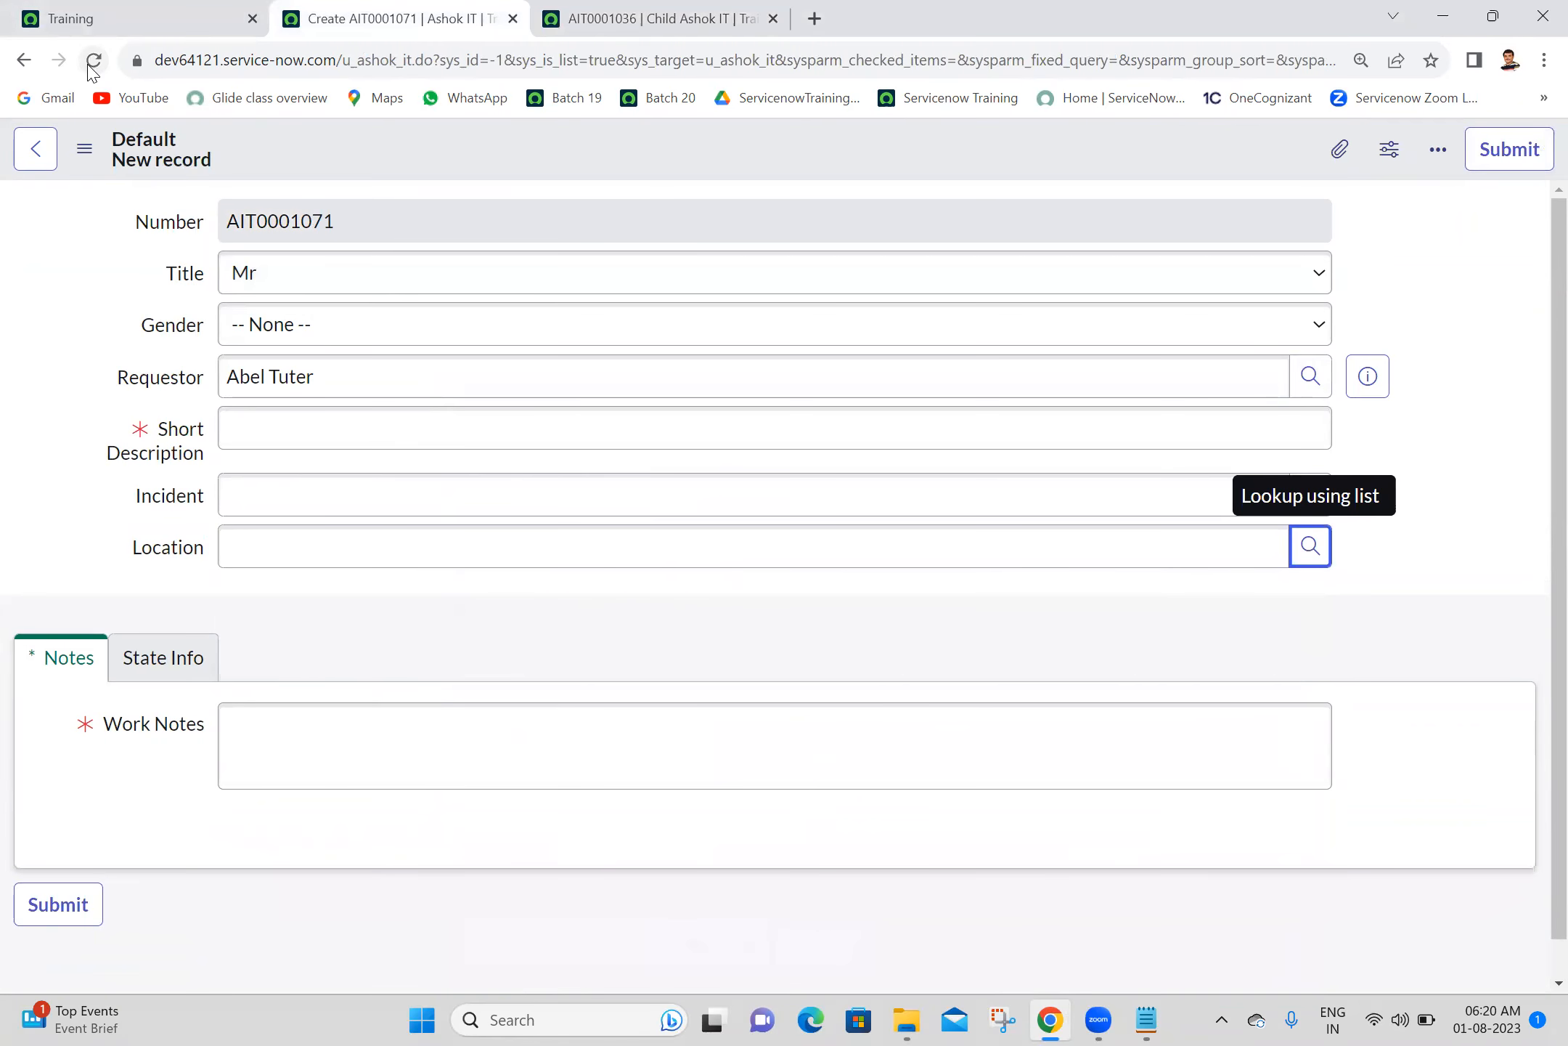
{"action": "left_click", "coordinate": [93, 61]}
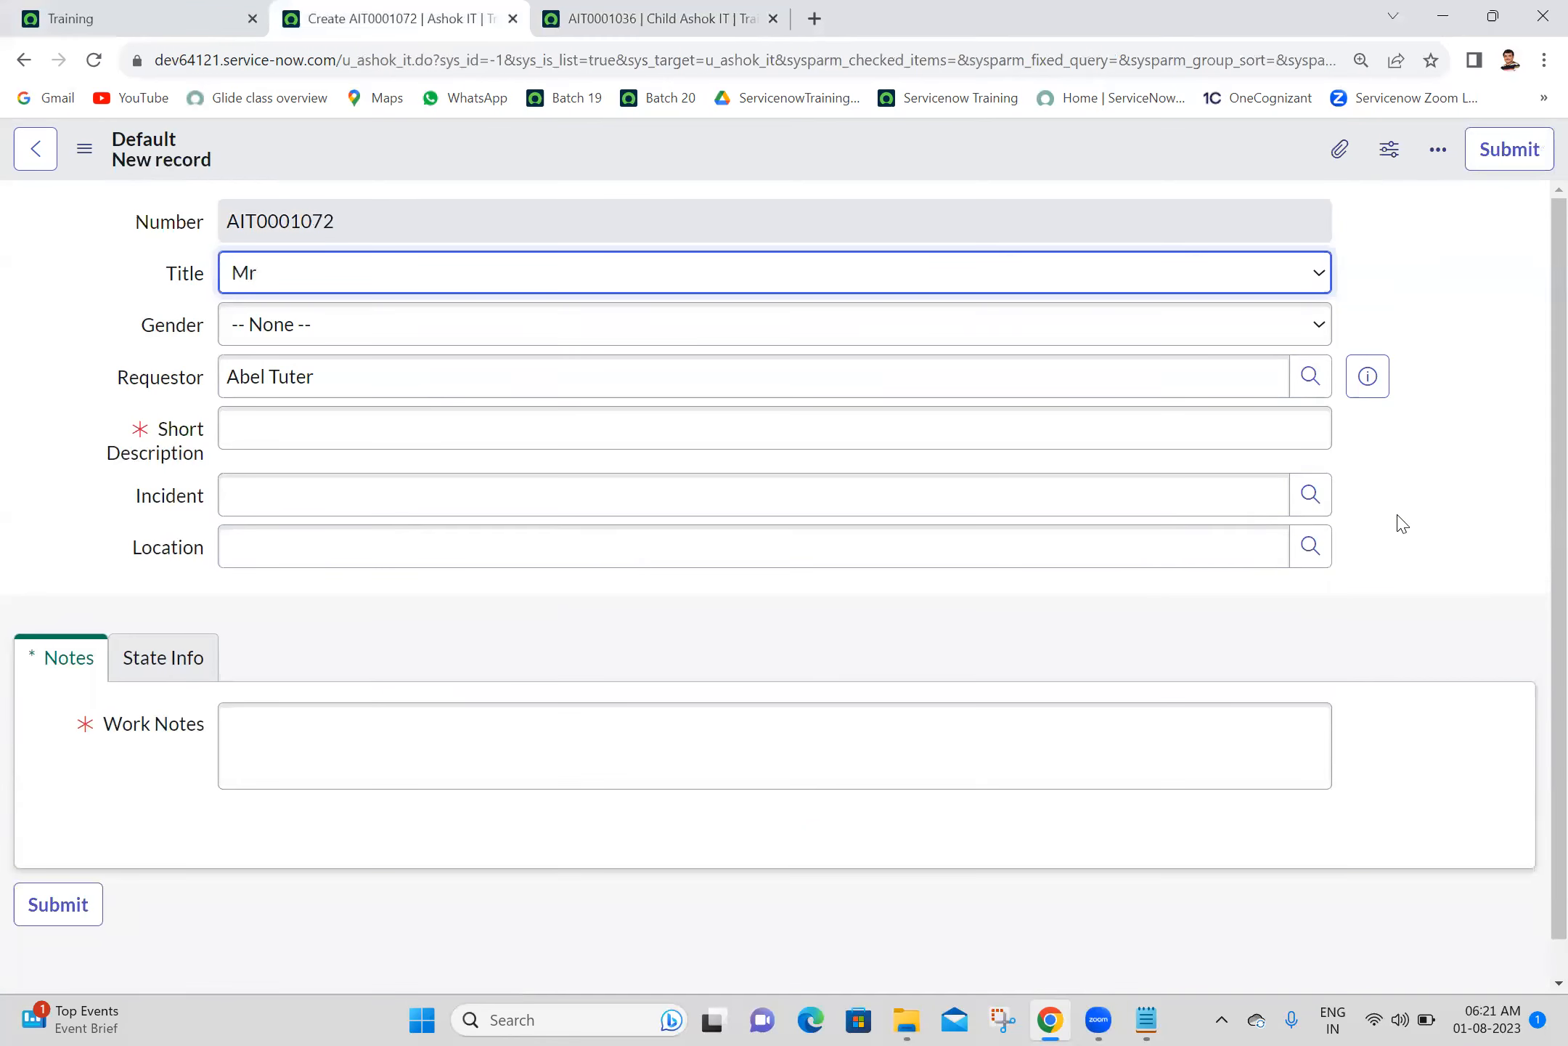
{"action": "left_click", "coordinate": [1314, 558]}
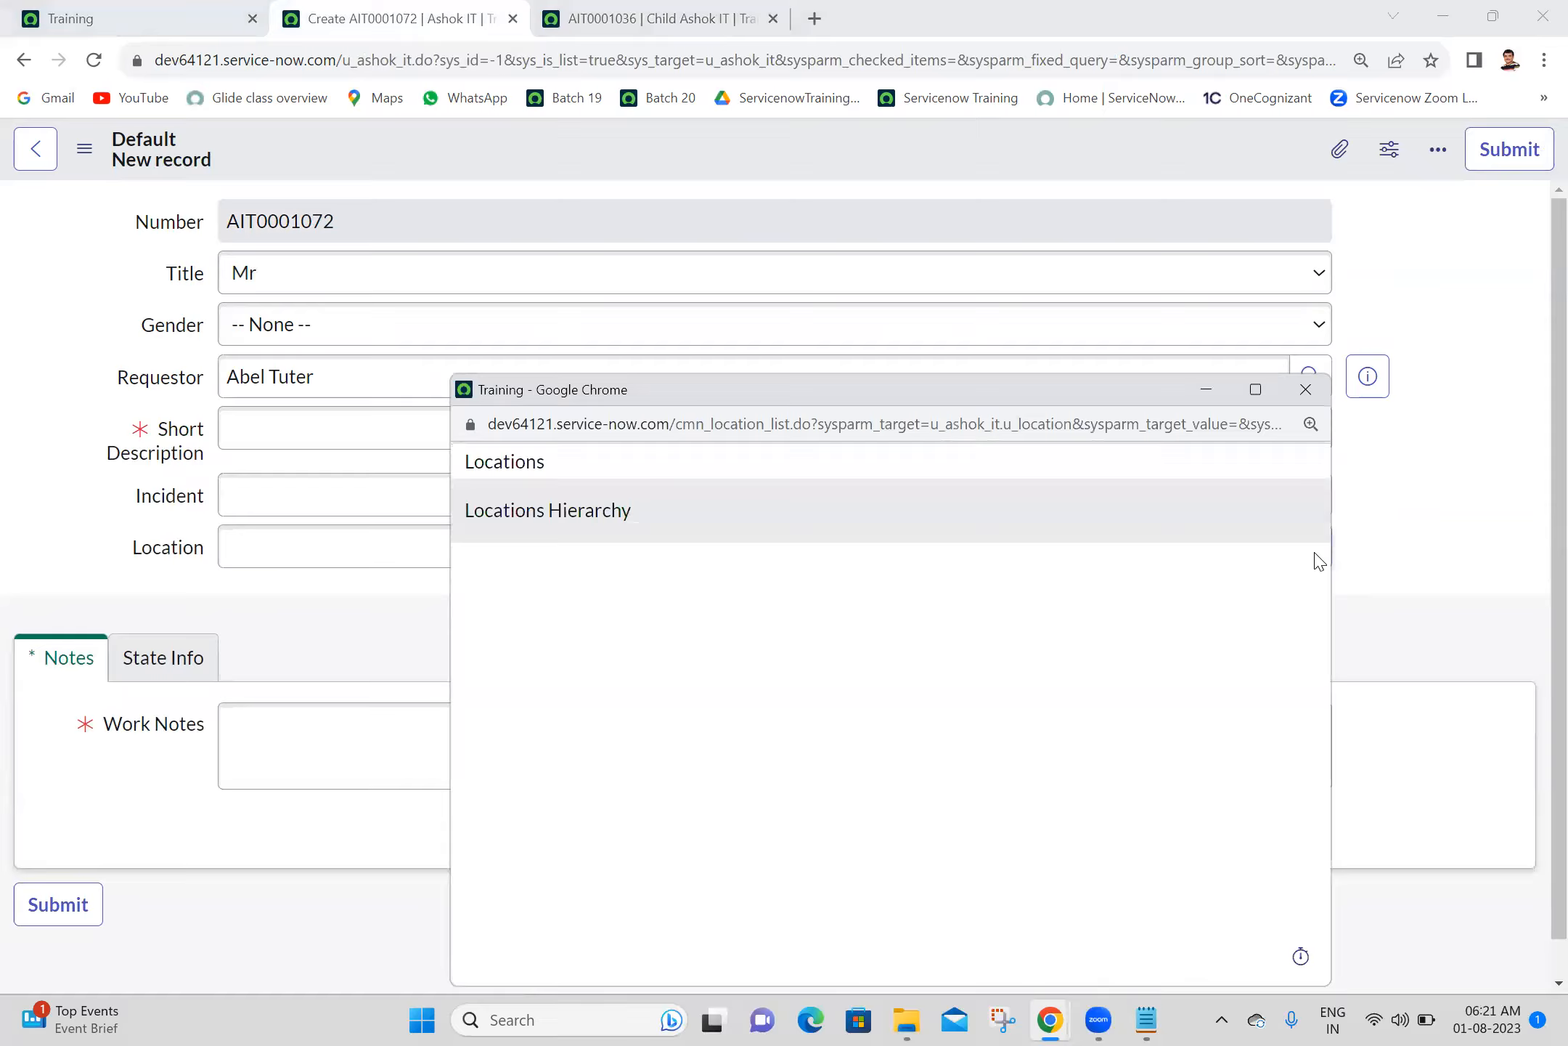
{"action": "left_click", "coordinate": [1304, 389]}
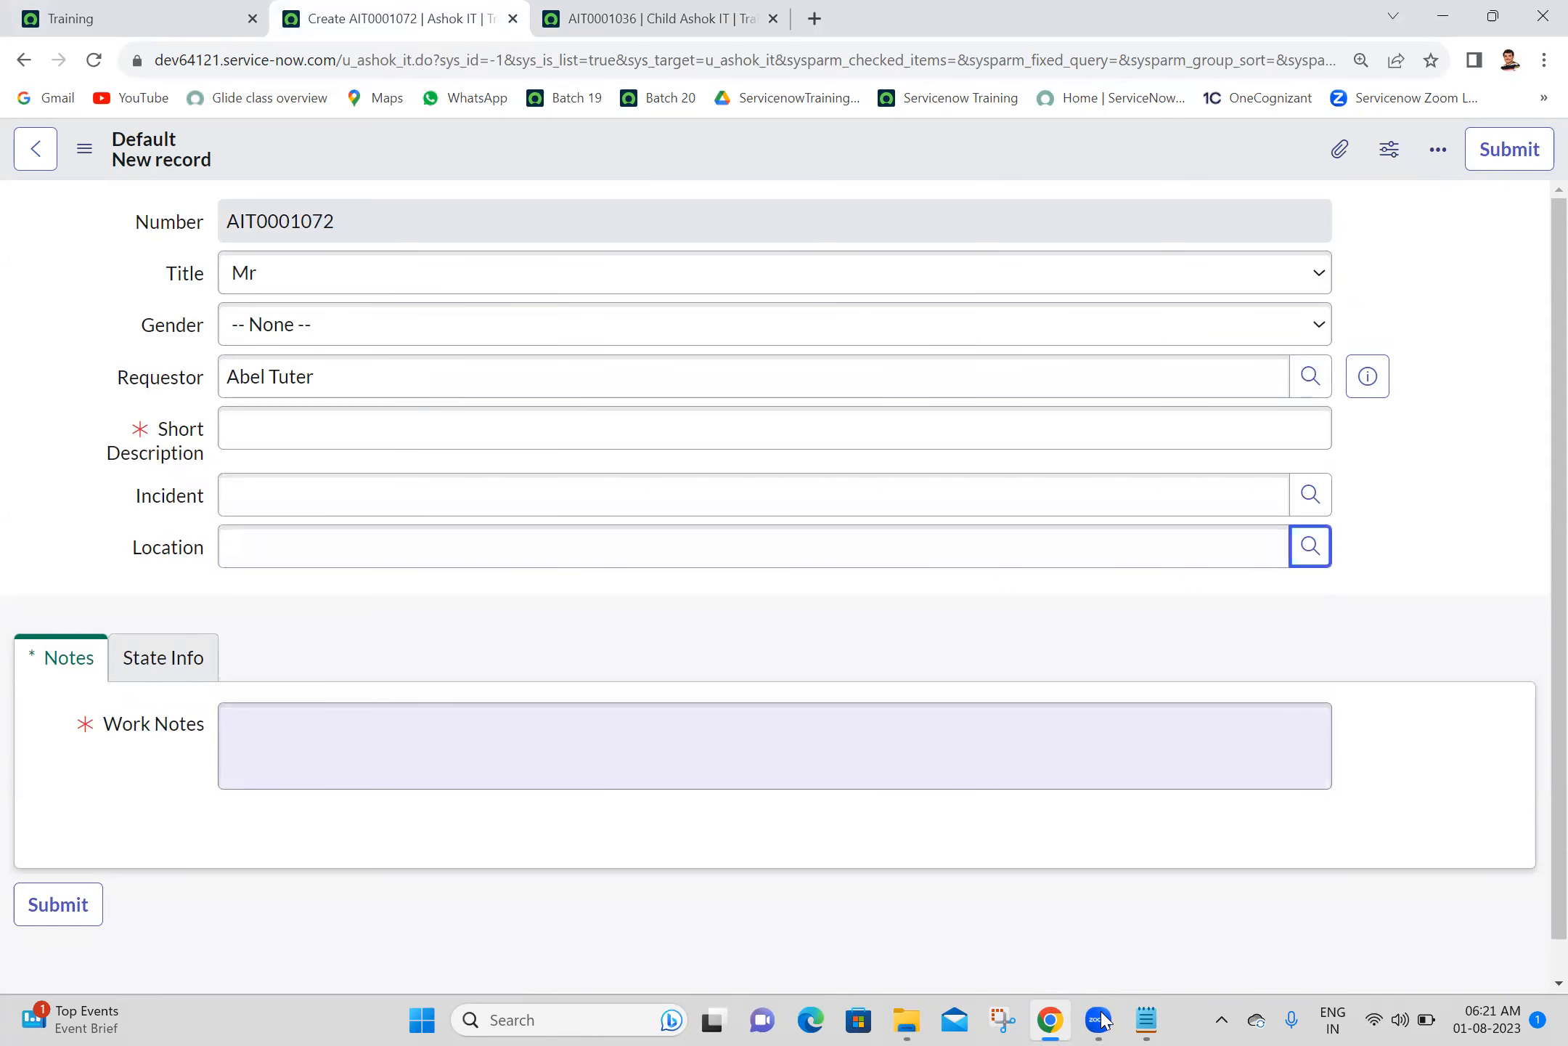
{"action": "left_click", "coordinate": [1098, 1020]}
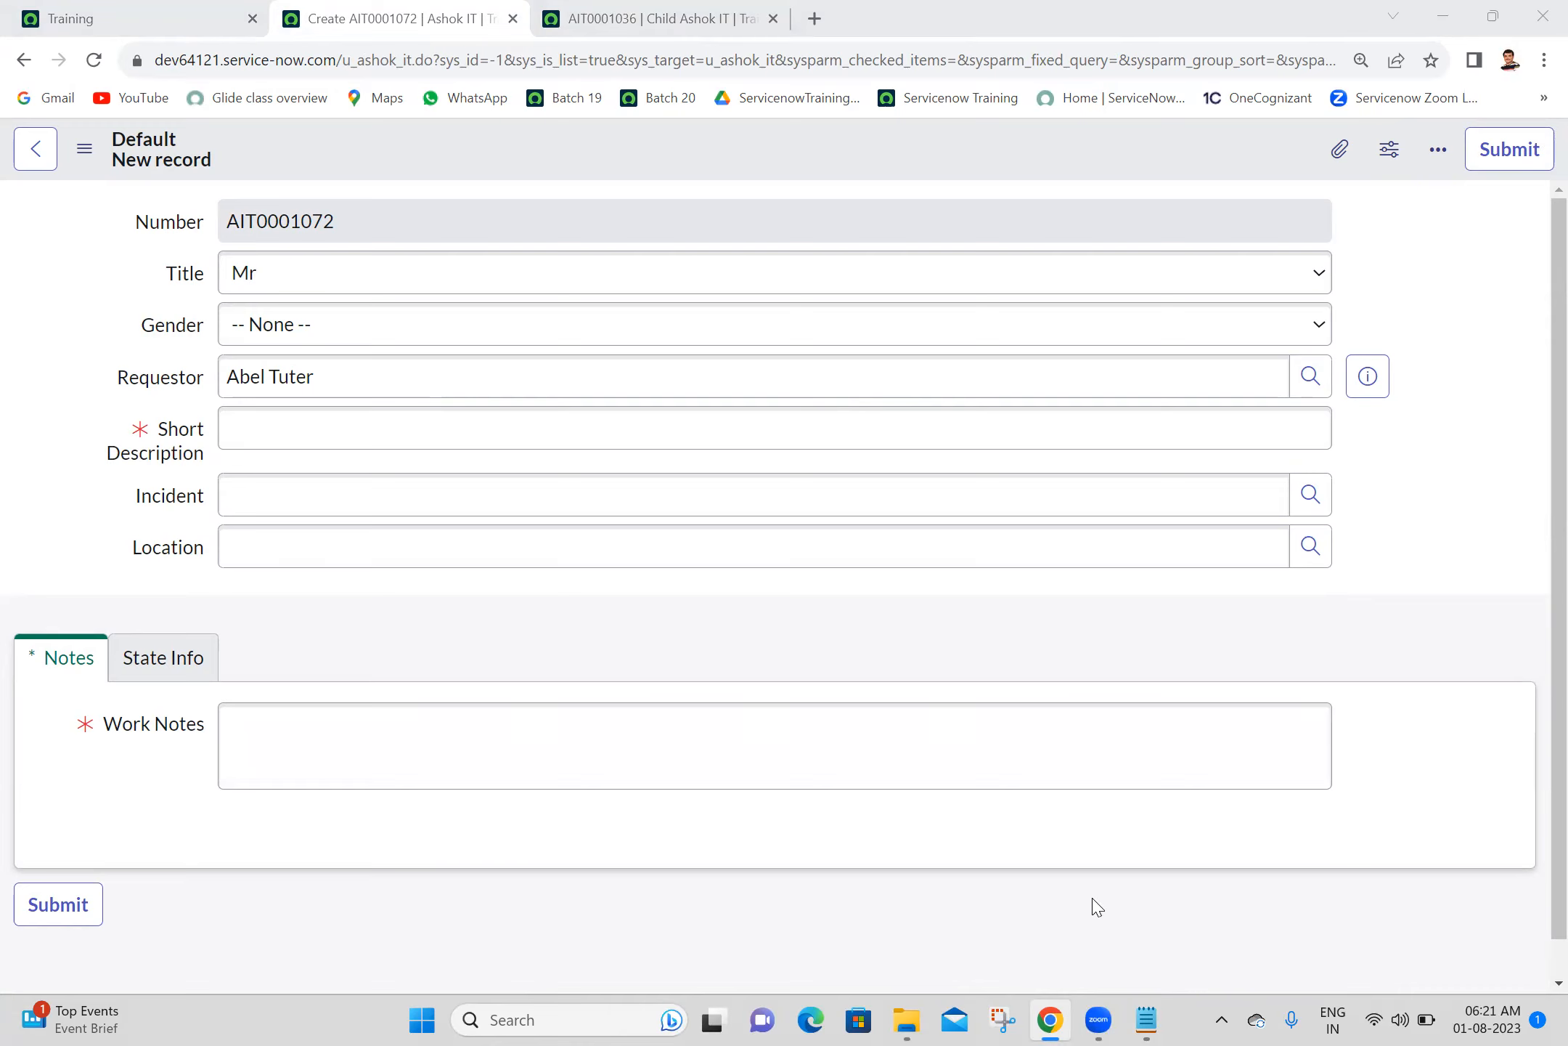
- Switch to the Batch 20 notes in Notepad and highlight the Override Dependent Field item in the attributes list
{"action": "left_click", "coordinate": [1553, 499]}
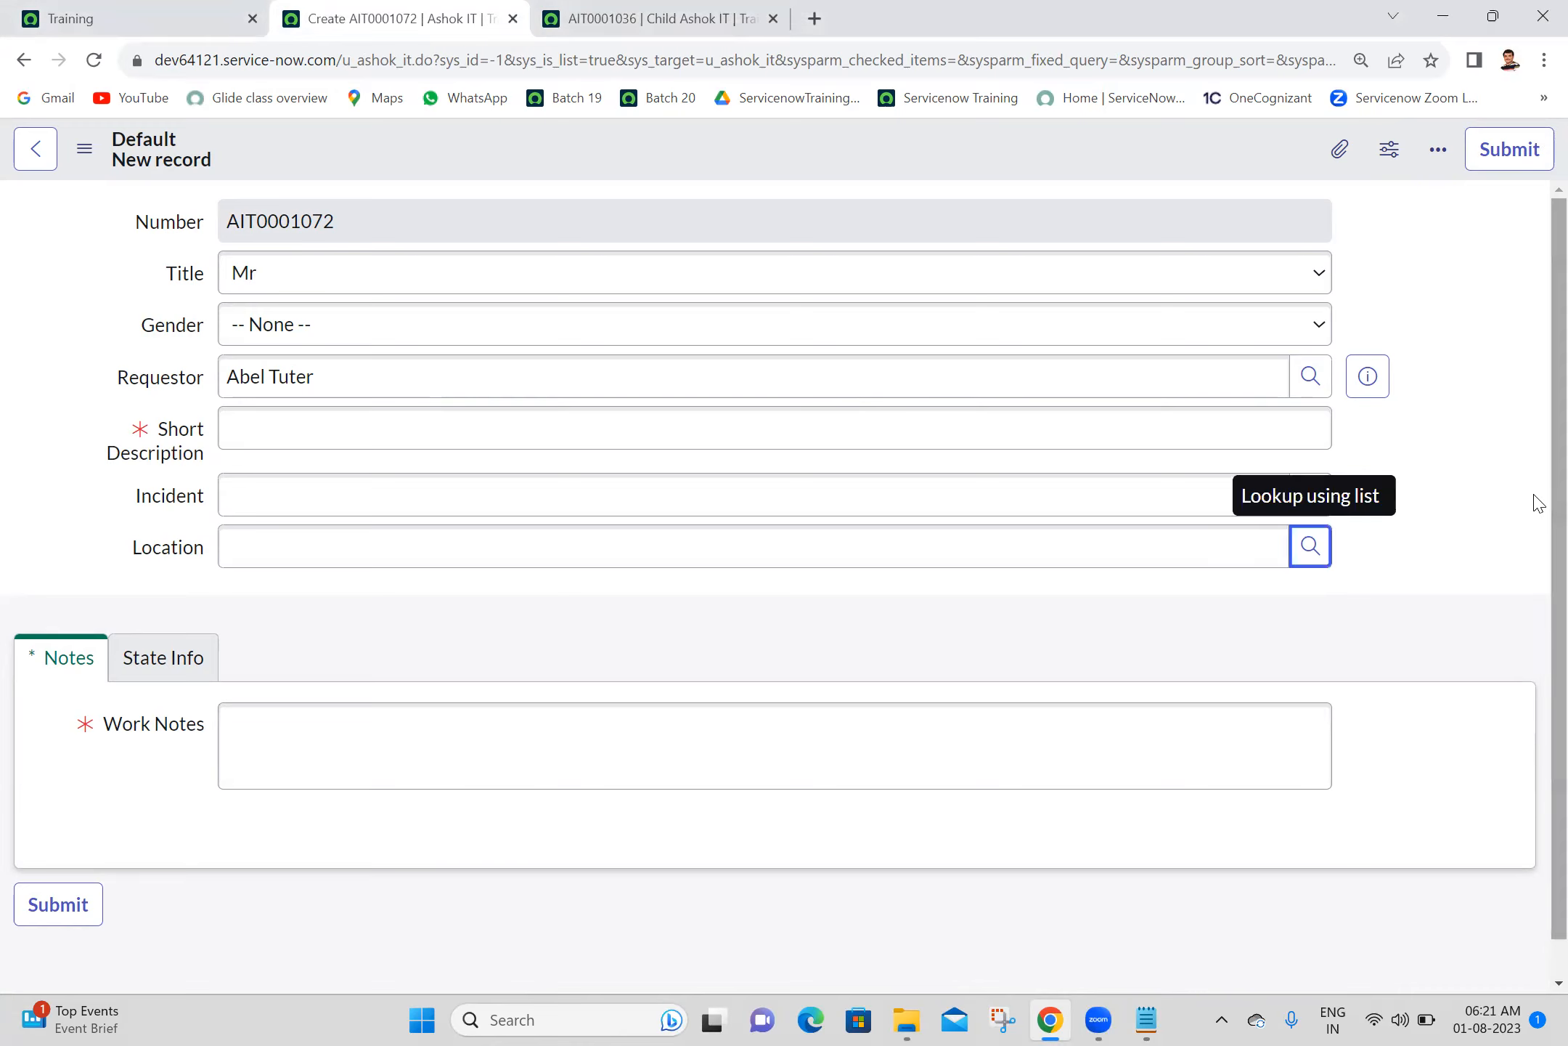
{"action": "mouse_move", "coordinate": [1138, 1018]}
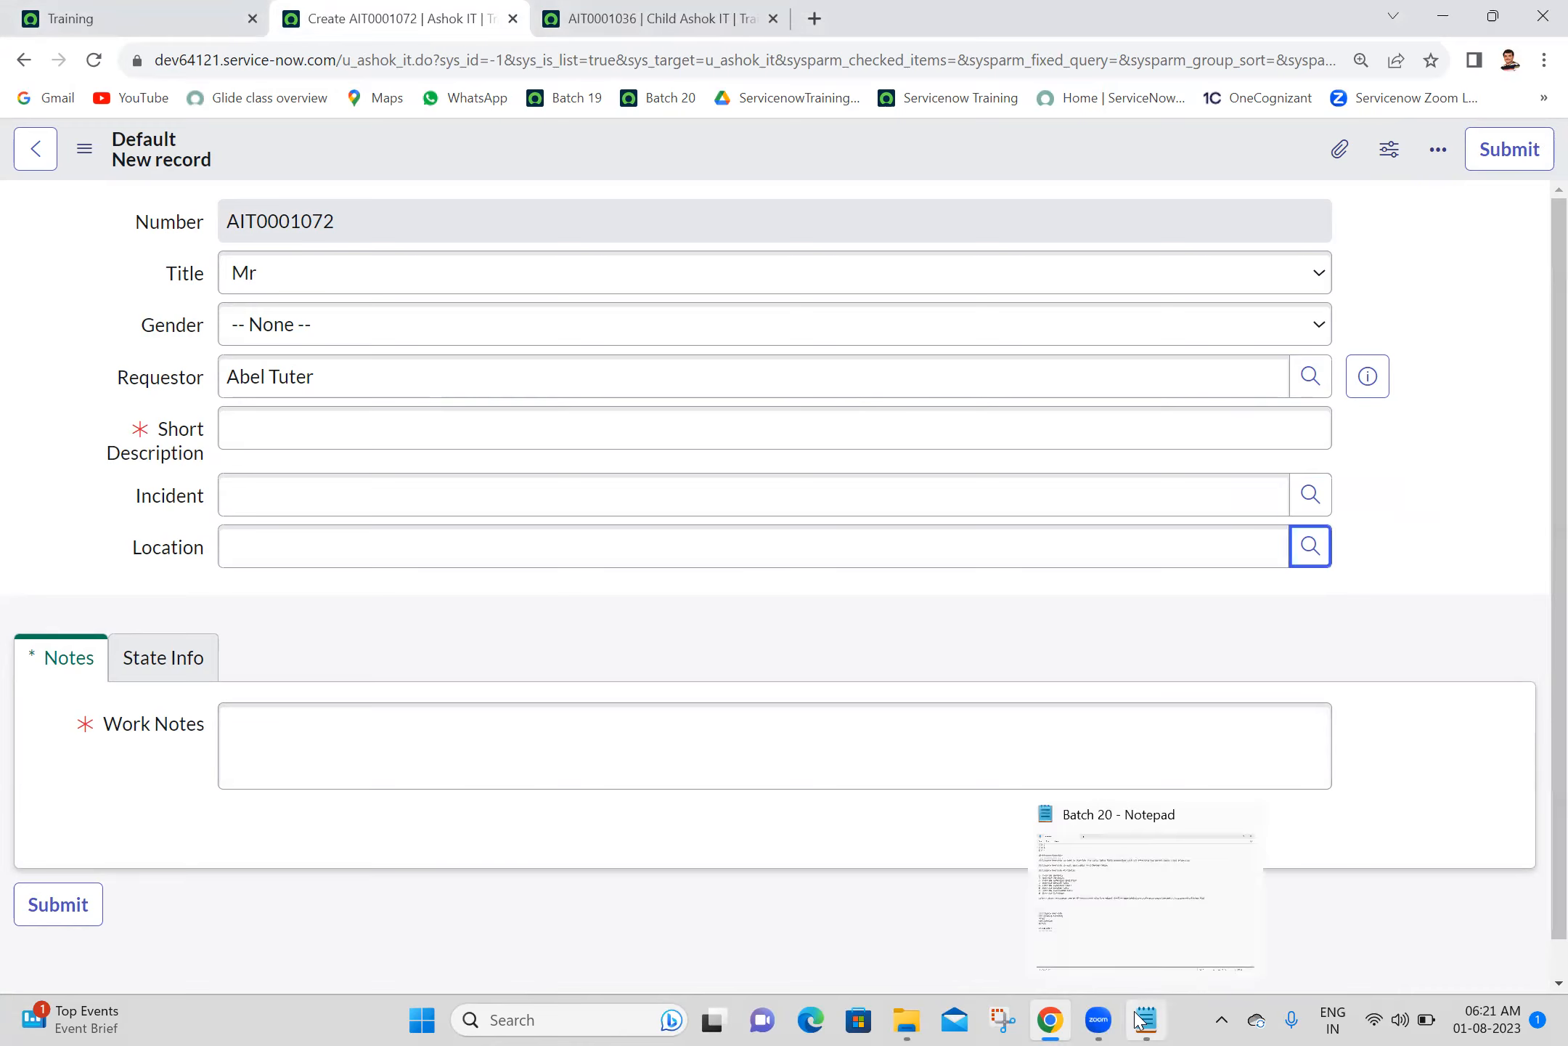
{"action": "left_click", "coordinate": [1140, 1018]}
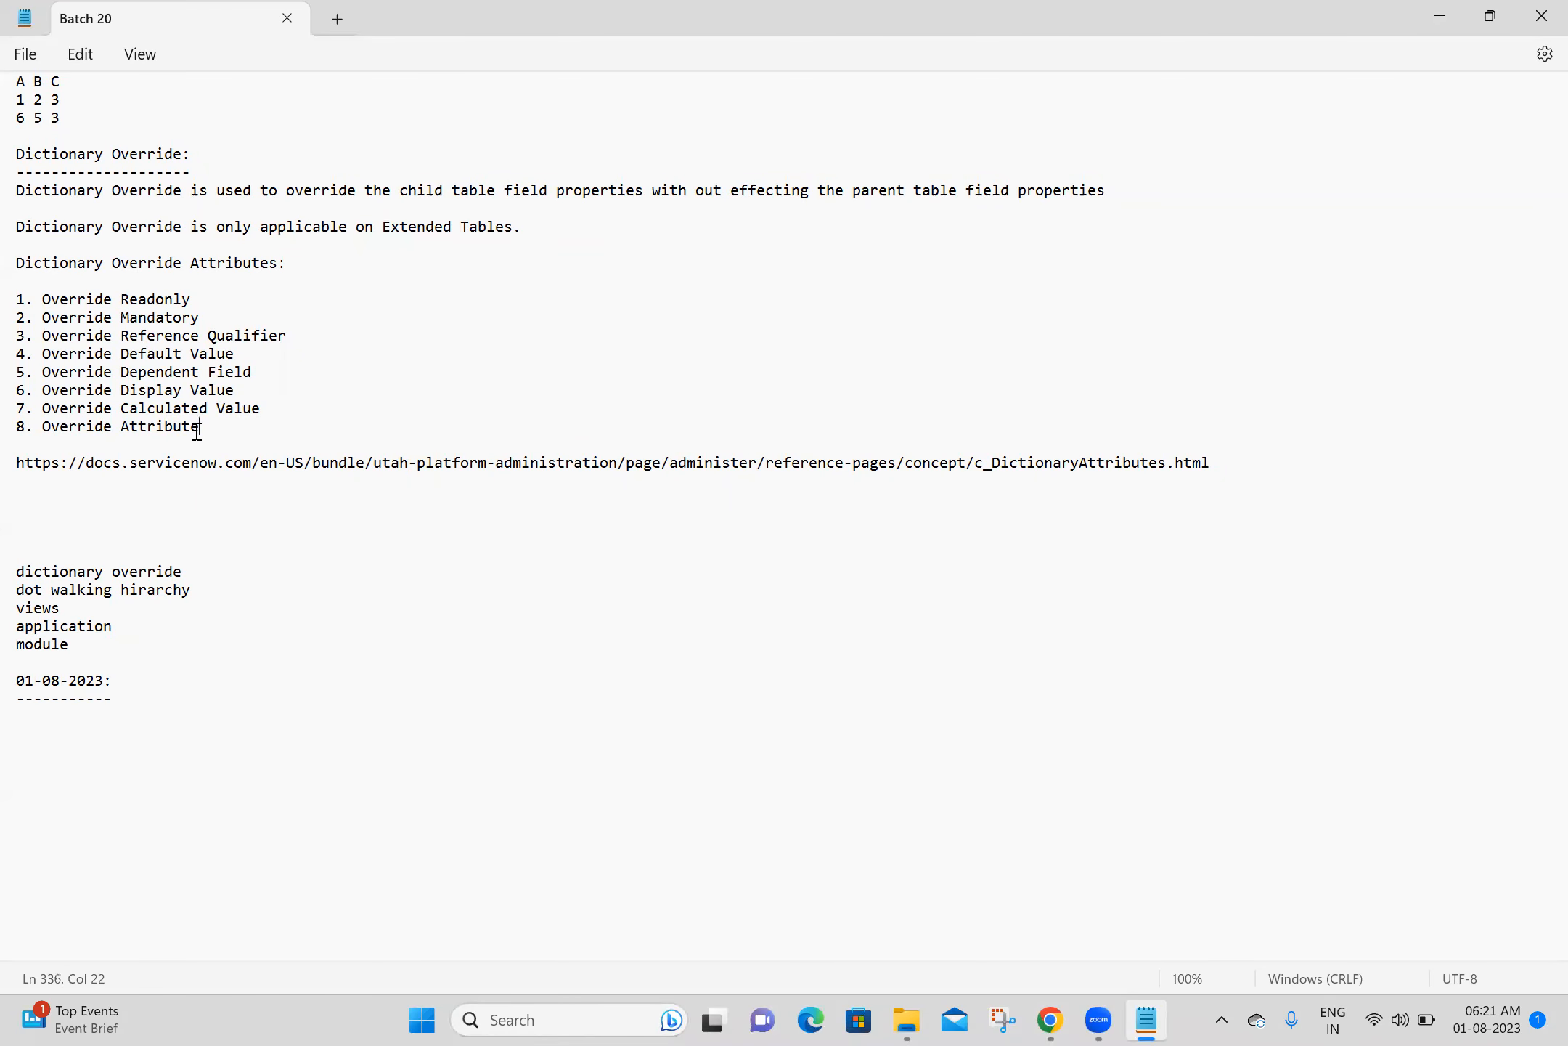
{"action": "left_click_drag", "start_coordinate": [268, 371], "coordinate": [13, 375]}
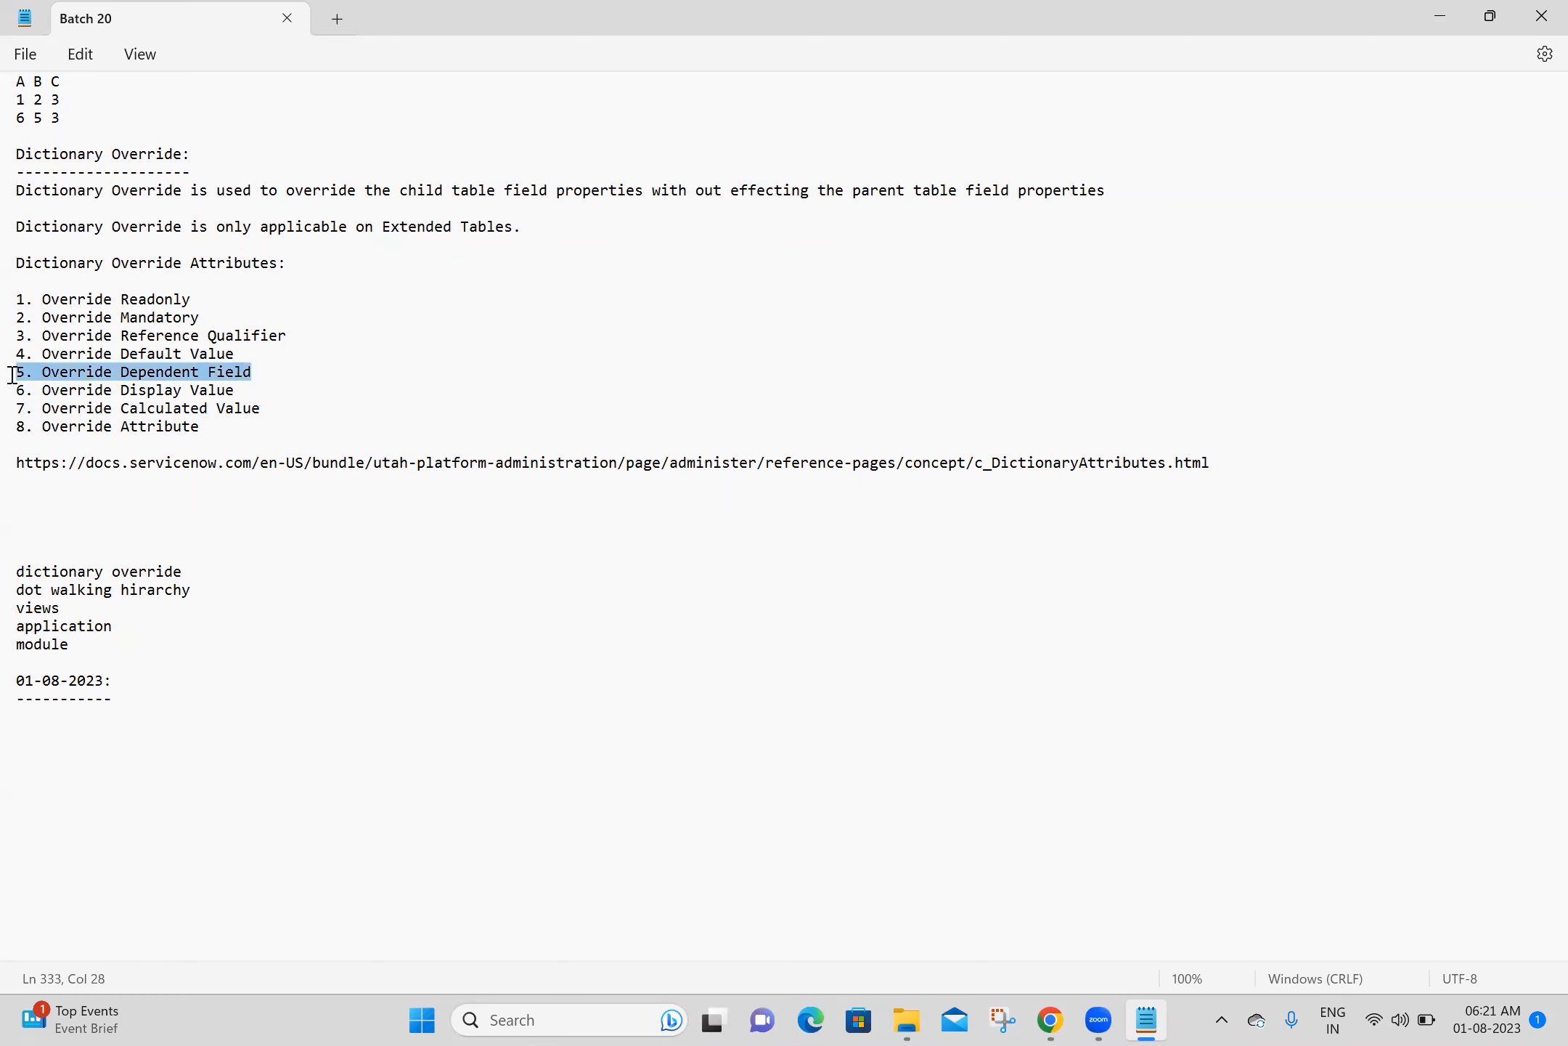
{"action": "left_click", "coordinate": [603, 359]}
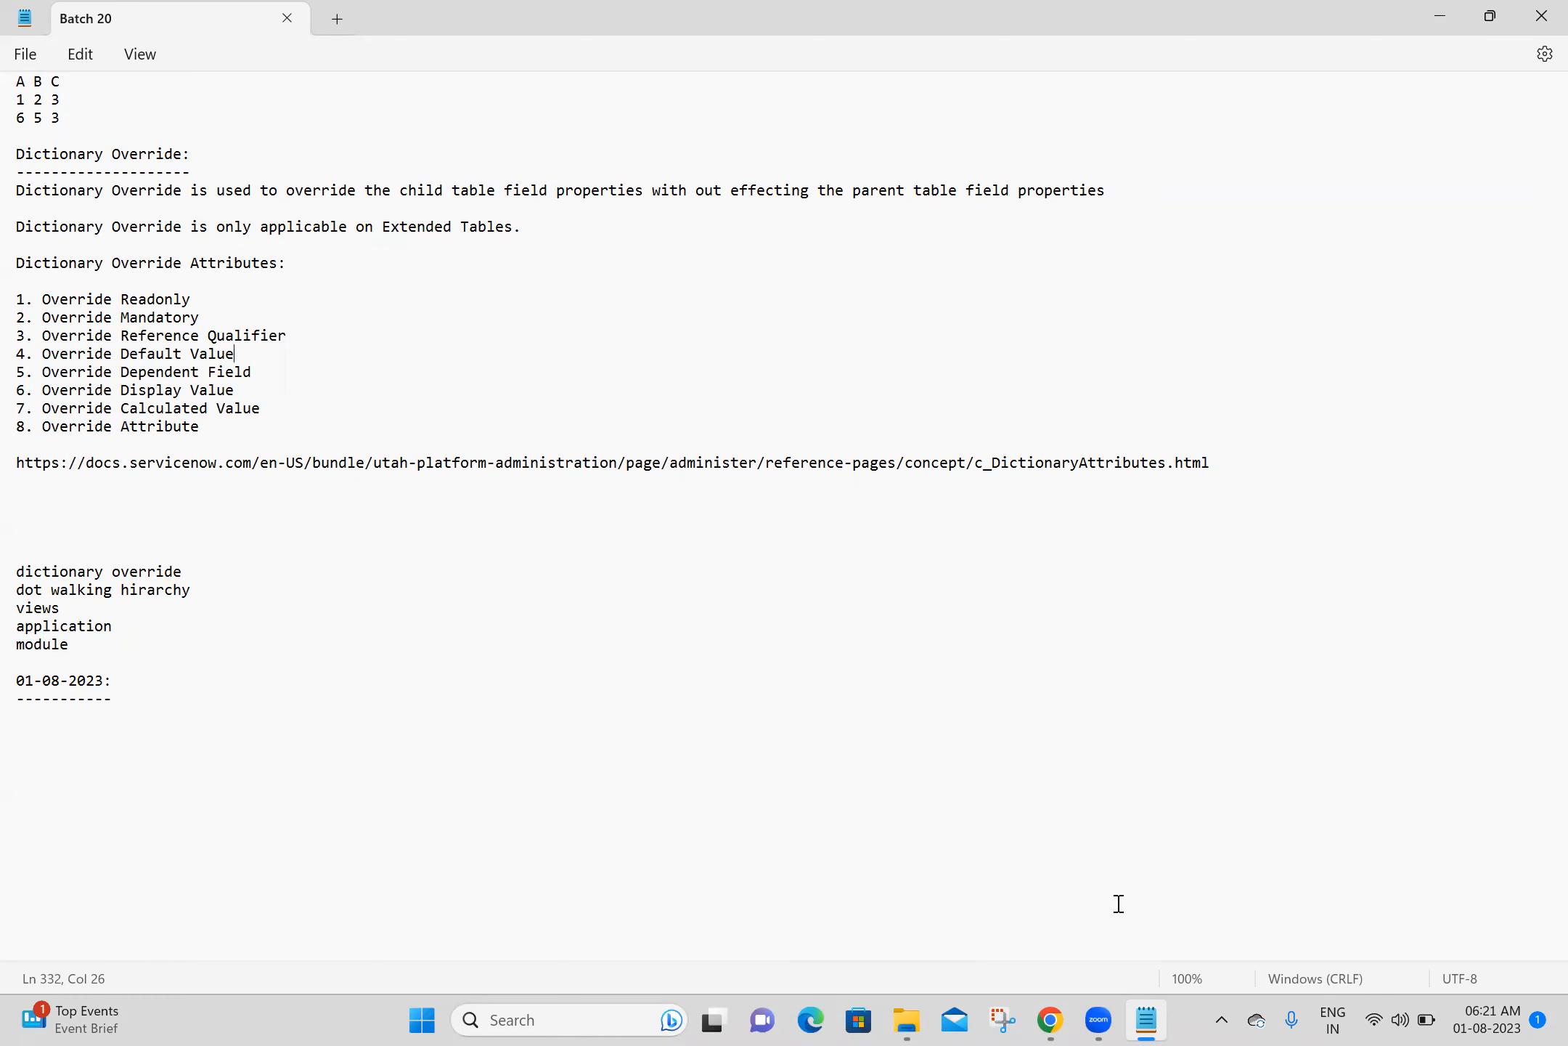
- Return to Chrome, reload the new parent Ashok IT form, and check which Gender choices are offered with Title Mr
{"action": "left_click", "coordinate": [1051, 1020]}
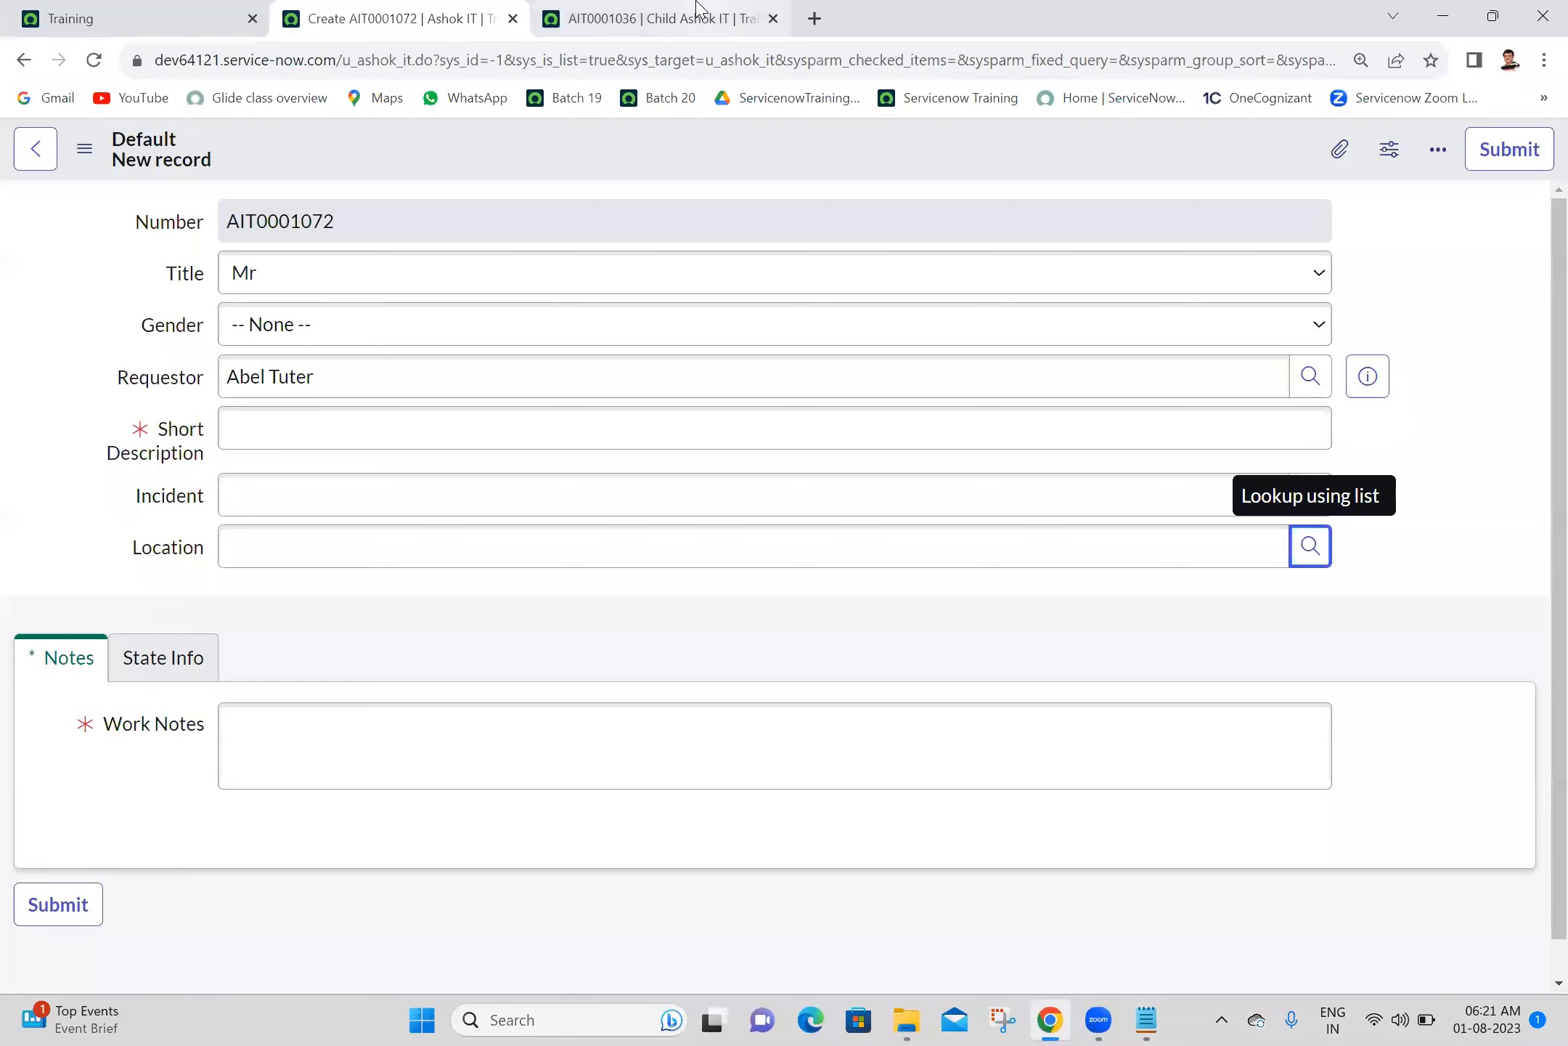
{"action": "left_click", "coordinate": [103, 62]}
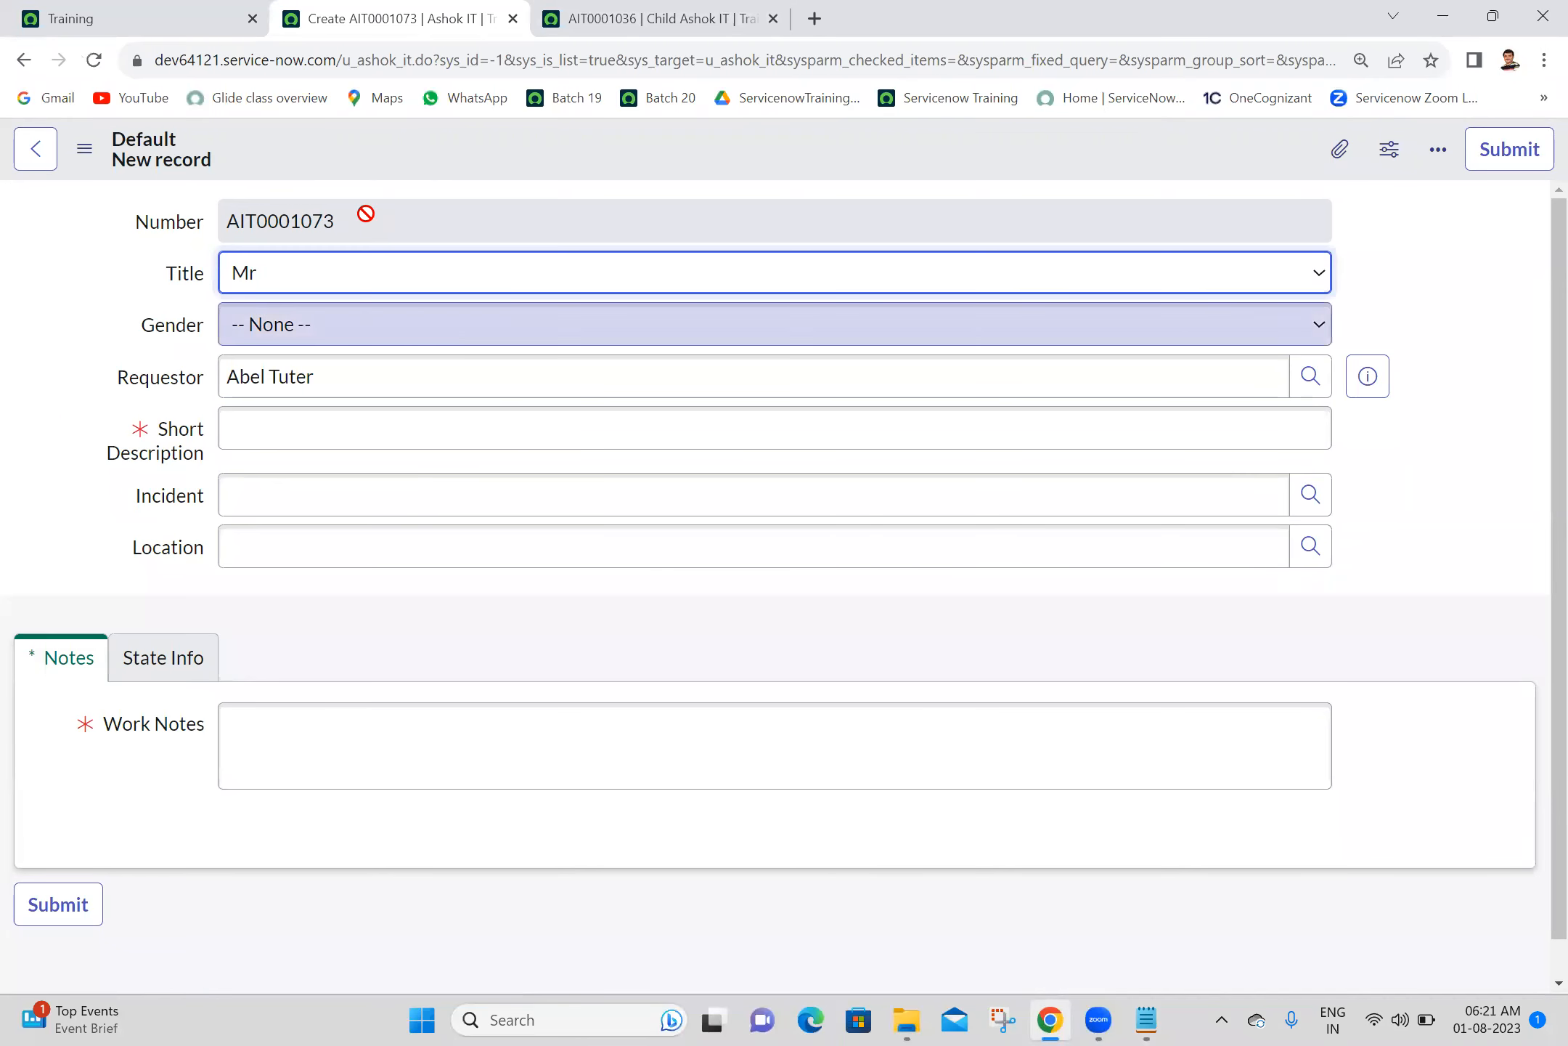
{"action": "left_click", "coordinate": [329, 341]}
{"action": "left_click", "coordinate": [329, 341]}
{"action": "left_click", "coordinate": [329, 341]}
{"action": "left_click", "coordinate": [329, 341]}
{"action": "left_click", "coordinate": [329, 342]}
{"action": "left_click", "coordinate": [329, 341]}
{"action": "left_click", "coordinate": [329, 341]}
{"action": "left_click", "coordinate": [329, 341]}
{"action": "left_click", "coordinate": [329, 341]}
{"action": "left_click", "coordinate": [329, 341]}
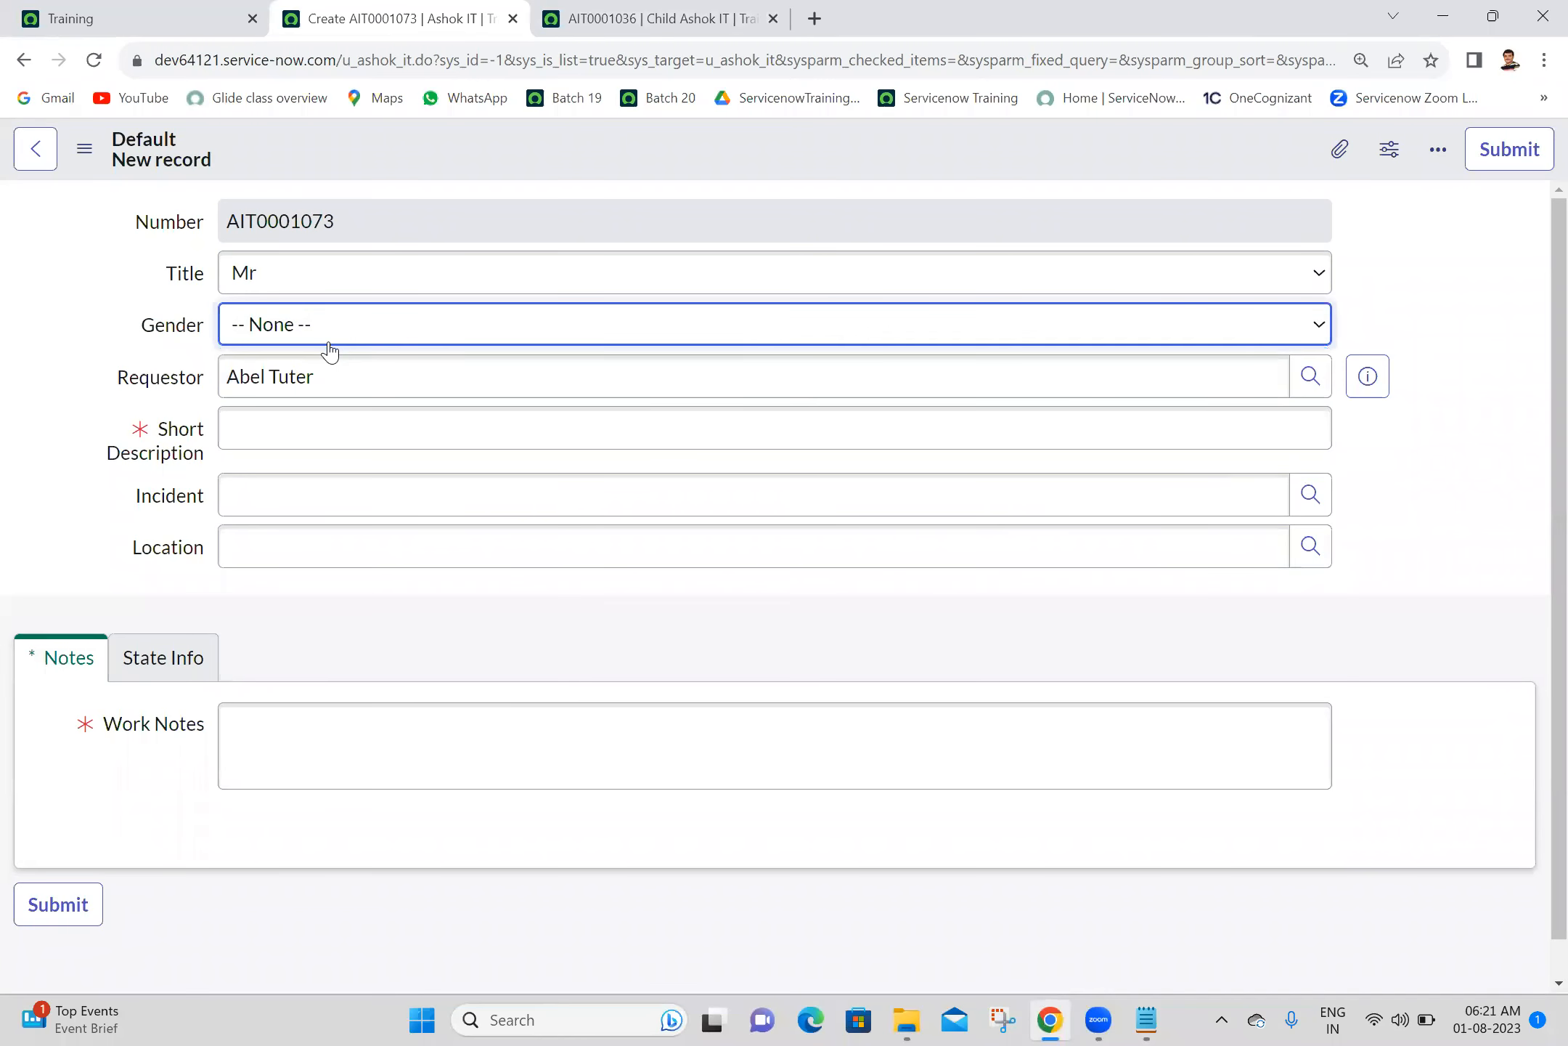
{"action": "left_click", "coordinate": [329, 342]}
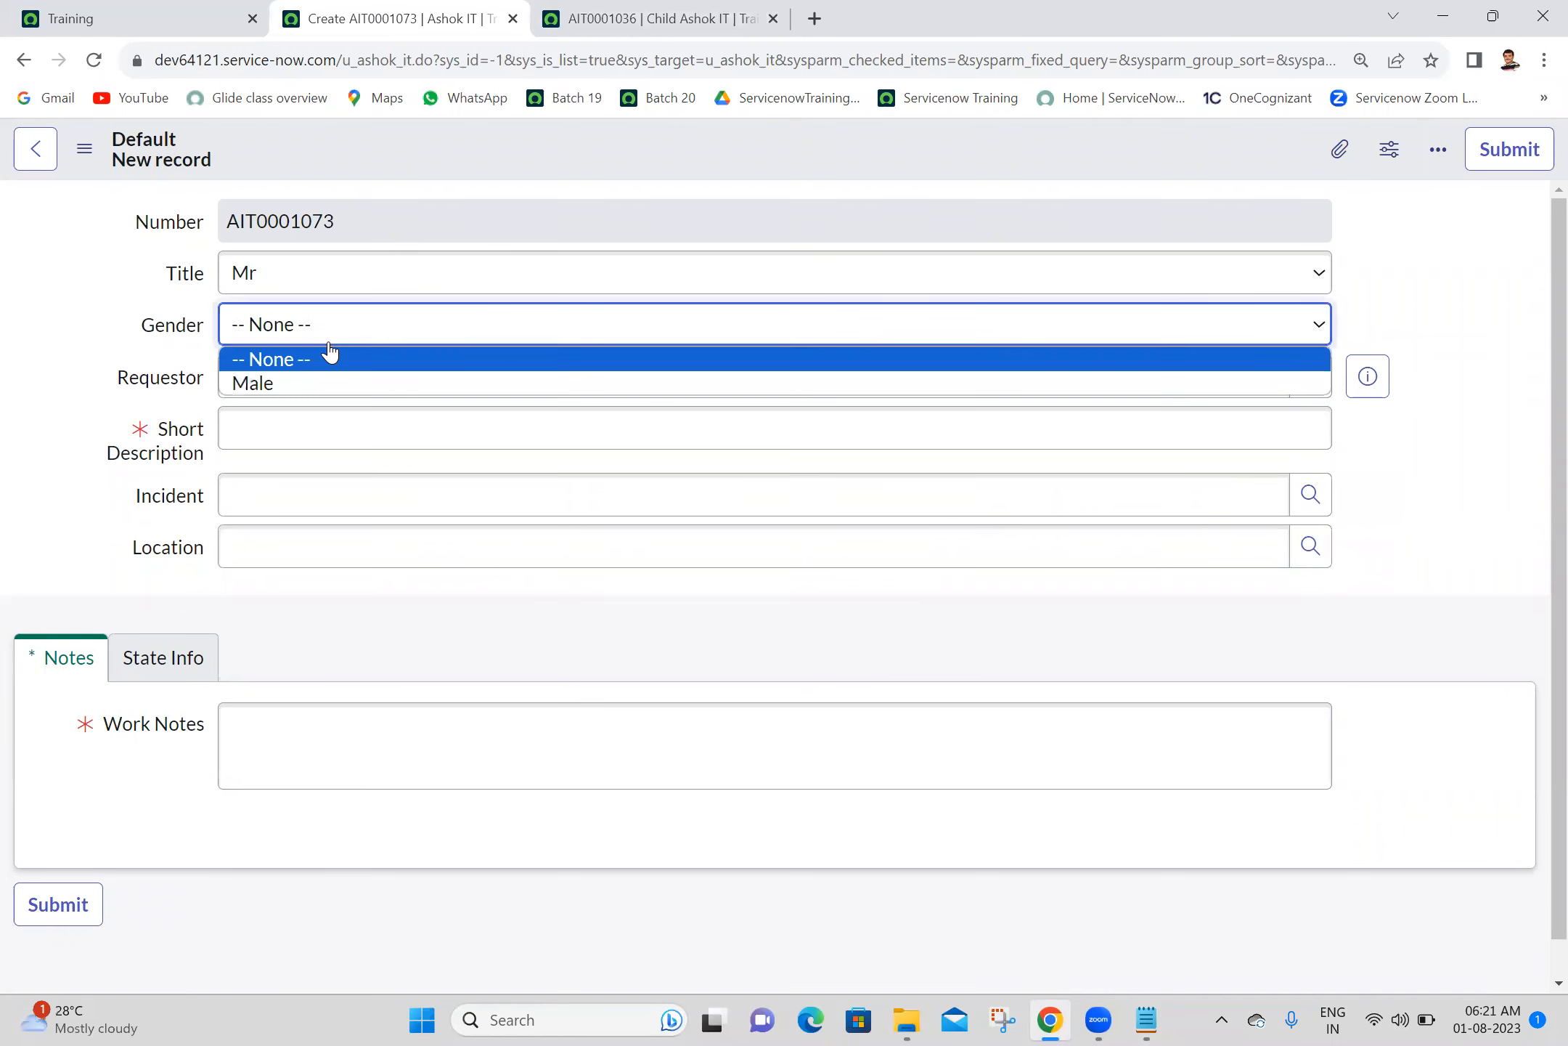
{"action": "left_click", "coordinate": [273, 383]}
- Set Title to Ms on the parent Ashok IT form and check which Gender choices are offered
{"action": "left_click", "coordinate": [353, 286]}
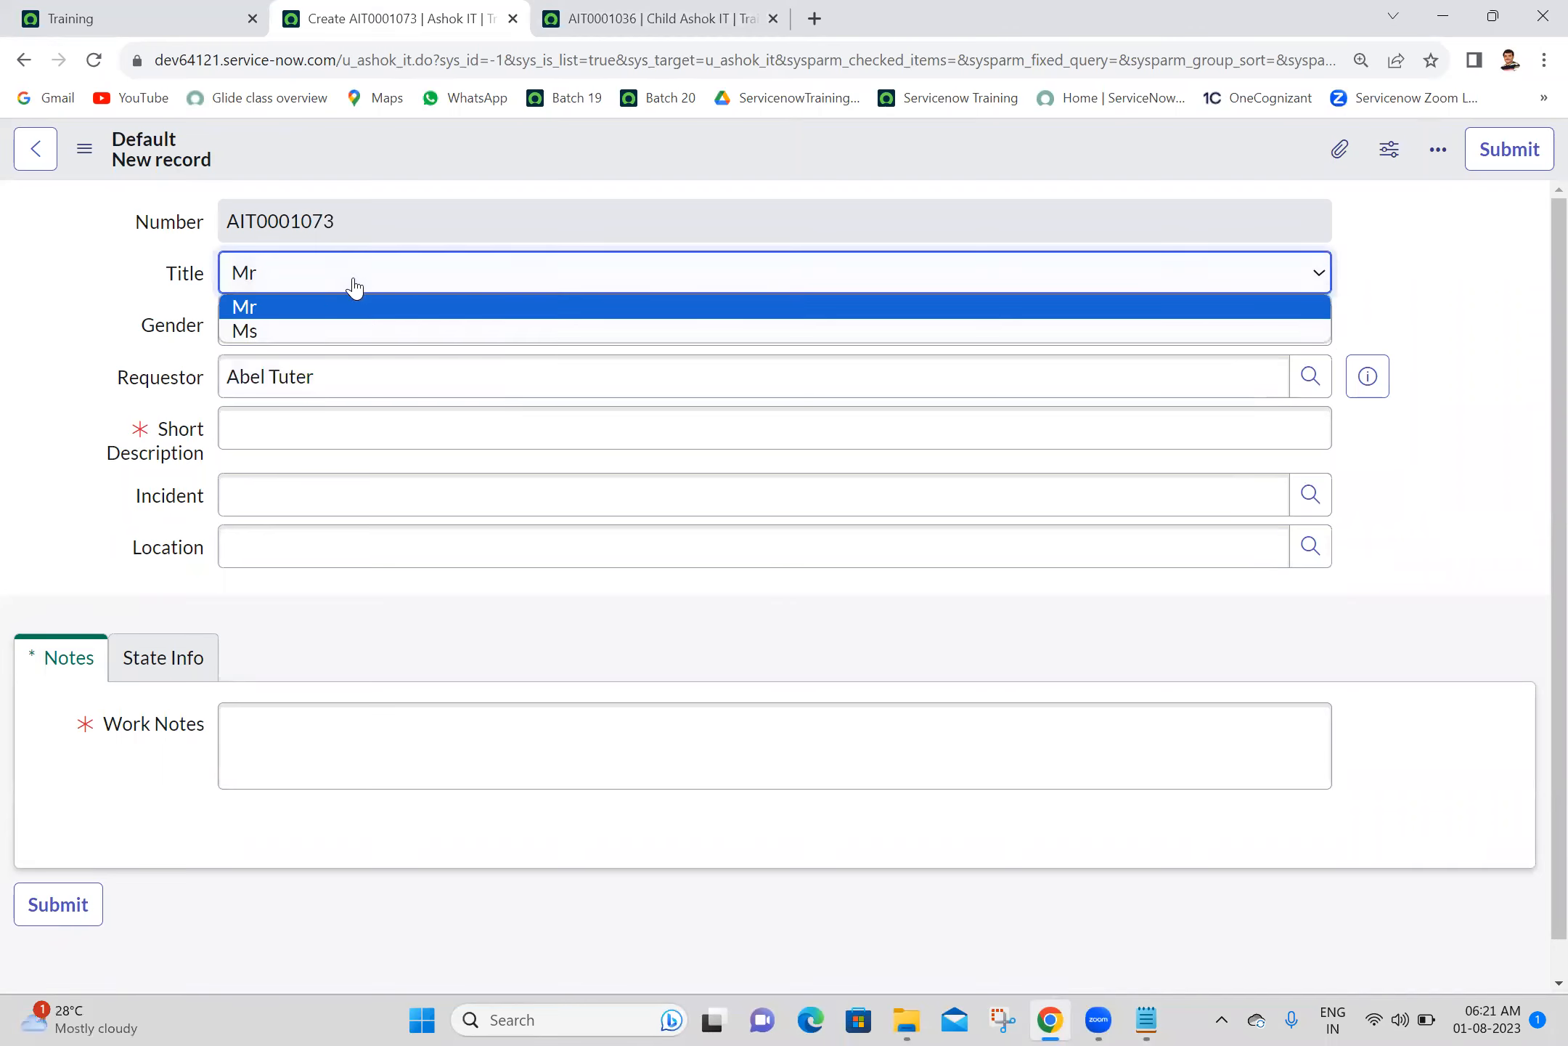
{"action": "left_click", "coordinate": [291, 336]}
{"action": "left_click", "coordinate": [364, 338]}
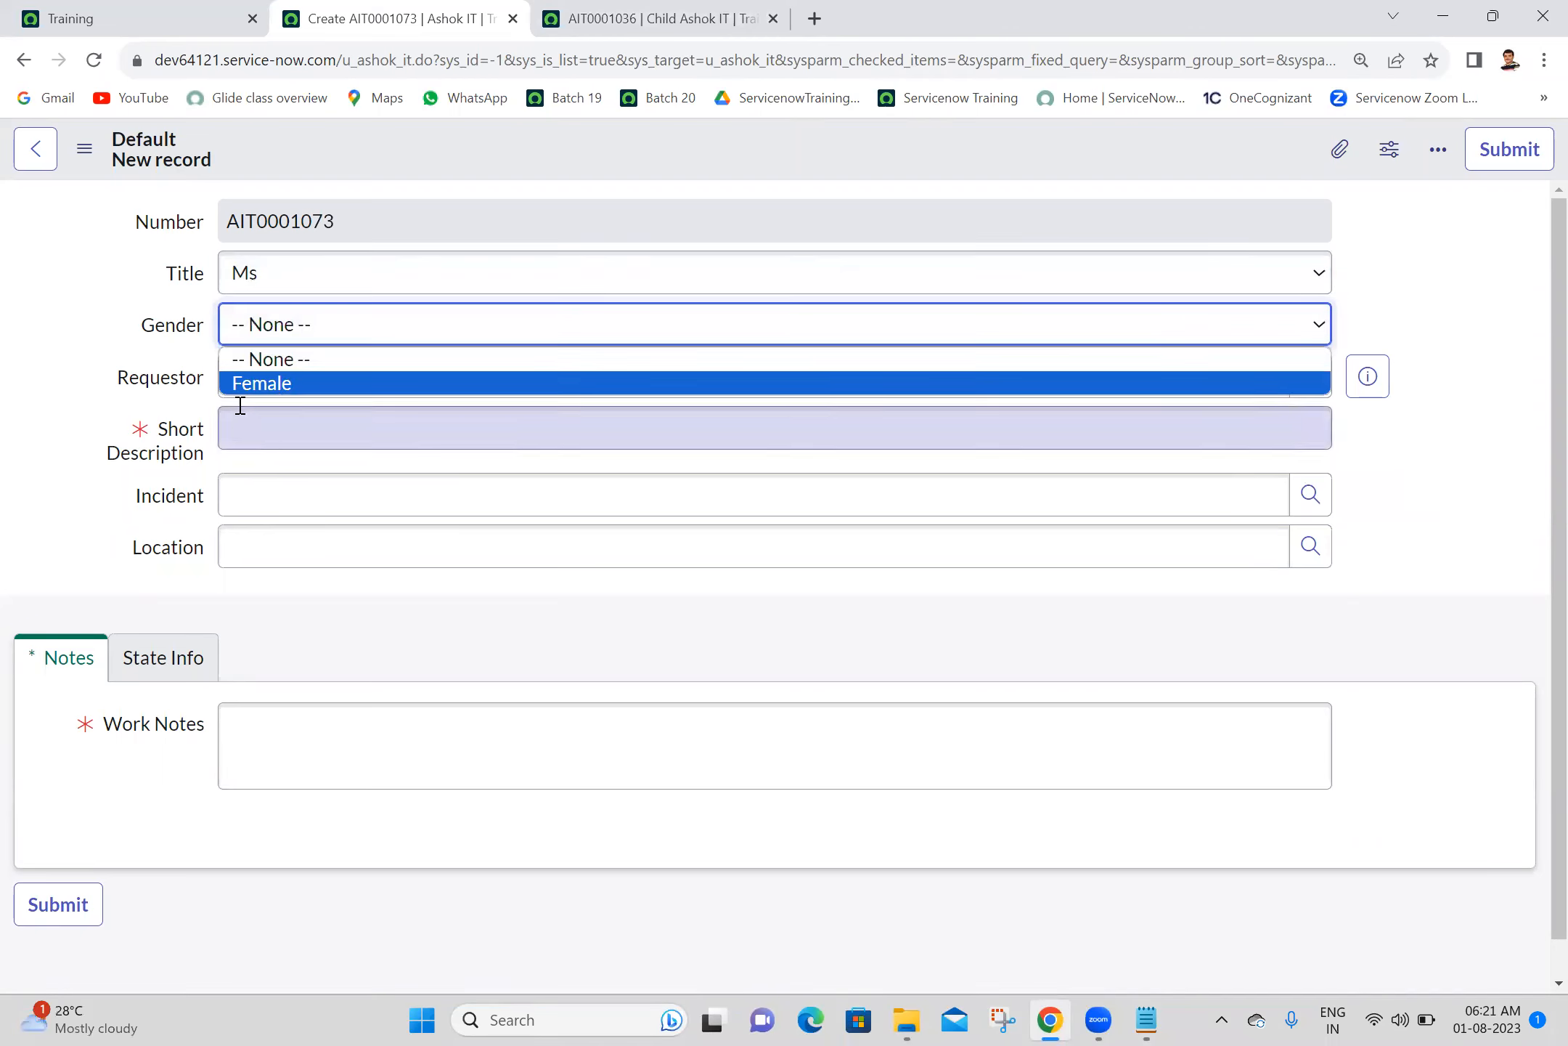
{"action": "left_click", "coordinate": [19, 358]}
- Reload child record AIT0001036 and check which Gender choices are offered there
{"action": "left_click", "coordinate": [578, 10]}
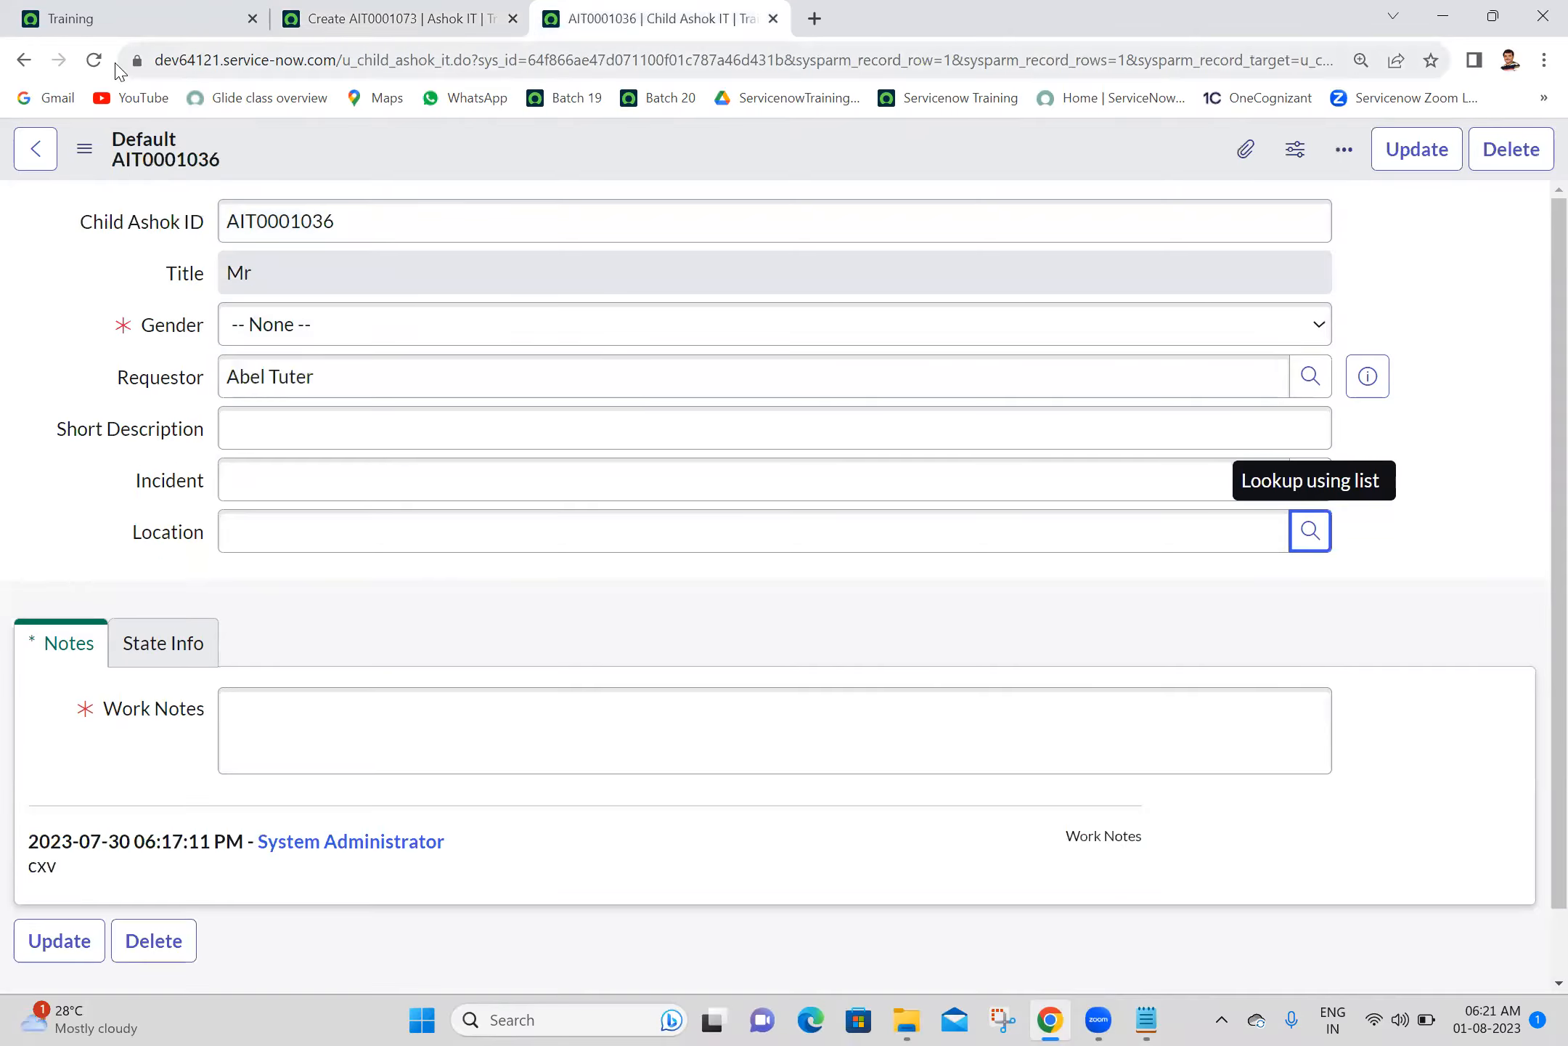
{"action": "left_click", "coordinate": [95, 61]}
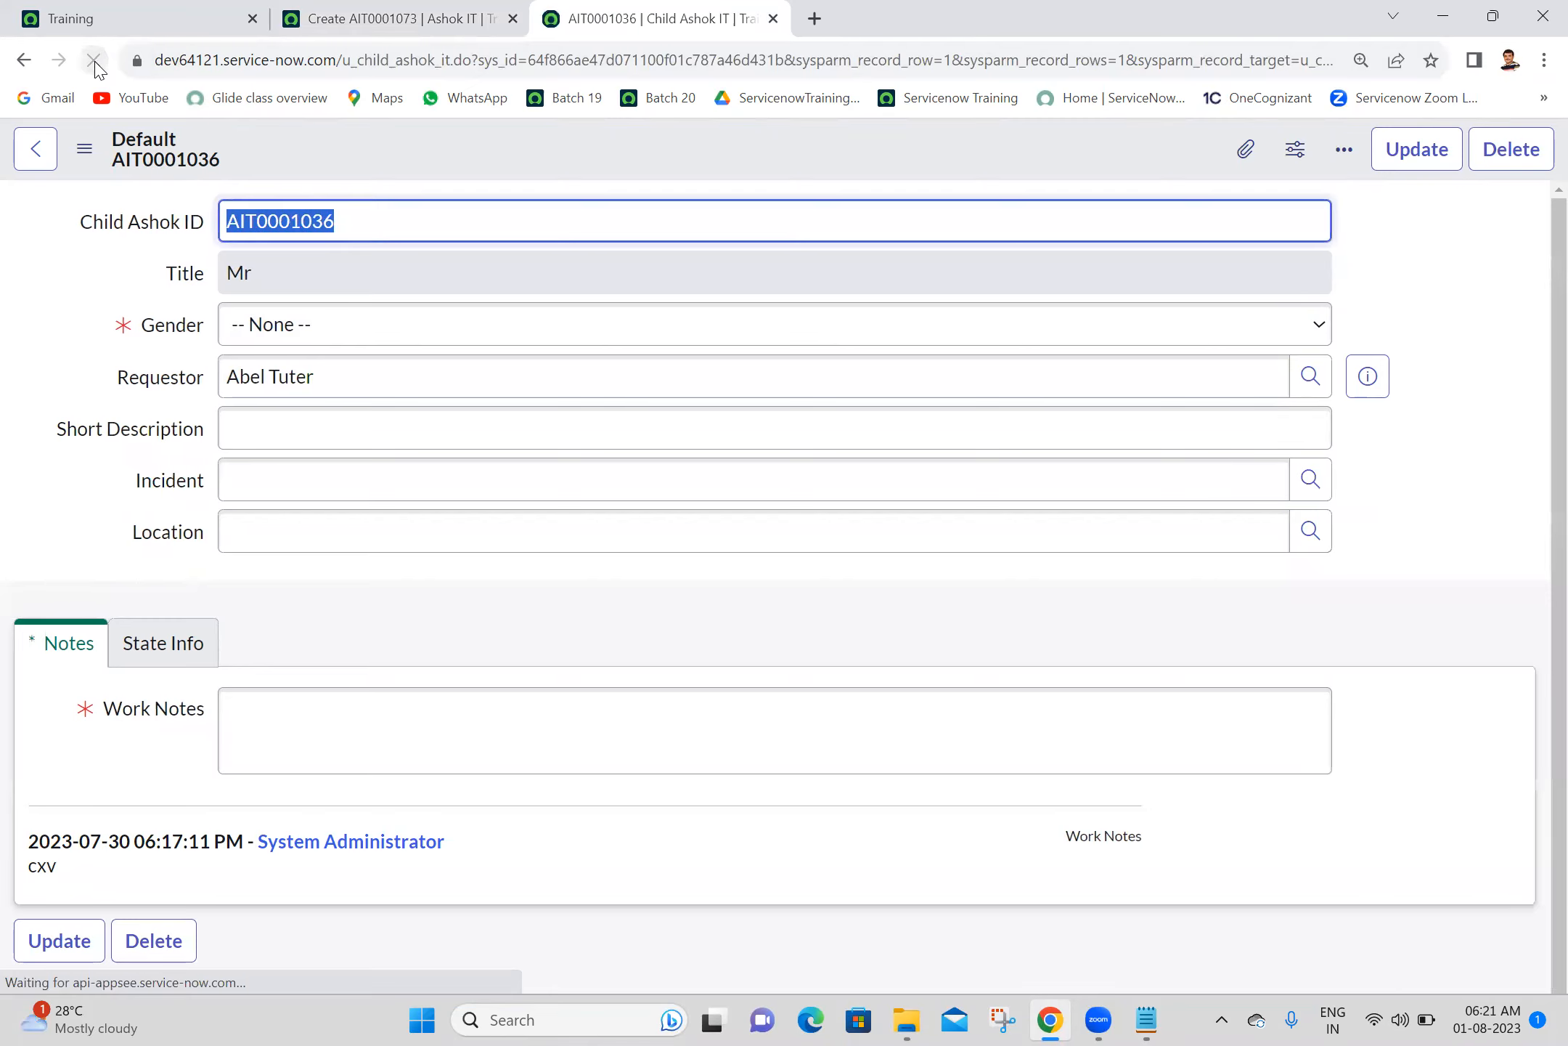
{"action": "left_click", "coordinate": [304, 326]}
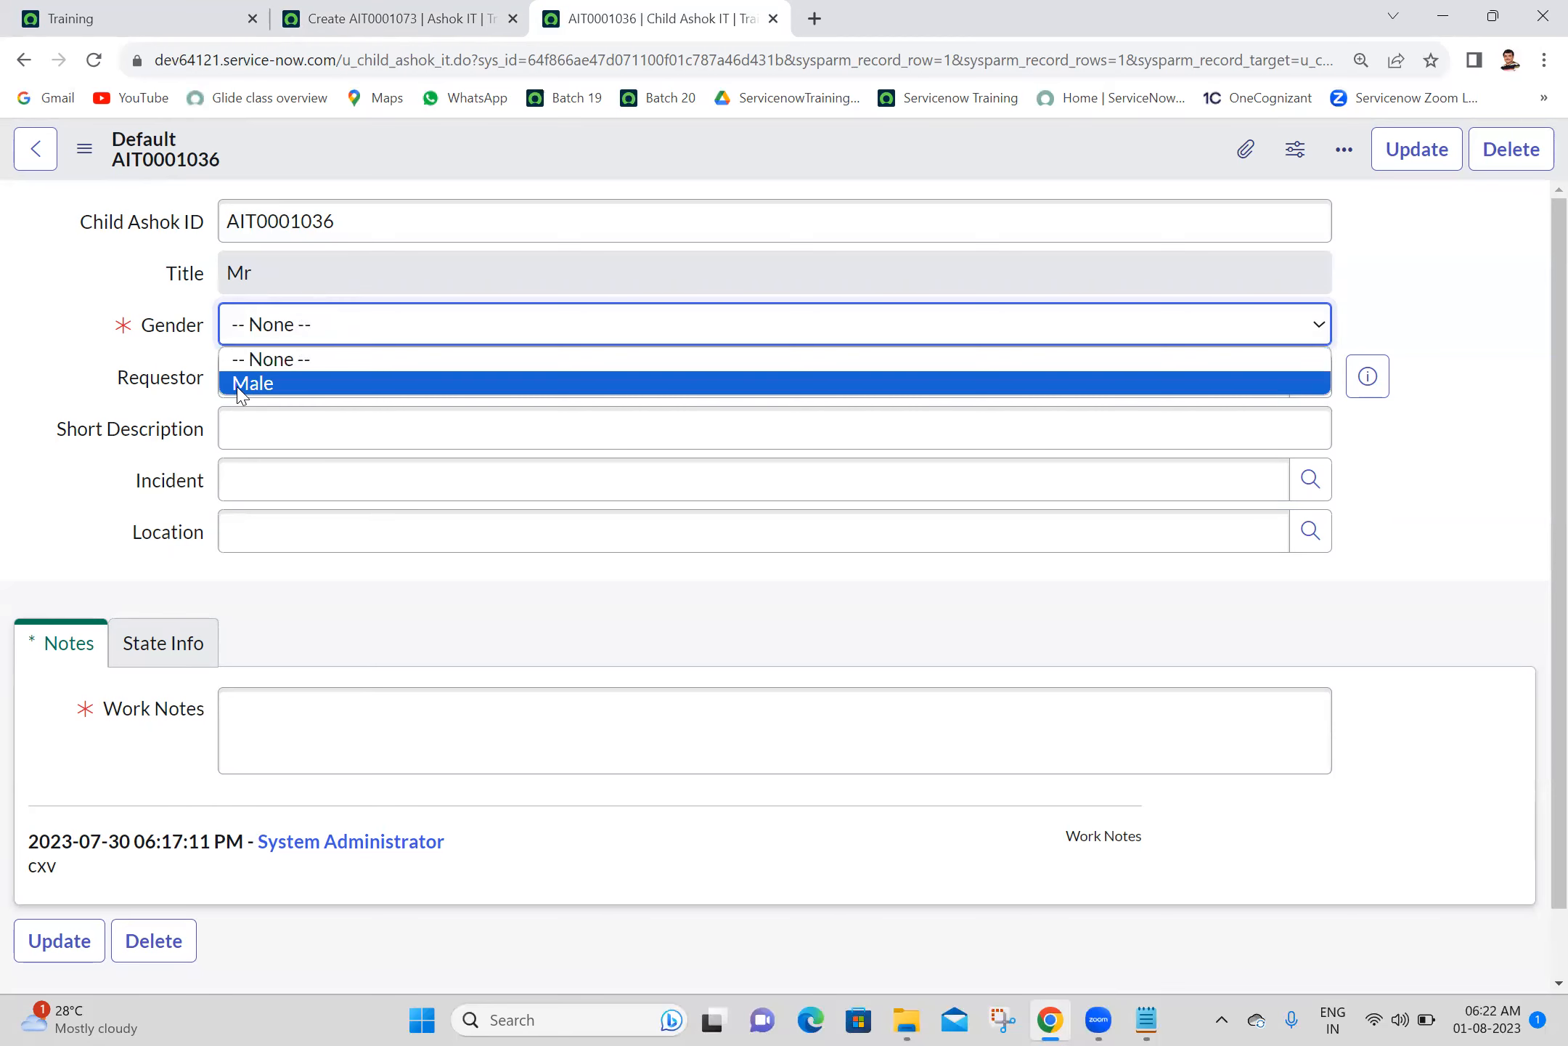
{"action": "left_click", "coordinate": [102, 69]}
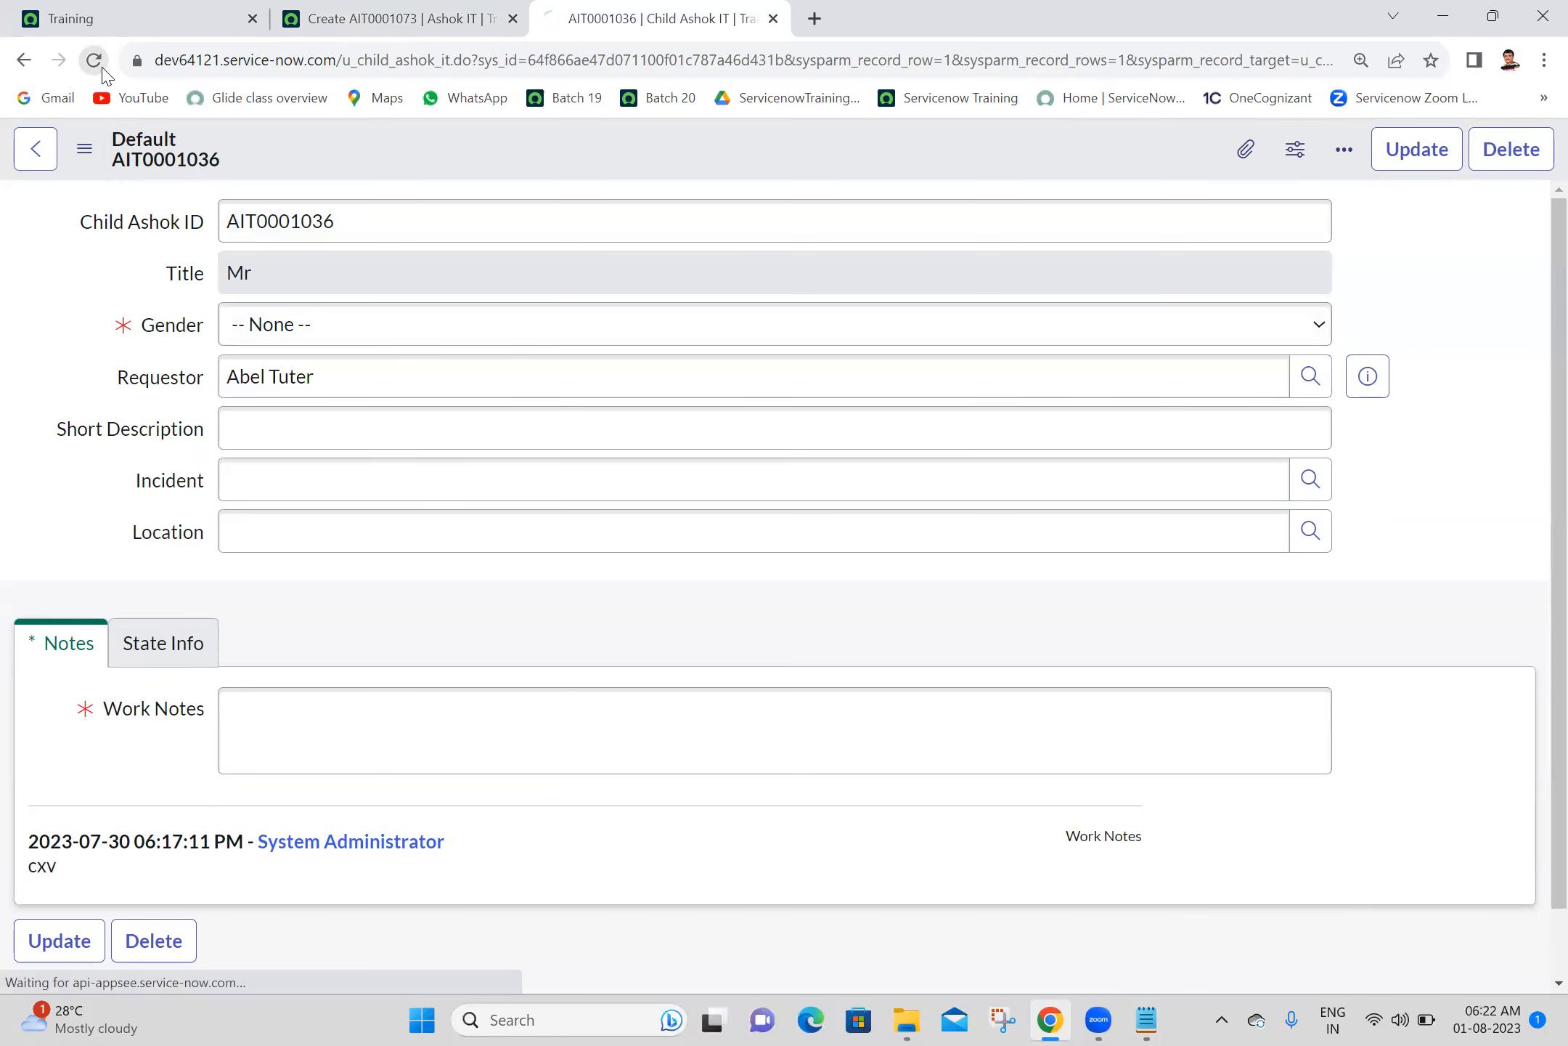
{"action": "left_click", "coordinate": [404, 330]}
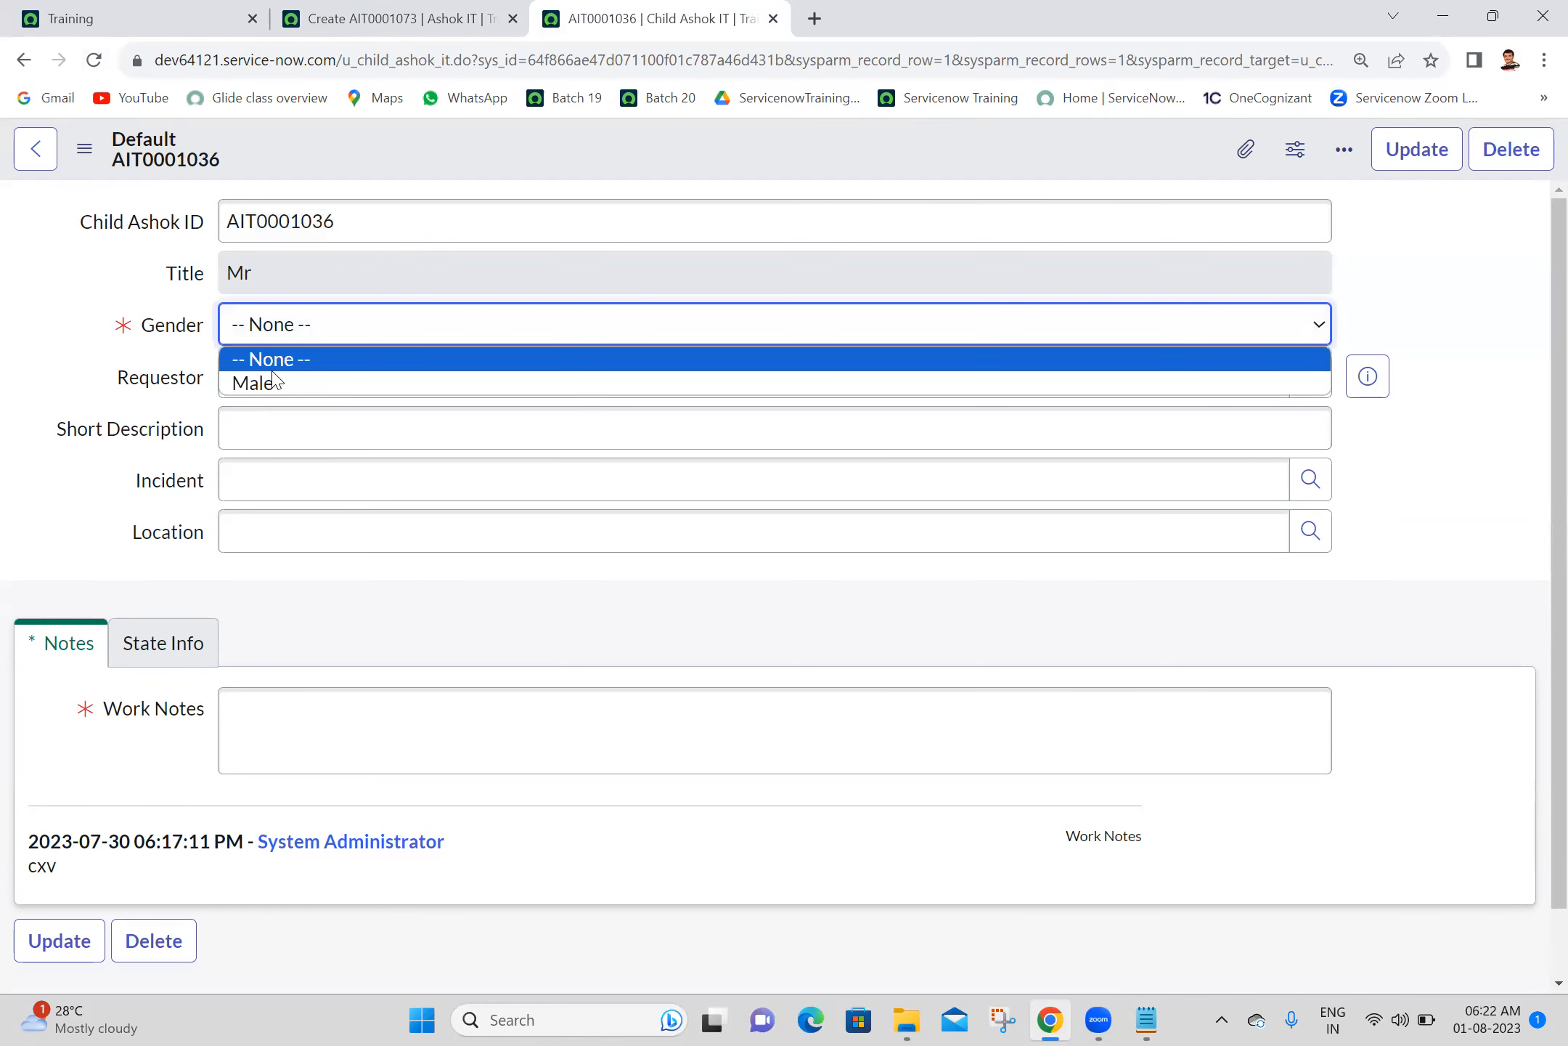
{"action": "left_click", "coordinate": [91, 310]}
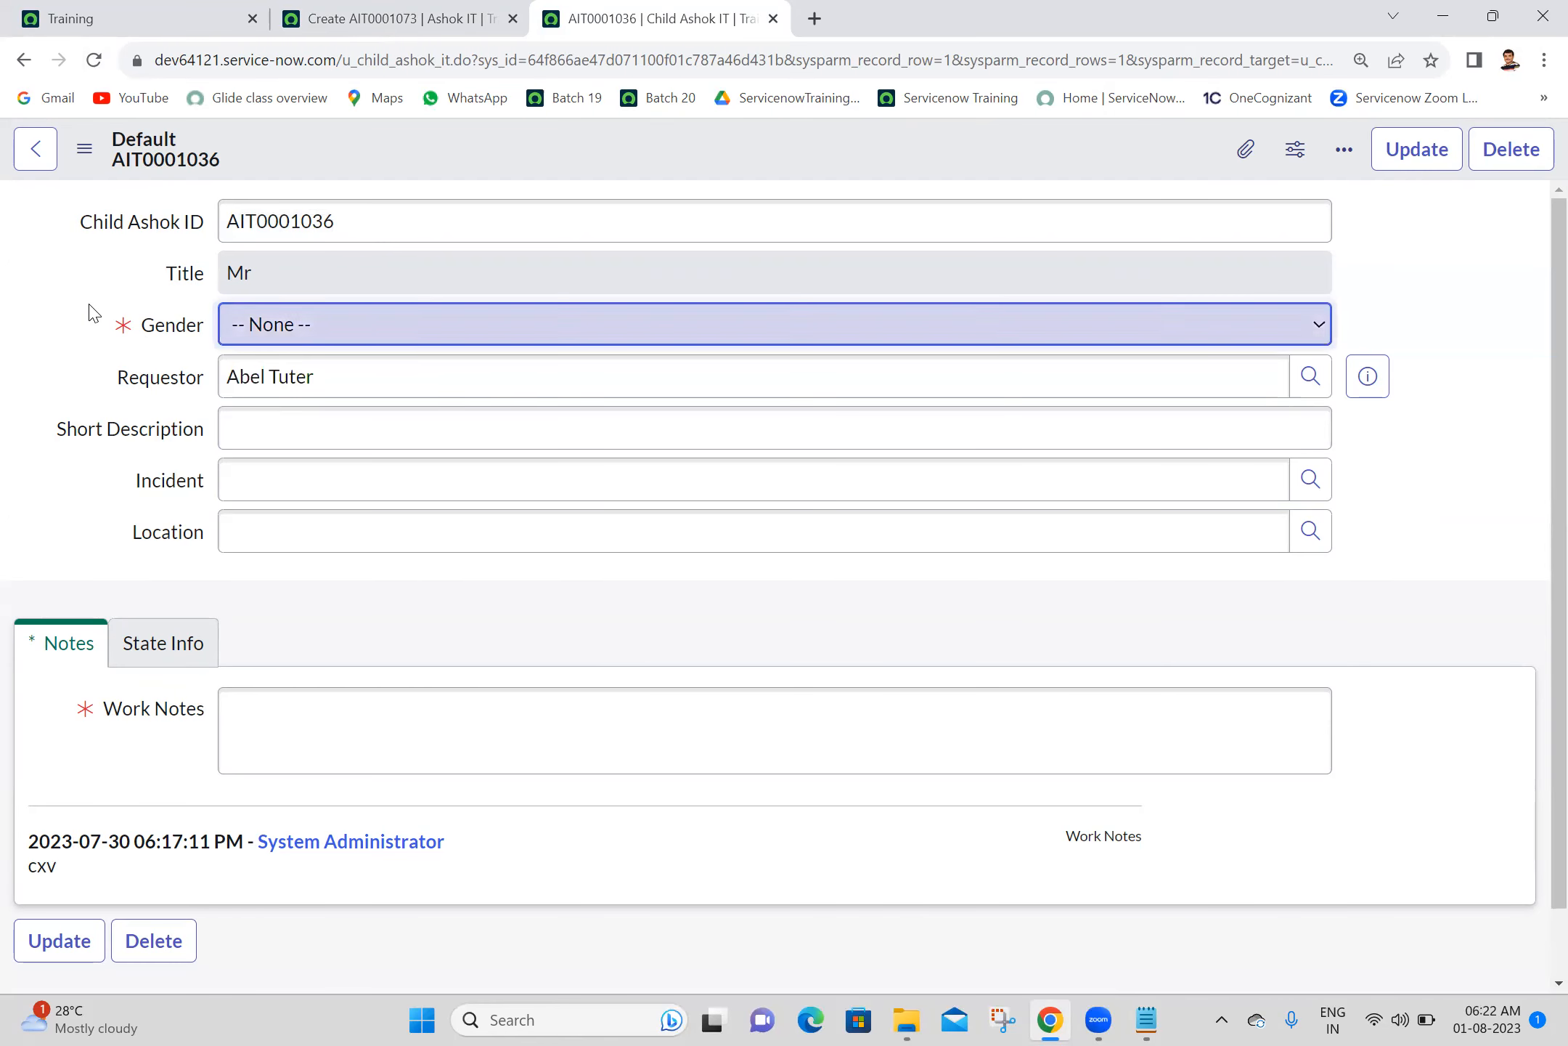
- Open the Gender field's dictionary entry from the child record and its u_child_ashok_it override in a separate tab
{"action": "right_click", "coordinate": [159, 336]}
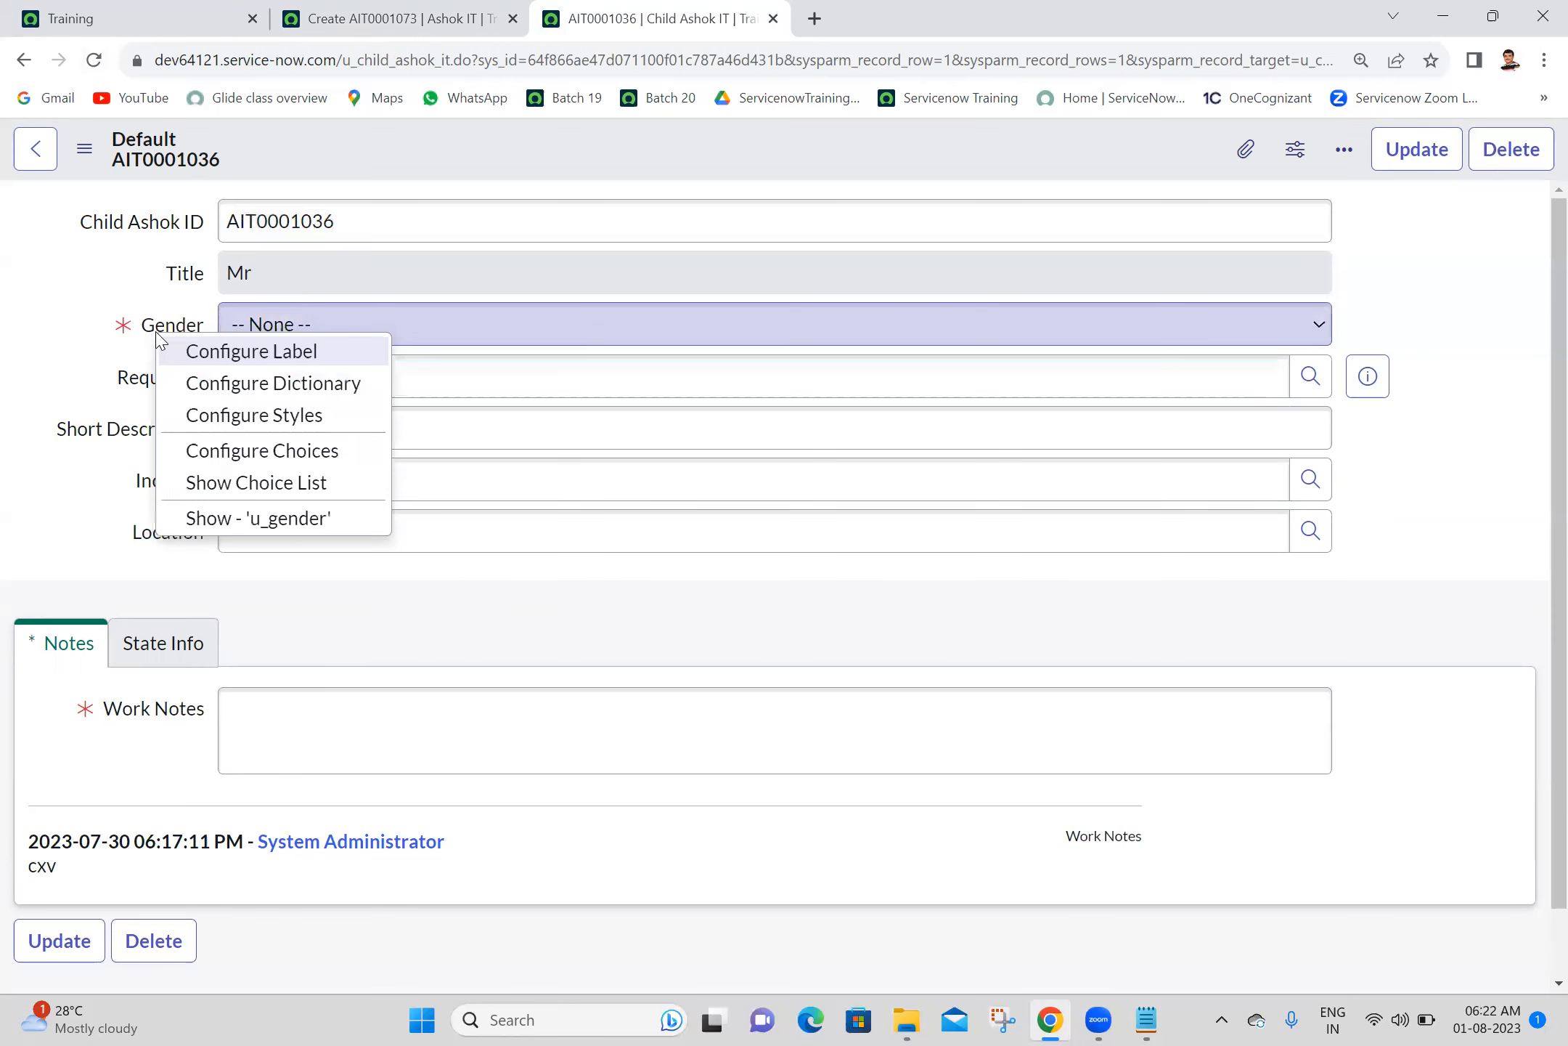
{"action": "left_click", "coordinate": [237, 392]}
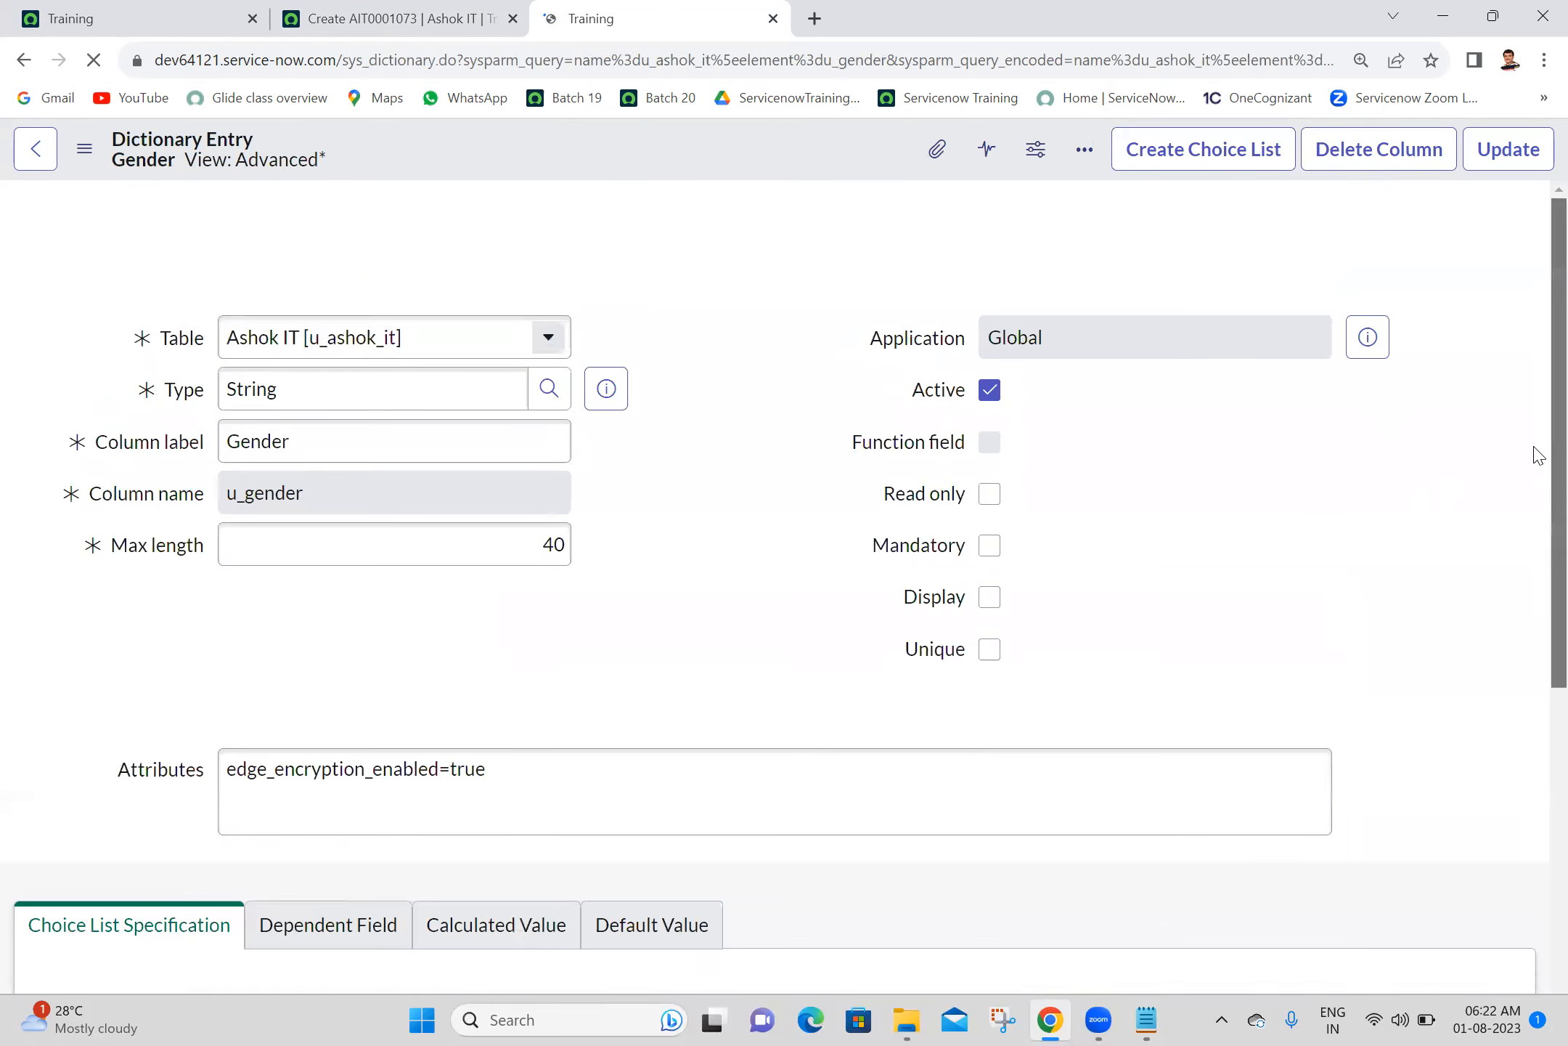
{"action": "scroll", "coordinate": [1538, 457], "scroll_direction": "down", "scroll_amount": 8}
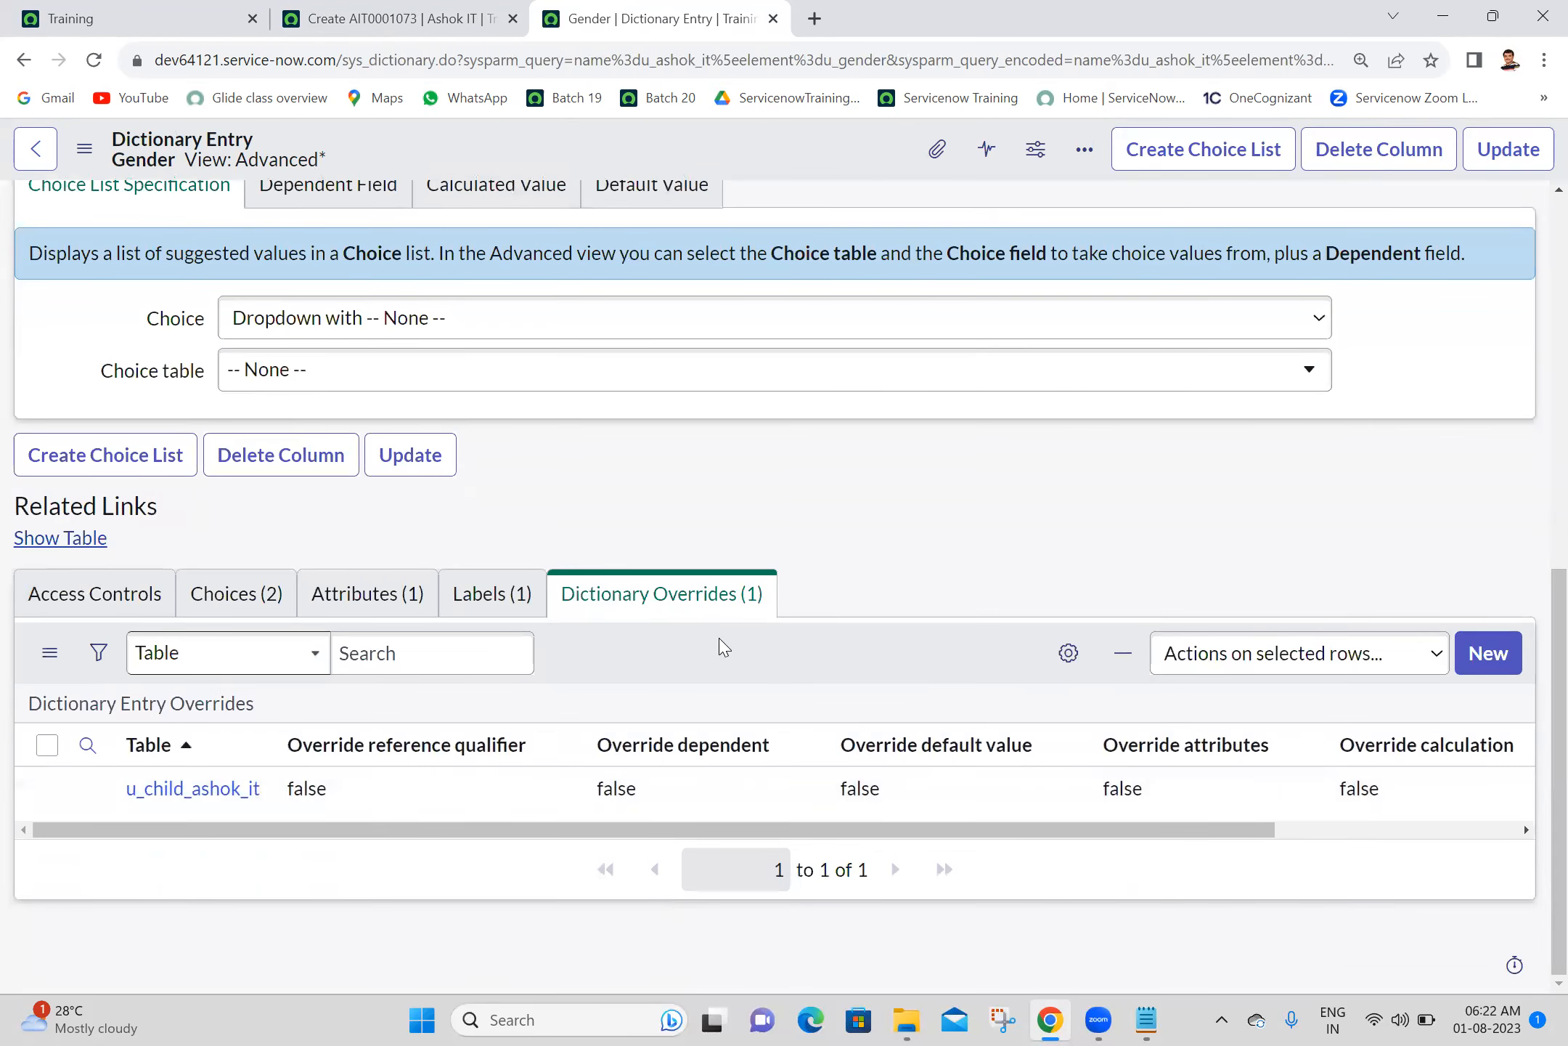
{"action": "left_click", "coordinate": [171, 793], "text": "ctrl"}
{"action": "left_click", "coordinate": [900, 11]}
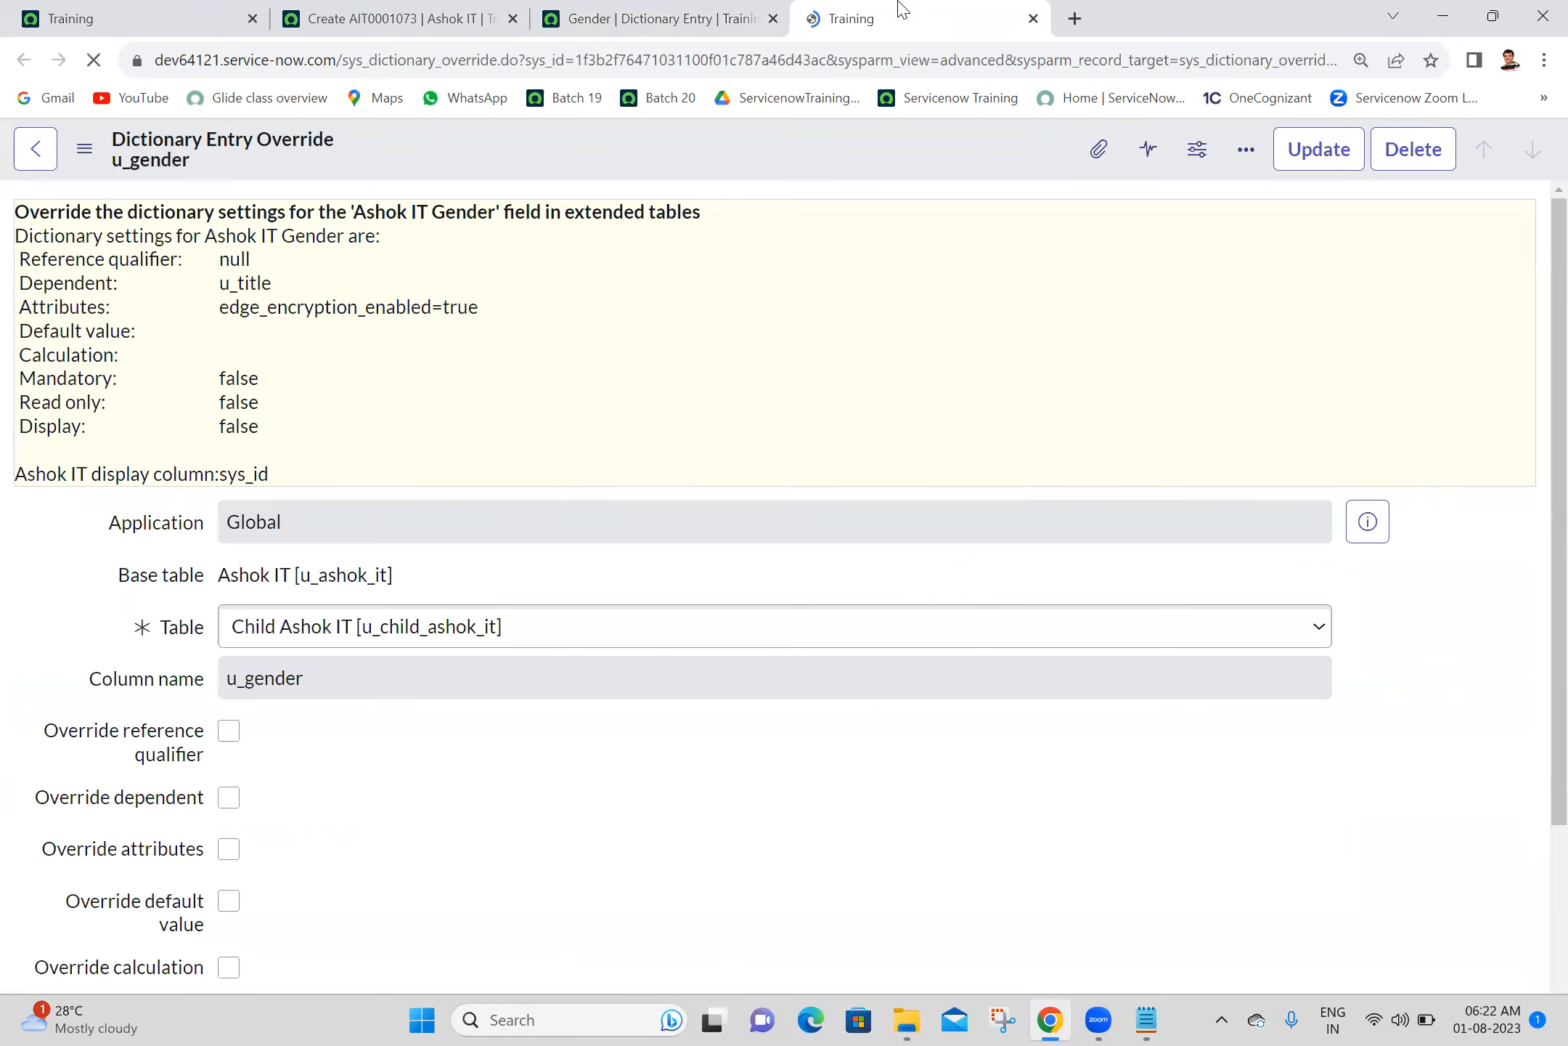
- Enable Override dependent with Dependent left blank in Gender's Child Ashok IT override, and save both the override and the dictionary entry
{"action": "scroll", "coordinate": [1533, 882], "scroll_direction": "down", "scroll_amount": 5}
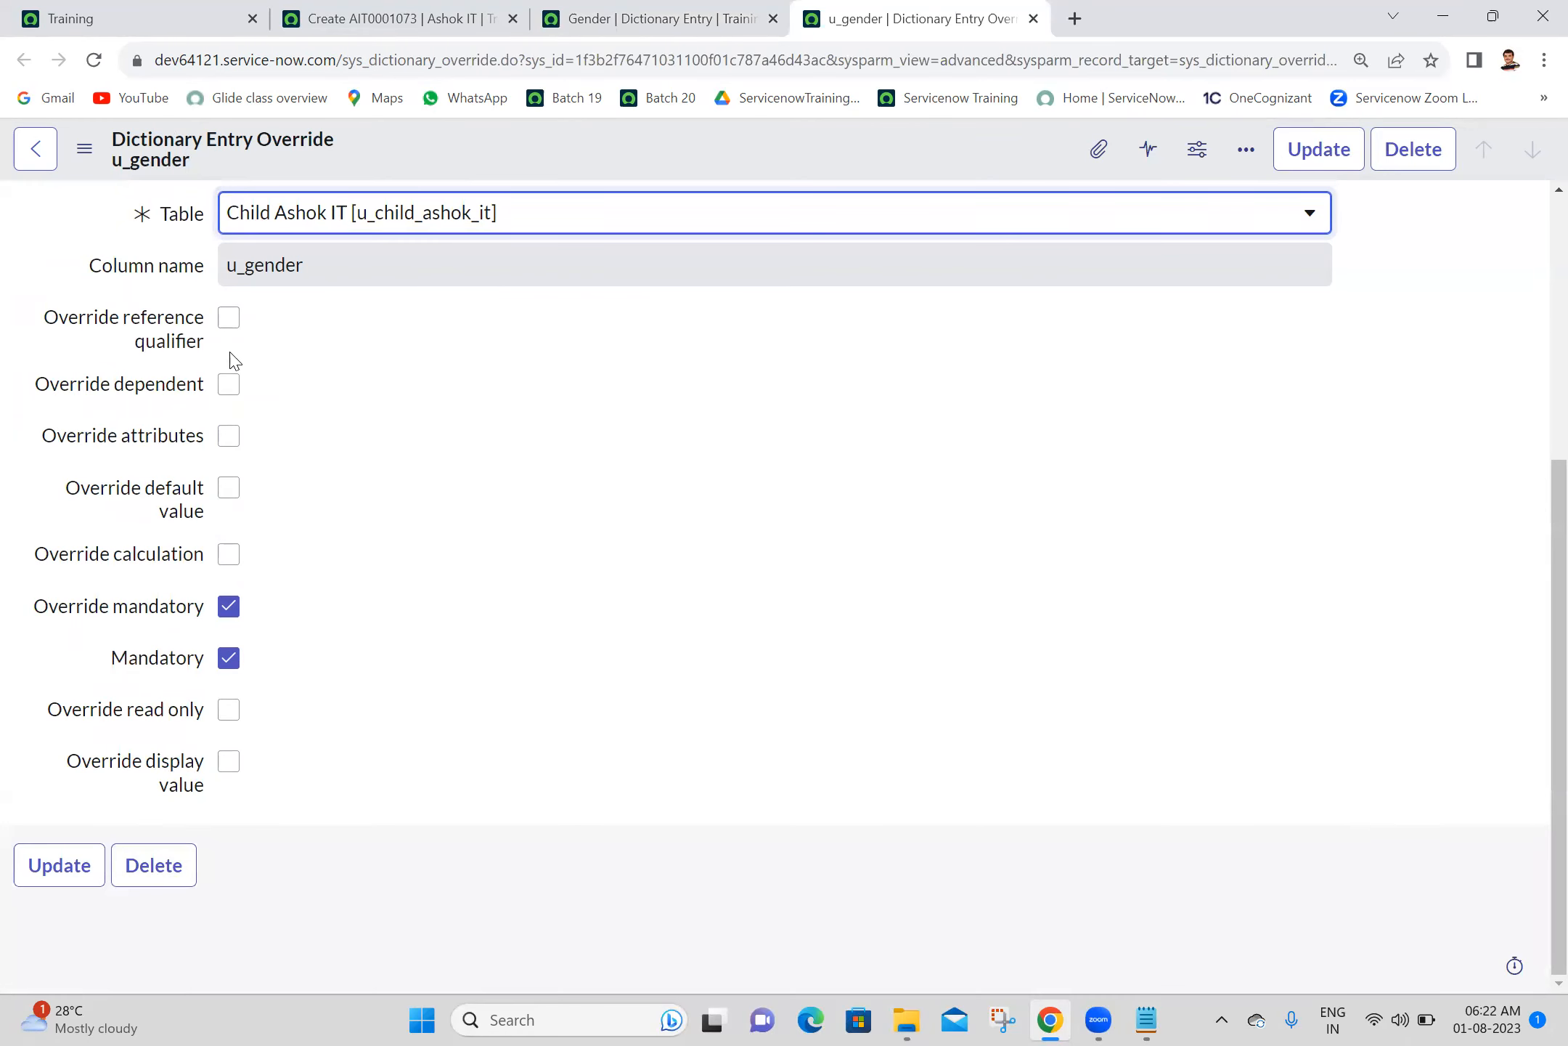
{"action": "left_click", "coordinate": [231, 382]}
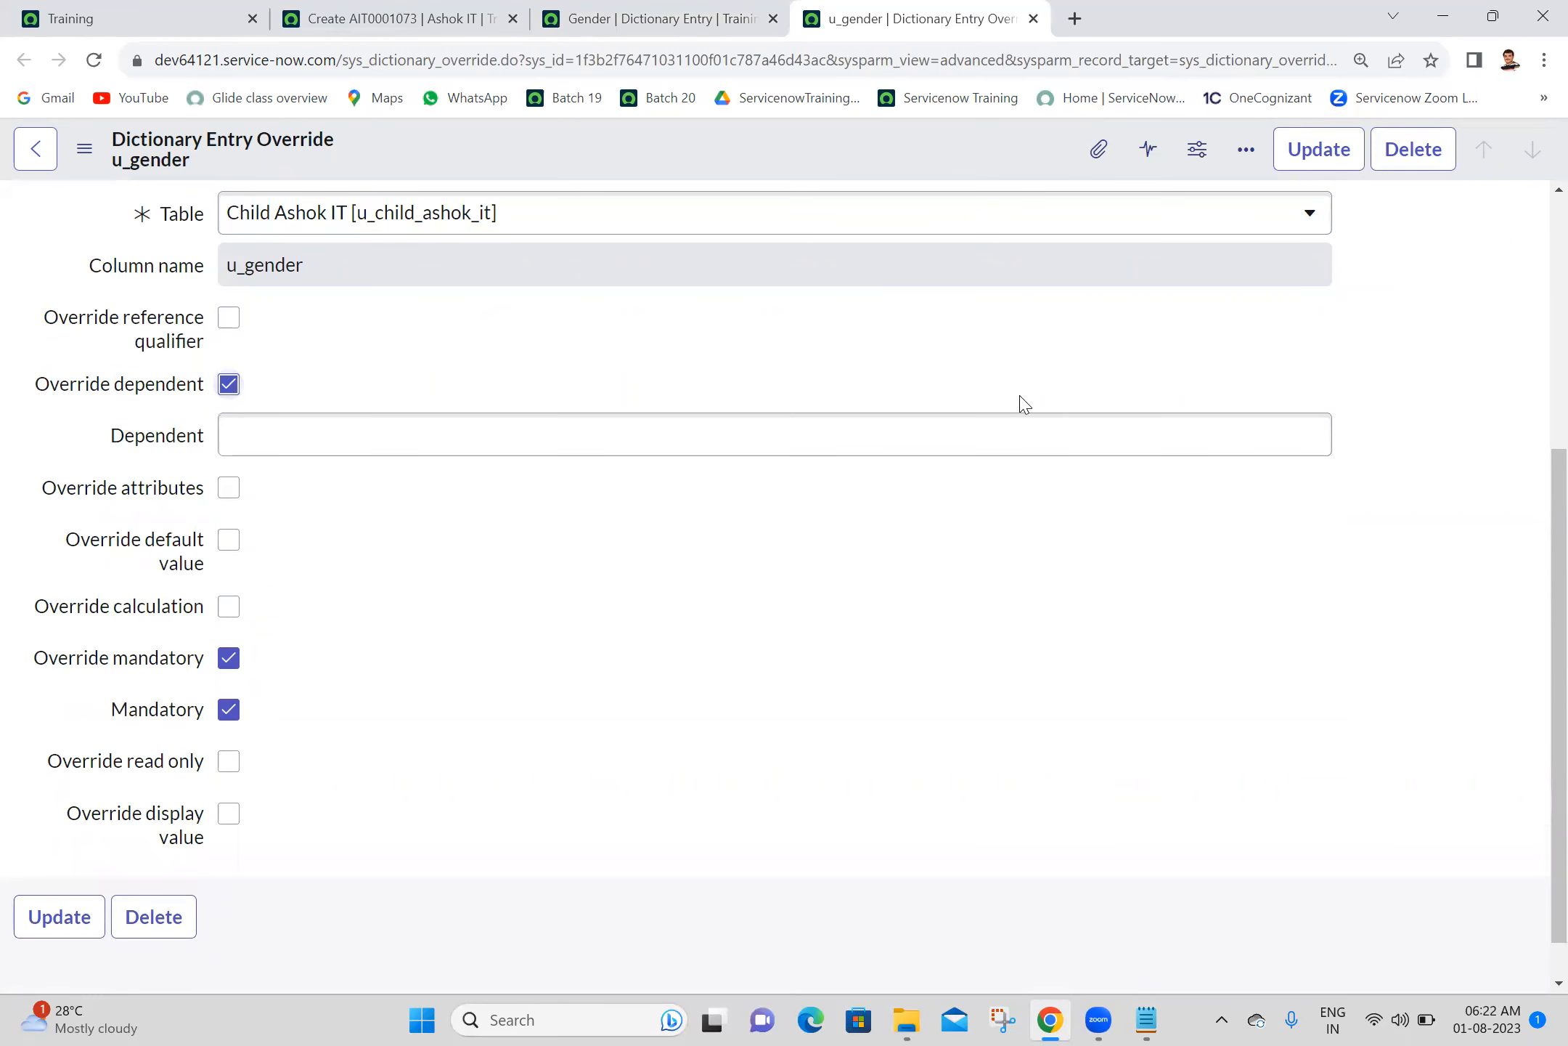
{"action": "scroll", "coordinate": [1538, 335], "scroll_direction": "up", "scroll_amount": 2}
{"action": "scroll", "coordinate": [1537, 336], "scroll_direction": "up", "scroll_amount": 2}
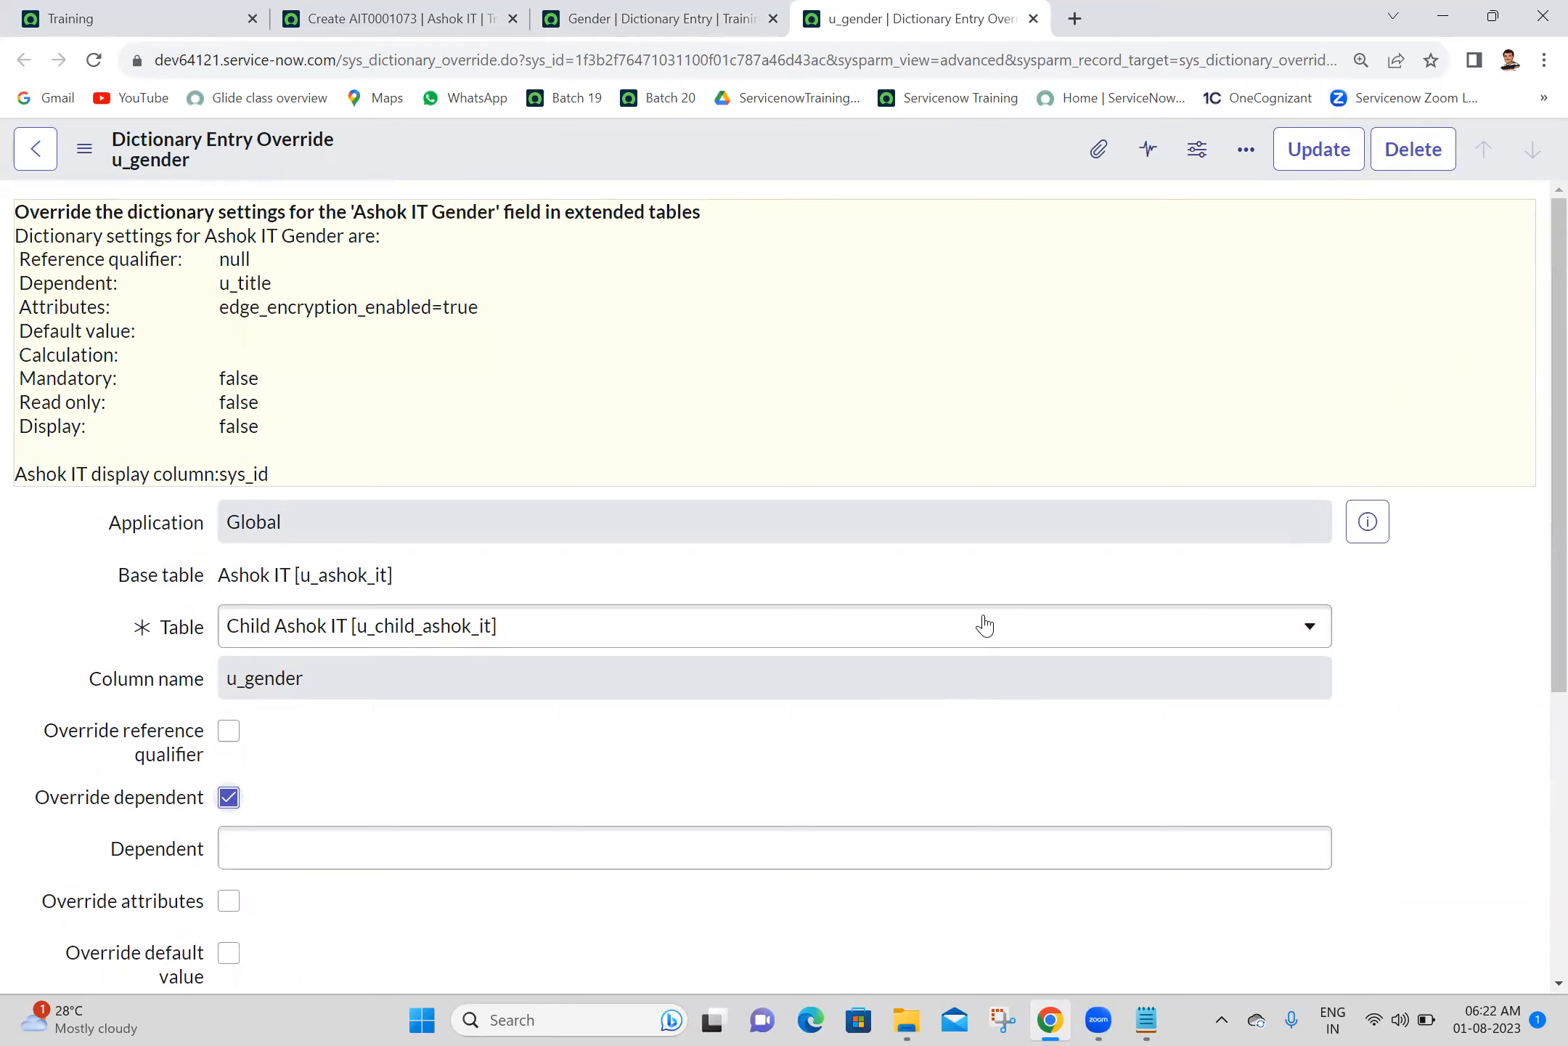
{"action": "left_click", "coordinate": [1316, 165]}
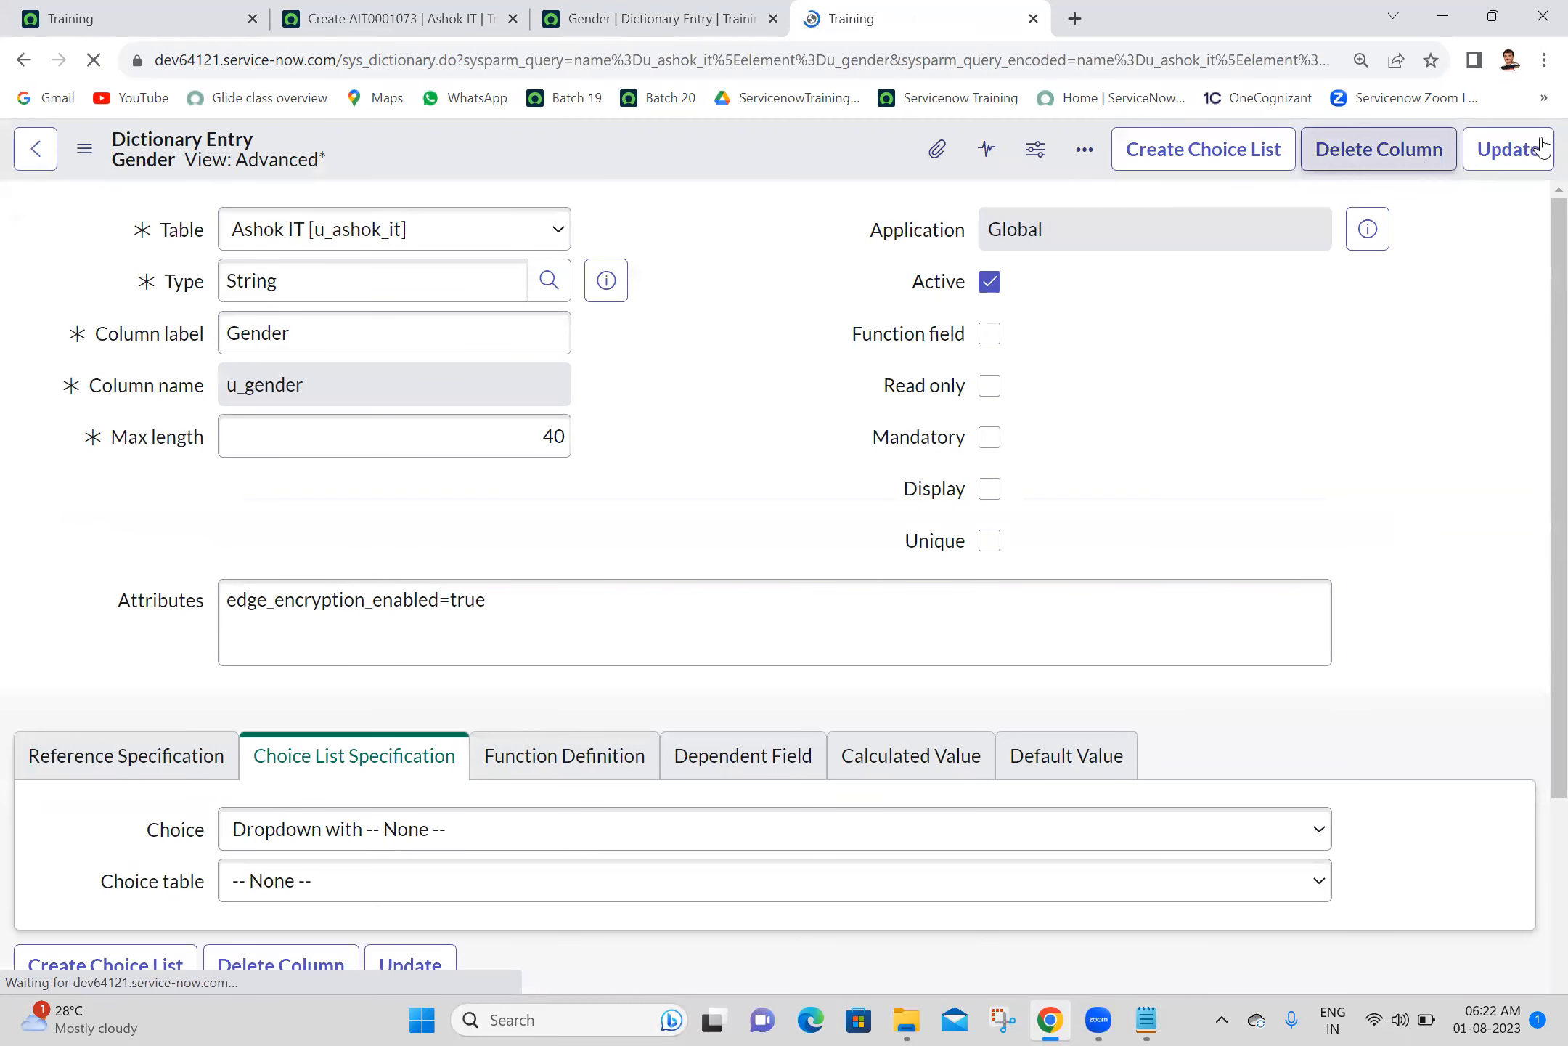
{"action": "left_click", "coordinate": [1530, 153]}
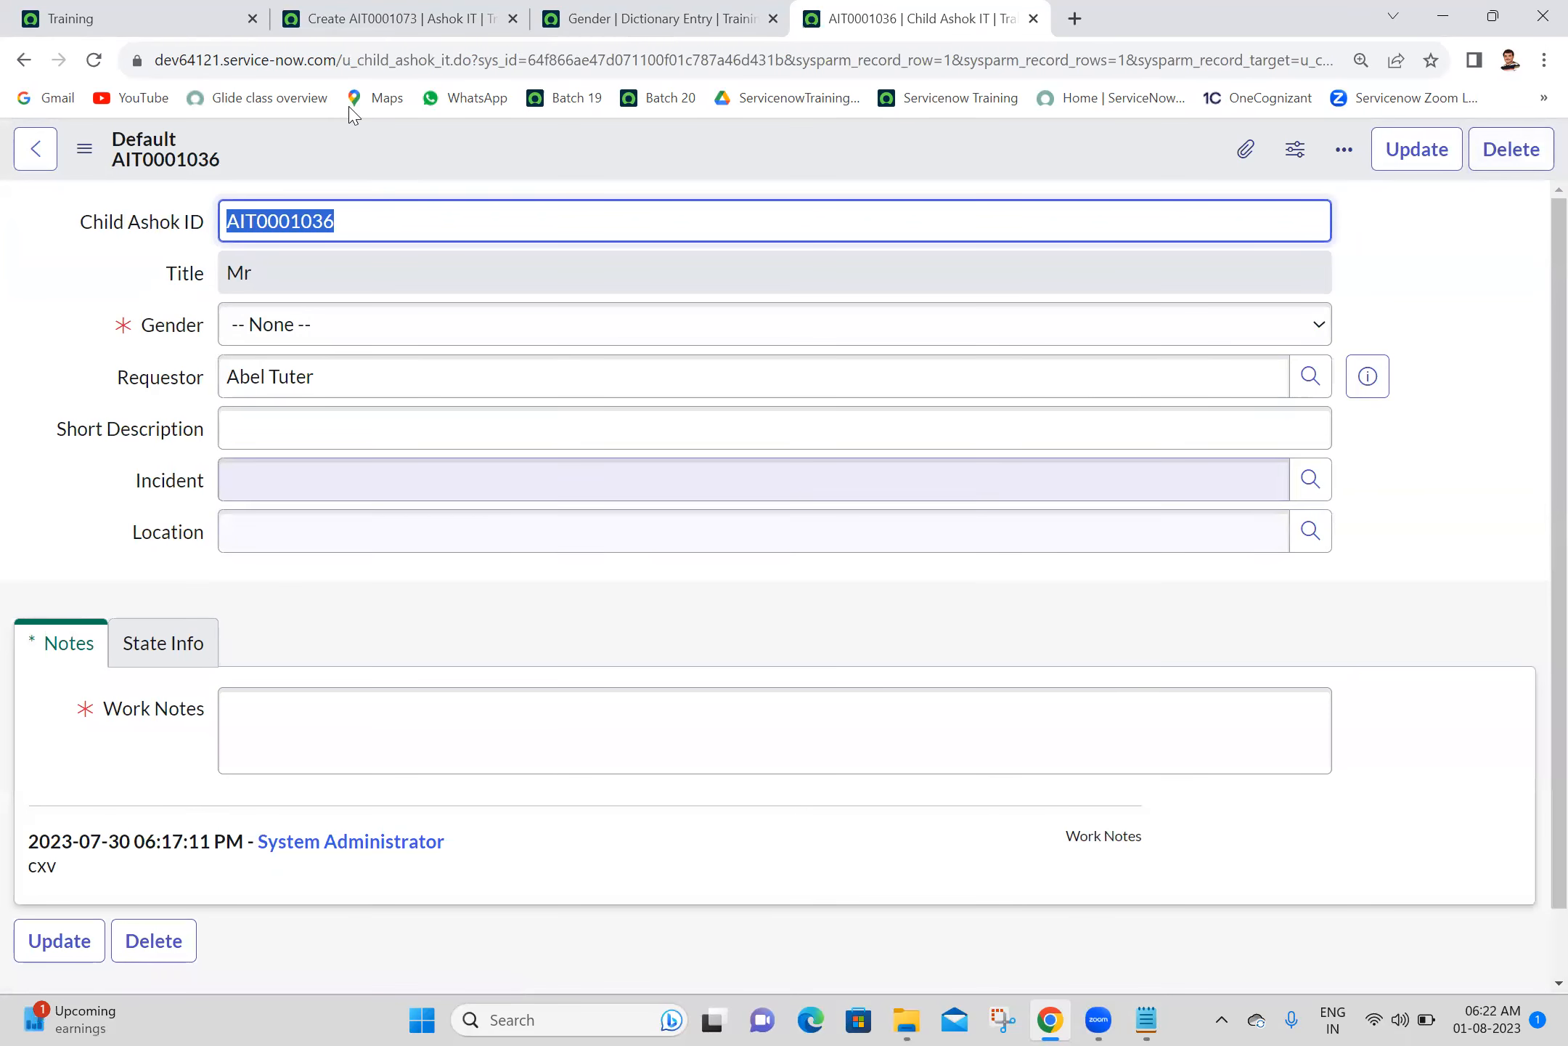
- Close the leftover Gender dictionary entry tab and reload both the parent Ashok IT form and the child record
{"action": "left_click", "coordinate": [603, 16]}
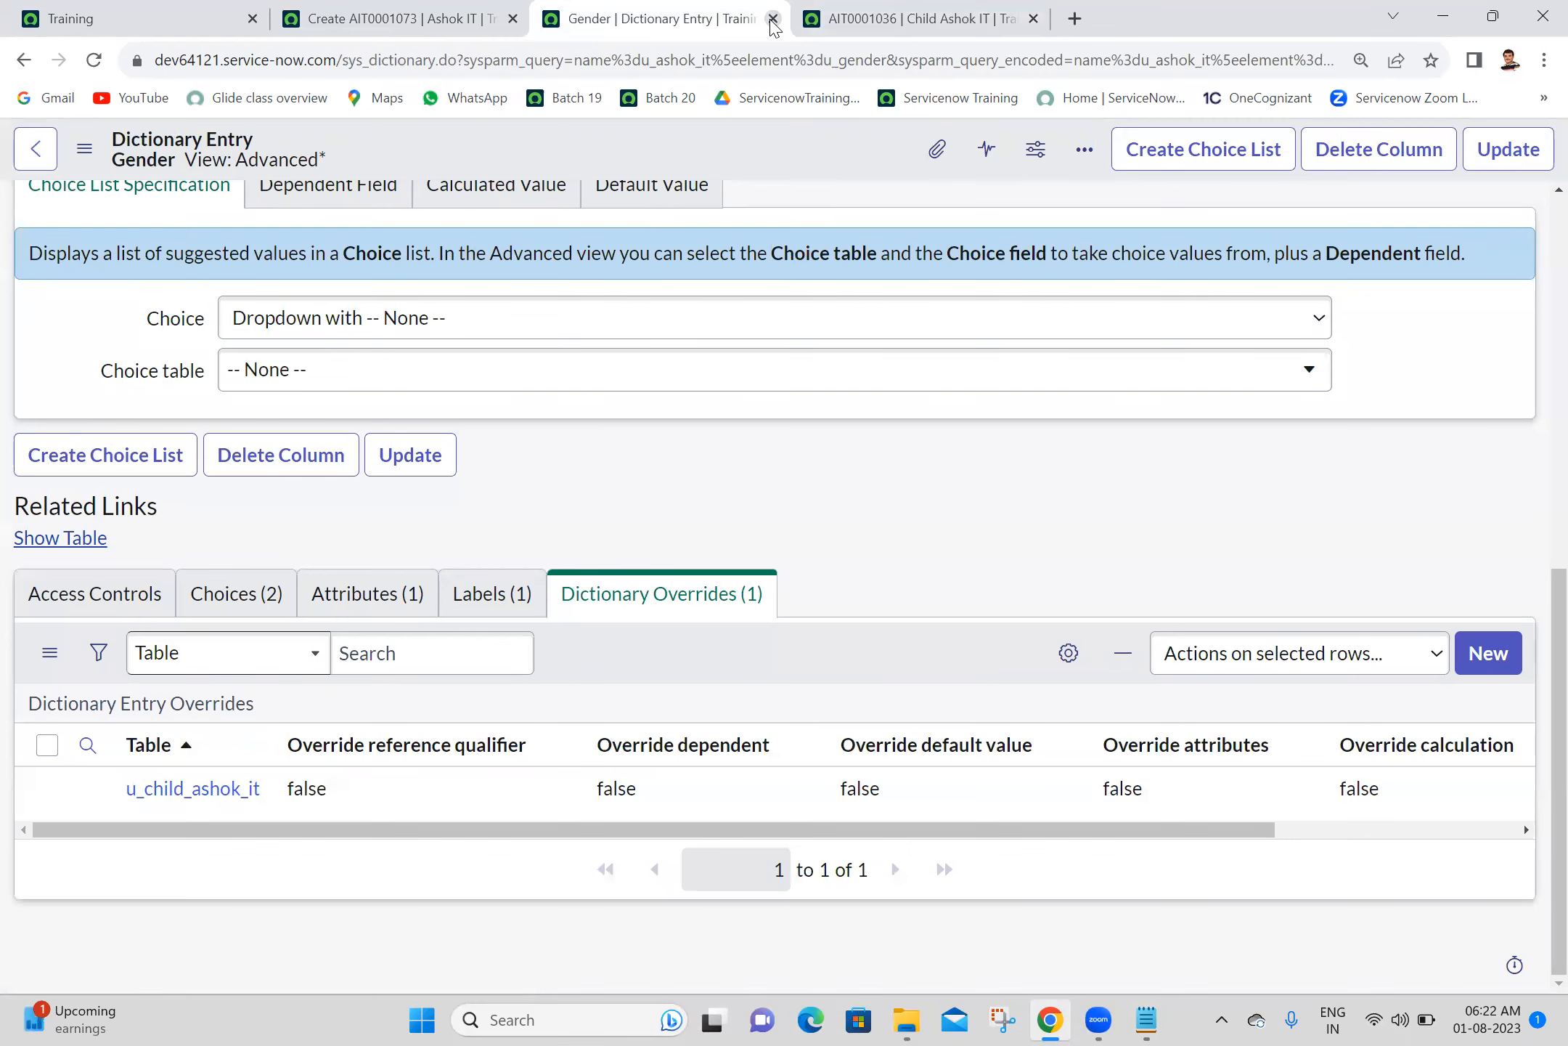
{"action": "left_click", "coordinate": [773, 19]}
{"action": "left_click", "coordinate": [392, 18]}
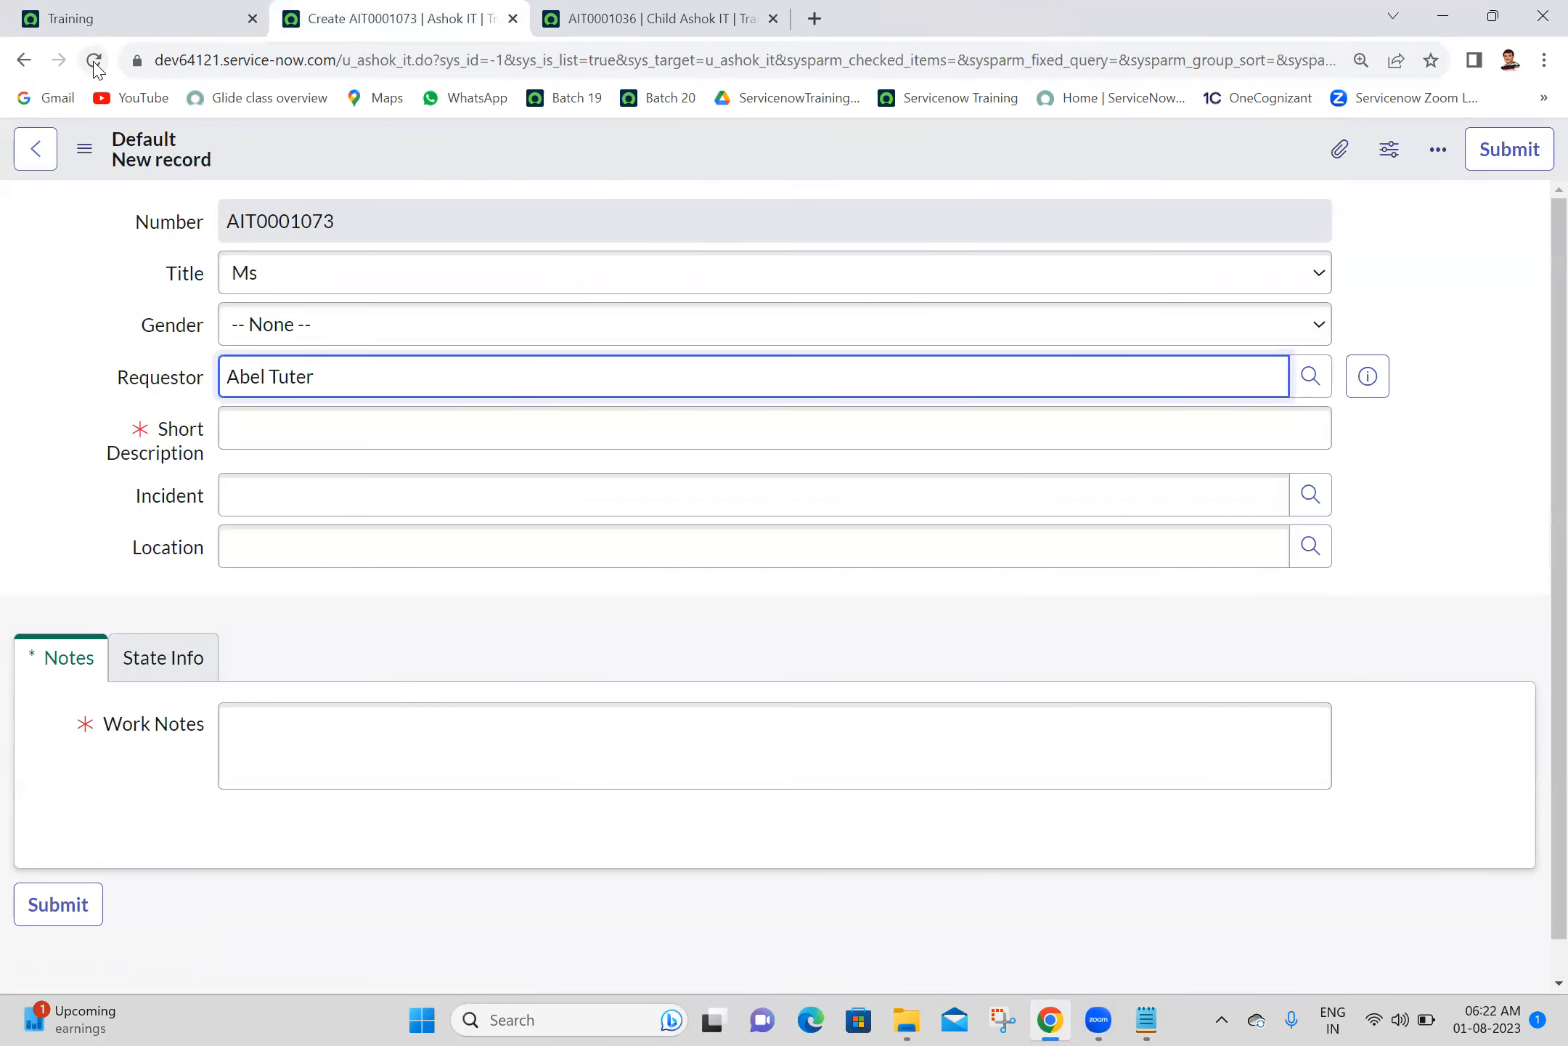
{"action": "left_click", "coordinate": [94, 61]}
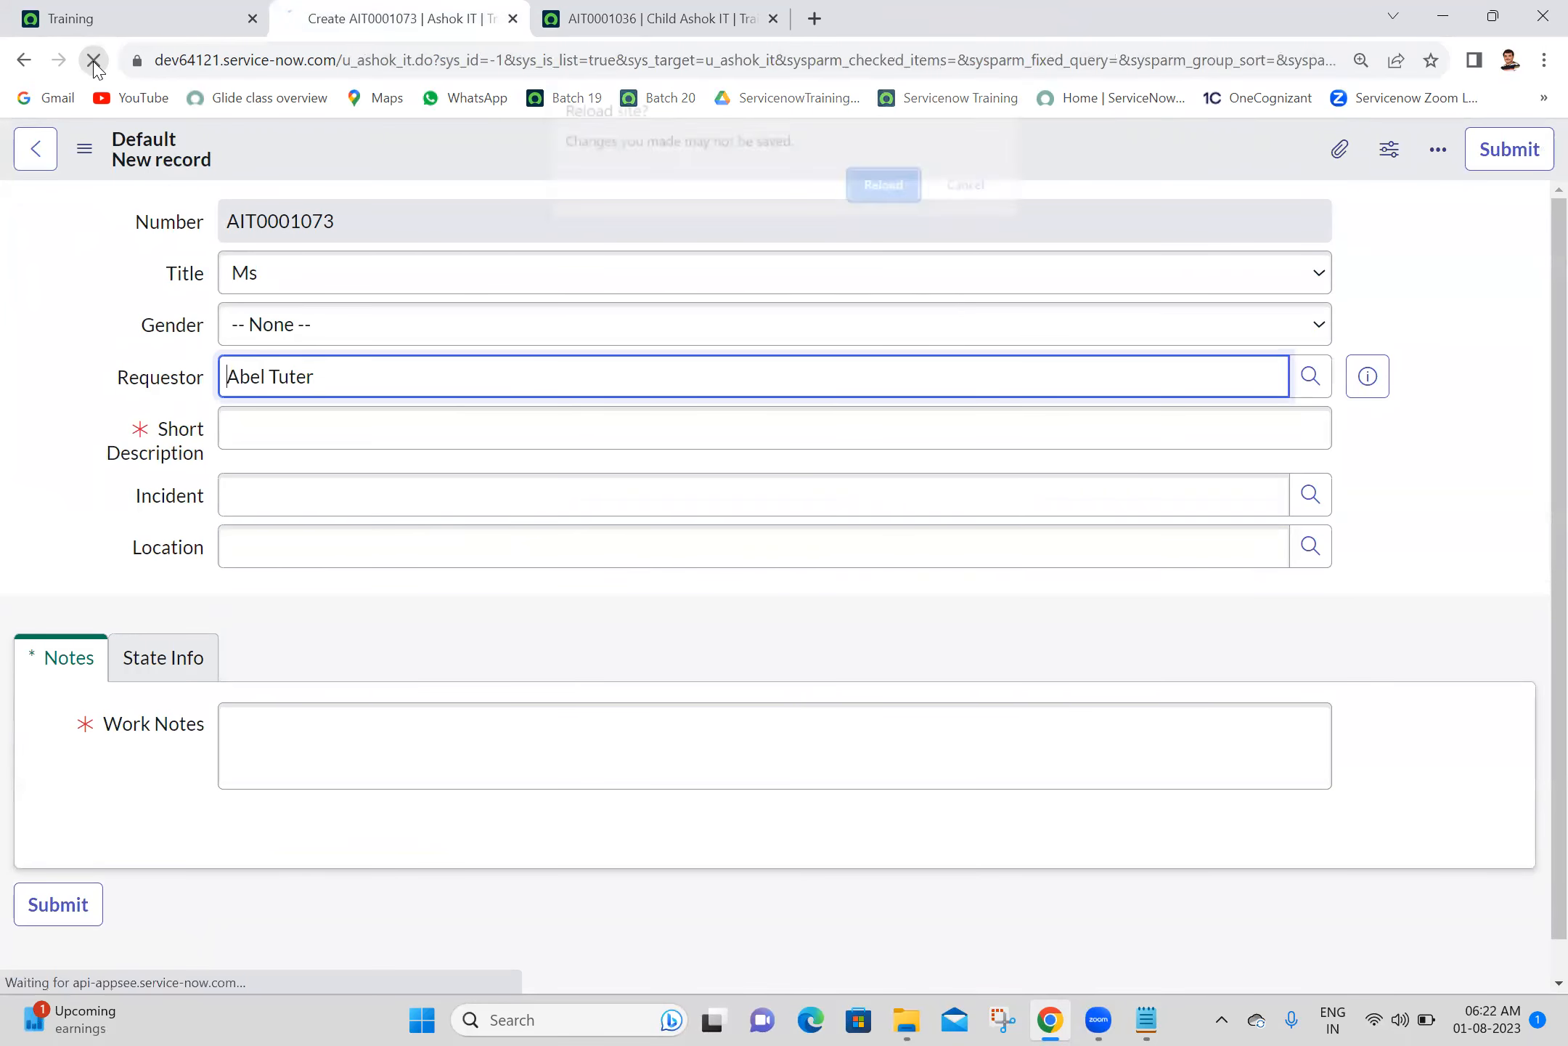
{"action": "left_click", "coordinate": [887, 186]}
{"action": "left_click", "coordinate": [682, 9]}
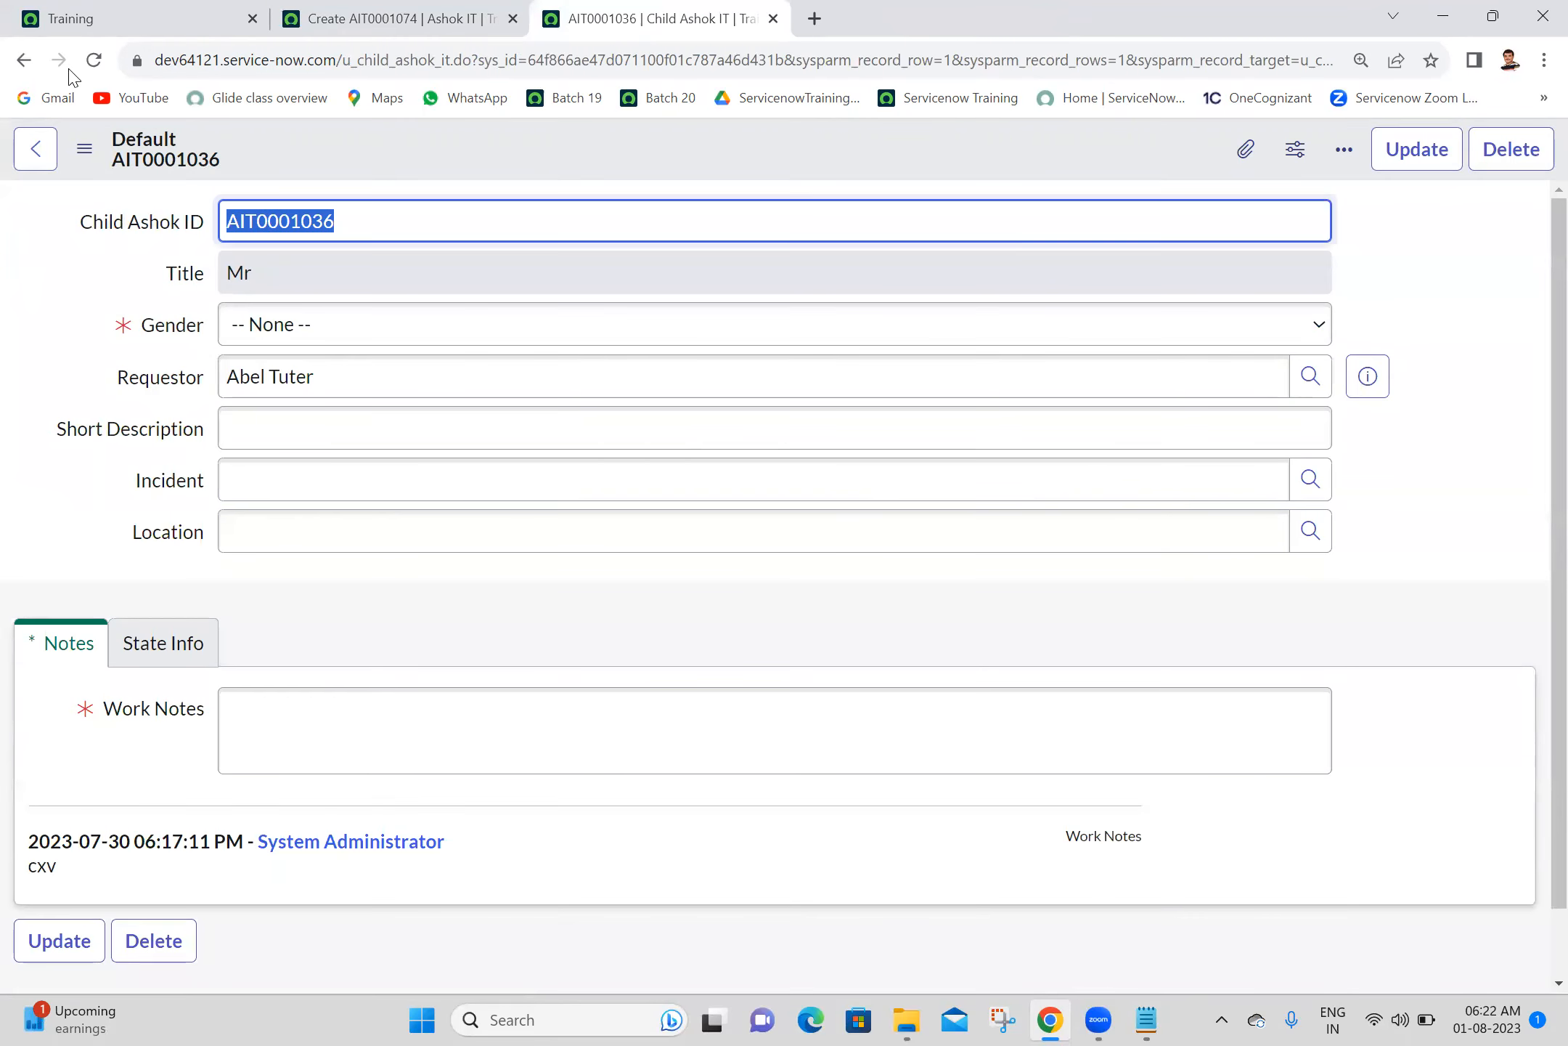
{"action": "left_click", "coordinate": [93, 61]}
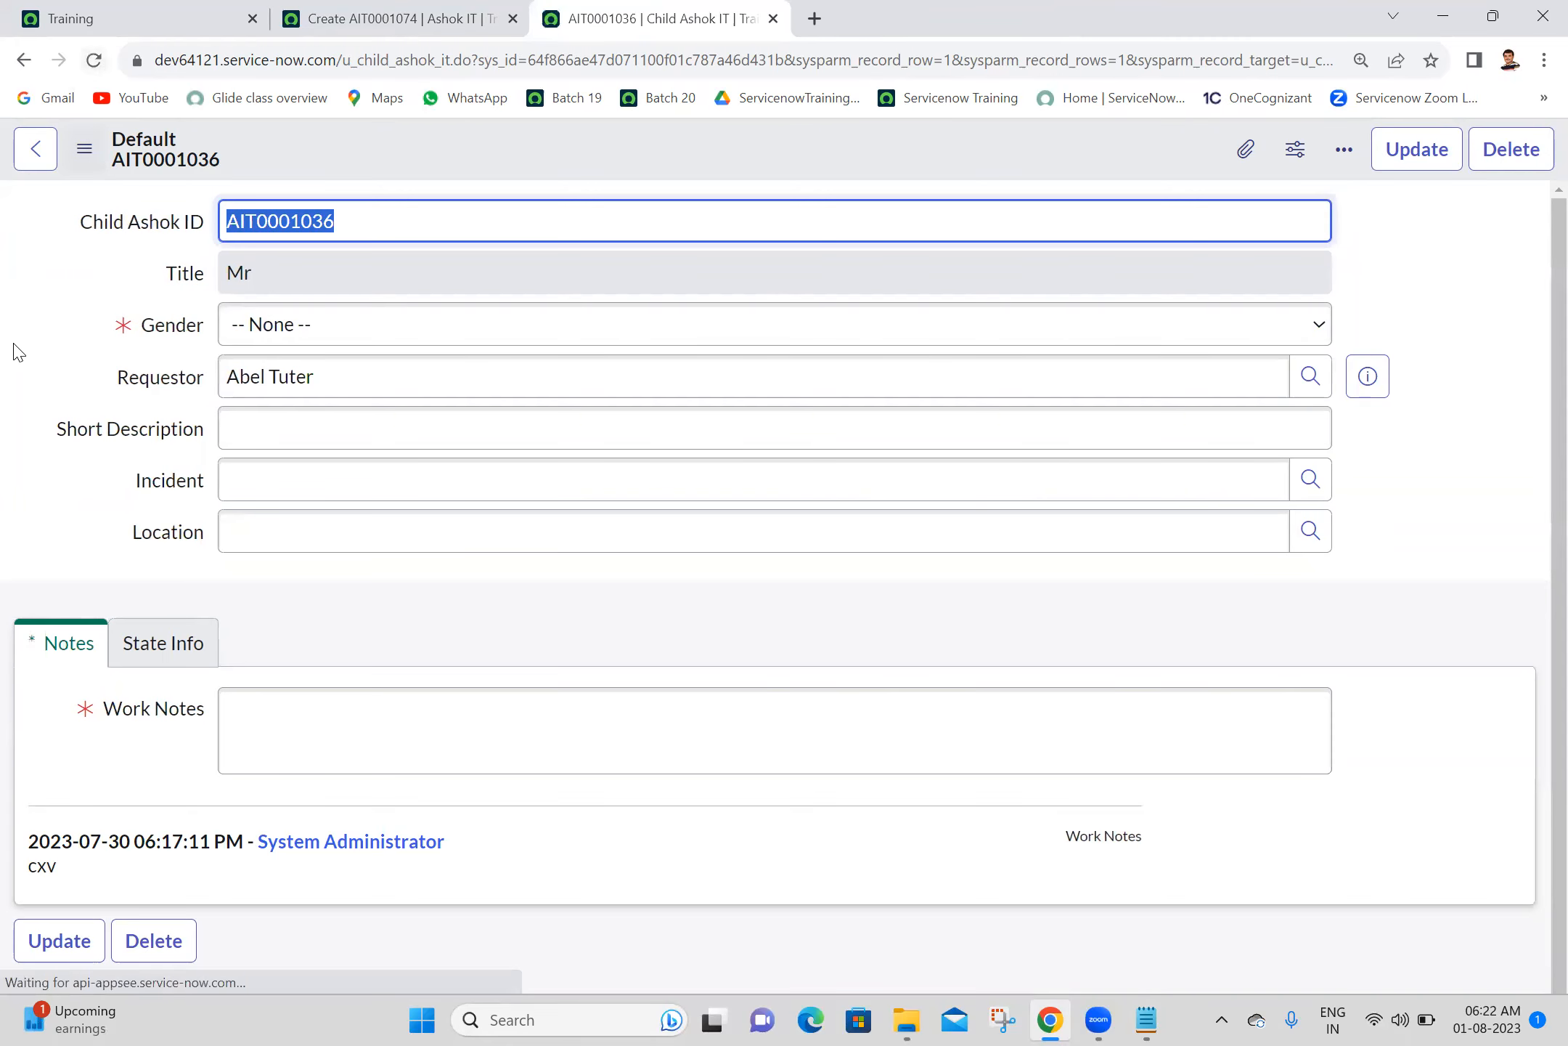
- Compare the Gender choices offered with Title Mr on the parent Ashok IT form and on the child record
{"action": "left_click", "coordinate": [395, 18]}
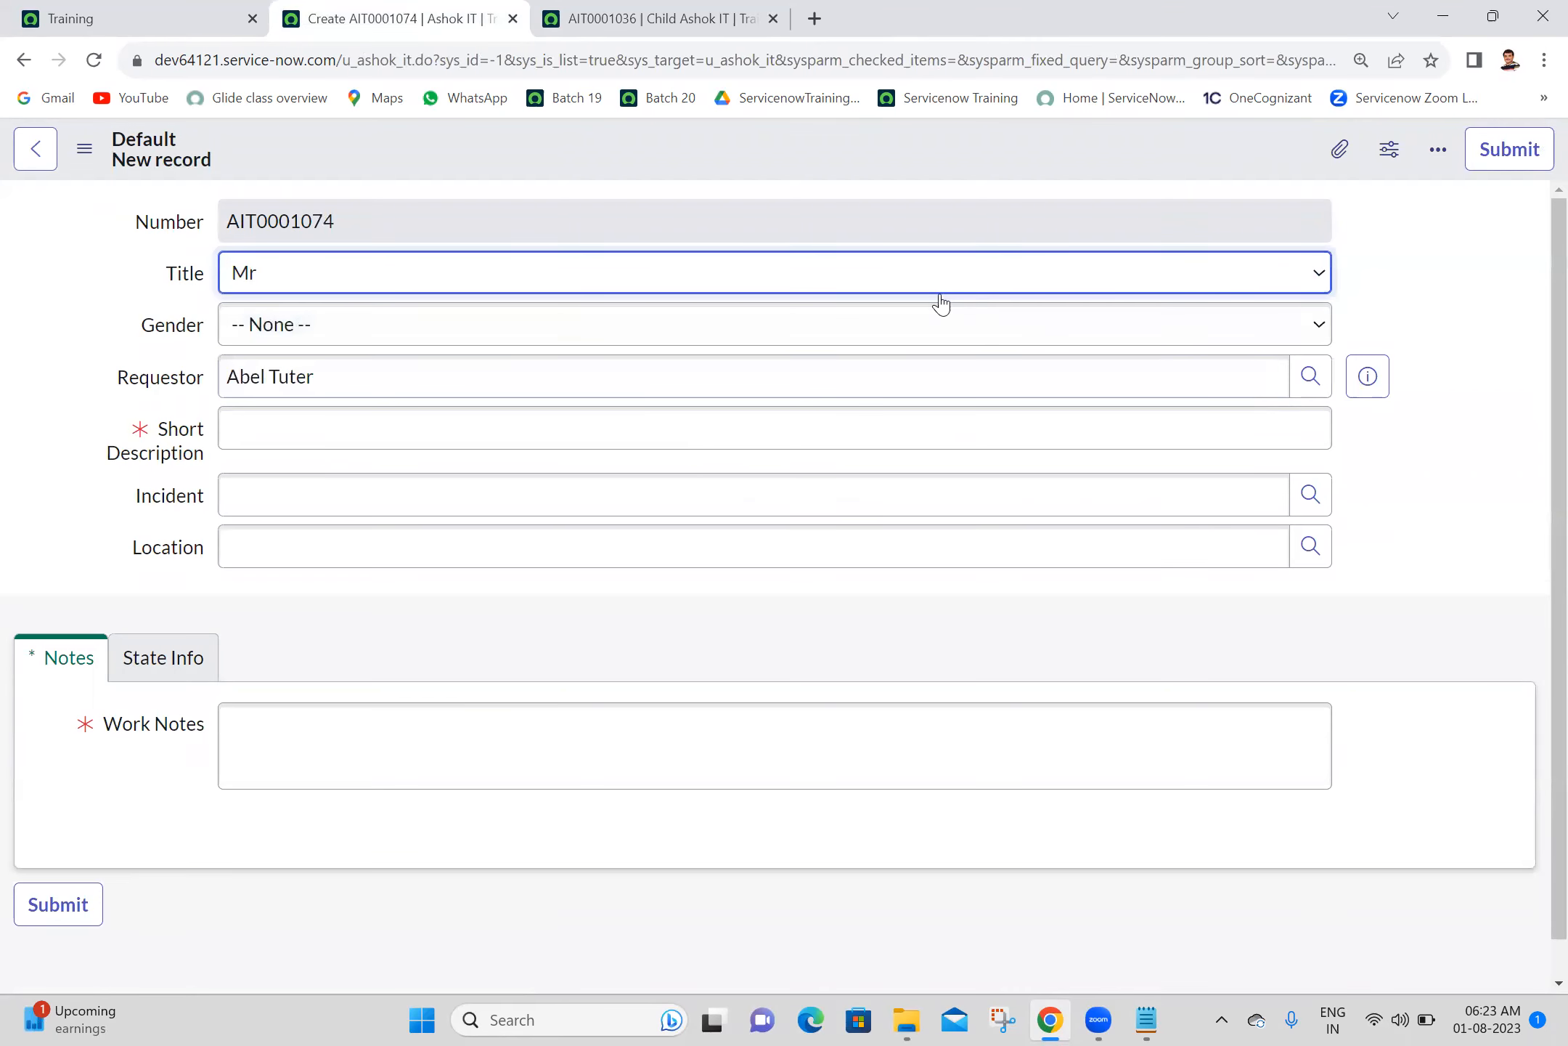
{"action": "left_click", "coordinate": [836, 324]}
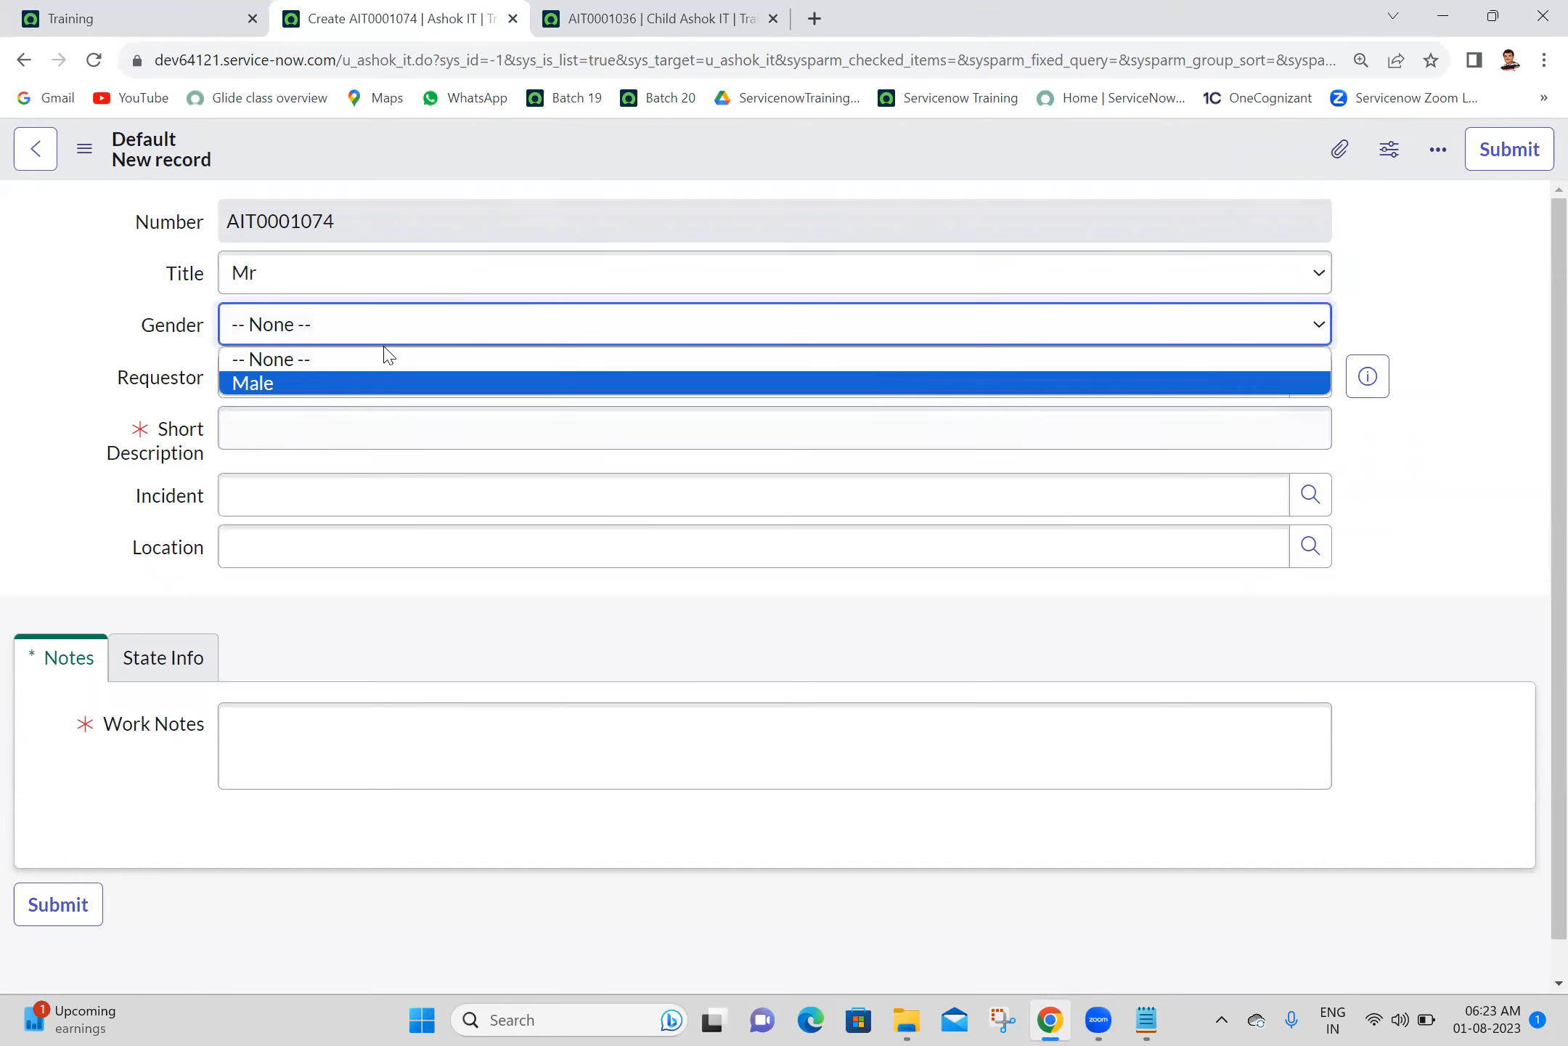
{"action": "left_click", "coordinate": [701, 12]}
{"action": "left_click", "coordinate": [339, 325]}
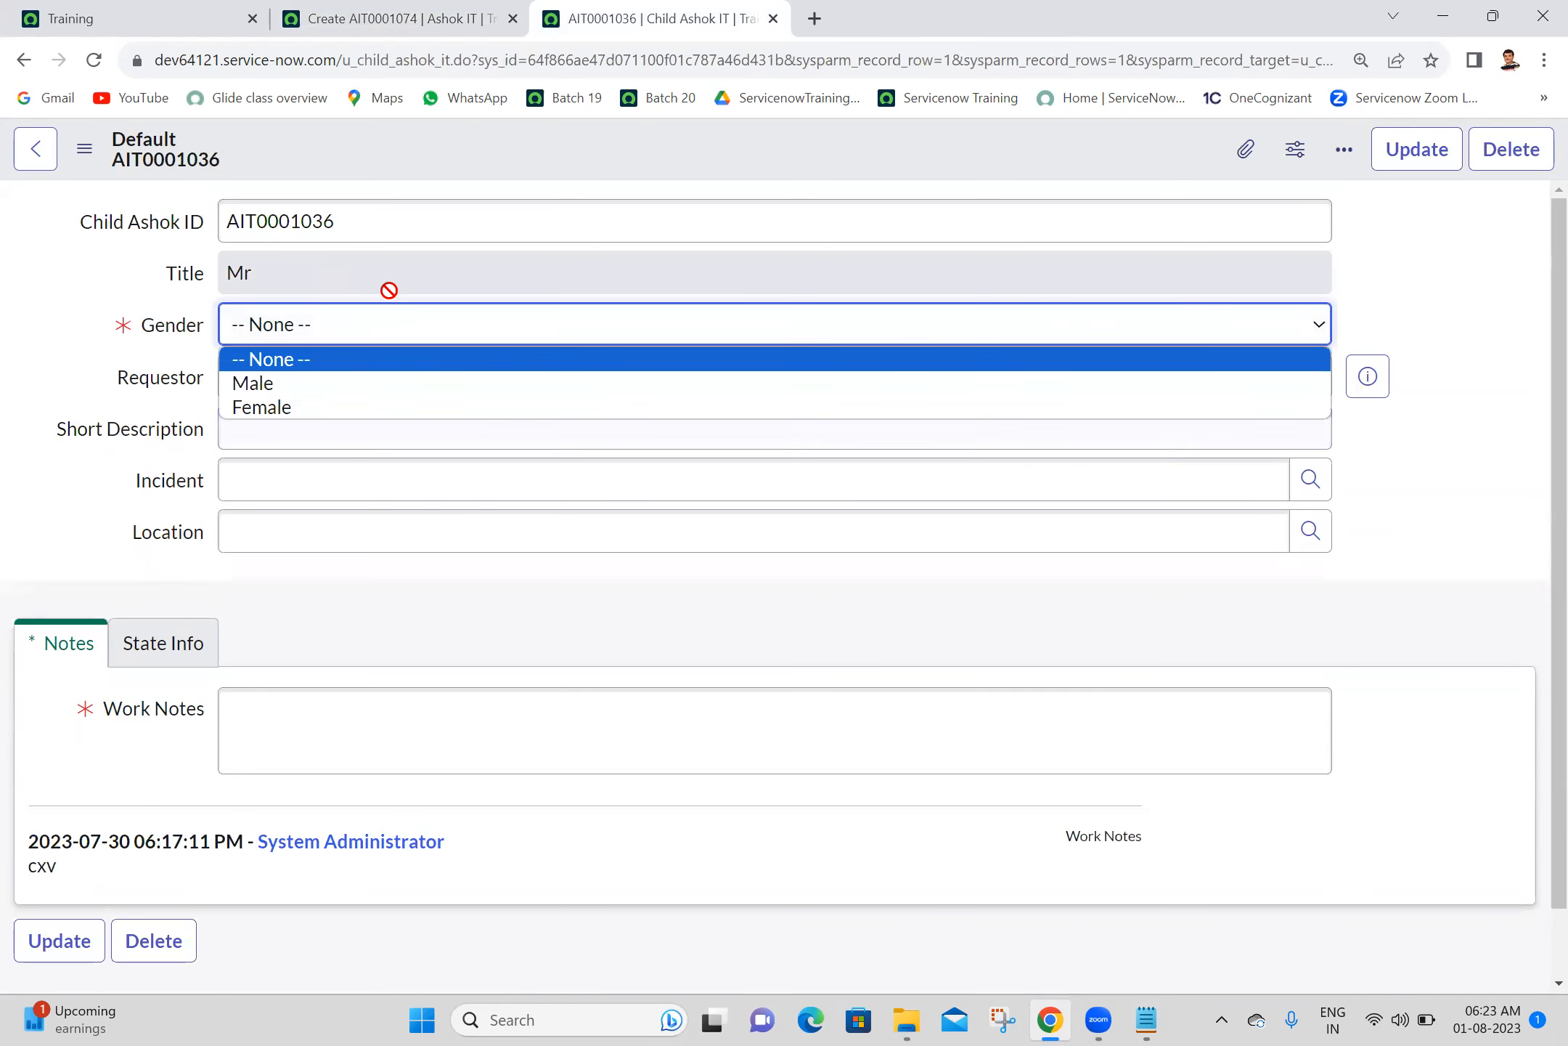
{"action": "left_click", "coordinate": [54, 378]}
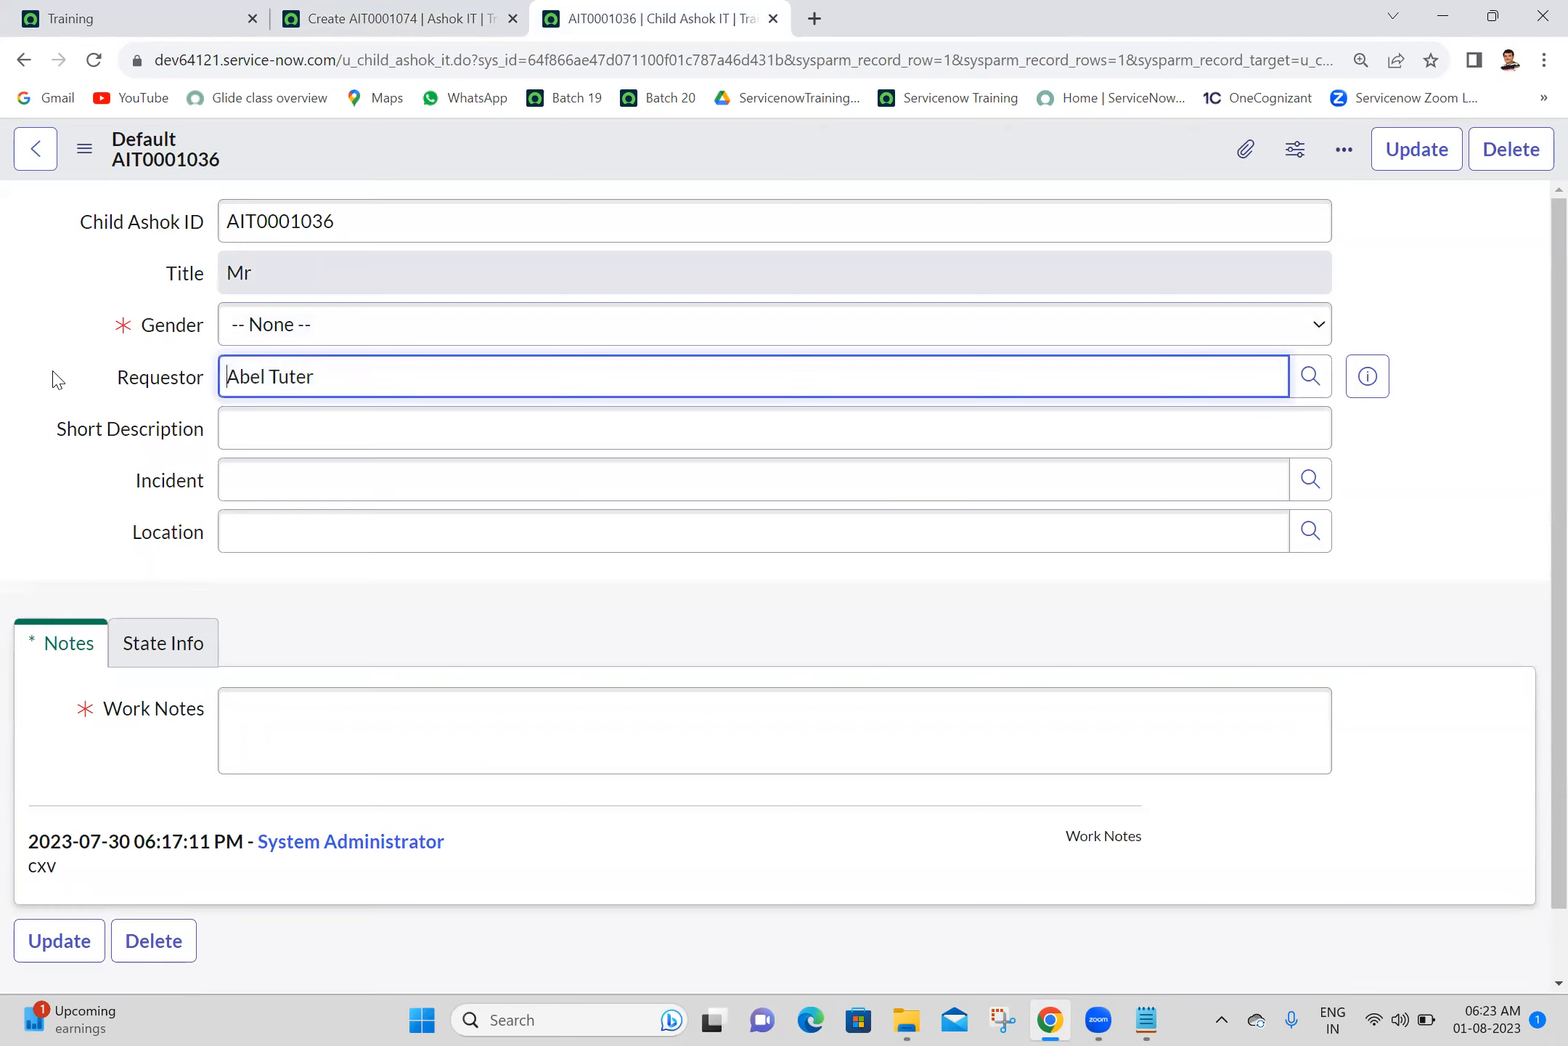
- Switch to the Batch 20 notes in Notepad, read the Override Calculated Value item and return to the child record in Chrome
{"action": "left_click", "coordinate": [1147, 1019]}
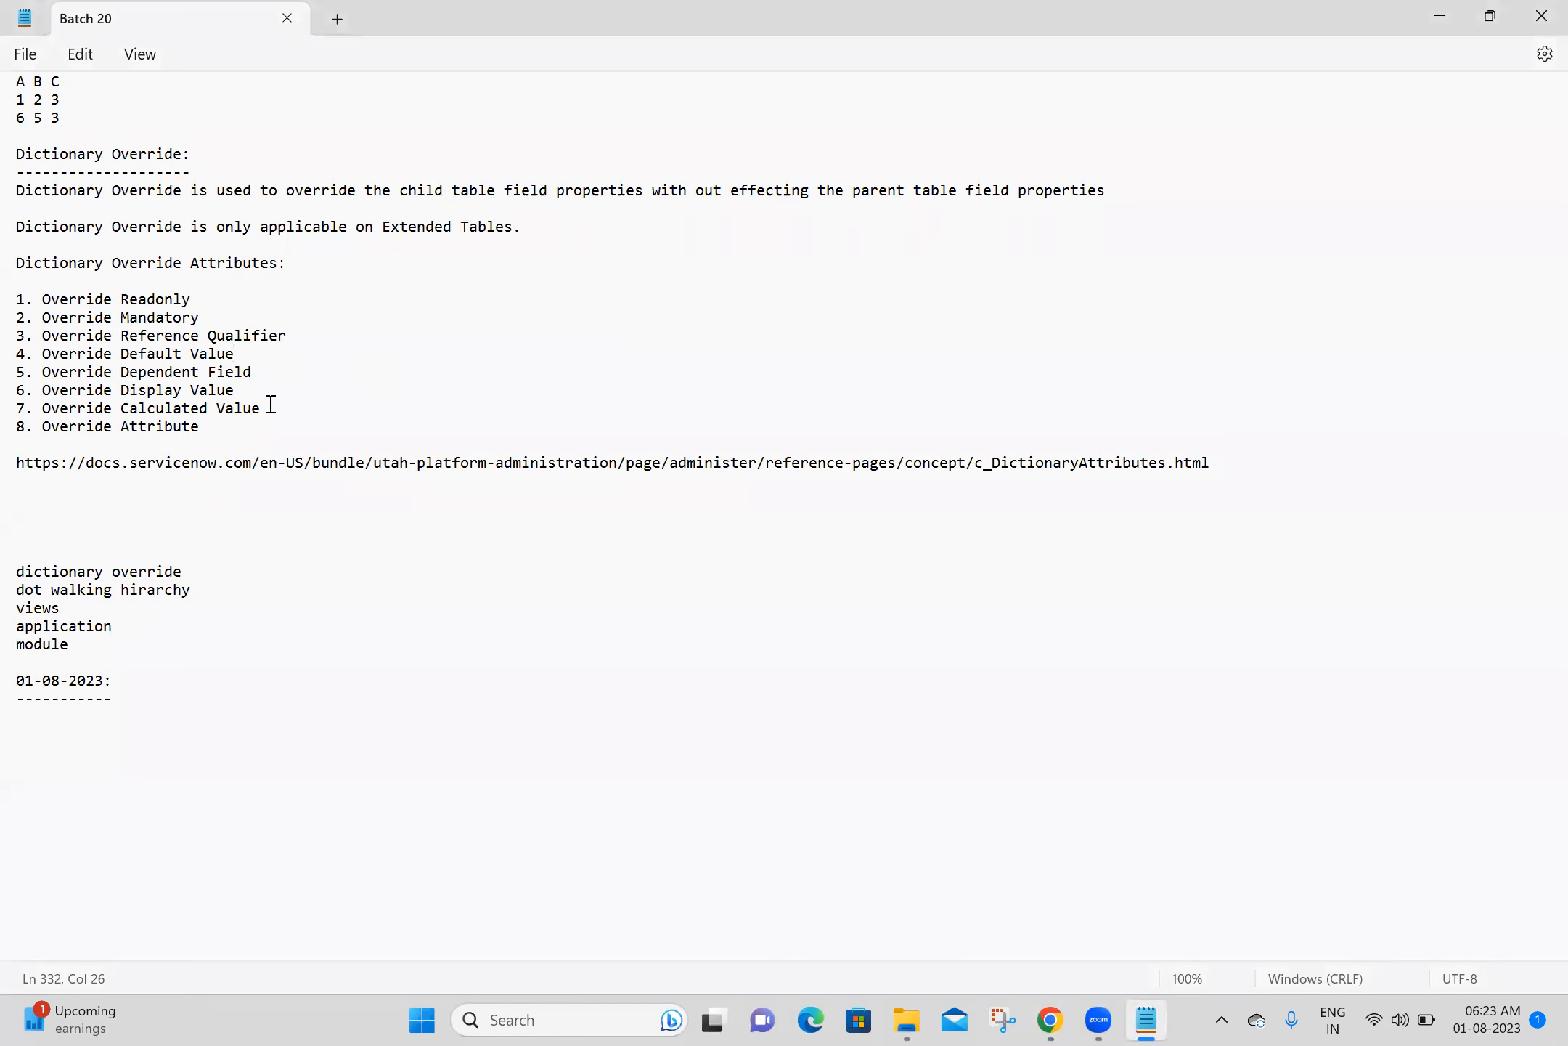
{"action": "left_click_drag", "start_coordinate": [261, 408], "coordinate": [13, 409]}
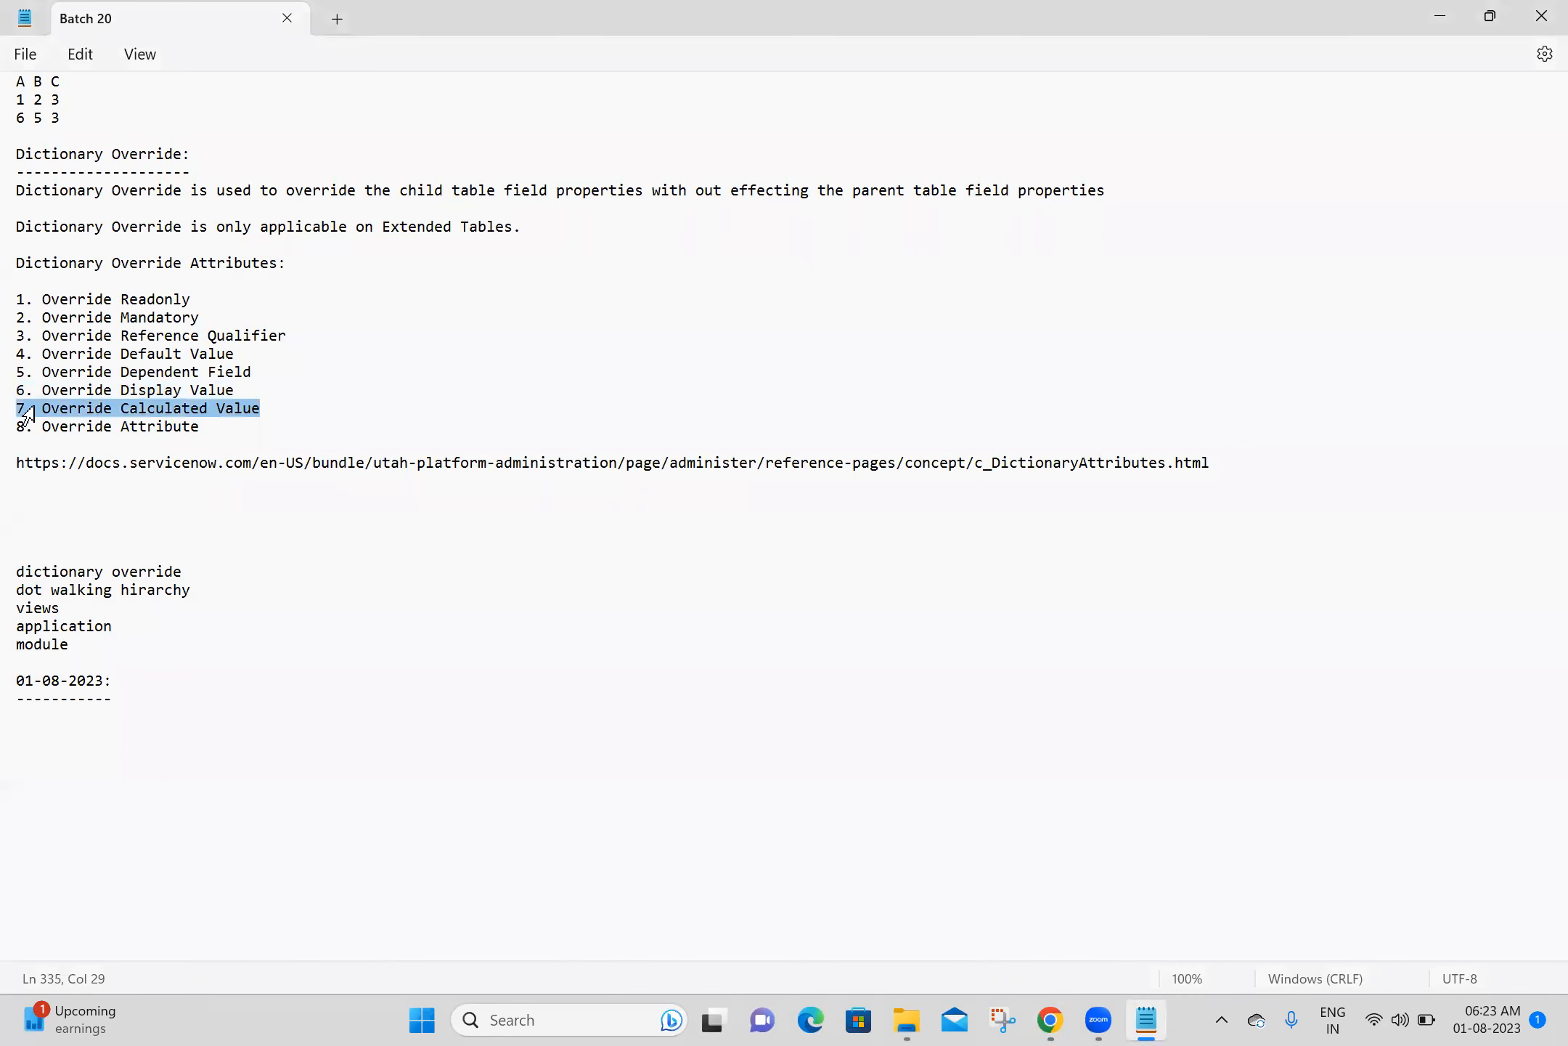
{"action": "left_click", "coordinate": [265, 386]}
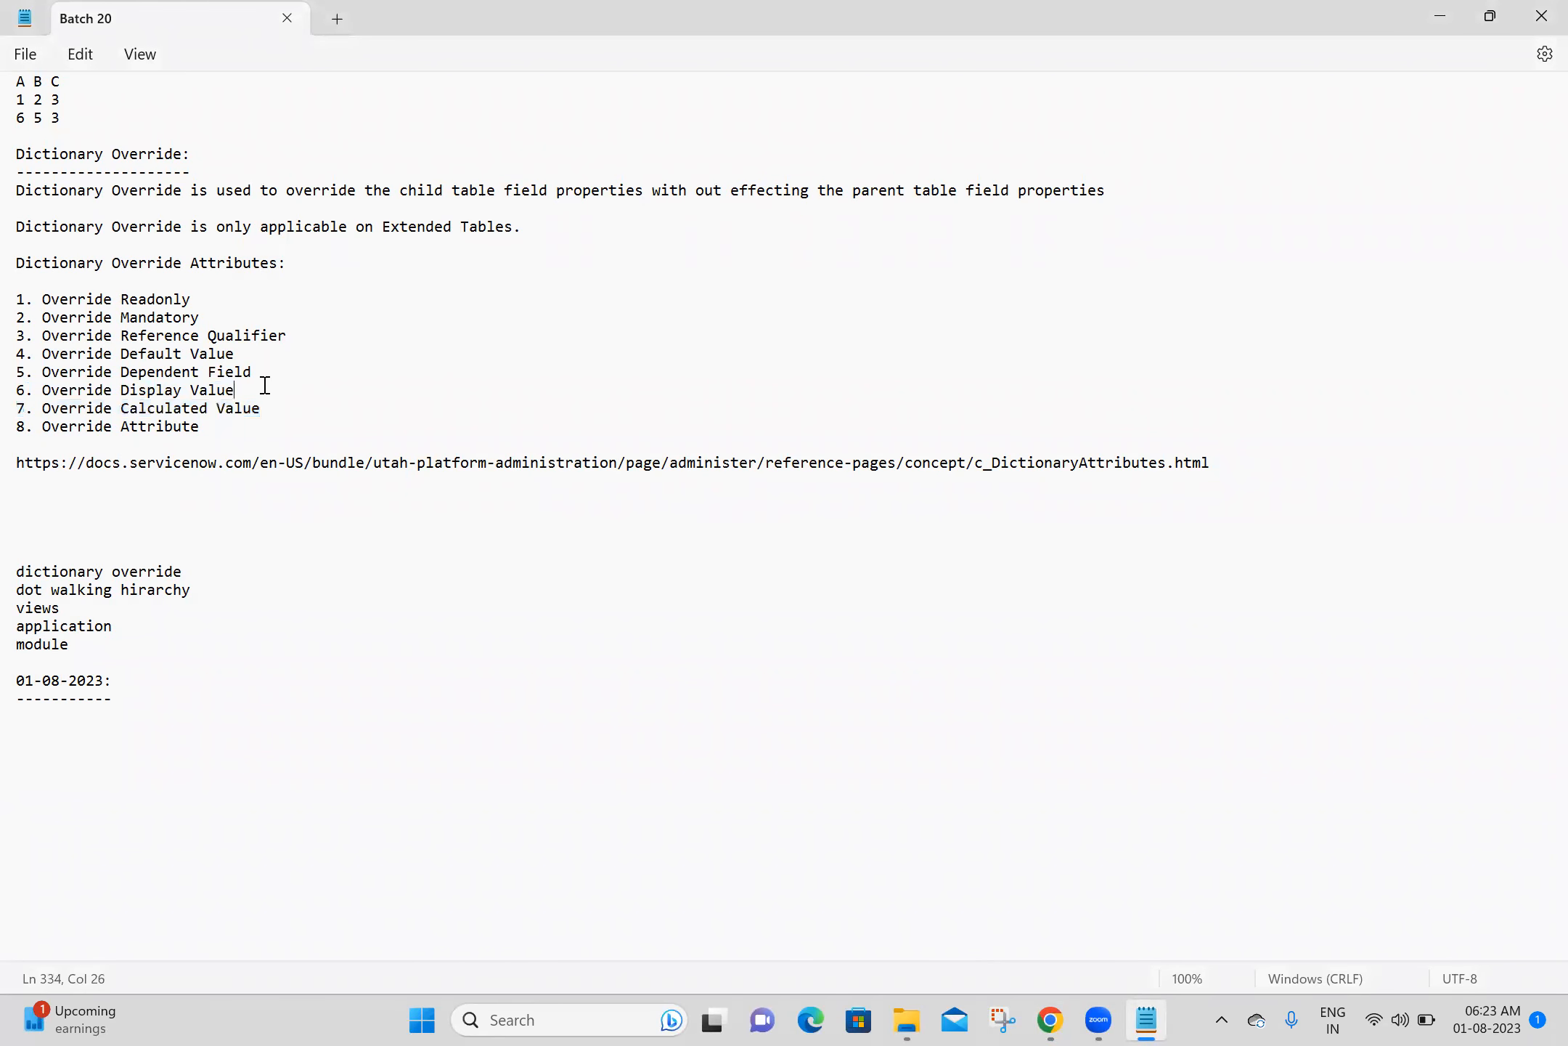
{"action": "left_click", "coordinate": [1050, 1019]}
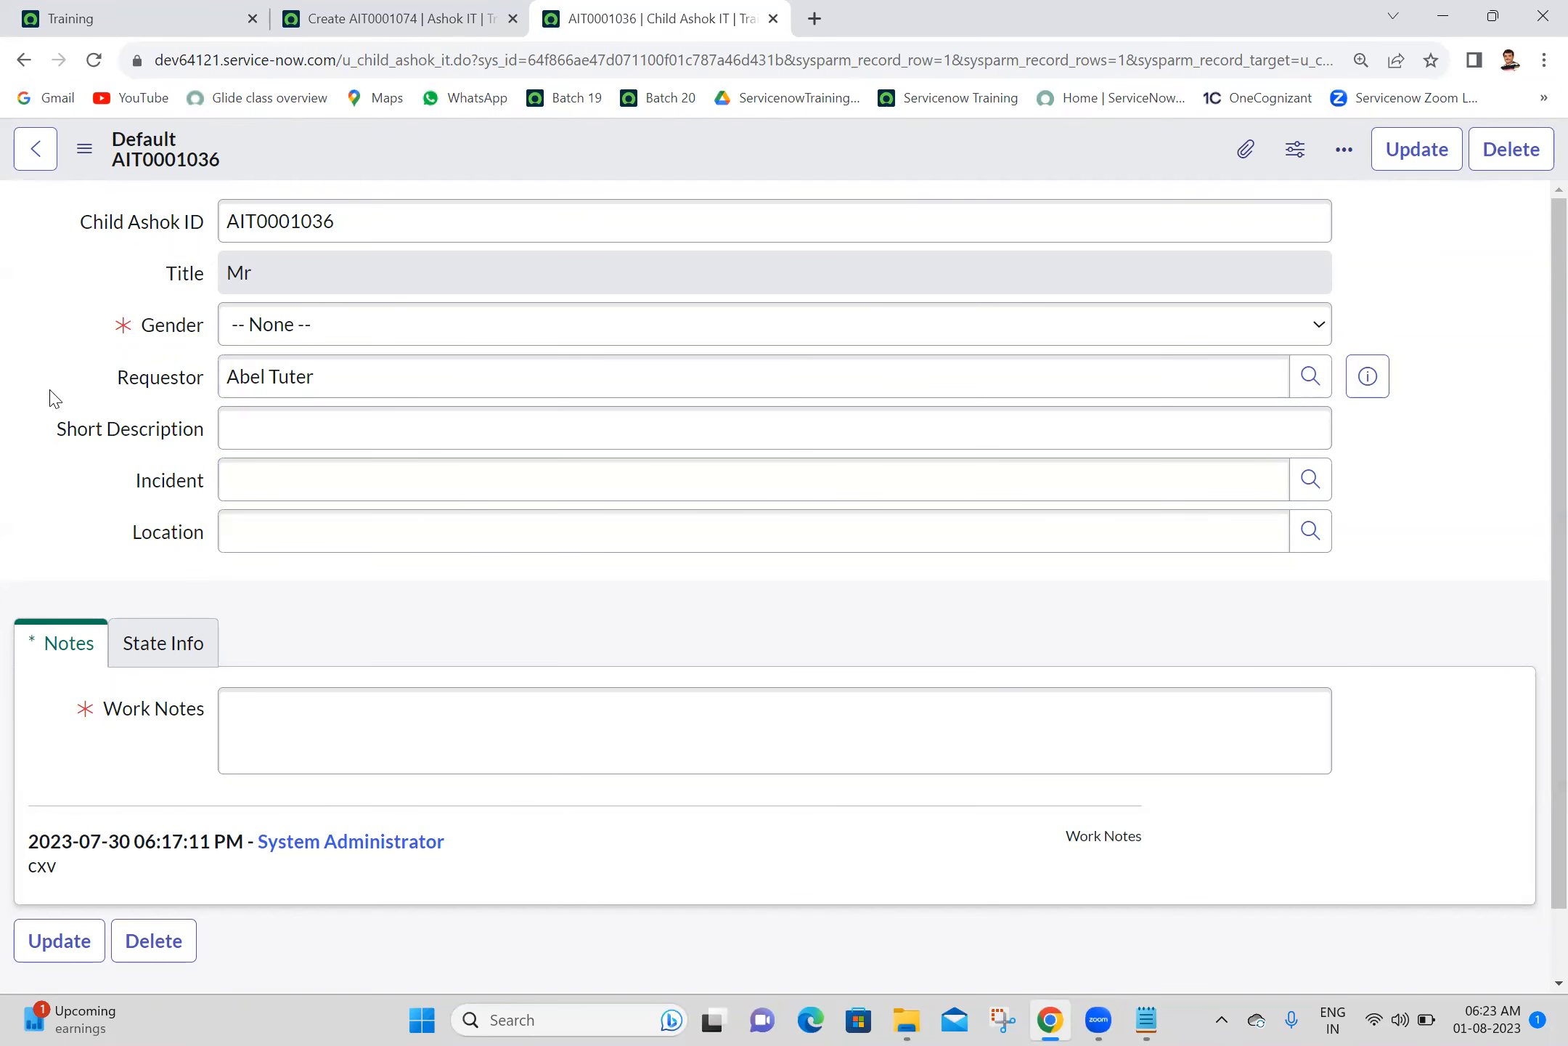
- Open the Gender field's dictionary entry from the child record and go into its u_child_ashok_it override
{"action": "left_click", "coordinate": [94, 393]}
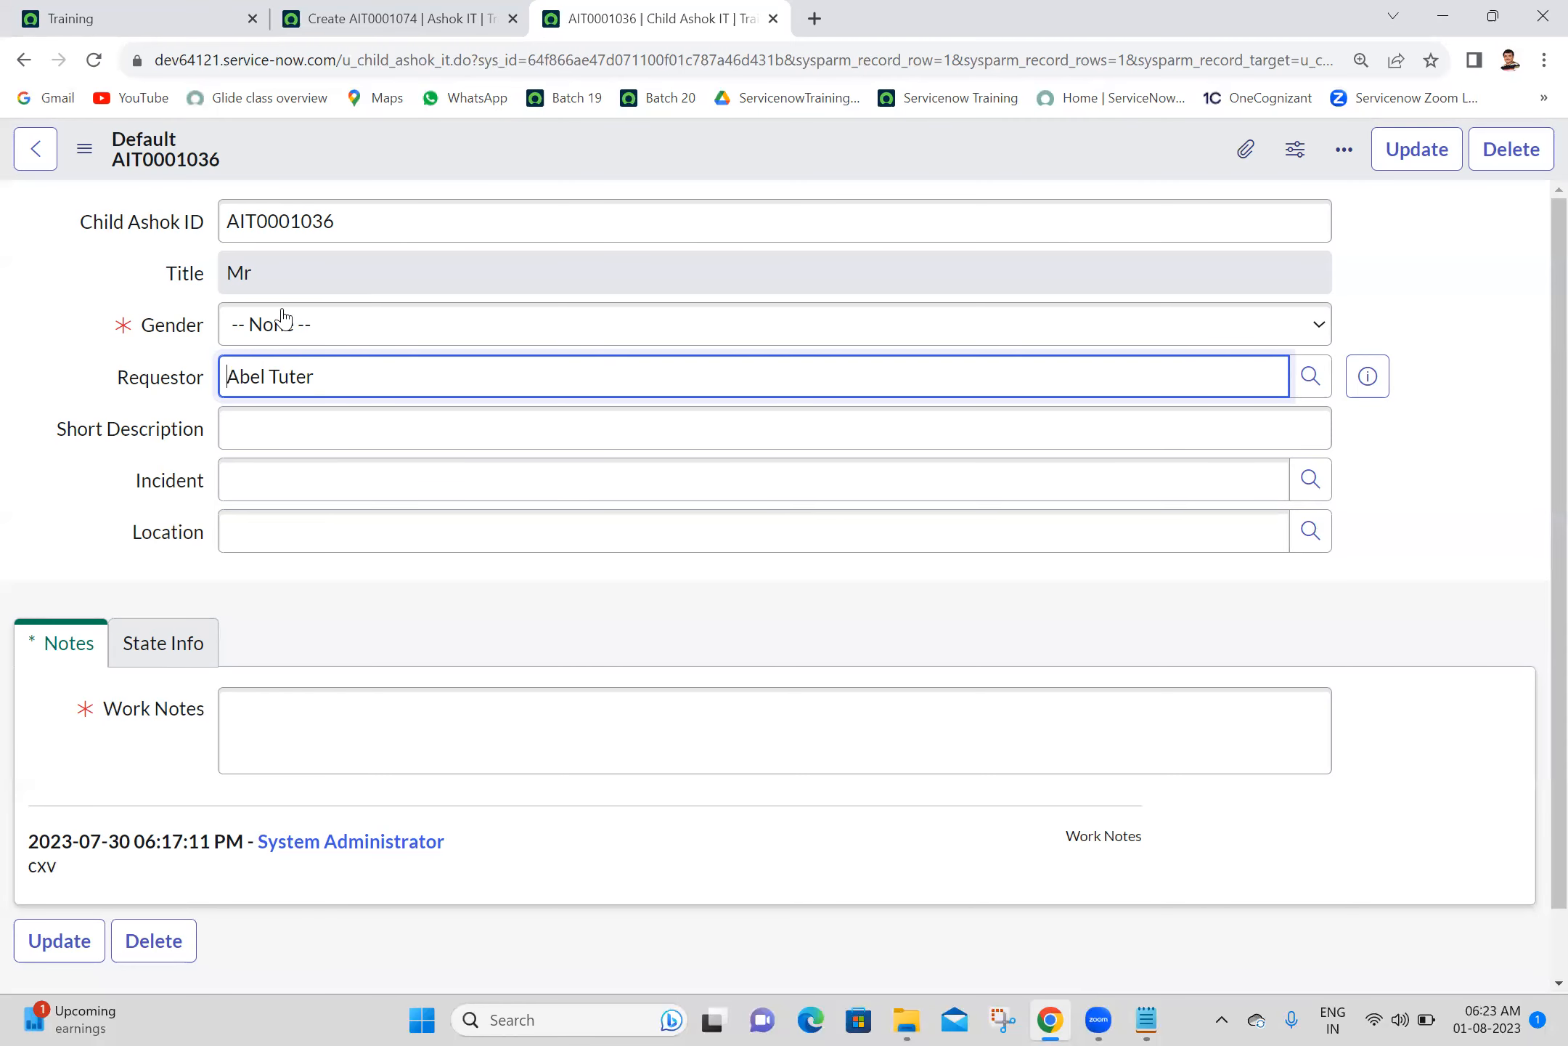
{"action": "double_click", "coordinate": [370, 305]}
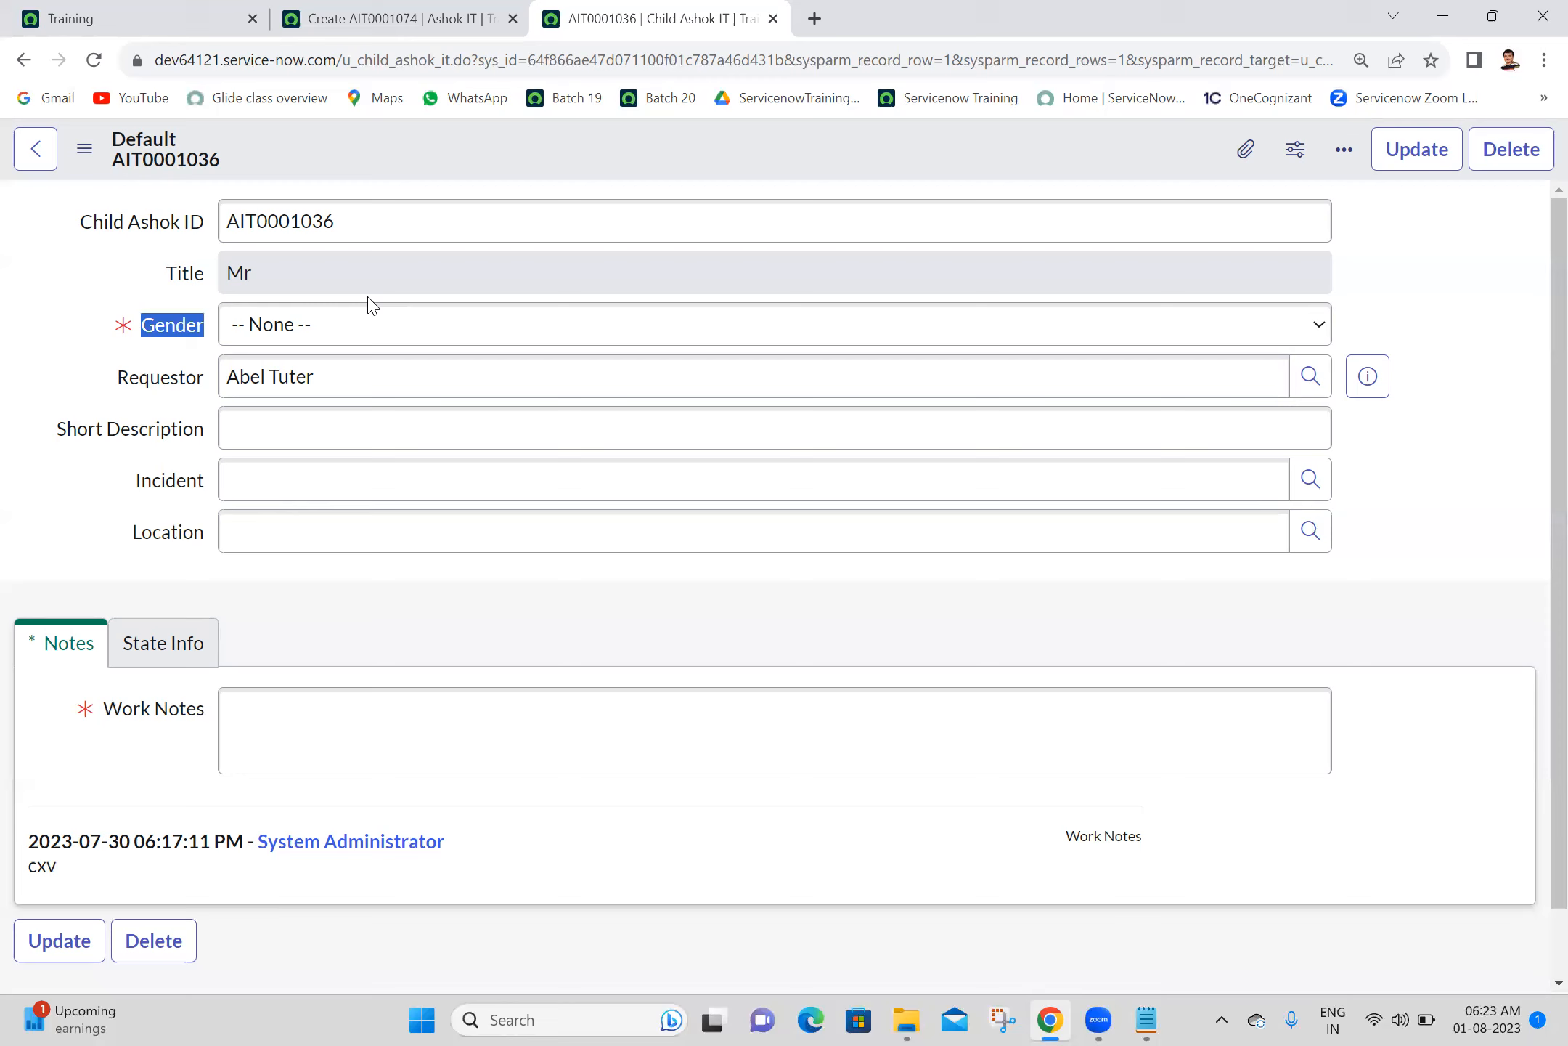
{"action": "left_click", "coordinate": [87, 301]}
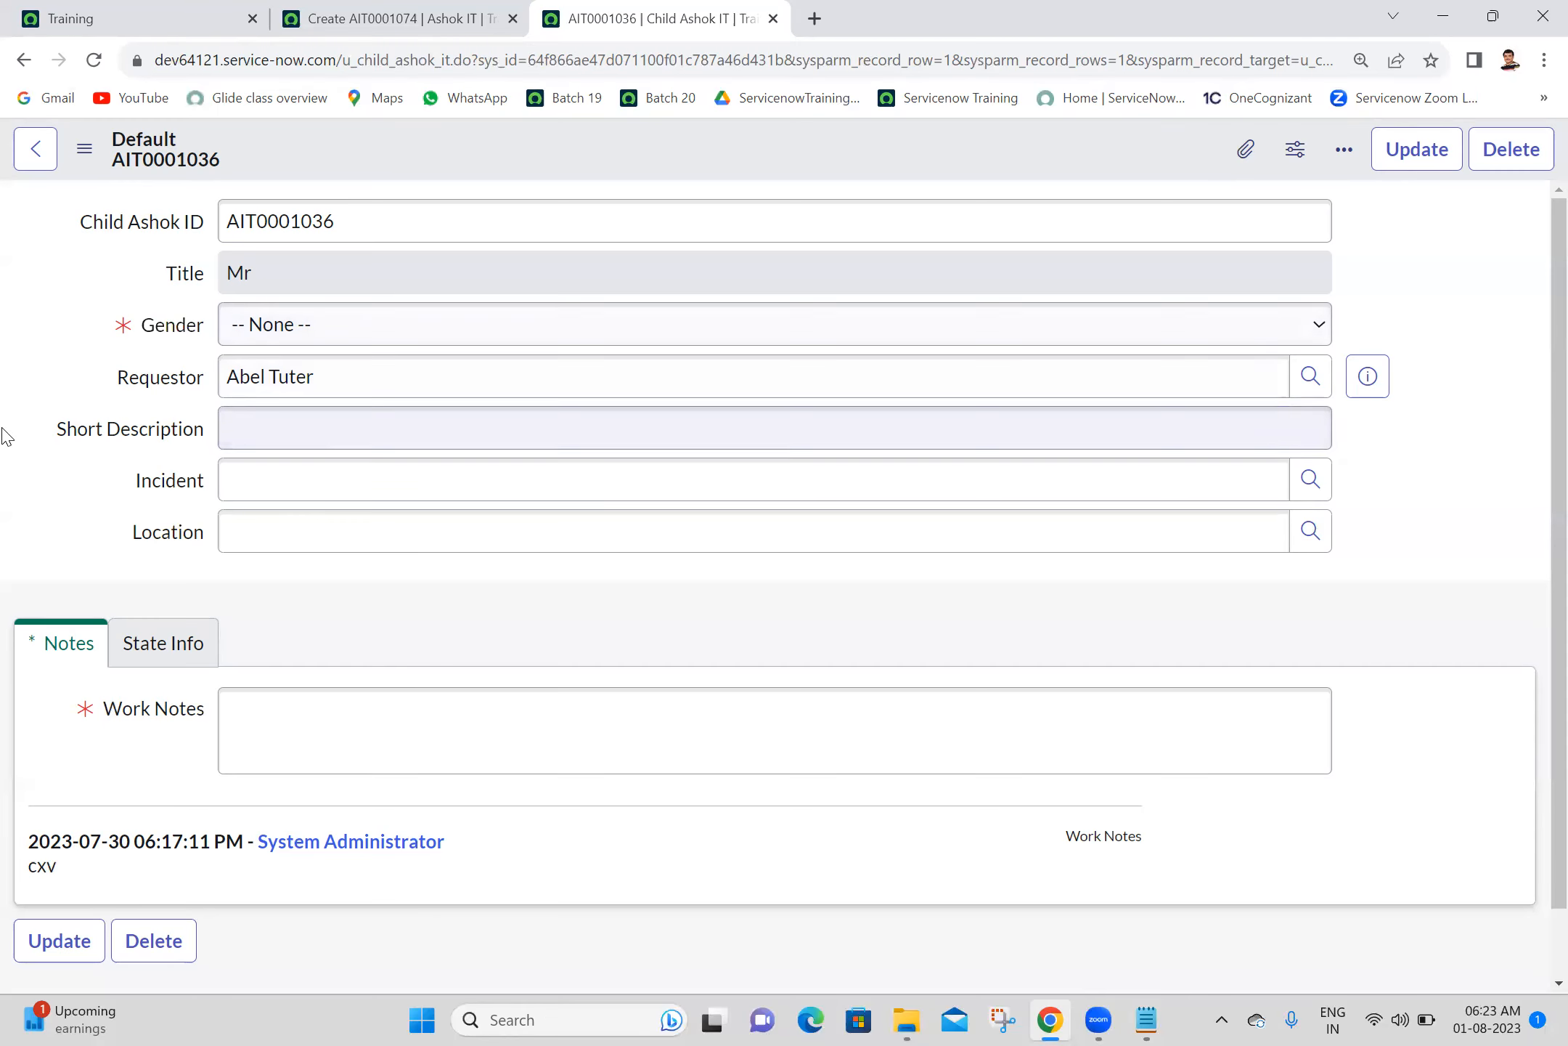
{"action": "right_click", "coordinate": [169, 331]}
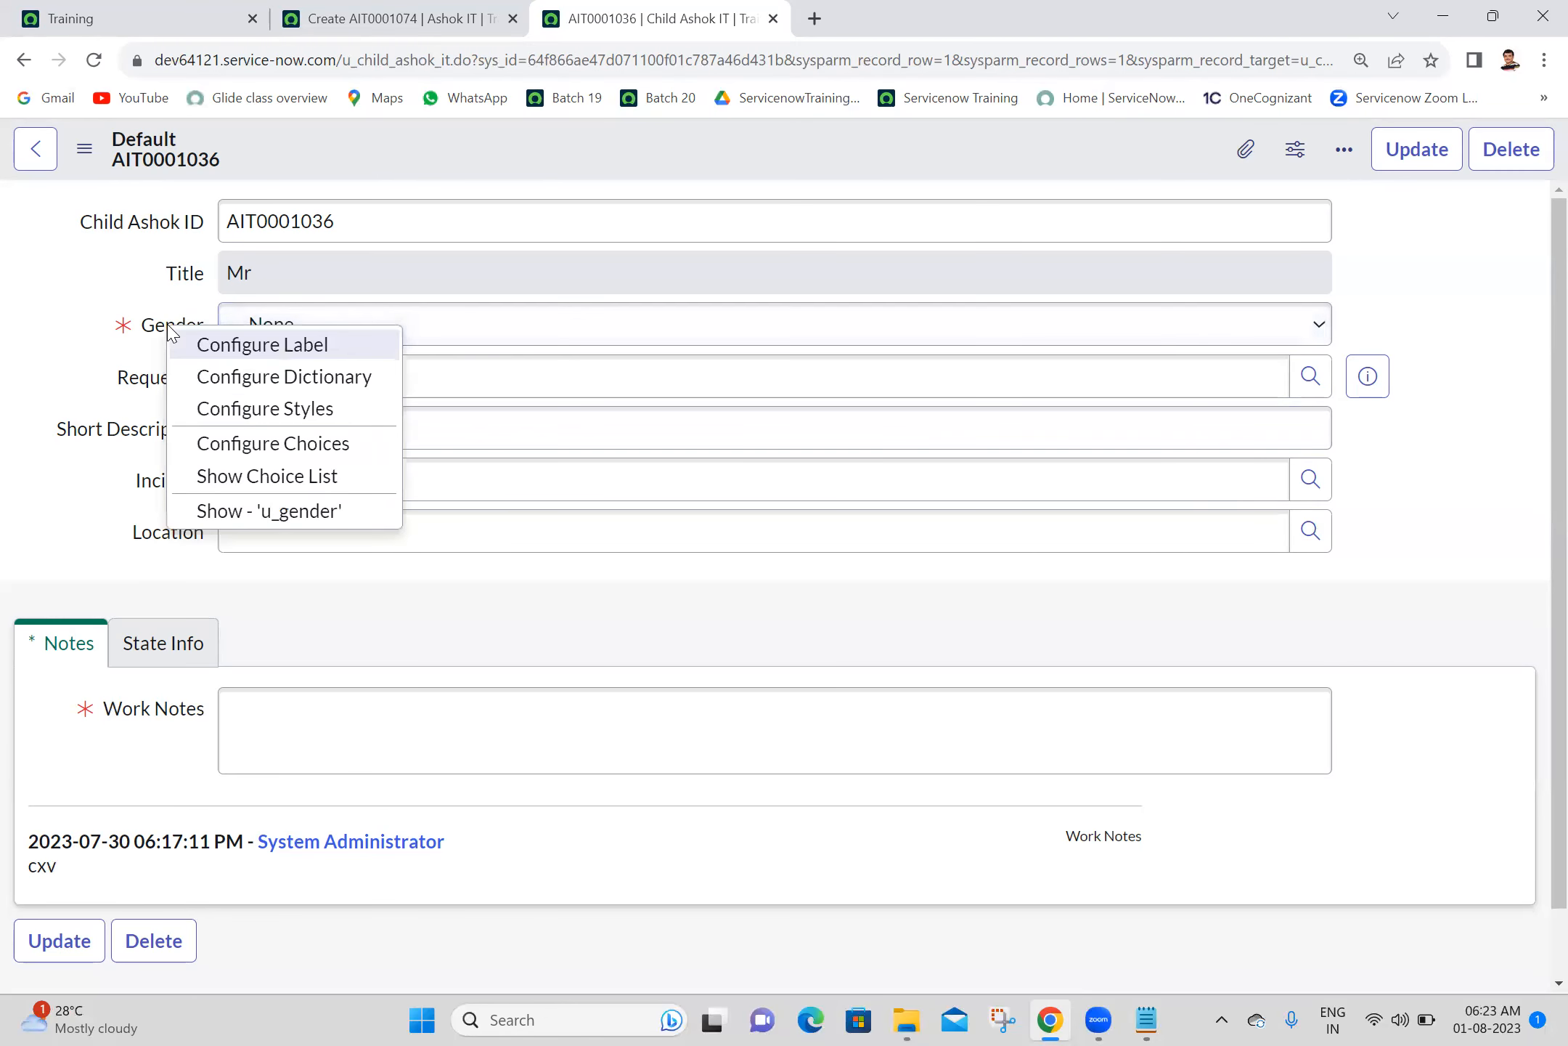
{"action": "left_click", "coordinate": [254, 378]}
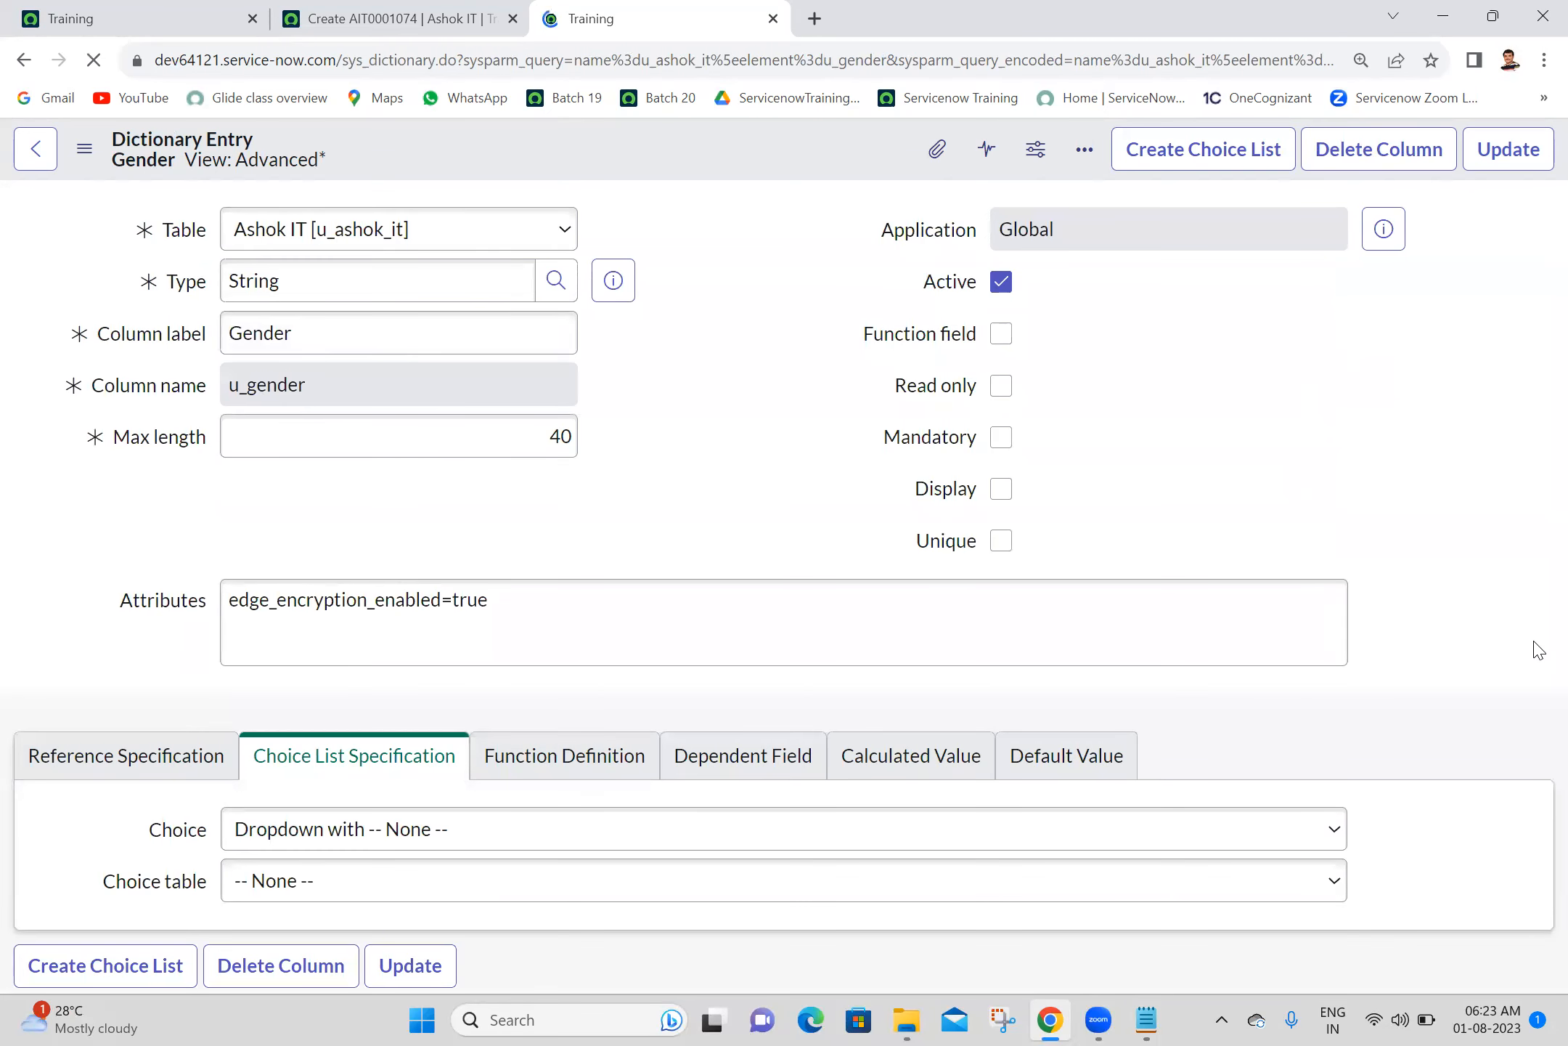
{"action": "scroll", "coordinate": [1538, 791], "scroll_direction": "down", "scroll_amount": 5}
{"action": "scroll", "coordinate": [1533, 830], "scroll_direction": "down", "scroll_amount": 5}
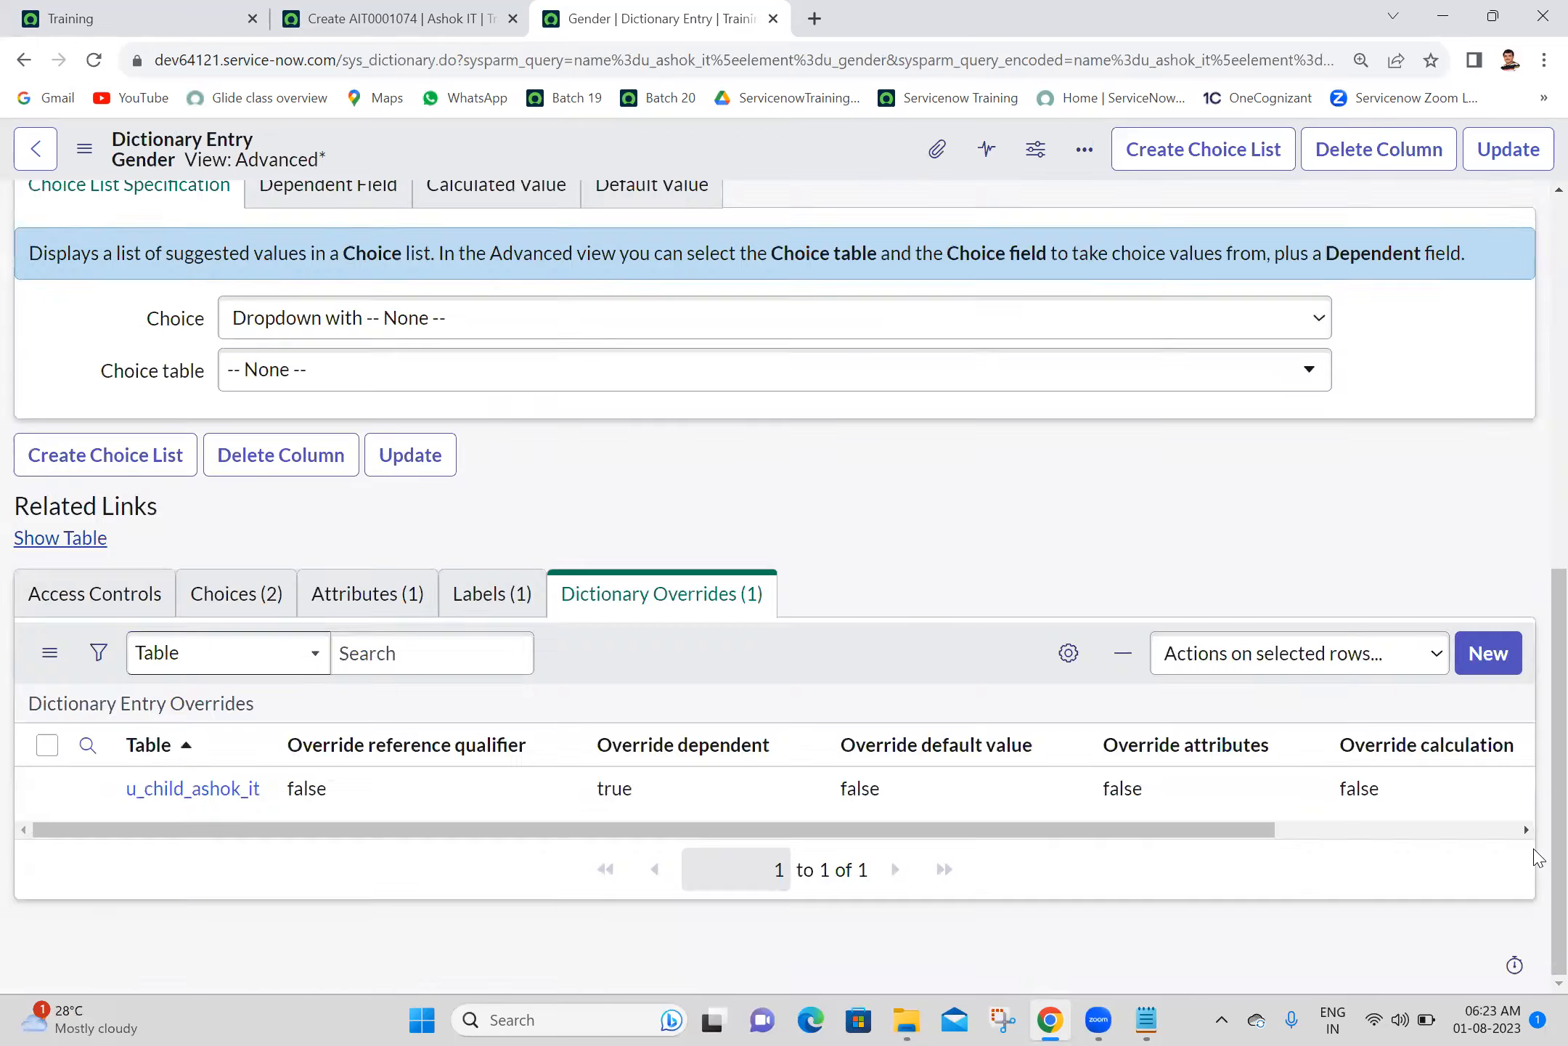
{"action": "left_click", "coordinate": [220, 791]}
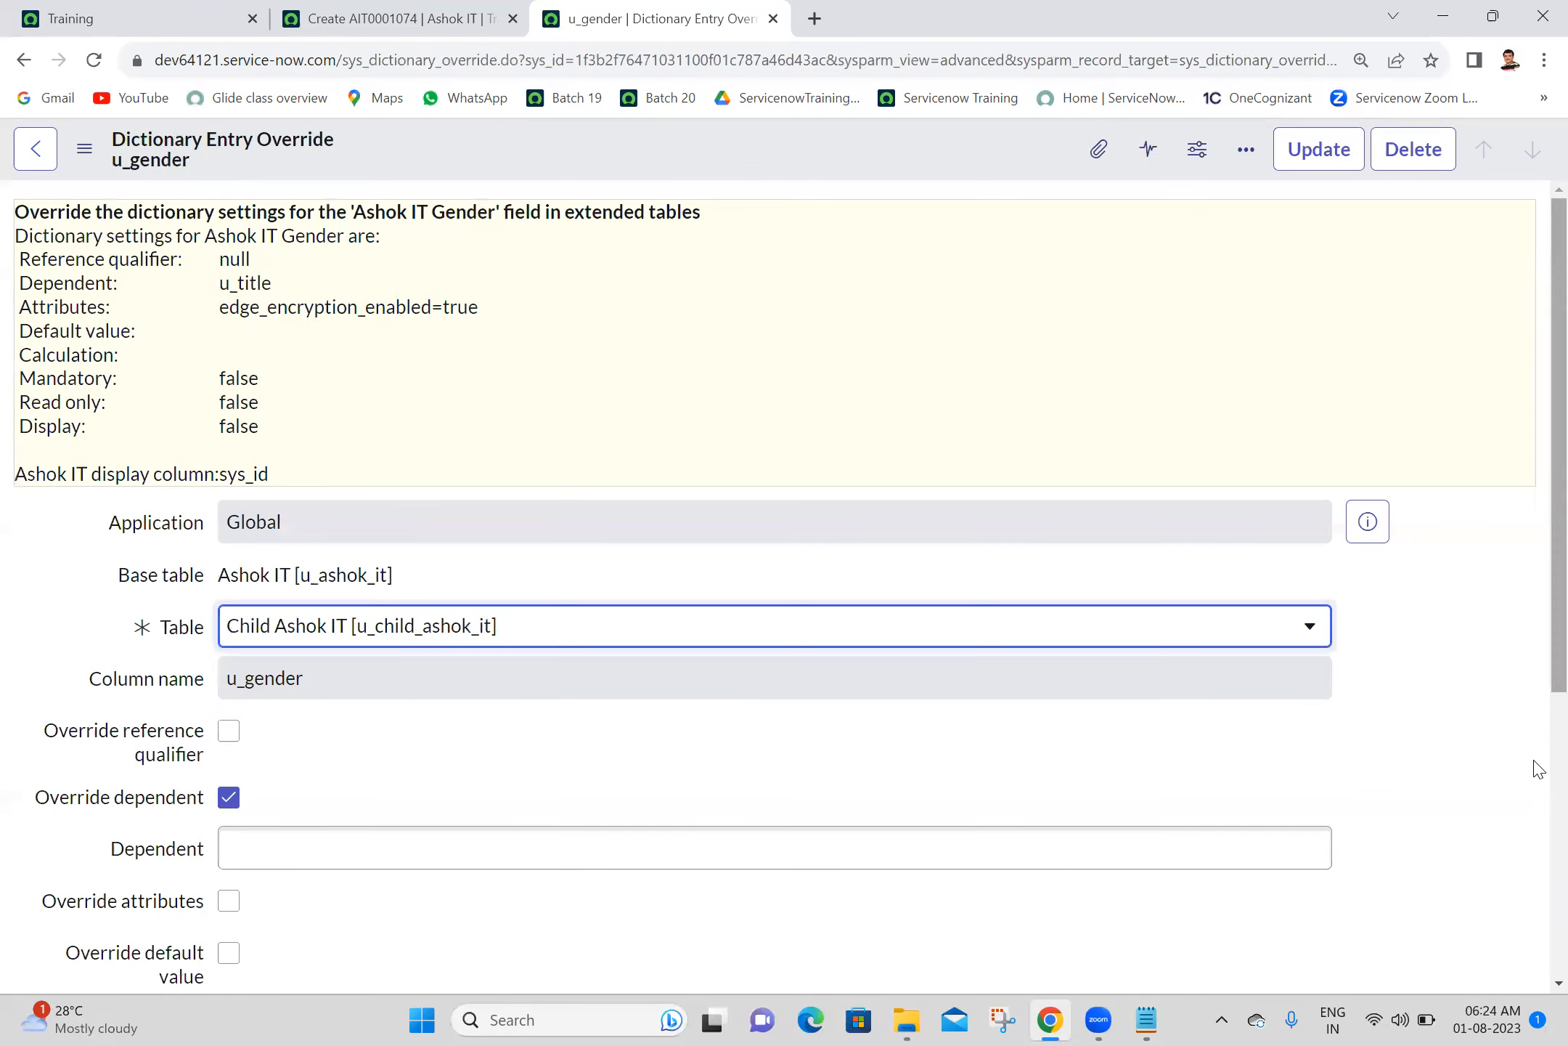
- Examine the Override dependent setting and its Dependent value in the Gender override, and update both the override and the dictionary entry
{"action": "scroll", "coordinate": [1534, 788], "scroll_direction": "down", "scroll_amount": 1}
{"action": "scroll", "coordinate": [1537, 791], "scroll_direction": "down", "scroll_amount": 3}
{"action": "left_click", "coordinate": [391, 387]}
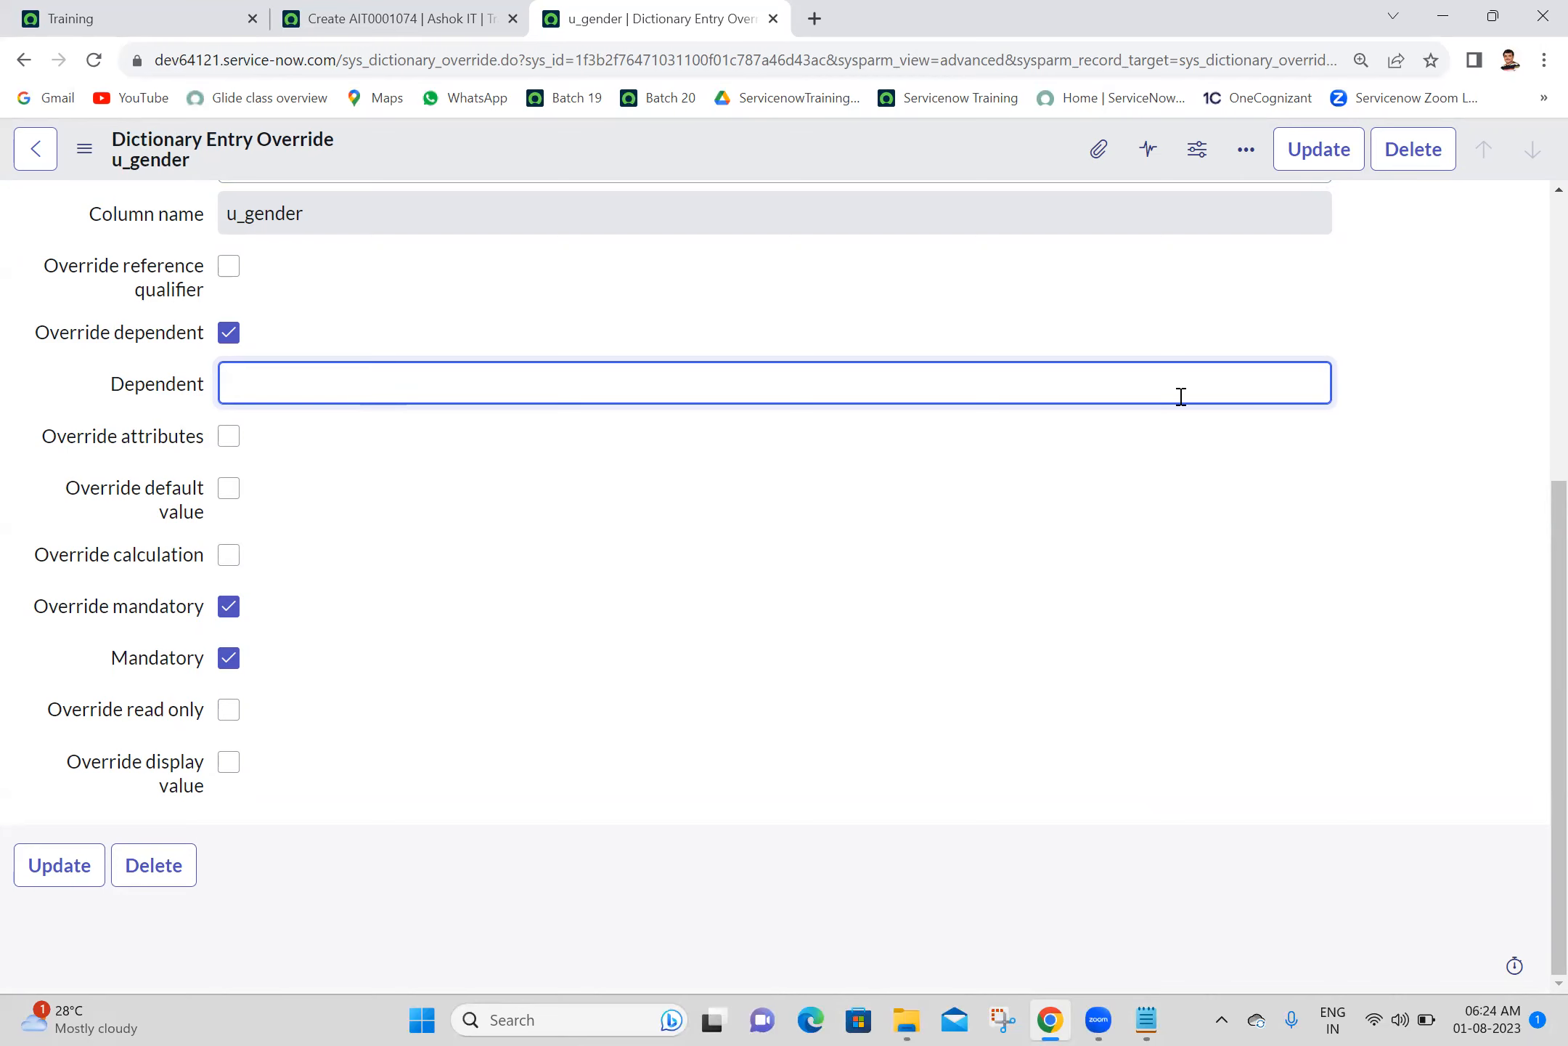
{"action": "left_click", "coordinate": [1334, 153]}
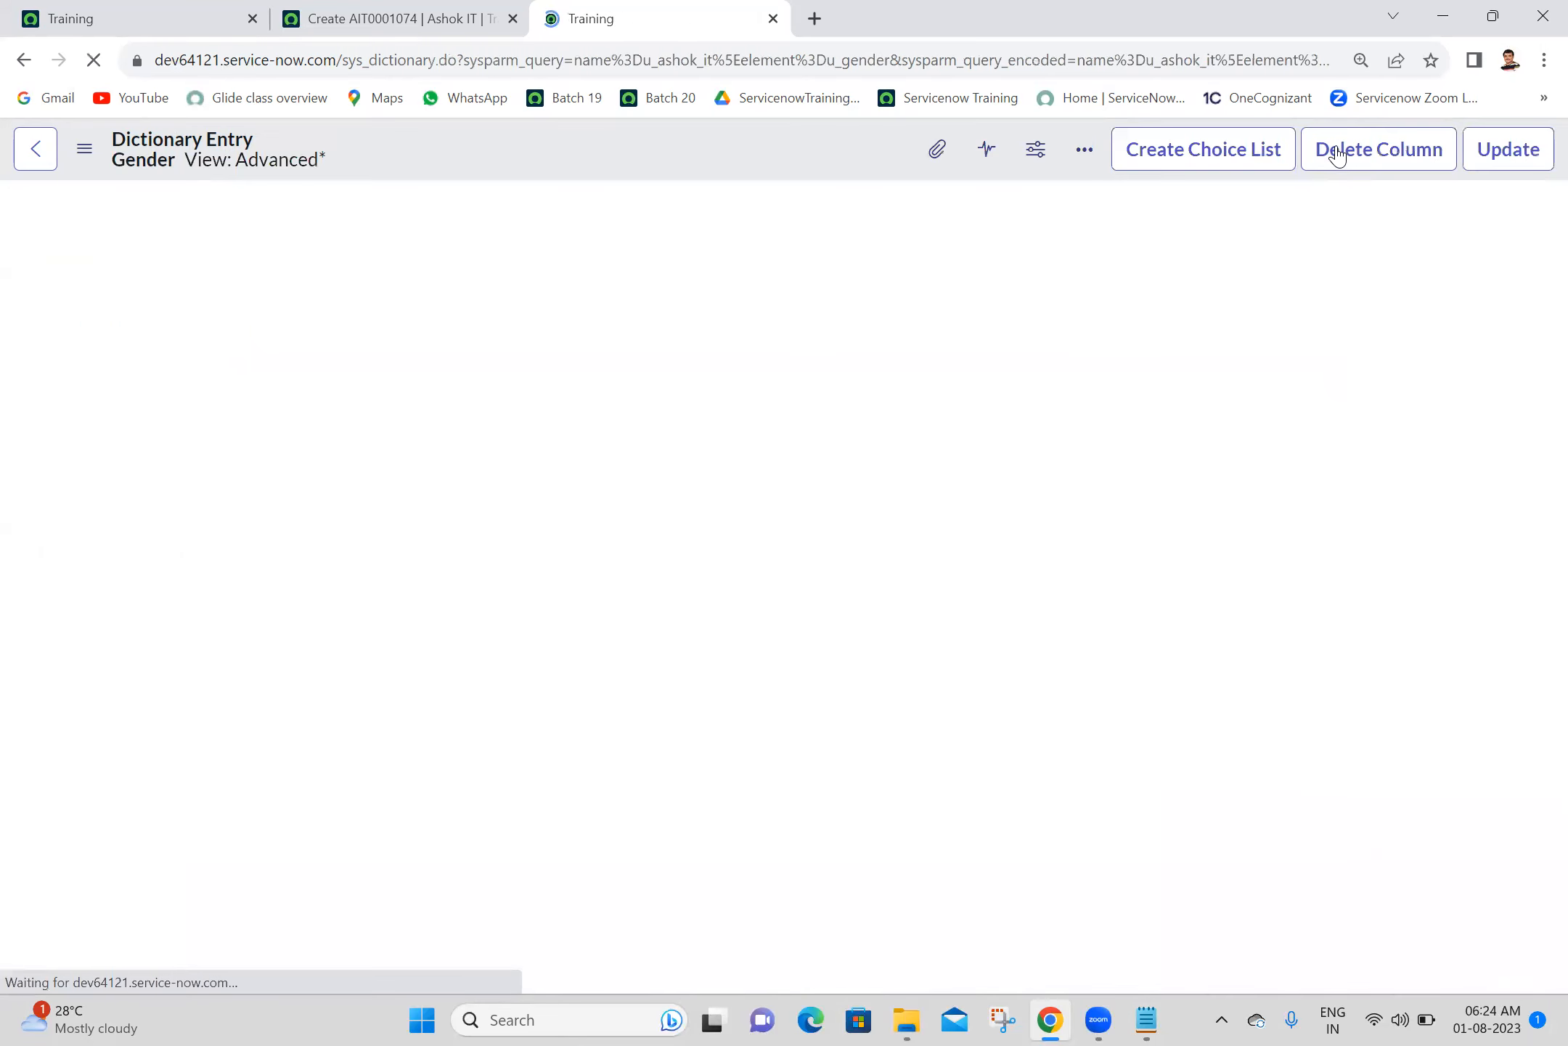
{"action": "left_click", "coordinate": [1515, 151]}
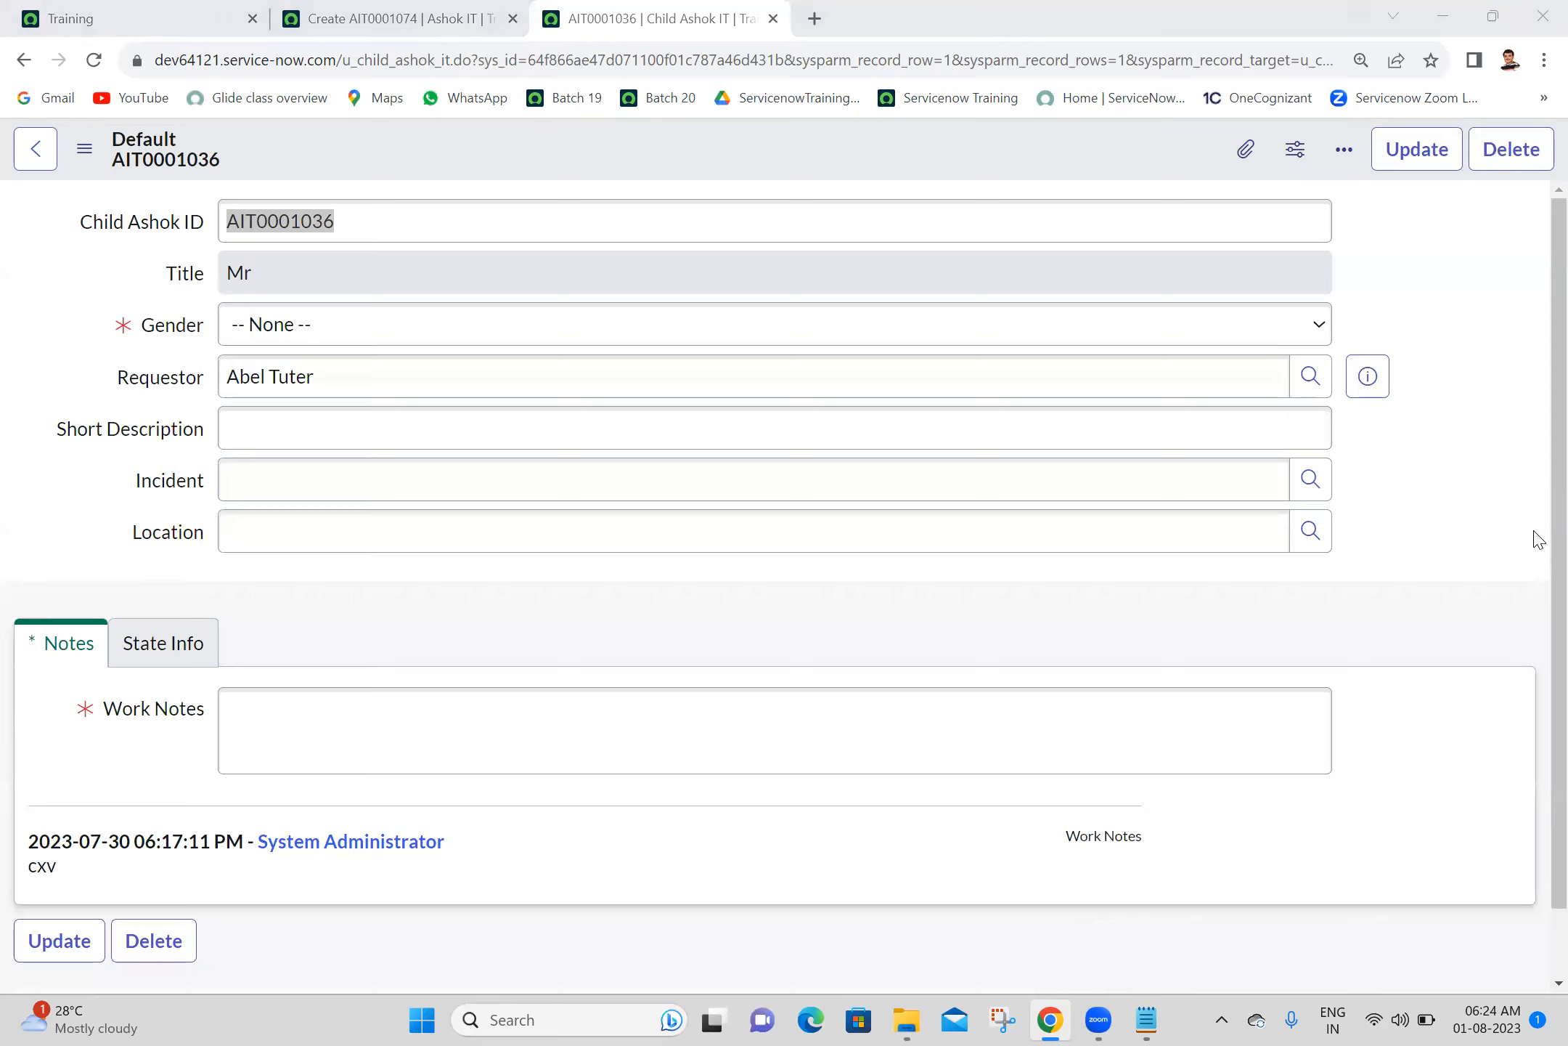
{"action": "left_click", "coordinate": [1553, 534]}
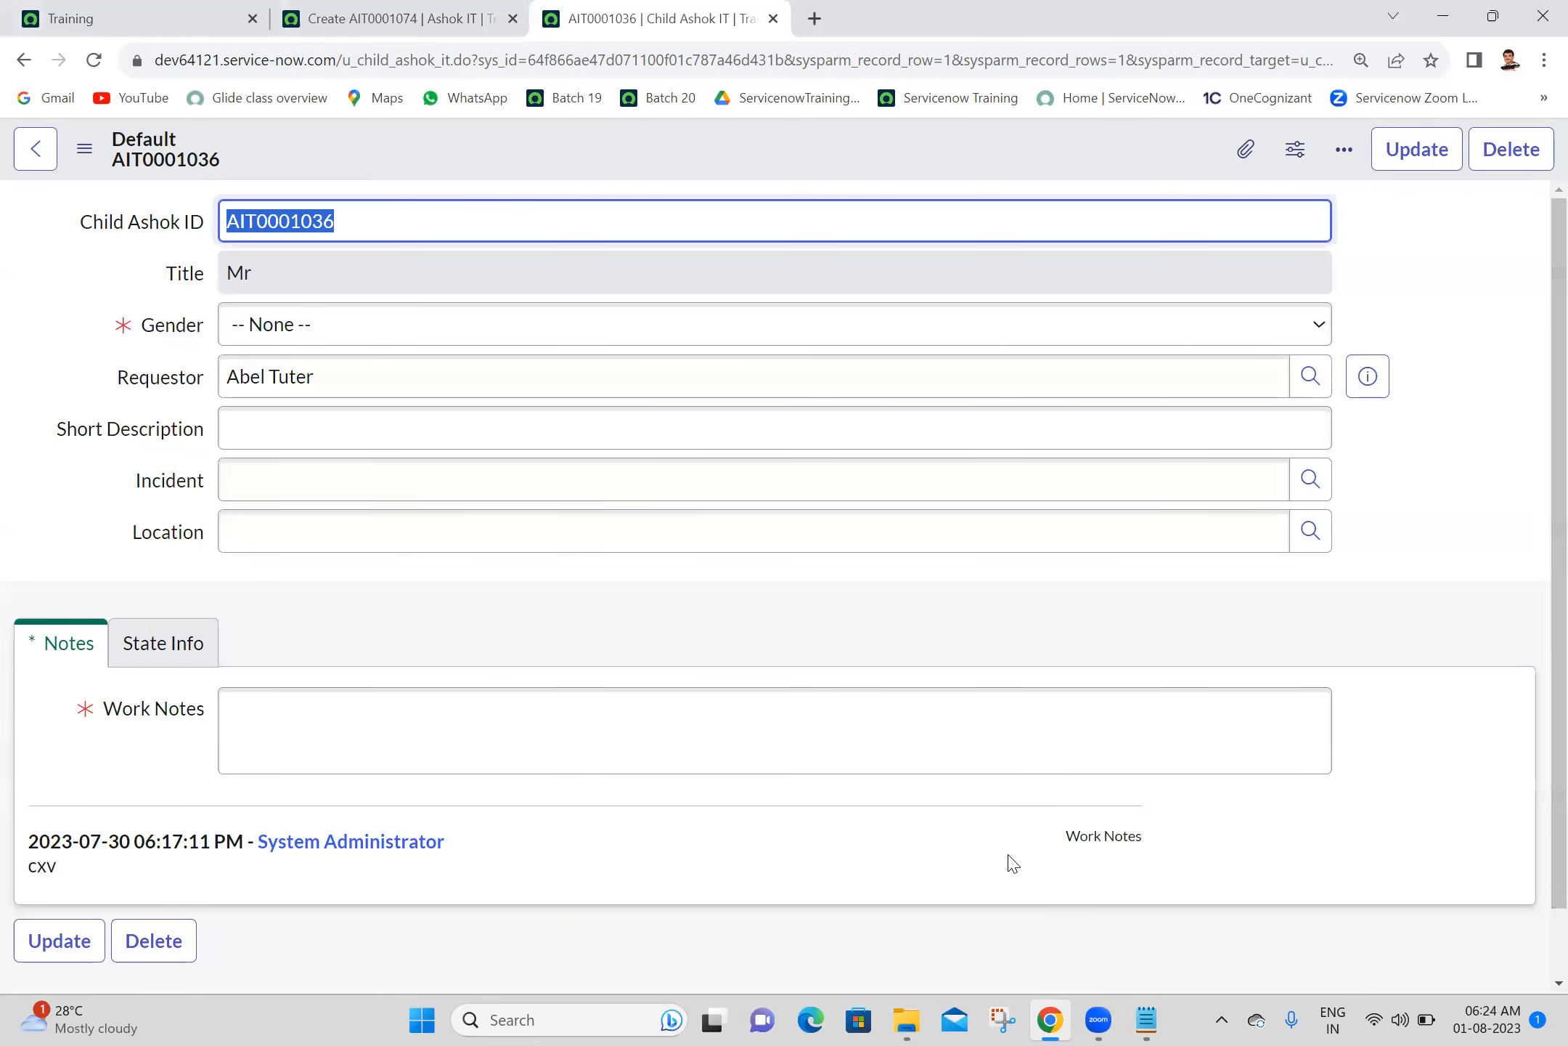
- Review the Override Calculated Value and Override Dependent Field items in the Notepad notes, and return to the child record in Chrome
{"action": "left_click", "coordinate": [1145, 1020]}
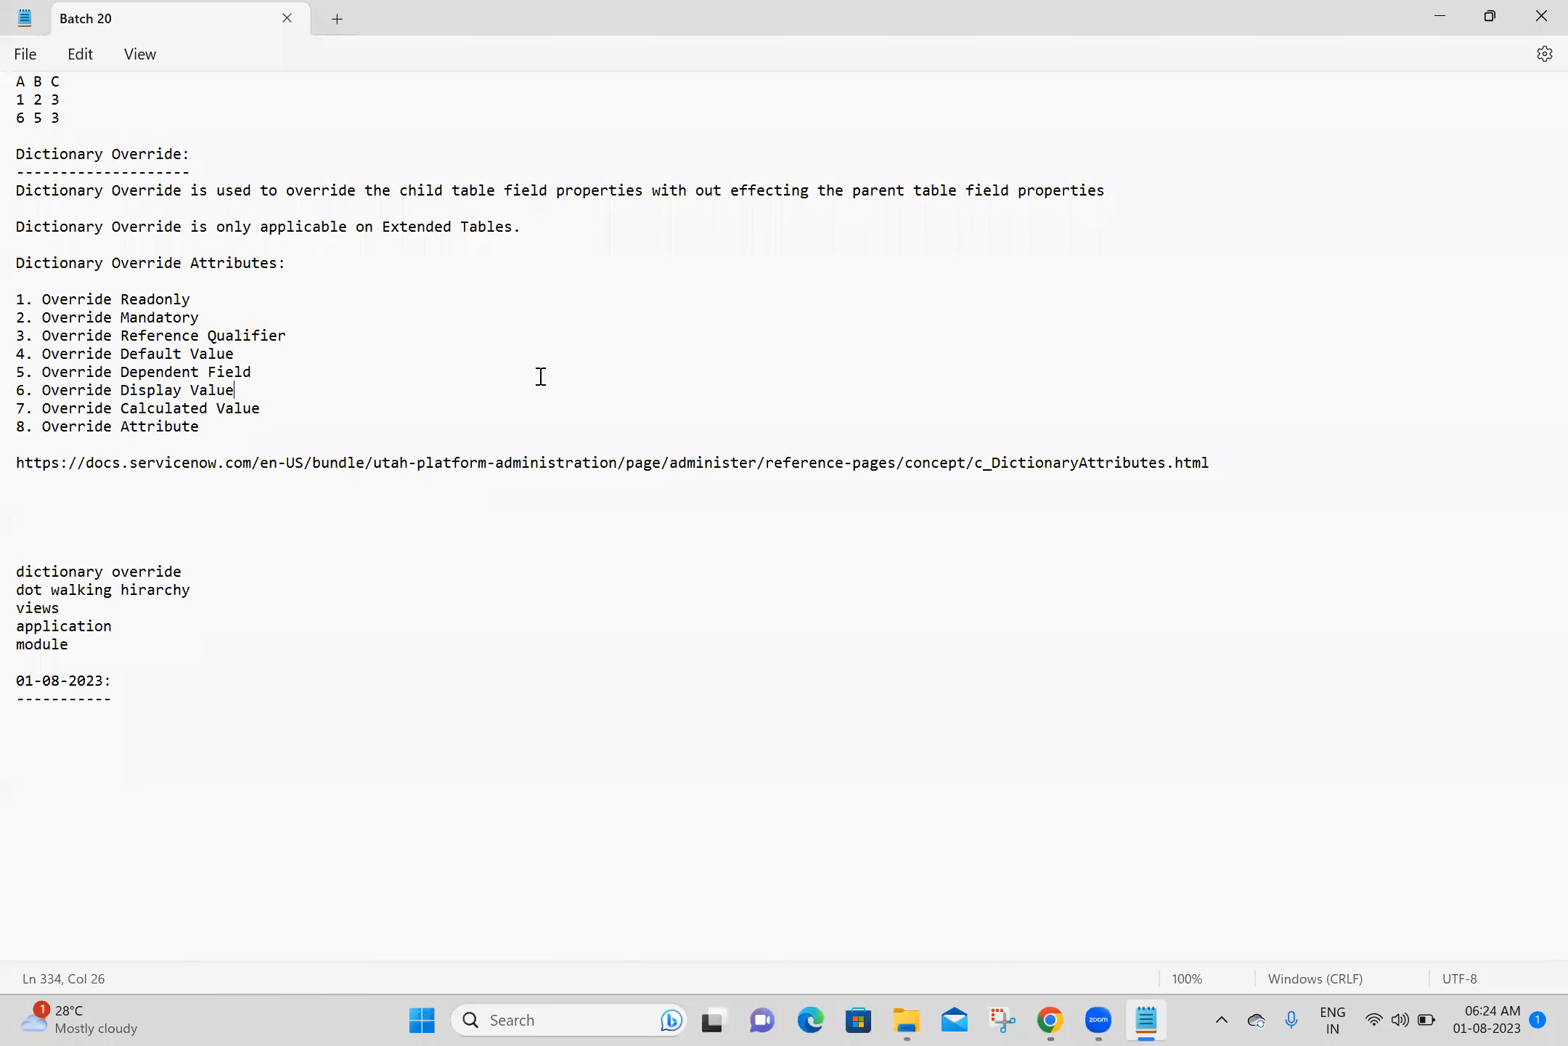
{"action": "left_click_drag", "start_coordinate": [299, 413], "coordinate": [13, 408]}
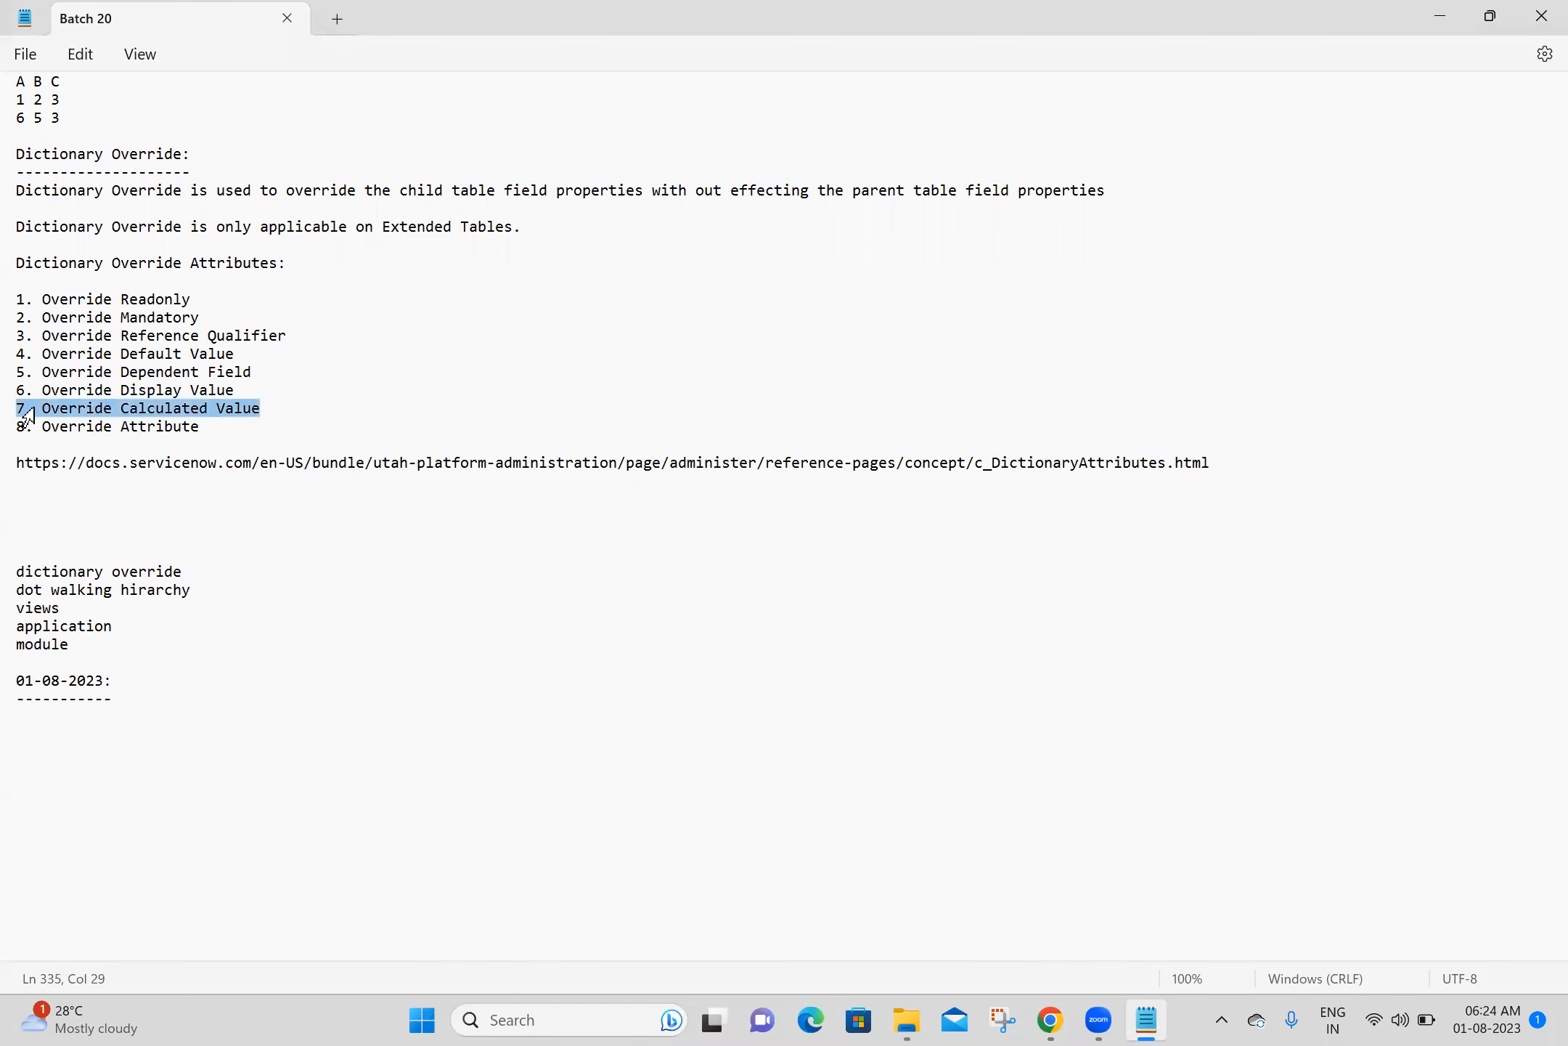
{"action": "left_click", "coordinate": [350, 392]}
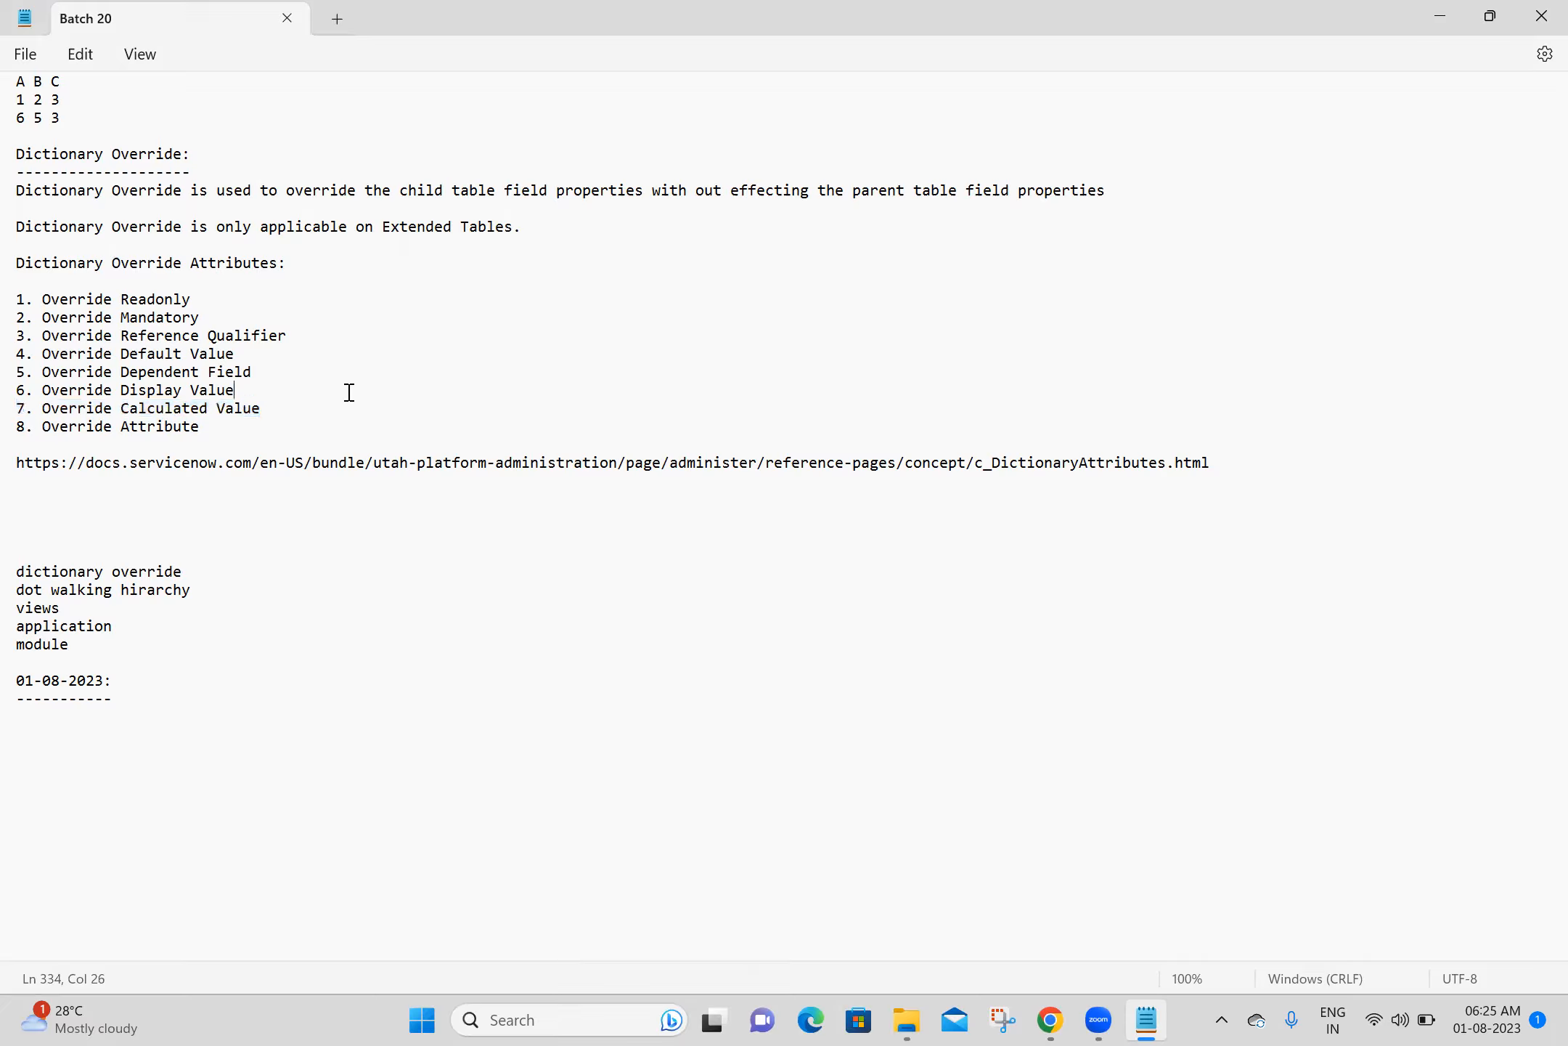
{"action": "triple_click", "coordinate": [285, 374]}
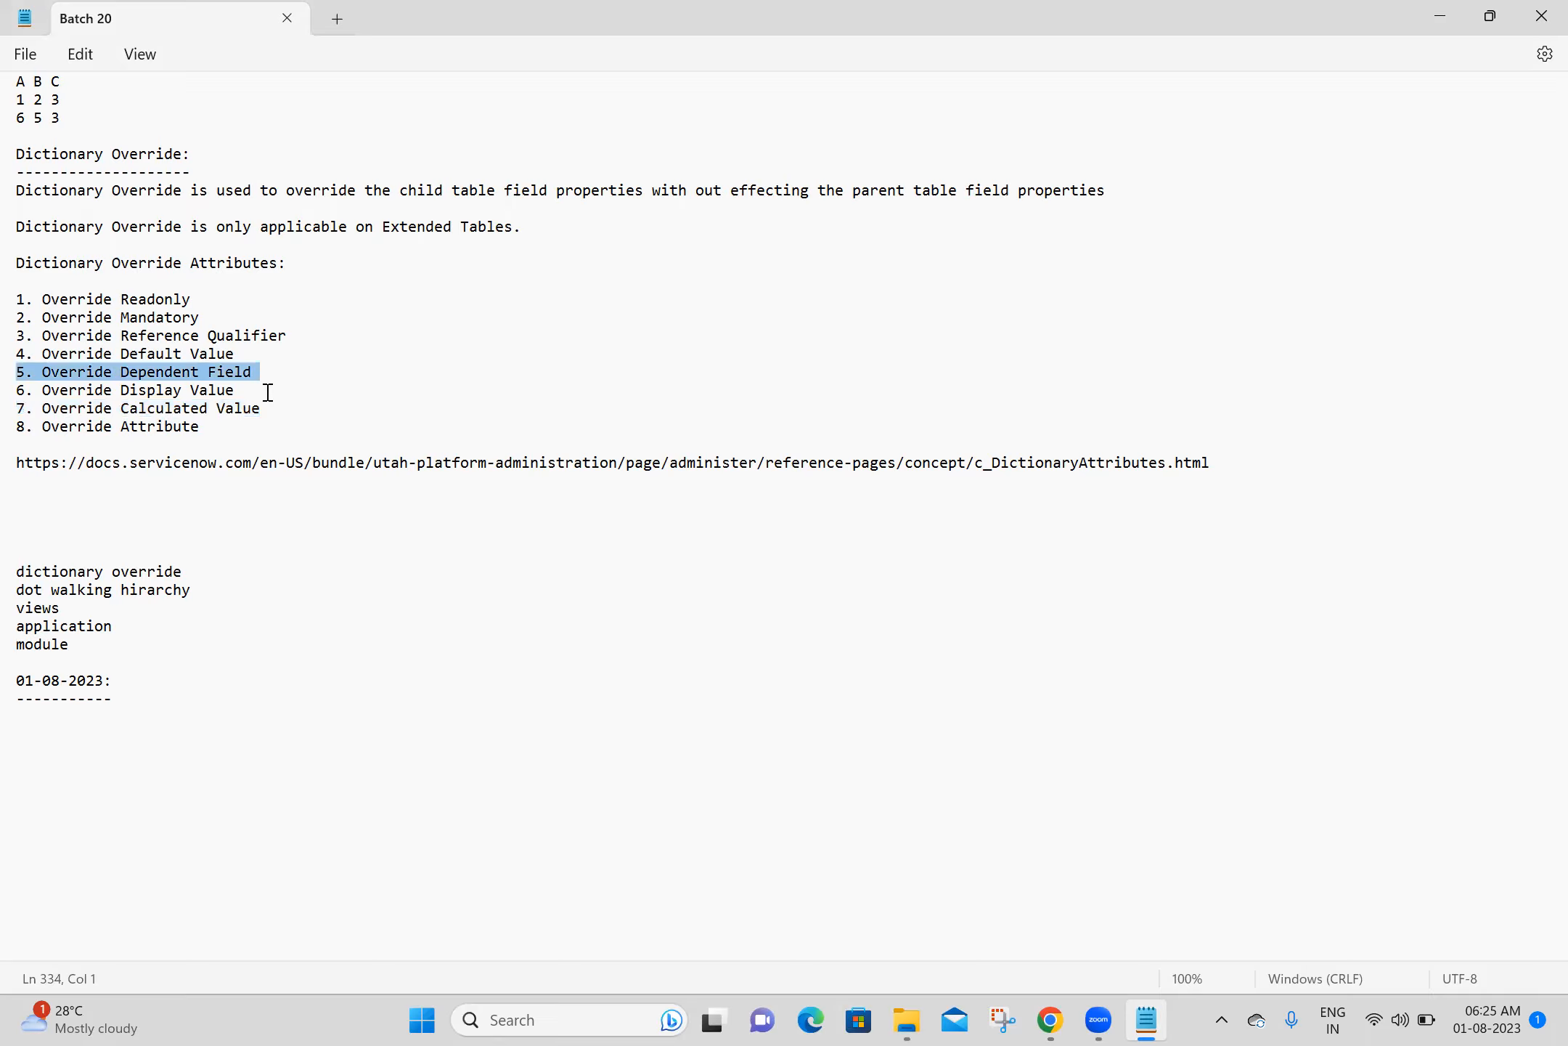
{"action": "triple_click", "coordinate": [268, 398]}
{"action": "left_click", "coordinate": [505, 404]}
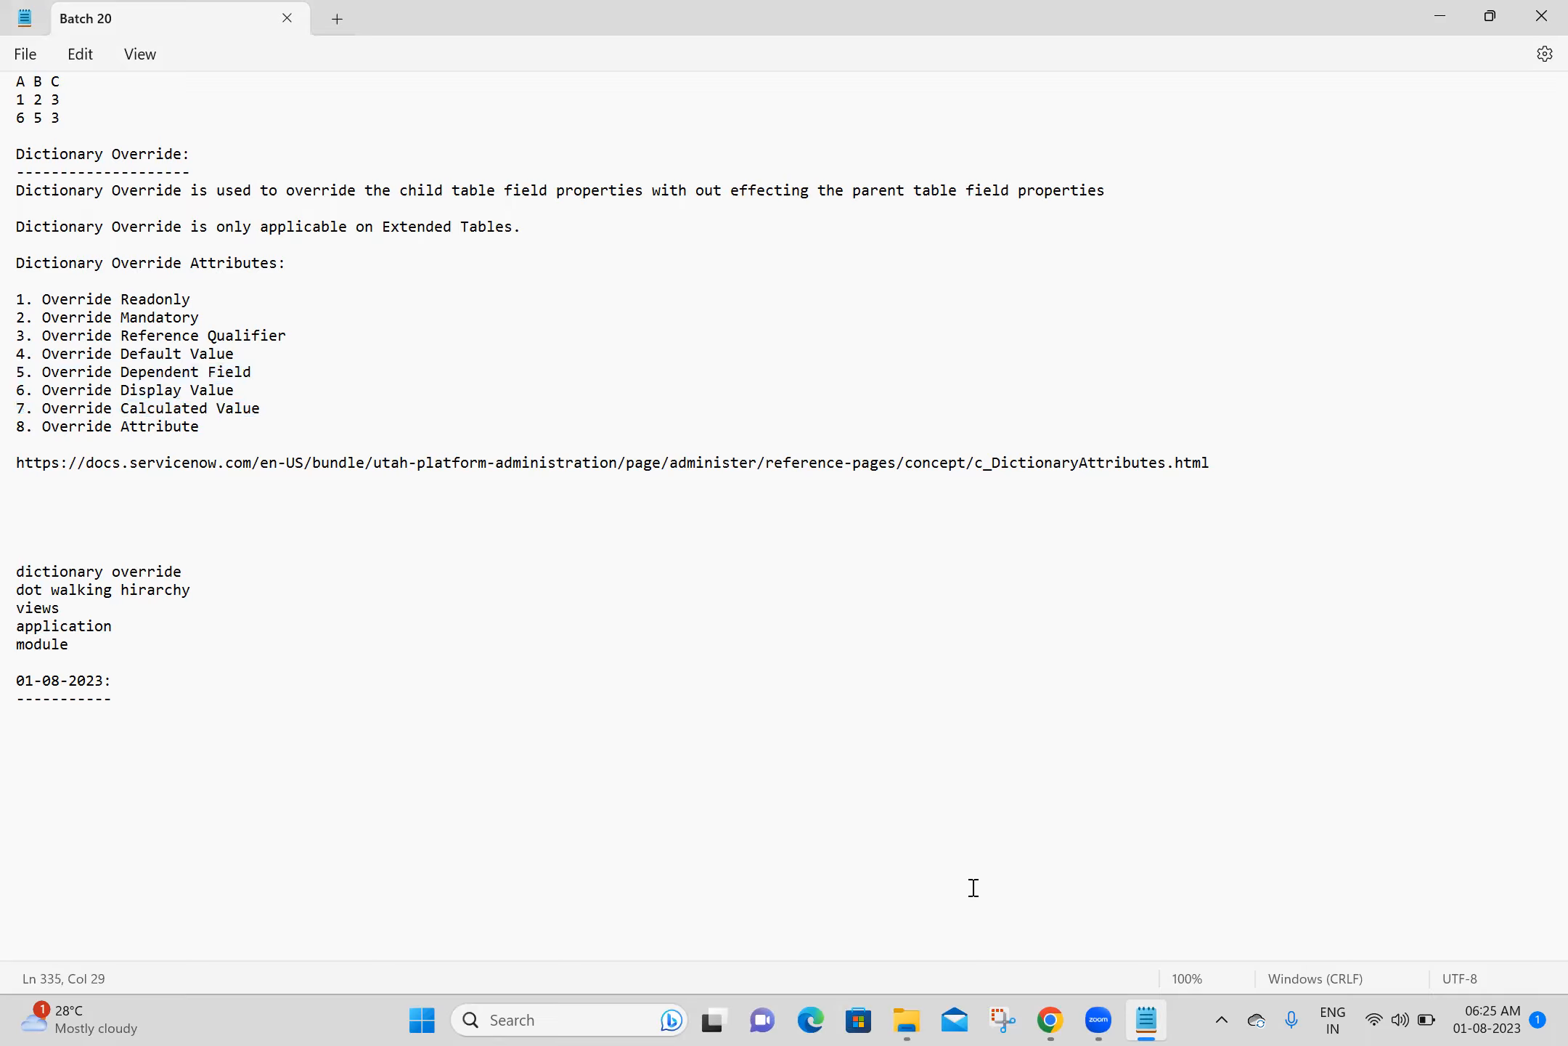
{"action": "left_click", "coordinate": [1051, 1020]}
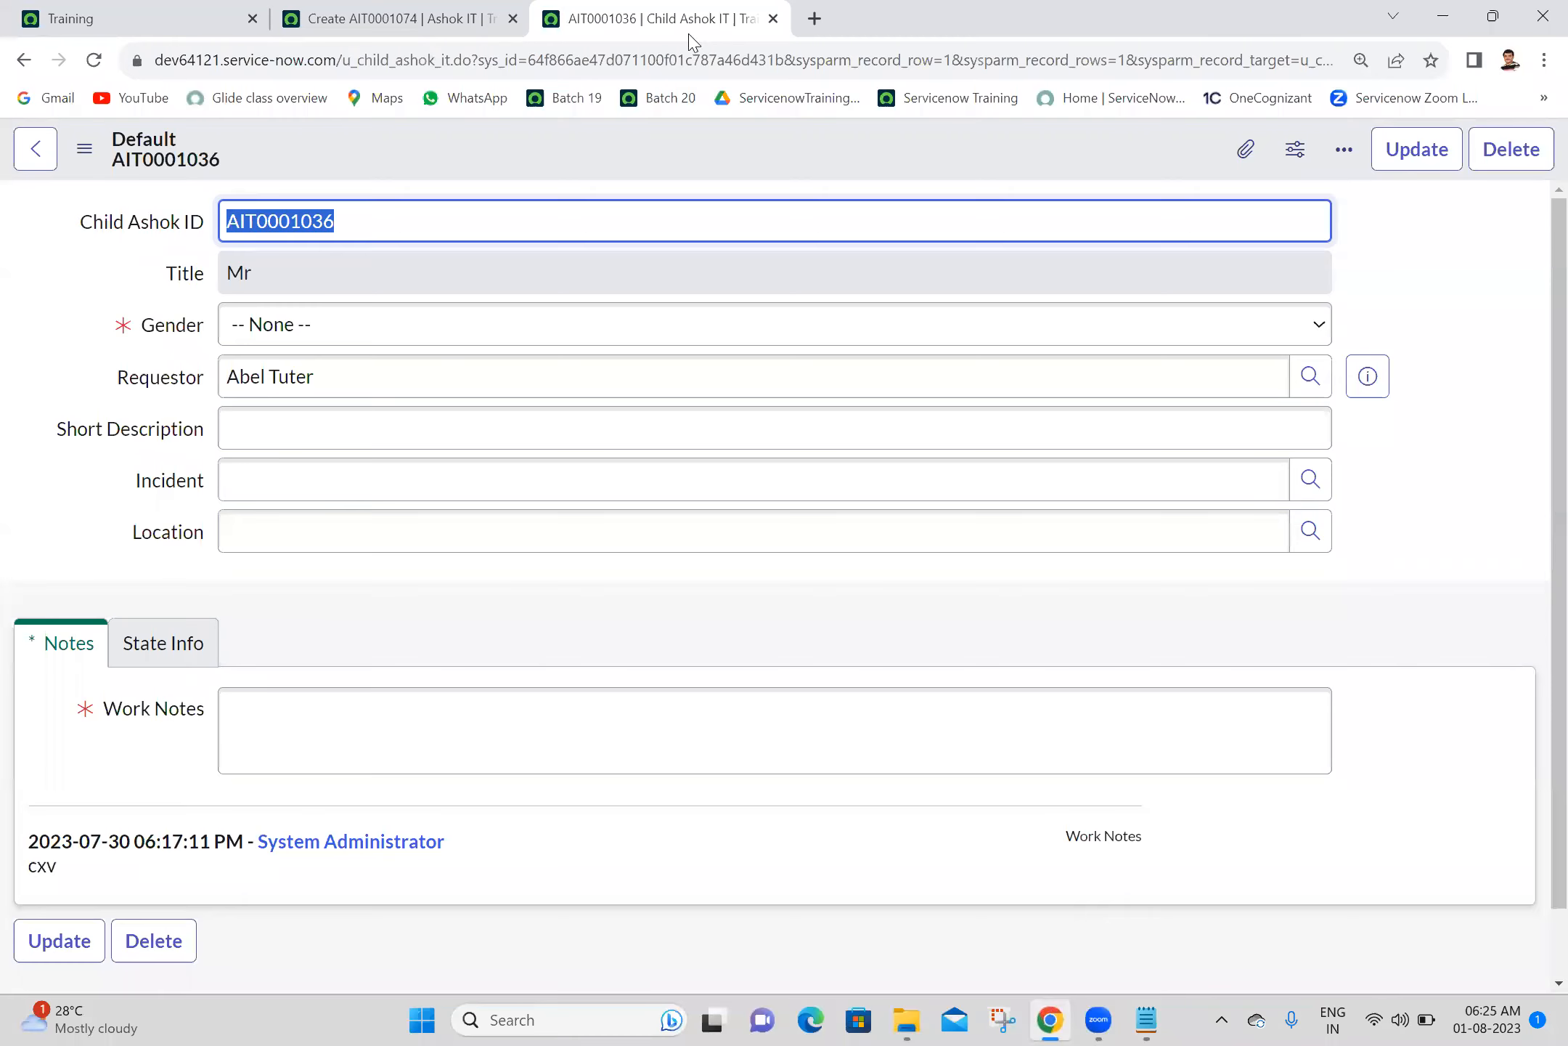
{"action": "scroll", "coordinate": [1533, 625], "scroll_direction": "down", "scroll_amount": 2}
{"action": "scroll", "coordinate": [1533, 508], "scroll_direction": "up", "scroll_amount": 2}
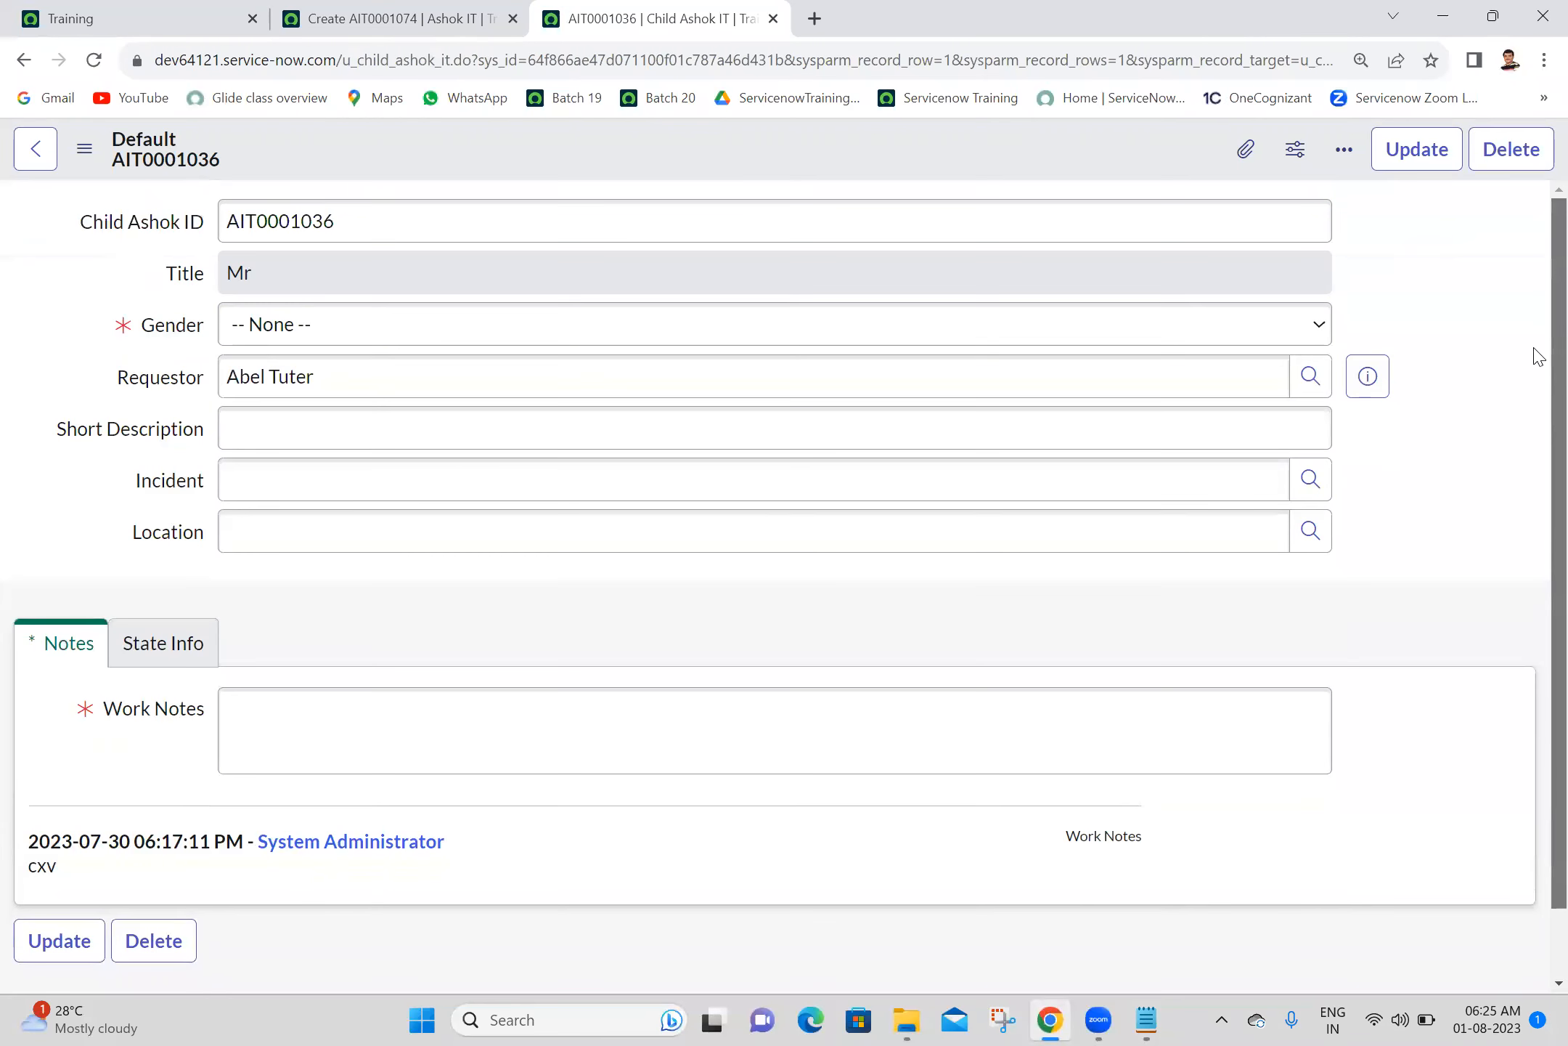
{"action": "right_click", "coordinate": [689, 154]}
{"action": "mouse_move", "coordinate": [763, 278]}
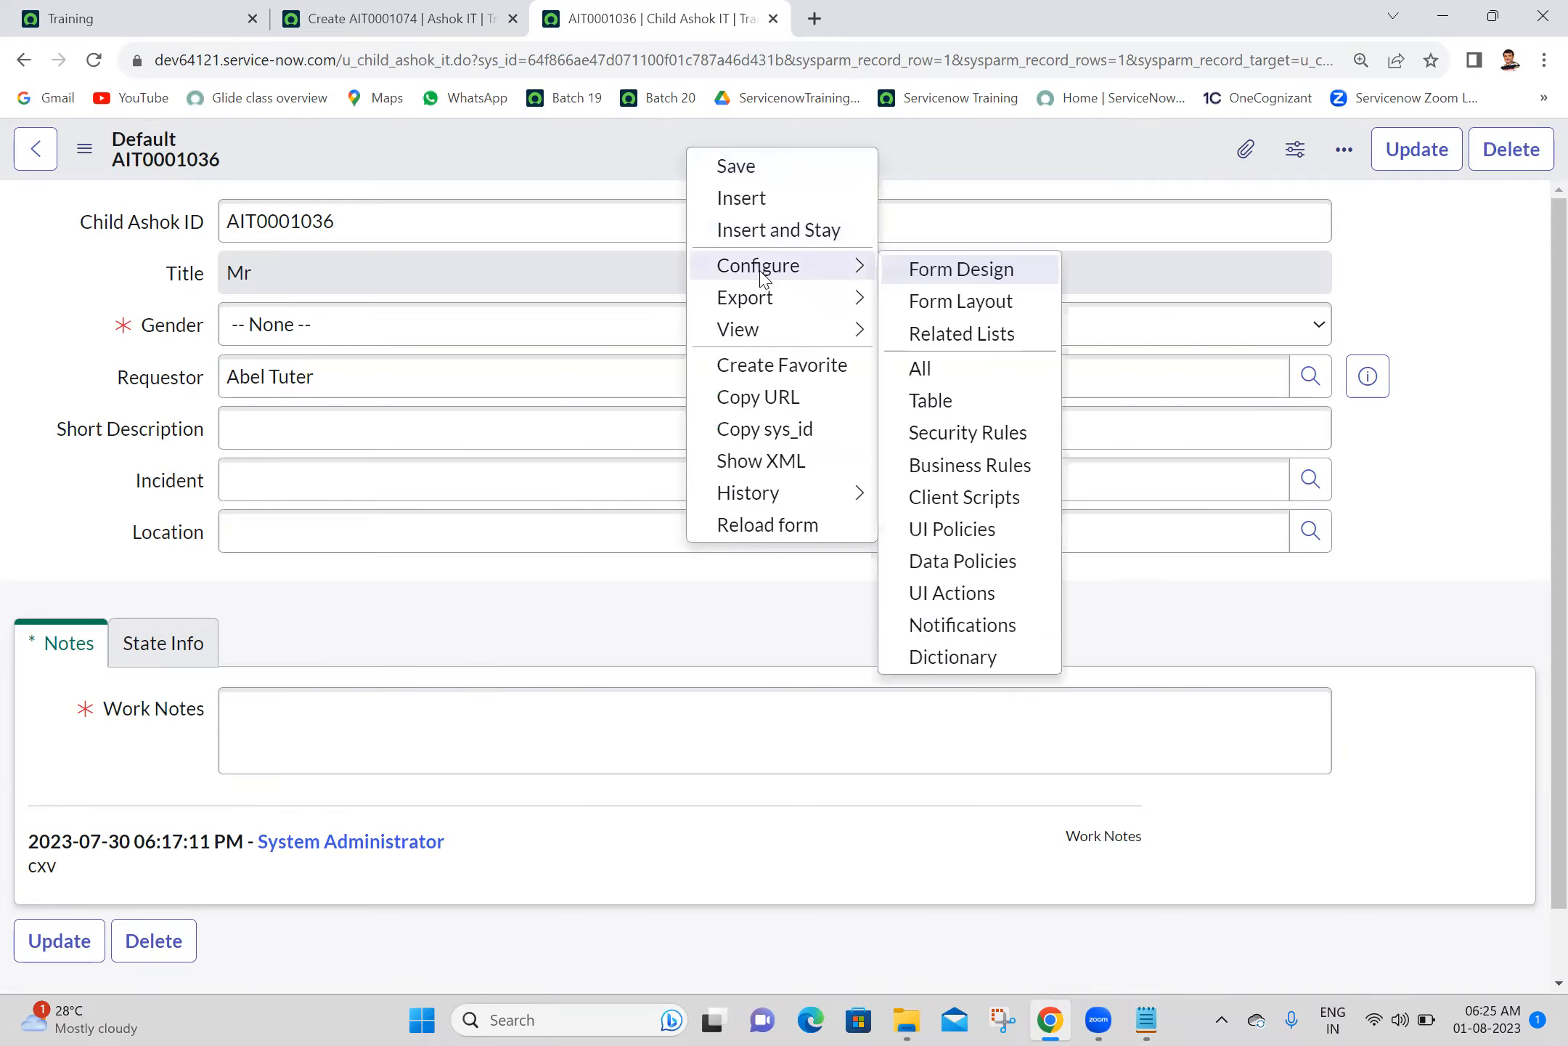
{"action": "left_click", "coordinate": [958, 309]}
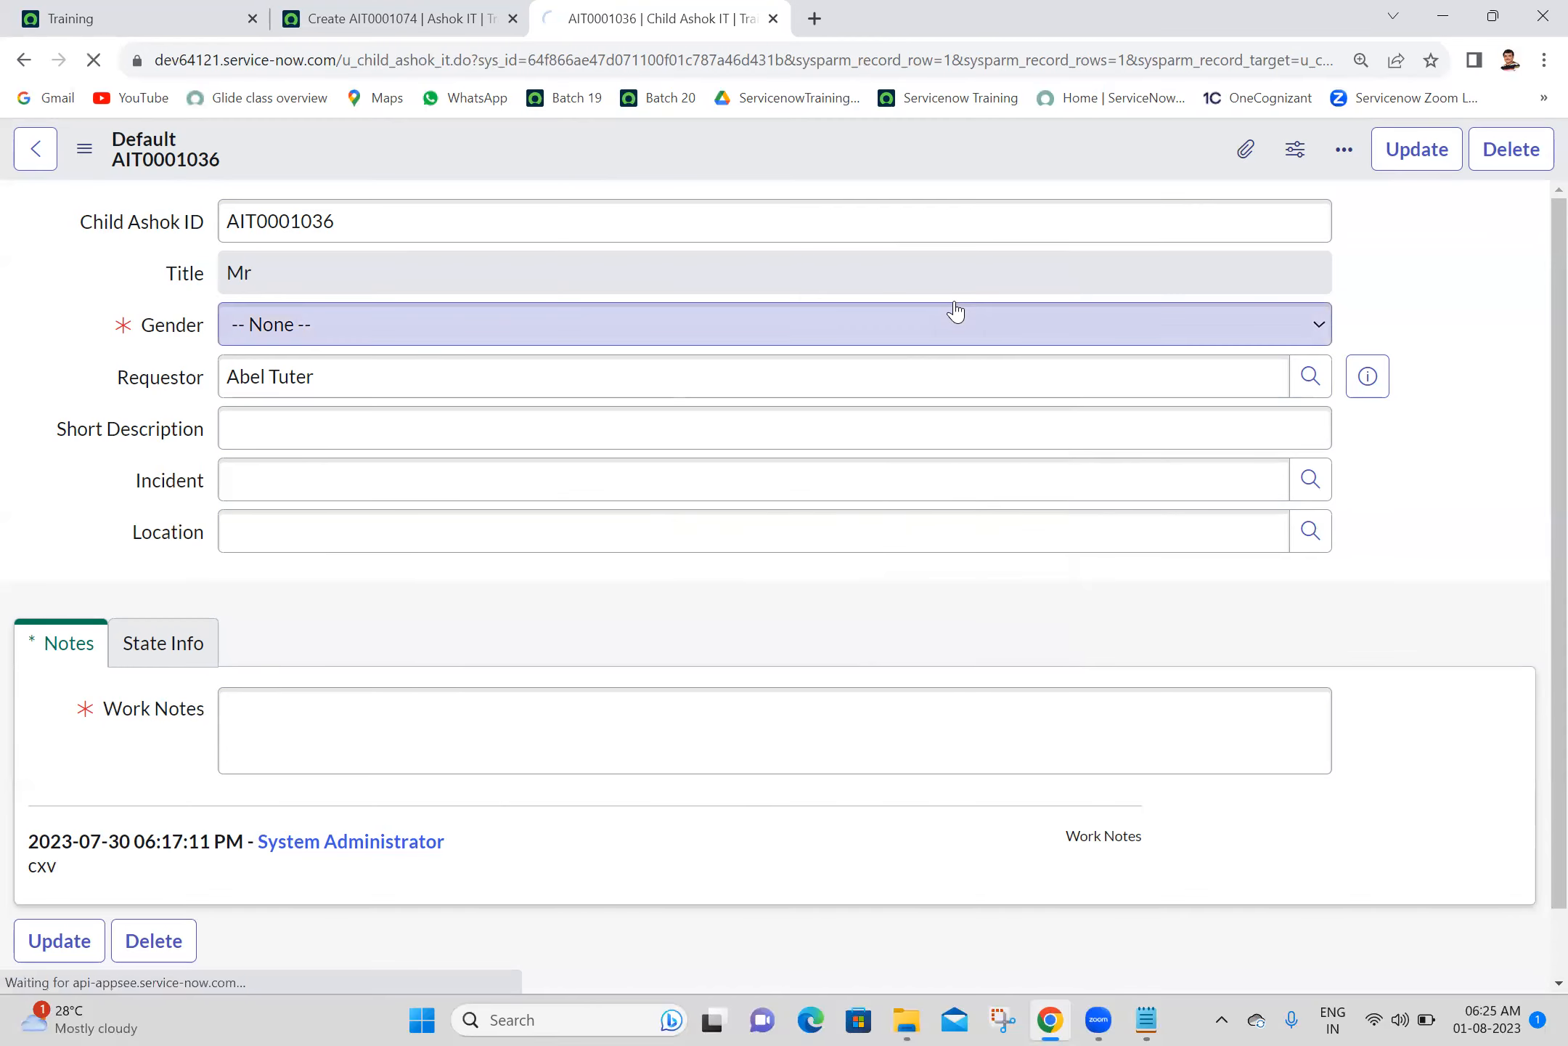
{"action": "left_click", "coordinate": [34, 149]}
- Open the form layout configuration of the parent Ashok IT form
{"action": "left_click", "coordinate": [406, 18]}
{"action": "right_click", "coordinate": [459, 156]}
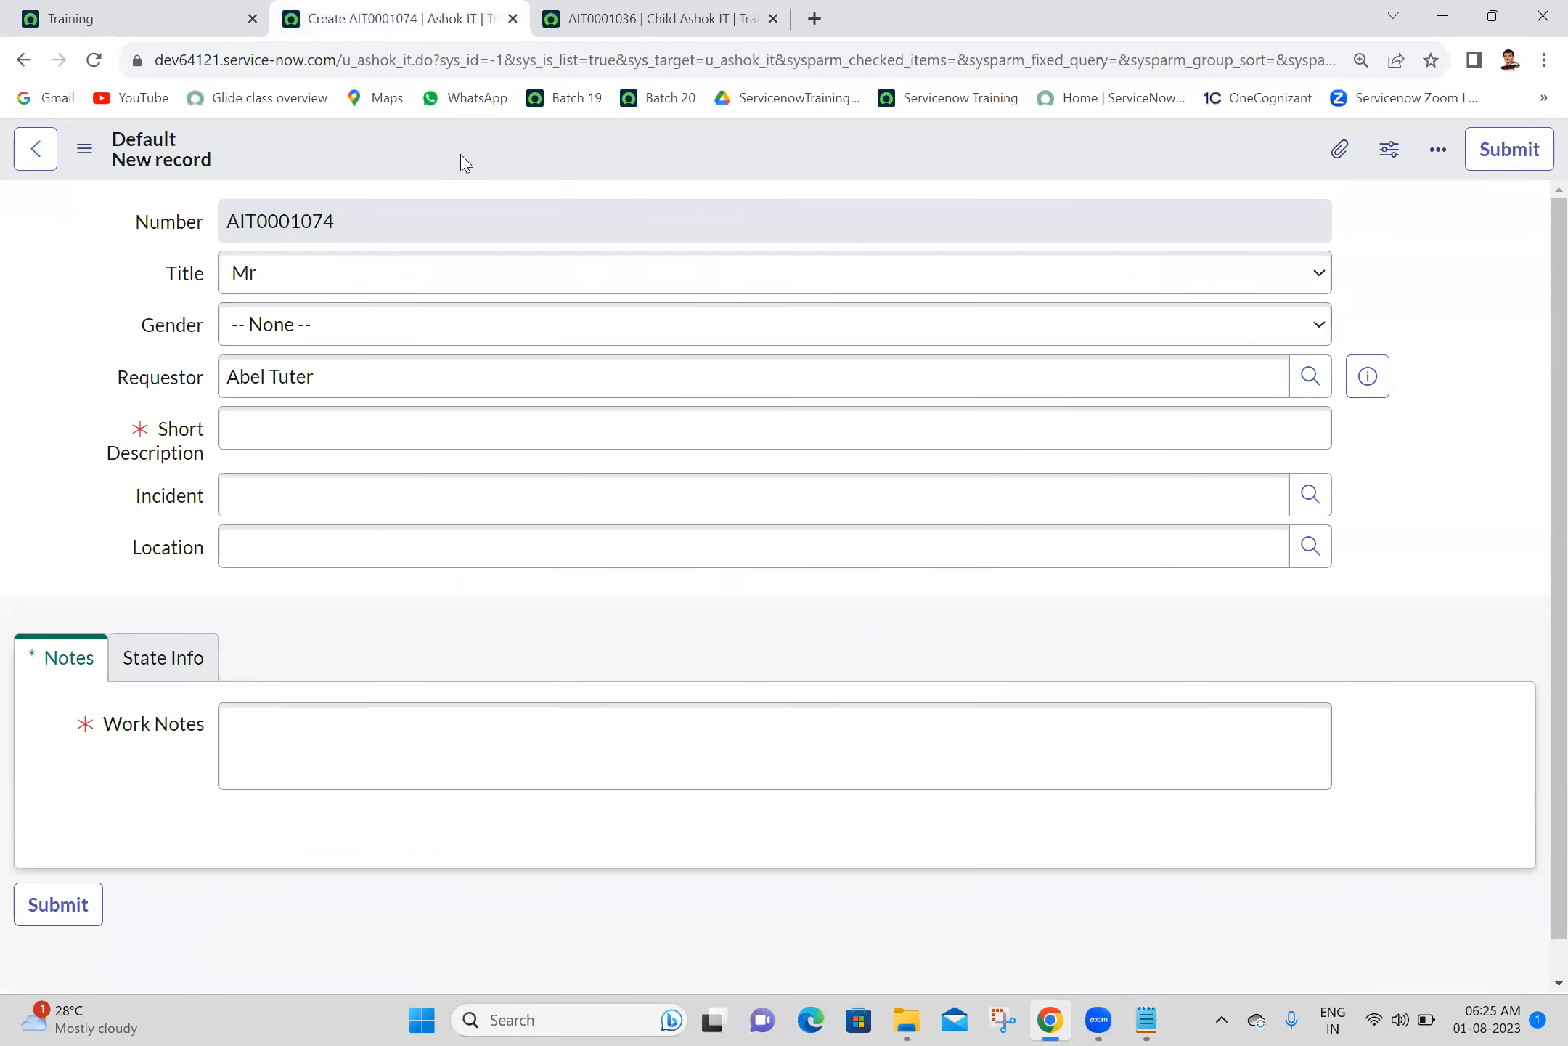
{"action": "mouse_move", "coordinate": [563, 218]}
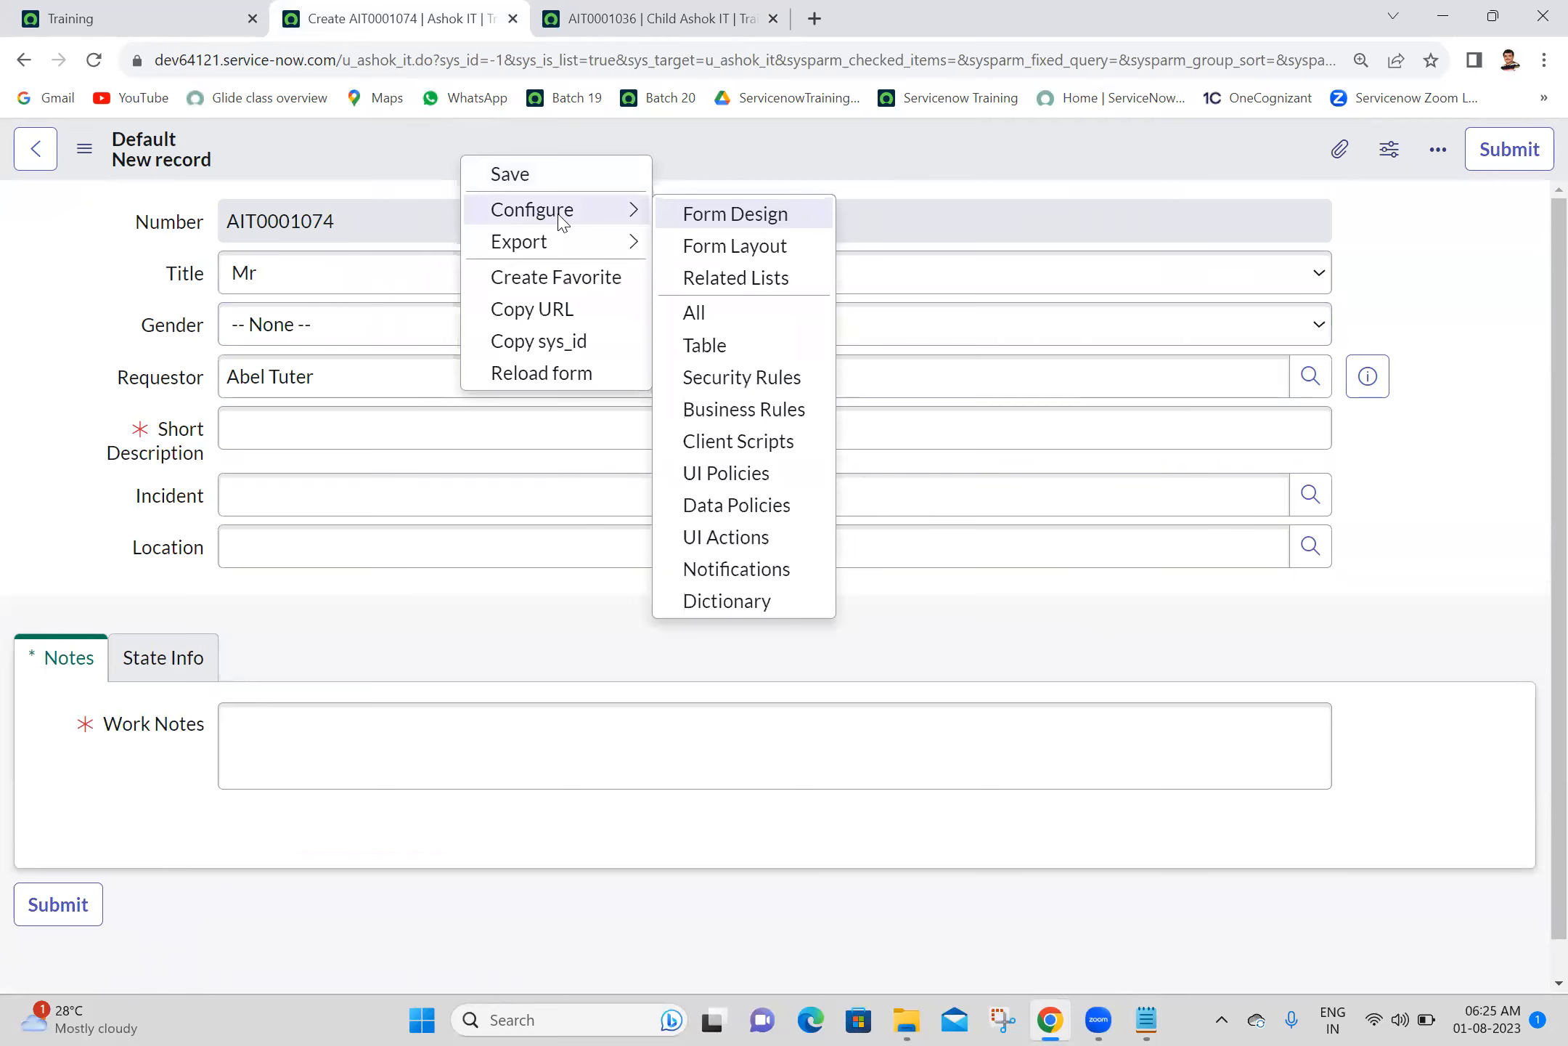
{"action": "left_click", "coordinate": [753, 252]}
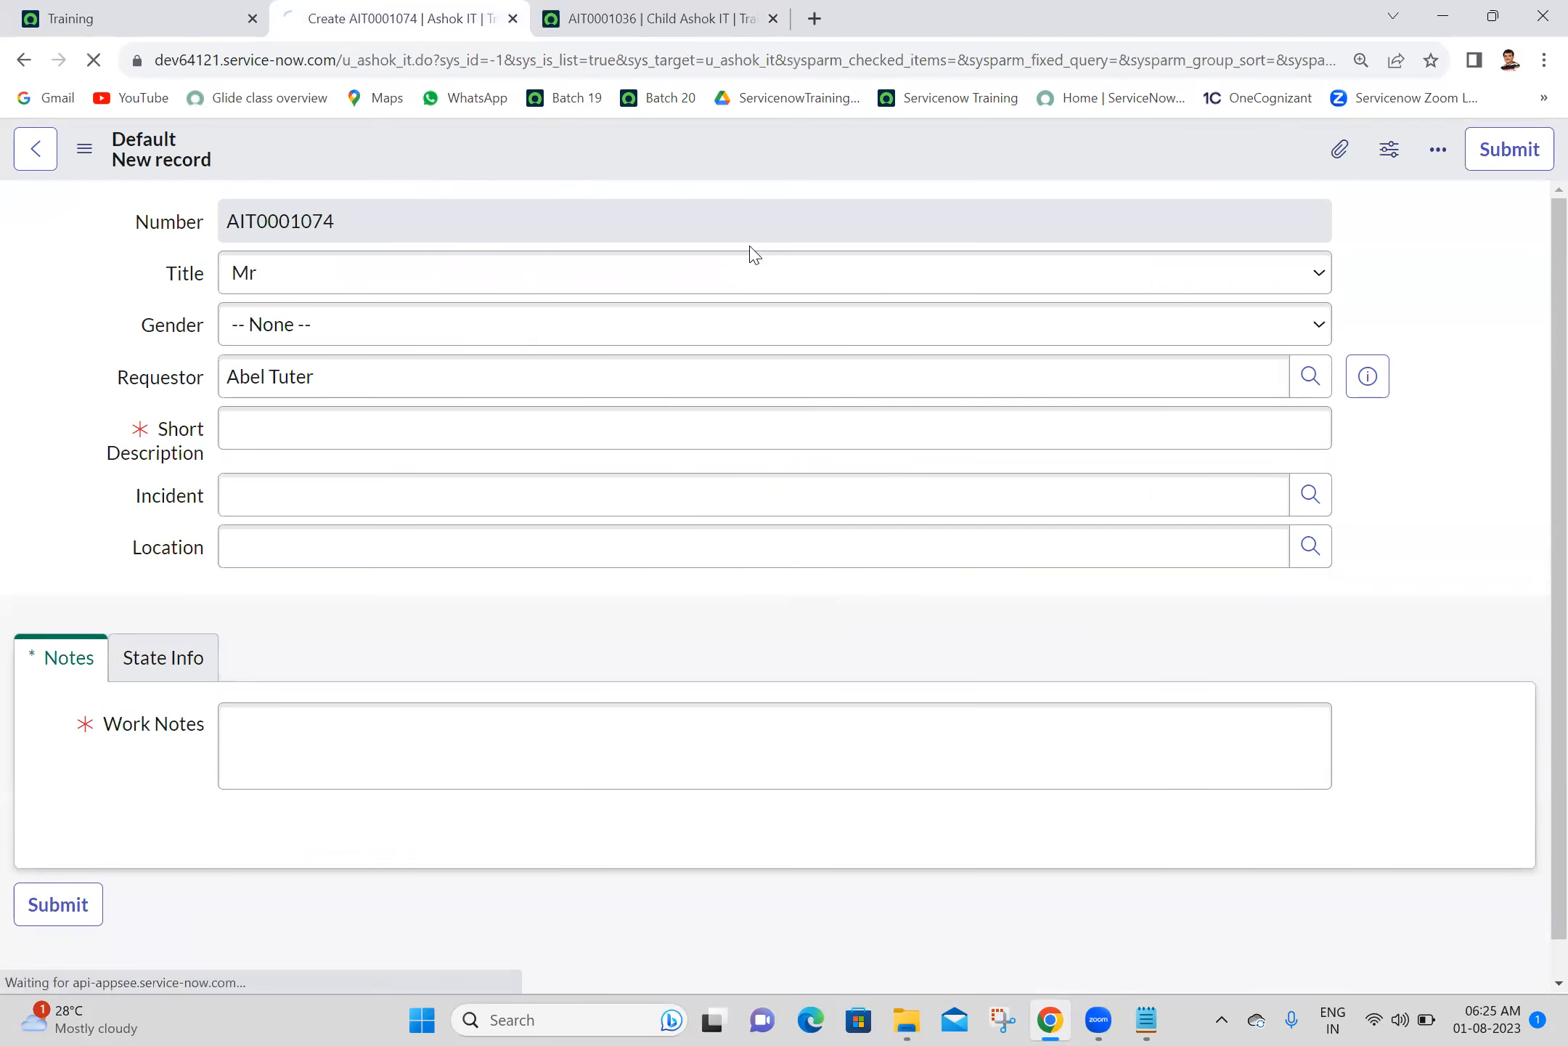
- Create a Reference field named Parent on the Ashok IT form, referencing the Ashok IT [u_ashok_it] table
{"action": "scroll", "coordinate": [1537, 498], "scroll_direction": "down", "scroll_amount": 2}
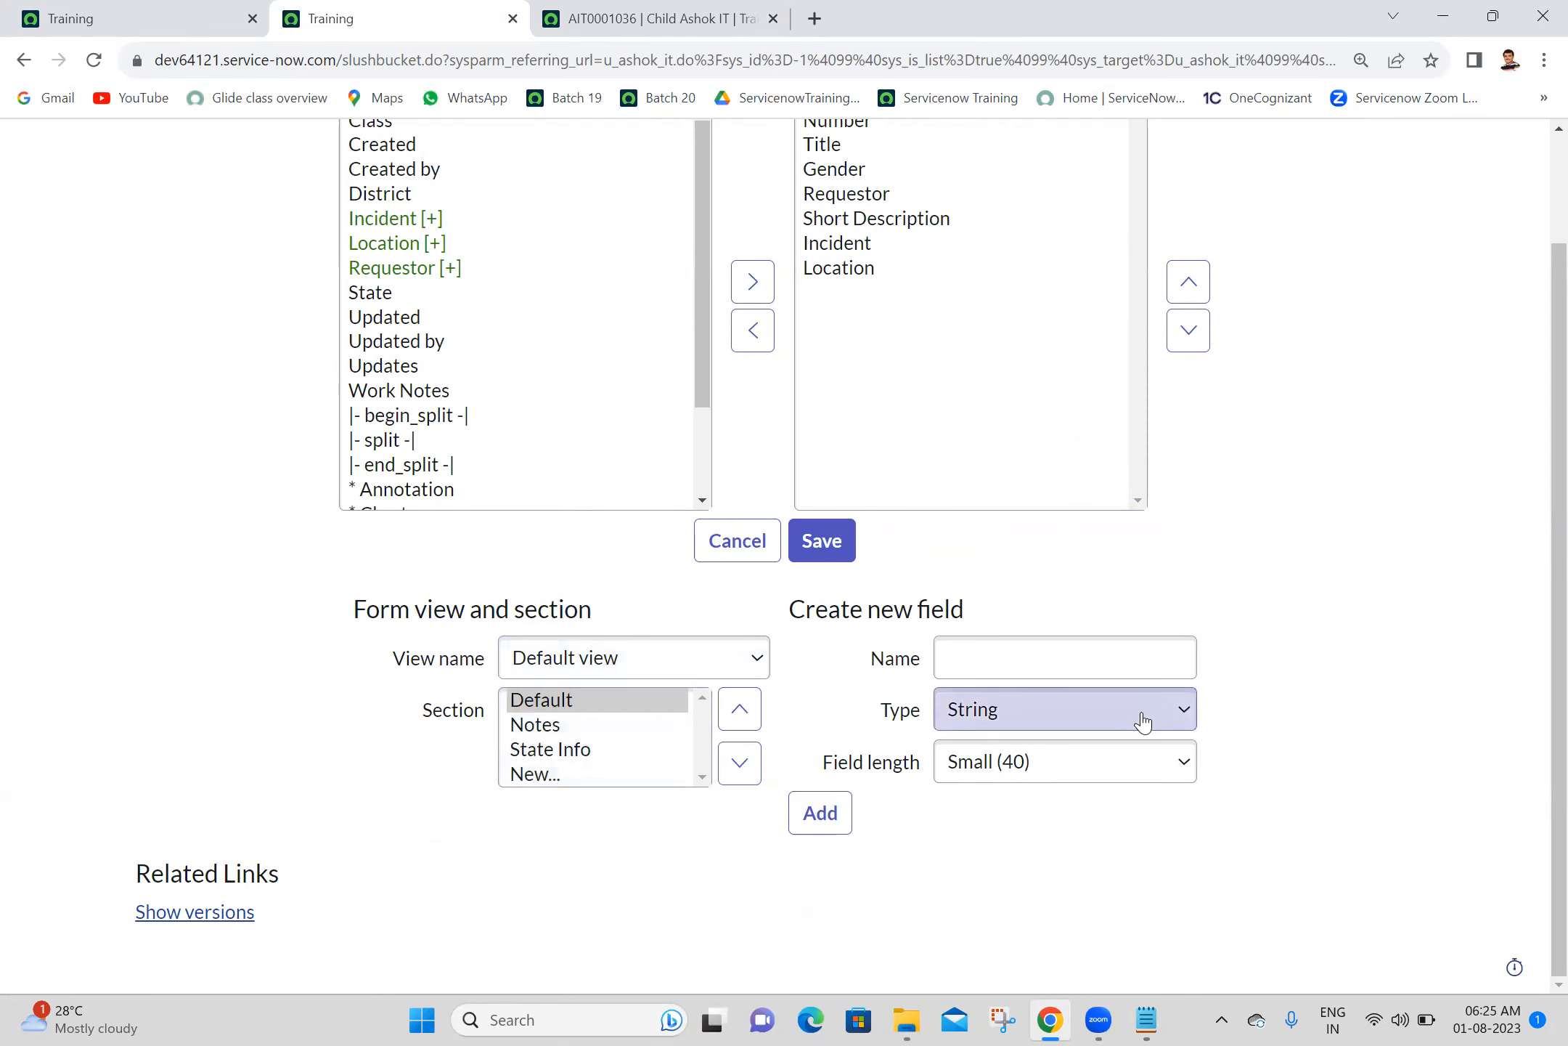
{"action": "left_click", "coordinate": [973, 665]}
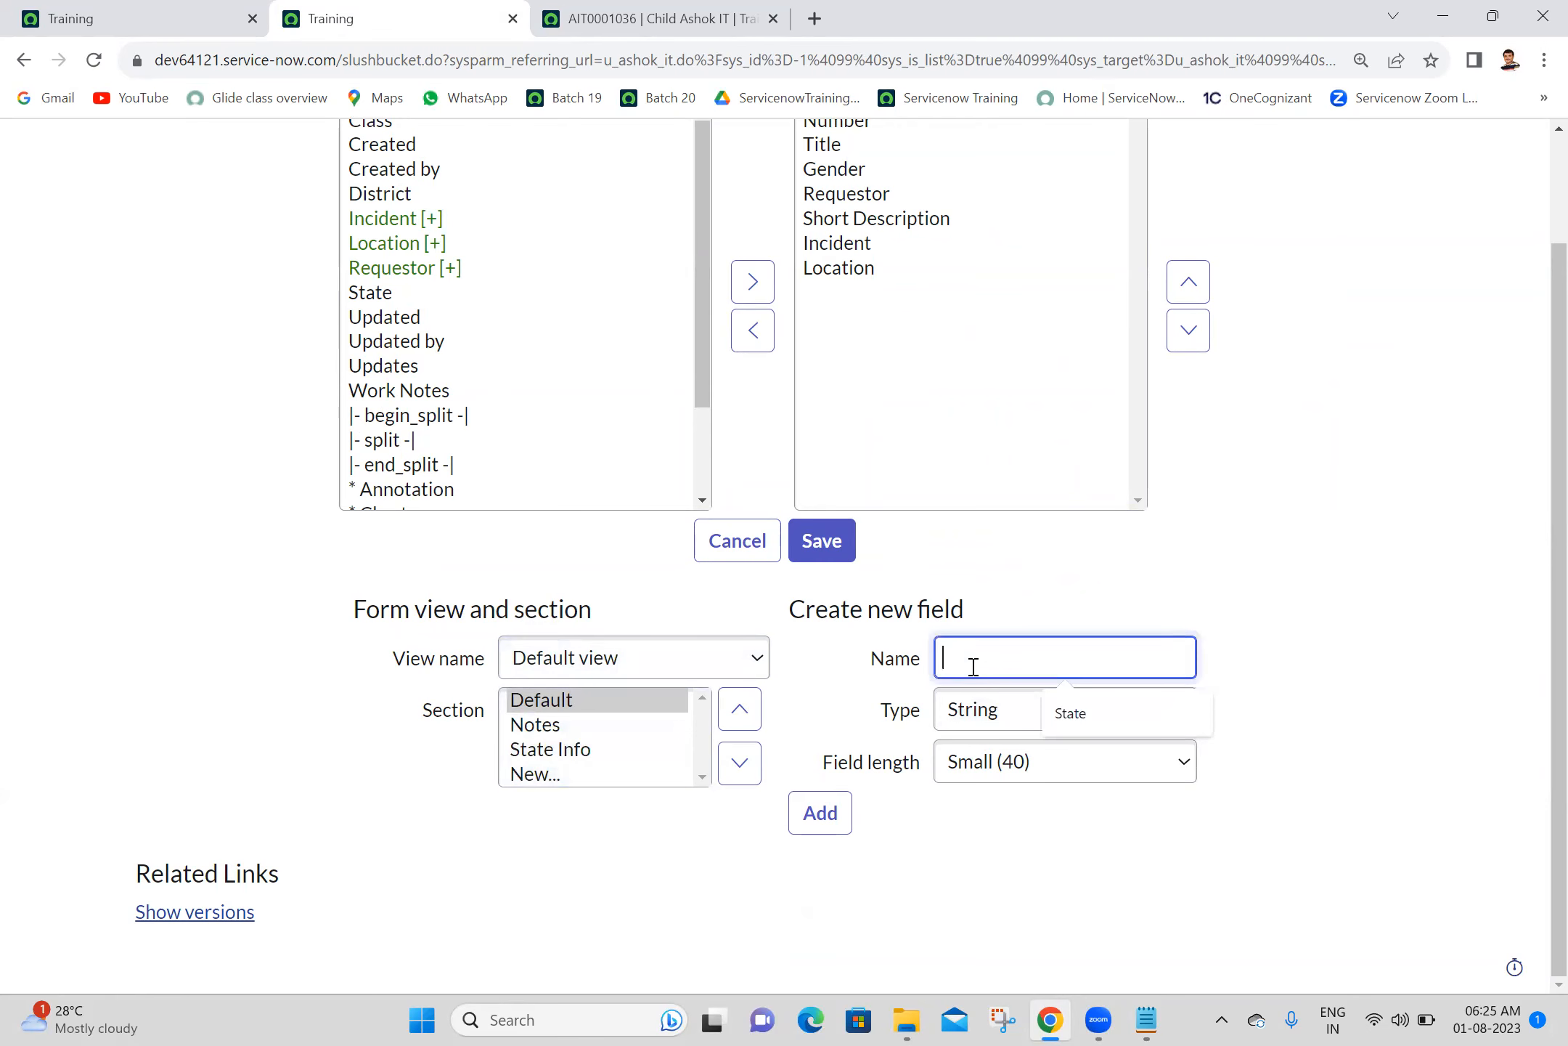
{"action": "type", "text": "Parent"}
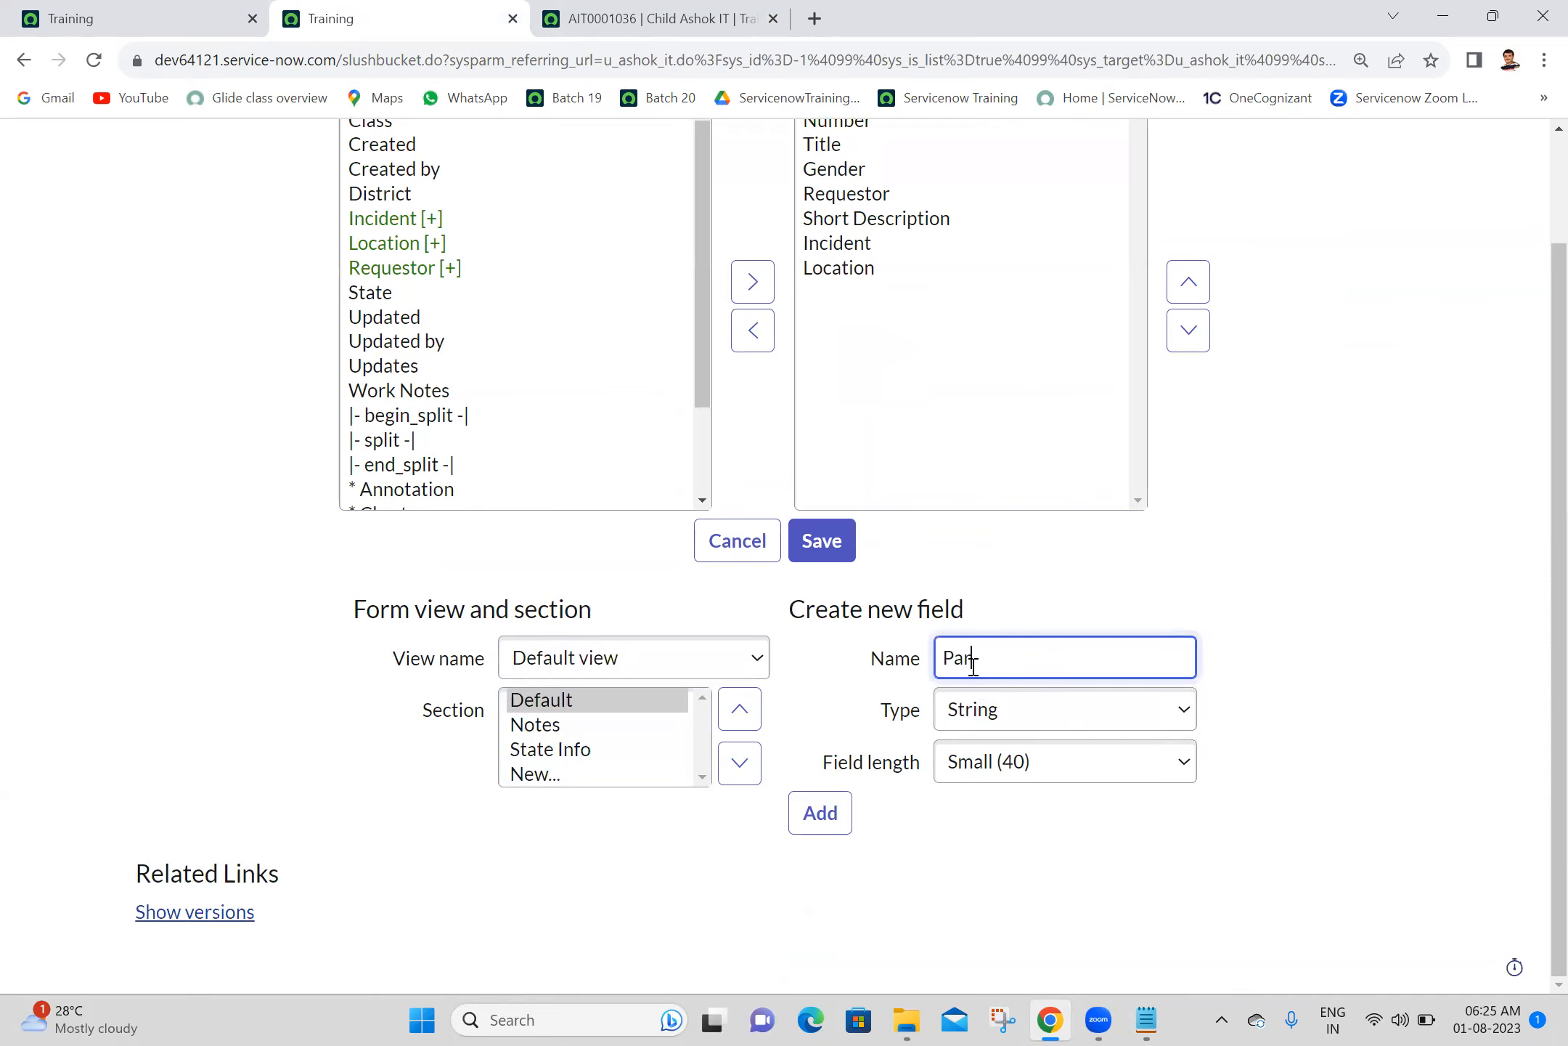
{"action": "left_click", "coordinate": [1334, 619]}
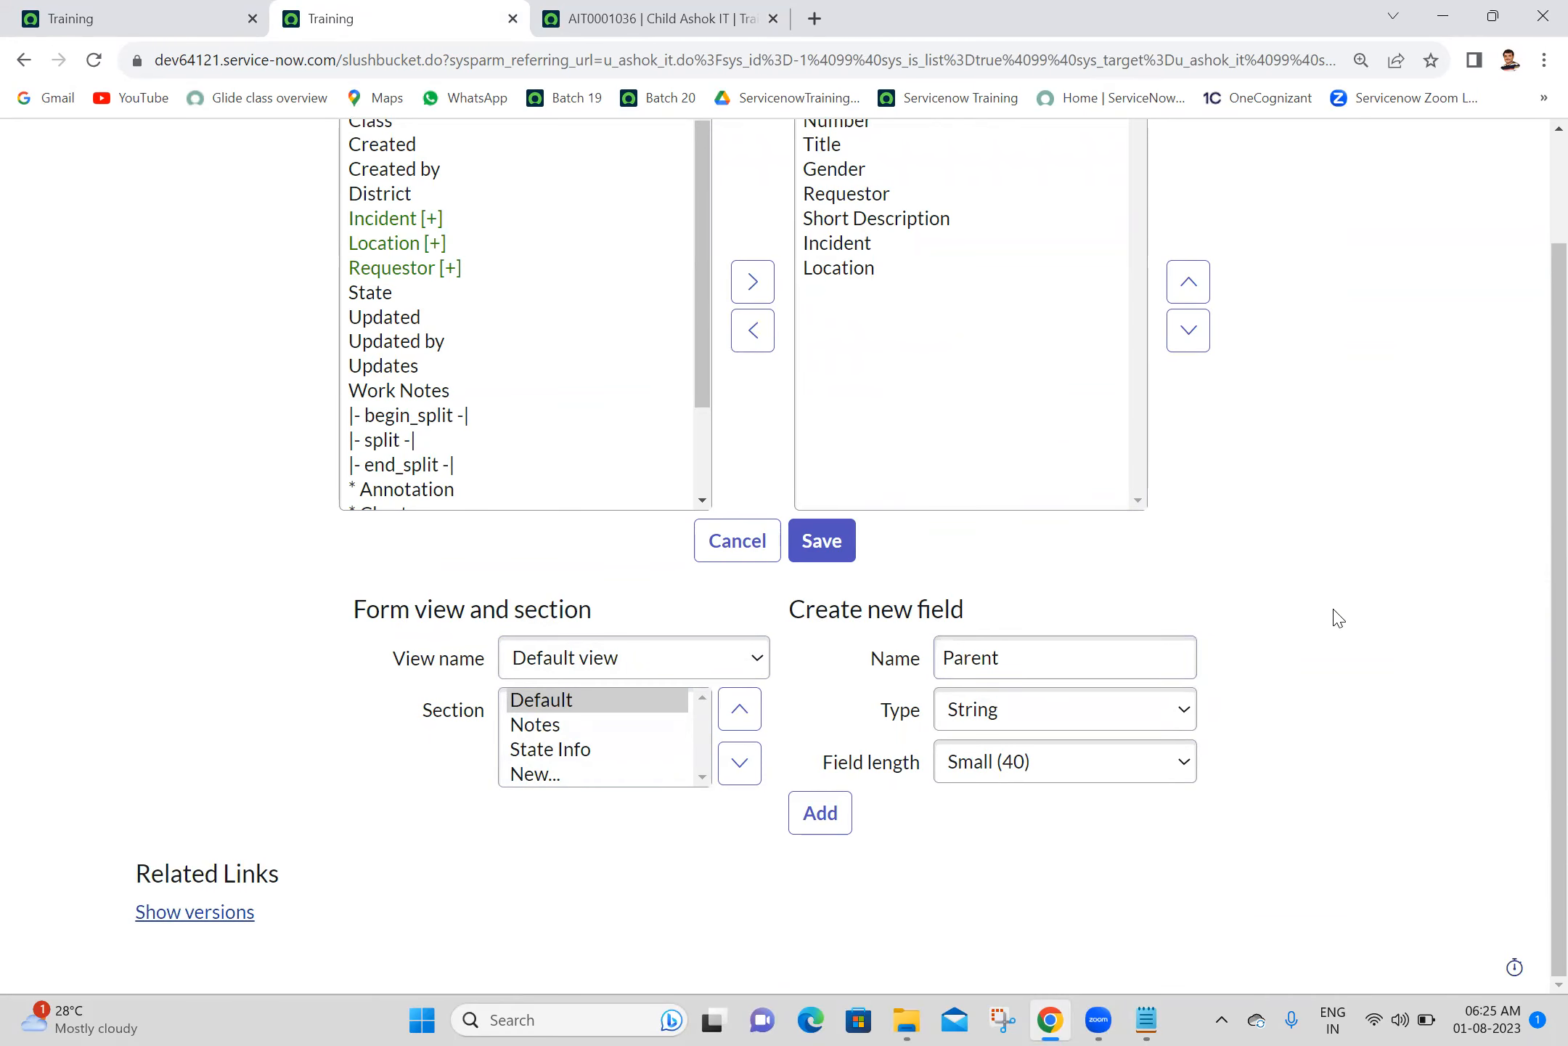
{"action": "left_click", "coordinate": [1072, 715]}
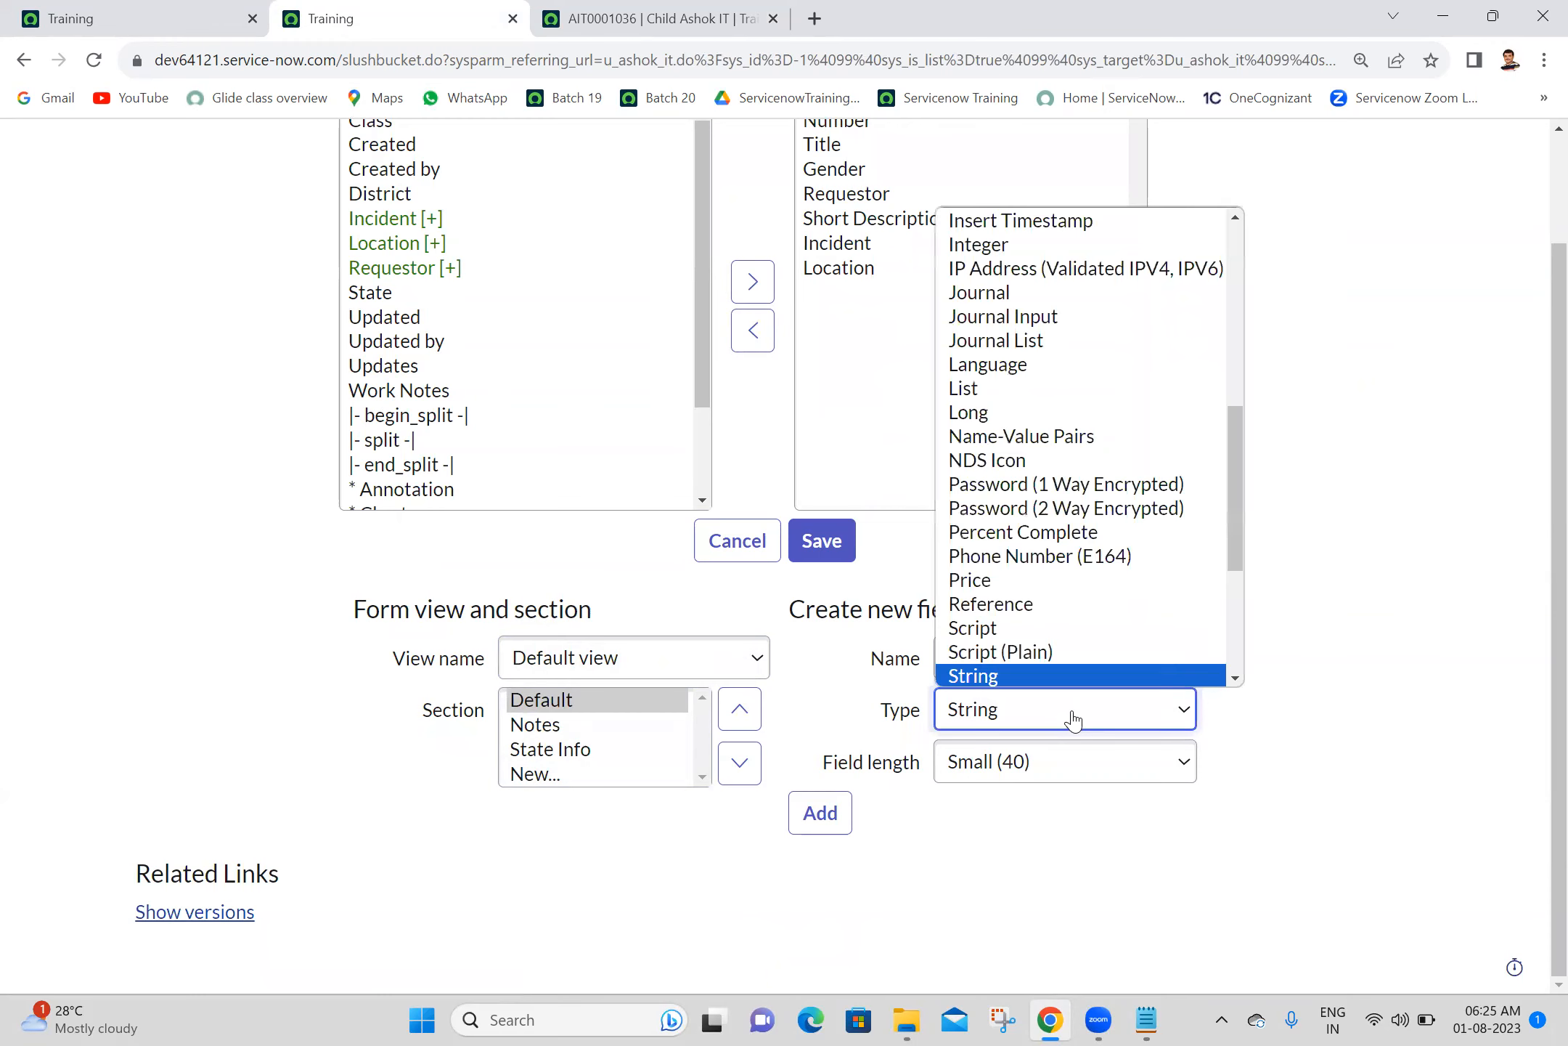
{"action": "key", "text": "r"}
{"action": "key", "text": "Return"}
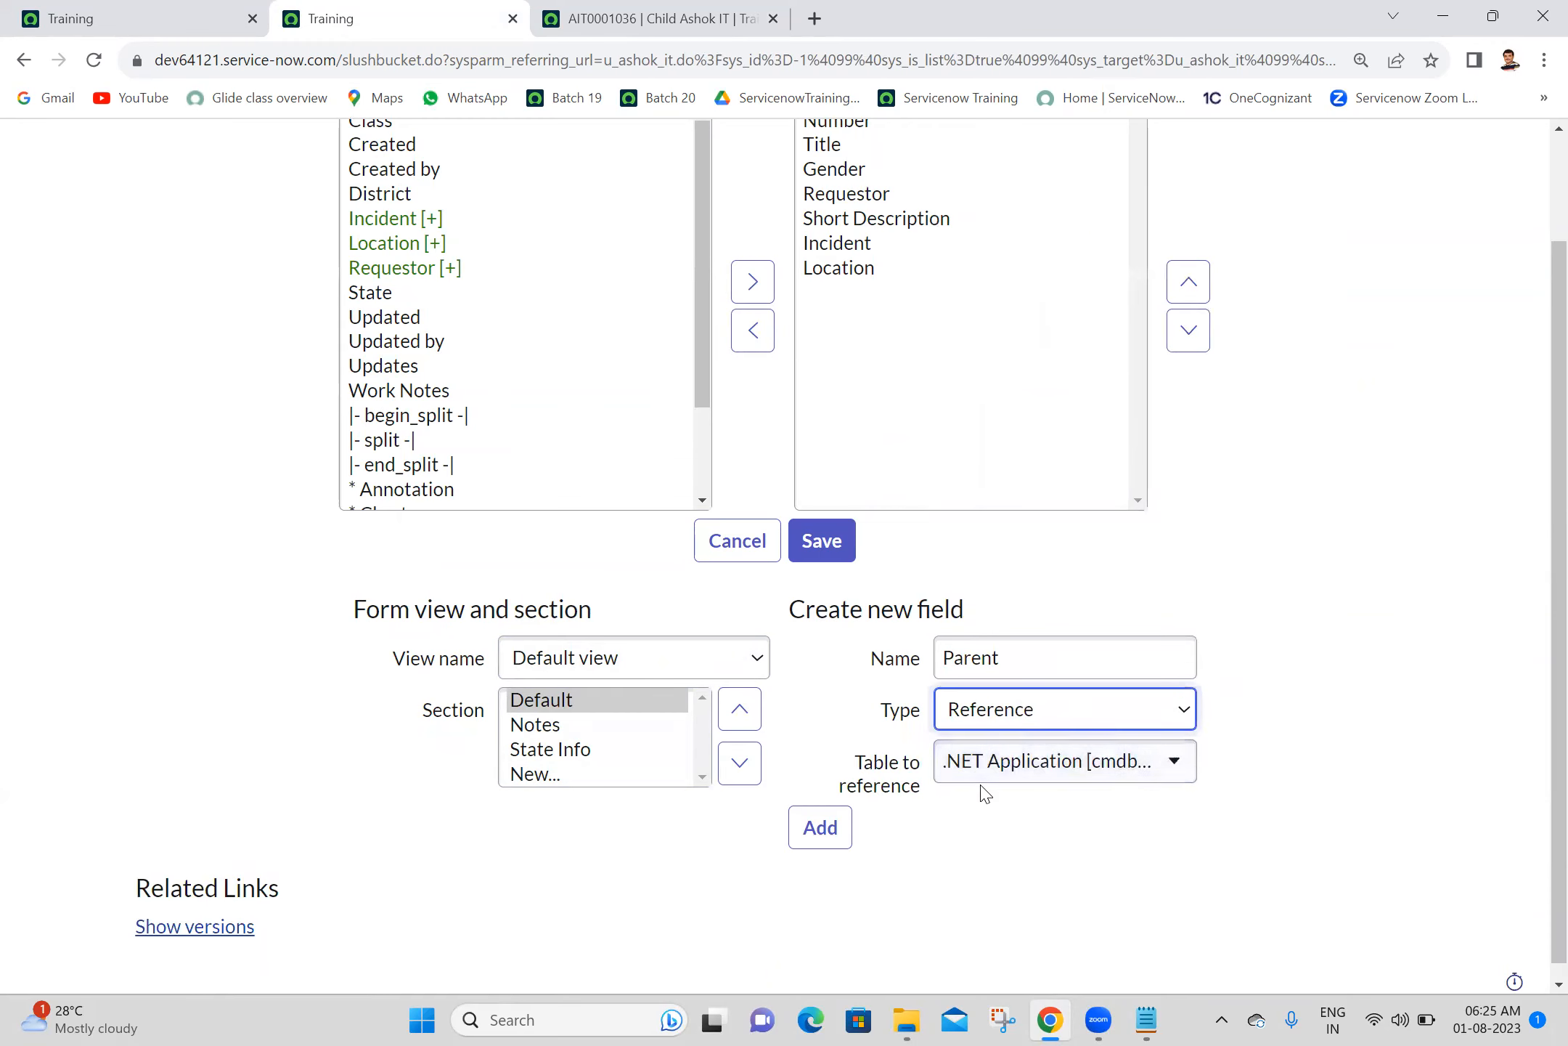
{"action": "left_click", "coordinate": [1019, 766]}
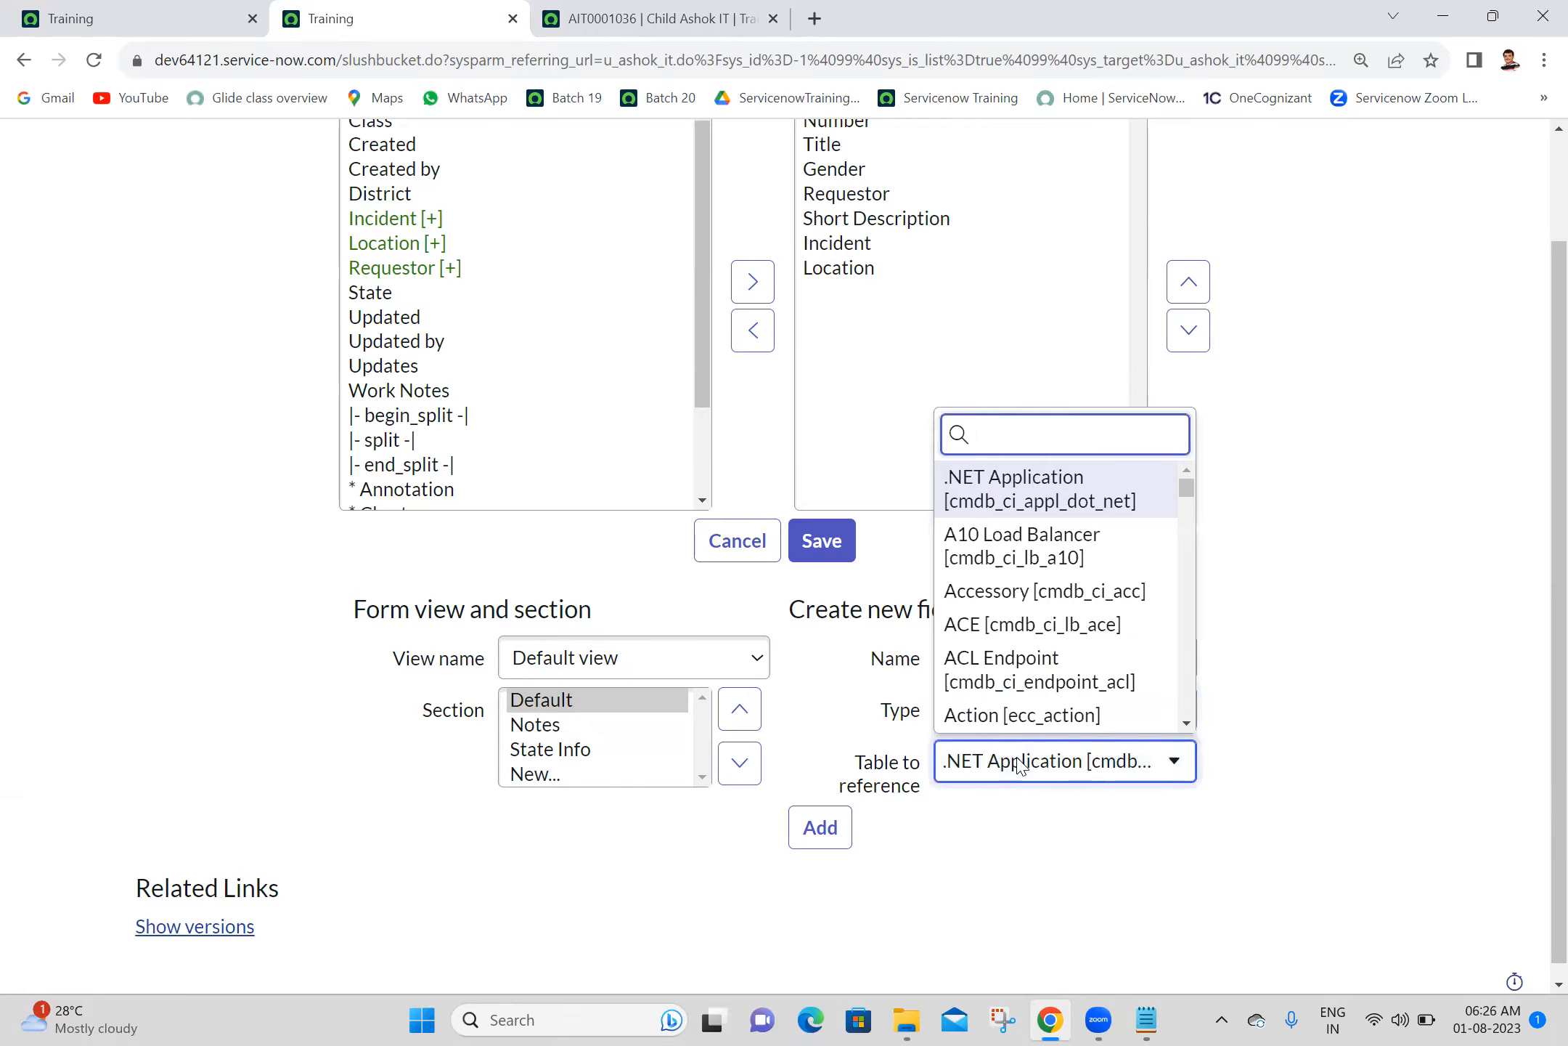
{"action": "type", "text": "u_ash"}
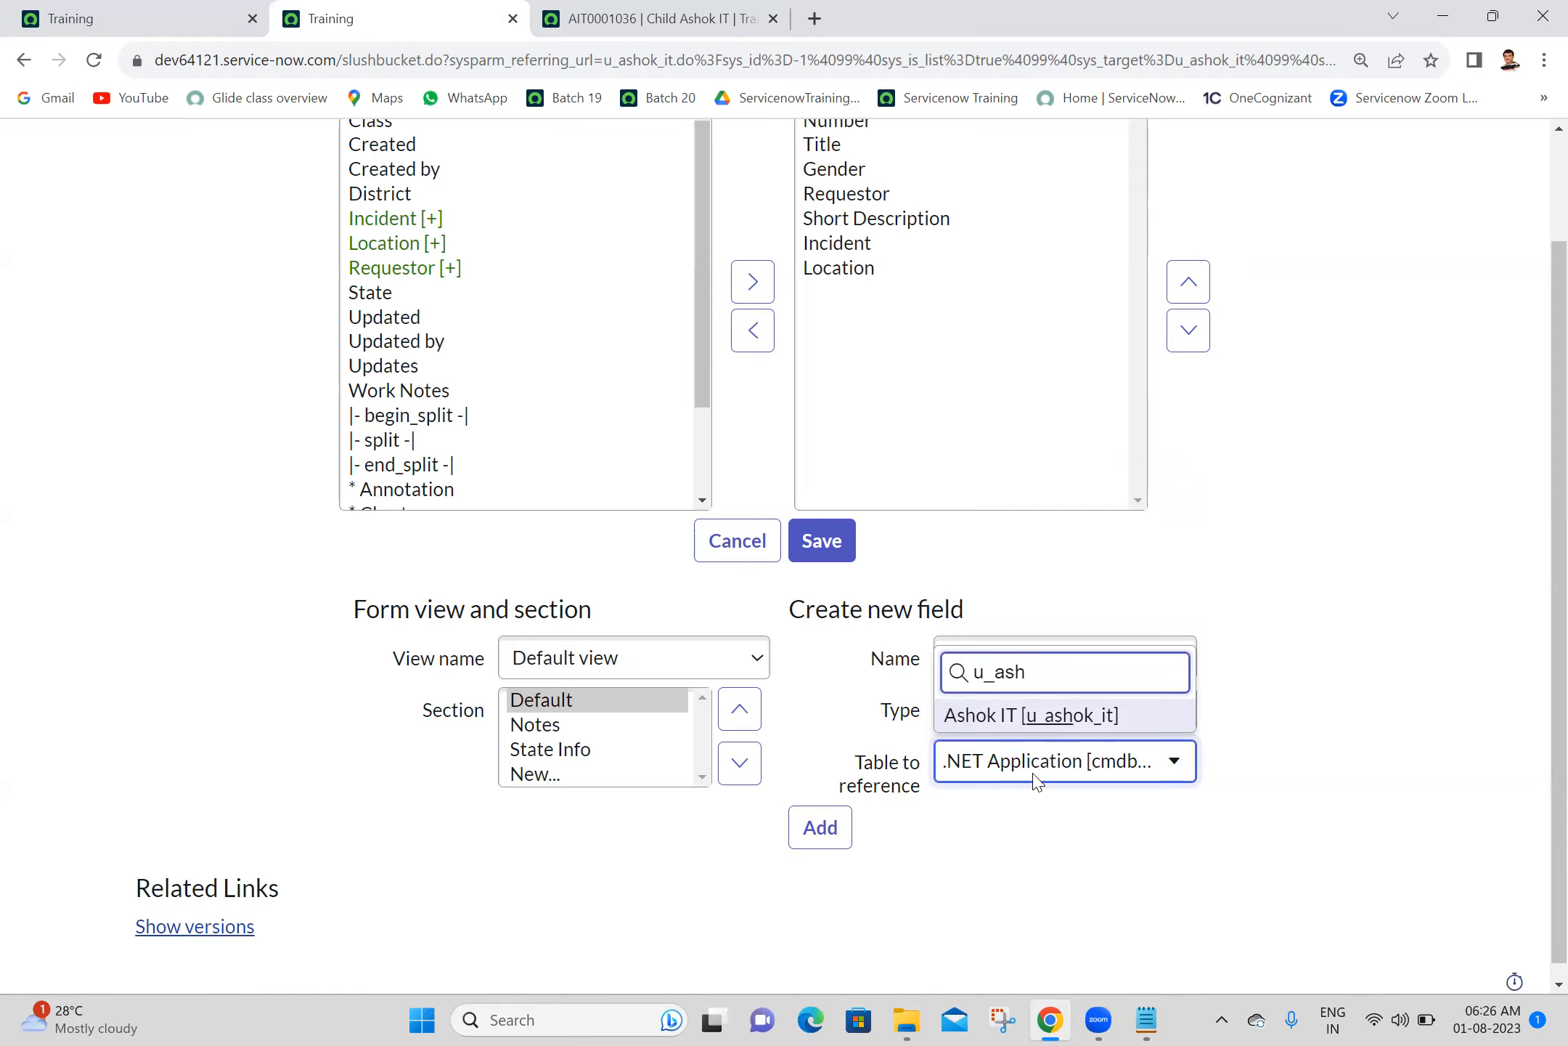
{"action": "left_click", "coordinate": [1055, 717]}
{"action": "left_click", "coordinate": [821, 828]}
- Create a Reference field named Child that references the Child Ashok IT [u_child_ashok_it] table, and save the form layout
{"action": "left_click", "coordinate": [1006, 661]}
{"action": "type", "text": "Child"}
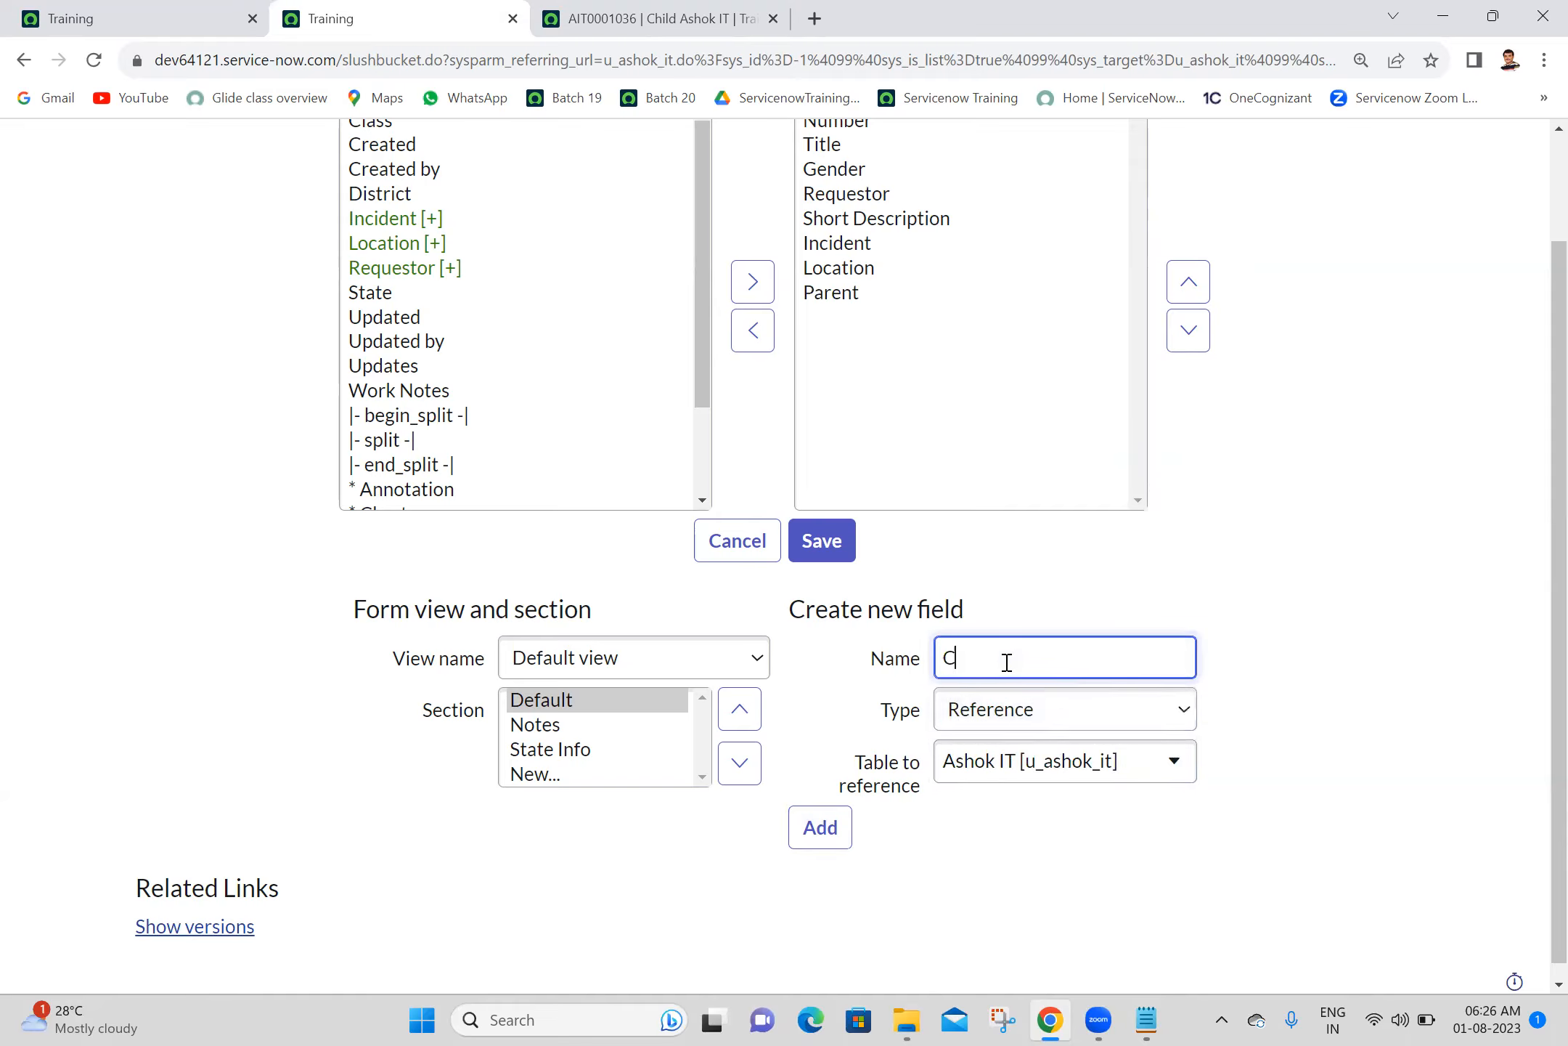
{"action": "left_click", "coordinate": [992, 780]}
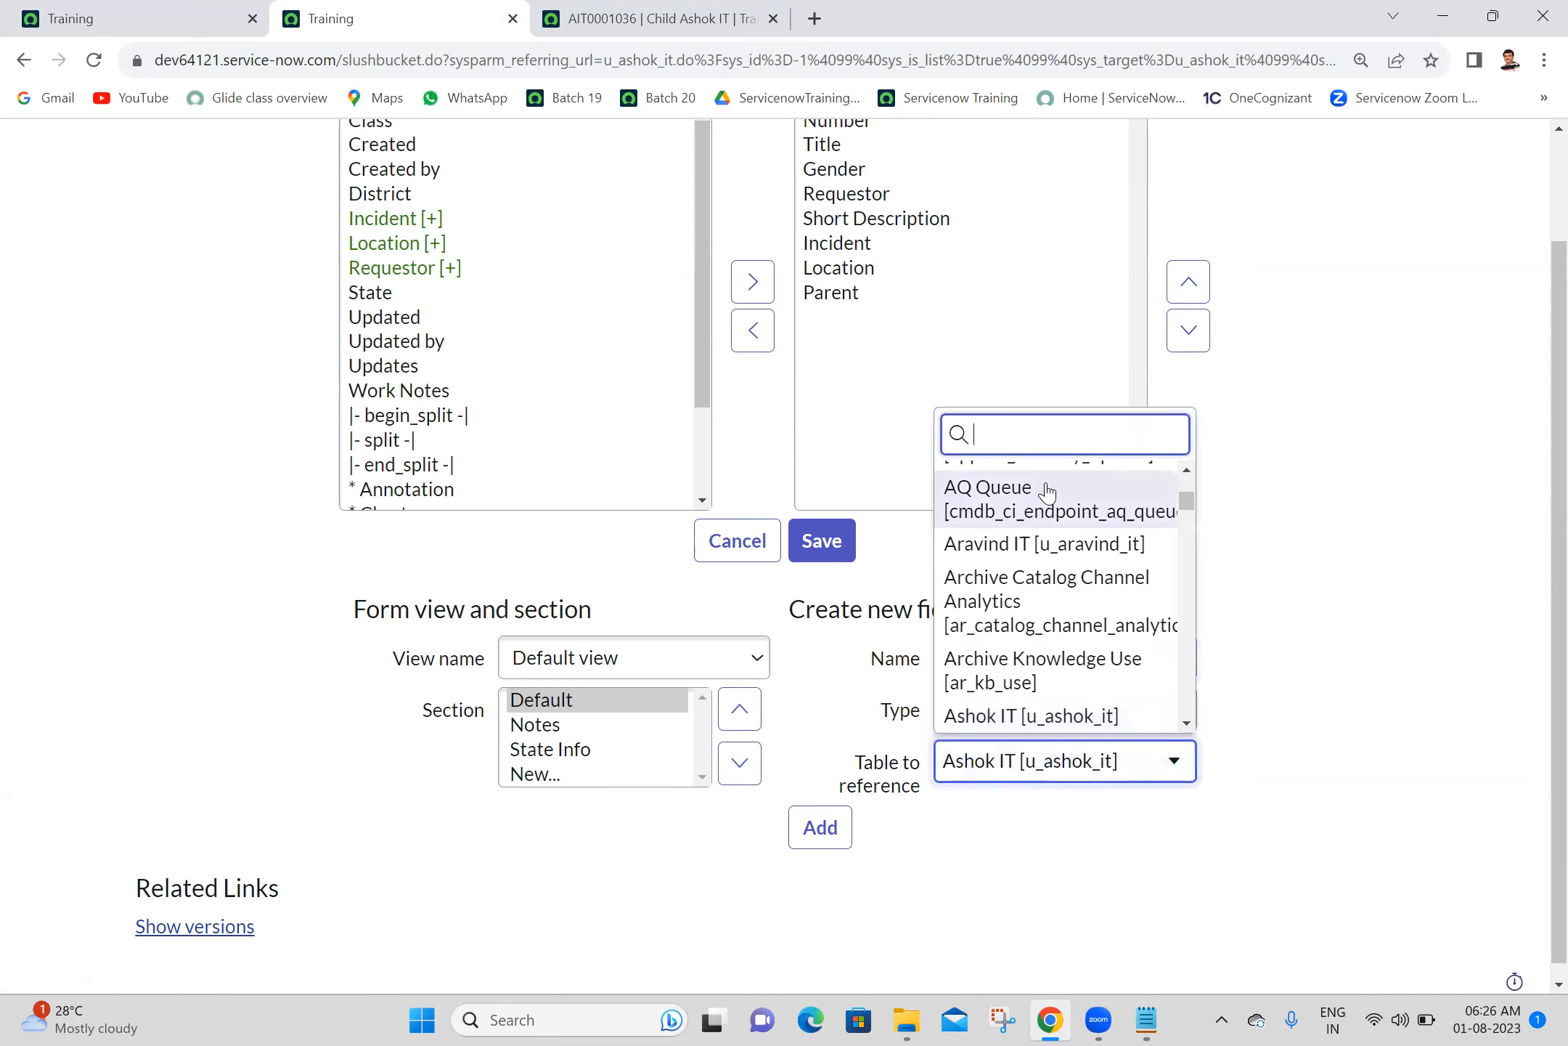
{"action": "type", "text": "u_"}
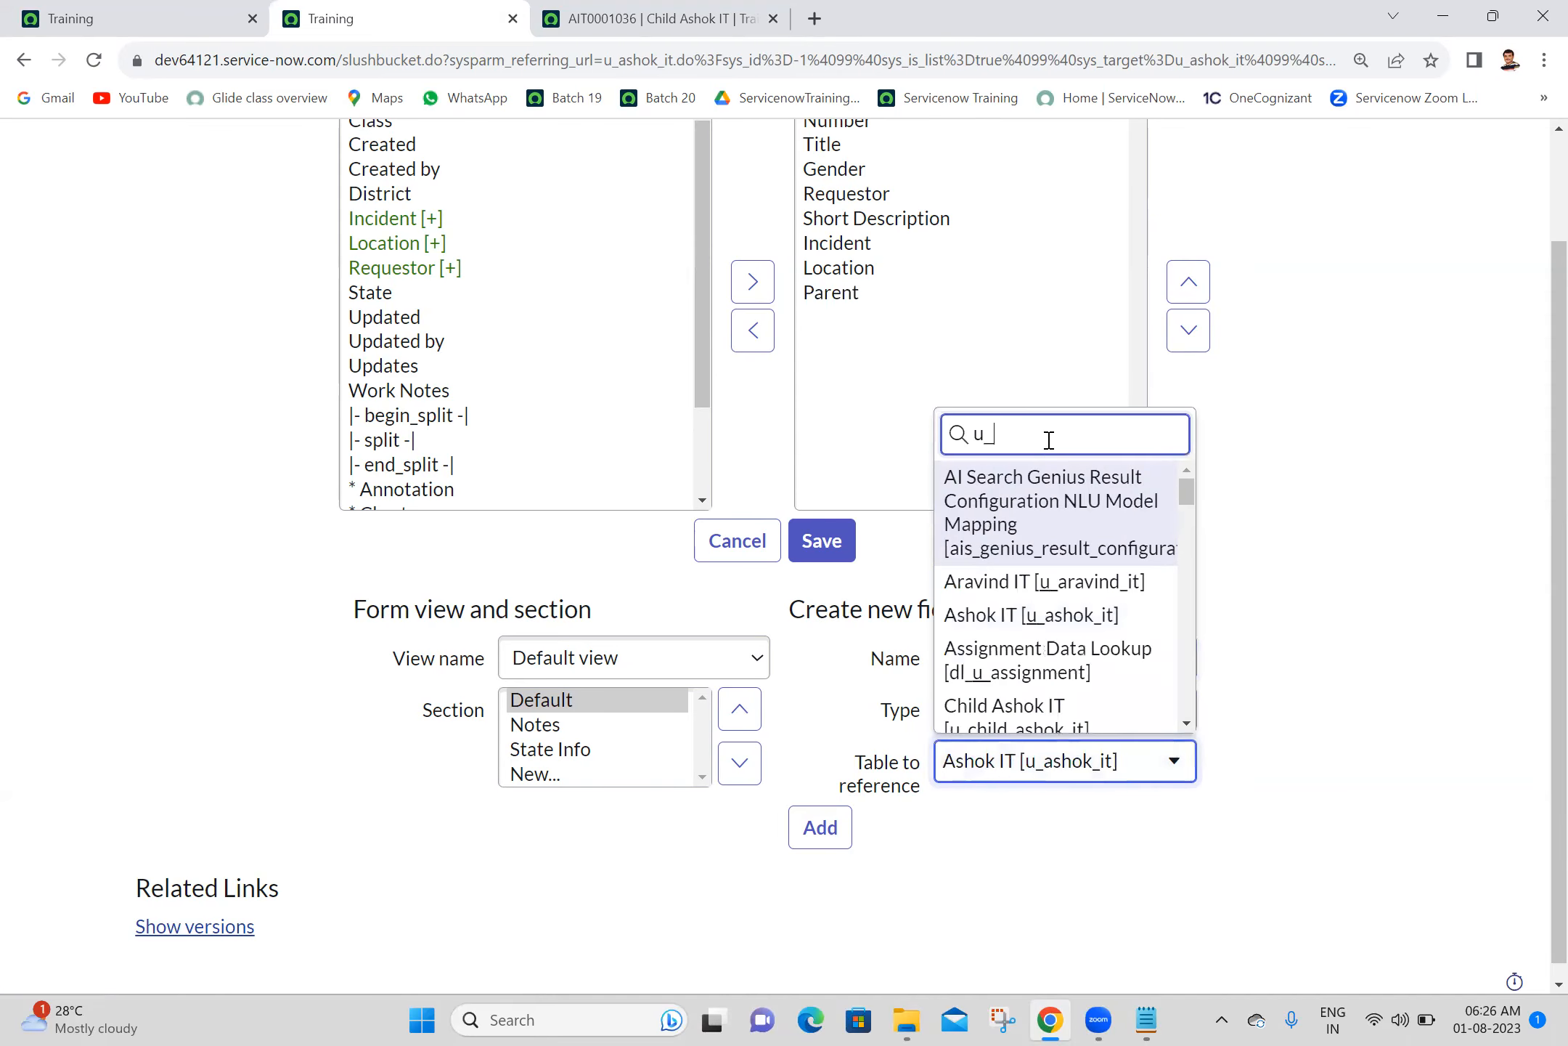
{"action": "type", "text": "chil"}
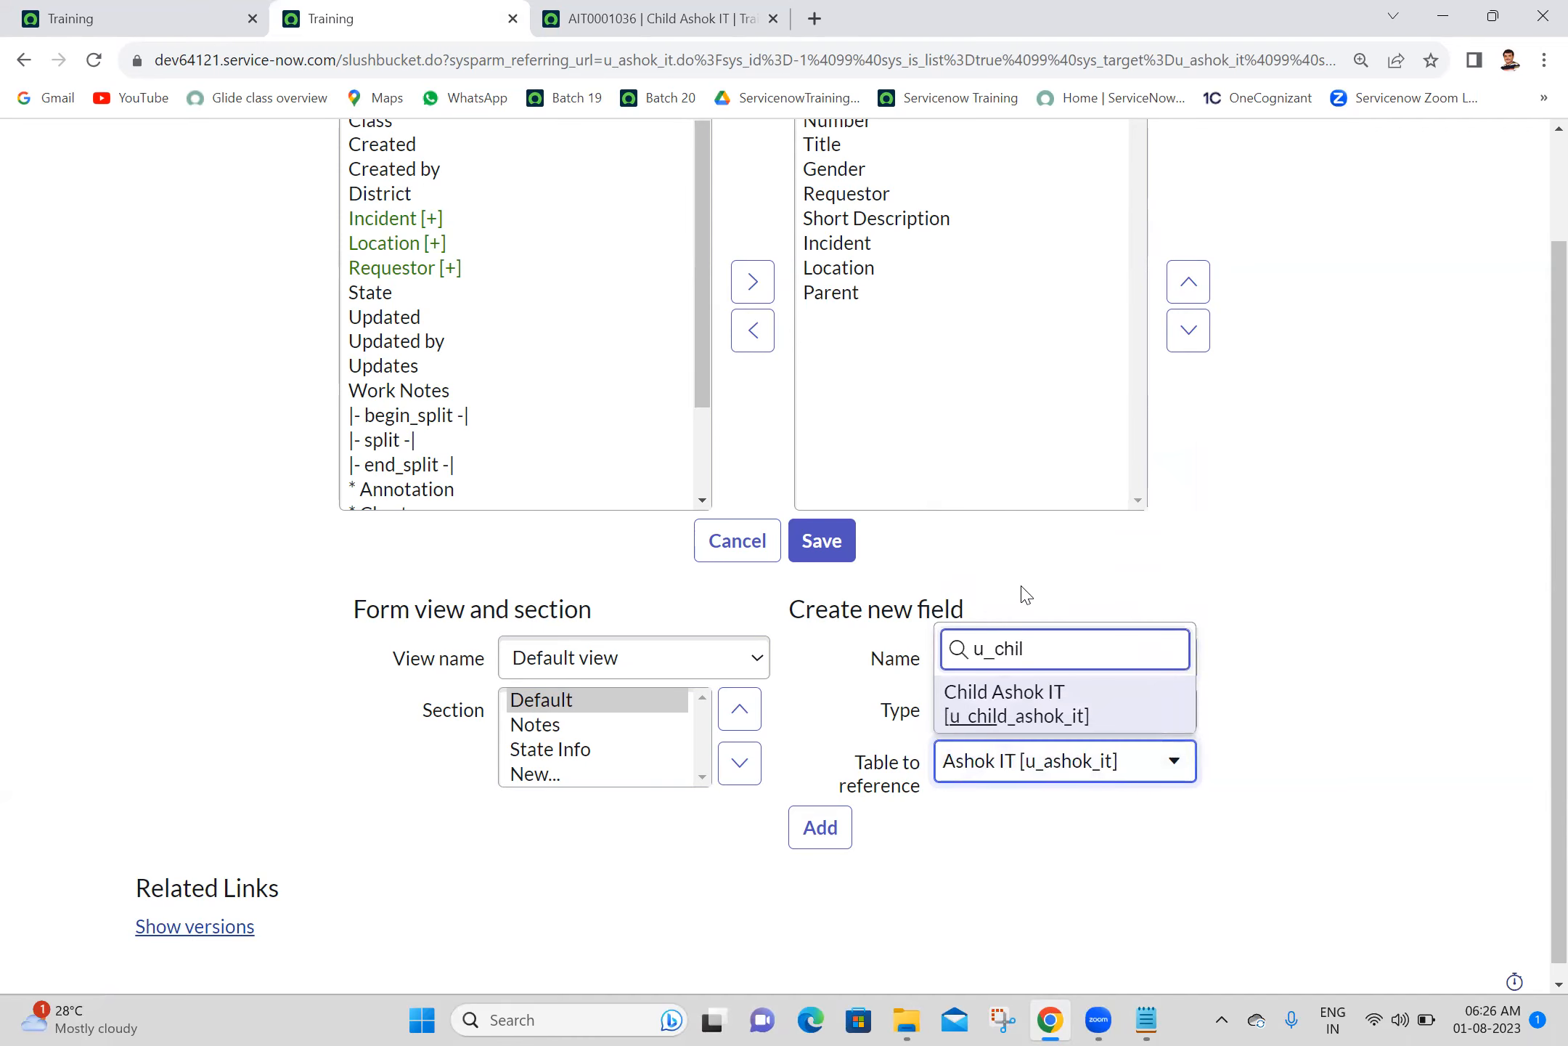
{"action": "left_click", "coordinate": [1018, 702]}
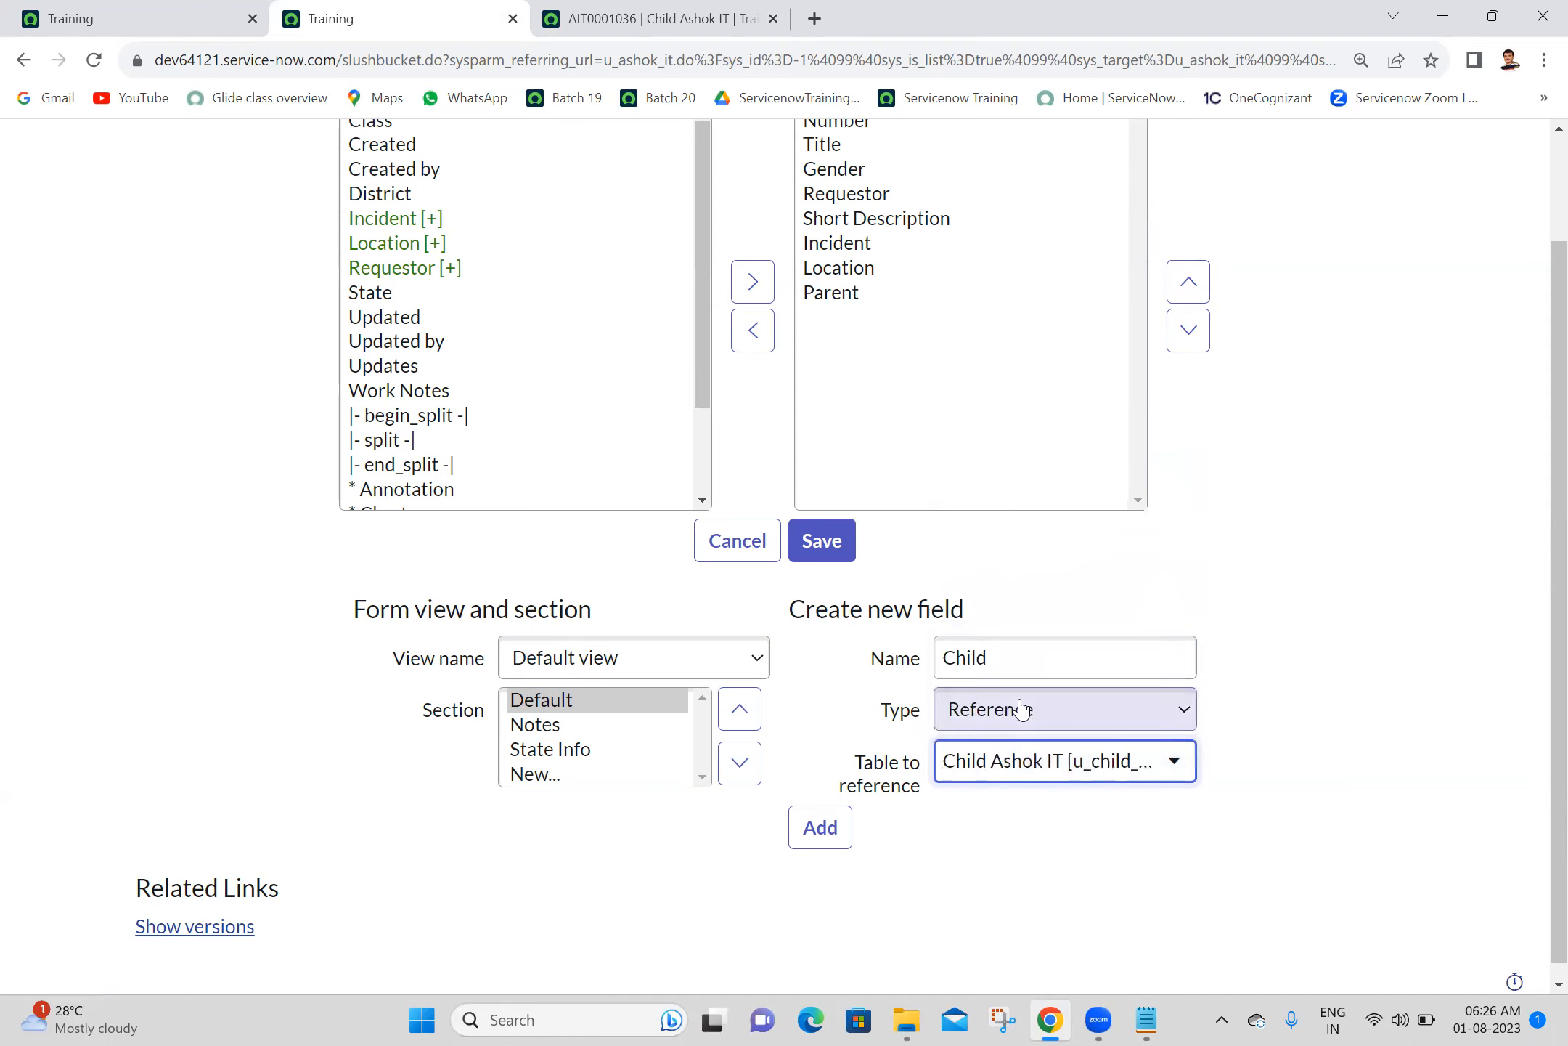
{"action": "left_click", "coordinate": [831, 838]}
{"action": "left_click", "coordinate": [832, 556]}
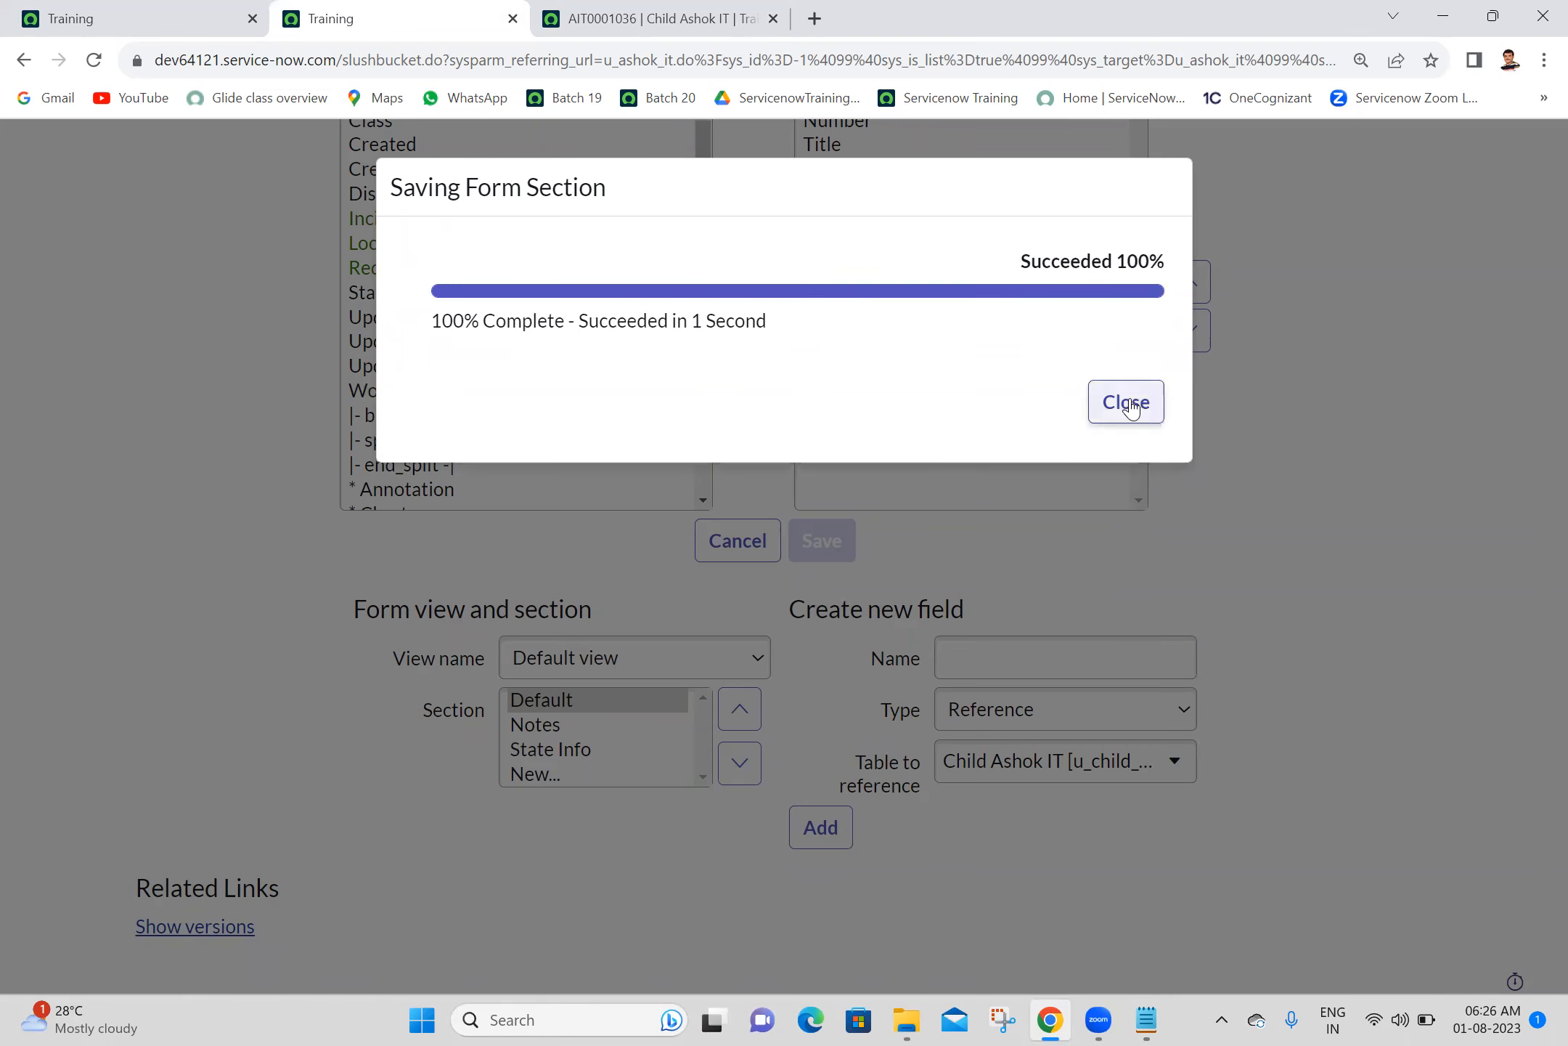
{"action": "left_click", "coordinate": [1126, 402]}
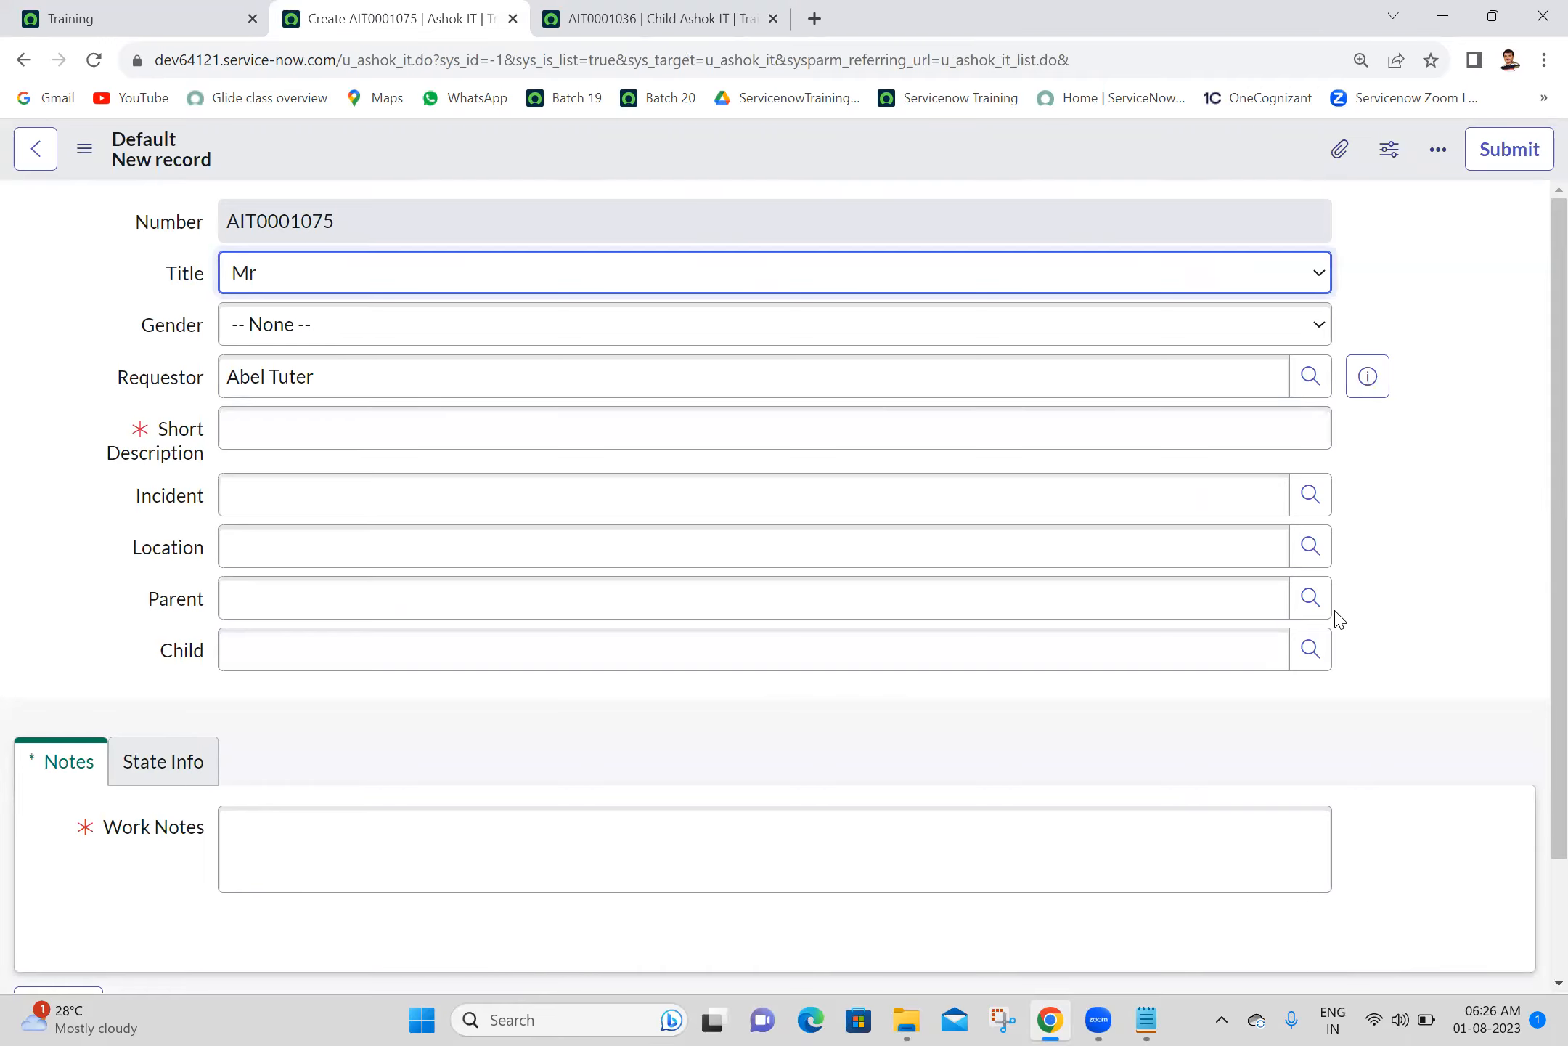
- Fill in the new Ashok IT record's Parent with AIT0001023 and its Child with AIT0001036
{"action": "left_click", "coordinate": [1305, 613]}
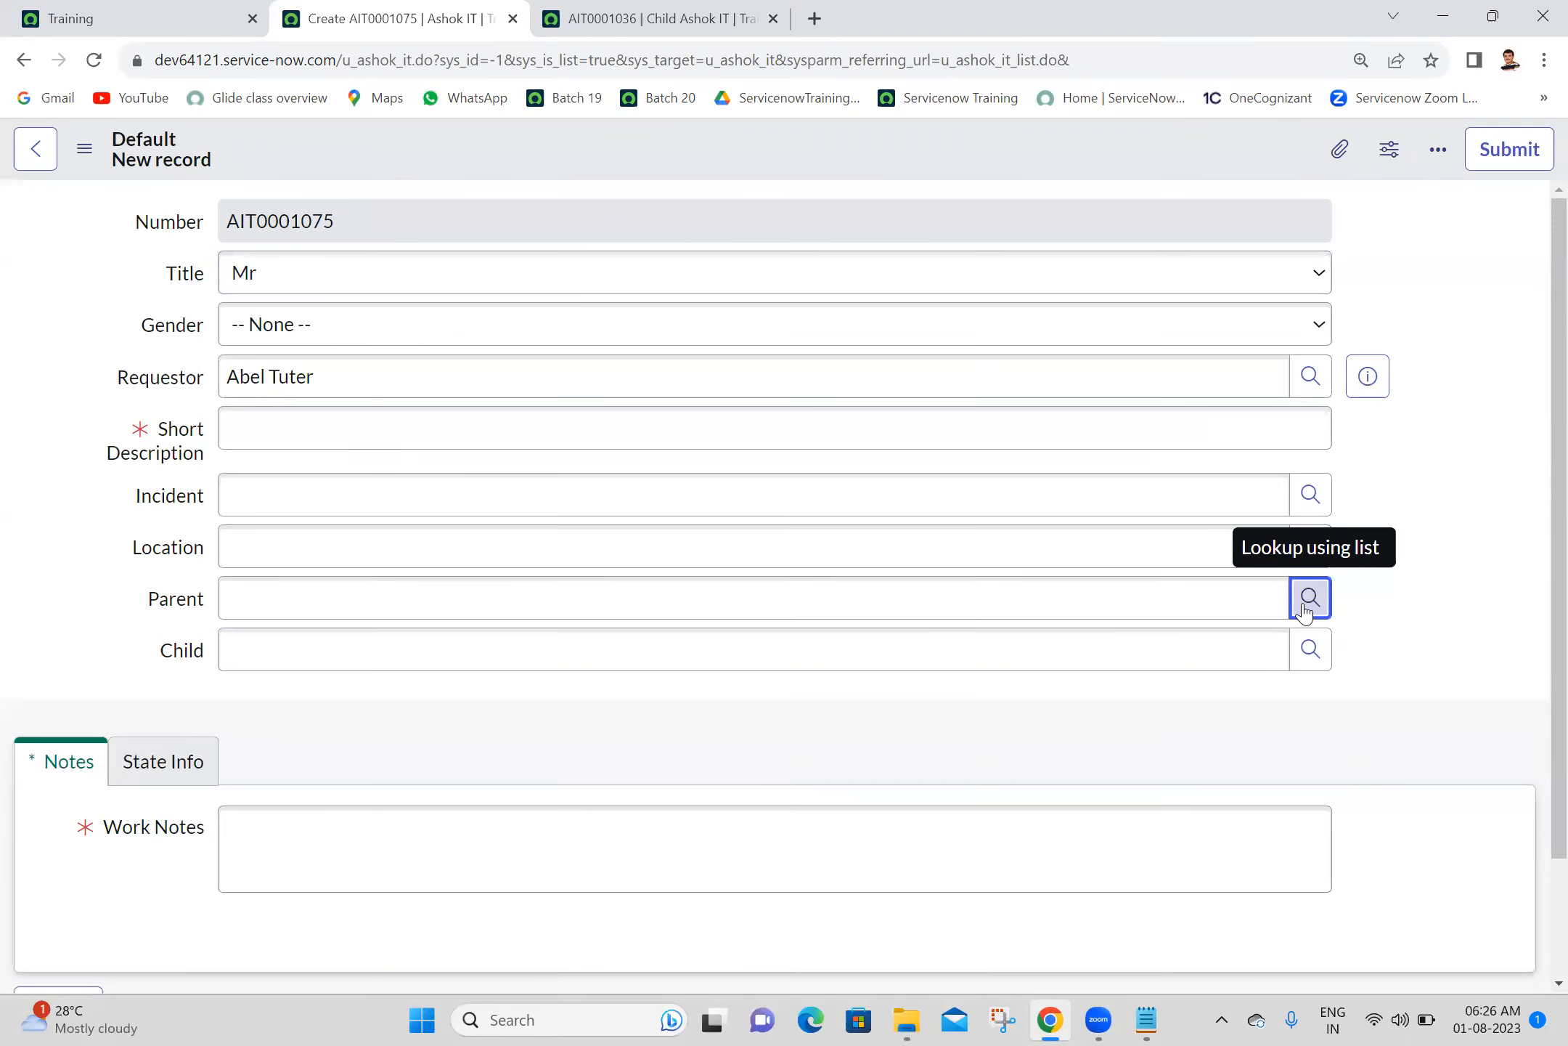
{"action": "left_click", "coordinate": [607, 667]}
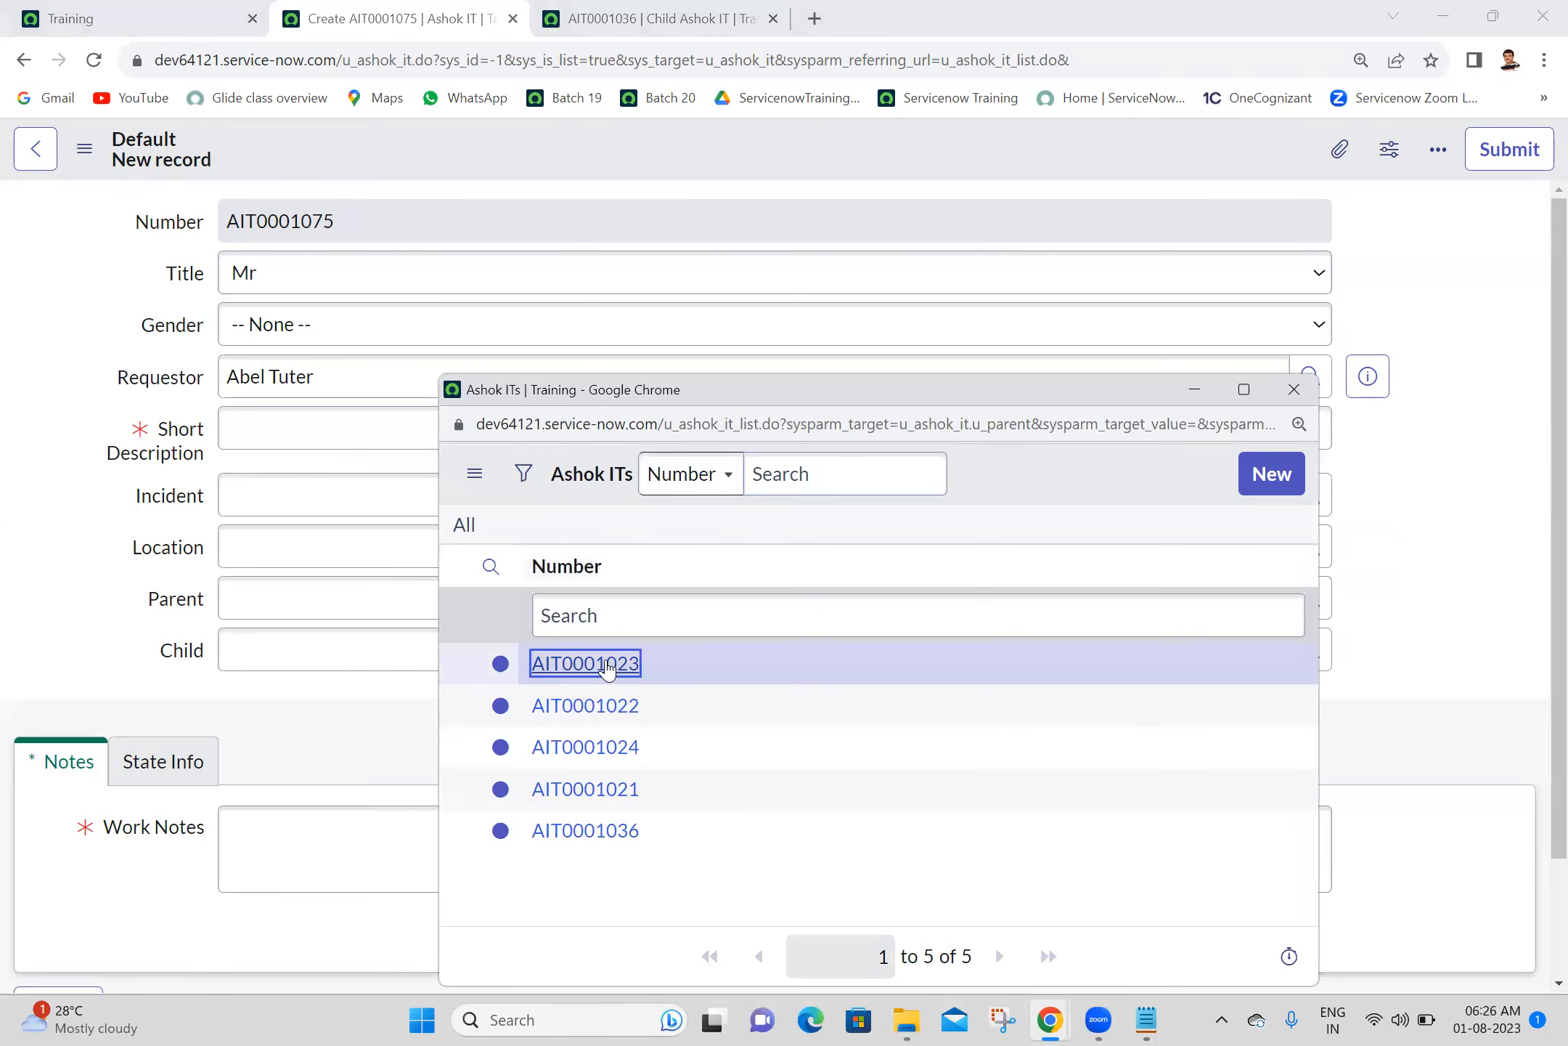
{"action": "left_click", "coordinate": [1301, 668]}
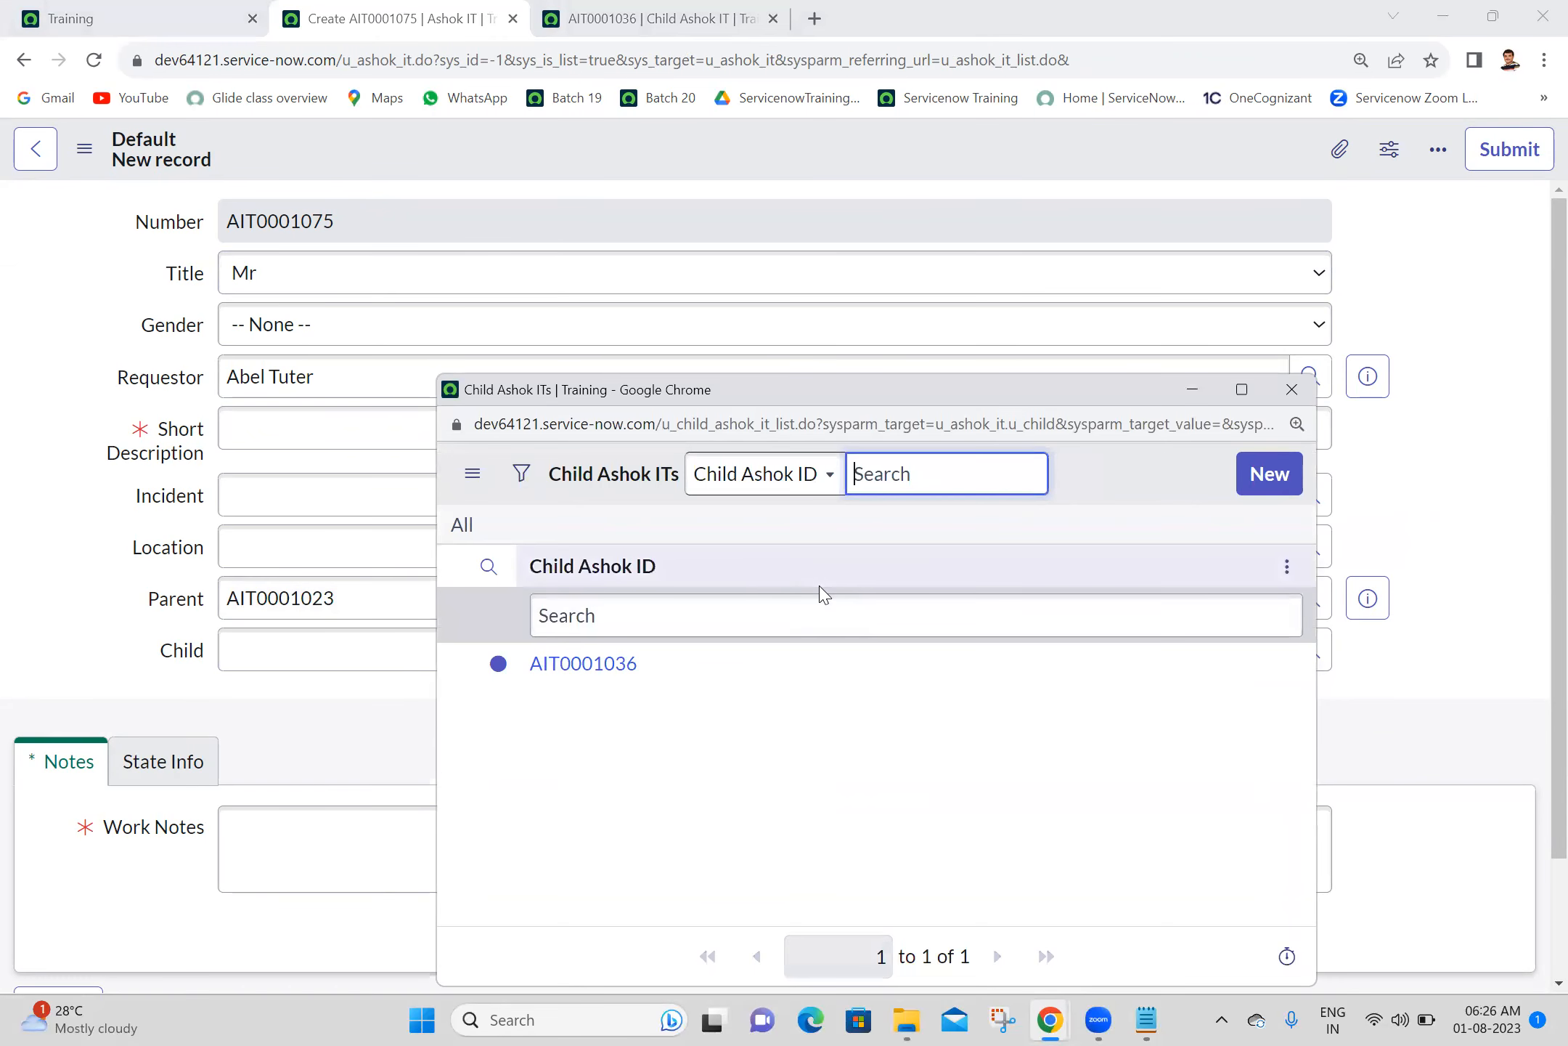
{"action": "left_click", "coordinate": [572, 663]}
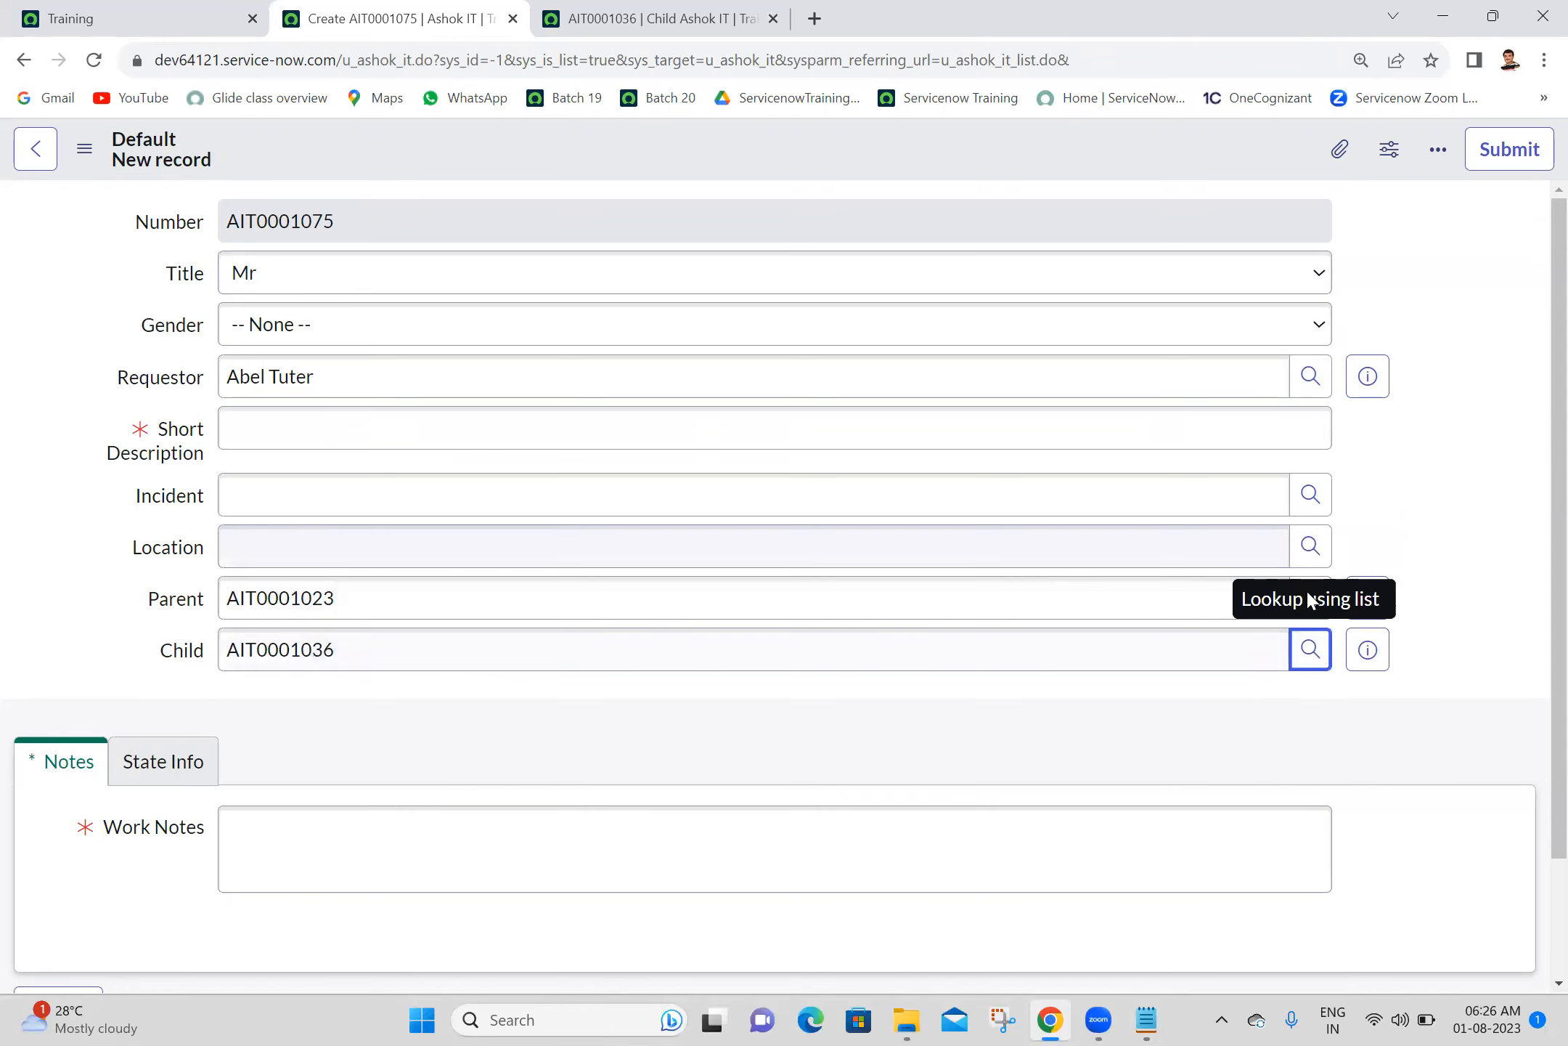
- Add the Parent and Child fields to the Child Ashok IT form layout from the child record and save it
{"action": "left_click", "coordinate": [624, 10]}
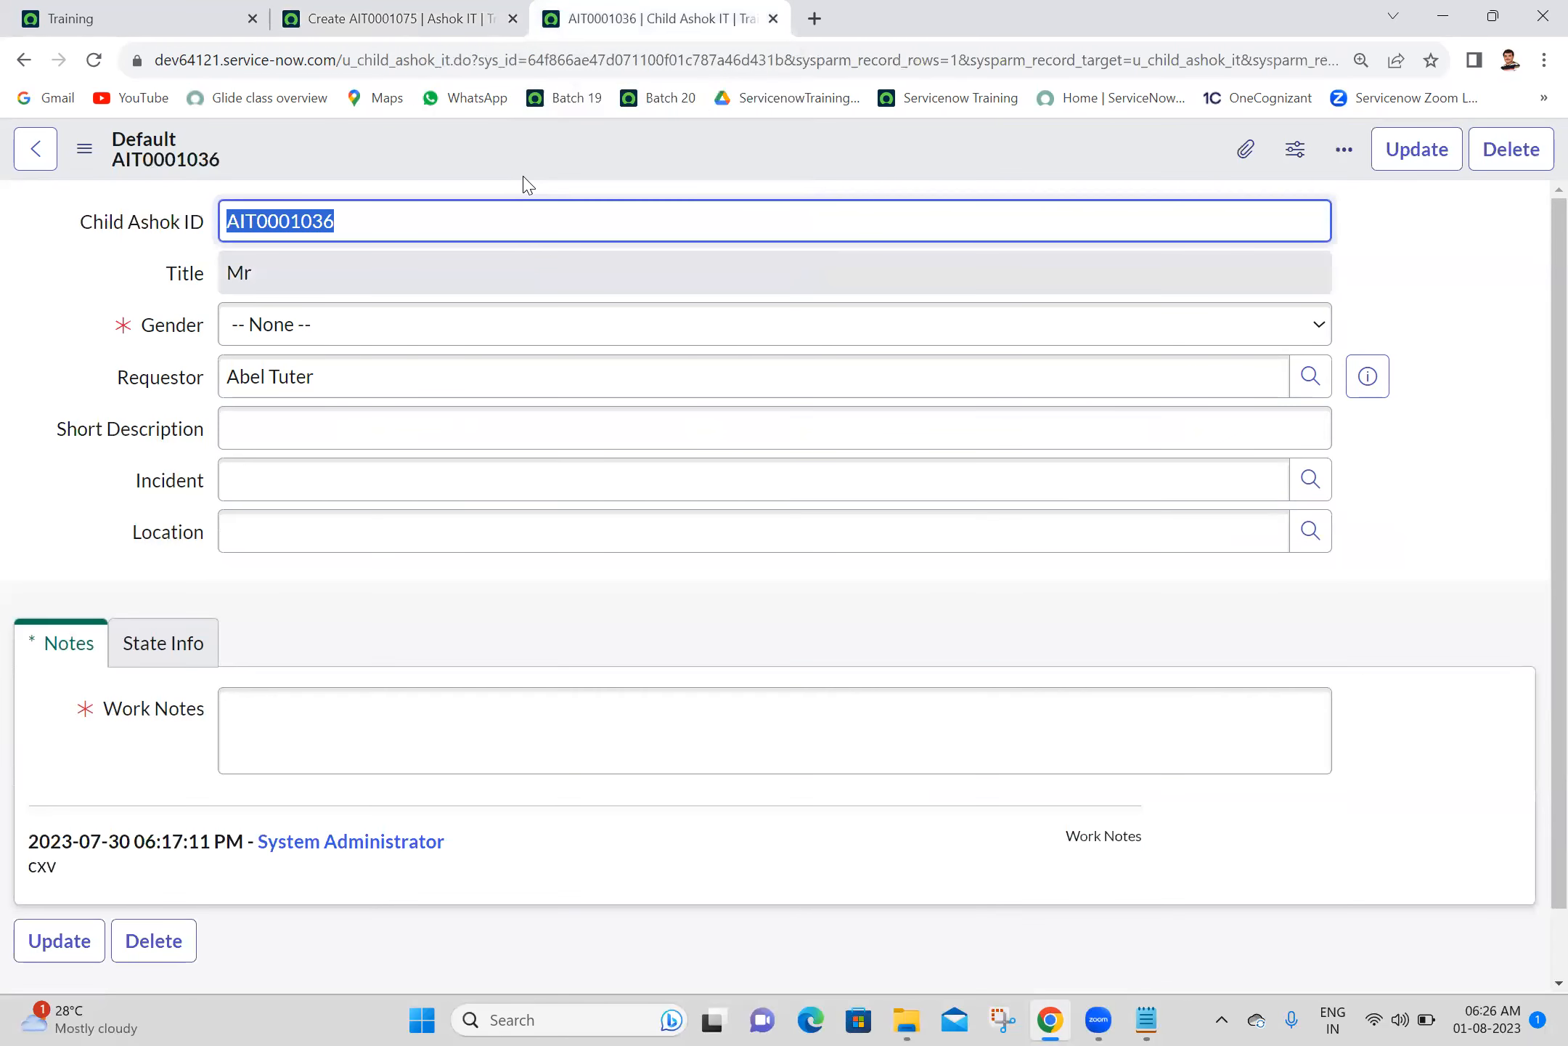
{"action": "right_click", "coordinate": [559, 165]}
{"action": "mouse_move", "coordinate": [642, 277]}
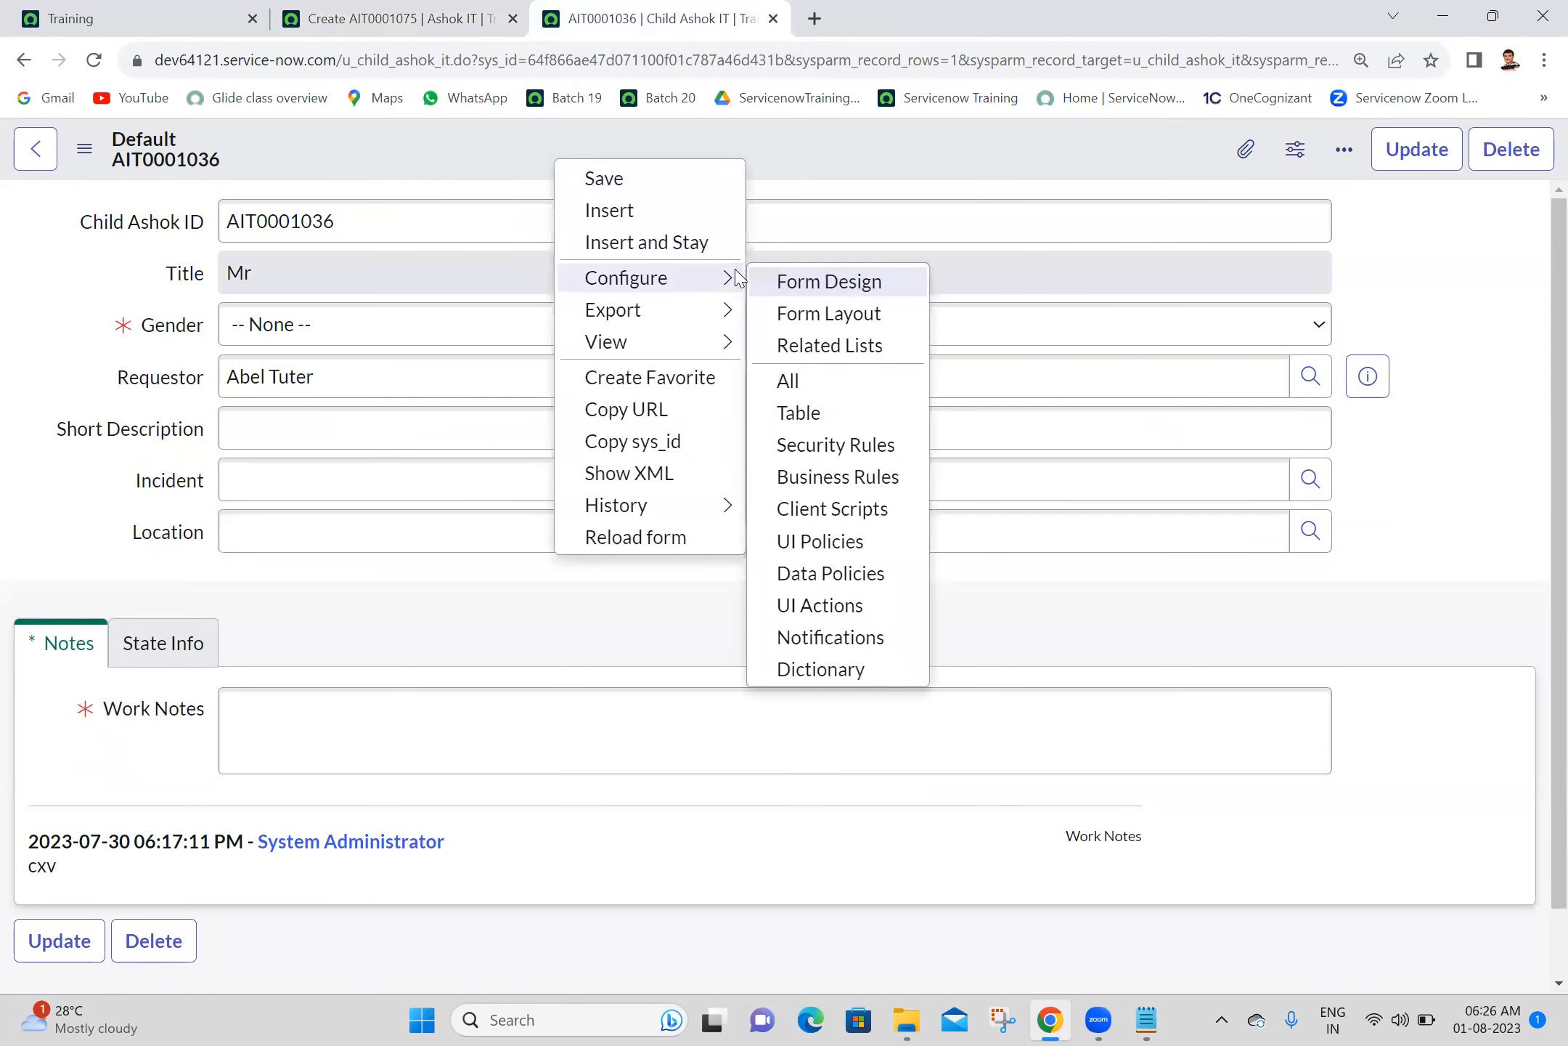
{"action": "left_click", "coordinate": [831, 316]}
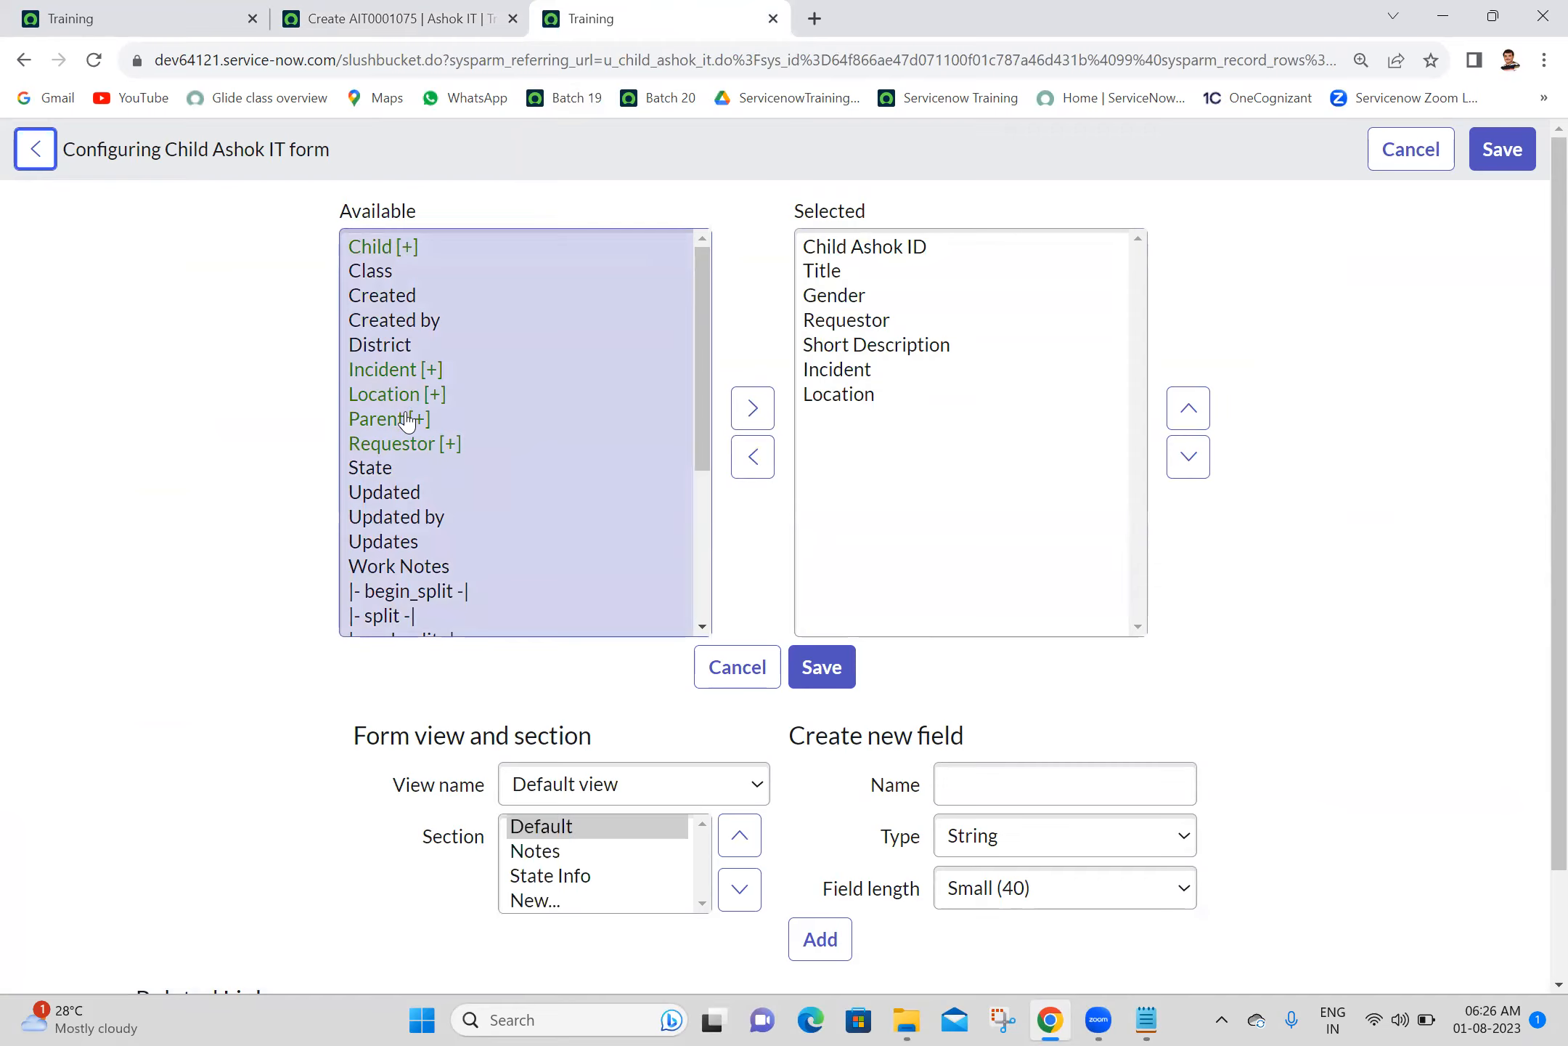
{"action": "double_click", "coordinate": [403, 420]}
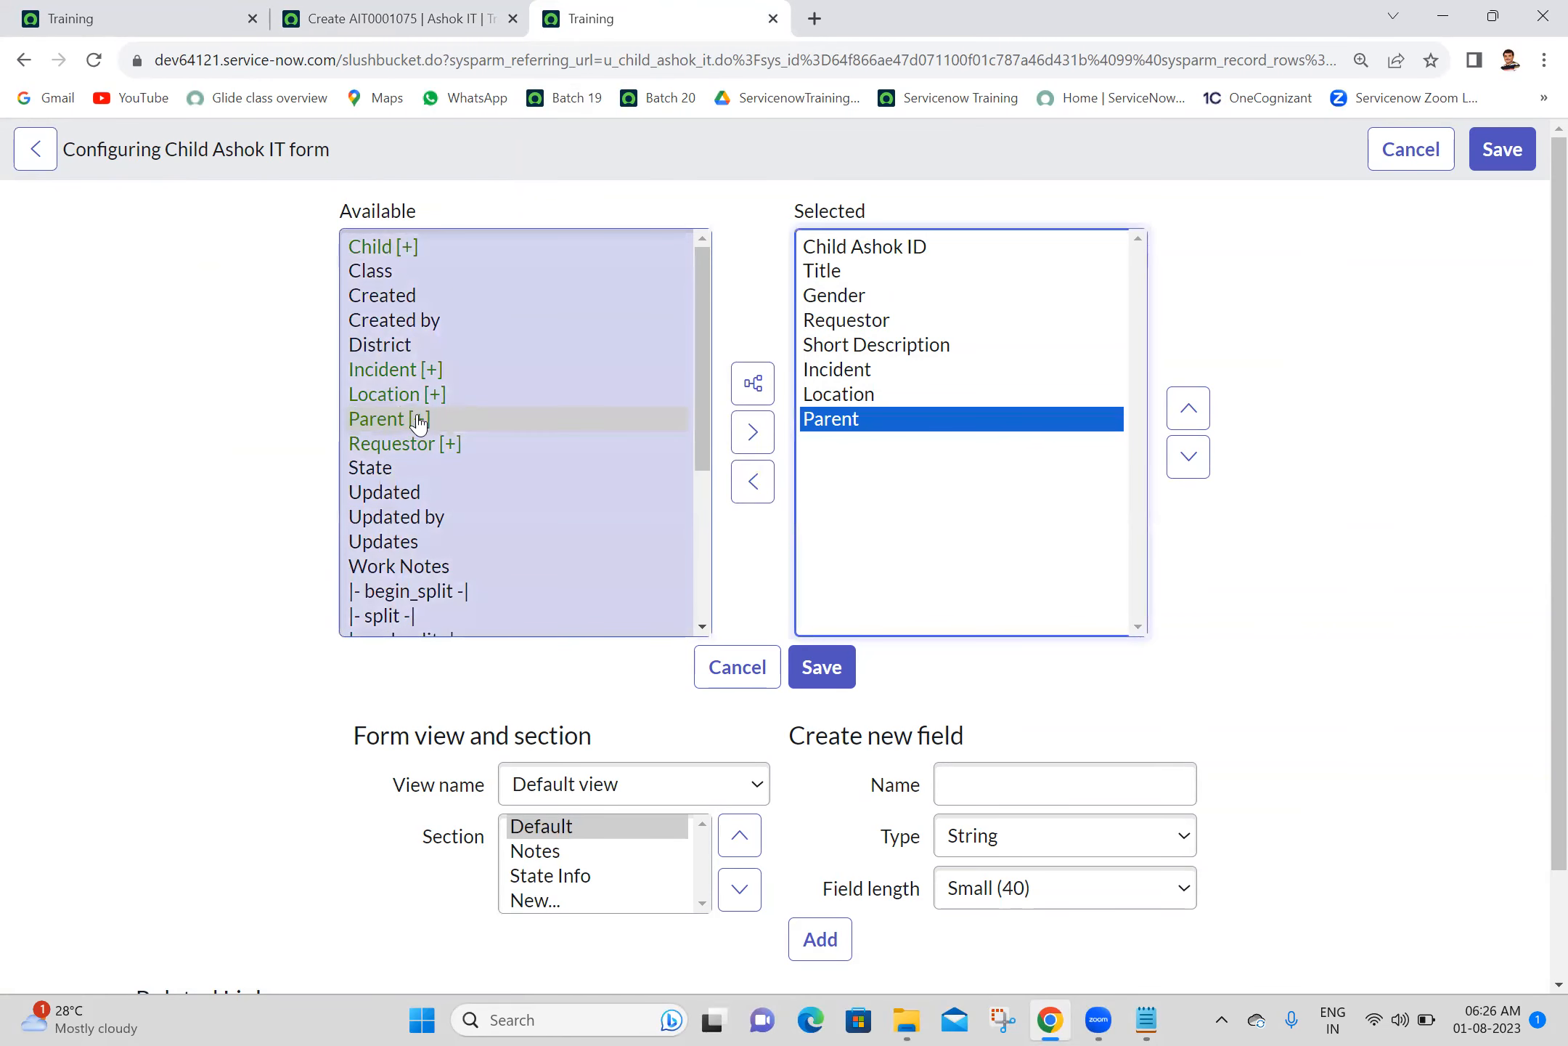
{"action": "double_click", "coordinate": [398, 246]}
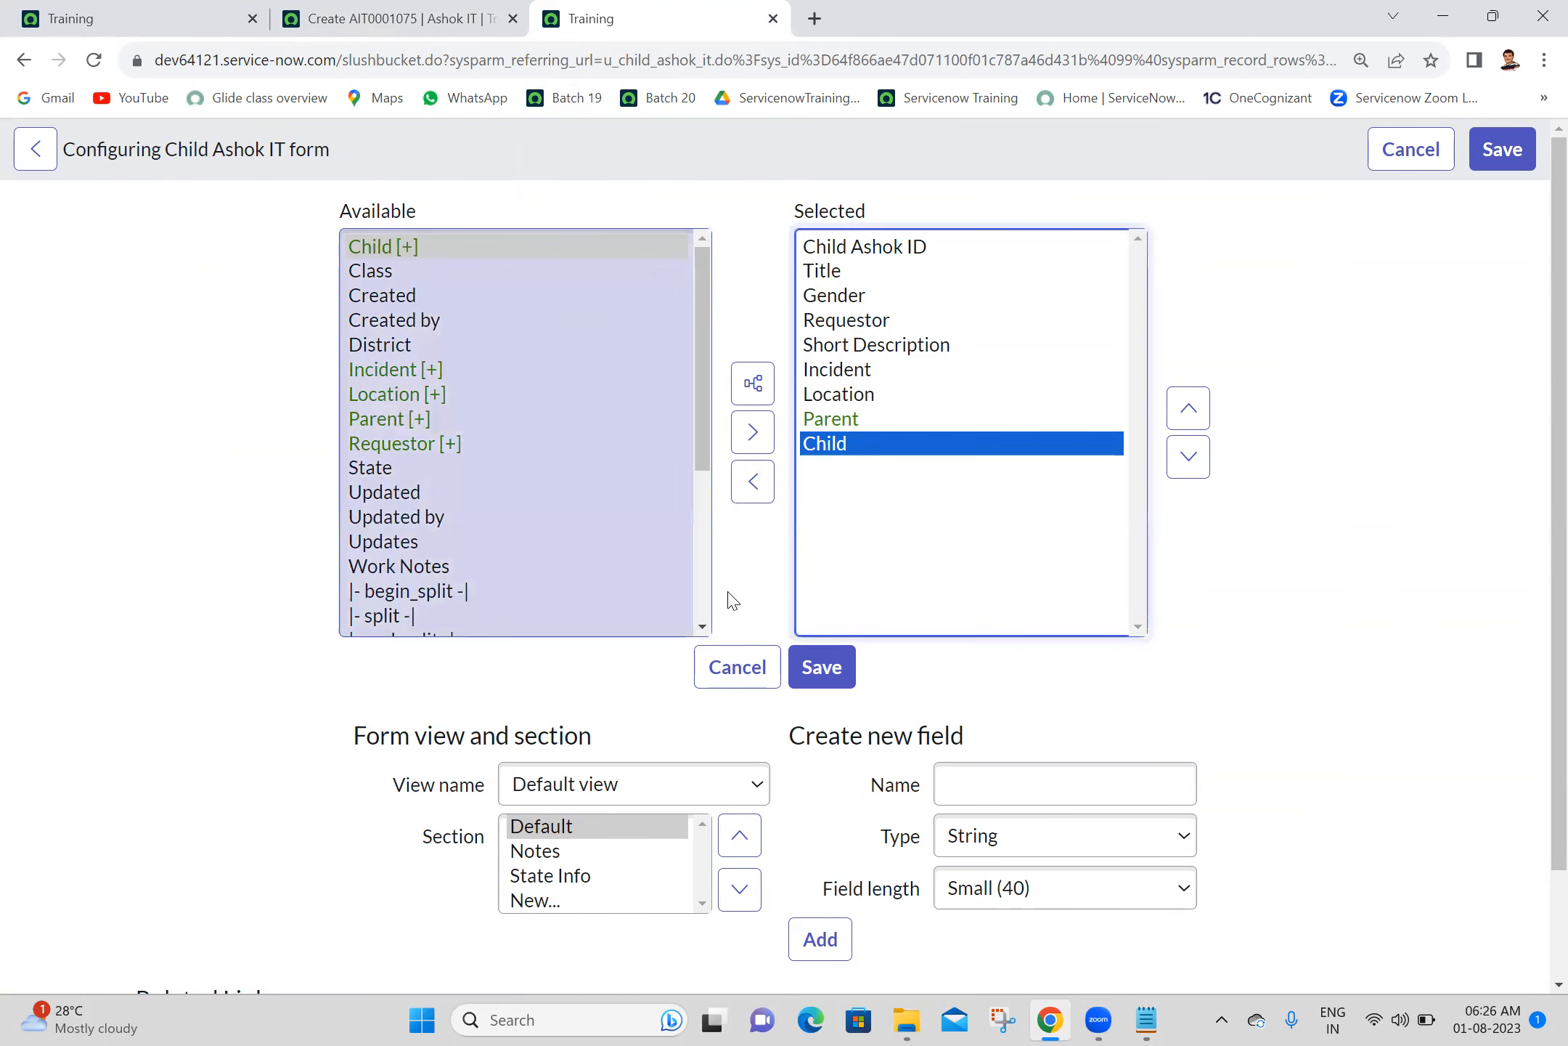
{"action": "left_click", "coordinate": [819, 668]}
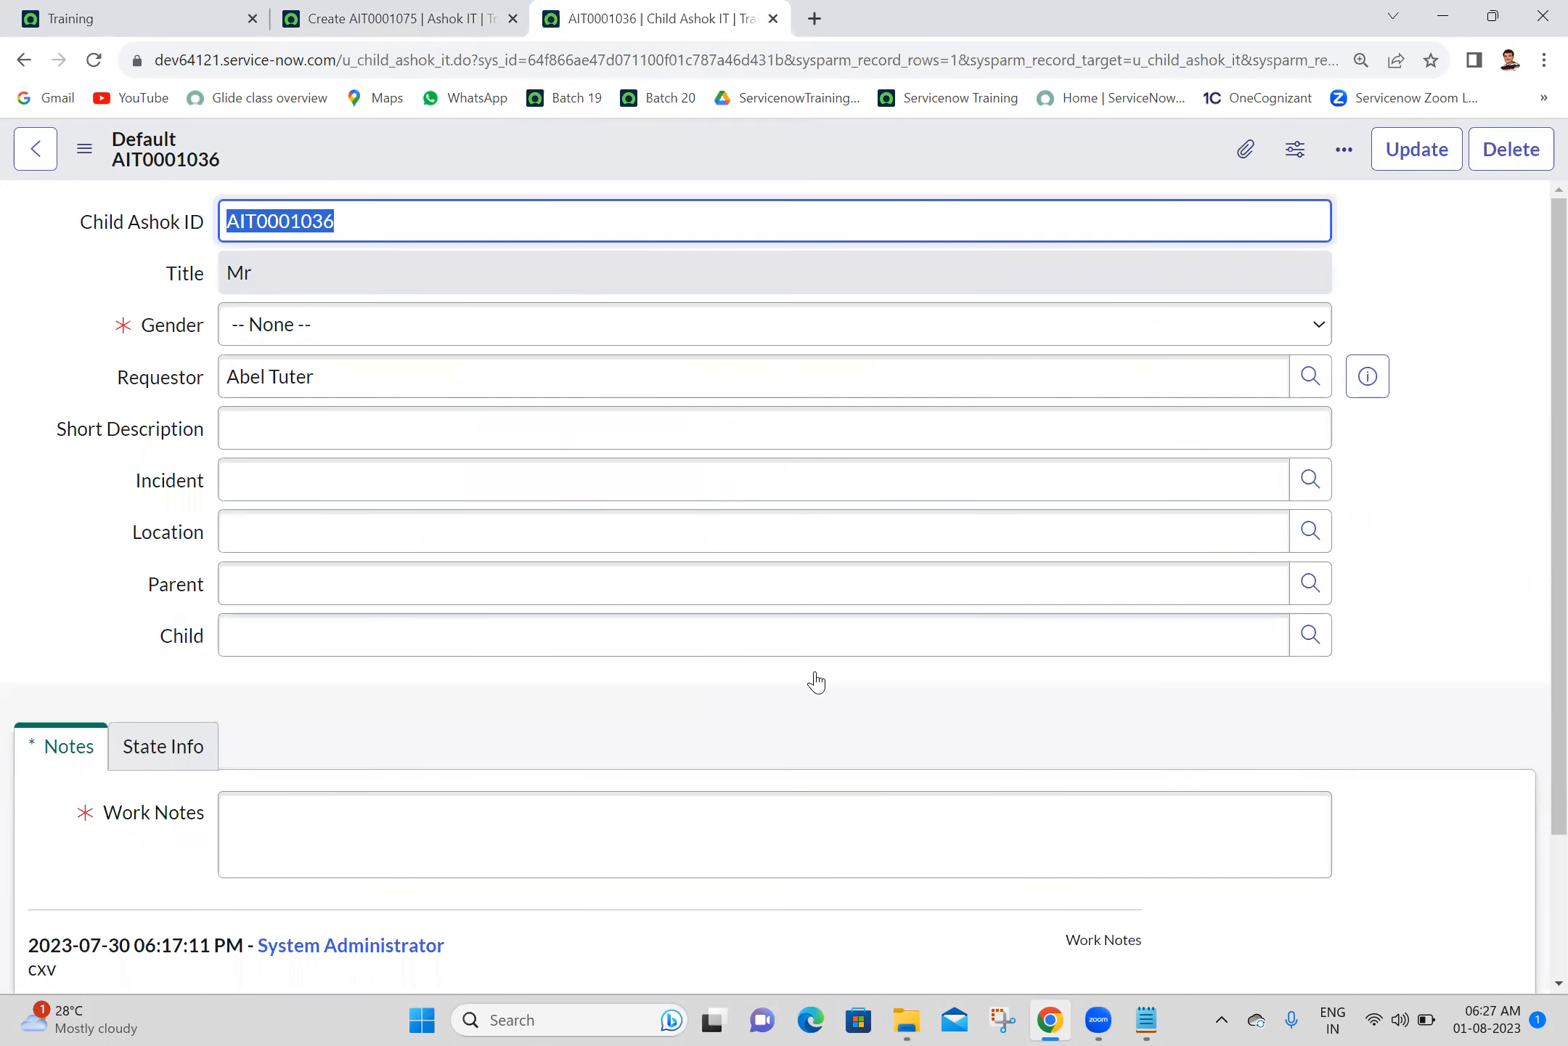
- Set the child record's Parent to AIT0001023 and its Child to AIT0001036
{"action": "left_click", "coordinate": [1311, 583]}
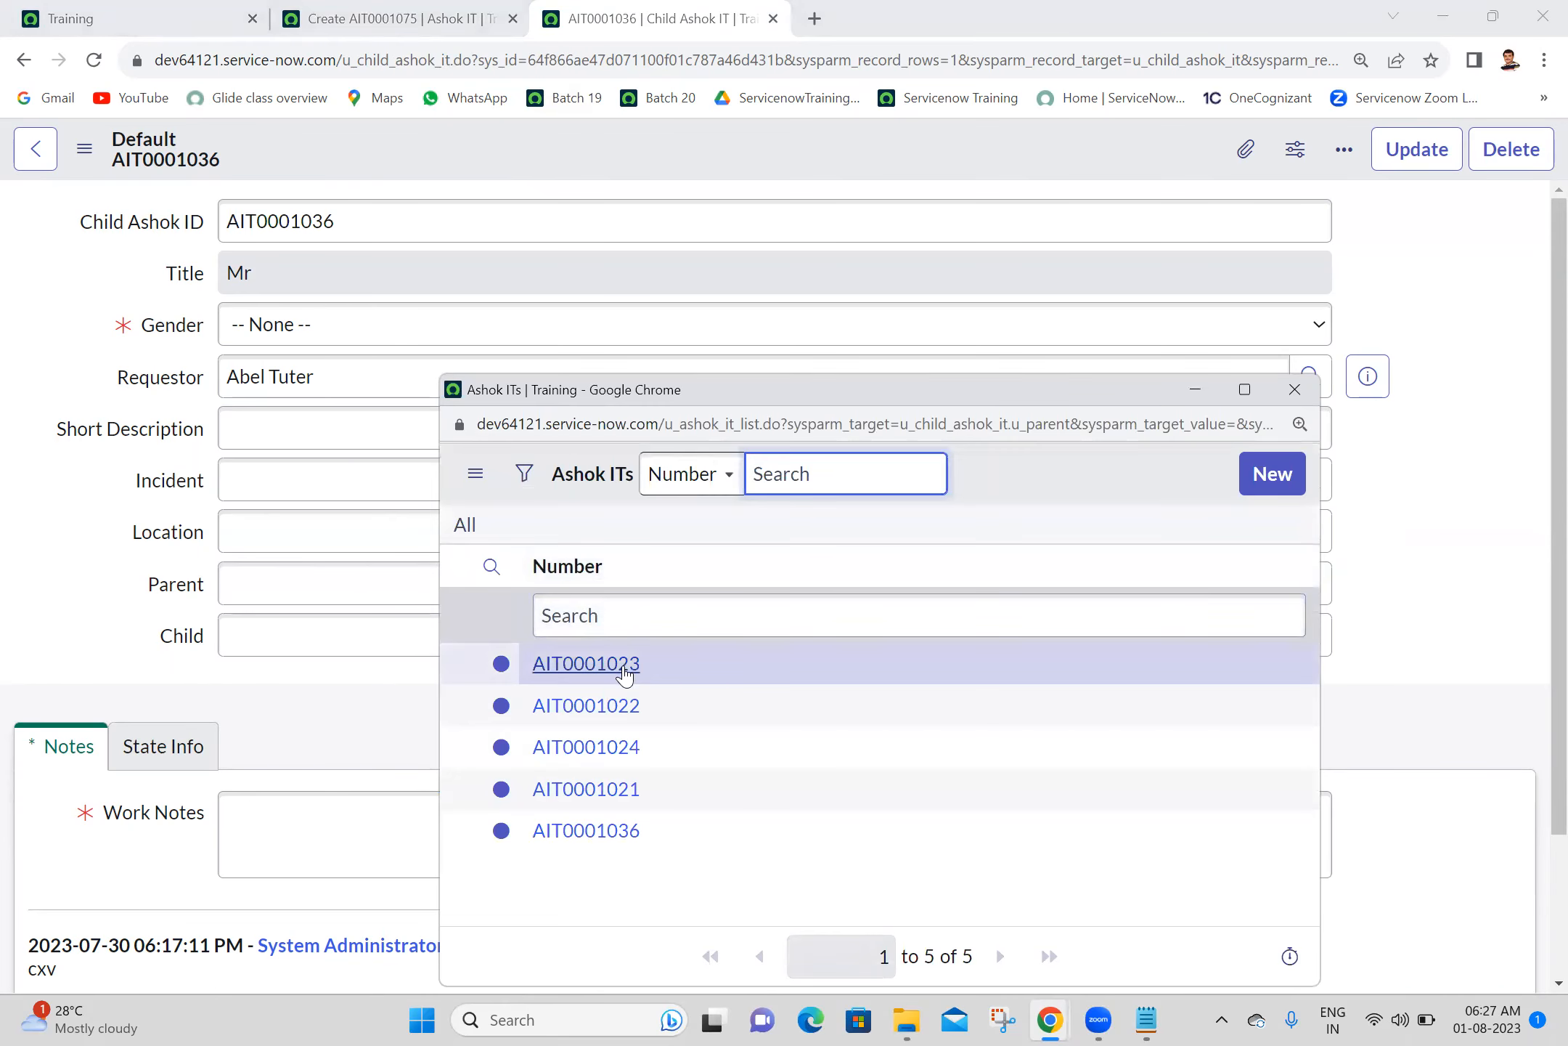
{"action": "left_click", "coordinate": [624, 671]}
{"action": "left_click", "coordinate": [1307, 652]}
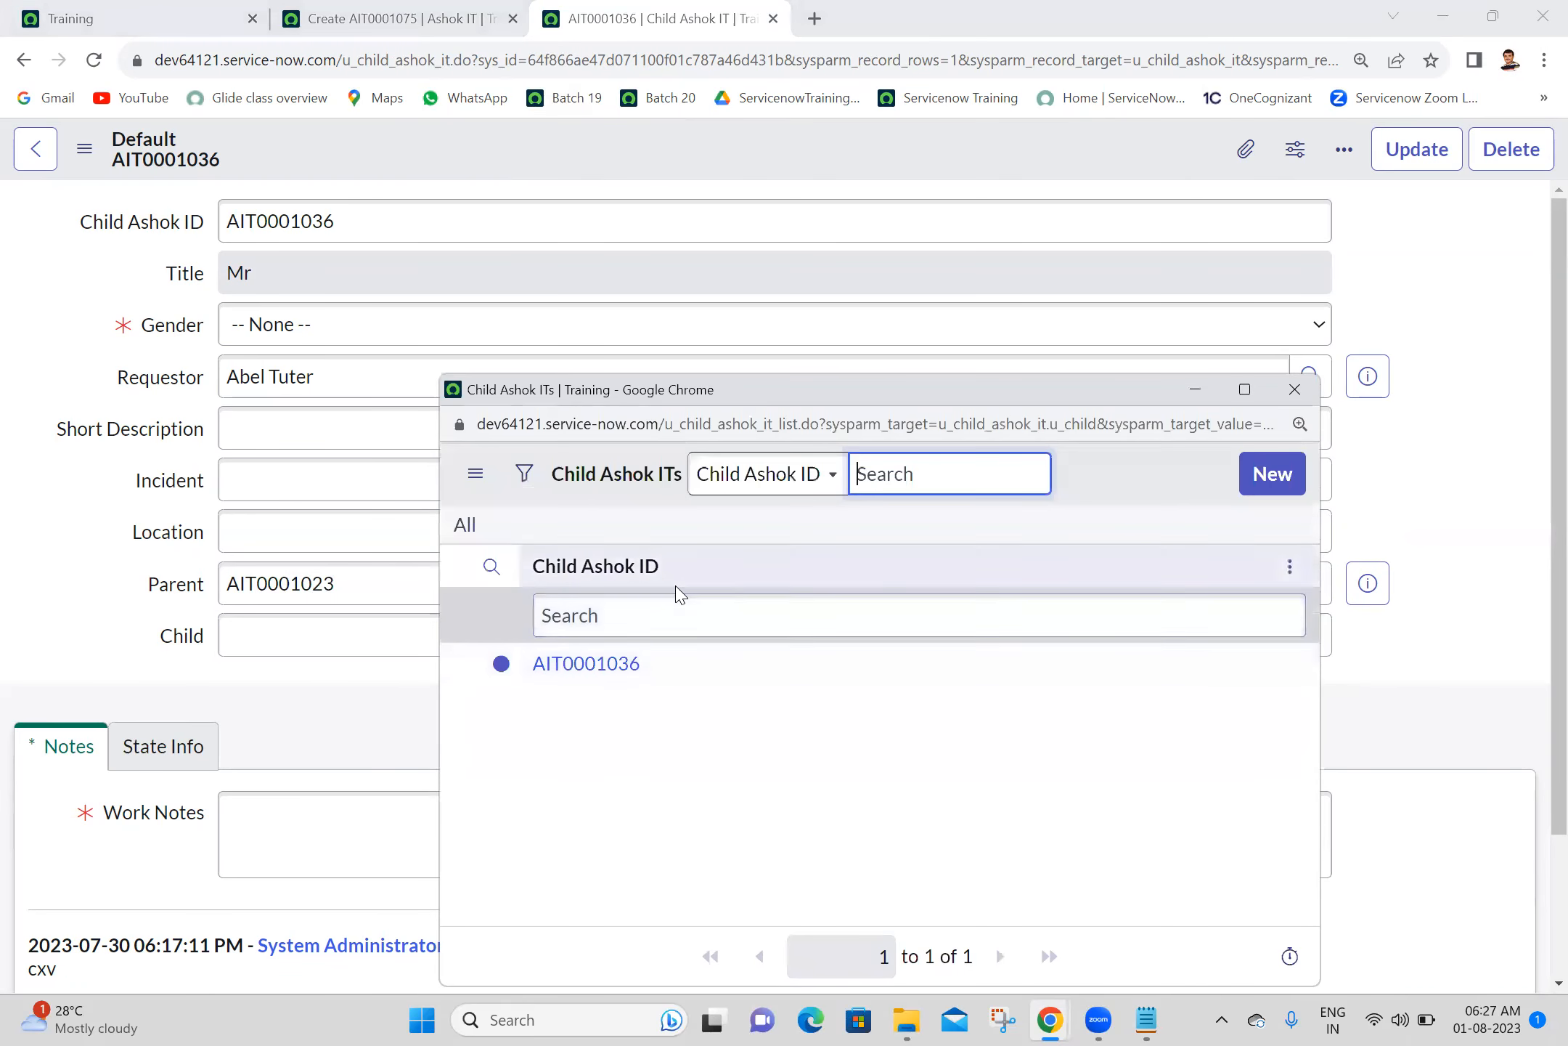
{"action": "left_click", "coordinate": [602, 674]}
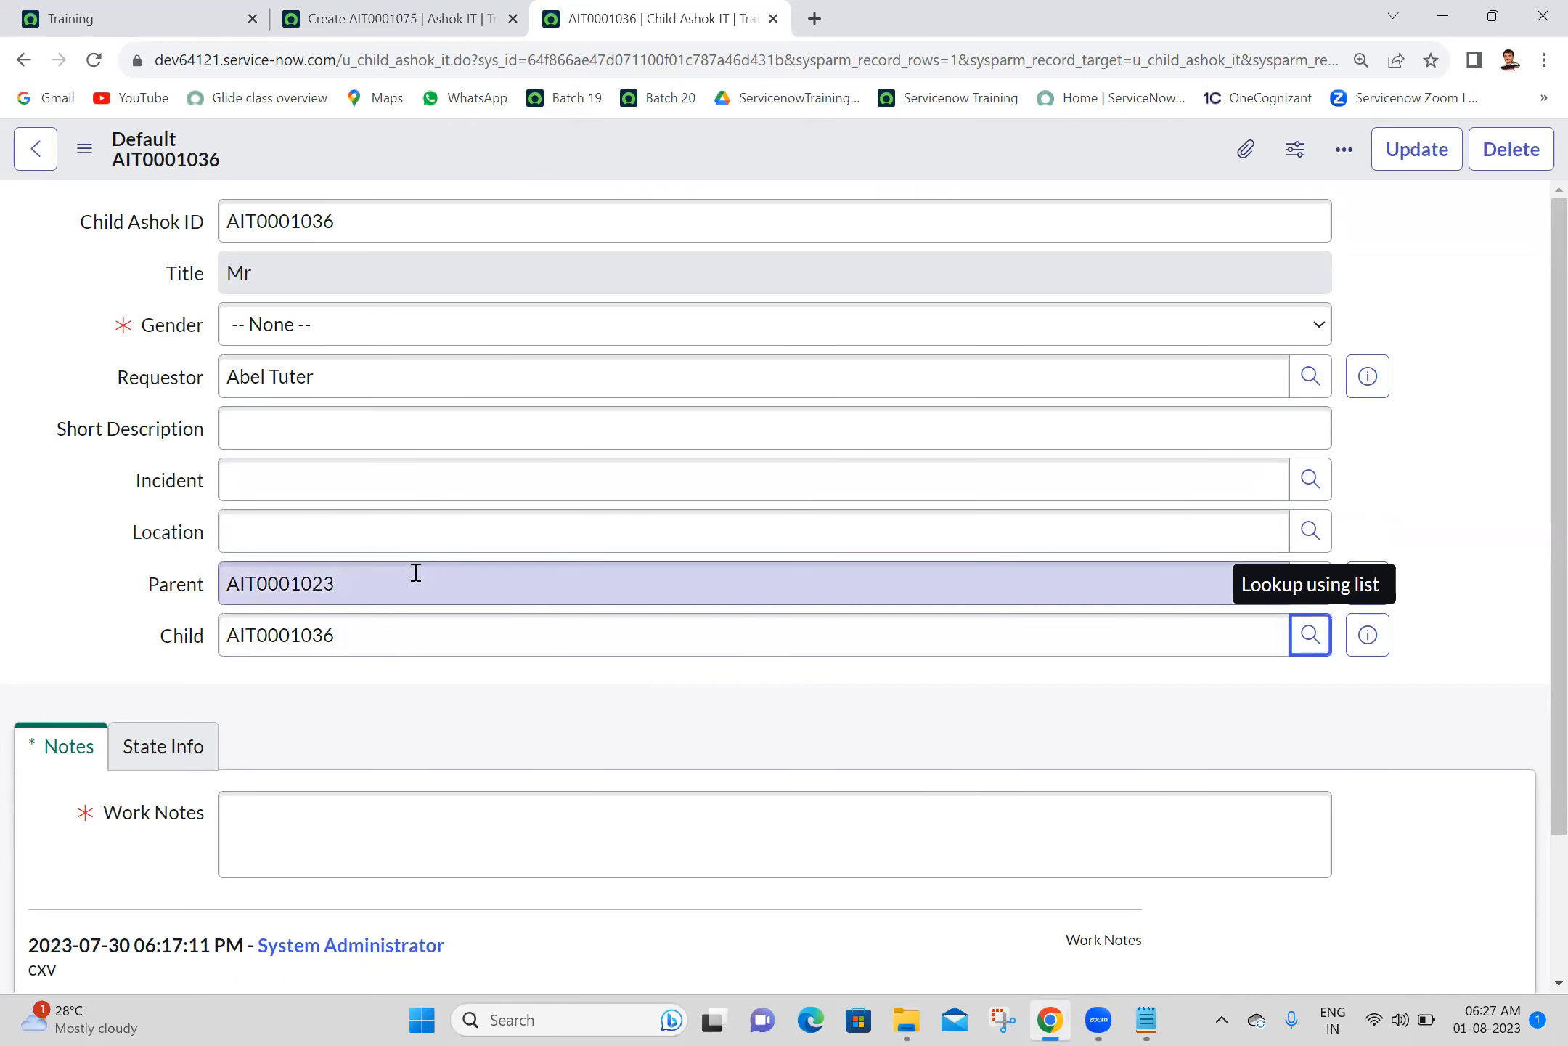
- Examine the Requestor, Parent and Child reference fields on the Child Ashok IT record
{"action": "double_click", "coordinate": [324, 629]}
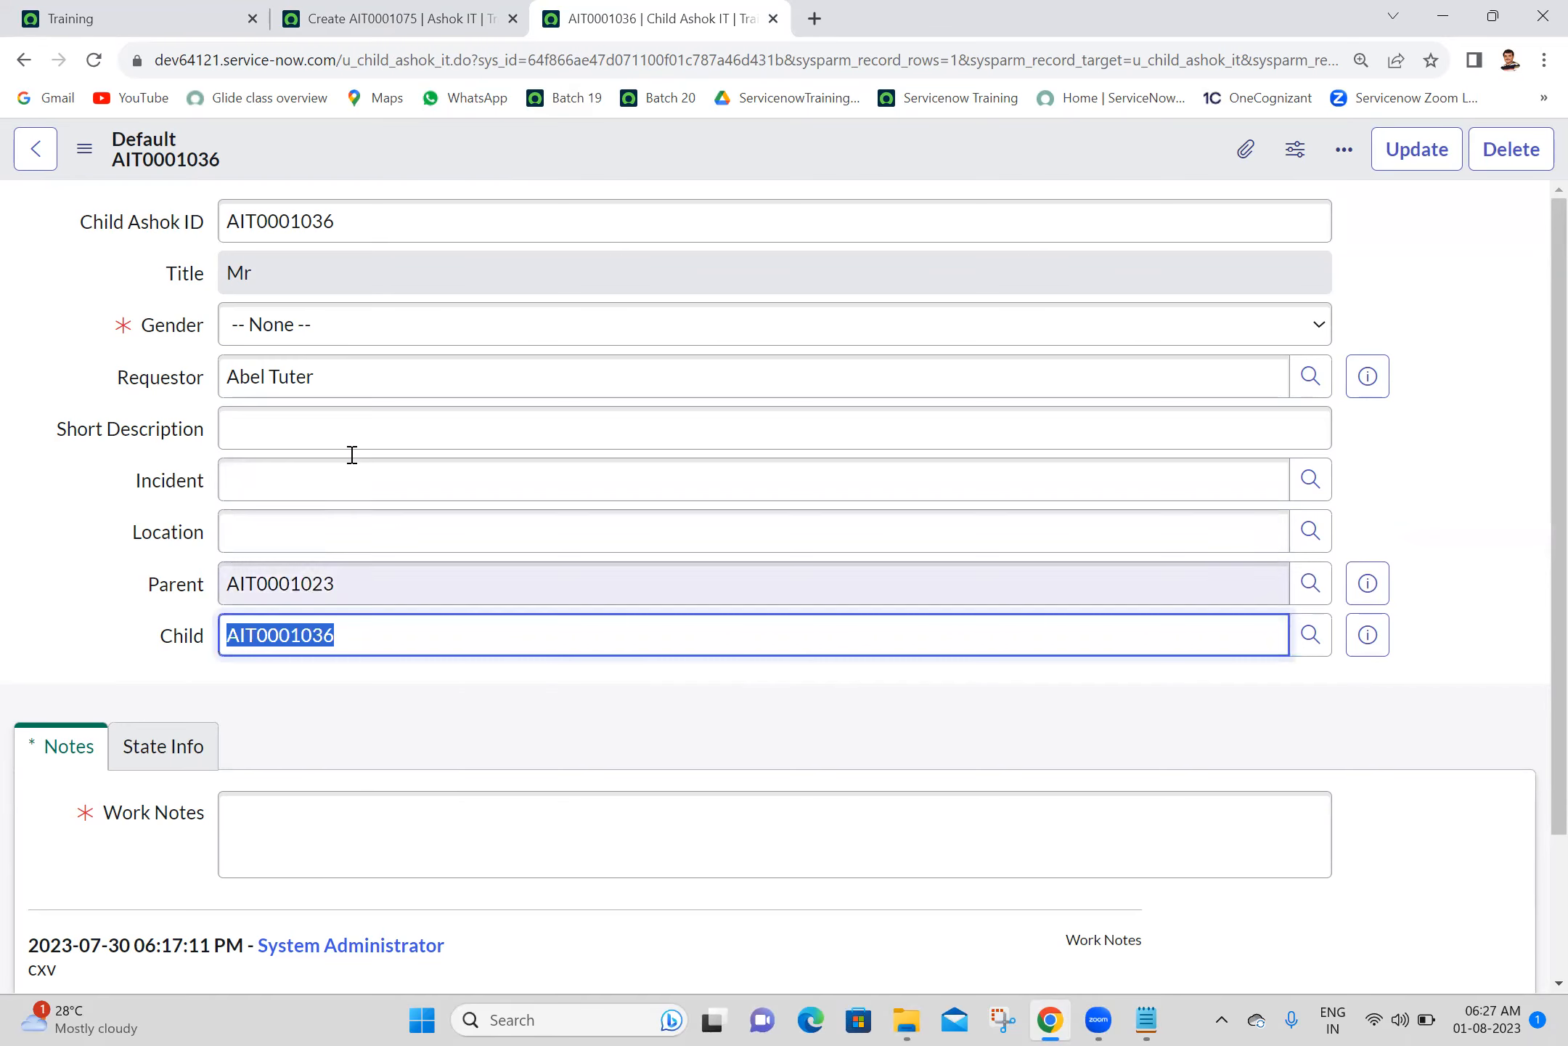
{"action": "left_click", "coordinate": [358, 378]}
{"action": "triple_click", "coordinate": [358, 378]}
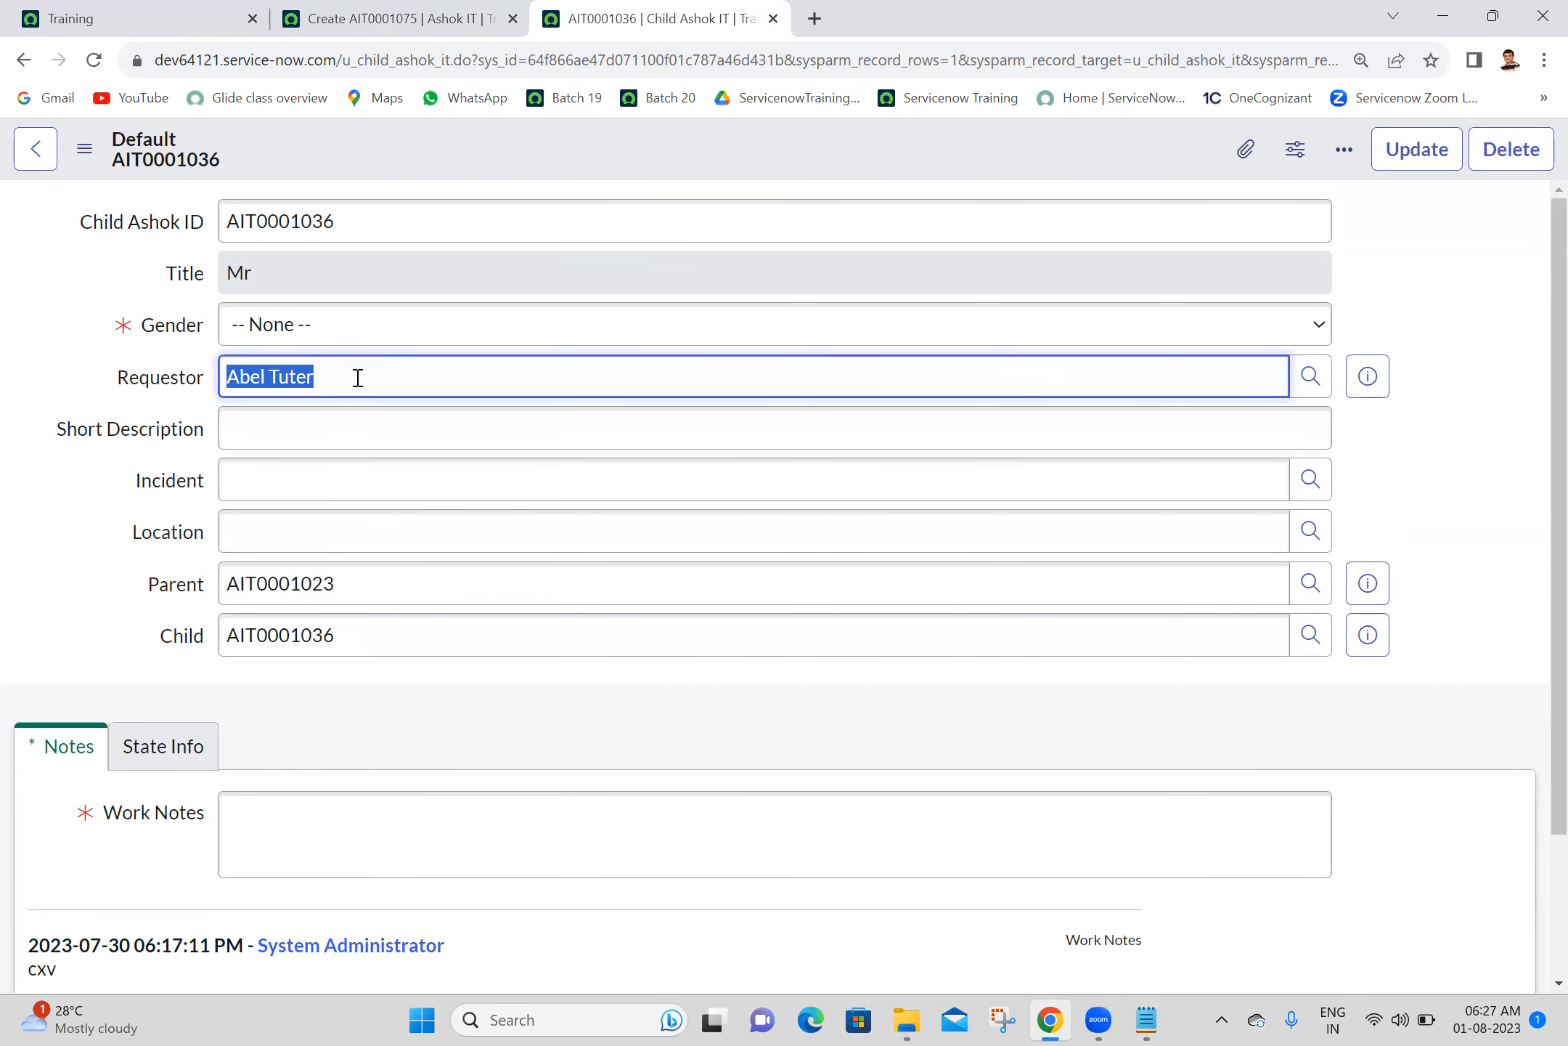
{"action": "left_click", "coordinate": [156, 384]}
{"action": "left_click", "coordinate": [52, 343]}
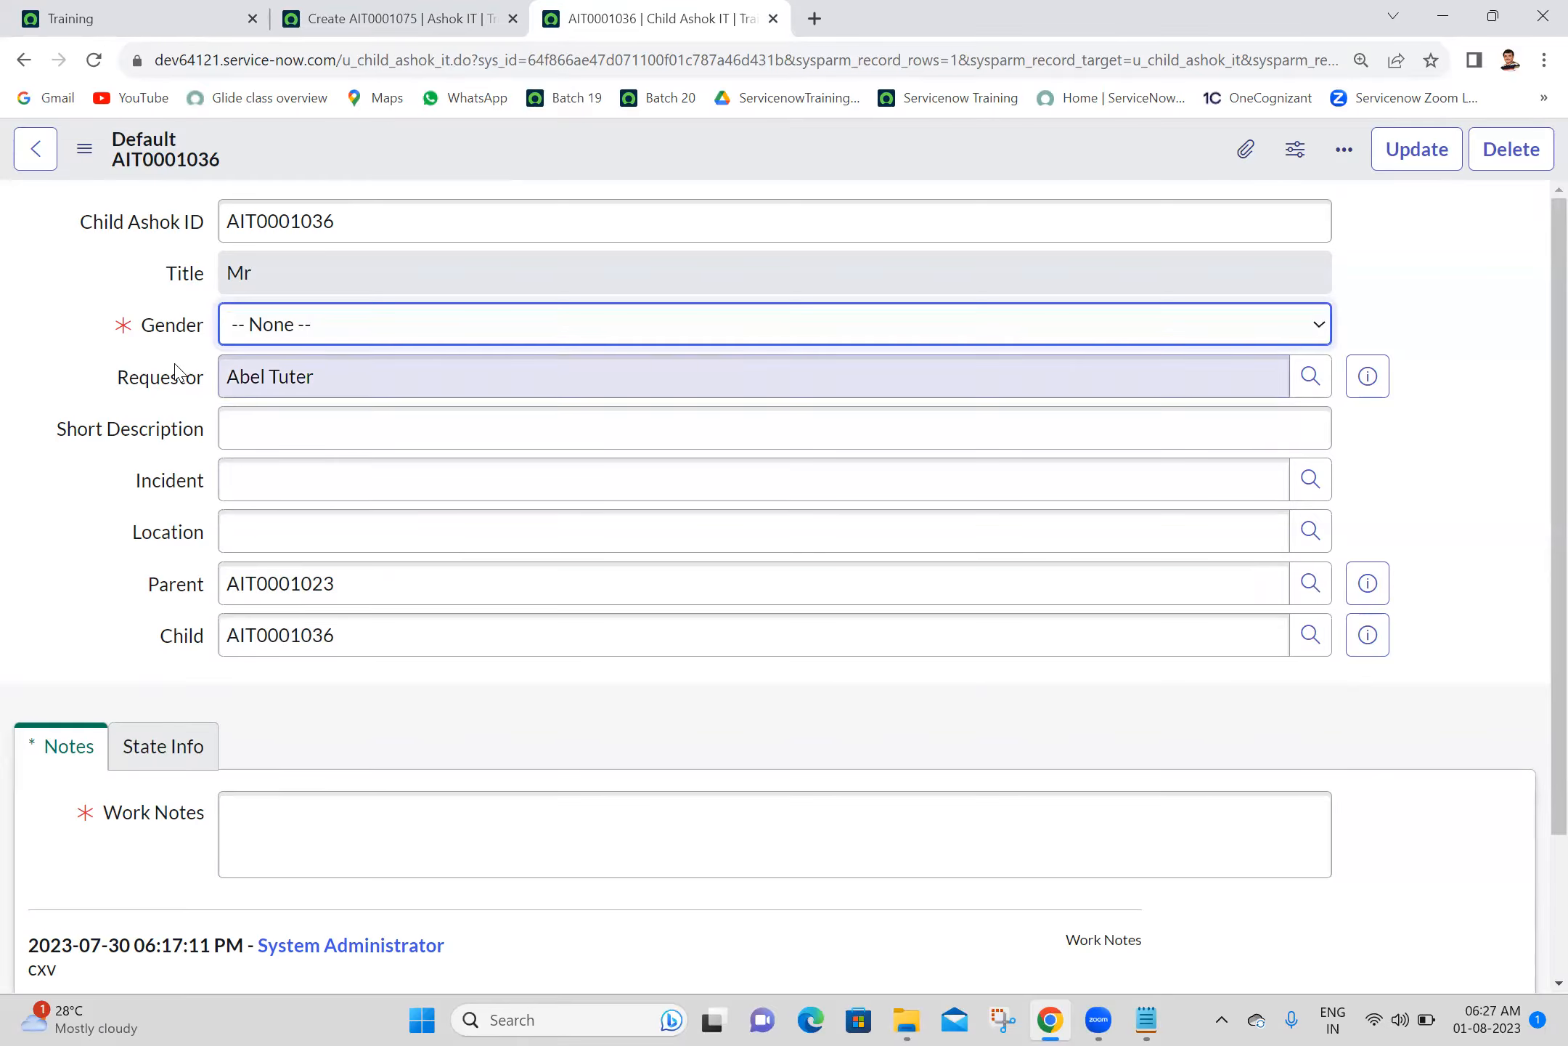
{"action": "left_click", "coordinate": [469, 642]}
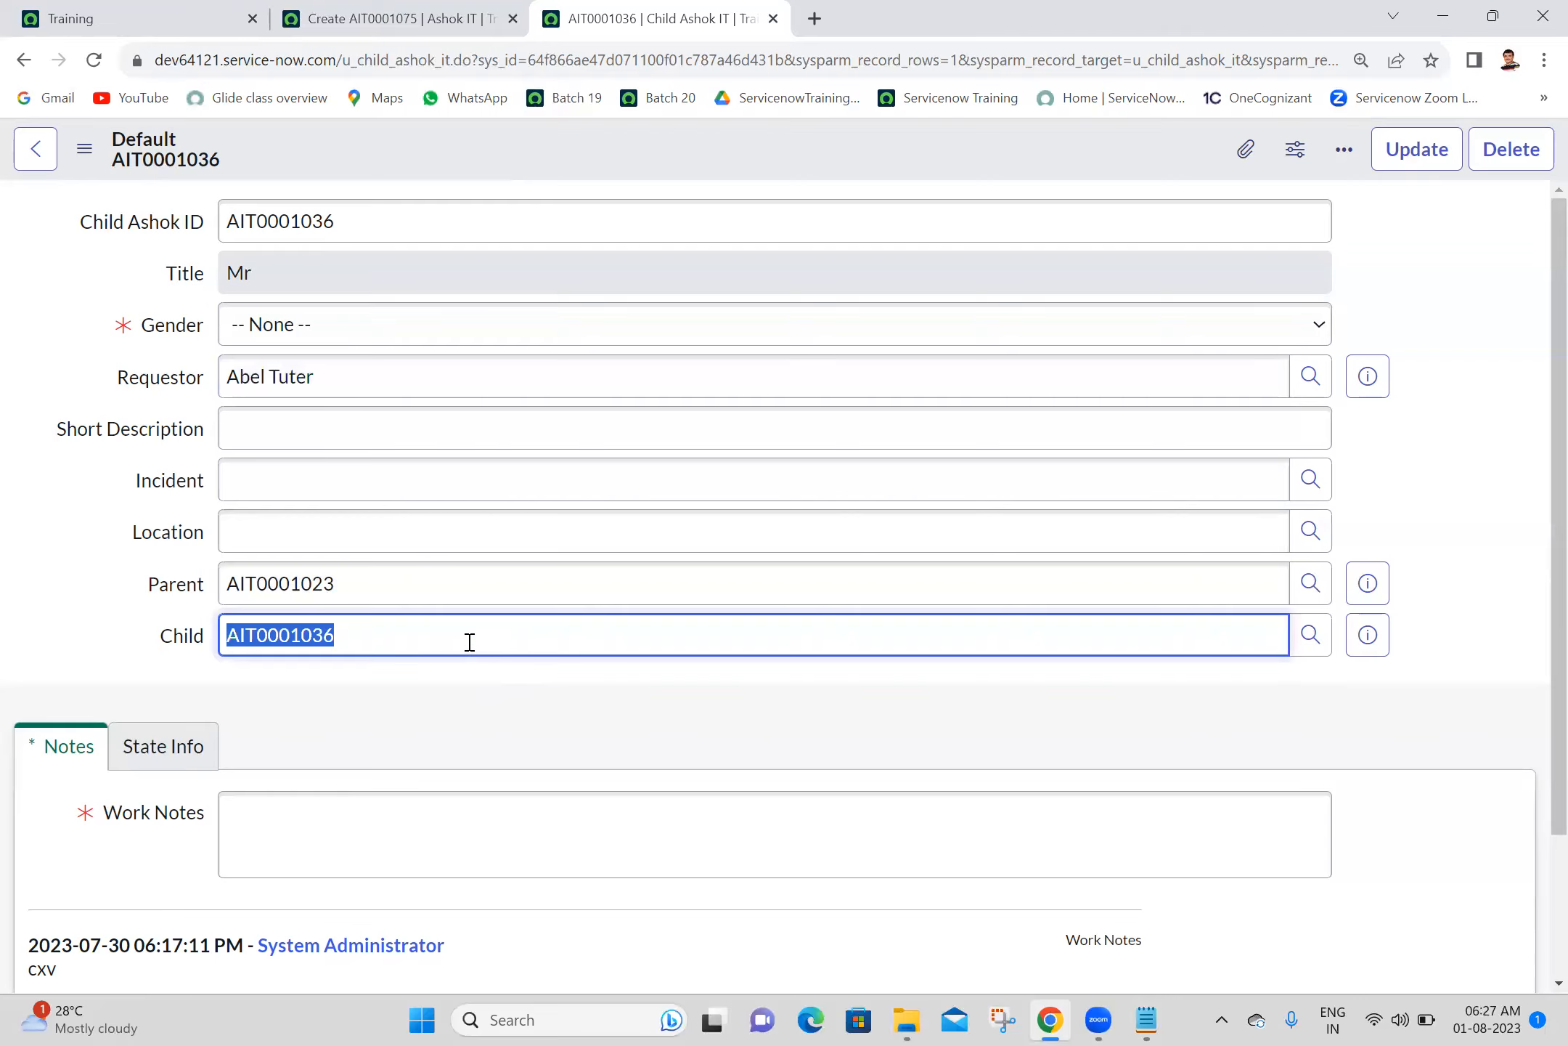
{"action": "left_click", "coordinate": [556, 581]}
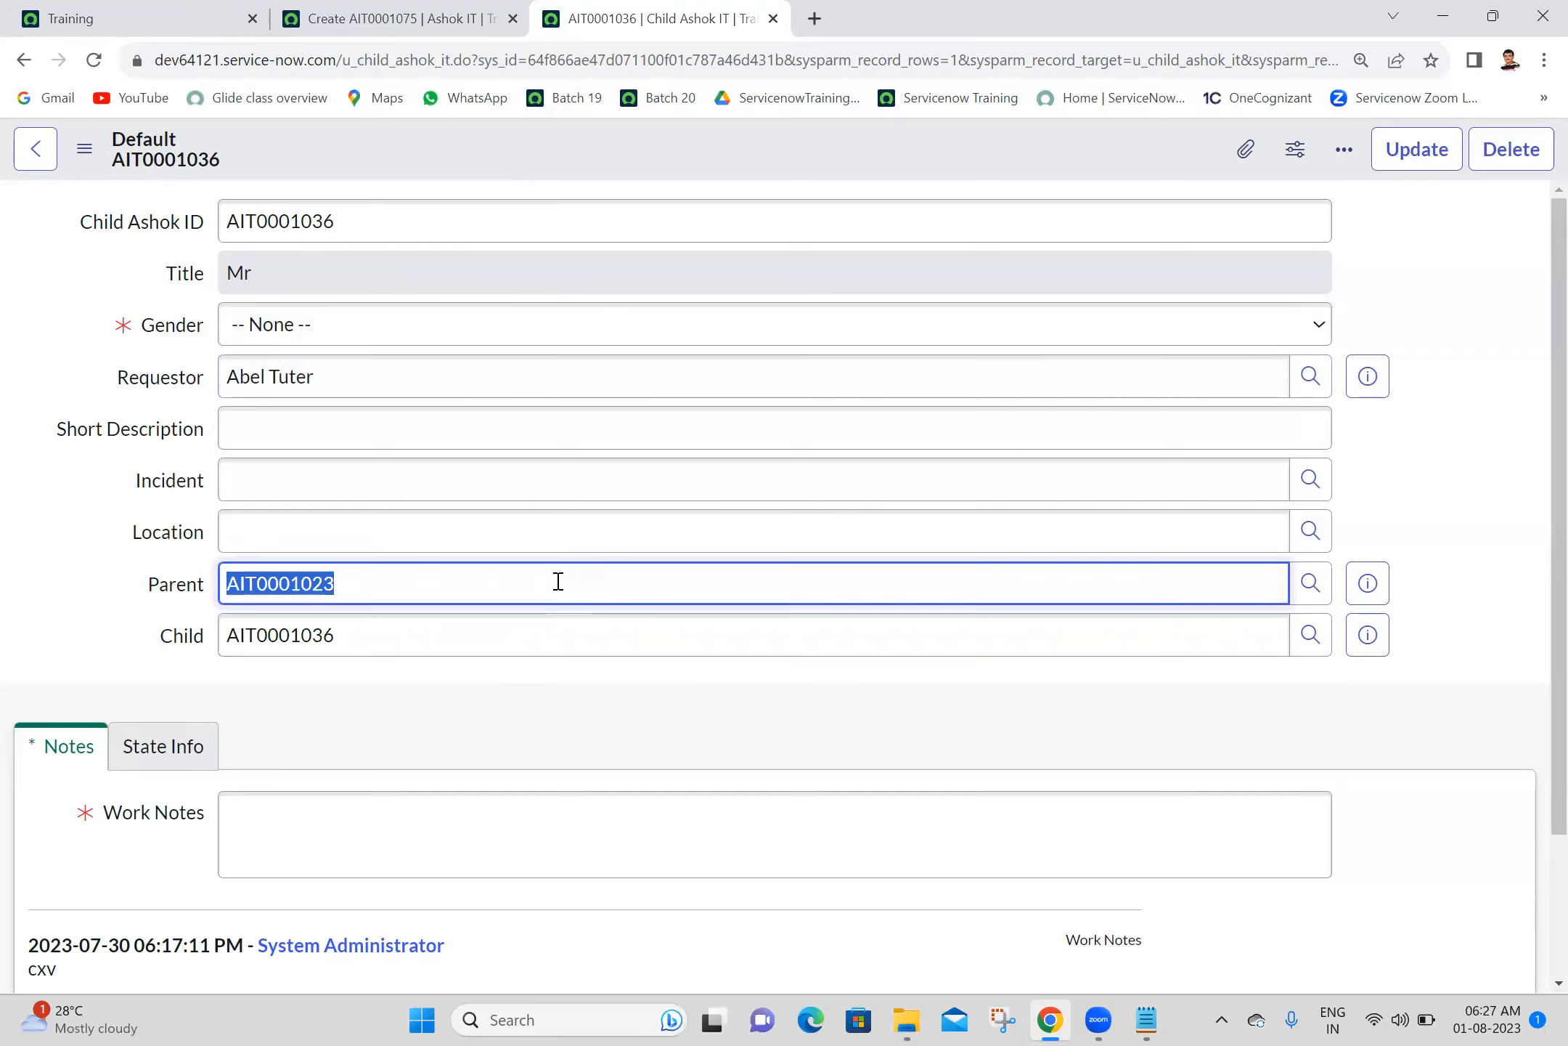
{"action": "left_click", "coordinate": [468, 642]}
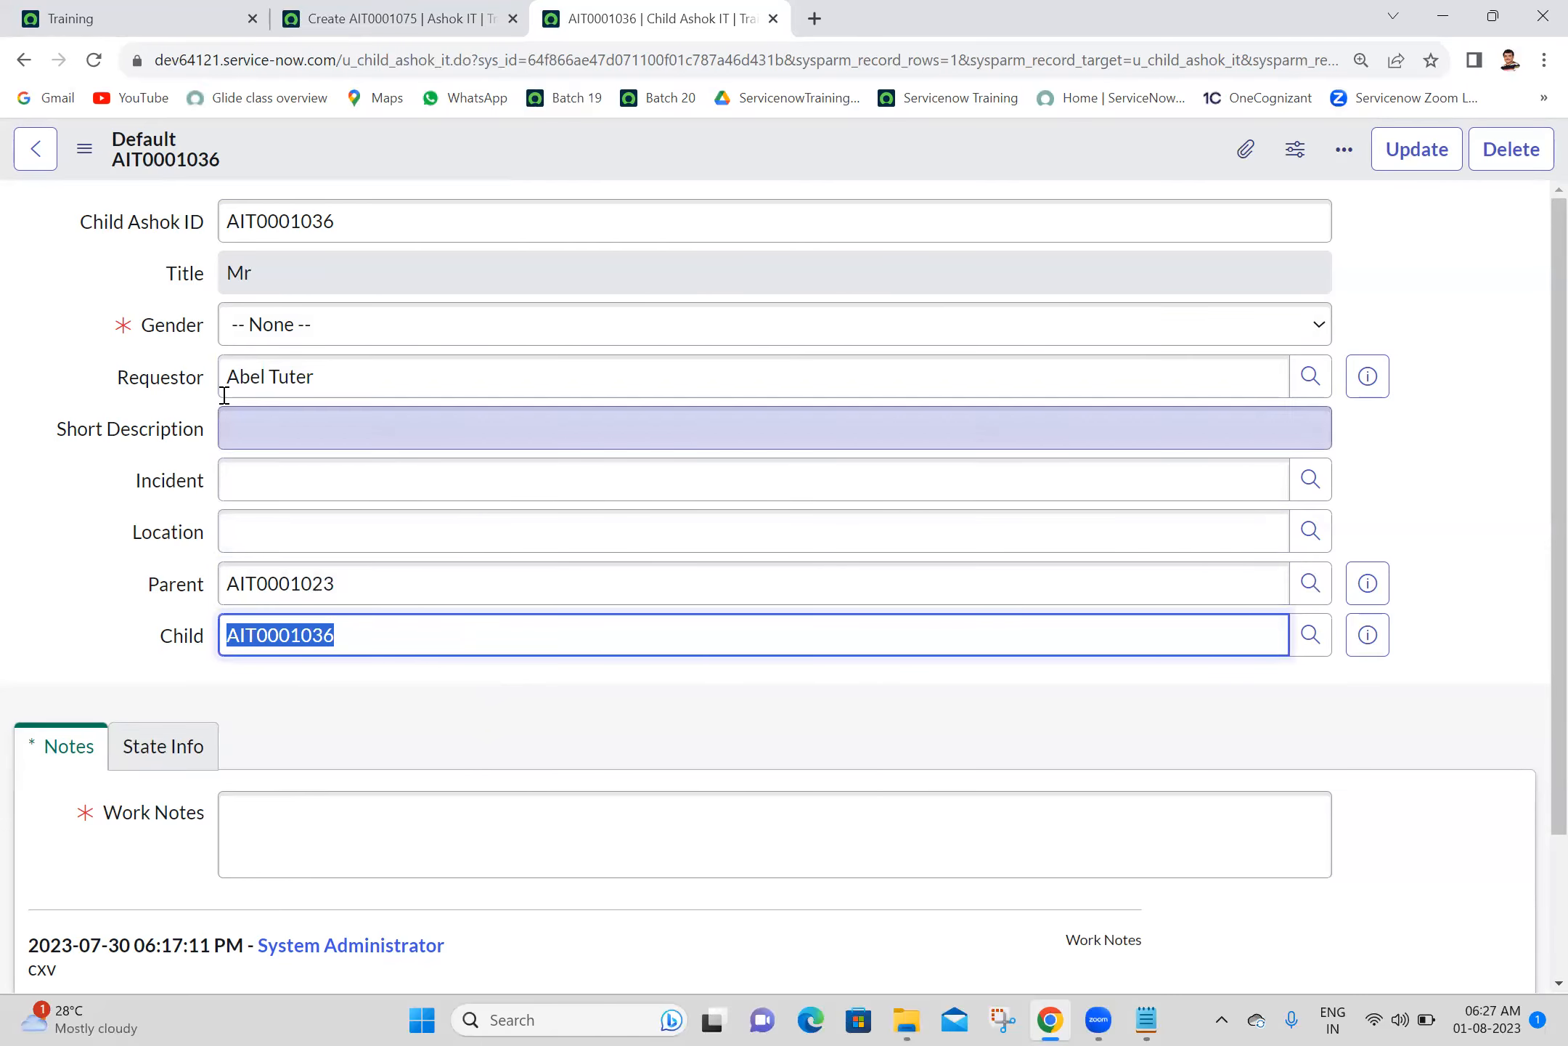
- Open the Child Ashok IT override from the Requestor field's dictionary entry, discarding the record's unsaved changes
{"action": "right_click", "coordinate": [166, 383]}
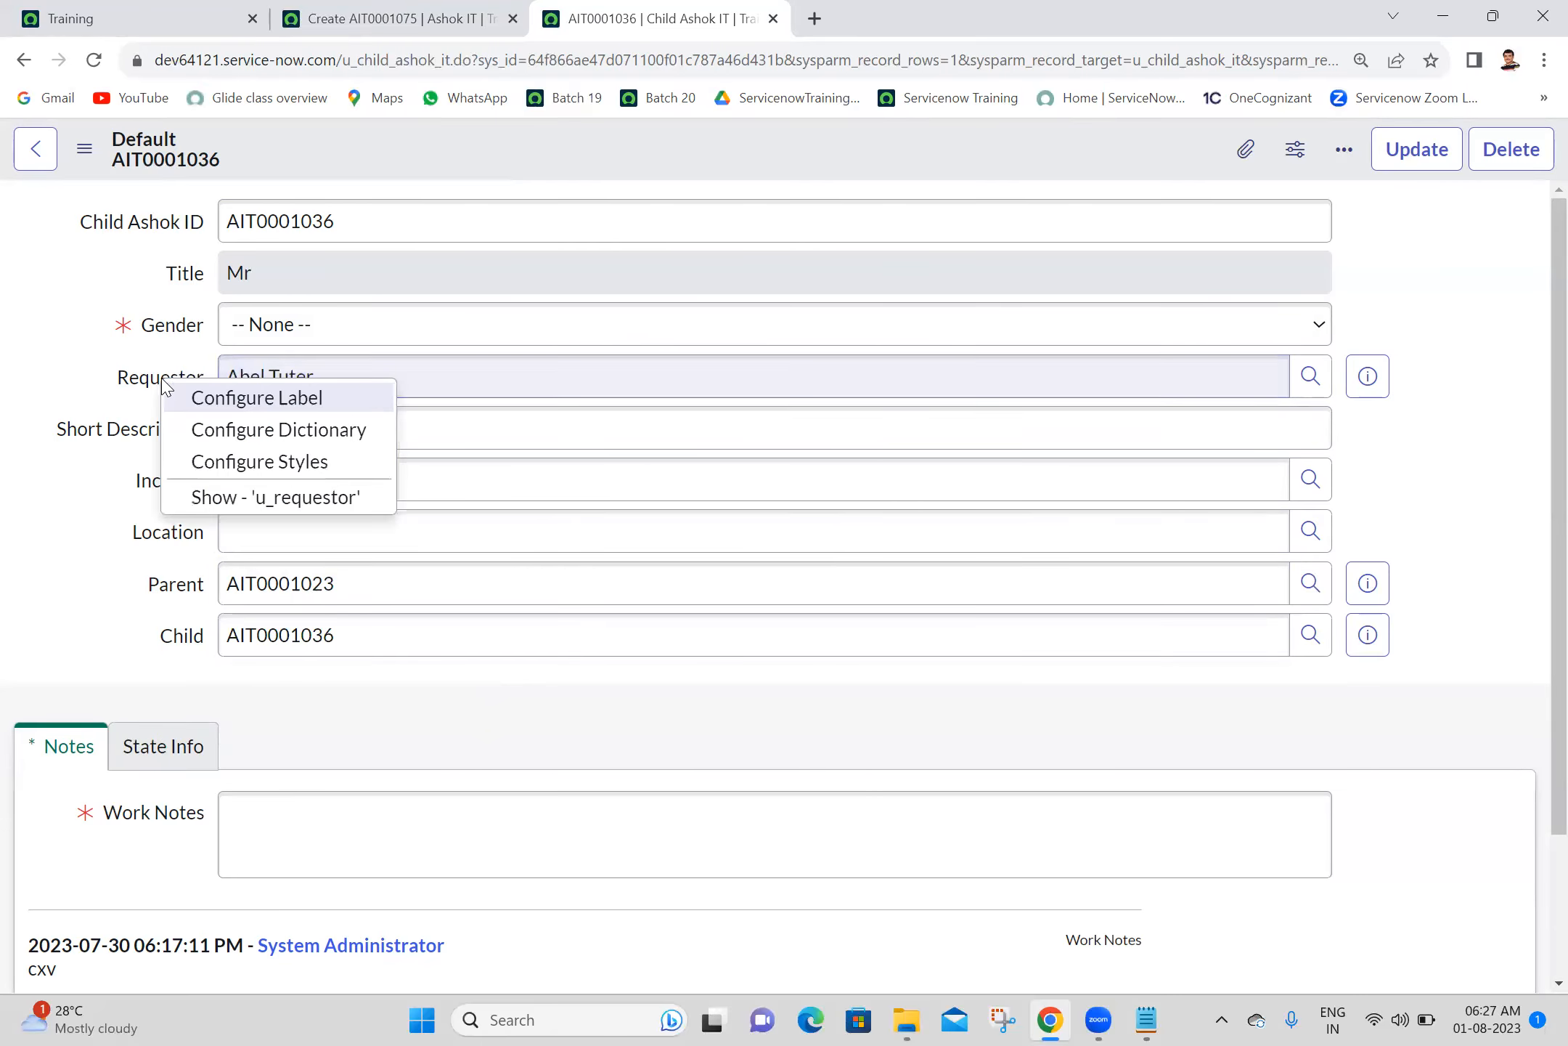
{"action": "left_click", "coordinate": [274, 431]}
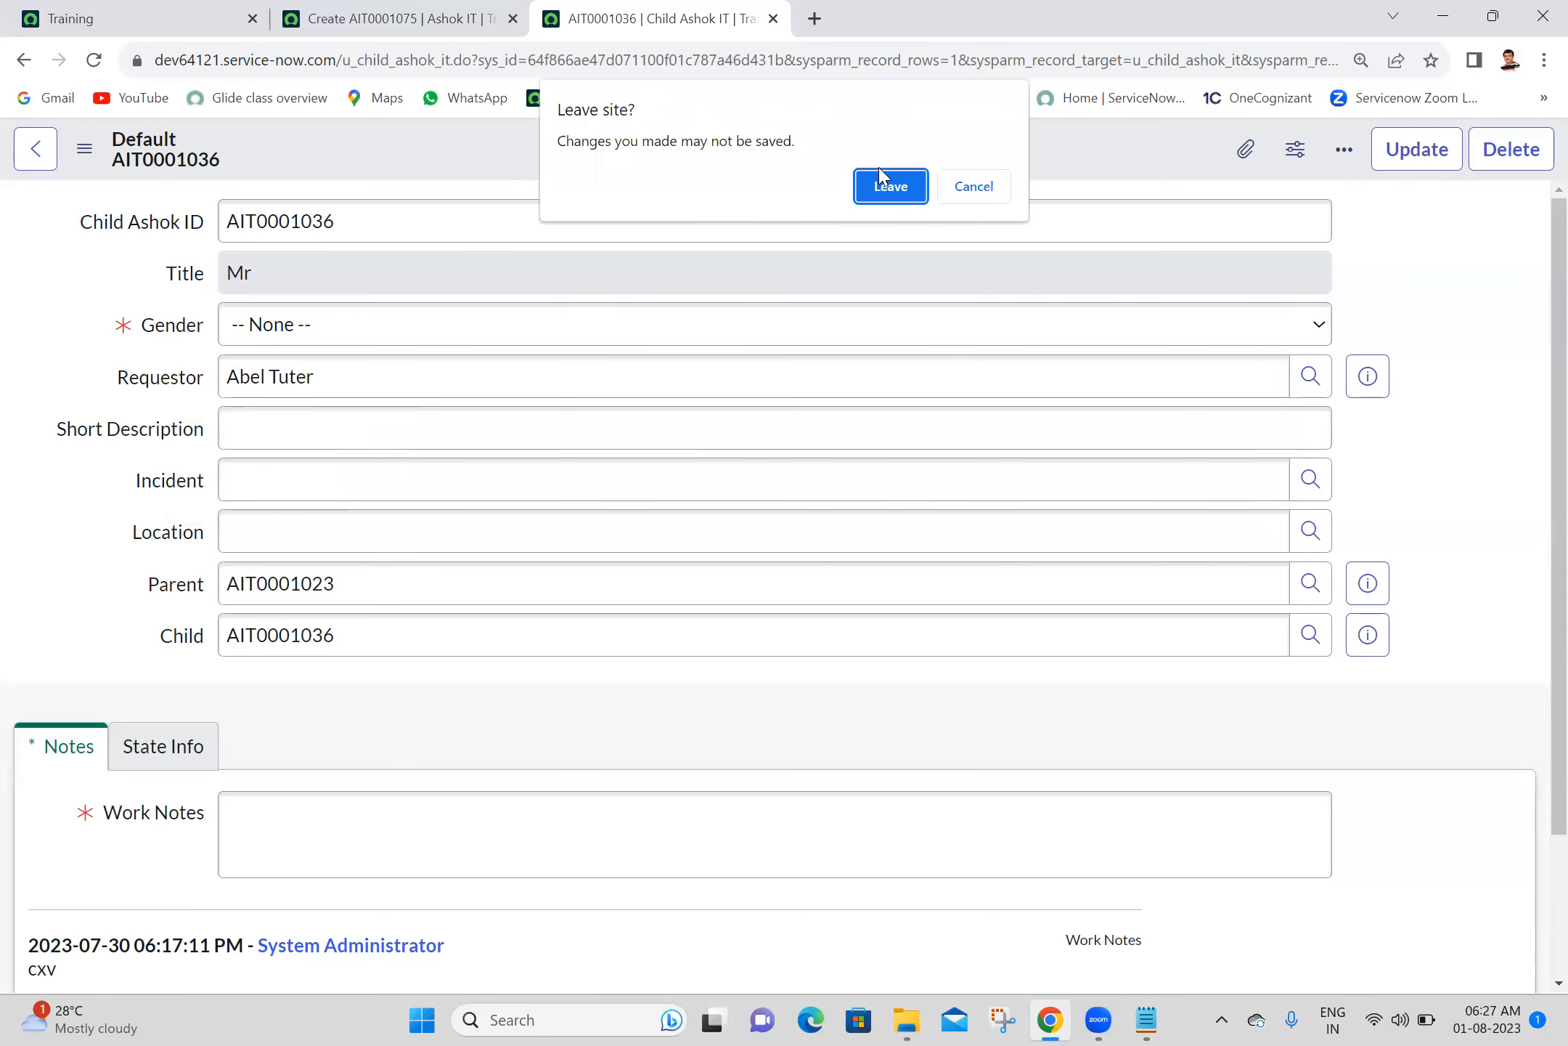
{"action": "left_click", "coordinate": [893, 192]}
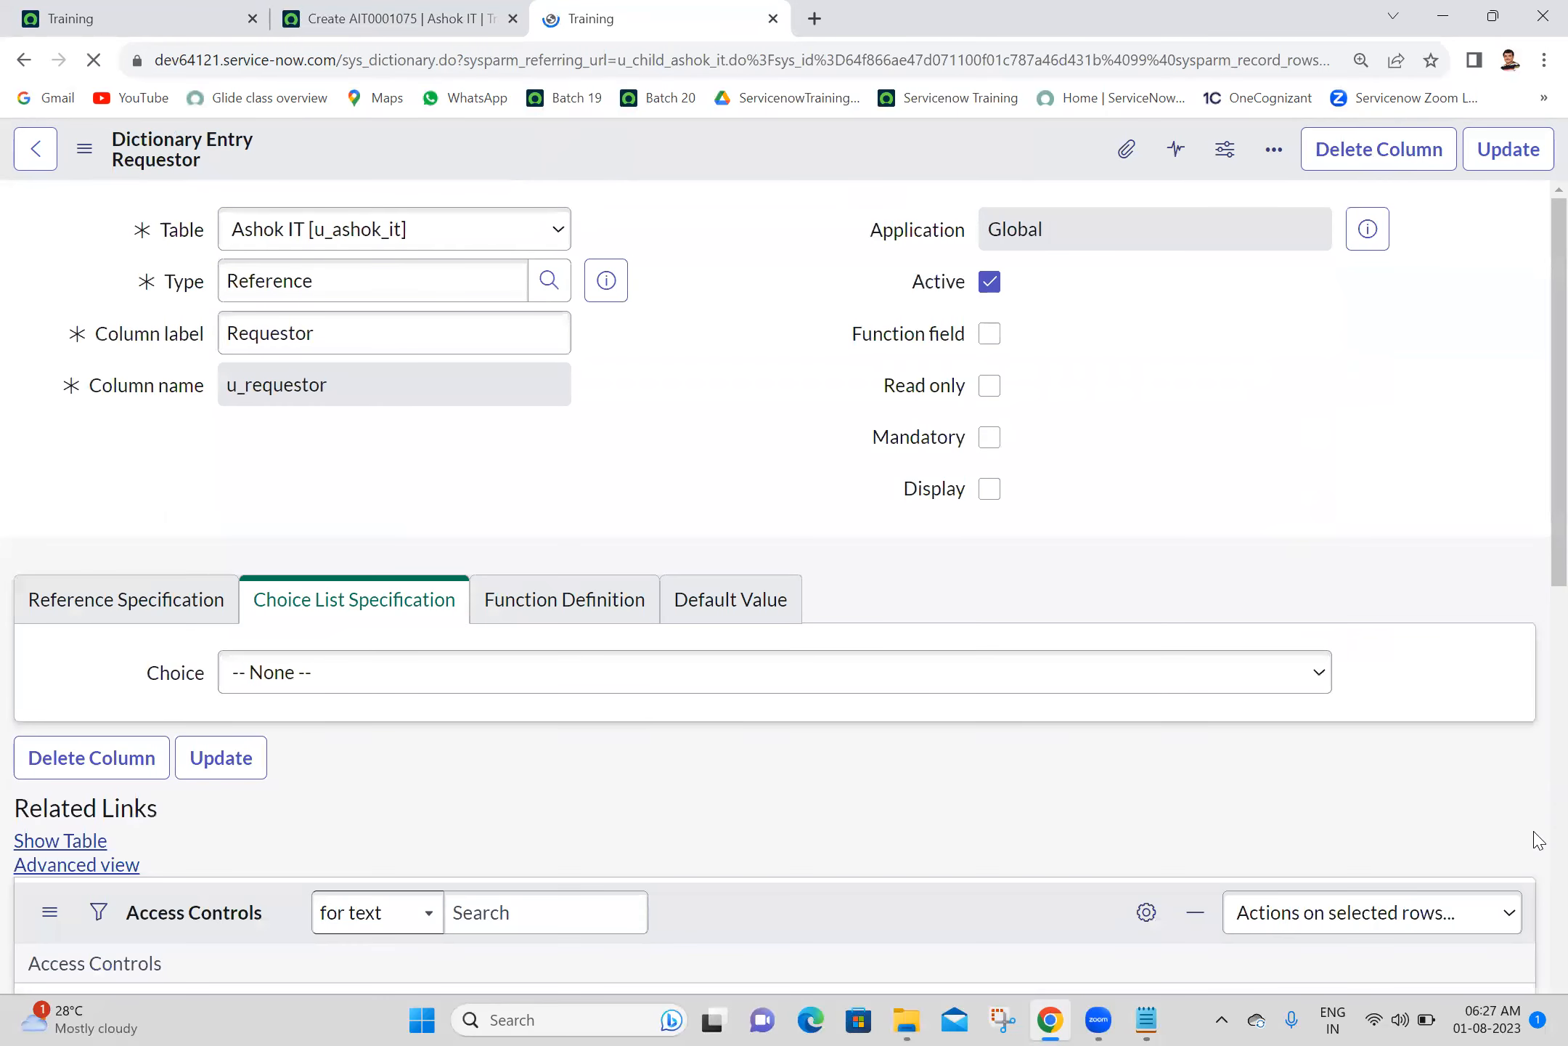
{"action": "scroll", "coordinate": [1534, 895], "scroll_direction": "down", "scroll_amount": 2}
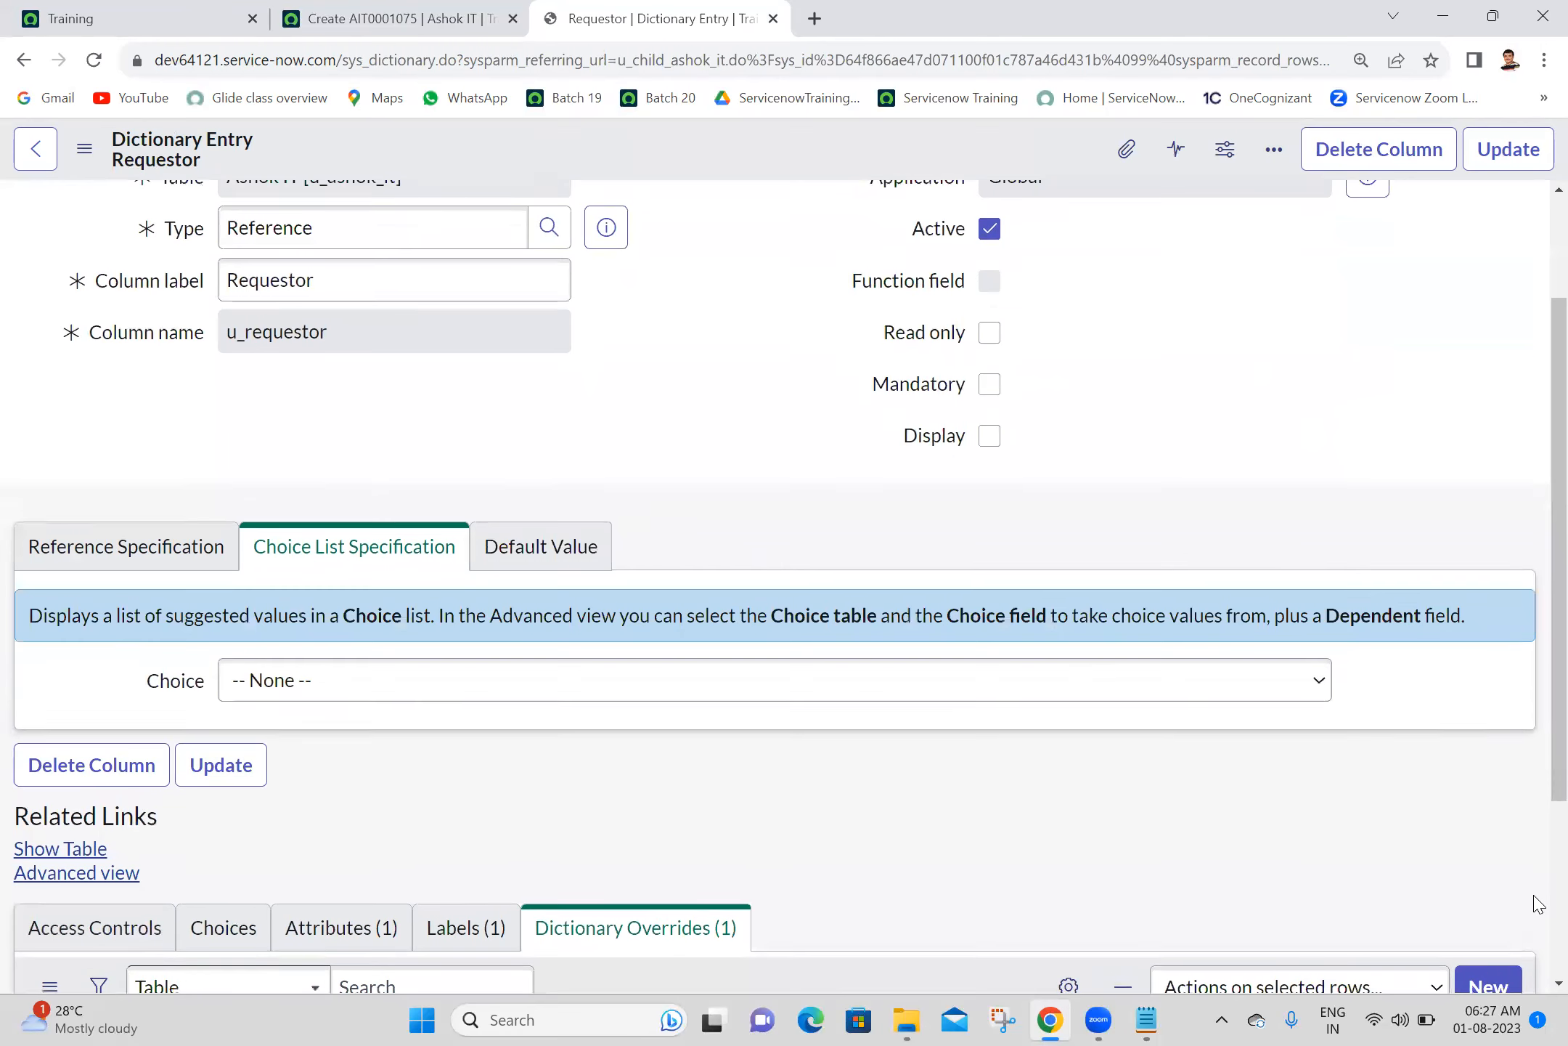
{"action": "scroll", "coordinate": [1538, 904], "scroll_direction": "down", "scroll_amount": 3}
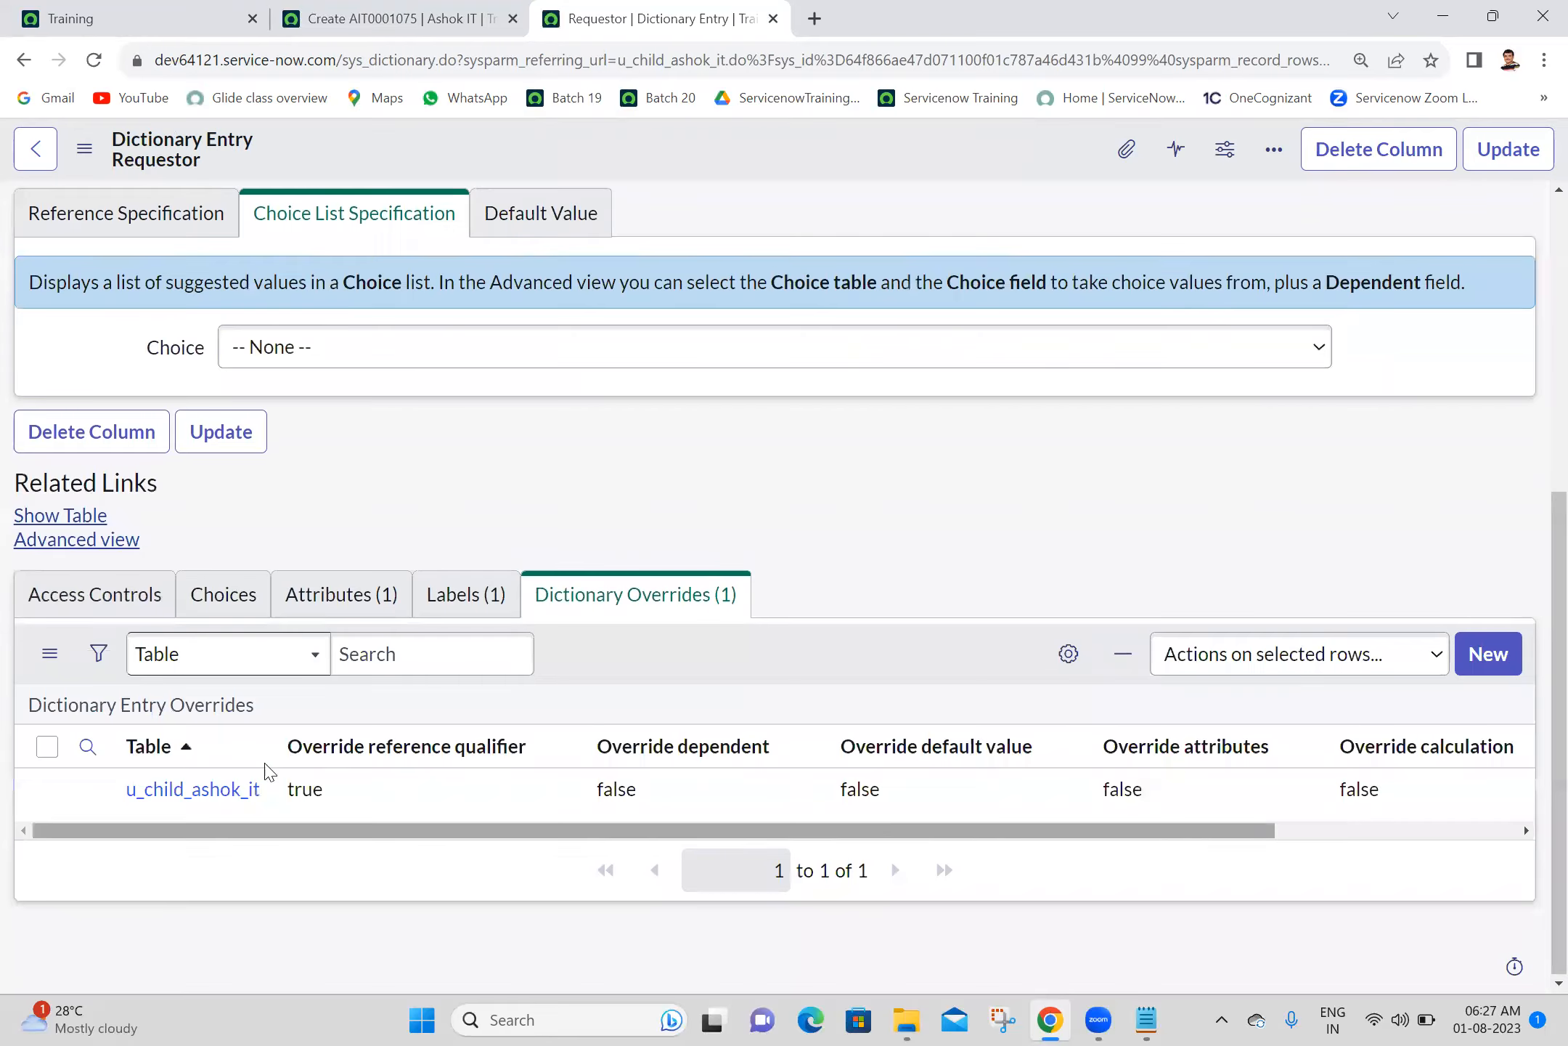
{"action": "left_click", "coordinate": [196, 799]}
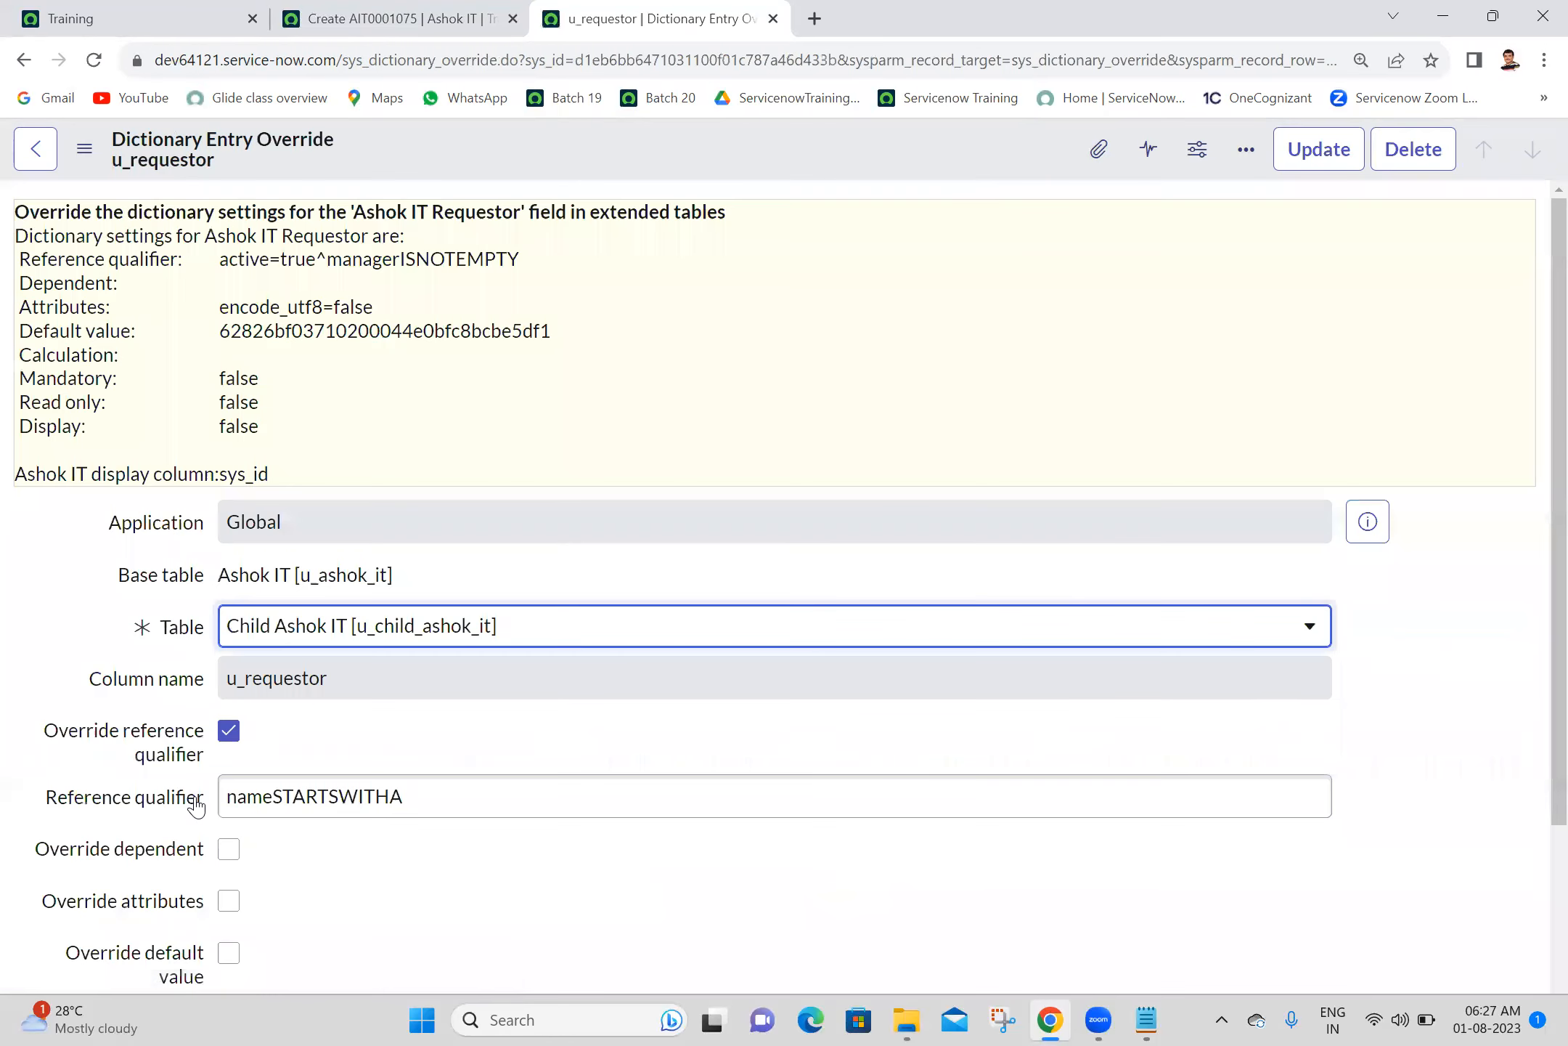
- Enable Override display value in the Requestor field's Child Ashok IT dictionary override and save the override
{"action": "scroll", "coordinate": [1536, 813], "scroll_direction": "down", "scroll_amount": 4}
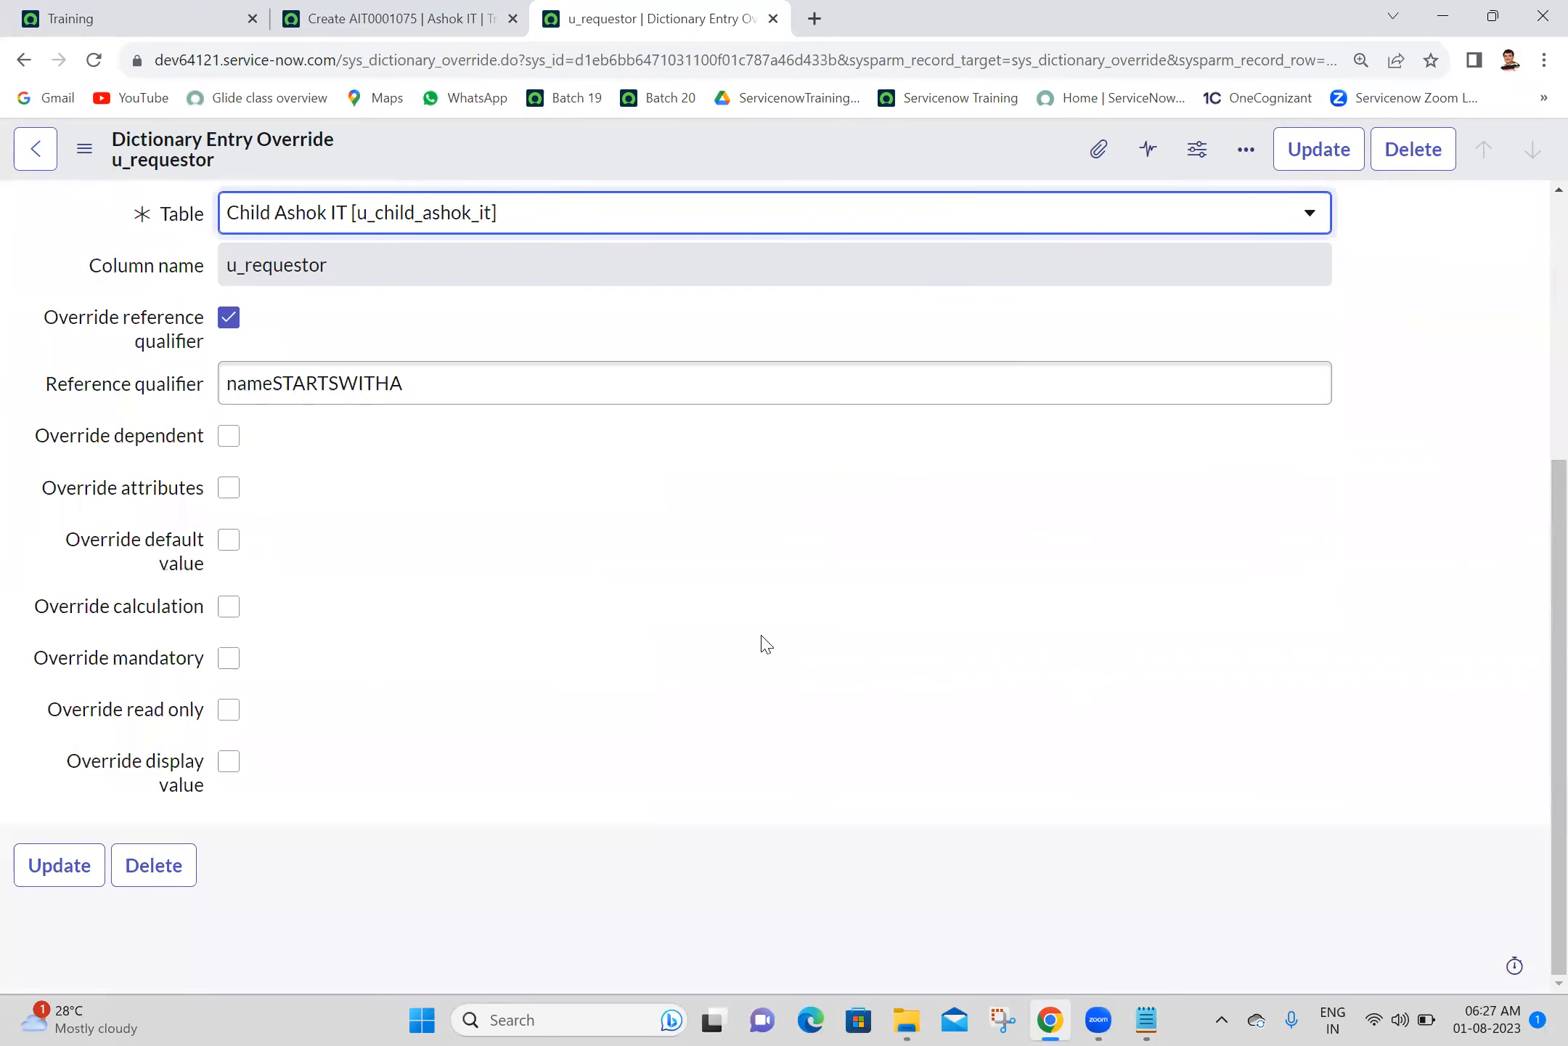
{"action": "left_click", "coordinate": [222, 768]}
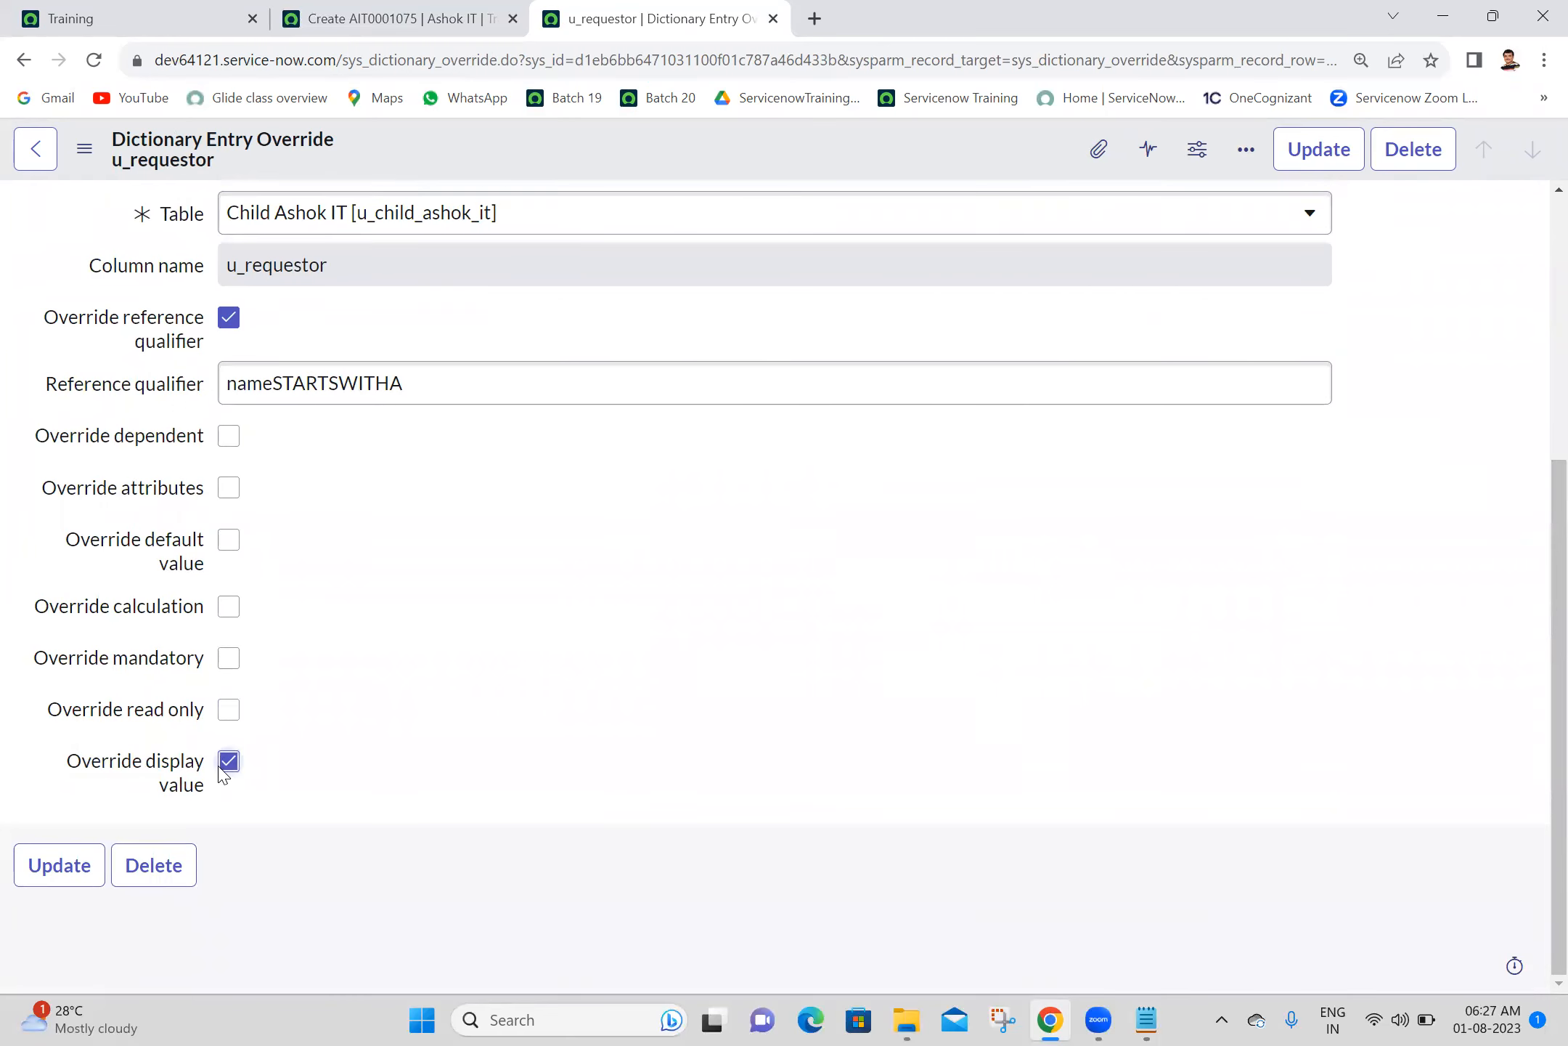
{"action": "left_click", "coordinate": [1316, 154]}
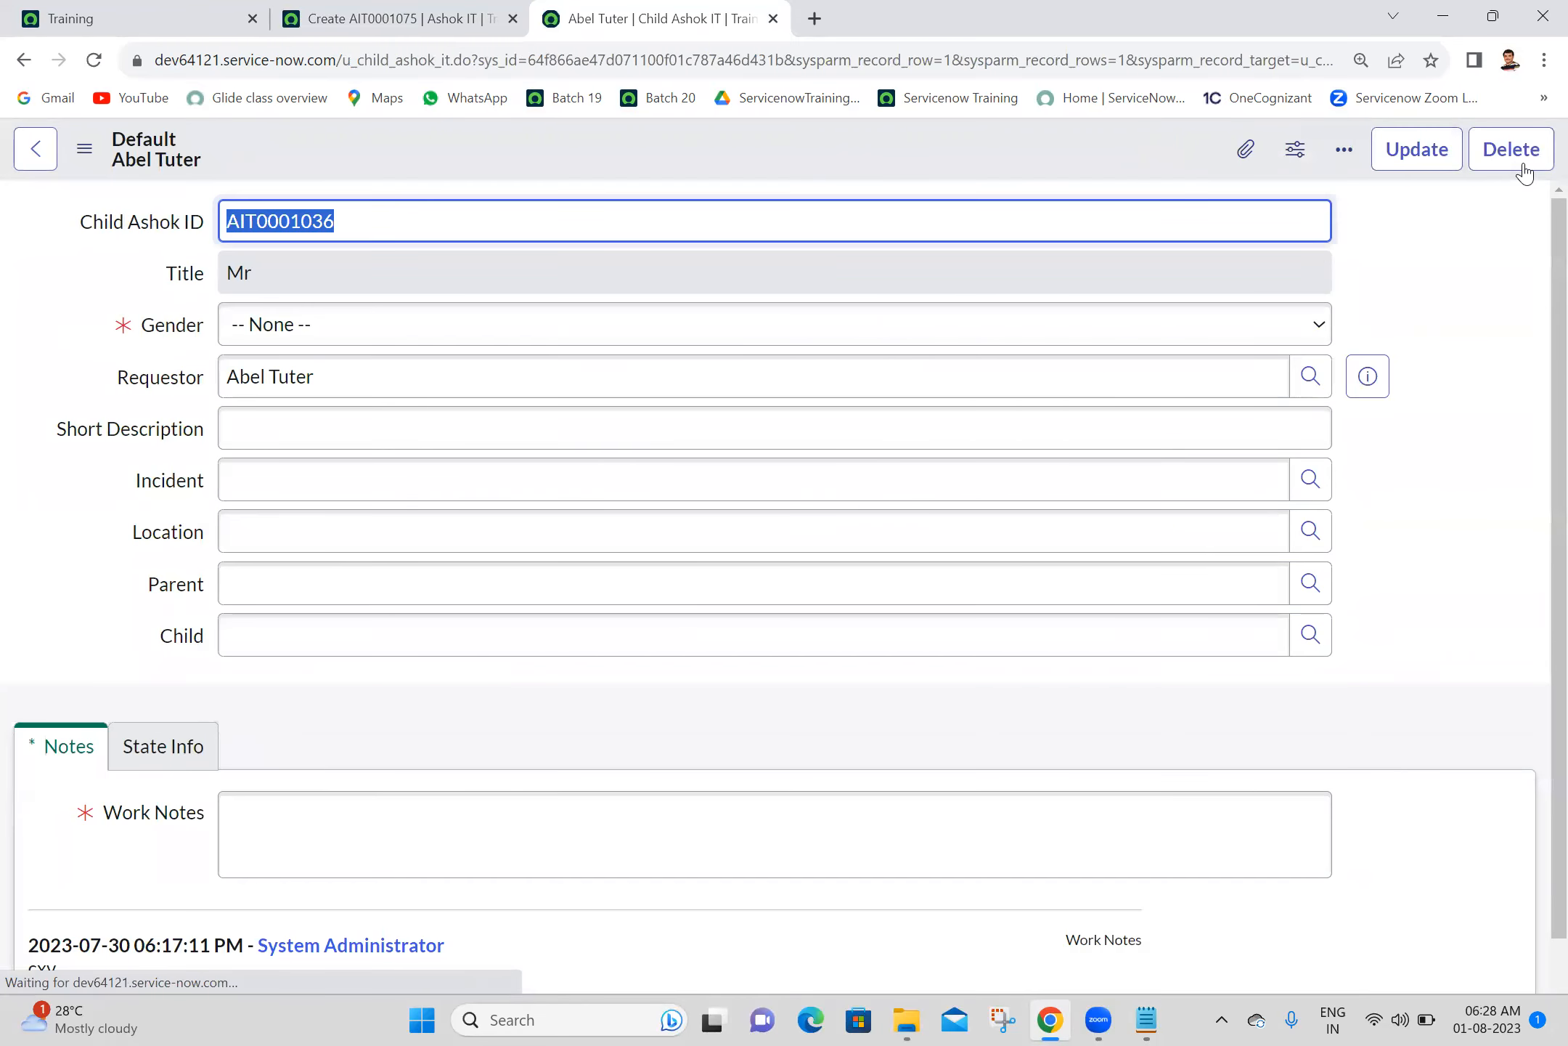
- Set the child record's Parent to AIT0001023 and its Child to the record listed under the requestor's name
{"action": "left_click", "coordinate": [1308, 586]}
{"action": "left_click", "coordinate": [586, 663]}
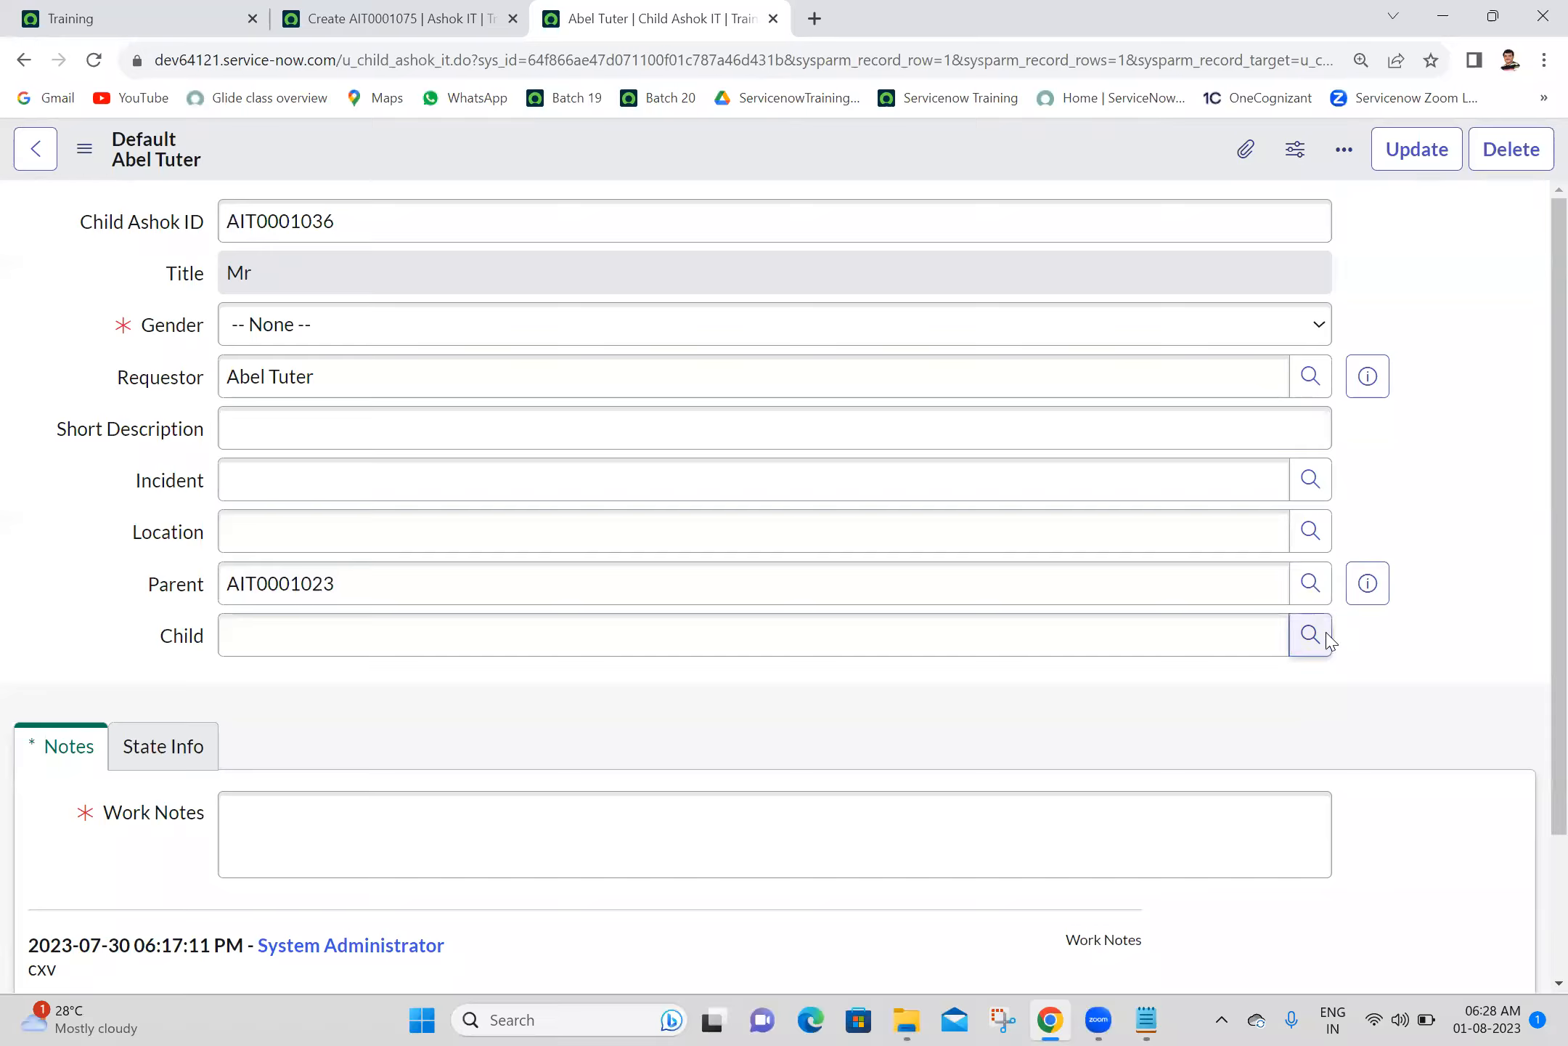
{"action": "left_click", "coordinate": [1310, 634]}
{"action": "left_click", "coordinate": [632, 663]}
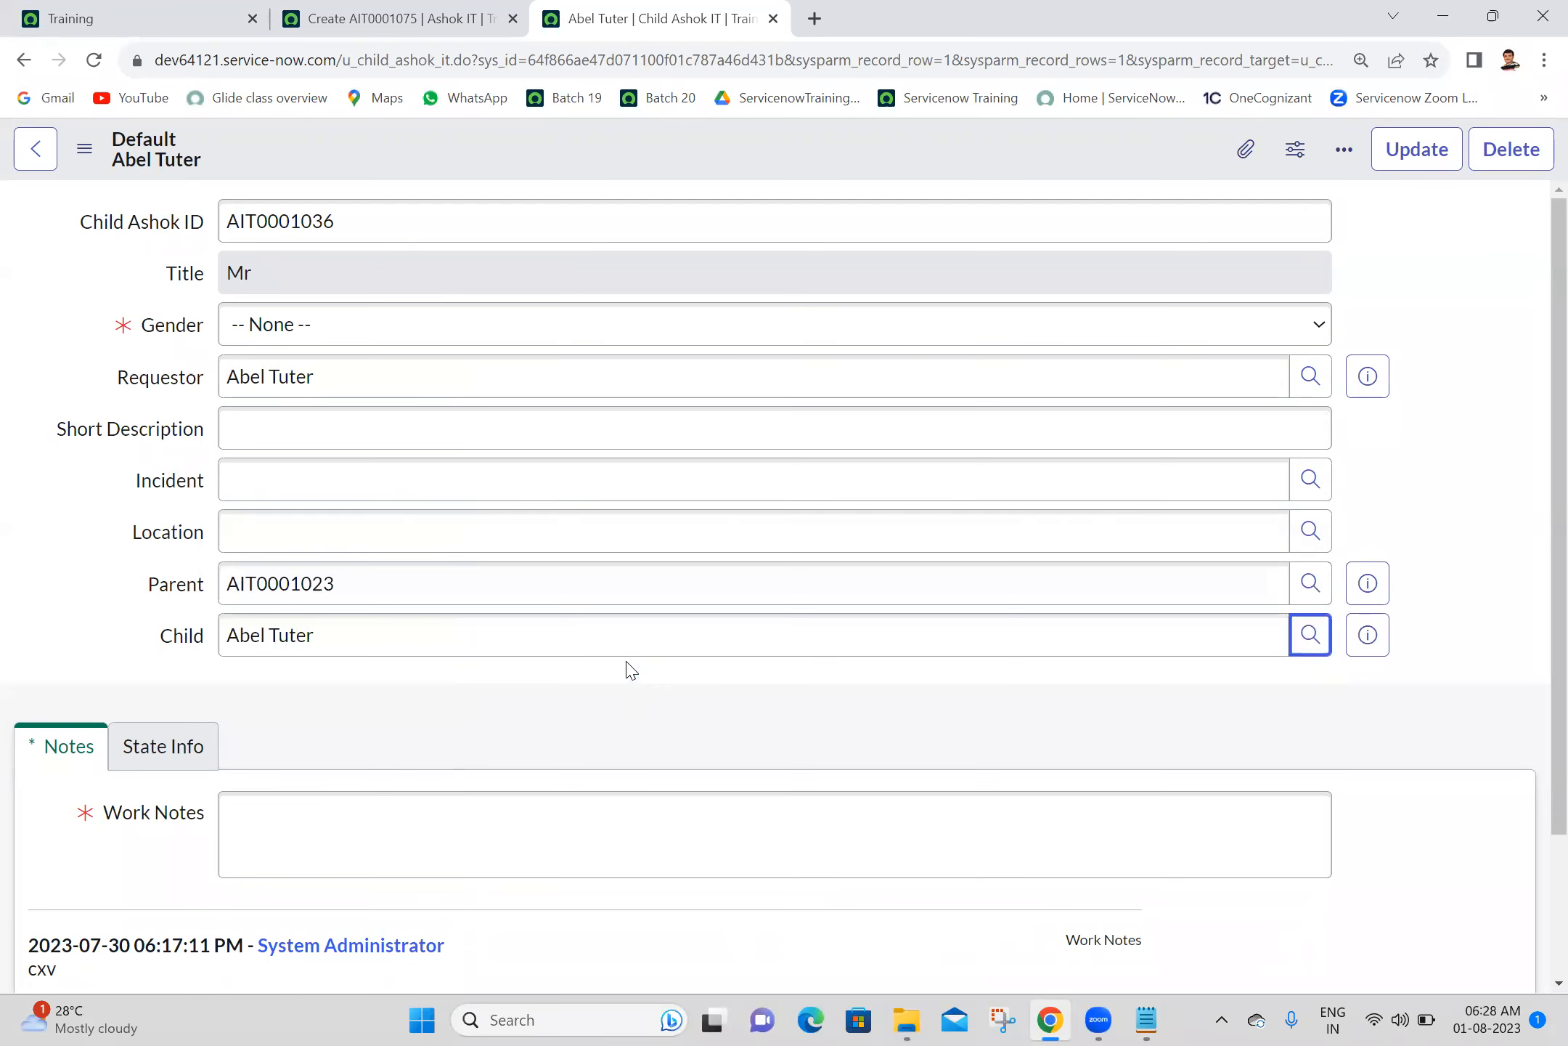
{"action": "left_click", "coordinate": [724, 682]}
- Switch to the Batch 20 notes in Notepad and delete the "dictionary override" line from the topic list
{"action": "left_click", "coordinate": [1139, 1020]}
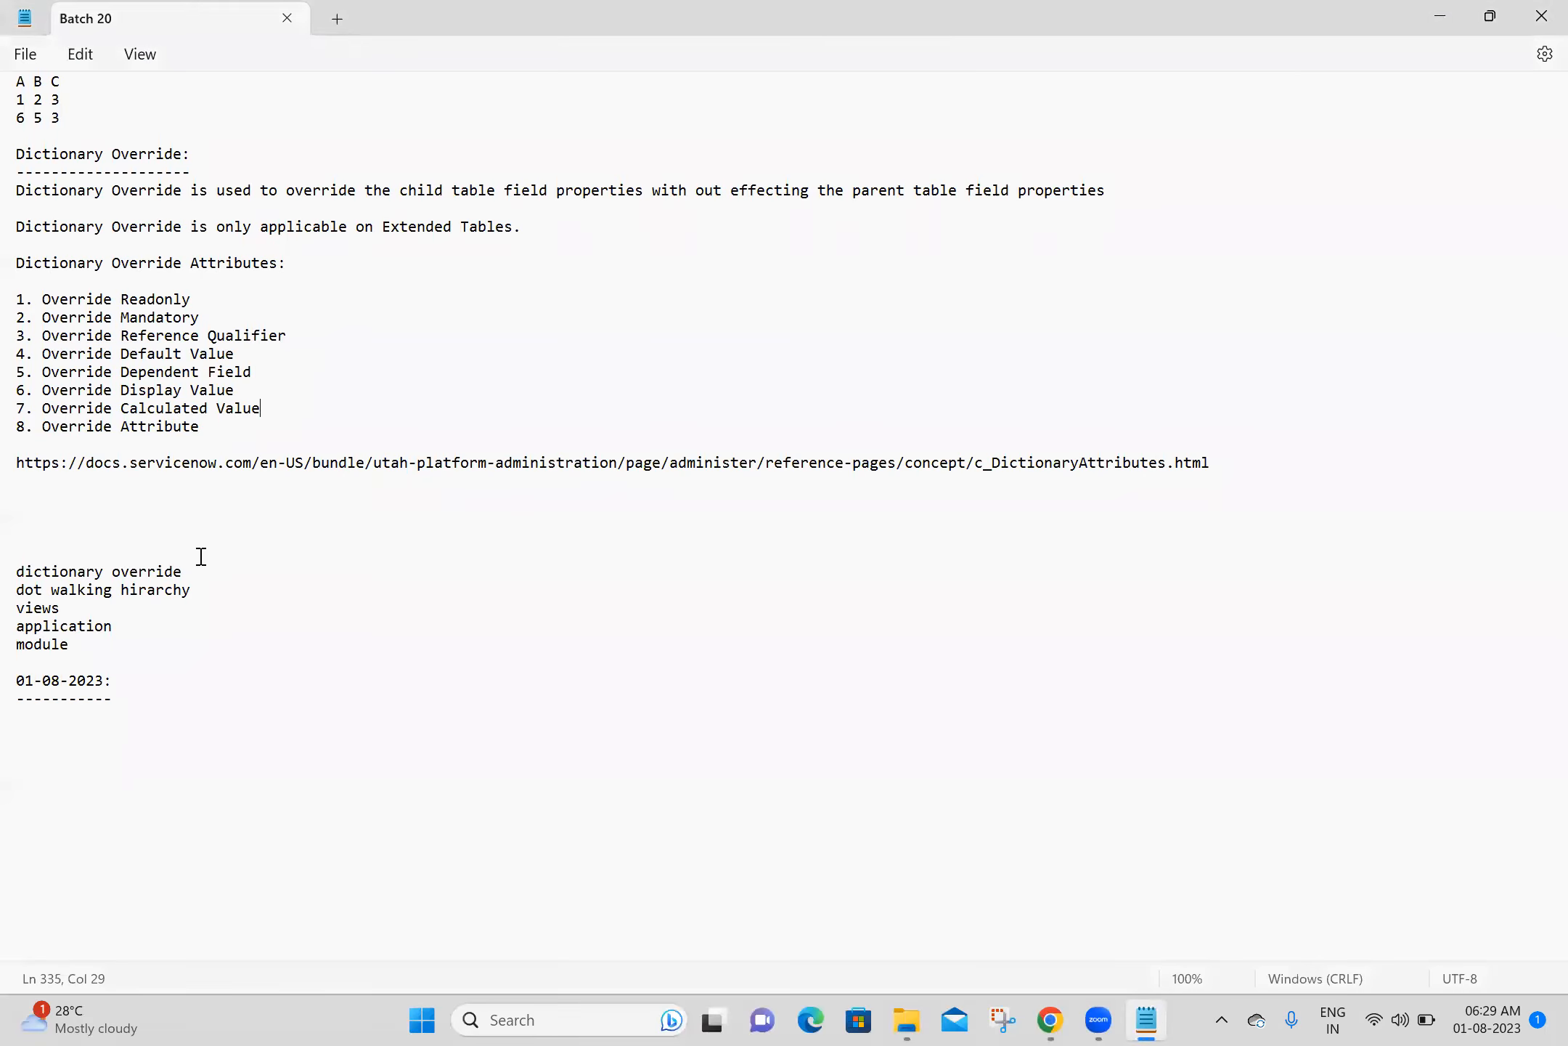
{"action": "left_click_drag", "start_coordinate": [201, 569], "coordinate": [12, 559]}
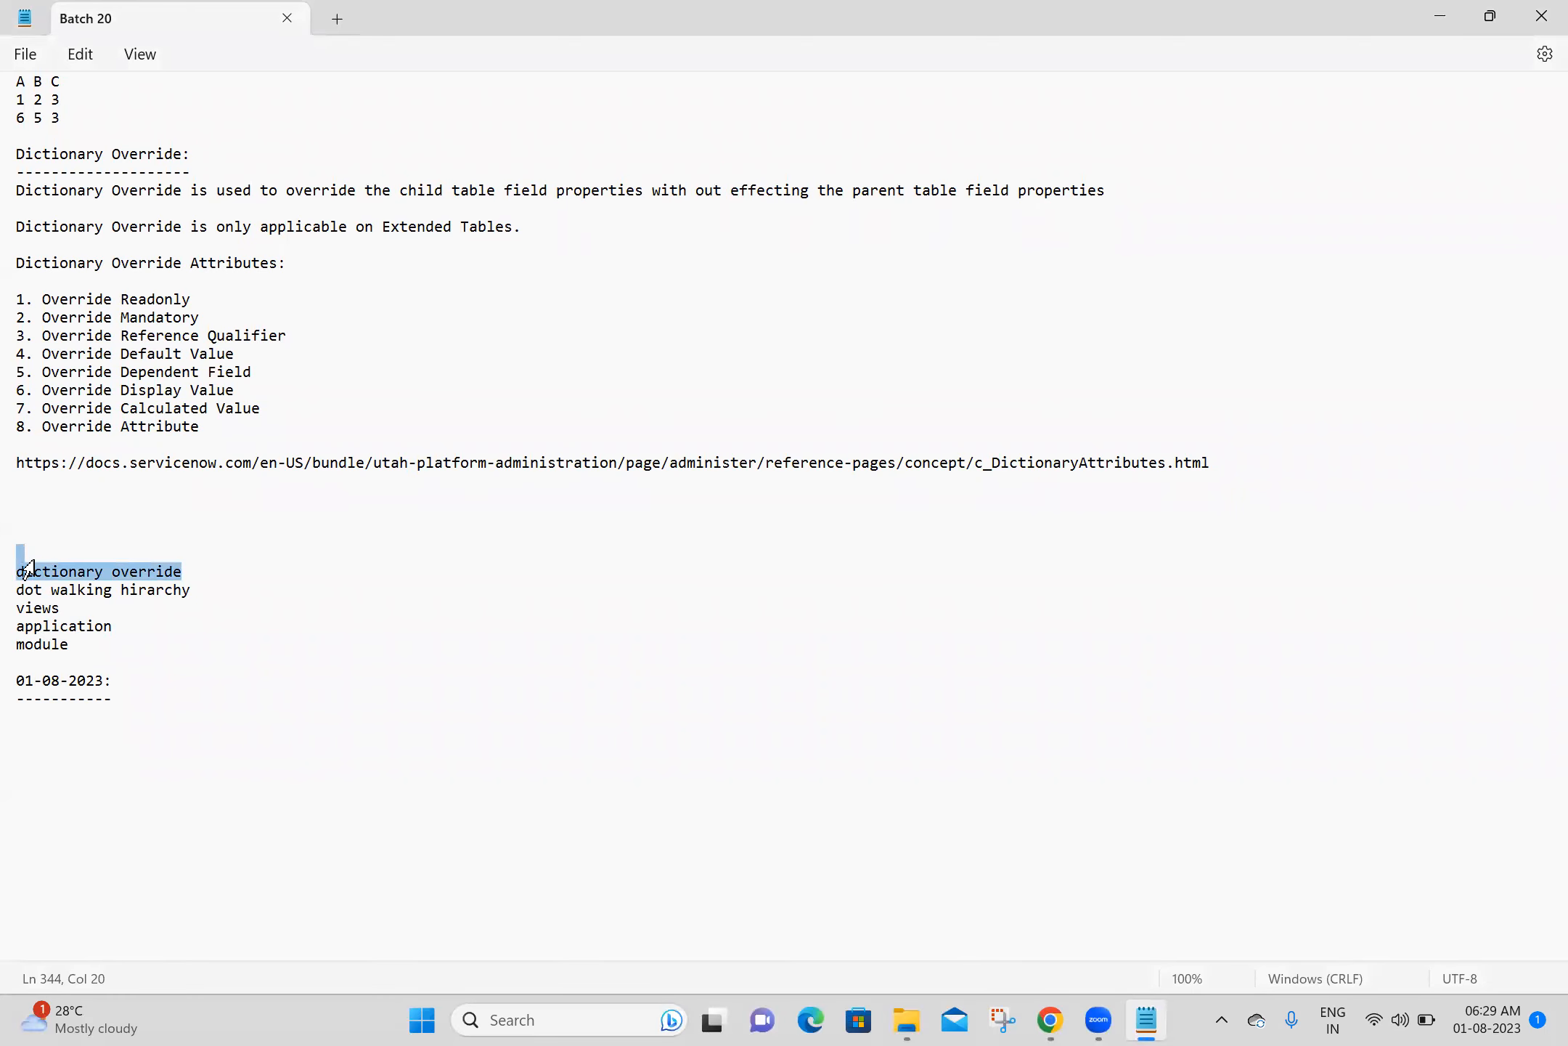
{"action": "key", "text": "BackSpace"}
- Add the heading "Dot Walking:" with a dashed underline beneath the 01-08-2023 date heading and save the notes
{"action": "left_click", "coordinate": [82, 699]}
{"action": "type", "text": "Dot "}
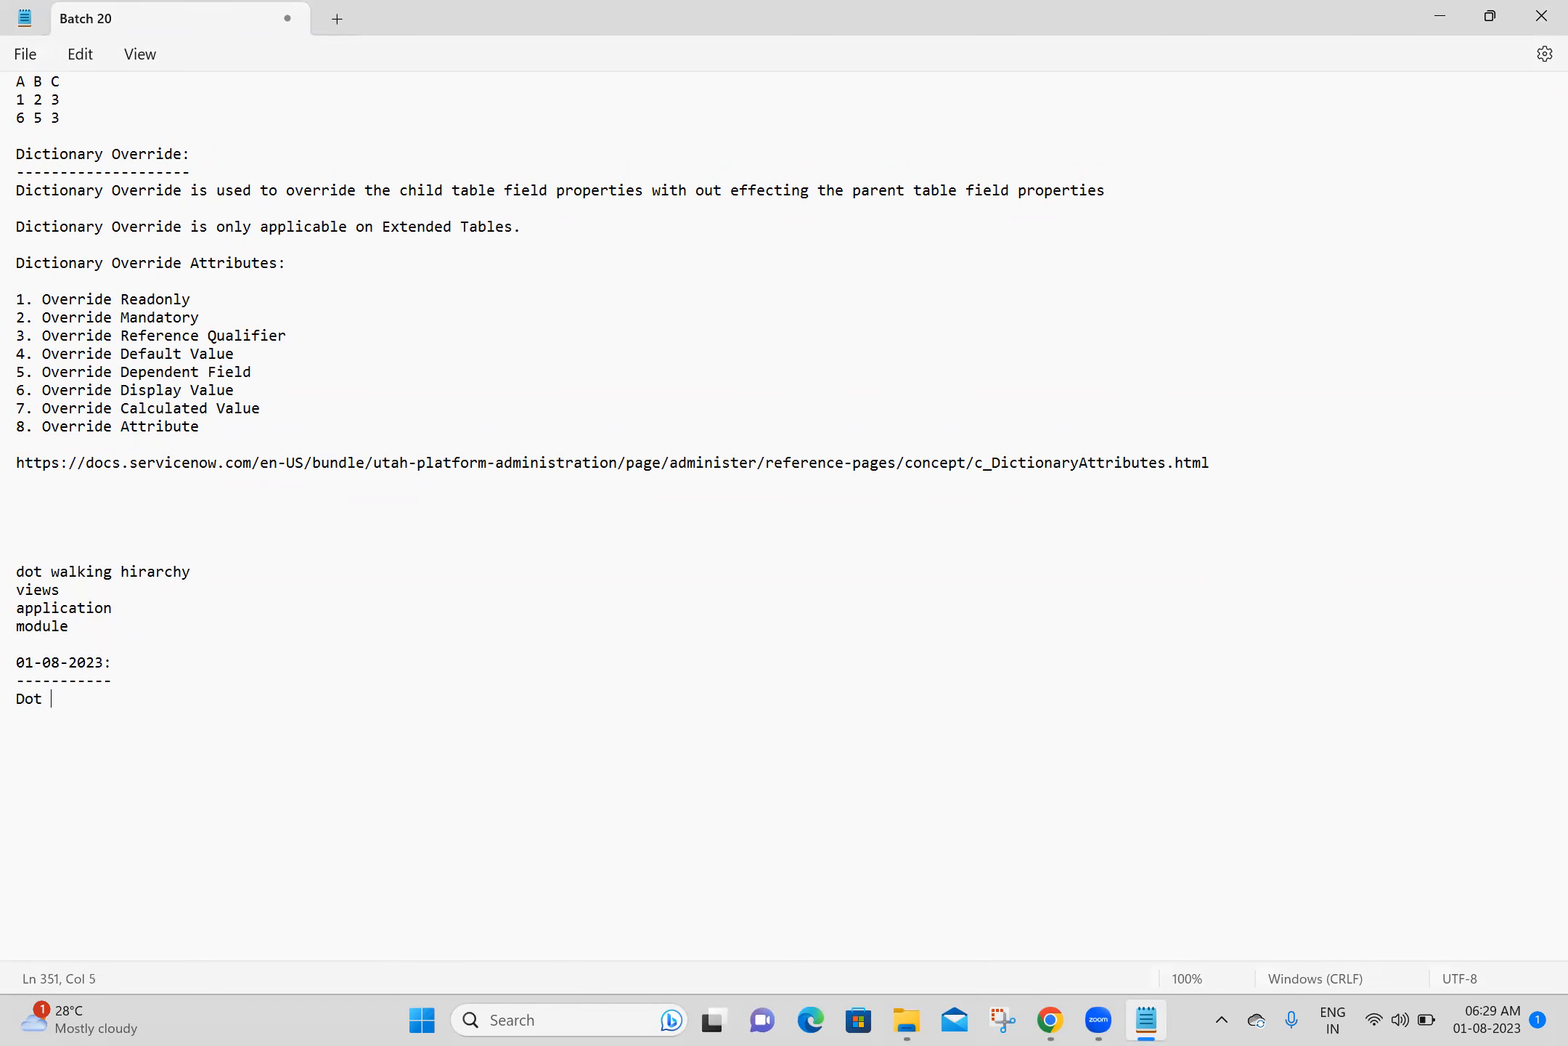
{"action": "type", "text": "Walking:"}
{"action": "key", "text": "Return"}
{"action": "type", "text": "------------"}
{"action": "key", "text": "ctrl+s"}
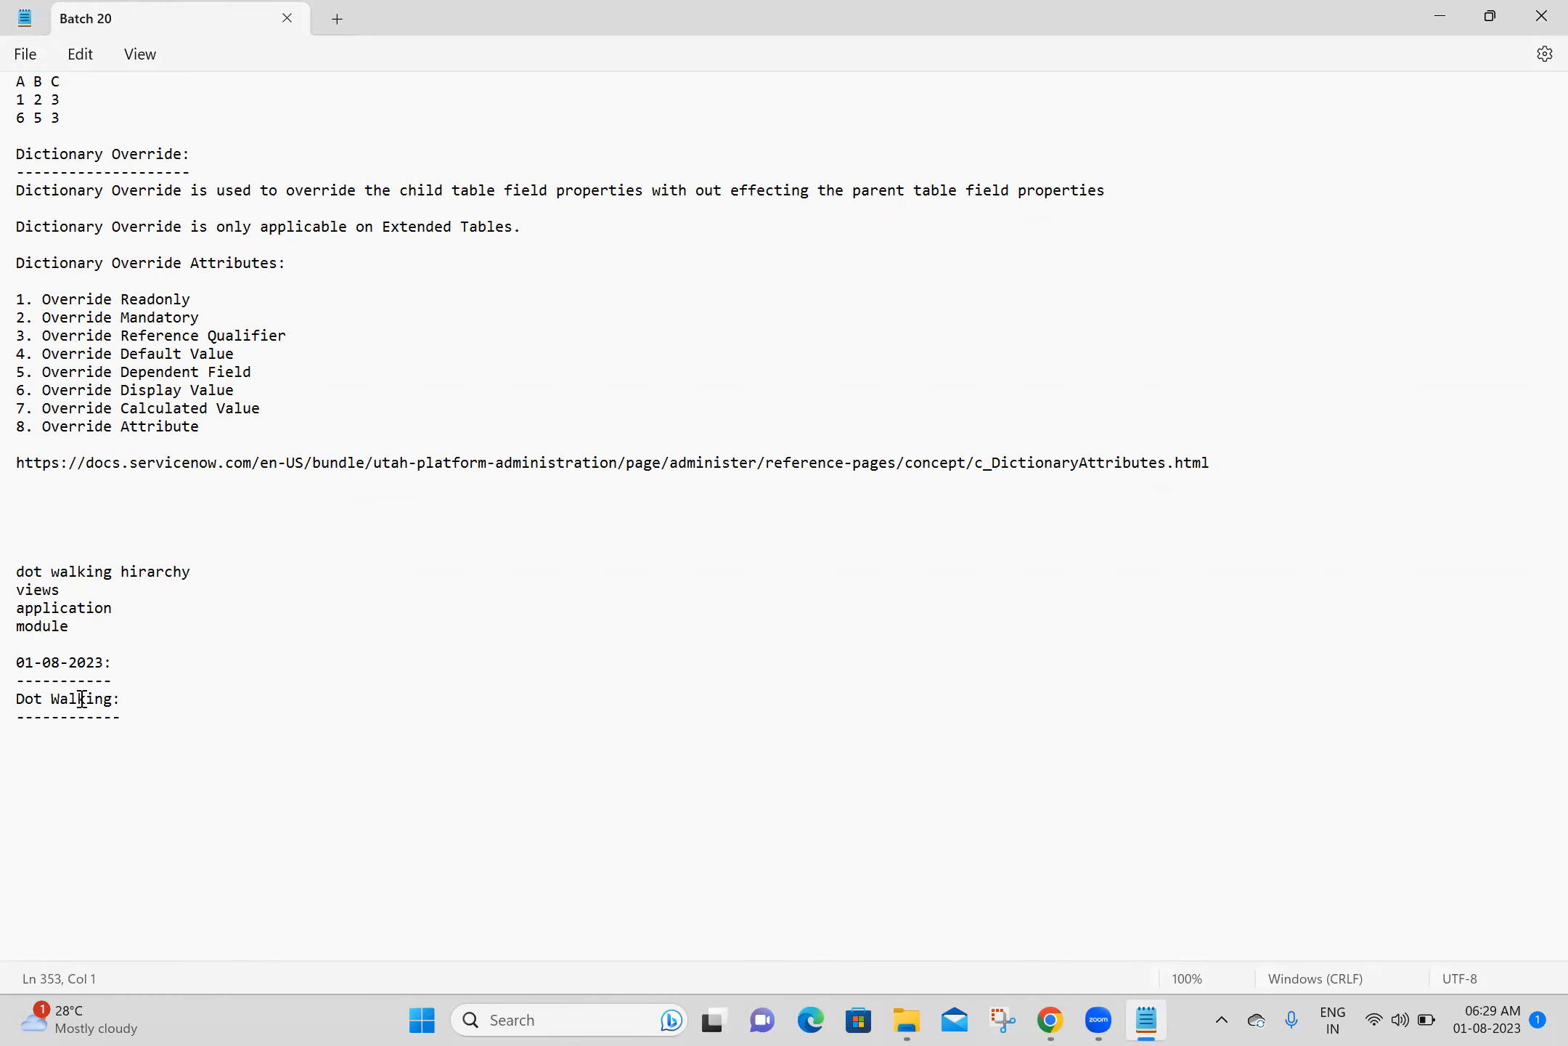
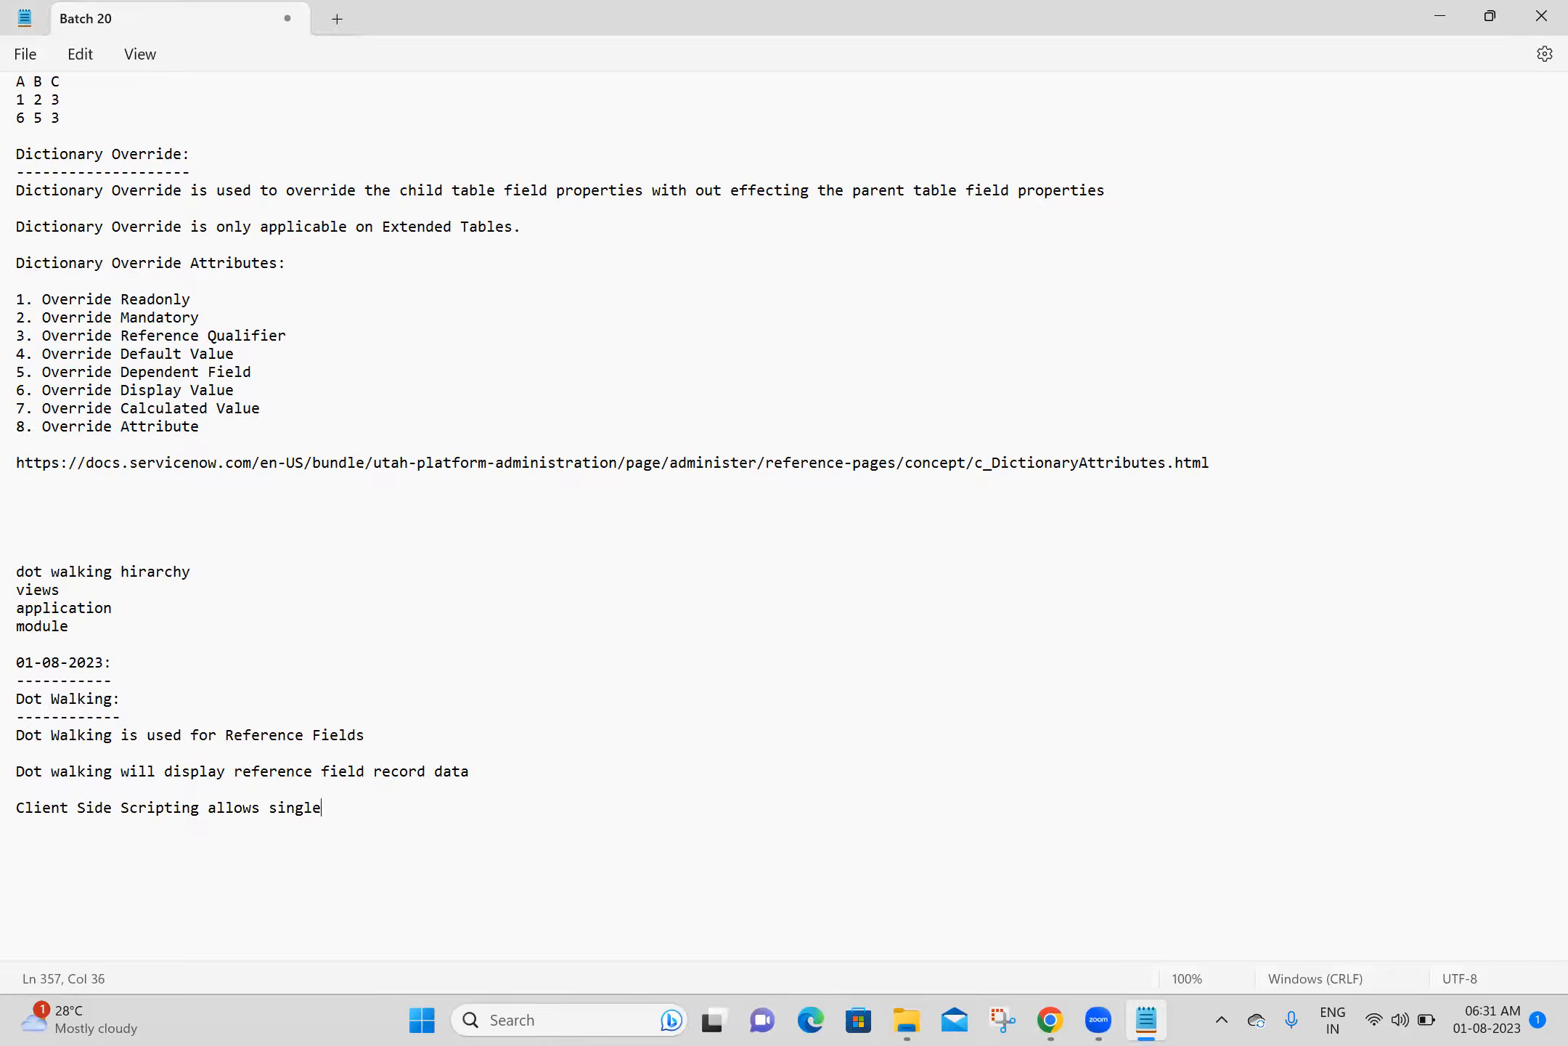
- Finish the note "Client Side Scripting allows single dot walking" and add the line "Server Scripting allows multi dot walking" beneath it
{"action": "type", "text": "dot walking"}
{"action": "key", "text": "Return"}
{"action": "type", "text": "Server Sc"}
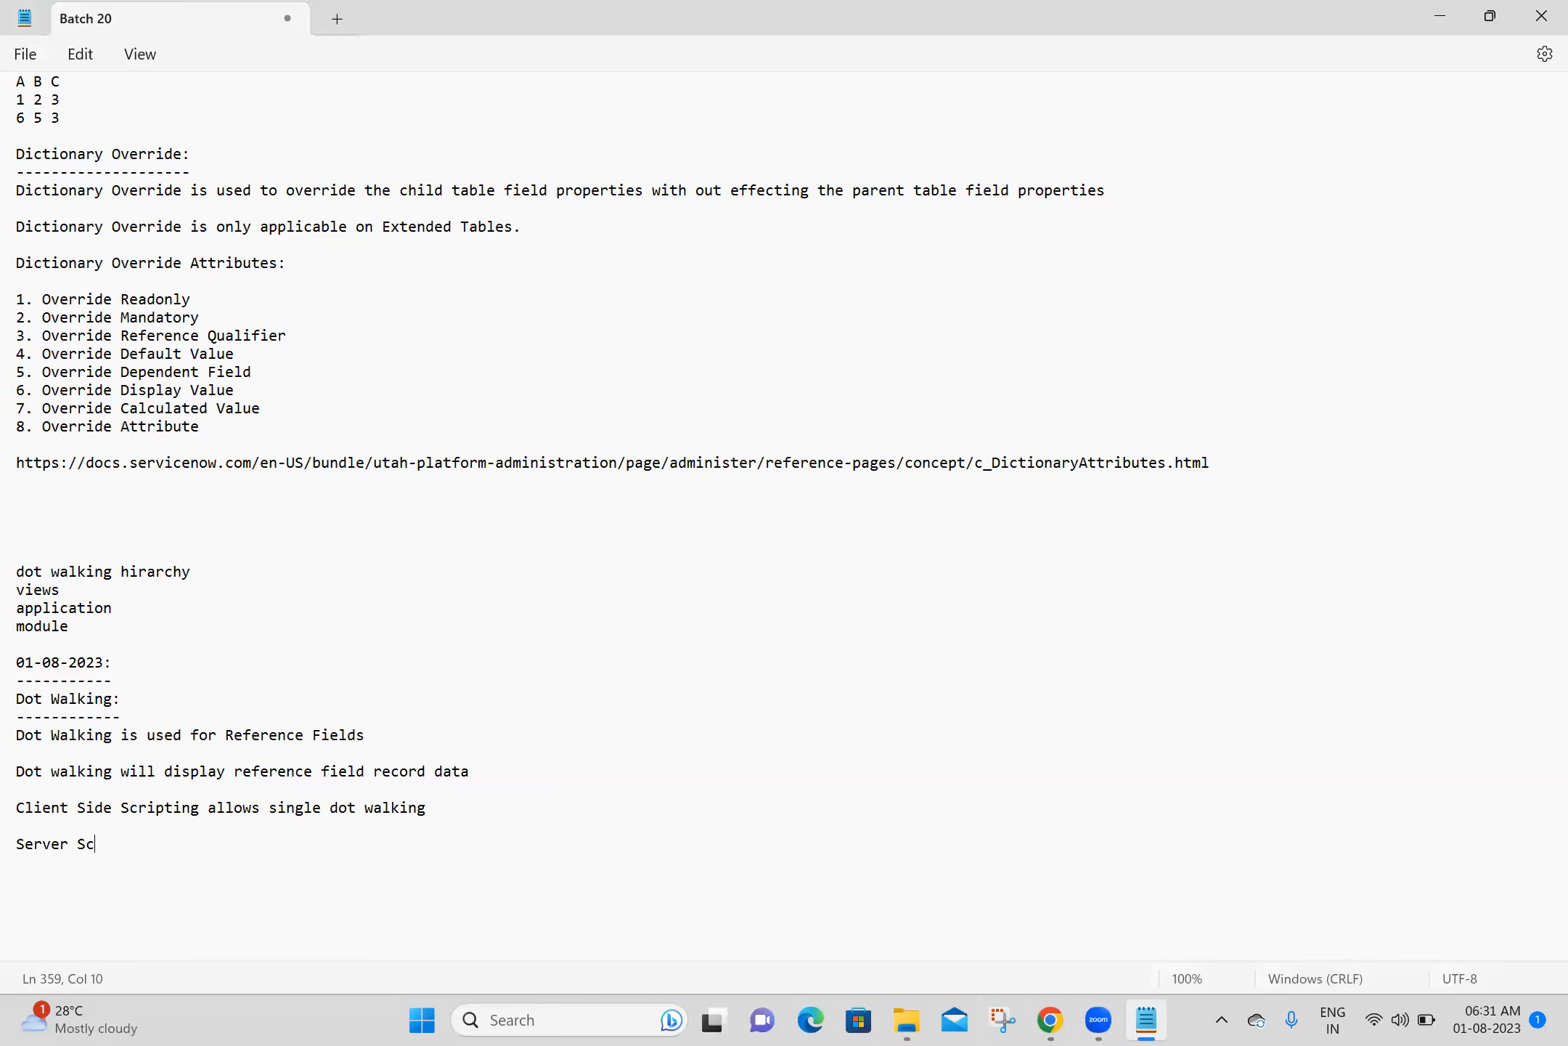
{"action": "type", "text": "ripting allows multi d"}
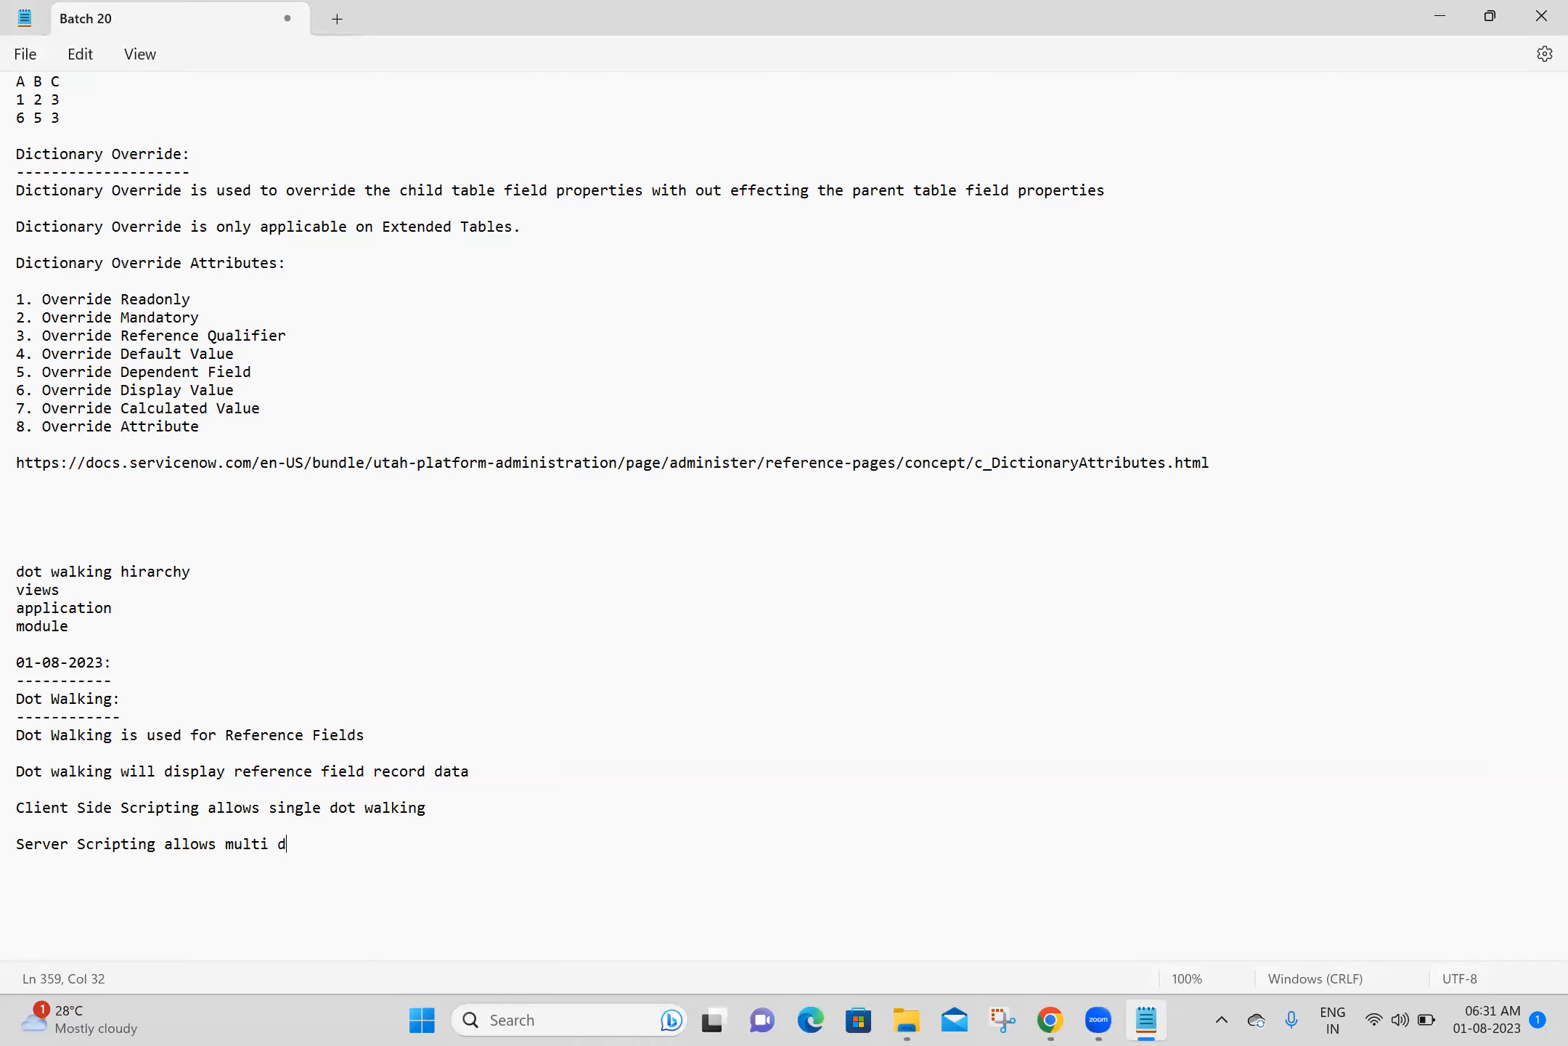
{"action": "type", "text": "ot walking"}
- Insert the word "side" after "Server" in the multi dot walking note
{"action": "key", "text": "Return"}
{"action": "key", "text": "Return"}
{"action": "key", "text": "Return"}
{"action": "type", "text": "s"}
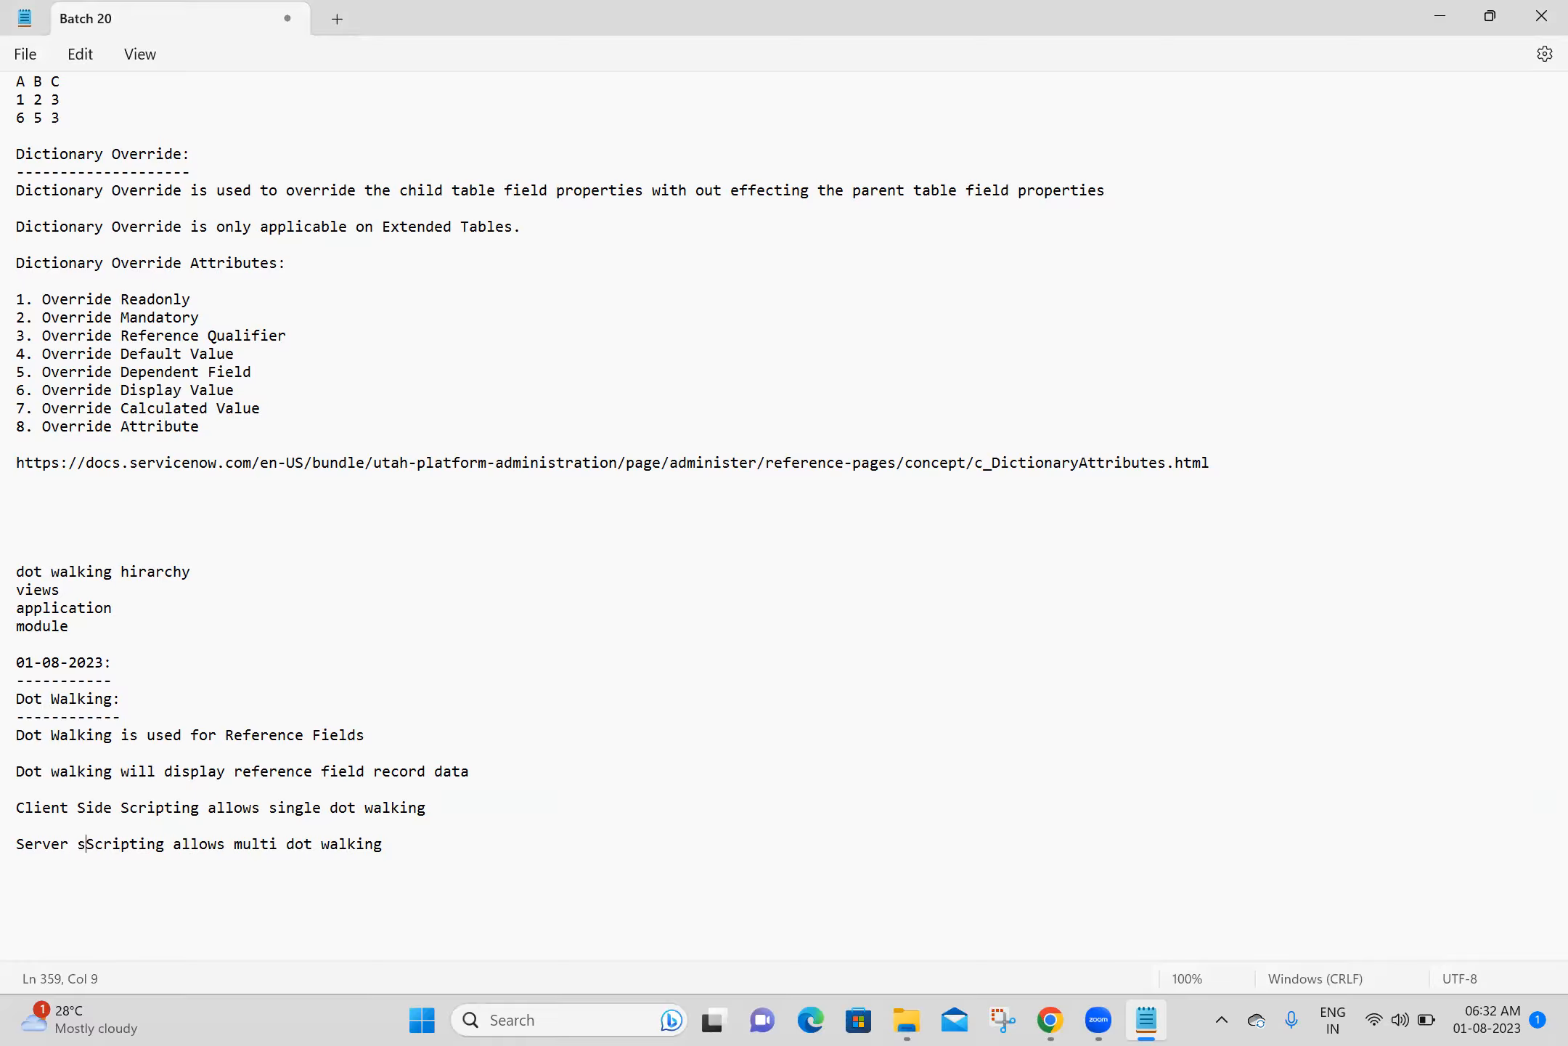
{"action": "type", "text": "ide"}
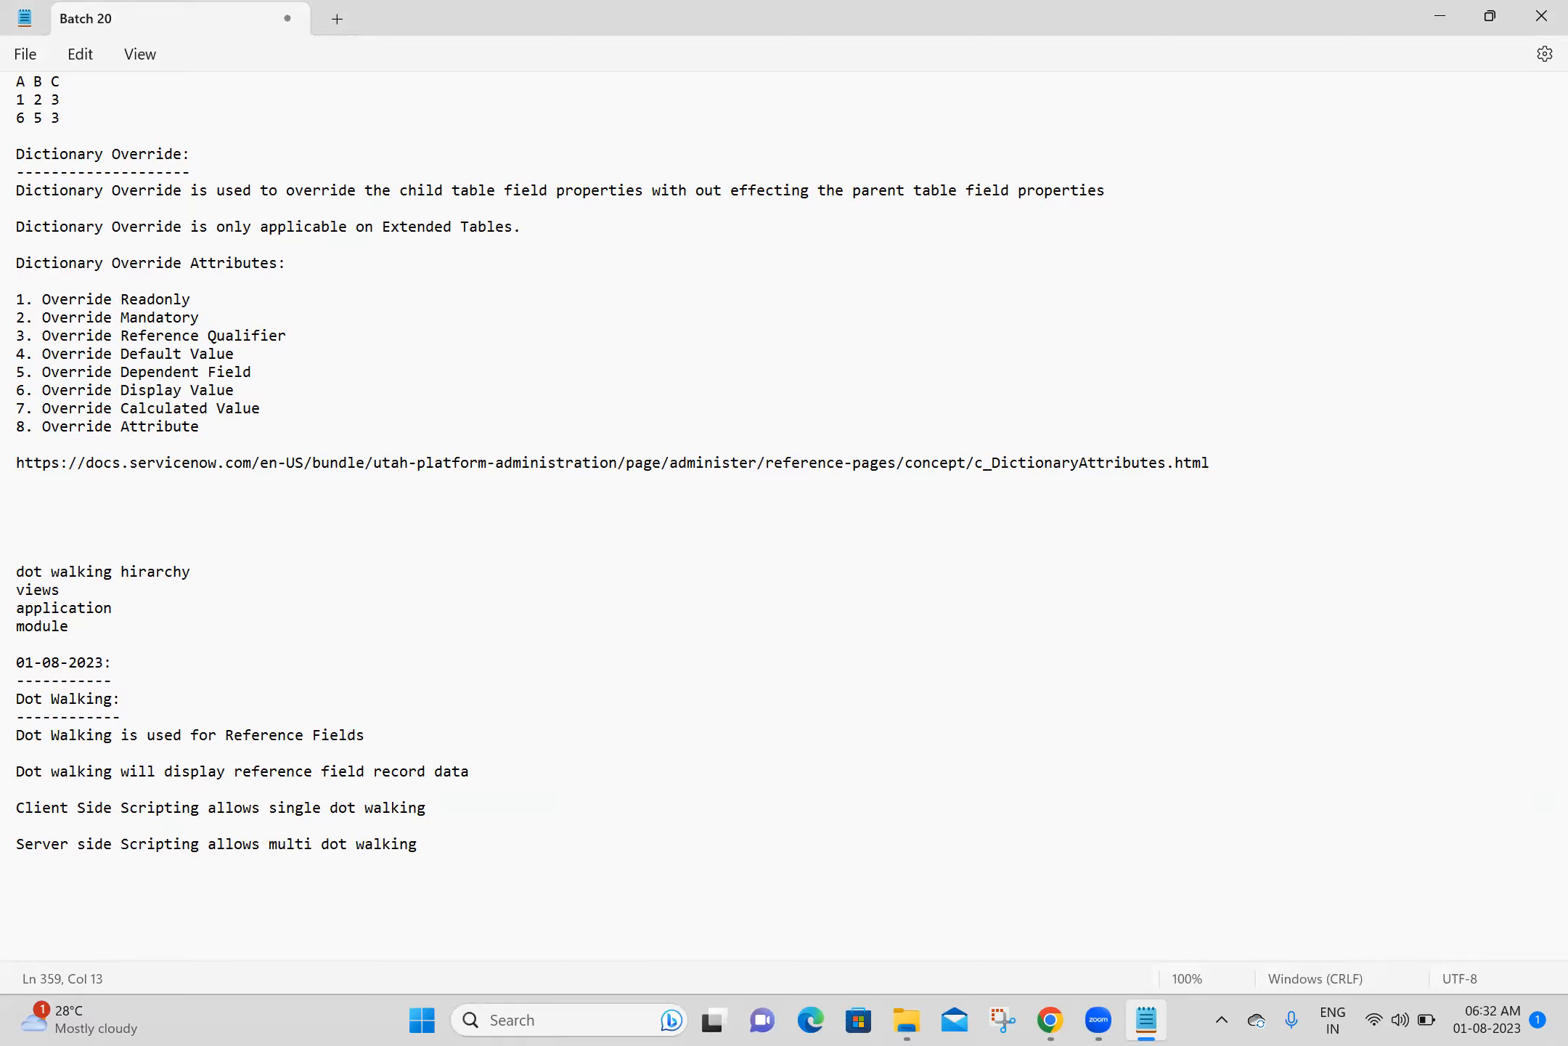
{"action": "left_click", "coordinate": [191, 883]}
- Switch to Chrome and close every browser tab except the ServiceNow Training home page, discarding the unsaved record changes
{"action": "left_click", "coordinate": [1051, 1020]}
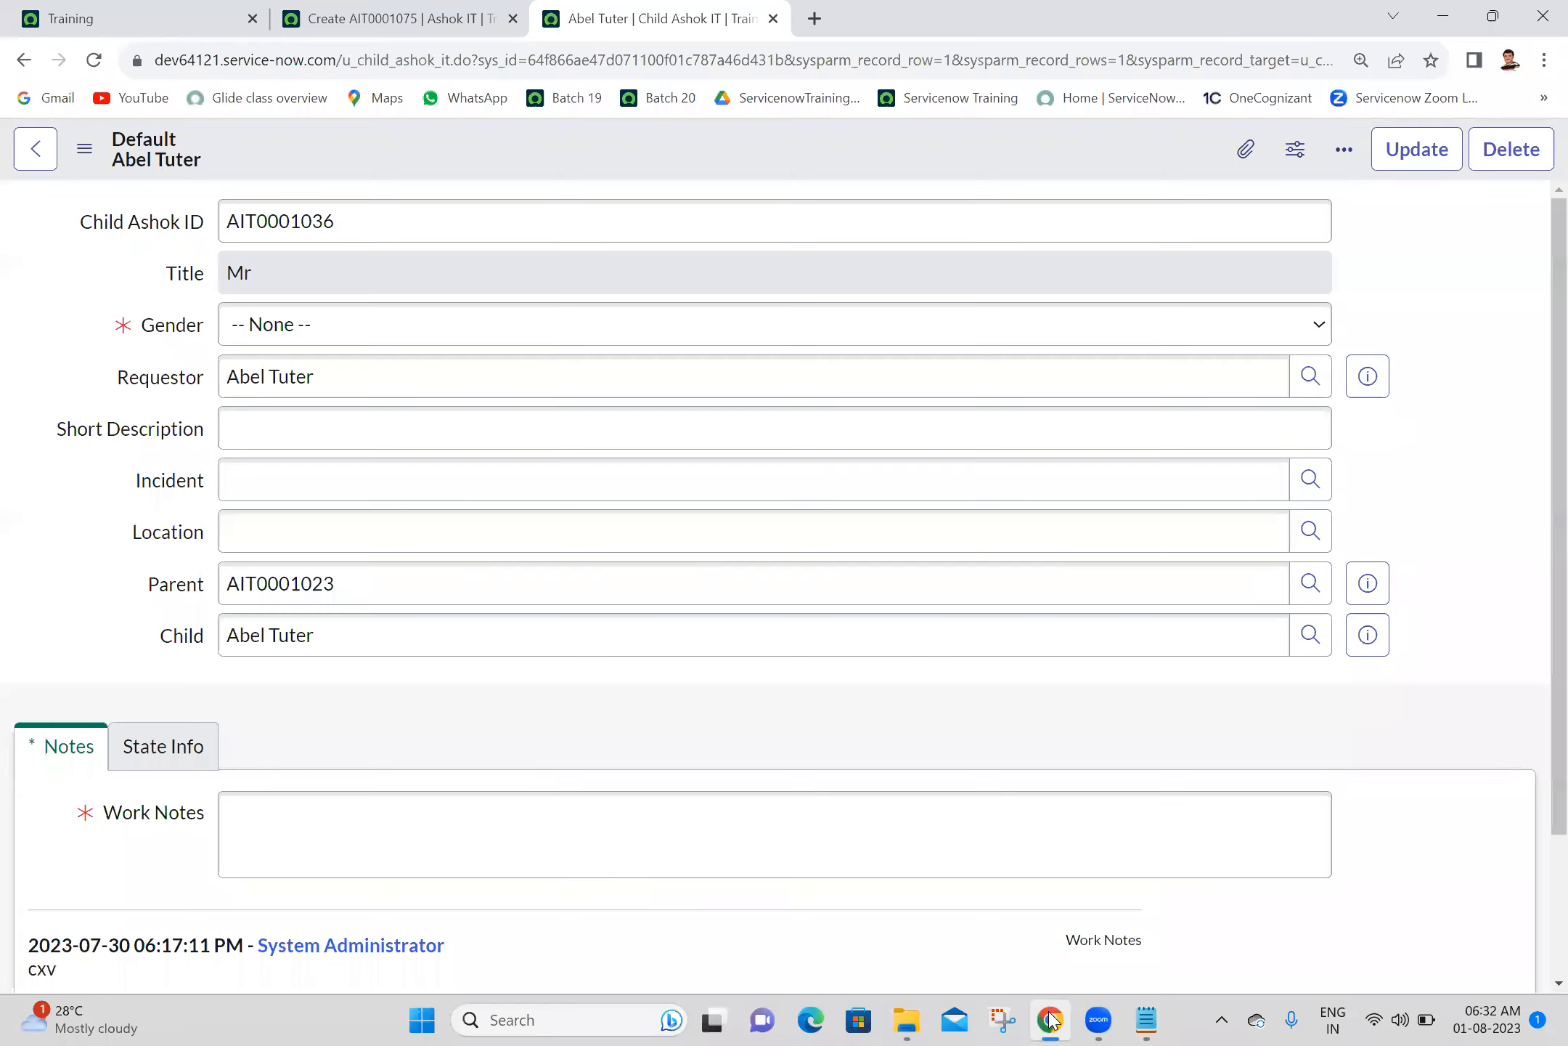
{"action": "left_click", "coordinate": [385, 18]}
{"action": "left_click", "coordinate": [181, 8]}
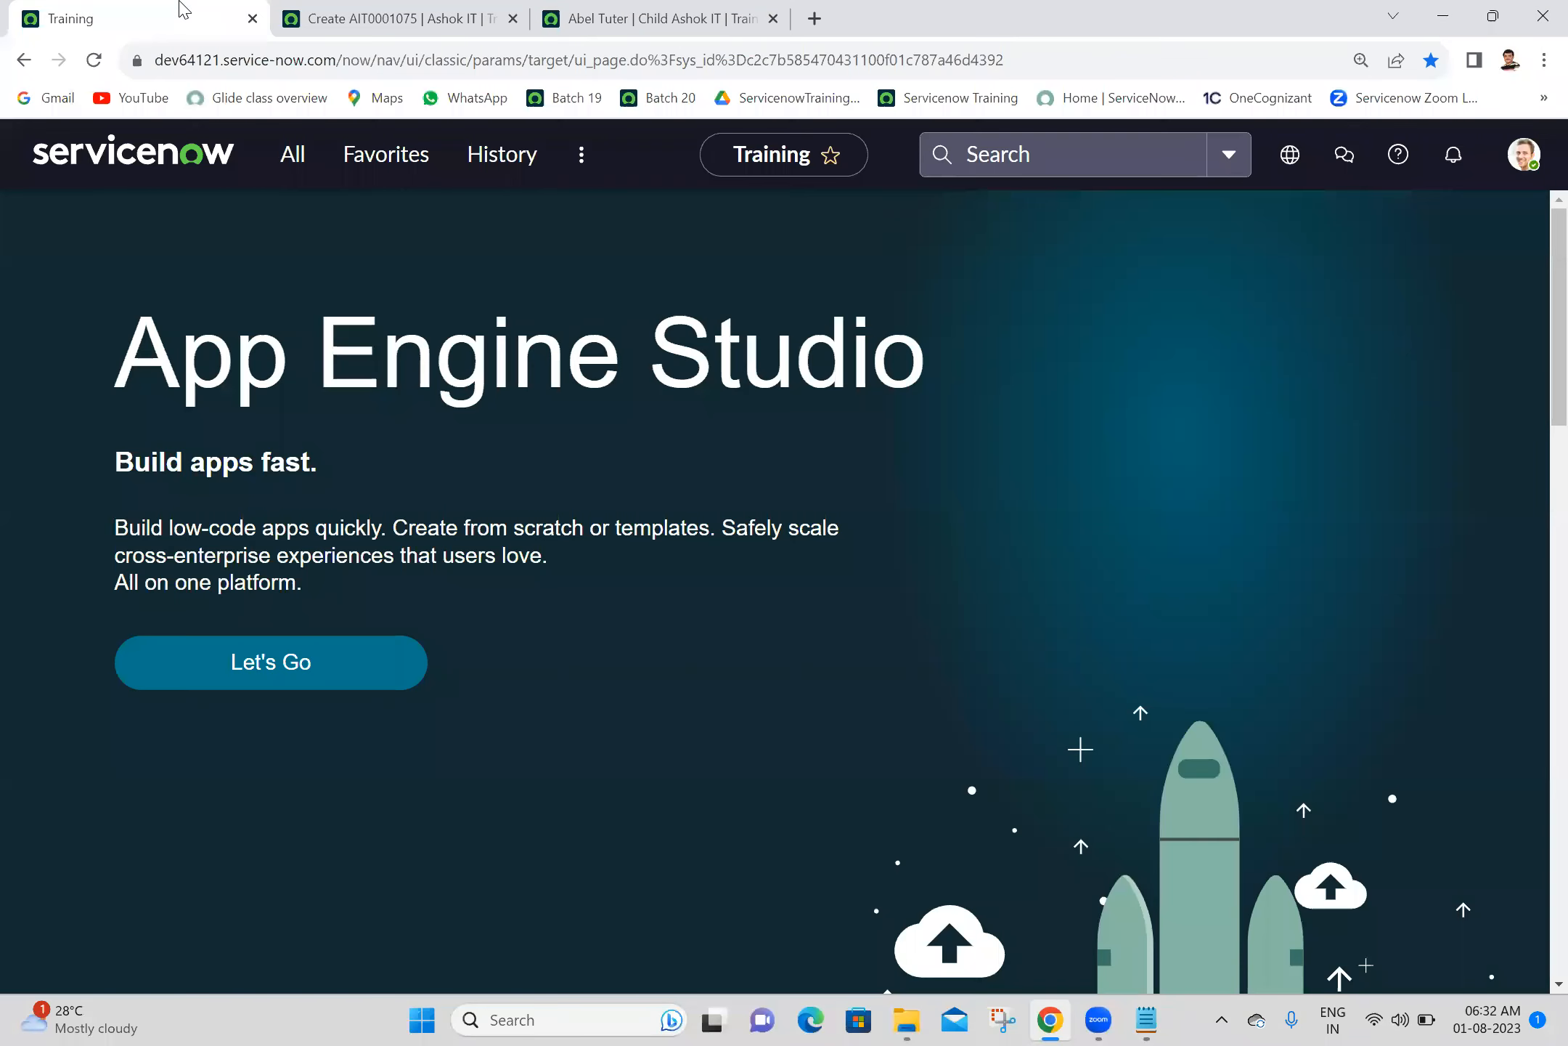
{"action": "right_click", "coordinate": [181, 9]}
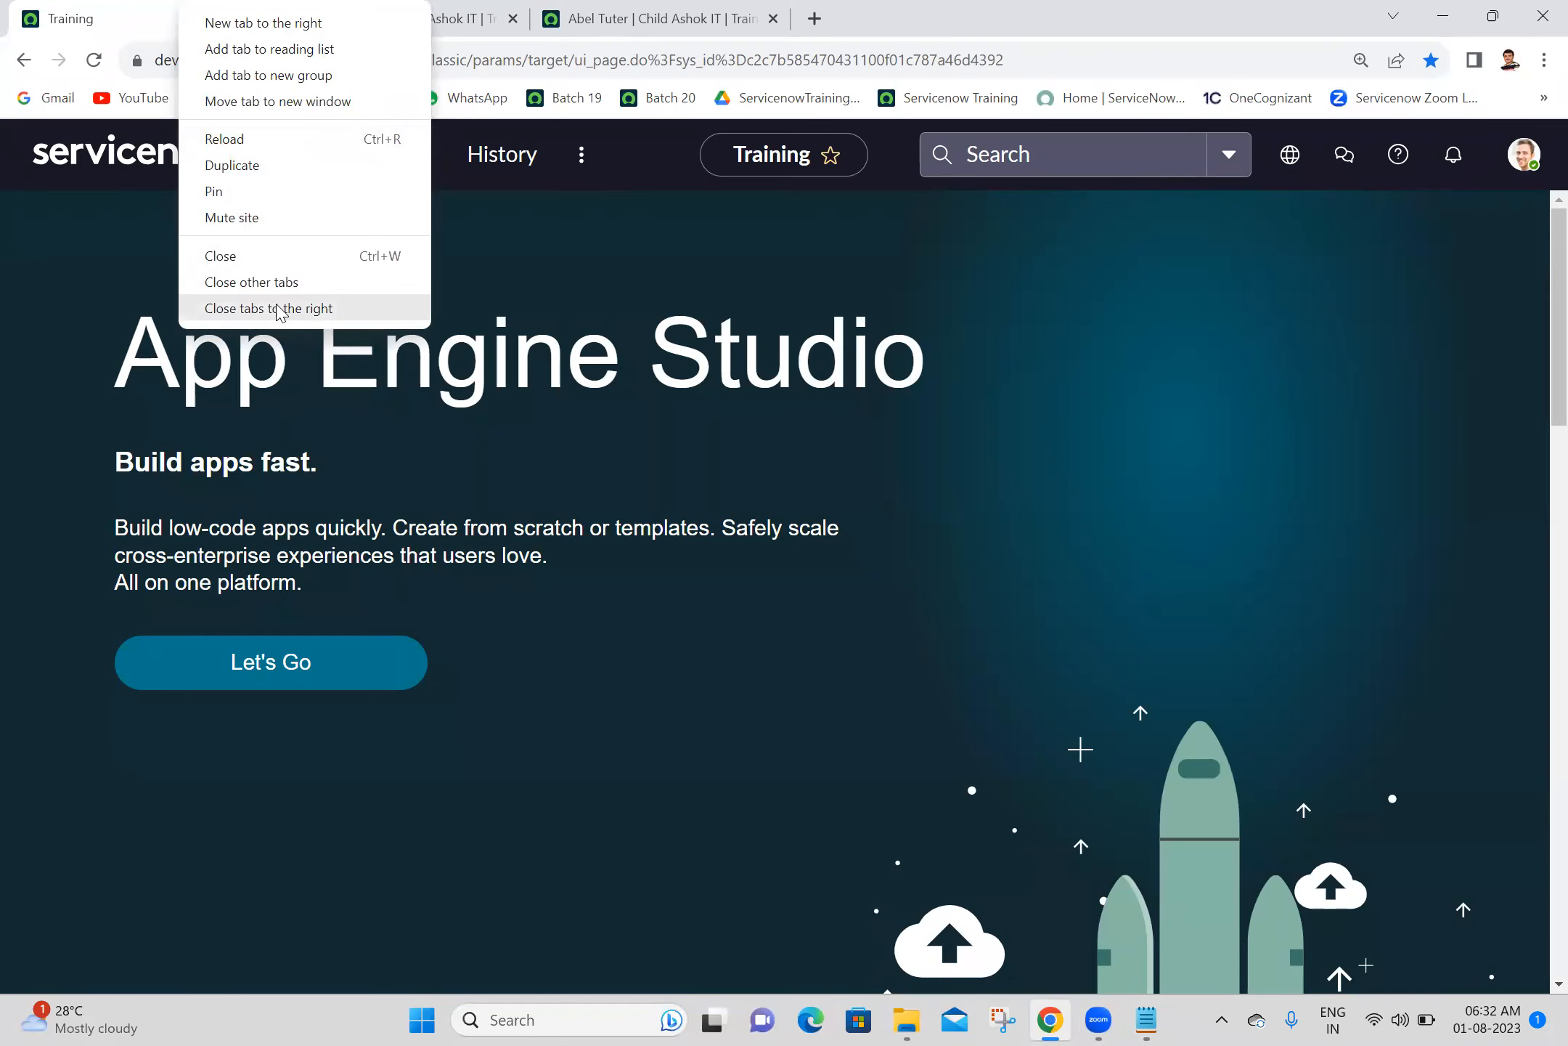
{"action": "key", "text": "Escape"}
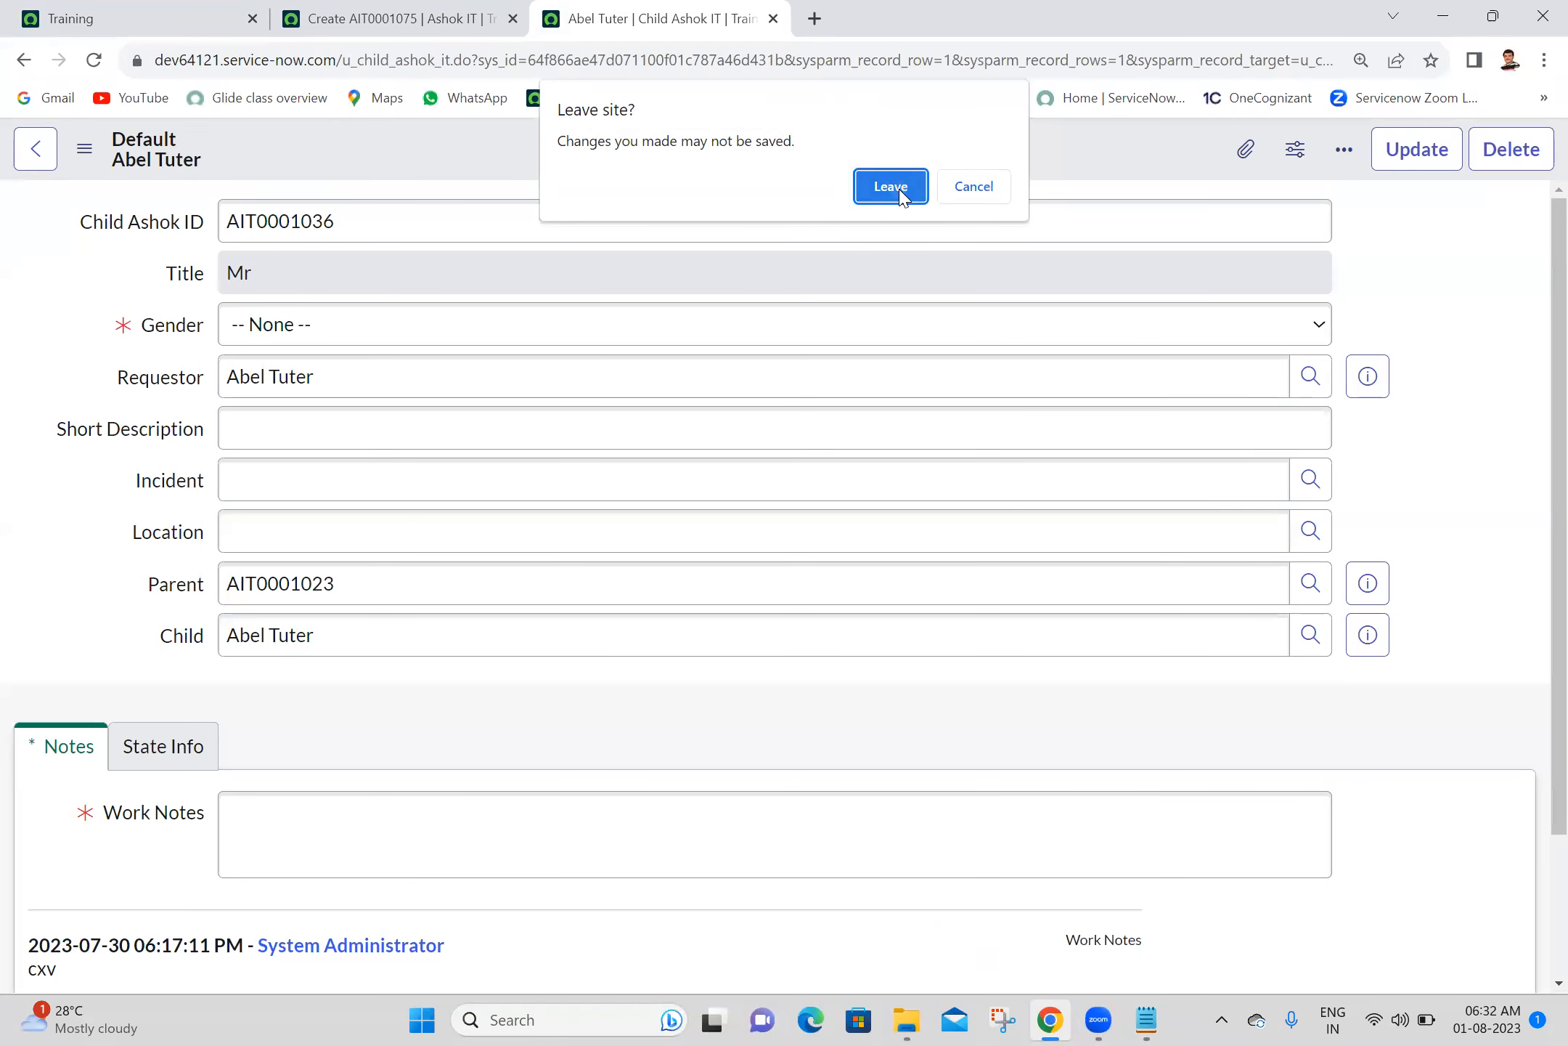
{"action": "left_click", "coordinate": [898, 191]}
{"action": "left_click", "coordinate": [891, 188]}
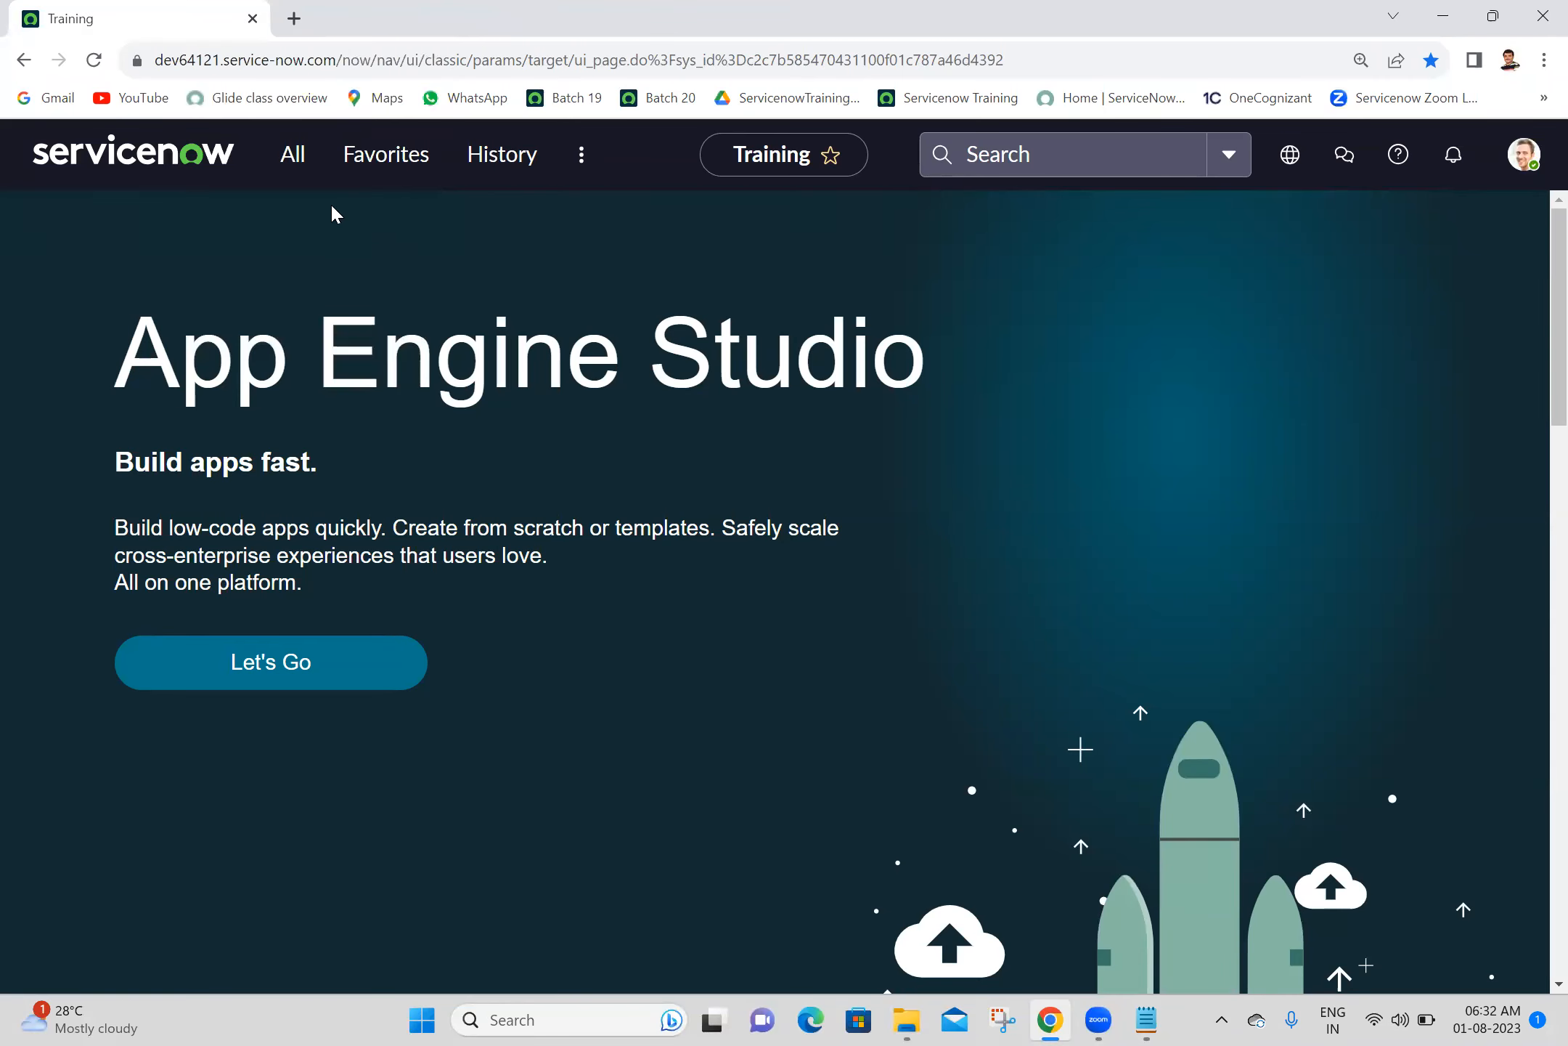
- Find "tables" in the application navigator and open the System Definition Tables list in a new browser tab
{"action": "left_click", "coordinate": [281, 169]}
{"action": "type", "text": "child"}
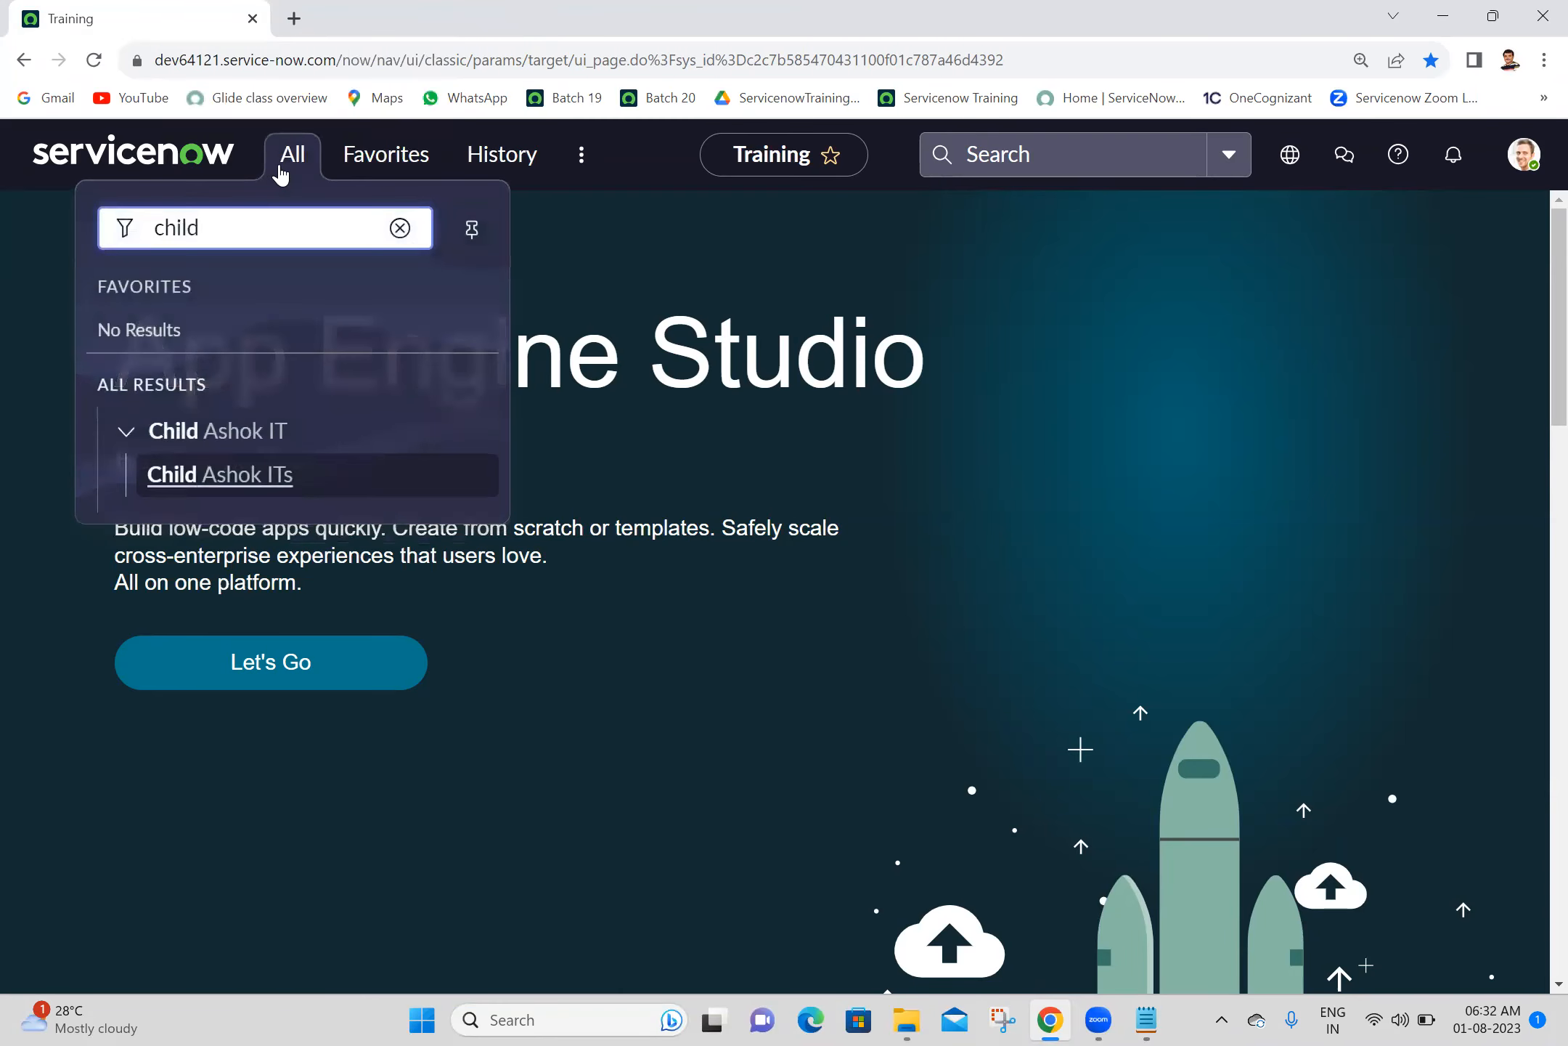
{"action": "double_click", "coordinate": [277, 238]}
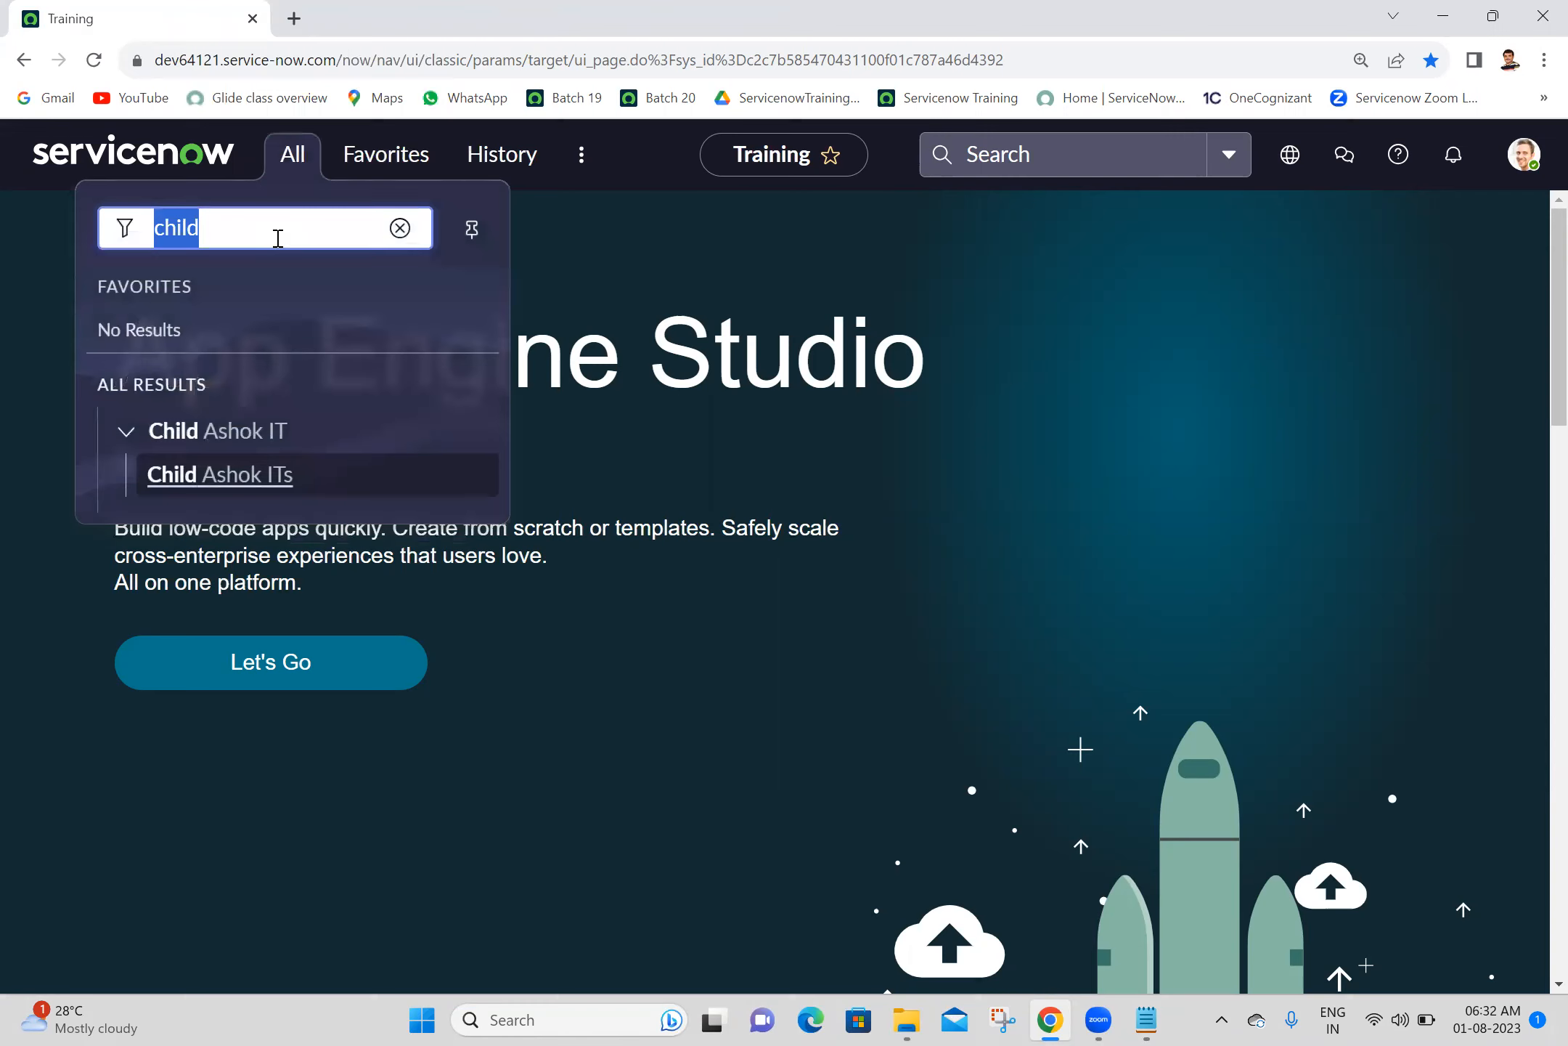
{"action": "type", "text": "tables"}
{"action": "left_click_drag", "start_coordinate": [495, 354], "coordinate": [490, 550]}
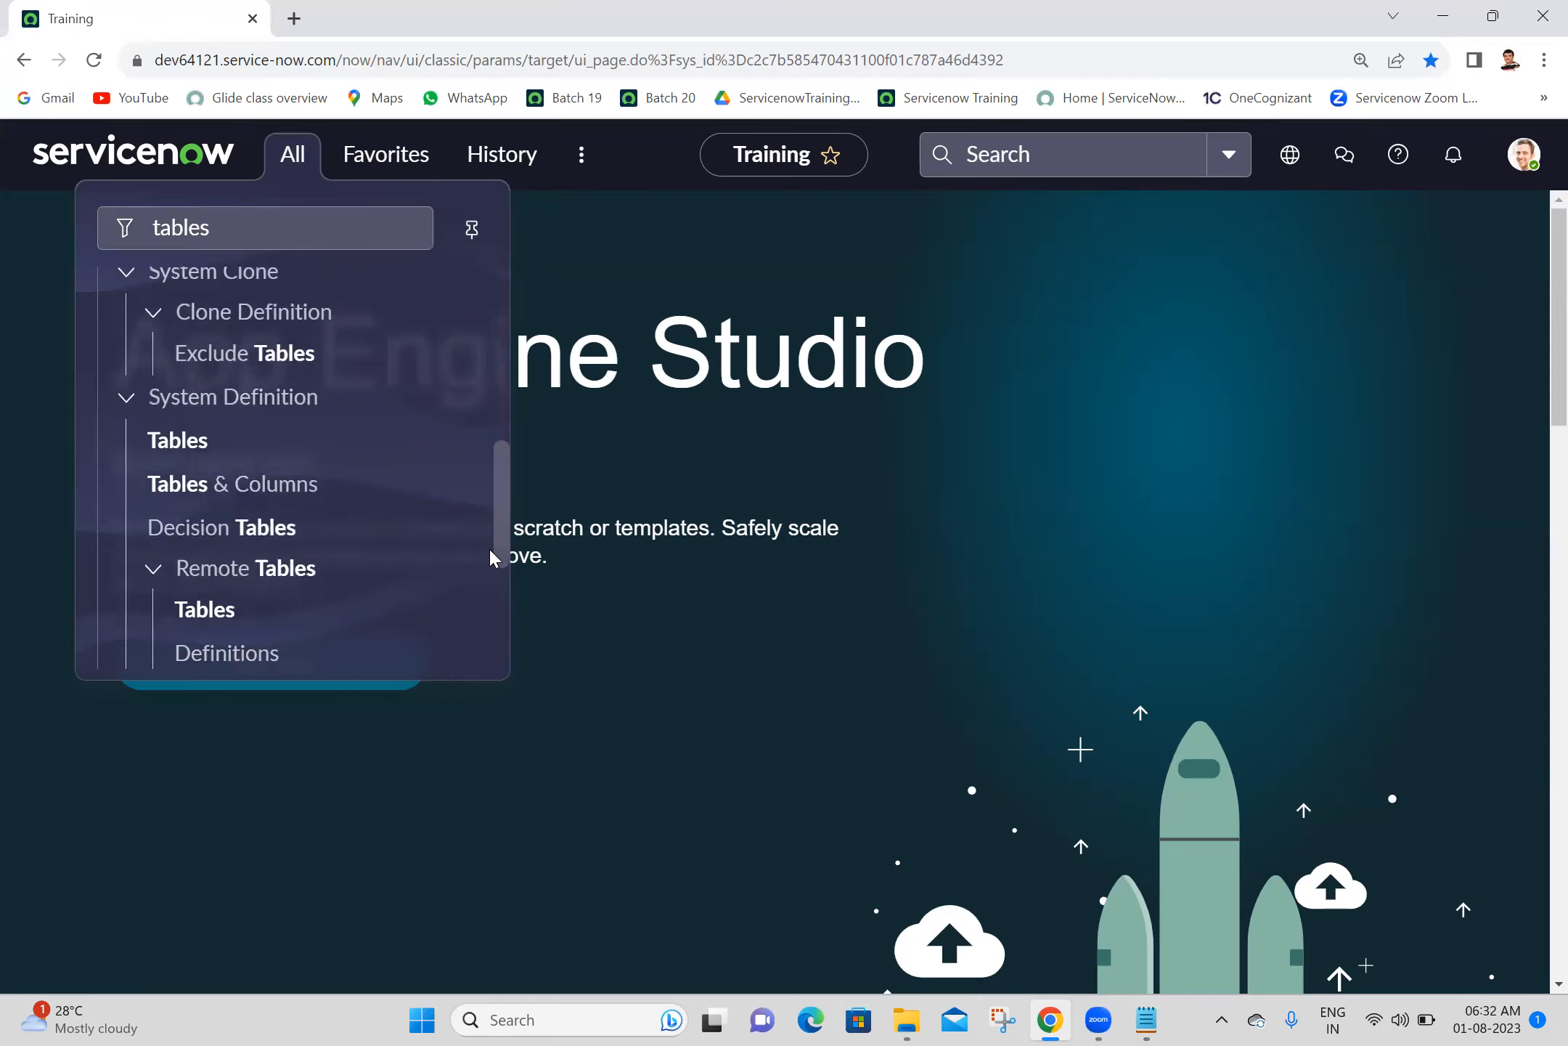
{"action": "middle_click", "coordinate": [177, 392]}
{"action": "left_click", "coordinate": [437, 9]}
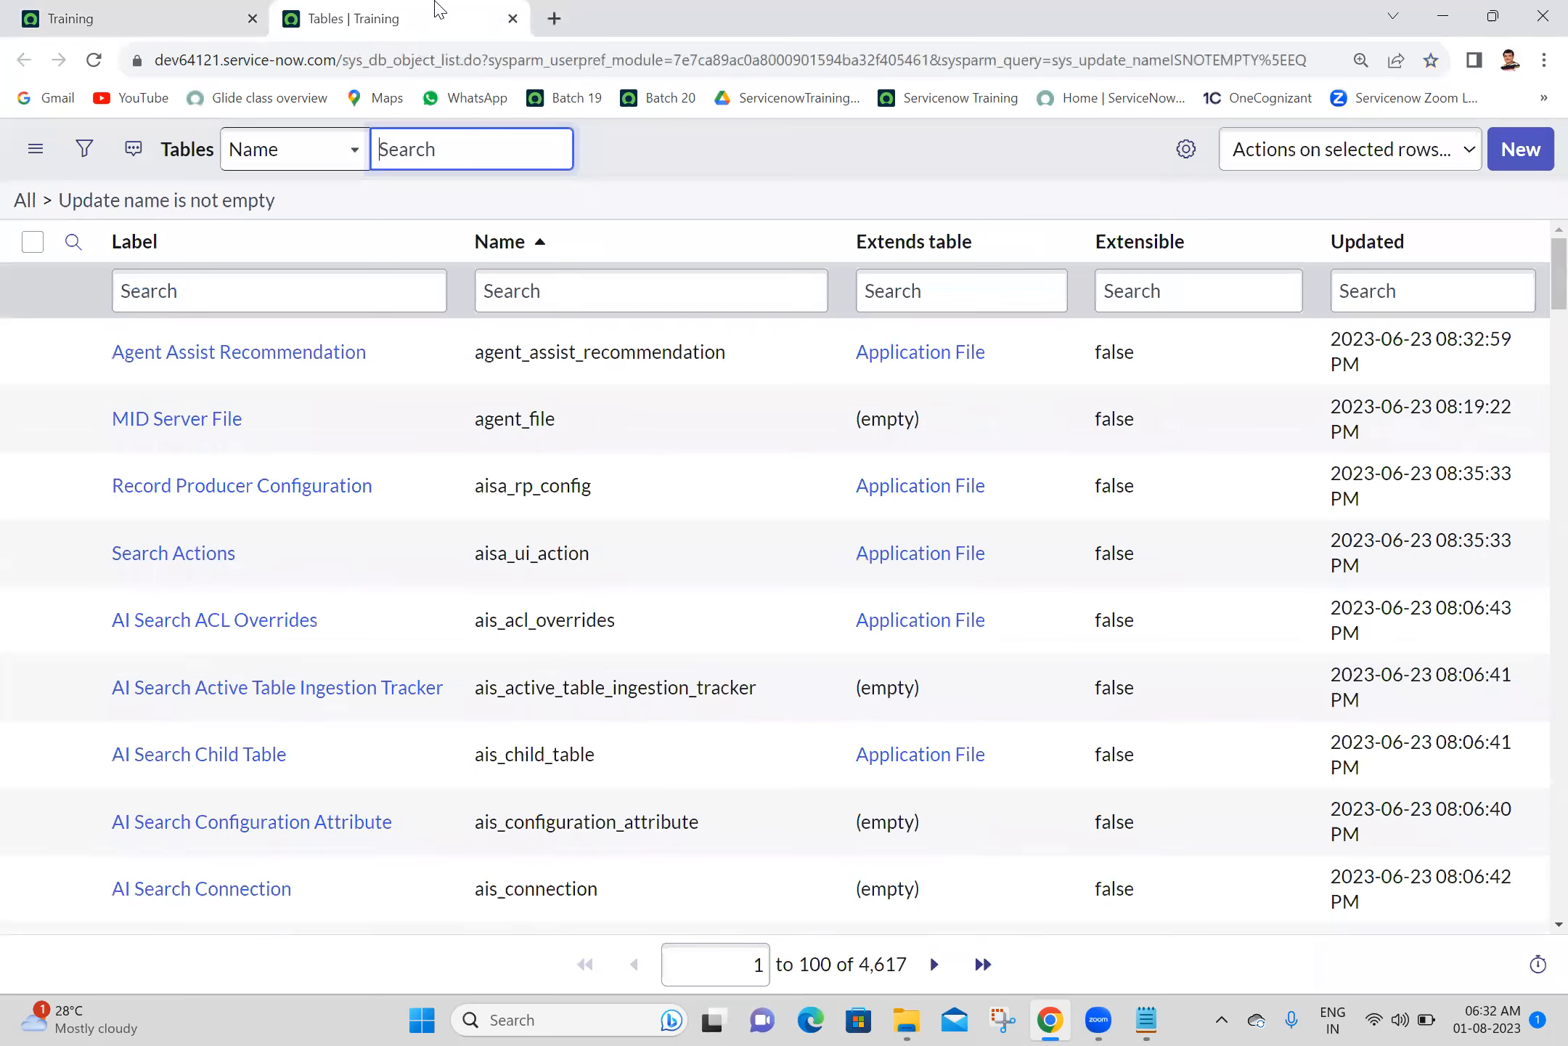
- Create and save a new table labelled "Anusha IT" with the name u_anusha_it
{"action": "left_click", "coordinate": [1523, 154]}
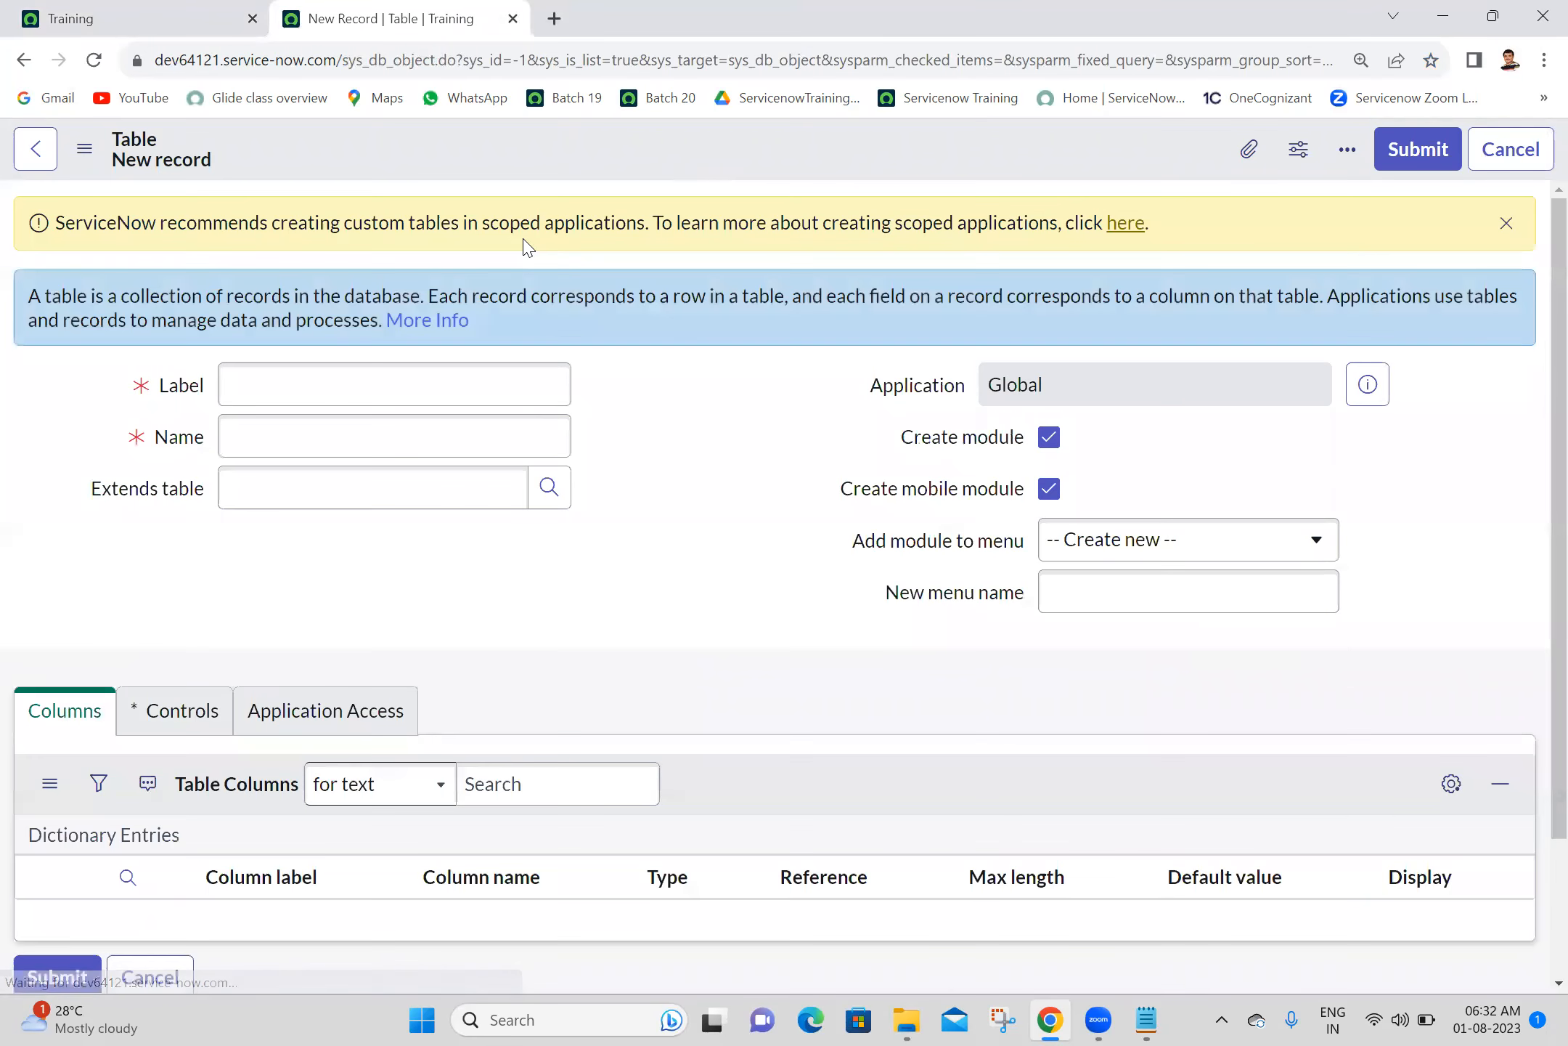
{"action": "left_click", "coordinate": [376, 371]}
{"action": "type", "text": "A"}
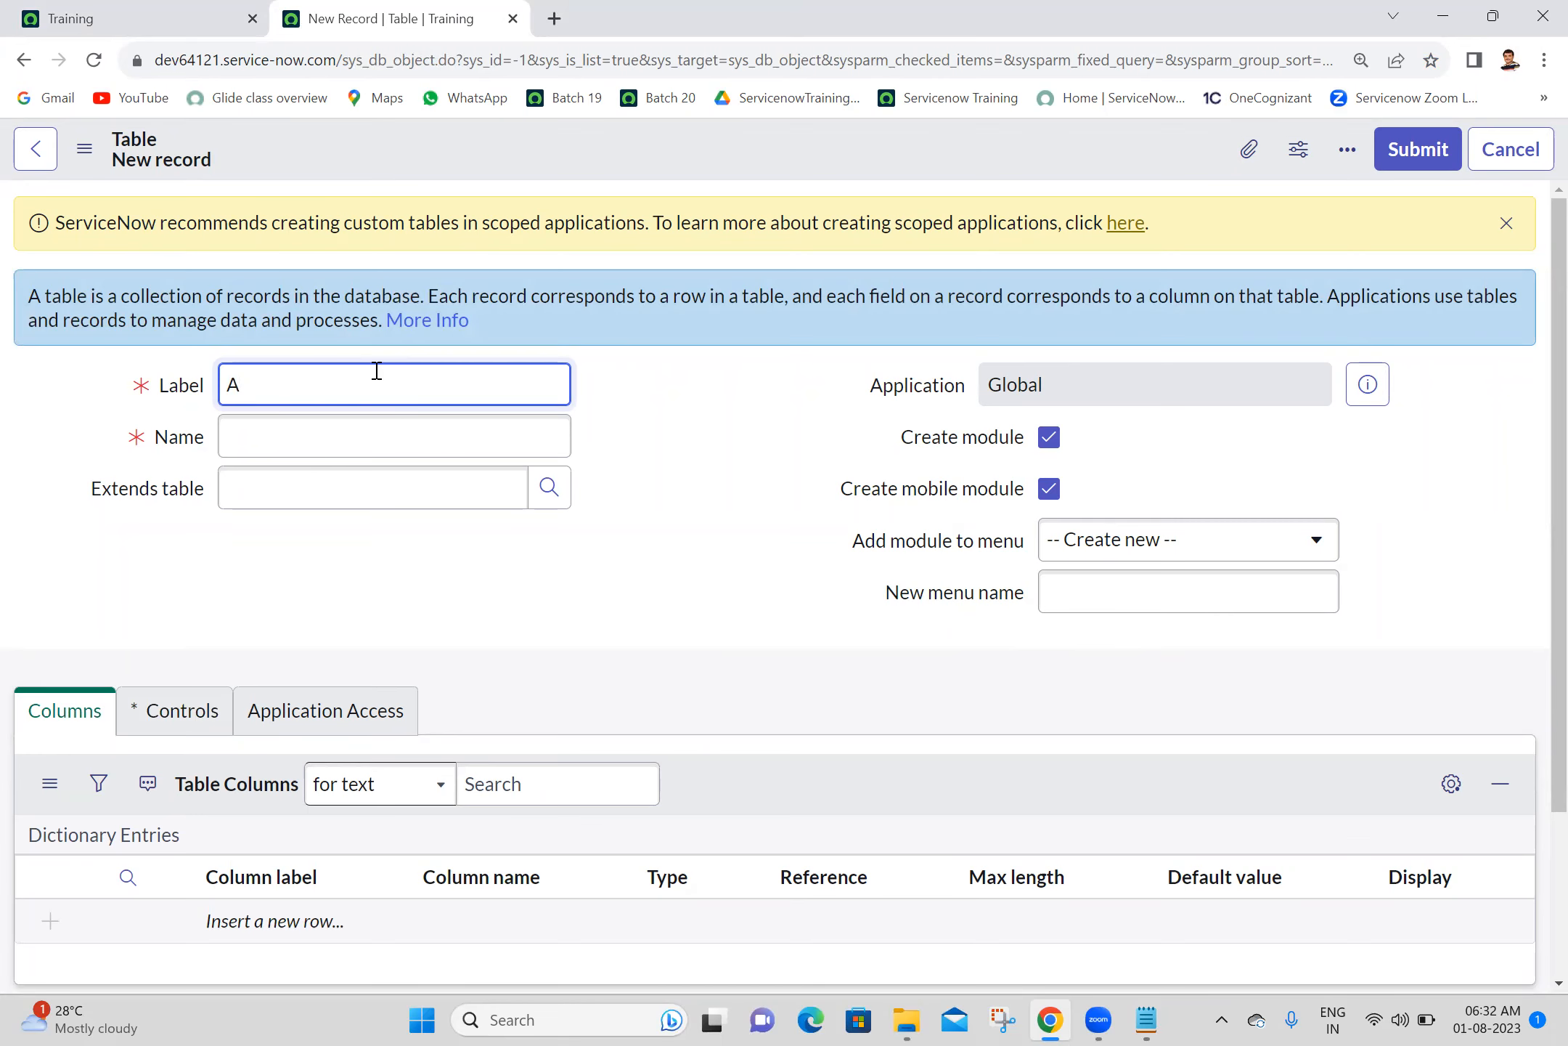
{"action": "type", "text": "nusha IT"}
{"action": "left_click", "coordinate": [659, 441]}
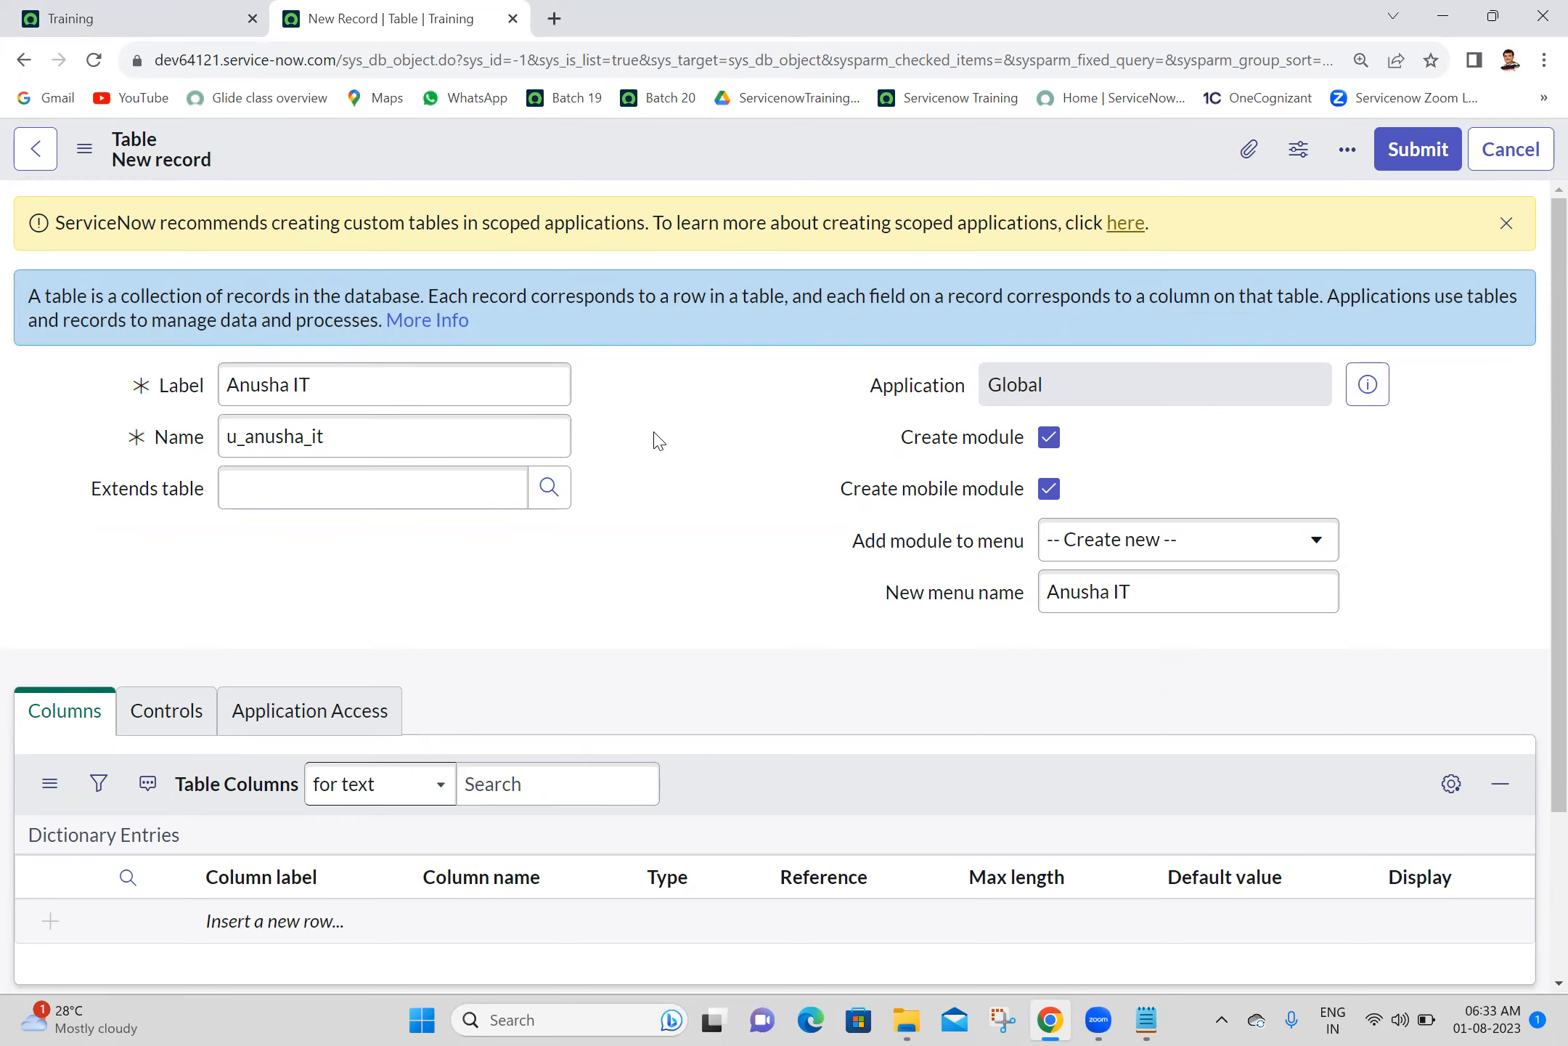
{"action": "right_click", "coordinate": [665, 145]}
{"action": "left_click", "coordinate": [675, 164]}
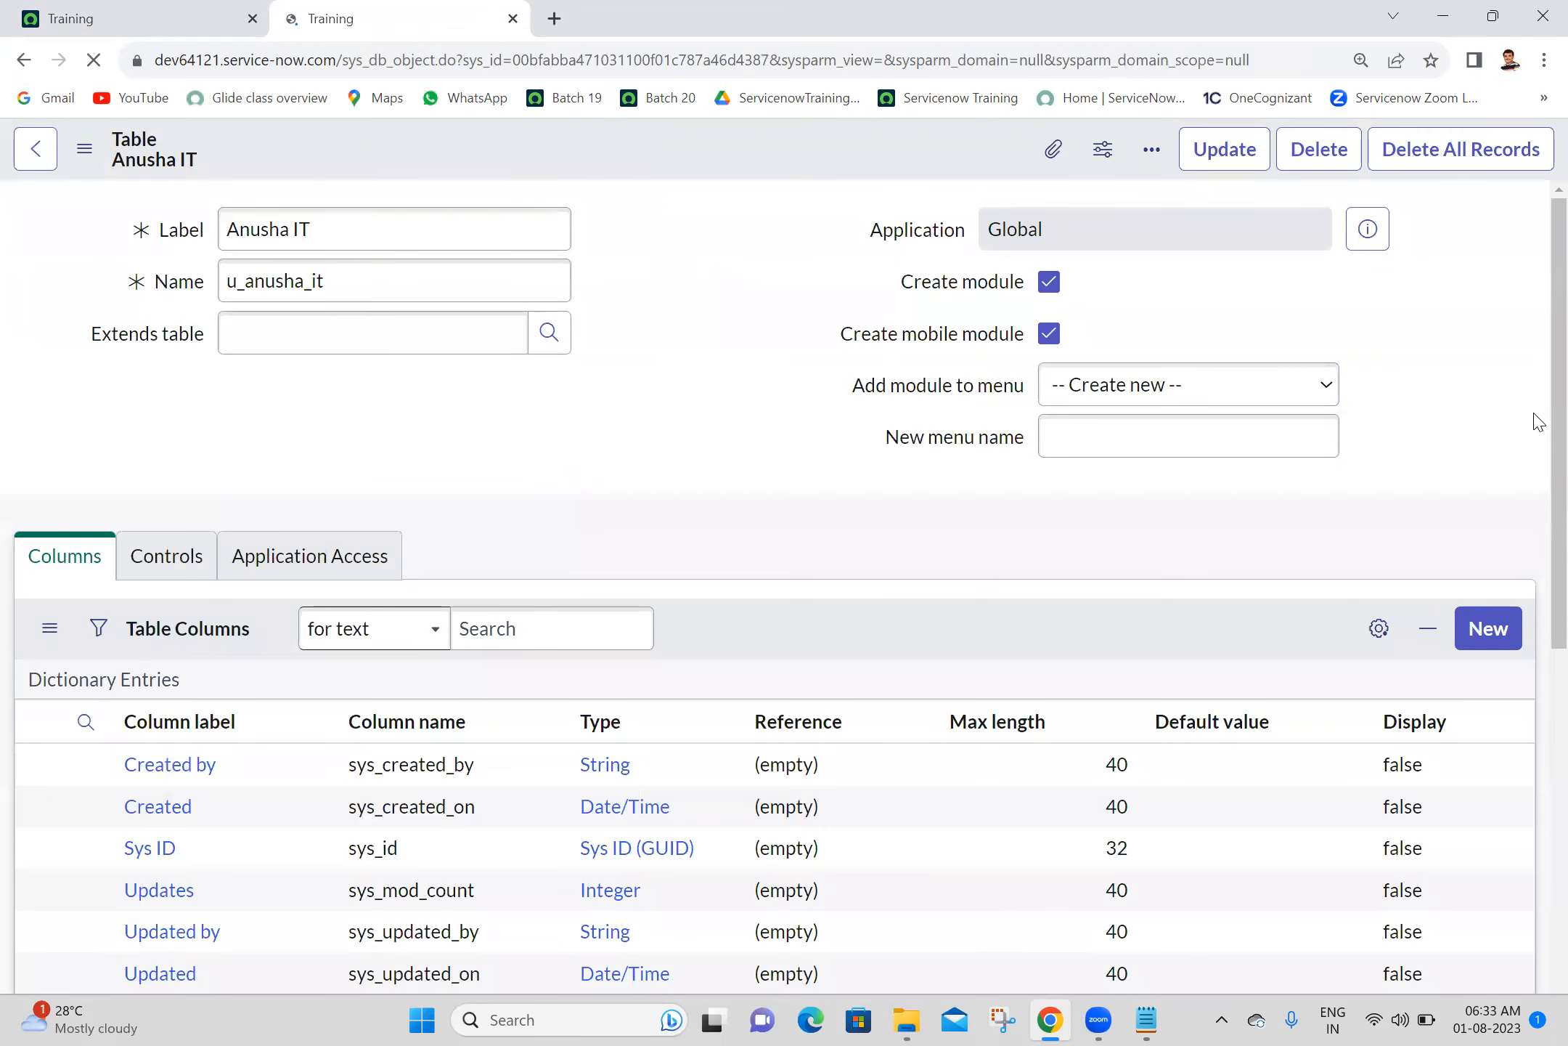
- Review the saved table's columns, copy its name u_anusha_it, and close the table record's tab
{"action": "scroll", "coordinate": [1537, 694], "scroll_direction": "down", "scroll_amount": 3}
{"action": "scroll", "coordinate": [1537, 693], "scroll_direction": "down", "scroll_amount": 3}
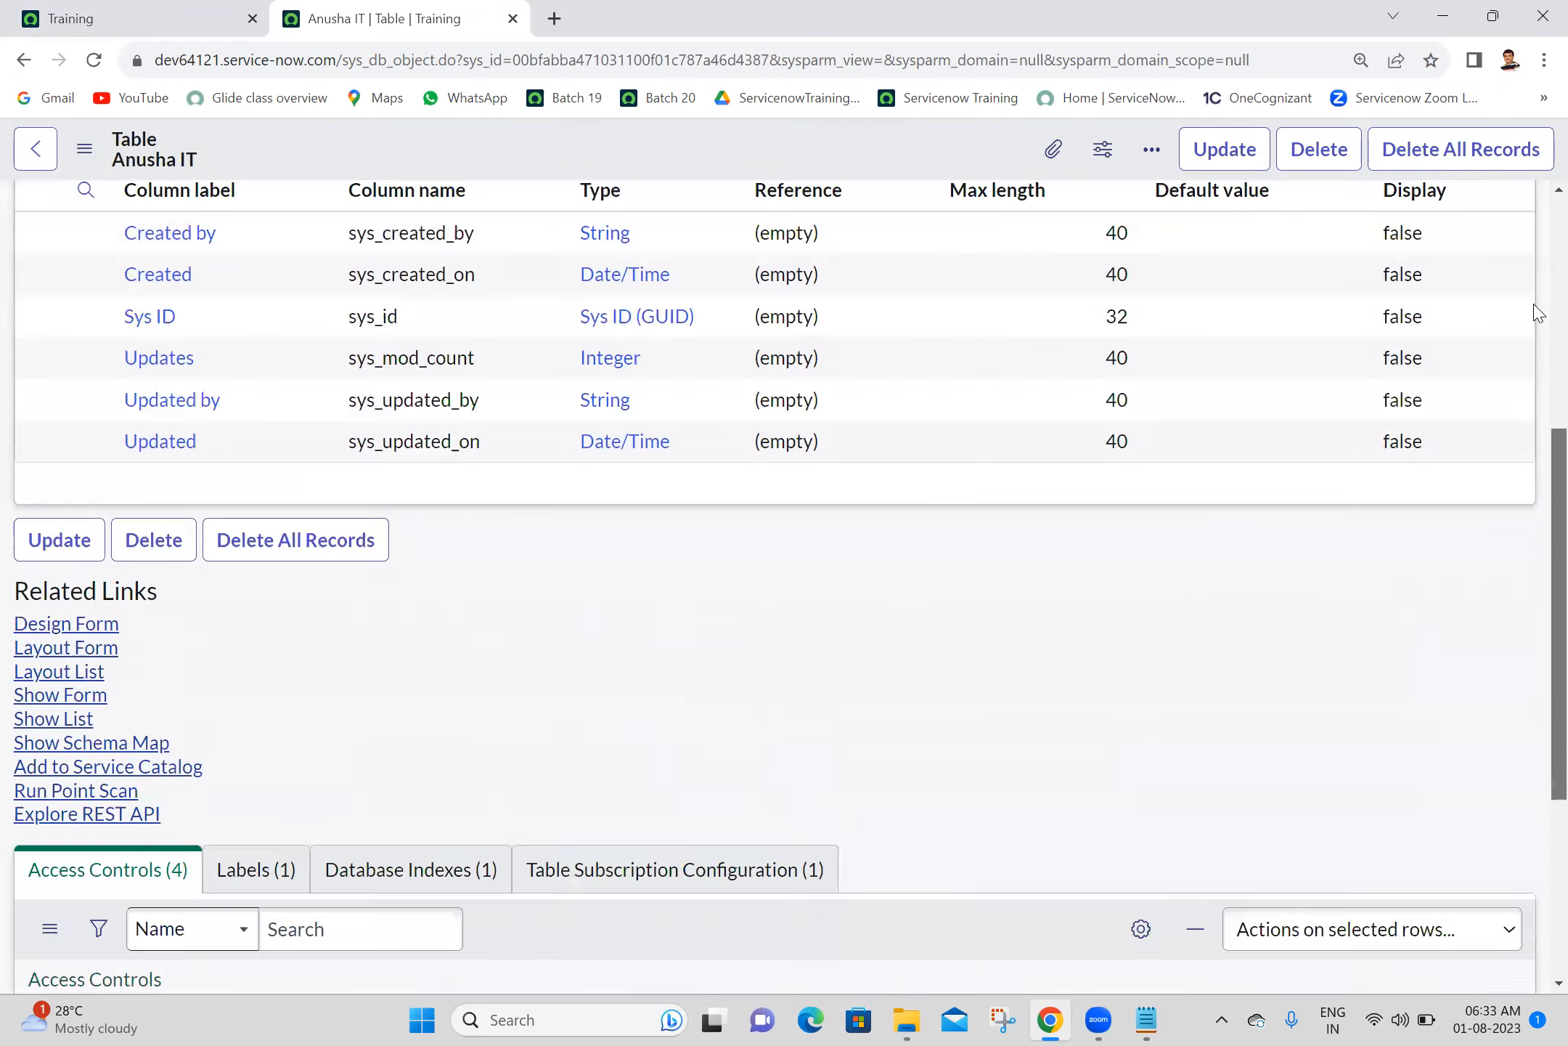
{"action": "scroll", "coordinate": [1534, 313], "scroll_direction": "up", "scroll_amount": 6}
{"action": "double_click", "coordinate": [309, 354]}
{"action": "key", "text": "ctrl+c"}
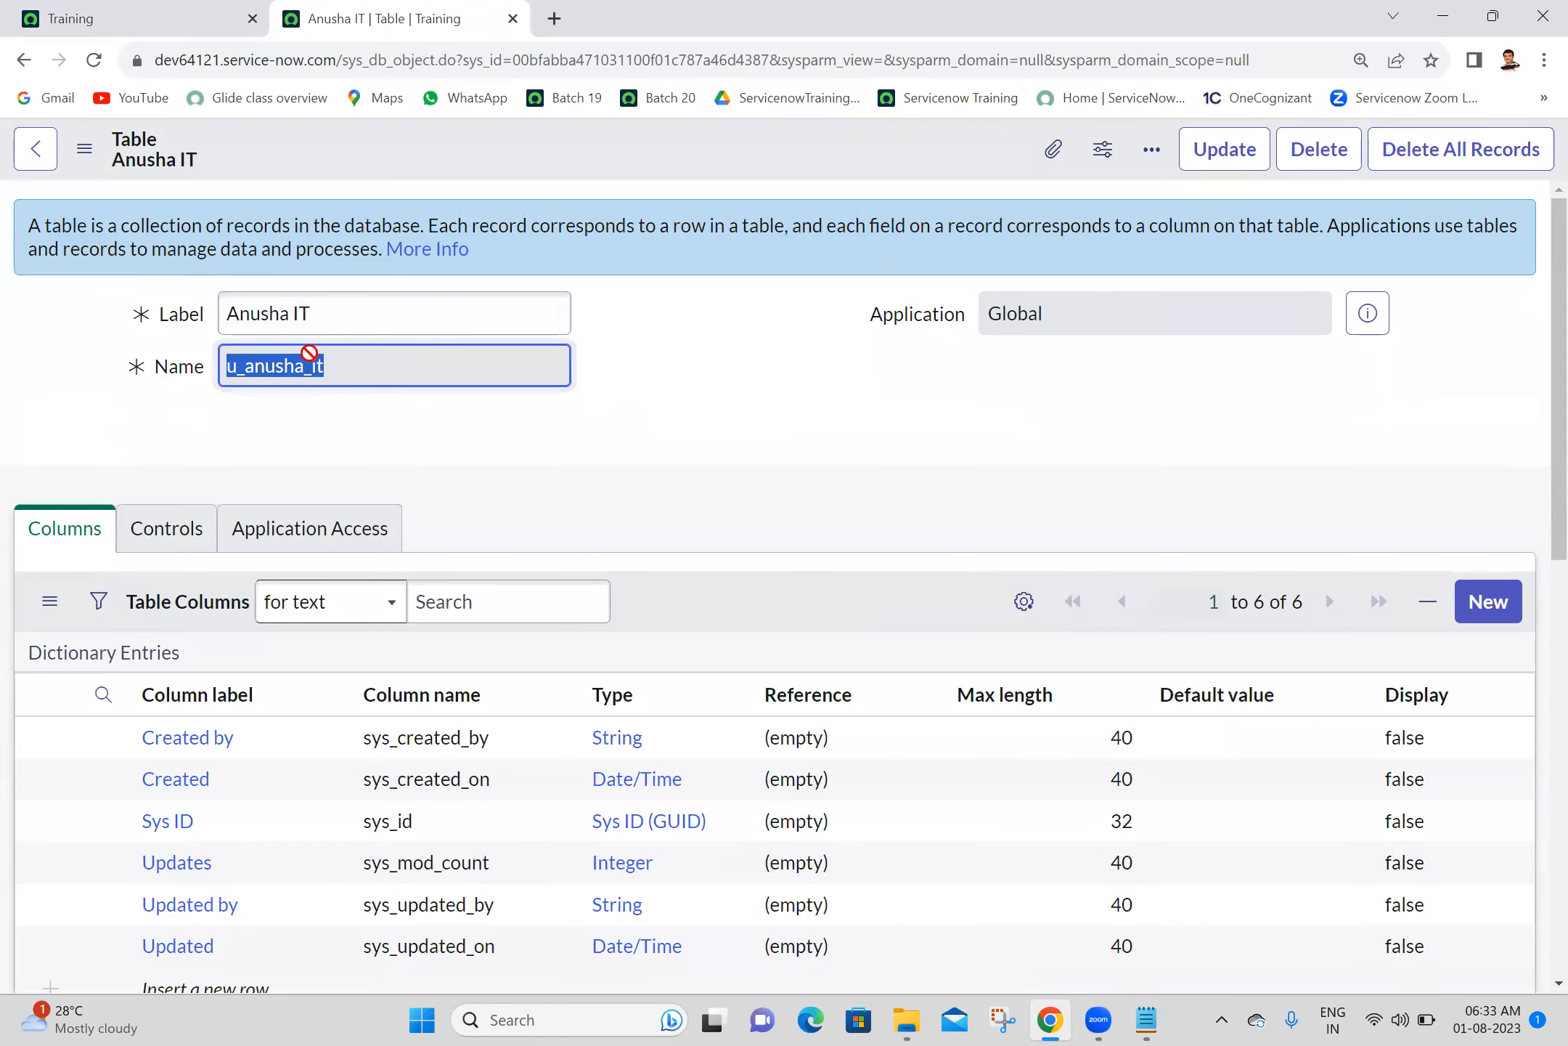
{"action": "left_click", "coordinate": [116, 14]}
{"action": "left_click", "coordinate": [431, 10]}
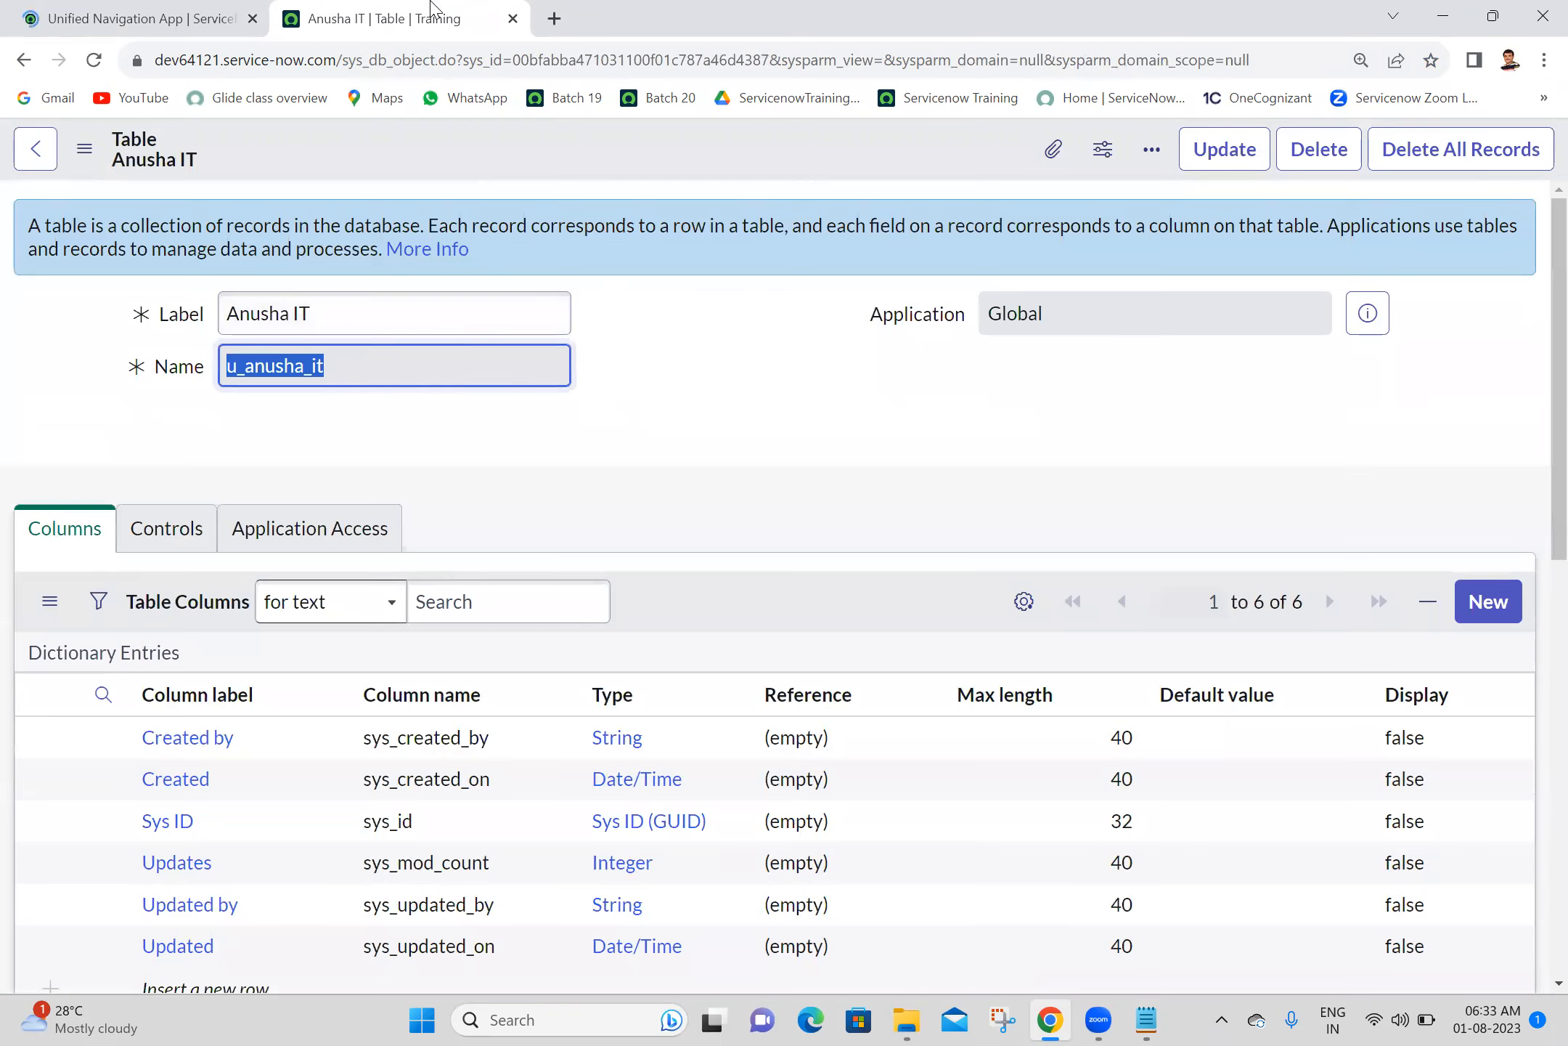
{"action": "left_click", "coordinate": [513, 19]}
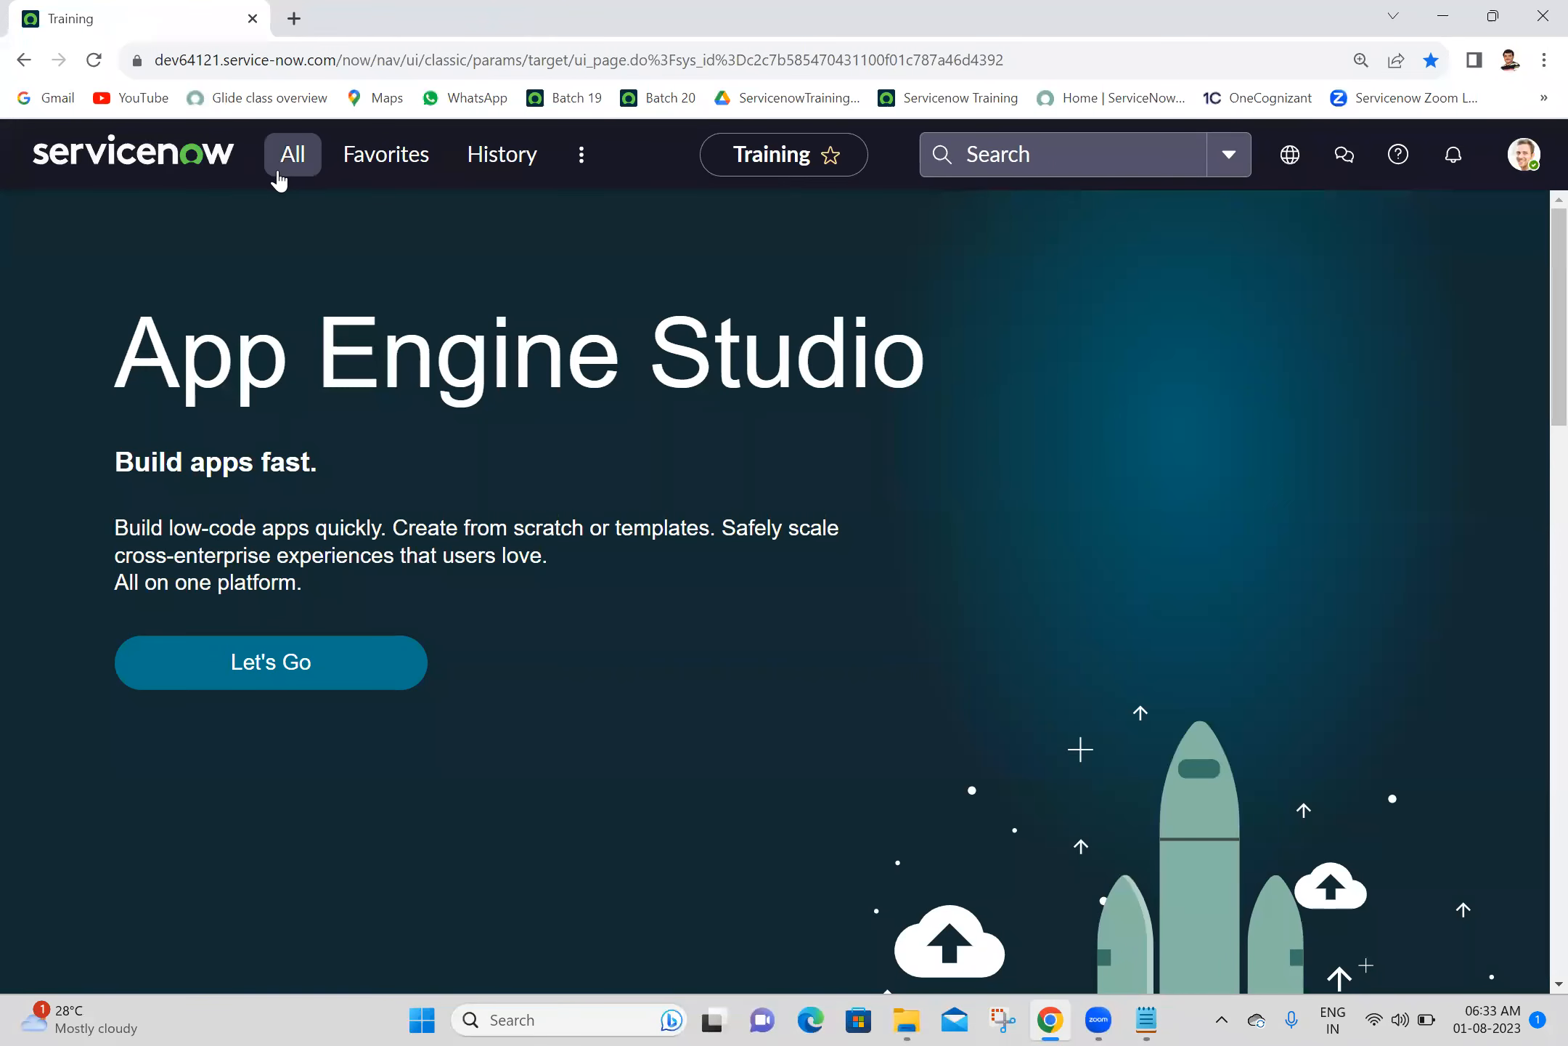
- Open a blank new-record form for the u_anusha_it table in a new tab with the navigator's .FORM shortcut
{"action": "left_click", "coordinate": [280, 173]}
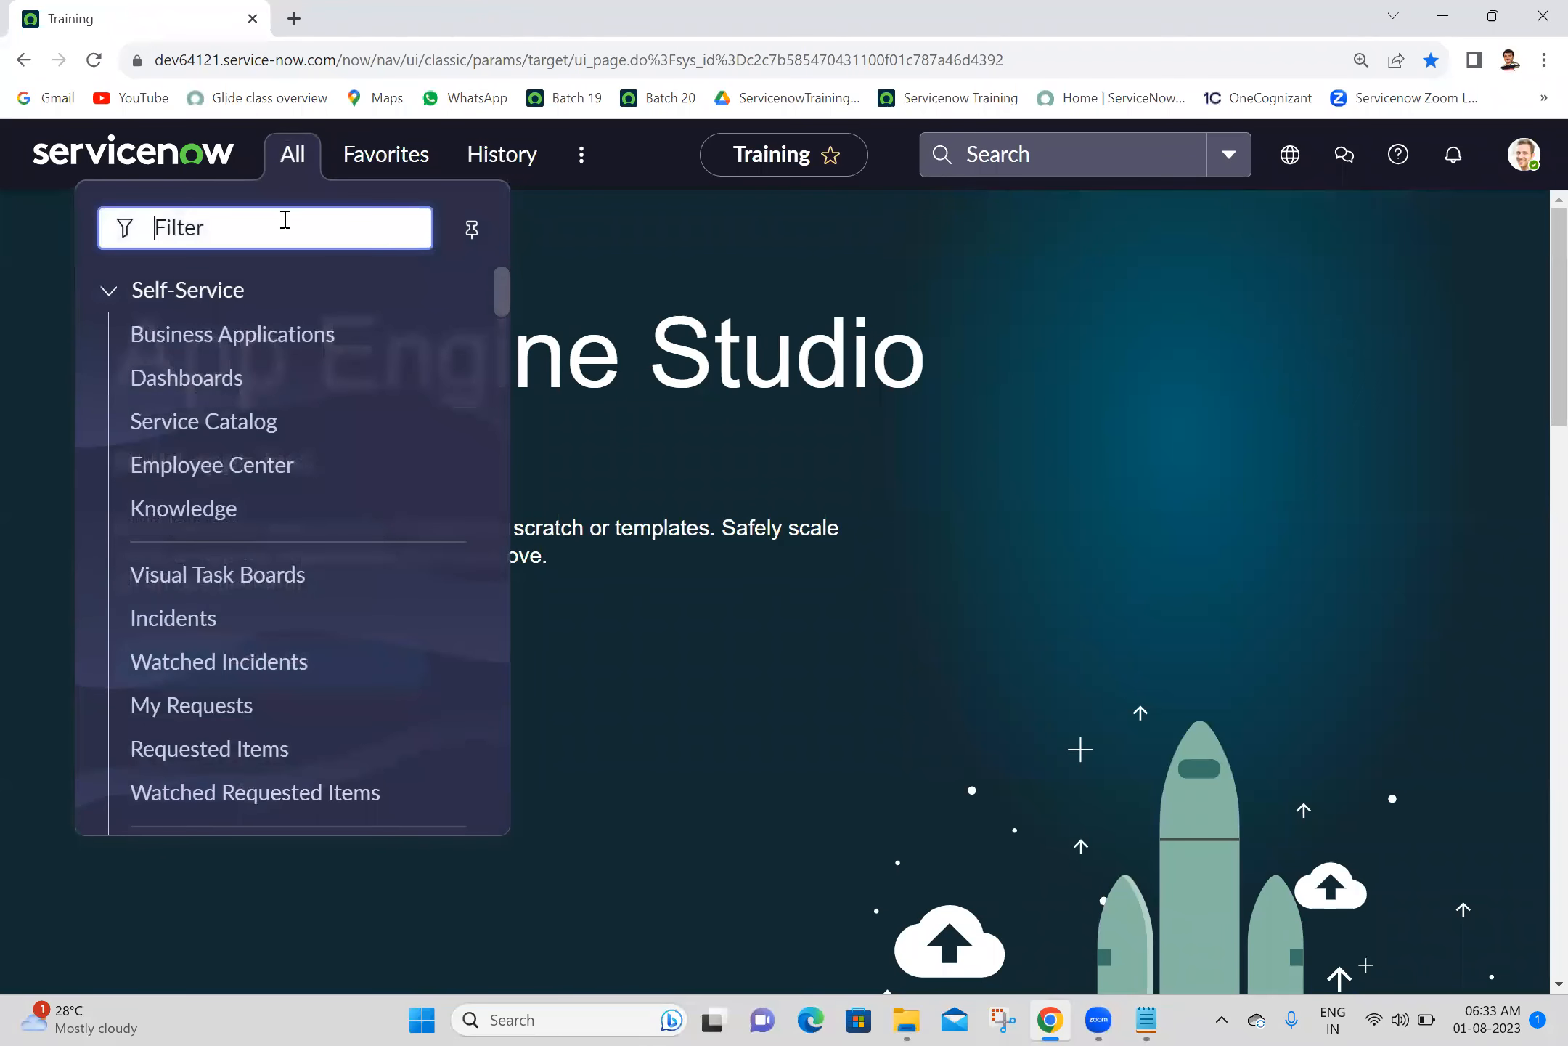
{"action": "key", "text": "ctrl+v"}
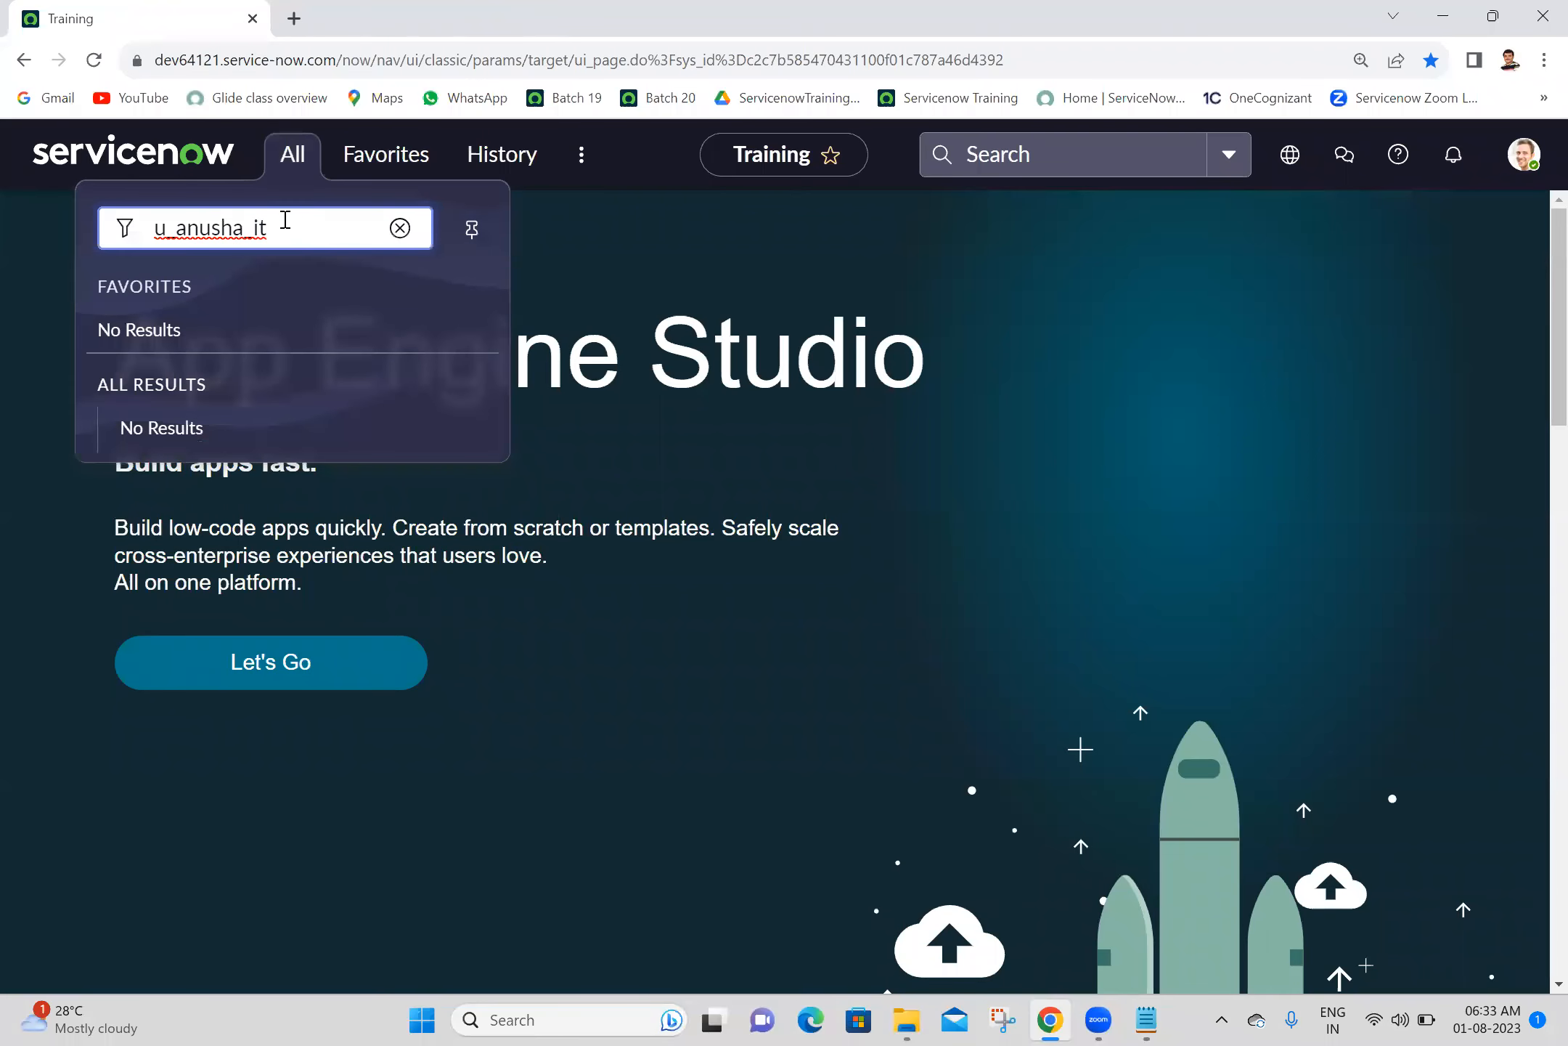
{"action": "key", "text": "Left"}
{"action": "key", "text": "Left"}
{"action": "key", "text": "Left"}
{"action": "key", "text": "Left"}
{"action": "key", "text": "Left"}
{"action": "key", "text": "Left"}
{"action": "key", "text": "Left"}
{"action": "key", "text": "Left"}
{"action": "key", "text": "Left"}
{"action": "key", "text": "Left"}
{"action": "type", "text": ".FORM"}
{"action": "key", "text": "Return"}
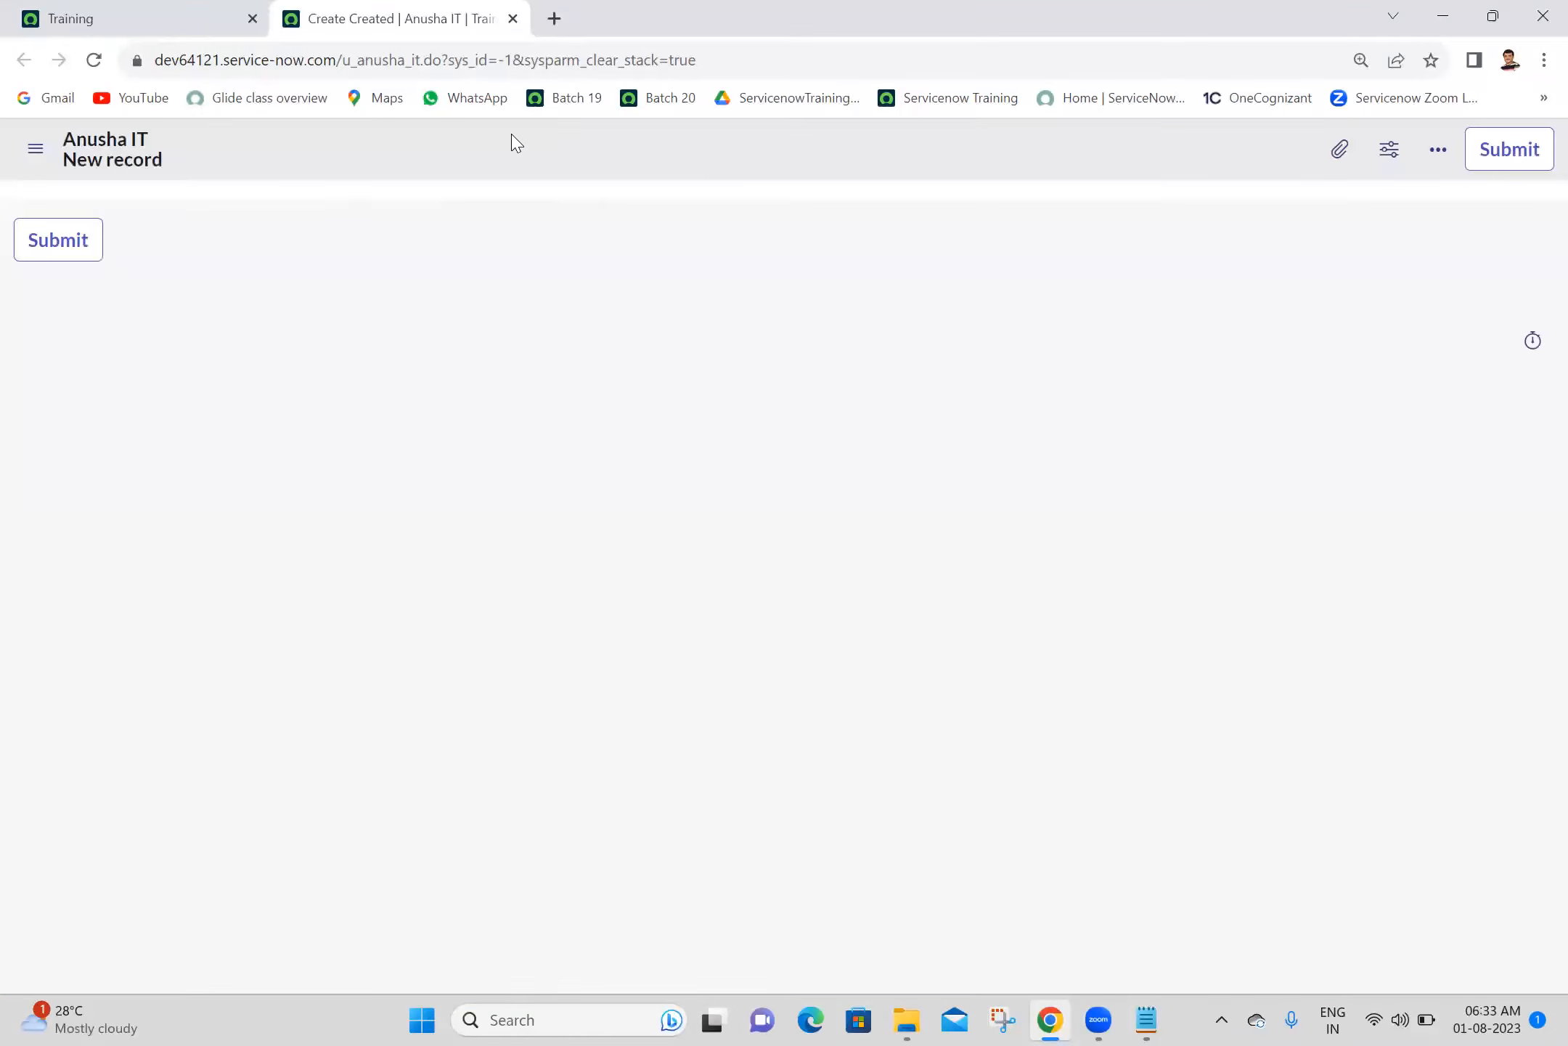
- Open the Anusha IT form's Form Layout configuration and define a new field named "Employee" of type Reference
{"action": "right_click", "coordinate": [516, 143]}
{"action": "mouse_move", "coordinate": [567, 197]}
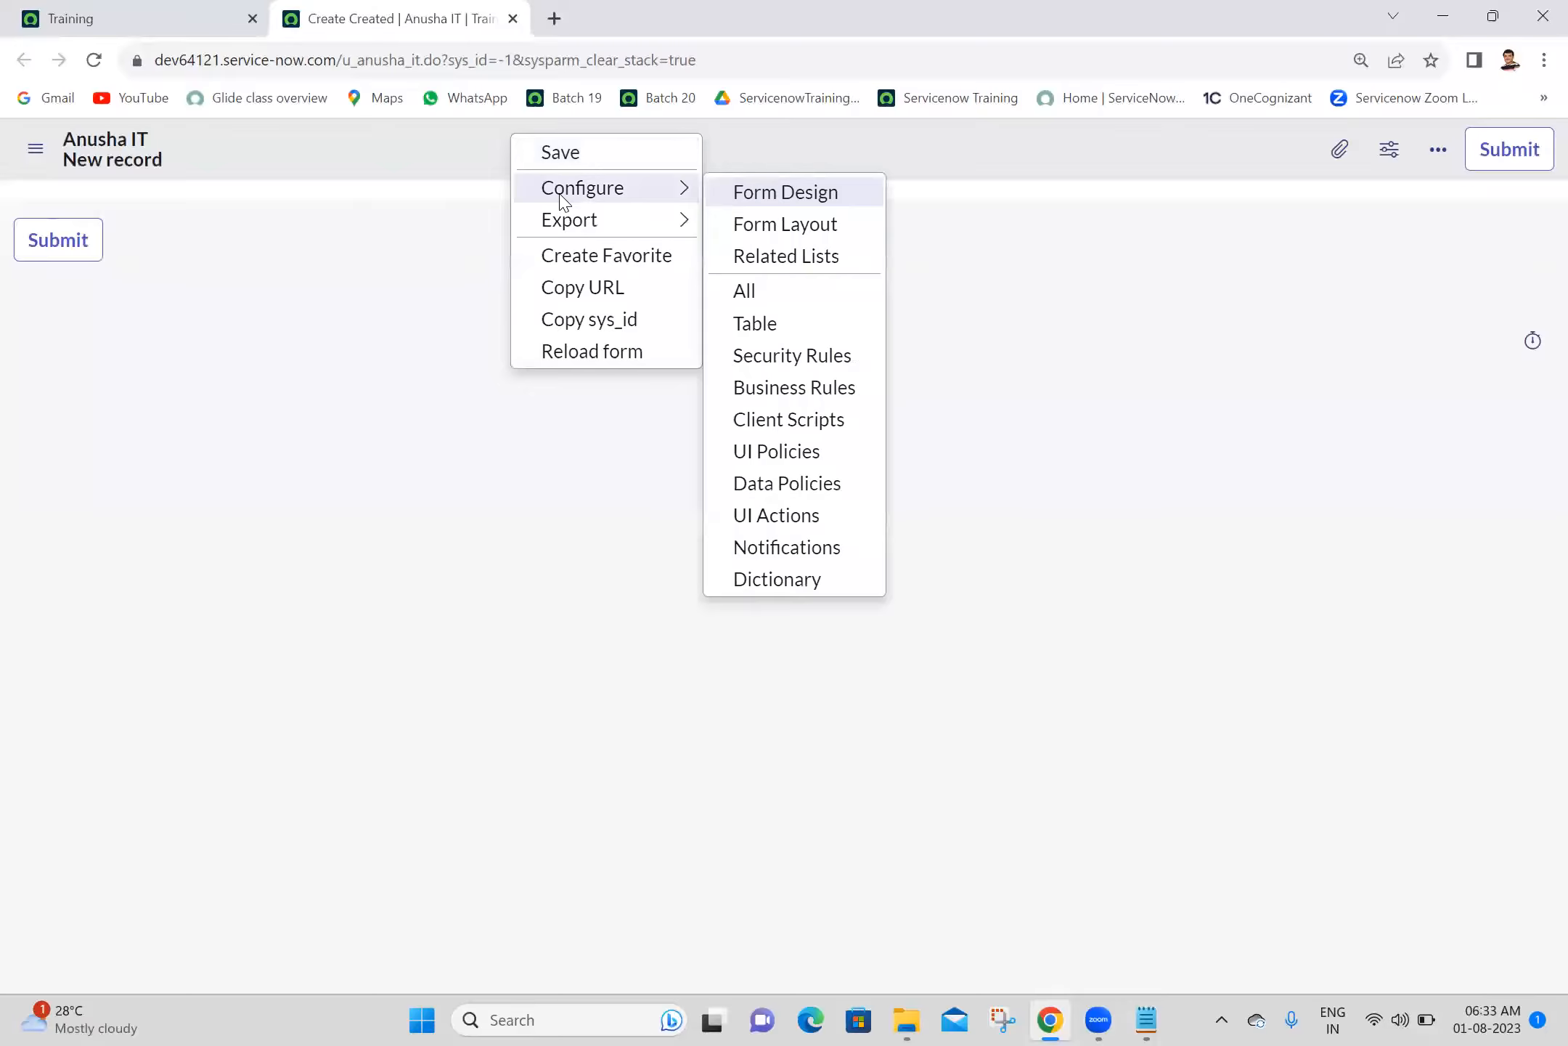
{"action": "left_click", "coordinate": [831, 228]}
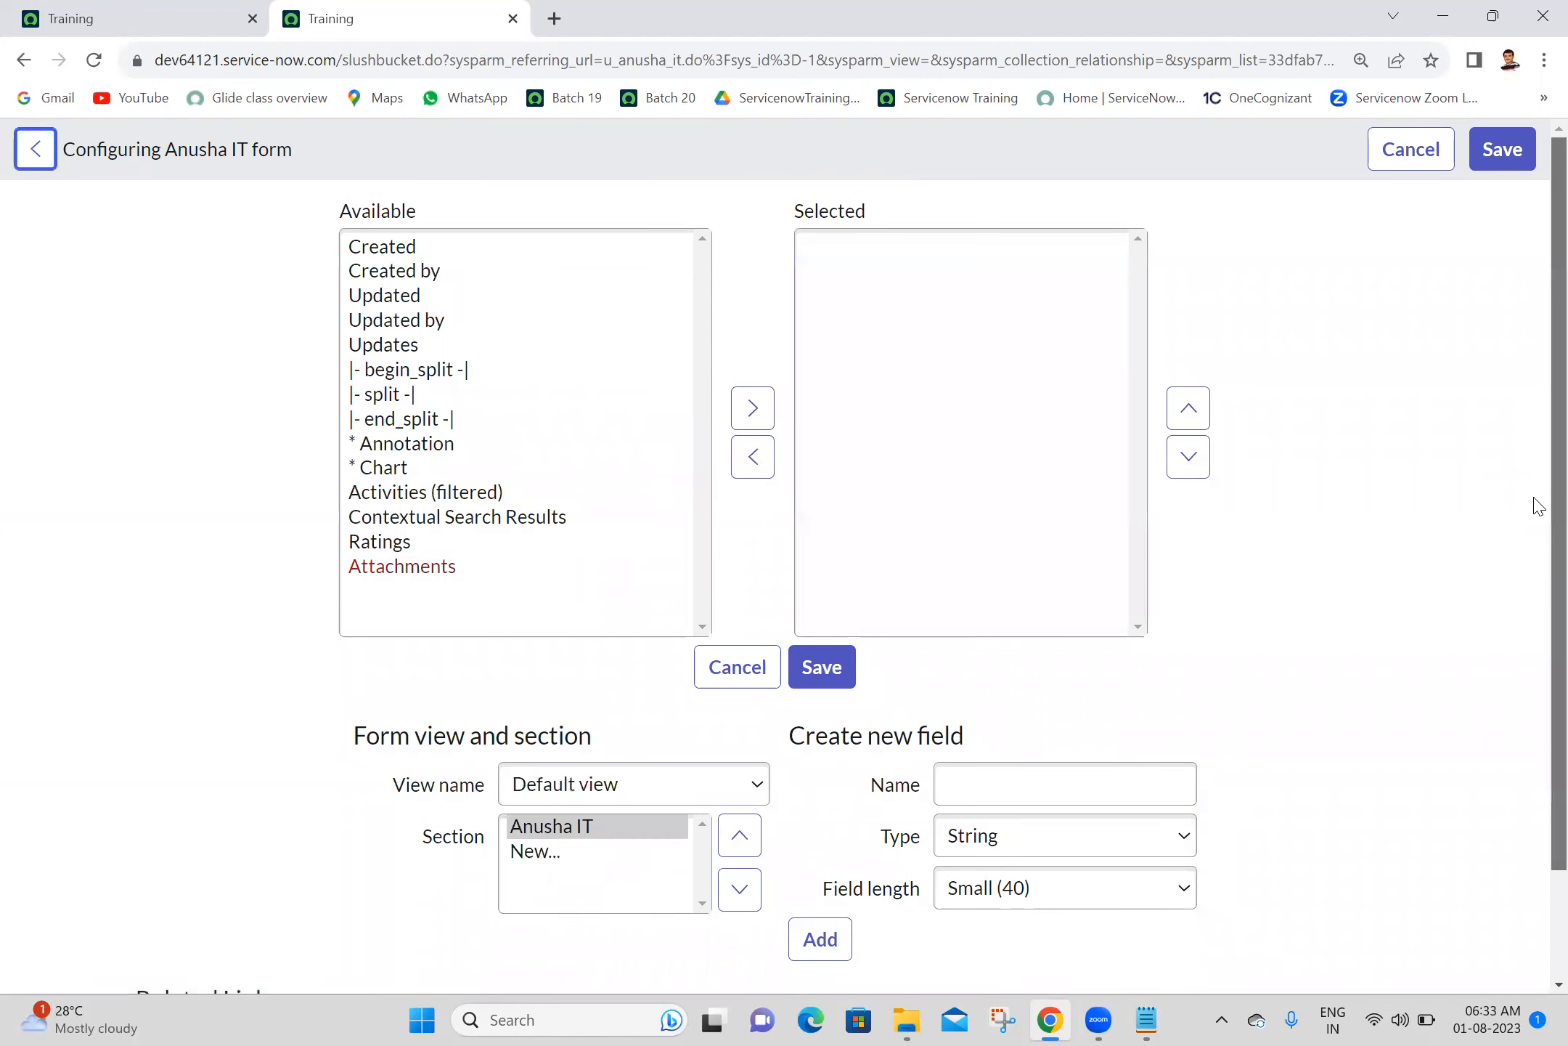
{"action": "scroll", "coordinate": [1534, 508], "scroll_direction": "down", "scroll_amount": 2}
{"action": "left_click", "coordinate": [1097, 653]}
{"action": "type", "text": "E"}
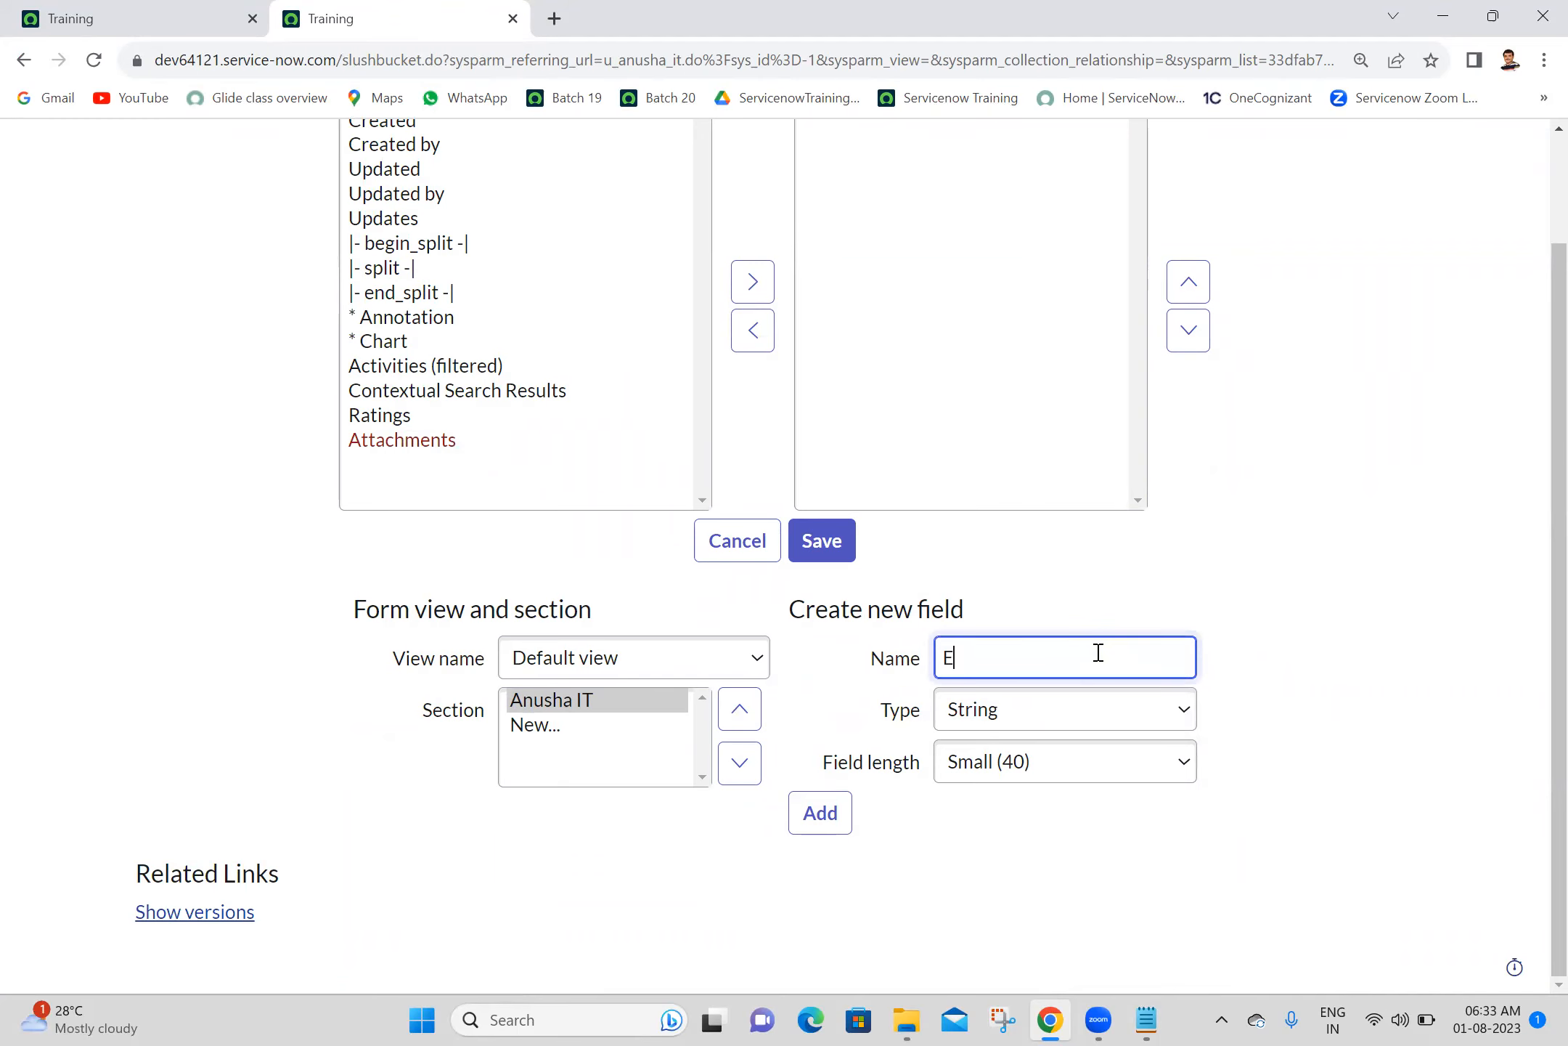
{"action": "type", "text": "mployee"}
{"action": "left_click", "coordinate": [1020, 715]}
{"action": "key", "text": "r"}
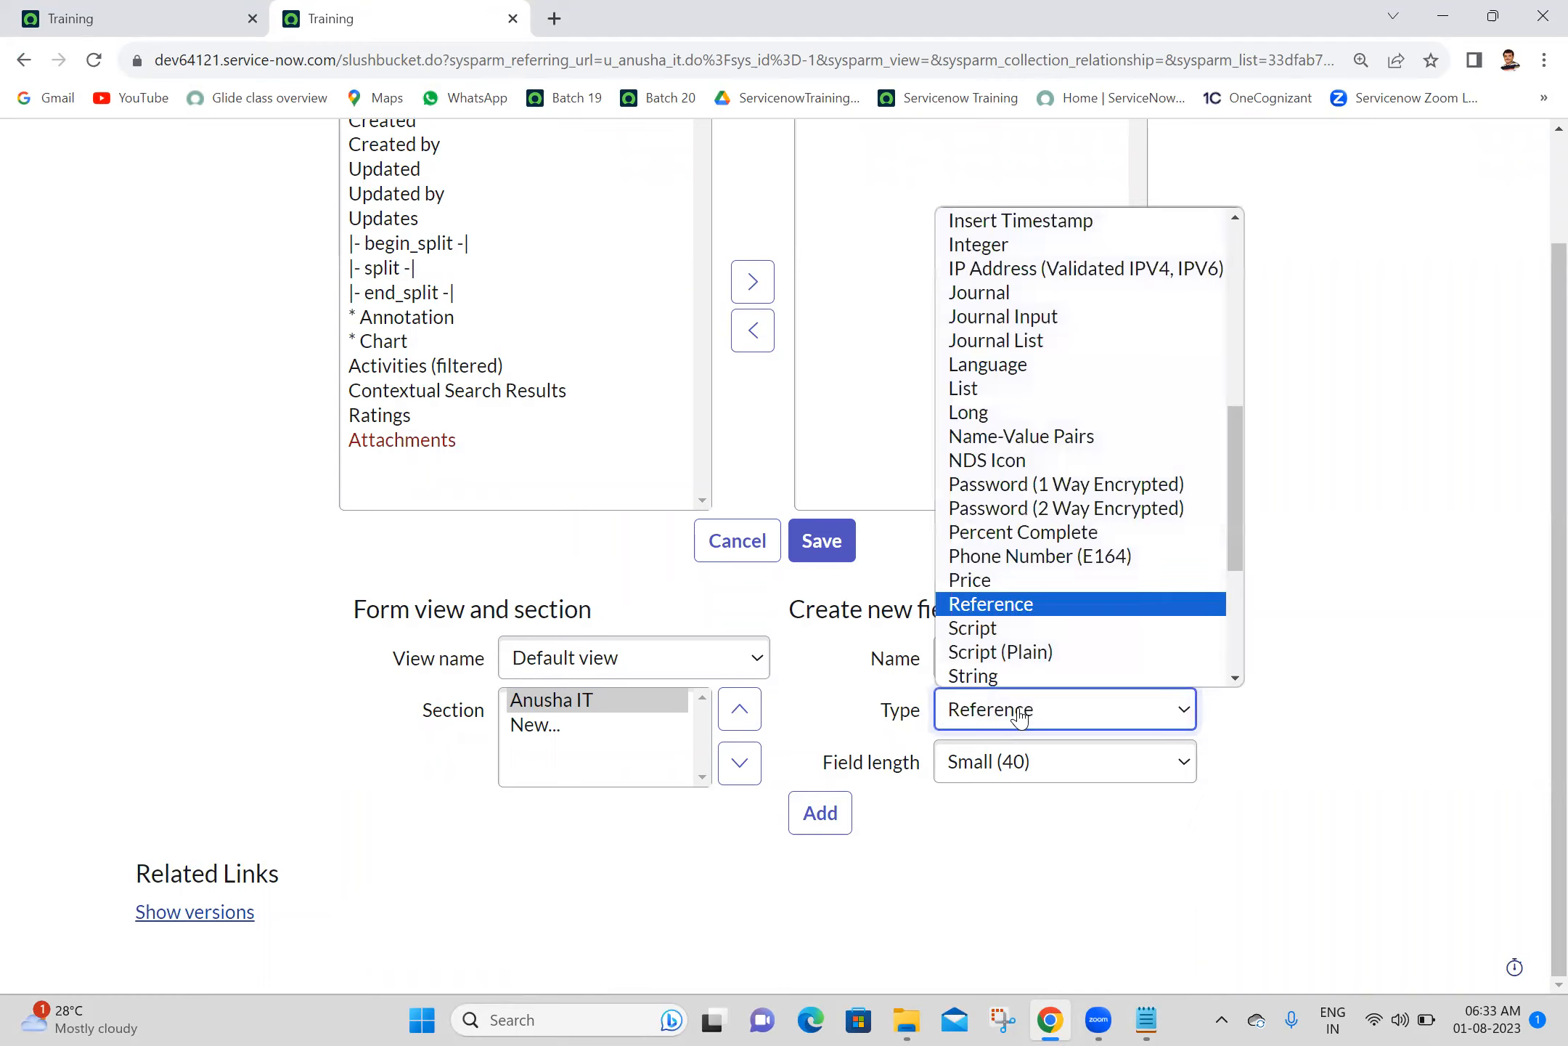
{"action": "key", "text": "Return"}
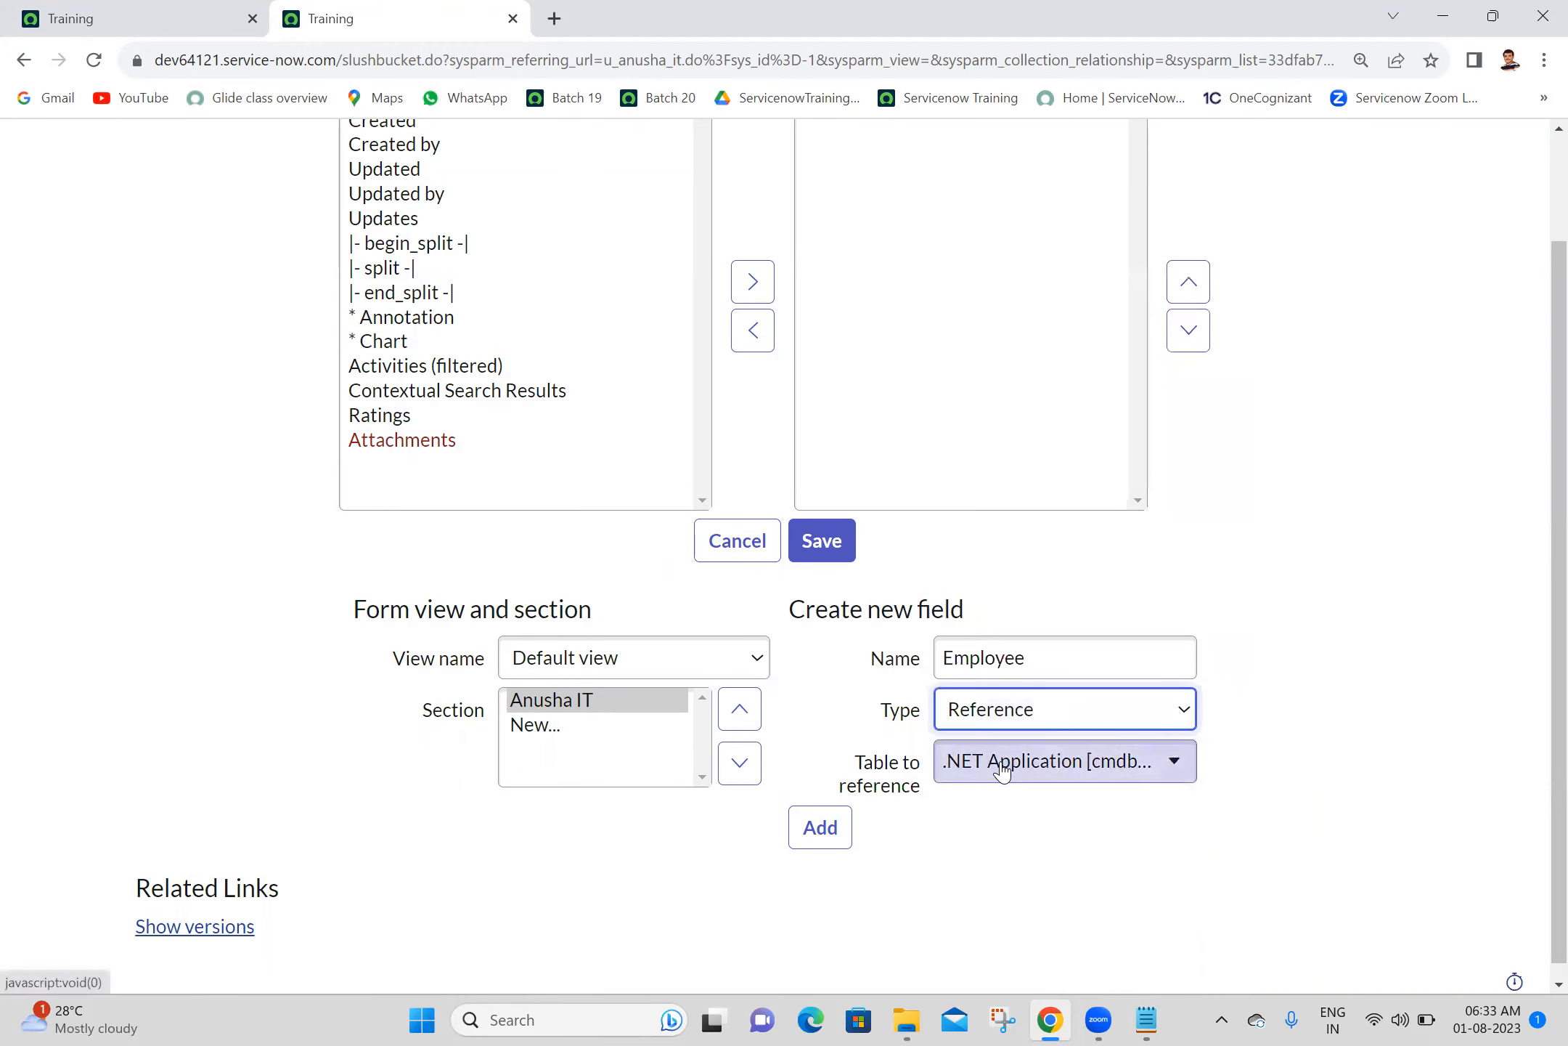
- Point the Employee field at the User [sys_user] table, add it to the form, and save the layout
{"action": "left_click", "coordinate": [1002, 769]}
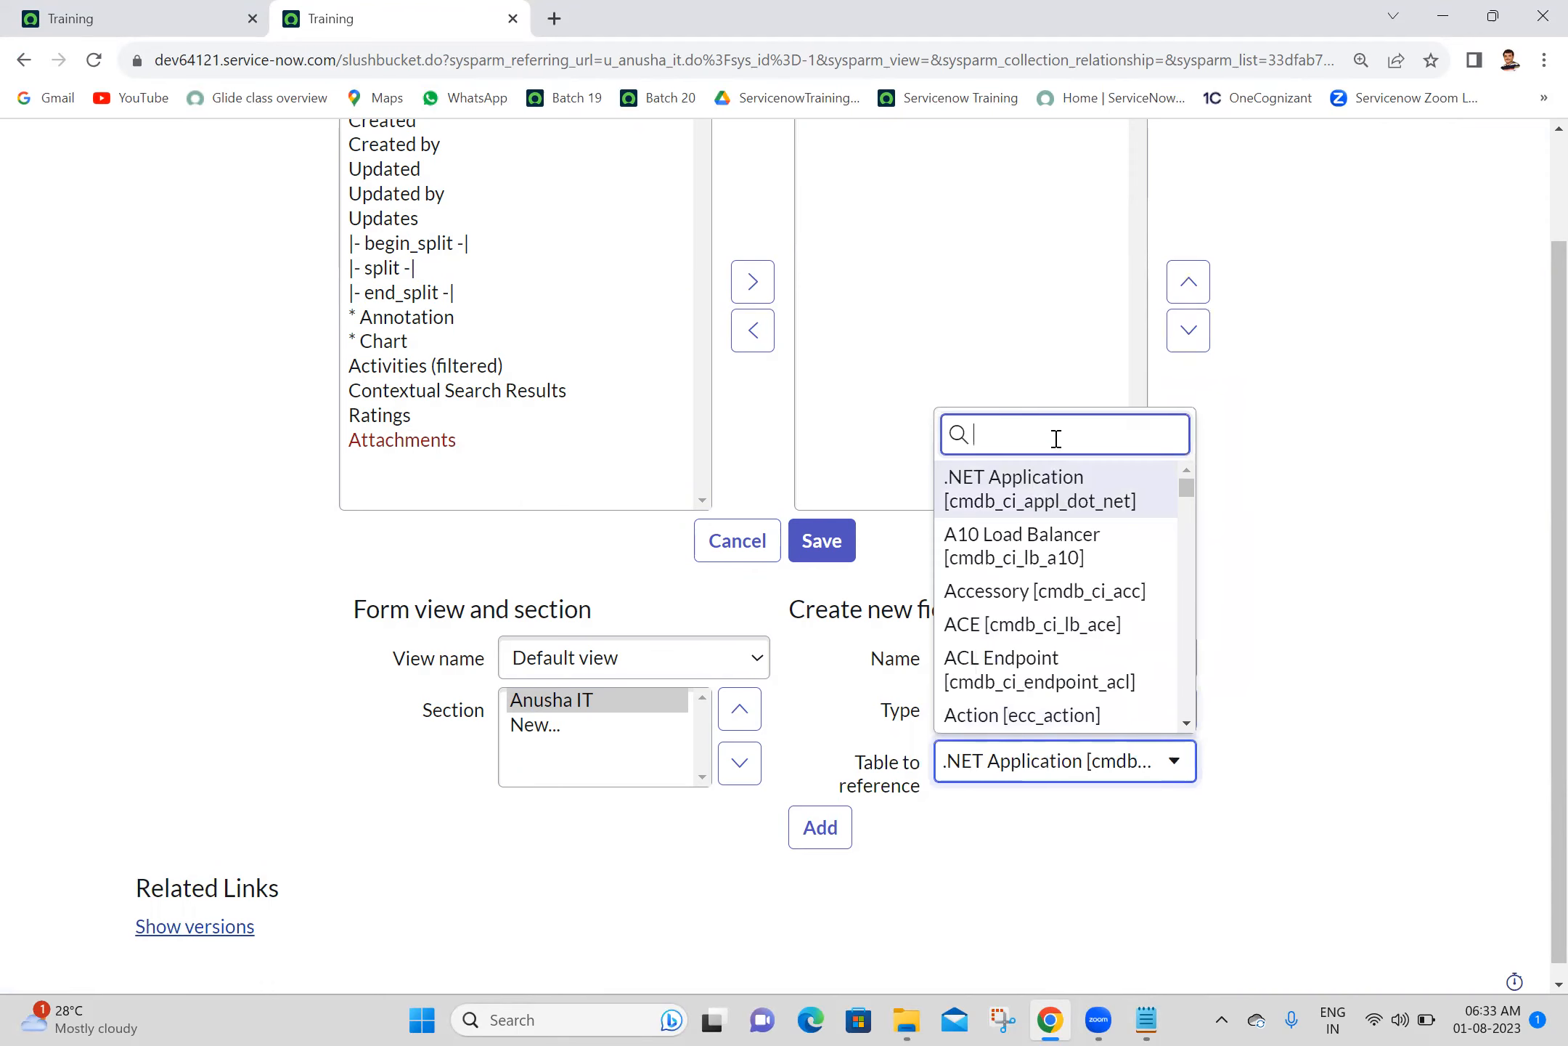
{"action": "type", "text": "sys"}
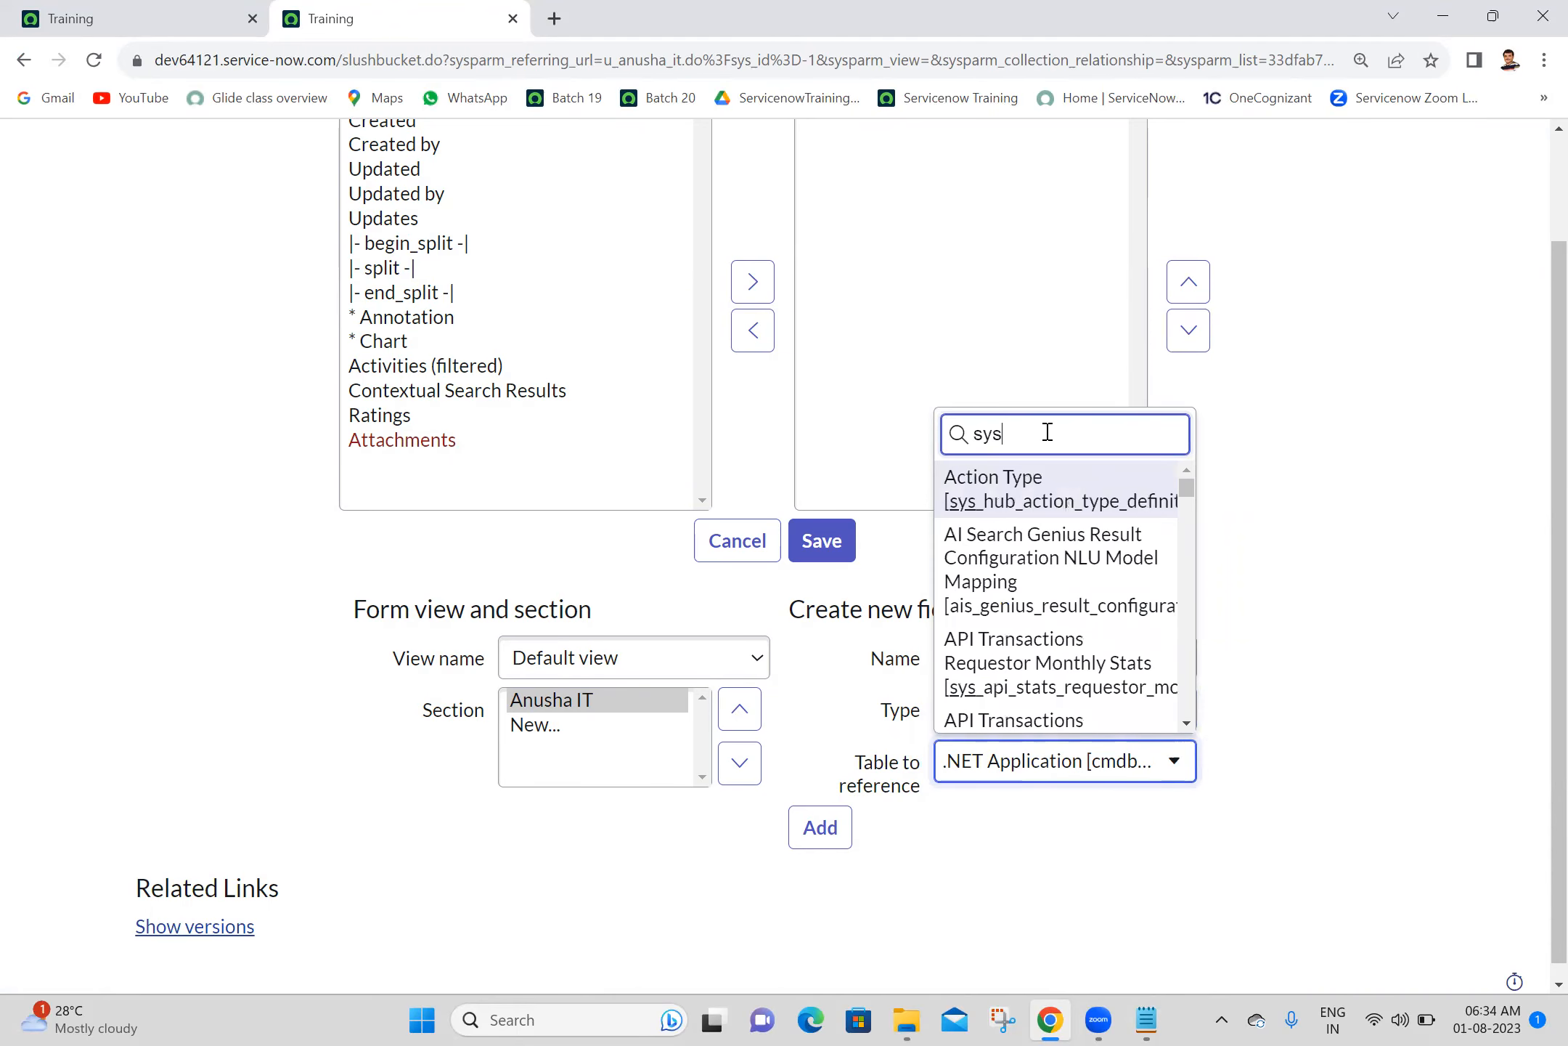
{"action": "type", "text": "_user"}
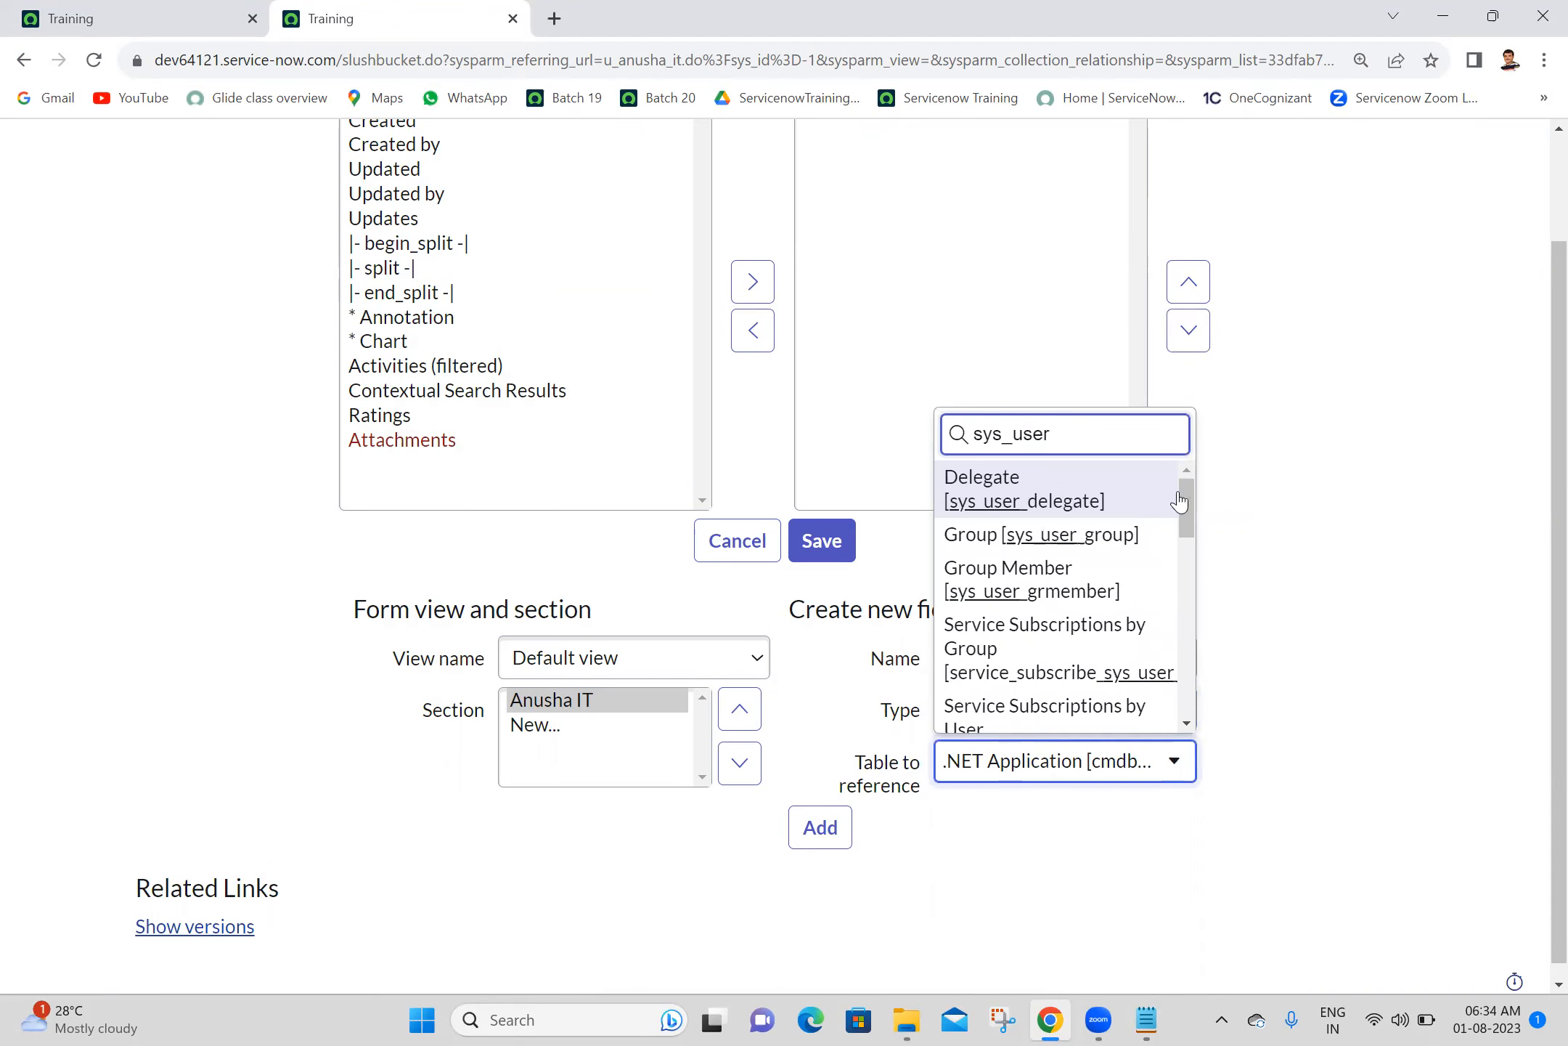
{"action": "left_click_drag", "start_coordinate": [1192, 502], "coordinate": [1207, 692]}
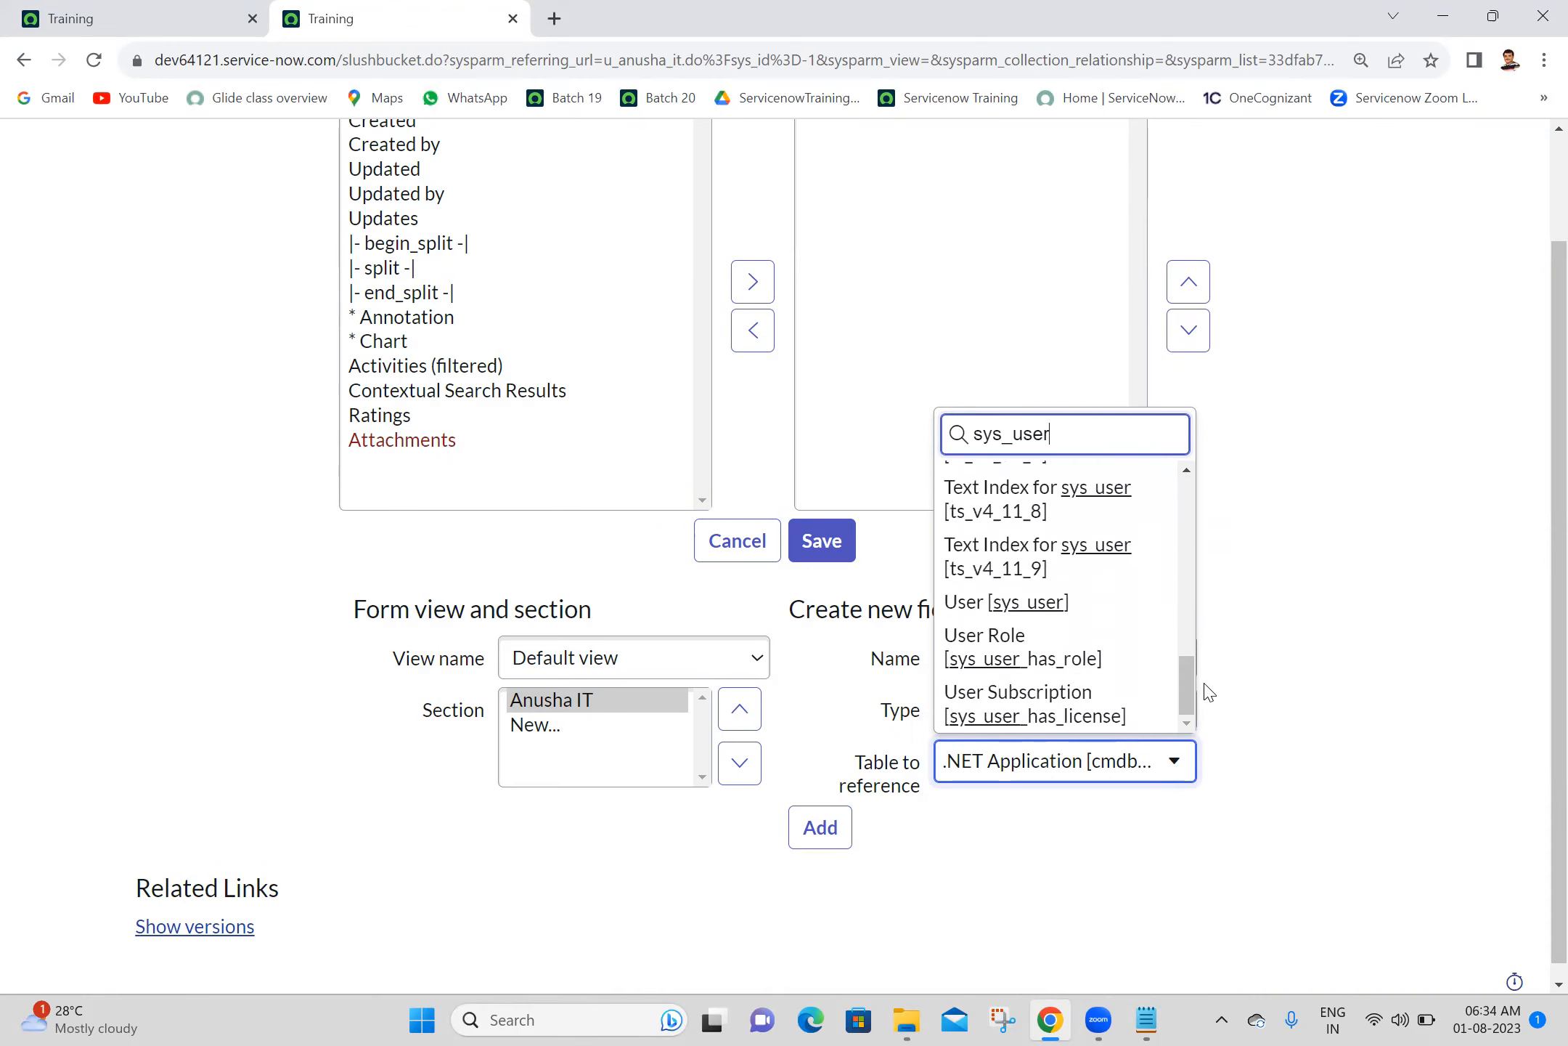
{"action": "left_click", "coordinate": [1017, 610]}
{"action": "left_click", "coordinate": [813, 841]}
{"action": "left_click", "coordinate": [830, 548]}
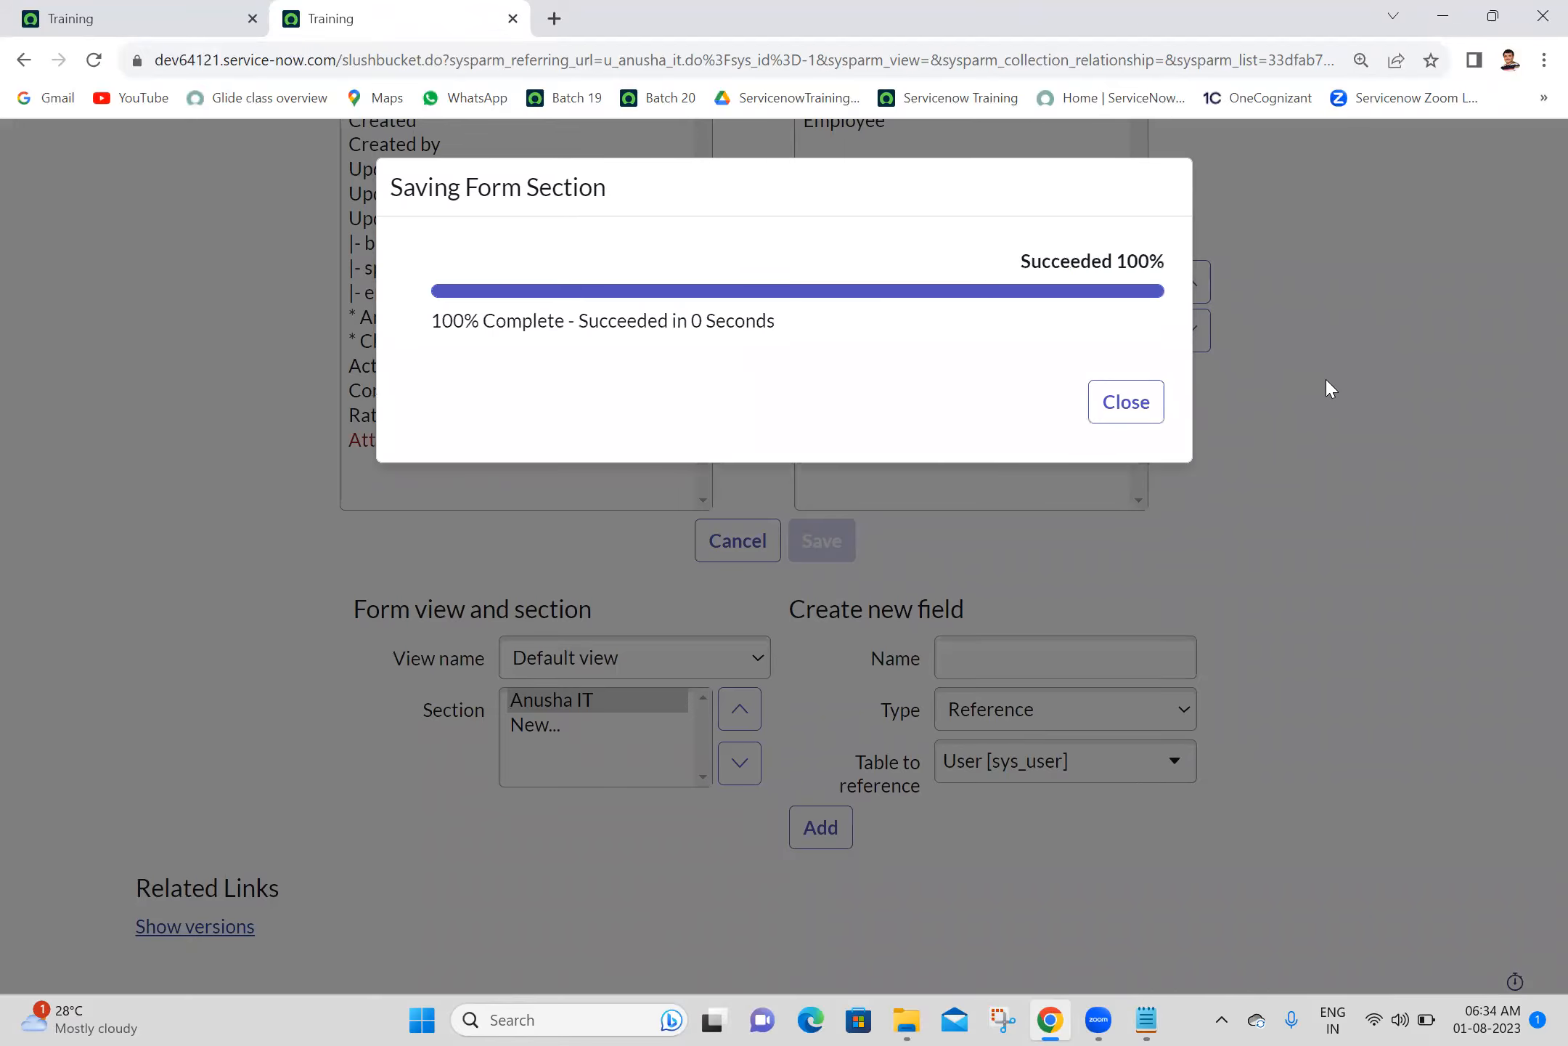
{"action": "left_click", "coordinate": [1121, 413]}
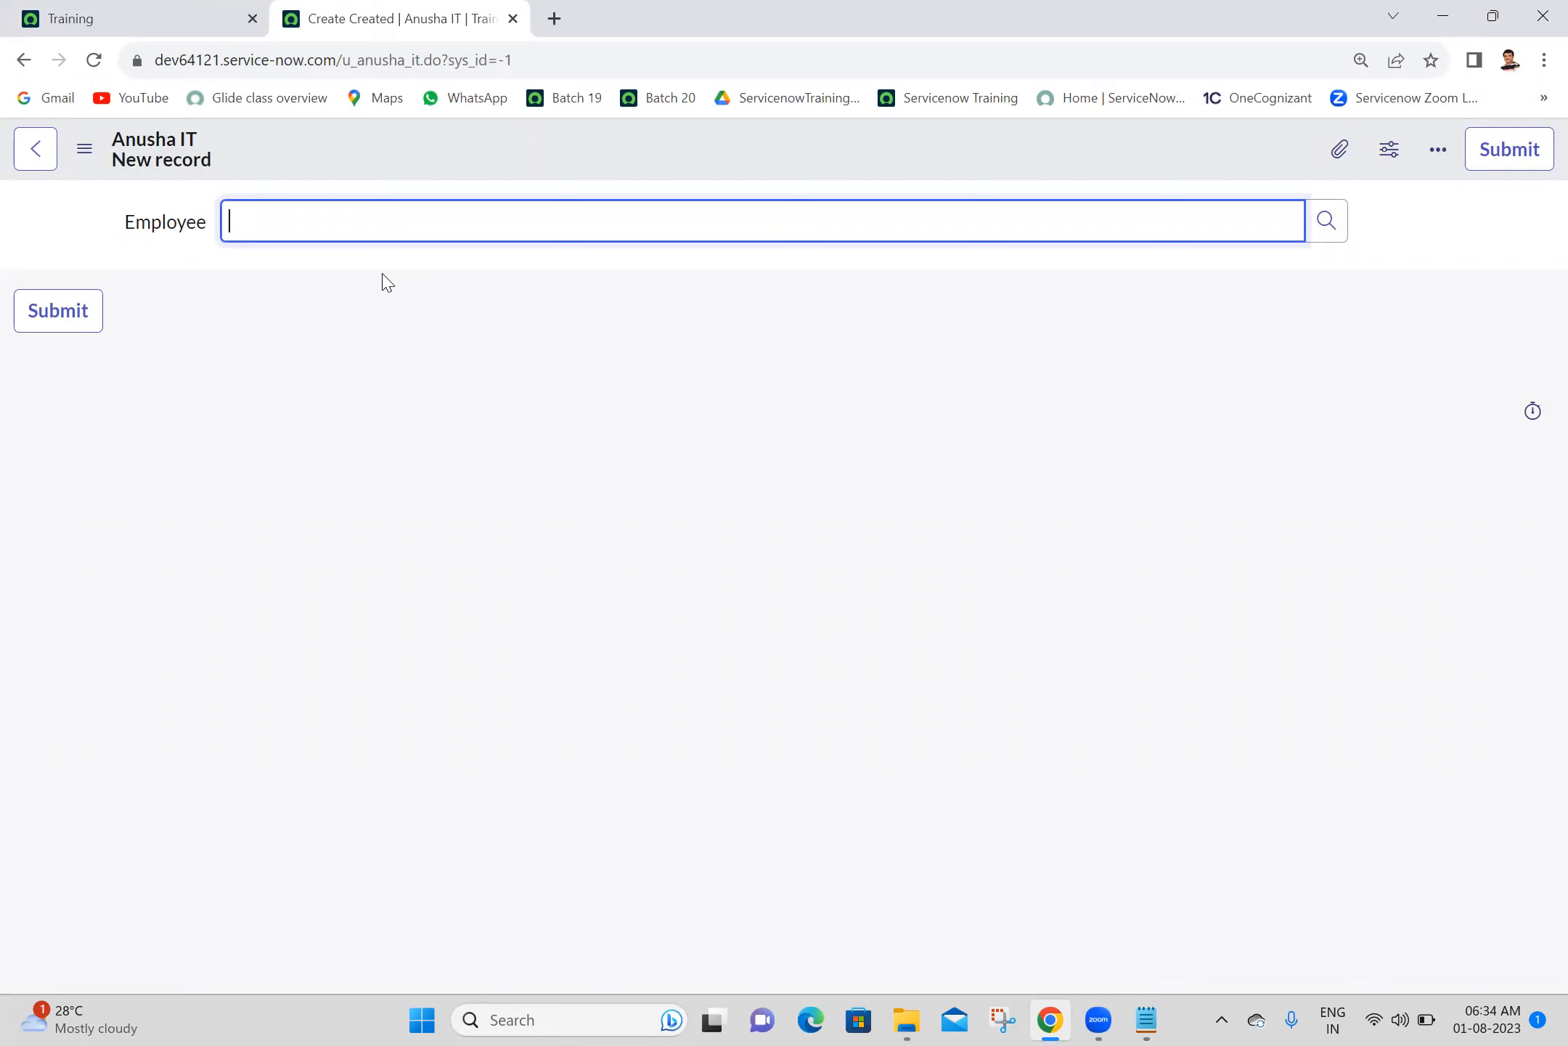
- Choose the first listed user for the Employee field from its Users lookup
{"action": "left_click", "coordinate": [1328, 225]}
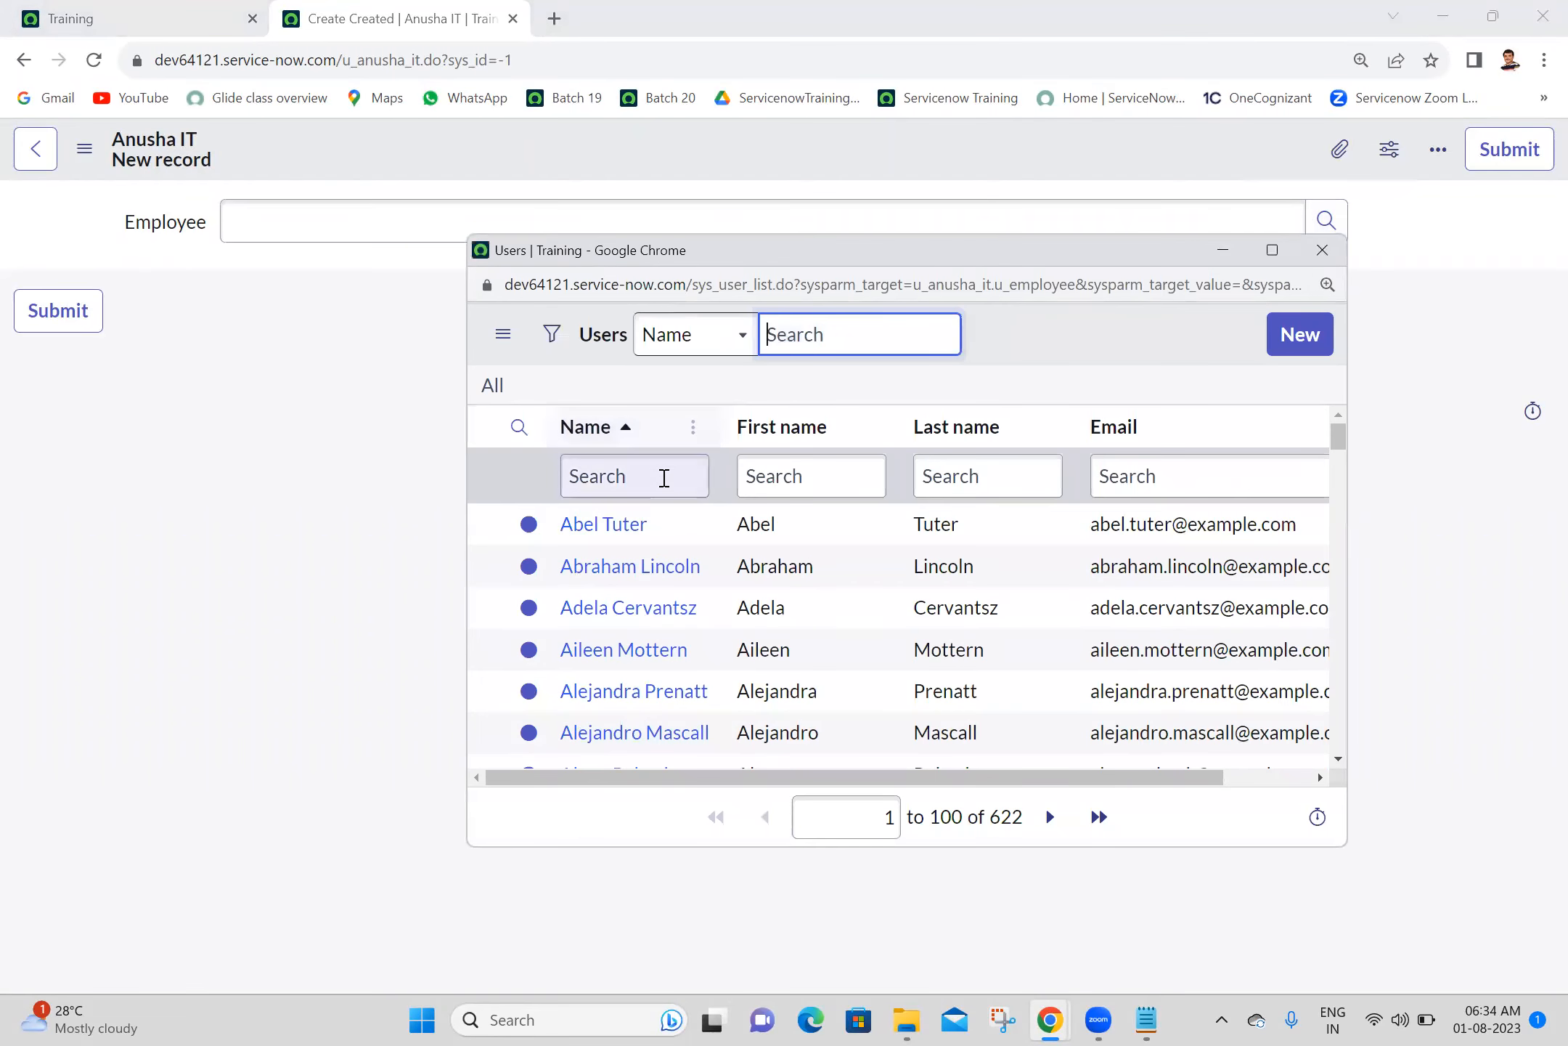
{"action": "left_click", "coordinate": [627, 535]}
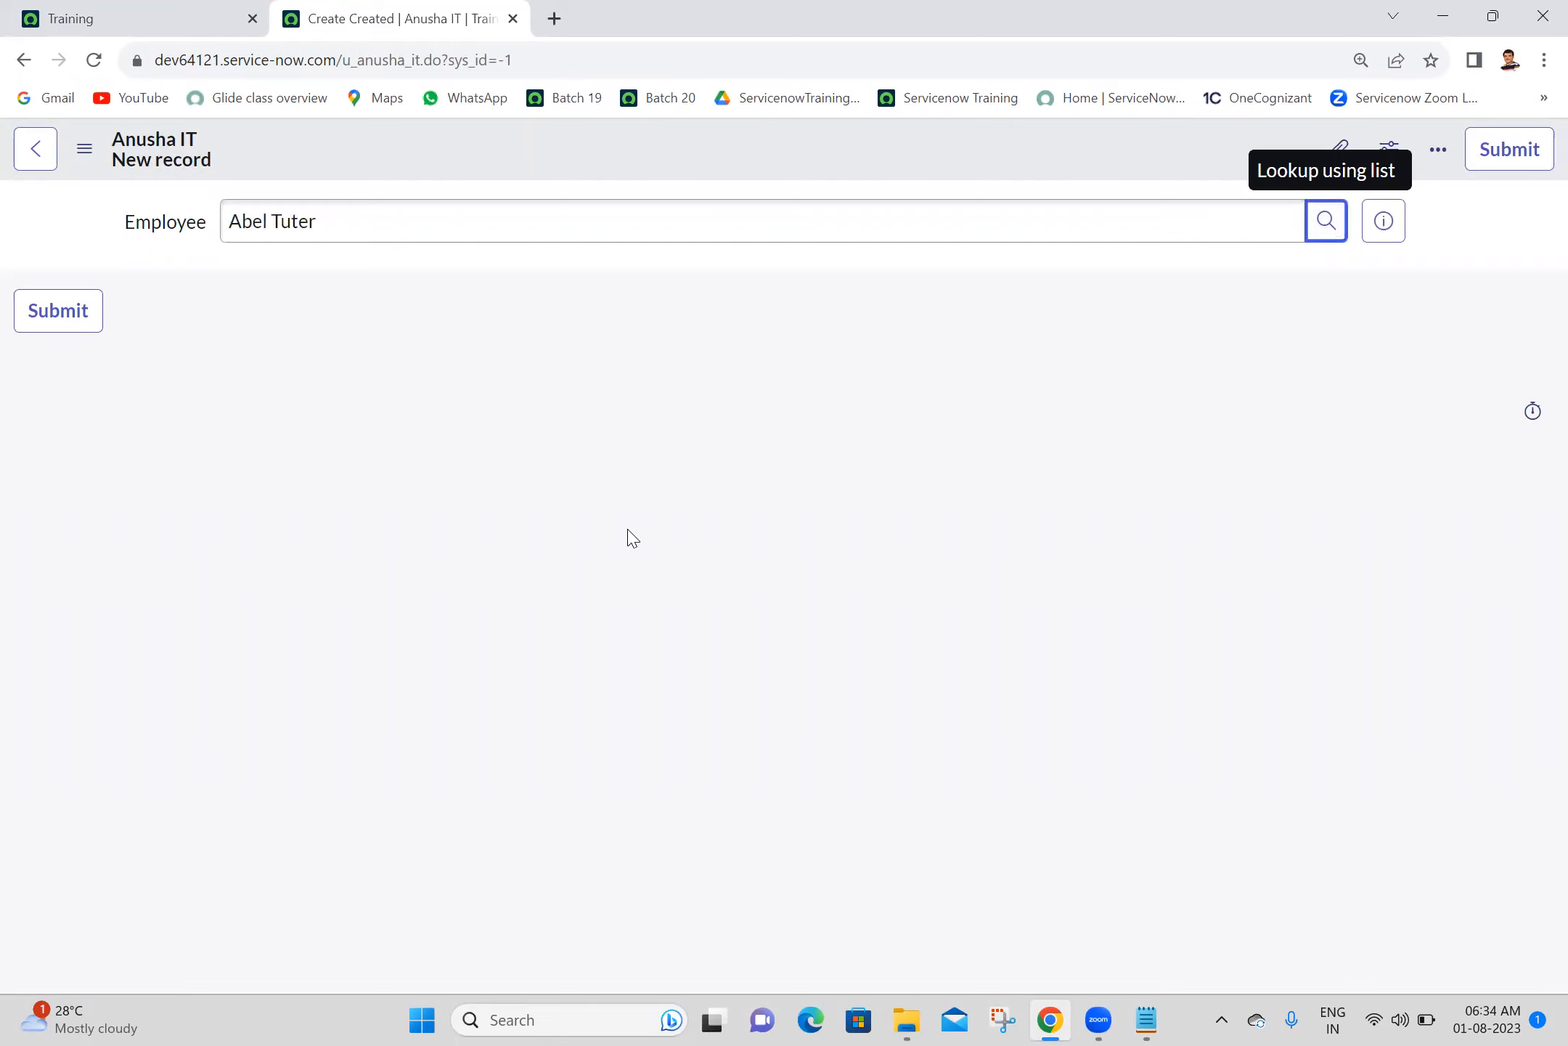
{"action": "left_click", "coordinate": [854, 203]}
{"action": "key", "text": "ctrl+a"}
{"action": "left_click", "coordinate": [689, 329]}
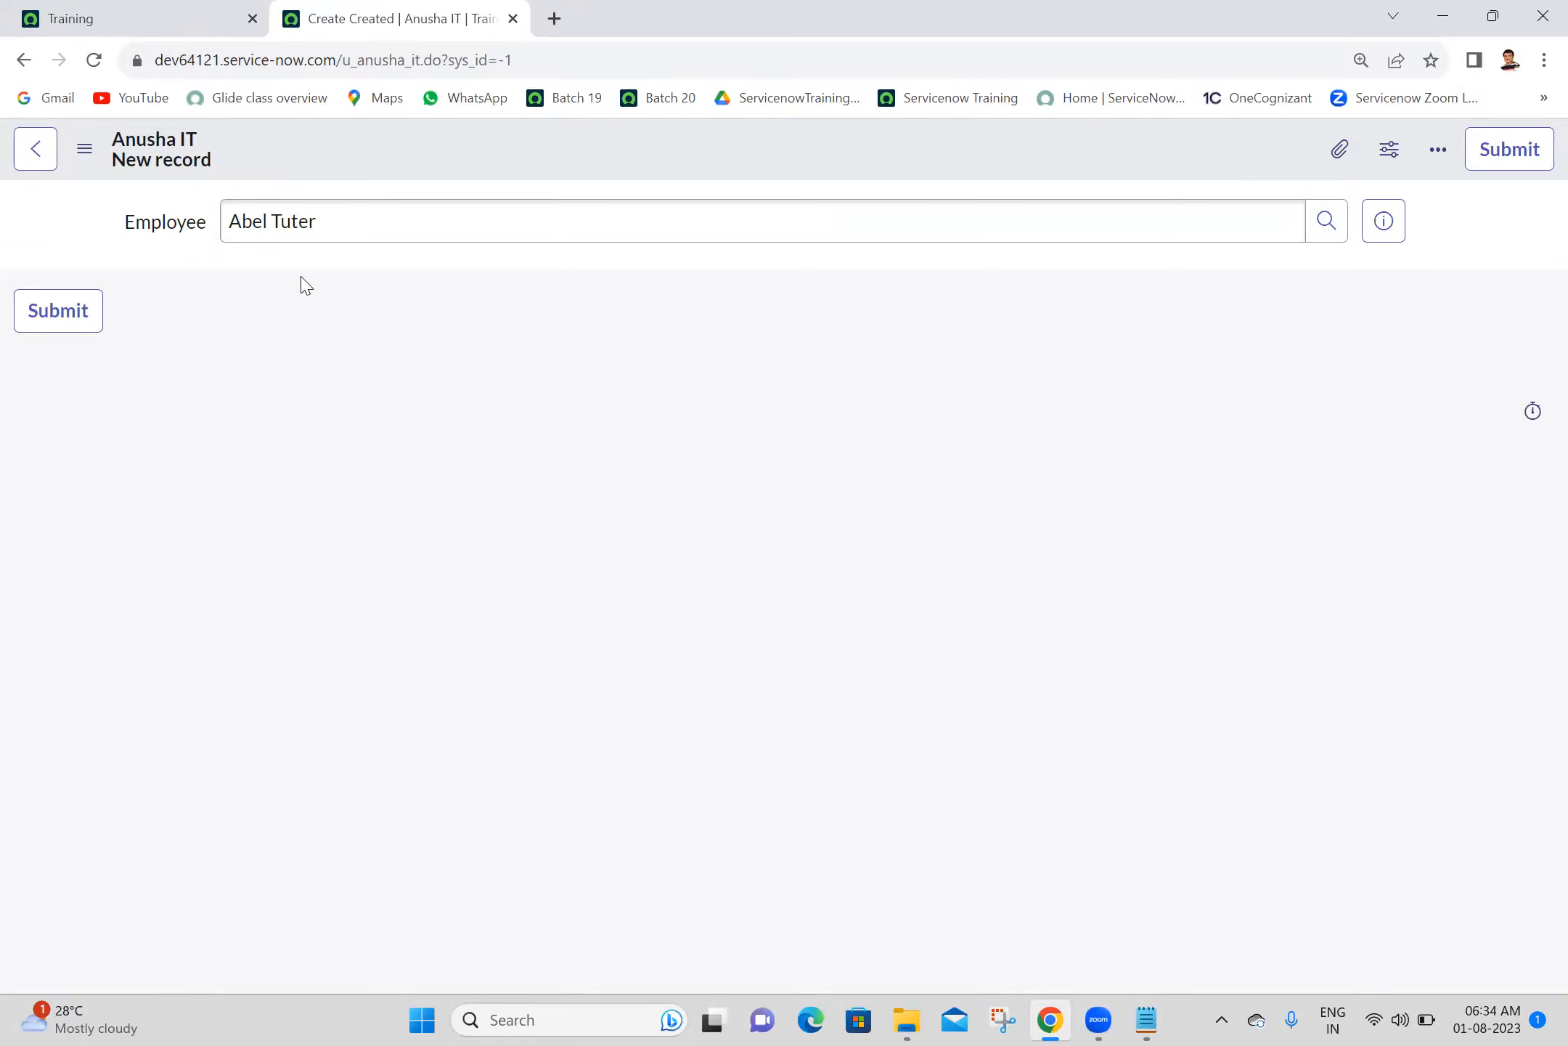
- Open the Anusha IT form's Form Layout configuration, leaving the new record unsaved
{"action": "right_click", "coordinate": [553, 145]}
{"action": "mouse_move", "coordinate": [616, 207]}
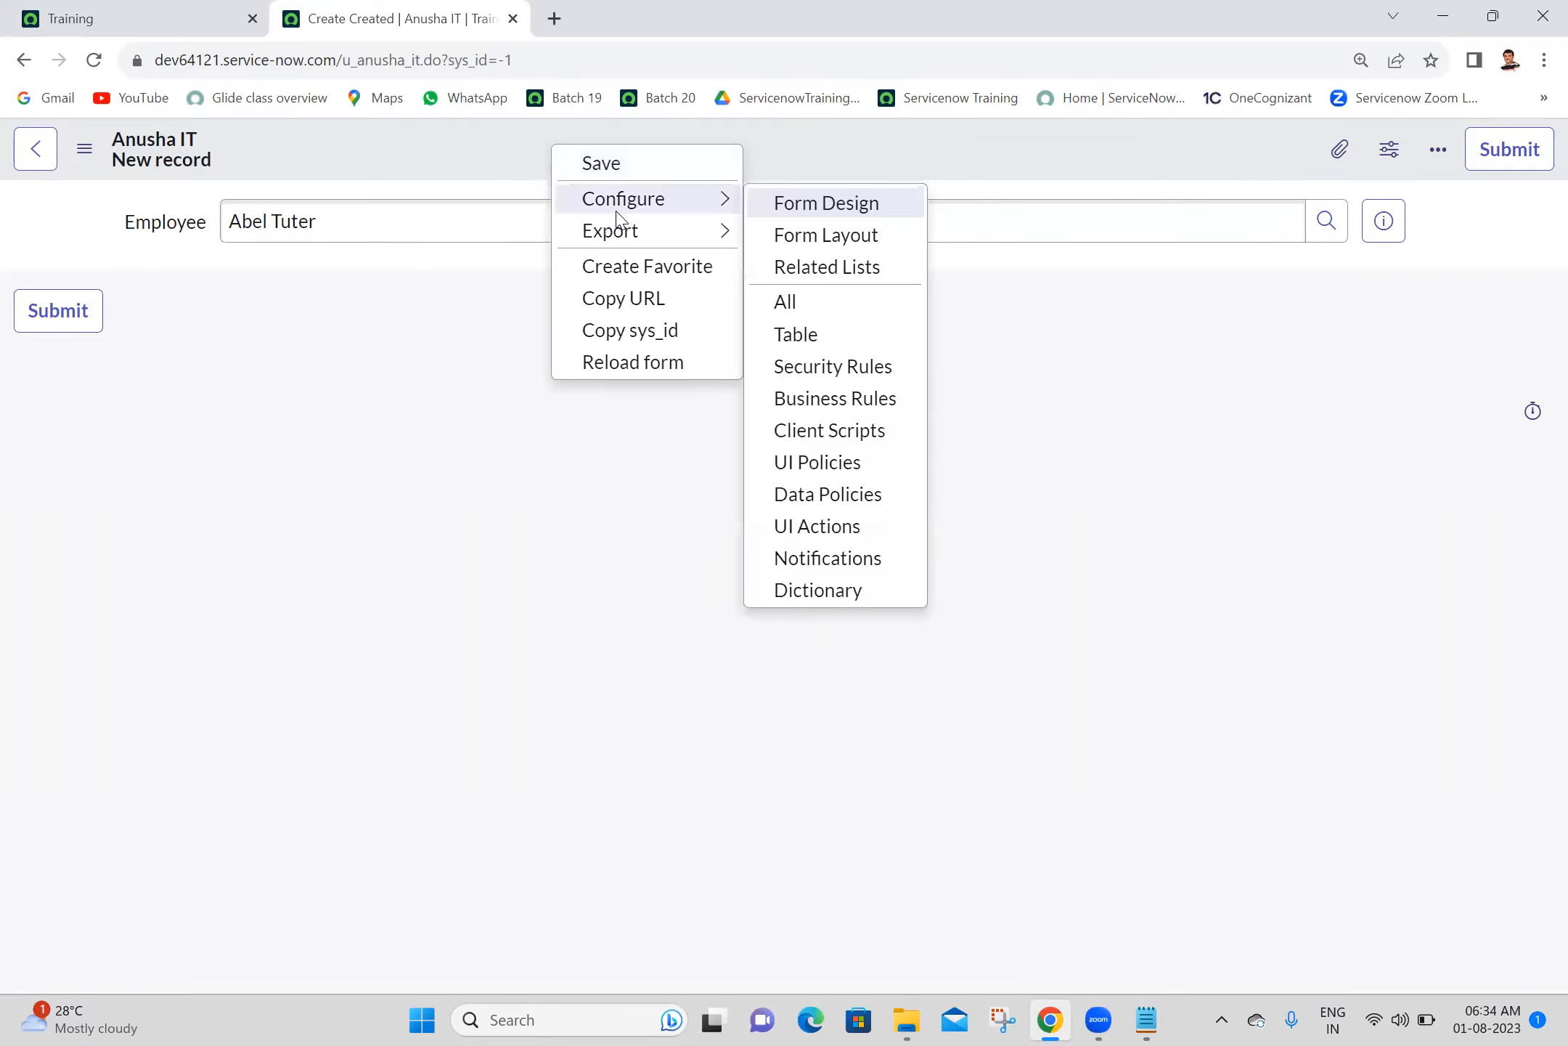
{"action": "left_click", "coordinate": [810, 233]}
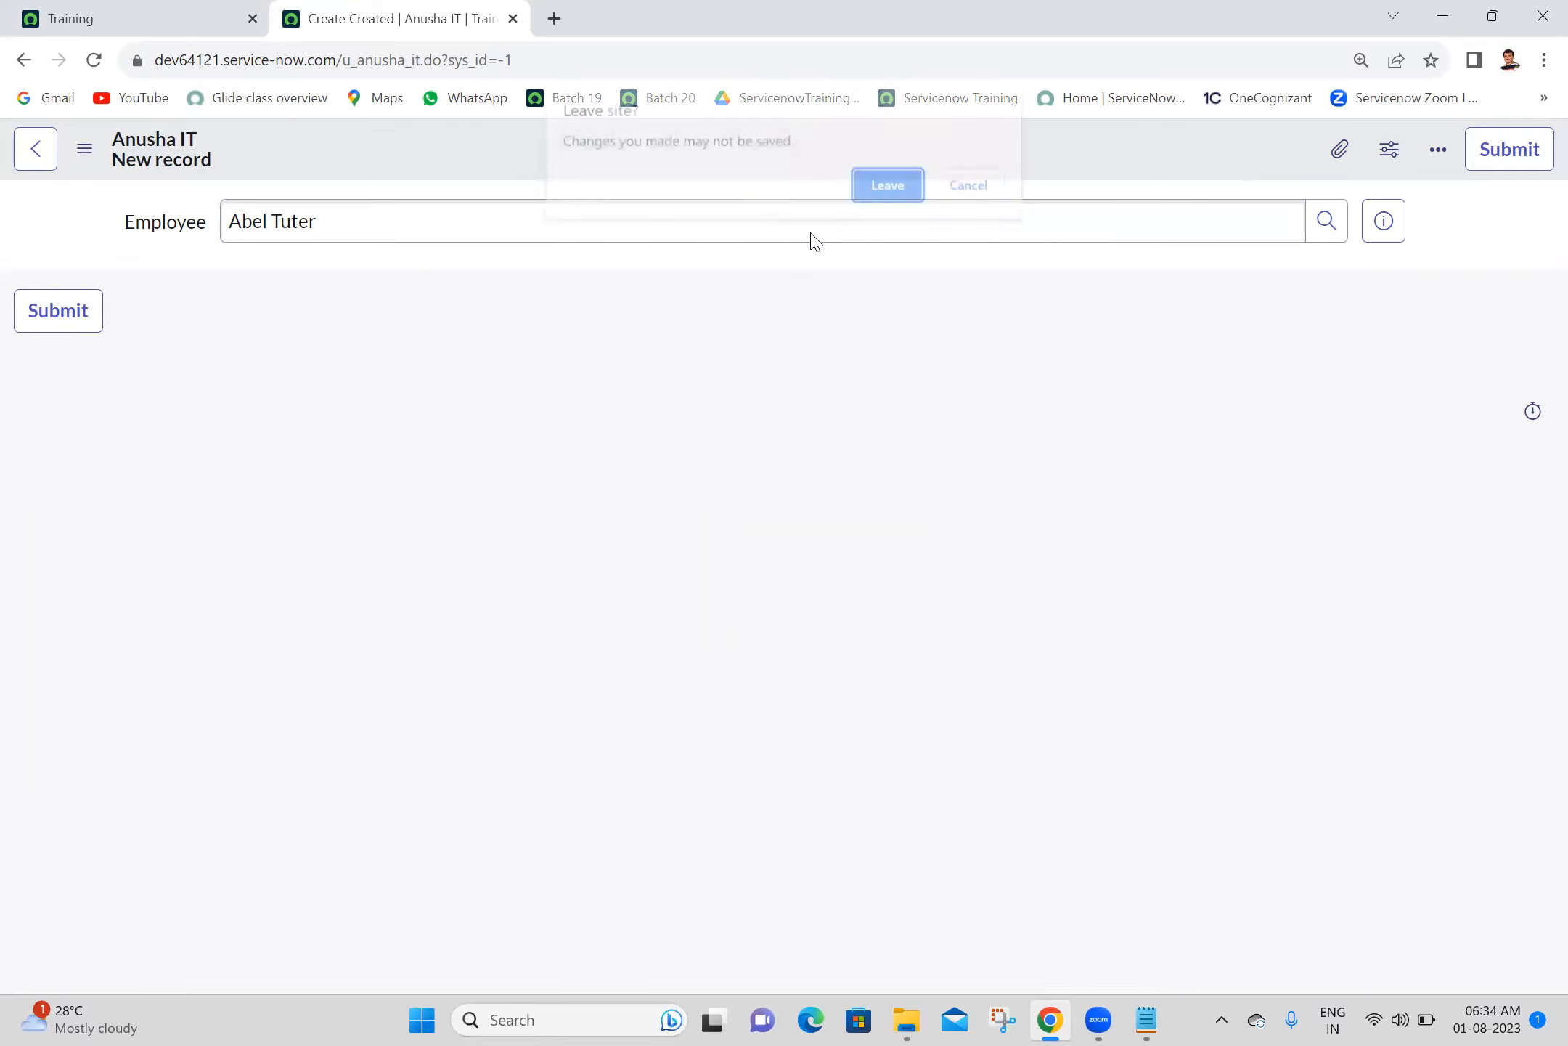
{"action": "left_click", "coordinate": [893, 187]}
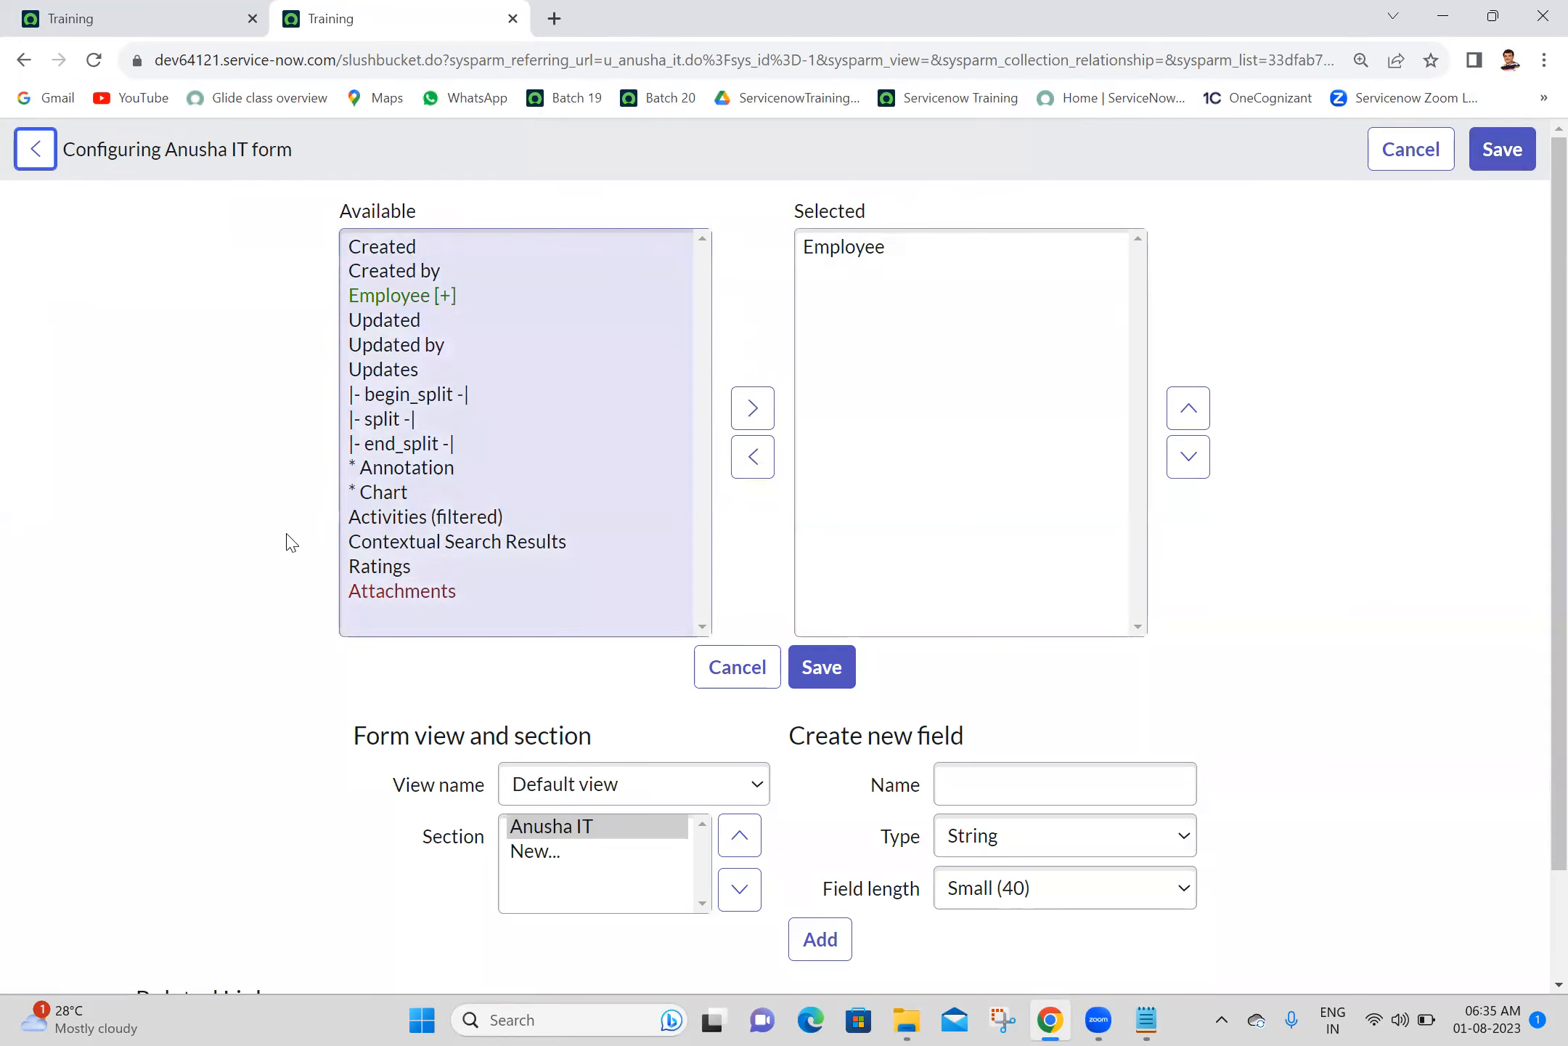
- Expand the Employee reference field among the available fields to list the User table's fields
{"action": "left_click", "coordinate": [414, 299]}
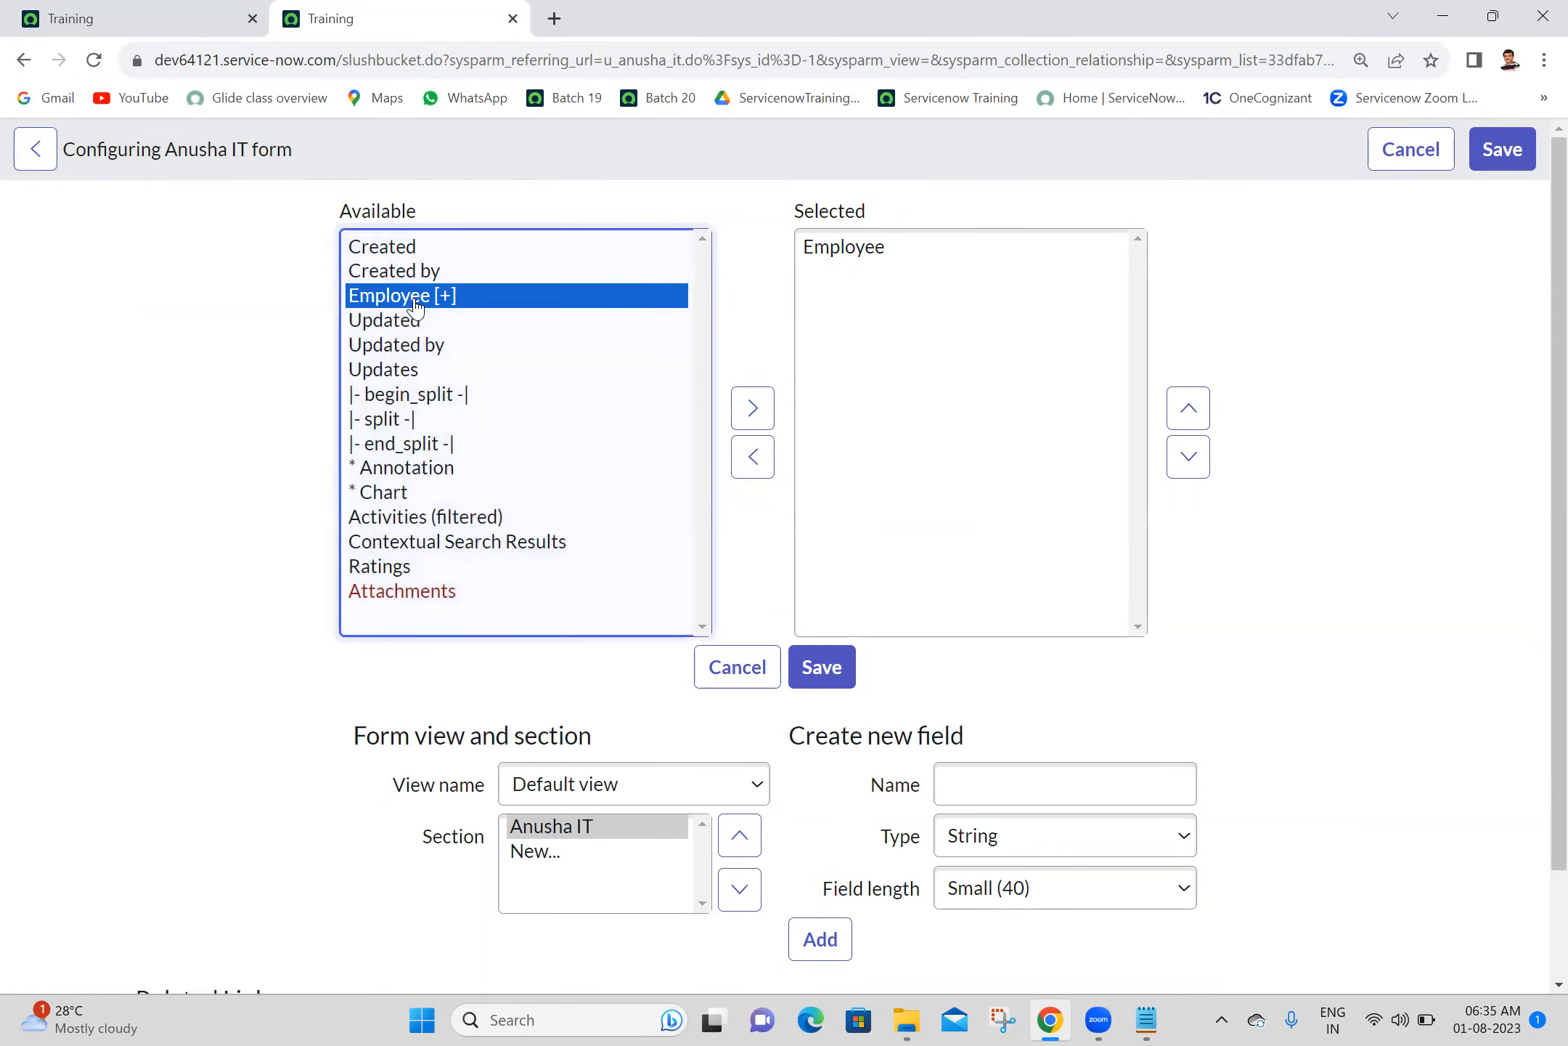
{"action": "left_click", "coordinate": [386, 249]}
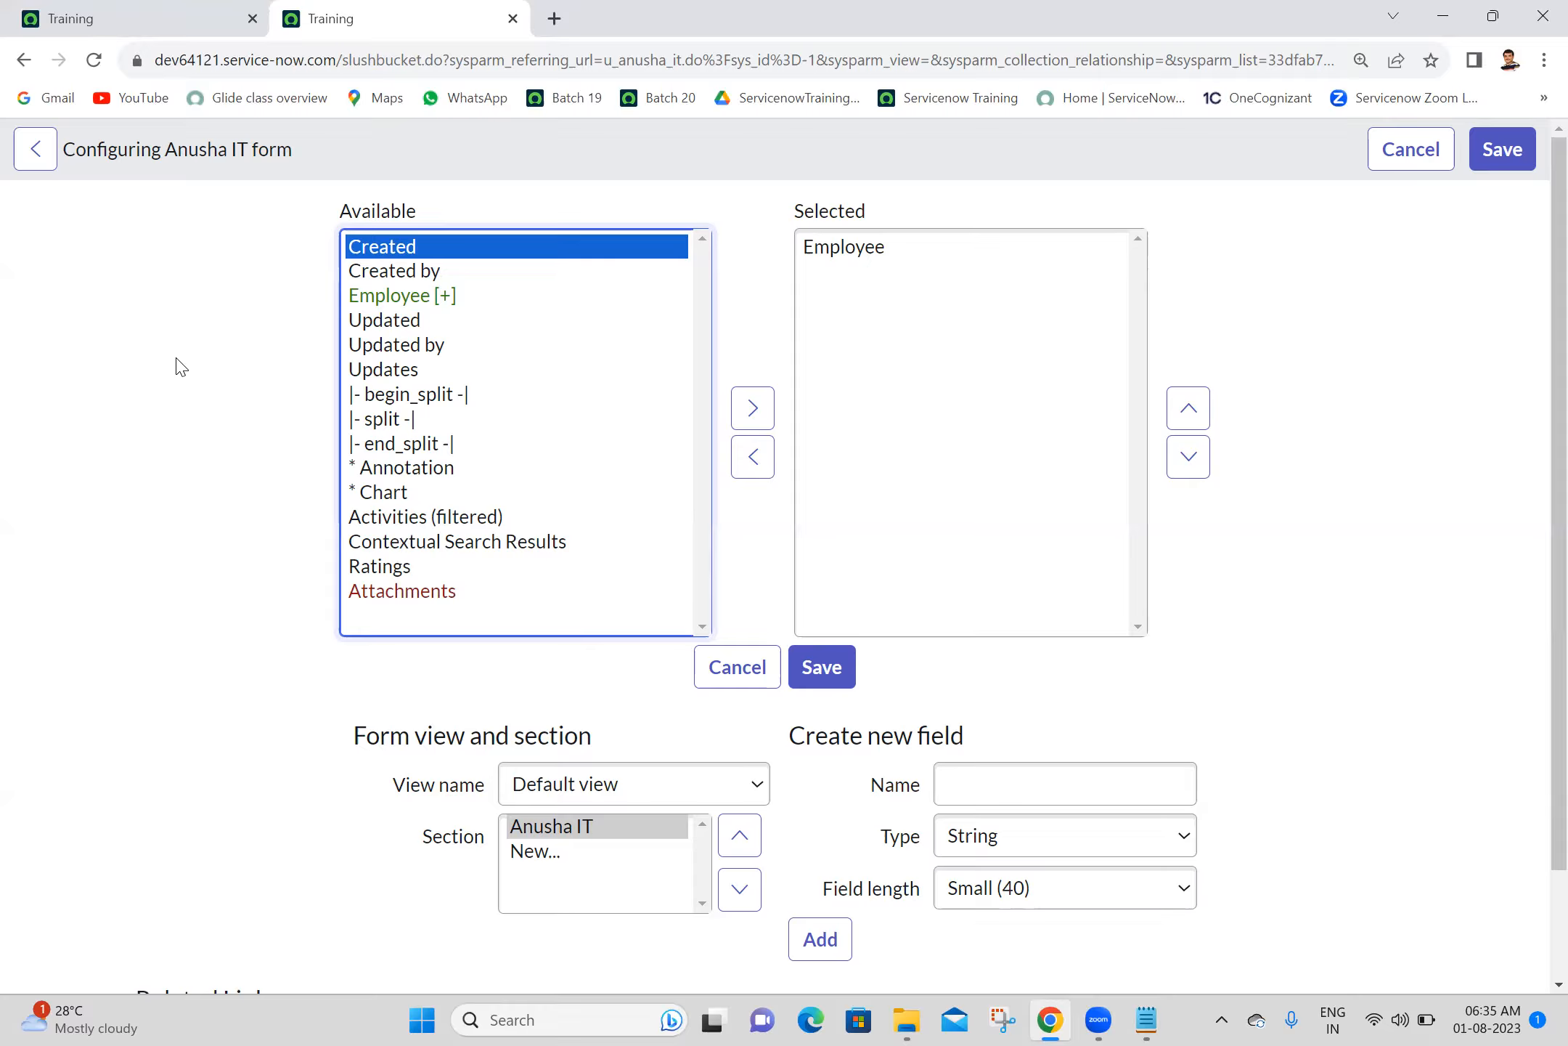
{"action": "left_click", "coordinate": [450, 297]}
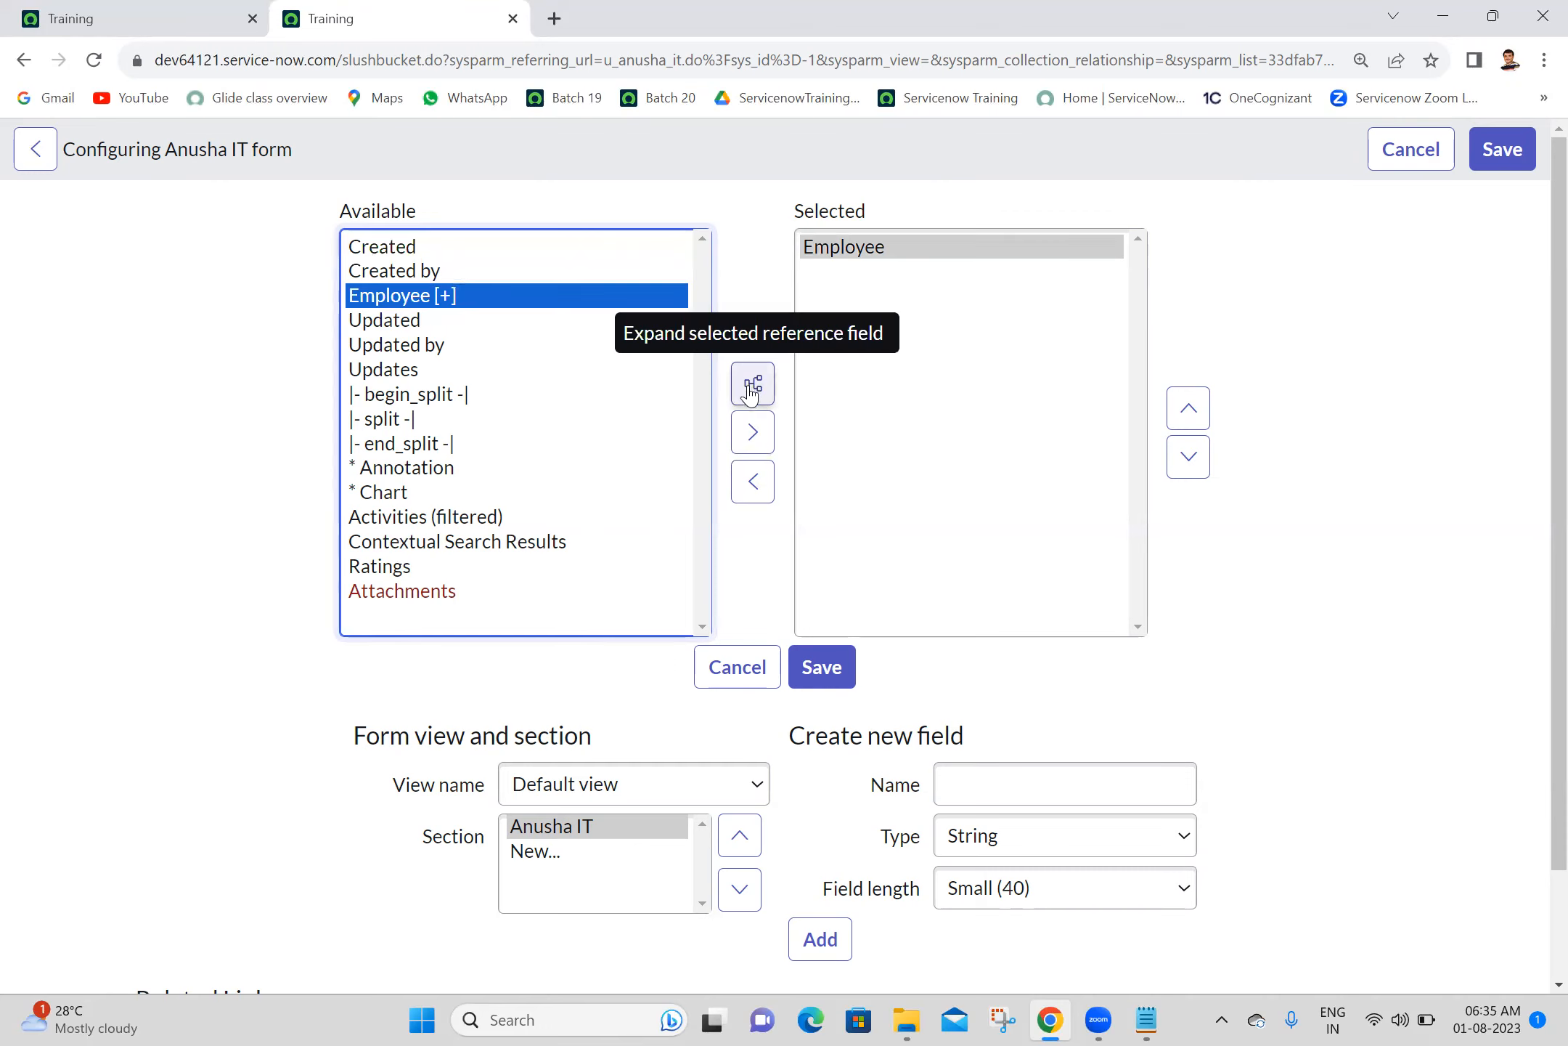
{"action": "left_click", "coordinate": [753, 245]}
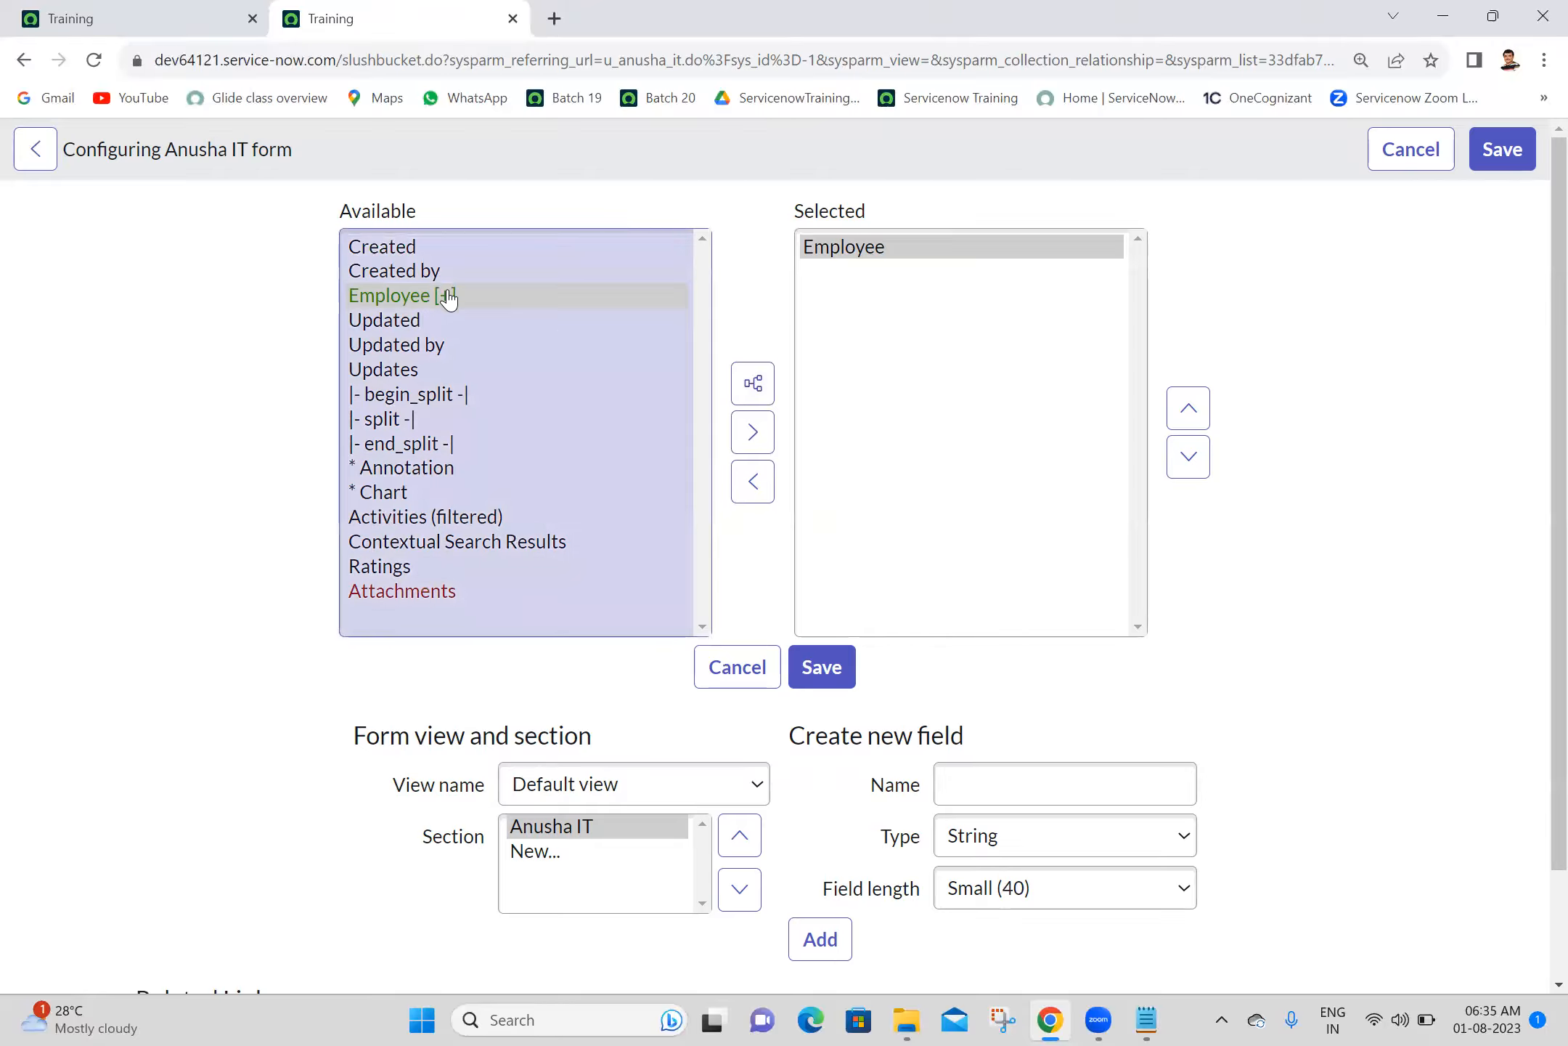
{"action": "left_click", "coordinate": [753, 387]}
{"action": "left_click", "coordinate": [755, 390]}
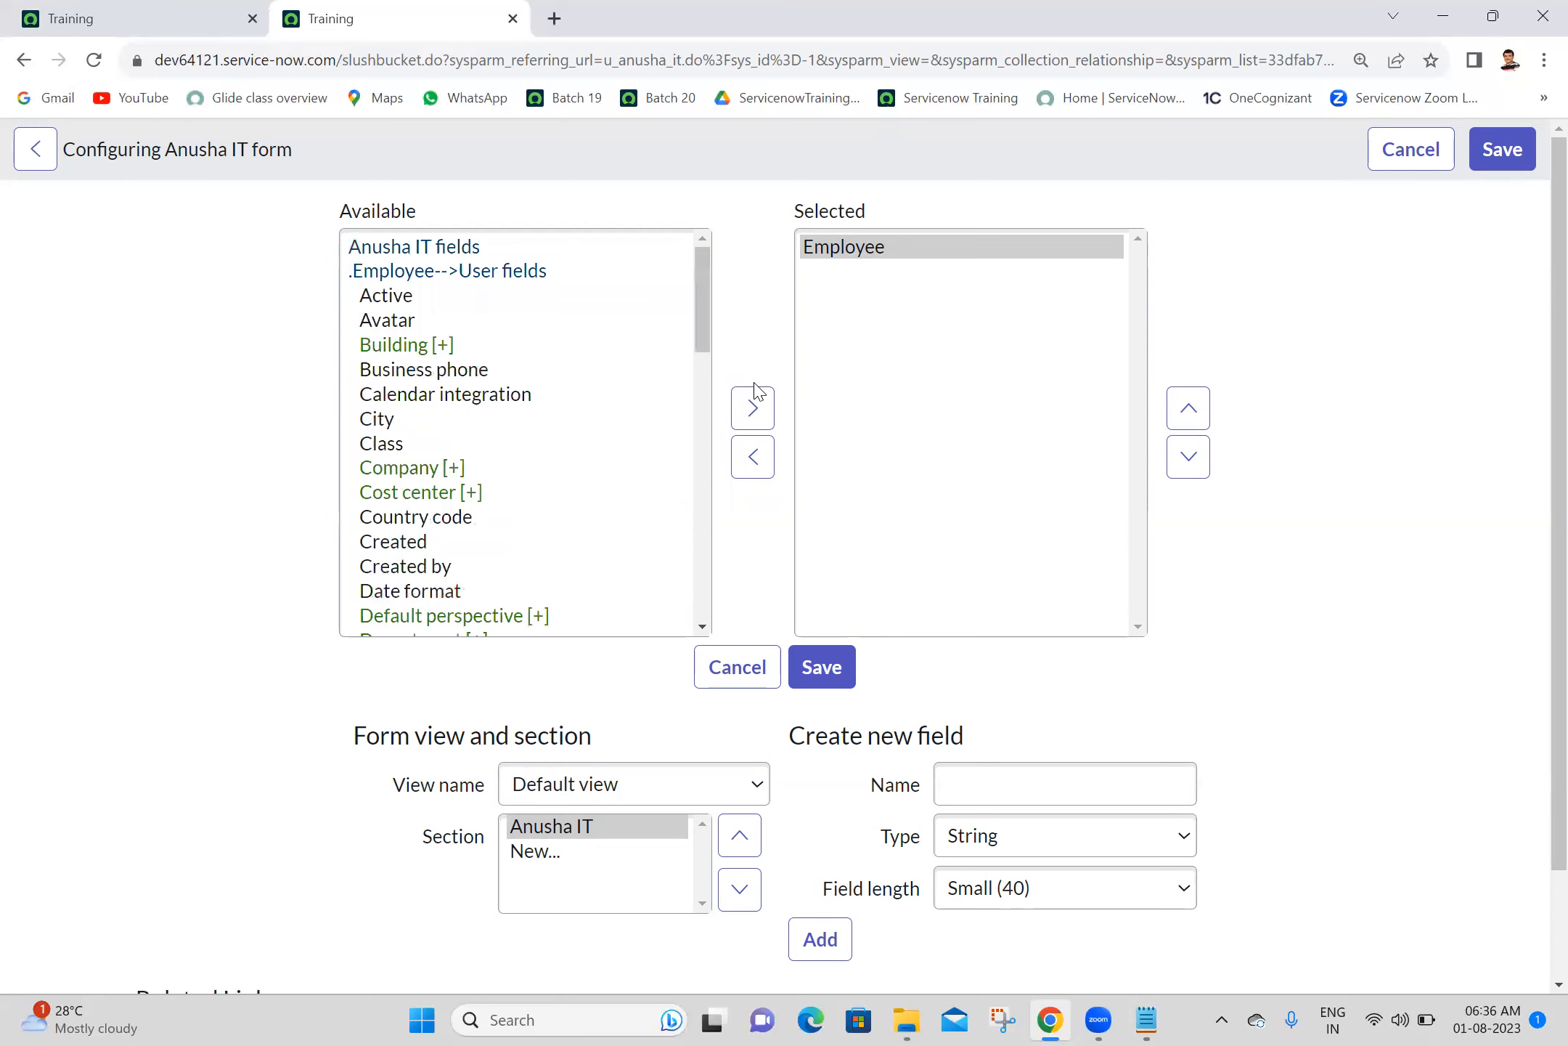
- Add the dot-walked fields Employee.Email and Employee.Manager to the form's selected fields
{"action": "left_click_drag", "start_coordinate": [727, 311], "coordinate": [704, 141]}
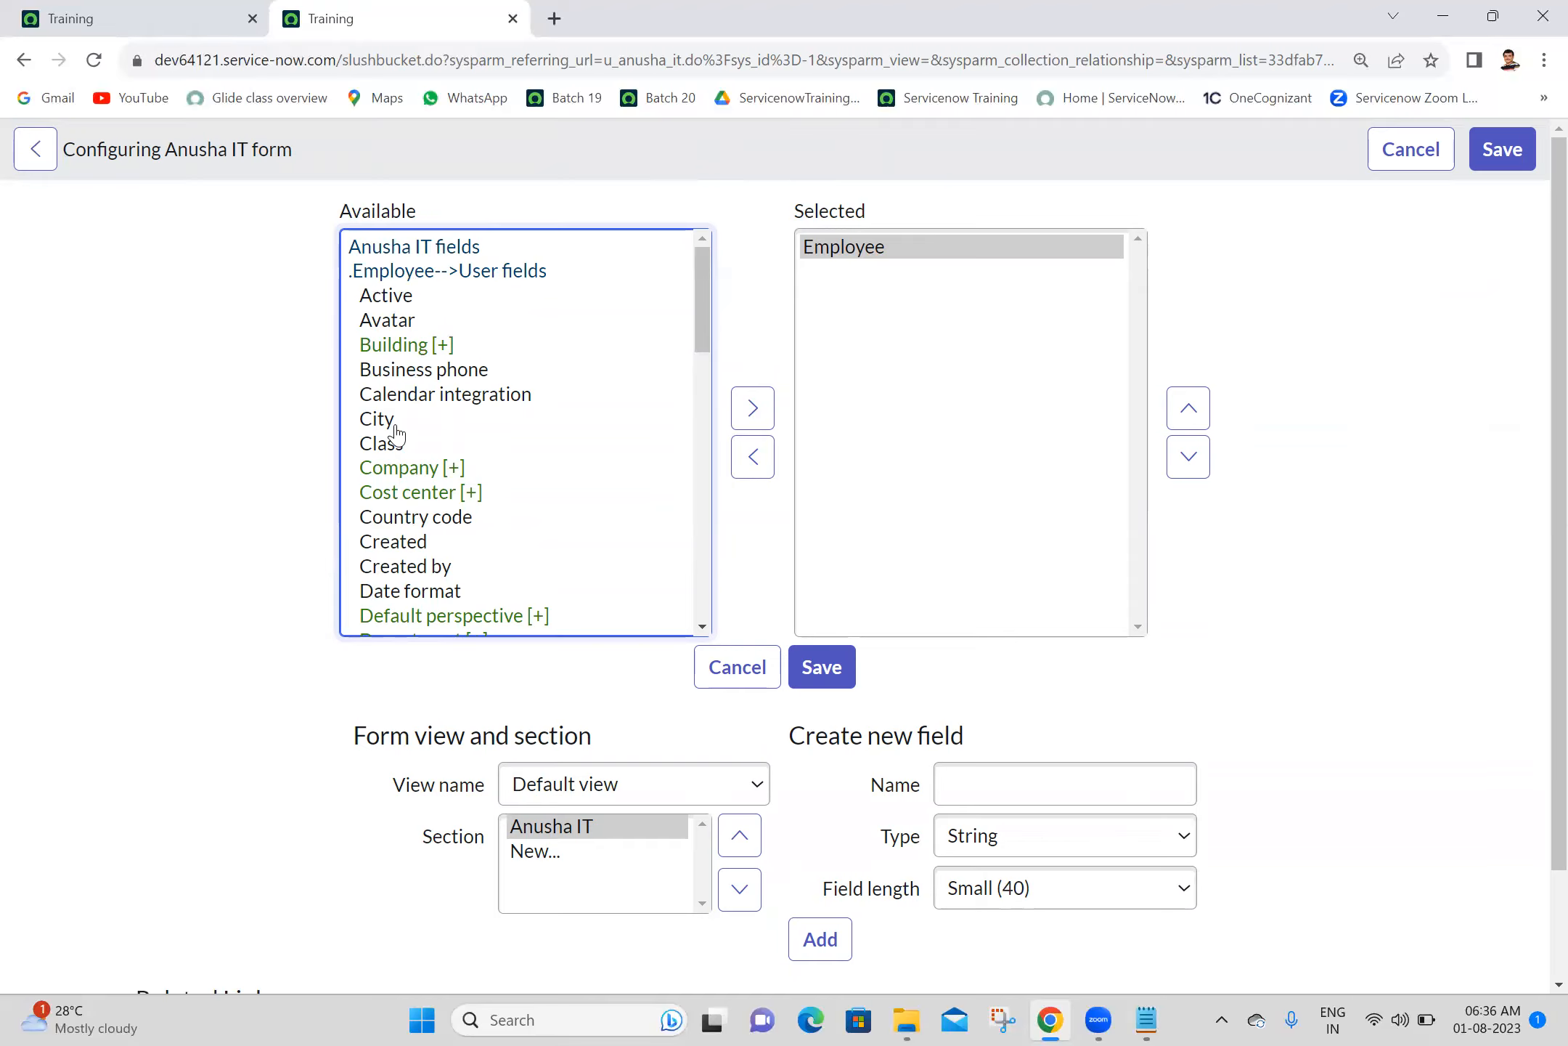
{"action": "left_click", "coordinate": [437, 376]}
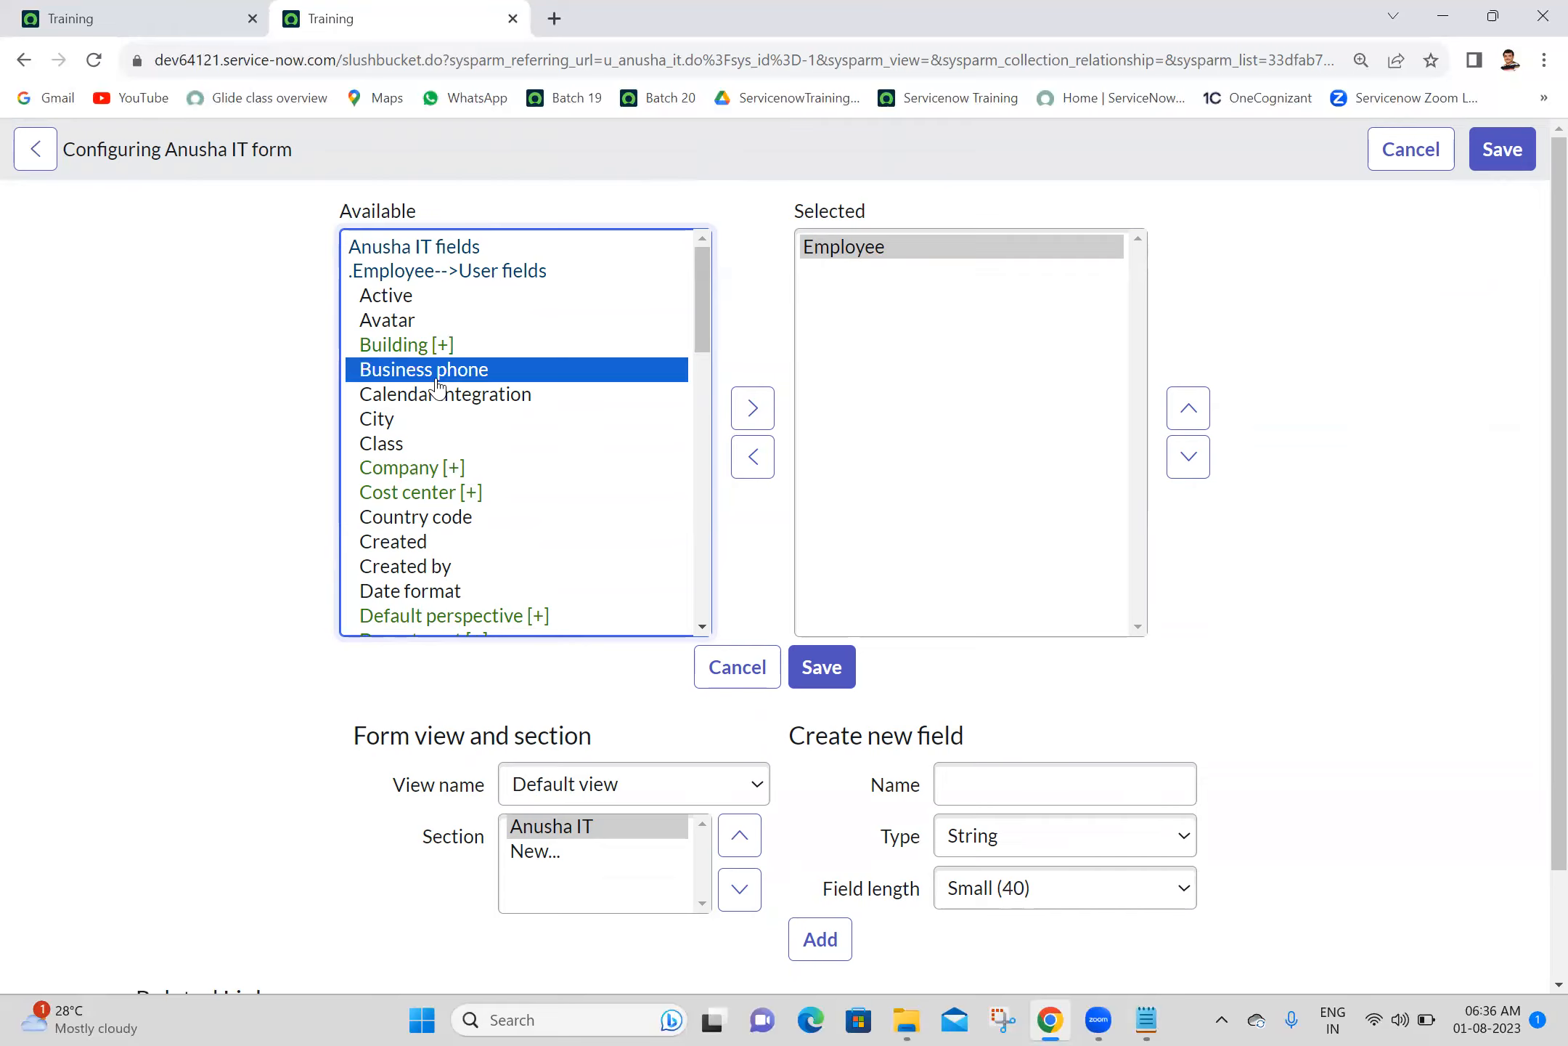
{"action": "key", "text": "e"}
{"action": "left_click", "coordinate": [752, 408]}
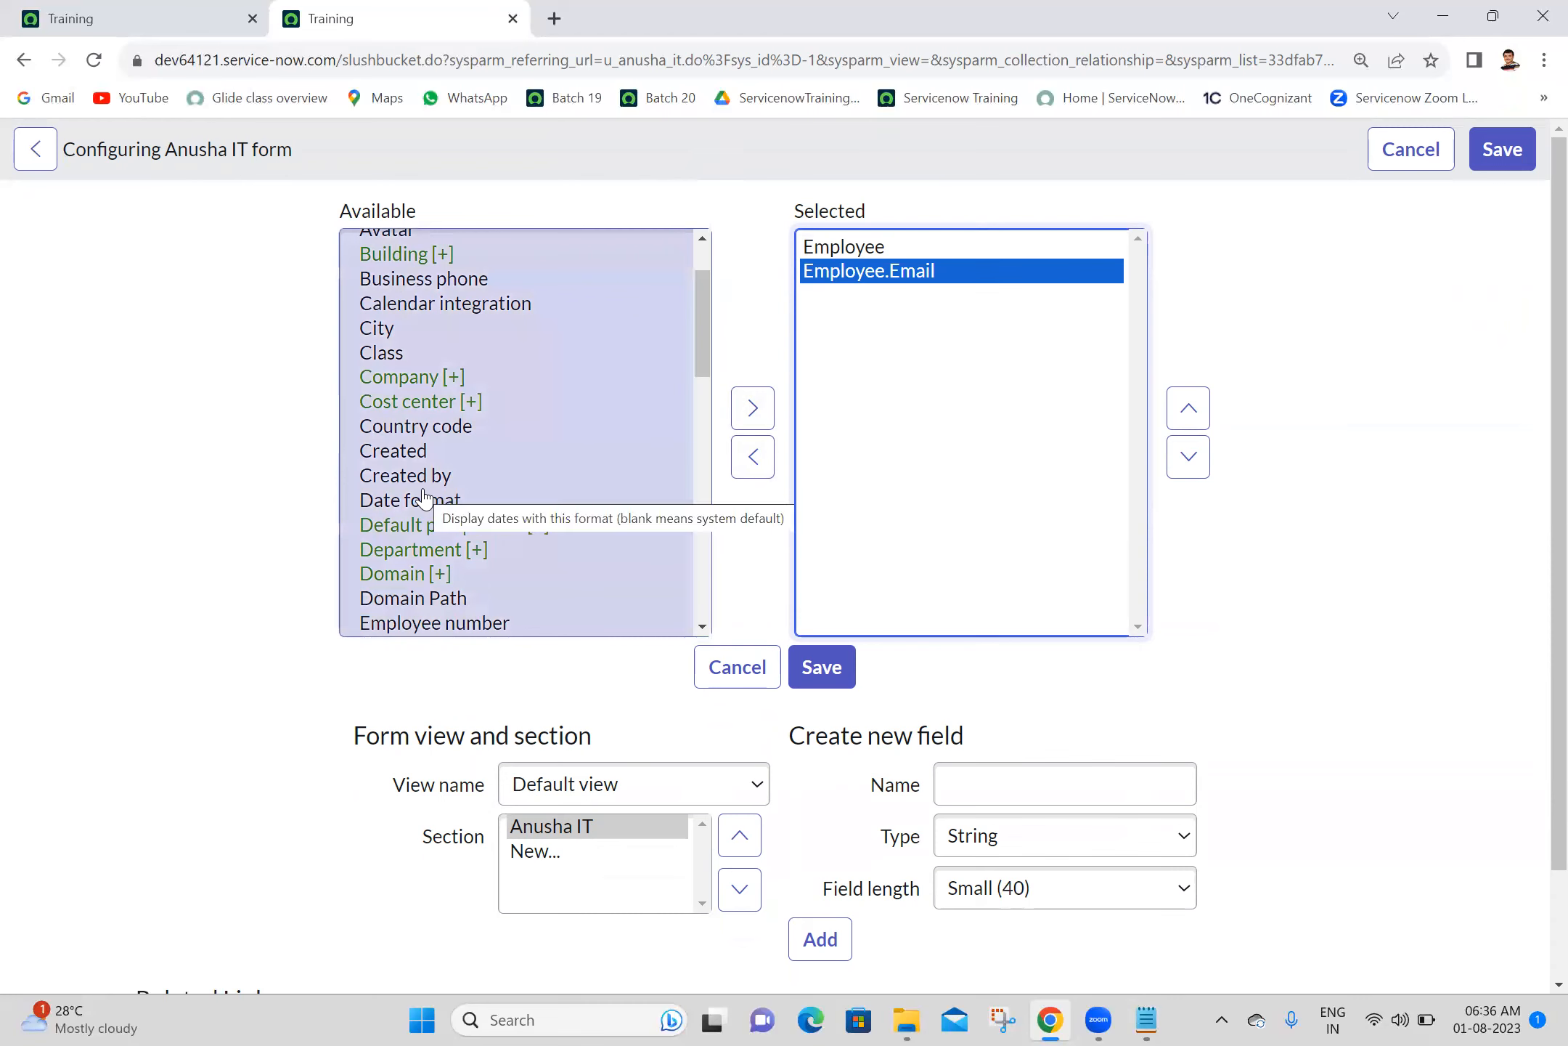
{"action": "left_click", "coordinate": [425, 500]}
{"action": "key", "text": "m"}
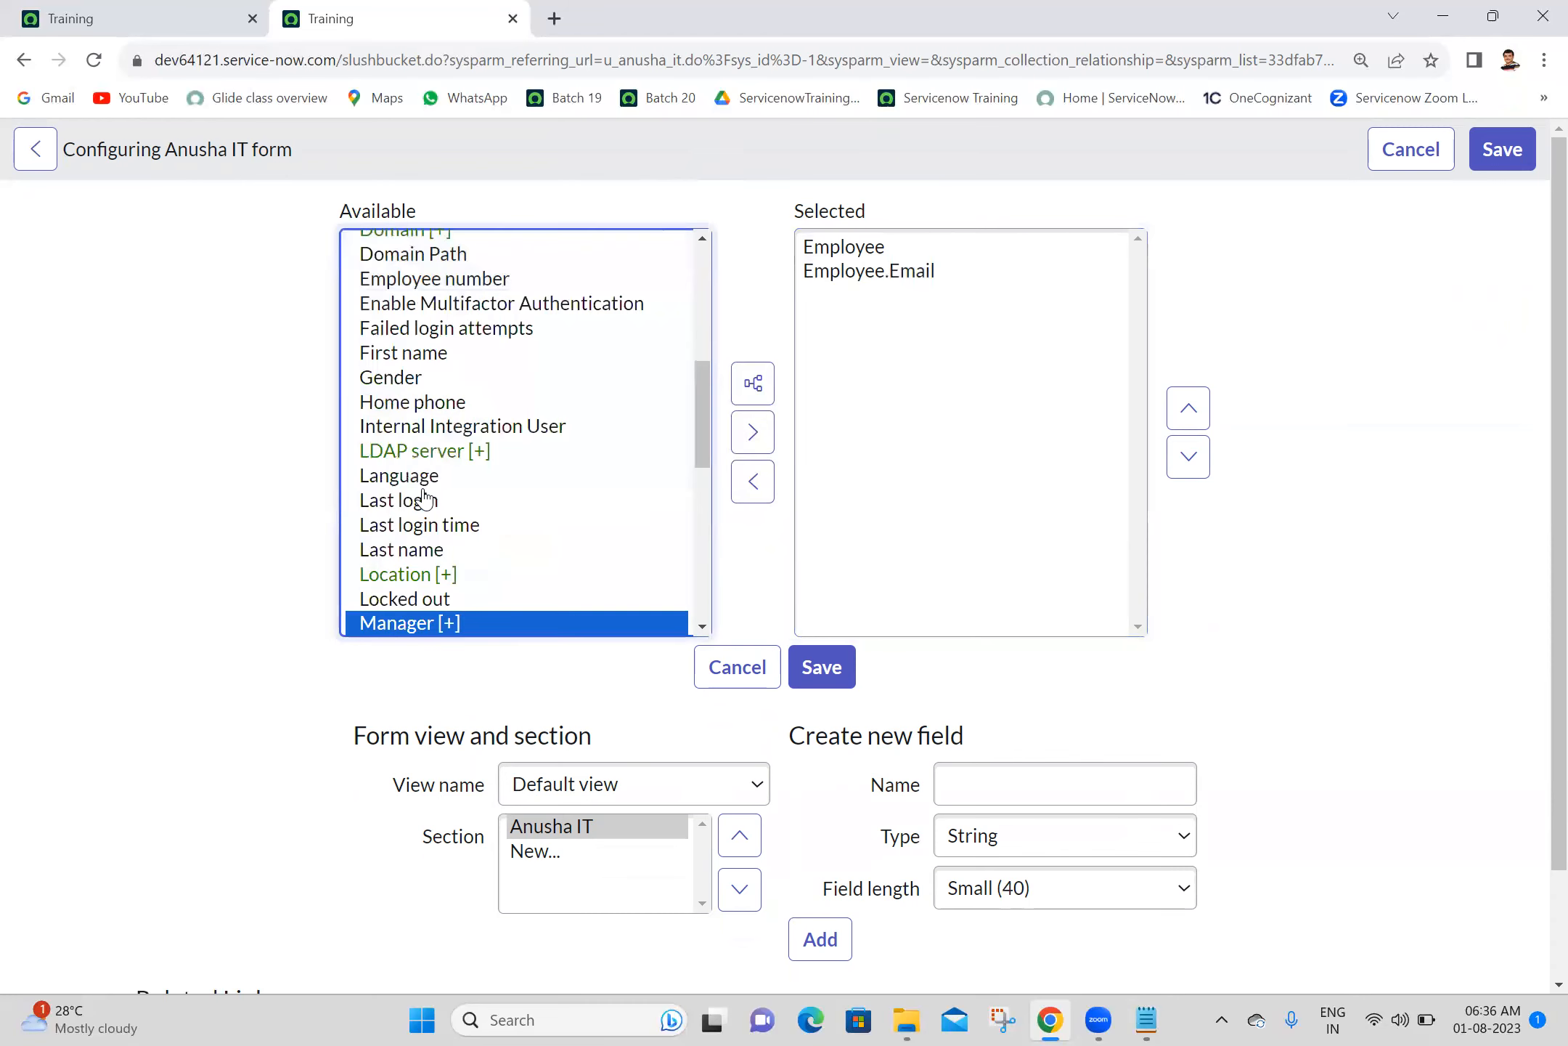
{"action": "left_click", "coordinate": [752, 432]}
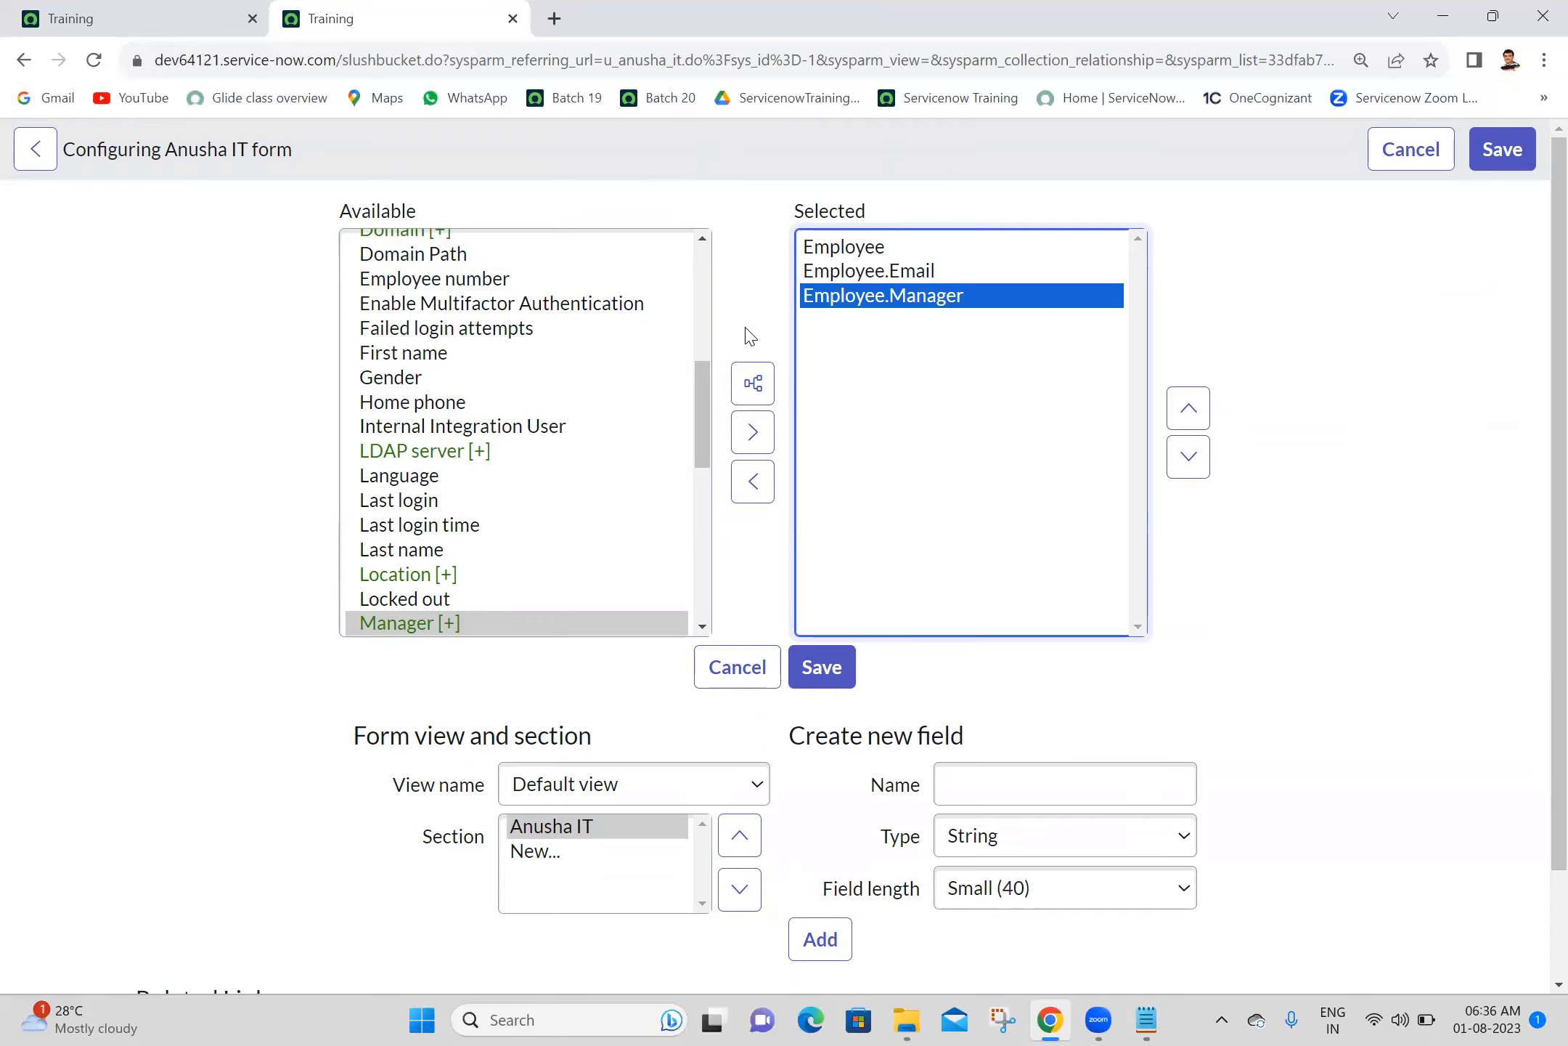
- Add the dot-walked fields Employee.Location and Employee.Mobile phone to the form's selected fields
{"action": "left_click_drag", "start_coordinate": [884, 314], "coordinate": [424, 383]}
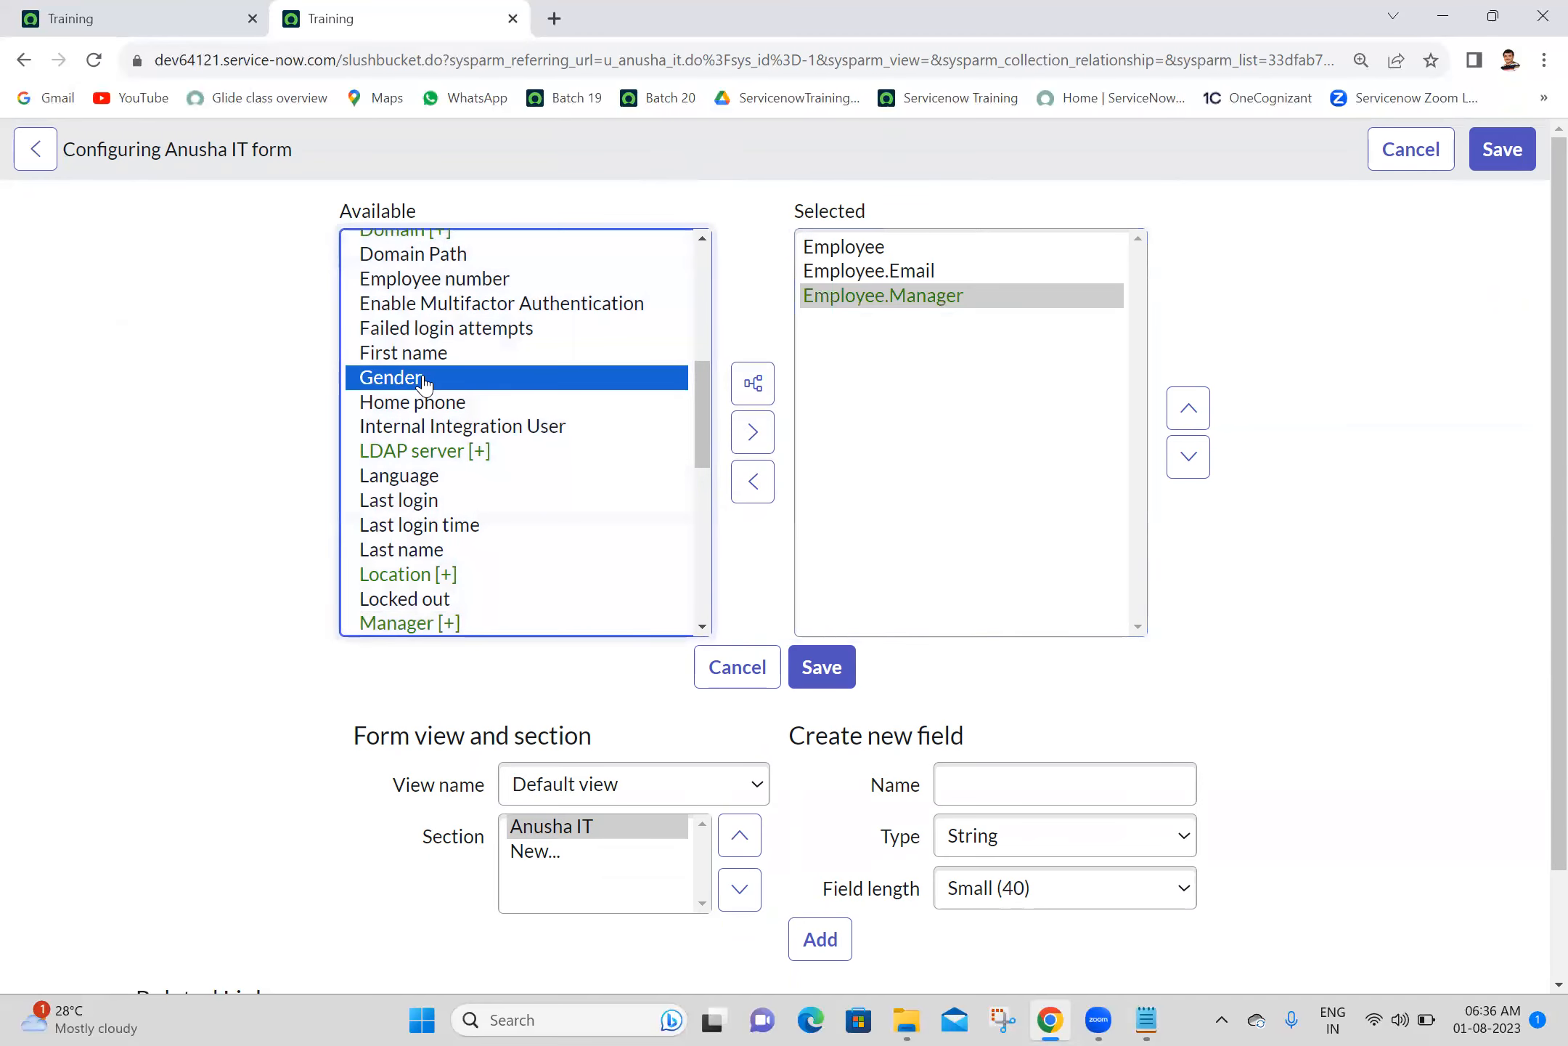
{"action": "key", "text": "l"}
{"action": "key", "text": "Down"}
{"action": "key", "text": "Down"}
{"action": "key", "text": "Down"}
{"action": "key", "text": "Down"}
{"action": "key", "text": "Down"}
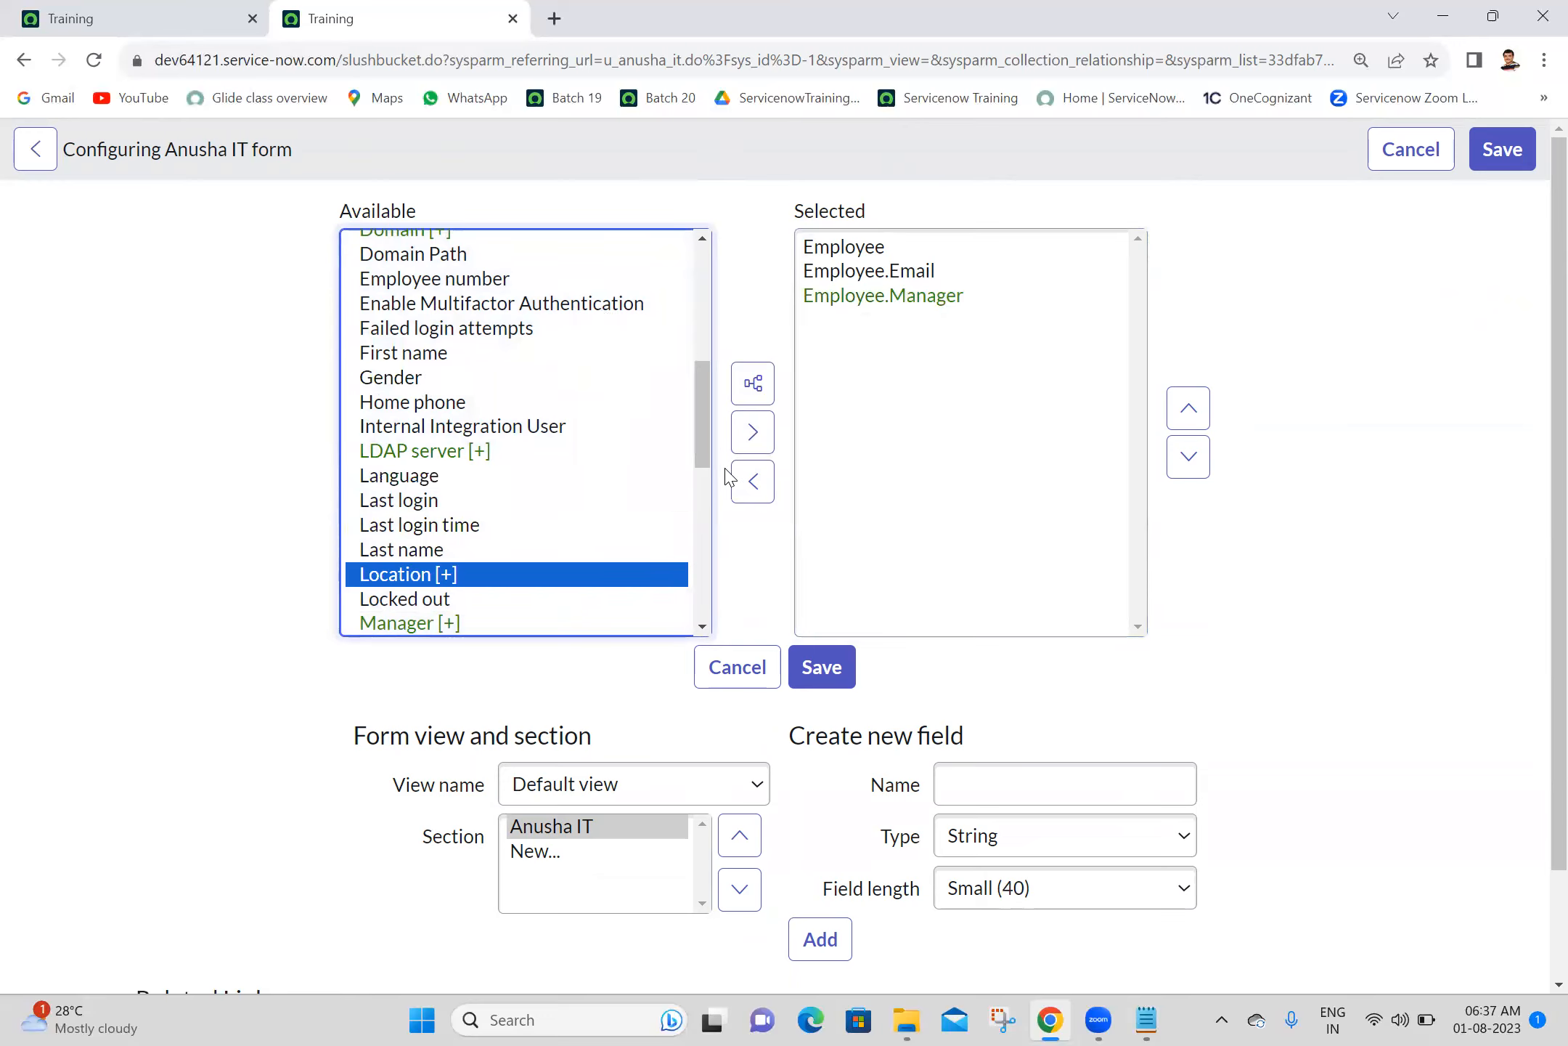
{"action": "left_click", "coordinate": [752, 434]}
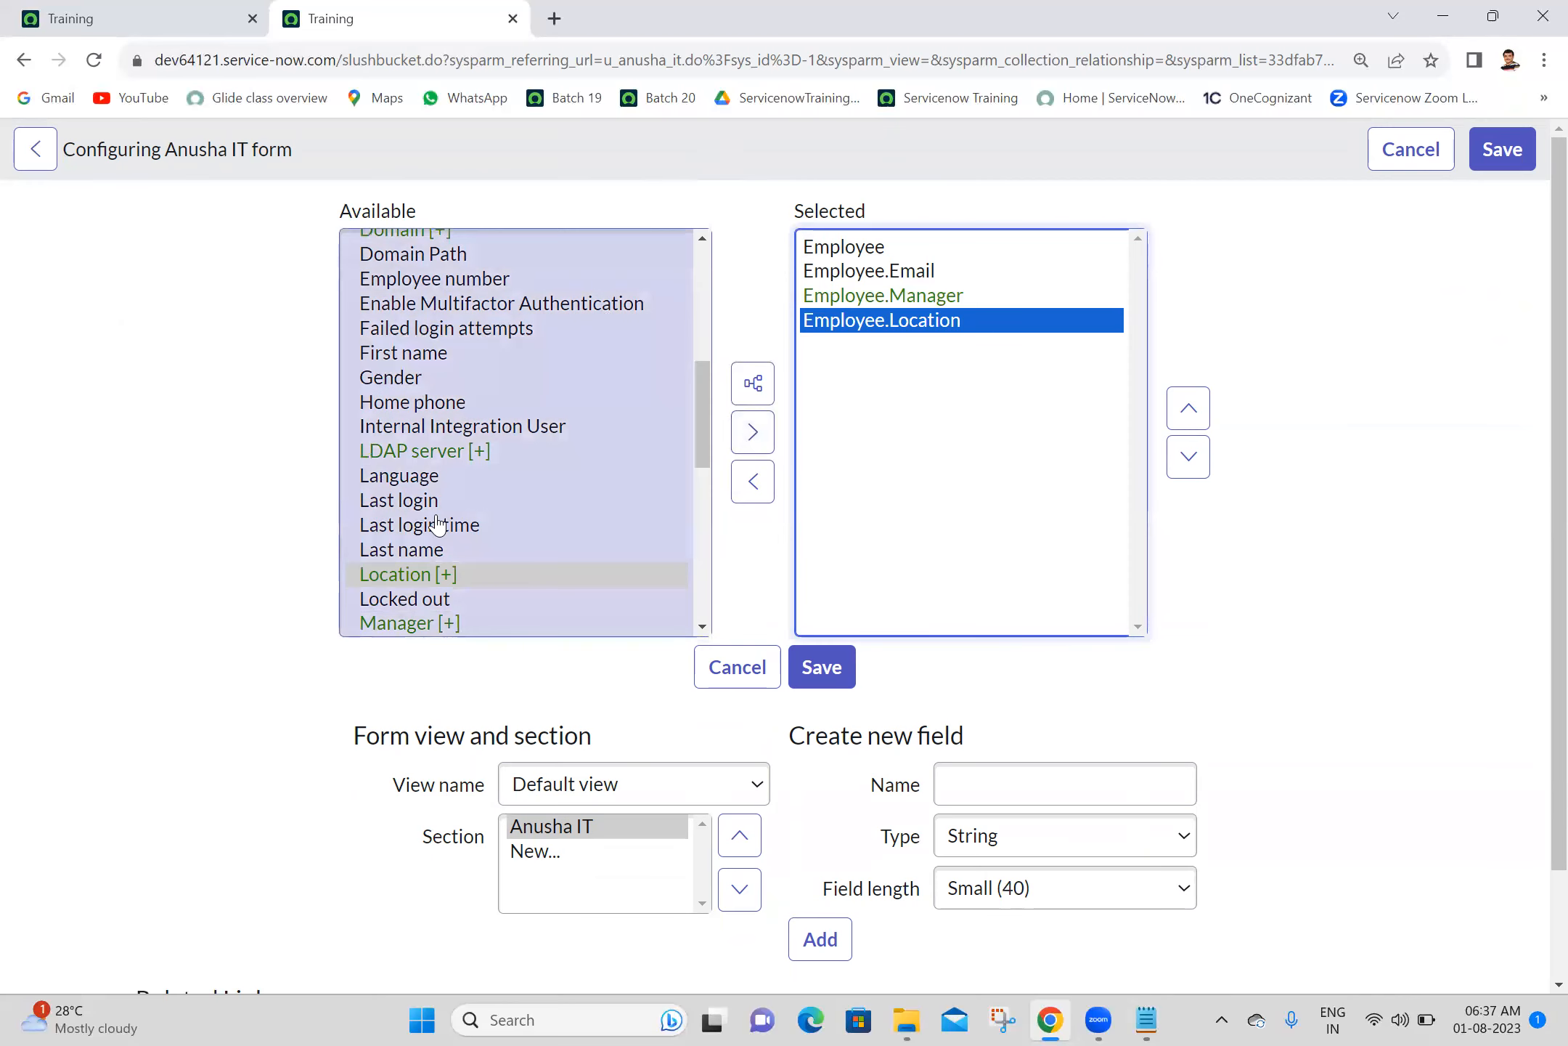
{"action": "left_click", "coordinate": [432, 524]}
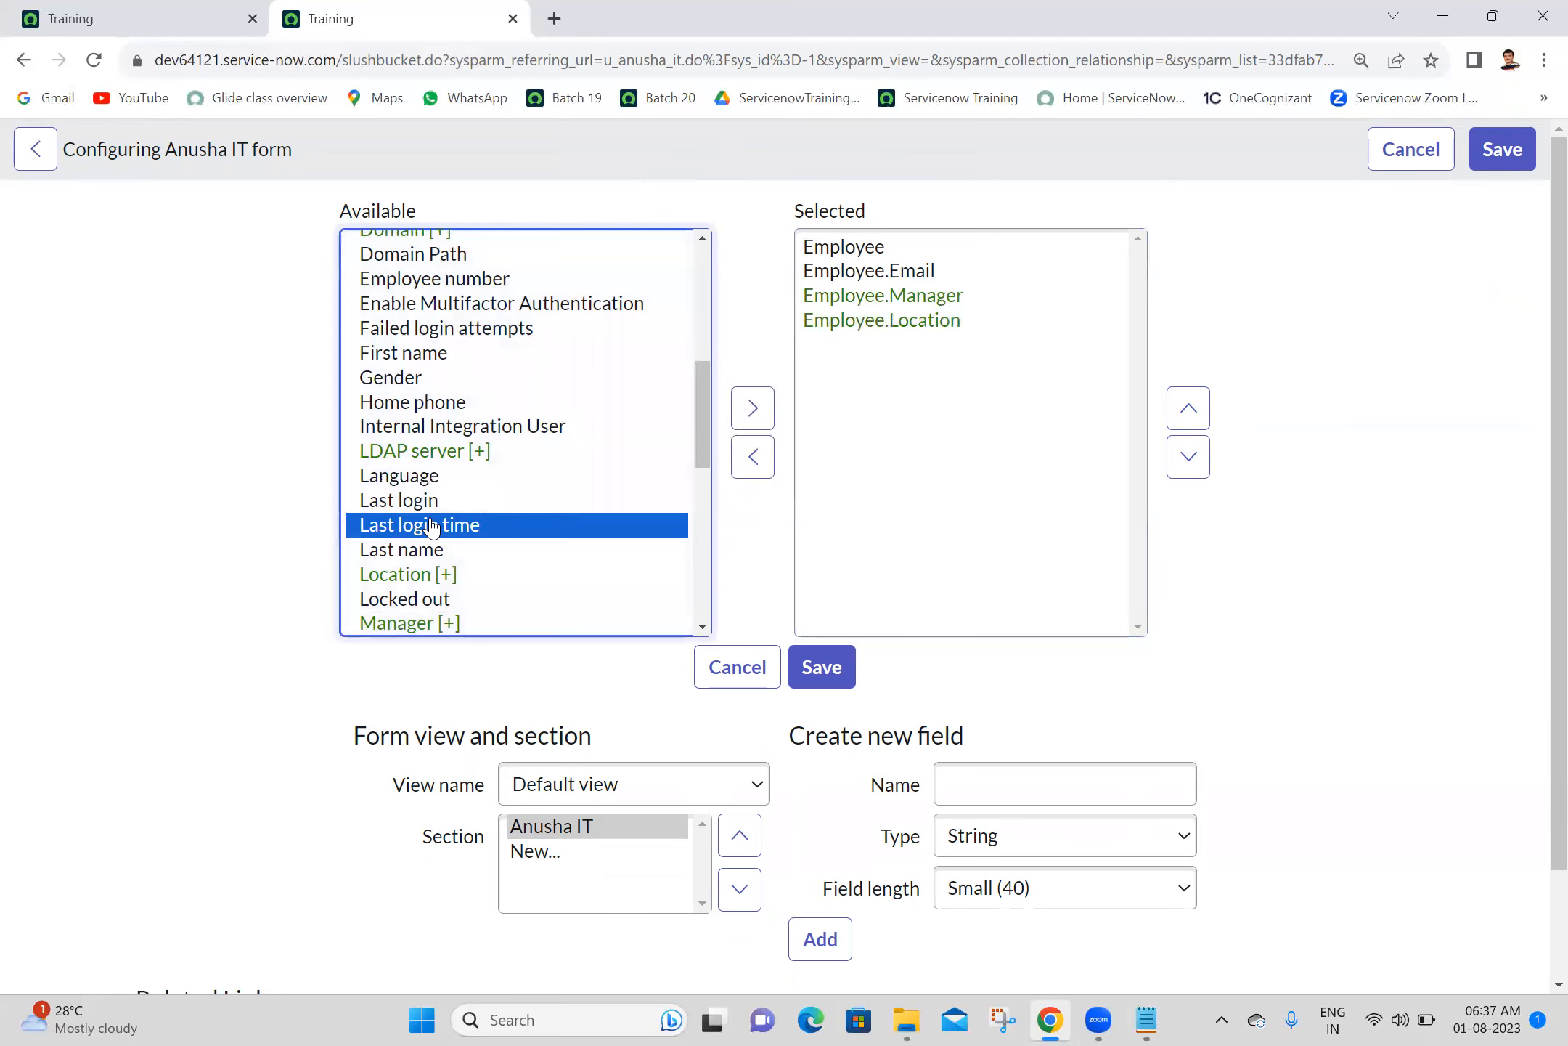
{"action": "key", "text": "Down"}
{"action": "key", "text": "Down"}
{"action": "key", "text": "Down"}
{"action": "key", "text": "Down"}
{"action": "key", "text": "Down"}
{"action": "key", "text": "Down"}
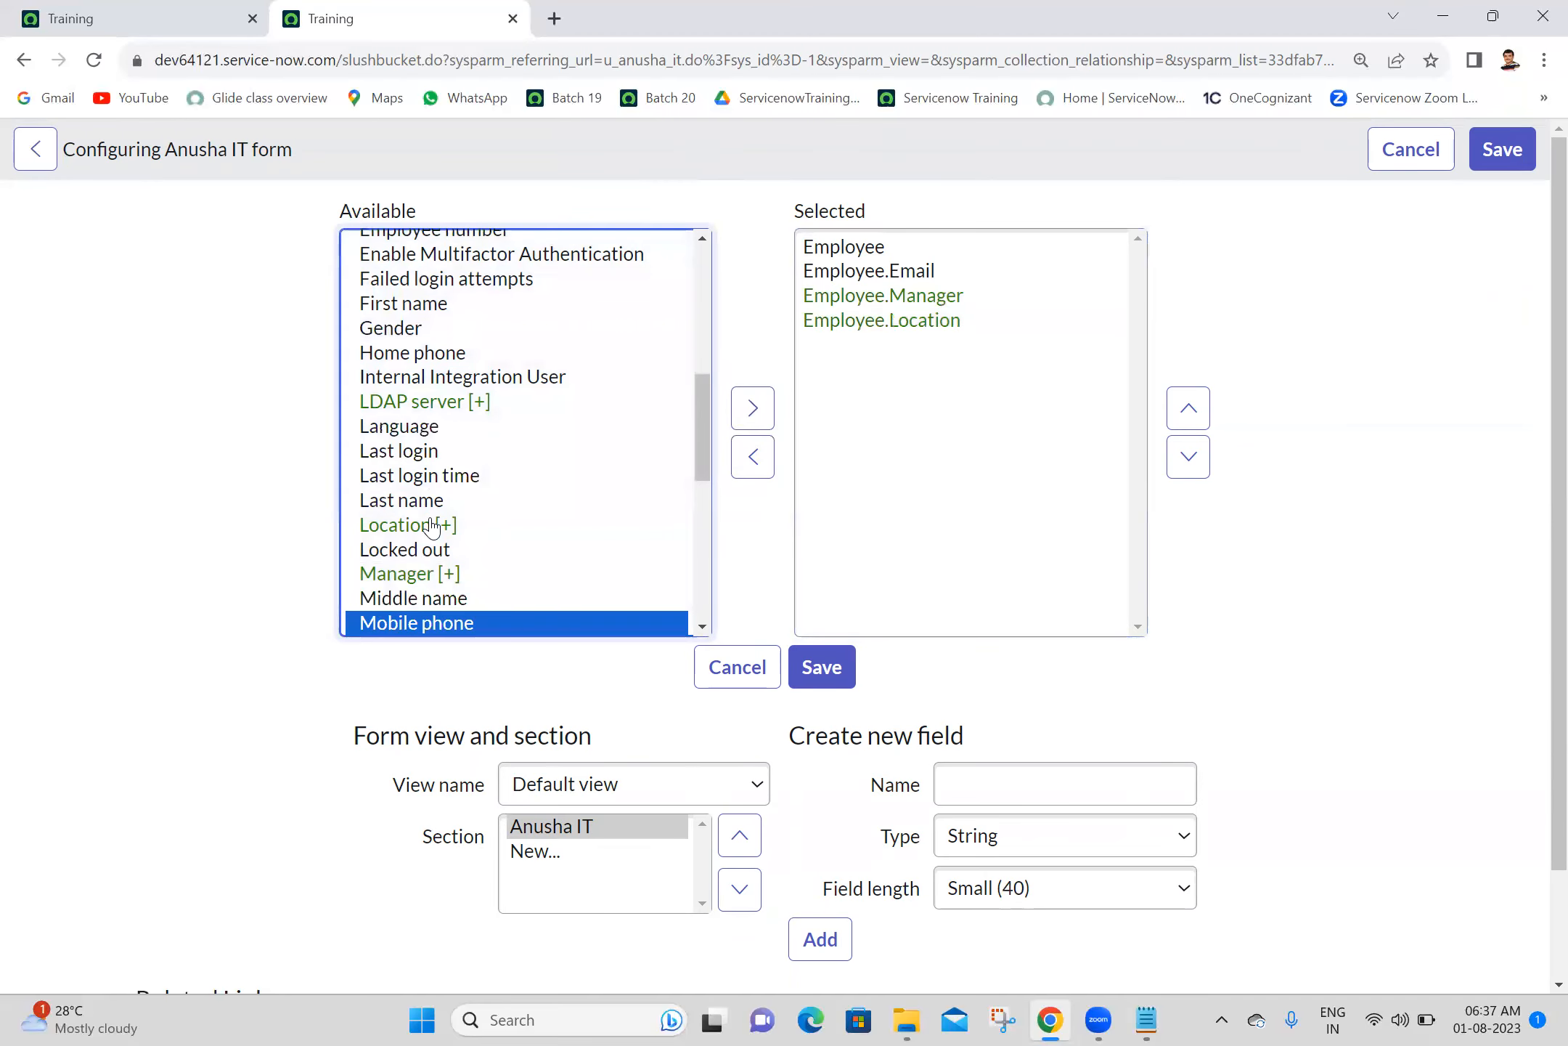
{"action": "left_click", "coordinate": [752, 407]}
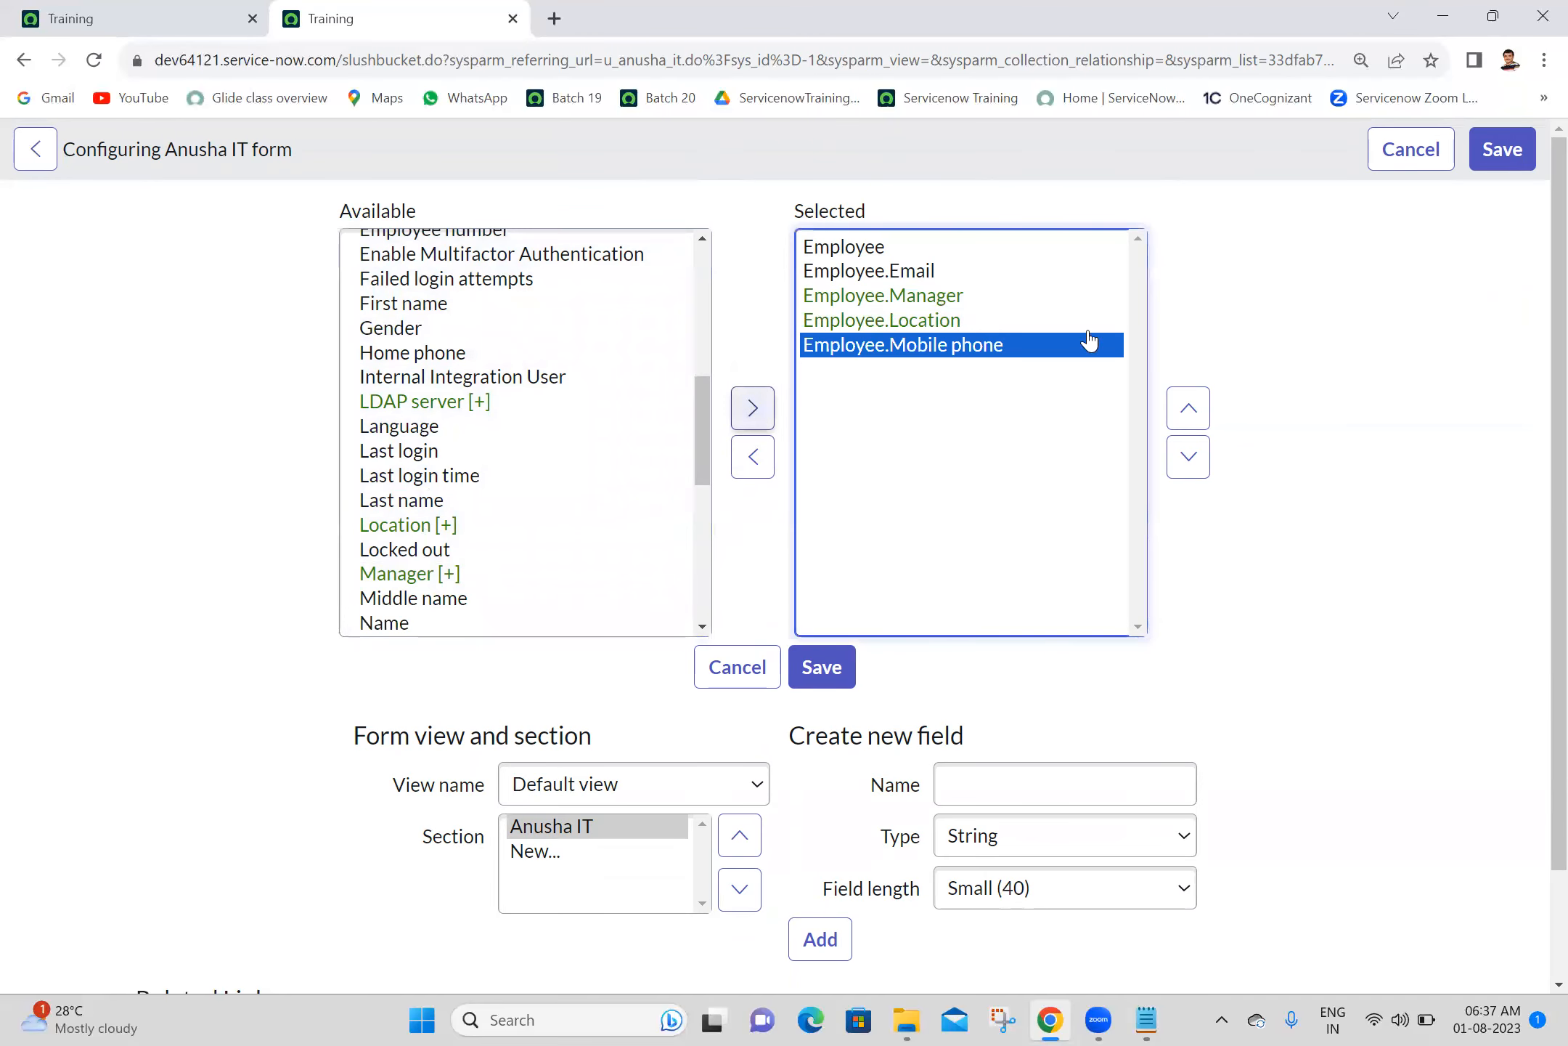
- Move Employee.Mobile phone directly below Employee.Email and save the form layout
{"action": "left_click", "coordinate": [1190, 416]}
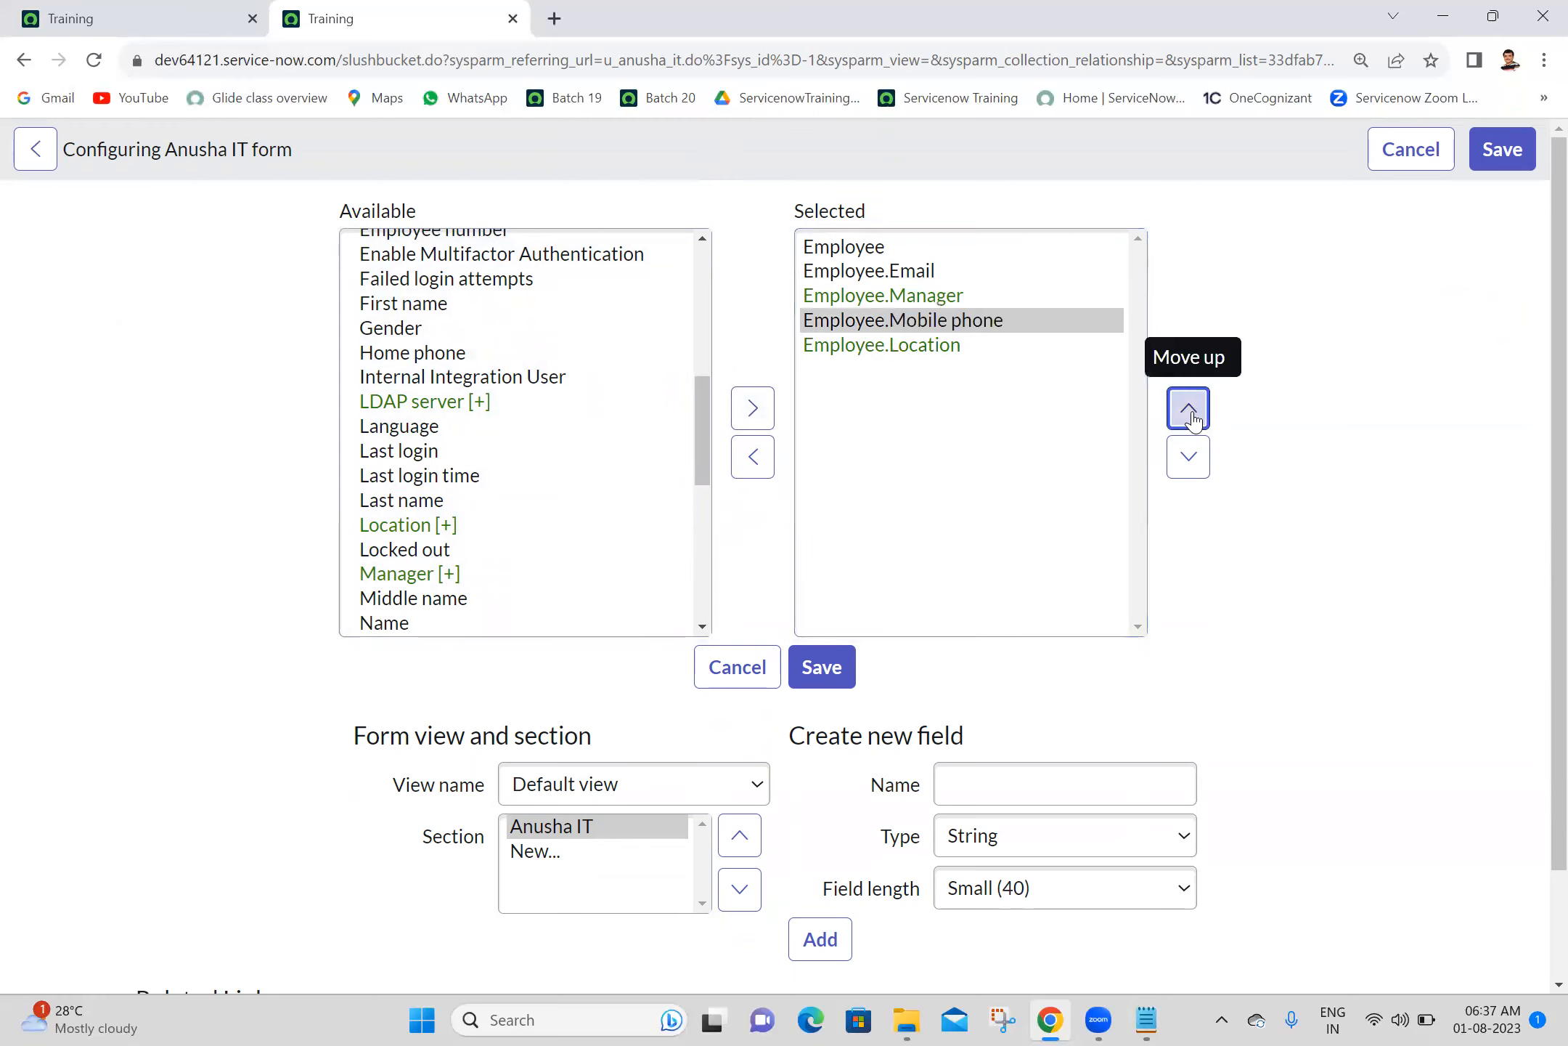
{"action": "left_click", "coordinate": [1191, 414]}
{"action": "left_click", "coordinate": [1330, 396]}
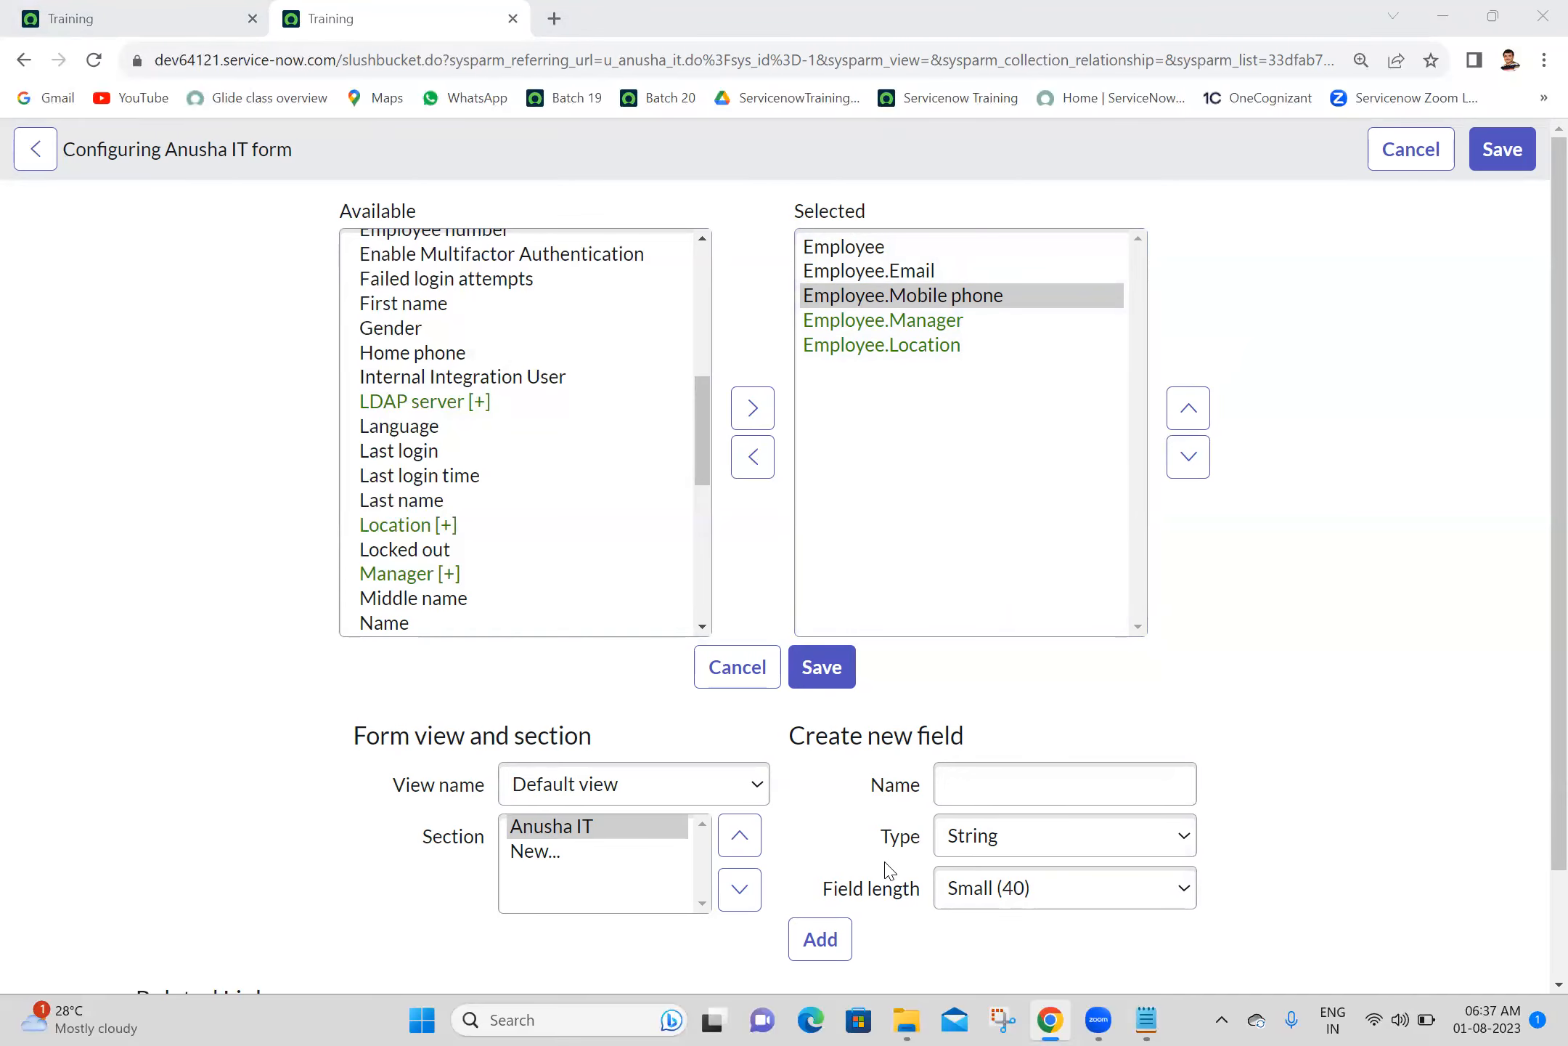
{"action": "left_click", "coordinate": [822, 668]}
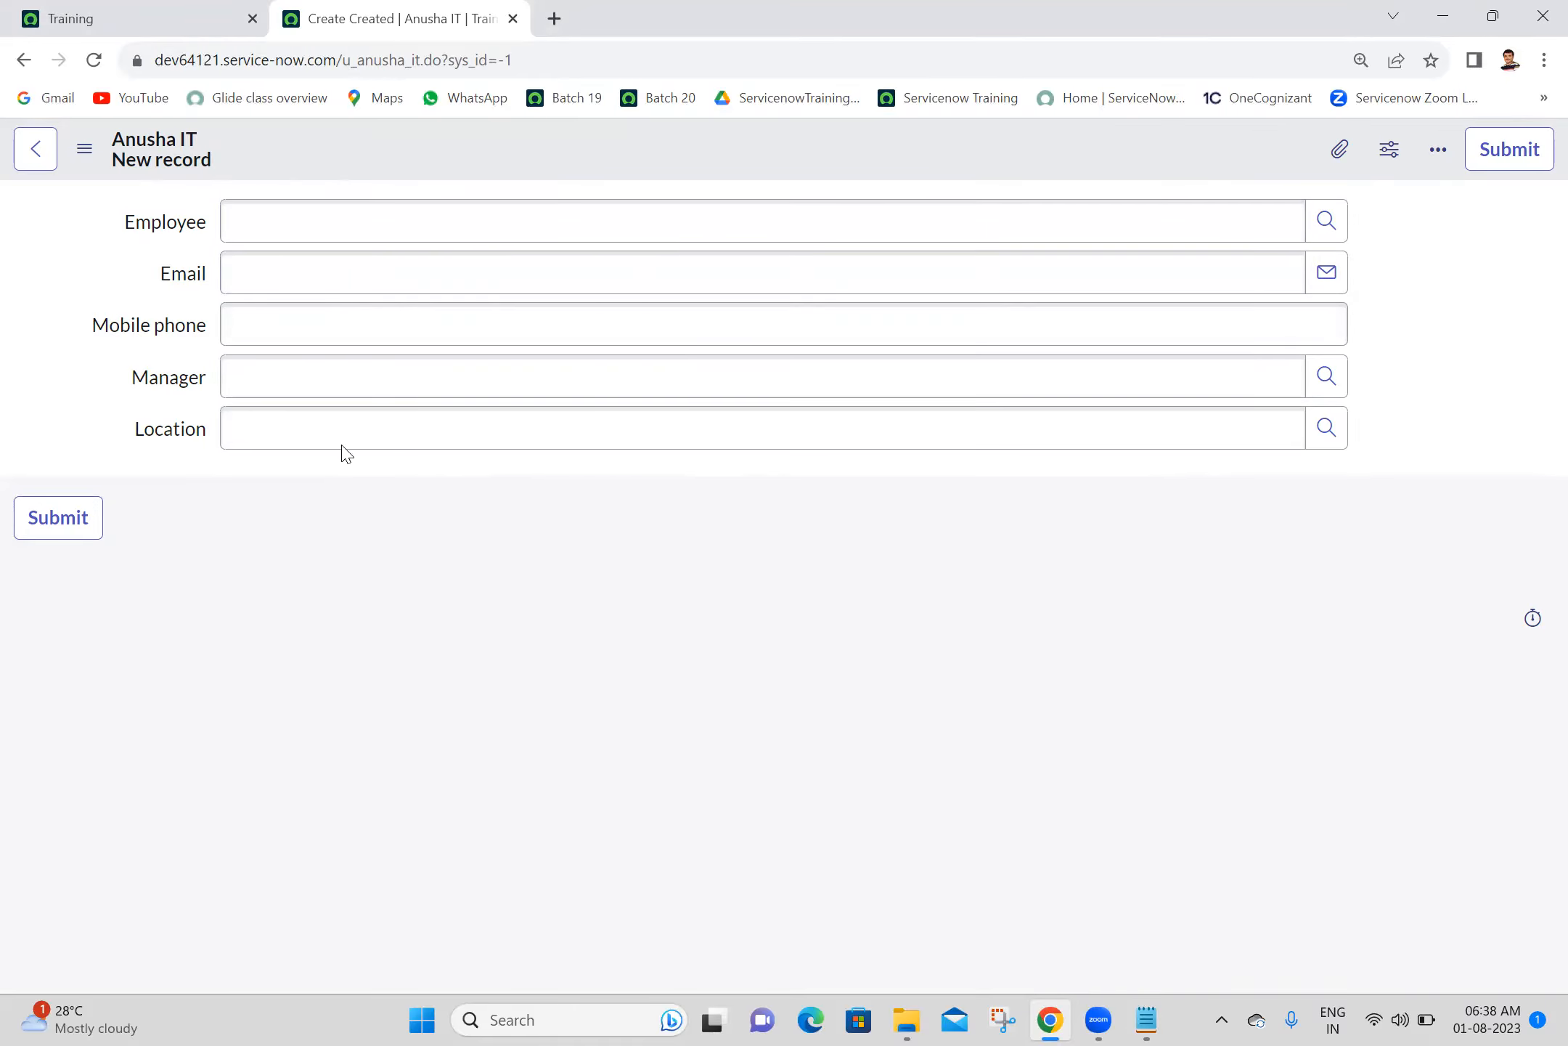
- Examine the dot-walked fields on the new-record form and compare the Employee lookup's source table with the form's own table
{"action": "left_click_drag", "start_coordinate": [114, 211], "coordinate": [294, 470]}
{"action": "left_click", "coordinate": [138, 263]}
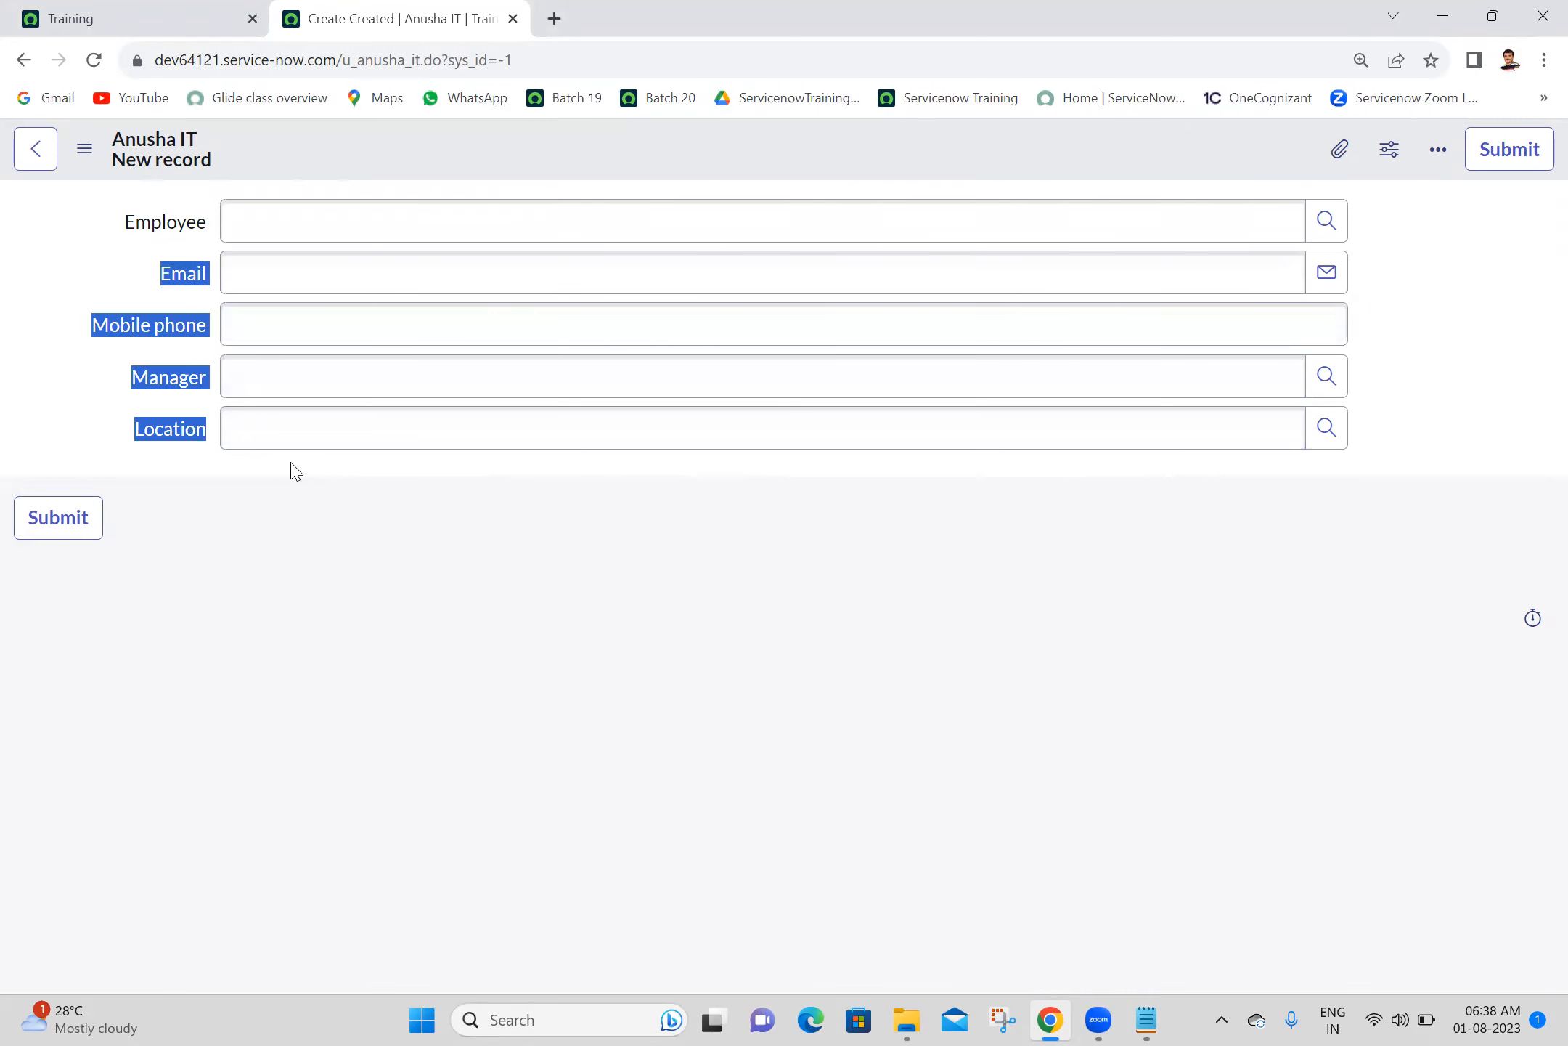
{"action": "left_click", "coordinate": [292, 464]}
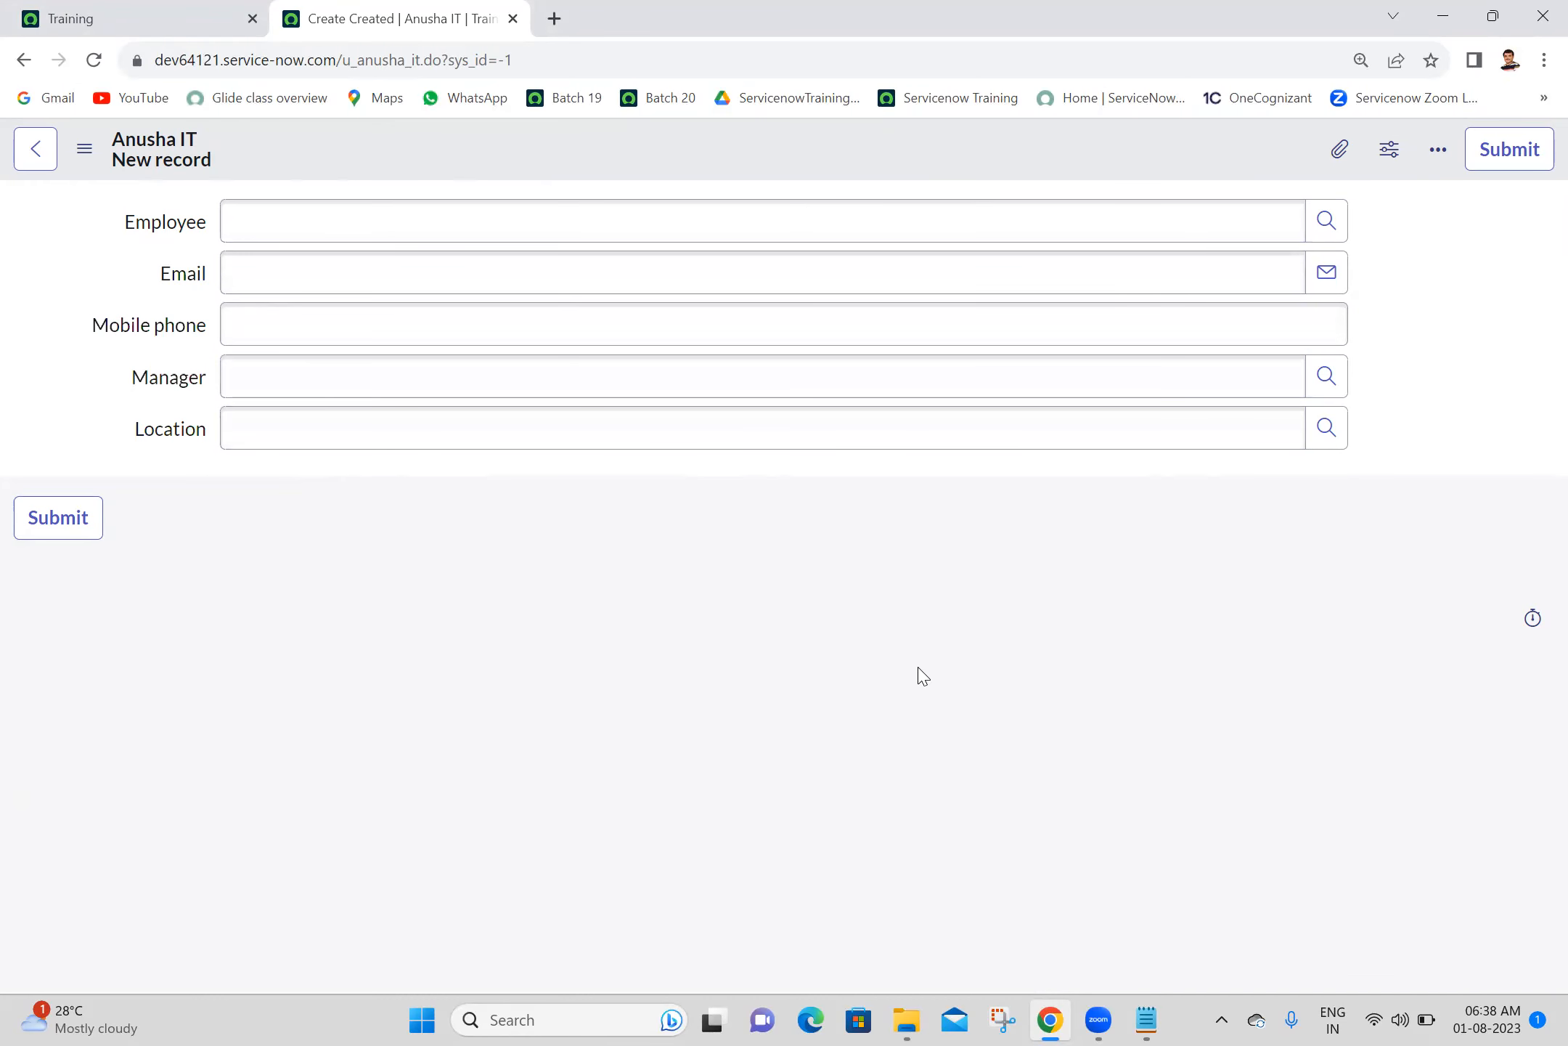
{"action": "left_click", "coordinate": [1327, 221]}
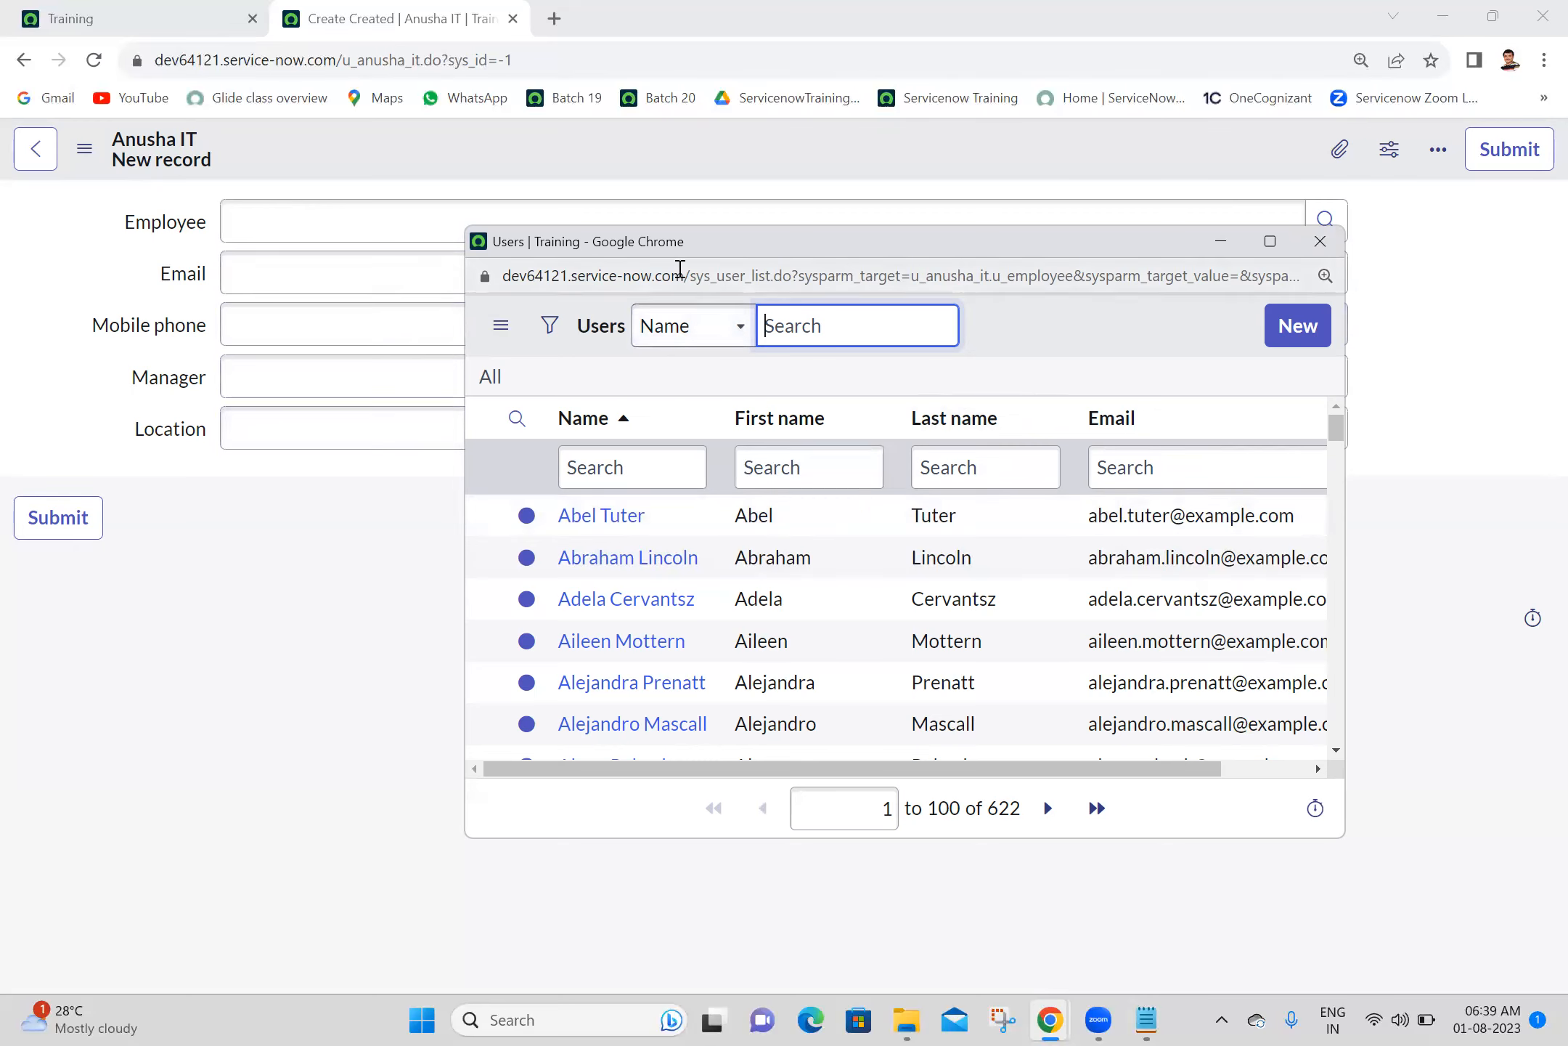
{"action": "left_click_drag", "start_coordinate": [694, 274], "coordinate": [796, 284]}
{"action": "left_click", "coordinate": [945, 371]}
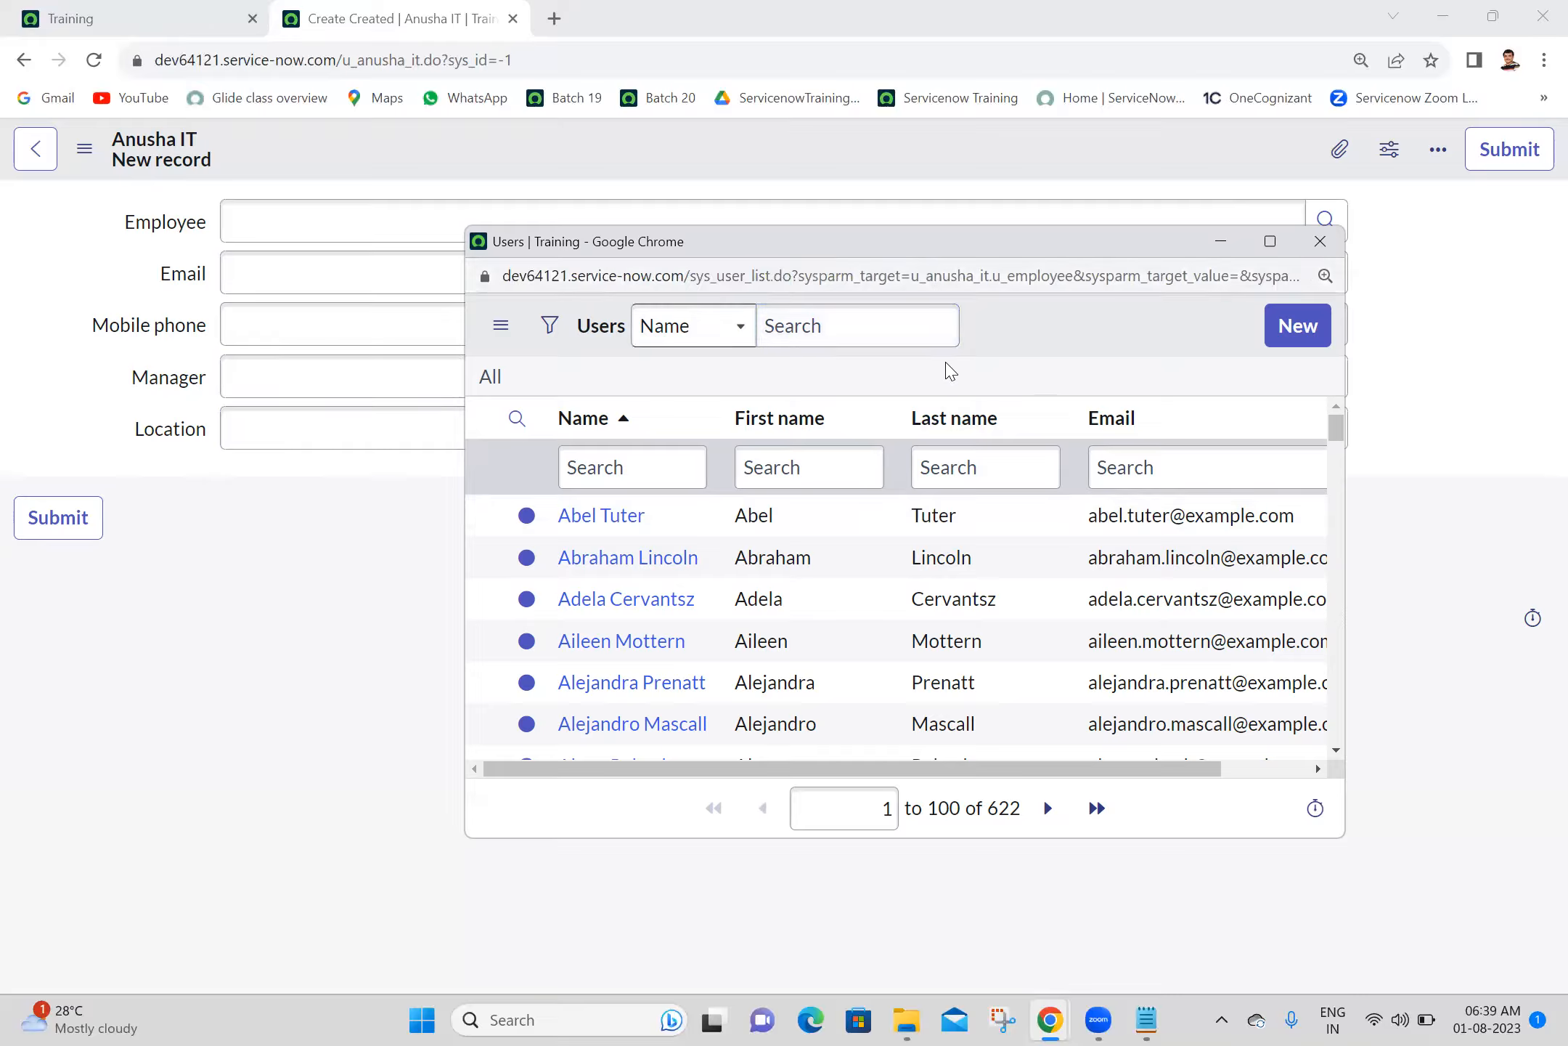
{"action": "left_click", "coordinate": [1322, 240]}
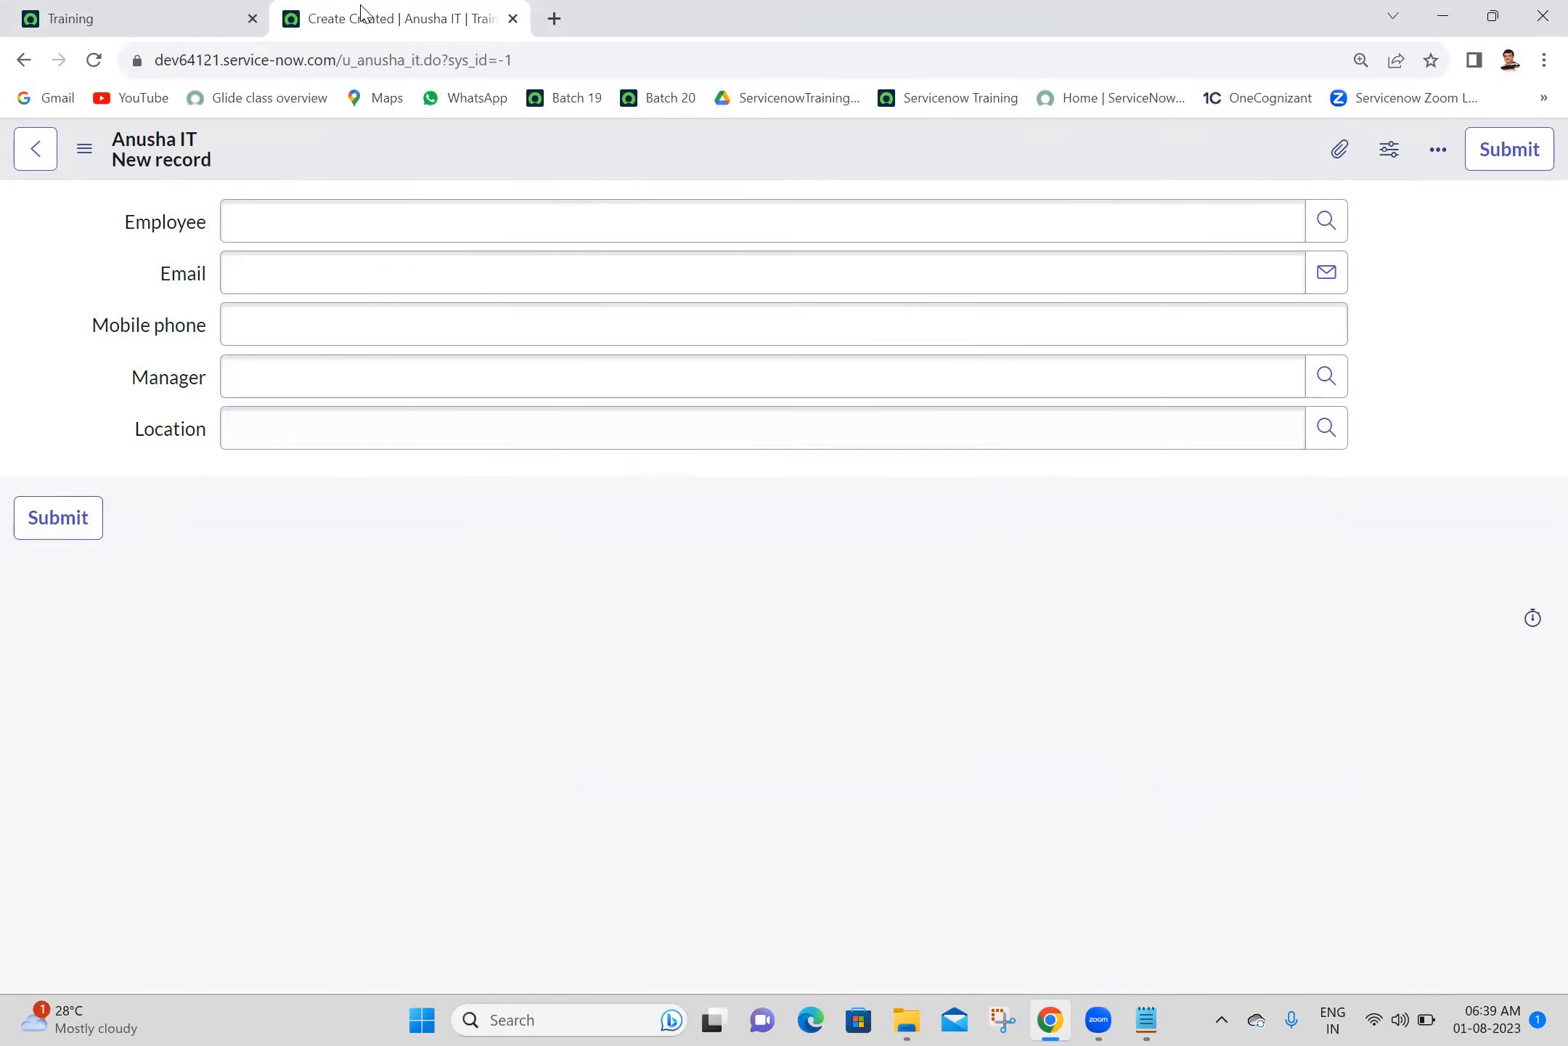
{"action": "left_click_drag", "start_coordinate": [343, 62], "coordinate": [417, 64]}
{"action": "left_click", "coordinate": [371, 585]}
- Set the Employee field to the suggested user by searching the first name, and fill in the employee's mobile phone number
{"action": "left_click", "coordinate": [1015, 231]}
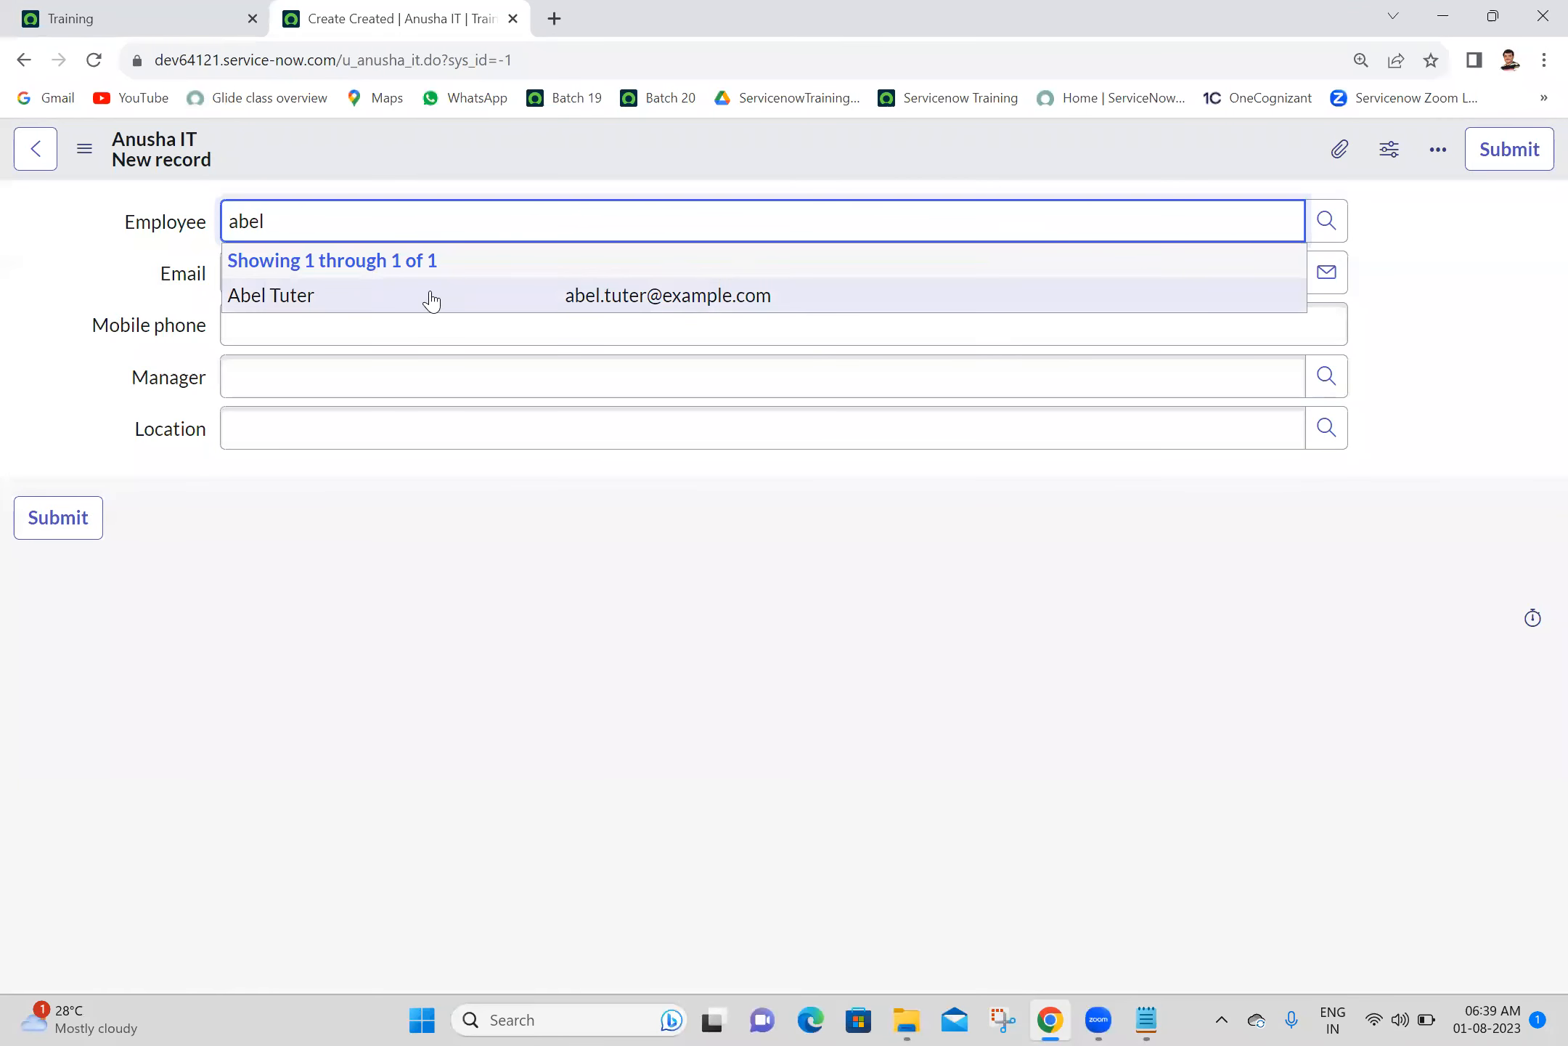
{"action": "left_click", "coordinate": [432, 298]}
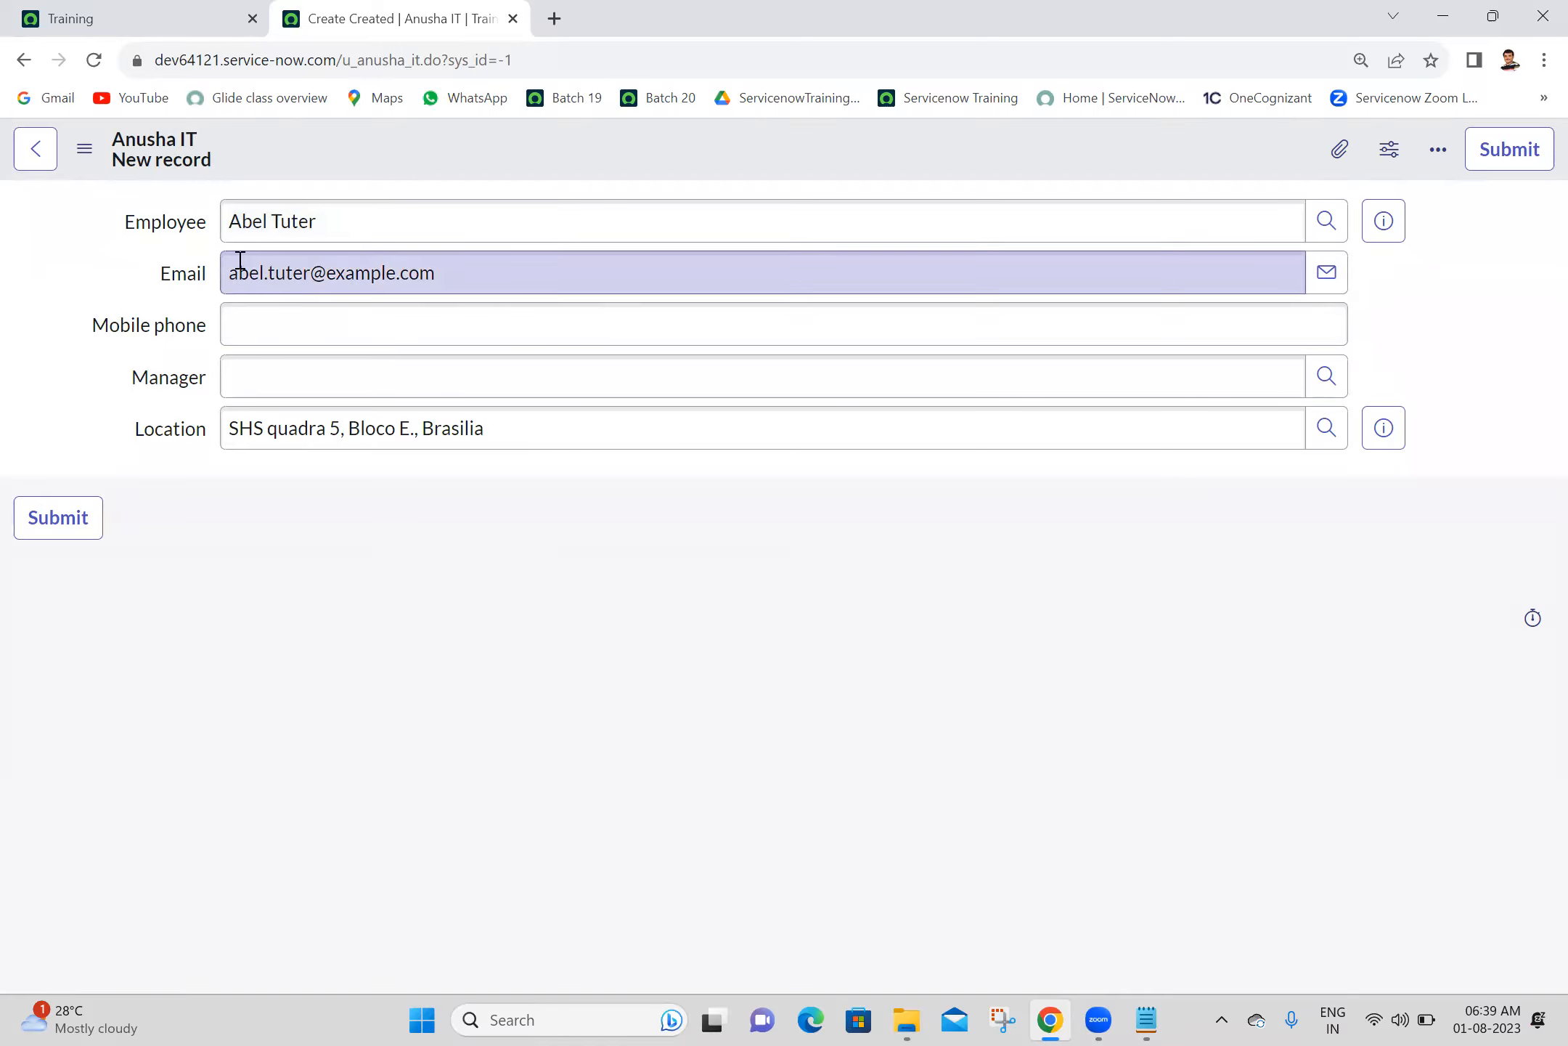
{"action": "left_click", "coordinate": [600, 327]}
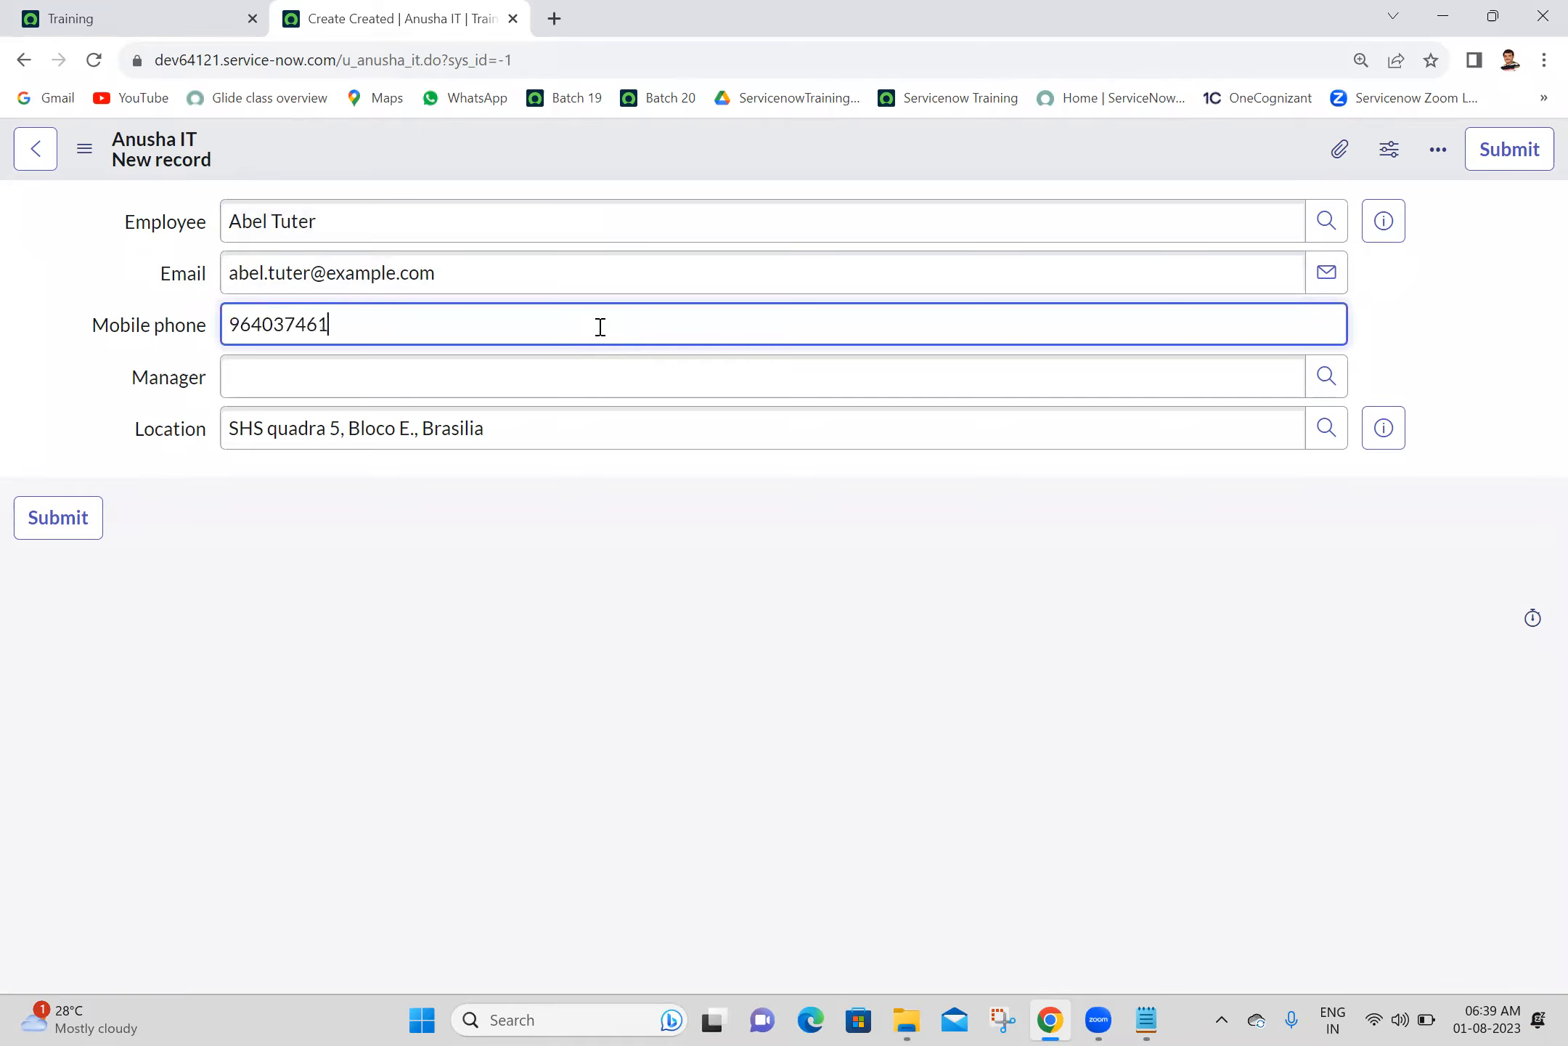
{"action": "left_click", "coordinate": [461, 393]}
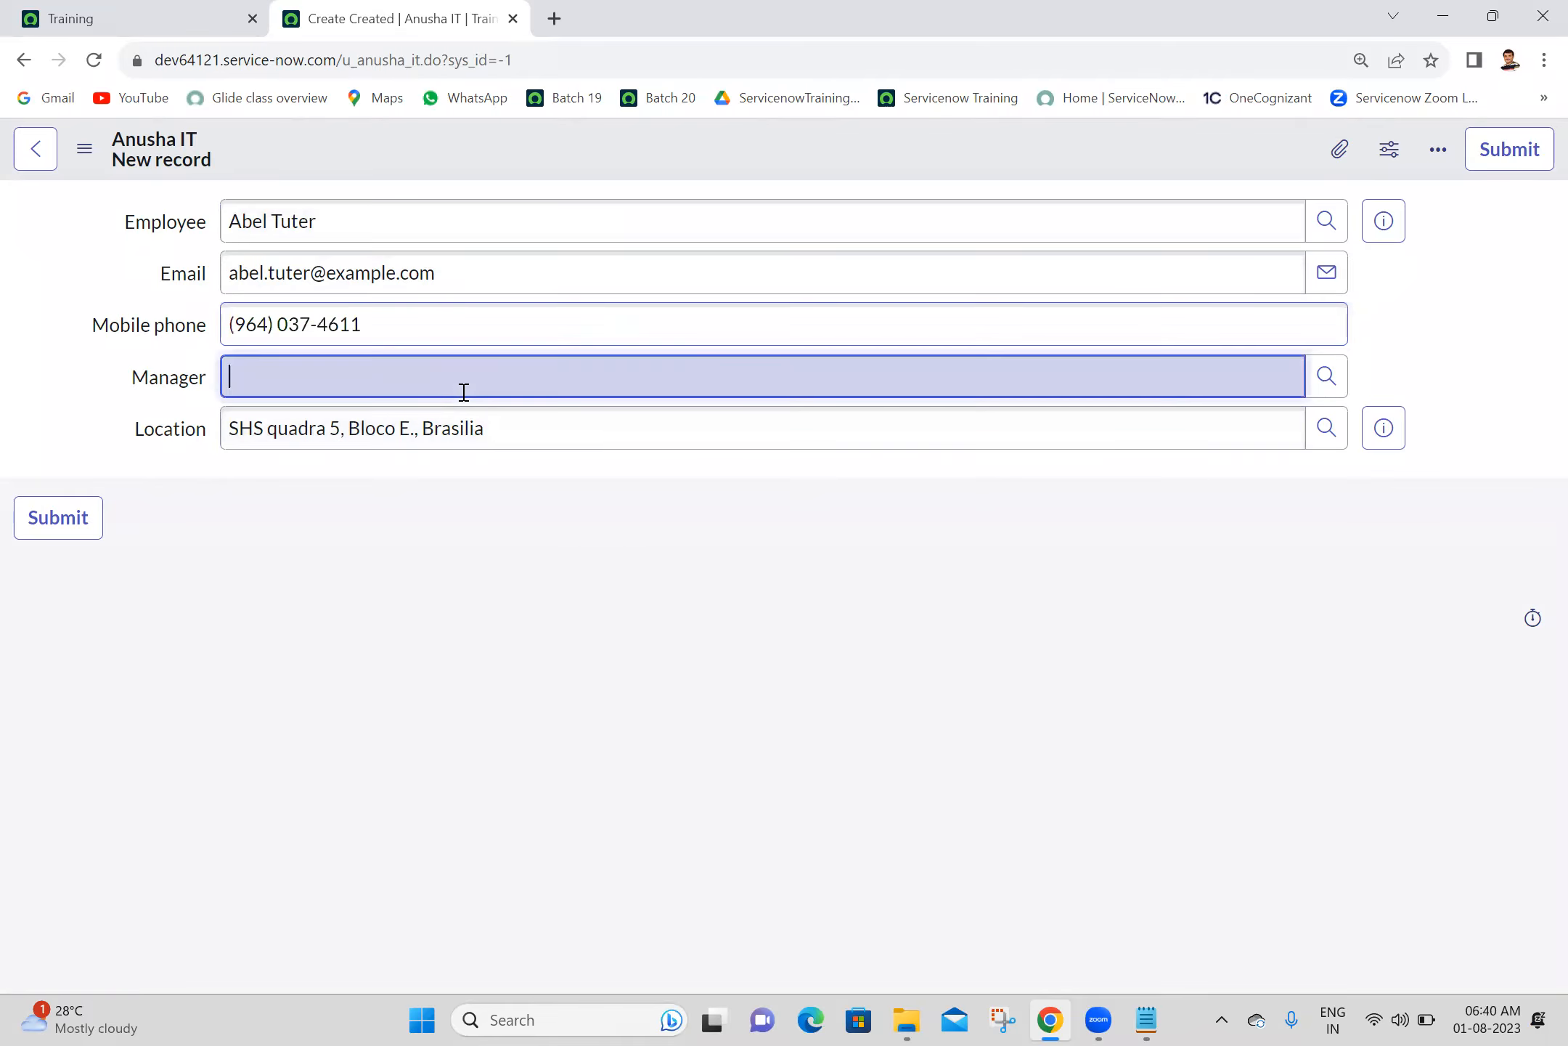
- Set the Manager field to the user suggested for "abr" and open the employee's full User record from its preview
{"action": "type", "text": "abr"}
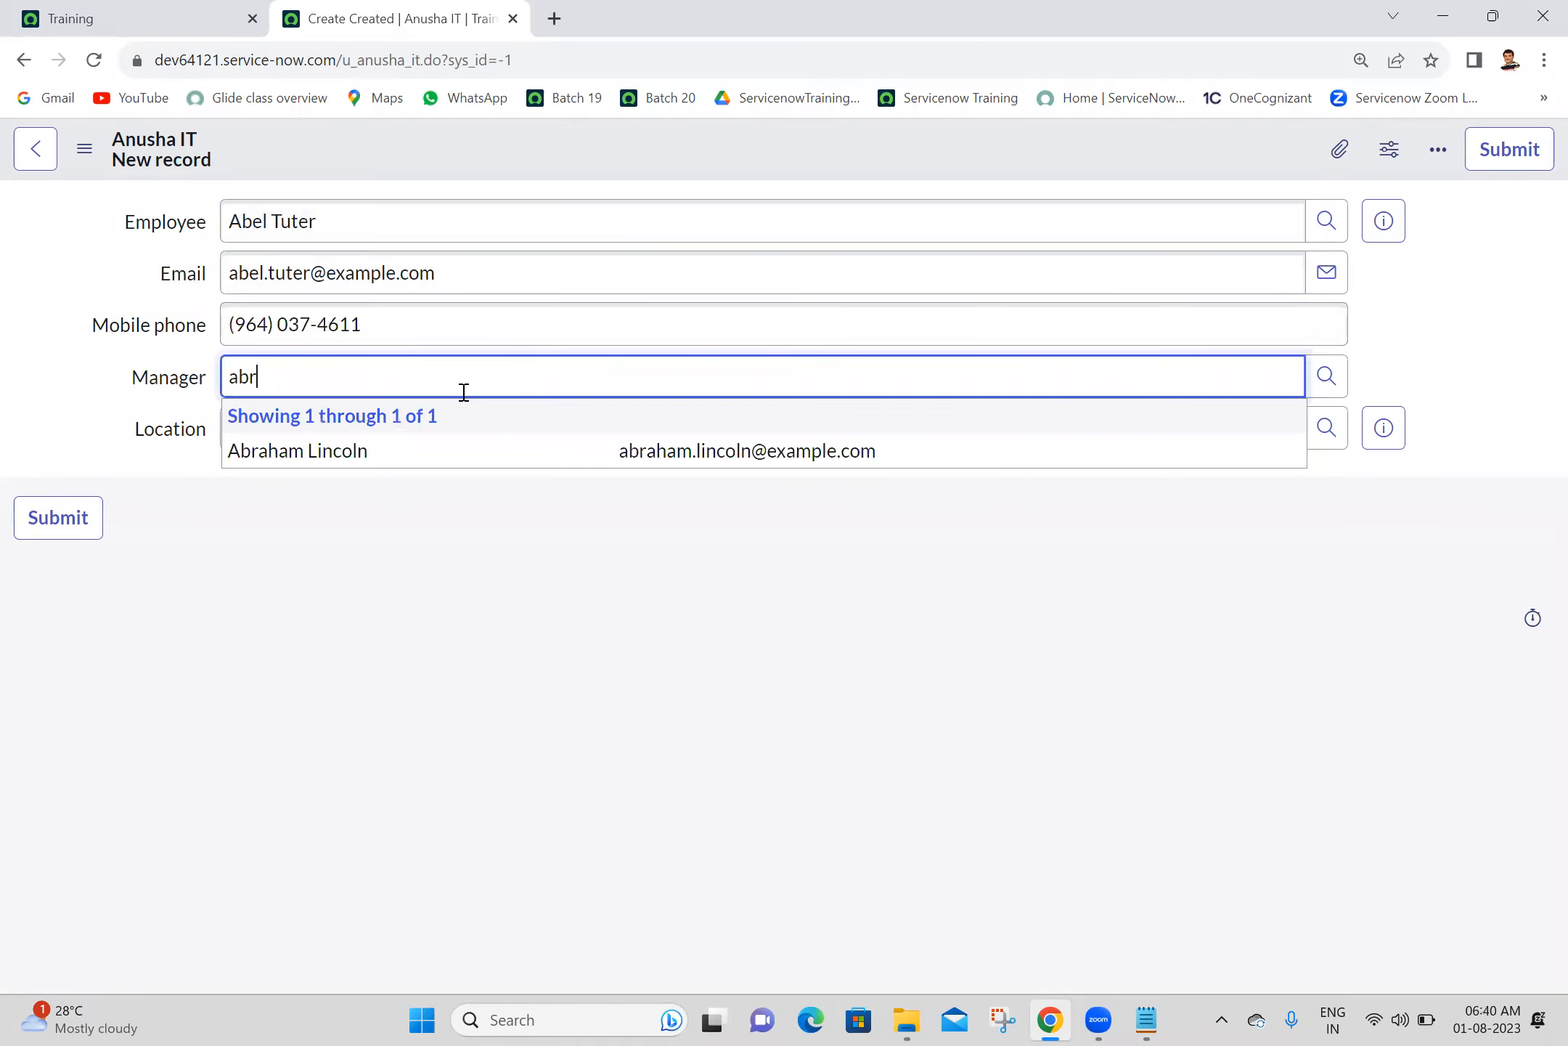
{"action": "left_click", "coordinate": [334, 463]}
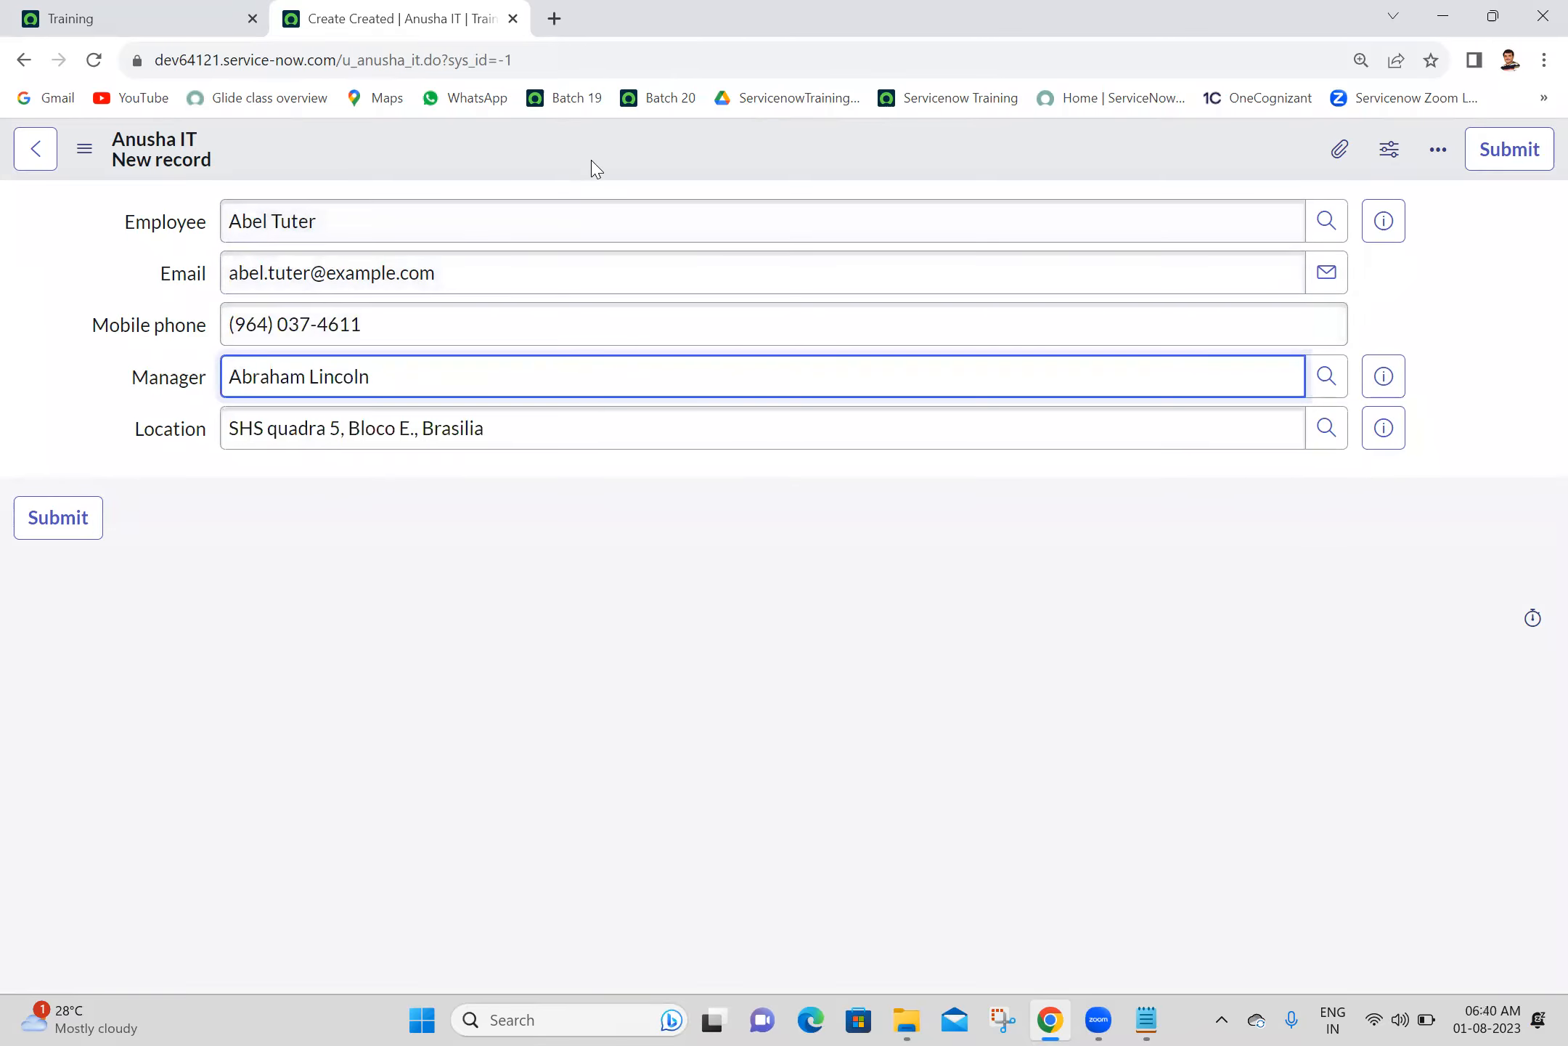
{"action": "left_click", "coordinate": [1383, 236]}
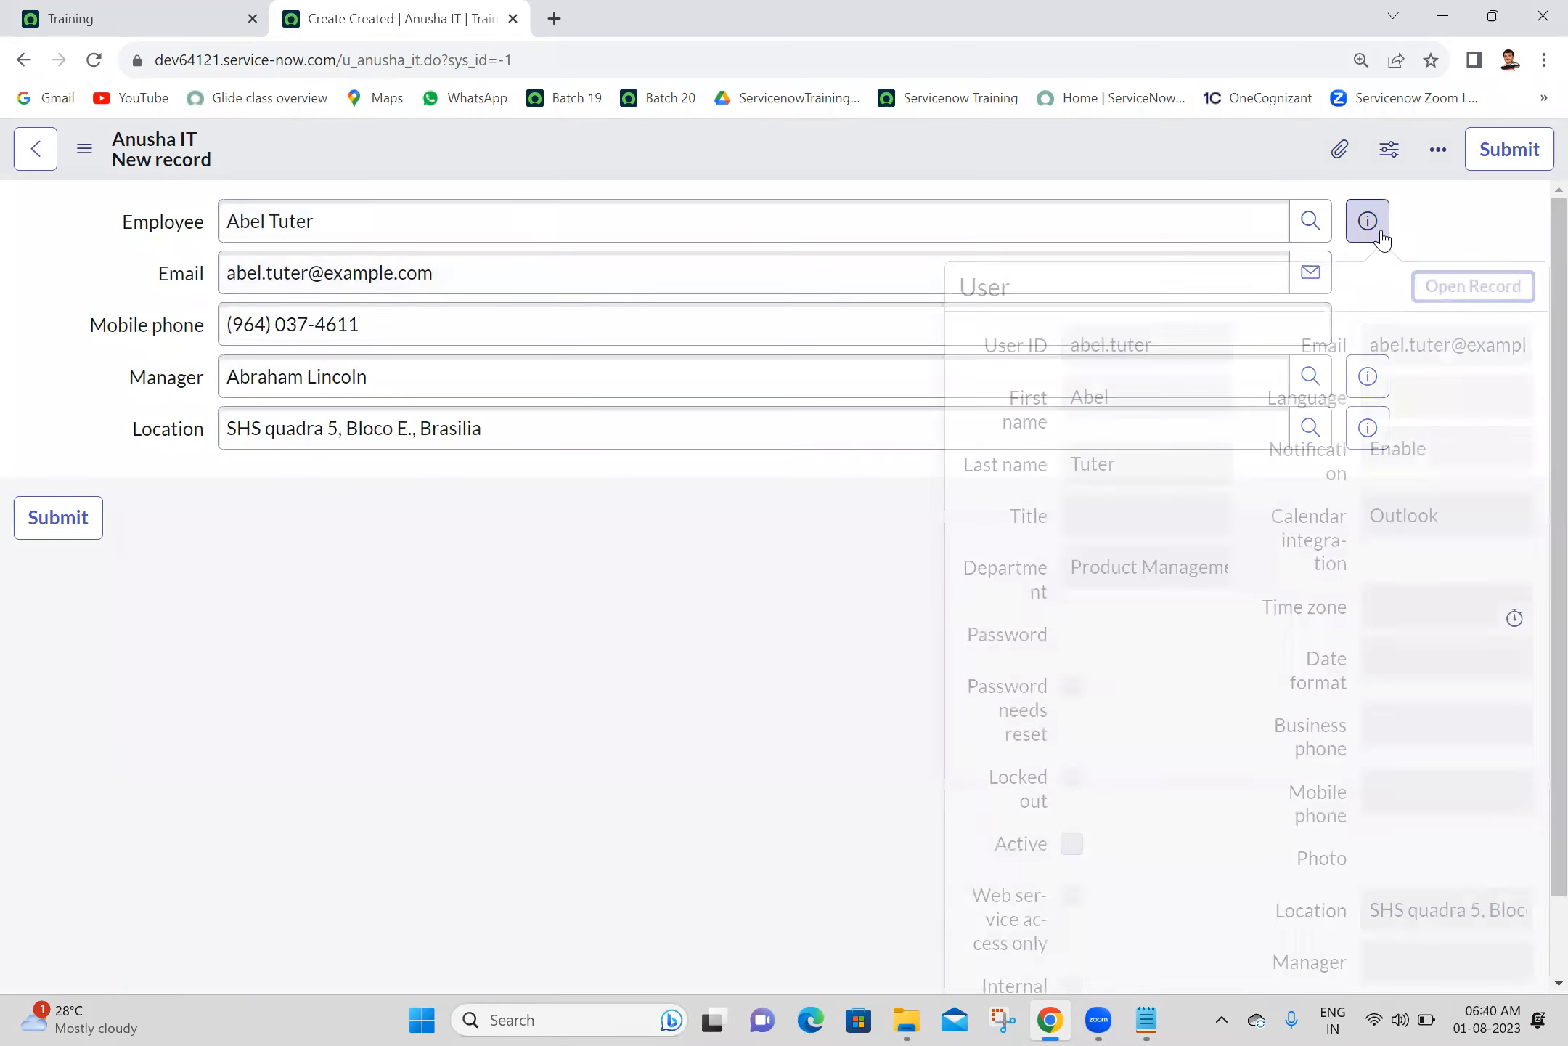
{"action": "left_click", "coordinate": [1472, 288]}
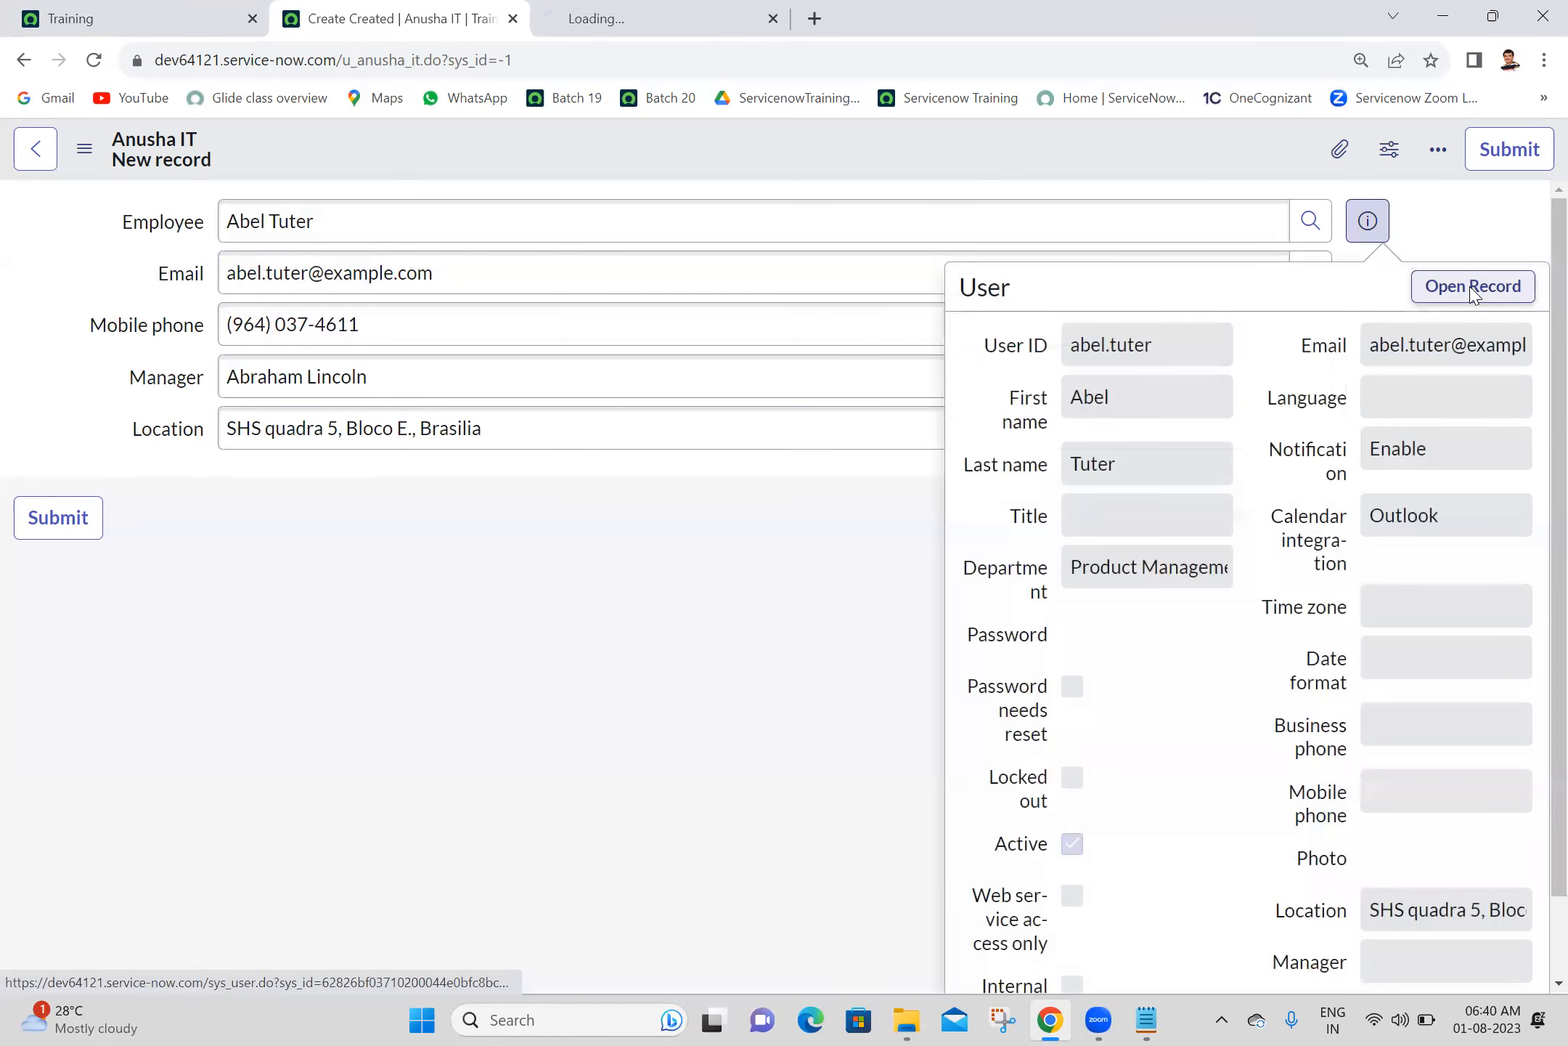
{"action": "left_click", "coordinate": [621, 18]}
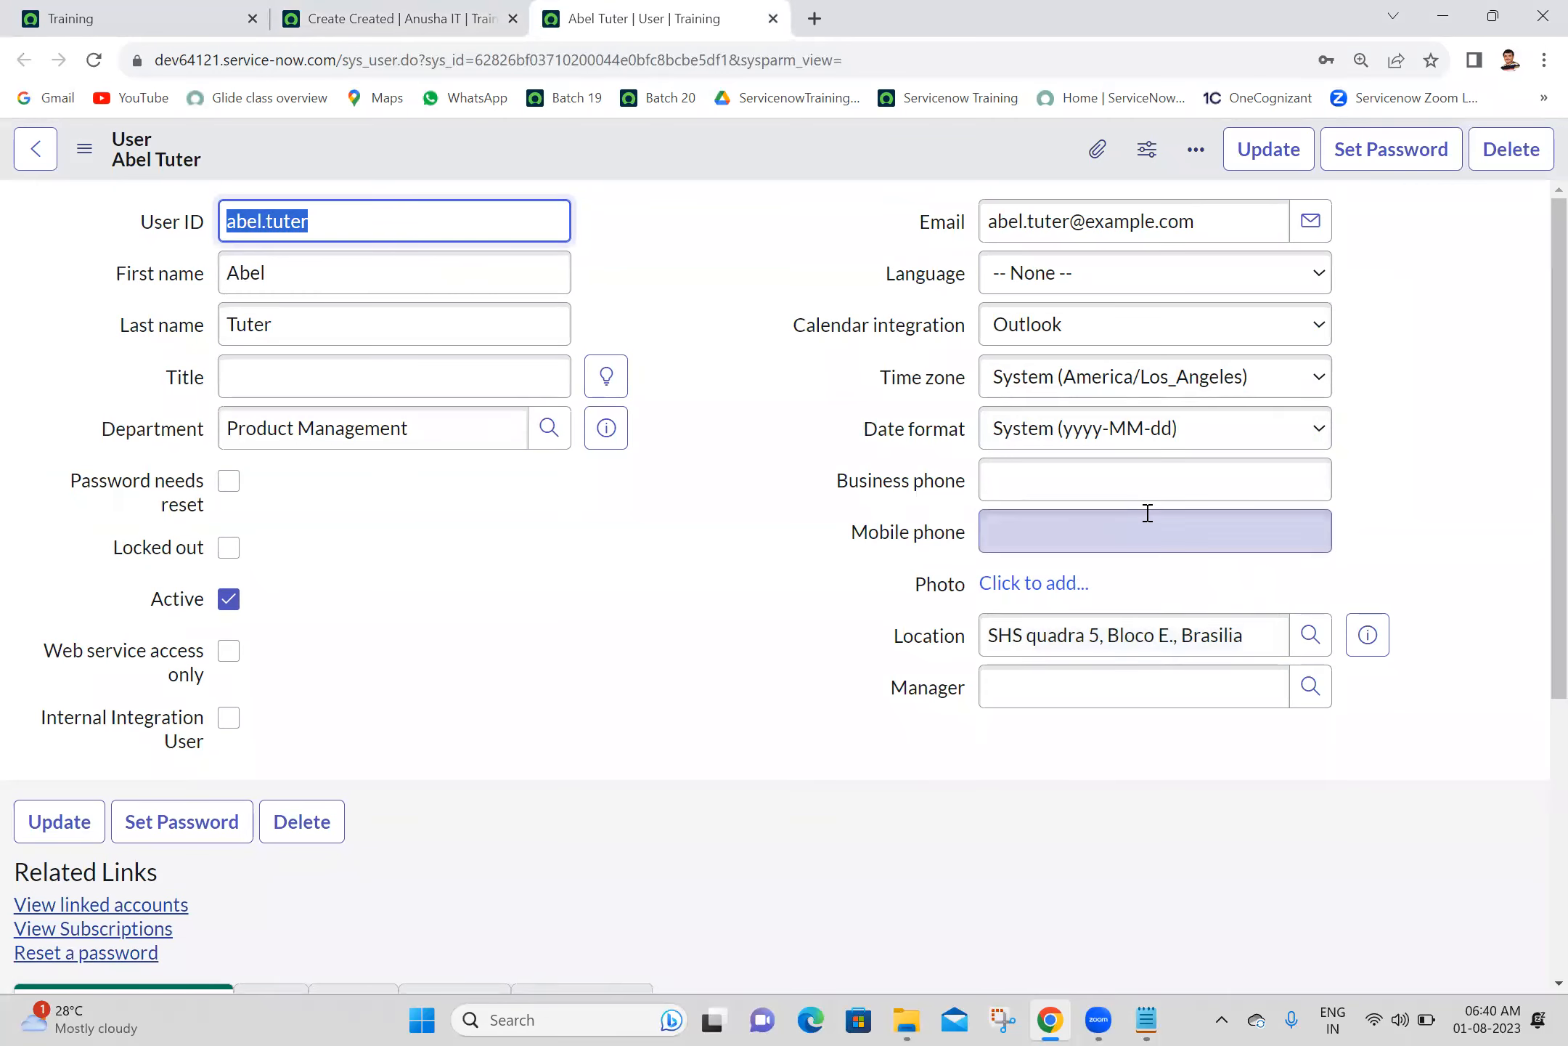
- Check the Mobile phone and Manager fields on the employee's User record before saving the Anusha IT form
{"action": "left_click", "coordinate": [1147, 513]}
{"action": "left_click", "coordinate": [623, 584]}
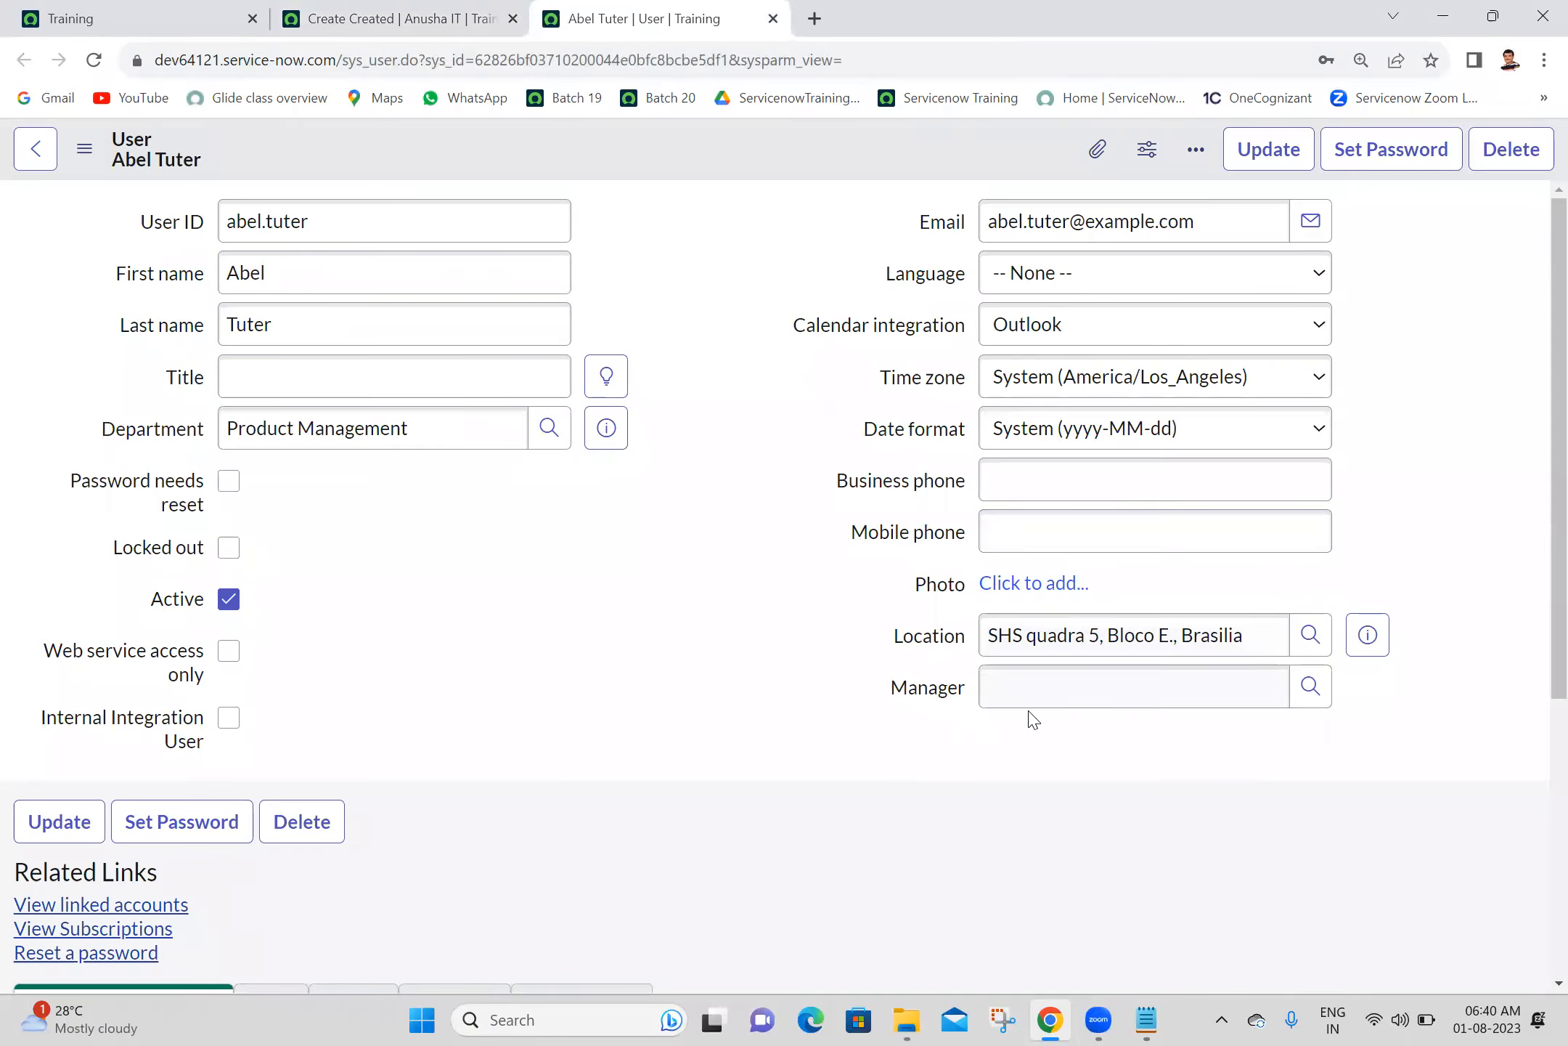
{"action": "left_click", "coordinate": [1067, 693]}
{"action": "left_click", "coordinate": [604, 659]}
- Return to the new Anusha IT record, dismiss the employee preview and save the record
{"action": "left_click", "coordinate": [392, 9]}
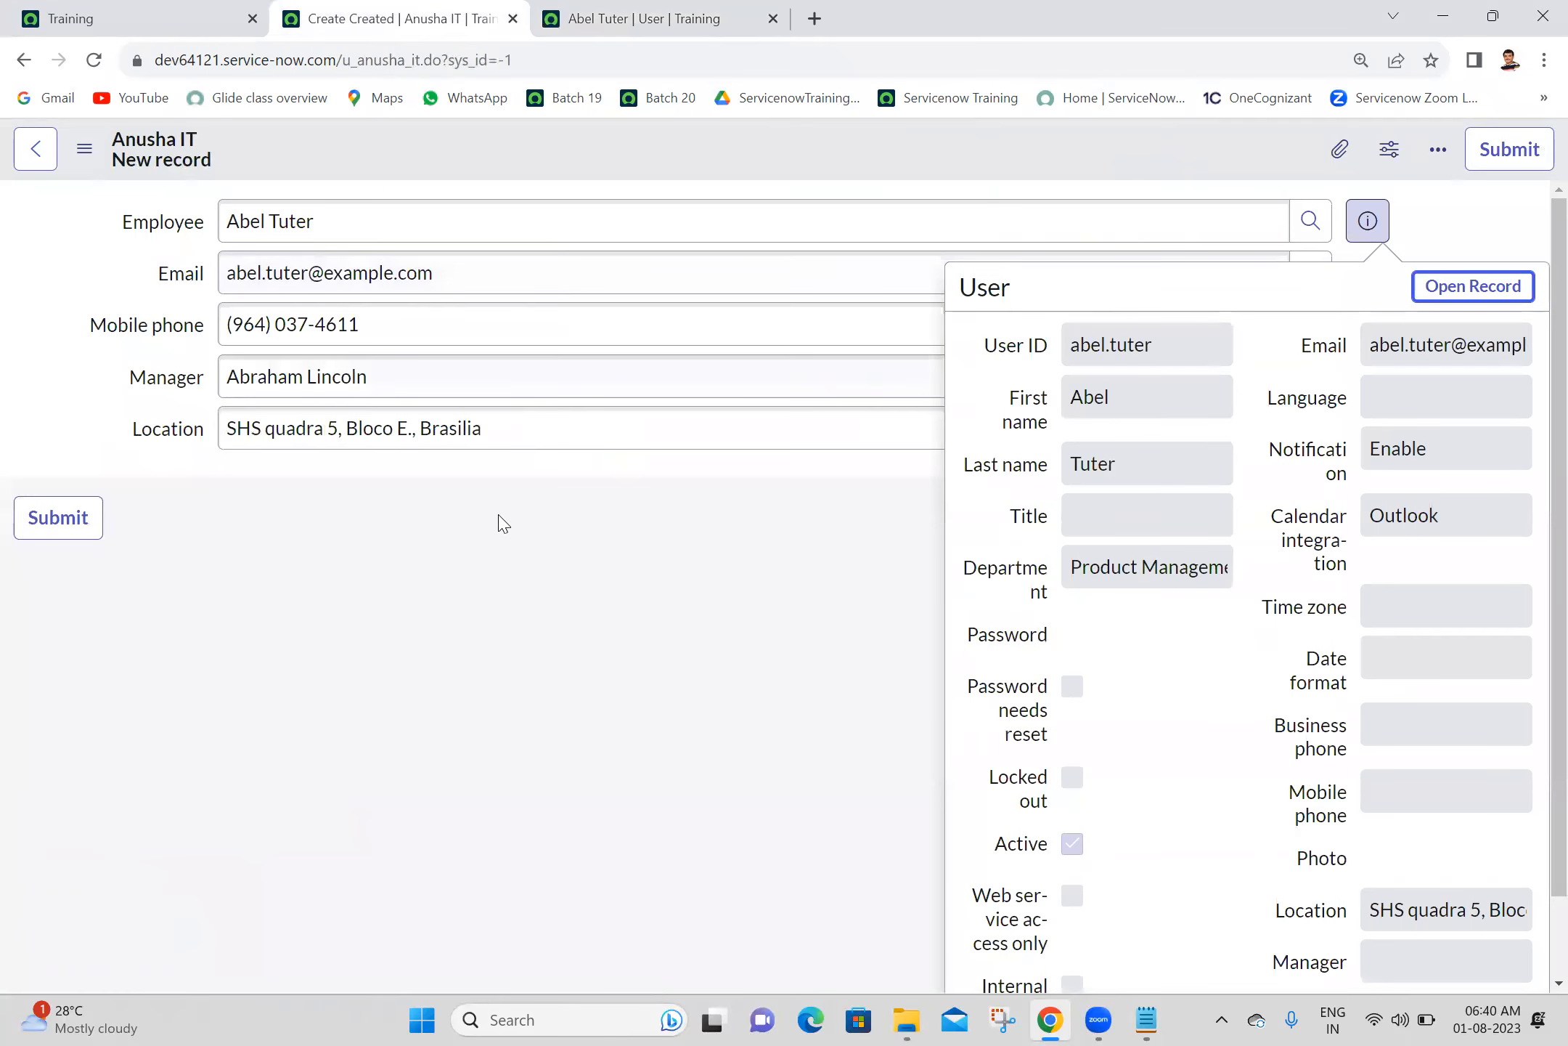
{"action": "left_click", "coordinate": [477, 571]}
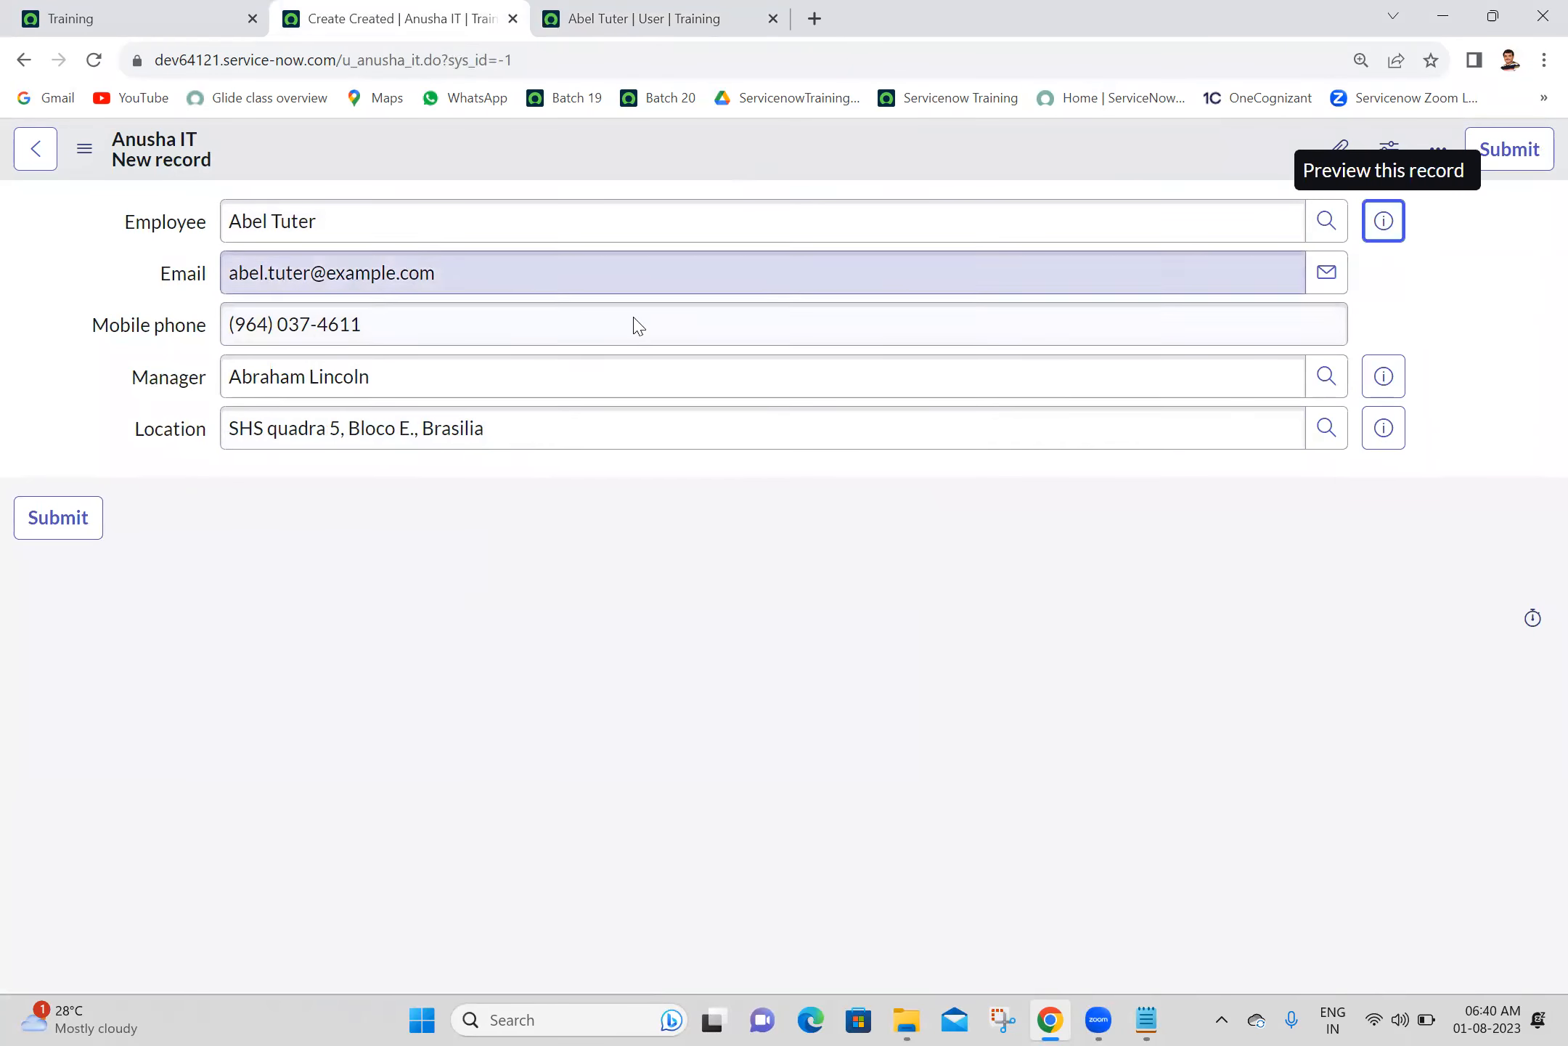
{"action": "right_click", "coordinate": [749, 137]}
{"action": "left_click", "coordinate": [772, 158]}
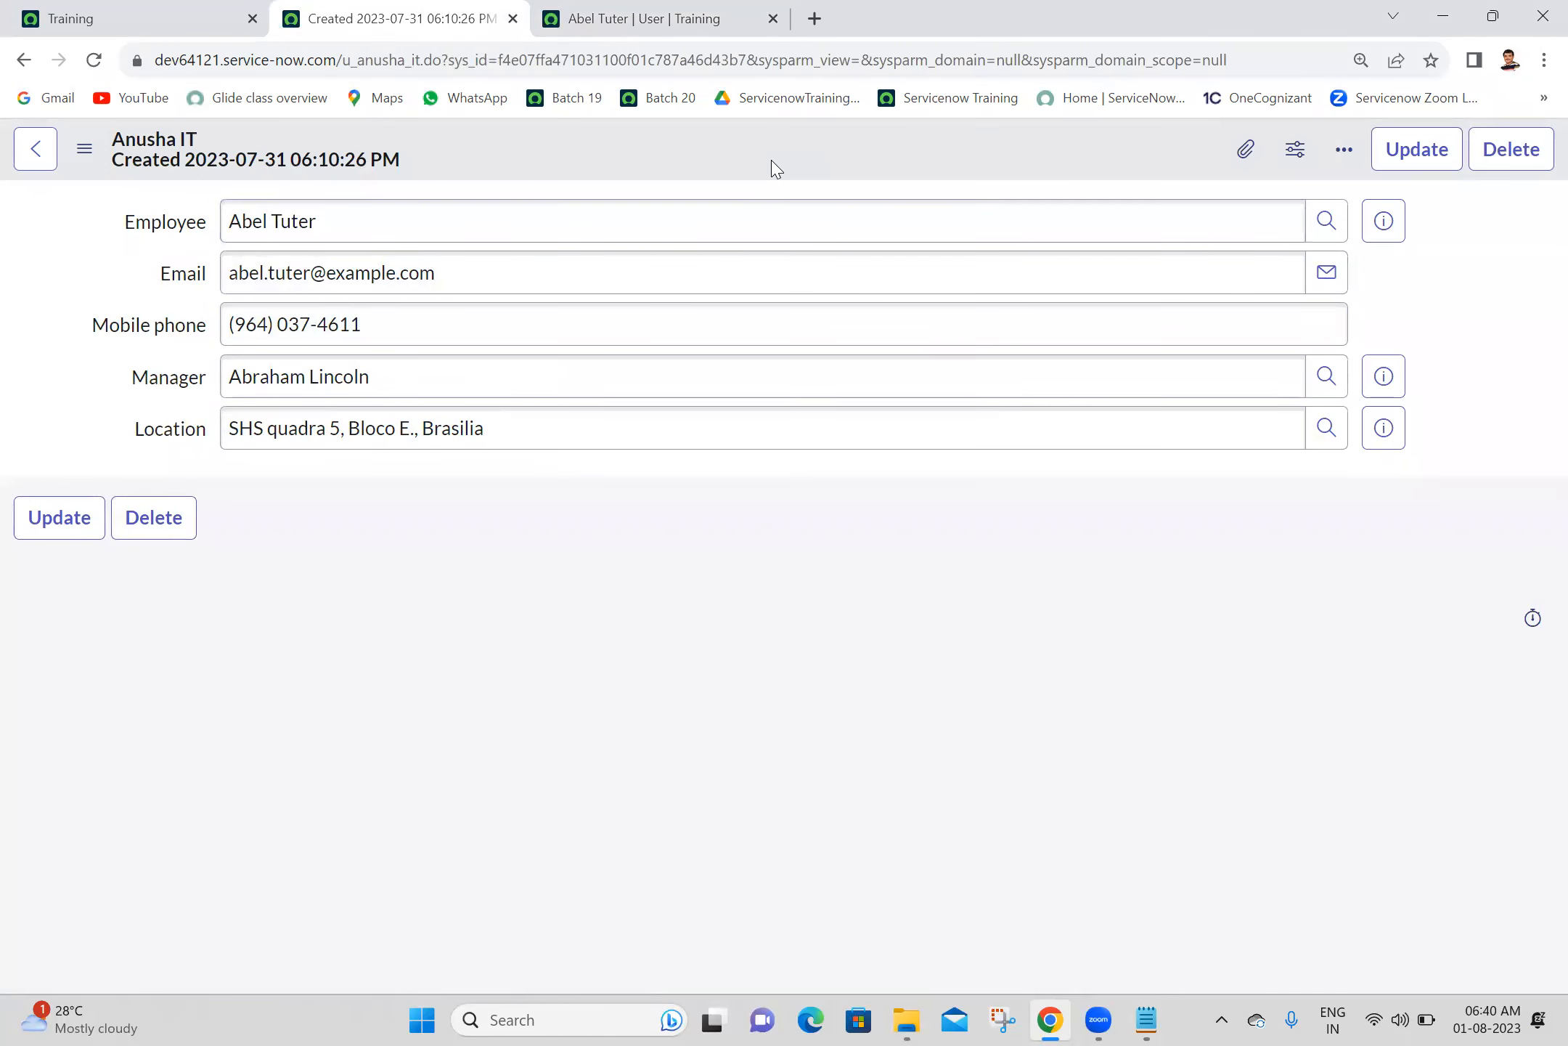
- Compare the Email, Mobile phone, Manager and Location values on the saved Anusha IT record with those on the employee's User record
{"action": "left_click", "coordinate": [624, 10]}
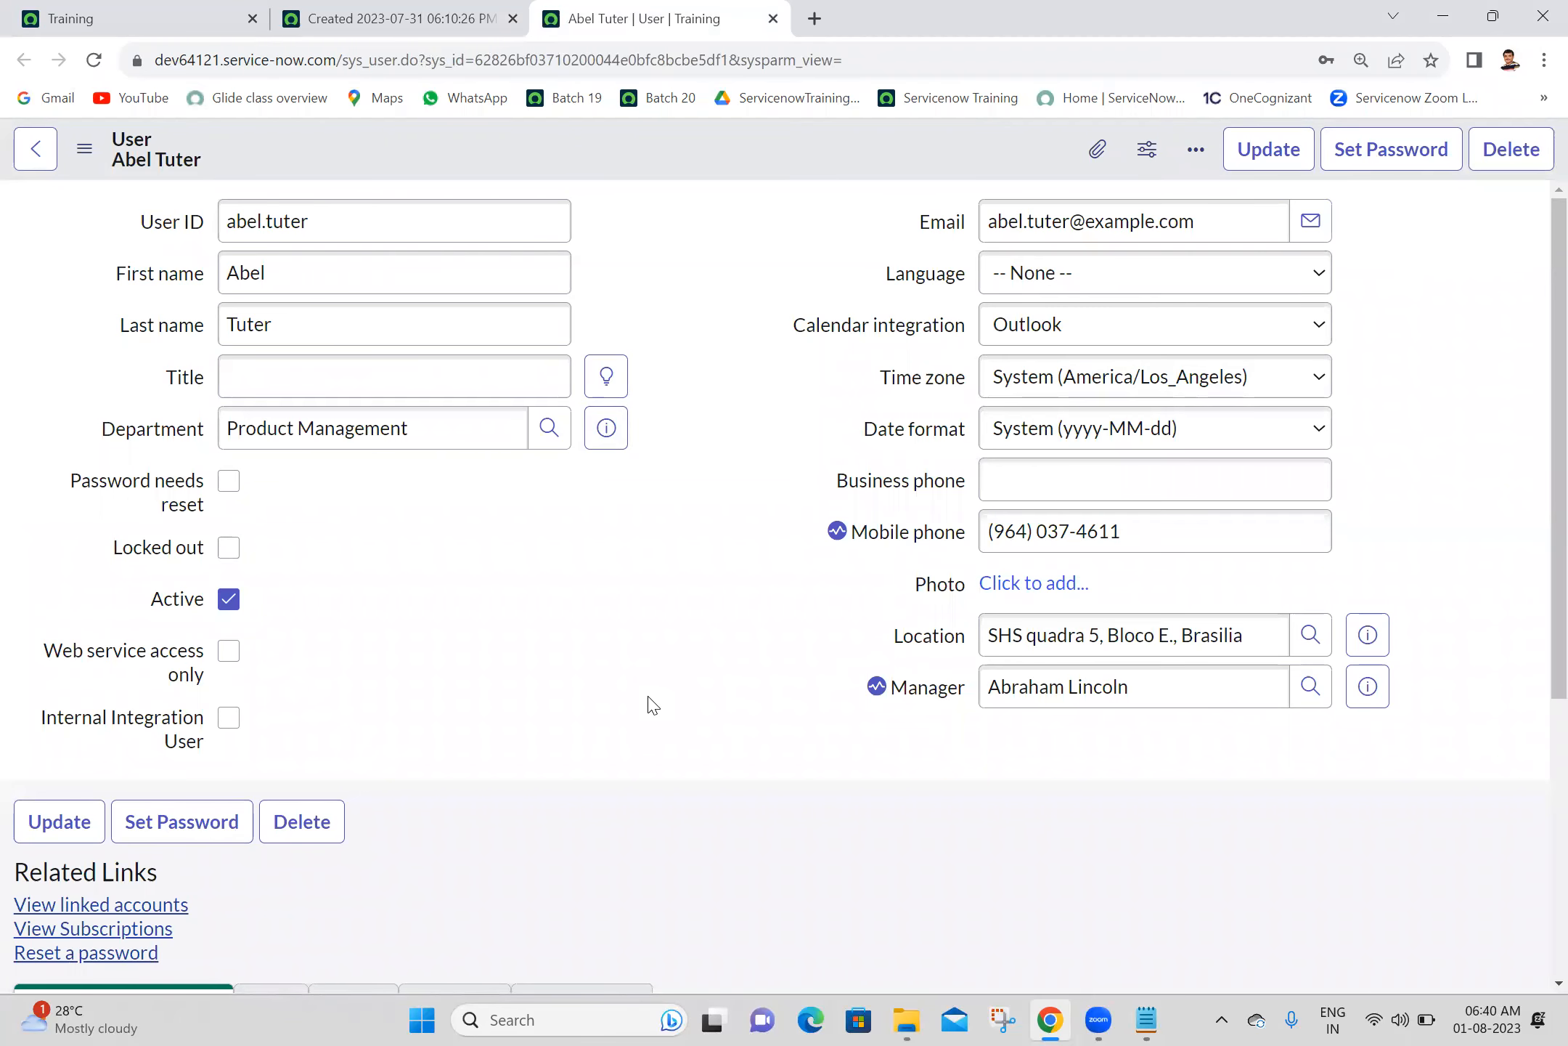
{"action": "left_click", "coordinate": [413, 10]}
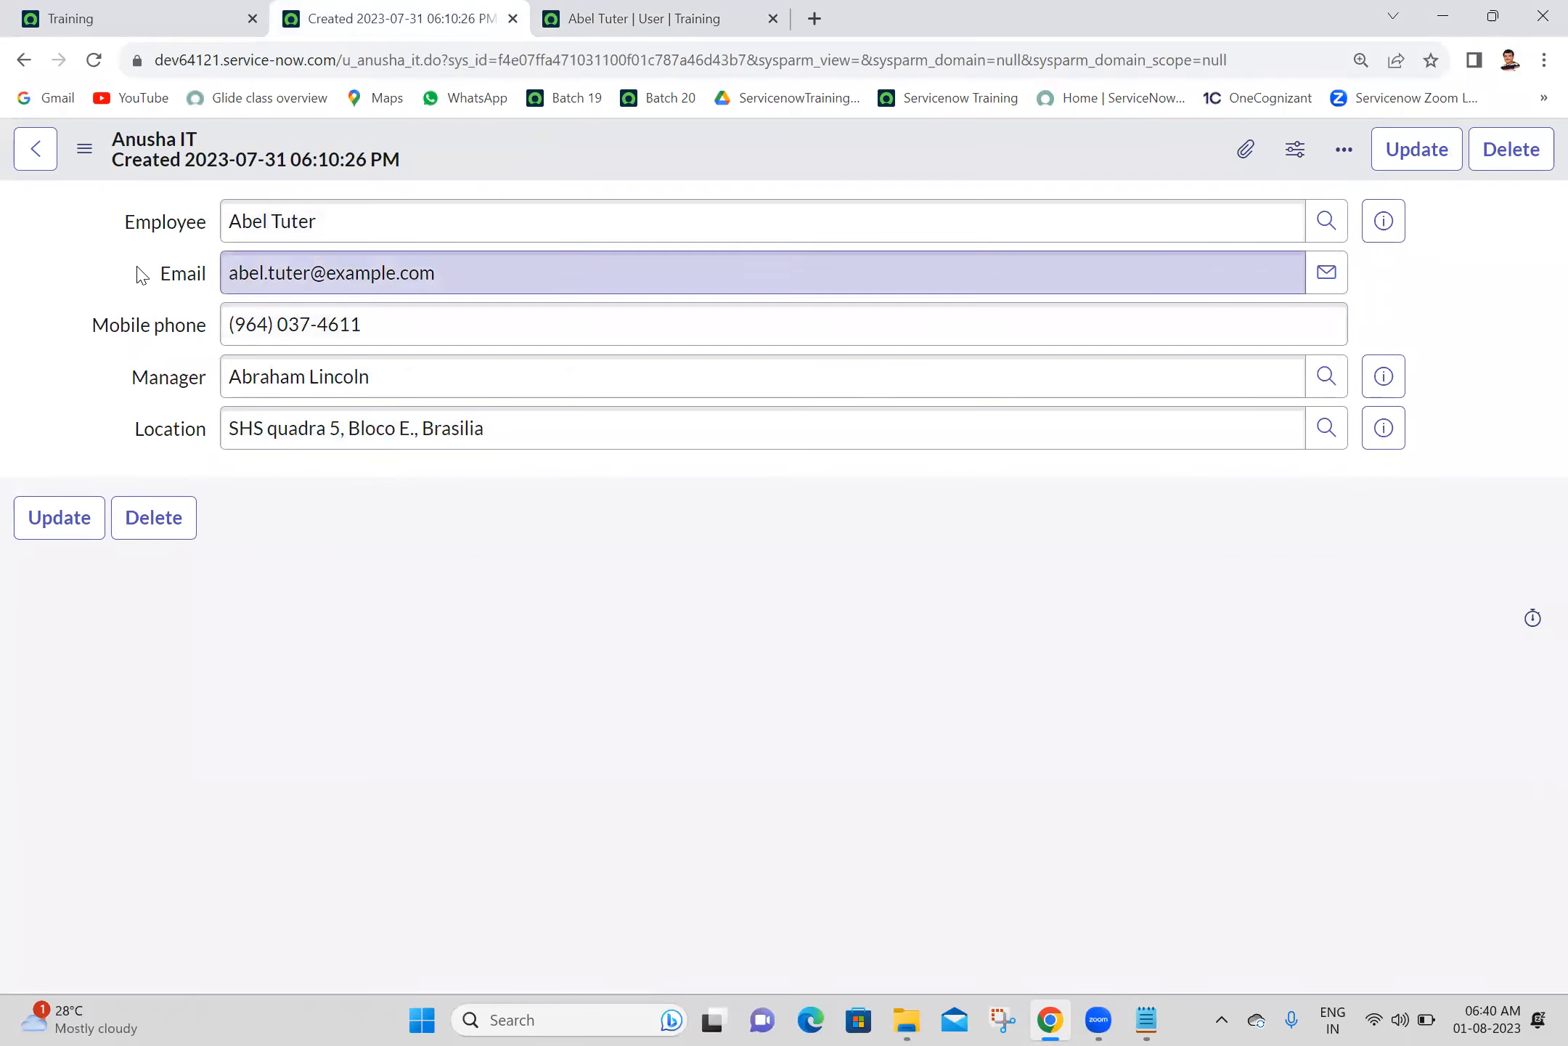
{"action": "left_click_drag", "start_coordinate": [142, 275], "coordinate": [599, 545]}
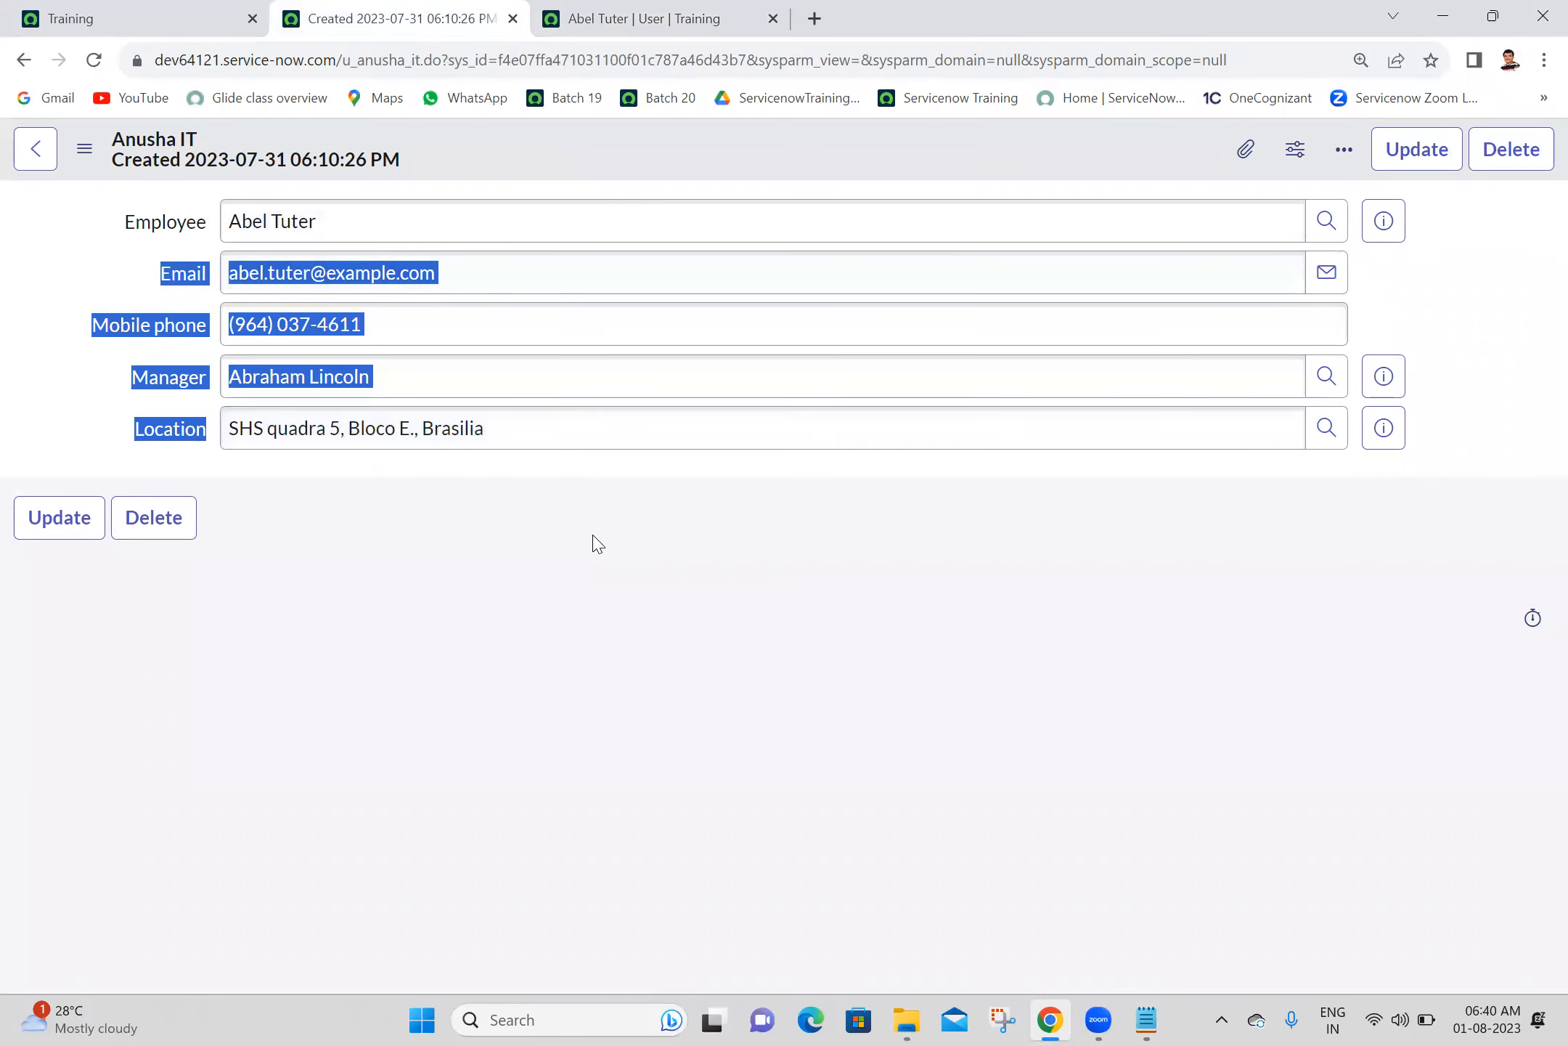
{"action": "left_click", "coordinate": [599, 545]}
{"action": "left_click", "coordinate": [648, 13]}
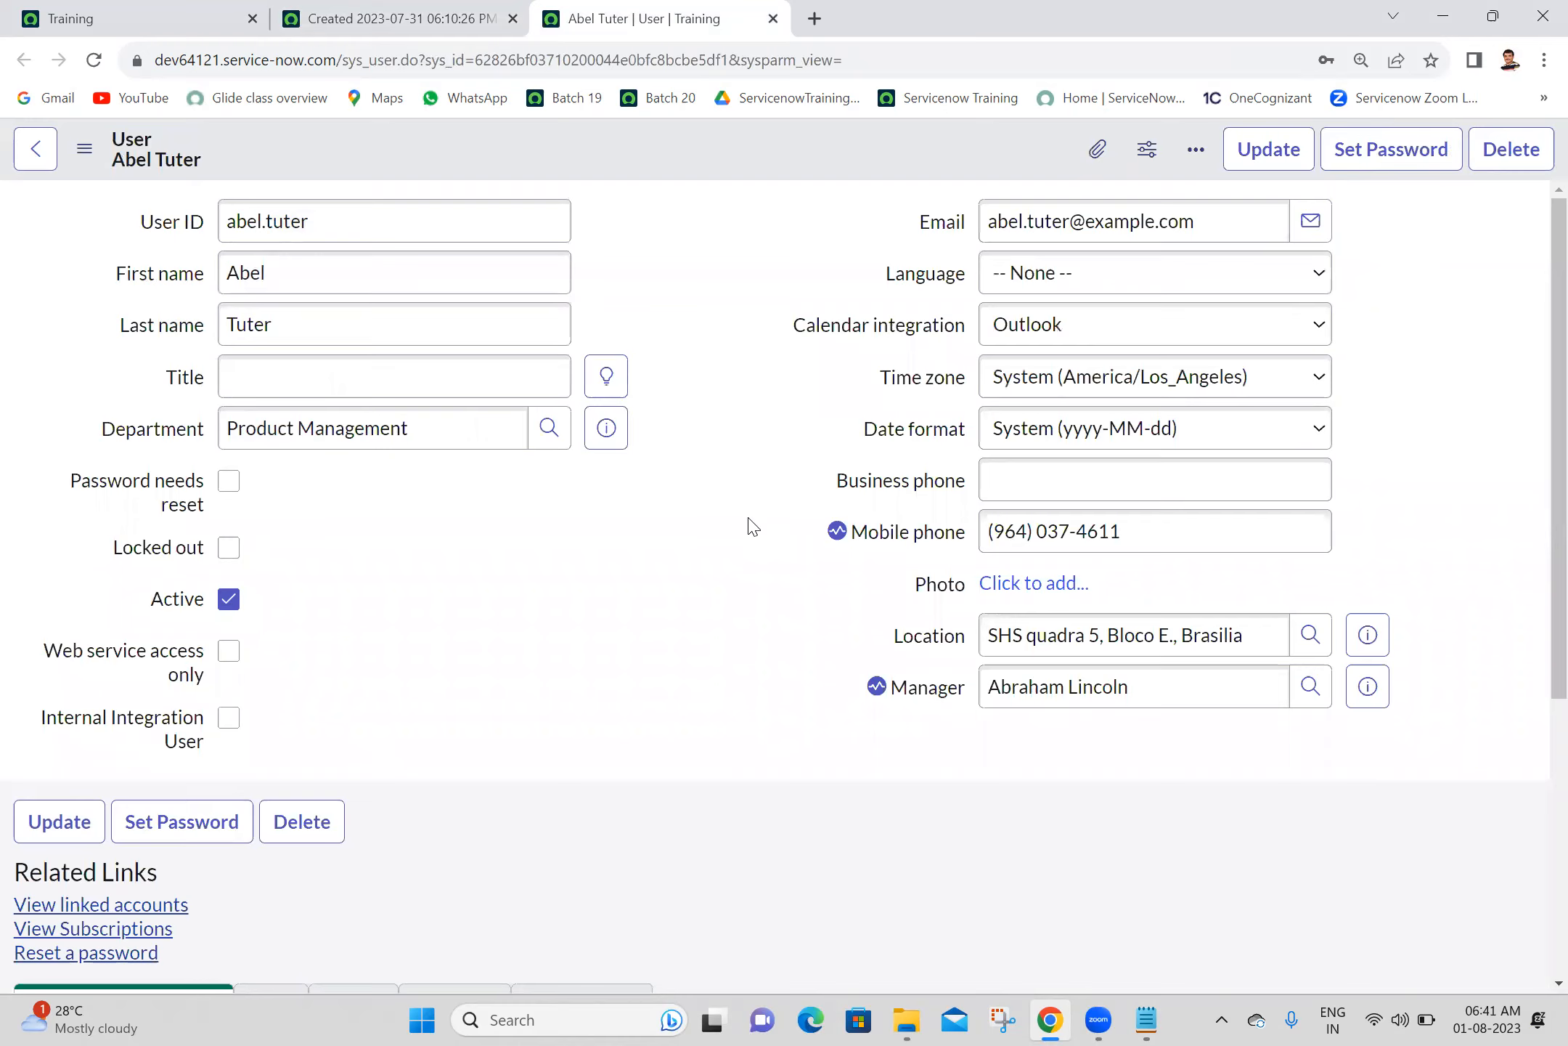
{"action": "left_click", "coordinate": [423, 10]}
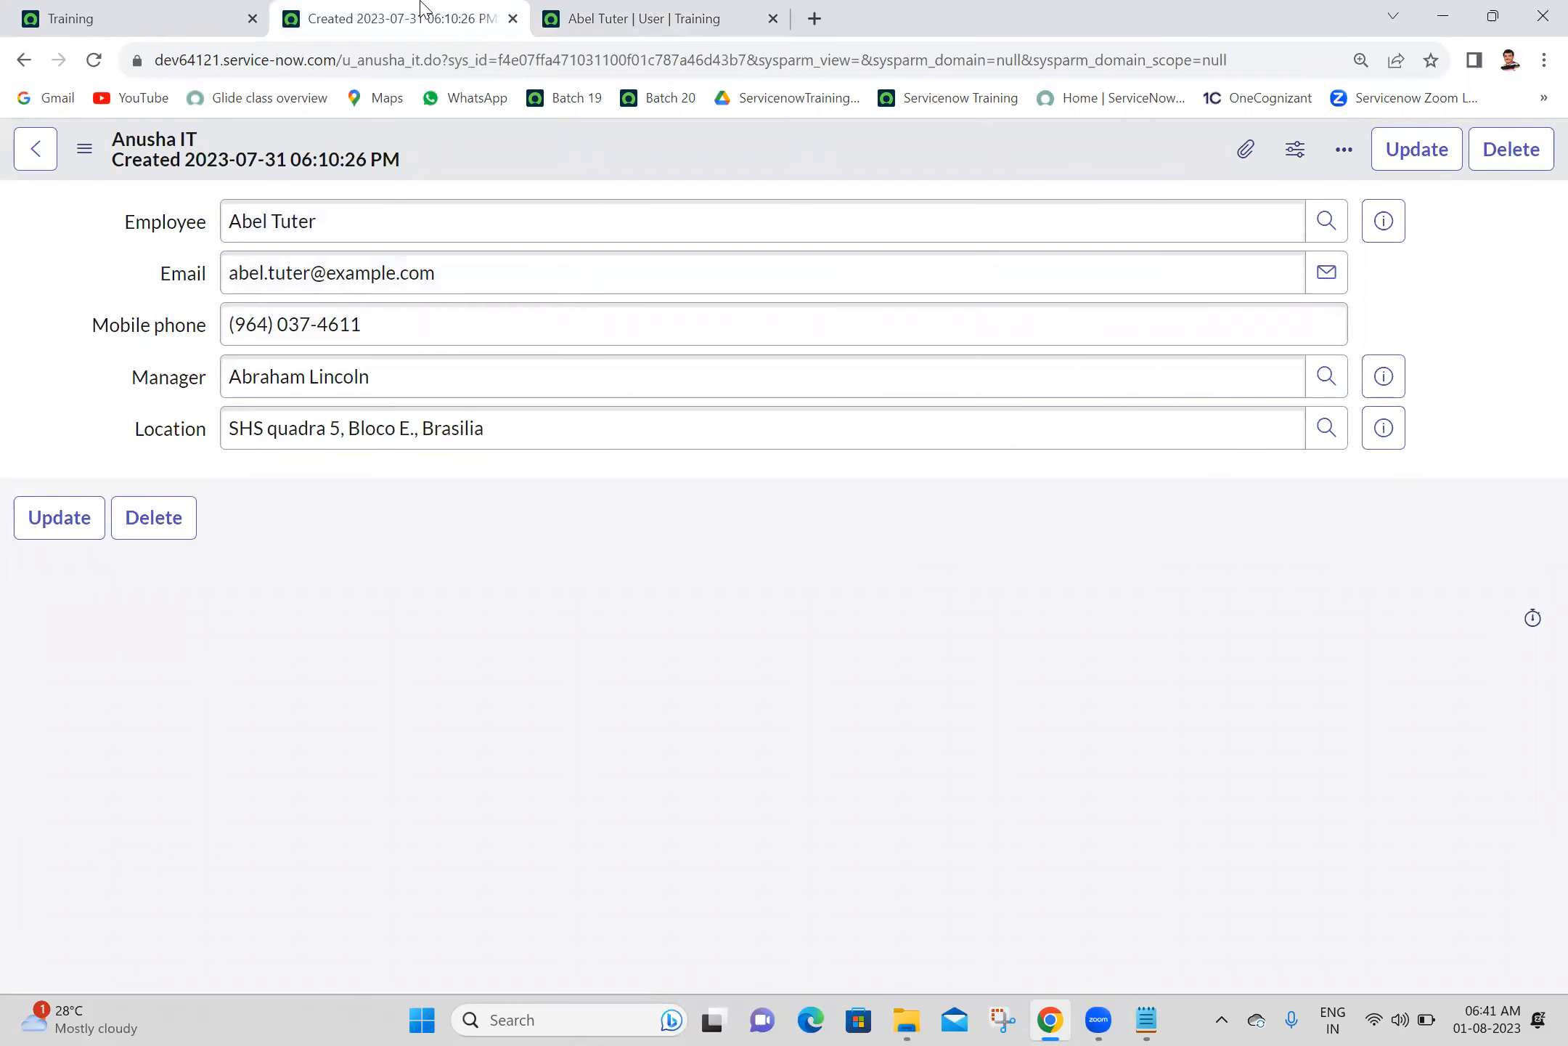
- Change the Employee on the saved Anusha IT record to the user suggested for "abr"
{"action": "left_click", "coordinate": [446, 218]}
{"action": "key", "text": "ctrl+a"}
{"action": "type", "text": "a"}
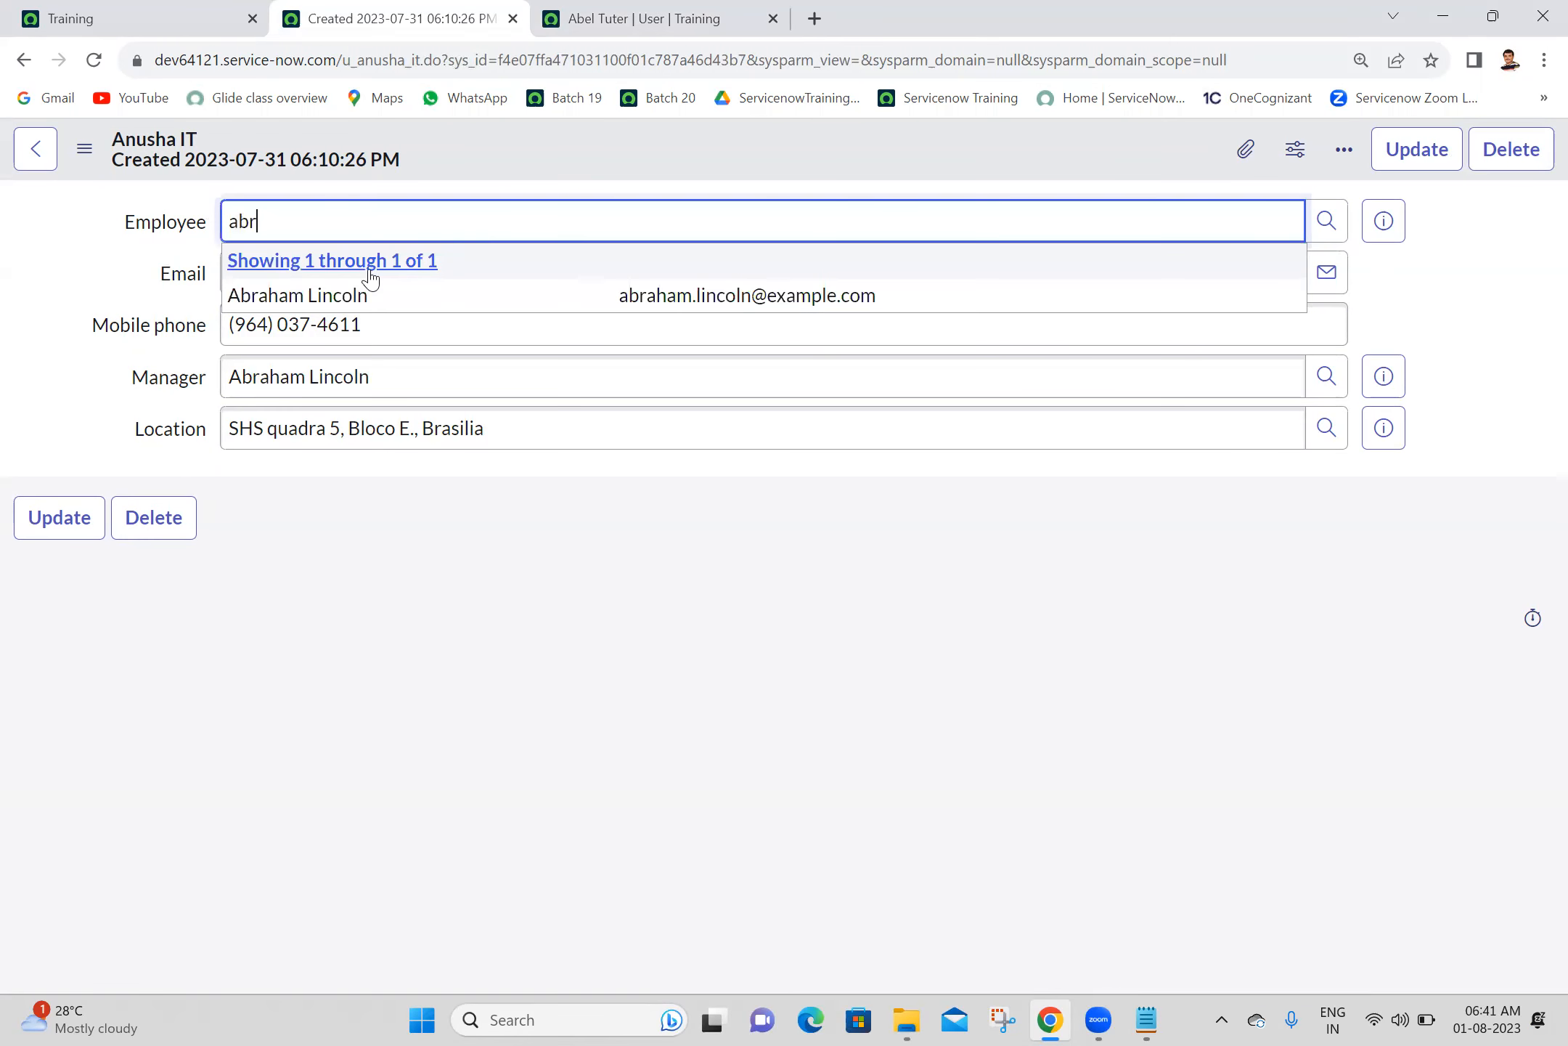
{"action": "left_click", "coordinate": [365, 299]}
{"action": "left_click", "coordinate": [697, 596]}
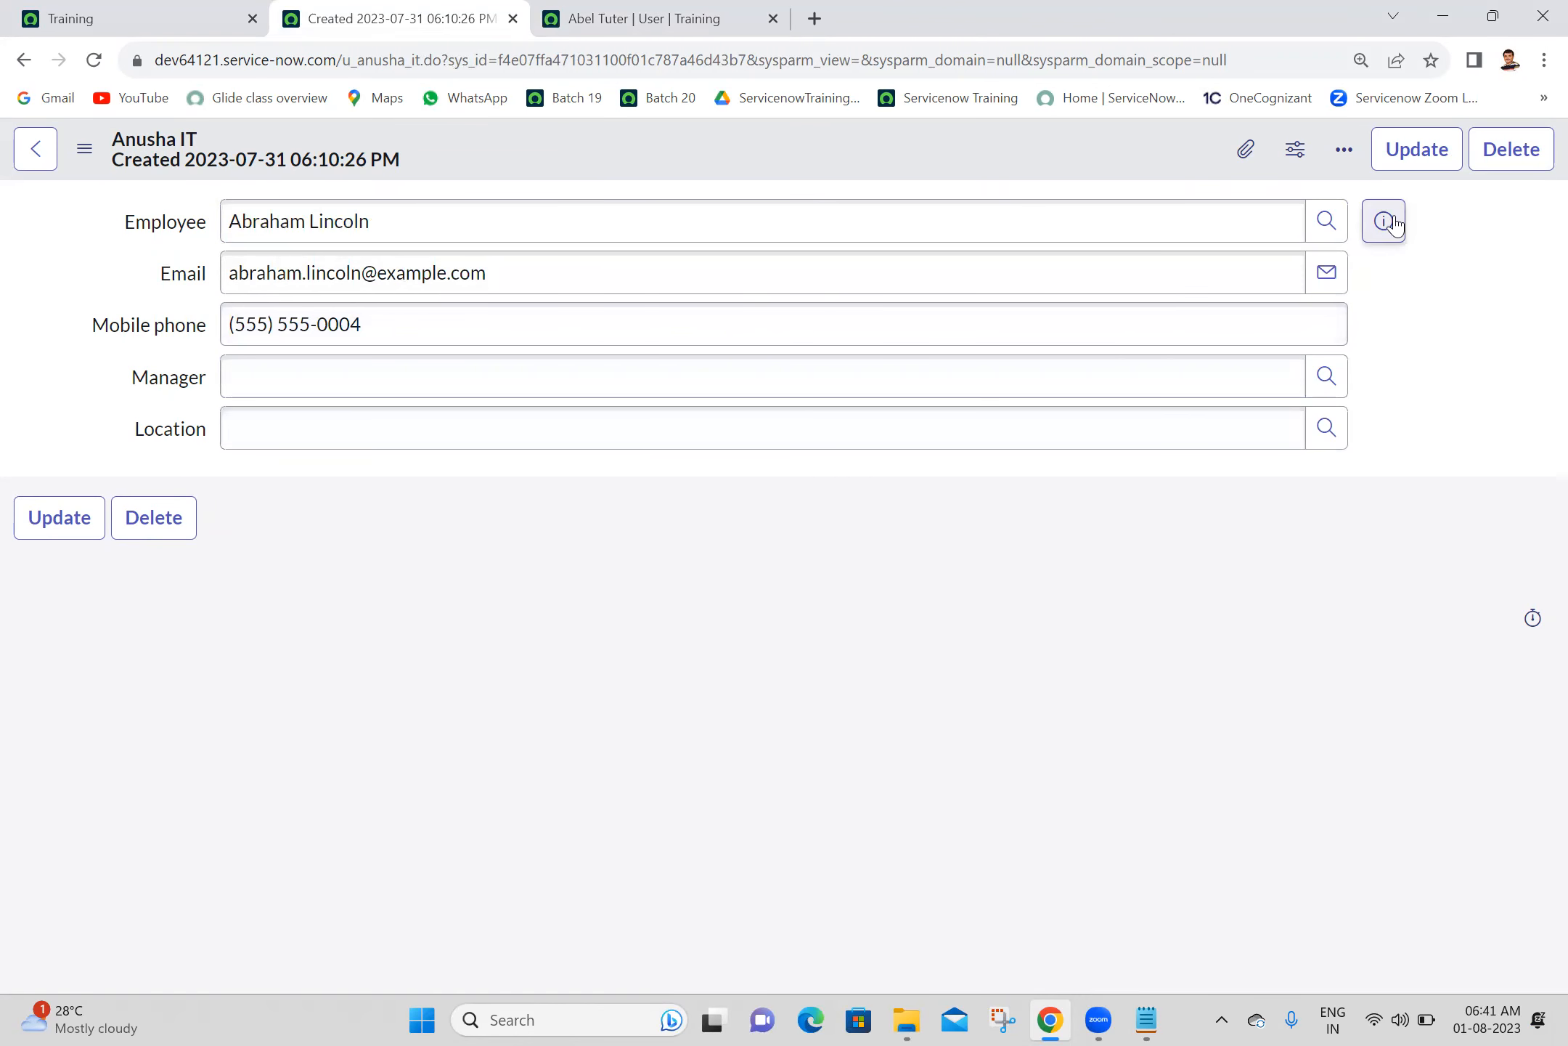
- Close the previous employee's User record and open the newly selected employee's full record from the Employee preview
{"action": "left_click", "coordinate": [773, 19]}
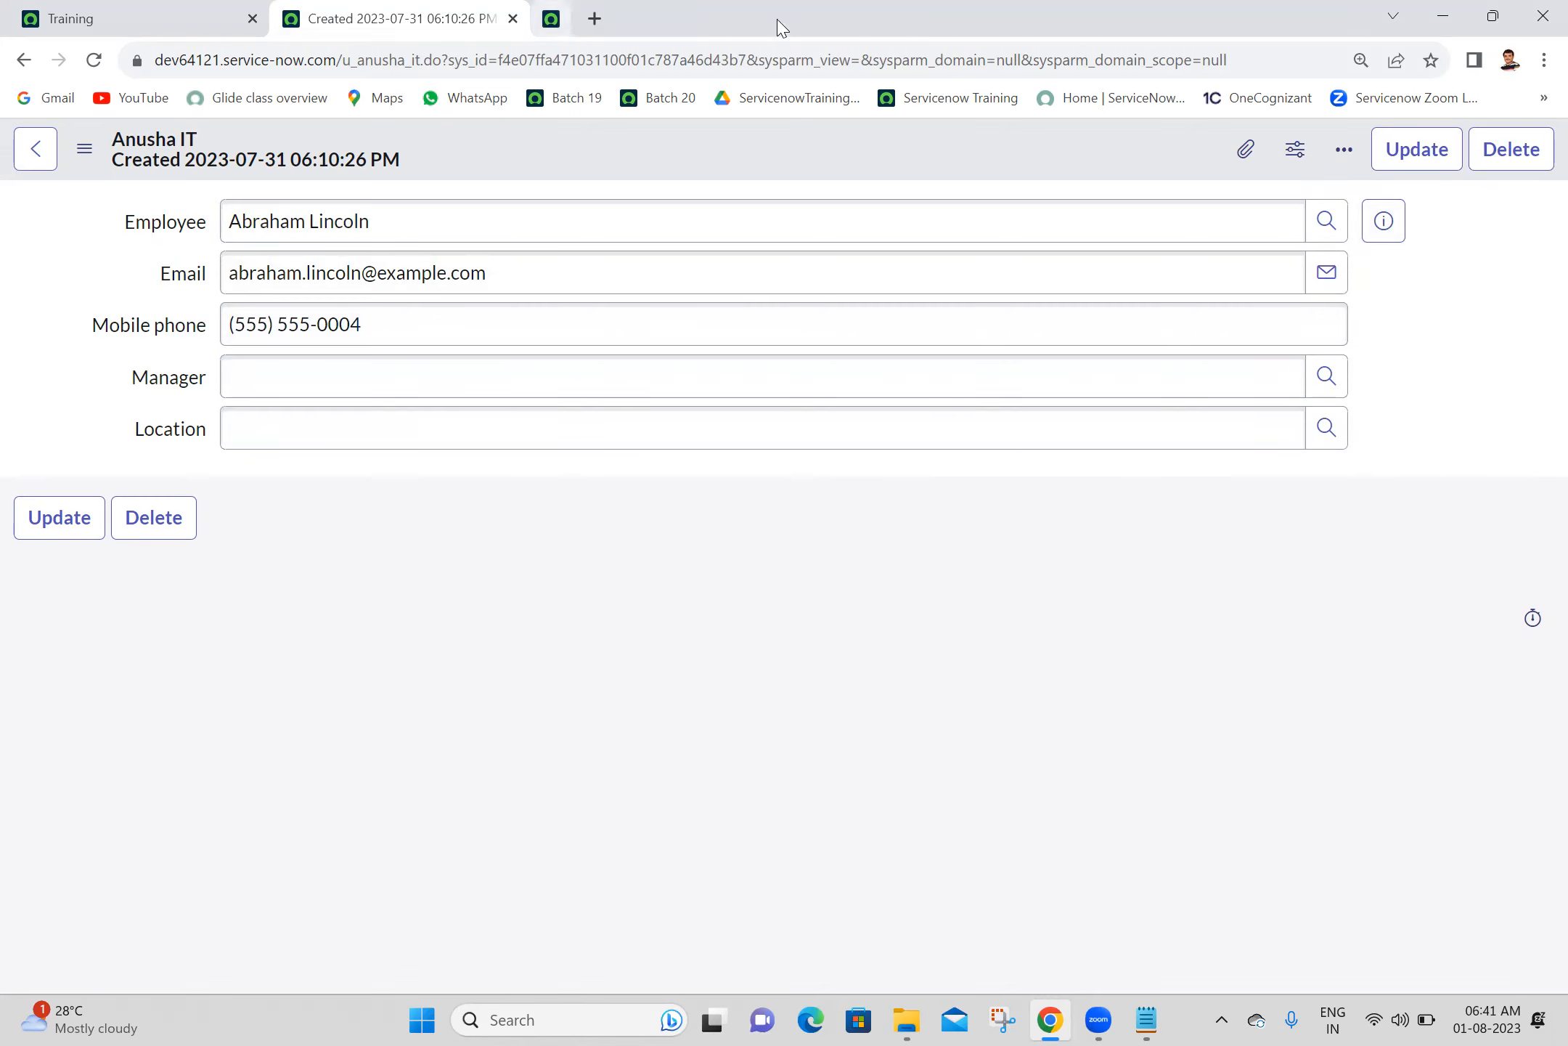
{"action": "left_click", "coordinate": [1381, 231]}
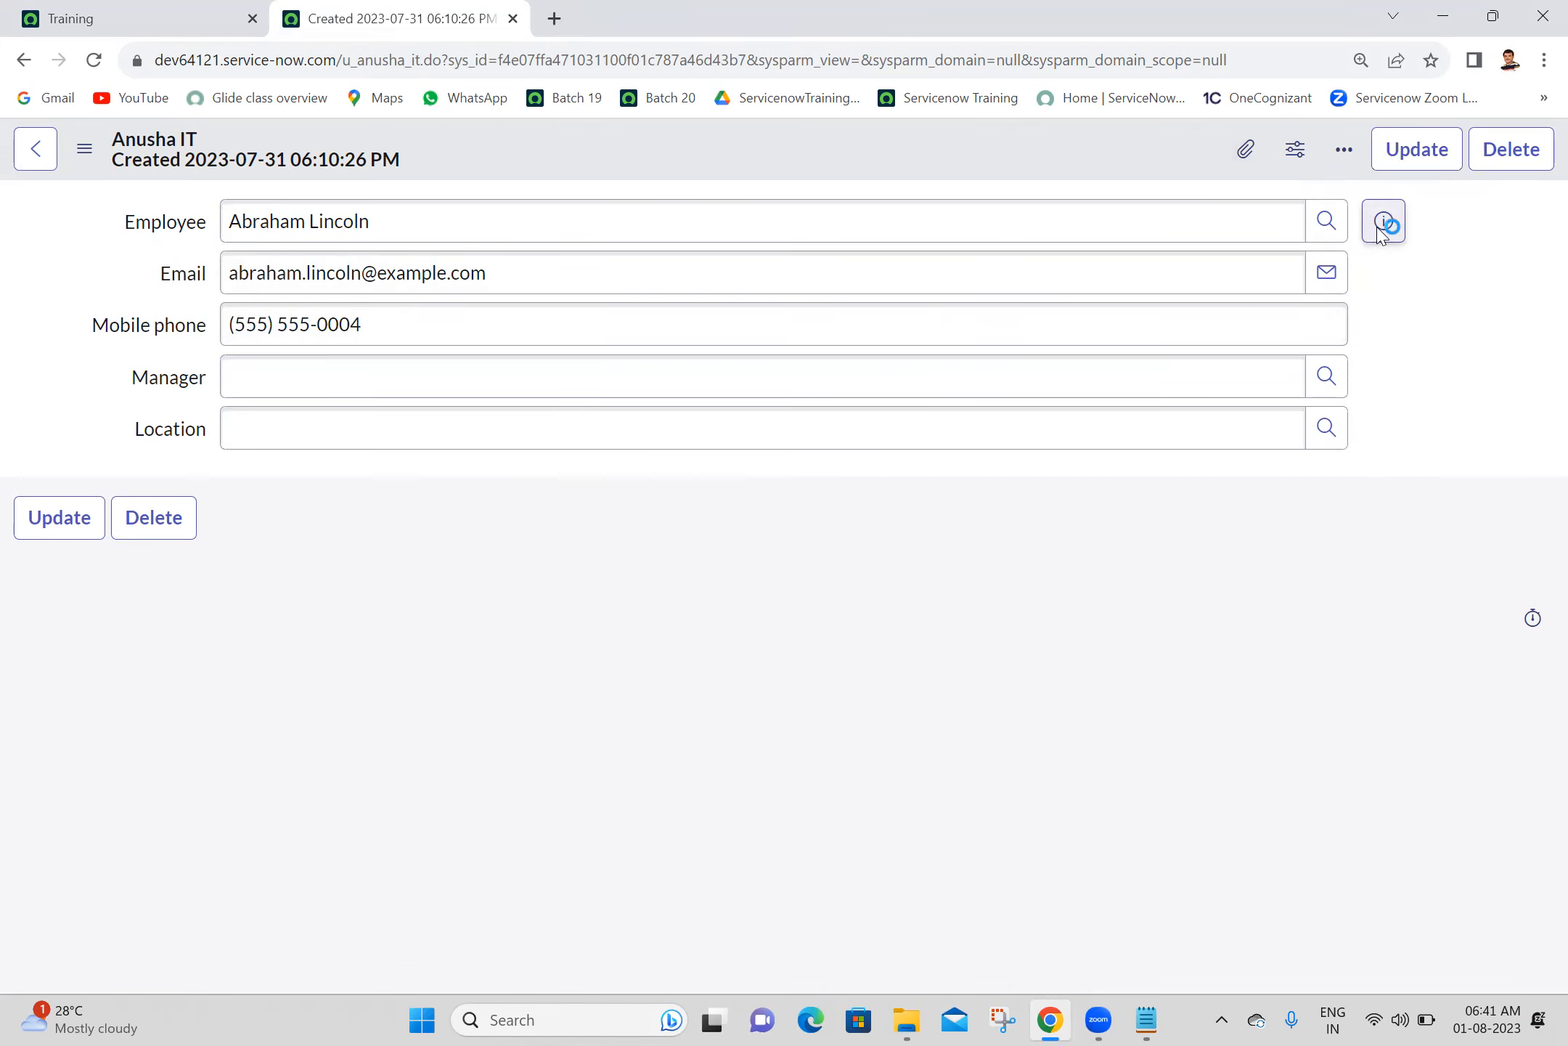
{"action": "left_click", "coordinate": [1472, 287]}
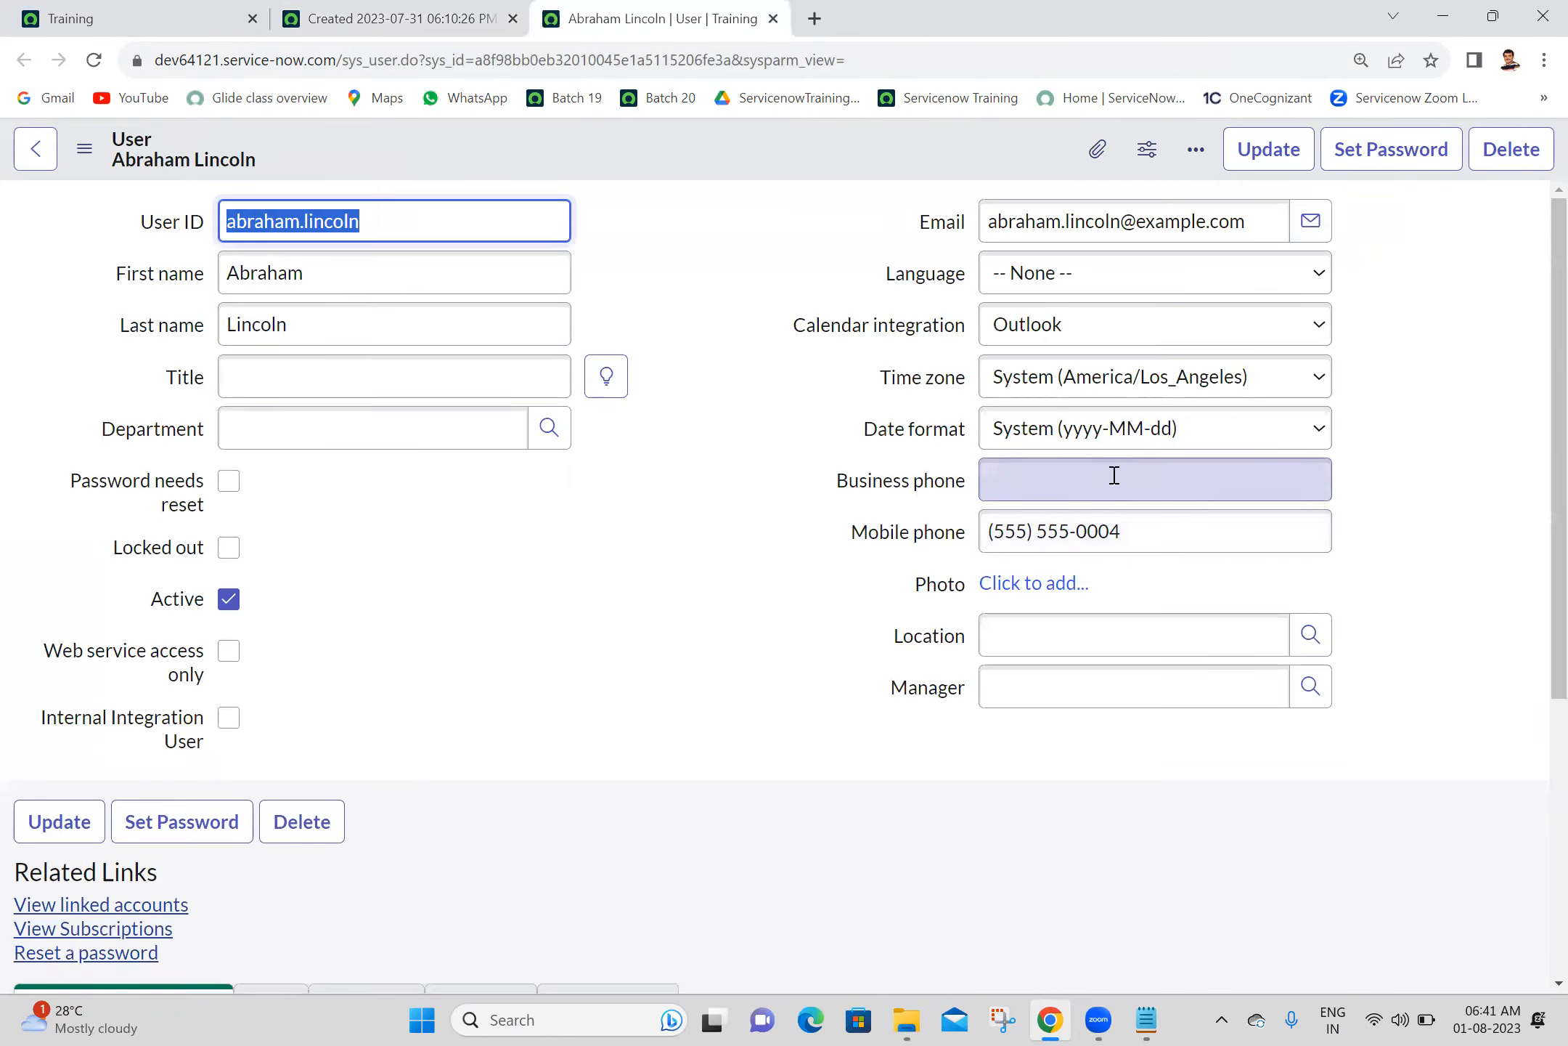
- Set the User record's Location to India and its Manager to the "ab" match other than the employee, and save the record
{"action": "left_click", "coordinate": [1075, 629]}
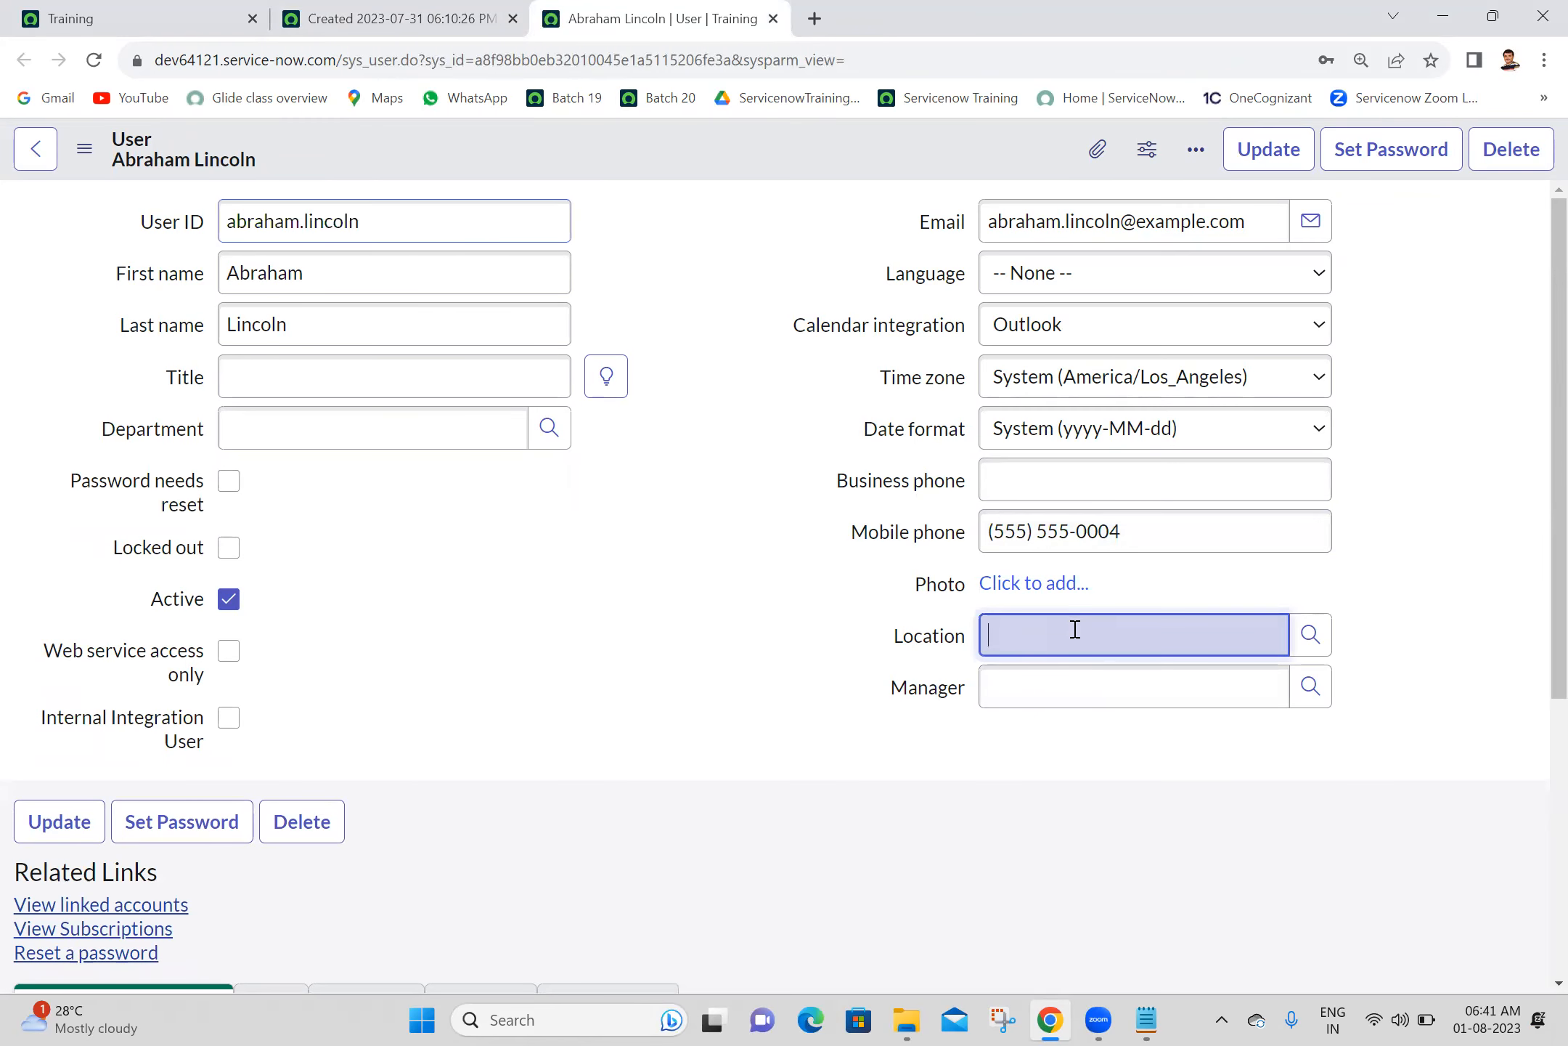
{"action": "type", "text": "india"}
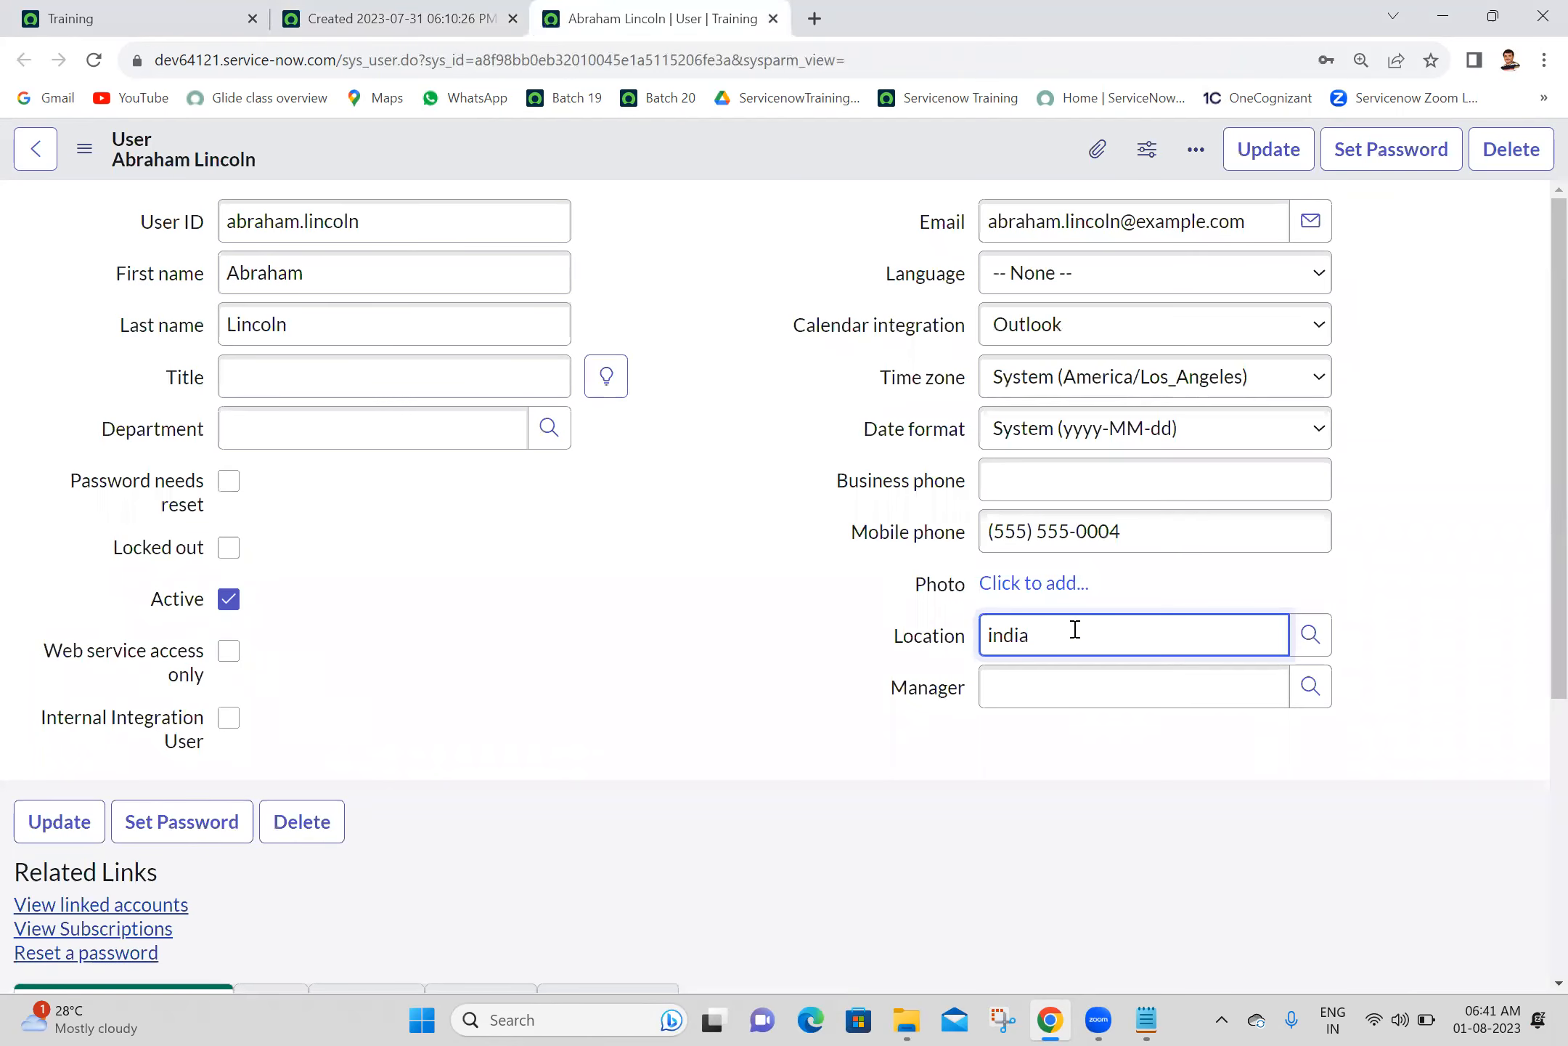
{"action": "left_click", "coordinate": [1009, 694]}
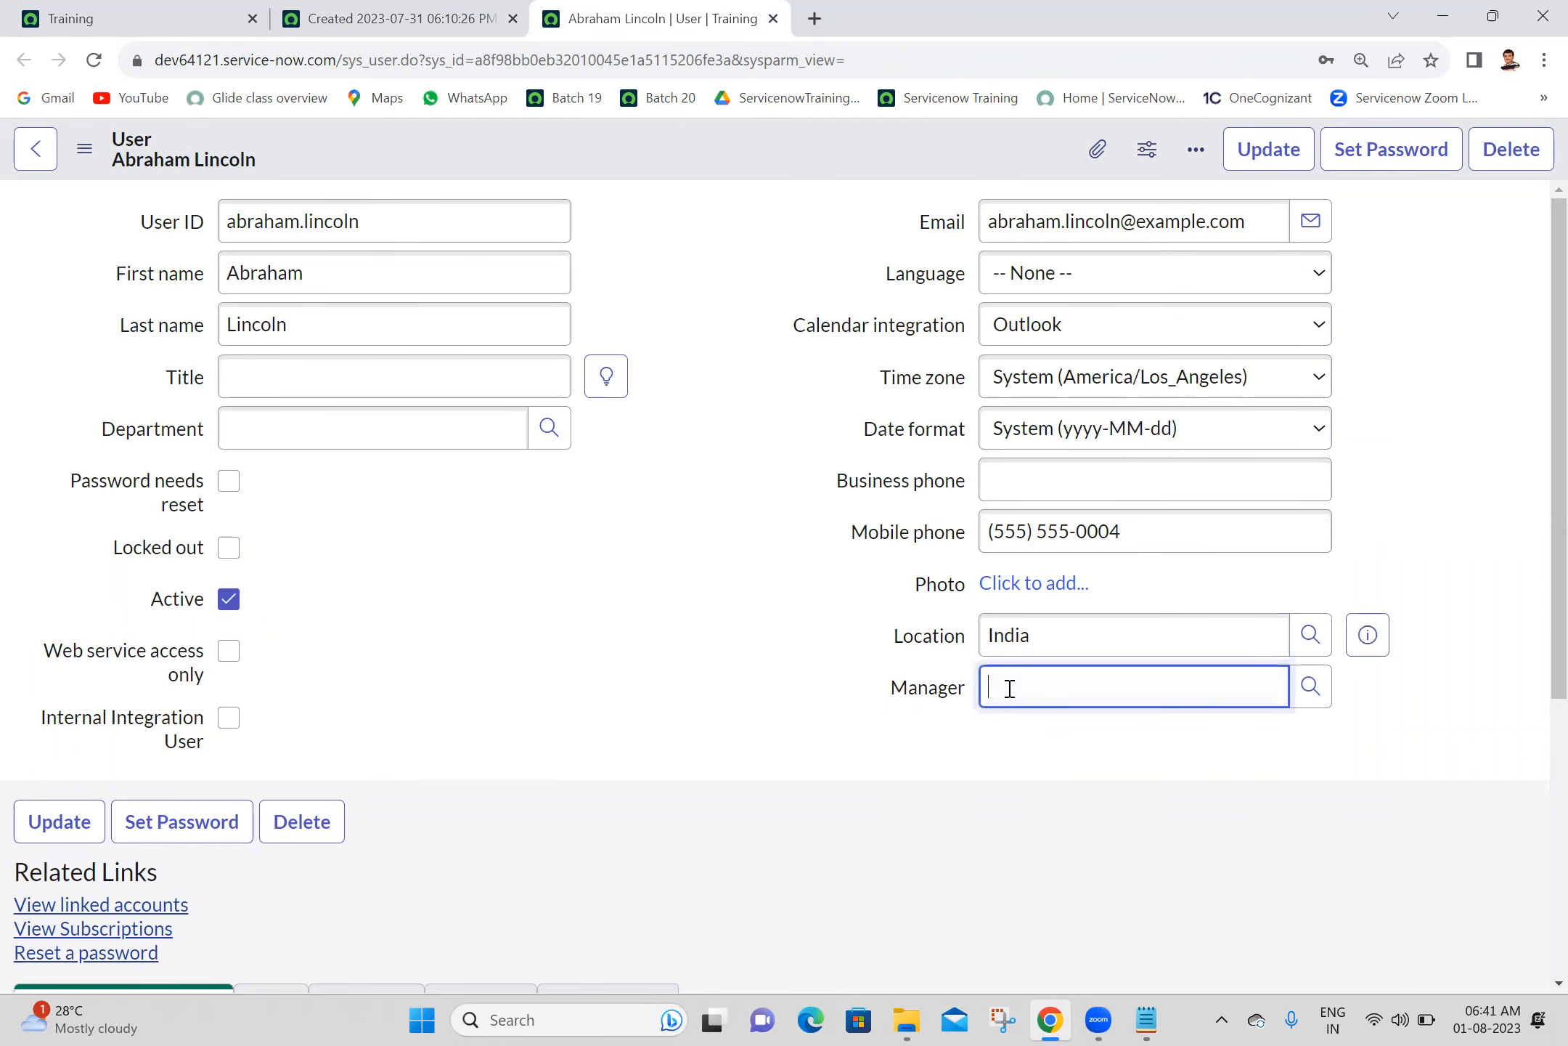
{"action": "type", "text": "ab"}
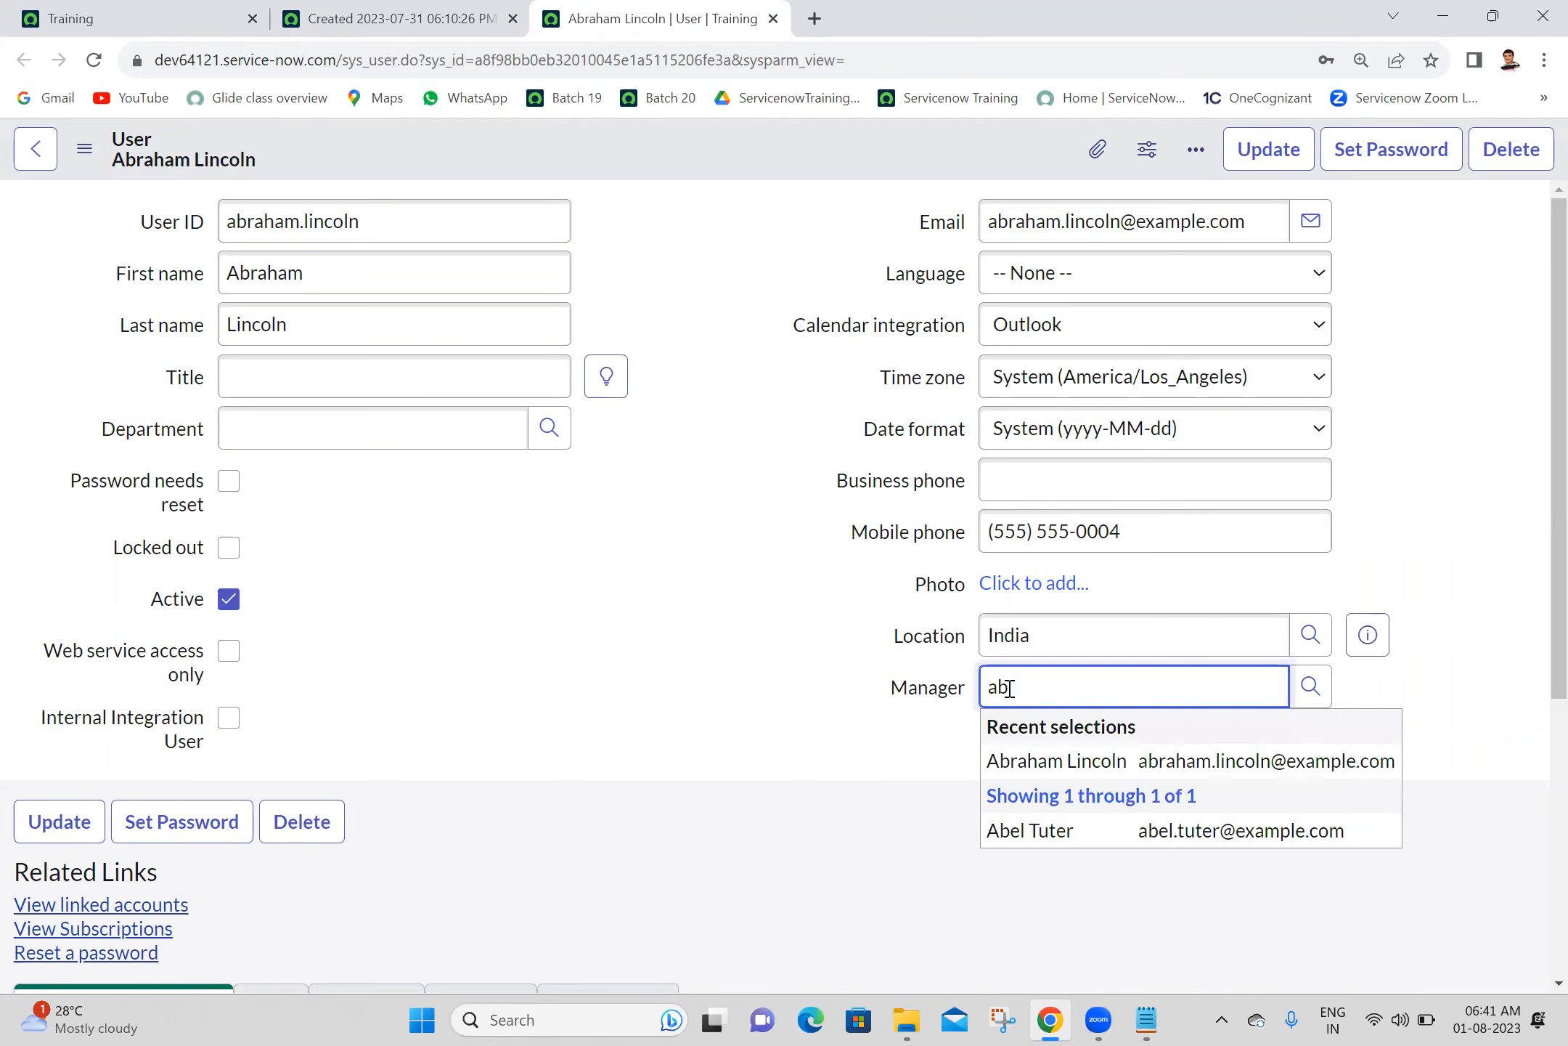
{"action": "left_click", "coordinate": [1062, 837]}
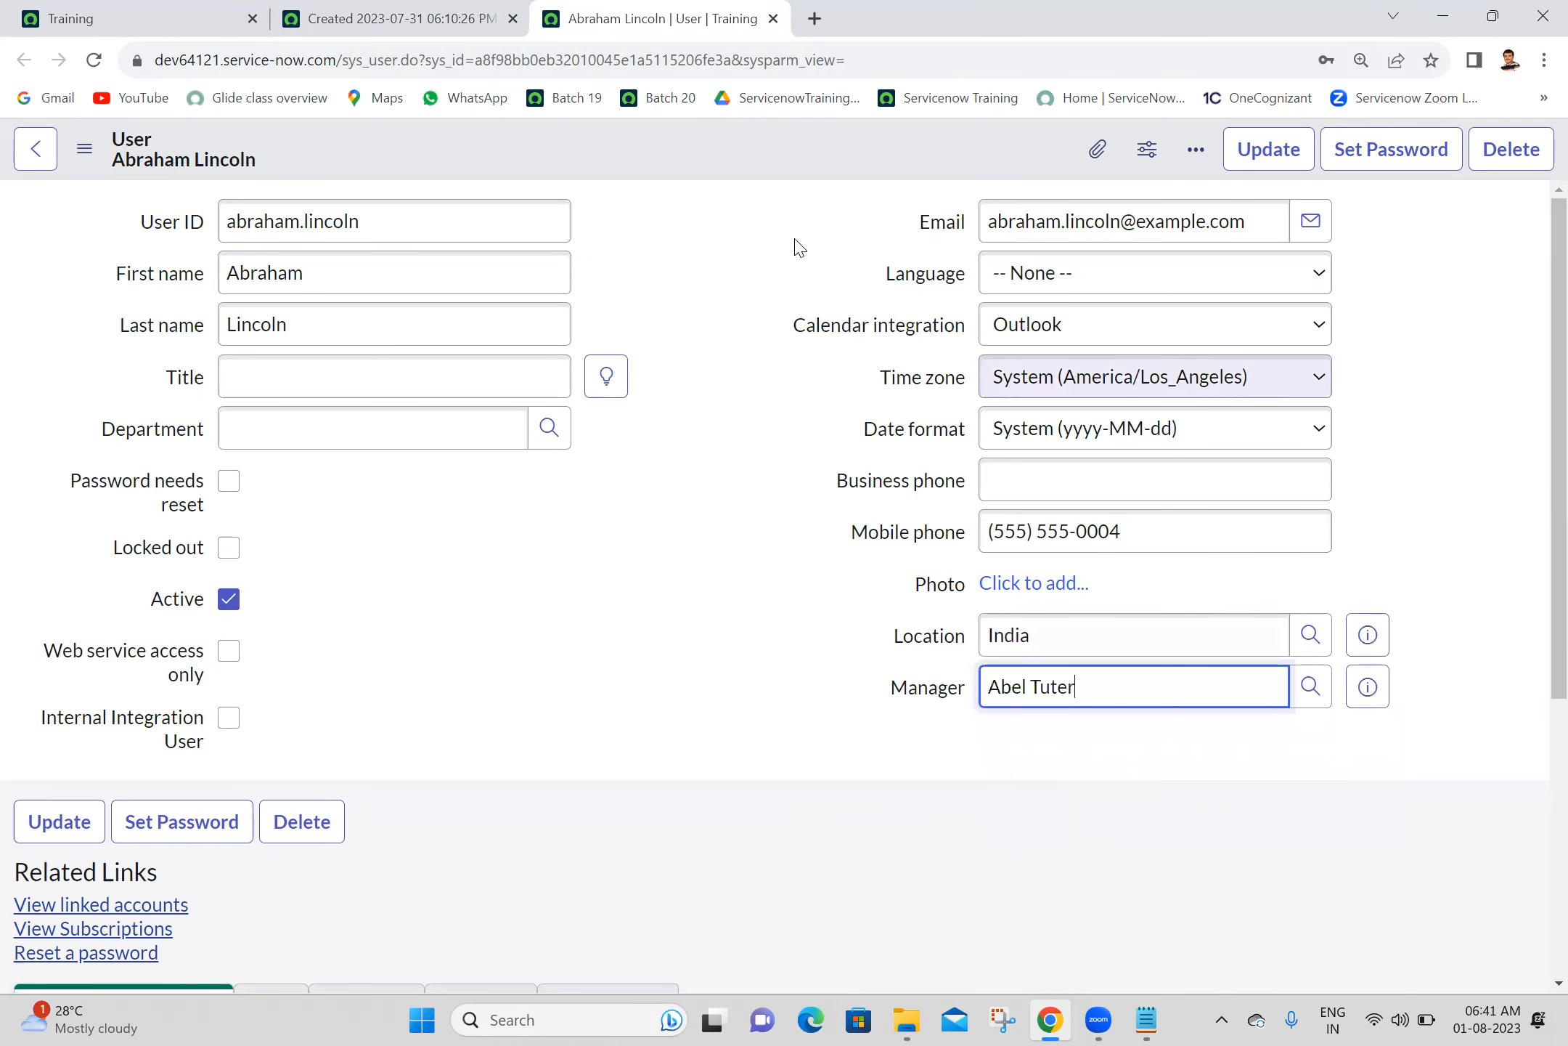
{"action": "right_click", "coordinate": [777, 155]}
{"action": "left_click", "coordinate": [799, 178]}
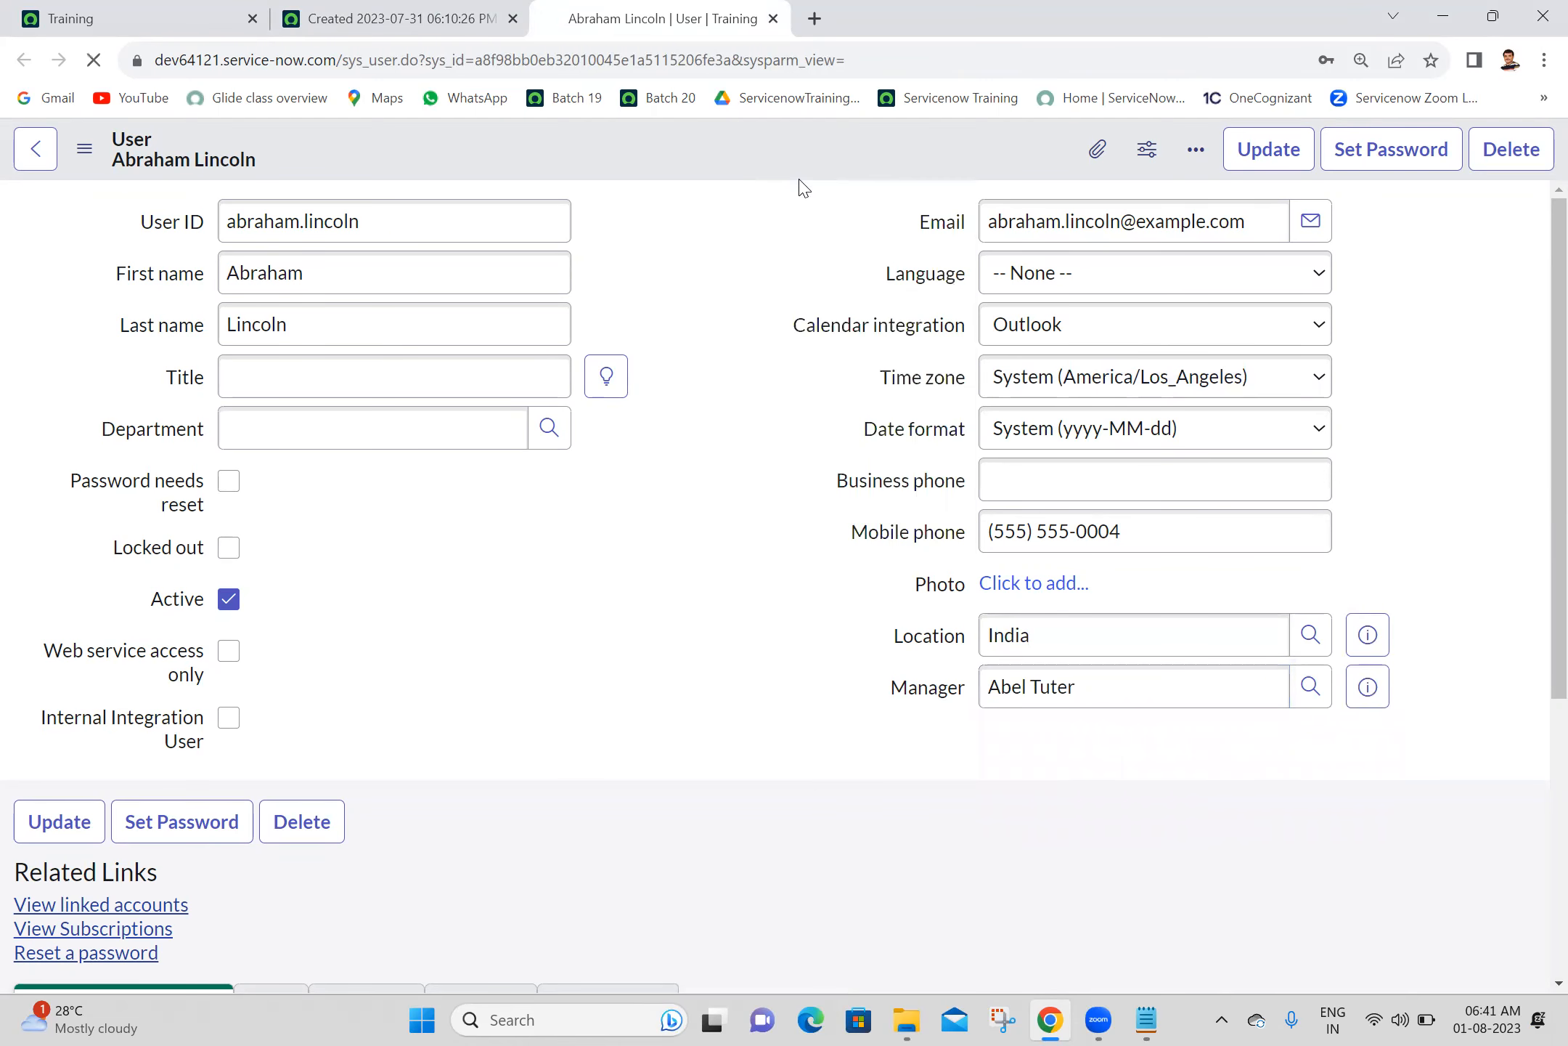
- Reload the Anusha IT record without keeping its unsaved changes and set Employee to the user suggested for "abr" again
{"action": "left_click", "coordinate": [435, 16]}
{"action": "left_click", "coordinate": [95, 63]}
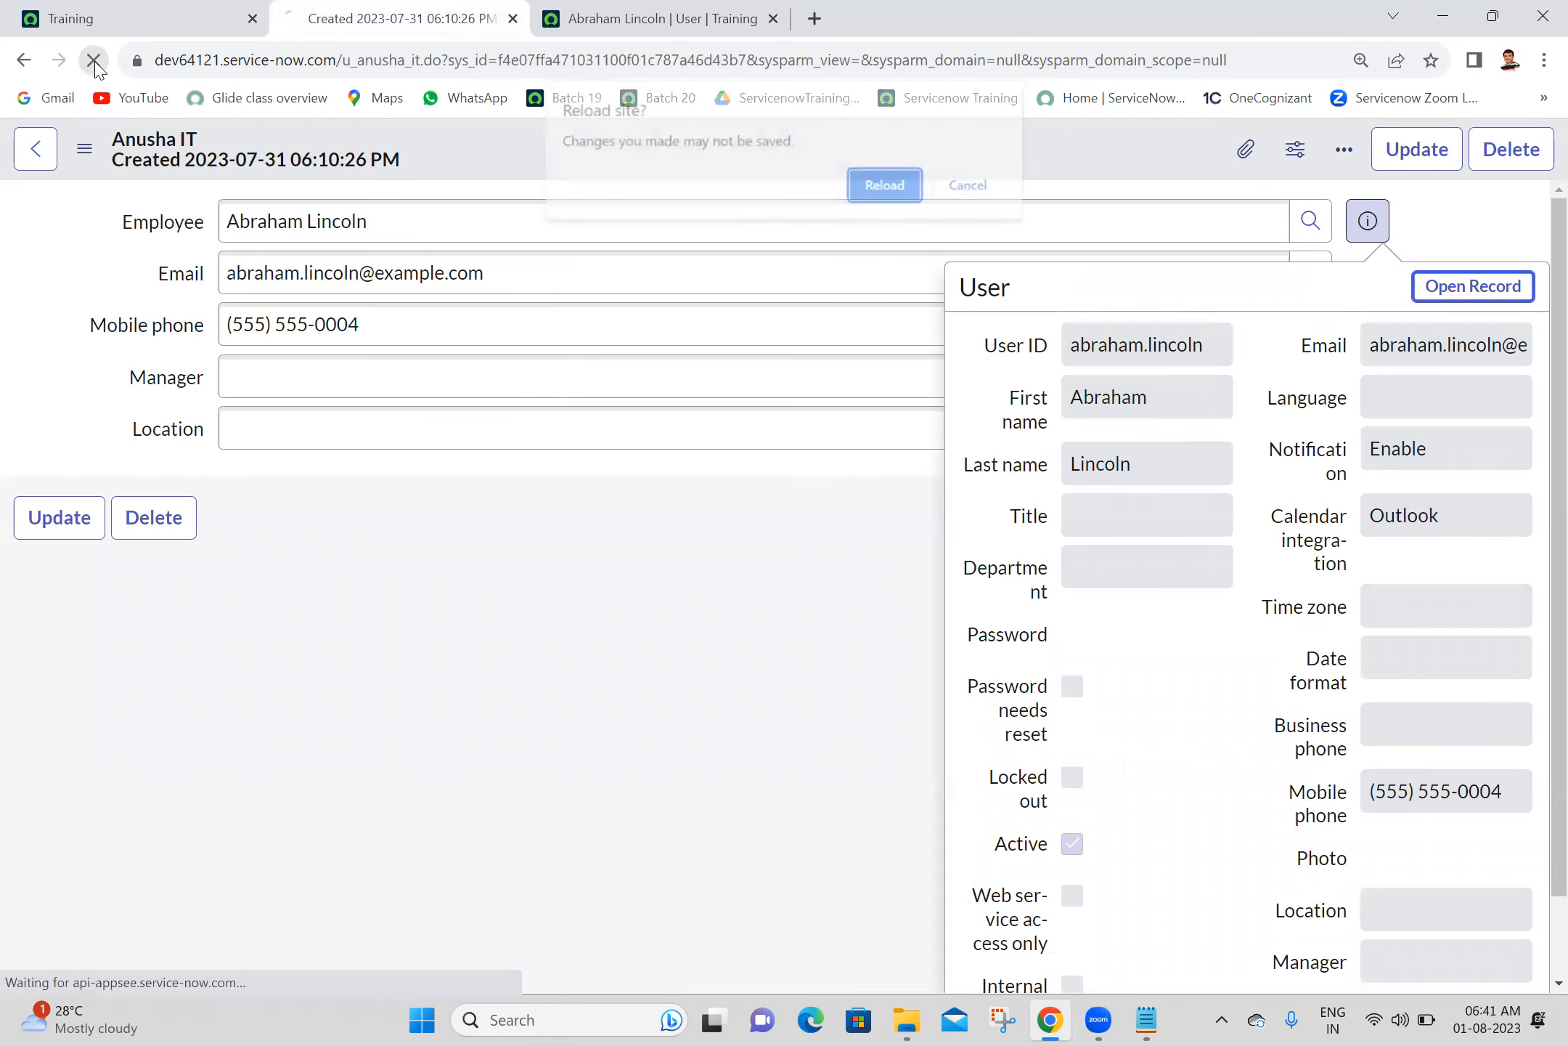
{"action": "left_click", "coordinate": [870, 194]}
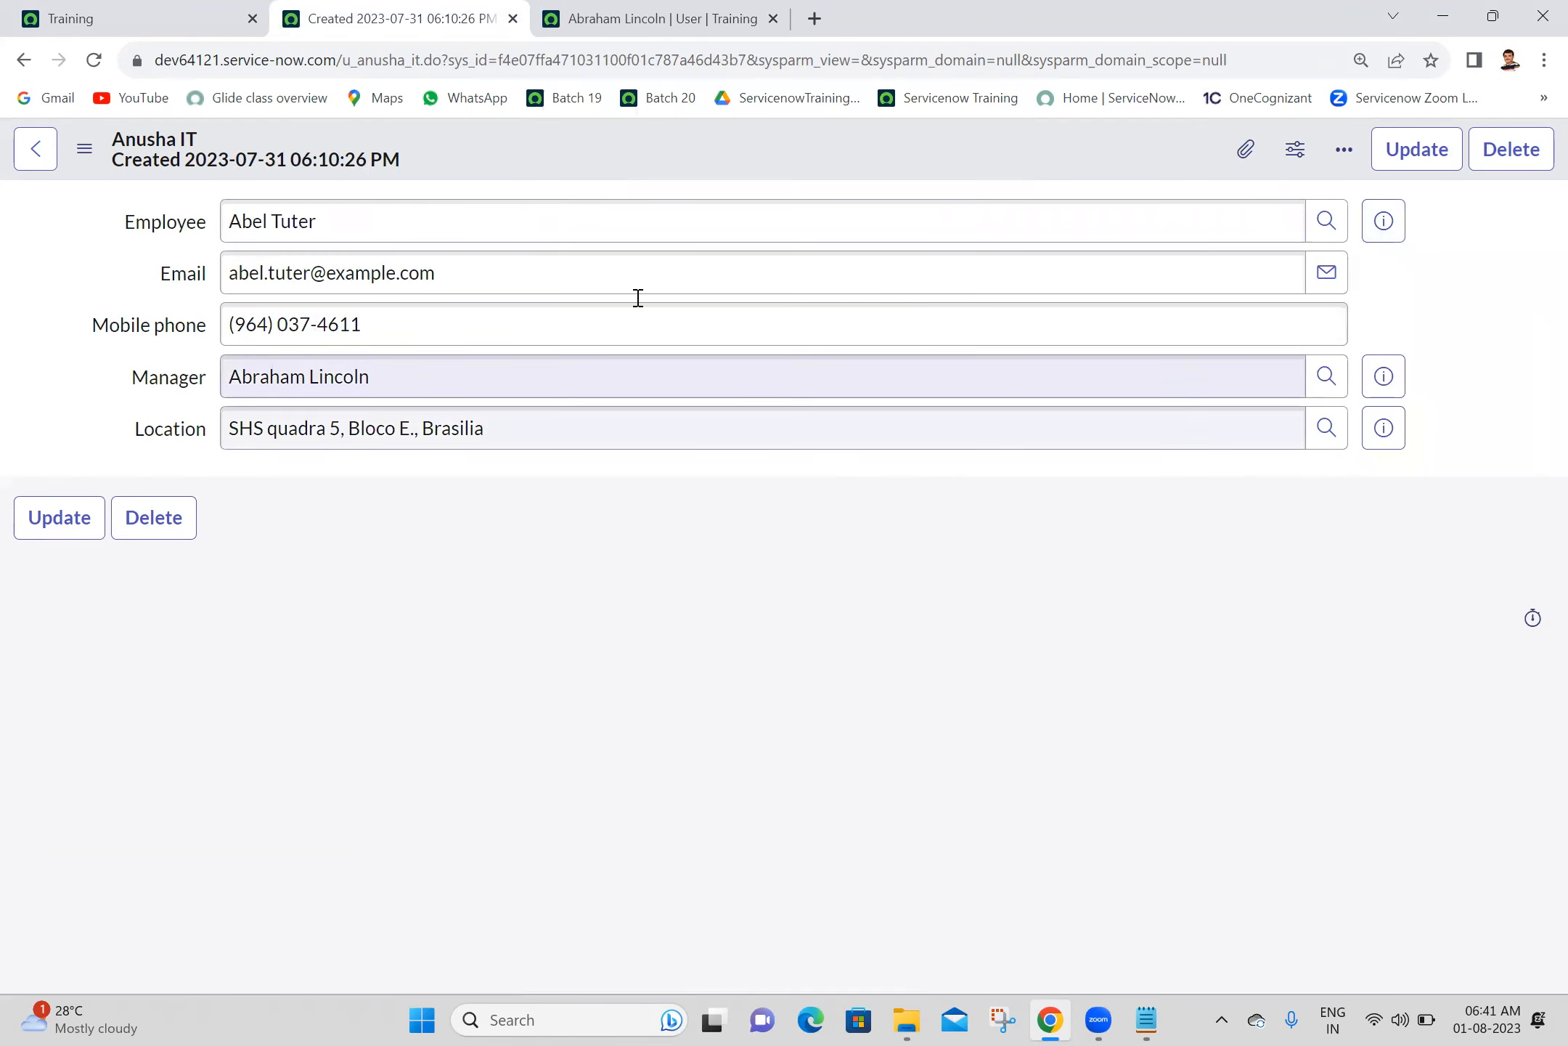
{"action": "left_click", "coordinate": [592, 231]}
{"action": "type", "text": "abr"}
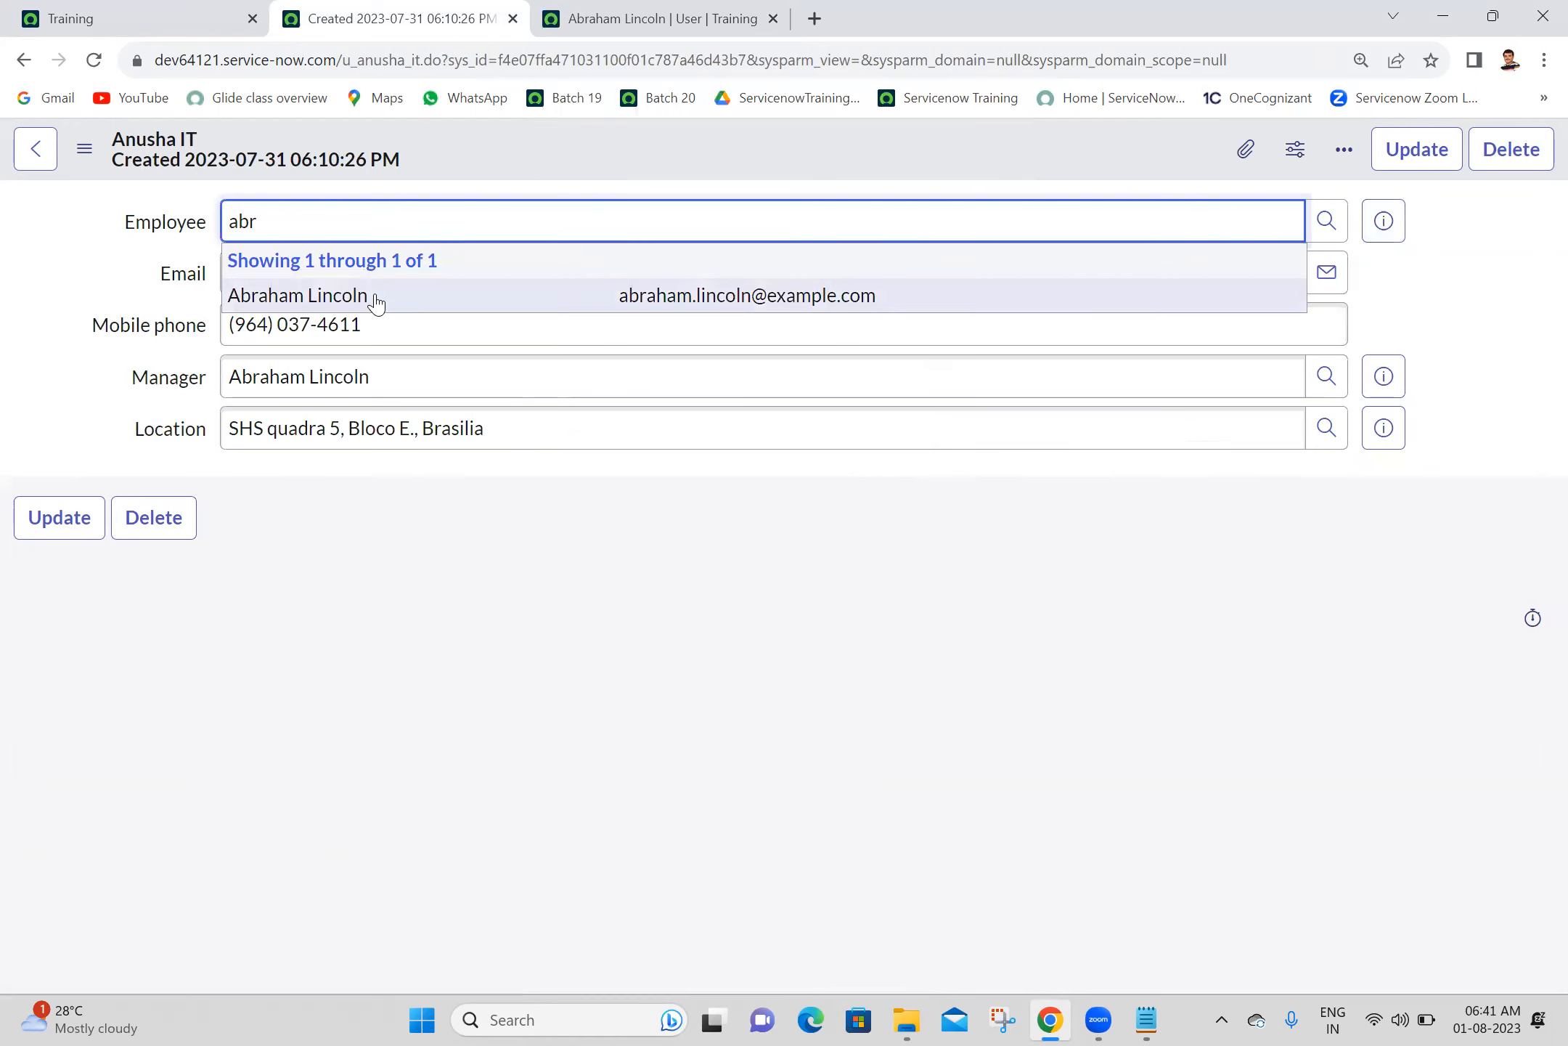
{"action": "left_click", "coordinate": [376, 299]}
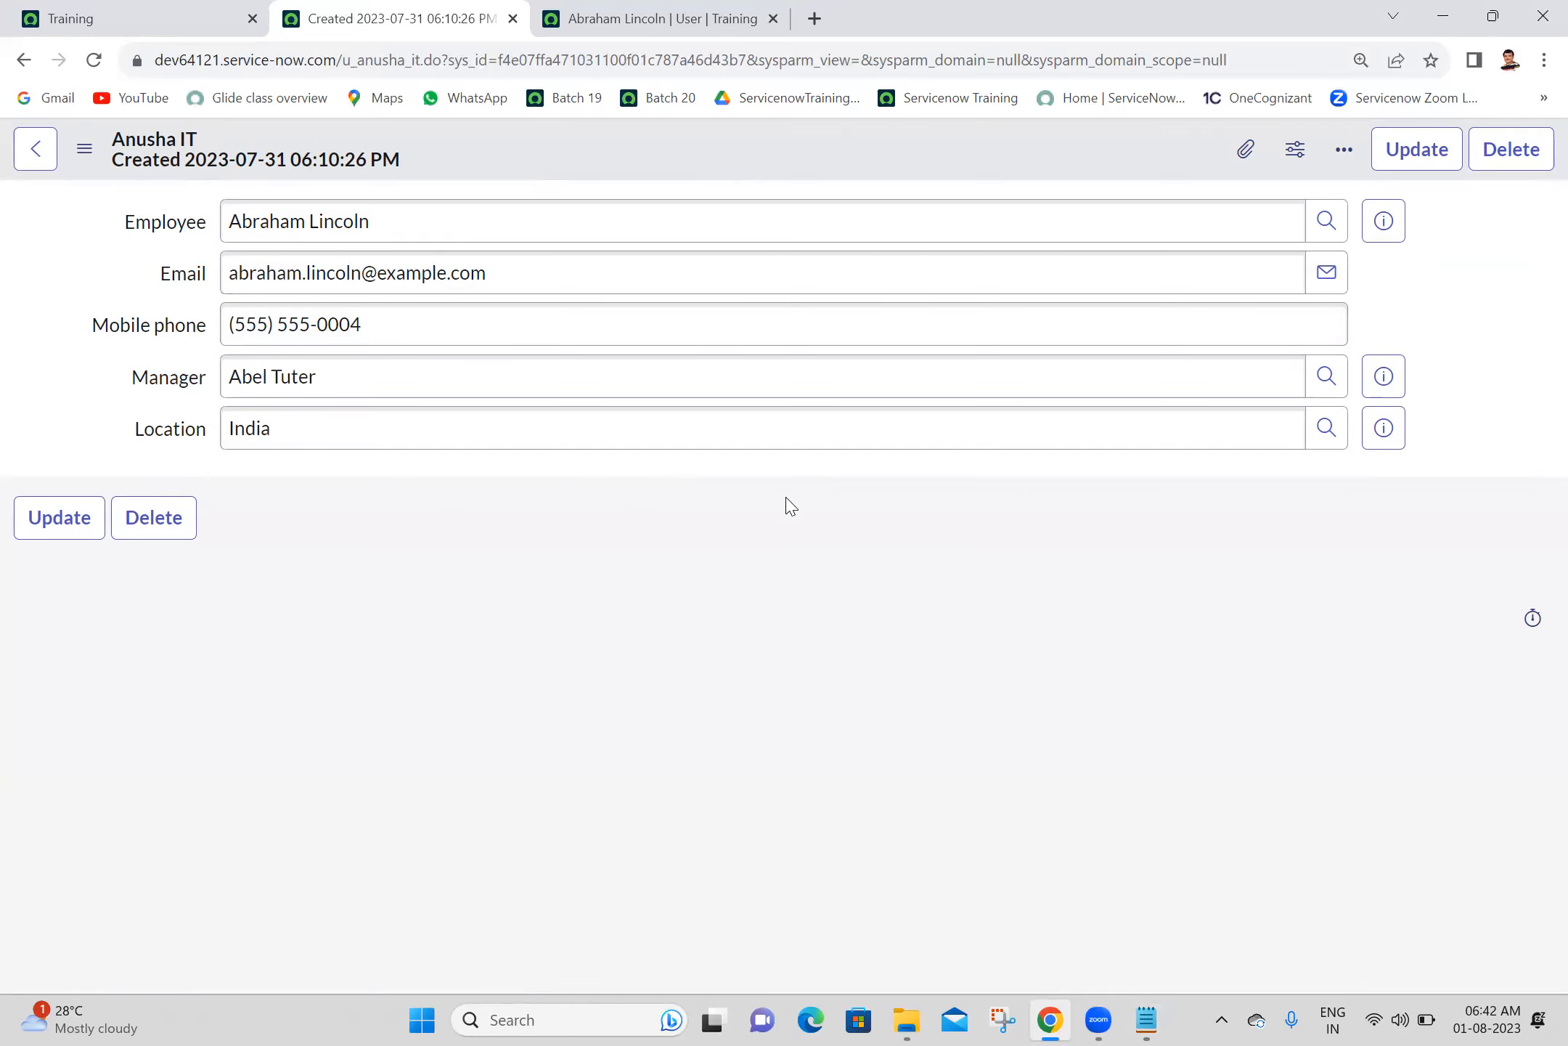
- Open the Anusha IT form's layout configuration, discarding the record's unsaved changes
{"action": "right_click", "coordinate": [667, 176]}
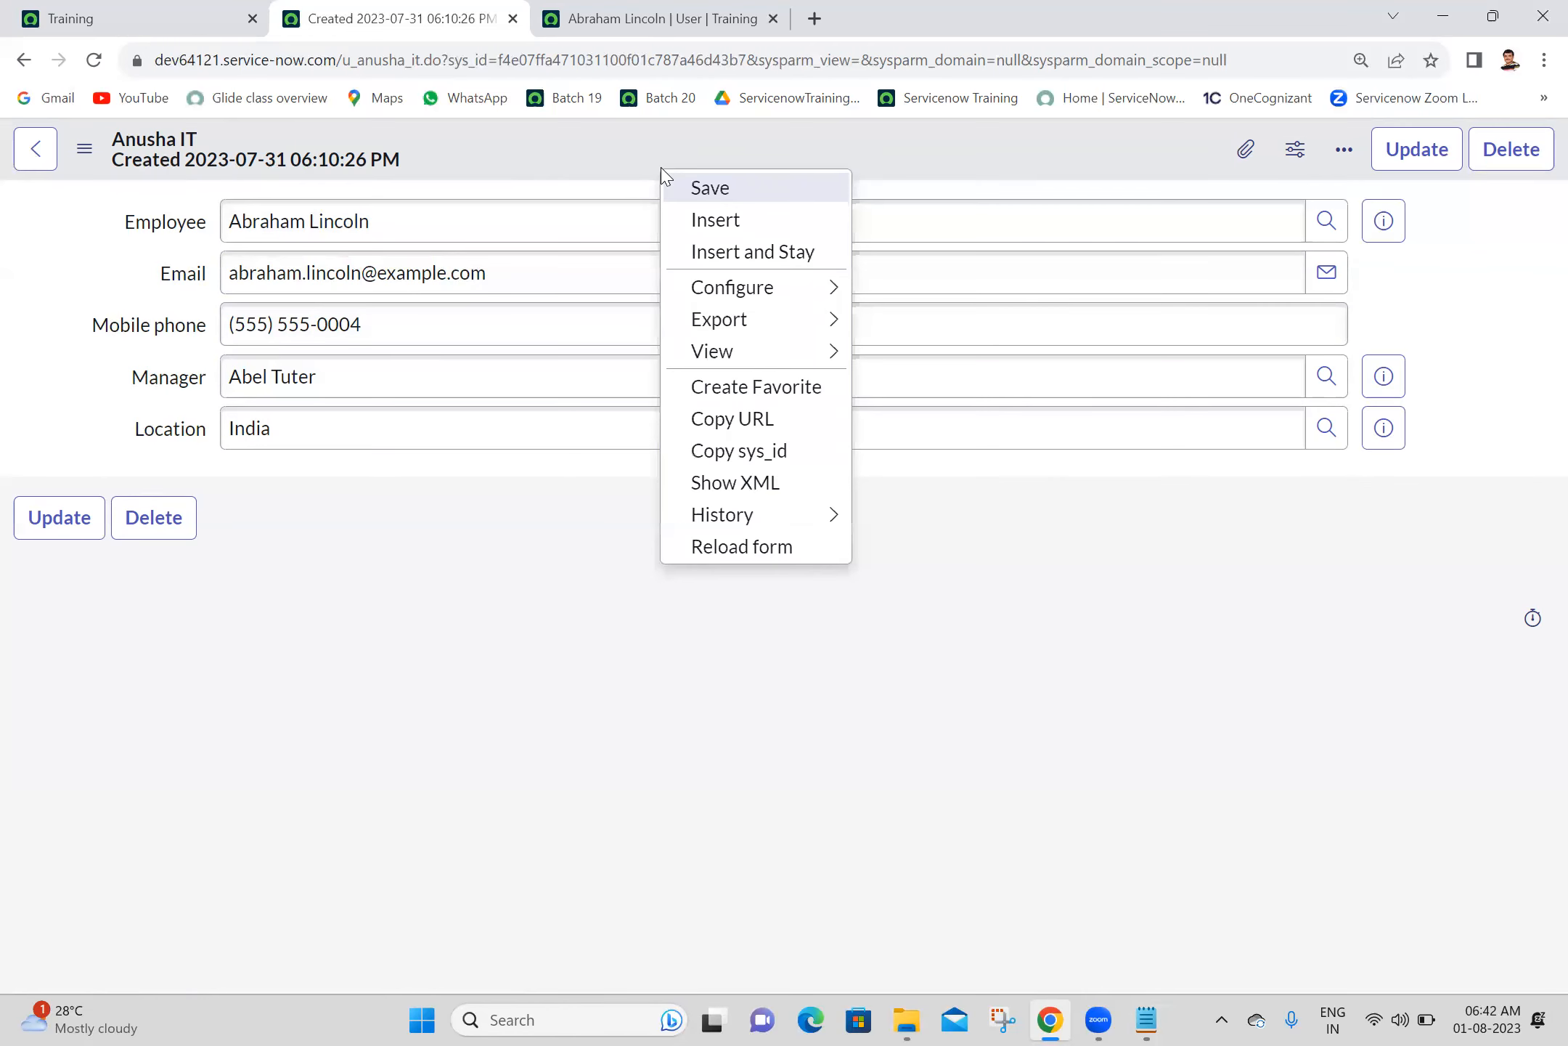
{"action": "mouse_move", "coordinate": [755, 294]}
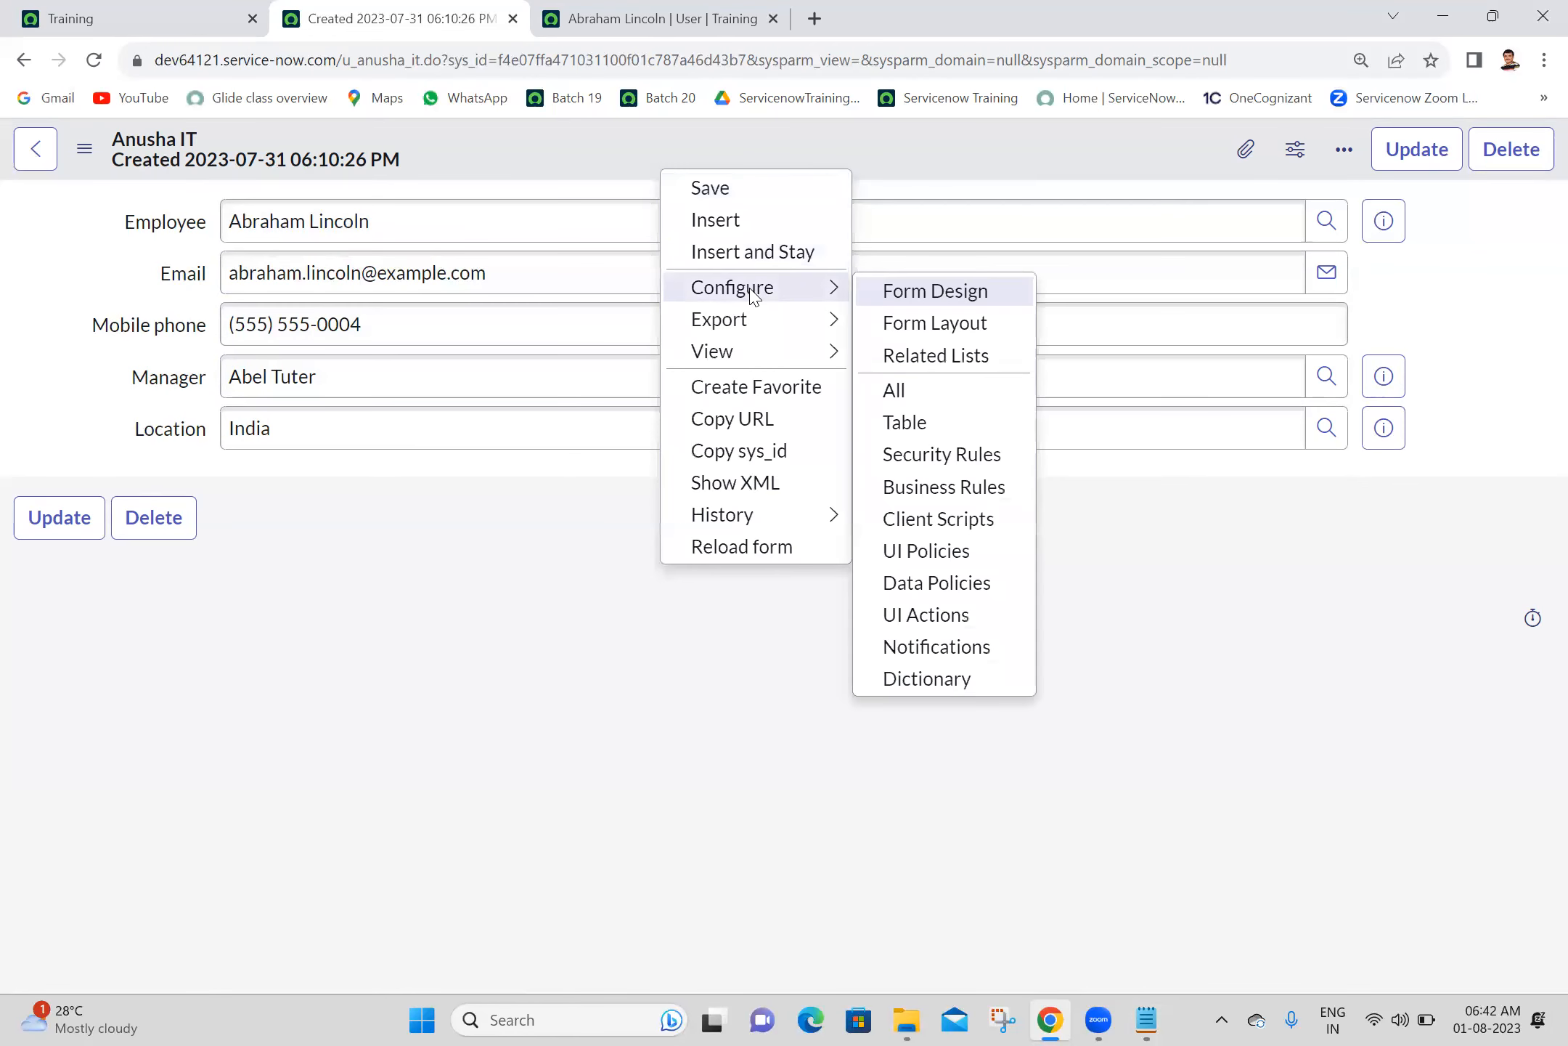
{"action": "left_click", "coordinate": [943, 336]}
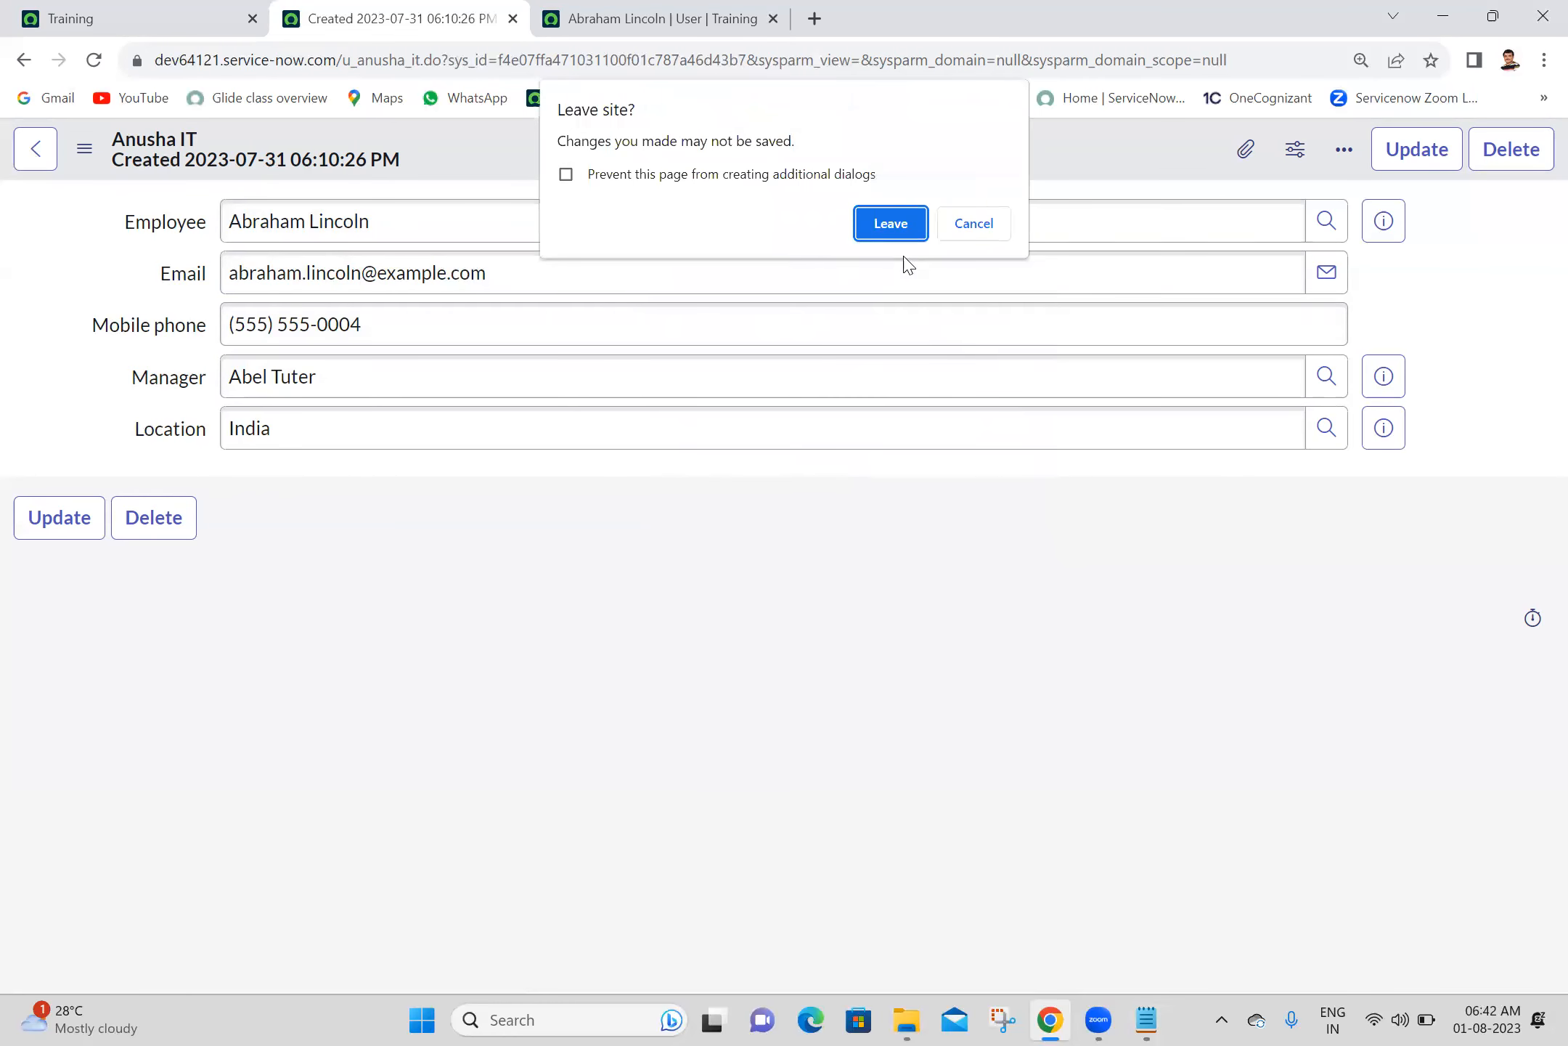
{"action": "left_click", "coordinate": [877, 225]}
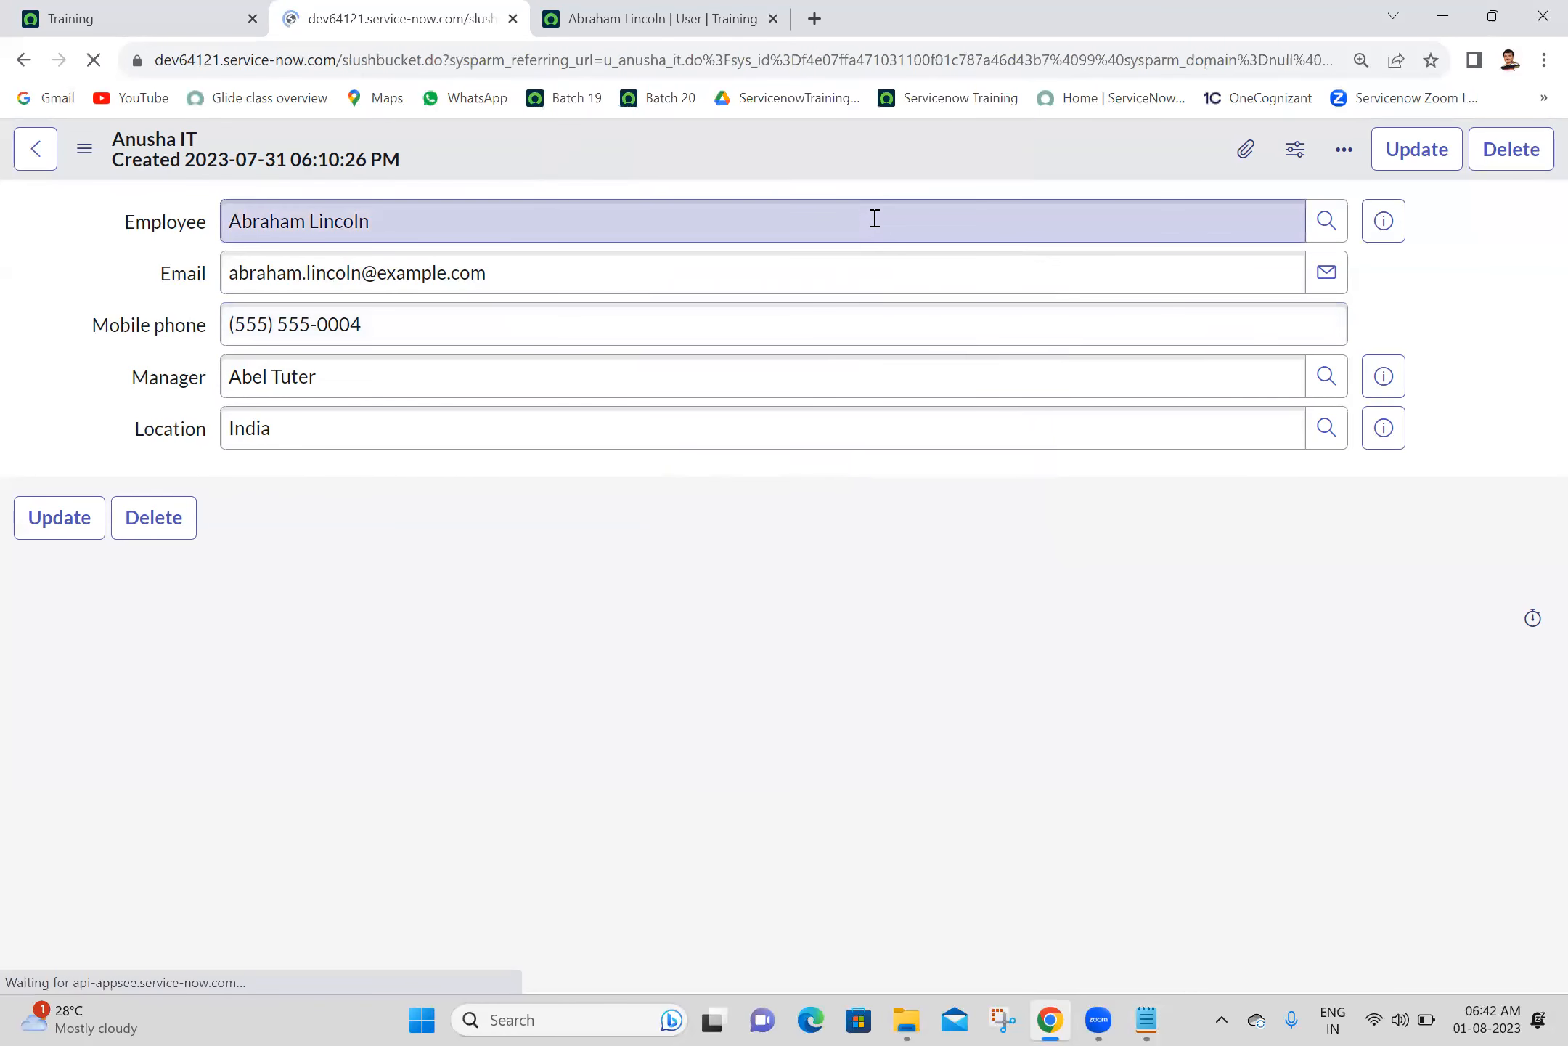
- Create a String field named Business Justification with field length Large (1000) and add it to the Anusha IT form
{"action": "scroll", "coordinate": [1534, 792], "scroll_direction": "down", "scroll_amount": 2}
{"action": "left_click", "coordinate": [1036, 662]}
{"action": "type", "text": "Bu"}
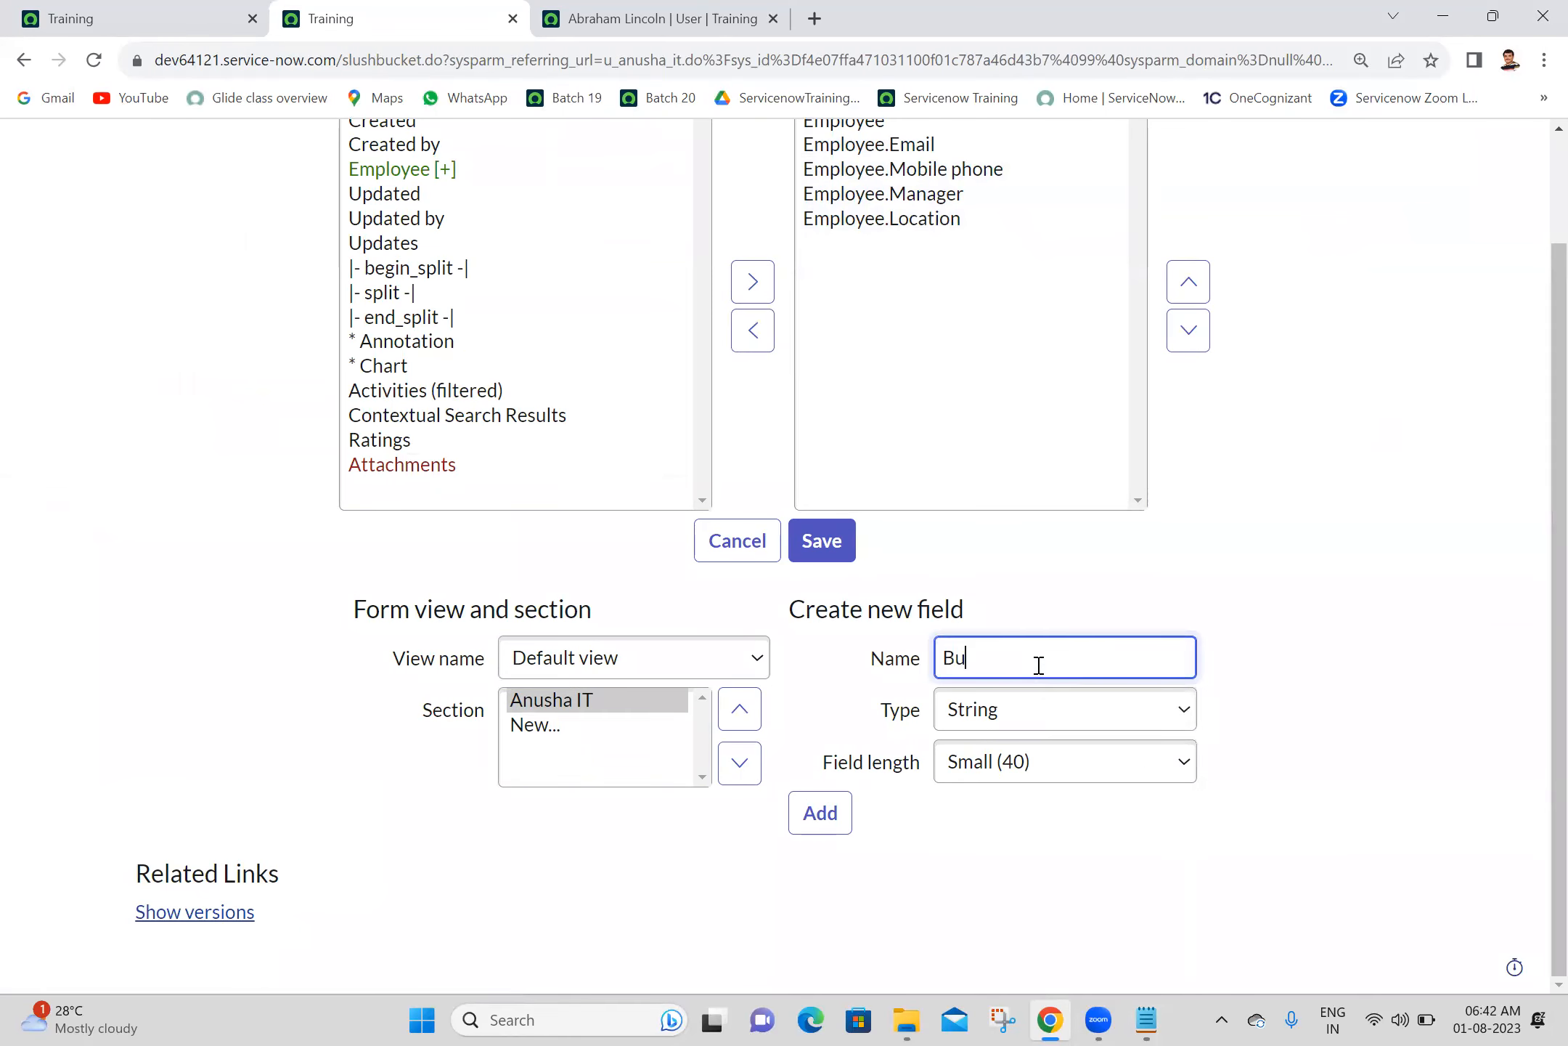
{"action": "type", "text": "siness Justification"}
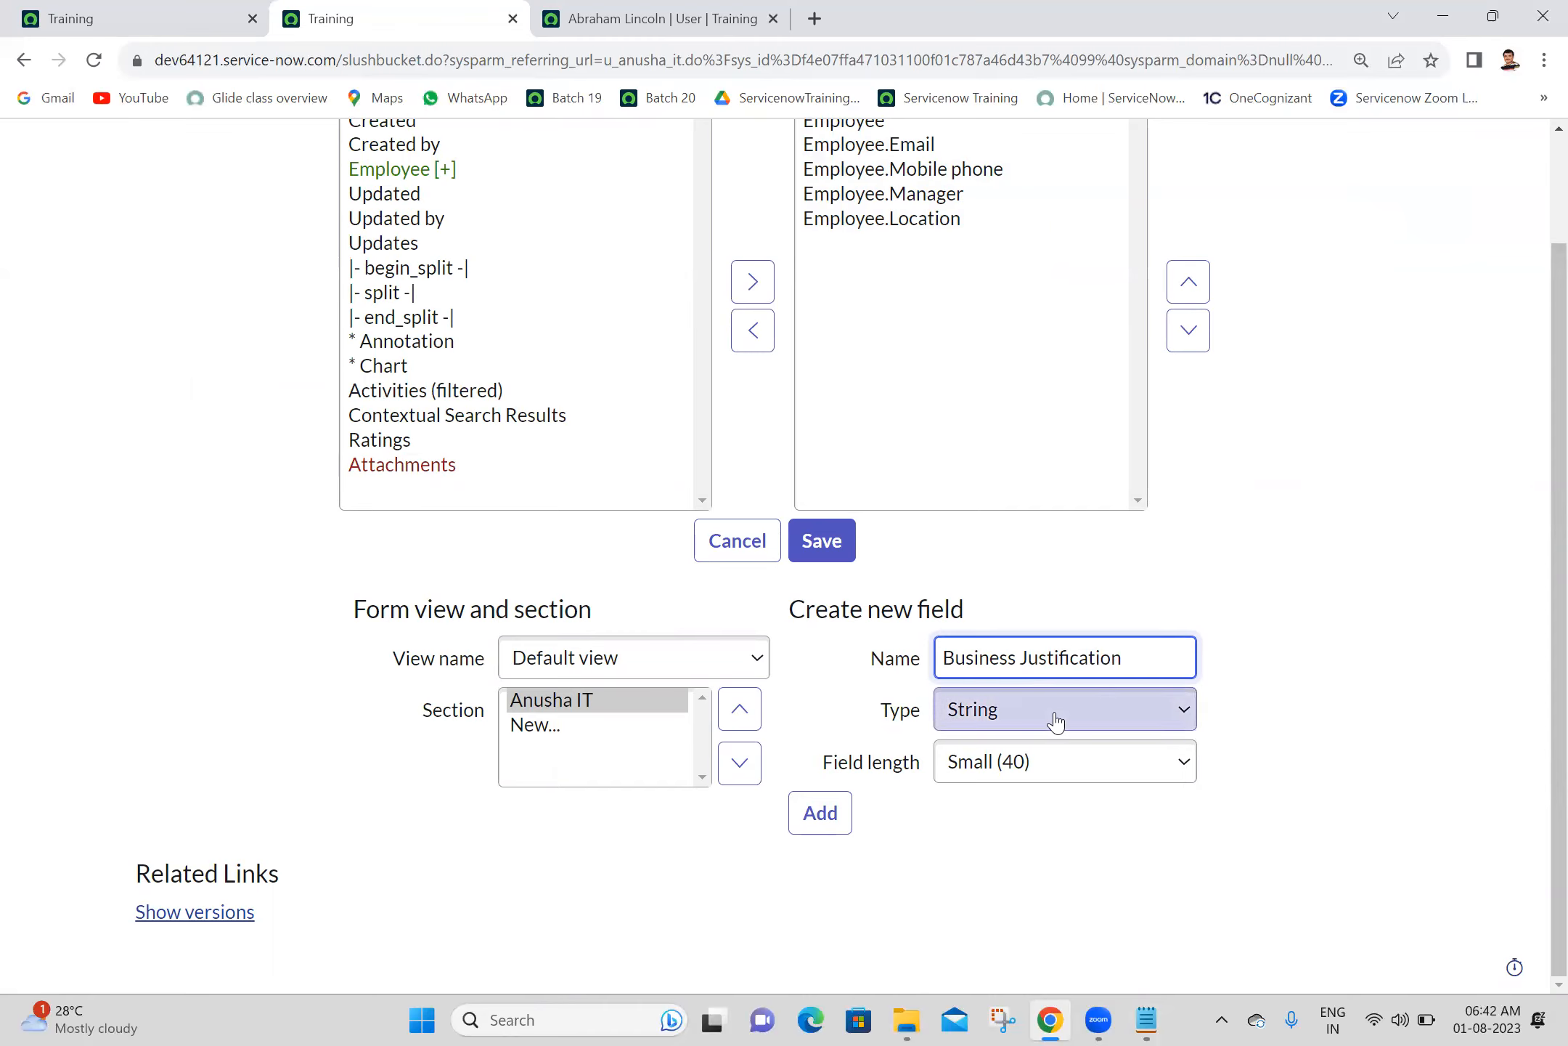
{"action": "left_click", "coordinate": [1025, 768]}
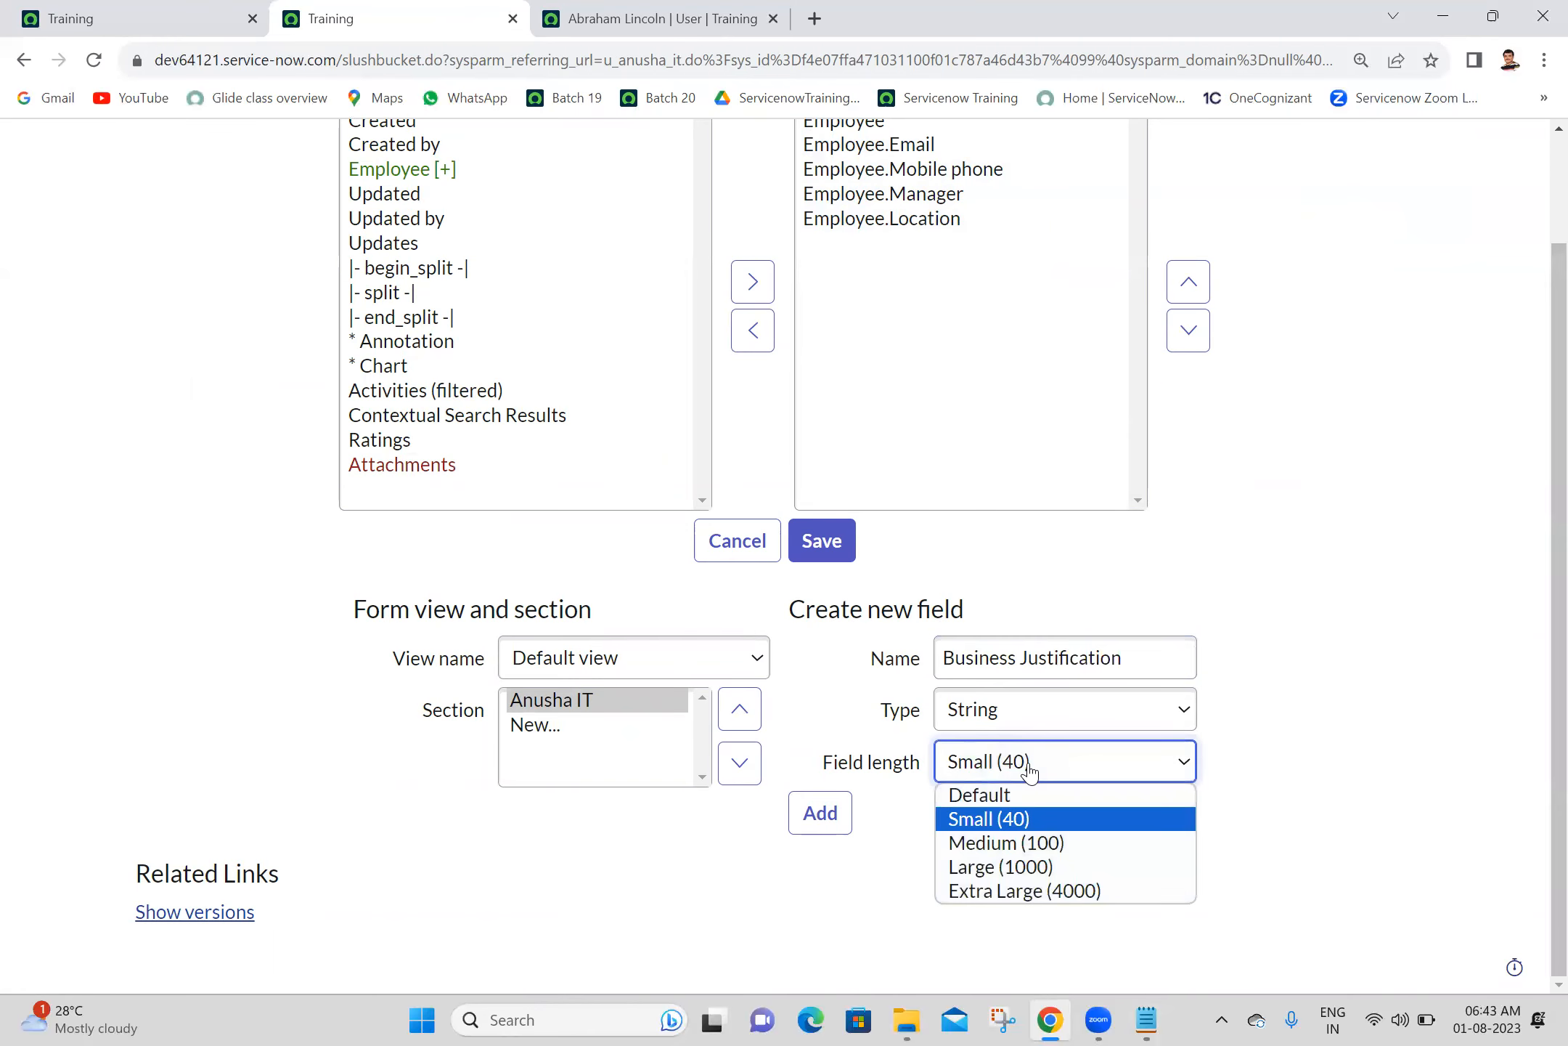
{"action": "left_click", "coordinate": [1001, 866]}
{"action": "left_click", "coordinate": [806, 821]}
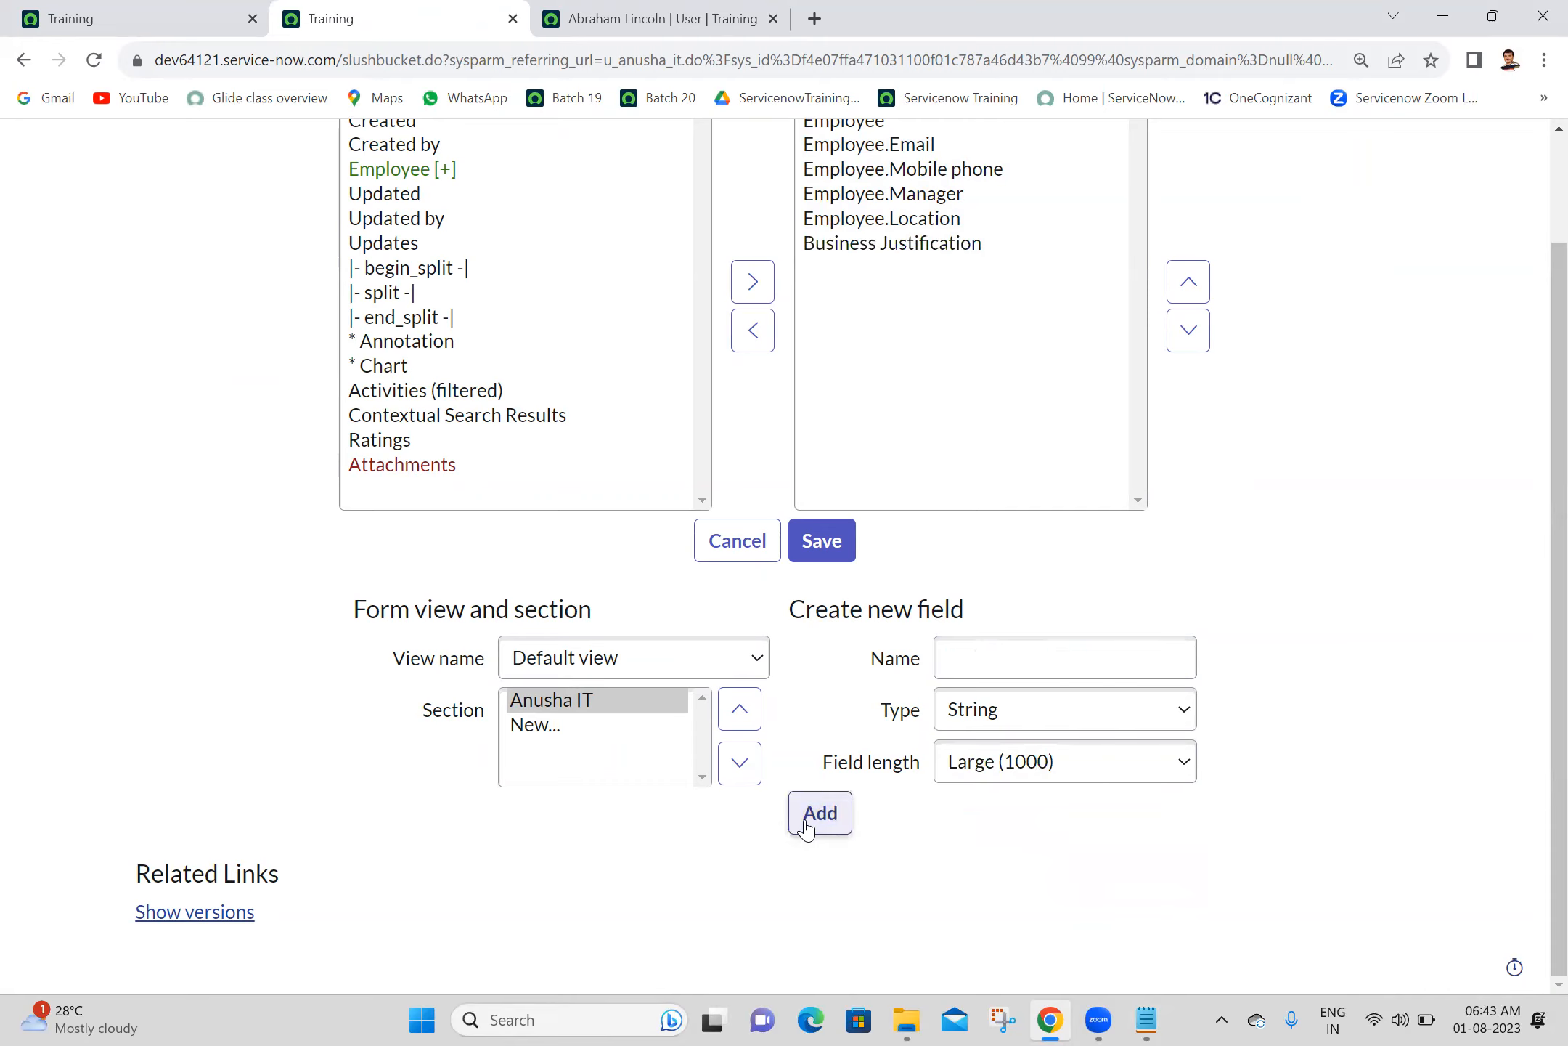
- Save the form layout with Business Justification placed last, below Employee.Location
{"action": "scroll", "coordinate": [1538, 251], "scroll_direction": "up", "scroll_amount": 1}
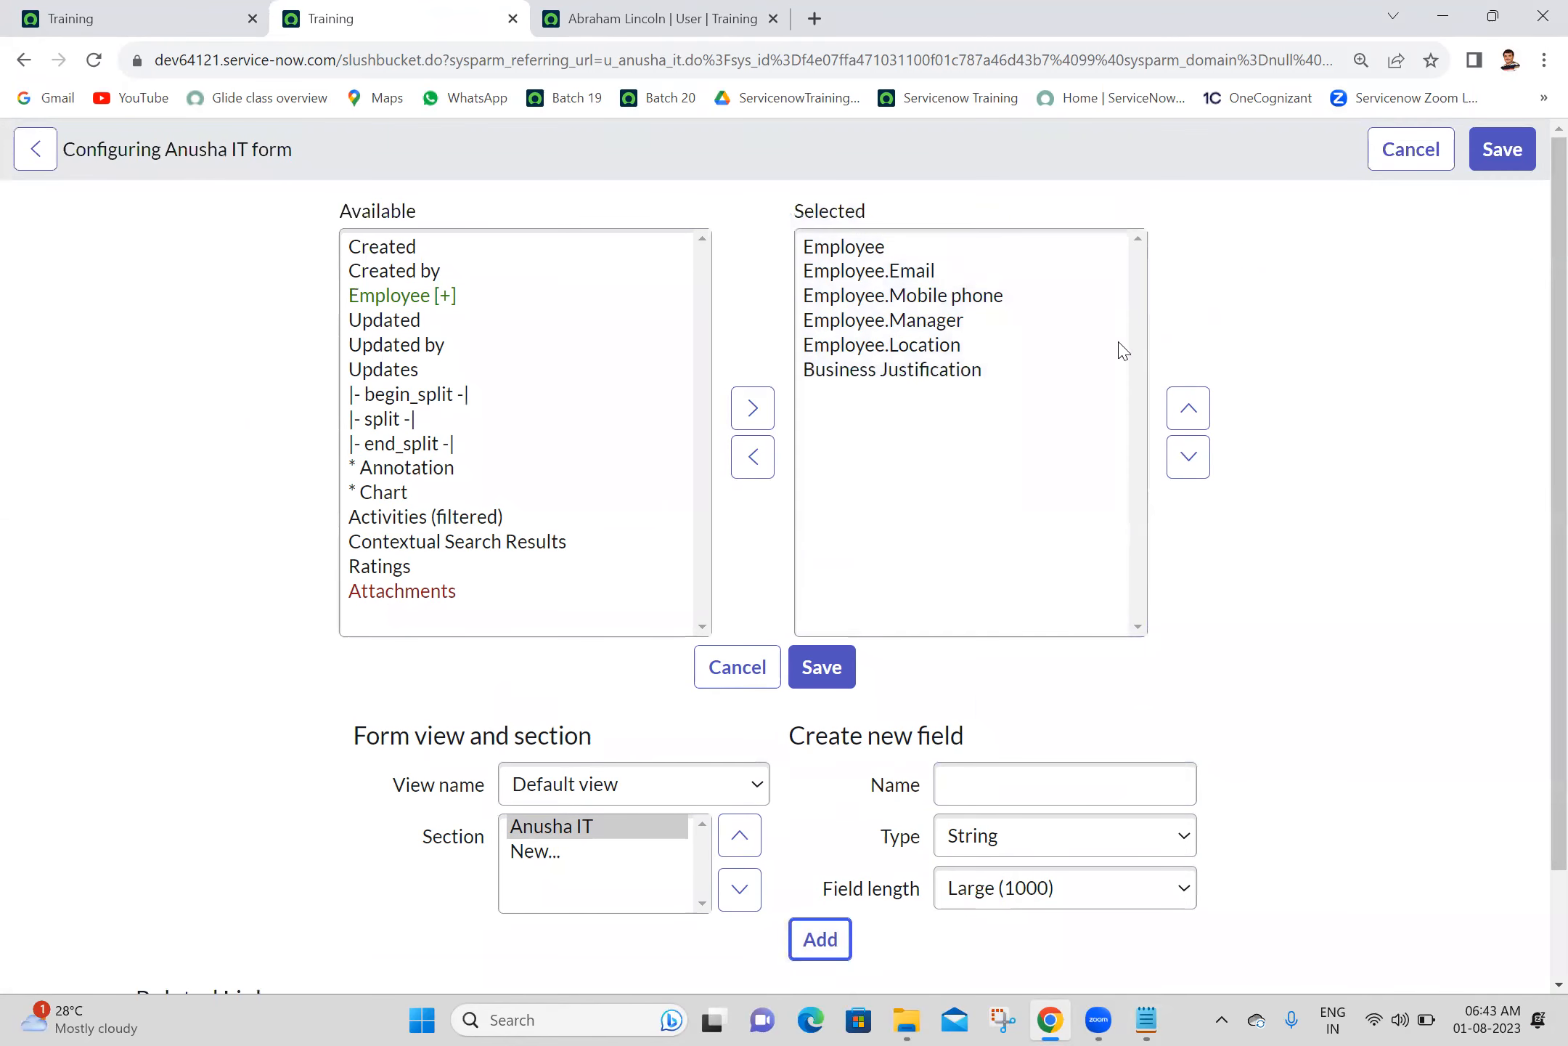
{"action": "left_click", "coordinate": [969, 371]}
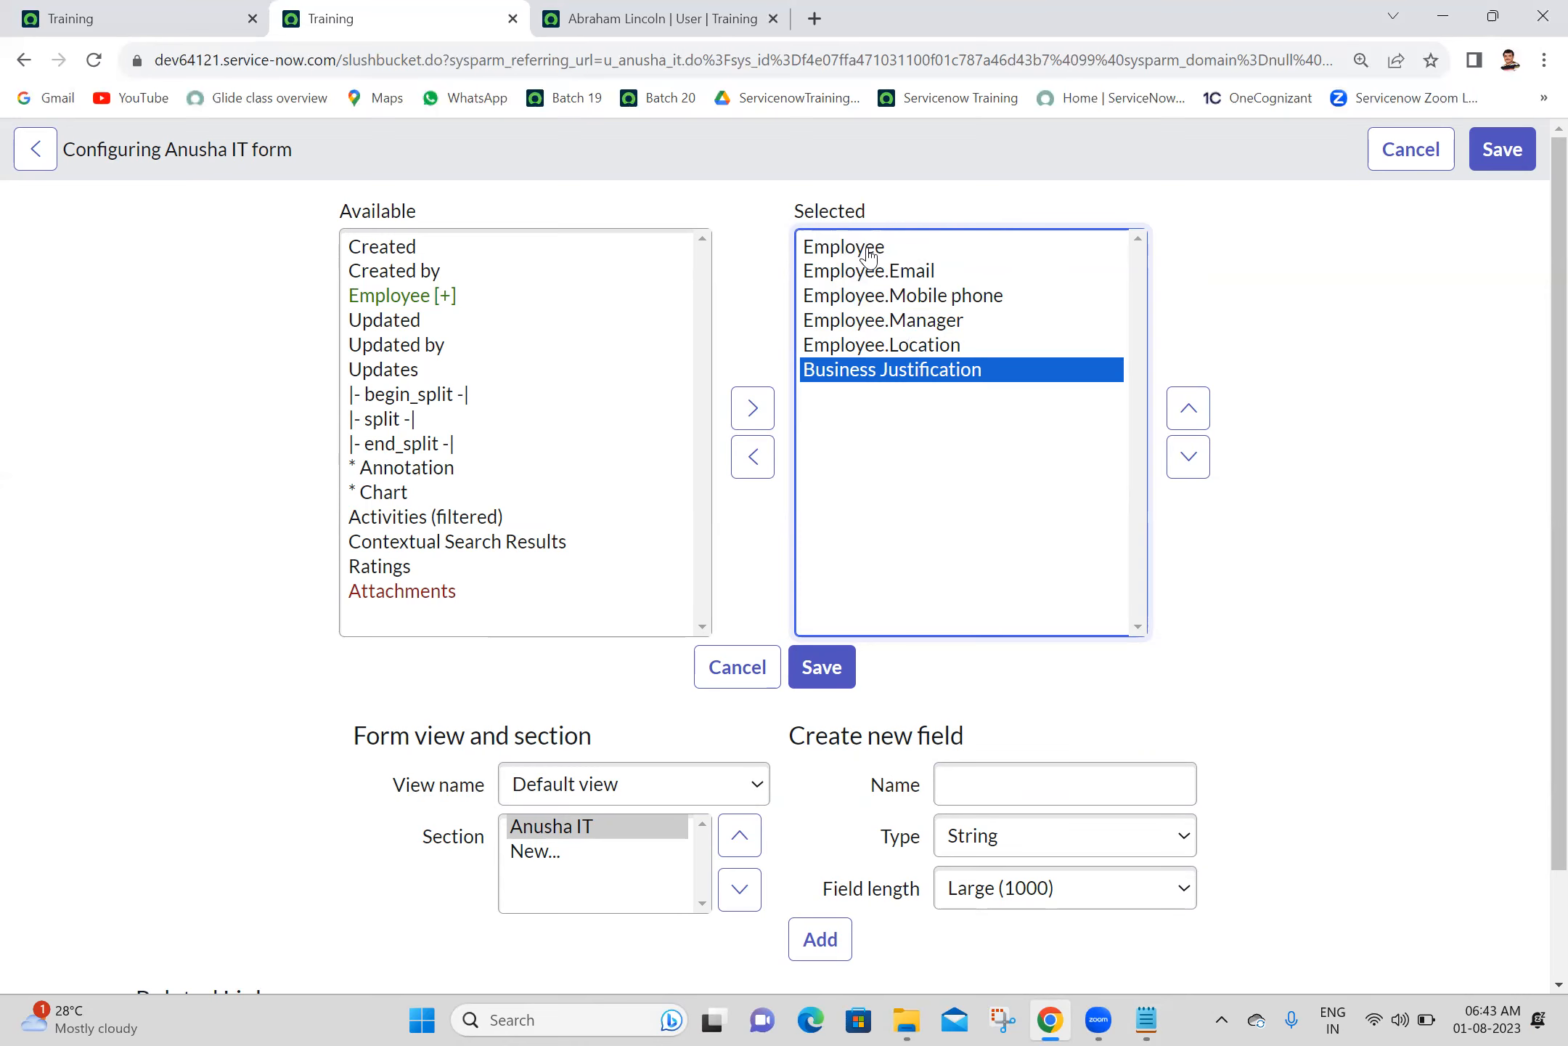
{"action": "left_click", "coordinate": [821, 668]}
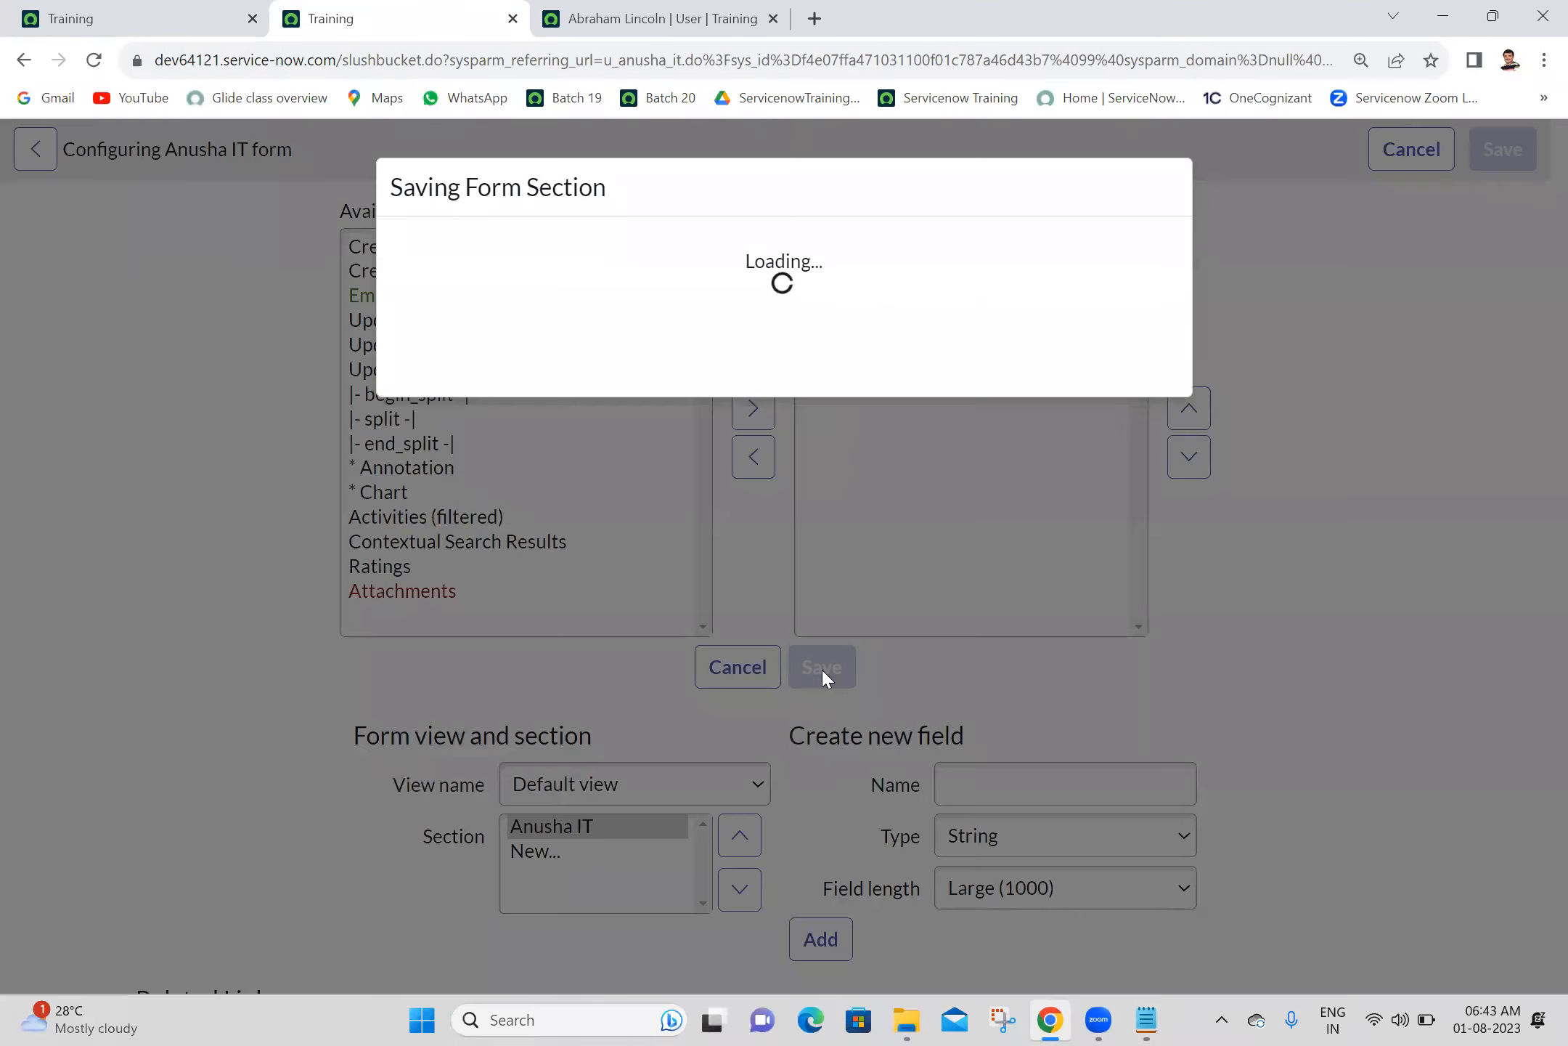
{"action": "left_click", "coordinate": [1143, 408]}
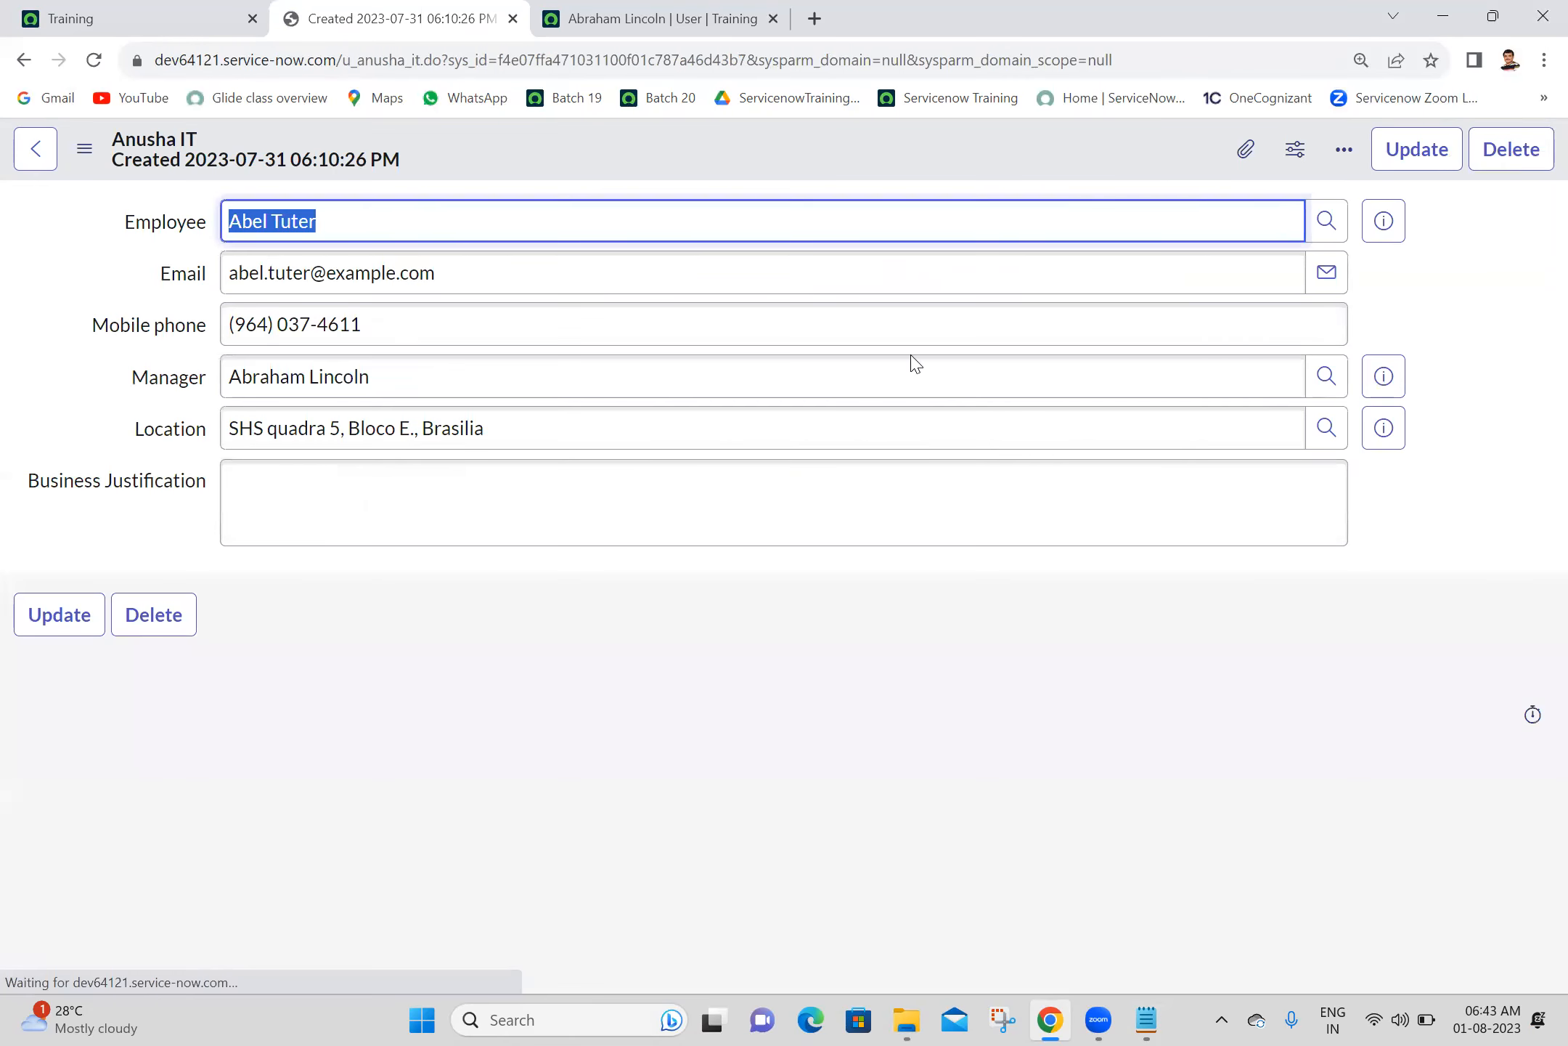
- Check the empty Business Justification field, look over the employee's User record for comparison, and return to the Anusha IT record
{"action": "left_click", "coordinate": [837, 532]}
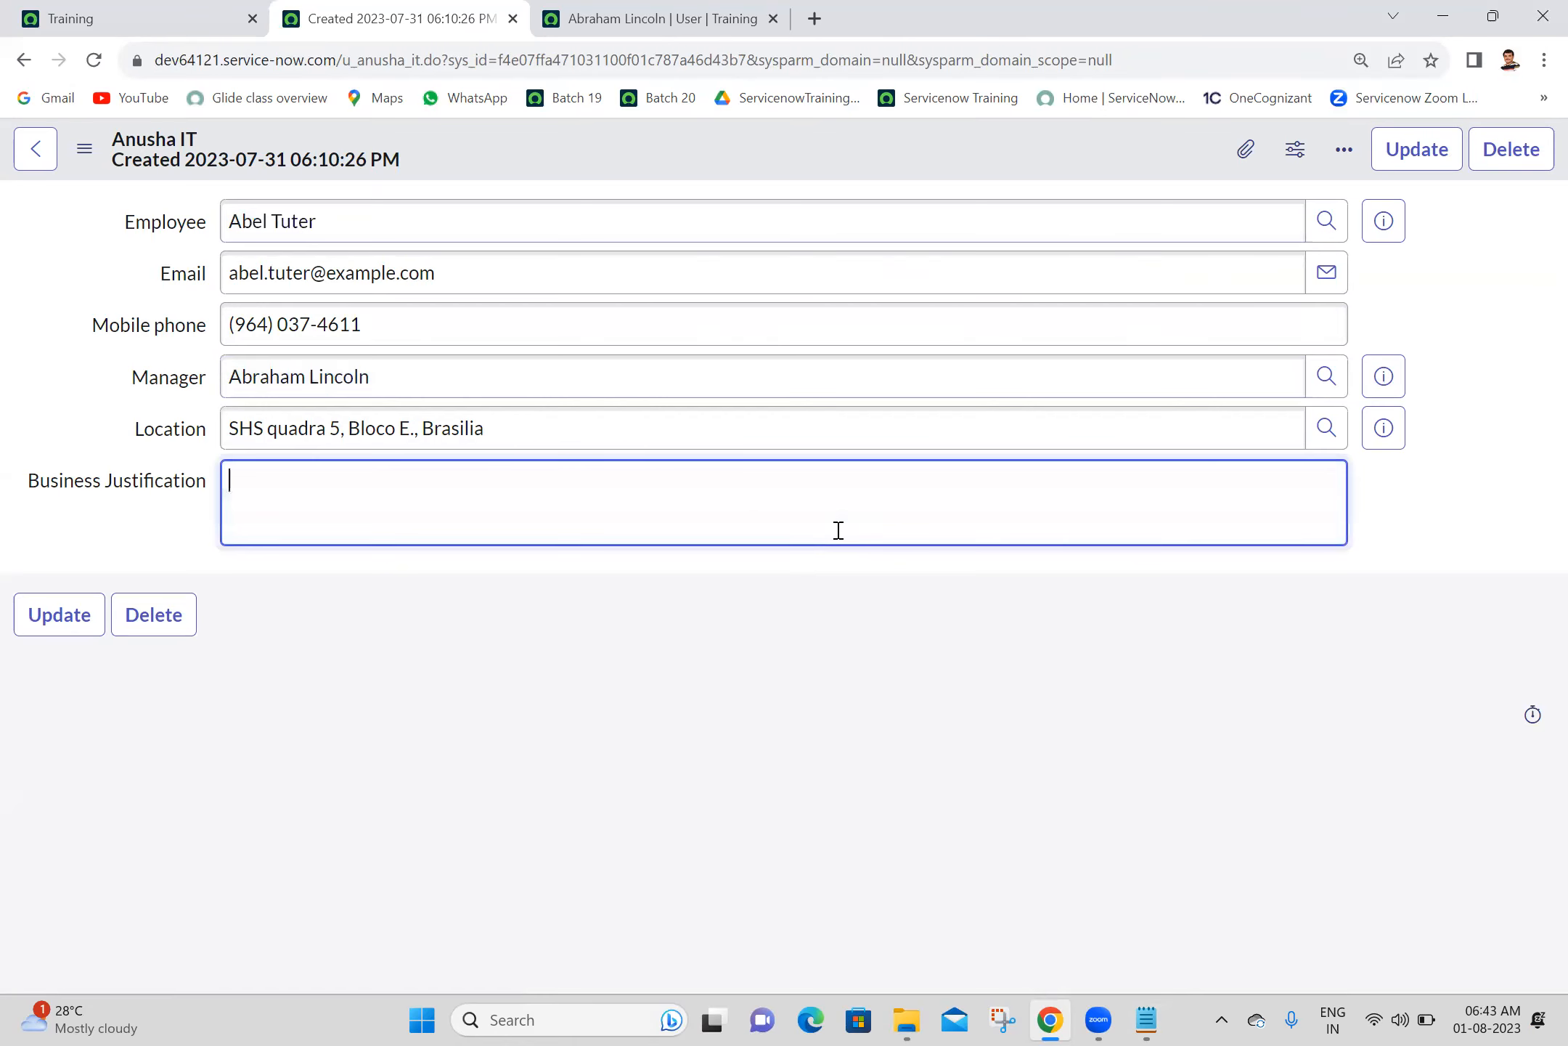
{"action": "left_click", "coordinate": [687, 18]}
{"action": "scroll", "coordinate": [1537, 403], "scroll_direction": "down", "scroll_amount": 5}
{"action": "scroll", "coordinate": [1533, 322], "scroll_direction": "up", "scroll_amount": 5}
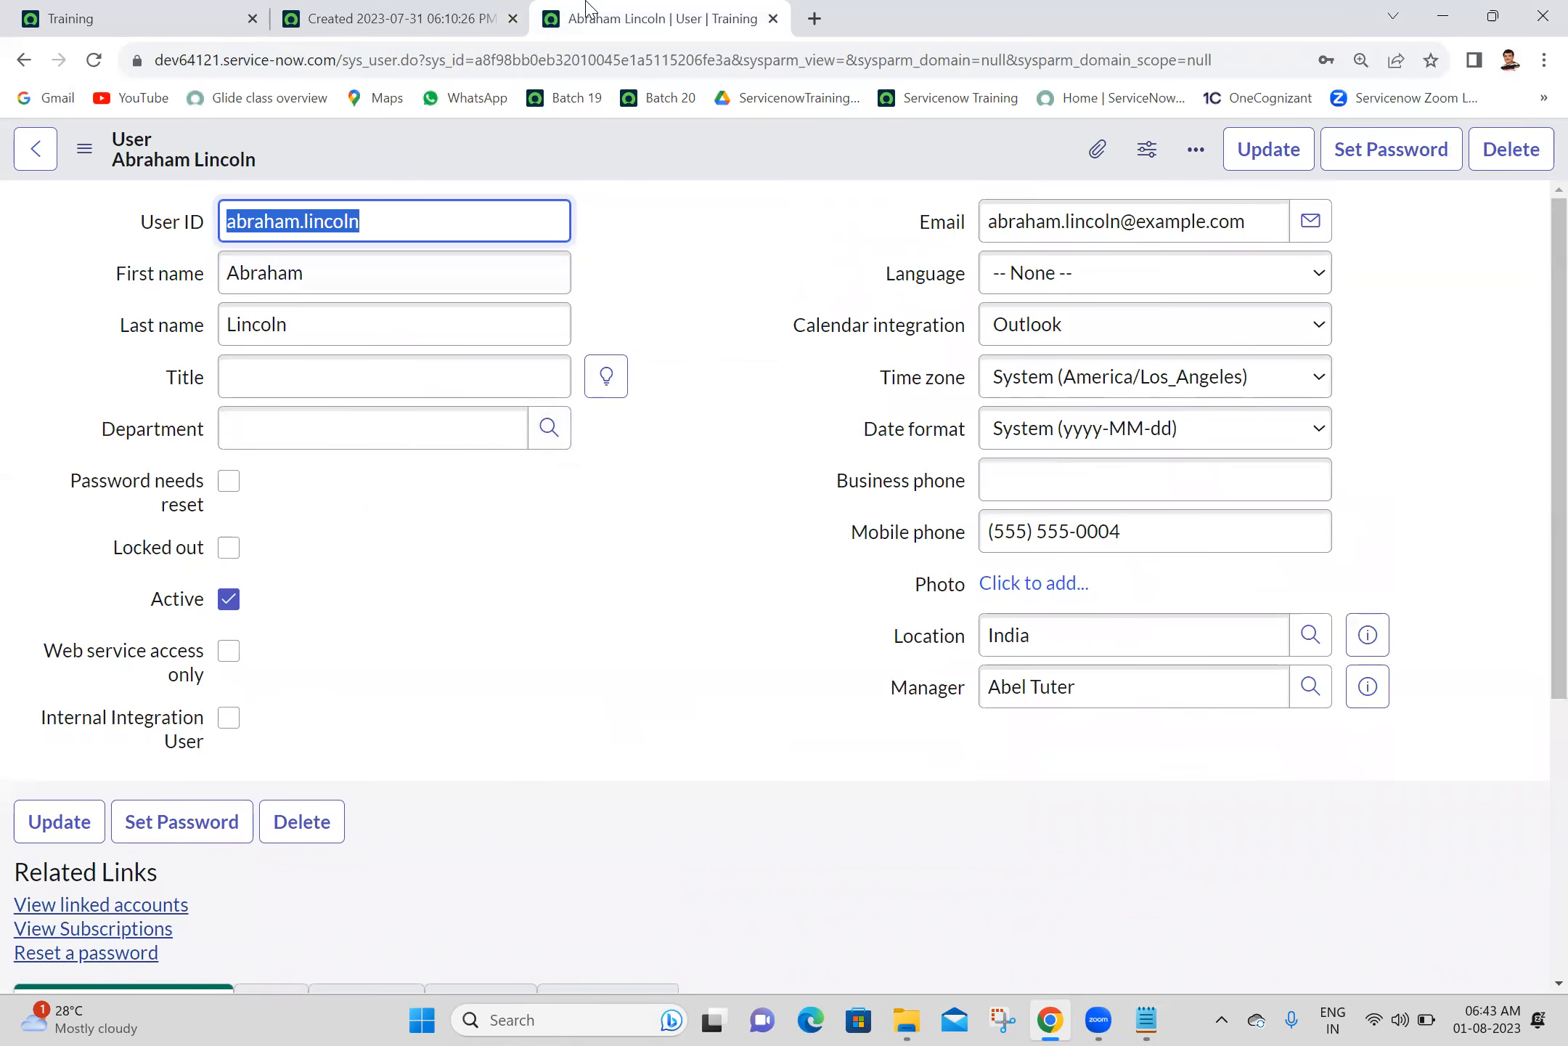
{"action": "left_click", "coordinate": [390, 9]}
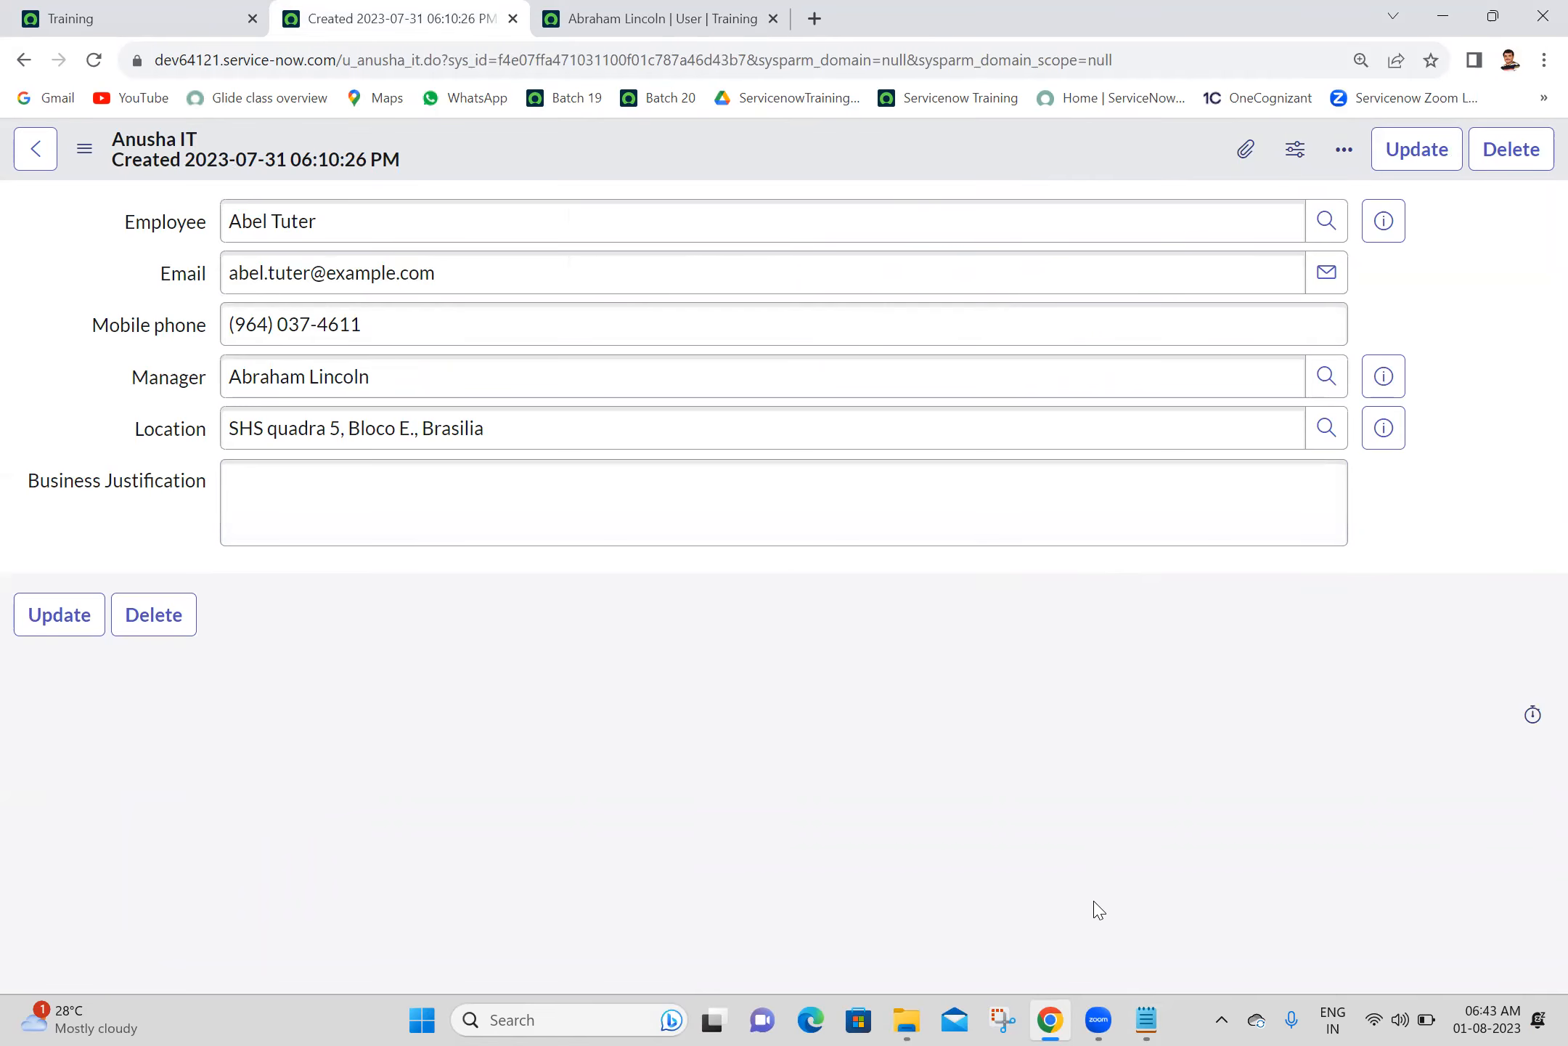
- Switch to the Batch 20 notes in Notepad and remove the "dot walking hirarchy" entry from the topic list
{"action": "left_click", "coordinate": [1146, 1019]}
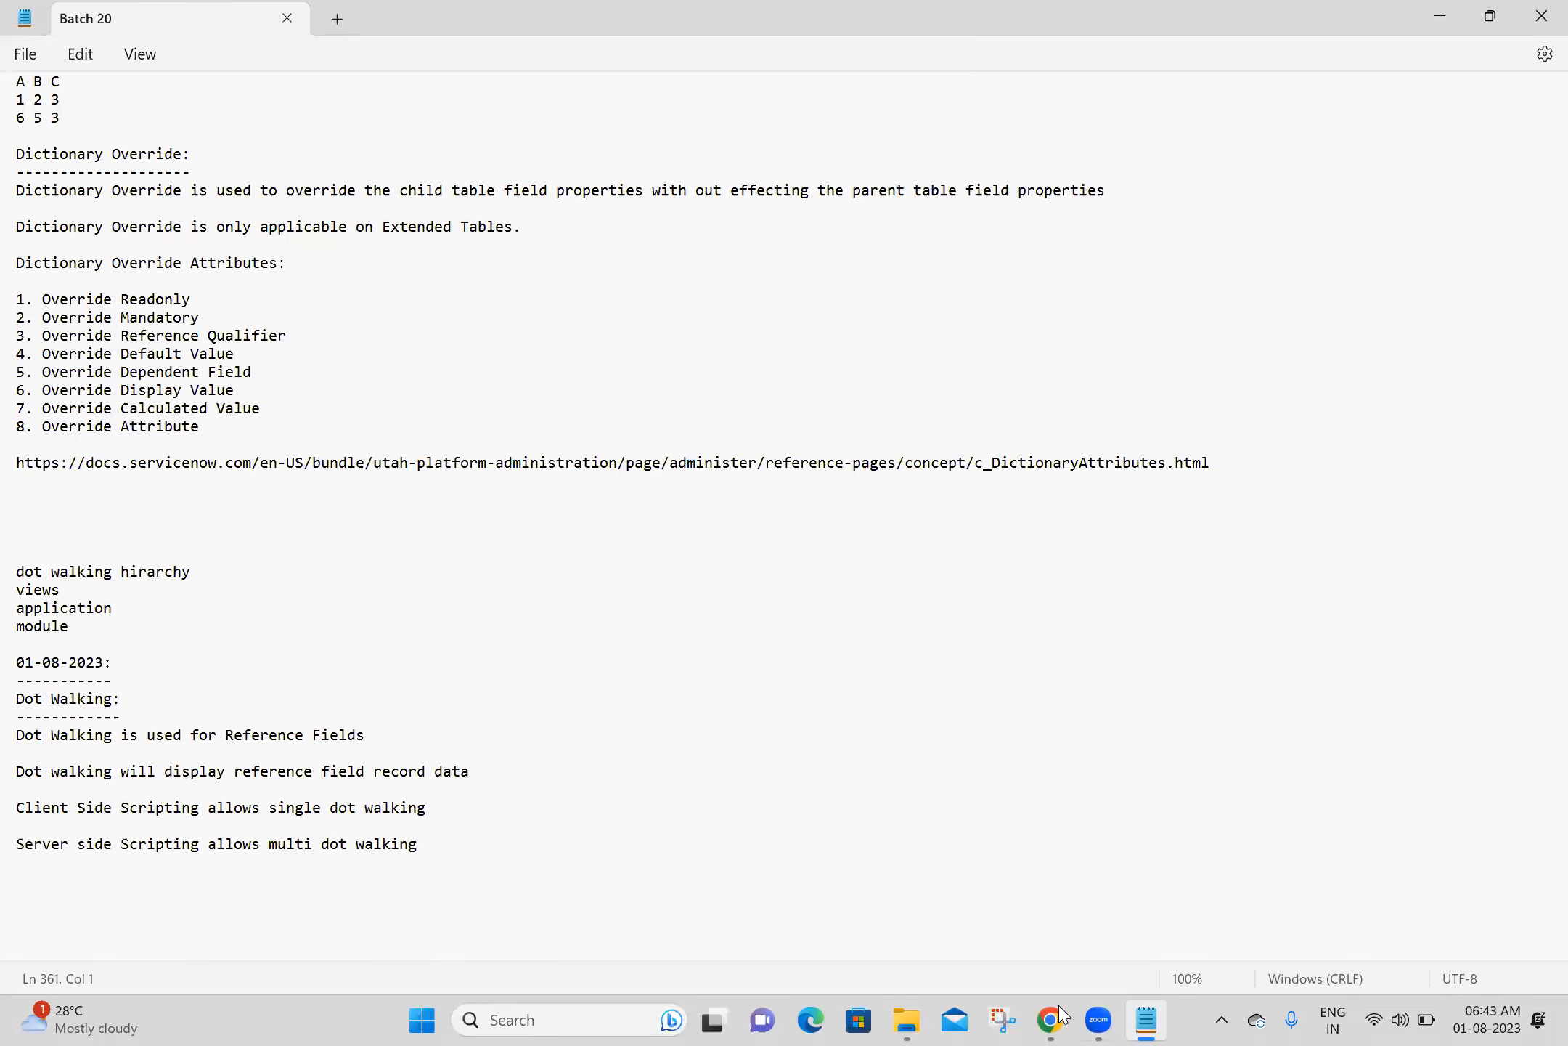
{"action": "left_click_drag", "start_coordinate": [220, 574], "coordinate": [16, 570]}
{"action": "key", "text": "BackSpace"}
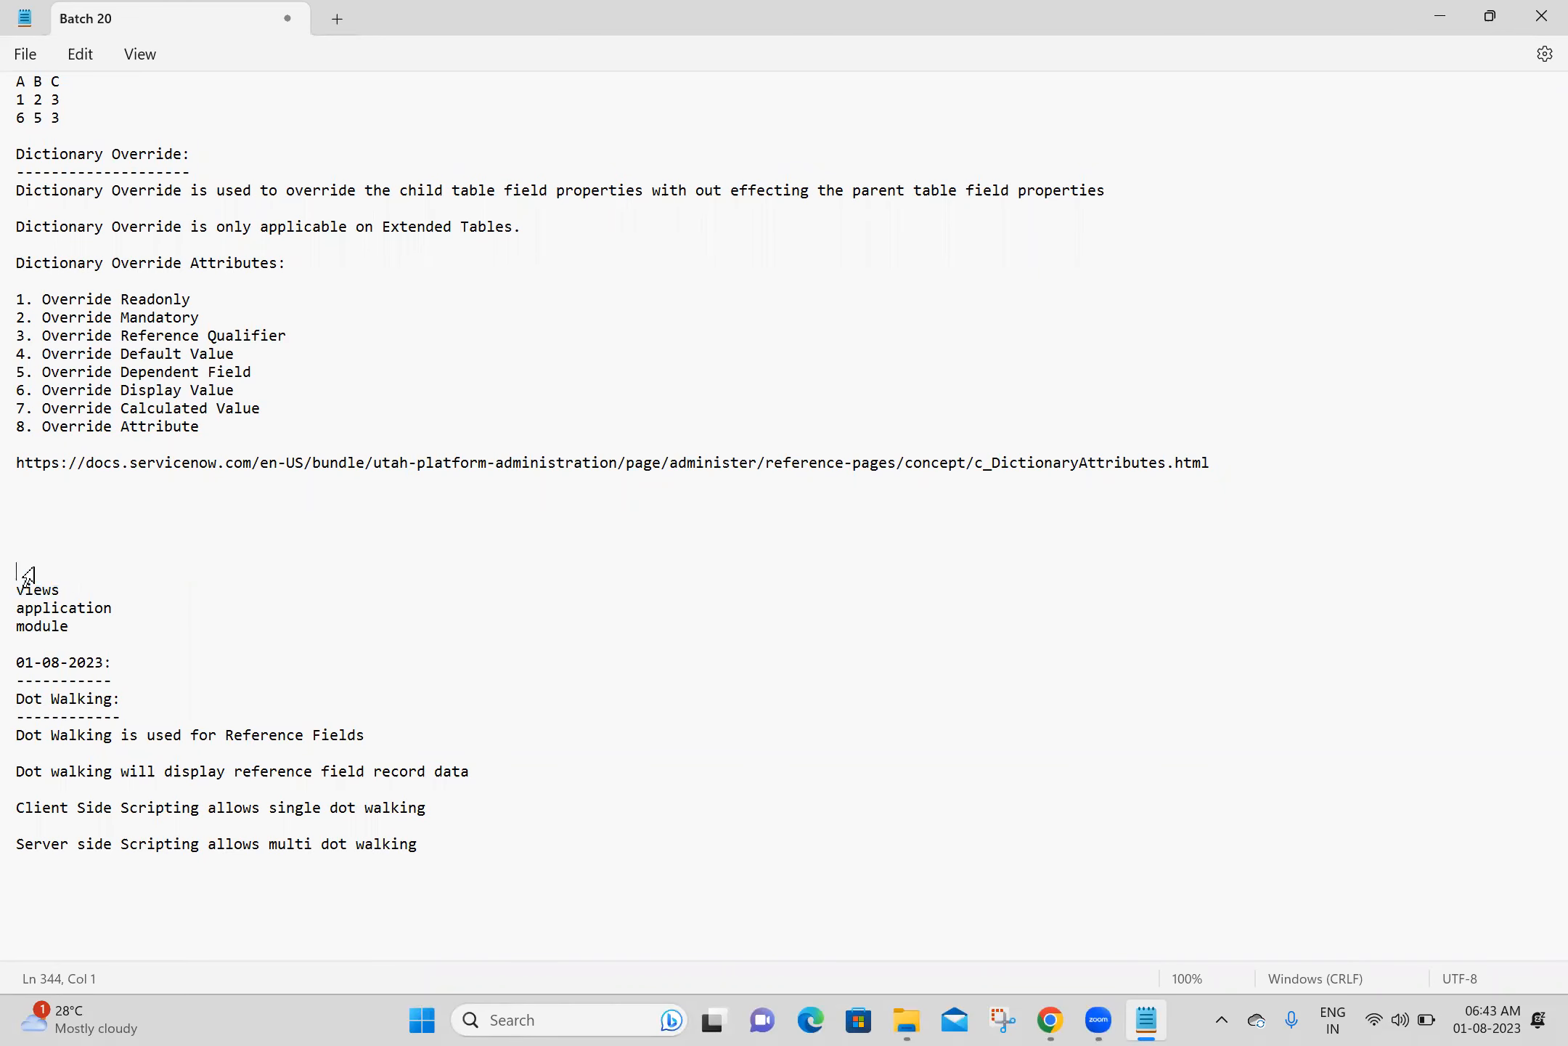
- Add a "Views:" heading underlined with "------" below the Dot Walking notes and save the file
{"action": "left_click", "coordinate": [414, 848]}
{"action": "key", "text": "Return"}
{"action": "key", "text": "Return"}
{"action": "key", "text": "Return"}
{"action": "key", "text": "Return"}
{"action": "key", "text": "Return"}
{"action": "key", "text": "Return"}
{"action": "key", "text": "Return"}
{"action": "key", "text": "Return"}
{"action": "key", "text": "Return"}
{"action": "key", "text": "Return"}
{"action": "key", "text": "Return"}
{"action": "key", "text": "Return"}
{"action": "key", "text": "Return"}
{"action": "key", "text": "Return"}
{"action": "key", "text": "Return"}
{"action": "key", "text": "Return"}
{"action": "key", "text": "Return"}
{"action": "key", "text": "Return"}
{"action": "key", "text": "Return"}
{"action": "key", "text": "Return"}
{"action": "key", "text": "Return"}
{"action": "key", "text": "Return"}
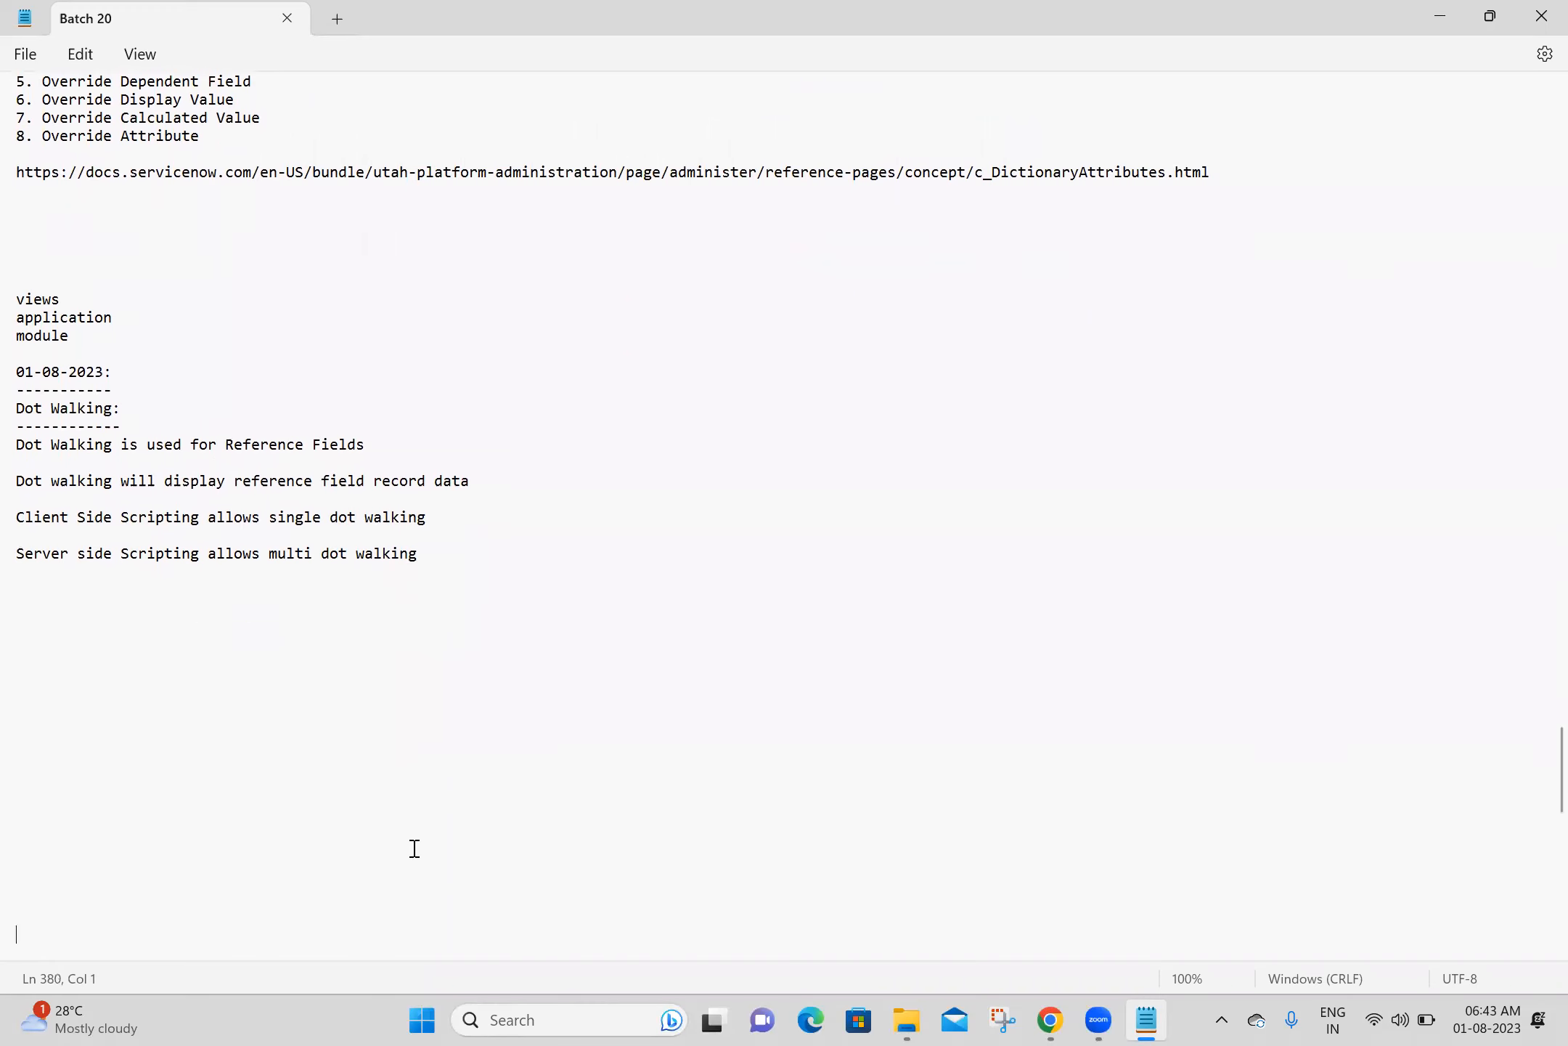
{"action": "type", "text": "Views:"}
{"action": "key", "text": "Return"}
{"action": "type", "text": "------"}
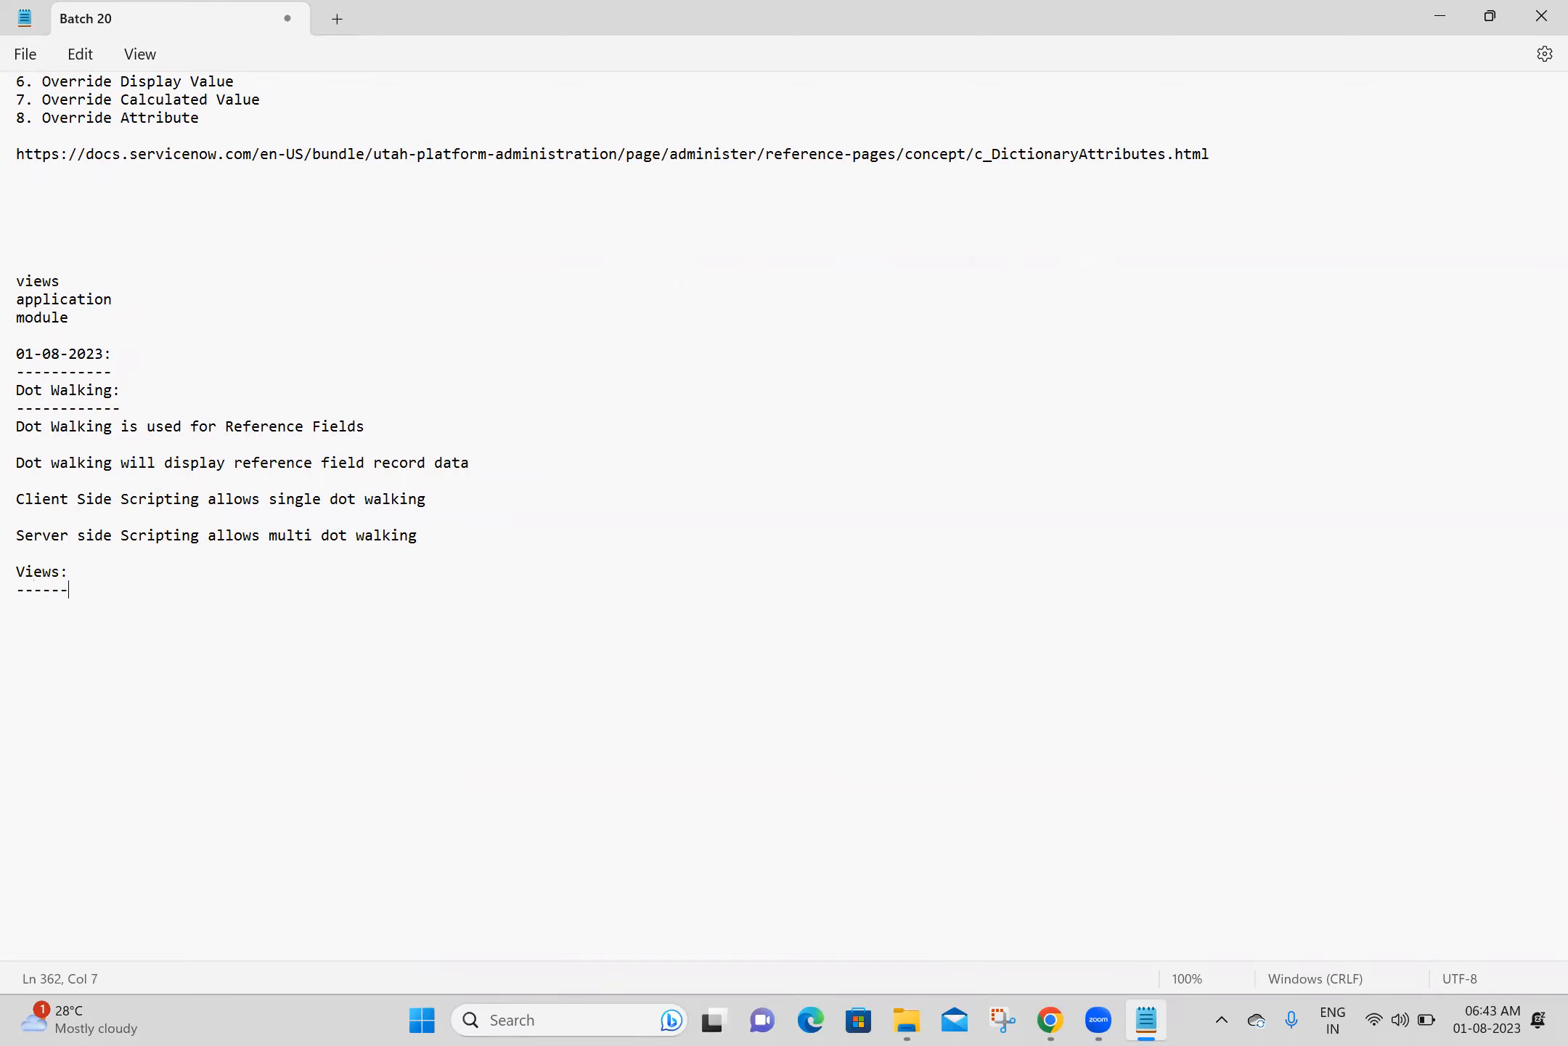
{"action": "key", "text": "ctrl+s"}
{"action": "left_click", "coordinate": [955, 1012]}
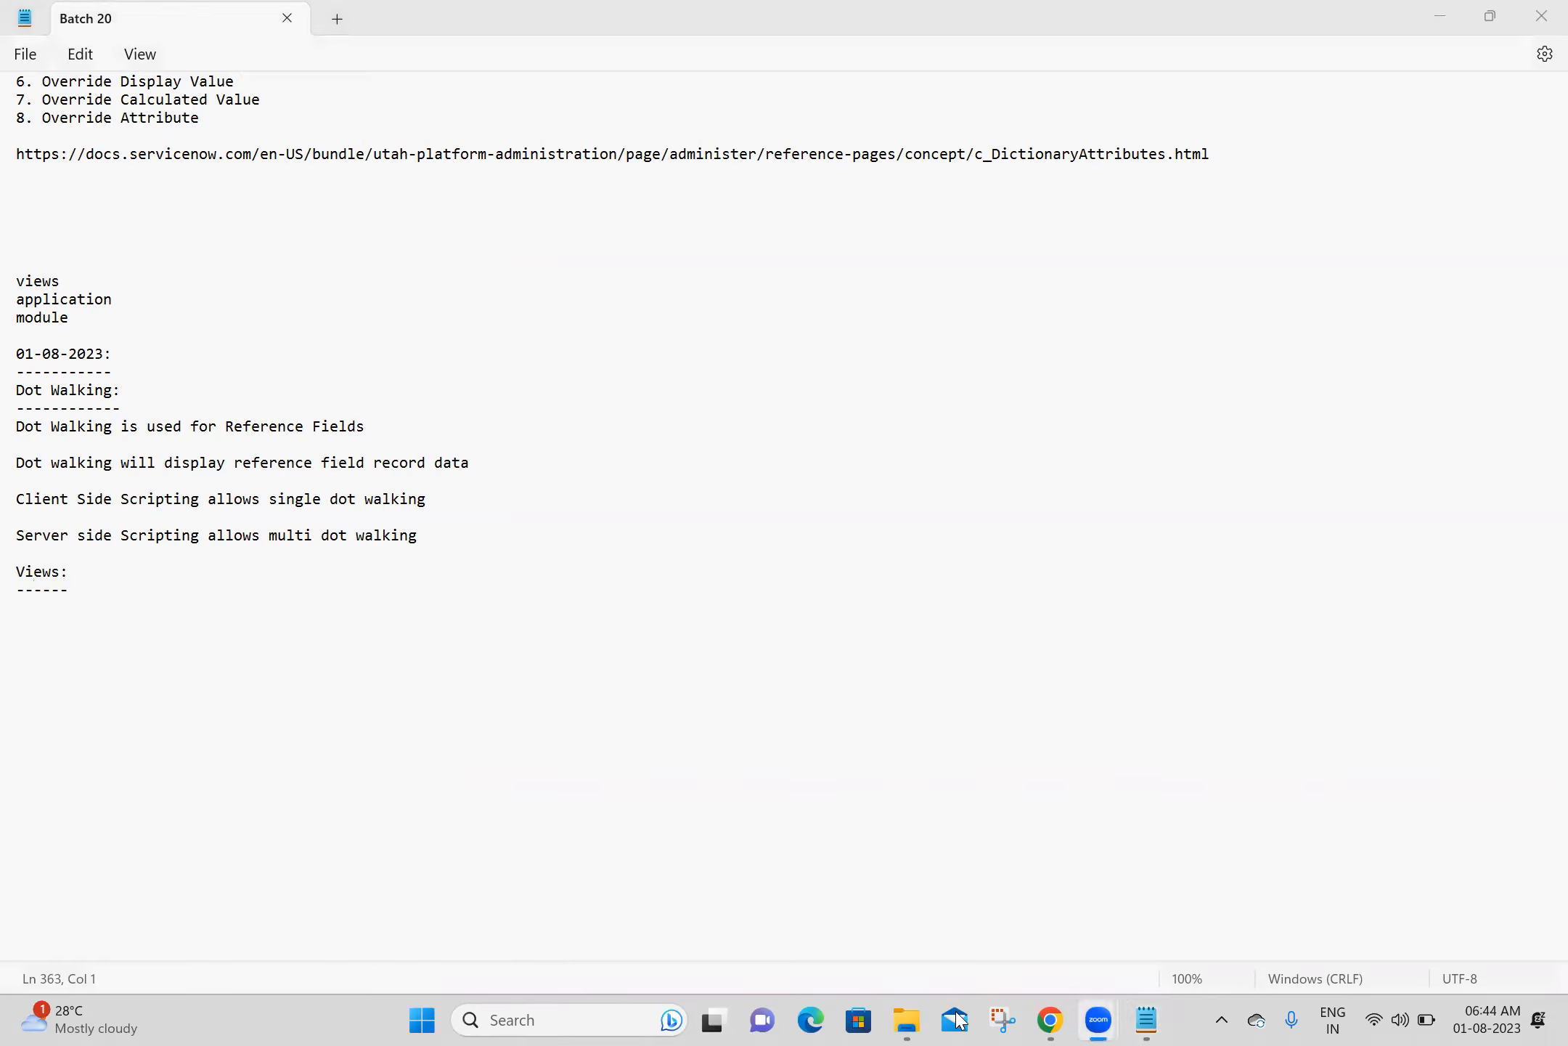
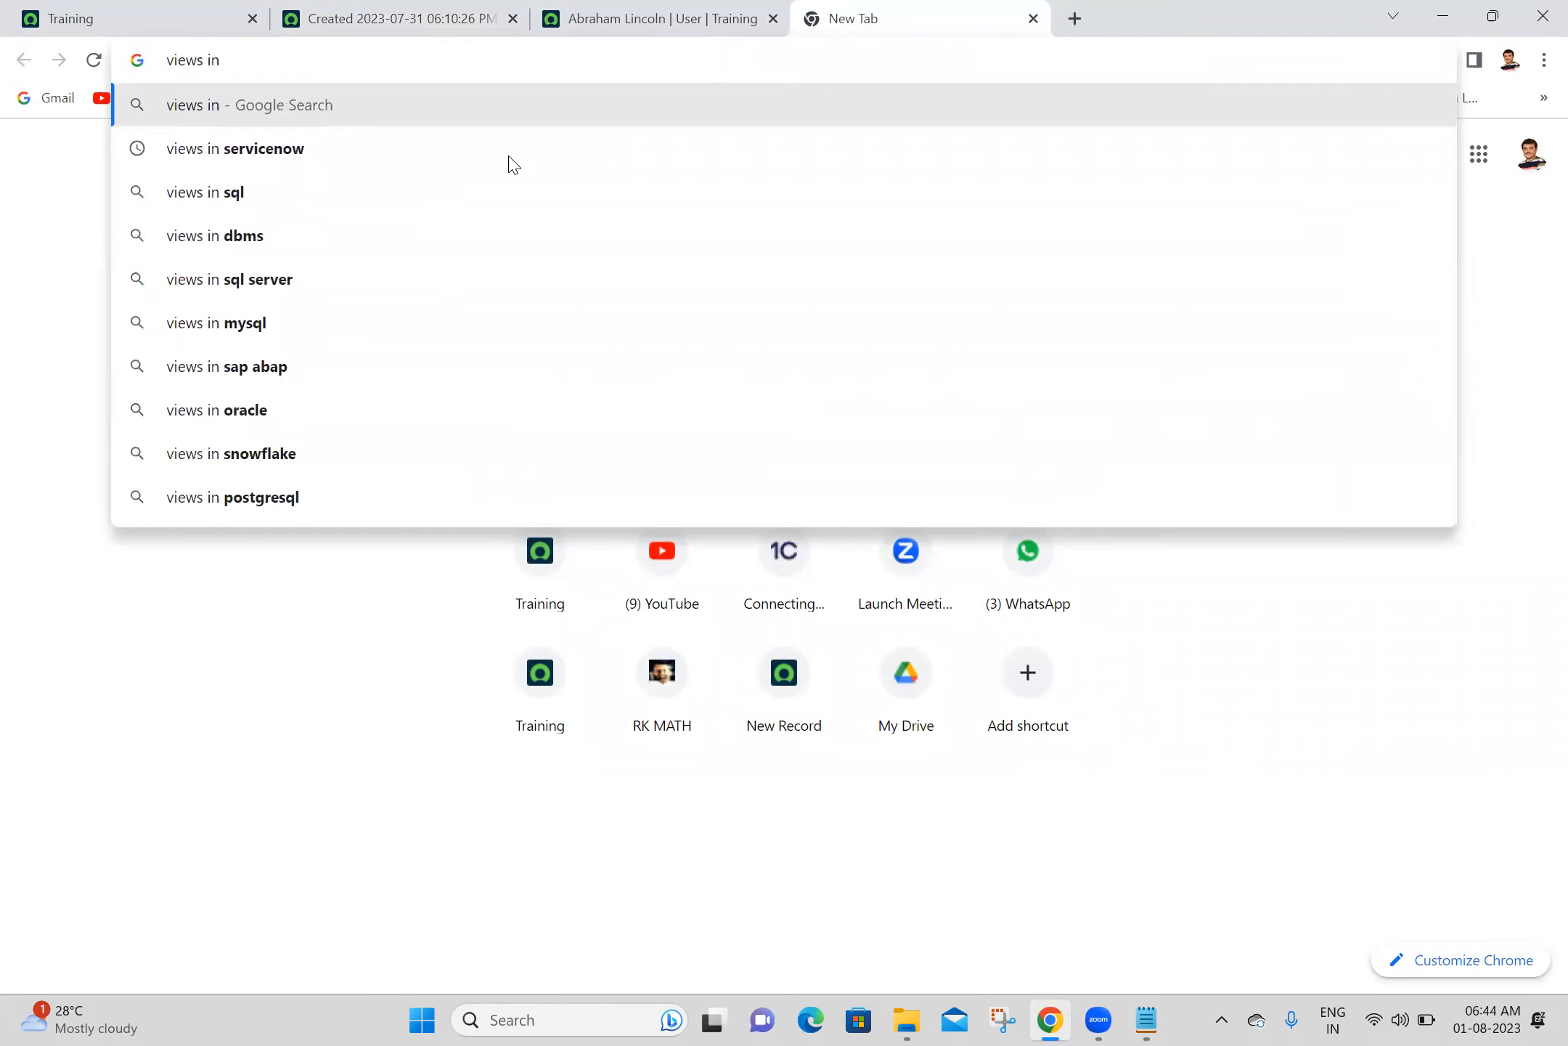
- Search Google for "views in servicenow", open the View management documentation result, and dismiss its login prompt
{"action": "left_click", "coordinate": [396, 156]}
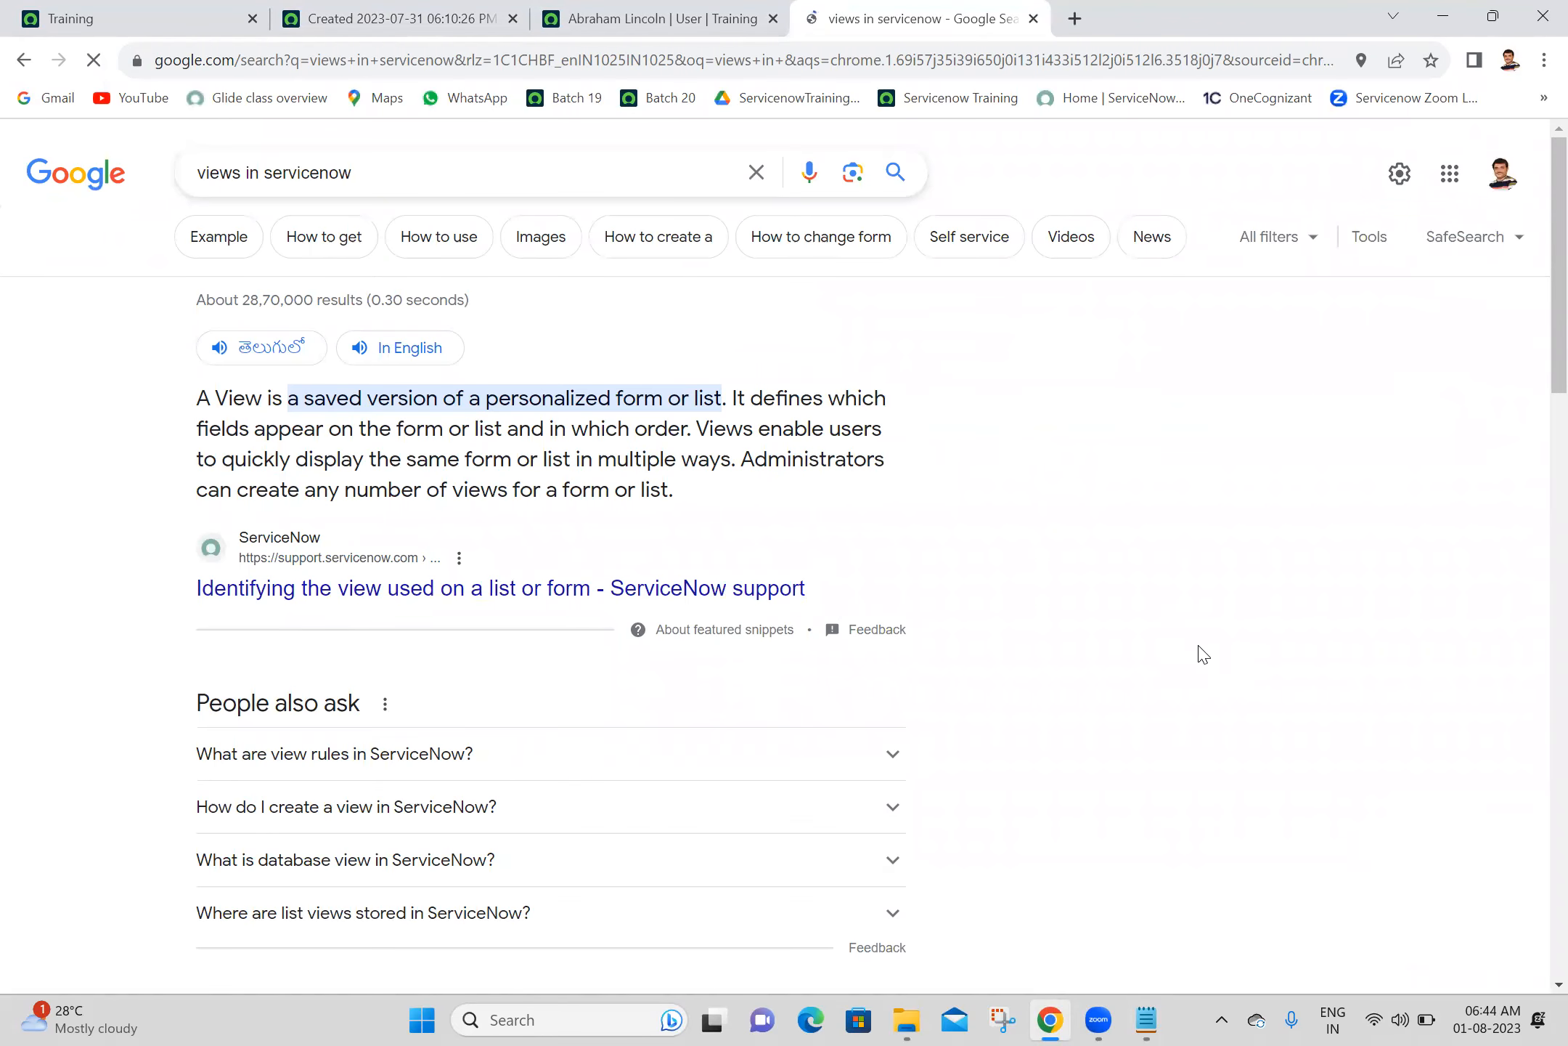
{"action": "left_click_drag", "start_coordinate": [1552, 349], "coordinate": [1552, 500]}
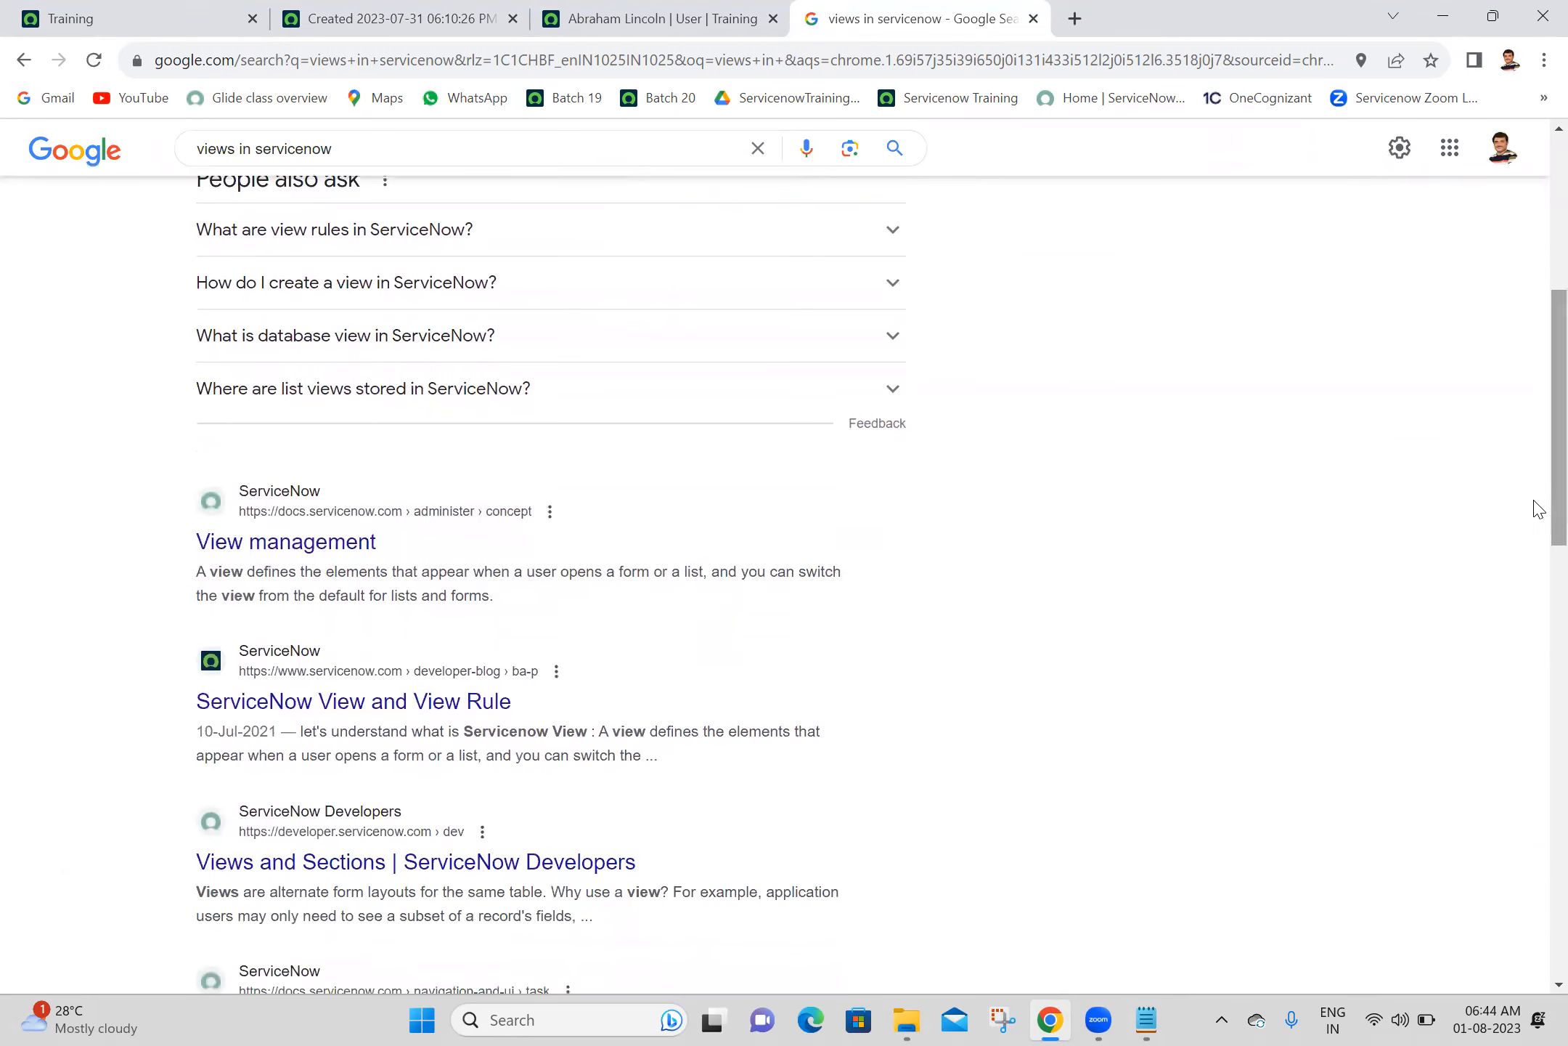
{"action": "middle_click", "coordinate": [347, 546]}
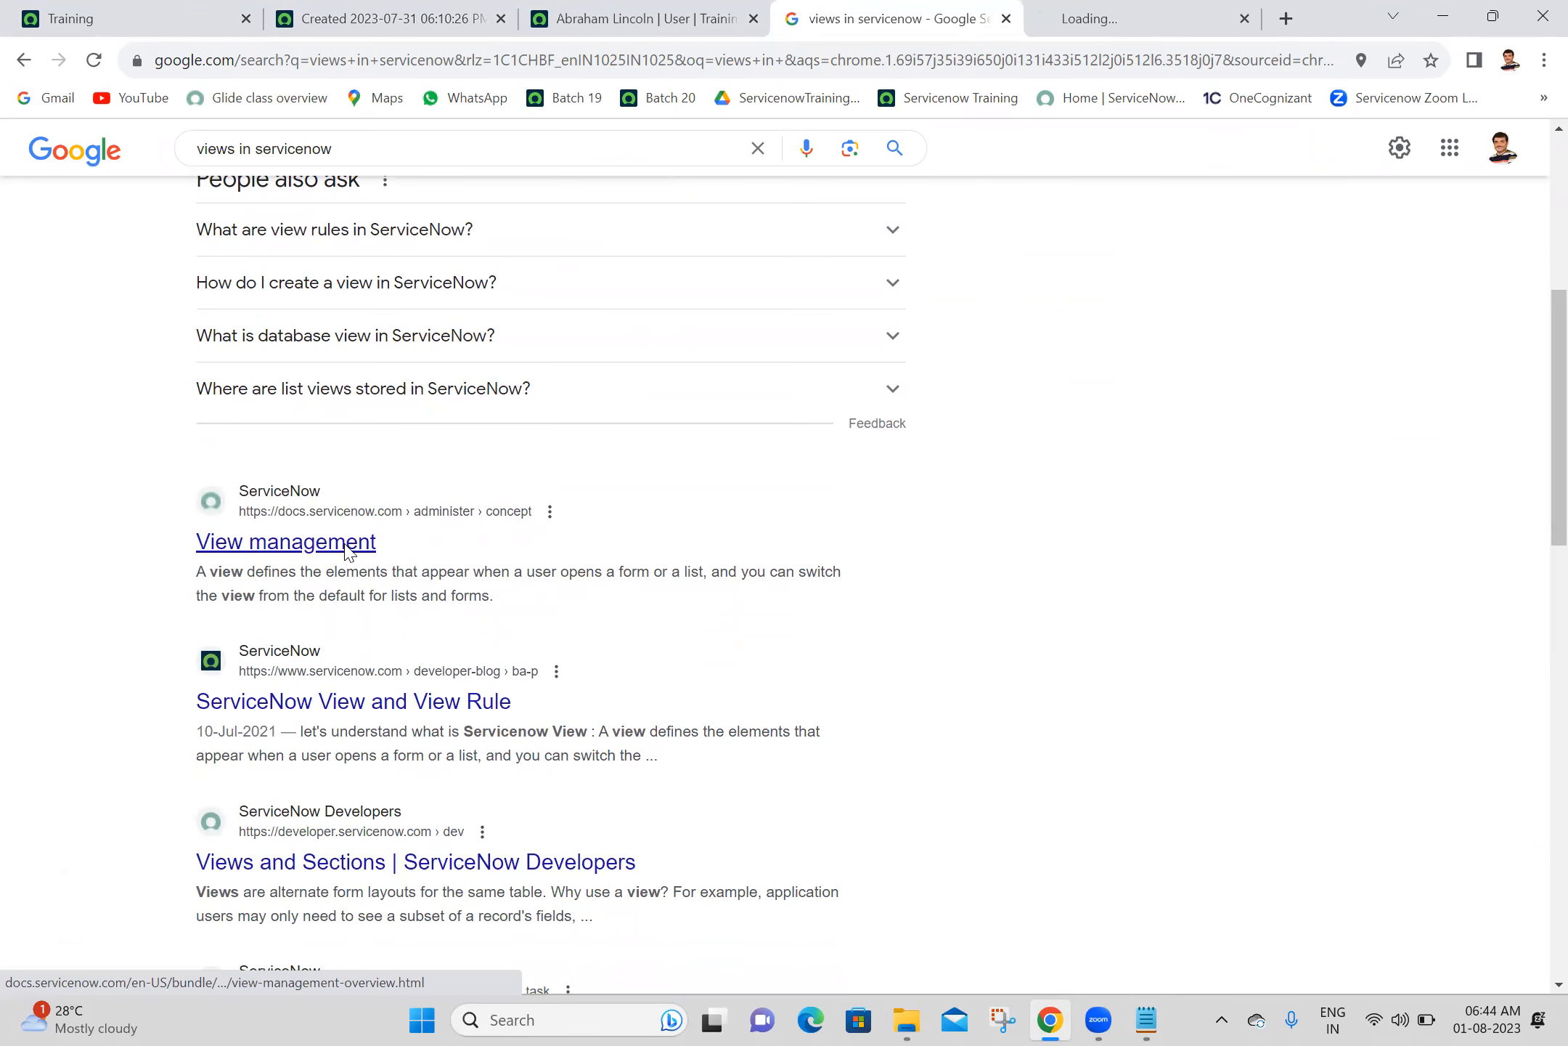
{"action": "left_click", "coordinate": [1168, 11]}
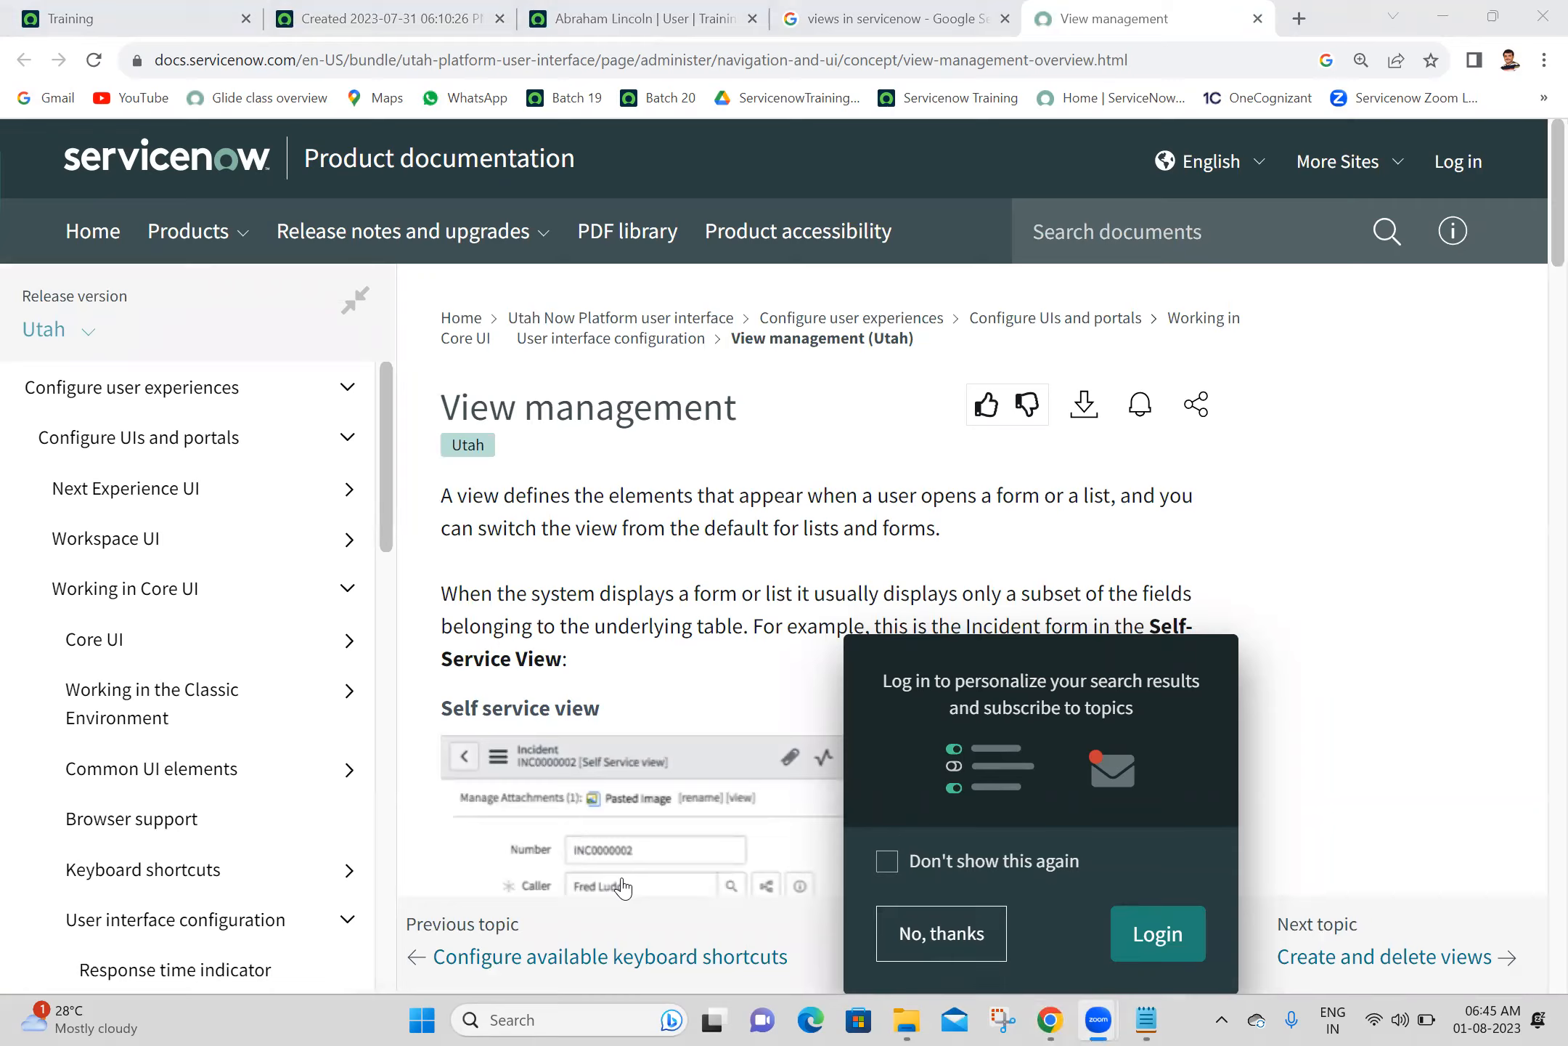
{"action": "left_click", "coordinate": [1537, 222]}
{"action": "left_click", "coordinate": [941, 933]}
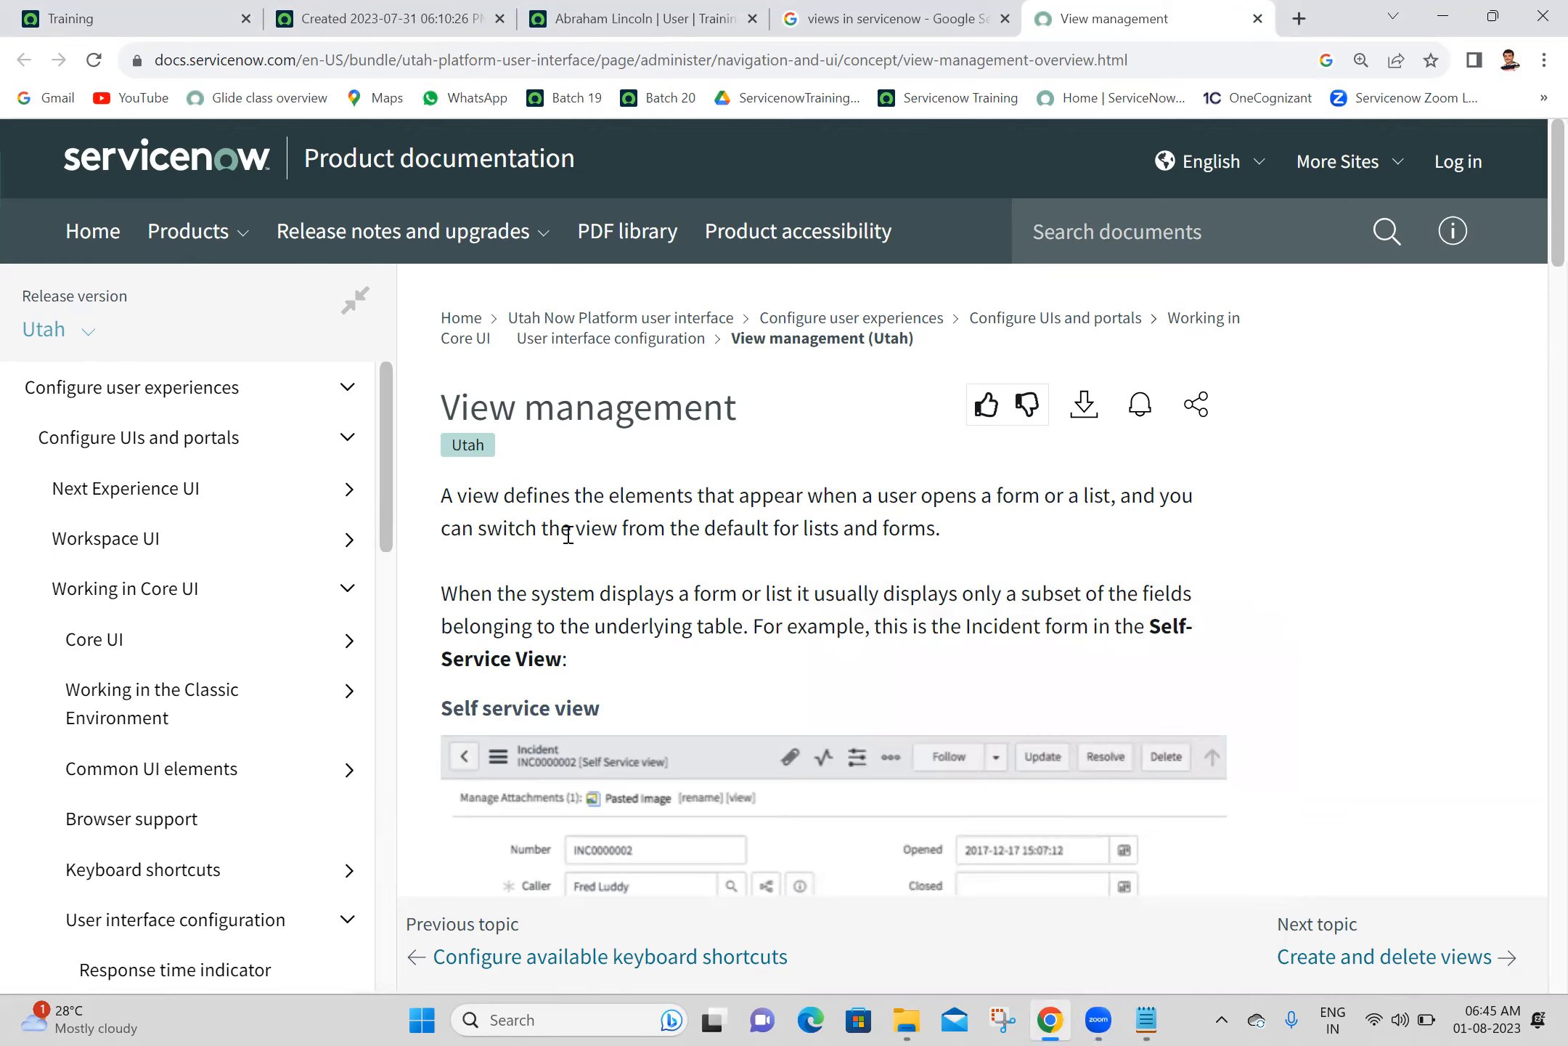
- Copy the documentation's opening paragraph defining a view into the Batch 20 notes under the Views heading and save the file
{"action": "left_click_drag", "start_coordinate": [445, 497], "coordinate": [973, 550]}
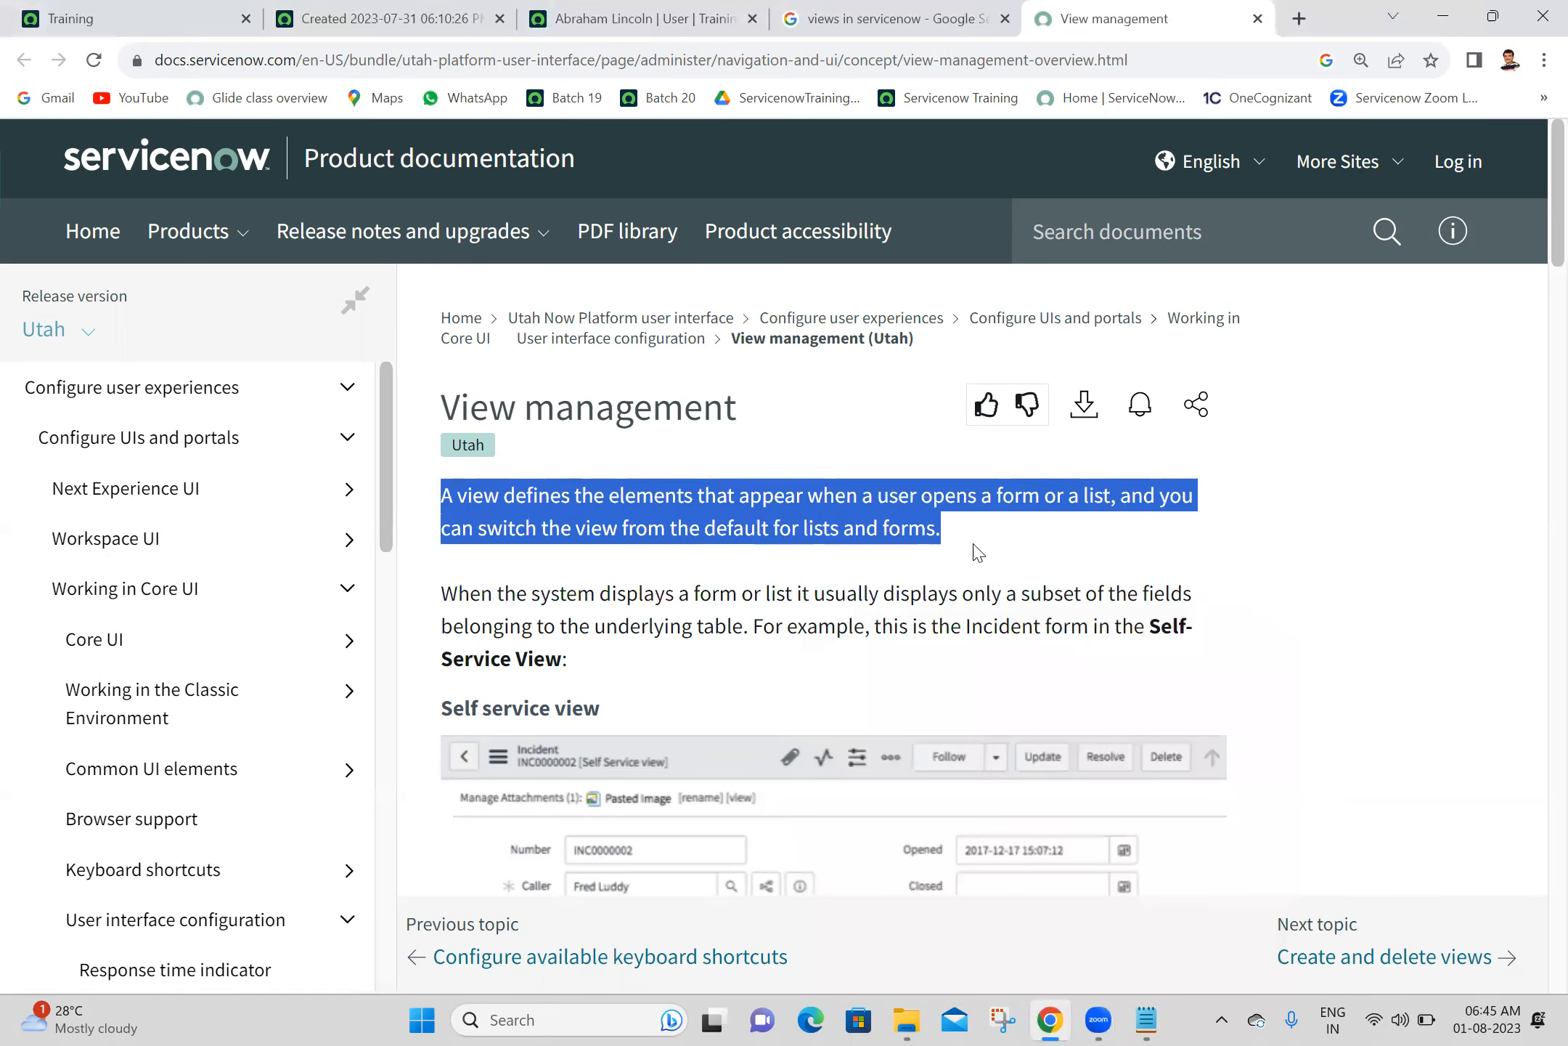
{"action": "left_click", "coordinate": [1038, 537]}
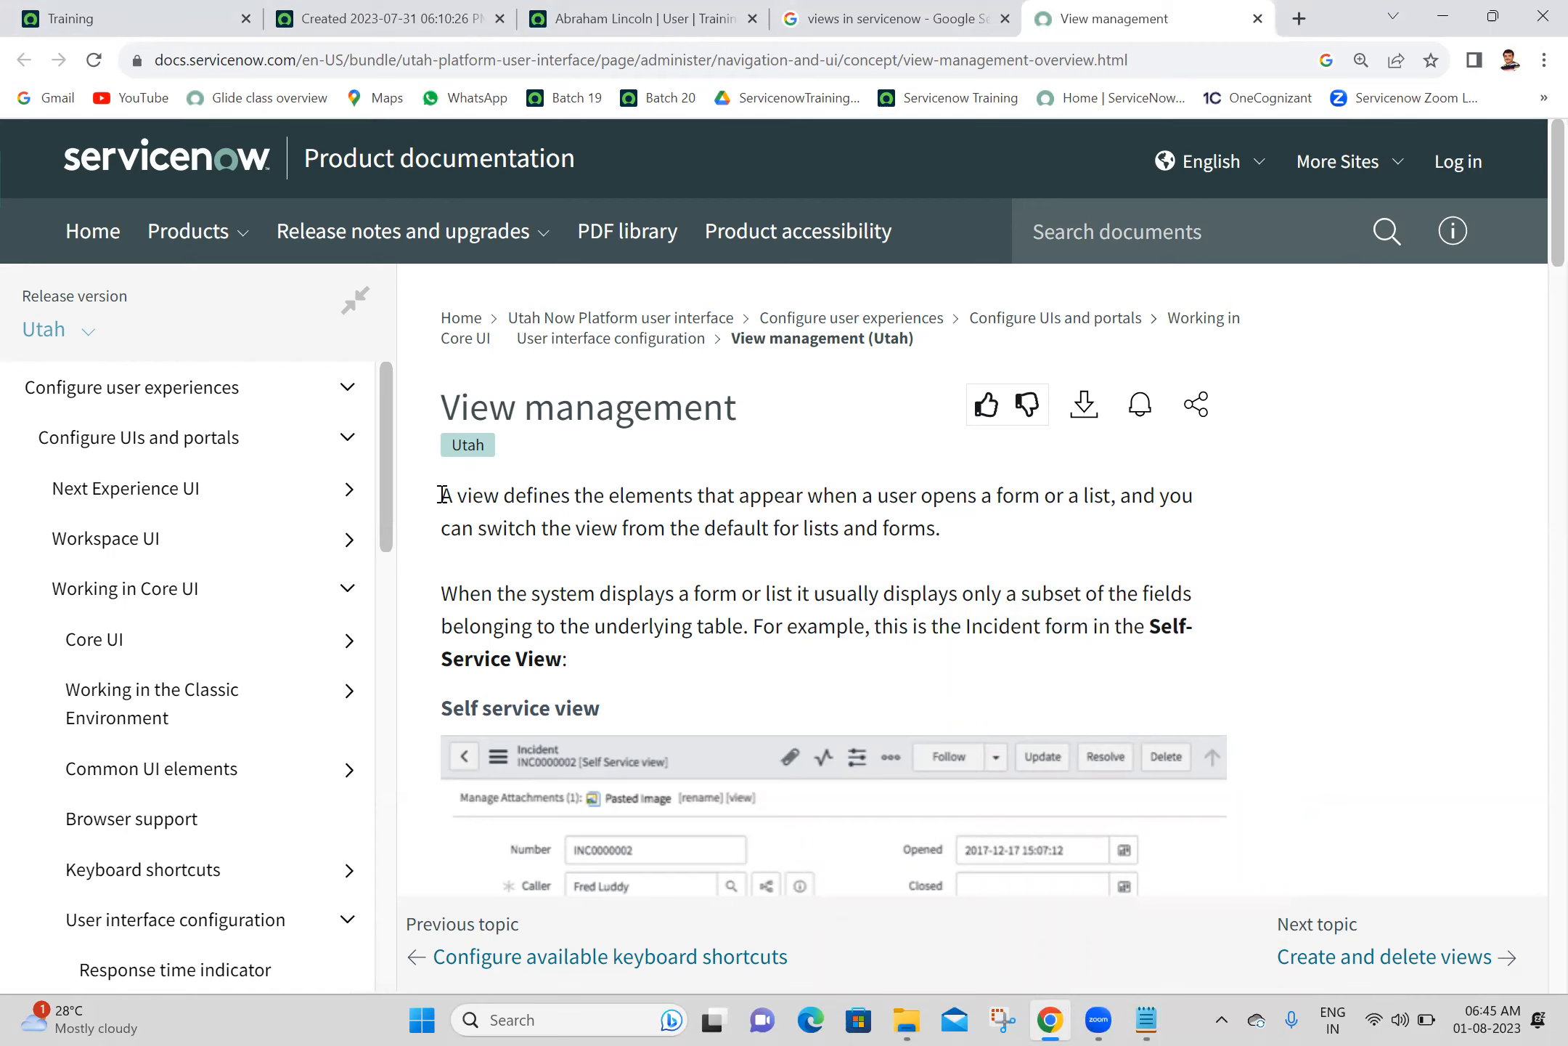
{"action": "left_click_drag", "start_coordinate": [441, 495], "coordinate": [1105, 503]}
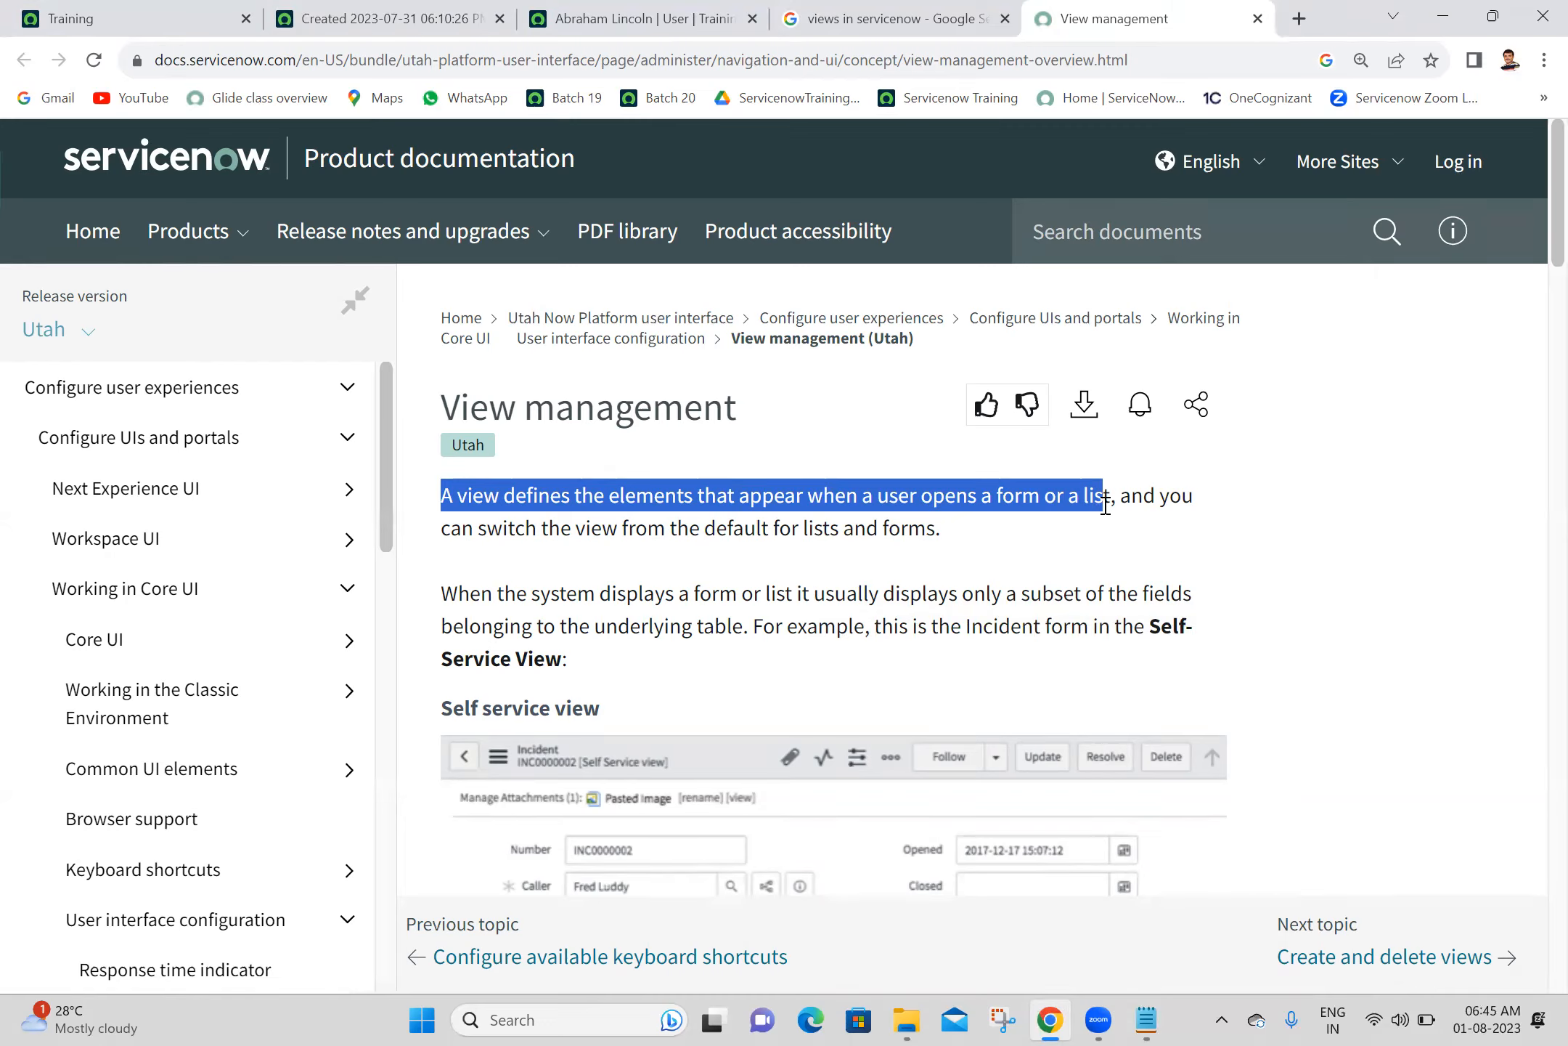
{"action": "left_click", "coordinate": [949, 531]}
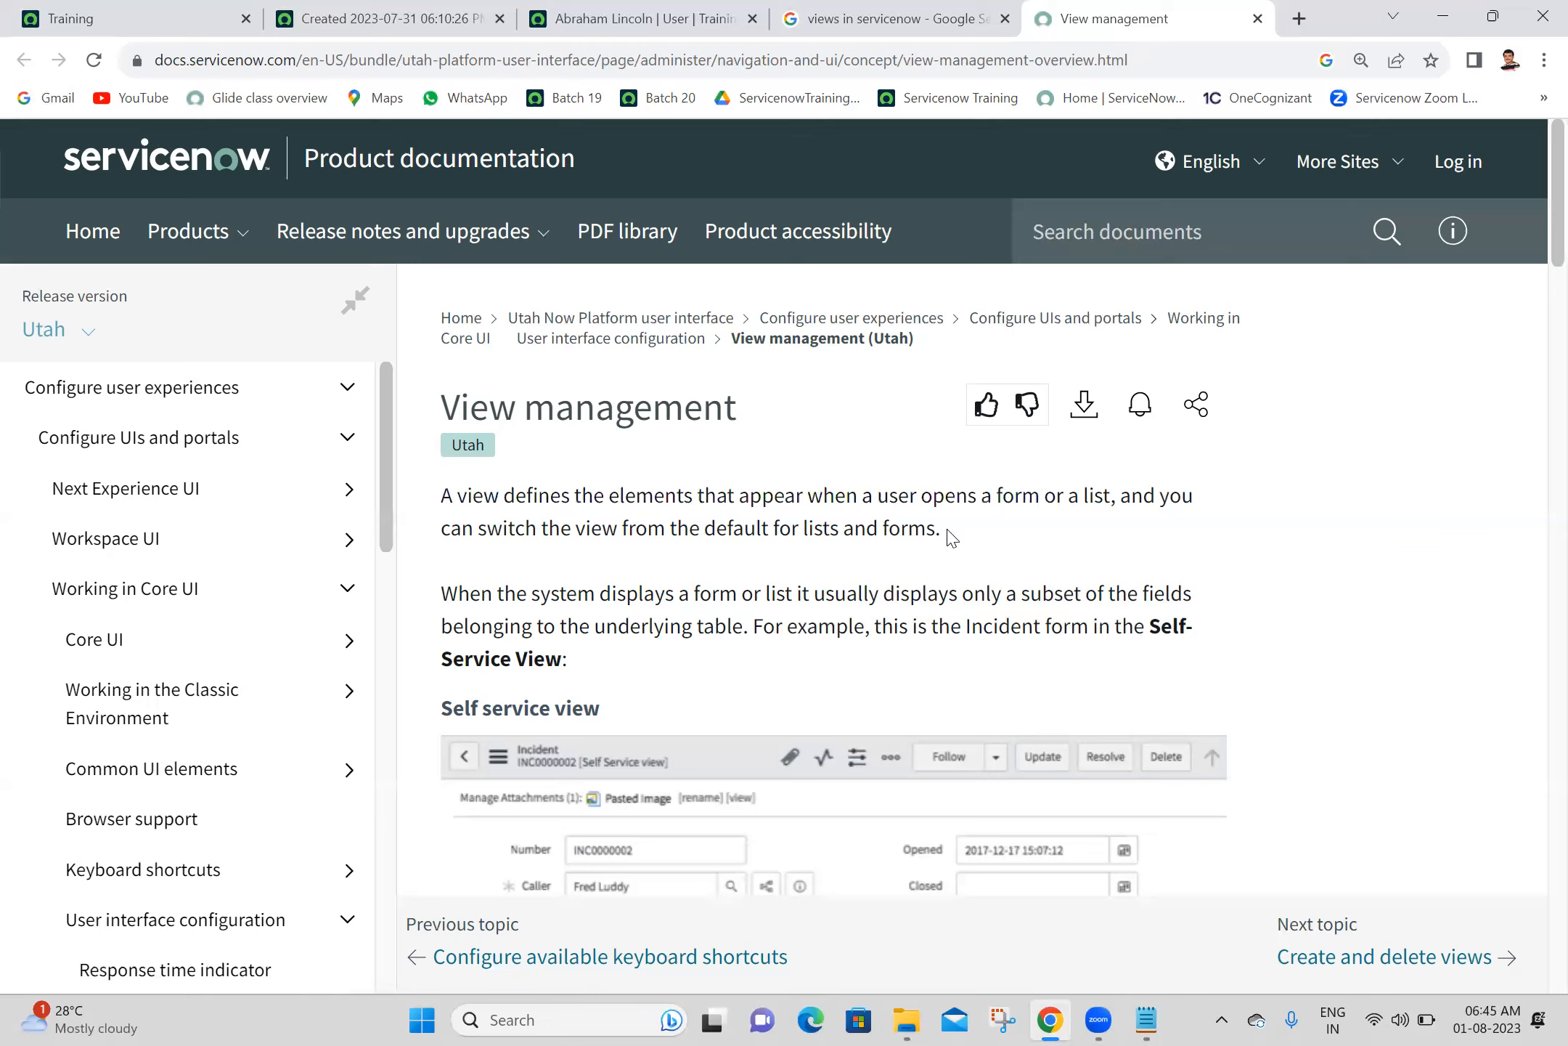
{"action": "left_click_drag", "start_coordinate": [948, 532], "coordinate": [430, 501]}
{"action": "key", "text": "ctrl+c"}
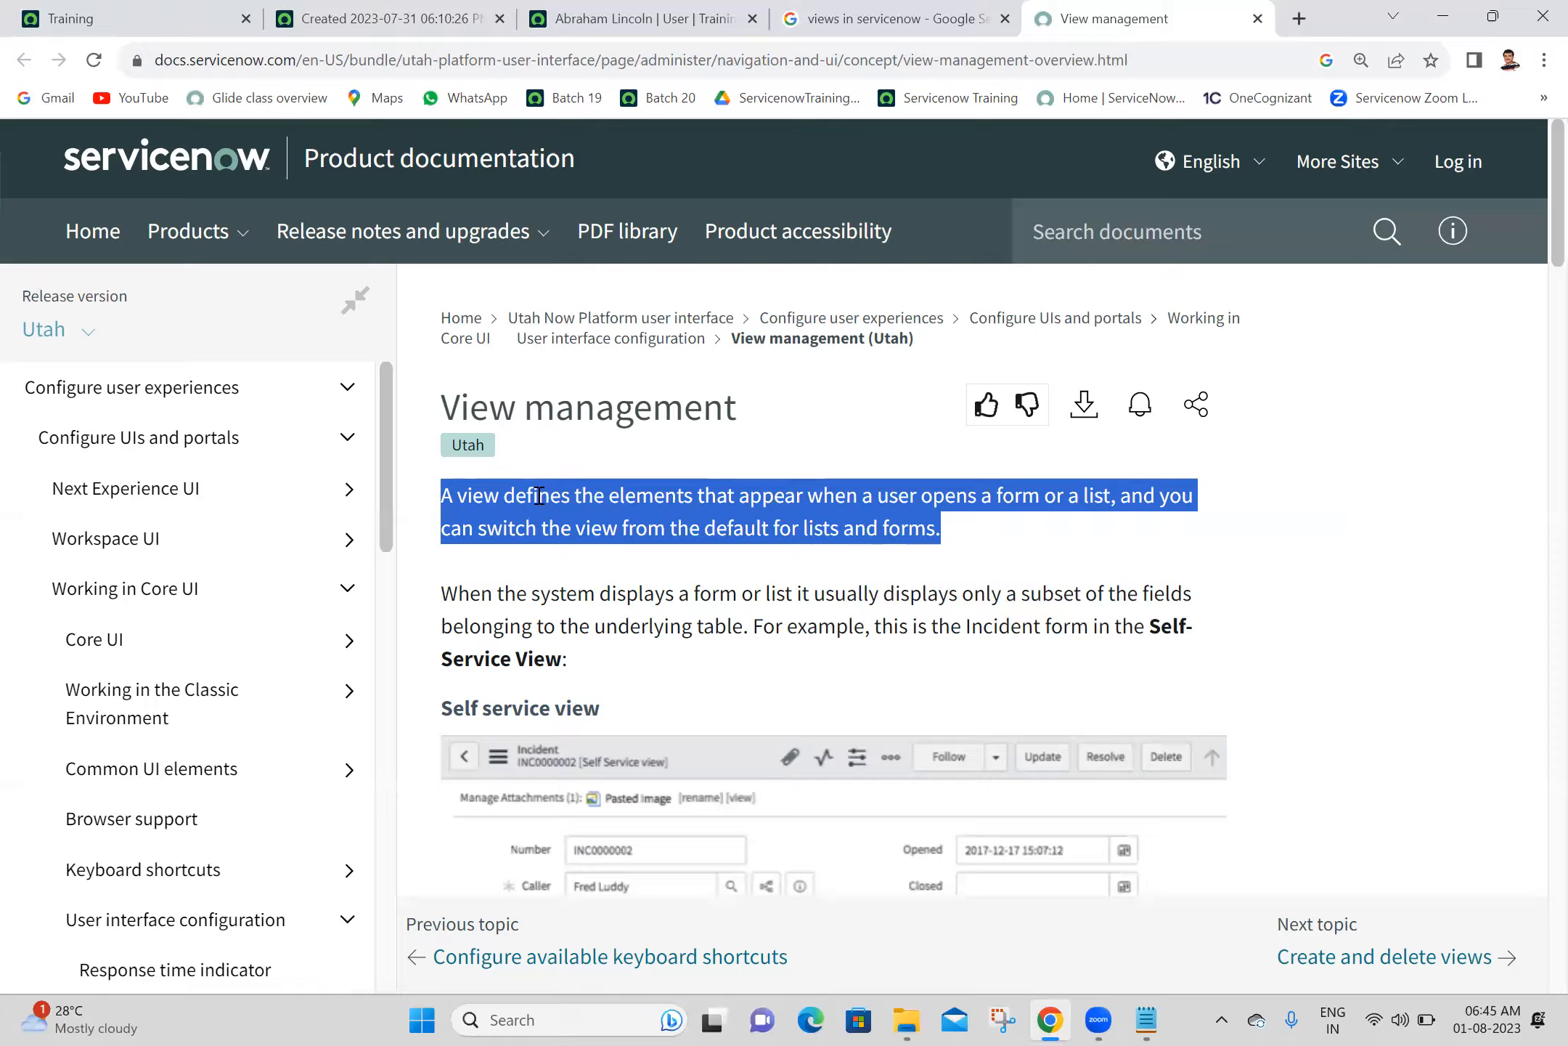
{"action": "left_click", "coordinate": [1147, 1019]}
{"action": "key", "text": "ctrl+v"}
{"action": "key", "text": "Return"}
{"action": "key", "text": "Return"}
{"action": "key", "text": "ctrl+s"}
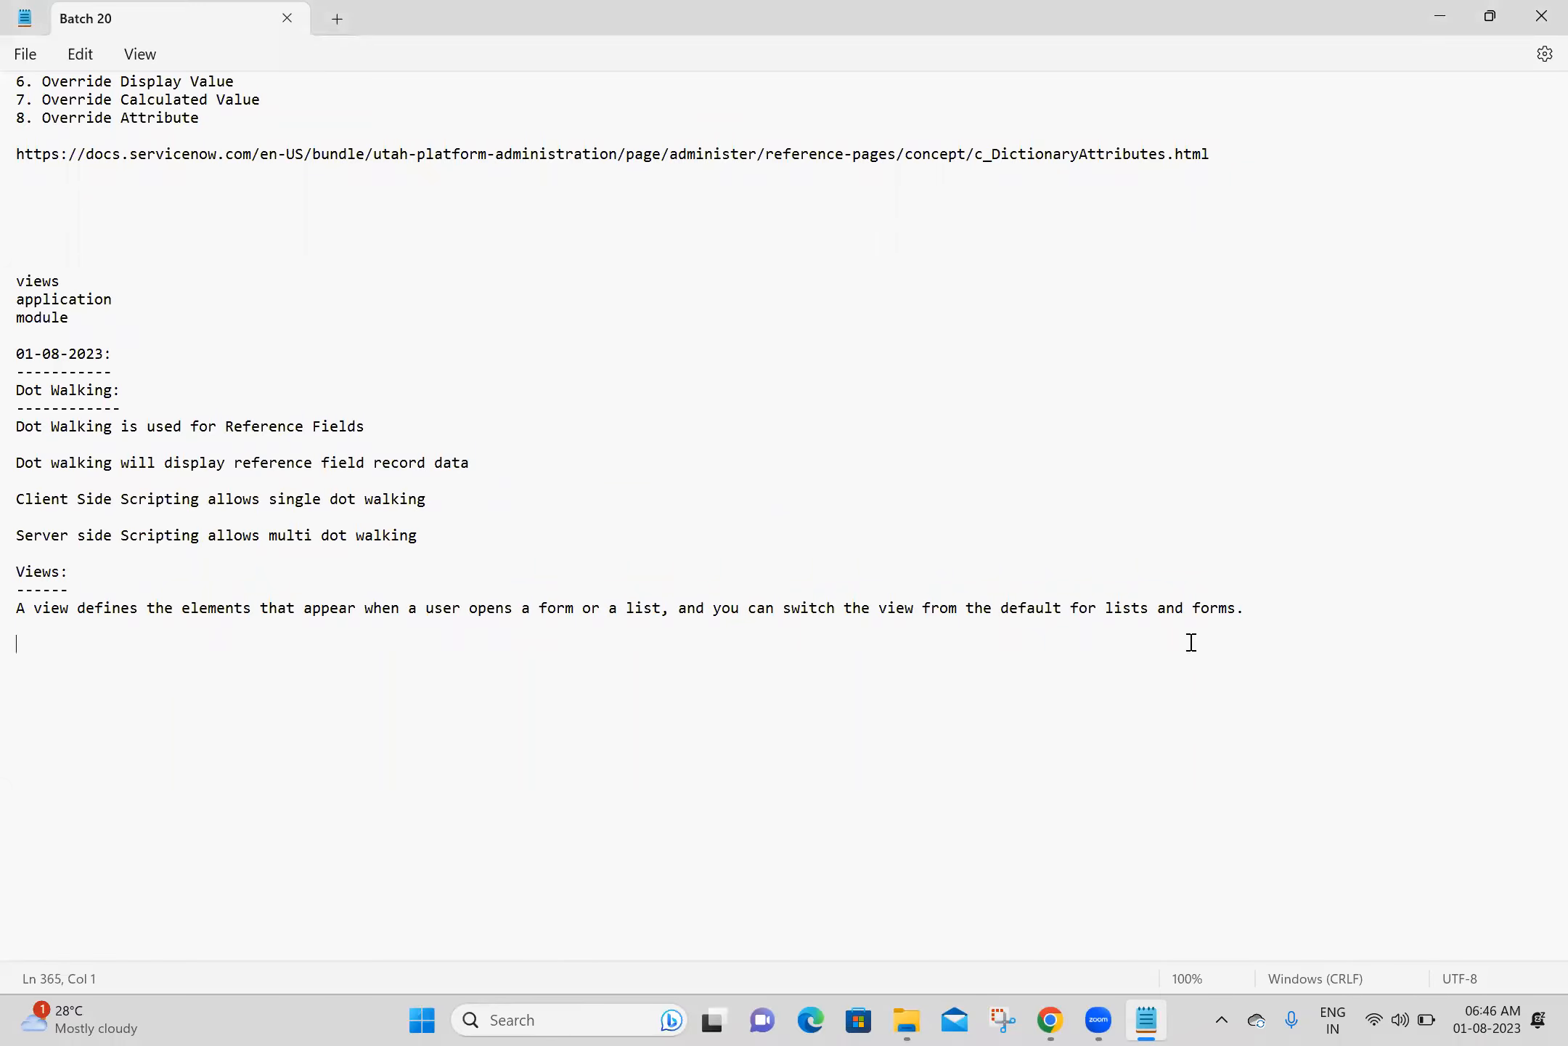
- Add the View management documentation page's URL to the notes below the view definition
{"action": "left_click", "coordinate": [1051, 1019]}
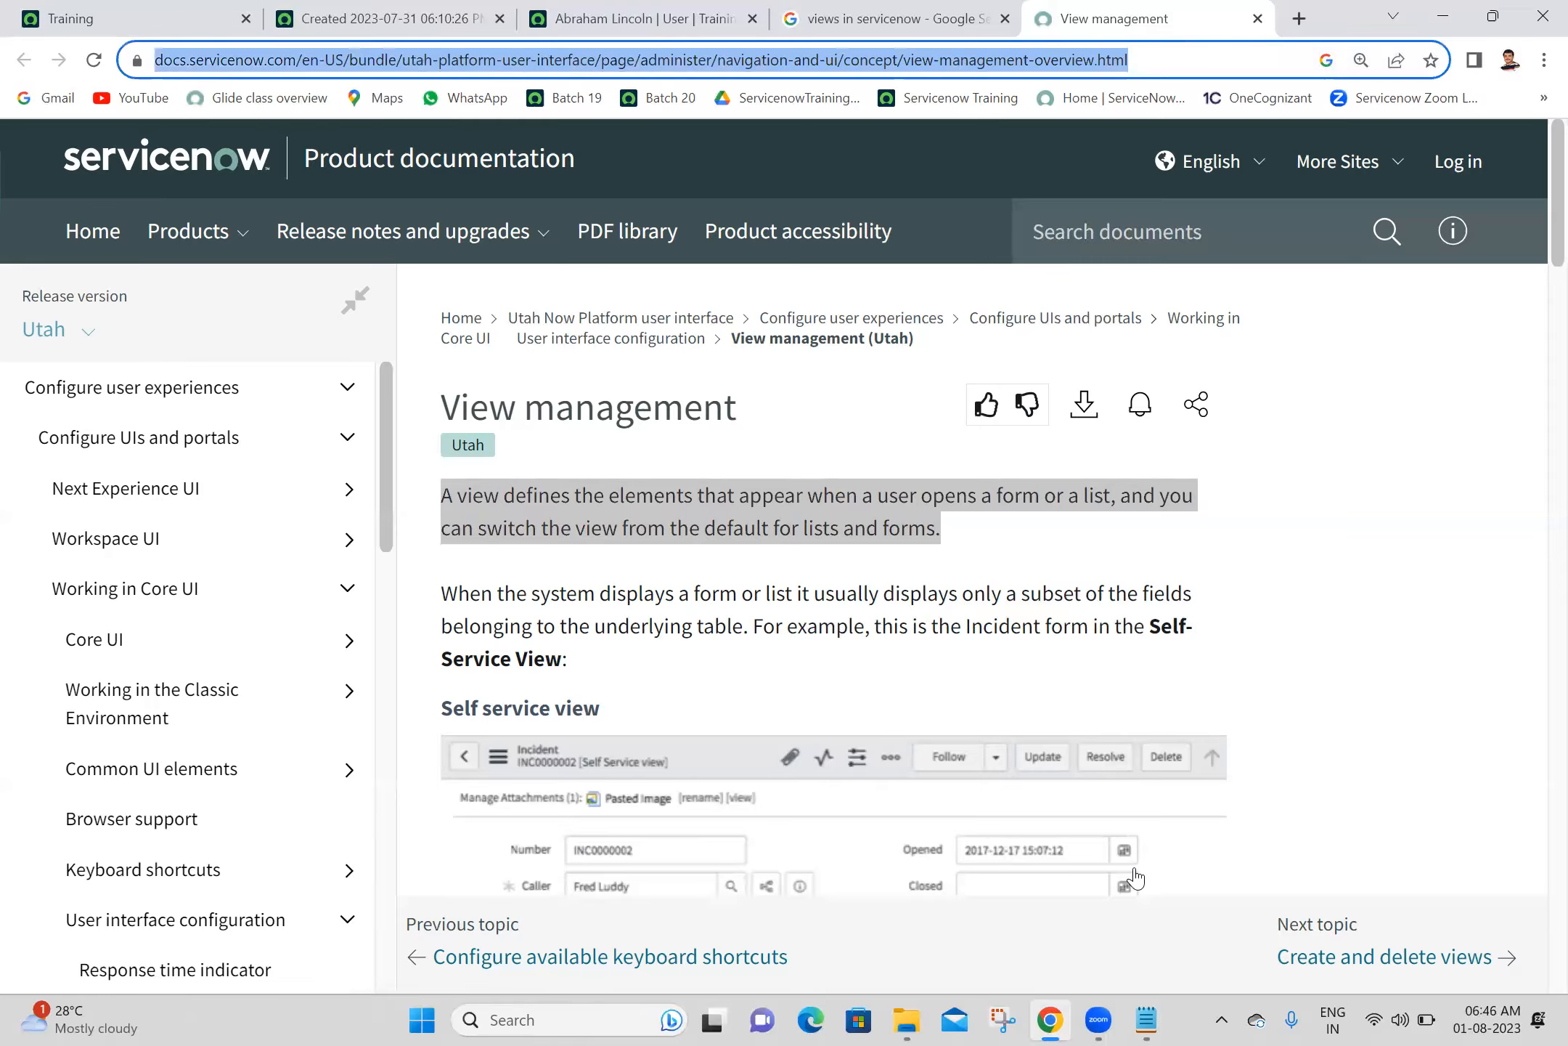
{"action": "left_click", "coordinate": [1147, 1019]}
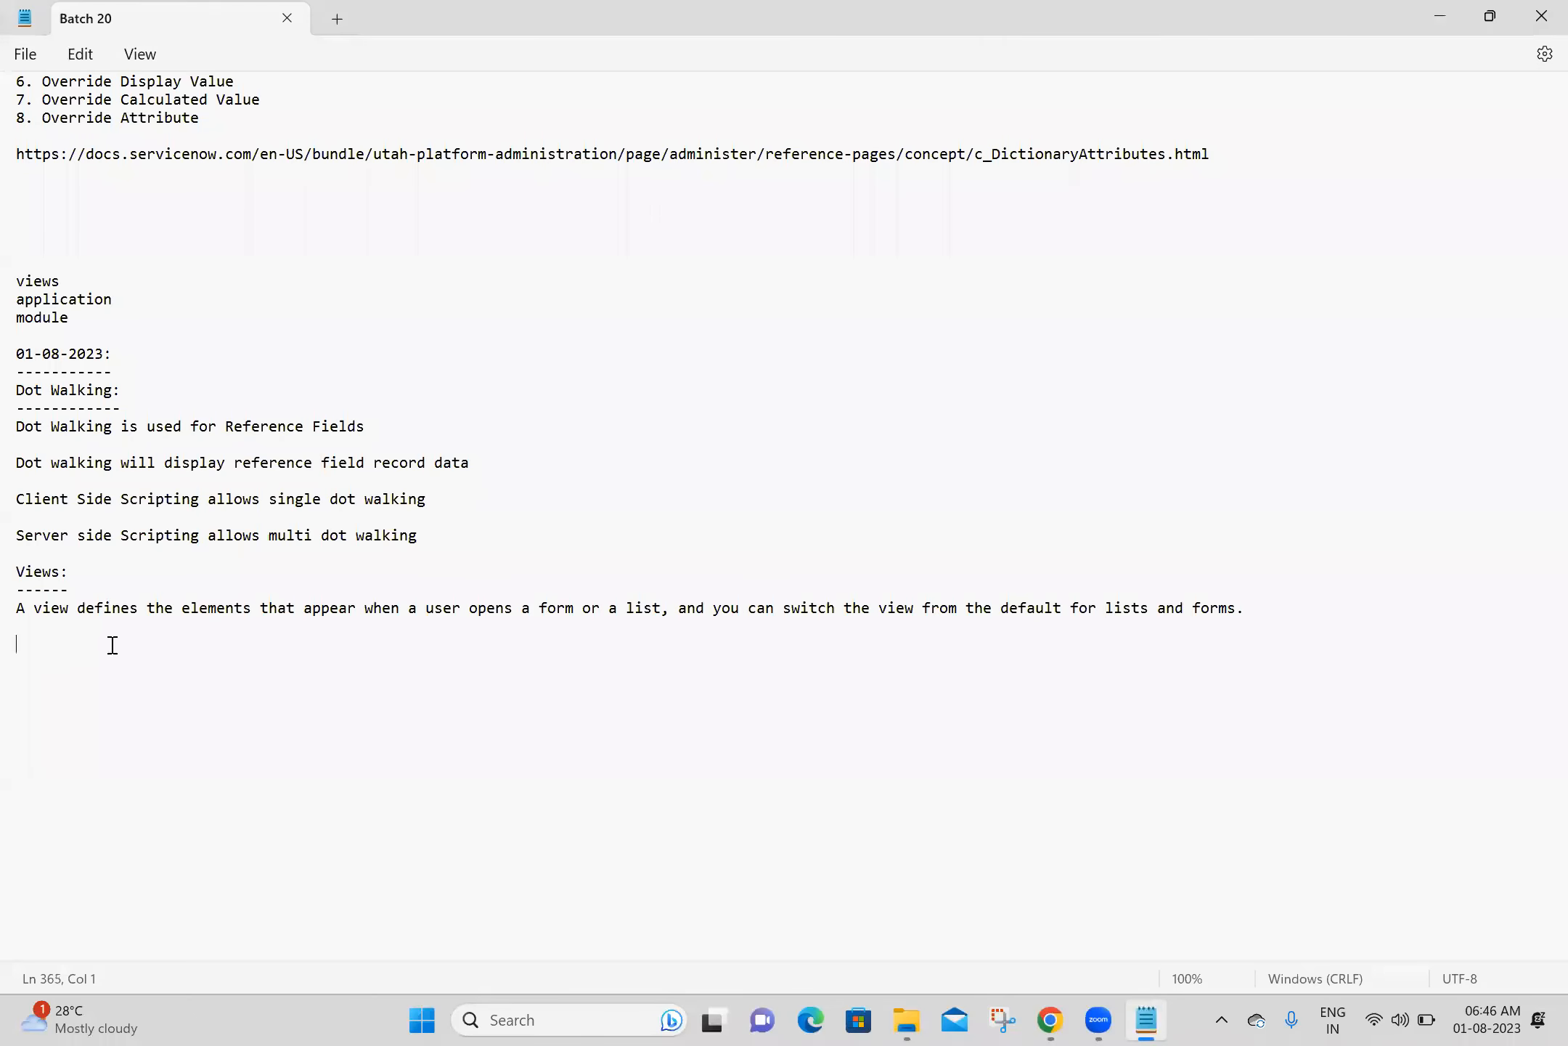
{"action": "type", "text": "https://docs.servicenow.com/en-US/bundle/utah-platform-user-interface/page/administer/navigation-and-ui/concept/view-management-overview.html"}
{"action": "key", "text": "Return"}
{"action": "key", "text": "Return"}
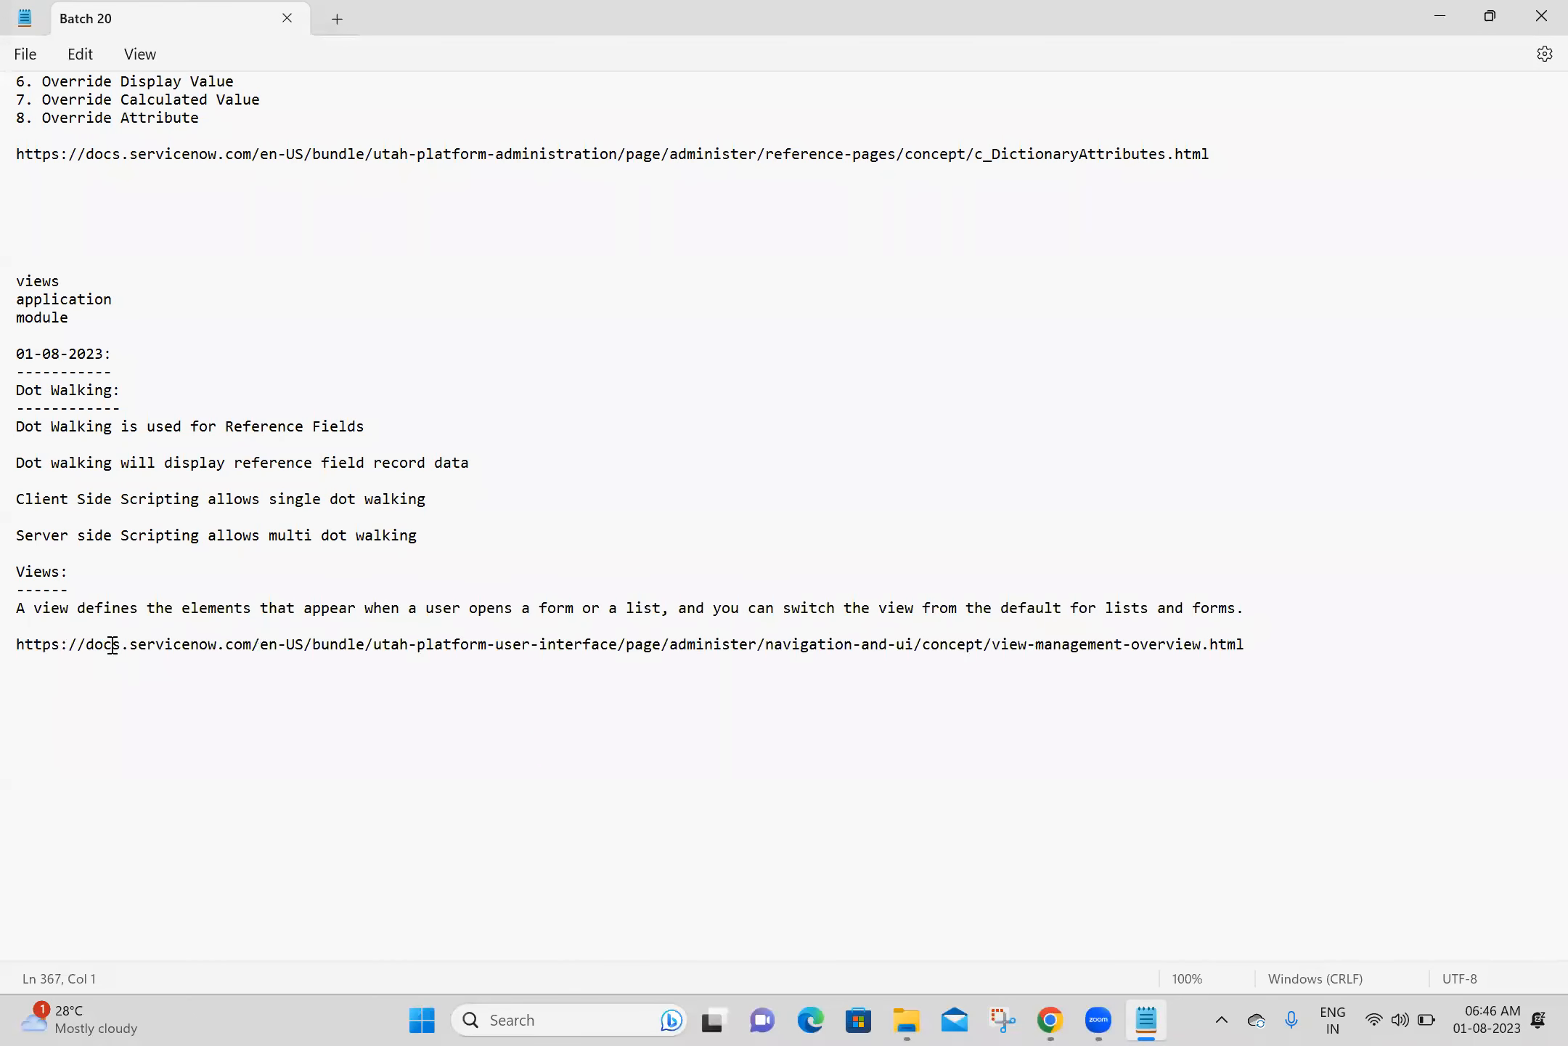
- Close all browser tabs except the Training home page and open System UI > Views in a new tab
{"action": "left_click", "coordinate": [1060, 1020]}
{"action": "right_click", "coordinate": [40, 9]}
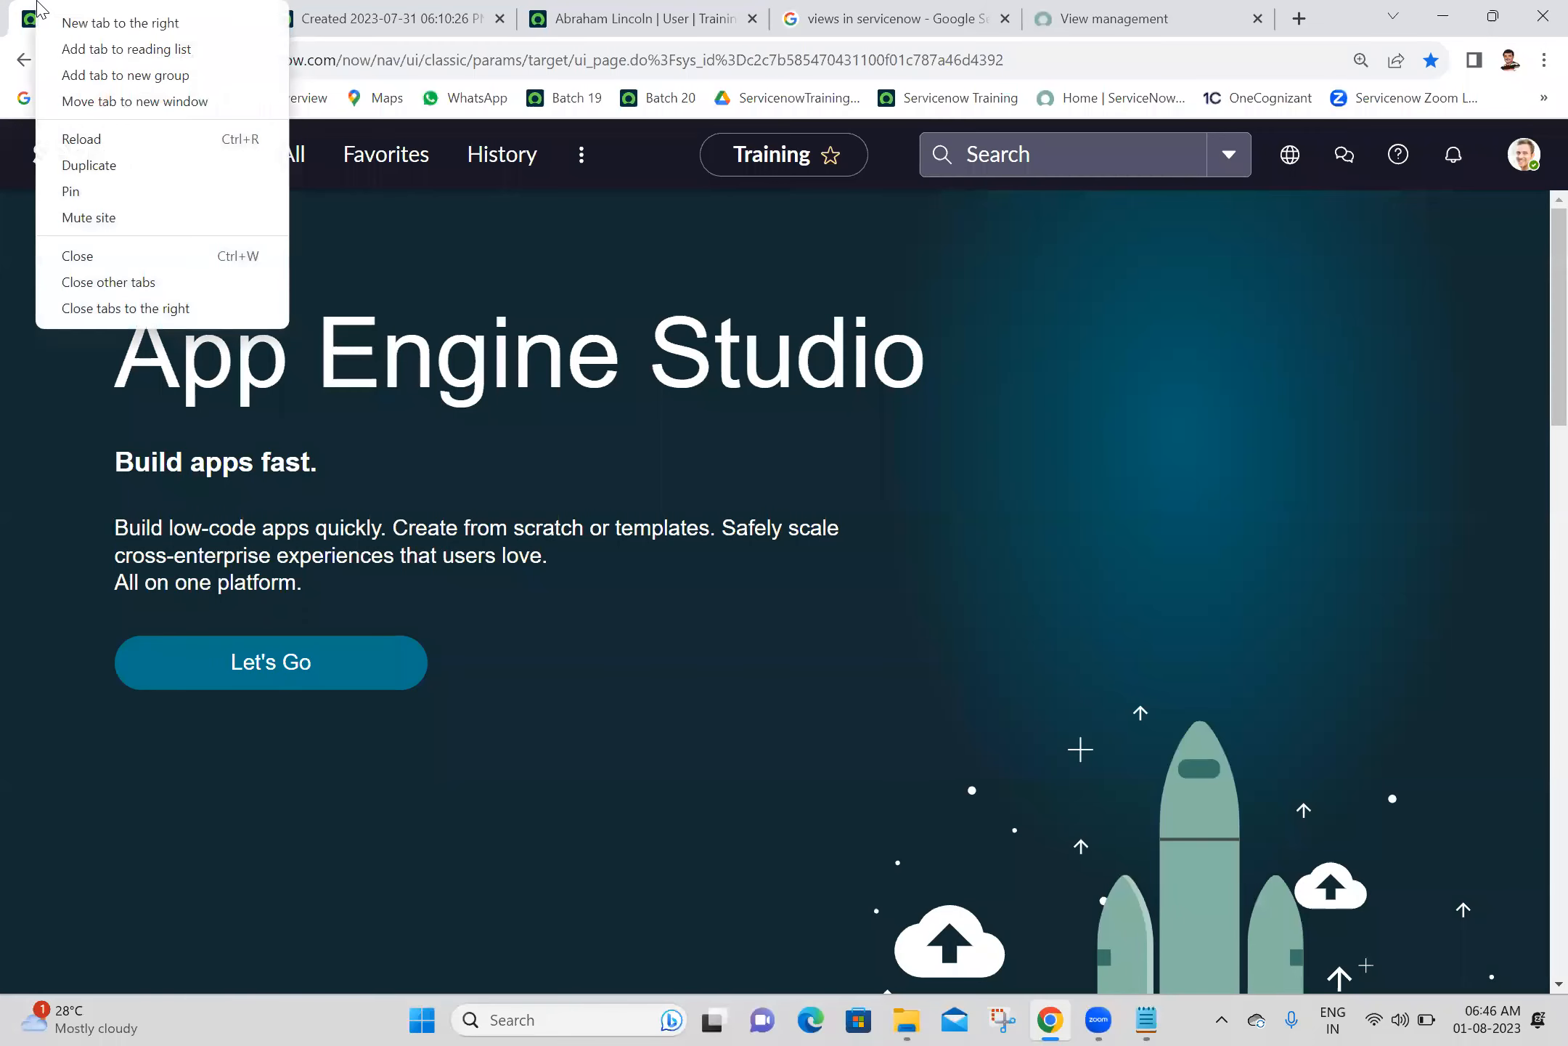
{"action": "left_click", "coordinate": [131, 308]}
{"action": "left_click", "coordinate": [292, 156]}
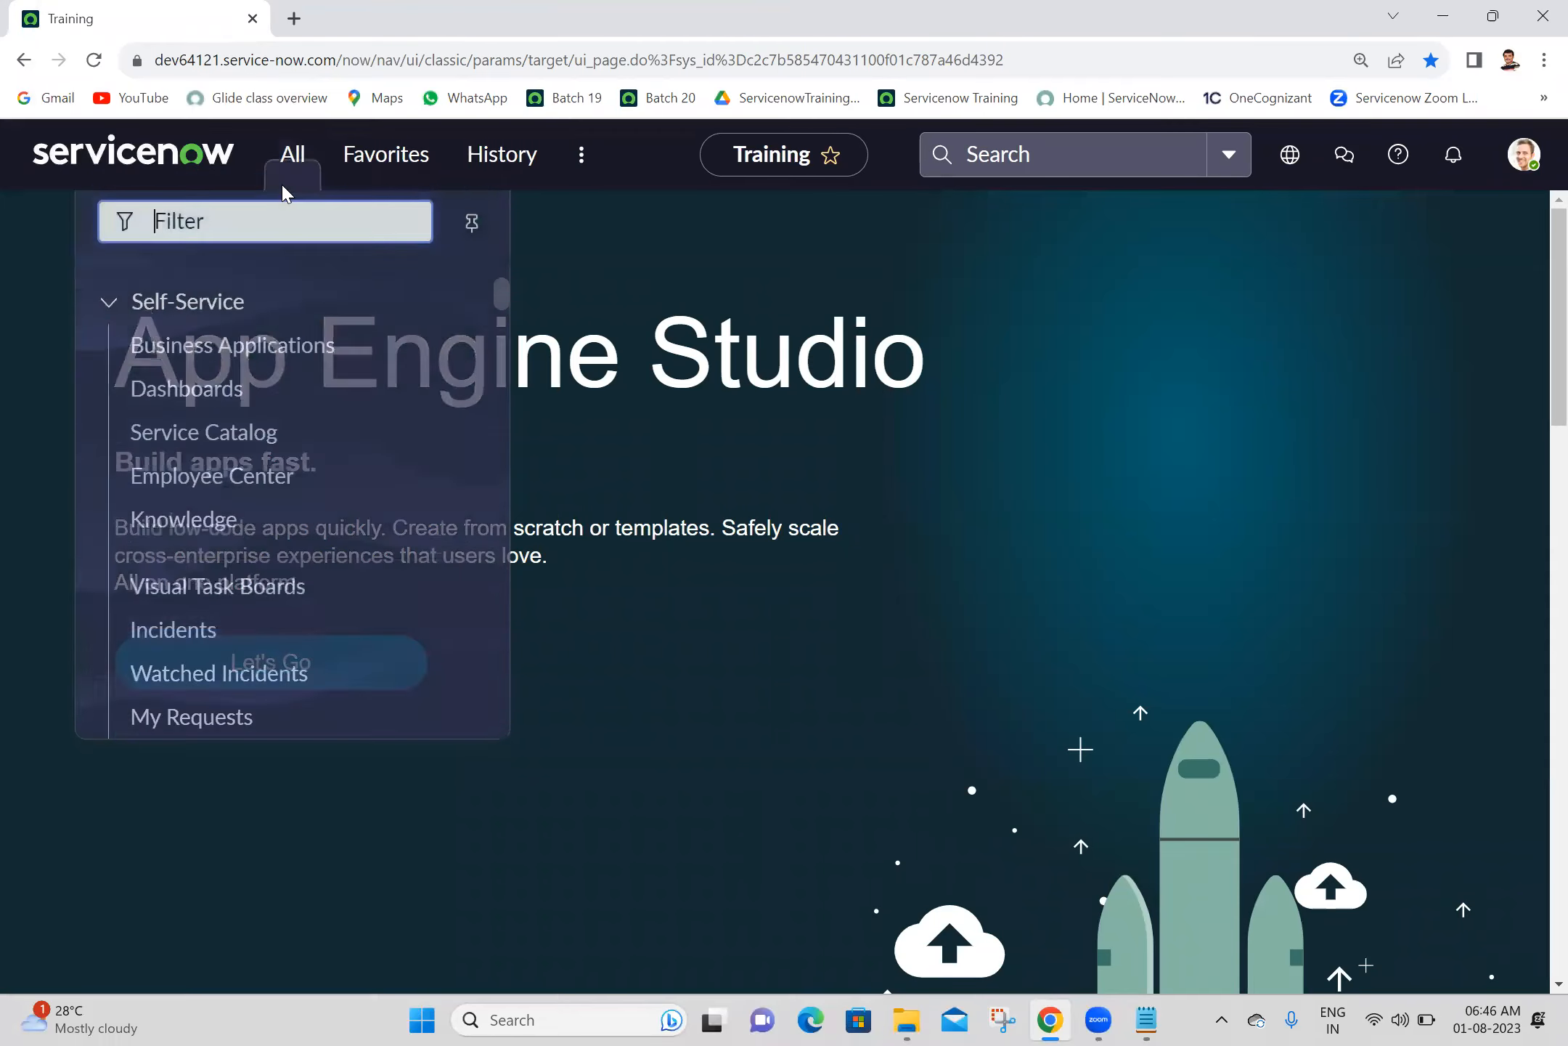
{"action": "type", "text": "views"}
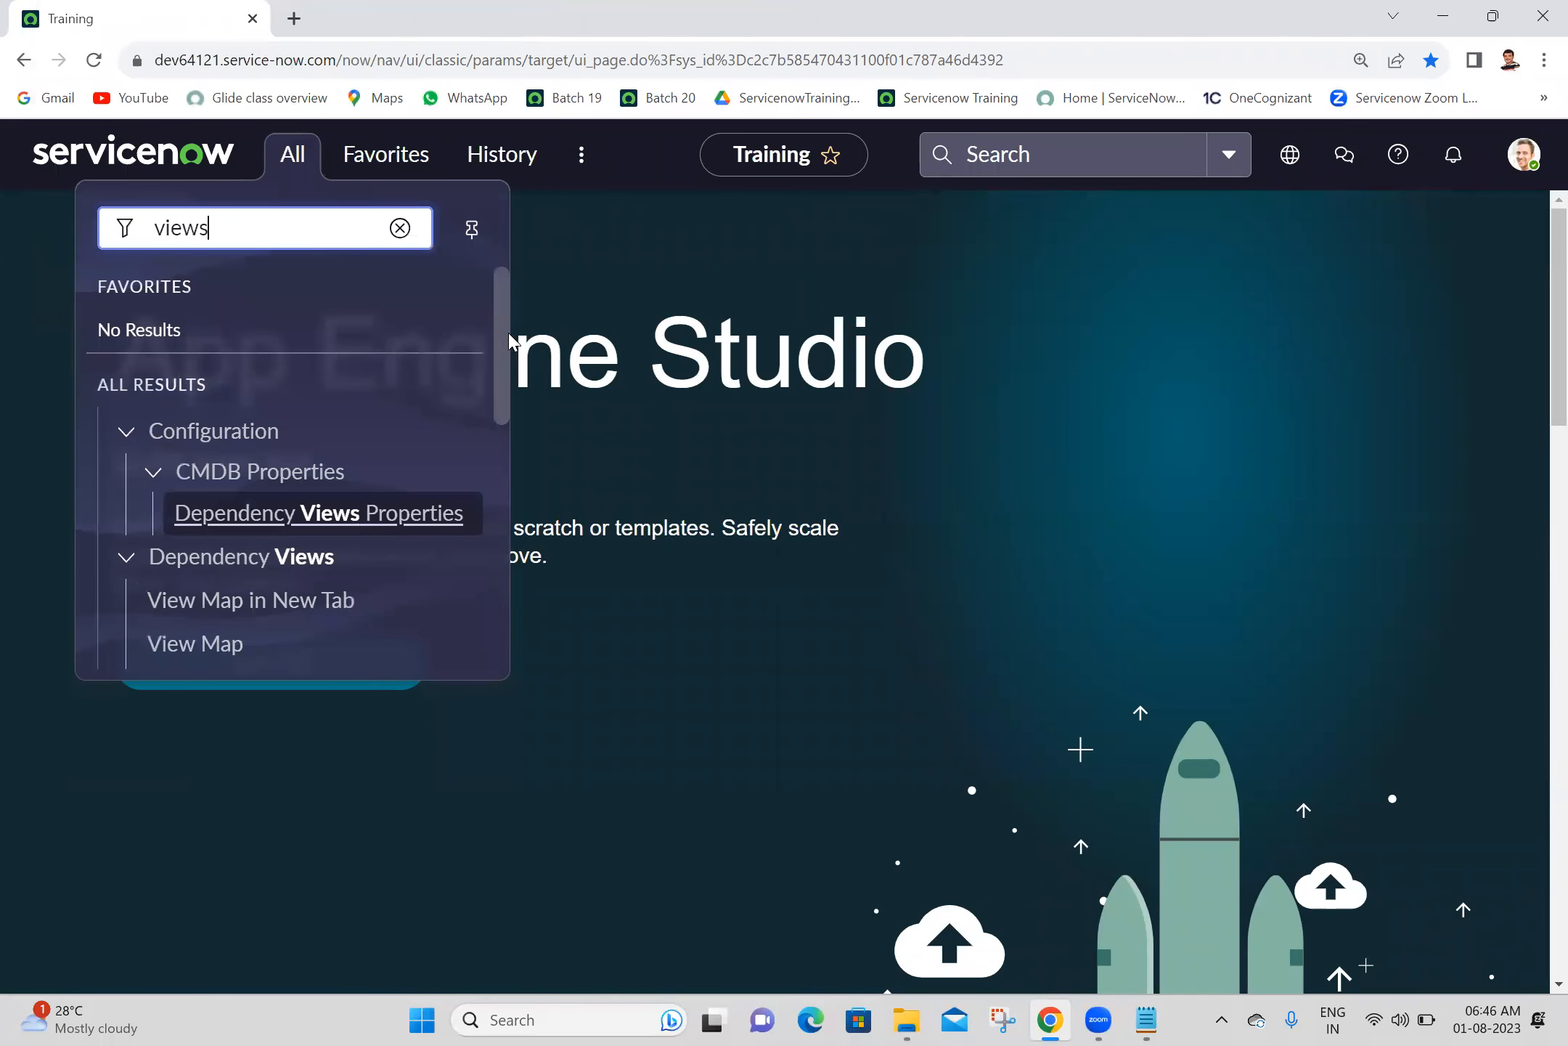
{"action": "left_click_drag", "start_coordinate": [500, 377], "coordinate": [483, 606]}
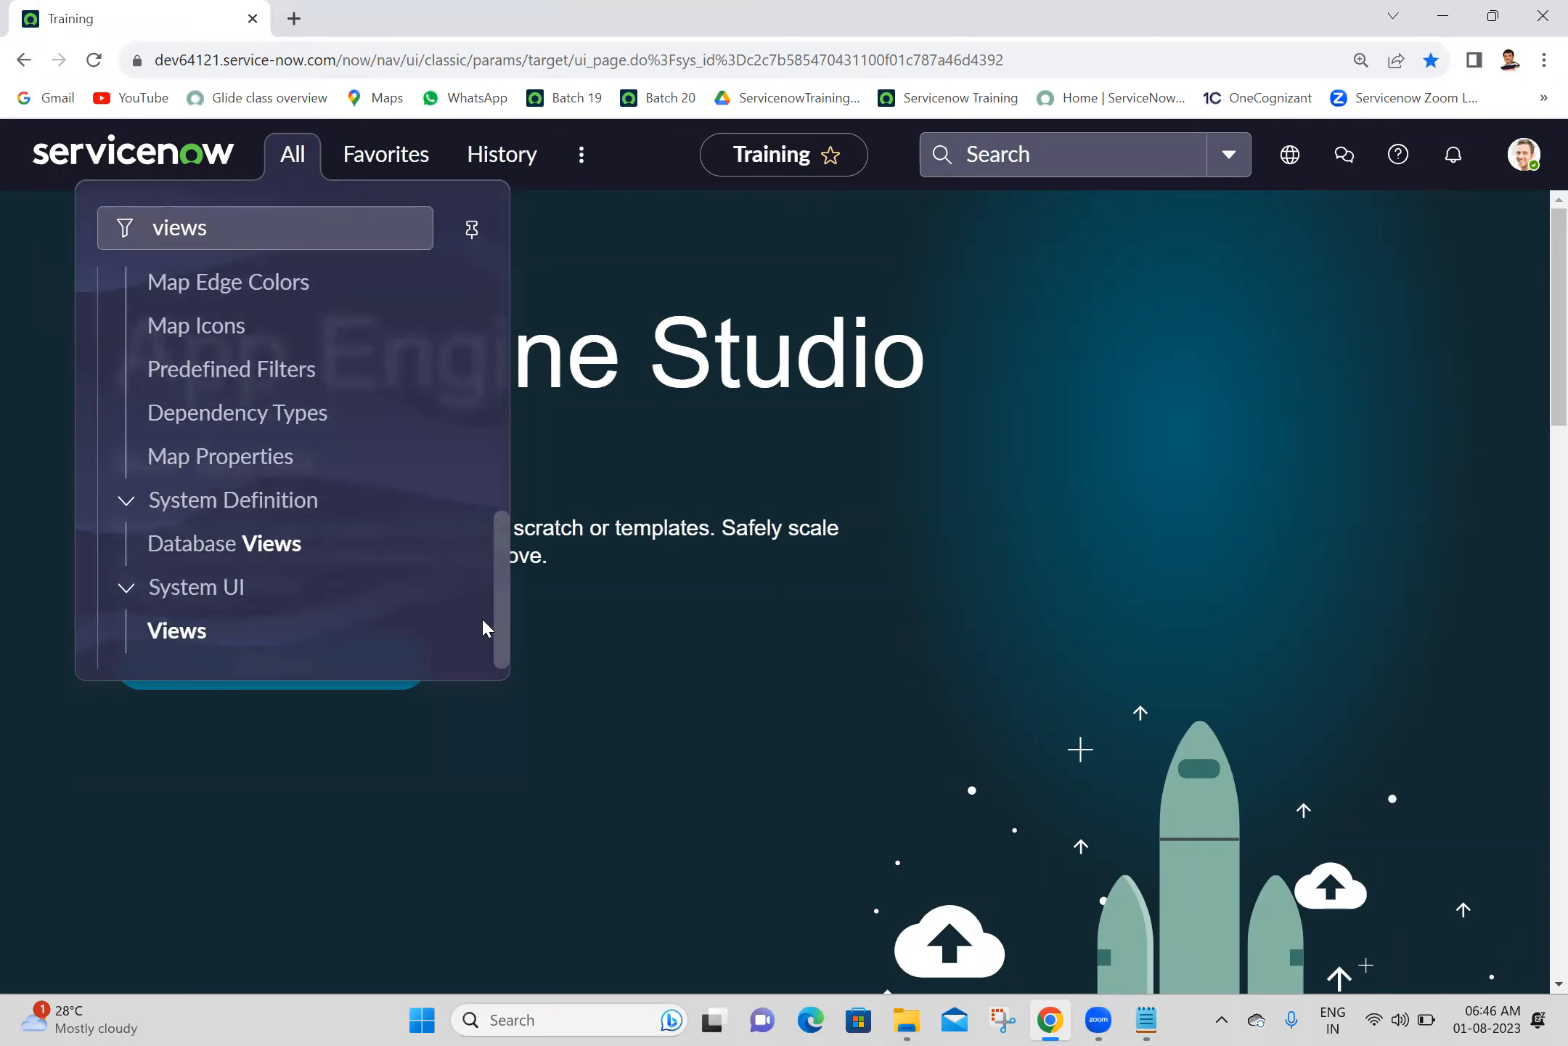
{"action": "middle_click", "coordinate": [181, 633]}
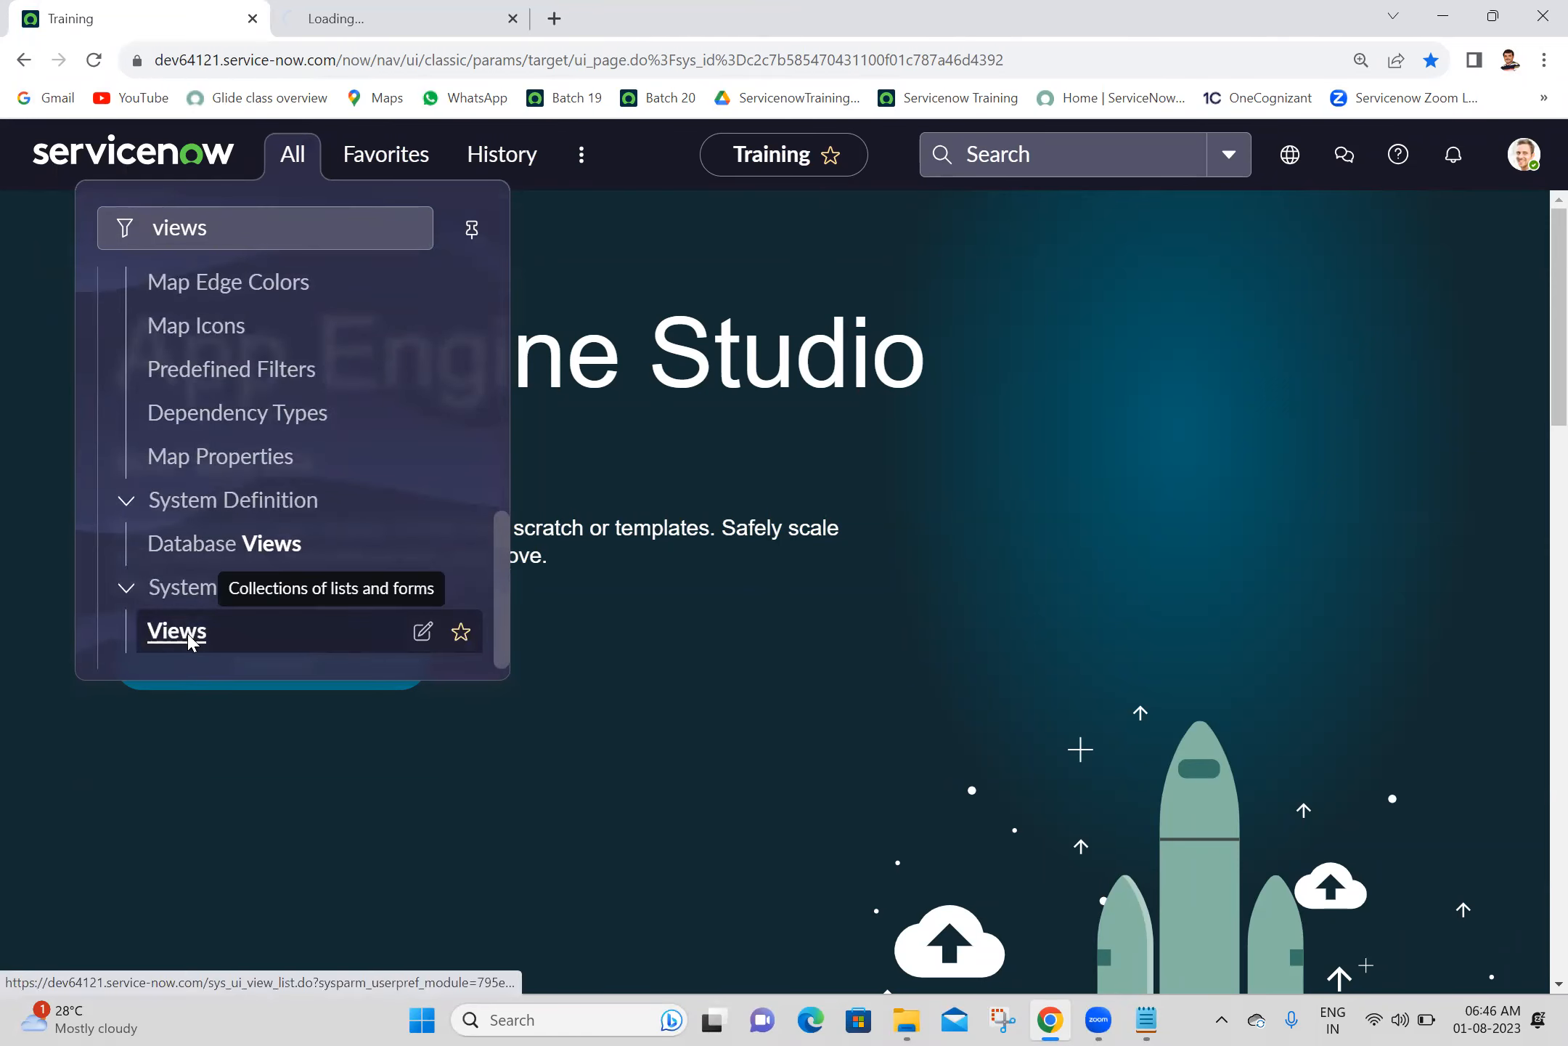
{"action": "left_click", "coordinate": [334, 10]}
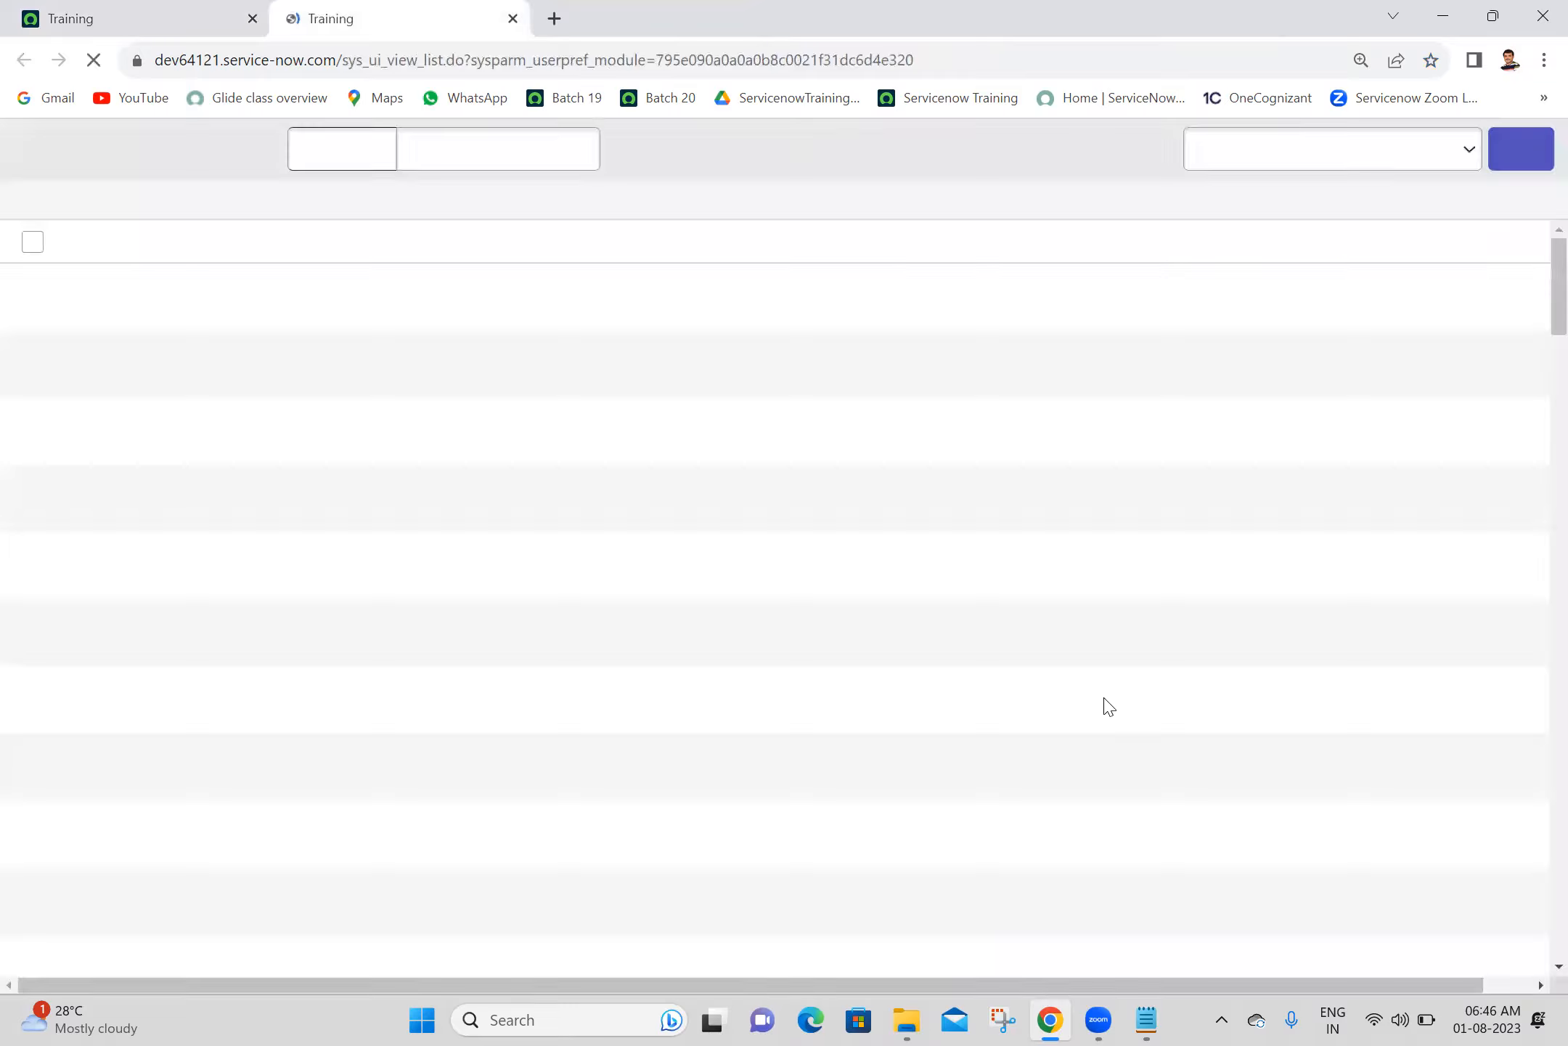
- Add "System UI -->Views" to the notes, start a separate line with "Views=", and save the file
{"action": "left_click", "coordinate": [1147, 1018]}
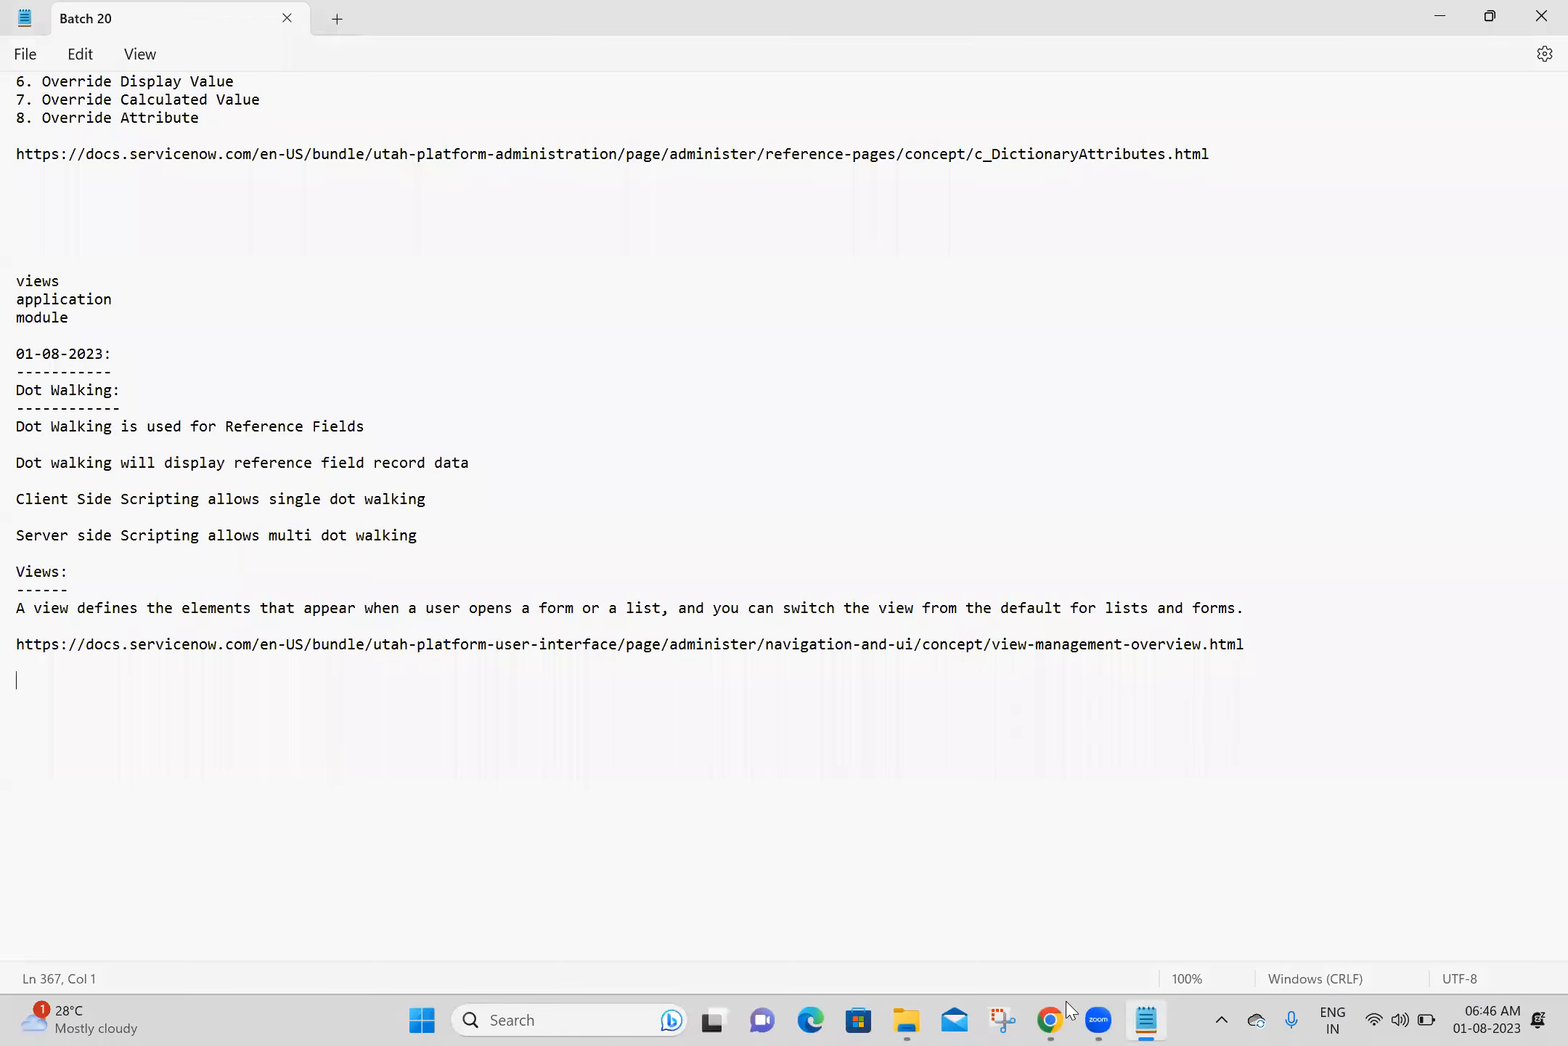
{"action": "type", "text": "System UI -->Views"}
{"action": "key", "text": "Return"}
{"action": "type", "text": "Views"}
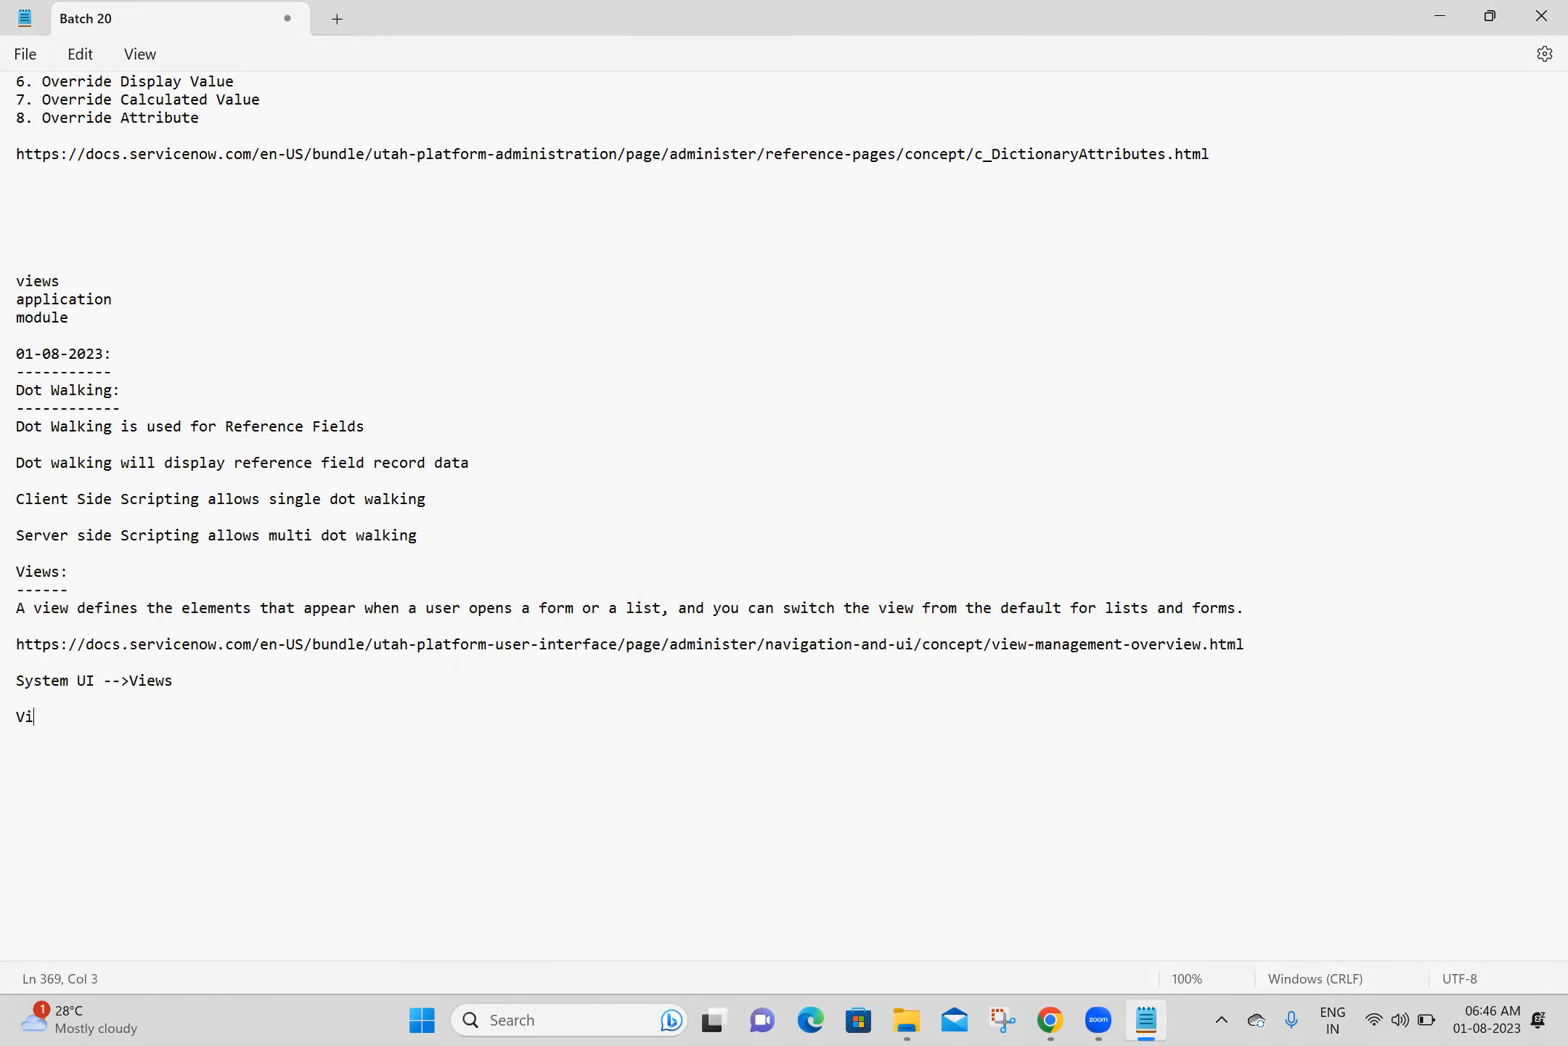
{"action": "type", "text": "="}
{"action": "key", "text": "ctrl+s"}
- Copy the table name sys_ui_view from the UI Views list's URL and paste it after "Views=" in the notes
{"action": "key", "text": "alt+Tab"}
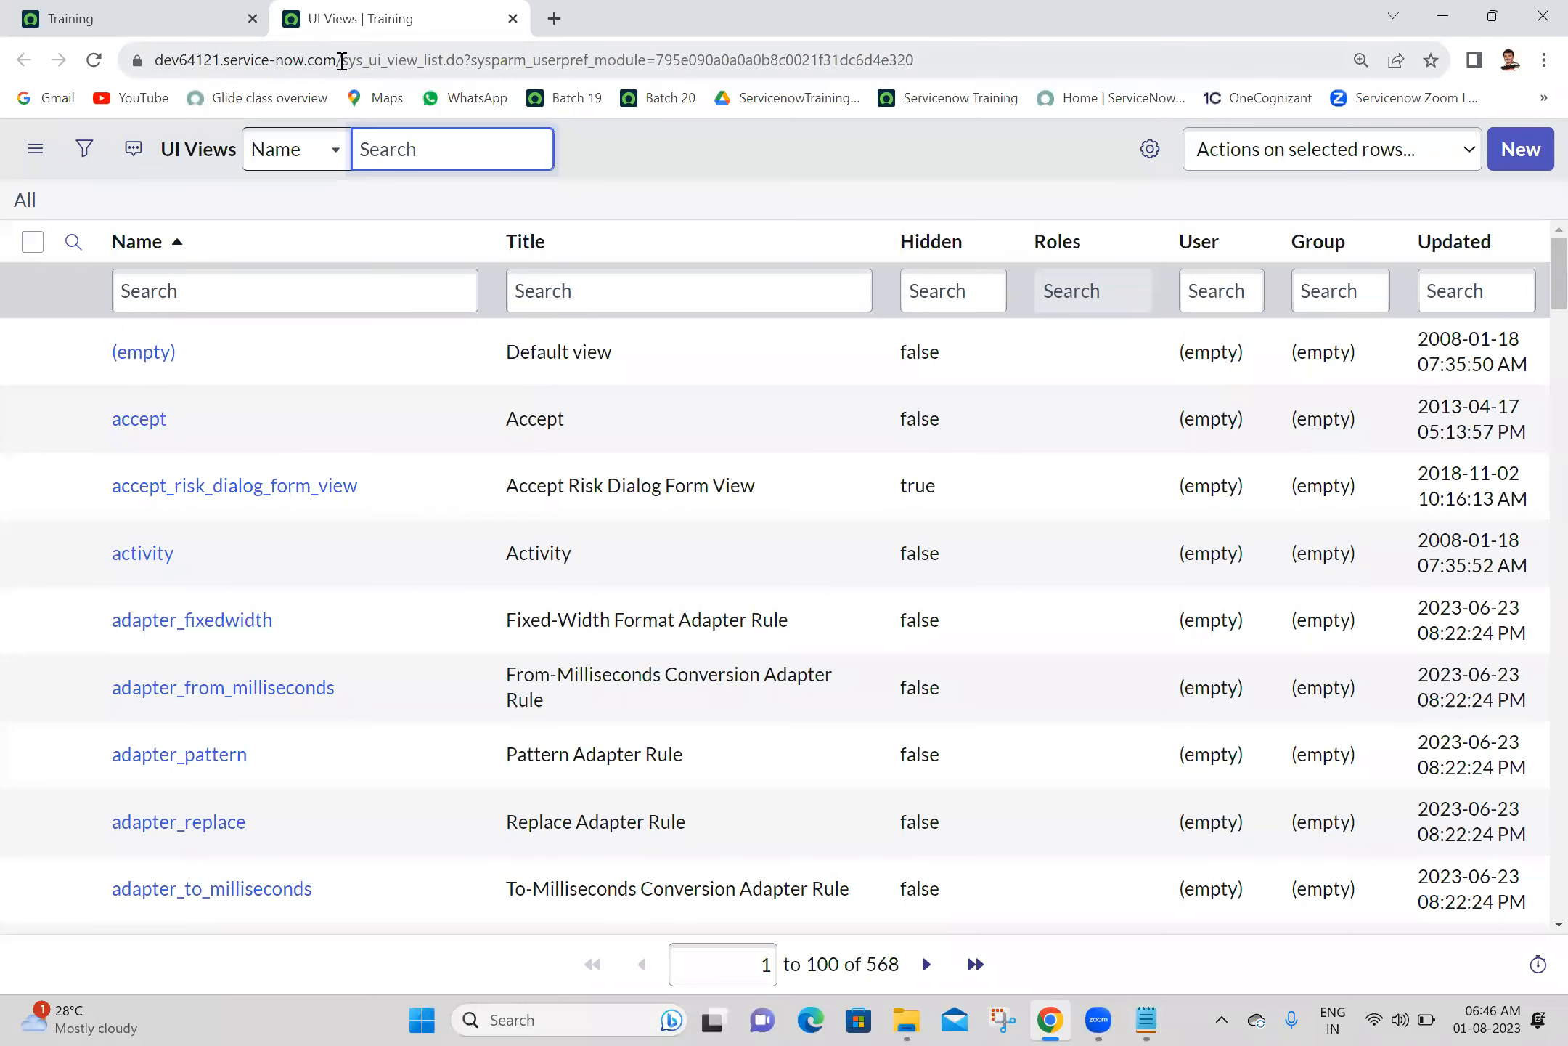
{"action": "left_click", "coordinate": [373, 63]}
{"action": "left_click_drag", "start_coordinate": [373, 63], "coordinate": [420, 65]}
{"action": "key", "text": "ctrl+c"}
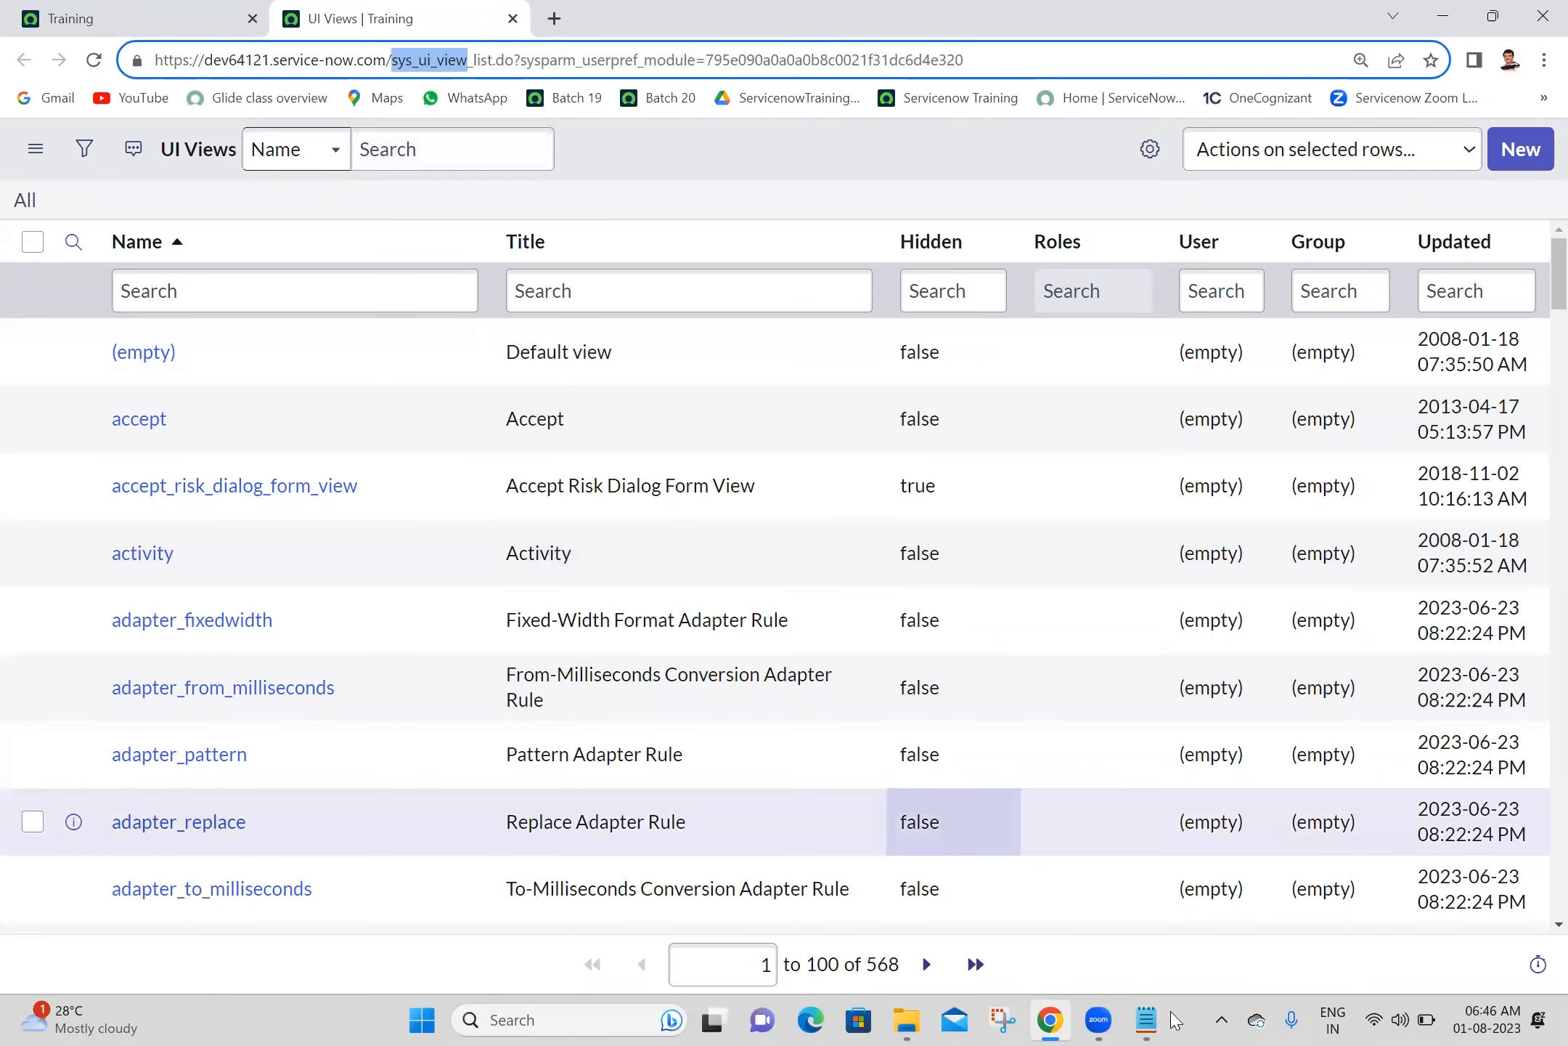
{"action": "left_click", "coordinate": [1146, 1020]}
{"action": "key", "text": "ctrl+v"}
{"action": "key", "text": "Return"}
{"action": "key", "text": "Return"}
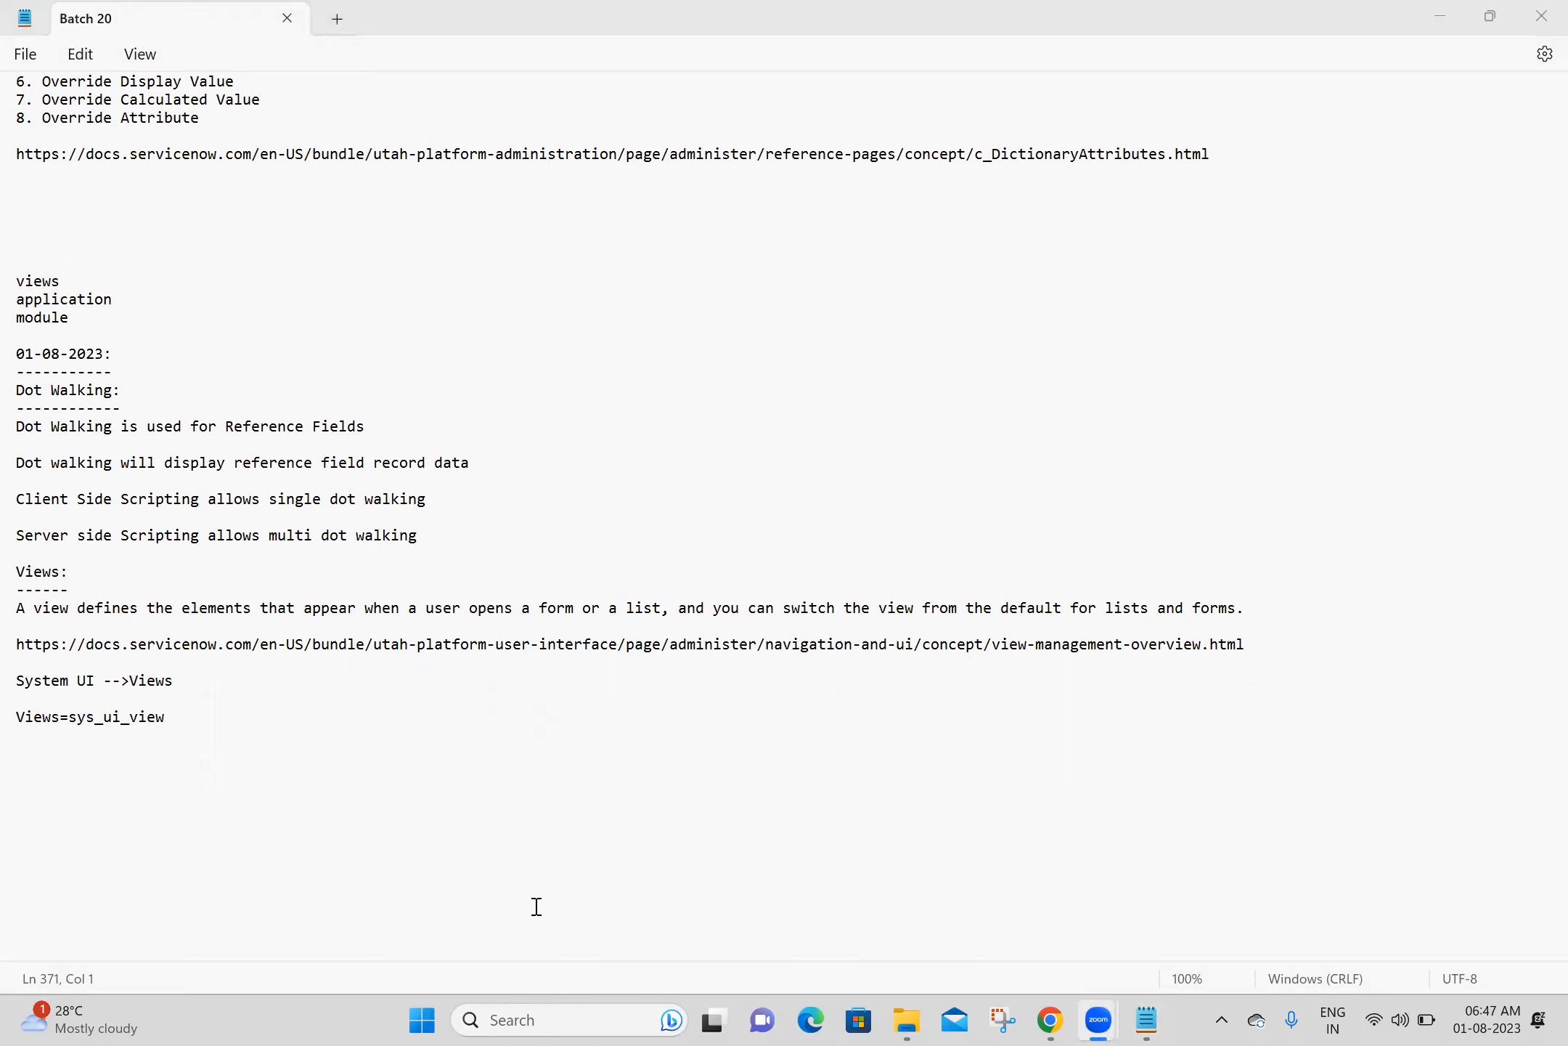
{"action": "left_click", "coordinate": [477, 712]}
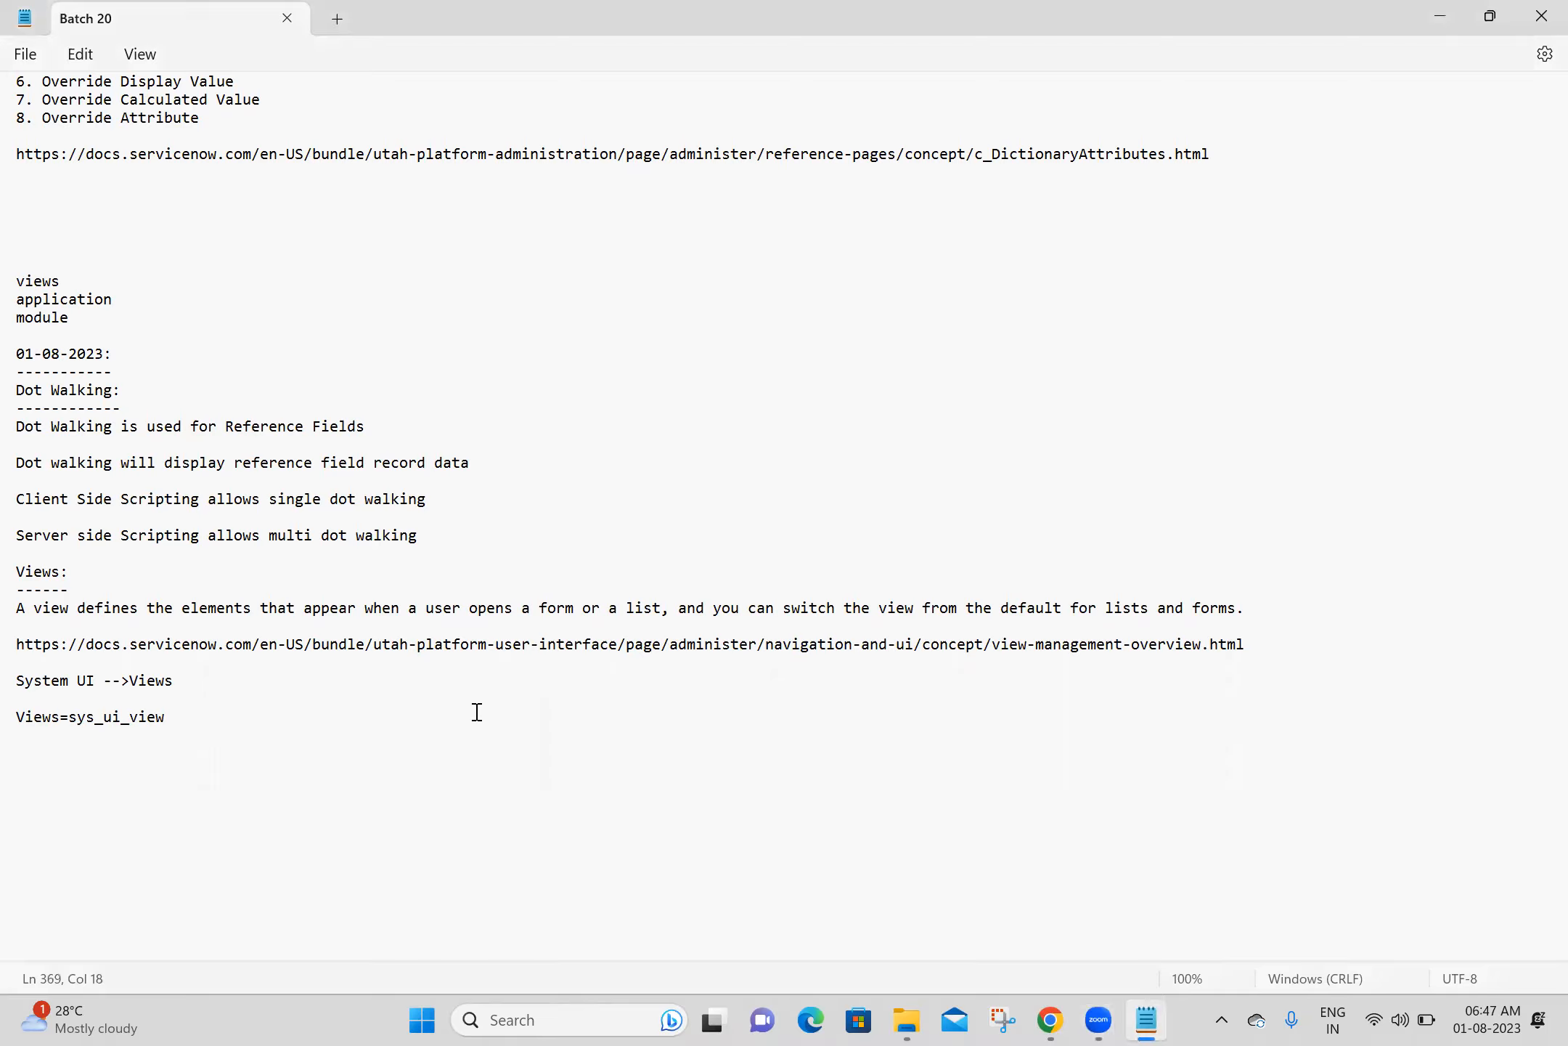
{"action": "key", "text": "Return"}
{"action": "key", "text": "Return"}
{"action": "left_click", "coordinate": [344, 724]}
- Close the UI Views list and open the Ashok ITs list by entering "u_ashok_it.LIST" in the application navigator
{"action": "left_click", "coordinate": [1049, 1020]}
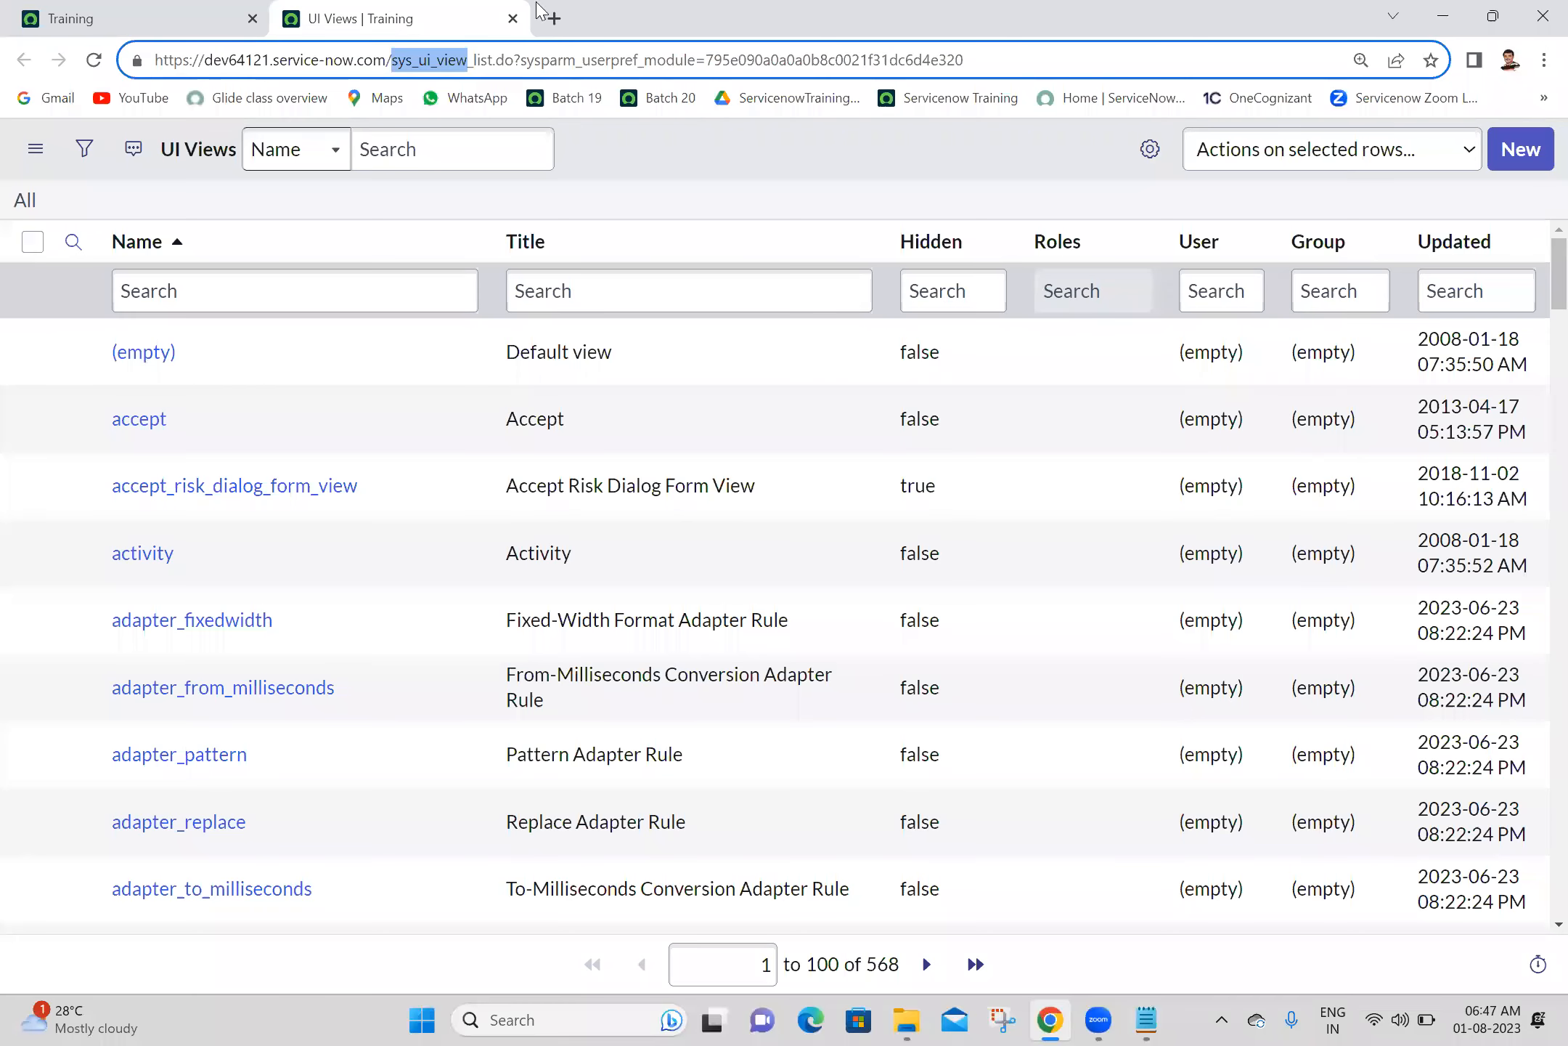
{"action": "left_click", "coordinate": [514, 18]}
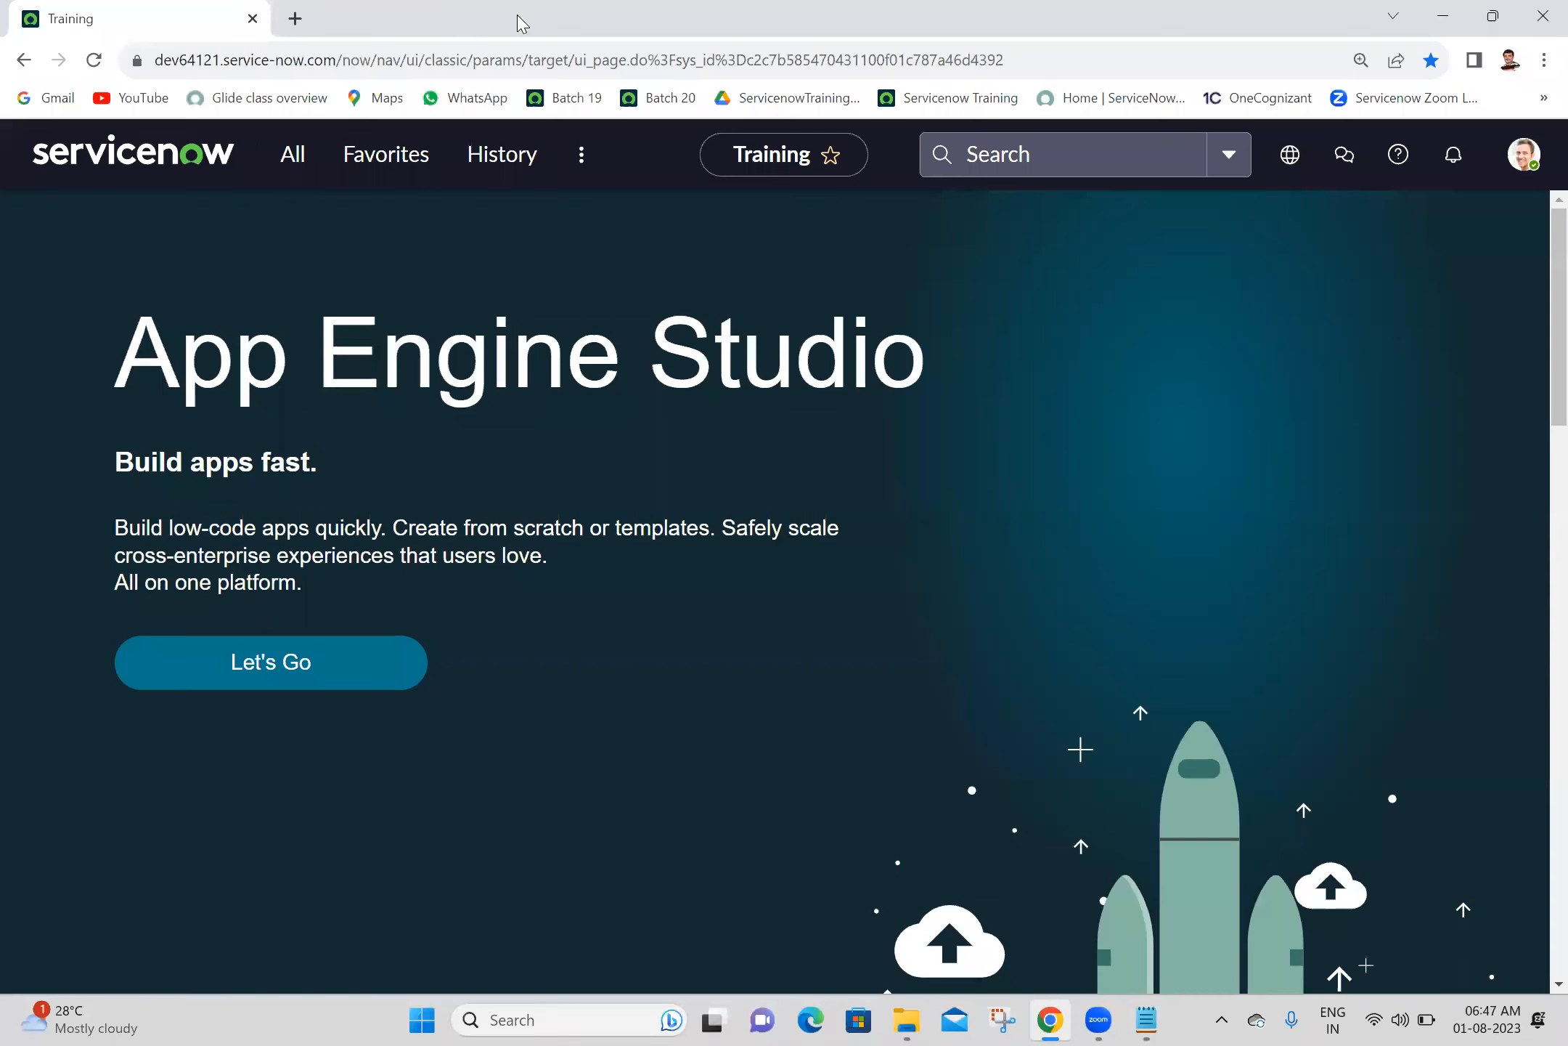
{"action": "left_click", "coordinate": [313, 156]}
{"action": "type", "text": "u_"}
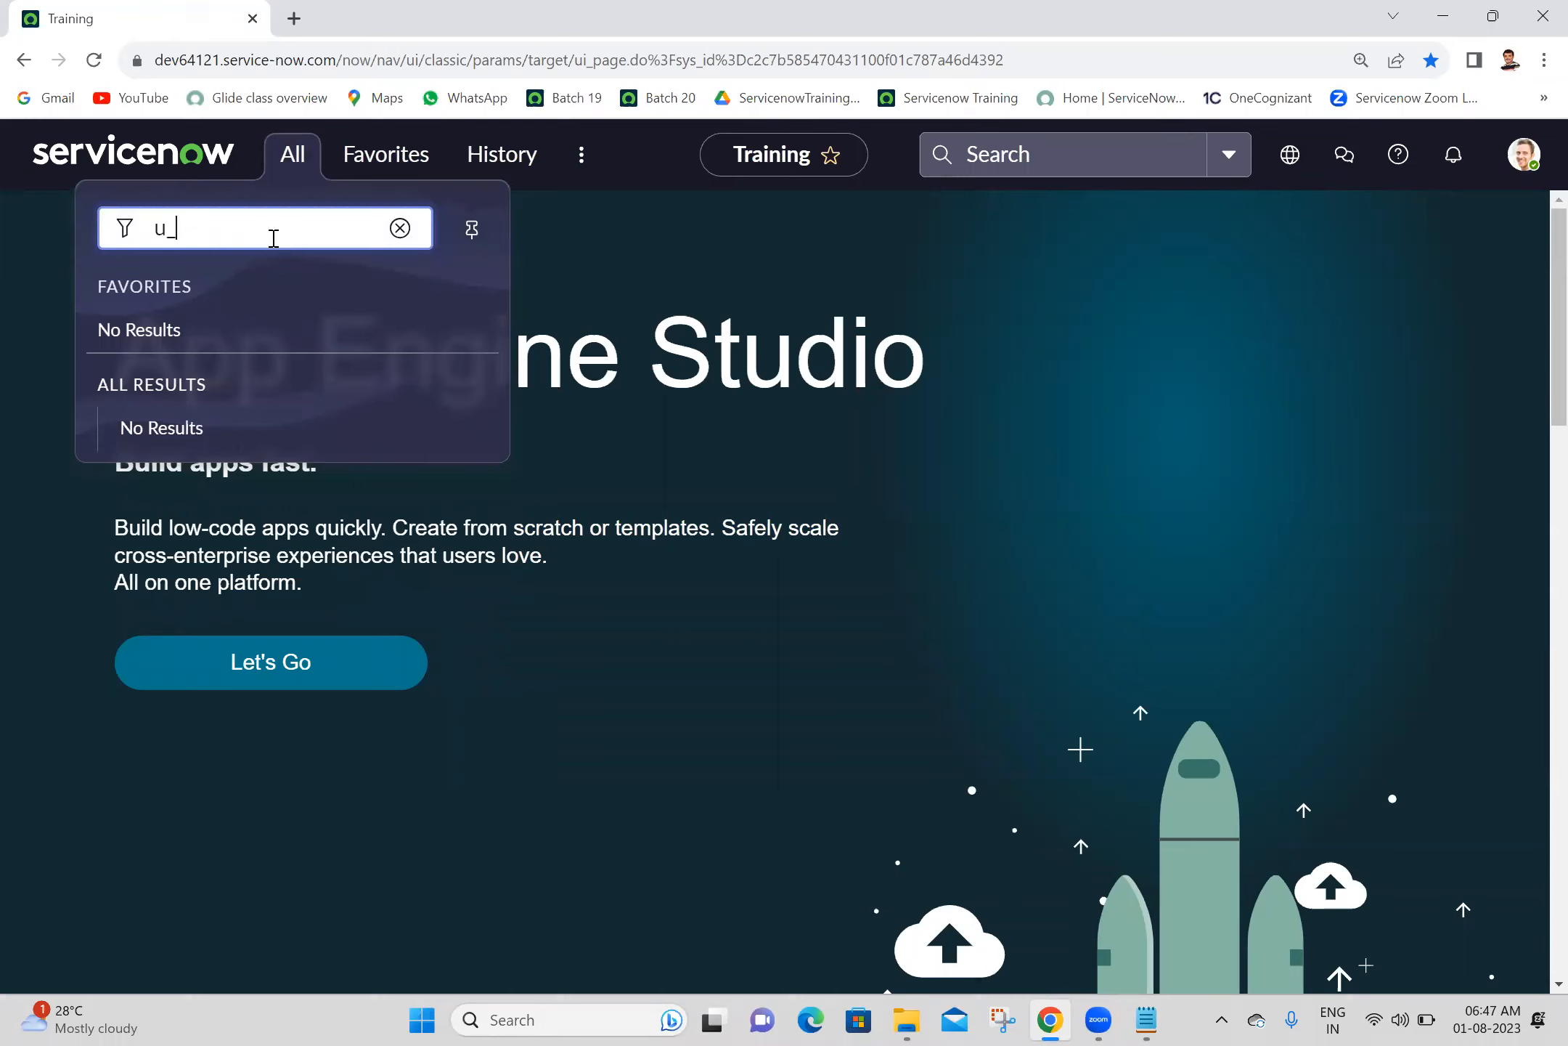
{"action": "type", "text": "ashok_it.LIST"}
{"action": "key", "text": "Return"}
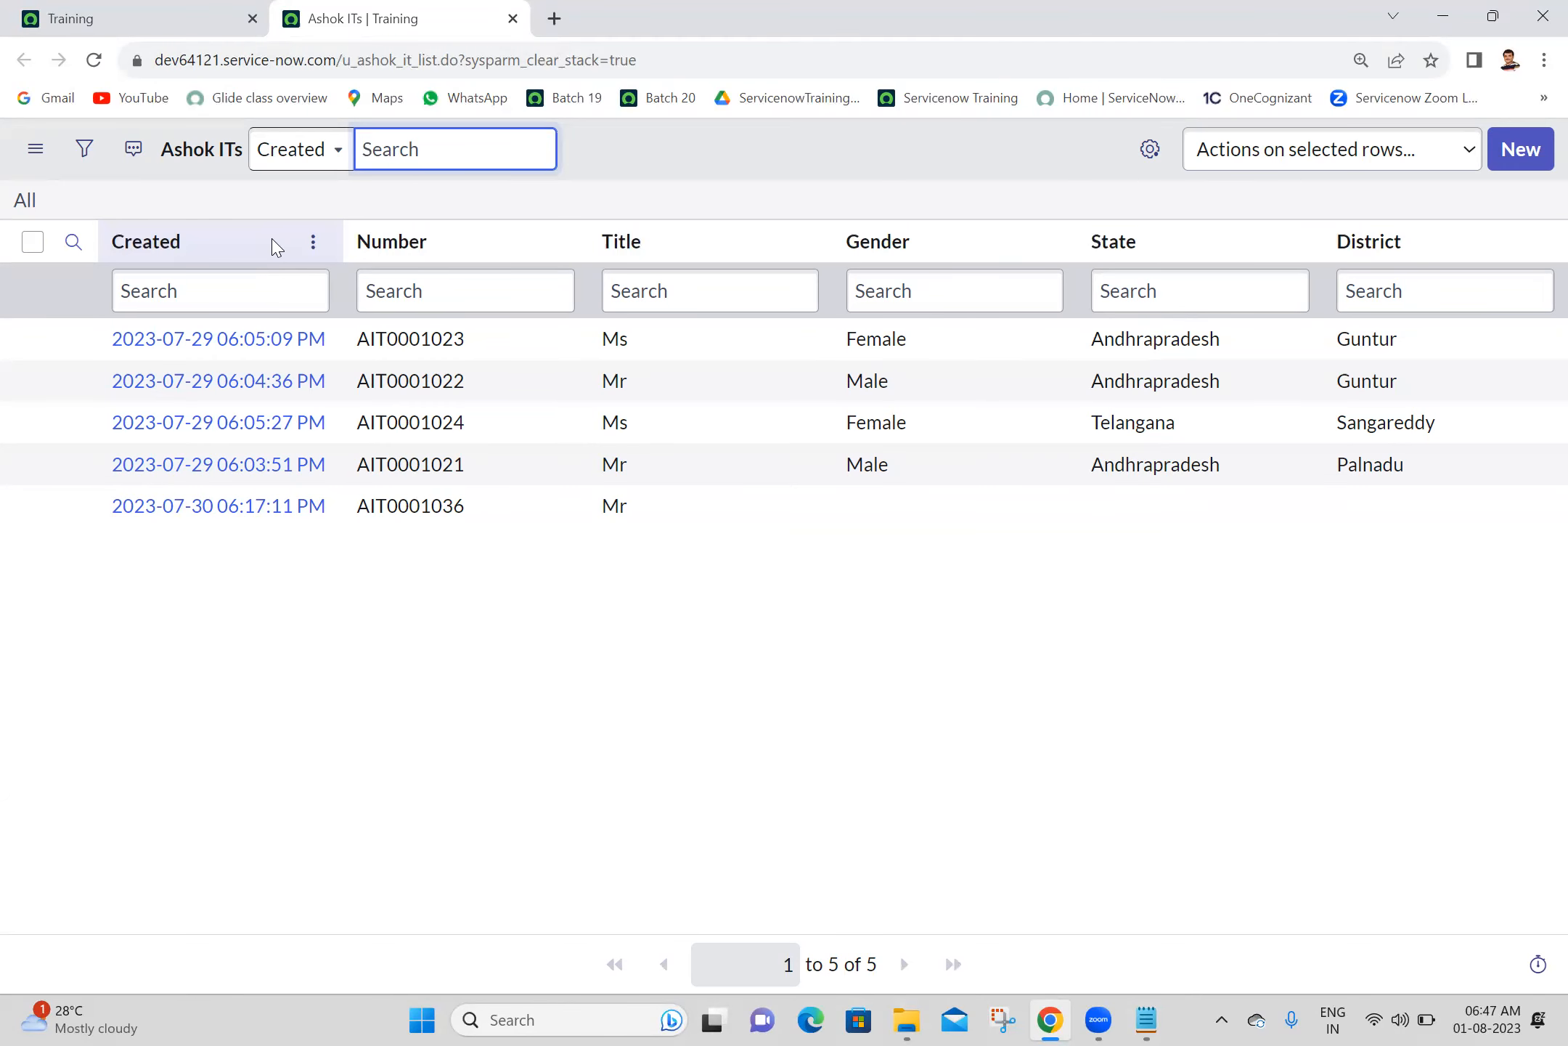
- Check which views are available for the Ashok ITs list
{"action": "left_click", "coordinate": [791, 682]}
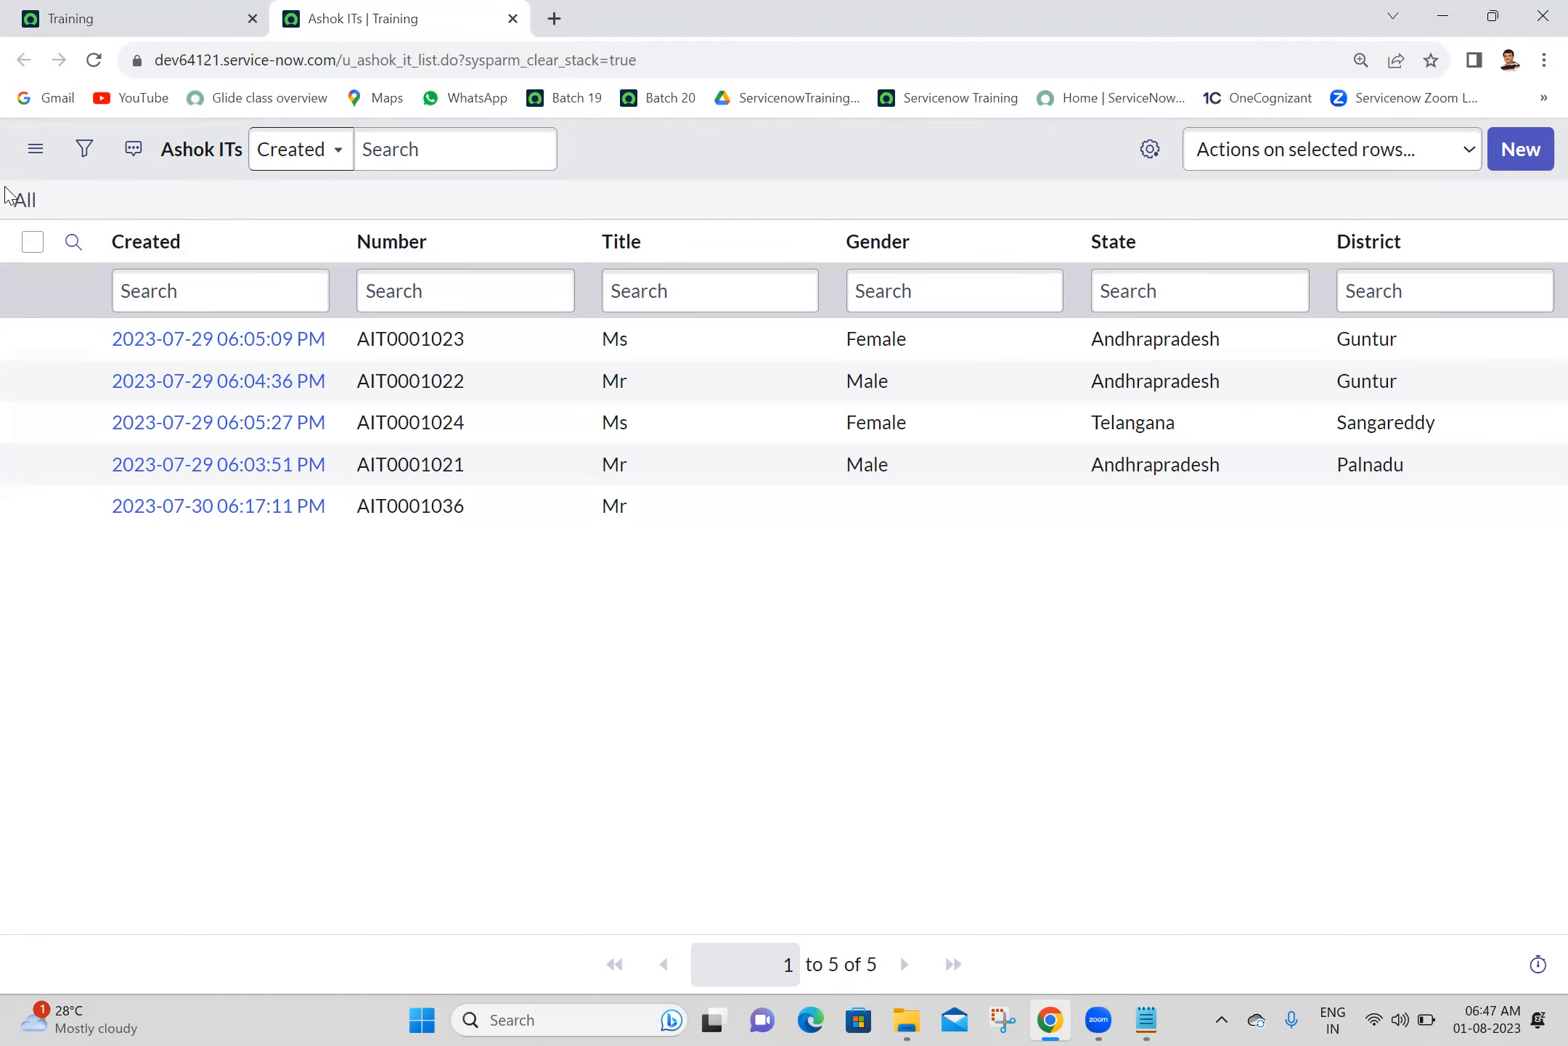
{"action": "left_click", "coordinate": [35, 151]}
{"action": "mouse_move", "coordinate": [145, 168]}
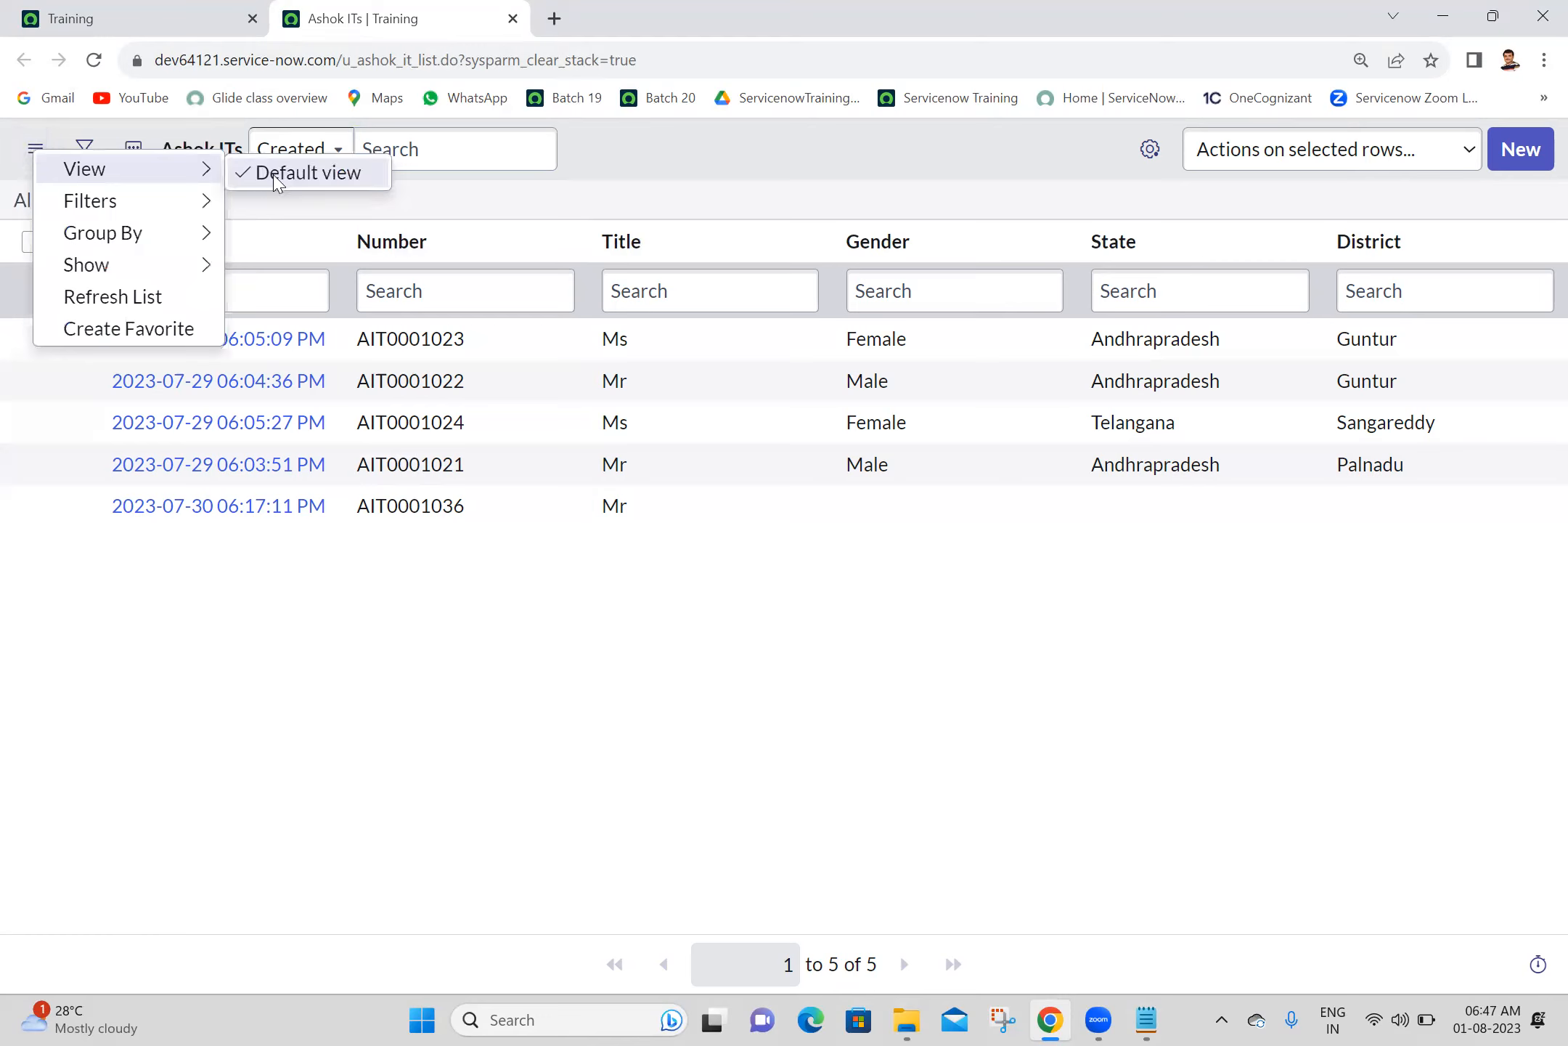
{"action": "left_click", "coordinate": [718, 132]}
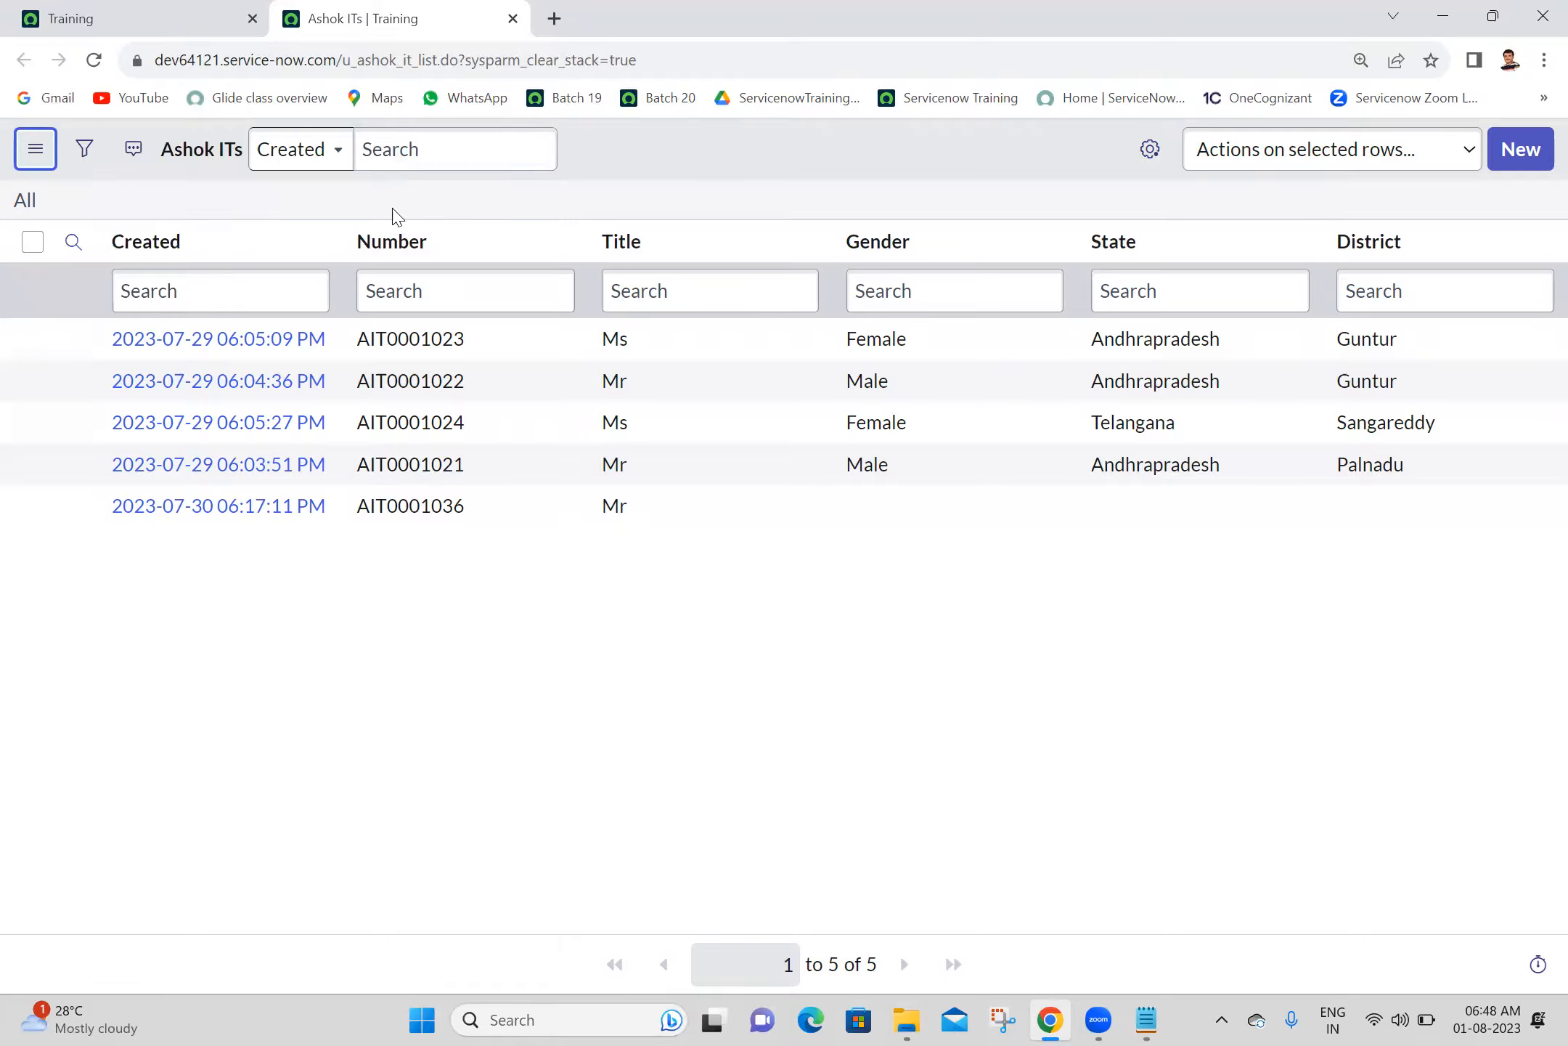
- Open the List Layout configuration for the Ashok ITs list
{"action": "right_click", "coordinate": [392, 250]}
{"action": "mouse_move", "coordinate": [463, 496]}
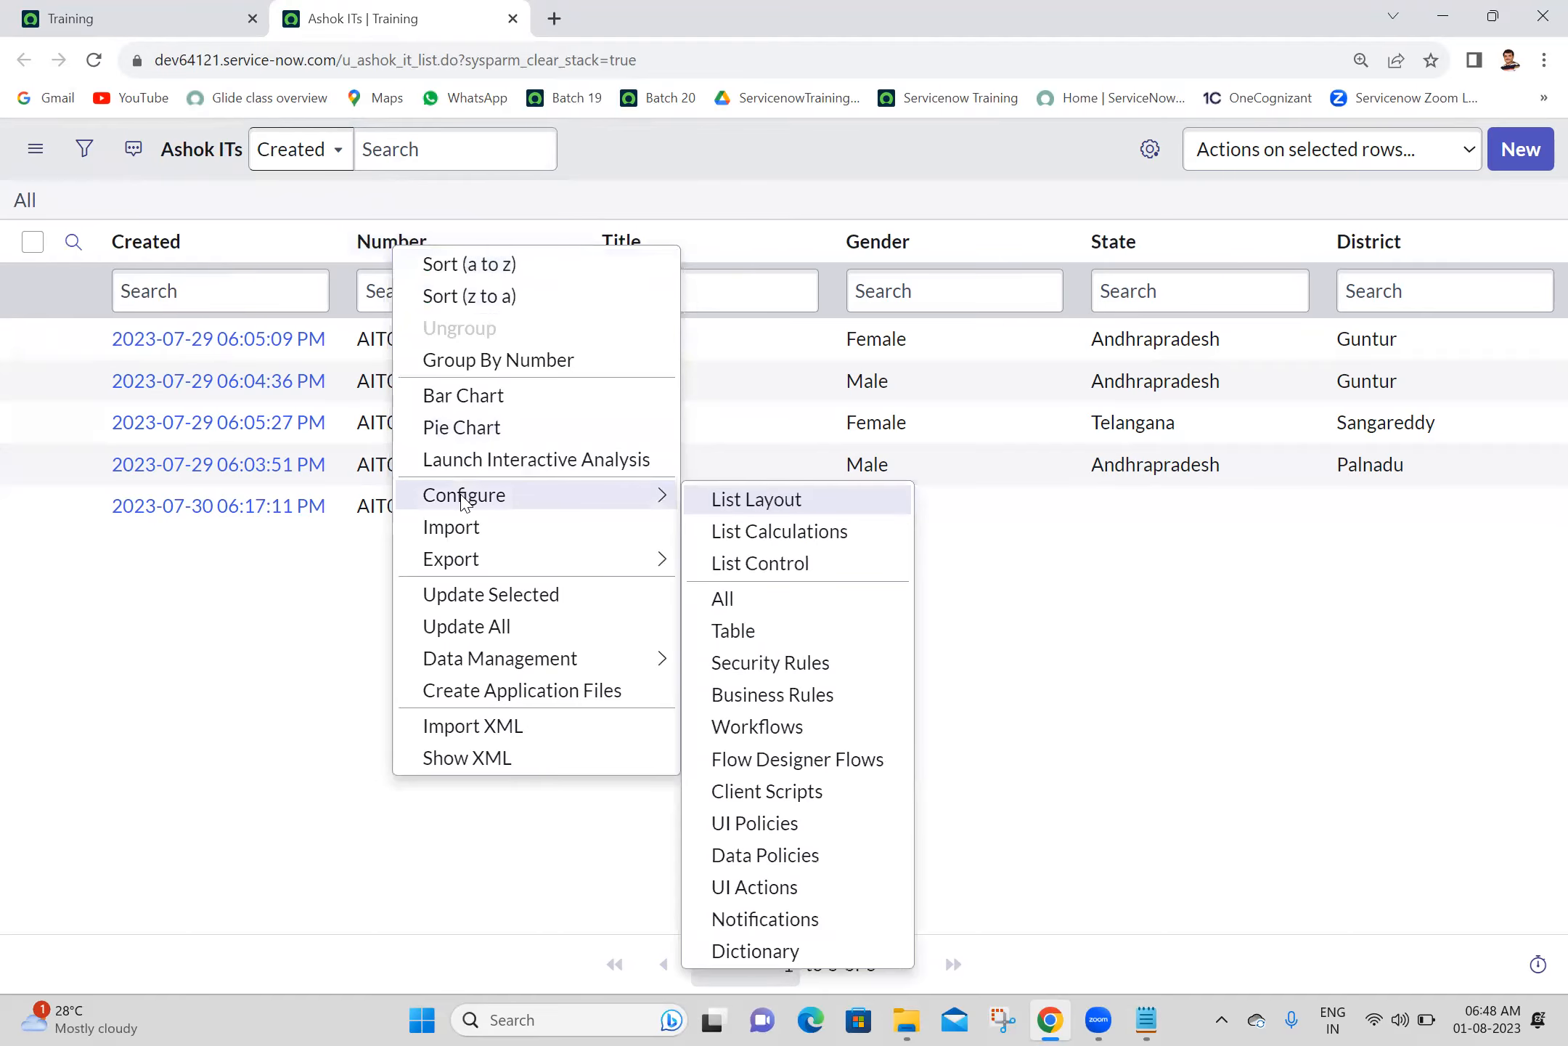
{"action": "left_click", "coordinate": [766, 509]}
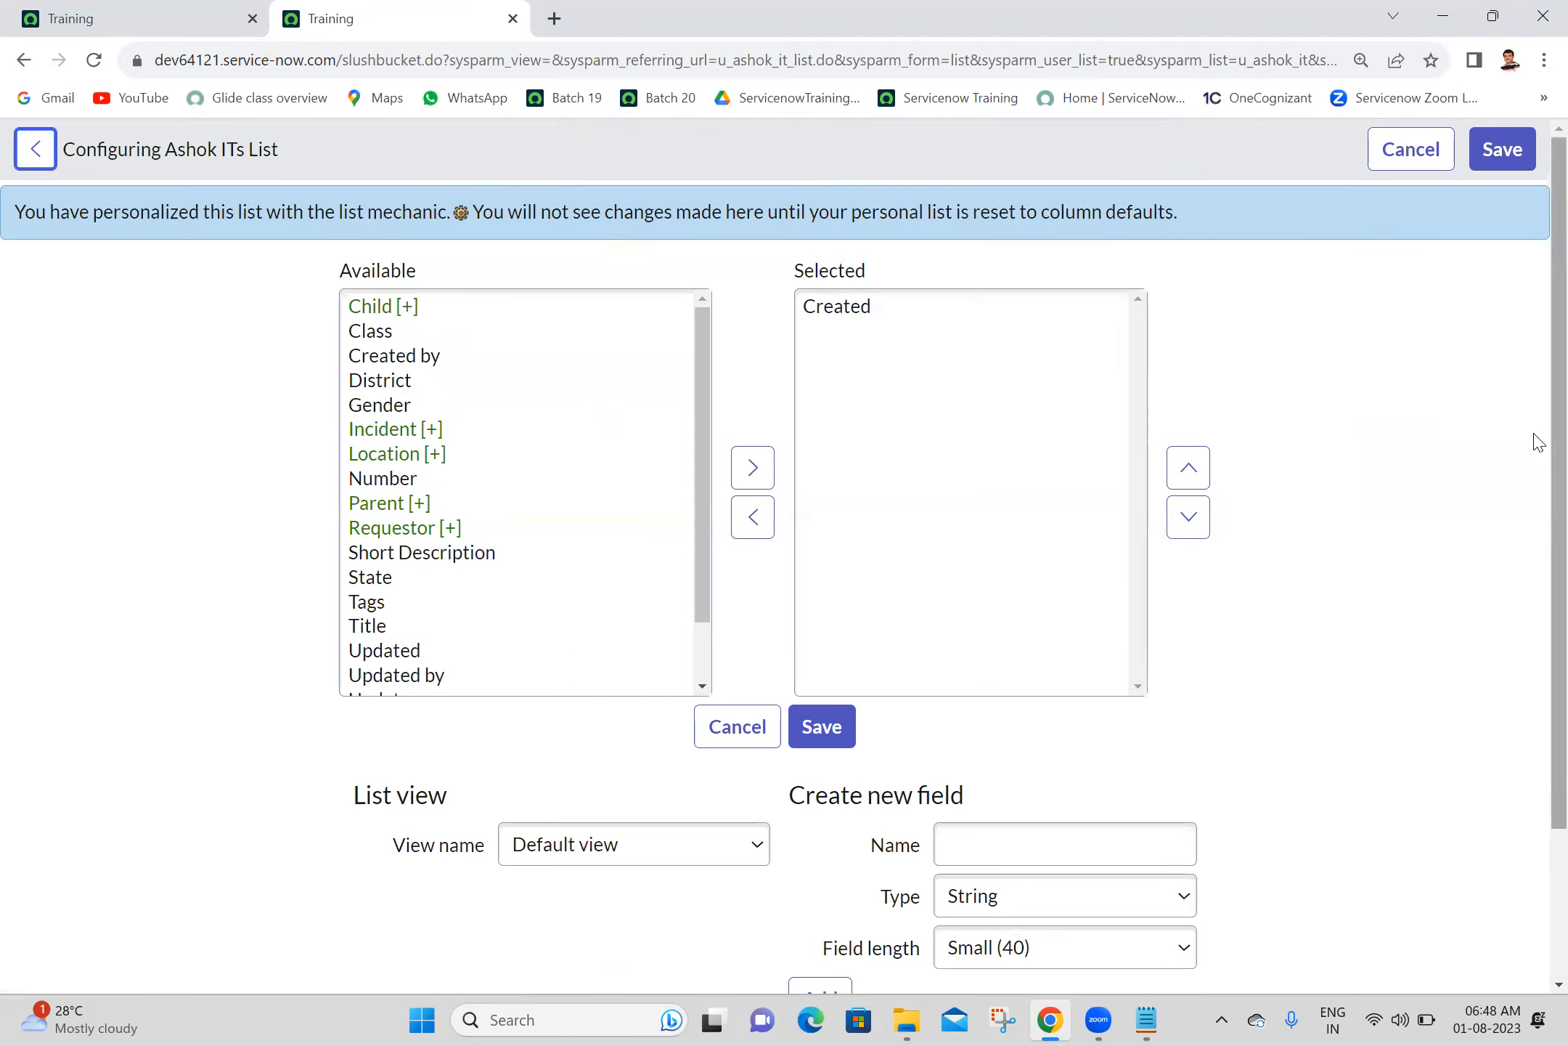
- Create a new list view named Mobile for the Ashok ITs list and select it as the view being configured
{"action": "scroll", "coordinate": [711, 676], "scroll_direction": "down", "scroll_amount": 3}
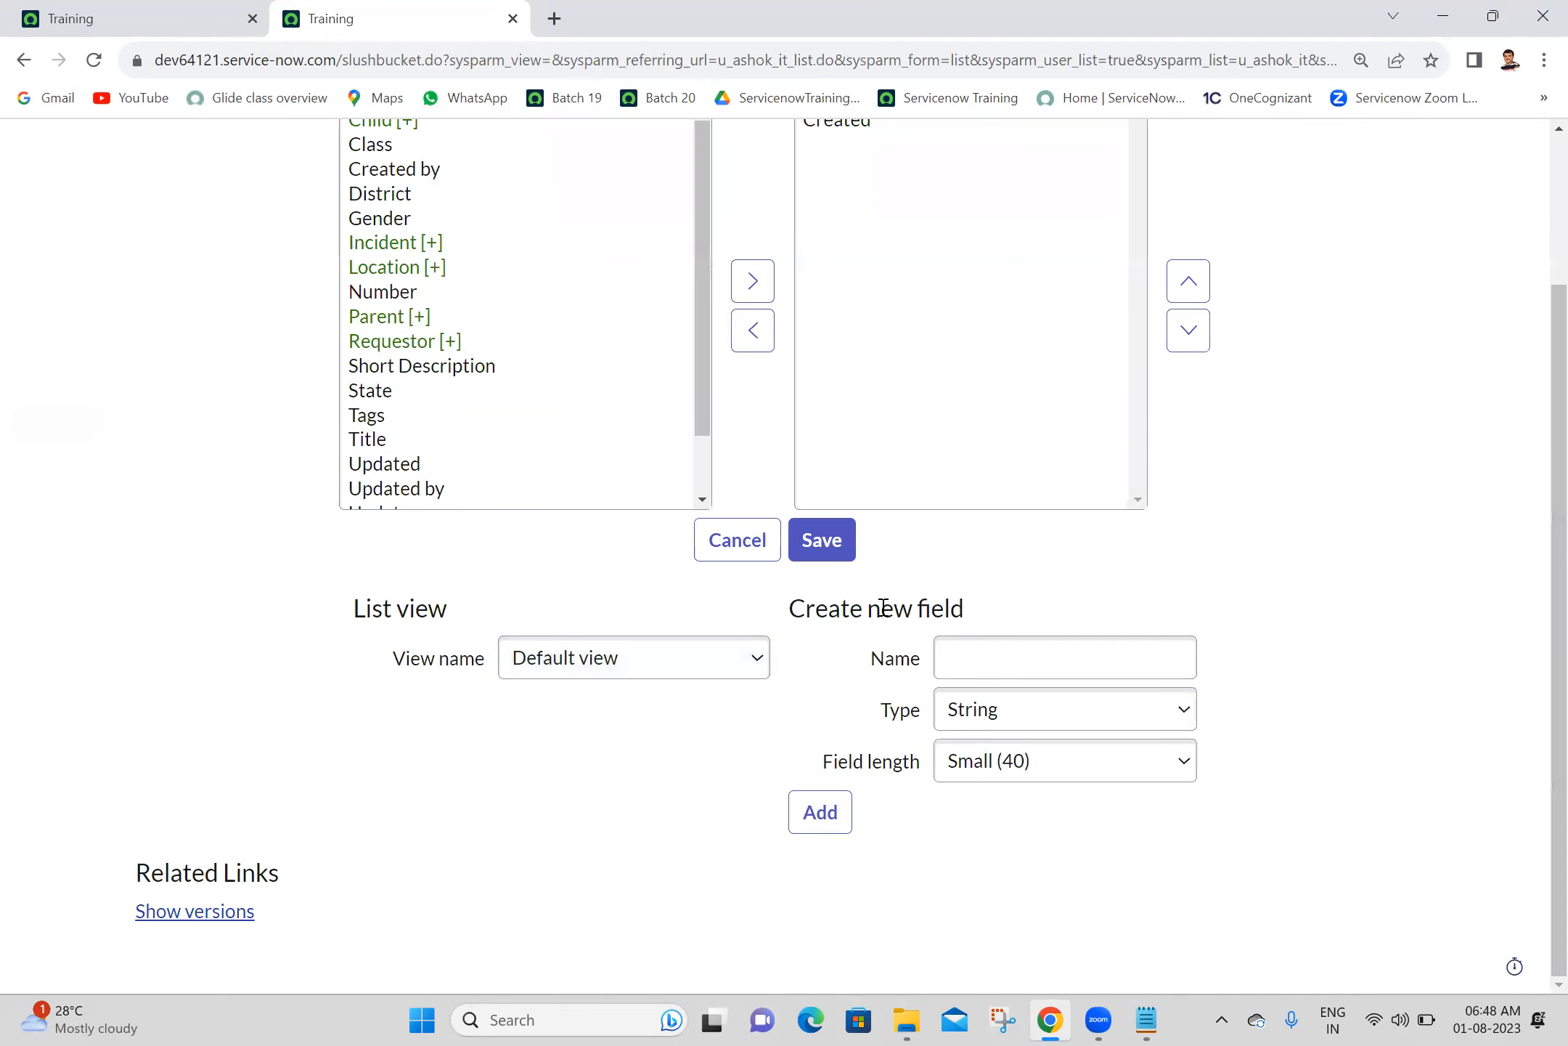
{"action": "left_click", "coordinate": [597, 672]}
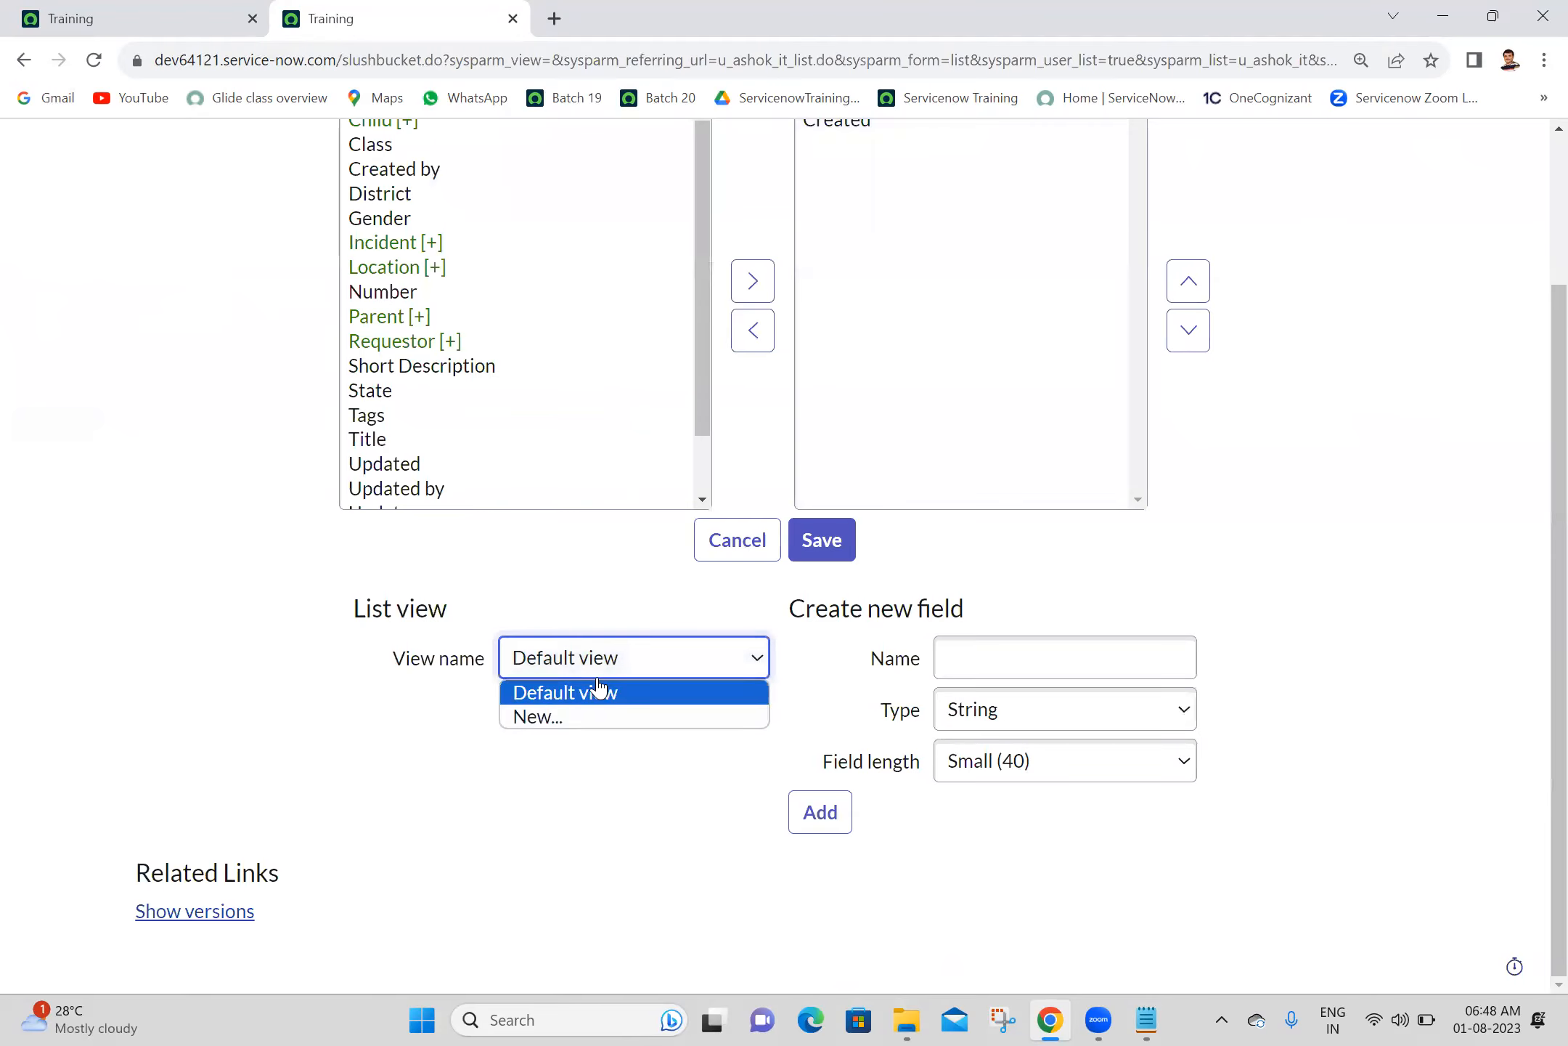
{"action": "left_click", "coordinate": [550, 717]}
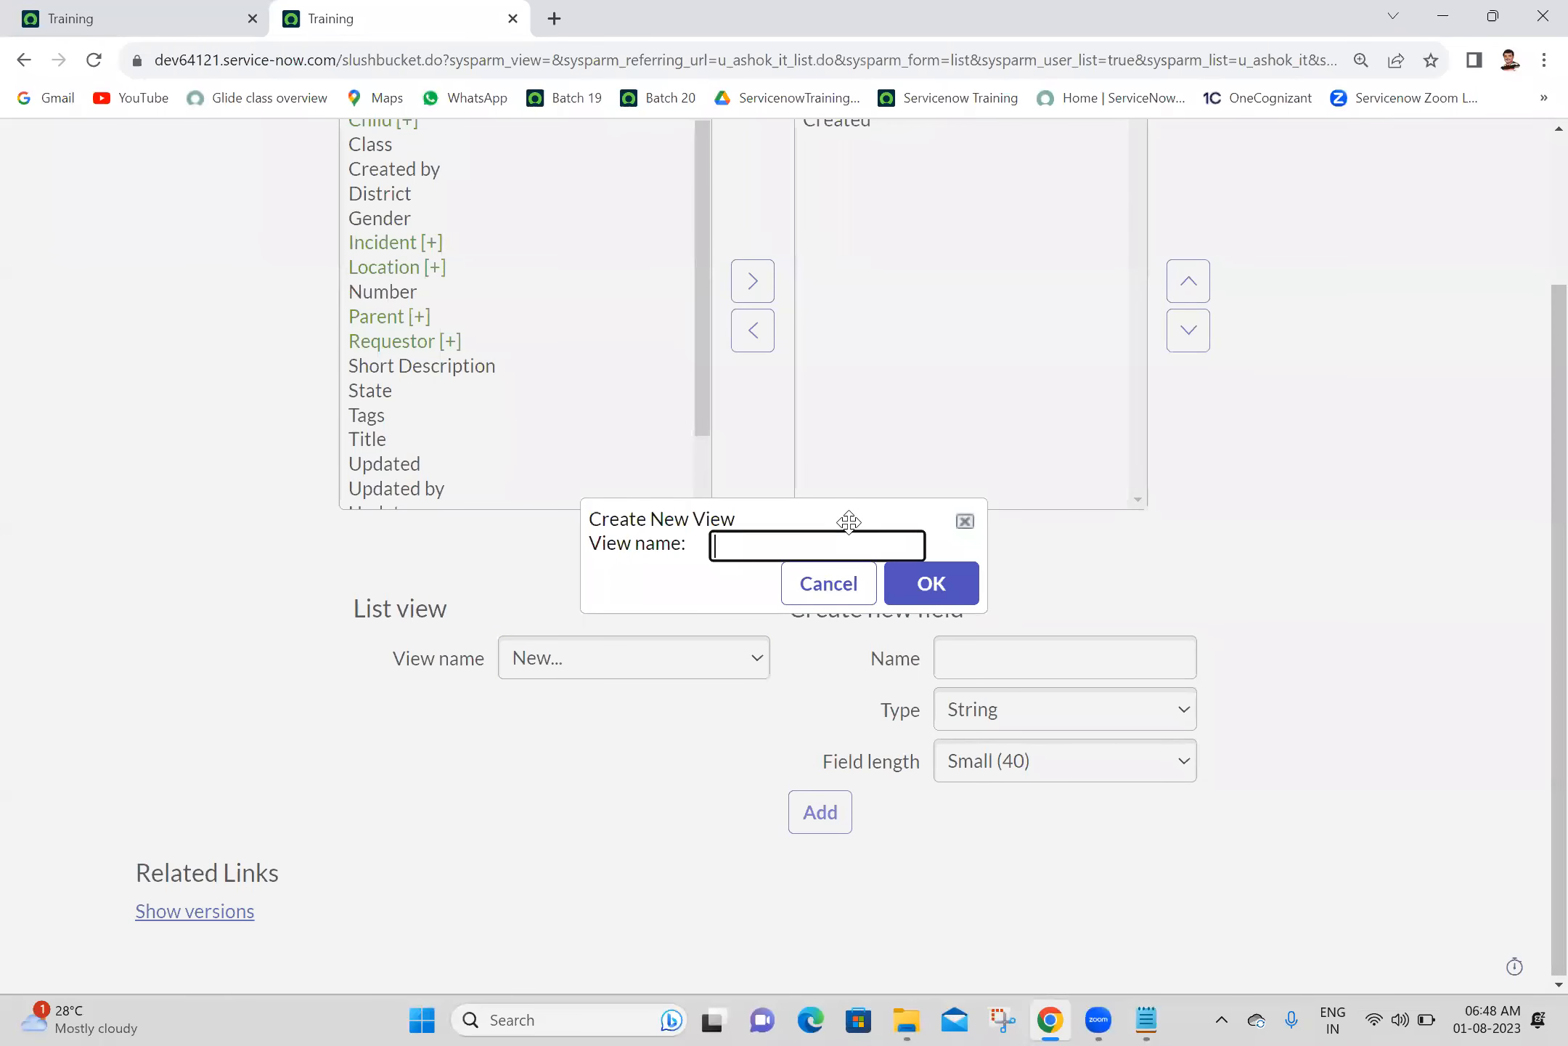
{"action": "left_click", "coordinate": [852, 554]}
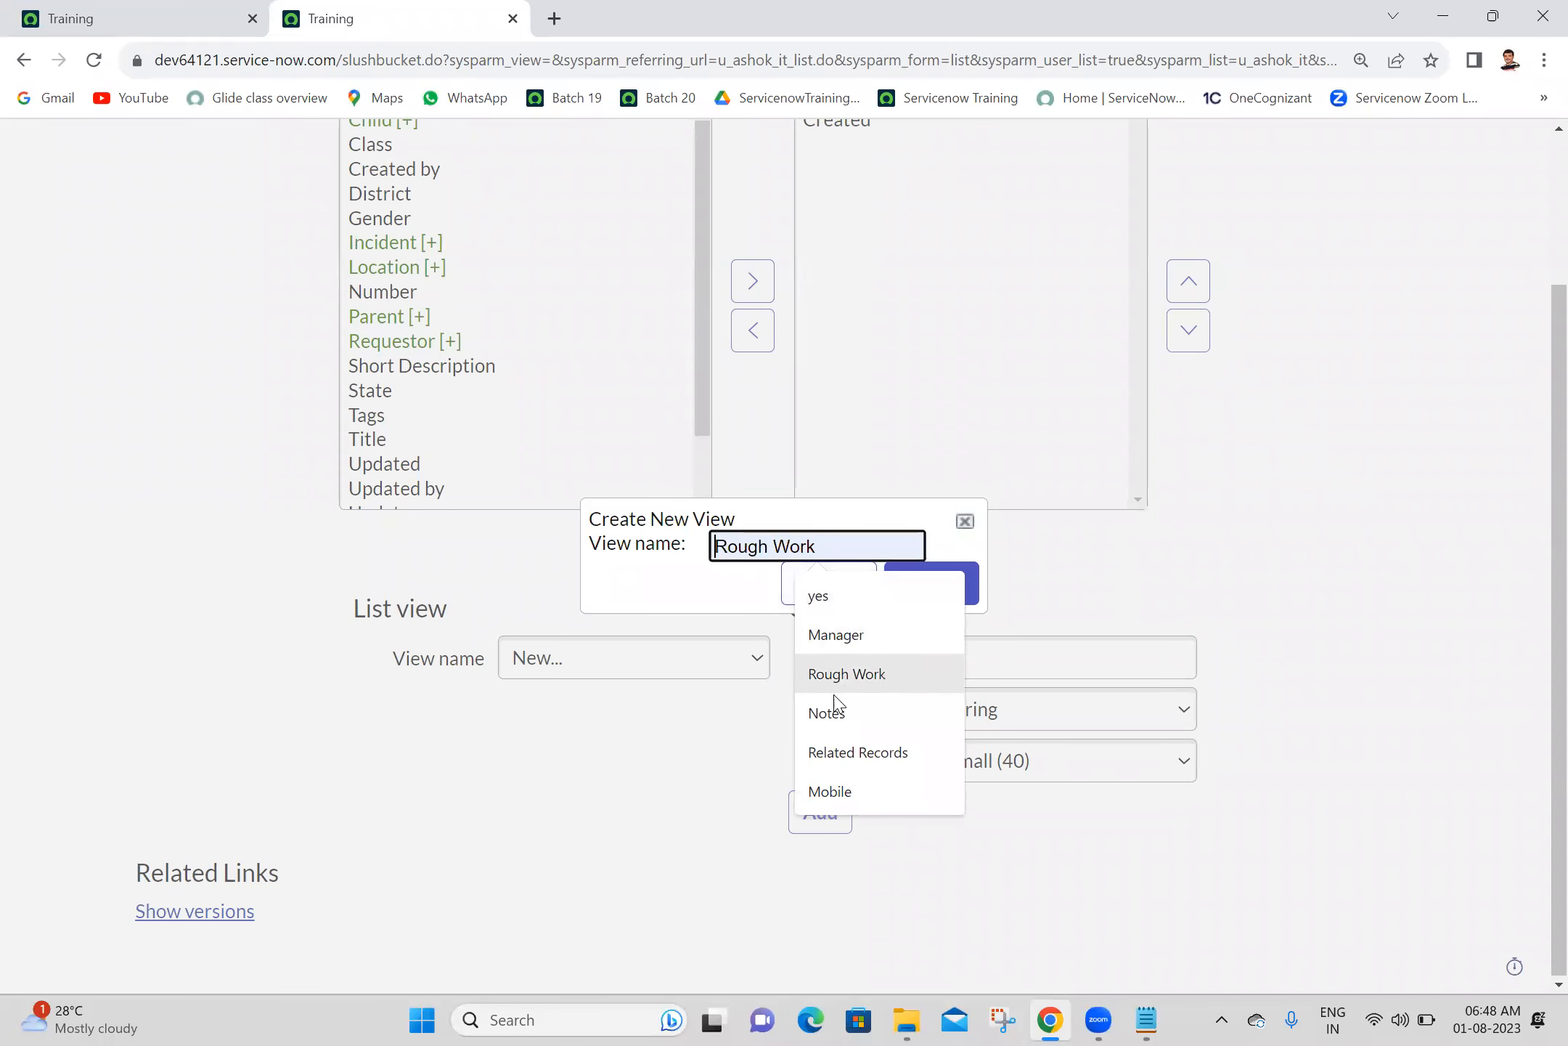
{"action": "left_click", "coordinate": [834, 793]}
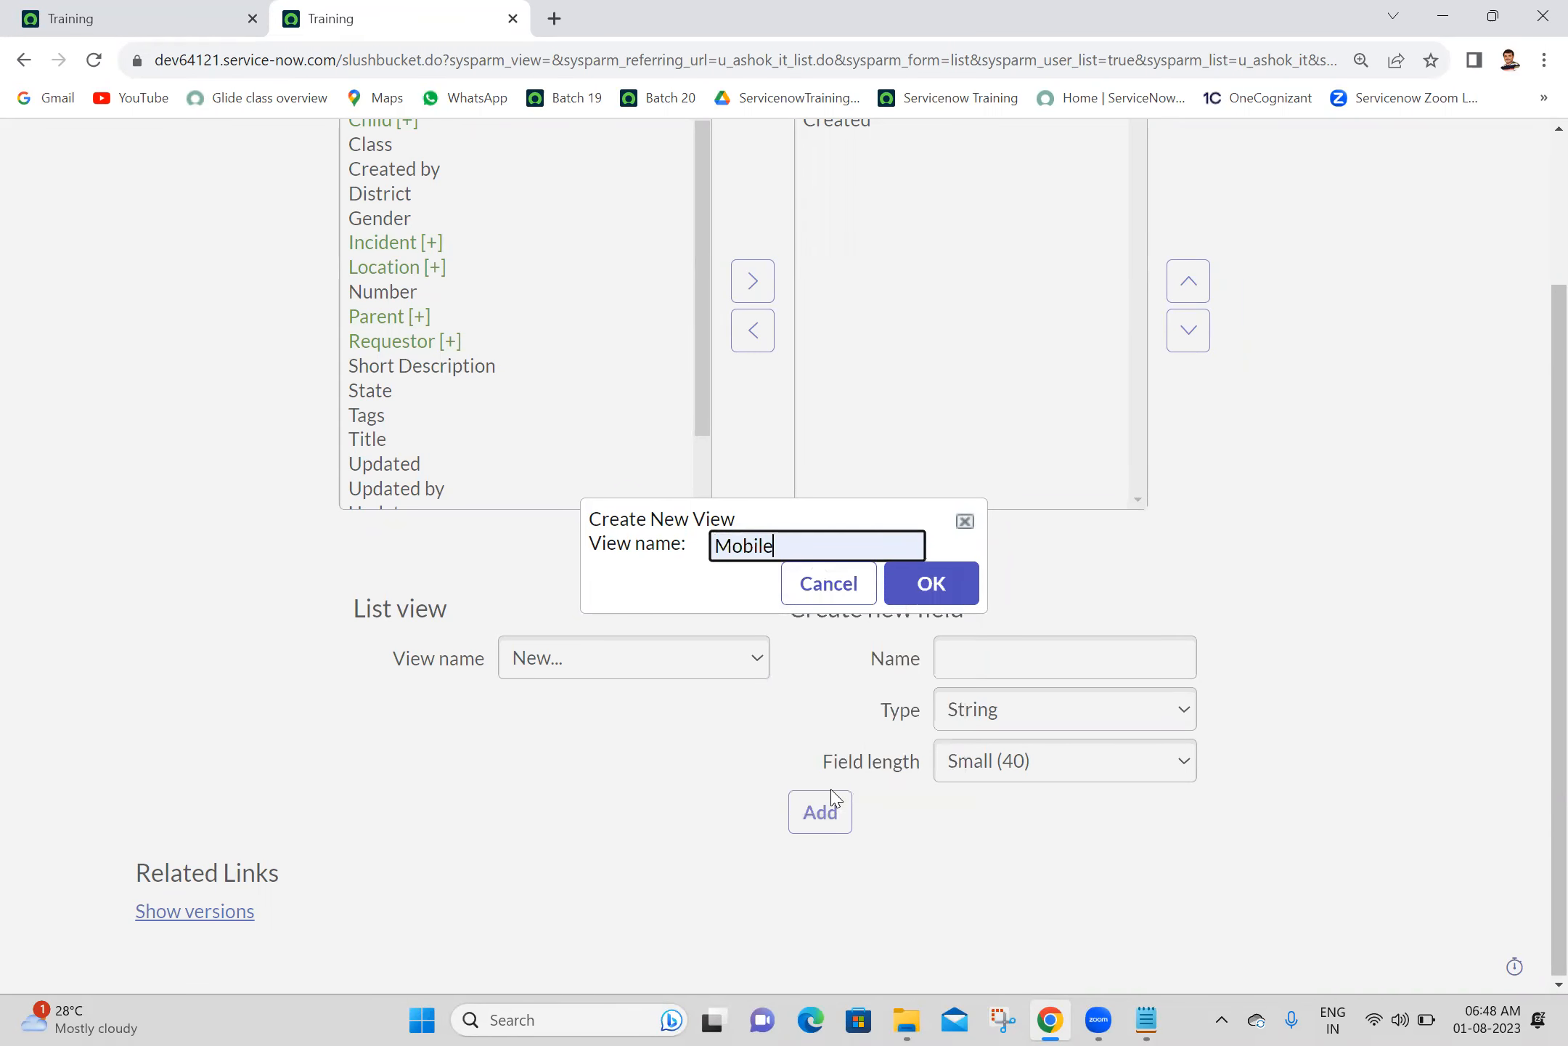
{"action": "left_click", "coordinate": [925, 590]}
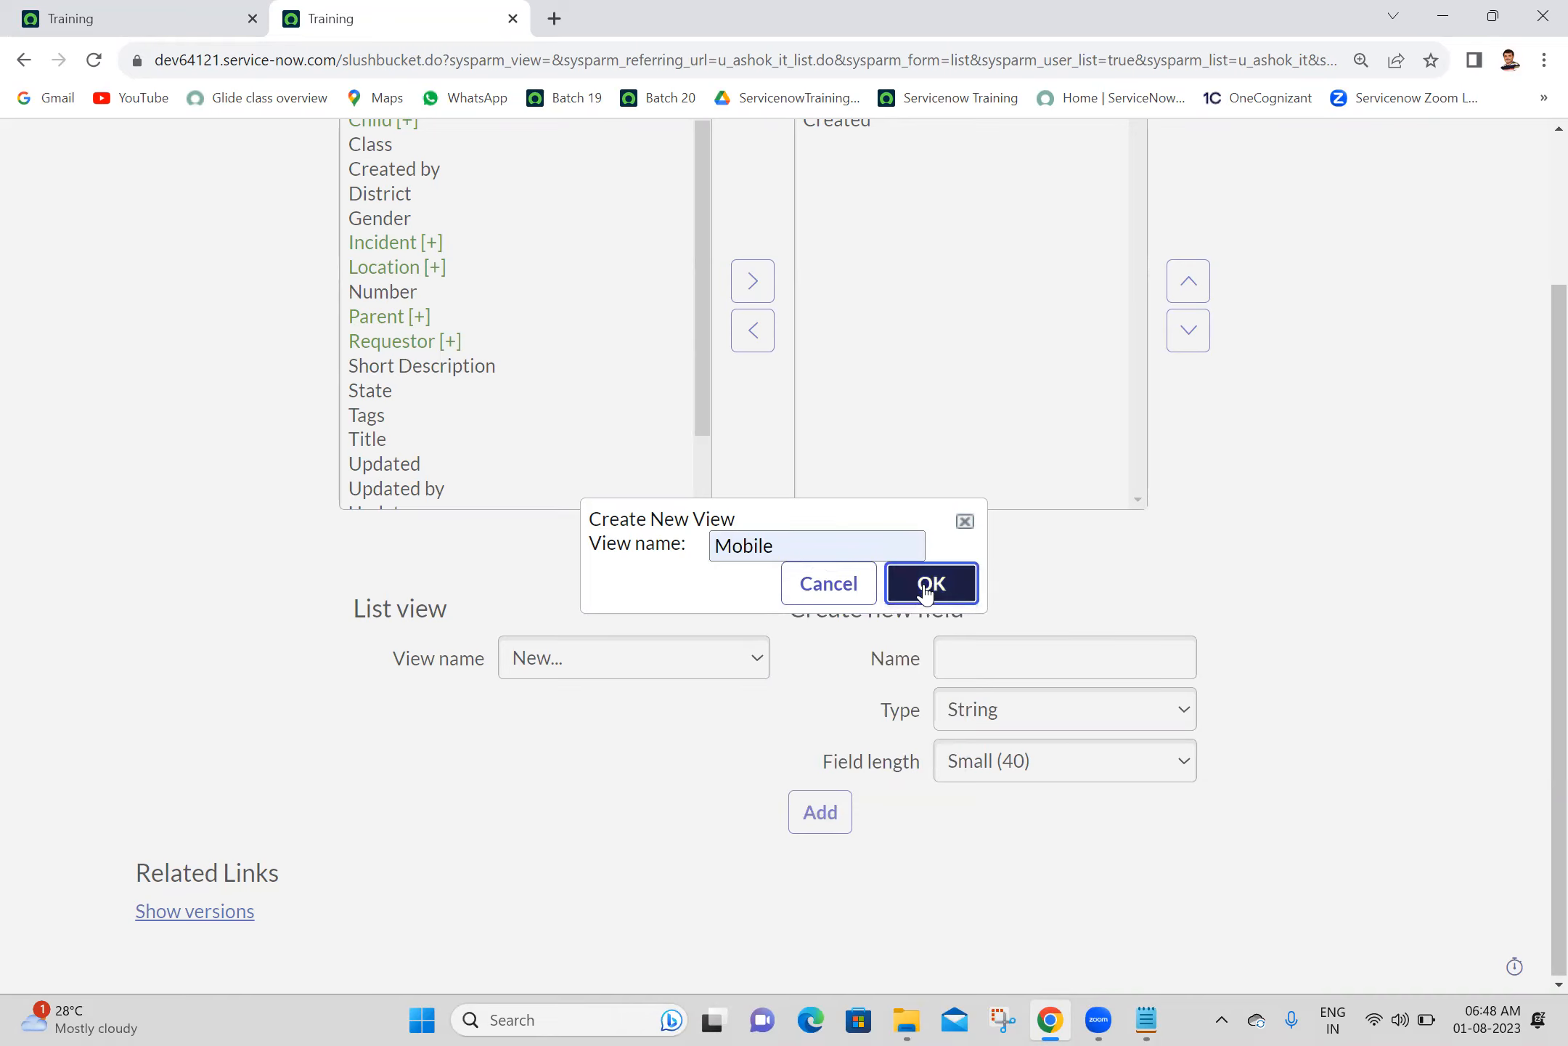
{"action": "scroll", "coordinate": [1537, 363], "scroll_direction": "up", "scroll_amount": 3}
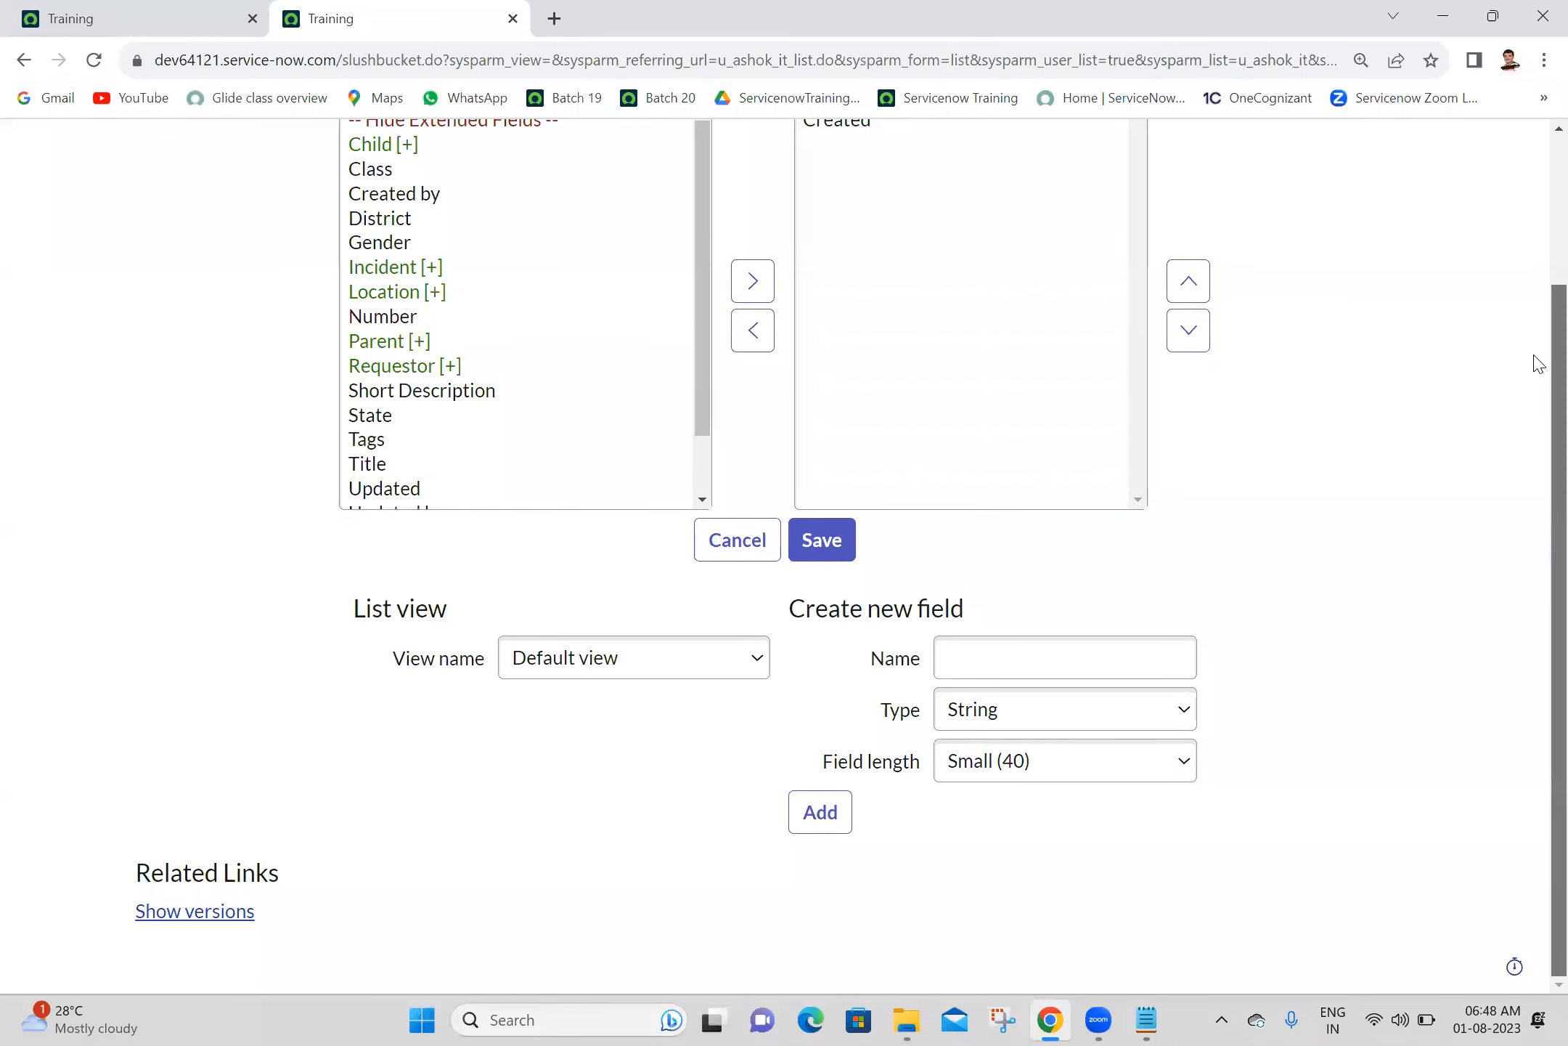
{"action": "left_click", "coordinate": [601, 857]}
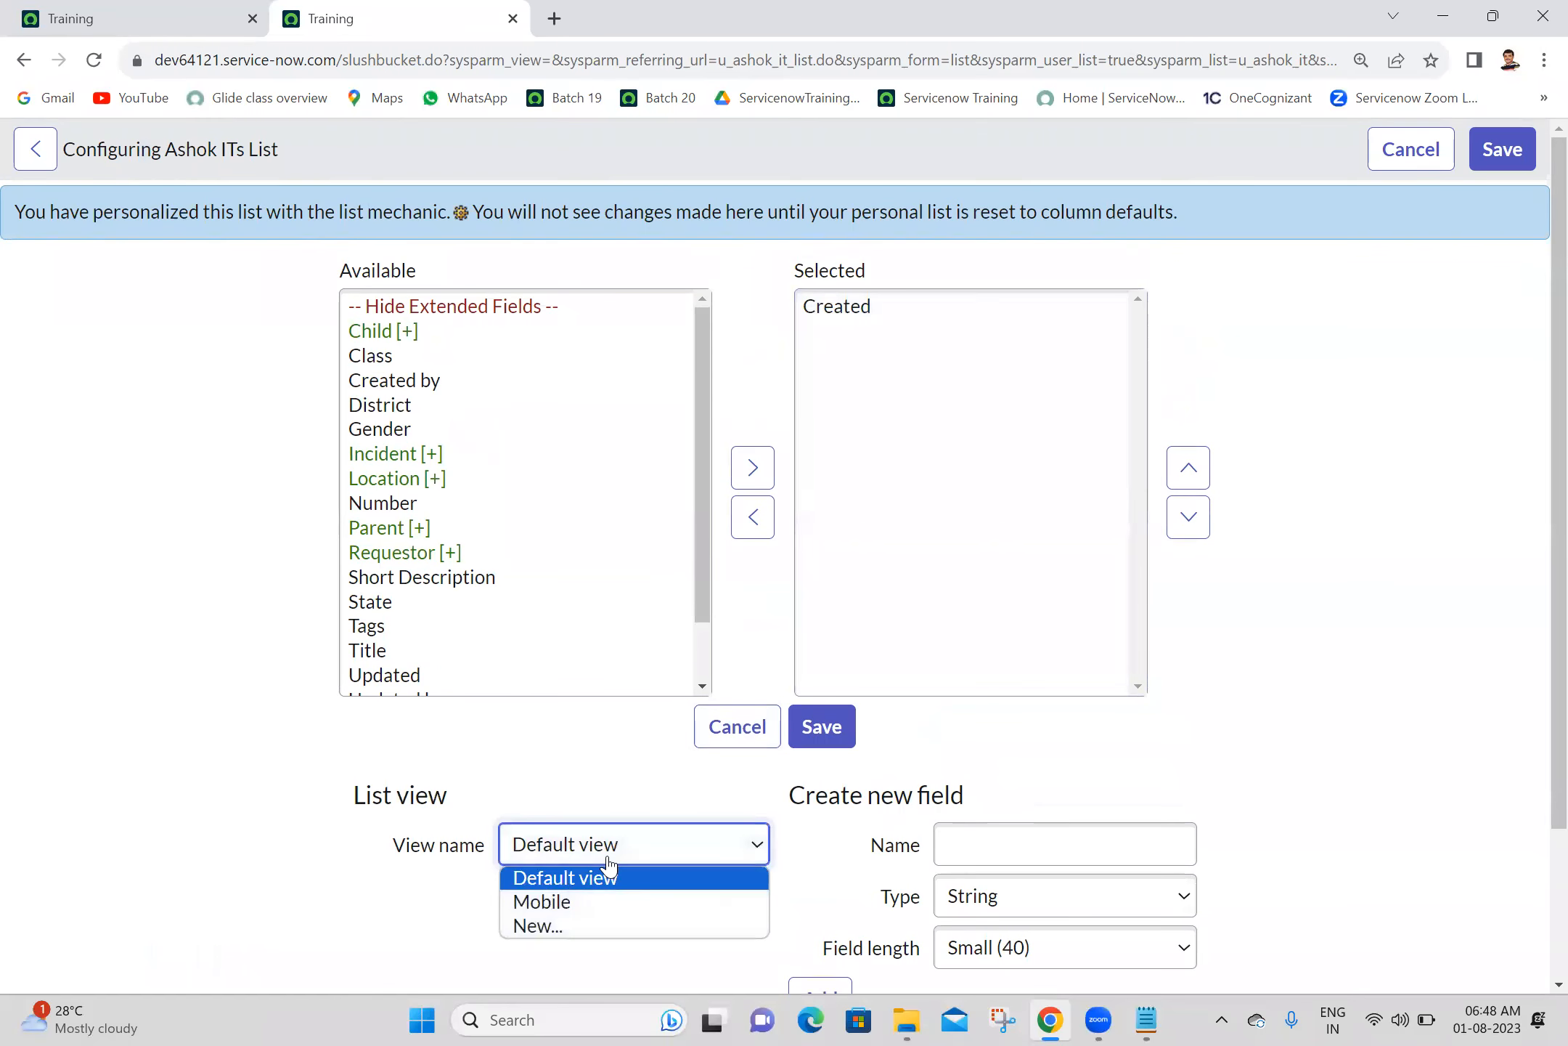
{"action": "left_click", "coordinate": [552, 902]}
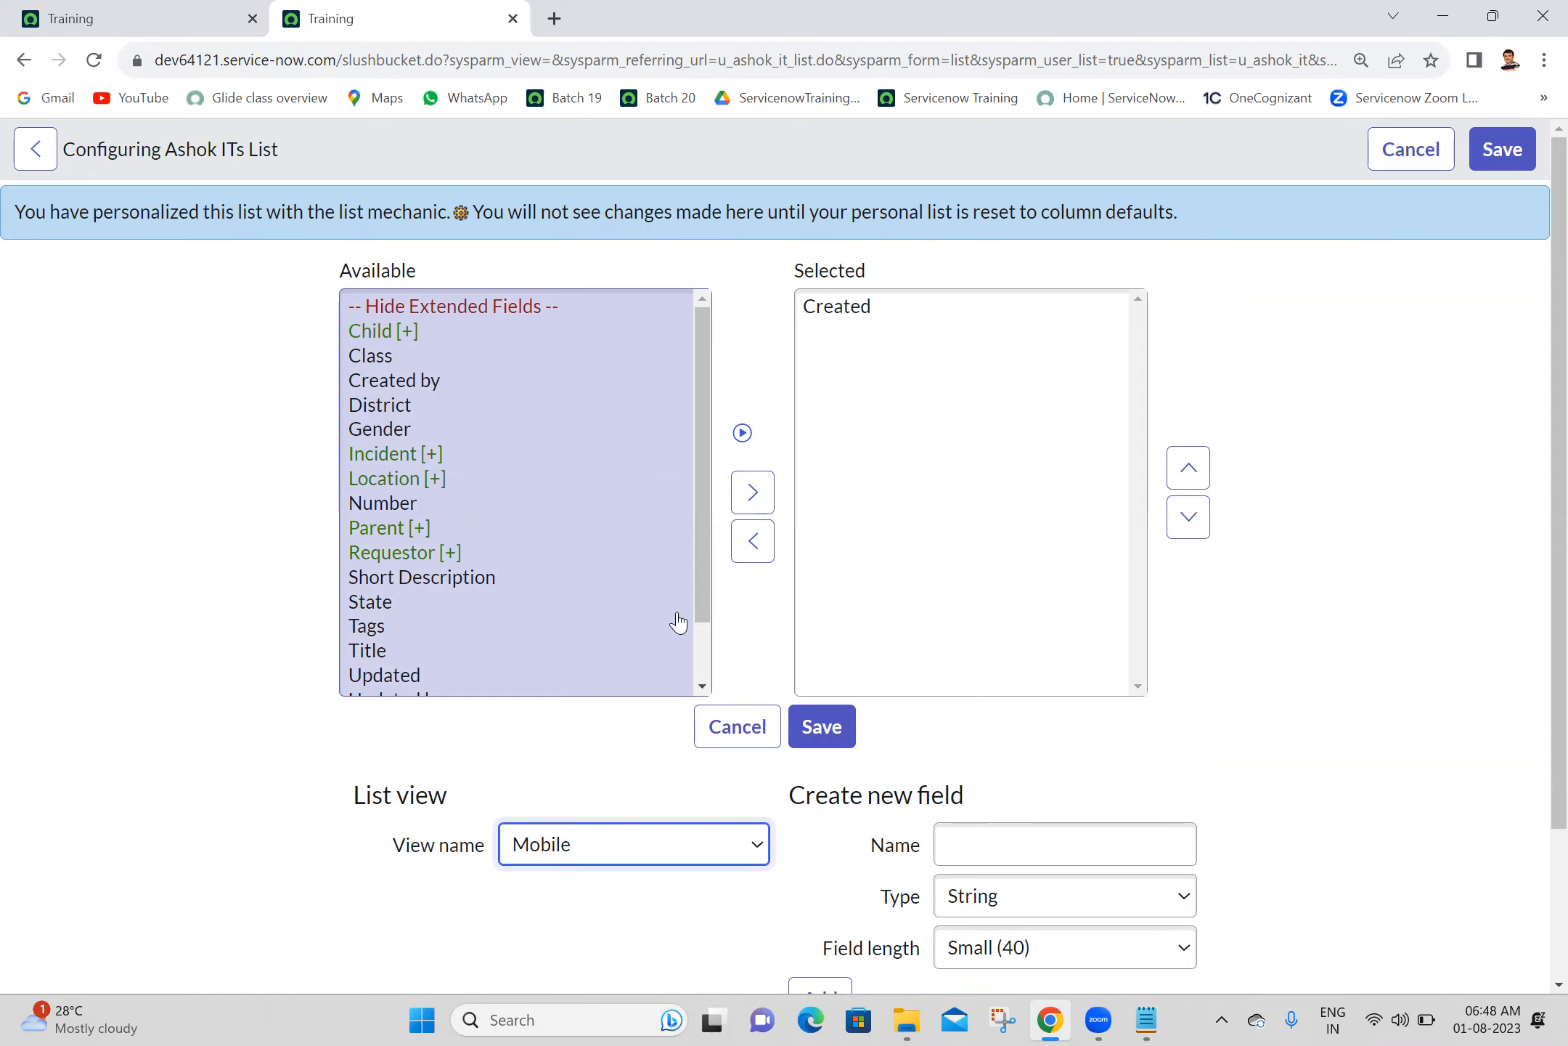
- Add the Title and Gender columns to the Mobile list view and remove the Created column
{"action": "left_click", "coordinate": [706, 652]}
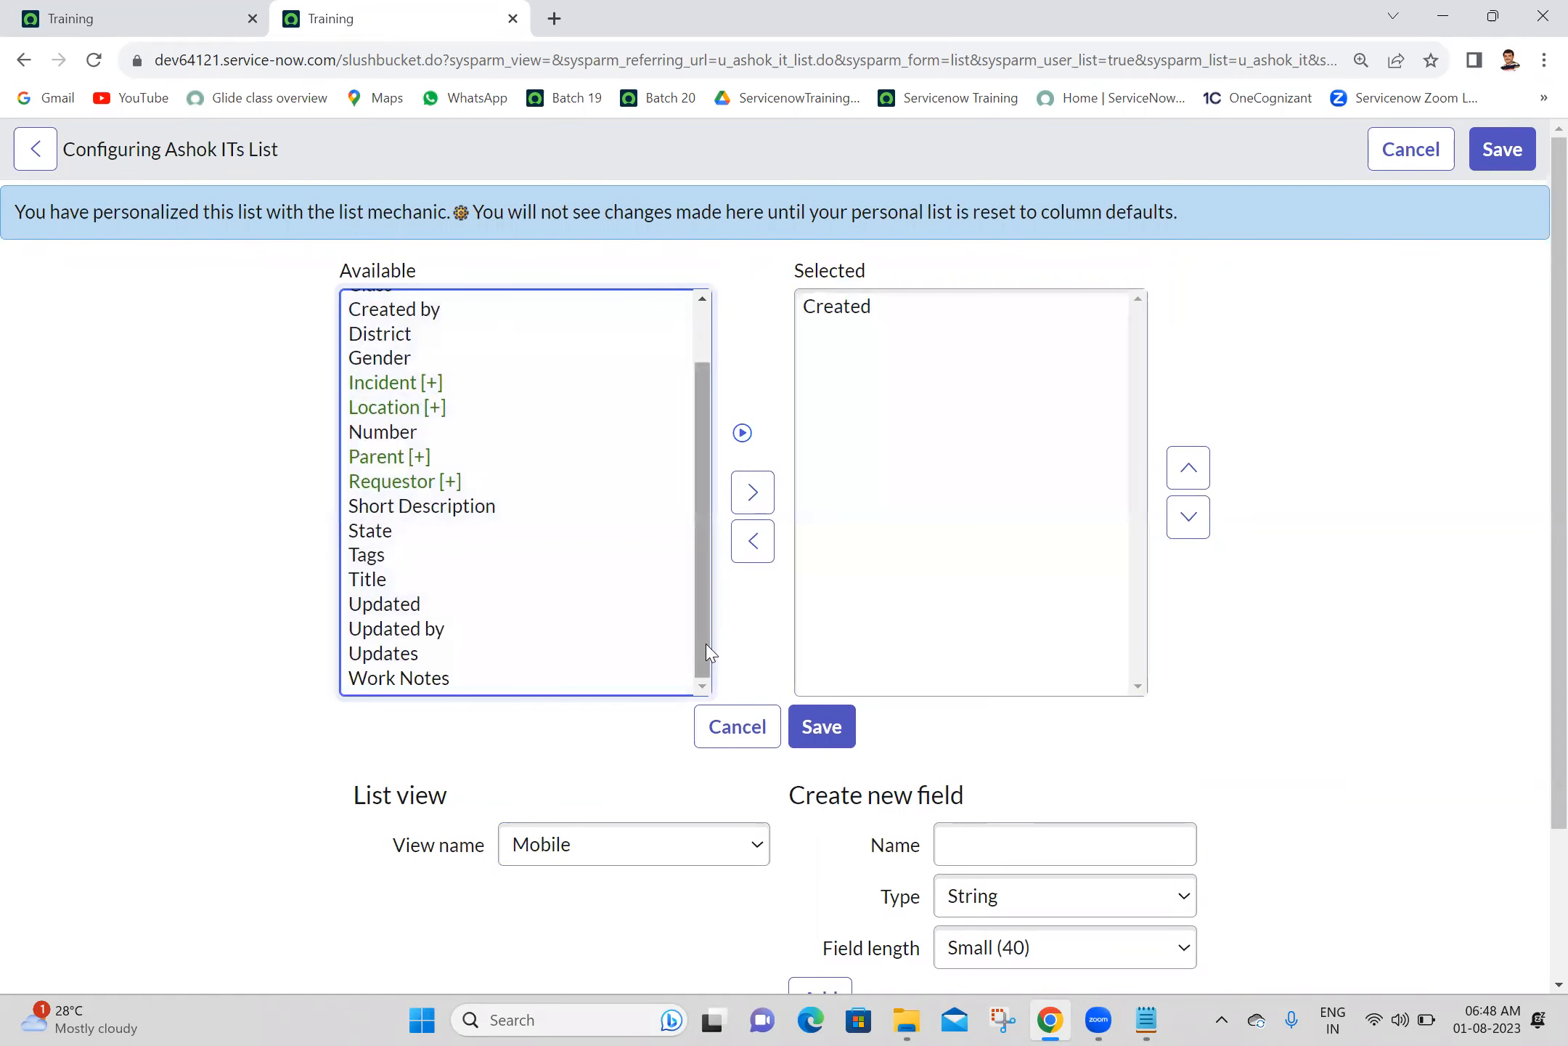
{"action": "left_click_drag", "start_coordinate": [706, 617], "coordinate": [675, 417]}
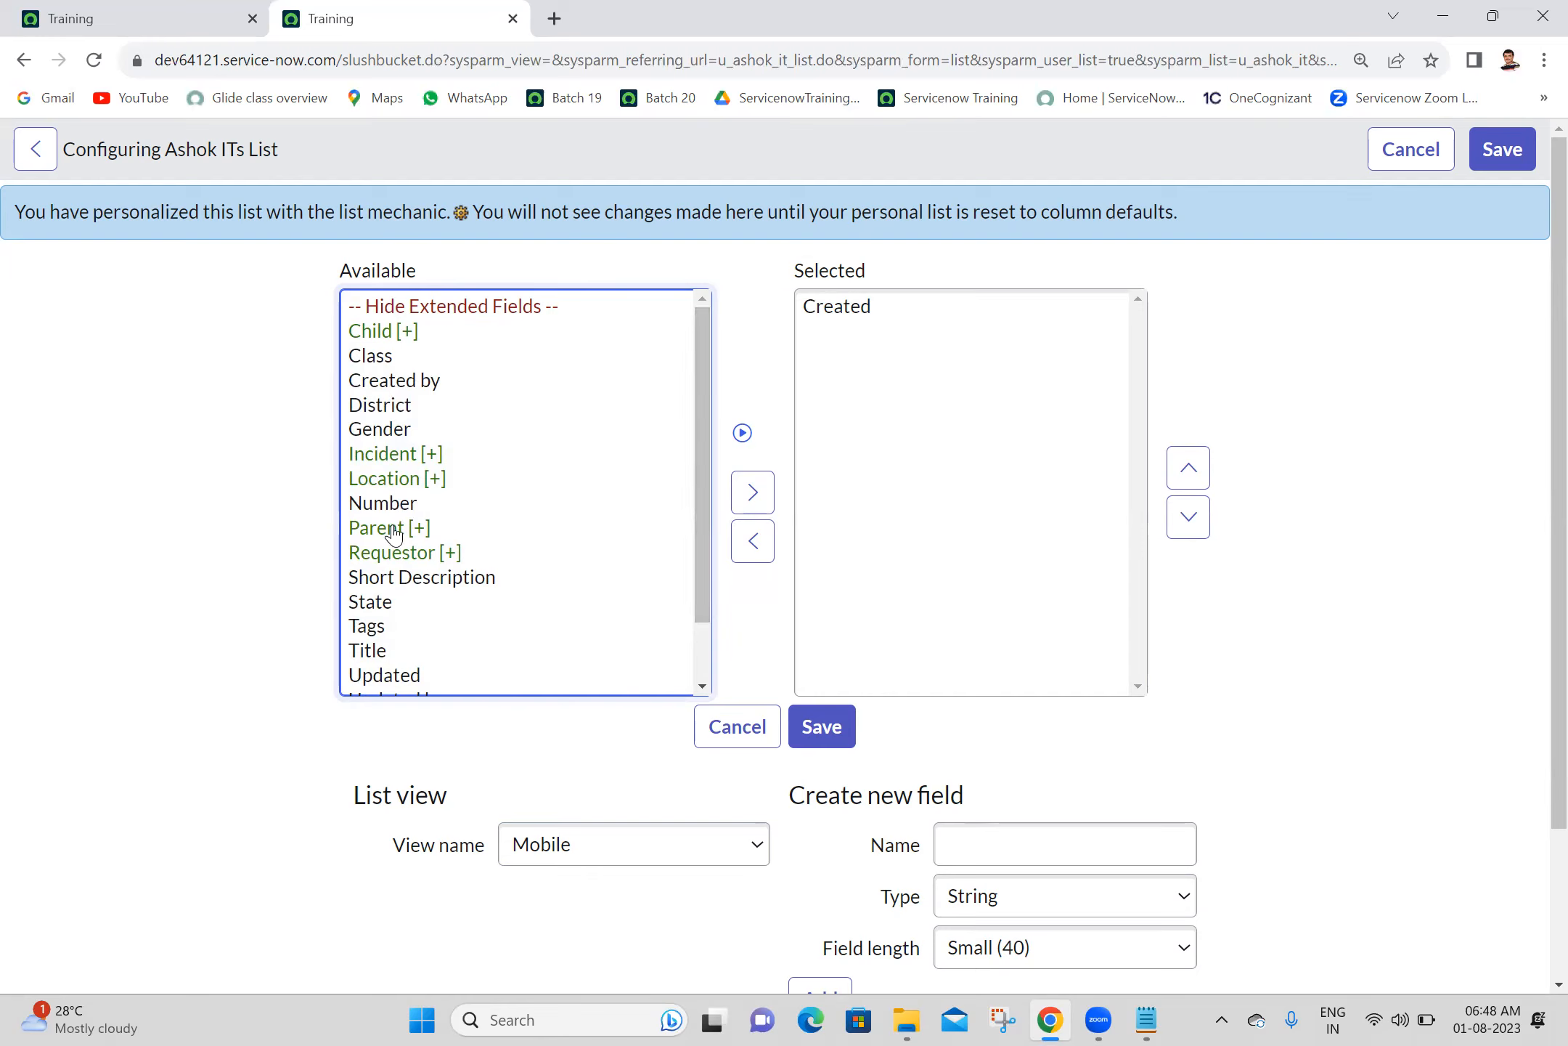
{"action": "double_click", "coordinate": [370, 651]}
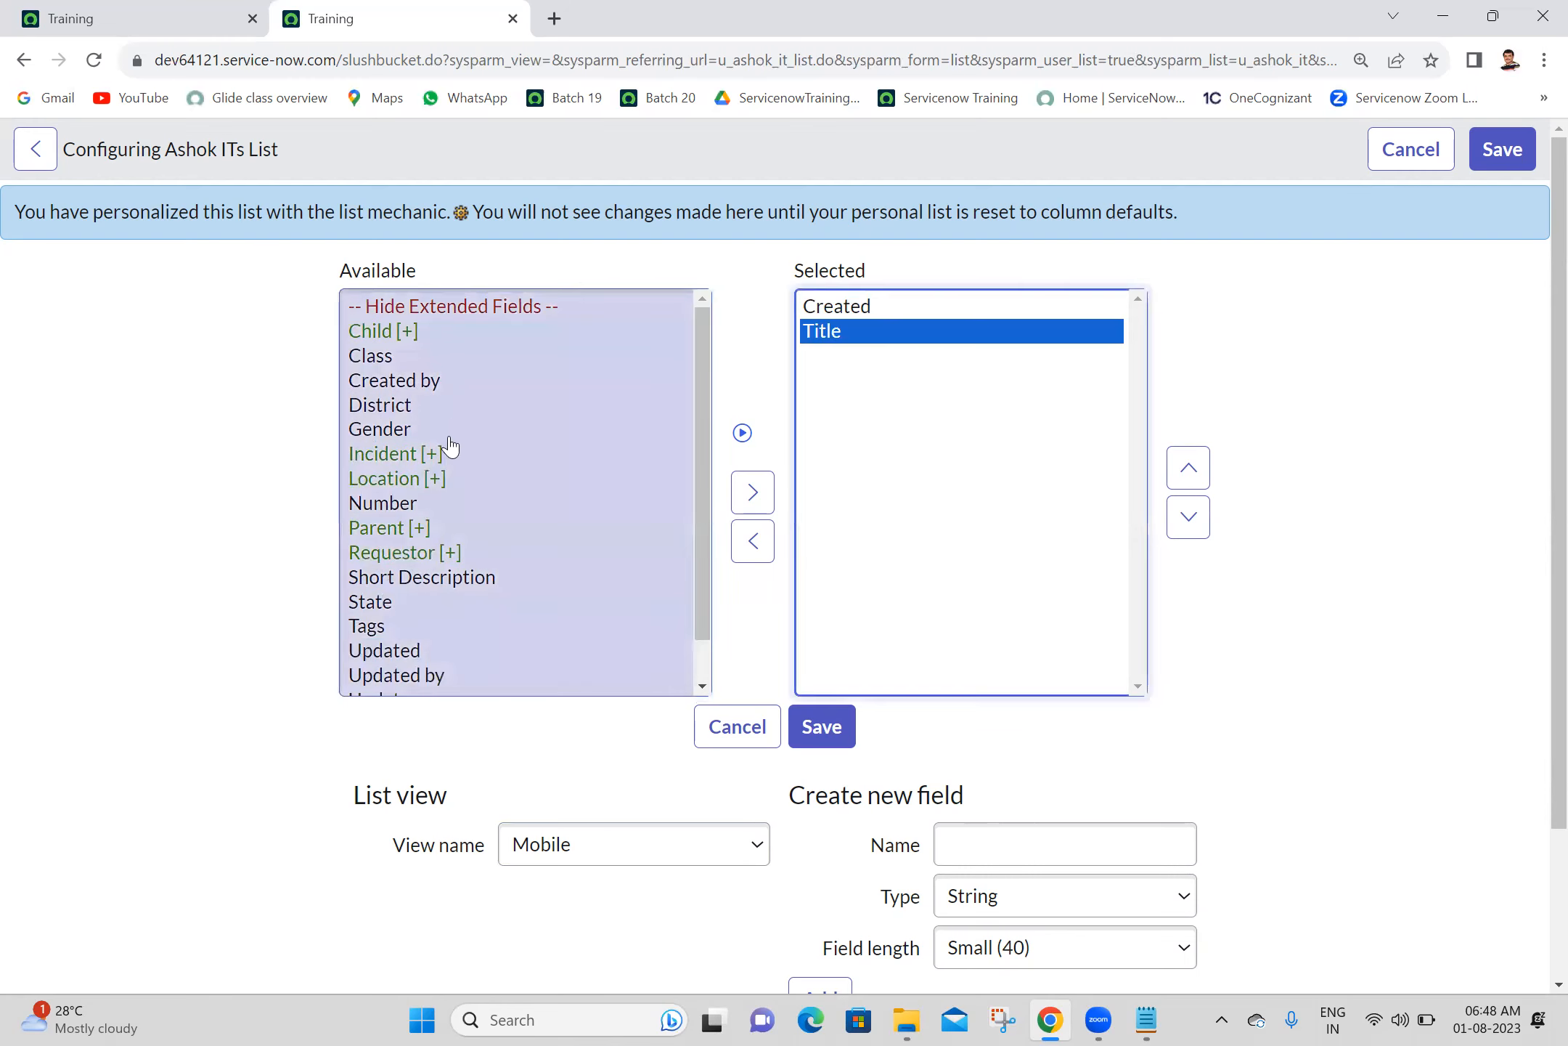
{"action": "double_click", "coordinate": [382, 435]}
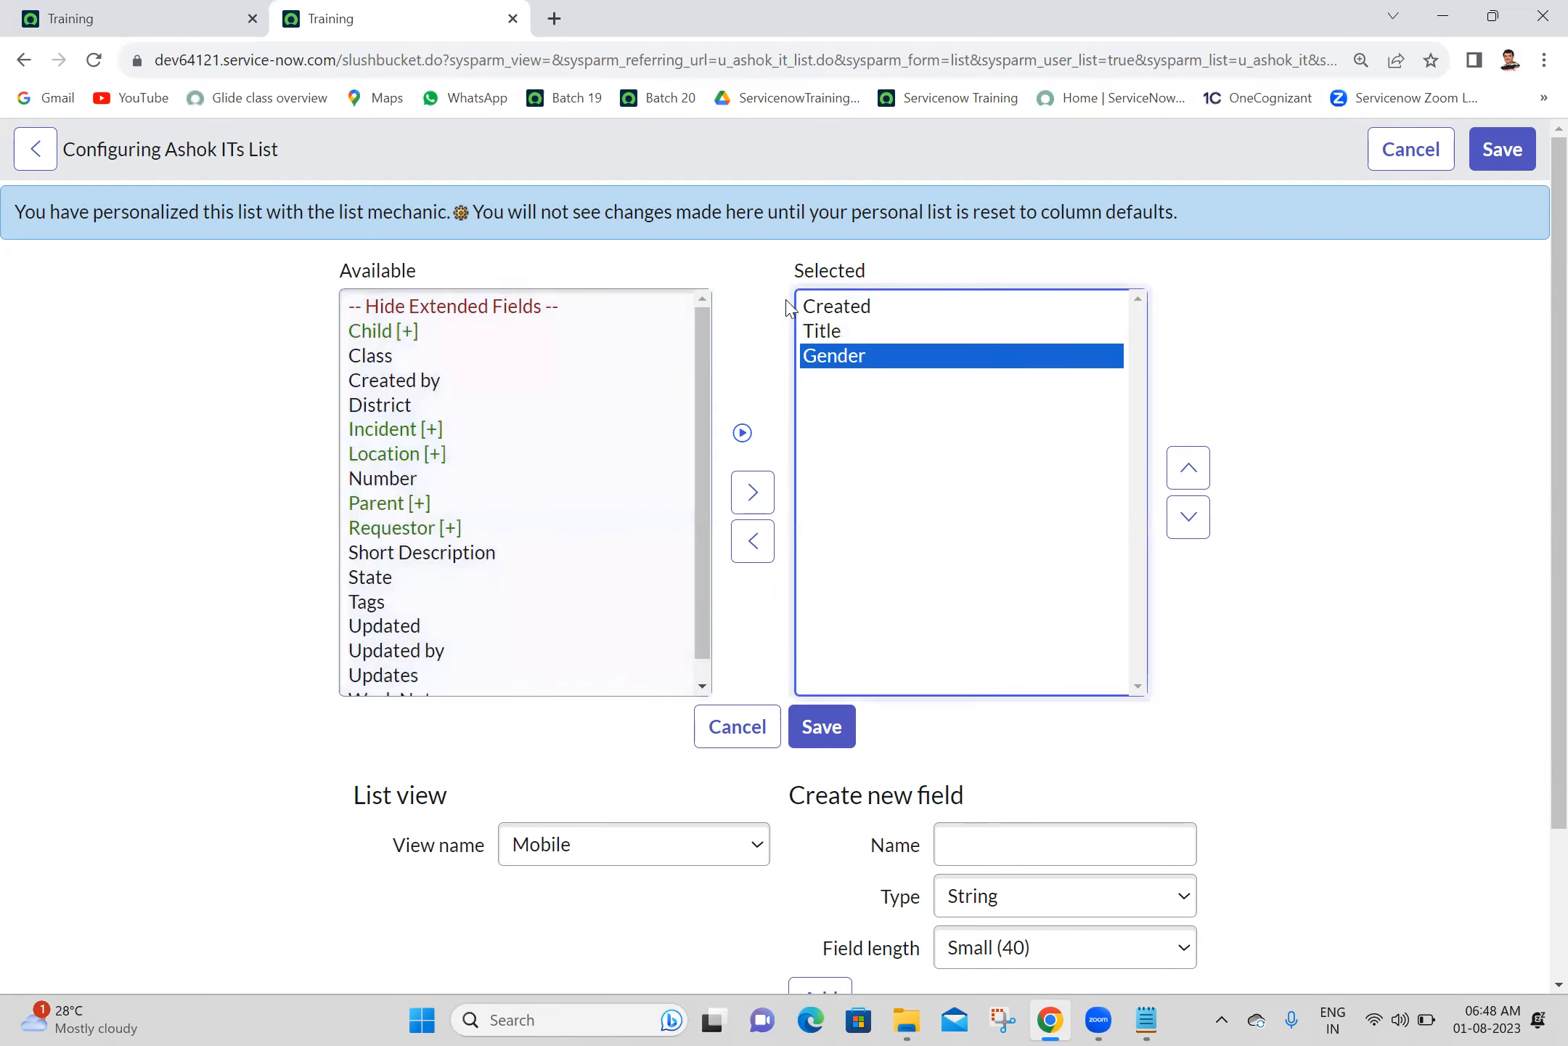
{"action": "left_click", "coordinate": [835, 308]}
{"action": "left_click", "coordinate": [754, 541]}
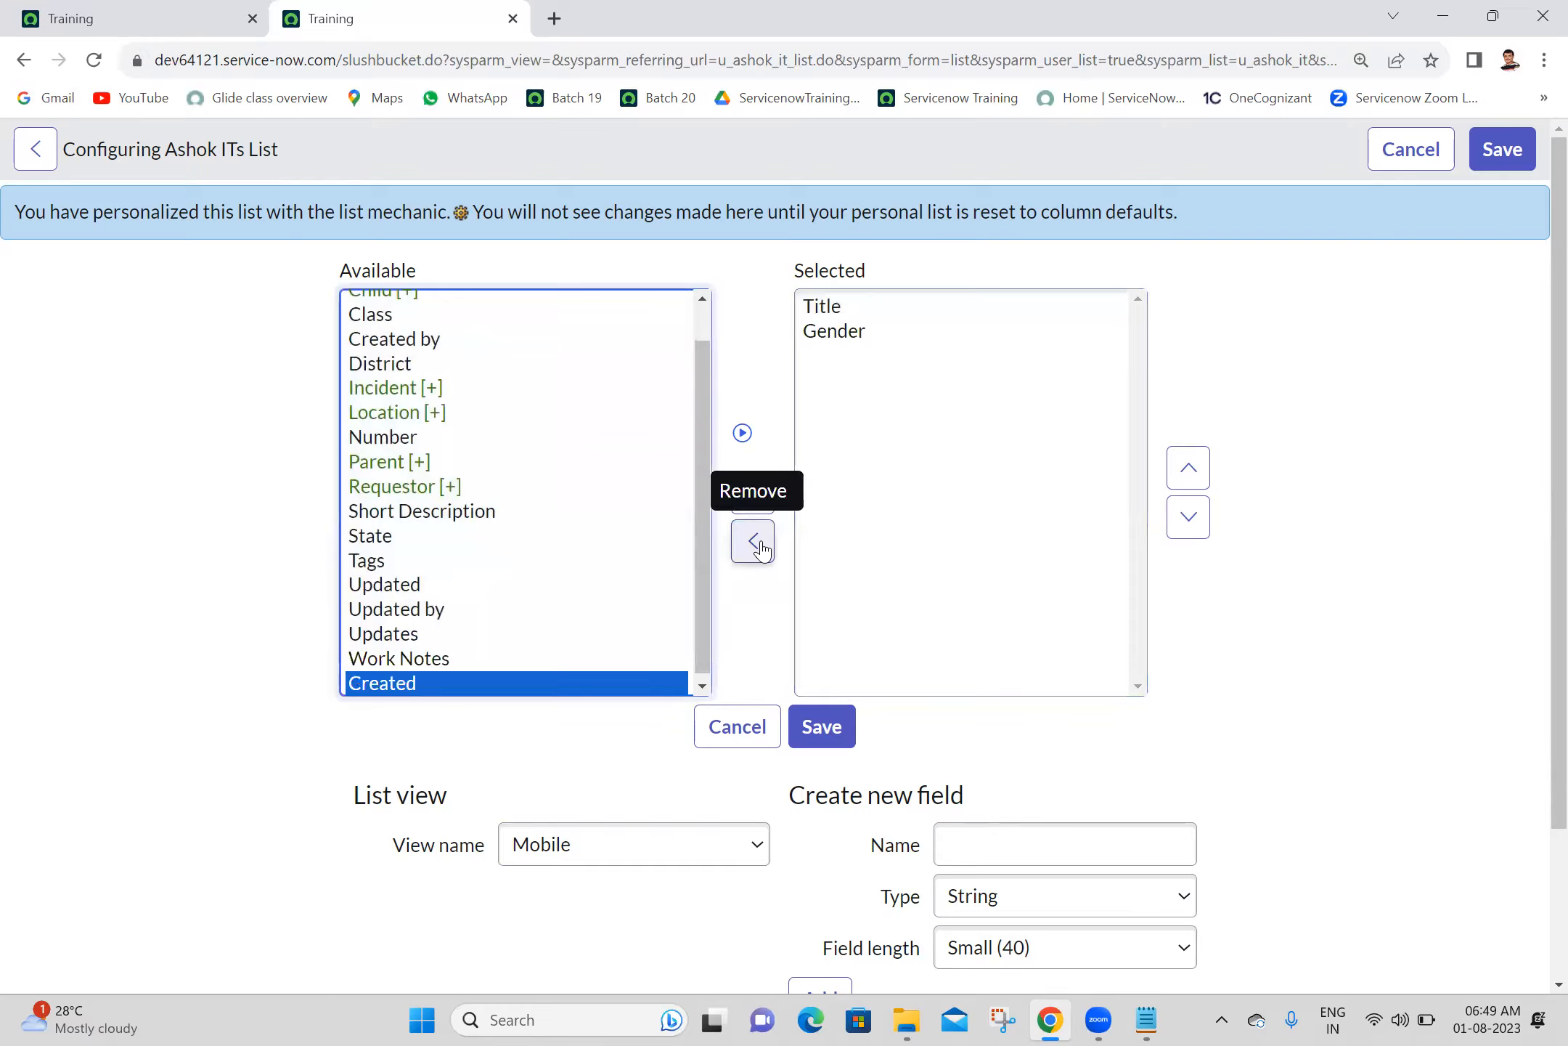
- Add the Number column to the Mobile list view, move it above Title, and save the list layout
{"action": "left_click", "coordinate": [403, 439]}
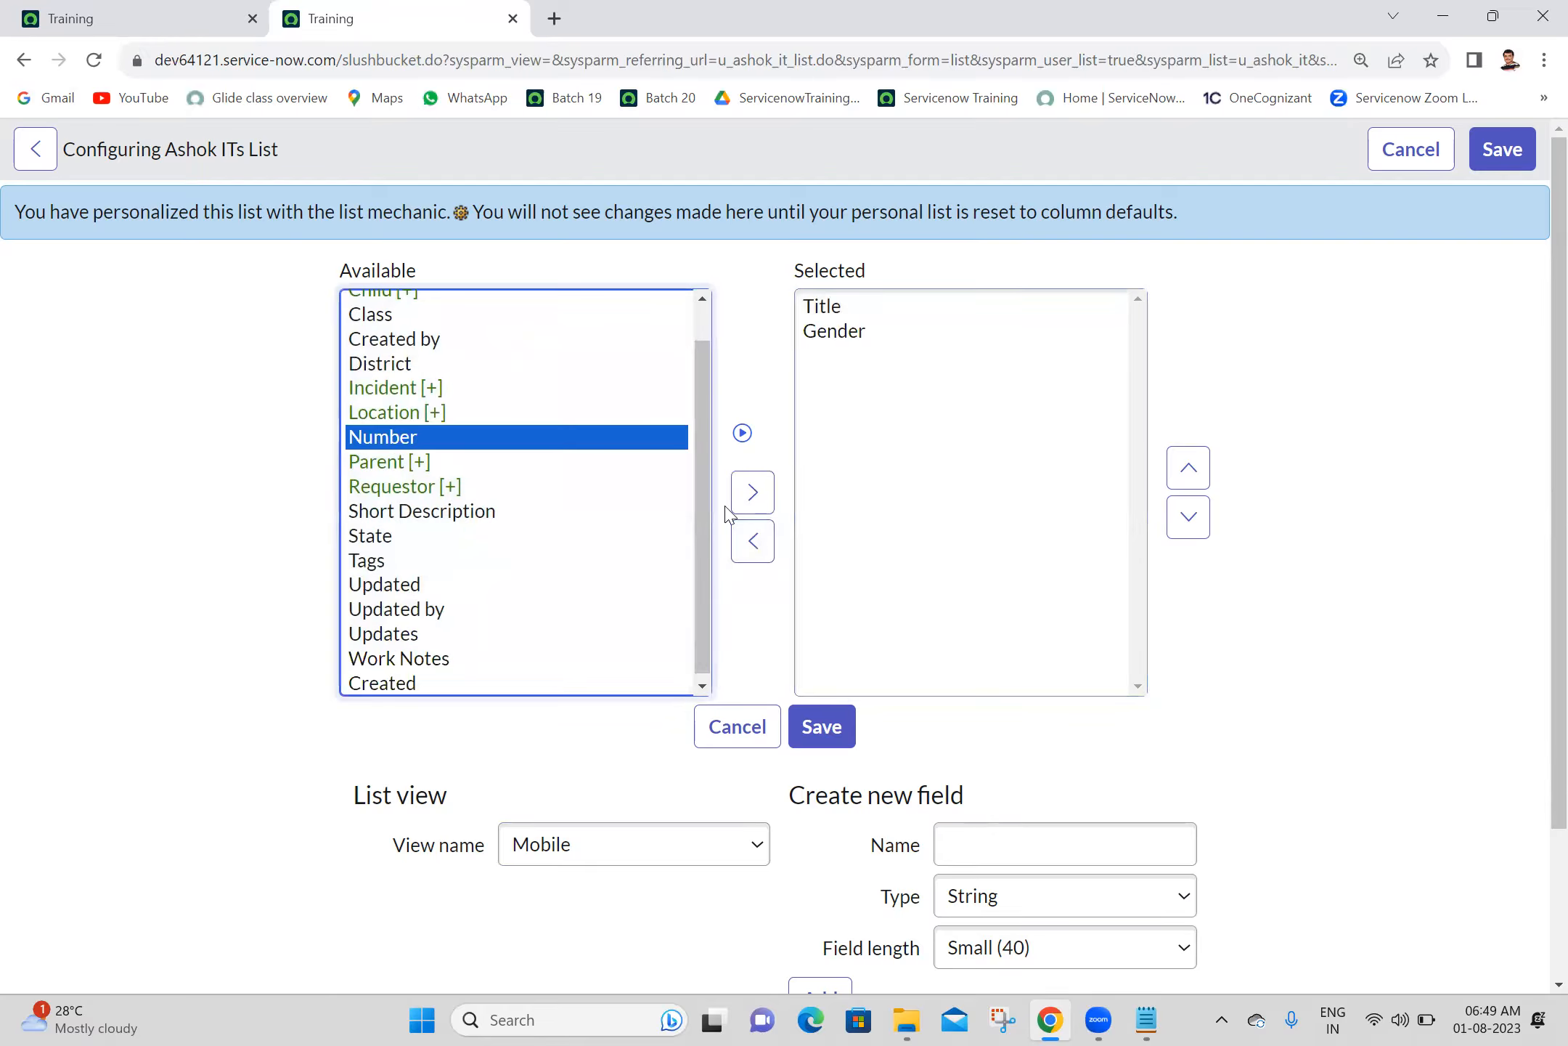
{"action": "left_click", "coordinate": [750, 500]}
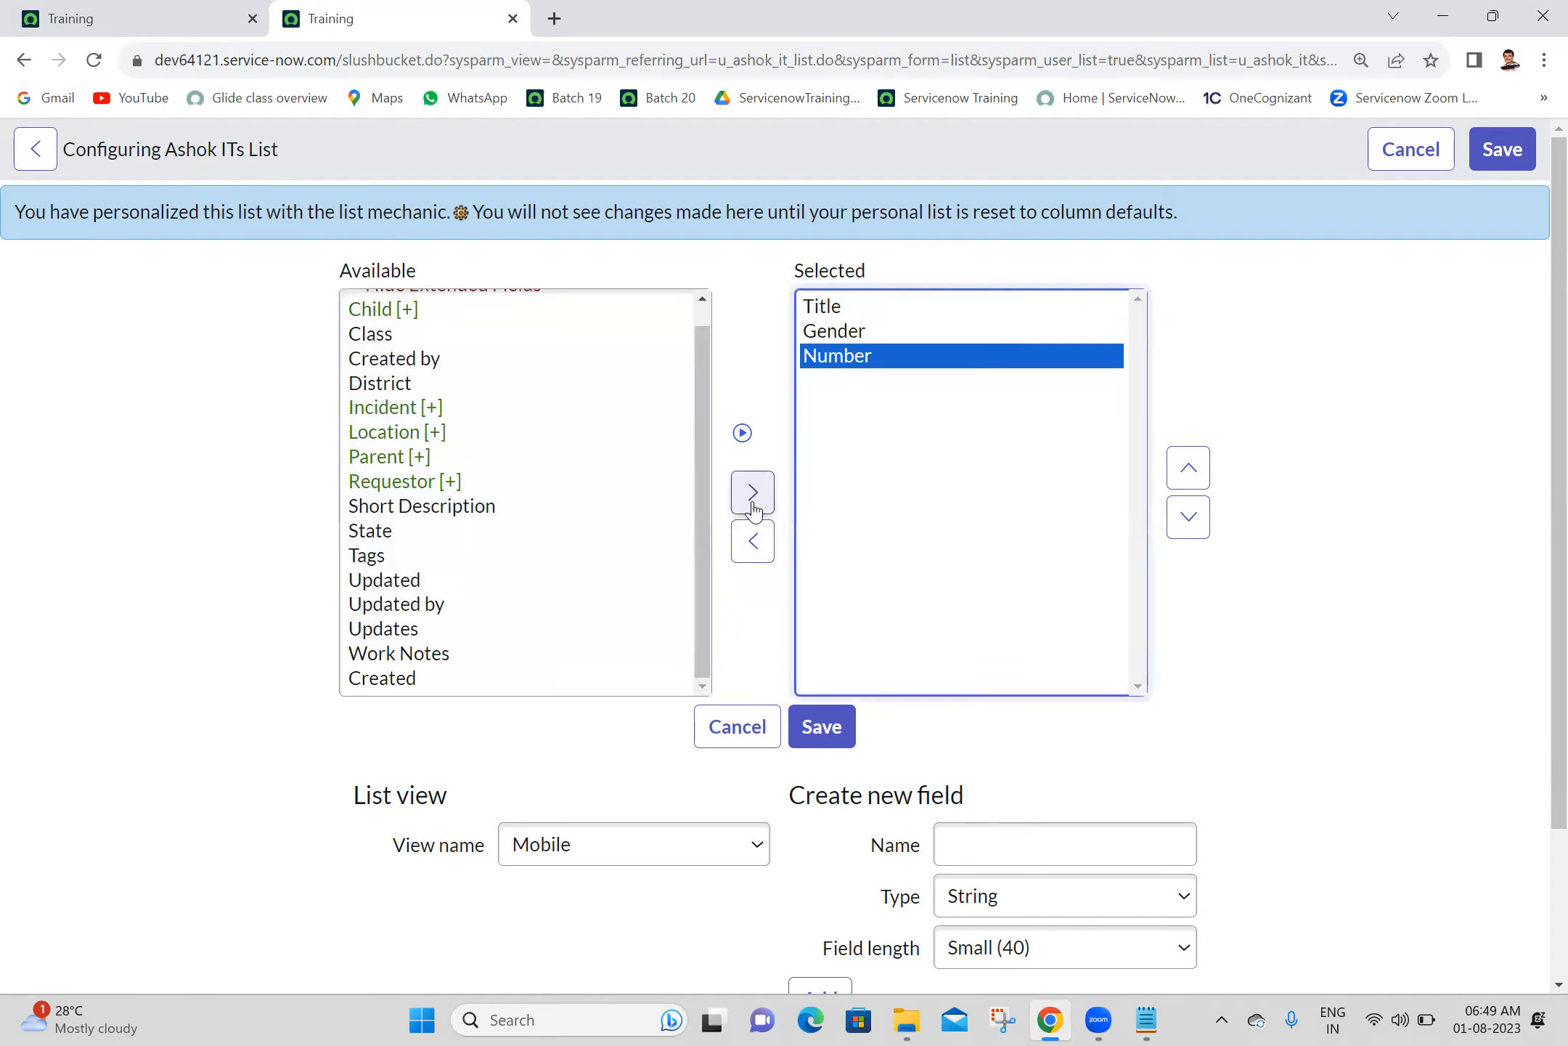
{"action": "double_click", "coordinate": [1191, 472]}
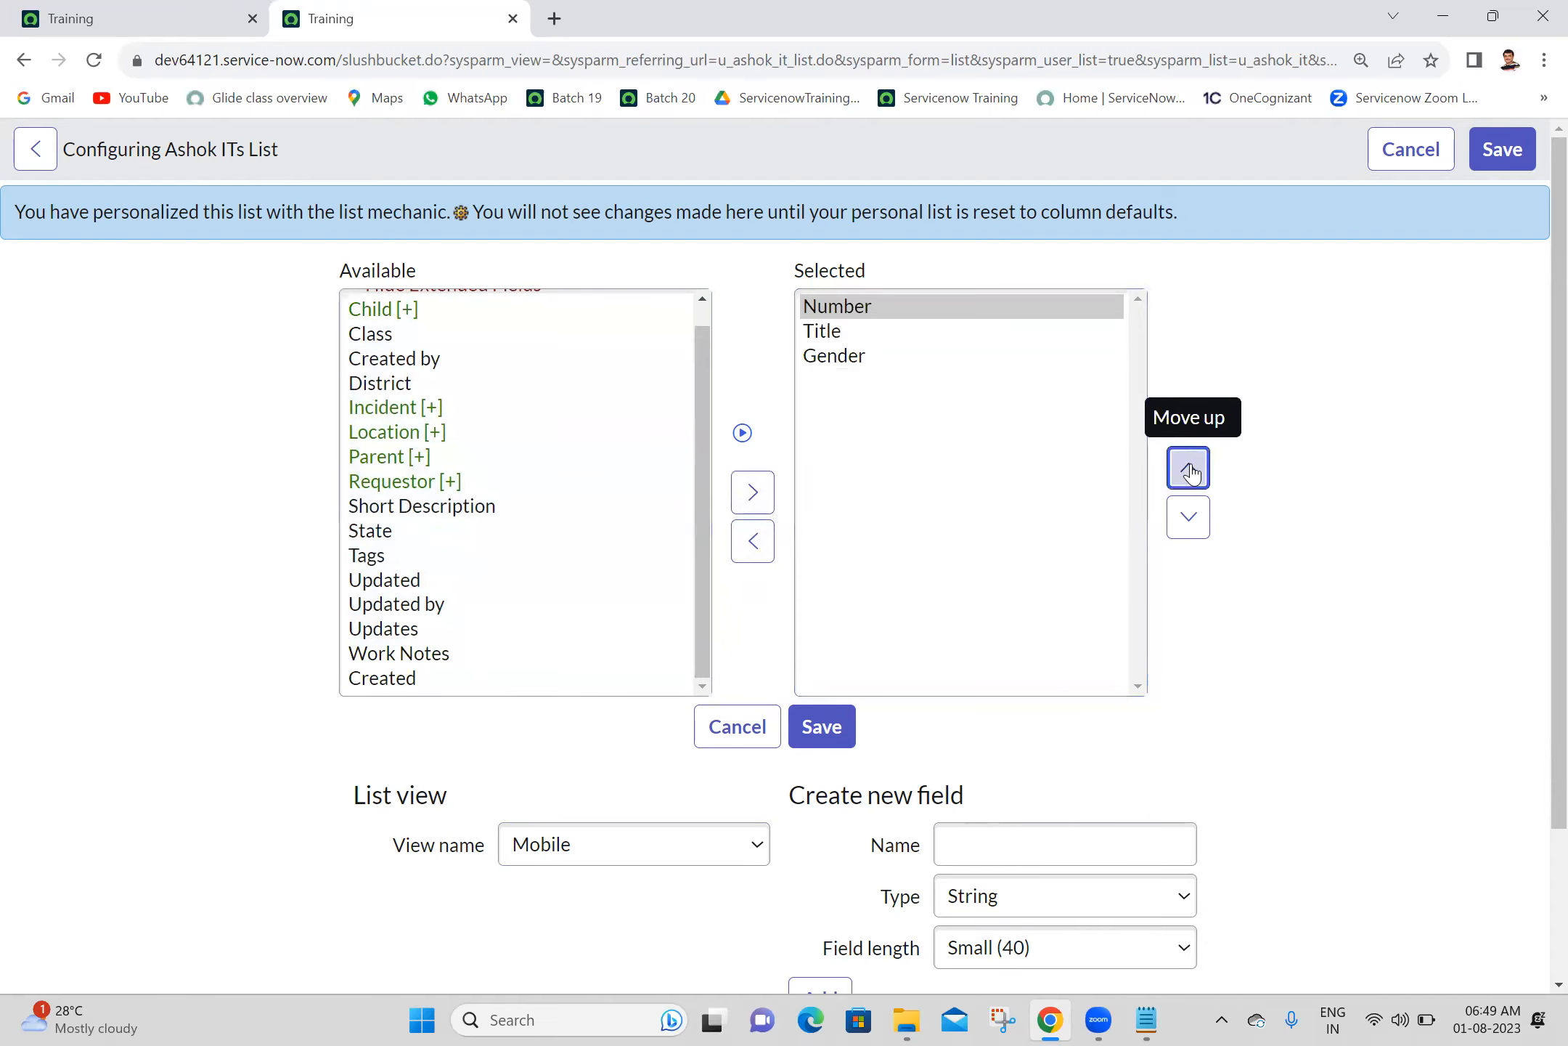
{"action": "left_click", "coordinate": [821, 728]}
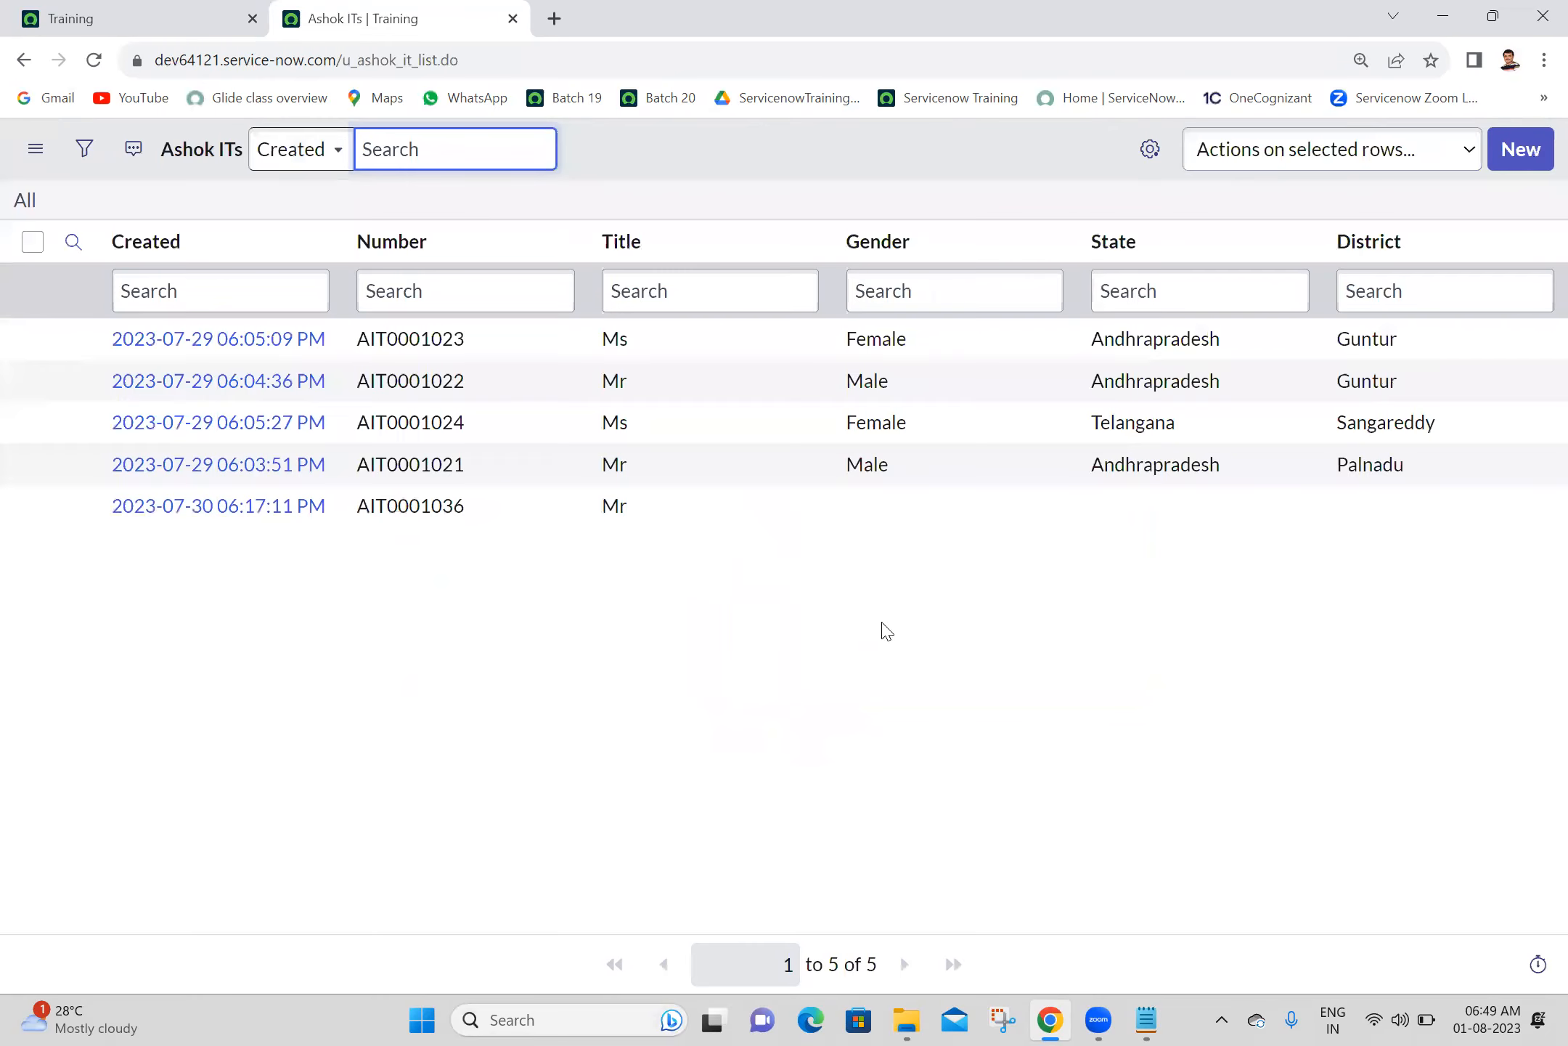
- Switch the Ashok ITs list to the Mobile view
{"action": "left_click", "coordinate": [34, 150]}
{"action": "mouse_move", "coordinate": [139, 163]}
{"action": "left_click", "coordinate": [293, 198]}
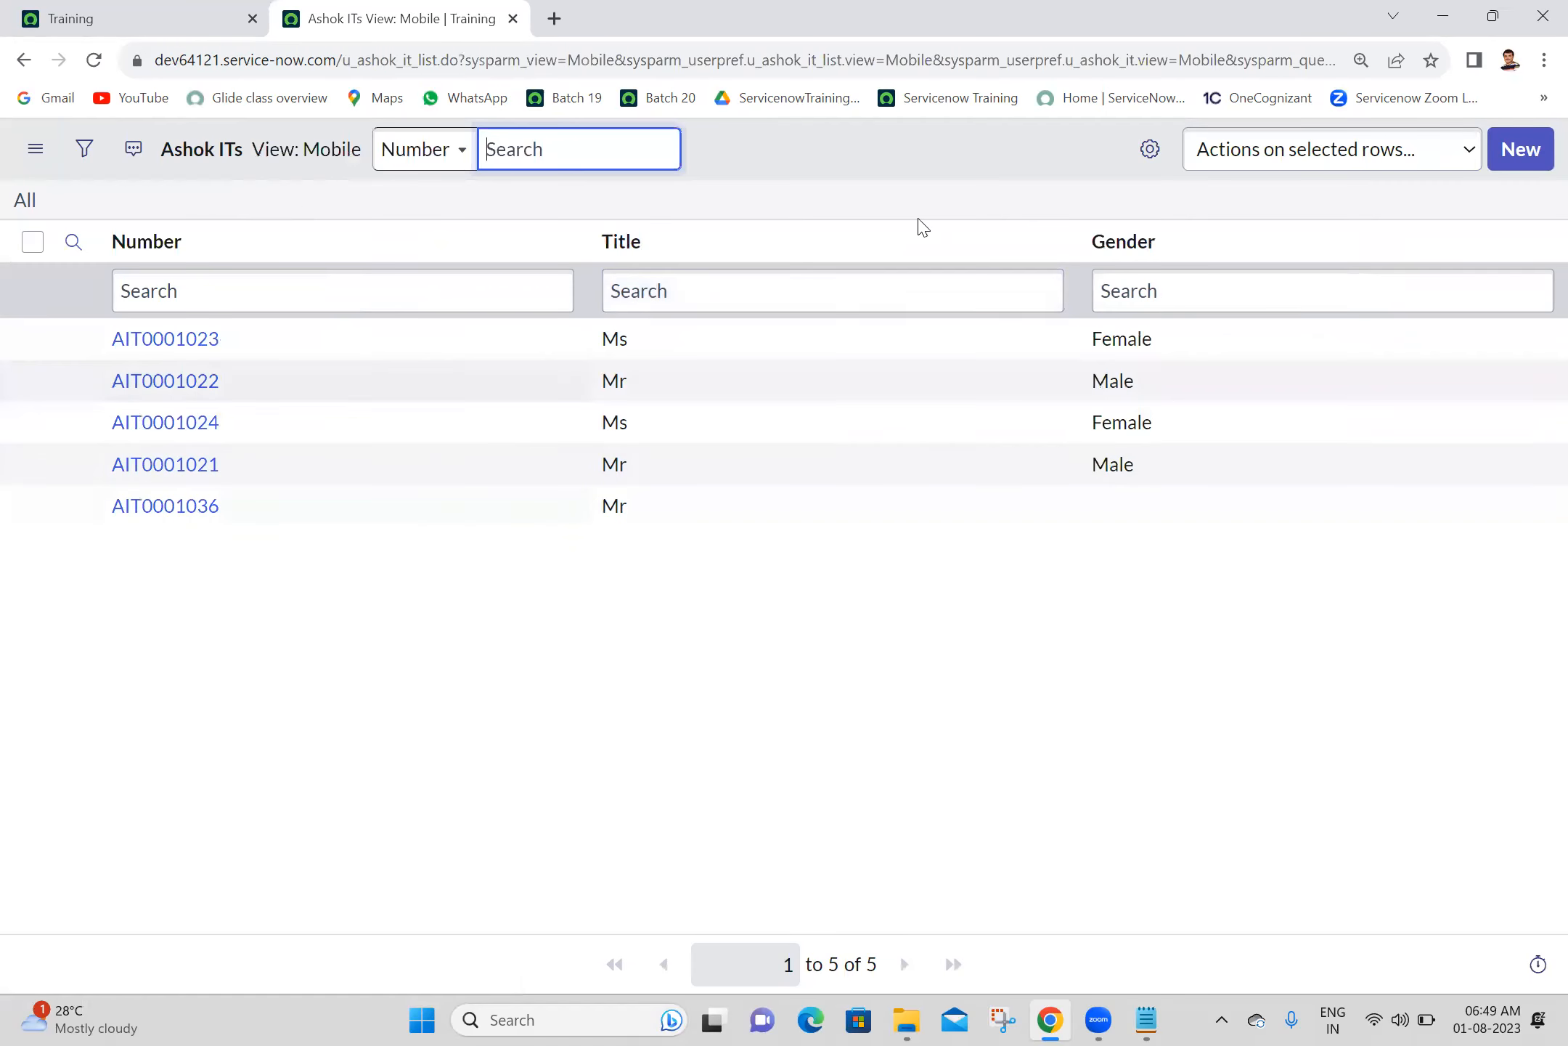
{"action": "left_click", "coordinate": [868, 677]}
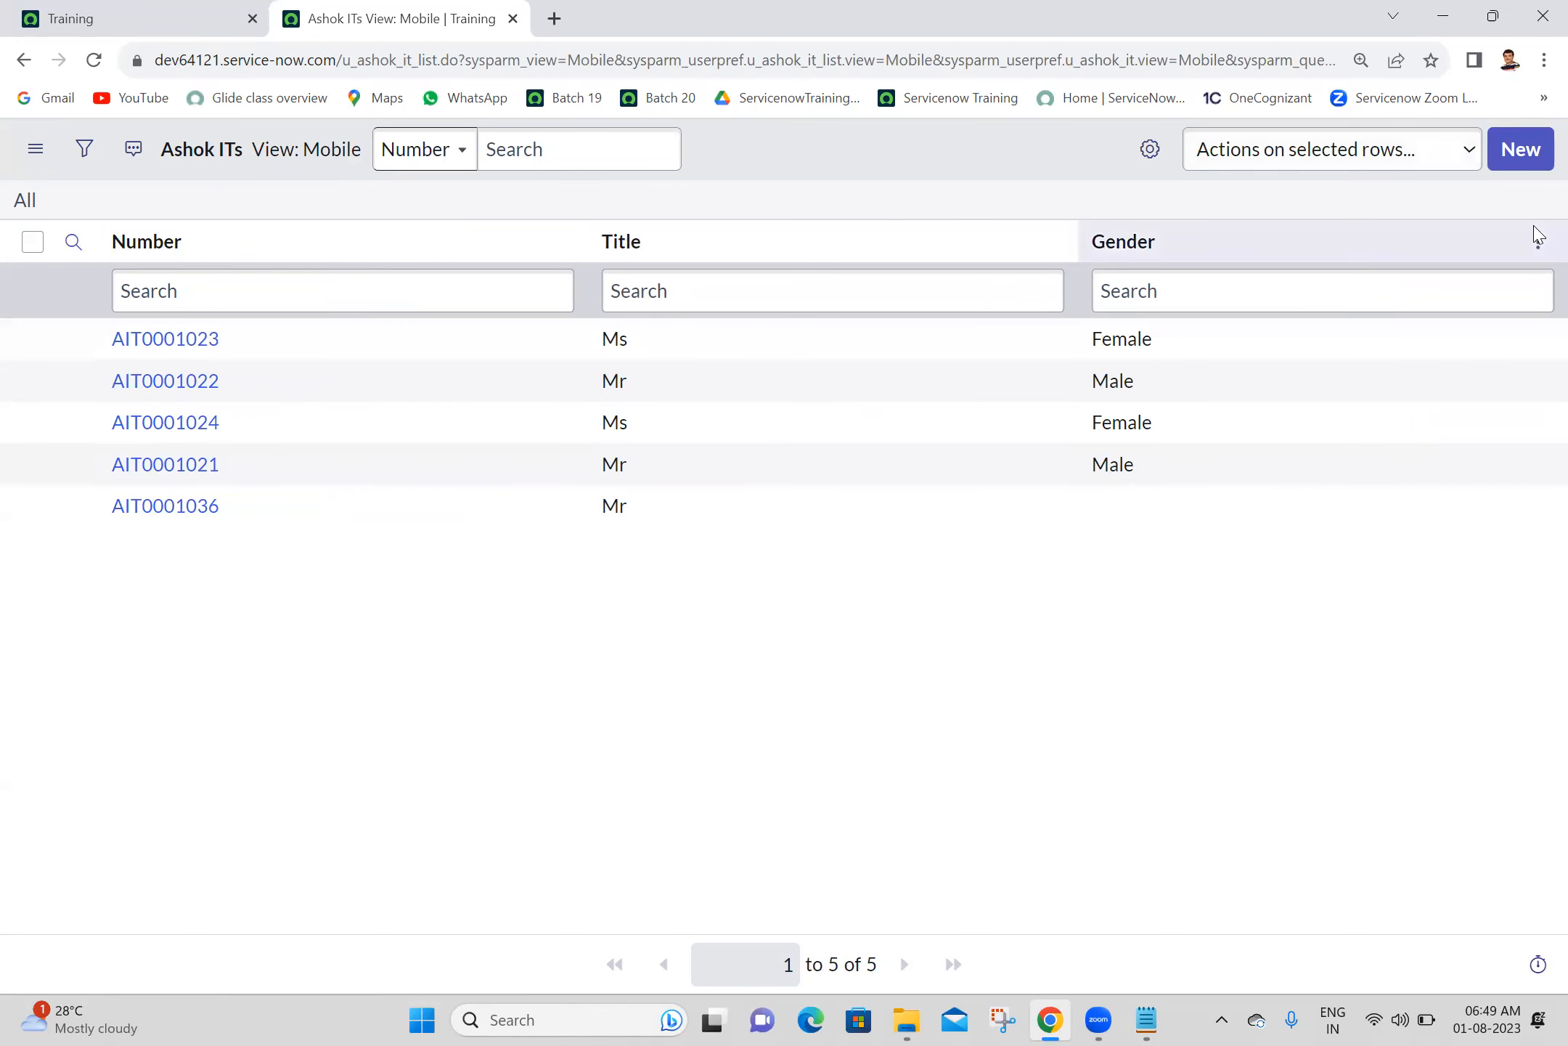
- Start a new Ashok IT record from the list and open the Form Layout configuration for its form
{"action": "left_click", "coordinate": [1523, 159]}
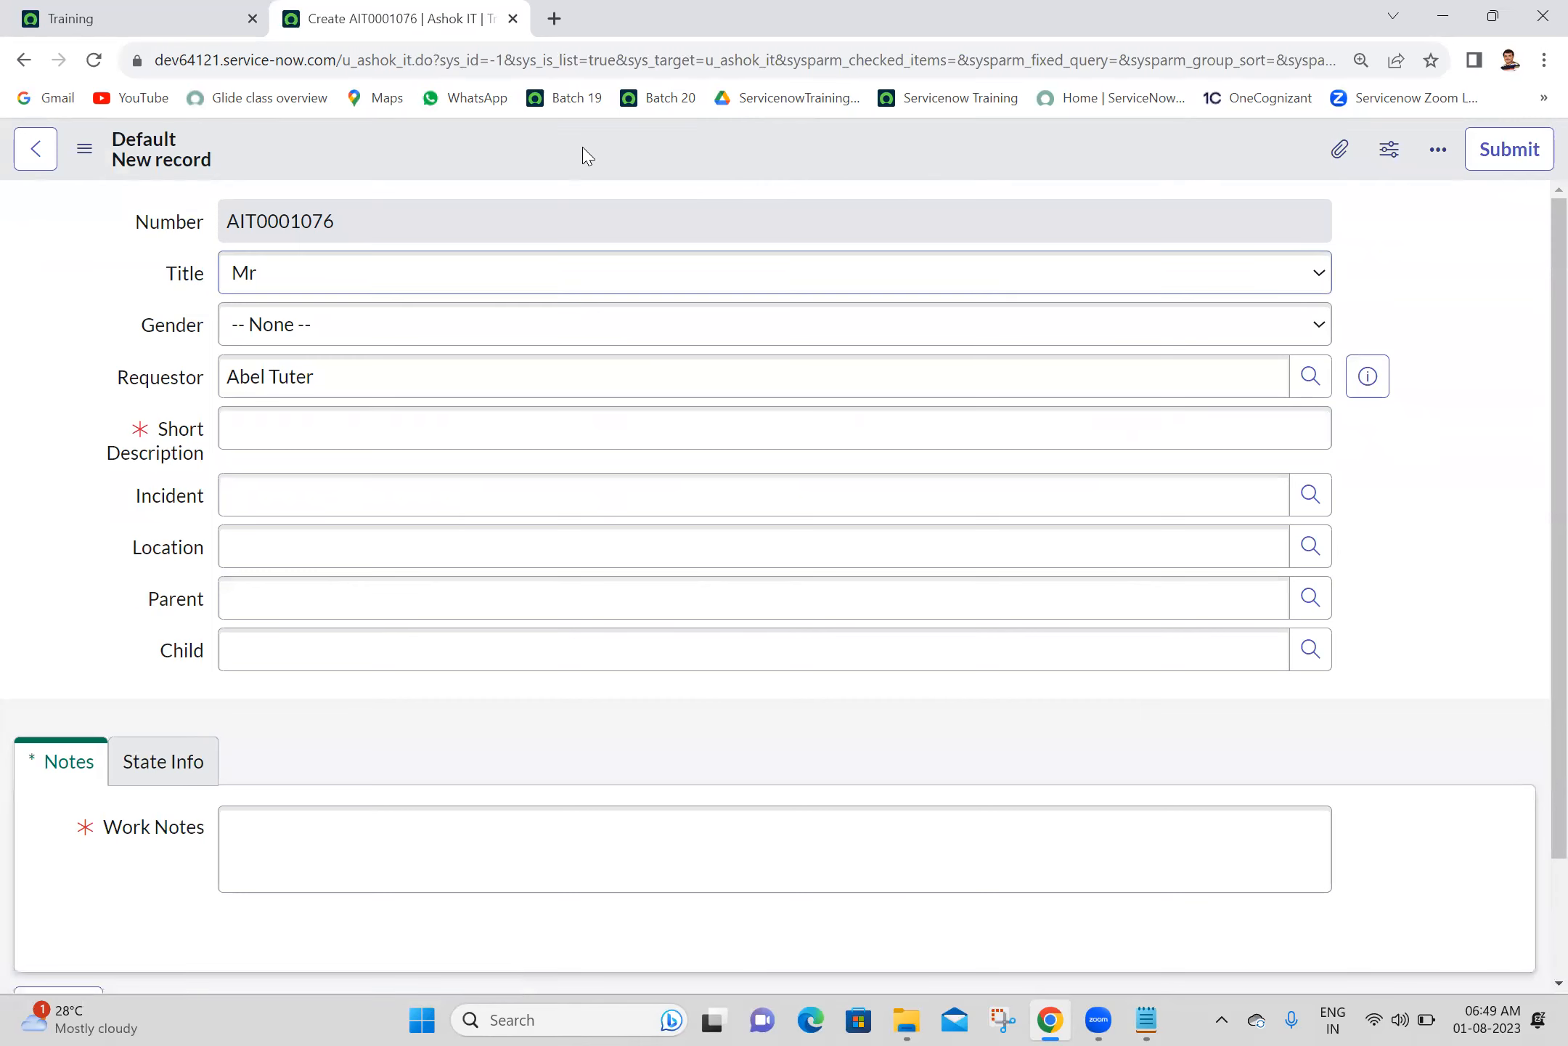
{"action": "right_click", "coordinate": [584, 149]}
{"action": "mouse_move", "coordinate": [636, 214]}
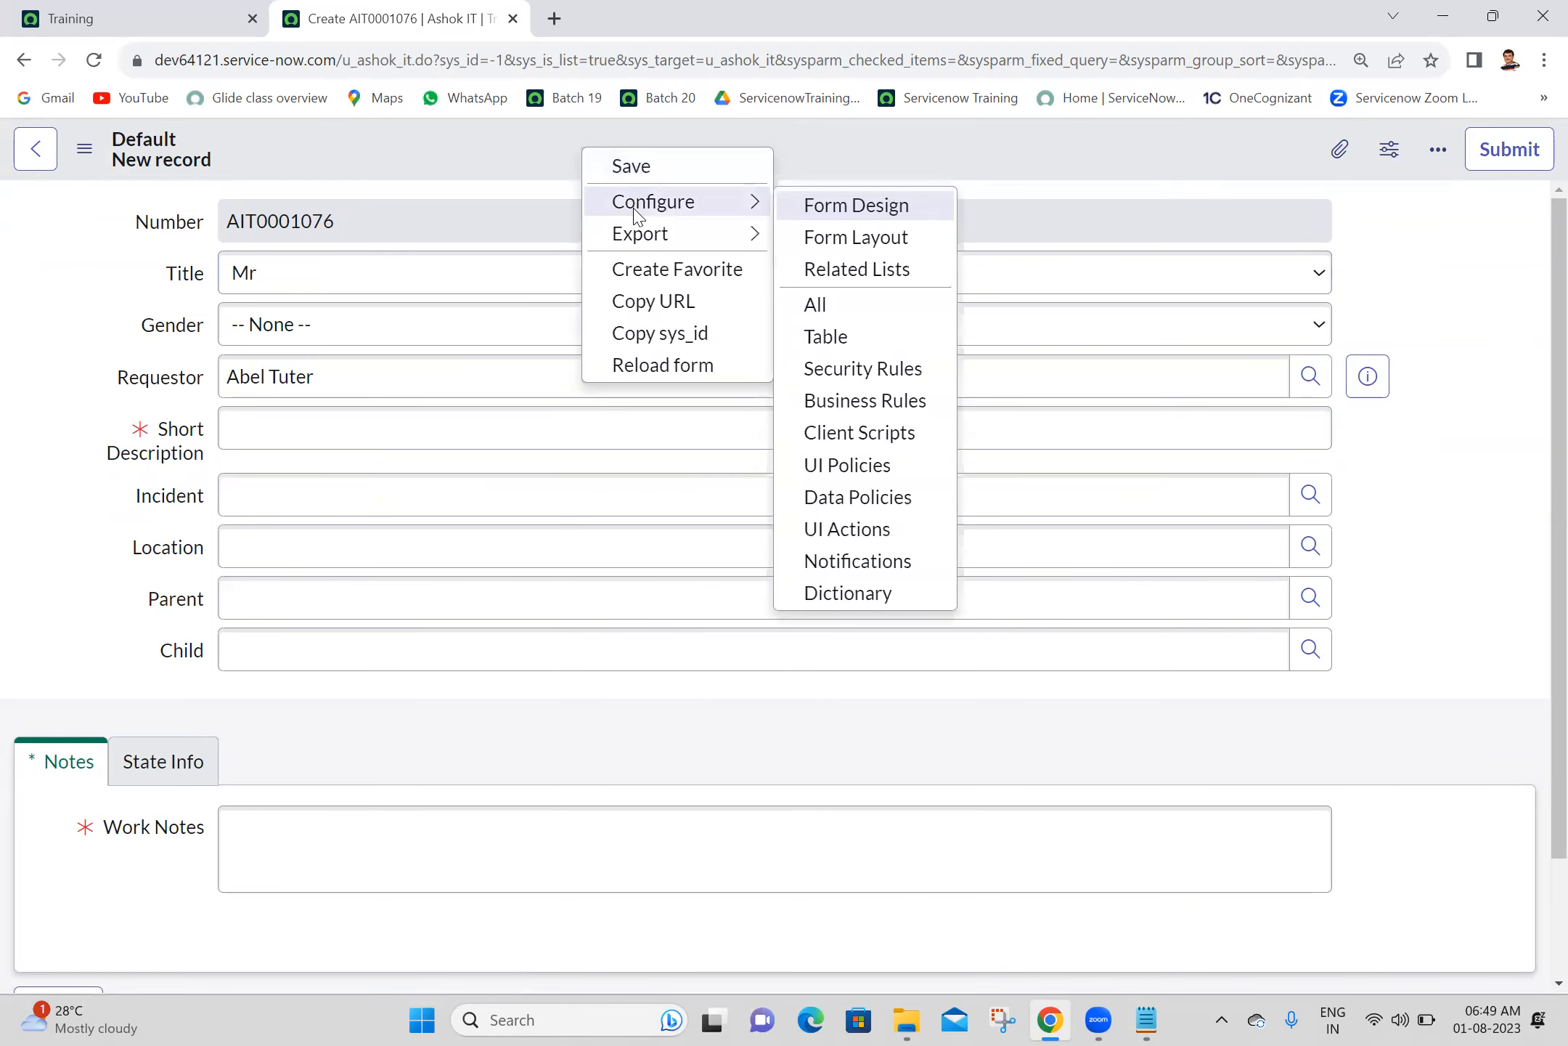
{"action": "left_click", "coordinate": [877, 249]}
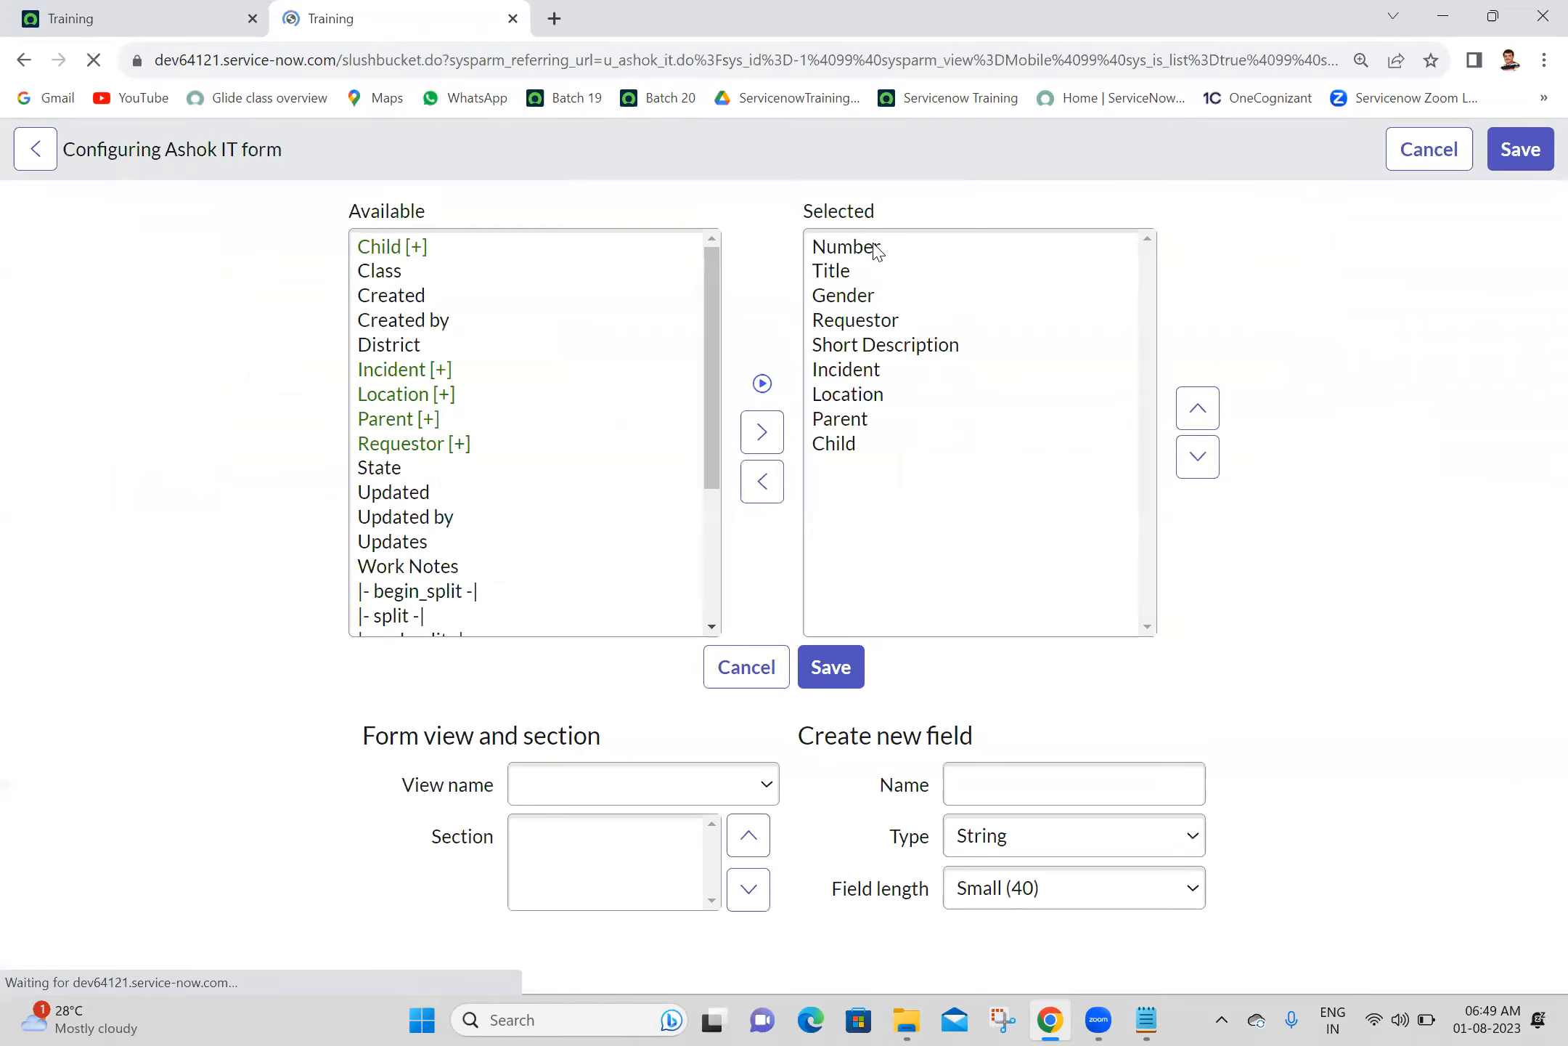
- Create a new form view named Mobile for the Ashok IT form and select it as the view being configured
{"action": "scroll", "coordinate": [1538, 566], "scroll_direction": "down", "scroll_amount": 2}
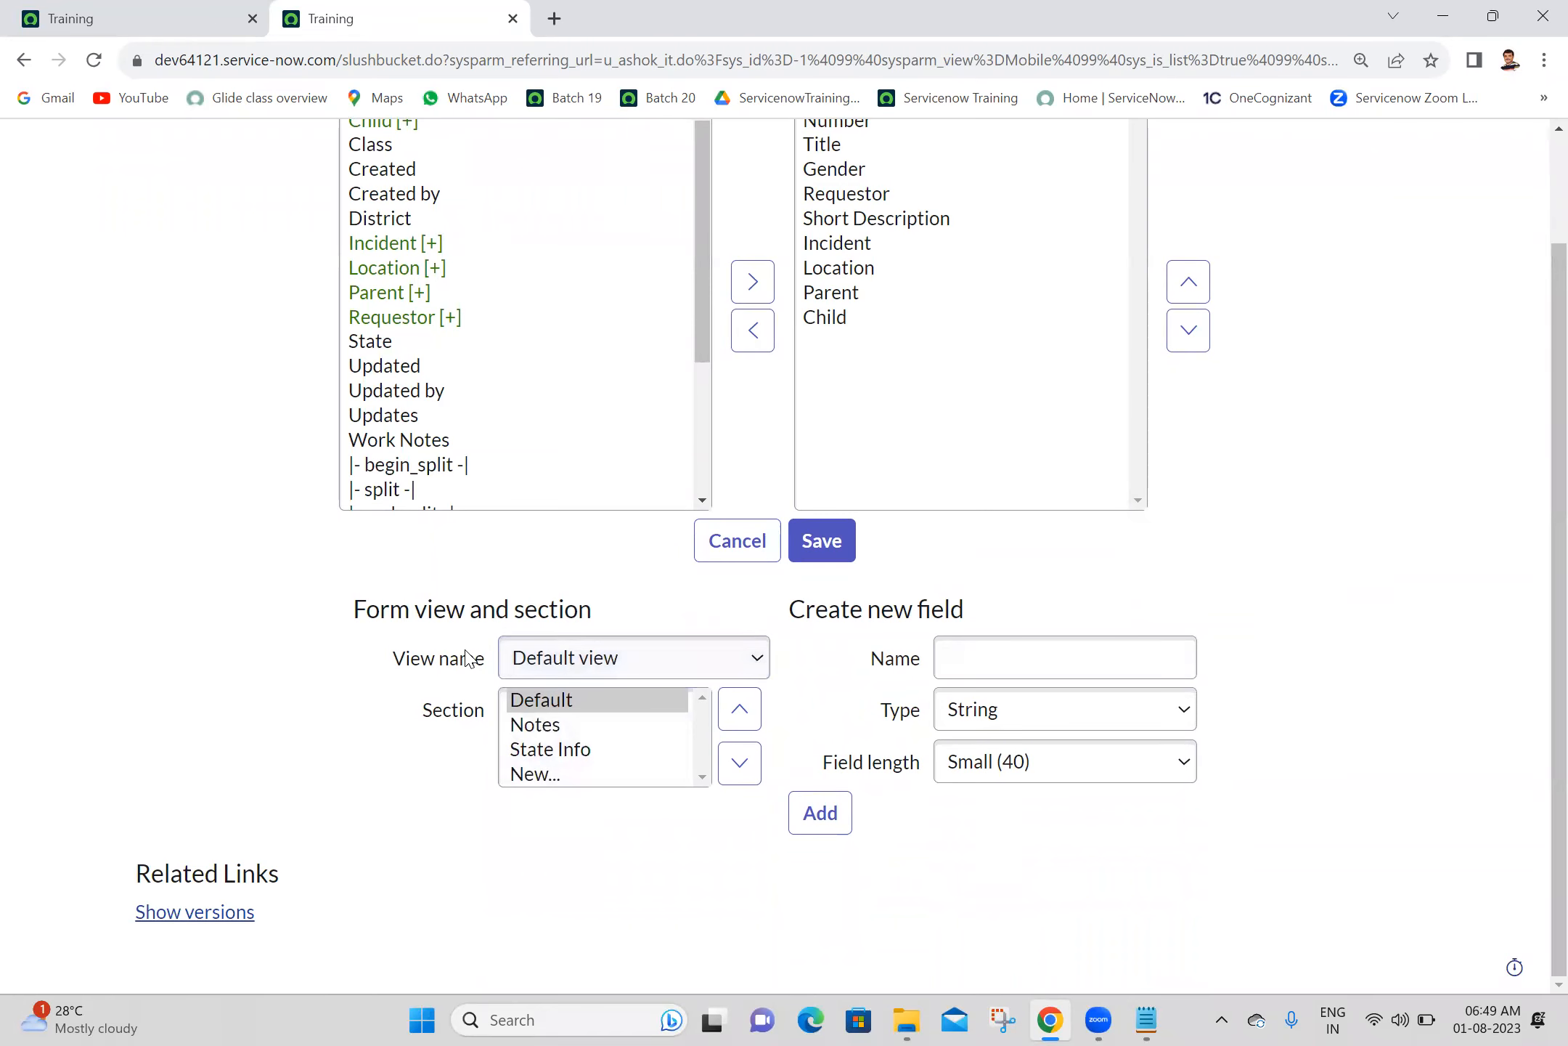
{"action": "left_click", "coordinate": [585, 662]}
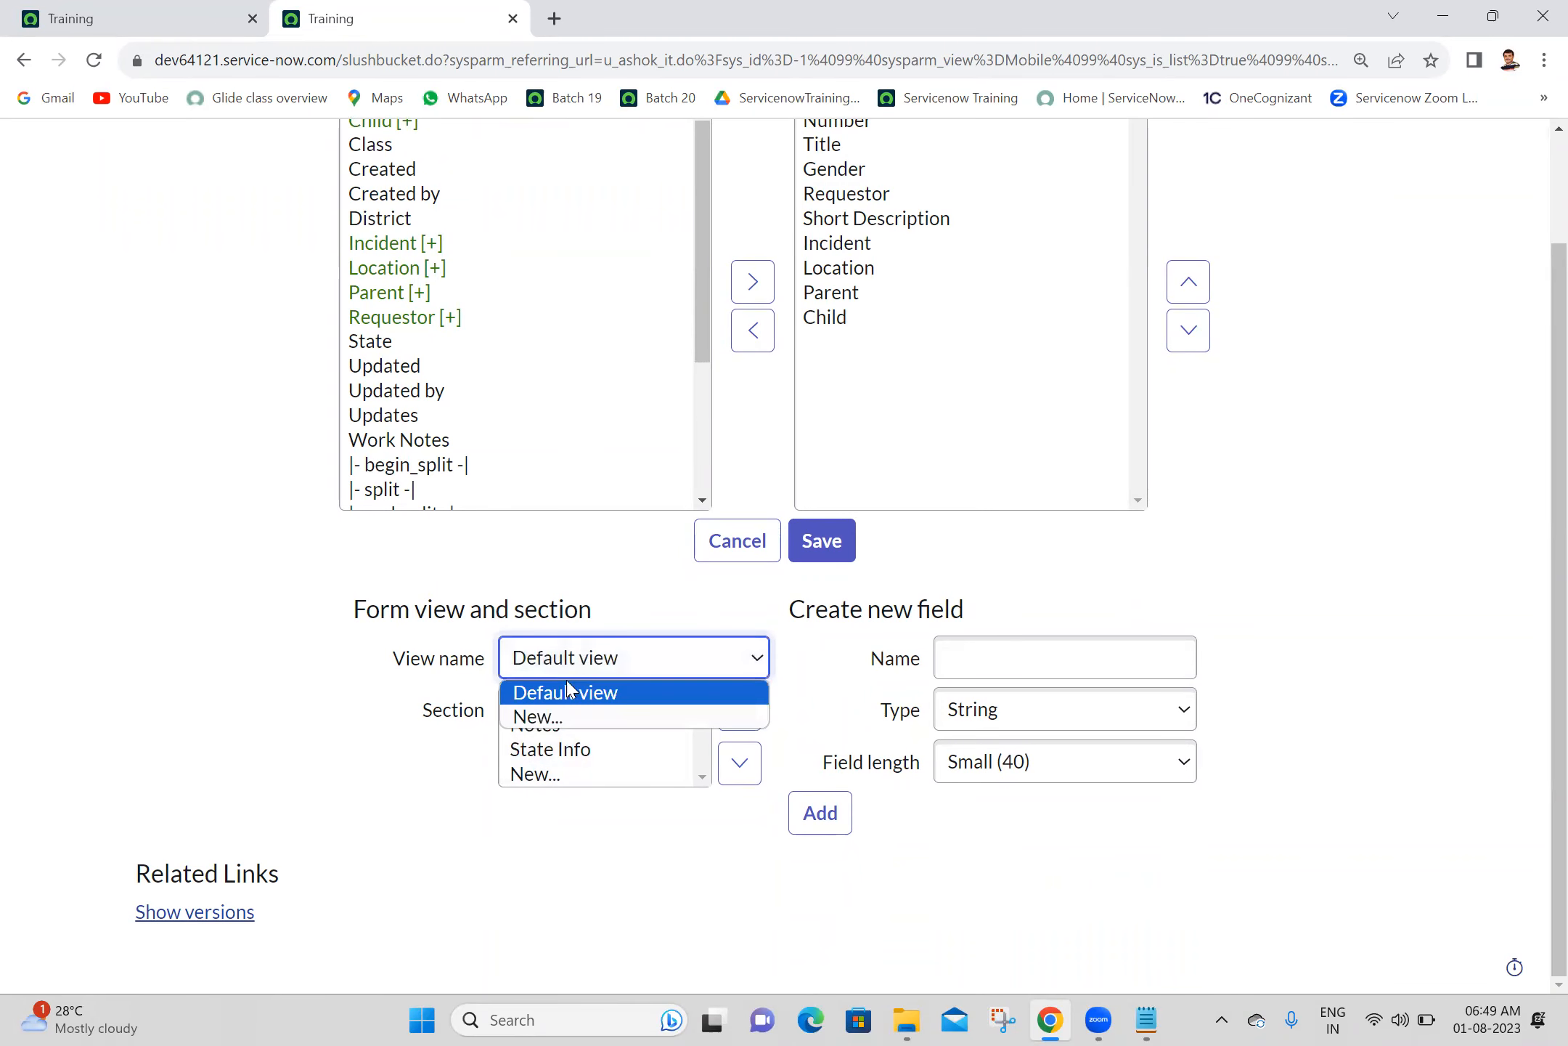
{"action": "left_click", "coordinate": [540, 717]}
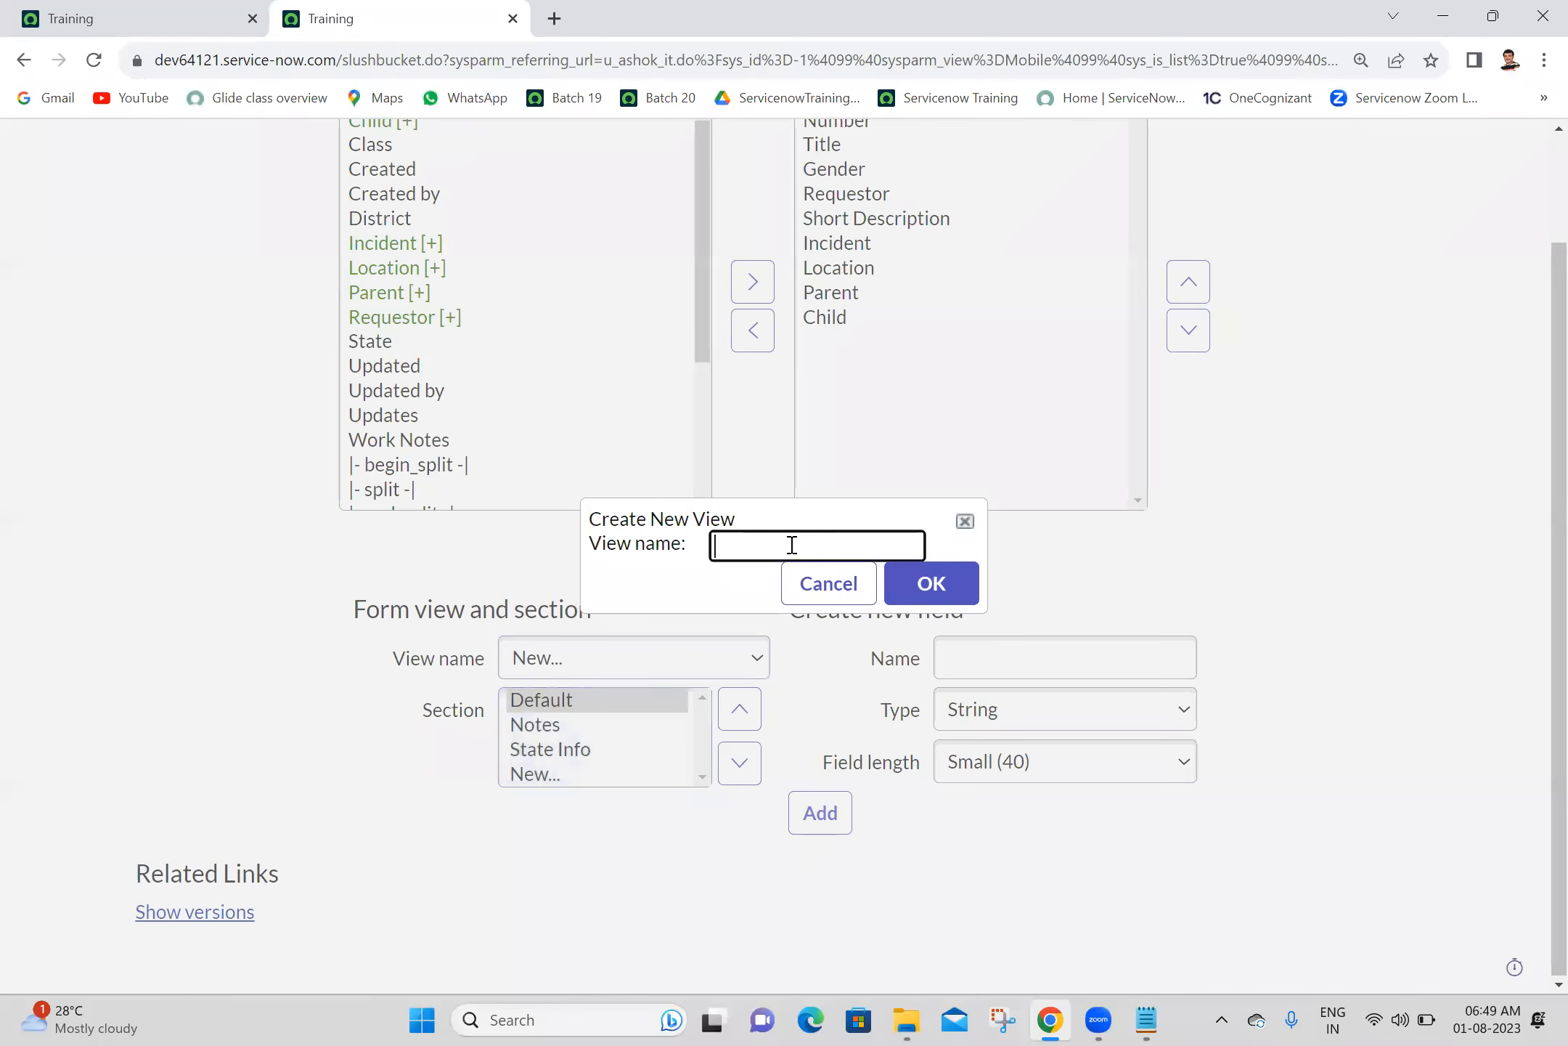
{"action": "left_click", "coordinate": [792, 544]}
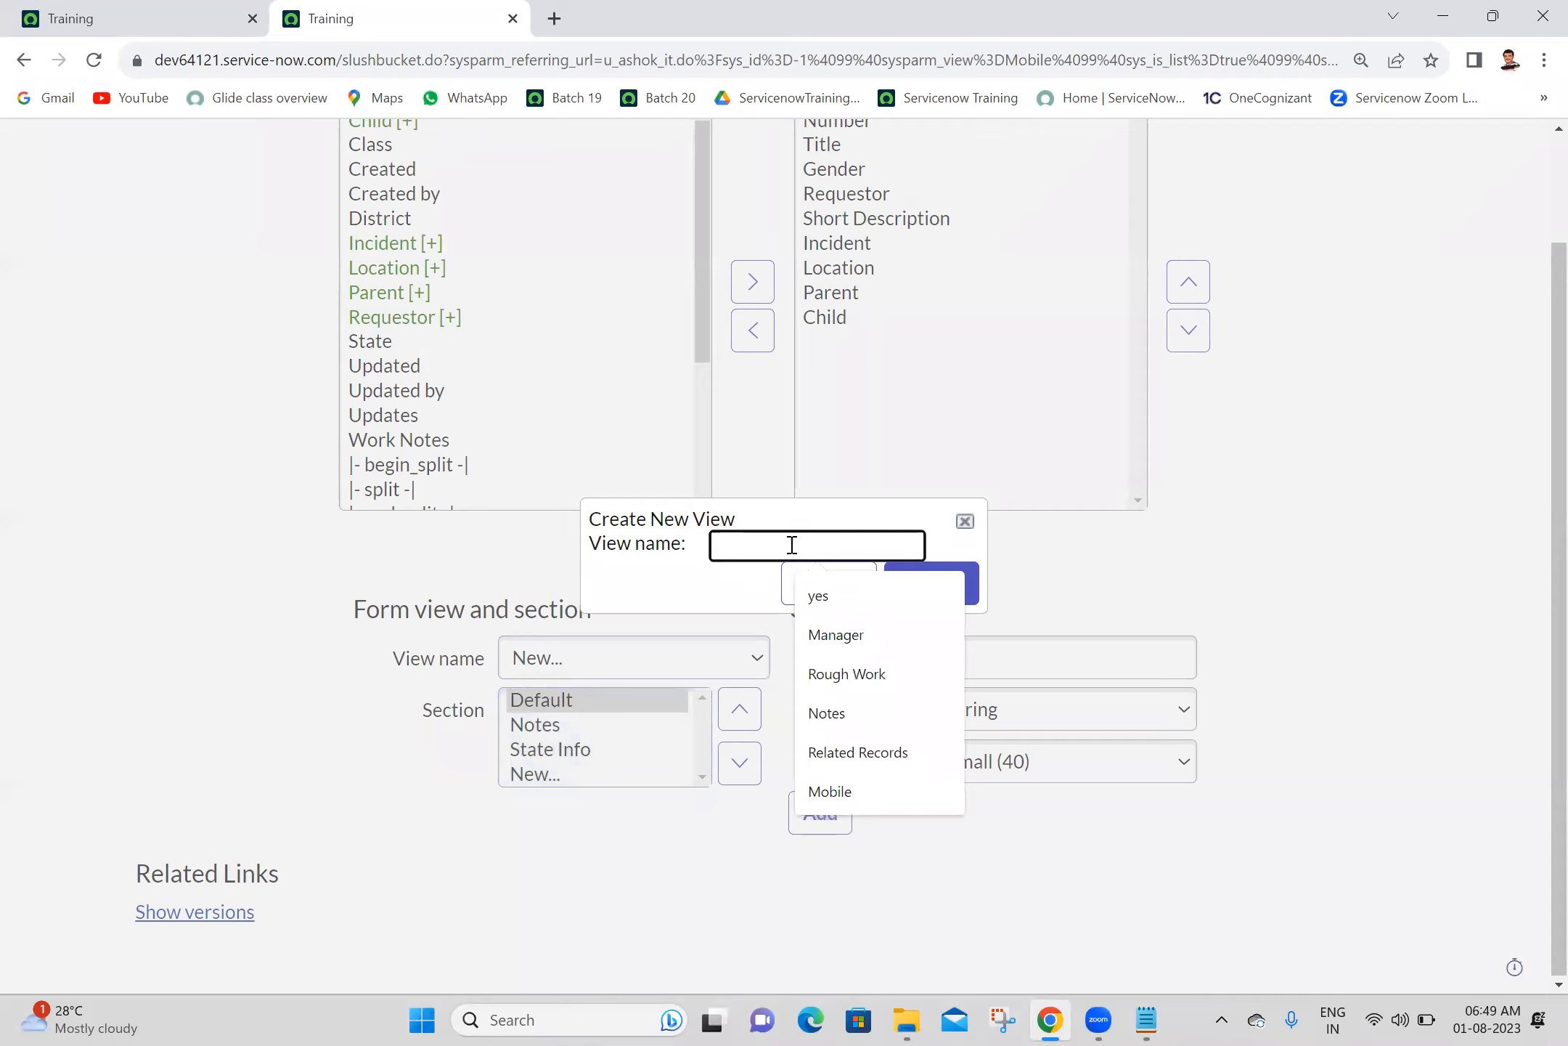
{"action": "left_click", "coordinate": [830, 792]}
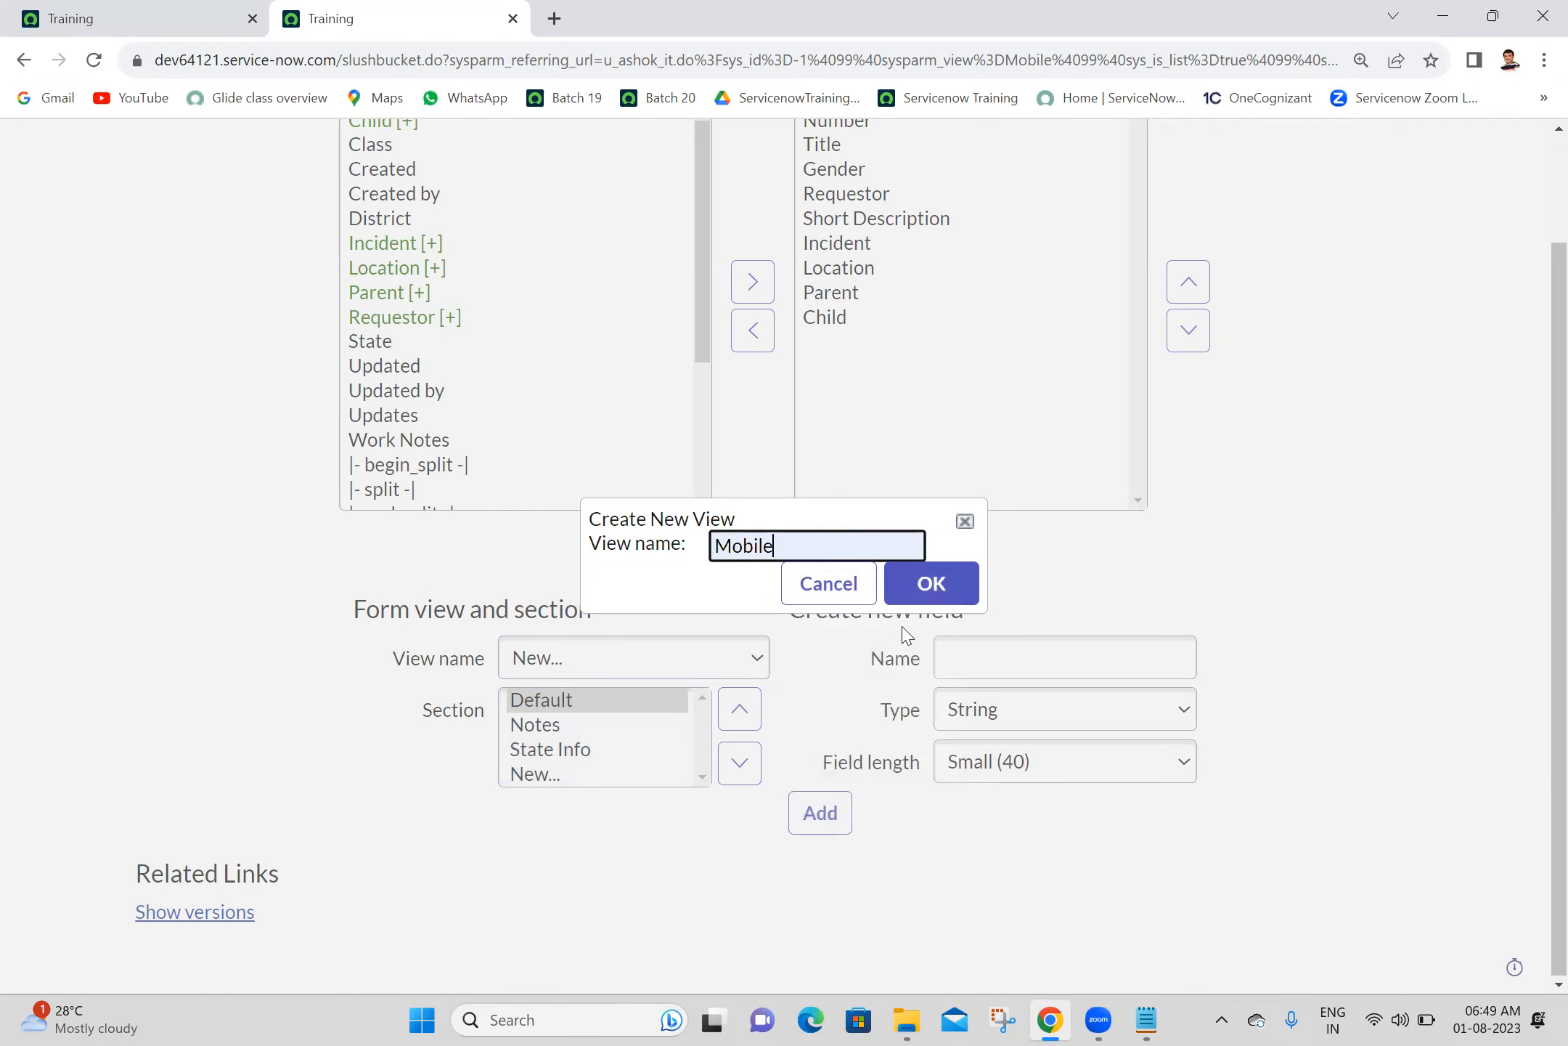
{"action": "left_click", "coordinate": [932, 585]}
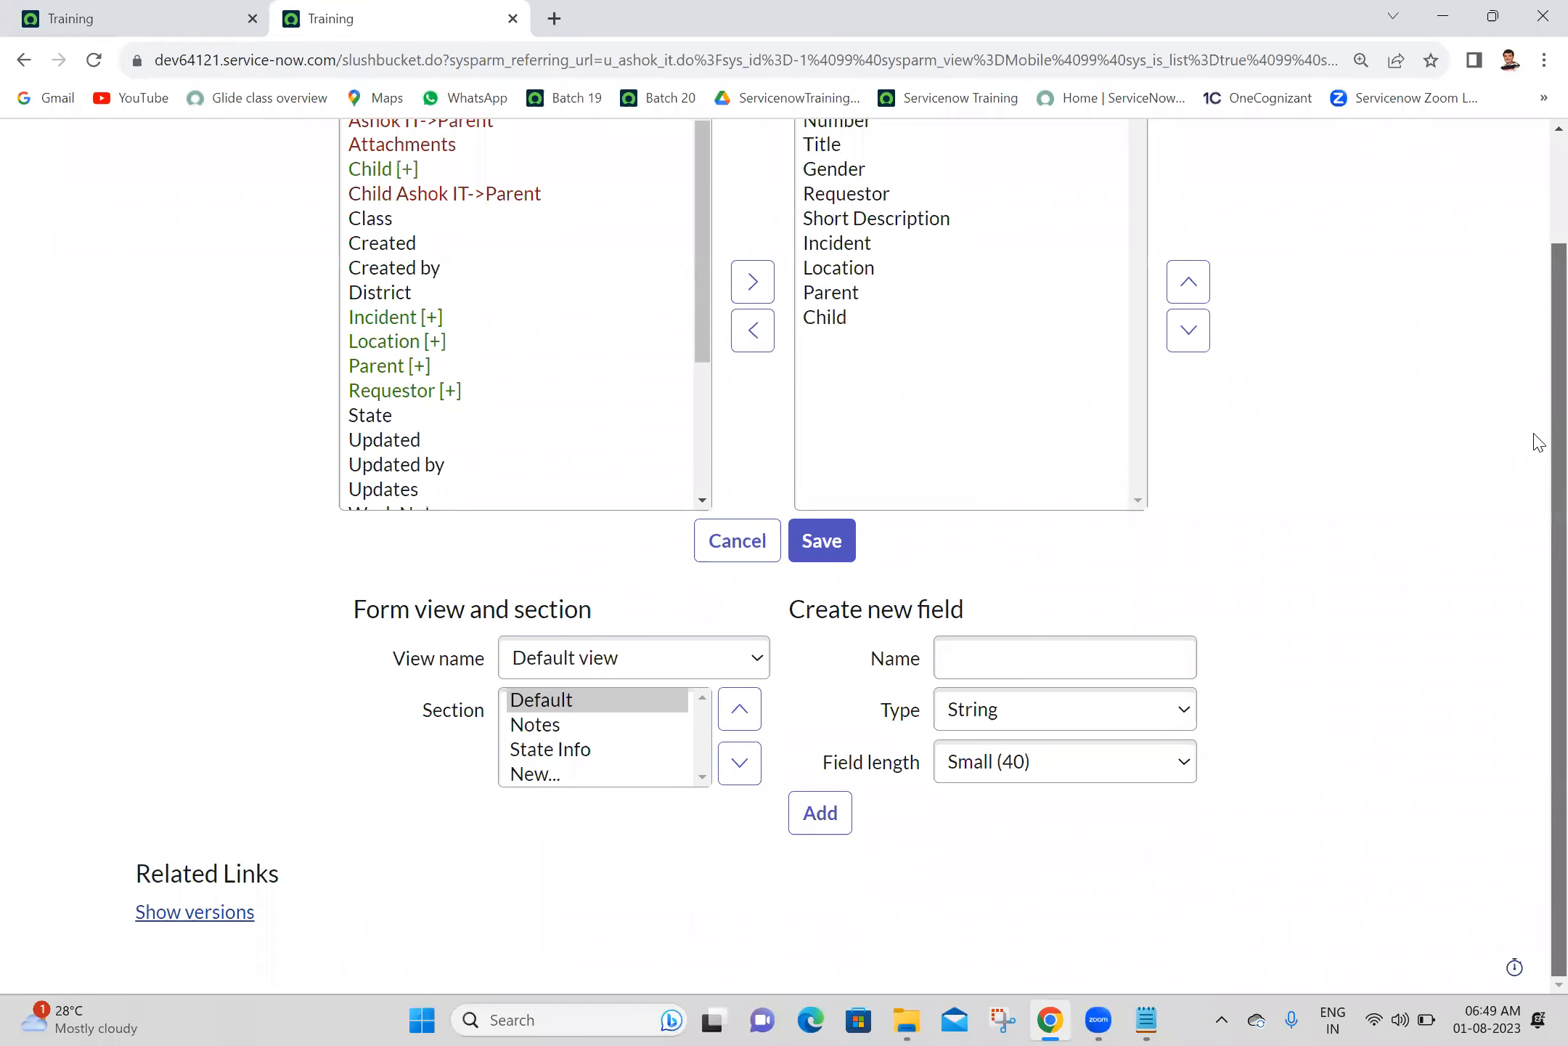
{"action": "scroll", "coordinate": [608, 818], "scroll_direction": "up", "scroll_amount": 2}
{"action": "left_click", "coordinate": [605, 790]}
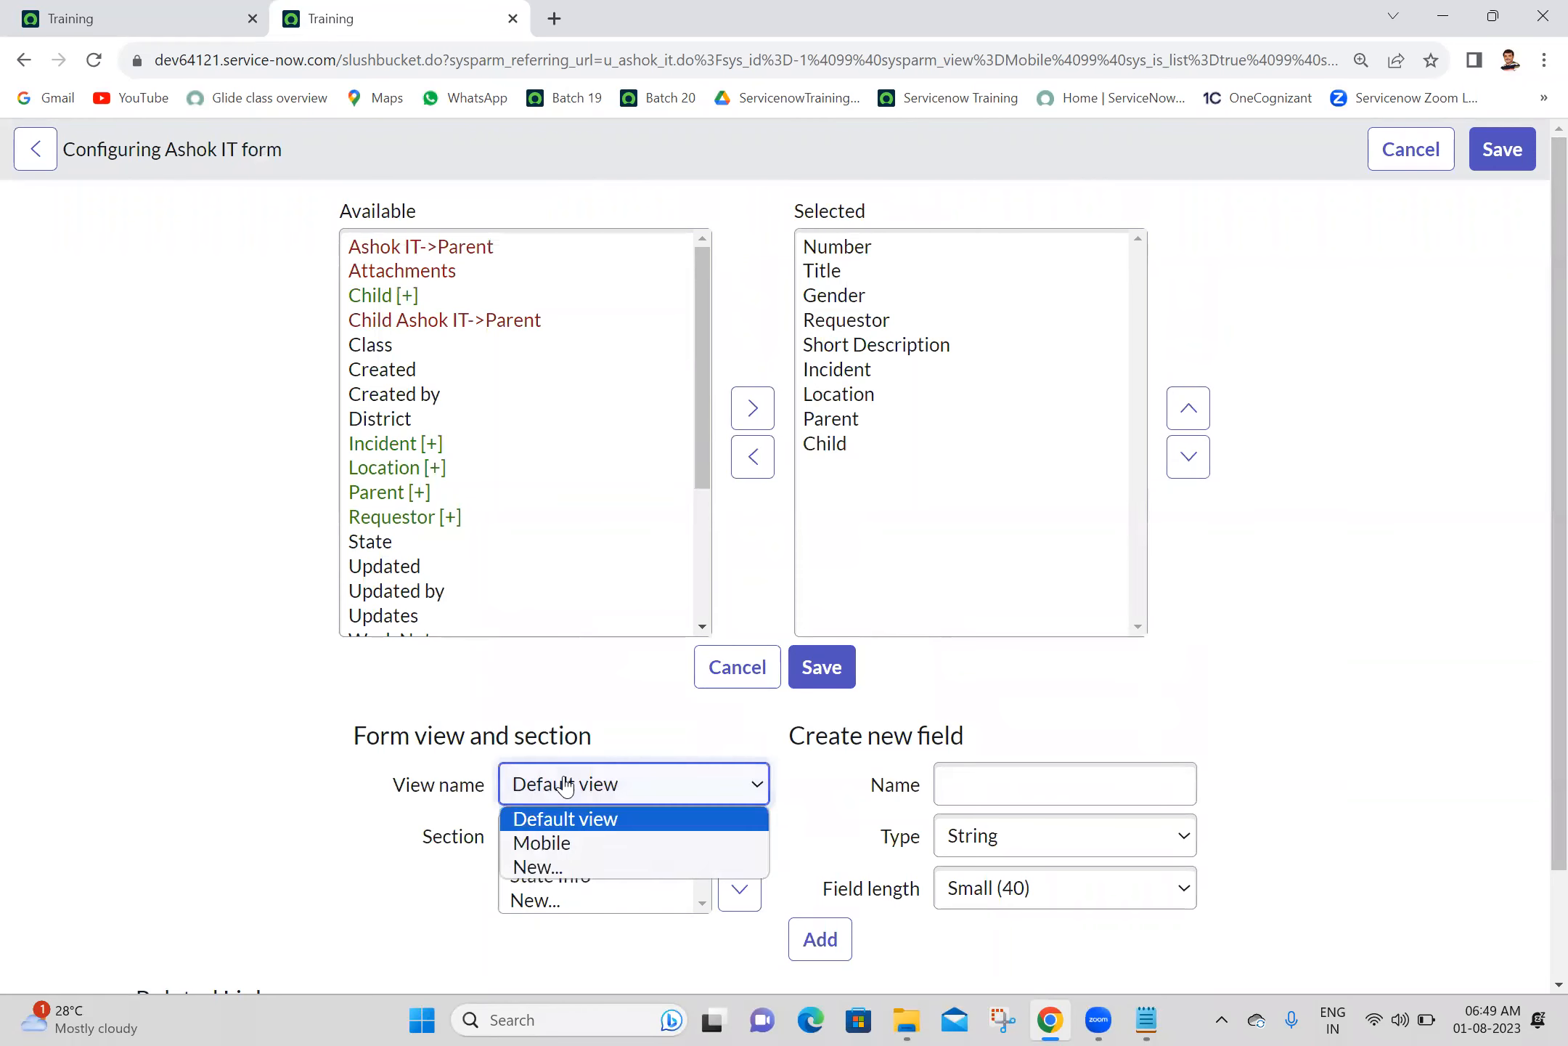
{"action": "left_click", "coordinate": [528, 844]}
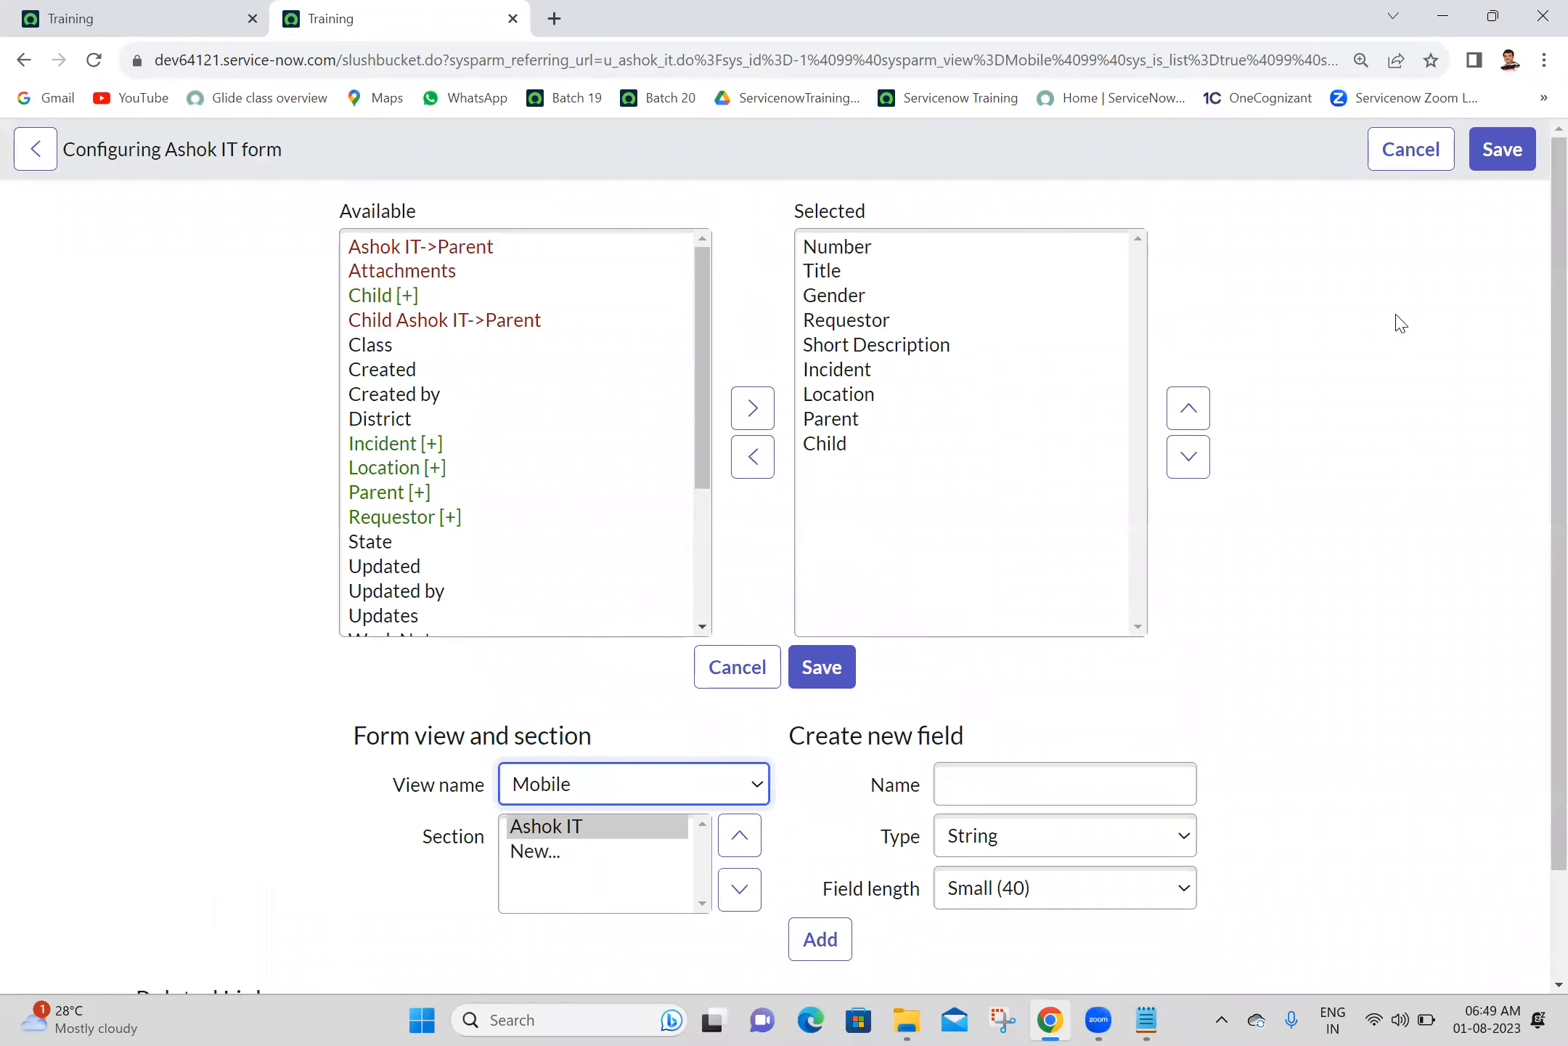
- Remove the fields Requestor, Short Description, Incident, Location, Parent and Child from the Mobile form view and save the layout
{"action": "left_click", "coordinate": [857, 320]}
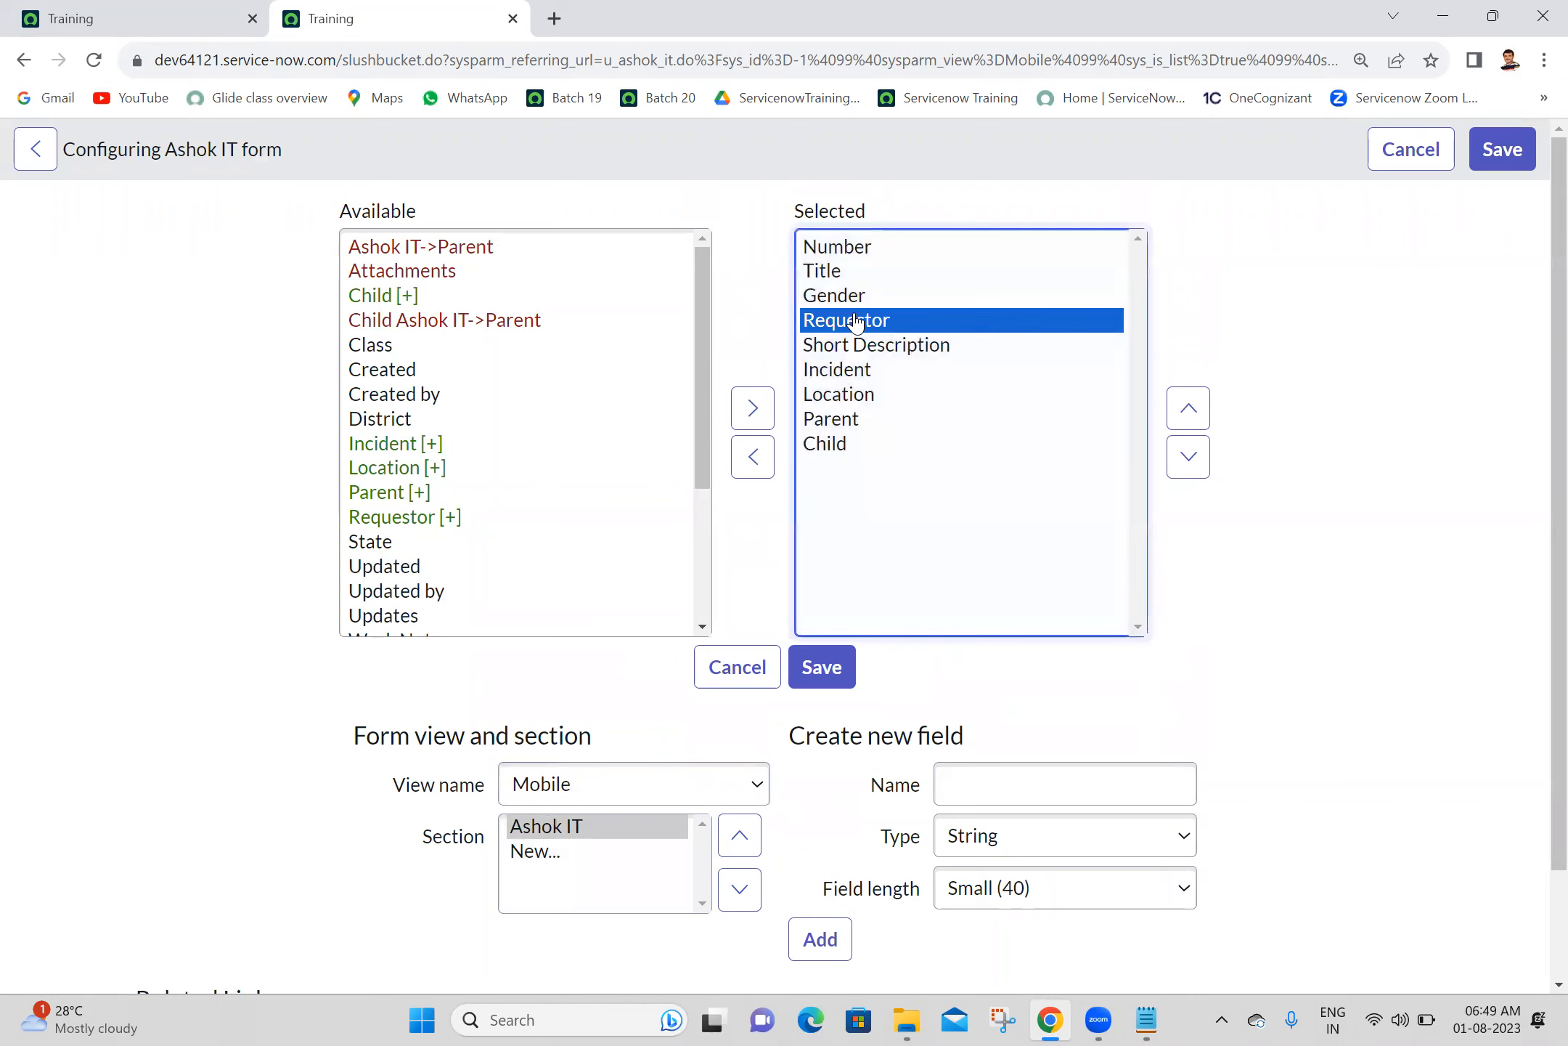
{"action": "key", "text": "shift+Down"}
{"action": "key", "text": "shift+Down"}
{"action": "key", "text": "shift+Down"}
{"action": "key", "text": "shift+Down"}
{"action": "key", "text": "shift+Down"}
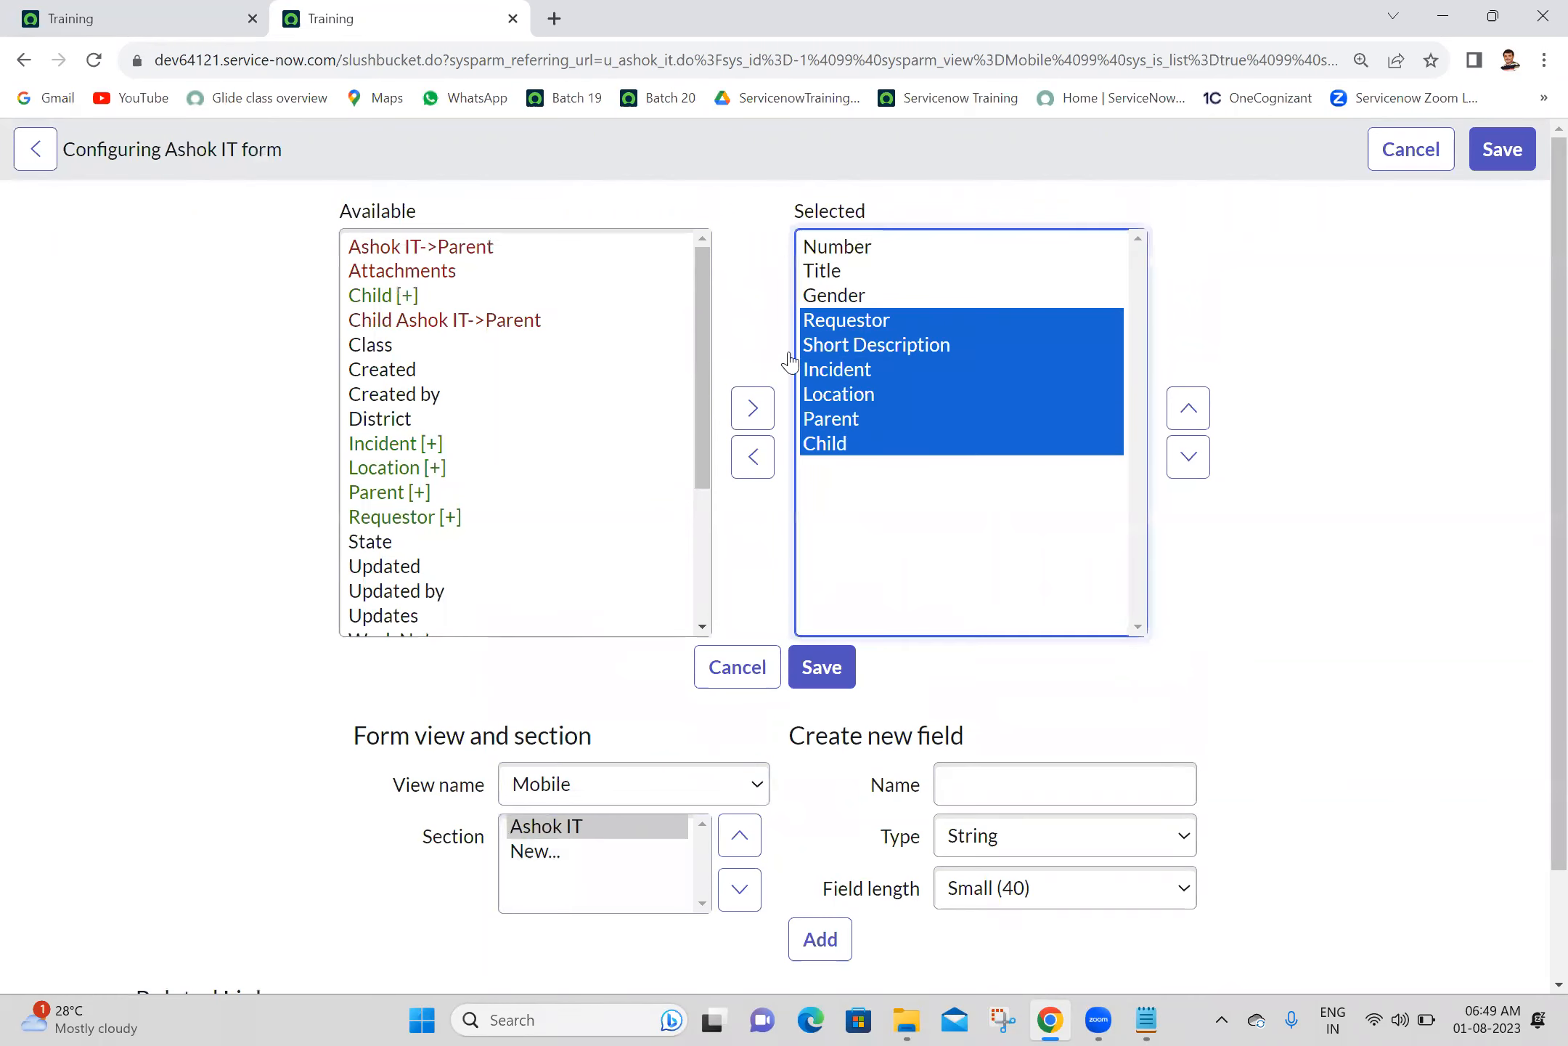
{"action": "left_click", "coordinate": [752, 456]}
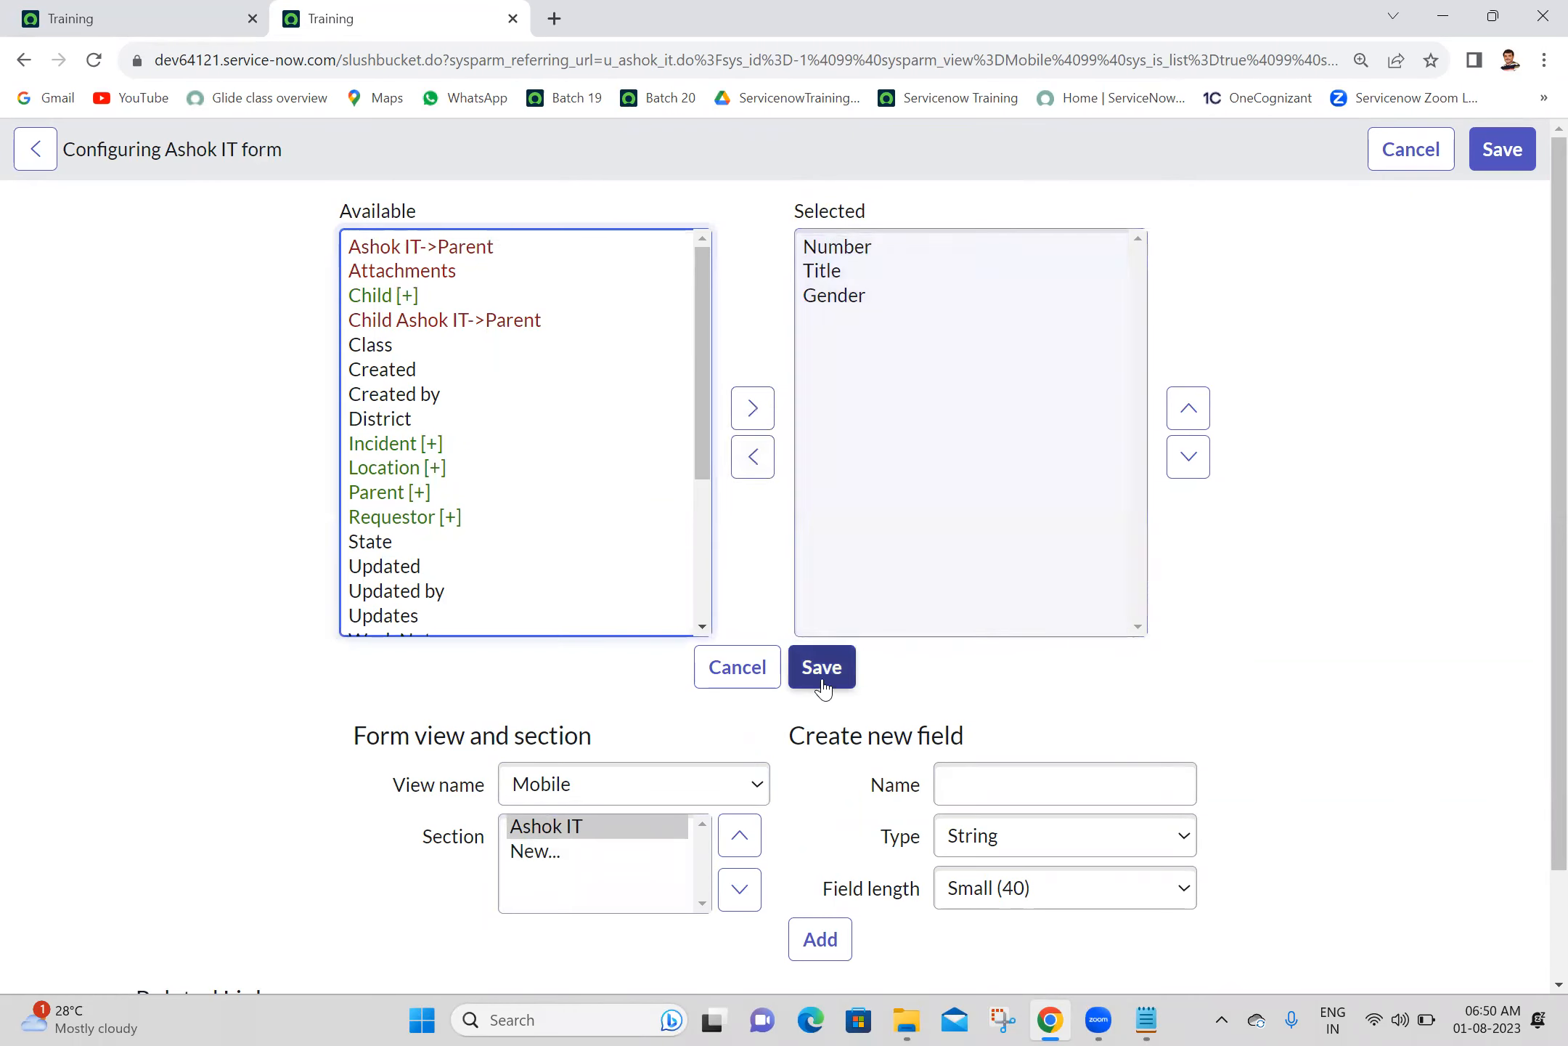
{"action": "left_click", "coordinate": [824, 669]}
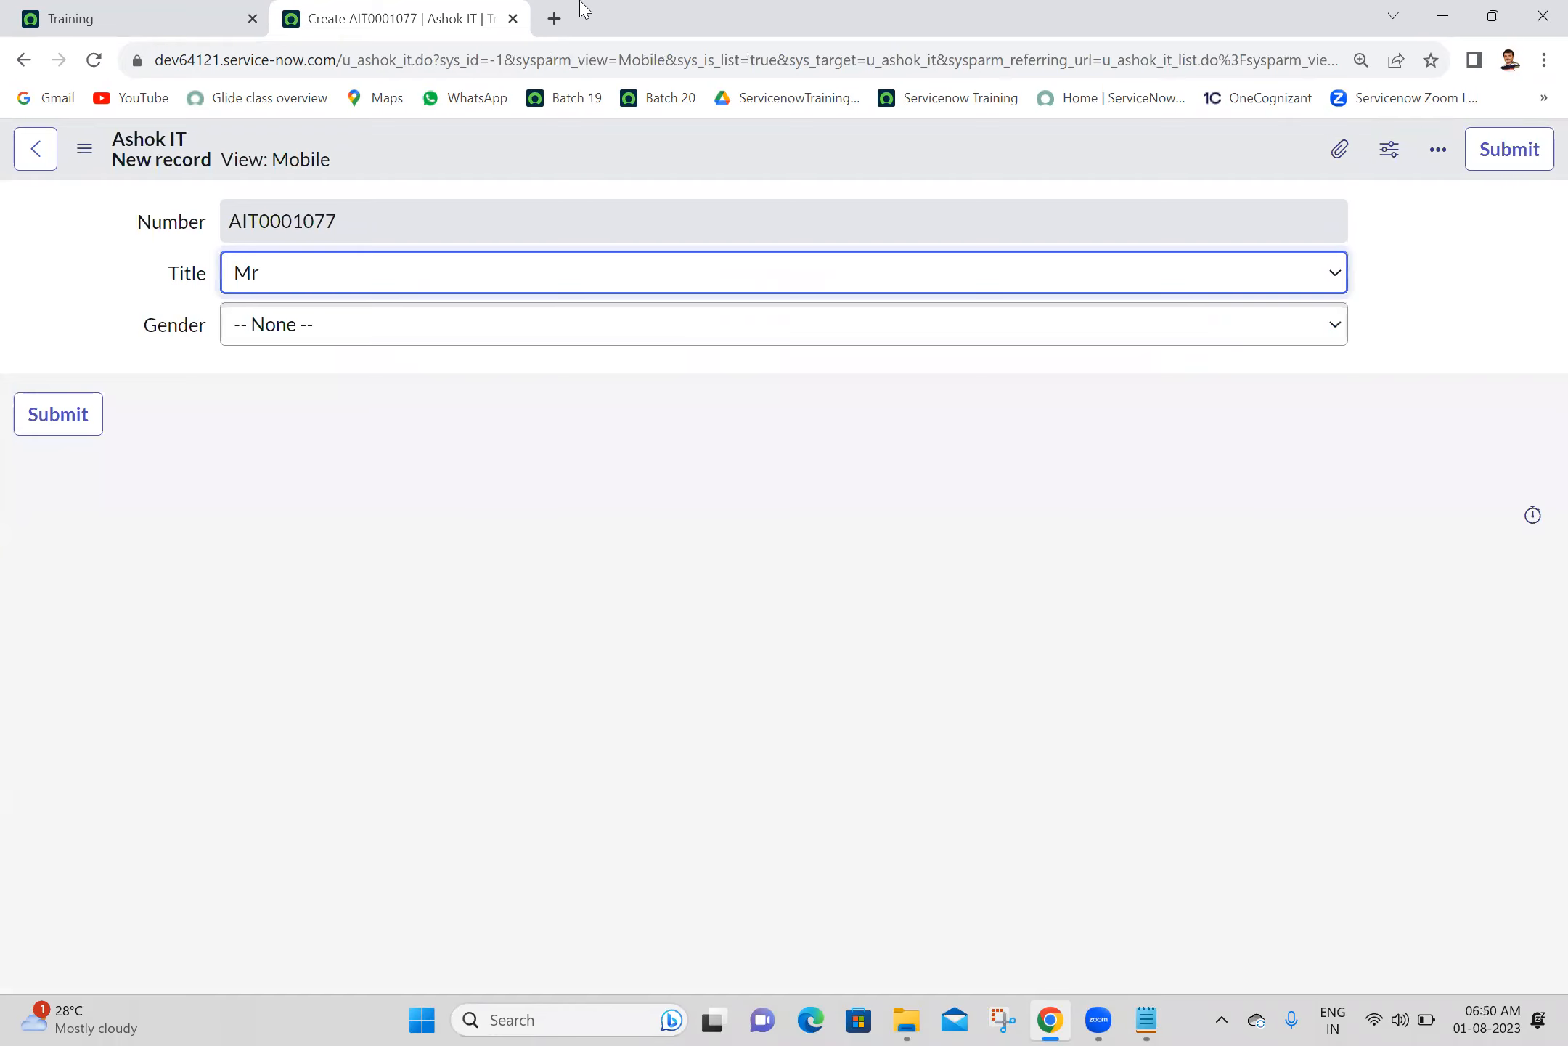
- Return to the Training home page and open the Ashok IT table's list by entering u_ashok_it.LIST in the navigation filter
{"action": "left_click", "coordinate": [300, 162]}
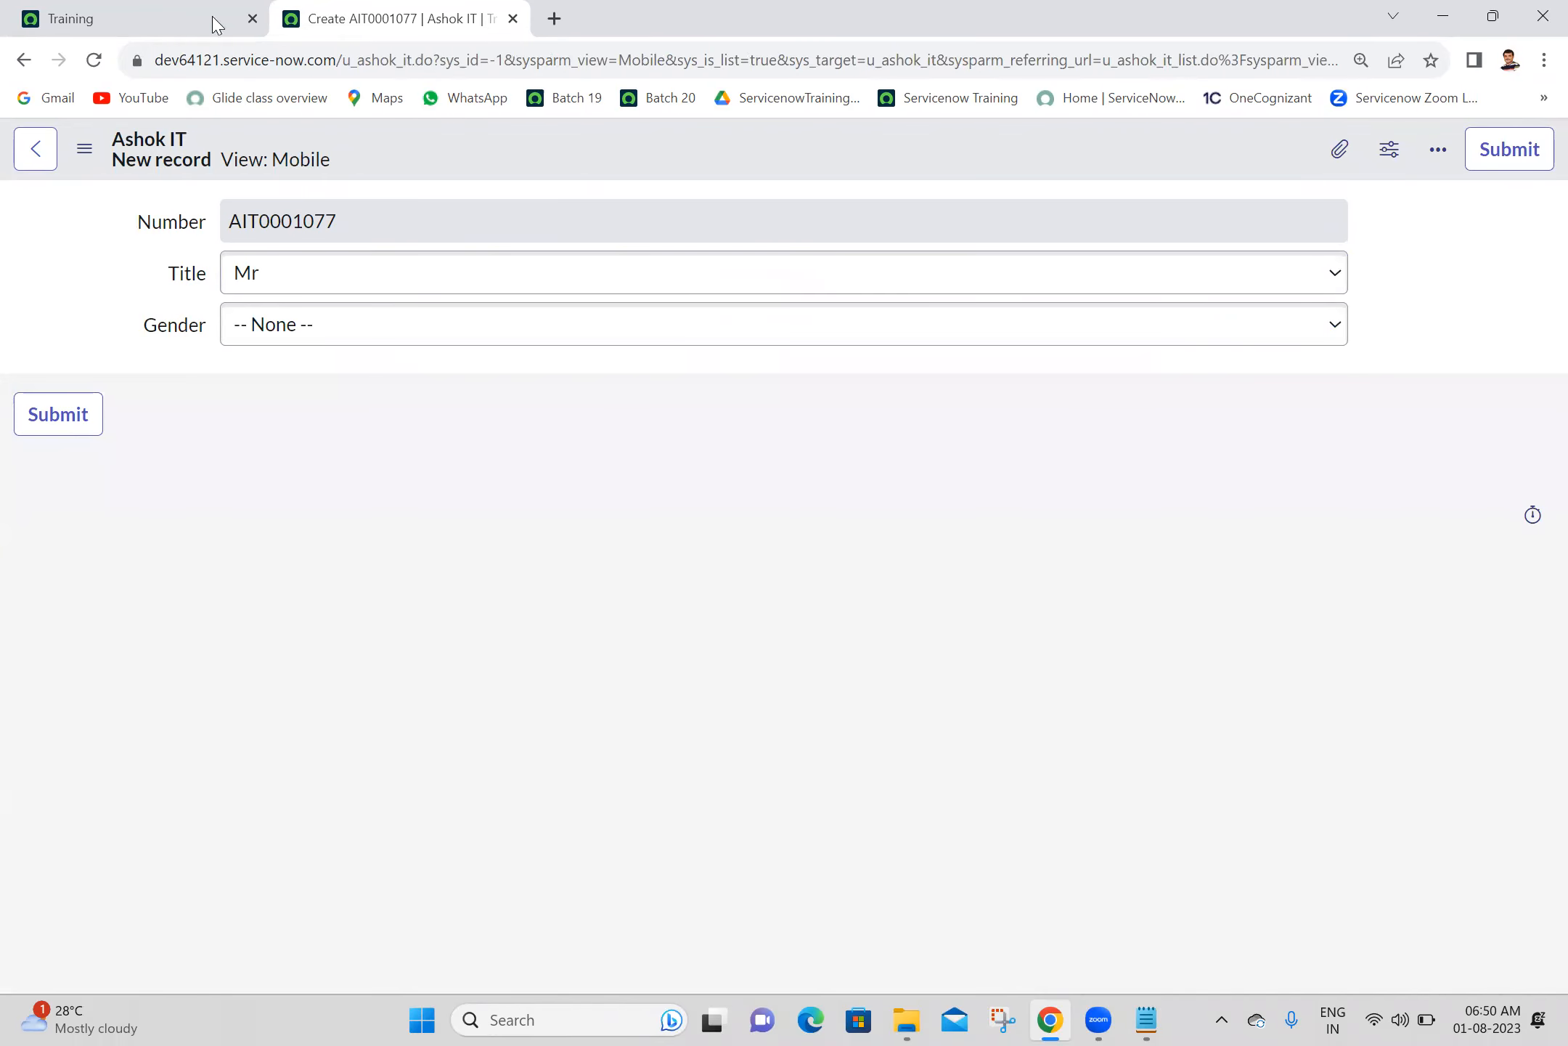
{"action": "left_click", "coordinate": [178, 10]}
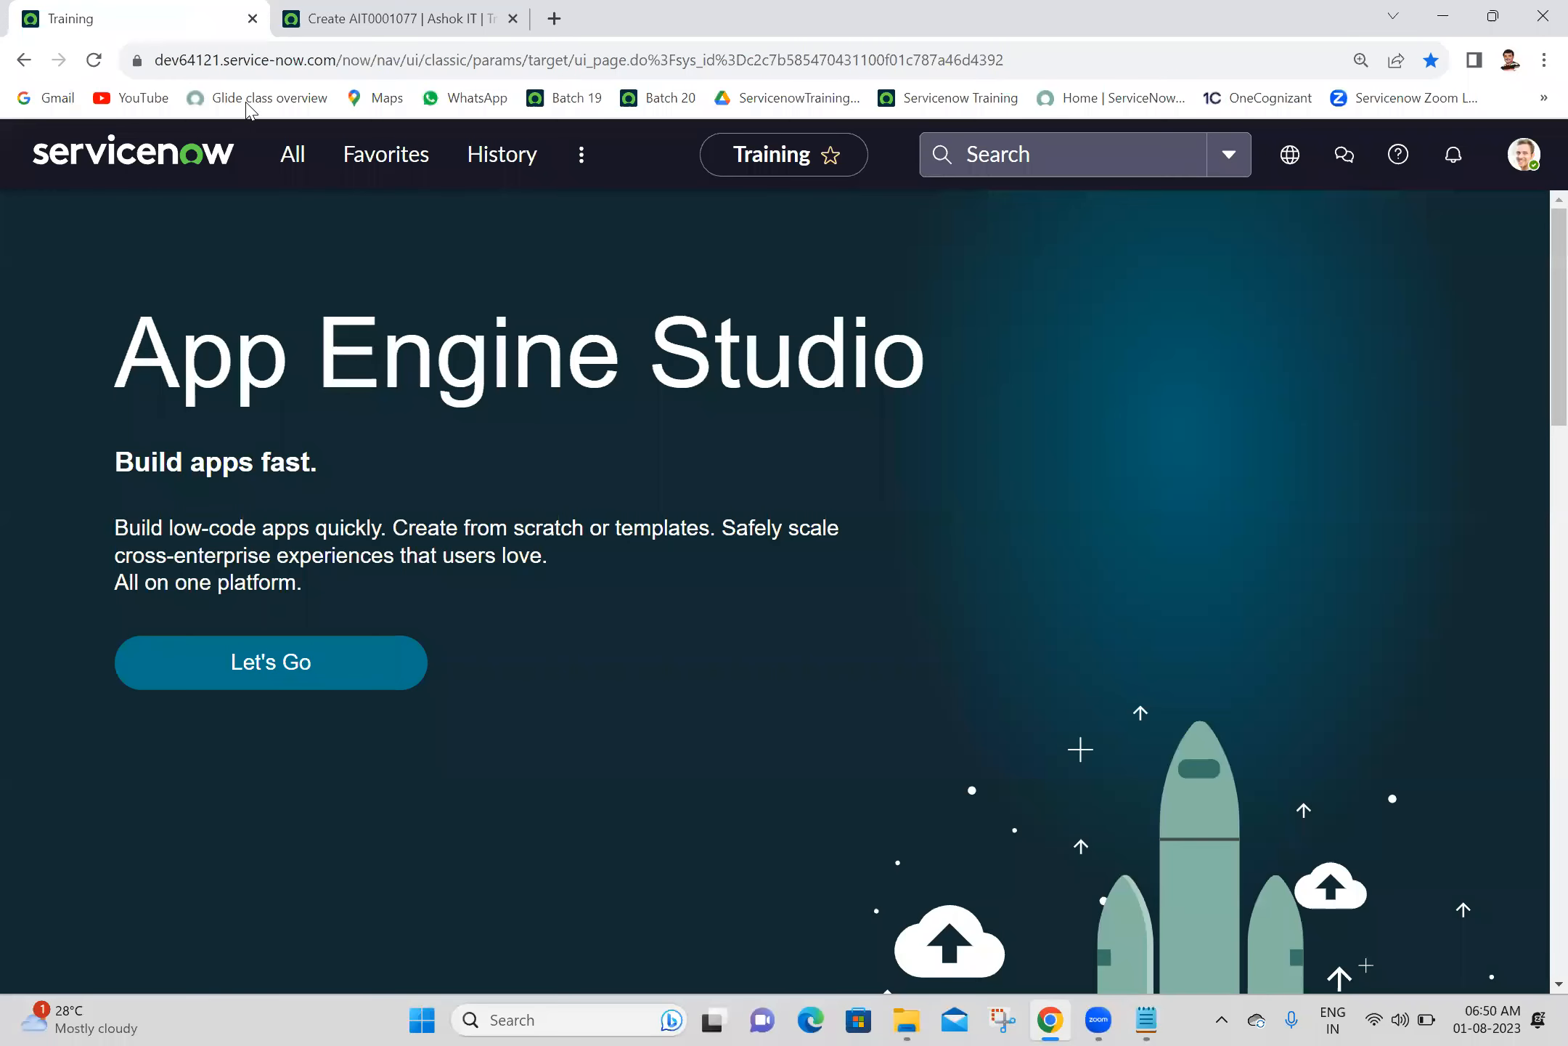
{"action": "left_click", "coordinate": [305, 161]}
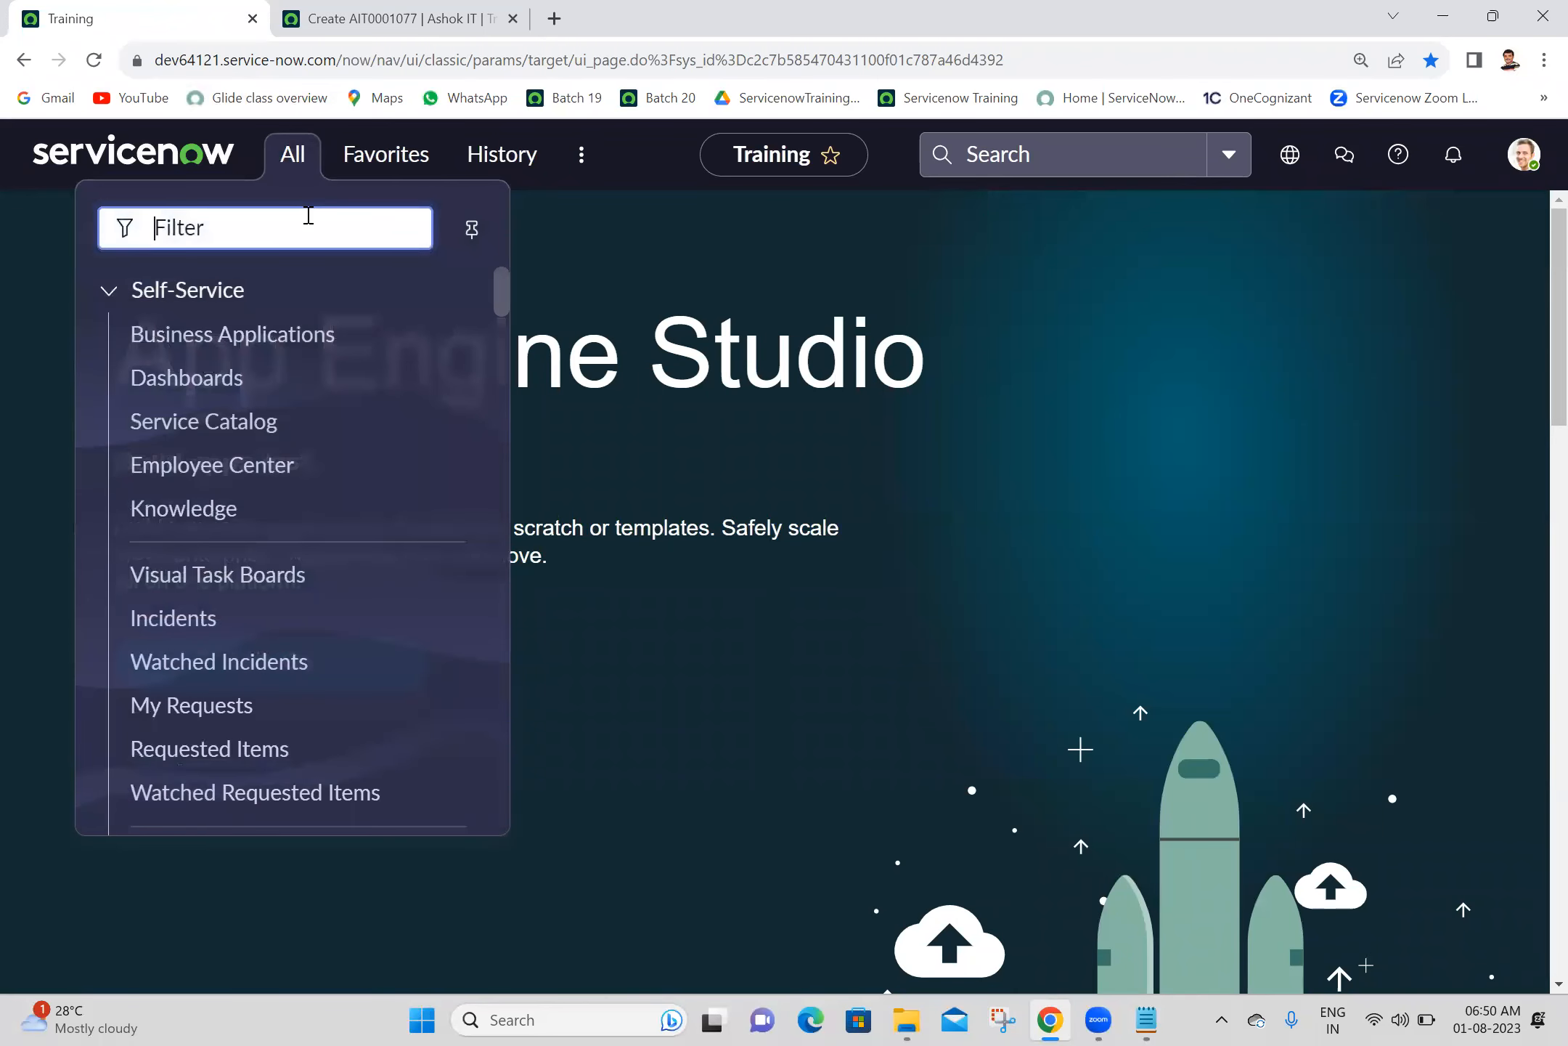
{"action": "type", "text": "u_ashok_it.L"}
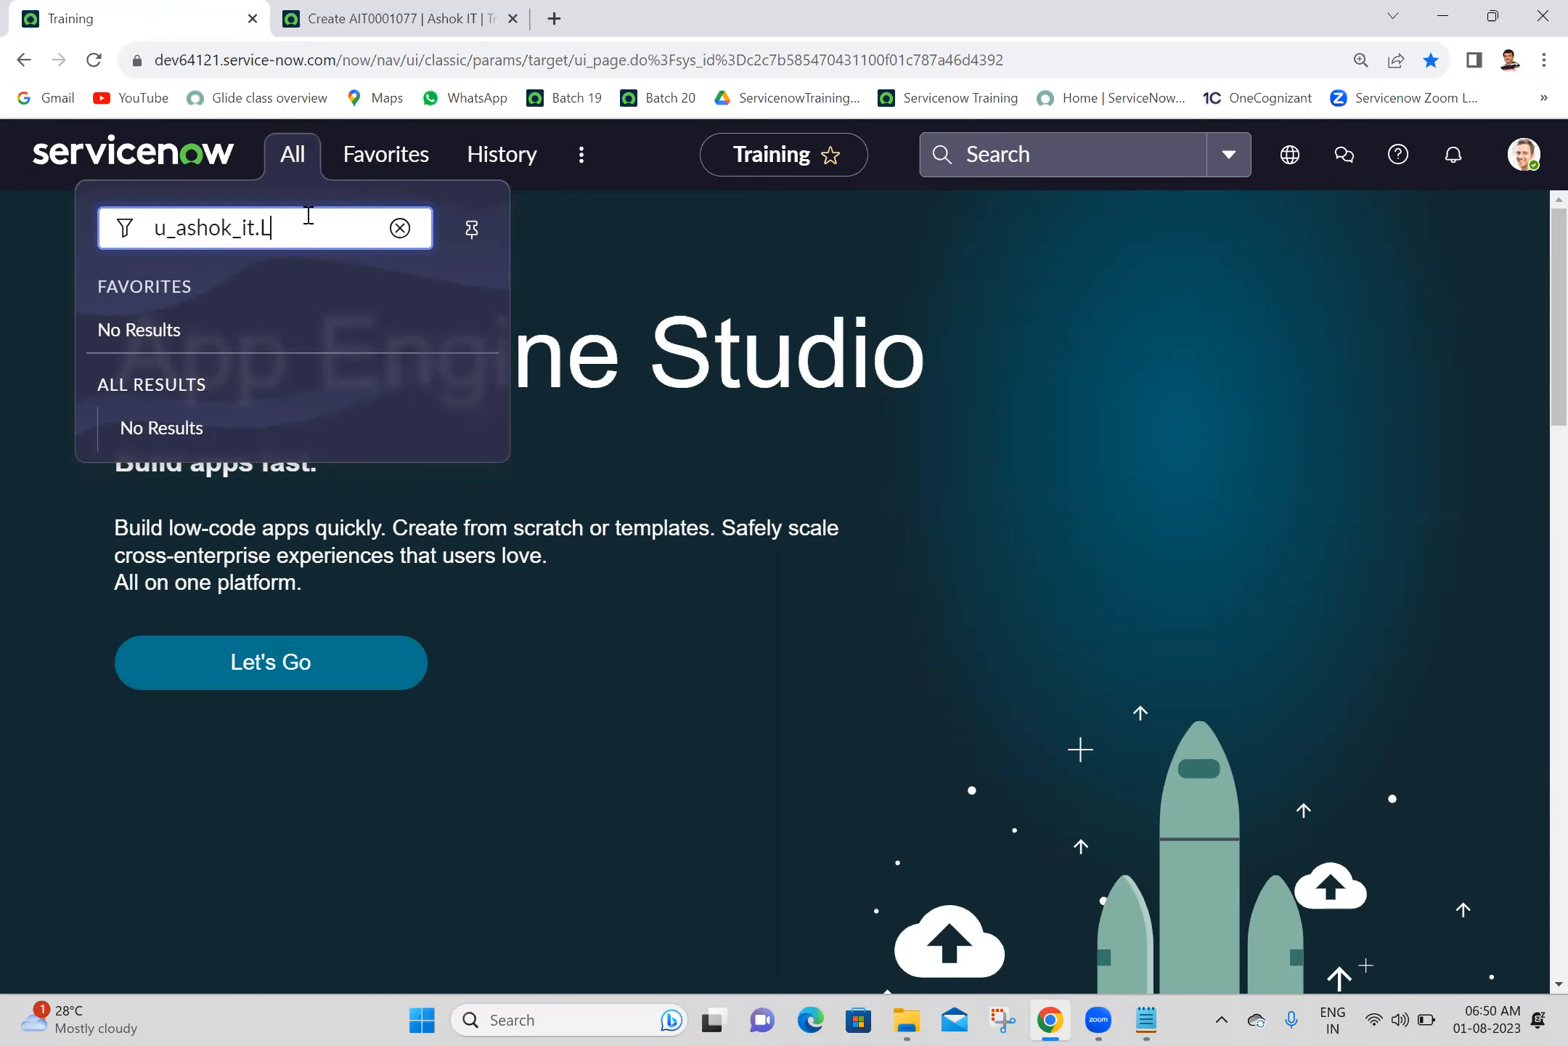
{"action": "type", "text": "IST"}
{"action": "key", "text": "Return"}
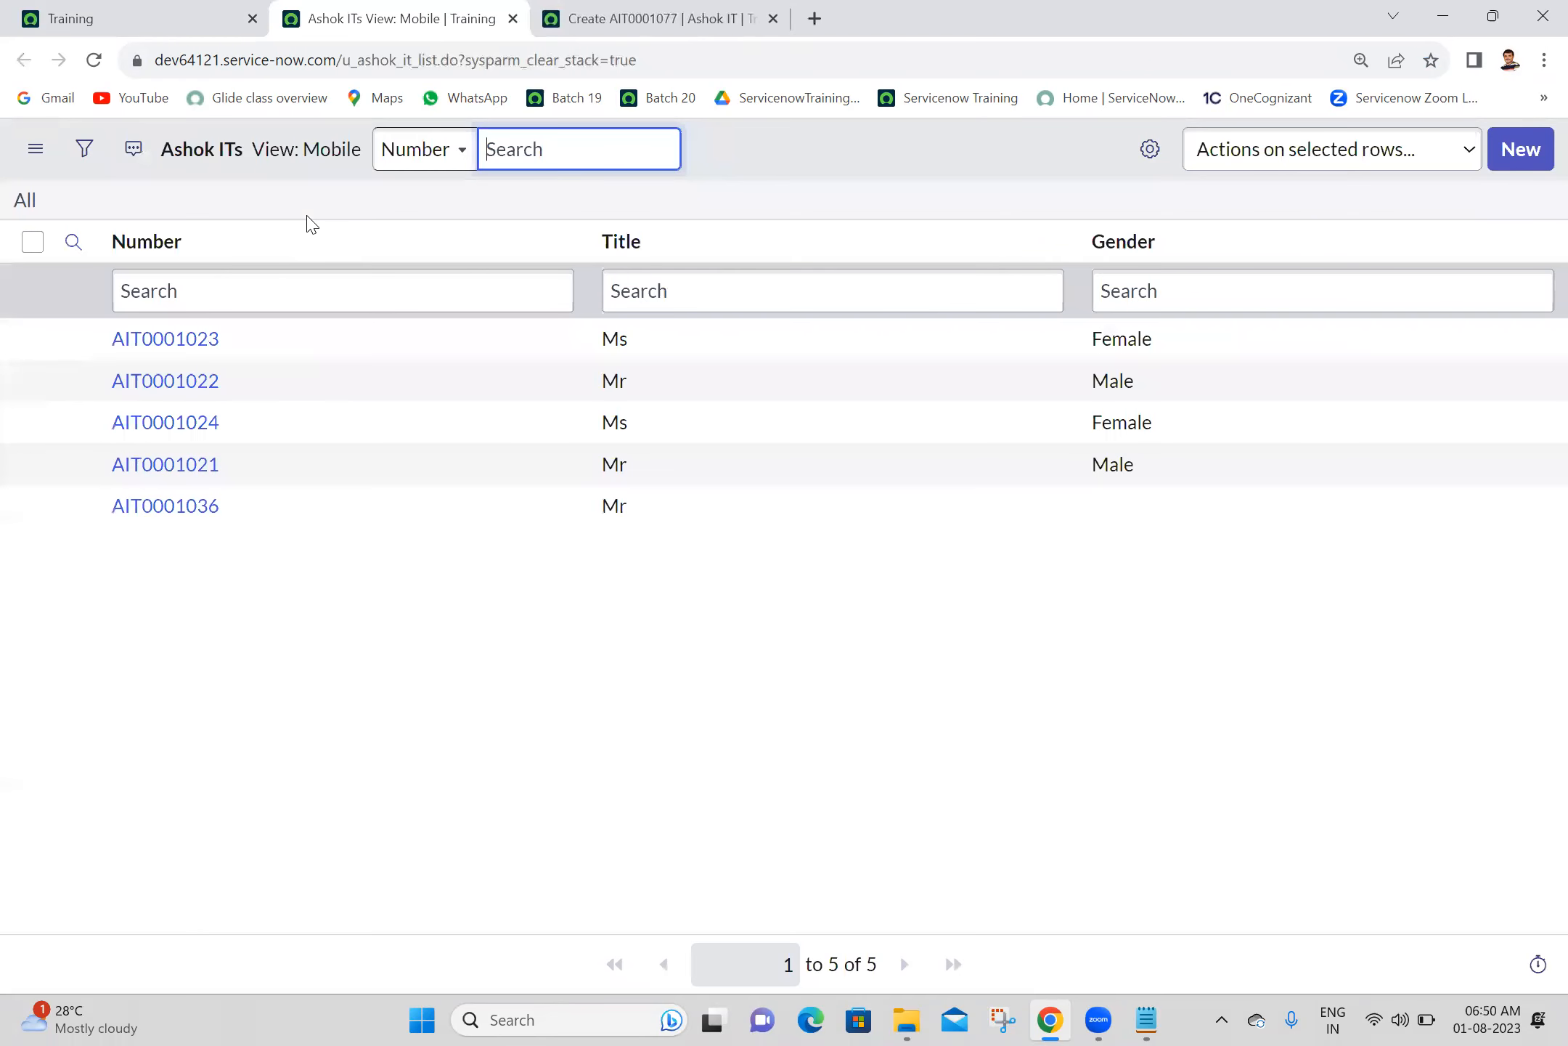
- Check which views the Ashok ITs list offers and open its List Layout configuration
{"action": "left_click", "coordinate": [37, 151]}
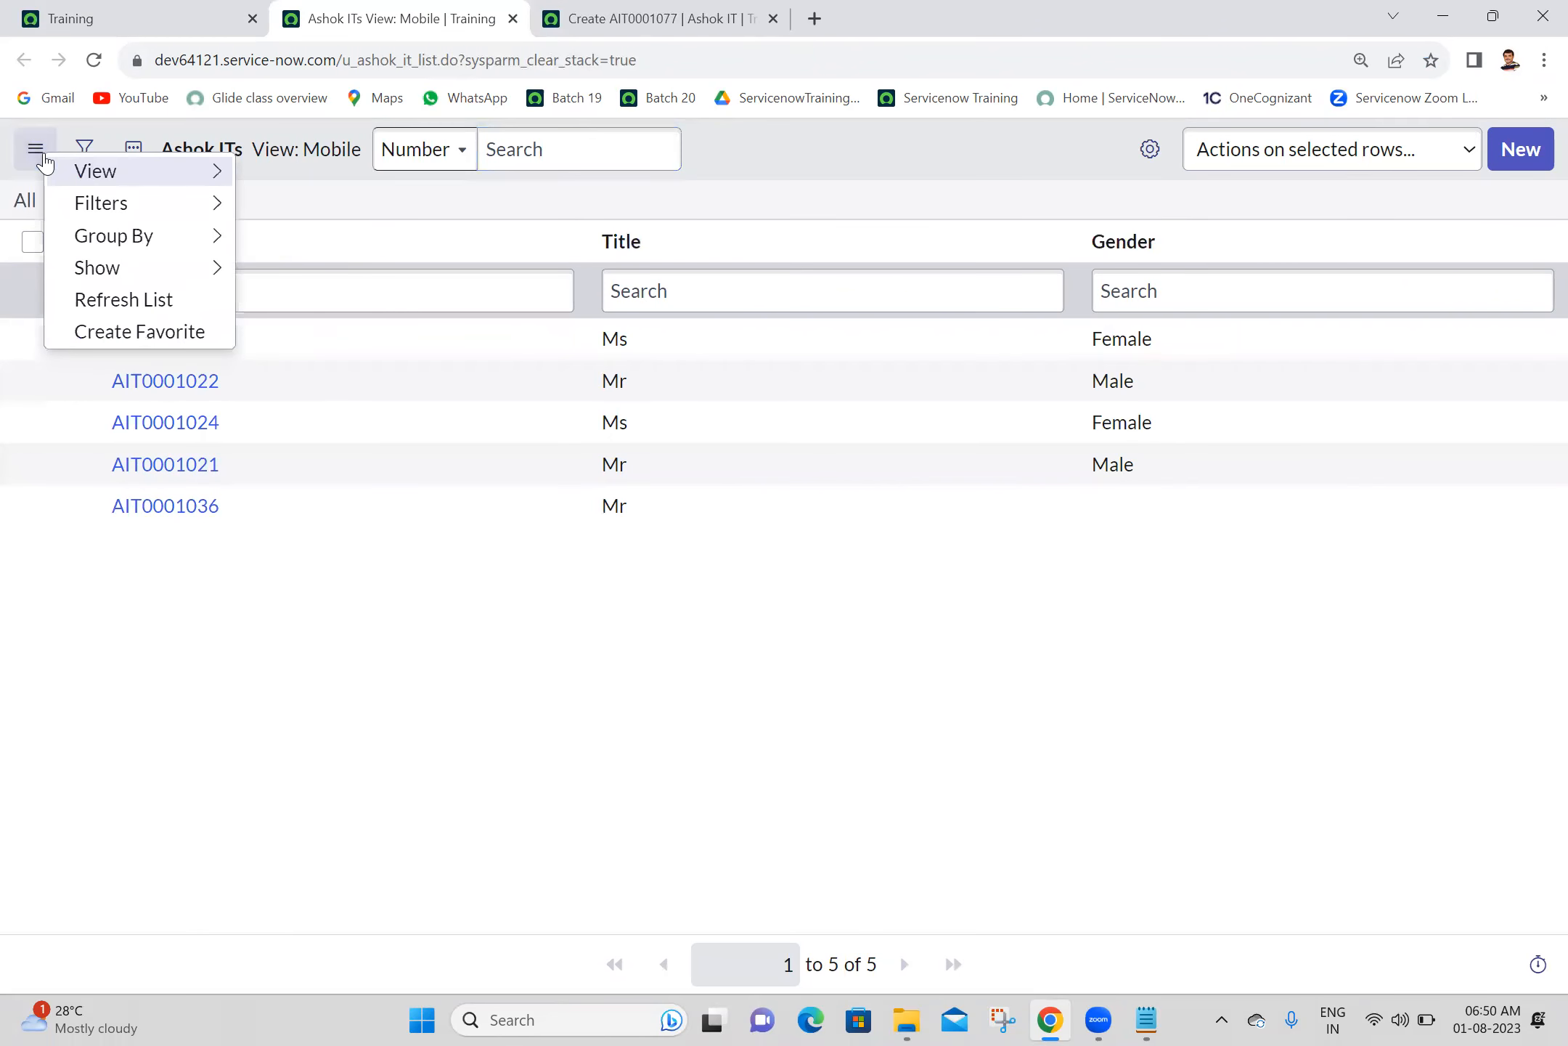
{"action": "mouse_move", "coordinate": [94, 170]}
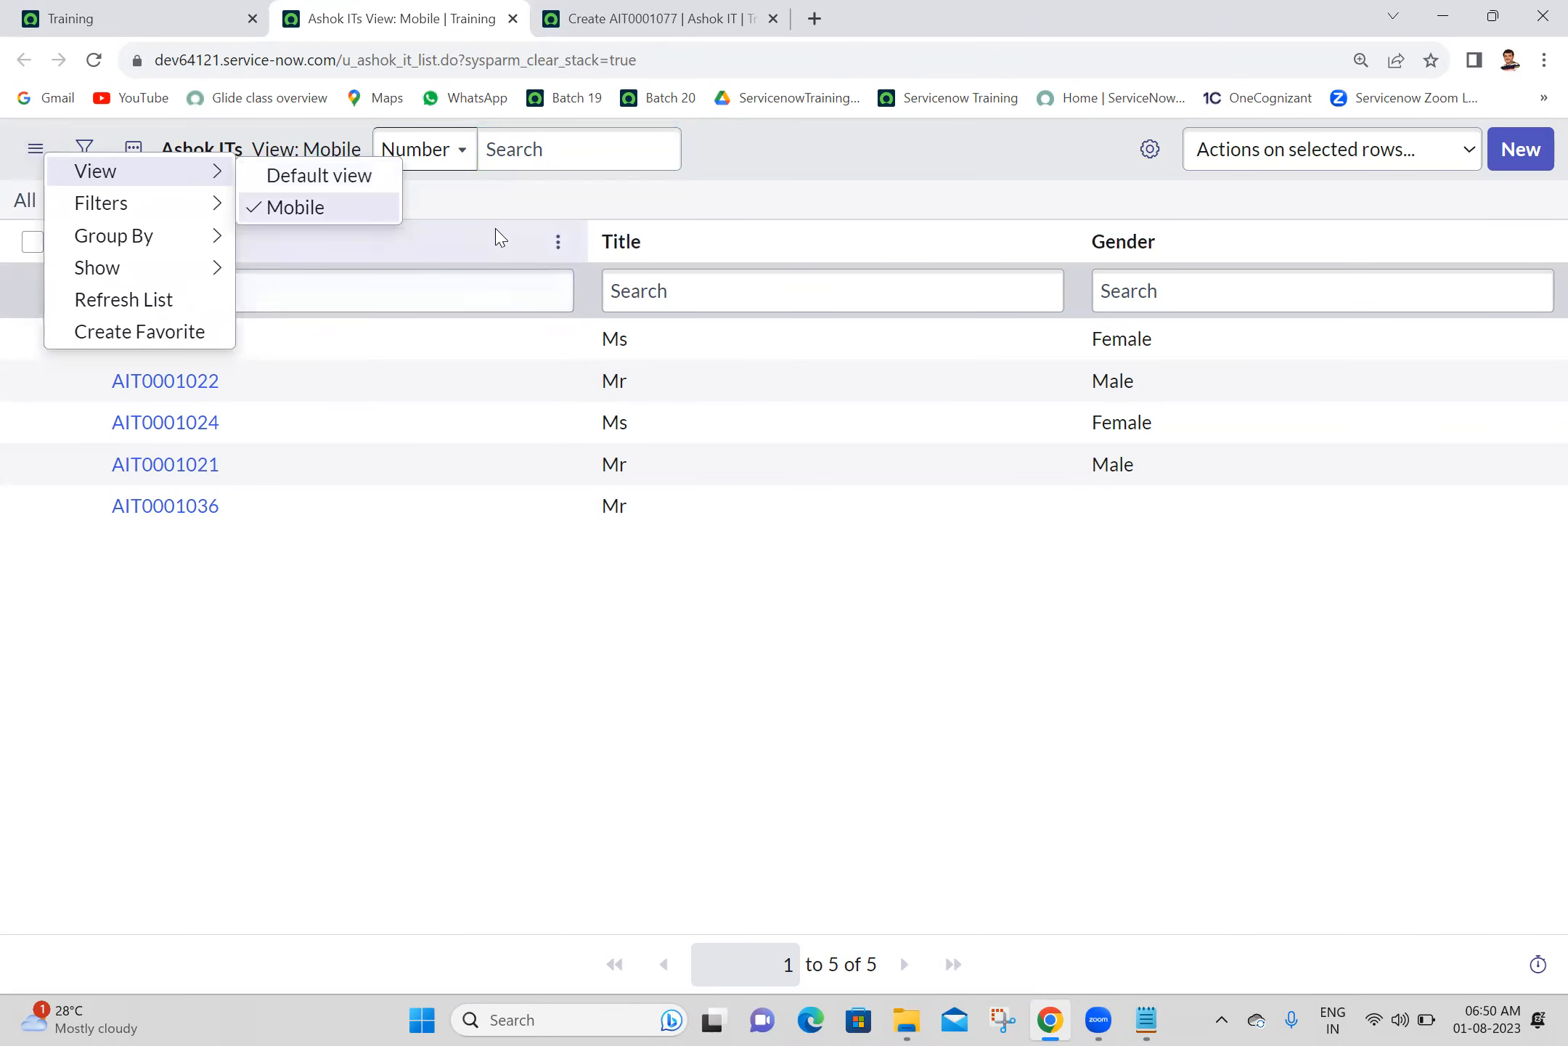
{"action": "right_click", "coordinate": [606, 251]}
{"action": "mouse_move", "coordinate": [698, 513]}
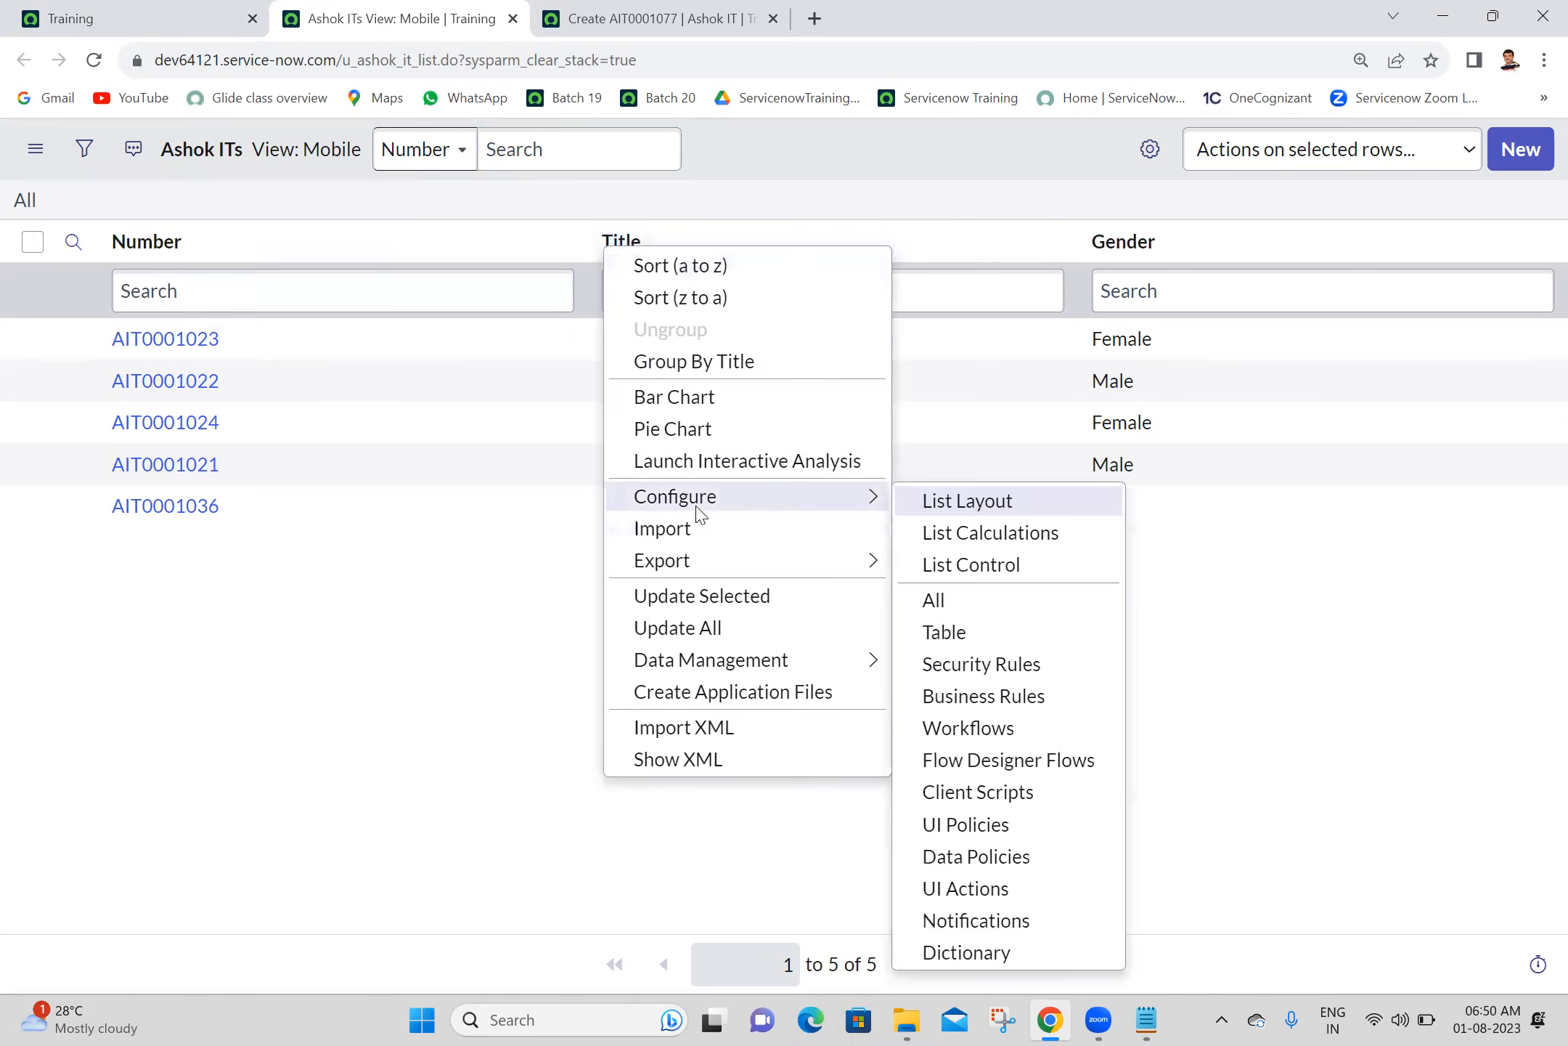
{"action": "left_click", "coordinate": [966, 501]}
- Create a new list view named Self Service for the Ashok ITs list
{"action": "left_click_drag", "start_coordinate": [1558, 528], "coordinate": [1558, 450]}
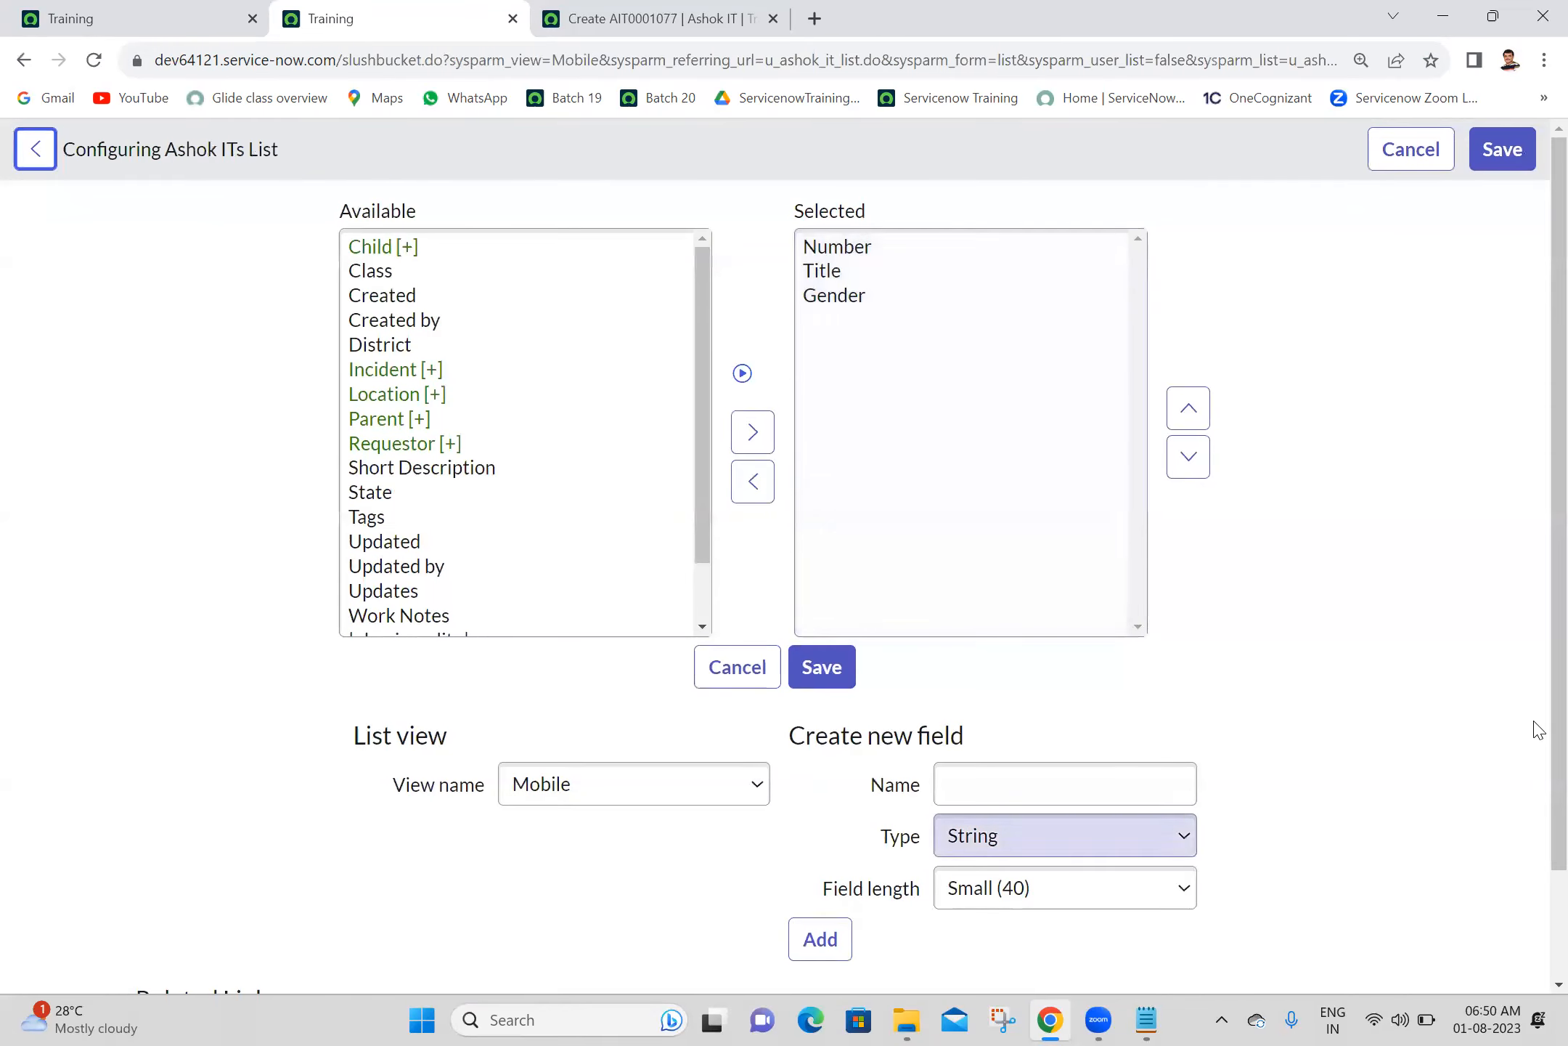
{"action": "scroll", "coordinate": [1538, 759], "scroll_direction": "down", "scroll_amount": 1}
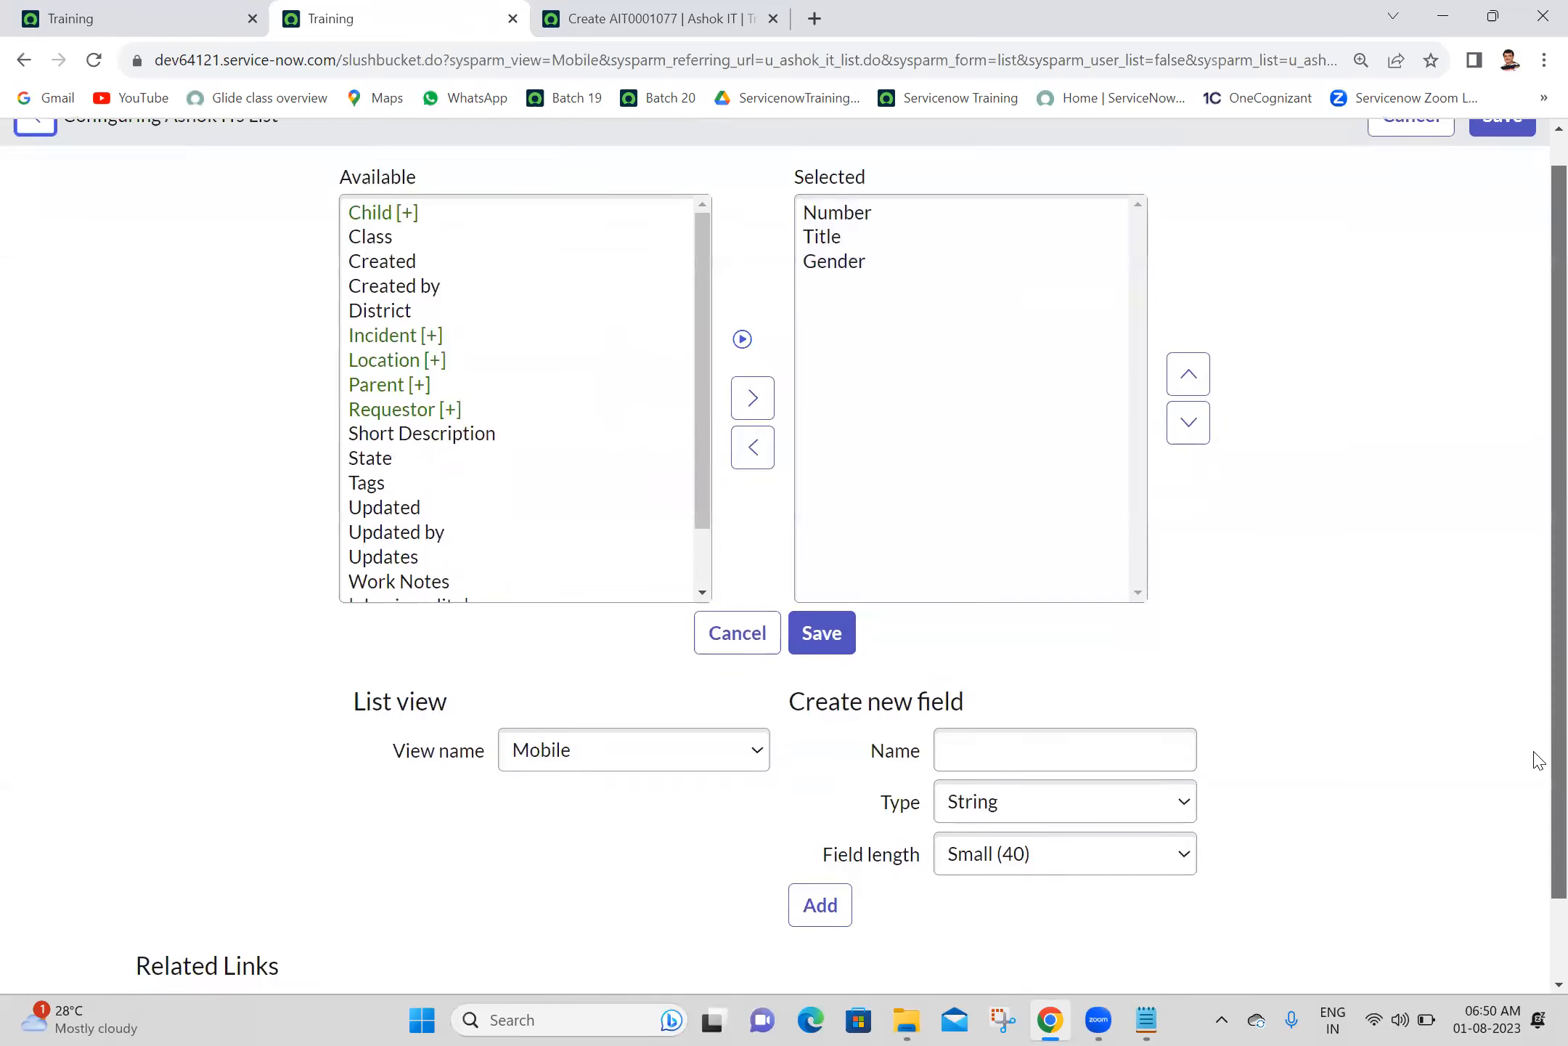
{"action": "scroll", "coordinate": [1538, 759], "scroll_direction": "down", "scroll_amount": 1}
{"action": "left_click", "coordinate": [632, 666]}
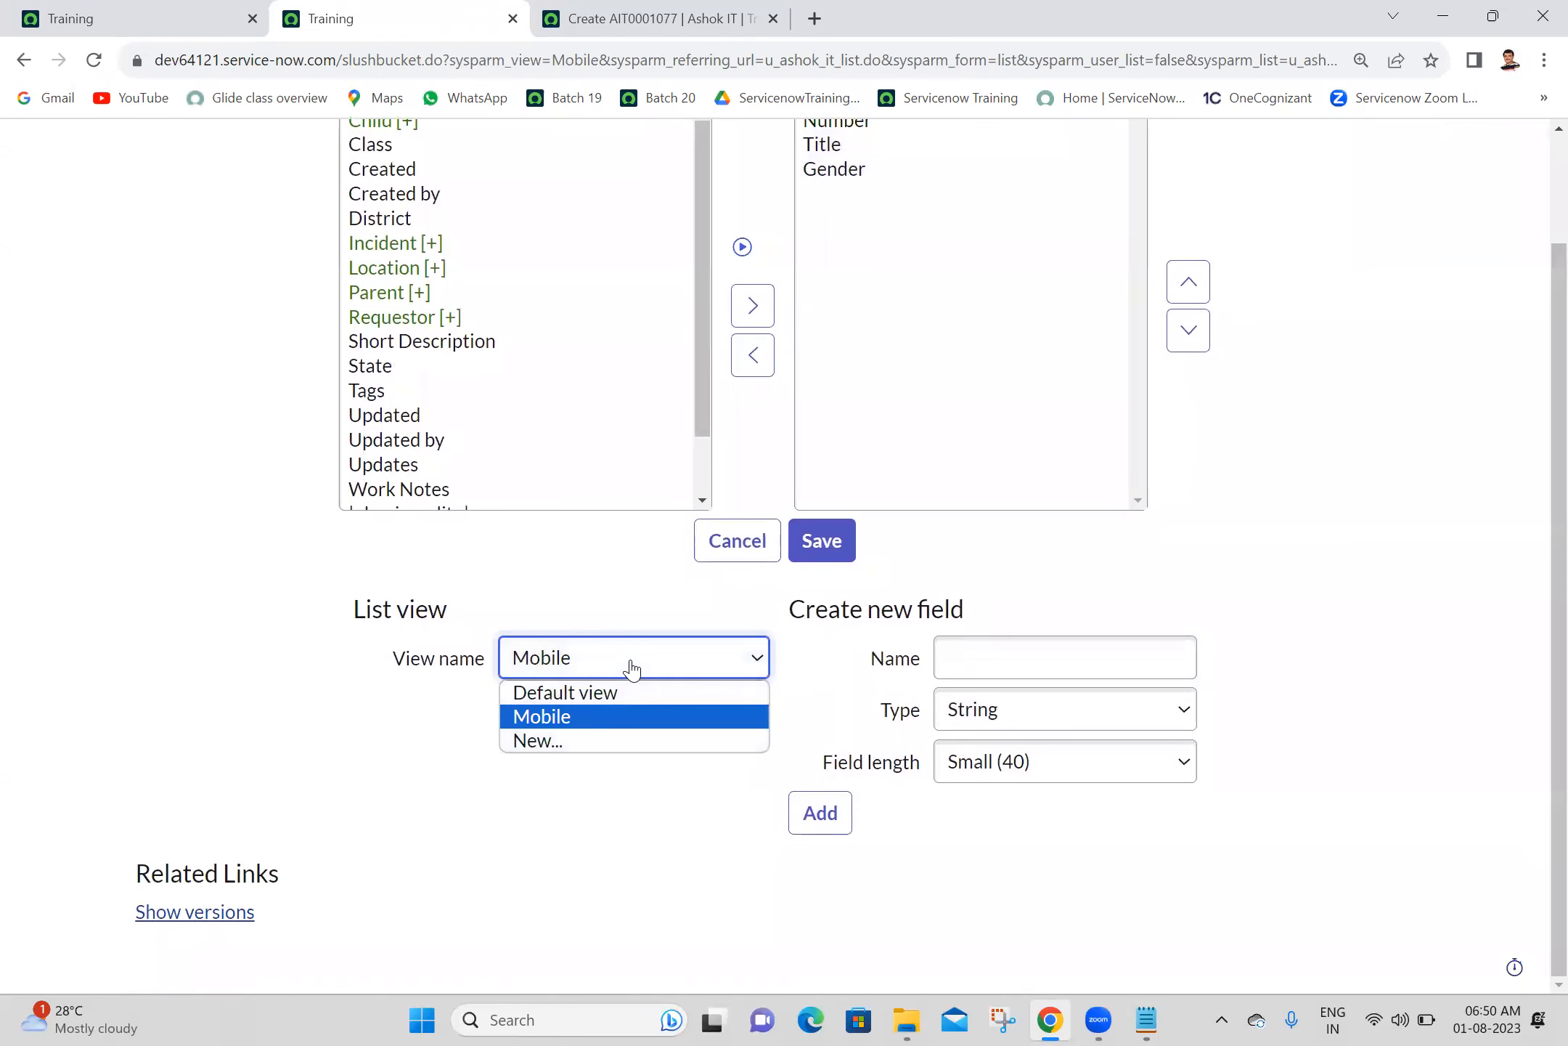
{"action": "left_click", "coordinate": [567, 742]}
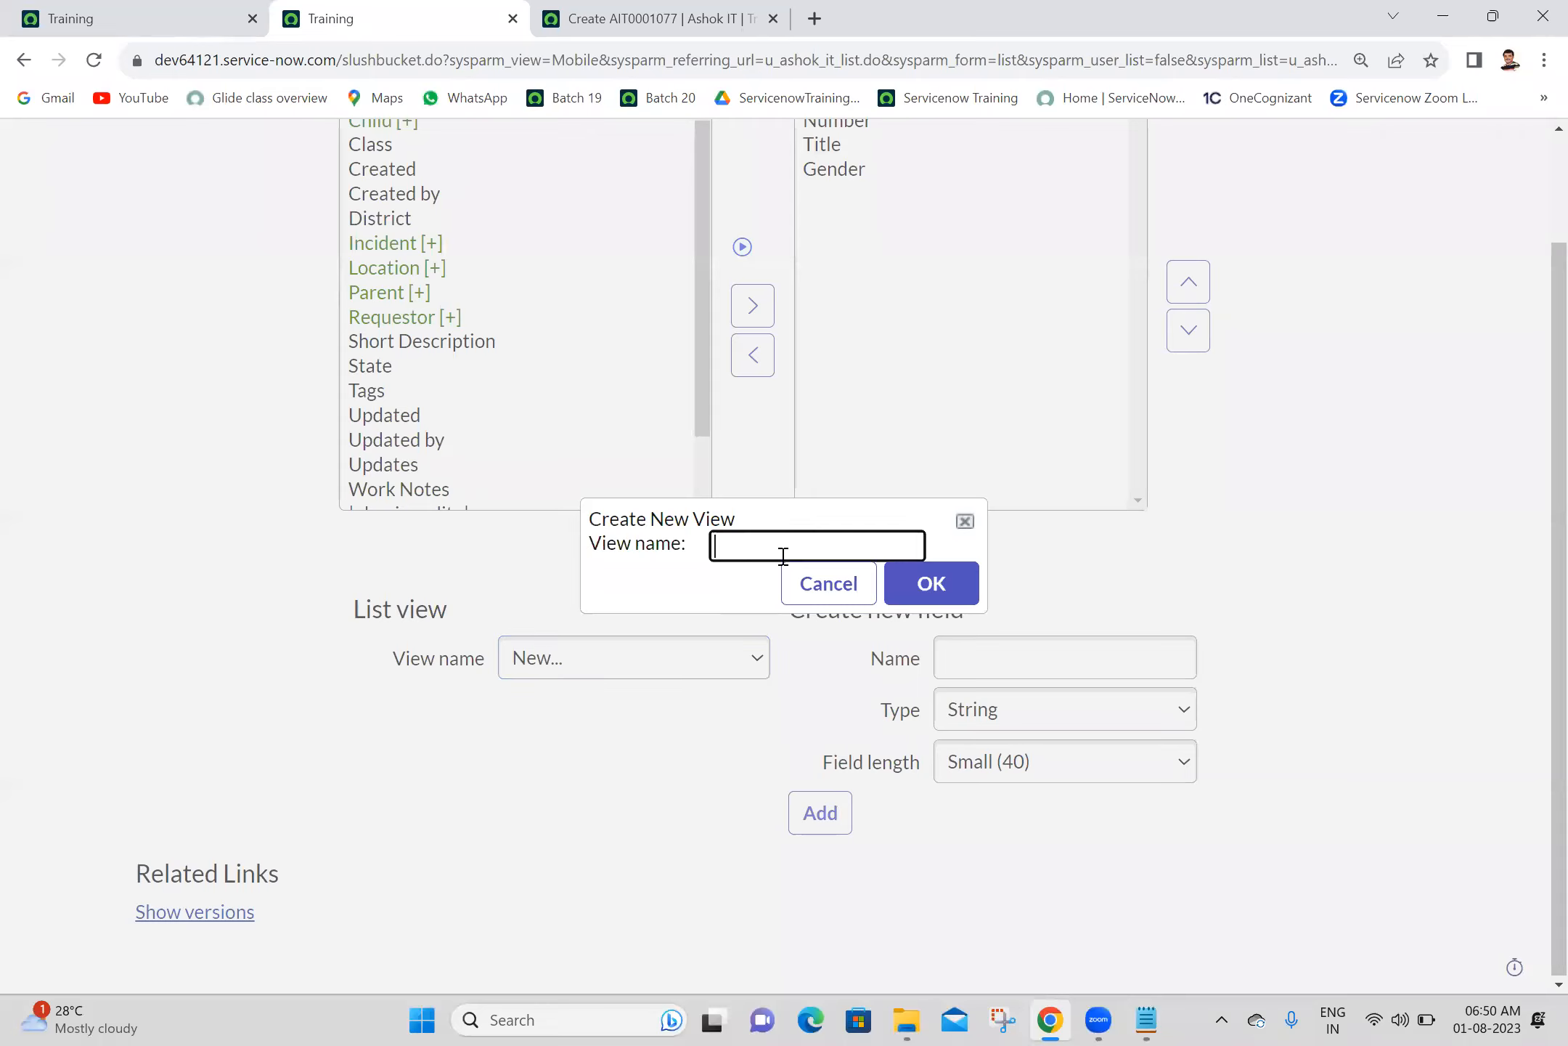
{"action": "left_click", "coordinate": [785, 550]}
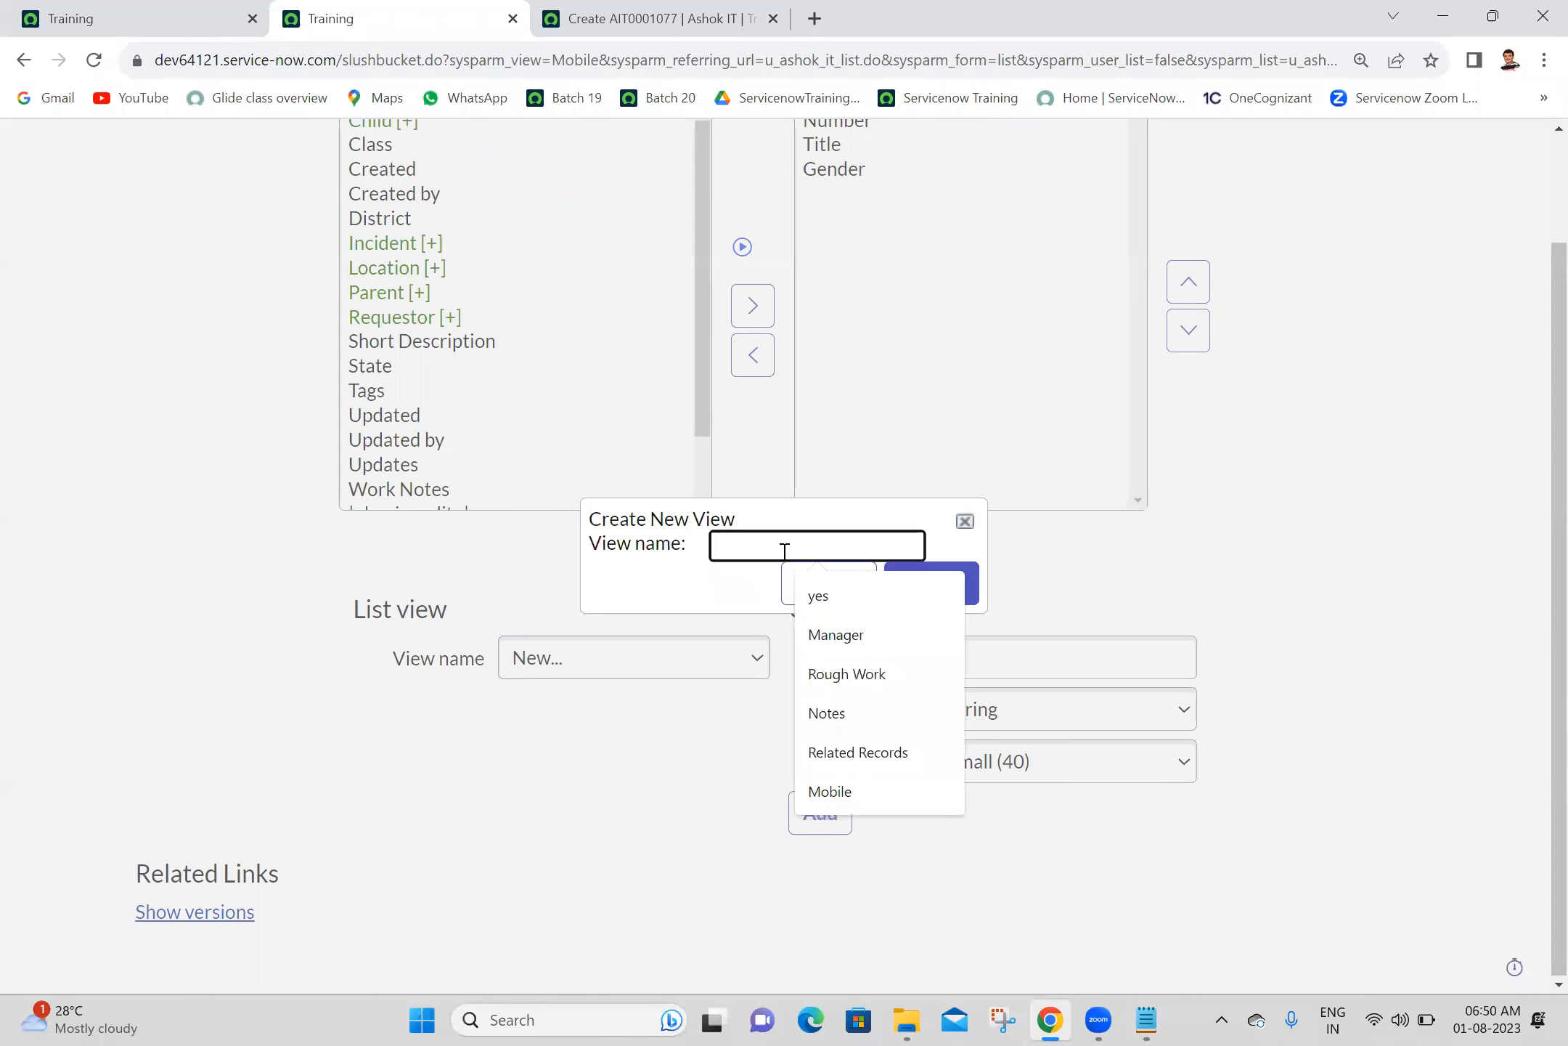
{"action": "type", "text": "Self Service"}
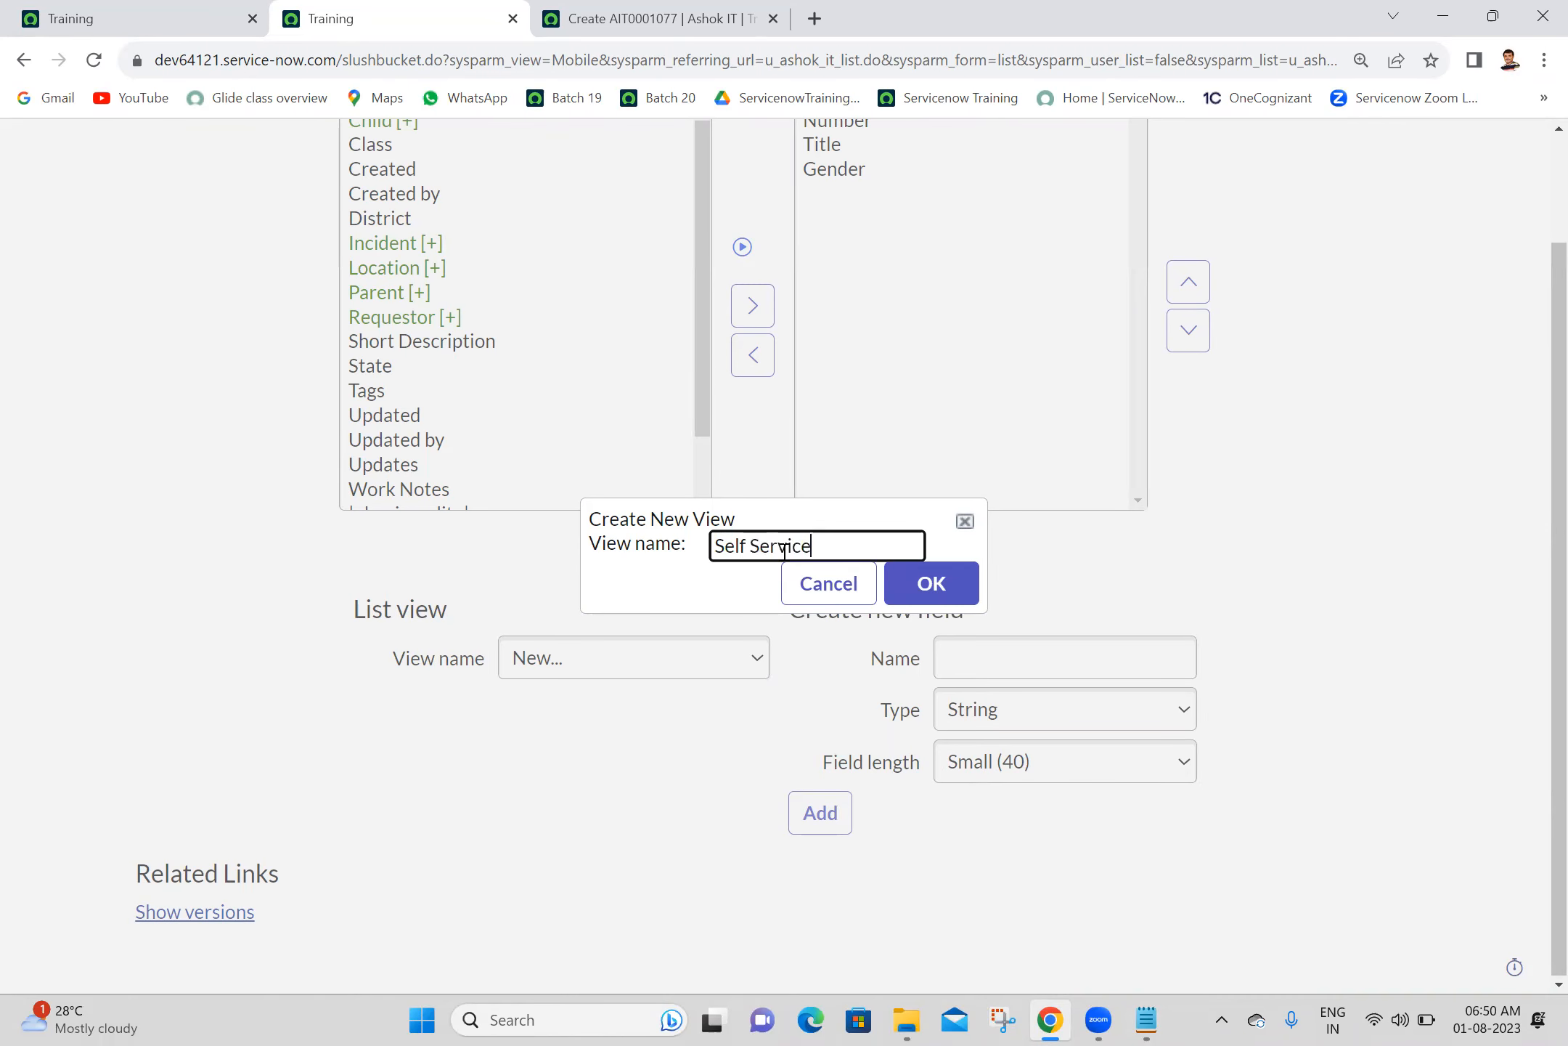
{"action": "left_click", "coordinate": [932, 583]}
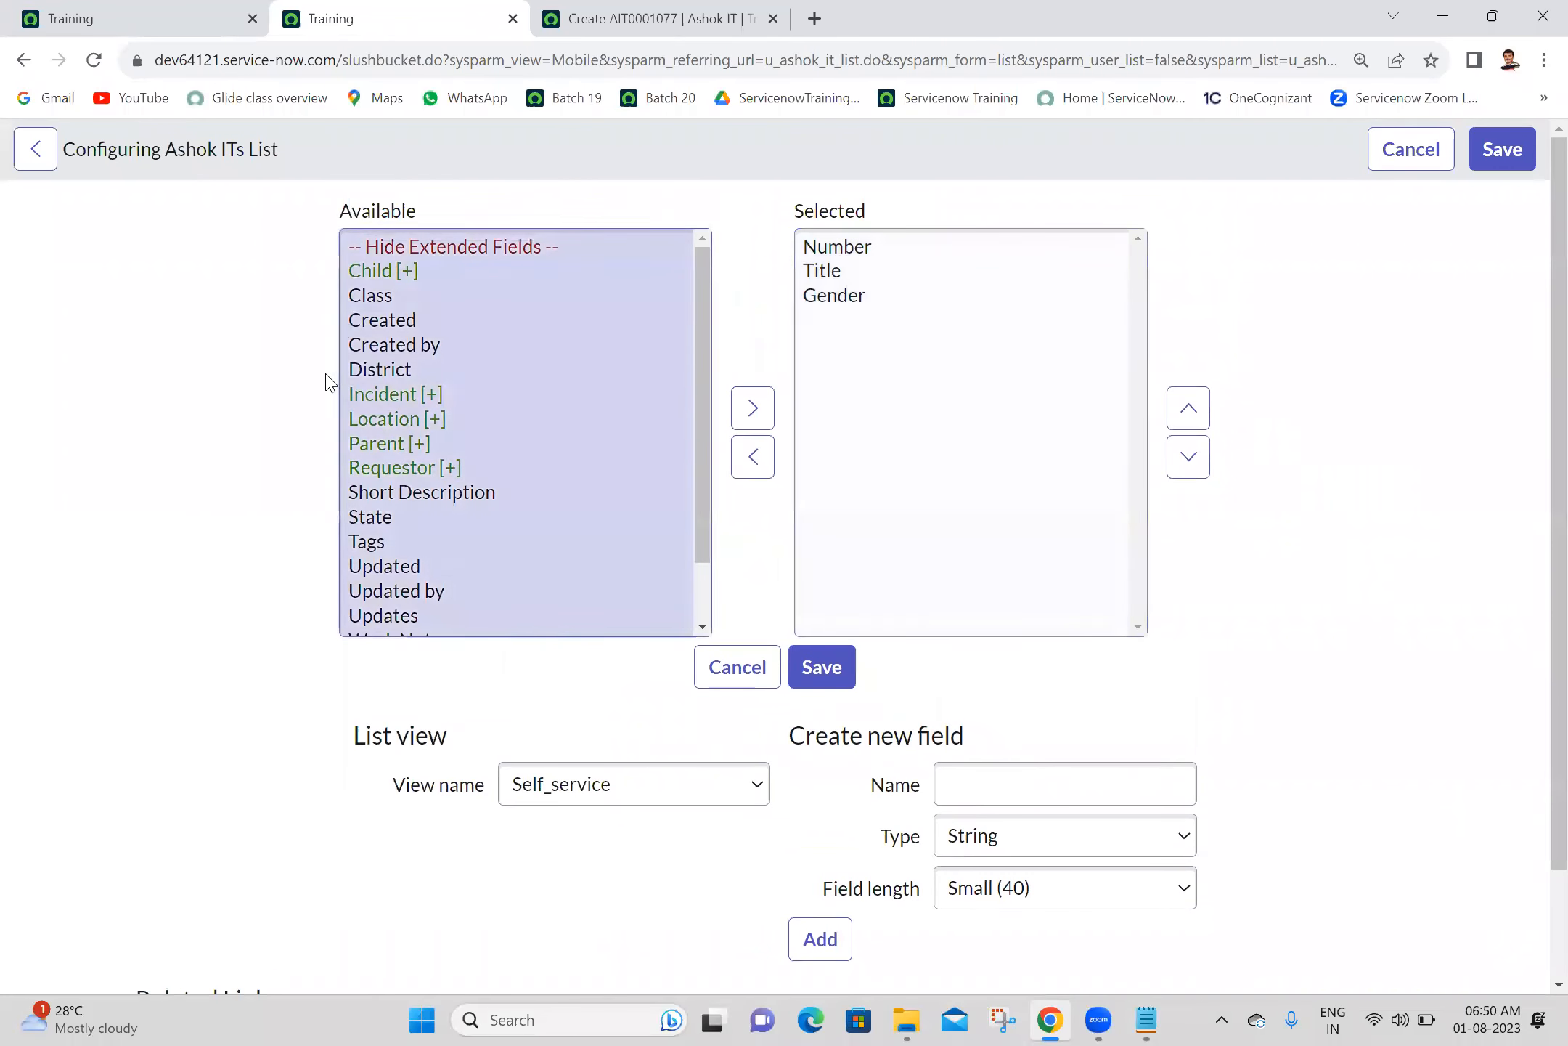
- Add the Requestor field to the Self_service list view and place it between Title and Gender
{"action": "left_click", "coordinate": [408, 471]}
{"action": "double_click", "coordinate": [409, 471]}
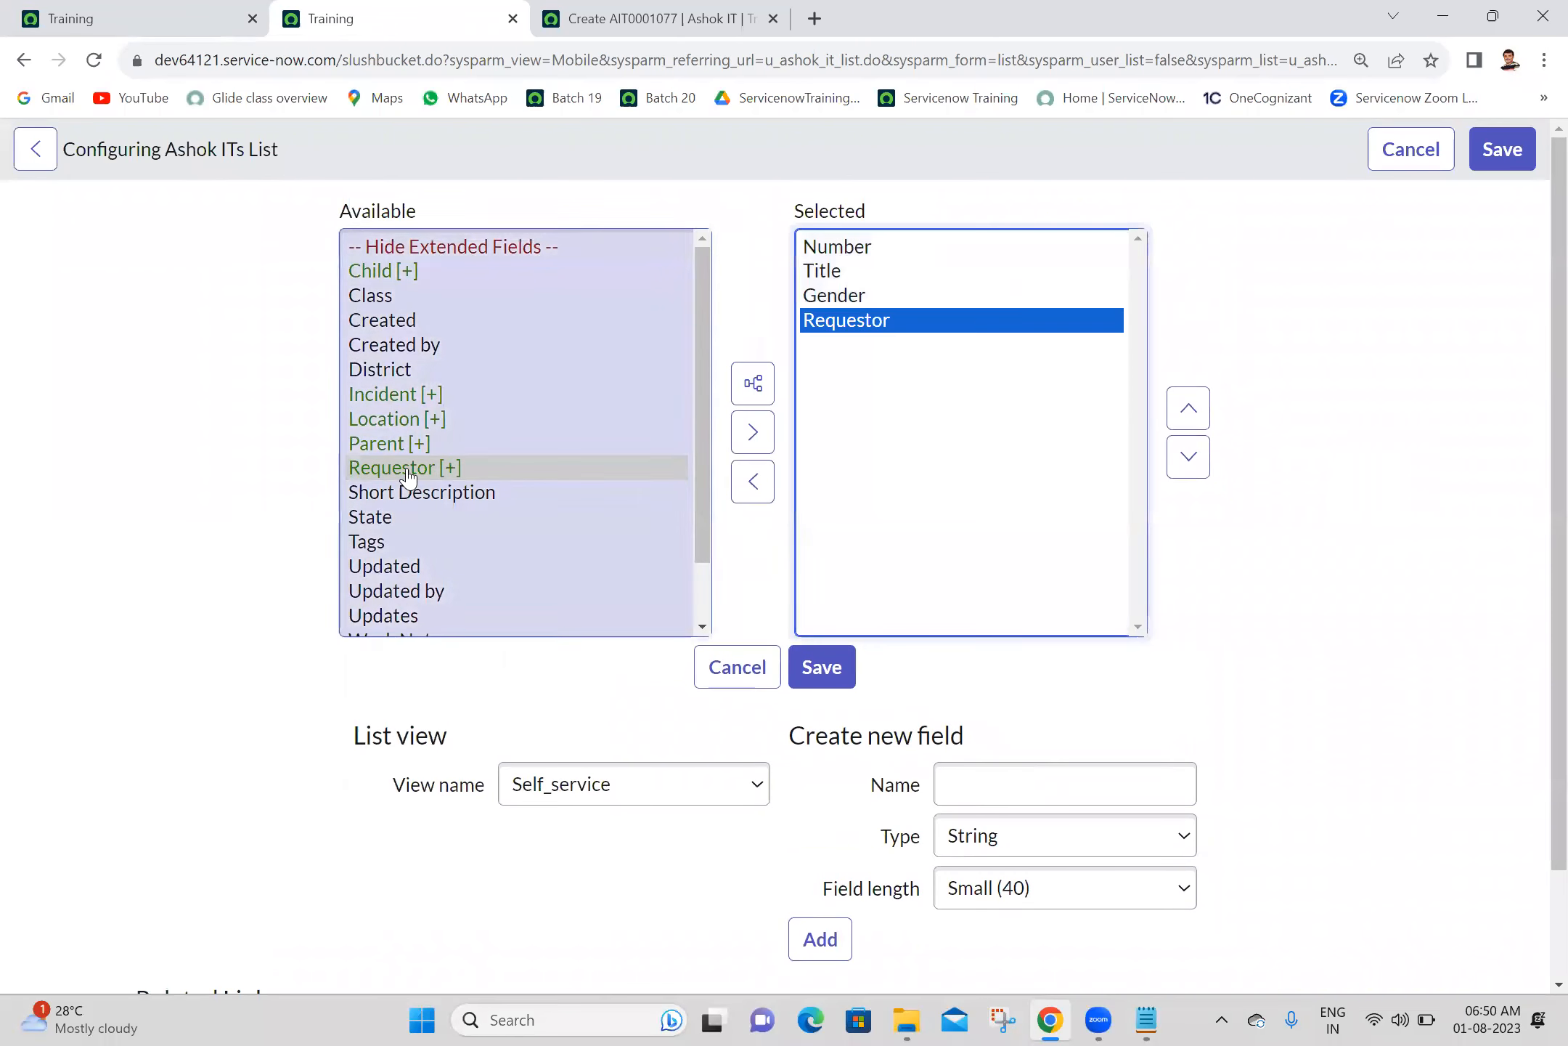
{"action": "left_click", "coordinate": [1190, 409]}
{"action": "left_click", "coordinate": [1190, 409]}
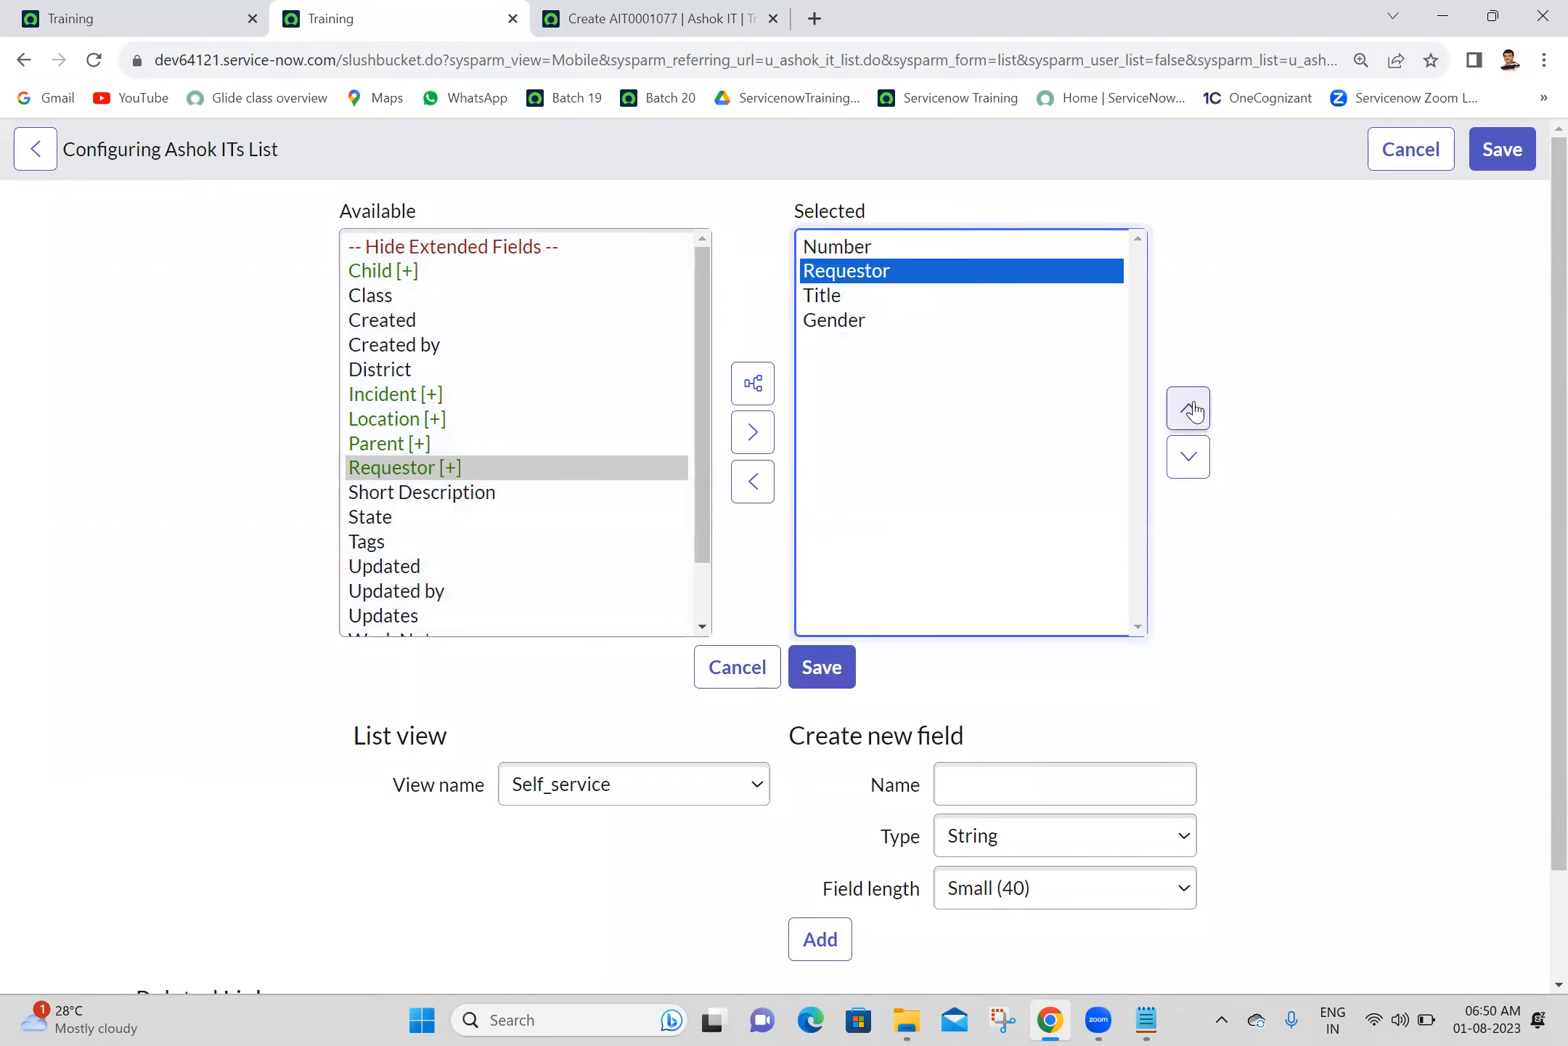
{"action": "left_click", "coordinate": [1188, 457]}
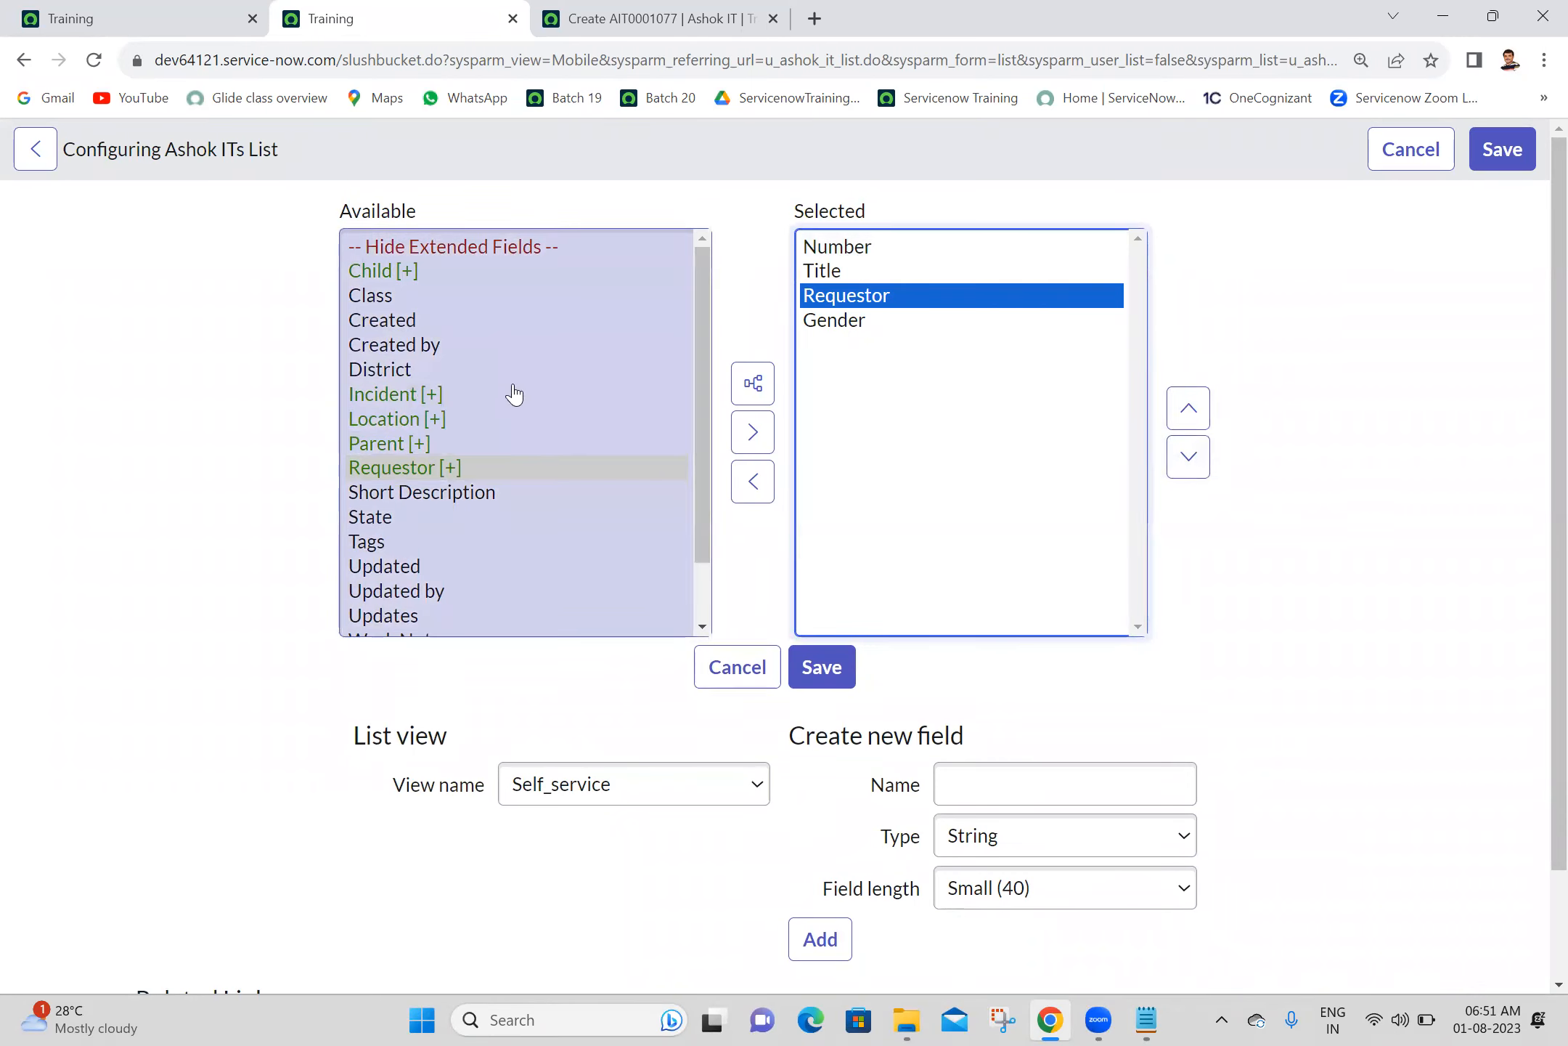
- Add the Location and Short Description fields to the Self_service list view and save the list layout
{"action": "double_click", "coordinate": [395, 420]}
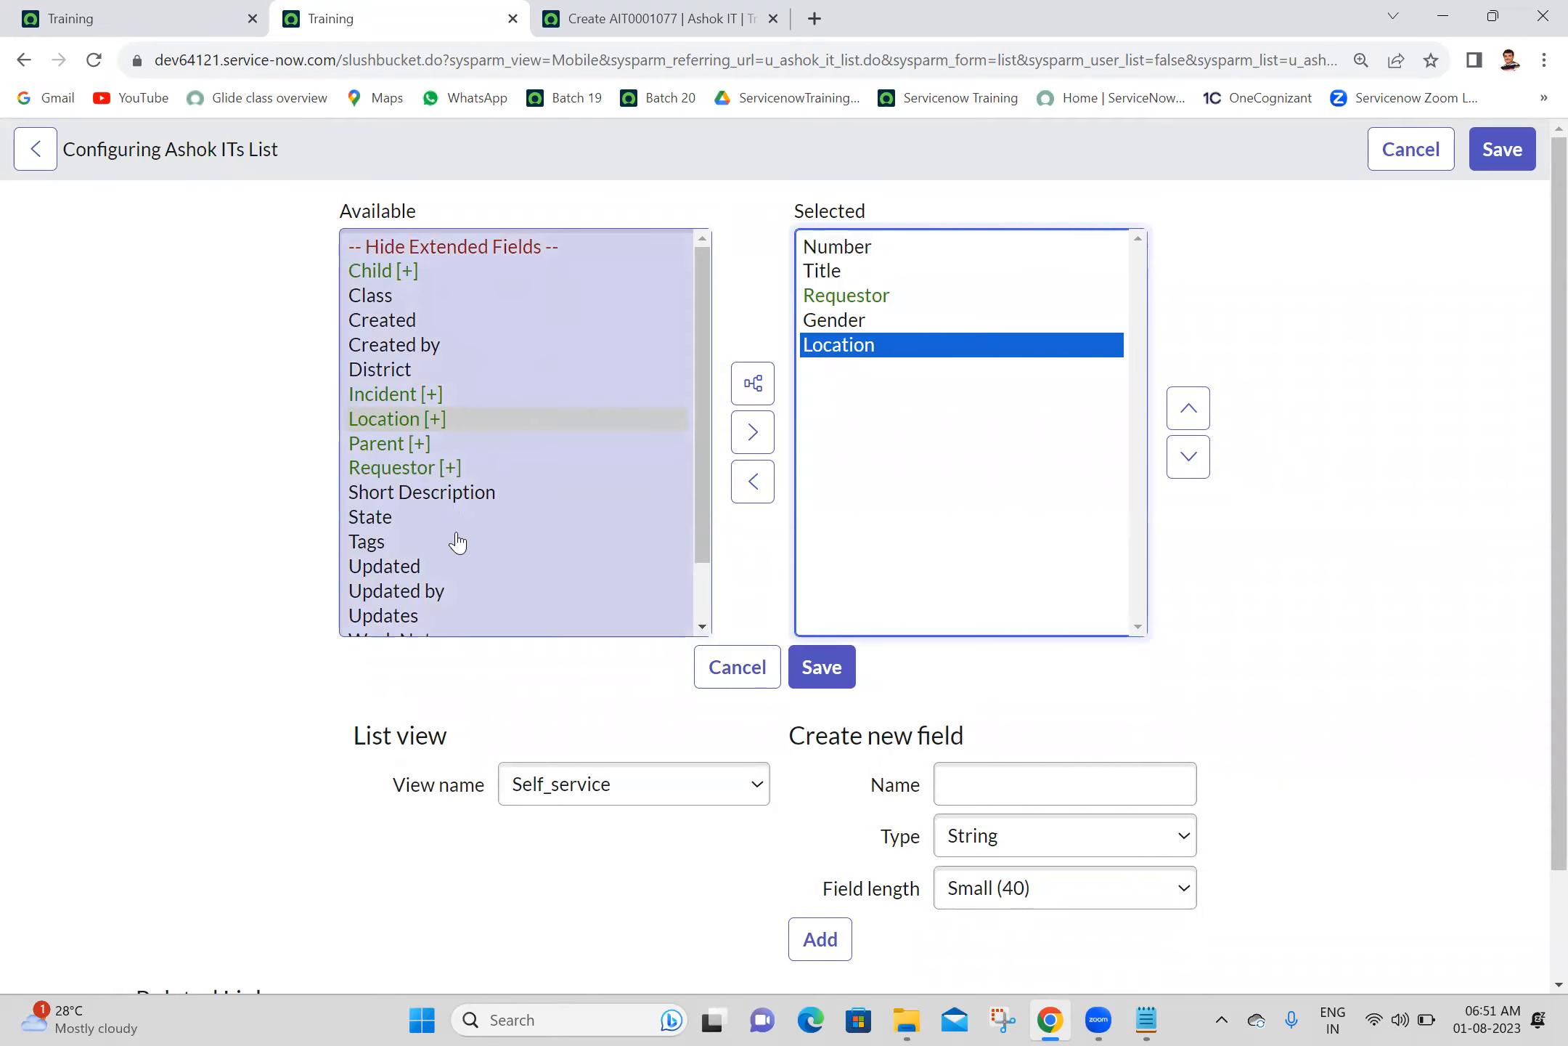
{"action": "left_click", "coordinate": [700, 595]}
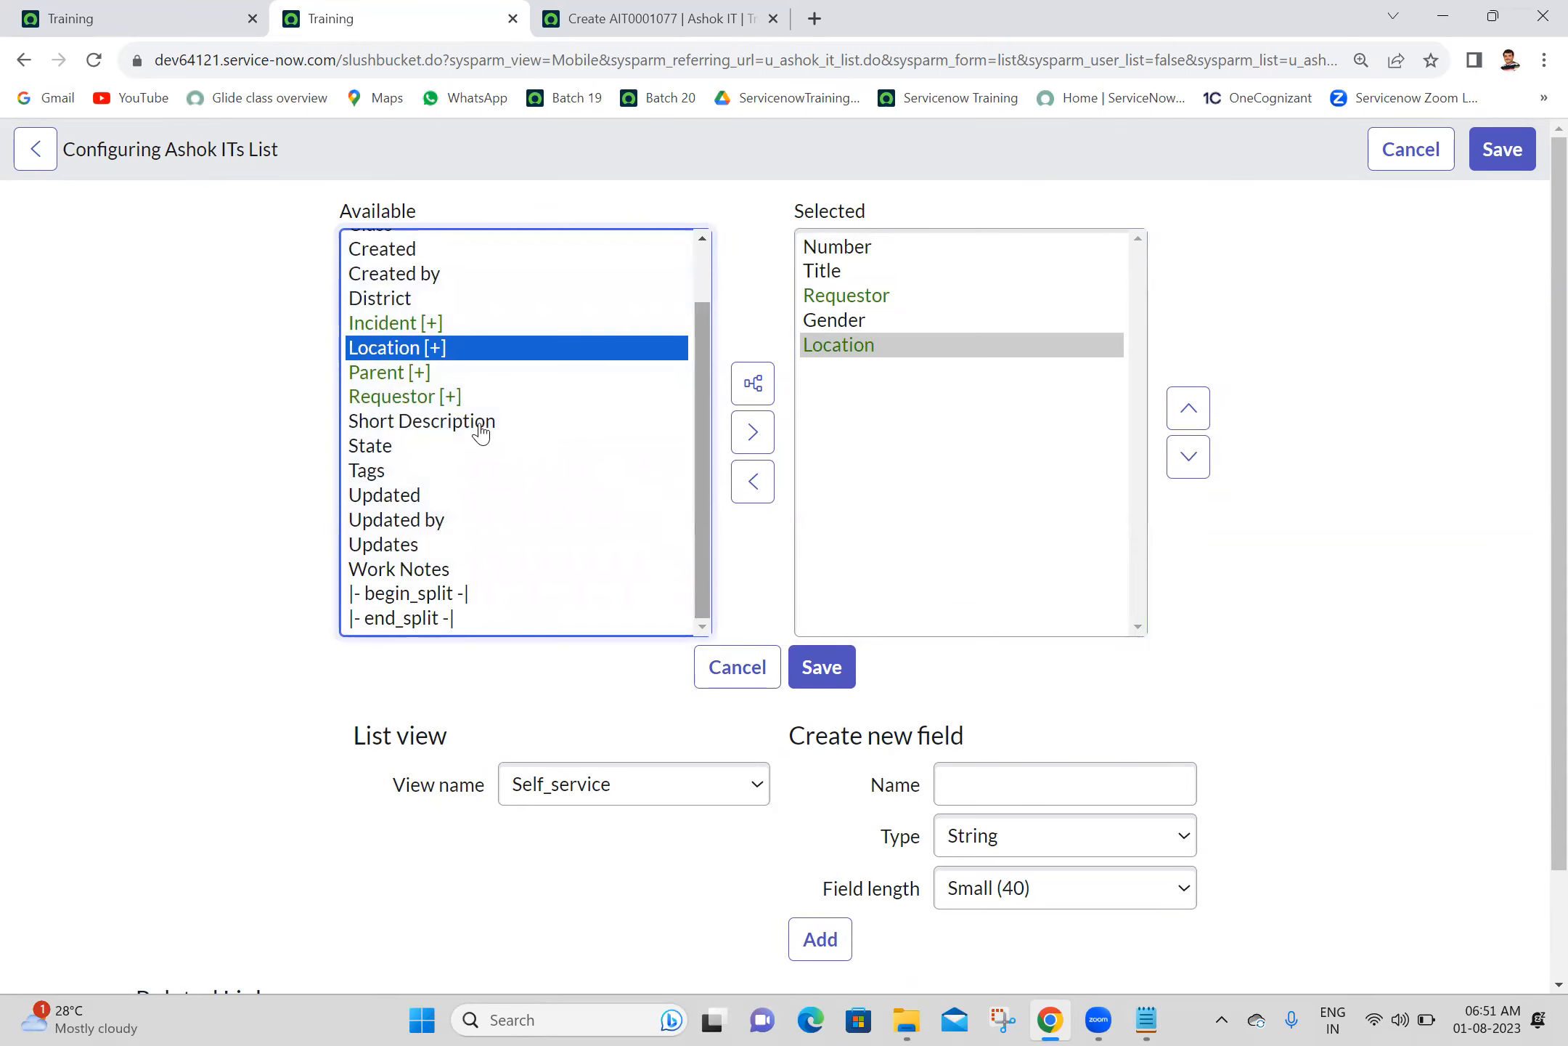
{"action": "double_click", "coordinate": [450, 421]}
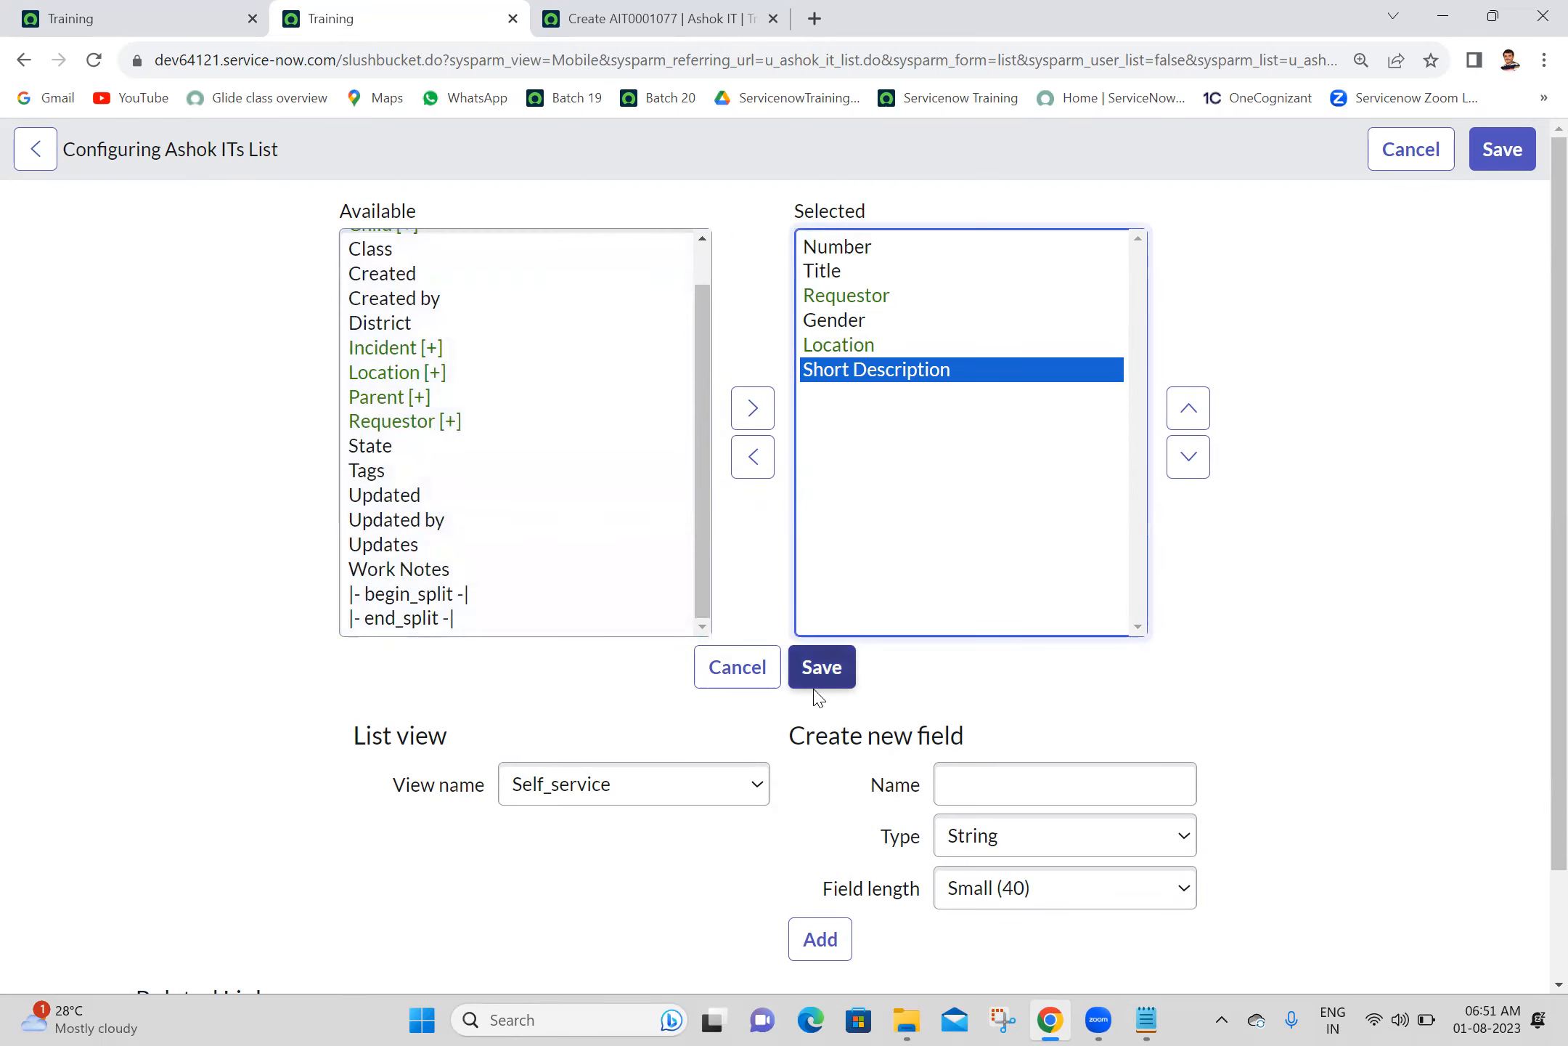
{"action": "left_click", "coordinate": [818, 668]}
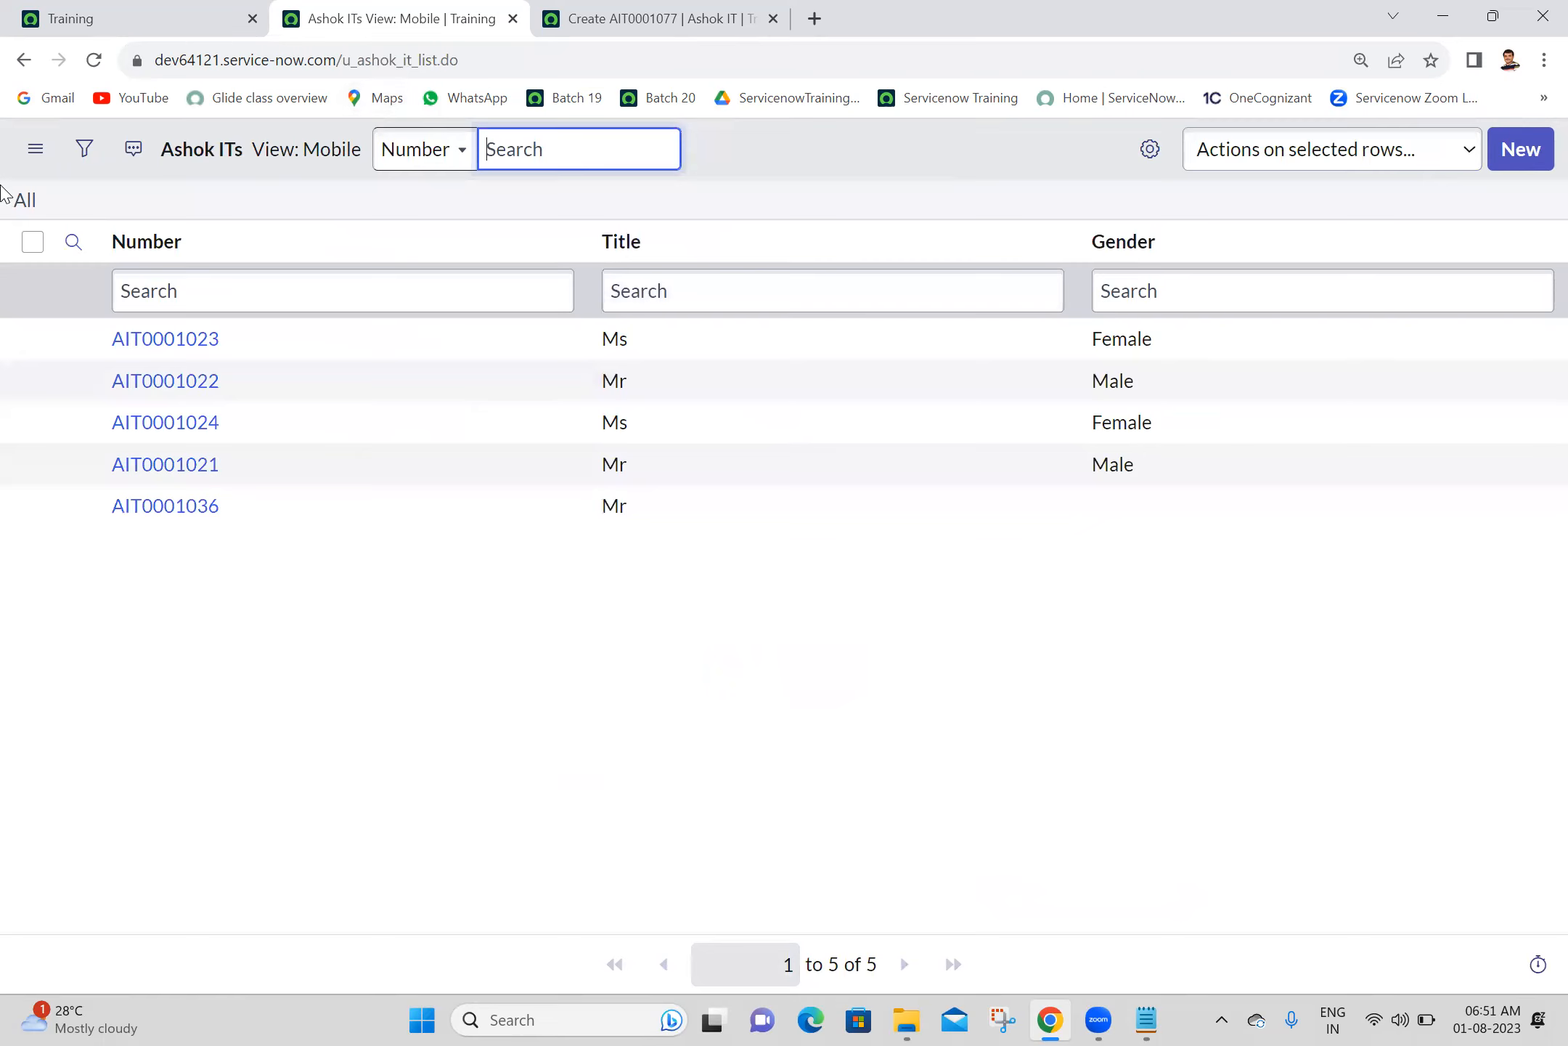
- Switch the Ashok ITs list to the Self_service view
{"action": "left_click", "coordinate": [35, 150]}
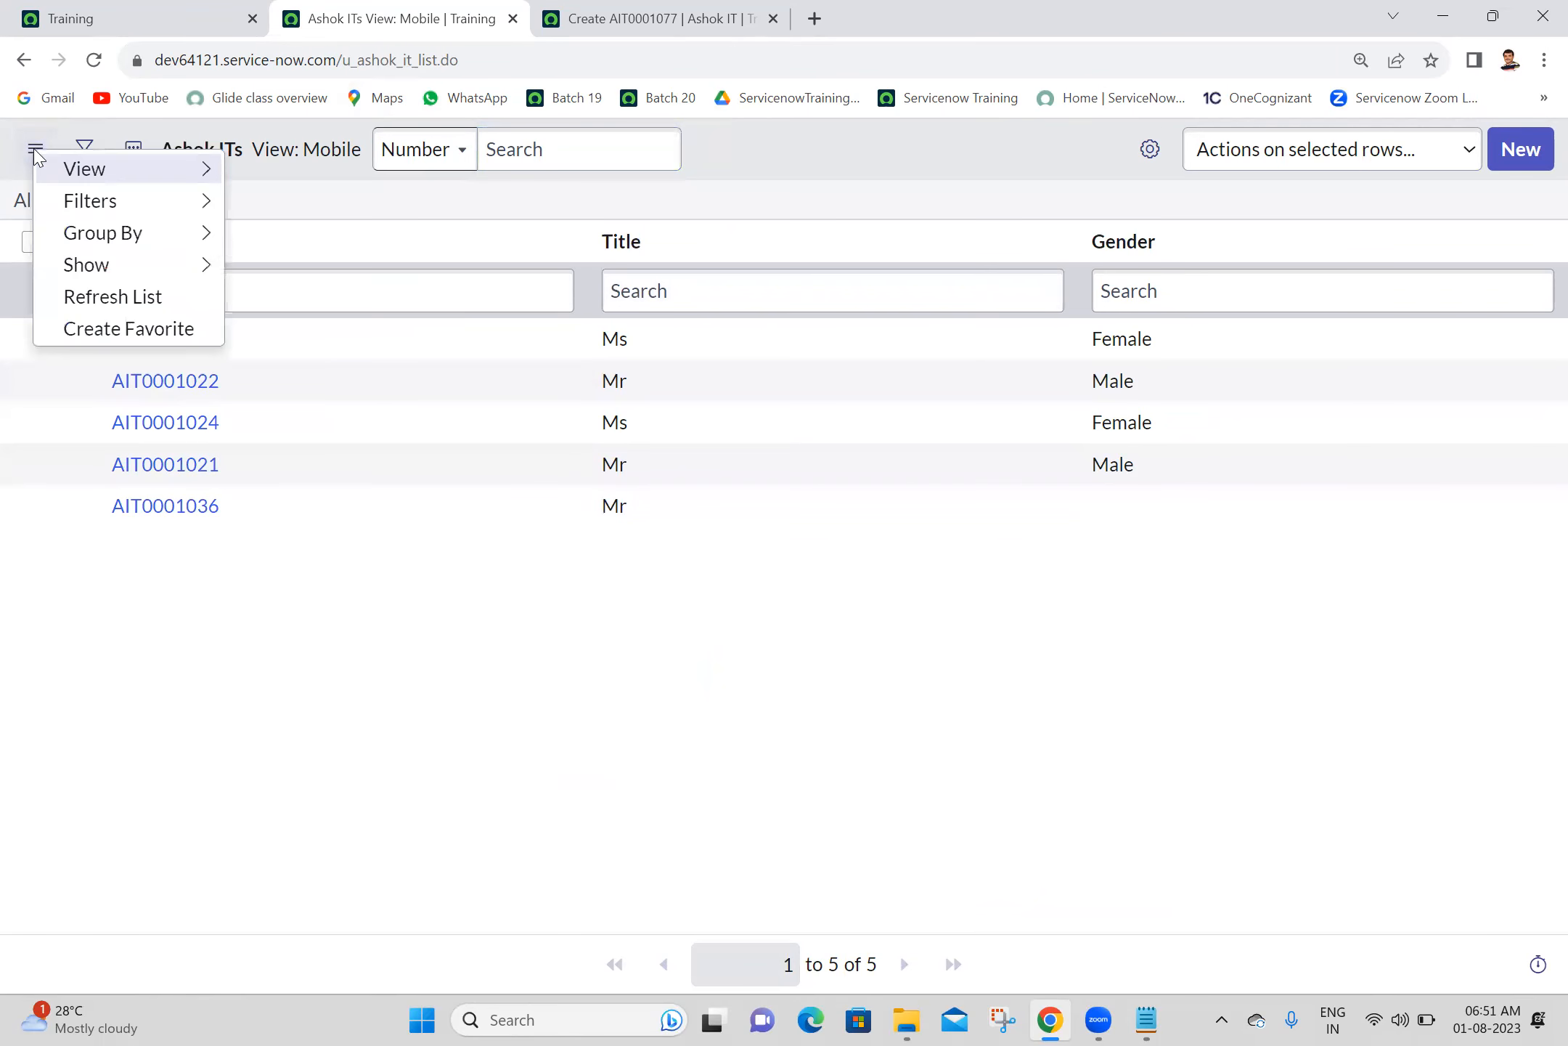
{"action": "mouse_move", "coordinate": [210, 170]}
{"action": "left_click", "coordinate": [289, 238]}
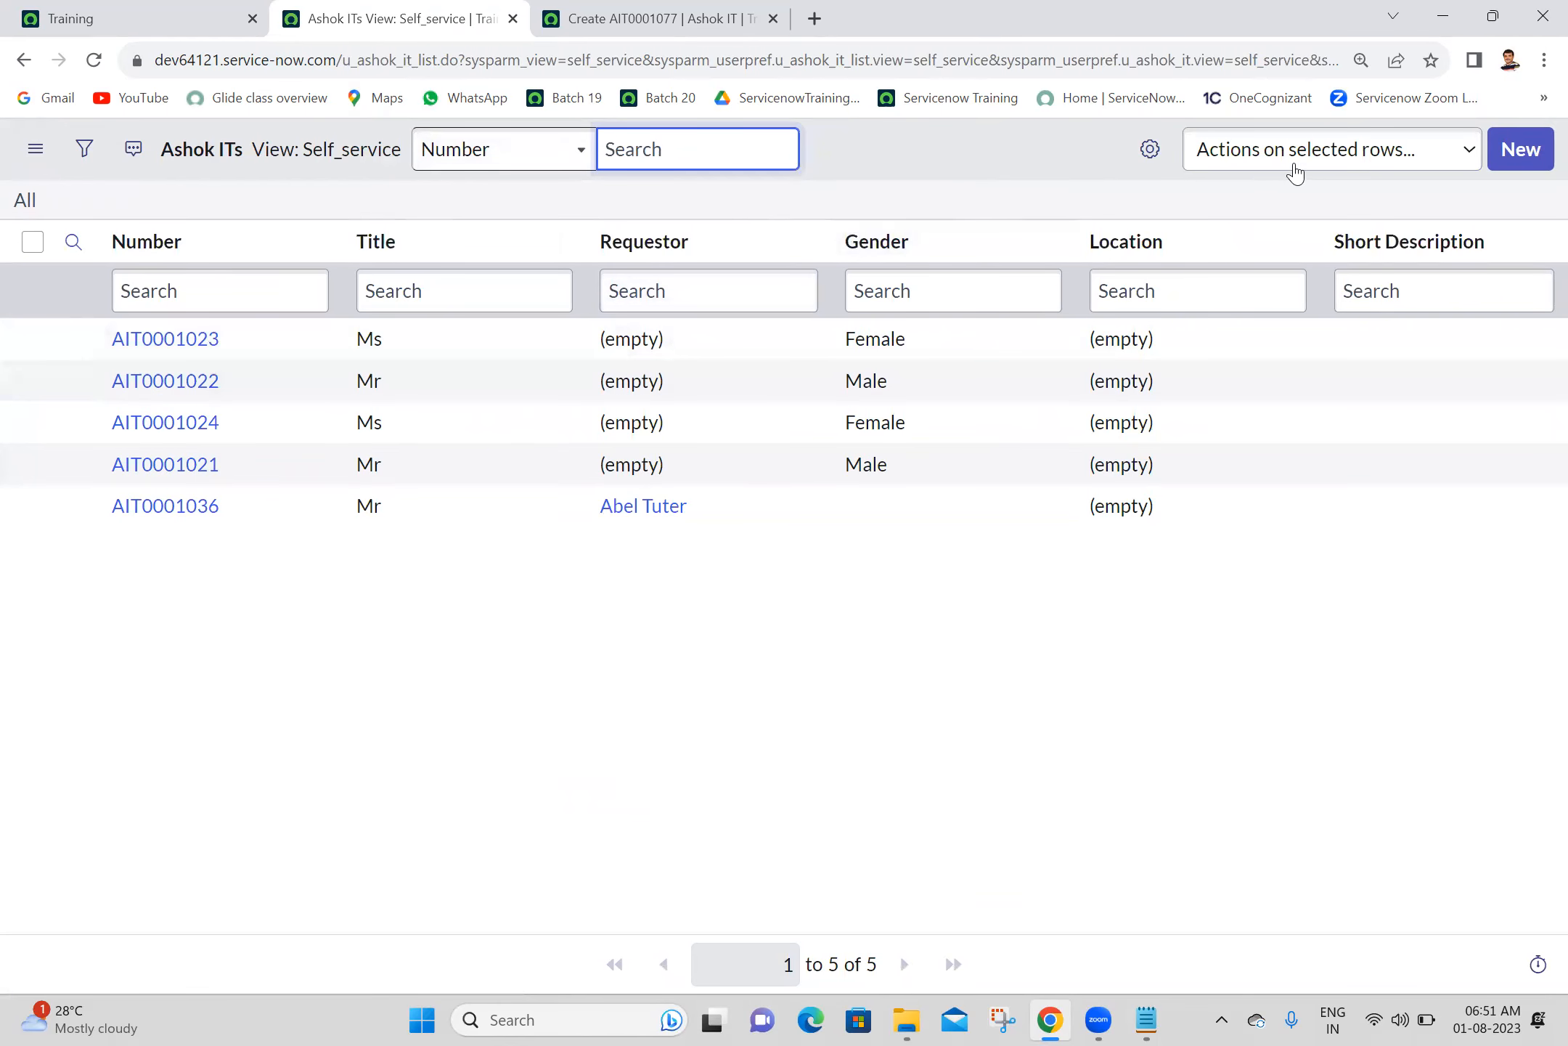
- Start a new Ashok IT record from the Self_service list and open the form's Form Layout configuration
{"action": "left_click", "coordinate": [1512, 153]}
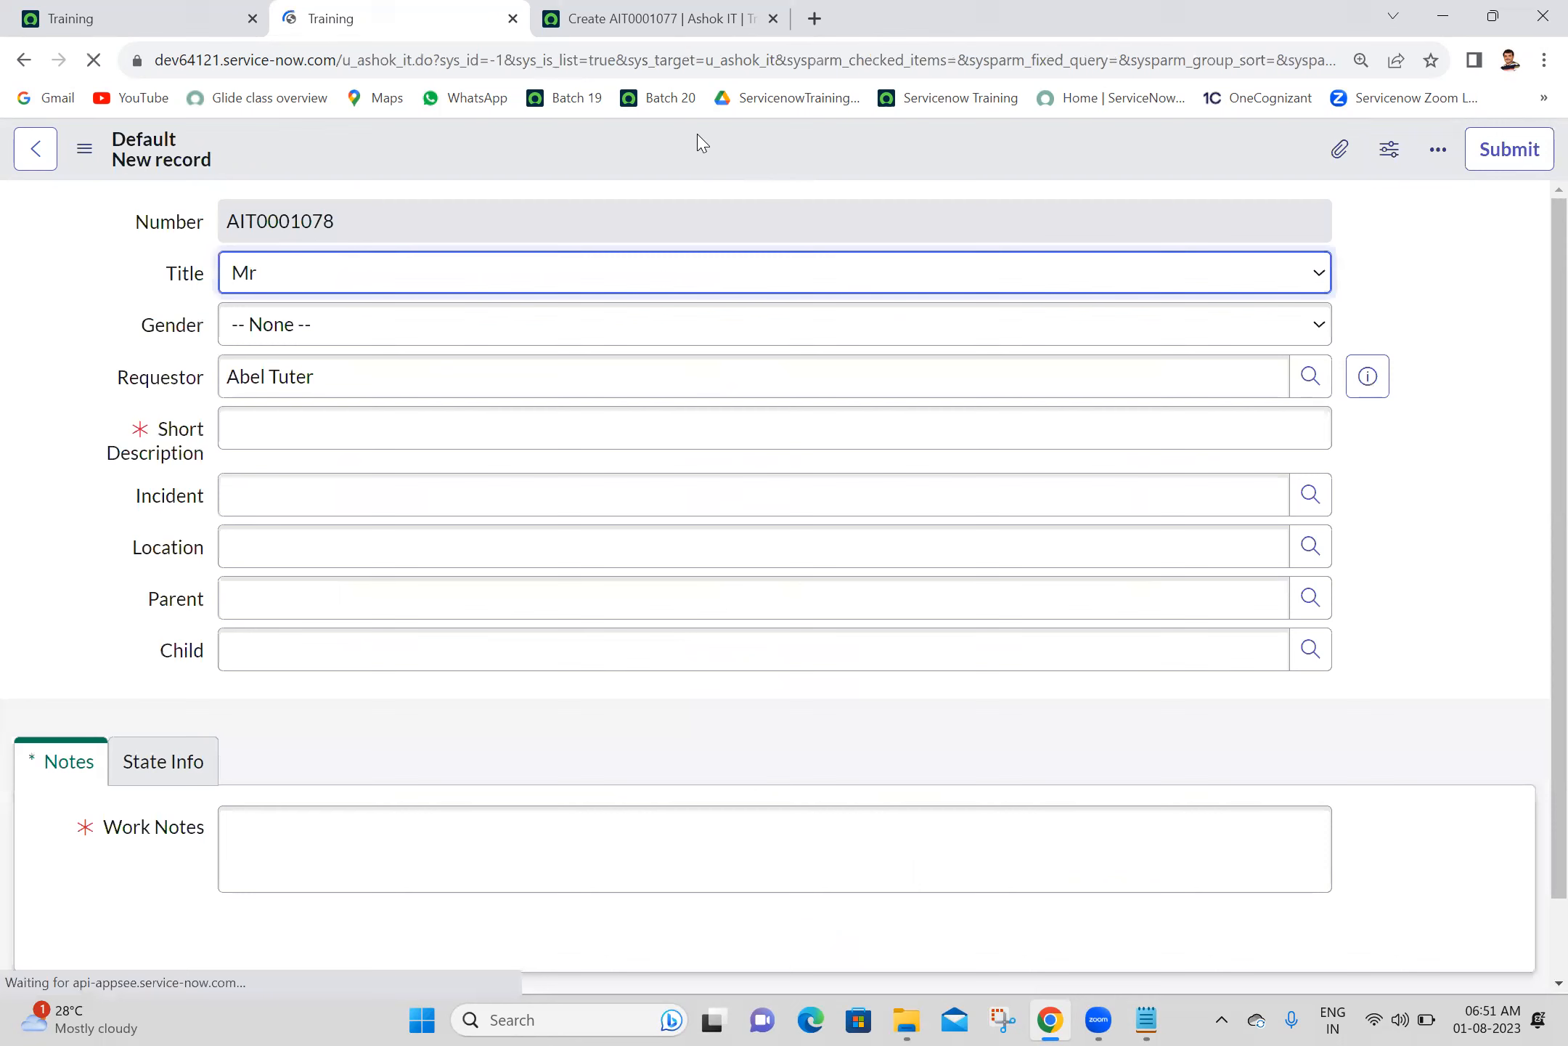
{"action": "right_click", "coordinate": [639, 157]}
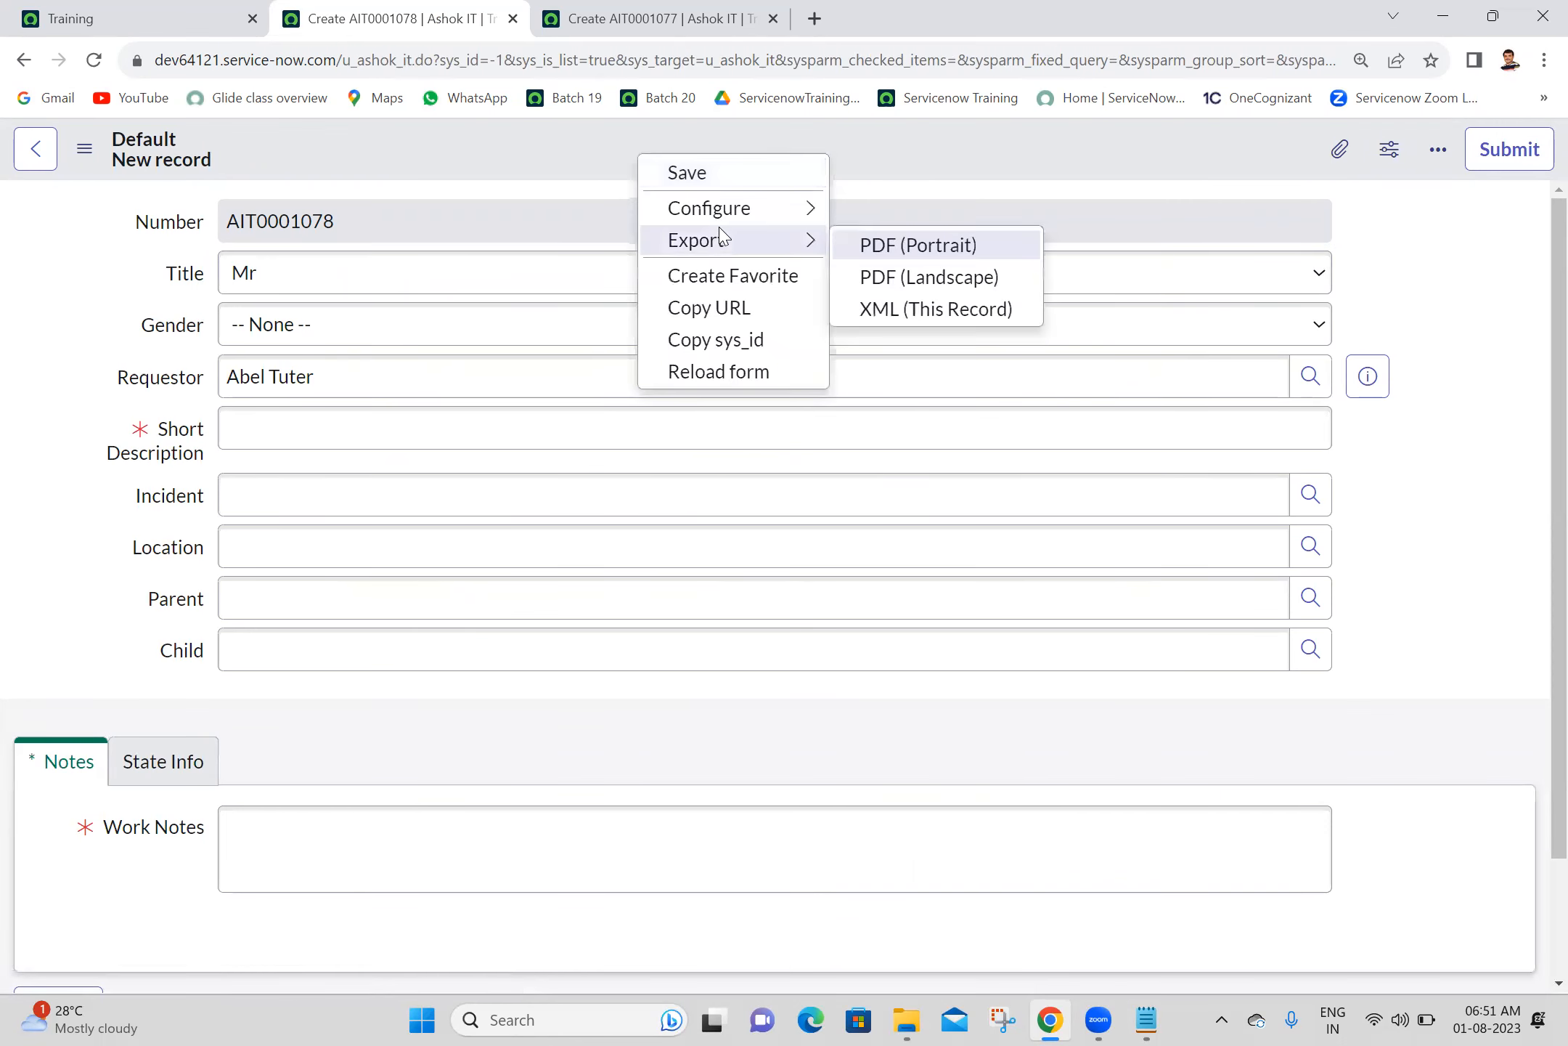
{"action": "mouse_move", "coordinate": [757, 210]}
{"action": "left_click", "coordinate": [926, 250]}
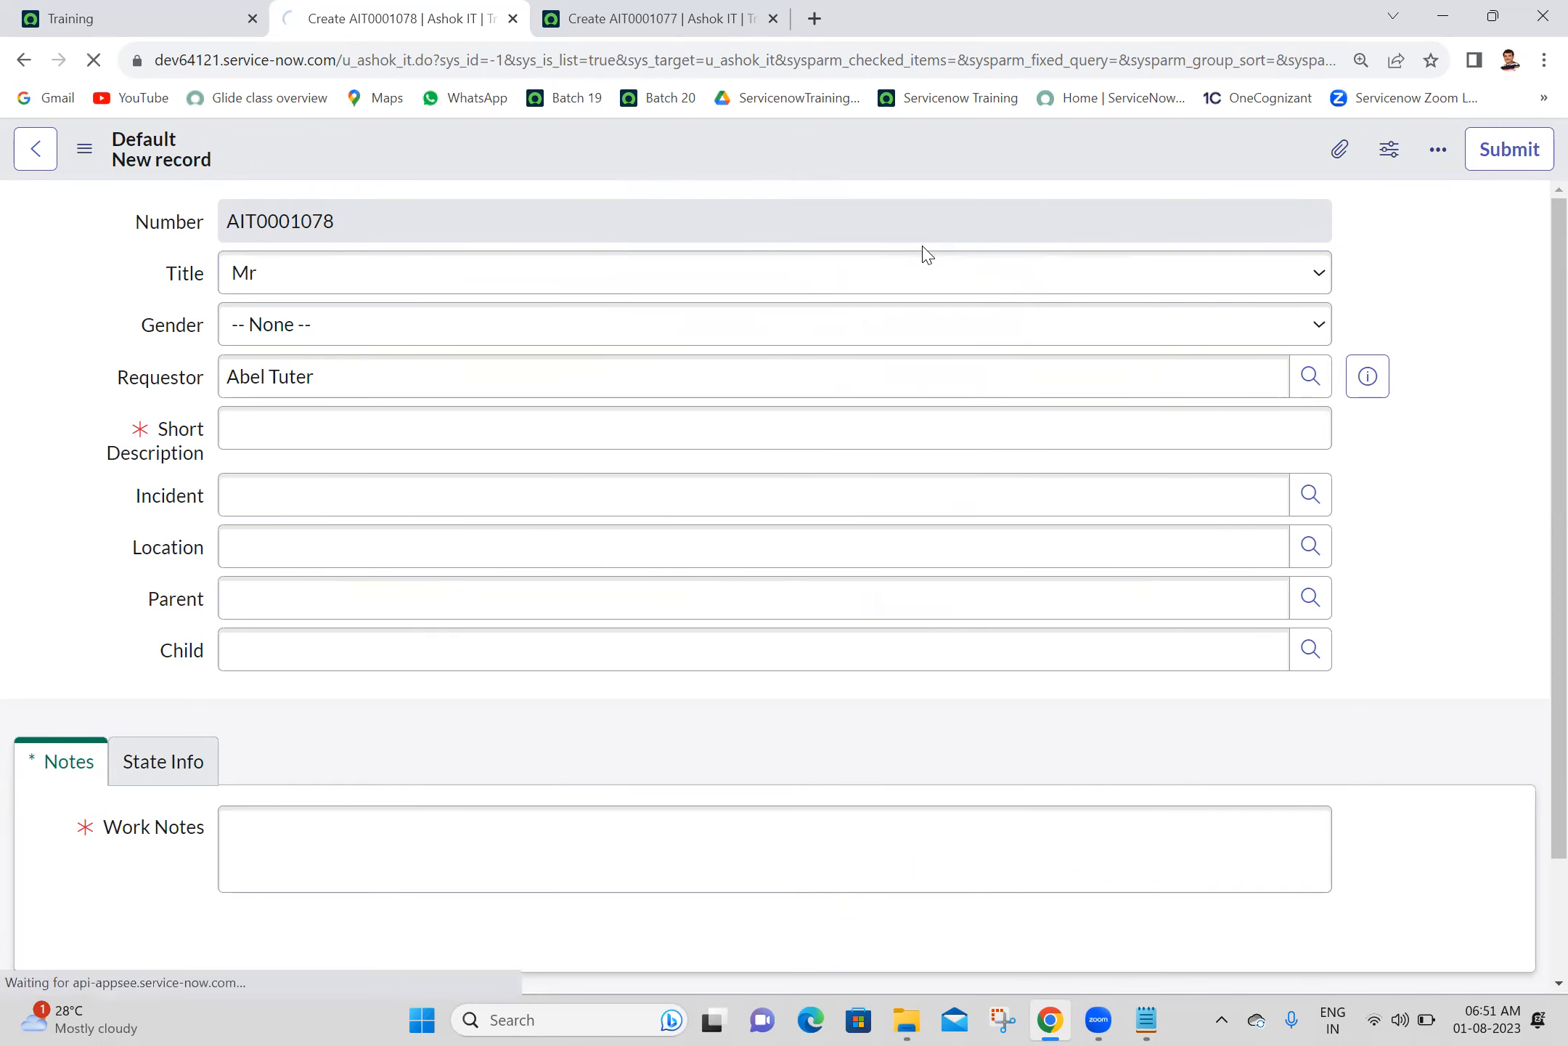
- Create a new form view named Self Service for the Ashok IT form
{"action": "scroll", "coordinate": [1538, 673], "scroll_direction": "down", "scroll_amount": 2}
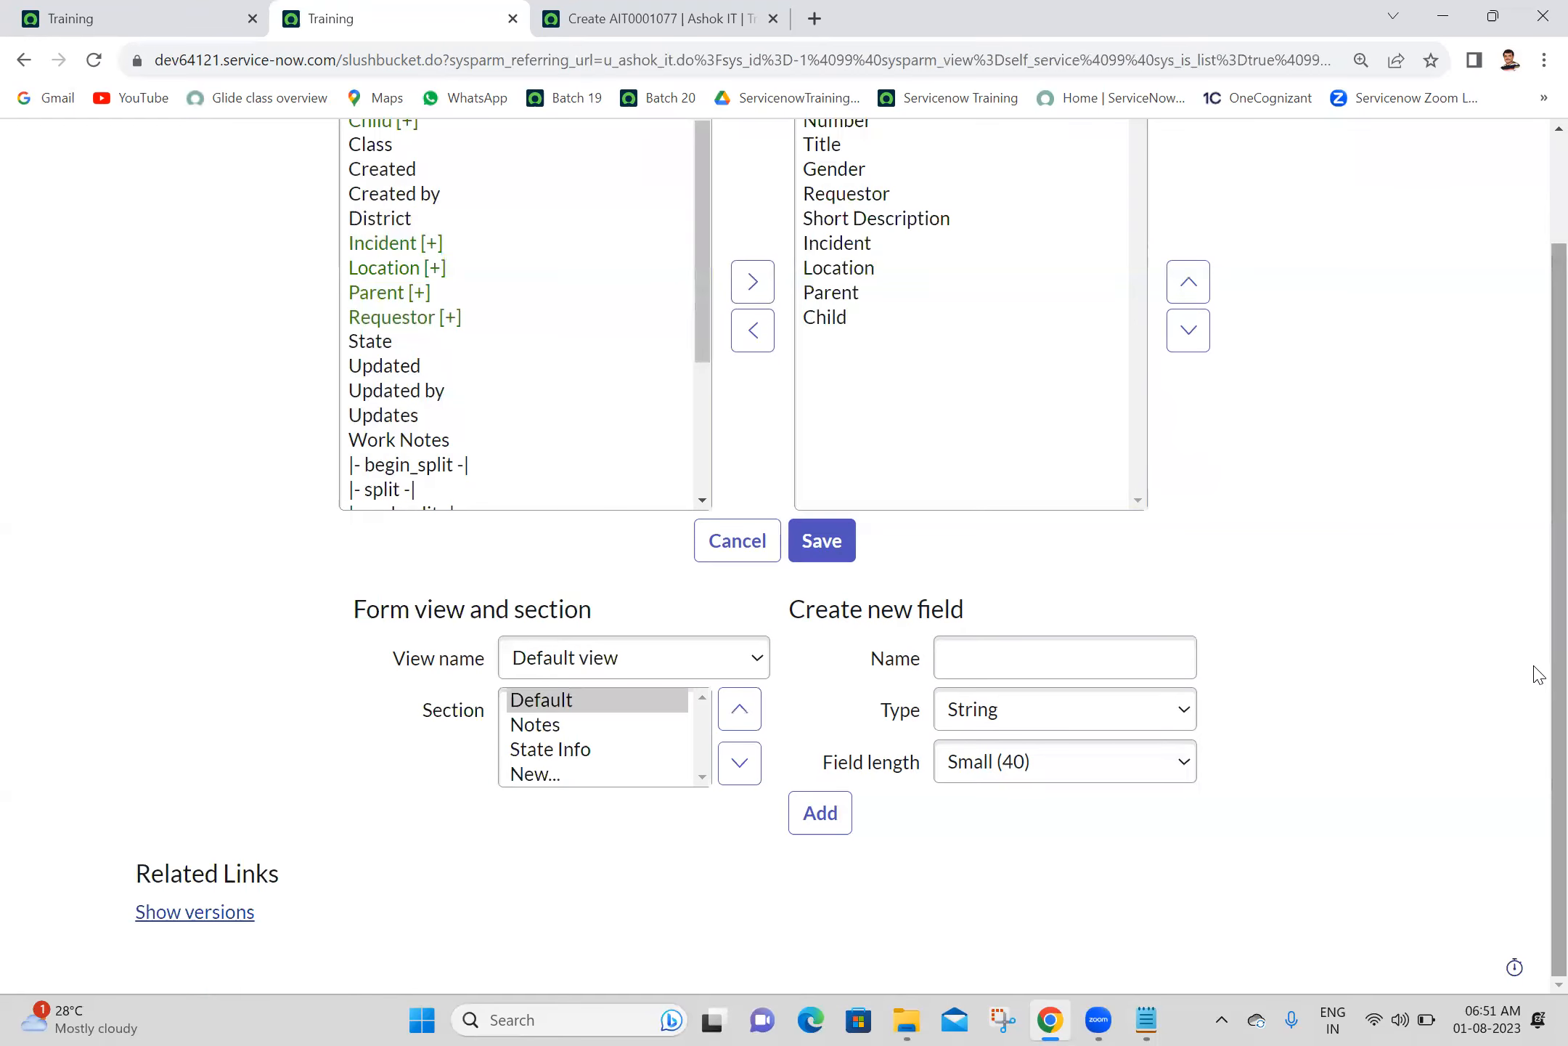
{"action": "left_click", "coordinate": [653, 668]}
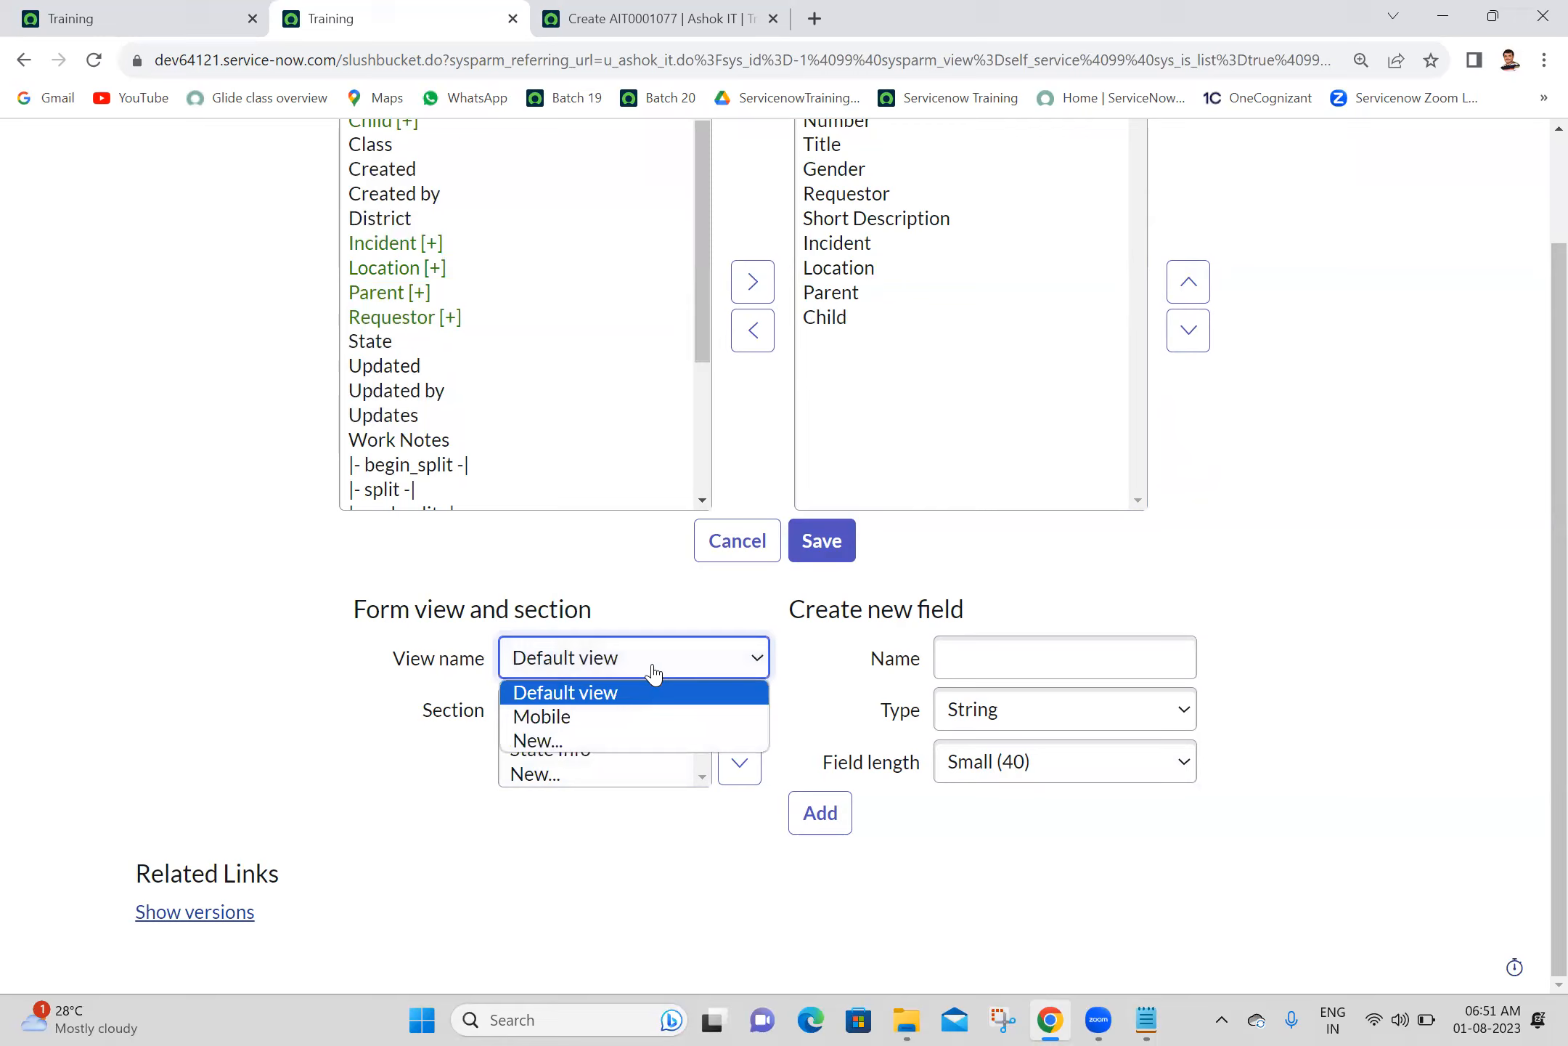
{"action": "left_click", "coordinate": [334, 695]}
{"action": "left_click", "coordinate": [613, 657]}
{"action": "left_click", "coordinate": [544, 739]}
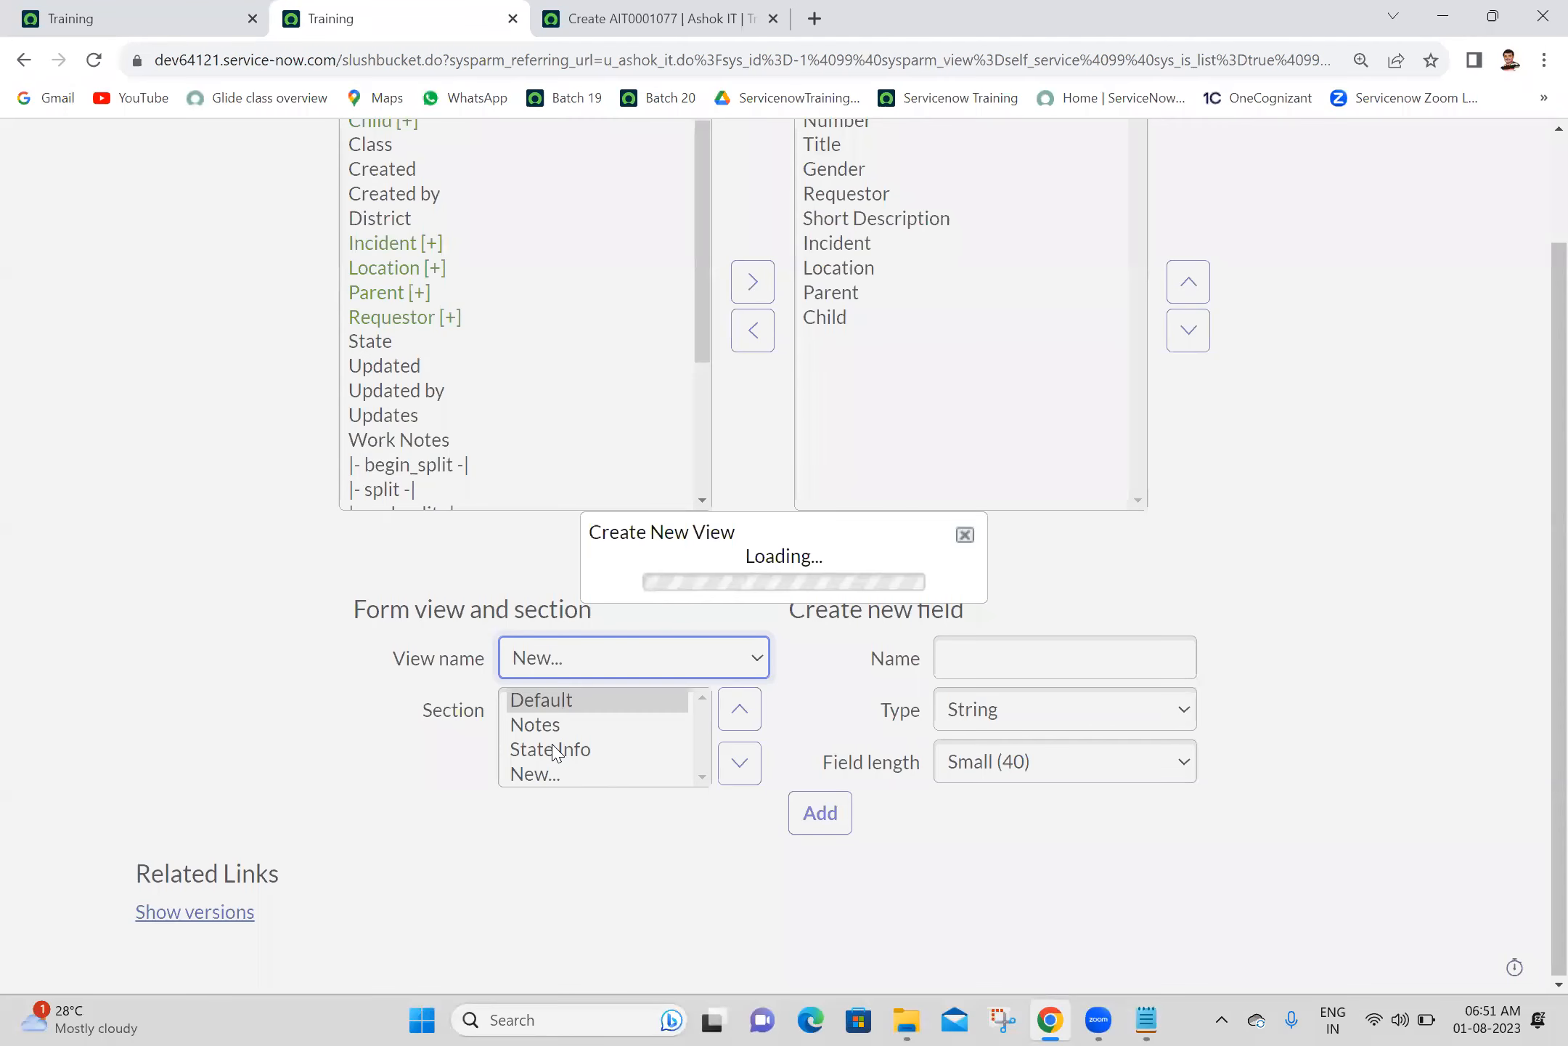
{"action": "left_click", "coordinate": [801, 544]}
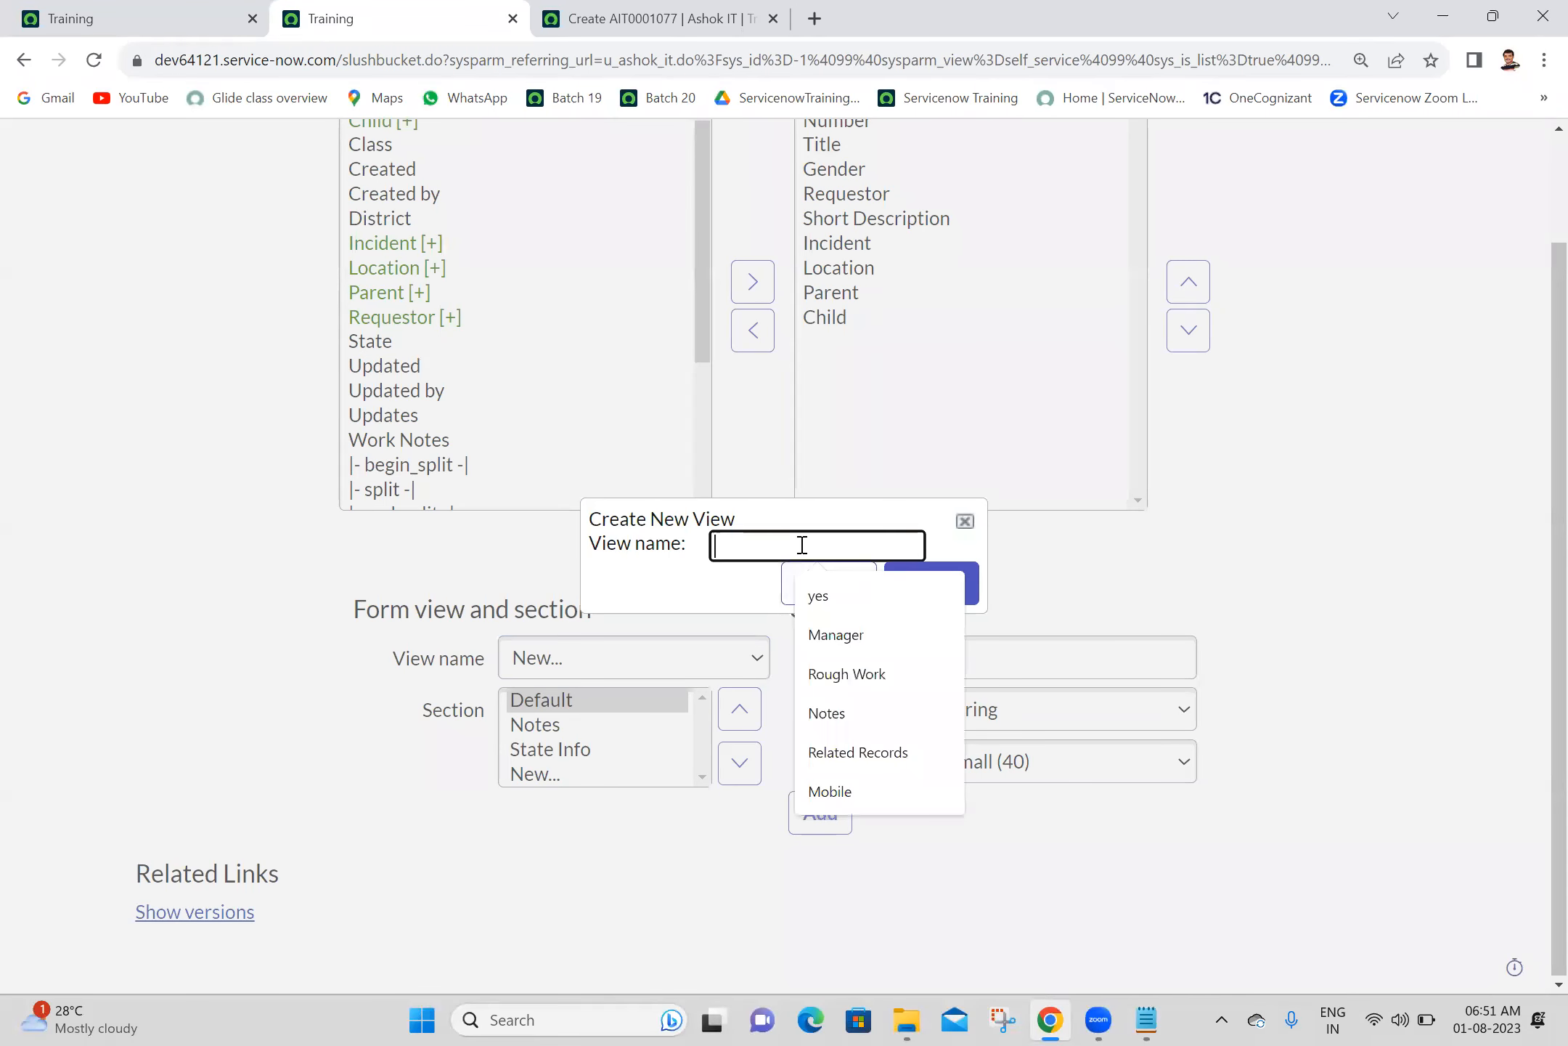
{"action": "type", "text": "Se"}
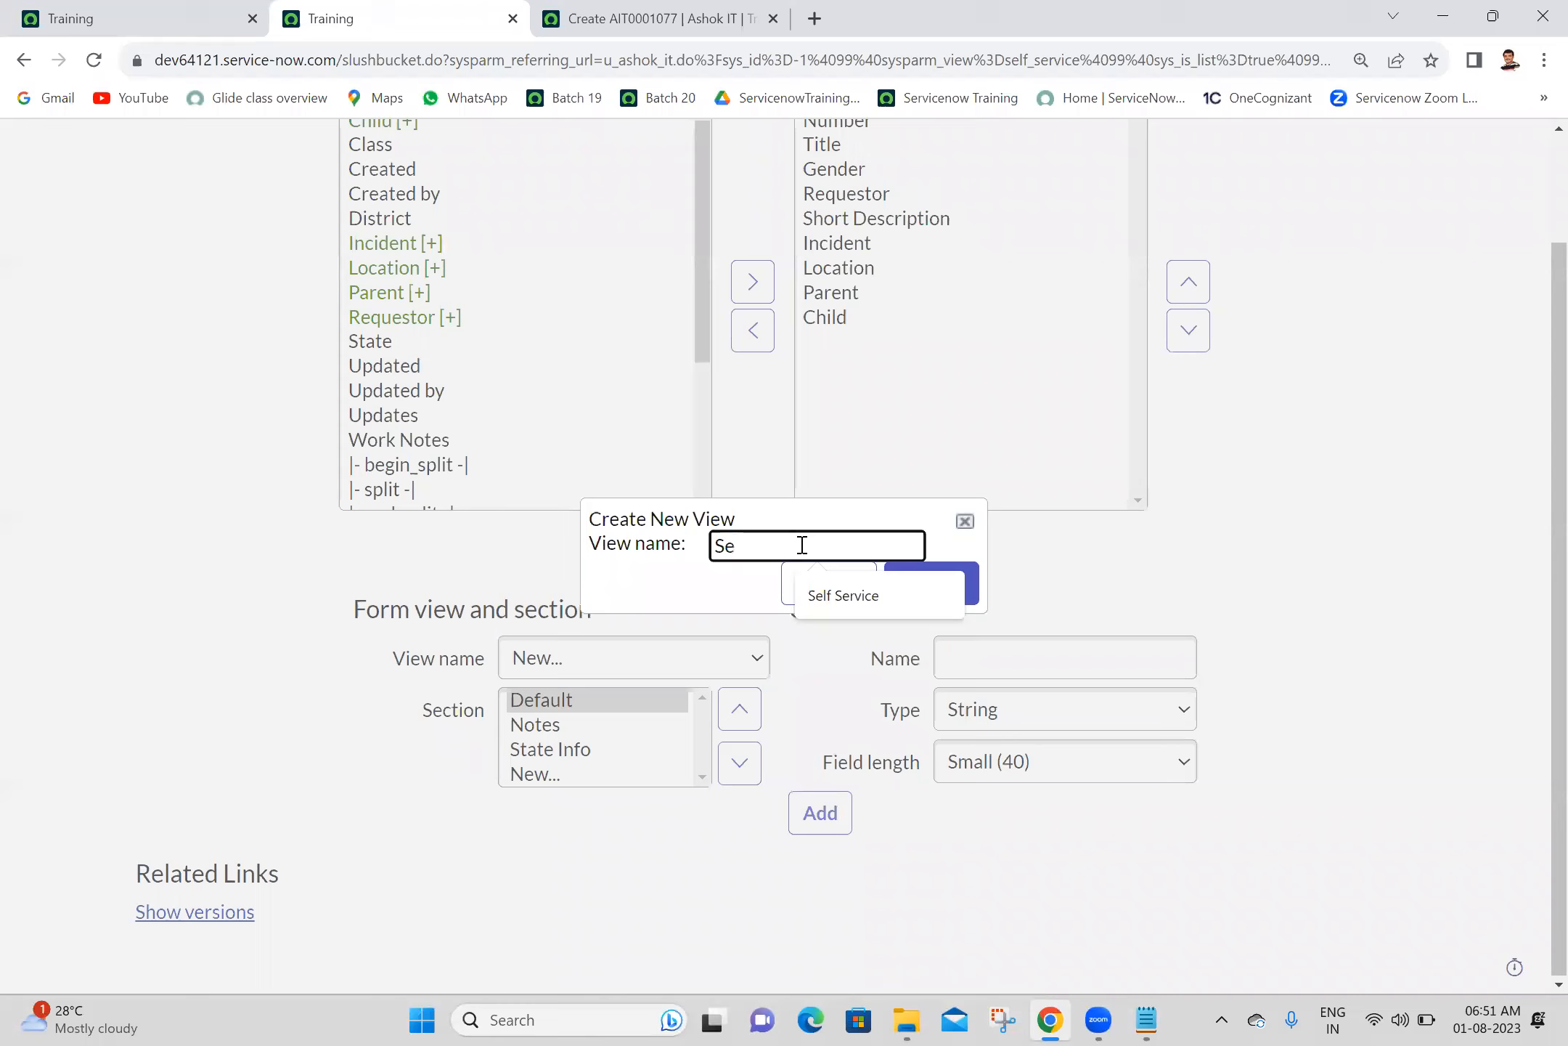
{"action": "left_click", "coordinate": [871, 607]}
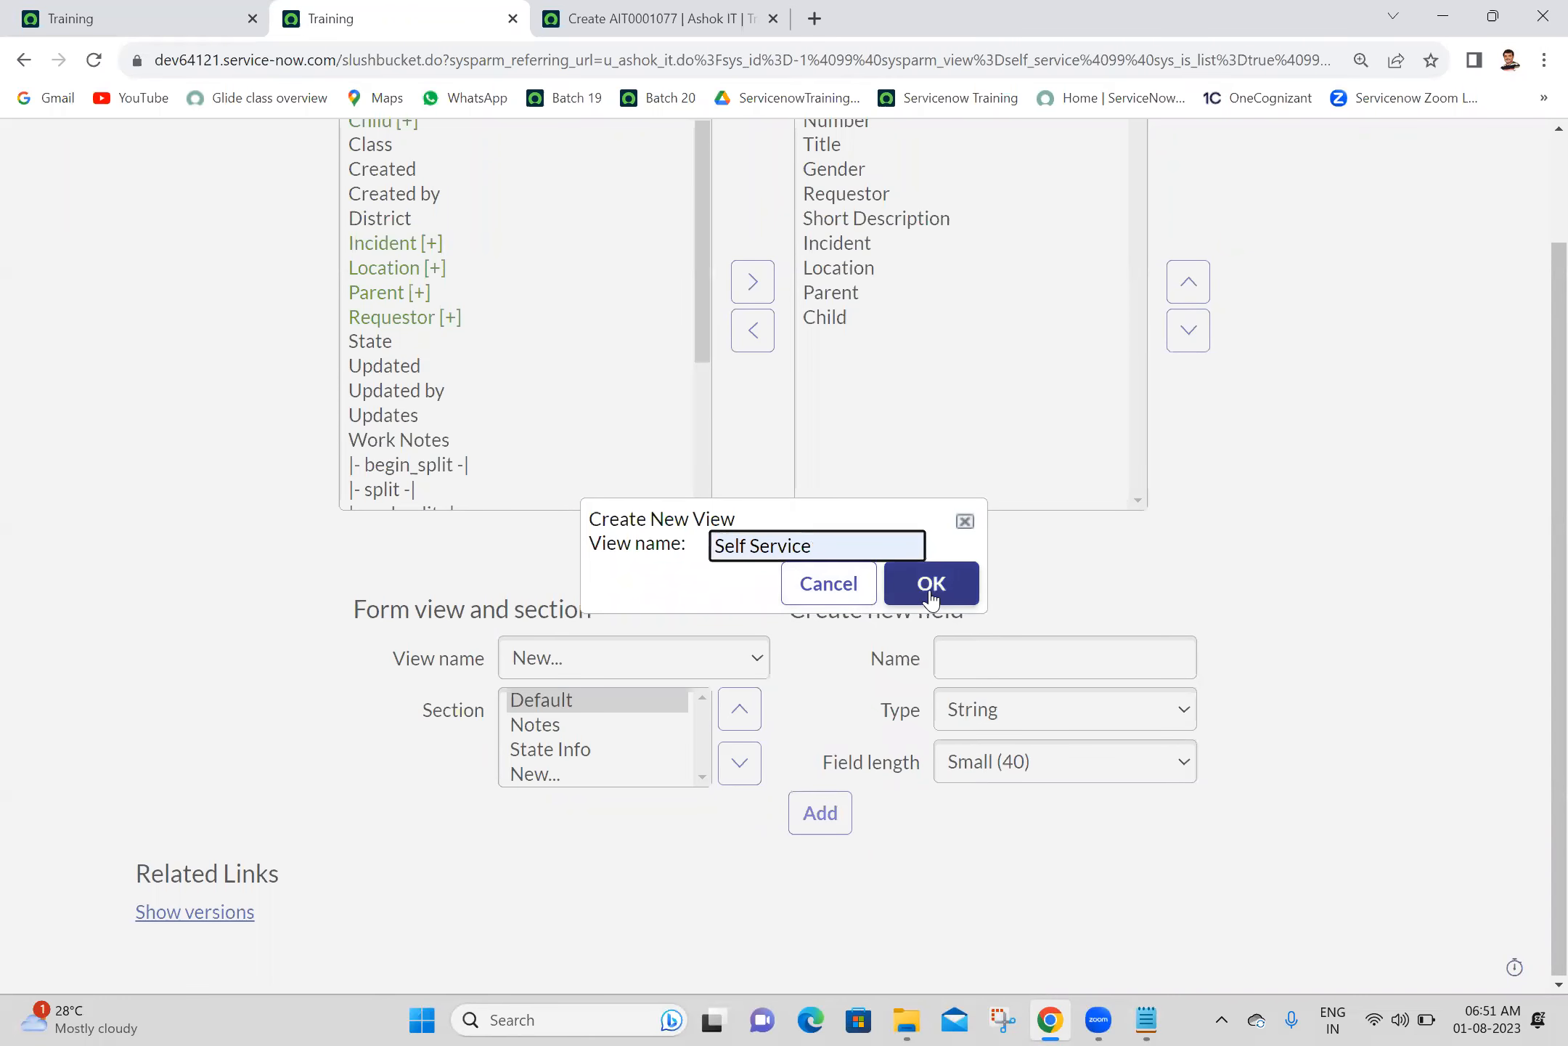
{"action": "left_click", "coordinate": [931, 588]}
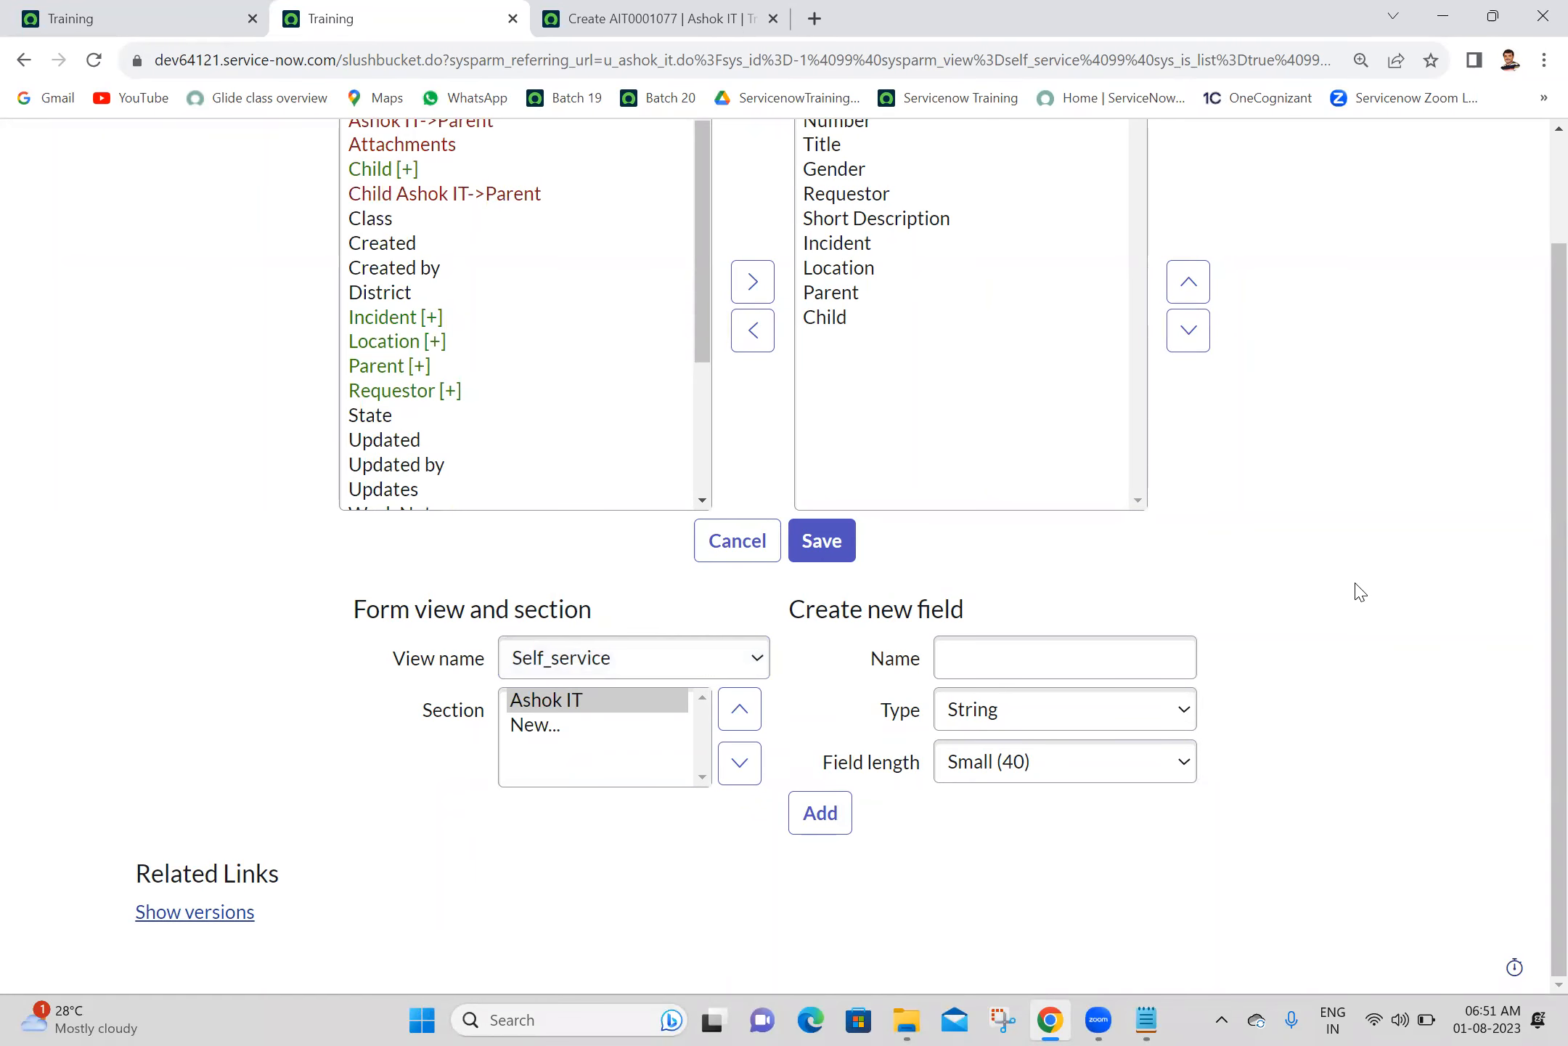
{"action": "scroll", "coordinate": [1534, 315], "scroll_direction": "up", "scroll_amount": 2}
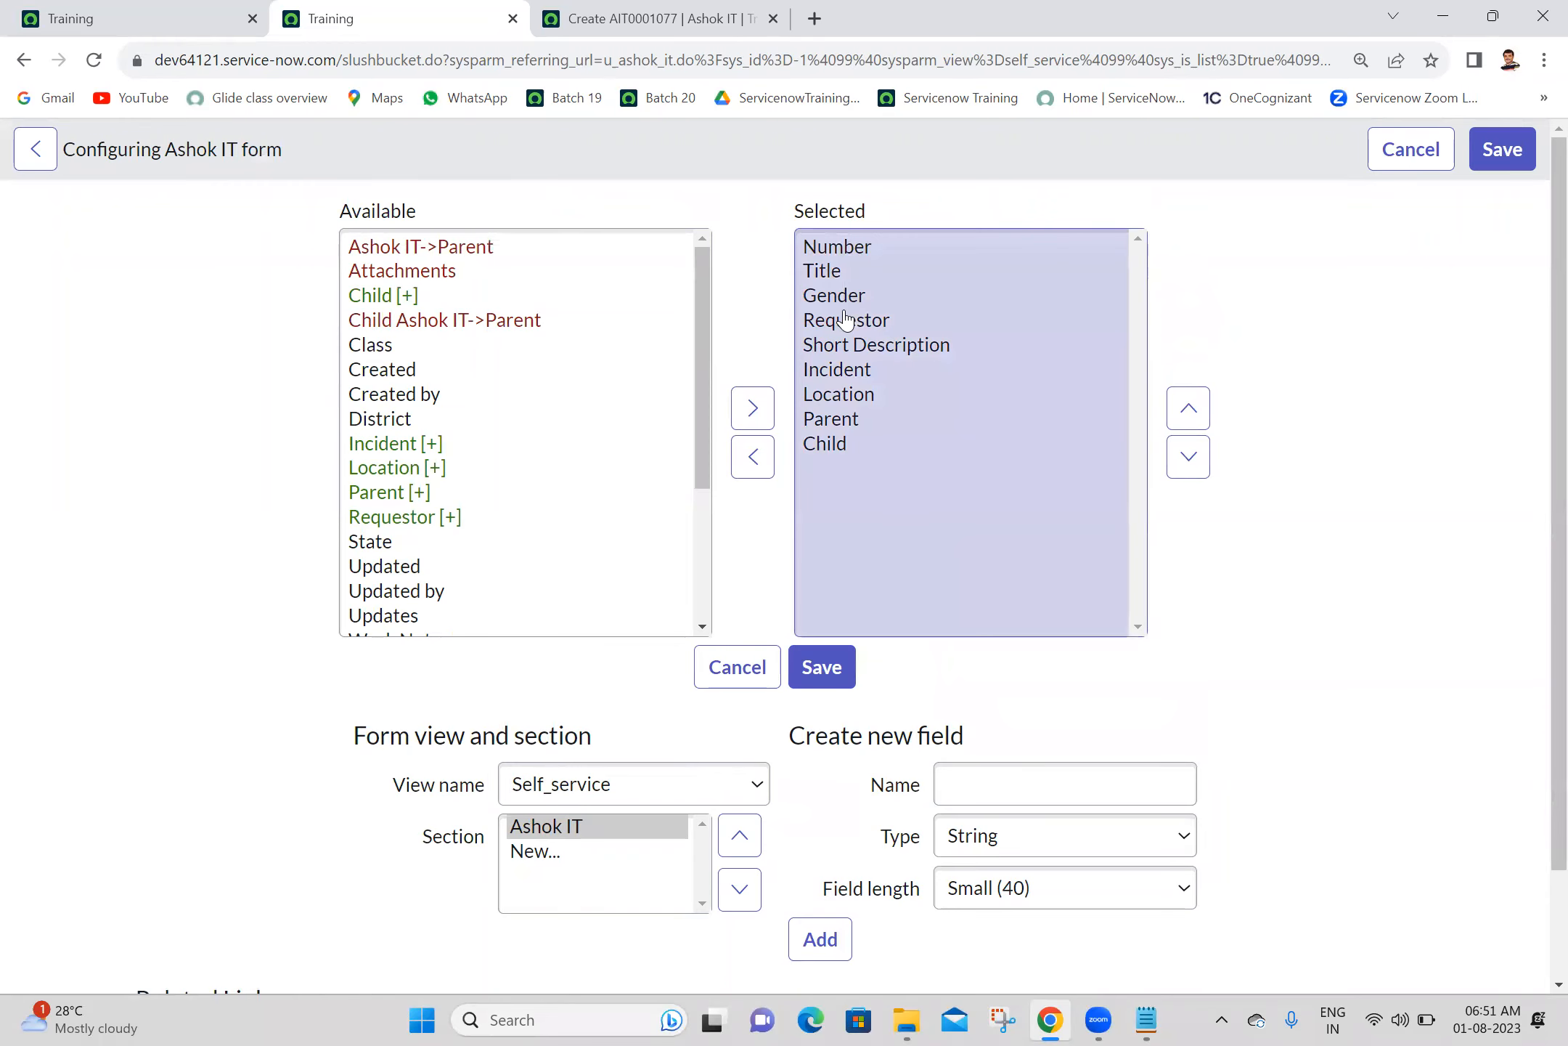
- Remove Incident, Parent and Child from the Self_service form's selected fields and move Short Description below Location
{"action": "left_click", "coordinate": [850, 370]}
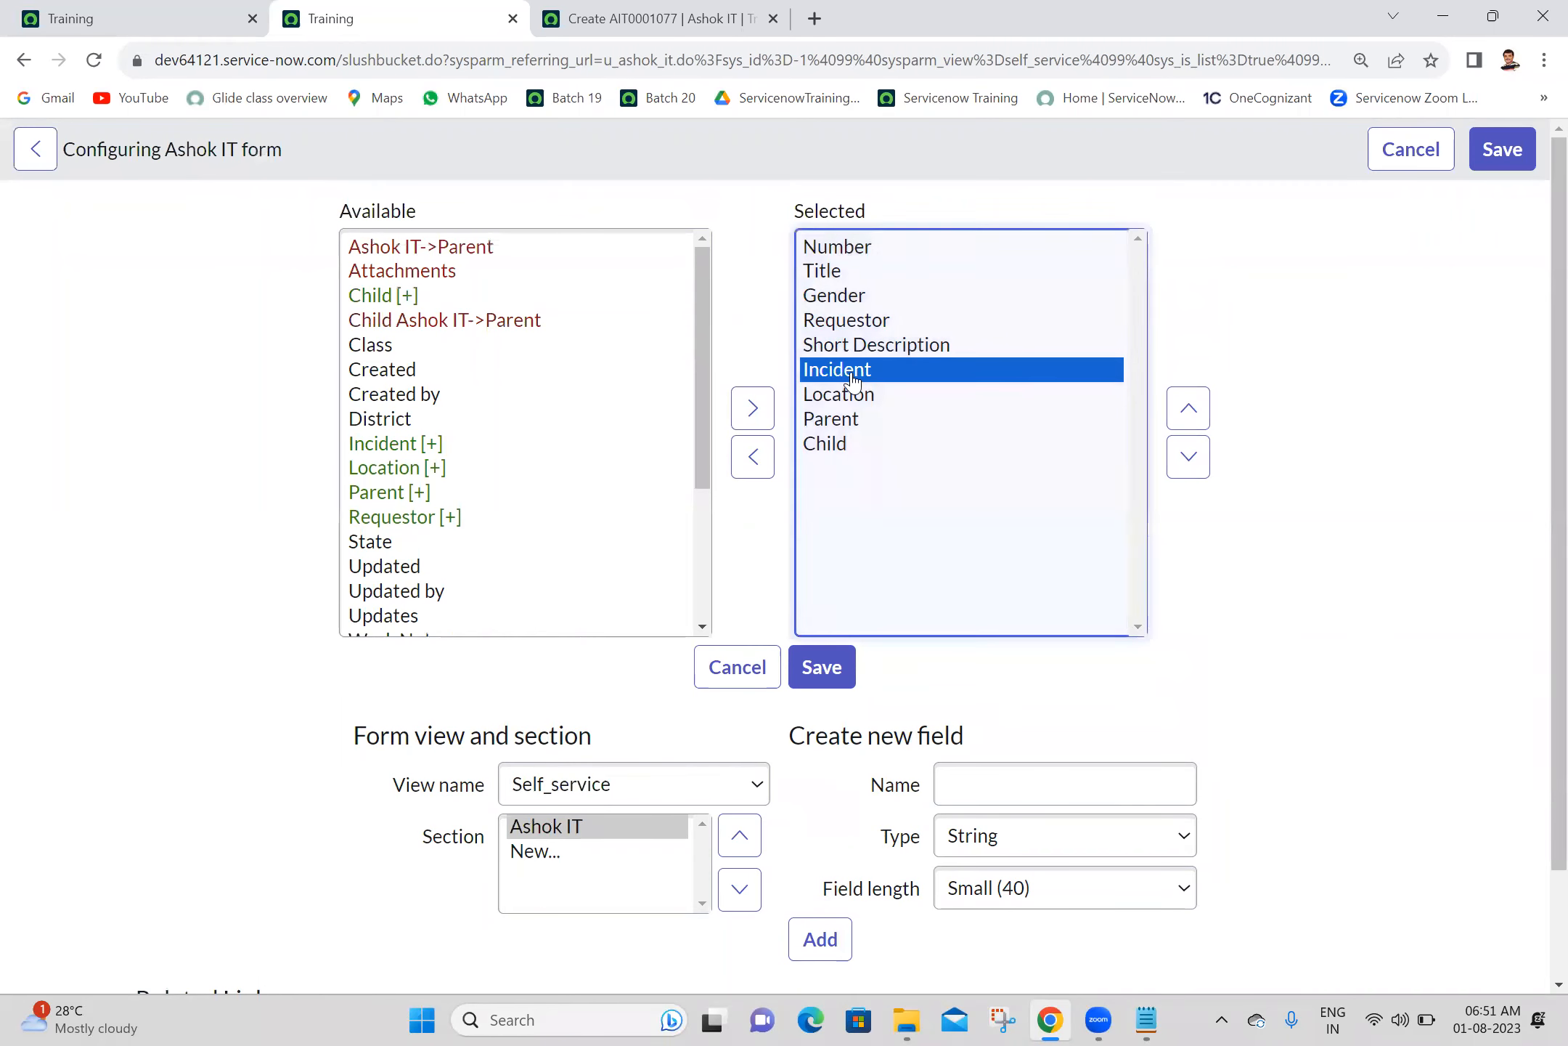
{"action": "left_click", "coordinate": [753, 457]}
{"action": "left_click", "coordinate": [837, 400]}
{"action": "left_click", "coordinate": [835, 418], "text": "shift"}
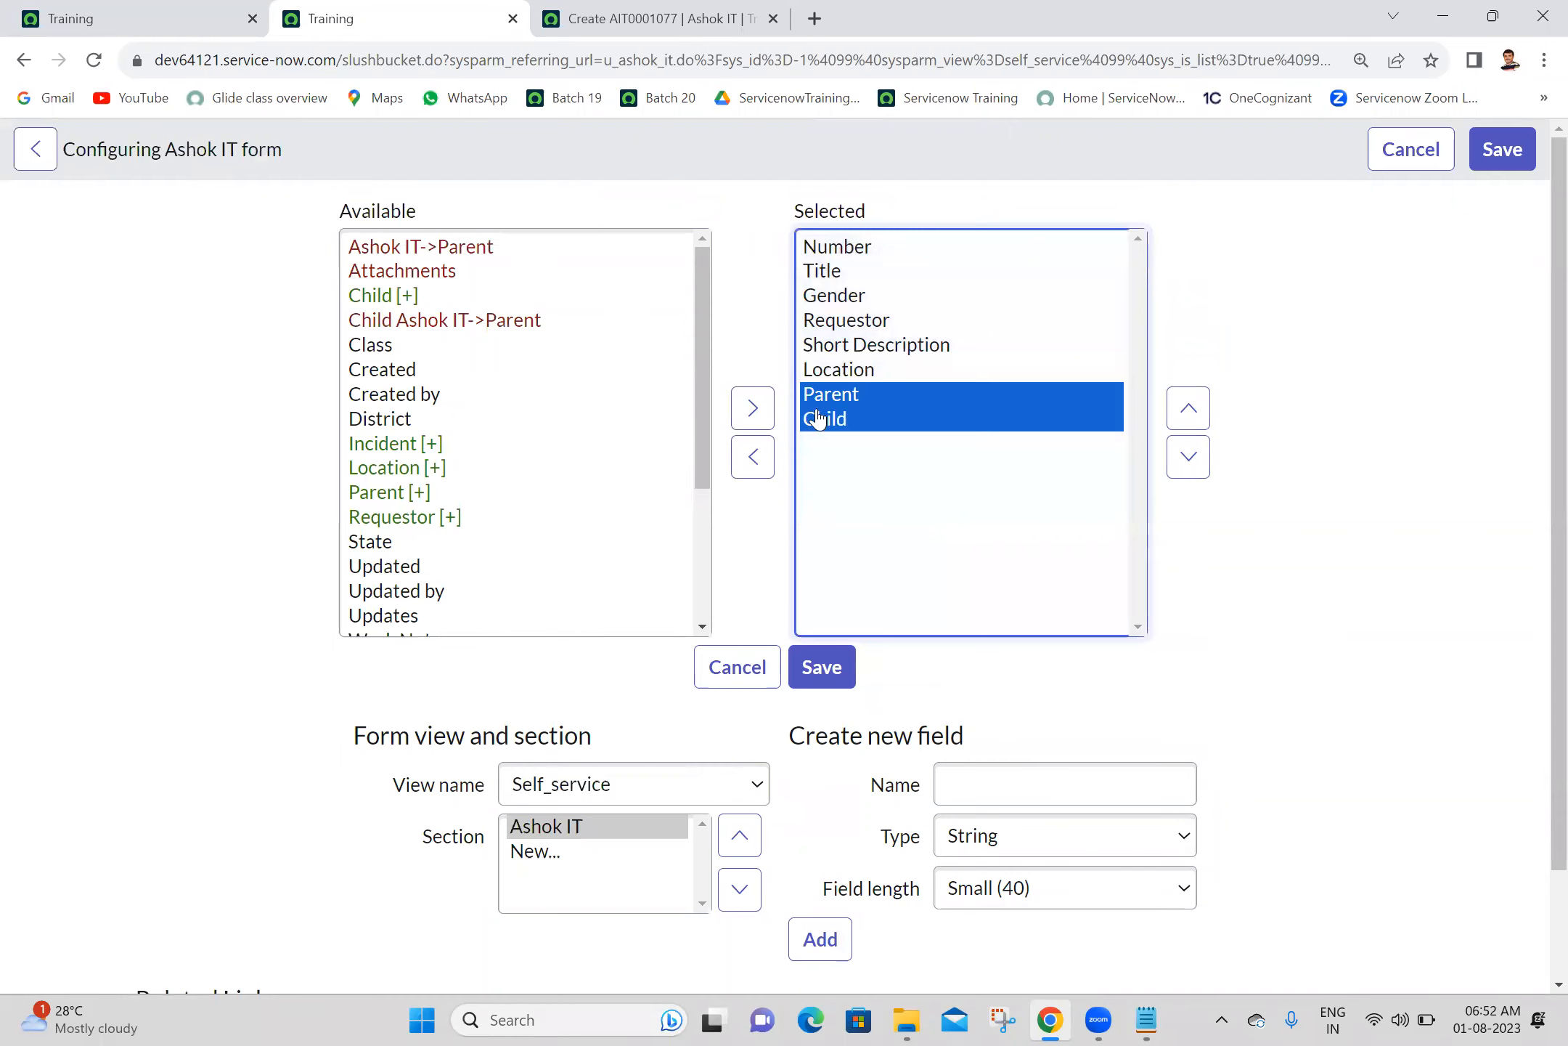
{"action": "left_click", "coordinate": [755, 455]}
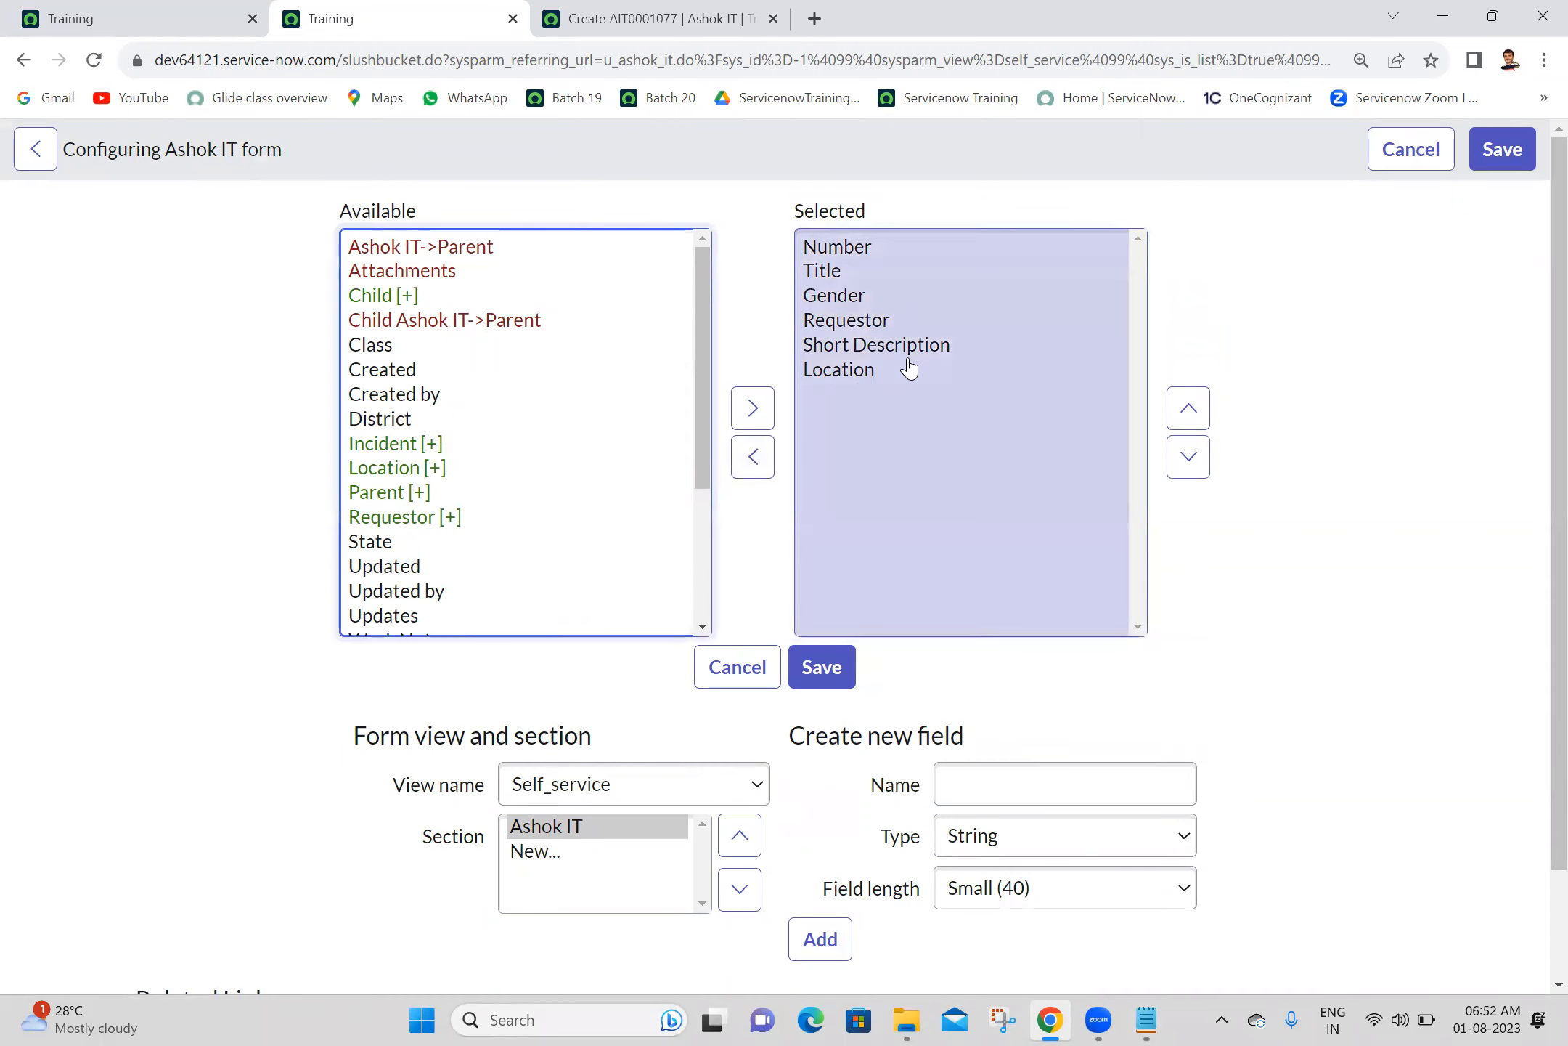
{"action": "left_click", "coordinate": [909, 352]}
{"action": "left_click", "coordinate": [1188, 456]}
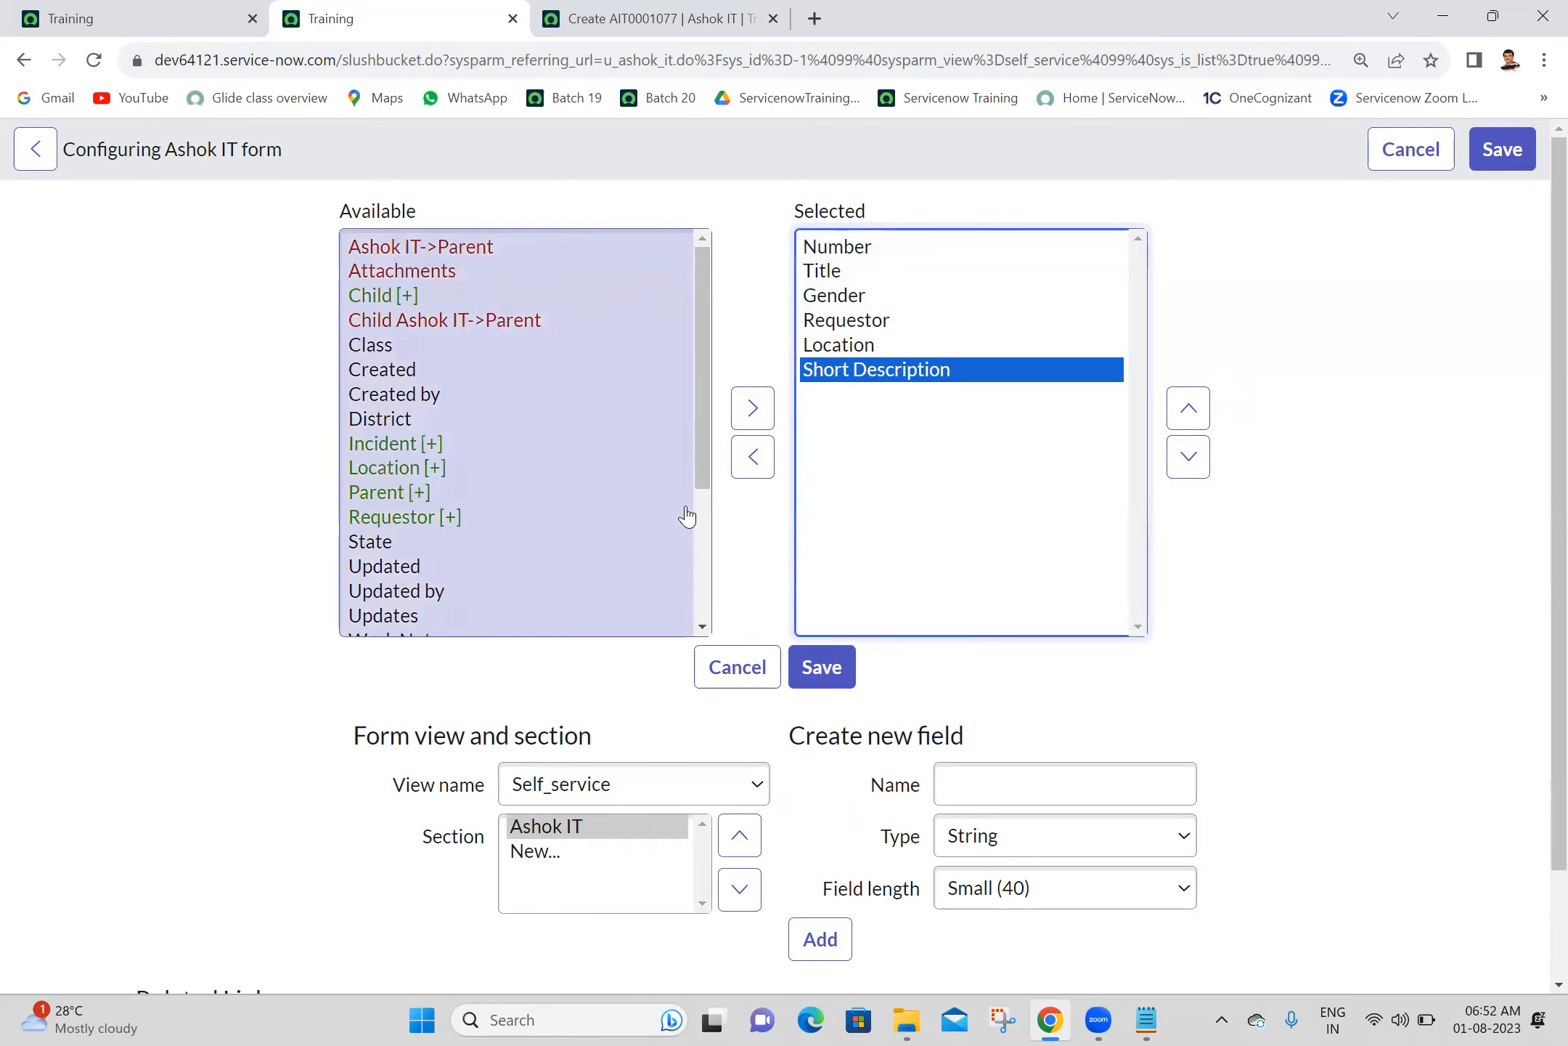
- Add the begin_split, split and end_split markers to the form's selected fields
{"action": "left_click", "coordinate": [705, 534]}
{"action": "left_click", "coordinate": [398, 449]}
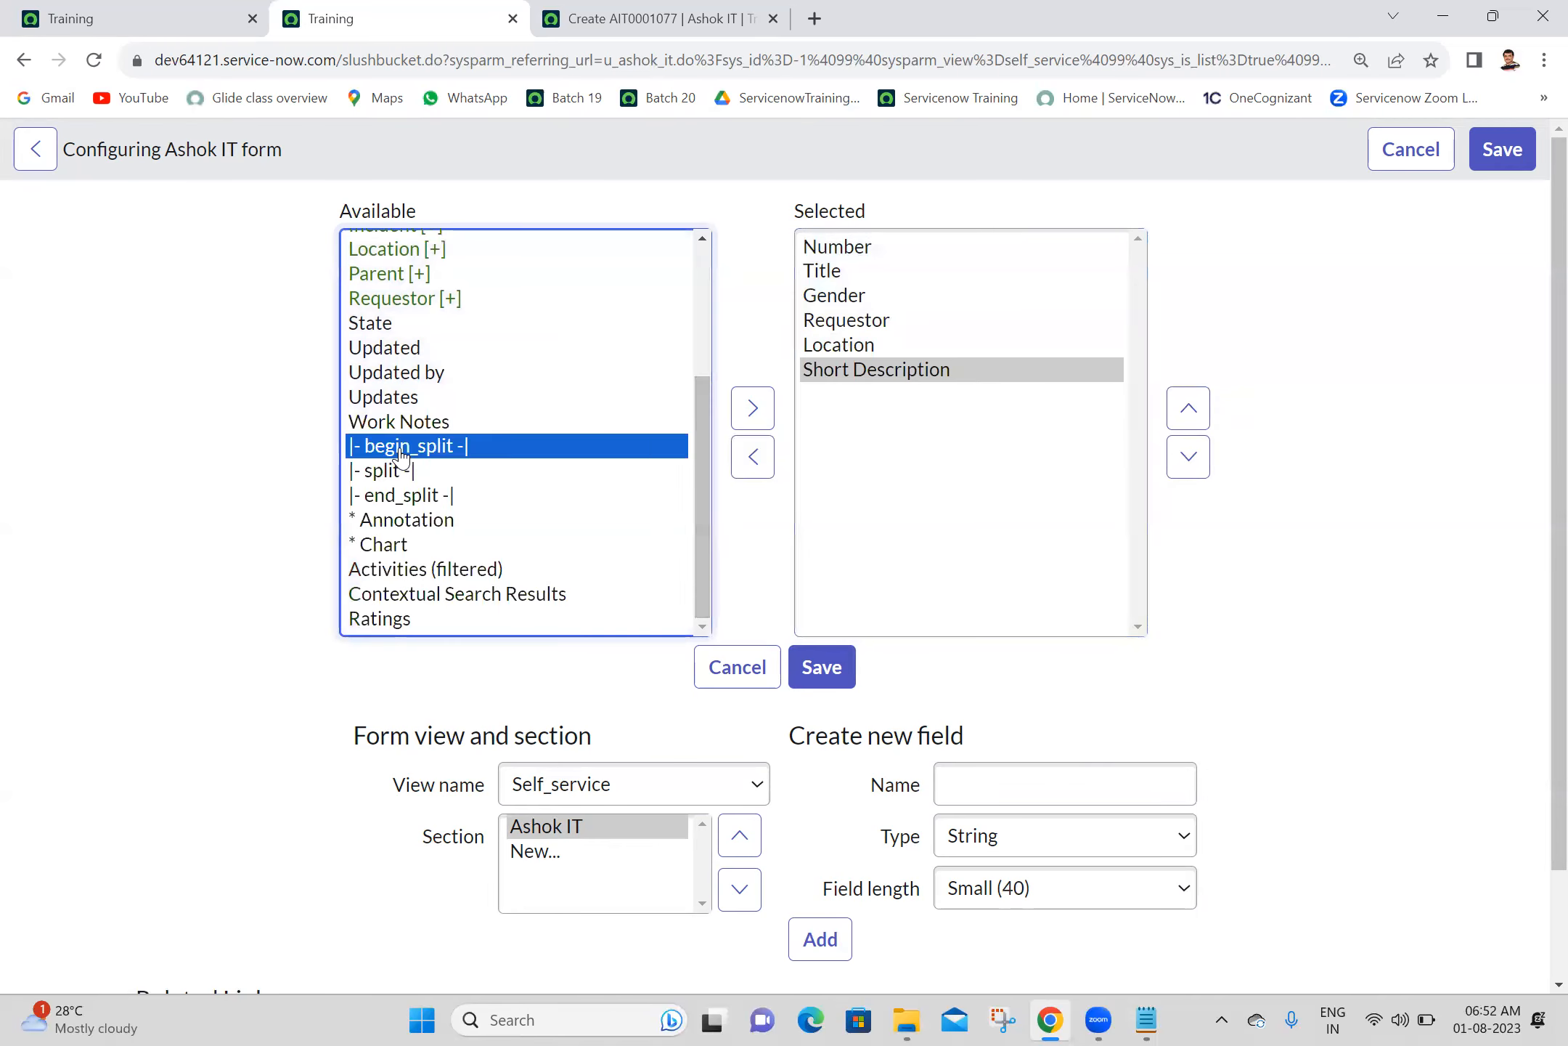
{"action": "left_click", "coordinate": [415, 496], "text": "ctrl"}
{"action": "left_click", "coordinate": [407, 472], "text": "ctrl"}
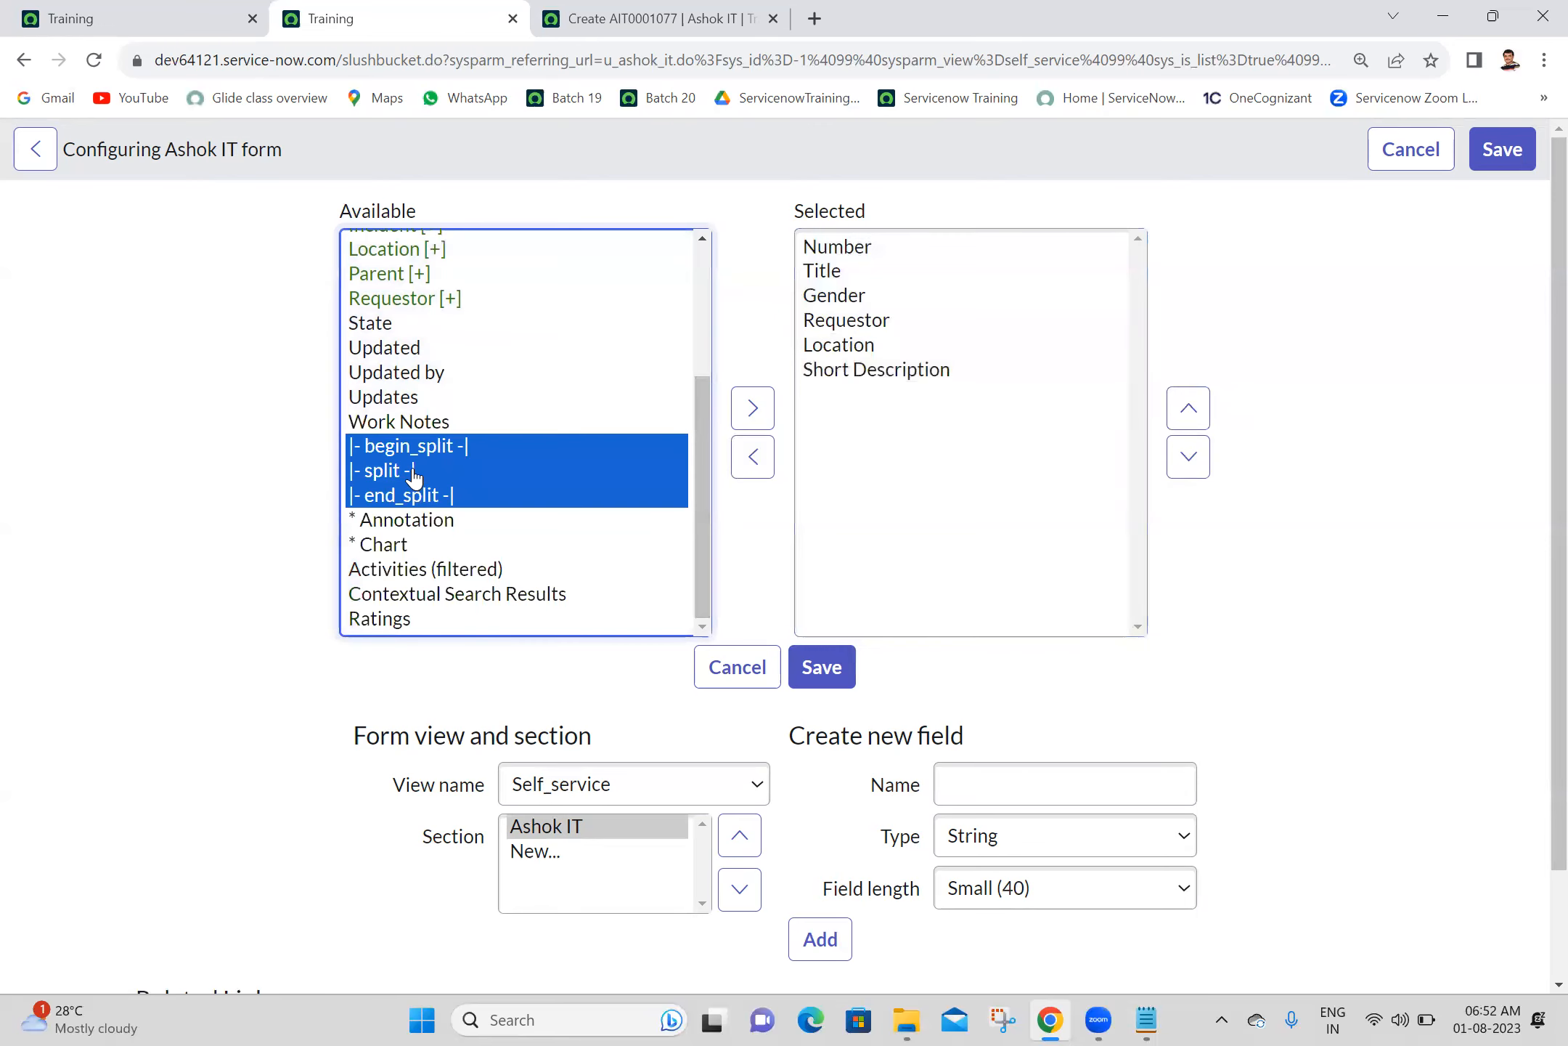
{"action": "left_click", "coordinate": [769, 421]}
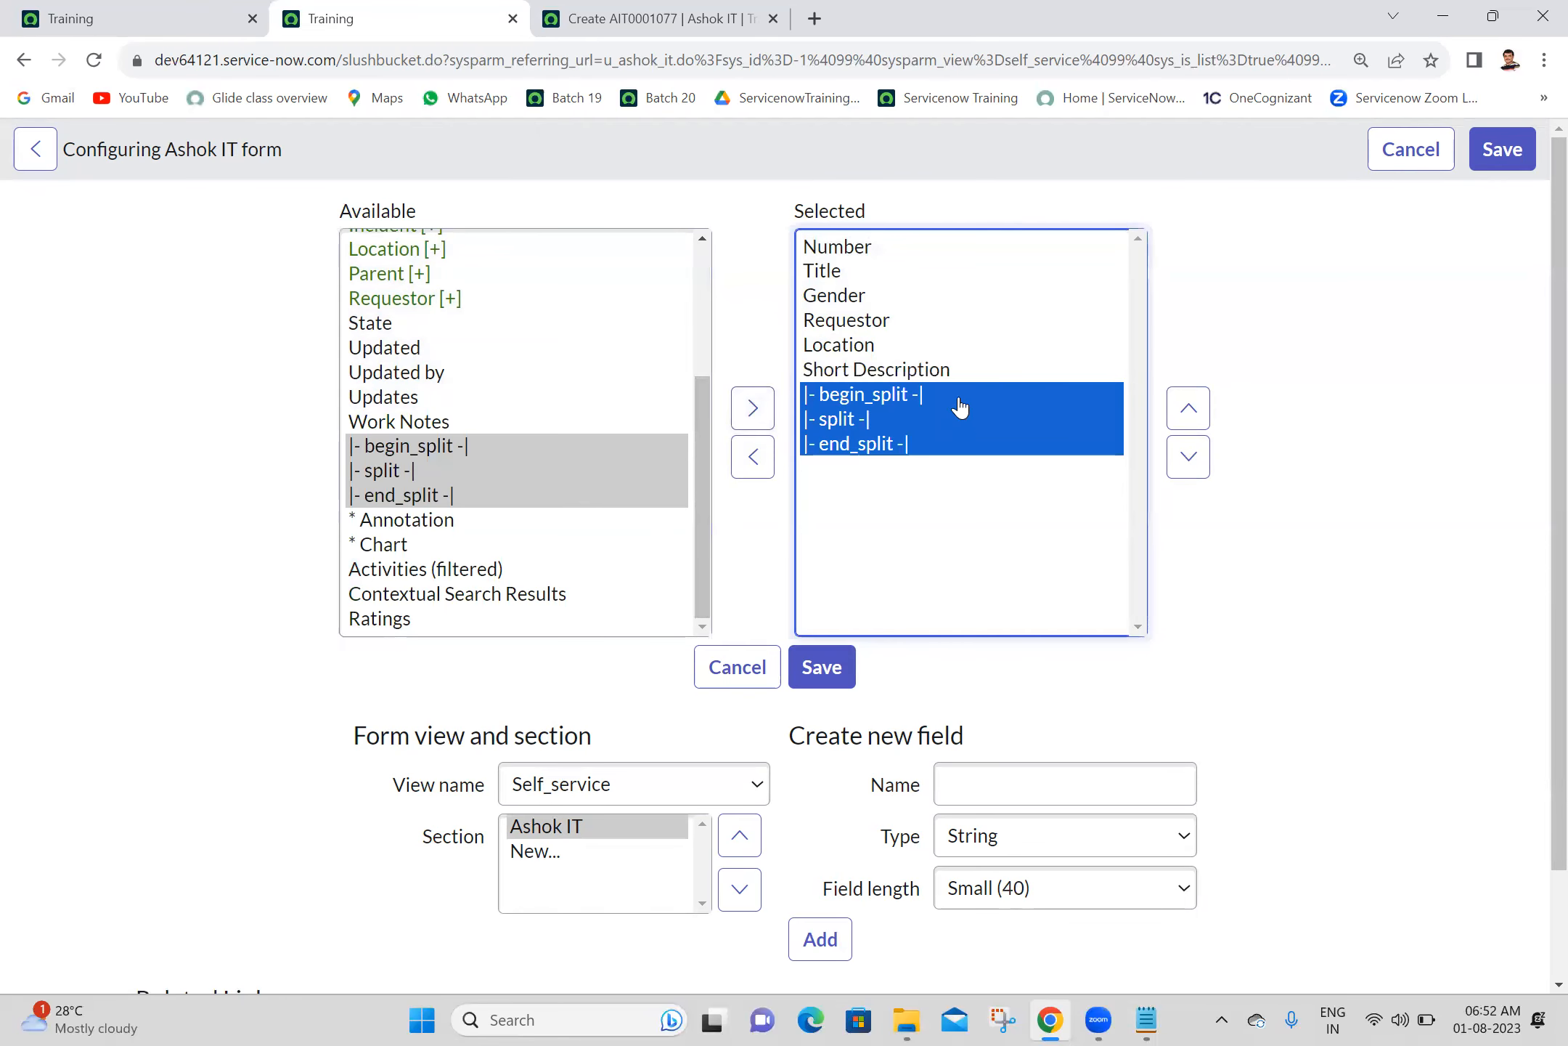
- Move the begin_split marker above Number so it comes first in the selected fields
{"action": "left_click", "coordinate": [960, 407]}
{"action": "left_click", "coordinate": [1190, 409]}
{"action": "left_click", "coordinate": [1190, 410]}
{"action": "left_click", "coordinate": [1191, 410]}
{"action": "left_click", "coordinate": [1191, 410]}
{"action": "left_click", "coordinate": [1190, 409]}
{"action": "left_click", "coordinate": [1191, 409]}
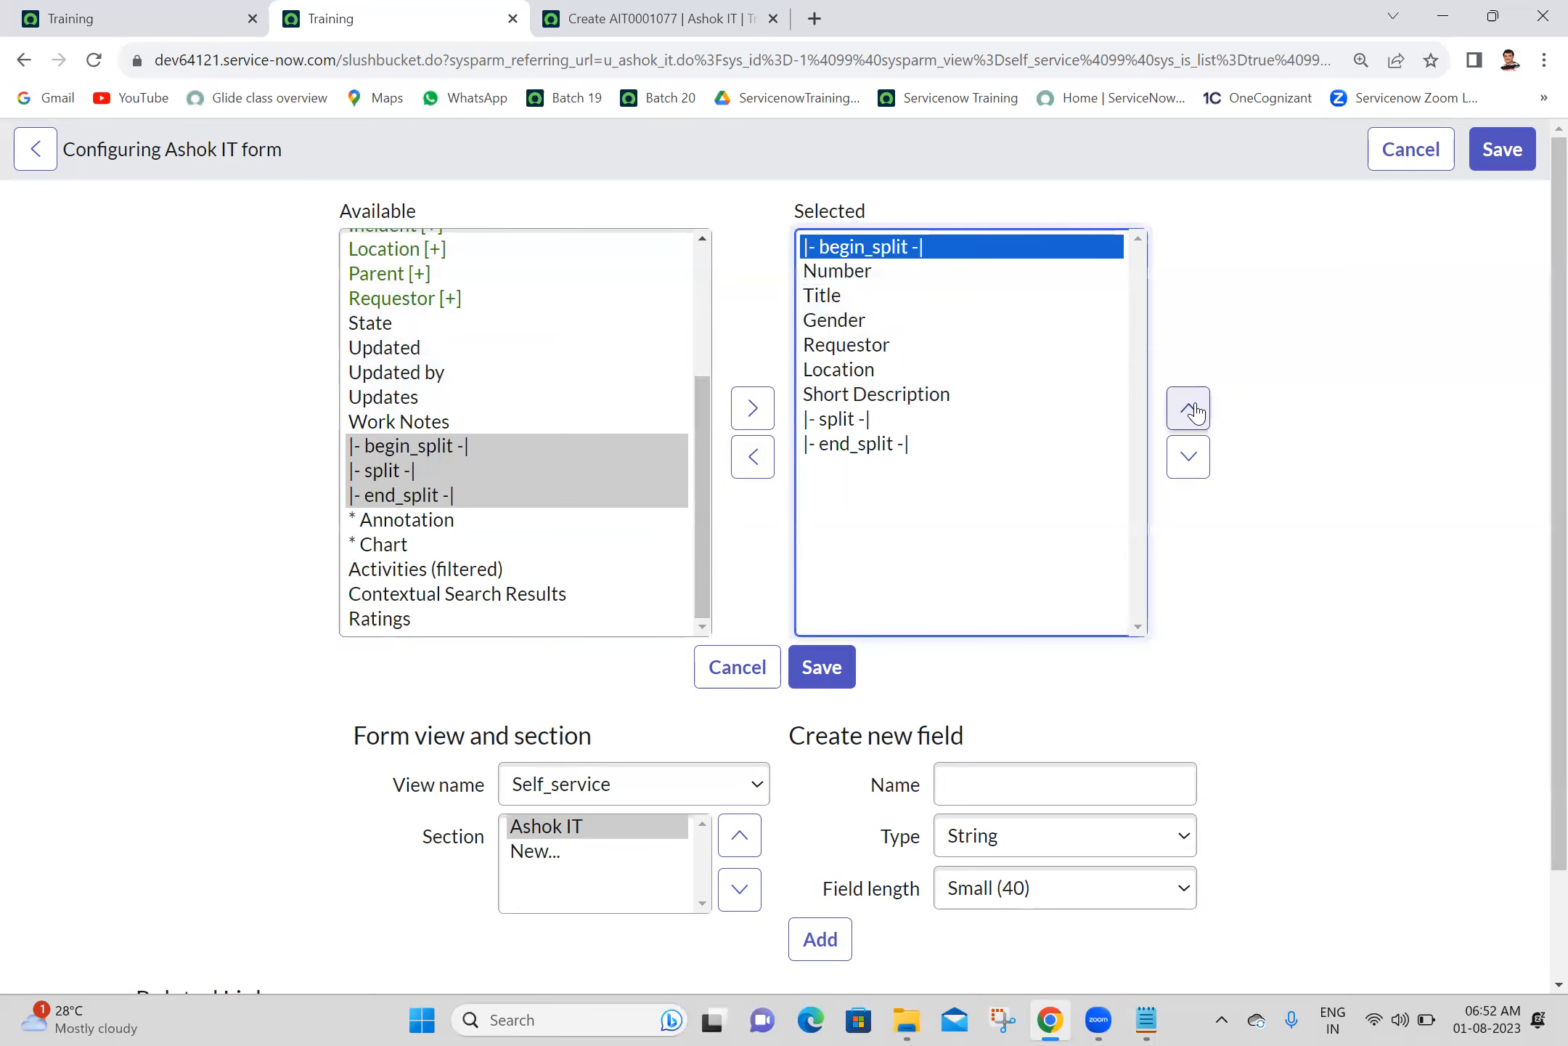
{"action": "scroll", "coordinate": [1533, 676], "scroll_direction": "down", "scroll_amount": 2}
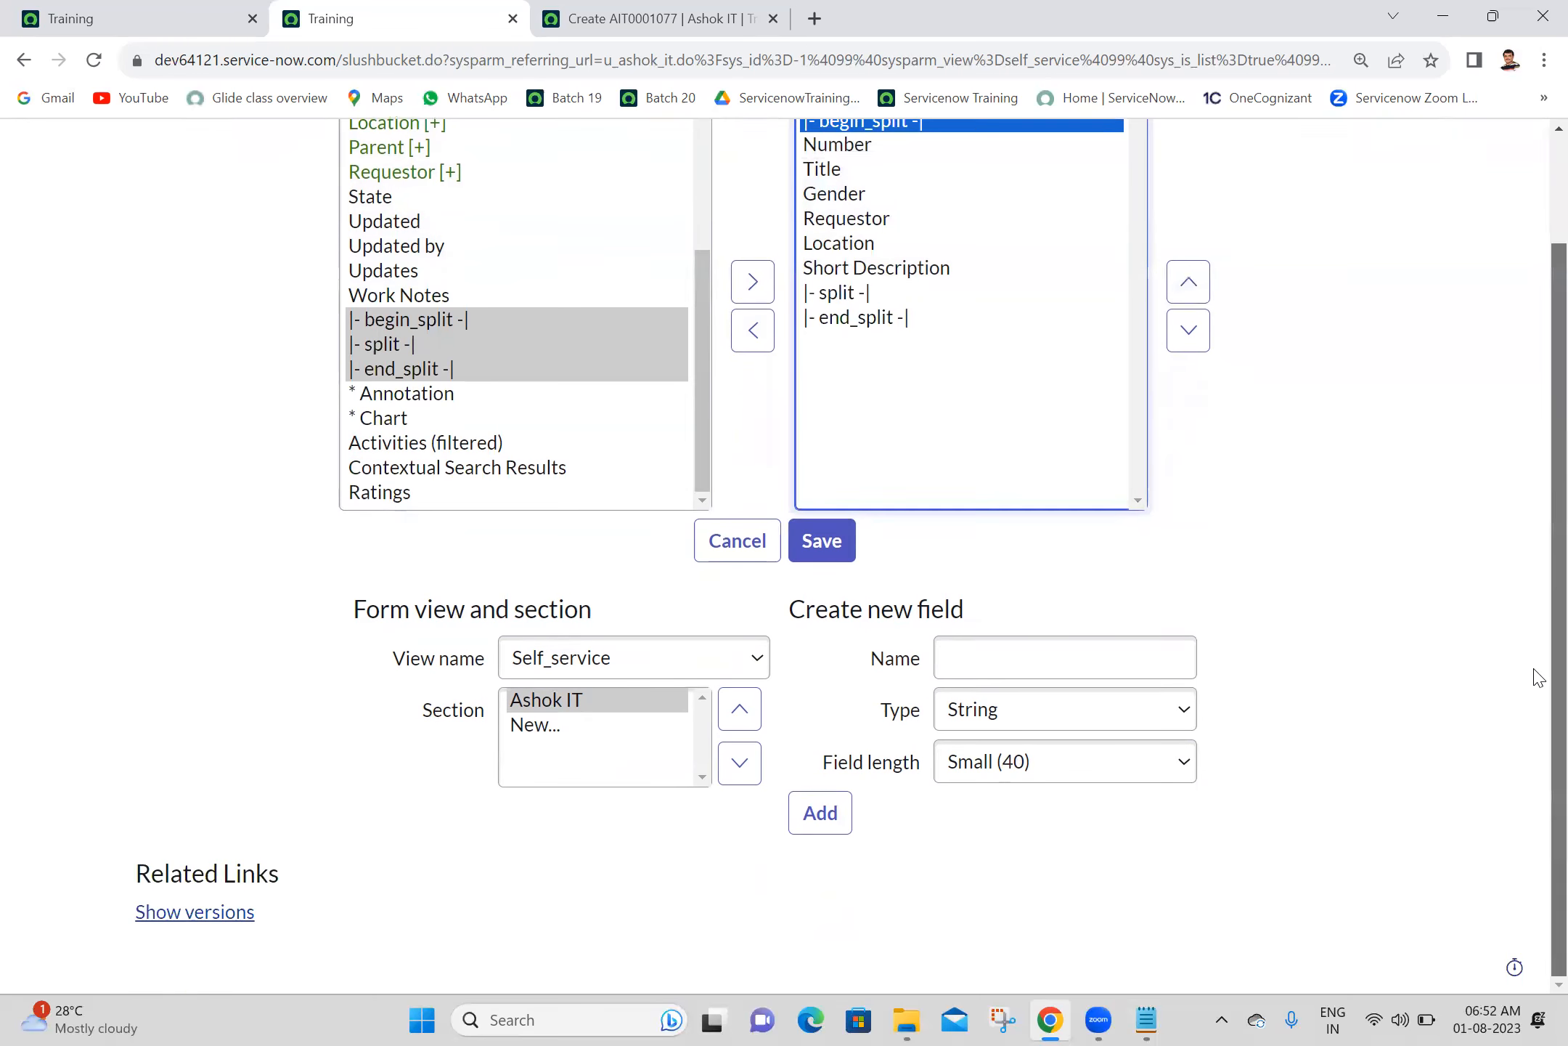
{"action": "left_click", "coordinate": [1012, 651]}
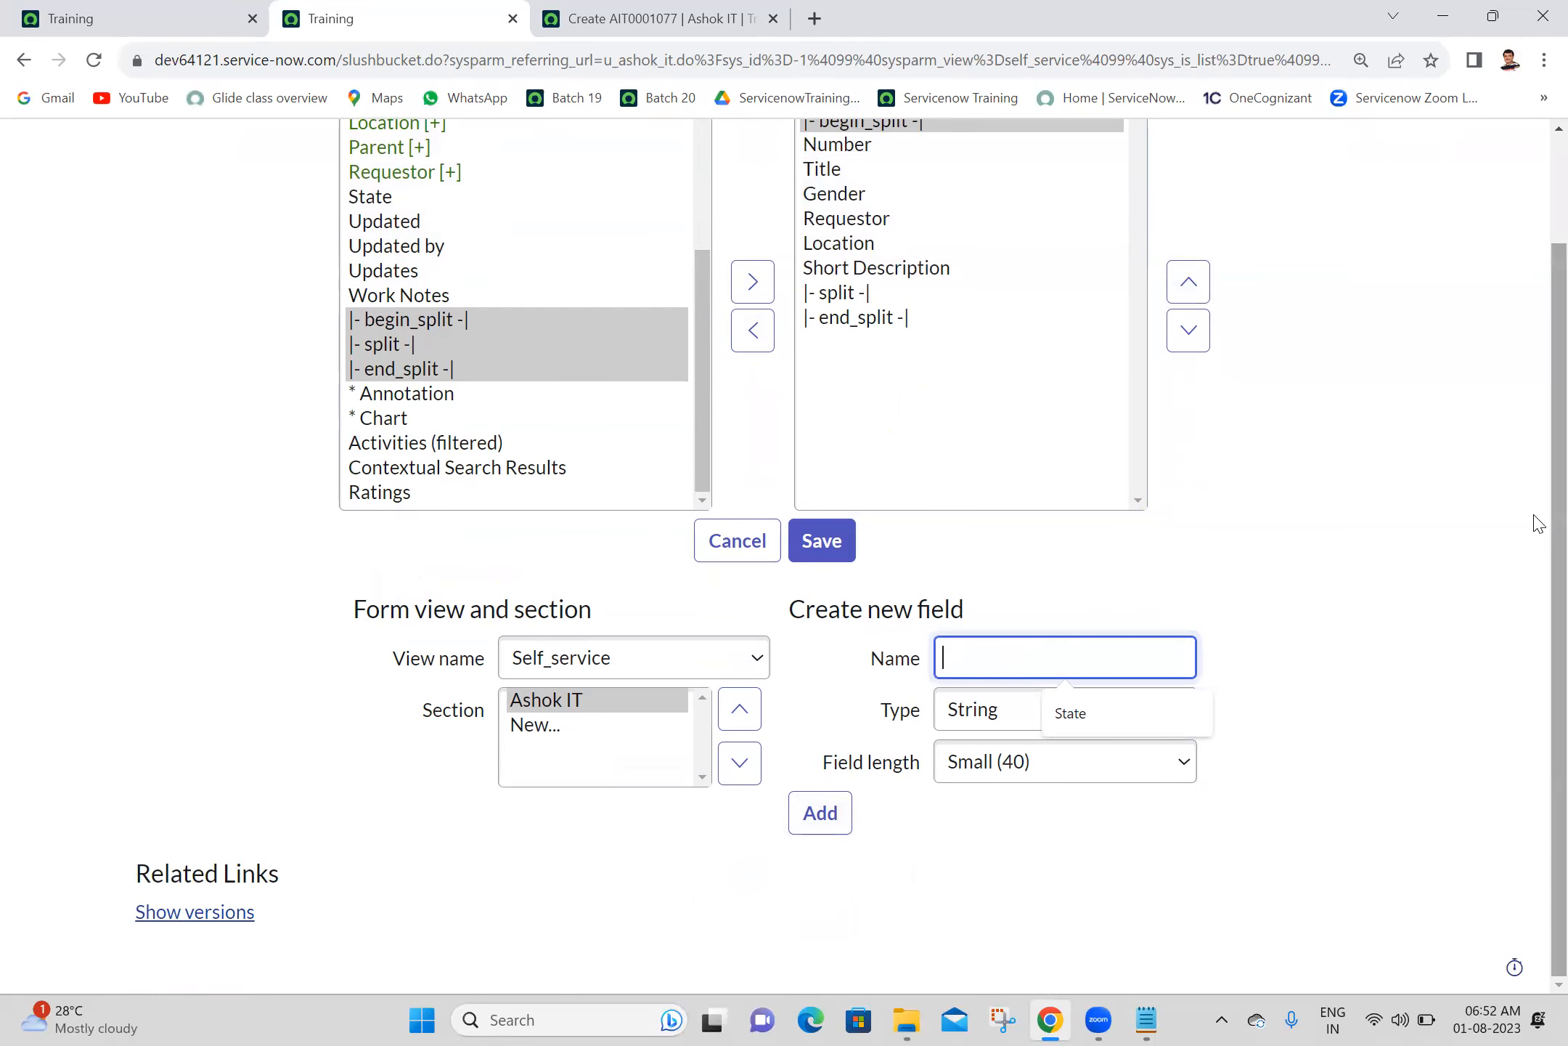
{"action": "scroll", "coordinate": [1539, 523], "scroll_direction": "up", "scroll_amount": 2}
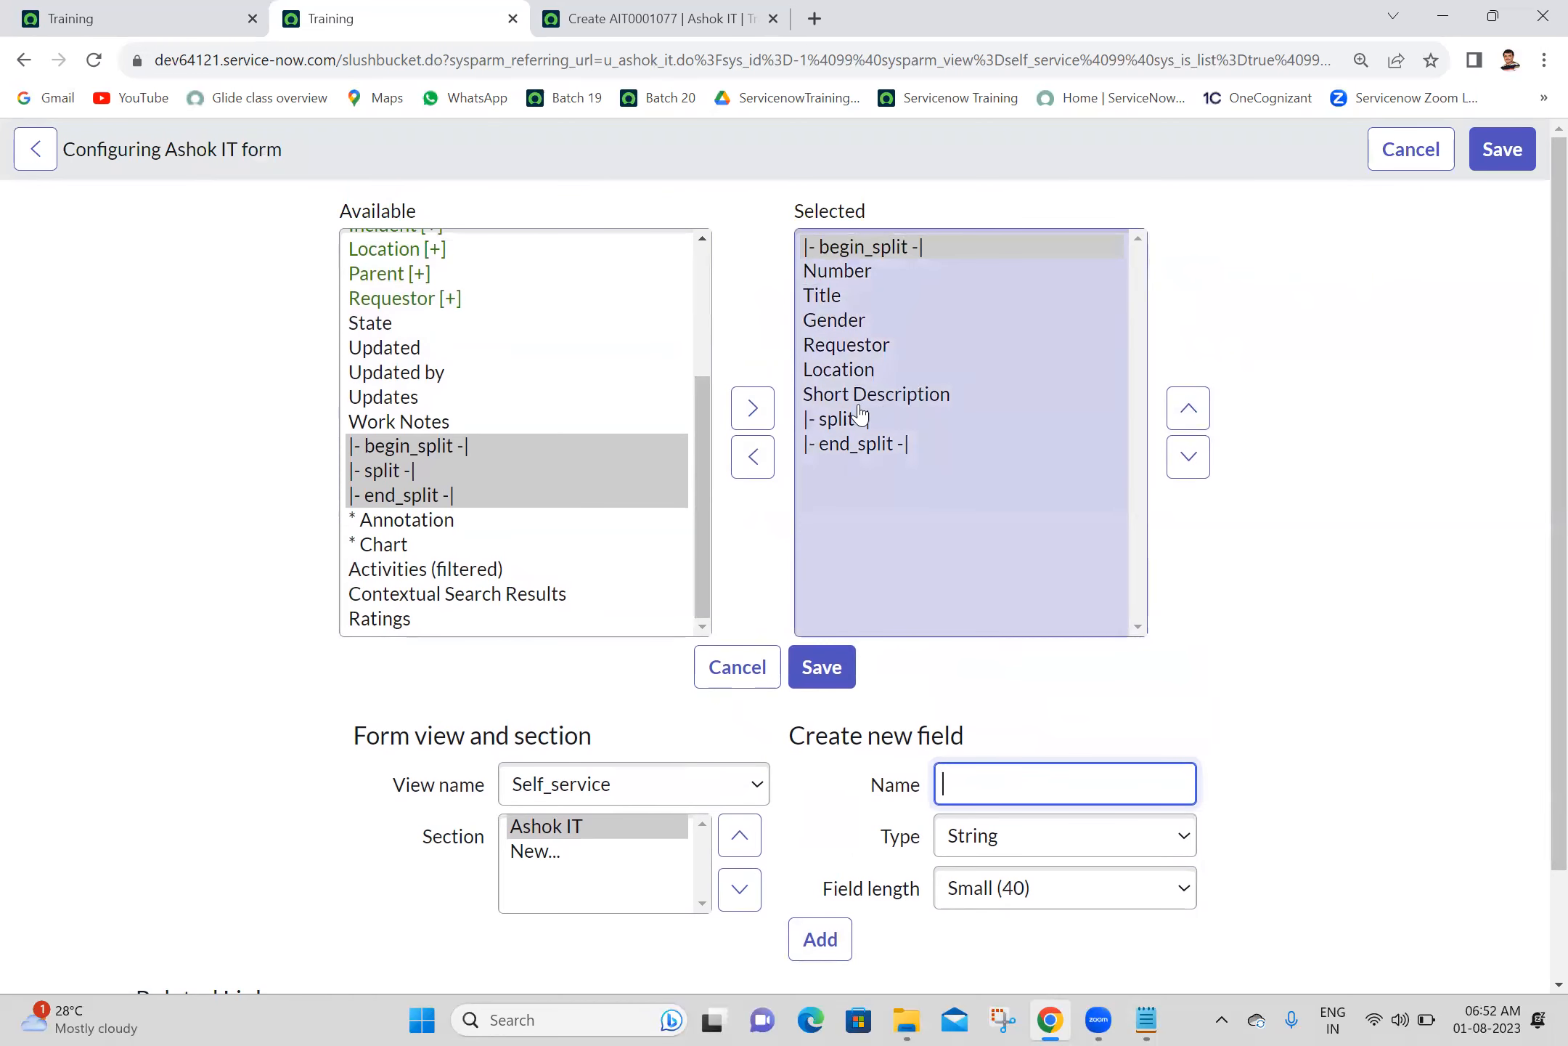
- Move the split marker up in the selected fields until it sits directly below Gender
{"action": "left_click", "coordinate": [860, 419]}
{"action": "left_click", "coordinate": [1188, 408]}
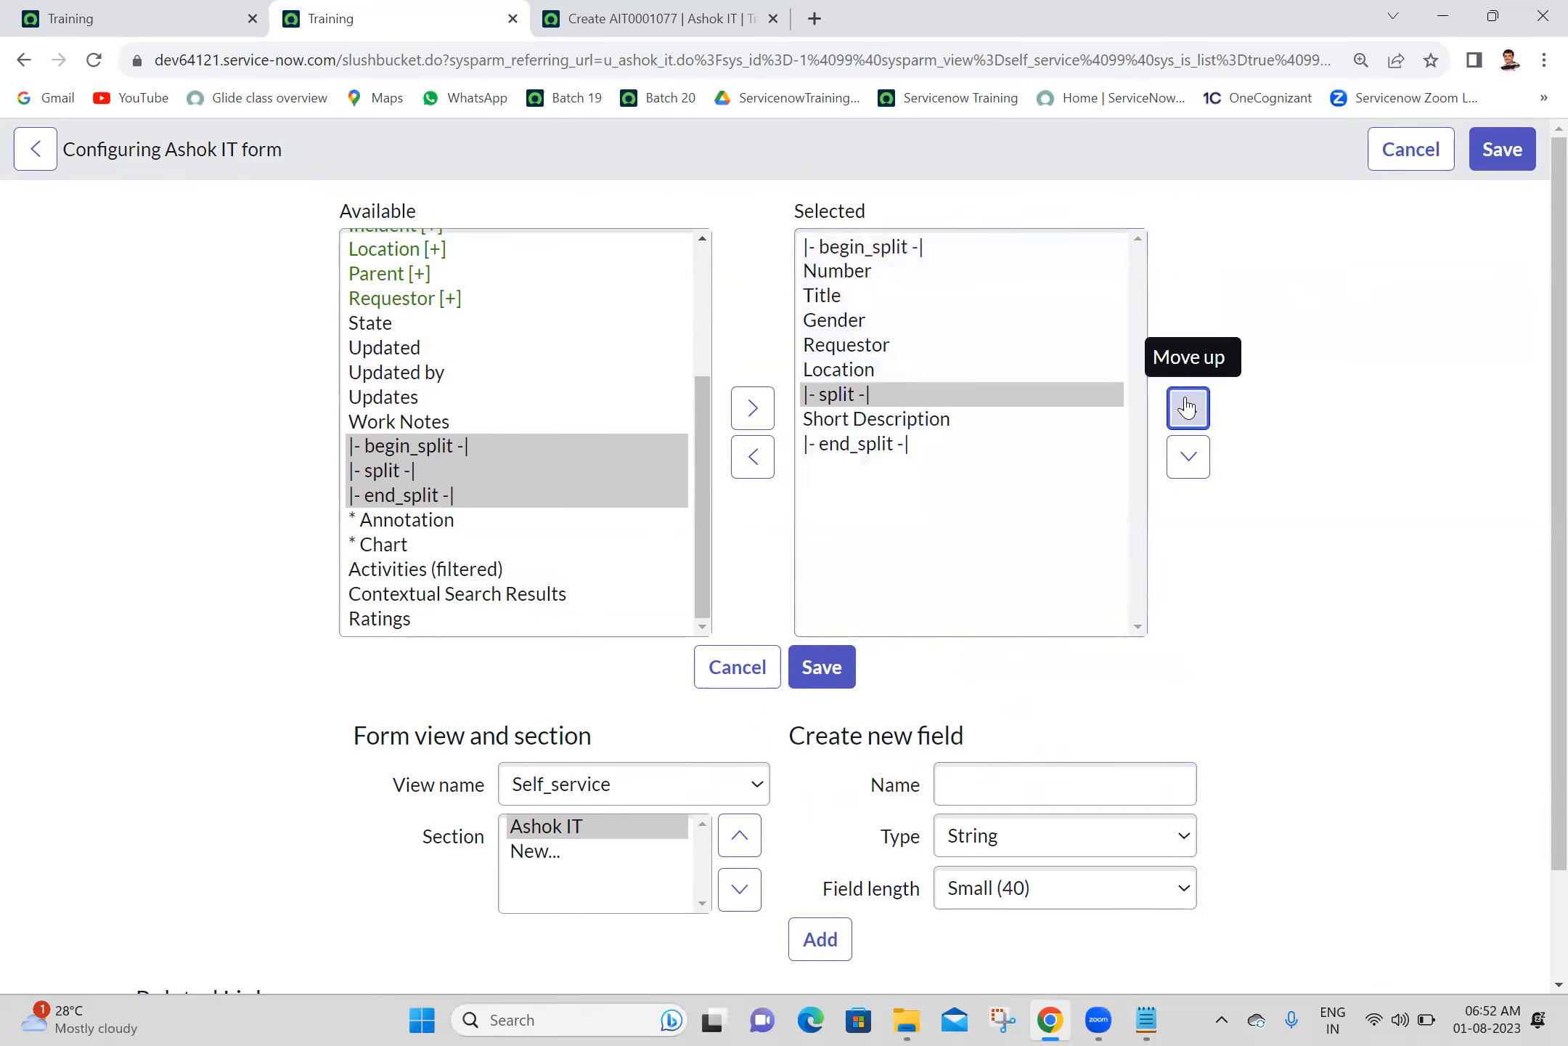
{"action": "left_click", "coordinate": [1187, 408]}
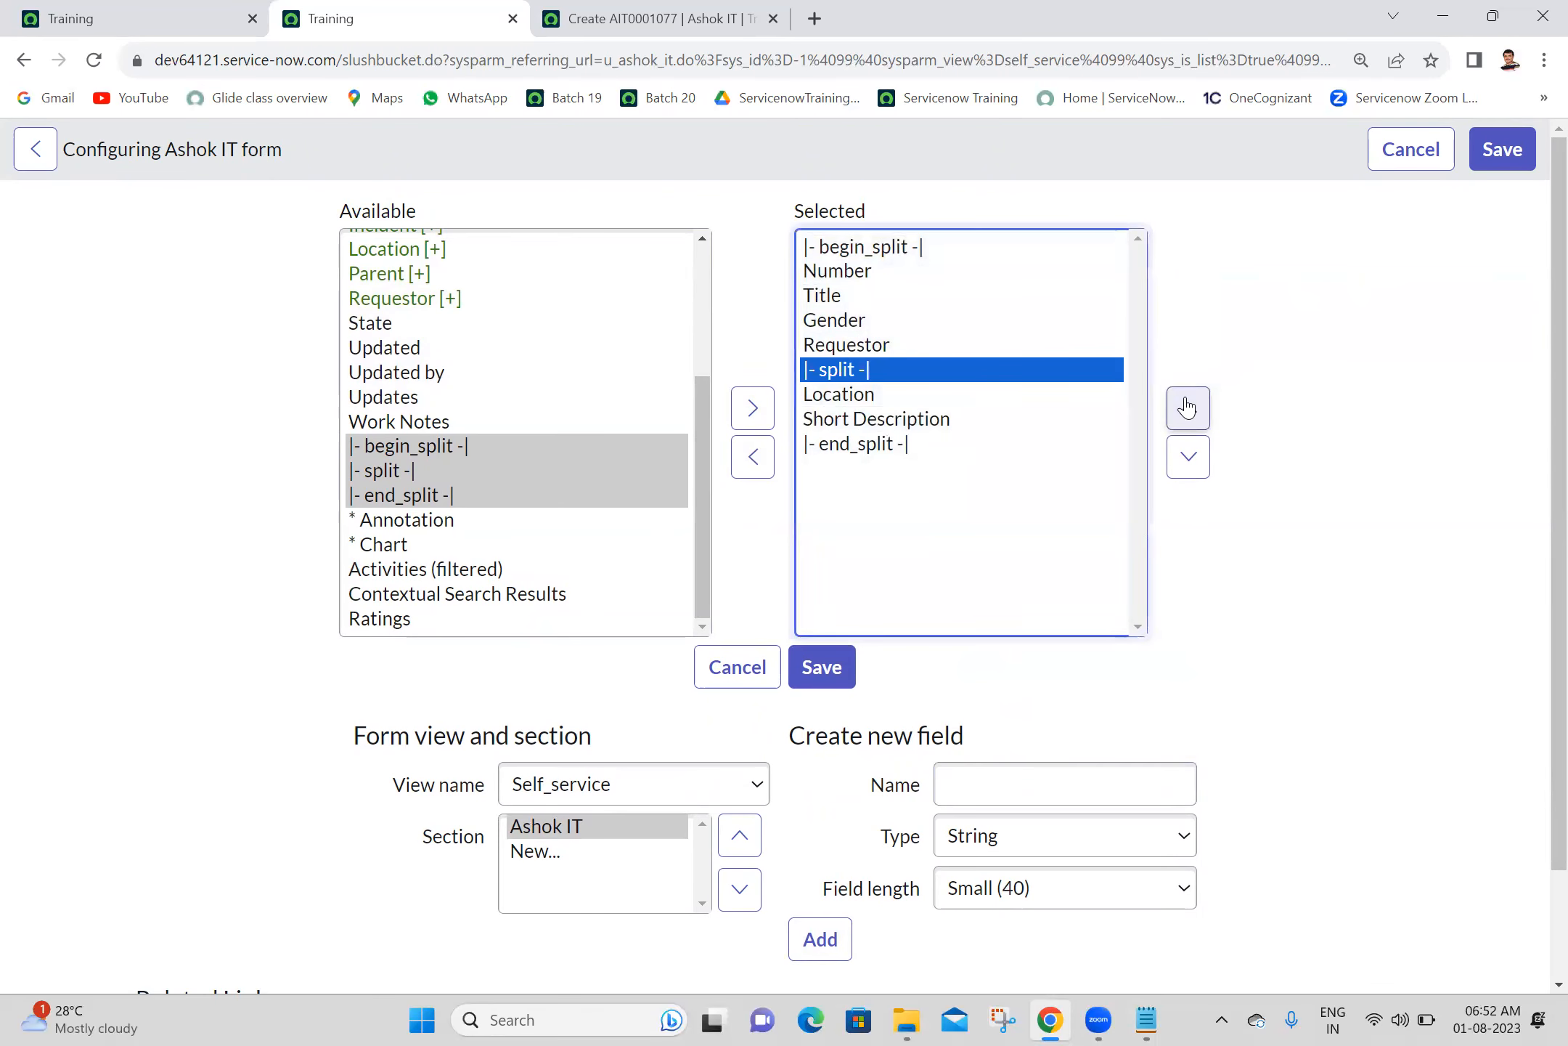
{"action": "left_click", "coordinate": [1188, 408]}
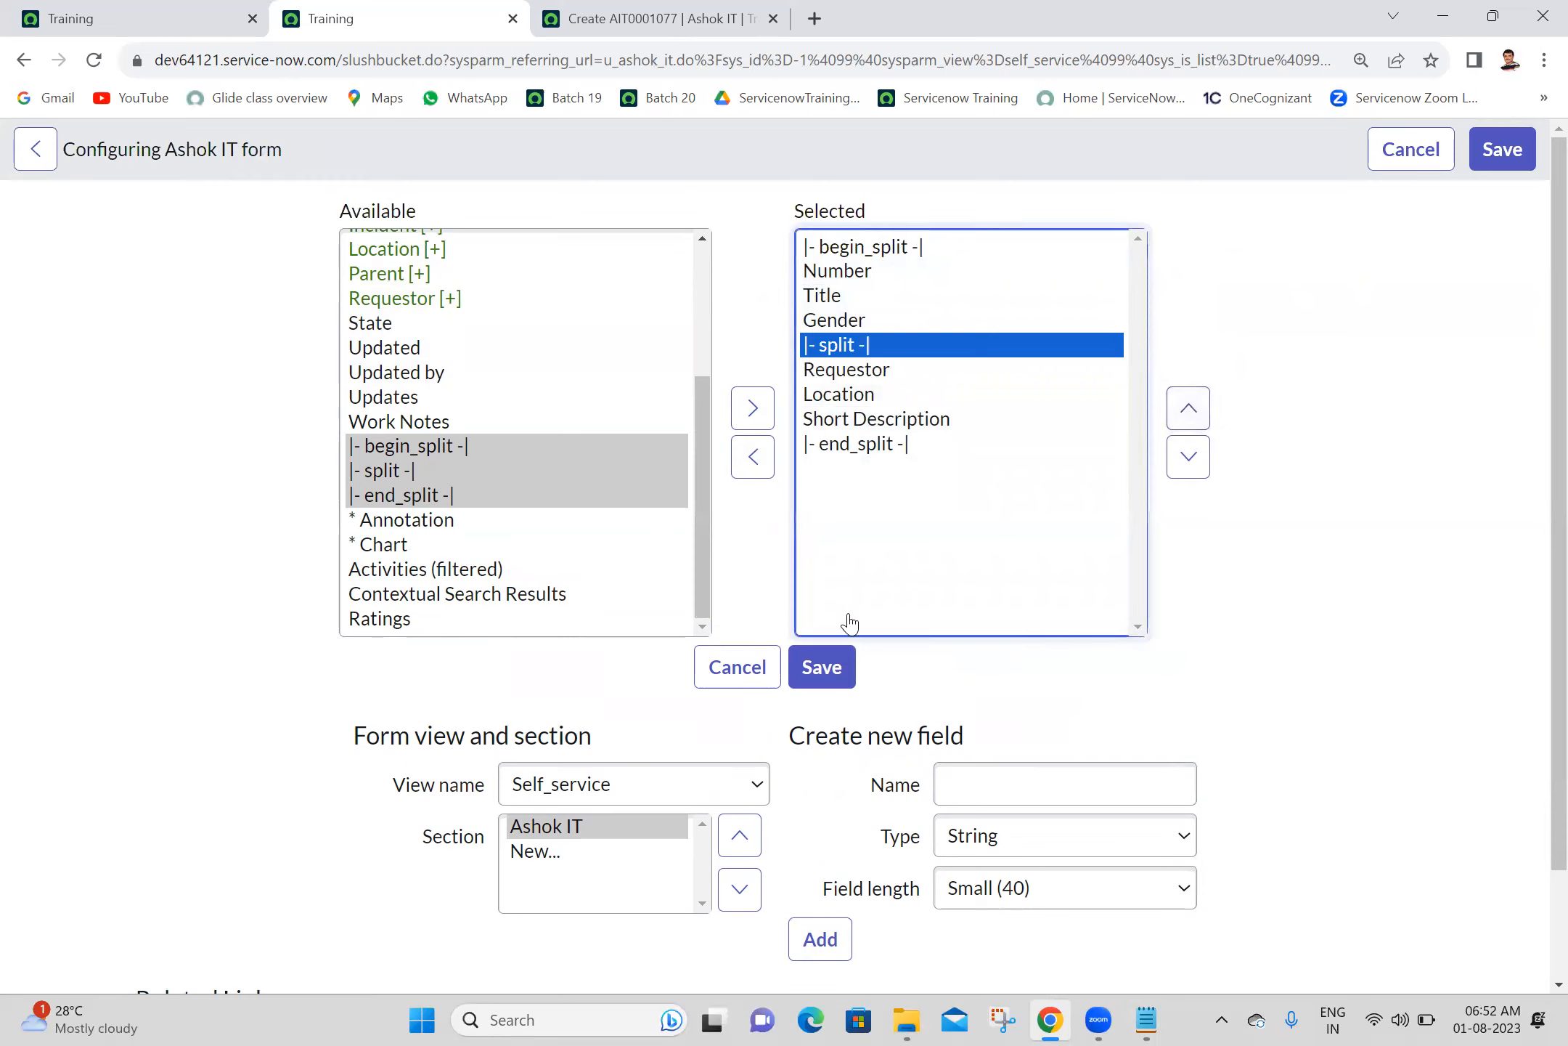
- Reorder Requestor and Gender to follow Title above the split marker, and save the Self_service form layout
{"action": "left_click", "coordinate": [865, 369]}
{"action": "left_click", "coordinate": [1187, 410]}
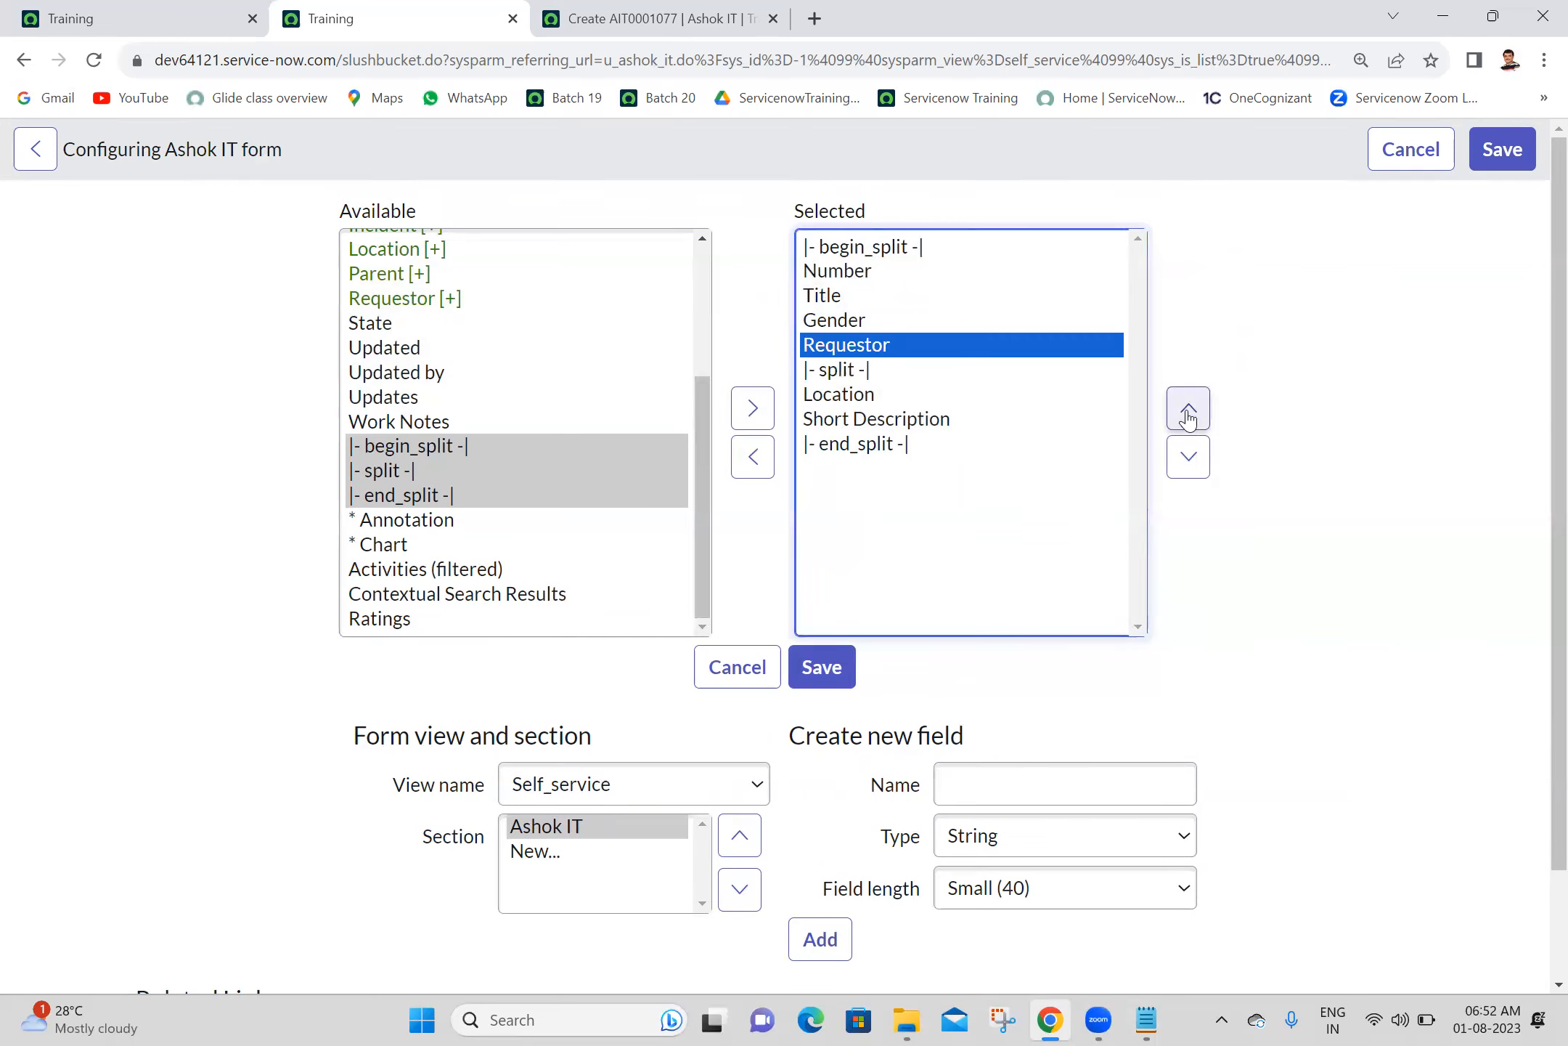
{"action": "left_click", "coordinate": [842, 323]}
{"action": "left_click", "coordinate": [1187, 459]}
{"action": "left_click", "coordinate": [1184, 461]}
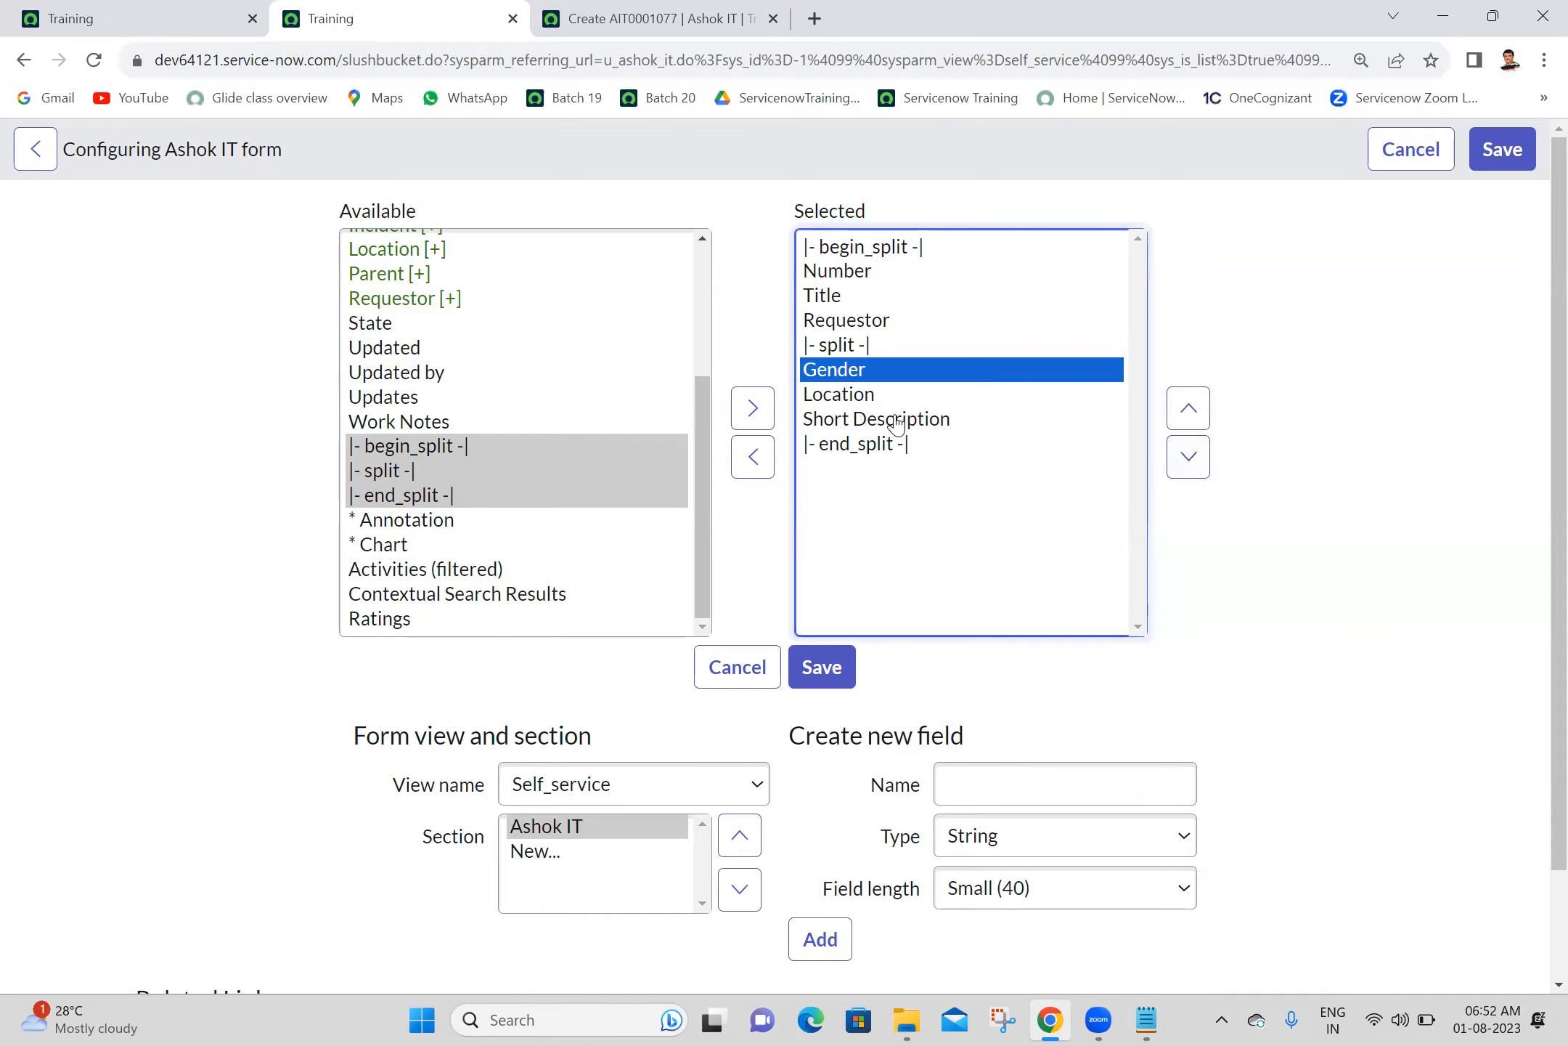
{"action": "left_click", "coordinate": [1191, 411]}
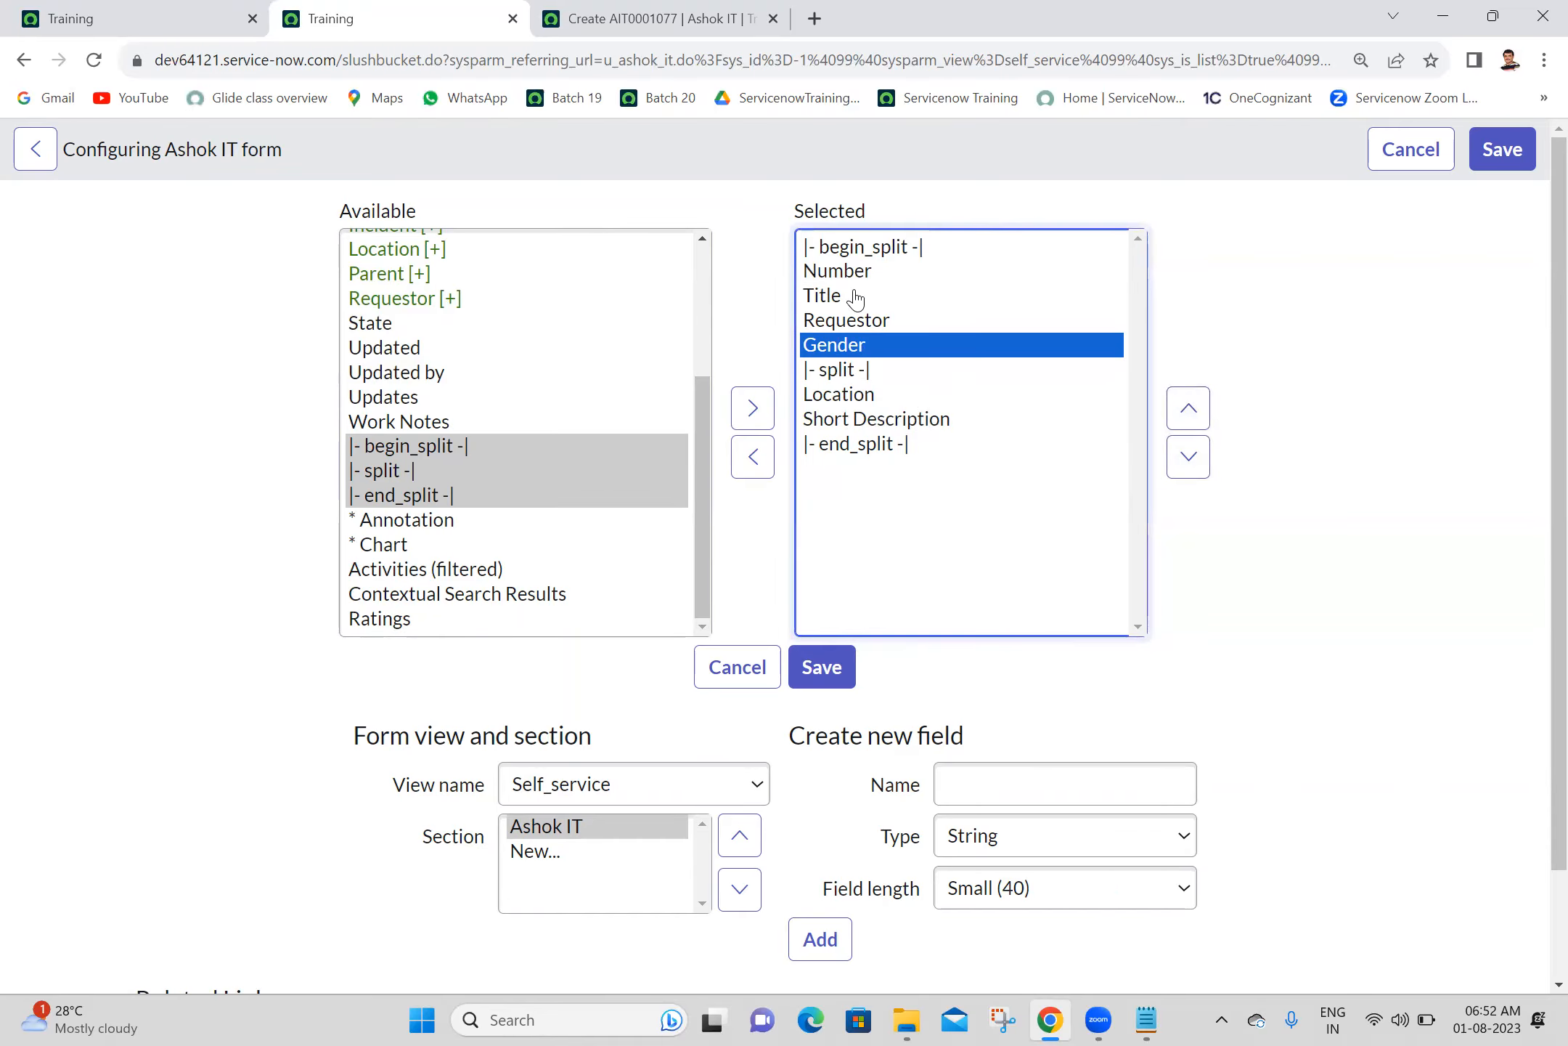
{"action": "left_click", "coordinate": [820, 676]}
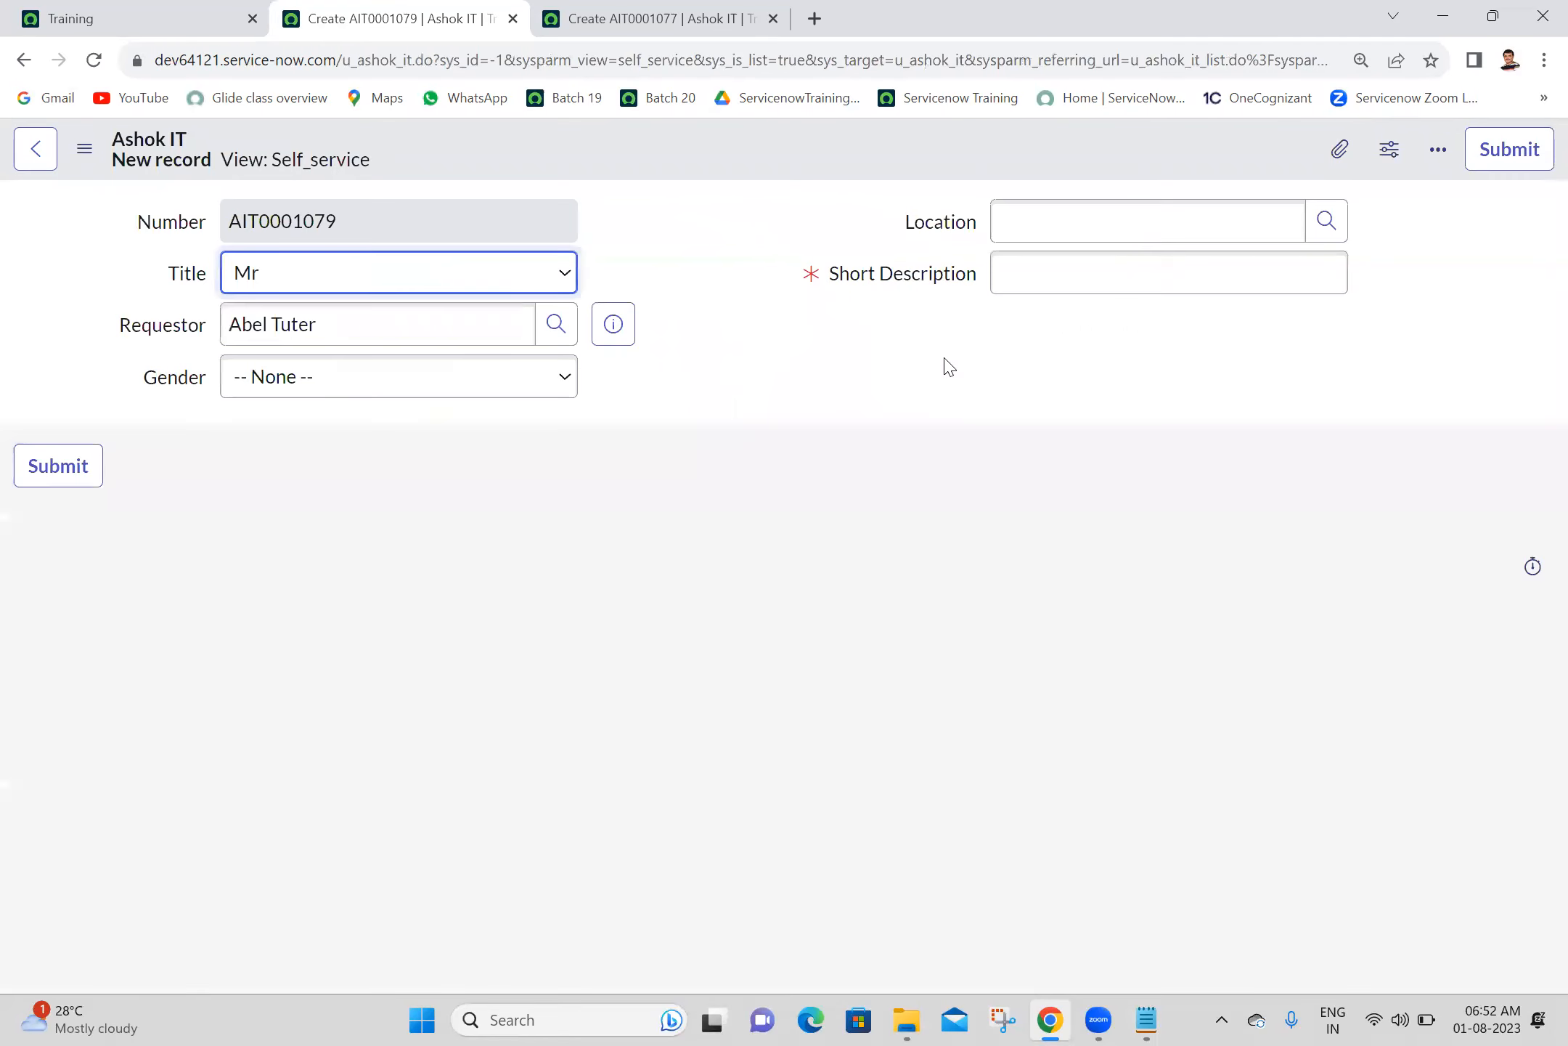
{"action": "left_click", "coordinate": [753, 210]}
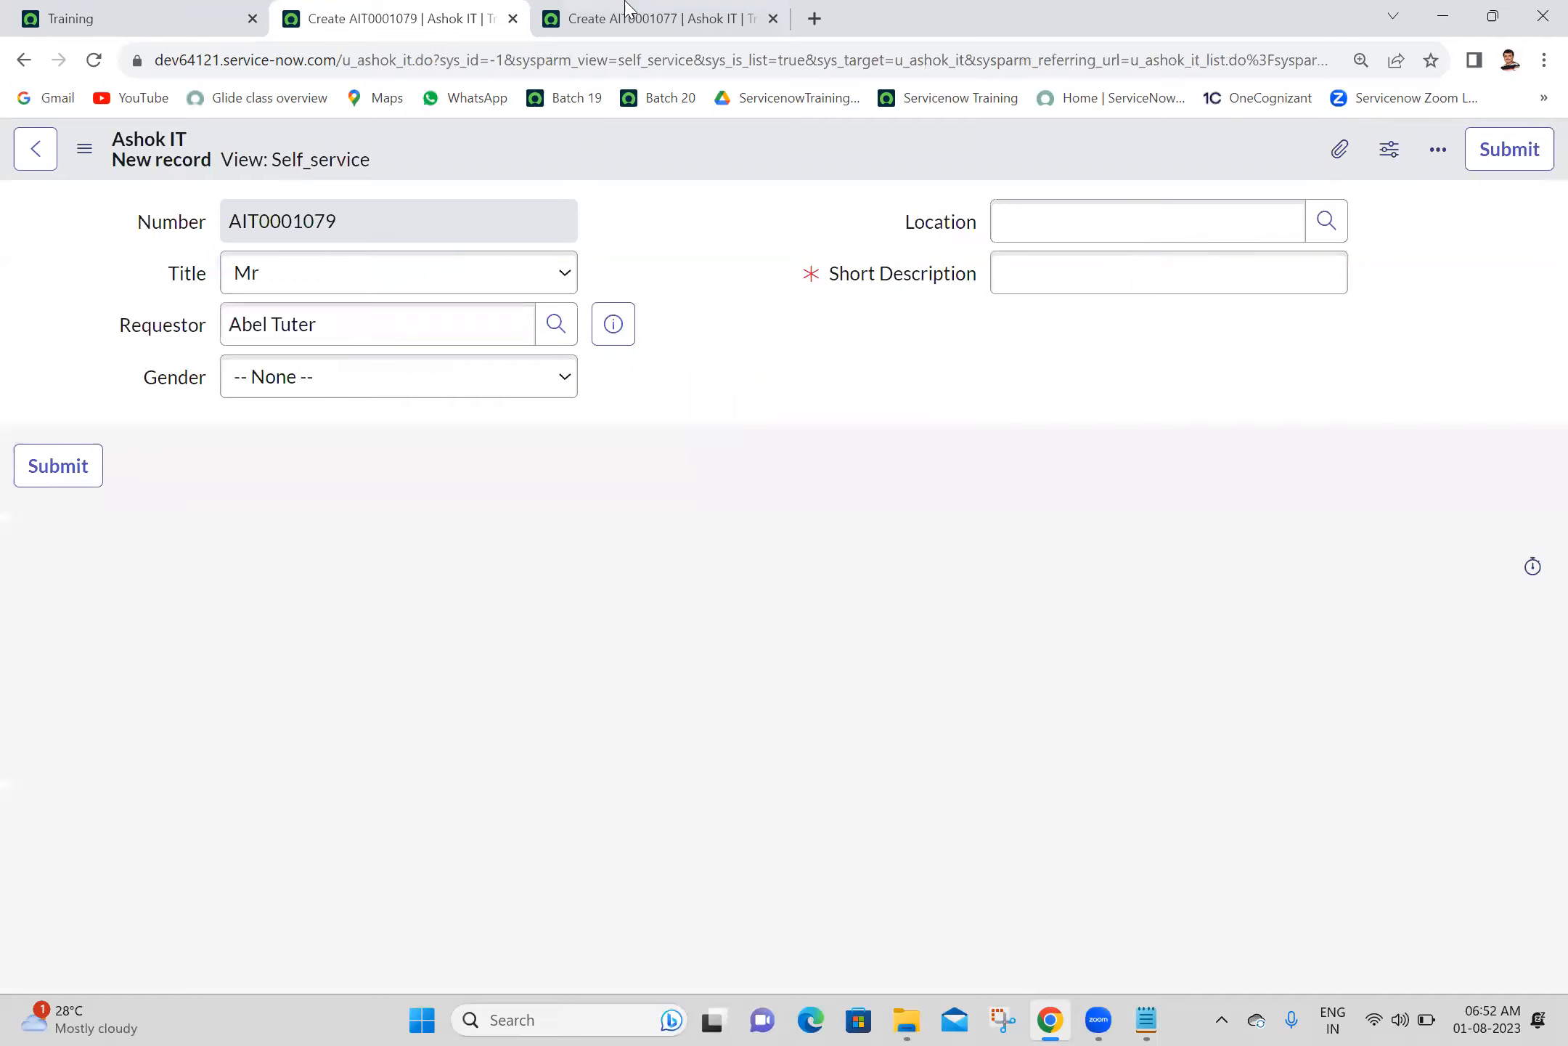
- Return to the Training home page and open the Ashok IT table's list in a new tab with u_ashok_it.LIST
{"action": "left_click", "coordinate": [178, 11]}
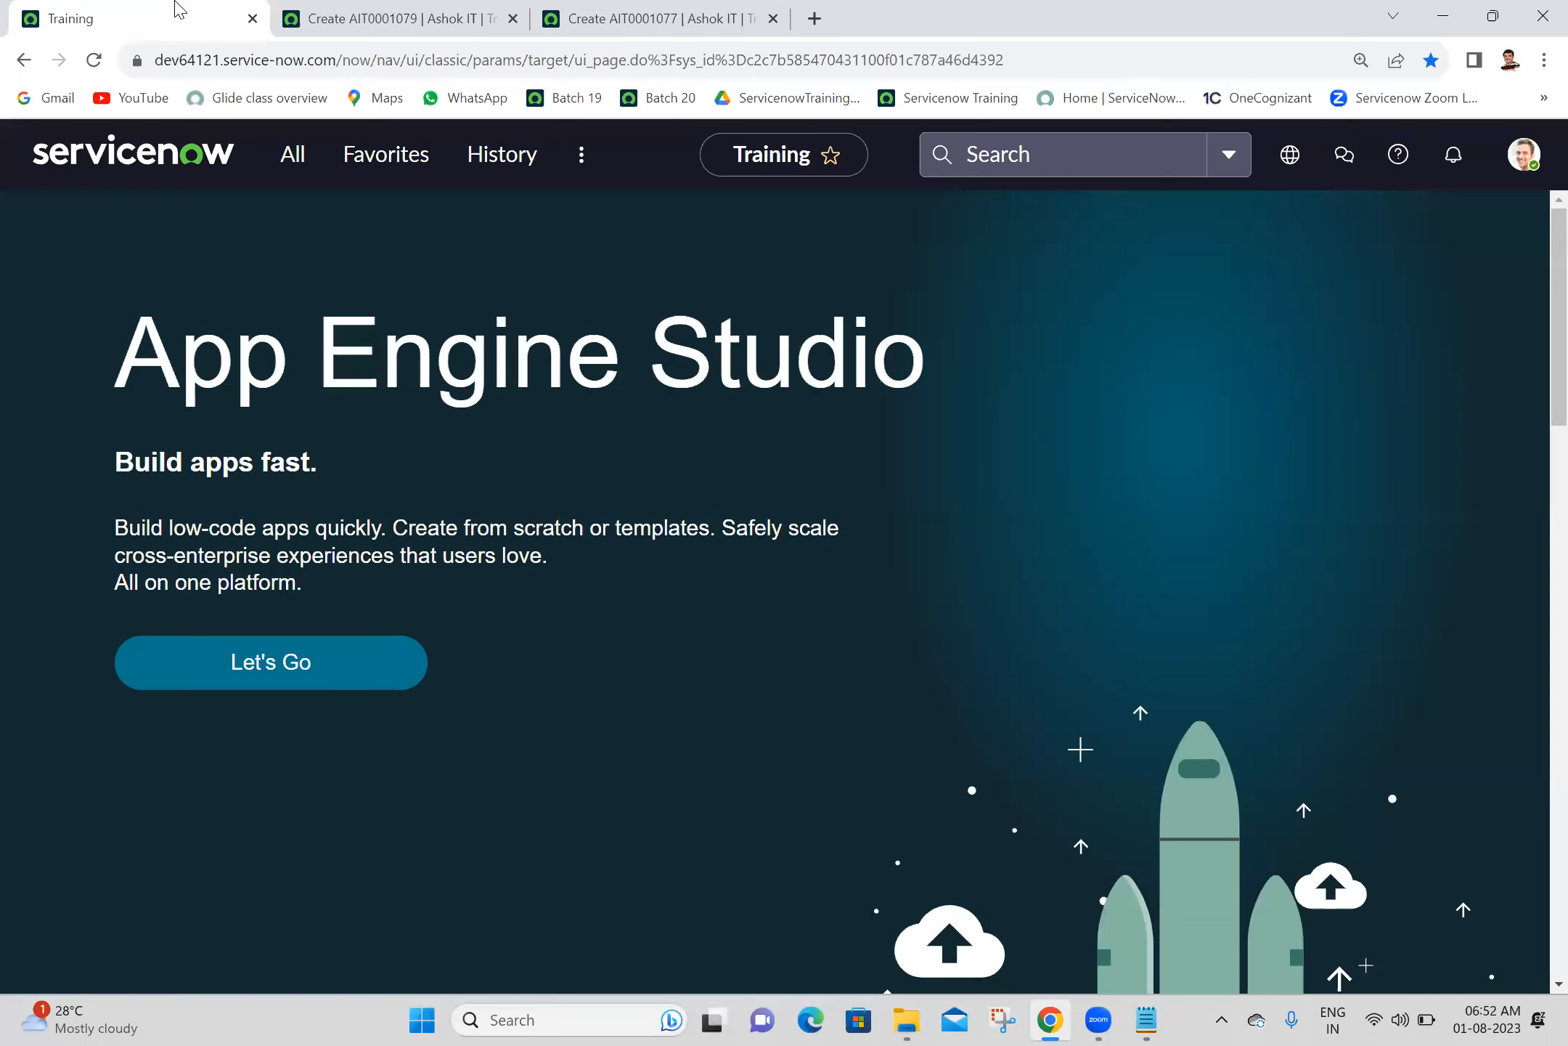
{"action": "left_click", "coordinate": [305, 167]}
{"action": "type", "text": "u"}
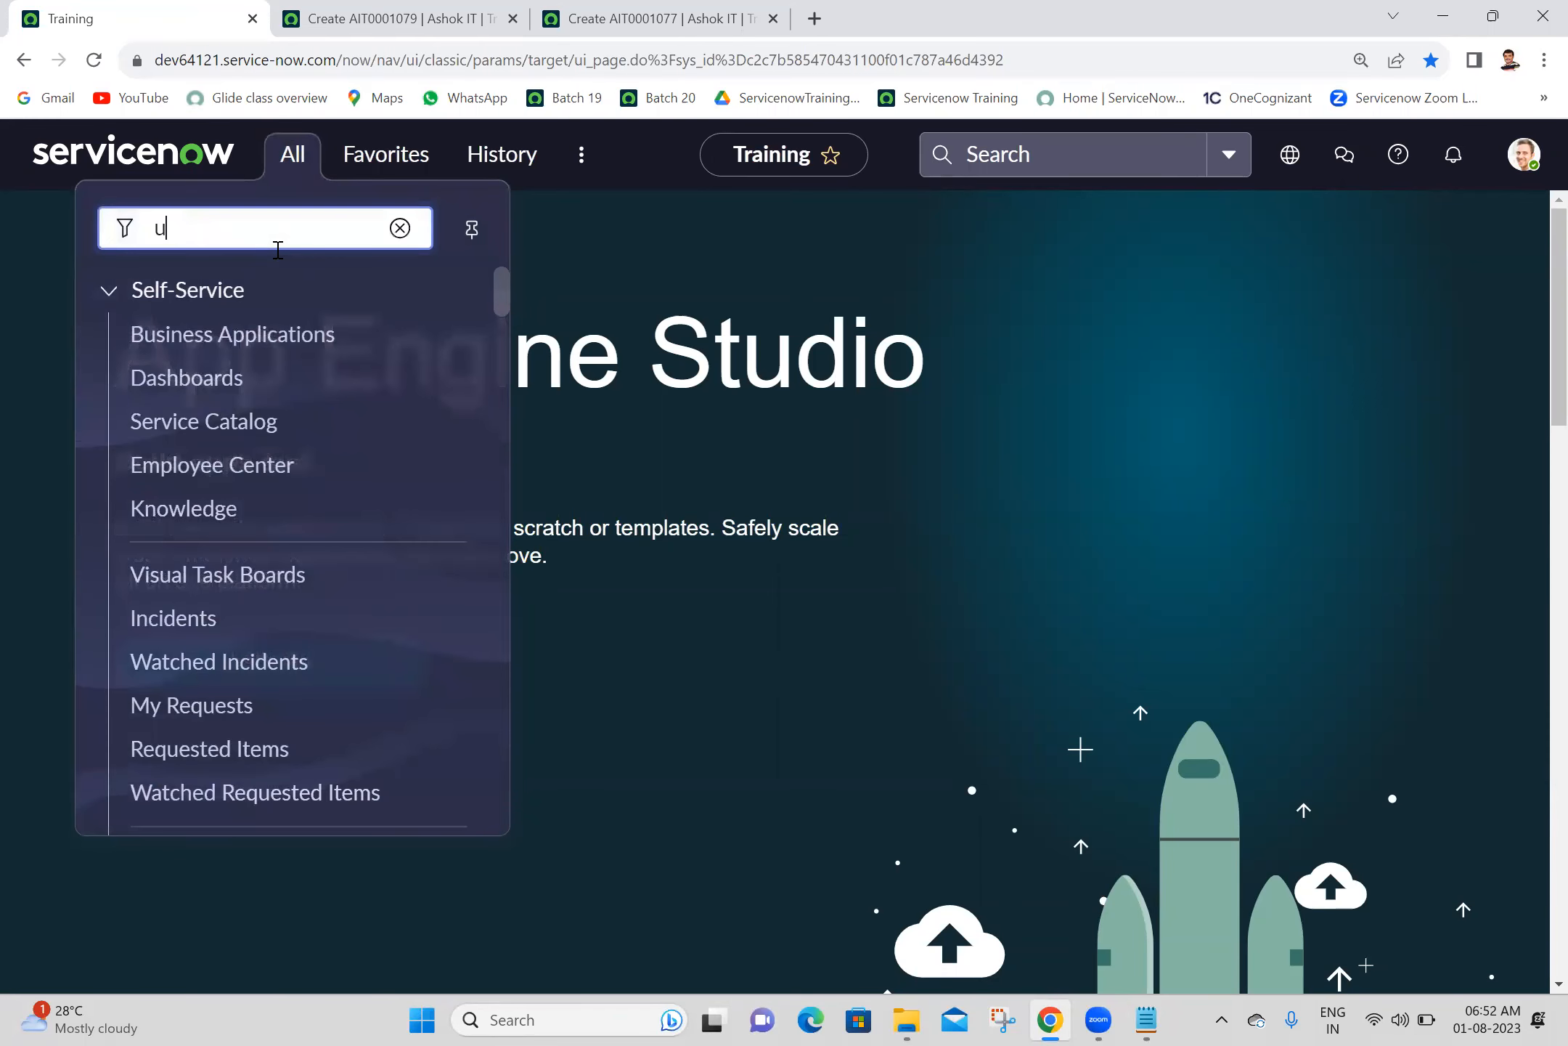
{"action": "type", "text": "_ashok_it.LIS"}
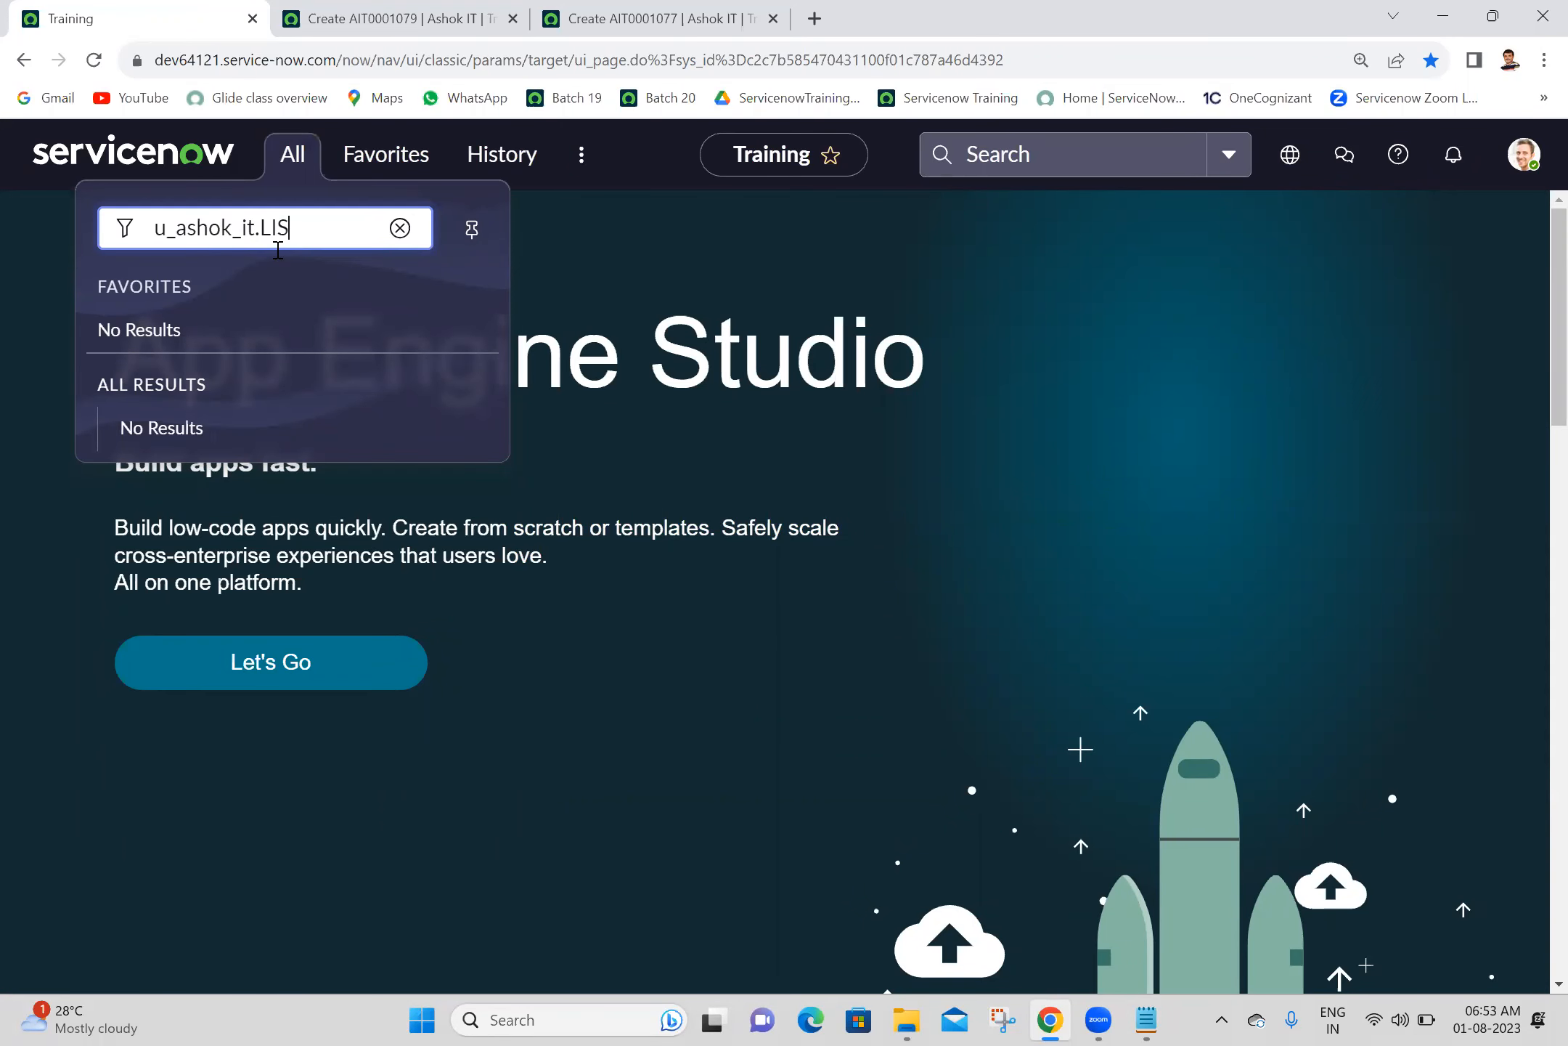
{"action": "type", "text": "T"}
{"action": "key", "text": "Return"}
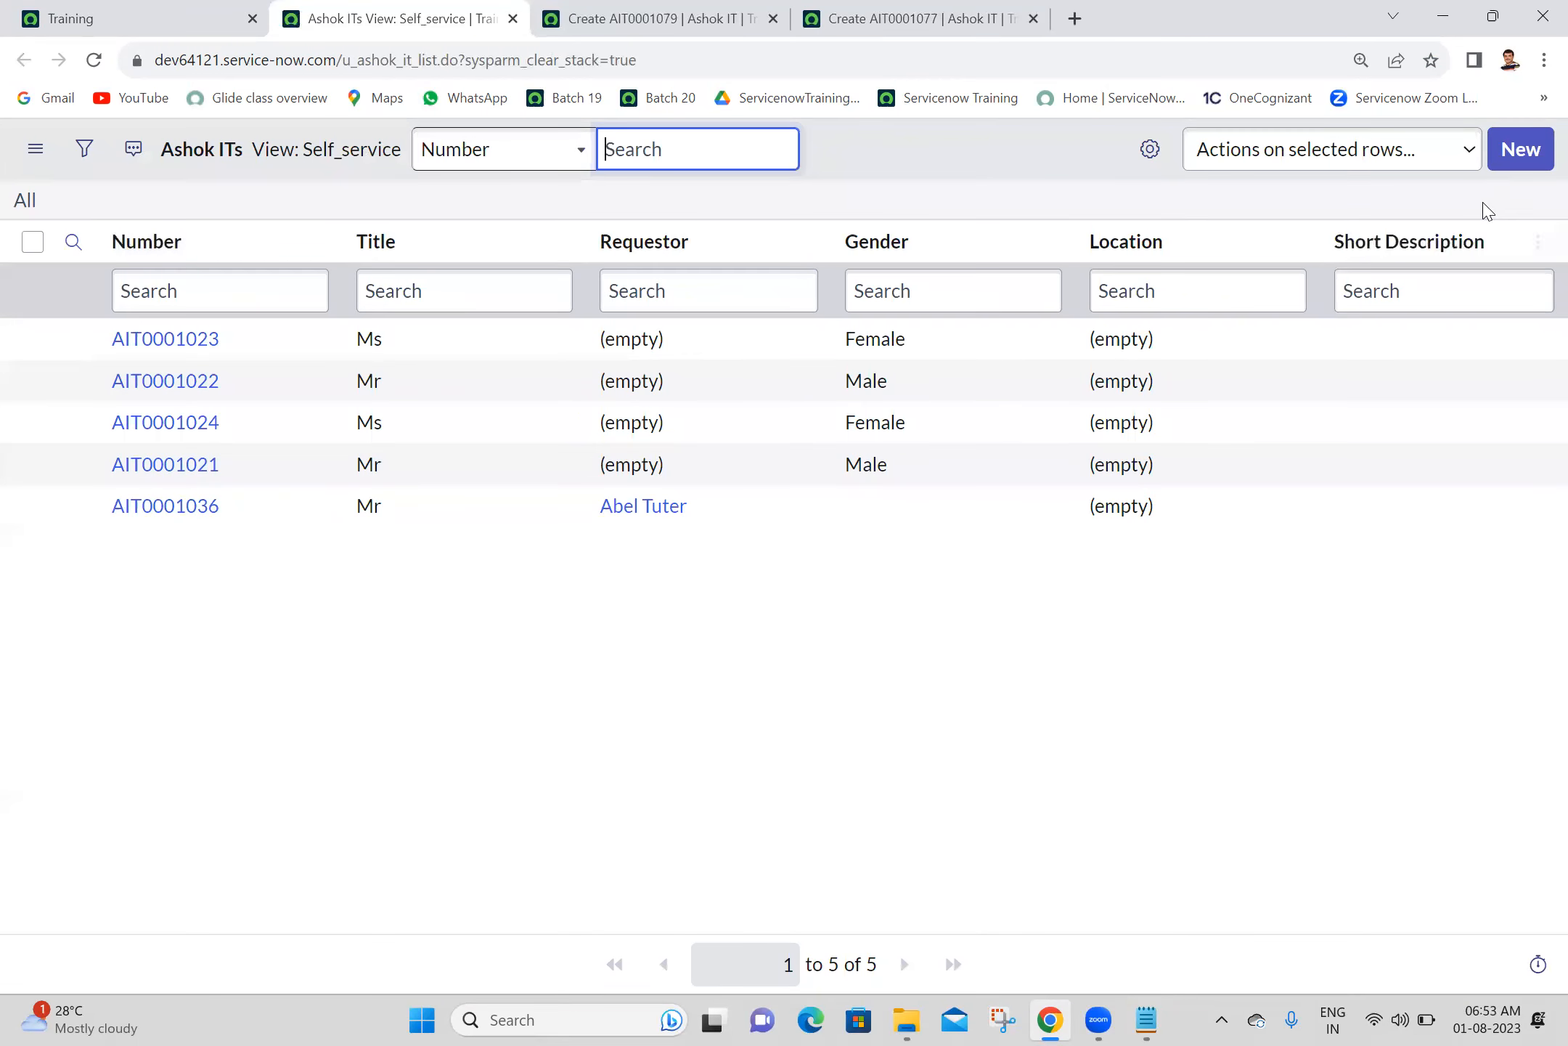
- Check the views available for the Ashok ITs list and open a new record form in the Self_service view
{"action": "left_click", "coordinate": [35, 149]}
{"action": "mouse_move", "coordinate": [92, 173]}
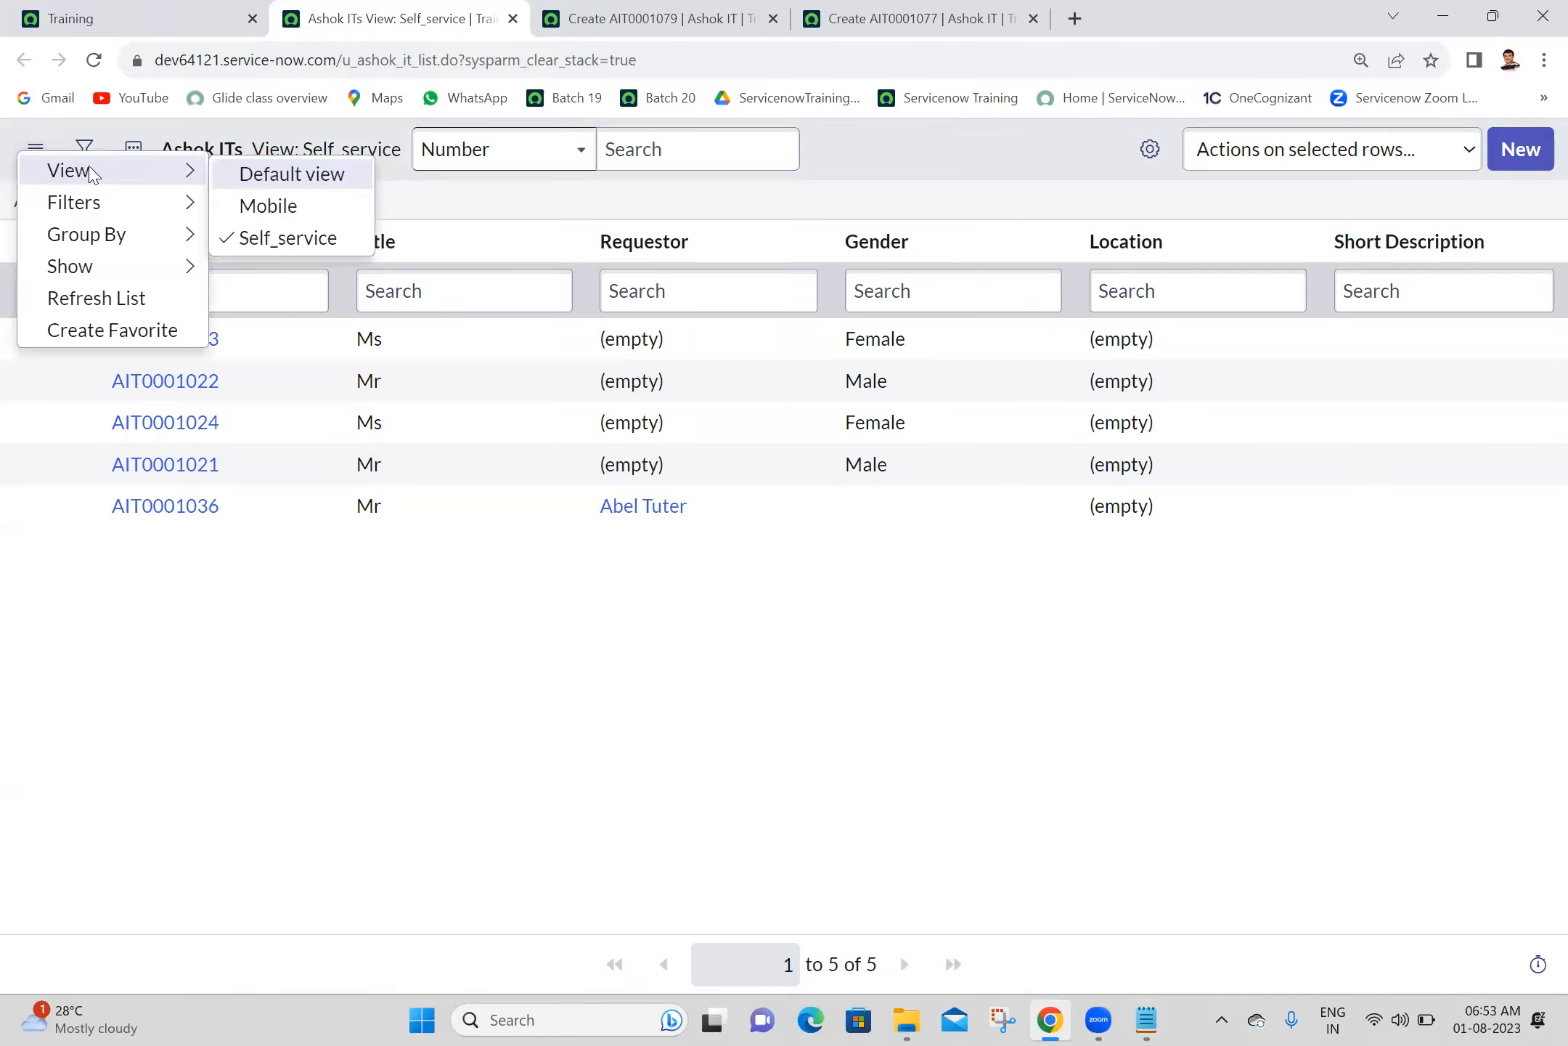
{"action": "left_click", "coordinate": [1515, 167]}
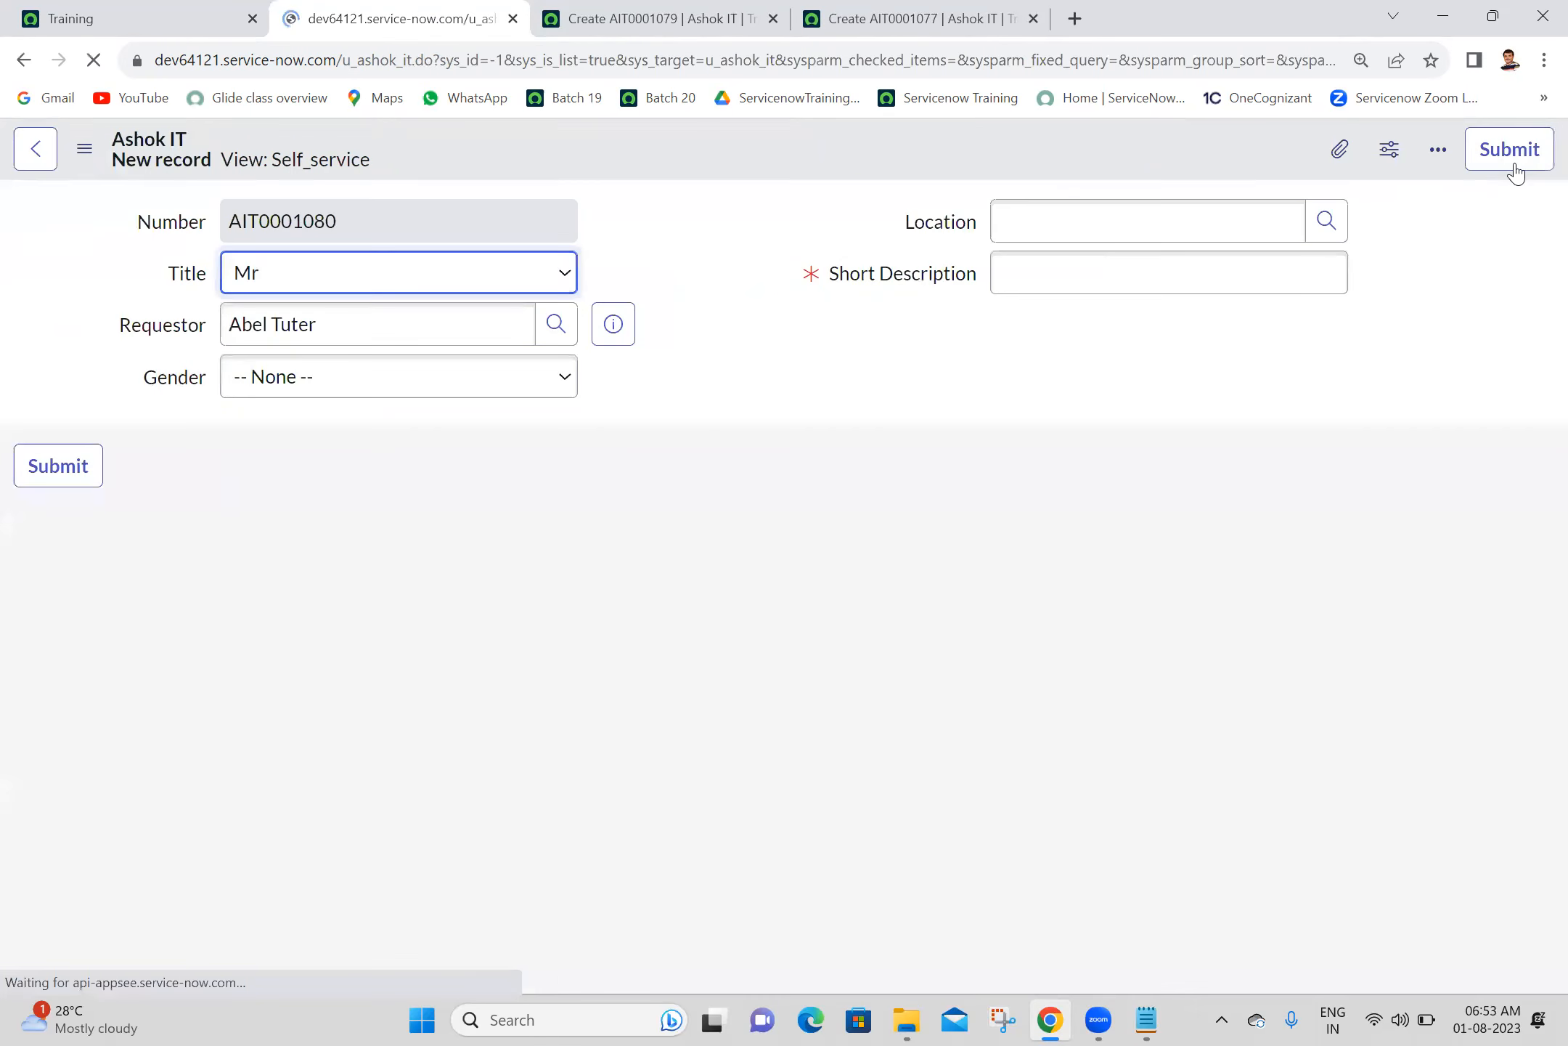
{"action": "key", "text": "Tab"}
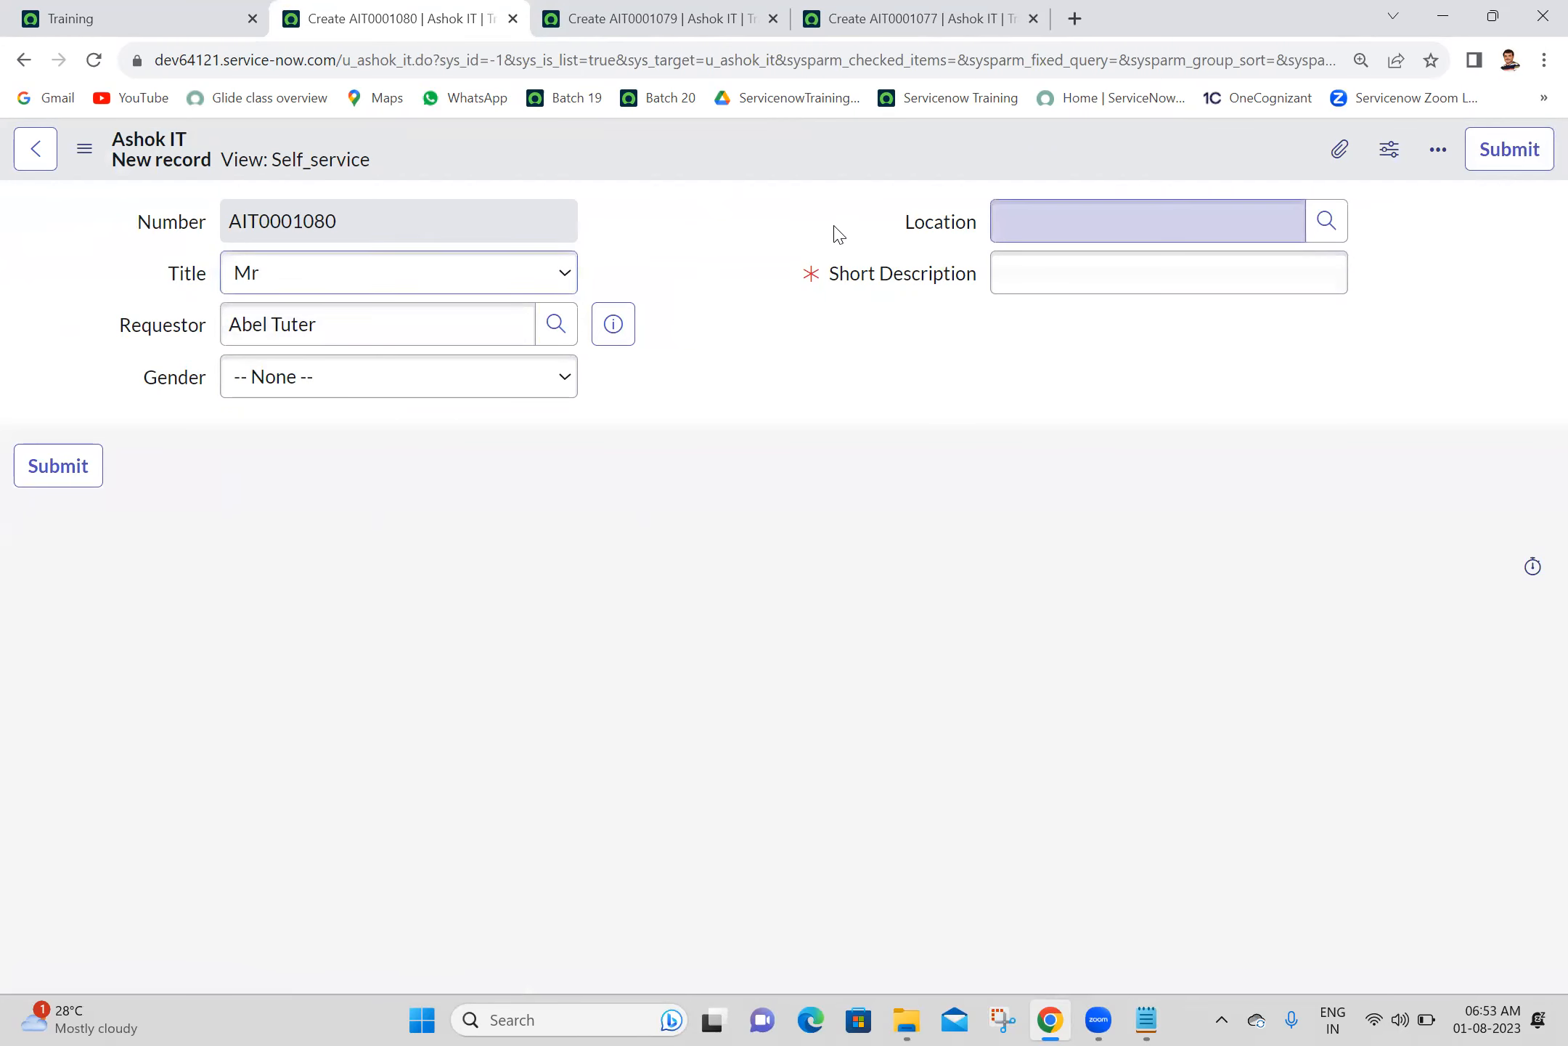
- Go back to the Training home tab and close all browser tabs after it
{"action": "left_click", "coordinate": [140, 17]}
{"action": "right_click", "coordinate": [145, 9]}
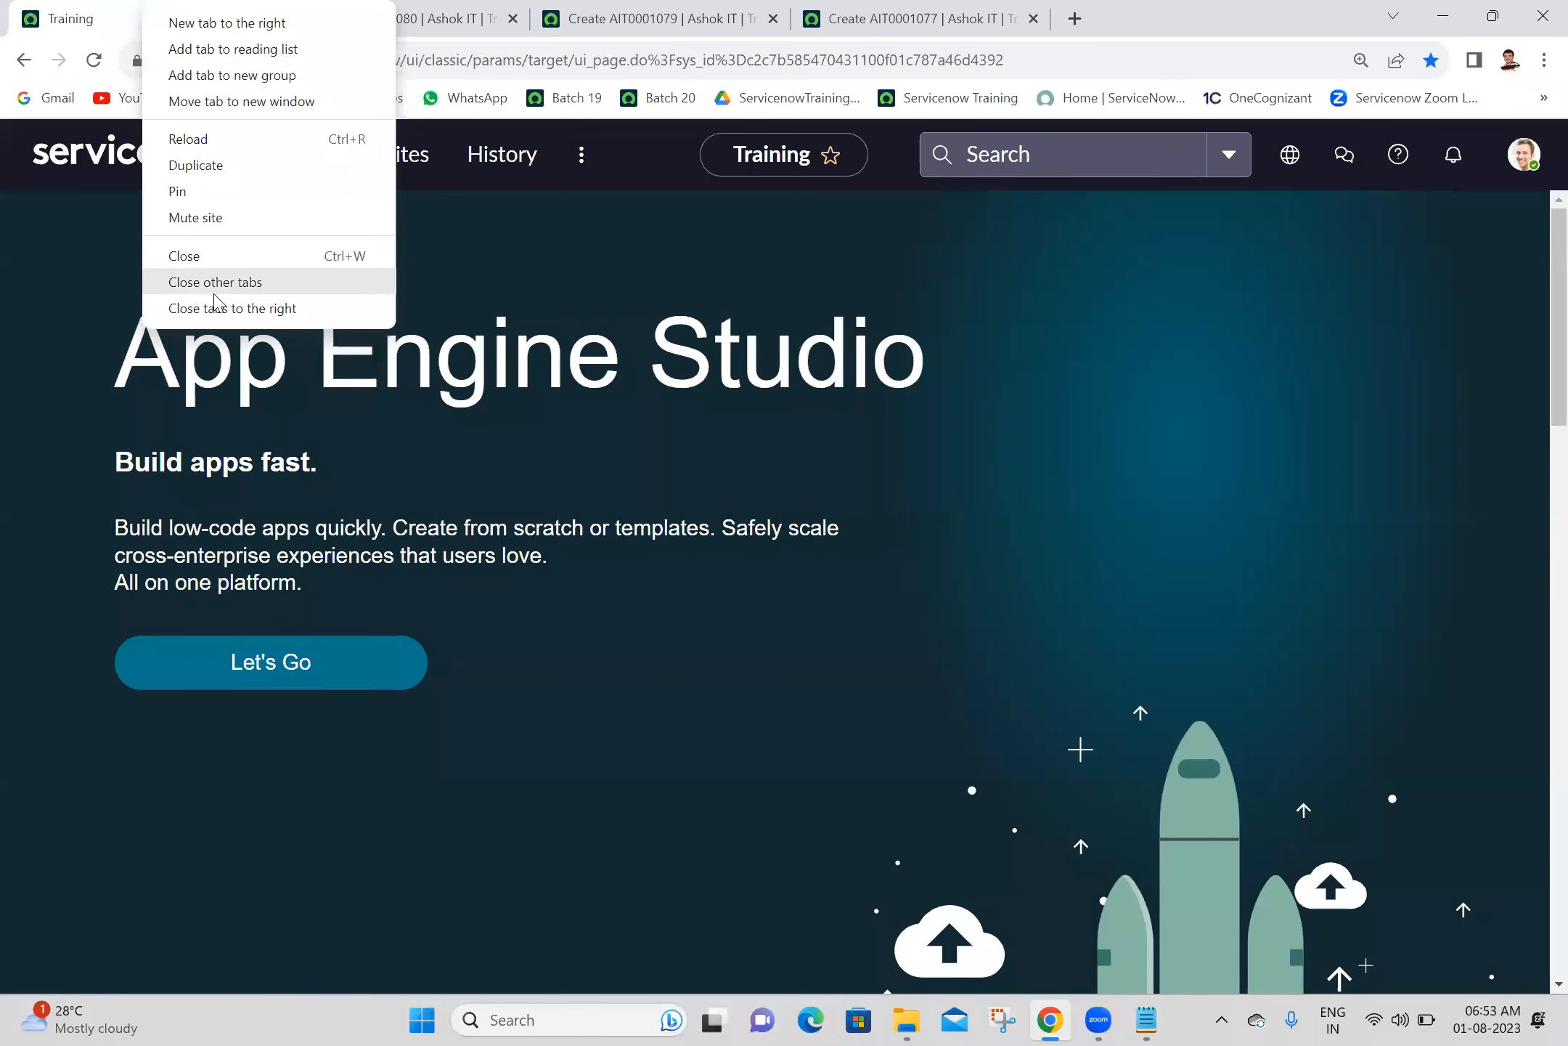
{"action": "left_click", "coordinate": [232, 308]}
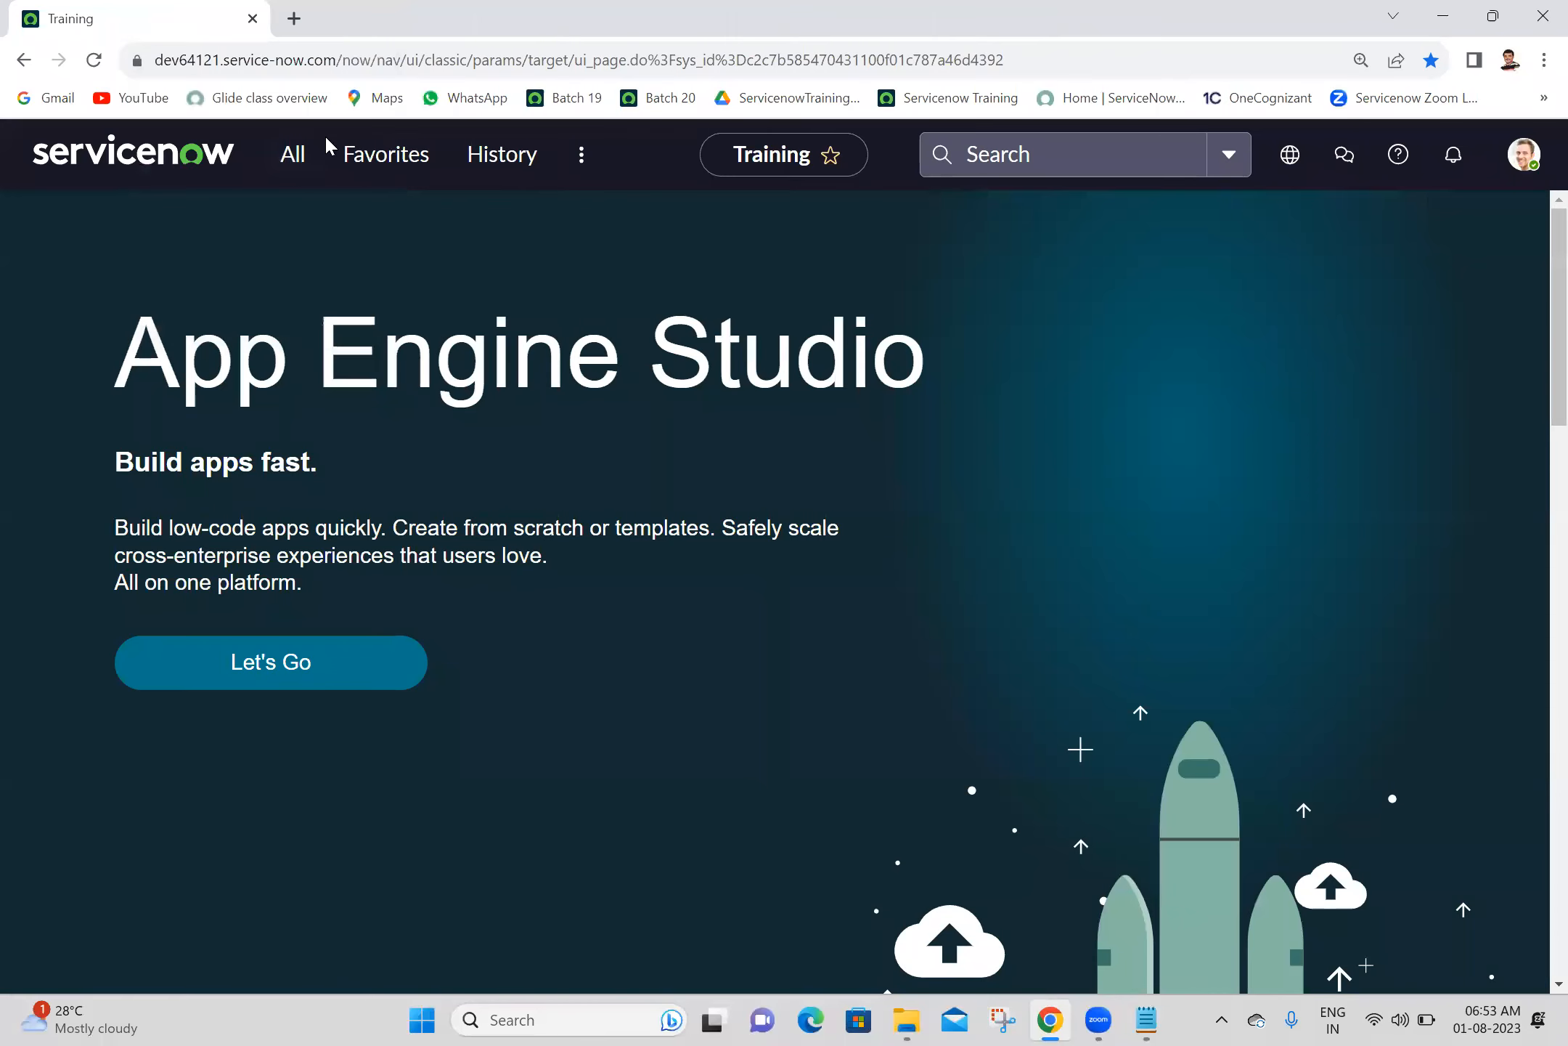
- Reopen the Ashok ITs list from the navigator filter using u_ashok_it.LIST
{"action": "left_click", "coordinate": [307, 153]}
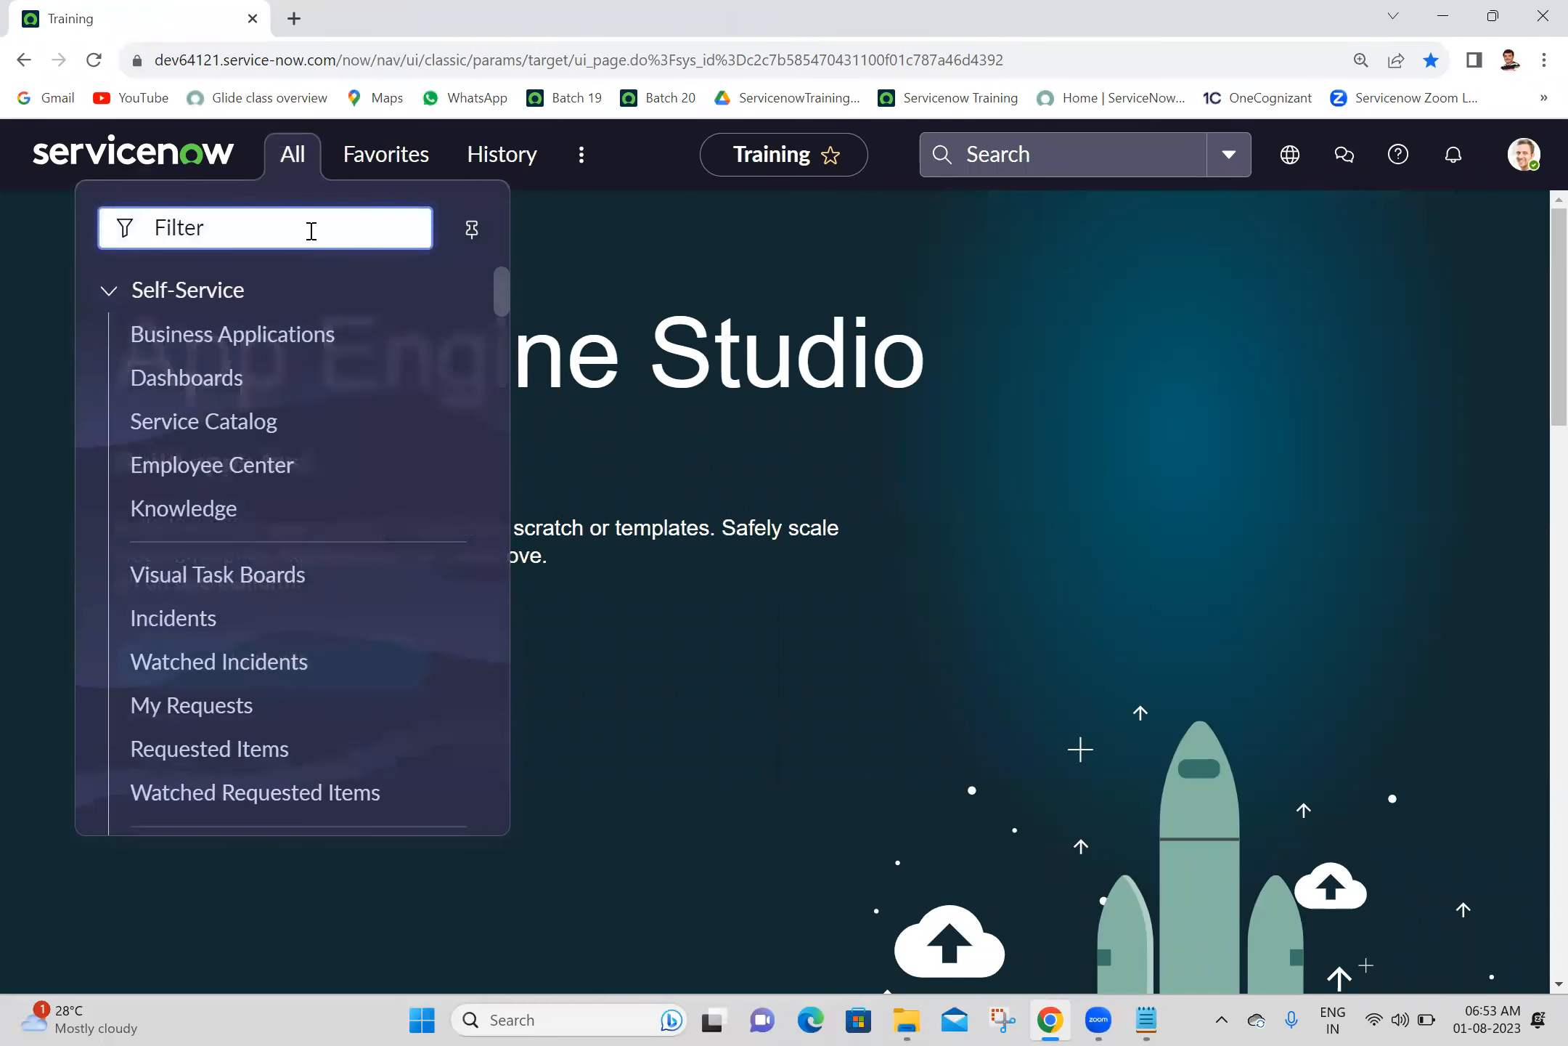
{"action": "type", "text": "u_ashok_it.LIST"}
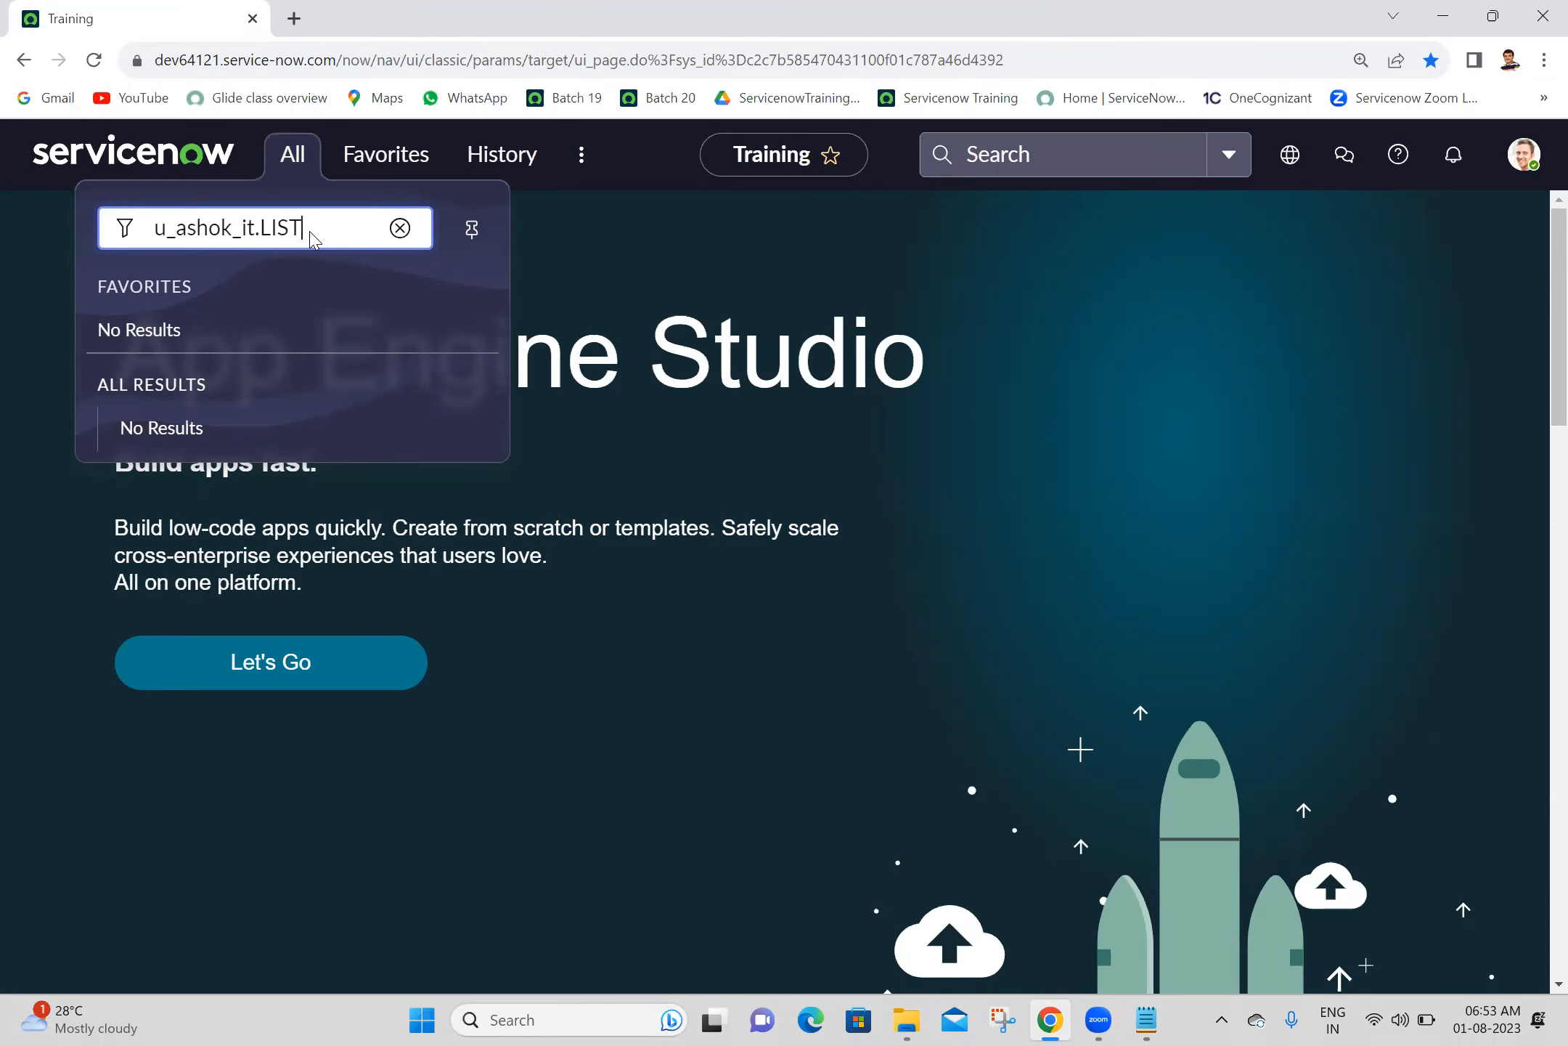
{"action": "key", "text": "Return"}
- Duplicate the Ashok ITs list tab three times and open a new record form in the Self_service view from the first list tab
{"action": "right_click", "coordinate": [427, 18]}
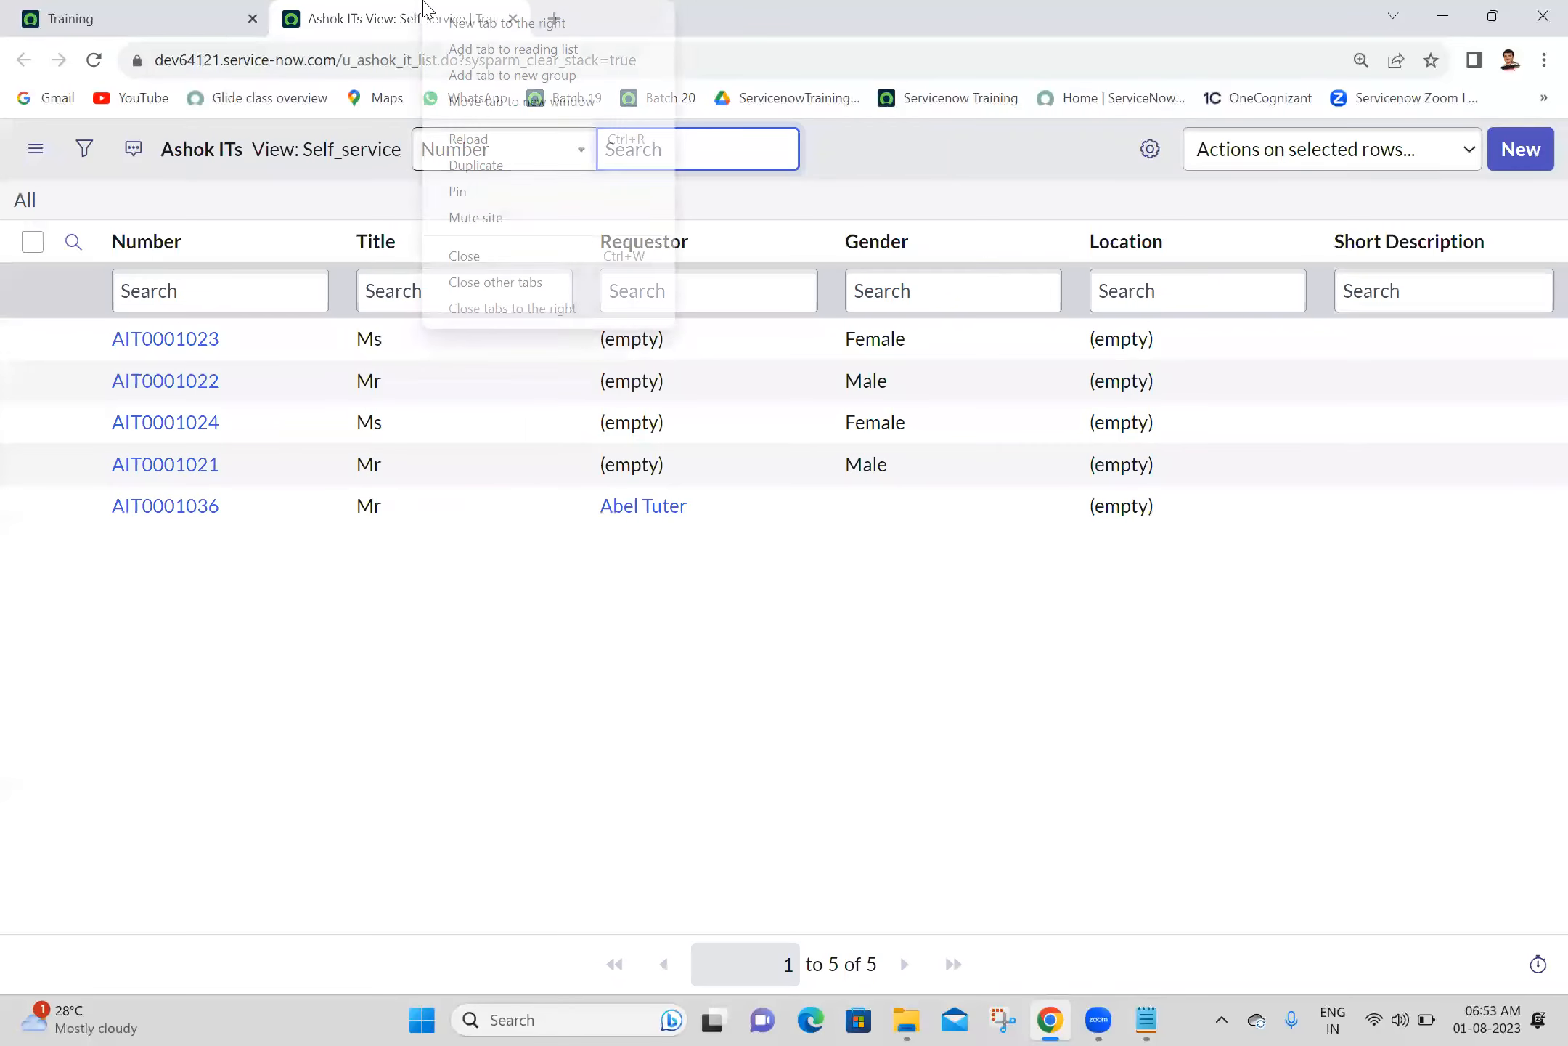
{"action": "left_click", "coordinate": [496, 168]}
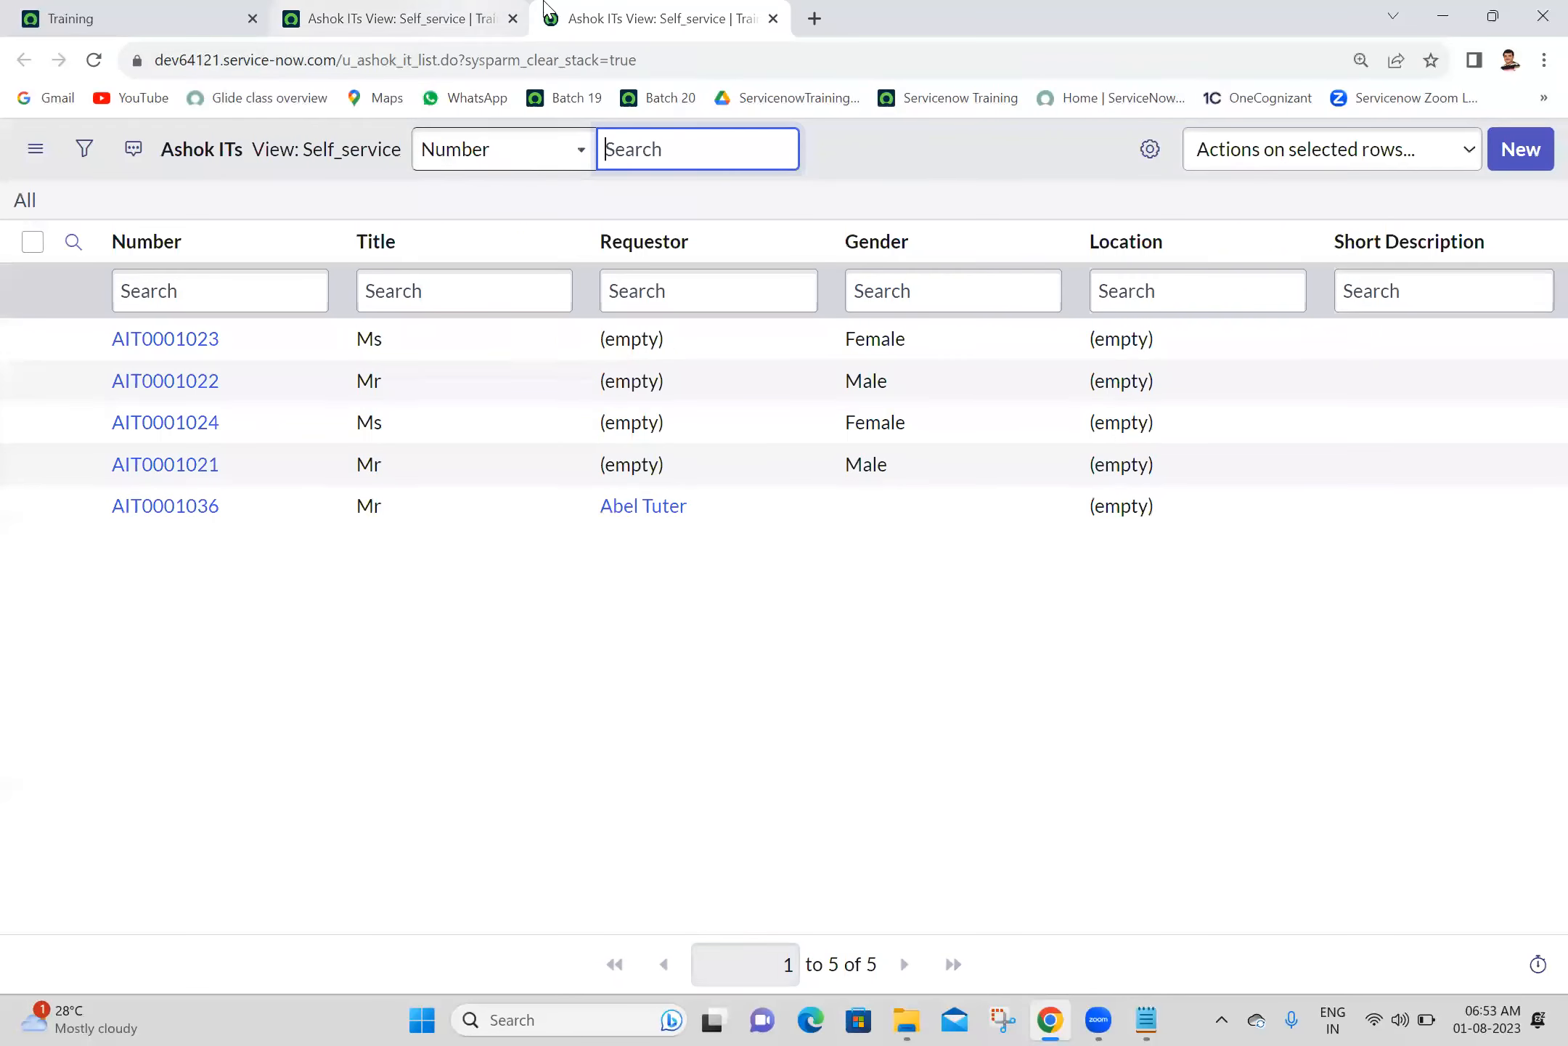
{"action": "right_click", "coordinate": [408, 8]}
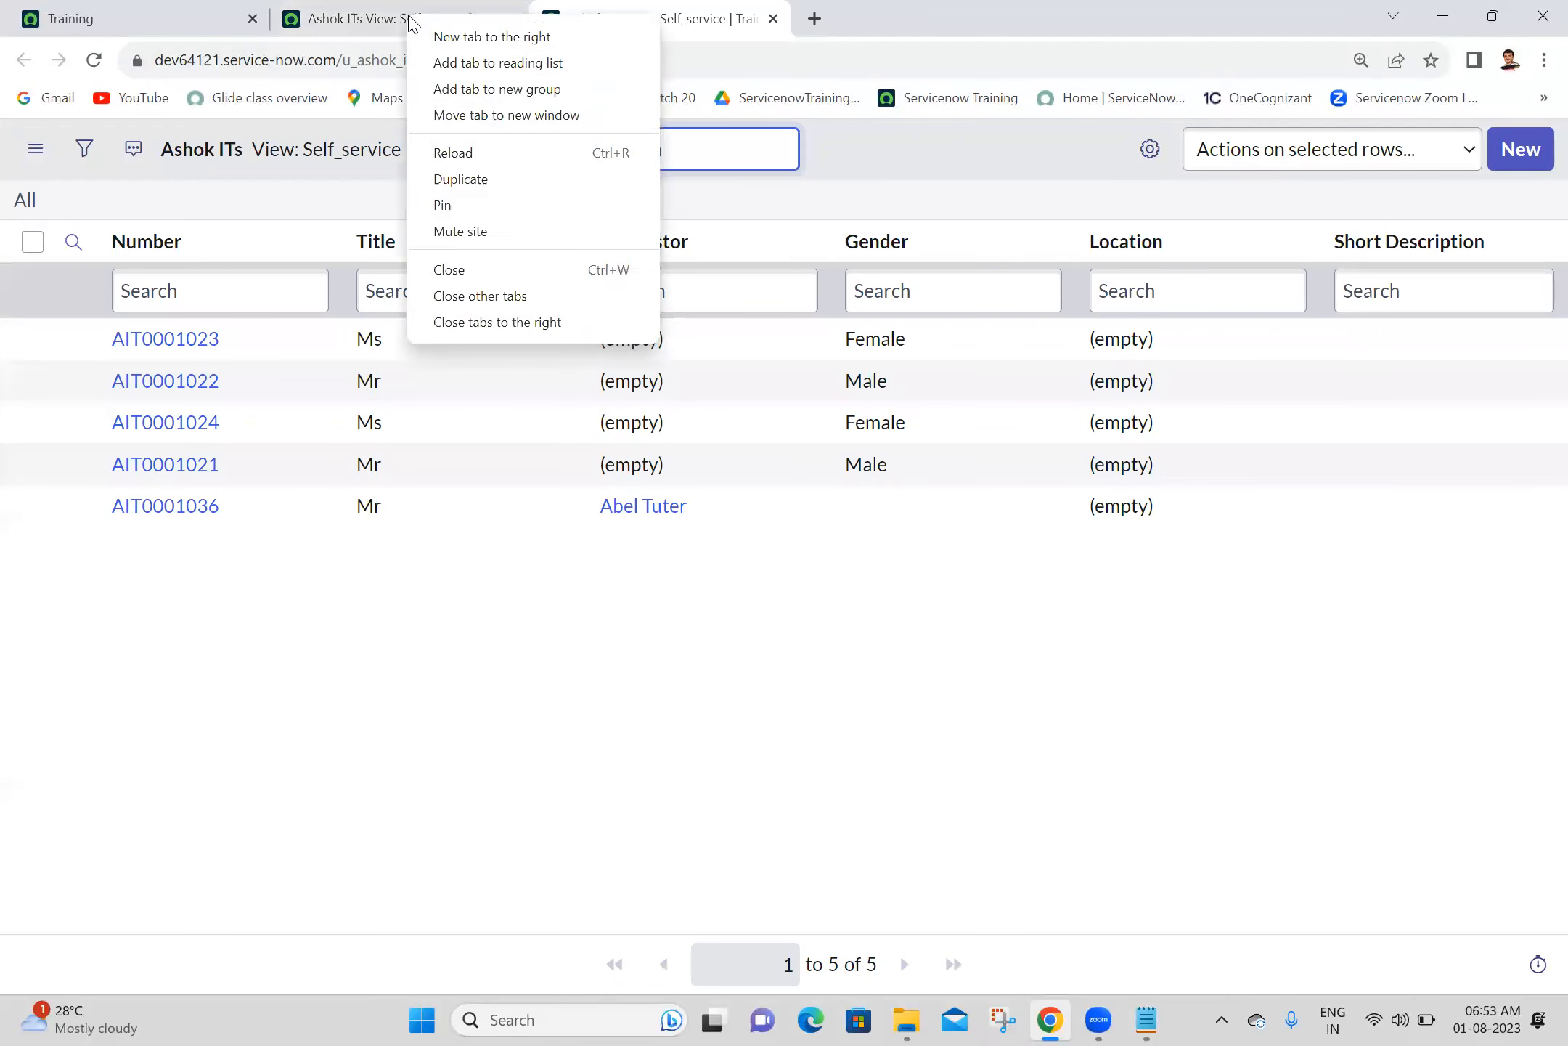
{"action": "left_click", "coordinate": [502, 188]}
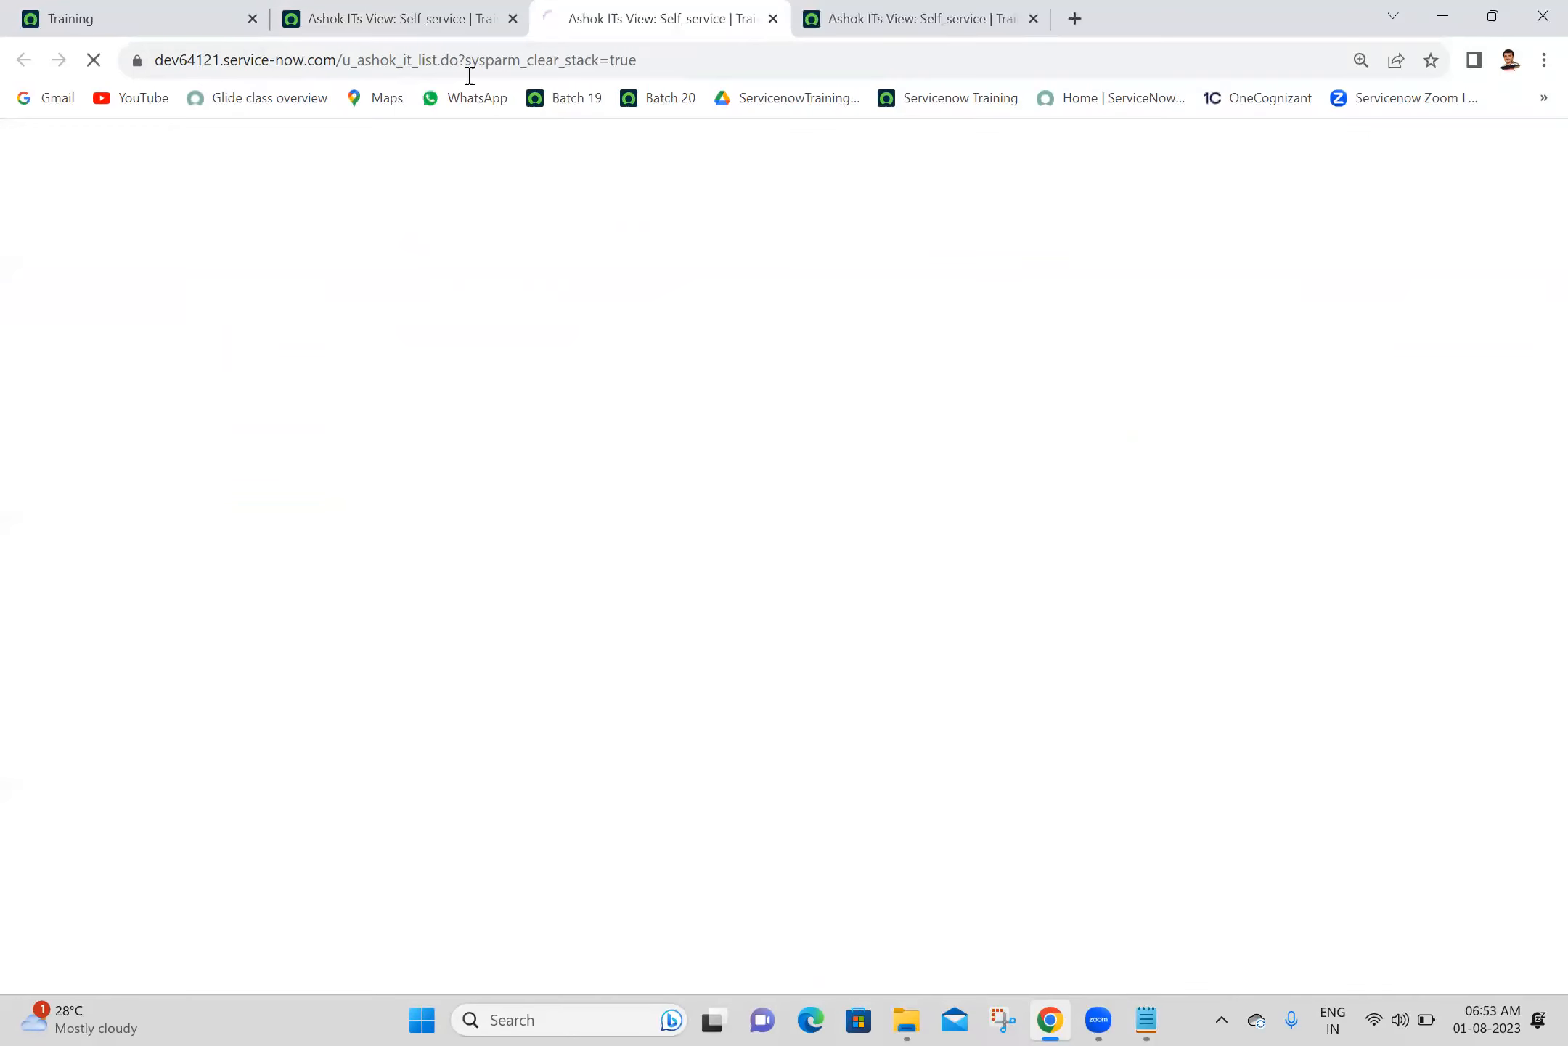
{"action": "right_click", "coordinate": [641, 8]}
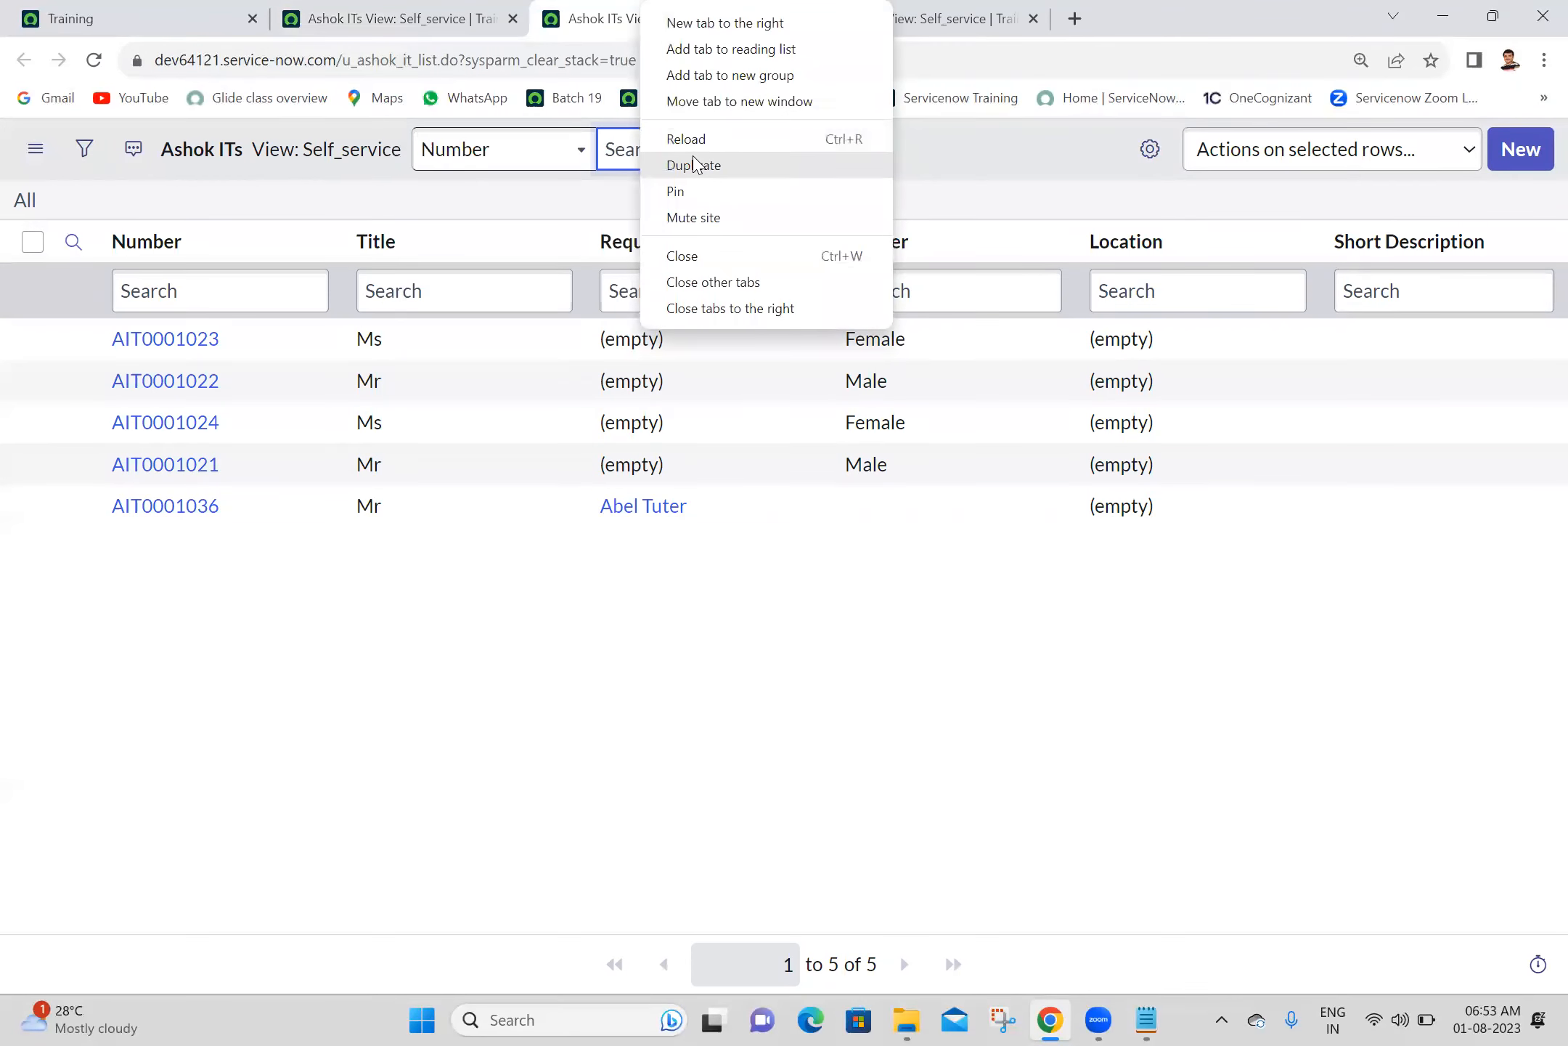
{"action": "left_click", "coordinate": [690, 161]}
{"action": "left_click", "coordinate": [396, 15]}
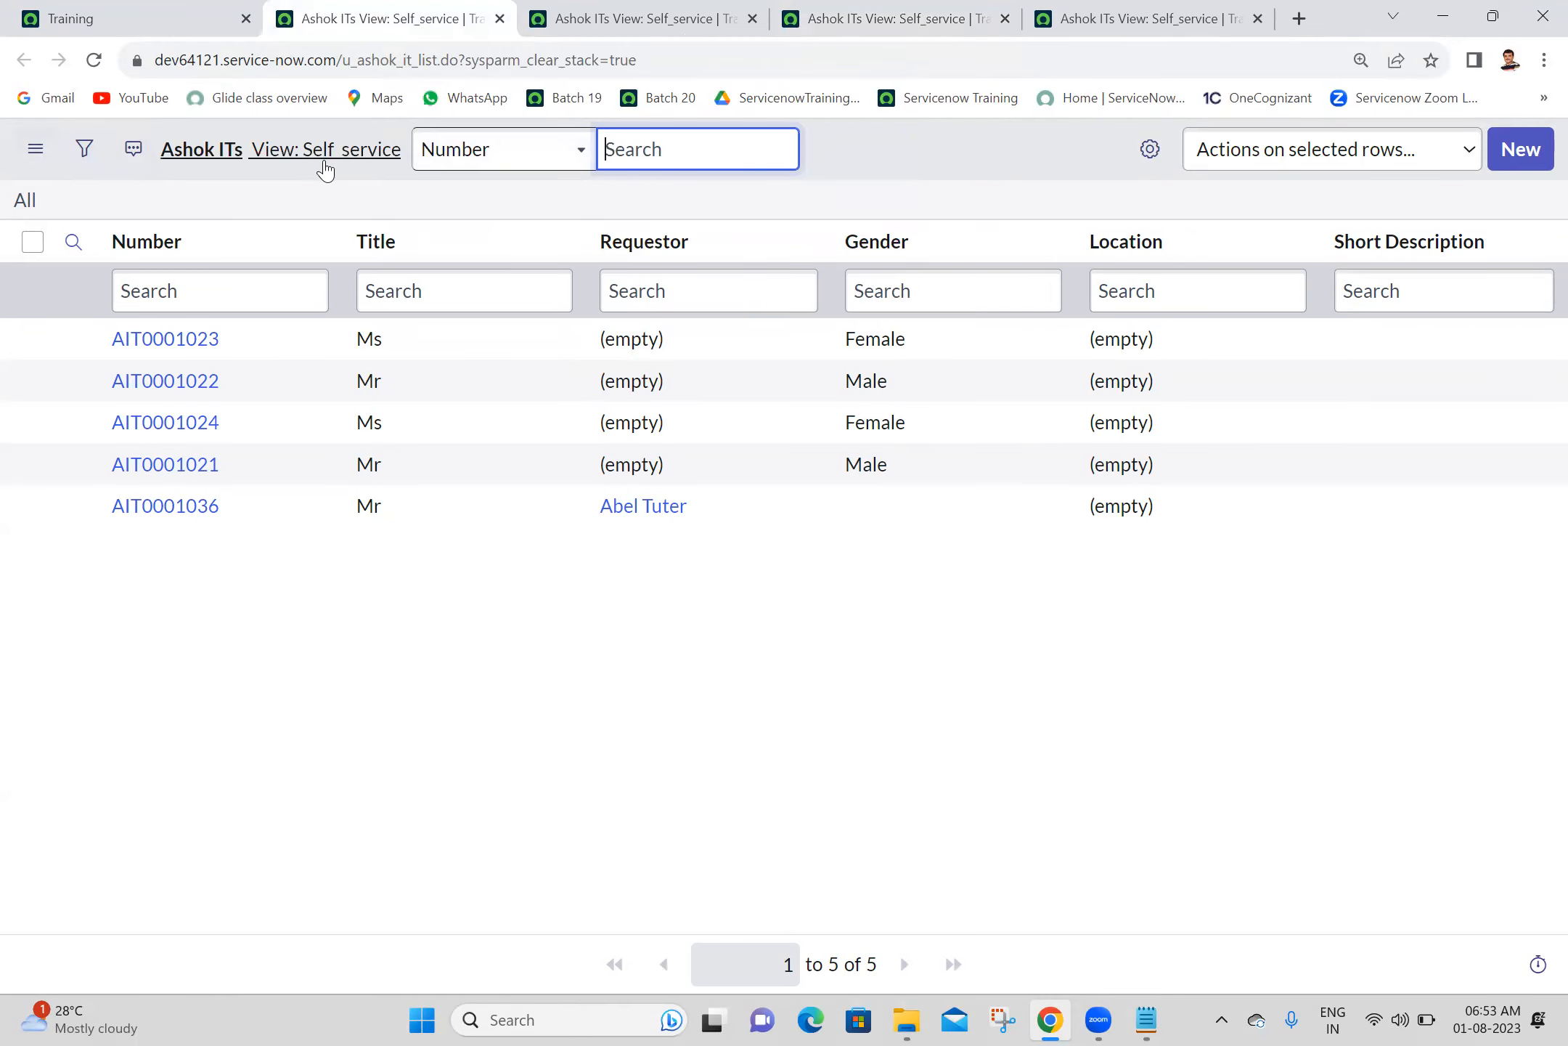
{"action": "left_click", "coordinate": [1529, 160]}
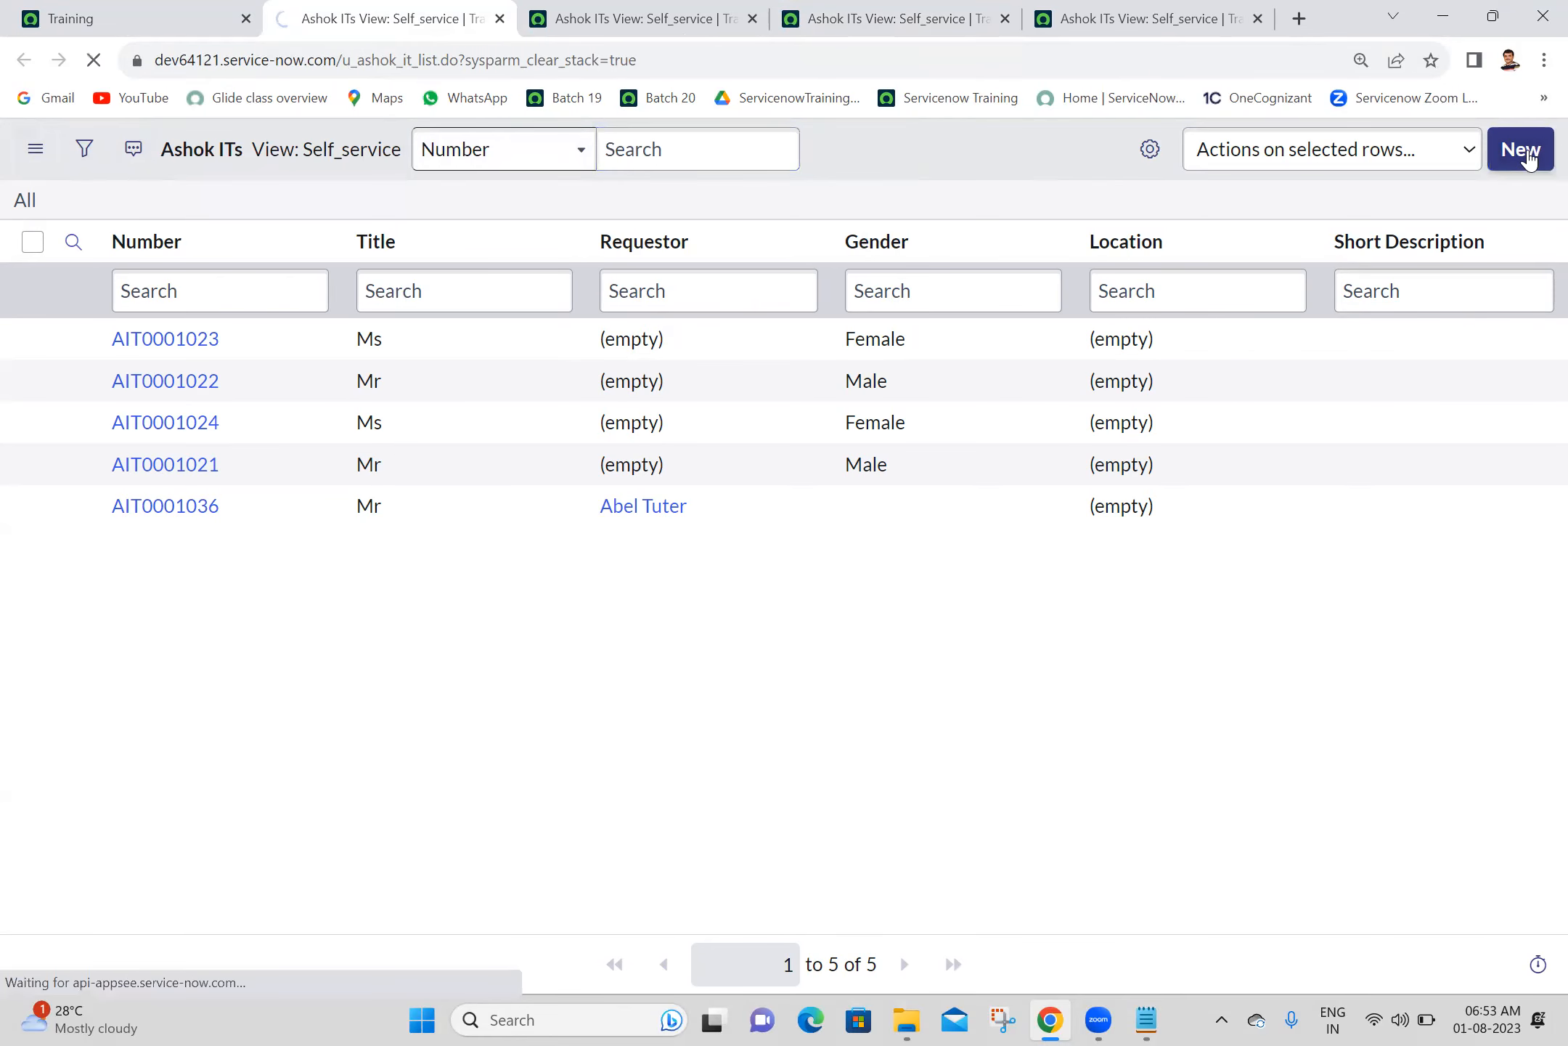
- Switch the second Ashok ITs list tab to the Mobile view and open a new record form there
{"action": "left_click", "coordinate": [634, 10]}
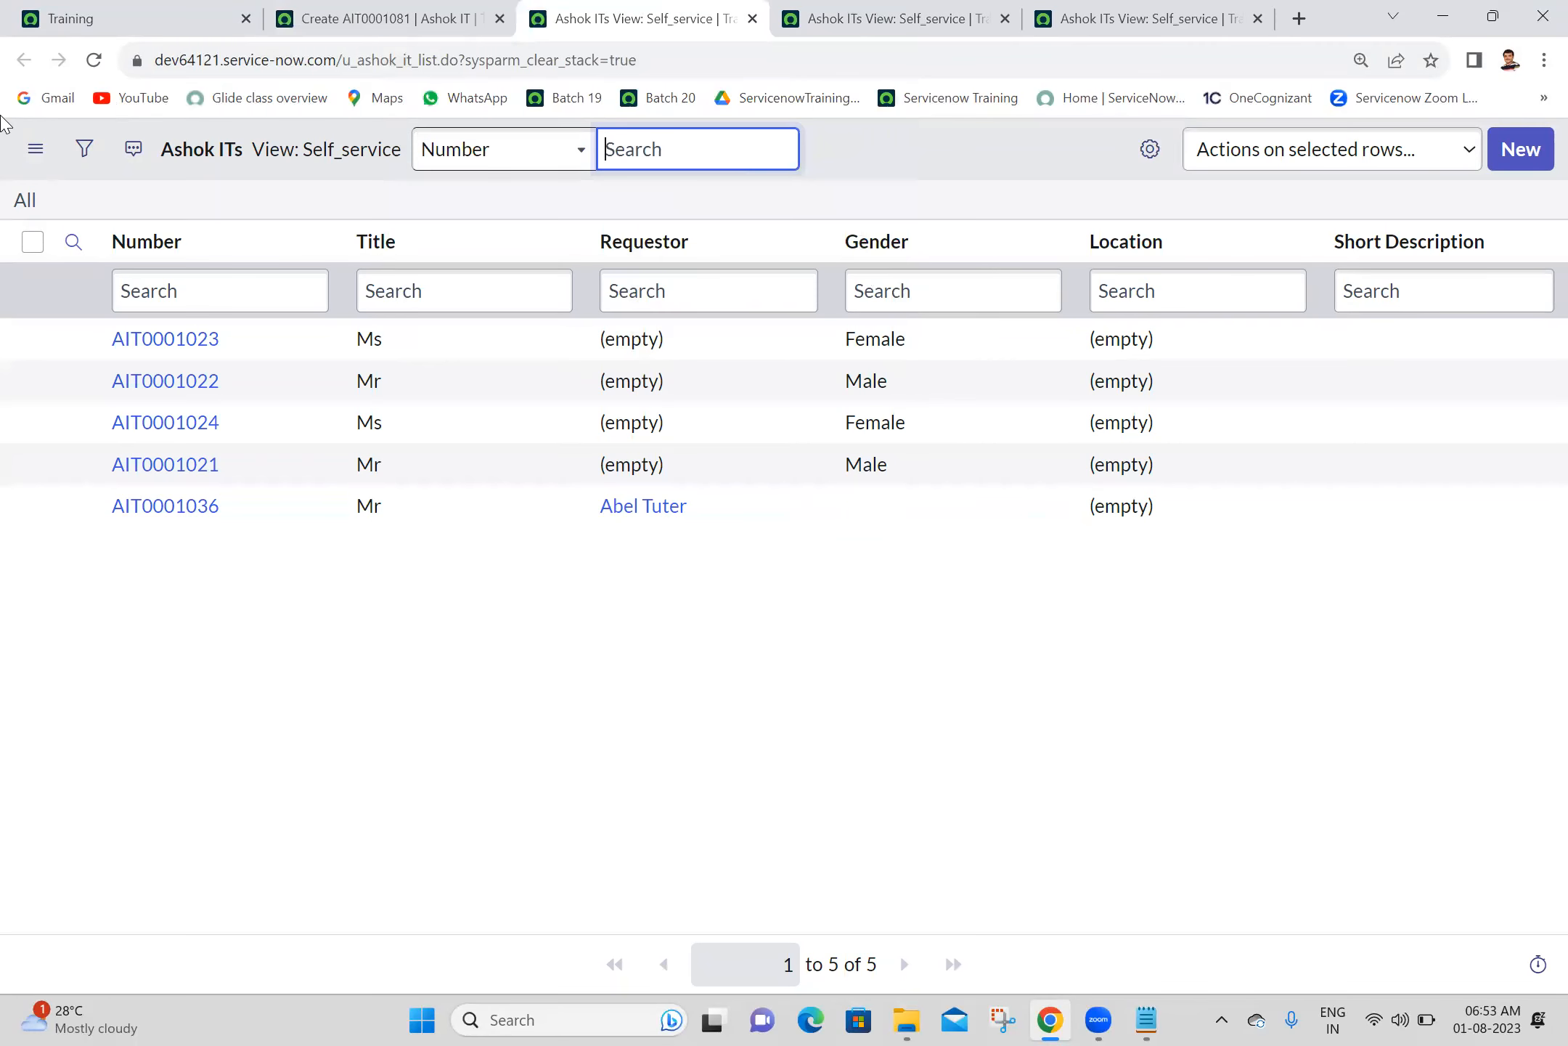
{"action": "left_click", "coordinate": [35, 149]}
{"action": "mouse_move", "coordinate": [138, 163]}
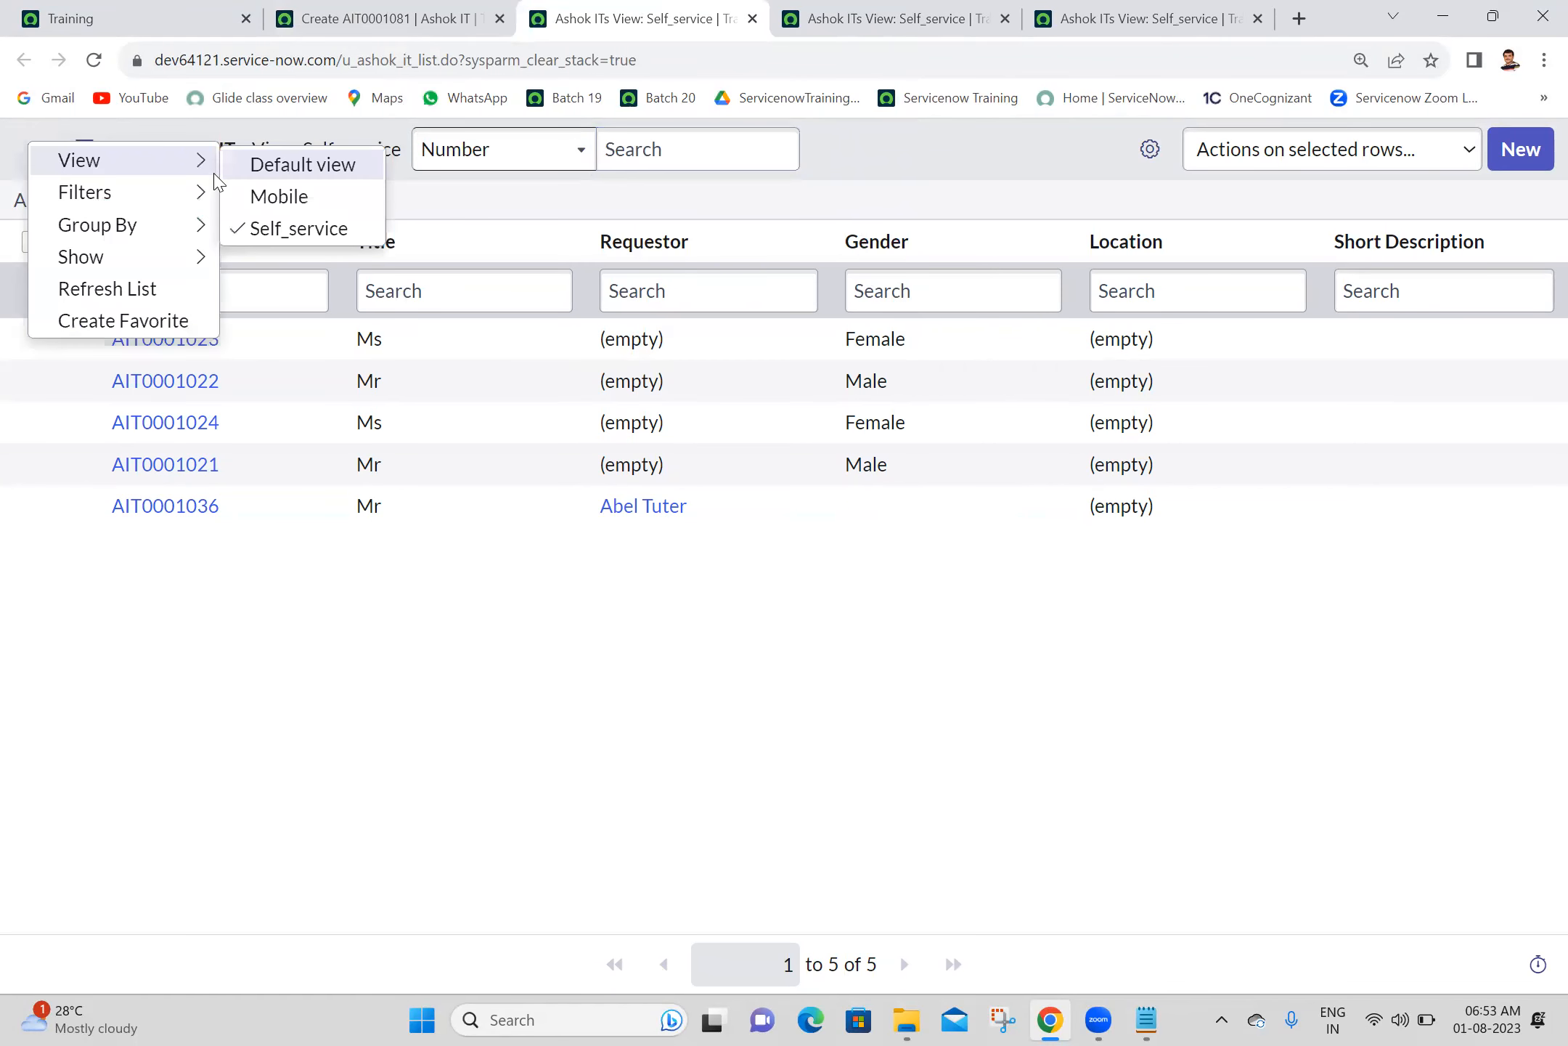
{"action": "left_click", "coordinate": [296, 208]}
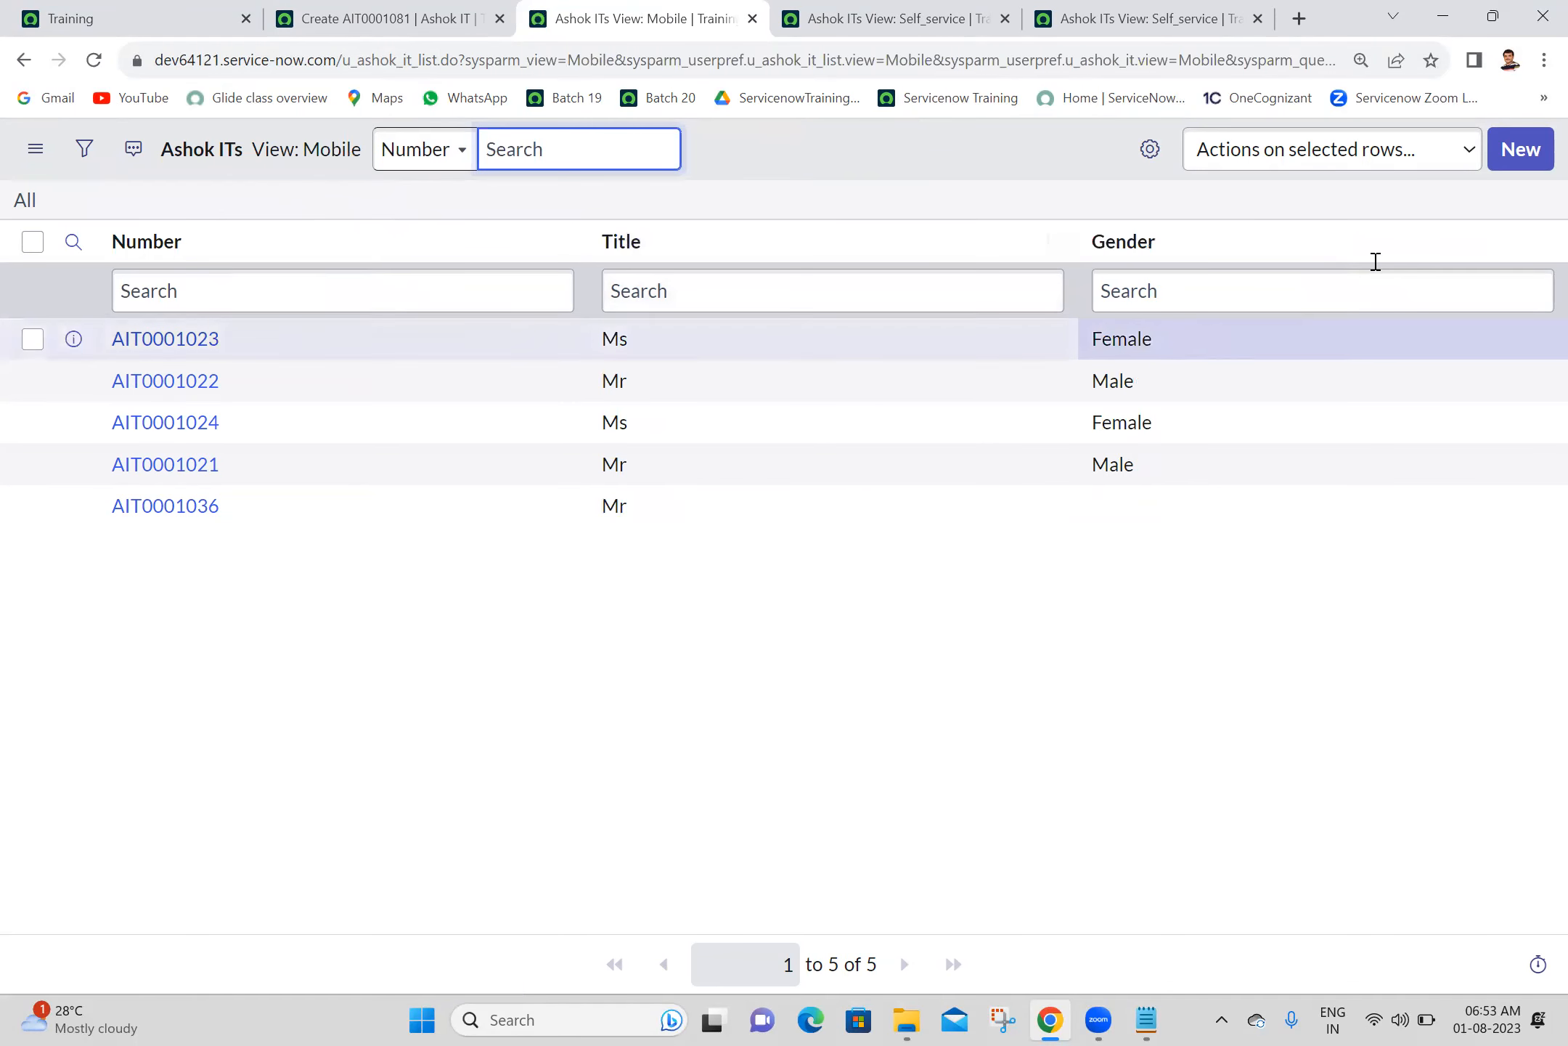
{"action": "left_click", "coordinate": [1527, 158]}
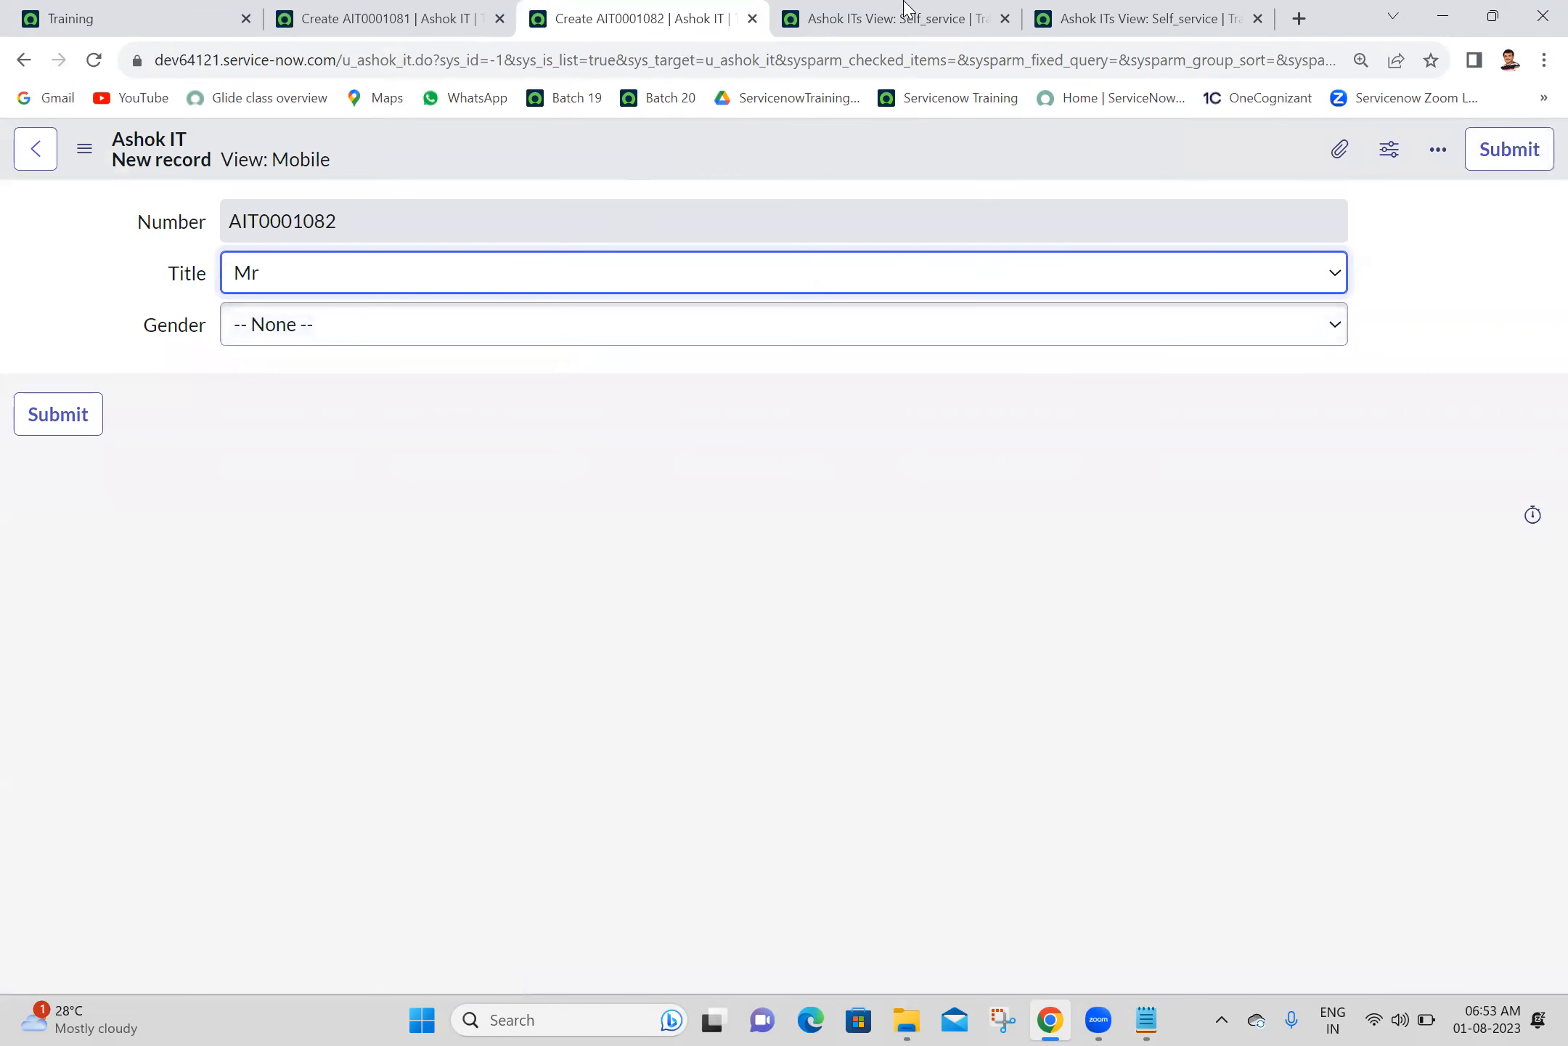
- Switch the third Ashok ITs list tab to the Default view, open a new record form, and close the leftover duplicate list tab
{"action": "left_click", "coordinate": [944, 8]}
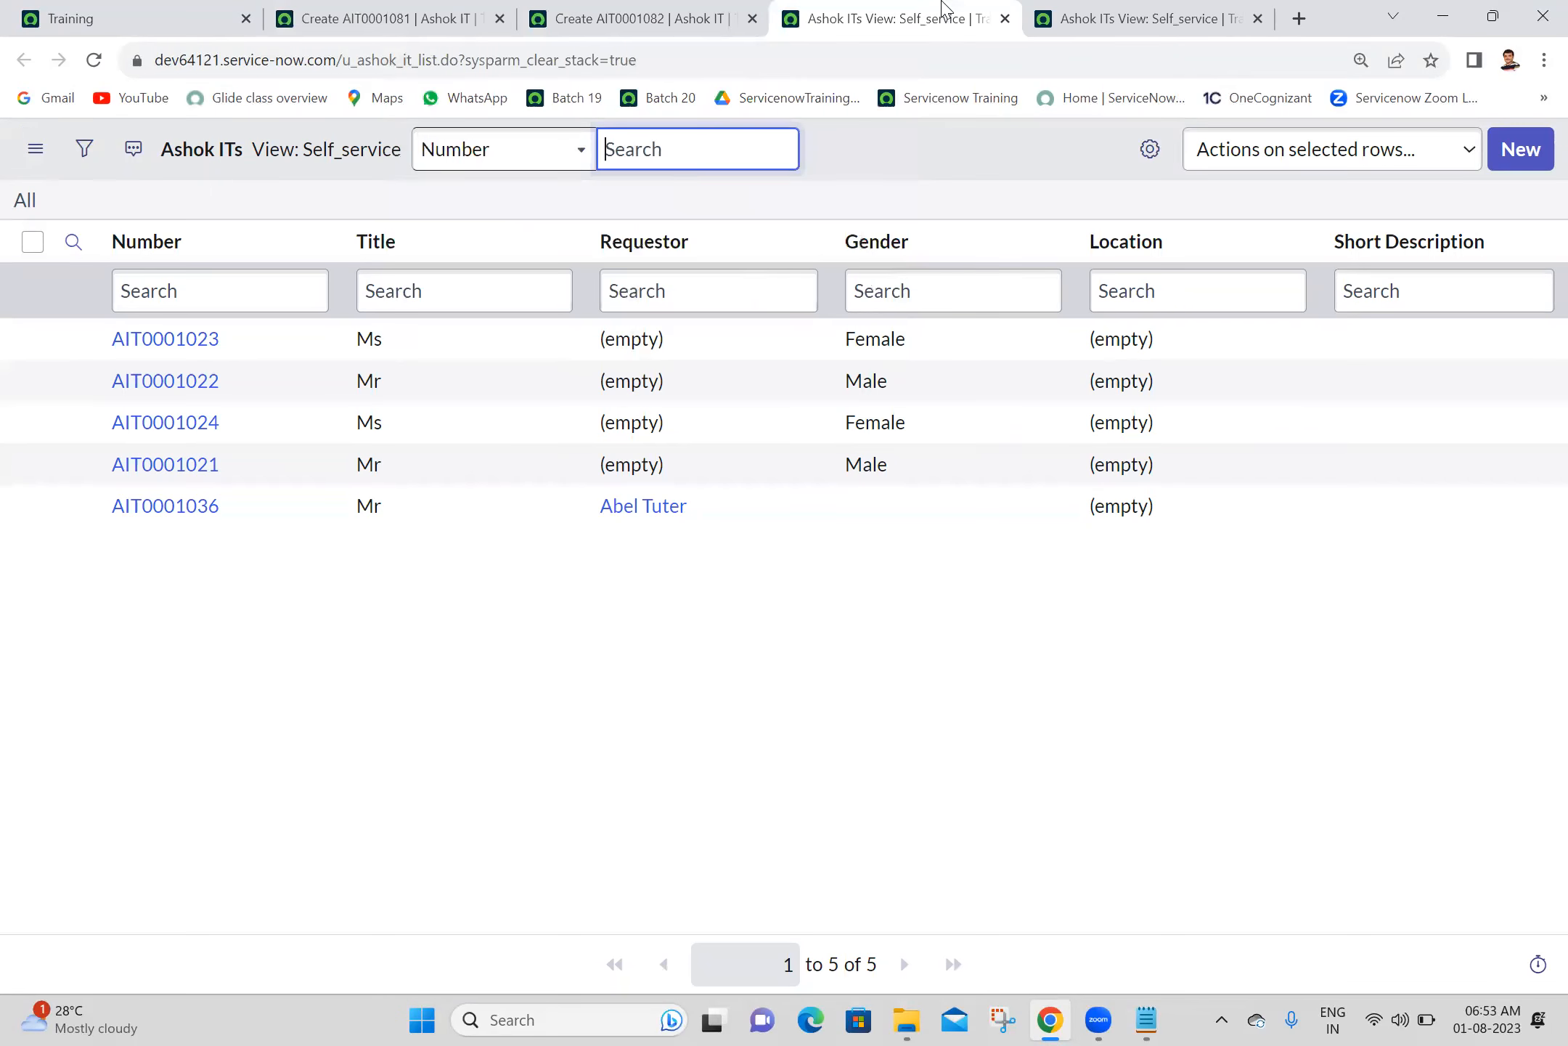
{"action": "left_click", "coordinate": [35, 149]}
{"action": "mouse_move", "coordinate": [142, 161]}
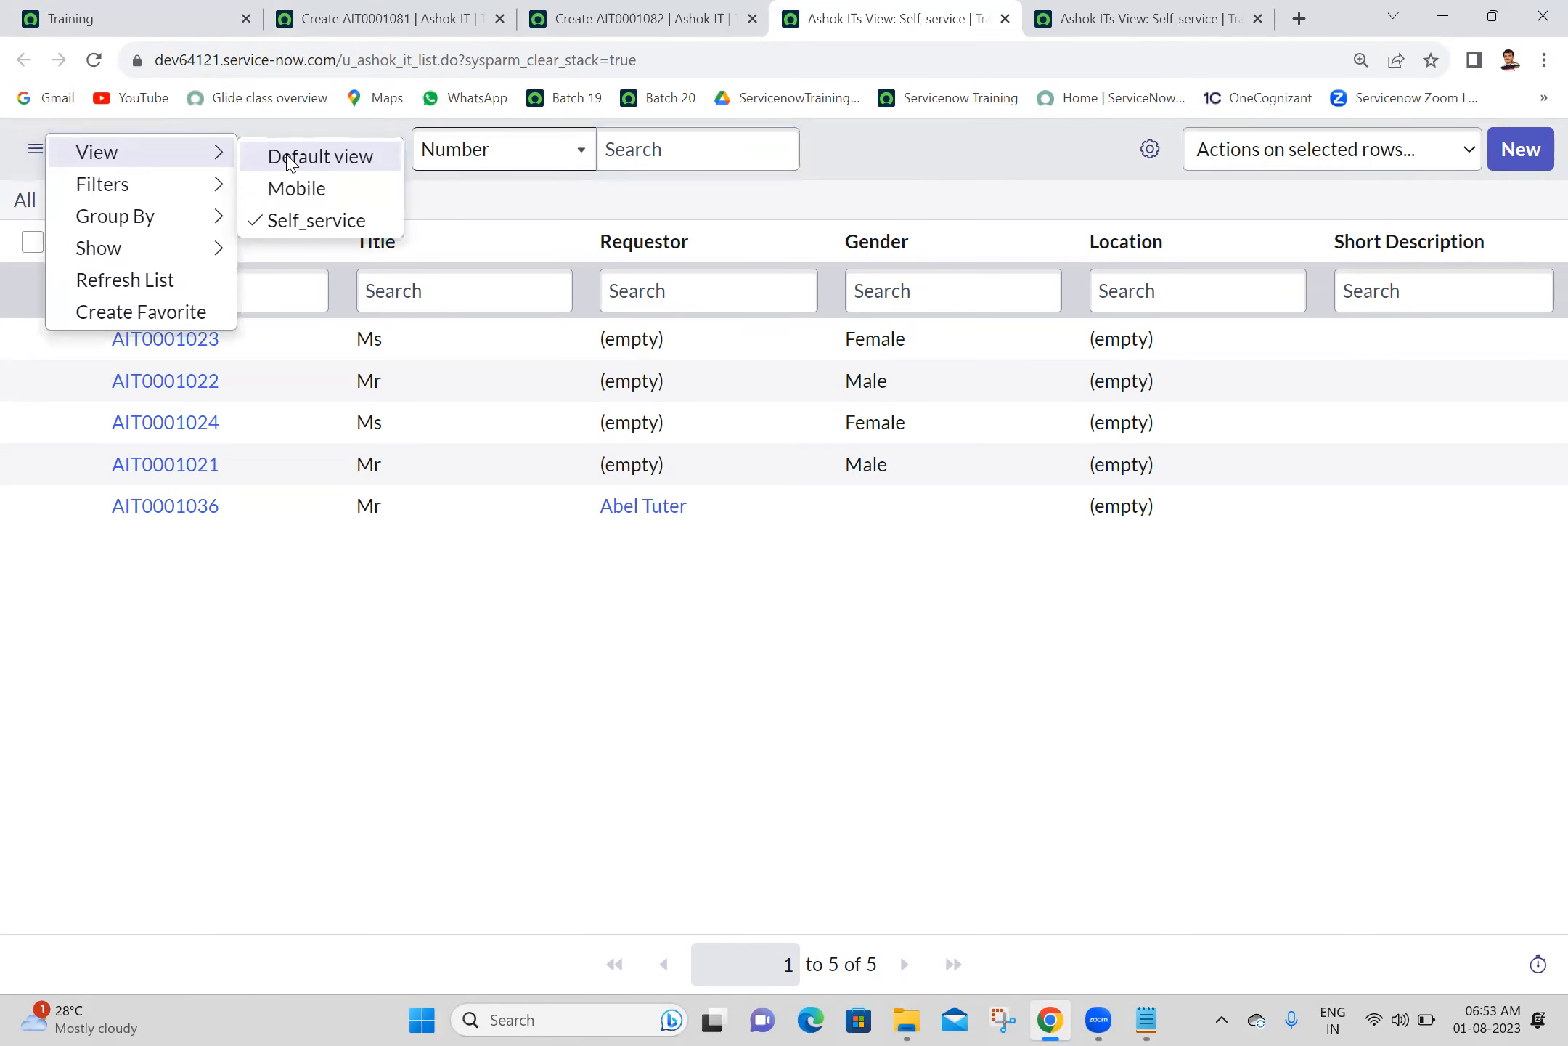
{"action": "left_click", "coordinate": [317, 157]}
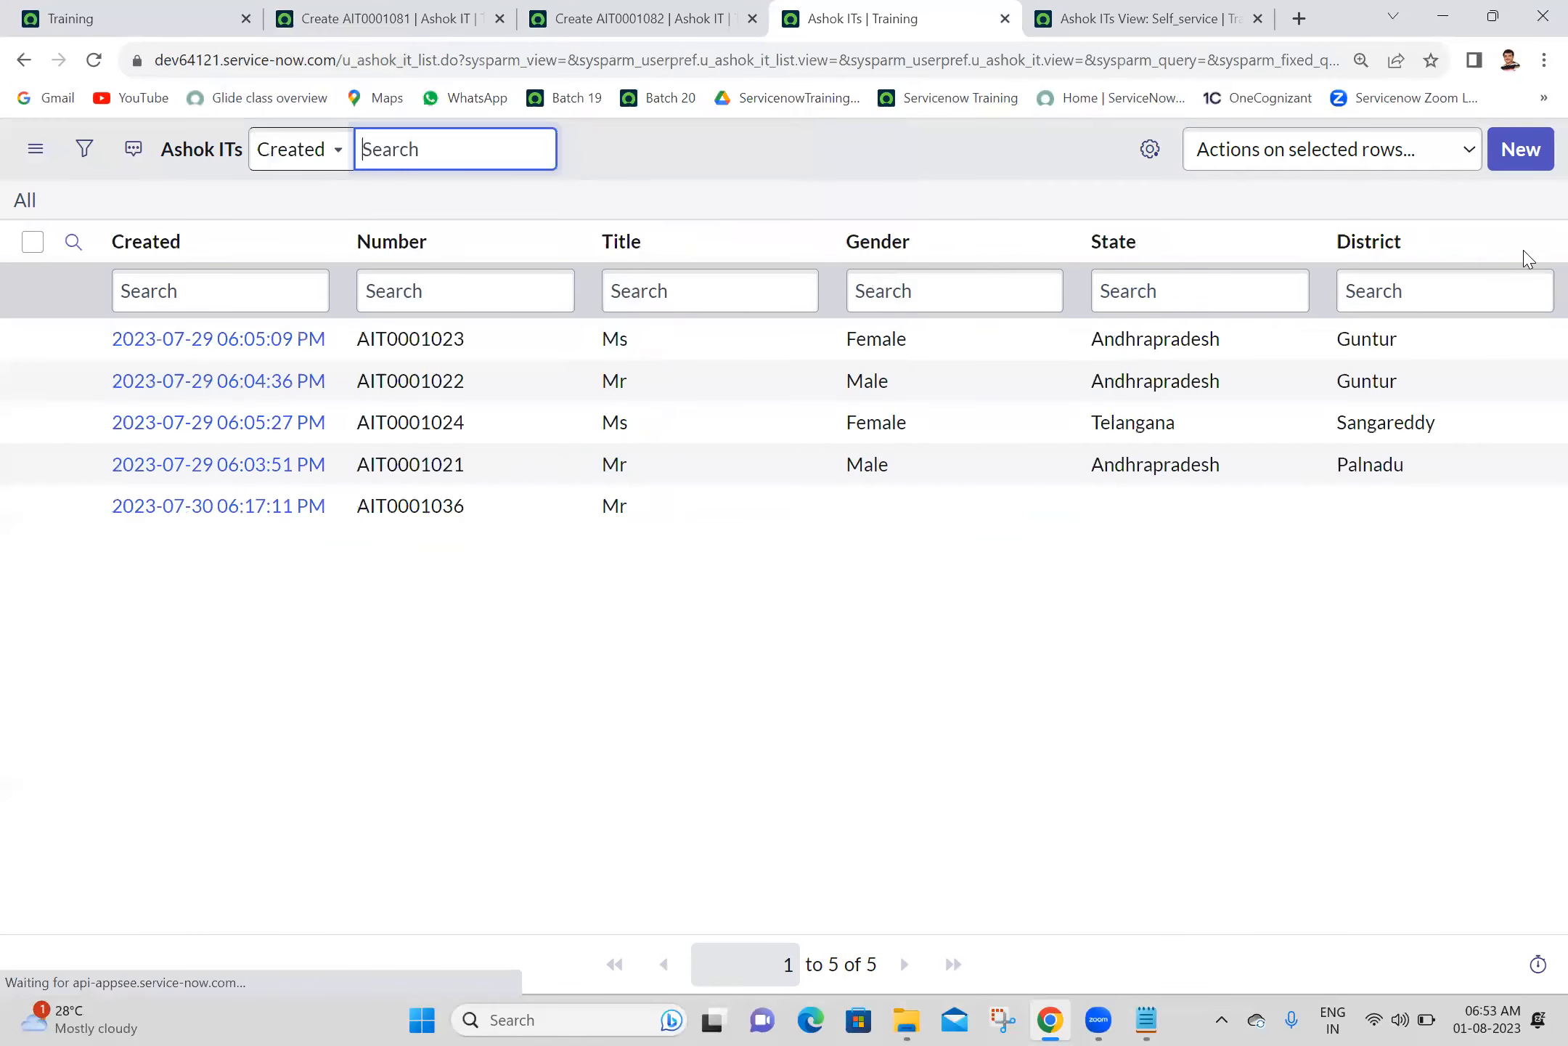
{"action": "left_click", "coordinate": [1517, 152]}
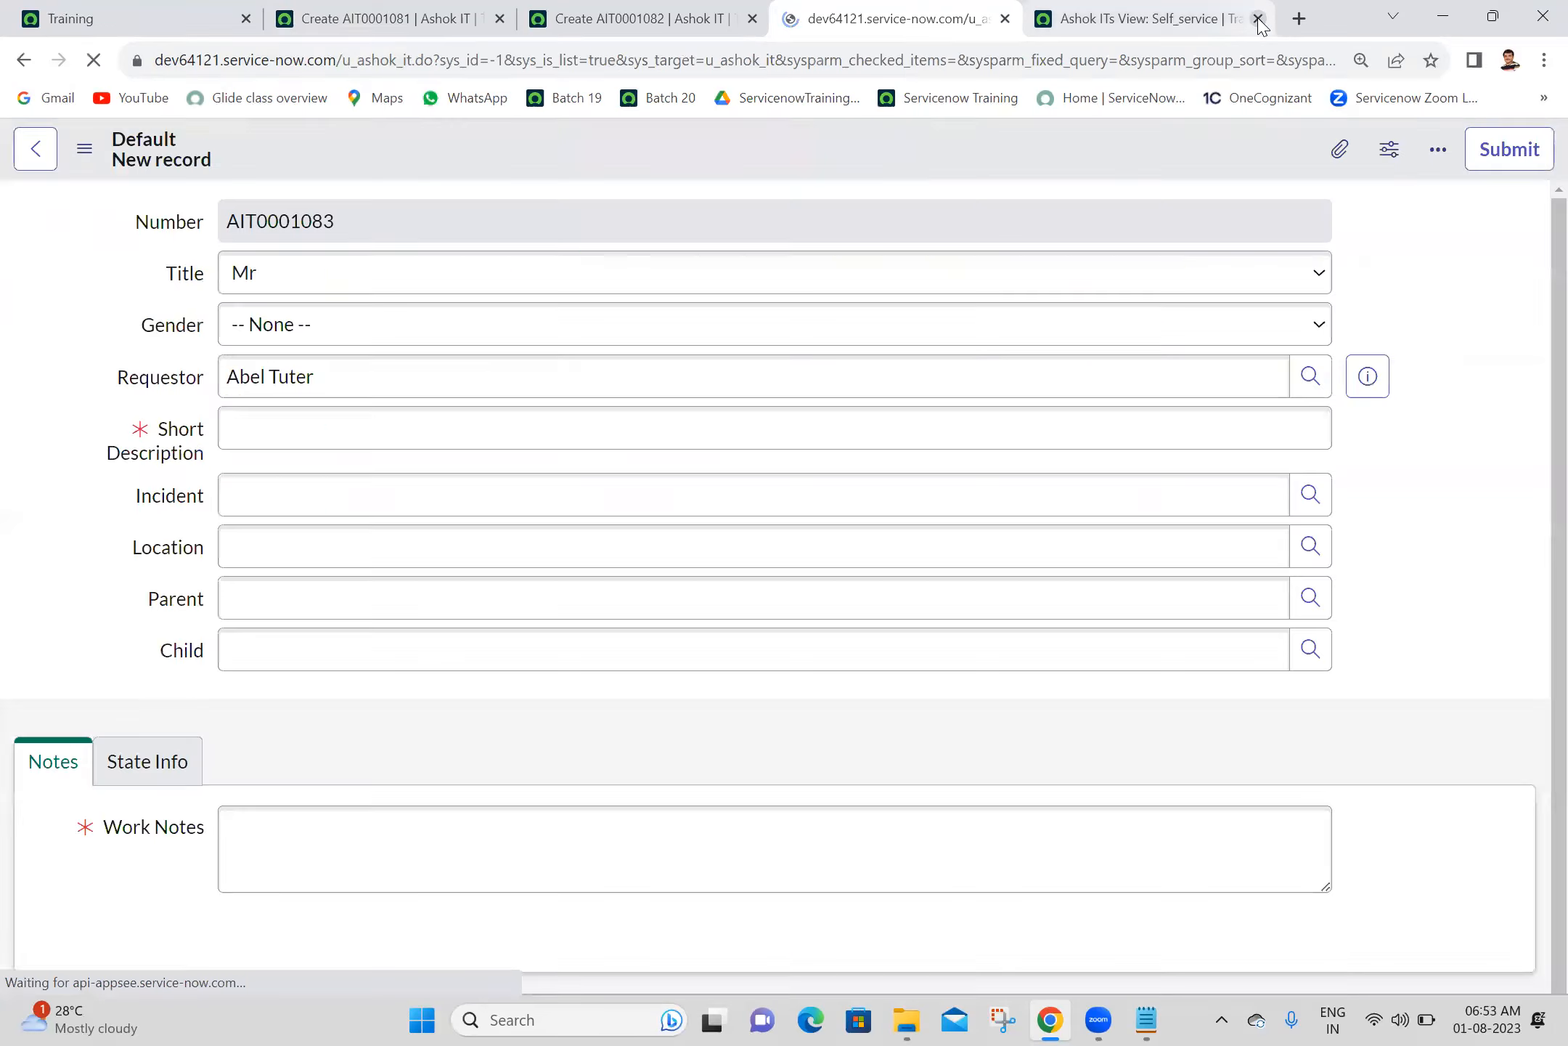
{"action": "left_click", "coordinate": [1258, 19]}
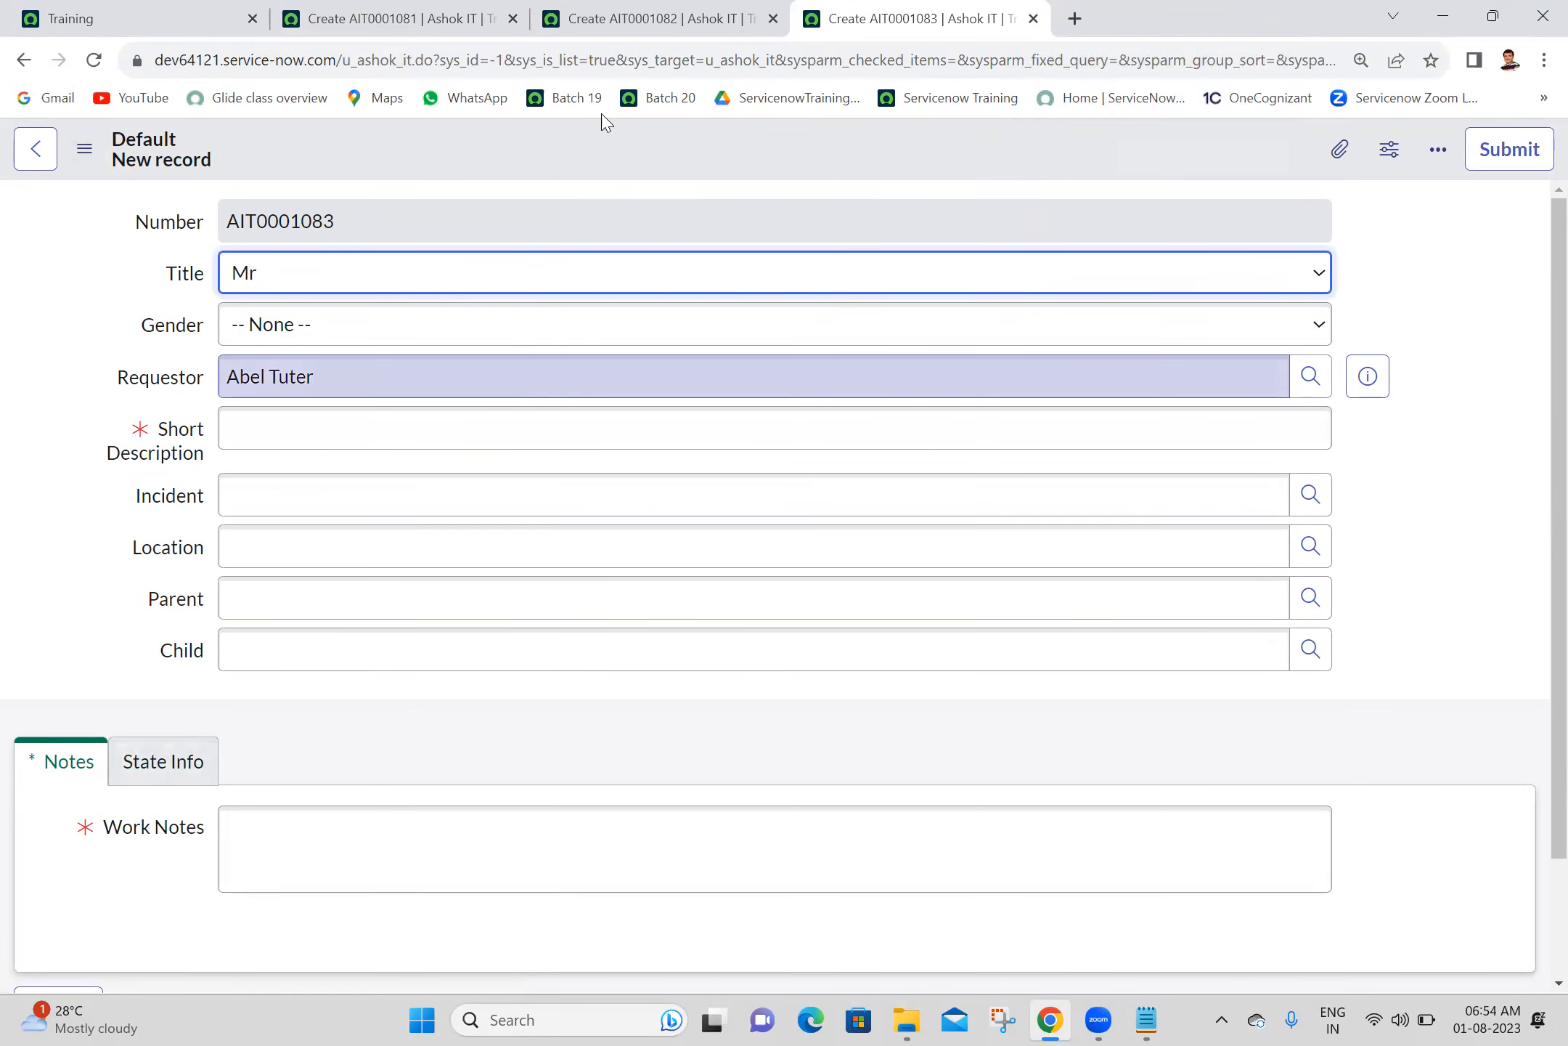
- Compare the fields of the new Ashok IT record forms in the Mobile and Self_service views
{"action": "left_click", "coordinate": [648, 11]}
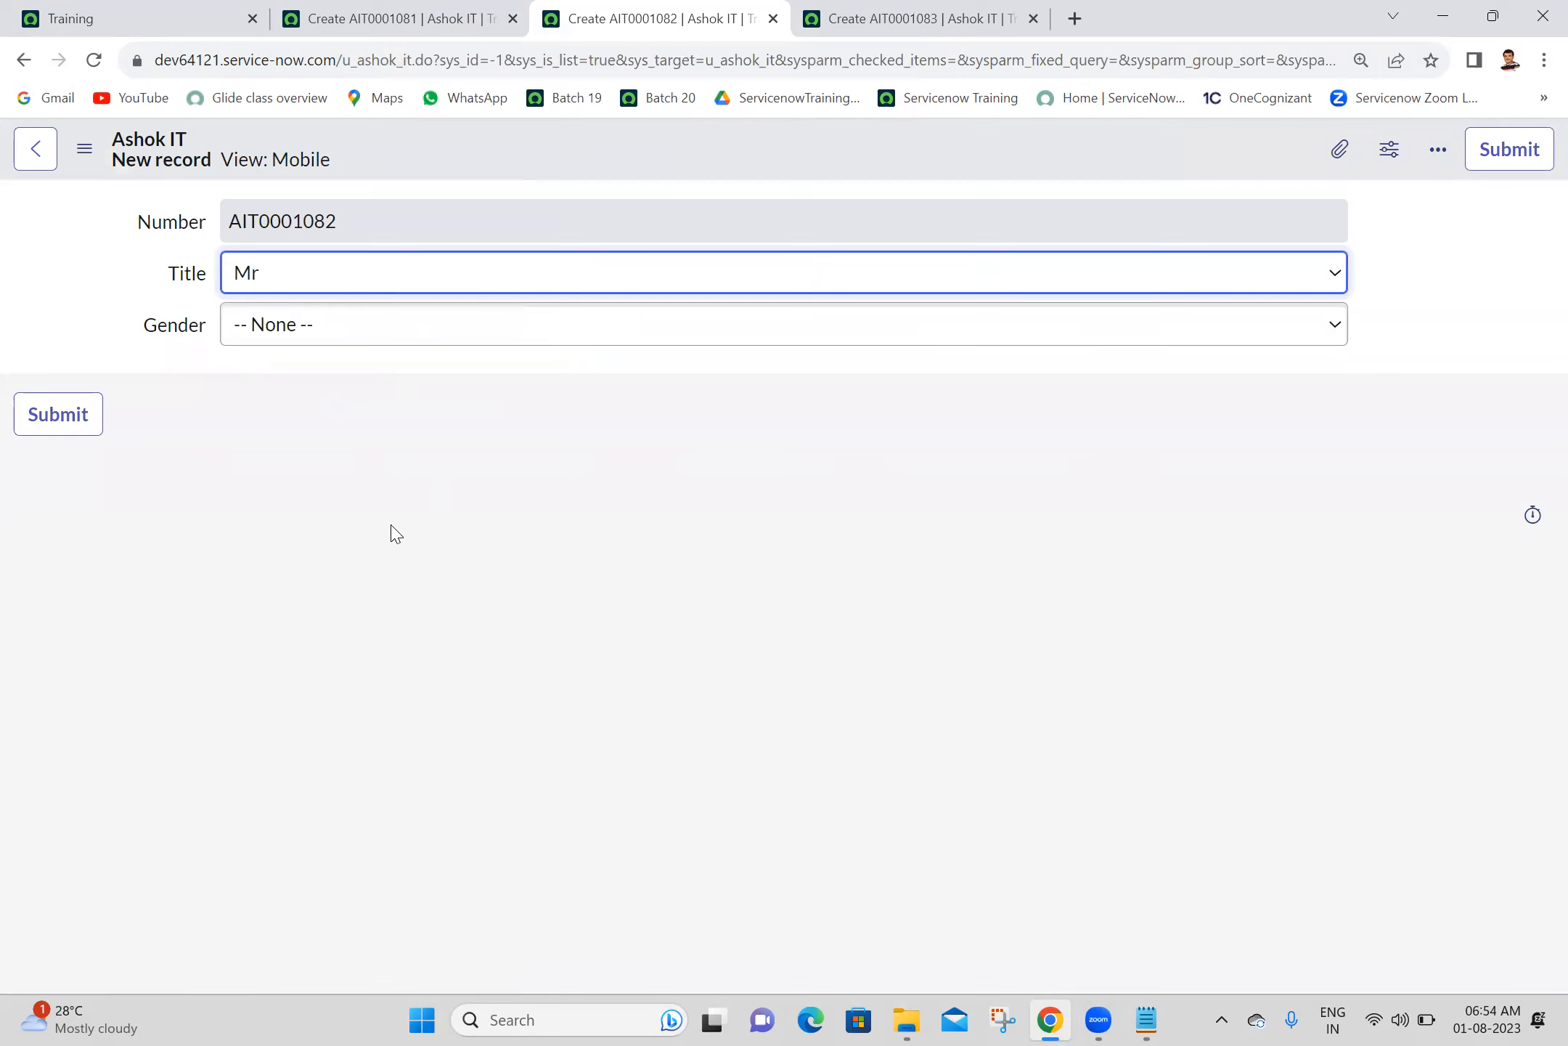
{"action": "left_click", "coordinate": [359, 10]}
{"action": "left_click", "coordinate": [779, 467]}
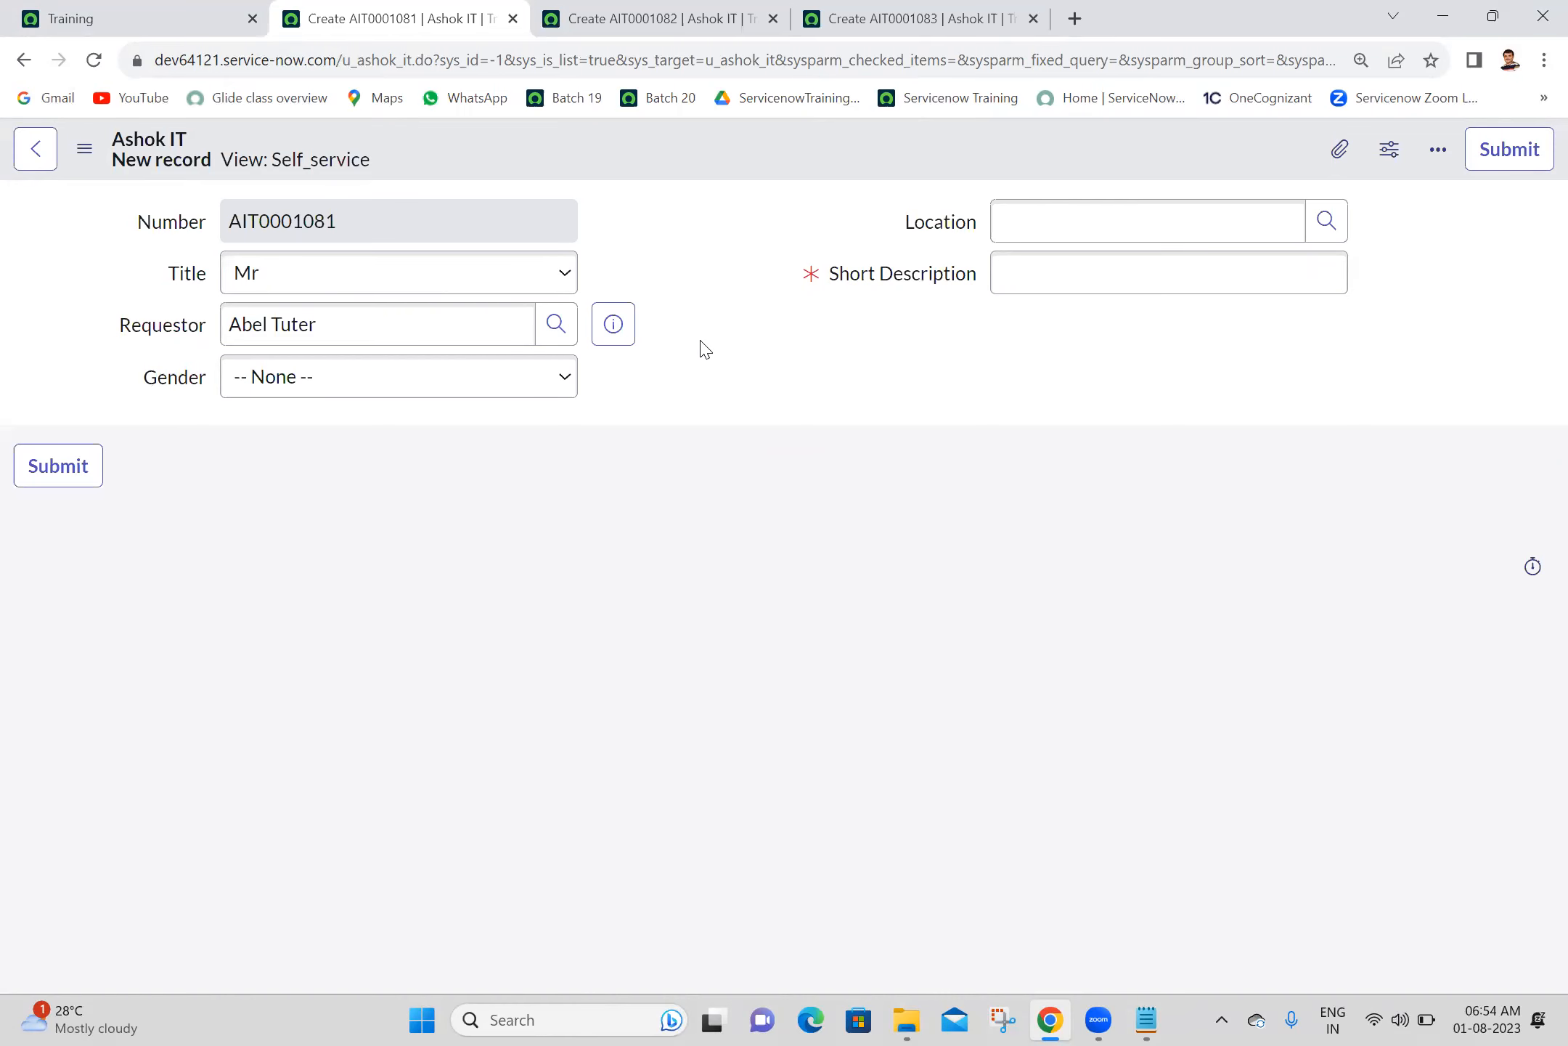
- Find "views" in the navigator from the Training home tab and open the System UI Views list in a new tab
{"action": "left_click", "coordinate": [194, 11]}
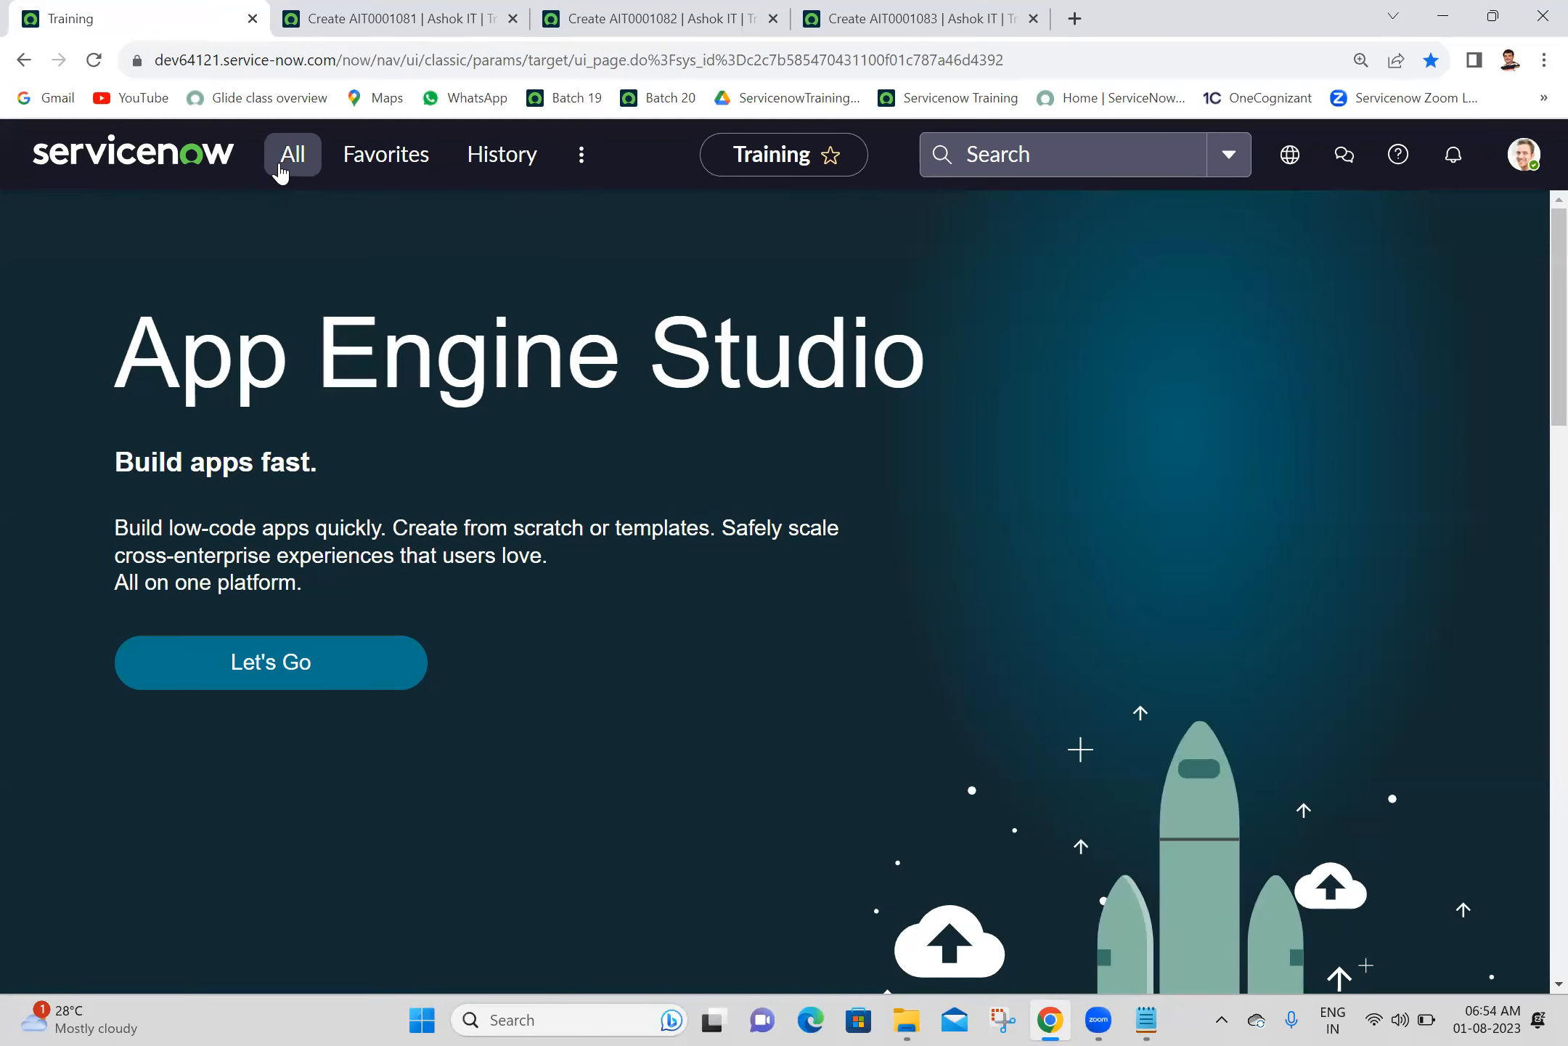
{"action": "left_click", "coordinate": [283, 171]}
{"action": "type", "text": "views"}
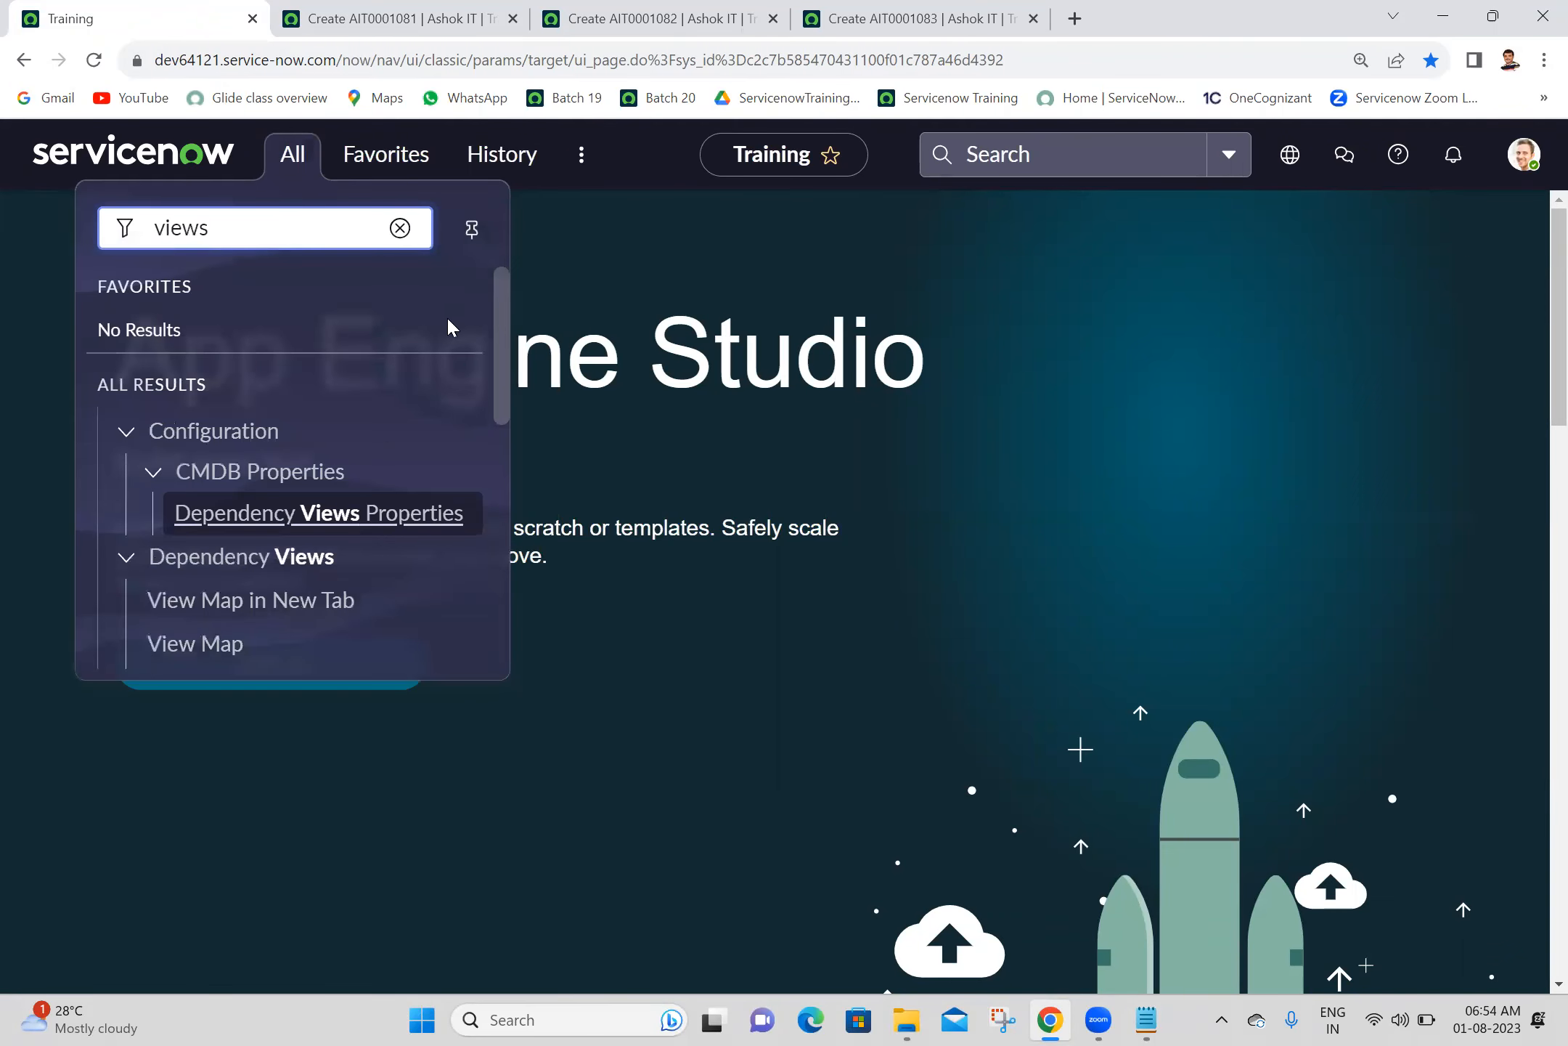
{"action": "left_click_drag", "start_coordinate": [506, 346], "coordinate": [490, 627]}
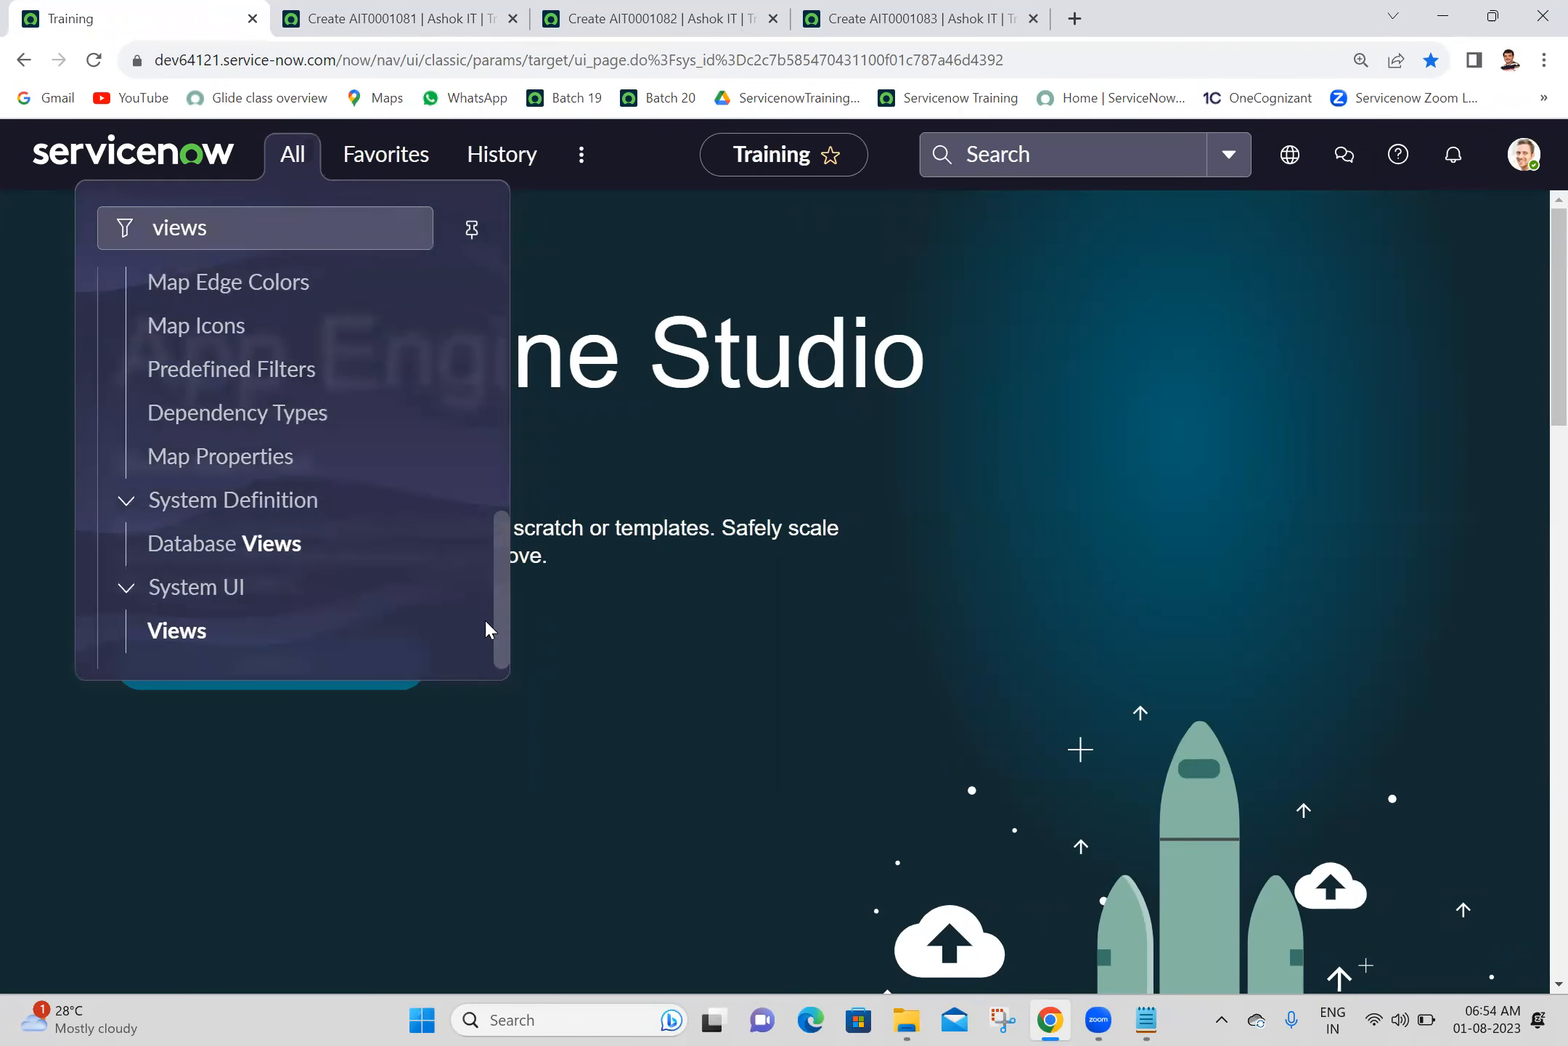
{"action": "middle_click", "coordinate": [185, 639]}
{"action": "left_click", "coordinate": [364, 16]}
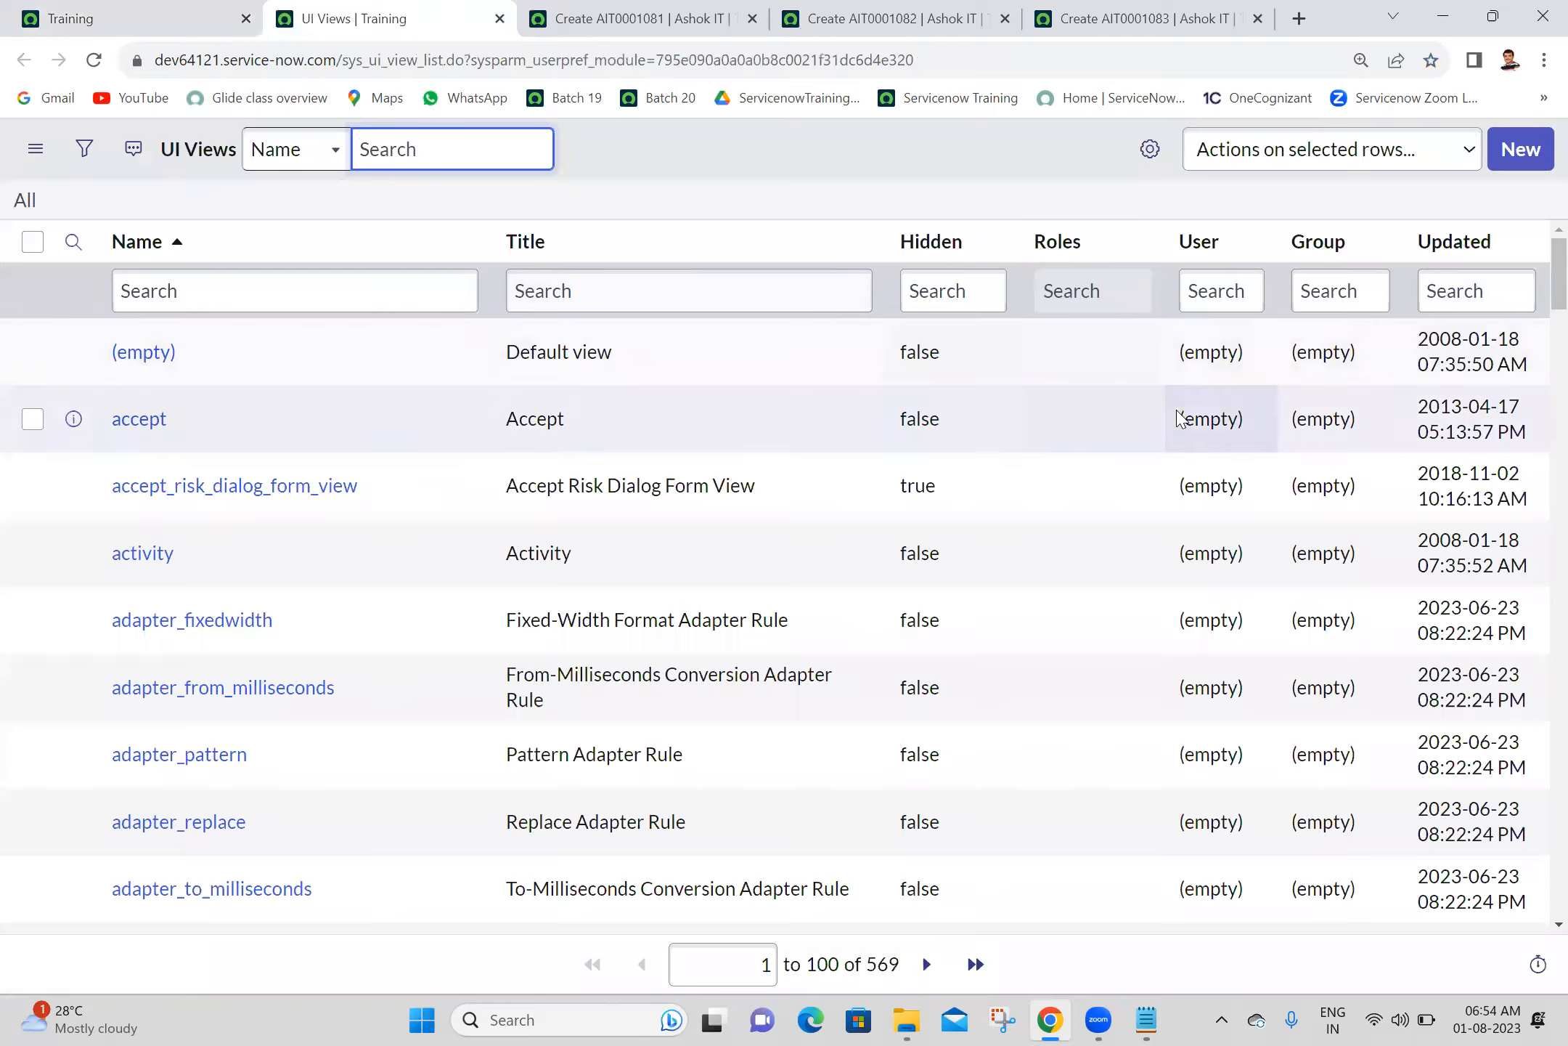
- Sort the UI Views list by Updated from z to a, highlight the self_service entry, and reload the page
{"action": "right_click", "coordinate": [1453, 240]}
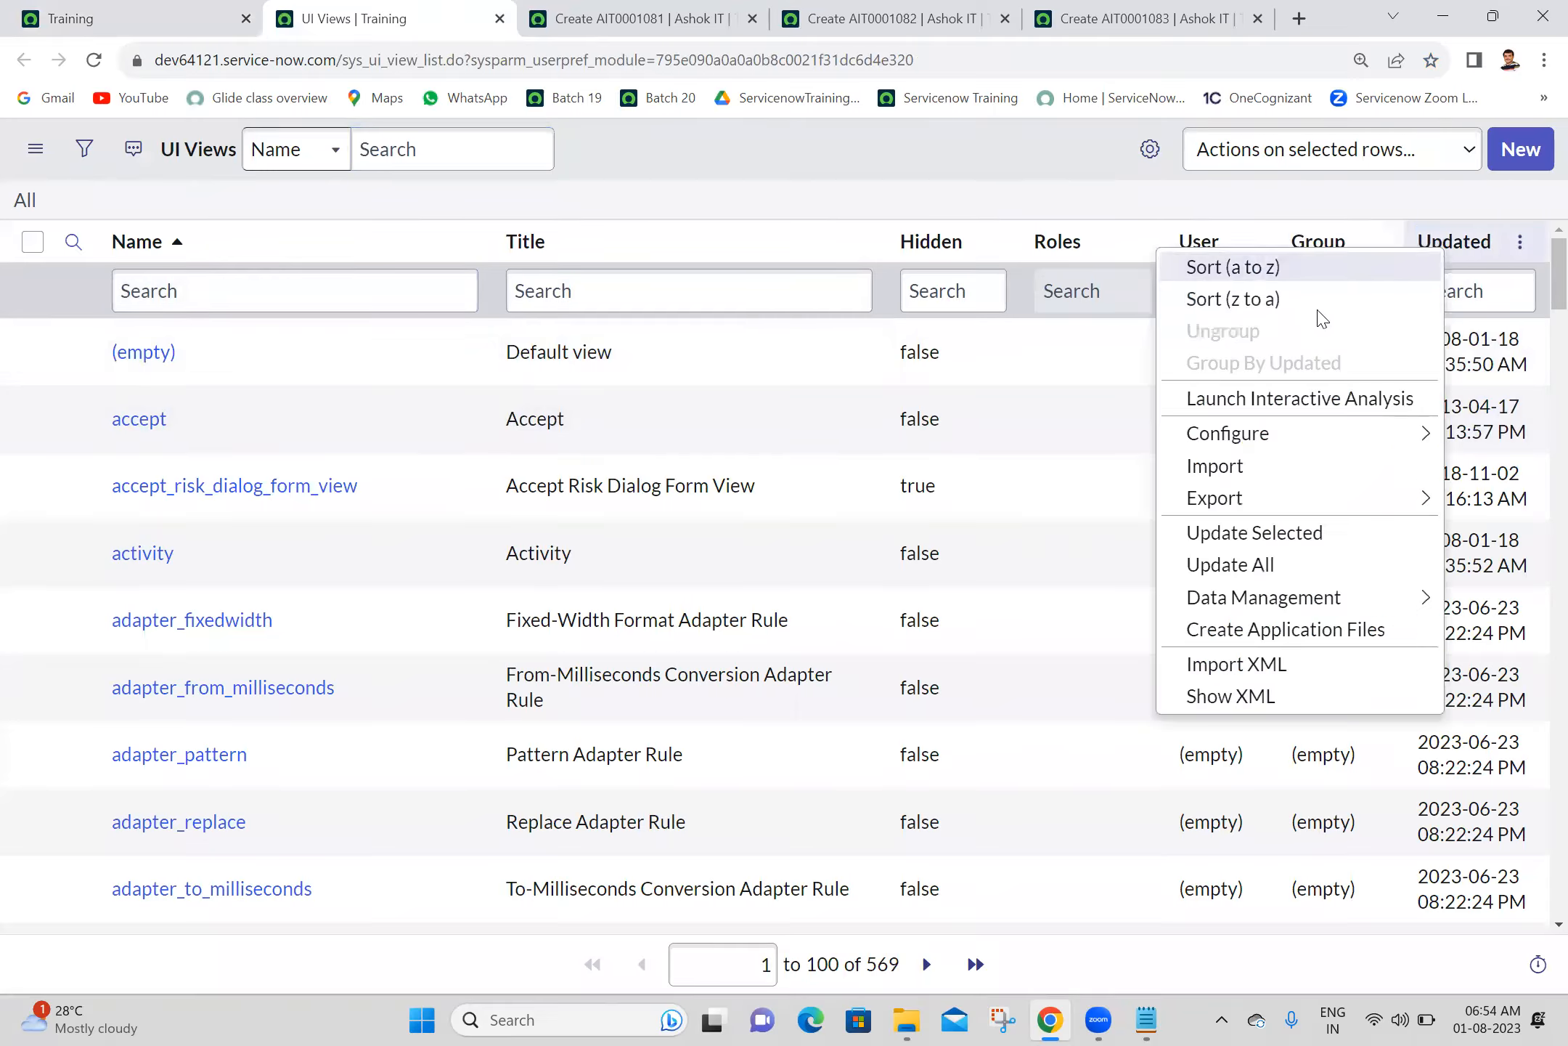
{"action": "key", "text": "Escape"}
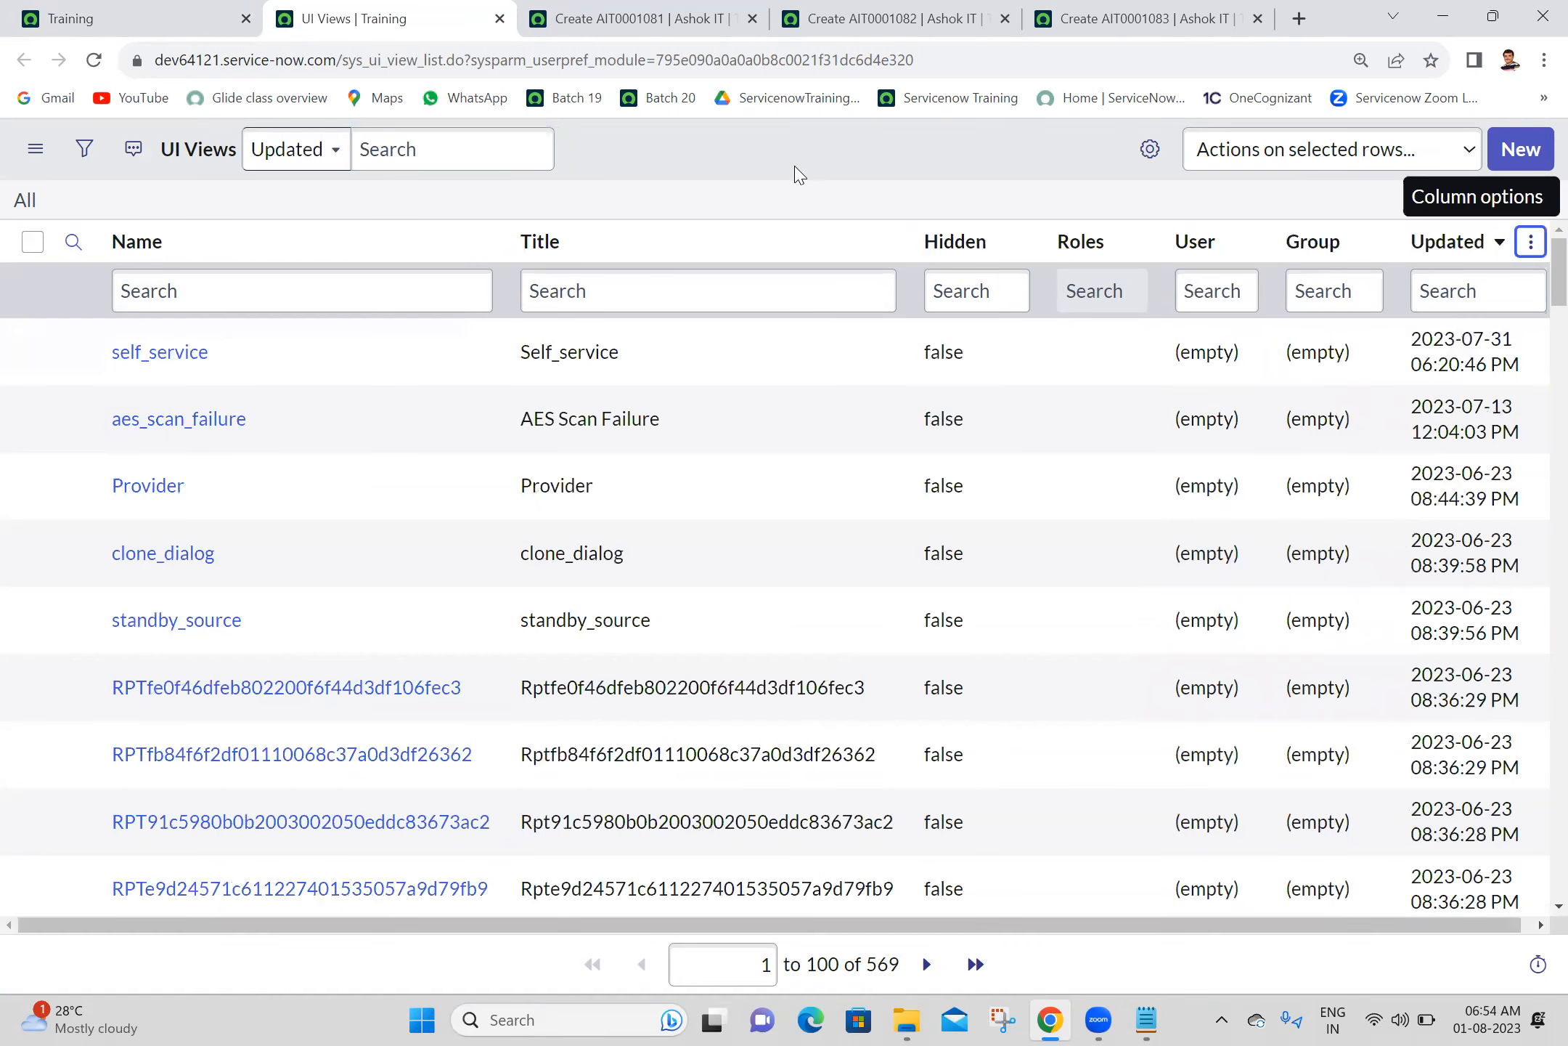
{"action": "left_click_drag", "start_coordinate": [246, 356], "coordinate": [111, 357]}
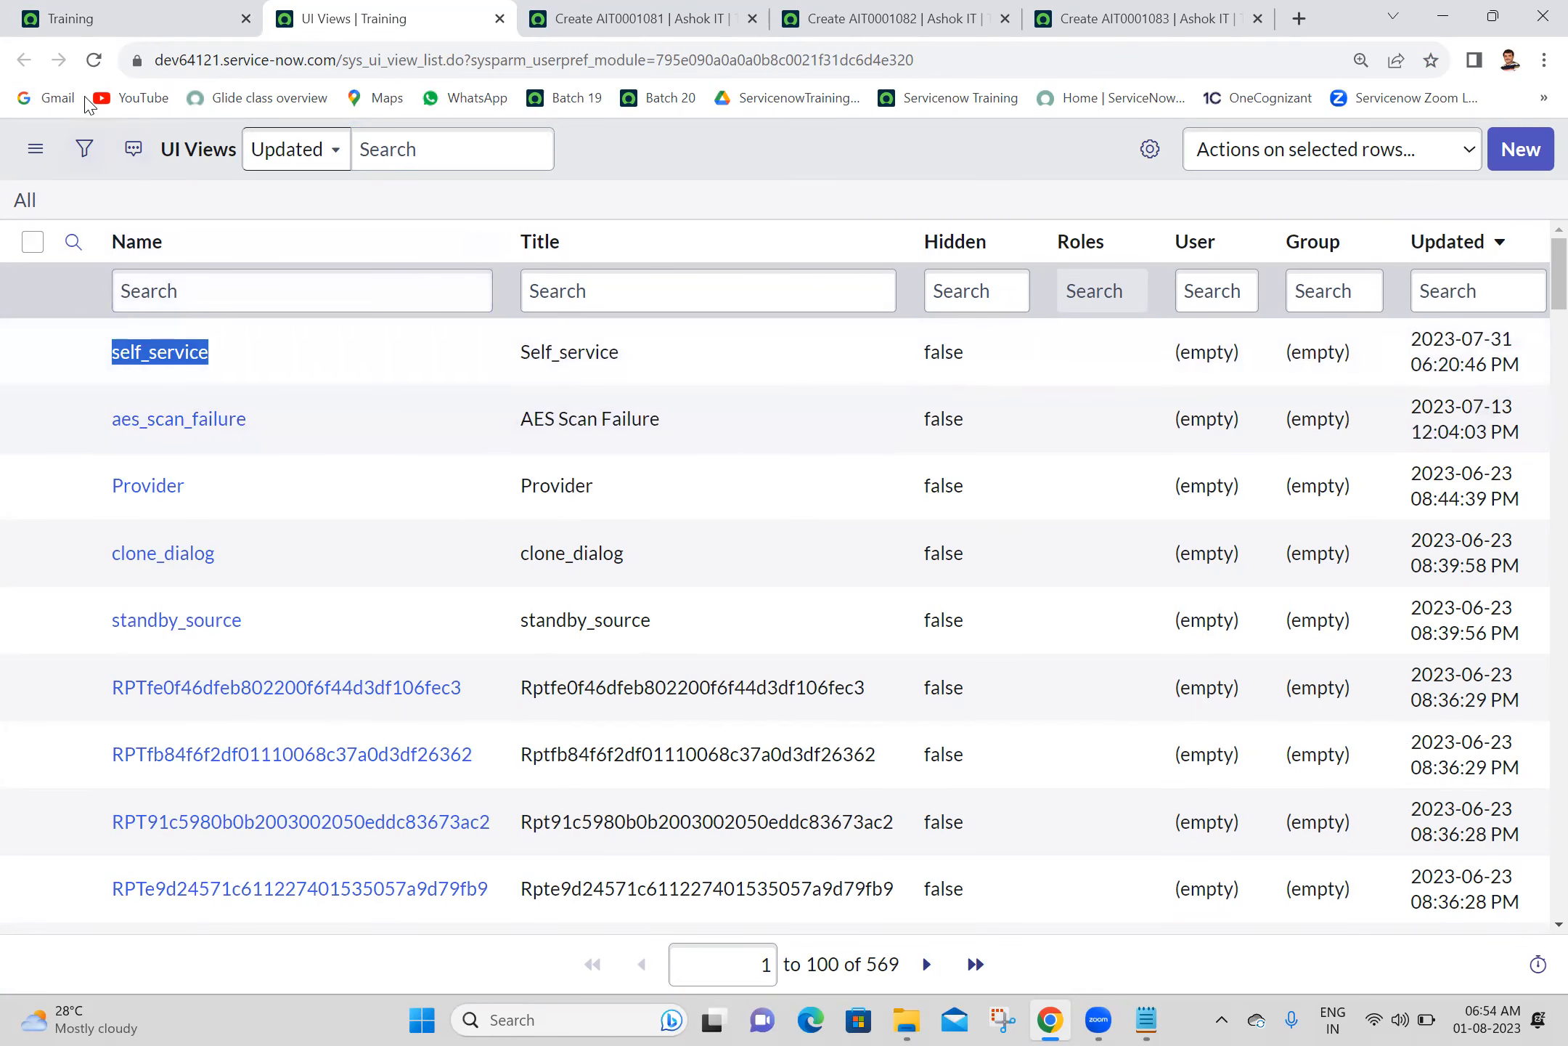
{"action": "left_click", "coordinate": [94, 64]}
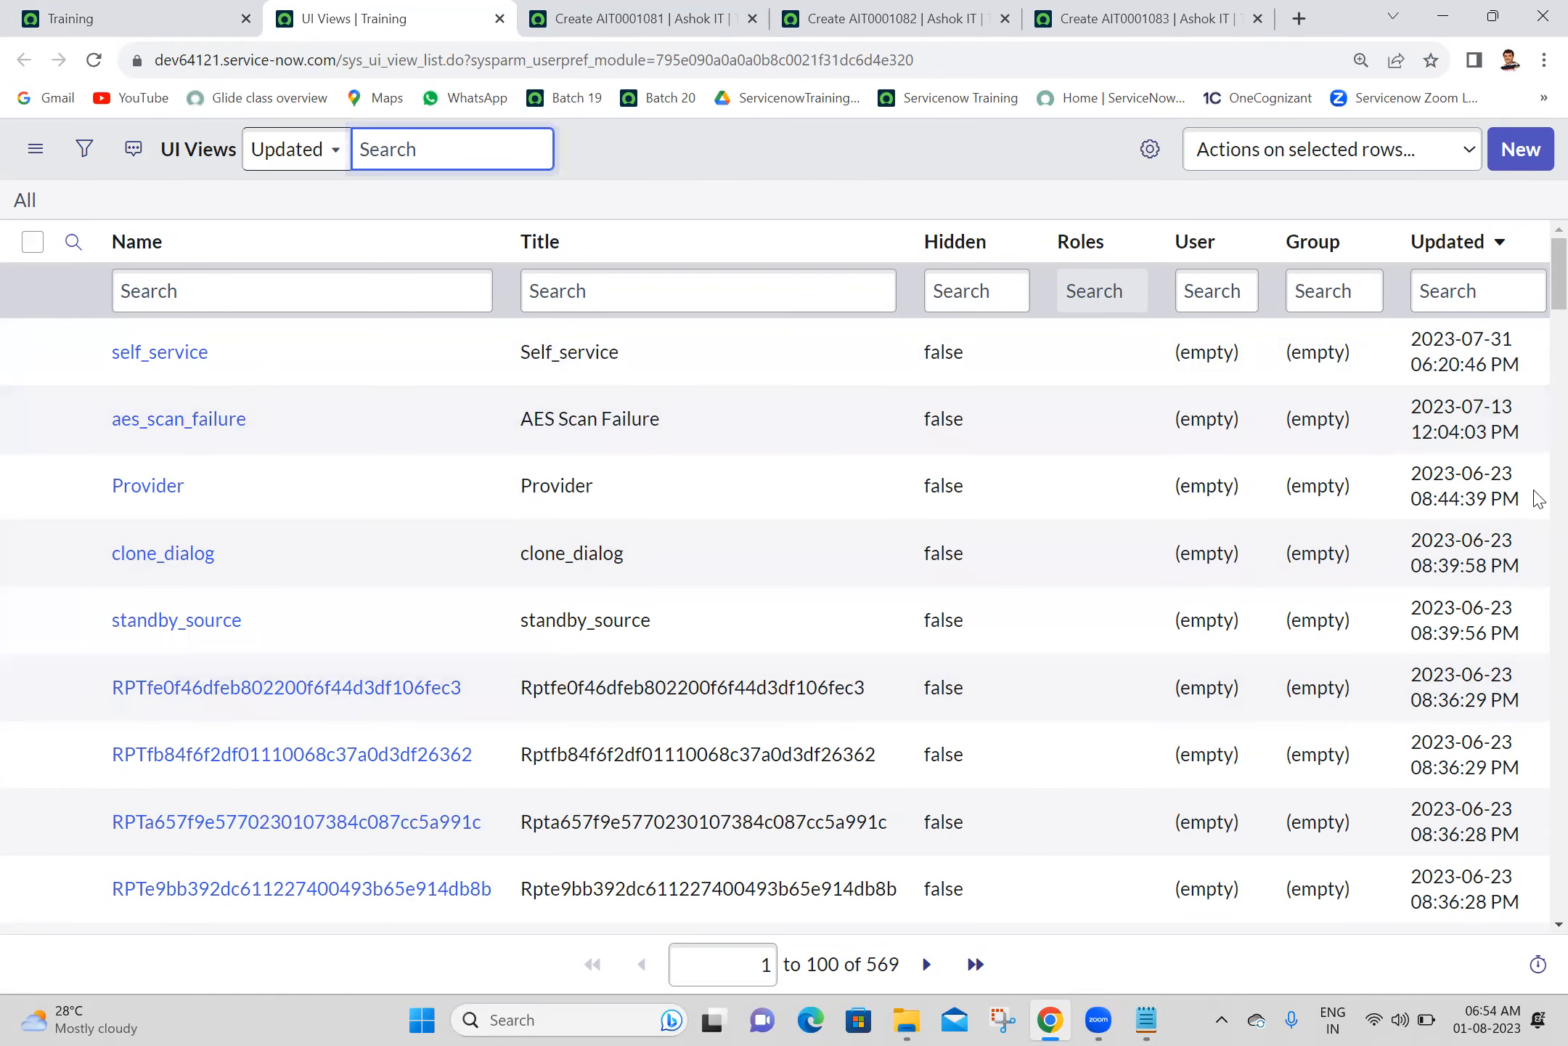
- Review the available and selected columns of the UI Views list, leaving the column selection as it is
{"action": "left_click_drag", "start_coordinate": [1554, 276], "coordinate": [1540, 218]}
{"action": "left_click", "coordinate": [1152, 151]}
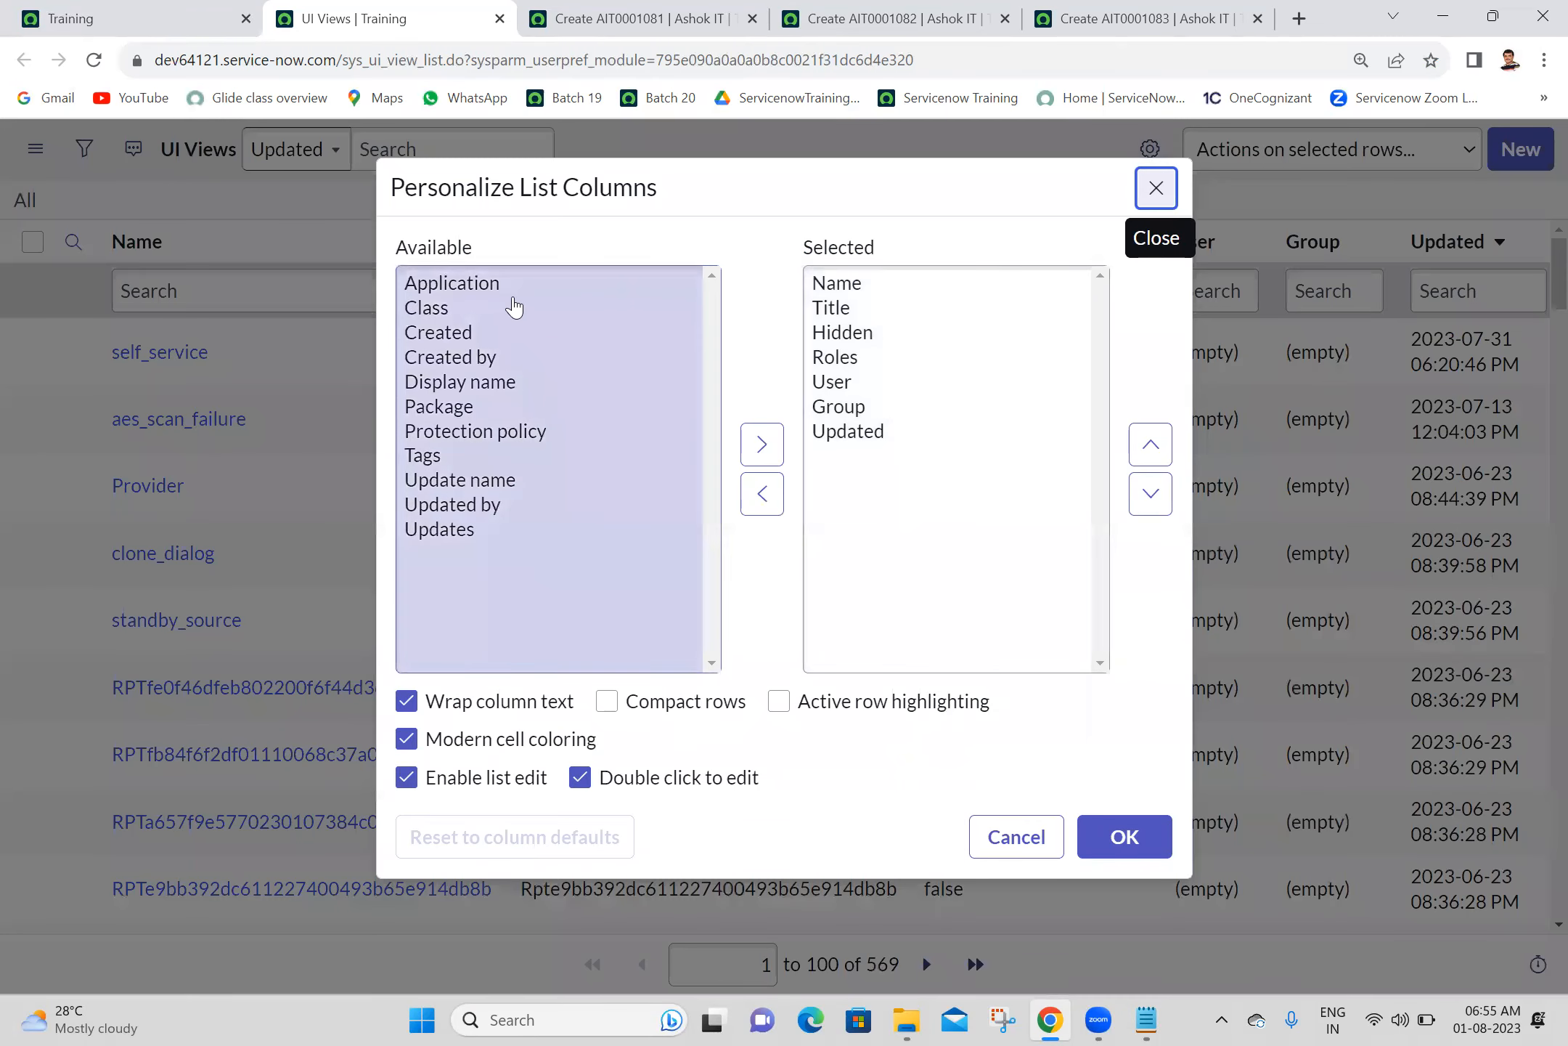
{"action": "left_click", "coordinate": [919, 289]}
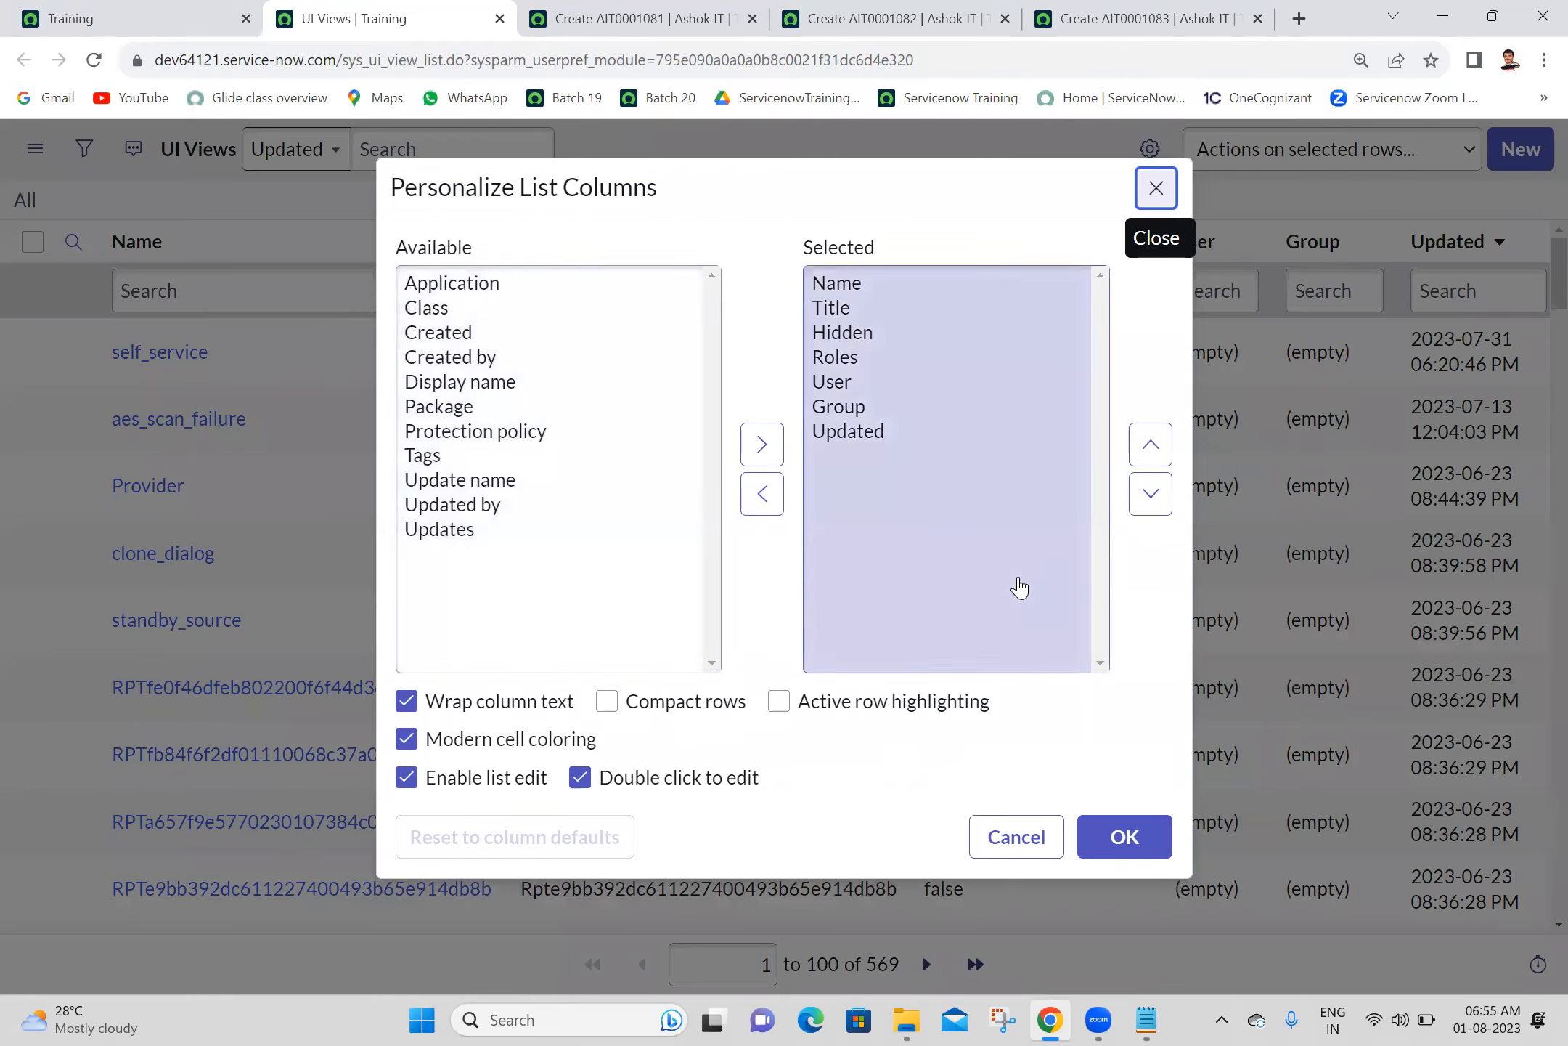
{"action": "left_click", "coordinate": [1026, 847]}
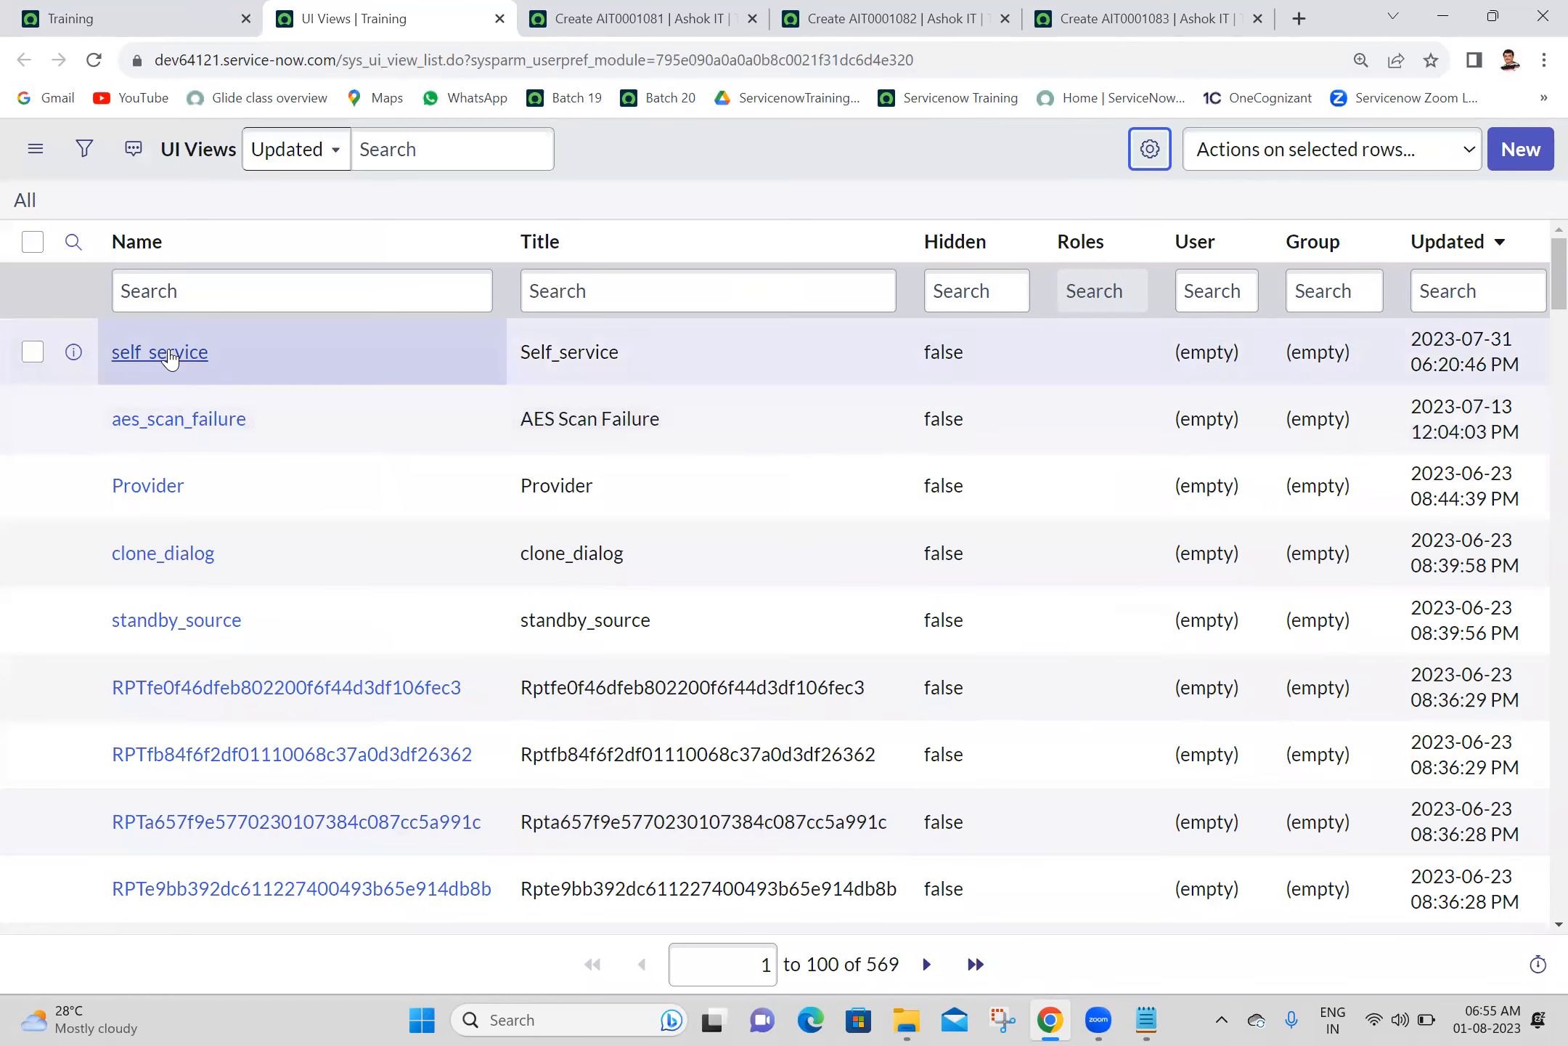
- Search the UI Views list for names starting with "mobile"
{"action": "left_click", "coordinate": [290, 291]}
{"action": "type", "text": "mobile"}
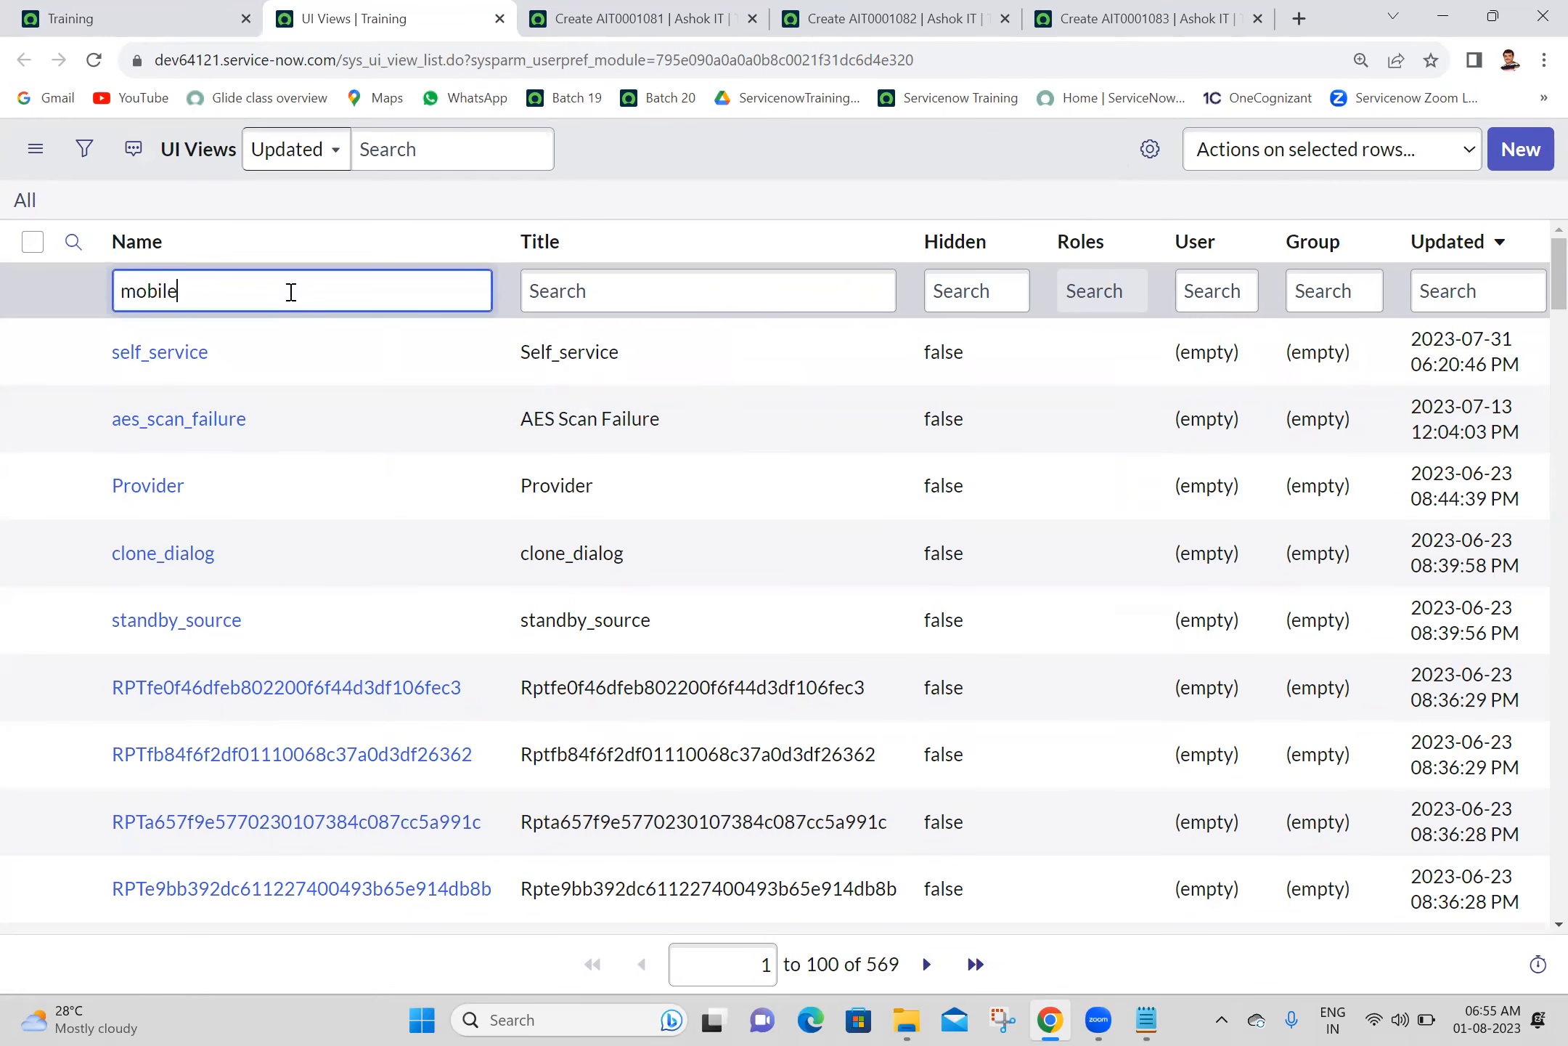
{"action": "key", "text": "Return"}
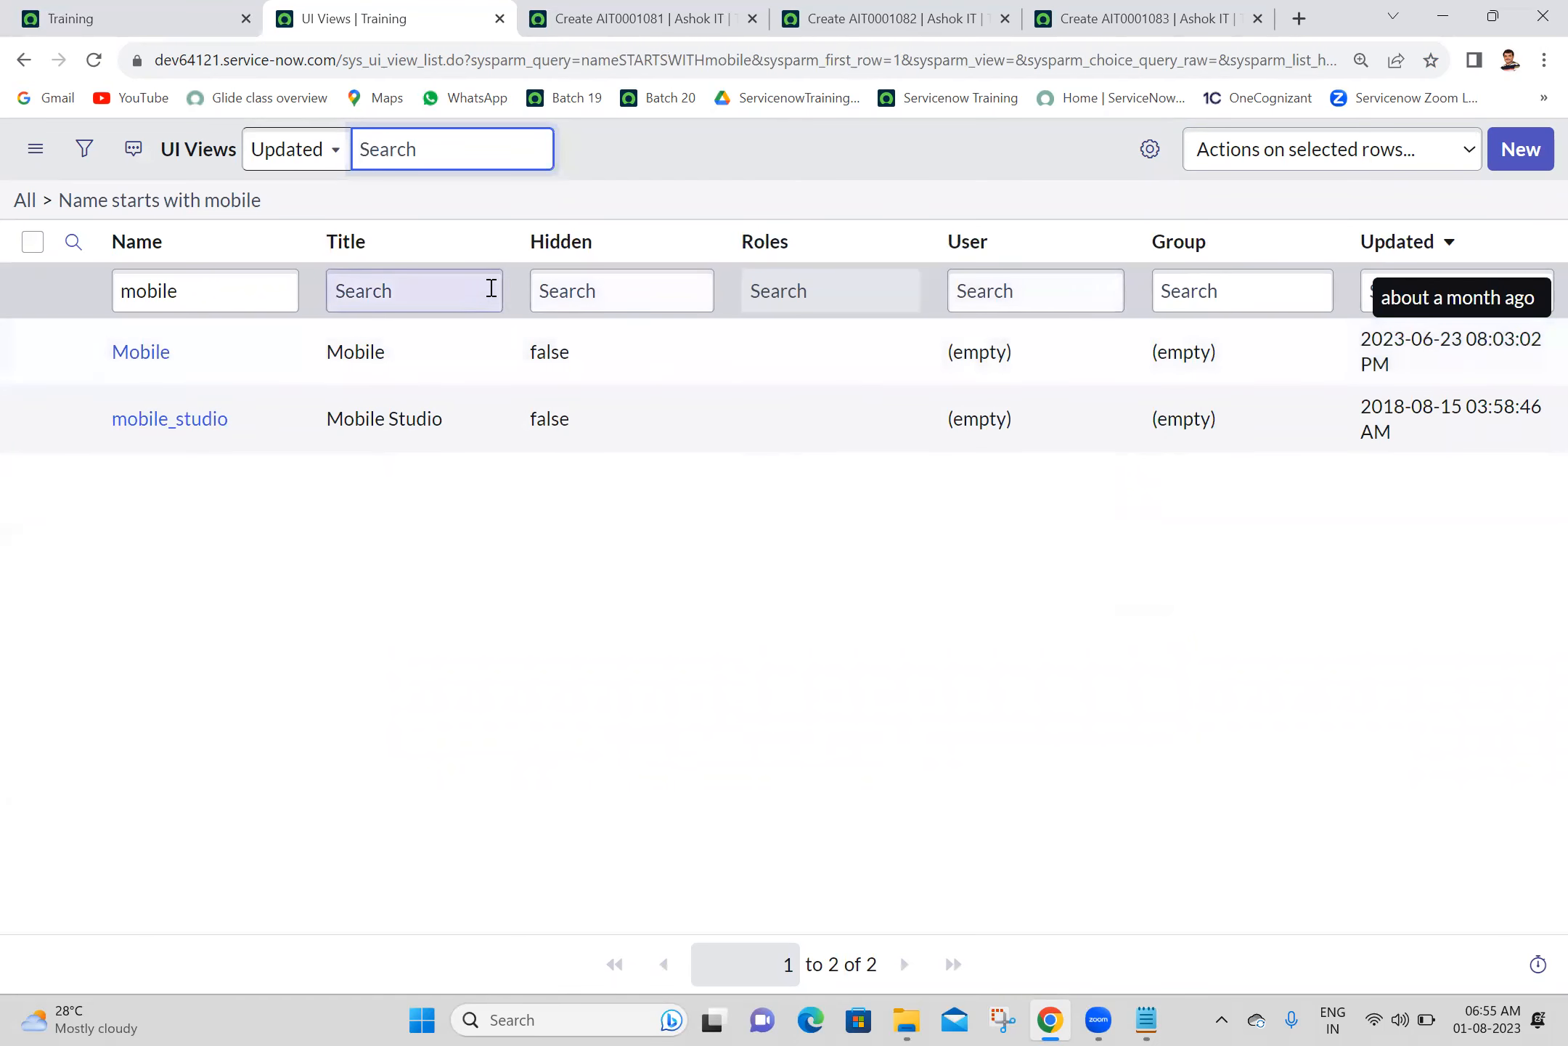
- Filter the UI Views list to names starting with "s" and open the self_service view record in a new tab
{"action": "left_click", "coordinate": [256, 285]}
{"action": "double_click", "coordinate": [255, 285]}
{"action": "type", "text": "se"}
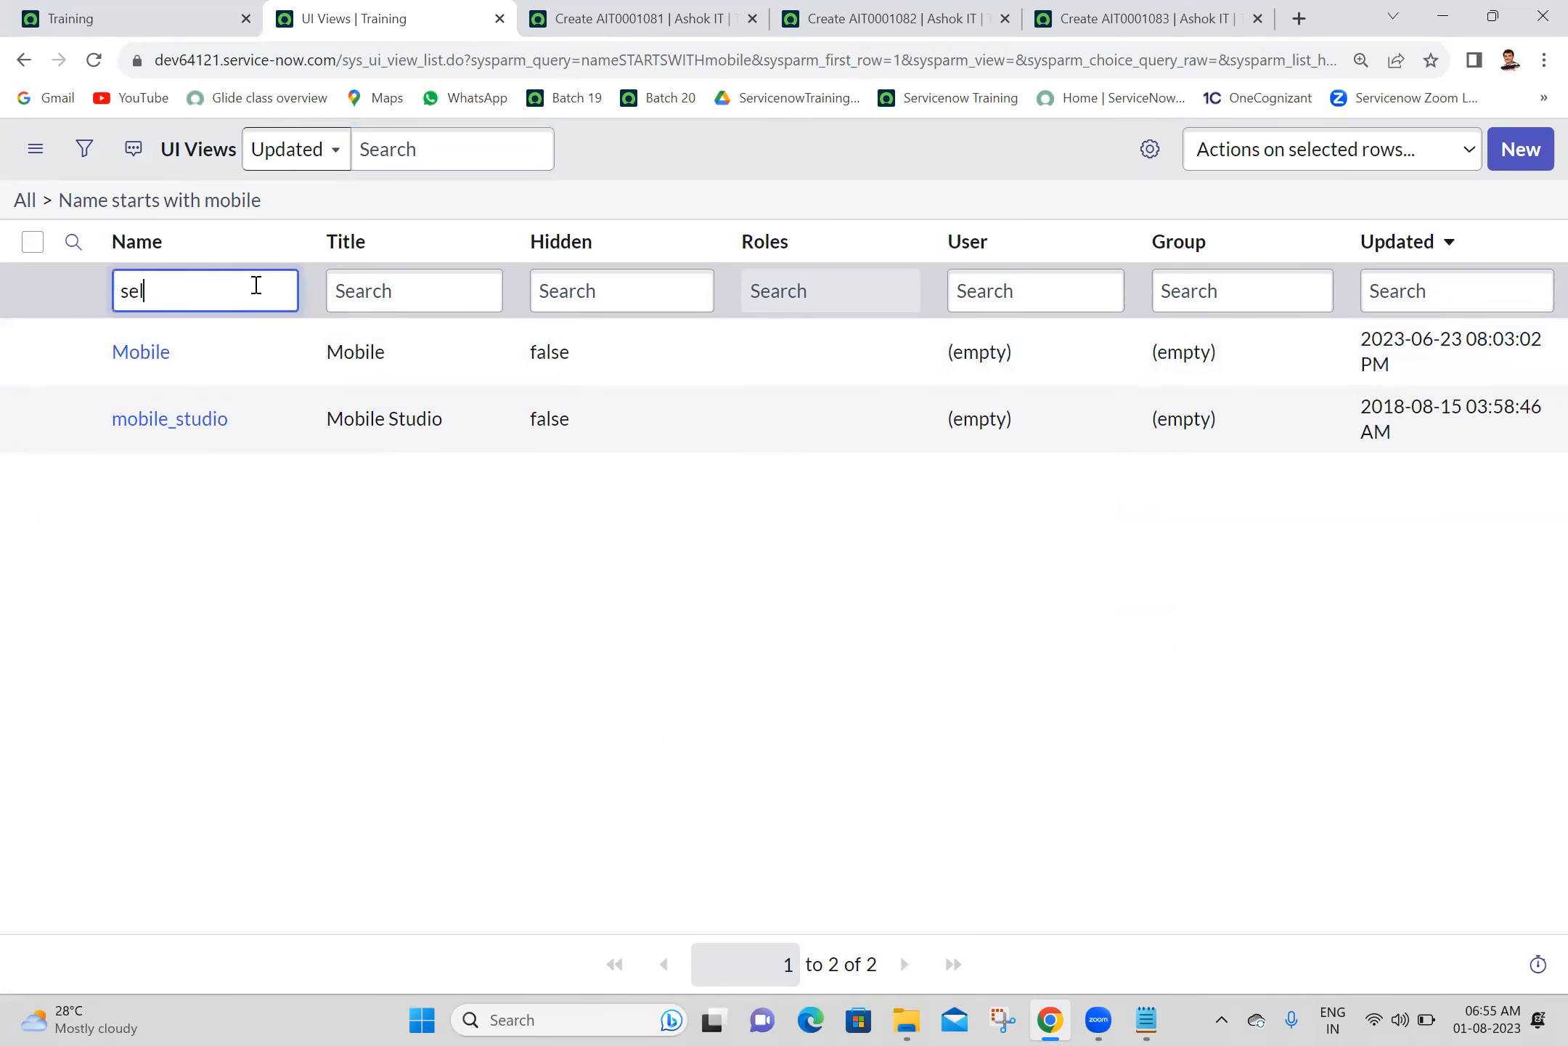
{"action": "type", "text": "l"}
{"action": "key", "text": "BackSpace"}
{"action": "key", "text": "BackSpace"}
{"action": "key", "text": "Return"}
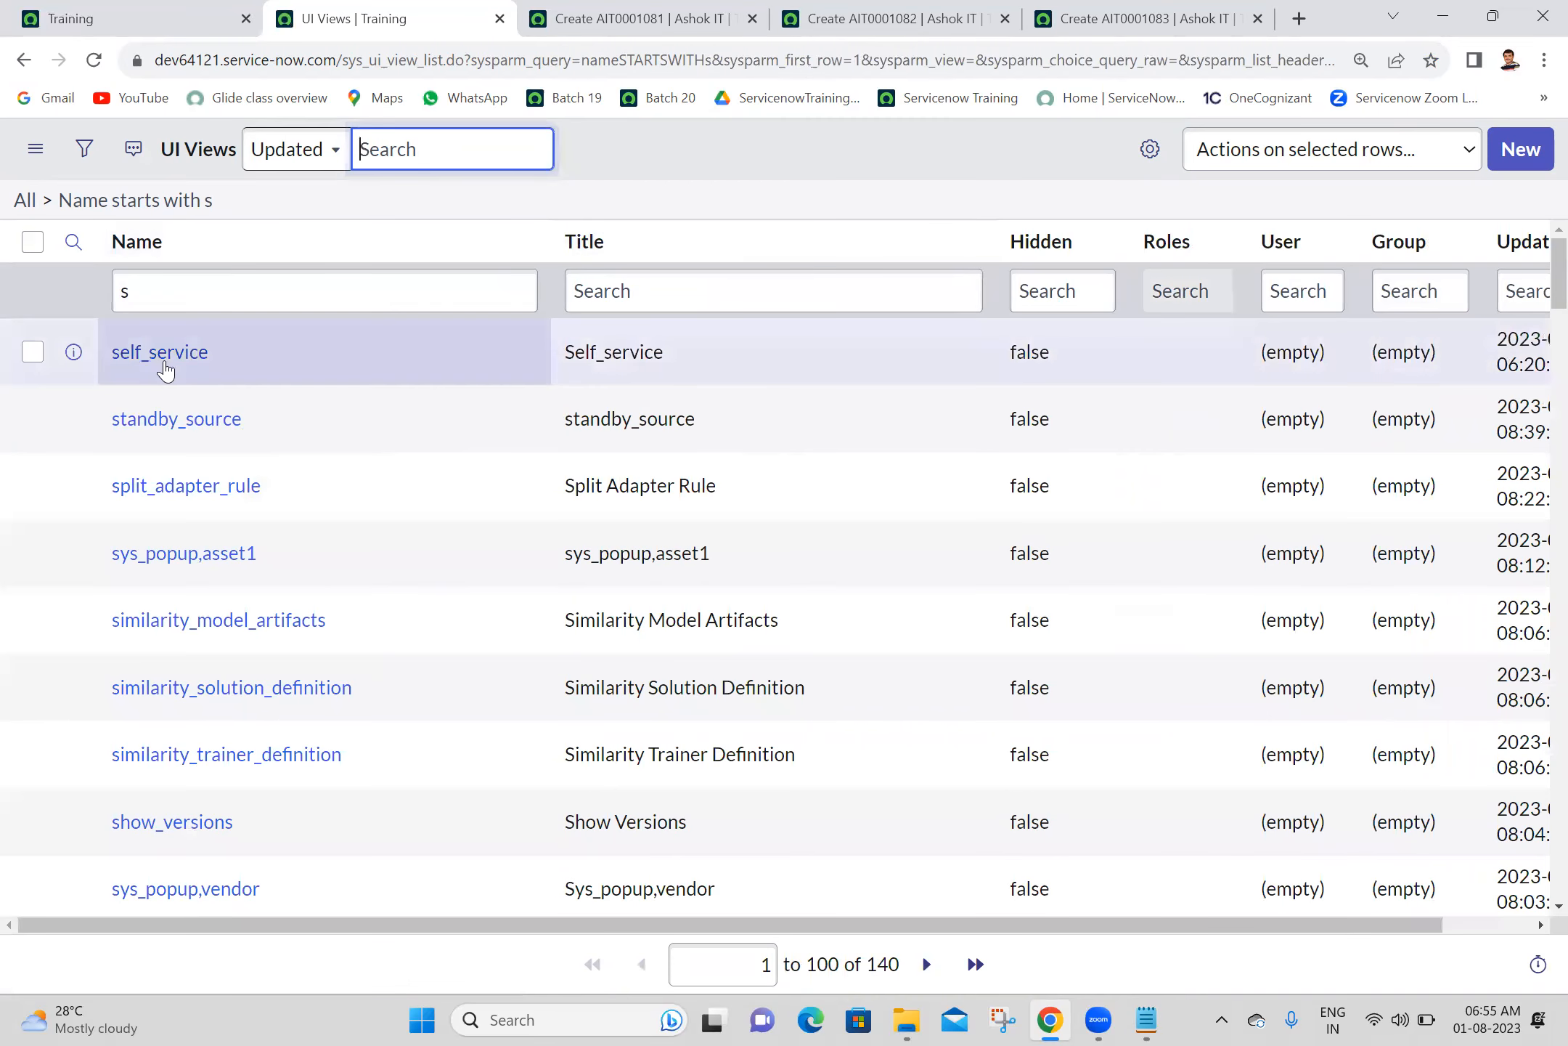
{"action": "middle_click", "coordinate": [166, 371]}
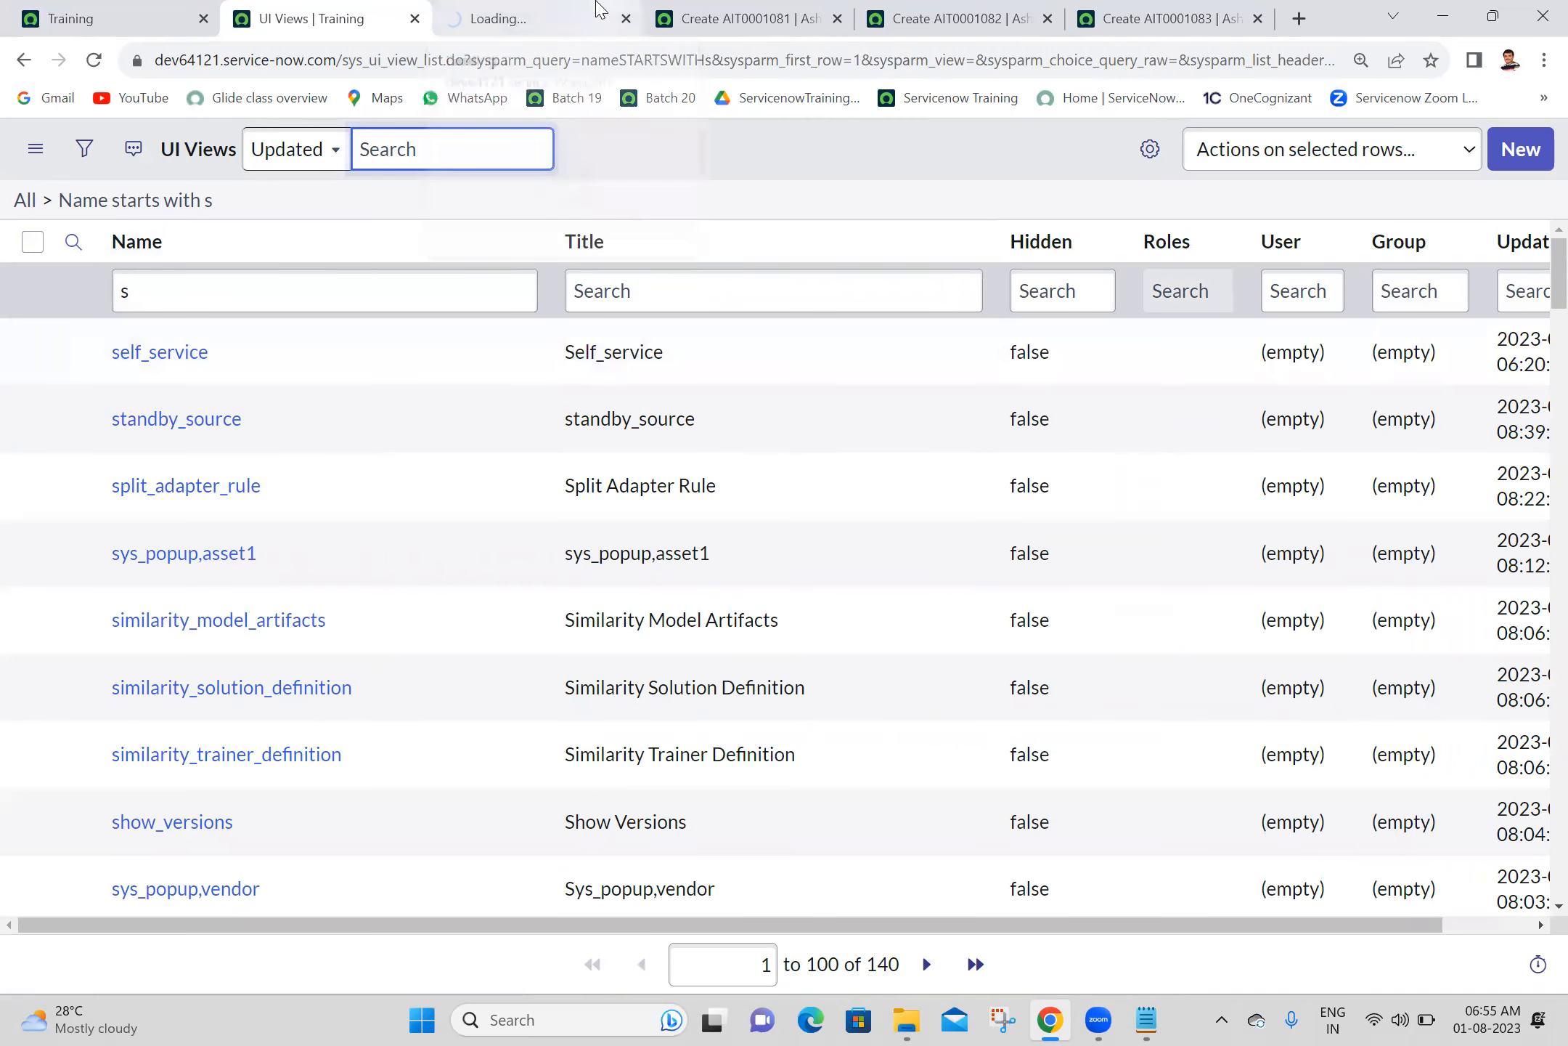
{"action": "left_click", "coordinate": [595, 8]}
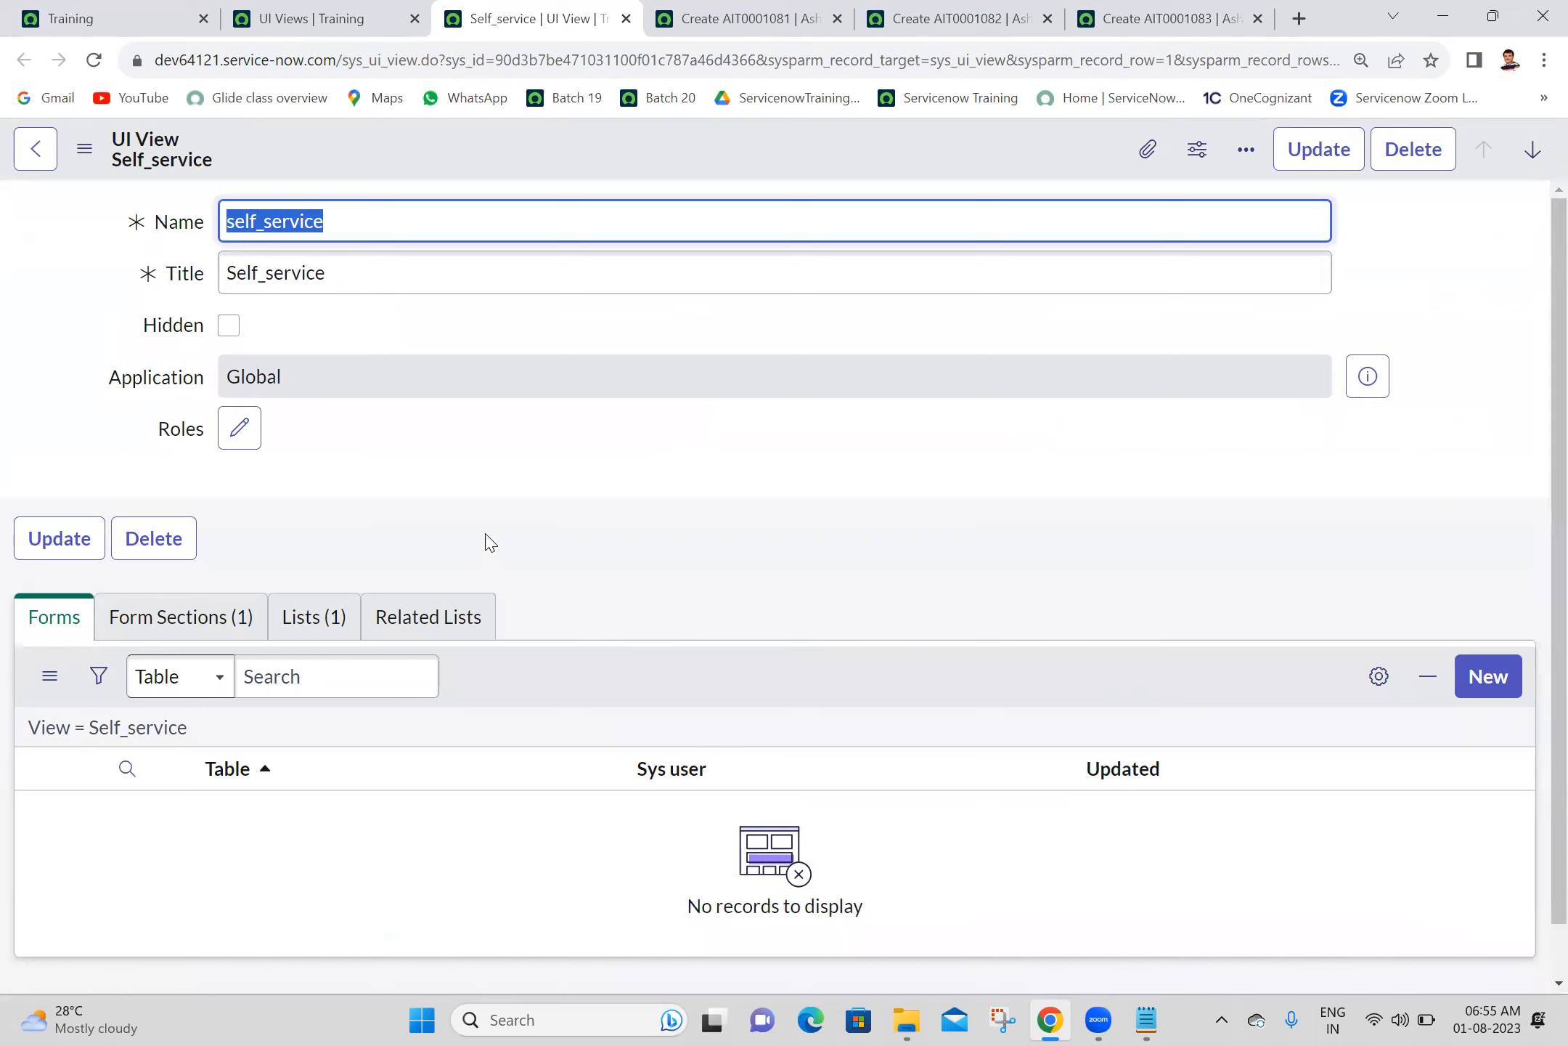
- Examine the Form Sections and Lists records of the self_service view, then return to the UI Views list and reload it
{"action": "left_click", "coordinate": [233, 616]}
{"action": "left_click", "coordinate": [295, 635]}
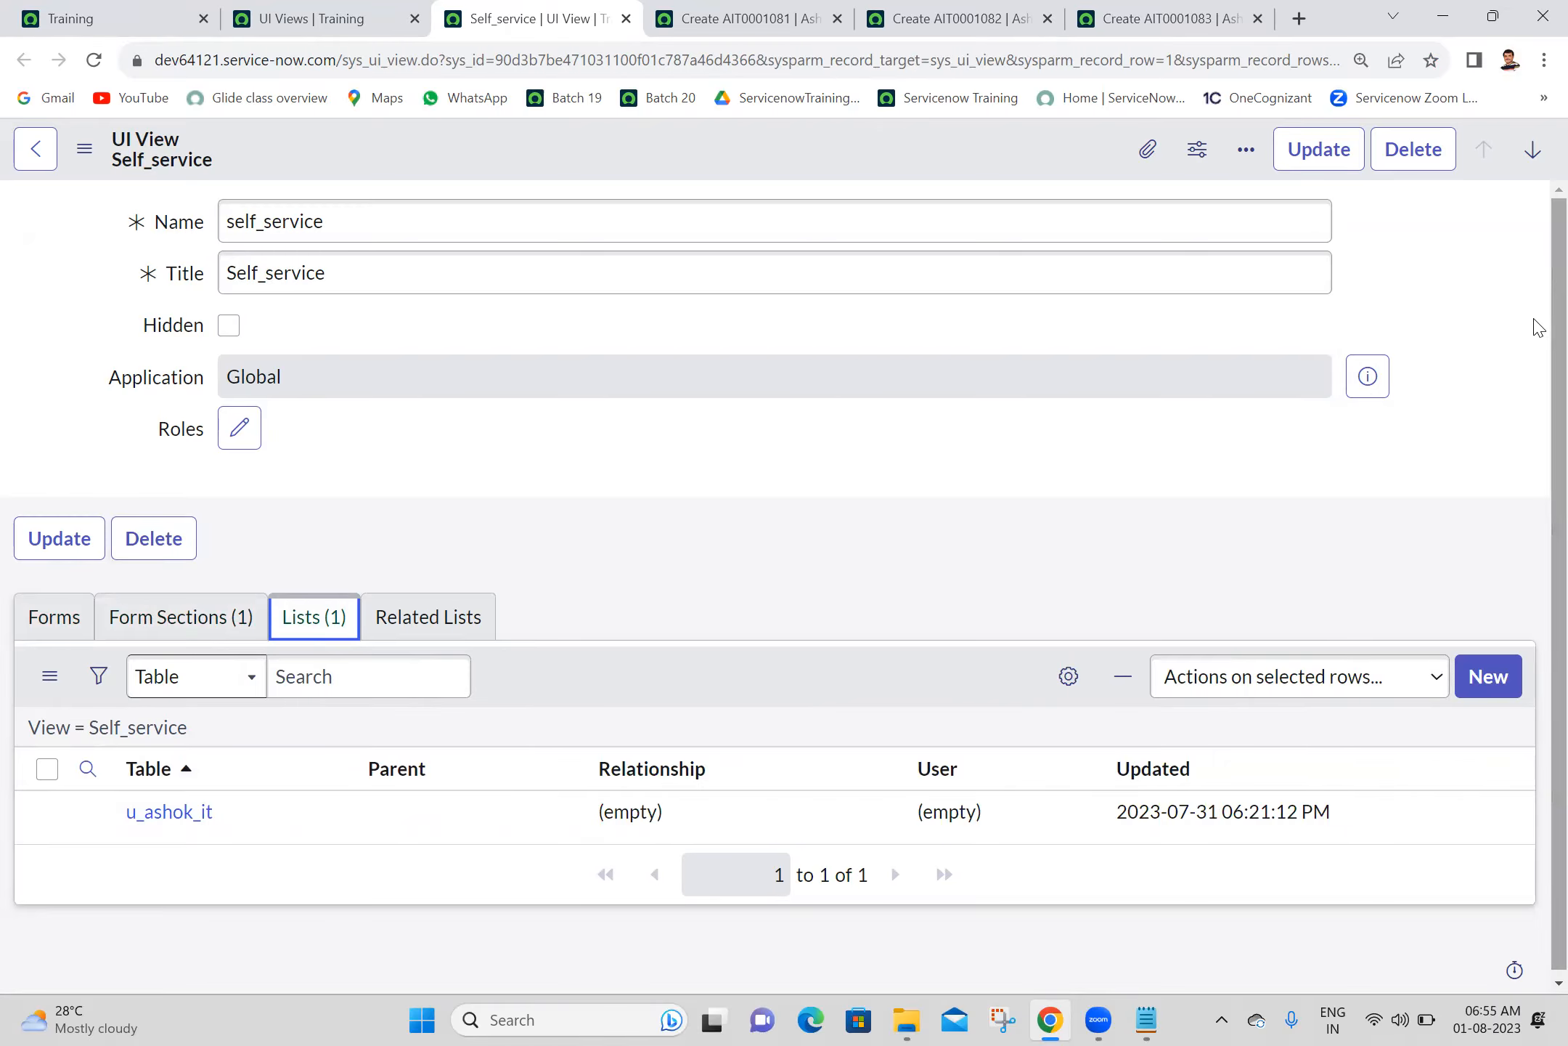
{"action": "left_click", "coordinate": [336, 14]}
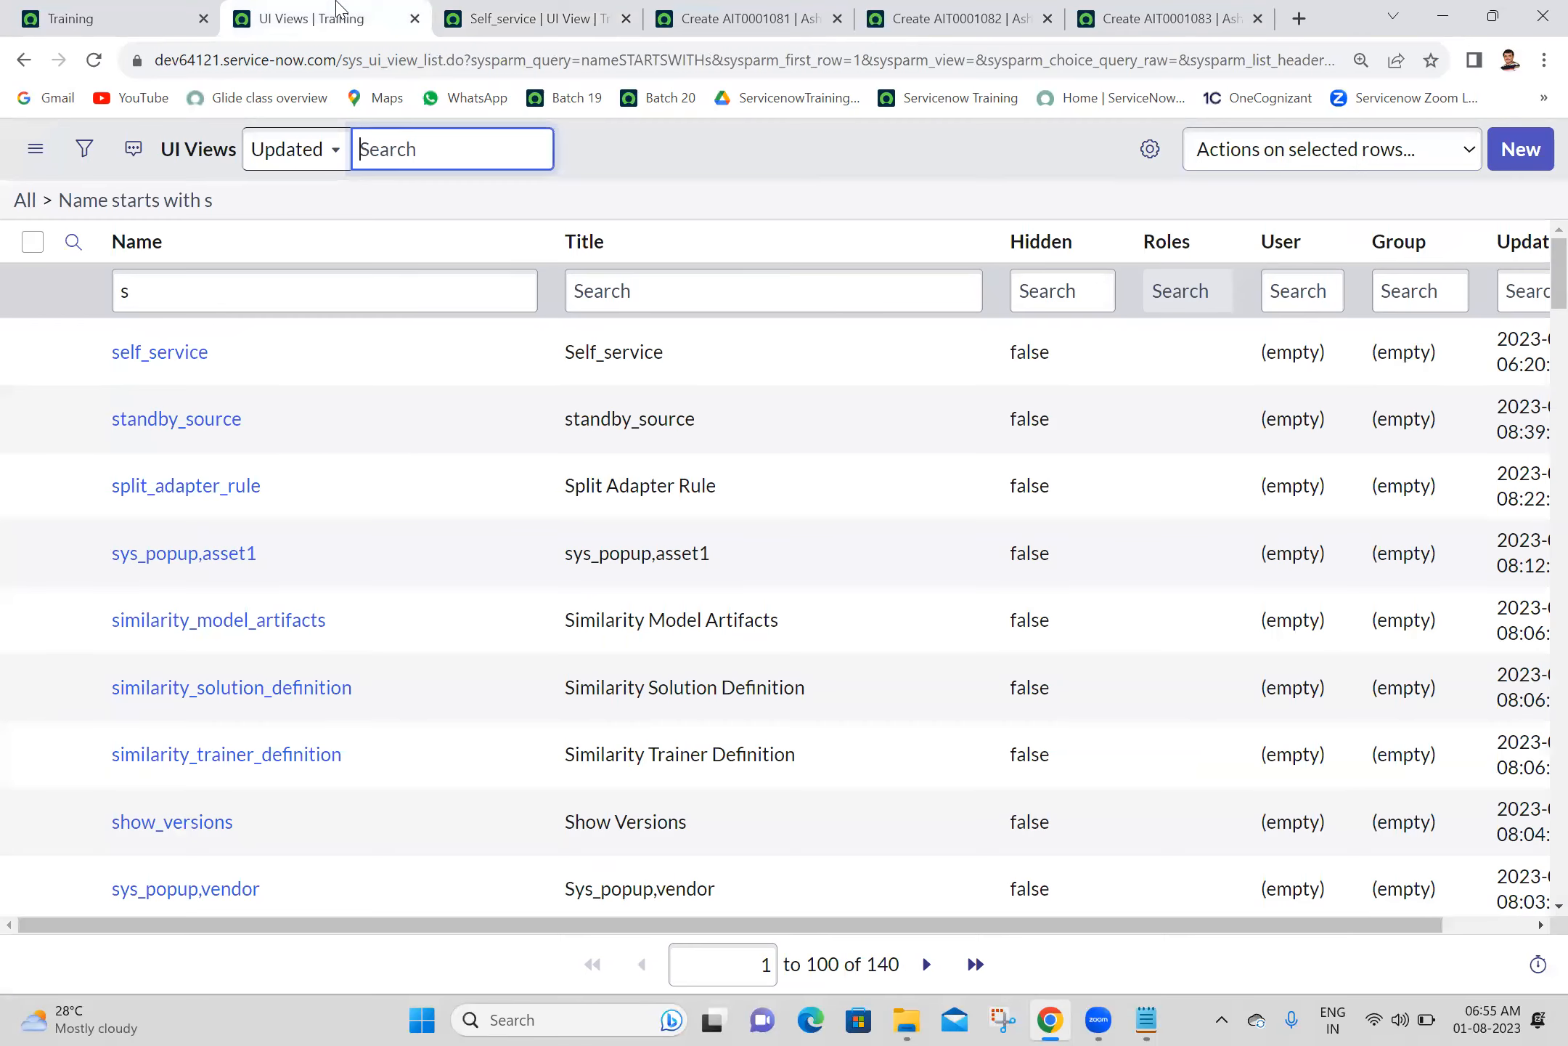
{"action": "left_click", "coordinate": [93, 60]}
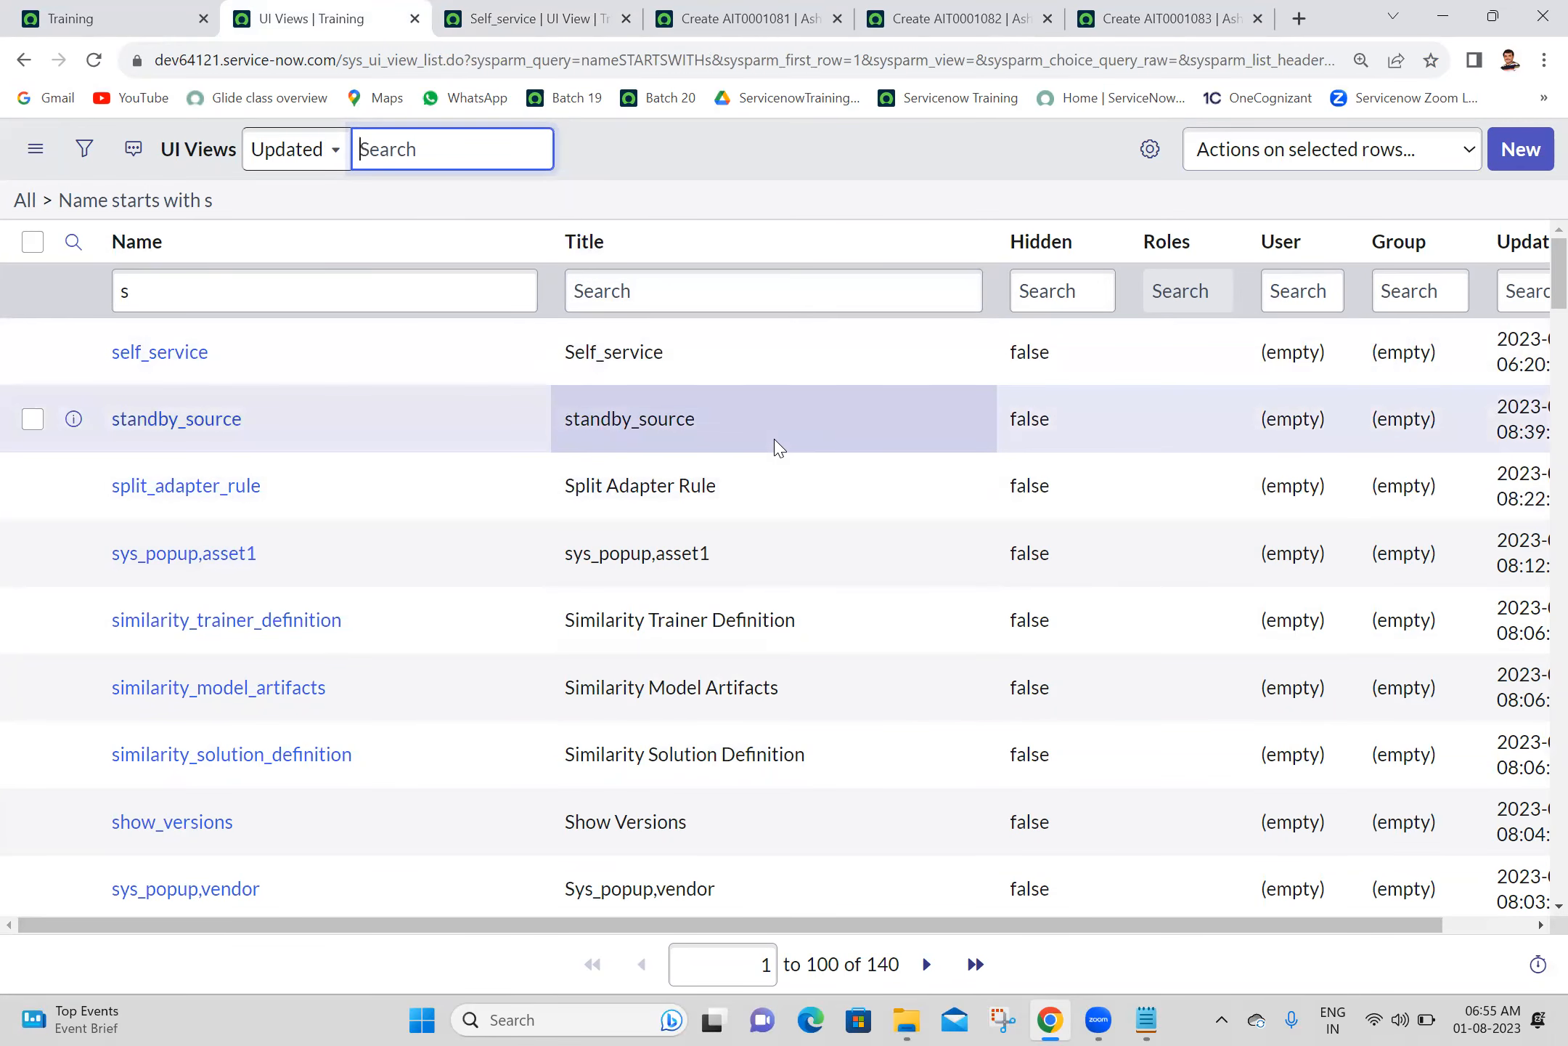
{"action": "left_click", "coordinate": [780, 199]}
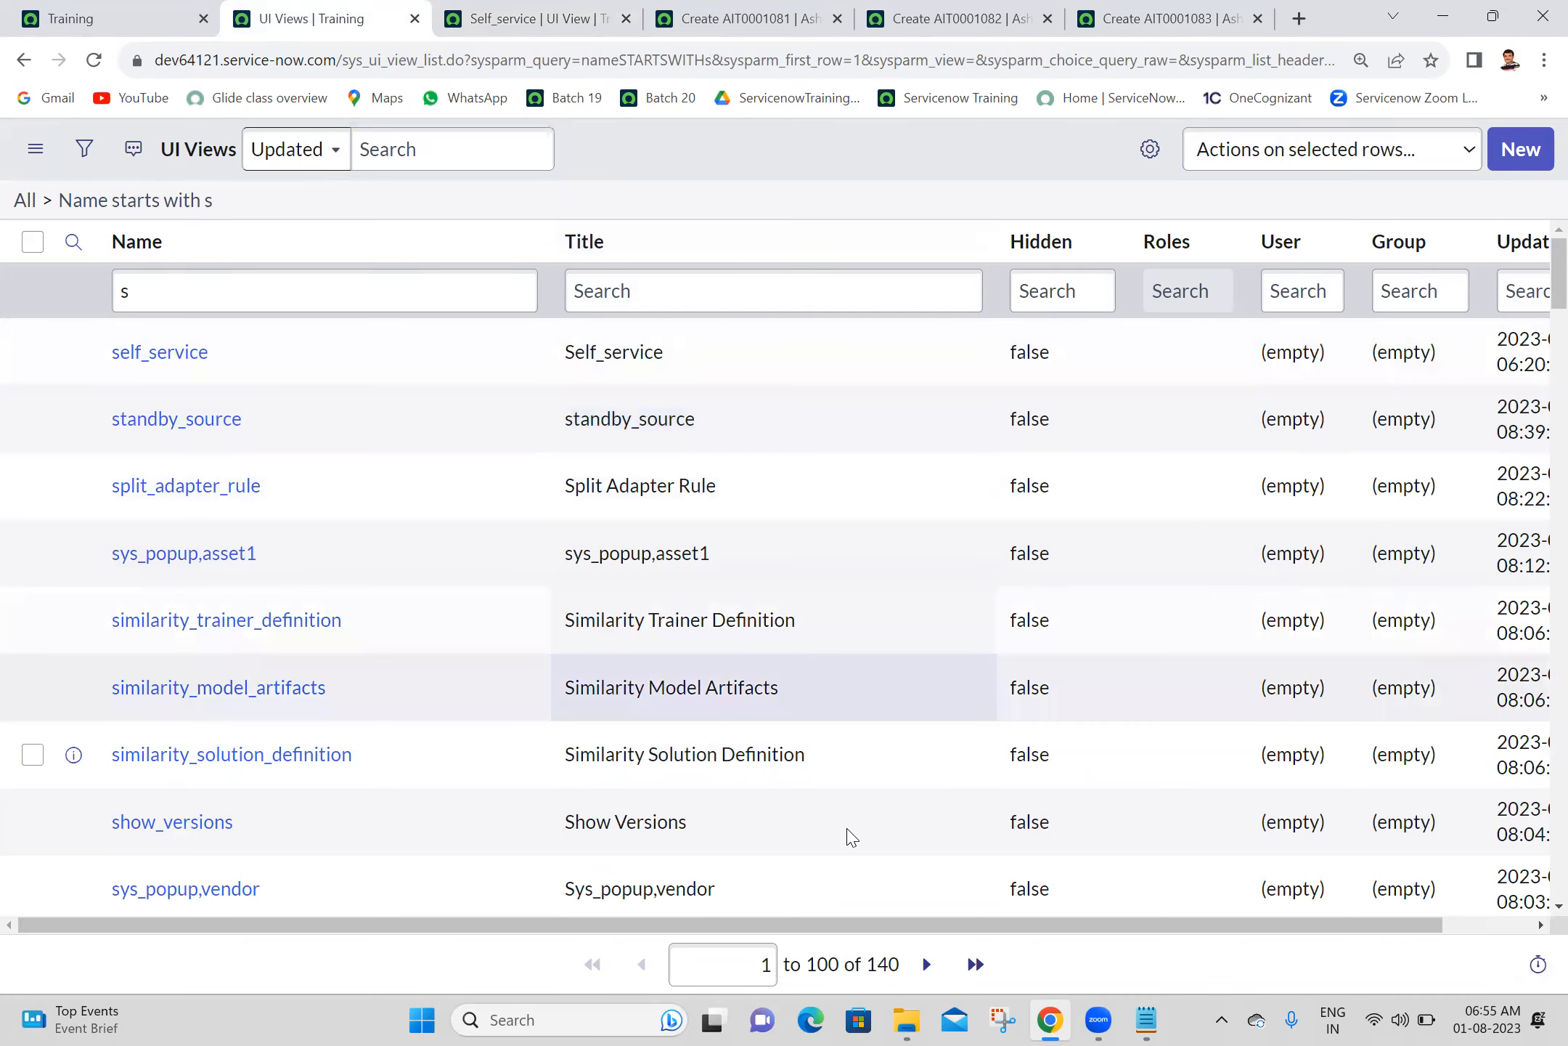
- Switch to the Batch 20 notes in Notepad, delete the entry directly above "application", save the file and return to Chrome
{"action": "left_click", "coordinate": [1145, 1019]}
{"action": "left_click_drag", "start_coordinate": [72, 280], "coordinate": [12, 270]}
{"action": "key", "text": "BackSpace"}
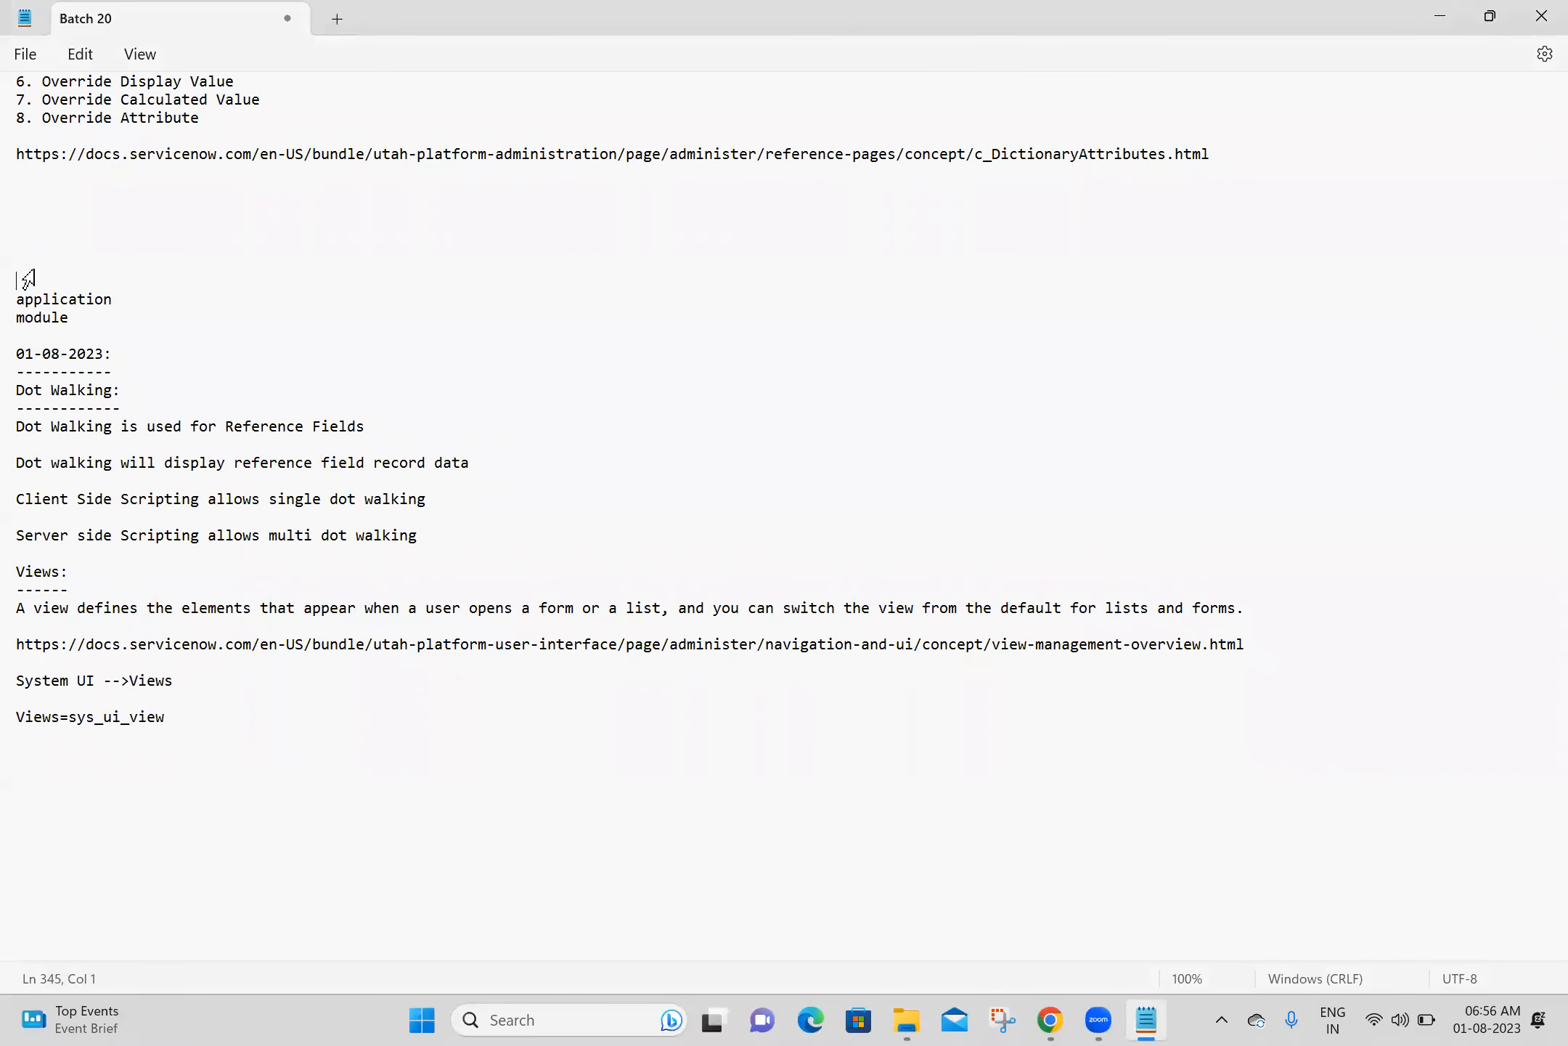
{"action": "key", "text": "ctrl+s"}
{"action": "left_click", "coordinate": [1050, 1019]}
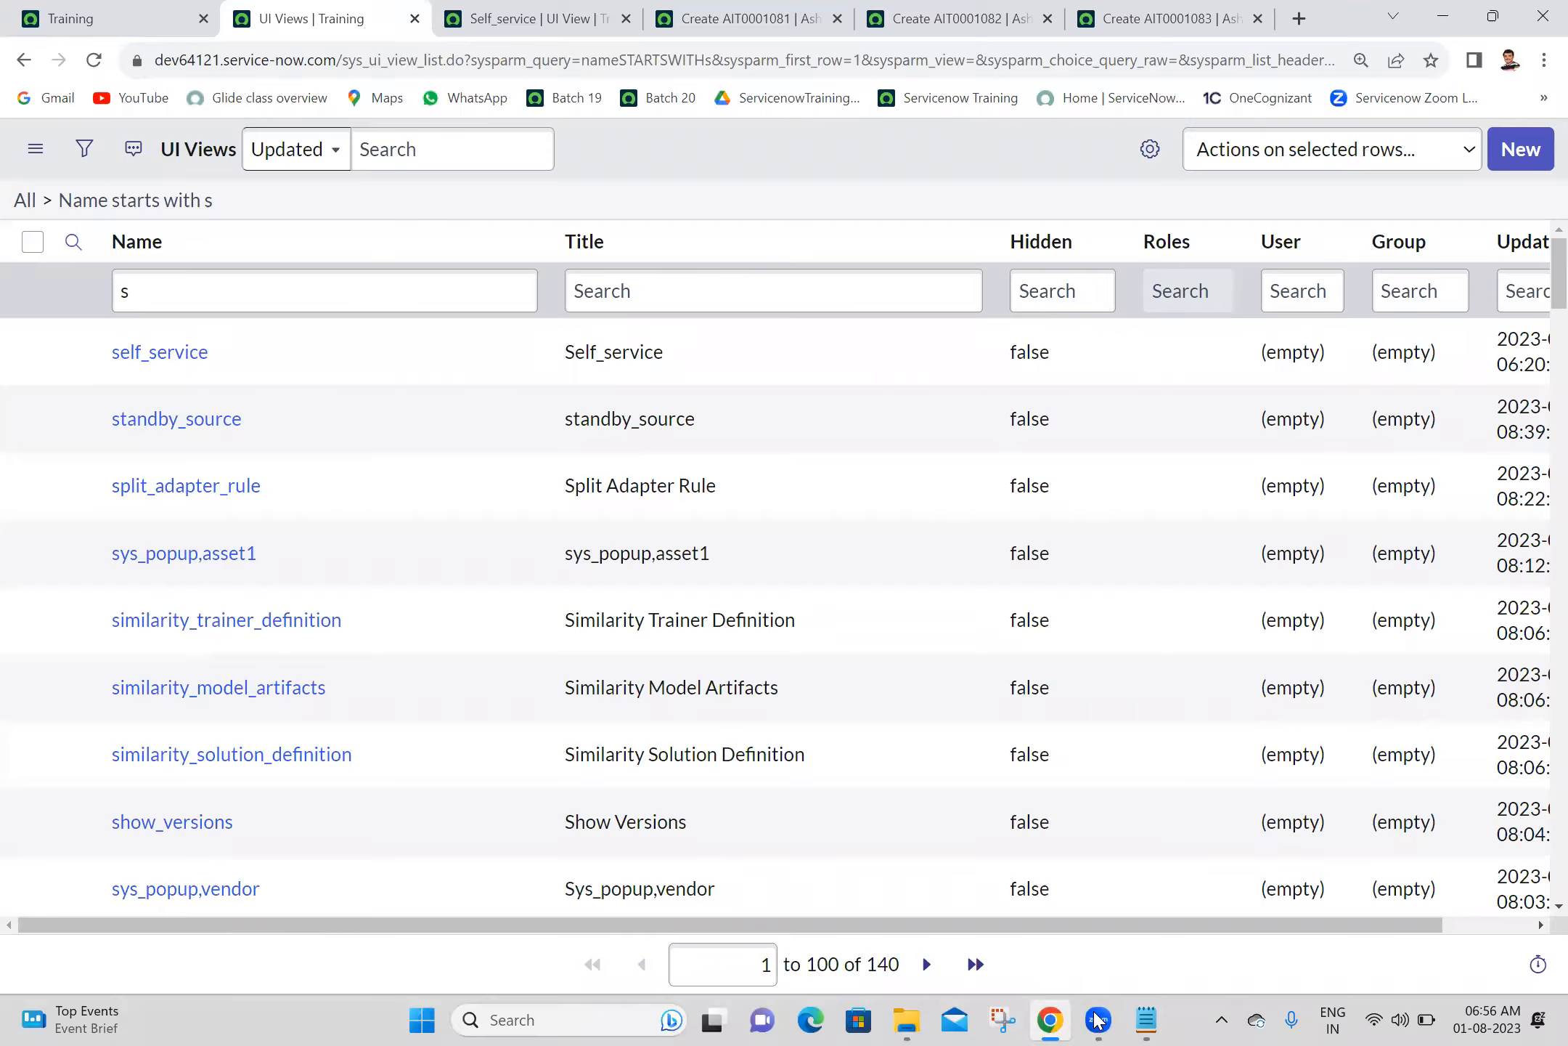
- Switch to Notepad and add an "Application:" heading with a dashed underline below the Views=sys_ui_view line
{"action": "left_click", "coordinate": [1147, 1020]}
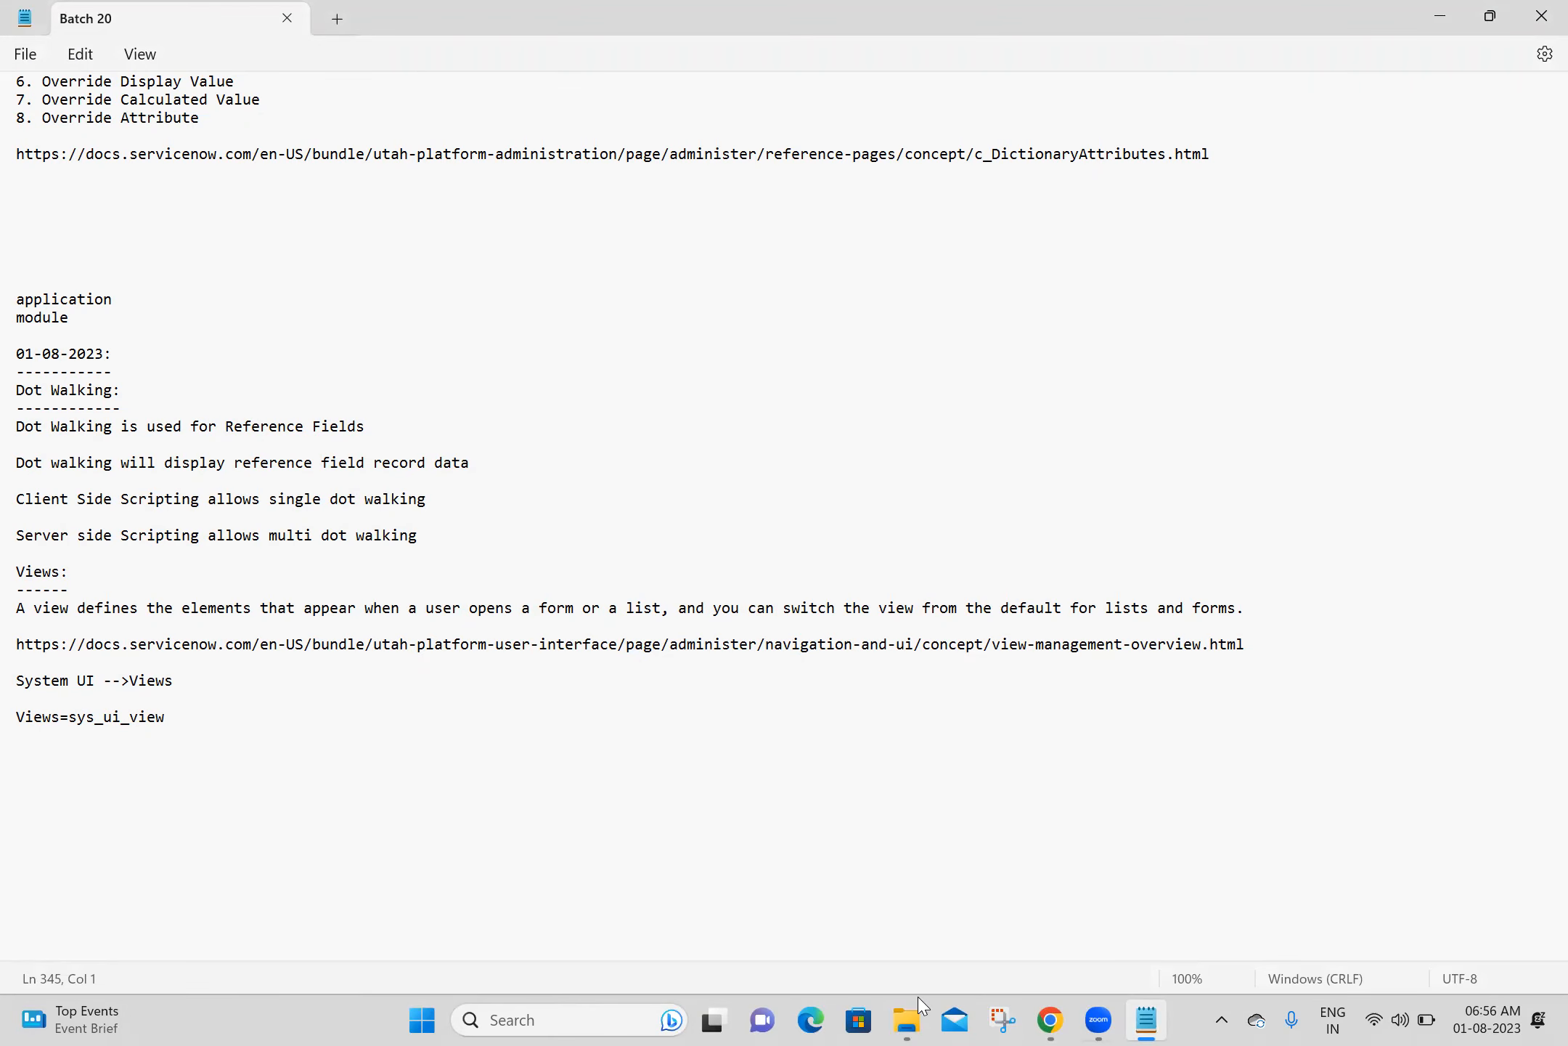
{"action": "left_click_drag", "start_coordinate": [131, 319], "coordinate": [164, 277]}
{"action": "left_click", "coordinate": [340, 274]}
{"action": "left_click", "coordinate": [21, 746]}
{"action": "type", "text": "Application:"}
{"action": "key", "text": "Return"}
- Switch to Chrome and close all tabs to the right of the Training tab
{"action": "left_click", "coordinate": [1051, 1019]}
{"action": "left_click", "coordinate": [131, 8]}
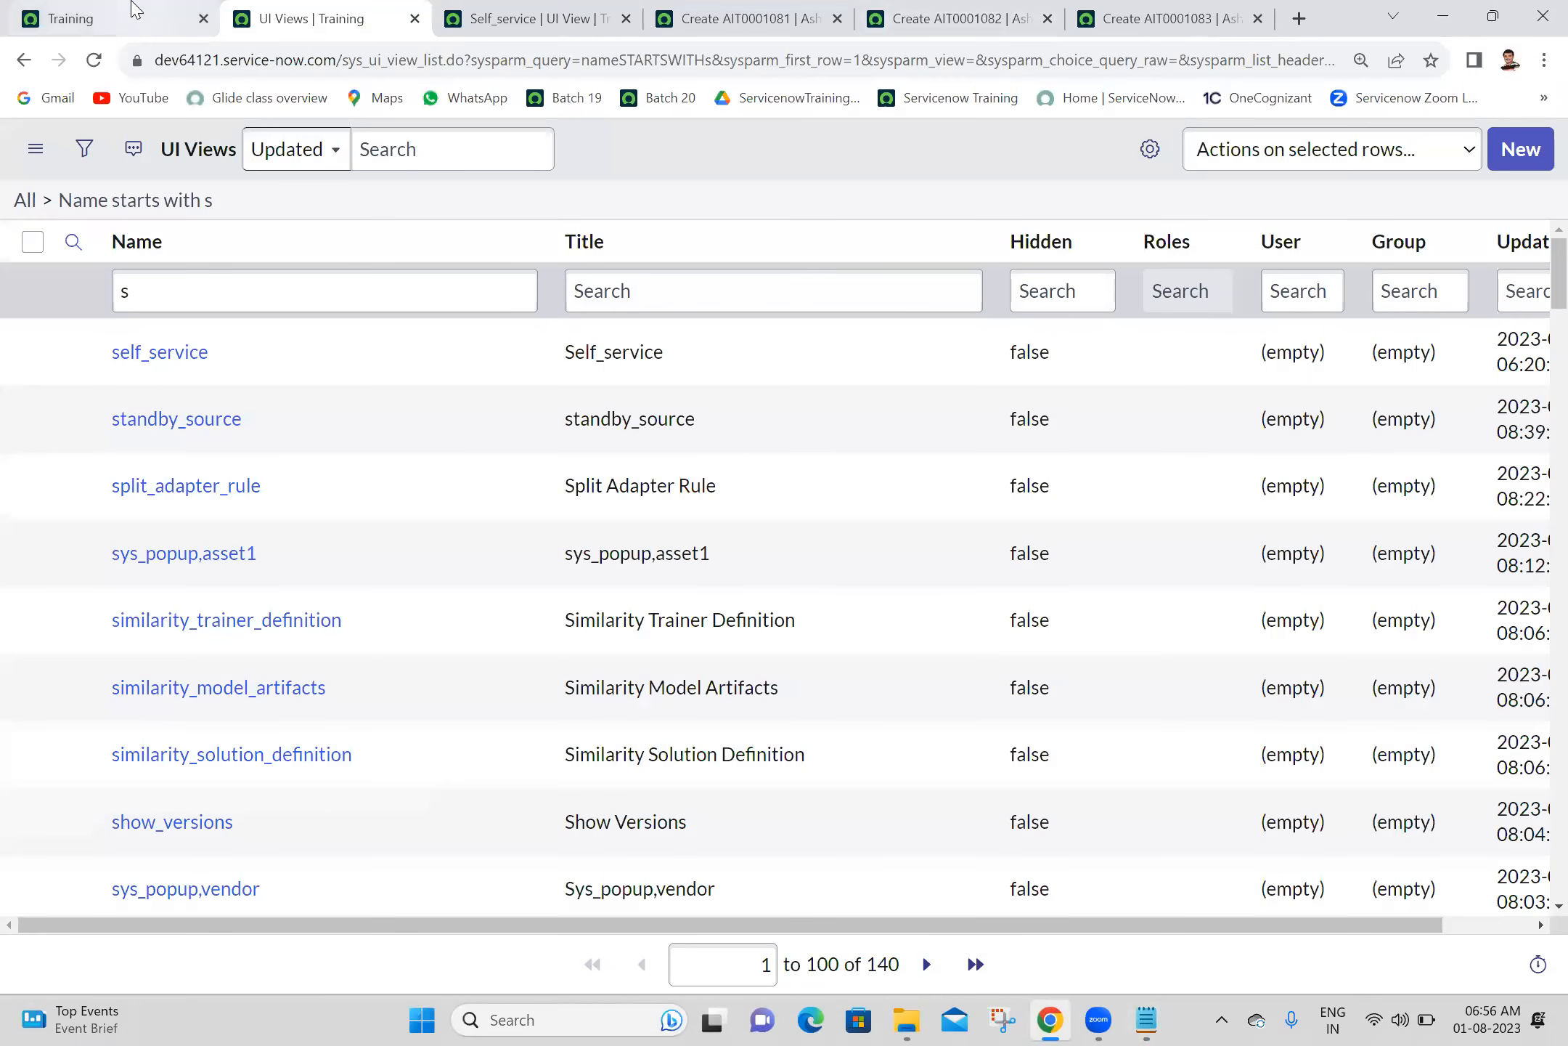
{"action": "right_click", "coordinate": [132, 8]}
{"action": "left_click", "coordinate": [218, 307]}
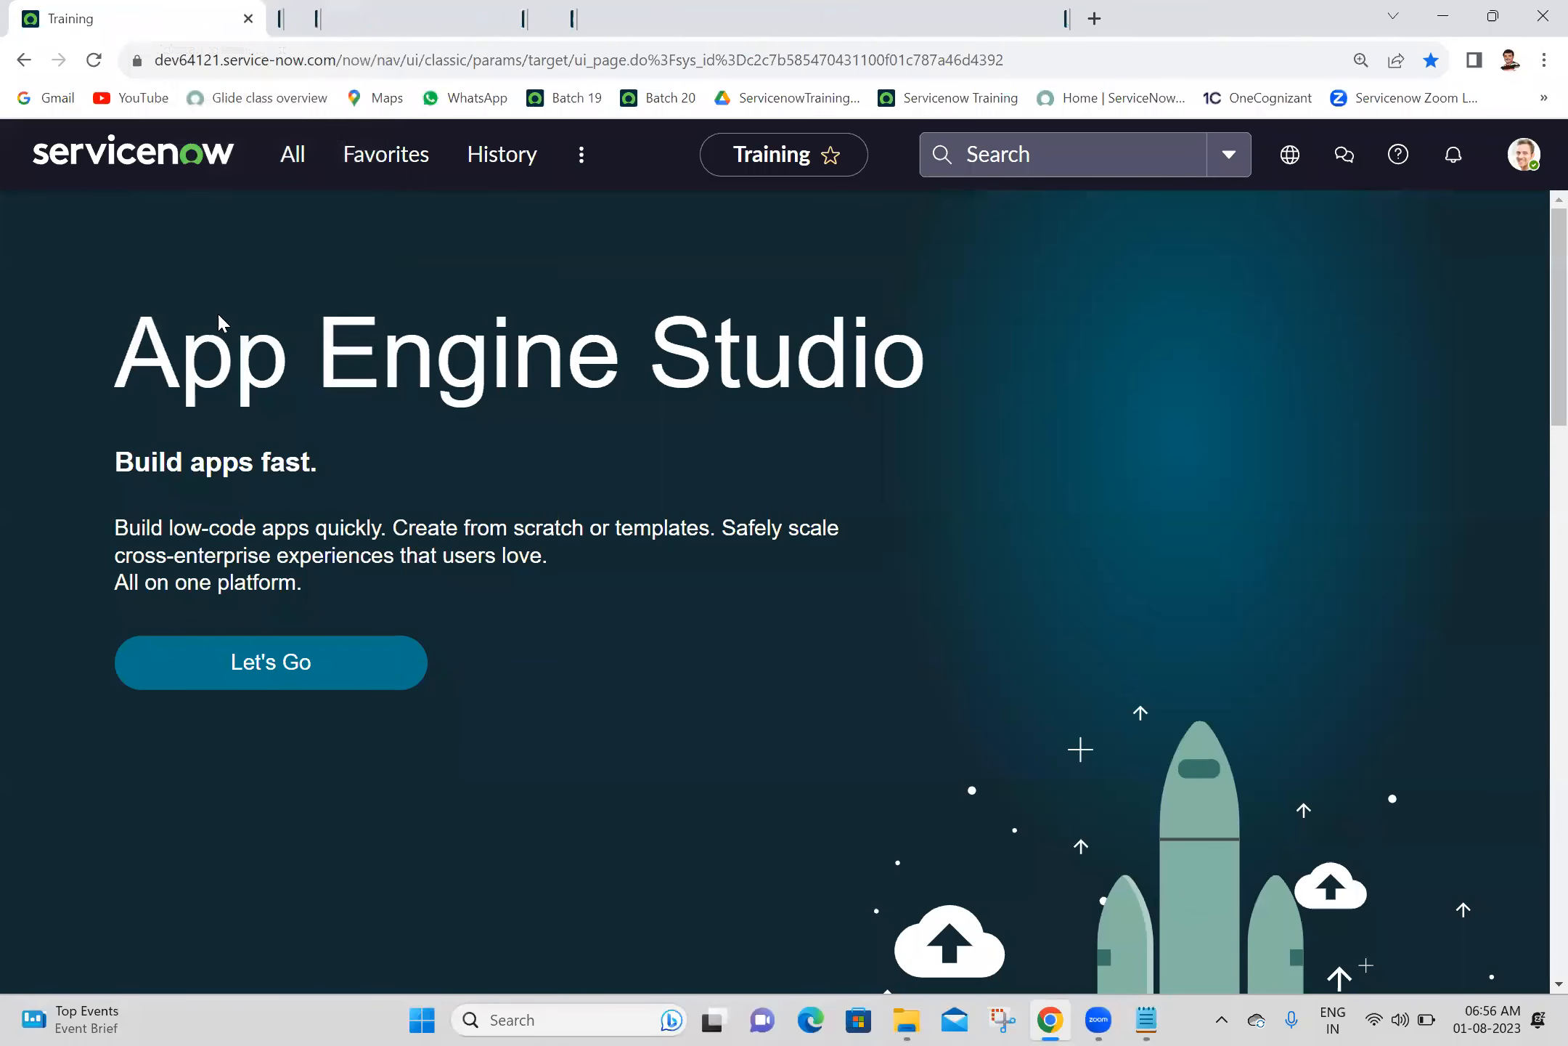
- Search Google for "application menu in servicenow" in a new tab
{"action": "left_click", "coordinate": [293, 16]}
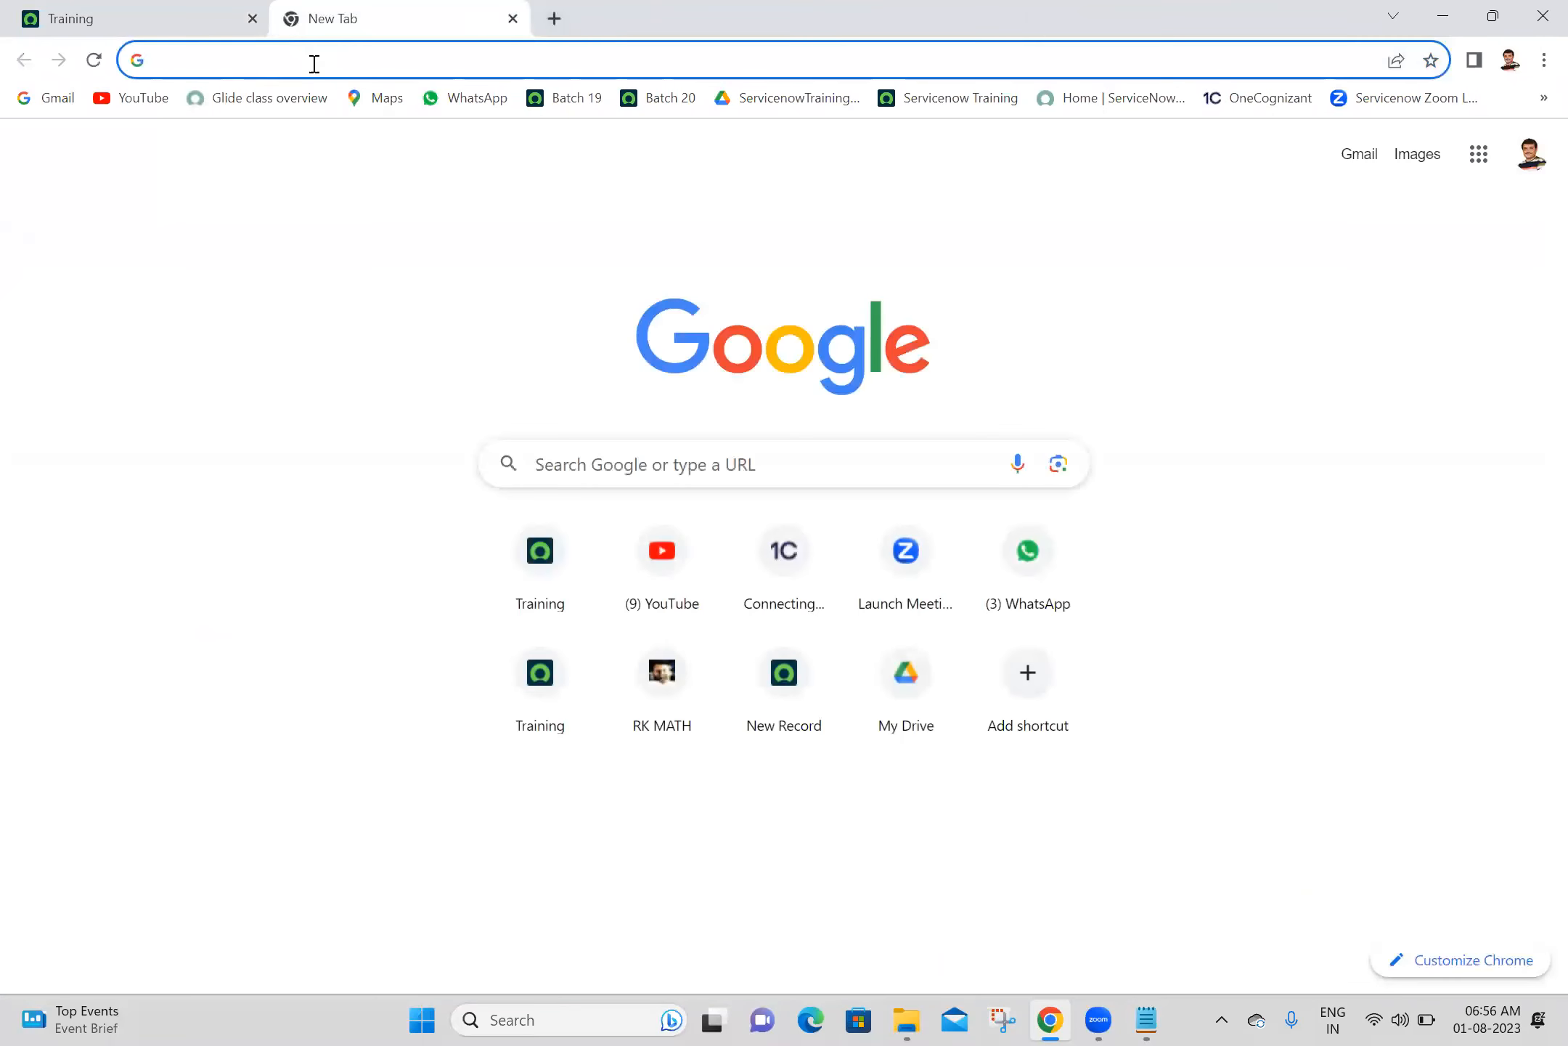
{"action": "left_click", "coordinate": [316, 65]}
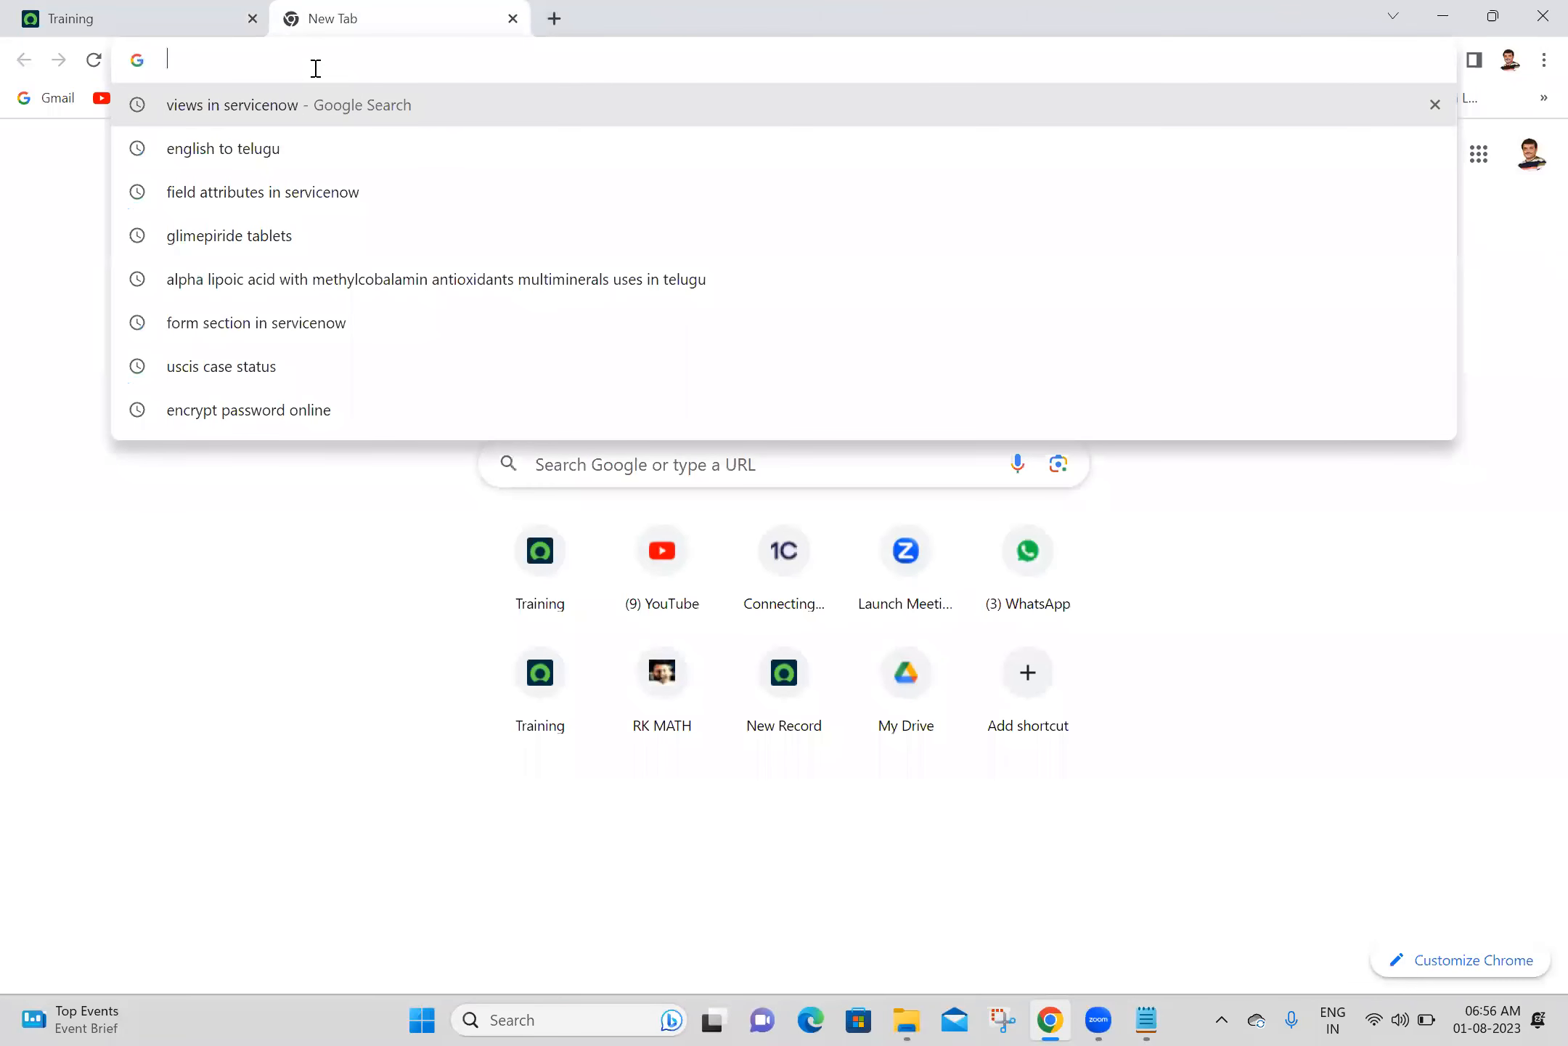
{"action": "type", "text": "applica"}
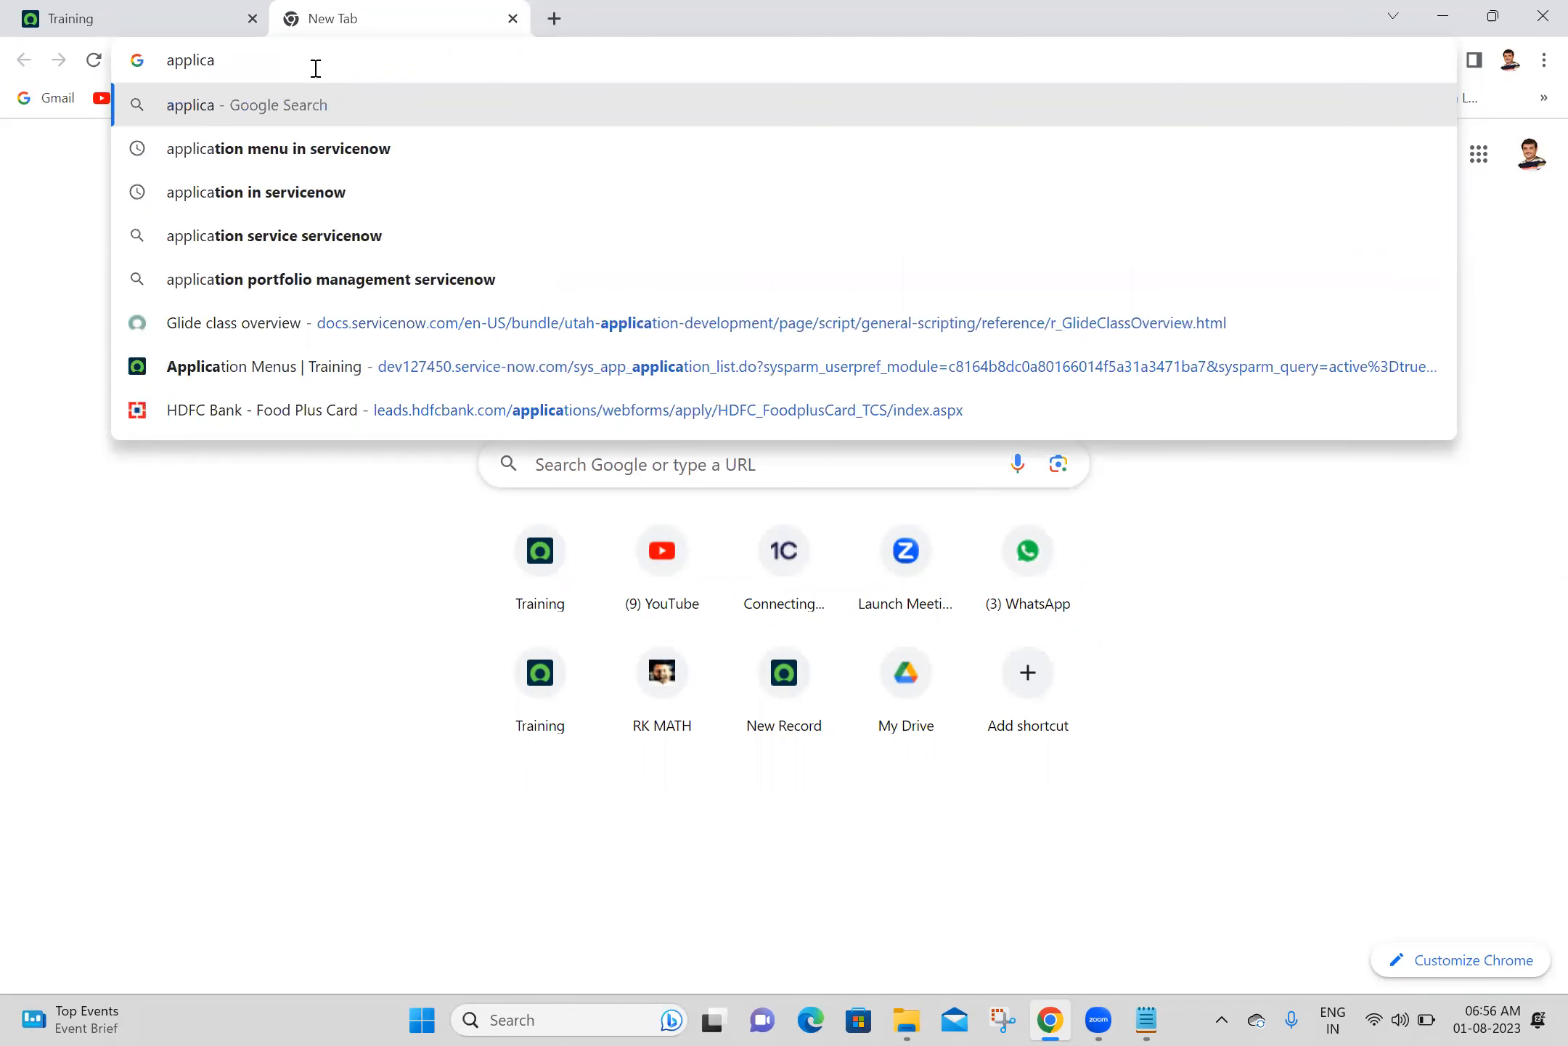
{"action": "left_click", "coordinate": [276, 148]}
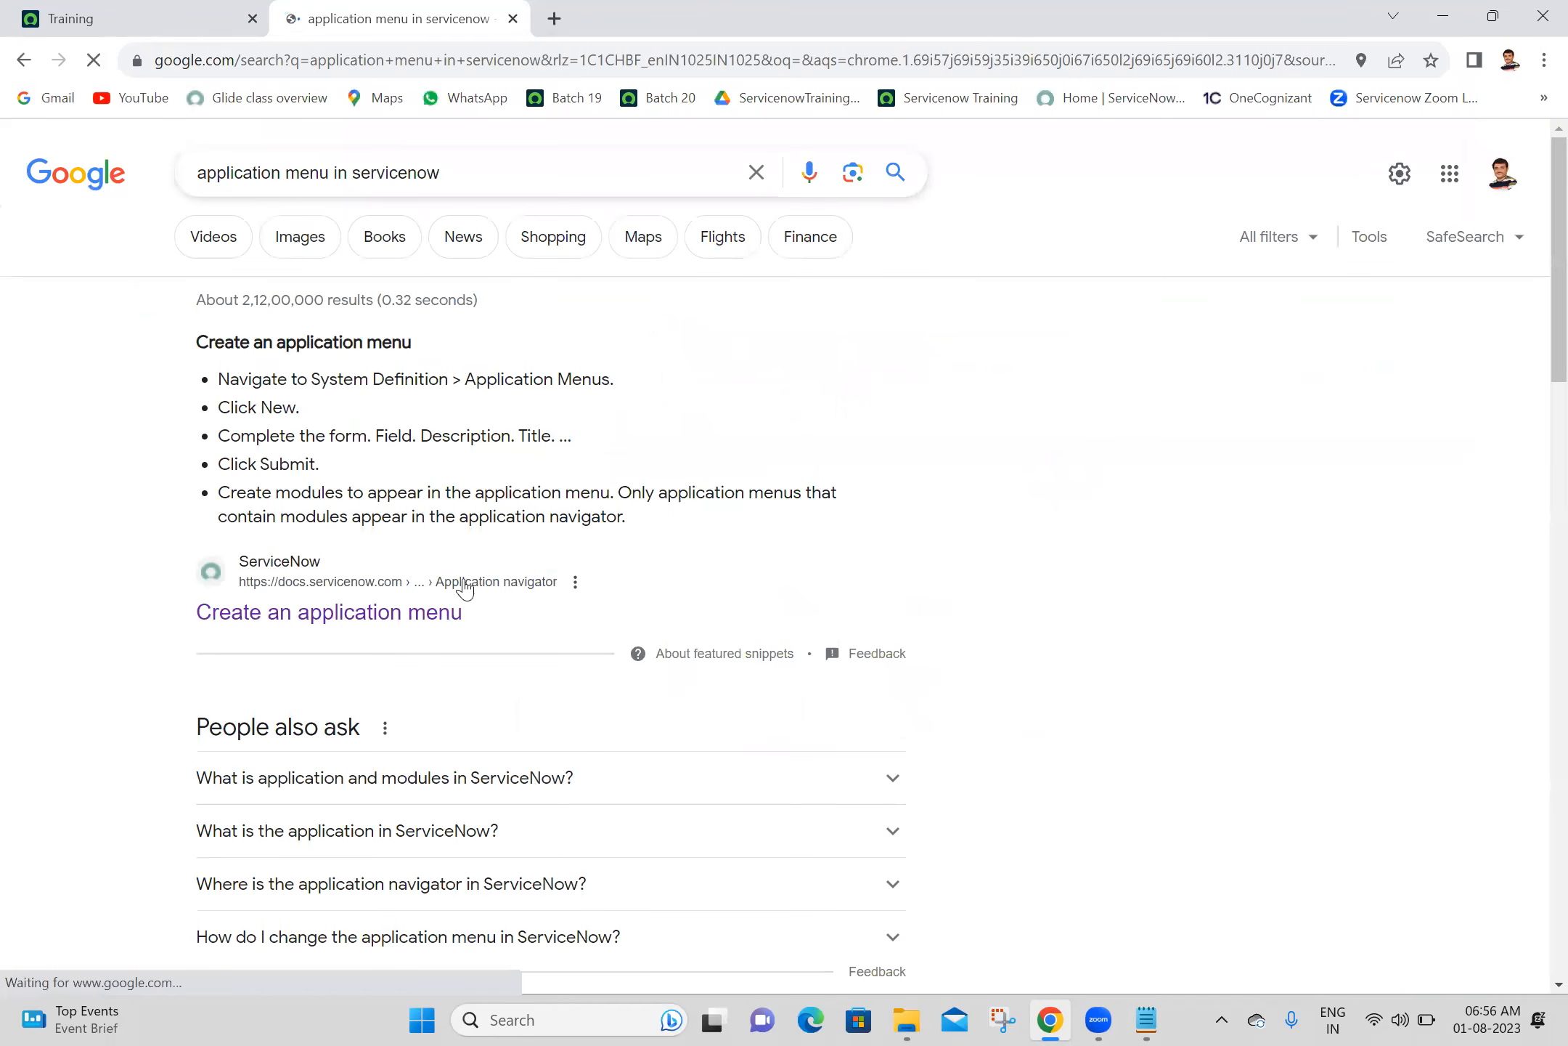
{"action": "middle_click", "coordinate": [367, 616]}
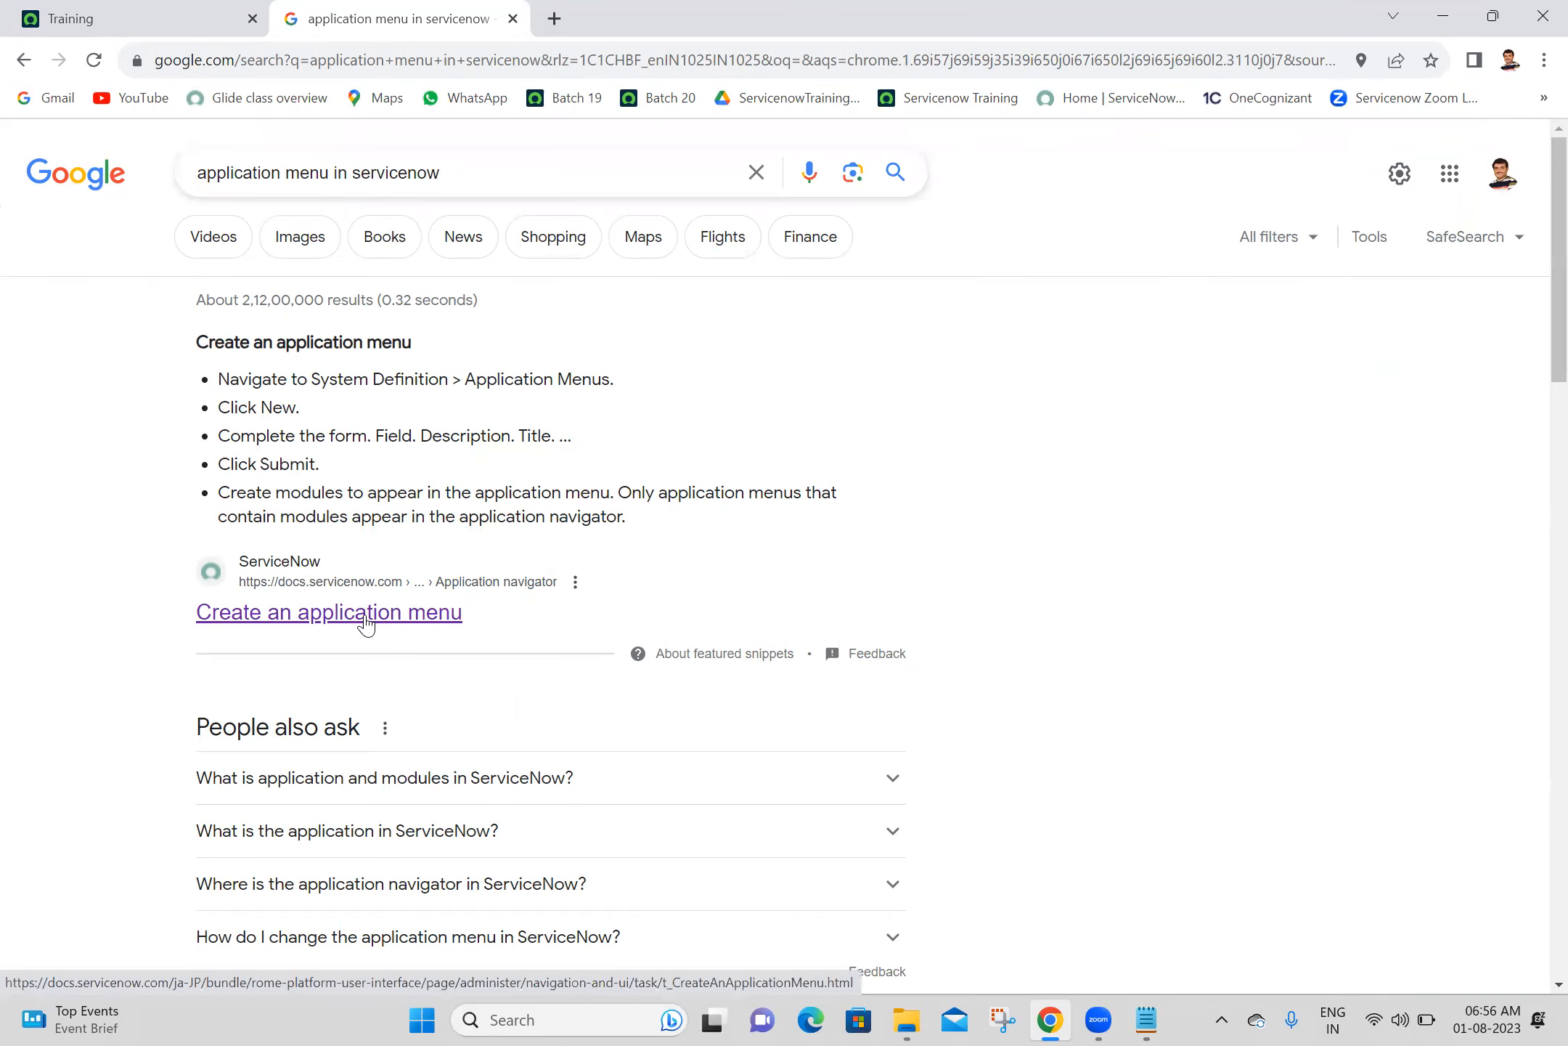
{"action": "left_click_drag", "start_coordinate": [1554, 161], "coordinate": [1535, 294]}
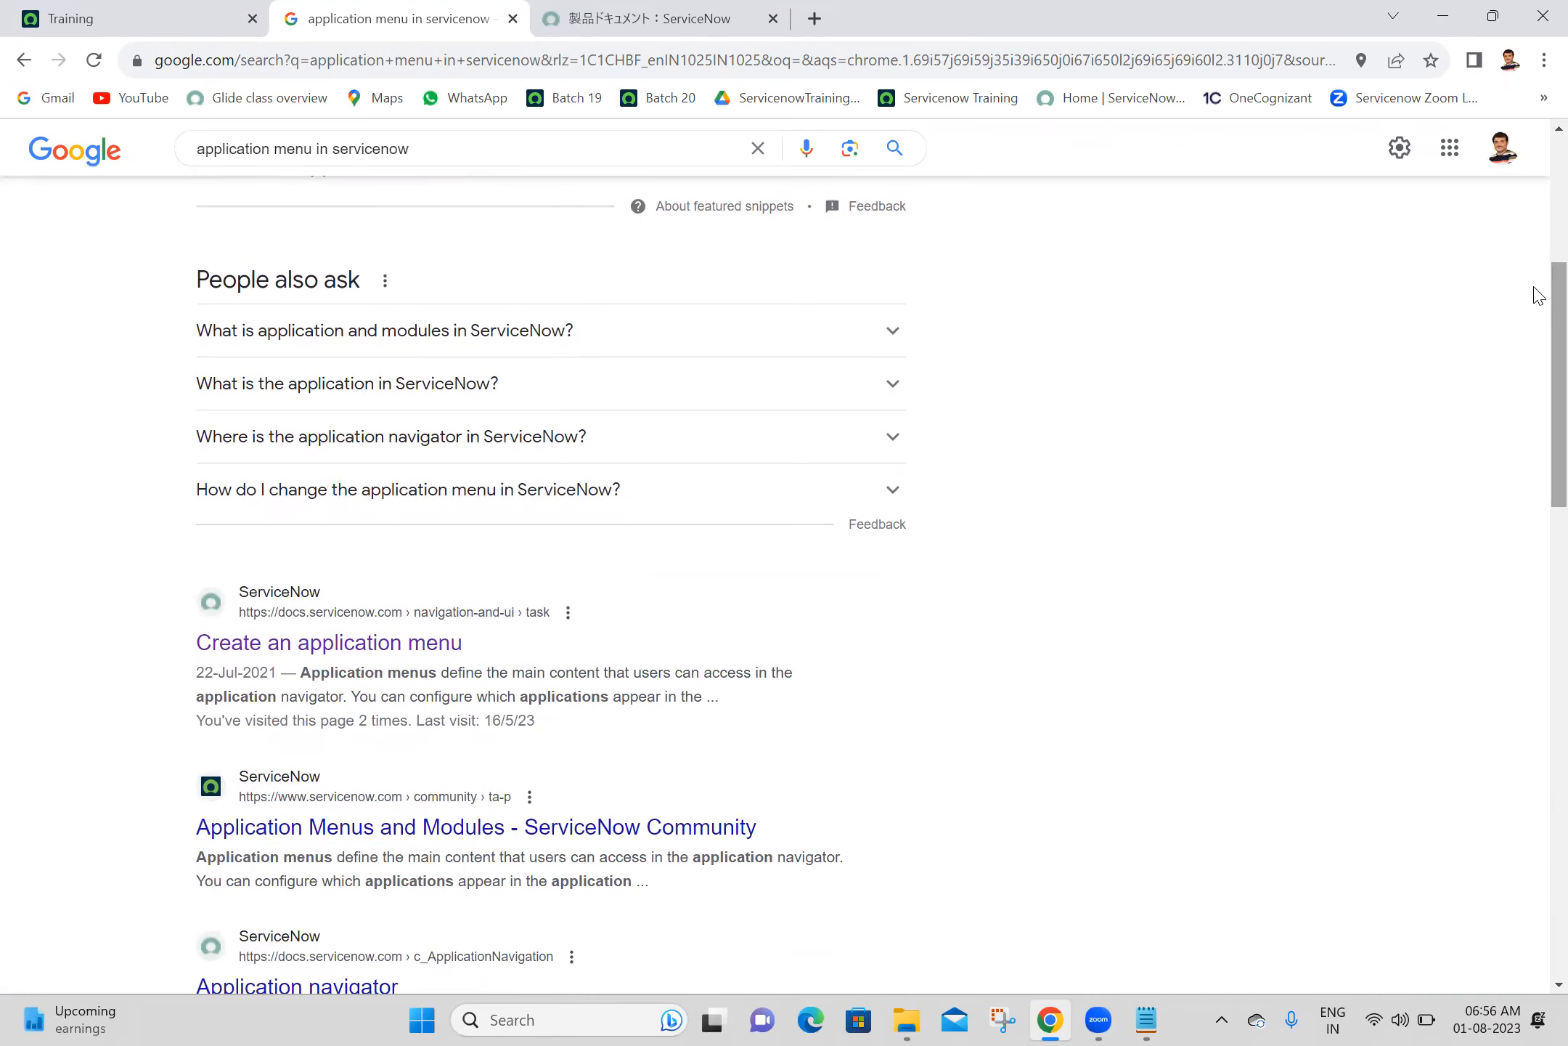
{"action": "left_click", "coordinate": [735, 13]}
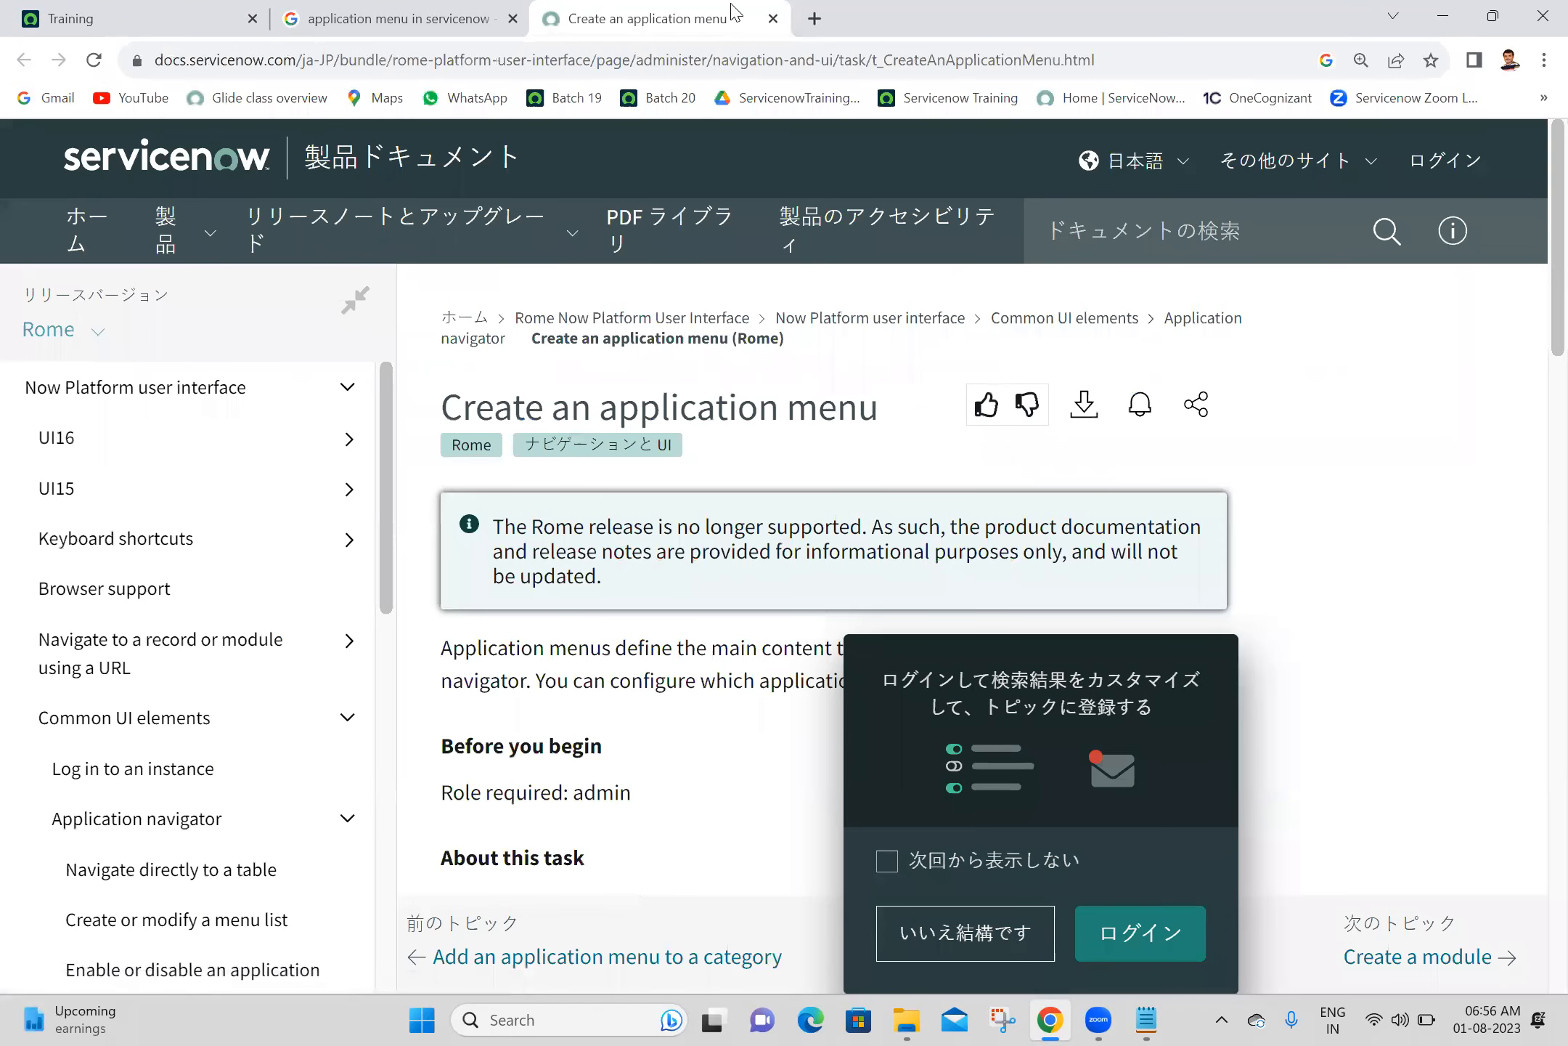
{"action": "left_click", "coordinate": [774, 18]}
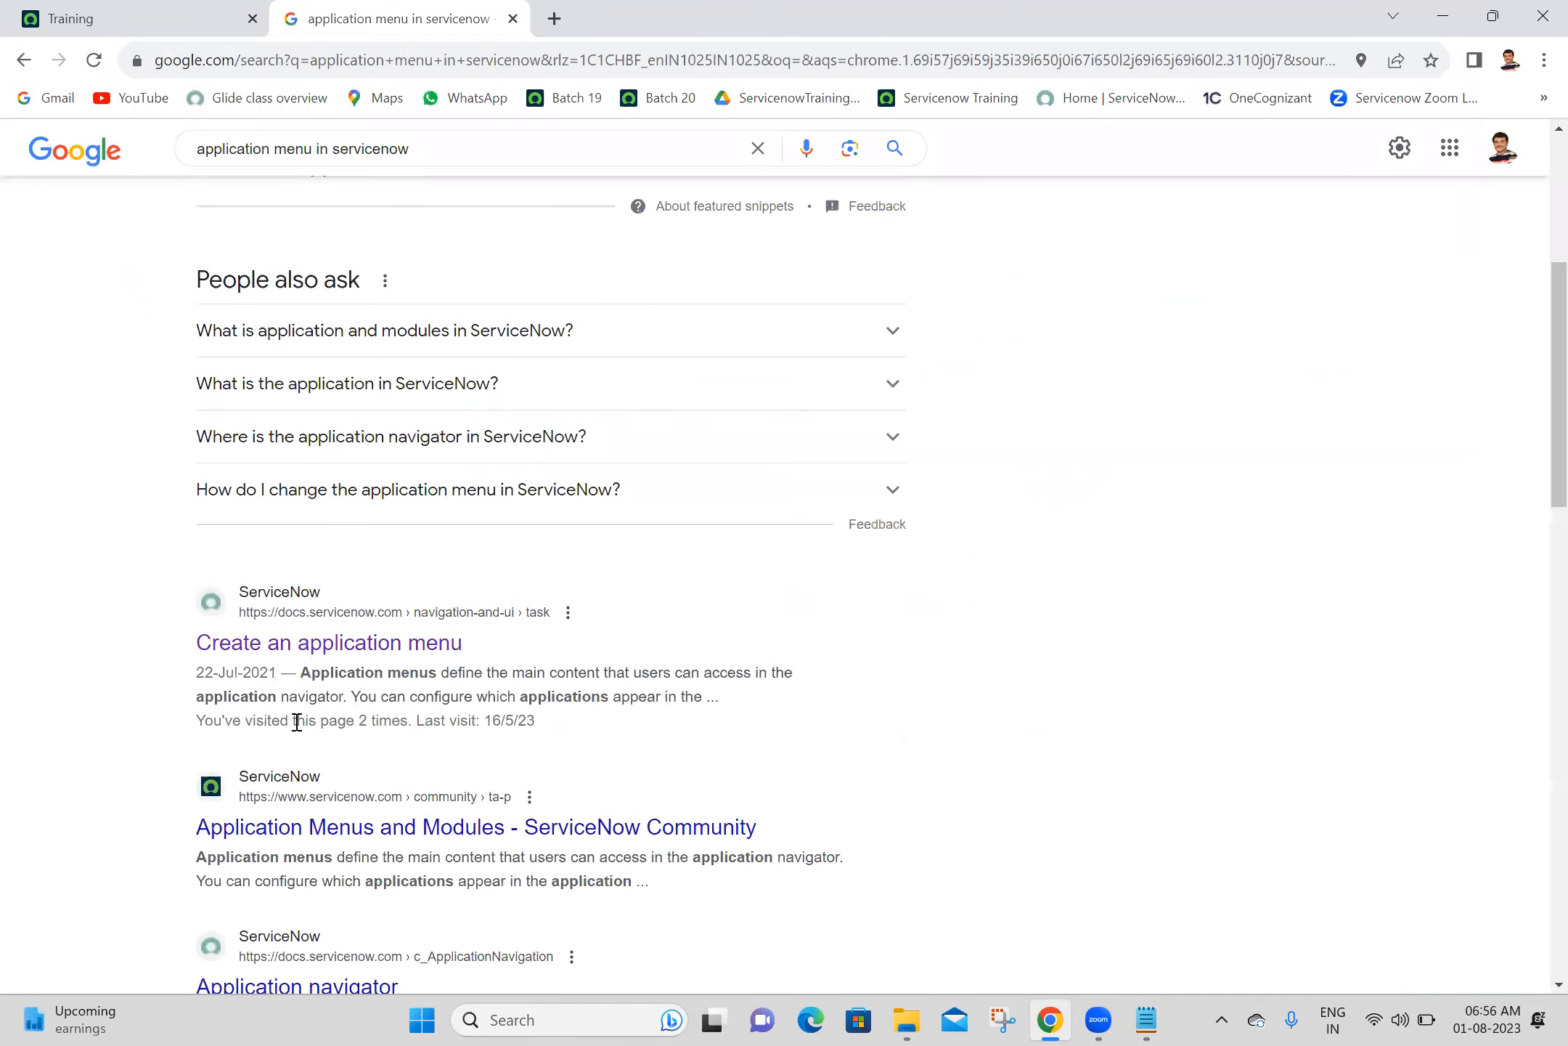
- Open the English "Create an application menu" documentation result in a new tab and decline its login prompt
{"action": "middle_click", "coordinate": [399, 648]}
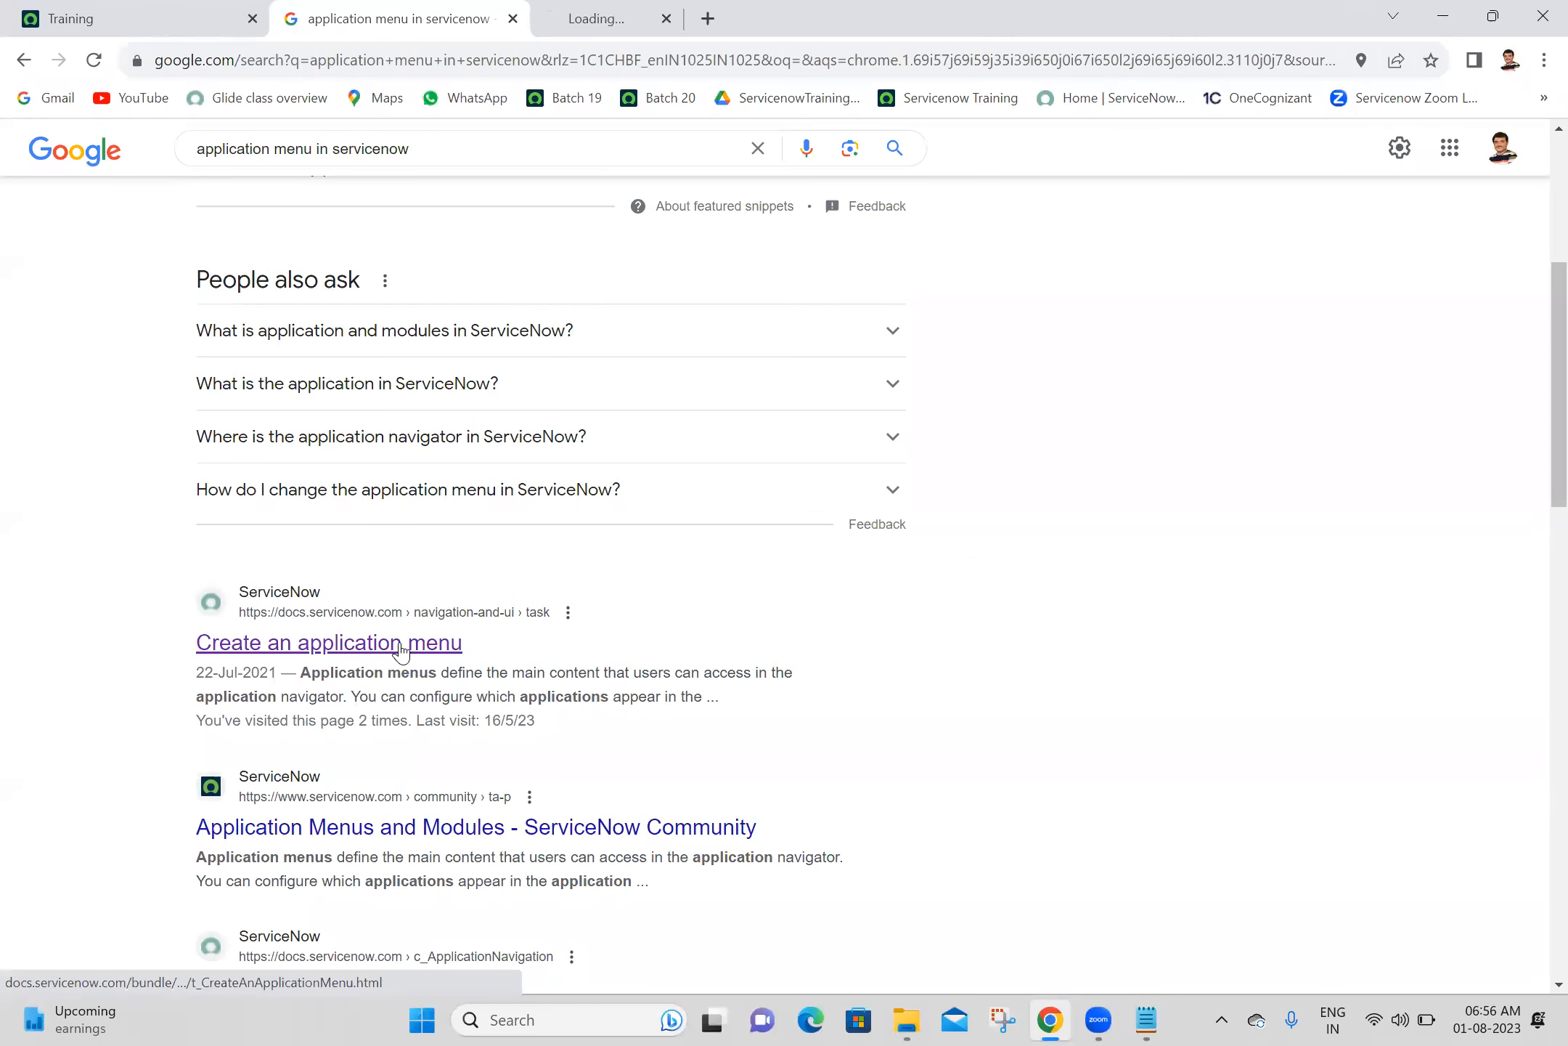
{"action": "left_click", "coordinate": [556, 9]}
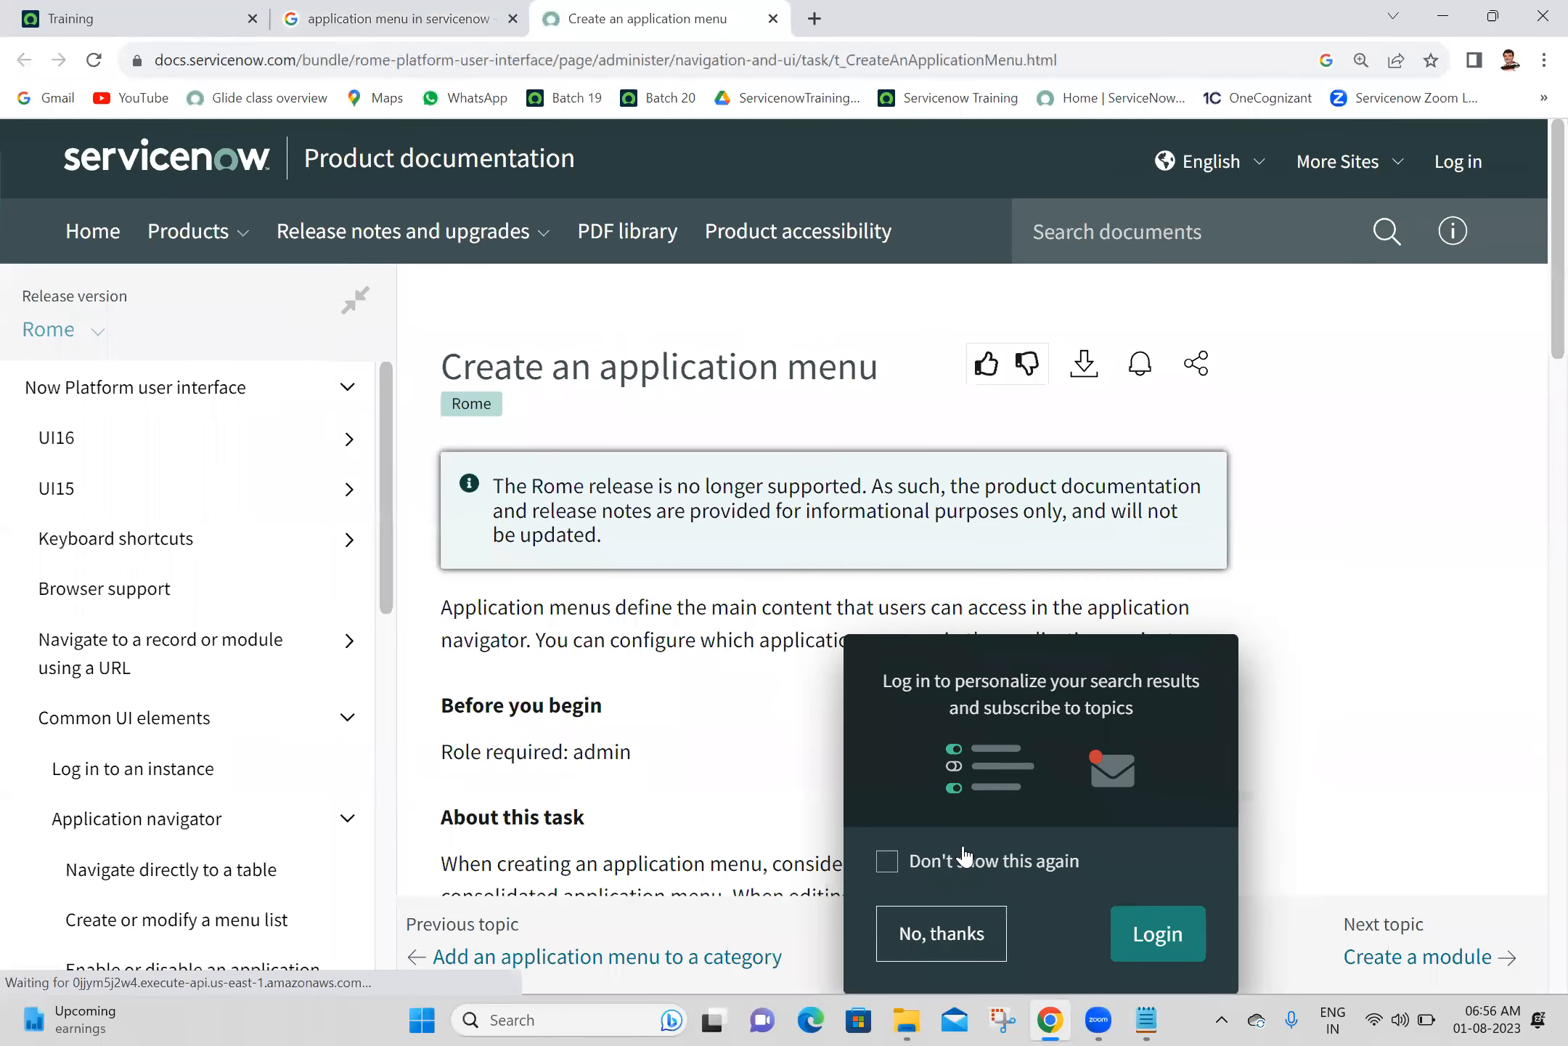
{"action": "left_click", "coordinate": [920, 911]}
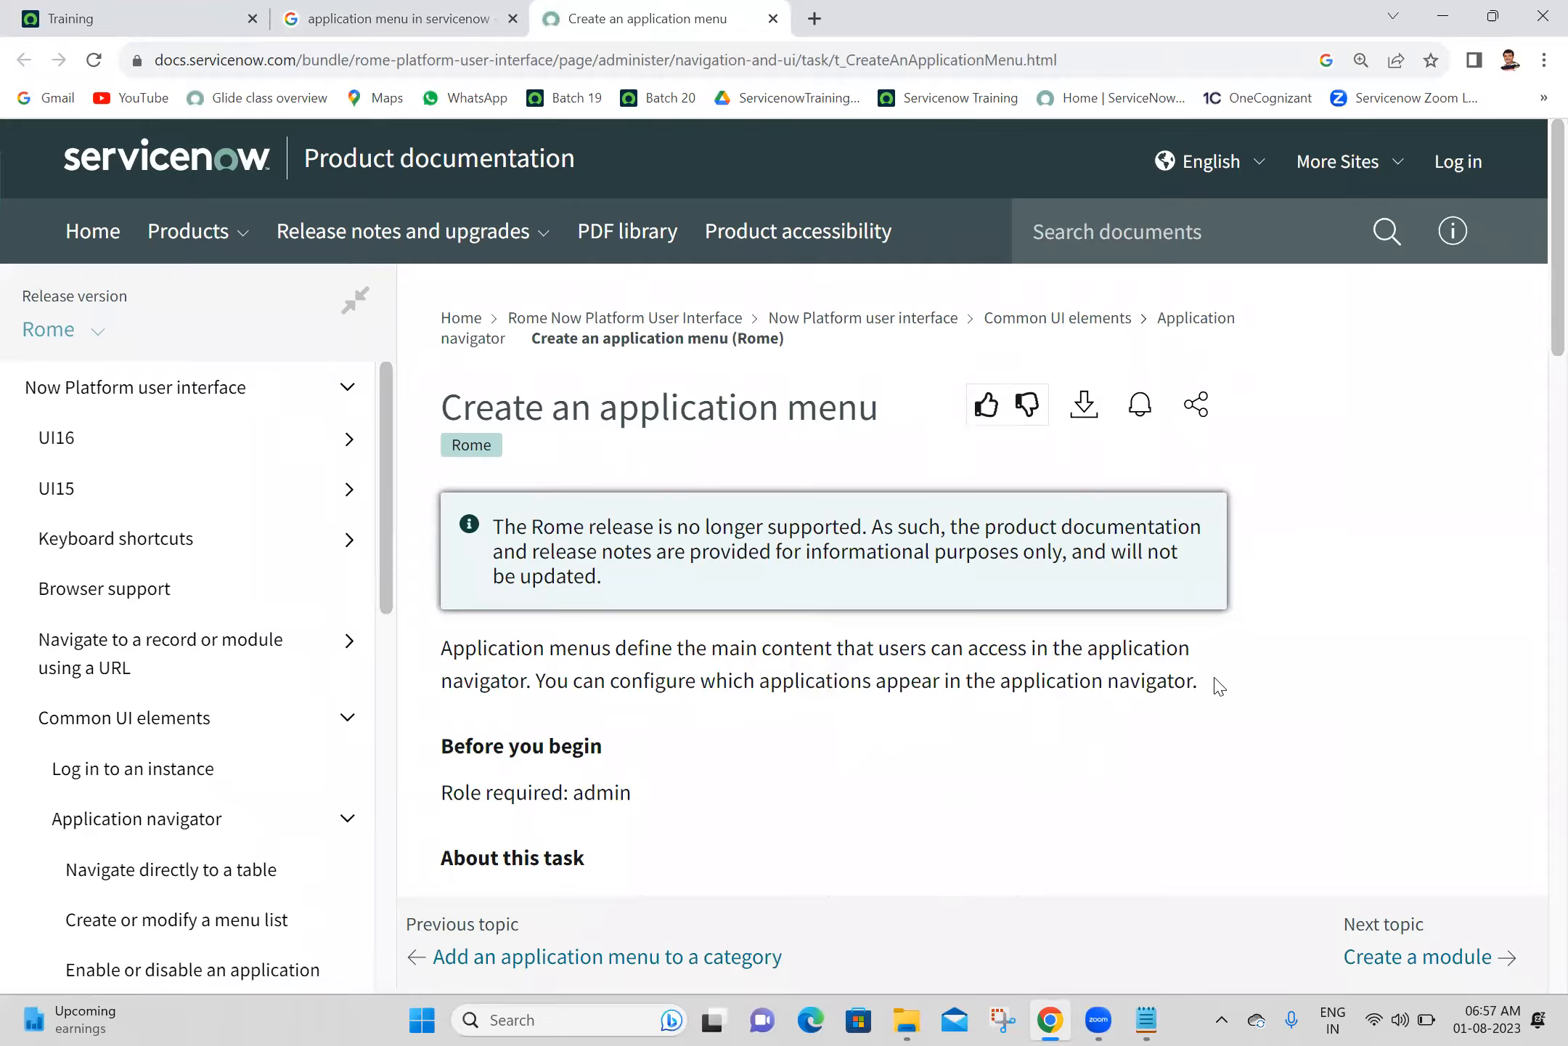
- Copy the documentation's two-sentence definition of application menus into the Notepad notes under the Application heading
{"action": "left_click_drag", "start_coordinate": [1219, 682], "coordinate": [433, 642]}
{"action": "left_click", "coordinate": [1077, 759]}
{"action": "left_click_drag", "start_coordinate": [446, 648], "coordinate": [1284, 655]}
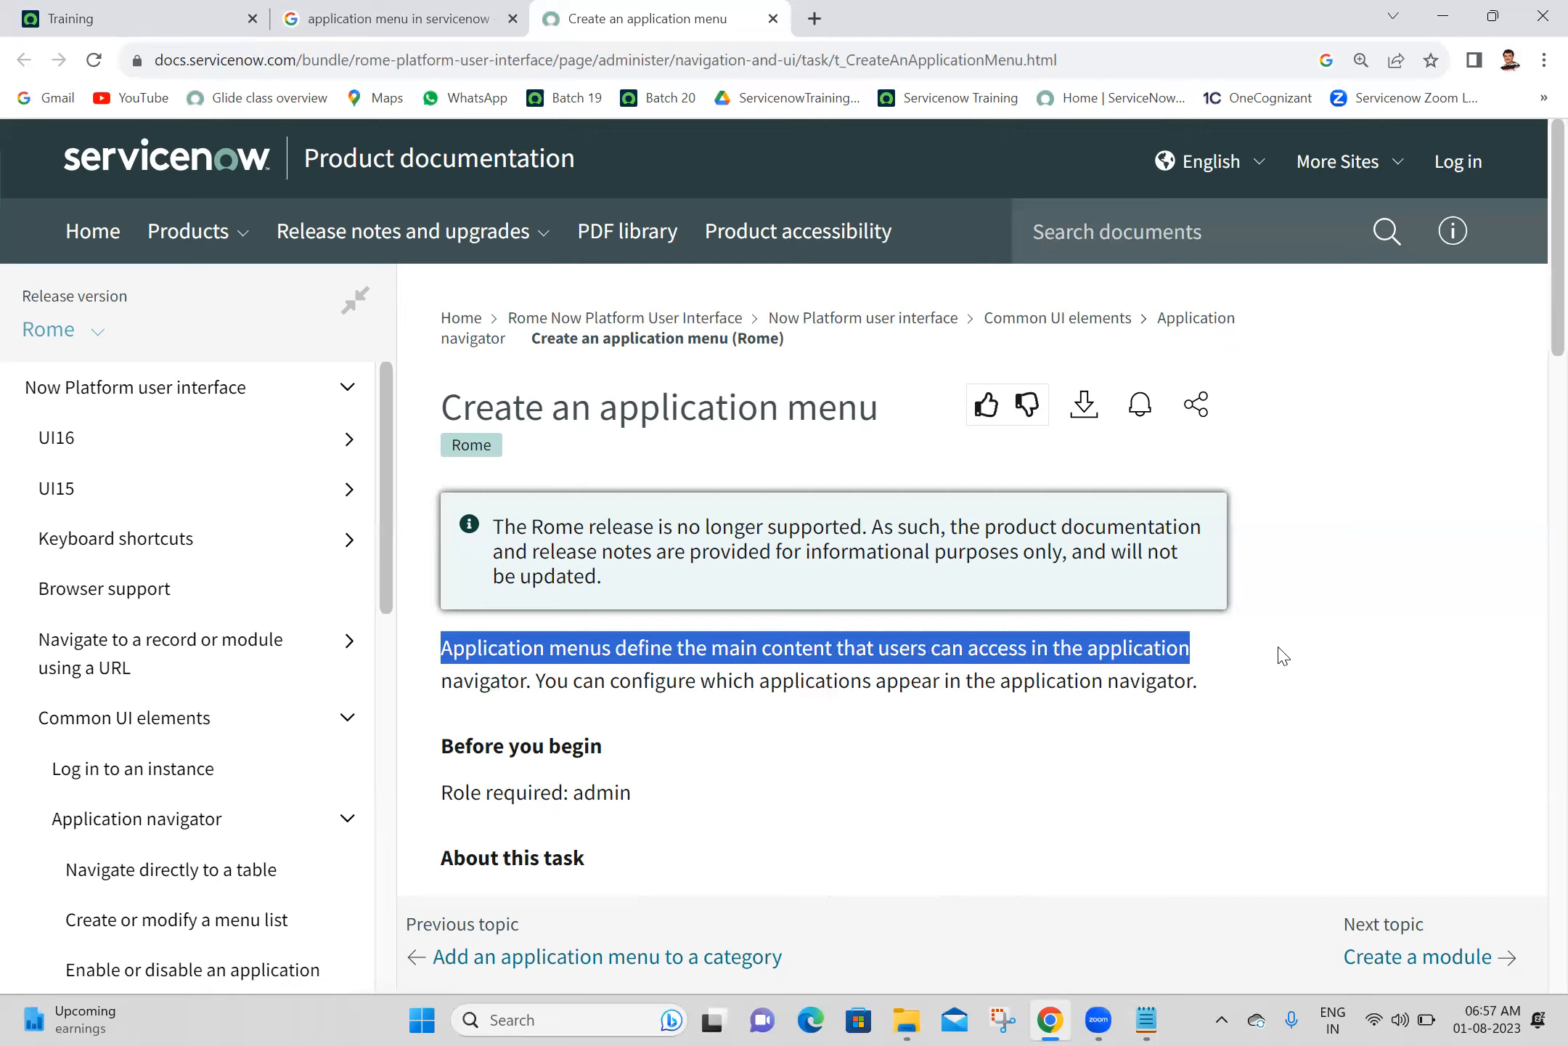
{"action": "left_click", "coordinate": [1283, 655]}
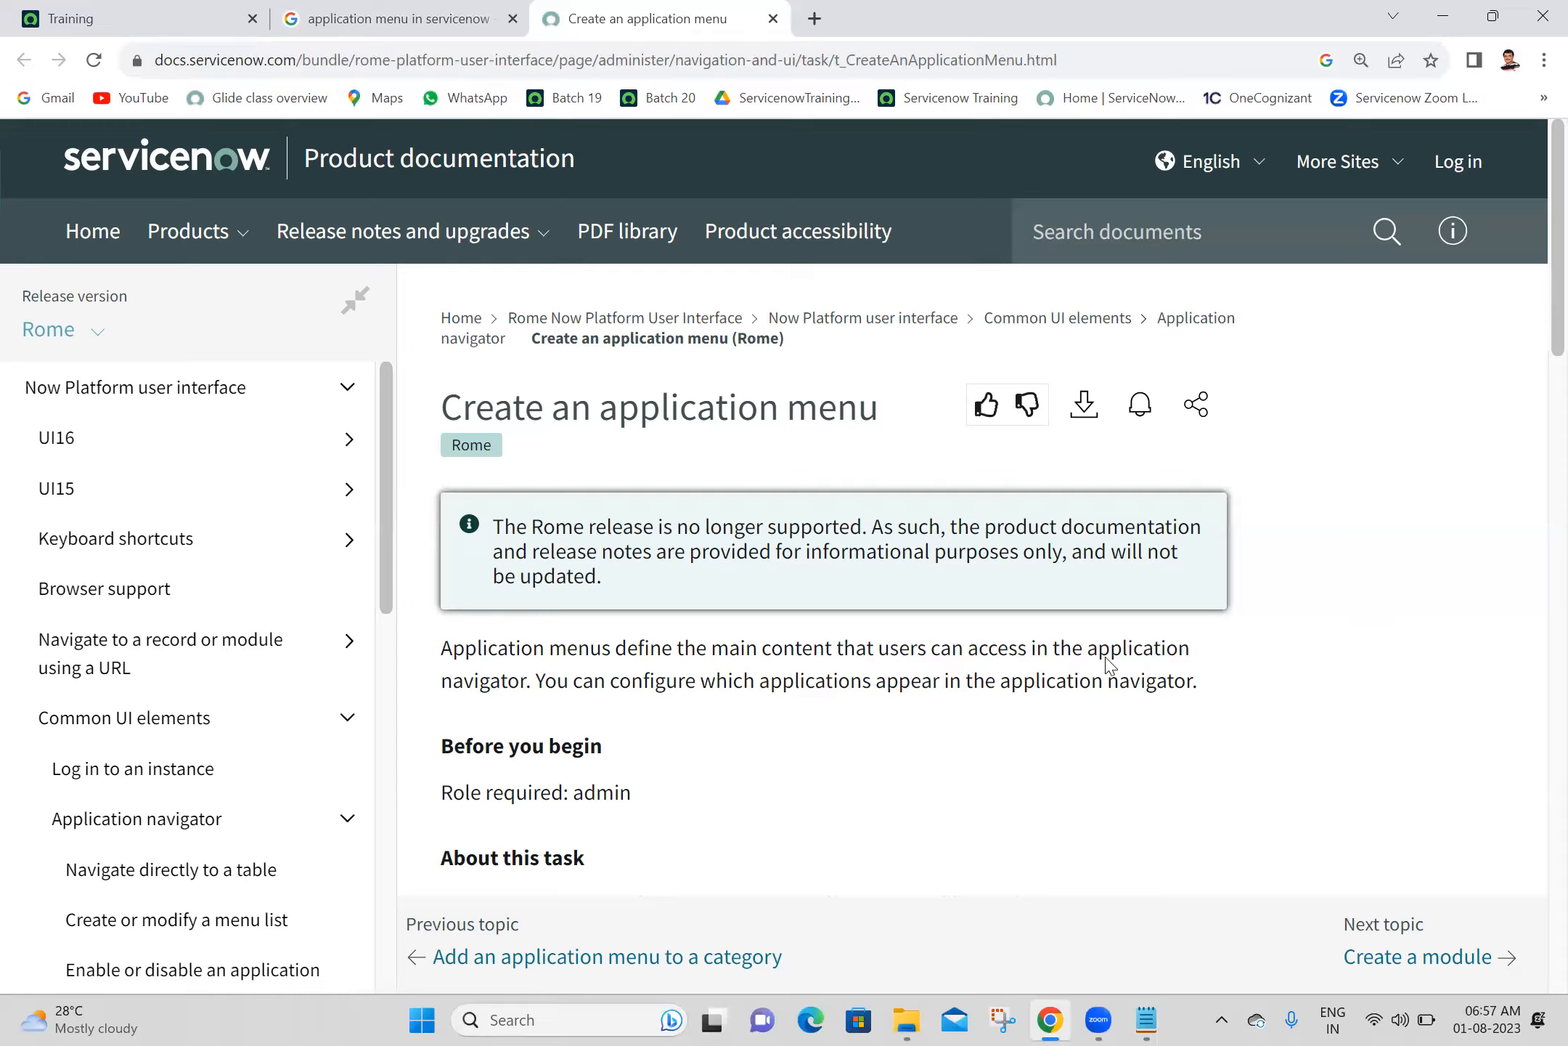
{"action": "left_click_drag", "start_coordinate": [1198, 674], "coordinate": [429, 661]}
{"action": "key", "text": "ctrl+c"}
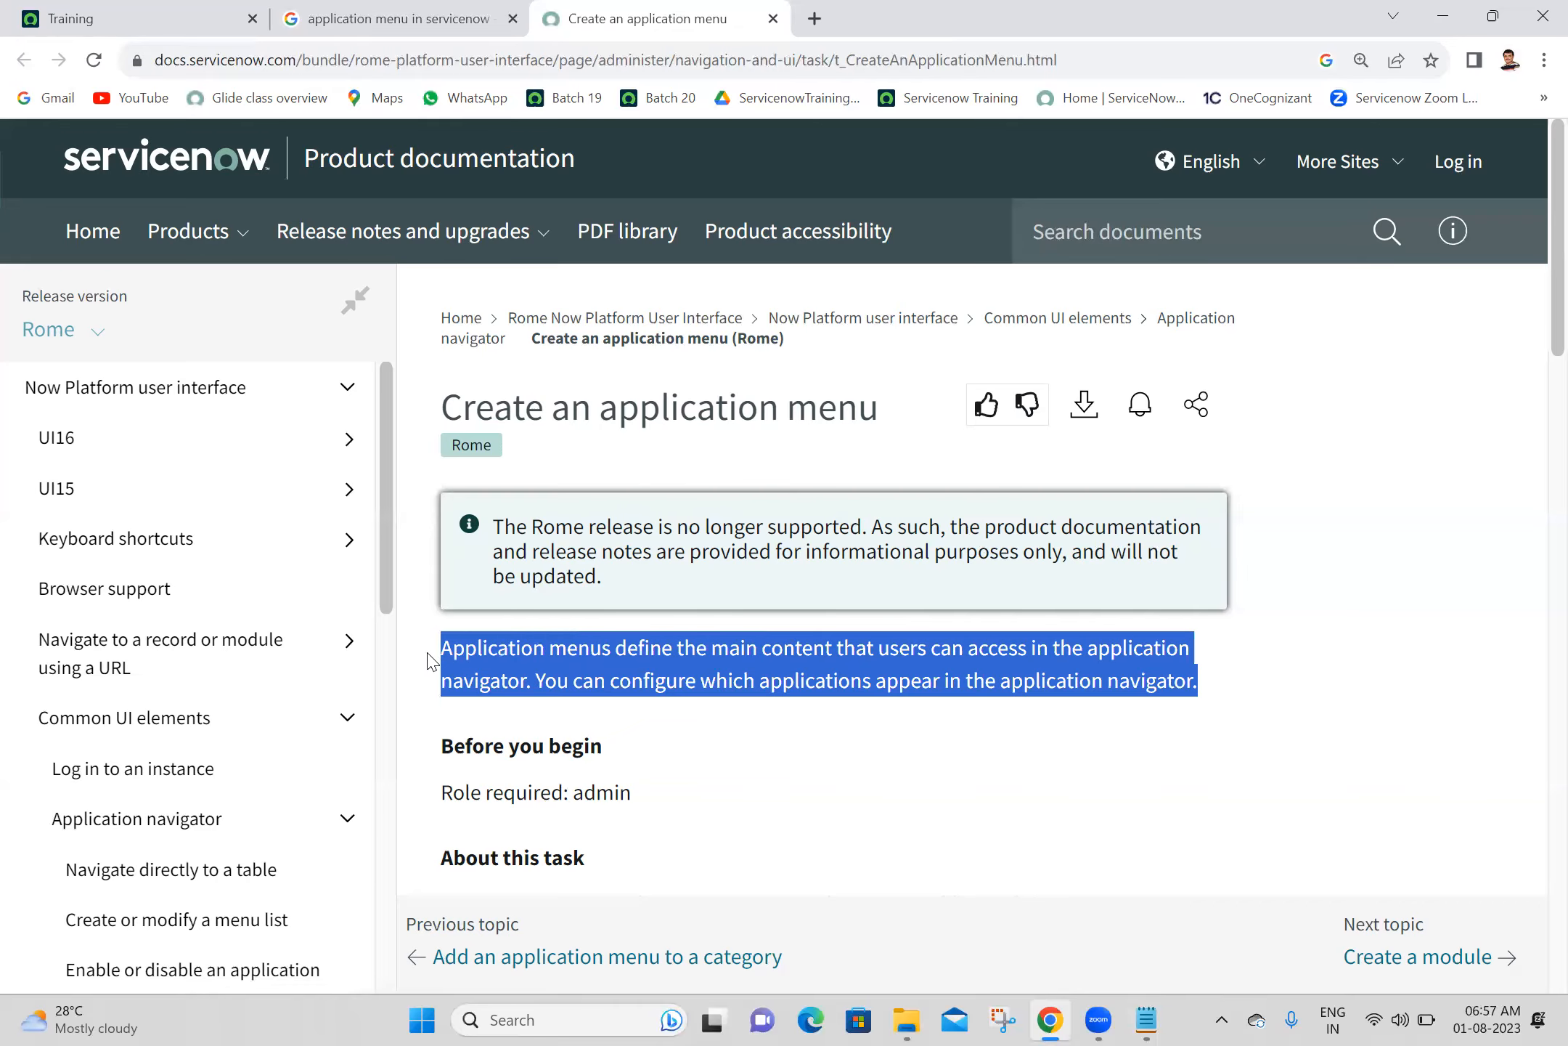
{"action": "left_click", "coordinate": [1145, 1019]}
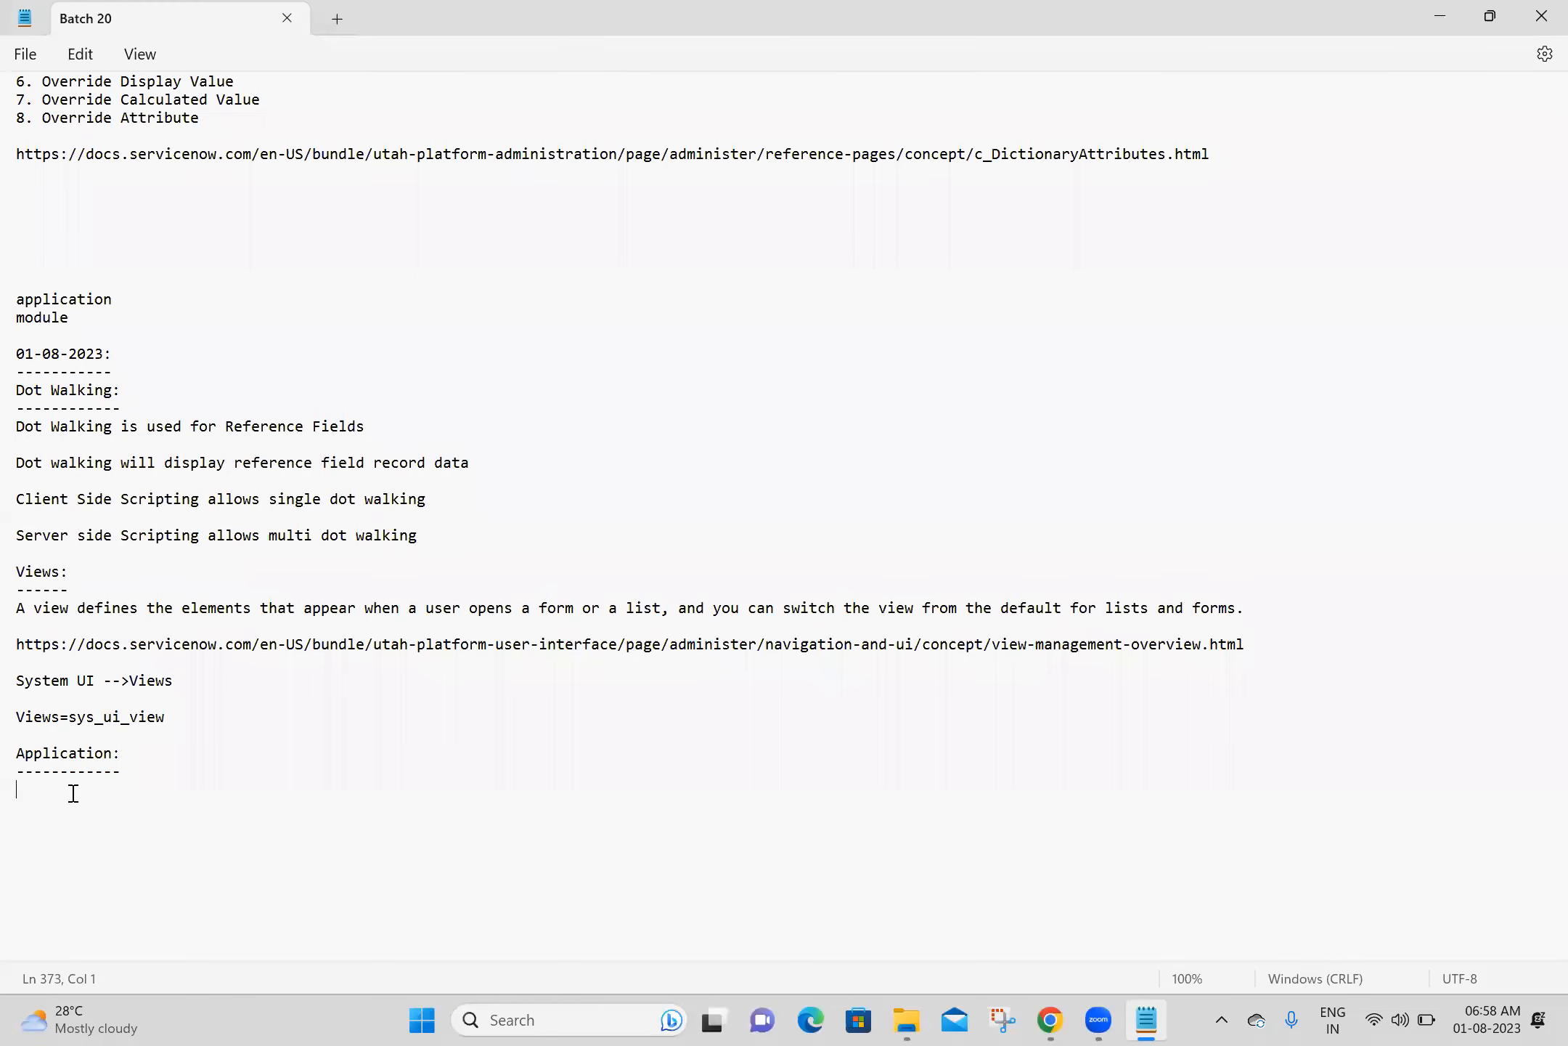
{"action": "key", "text": "ctrl+v"}
{"action": "key", "text": "Return"}
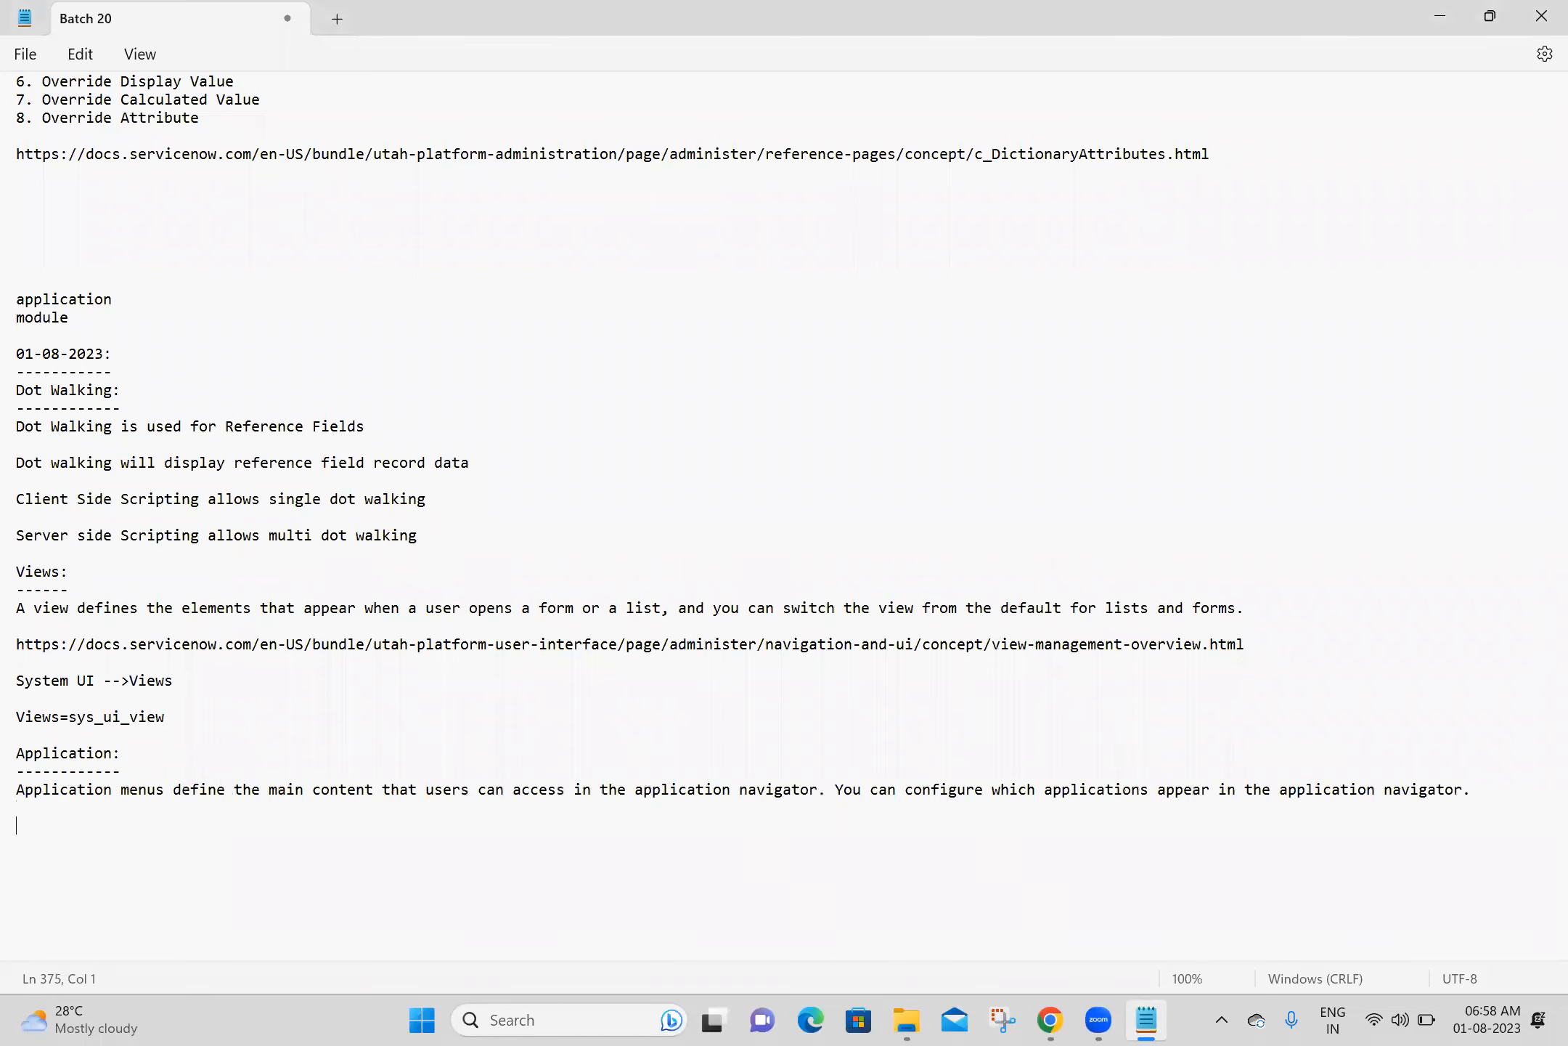
- Copy the documentation page's URL from Chrome into the Notepad notes below the application menus definition and save the file
{"action": "left_click", "coordinate": [1050, 1020]}
{"action": "left_click", "coordinate": [1220, 54]}
{"action": "key", "text": "ctrl+c"}
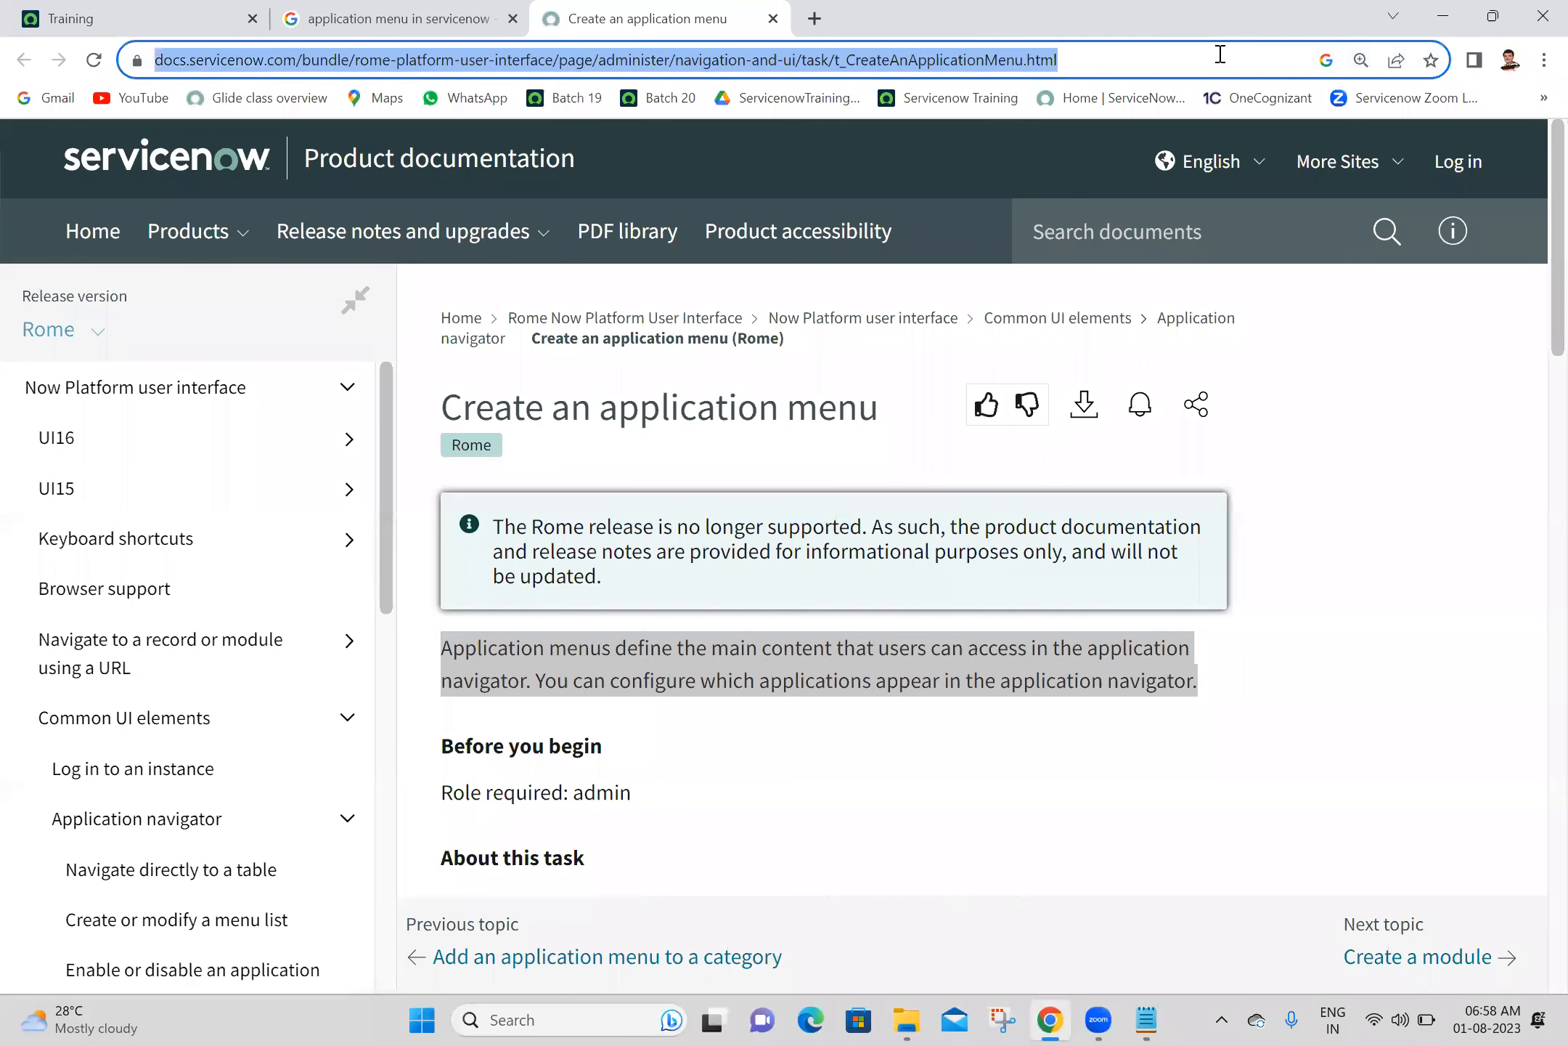
{"action": "left_click", "coordinate": [1142, 1018]}
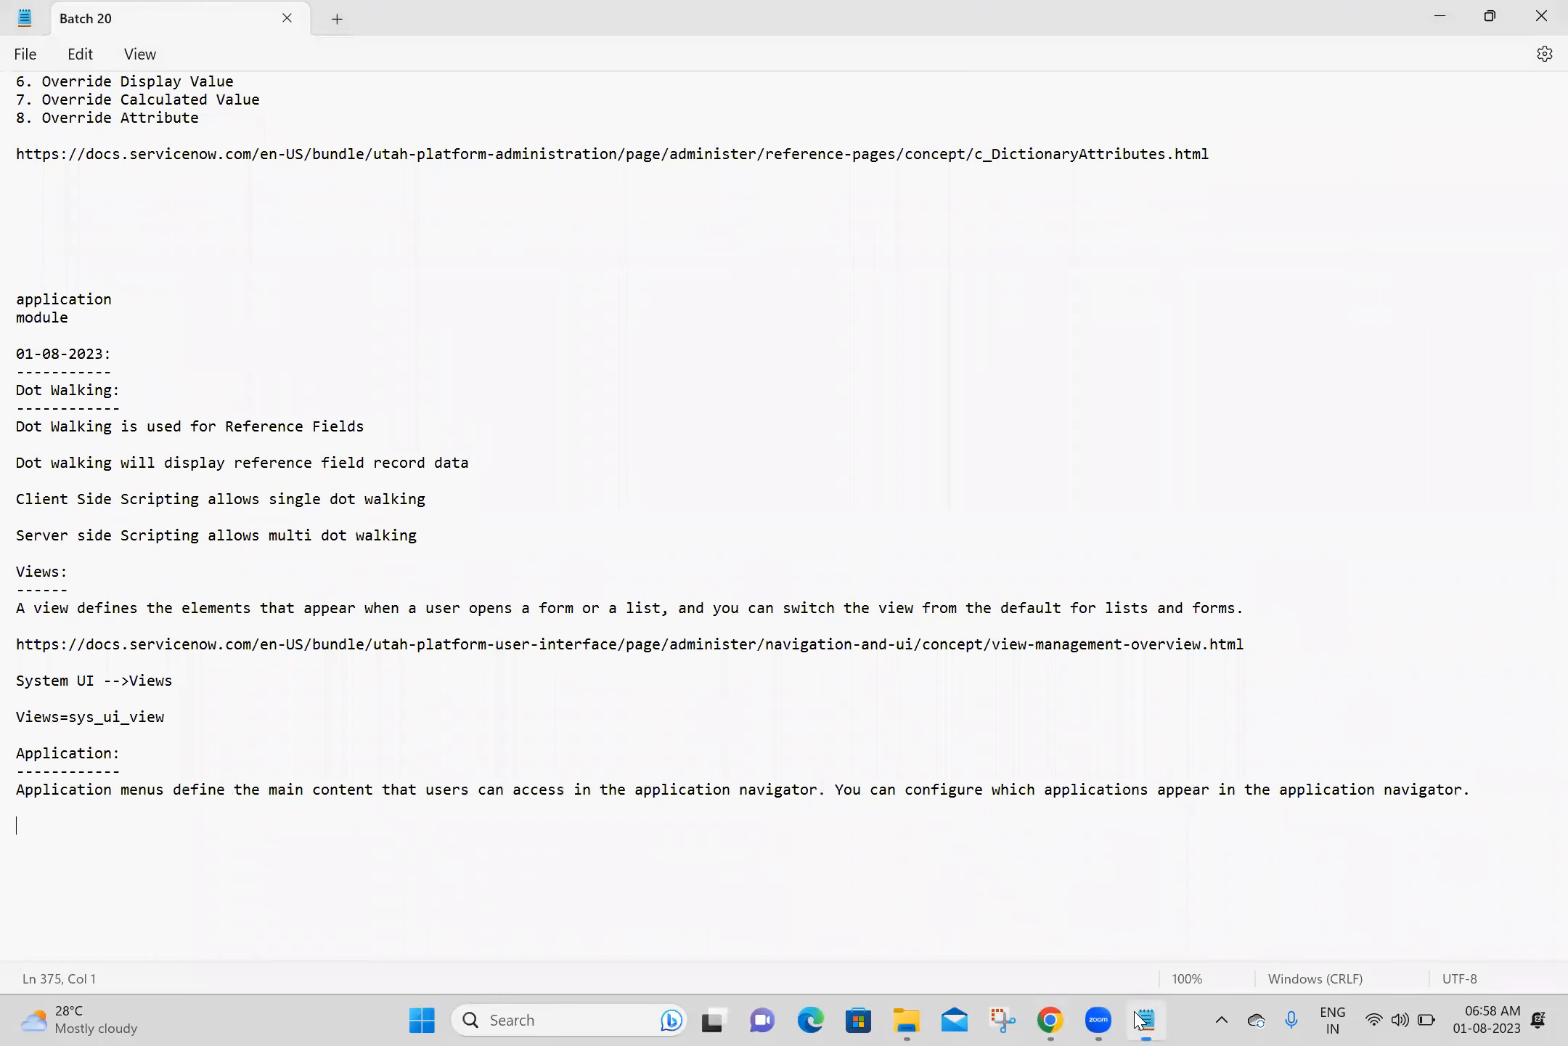
{"action": "key", "text": "ctrl+v"}
{"action": "key", "text": "Return"}
{"action": "key", "text": "Return"}
{"action": "key", "text": "Return"}
{"action": "key", "text": "Return"}
{"action": "key", "text": "Return"}
{"action": "key", "text": "Return"}
{"action": "key", "text": "Return"}
{"action": "key", "text": "Up"}
{"action": "key", "text": "Up"}
{"action": "key", "text": "Up"}
{"action": "key", "text": "Up"}
{"action": "key", "text": "Up"}
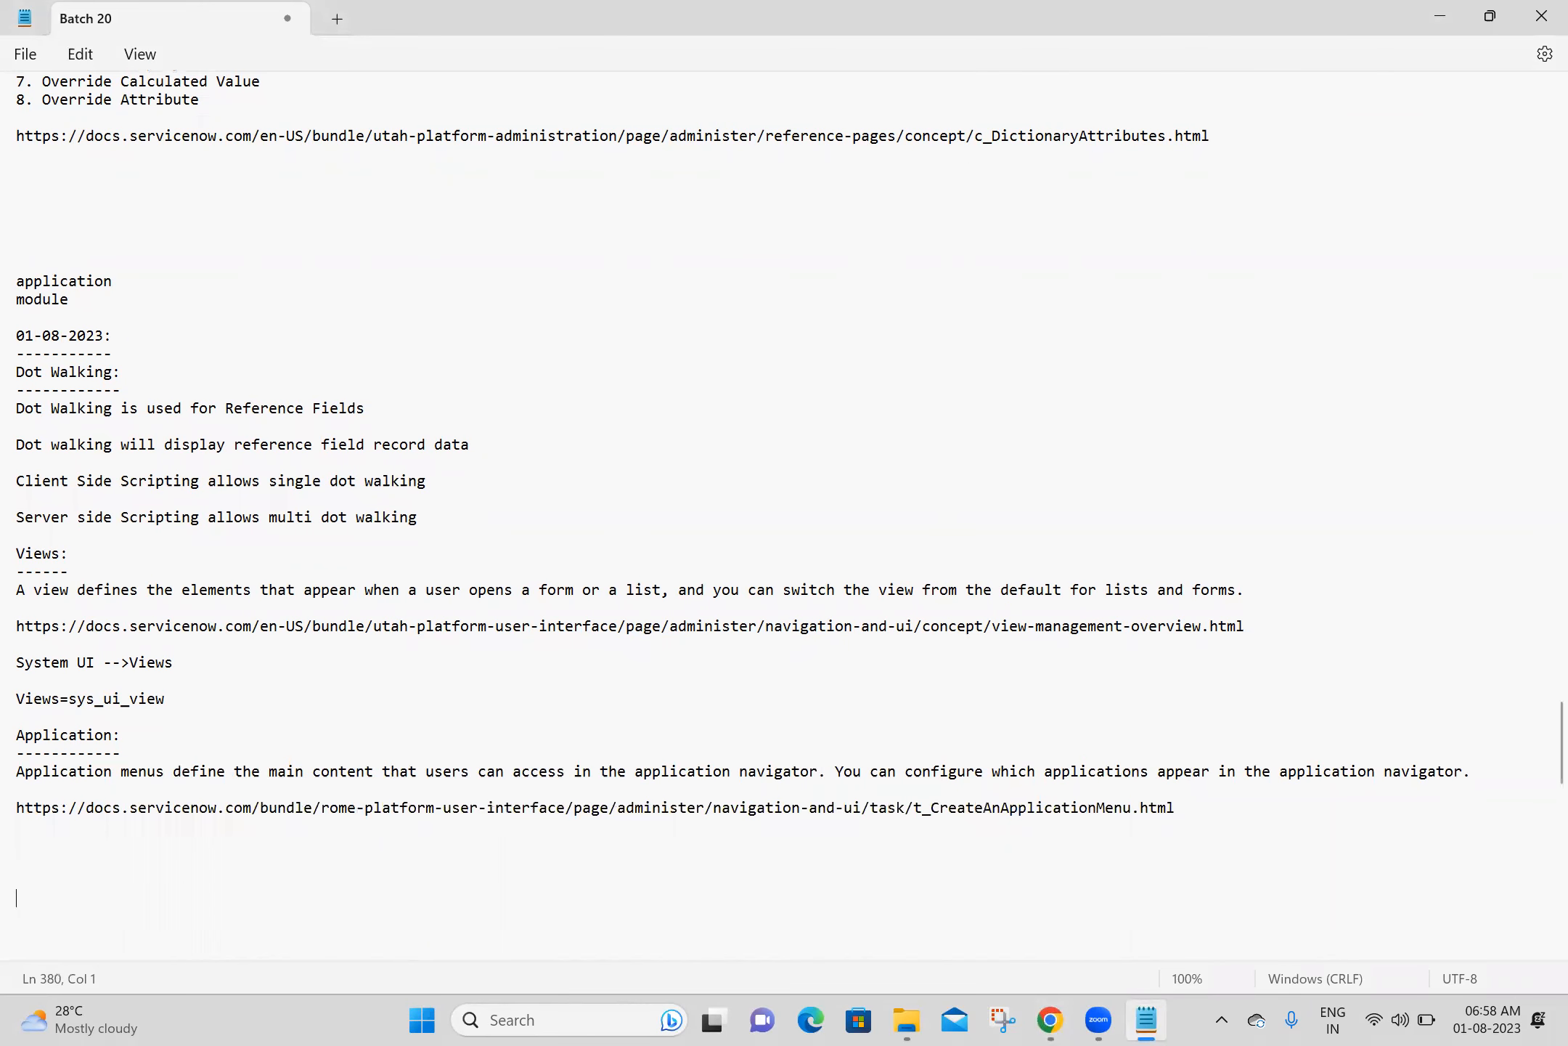
{"action": "key", "text": "ctrl+s"}
- Add the navigation path "System Definition -->Application Menu" below the documentation link in the notes
{"action": "type", "text": "System Definition --"}
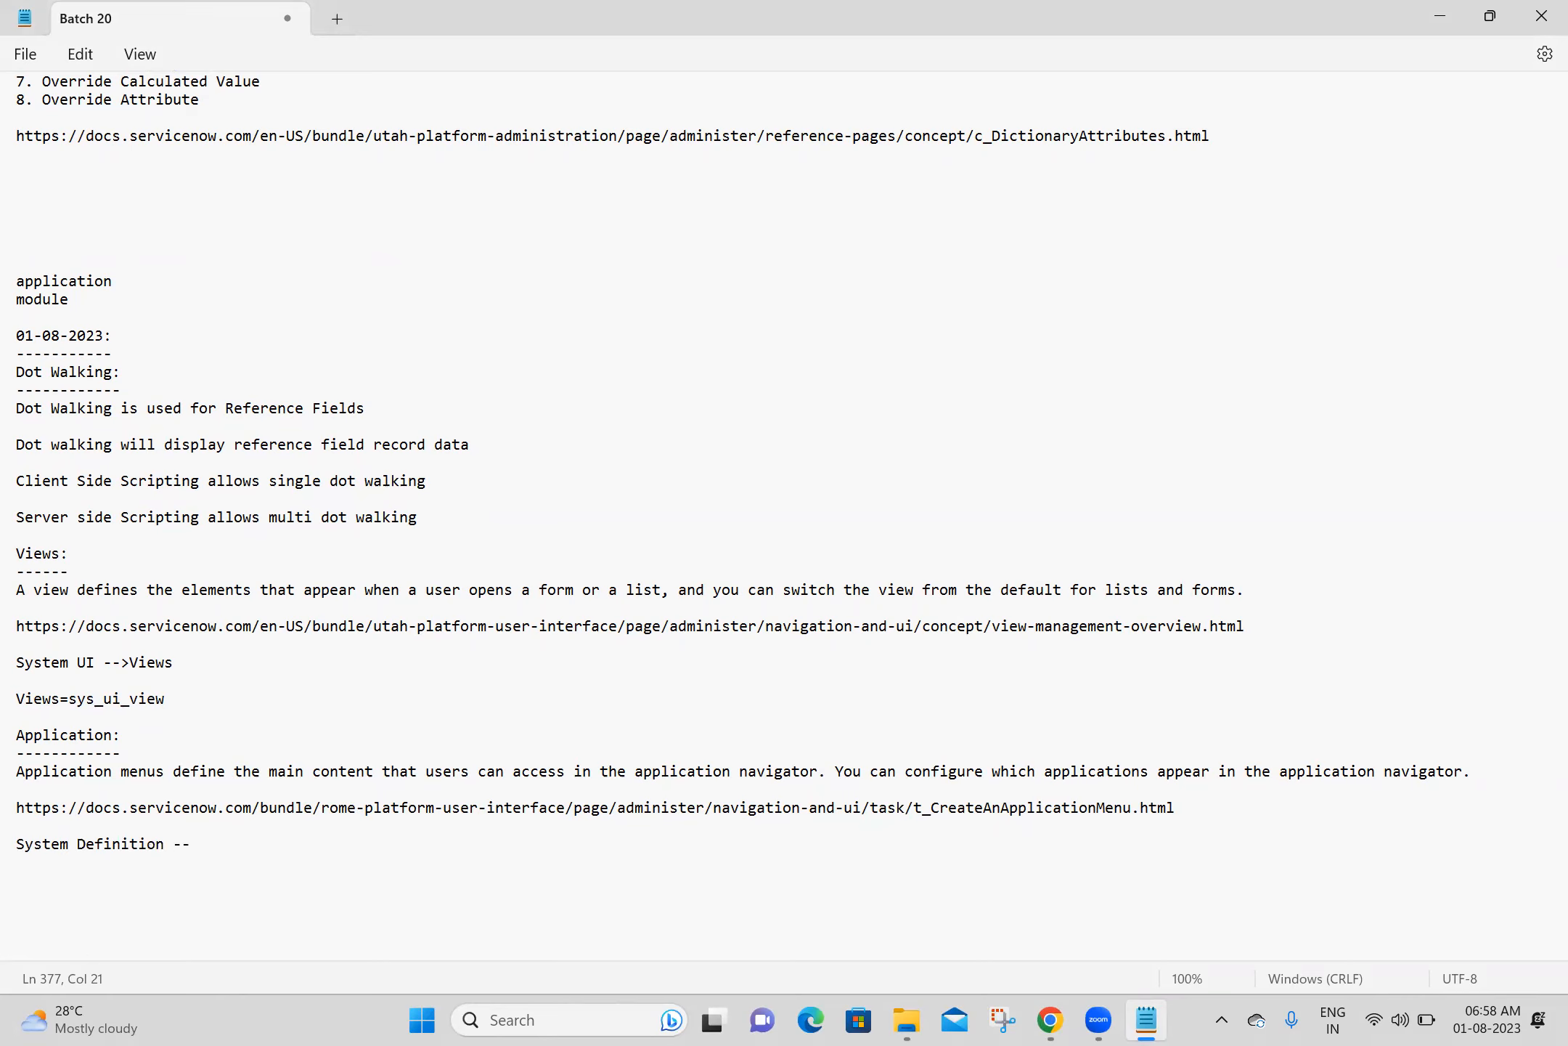
{"action": "type", "text": ">Application Menu  "}
{"action": "type", "text": "Applicati"}
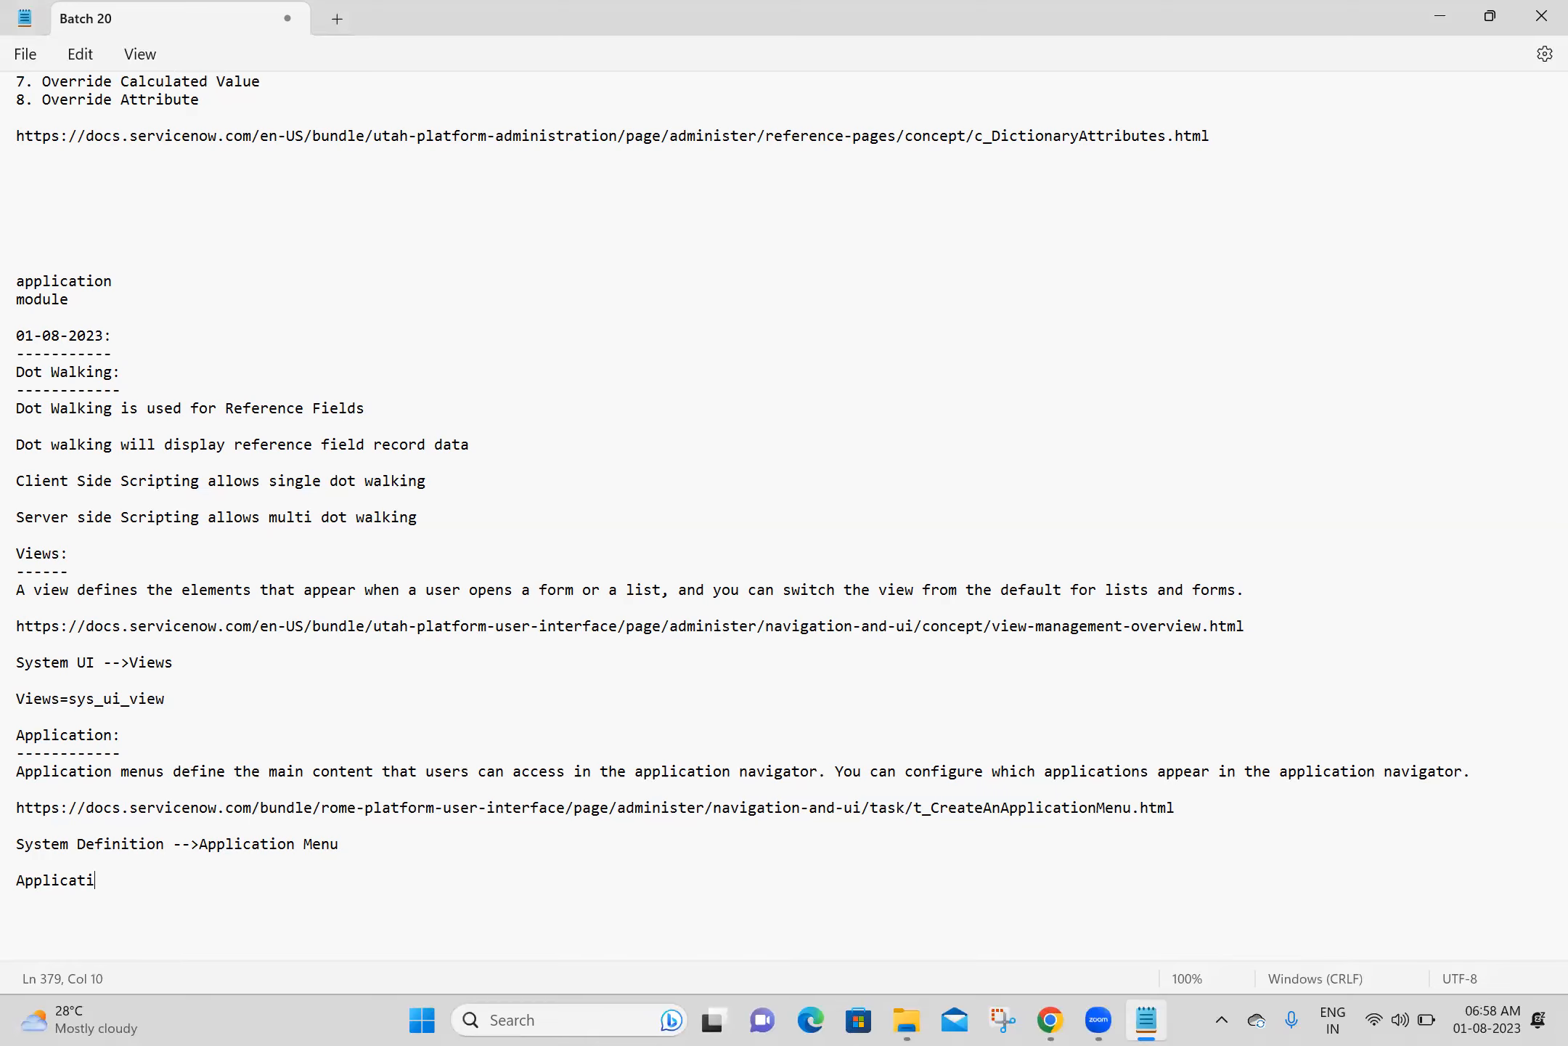
{"action": "type", "text": "on Menu=sys_app_application"}
- Add the table name line "Application Menu=sys_app_application" below the System Definition path in the notes
{"action": "key", "text": "Return"}
{"action": "key", "text": "Return"}
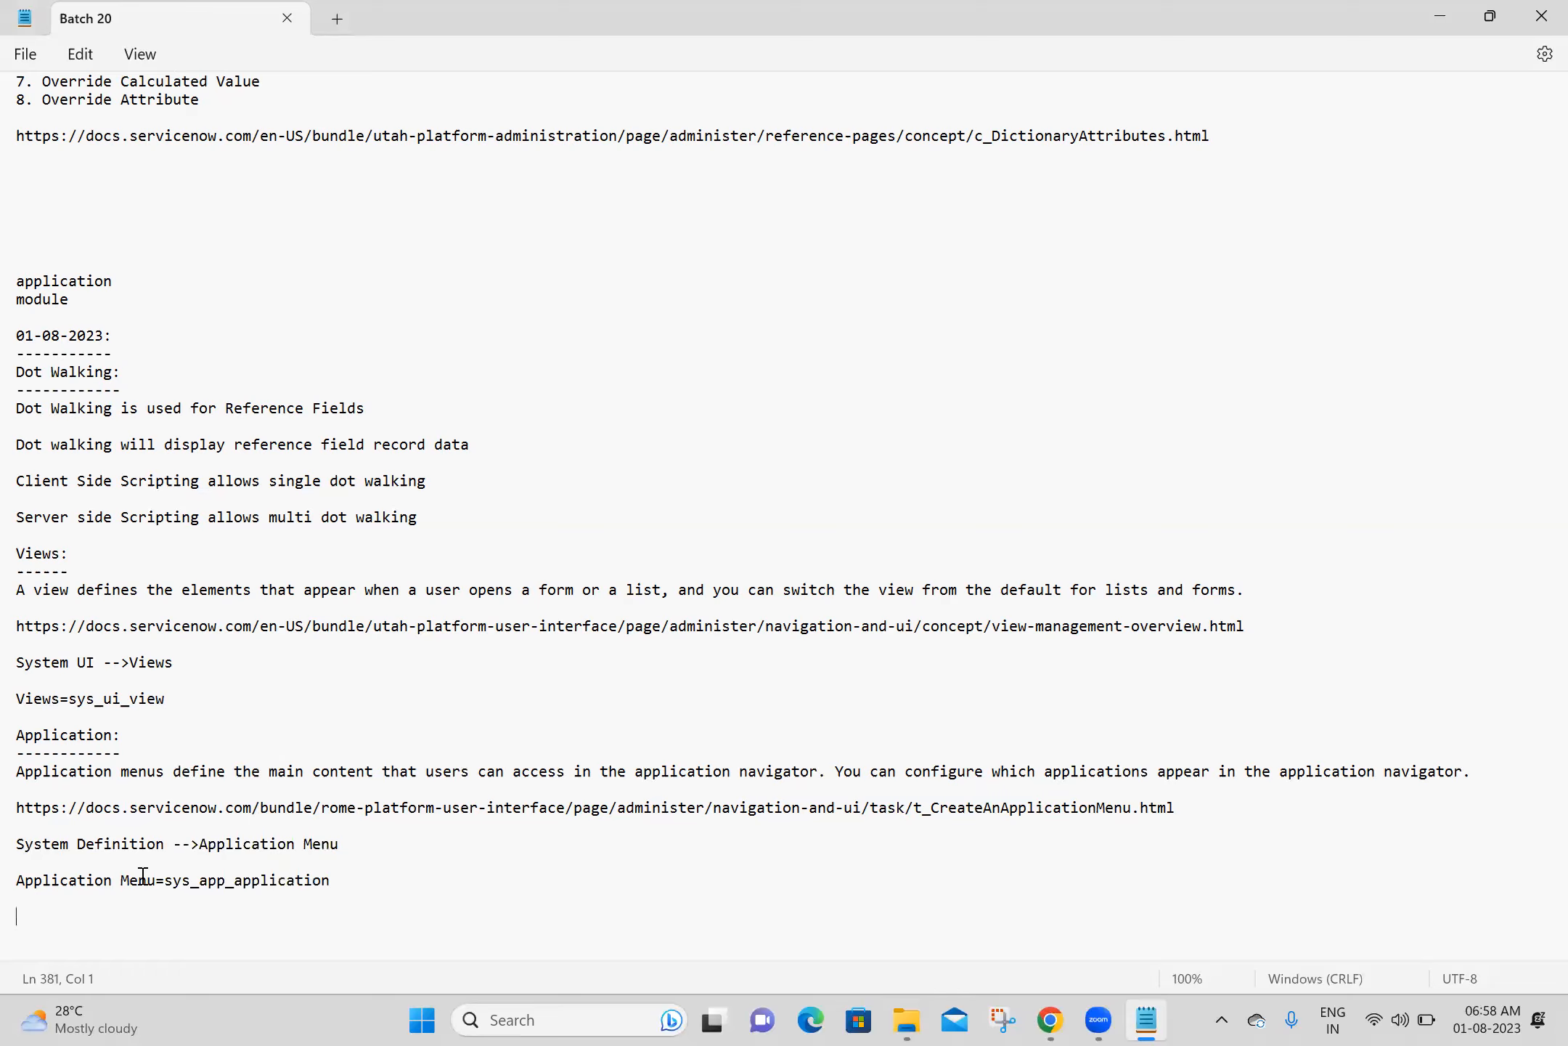
{"action": "left_click", "coordinate": [166, 879]}
- Switch to Chrome, close every tab to the right of Training, and open the full ServiceNow application navigator
{"action": "key", "text": "alt+Tab"}
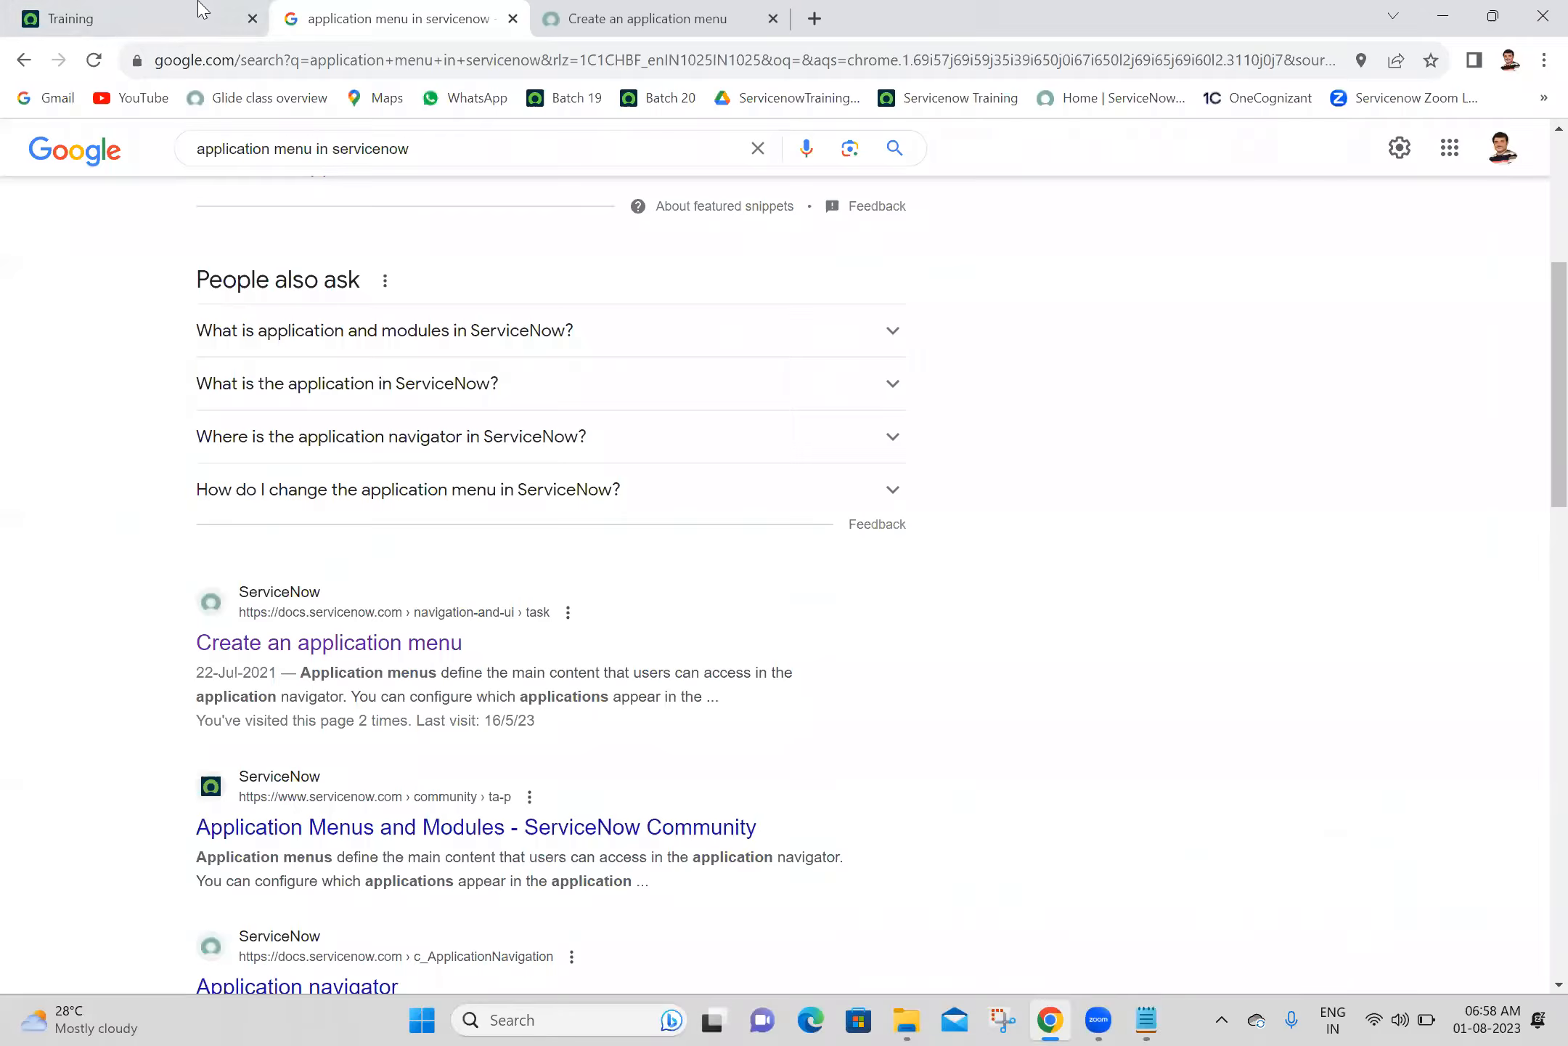
{"action": "left_click", "coordinate": [194, 15]}
{"action": "right_click", "coordinate": [194, 14]}
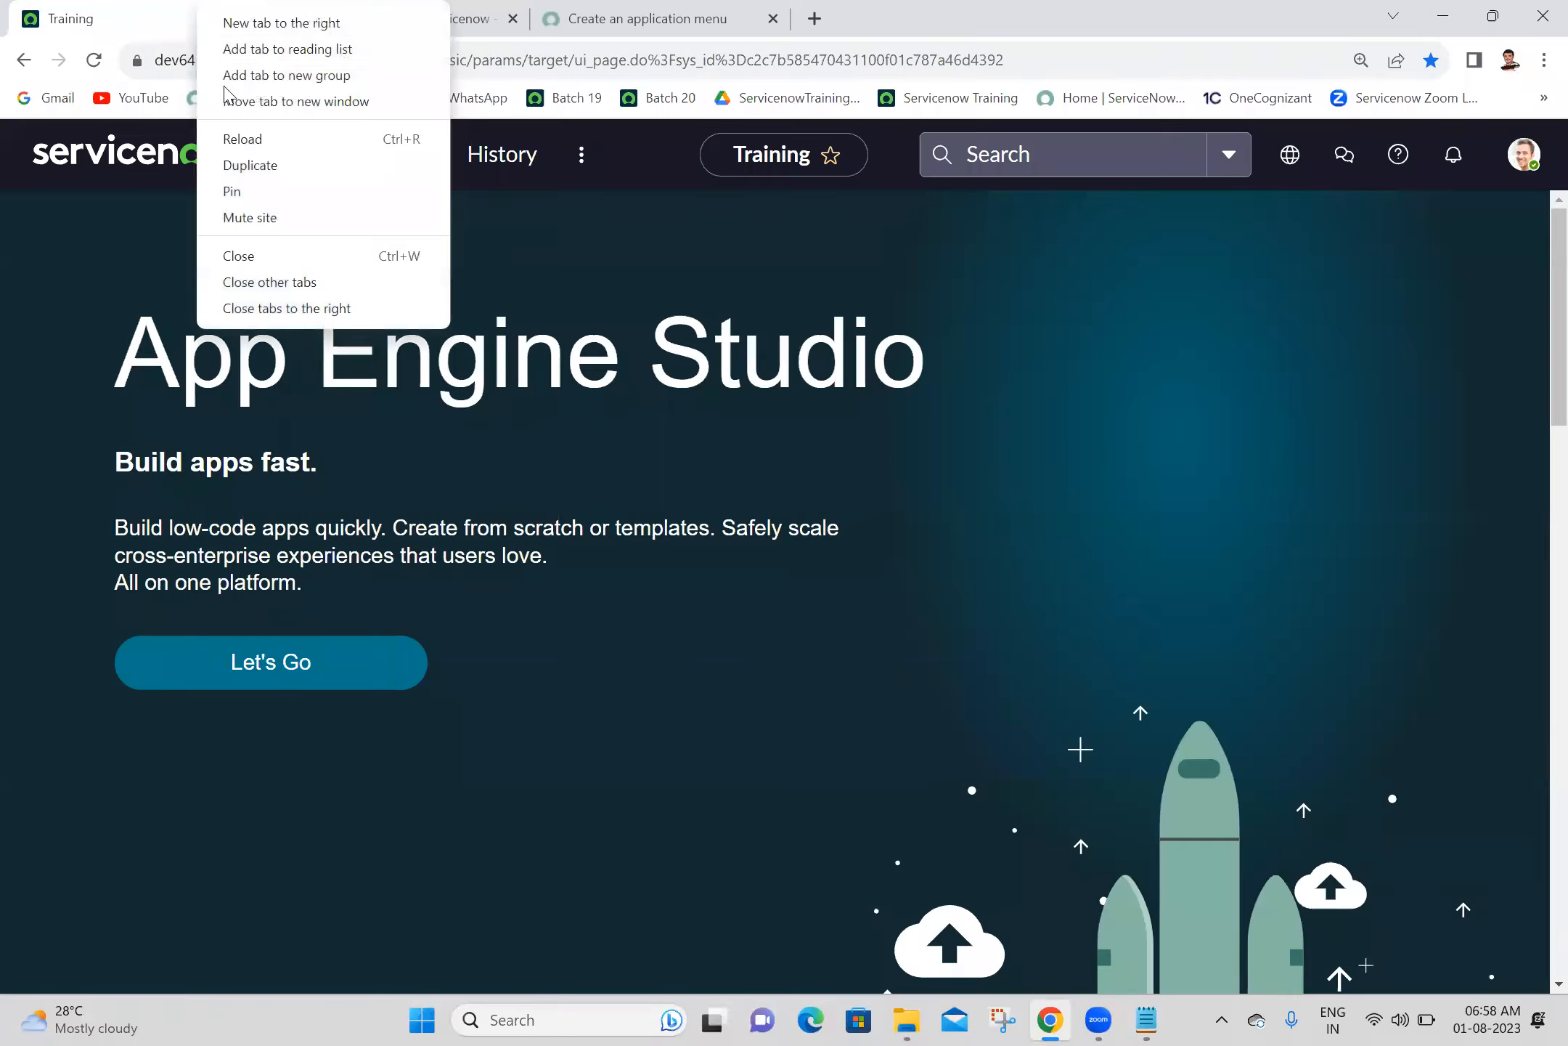
{"action": "left_click", "coordinate": [312, 309]}
{"action": "left_click", "coordinate": [298, 178]}
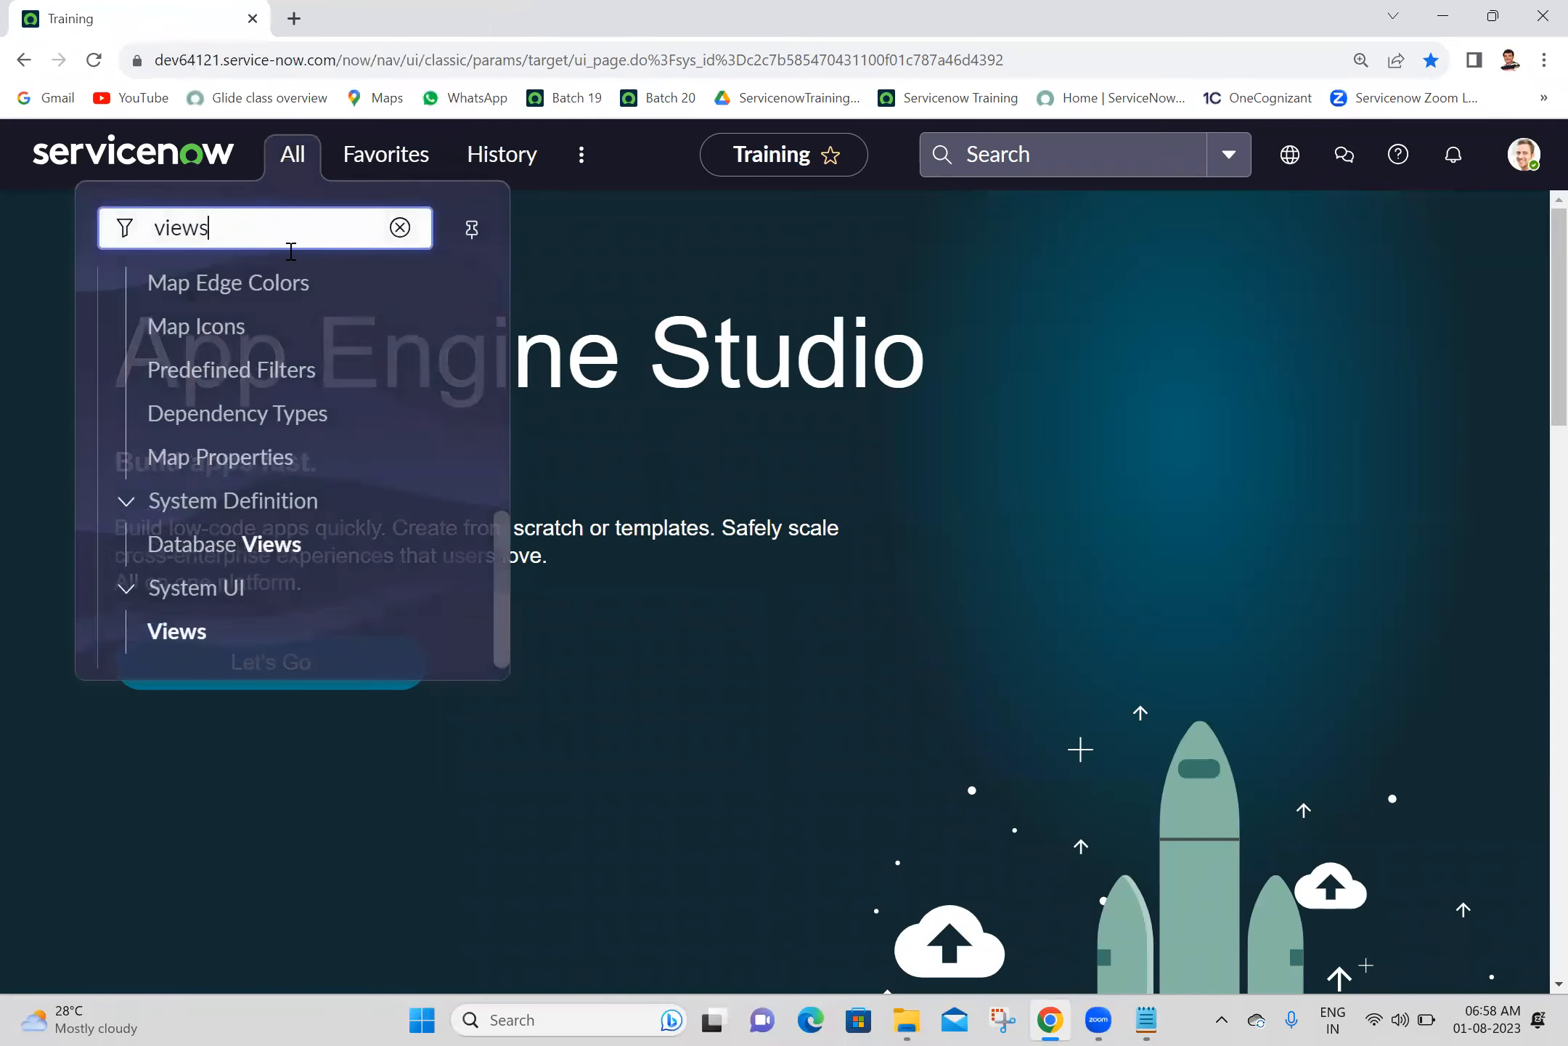
- Filter the application navigator for "application me" and open Application Menus under System Definition in a new tab
{"action": "double_click", "coordinate": [297, 233]}
{"action": "type", "text": "ap"}
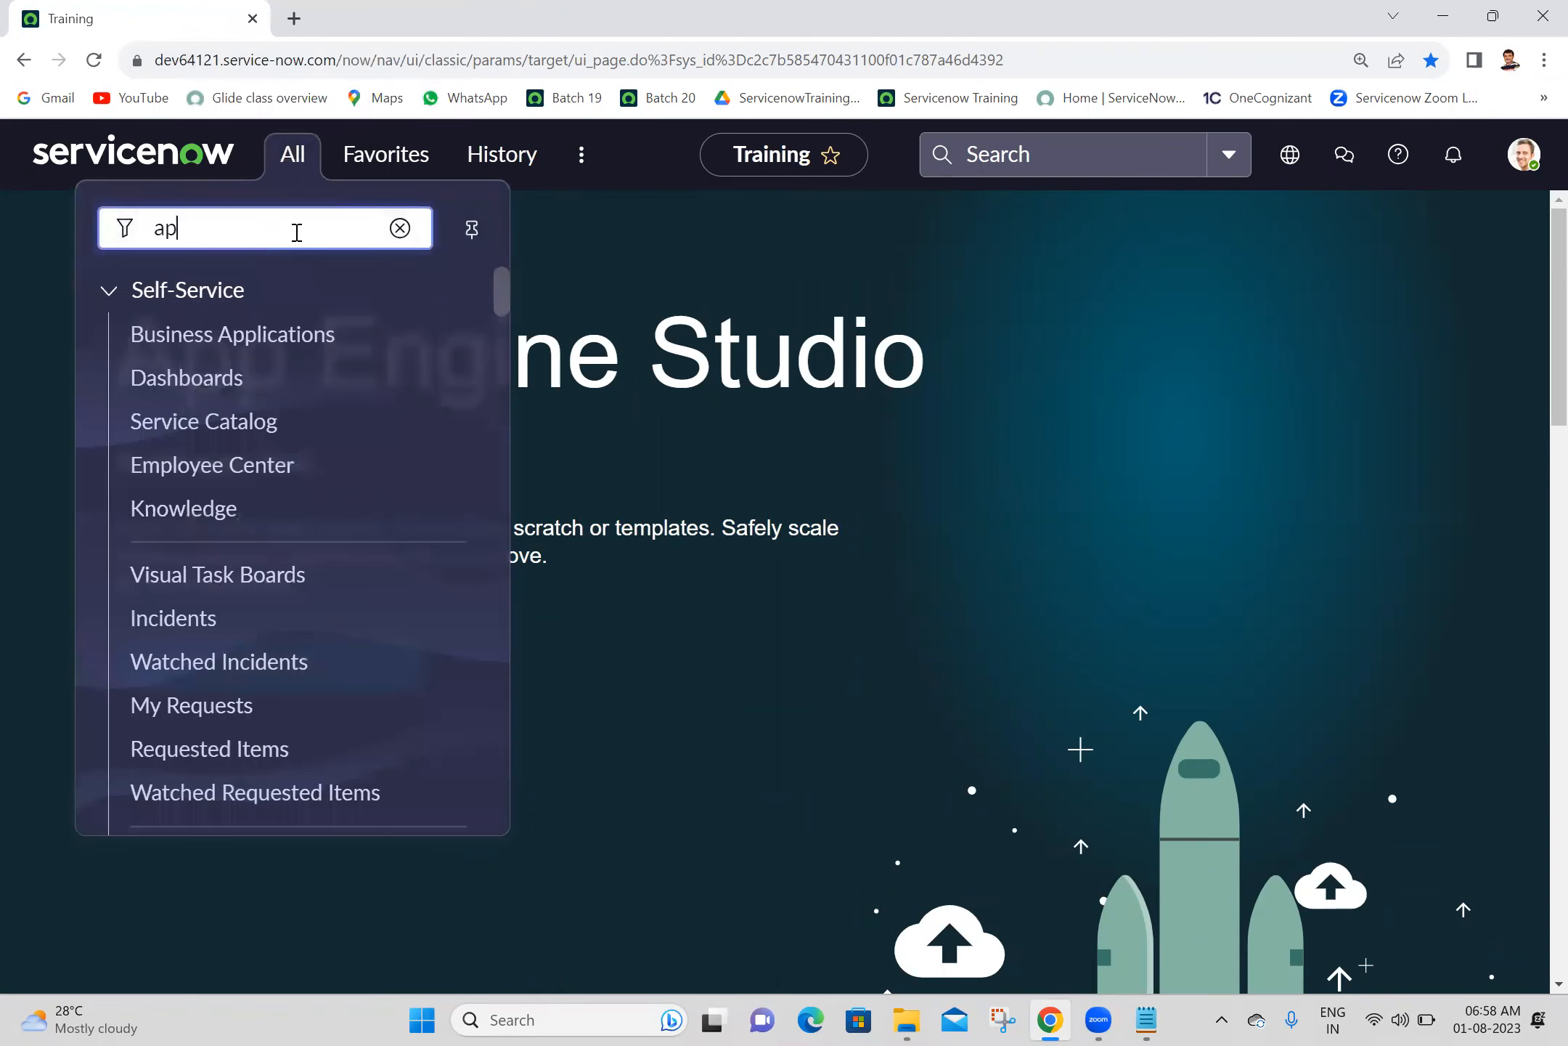
{"action": "type", "text": "plication me"}
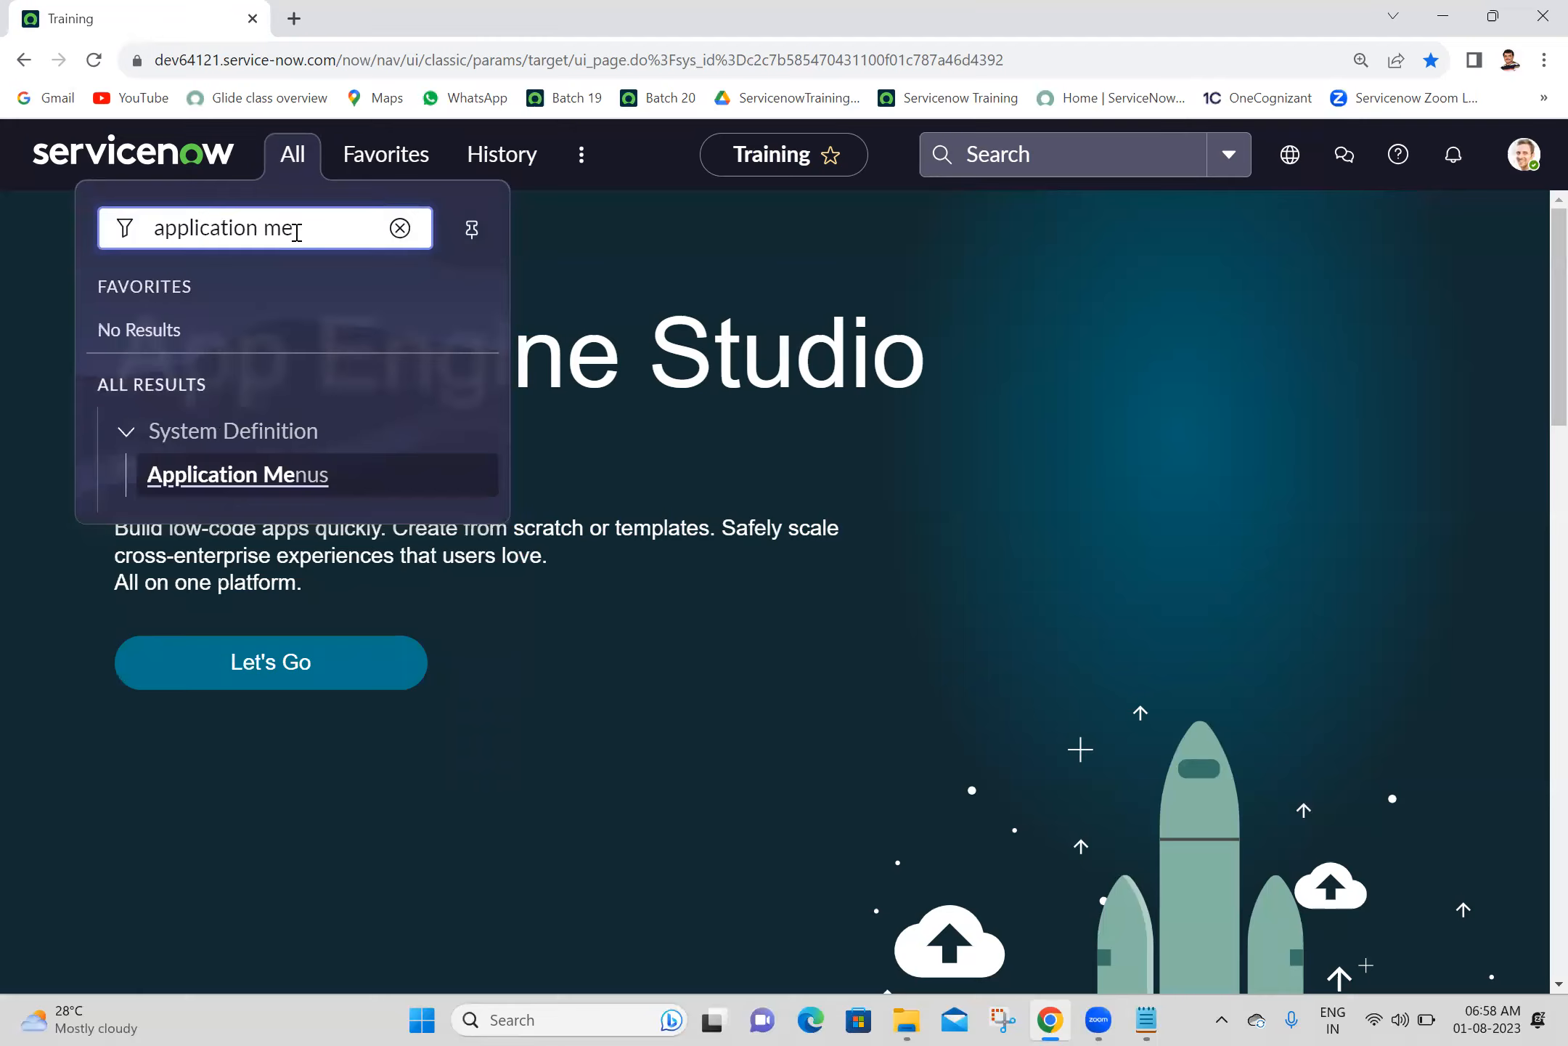
{"action": "middle_click", "coordinate": [232, 485]}
{"action": "left_click", "coordinate": [314, 10]}
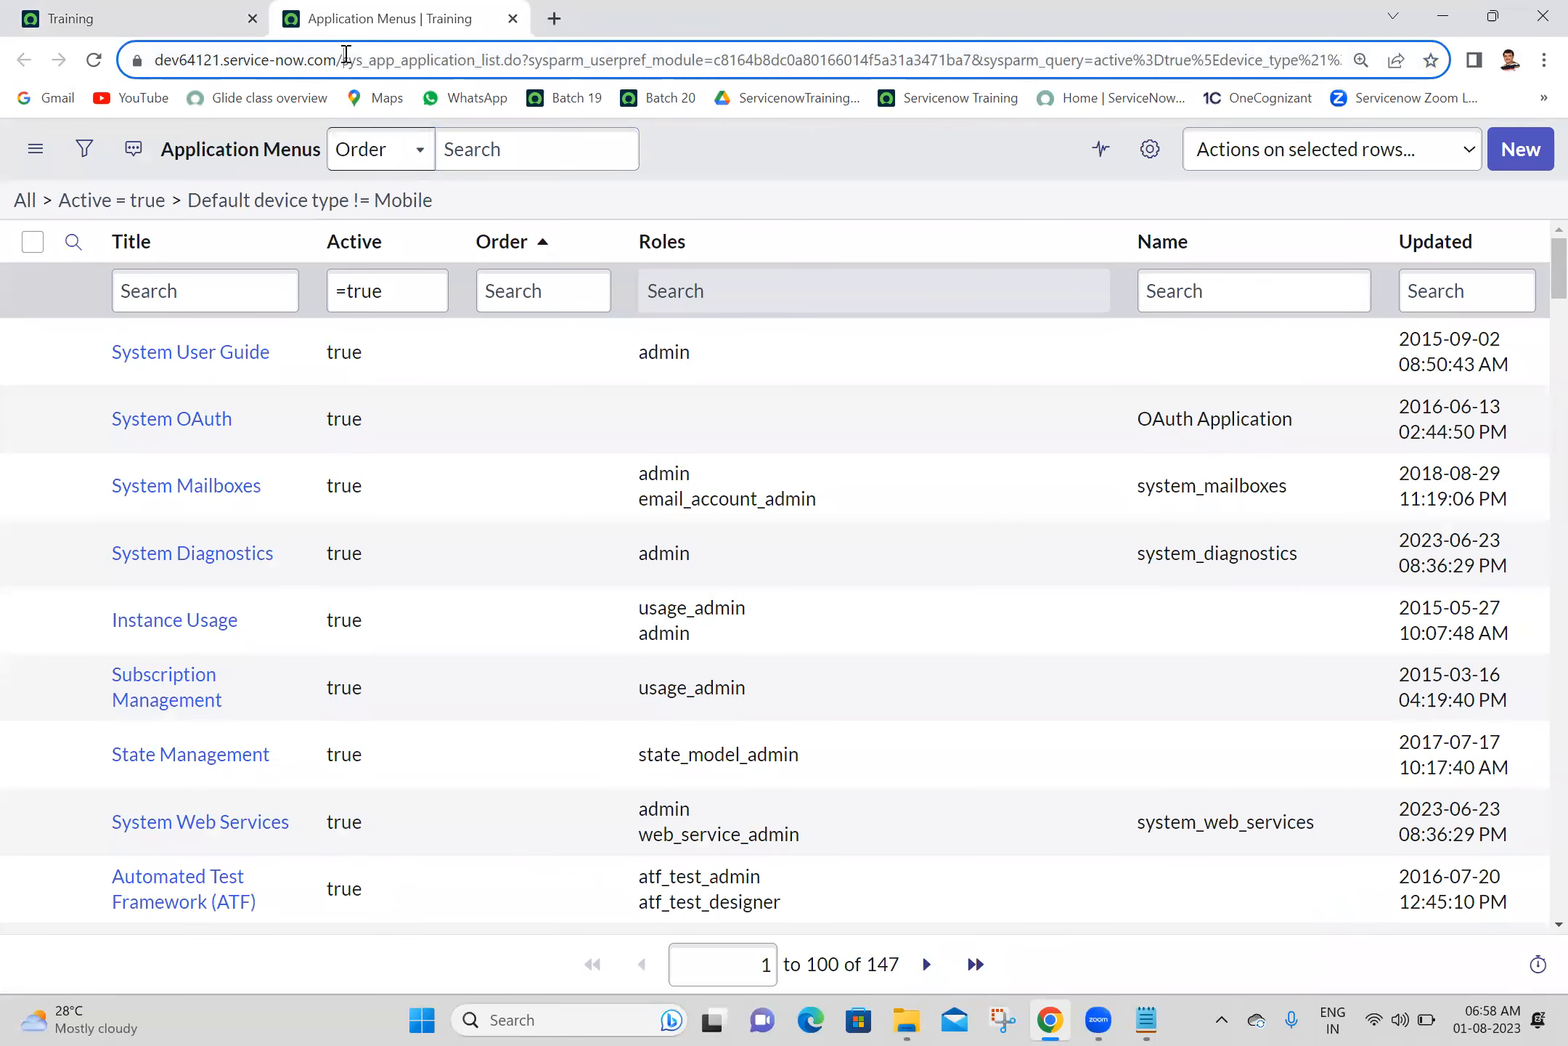
- Check the table name sys_app_application in the list's URL against the Notepad notes and add blank lines below the Application Menu line
{"action": "left_click_drag", "start_coordinate": [345, 54], "coordinate": [473, 67]}
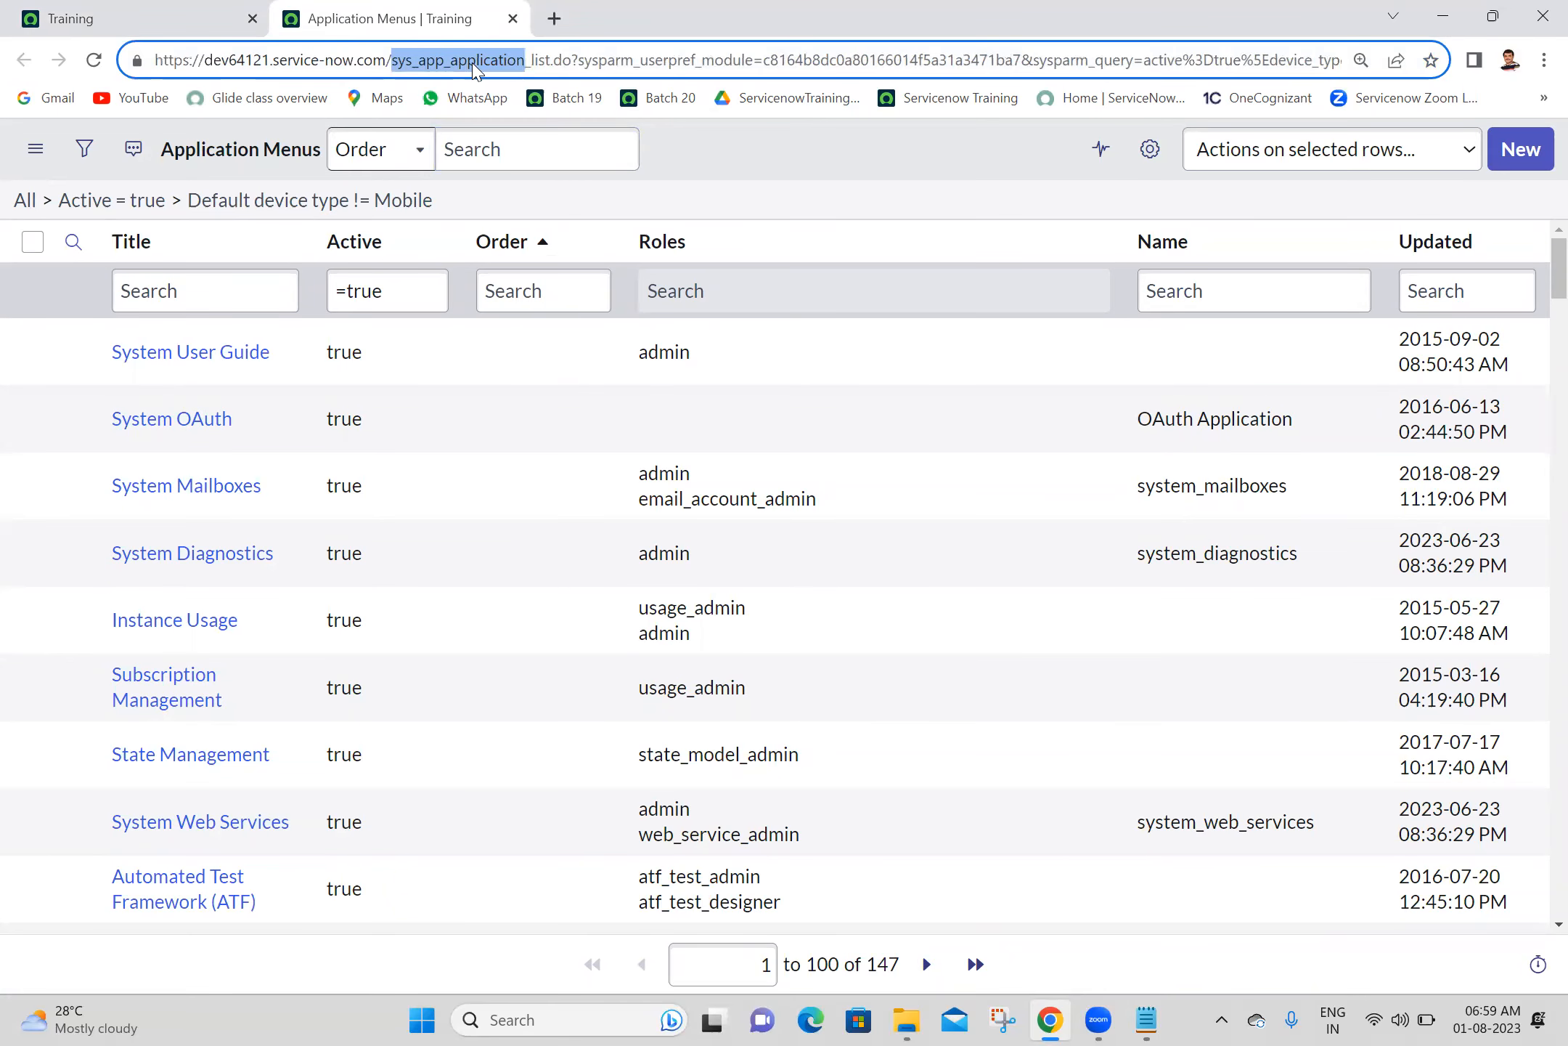
{"action": "left_click", "coordinate": [1147, 1019]}
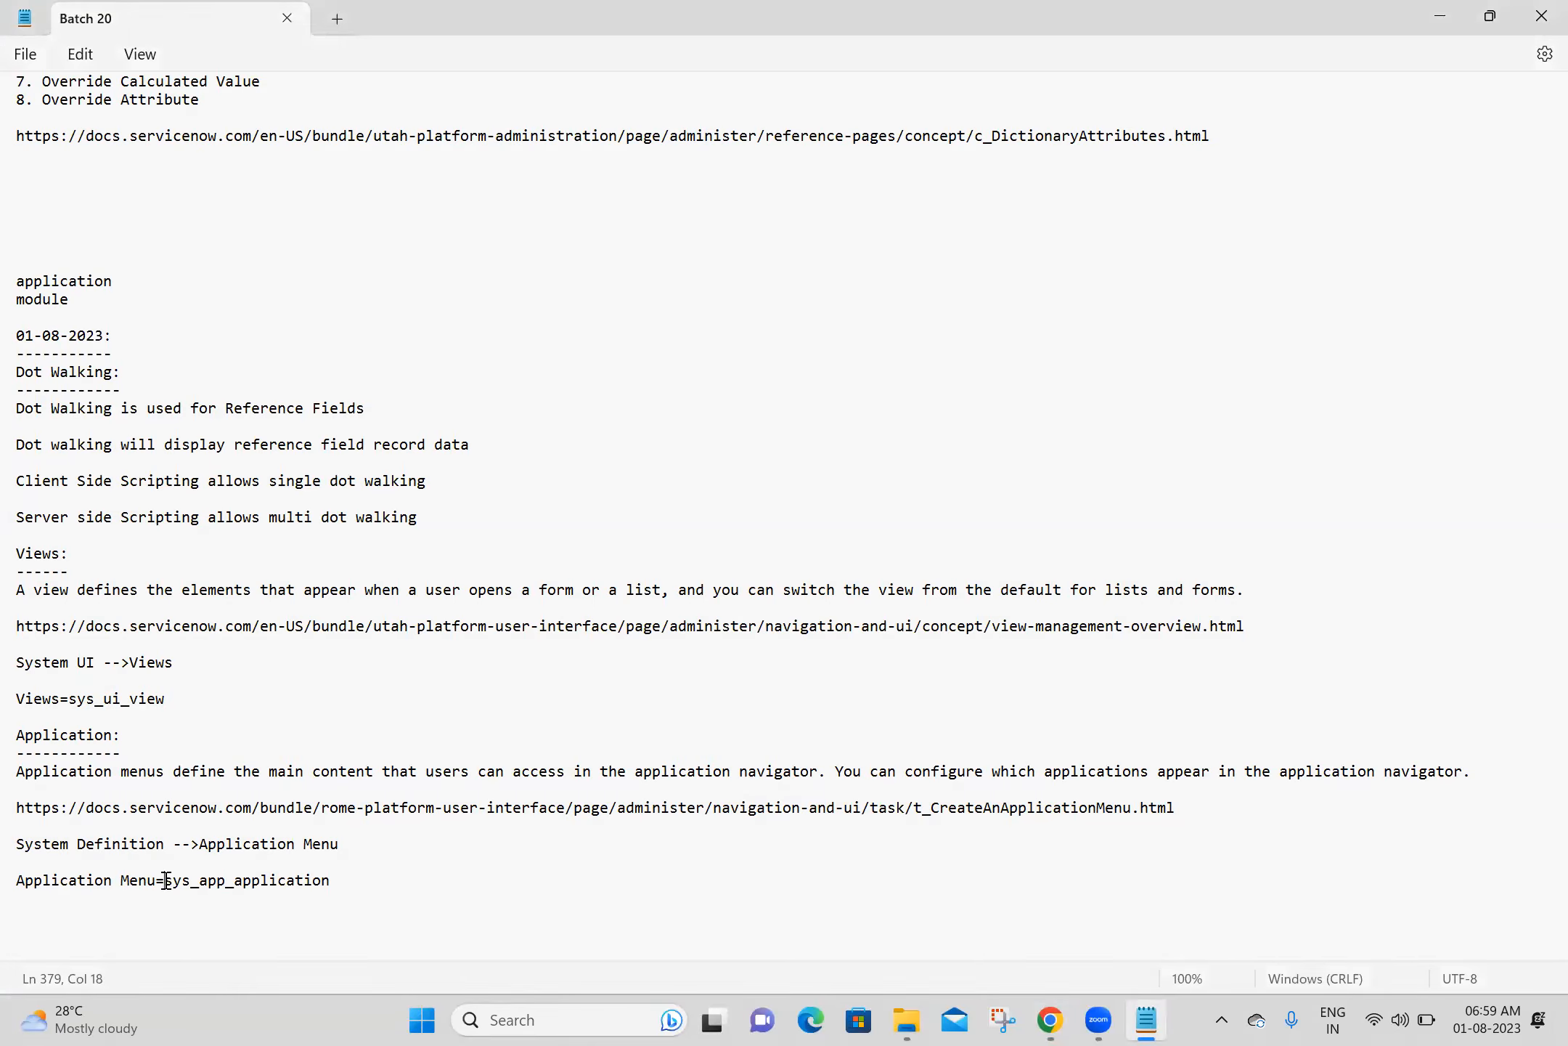
{"action": "double_click", "coordinate": [234, 885]}
{"action": "left_click", "coordinate": [349, 886]}
{"action": "key", "text": "Return"}
{"action": "key", "text": "Return"}
{"action": "key", "text": "Return"}
{"action": "key", "text": "Return"}
{"action": "key", "text": "Return"}
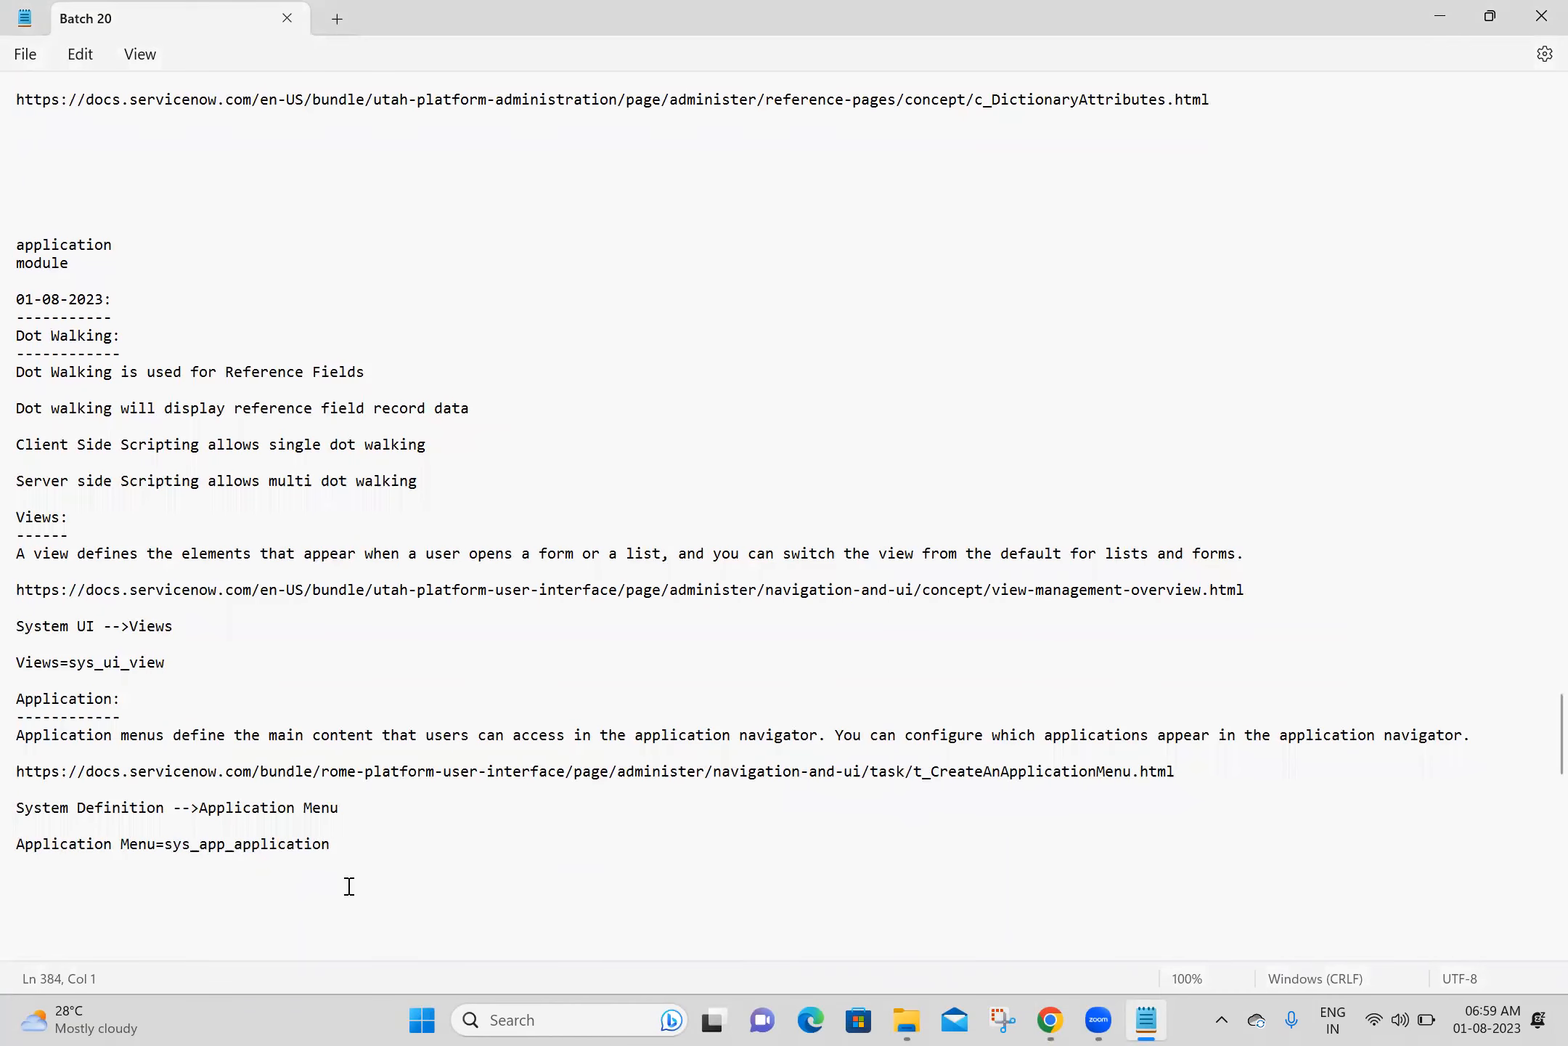
- Switch to Chrome and create and save a new application menu record titled "Parent Ashok IT", keeping its form open
{"action": "left_click", "coordinate": [1051, 1020]}
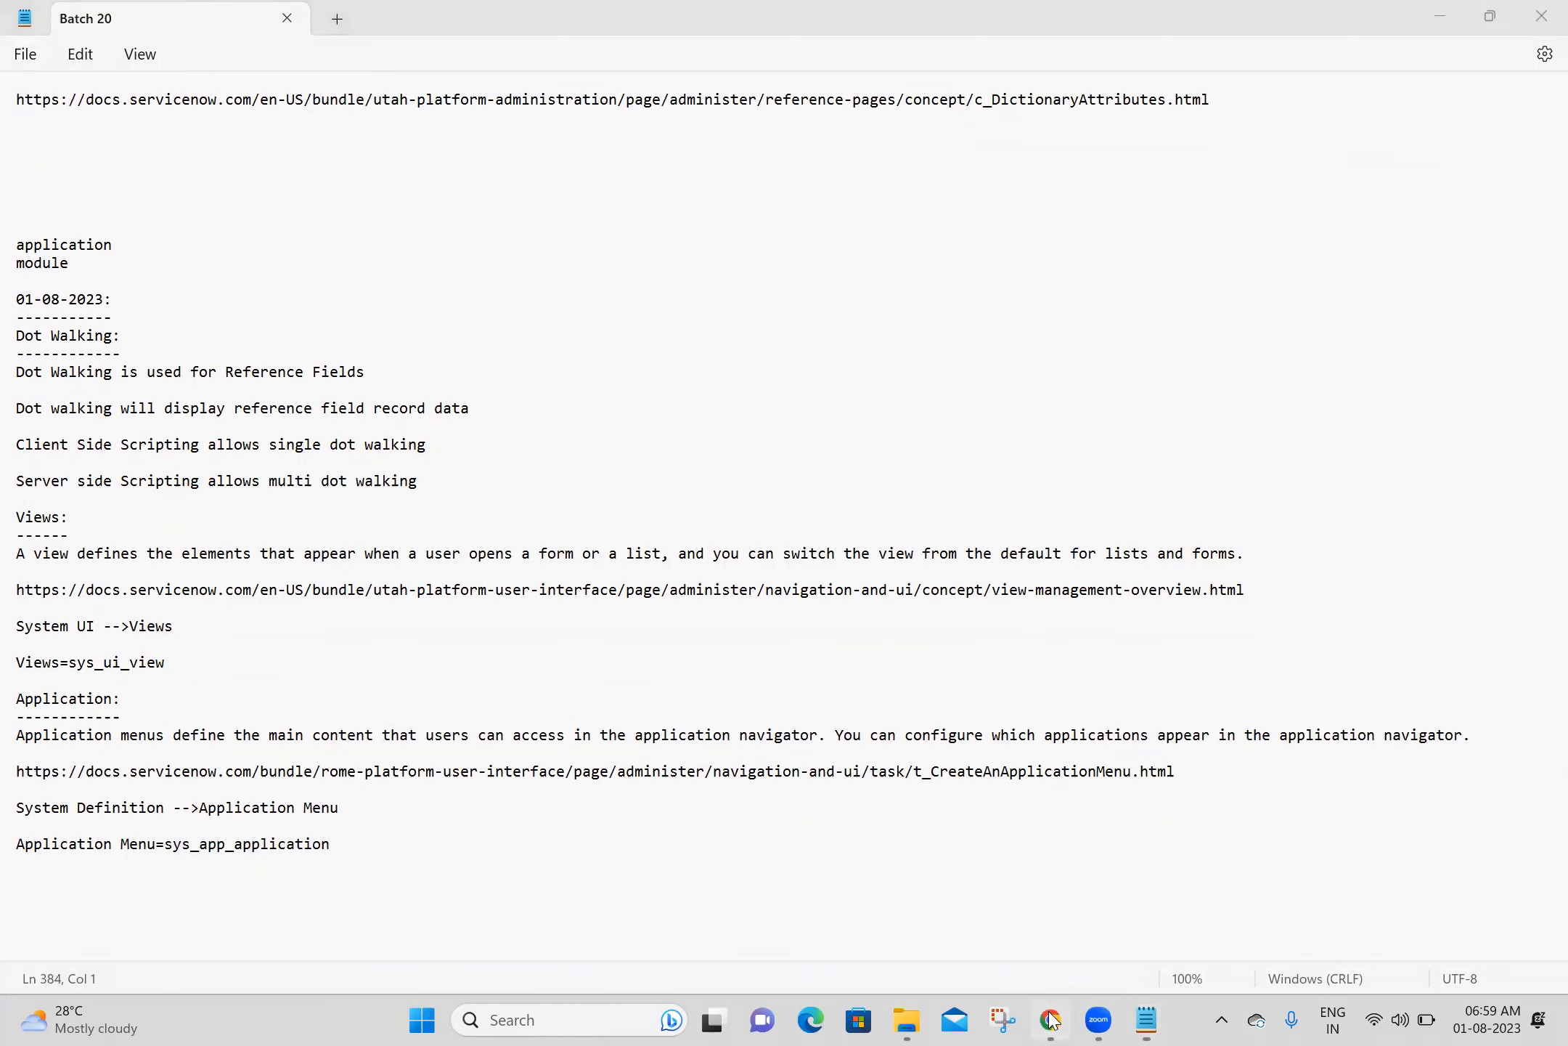
{"action": "left_click", "coordinate": [919, 175]}
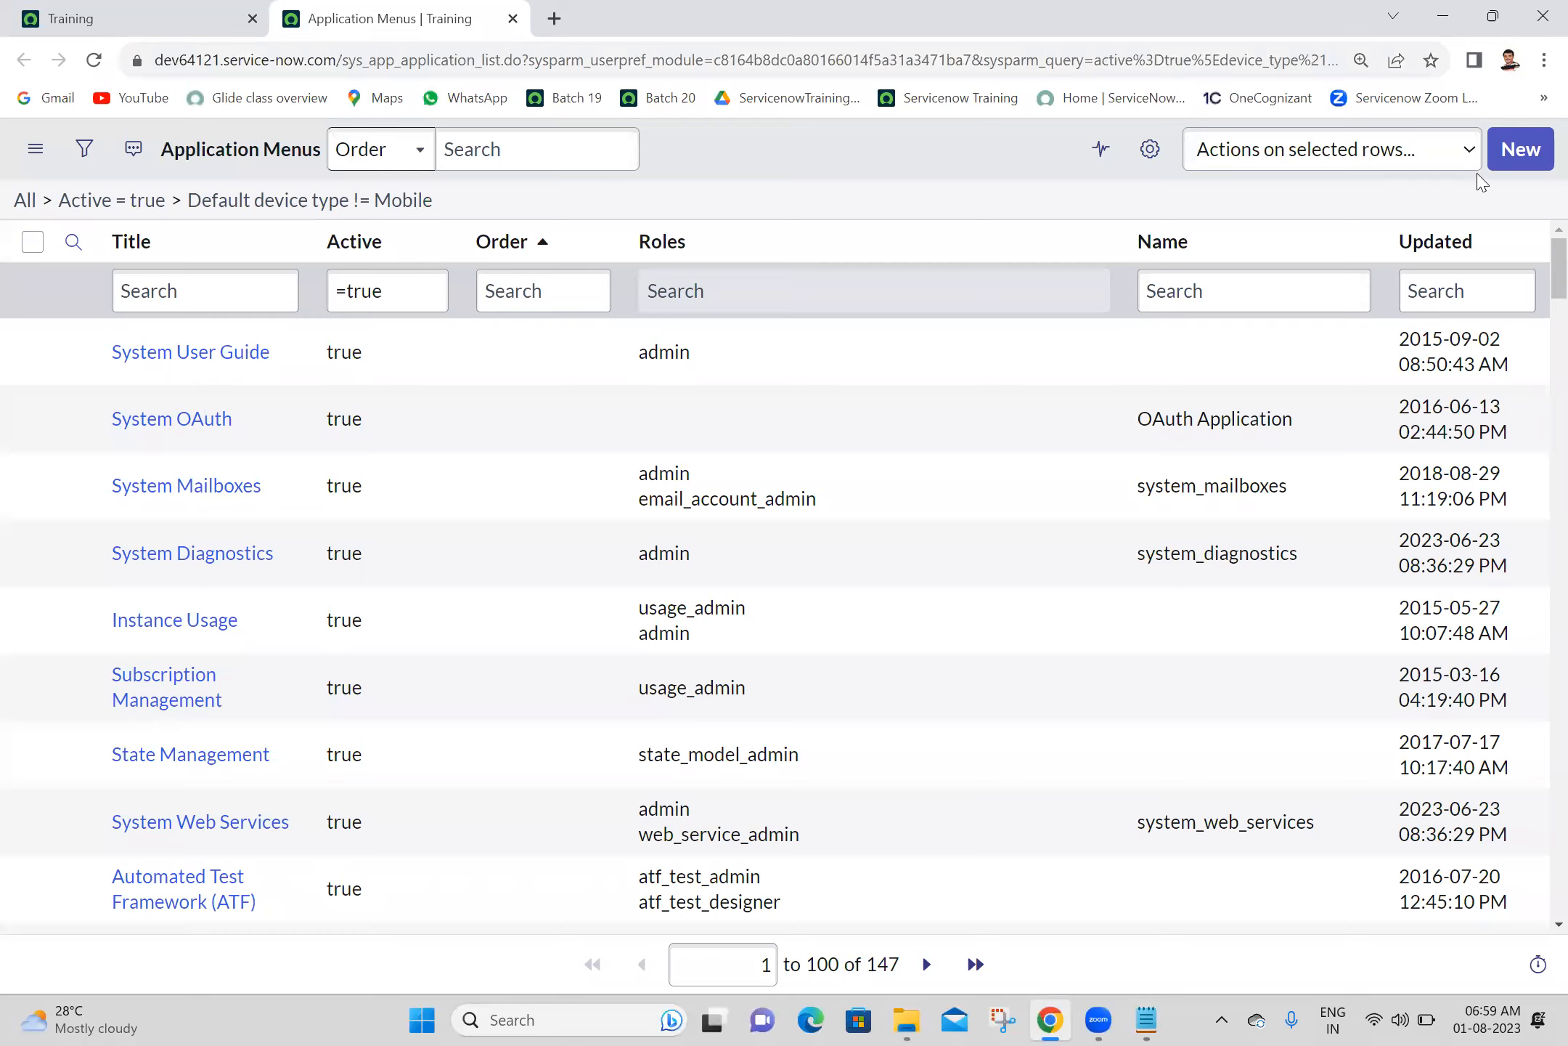
{"action": "left_click", "coordinate": [1514, 154]}
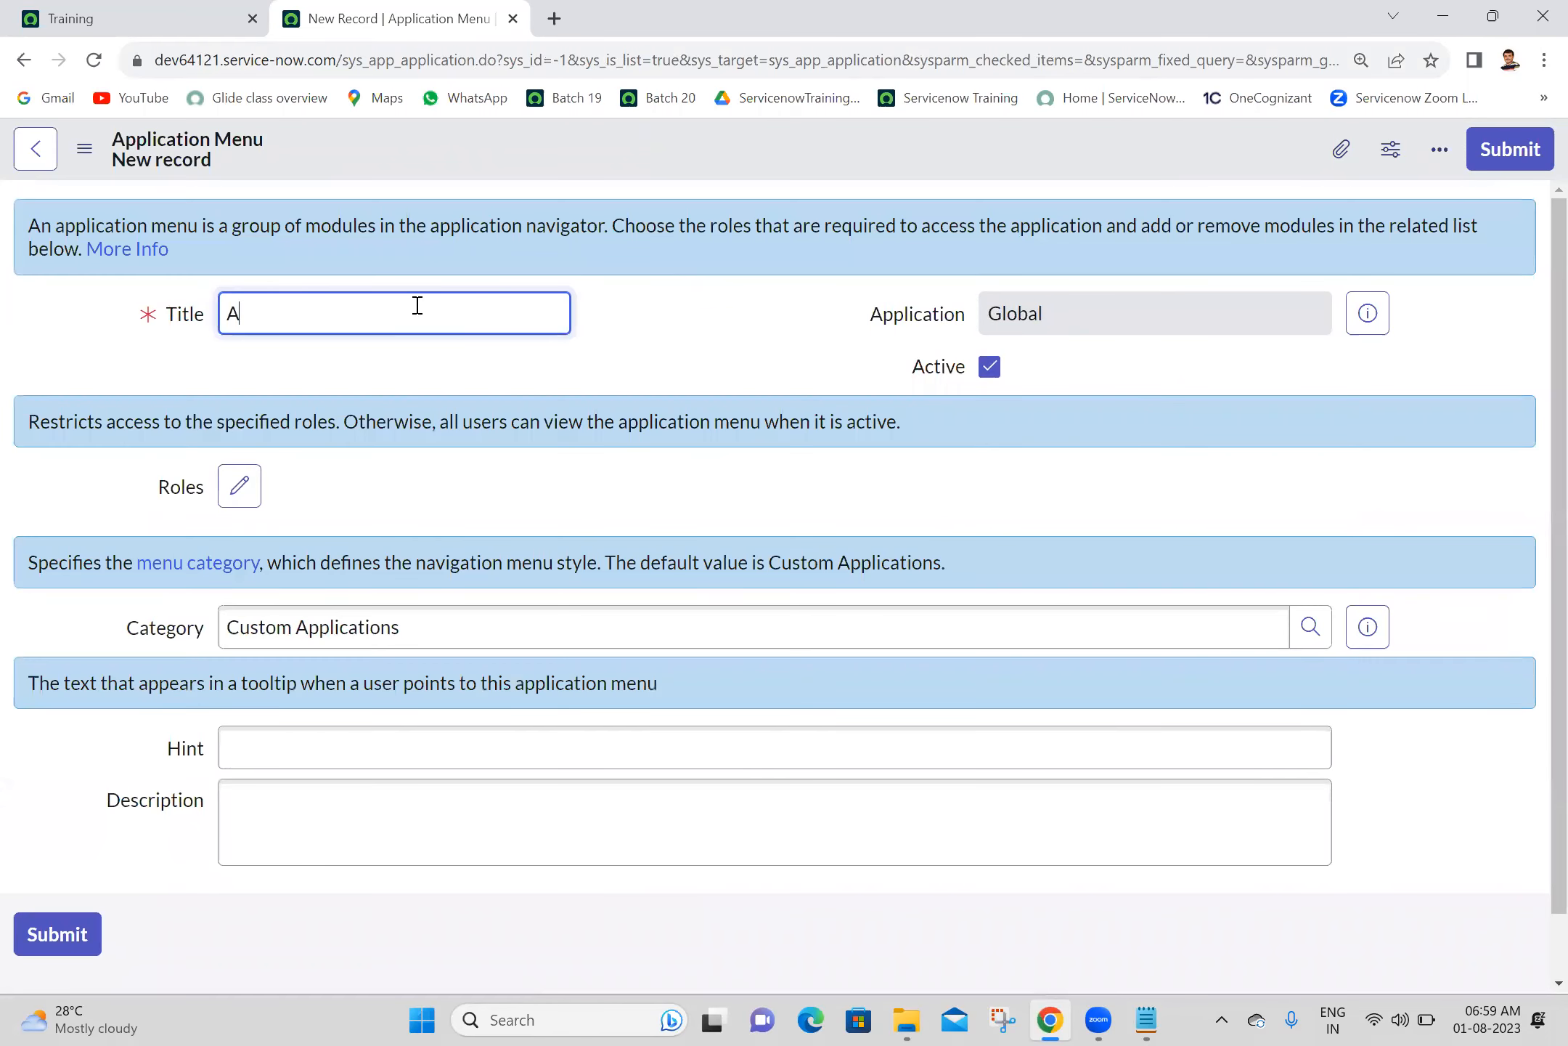
{"action": "type", "text": "PParent Ashok IT"}
{"action": "left_click", "coordinate": [620, 314]}
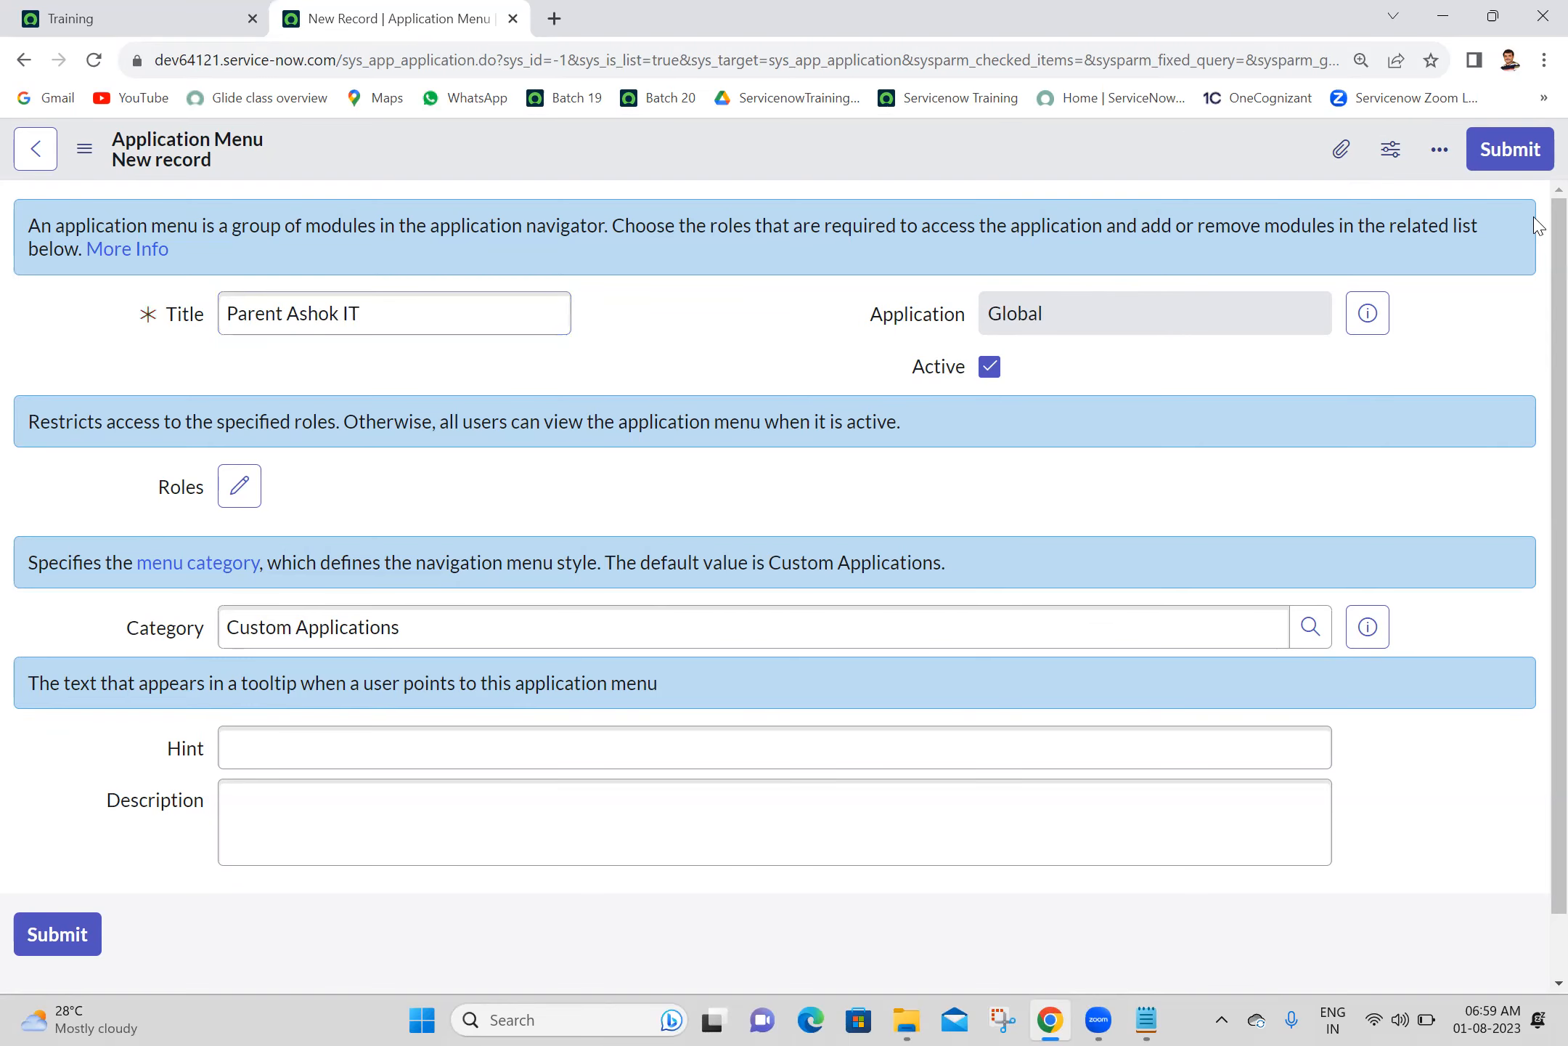
{"action": "scroll", "coordinate": [1534, 291], "scroll_direction": "down", "scroll_amount": 1}
{"action": "scroll", "coordinate": [1533, 291], "scroll_direction": "up", "scroll_amount": 1}
{"action": "right_click", "coordinate": [636, 151]}
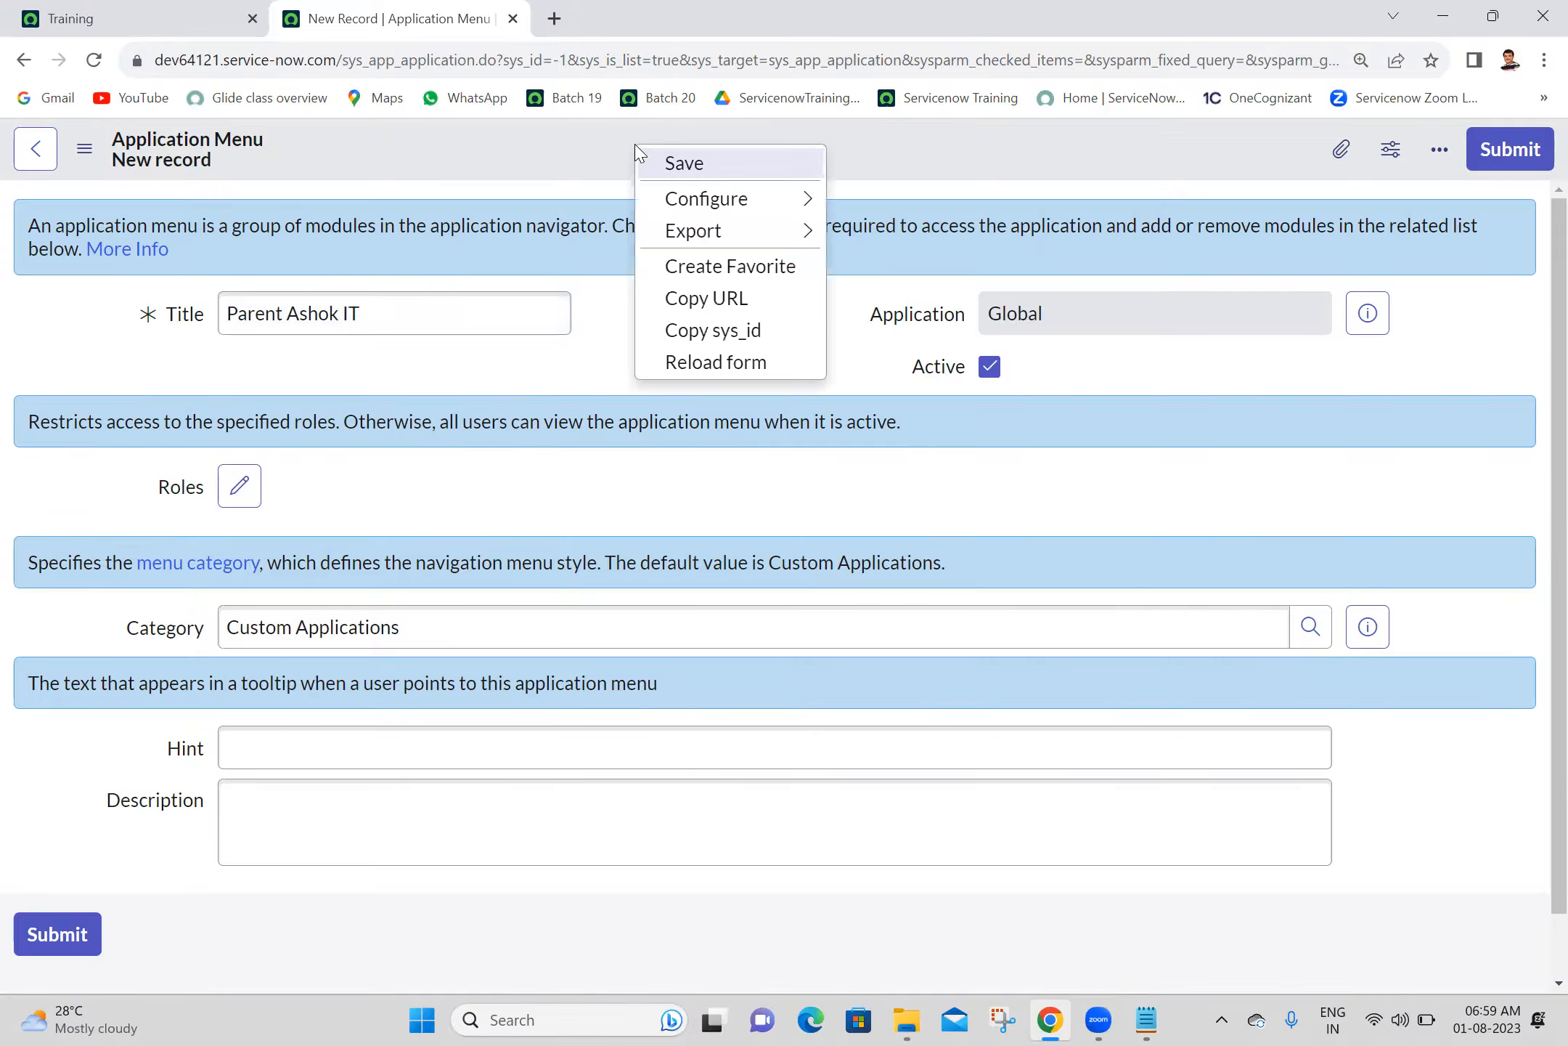
{"action": "left_click", "coordinate": [646, 161]}
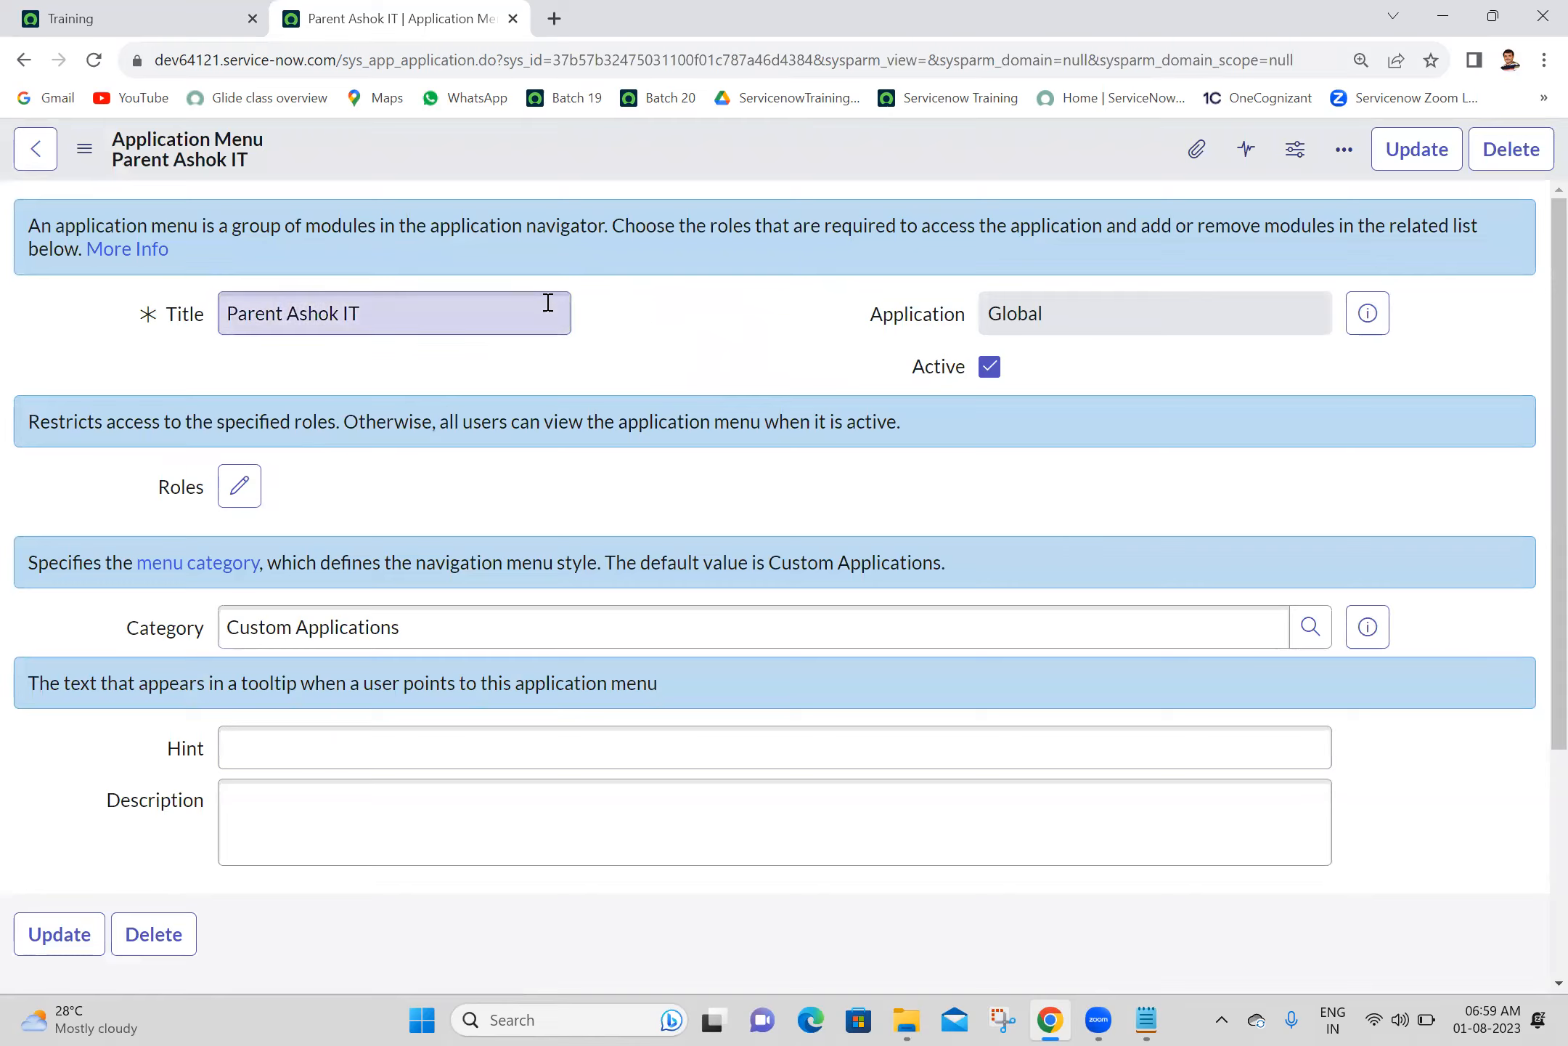
- Reload the Training page and search the application navigator for "parent" to look for the new application menu
{"action": "left_click", "coordinate": [206, 11]}
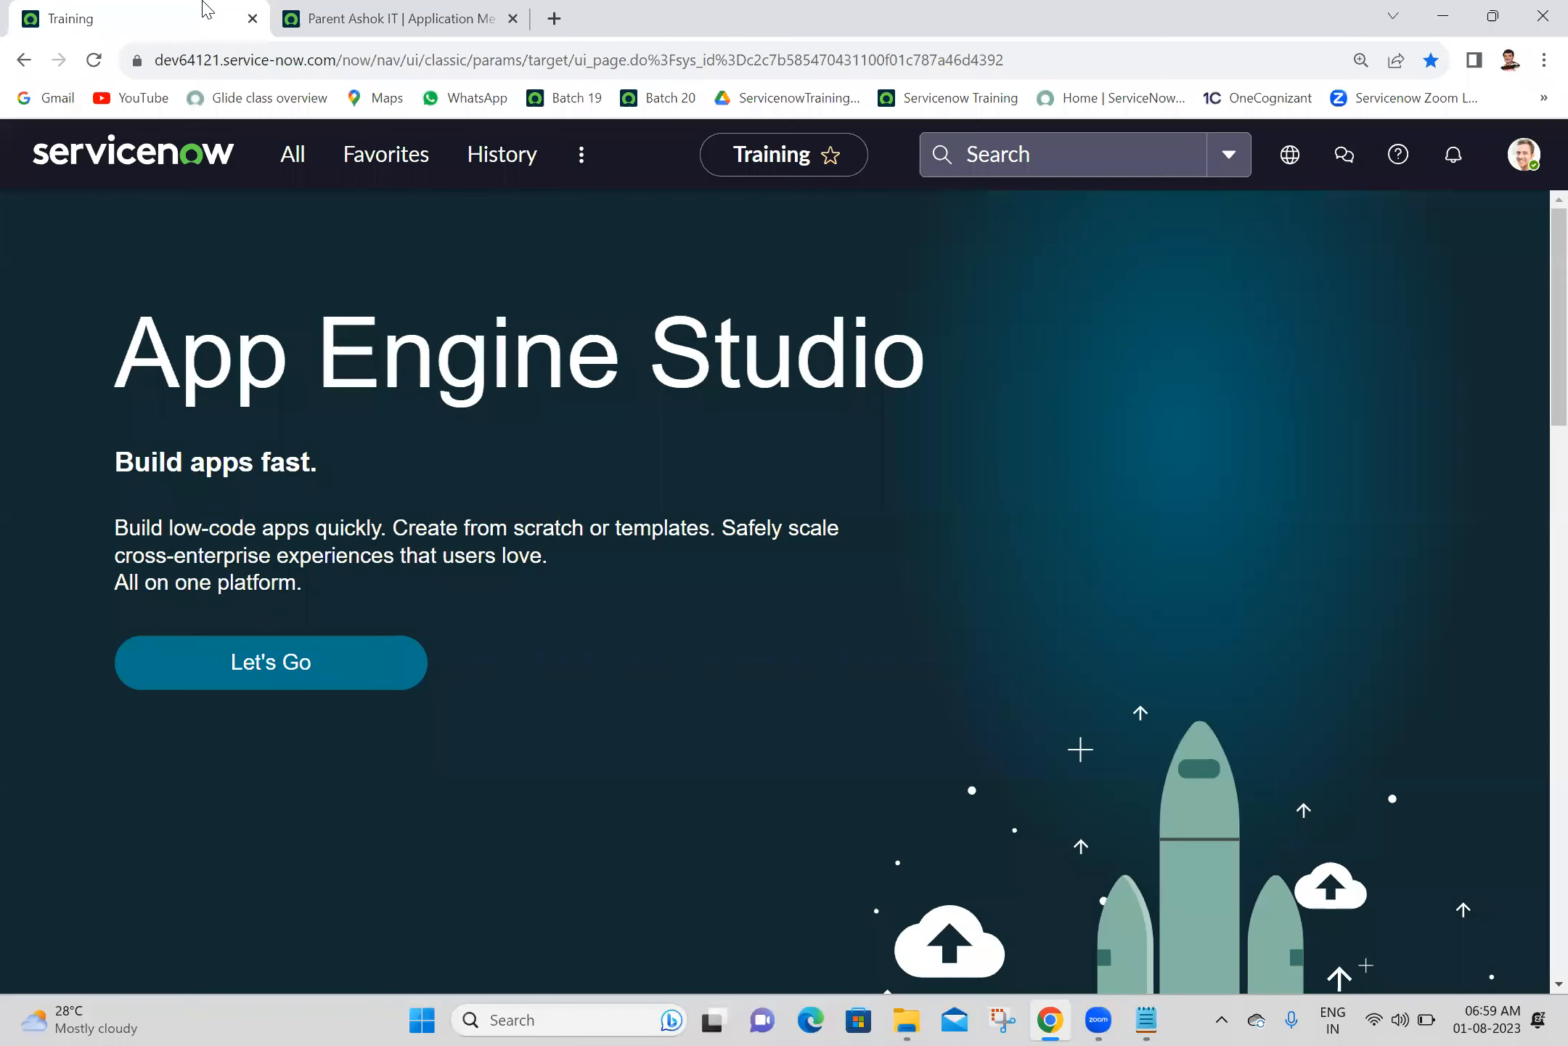
{"action": "left_click", "coordinate": [100, 61]}
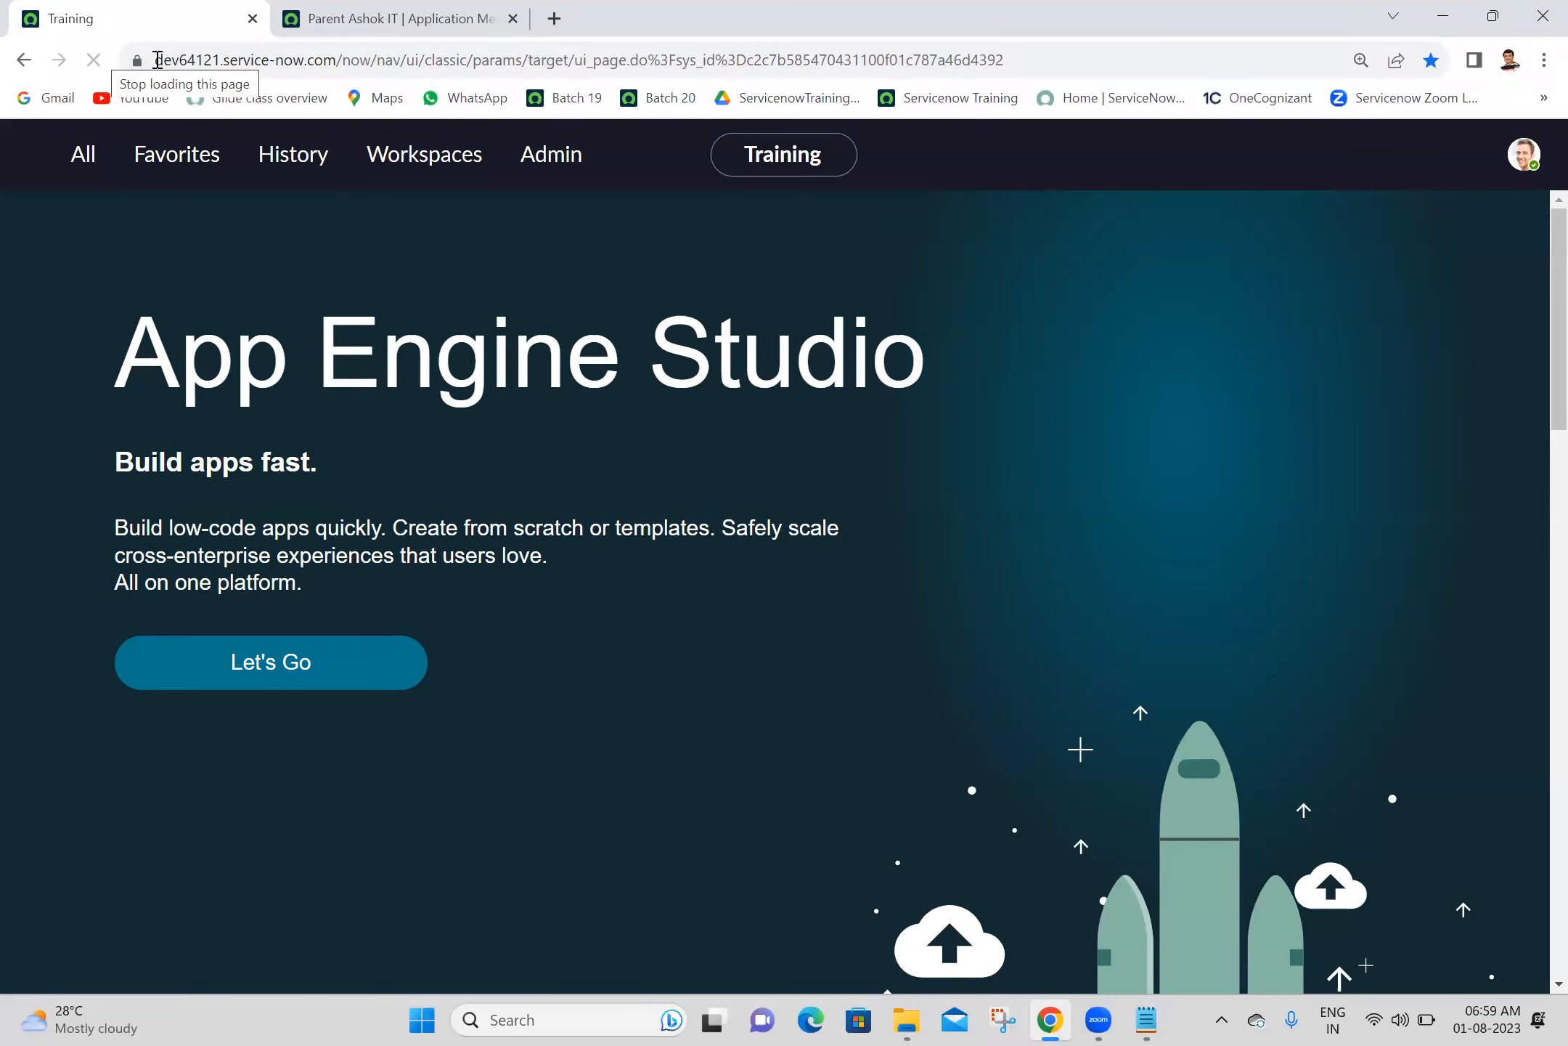
{"action": "left_click", "coordinate": [289, 154]}
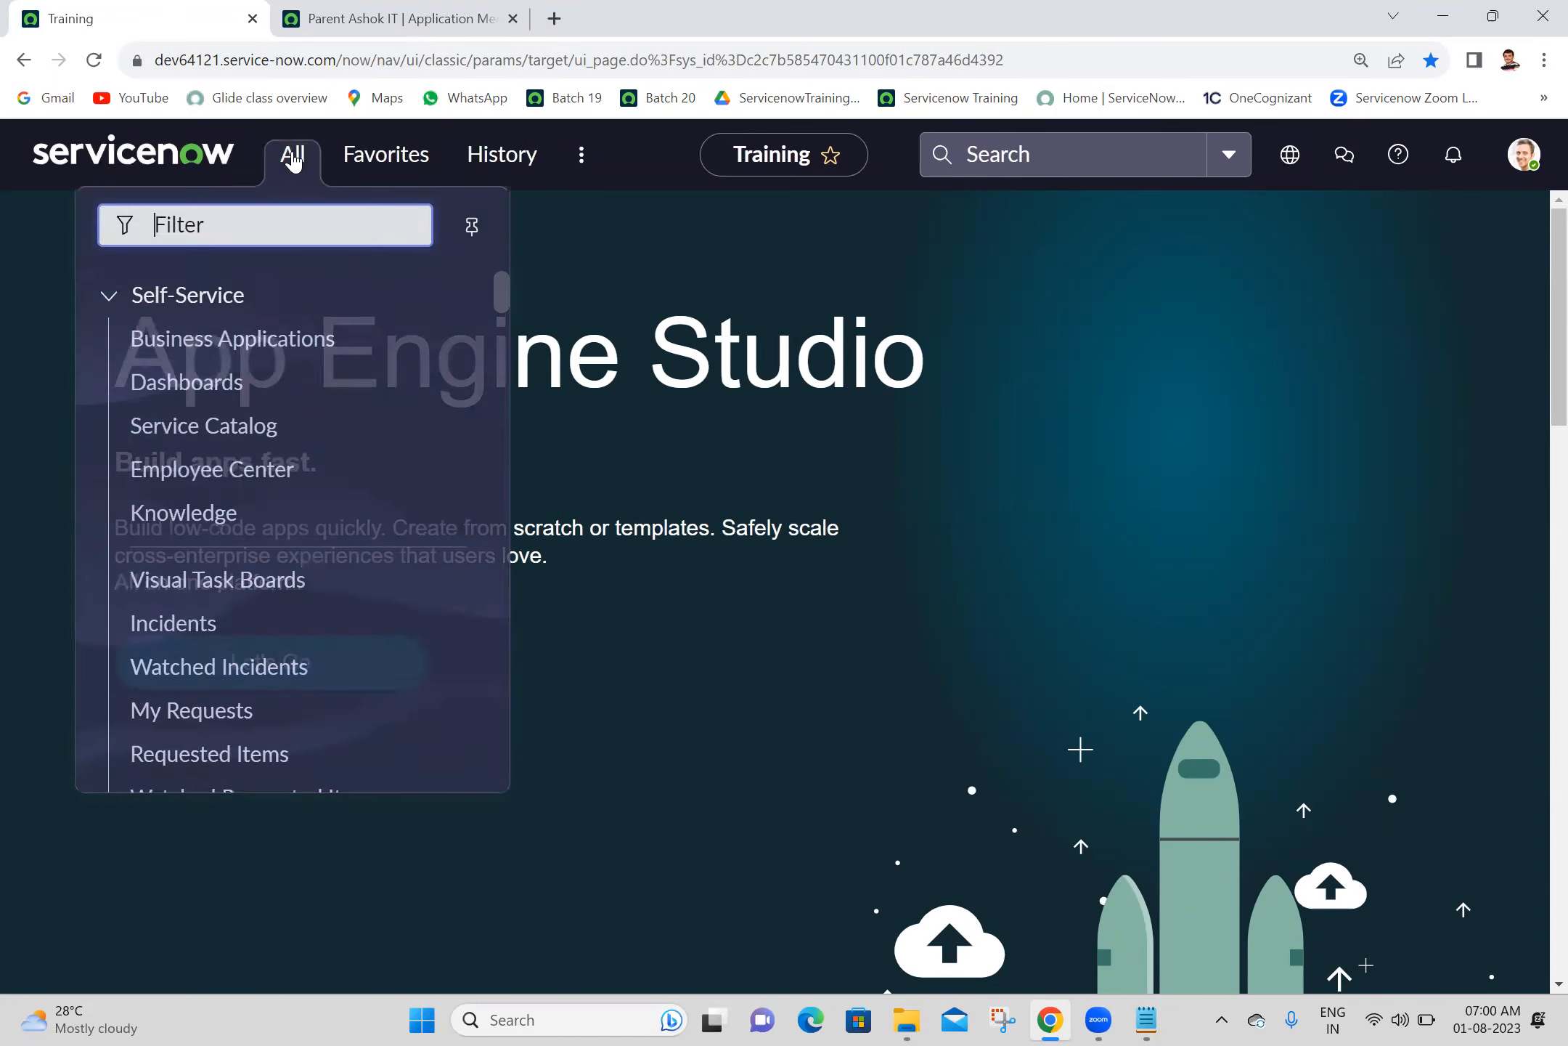
{"action": "type", "text": "parent"}
{"action": "key", "text": "BackSpace"}
{"action": "key", "text": "BackSpace"}
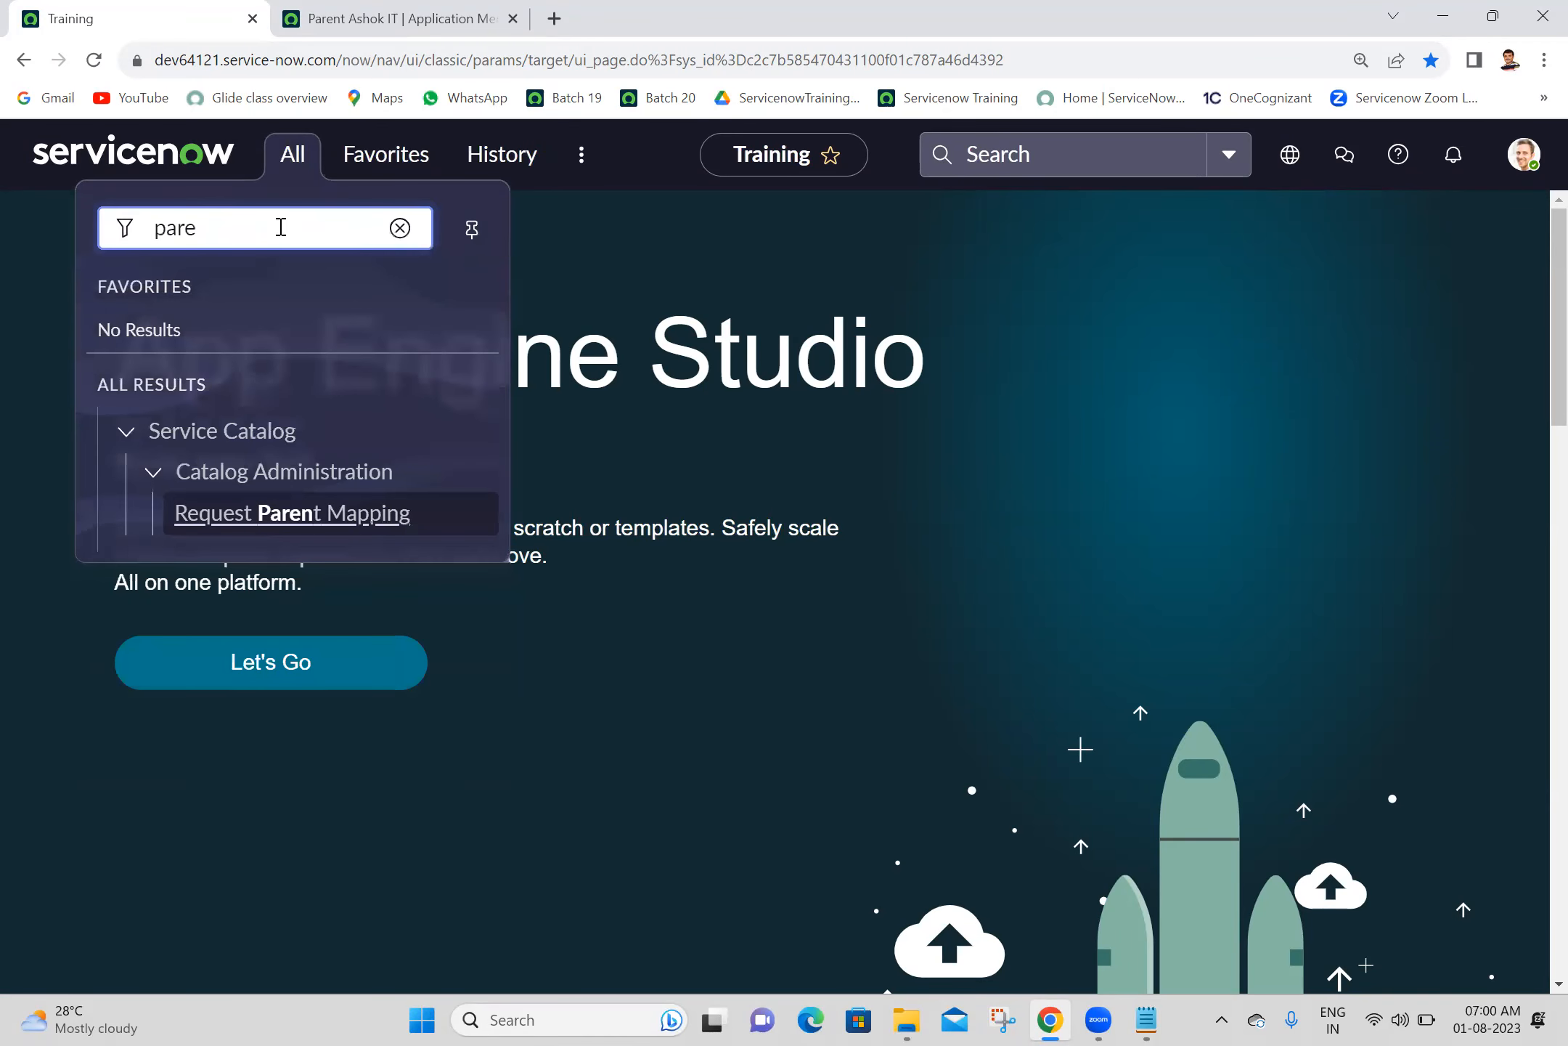
{"action": "key", "text": "BackSpace"}
{"action": "key", "text": "BackSpace"}
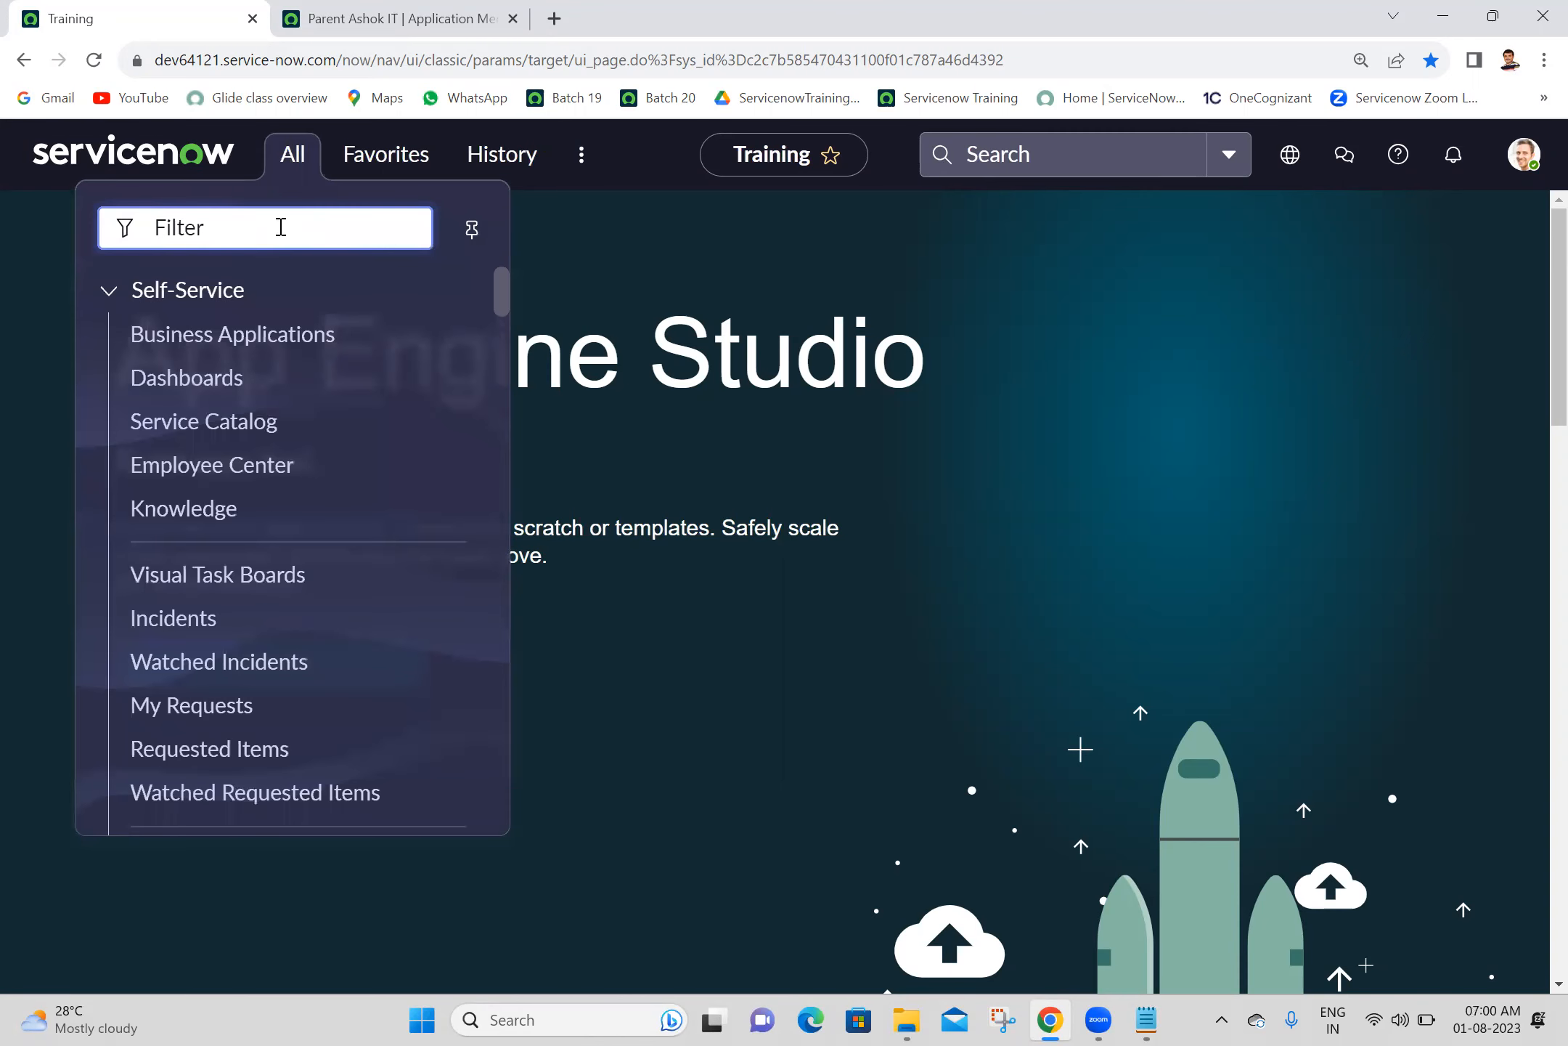
{"action": "left_click", "coordinate": [792, 532]}
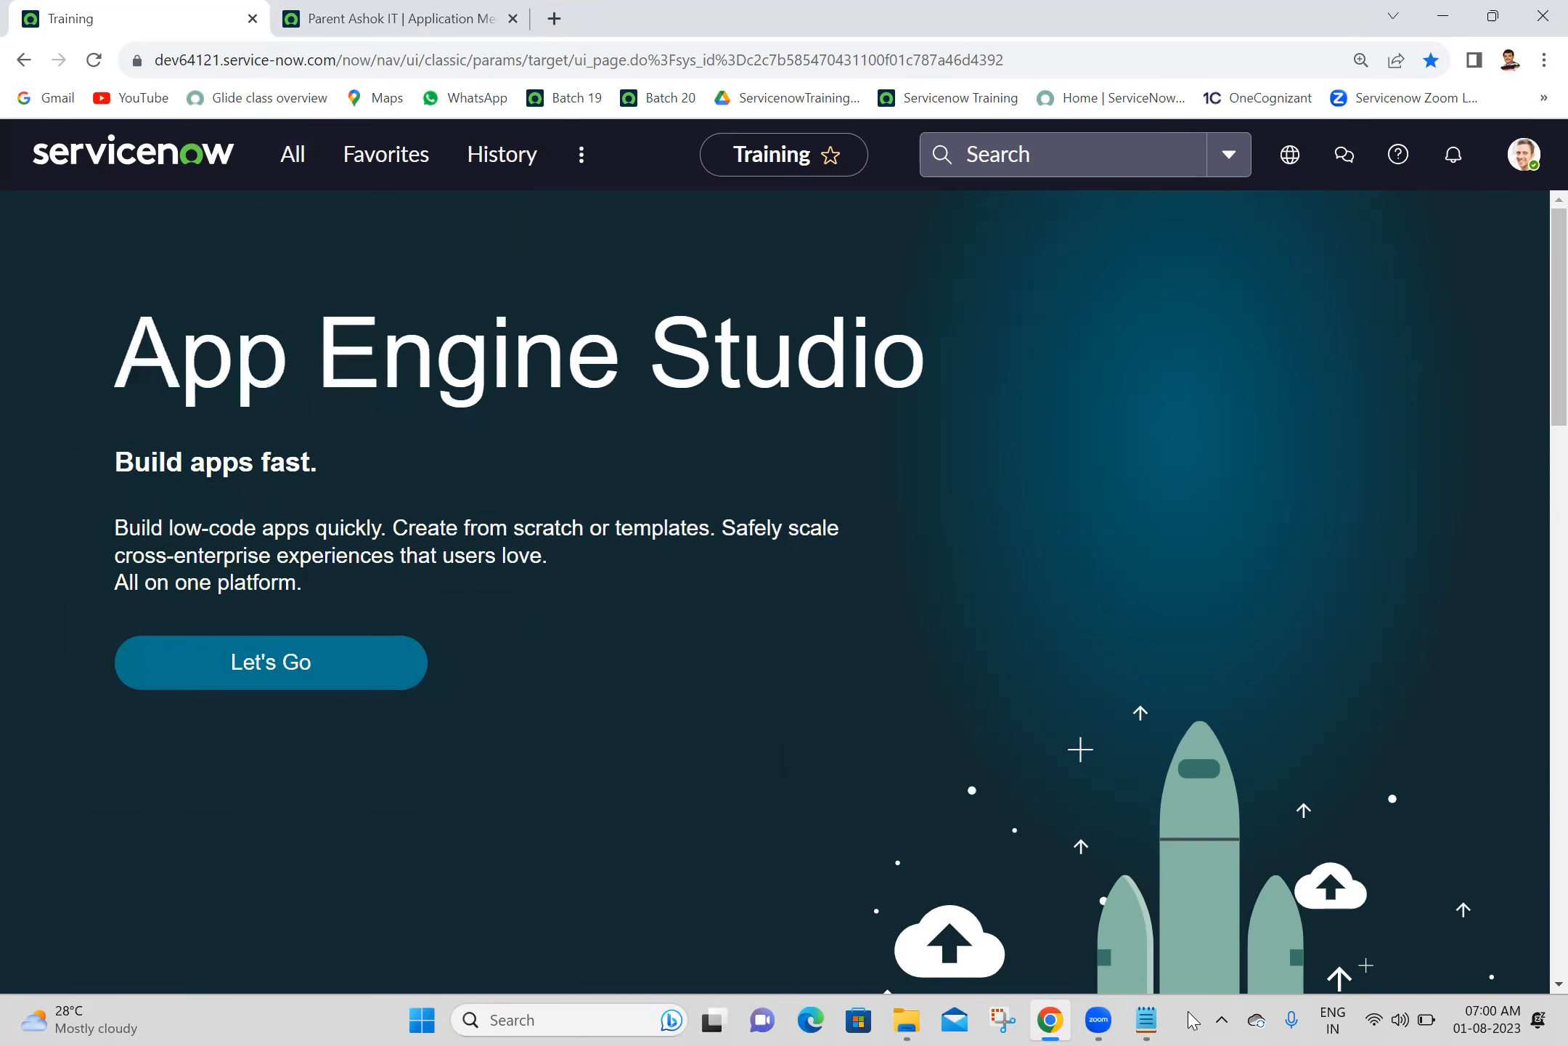
- Switch to Notepad and add a dash-underlined "Module:" heading with blank lines after it, below the Application Menu table line
{"action": "left_click", "coordinate": [1149, 1019]}
{"action": "left_click", "coordinate": [124, 886]}
{"action": "type", "text": "Module"}
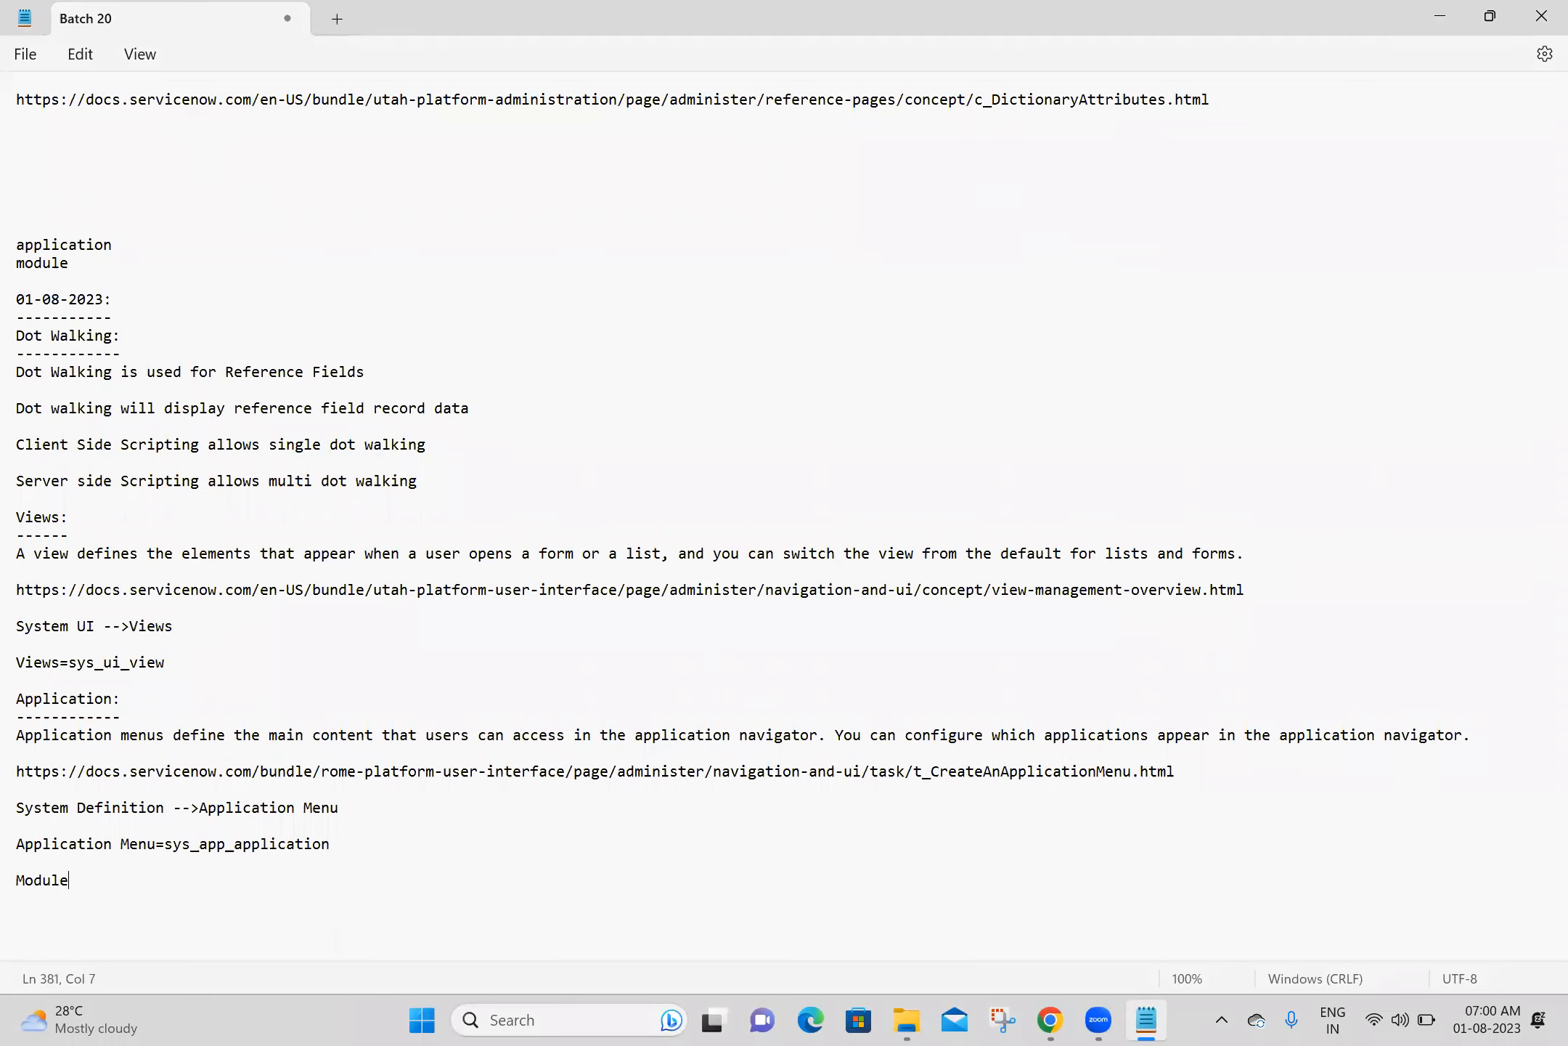
{"action": "type", "text": ":"}
{"action": "key", "text": "Return"}
{"action": "type", "text": "-------"}
{"action": "key", "text": "Return"}
{"action": "key", "text": "Return"}
{"action": "key", "text": "Return"}
{"action": "key", "text": "Return"}
{"action": "key", "text": "Return"}
{"action": "key", "text": "Return"}
{"action": "key", "text": "Return"}
{"action": "key", "text": "Return"}
{"action": "key", "text": "Return"}
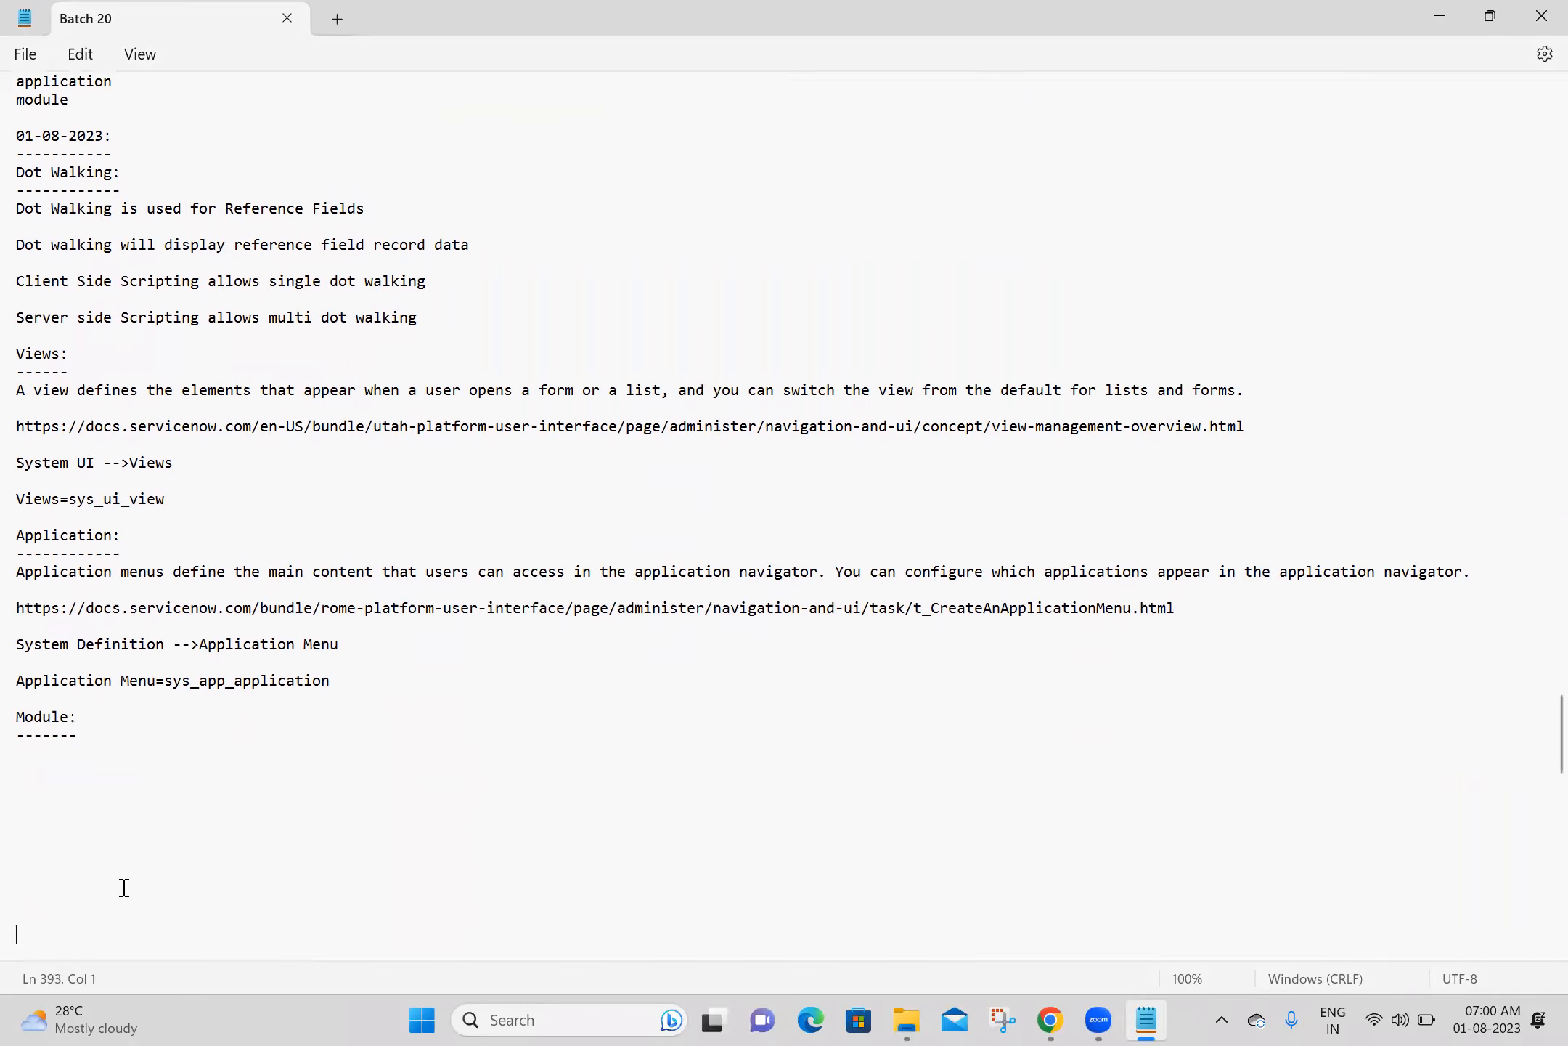
- Switch to Chrome and search Google for "module in servicenow" in a new tab
{"action": "left_click", "coordinate": [1050, 1020]}
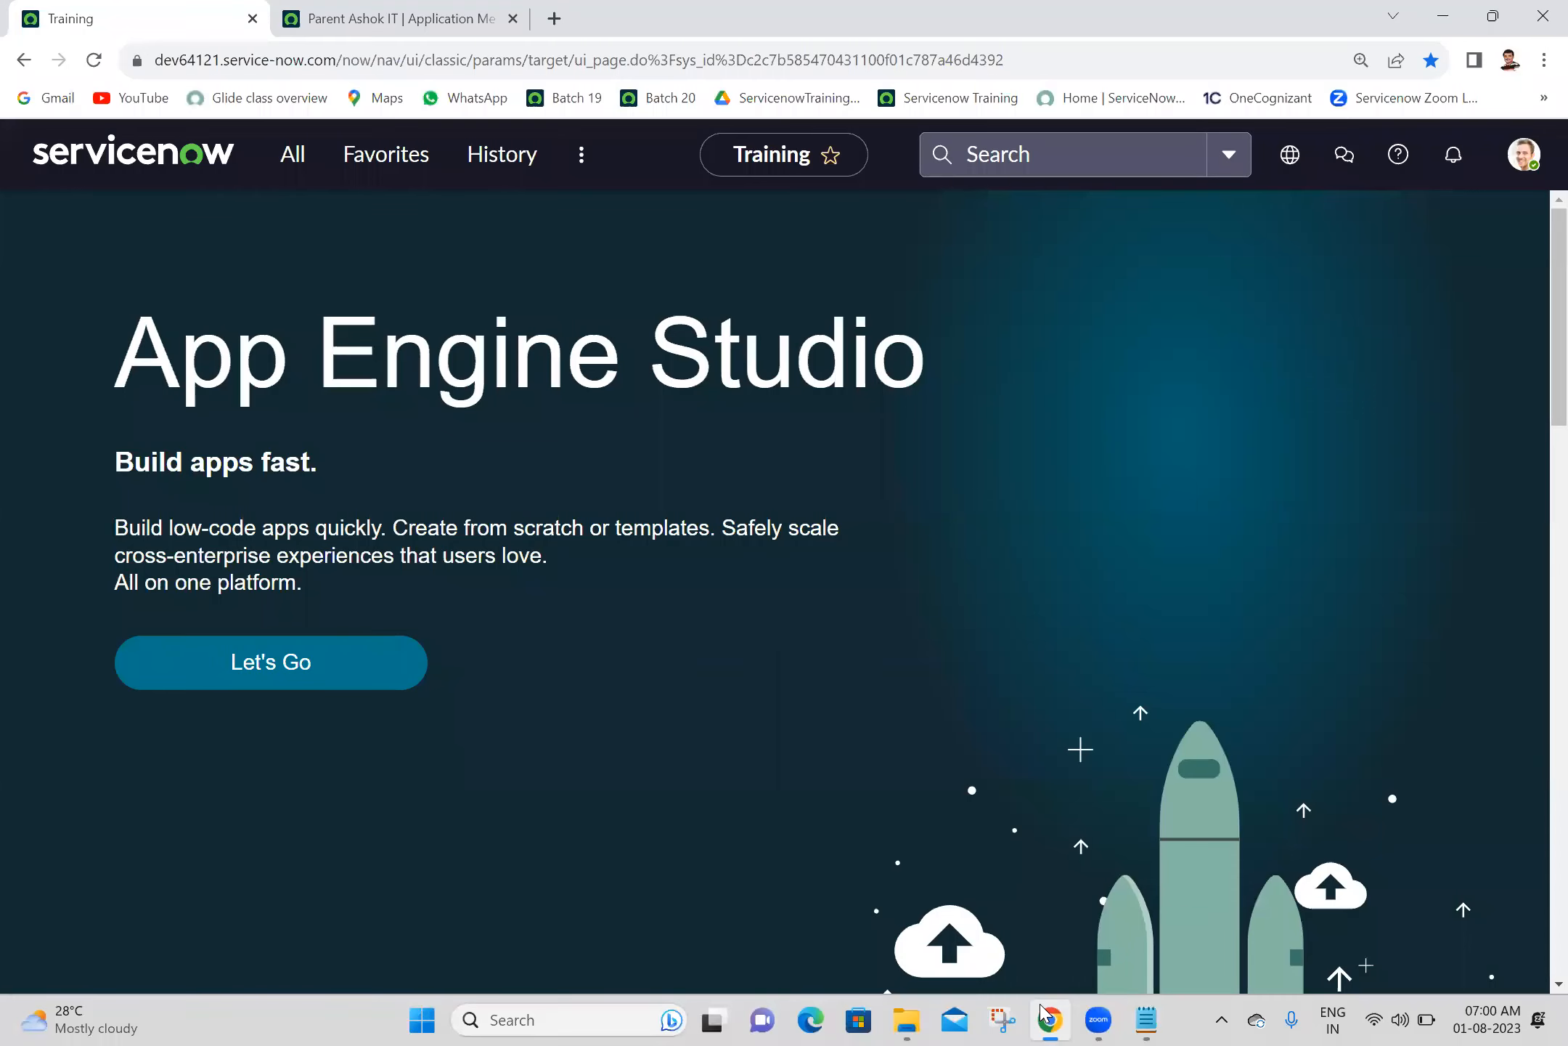
{"action": "left_click", "coordinate": [552, 17]}
{"action": "left_click", "coordinate": [518, 59]}
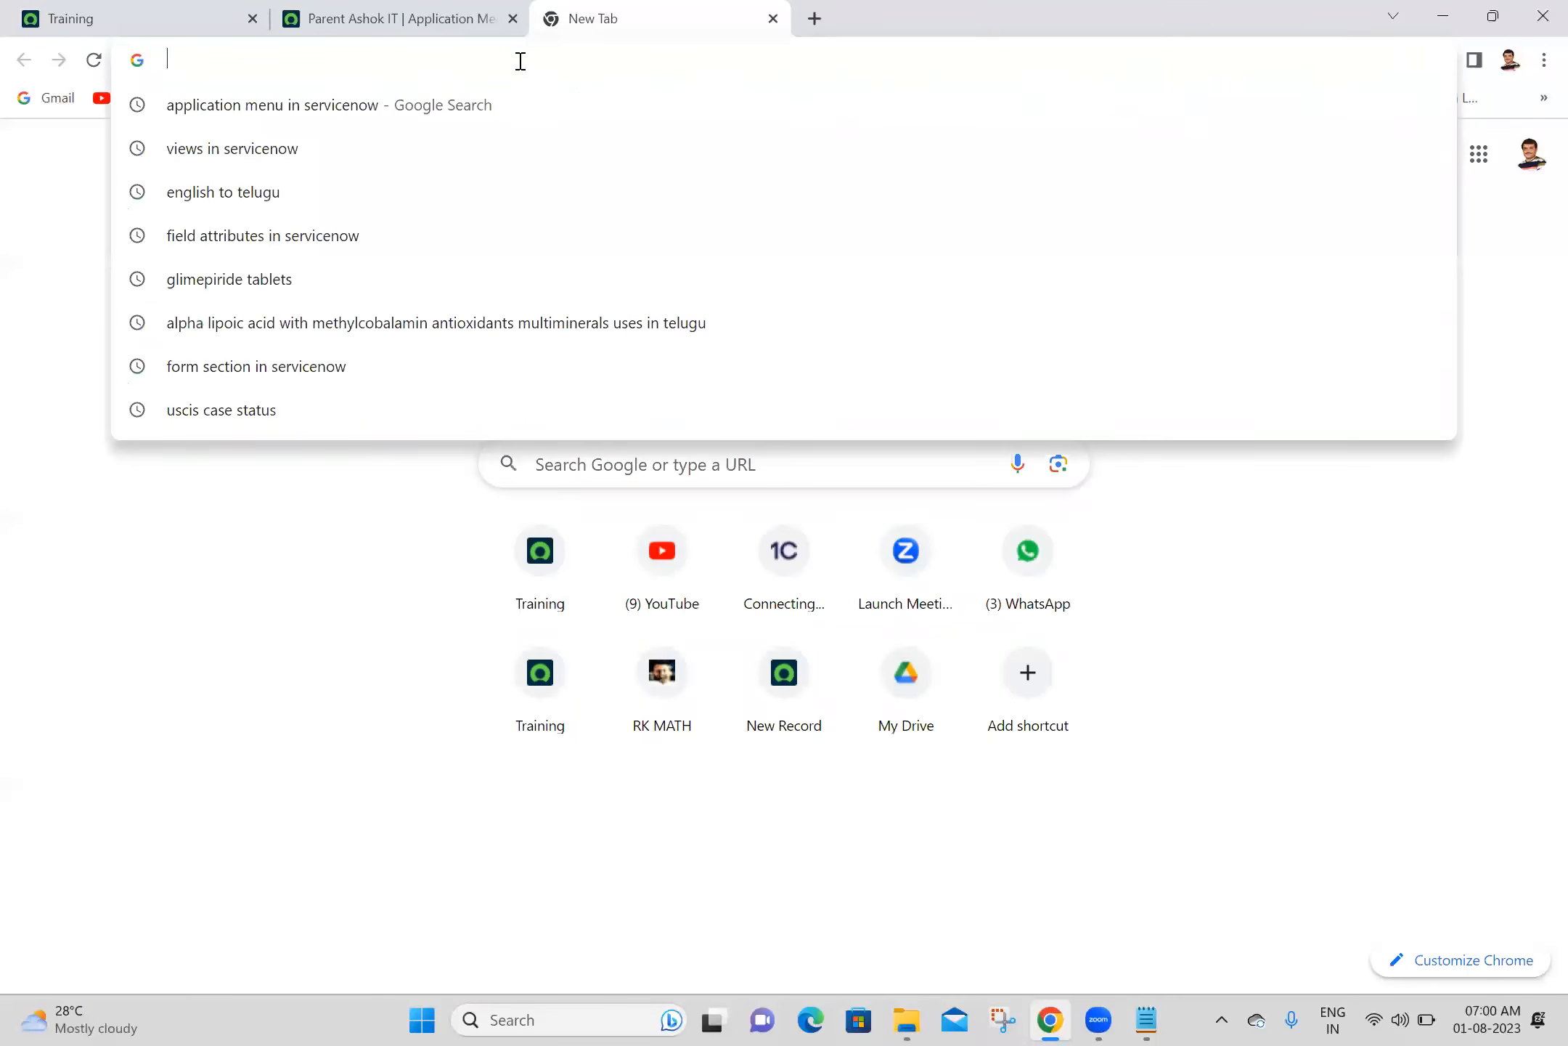
{"action": "type", "text": "module"}
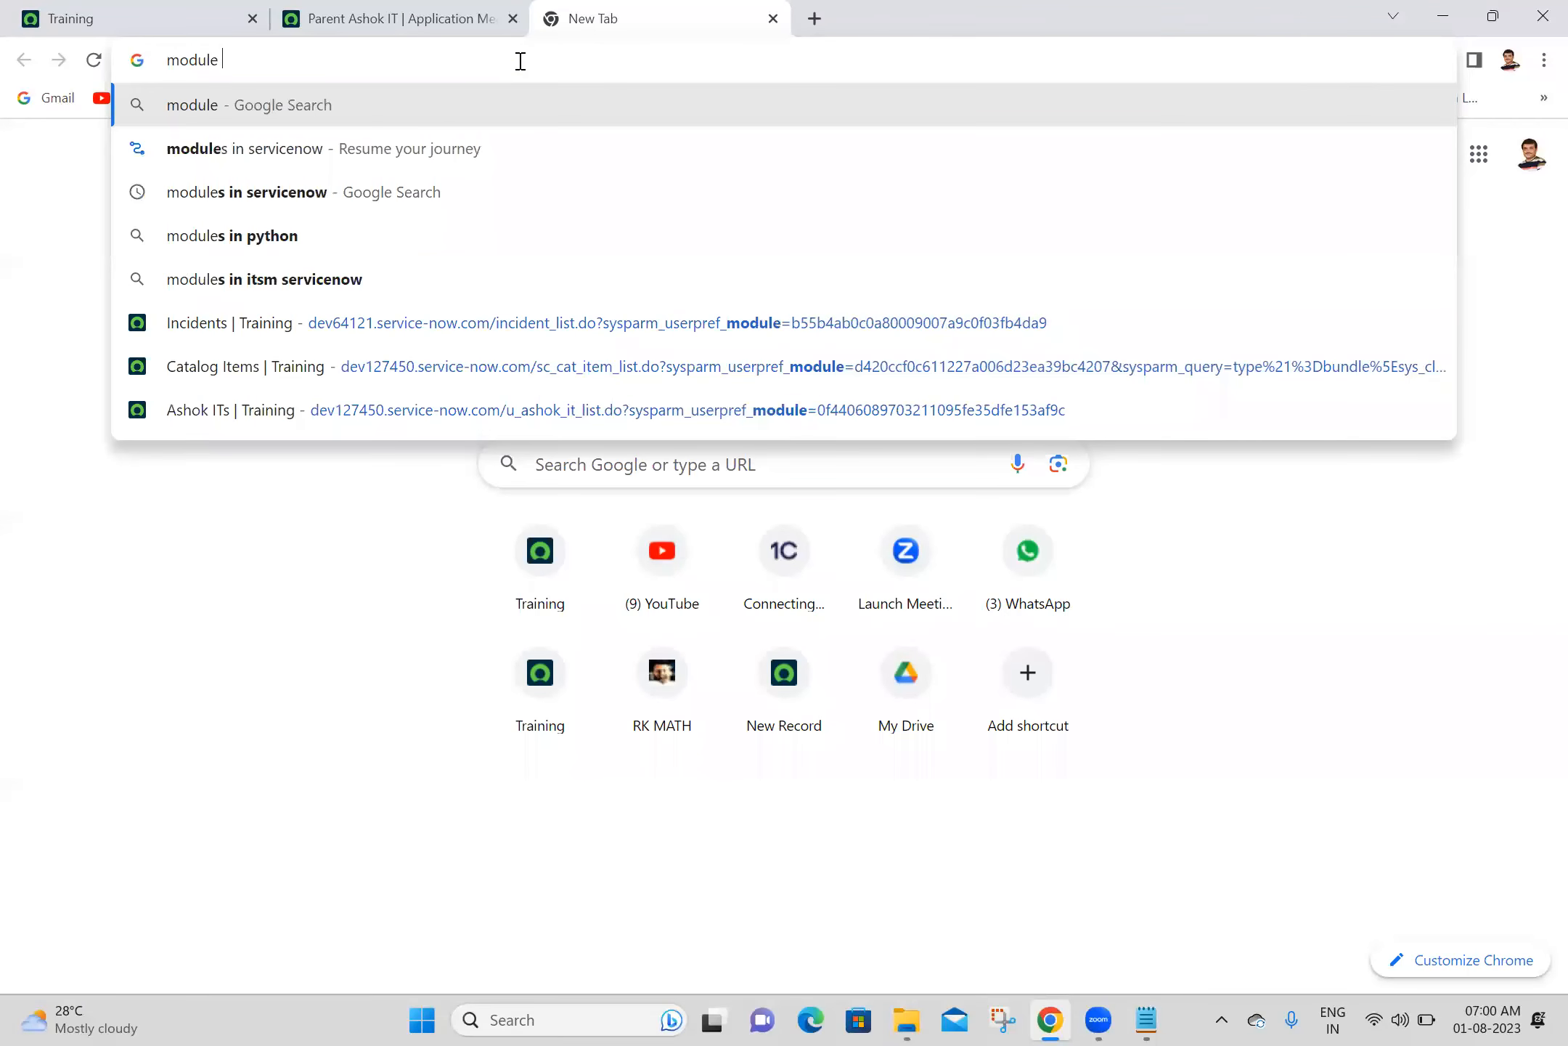
{"action": "left_click", "coordinate": [353, 150]}
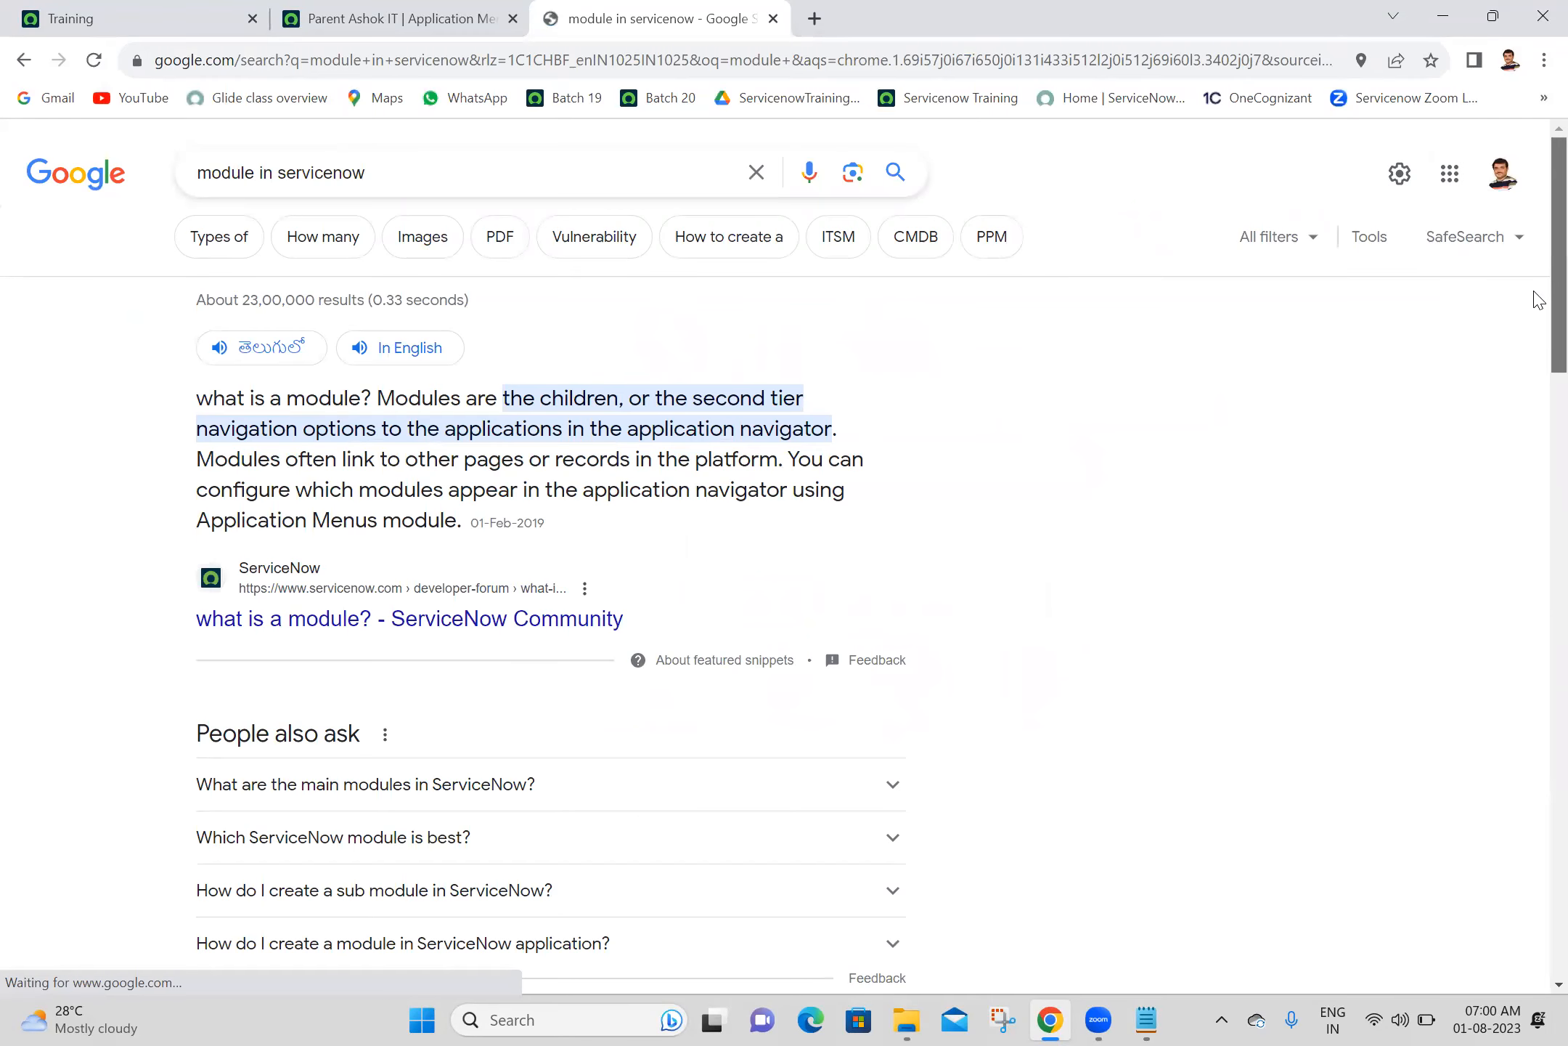
- Open the "Create a module" documentation result in a new tab and decline the login prompt to read the module definition
{"action": "scroll", "coordinate": [1538, 295], "scroll_direction": "down", "scroll_amount": 3}
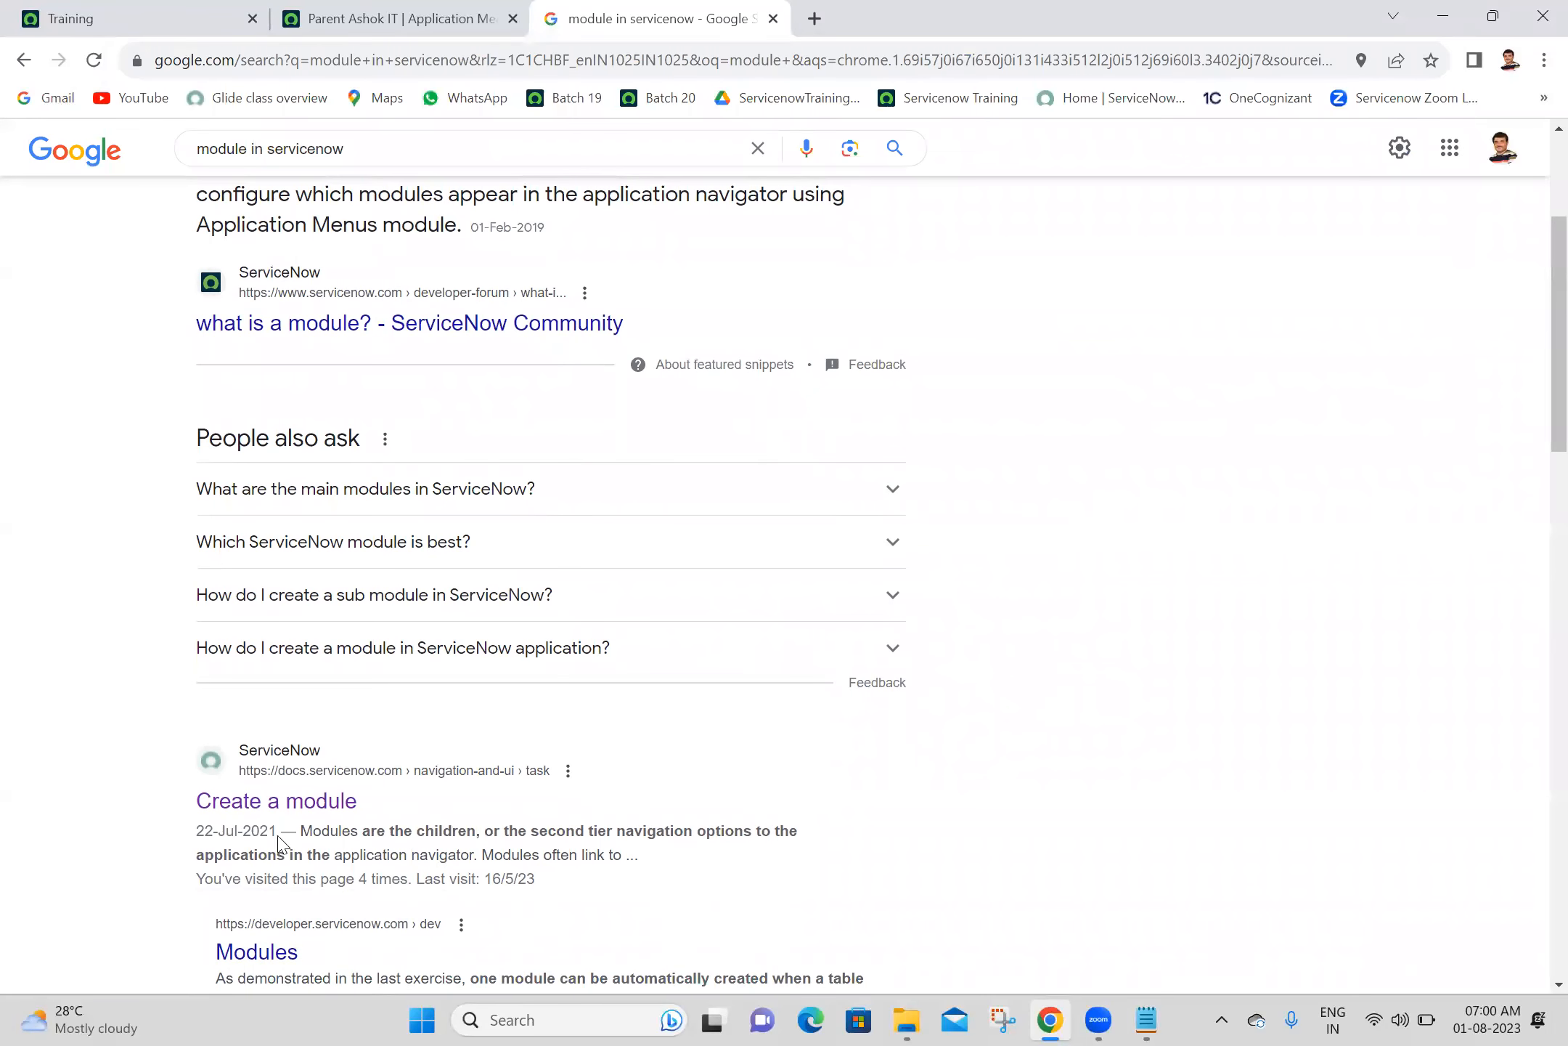
{"action": "middle_click", "coordinate": [313, 812]}
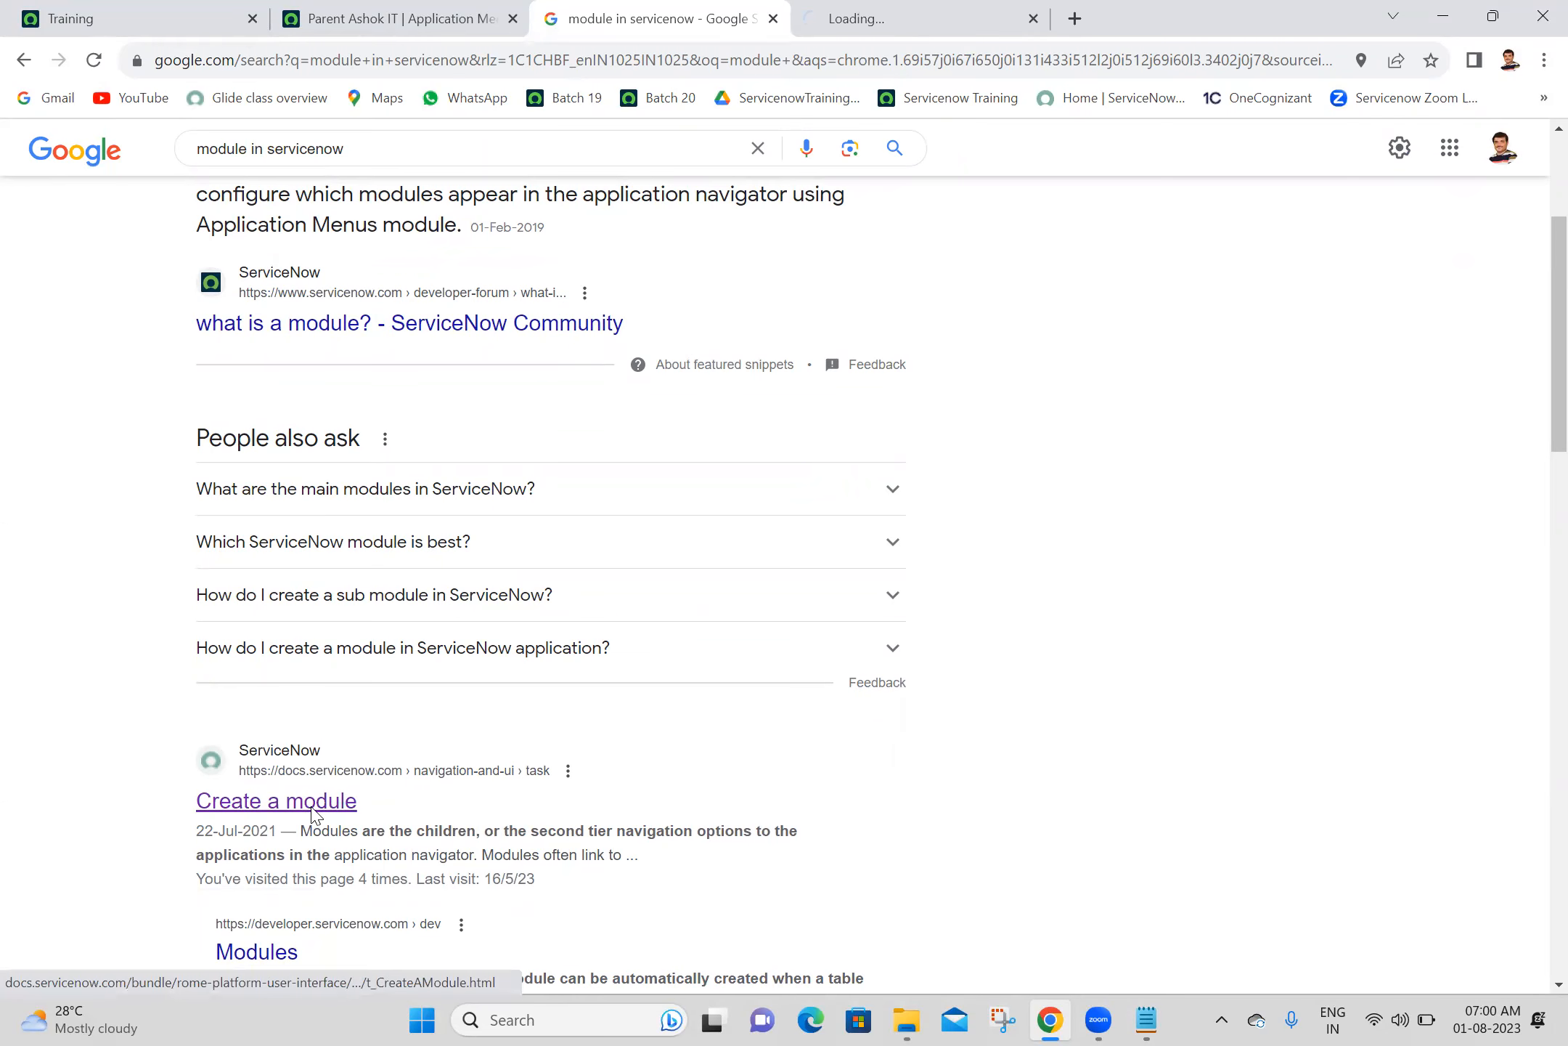
{"action": "left_click", "coordinate": [929, 8]}
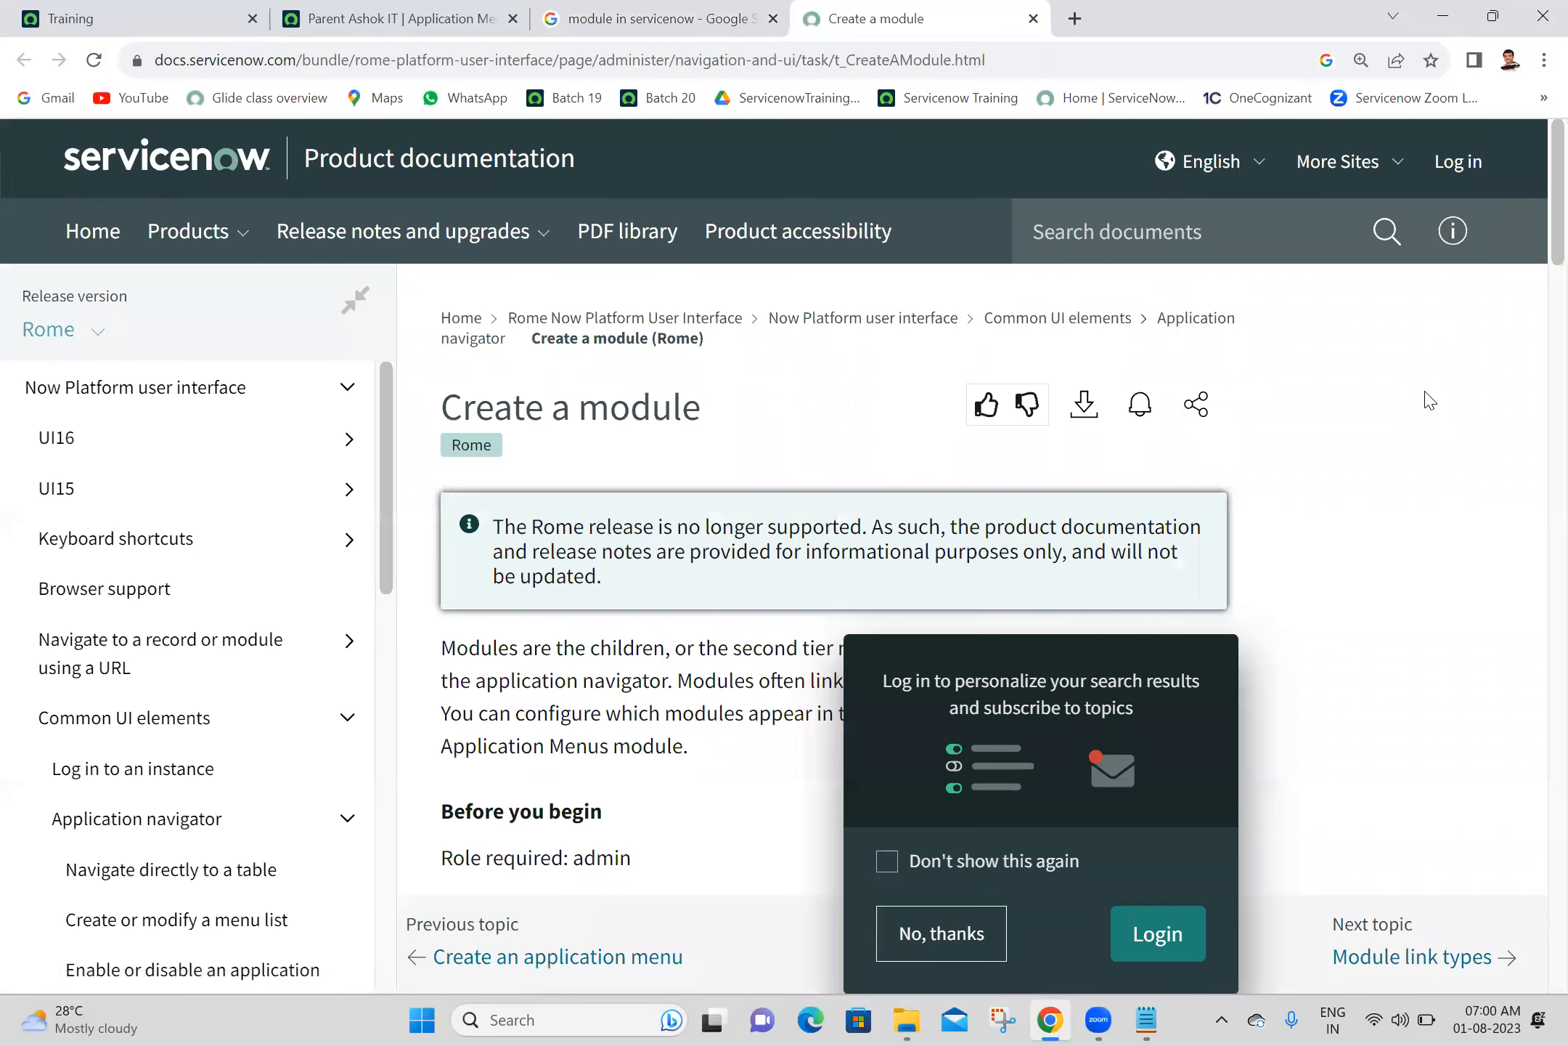
{"action": "left_click", "coordinate": [910, 910]}
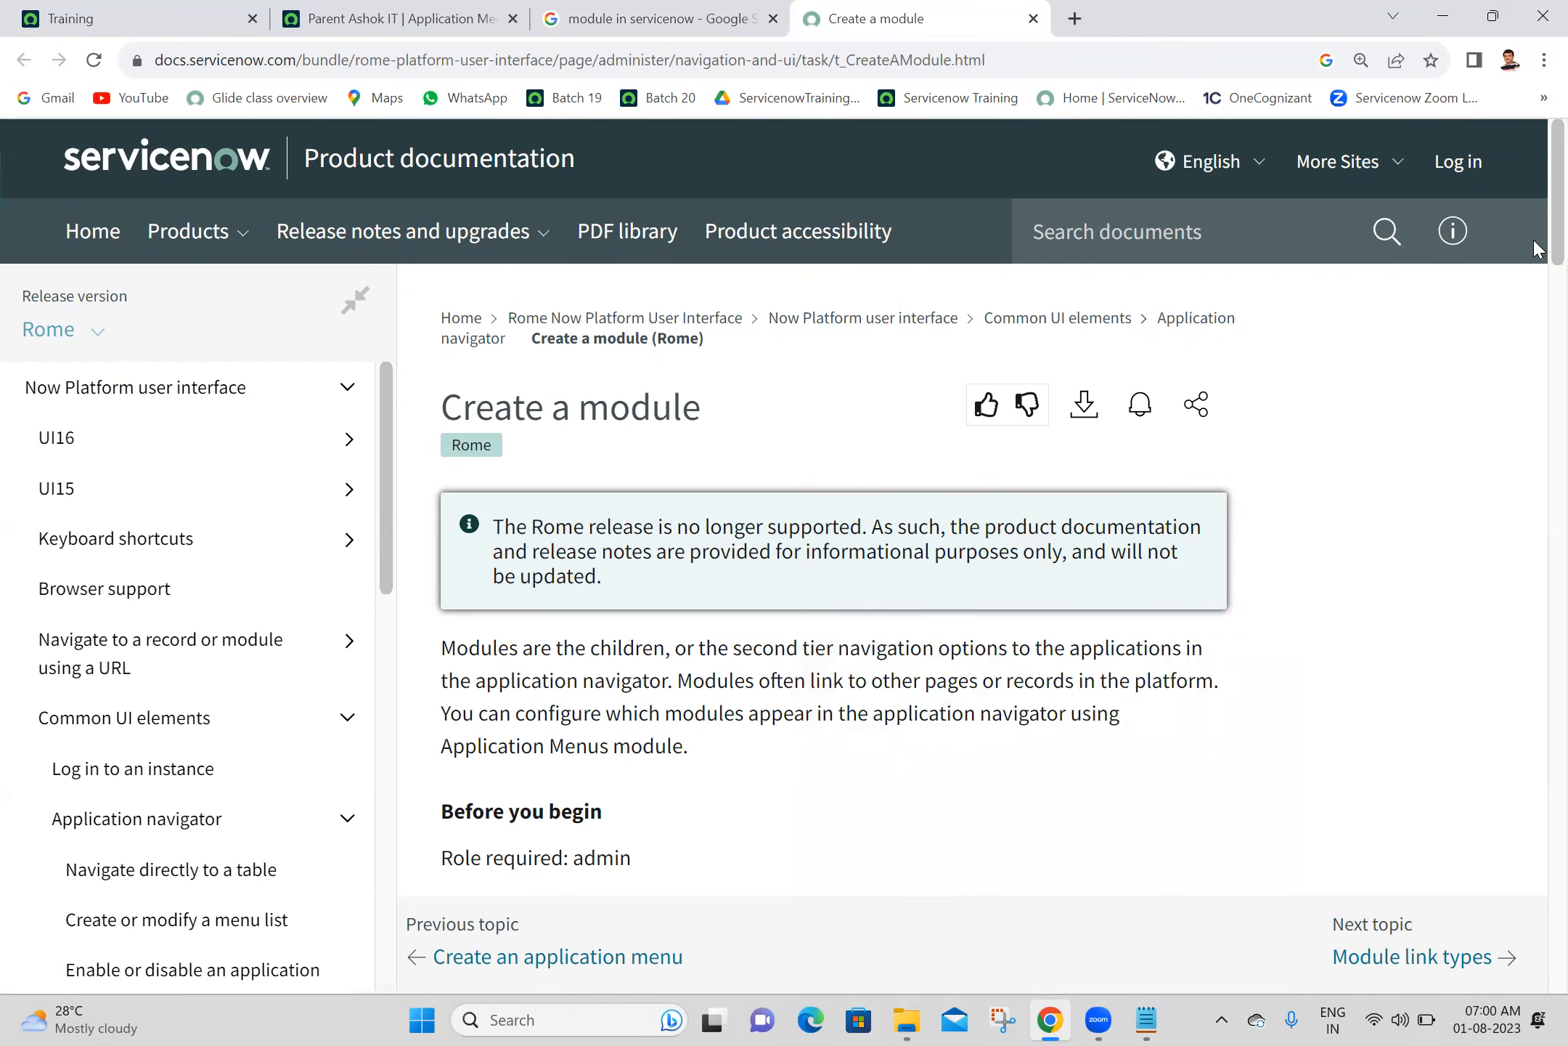
{"action": "scroll", "coordinate": [1538, 248], "scroll_direction": "down", "scroll_amount": 1}
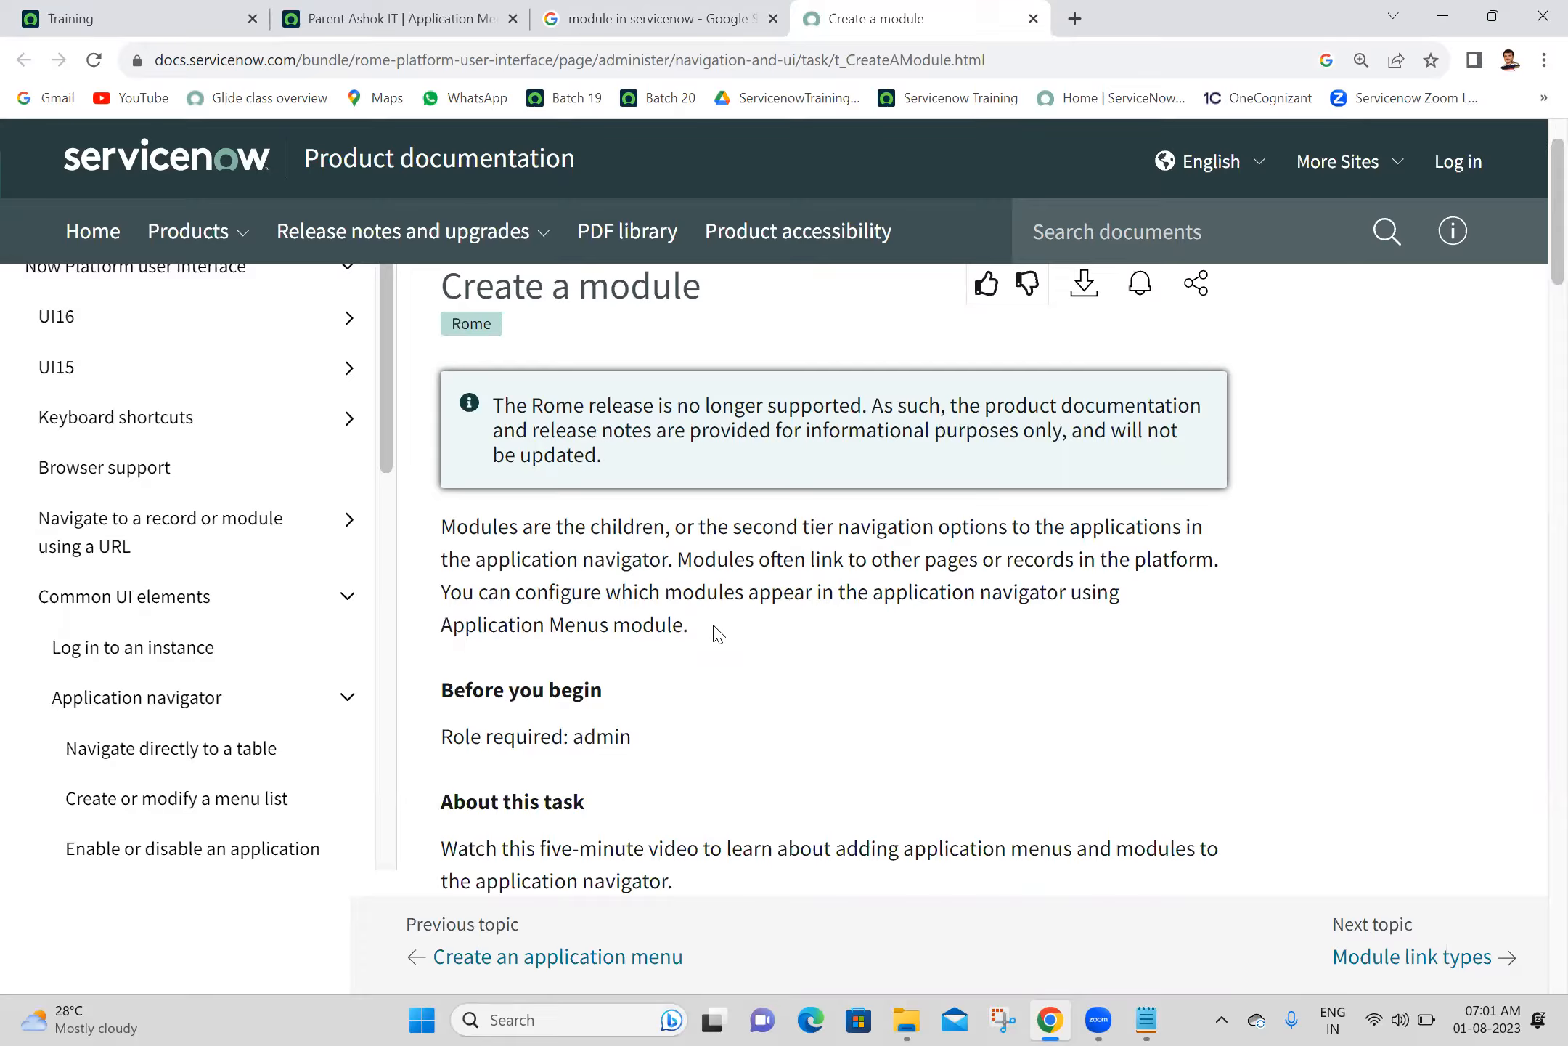
- Copy the module definition paragraph from the documentation page and paste it under the Module heading in Notepad
{"action": "left_click_drag", "start_coordinate": [492, 554], "coordinate": [408, 533]}
{"action": "key", "text": "ctrl+c"}
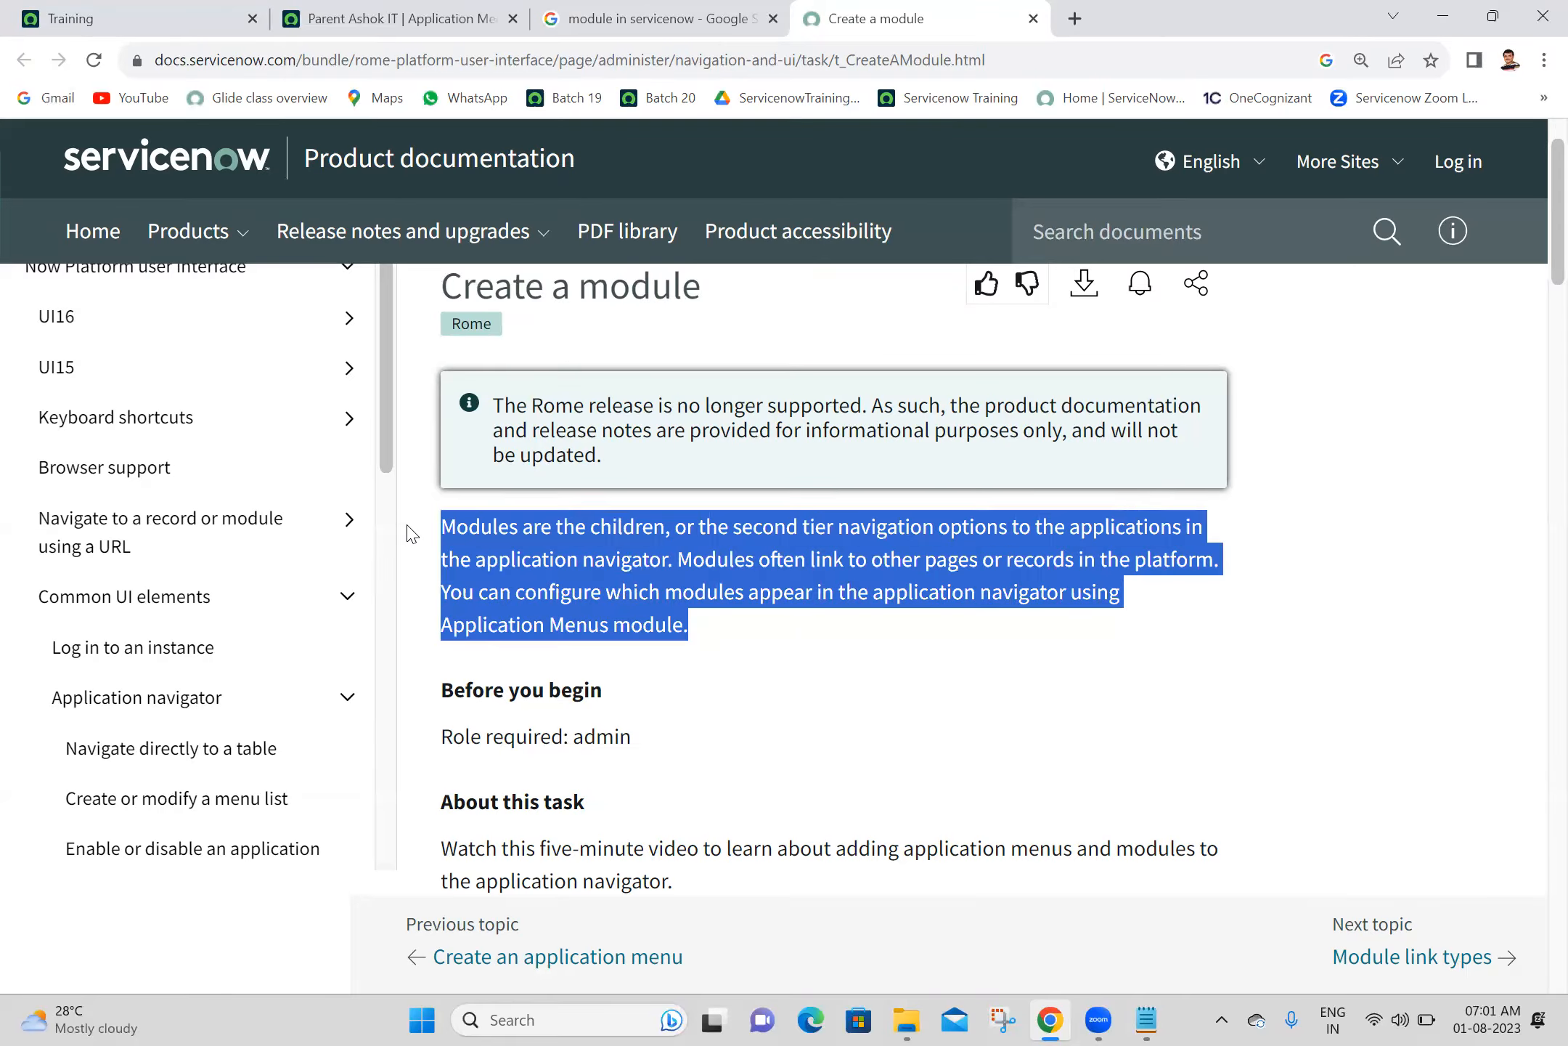
{"action": "left_click", "coordinate": [1145, 1019]}
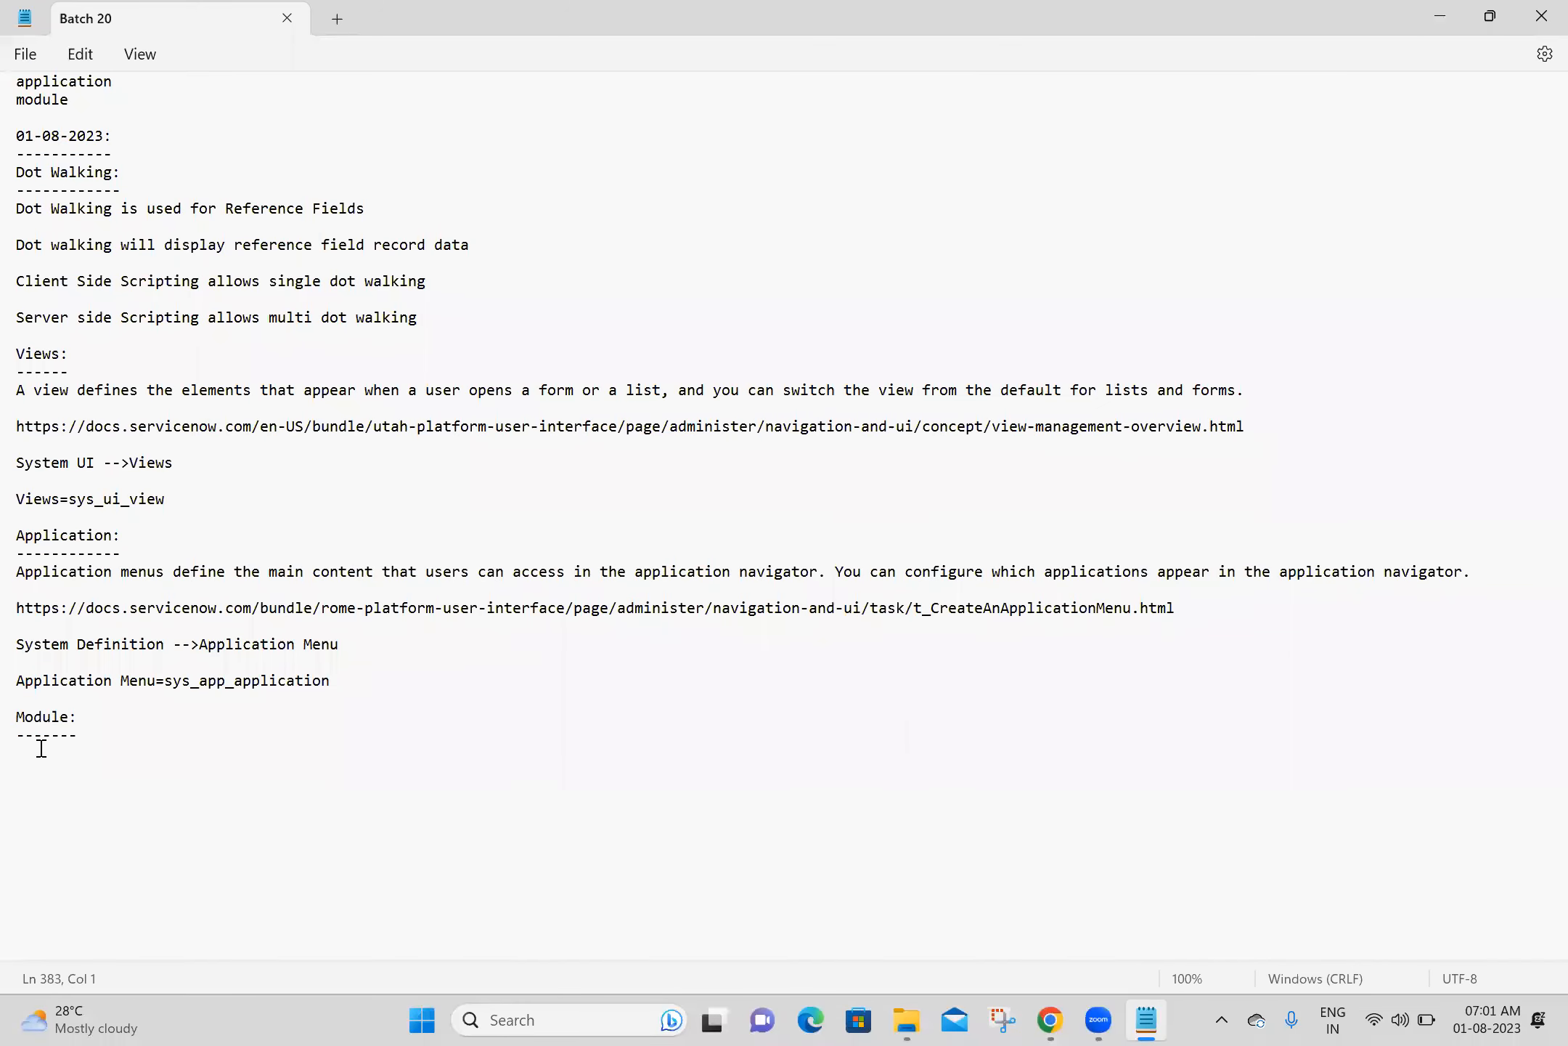
{"action": "key", "text": "ctrl+v"}
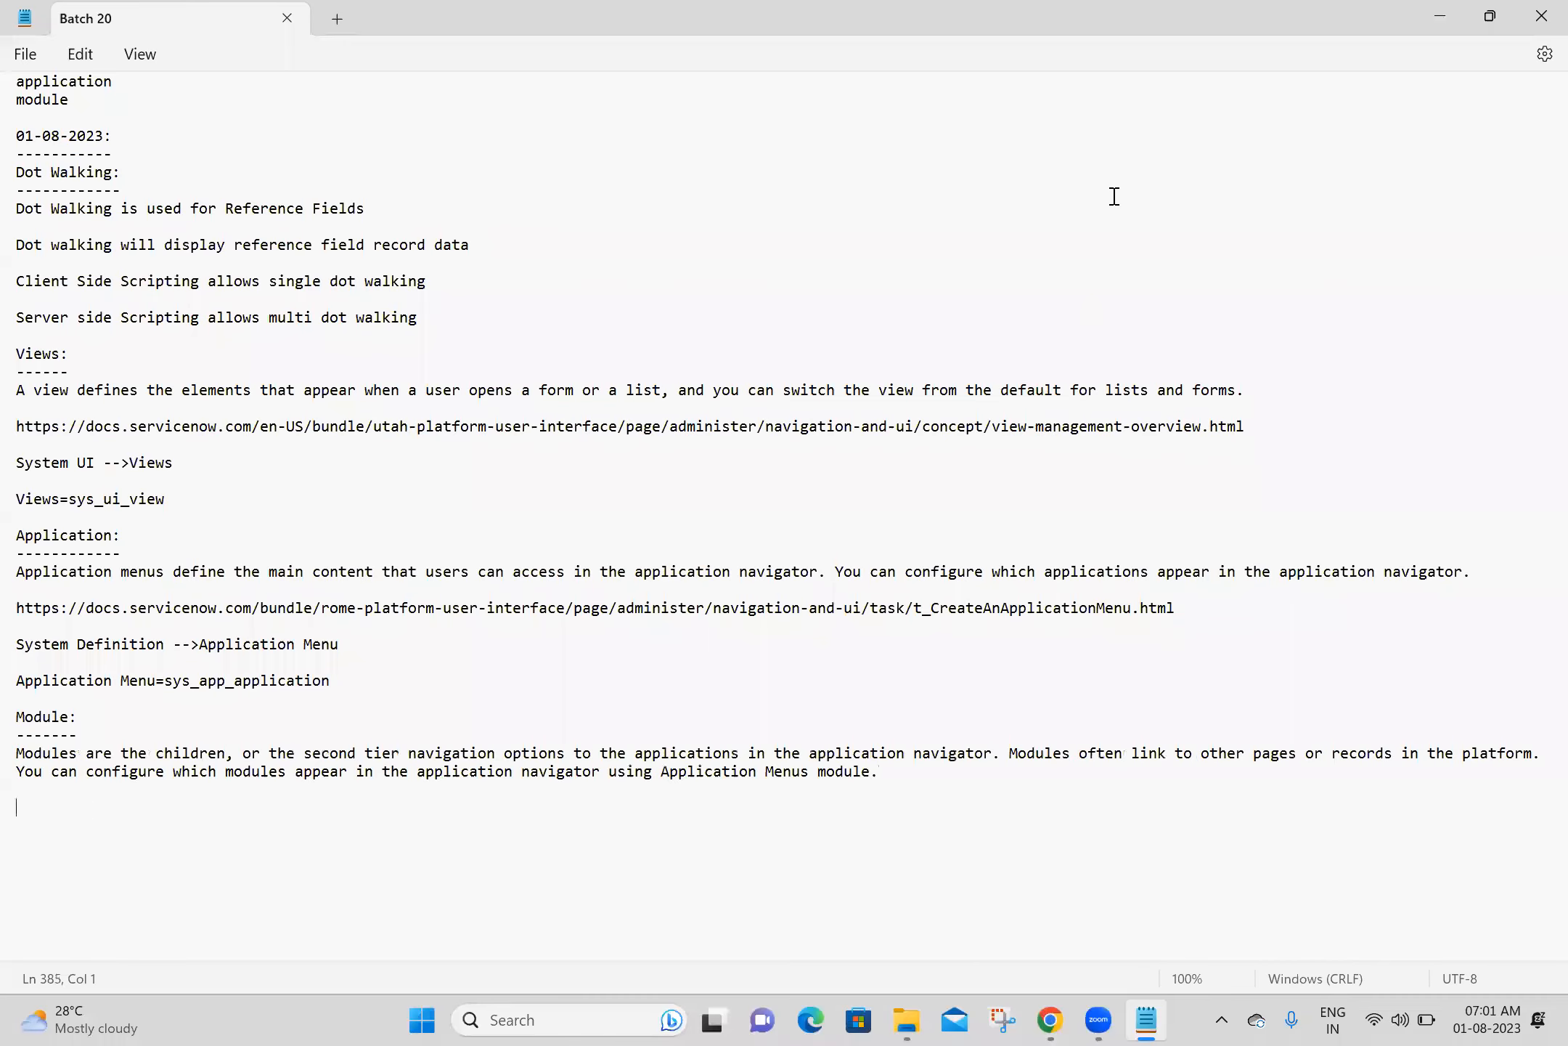
- Copy the Create a module page's URL from Chrome and paste it below the definition in Notepad, with blank lines after it
{"action": "key", "text": "alt+Tab"}
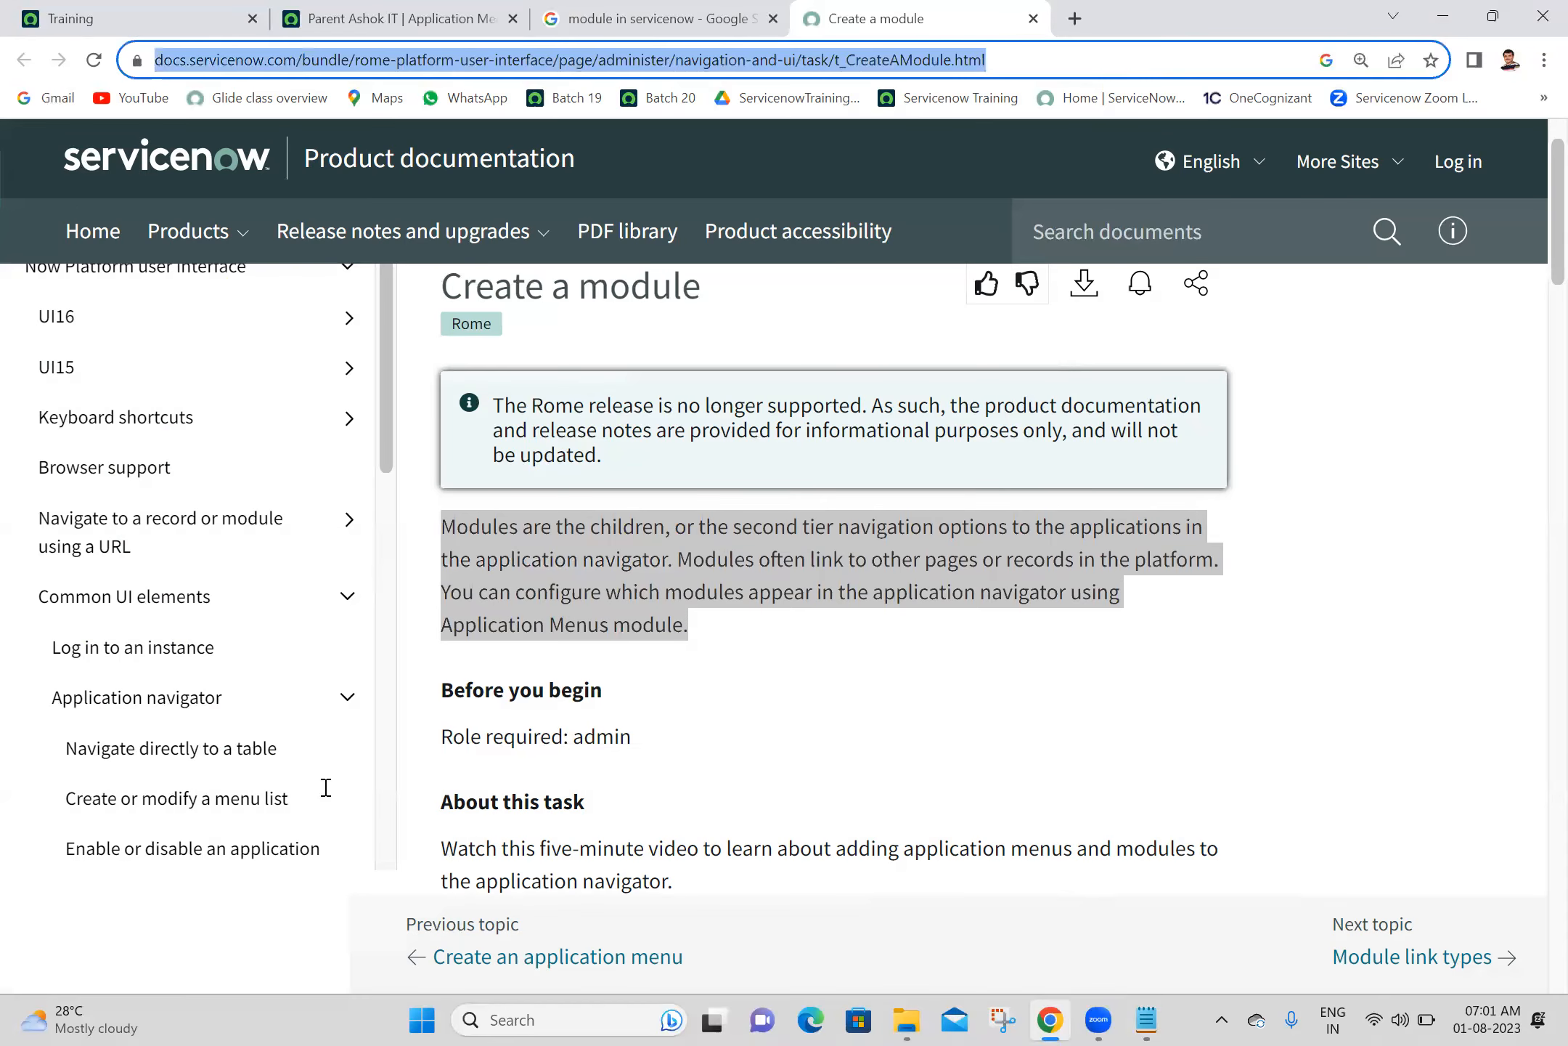
{"action": "key", "text": "alt+Tab"}
{"action": "type", "text": "https://docs.servicenow.com/bundle/rome-platform-user-interface/page/administer/navigation-and-ui/task/t_CreateAModule.html"}
{"action": "key", "text": "Return"}
{"action": "key", "text": "Return"}
{"action": "key", "text": "Return"}
{"action": "key", "text": "Return"}
{"action": "key", "text": "Return"}
{"action": "key", "text": "Return"}
{"action": "key", "text": "Return"}
{"action": "key", "text": "Return"}
{"action": "key", "text": "Return"}
{"action": "key", "text": "Return"}
{"action": "key", "text": "Return"}
{"action": "key", "text": "Return"}
{"action": "key", "text": "Return"}
{"action": "key", "text": "Return"}
{"action": "key", "text": "Return"}
{"action": "key", "text": "Return"}
{"action": "key", "text": "Return"}
{"action": "key", "text": "Return"}
{"action": "key", "text": "Return"}
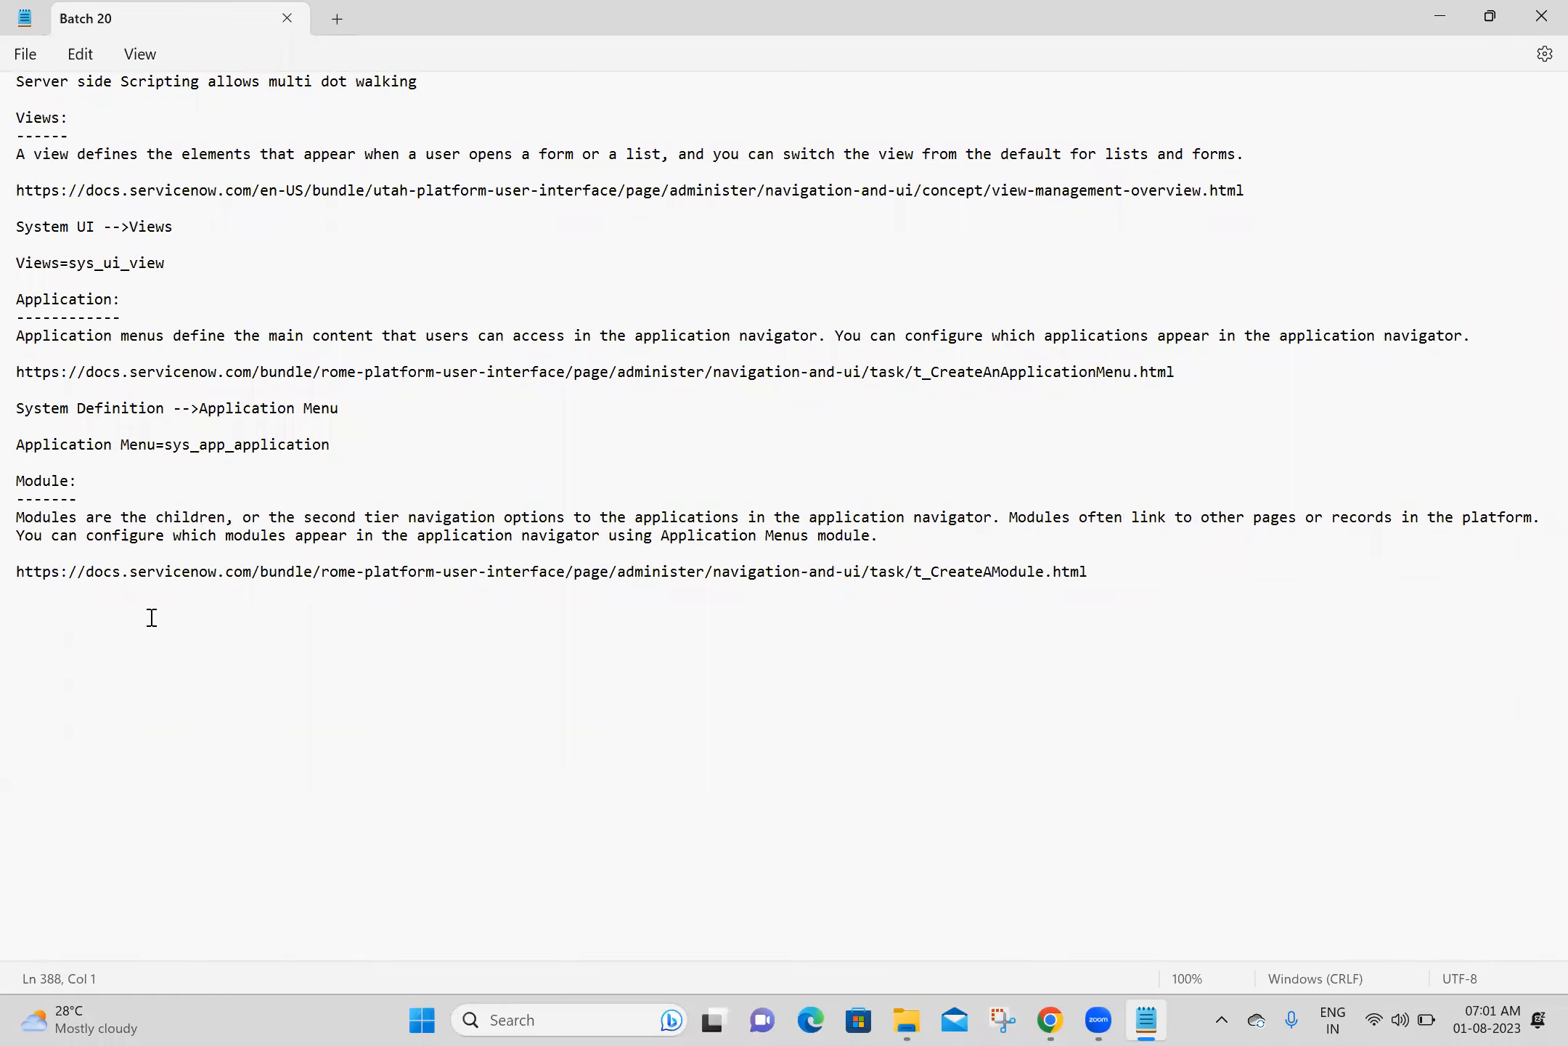
- Start a navigation path line with "System Definition -->" below the pasted link and save the notes
{"action": "type", "text": "System Definition -->"}
{"action": "key", "text": "ctrl+s"}
- Switch to Chrome, search the application navigator for "modules" and open the Modules list under System Definition in a new tab
{"action": "left_click", "coordinate": [1053, 1021]}
{"action": "key", "text": "ctrl+1"}
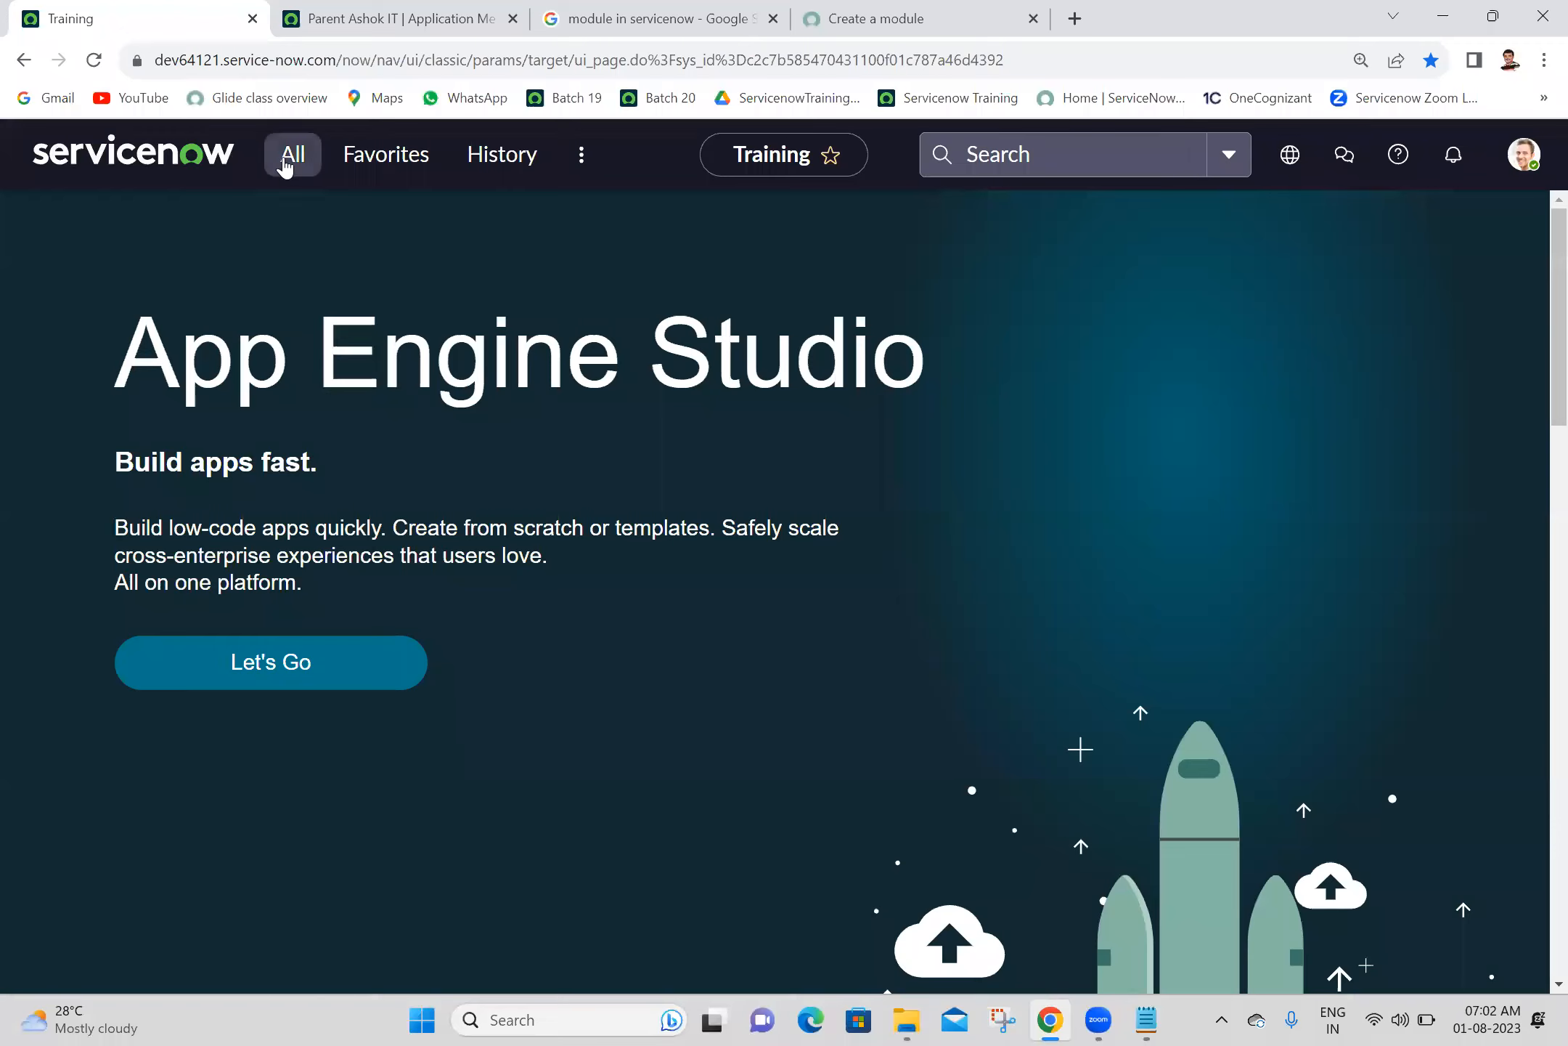
{"action": "left_click", "coordinate": [289, 156]}
{"action": "type", "text": "m"}
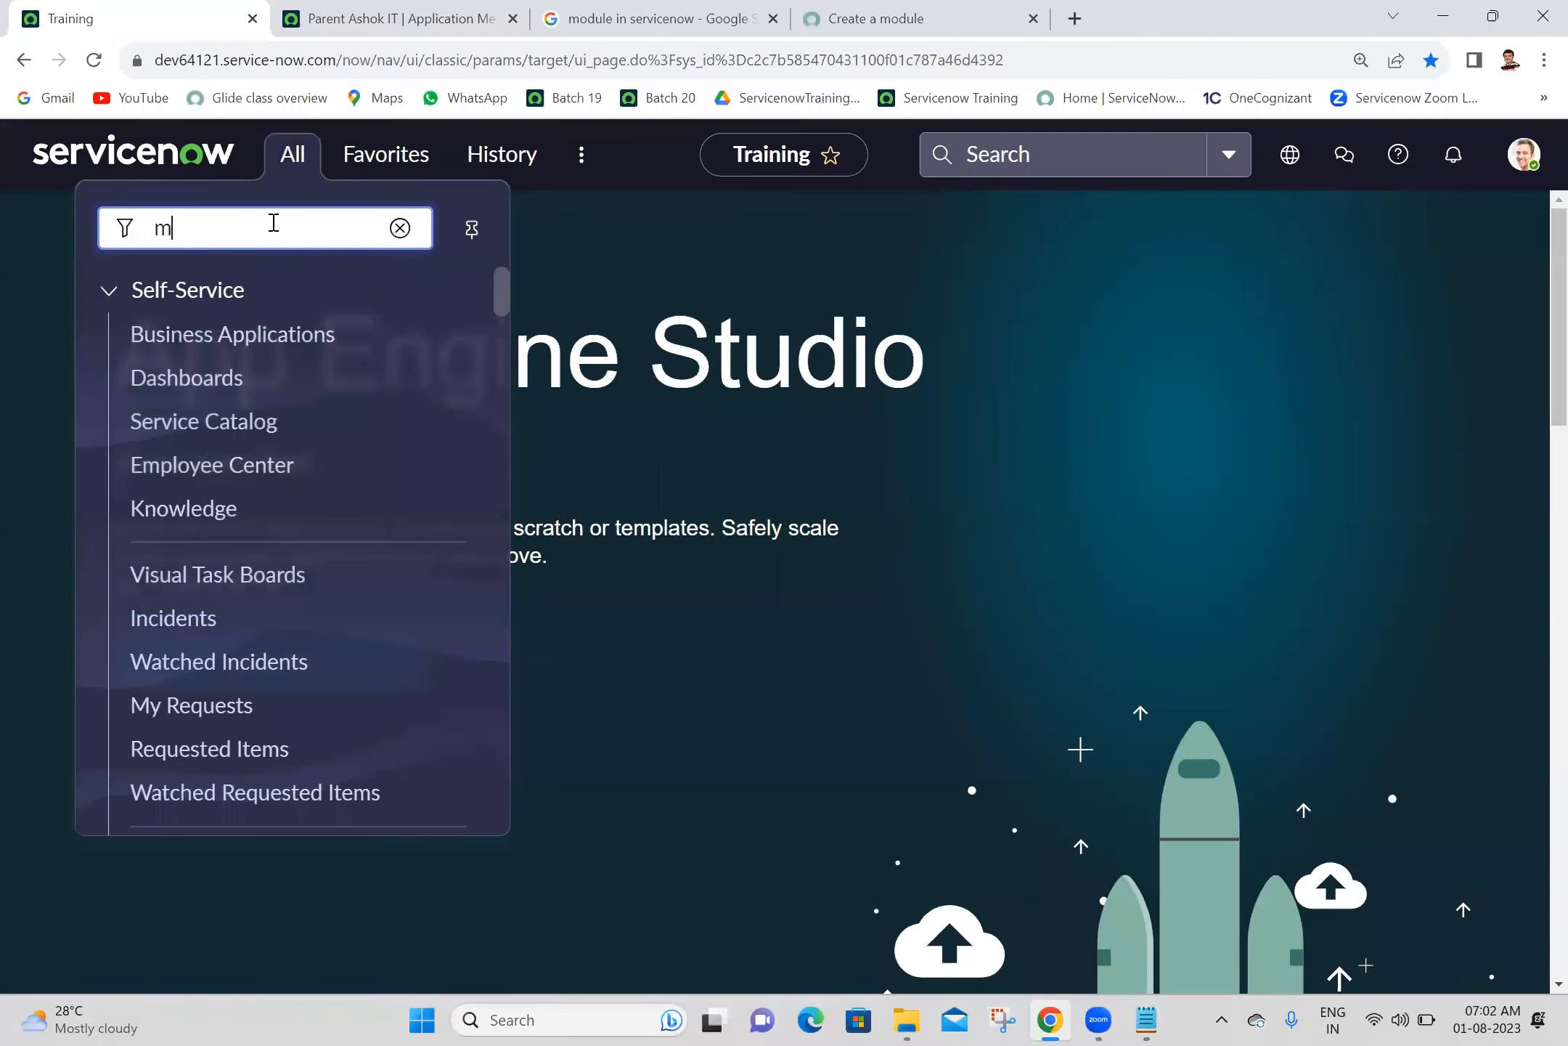
{"action": "type", "text": "odules"}
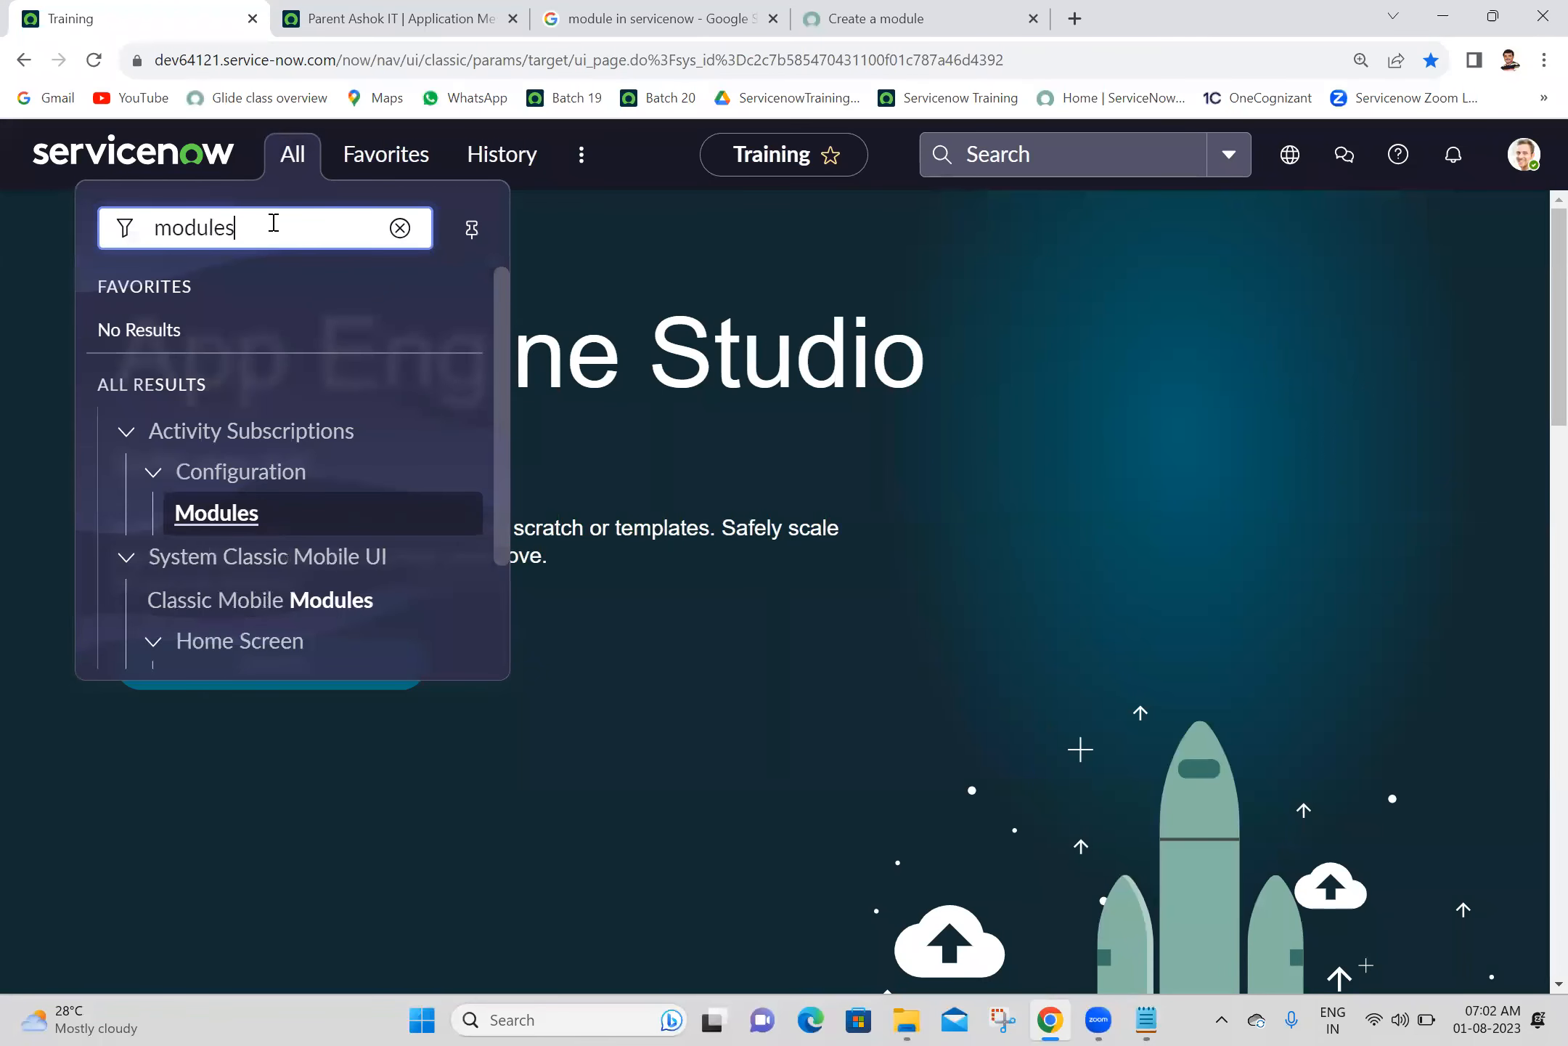
{"action": "left_click_drag", "start_coordinate": [500, 426], "coordinate": [490, 527]}
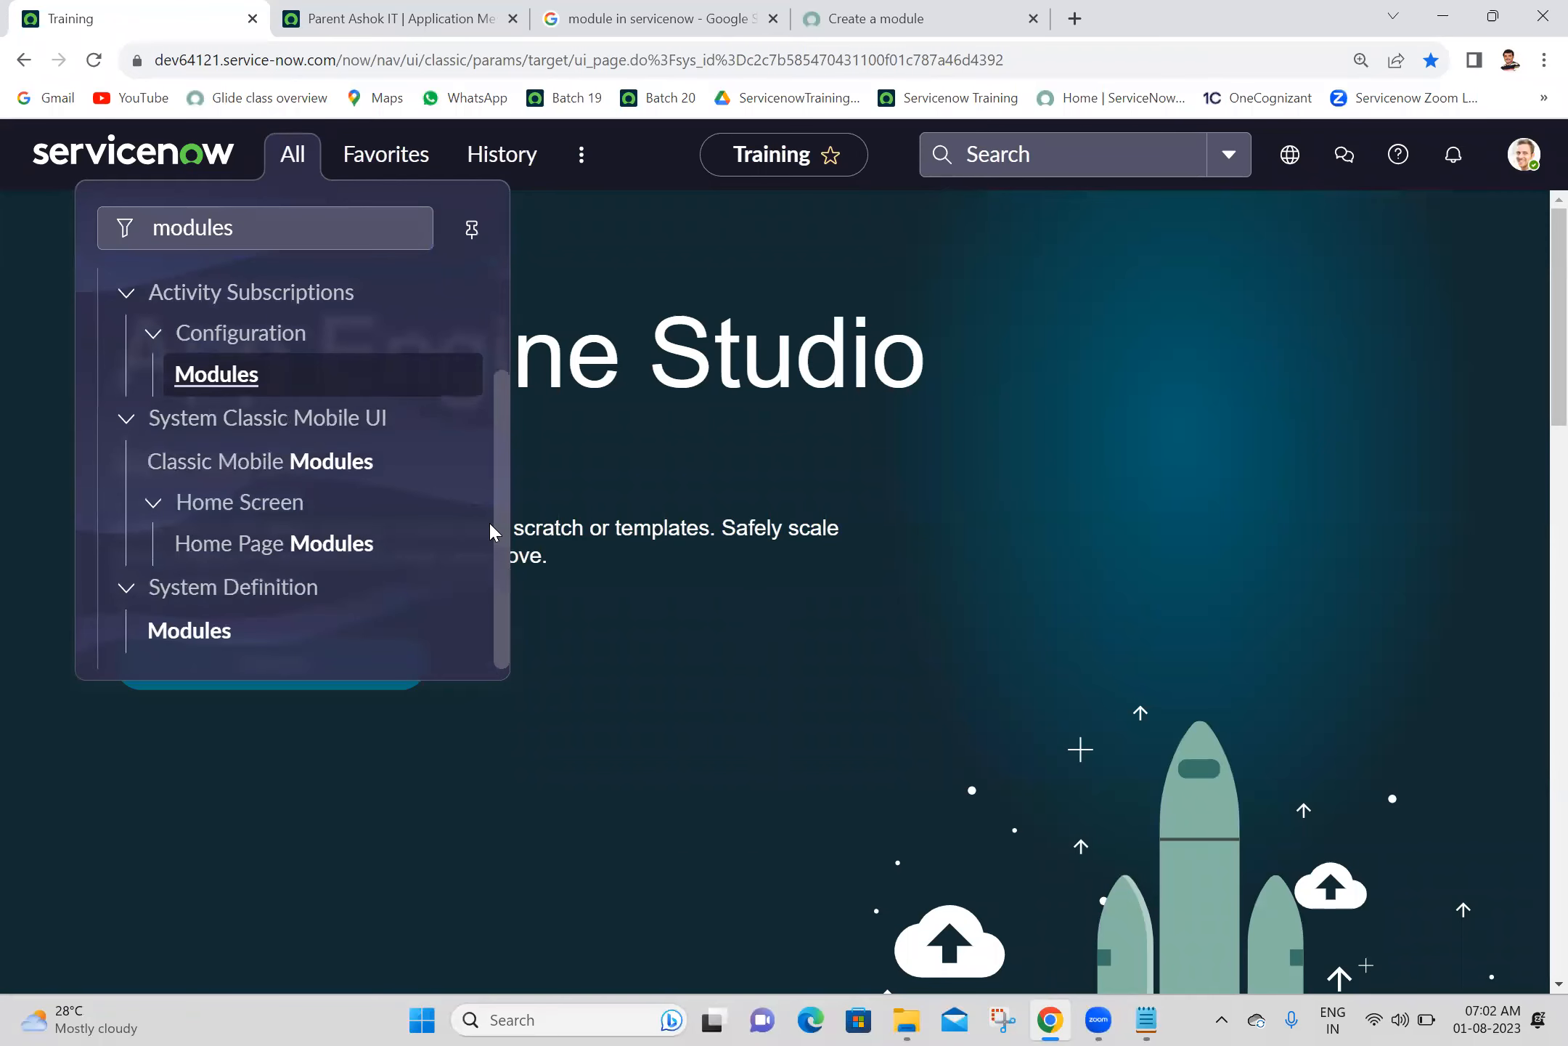
{"action": "left_click", "coordinate": [214, 631], "text": "ctrl"}
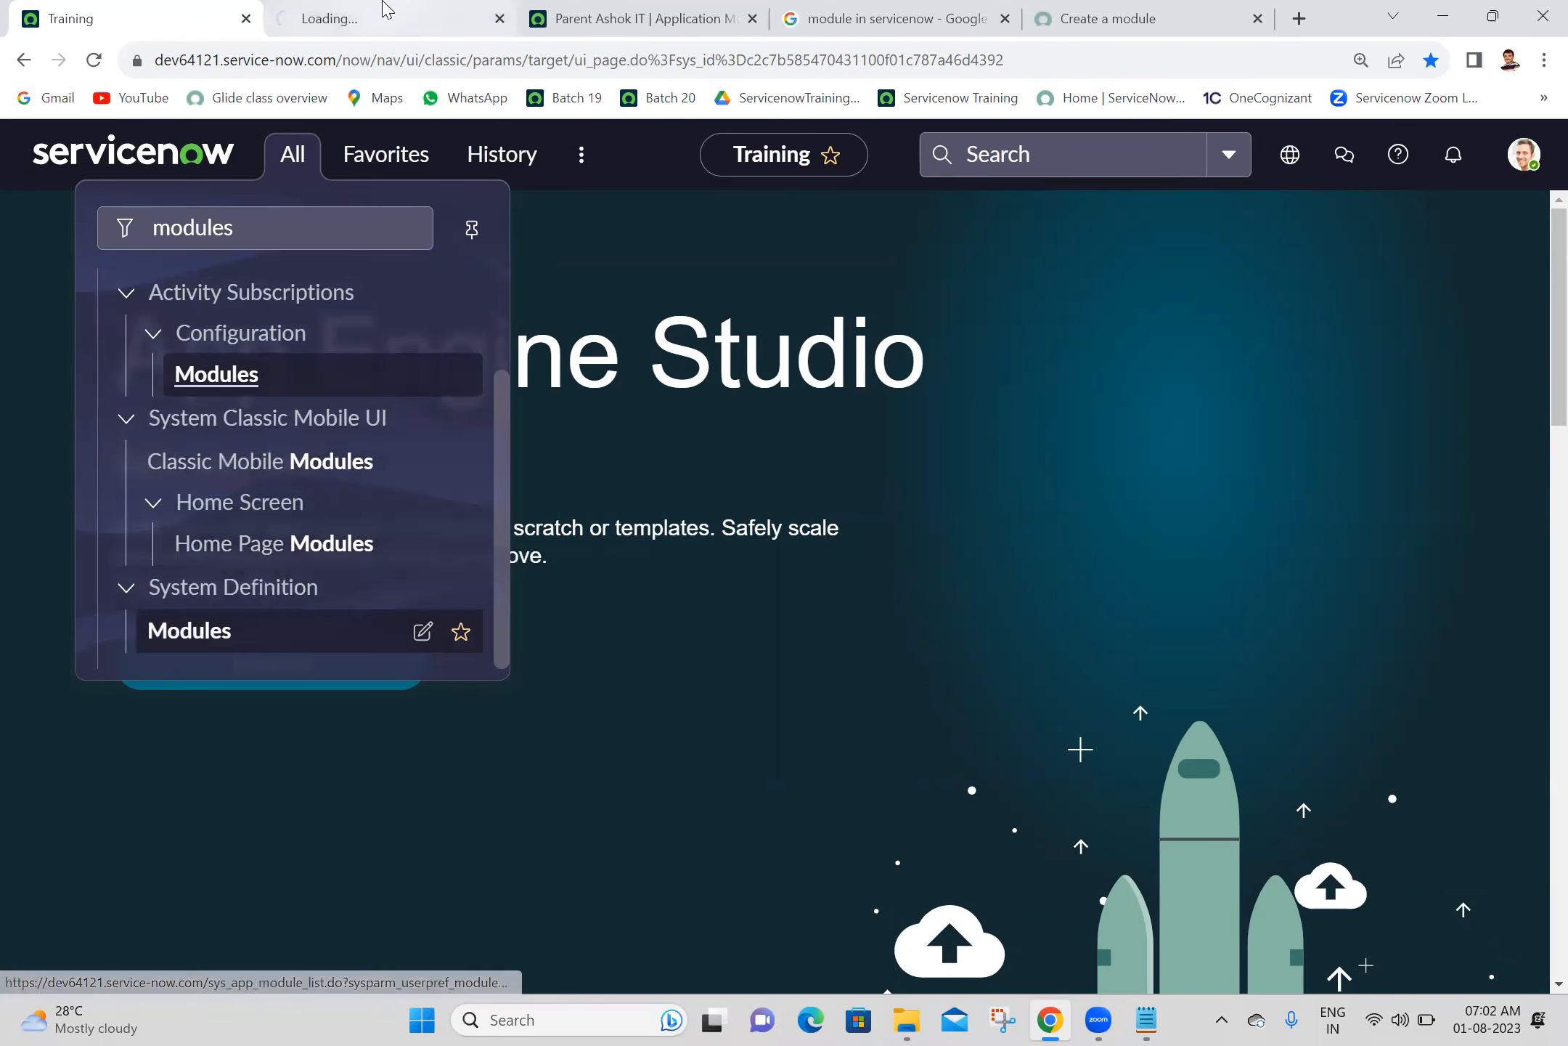
{"action": "left_click", "coordinate": [385, 11]}
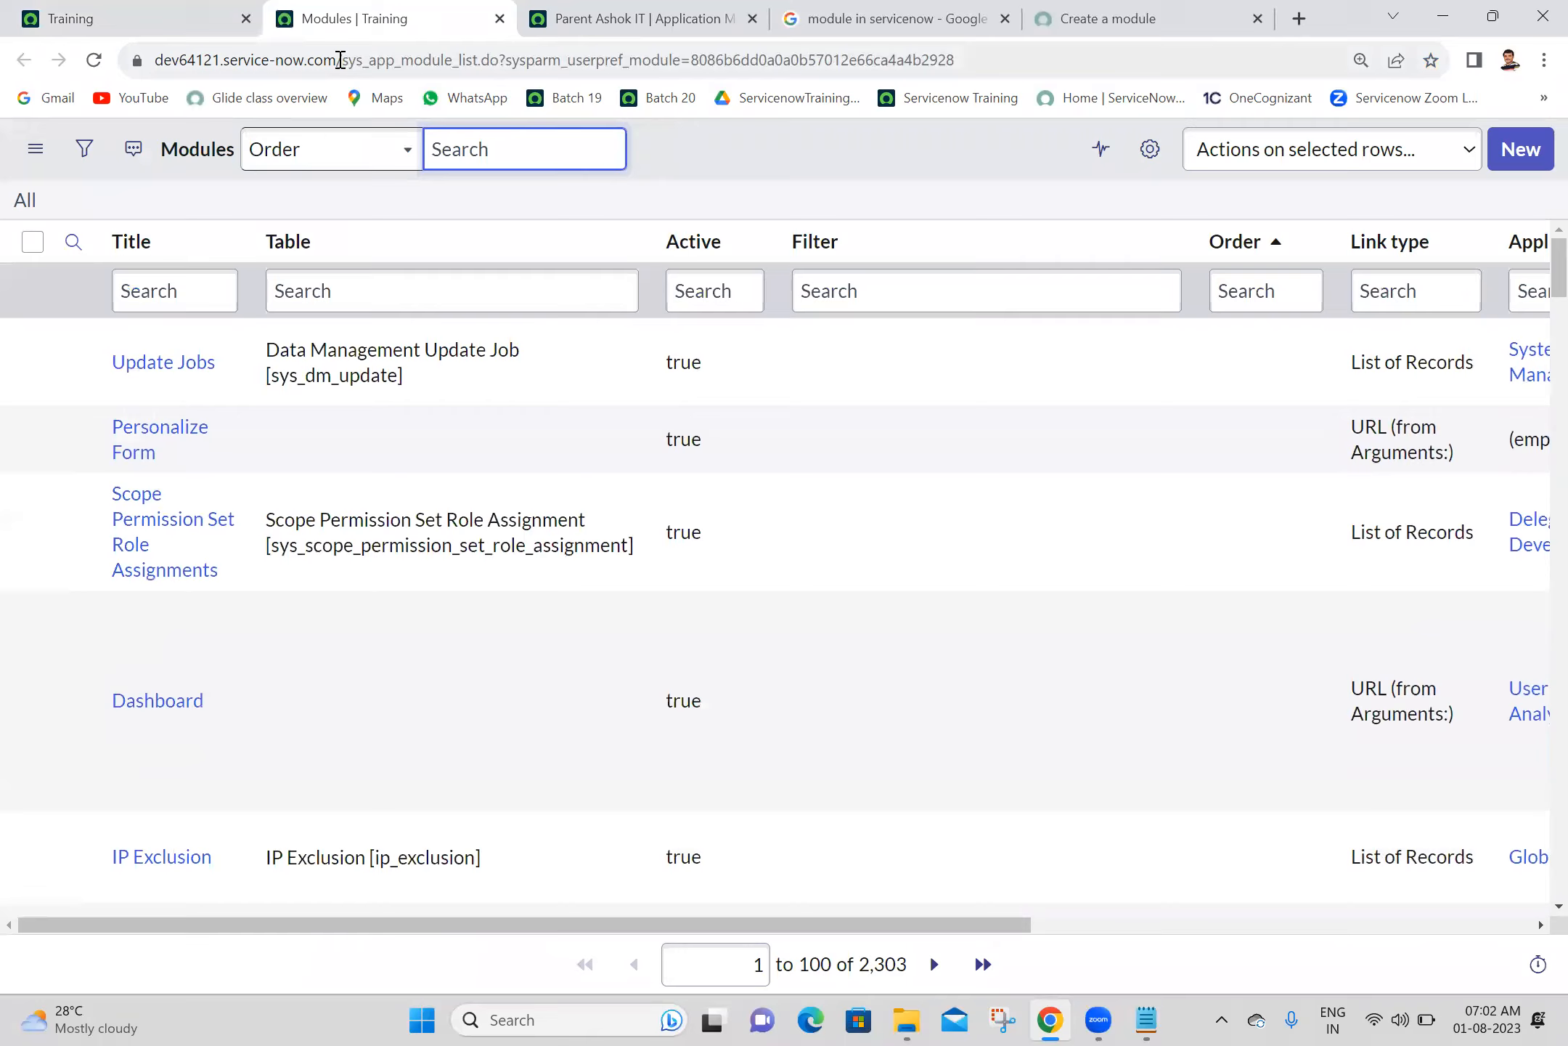
- Copy the table name from the Modules list URL, and complete the Notepad lines "System Definition -->Modules" and "Modules=sys_app_module"
{"action": "left_click", "coordinate": [342, 61]}
{"action": "left_click_drag", "start_coordinate": [342, 61], "coordinate": [450, 65]}
{"action": "key", "text": "ctrl+c"}
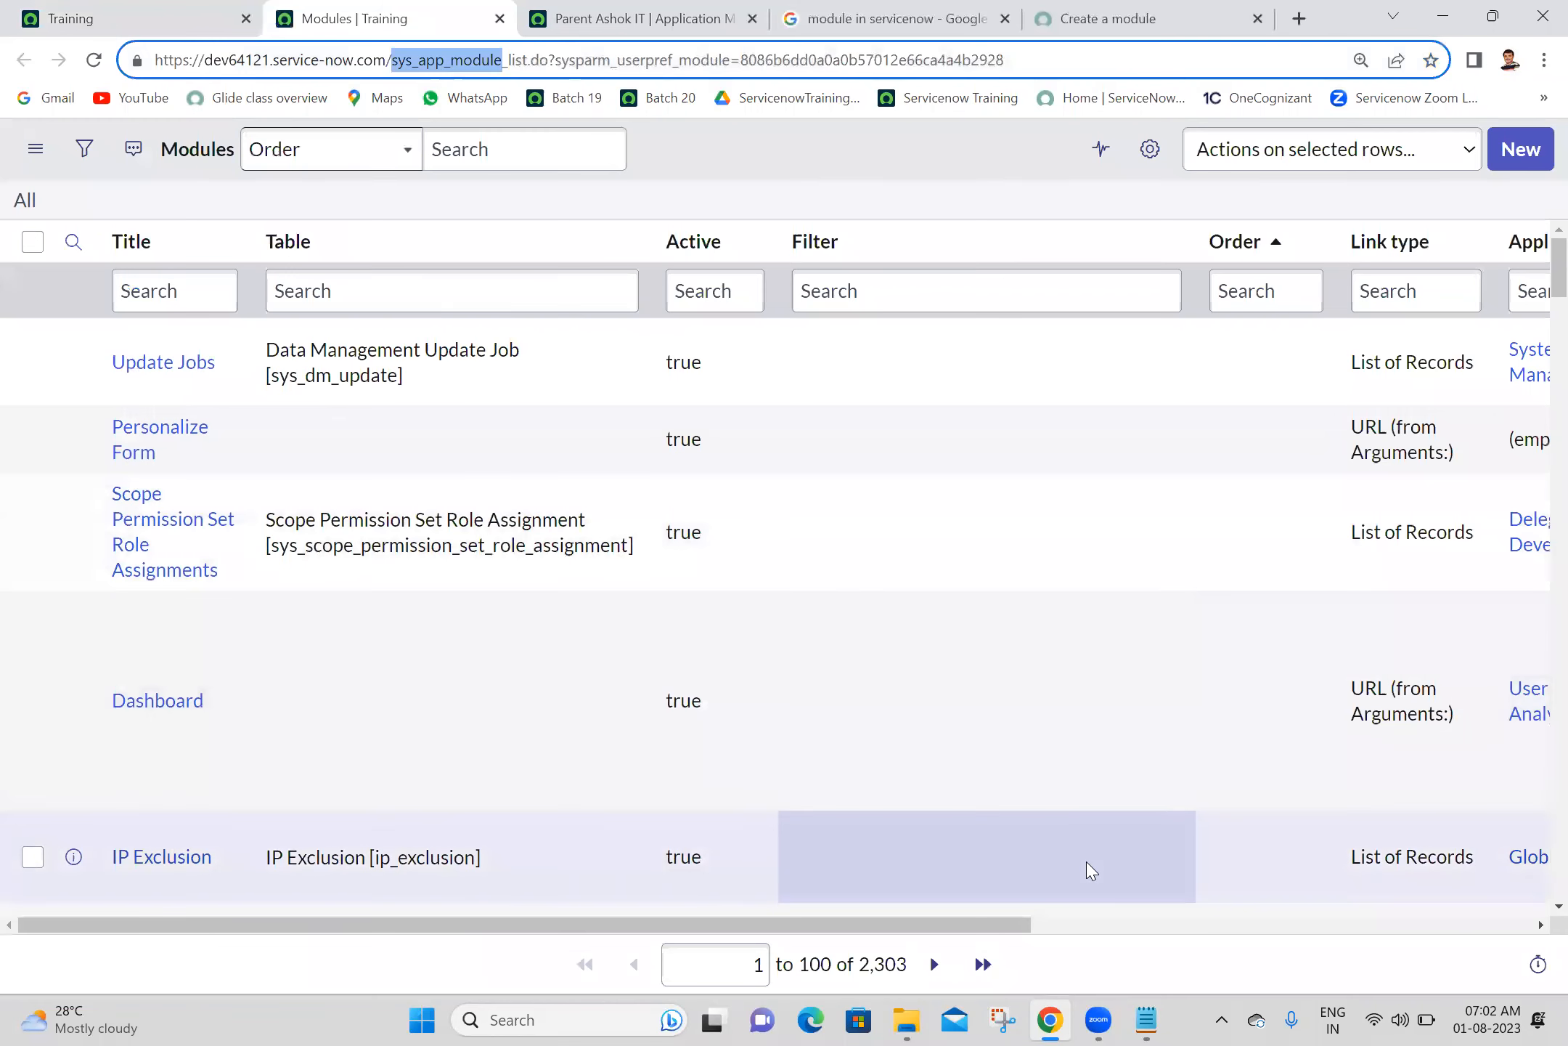
{"action": "left_click", "coordinate": [1145, 1020]}
{"action": "type", "text": "Module"}
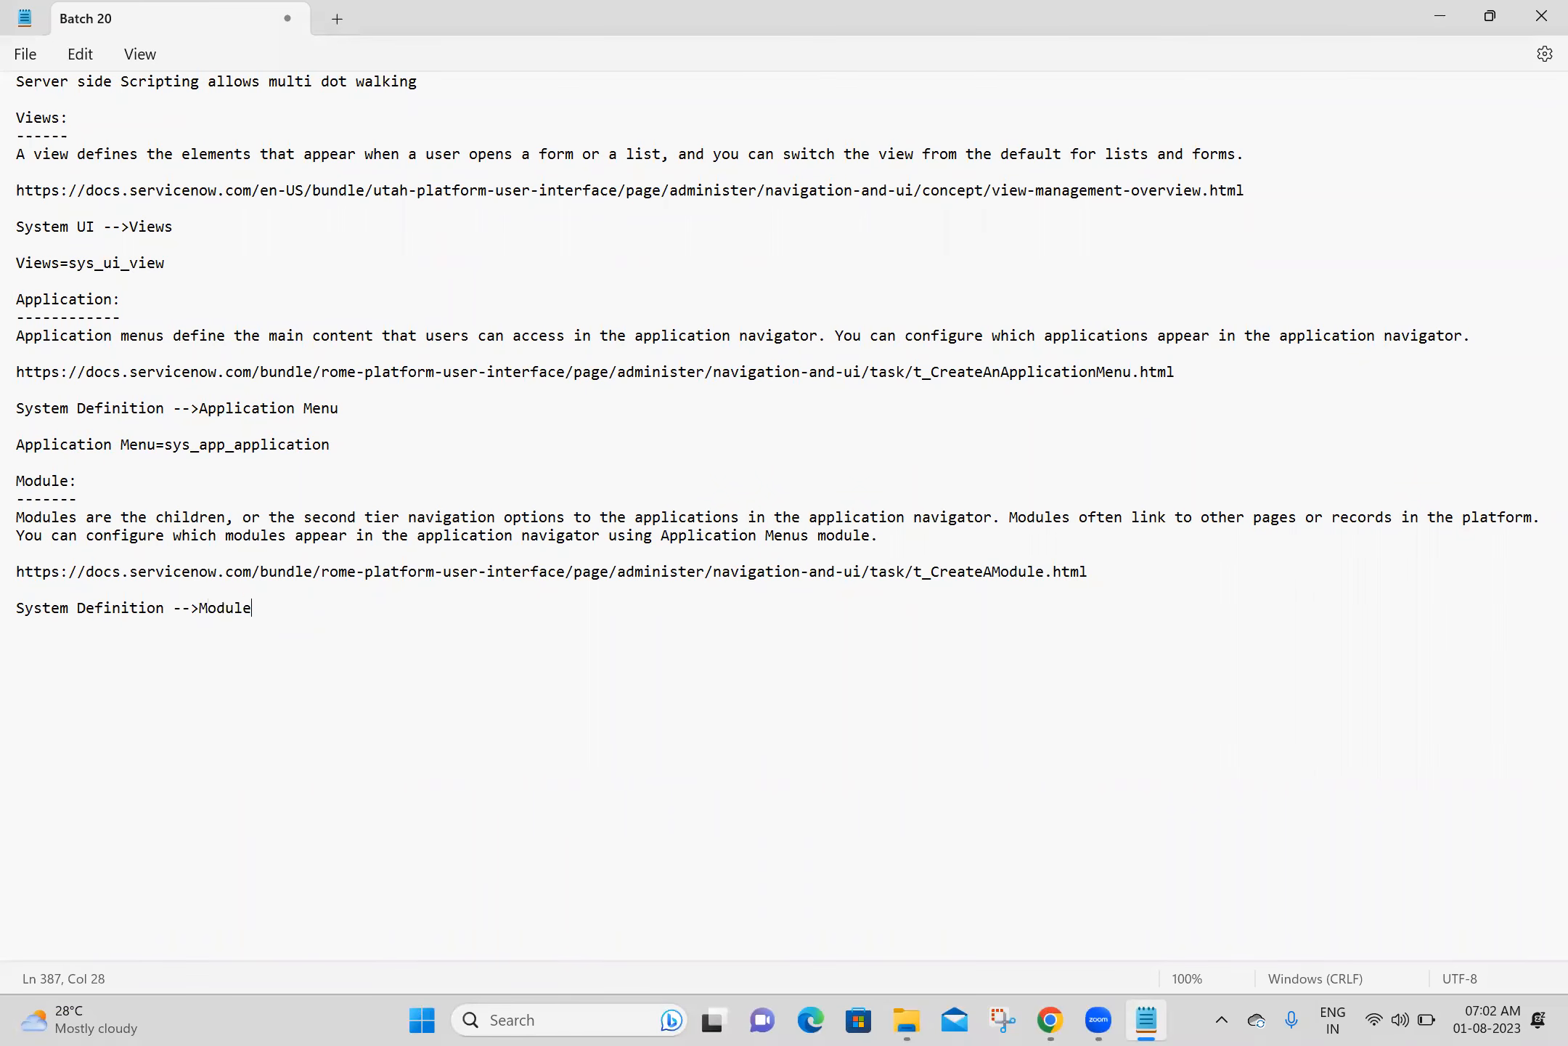
{"action": "type", "text": "dules="}
{"action": "key", "text": "ctrl+v"}
{"action": "key", "text": "Return"}
{"action": "key", "text": "Return"}
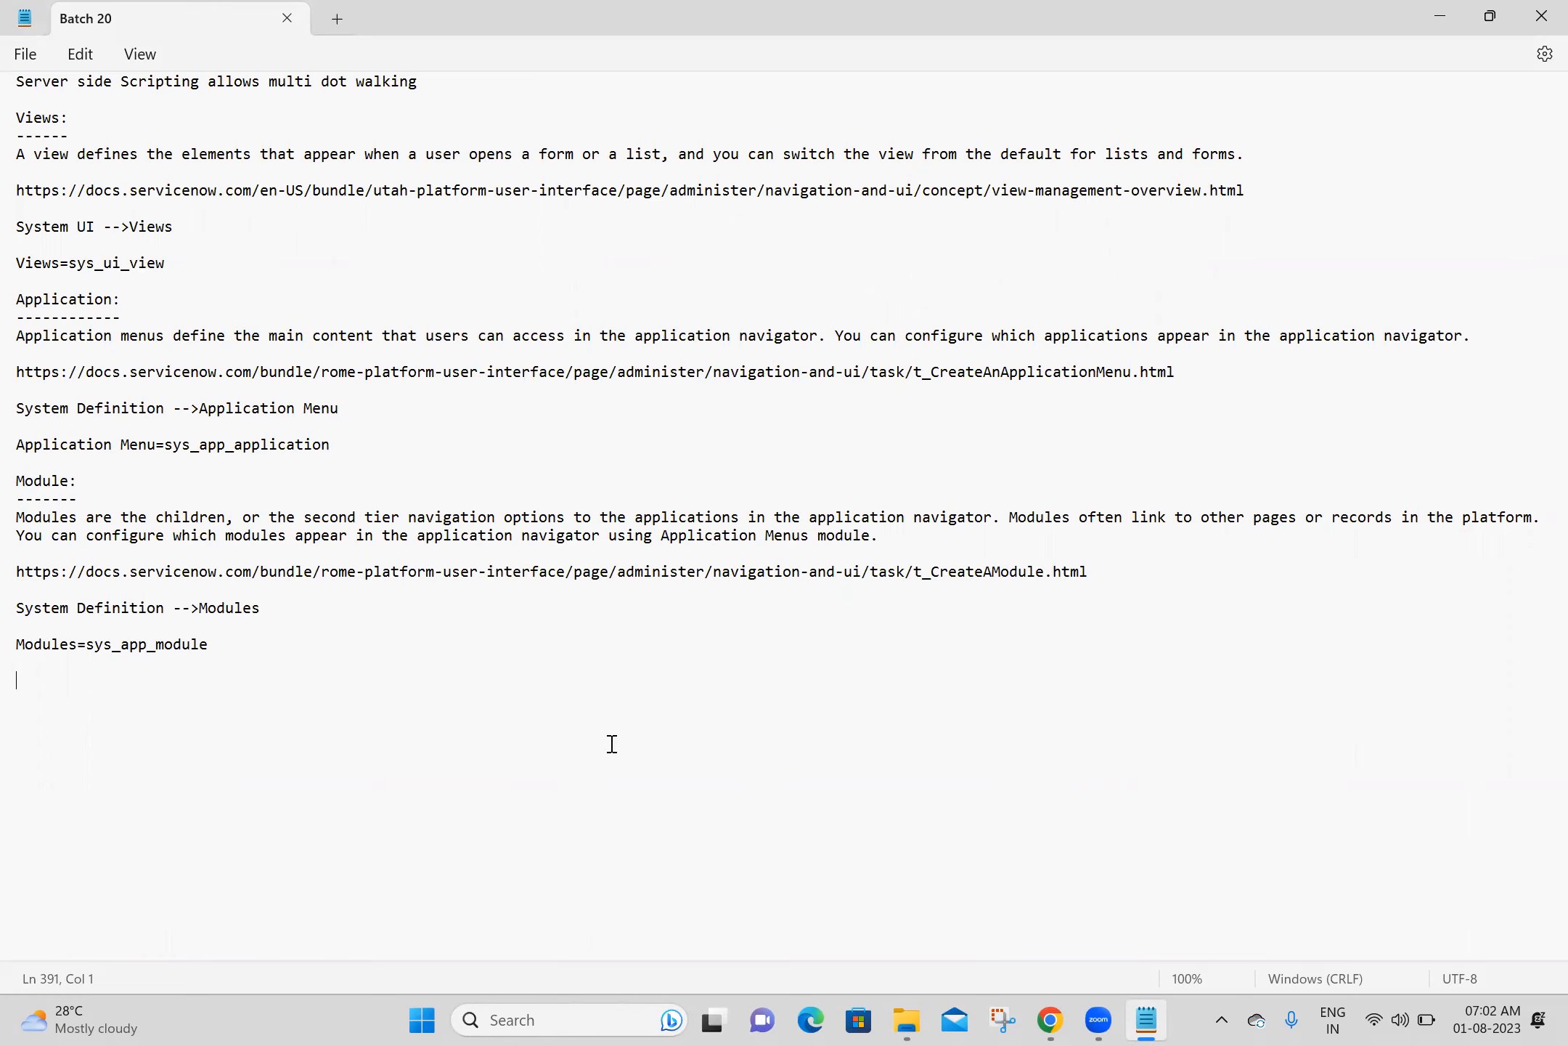
{"action": "left_click", "coordinate": [1051, 1019]}
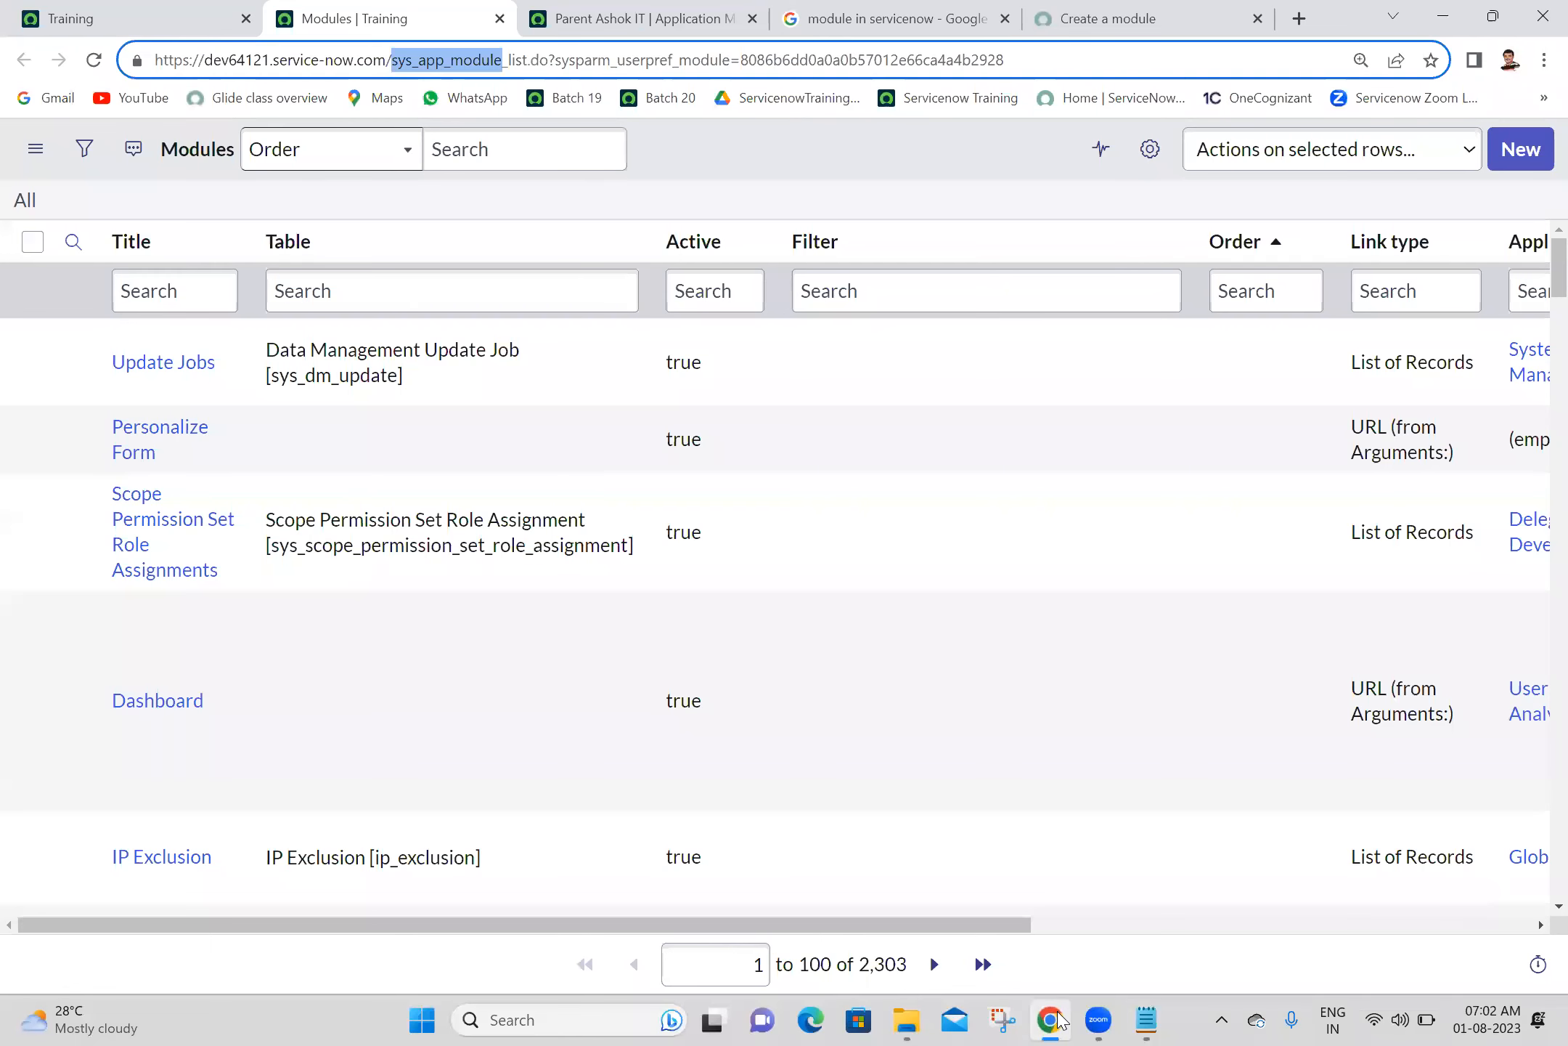
{"action": "left_click", "coordinate": [891, 138]}
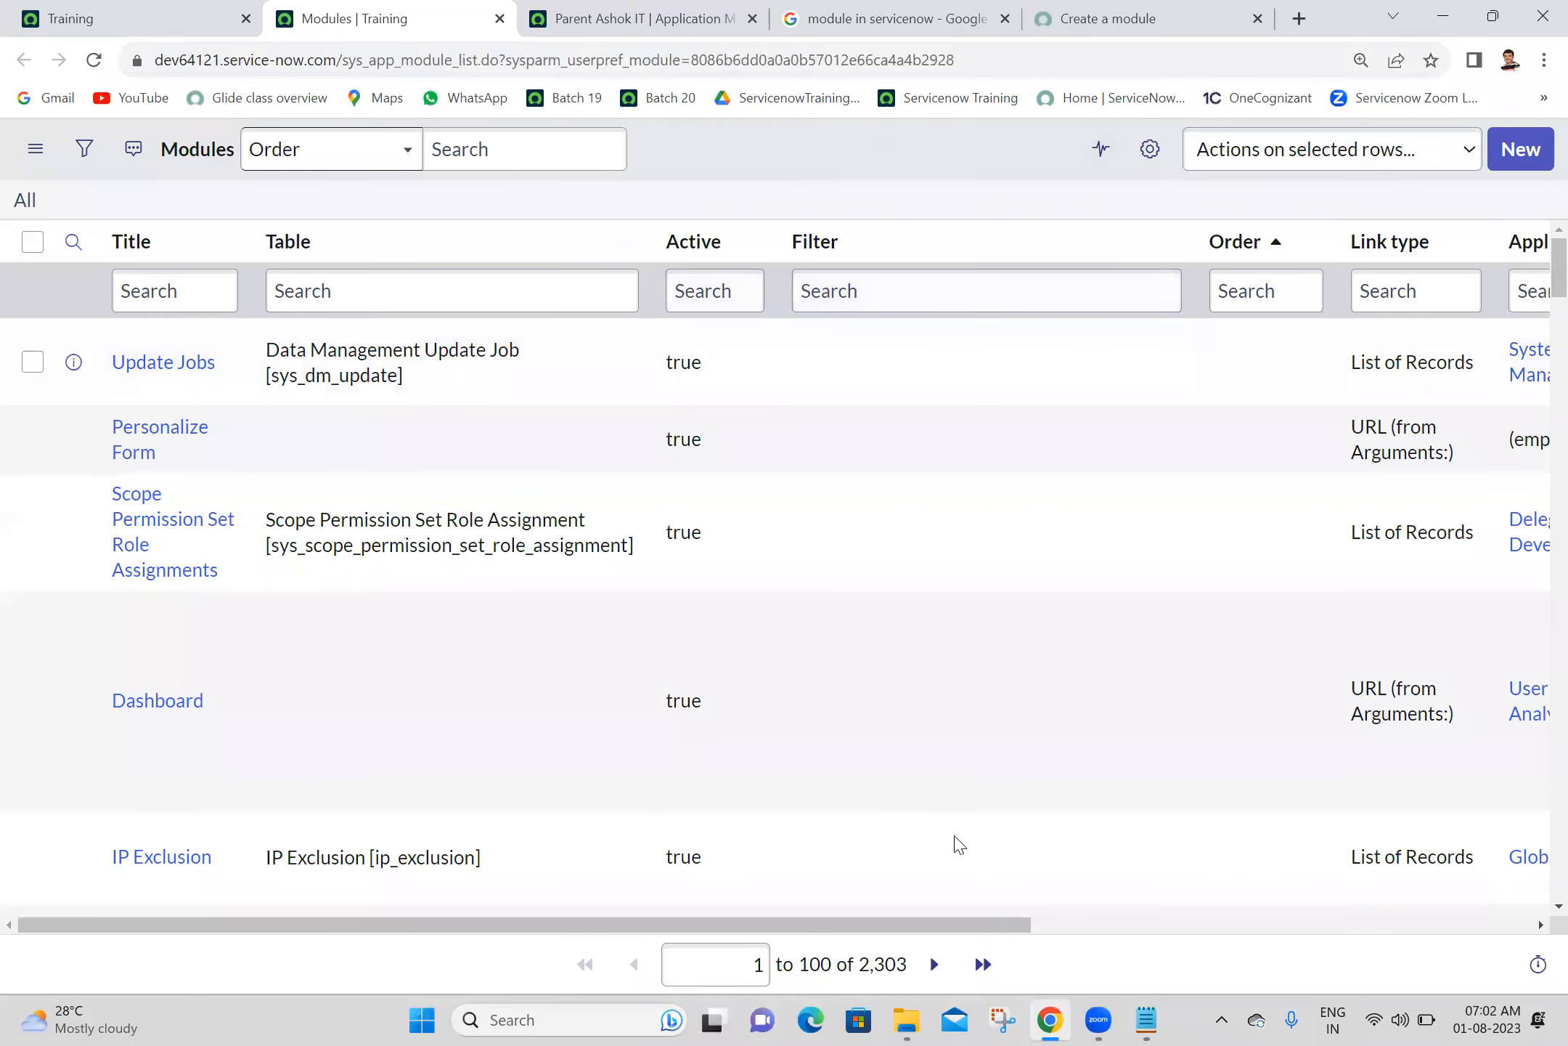
{"action": "left_click", "coordinate": [1160, 1020]}
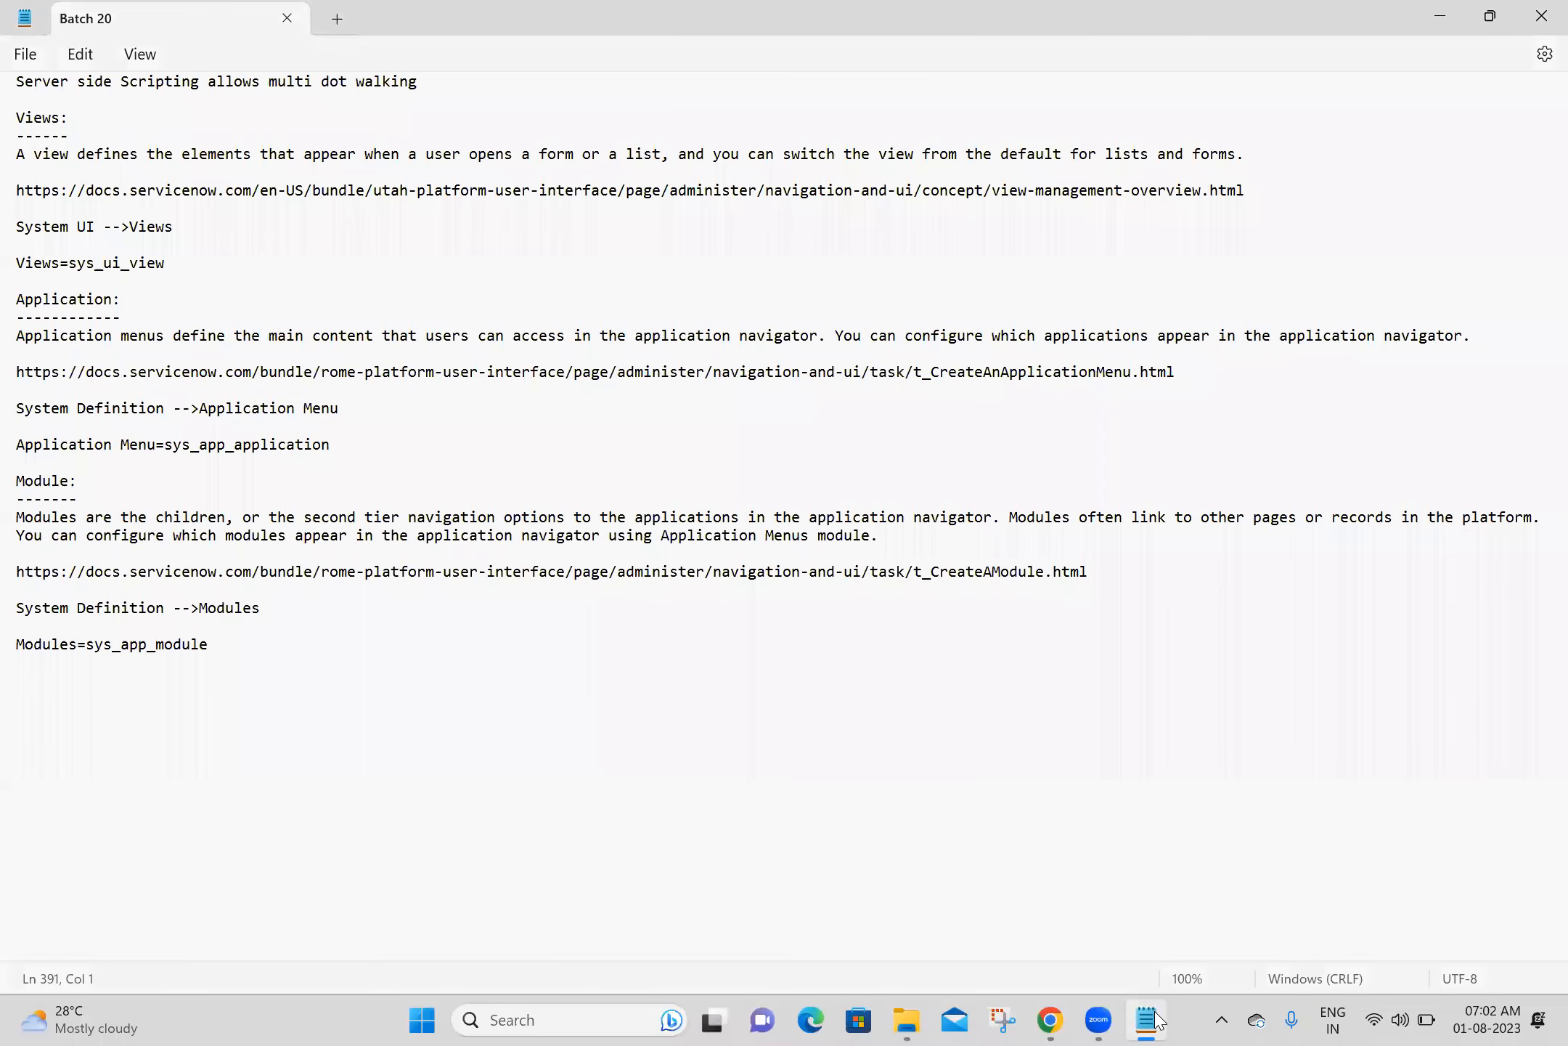
{"action": "left_click", "coordinate": [1155, 1020]}
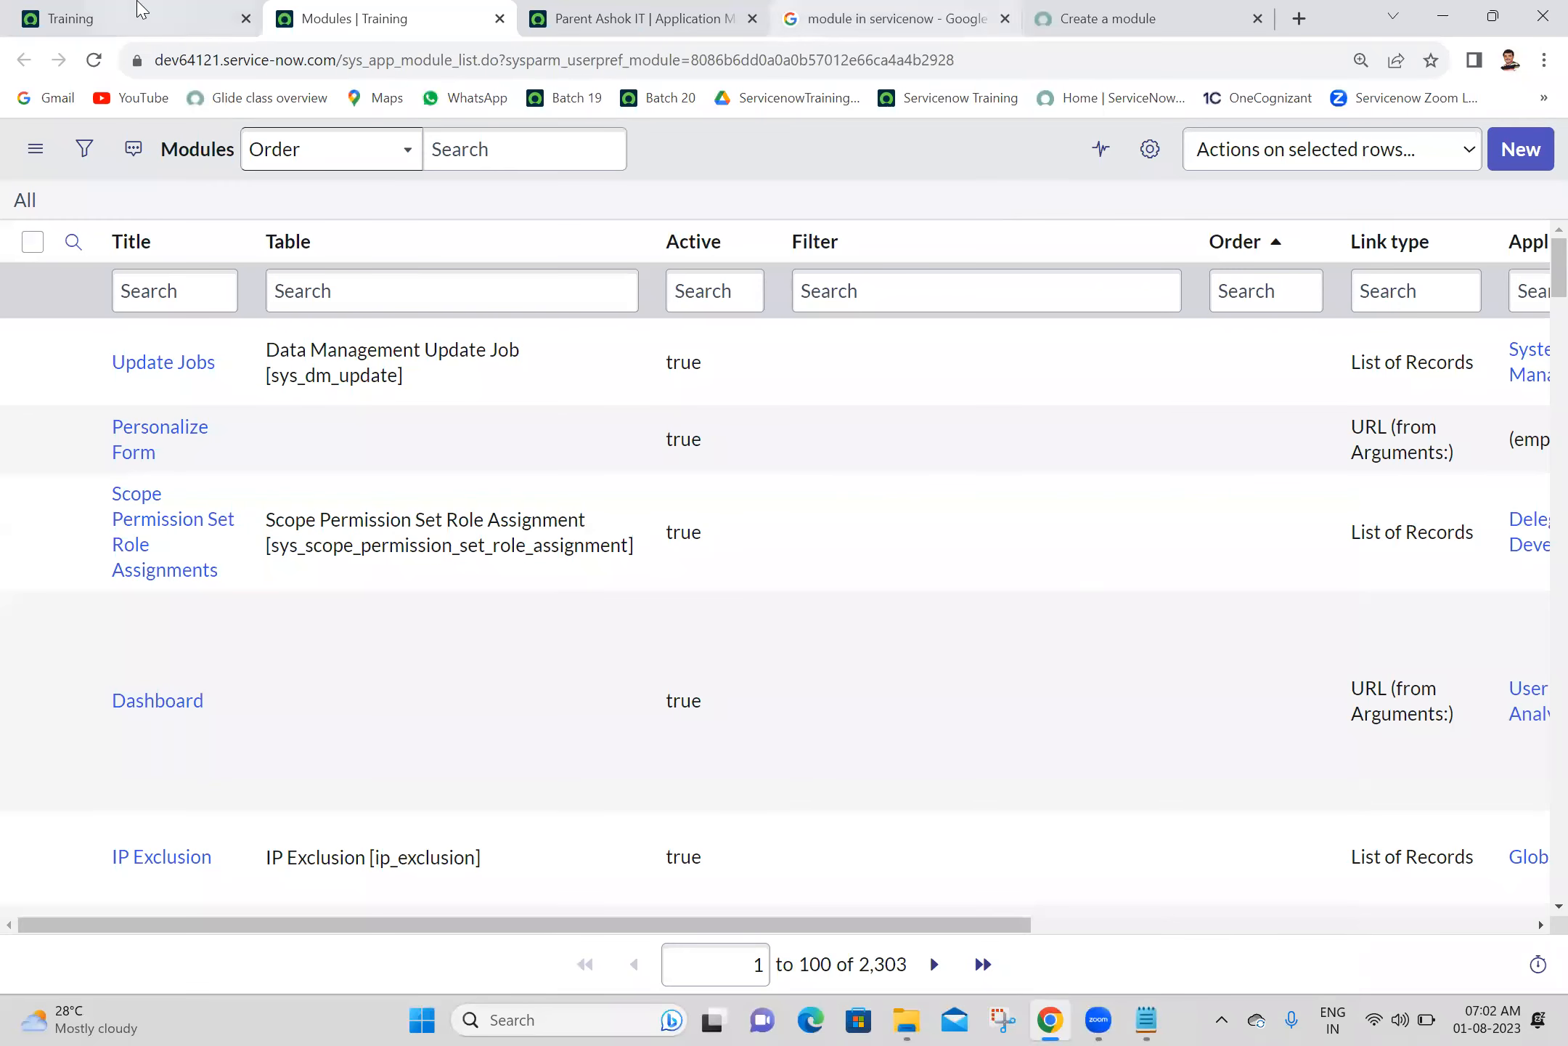
{"action": "left_click", "coordinate": [140, 9]}
{"action": "right_click", "coordinate": [140, 9]}
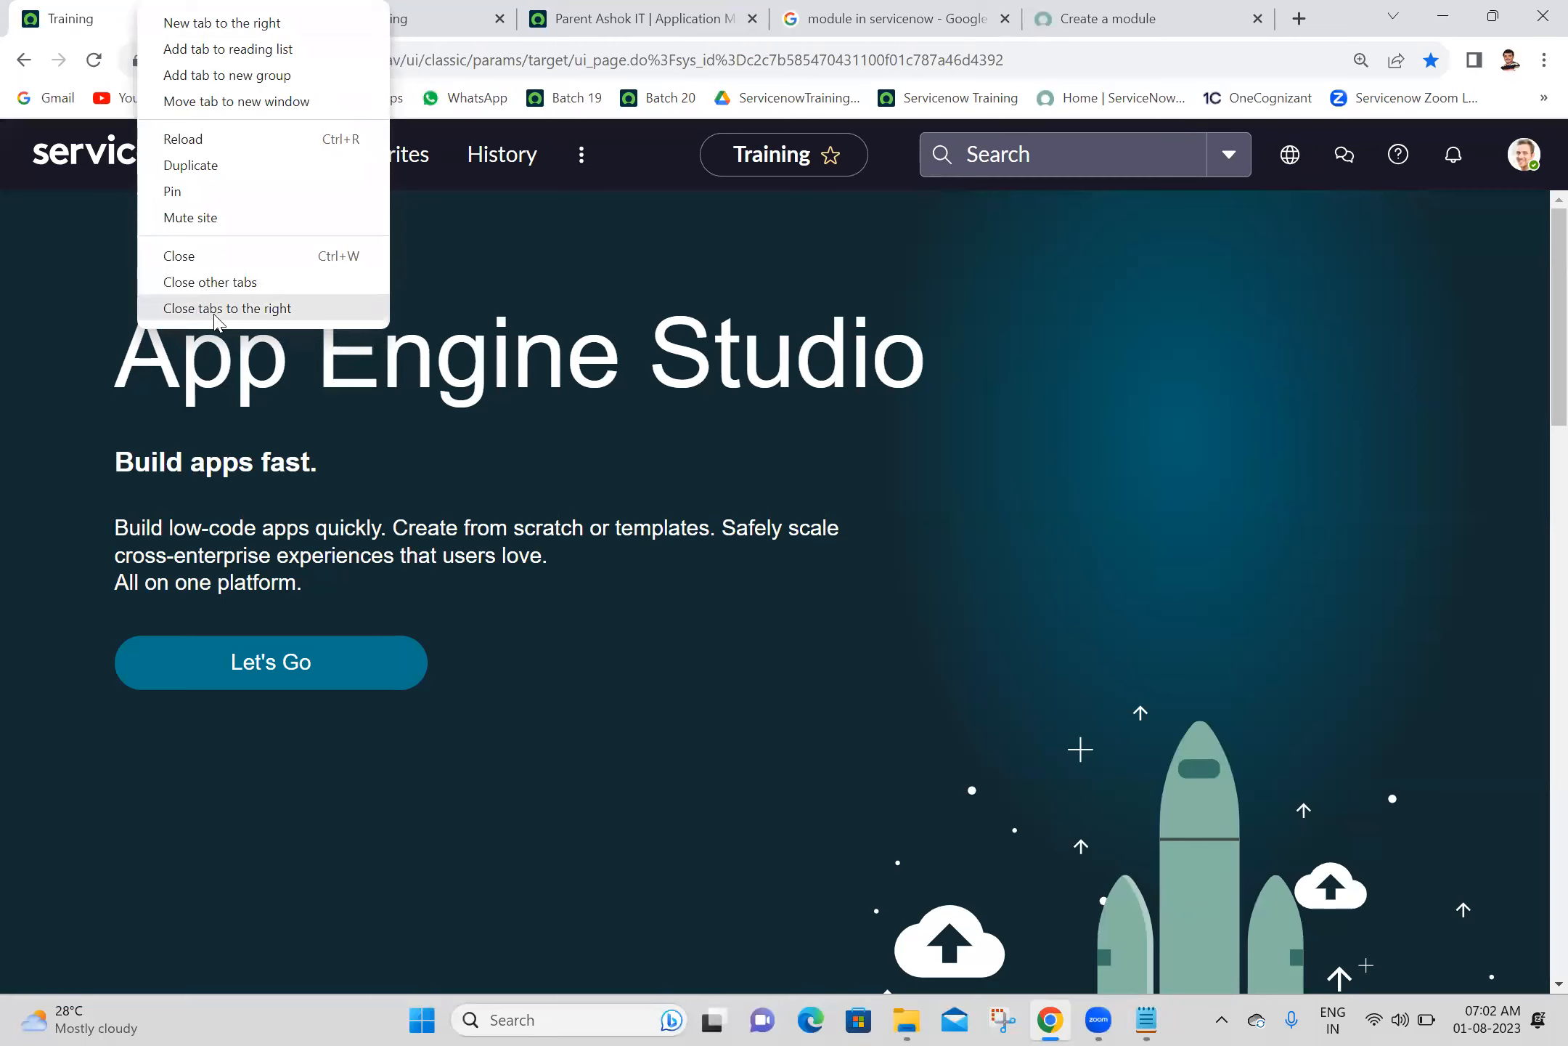
- Start a new module from the Modules related list of the Parent Ashok IT application menu and title it "Create New"
{"action": "left_click", "coordinate": [639, 11]}
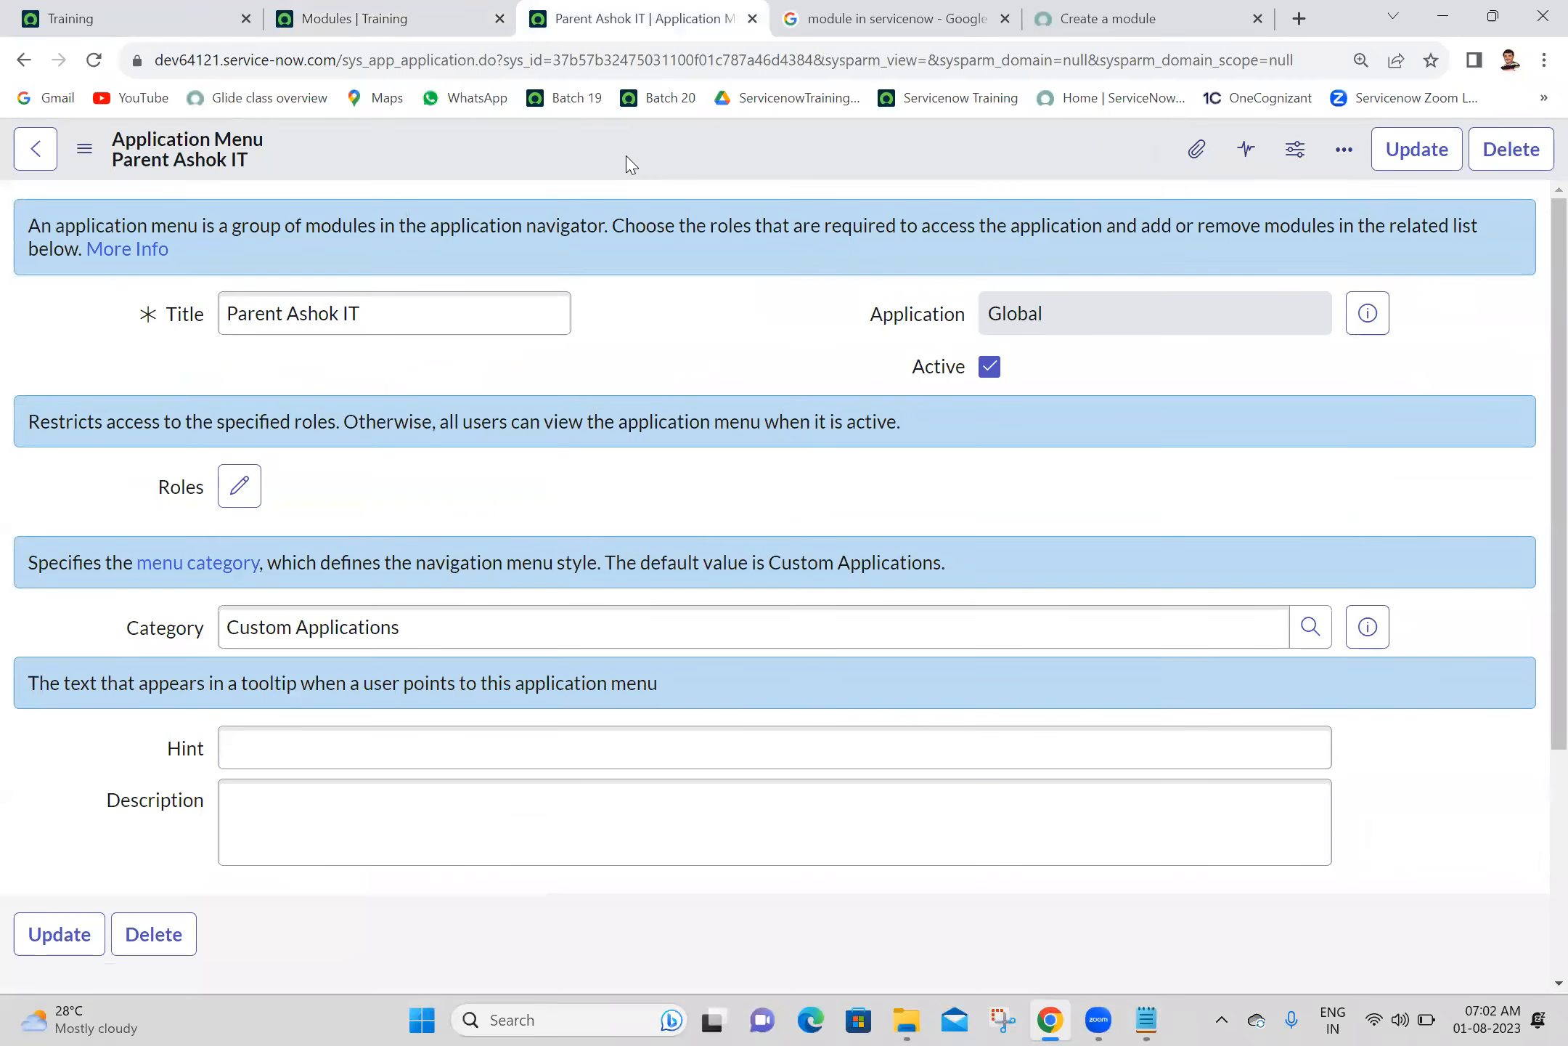
{"action": "scroll", "coordinate": [1534, 550], "scroll_direction": "down", "scroll_amount": 5}
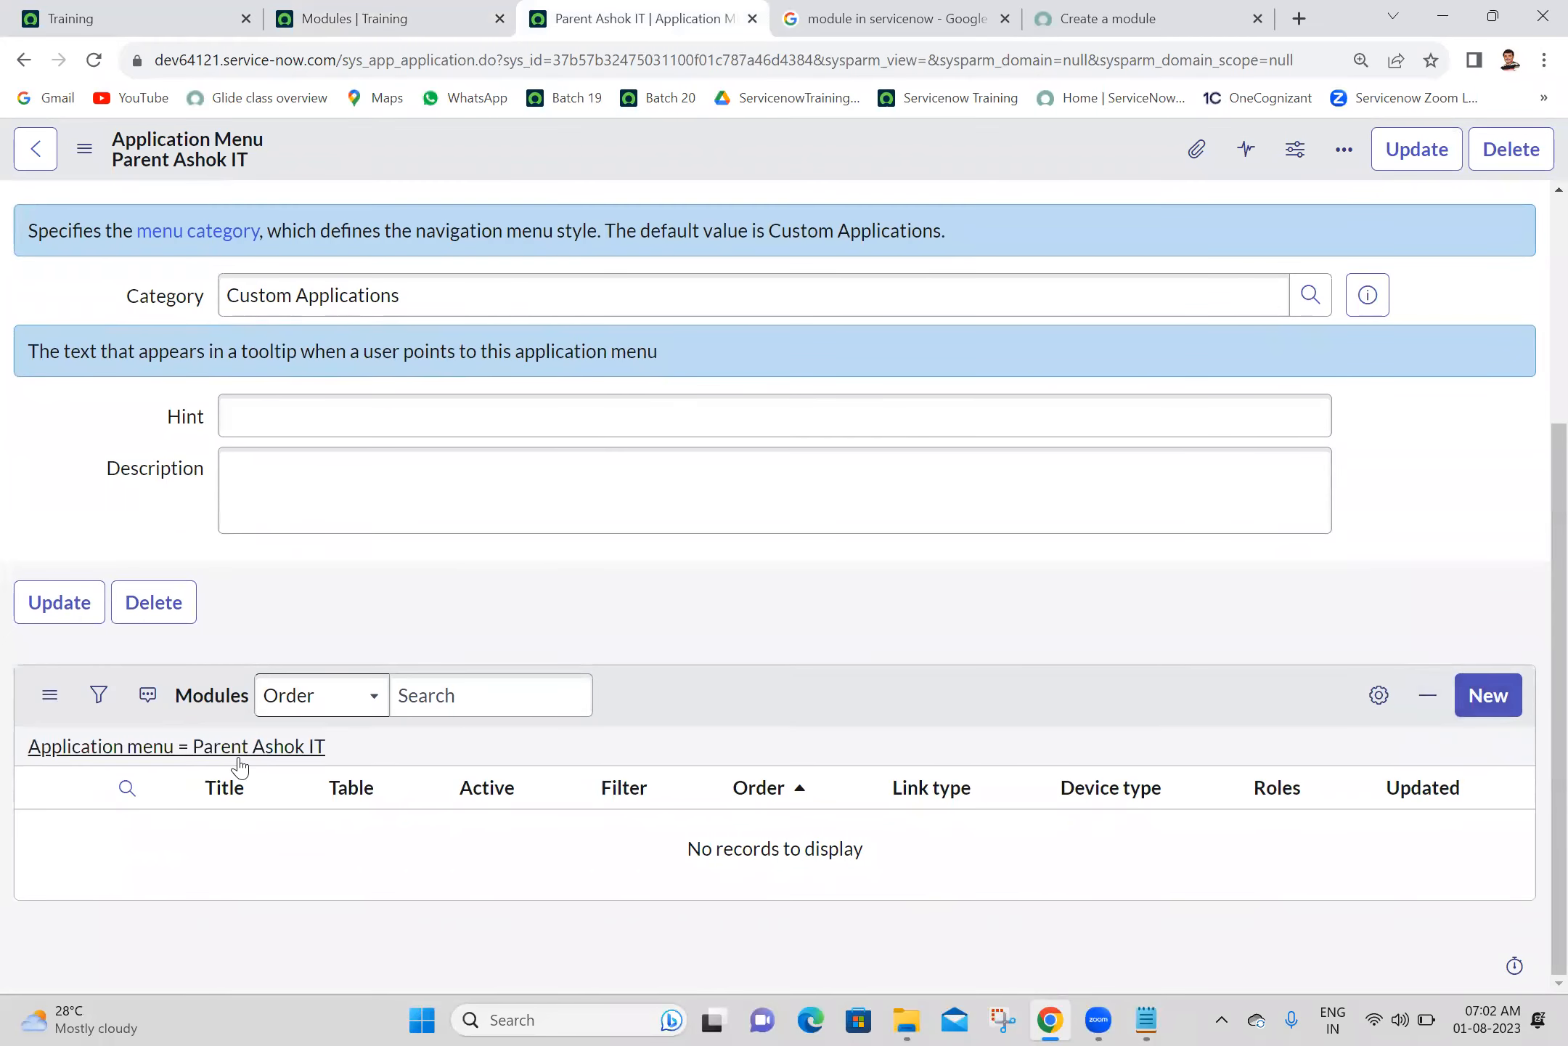
{"action": "left_click", "coordinate": [1497, 708]}
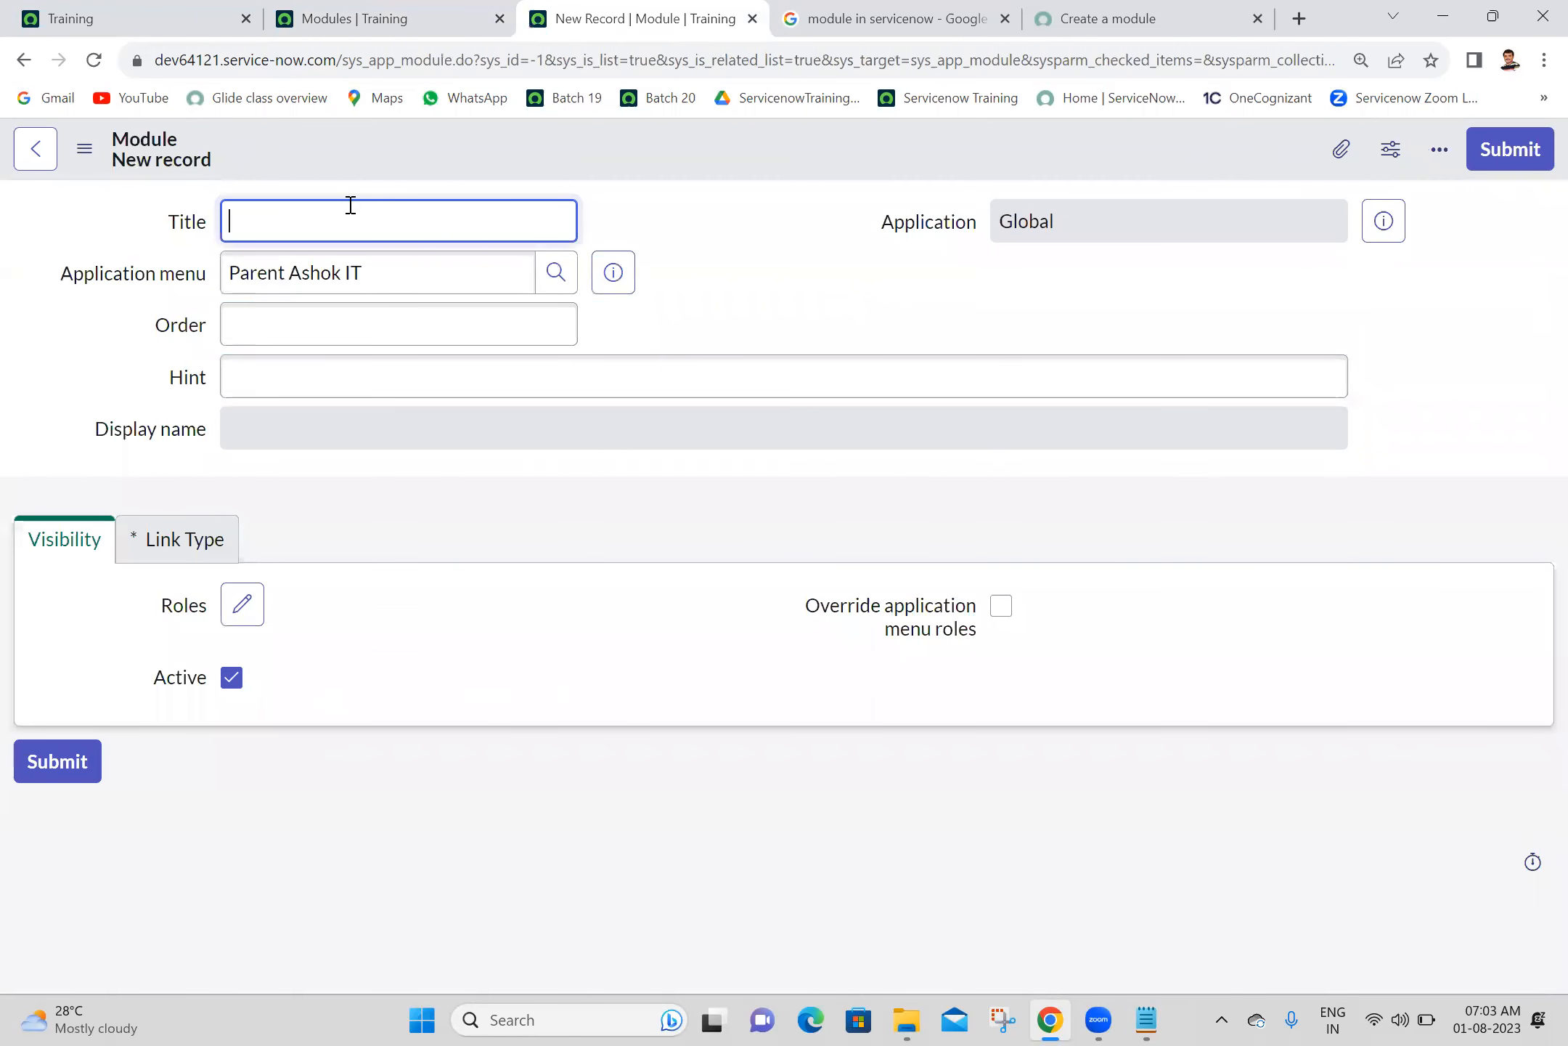
{"action": "type", "text": "Crreate"}
{"action": "key", "text": "BackSpace"}
{"action": "key", "text": "BackSpace"}
{"action": "key", "text": "BackSpace"}
{"action": "type", "text": "eate New"}
{"action": "left_click", "coordinate": [801, 276]}
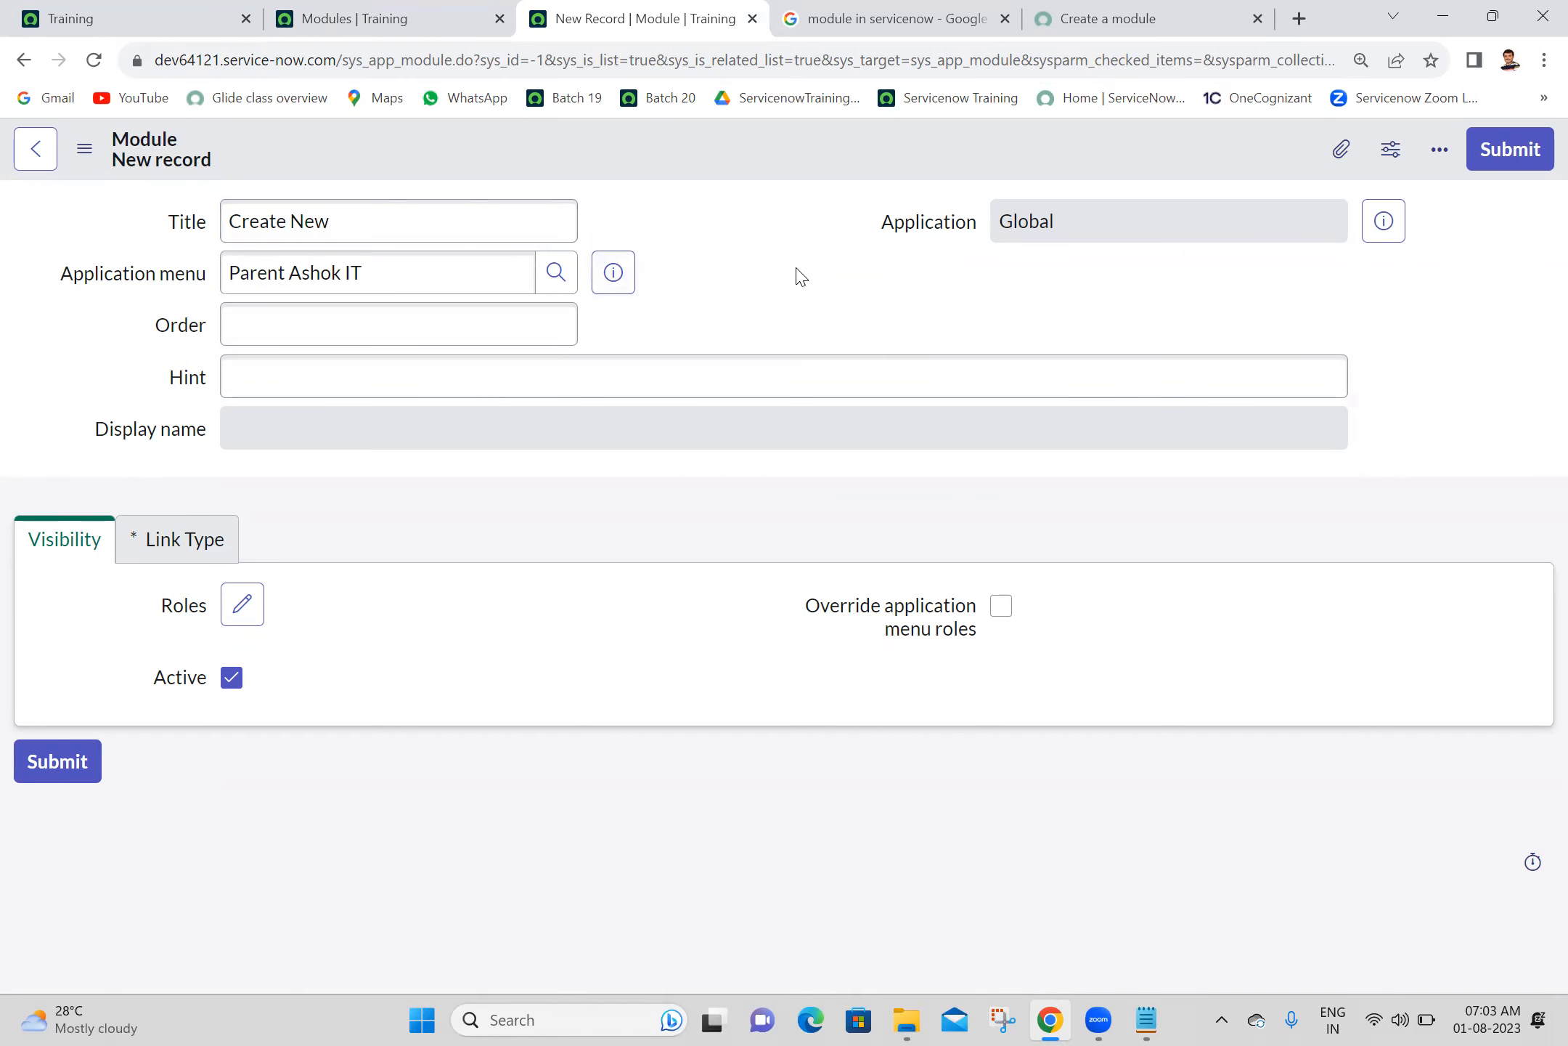
- Open the new module's Link Type section and examine the available link types
{"action": "left_click", "coordinate": [160, 546]}
{"action": "left_click", "coordinate": [402, 683]}
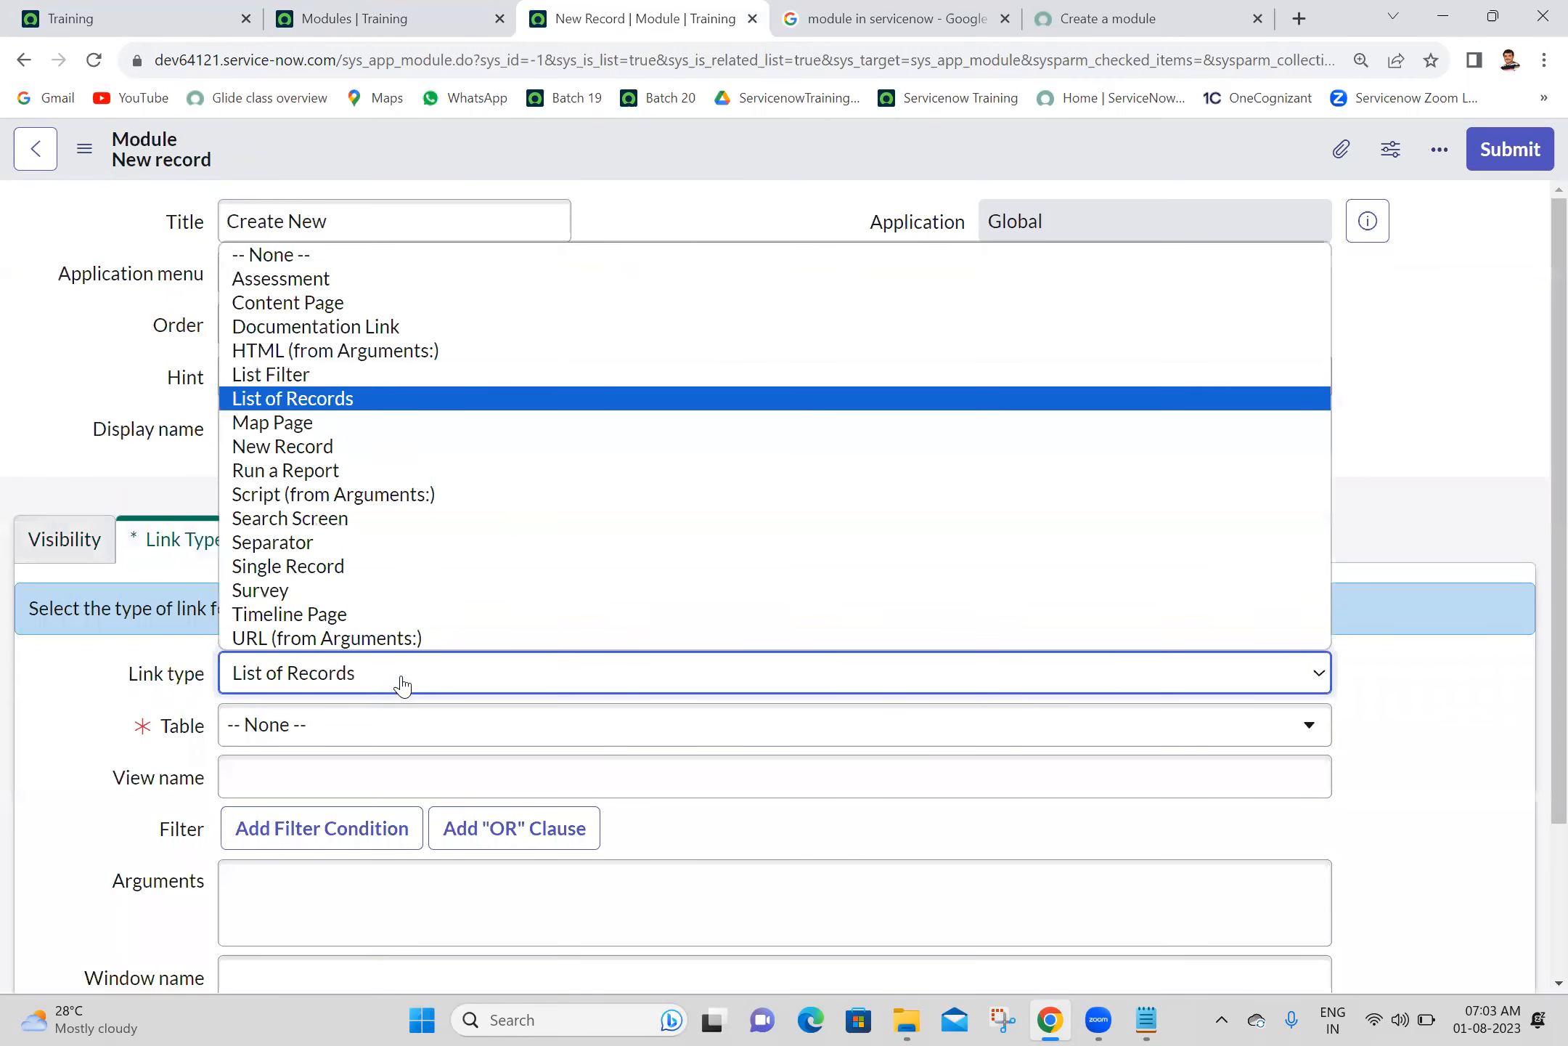
{"action": "left_click", "coordinate": [69, 450]}
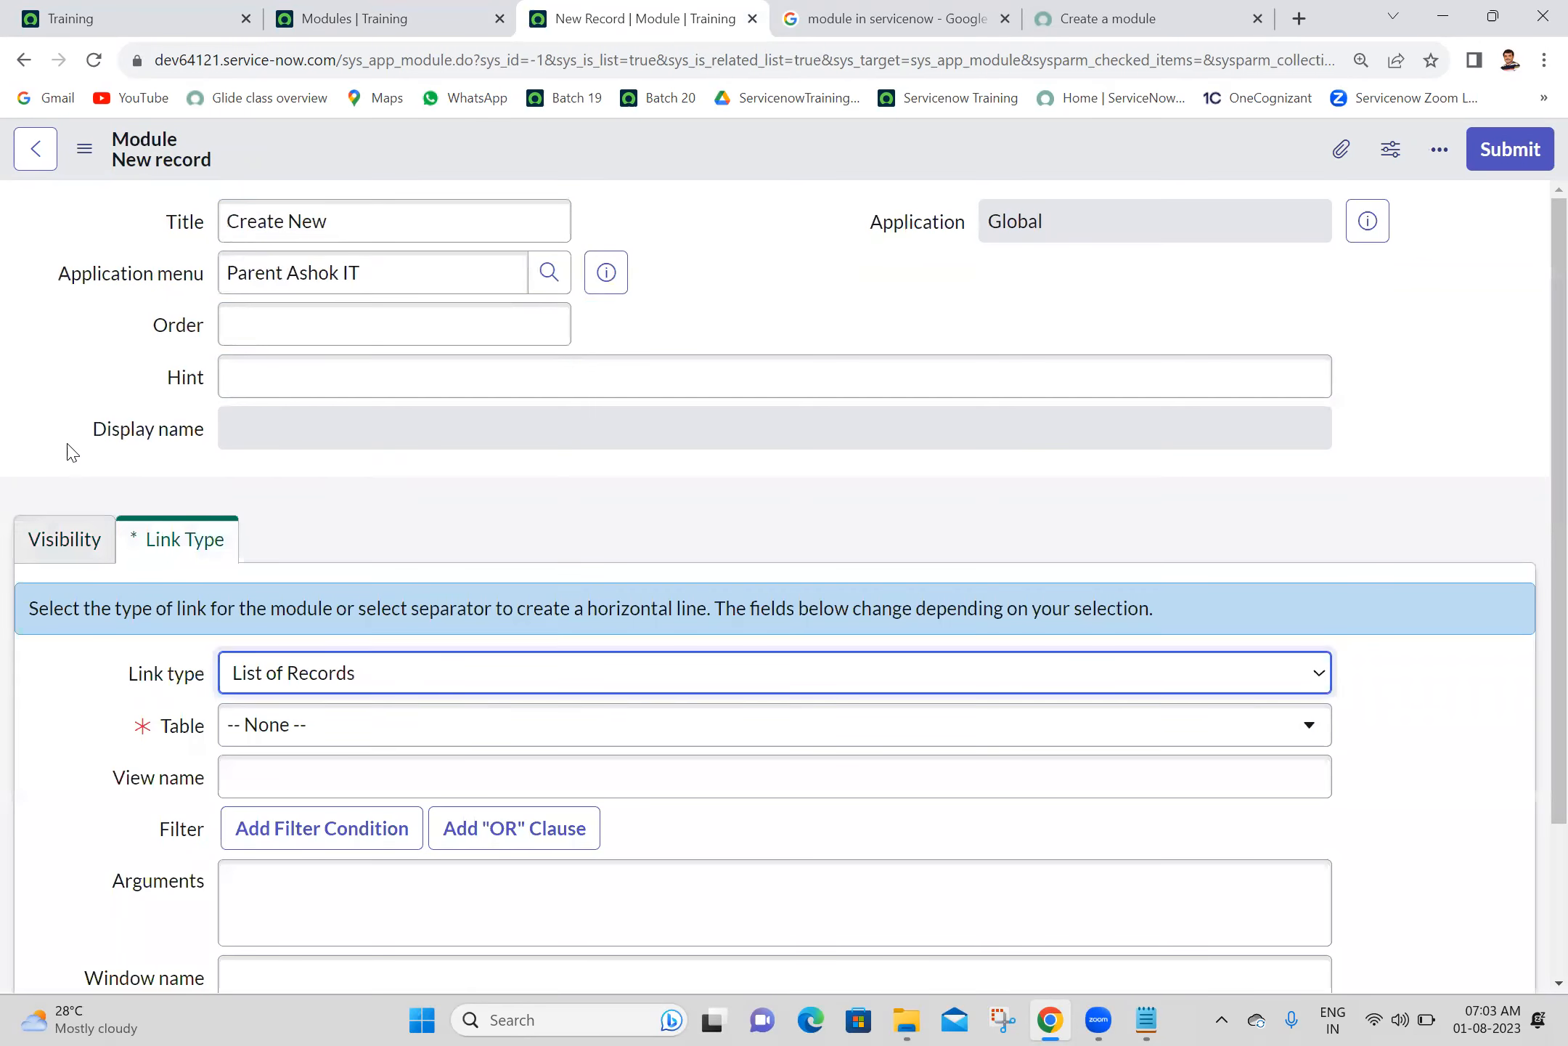
- Switch to Notepad and add a "Link Types:" heading with the numbered items New Record, List of Records and Separator
{"action": "left_click", "coordinate": [1147, 1018]}
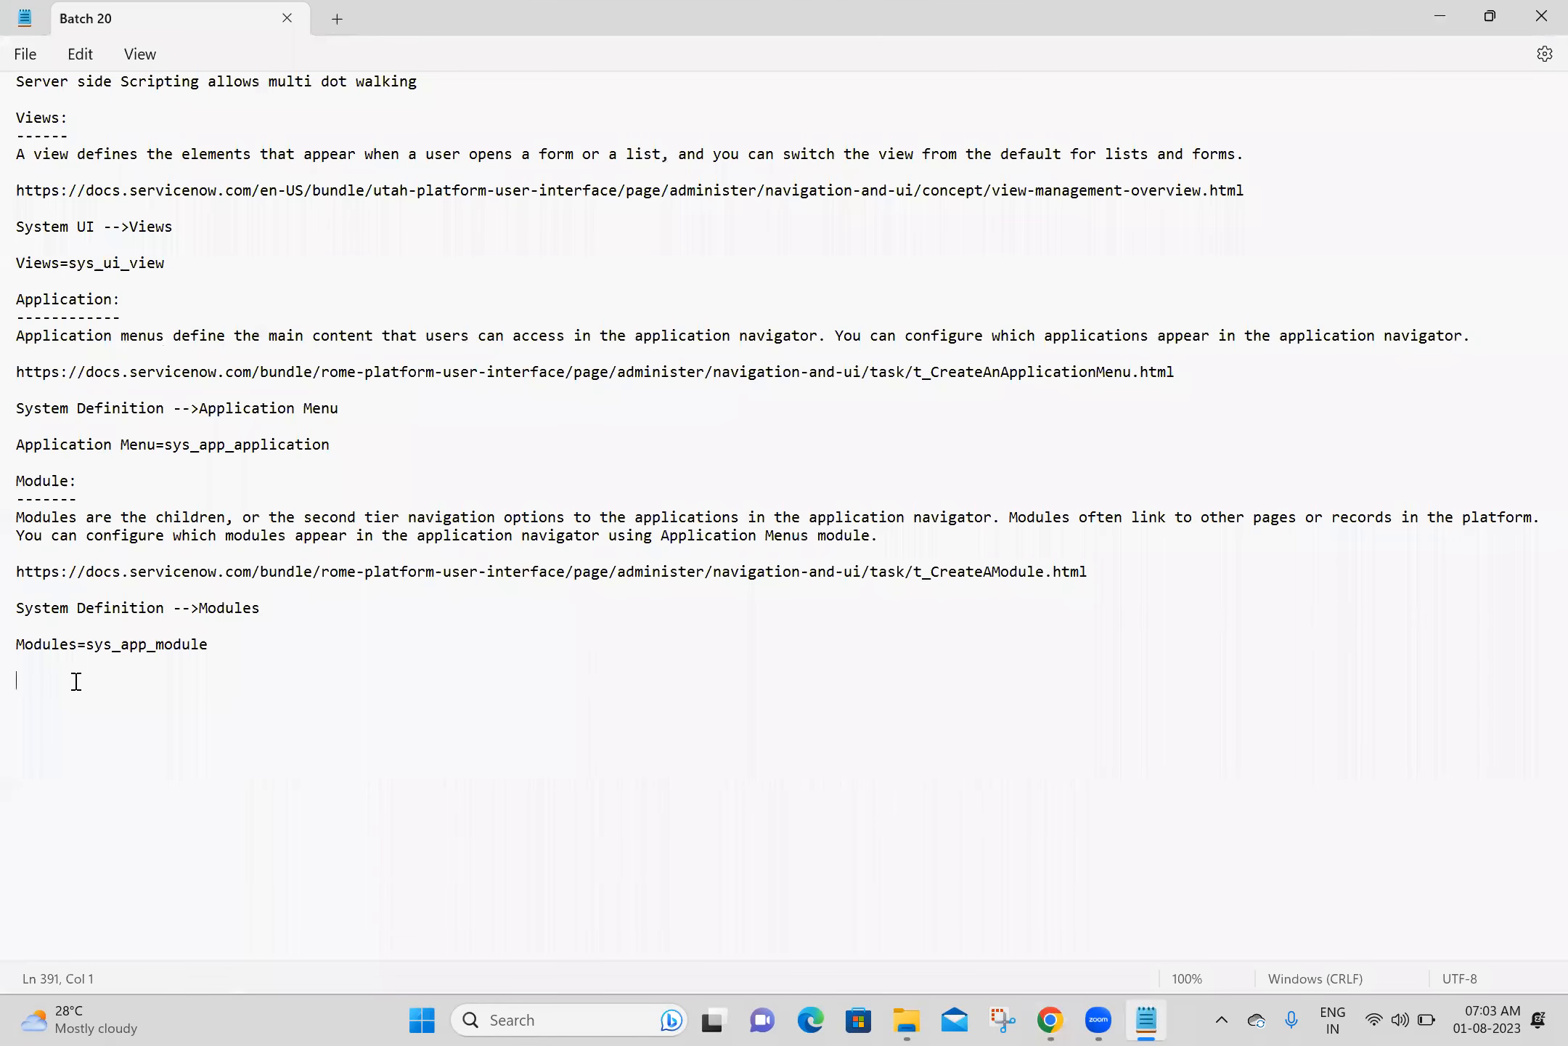
{"action": "type", "text": "Link Types:"}
{"action": "key", "text": "Return"}
{"action": "type", "text": "1. New Record"}
{"action": "key", "text": "Return"}
{"action": "type", "text": "2. List "}
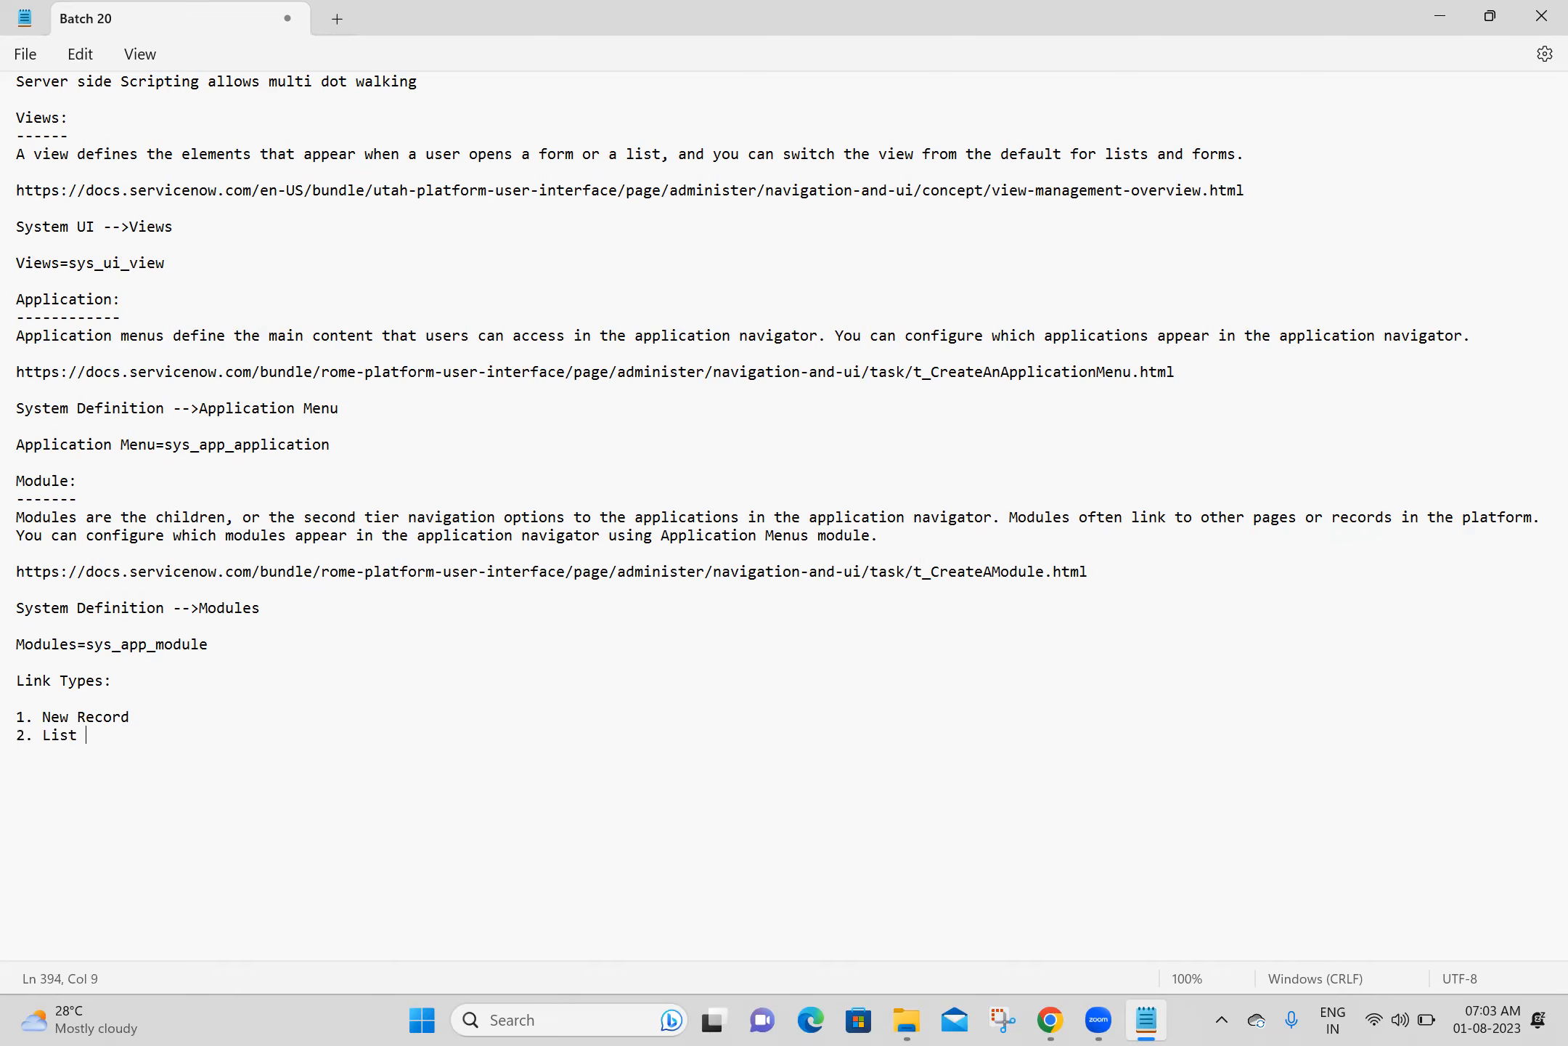
{"action": "type", "text": "of Records 3. Separator"}
{"action": "key", "text": "Return"}
- Add "URL (from arguments)" as item 4 of the link types list, followed by blank lines
{"action": "type", "text": "4. "}
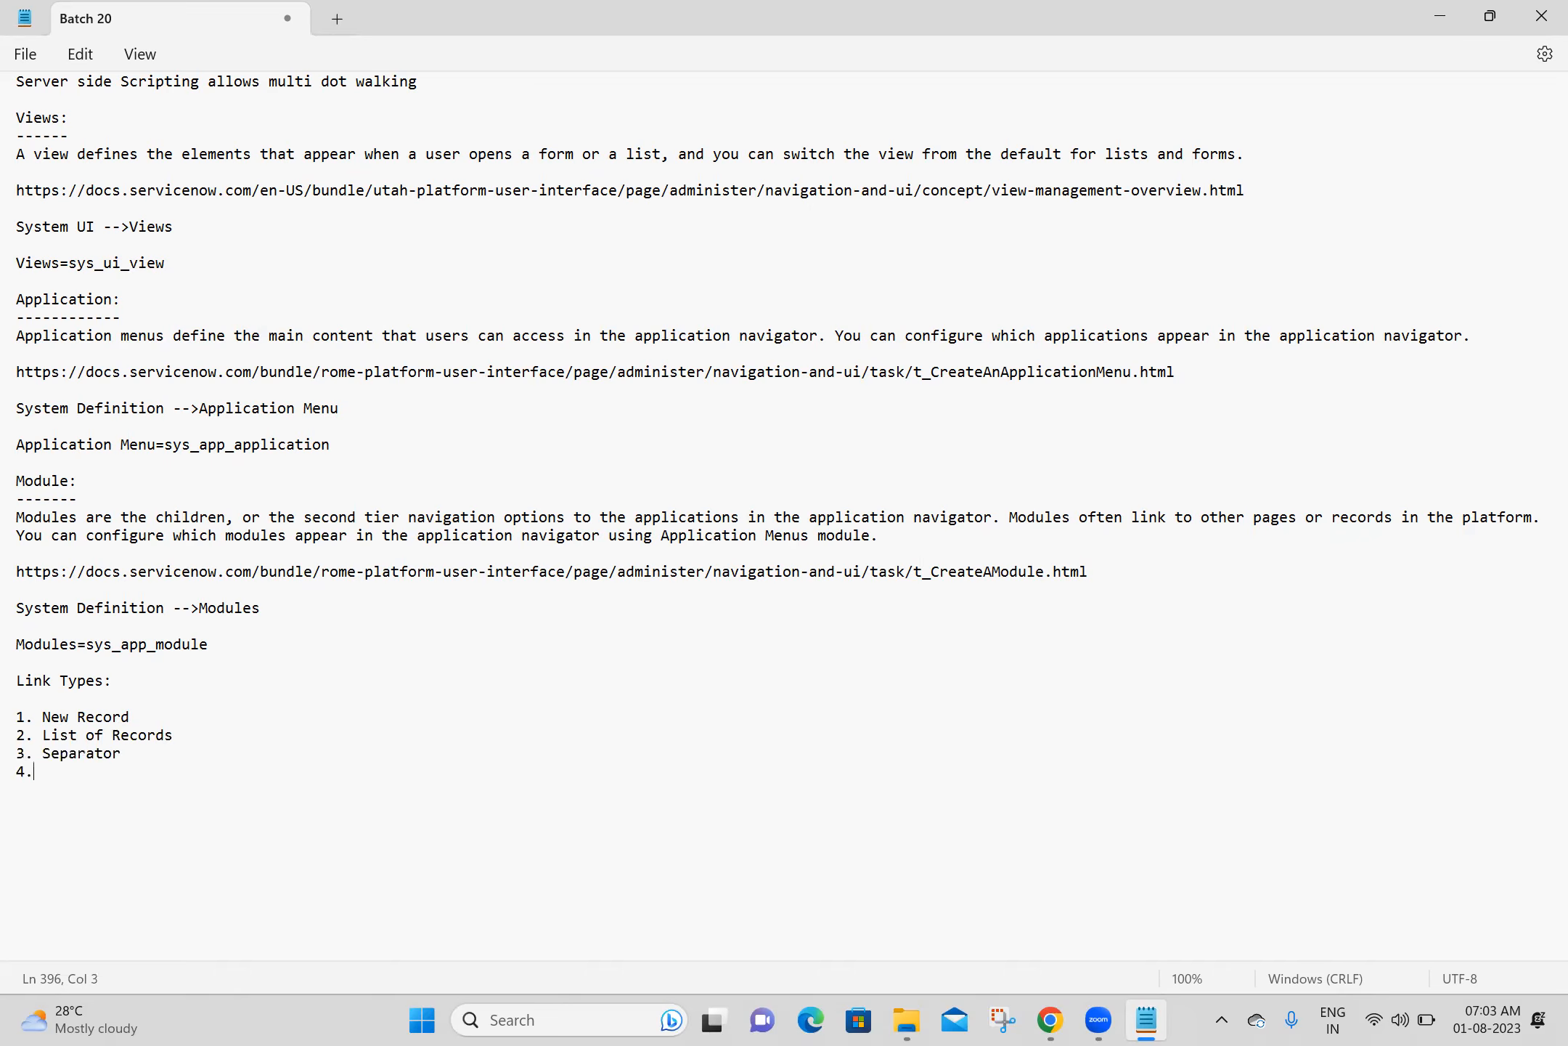
{"action": "type", "text": "URL ()"}
{"action": "key", "text": "Left"}
{"action": "type", "text": "from arguments"}
{"action": "key", "text": "End"}
{"action": "key", "text": "Return"}
{"action": "key", "text": "Return"}
- Switch to Chrome and set the Create New module's link type to New Record
{"action": "left_click", "coordinate": [1050, 1019]}
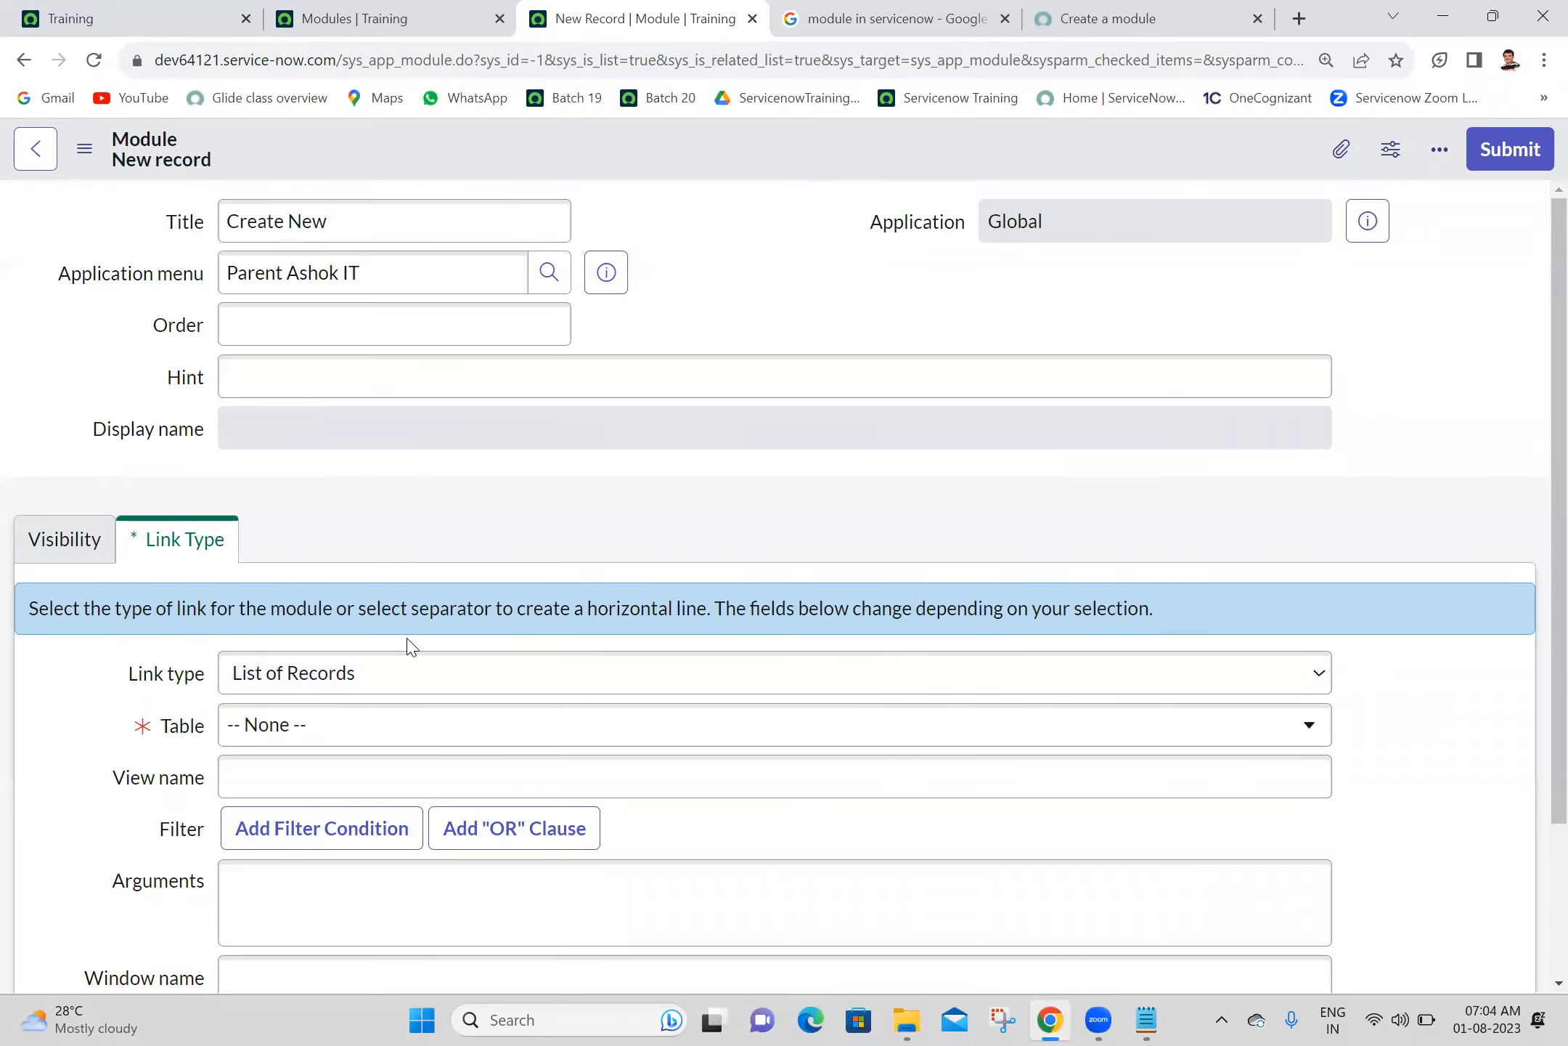
{"action": "left_click", "coordinate": [301, 671]}
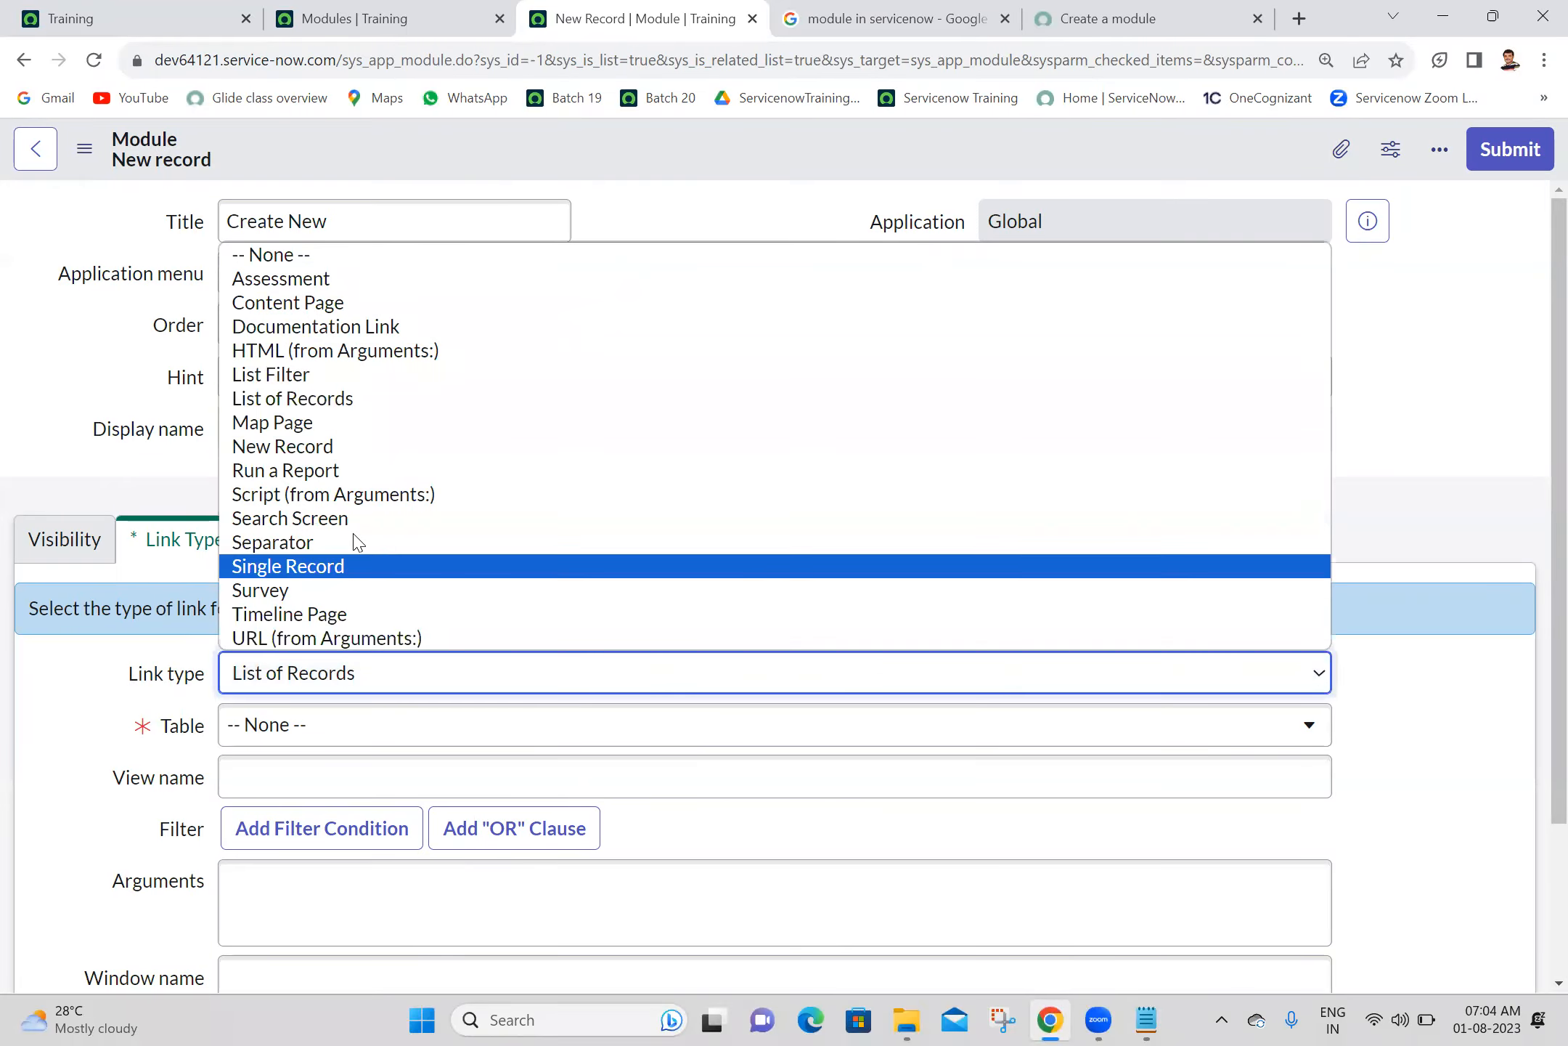
{"action": "key", "text": "super+e"}
{"action": "left_click", "coordinate": [1537, 16]}
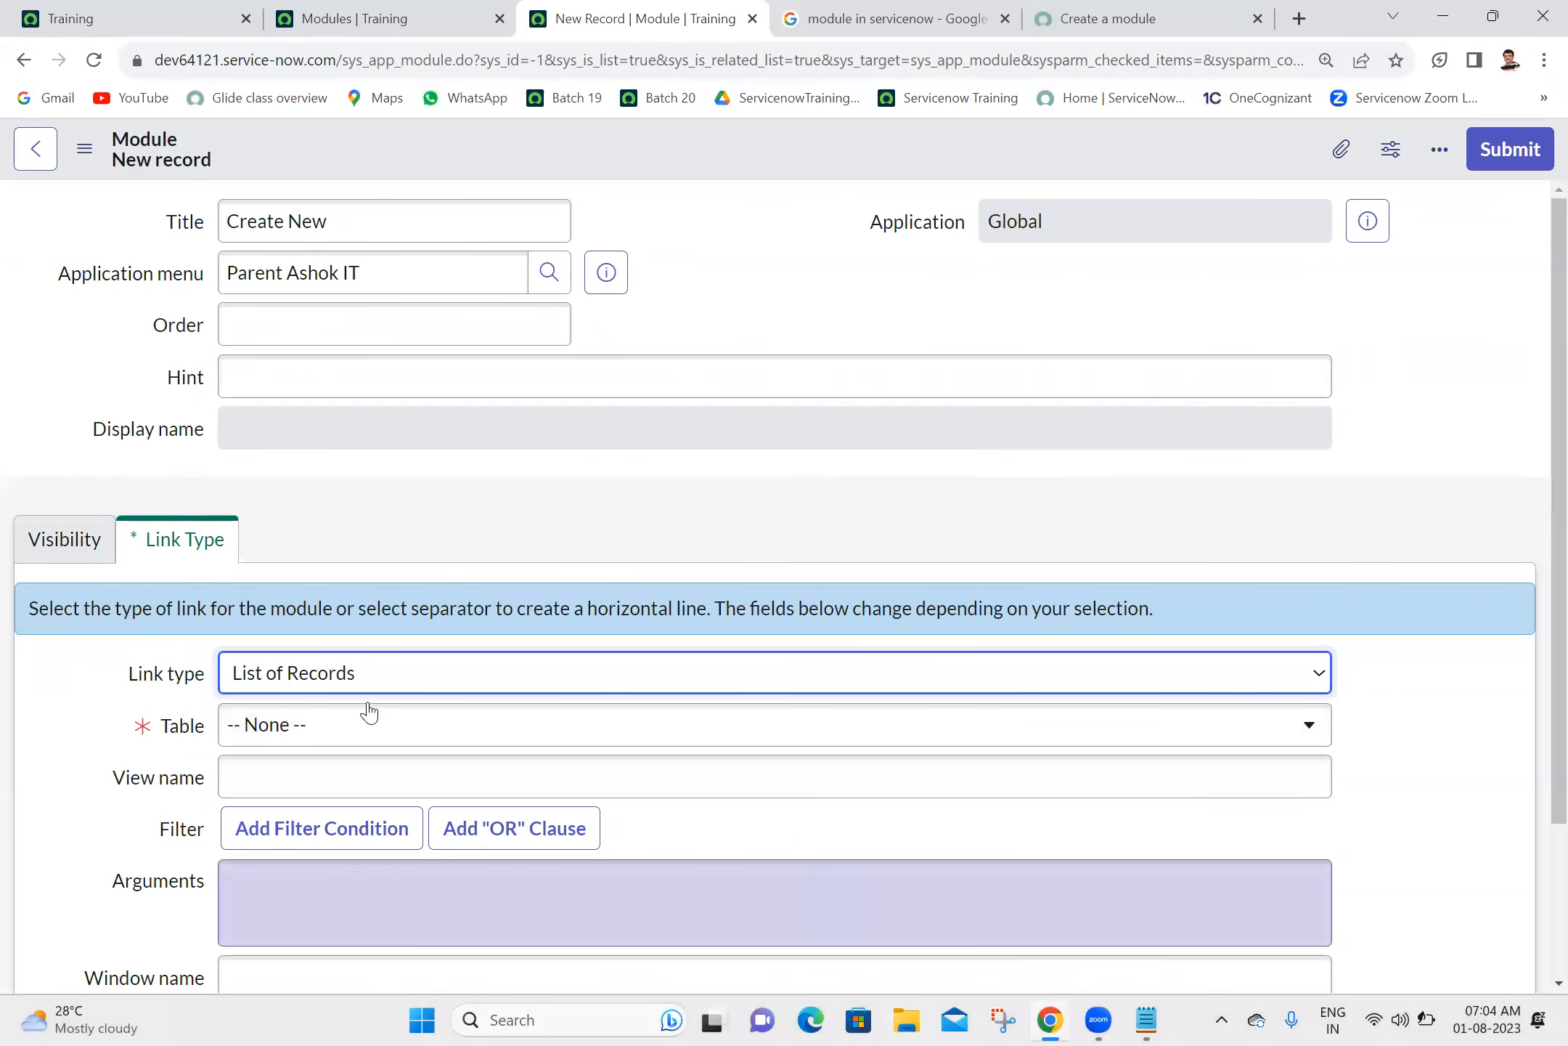
{"action": "left_click", "coordinate": [368, 680]}
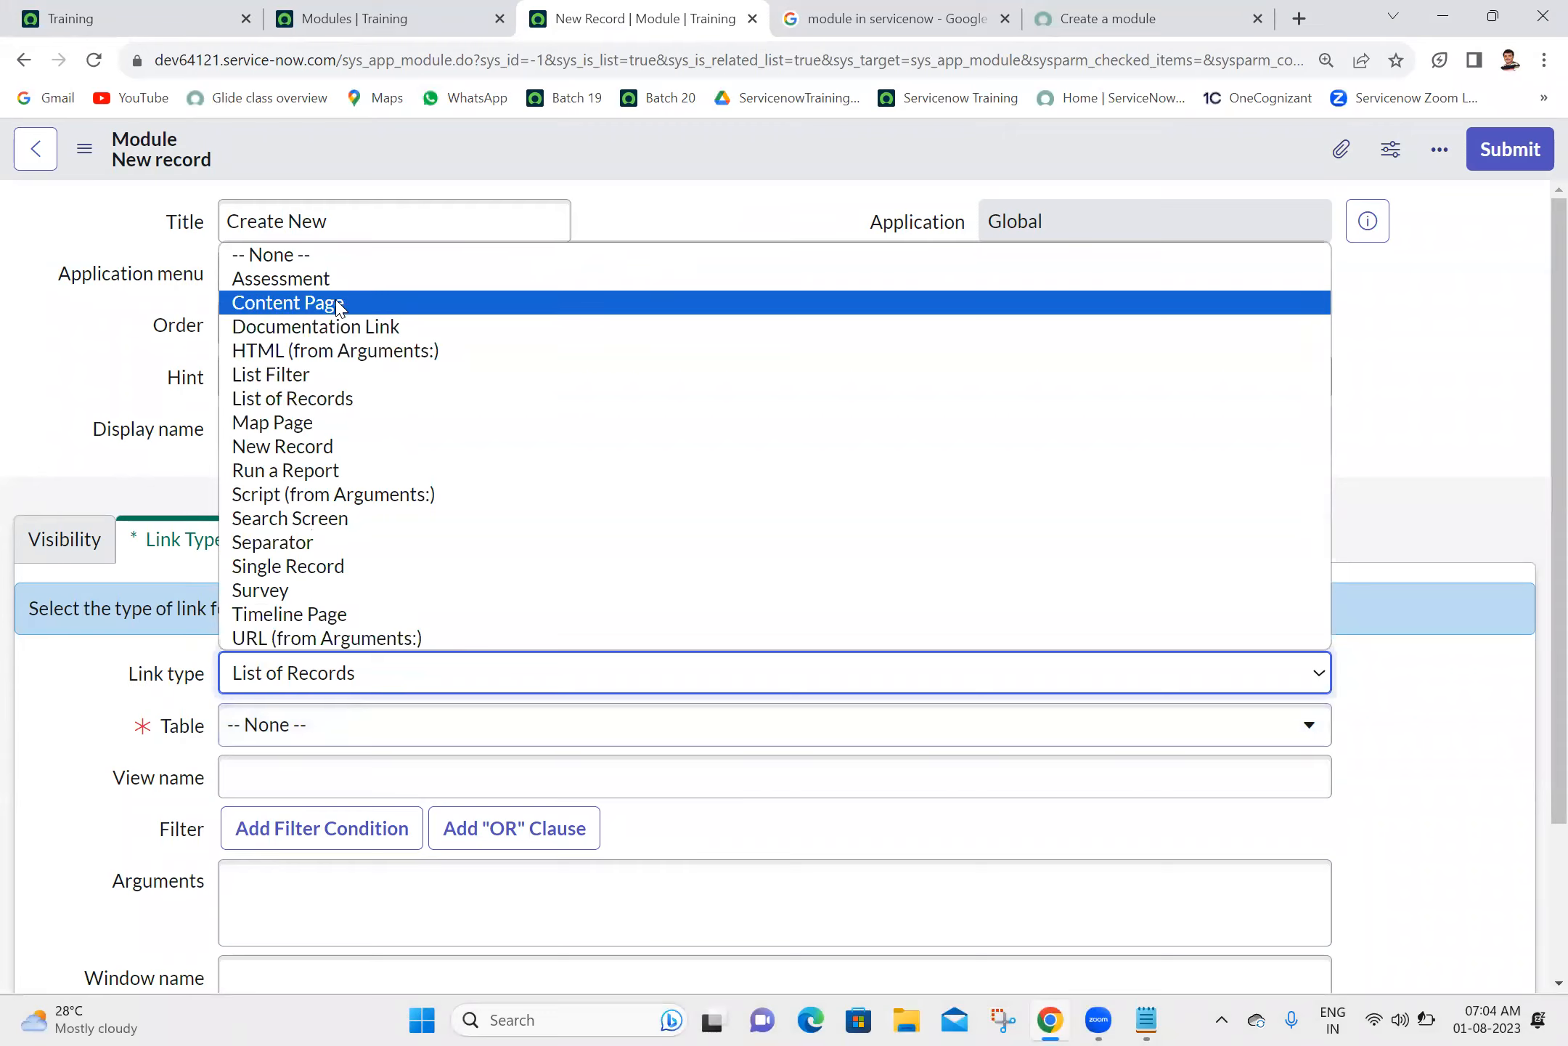
{"action": "left_click", "coordinate": [317, 445]}
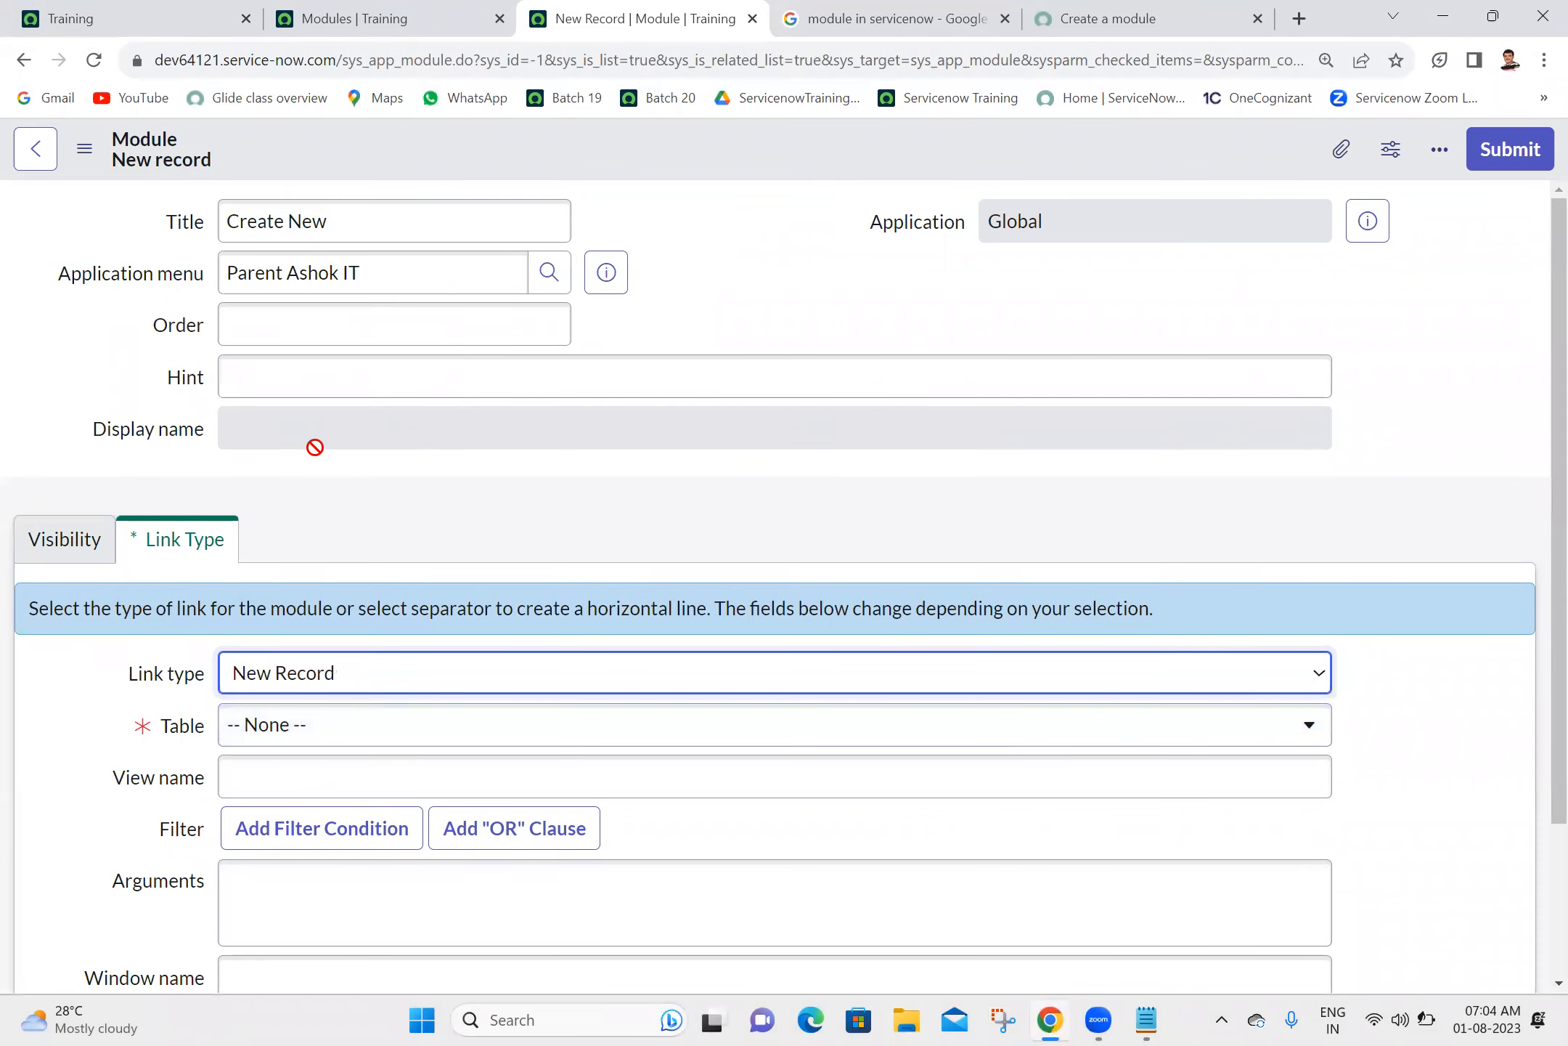
- Set the Create New module's table to Ashok IT [u_ashok_it] and submit the record
{"action": "left_click", "coordinate": [512, 748]}
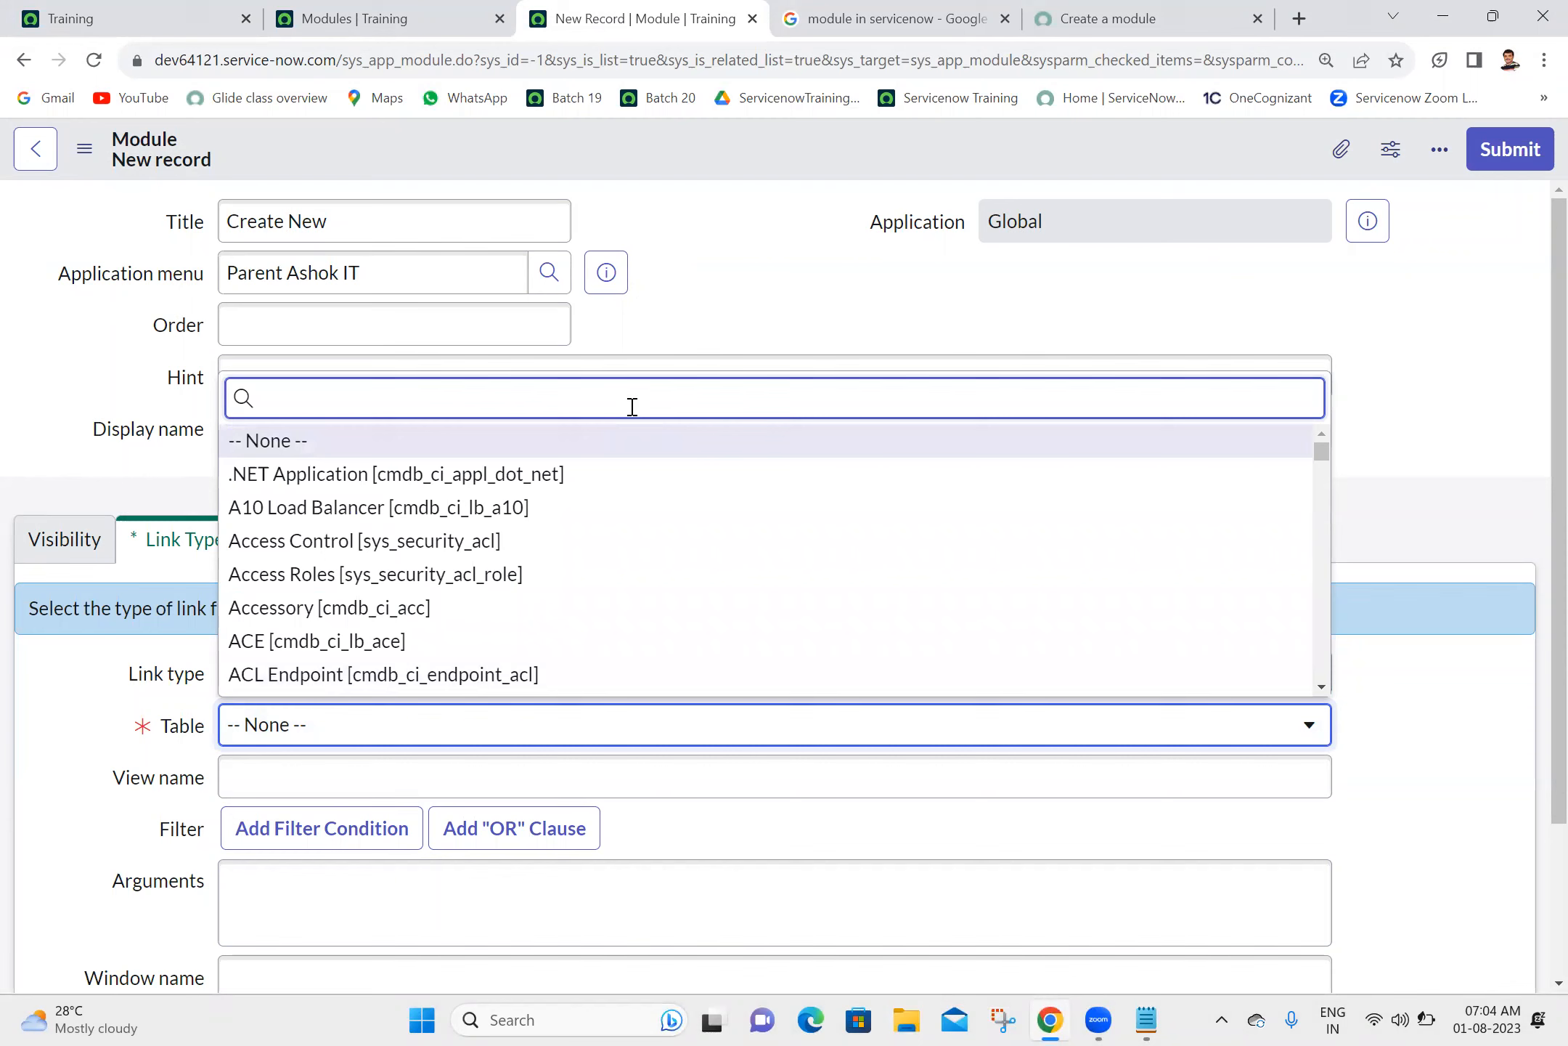
{"action": "type", "text": "u_ash"}
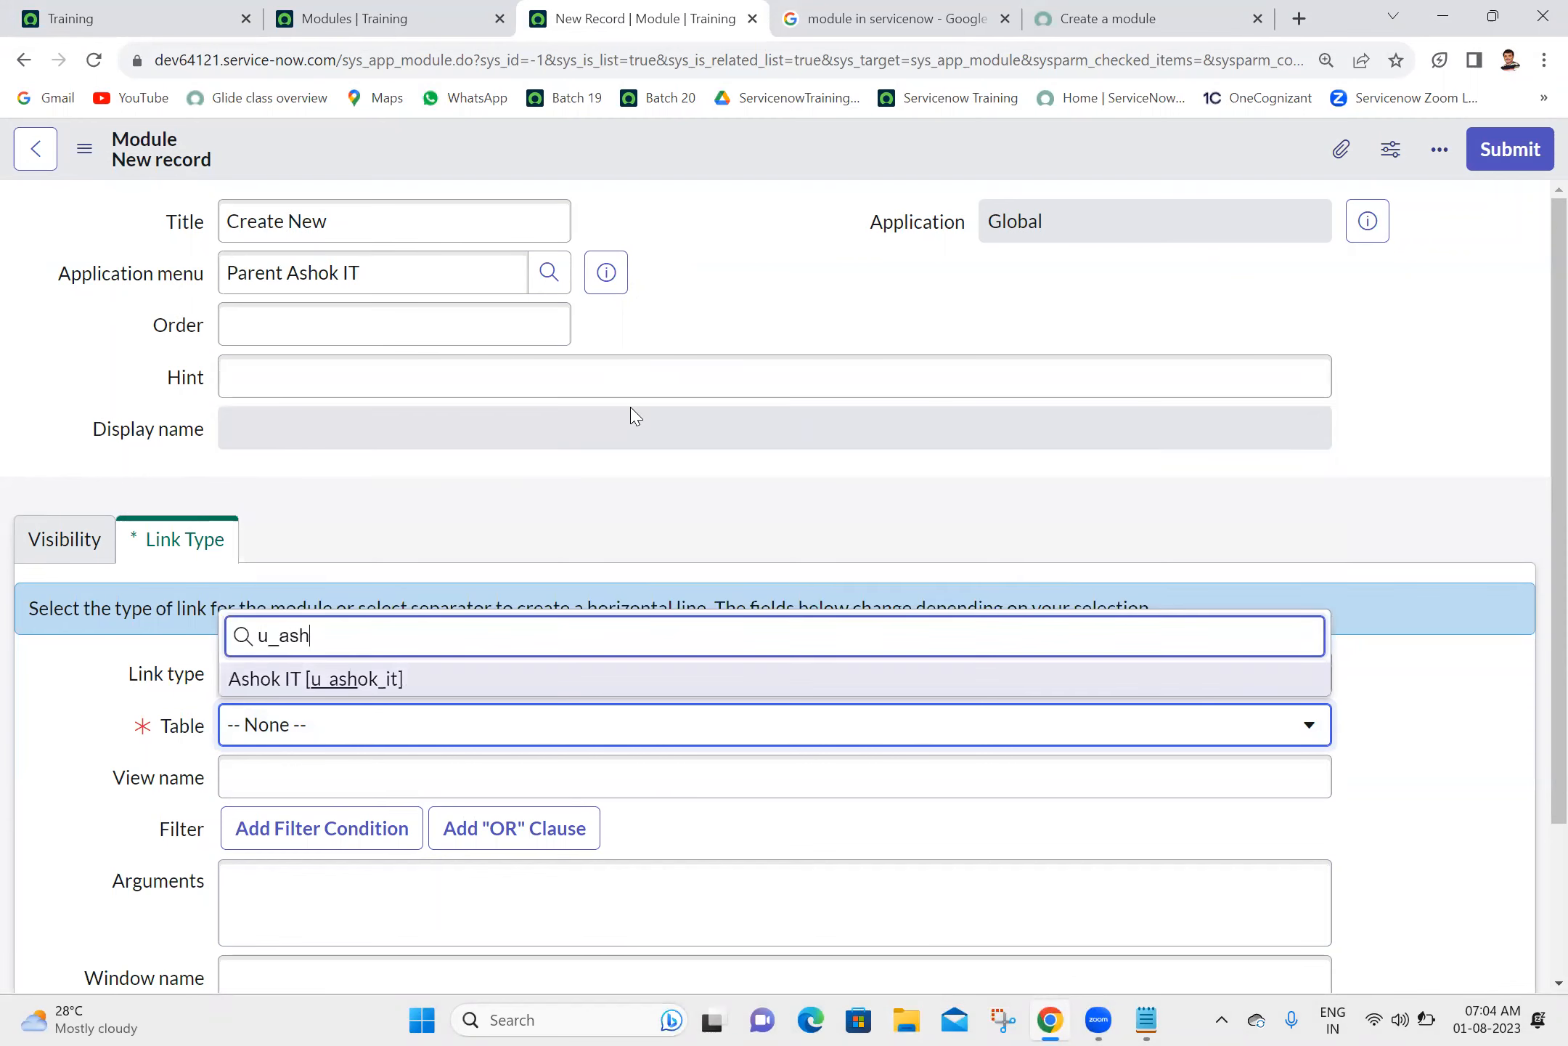
{"action": "left_click", "coordinate": [421, 683]}
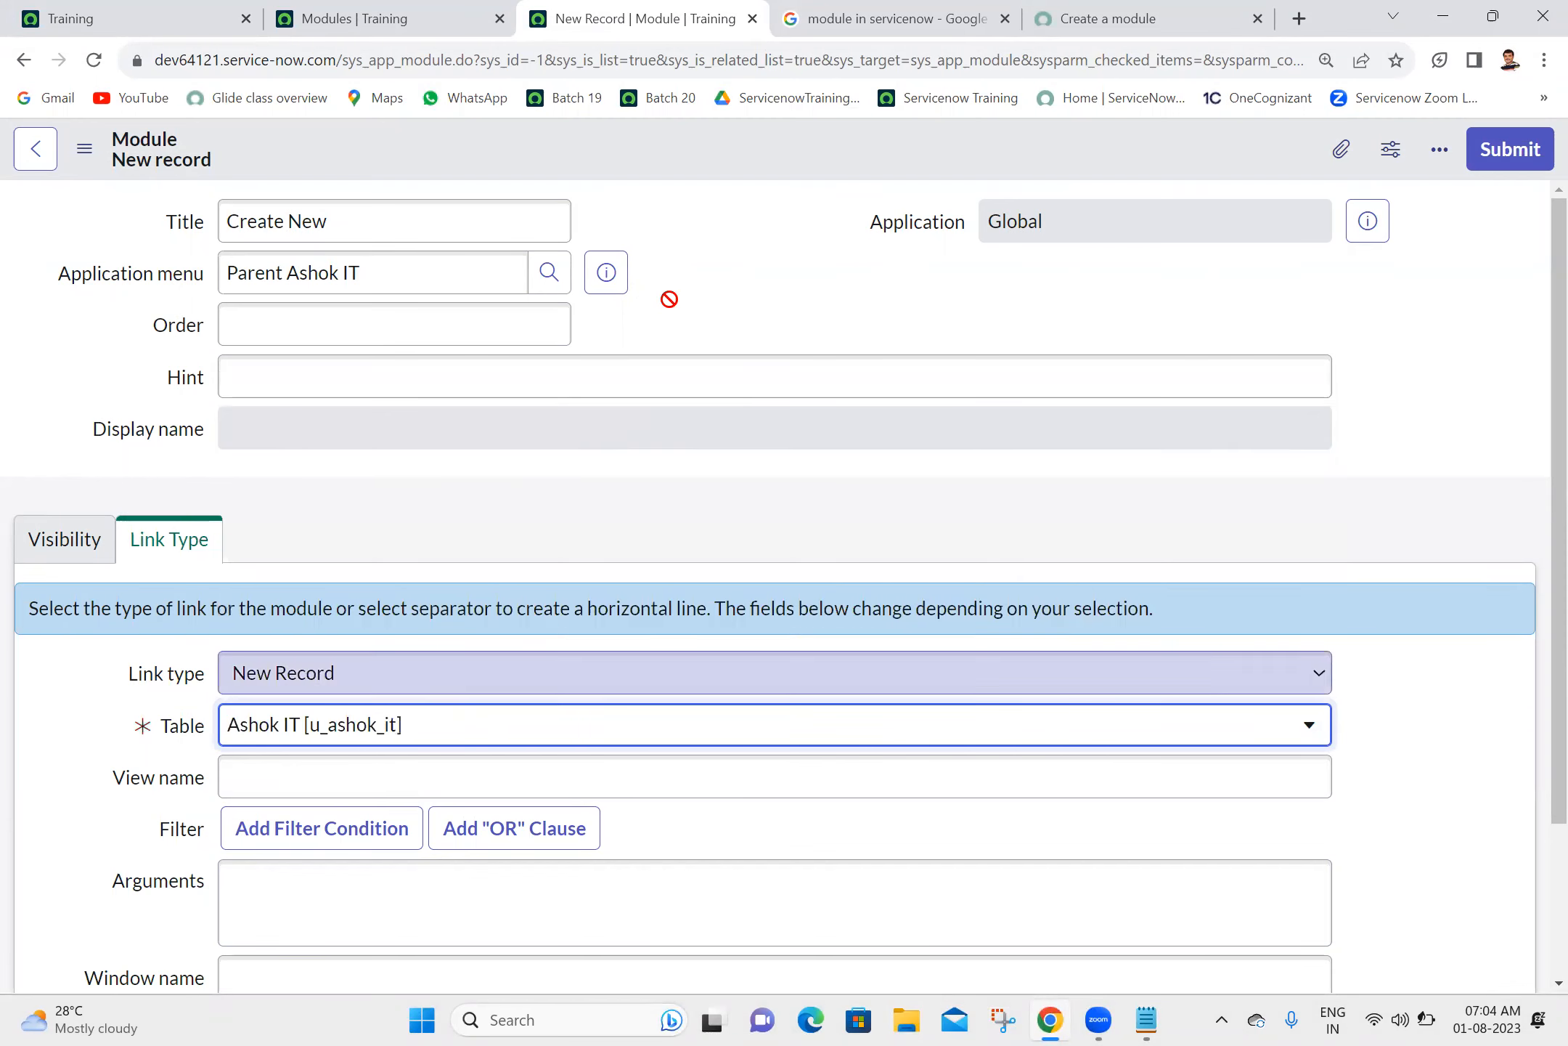
{"action": "right_click", "coordinate": [1041, 144]}
{"action": "left_click", "coordinate": [944, 152]}
{"action": "left_click", "coordinate": [1541, 154]}
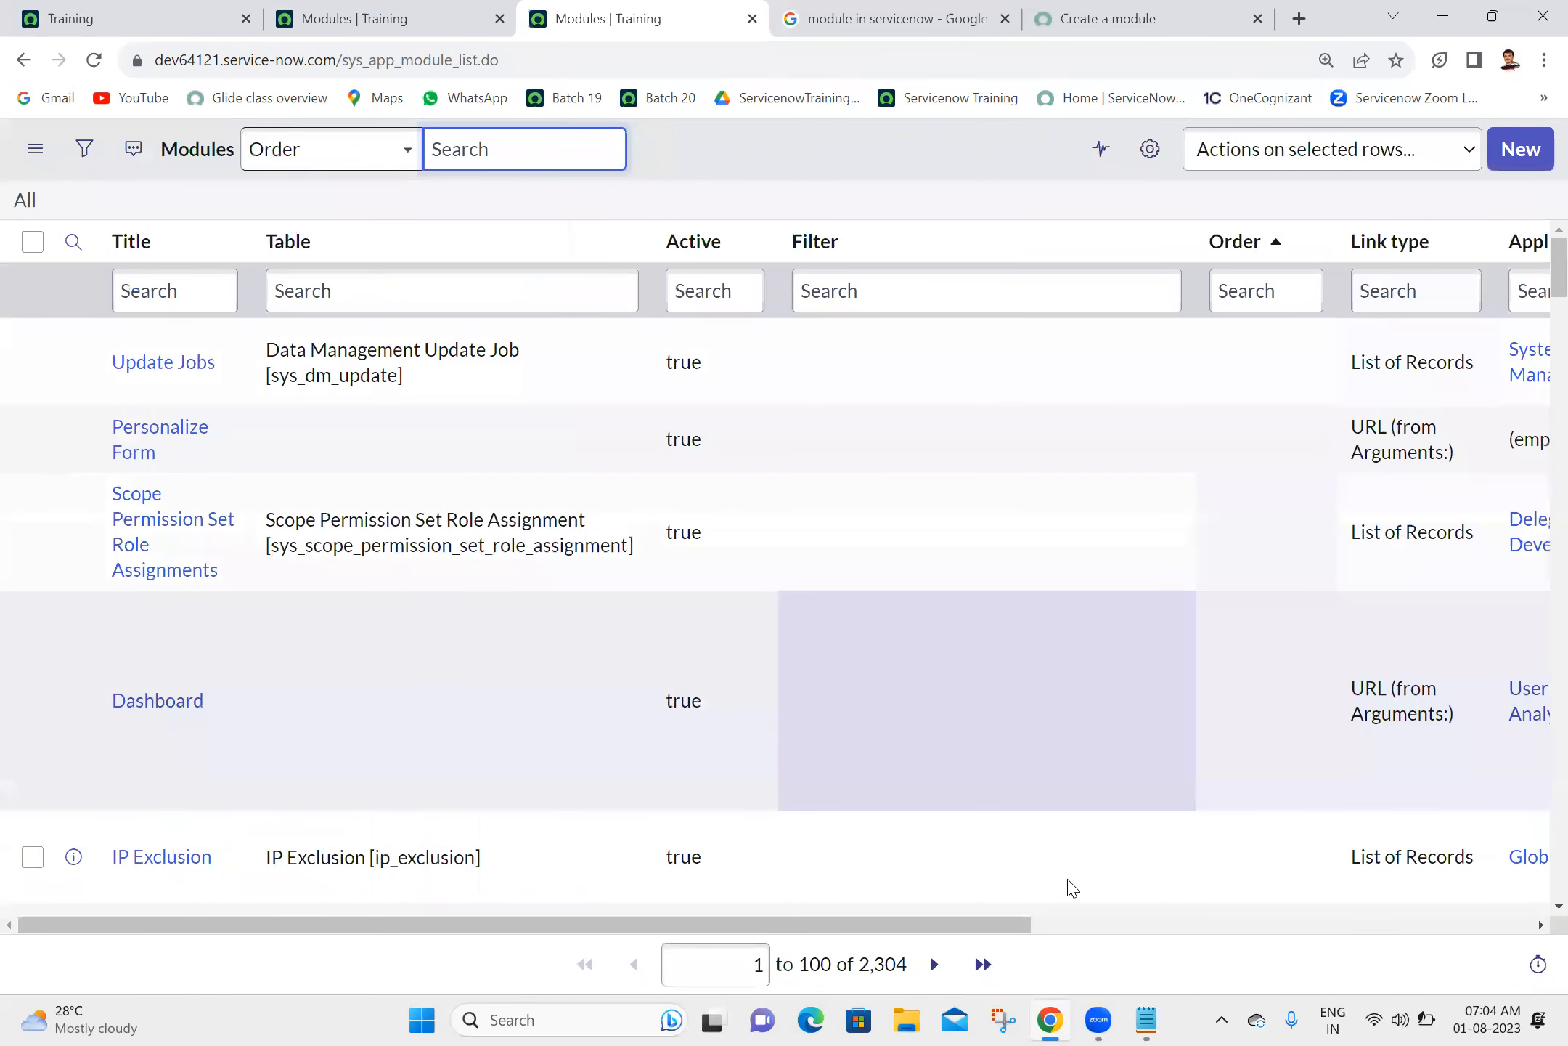
- Sort the Modules list by Updated in descending order and bring its Title and Table columns into view
{"action": "left_click_drag", "start_coordinate": [438, 924], "coordinate": [704, 921]}
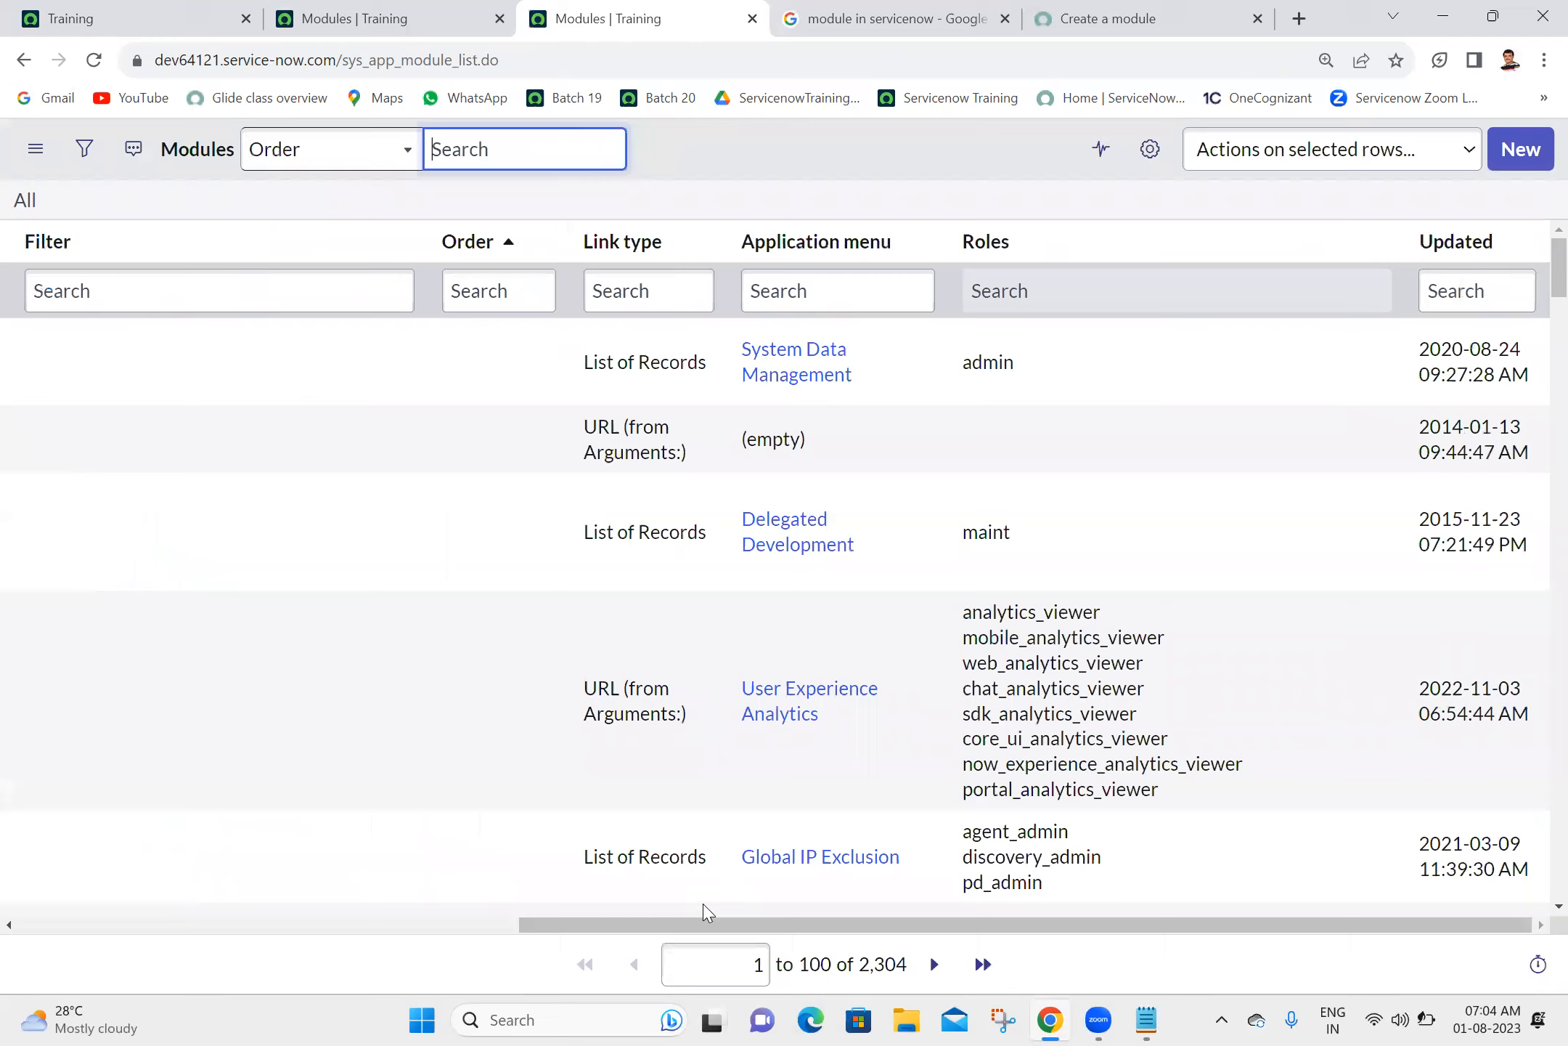
{"action": "right_click", "coordinate": [1474, 250]}
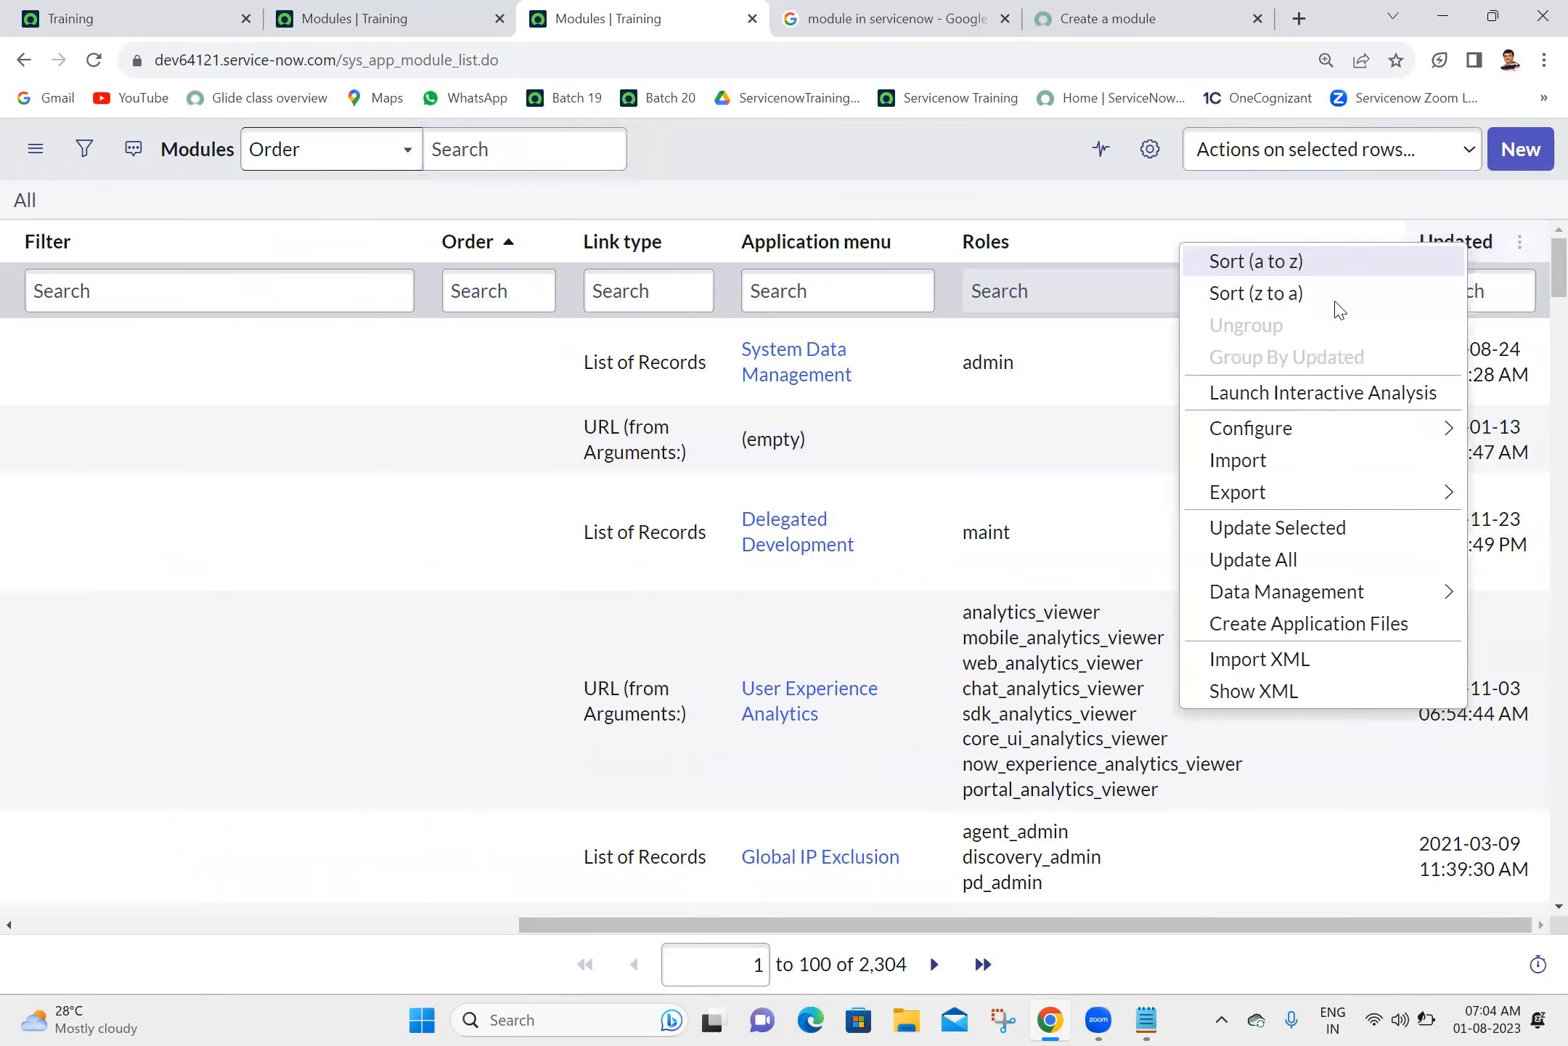
{"action": "left_click", "coordinate": [1326, 294]}
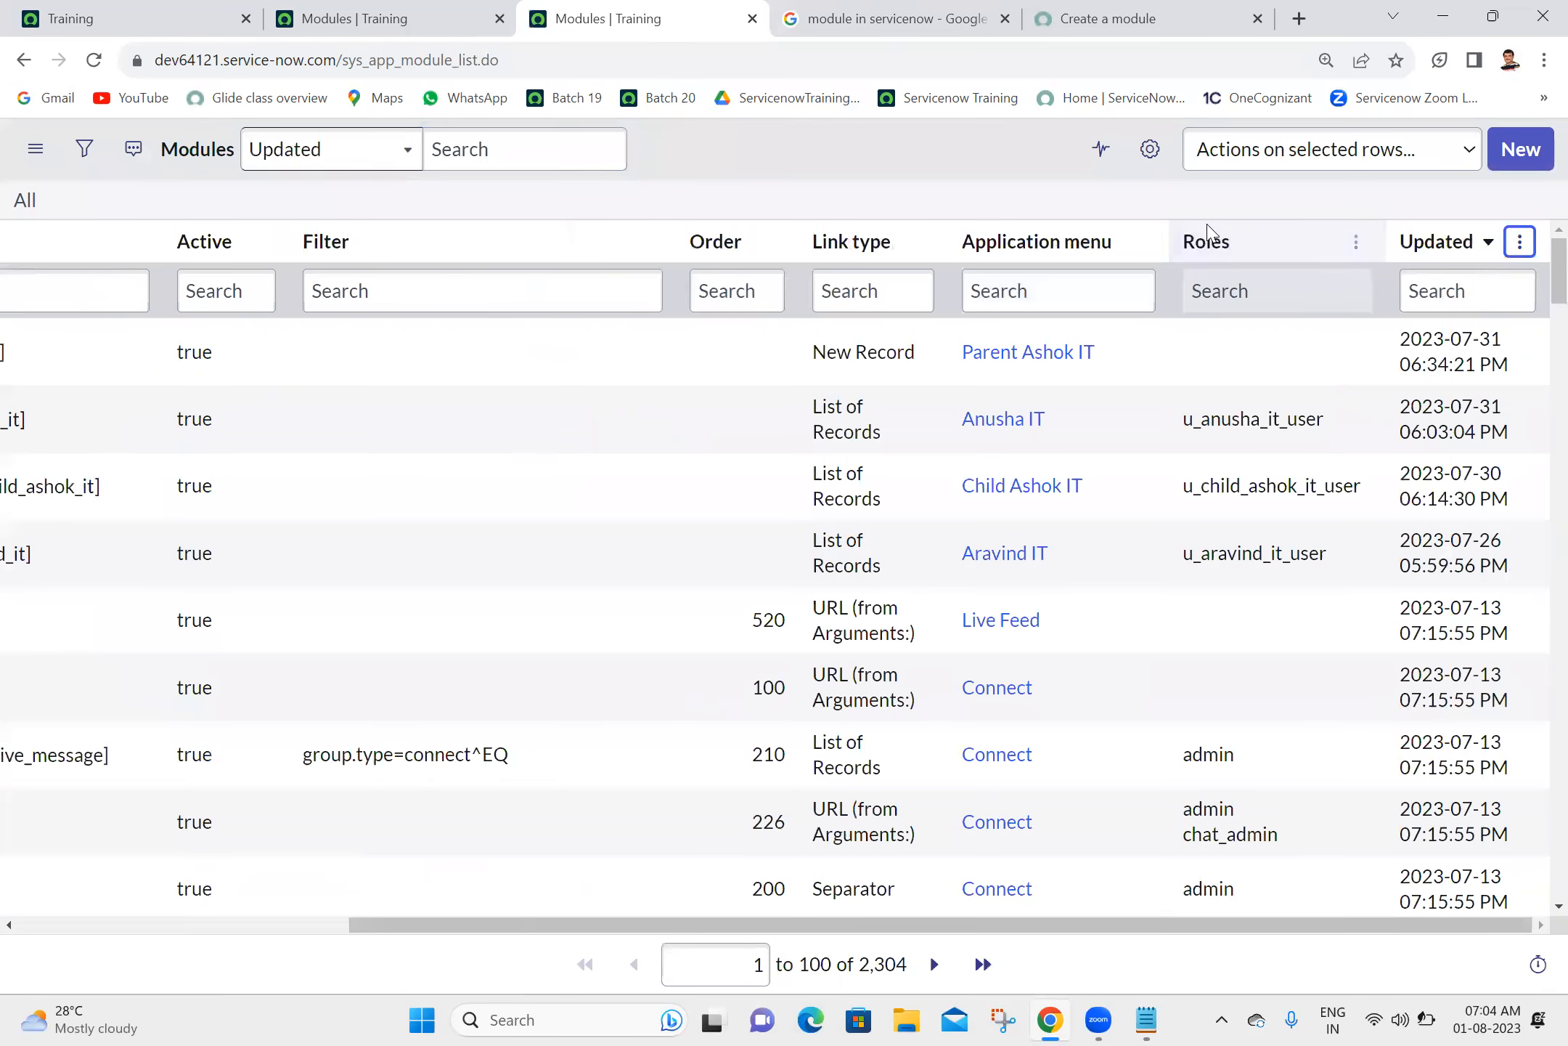
{"action": "left_click_drag", "start_coordinate": [609, 923], "coordinate": [279, 923]}
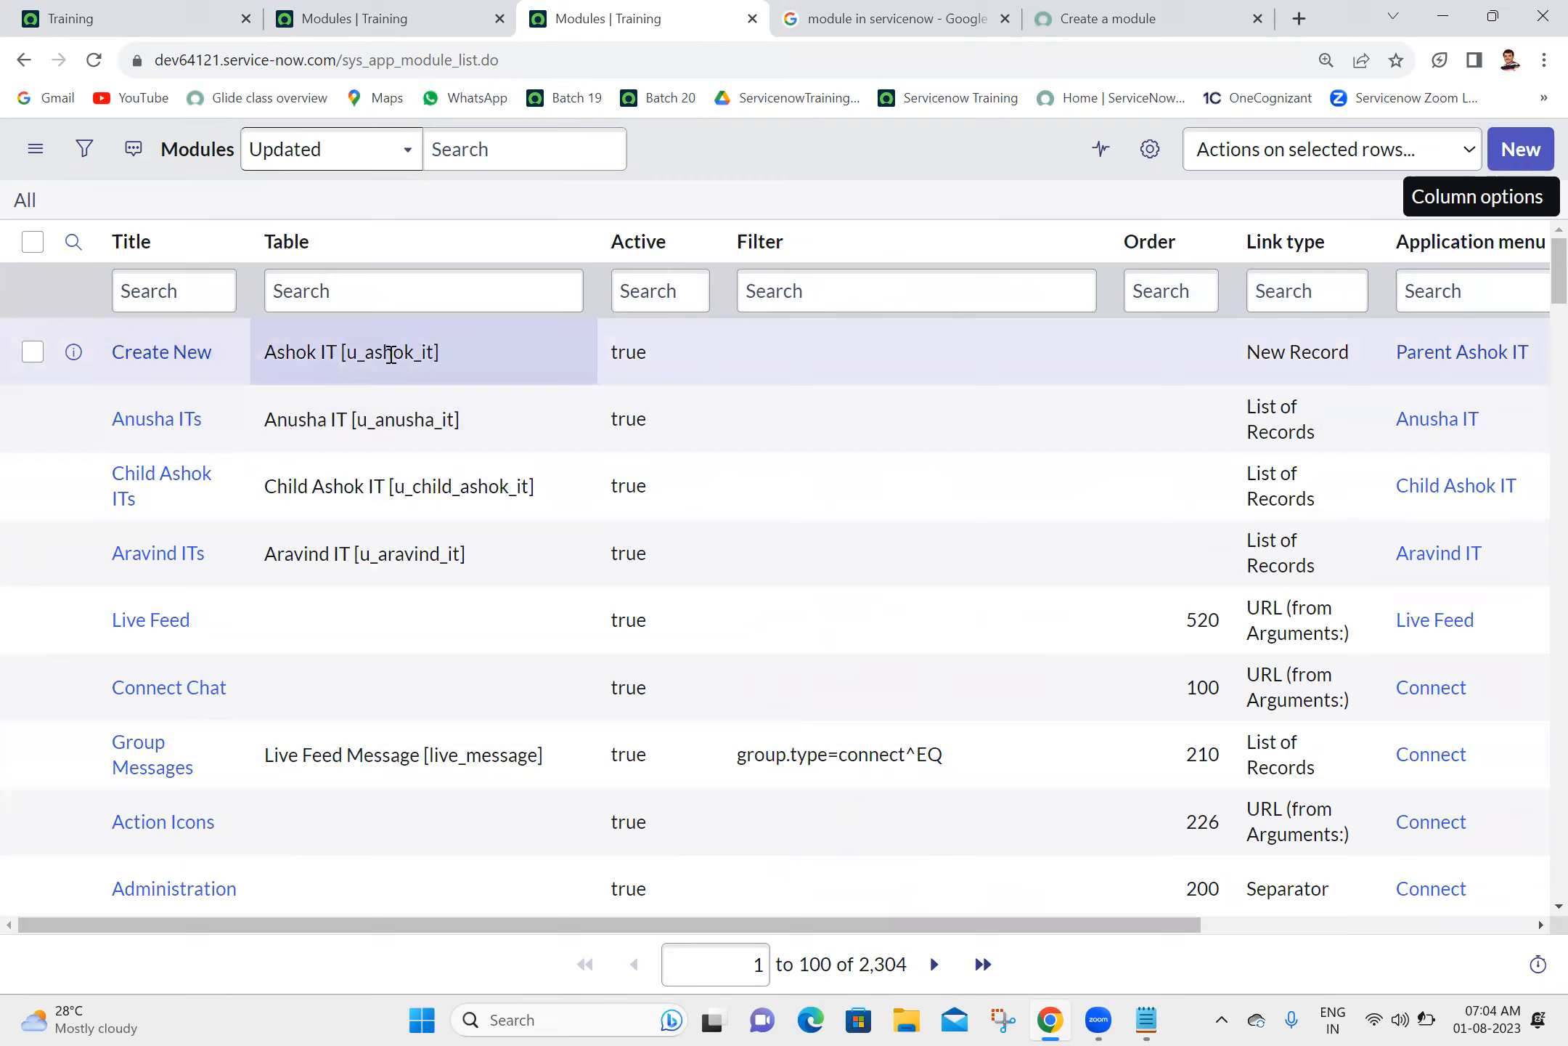
- Reload the instance home page, search the application navigator for "parent", and clear the filter
{"action": "left_click", "coordinate": [374, 14]}
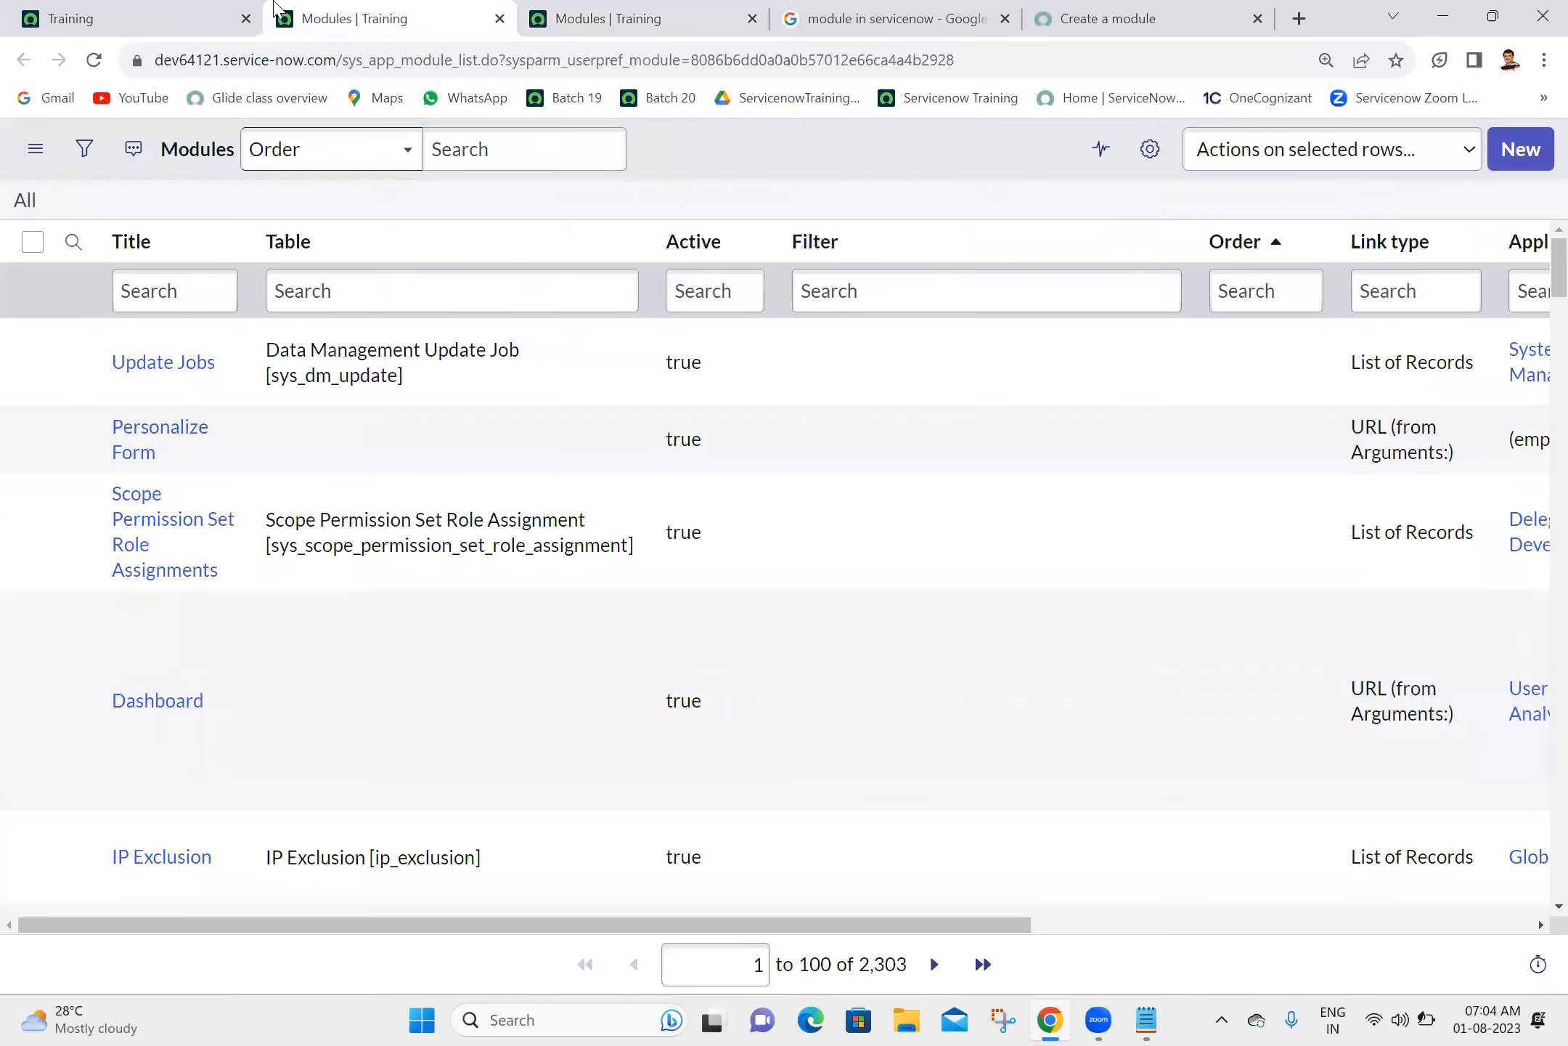
{"action": "left_click", "coordinate": [142, 16]}
{"action": "left_click", "coordinate": [90, 60]}
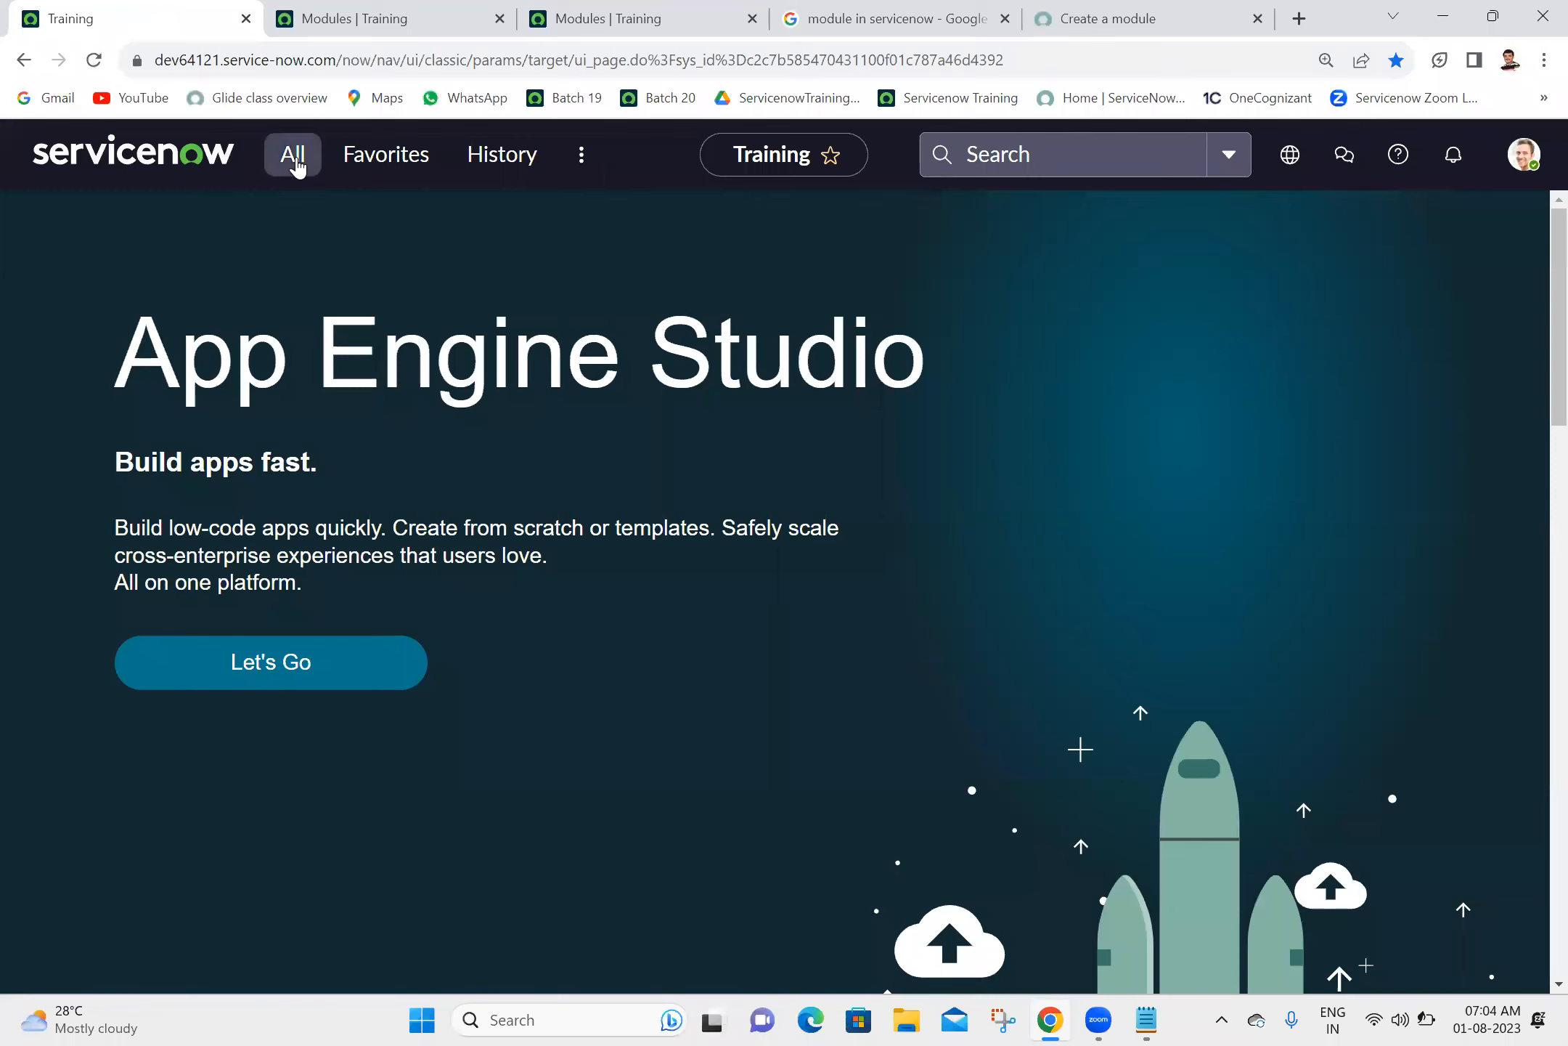
{"action": "left_click", "coordinate": [294, 156]}
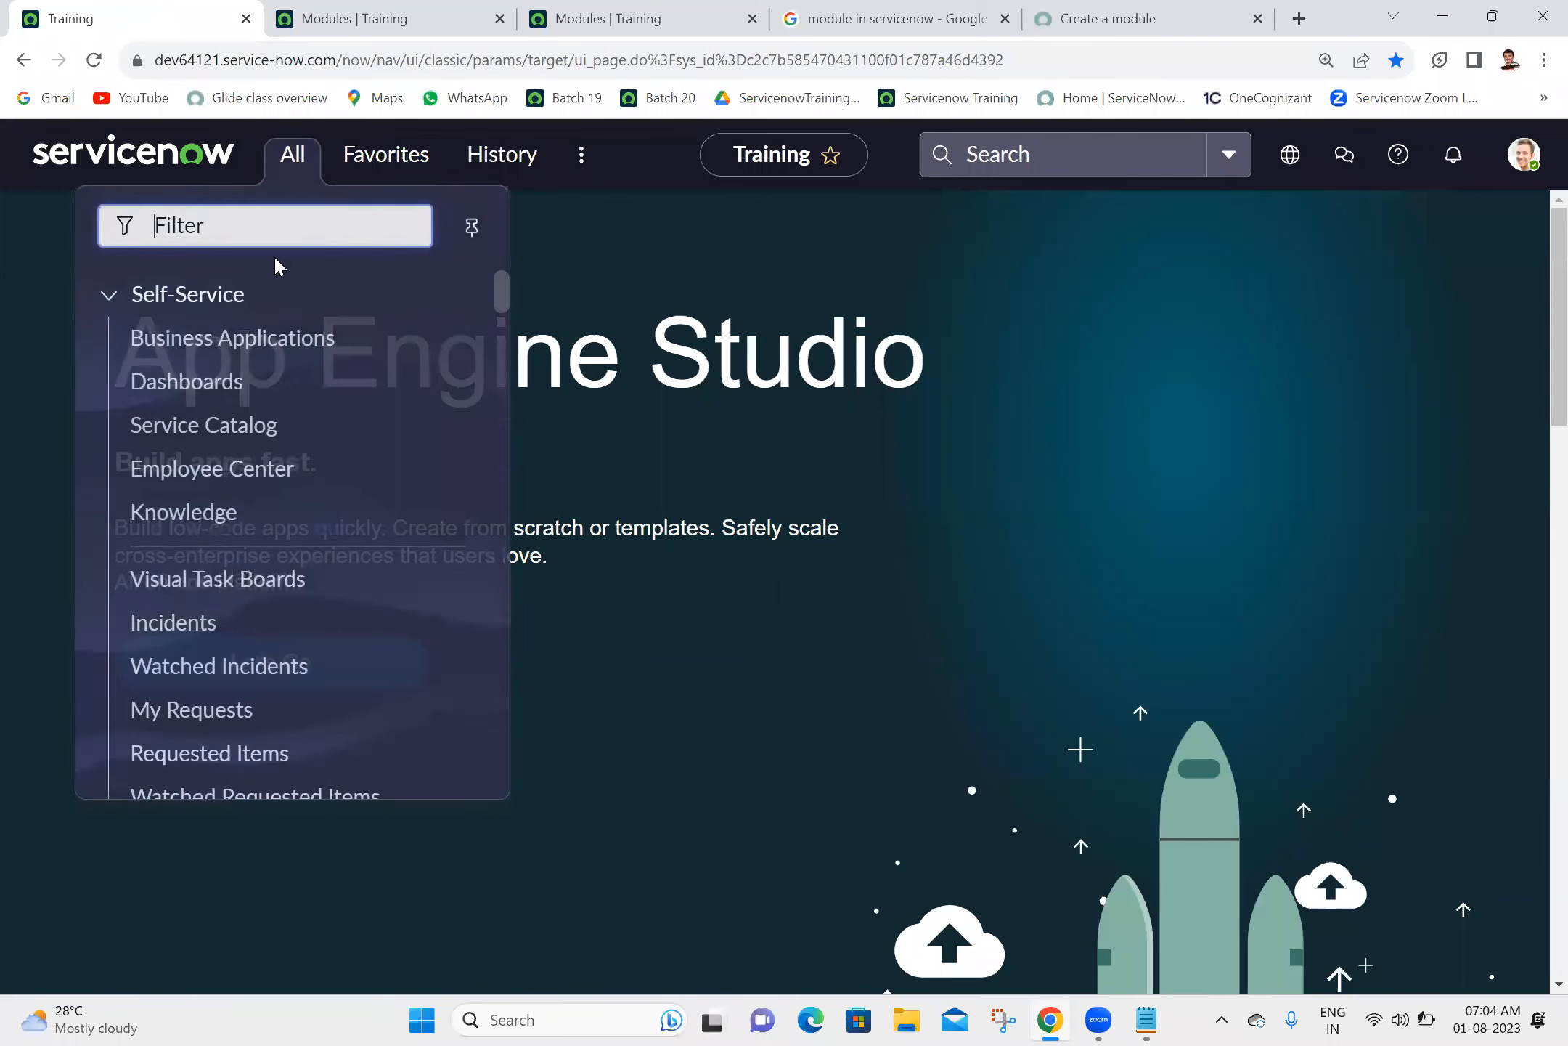
{"action": "type", "text": "parent"}
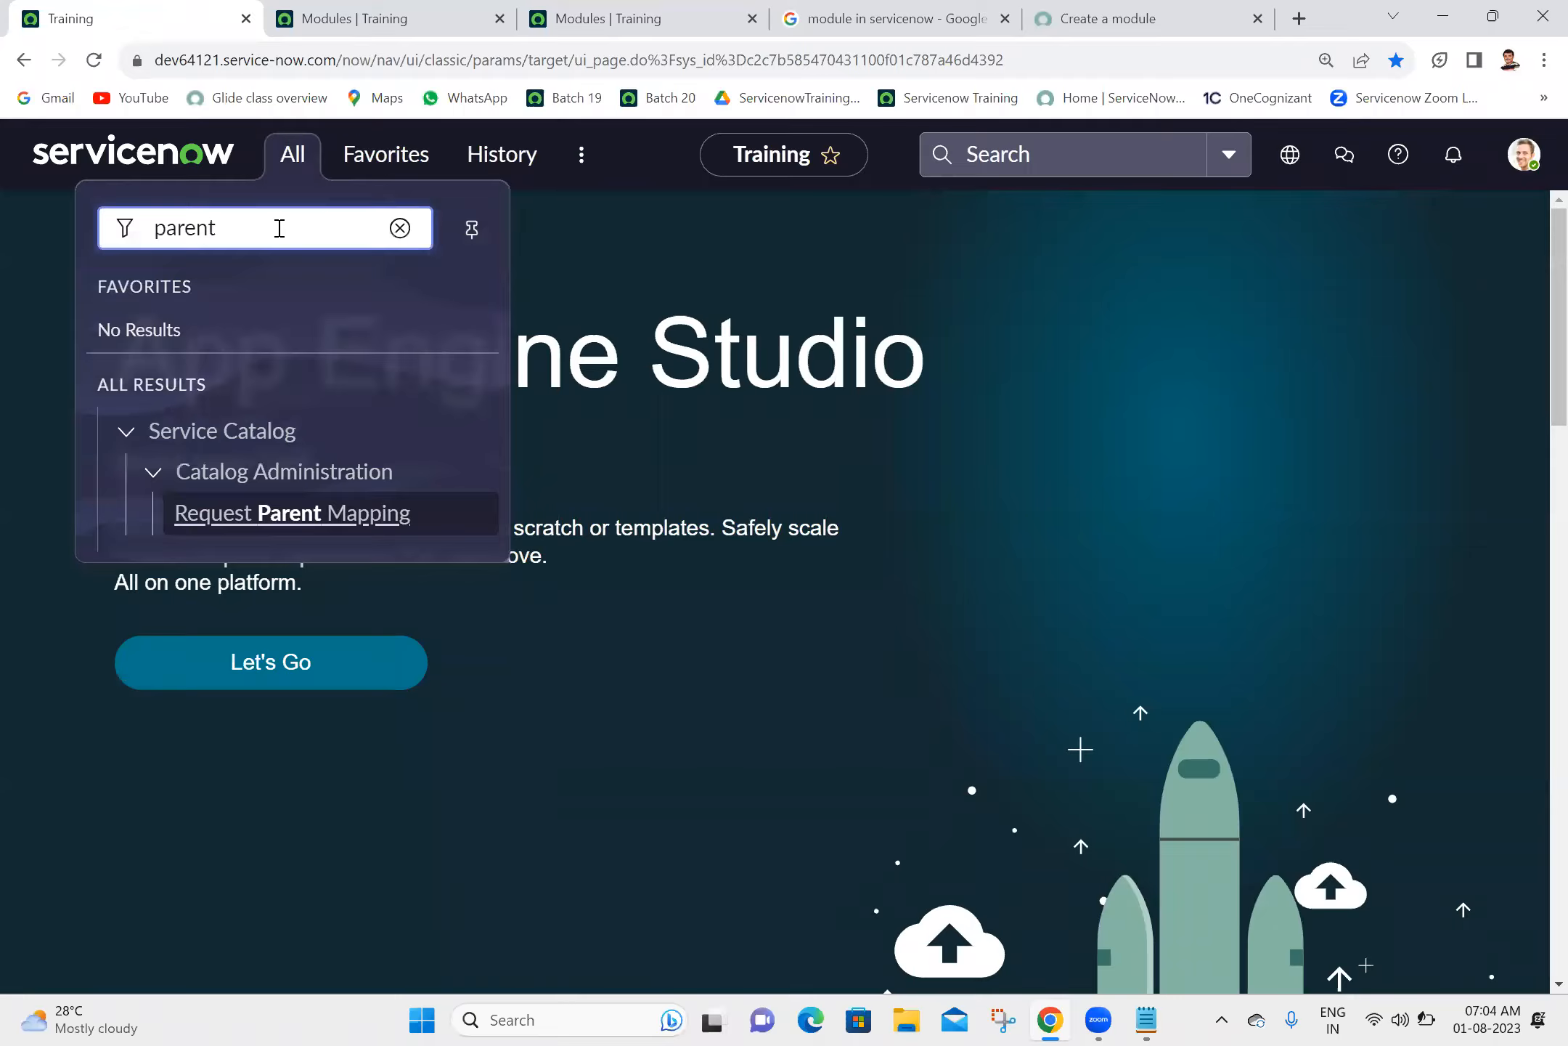
{"action": "key", "text": "BackSpace"}
{"action": "key", "text": "BackSpace"}
{"action": "key", "text": "BackSpace"}
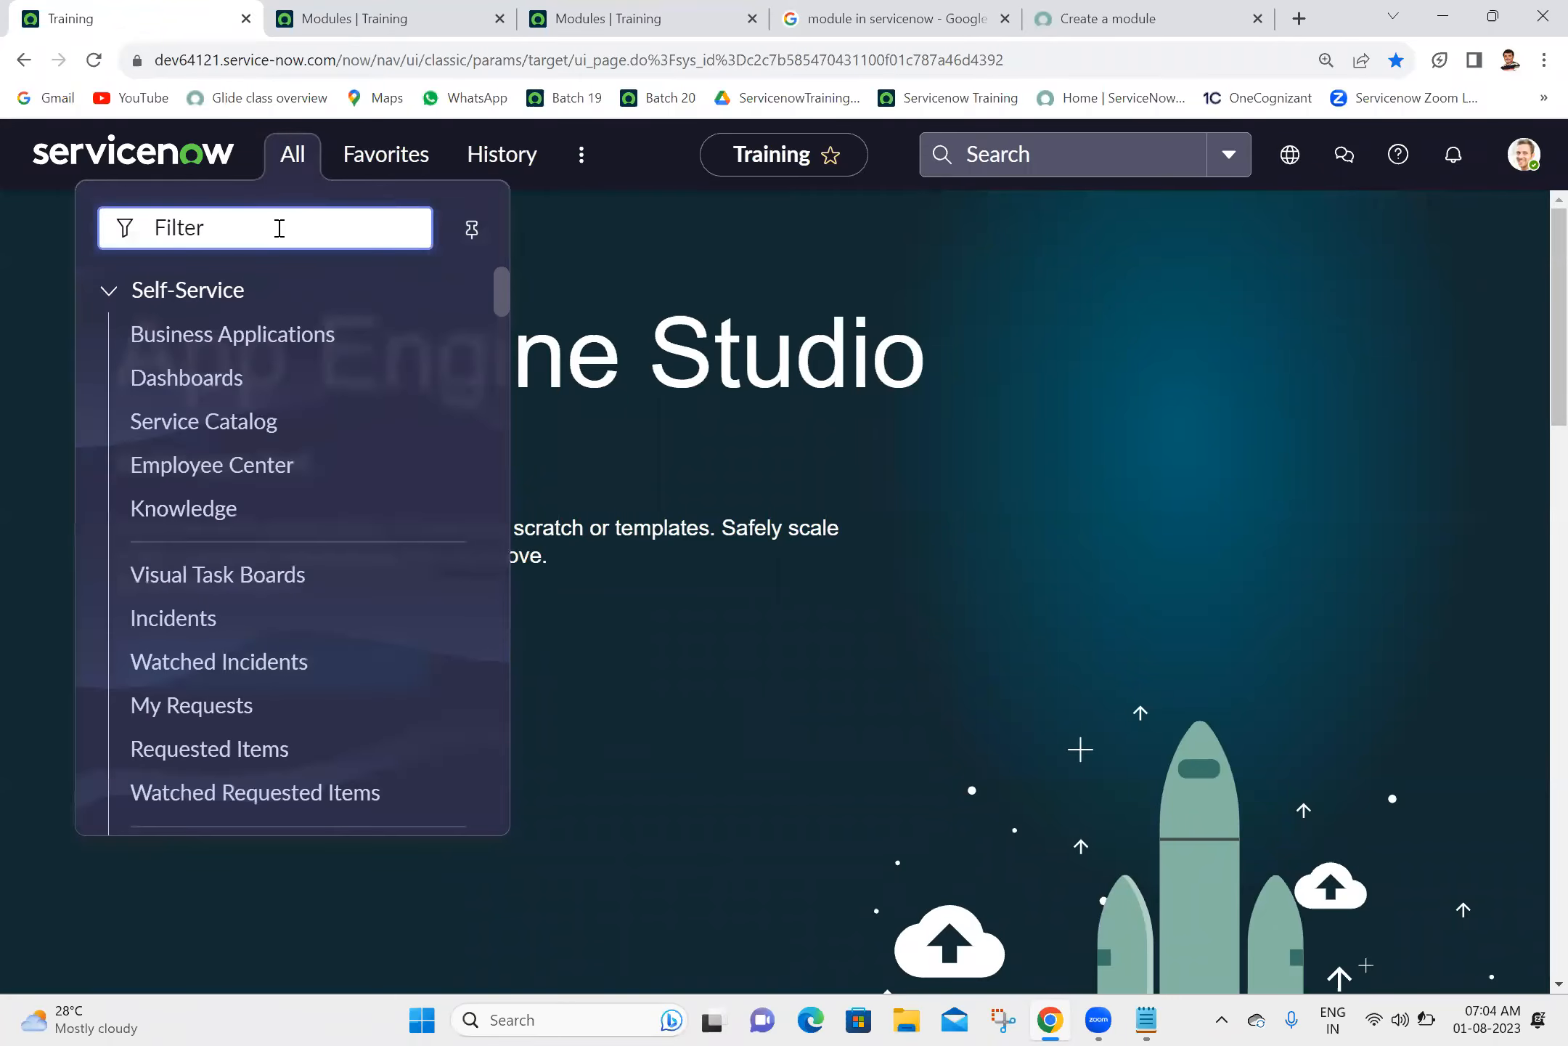
- Reload the home page again, repeat the navigator search with "paren", and clear the filter
{"action": "left_click", "coordinate": [96, 69]}
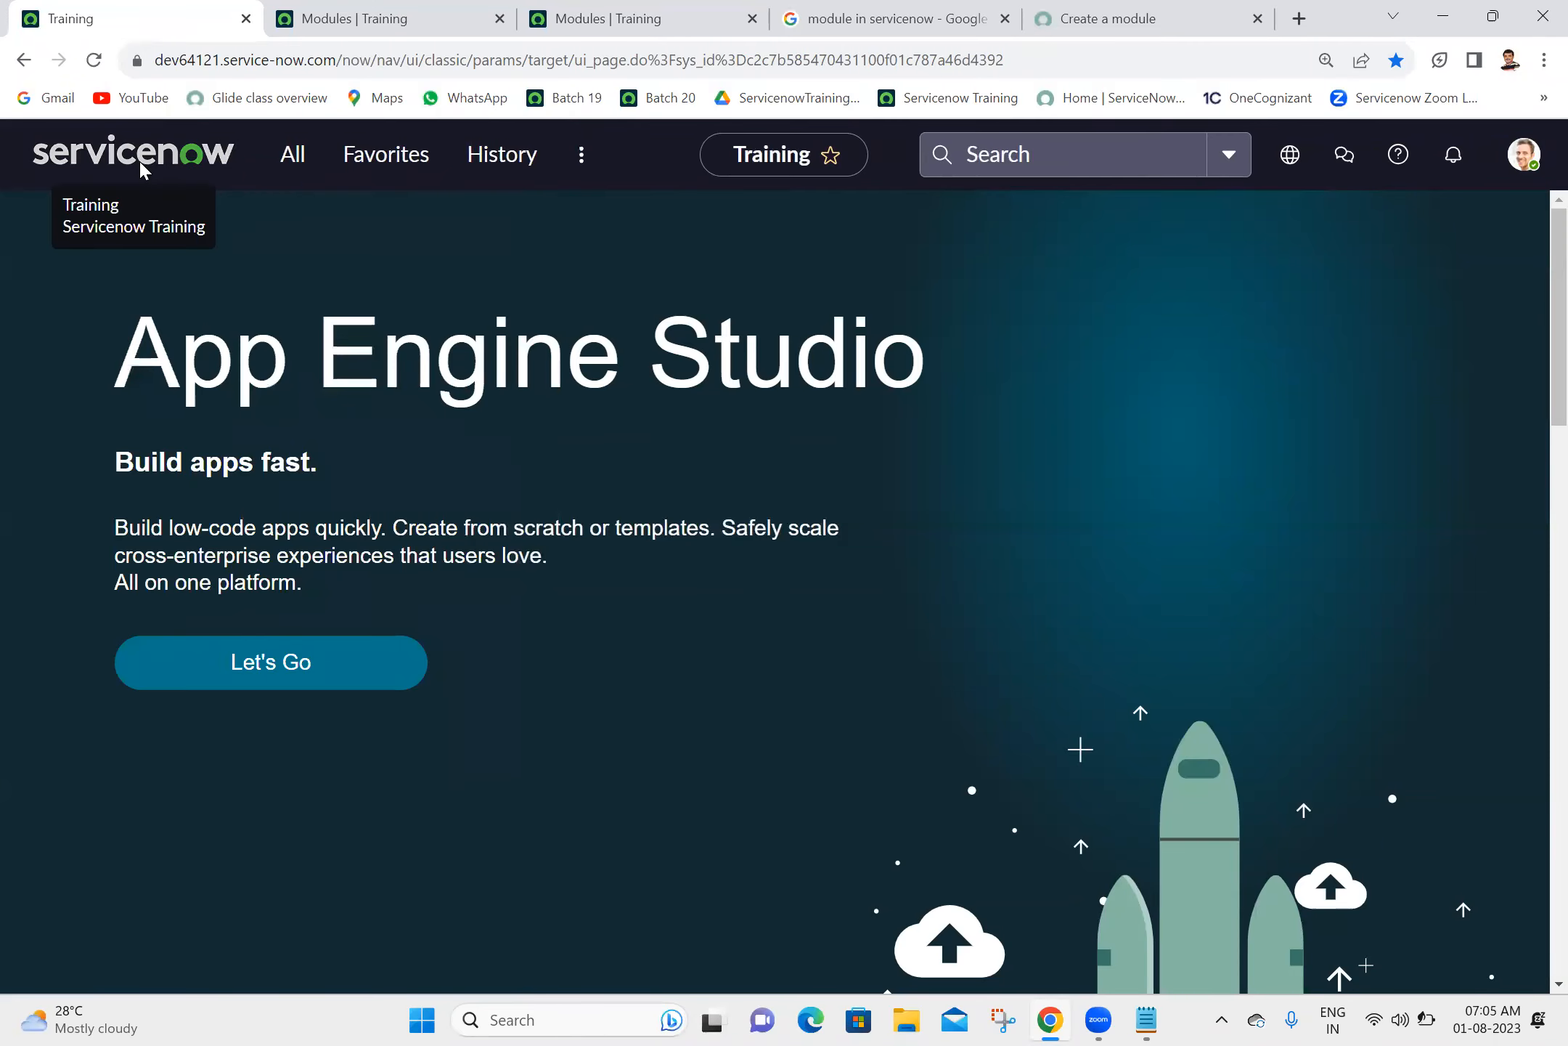
{"action": "left_click", "coordinate": [285, 163]}
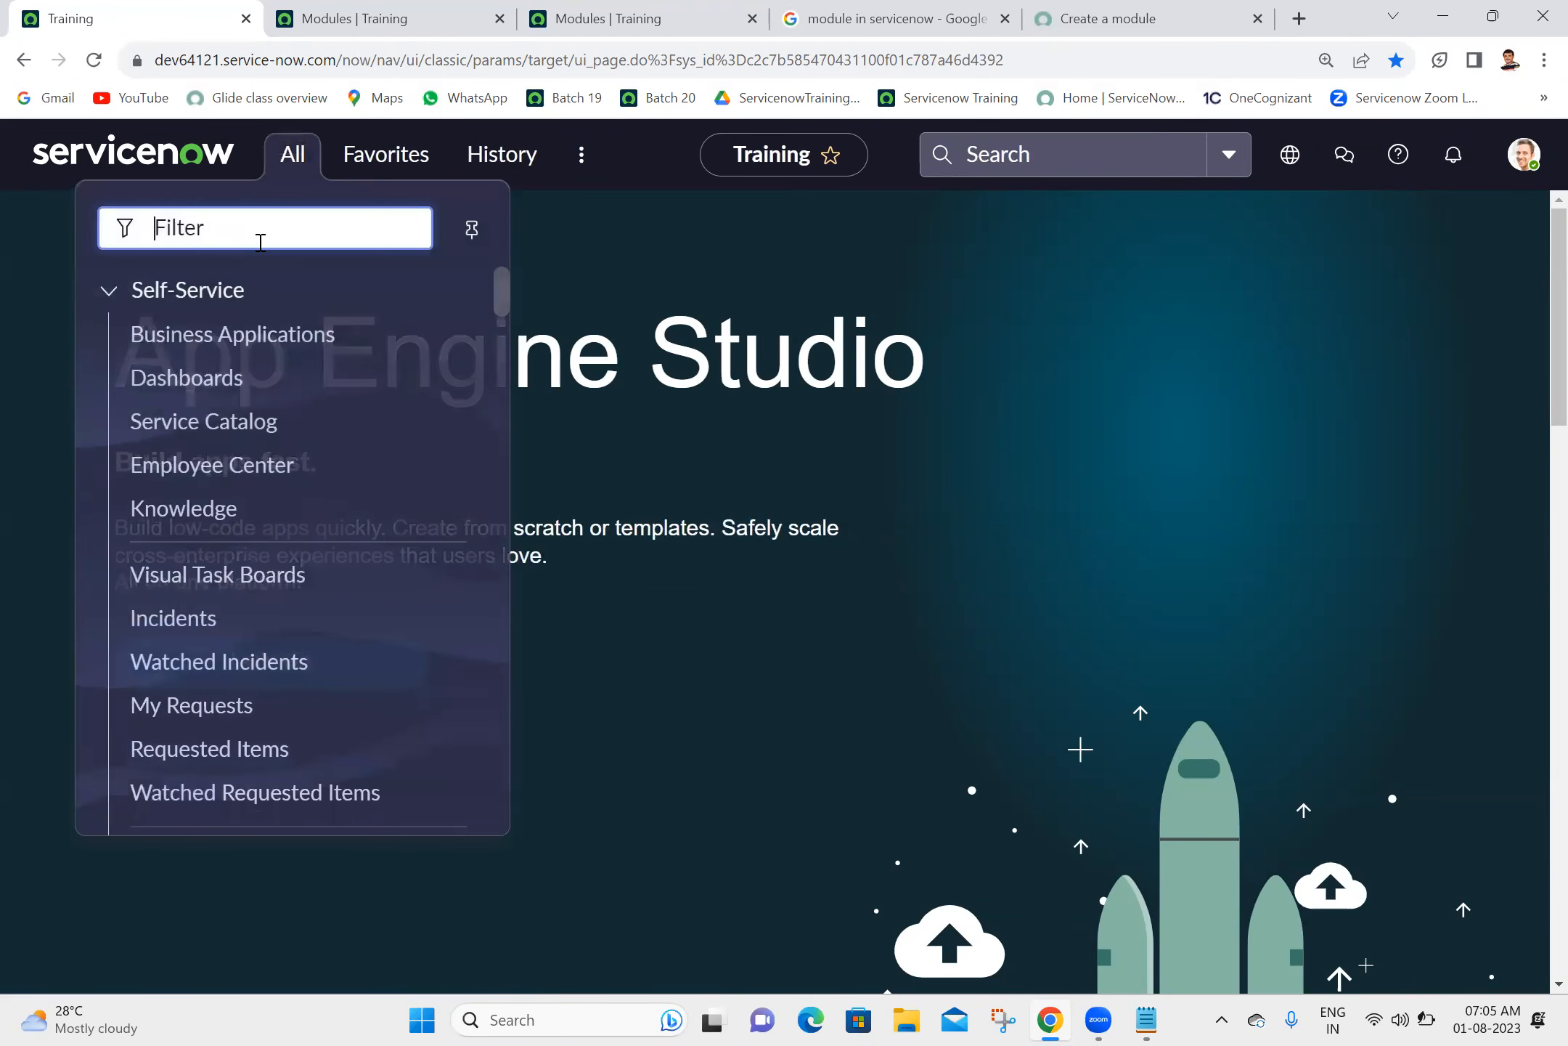
{"action": "type", "text": "paren"}
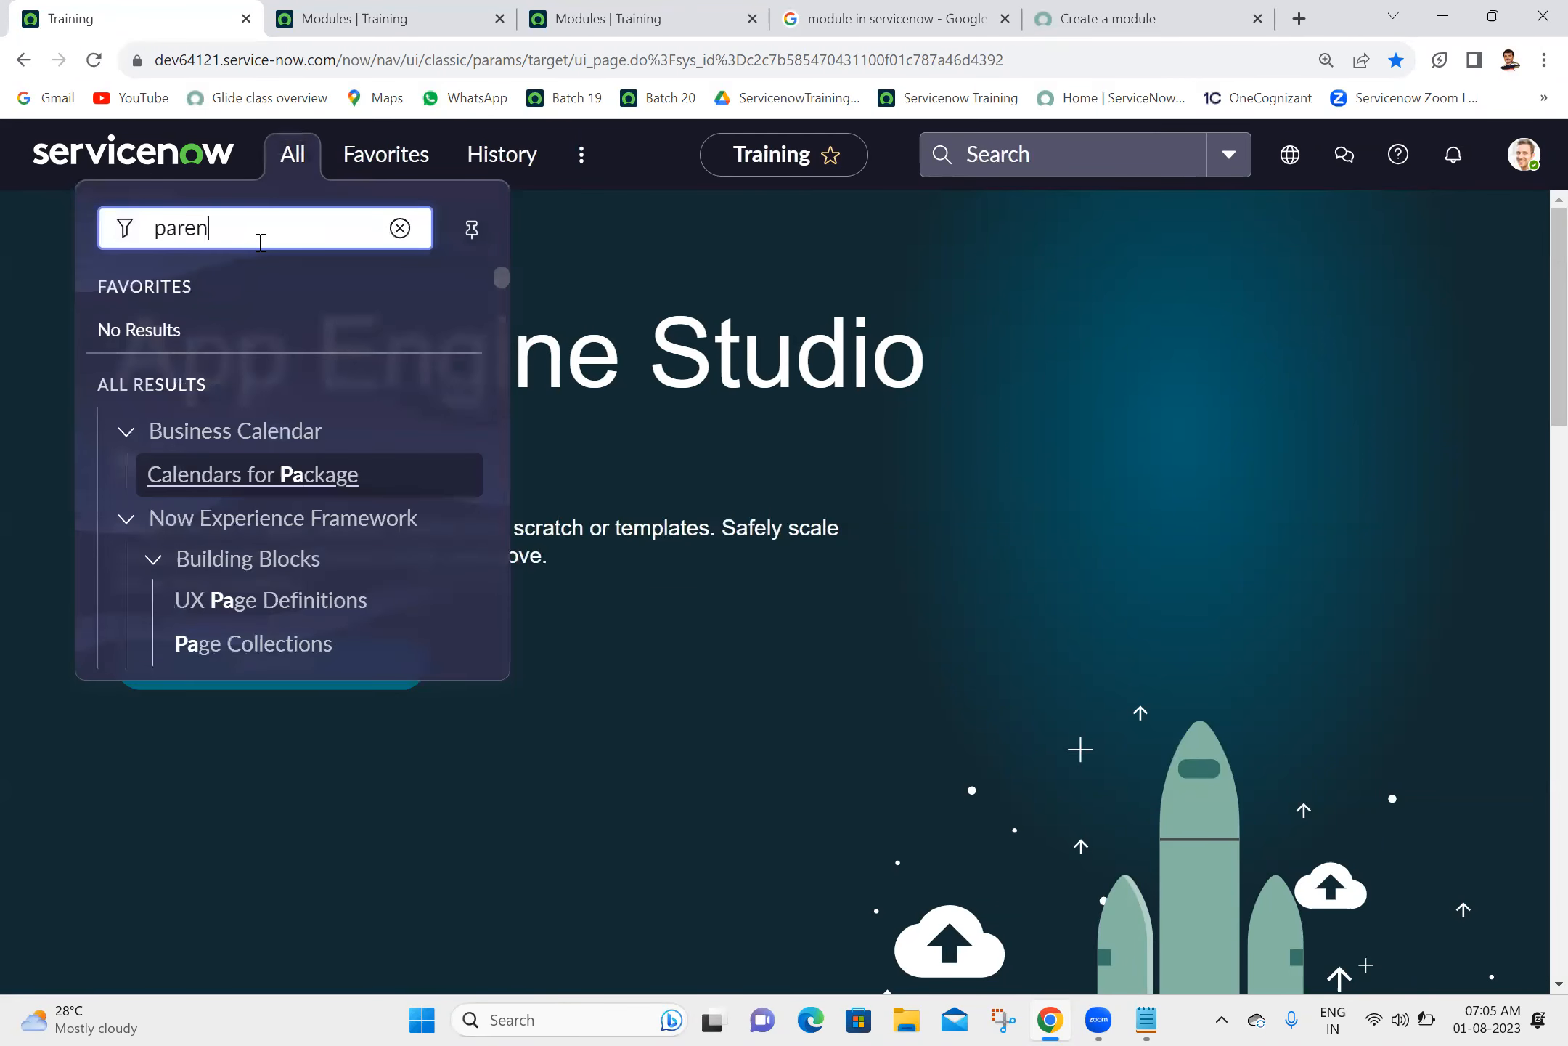
{"action": "key", "text": "BackSpace"}
{"action": "key", "text": "BackSpace"}
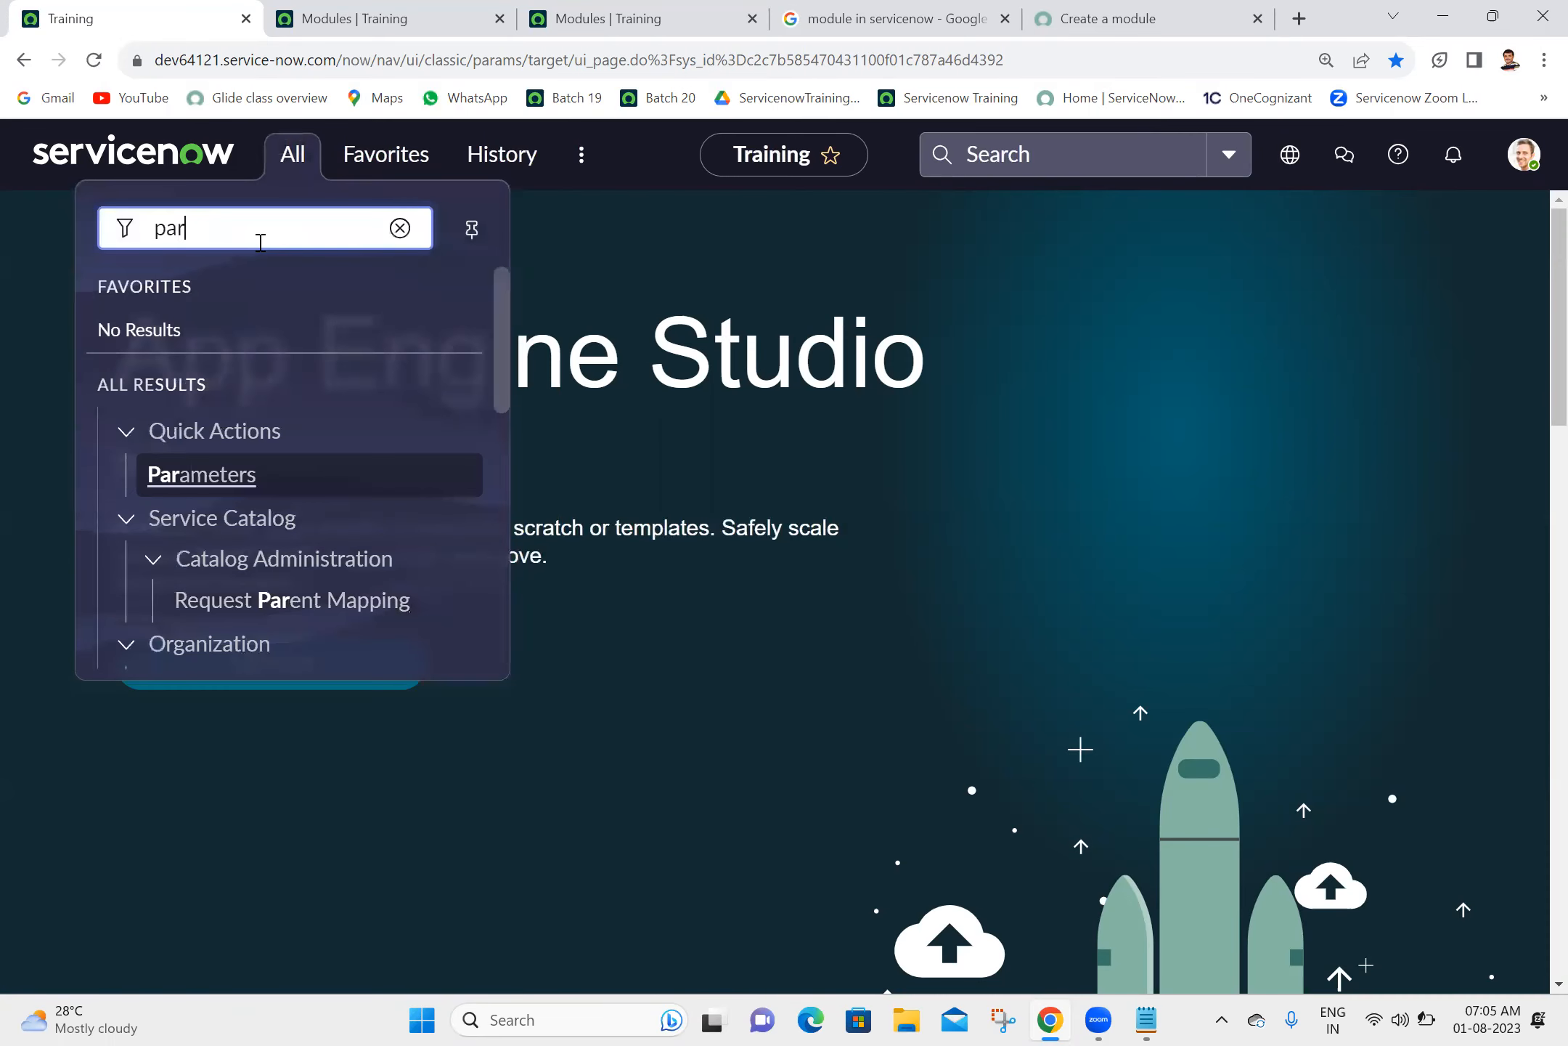
{"action": "key", "text": "BackSpace"}
{"action": "key", "text": "BackSpace"}
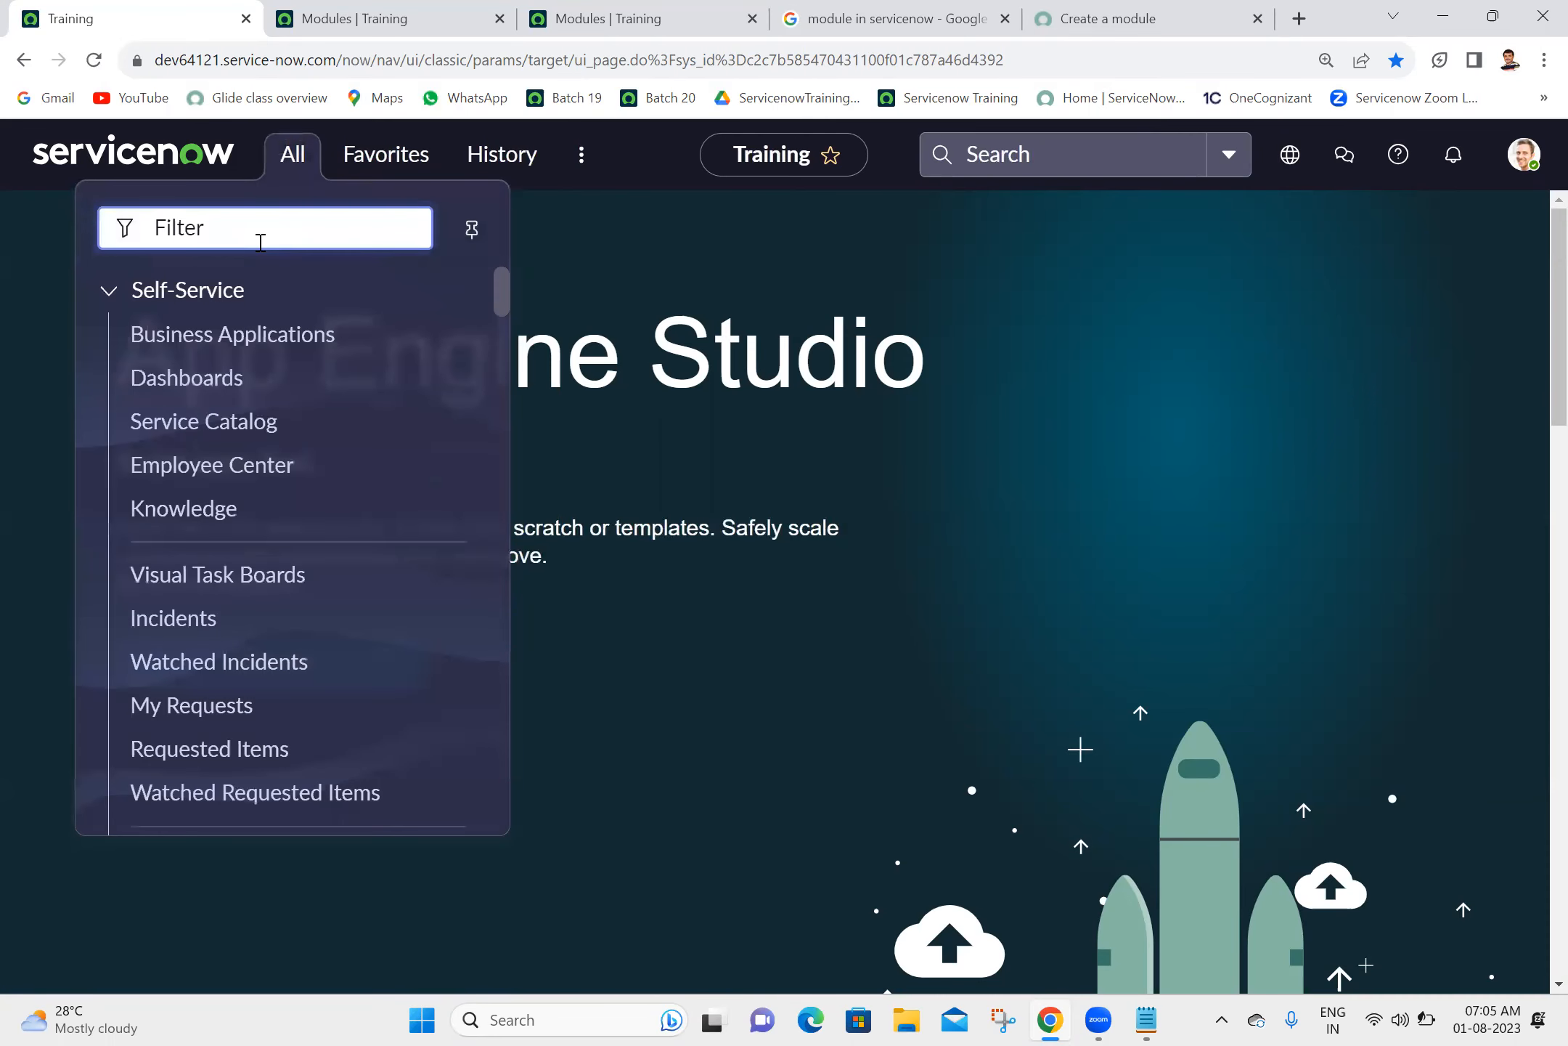
- Search the application navigator for "*ash" and for "ashok", clearing the filter after each search
{"action": "type", "text": "*ash"}
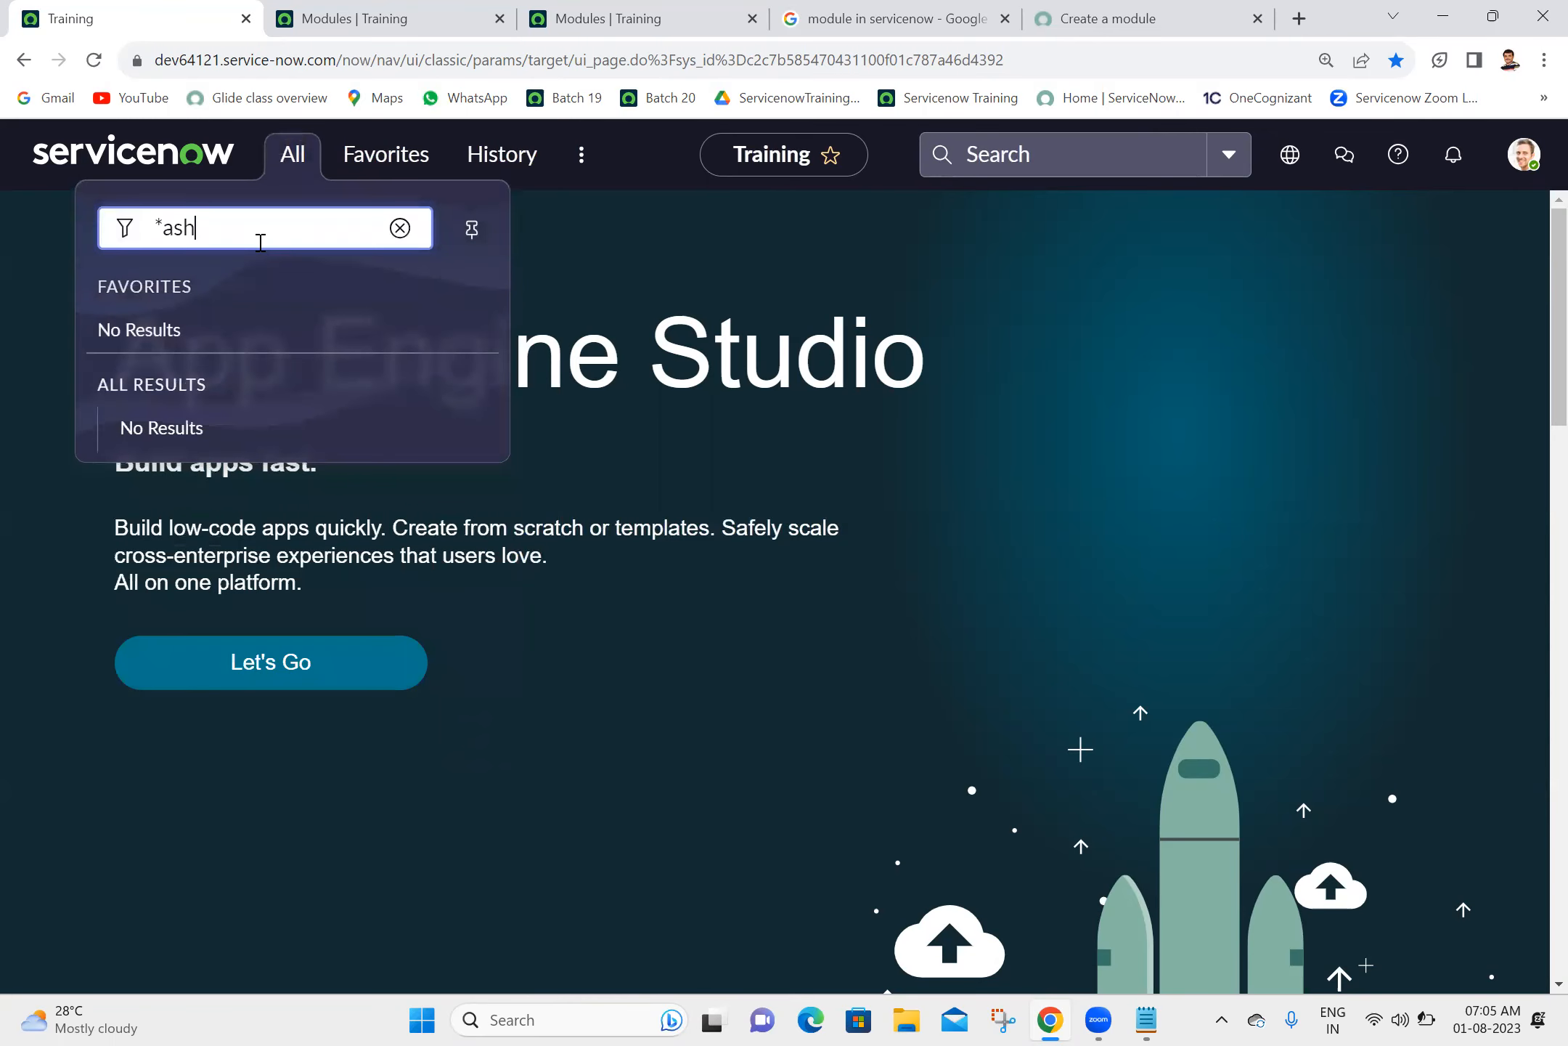
{"action": "key", "text": "BackSpace"}
{"action": "key", "text": "BackSpace"}
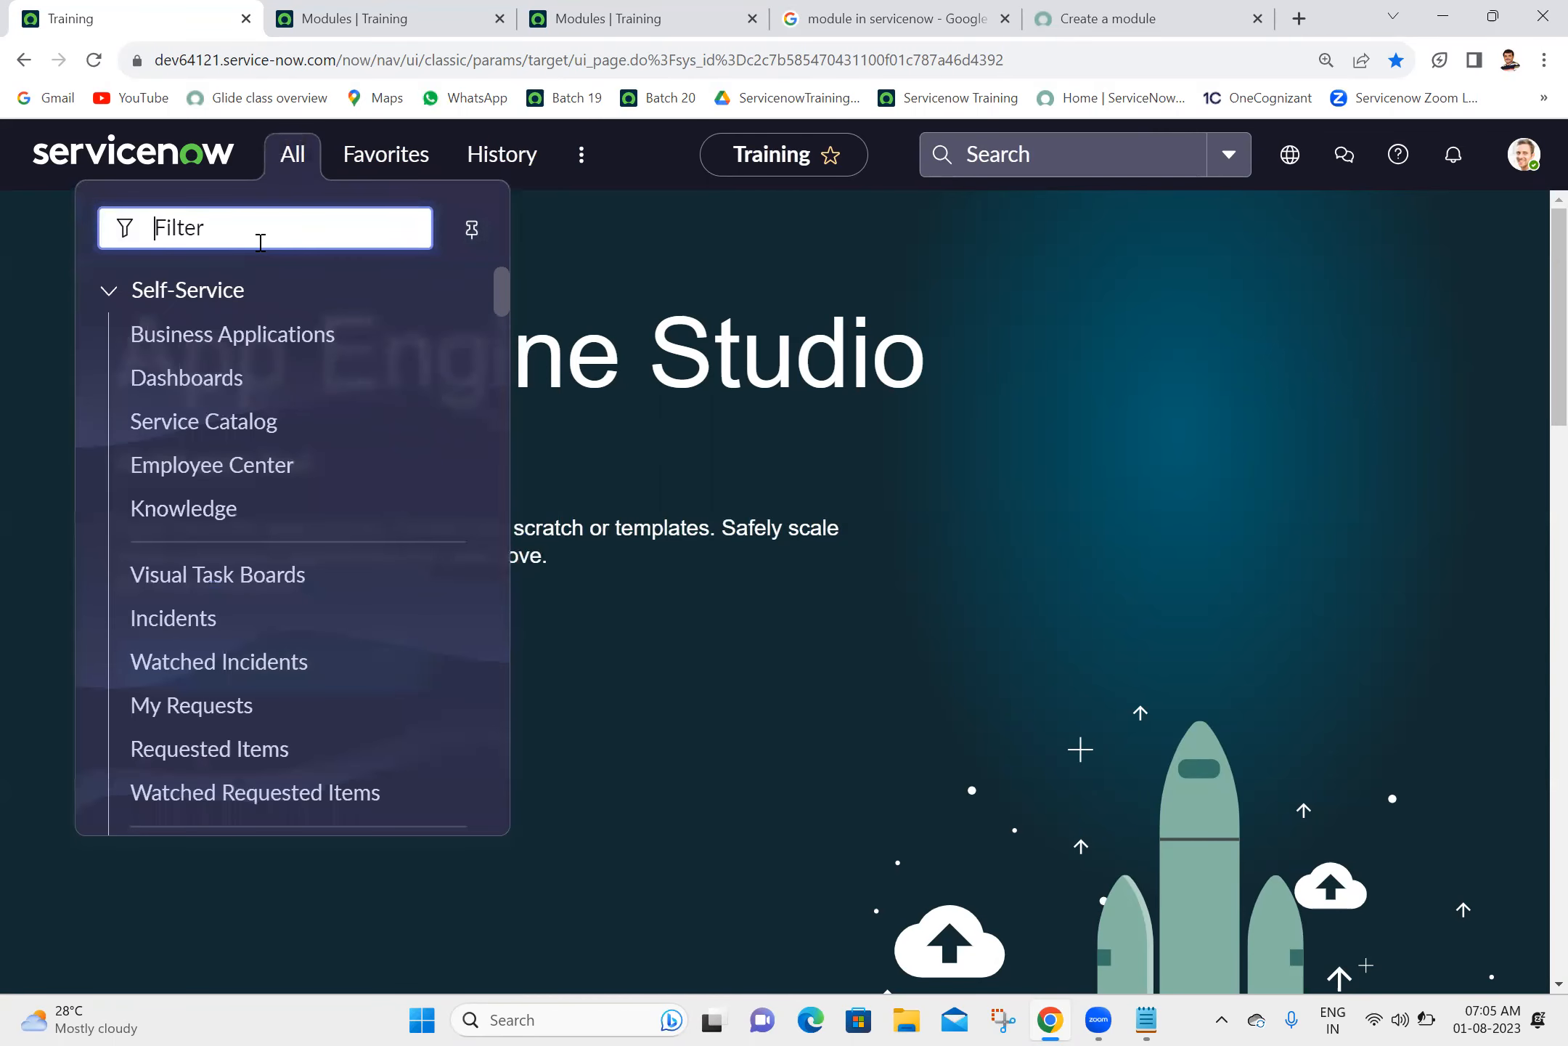
{"action": "type", "text": "ashok"}
{"action": "key", "text": "BackSpace"}
{"action": "key", "text": "BackSpace"}
{"action": "key", "text": "BackSpace"}
{"action": "key", "text": "BackSpace"}
- Return to the updated Modules list and open the Create New module record in a separate browser tab
{"action": "left_click", "coordinate": [1523, 156]}
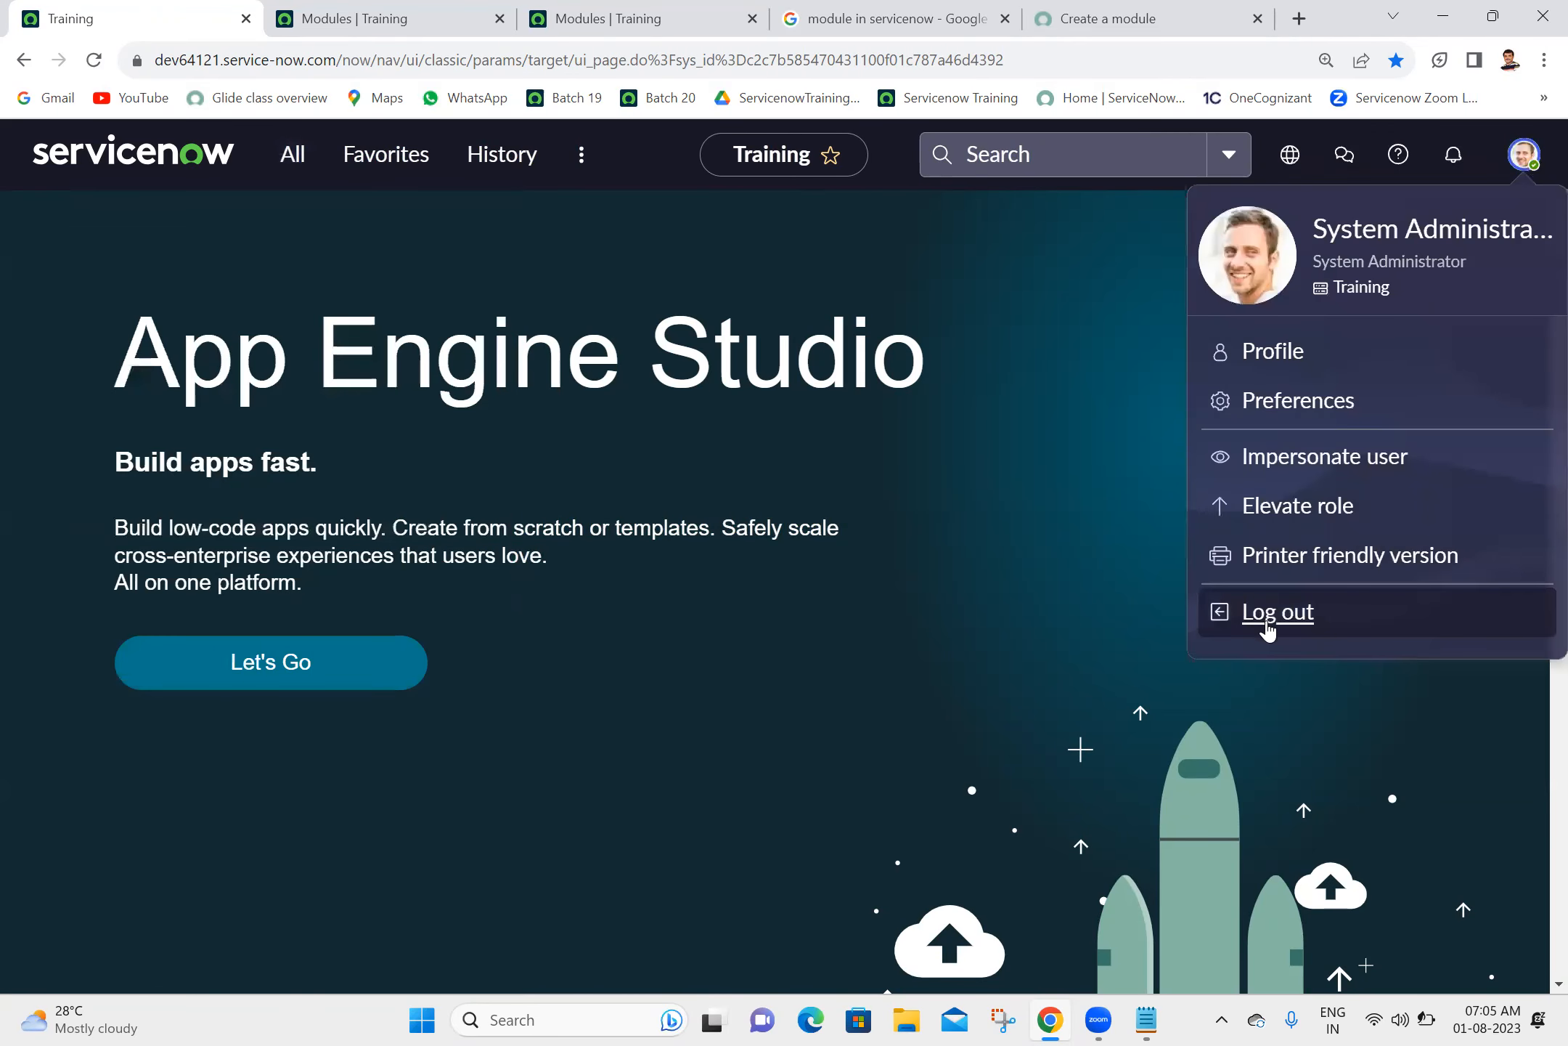
{"action": "left_click", "coordinate": [645, 15]}
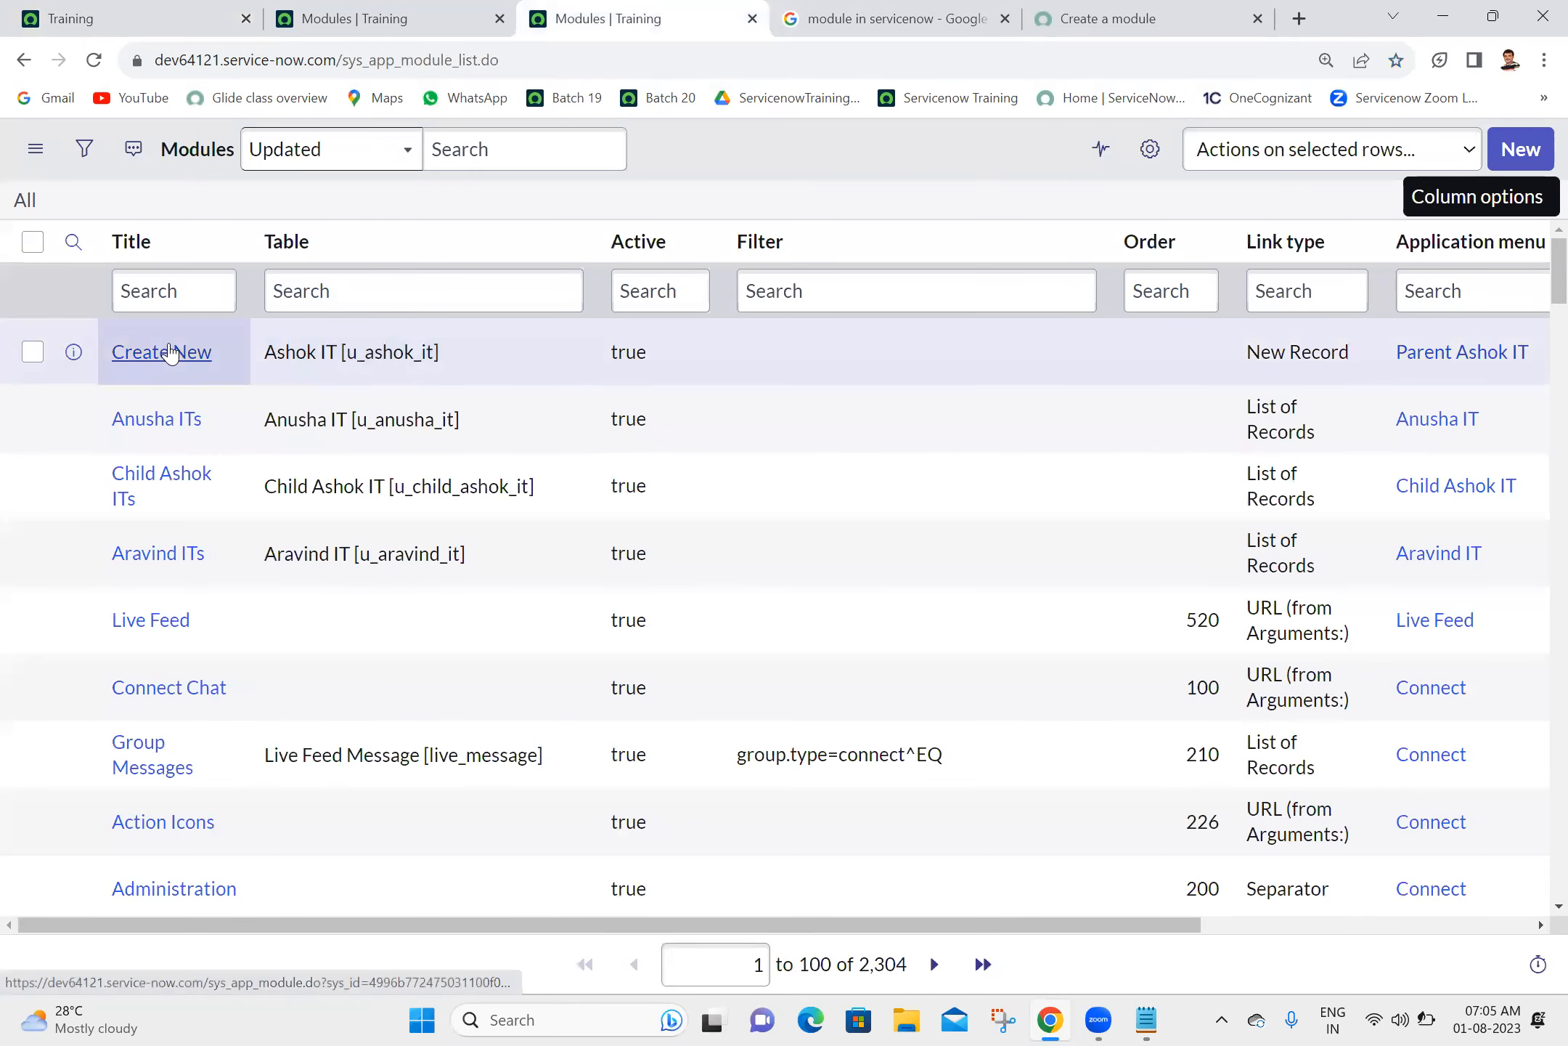
{"action": "middle_click", "coordinate": [169, 353]}
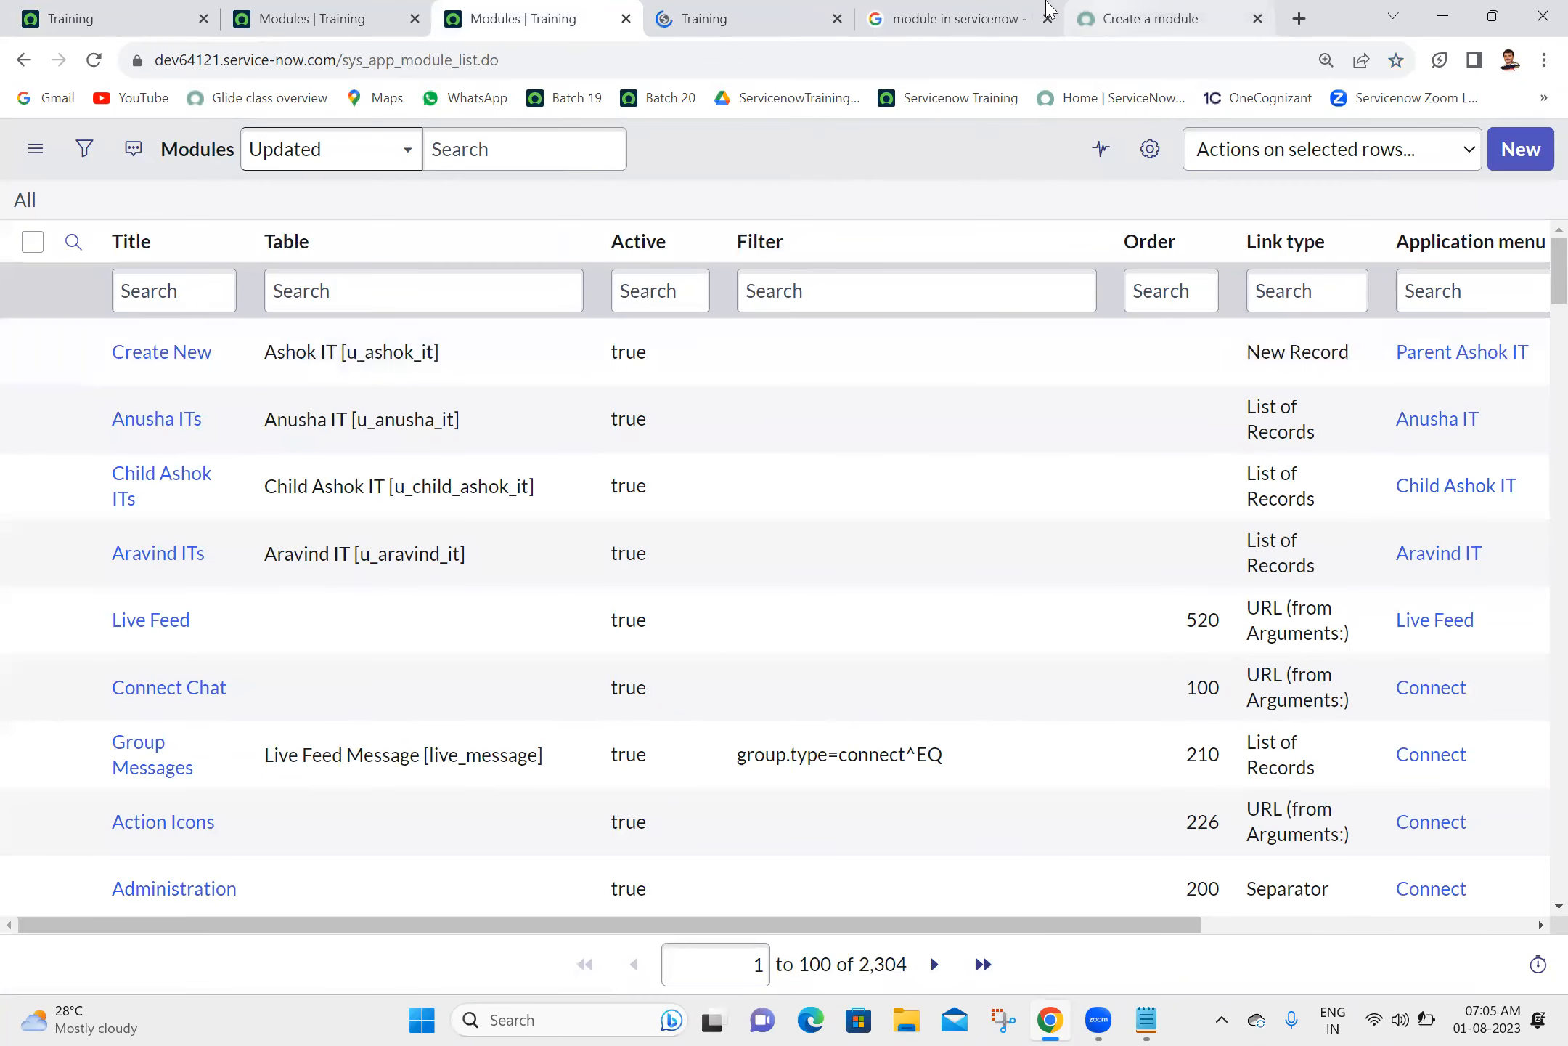
{"action": "left_click", "coordinate": [1129, 18]}
{"action": "left_click", "coordinate": [367, 10]}
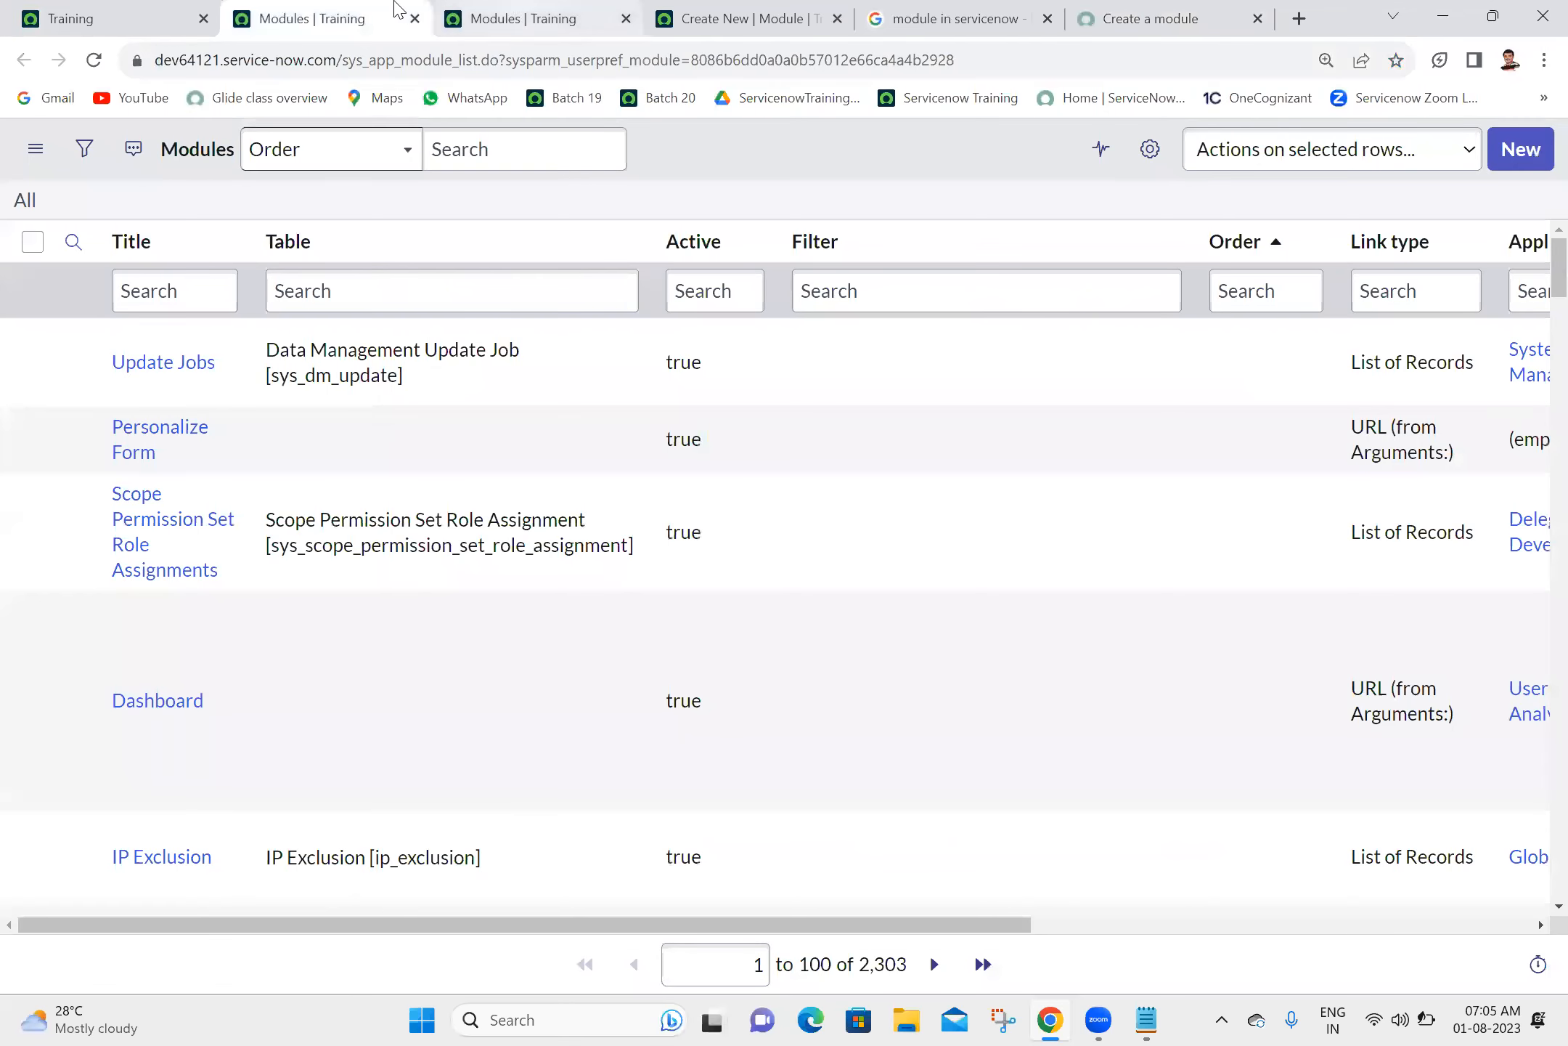
- Log the System Administrator account out of the instance and log back in
{"action": "left_click", "coordinate": [178, 14]}
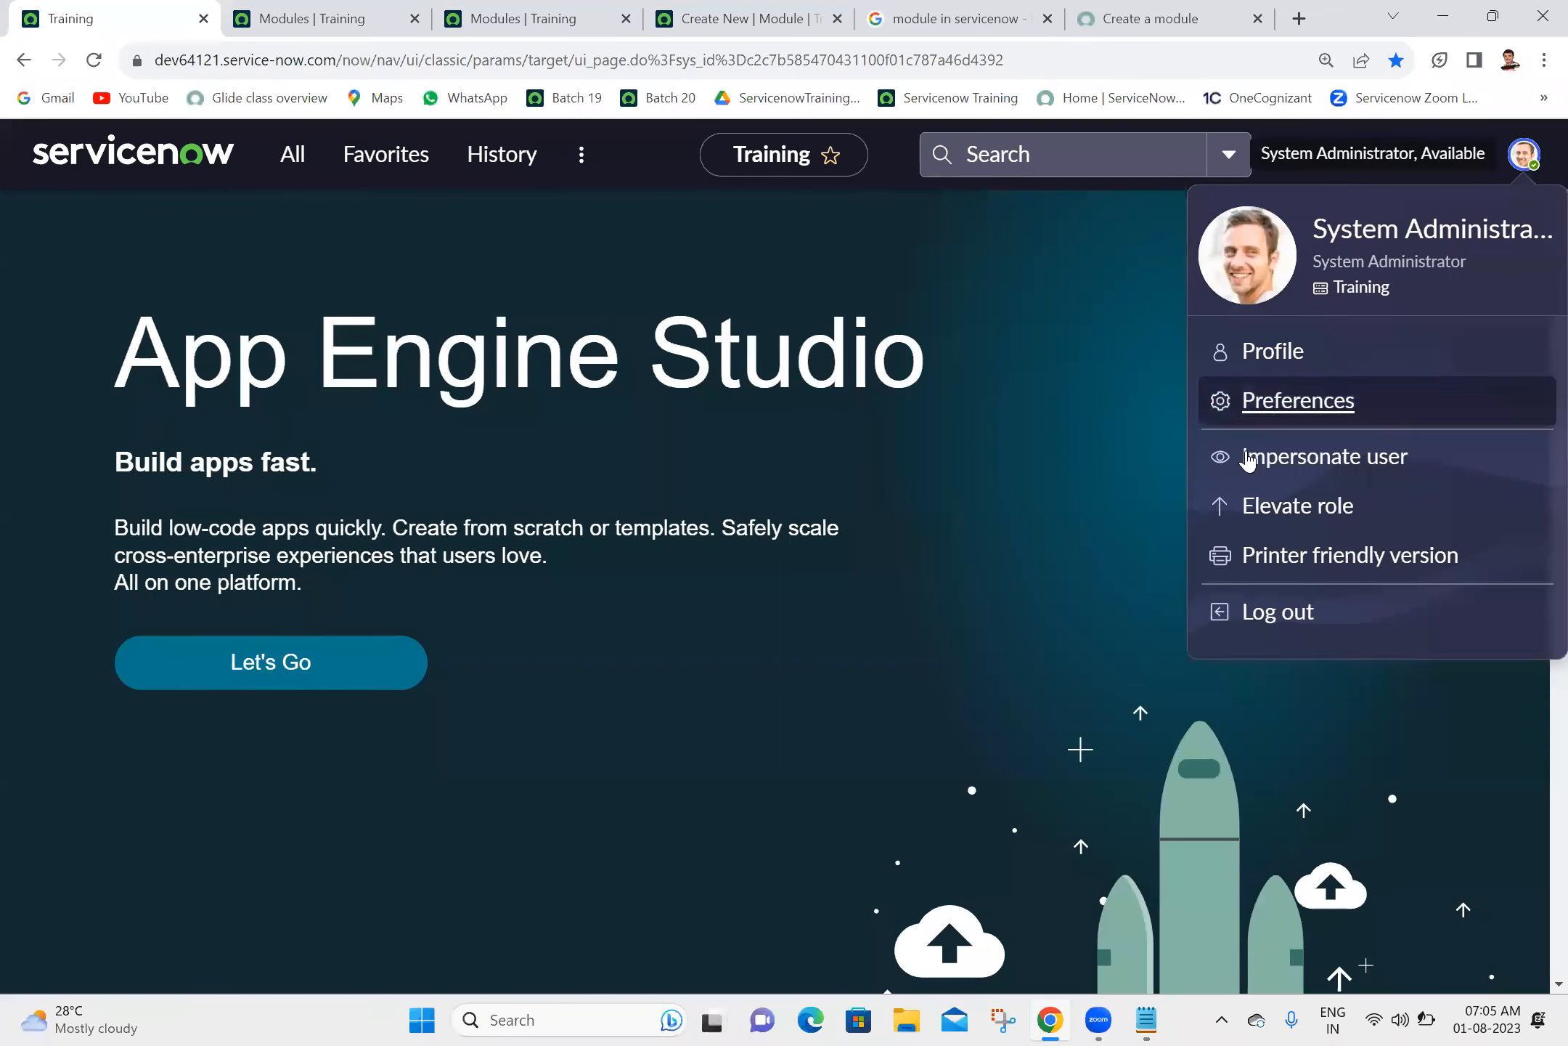
{"action": "left_click", "coordinate": [1267, 620]}
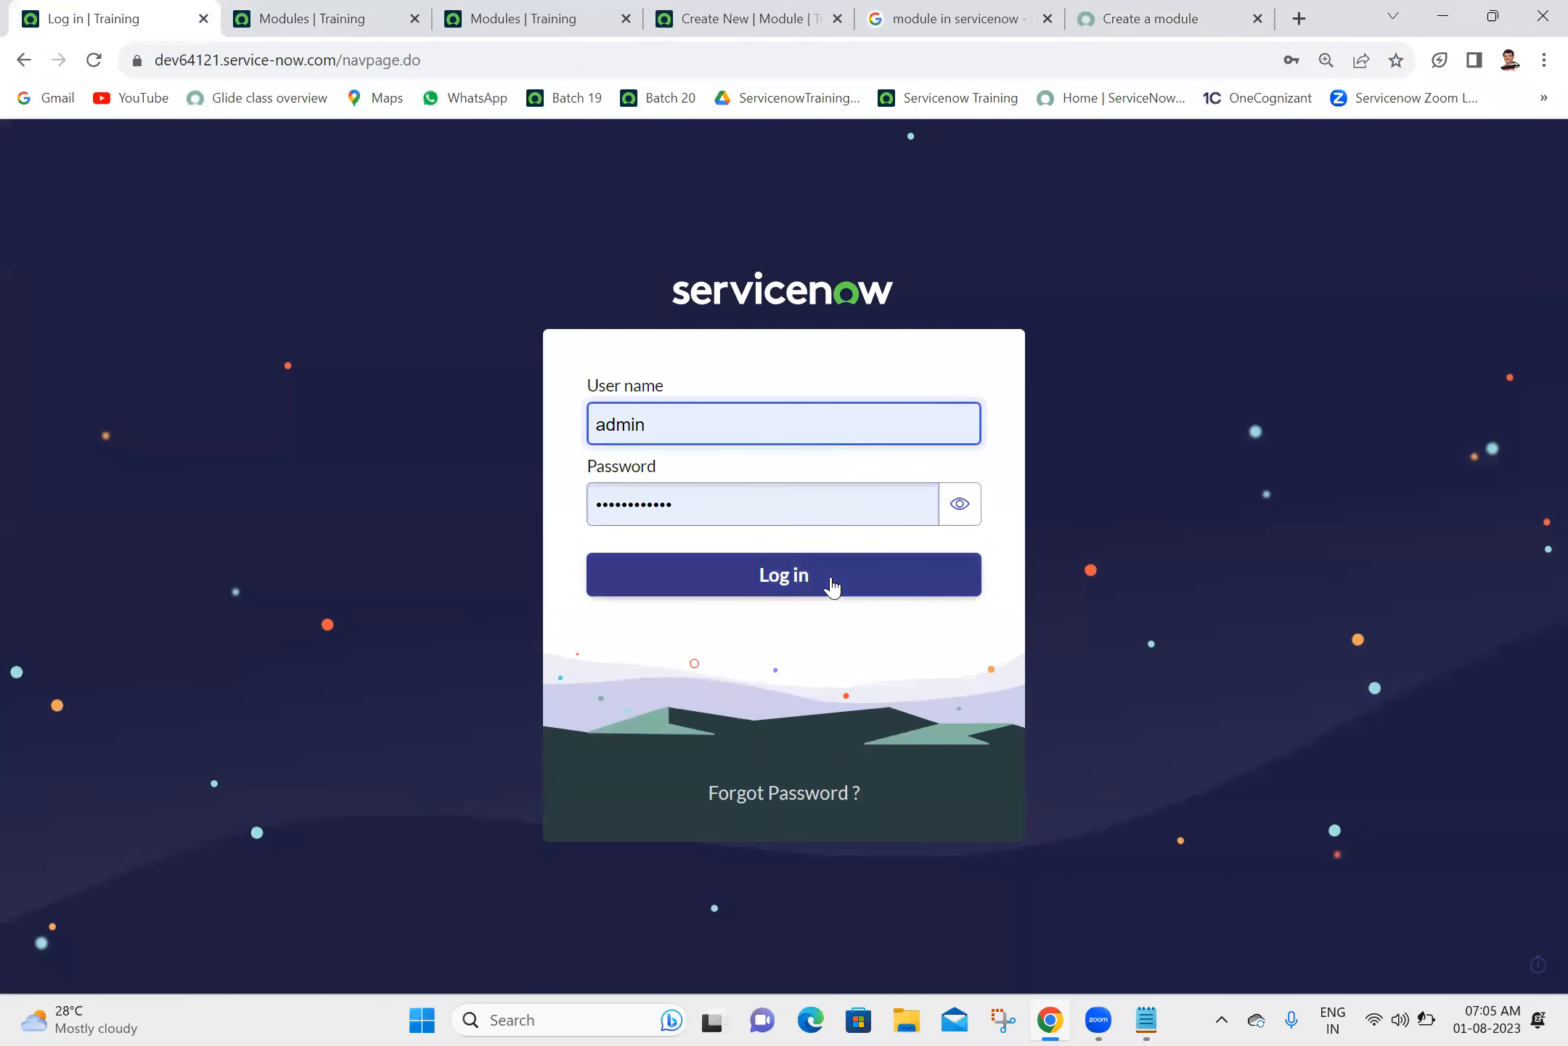
{"action": "left_click", "coordinate": [833, 587]}
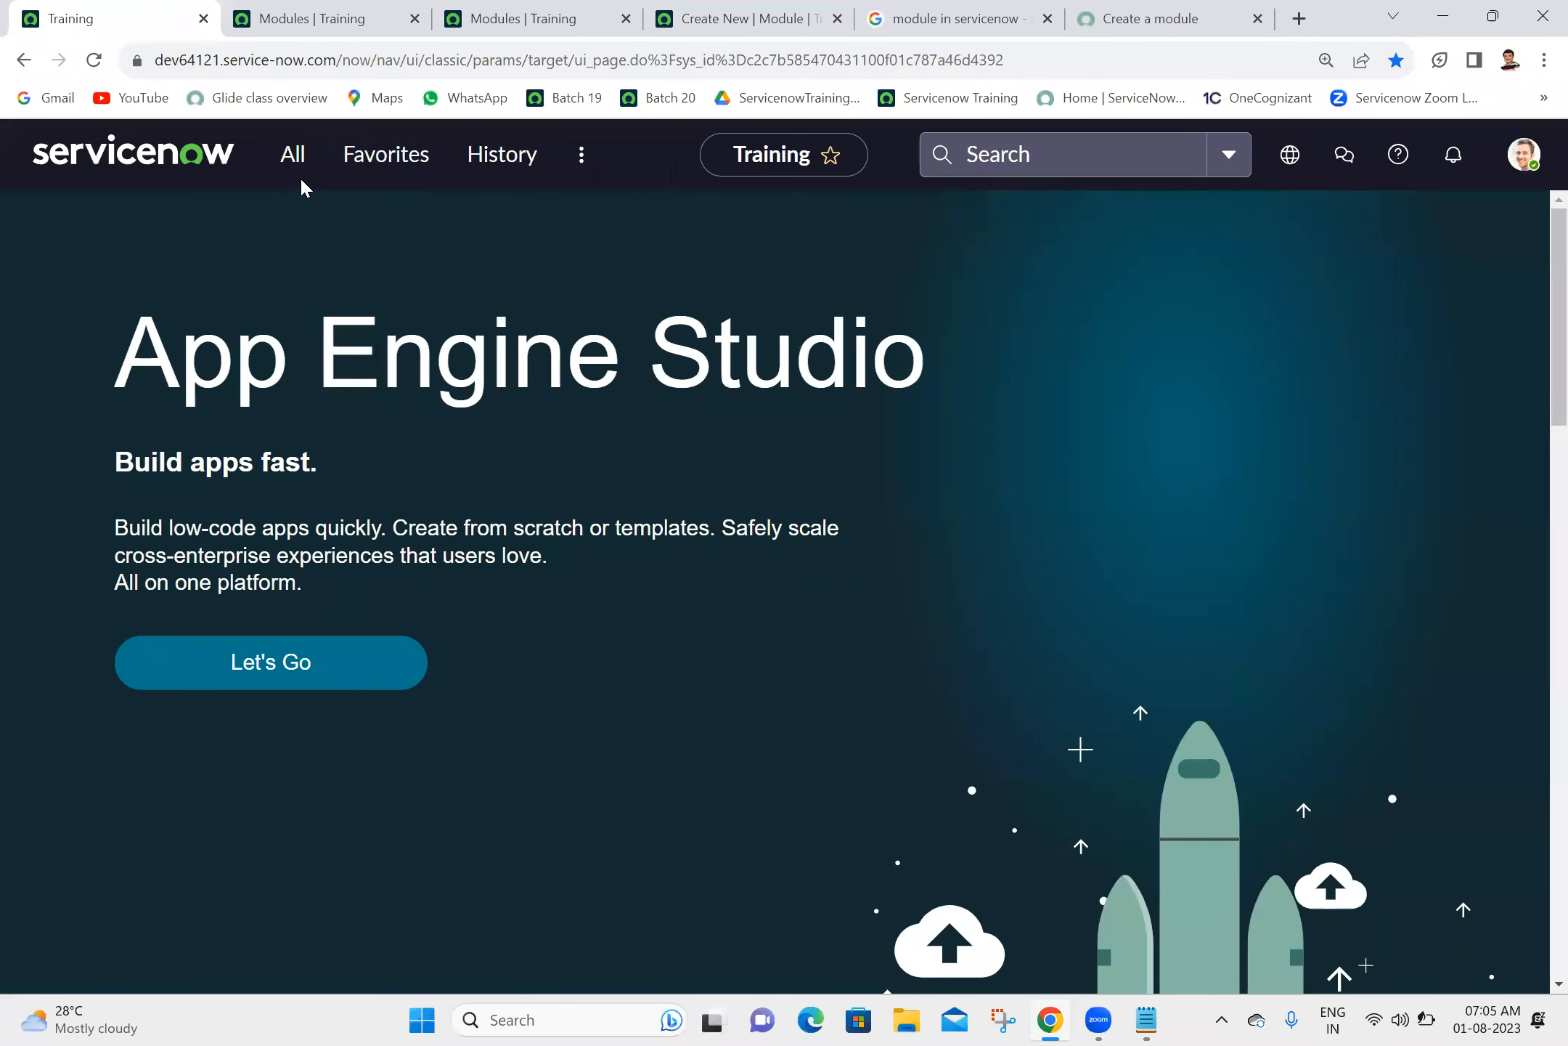
- Search the application navigator for "pare" as System Administrator and clear the filter
{"action": "left_click", "coordinate": [301, 182]}
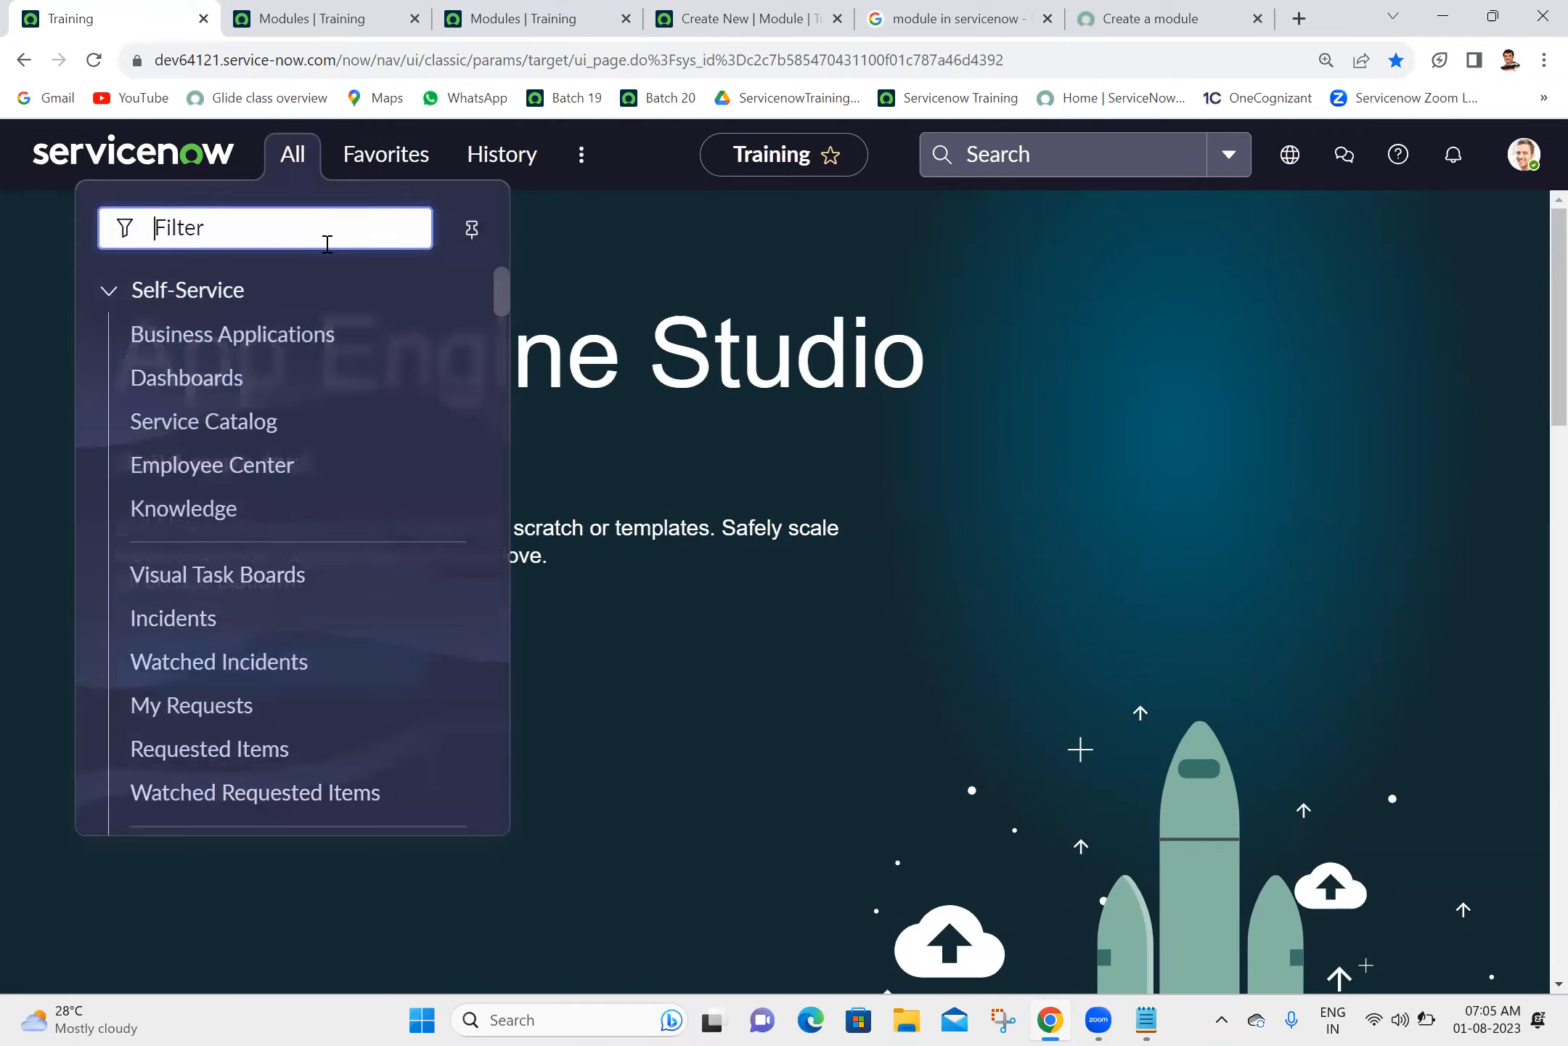
{"action": "type", "text": "pare"}
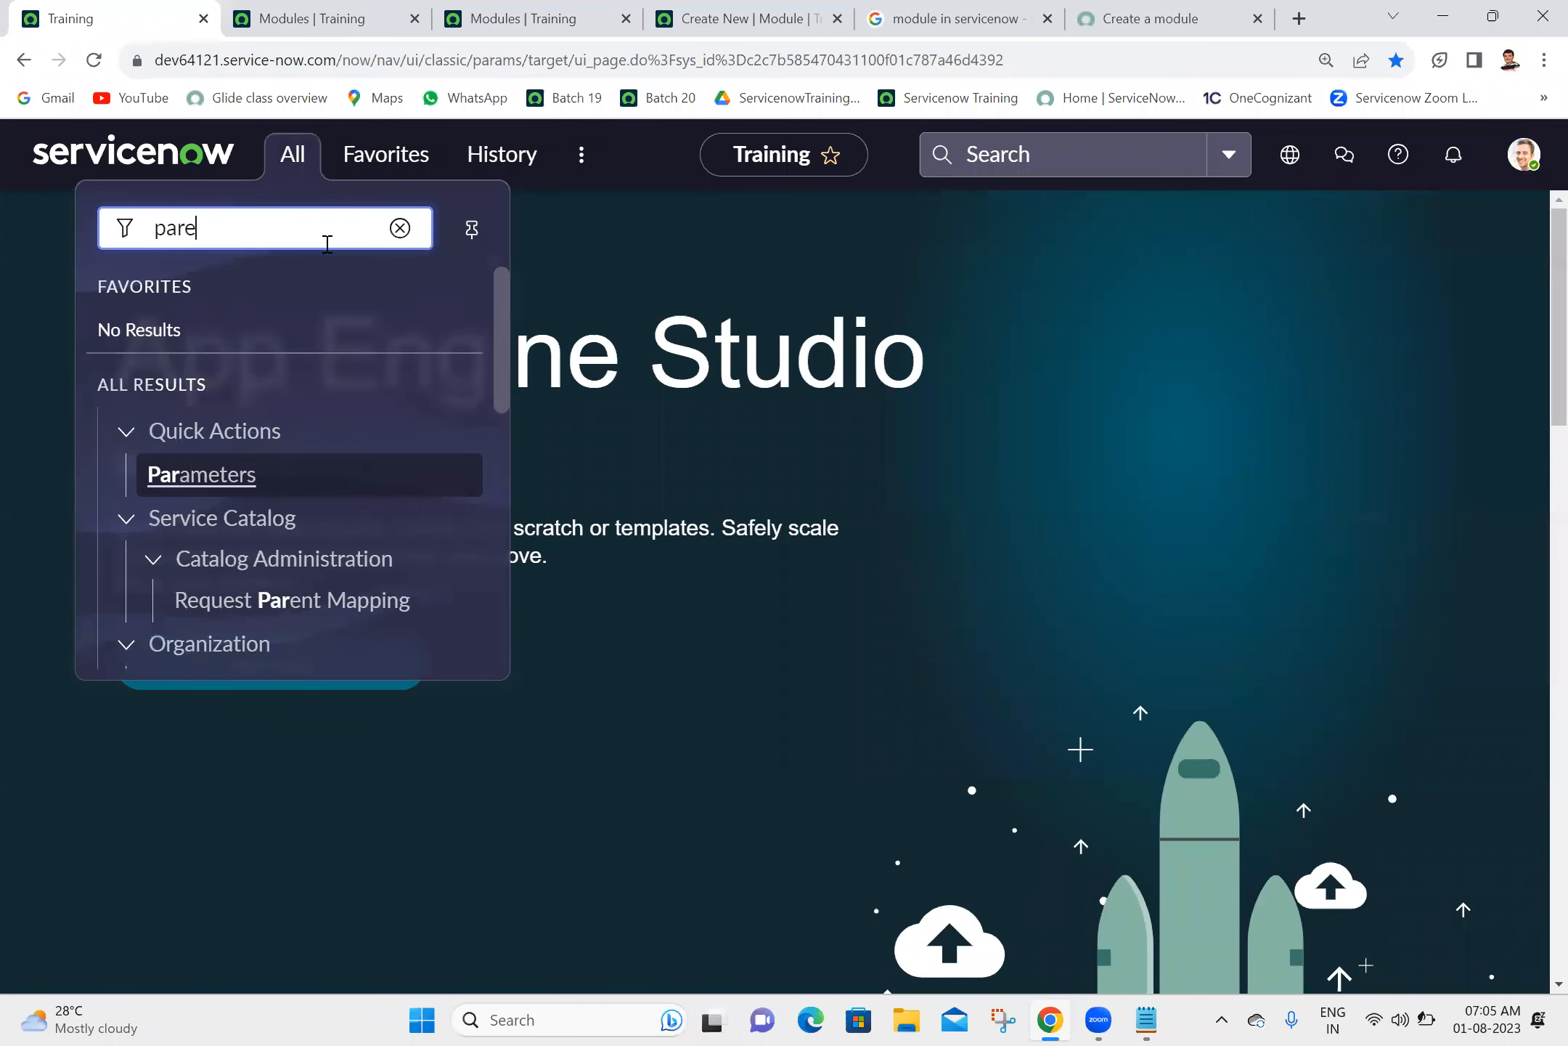
{"action": "key", "text": "BackSpace"}
{"action": "key", "text": "BackSpace"}
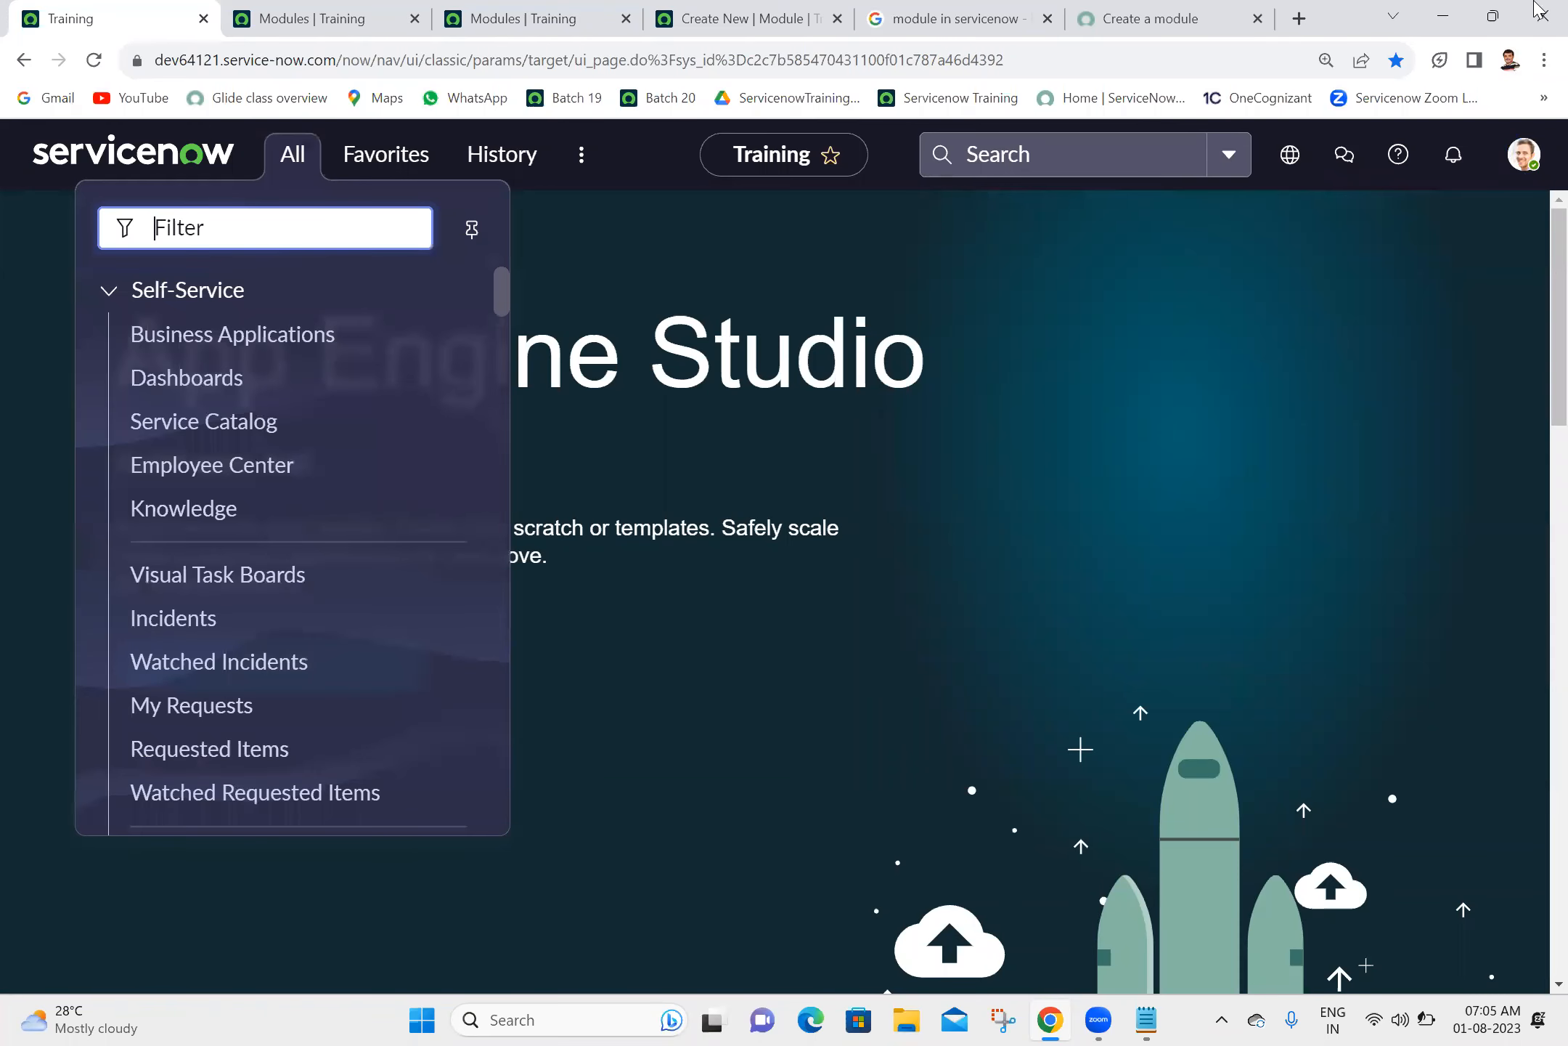
- Impersonate the first user listed under Recent Impersonations
{"action": "left_click", "coordinate": [1518, 160]}
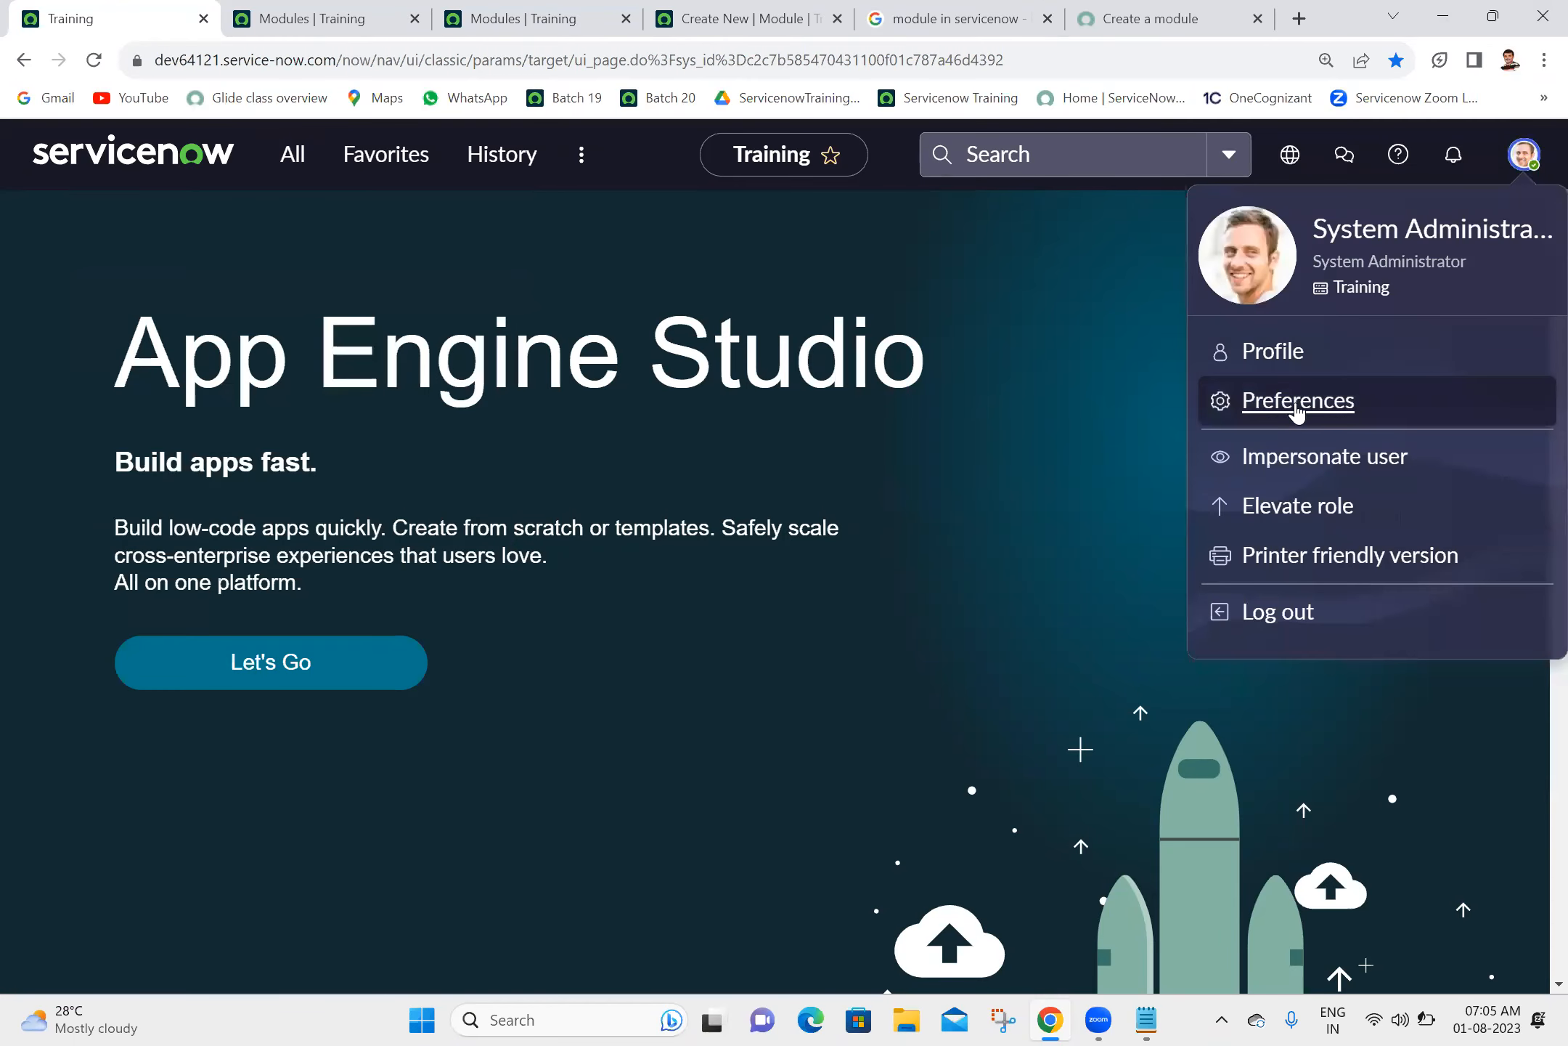
{"action": "left_click", "coordinate": [1299, 468]}
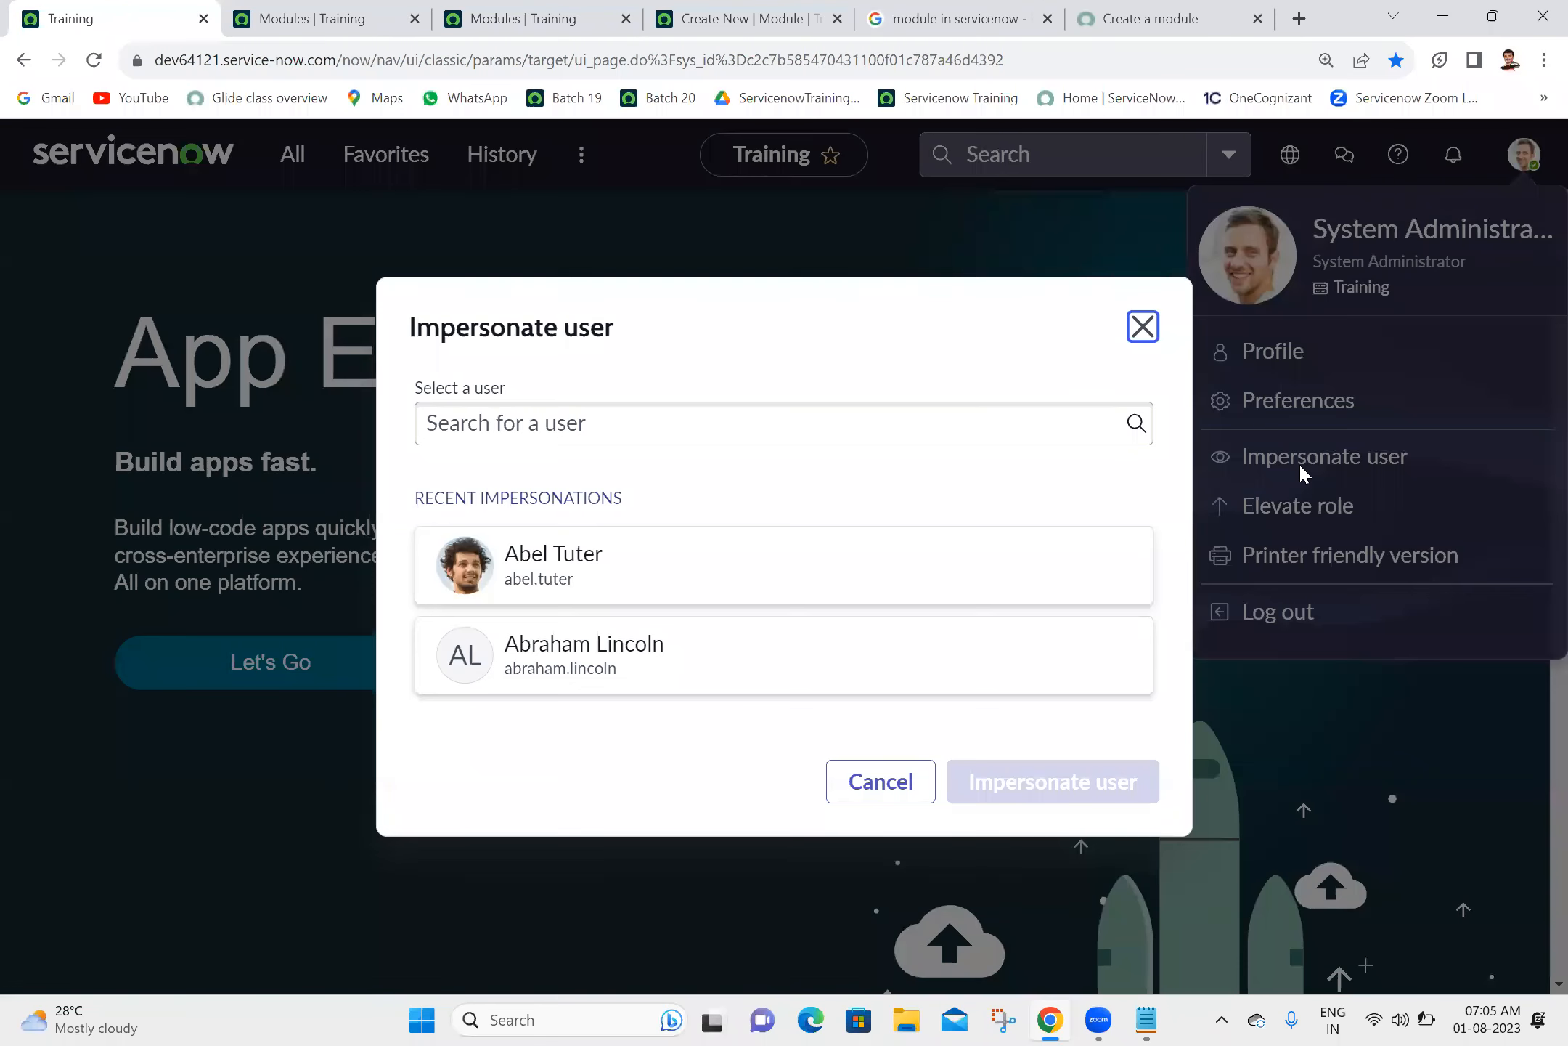
{"action": "left_click", "coordinate": [559, 588]}
{"action": "left_click", "coordinate": [1028, 795]}
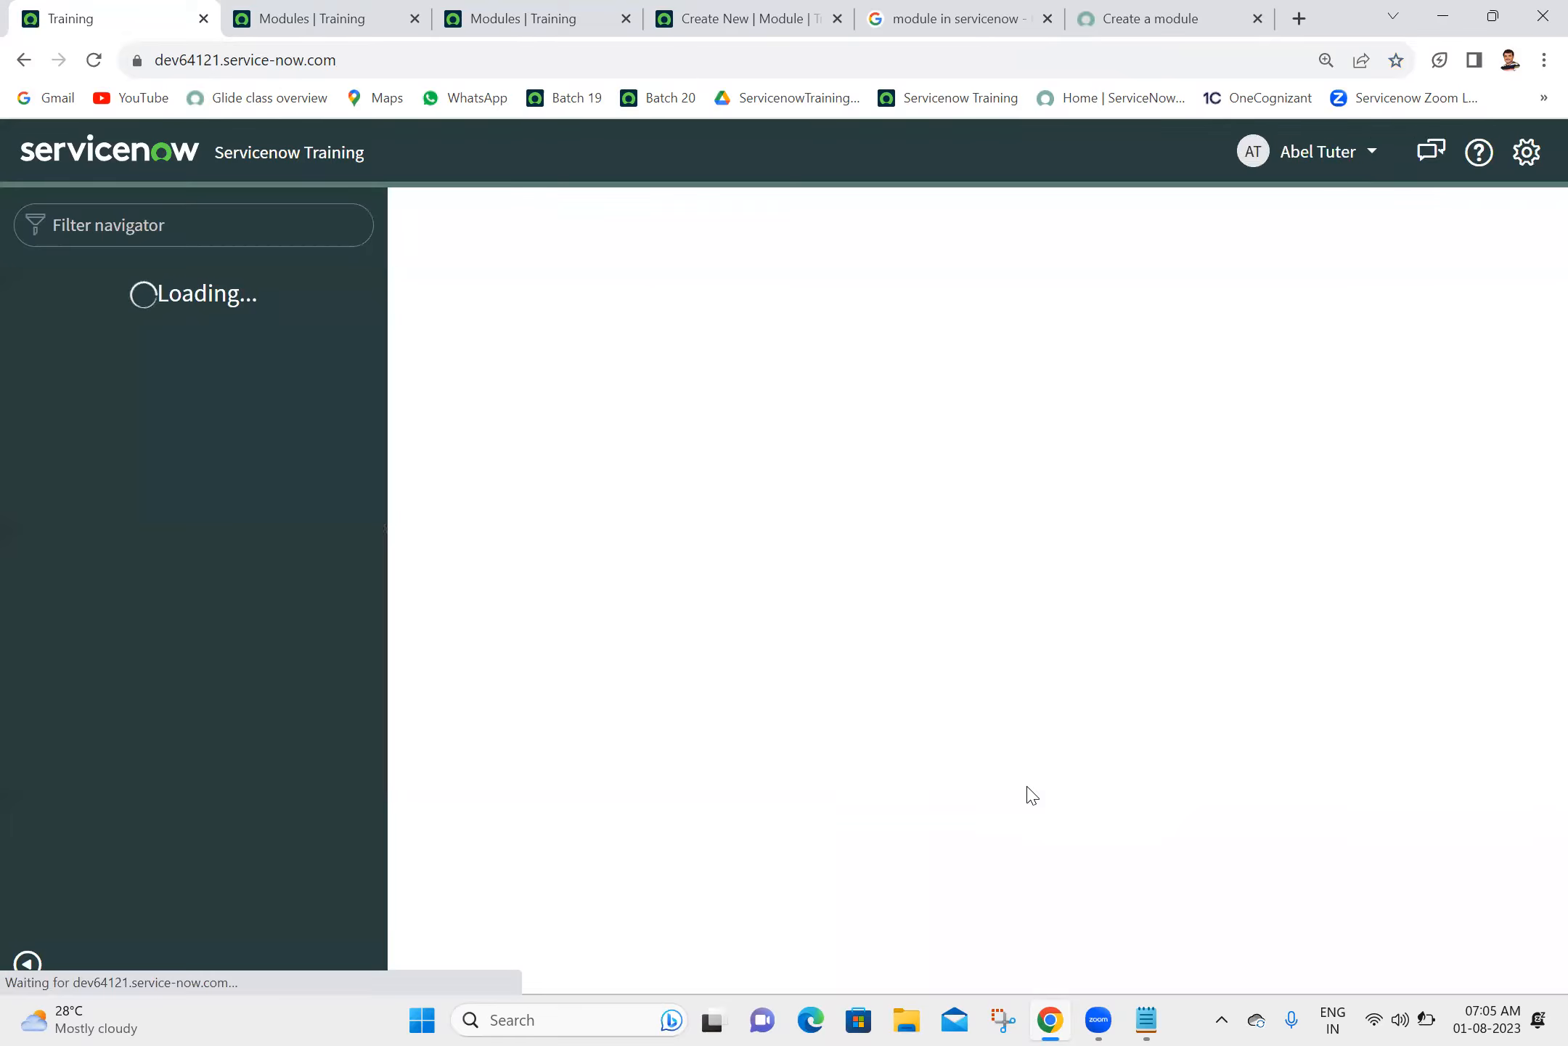
- Filter the impersonated user's navigator by "paren" and open Create New under Parent Ashok IT in a separate browser tab
{"action": "type", "text": "paren"}
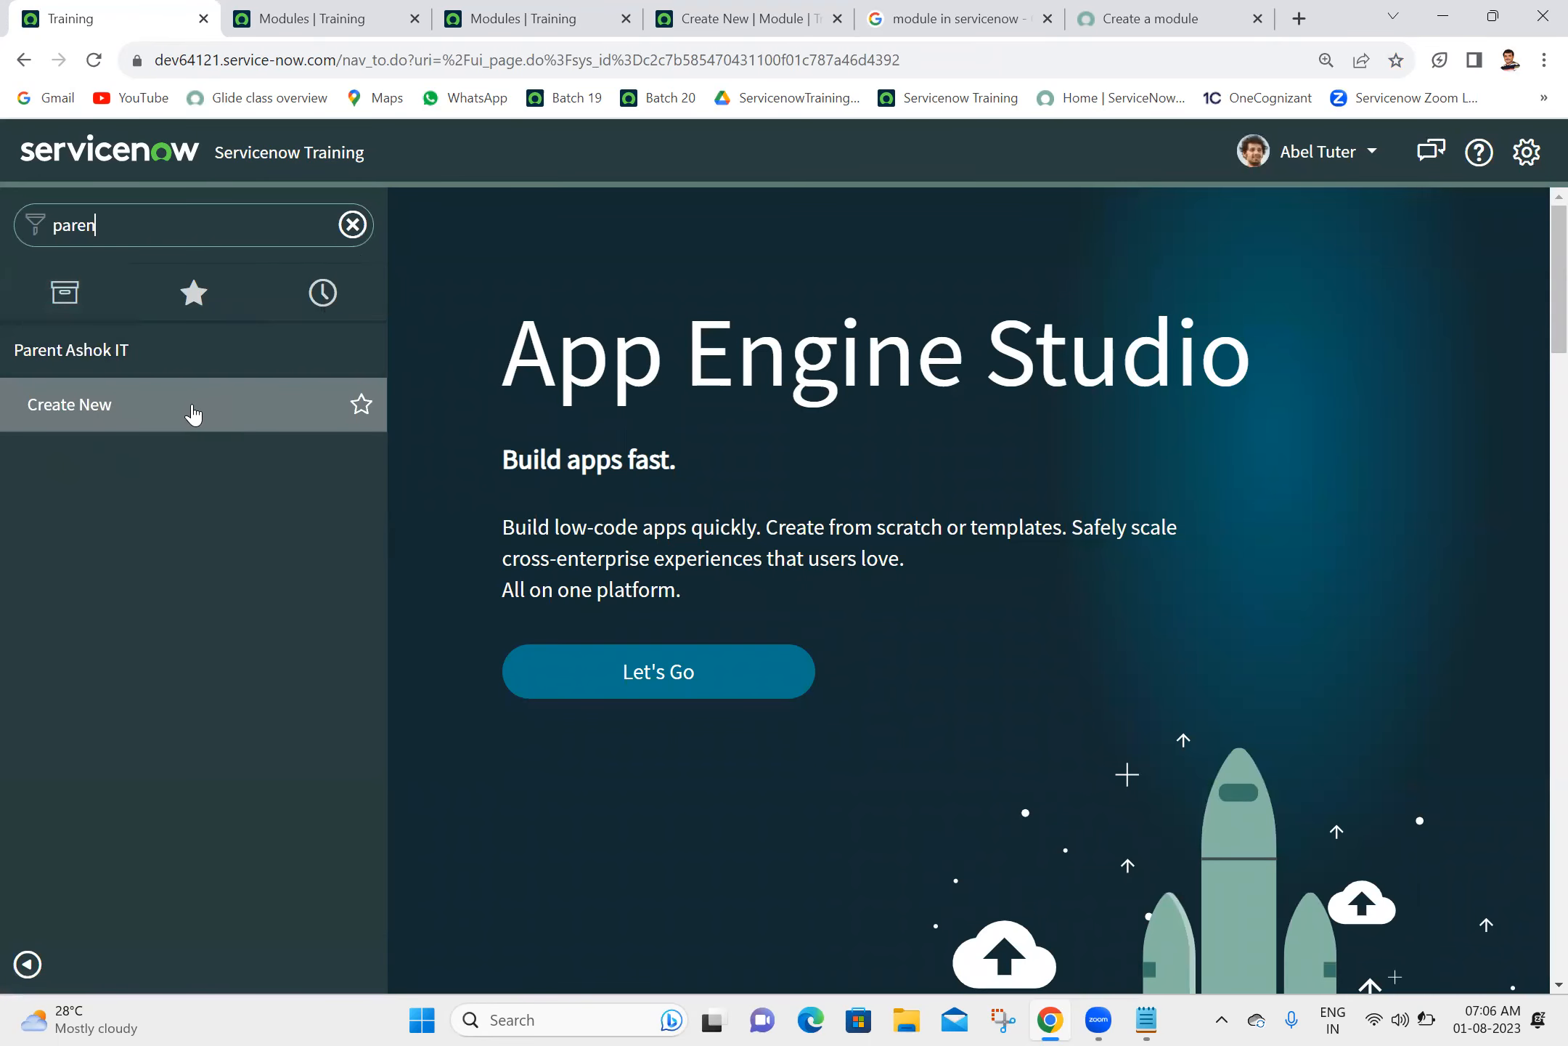
{"action": "middle_click", "coordinate": [191, 419]}
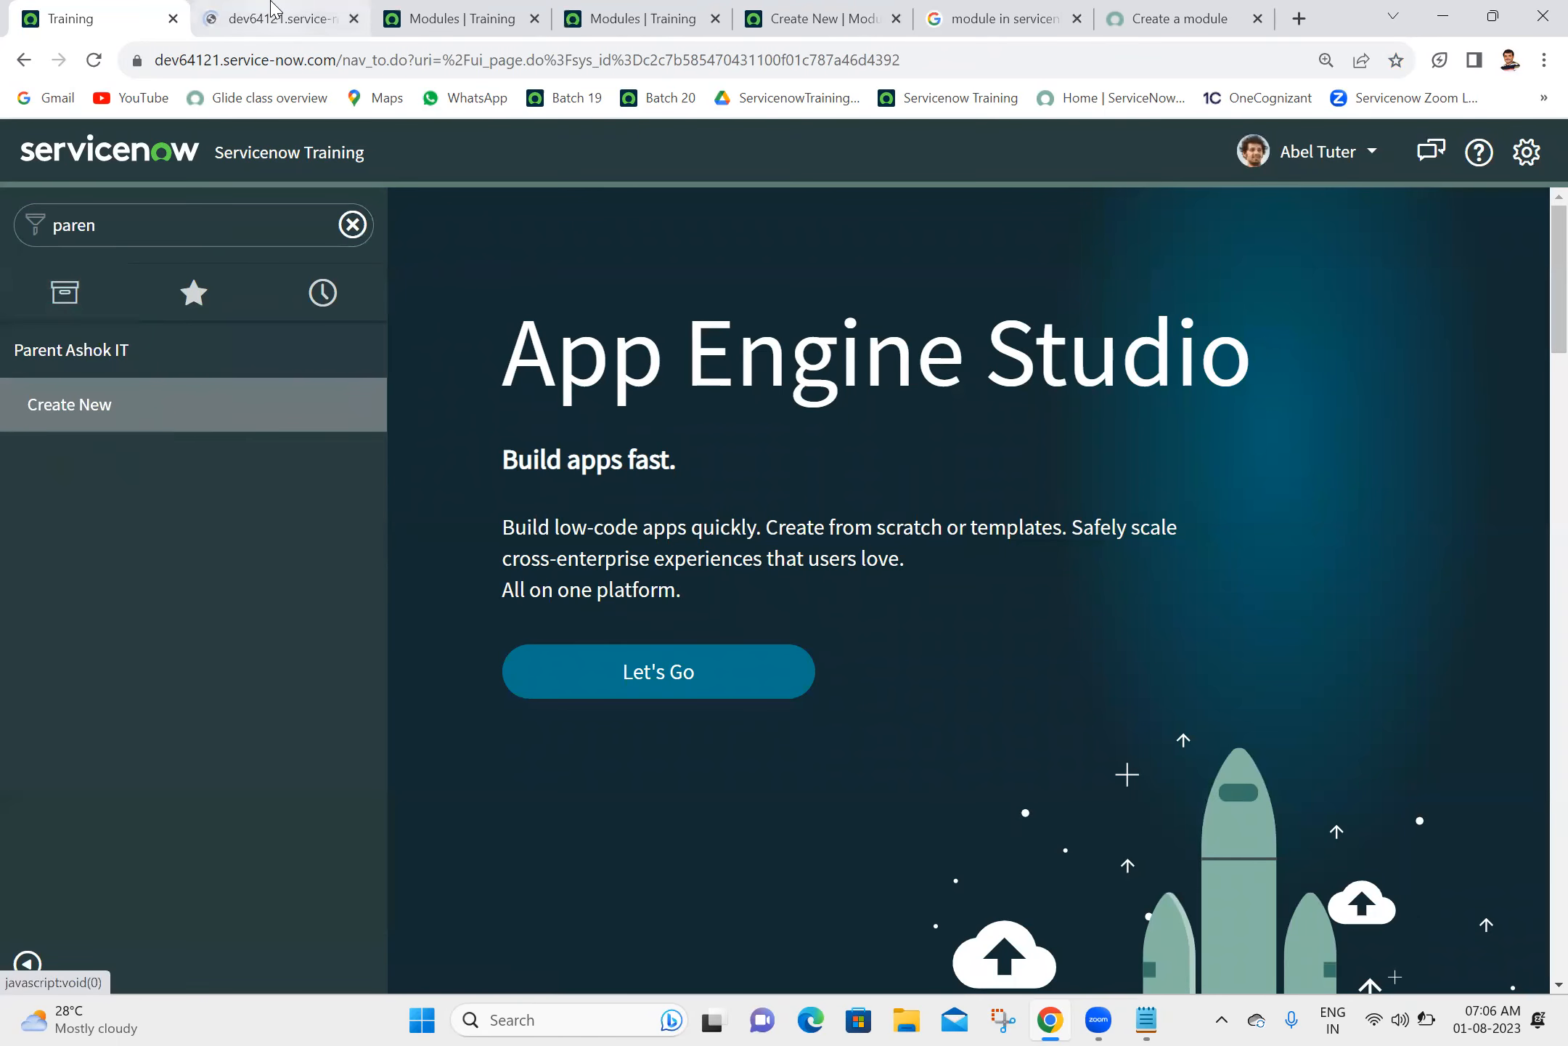
- Check the Create New form opened as the impersonated user, close its browser tab and end the impersonation
{"action": "left_click", "coordinate": [273, 15]}
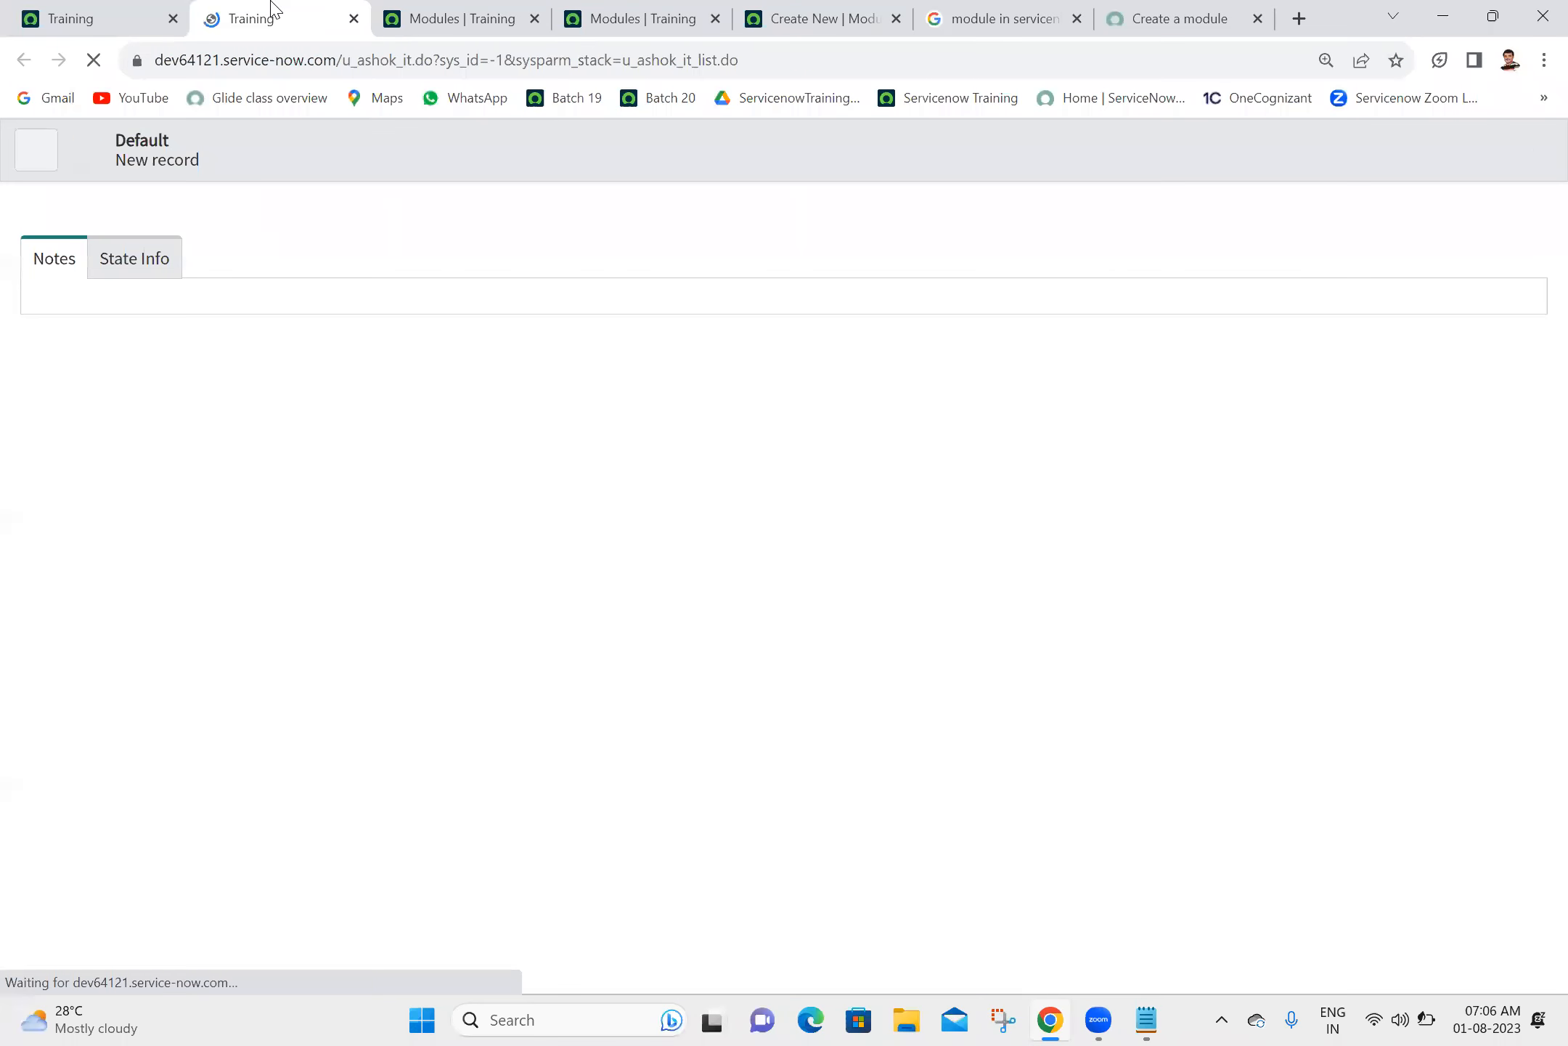
{"action": "left_click", "coordinate": [355, 20]}
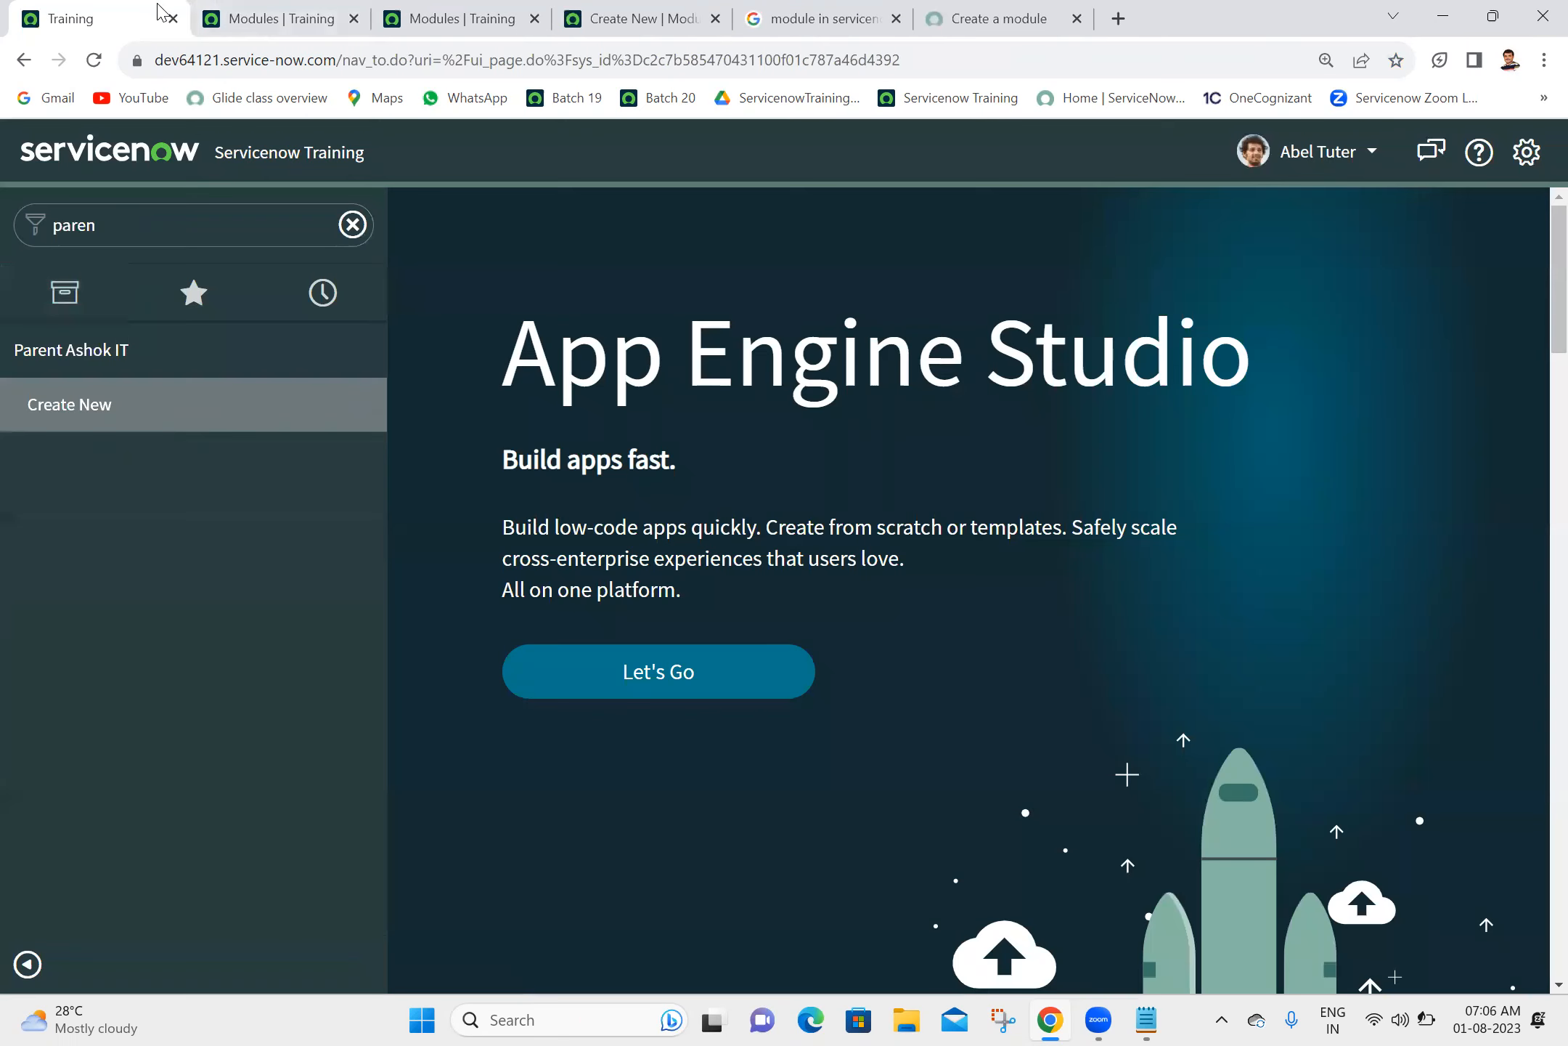
{"action": "left_click", "coordinate": [1360, 163]}
{"action": "left_click", "coordinate": [1311, 246]}
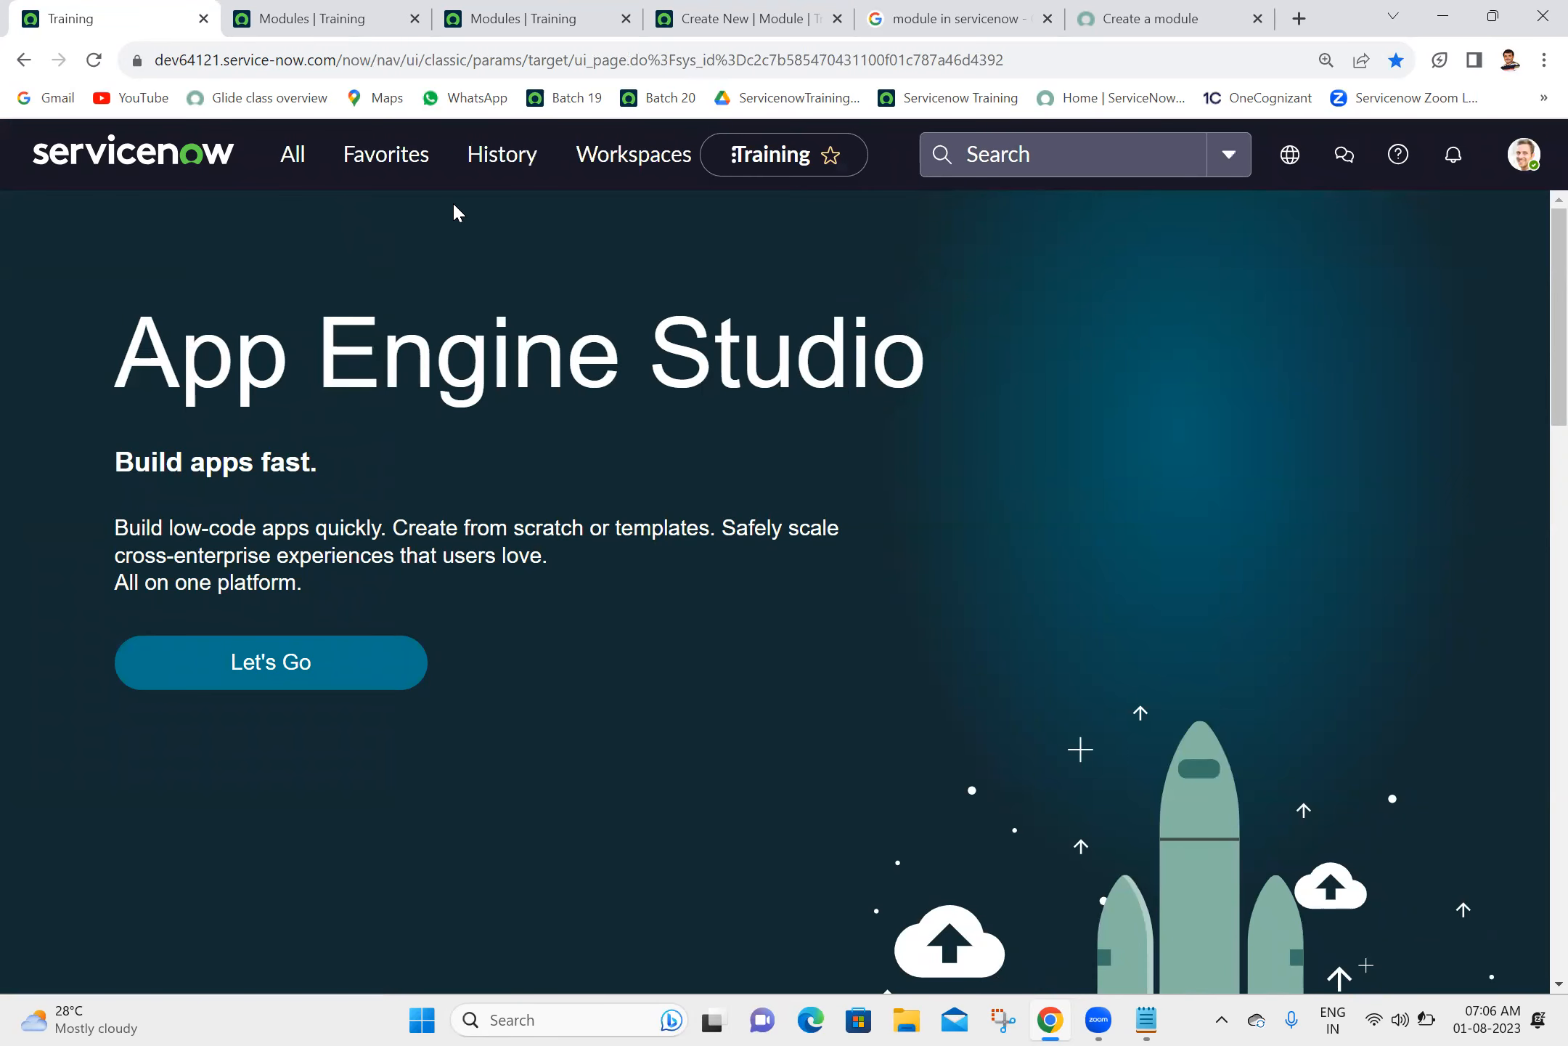
- Filter the administrator's navigator by "paren" and open Create New under Parent Ashok IT in a separate browser tab
{"action": "left_click", "coordinate": [282, 165]}
{"action": "type", "text": "paren"}
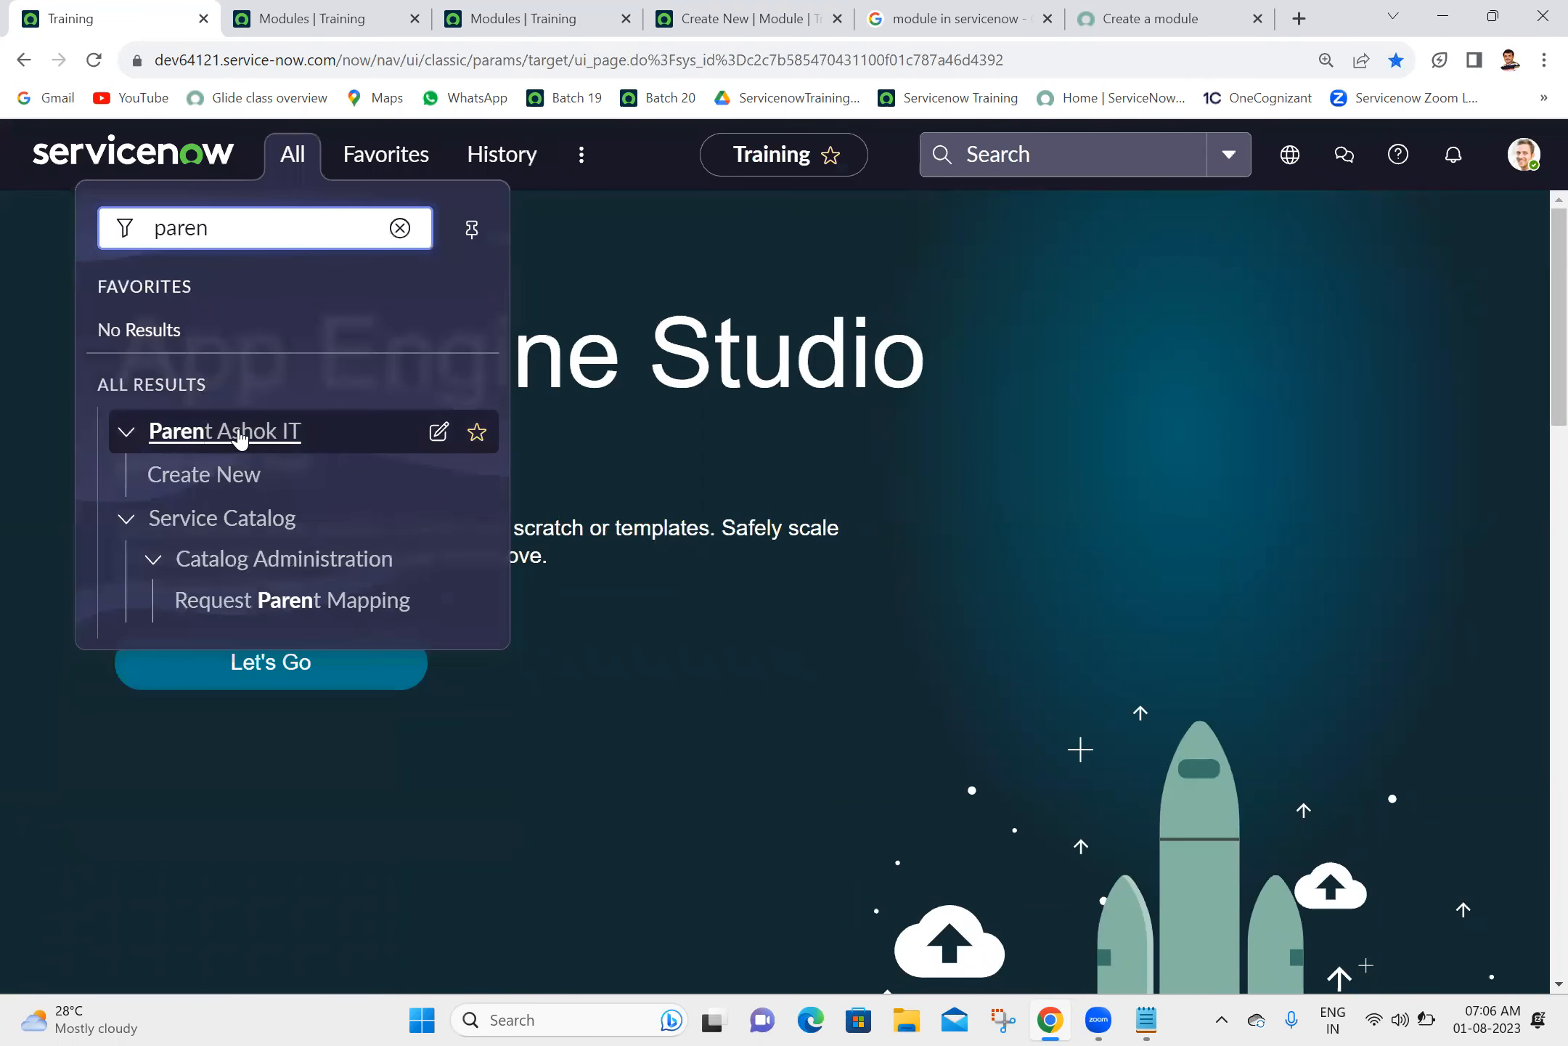
{"action": "left_click", "coordinate": [208, 479], "text": "ctrl"}
{"action": "left_click", "coordinate": [289, 11]}
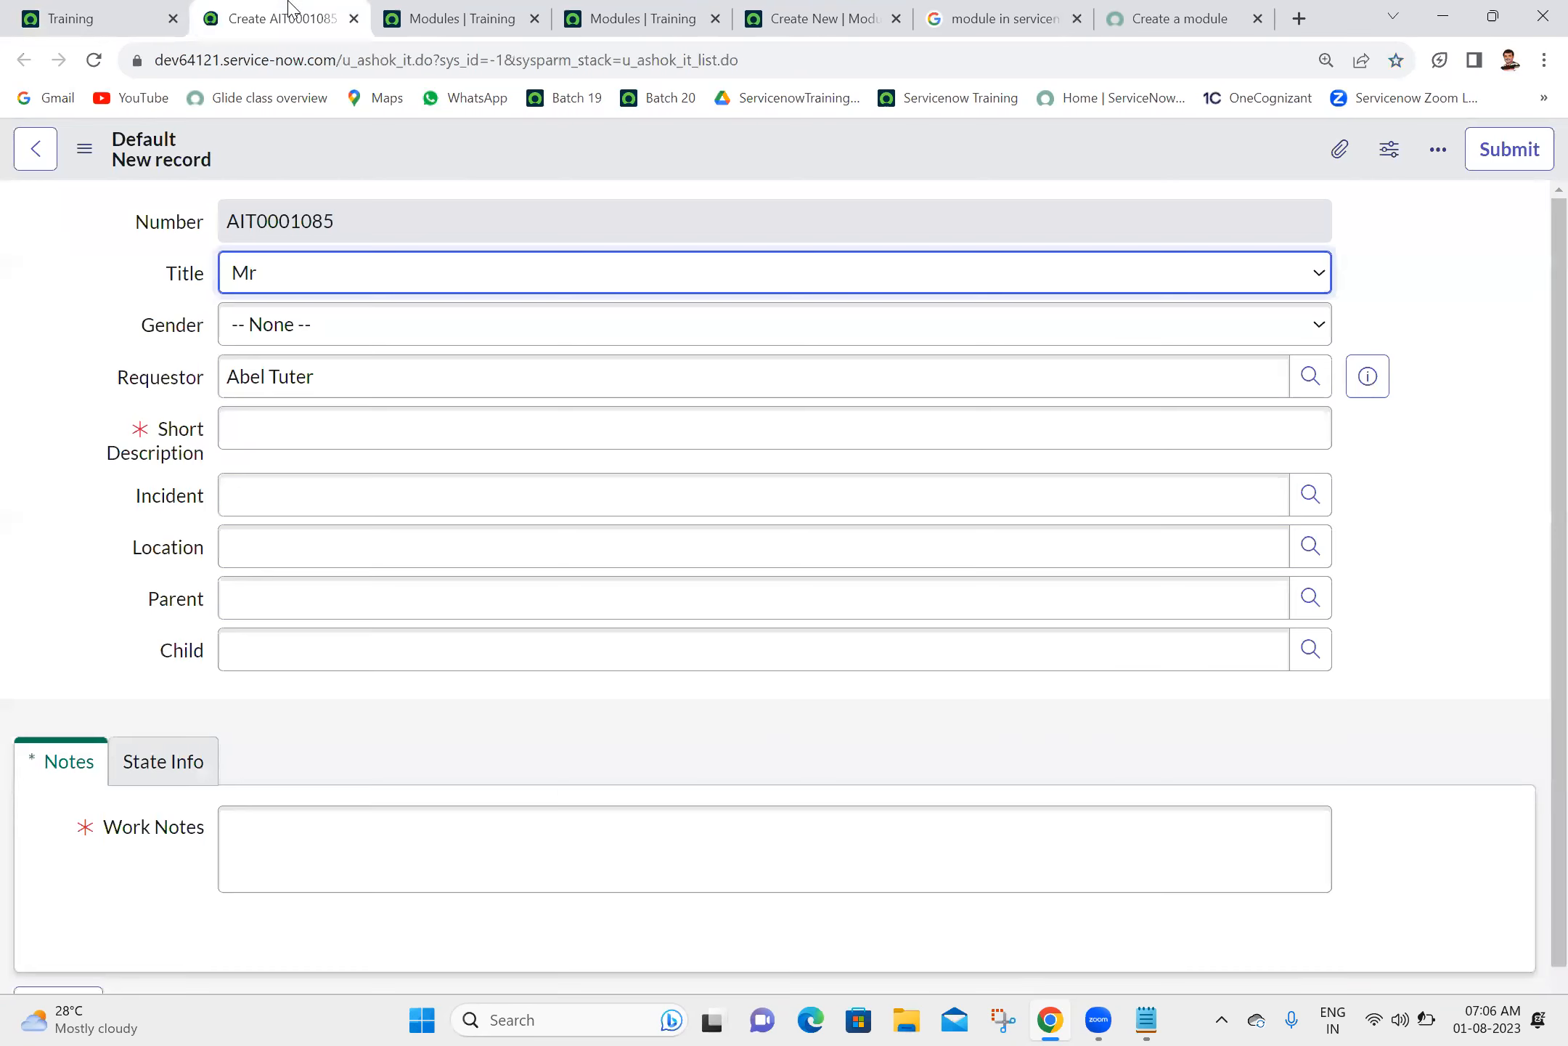
- Compare the Create New entry in the navigator with its new record form and examine the form's fields
{"action": "left_click", "coordinate": [110, 10]}
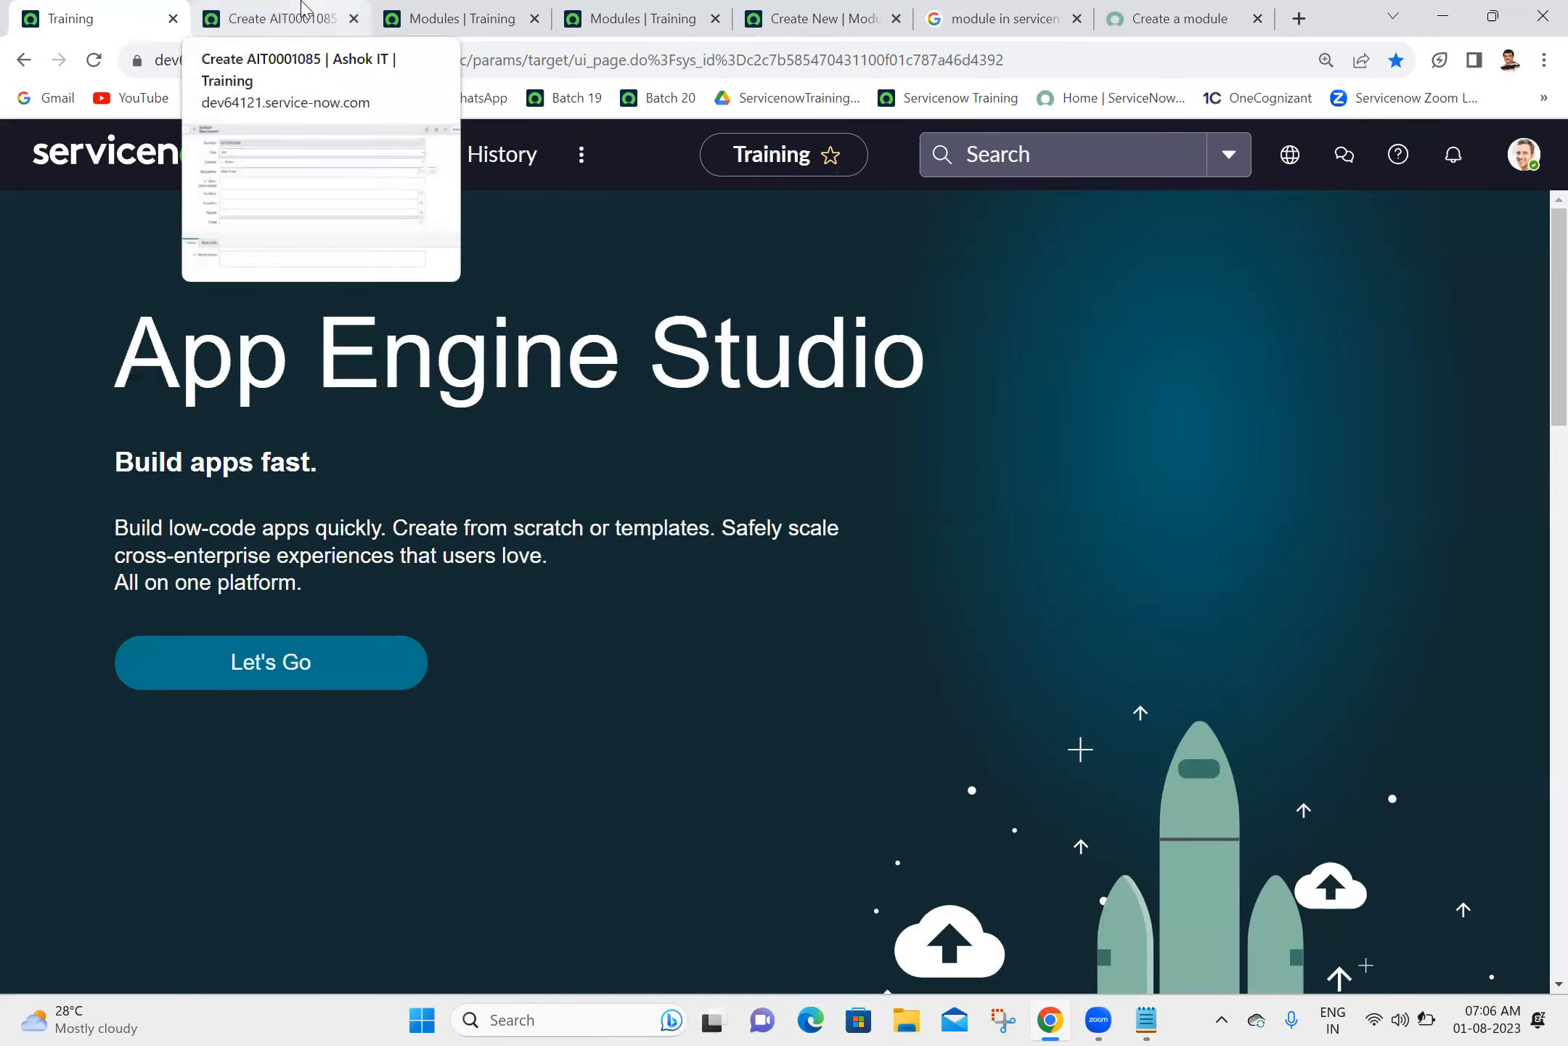
{"action": "left_click", "coordinate": [290, 167]}
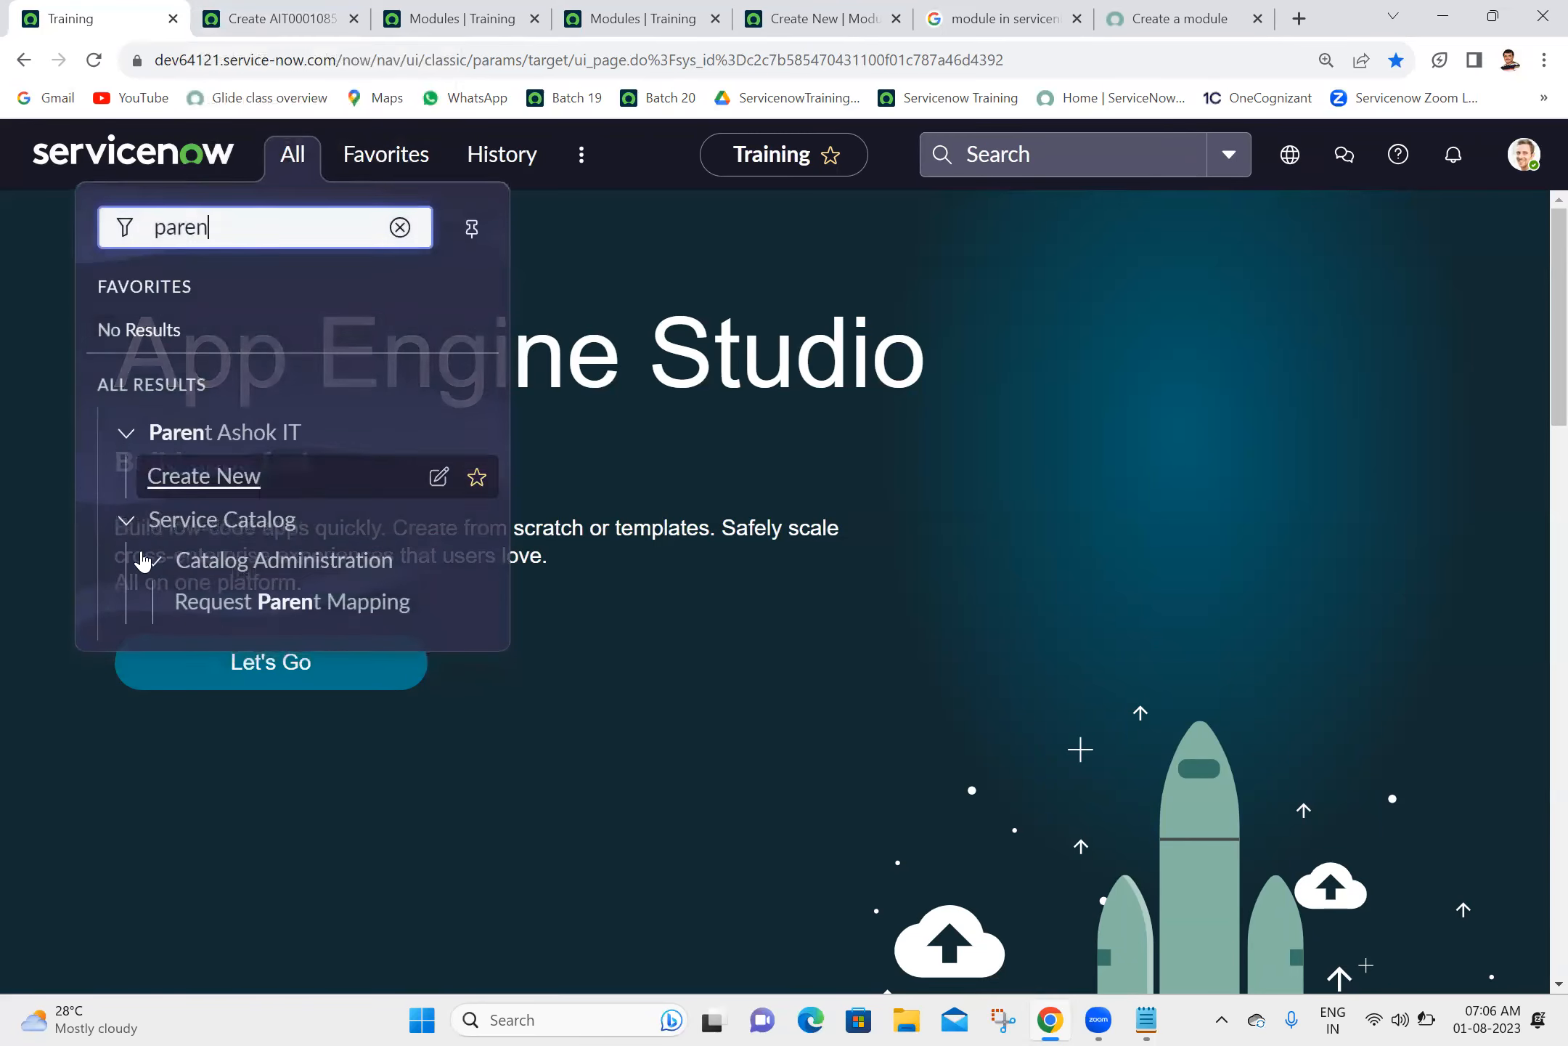
{"action": "left_click", "coordinate": [302, 58]}
{"action": "left_click", "coordinate": [283, 18]}
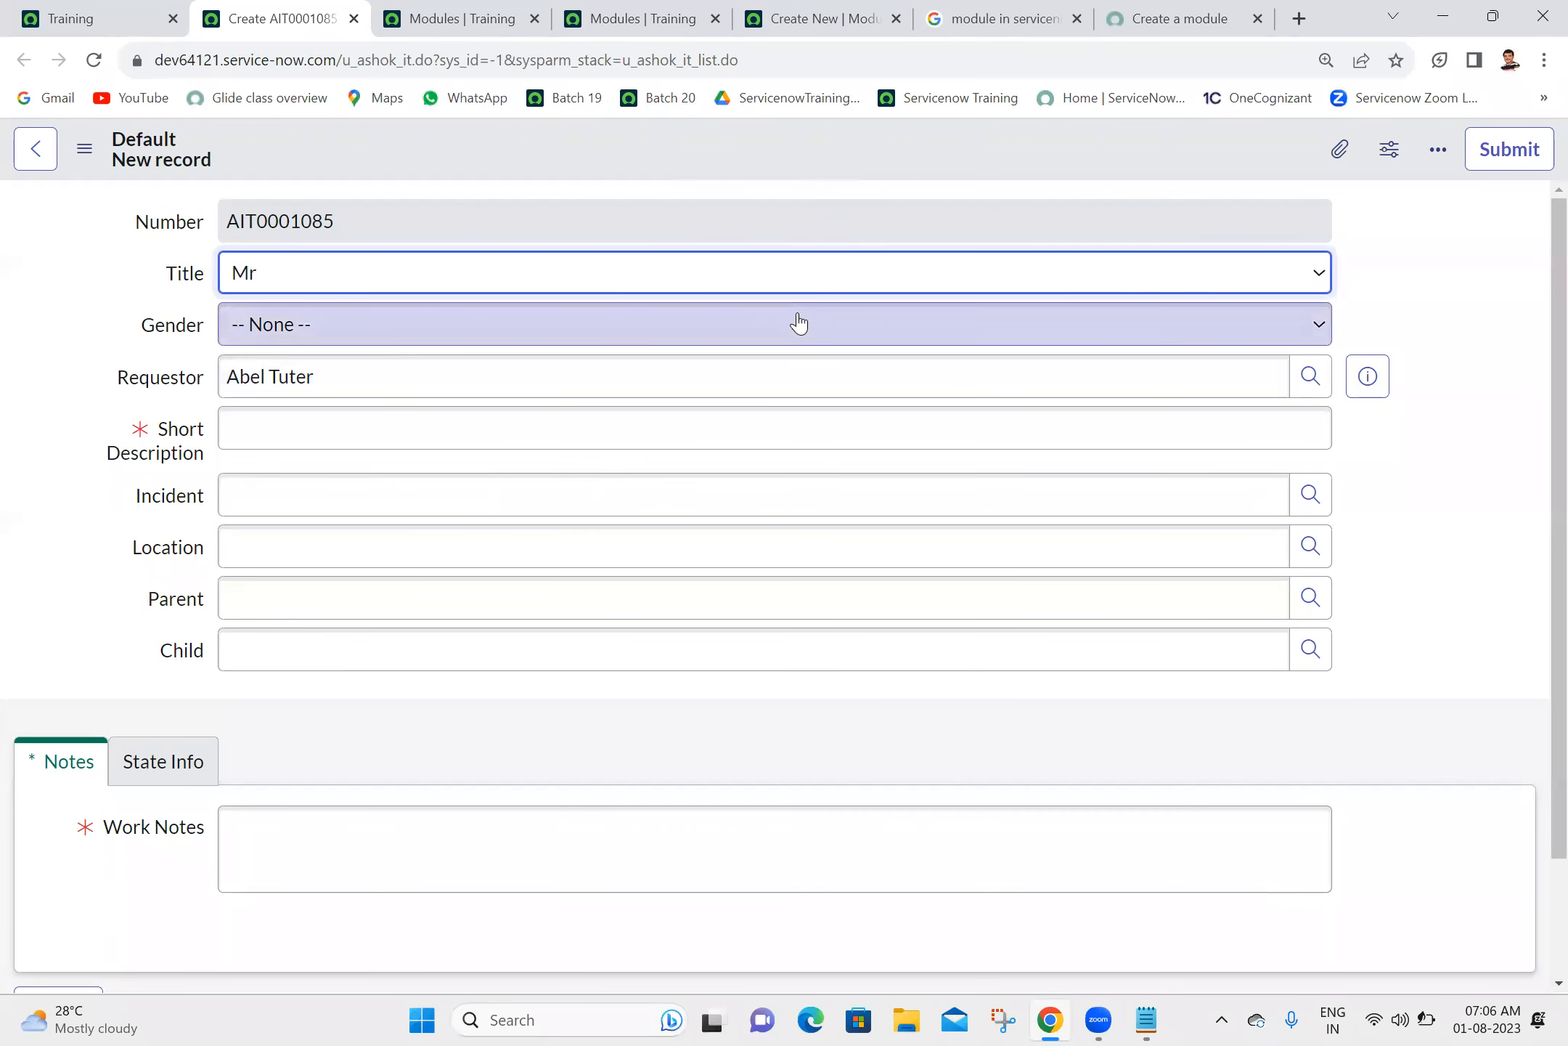
{"action": "left_click", "coordinate": [1532, 407]}
{"action": "scroll", "coordinate": [1533, 436], "scroll_direction": "down", "scroll_amount": 2}
{"action": "scroll", "coordinate": [1537, 681], "scroll_direction": "up", "scroll_amount": 2}
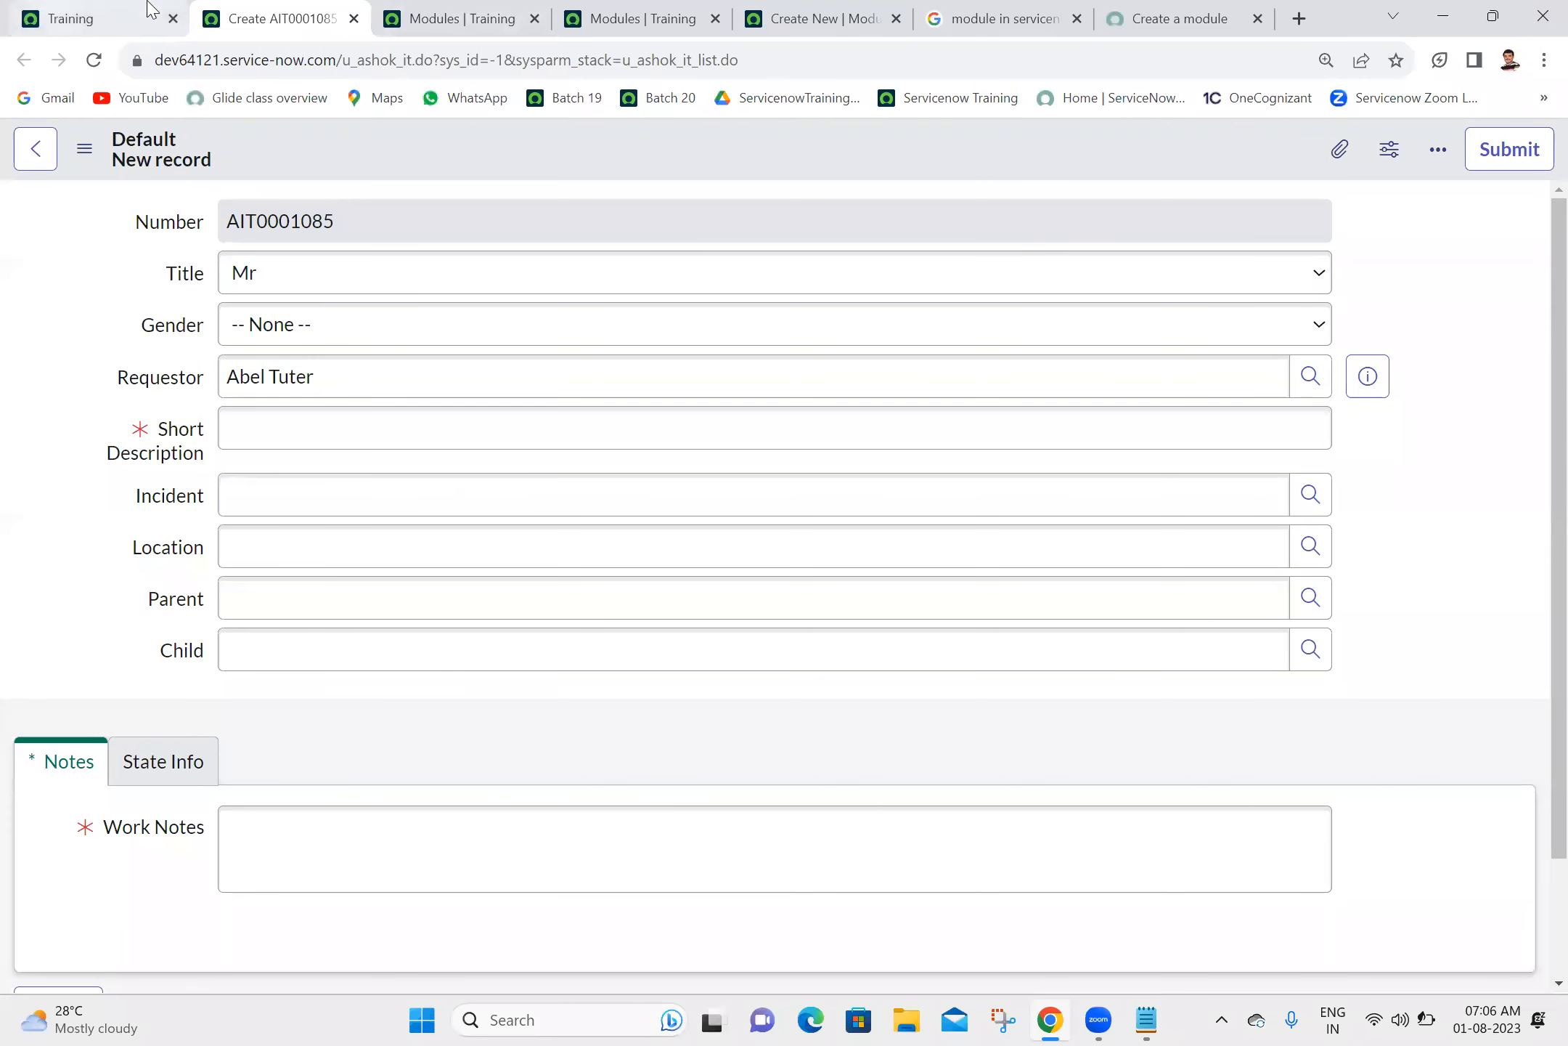
- Close all browser tabs after the Training home page tab
{"action": "left_click", "coordinate": [169, 7]}
{"action": "right_click", "coordinate": [168, 7]}
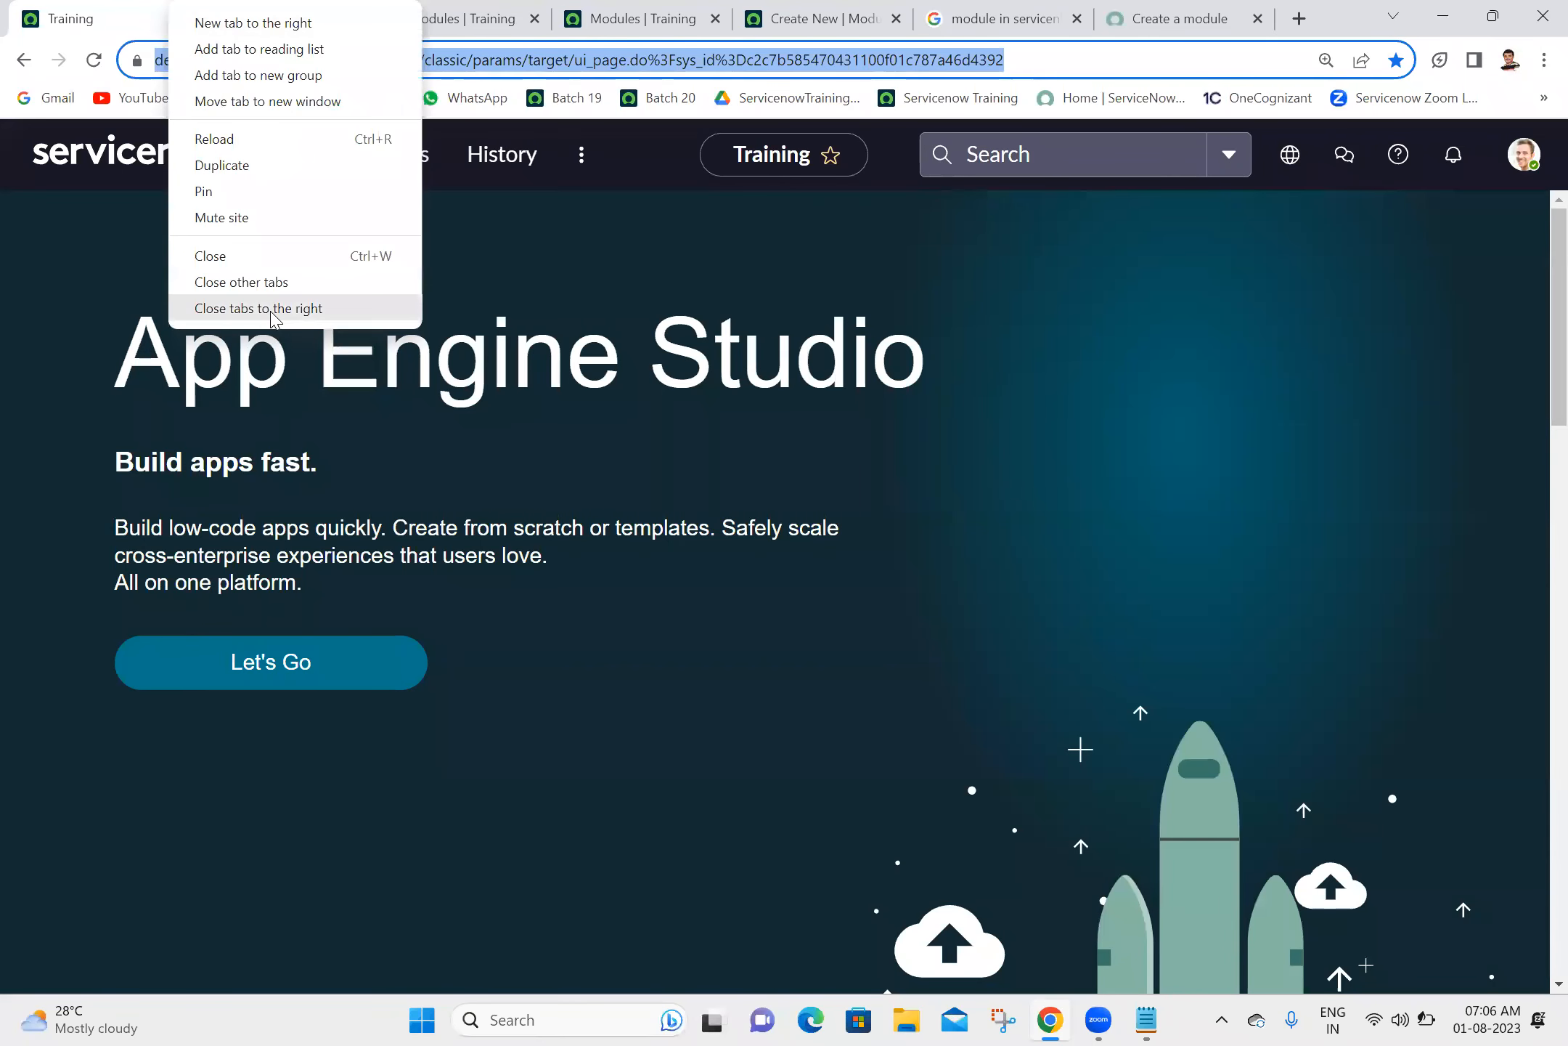
{"action": "key", "text": "Escape"}
- Filter the application navigator by "modules" and open the Modules list in a separate browser tab
{"action": "left_click", "coordinate": [294, 154]}
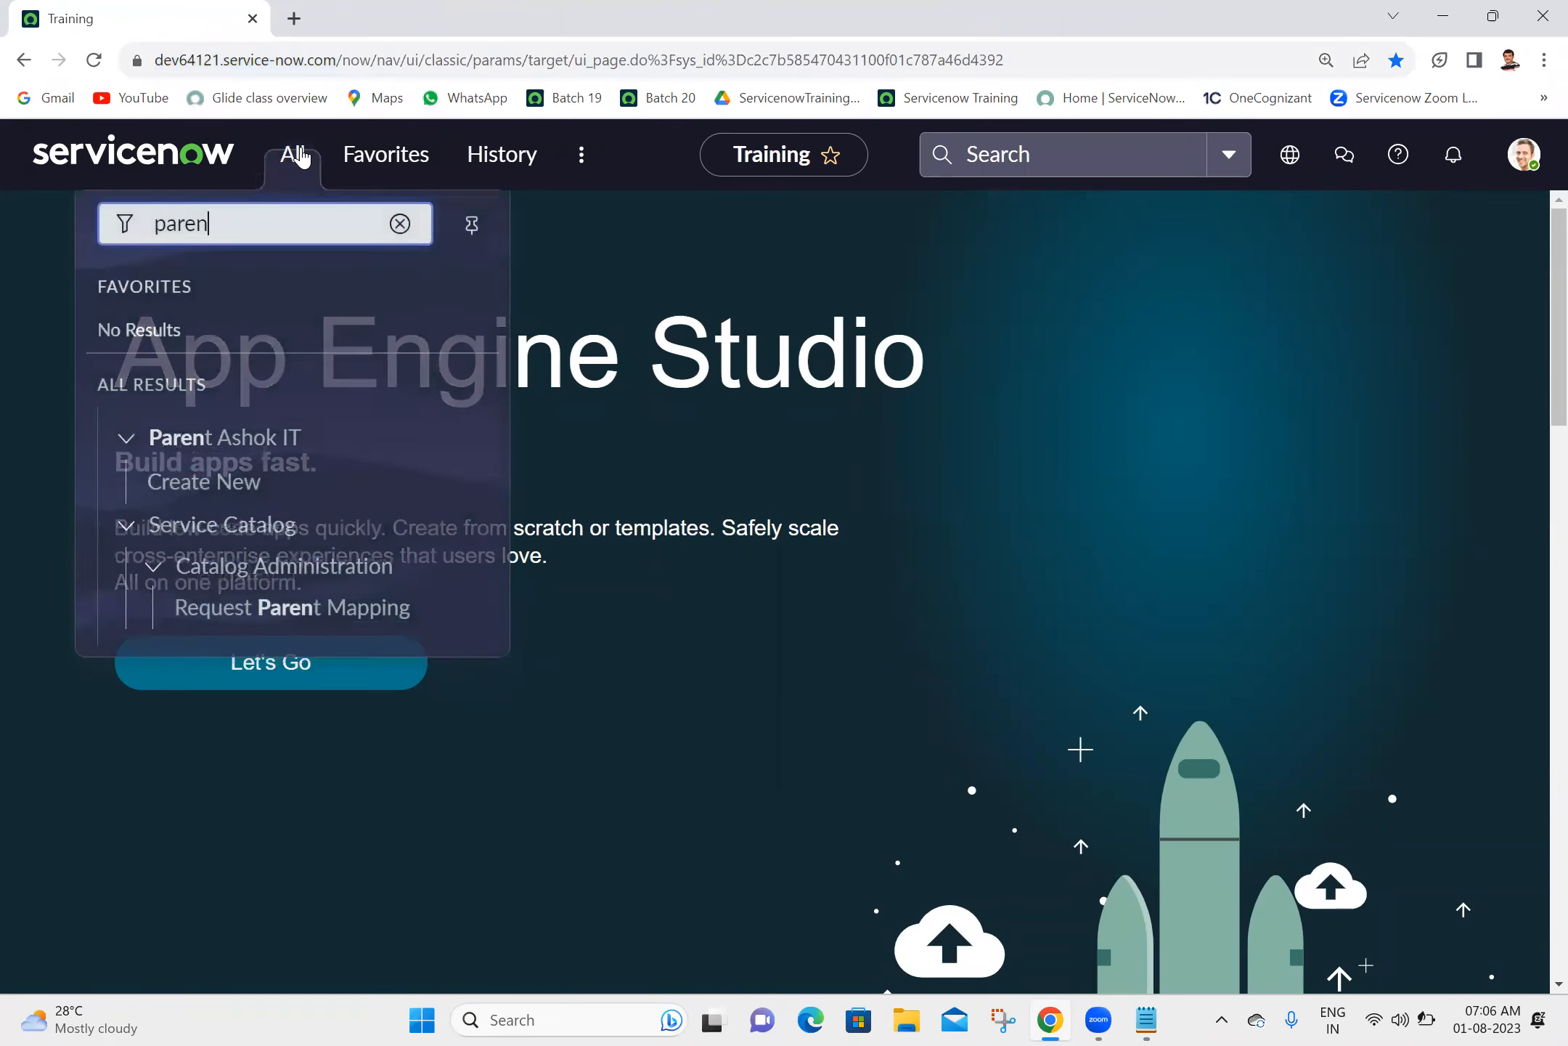
{"action": "double_click", "coordinate": [295, 229]}
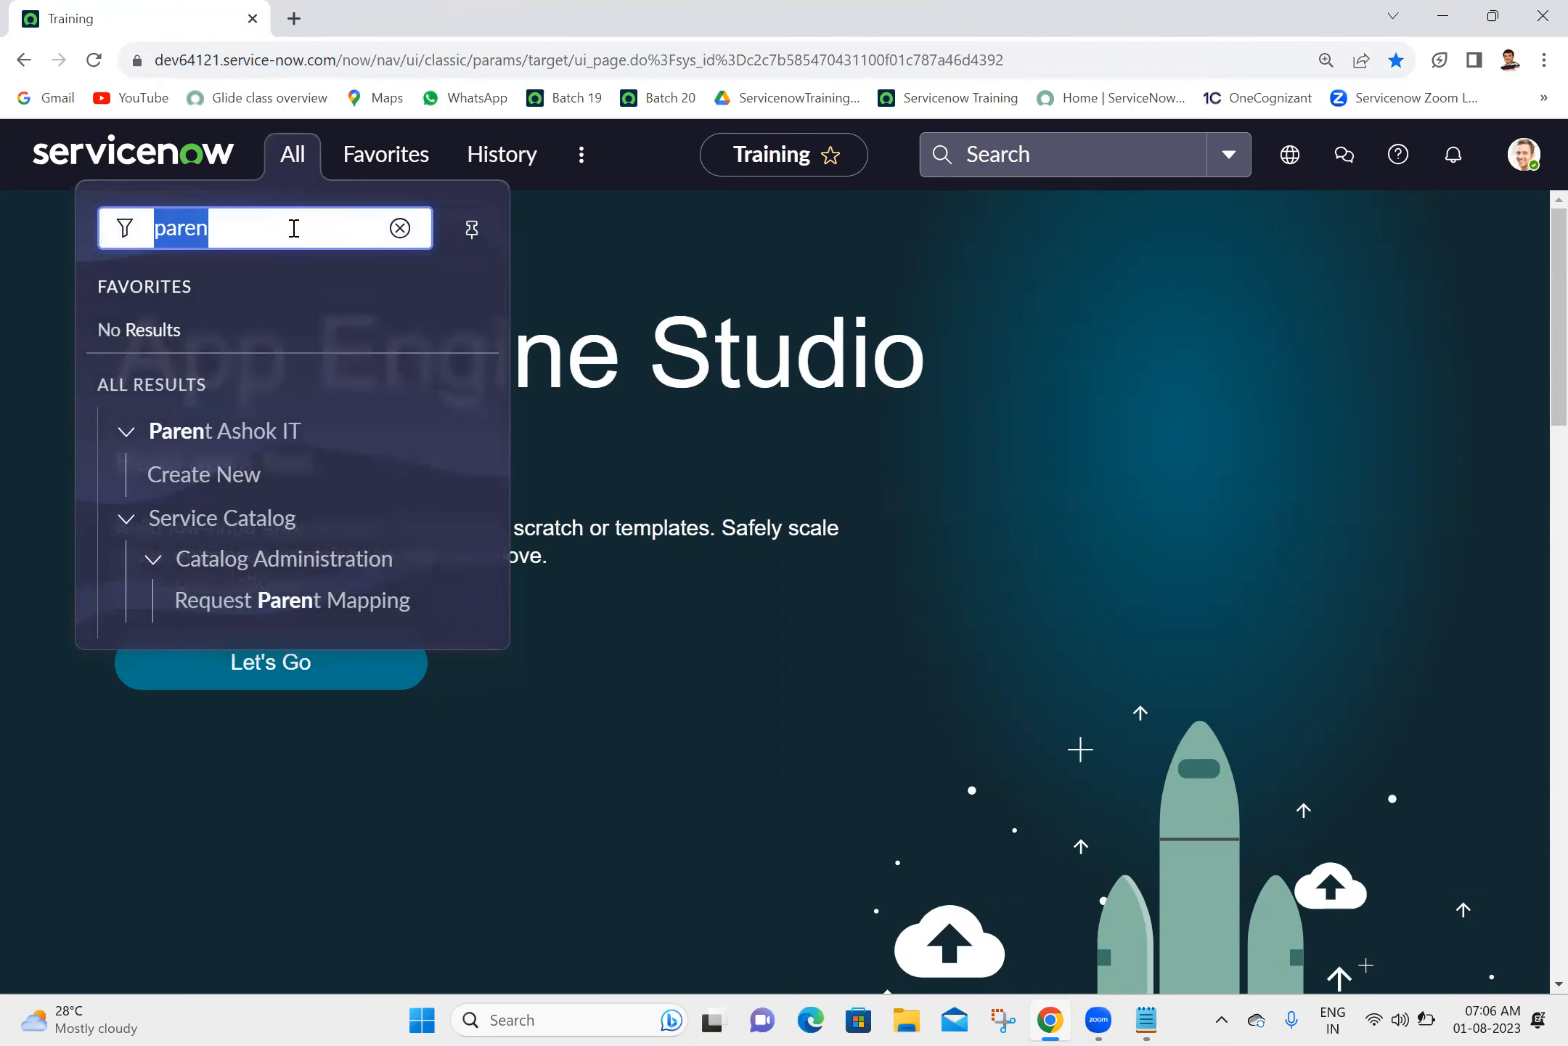
{"action": "type", "text": "mo"}
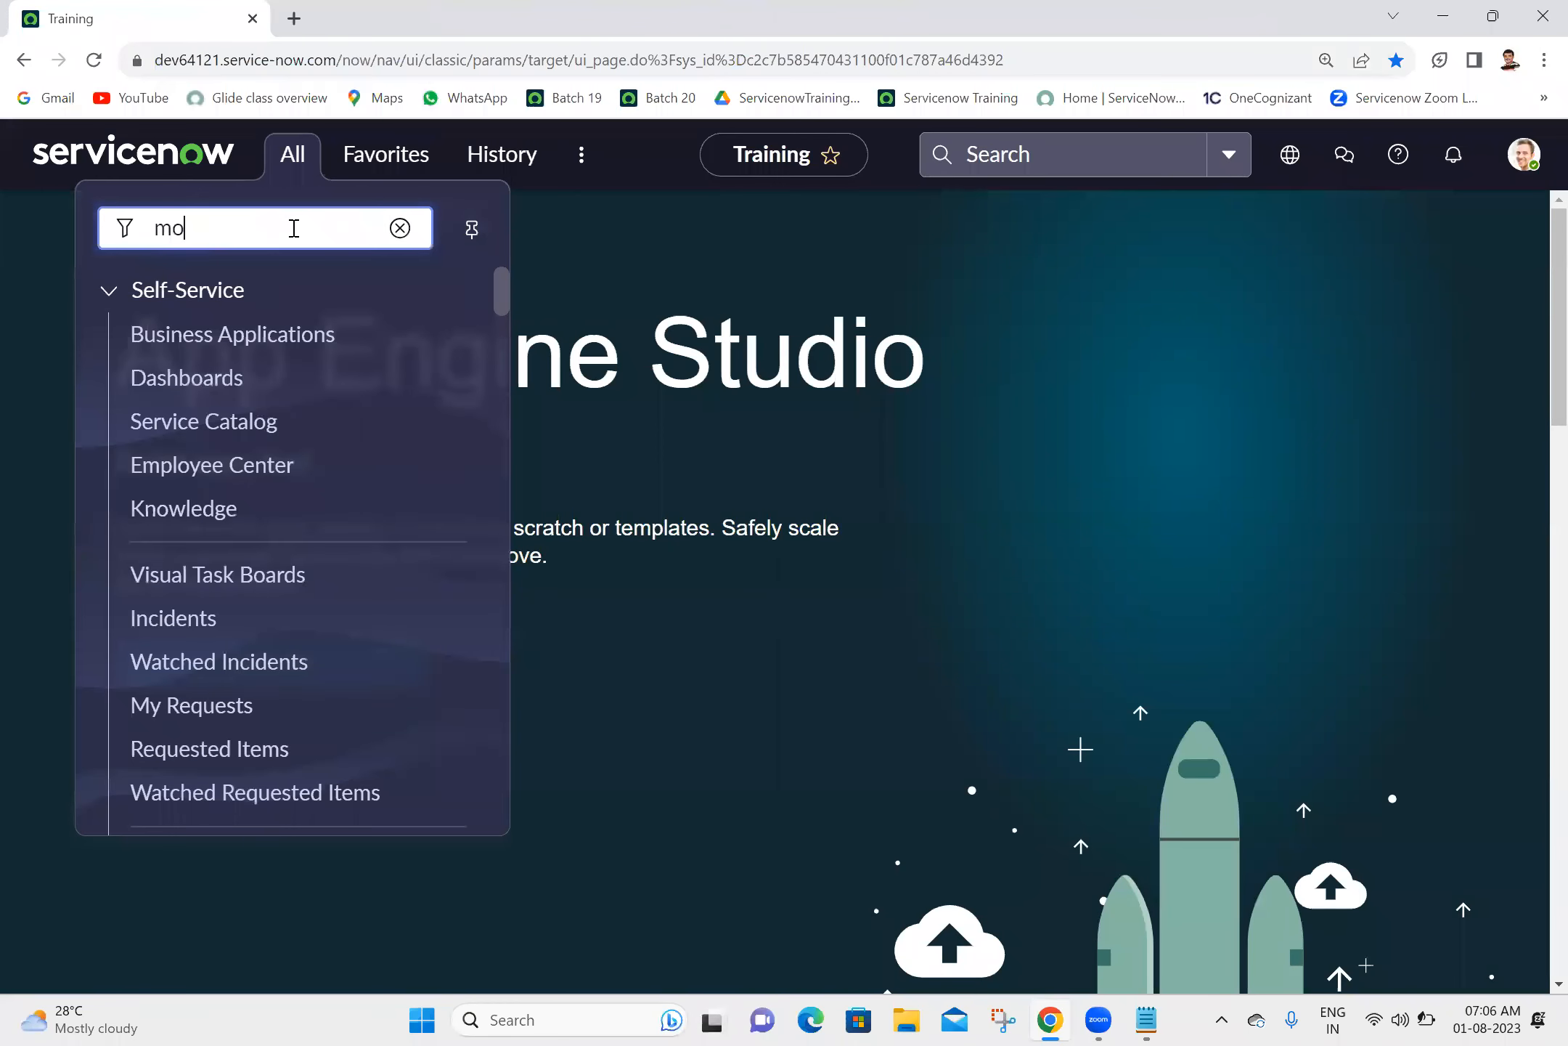
{"action": "type", "text": "dules"}
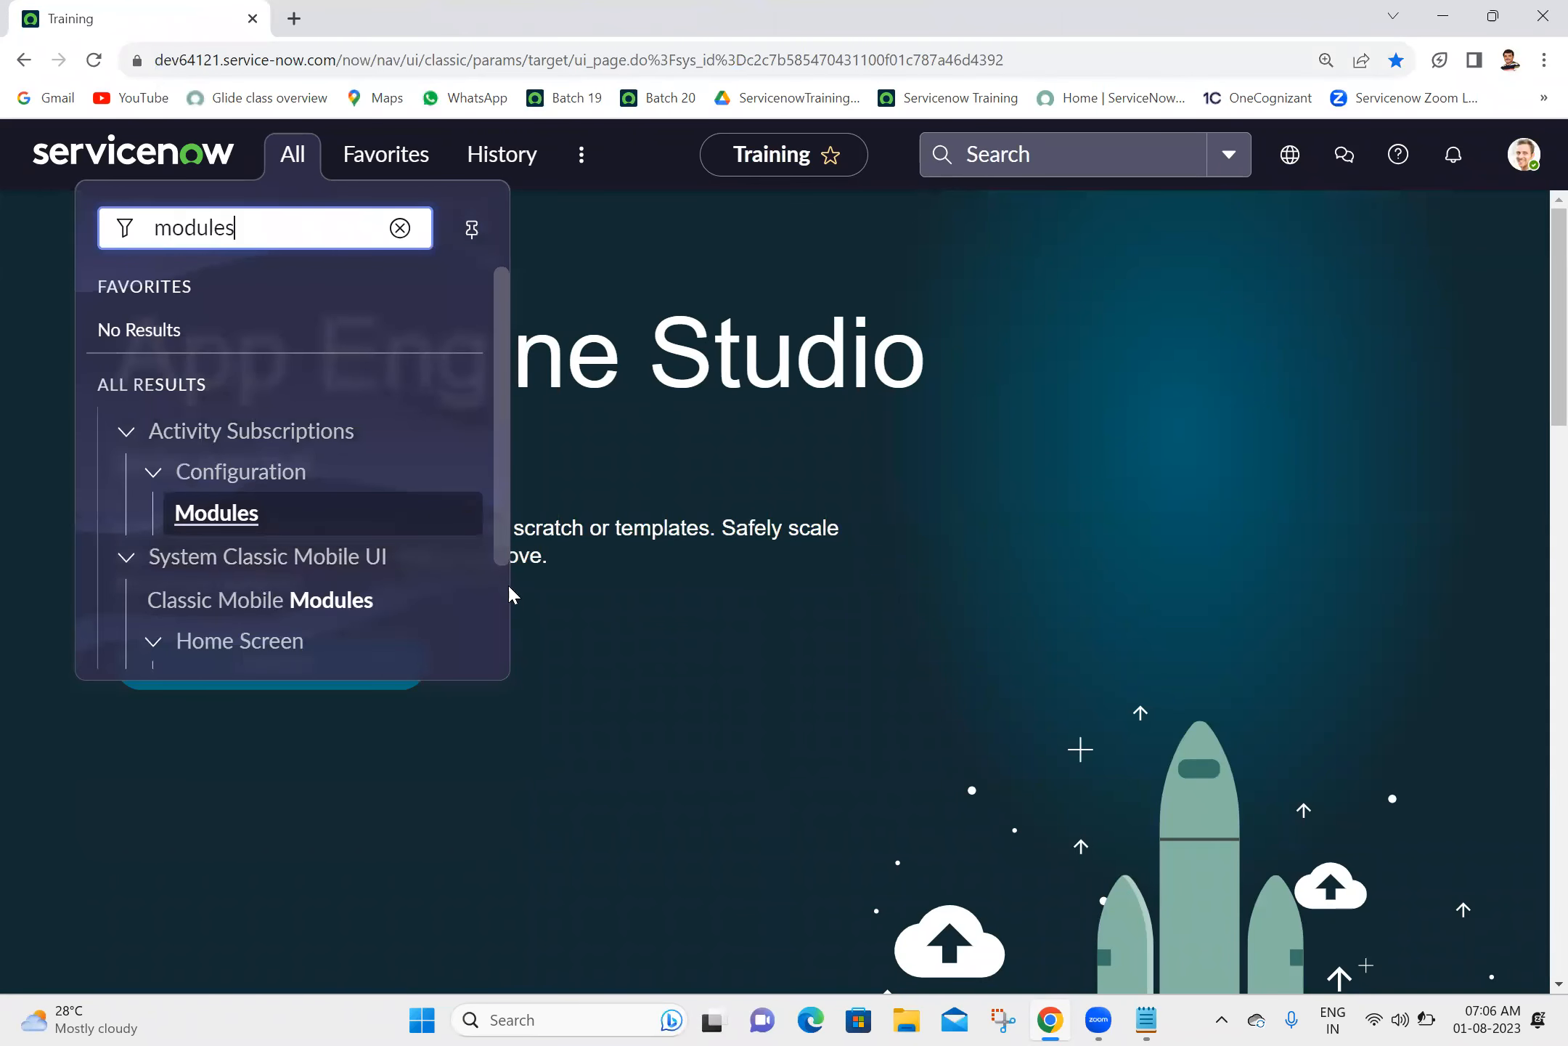
{"action": "scroll", "coordinate": [363, 624], "scroll_direction": "down", "scroll_amount": 2}
{"action": "left_click", "coordinate": [190, 631], "text": "ctrl"}
{"action": "left_click", "coordinate": [413, 9]}
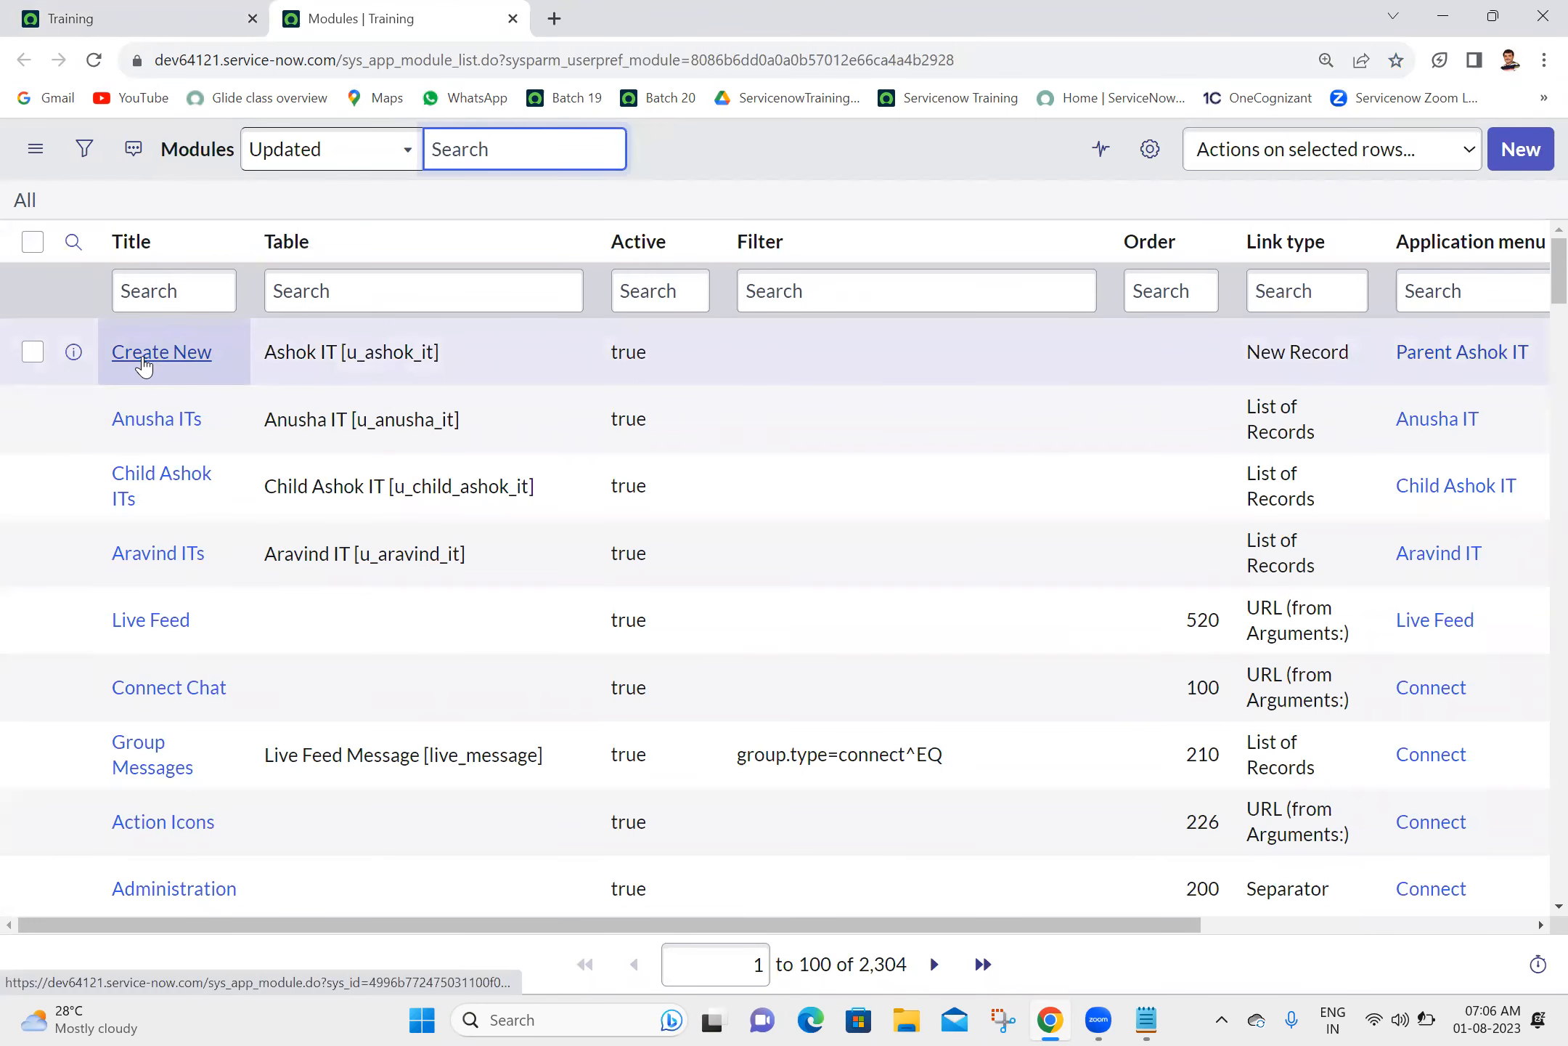
- Set the Order of the Create New module under Parent Ashok IT to 100 and update the record
{"action": "left_click", "coordinate": [144, 367], "text": "ctrl"}
{"action": "left_click", "coordinate": [638, 8]}
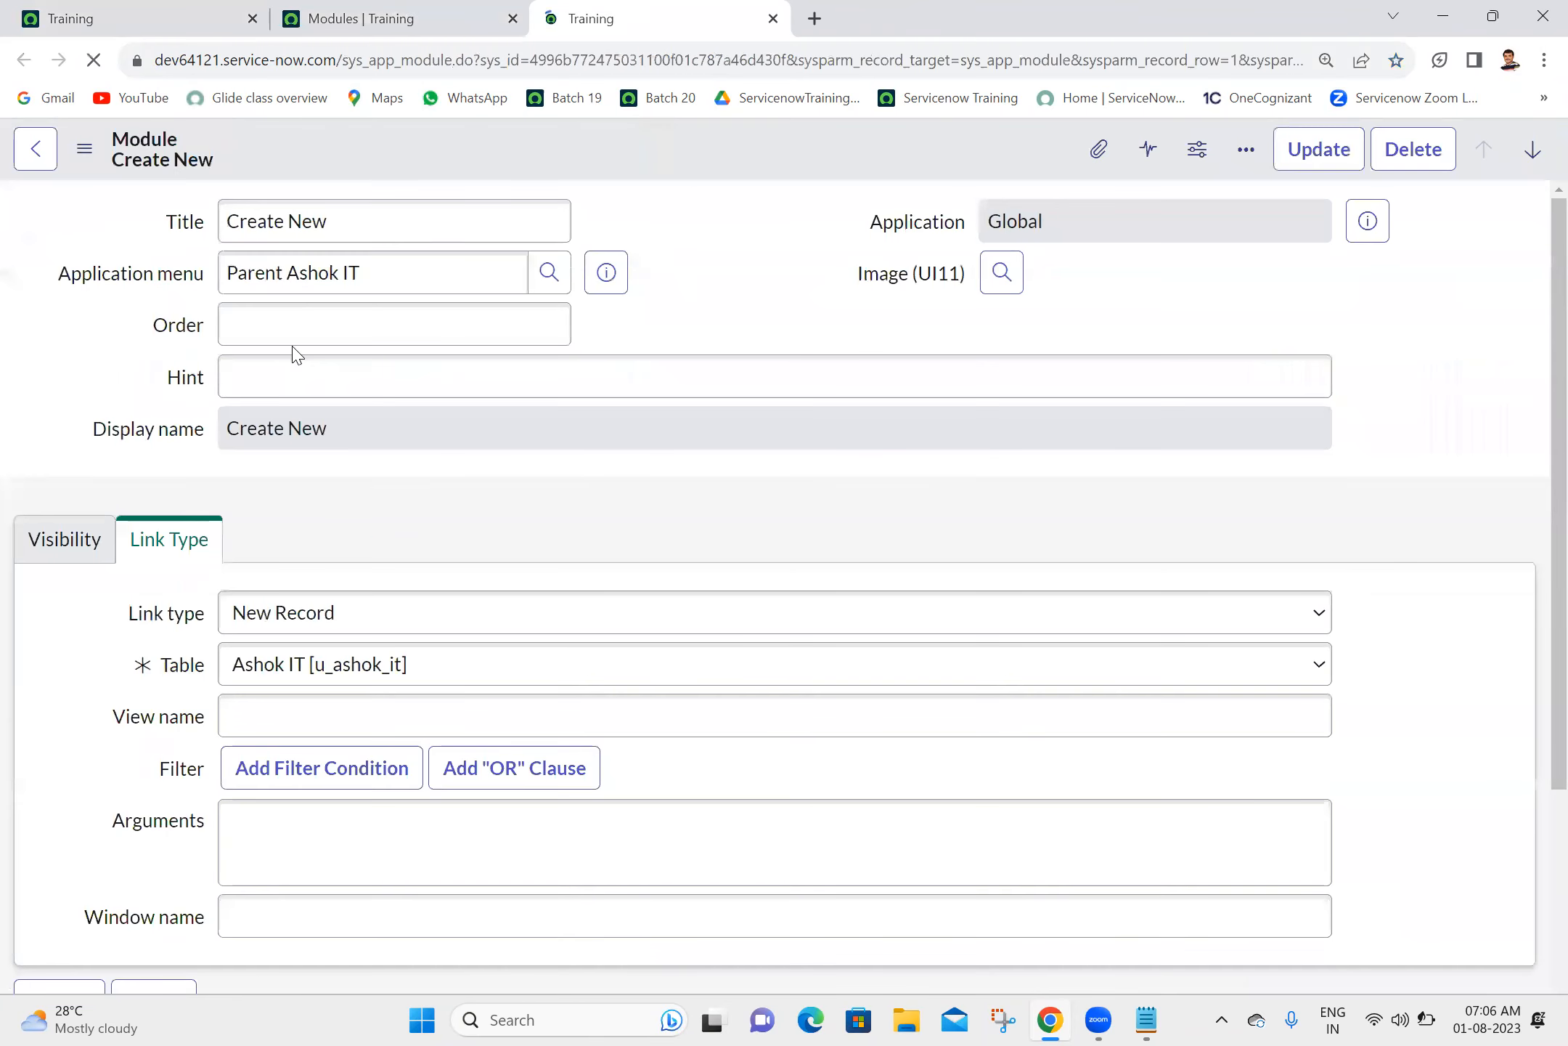
{"action": "left_click", "coordinate": [328, 325]}
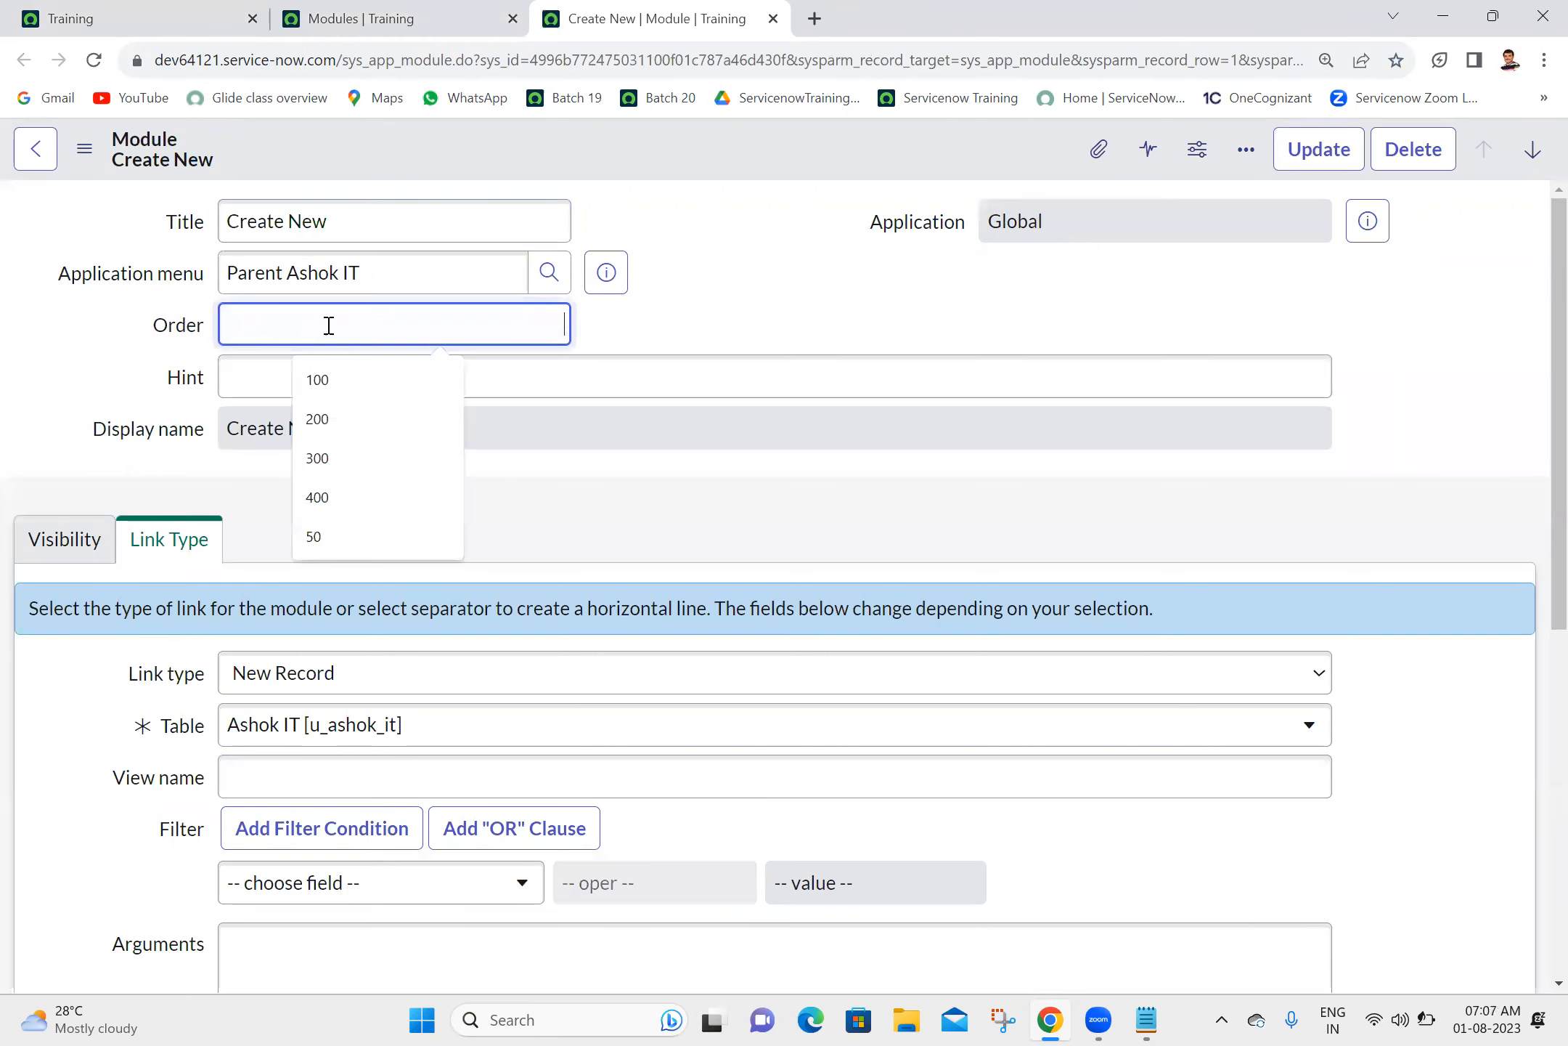
{"action": "type", "text": "100"}
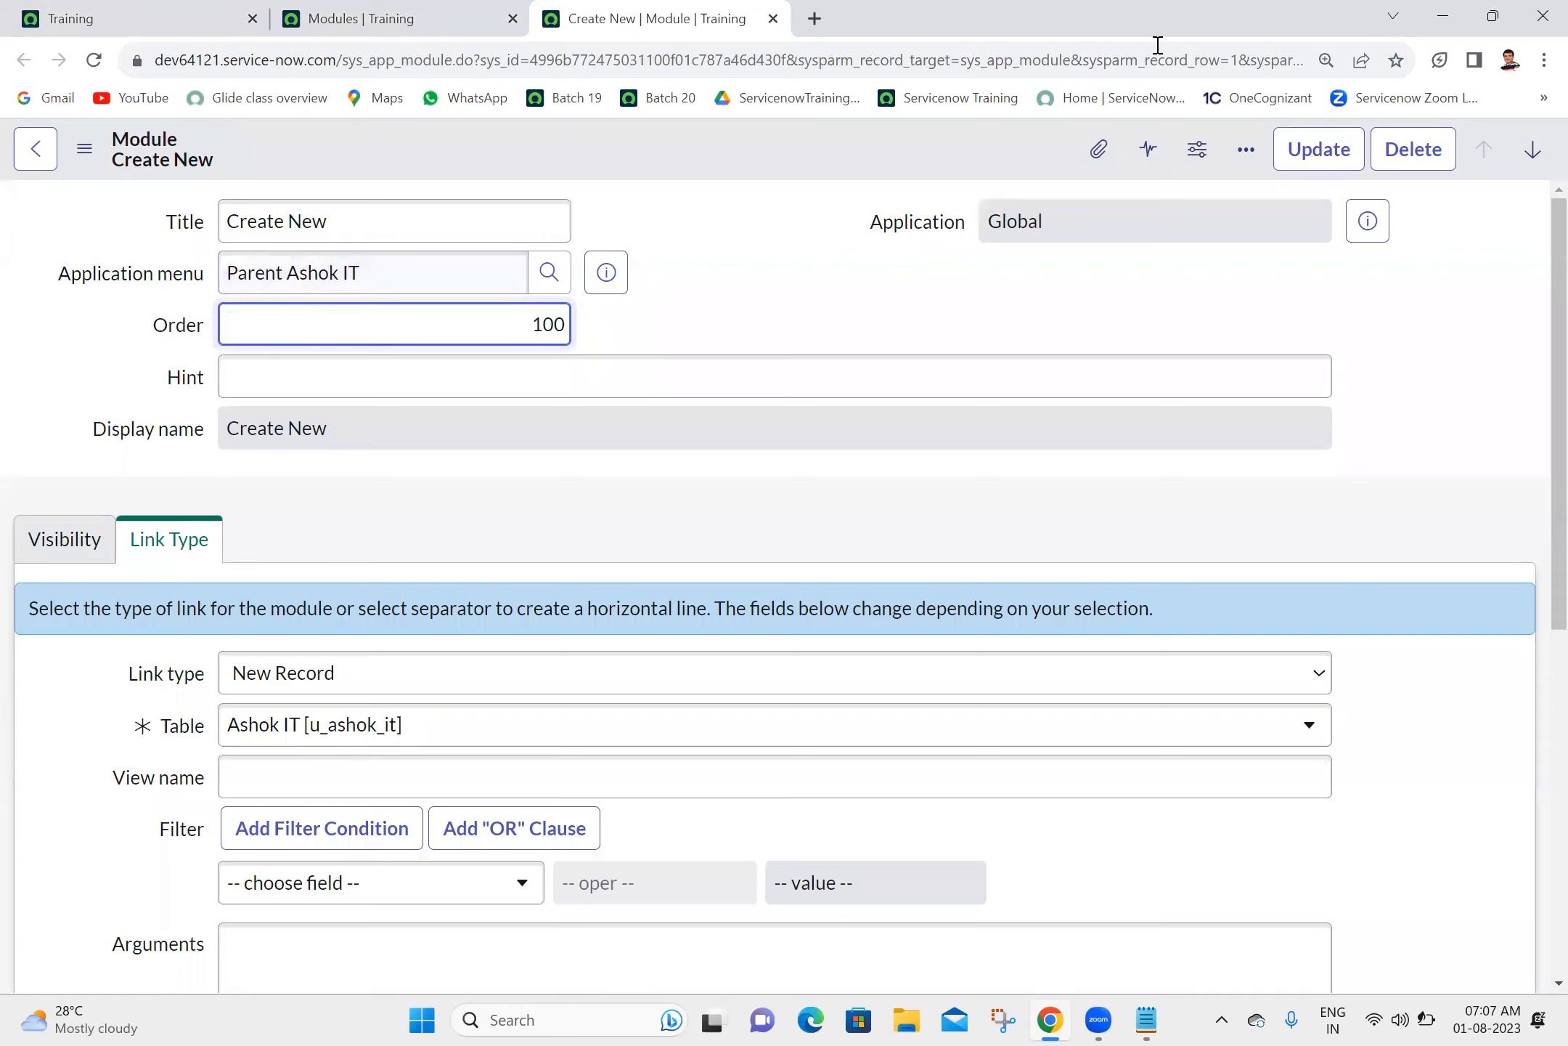
{"action": "left_click", "coordinate": [1315, 151]}
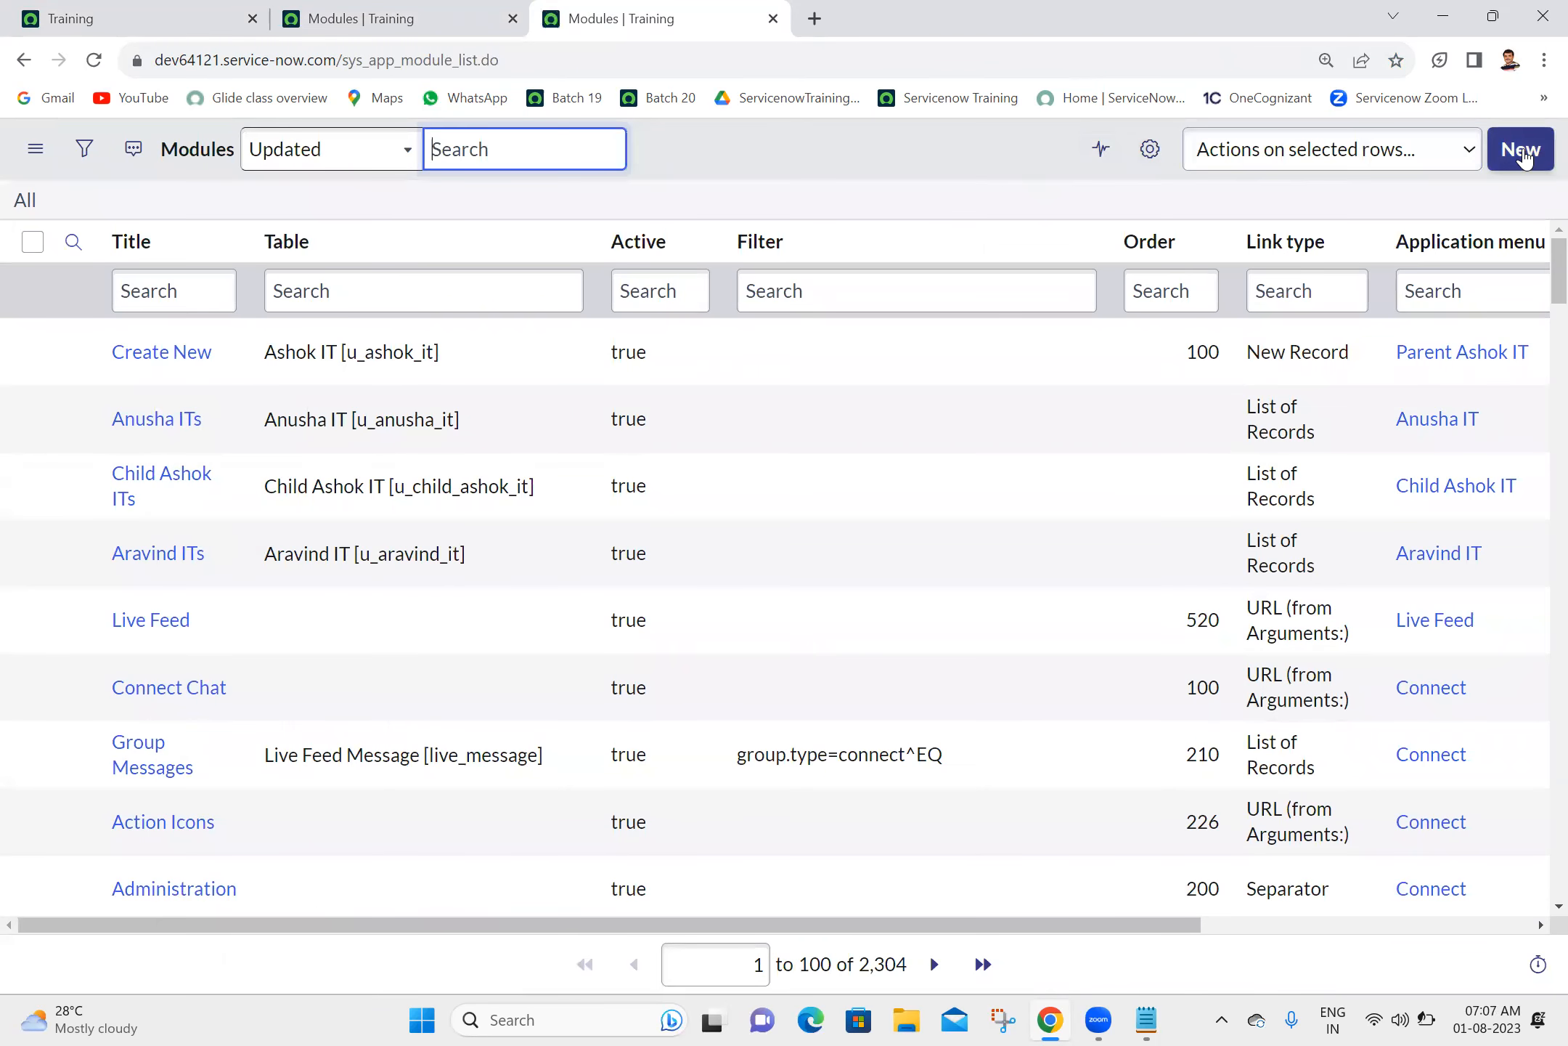
- Start a new module titled "All" with order 200 and application menu Parent Ashok IT
{"action": "left_click", "coordinate": [1524, 156]}
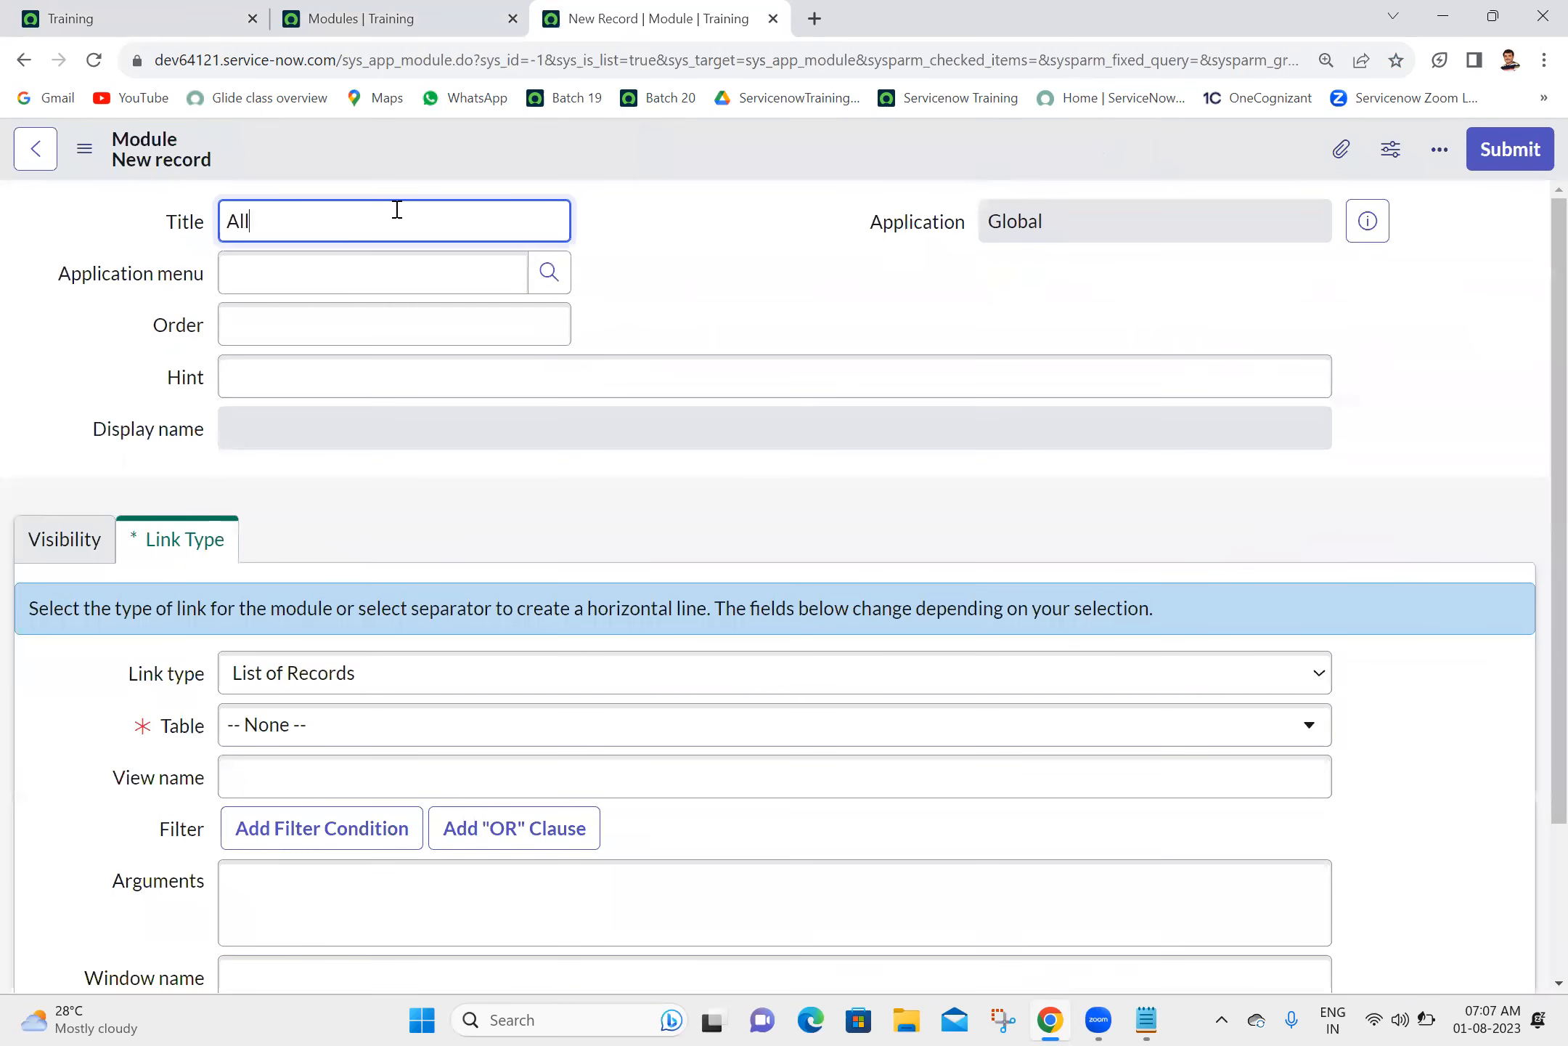
{"action": "left_click", "coordinate": [397, 315]}
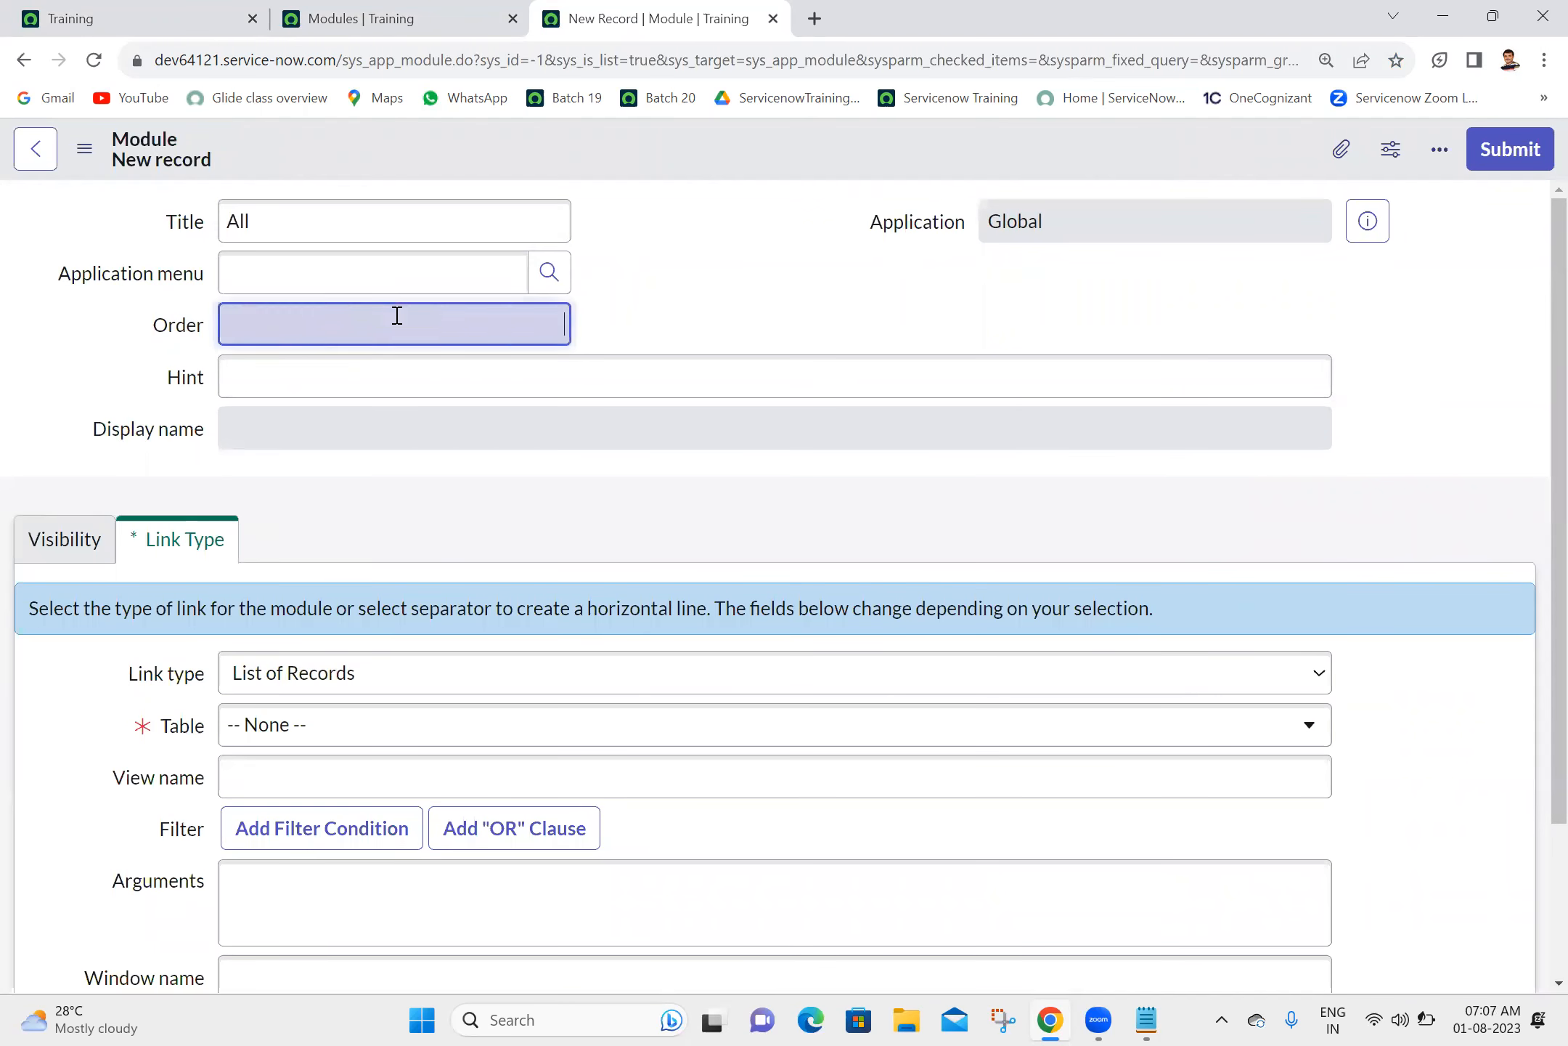
{"action": "type", "text": "200"}
{"action": "left_click", "coordinate": [429, 263]}
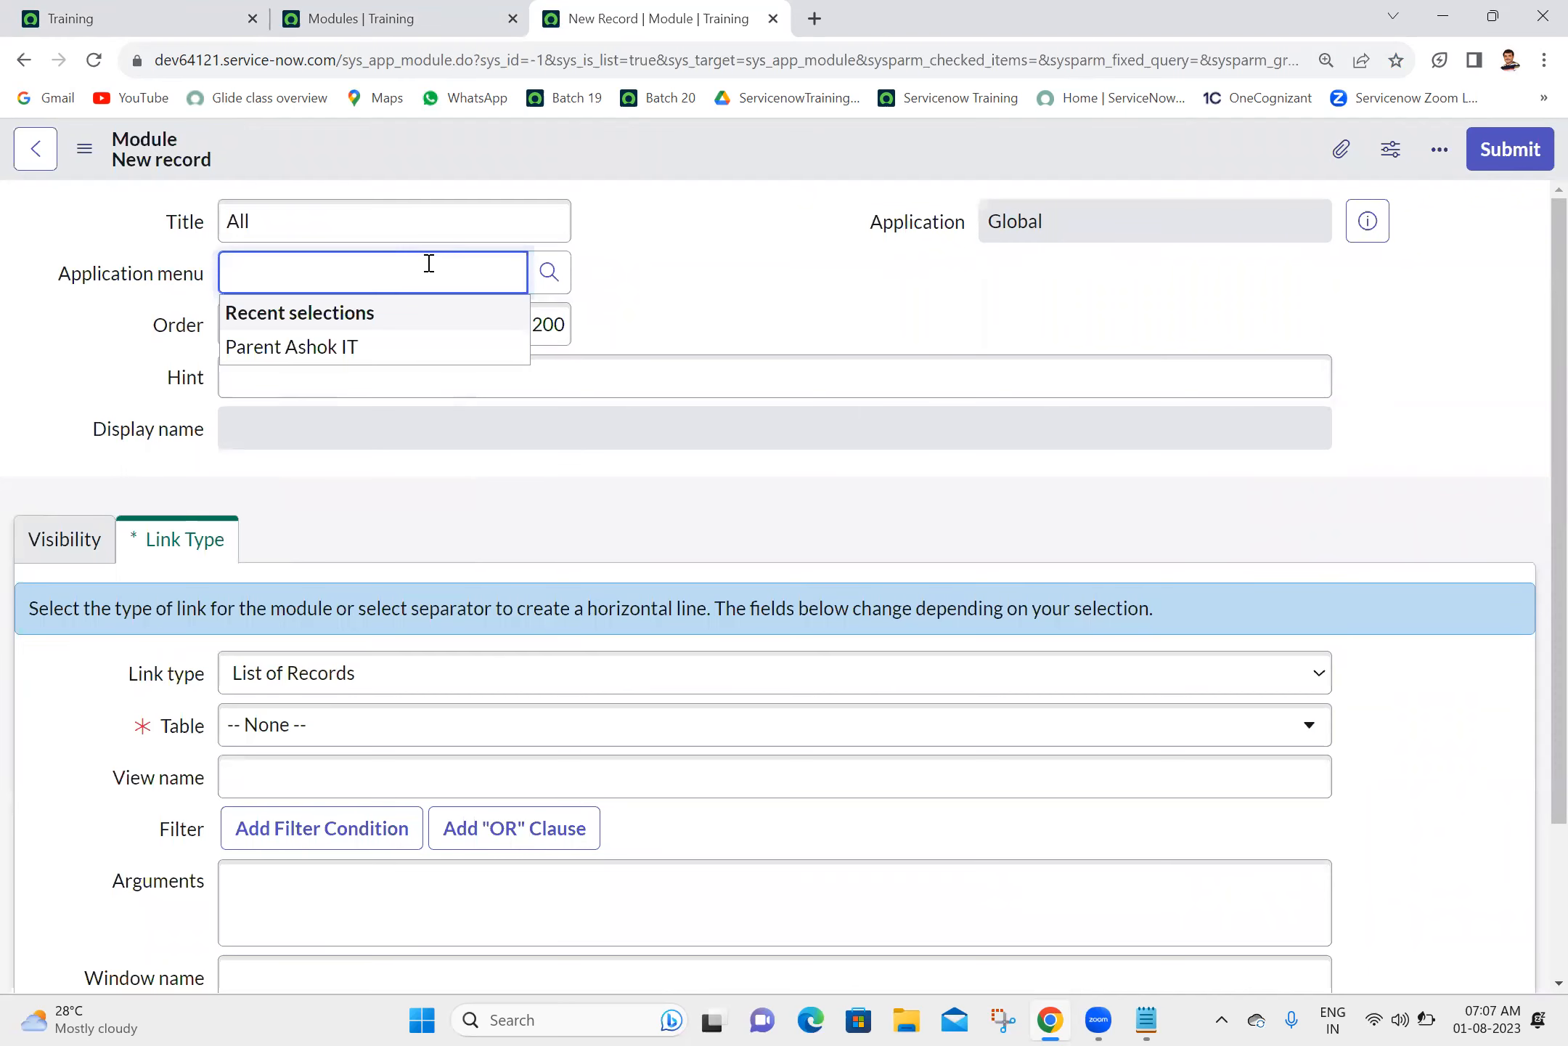
{"action": "left_click", "coordinate": [355, 349]}
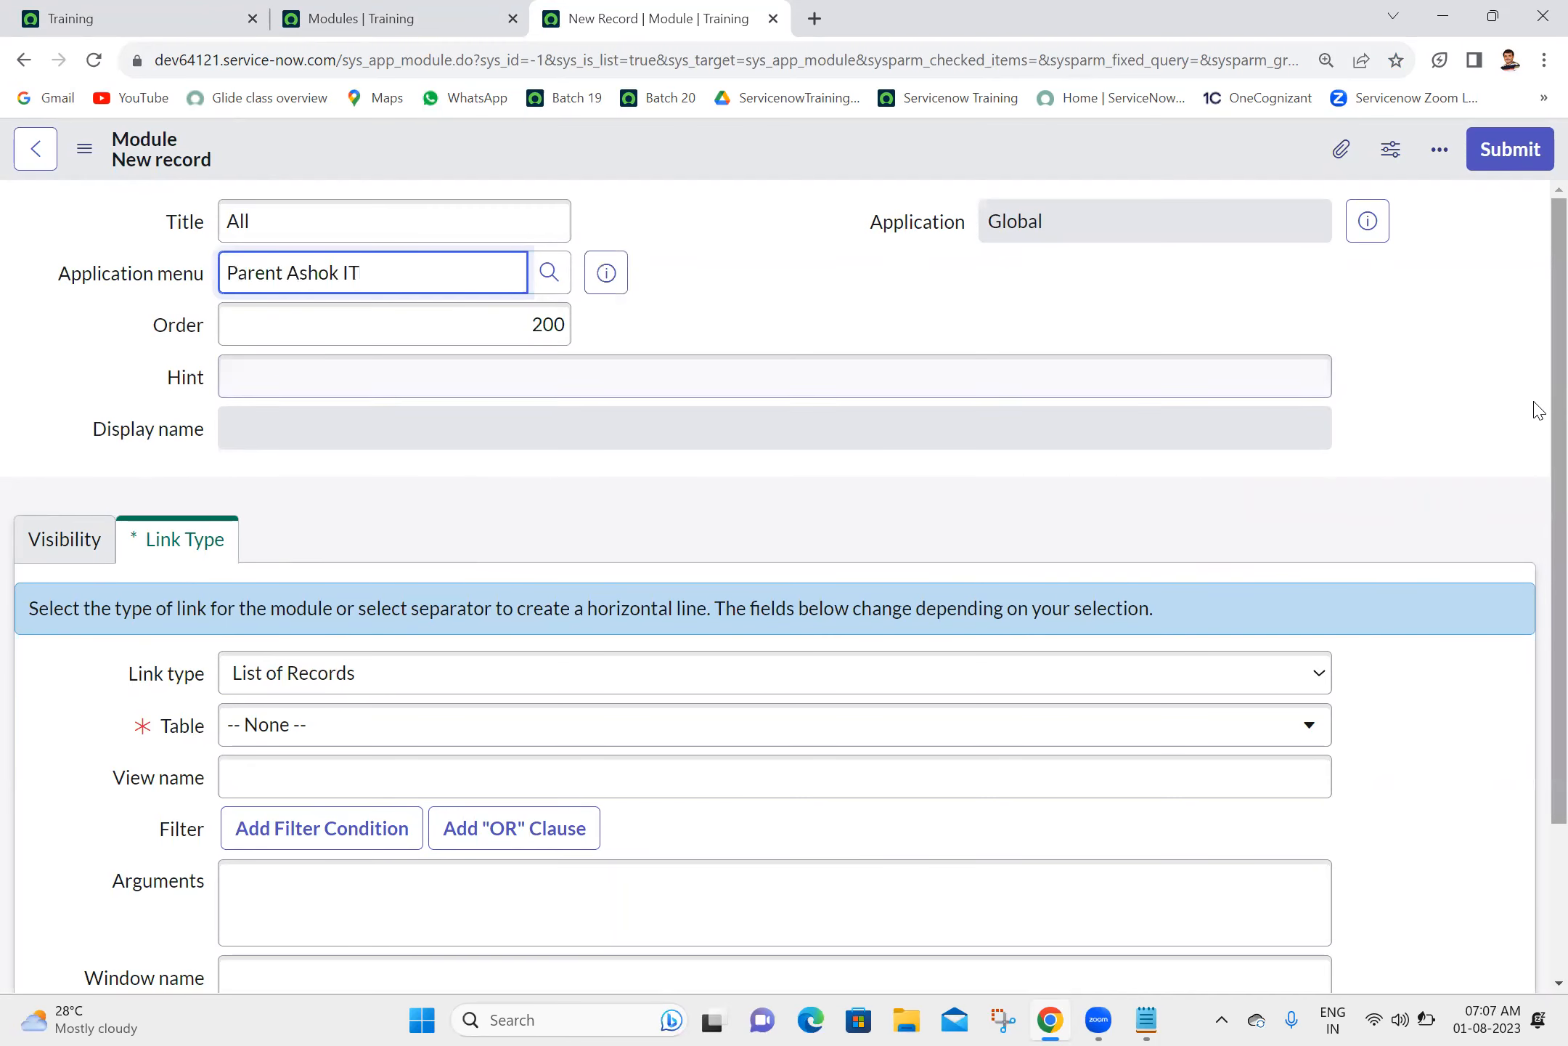
- Set the All module's table to Ashok IT [u_ashok_it] and submit the record
{"action": "scroll", "coordinate": [1538, 552], "scroll_direction": "down", "scroll_amount": 1}
{"action": "scroll", "coordinate": [1537, 552], "scroll_direction": "down", "scroll_amount": 1}
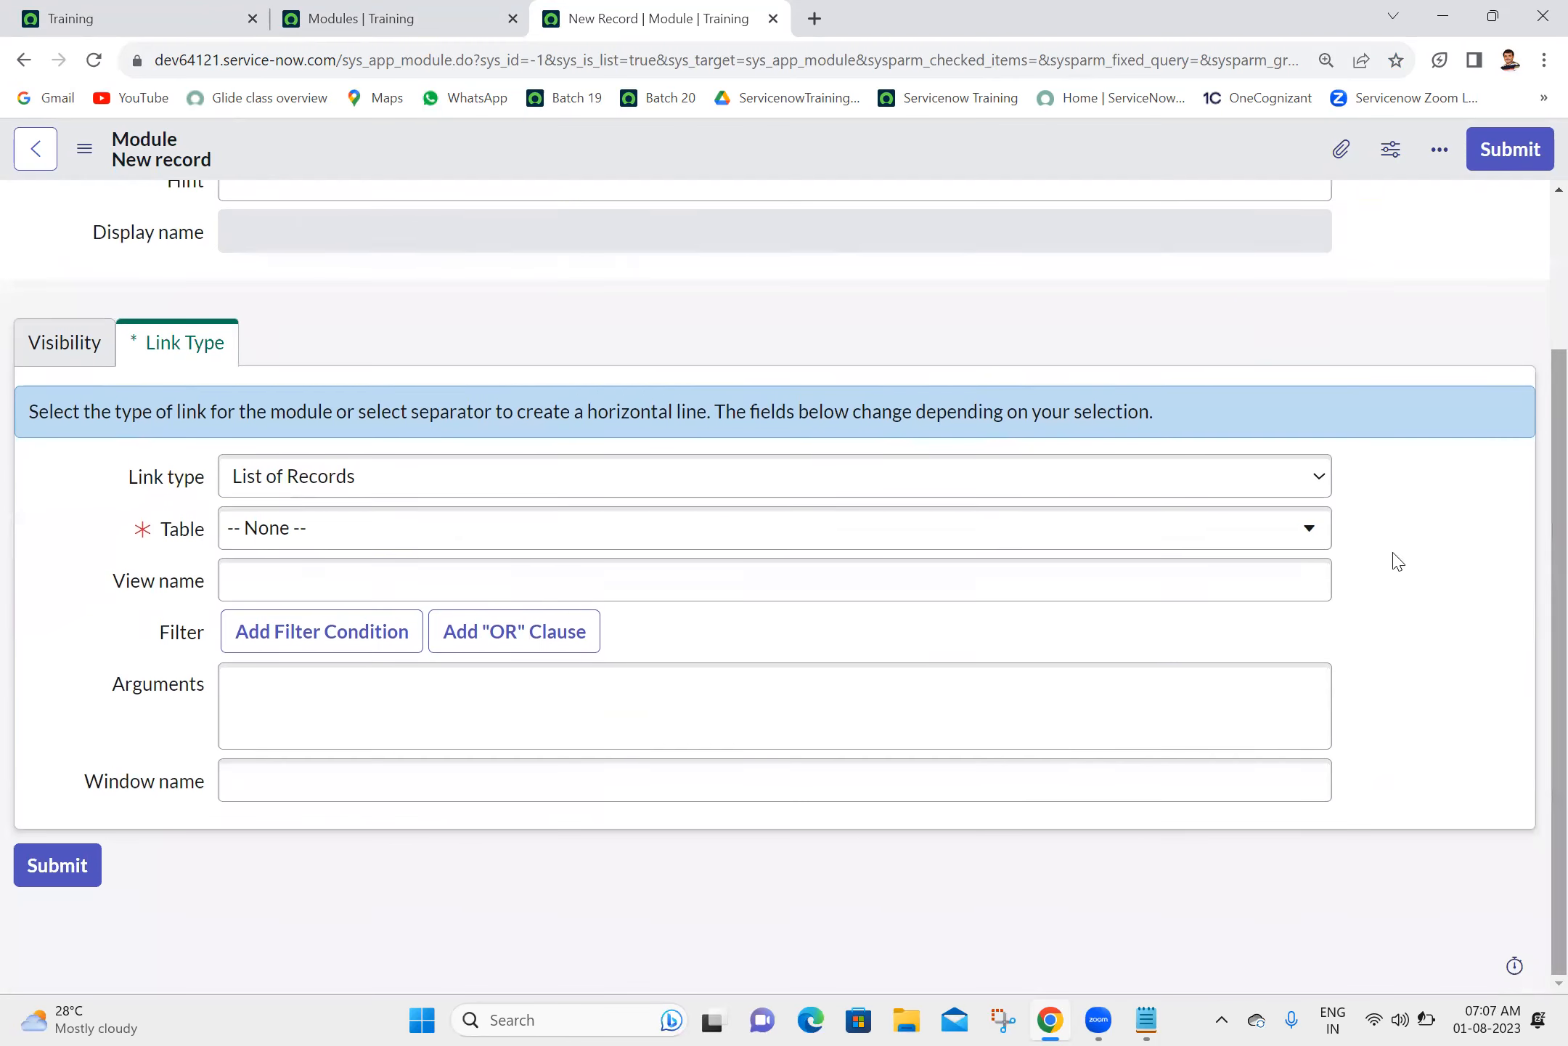
{"action": "left_click", "coordinate": [401, 540]}
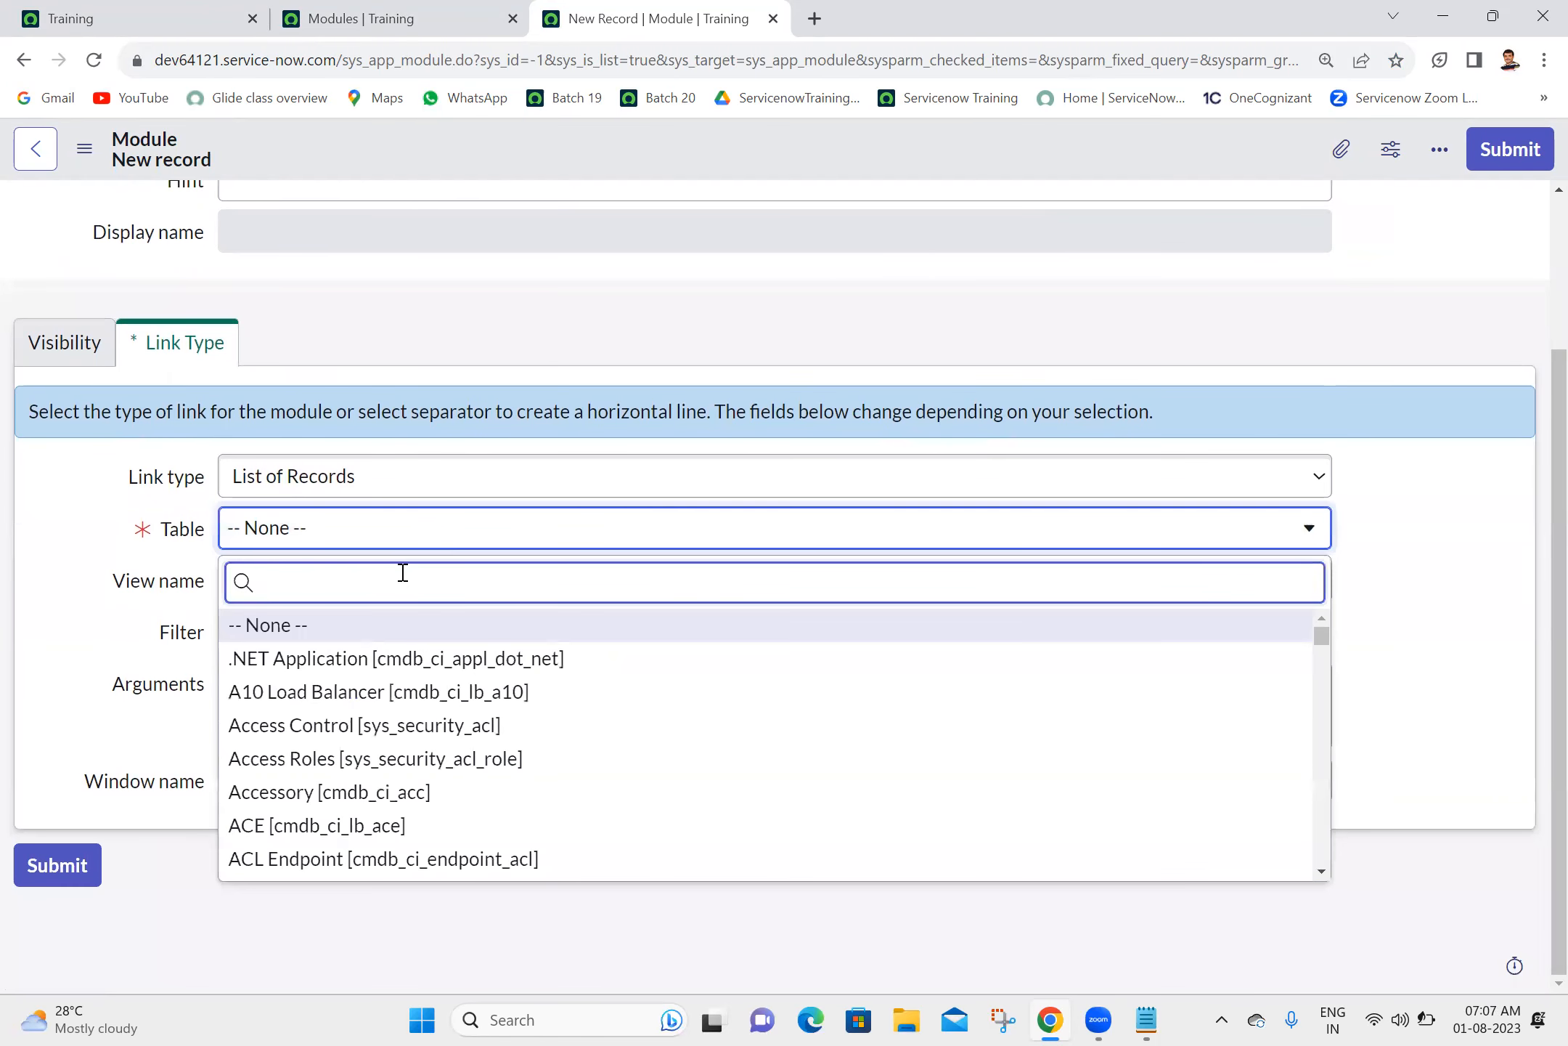
{"action": "type", "text": "u_p"}
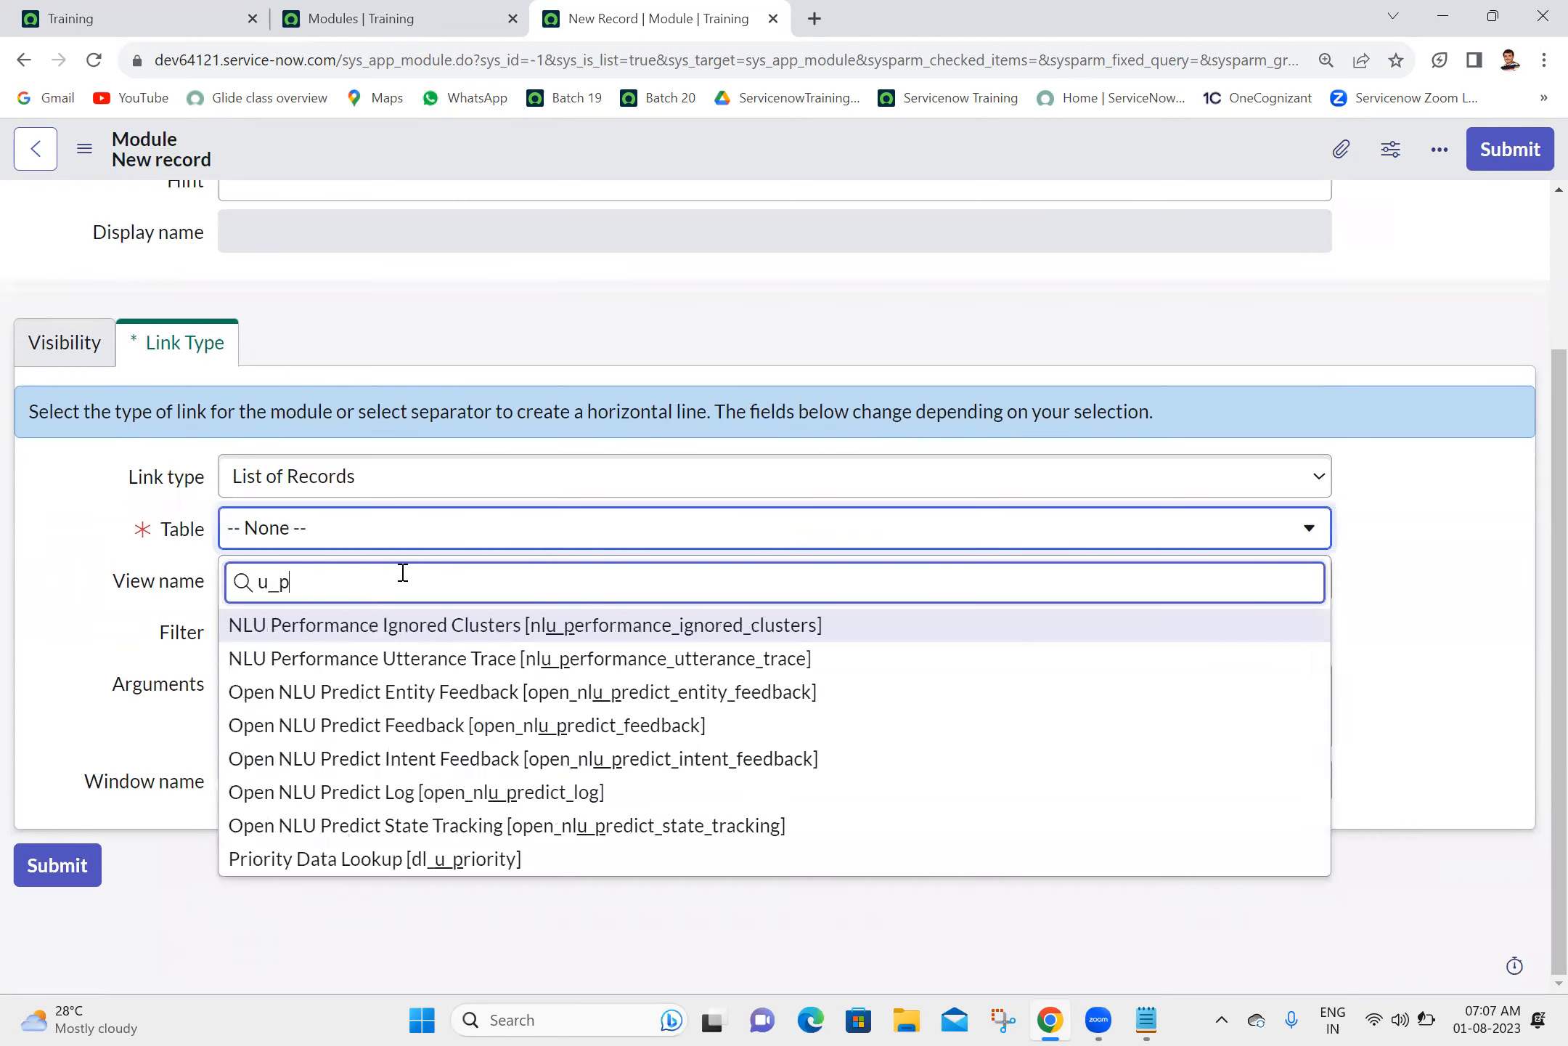
{"action": "type", "text": "aren"}
{"action": "key", "text": "BackSpace"}
{"action": "key", "text": "BackSpace"}
{"action": "key", "text": "BackSpace"}
{"action": "key", "text": "BackSpace"}
{"action": "type", "text": "ash"}
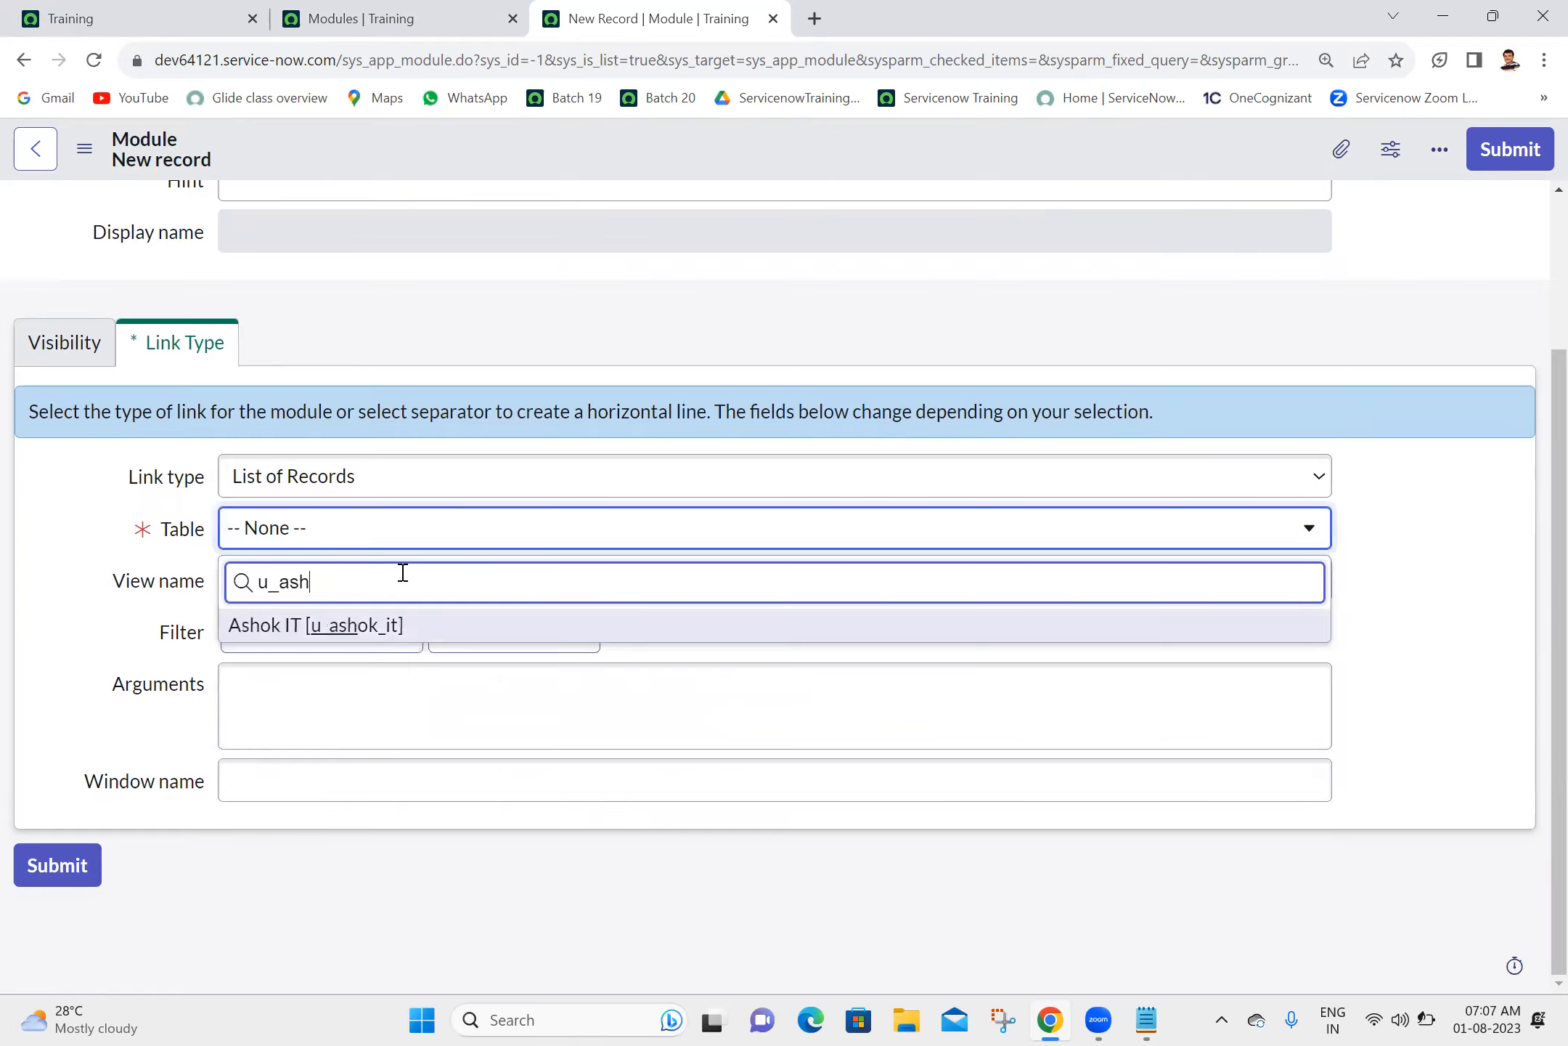
{"action": "left_click", "coordinate": [372, 626]}
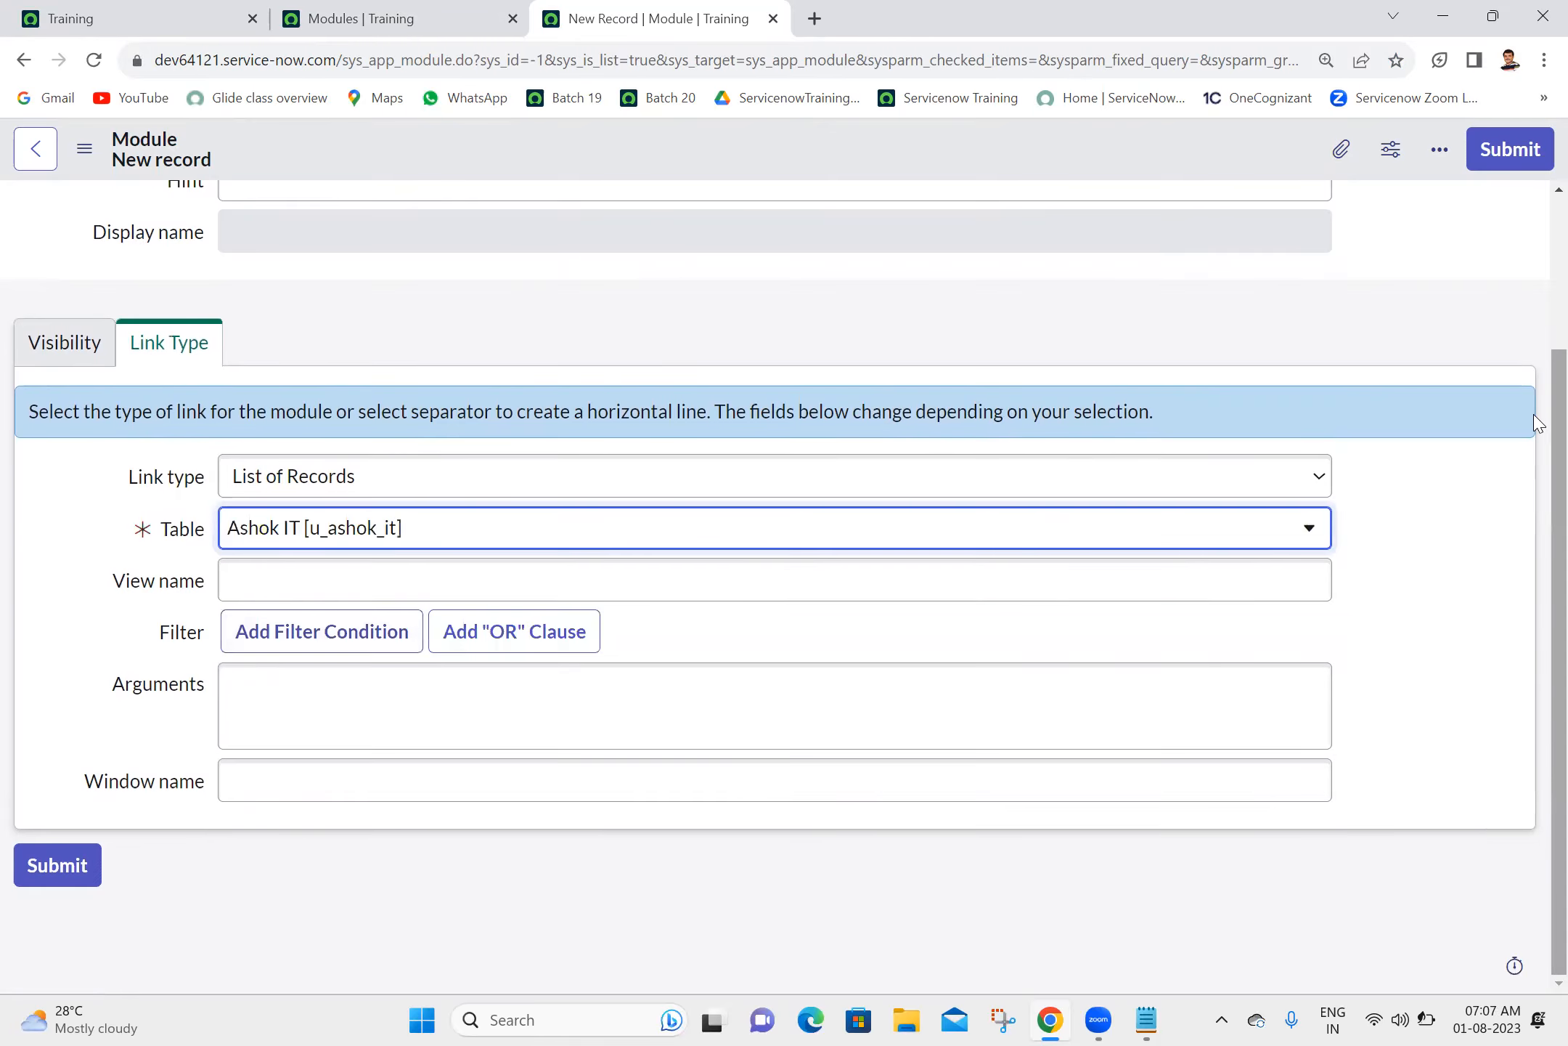
{"action": "scroll", "coordinate": [1488, 218], "scroll_direction": "up", "scroll_amount": 3}
{"action": "left_click", "coordinate": [1507, 165]}
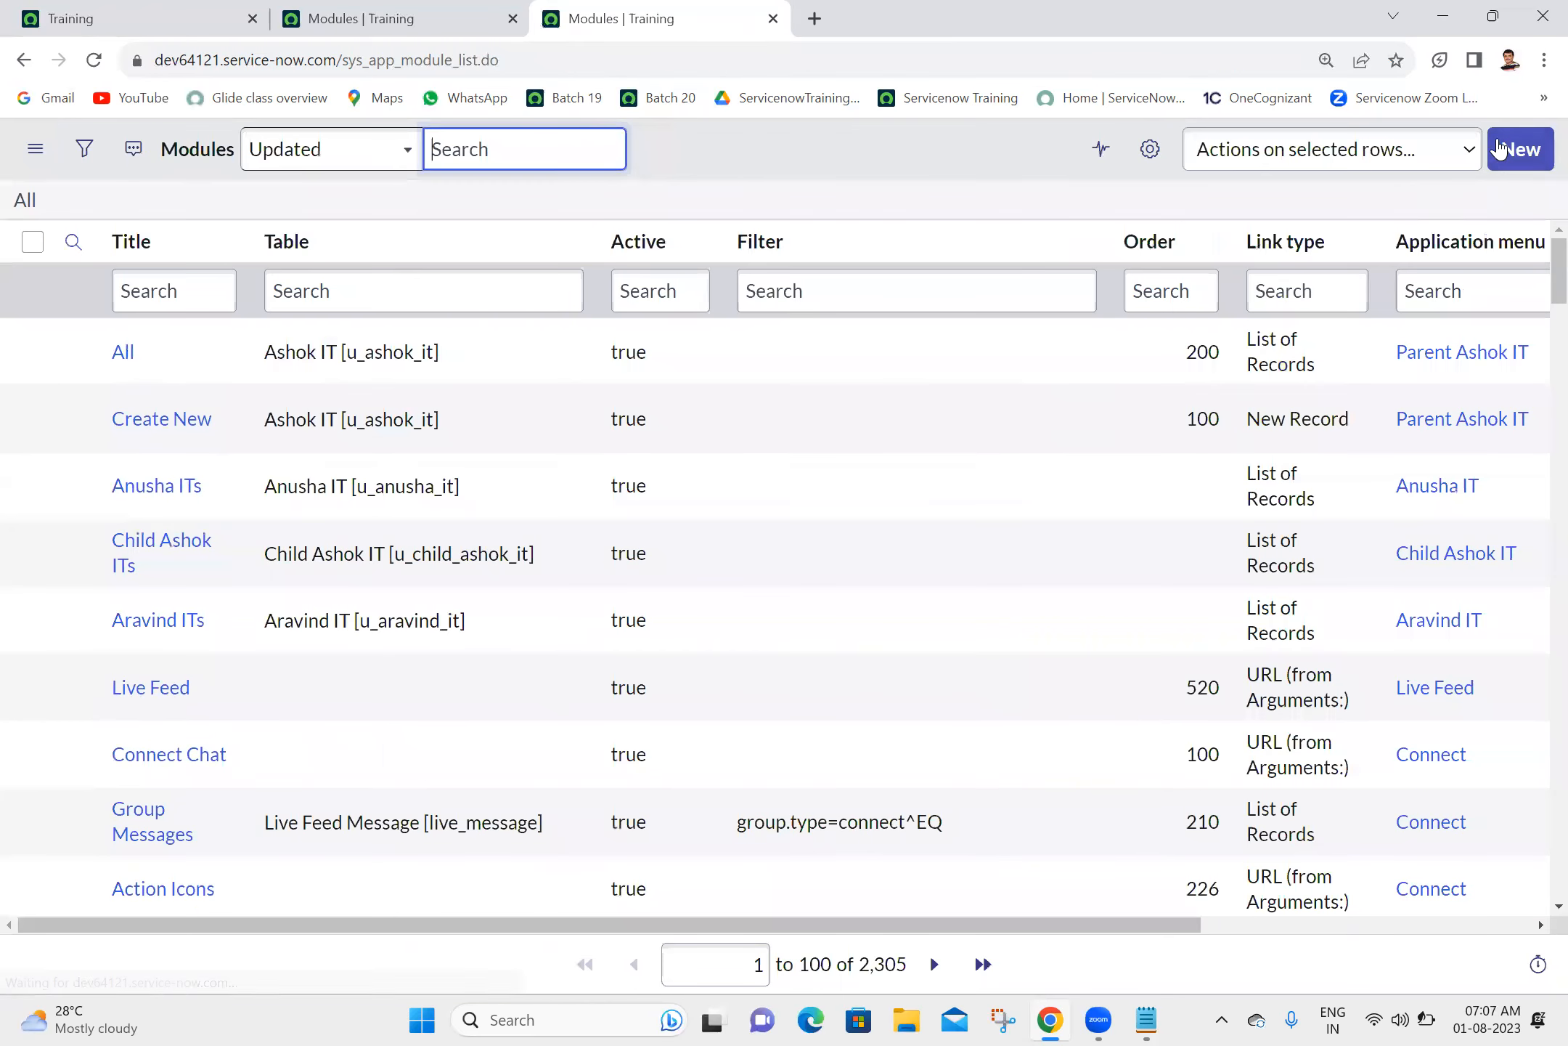
- Start a new module titled "Parent" and assign it to the Parent Ashok IT application menu
{"action": "left_click", "coordinate": [1520, 150]}
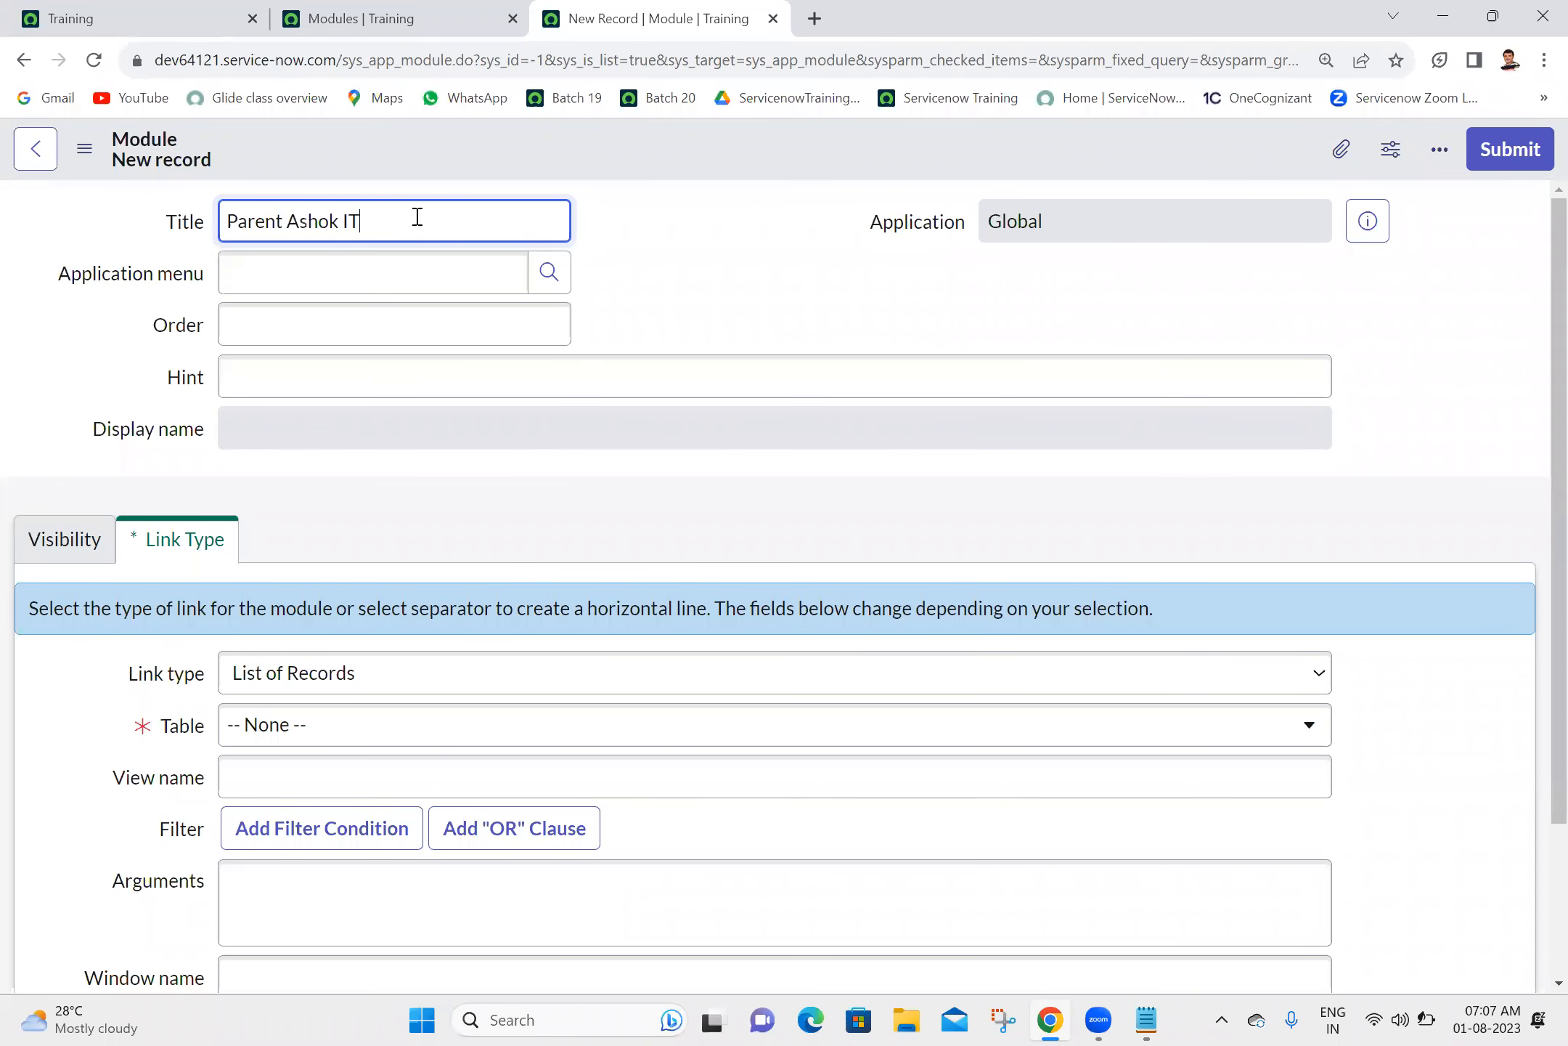
{"action": "left_click", "coordinate": [396, 277]}
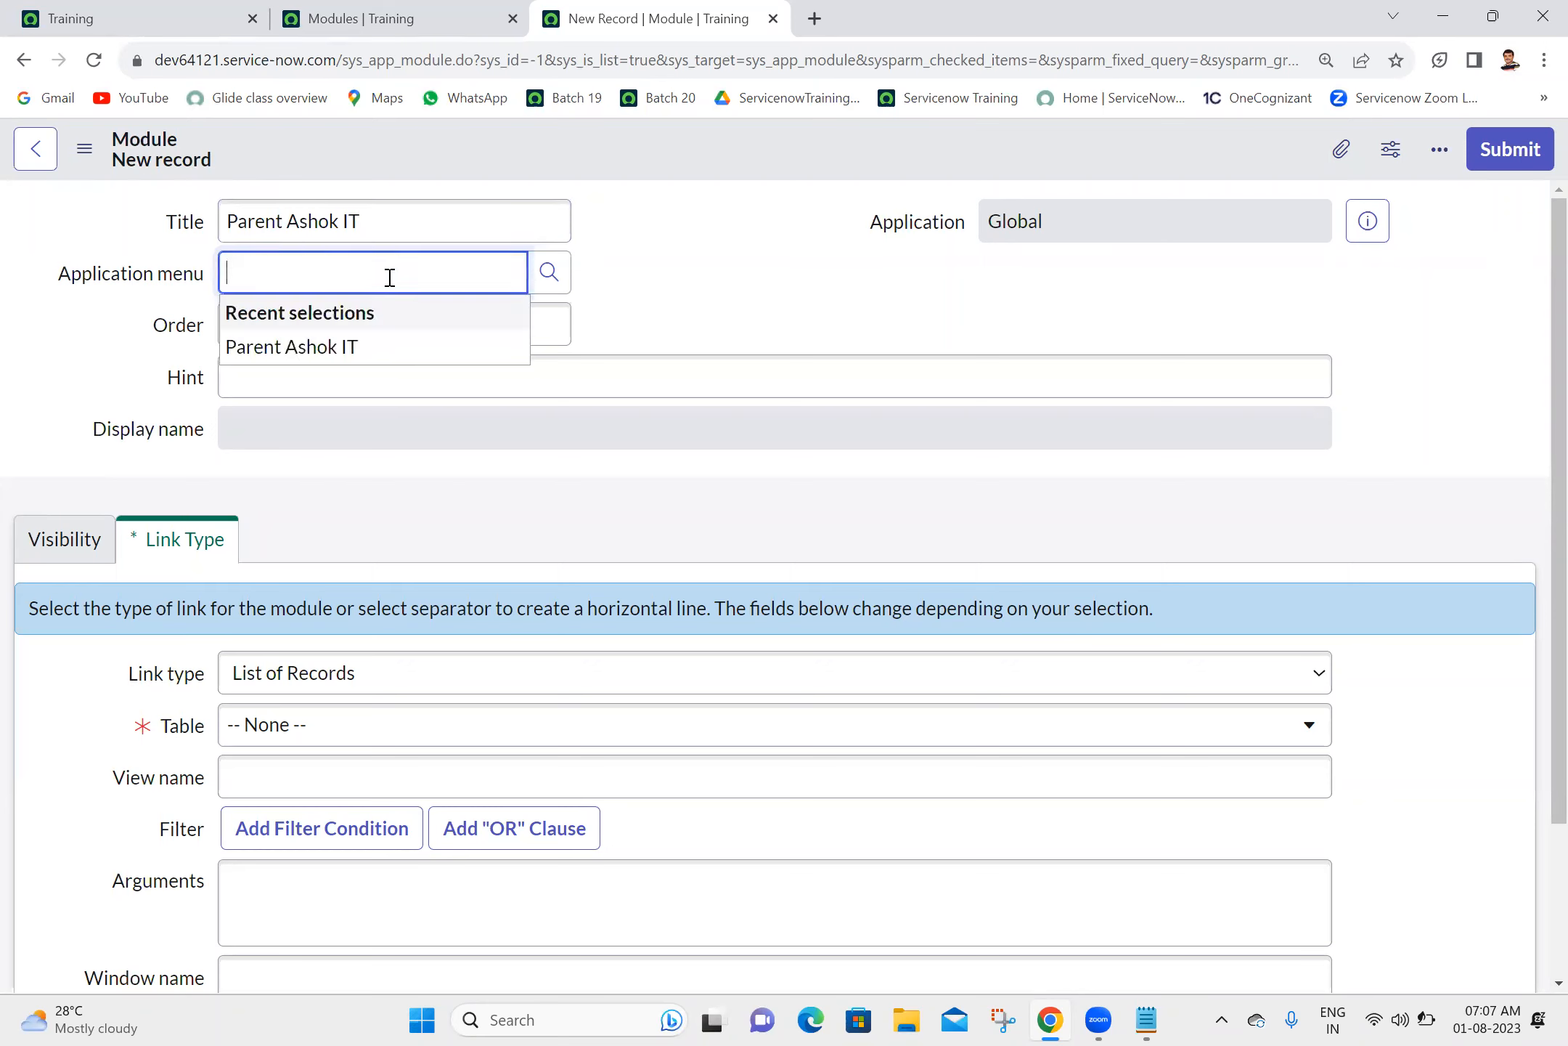
{"action": "left_click", "coordinate": [304, 346]}
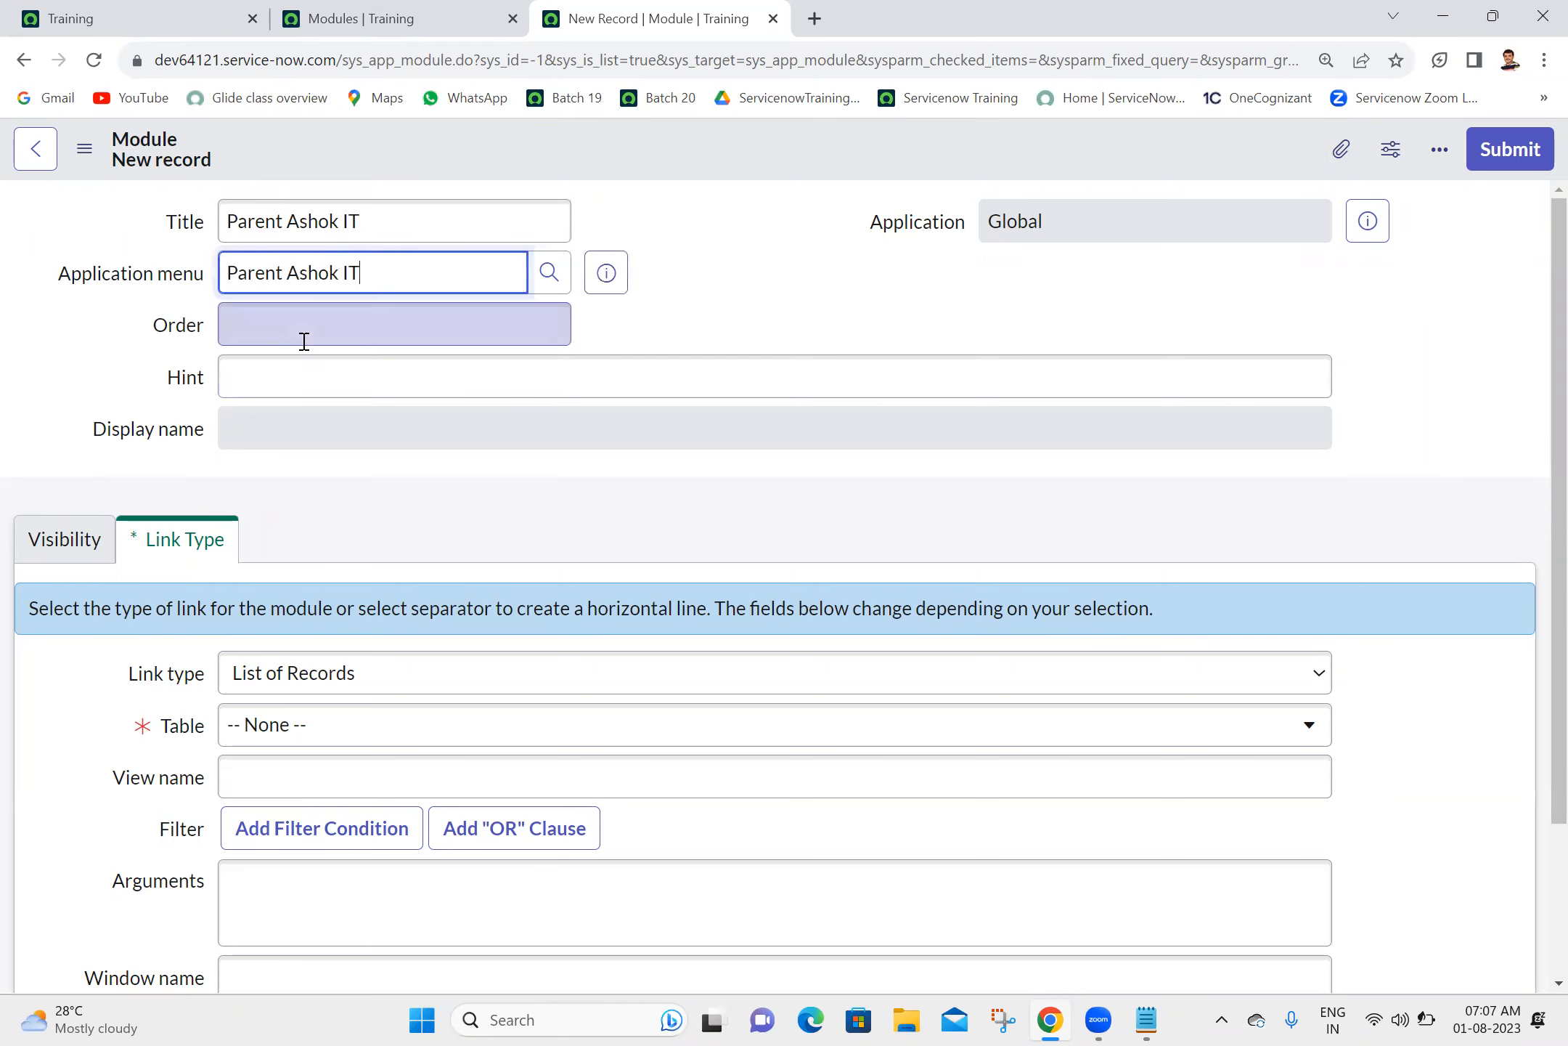
{"action": "left_click", "coordinate": [289, 219]}
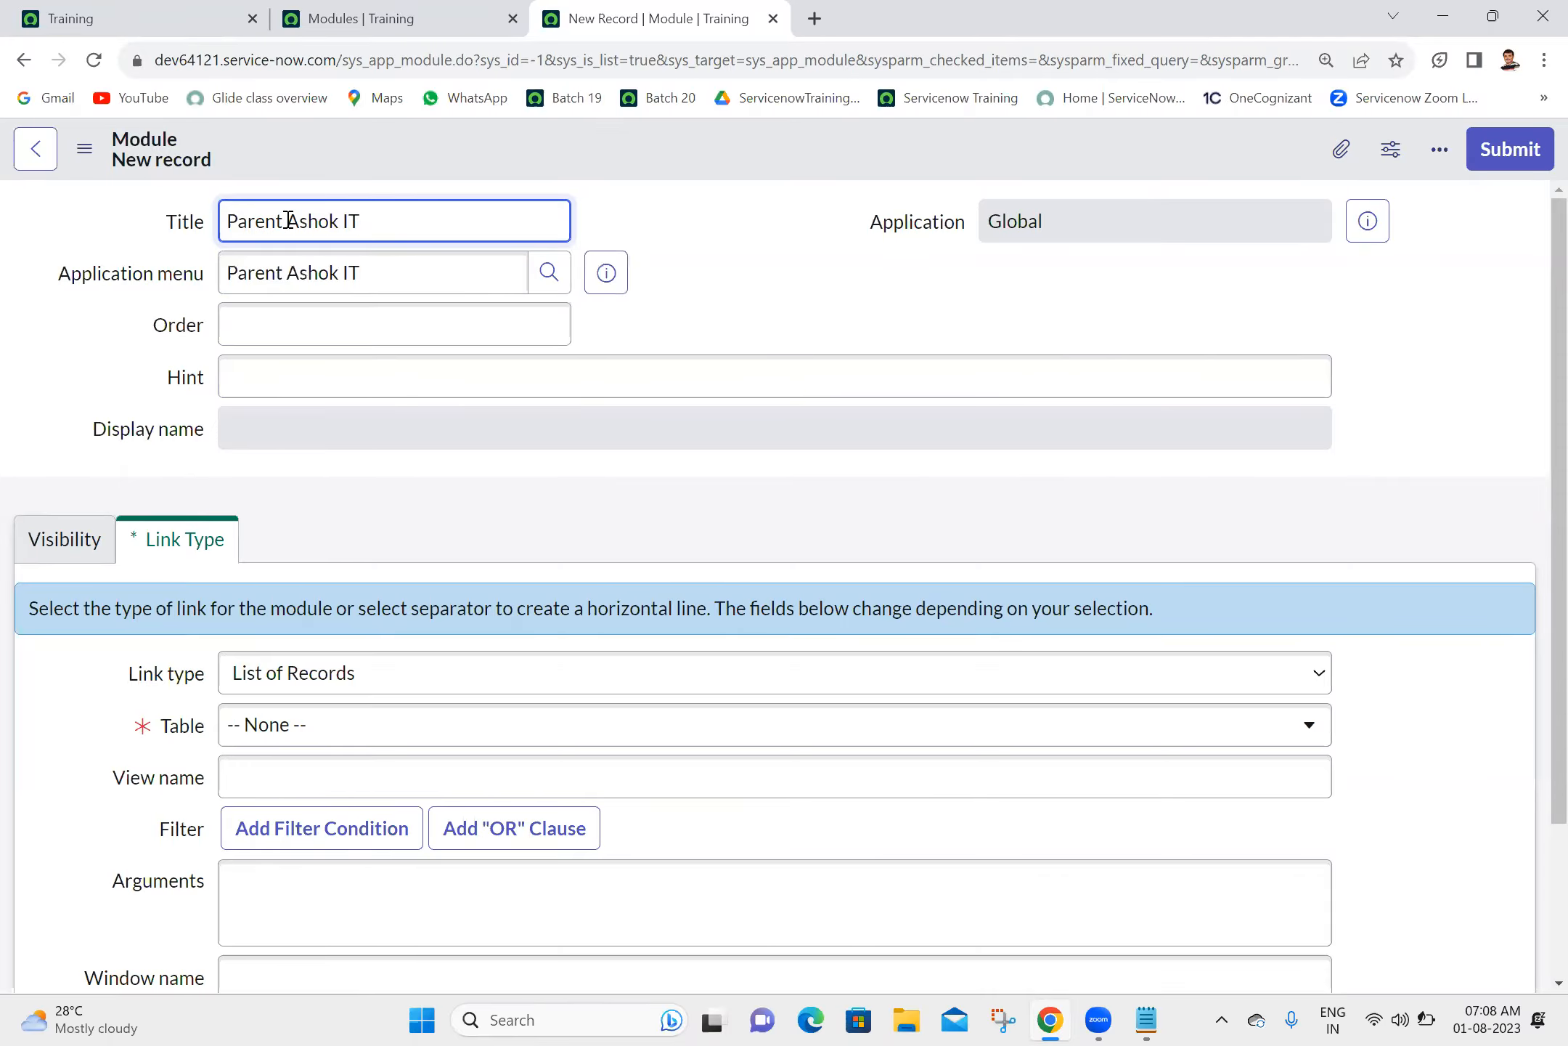
{"action": "left_click", "coordinate": [381, 231], "text": "shift"}
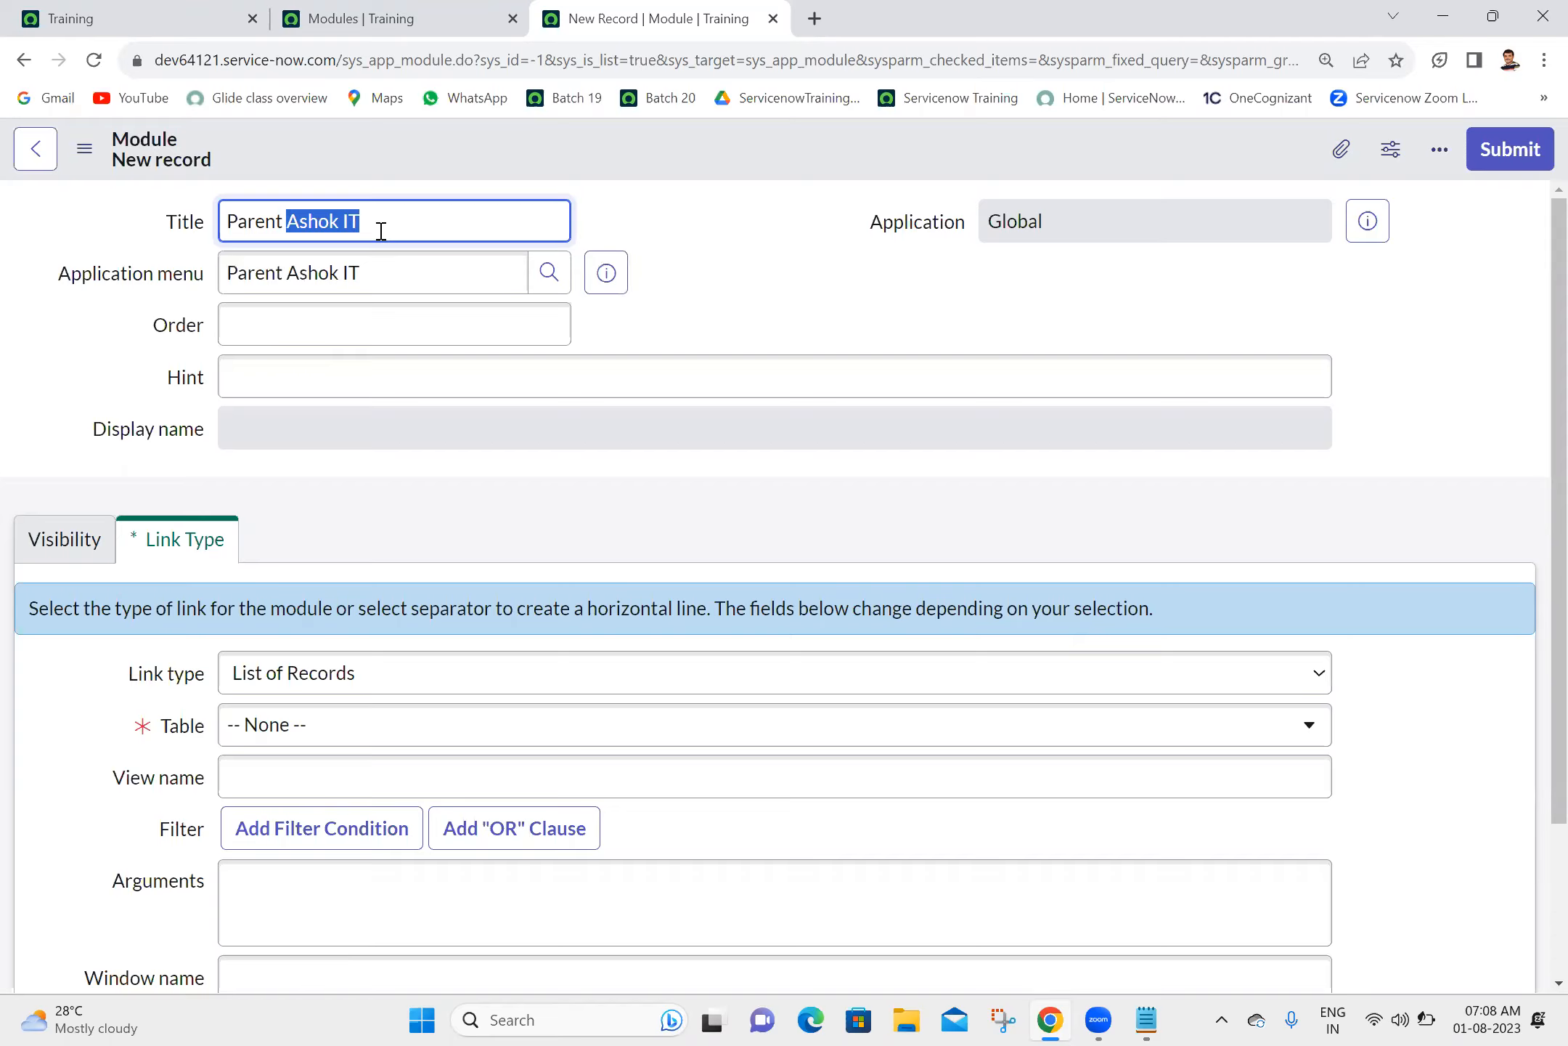
{"action": "key", "text": "BackSpace"}
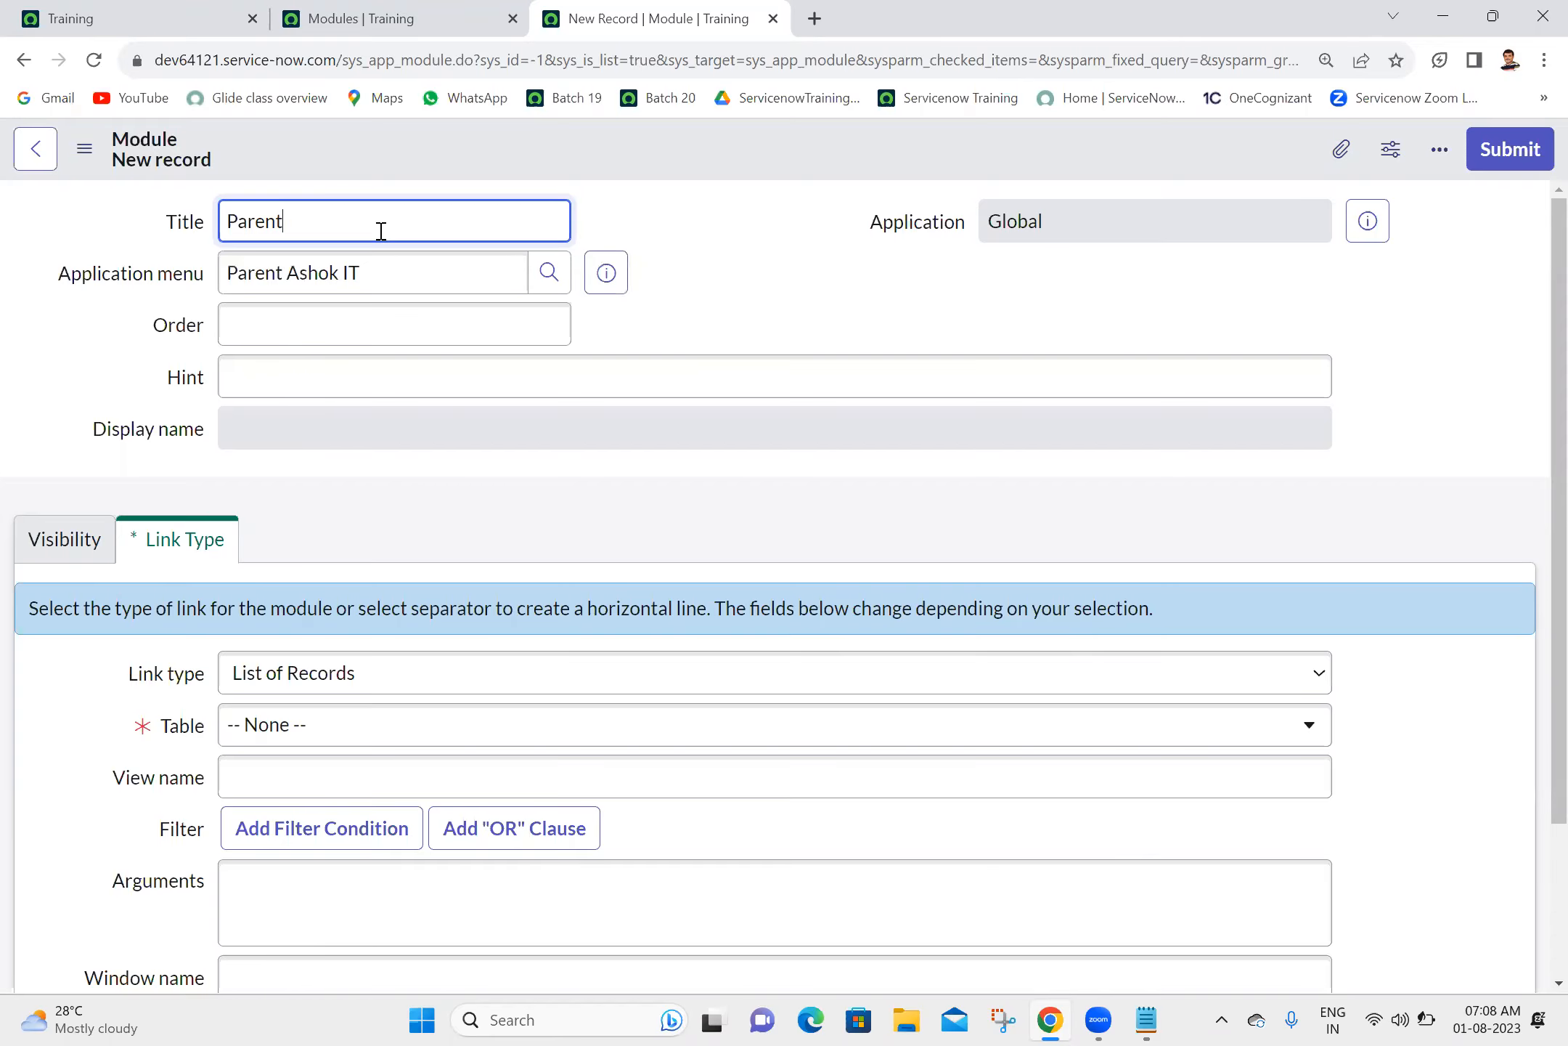
- Set the Parent module's order to 50 and link type to Separator, and submit the record
{"action": "left_click", "coordinate": [451, 327]}
{"action": "type", "text": "50"}
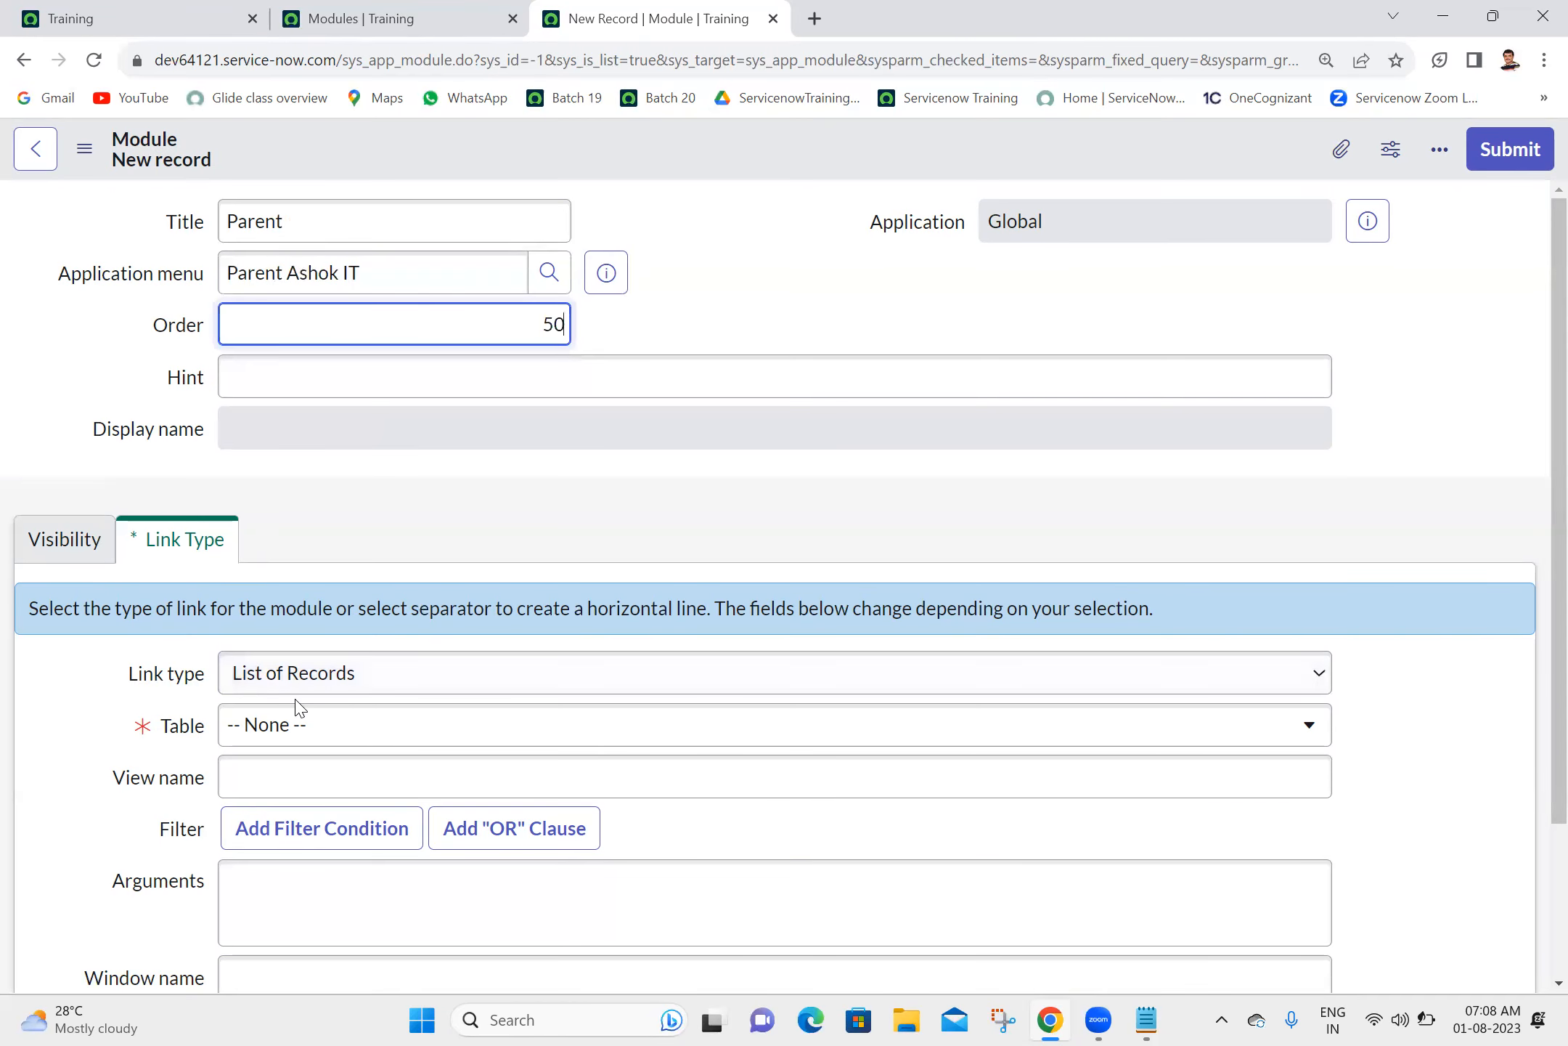
{"action": "double_click", "coordinate": [298, 708]}
{"action": "left_click", "coordinate": [371, 672]}
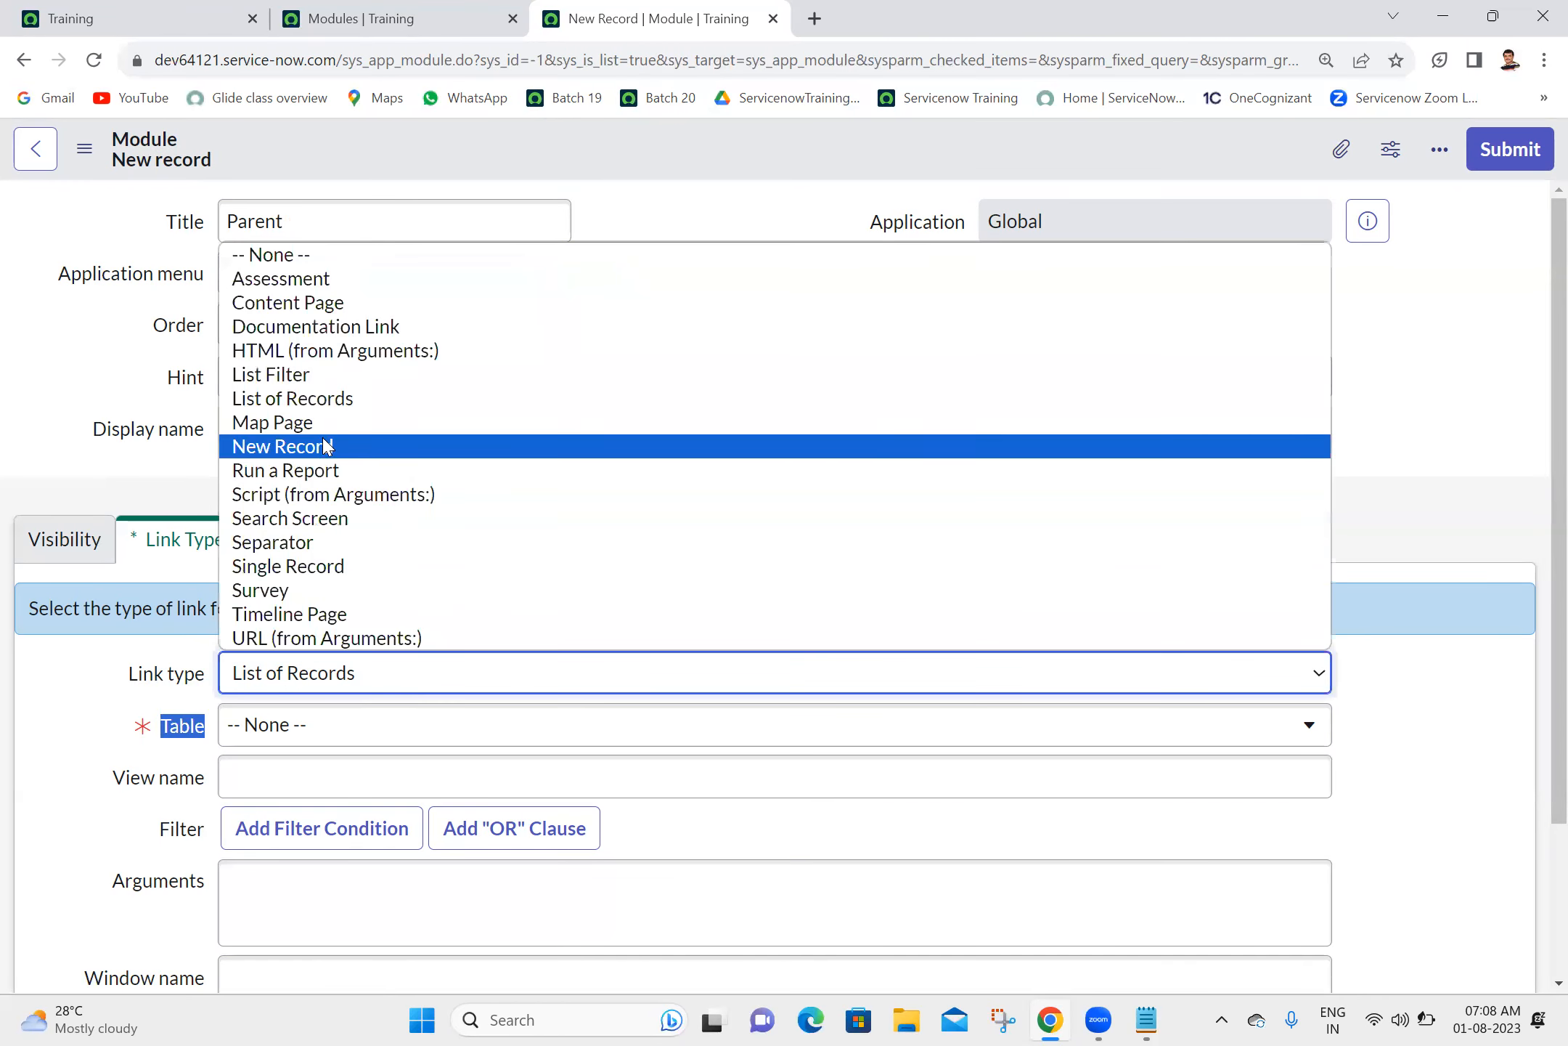
{"action": "left_click", "coordinate": [304, 542]}
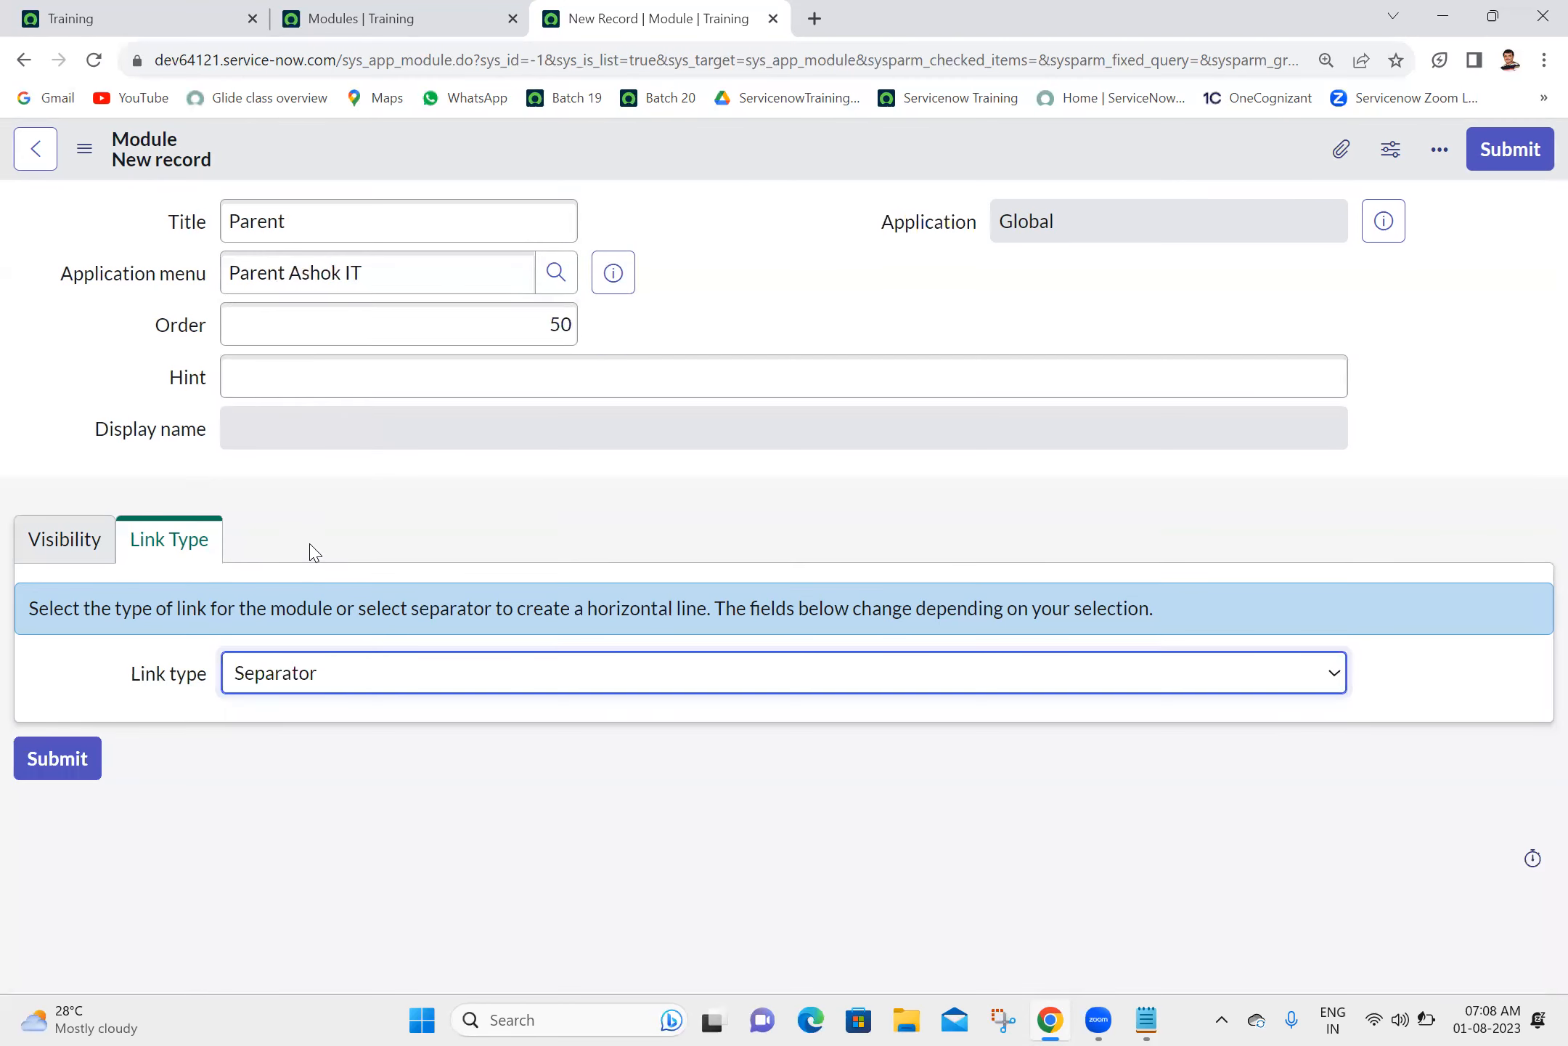
{"action": "left_click", "coordinate": [1525, 155]}
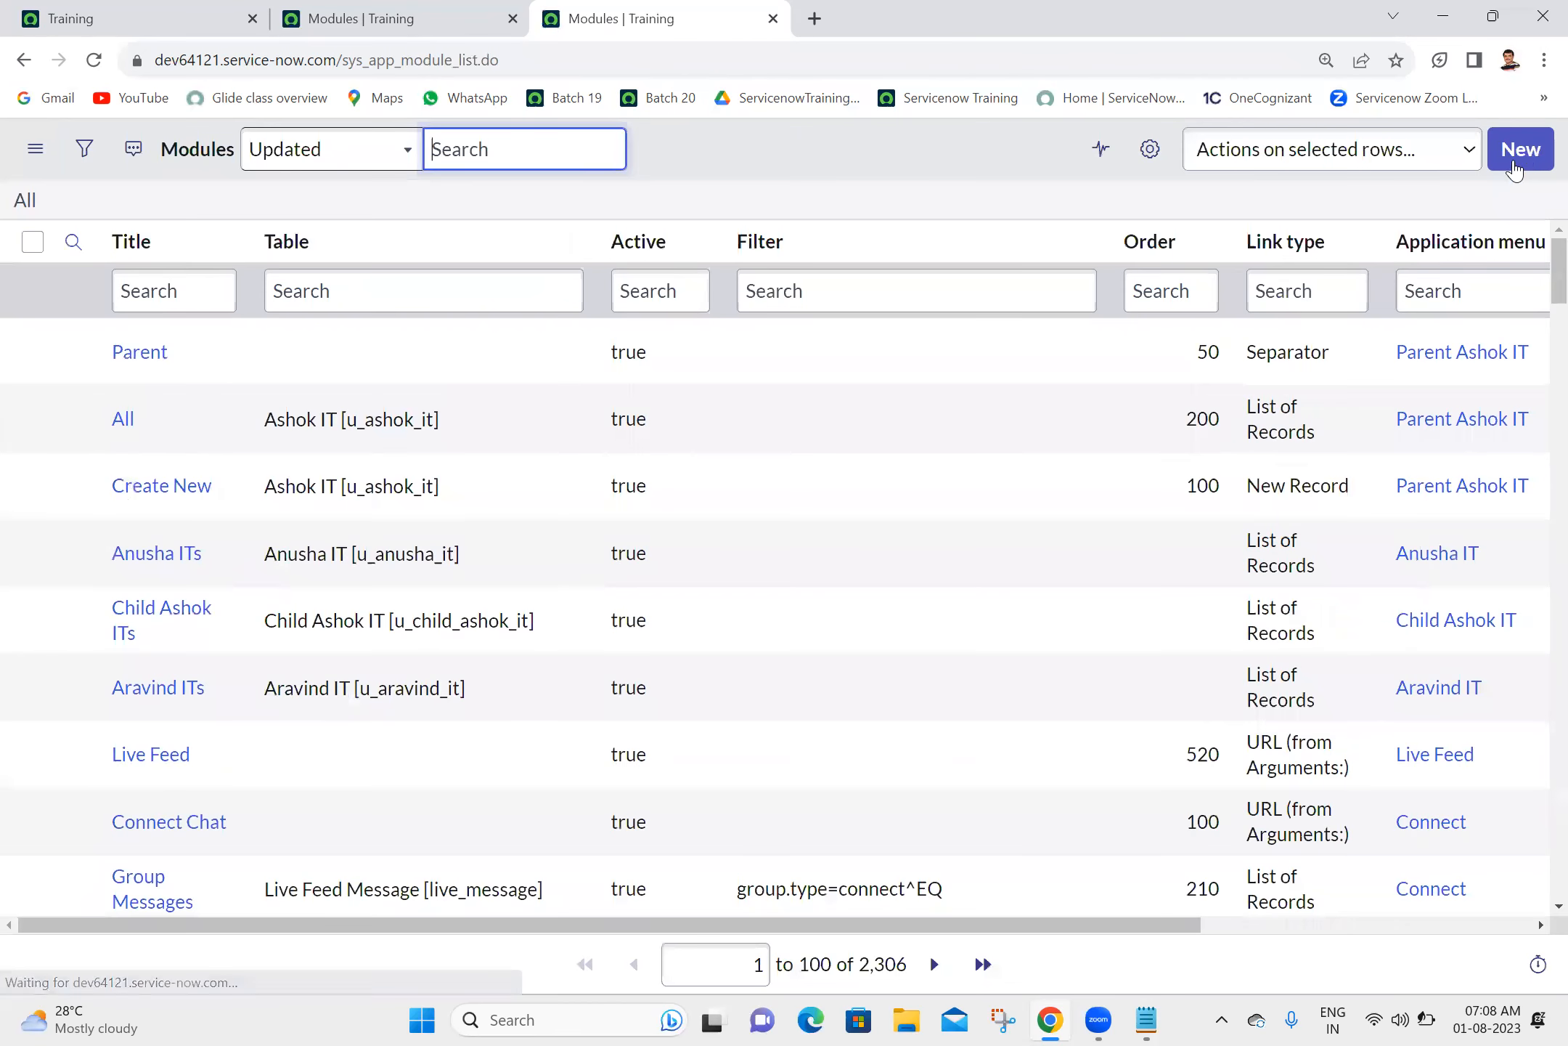
- Create and submit a Separator module titled "Child" with order 300 under the Parent Ashok IT application menu
{"action": "left_click", "coordinate": [1525, 149]}
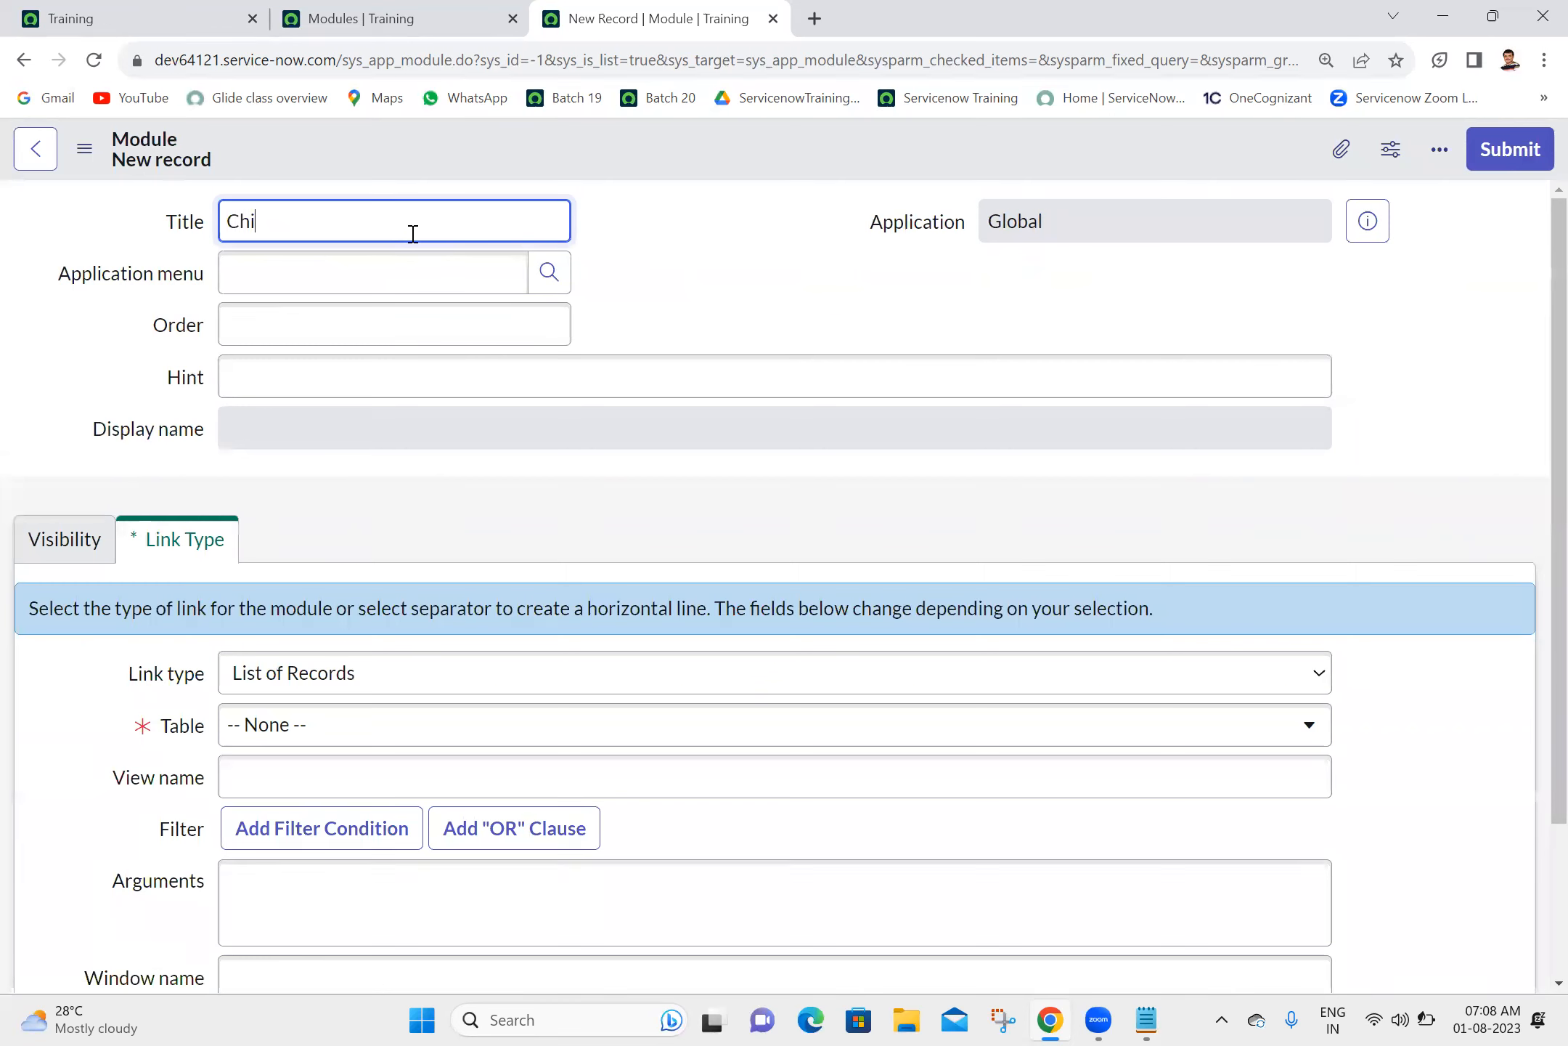
{"action": "left_click", "coordinate": [354, 281]}
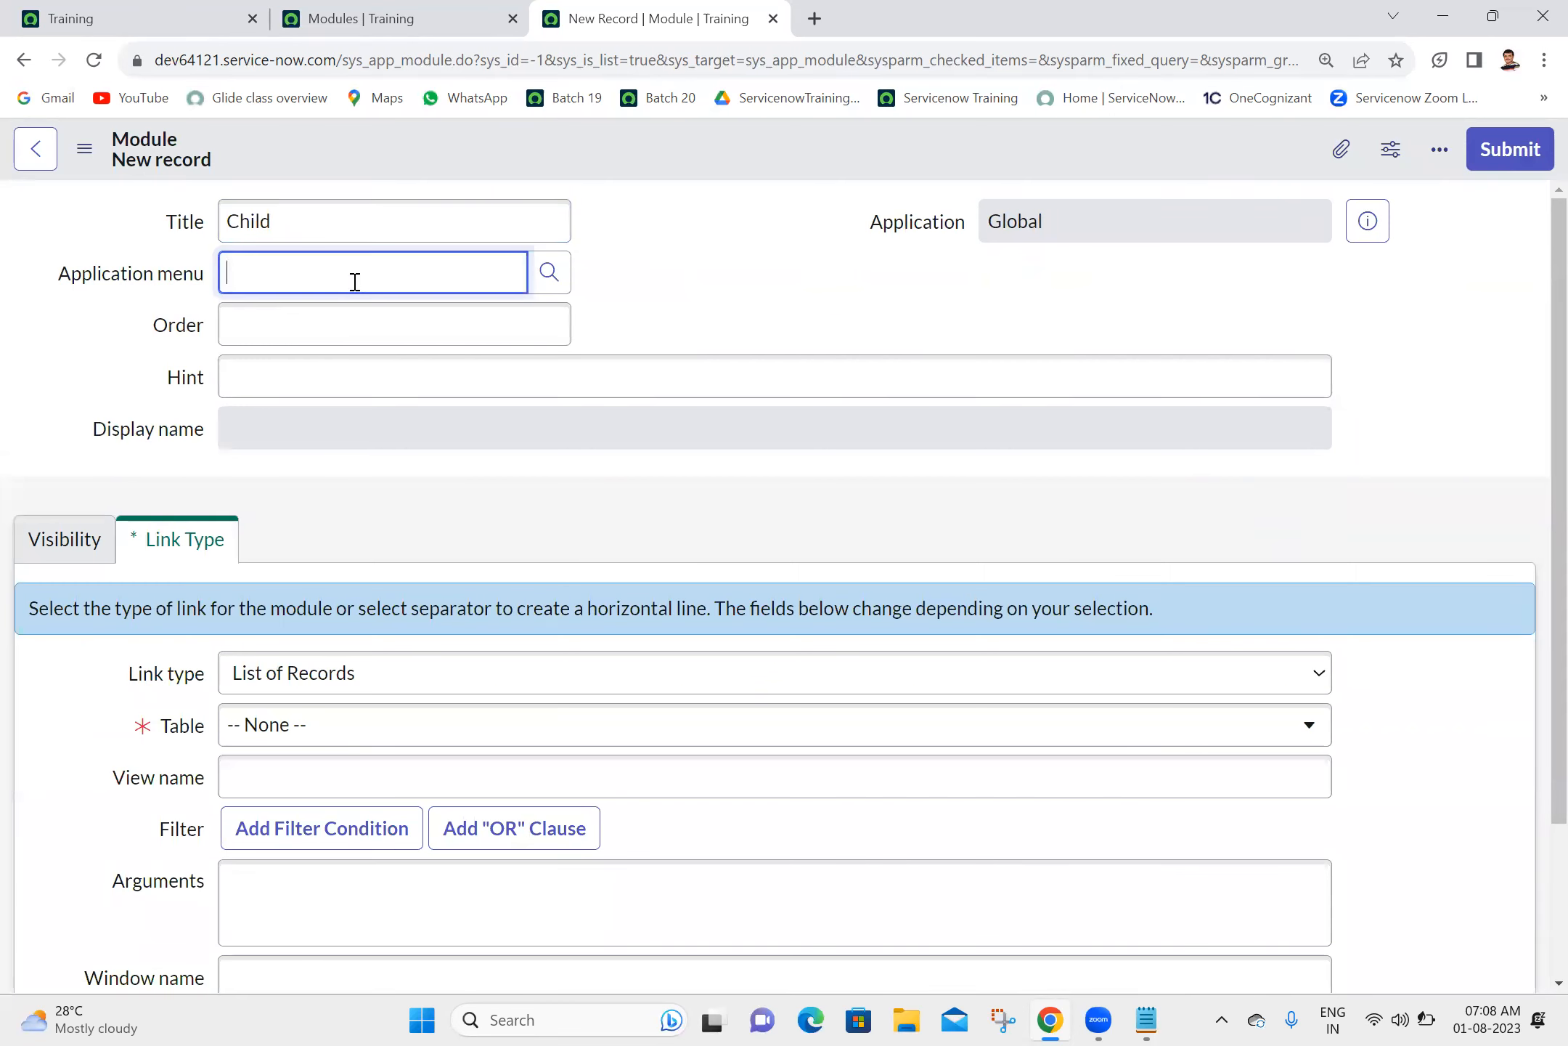
{"action": "left_click", "coordinate": [298, 353]}
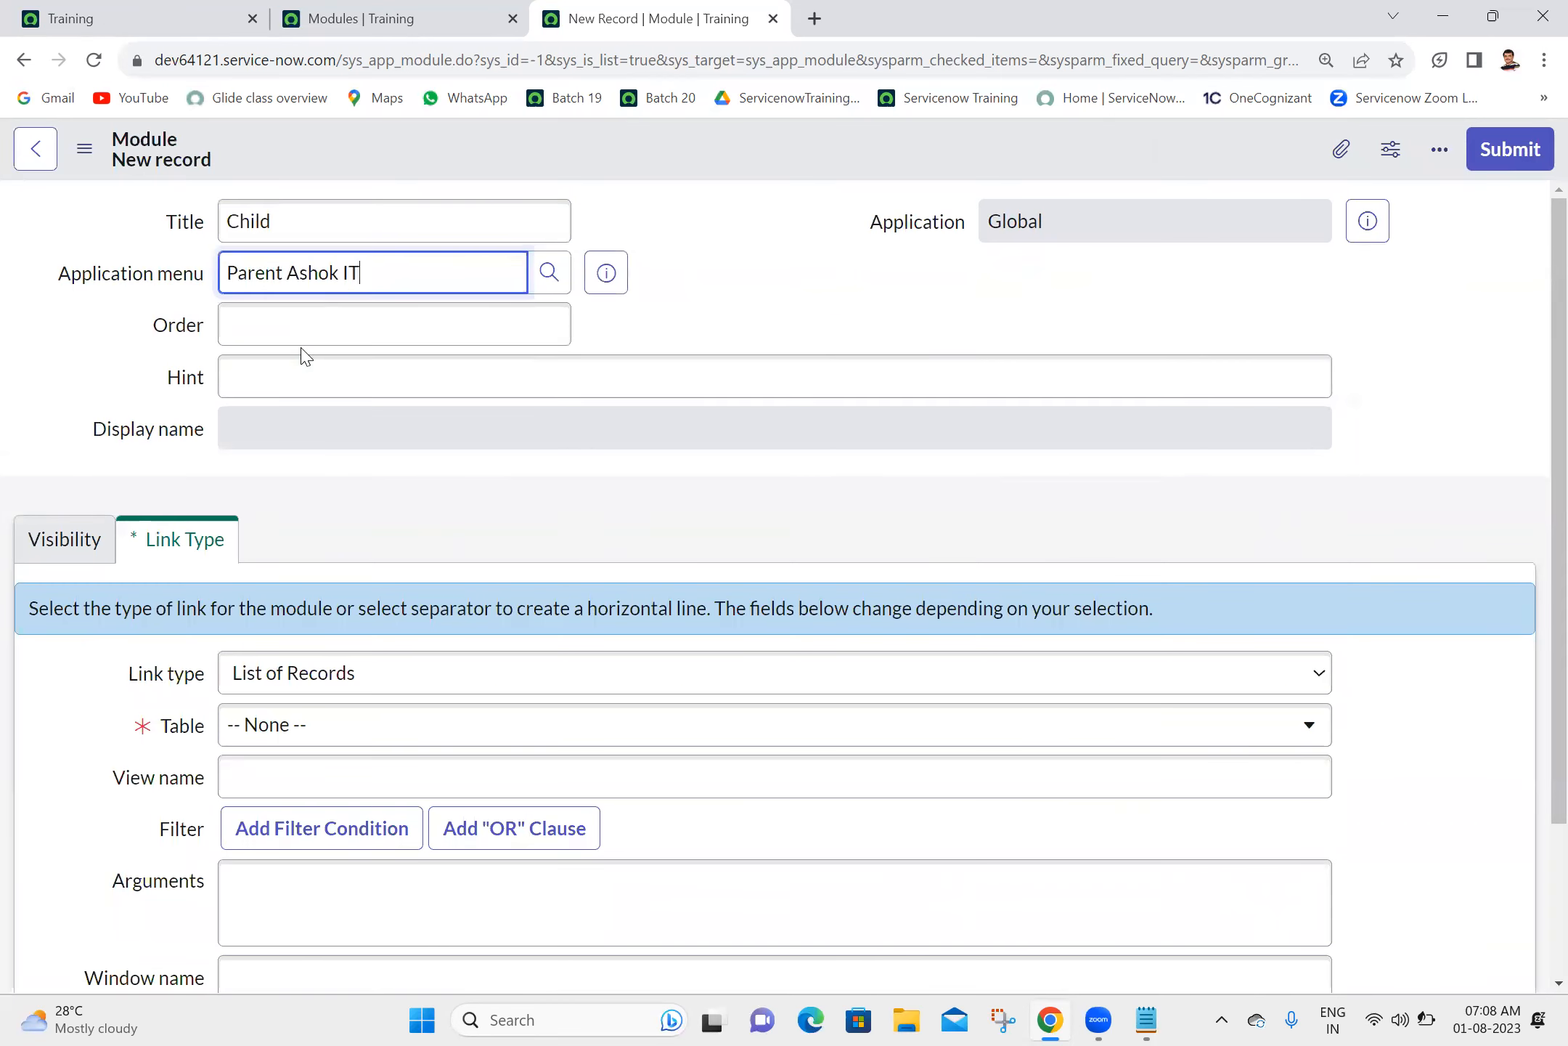
{"action": "left_click", "coordinate": [351, 321]}
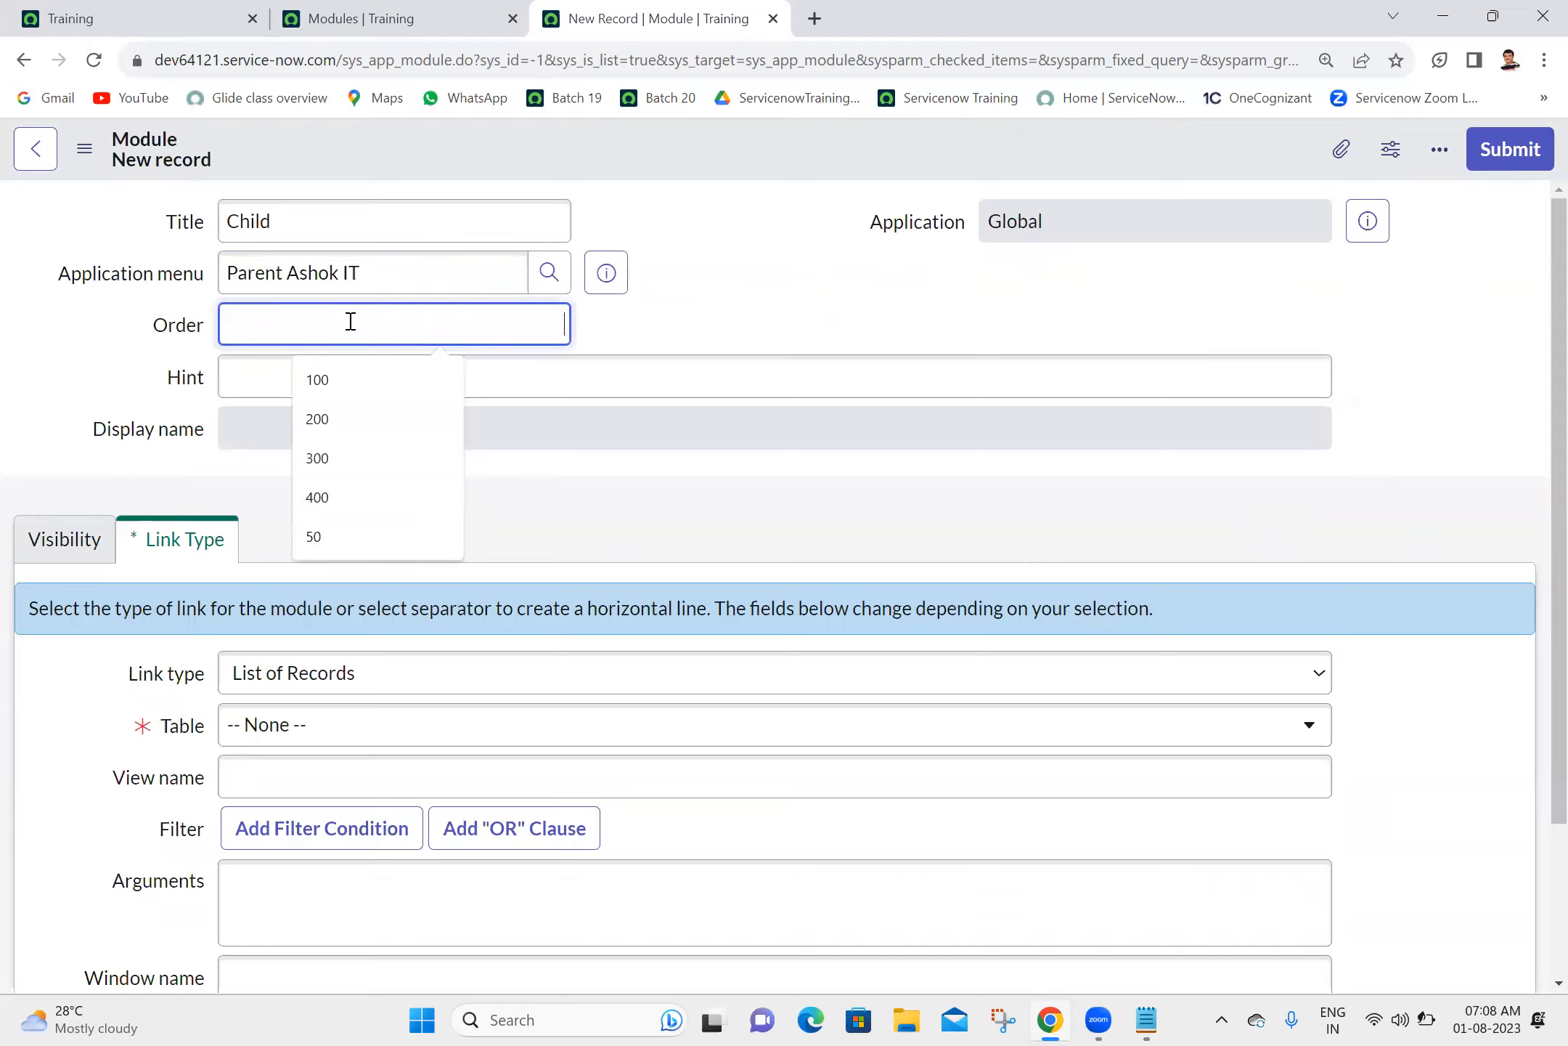
{"action": "type", "text": "300"}
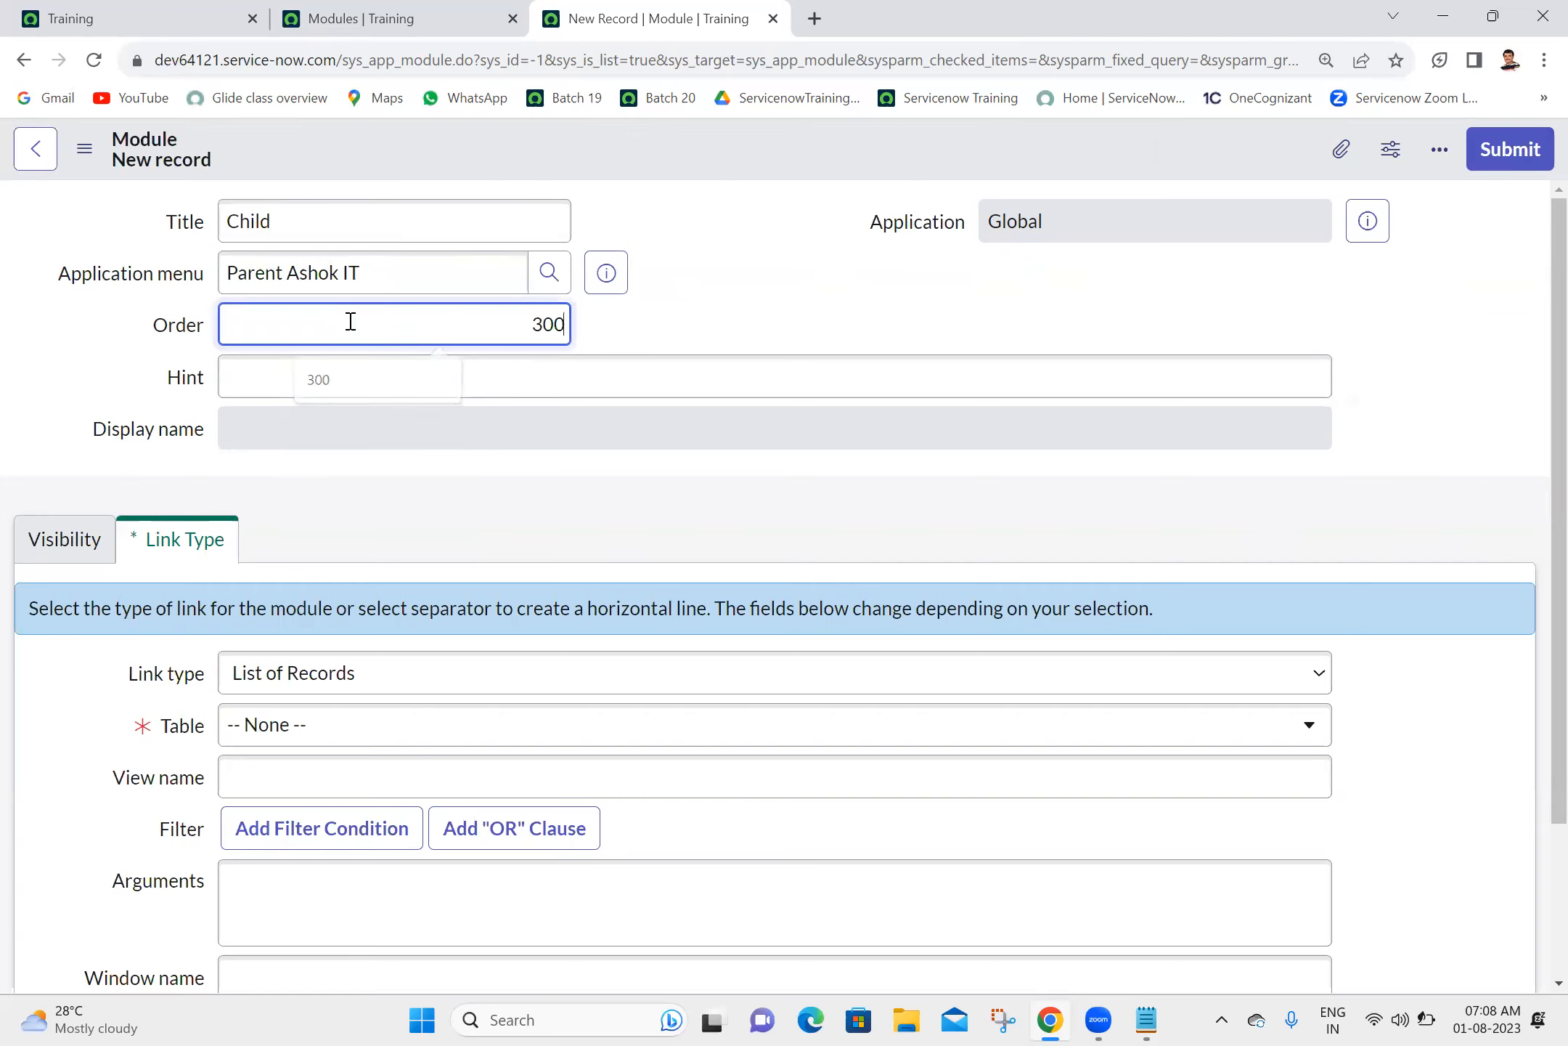
{"action": "left_click", "coordinate": [343, 682]}
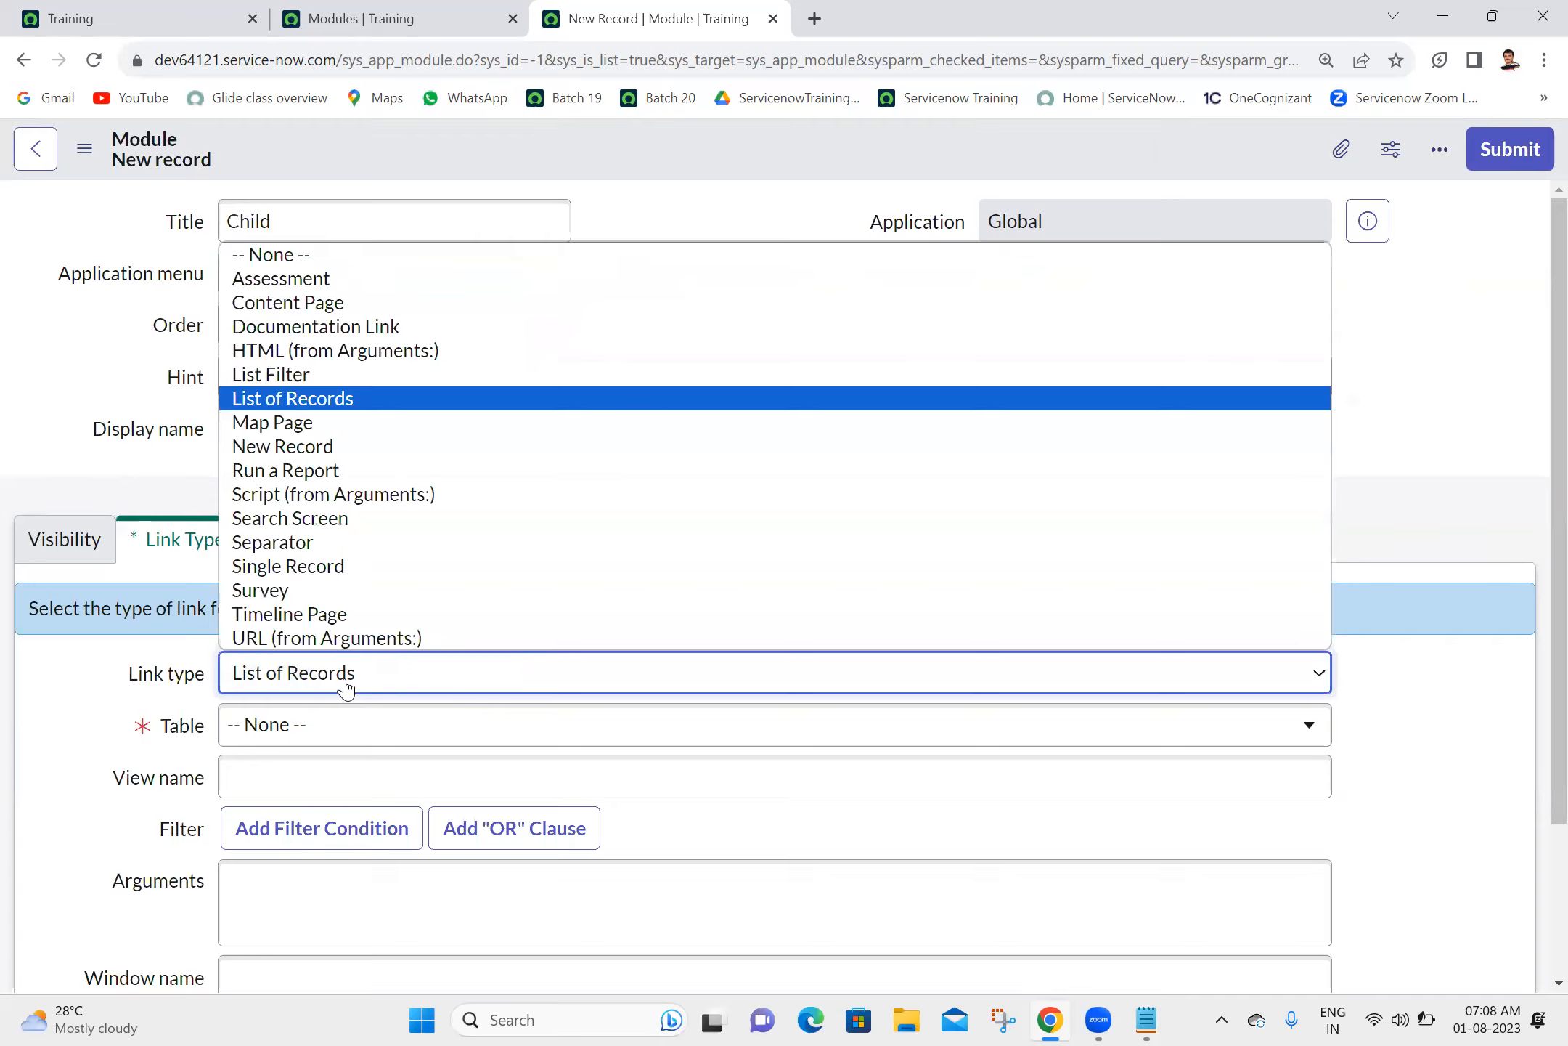
{"action": "left_click", "coordinate": [287, 543]}
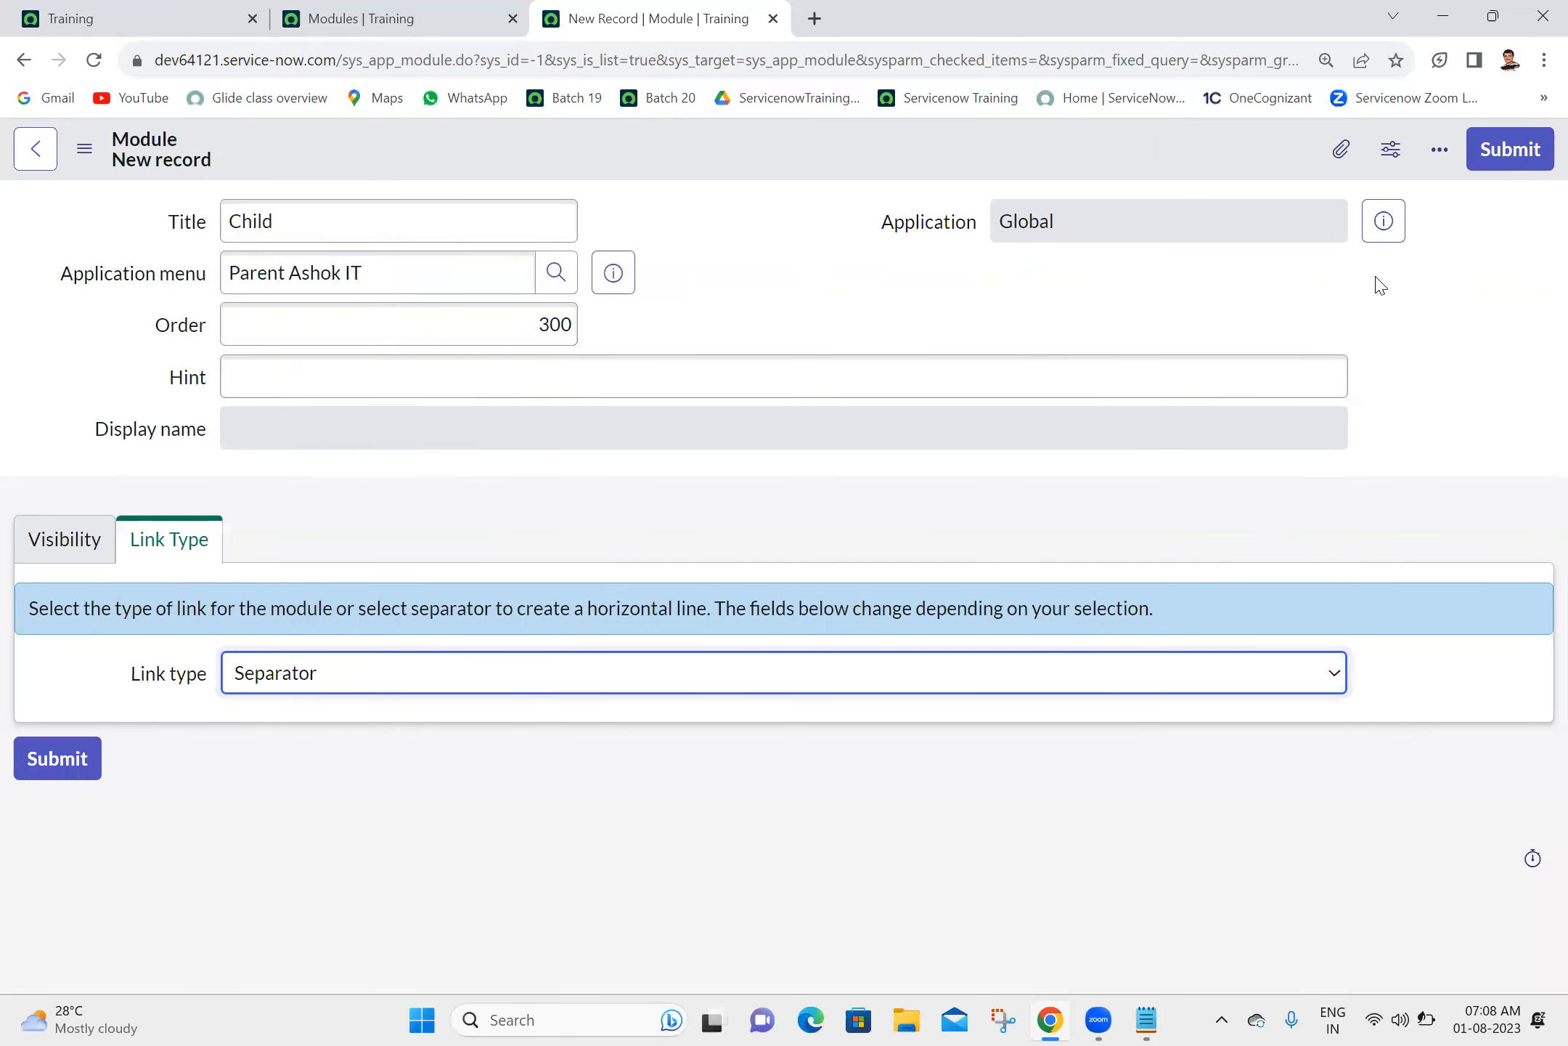
{"action": "left_click", "coordinate": [1506, 150]}
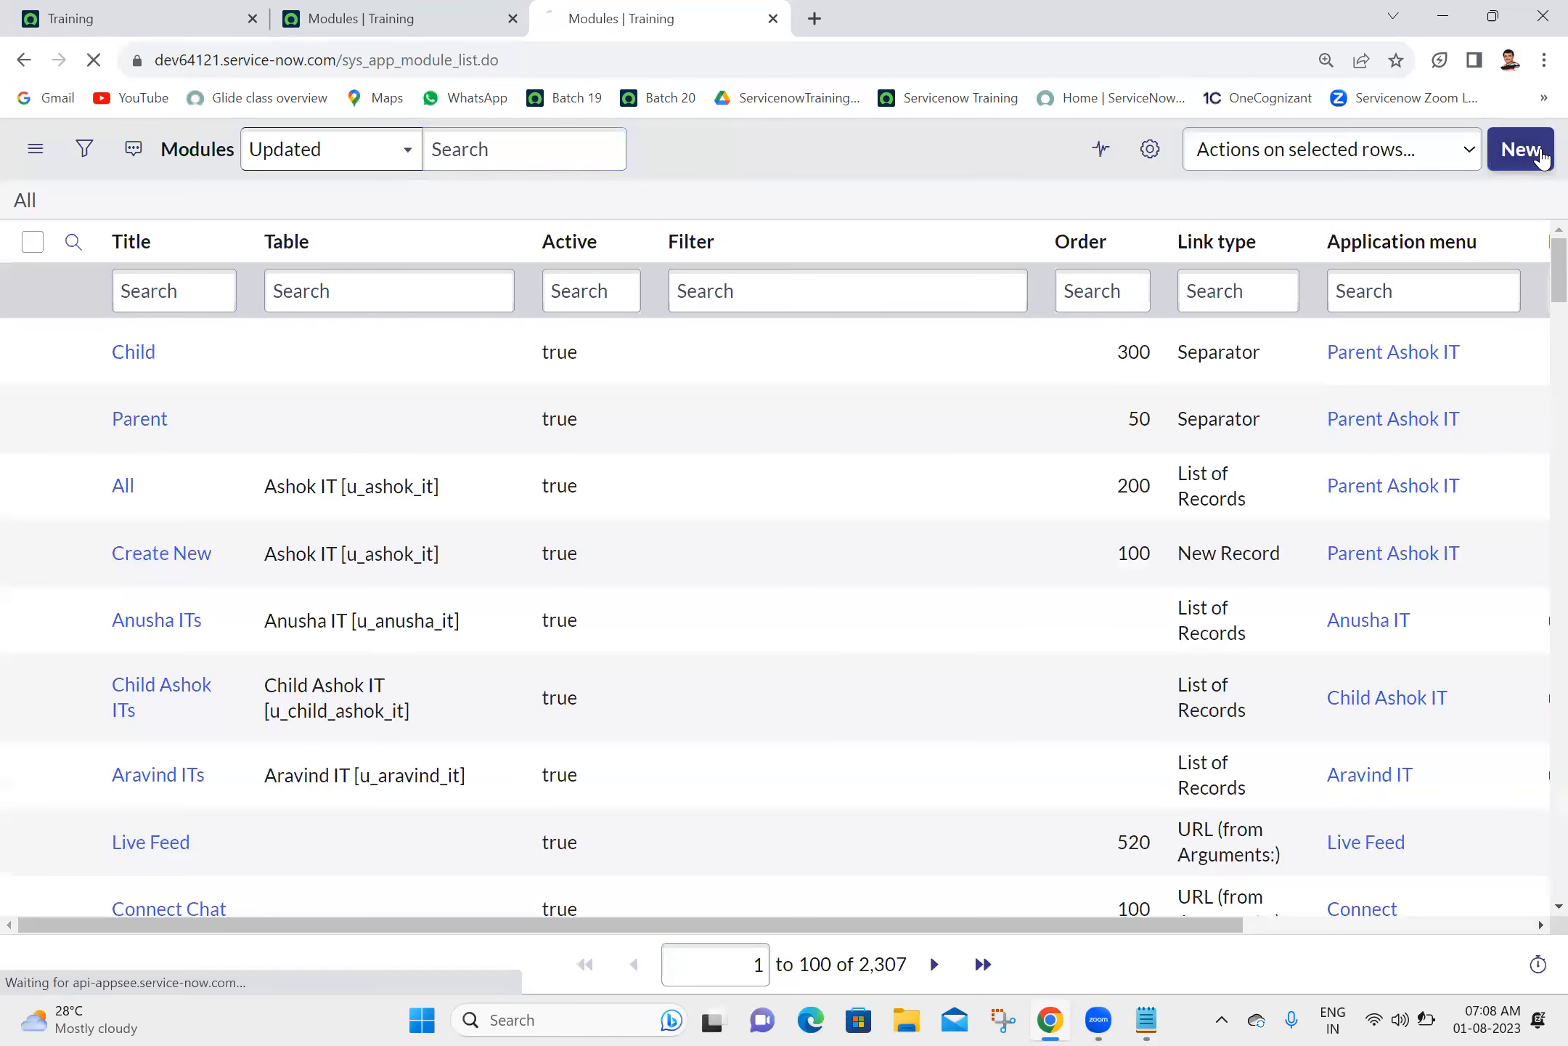
- Start a new module titled "Create New" with order 400 and application menu Parent Ashok IT
{"action": "left_click", "coordinate": [1521, 150]}
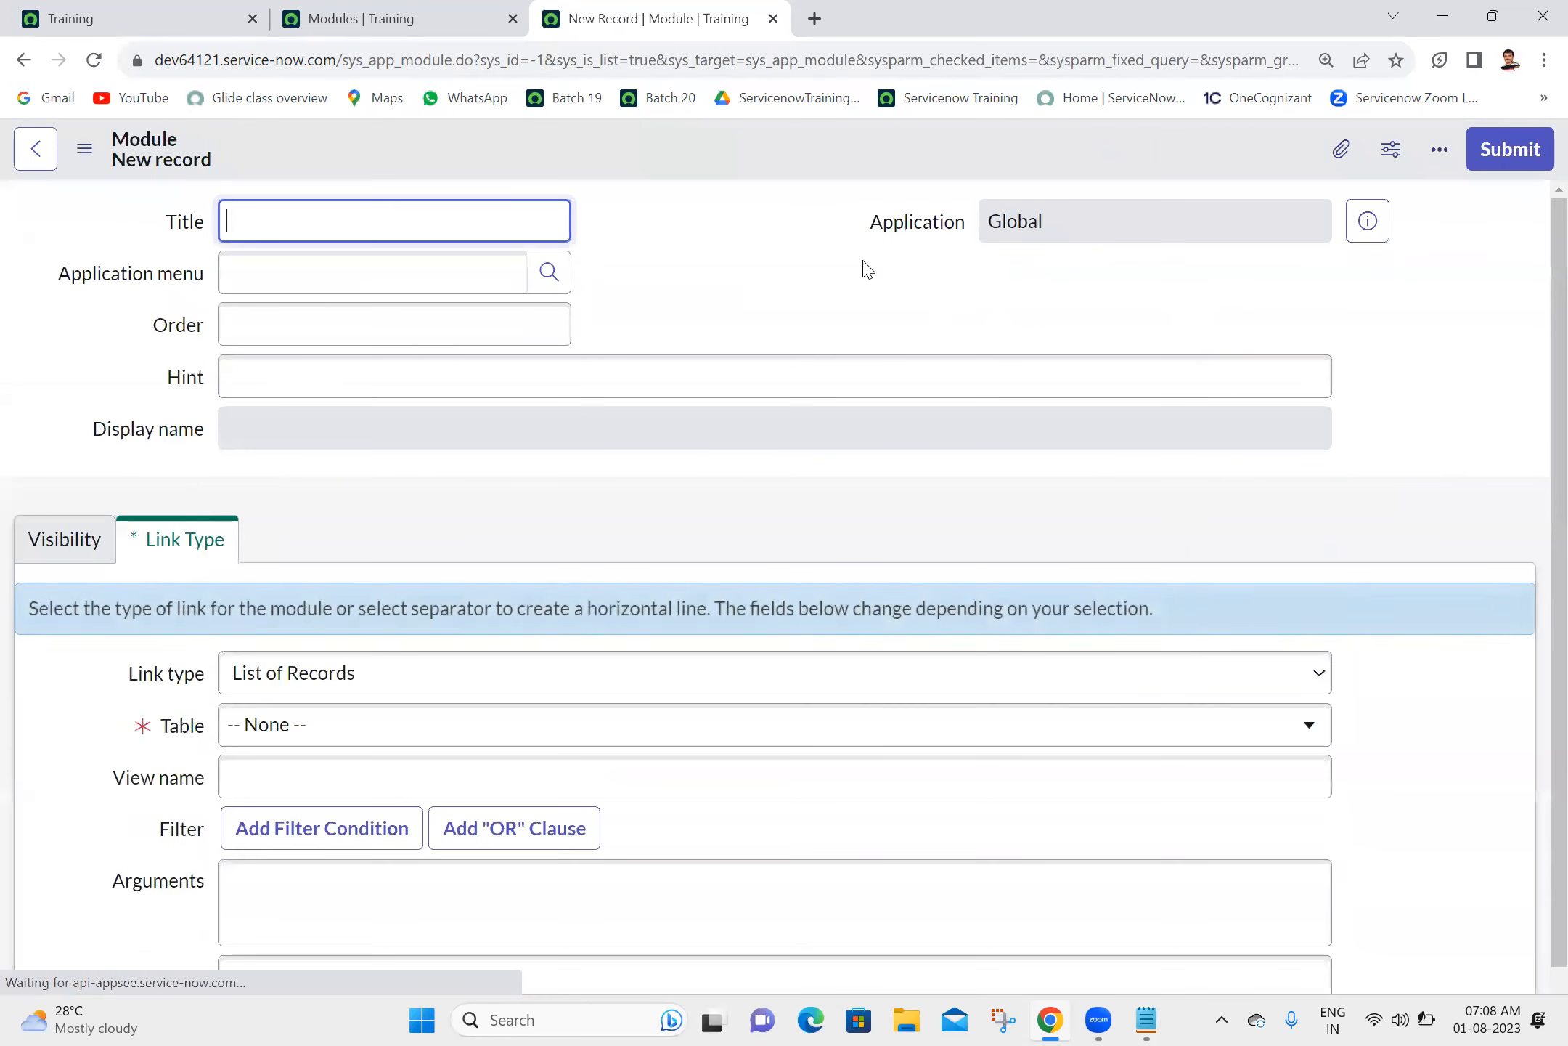
{"action": "type", "text": "Crreate N"}
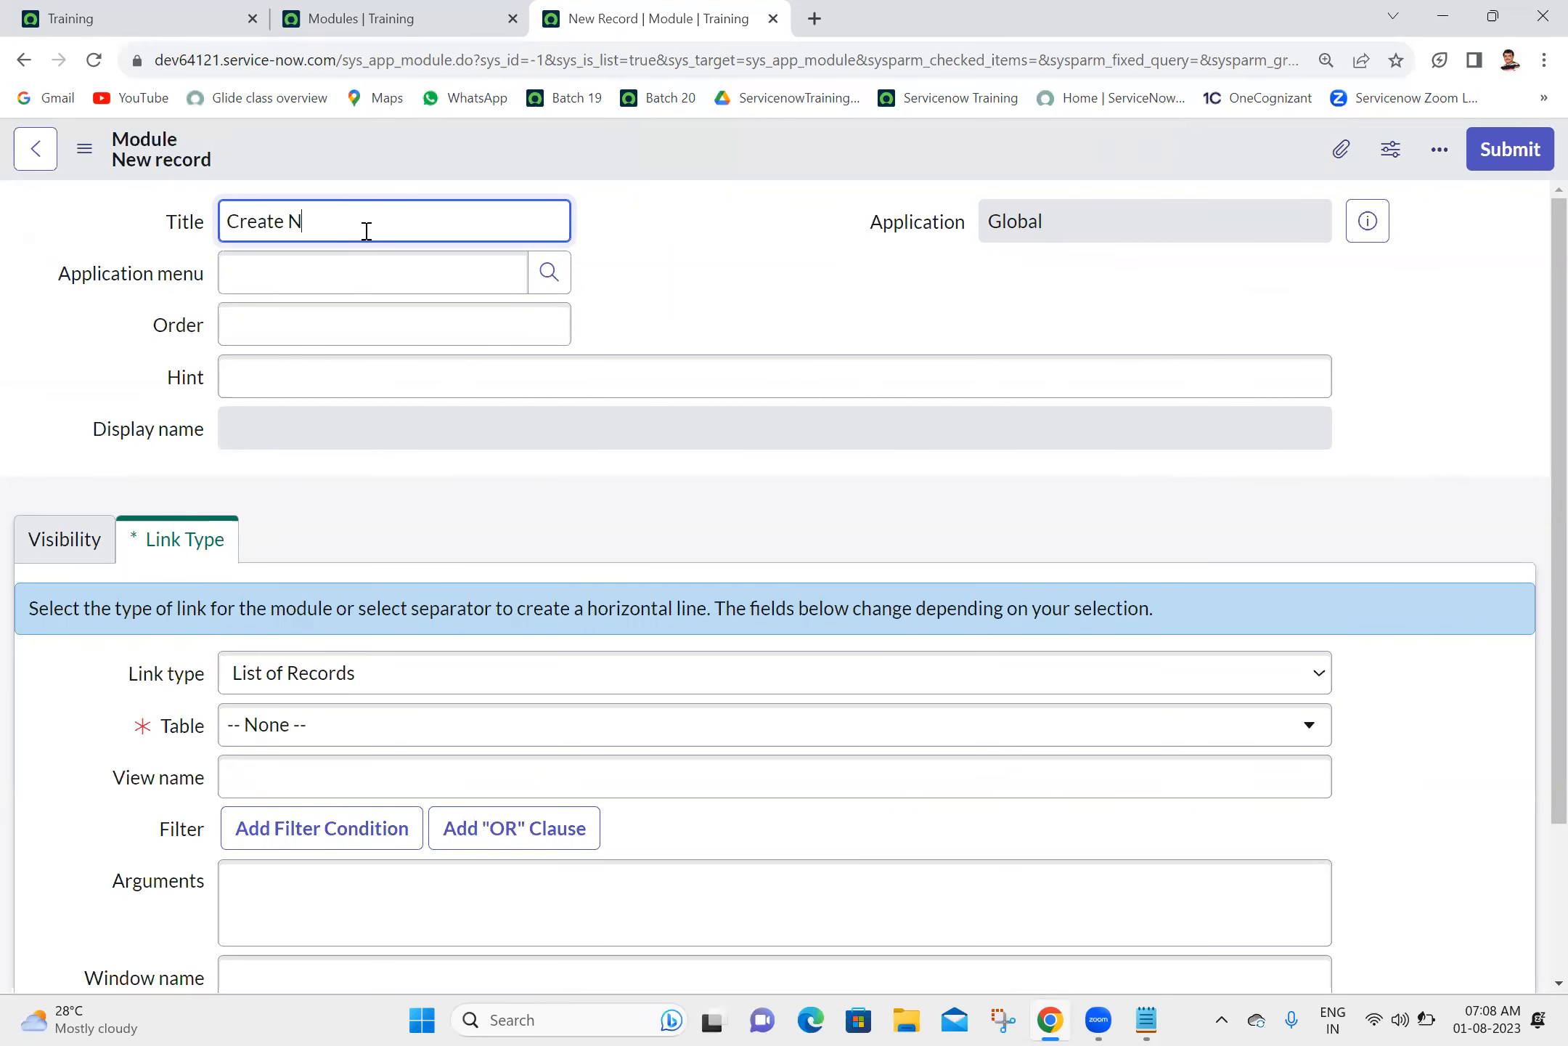
{"action": "left_click", "coordinate": [383, 317]}
{"action": "type", "text": "400"}
{"action": "left_click", "coordinate": [419, 266]}
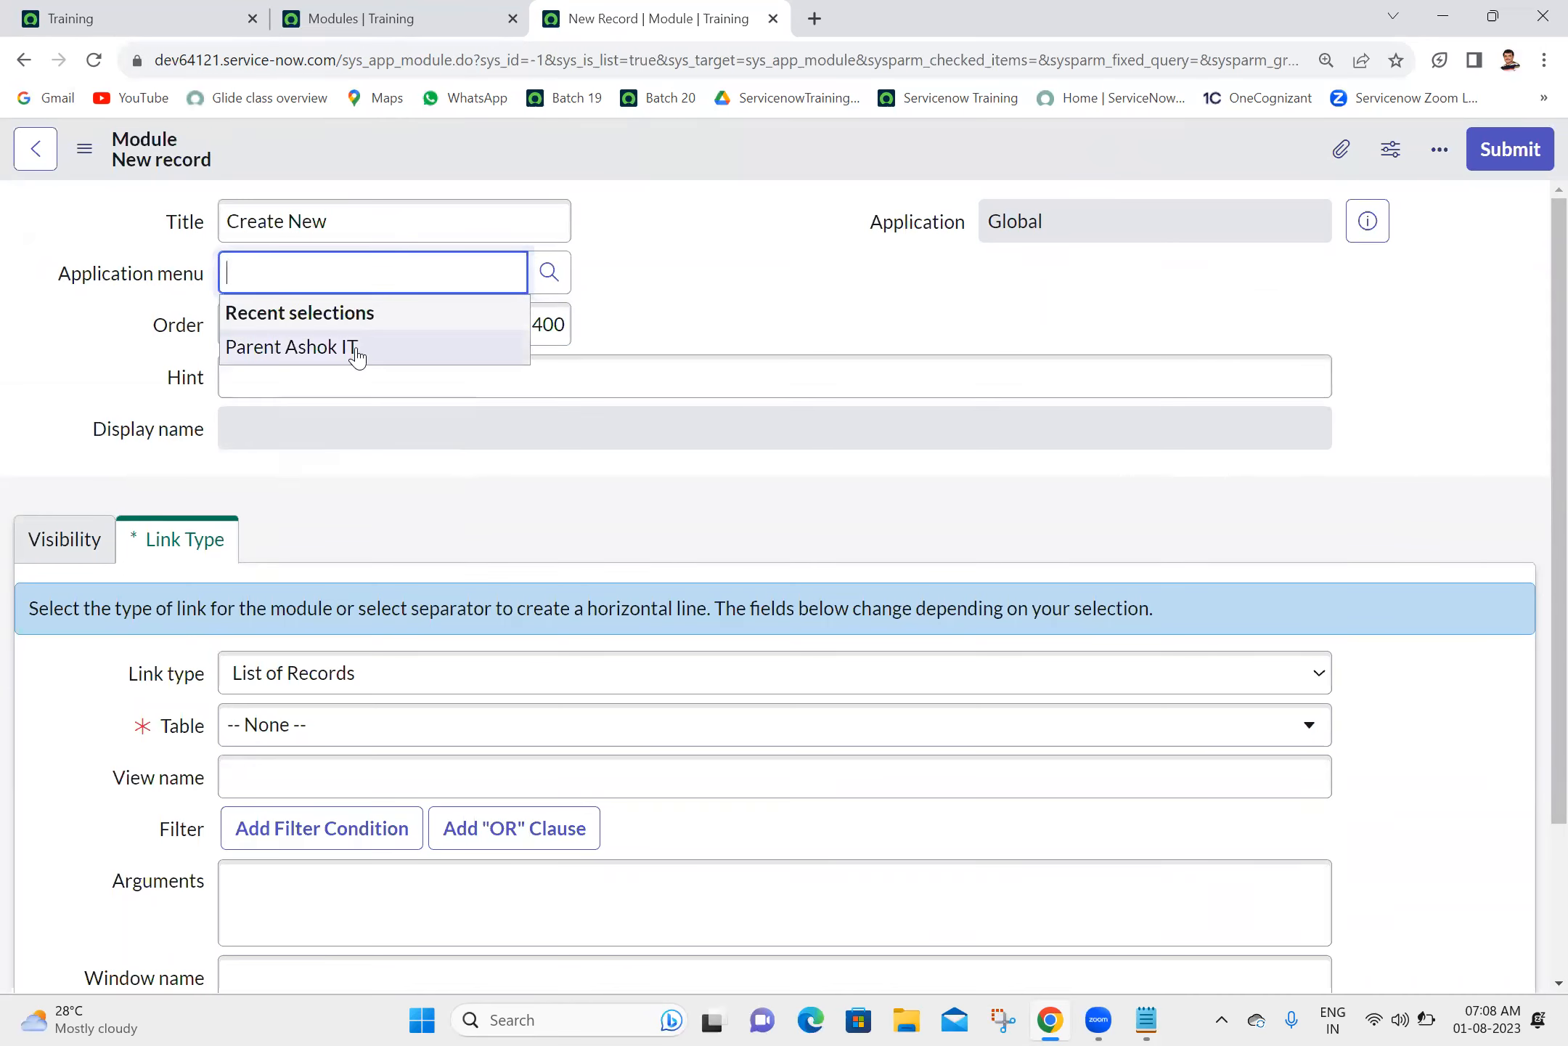
{"action": "left_click", "coordinate": [356, 350]}
{"action": "left_click", "coordinate": [775, 276]}
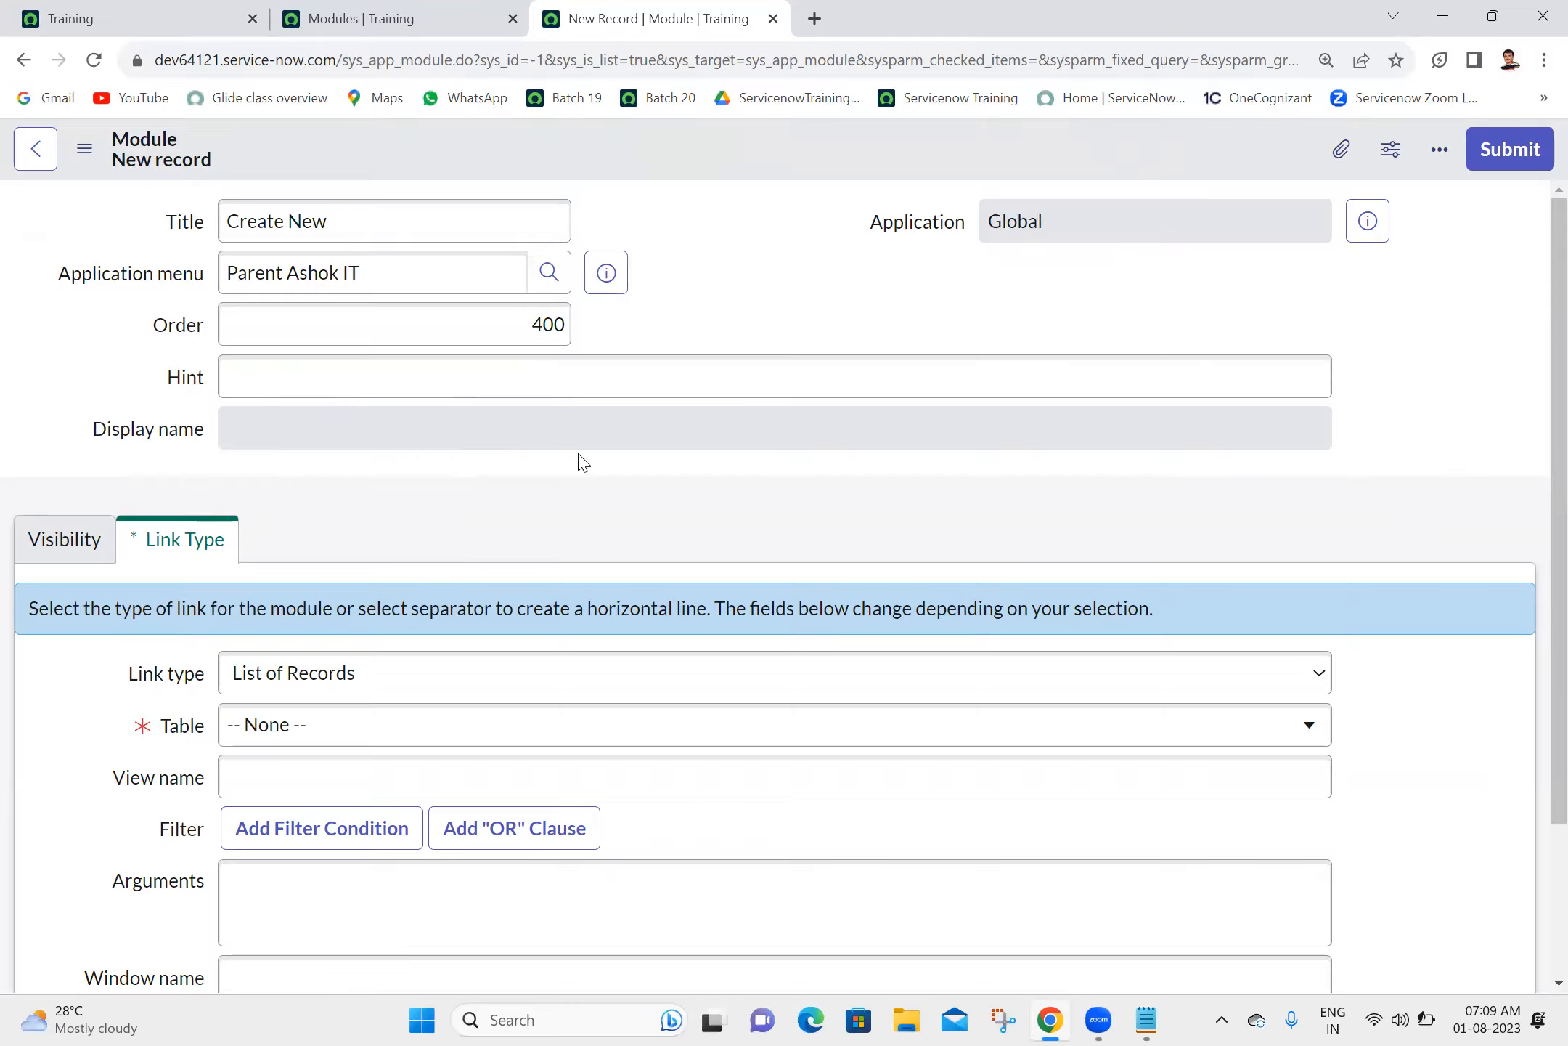
- Set the module's link type to New Record and table to Child Ashok IT [u_child_ashok_it], and submit it
{"action": "left_click", "coordinate": [364, 666]}
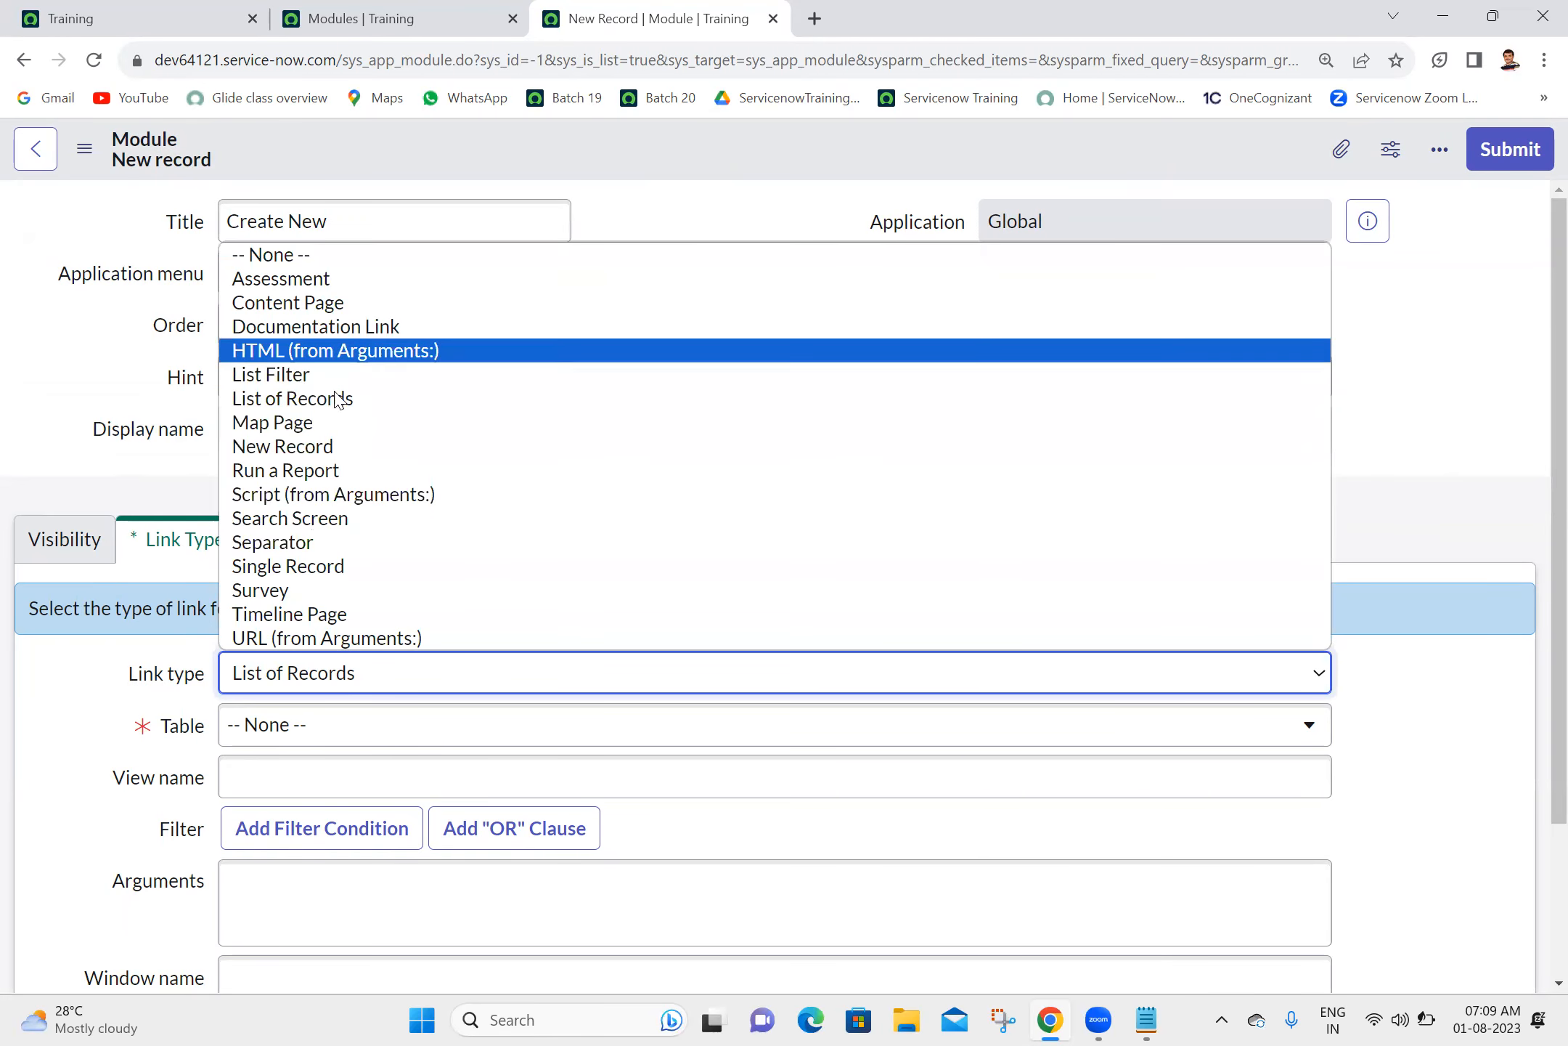
{"action": "left_click", "coordinate": [293, 453]}
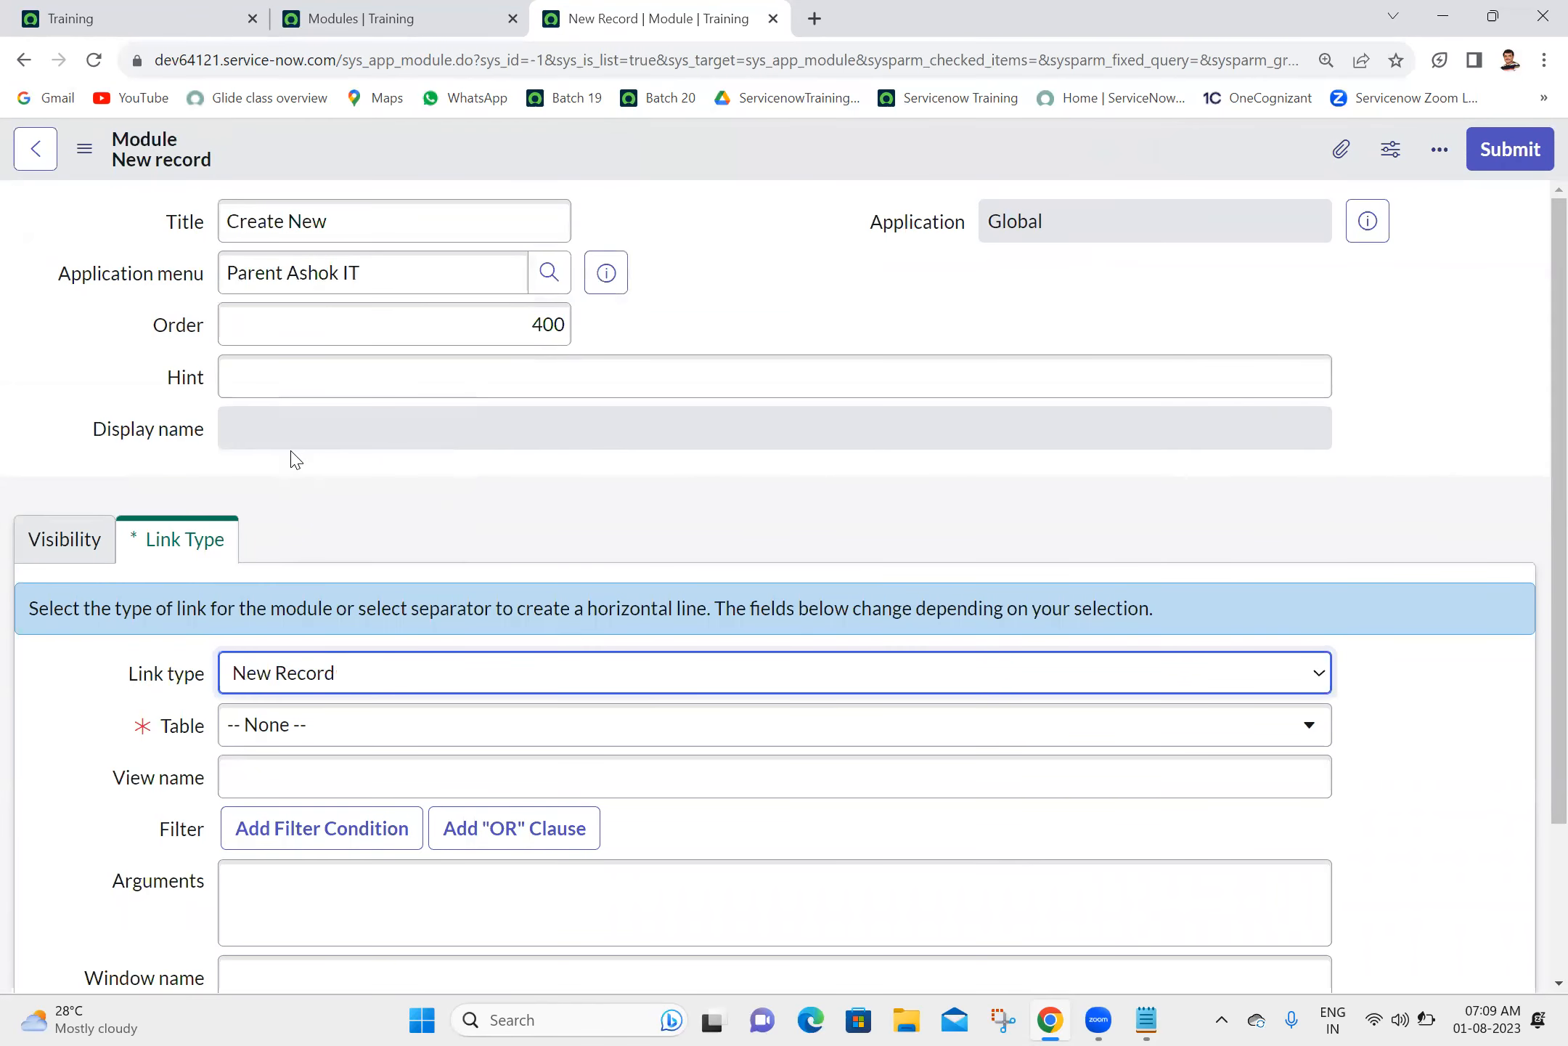
{"action": "left_click_drag", "start_coordinate": [1546, 535], "coordinate": [1546, 711]}
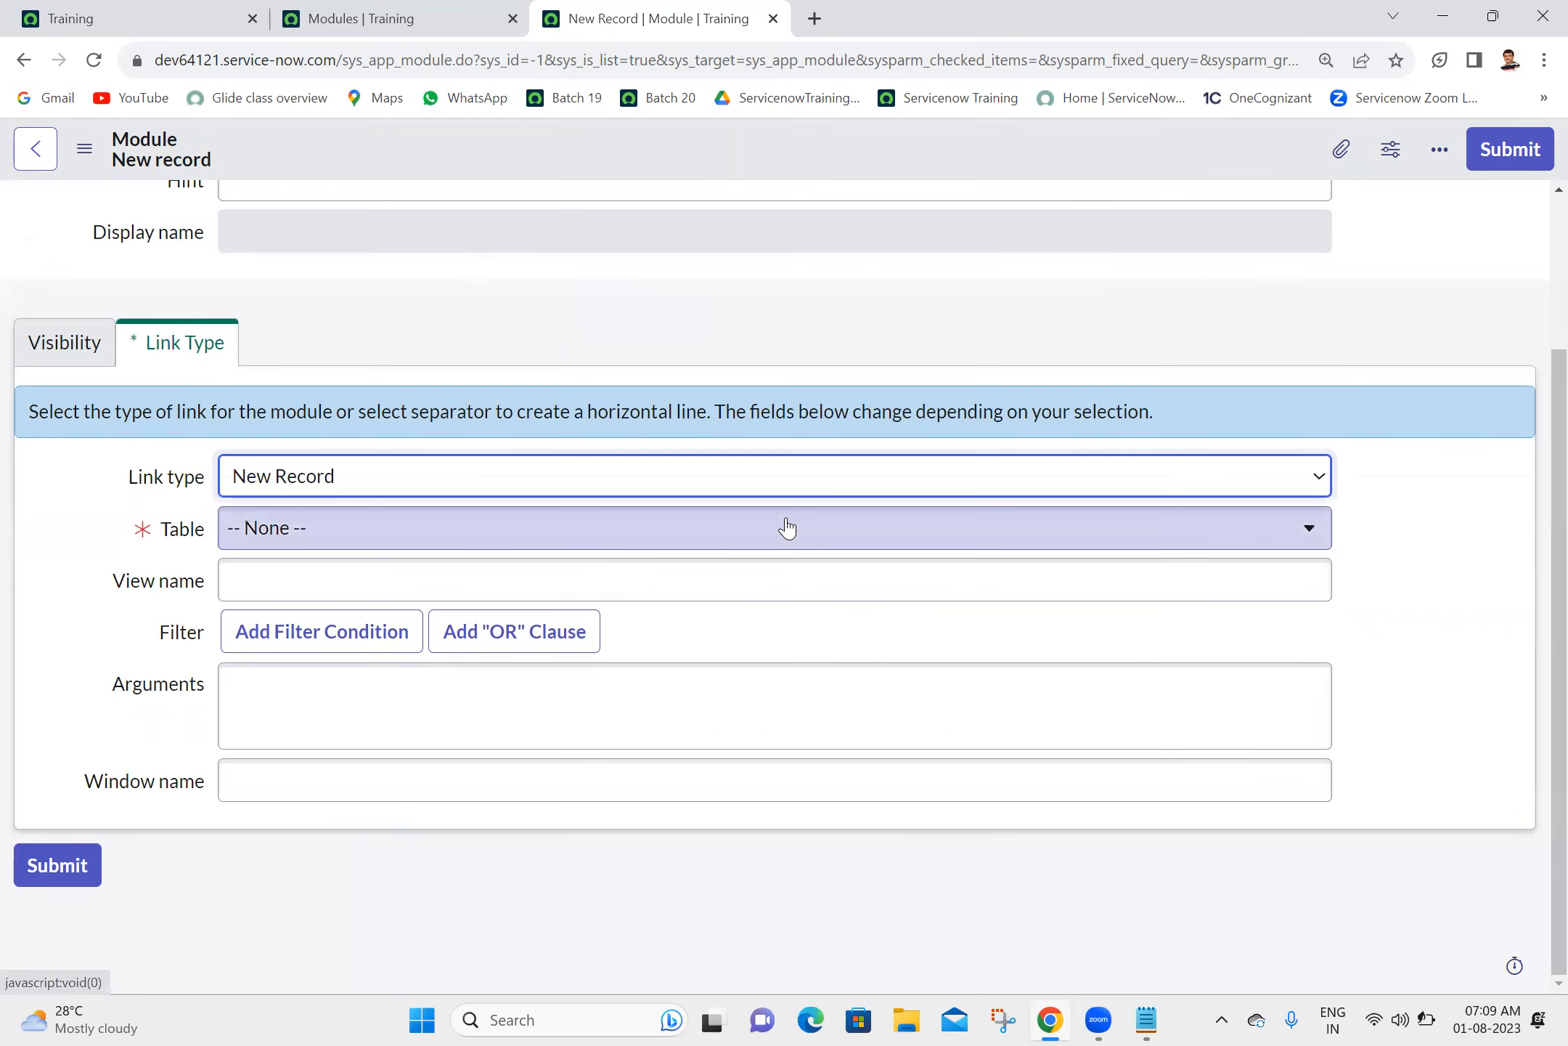
{"action": "left_click", "coordinate": [790, 526]}
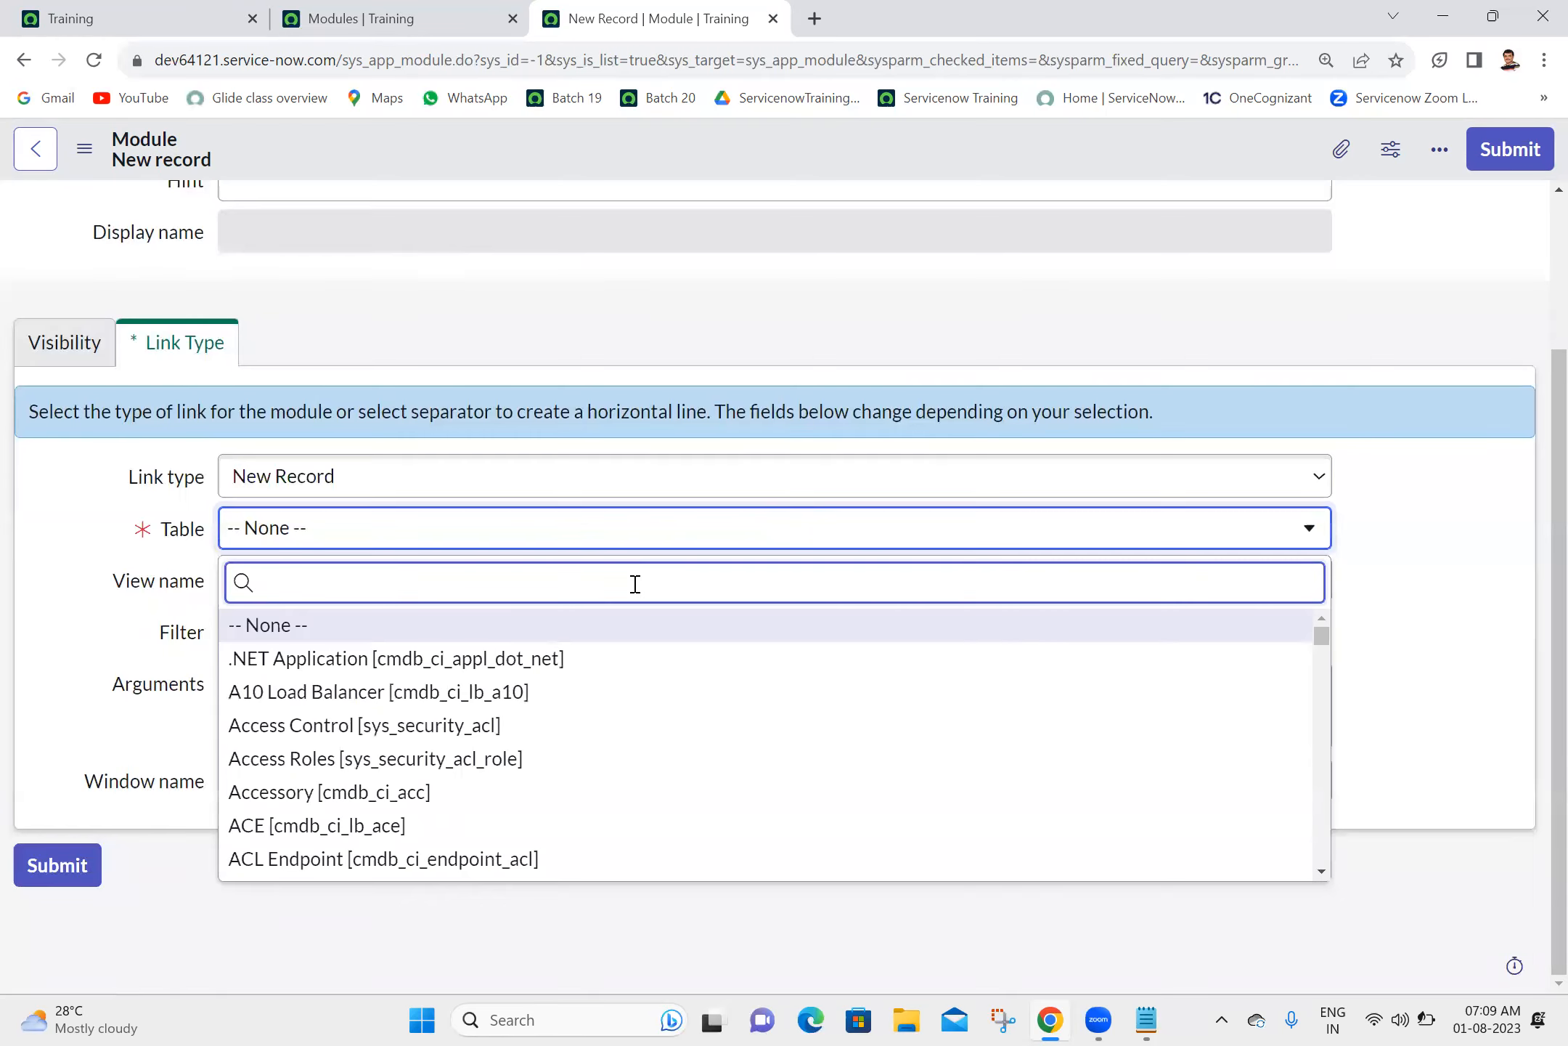
{"action": "type", "text": "u_chil"}
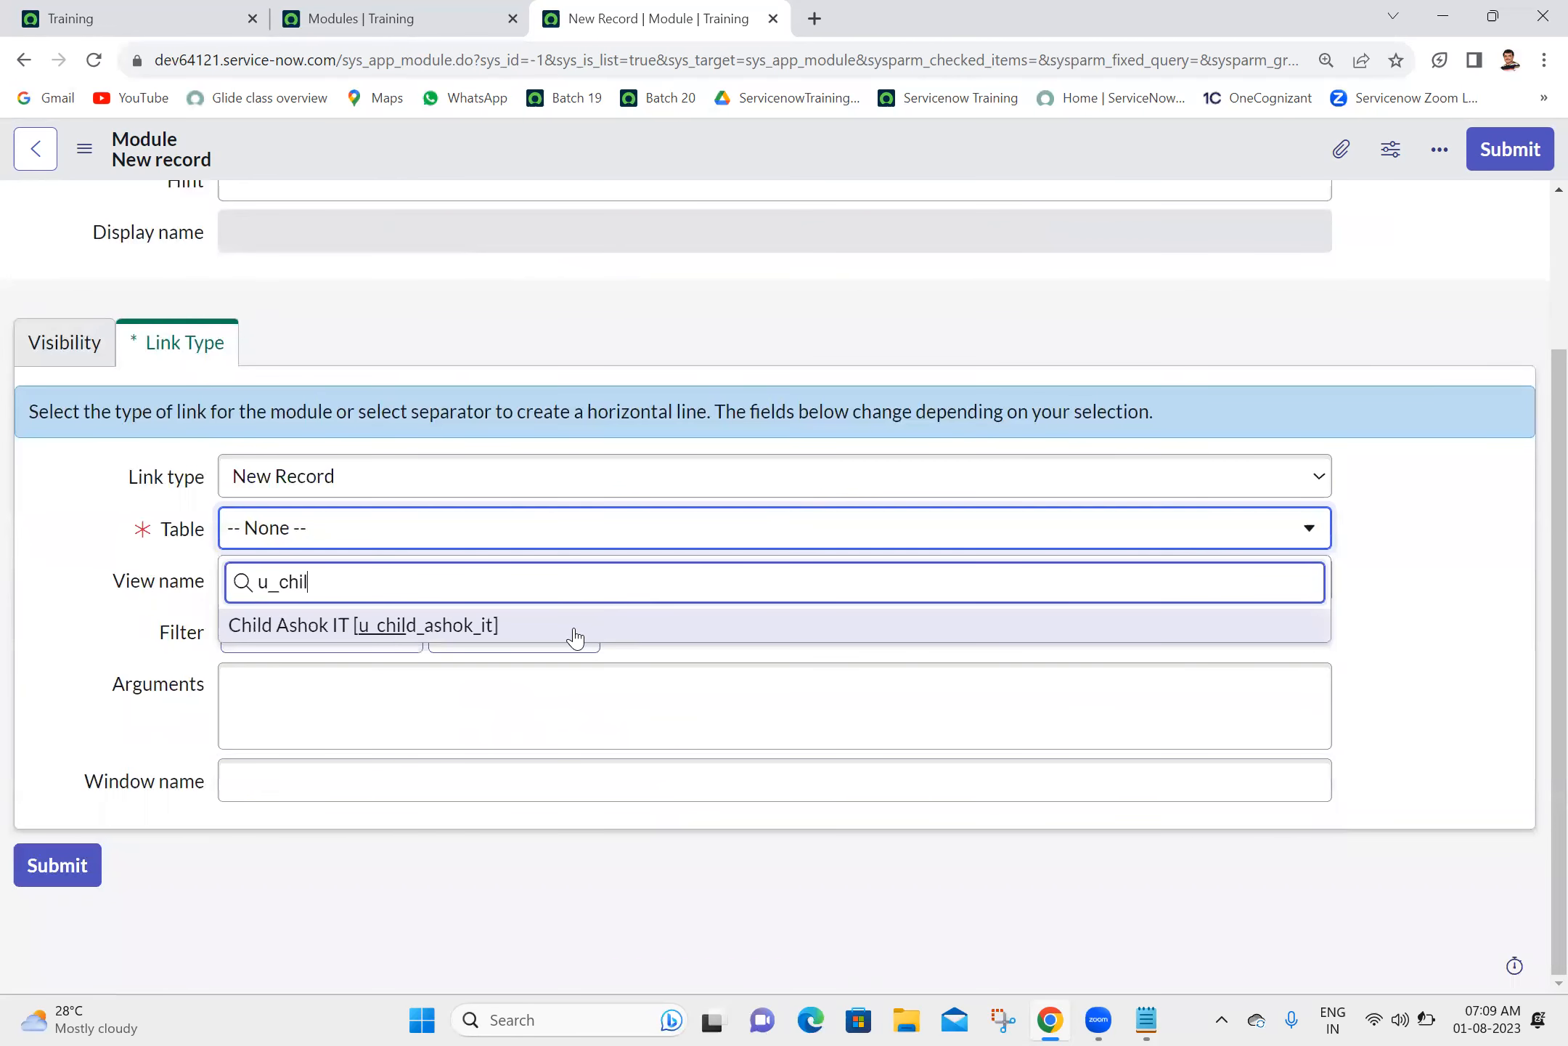
{"action": "left_click", "coordinate": [570, 629]}
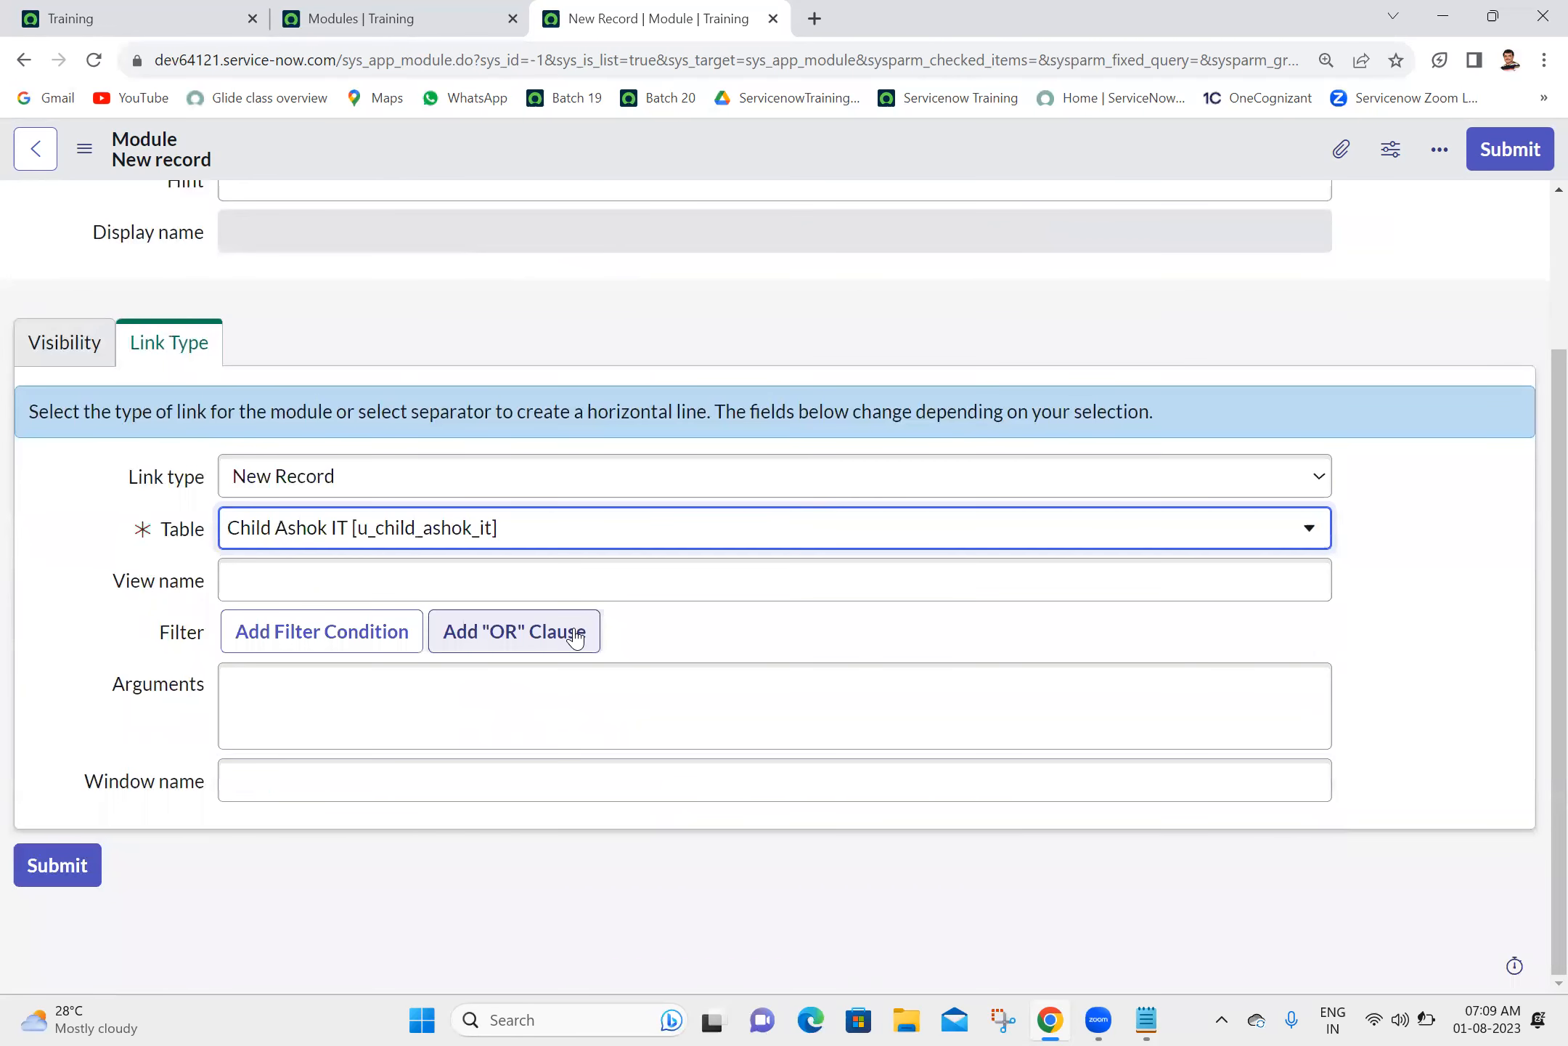
{"action": "scroll", "coordinate": [1533, 266], "scroll_direction": "up", "scroll_amount": 3}
{"action": "left_click", "coordinate": [1525, 150]}
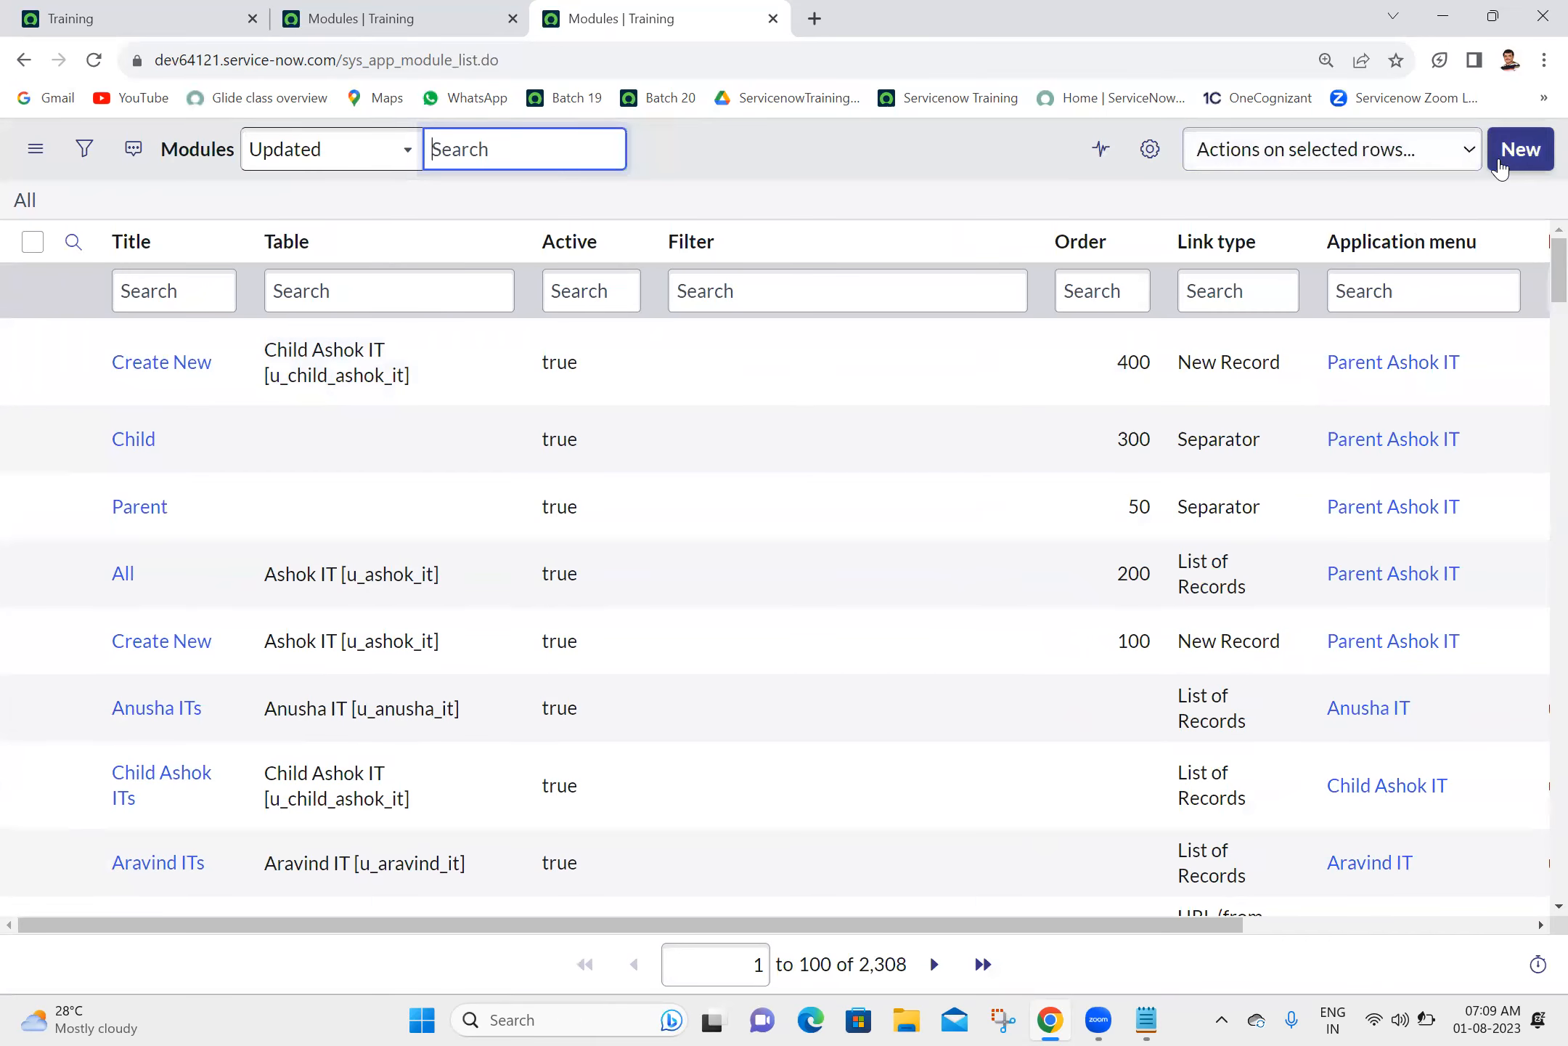
- Start a new module titled "All" with order 500 and application menu Parent Ashok IT
{"action": "left_click", "coordinate": [1500, 165]}
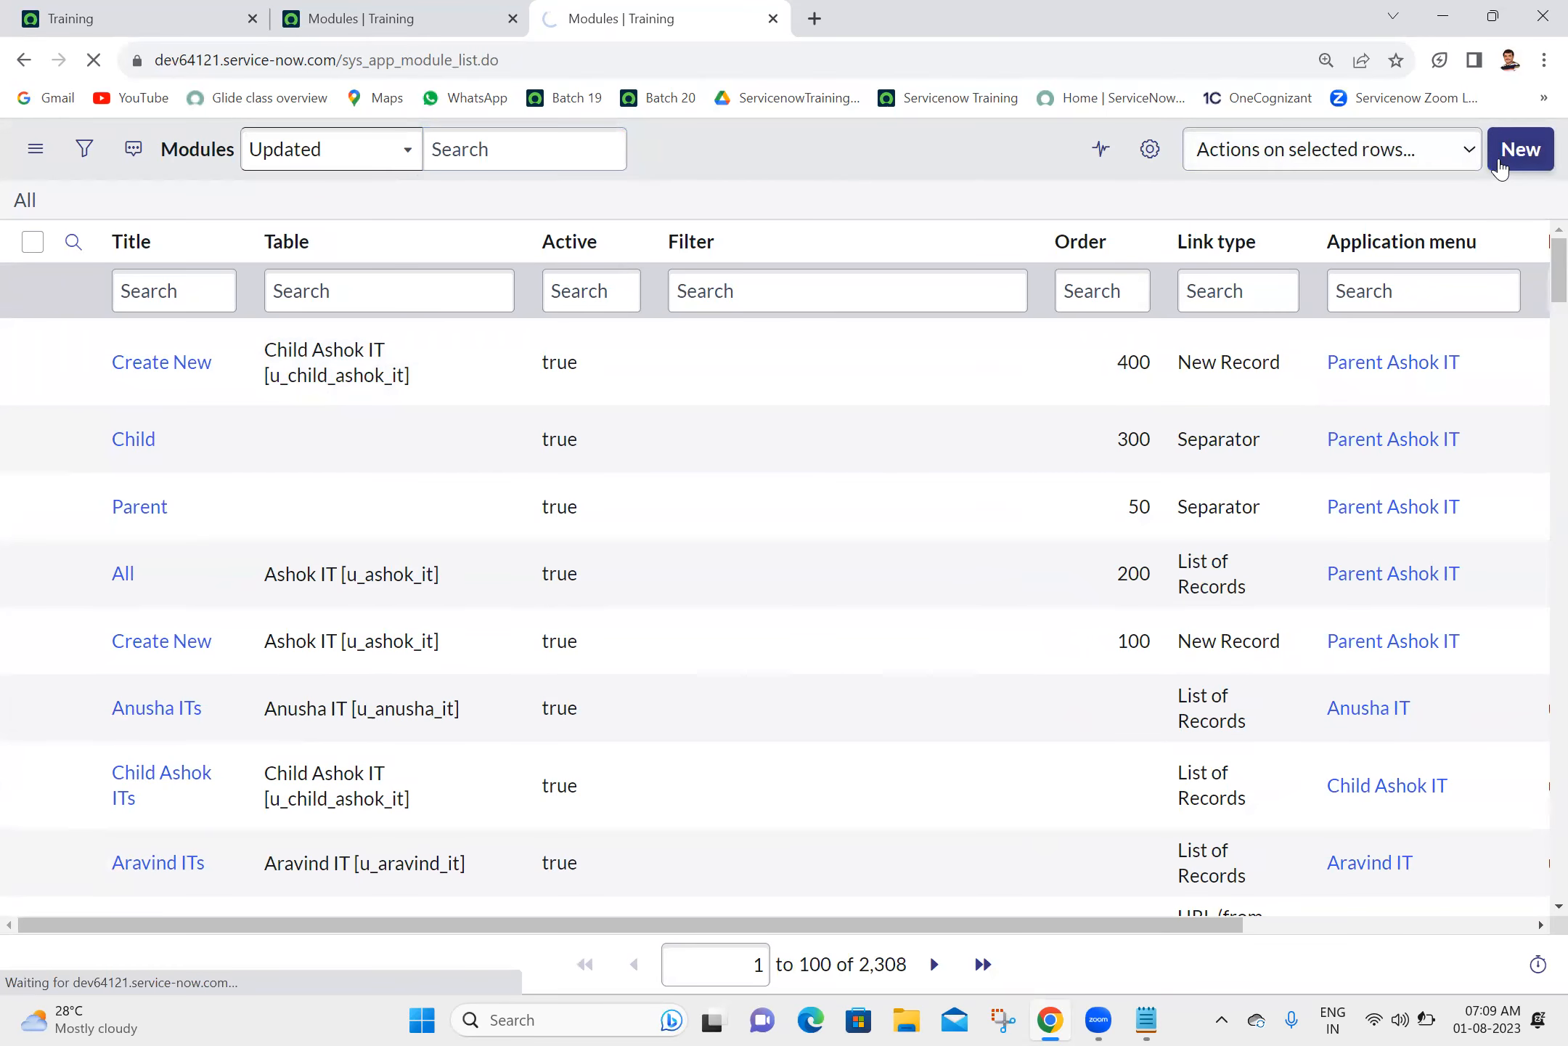
{"action": "left_click", "coordinate": [363, 216]}
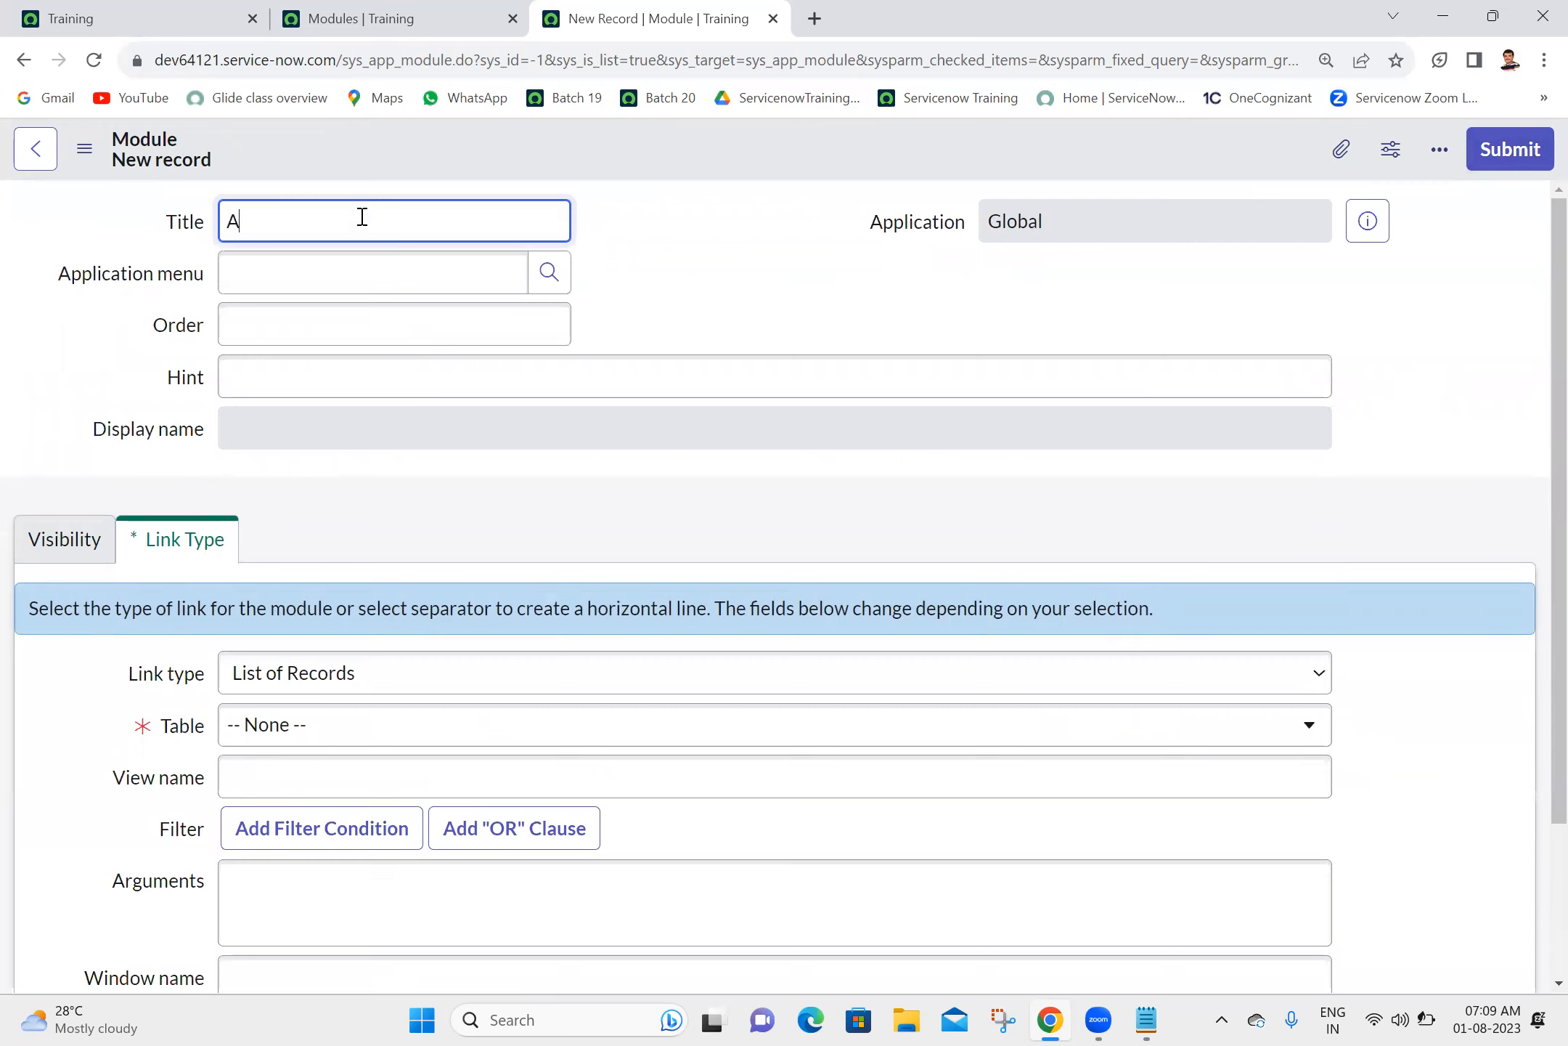
{"action": "left_click", "coordinate": [388, 324]}
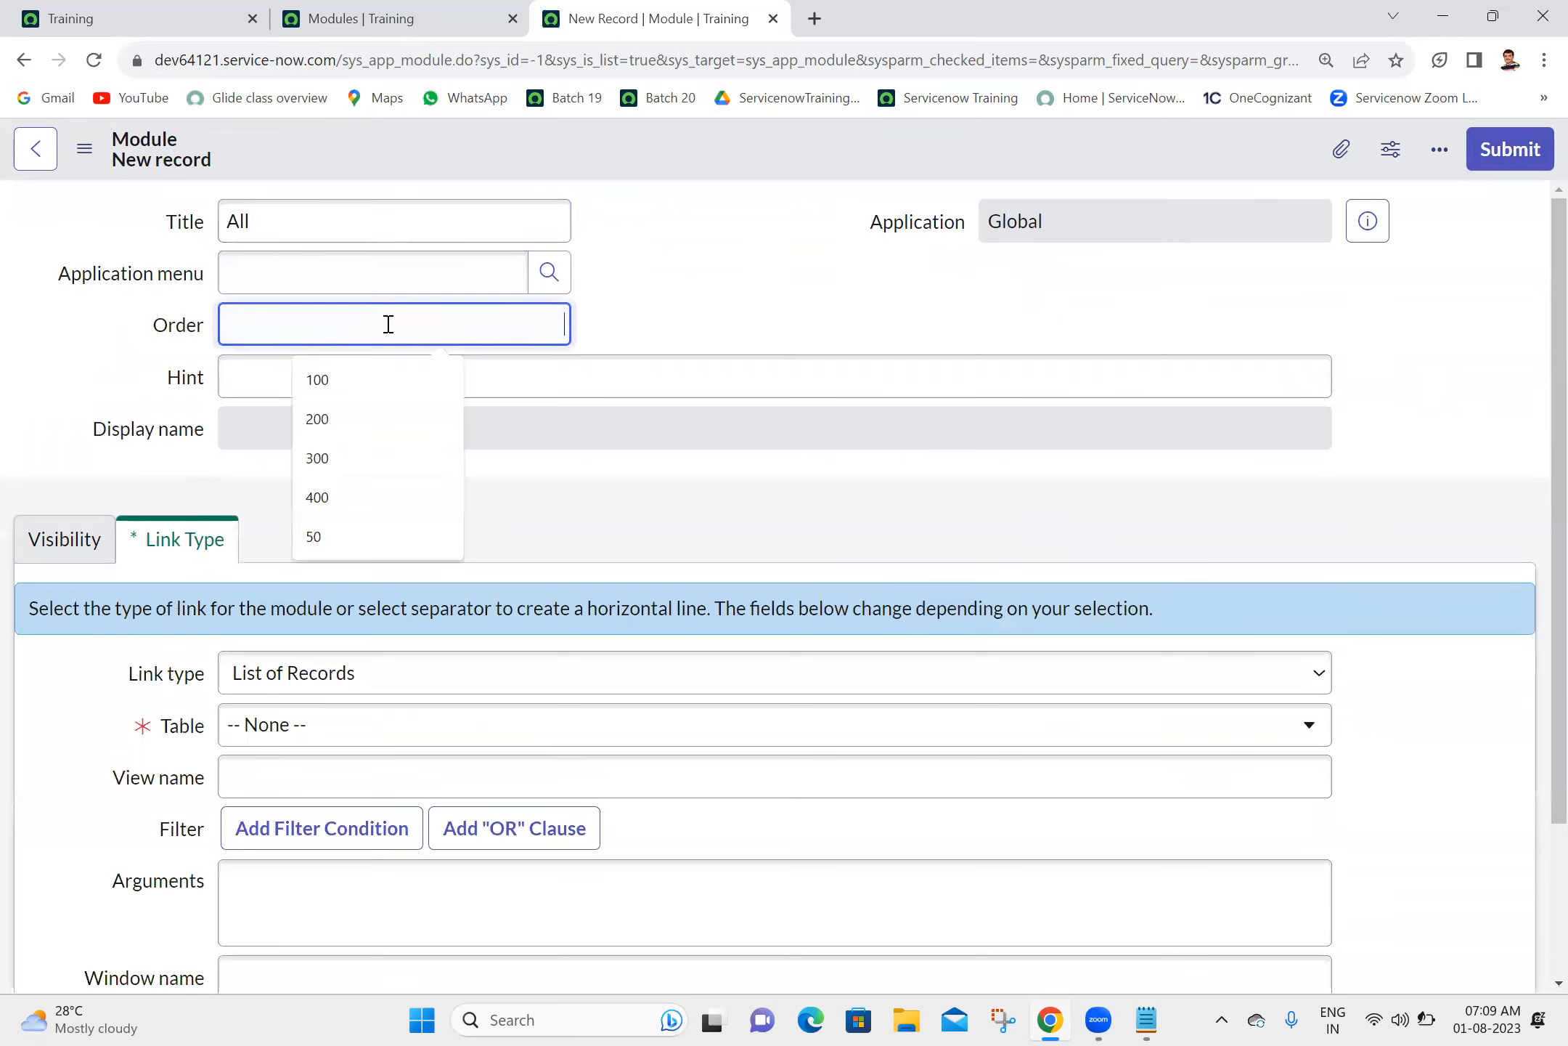
{"action": "type", "text": "500"}
{"action": "left_click", "coordinate": [417, 284]}
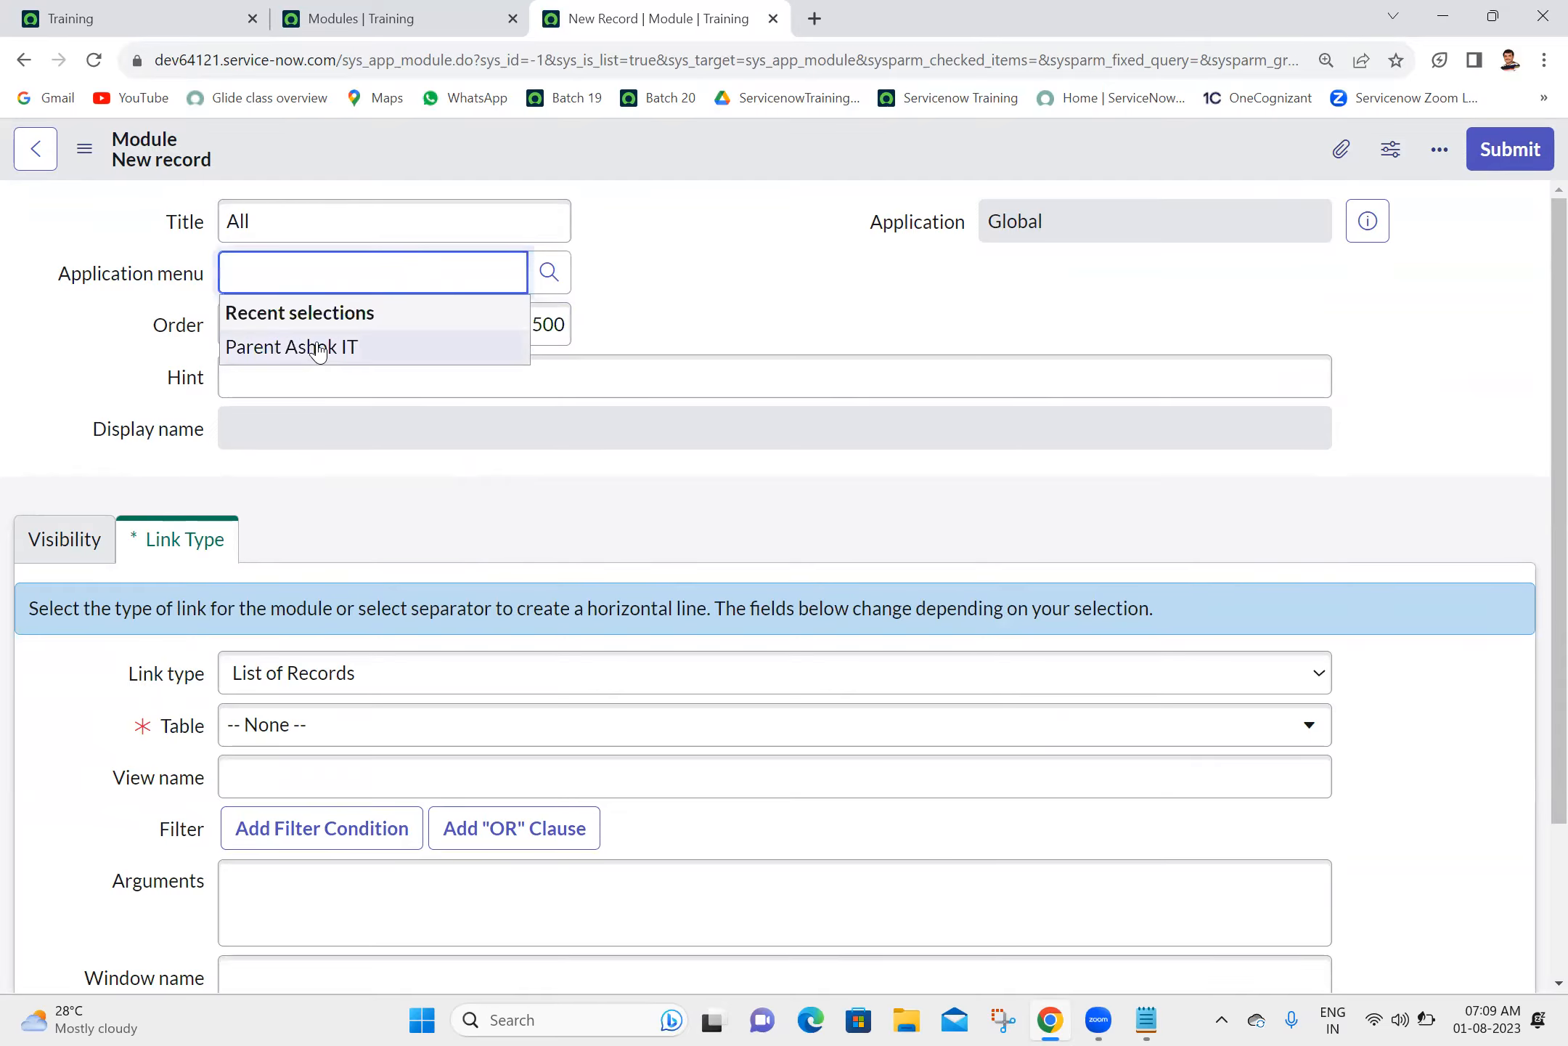
{"action": "left_click", "coordinate": [310, 345]}
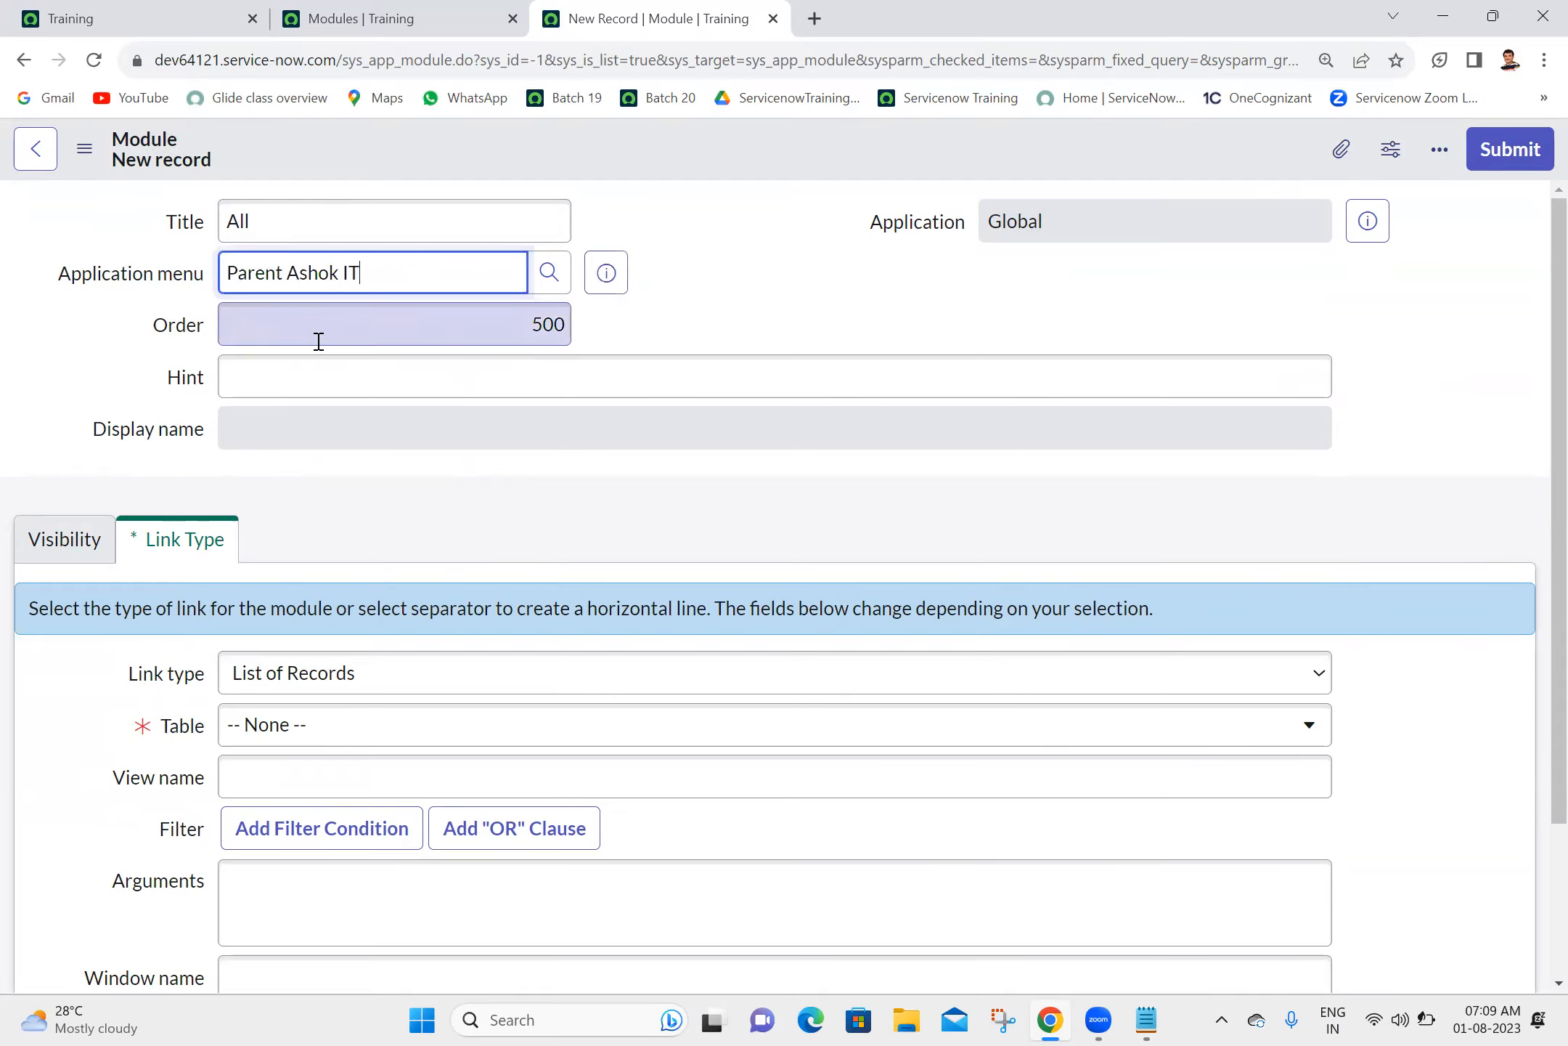
- Set the module's table to Child Ashok IT [u_child_ashok_it], keeping List of Records as link type, and submit it
{"action": "left_click", "coordinate": [320, 724]}
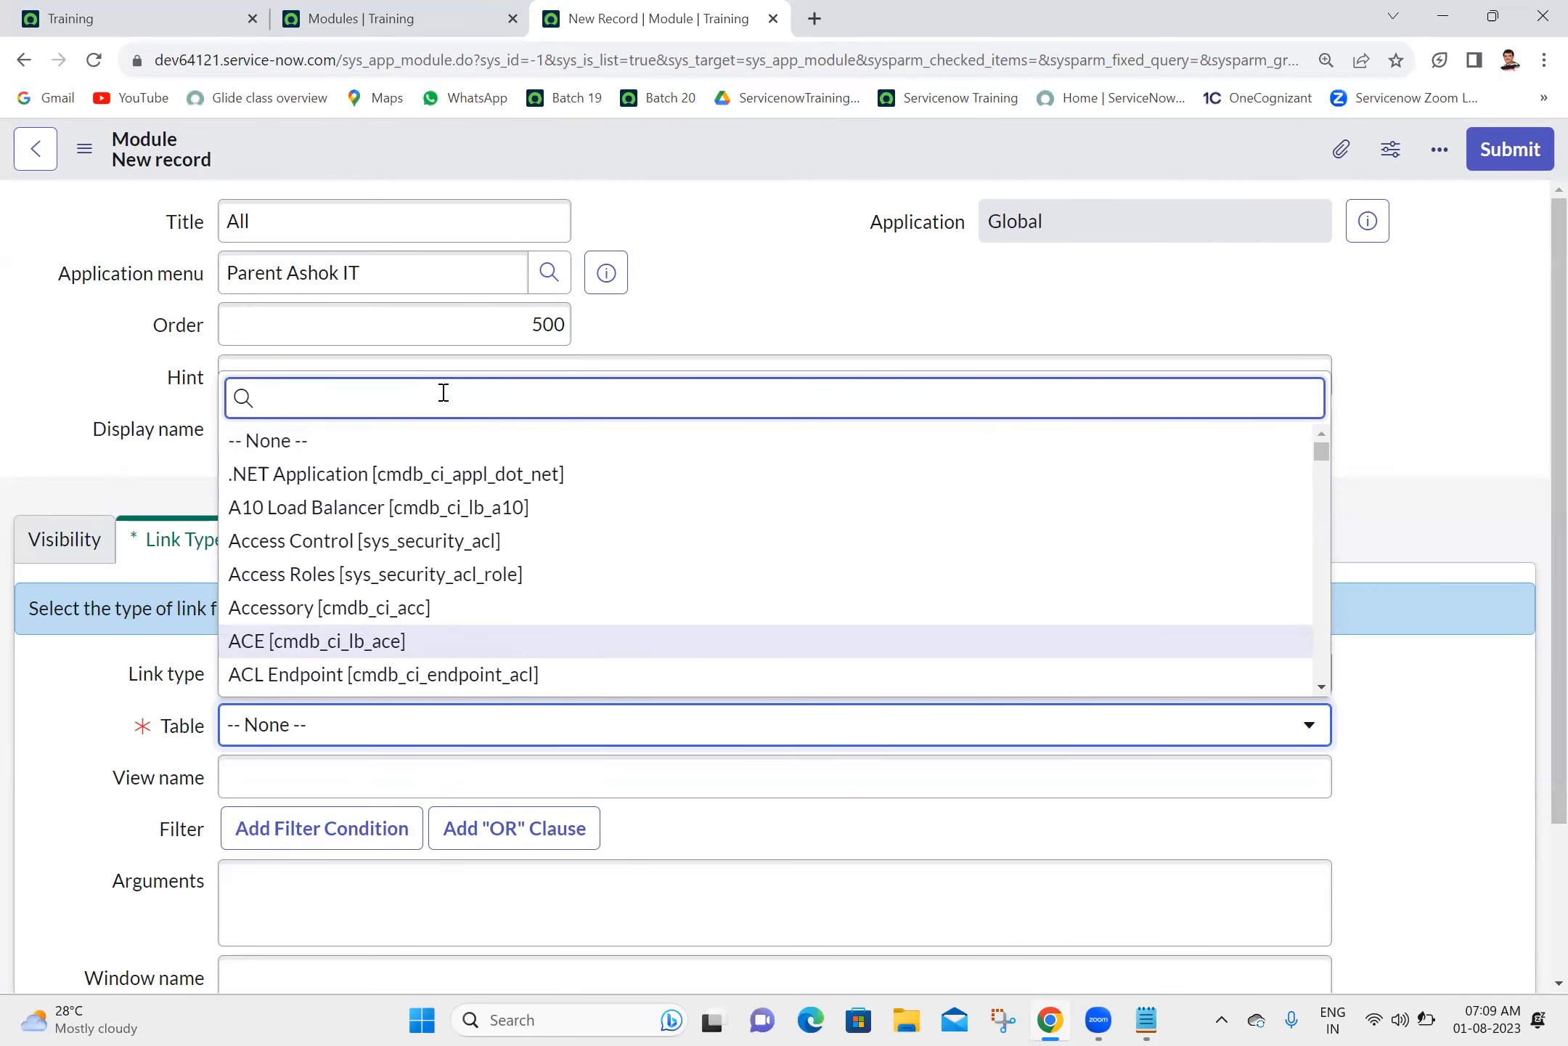
{"action": "type", "text": "u_child"}
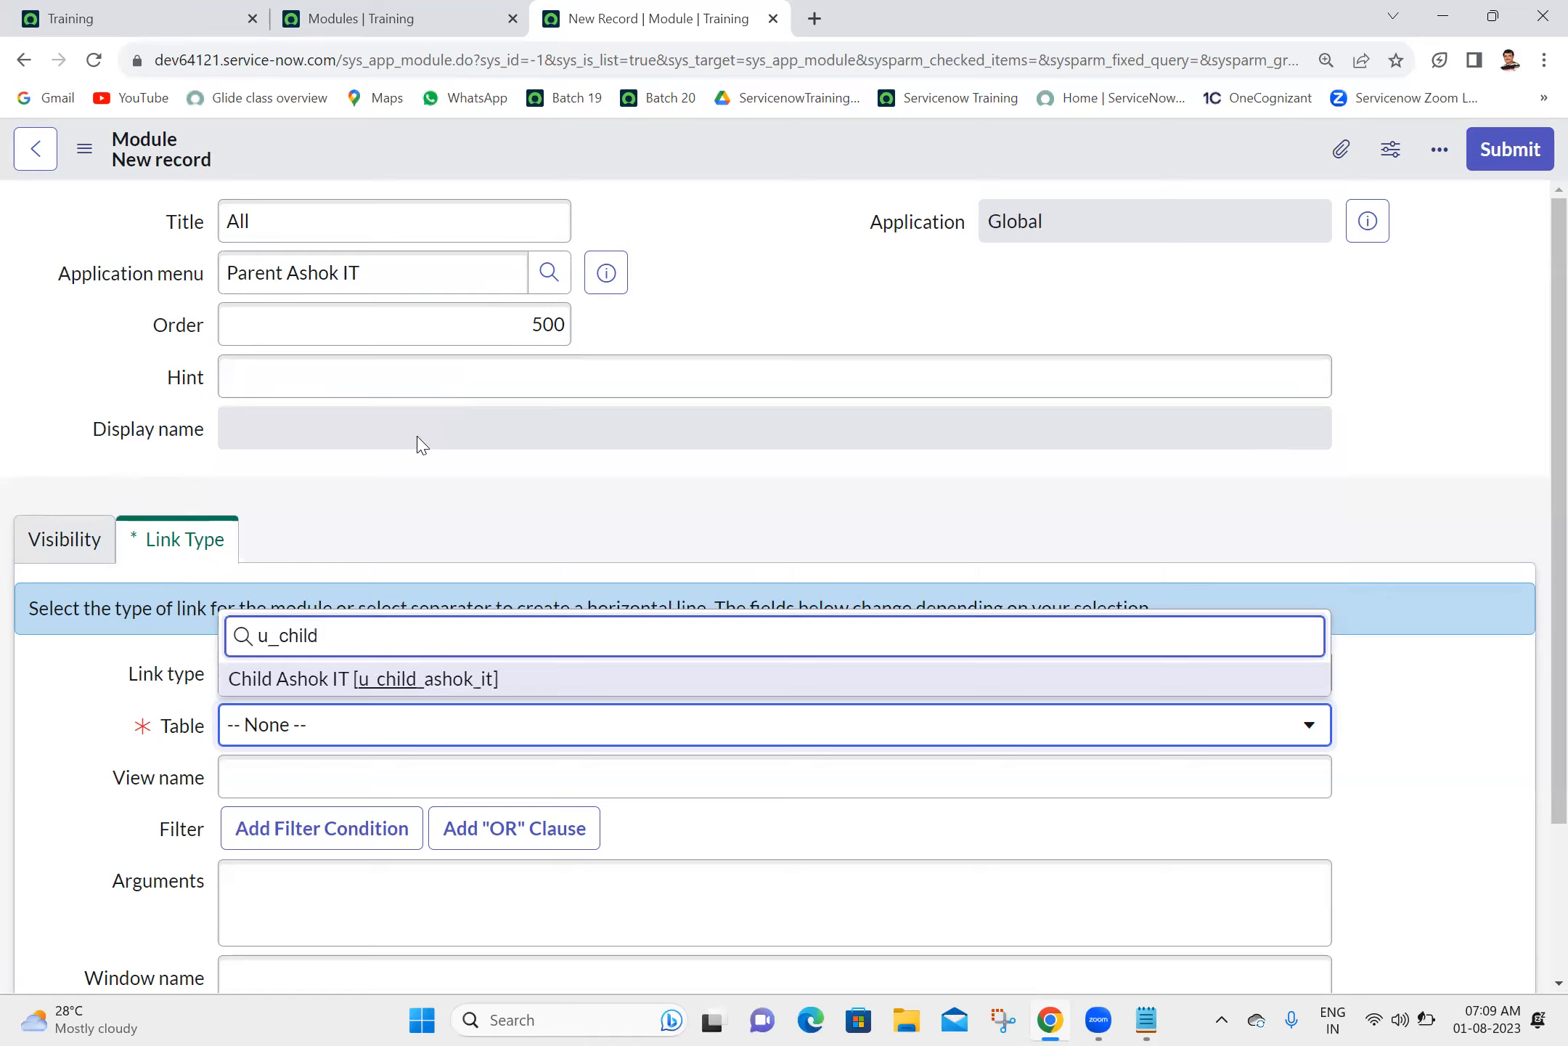
{"action": "left_click", "coordinate": [361, 683]}
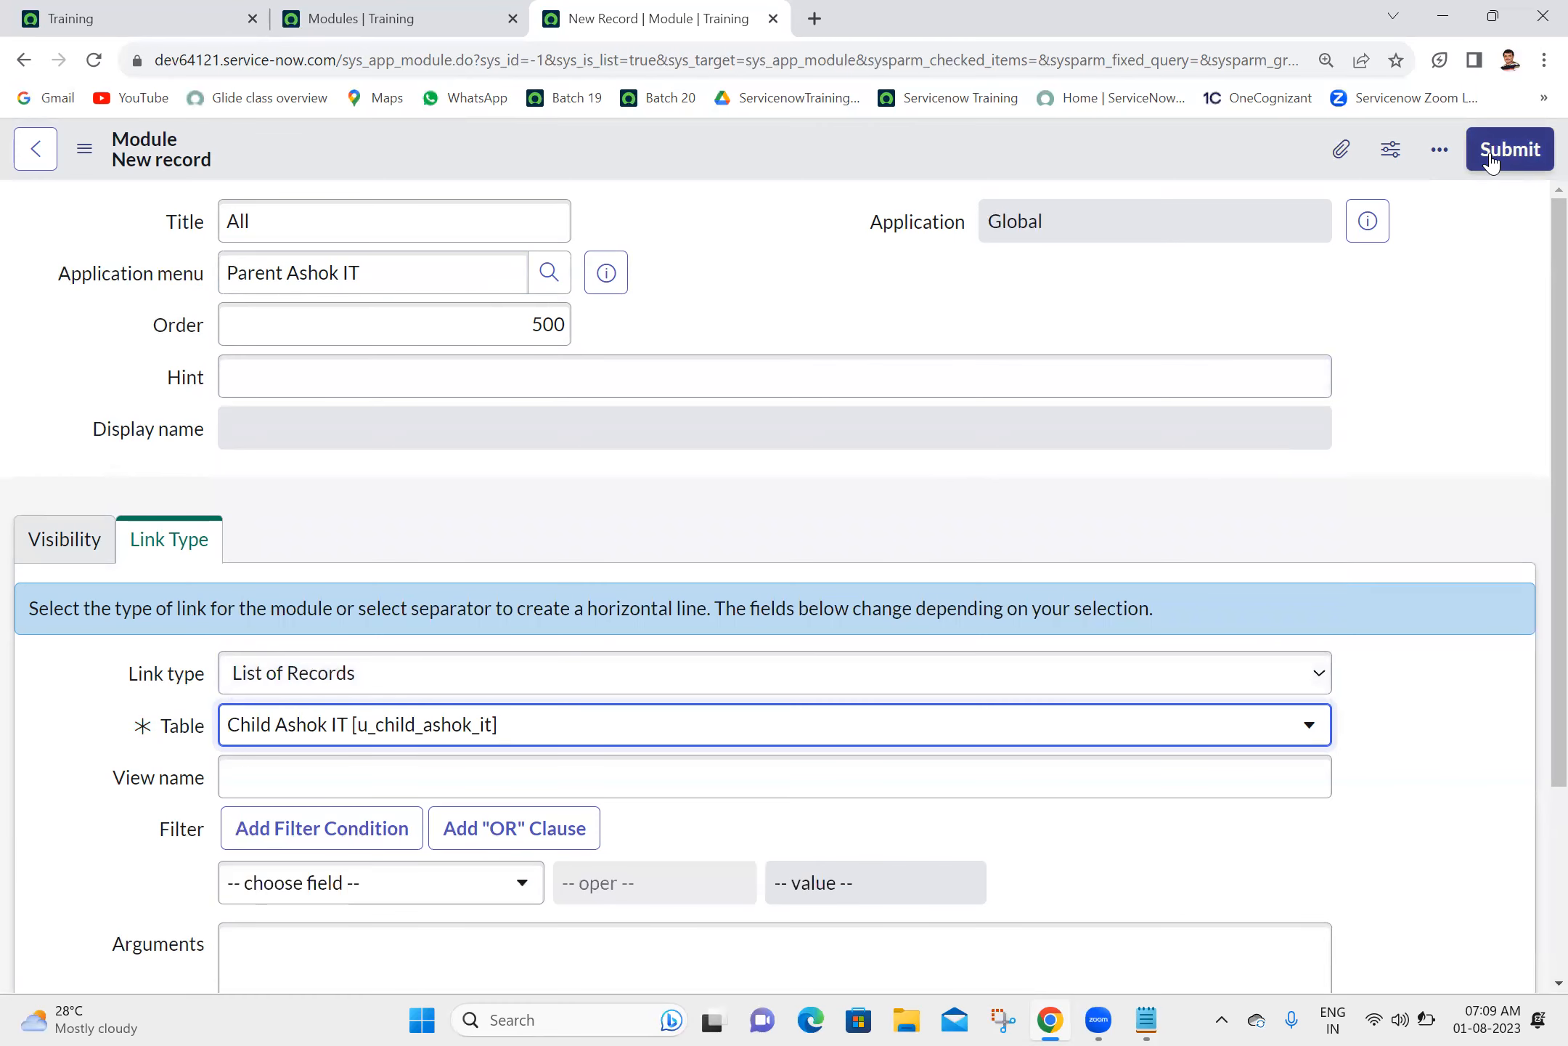
{"action": "left_click", "coordinate": [1491, 161]}
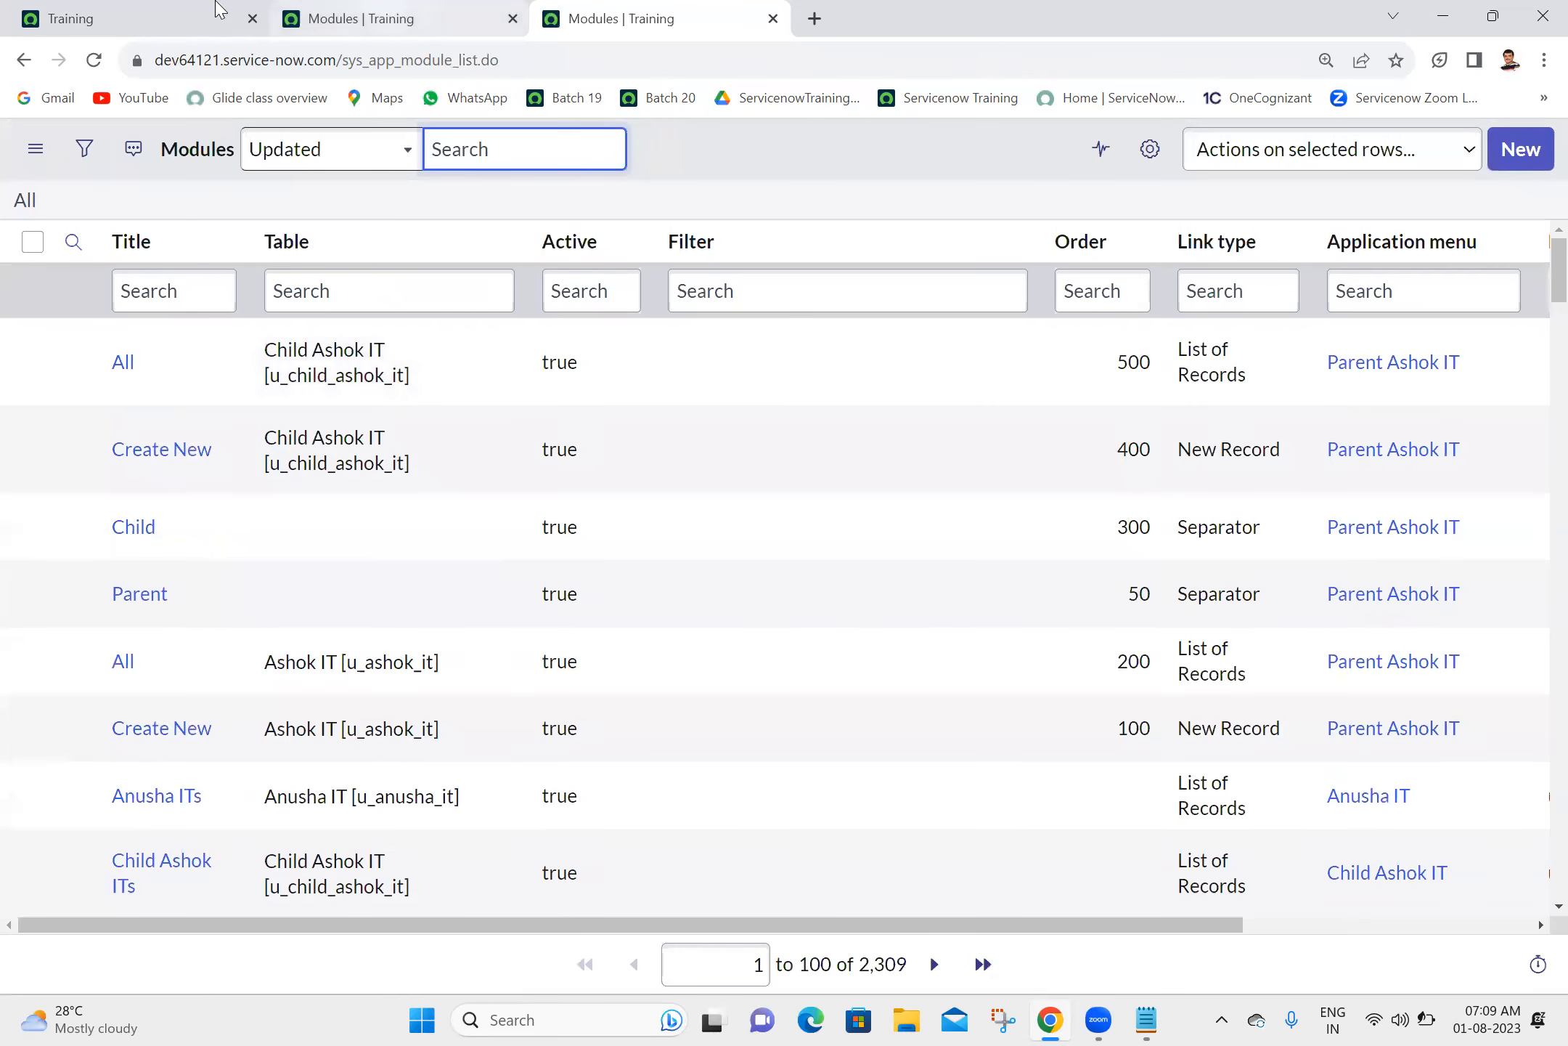
- Reload the instance home page, and rename the Parent Ashok IT application menu to "Ashok IT", updating its record
{"action": "left_click", "coordinate": [162, 10]}
{"action": "left_click", "coordinate": [91, 69]}
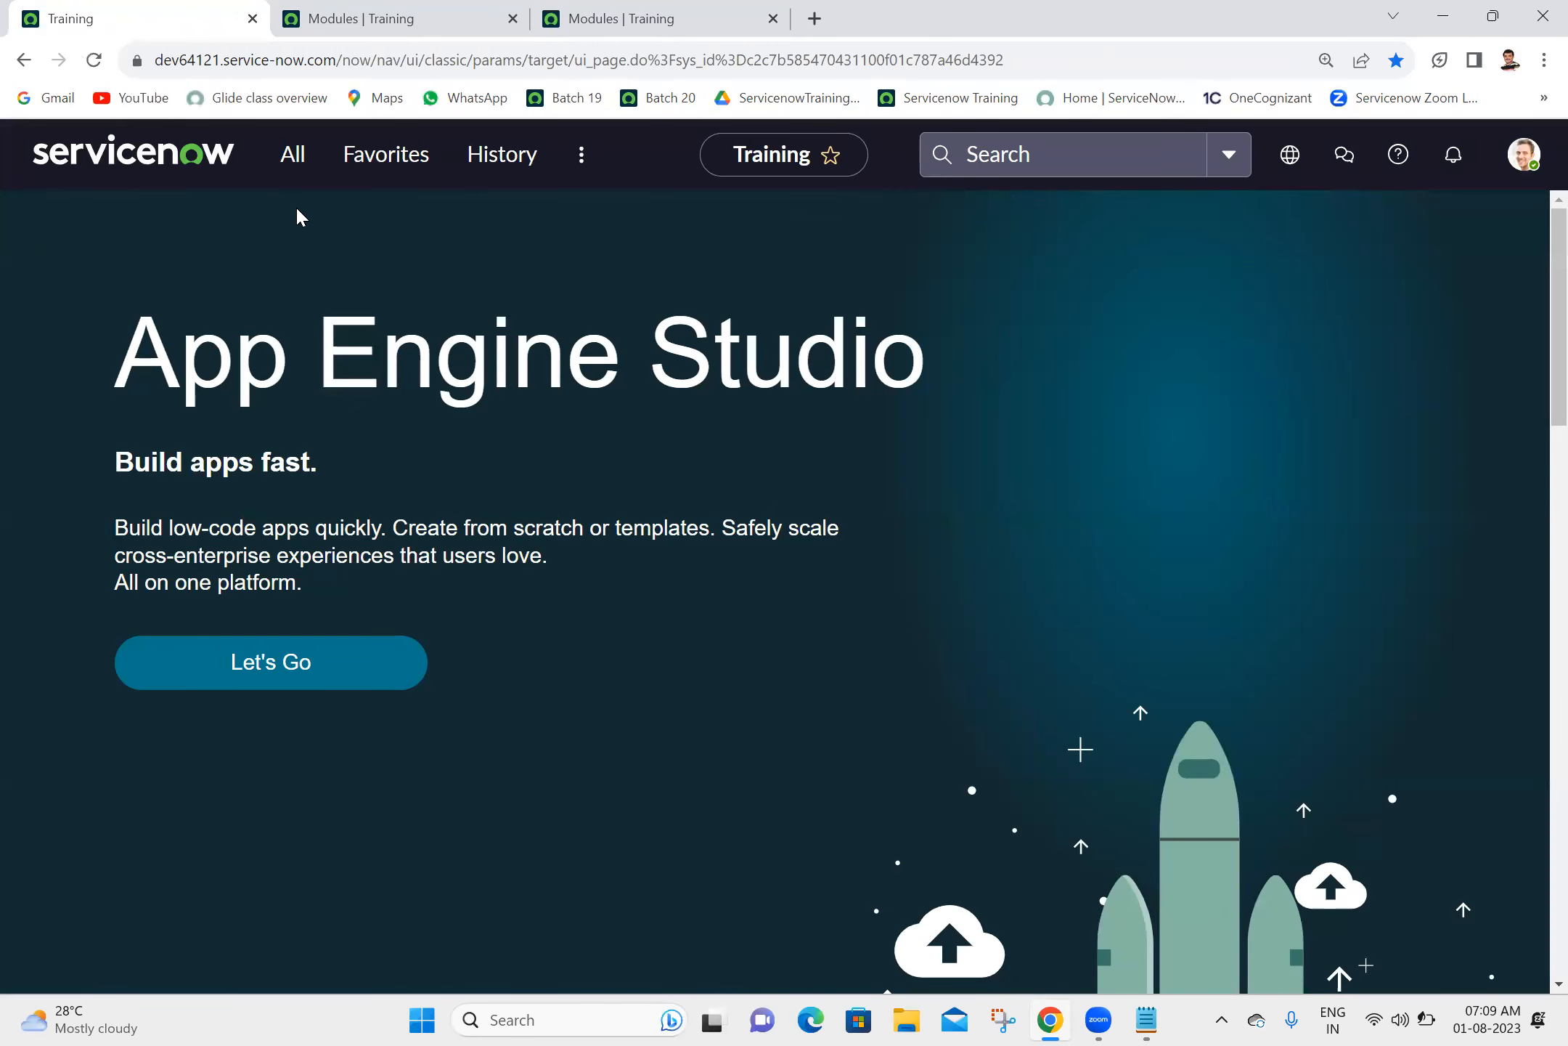
{"action": "left_click", "coordinate": [657, 18]}
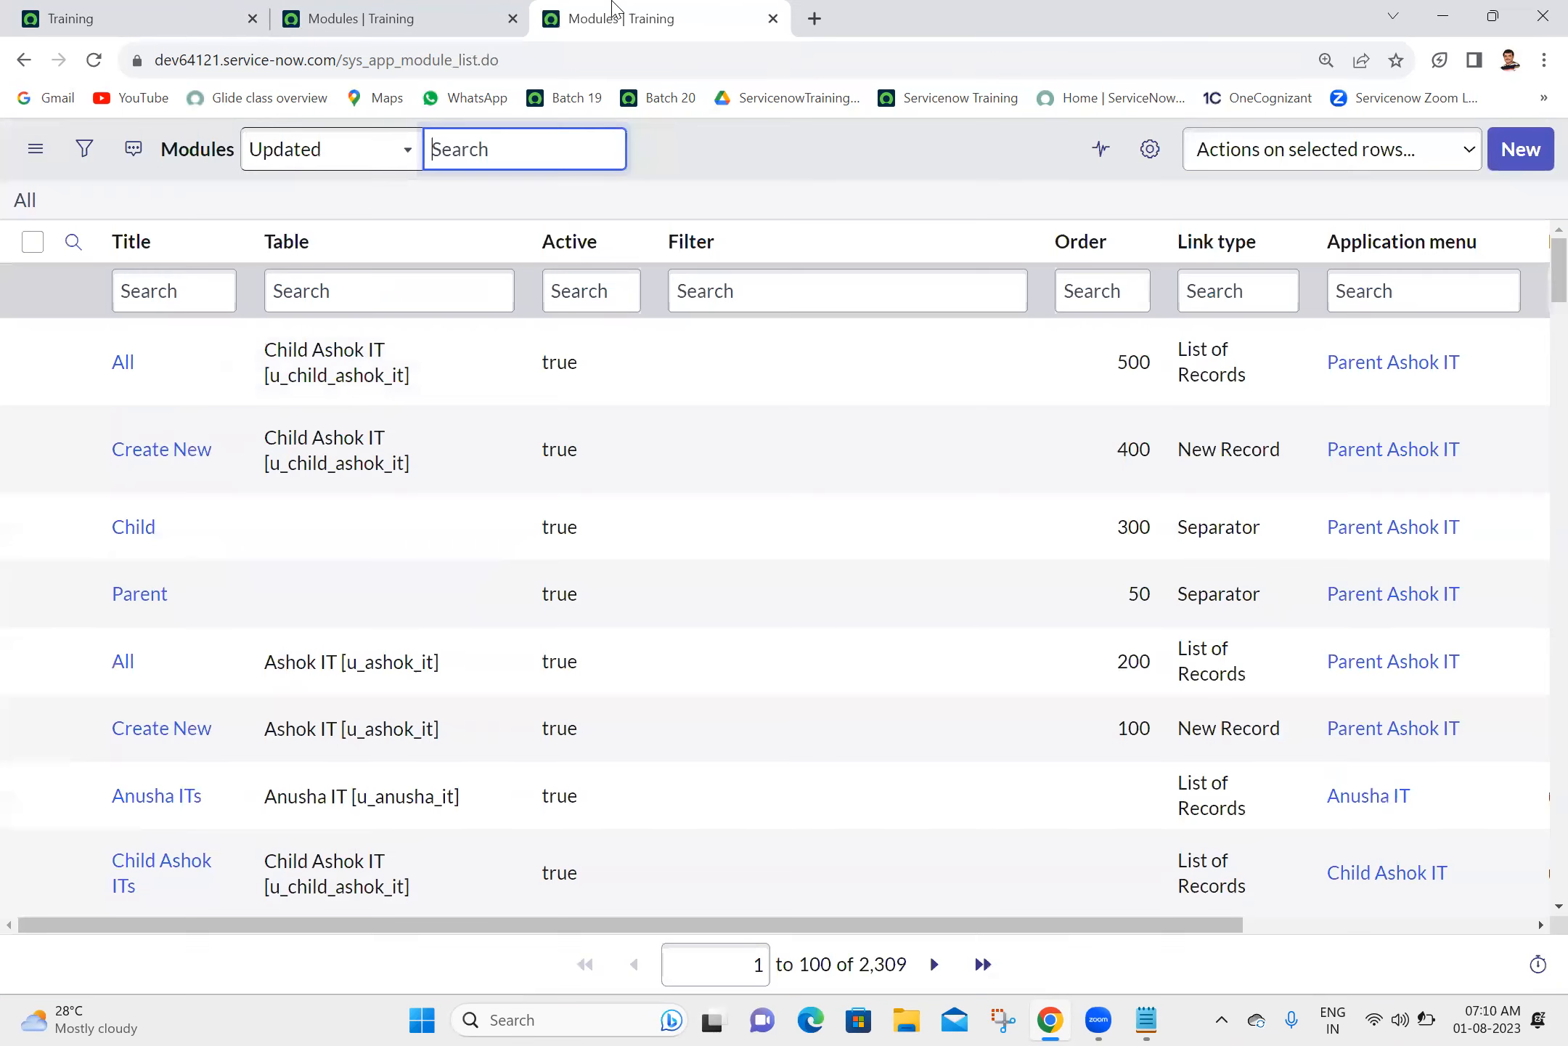
{"action": "middle_click", "coordinate": [1348, 366]}
{"action": "left_click", "coordinate": [958, 8]}
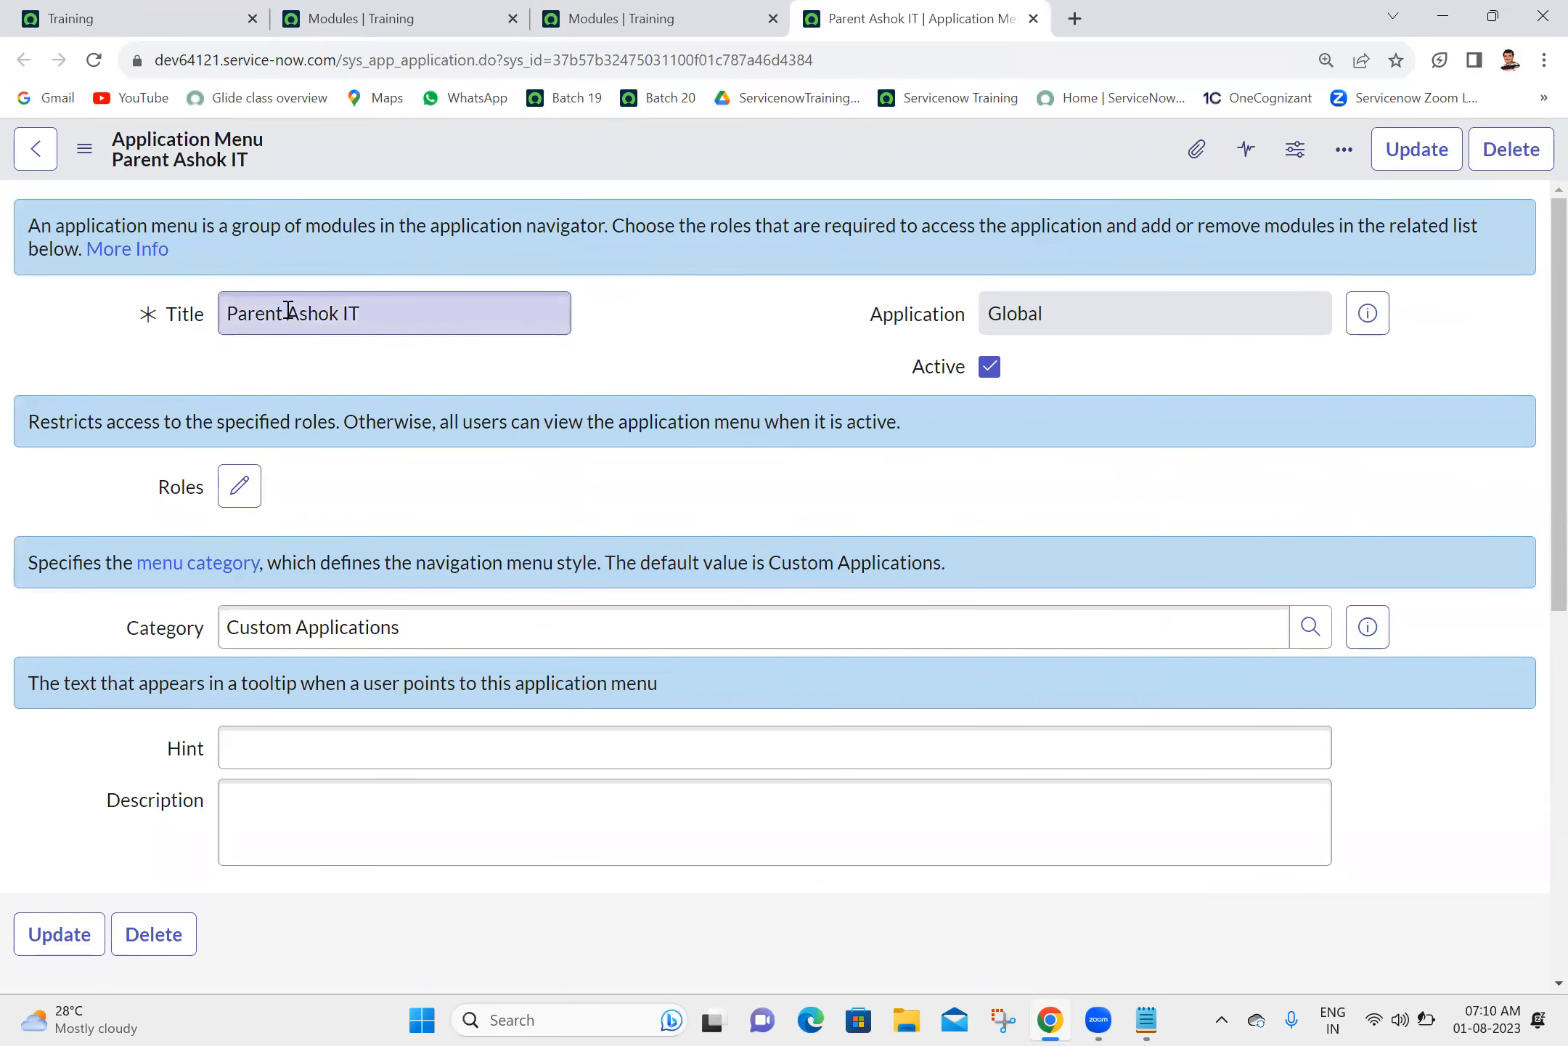
{"action": "left_click", "coordinate": [288, 310]}
{"action": "double_click", "coordinate": [288, 310]}
{"action": "key", "text": "BackSpace"}
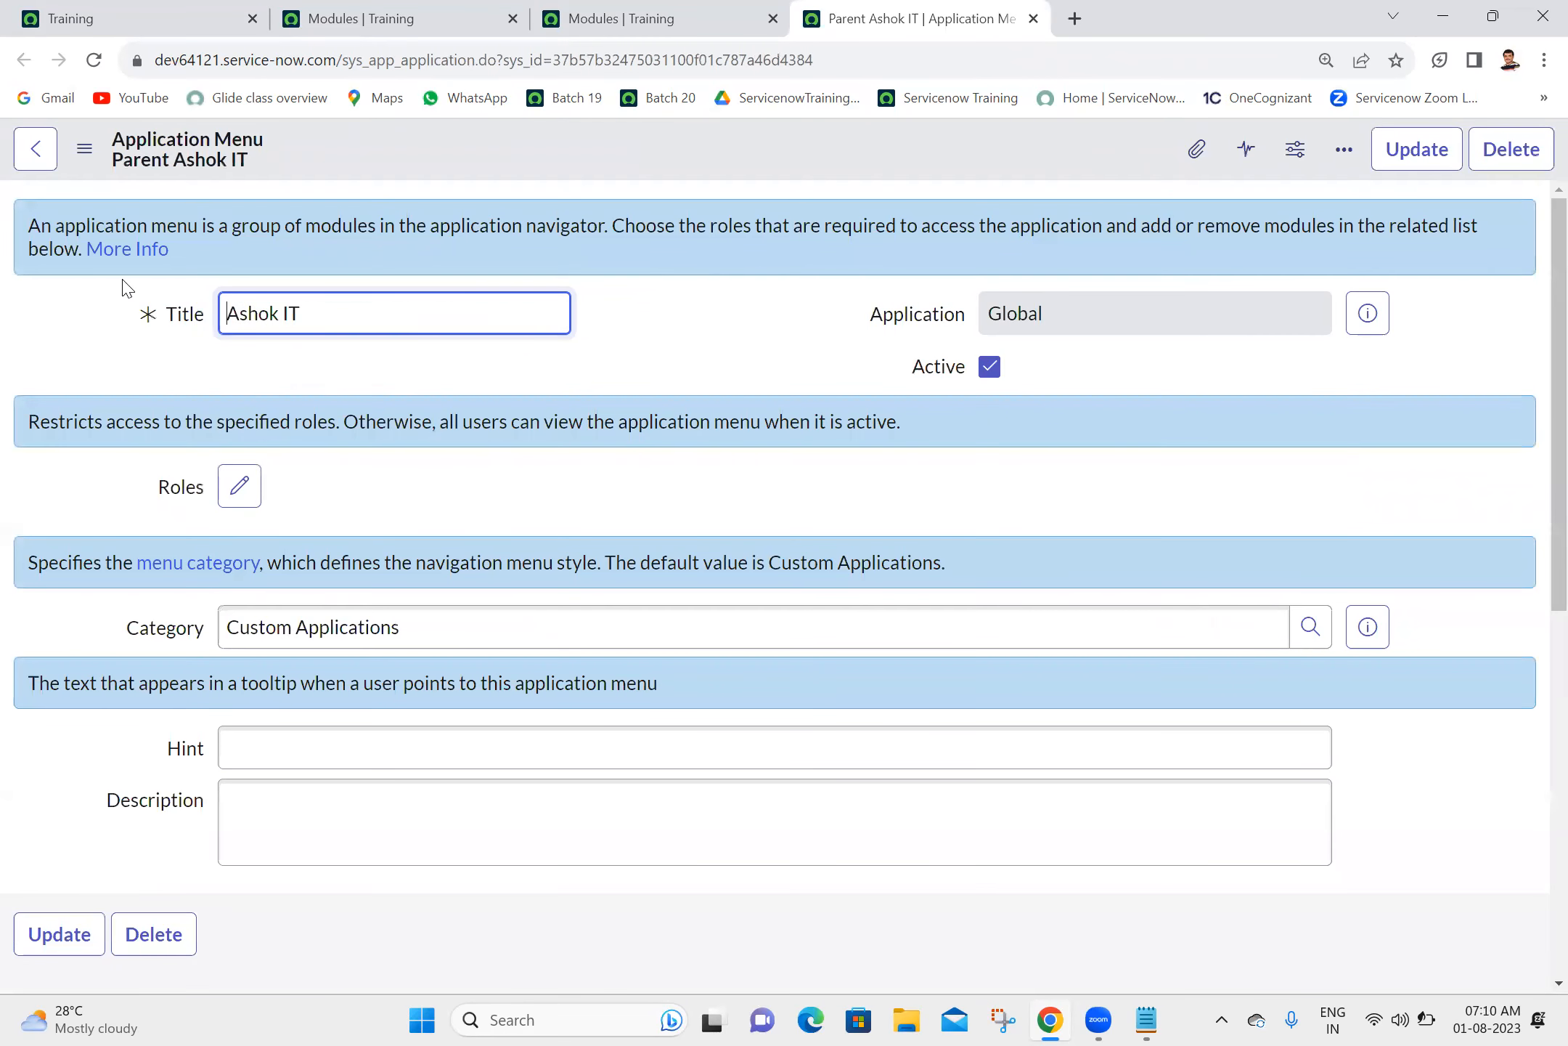
{"action": "left_click", "coordinate": [1411, 153]}
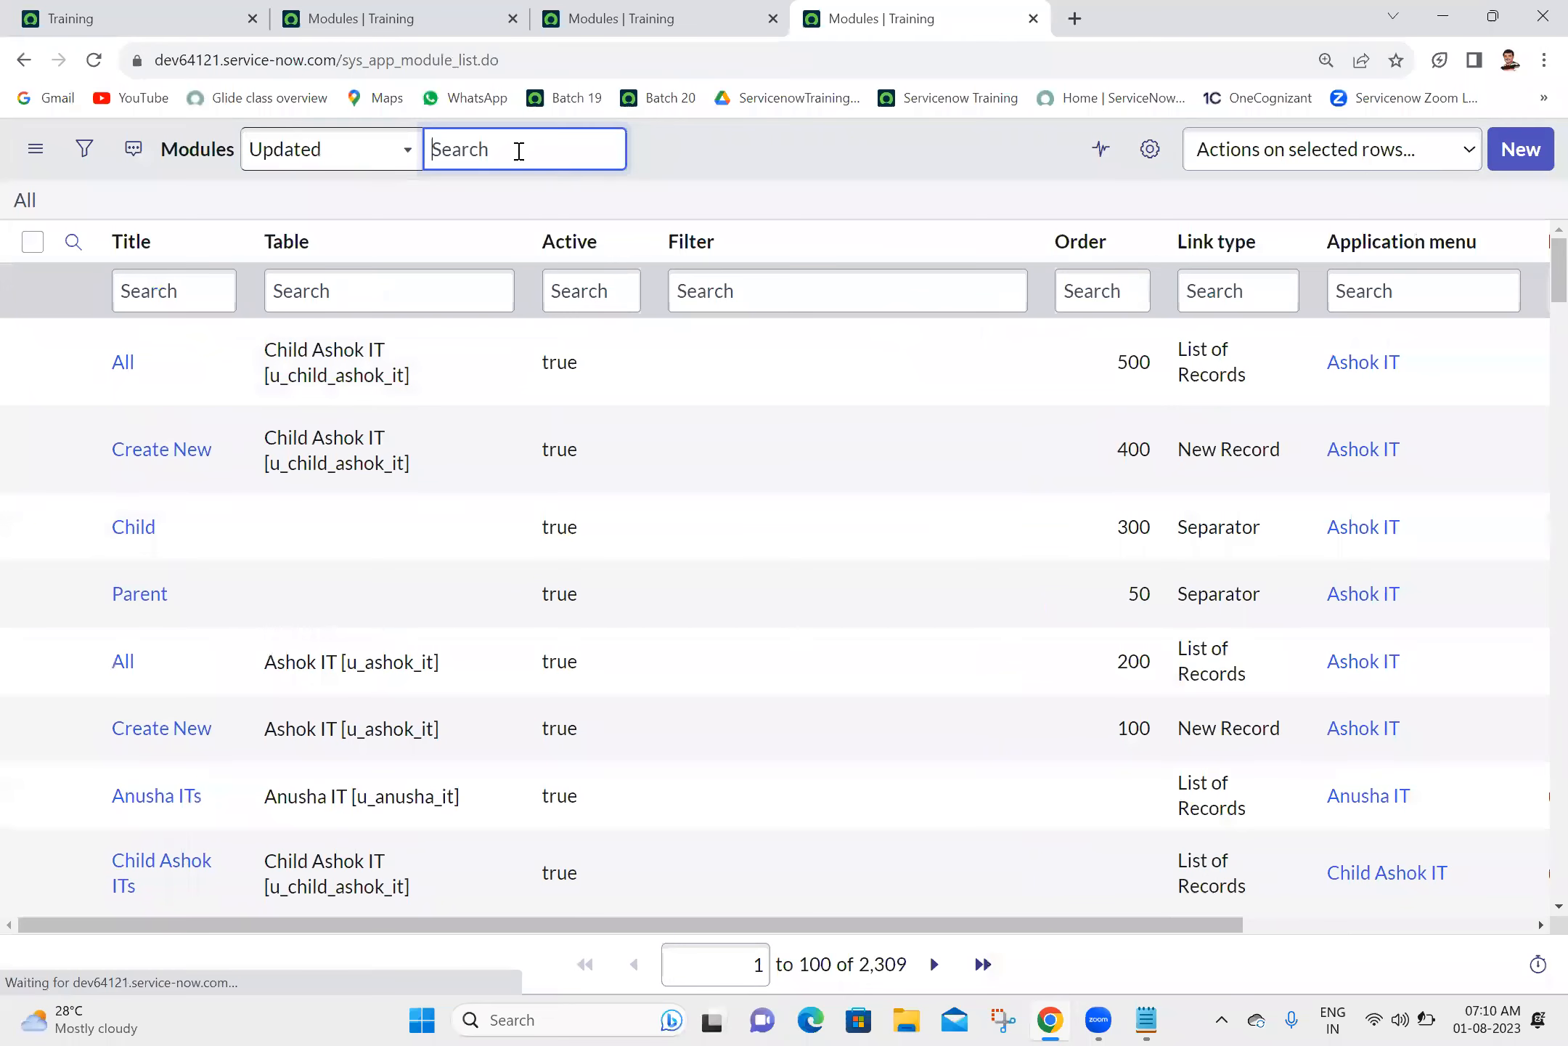
- Reload the instance home page and filter the application navigator for "ashok"
{"action": "left_click", "coordinate": [128, 10]}
{"action": "left_click", "coordinate": [95, 61]}
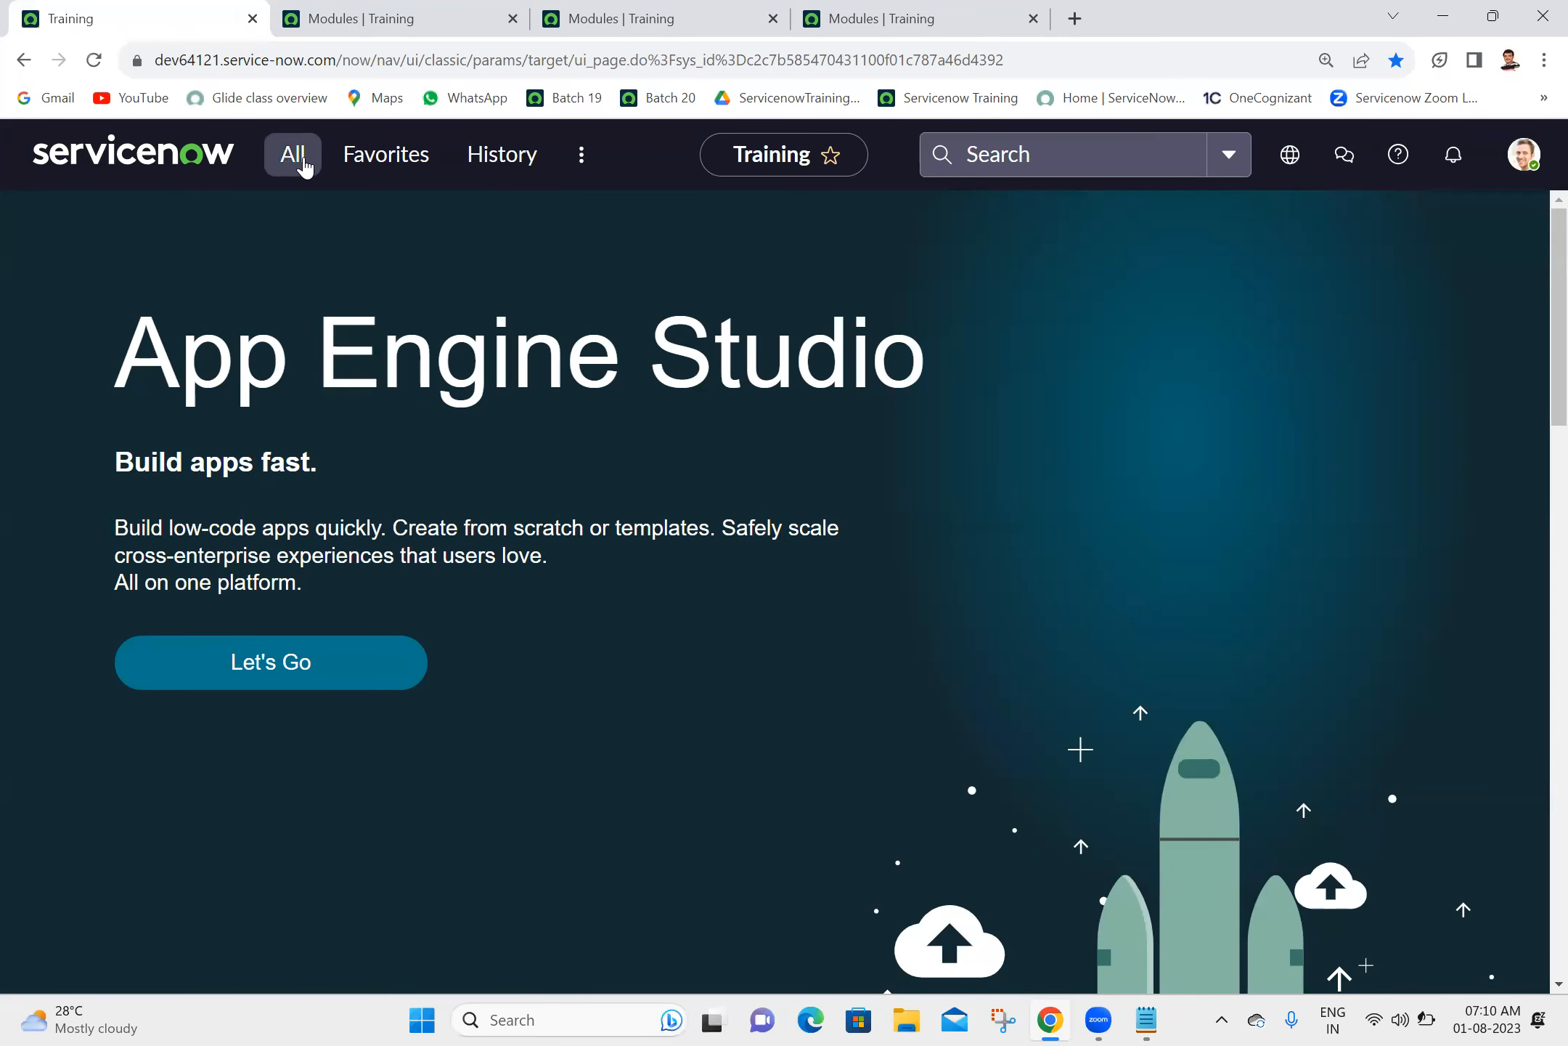
{"action": "left_click", "coordinate": [305, 167]}
{"action": "type", "text": "ashok"}
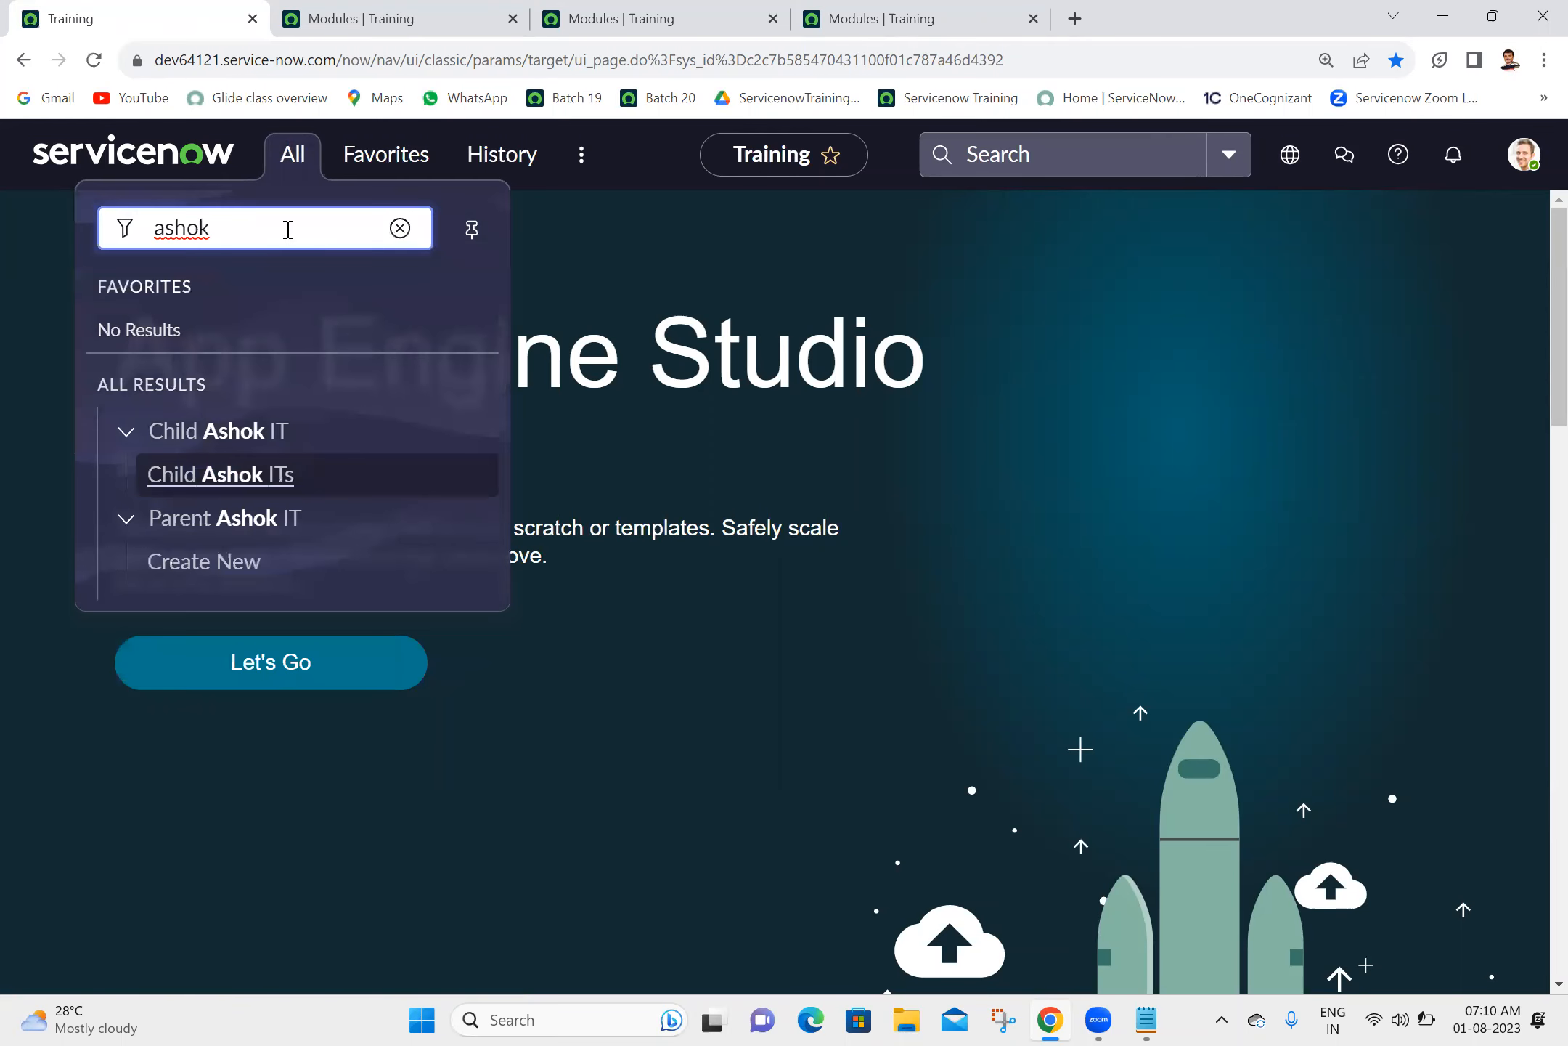
- Impersonate the first user listed under recent impersonations
{"action": "left_click", "coordinate": [1525, 154]}
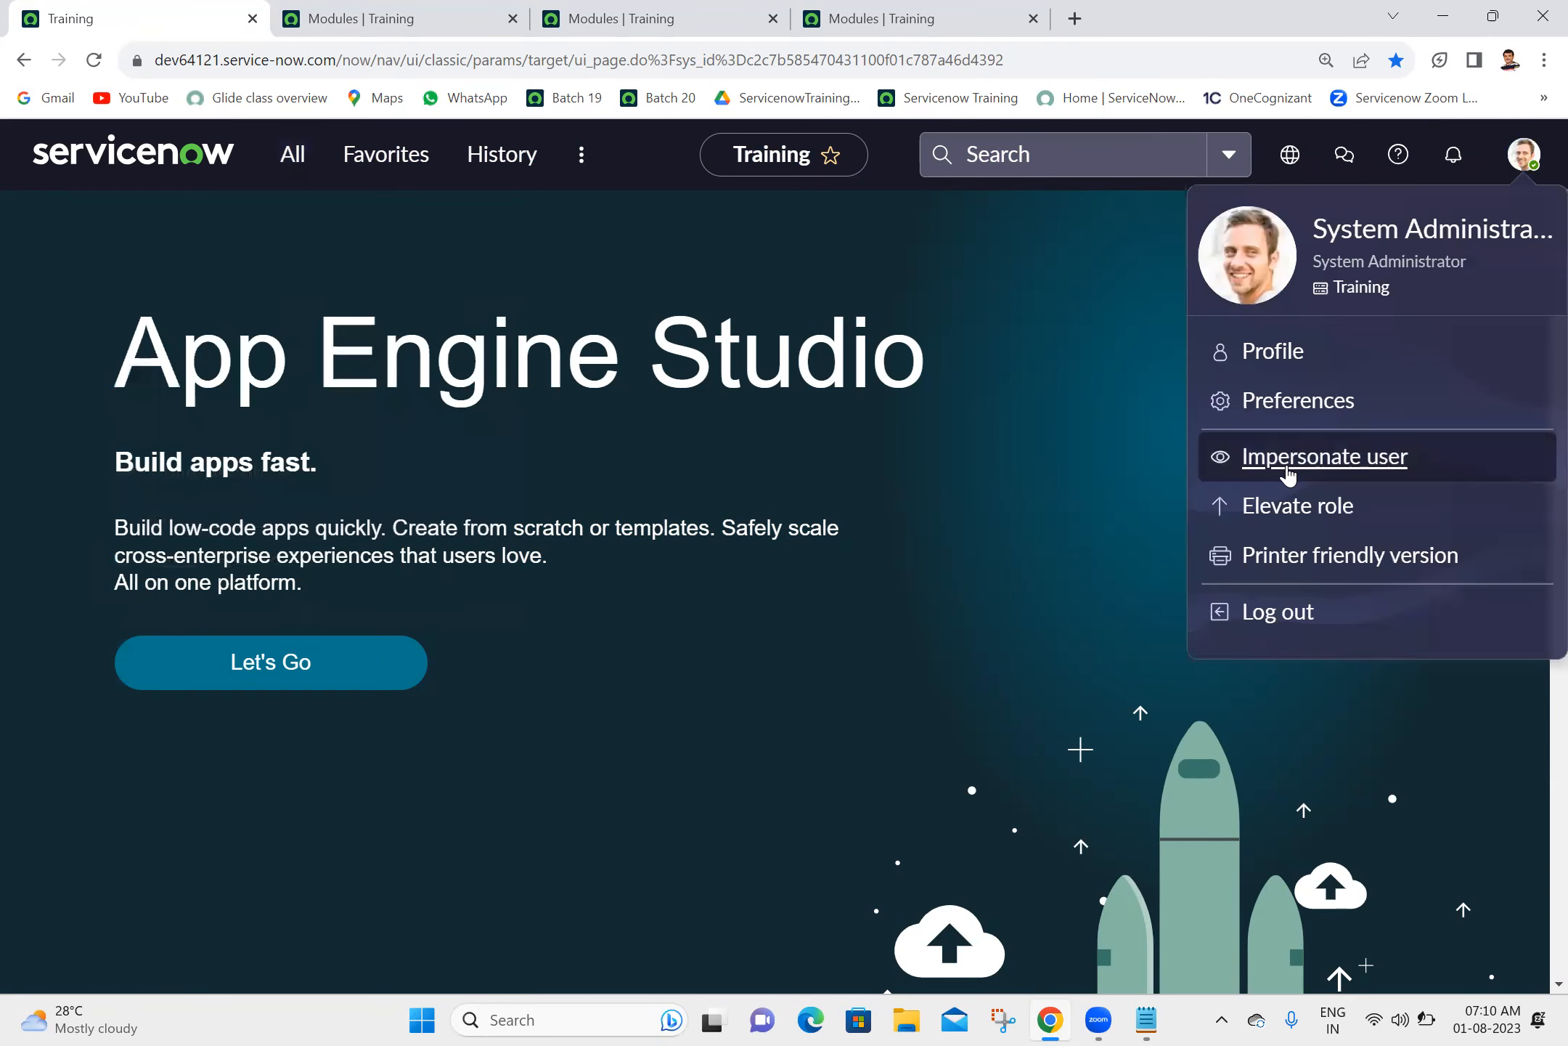
{"action": "left_click", "coordinate": [1288, 464]}
{"action": "left_click", "coordinate": [631, 559]}
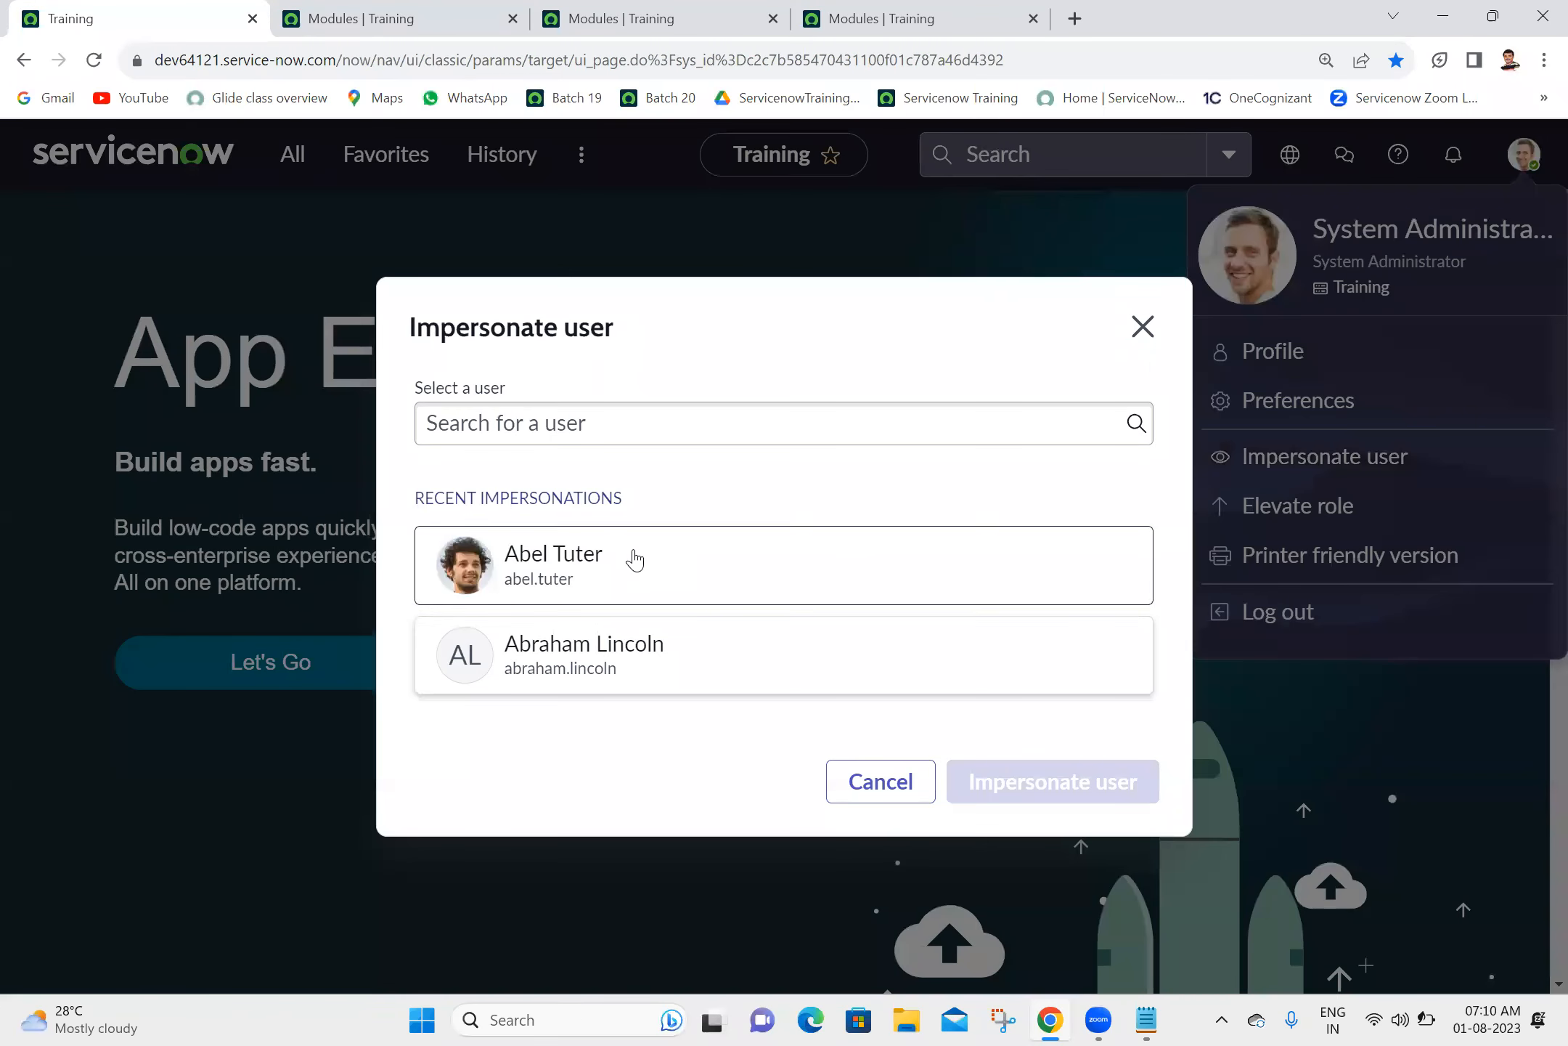
{"action": "left_click", "coordinate": [1011, 797]}
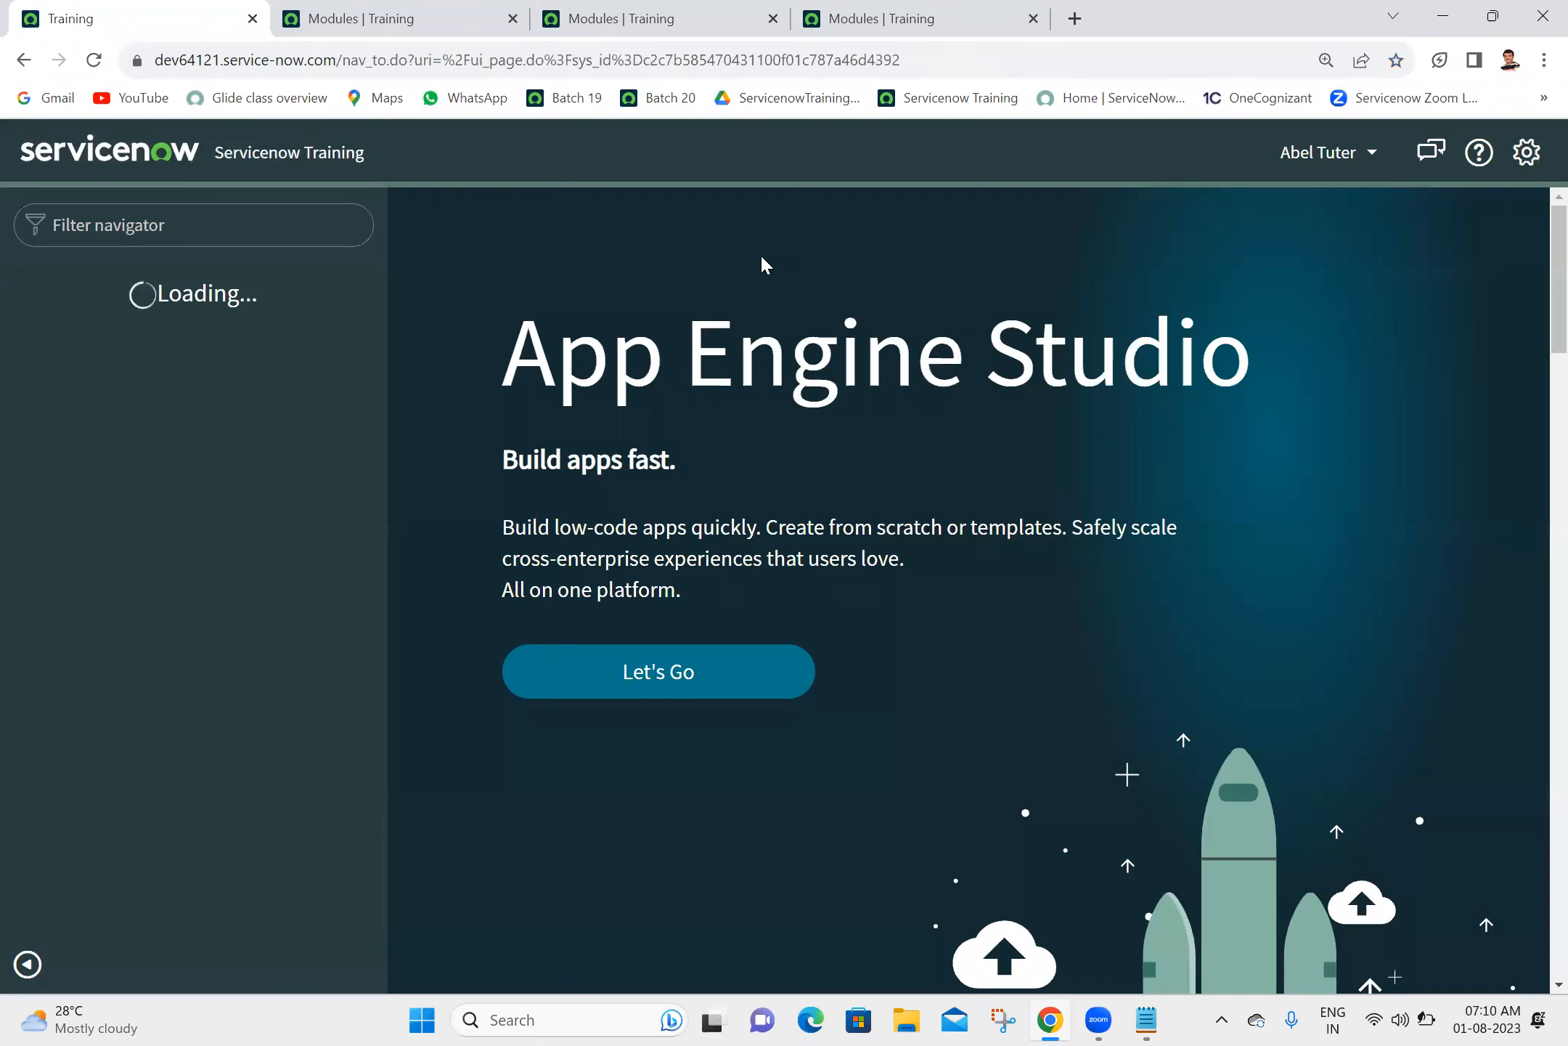
- Filter the impersonated user's navigator for "ashok" and test collapsing and expanding the Parent separator under Ashok IT
{"action": "type", "text": "ashok"}
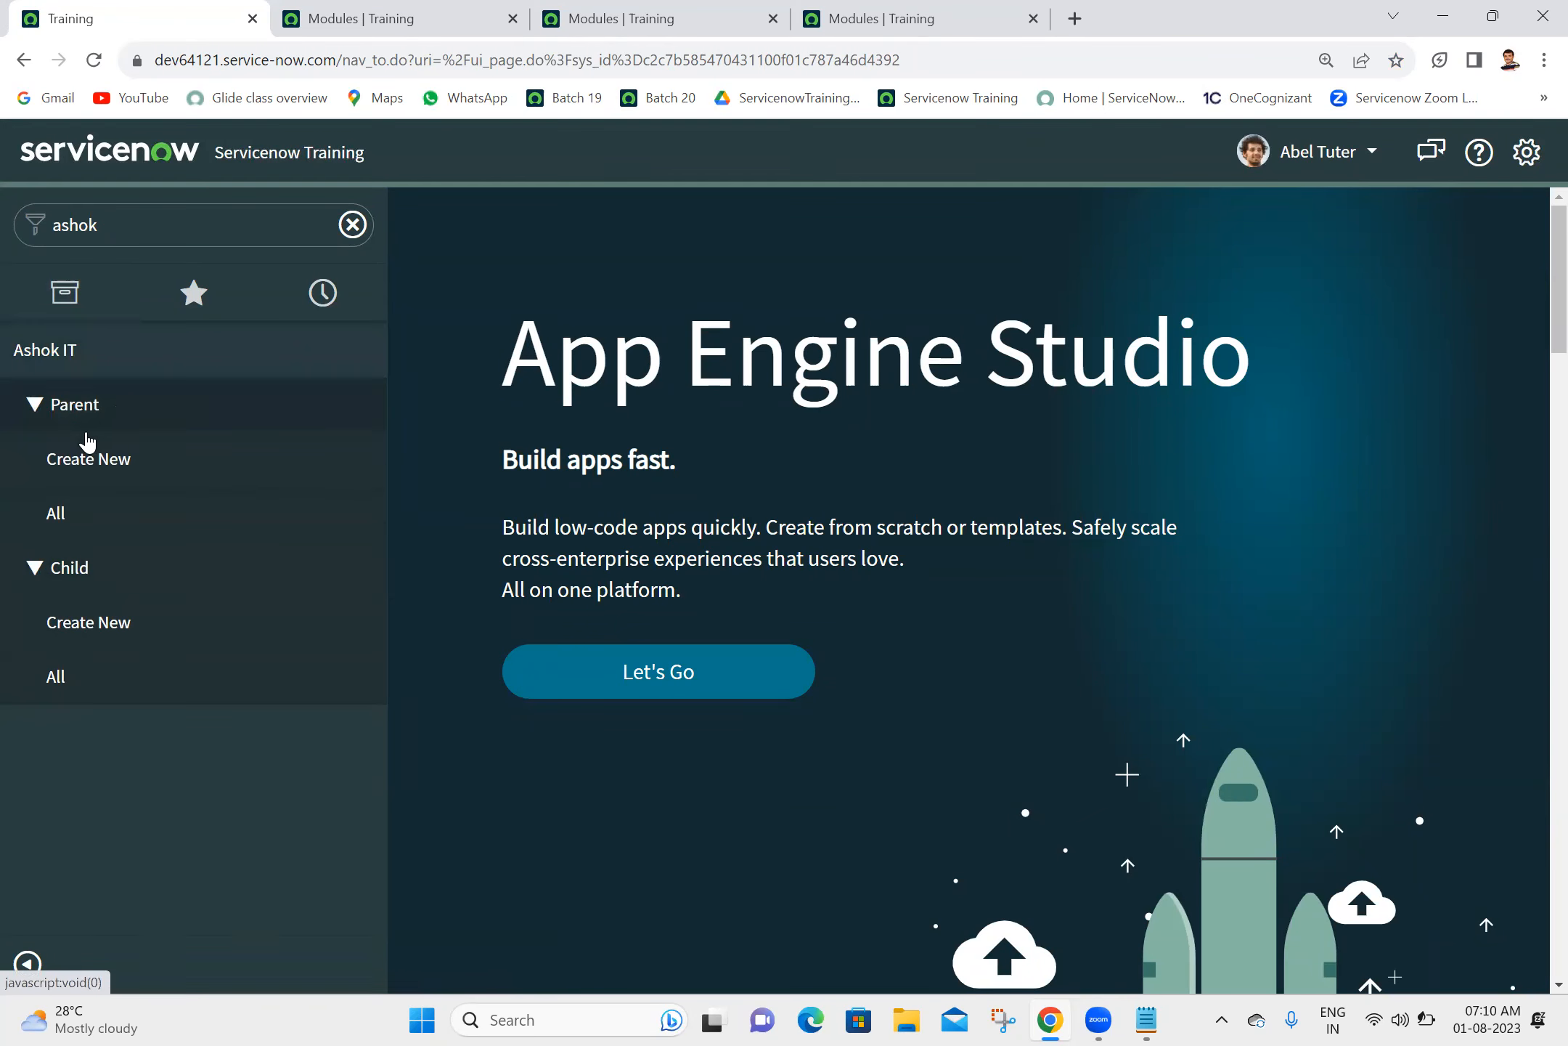
{"action": "left_click", "coordinate": [100, 412]}
{"action": "left_click", "coordinate": [100, 412]}
{"action": "left_click", "coordinate": [99, 412]}
{"action": "left_click", "coordinate": [84, 473]}
{"action": "left_click", "coordinate": [81, 473]}
{"action": "left_click", "coordinate": [135, 413]}
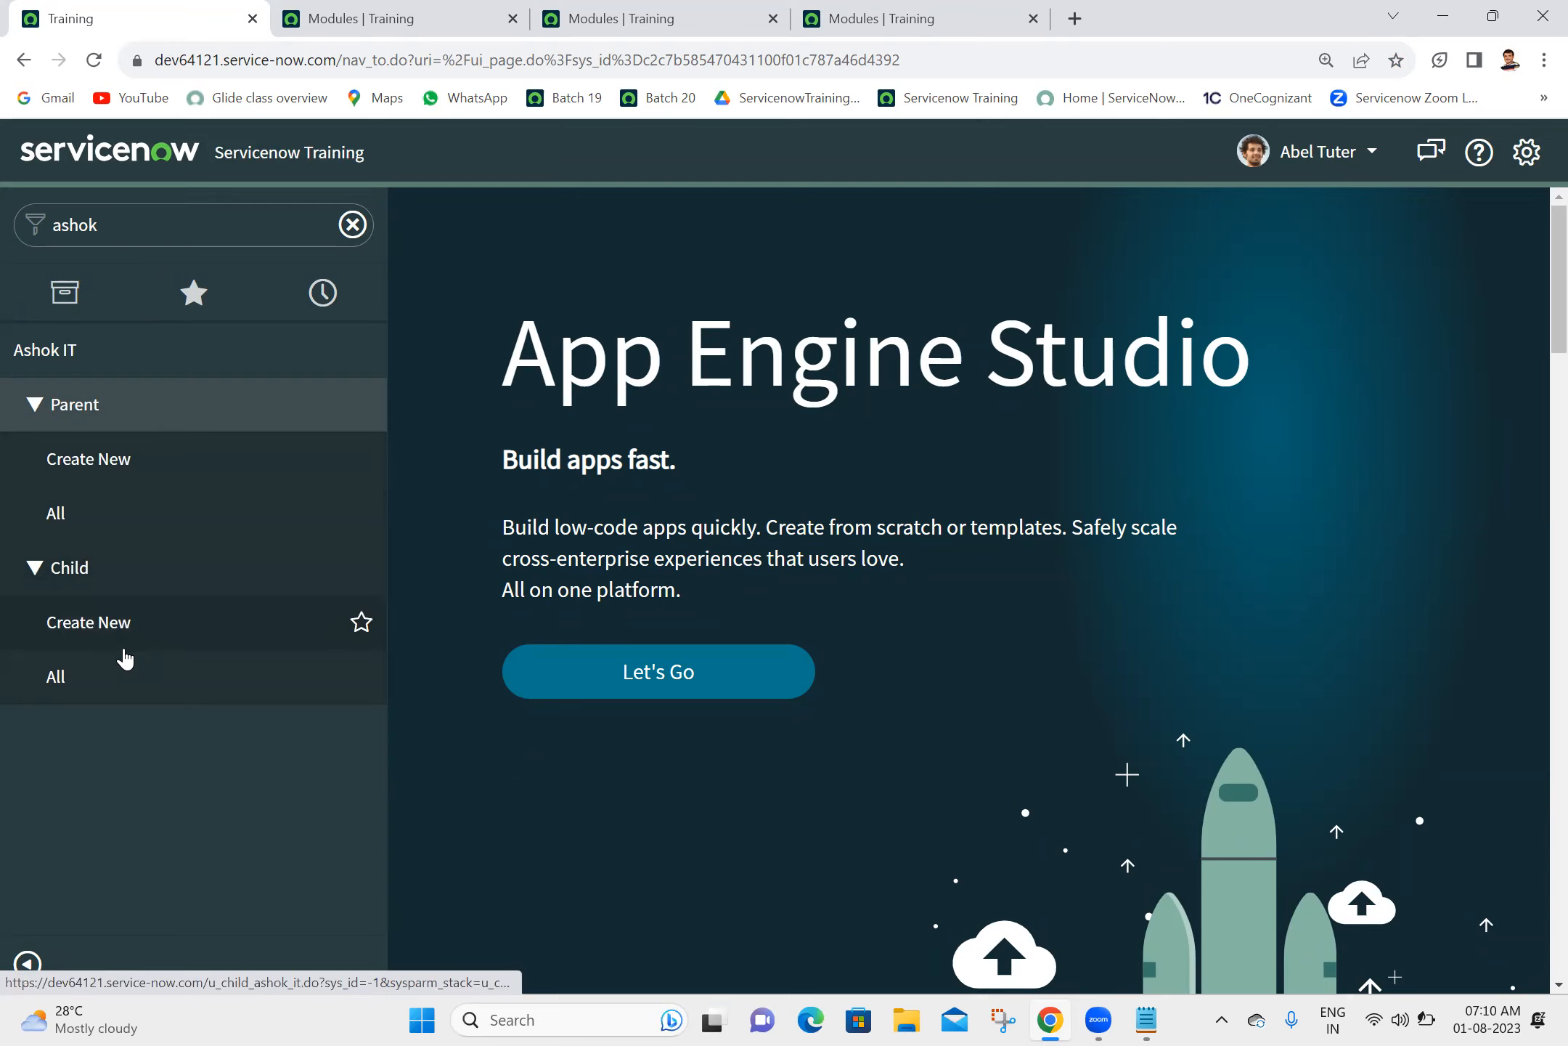
- End the impersonation by switching back to the System Administrator account, and reload the home page
{"action": "left_click", "coordinate": [1315, 152]}
{"action": "left_click", "coordinate": [1270, 237]}
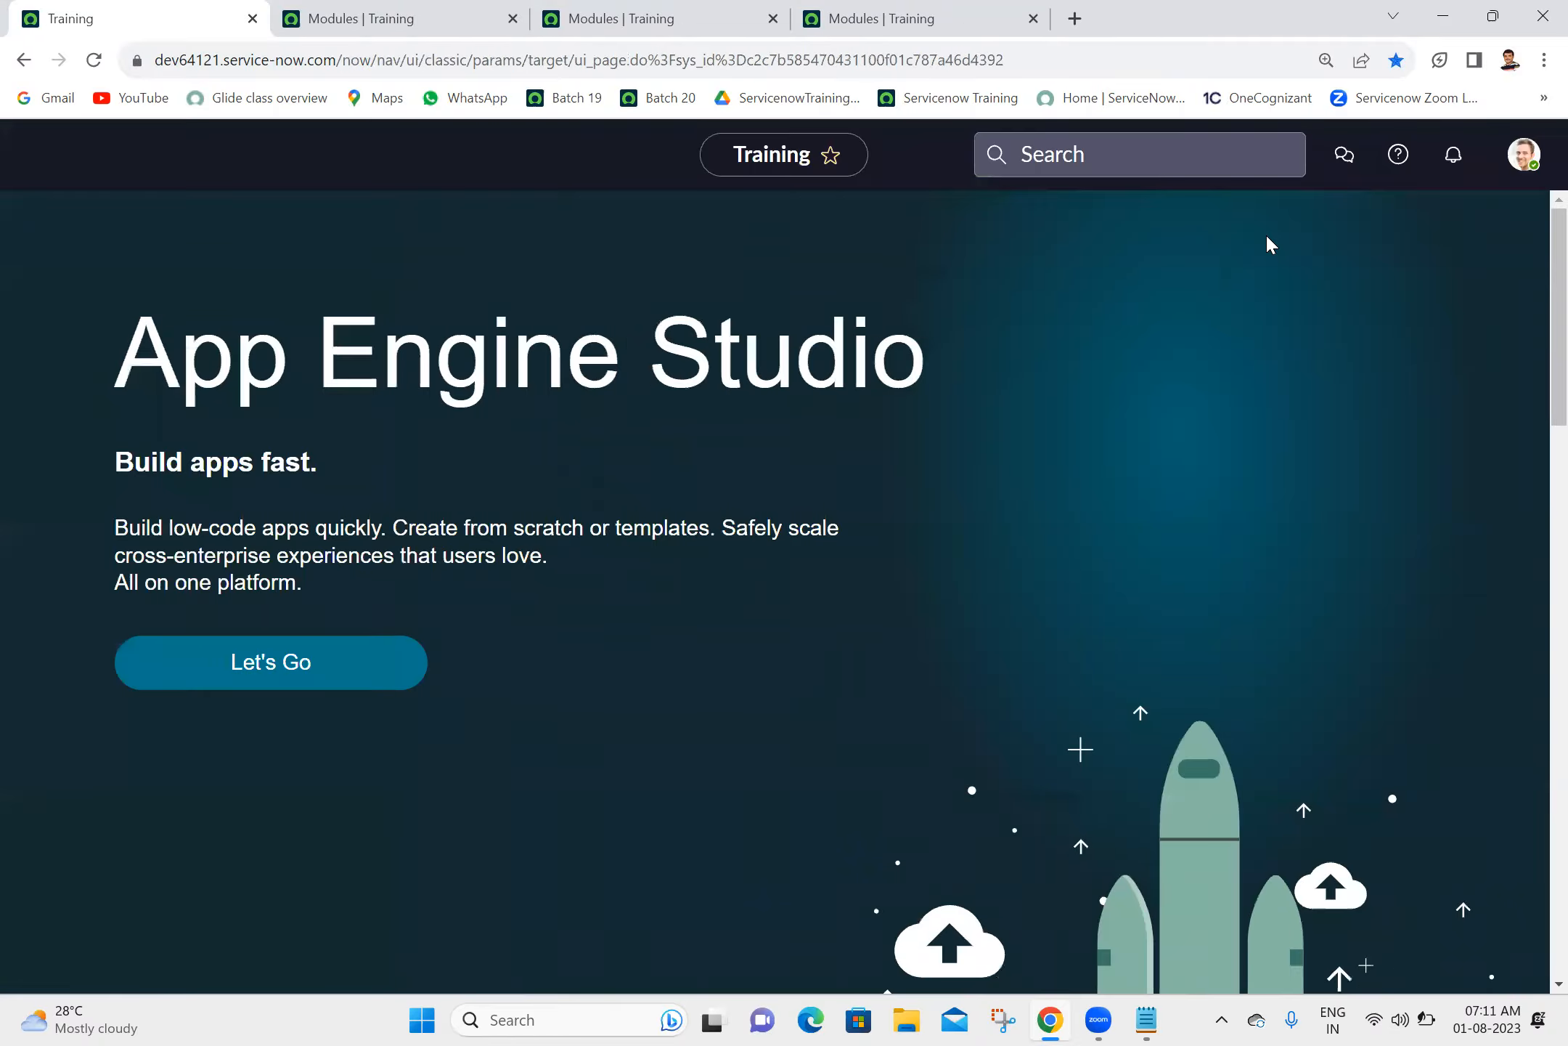
{"action": "left_click", "coordinate": [95, 61]}
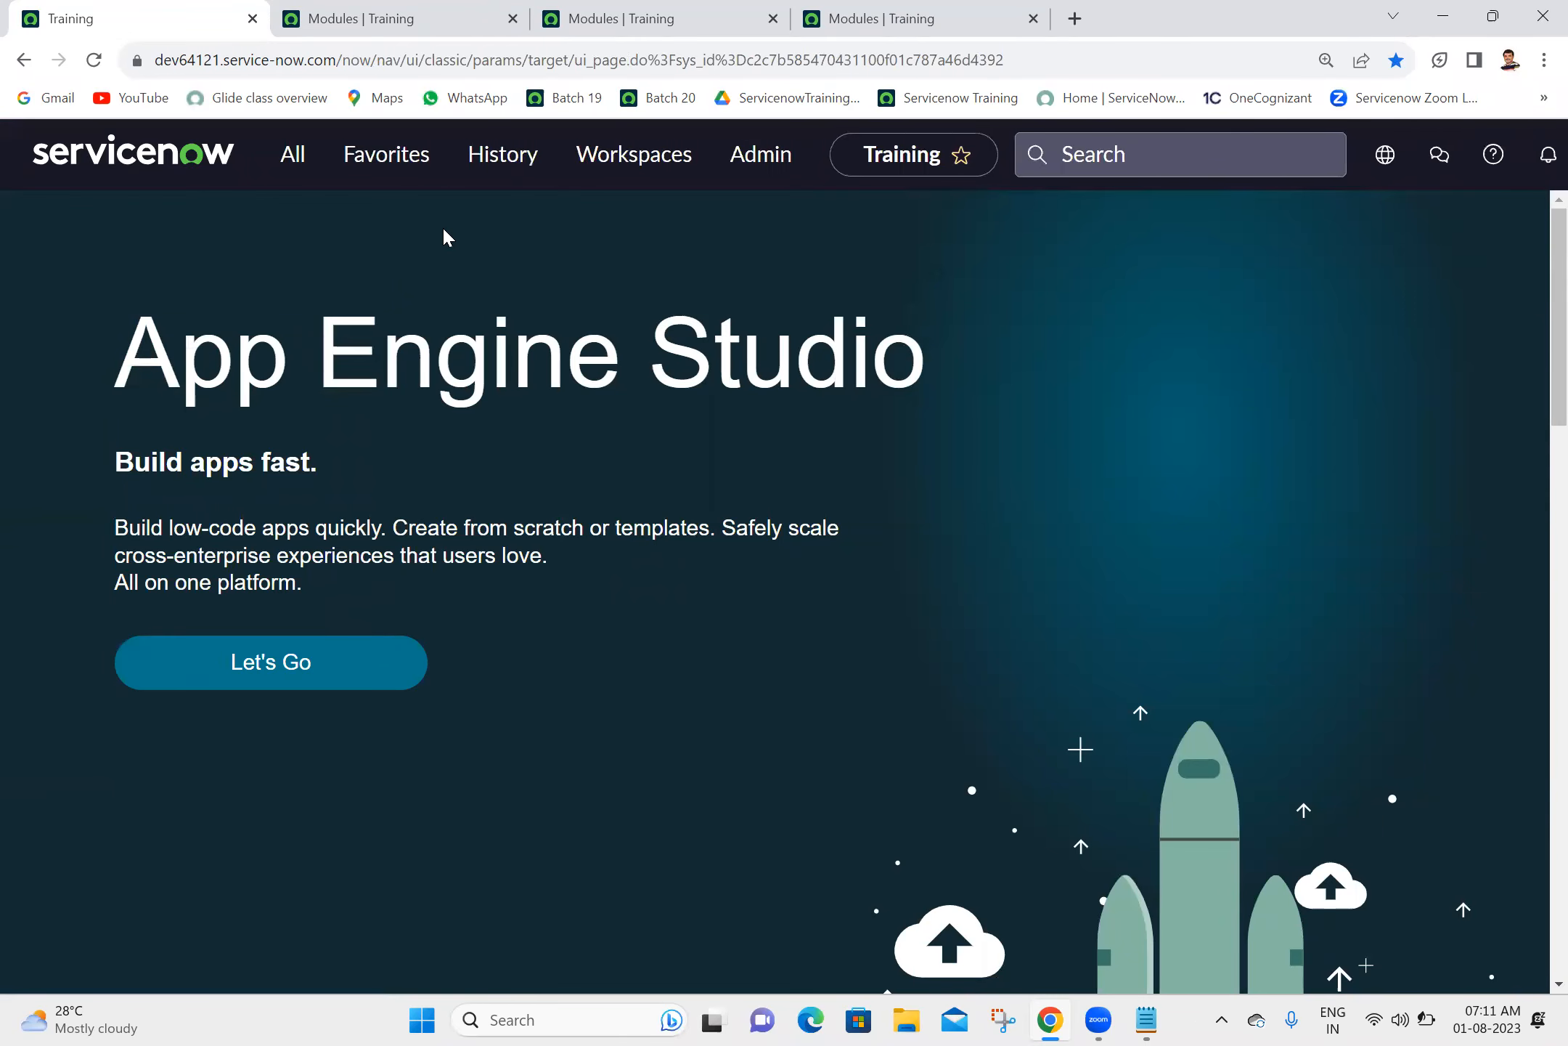
- Filter the application navigator for "ashok it" and review the Parent and Child modules under Ashok IT
{"action": "left_click", "coordinate": [292, 166]}
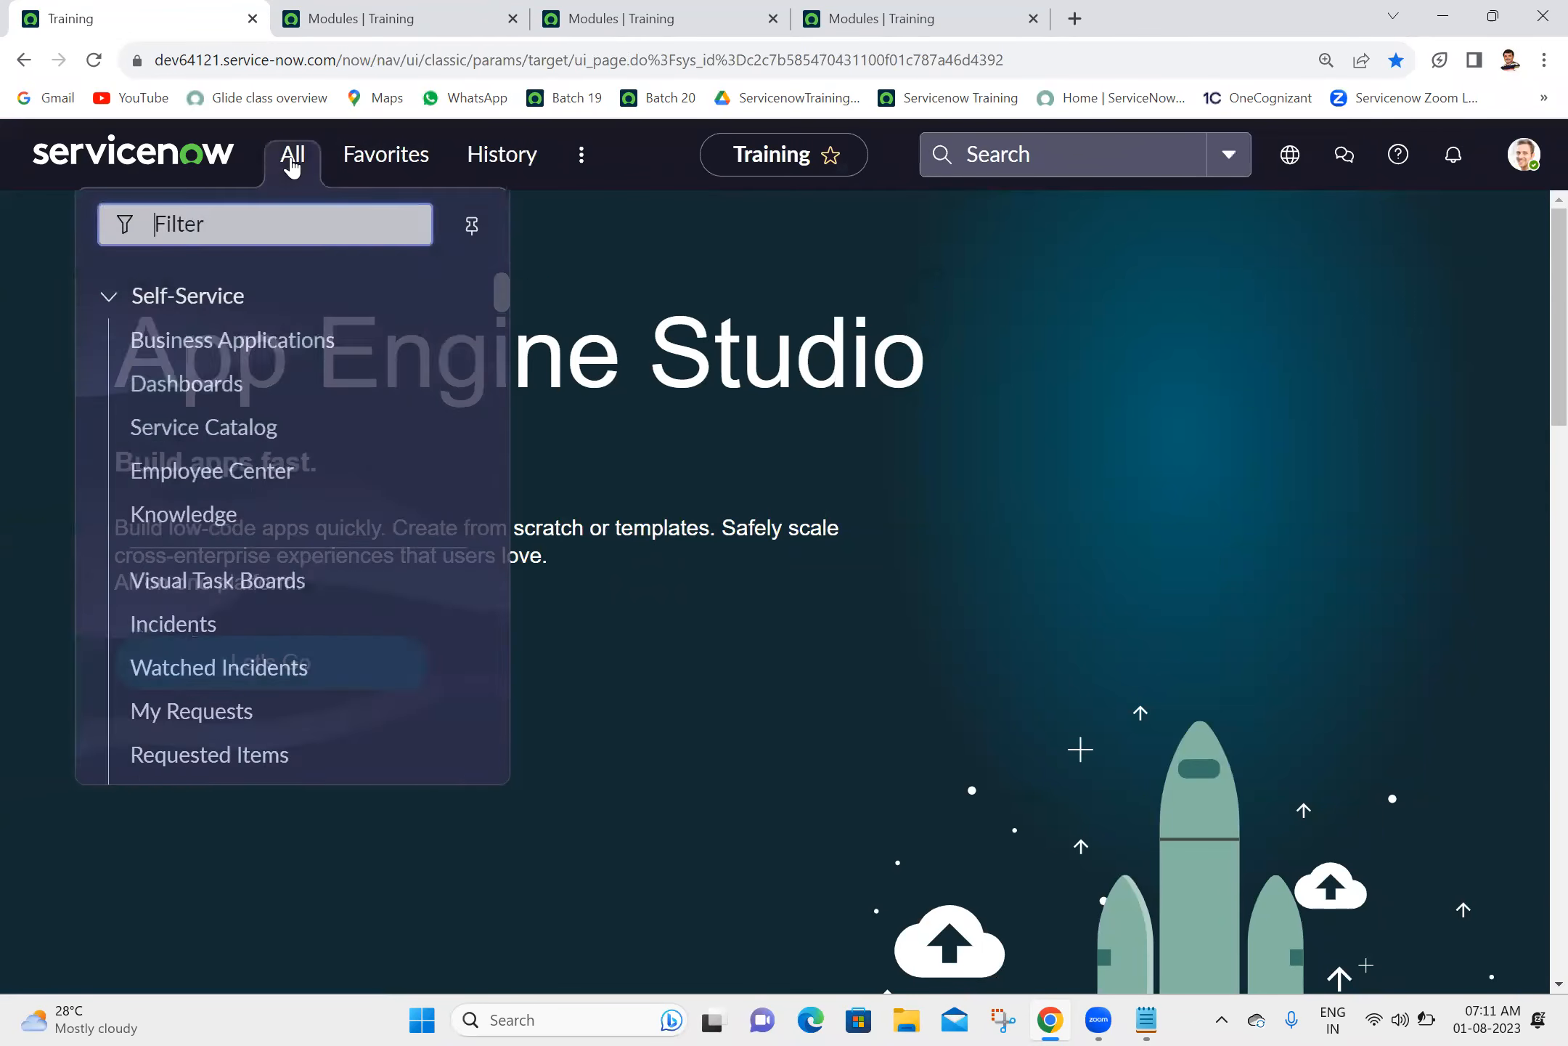
{"action": "type", "text": "ash"}
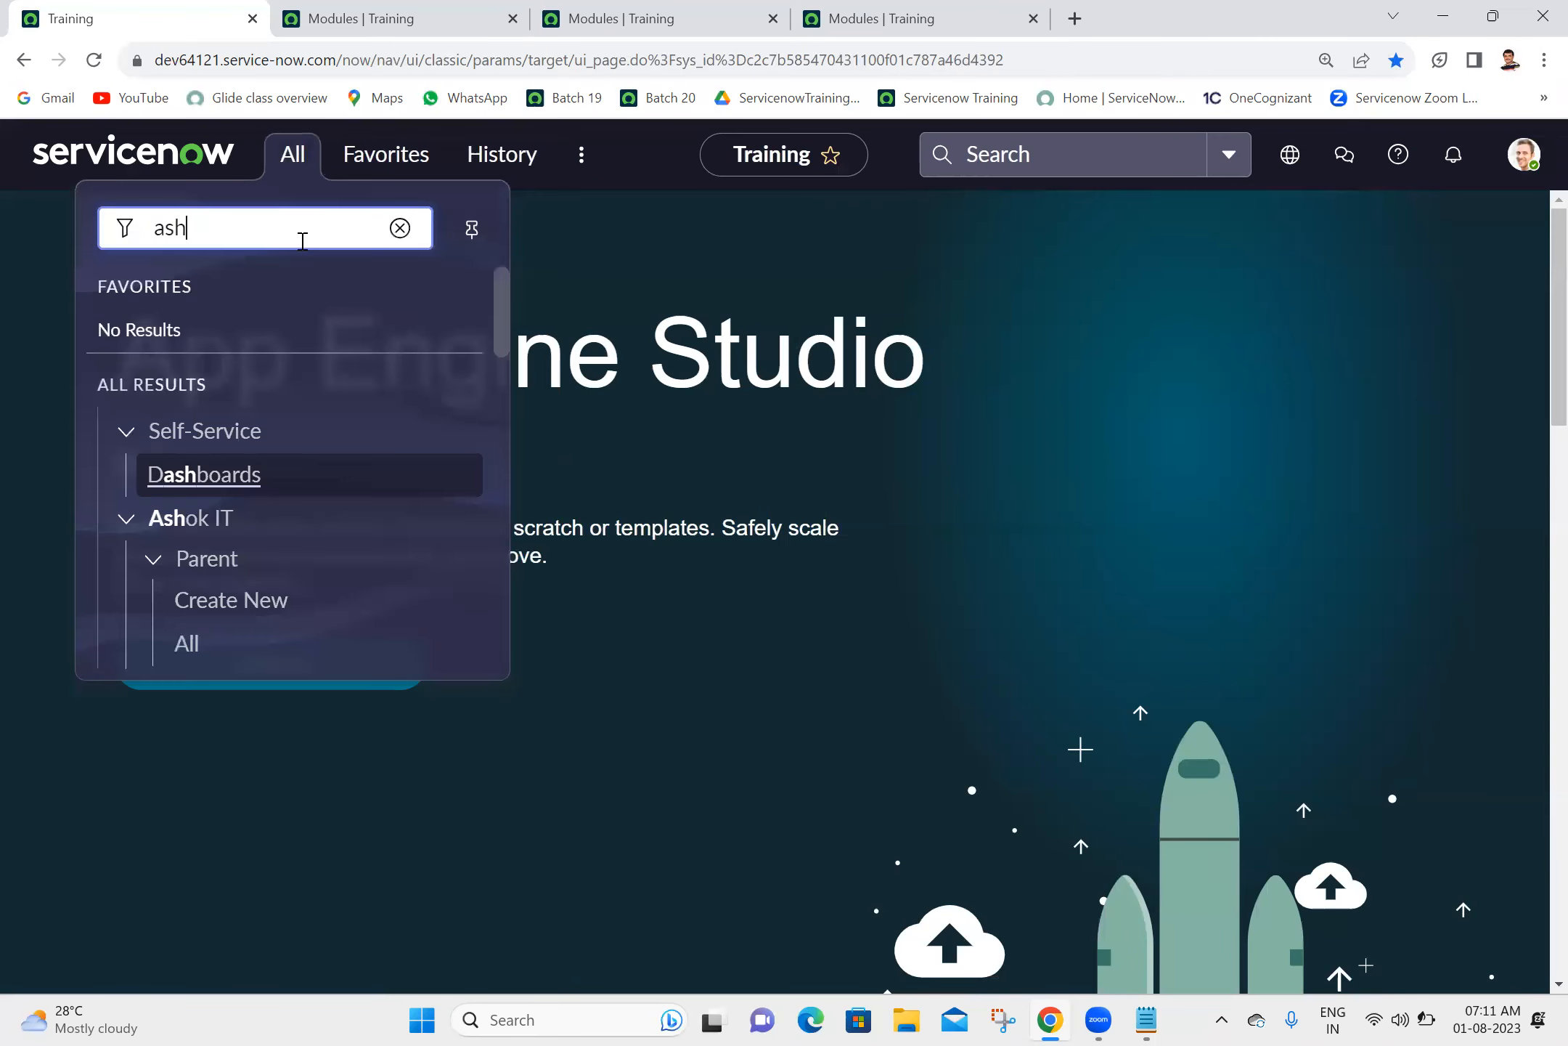
{"action": "type", "text": "ok it"}
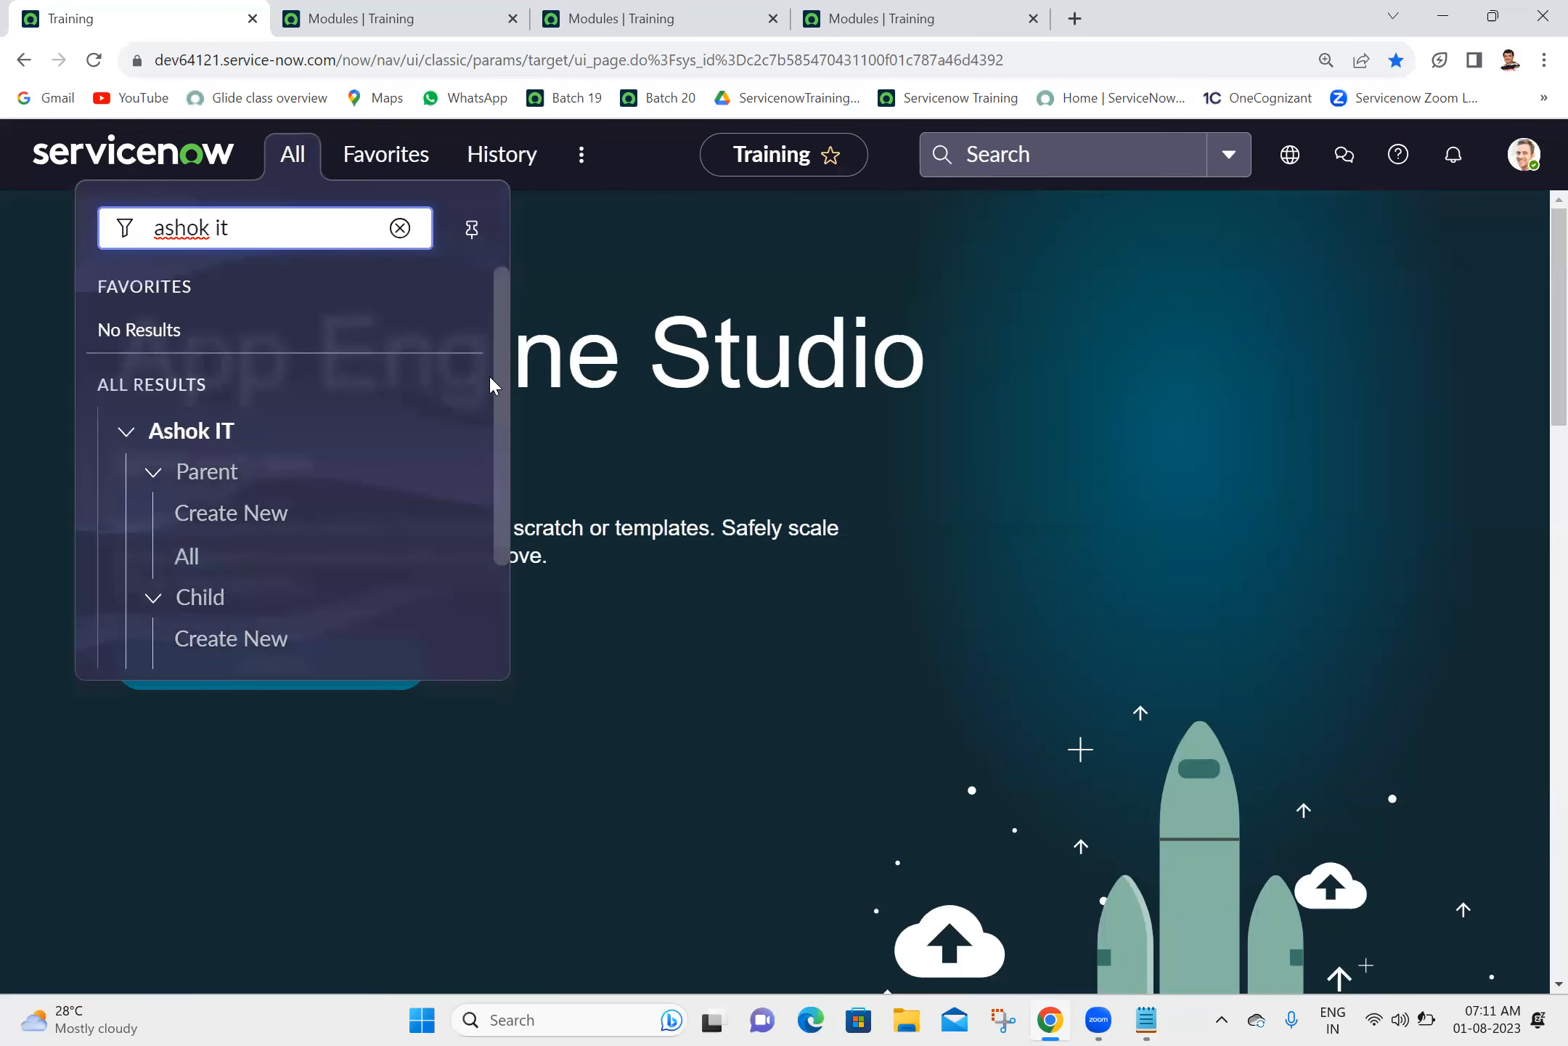
{"action": "left_click_drag", "start_coordinate": [499, 381], "coordinate": [490, 312]}
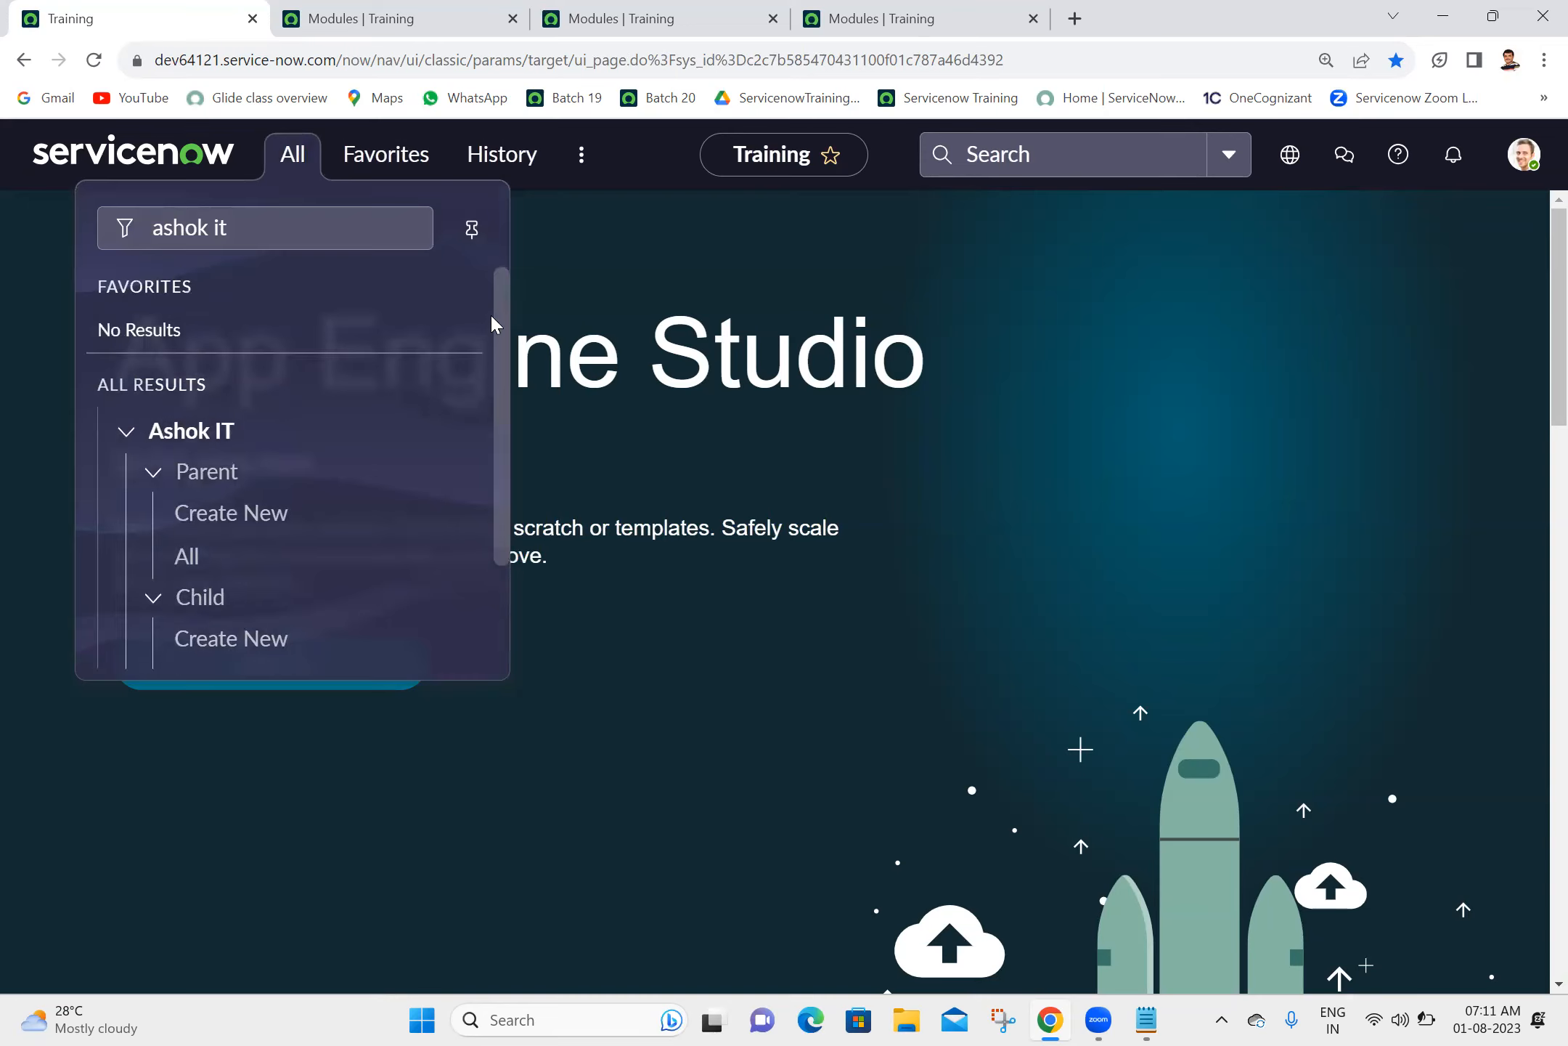
{"action": "left_click_drag", "start_coordinate": [490, 411], "coordinate": [494, 488]}
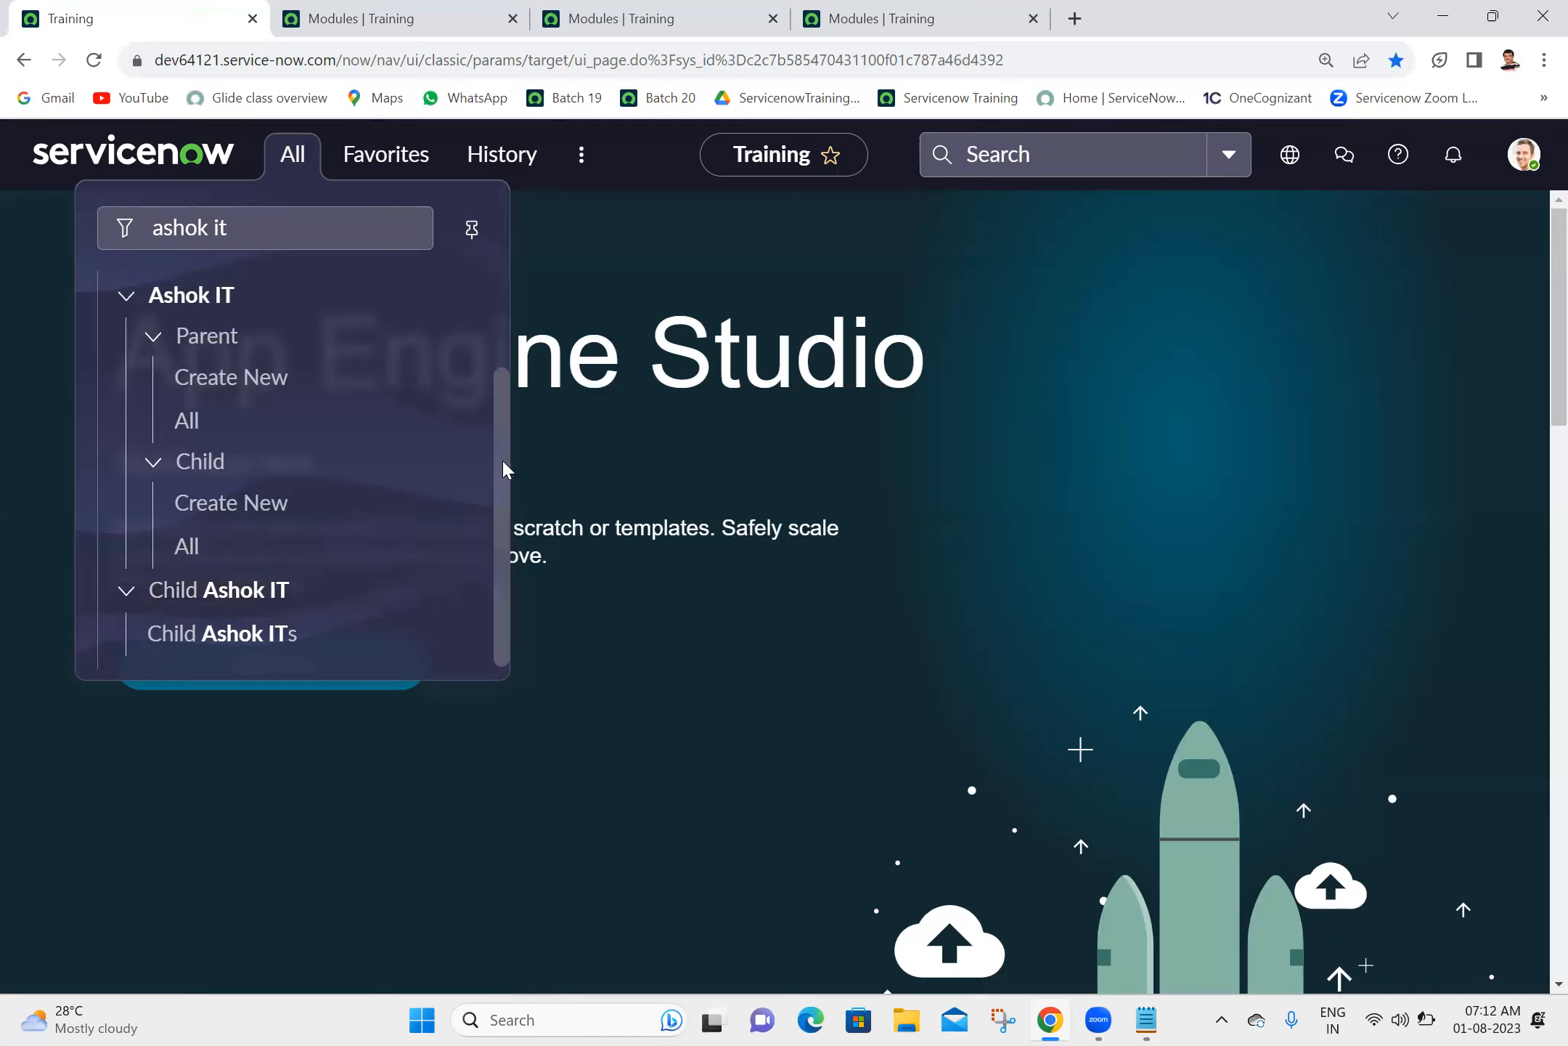
{"action": "scroll", "coordinate": [495, 436], "scroll_direction": "down", "scroll_amount": 1}
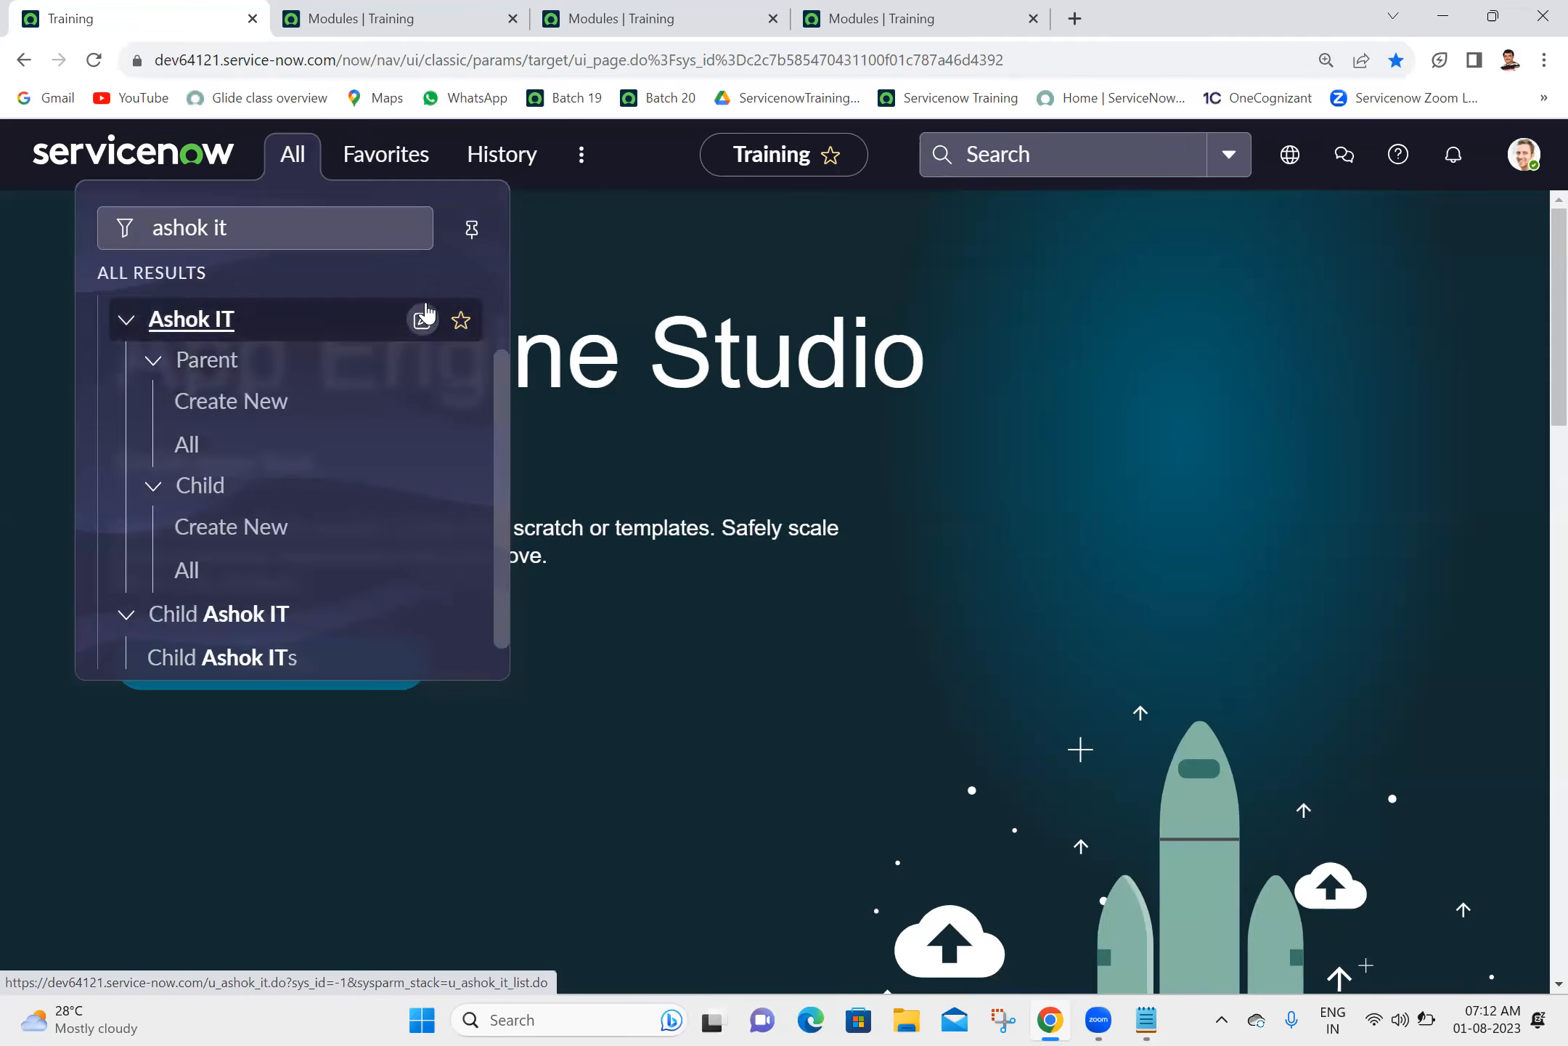
{"action": "triple_click", "coordinate": [324, 229]}
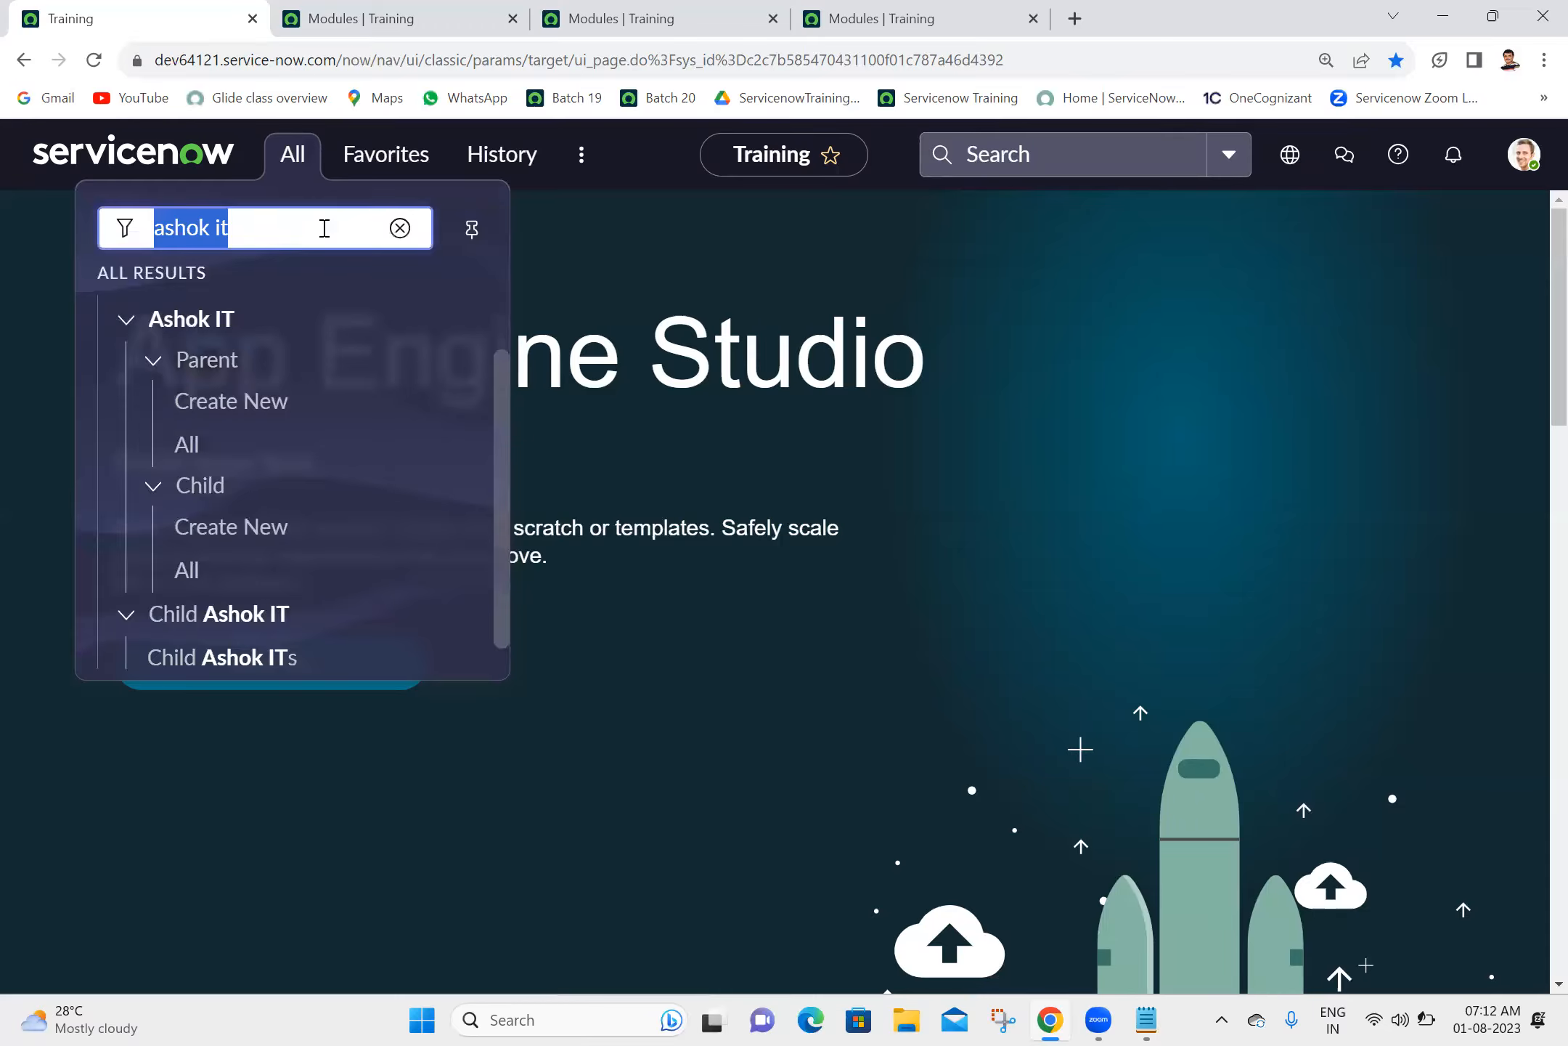
- Reload the Modules list and start a new module titled "Active Users" with order 600
{"action": "left_click", "coordinate": [890, 13]}
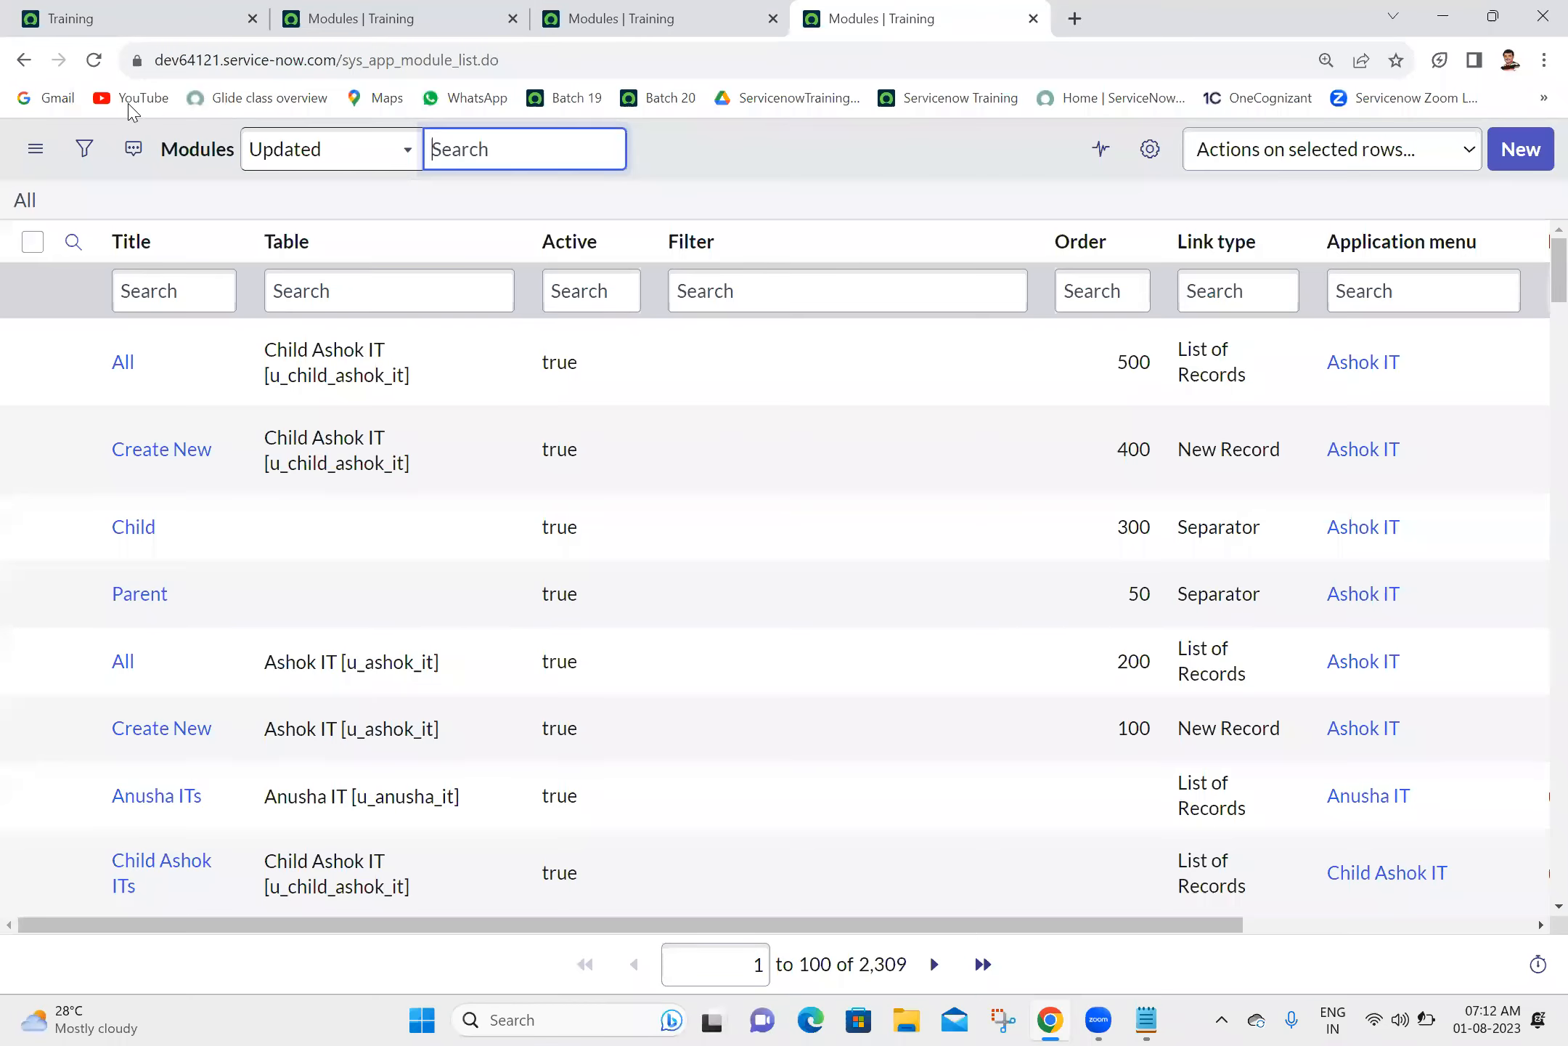
{"action": "left_click", "coordinate": [101, 64]}
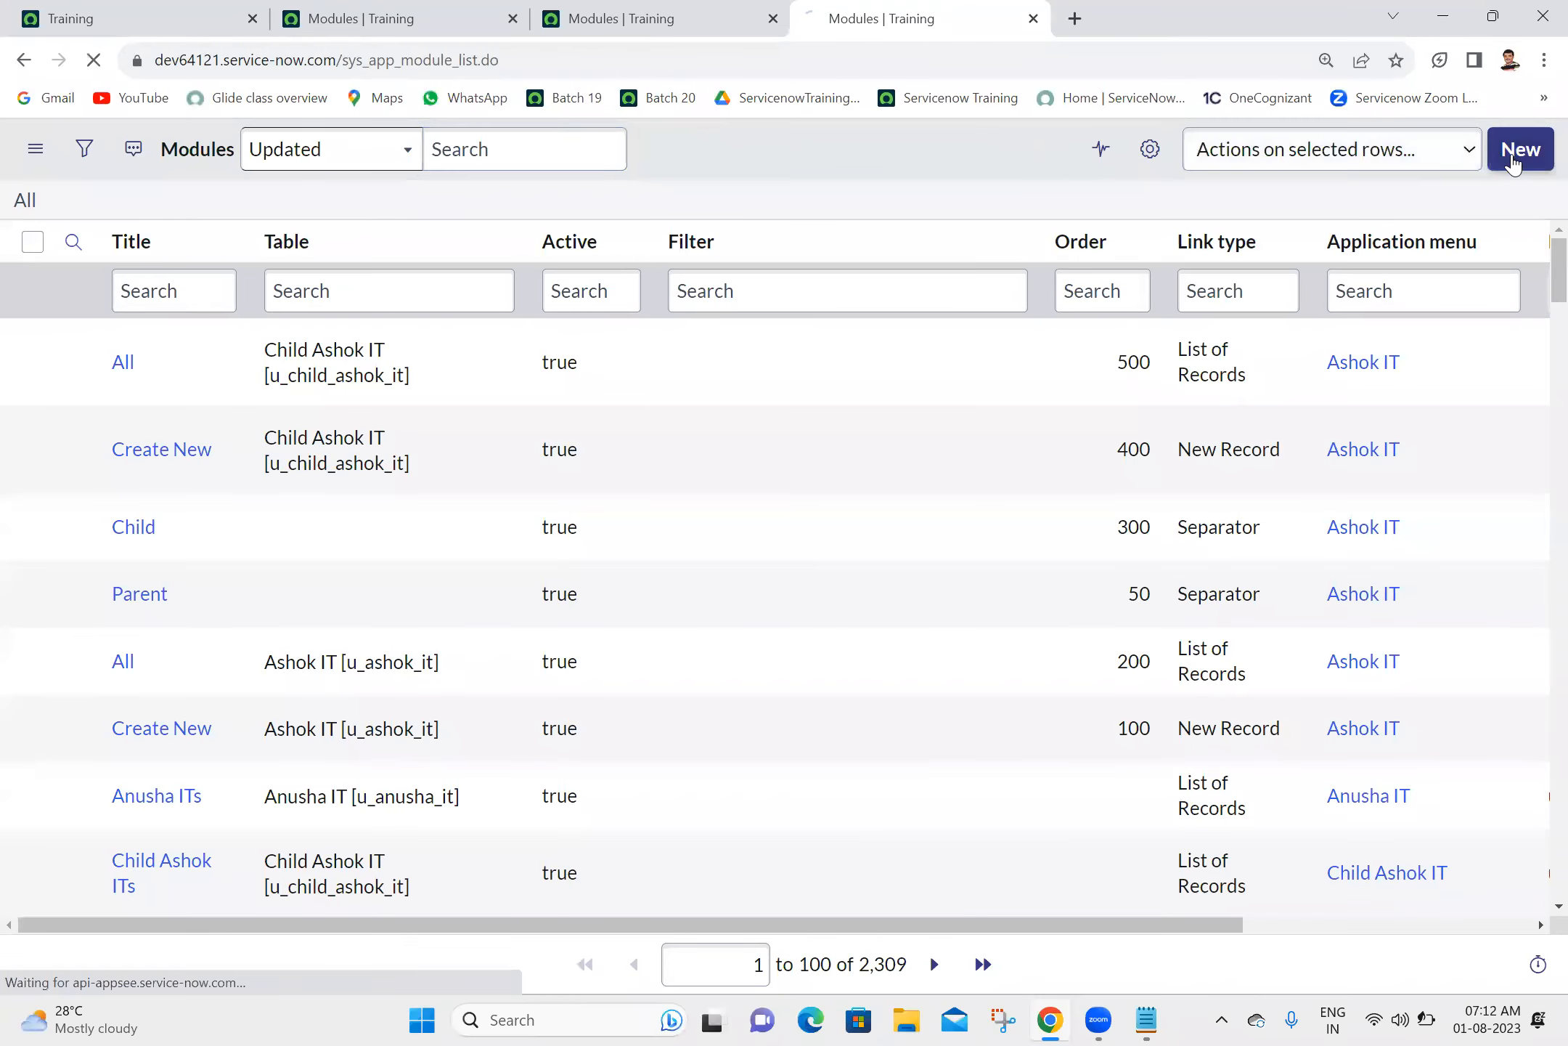
{"action": "left_click", "coordinate": [1514, 163]}
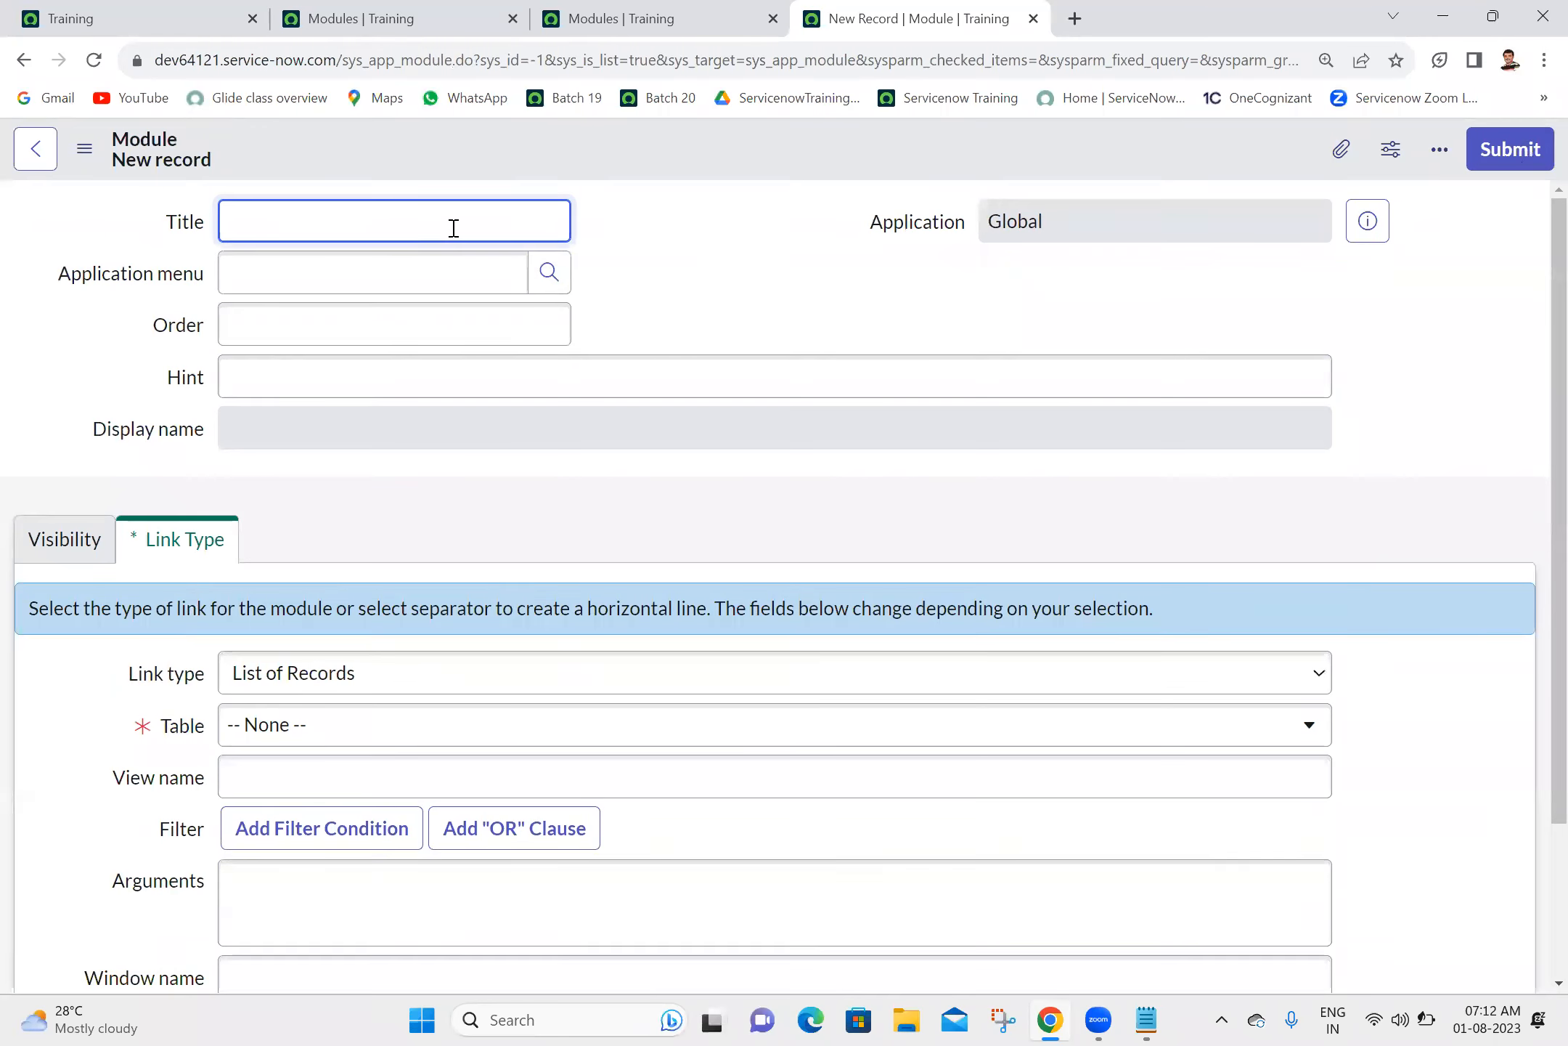
{"action": "type", "text": "Active Users"}
{"action": "left_click", "coordinate": [765, 306]}
{"action": "left_click", "coordinate": [485, 318]}
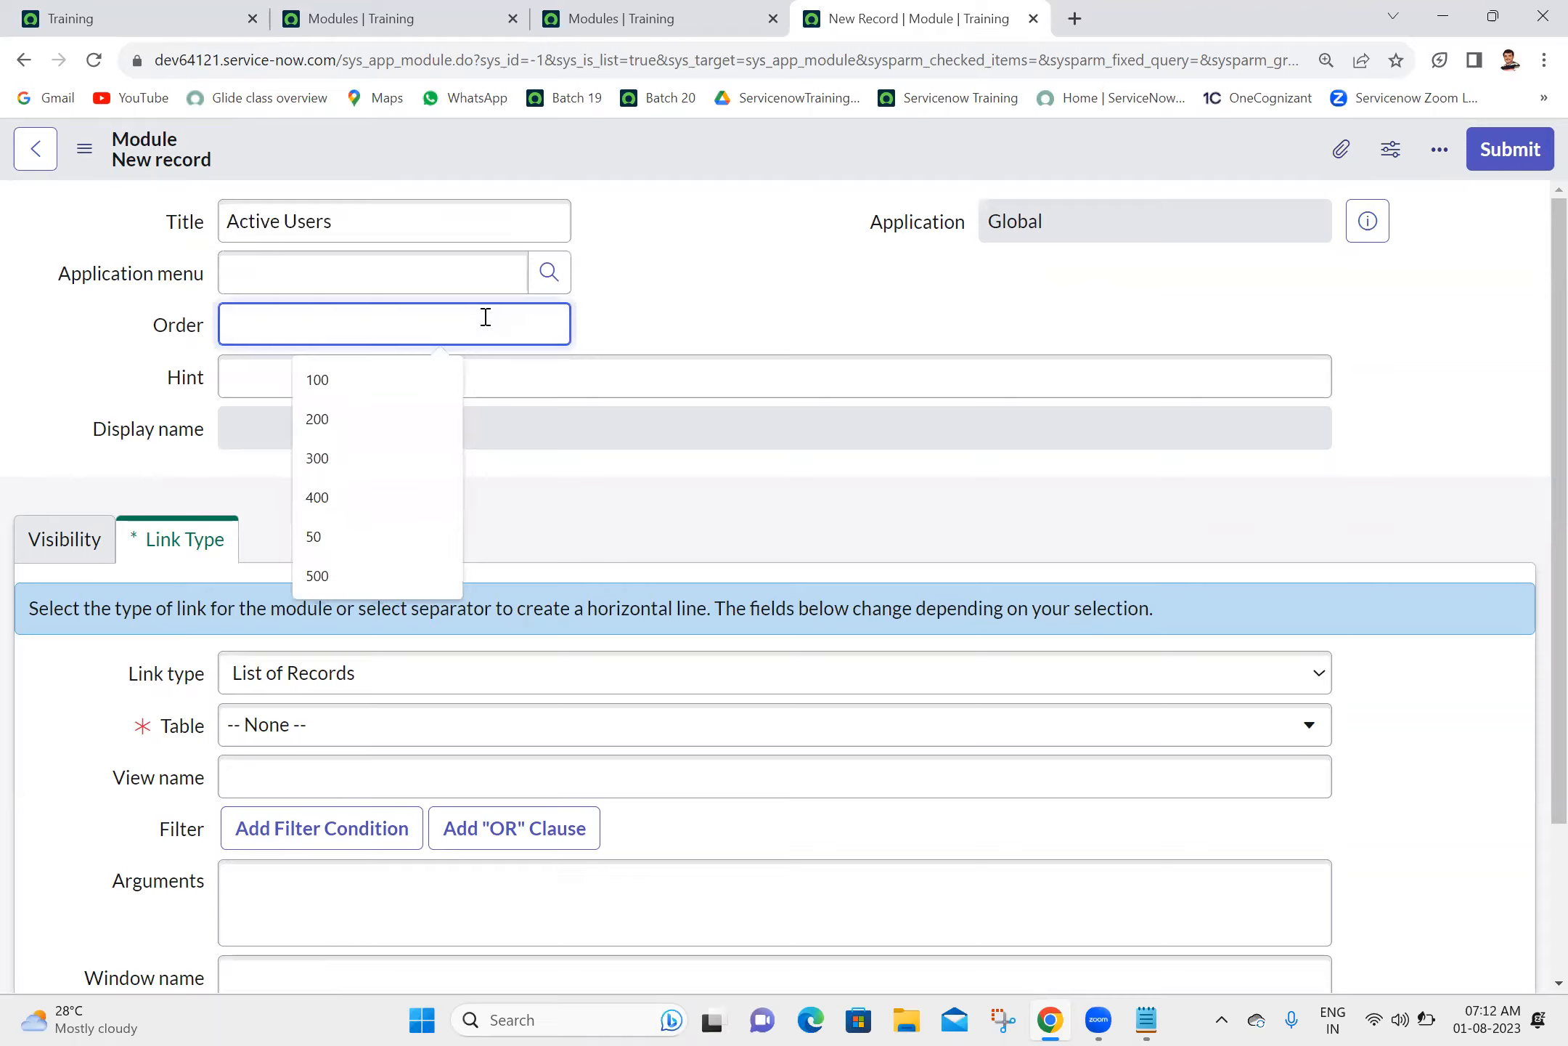
{"action": "type", "text": "600"}
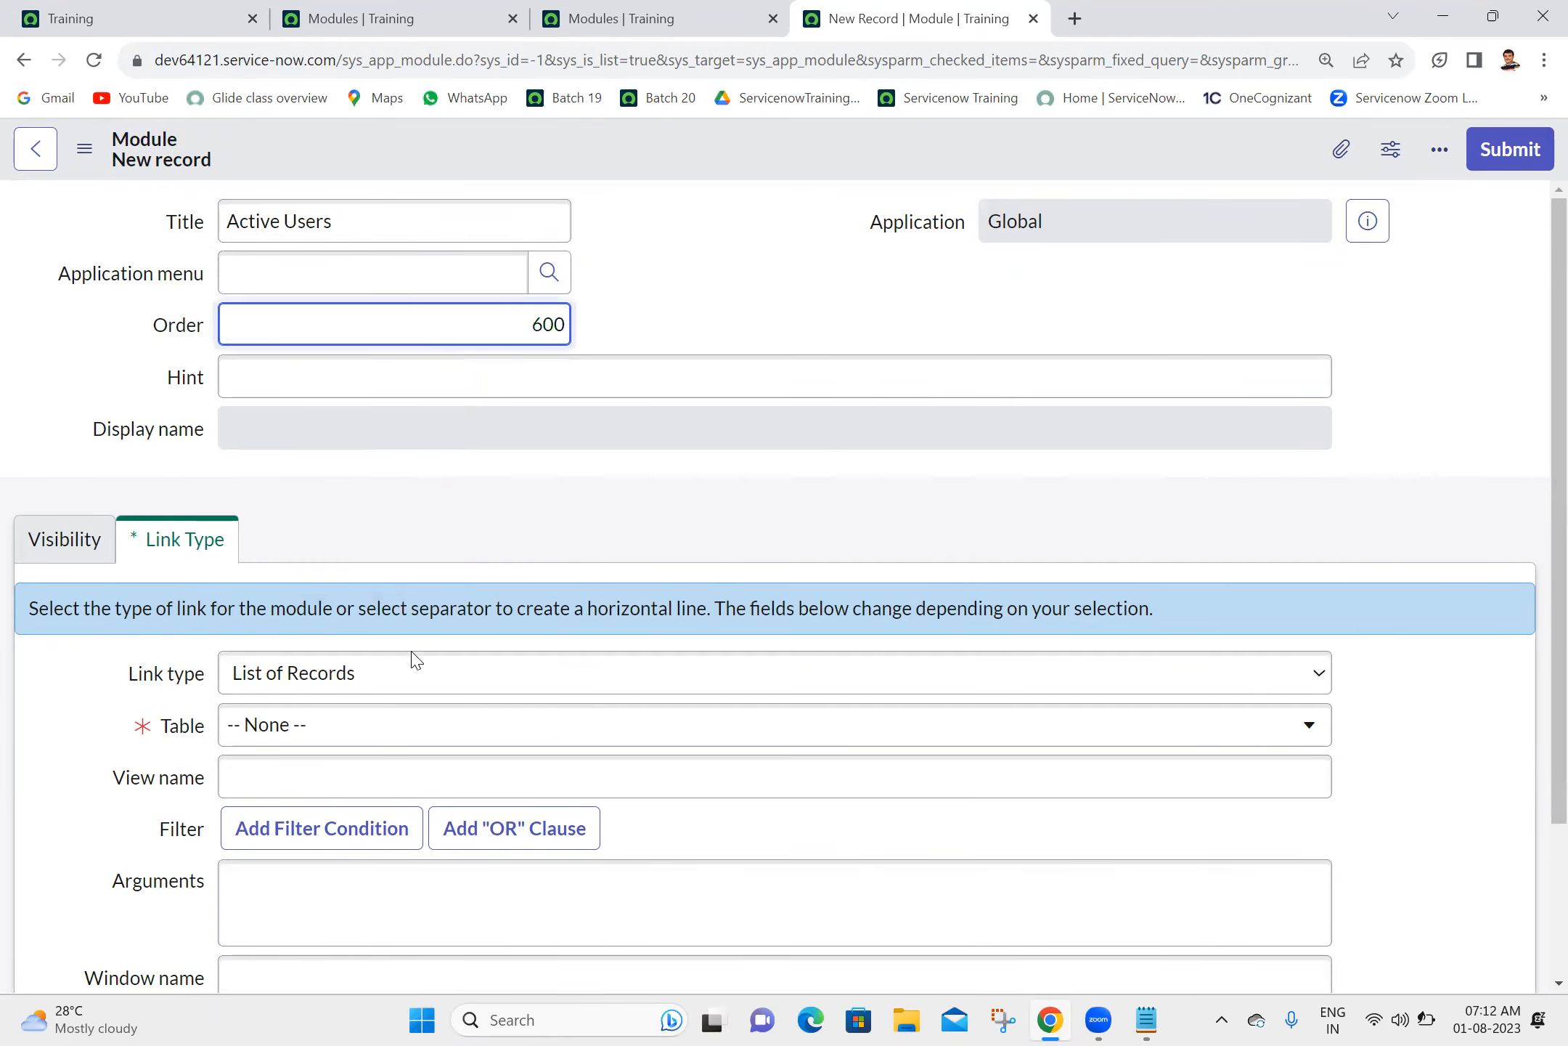
- Set the Active Users module's link type to Separator, assign it to the Ashok IT application menu and submit it
{"action": "left_click", "coordinate": [419, 674]}
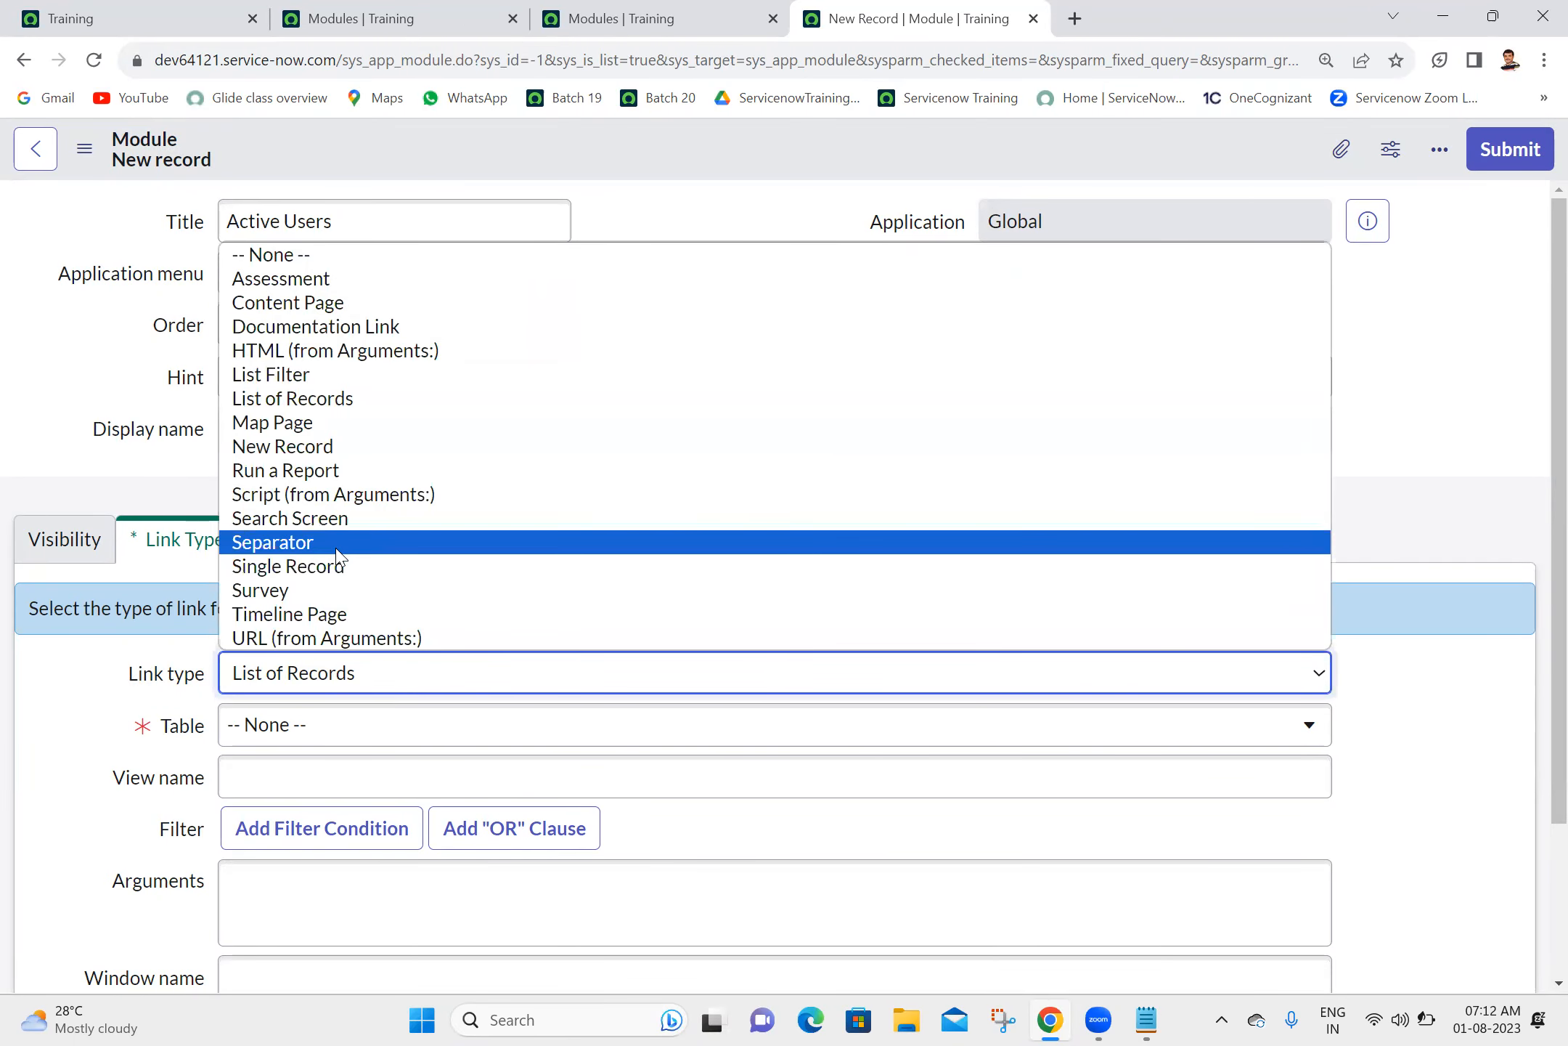
{"action": "left_click", "coordinate": [346, 545]}
{"action": "left_click", "coordinate": [499, 274]}
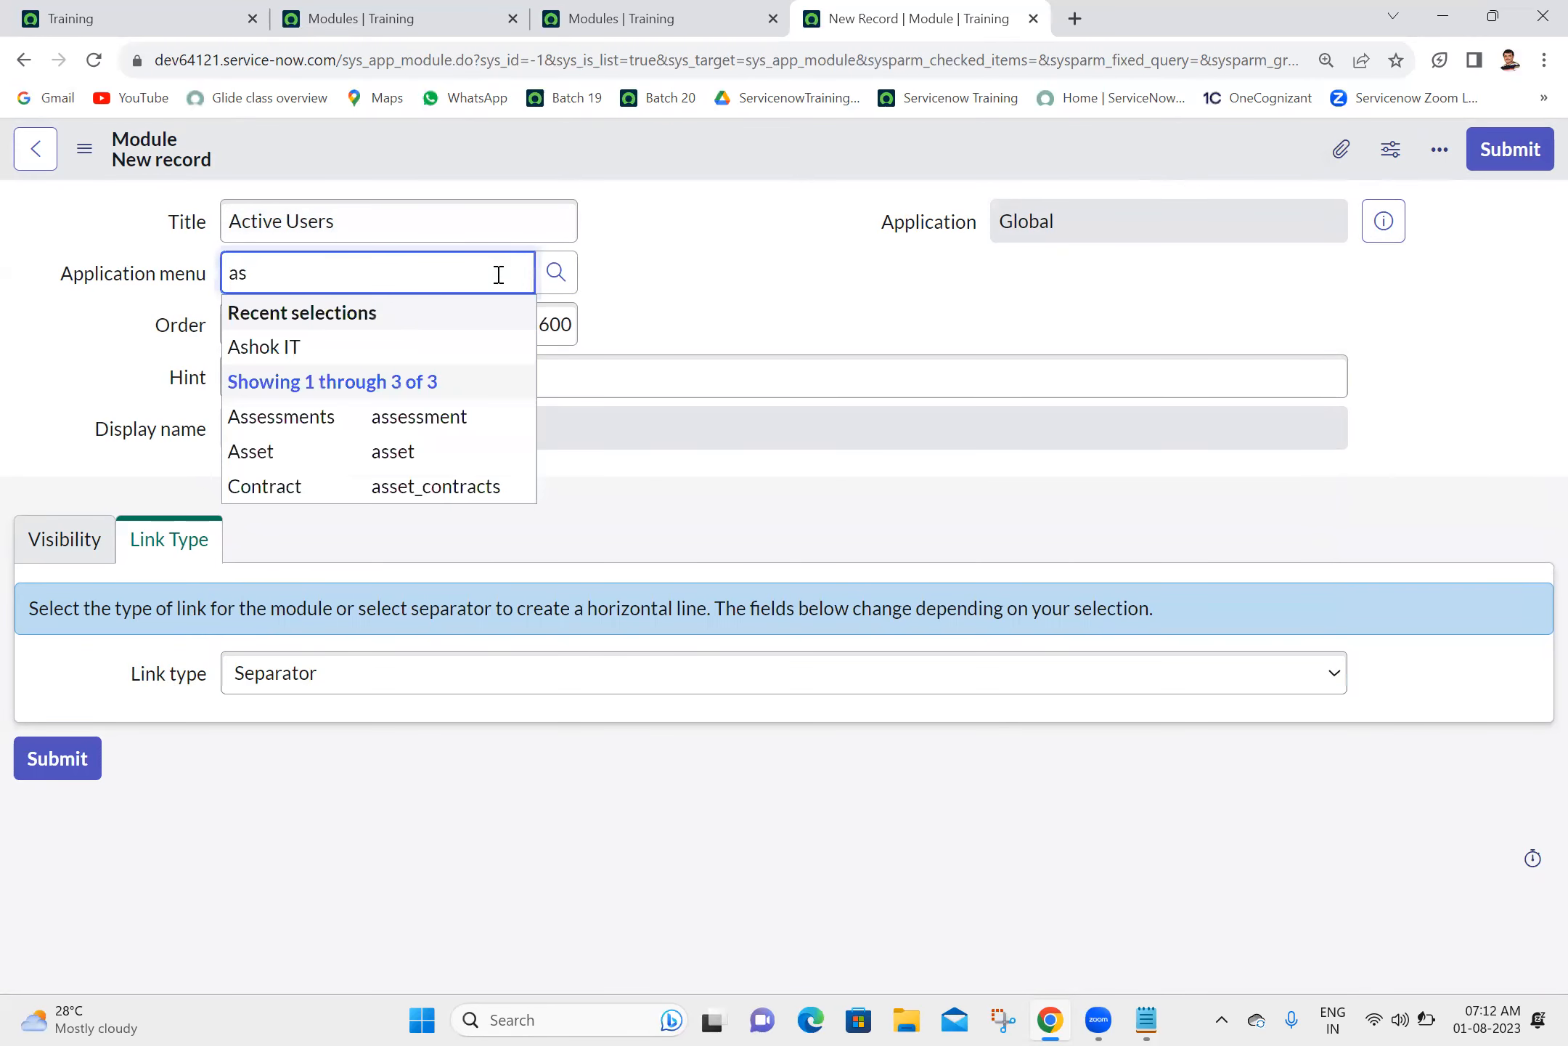
{"action": "left_click", "coordinate": [356, 347]}
{"action": "left_click", "coordinate": [1478, 154]}
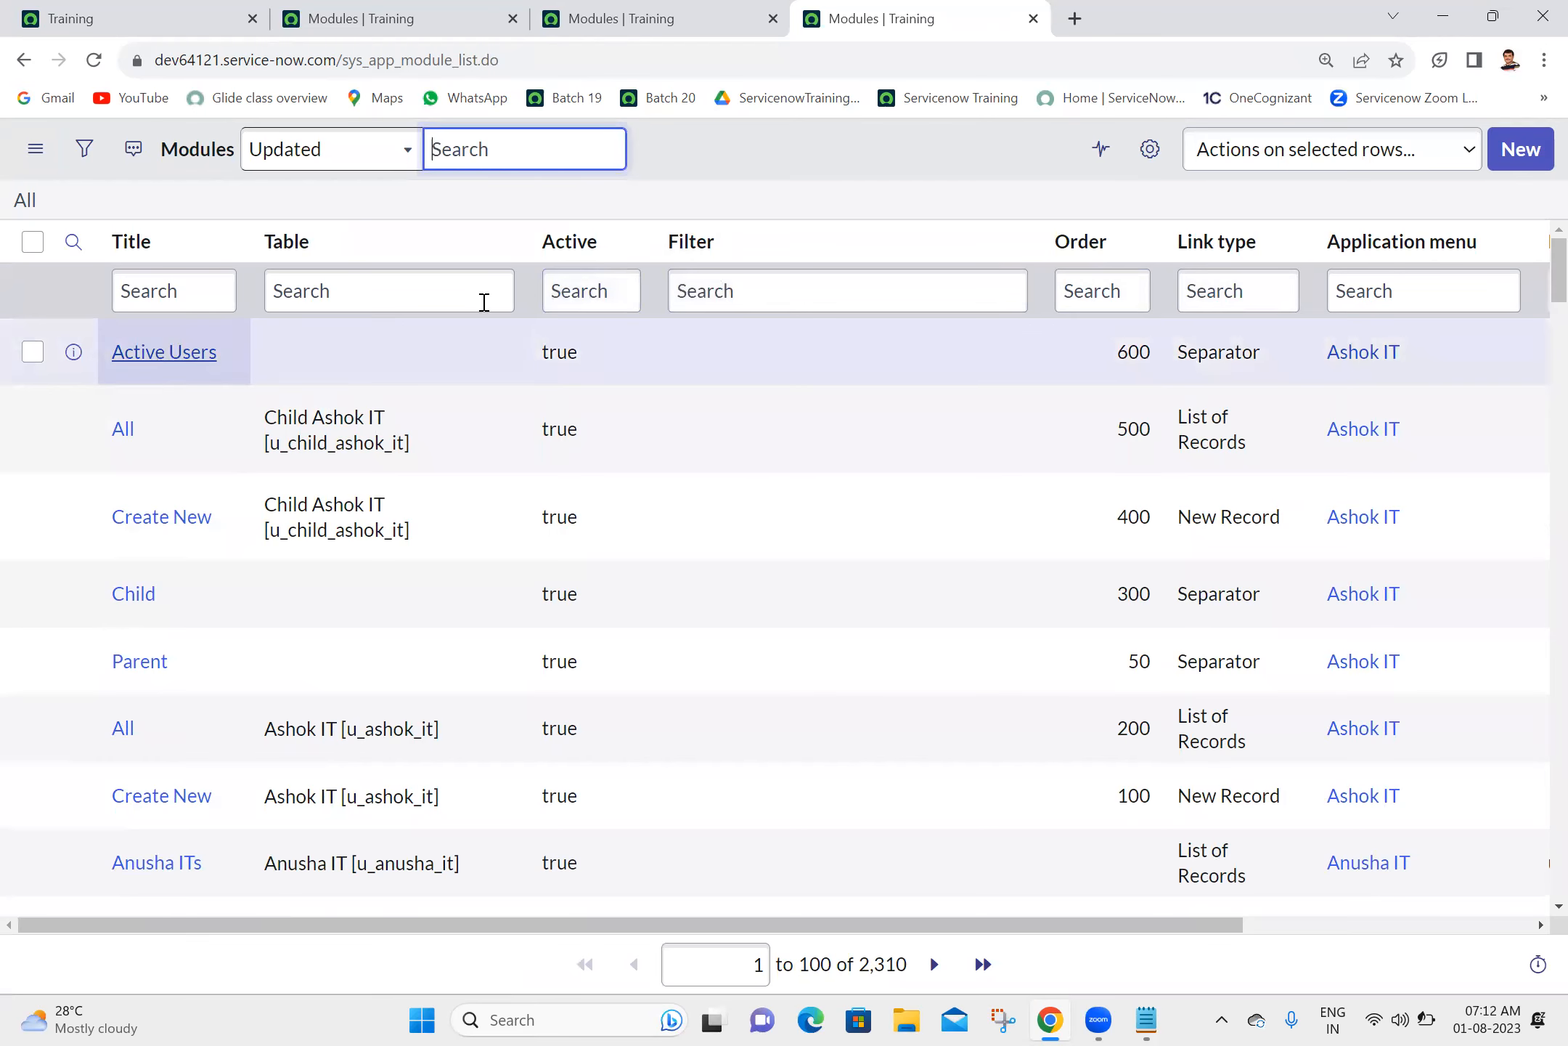
- Start a new module titled "All" under the Ashok IT application menu with link type URL (from Arguments:)
{"action": "left_click", "coordinate": [1507, 164]}
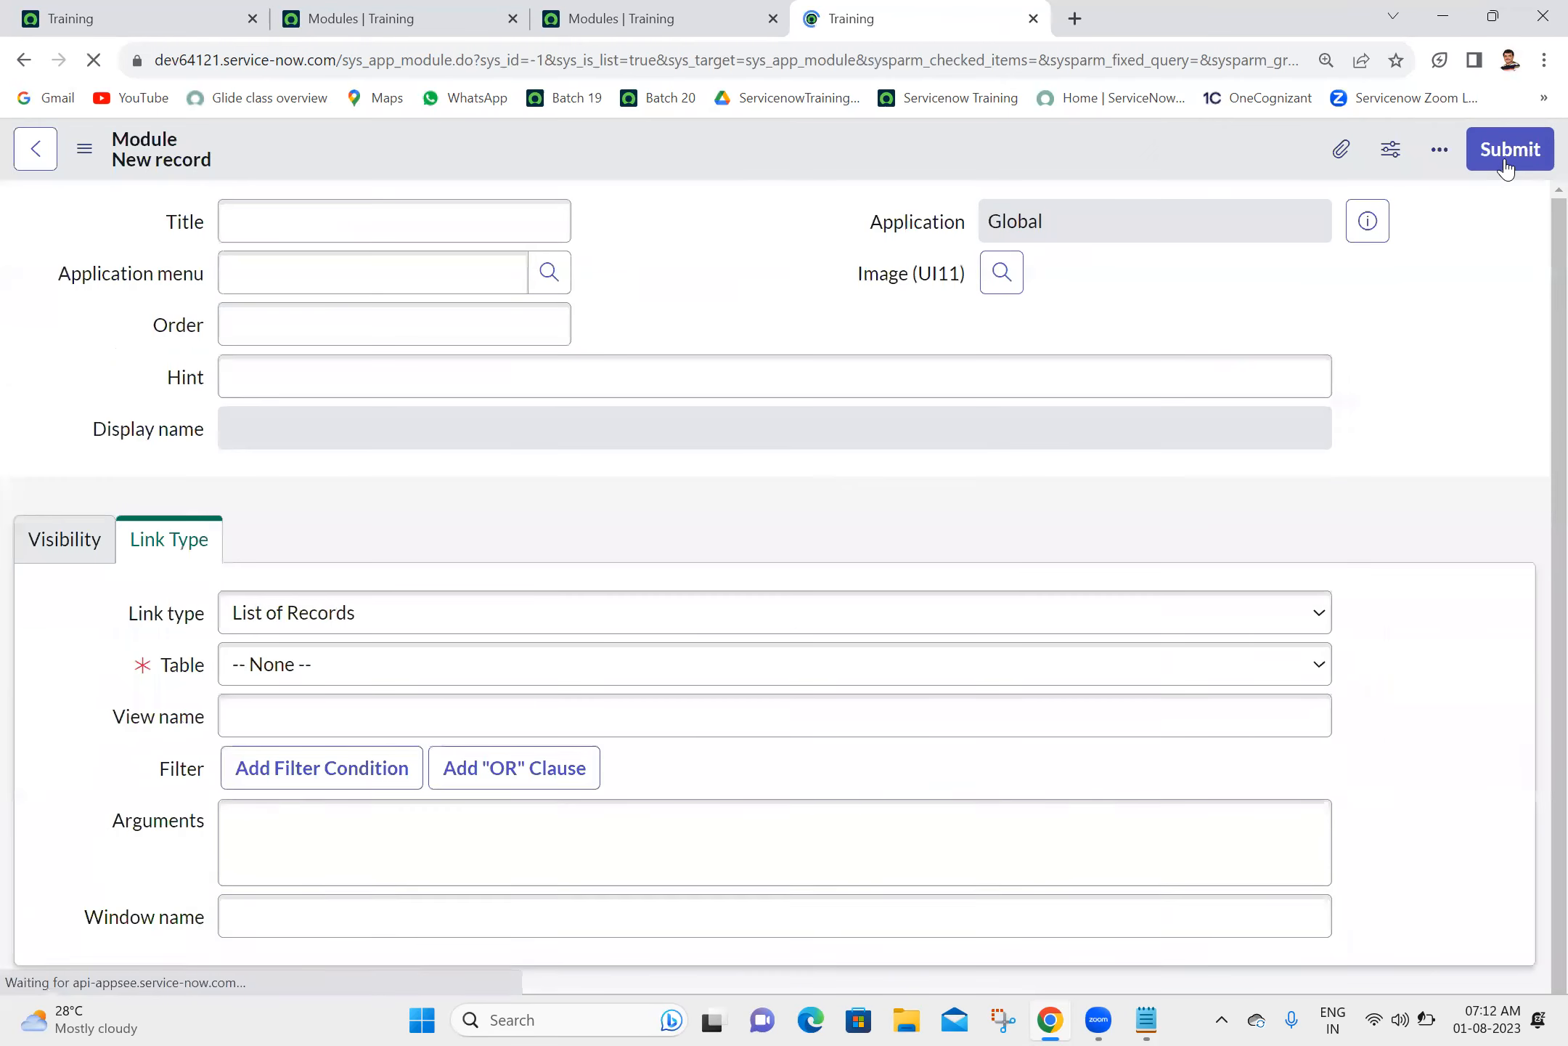
{"action": "left_click", "coordinate": [543, 220]}
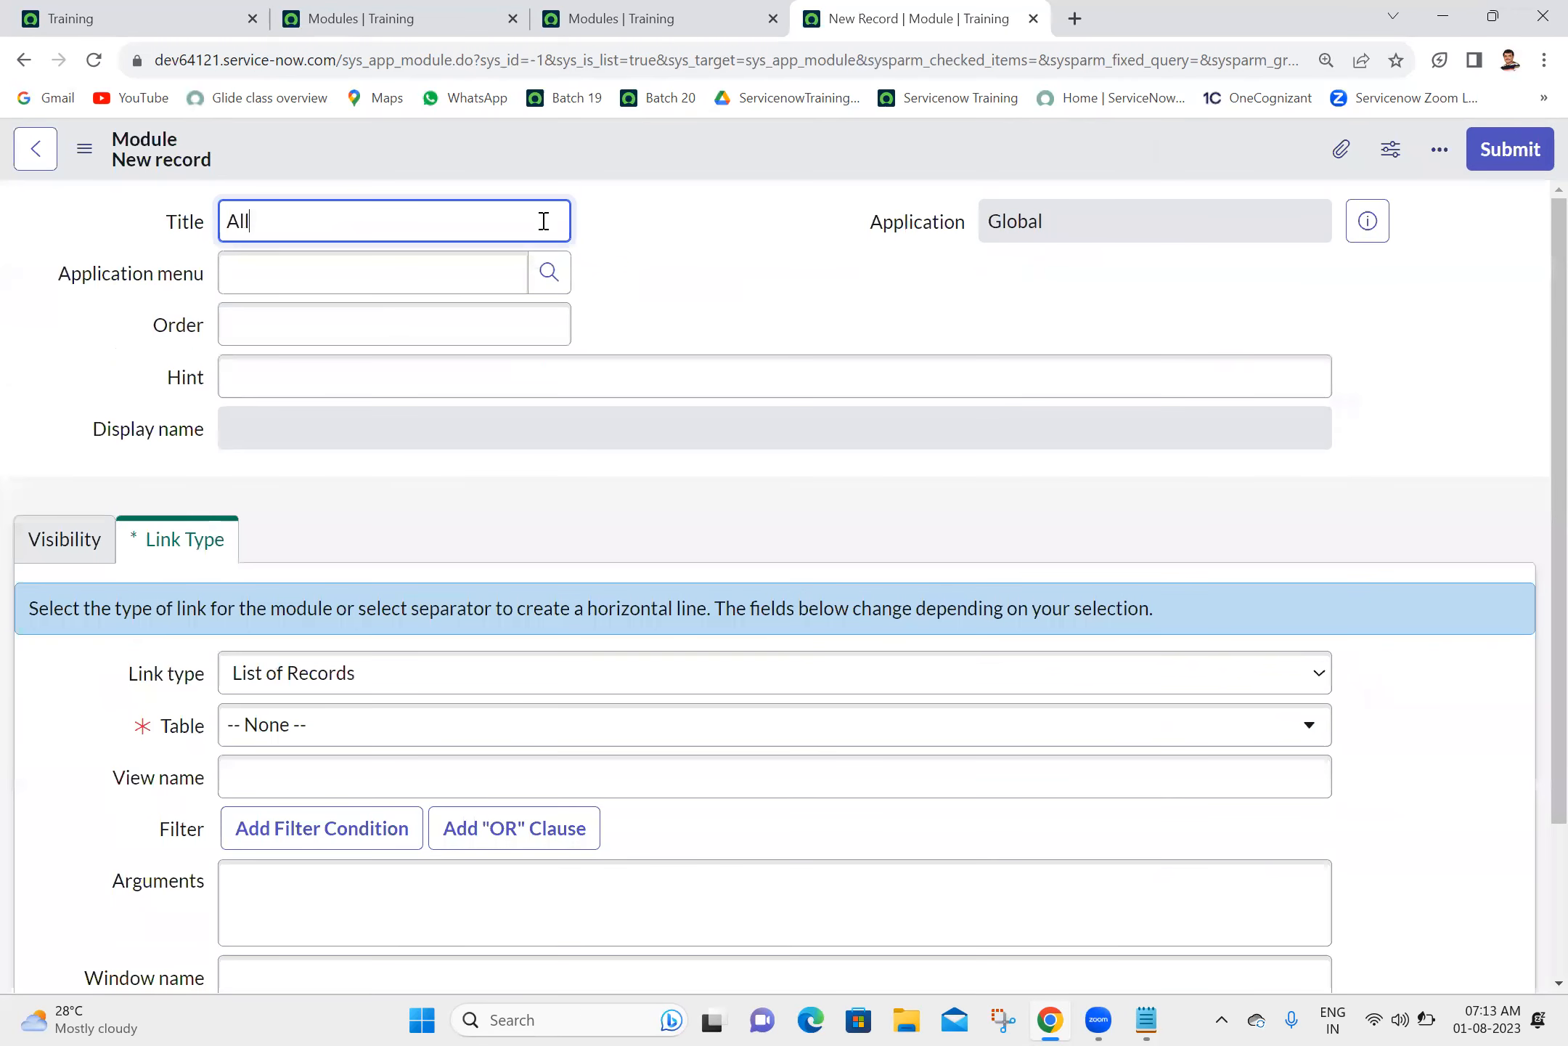
{"action": "left_click", "coordinate": [473, 280]}
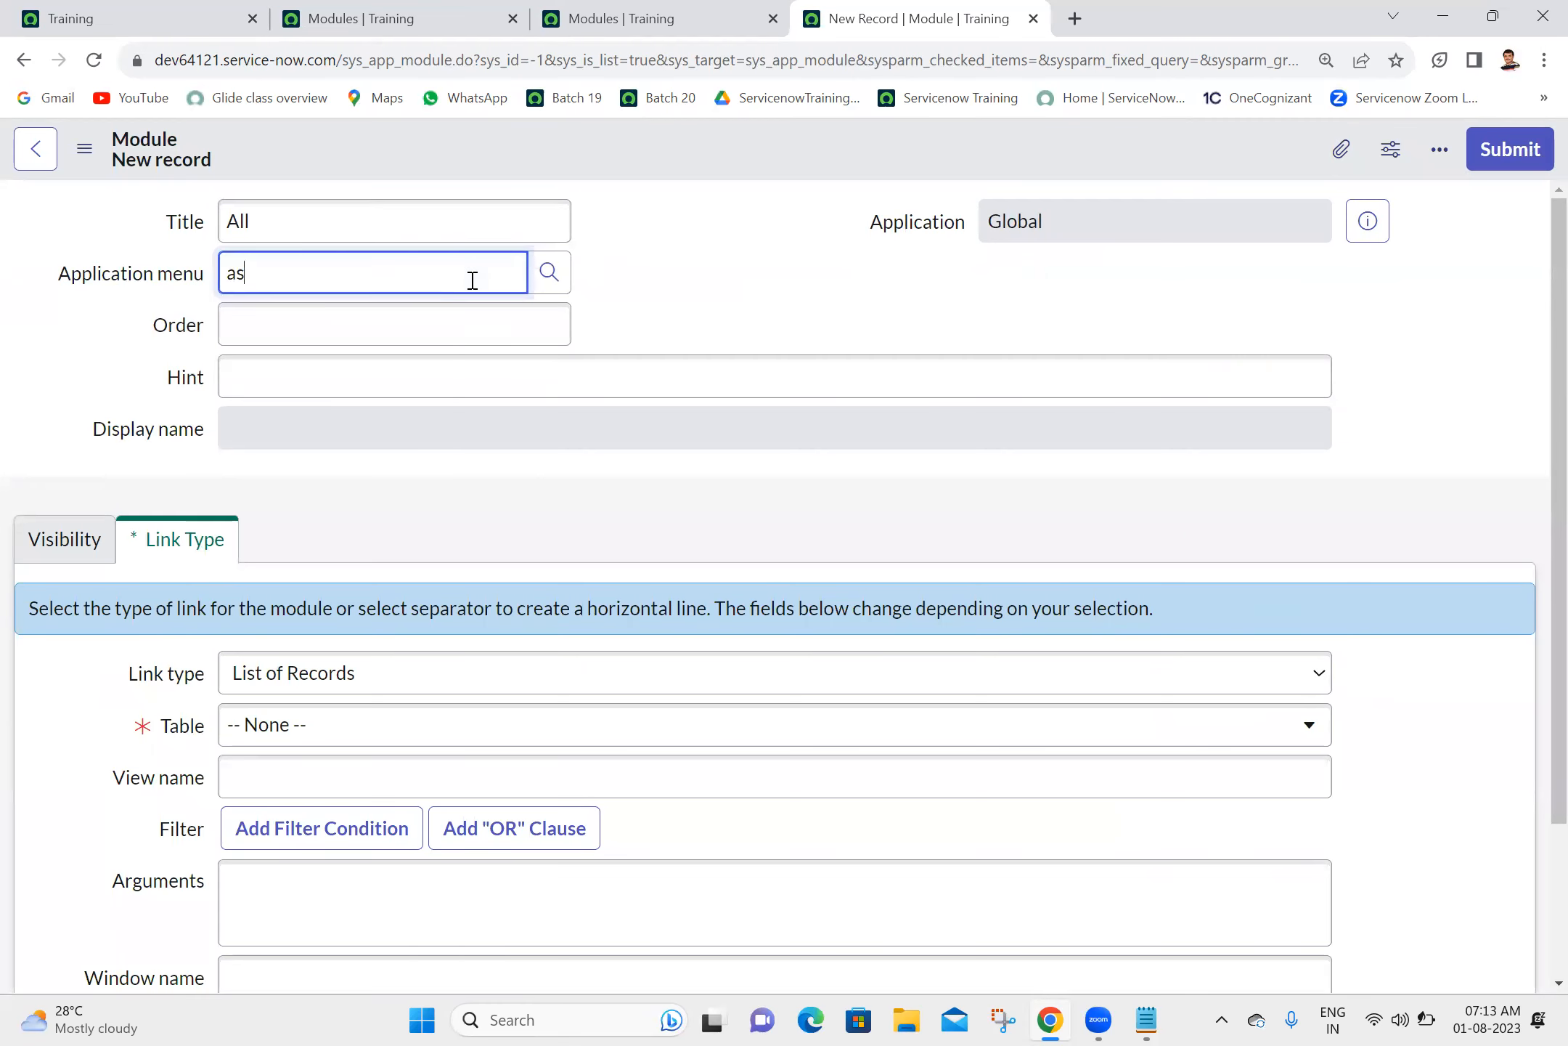
{"action": "left_click", "coordinate": [321, 354]}
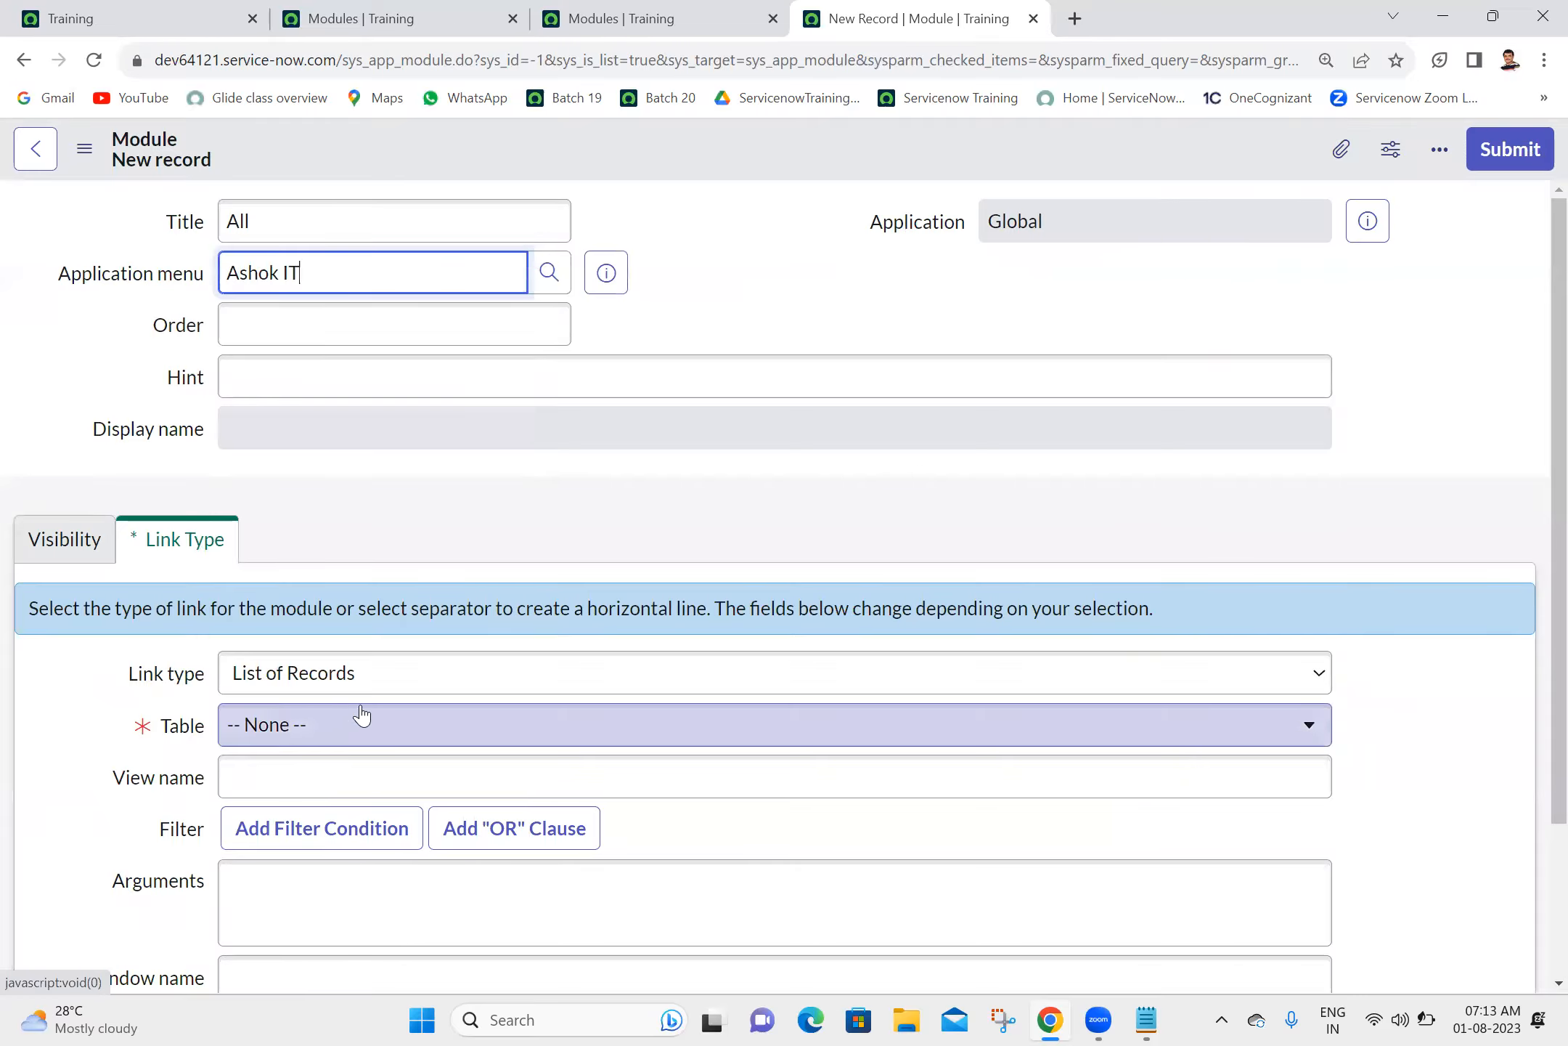
{"action": "left_click", "coordinate": [392, 688]}
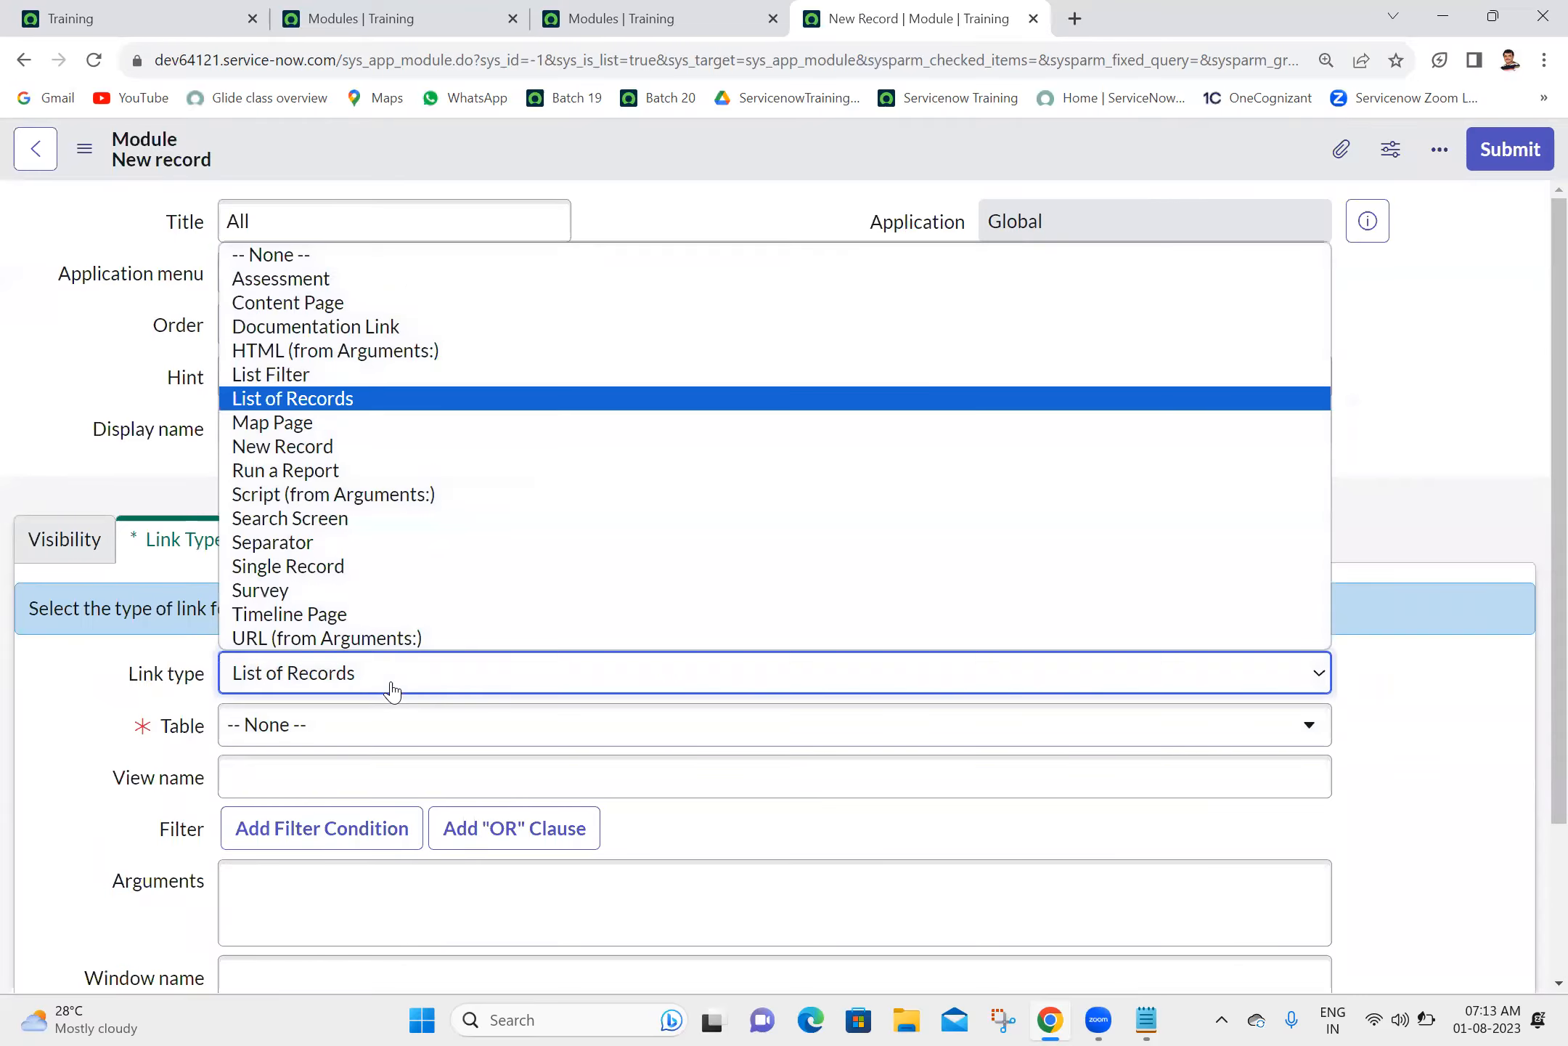
{"action": "left_click", "coordinate": [431, 638]}
{"action": "left_click", "coordinate": [473, 753]}
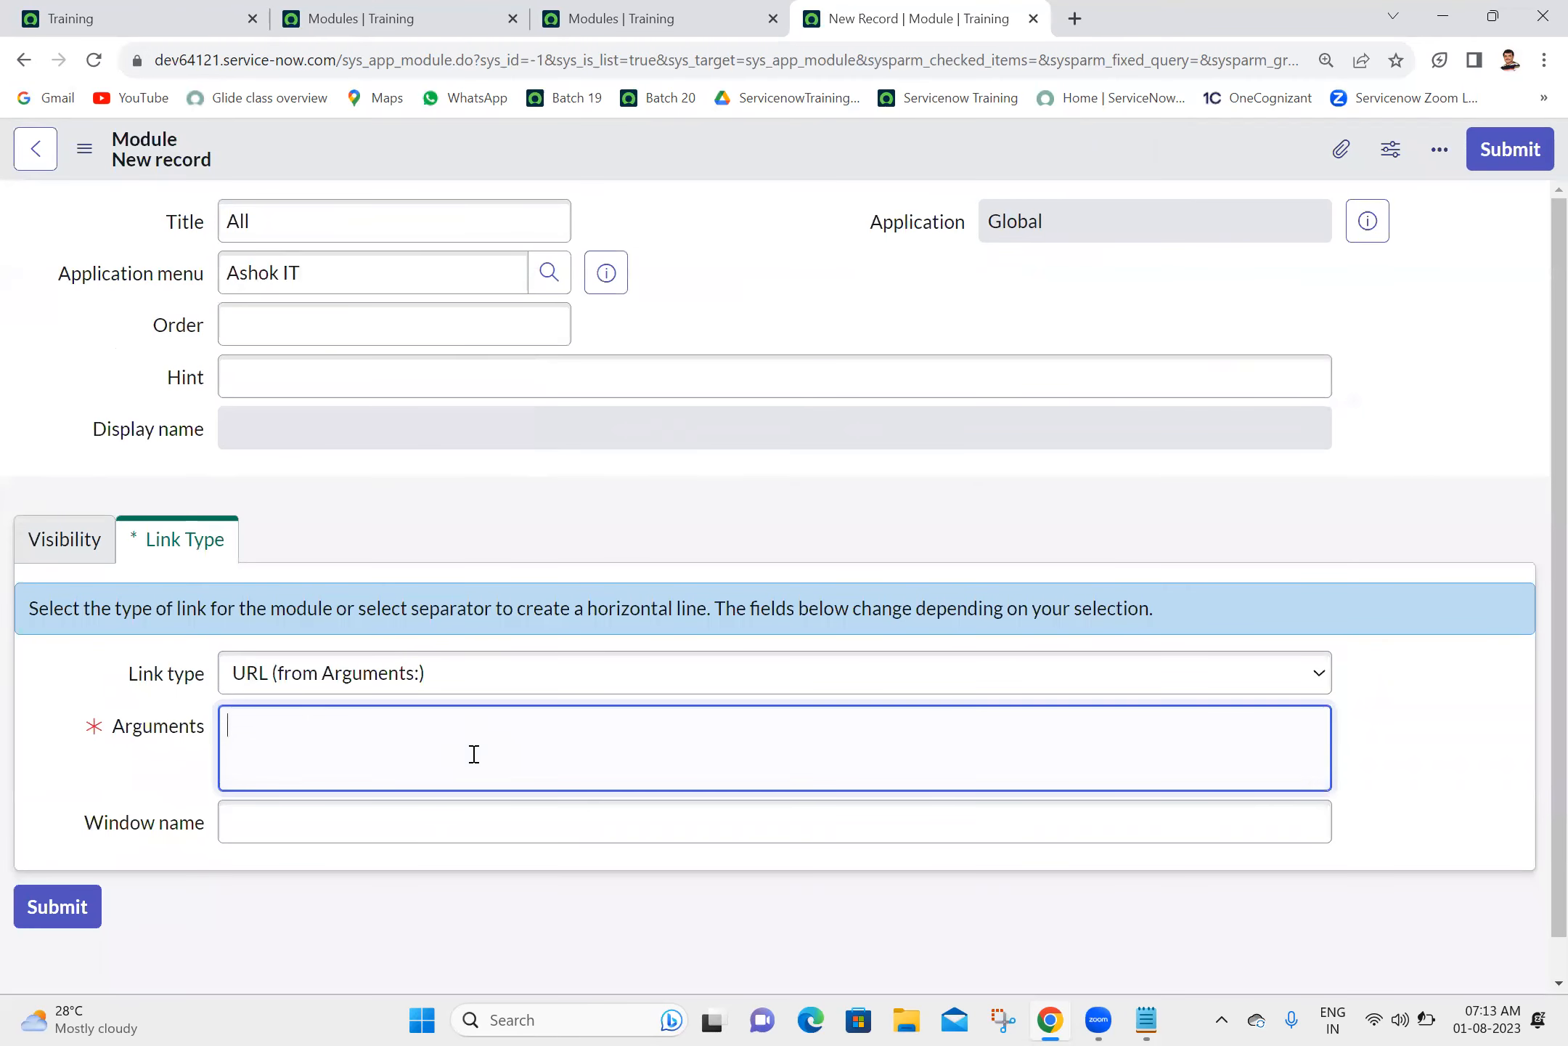
{"action": "left_click", "coordinate": [750, 864]}
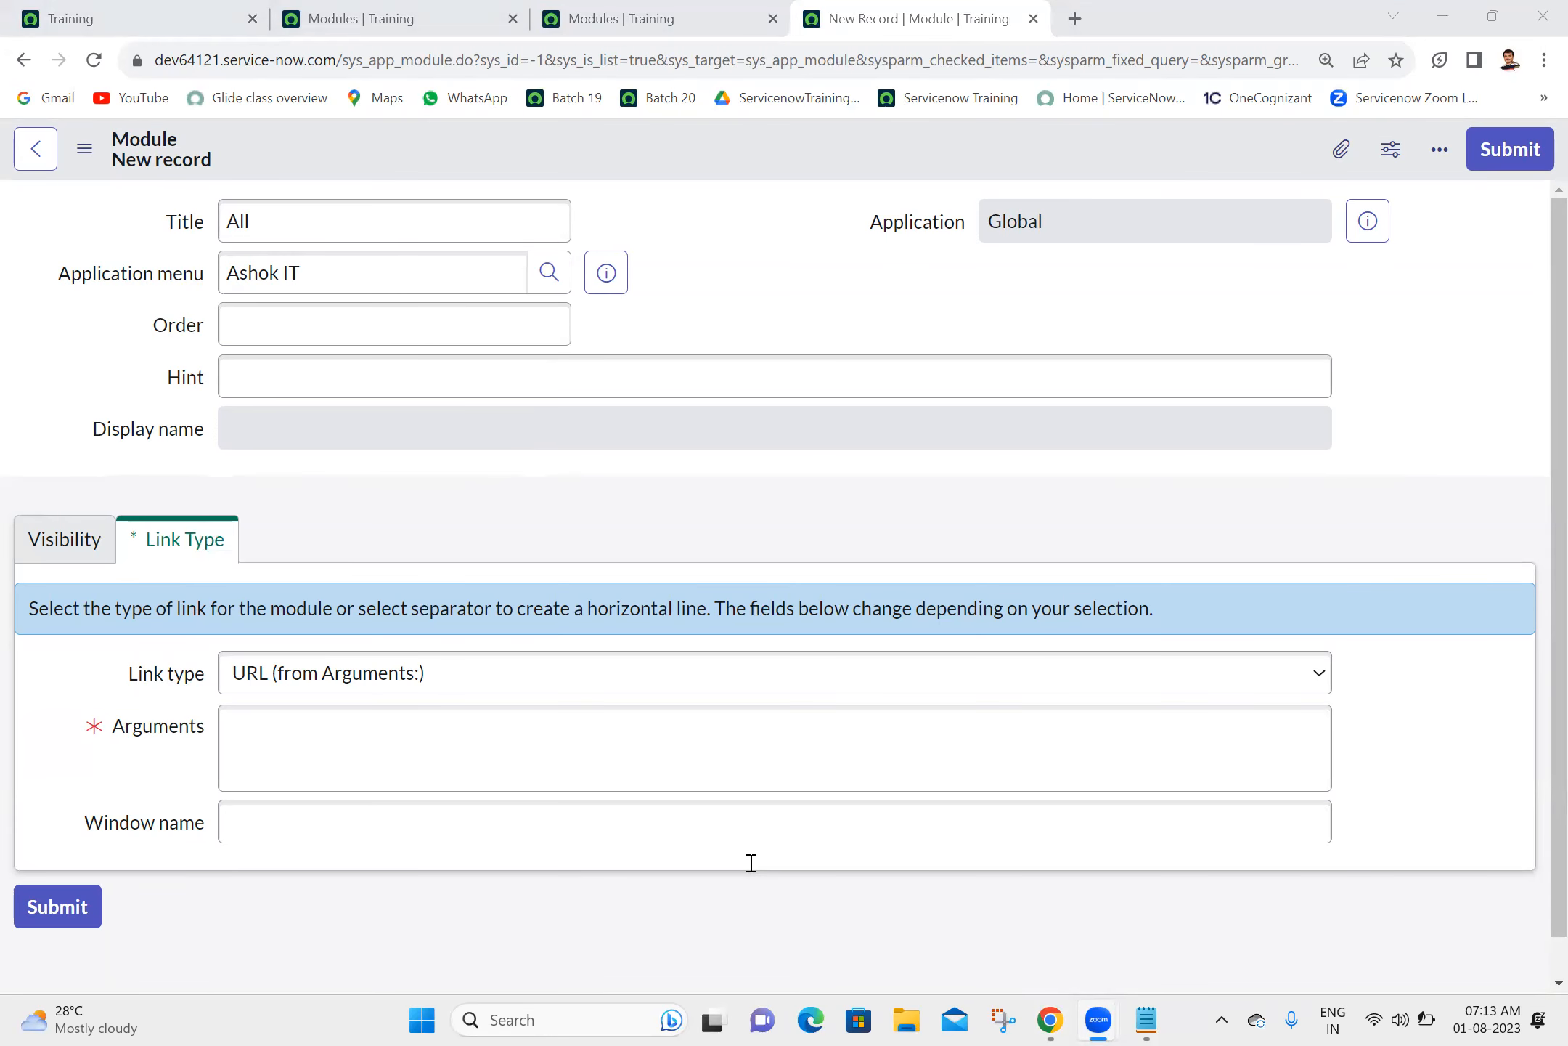
- Open the user table's list from the application navigator with sys_user.LIST
{"action": "left_click", "coordinate": [164, 7]}
{"action": "left_click", "coordinate": [296, 180]}
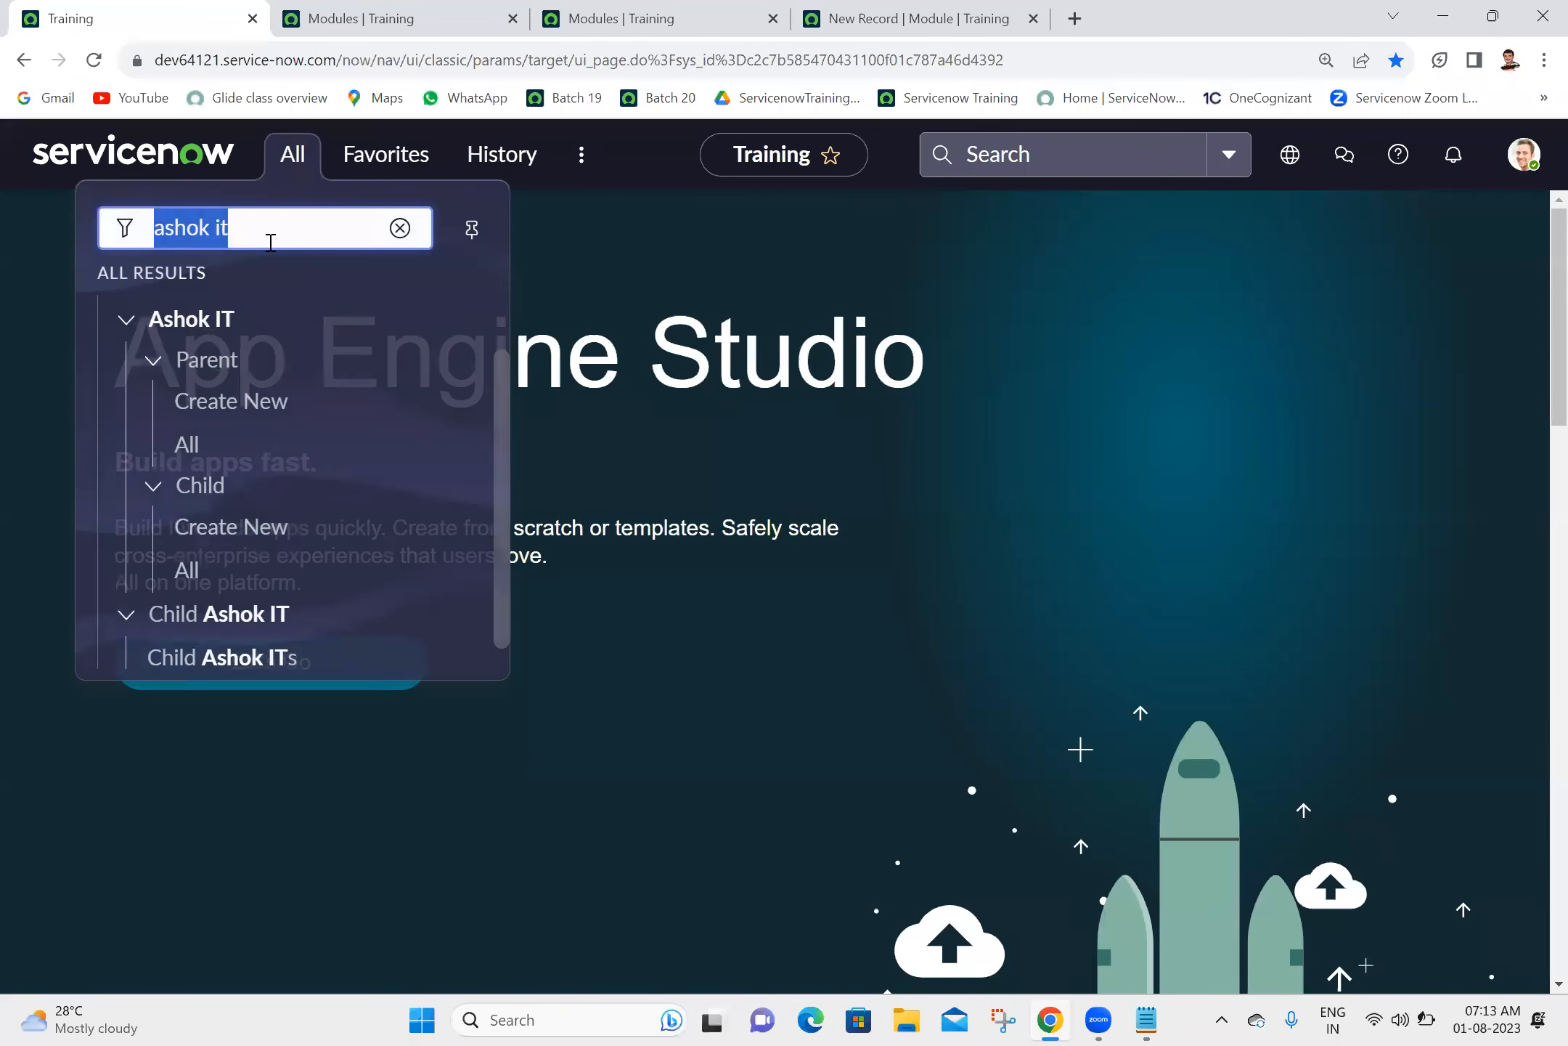
{"action": "type", "text": "sys"}
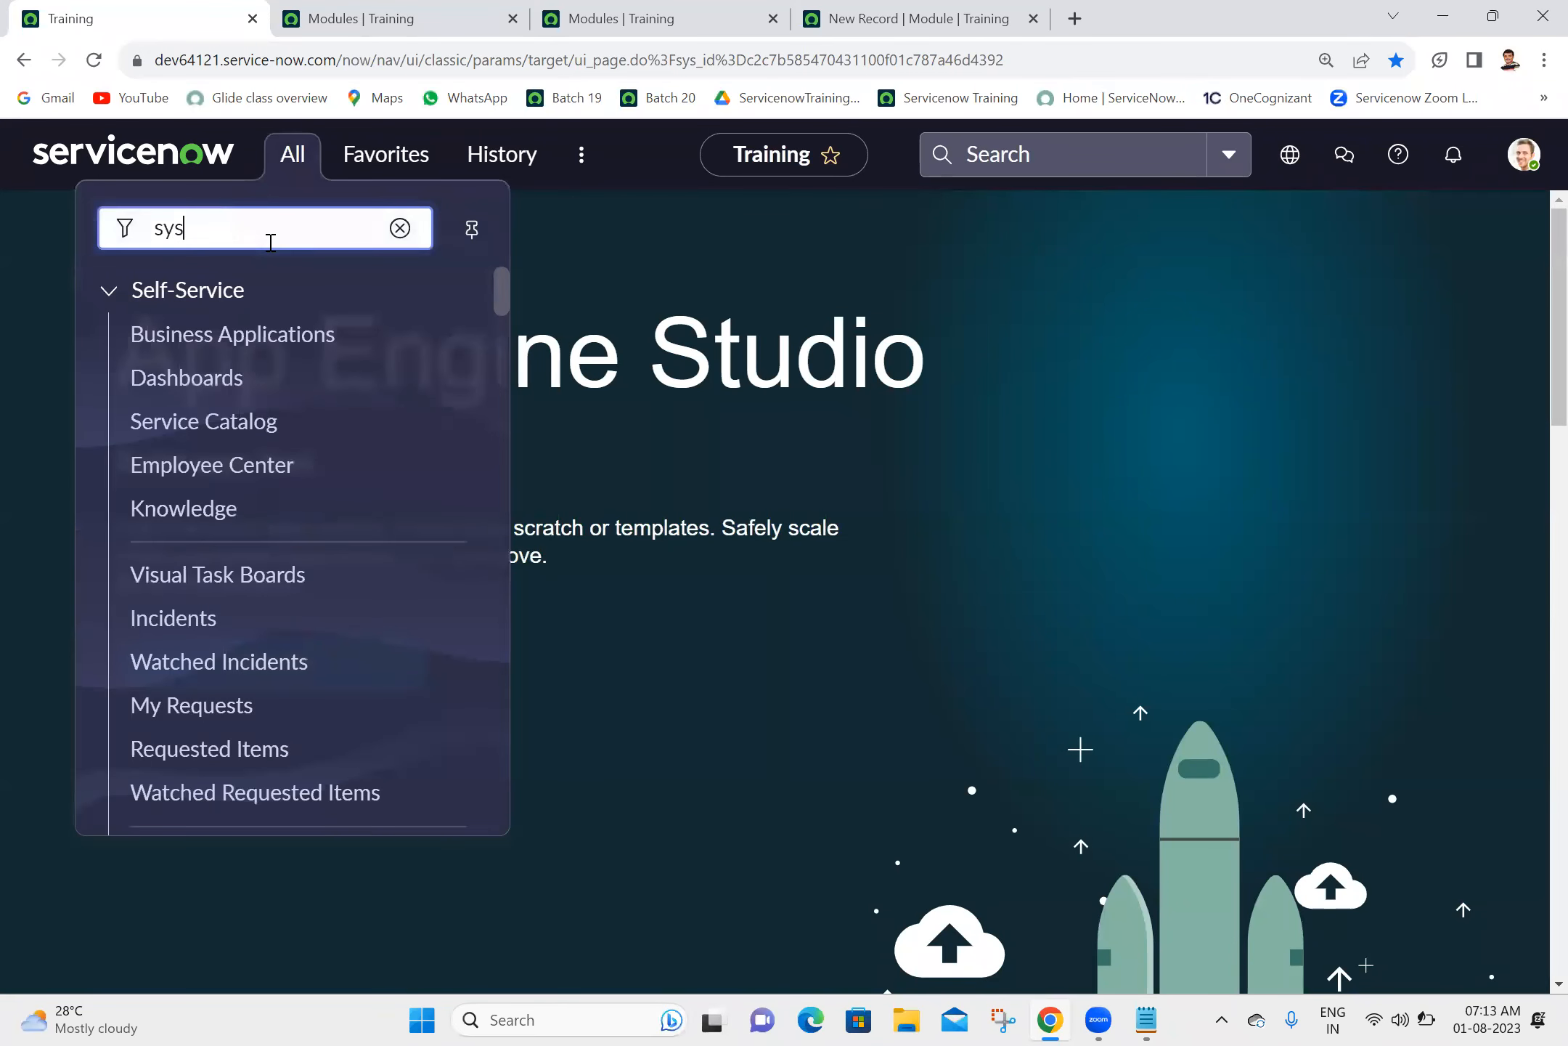
{"action": "type", "text": "_user.LIST"}
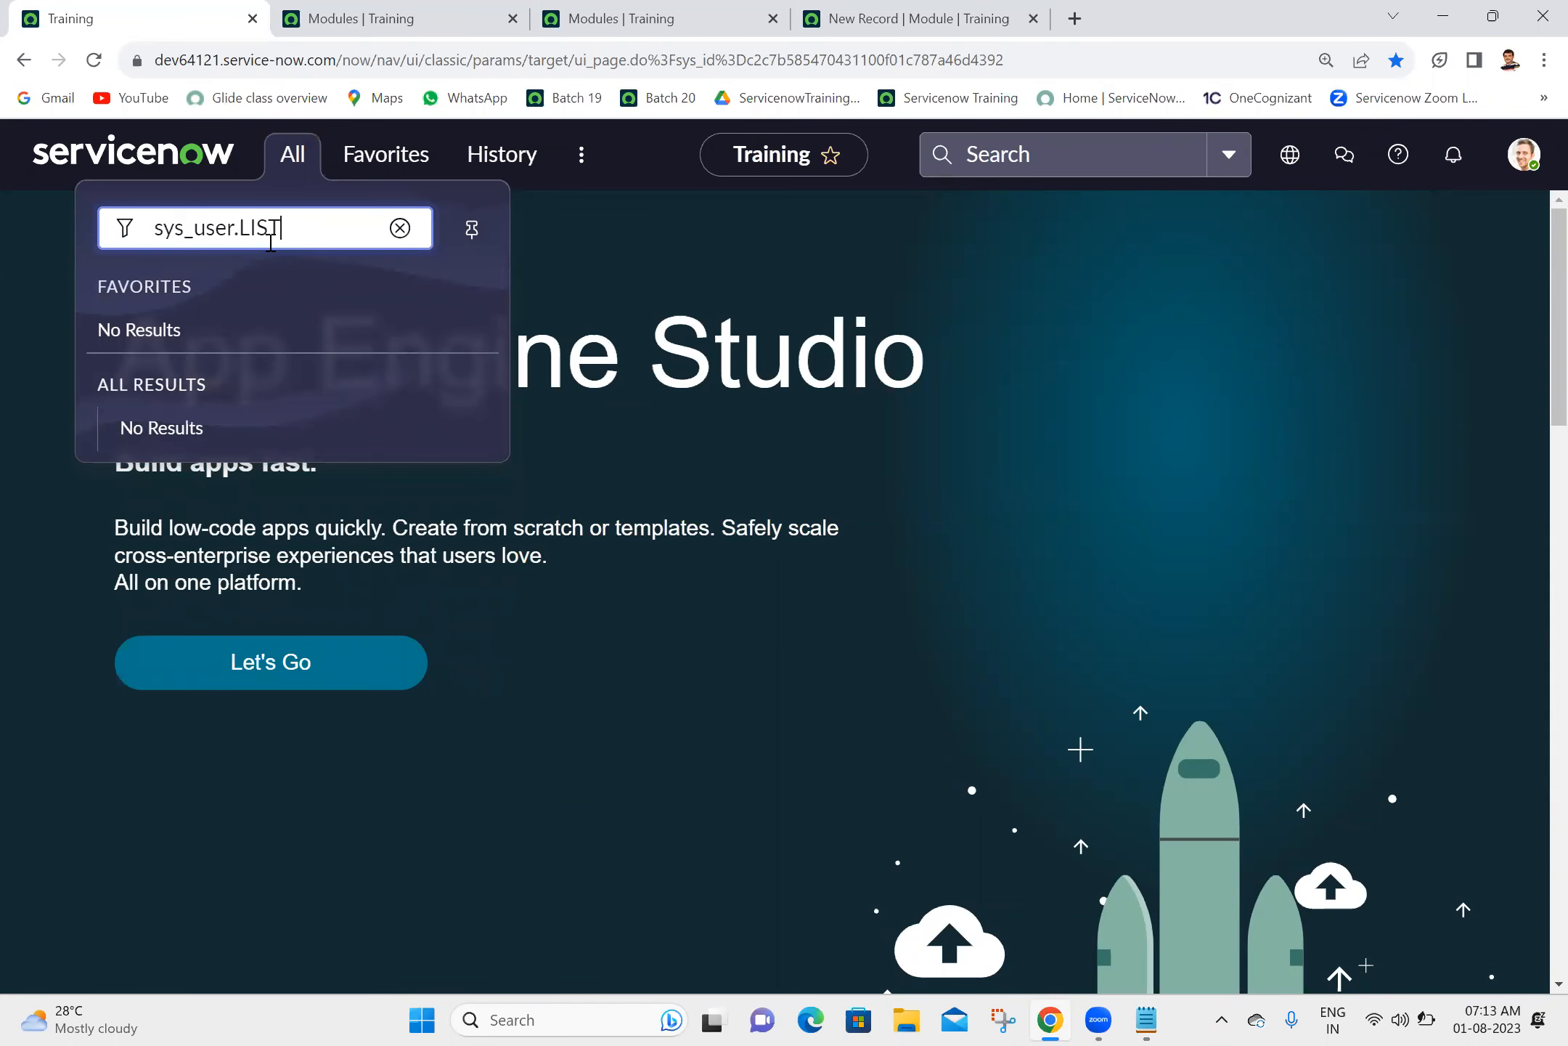
{"action": "key", "text": "Return"}
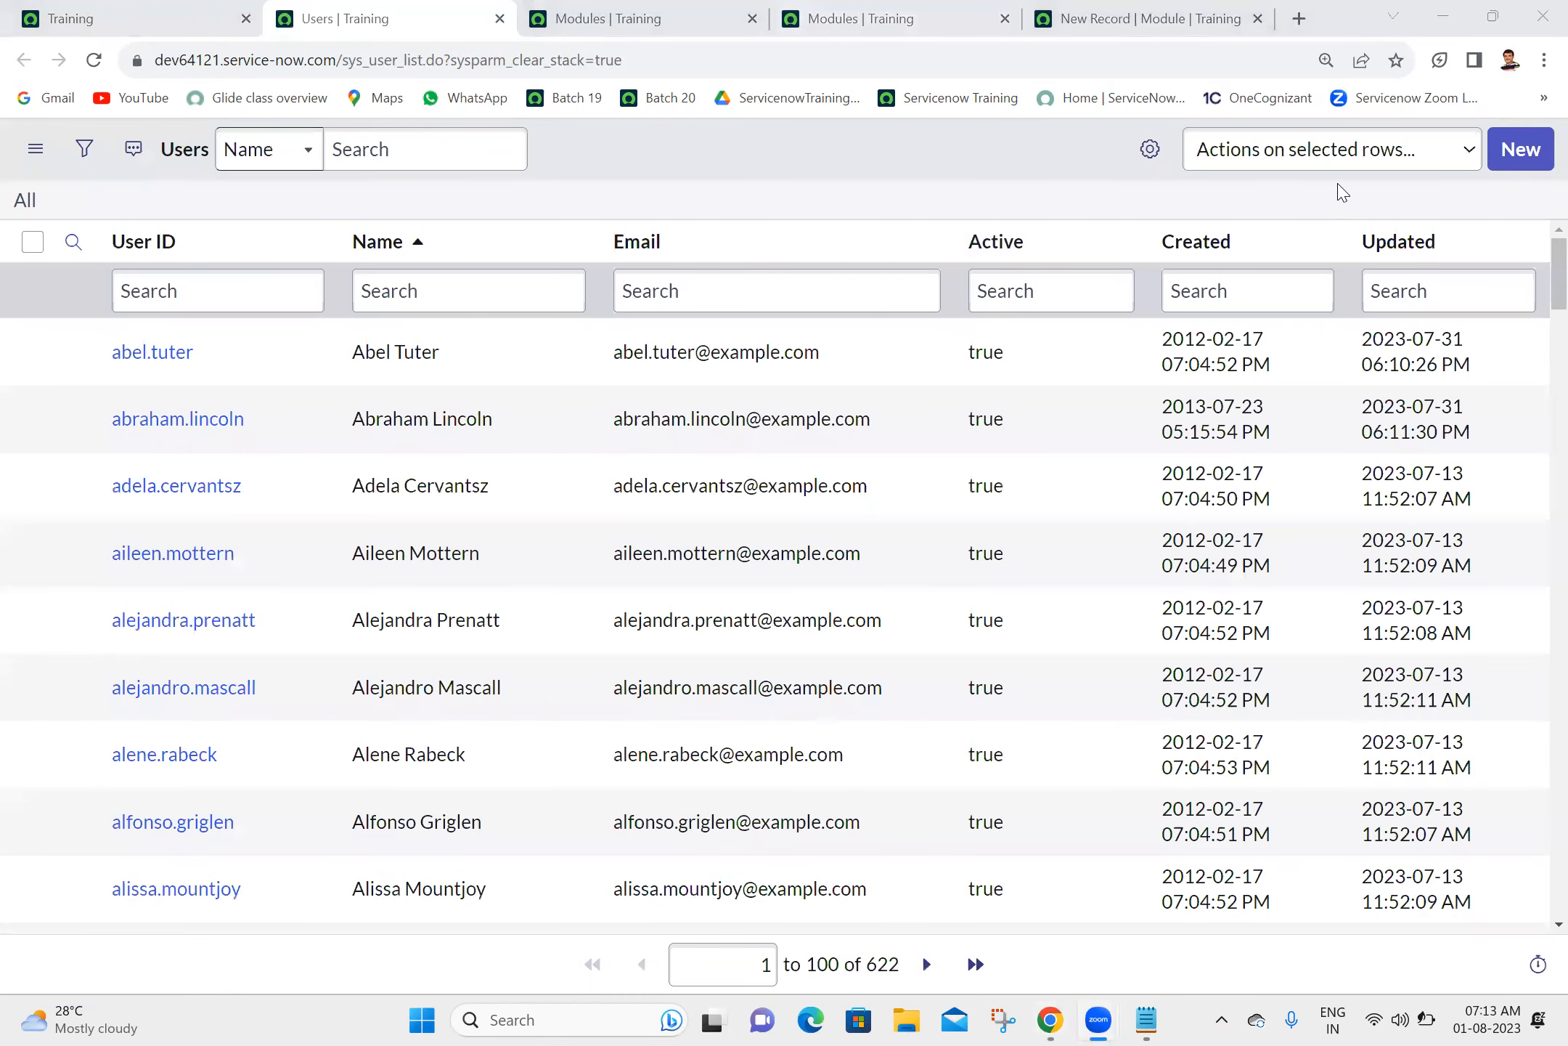
- Filter the Users list to Active = true and copy the URL of that filter condition
{"action": "right_click", "coordinate": [983, 354]}
{"action": "left_click", "coordinate": [993, 379]}
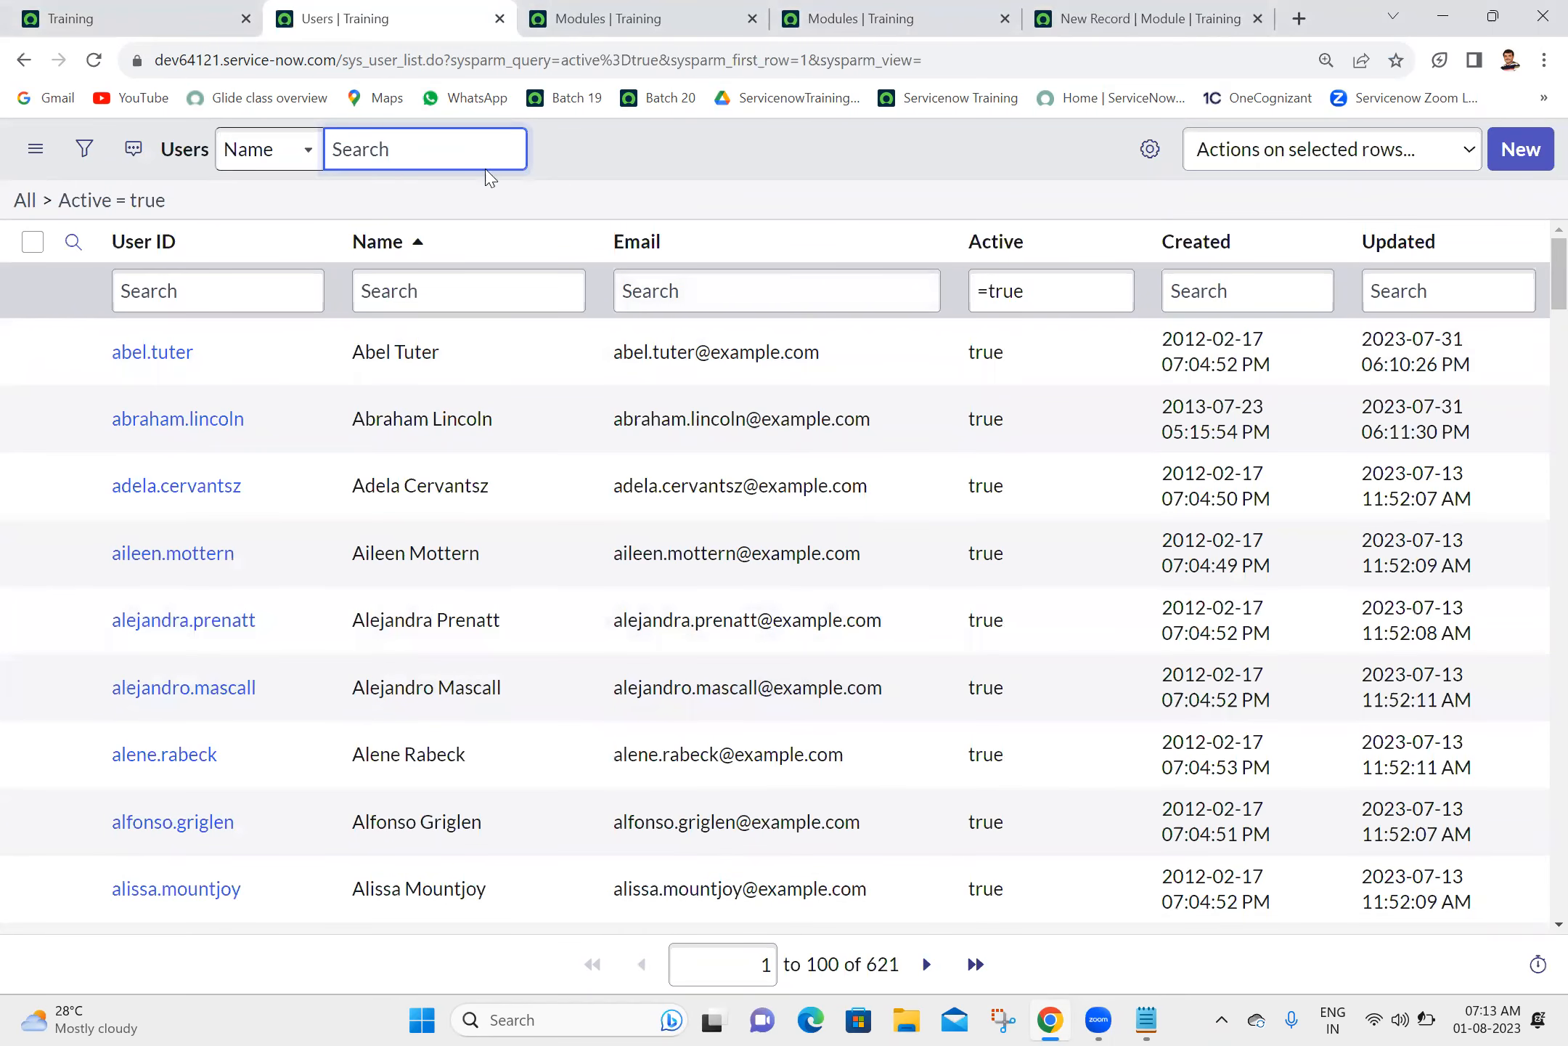
{"action": "left_click", "coordinate": [128, 204]}
{"action": "right_click", "coordinate": [128, 204]}
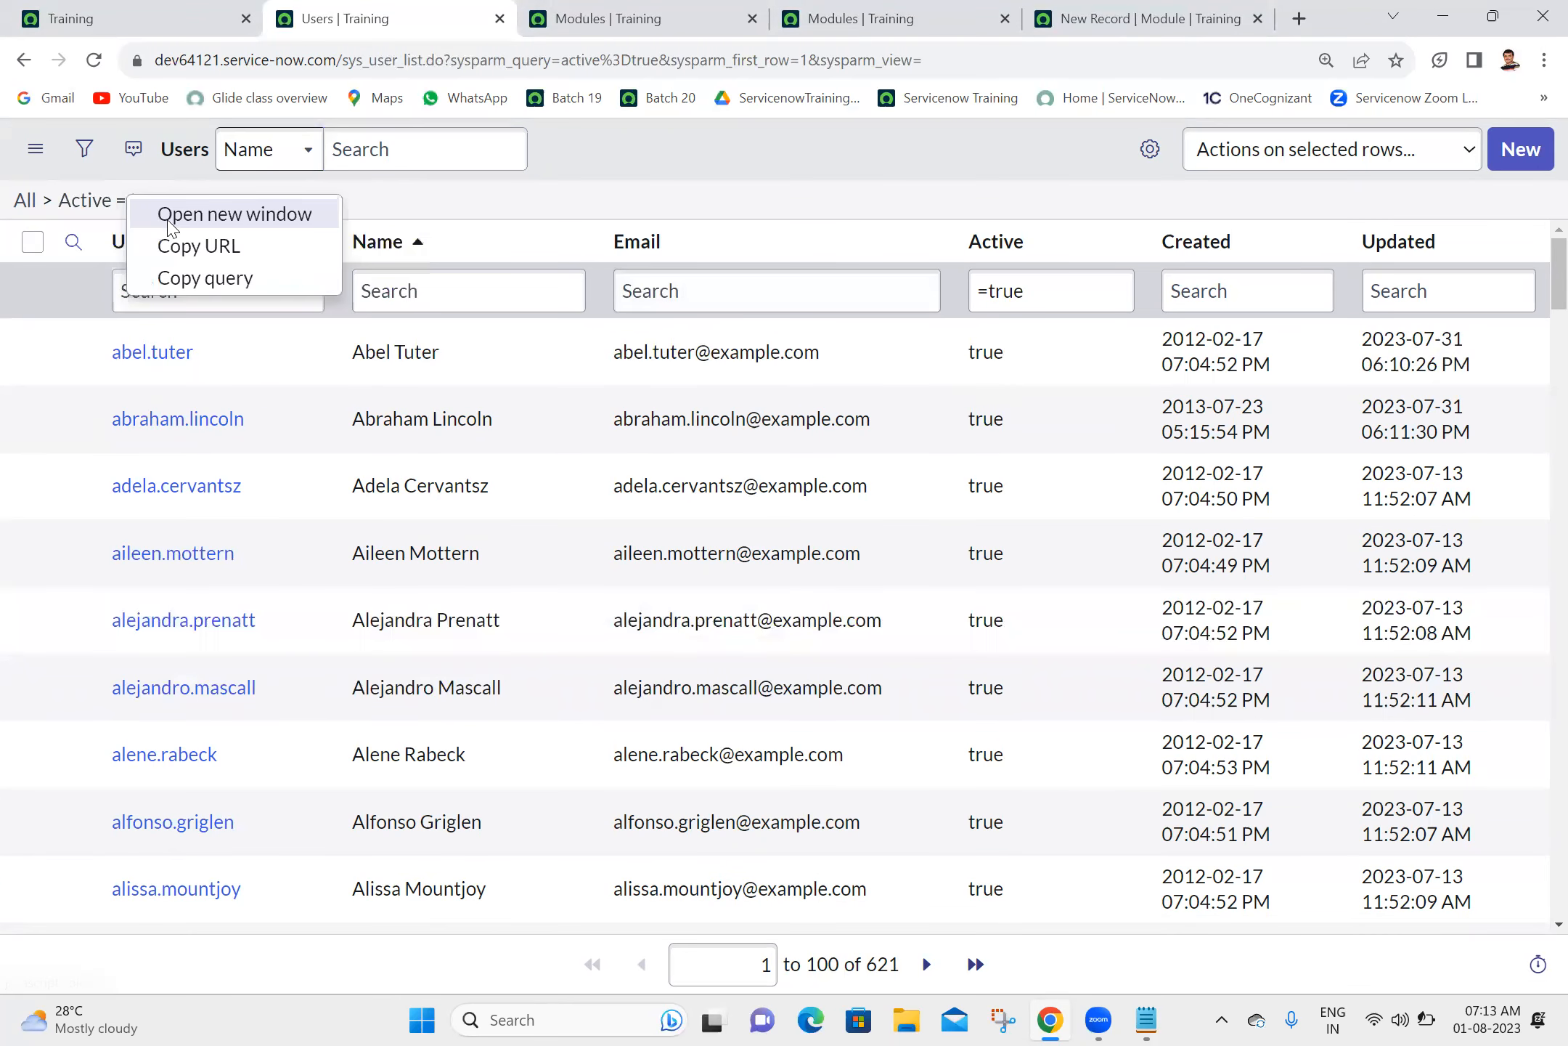
{"action": "left_click", "coordinate": [229, 250]}
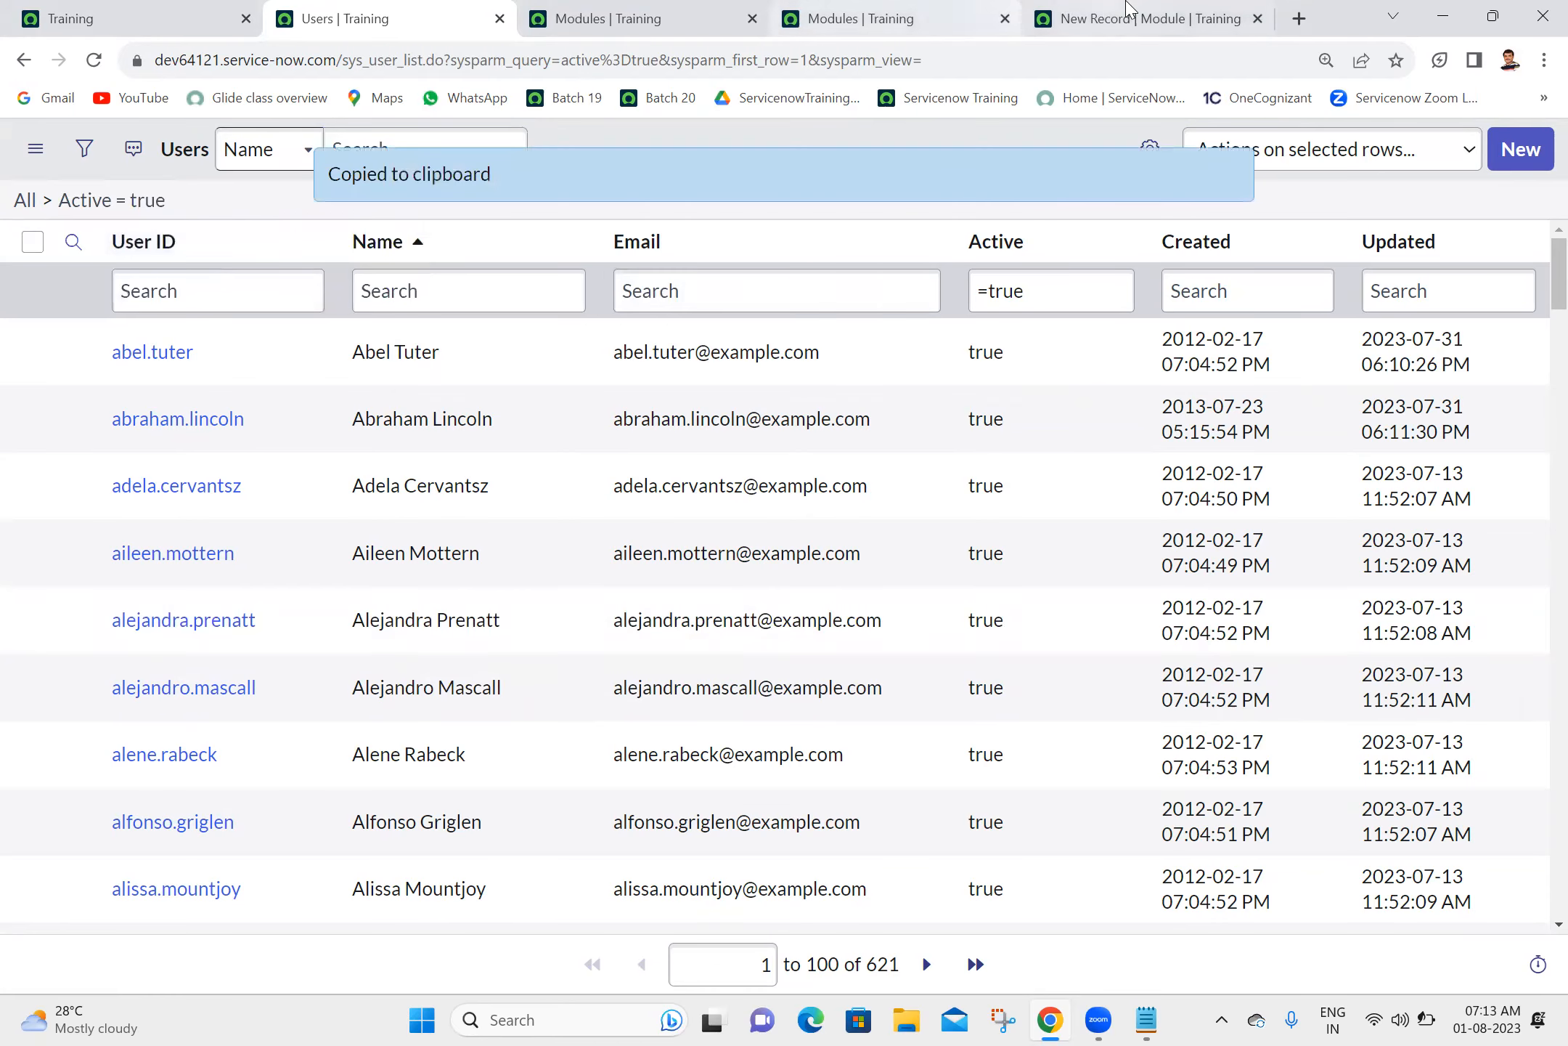
- Set the All module's Arguments to the copied URL without the instance address, starting at sys_user_list.do, and set its order to 700
{"action": "left_click", "coordinate": [1127, 11]}
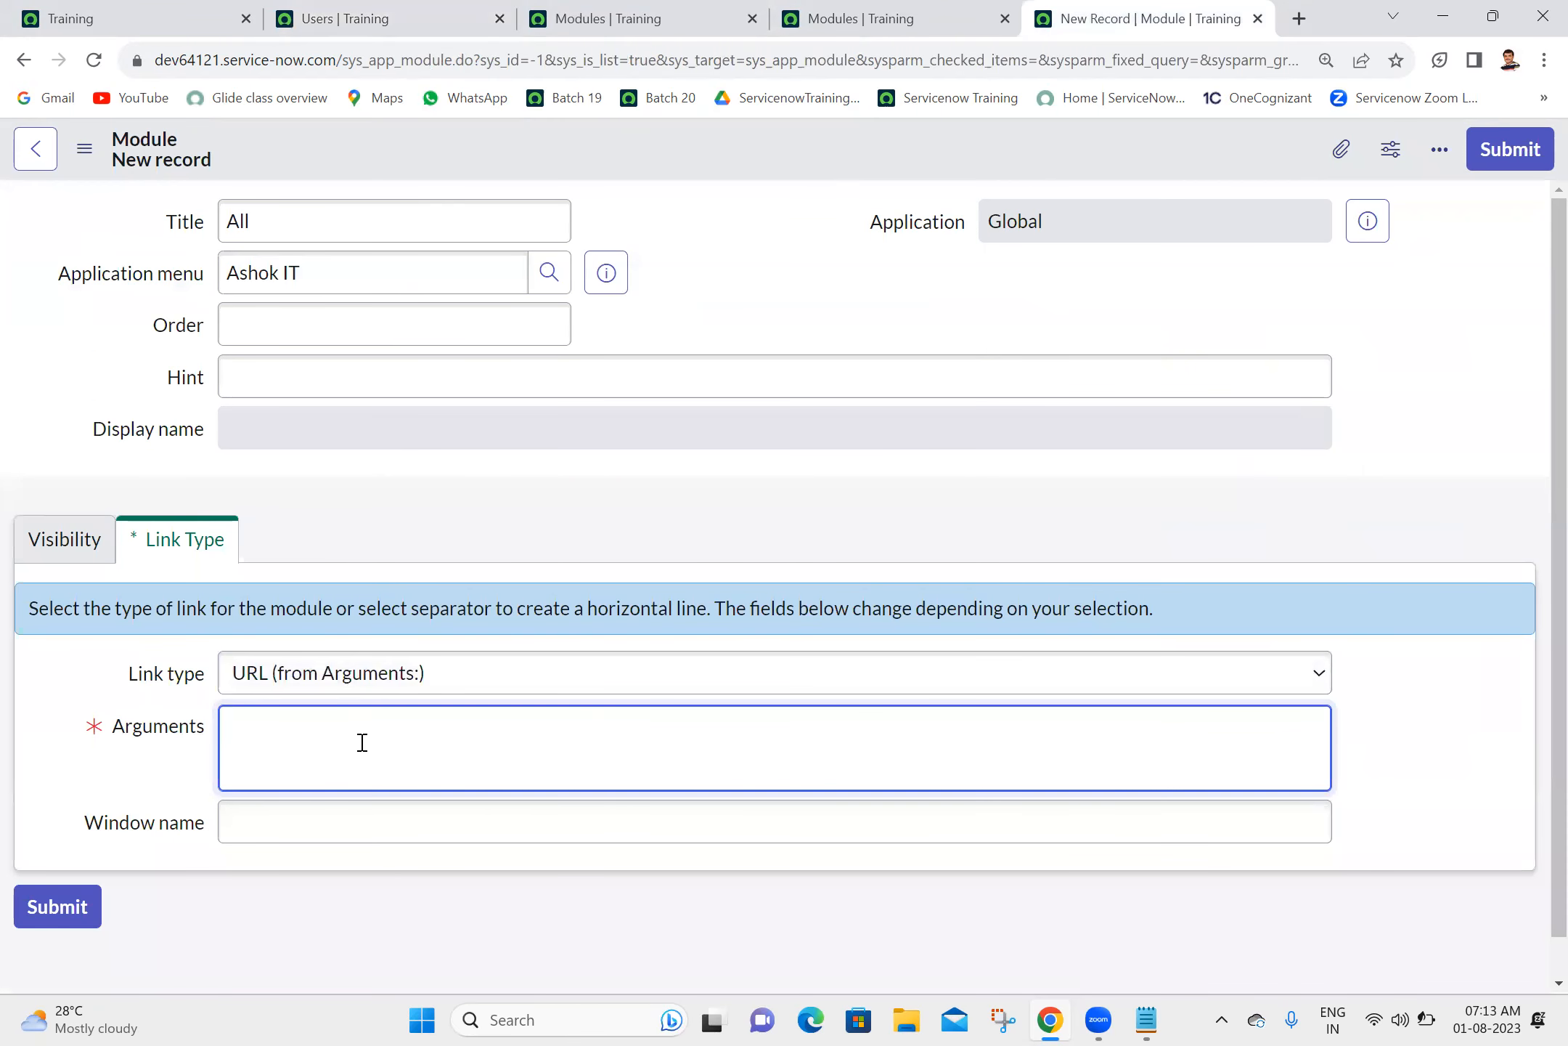
{"action": "key", "text": "ctrl+v"}
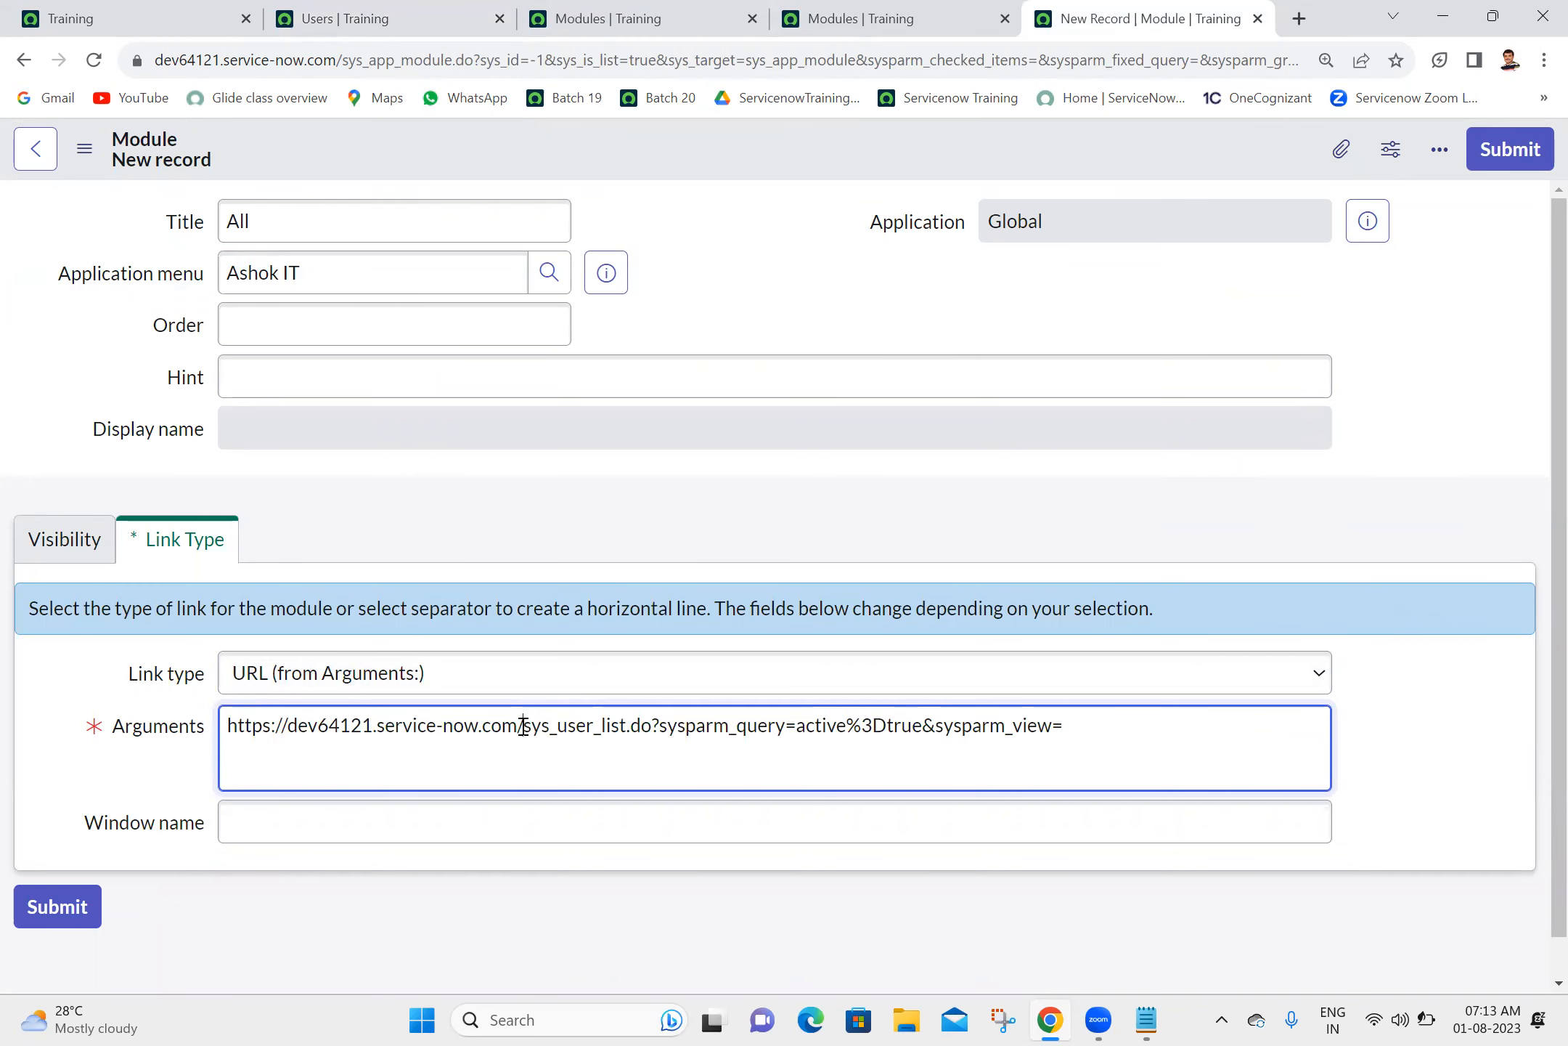
{"action": "left_click_drag", "start_coordinate": [523, 726], "coordinate": [1, 710]}
{"action": "key", "text": "BackSpace"}
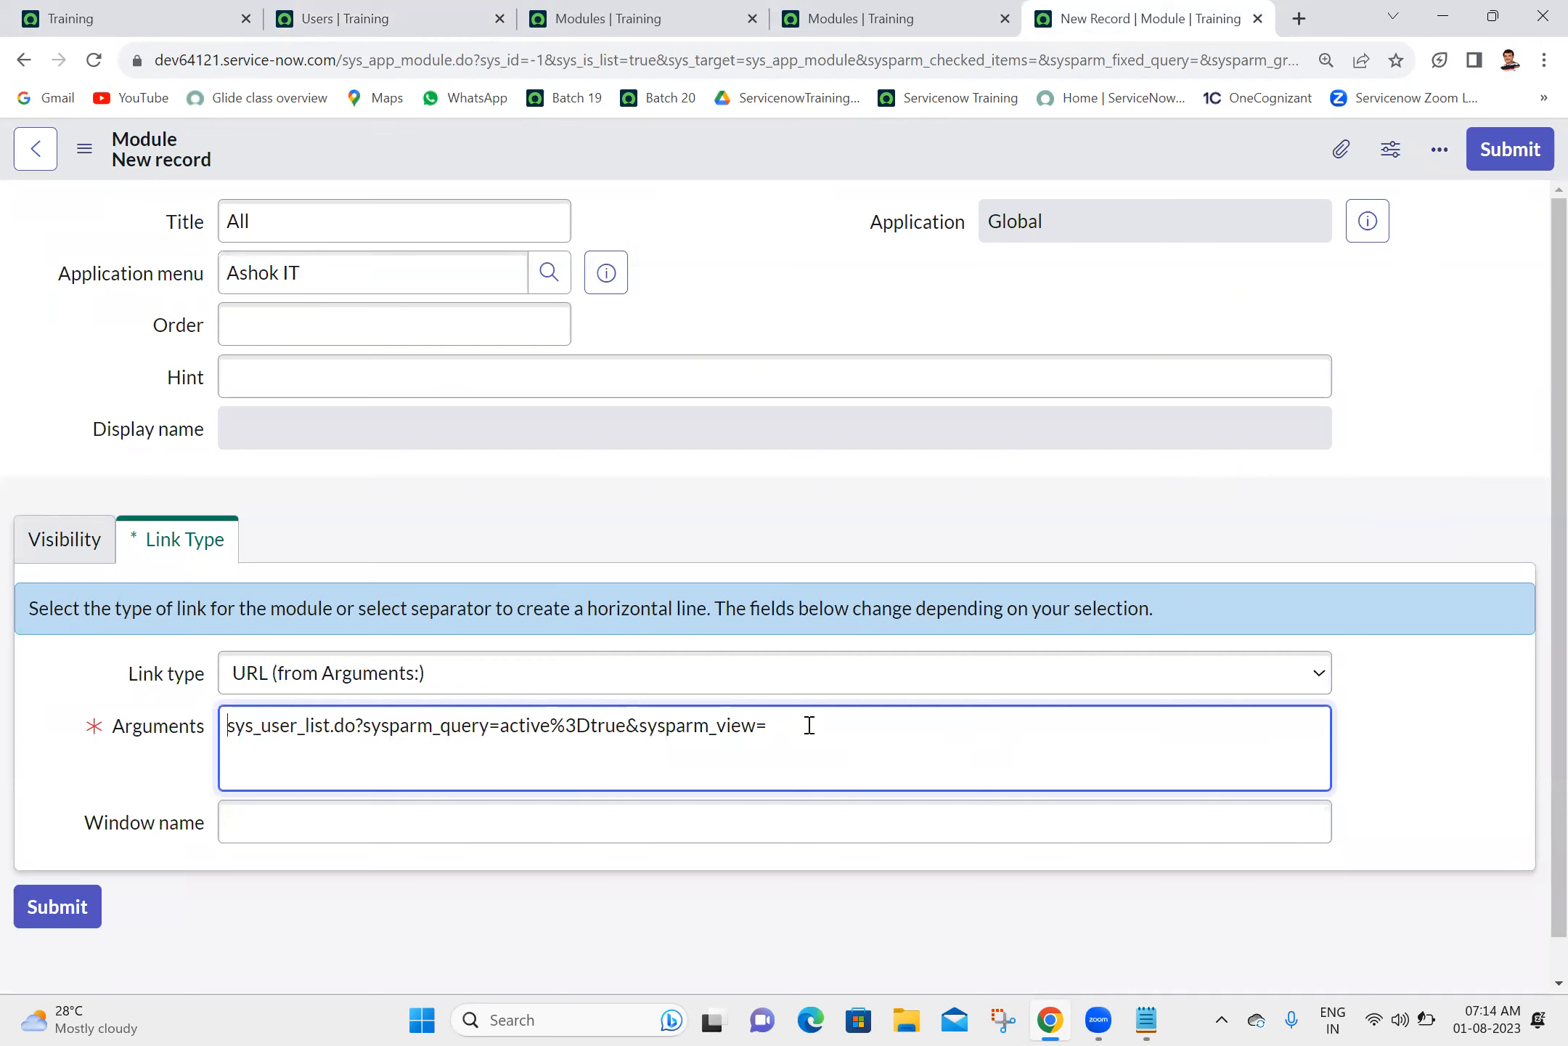
{"action": "left_click", "coordinate": [332, 342]}
{"action": "type", "text": "700"}
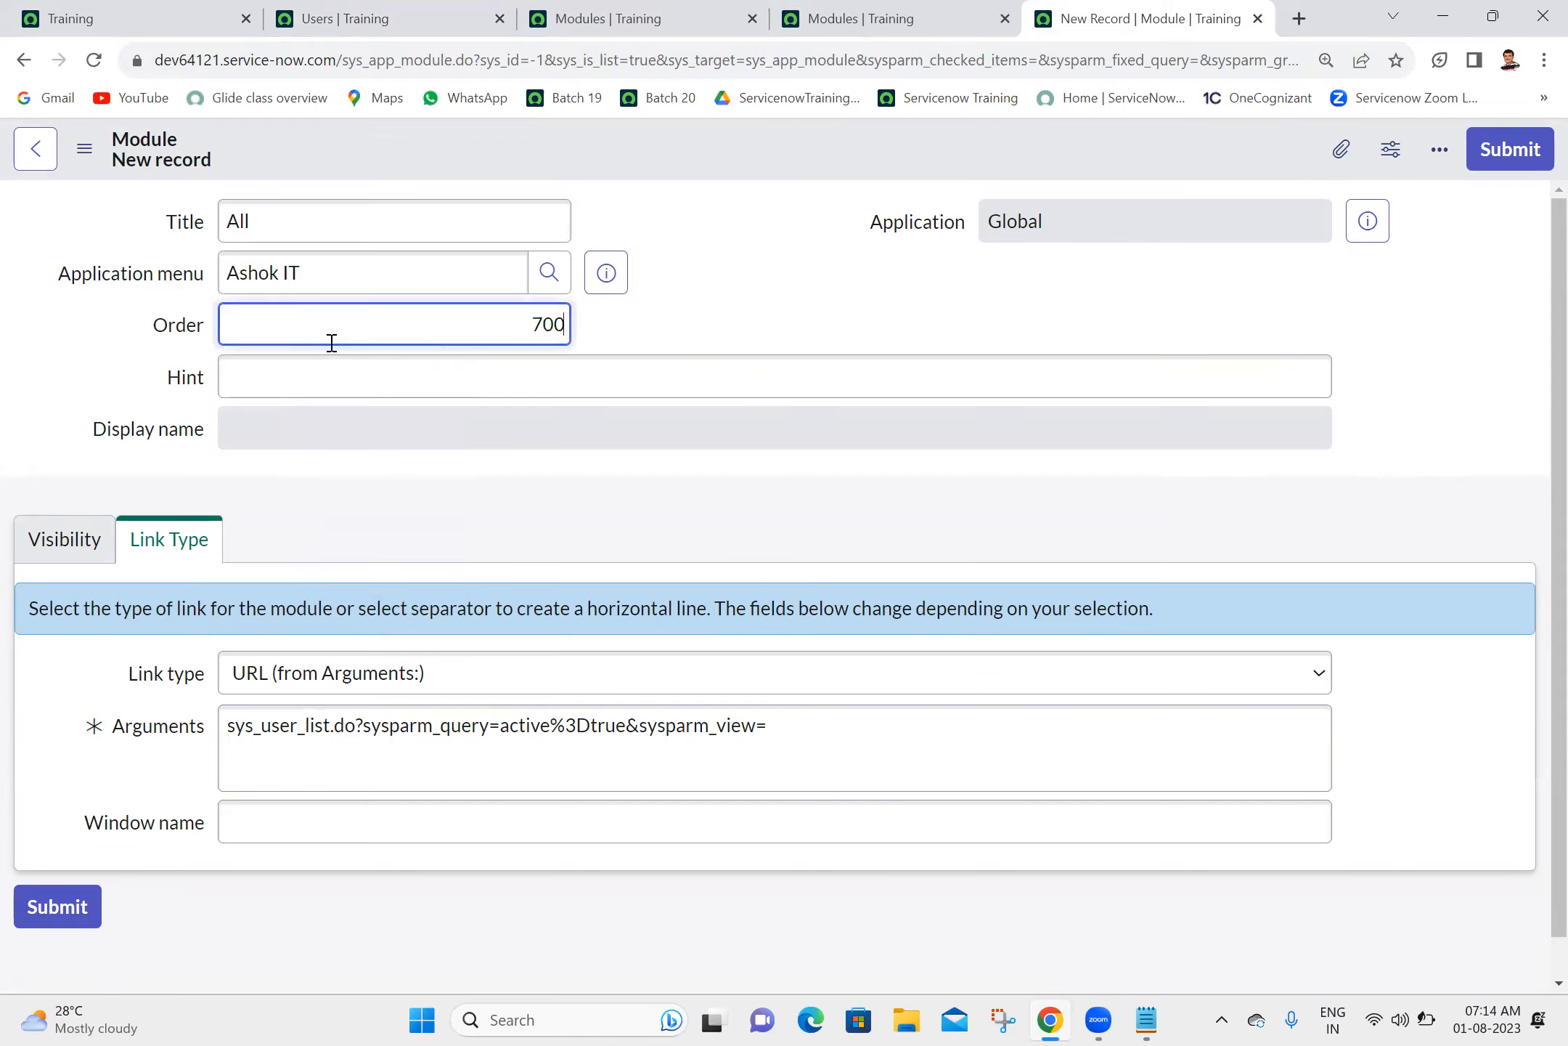
{"action": "left_click", "coordinate": [887, 274]}
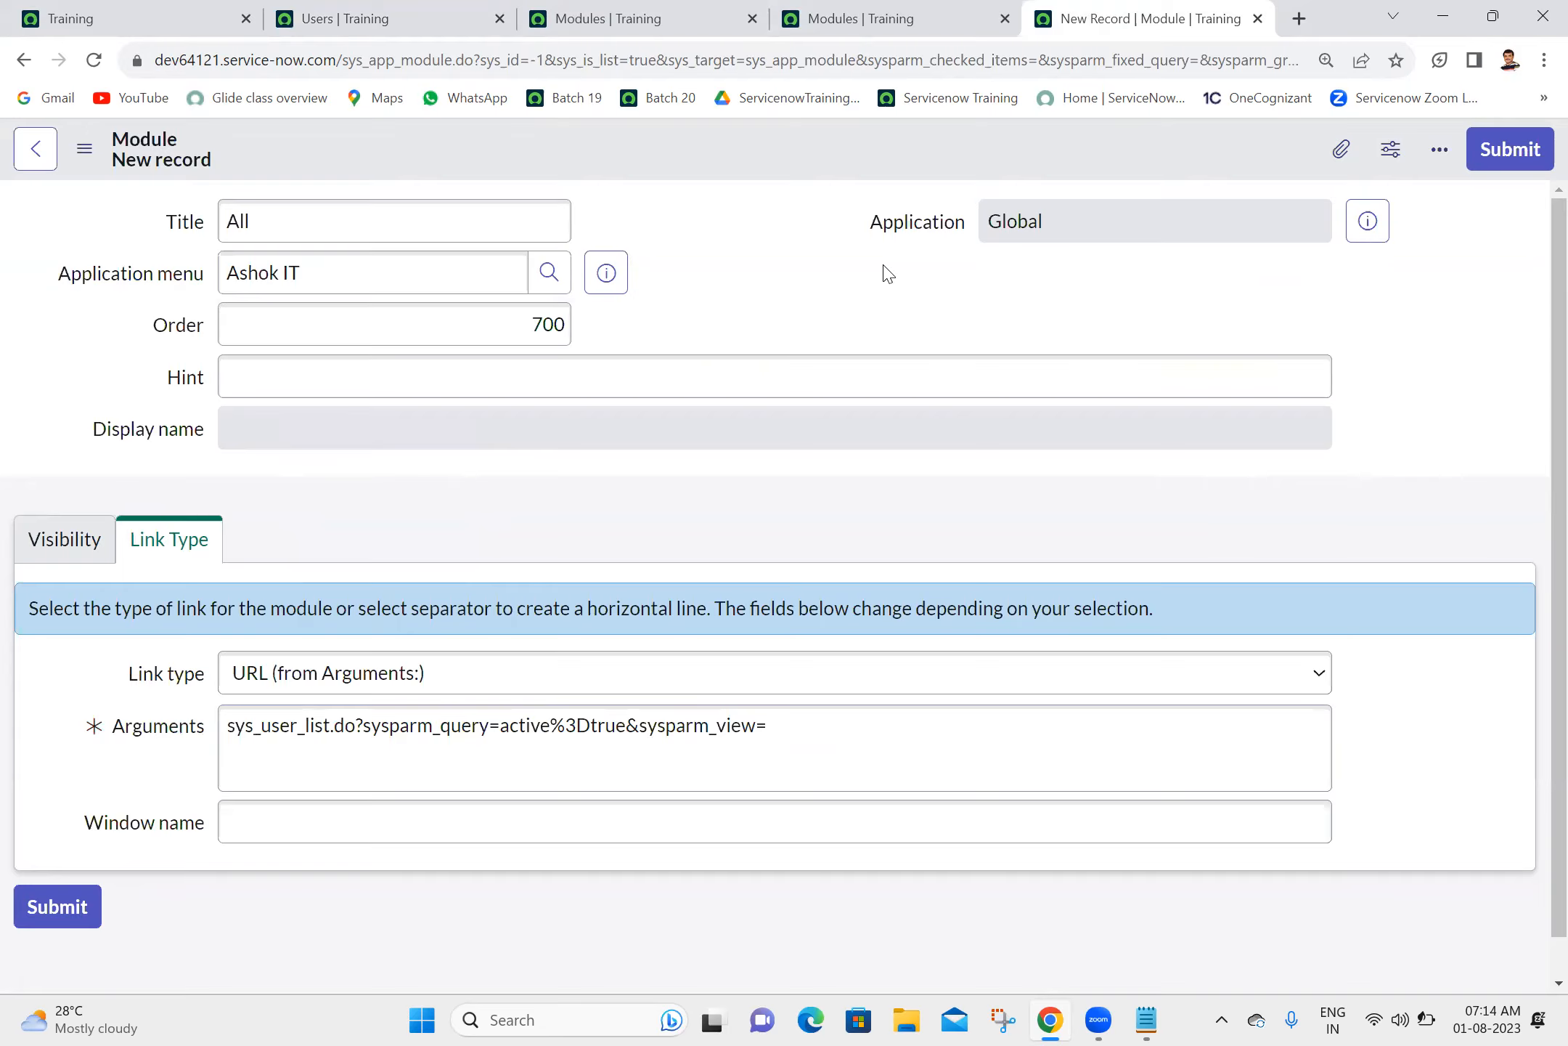
- Demonstrate copying the Active = true filter URL again, pasting it below the existing argument and stripping its instance address
{"action": "left_click", "coordinate": [317, 11]}
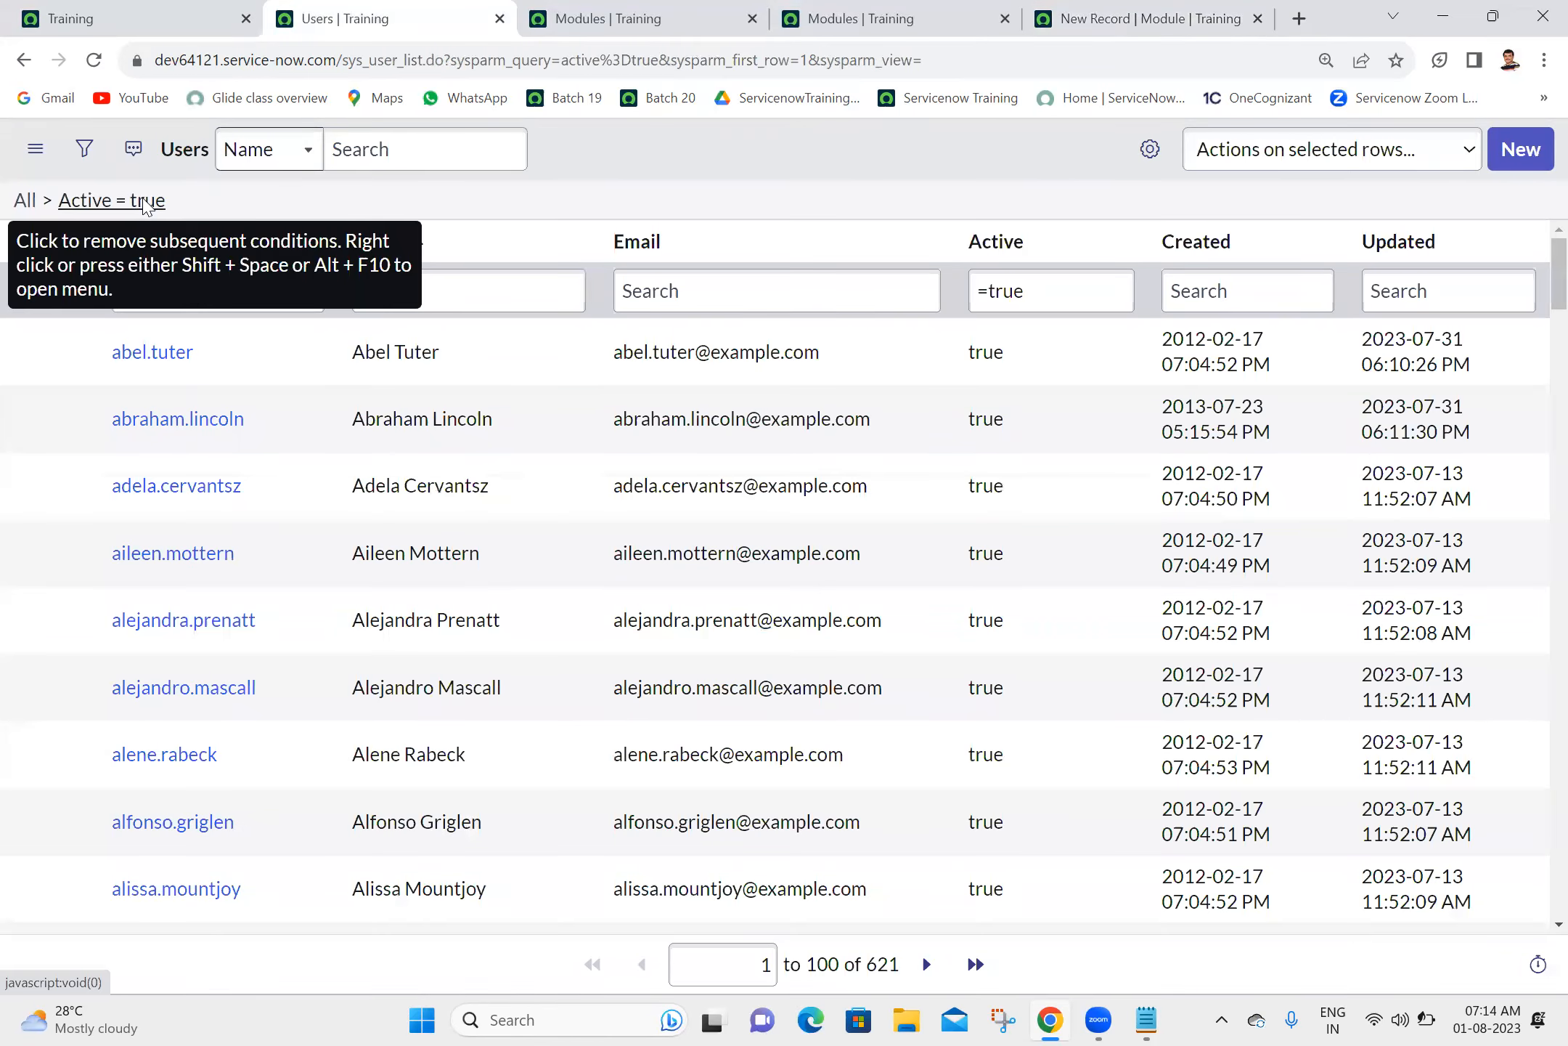
{"action": "right_click", "coordinate": [143, 206]}
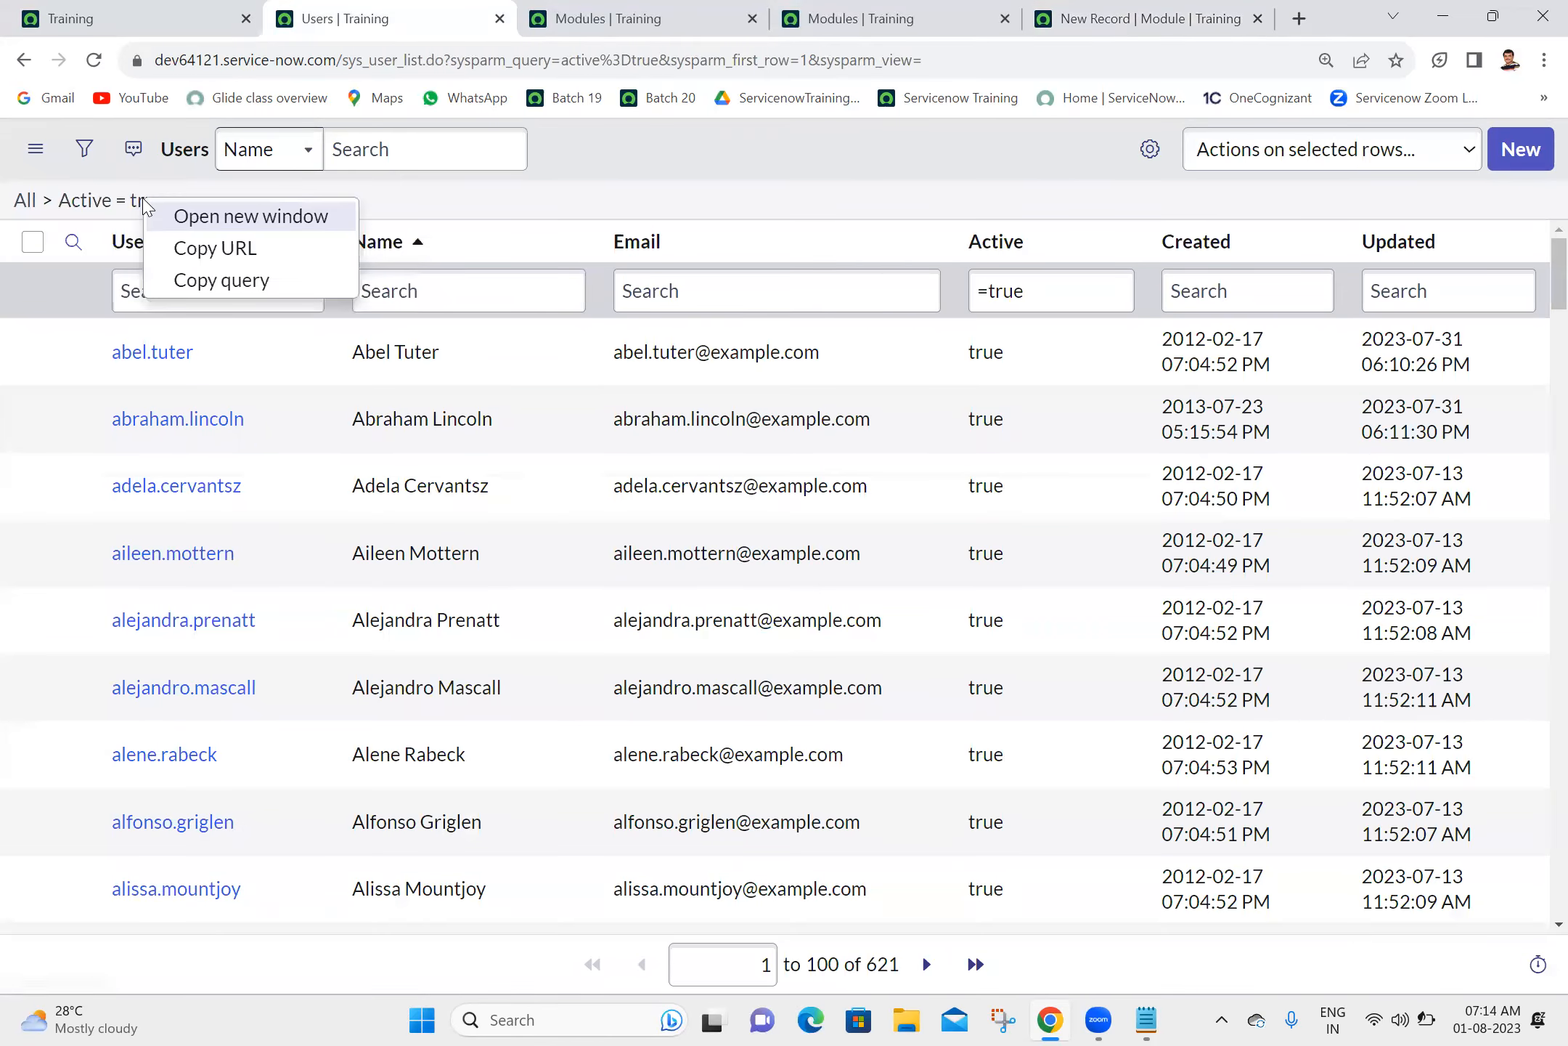
{"action": "left_click", "coordinate": [212, 254]}
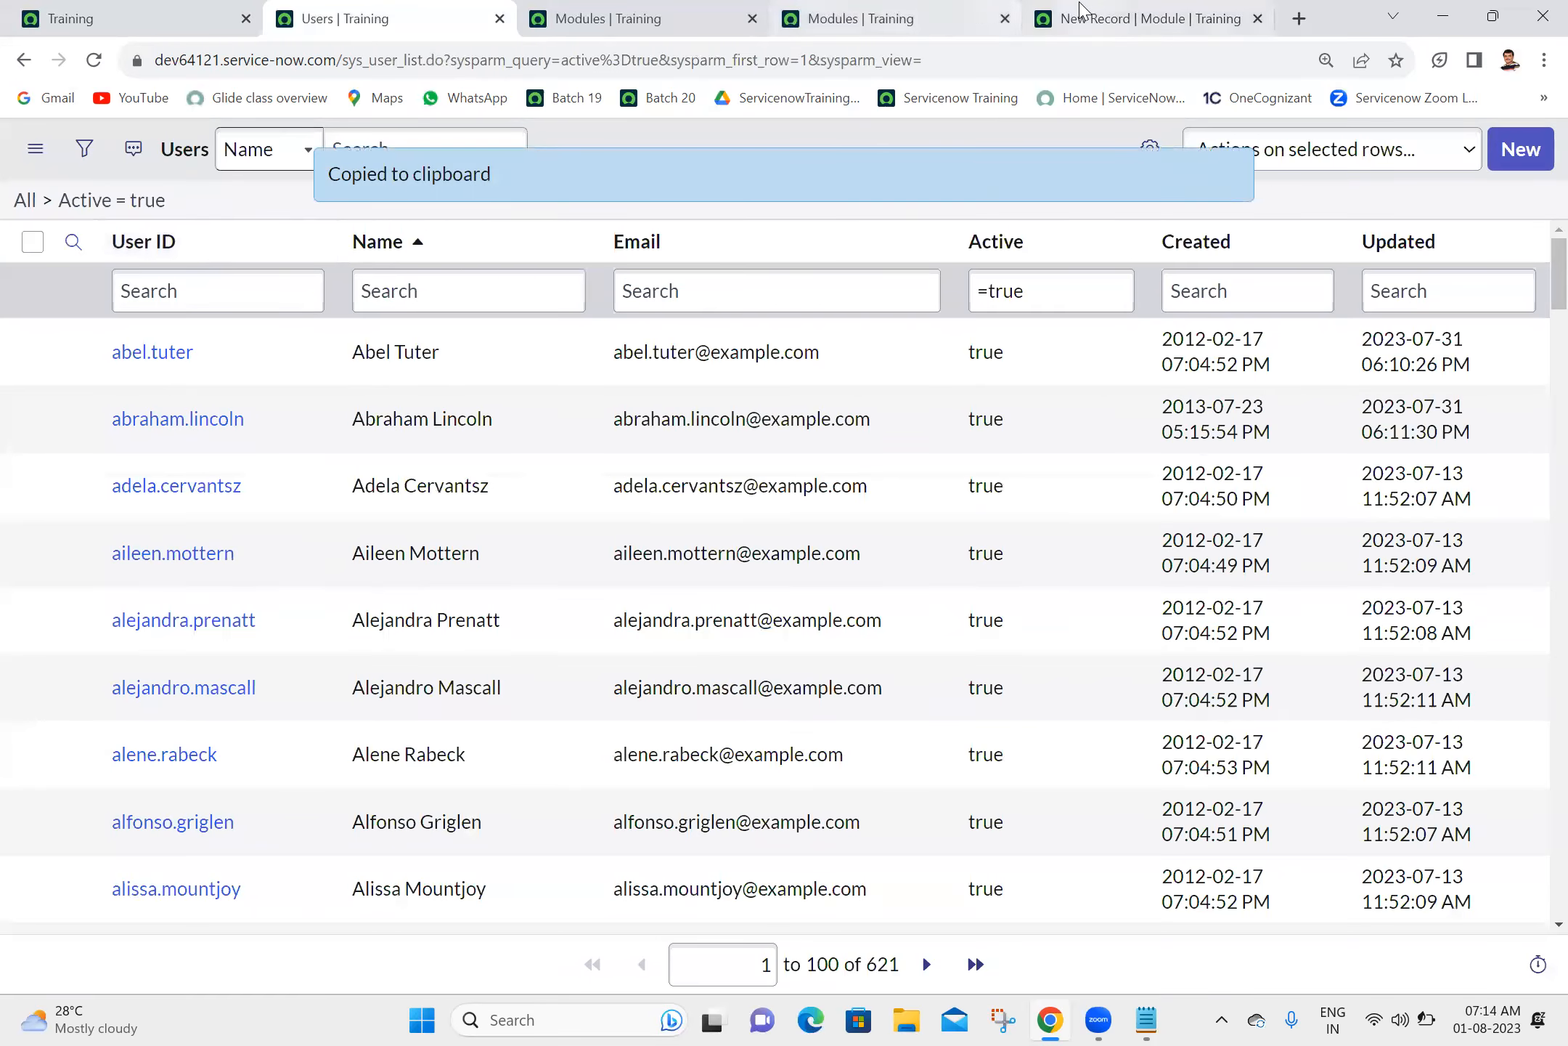
{"action": "left_click", "coordinate": [1080, 10]}
{"action": "left_click", "coordinate": [898, 725]}
{"action": "key", "text": "Return"}
{"action": "key", "text": "Return"}
{"action": "key", "text": "ctrl+v"}
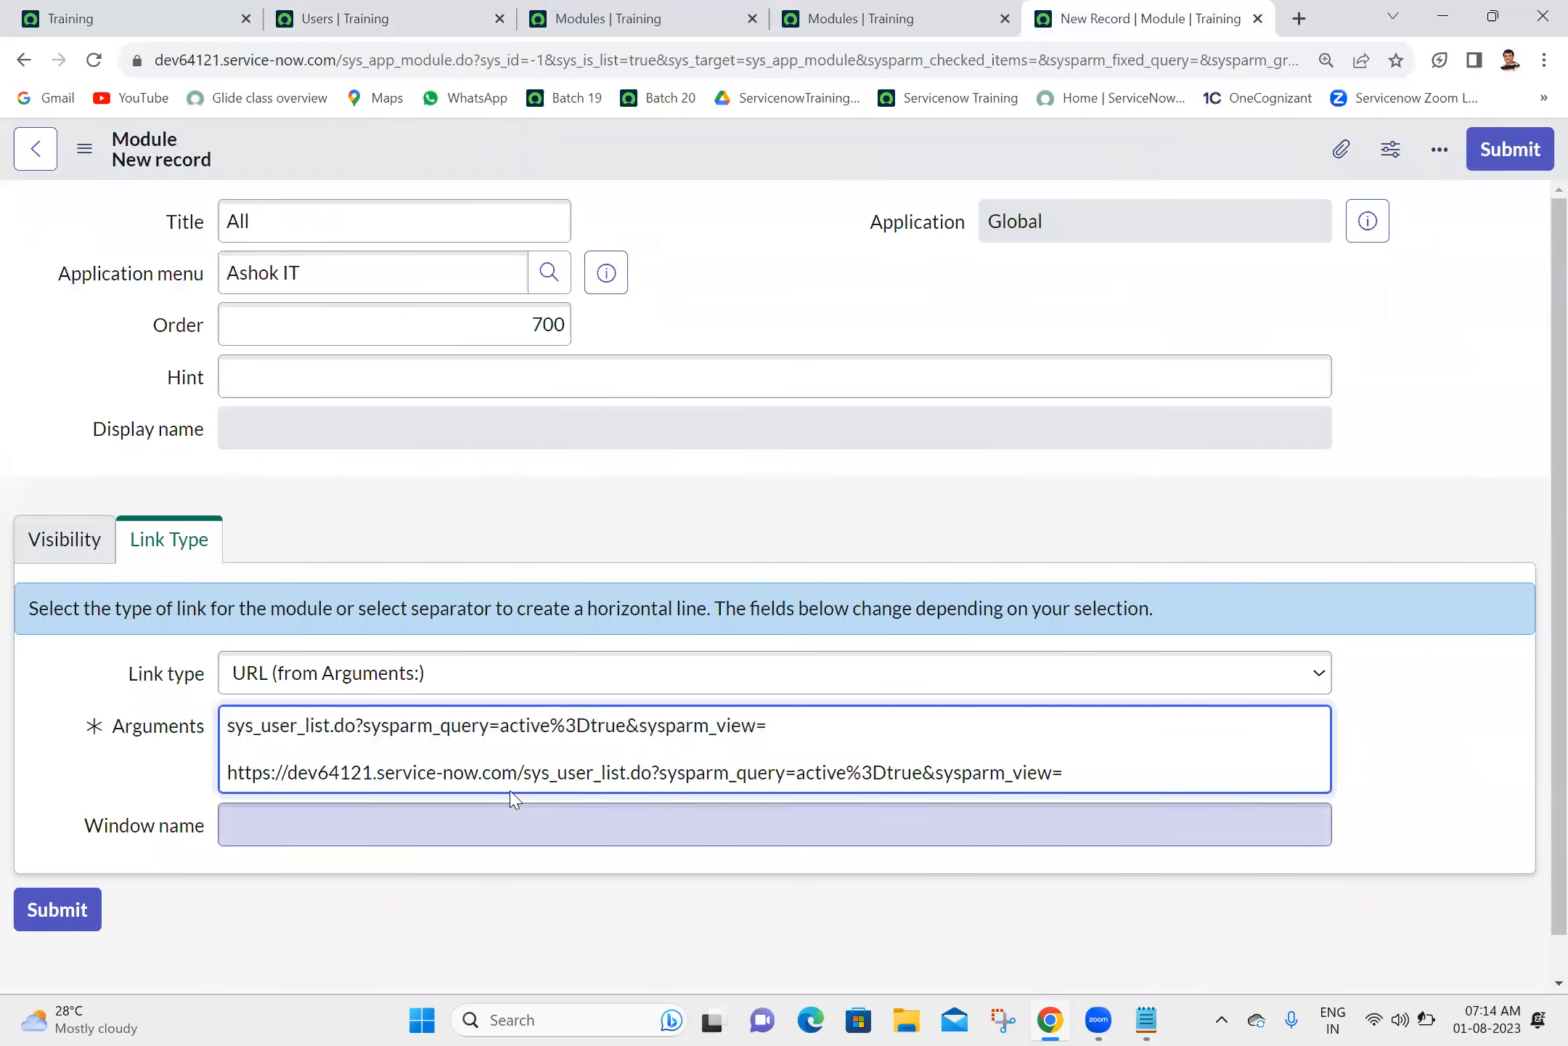
{"action": "left_click_drag", "start_coordinate": [524, 774], "coordinate": [154, 797]}
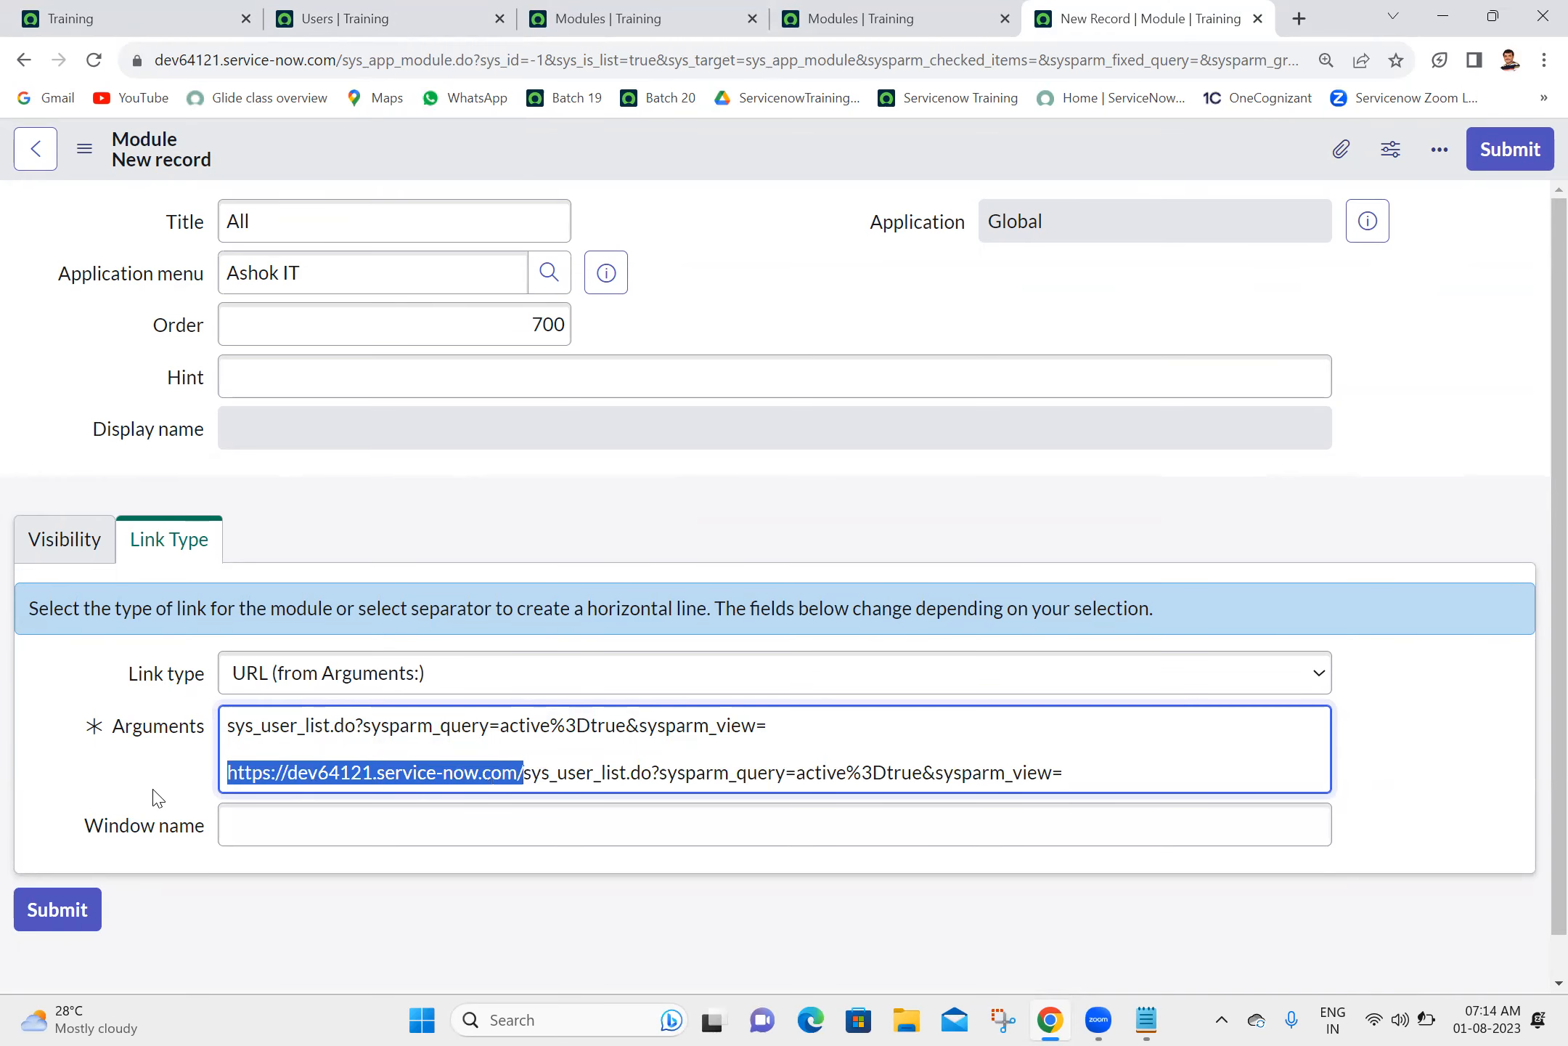
{"action": "key", "text": "BackSpace"}
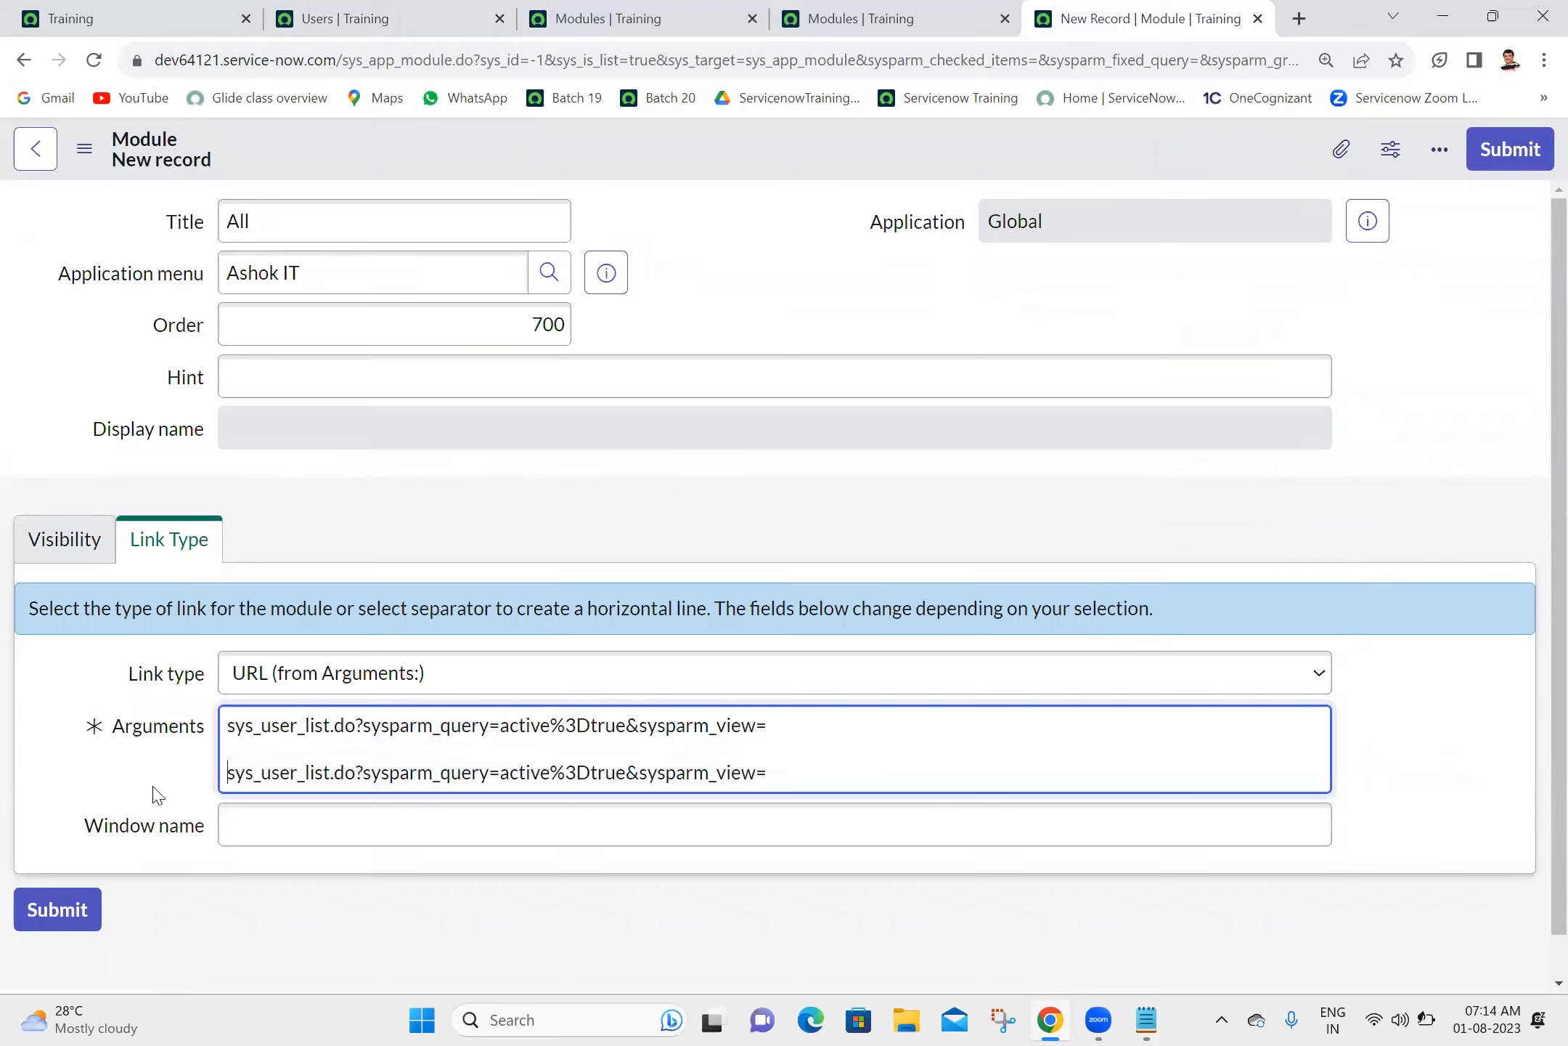
- Delete the duplicate line from Arguments, keeping the first one, and submit the All module
{"action": "triple_click", "coordinate": [785, 774]}
{"action": "key", "text": "BackSpace"}
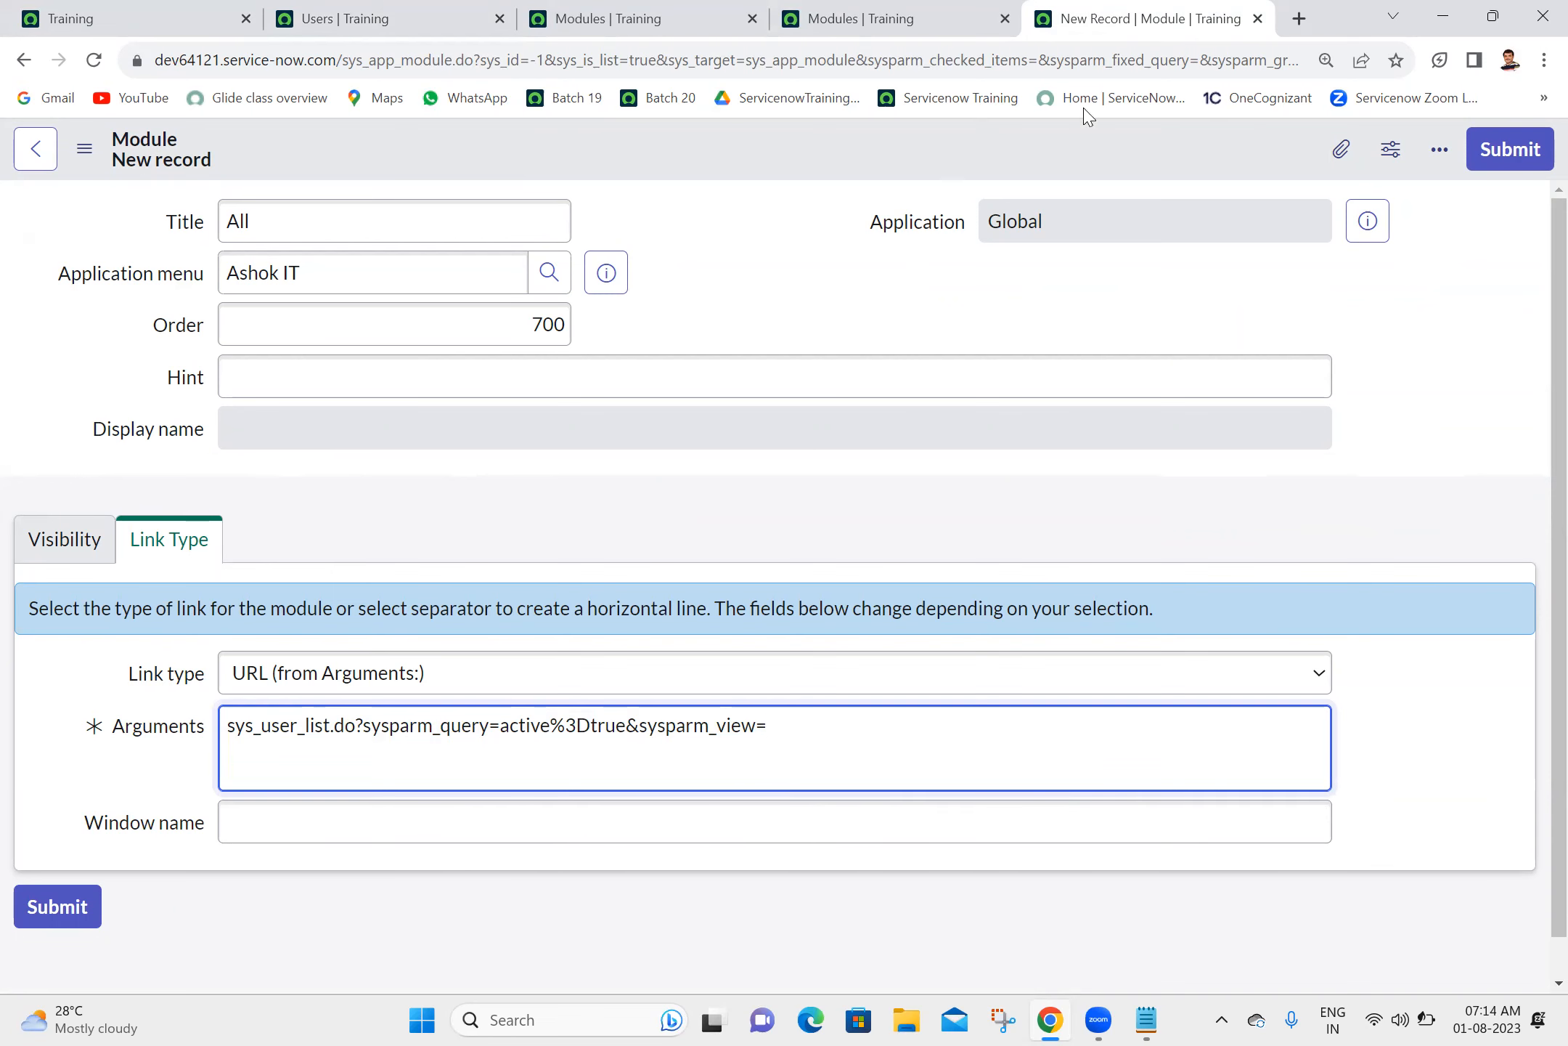
{"action": "left_click", "coordinate": [1525, 151]}
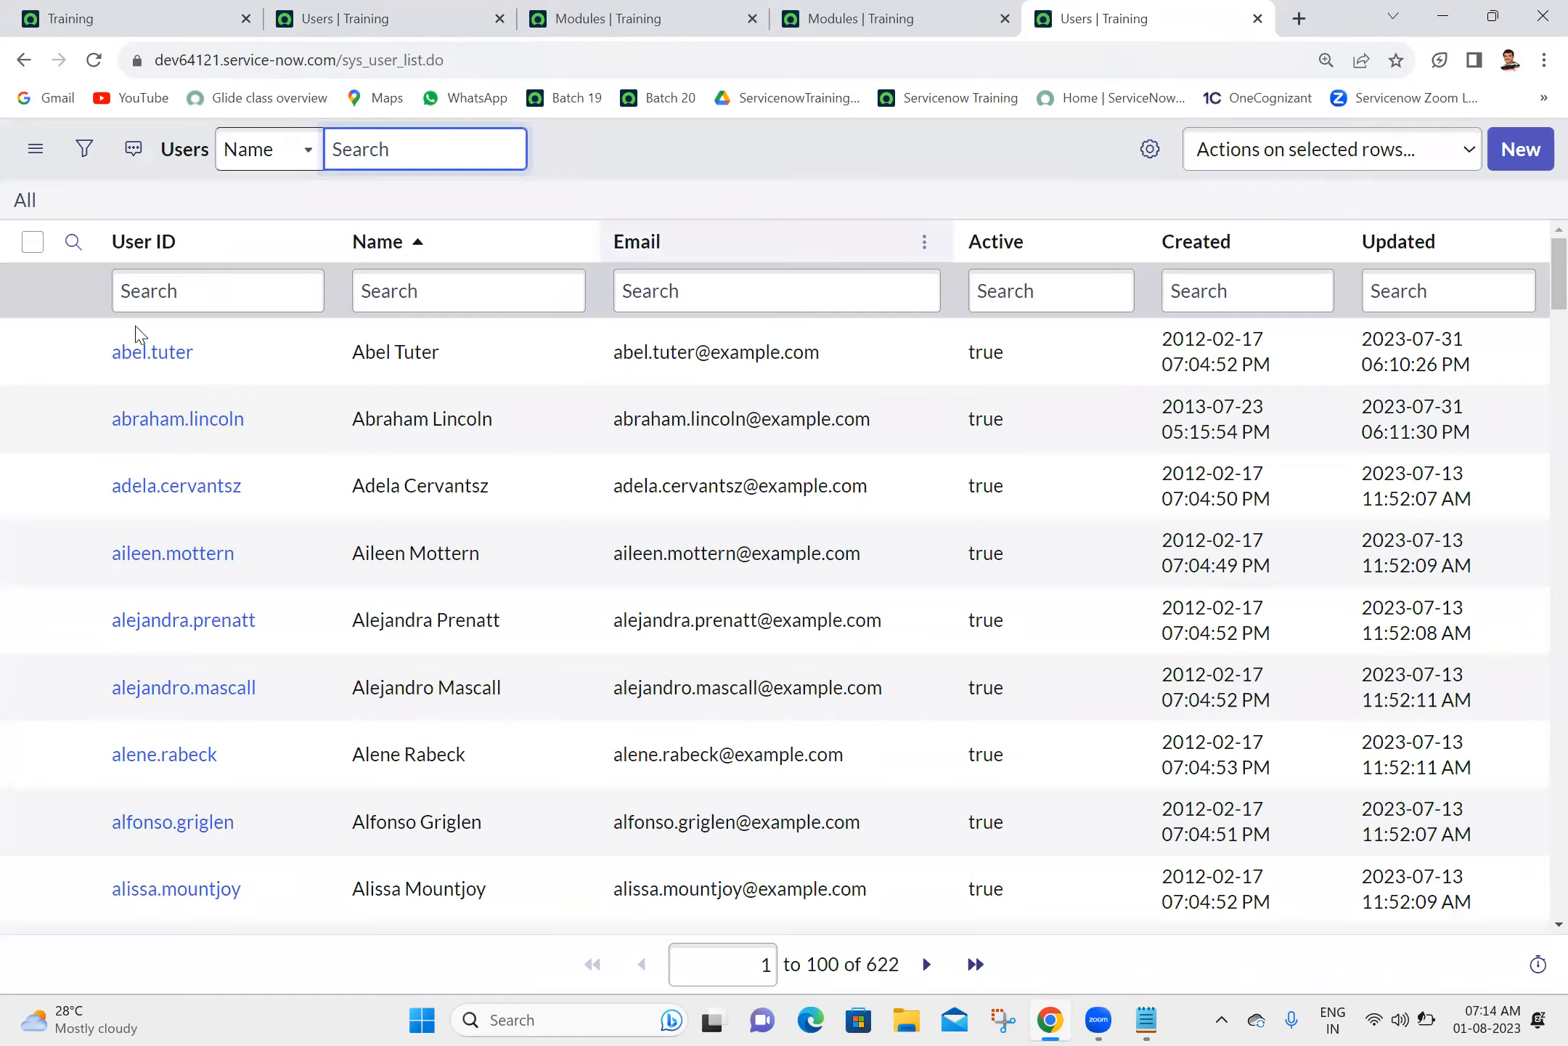
- Return to the ServiceNow home page tab, close every tab to its right and reload the page
{"action": "left_click", "coordinate": [4, 9]}
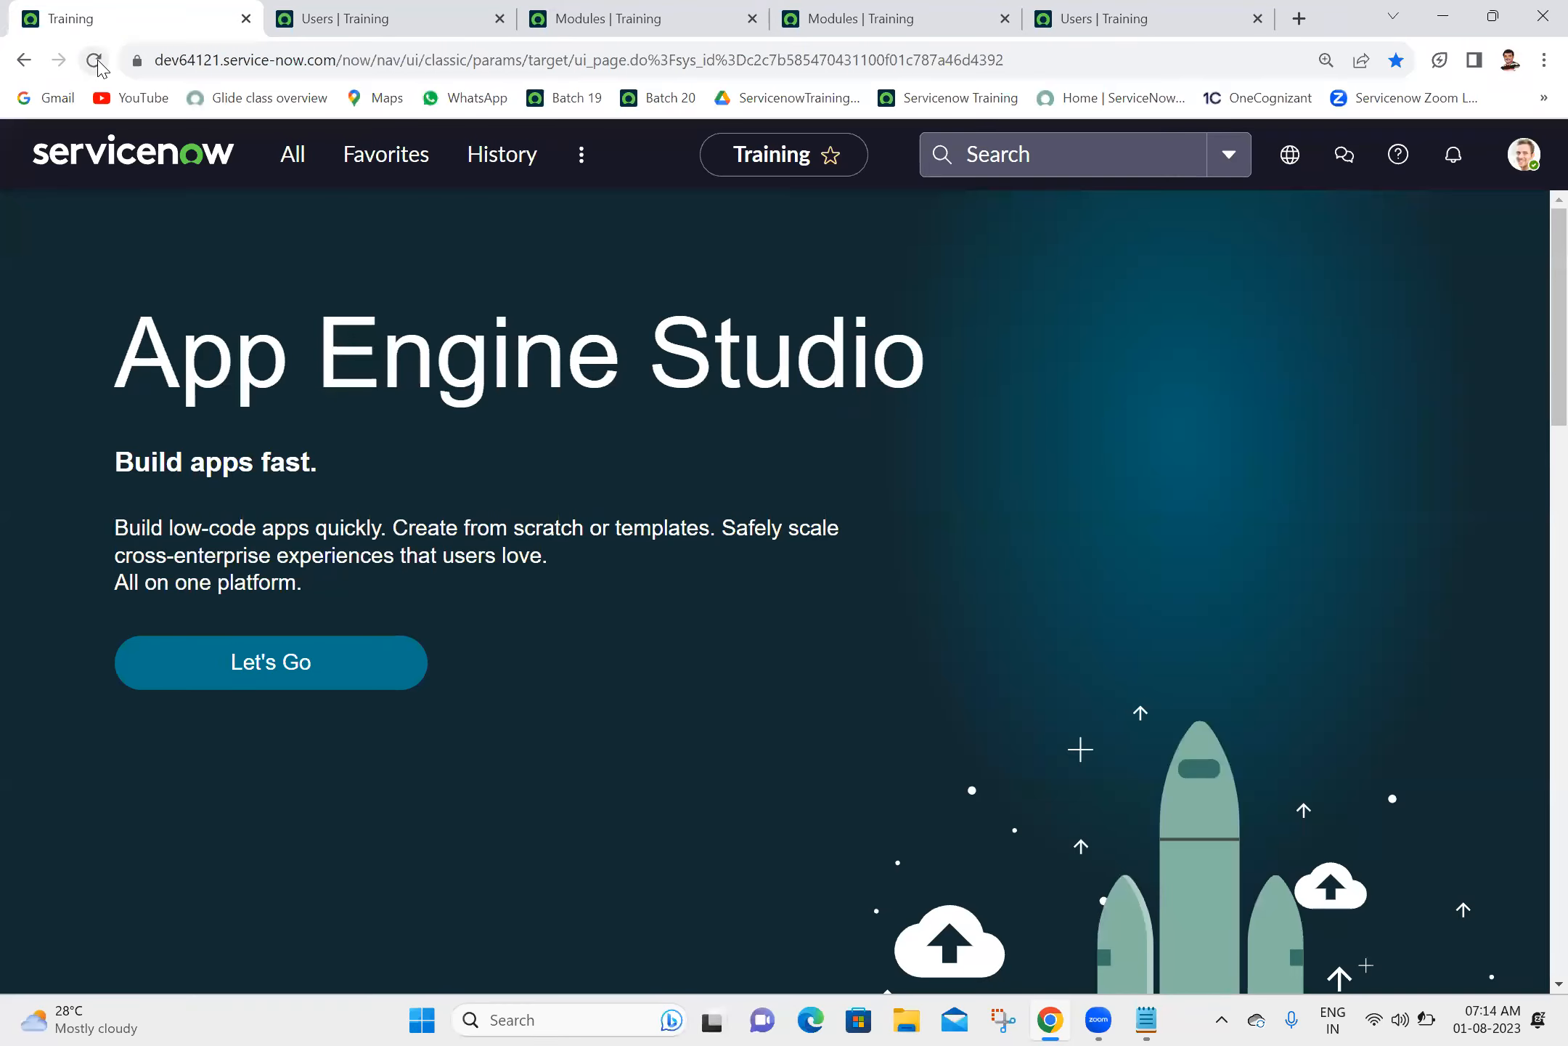
{"action": "right_click", "coordinate": [108, 8]}
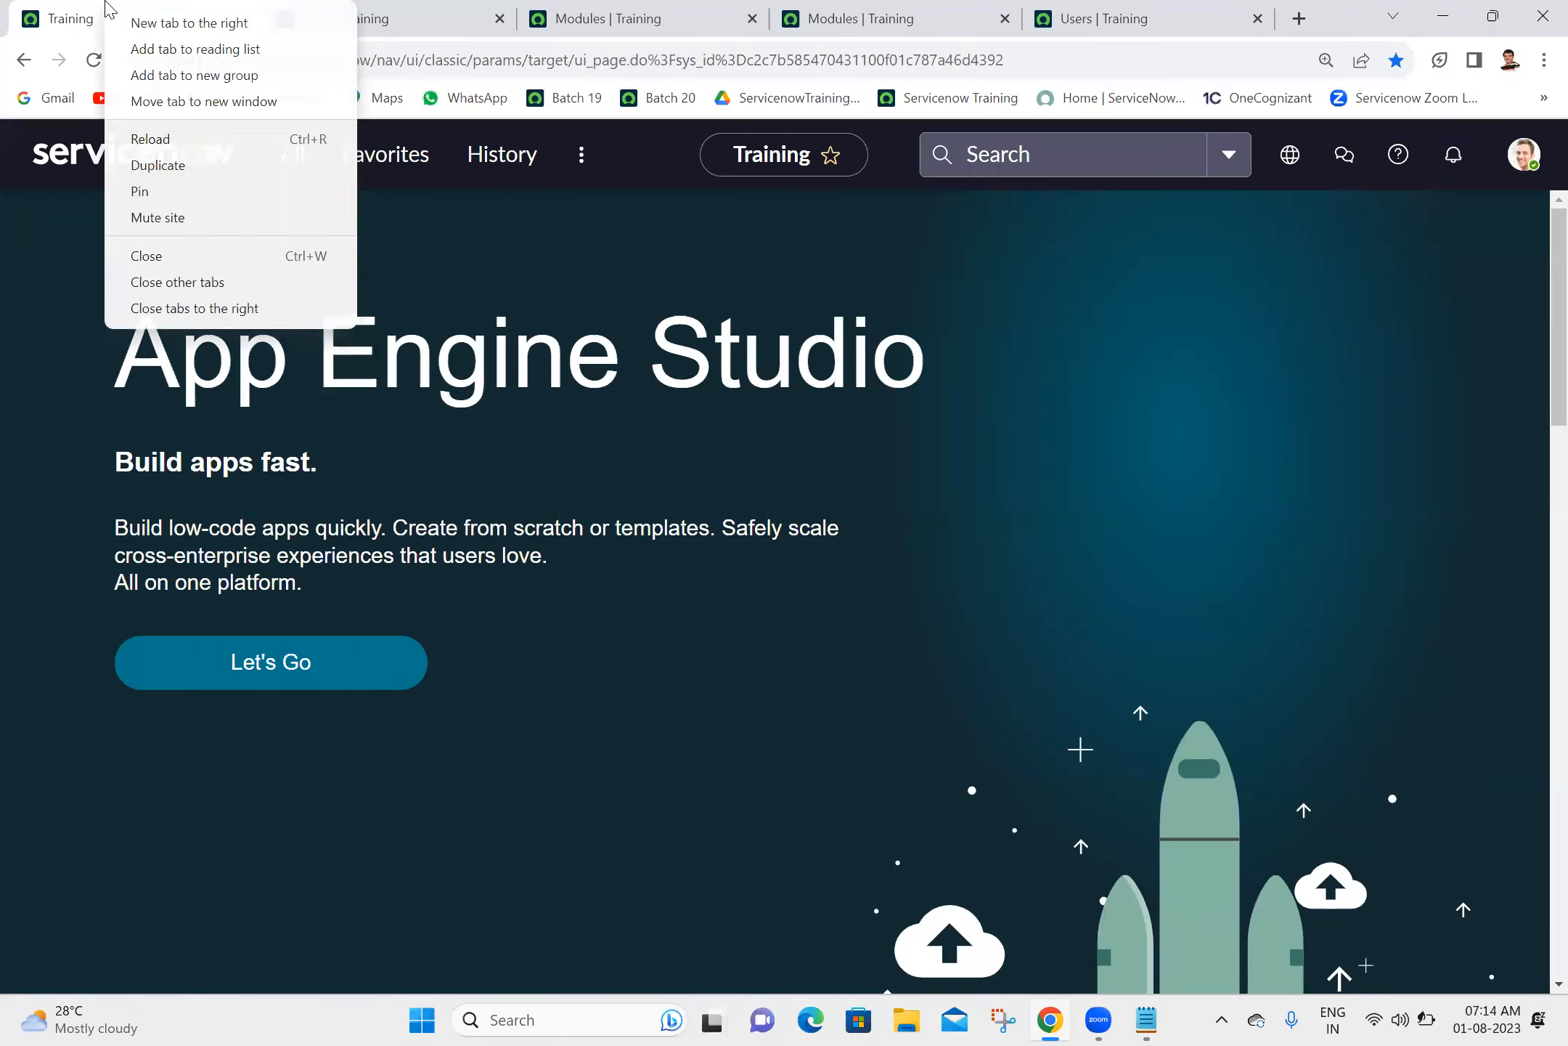
{"action": "left_click", "coordinate": [210, 310]}
{"action": "left_click", "coordinate": [94, 60]}
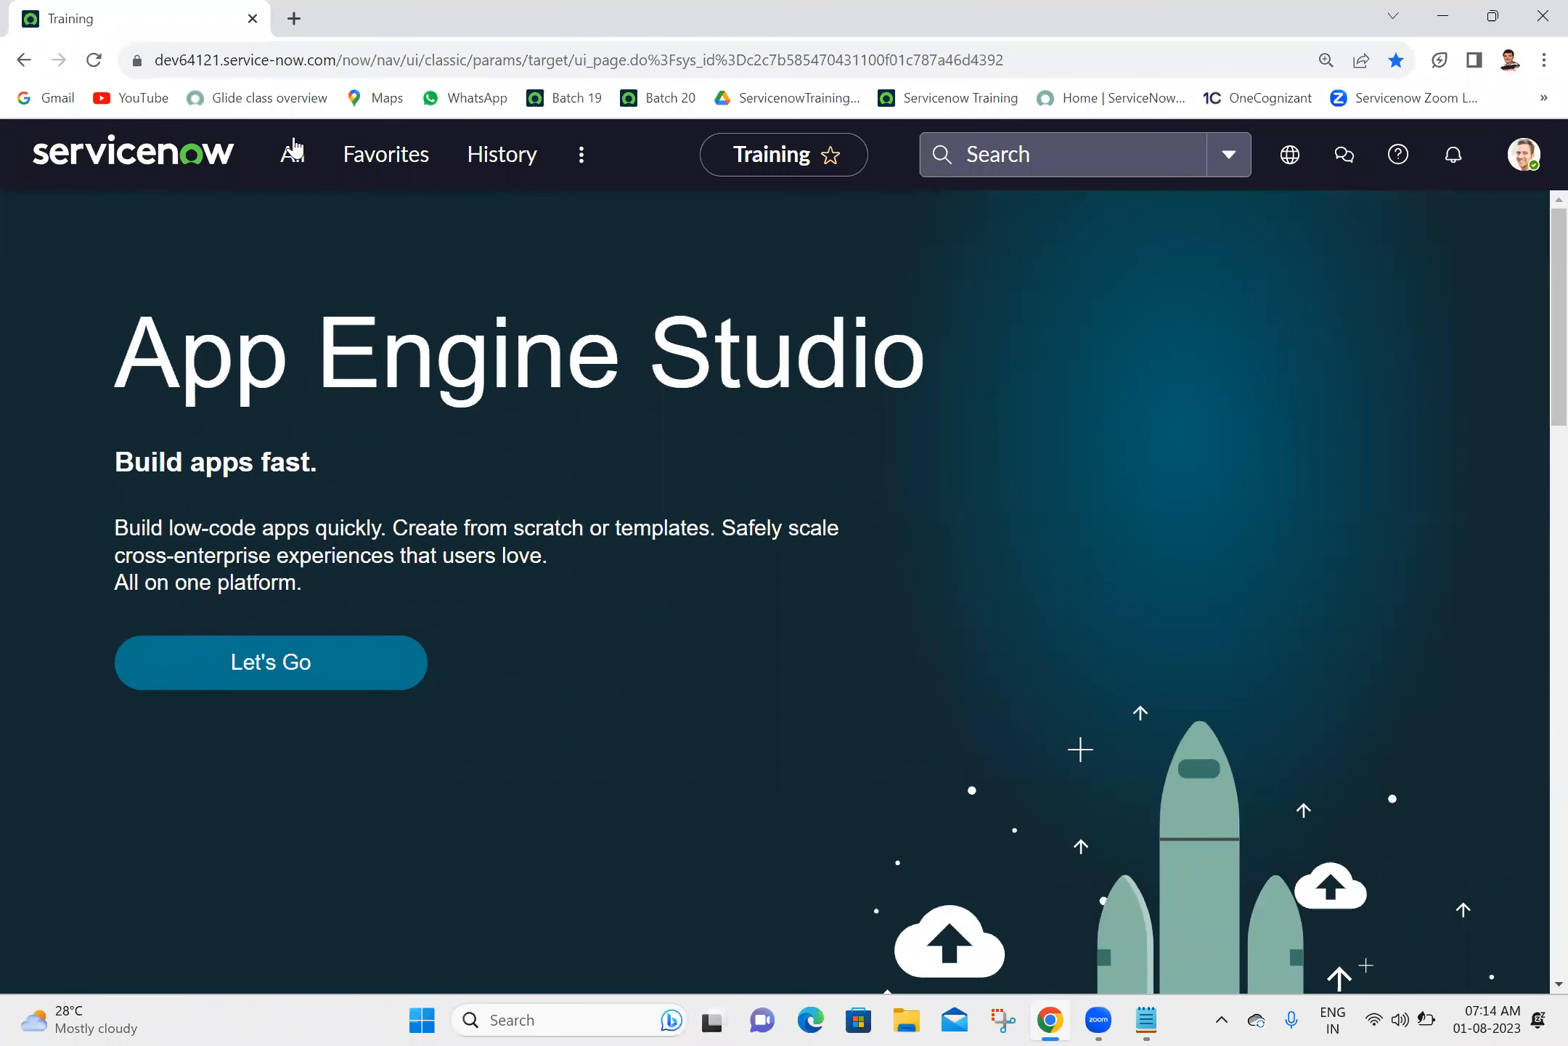
- Impersonate the second user in the recent impersonations list
{"action": "left_click", "coordinate": [1523, 154]}
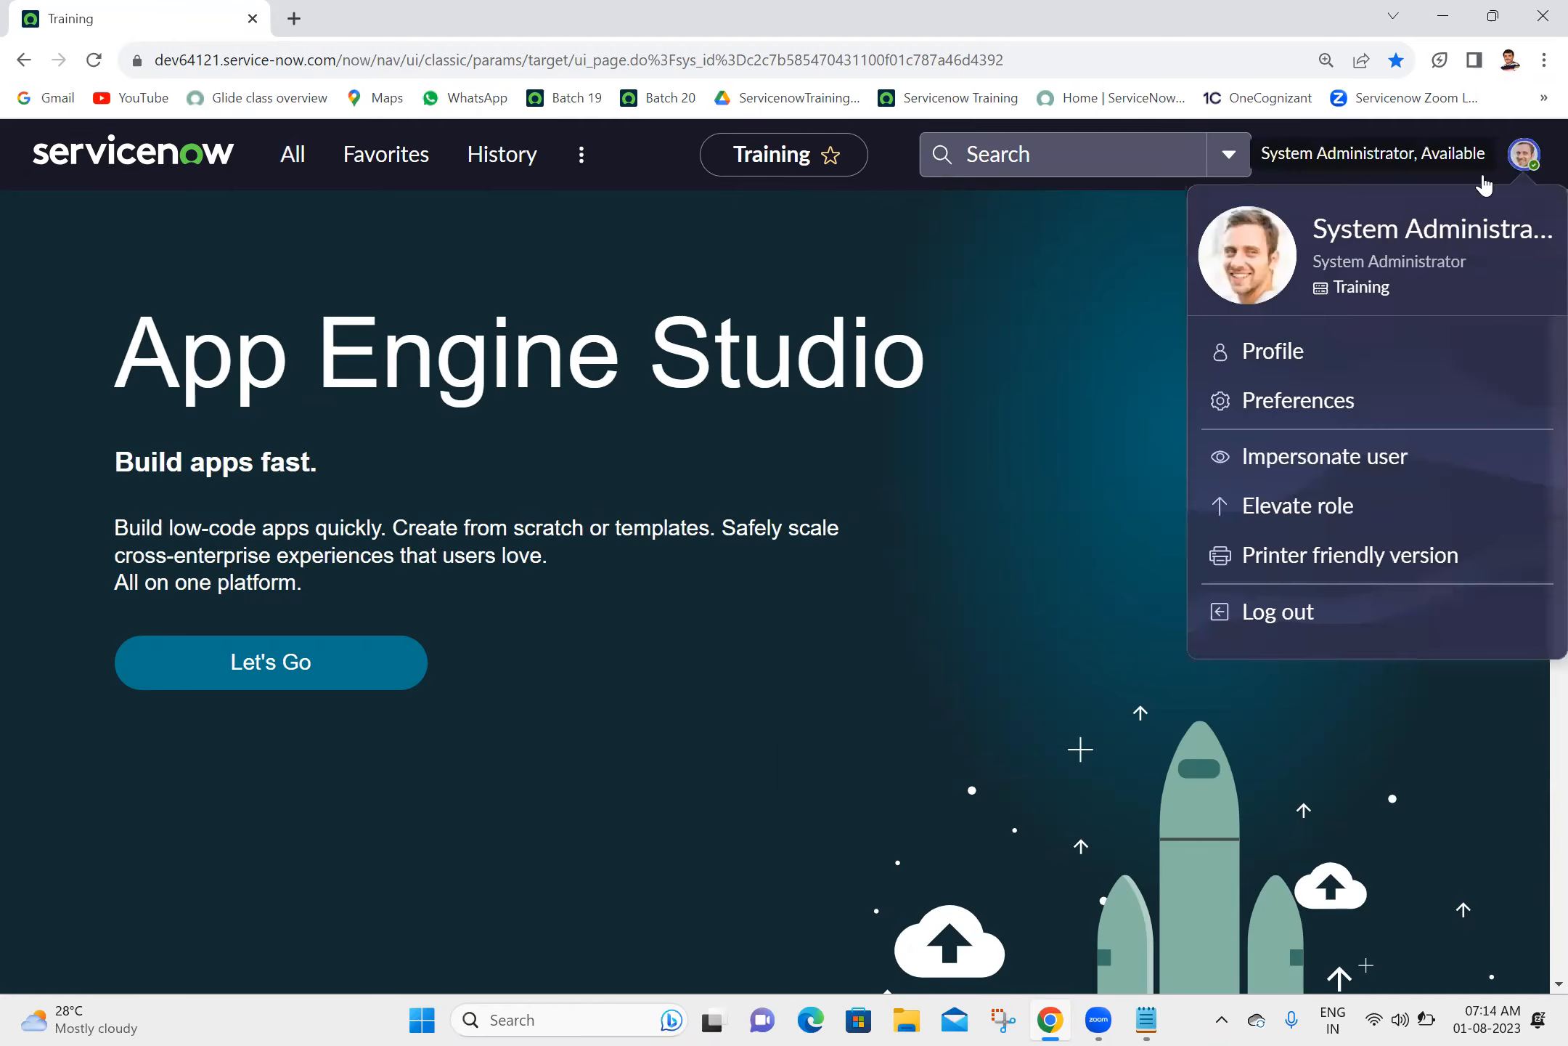
{"action": "left_click", "coordinate": [1269, 457]}
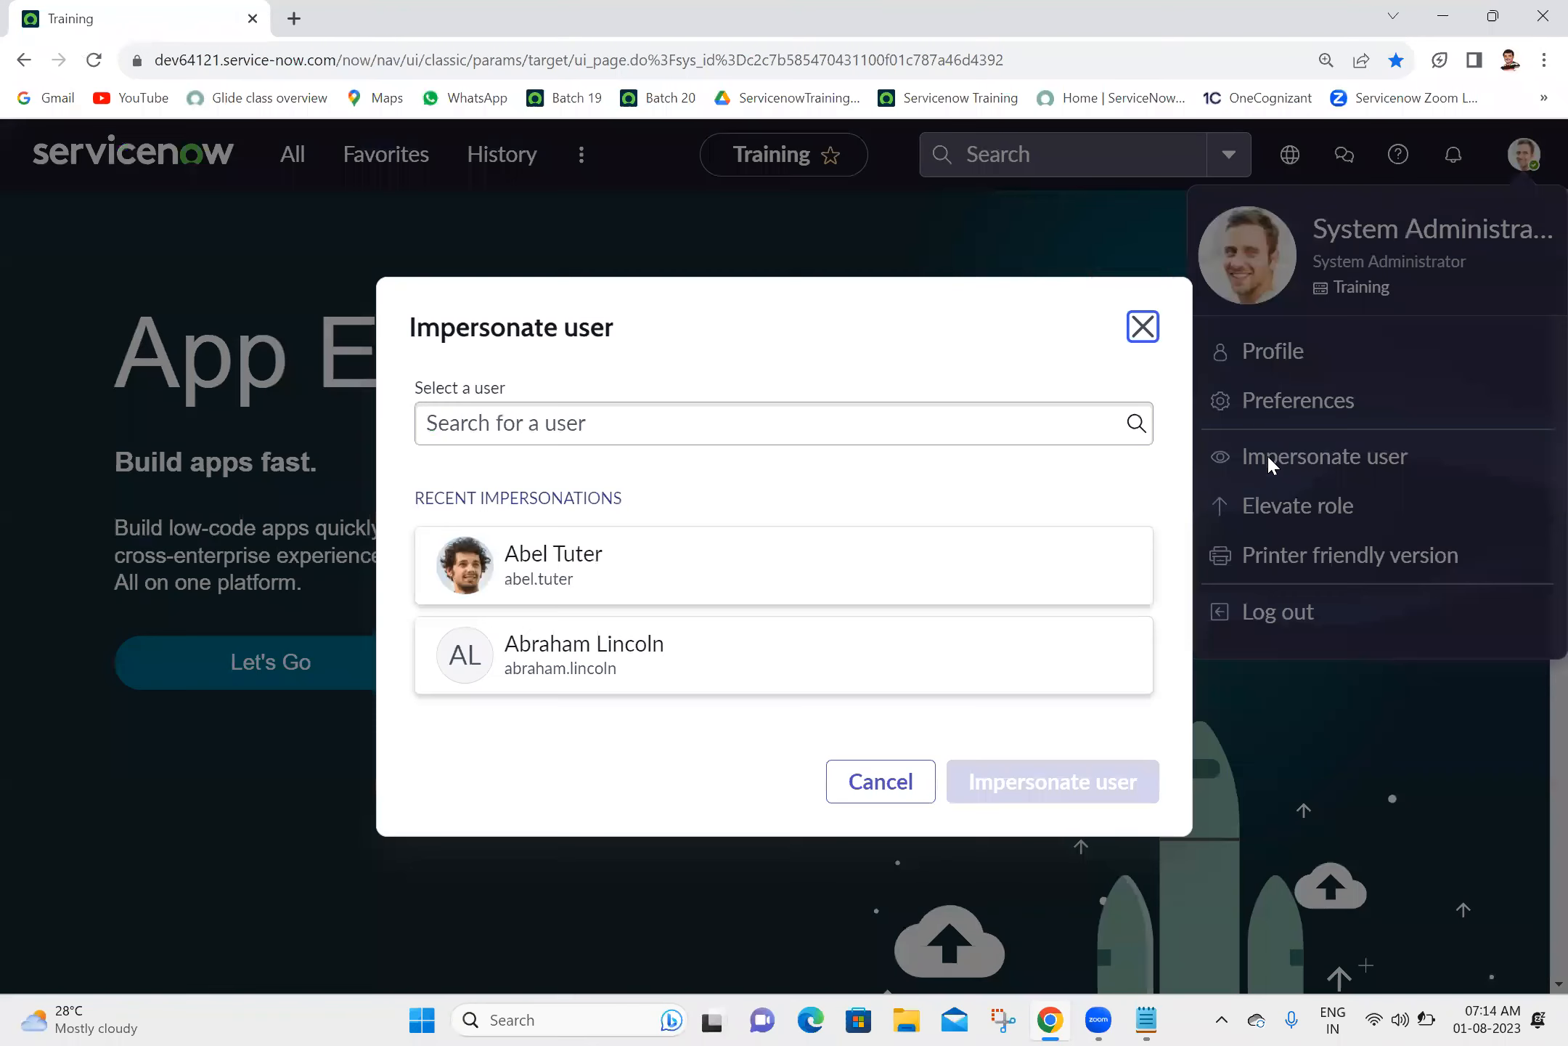
{"action": "left_click", "coordinate": [690, 662]}
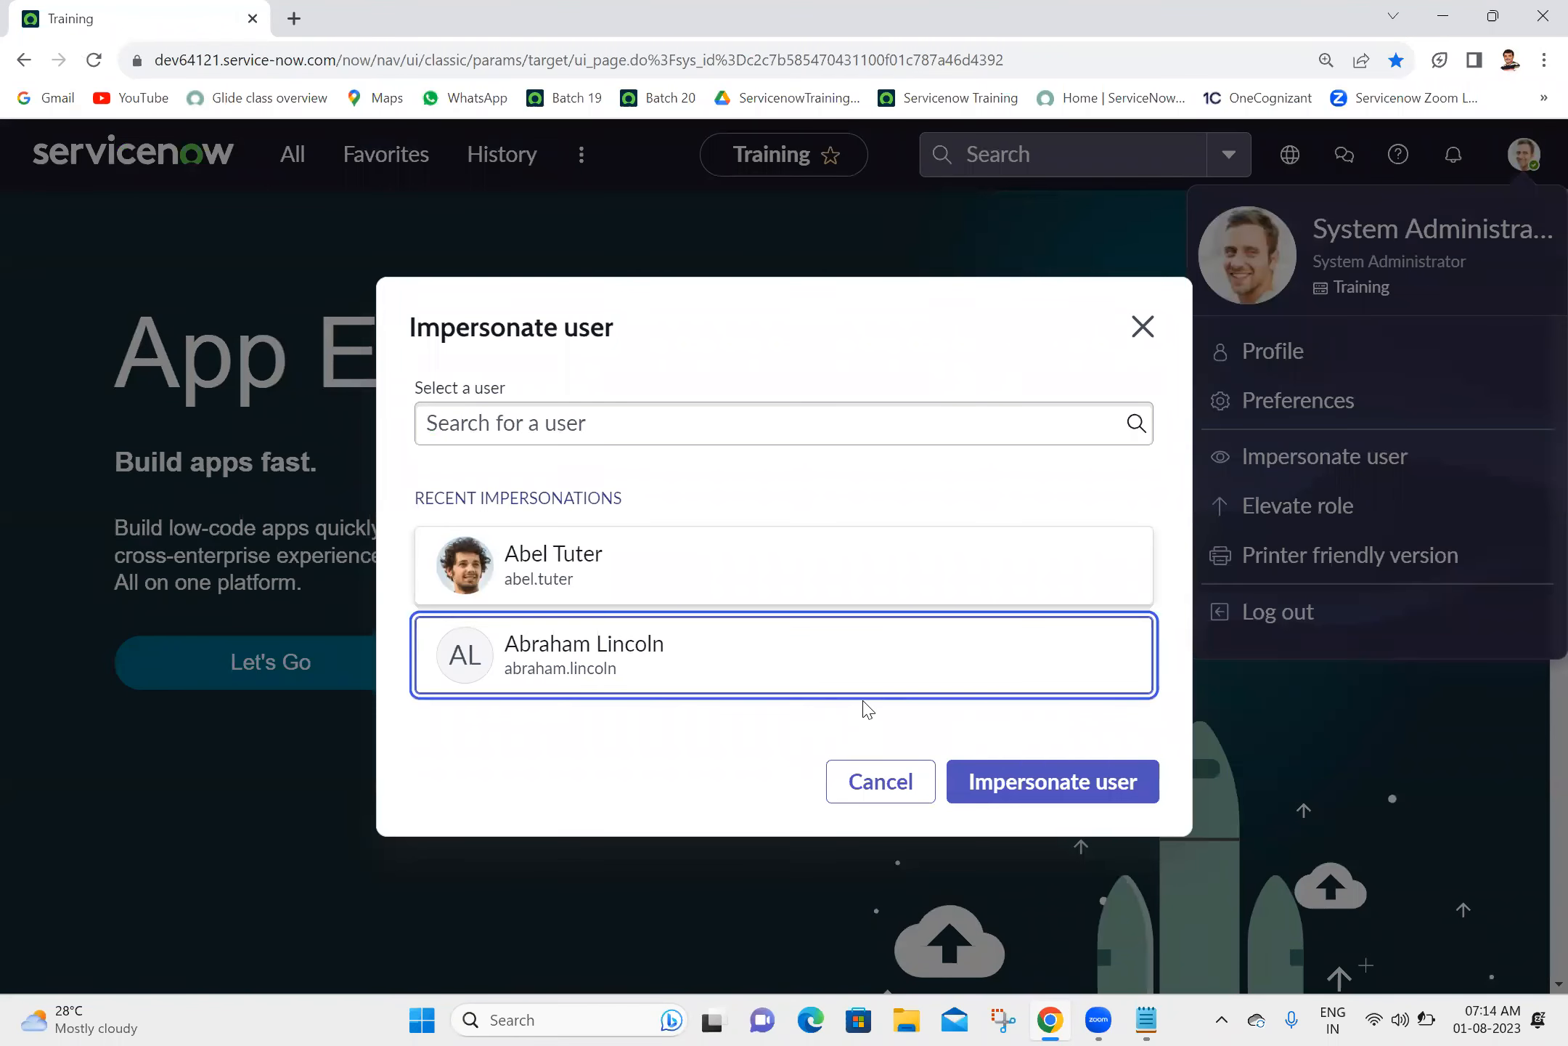
{"action": "left_click", "coordinate": [1014, 784]}
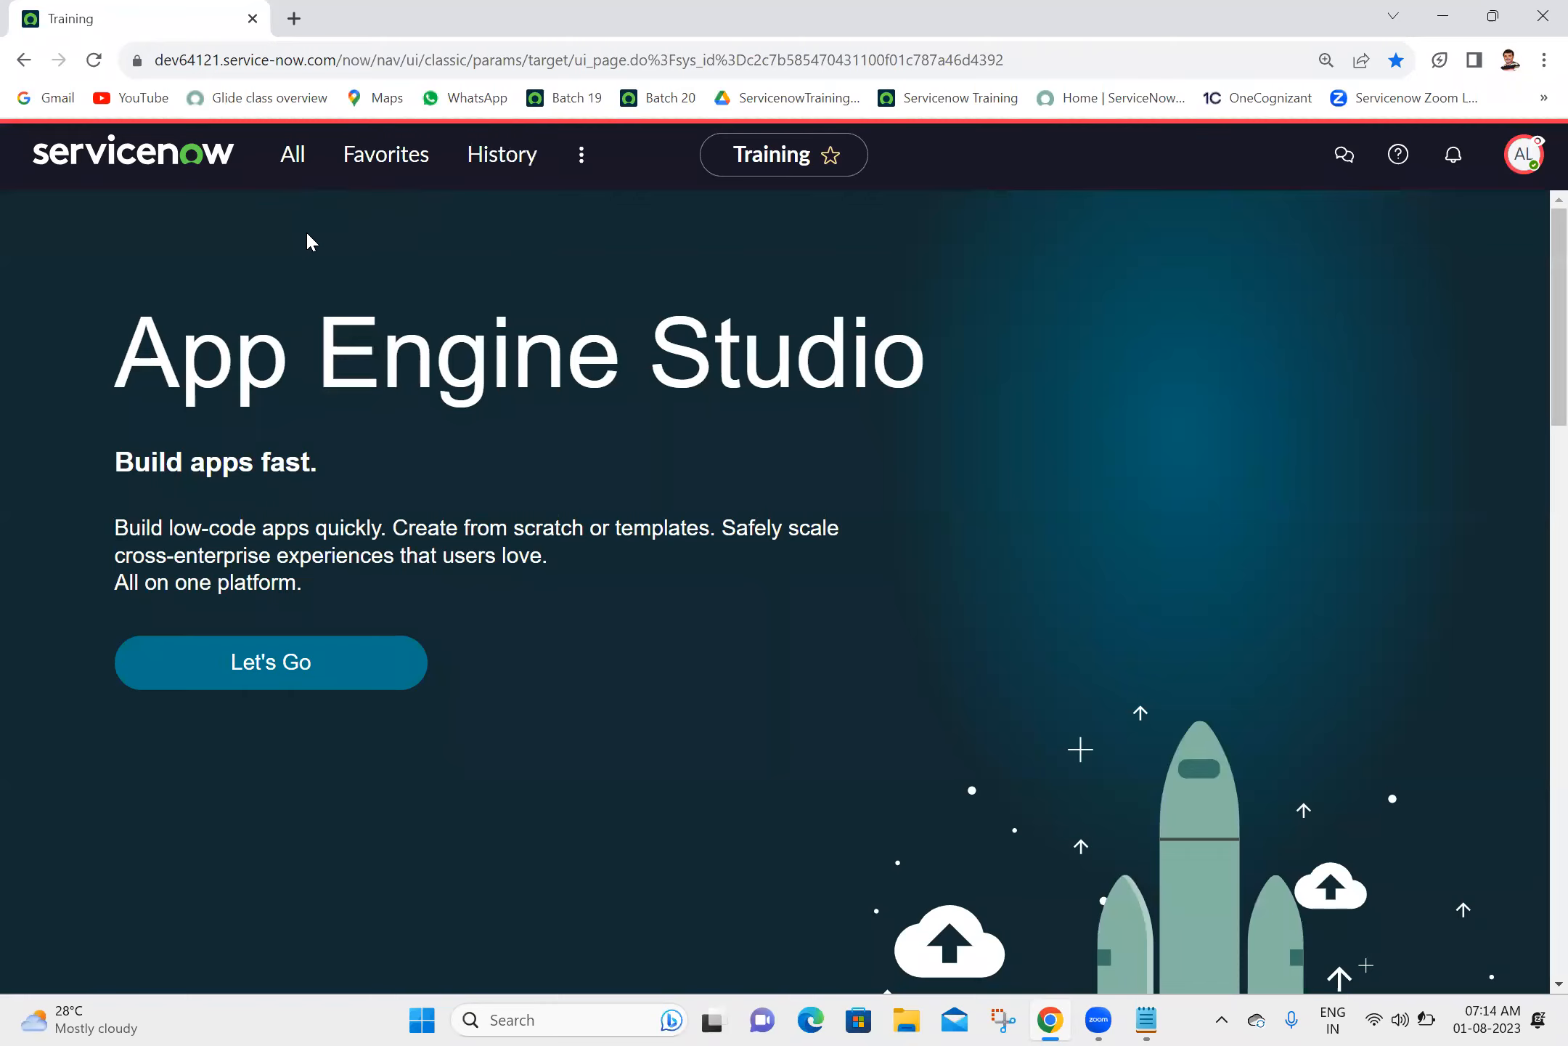
- Filter the navigator for "ashok", review the Ashok IT modules as the impersonated user, and end the impersonation
{"action": "left_click", "coordinate": [293, 166]}
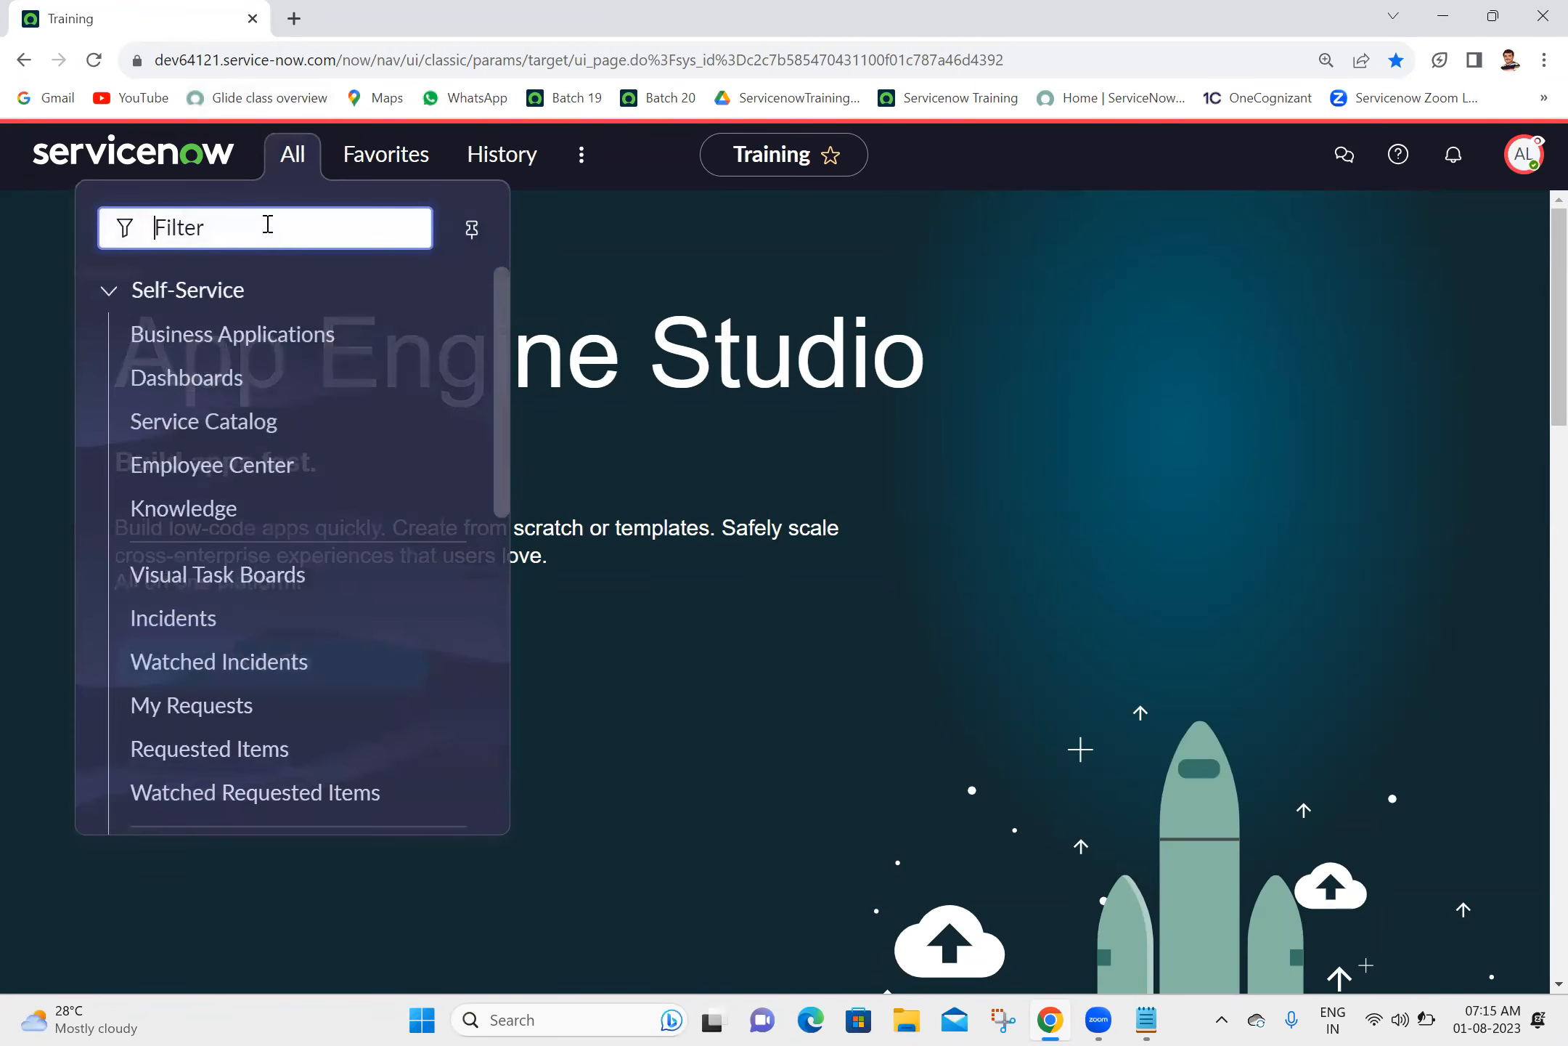
{"action": "type", "text": "ashok"}
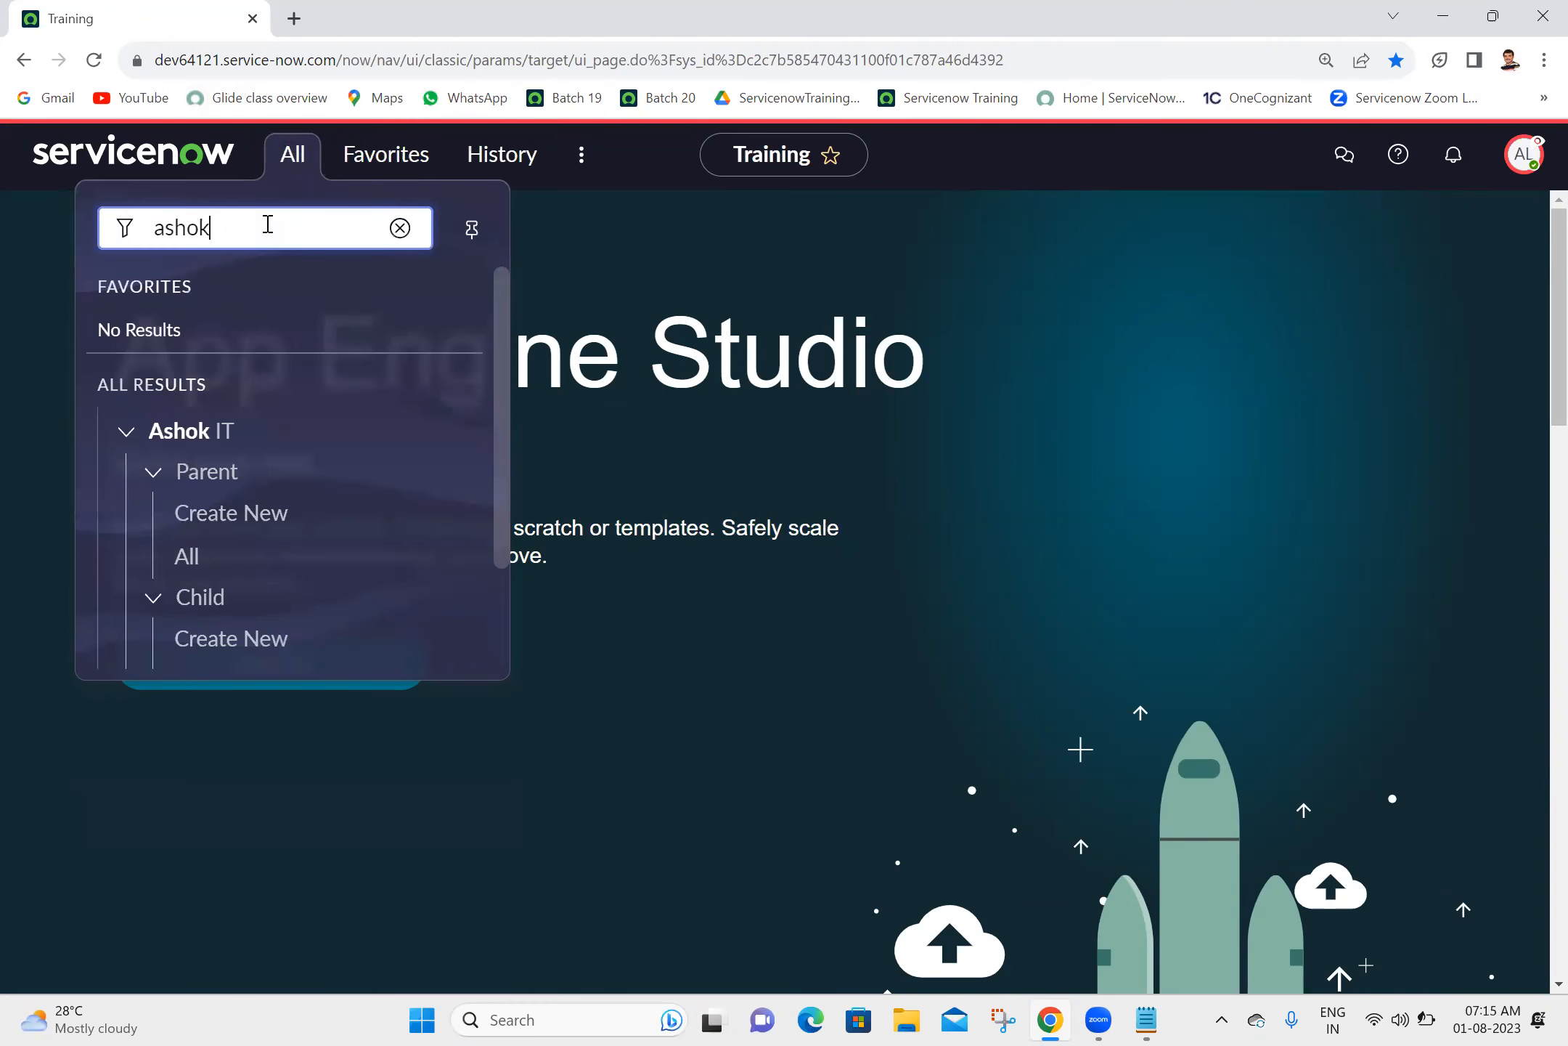
{"action": "left_click_drag", "start_coordinate": [505, 403], "coordinate": [508, 588]}
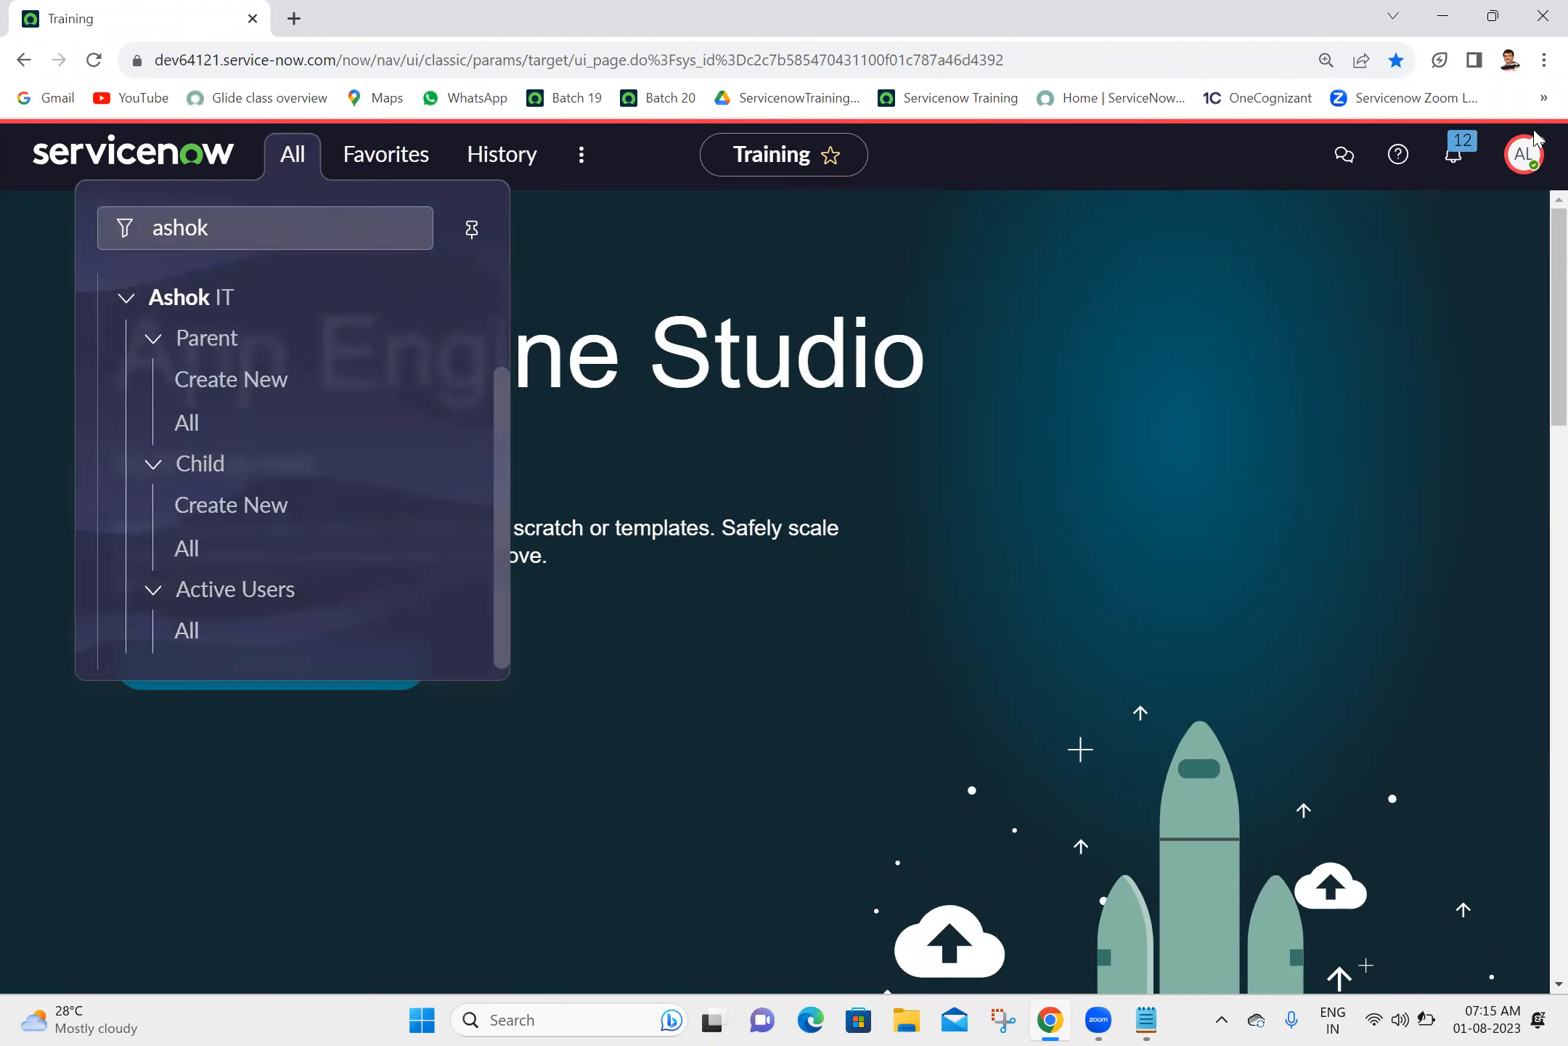
{"action": "left_click", "coordinate": [1528, 149]}
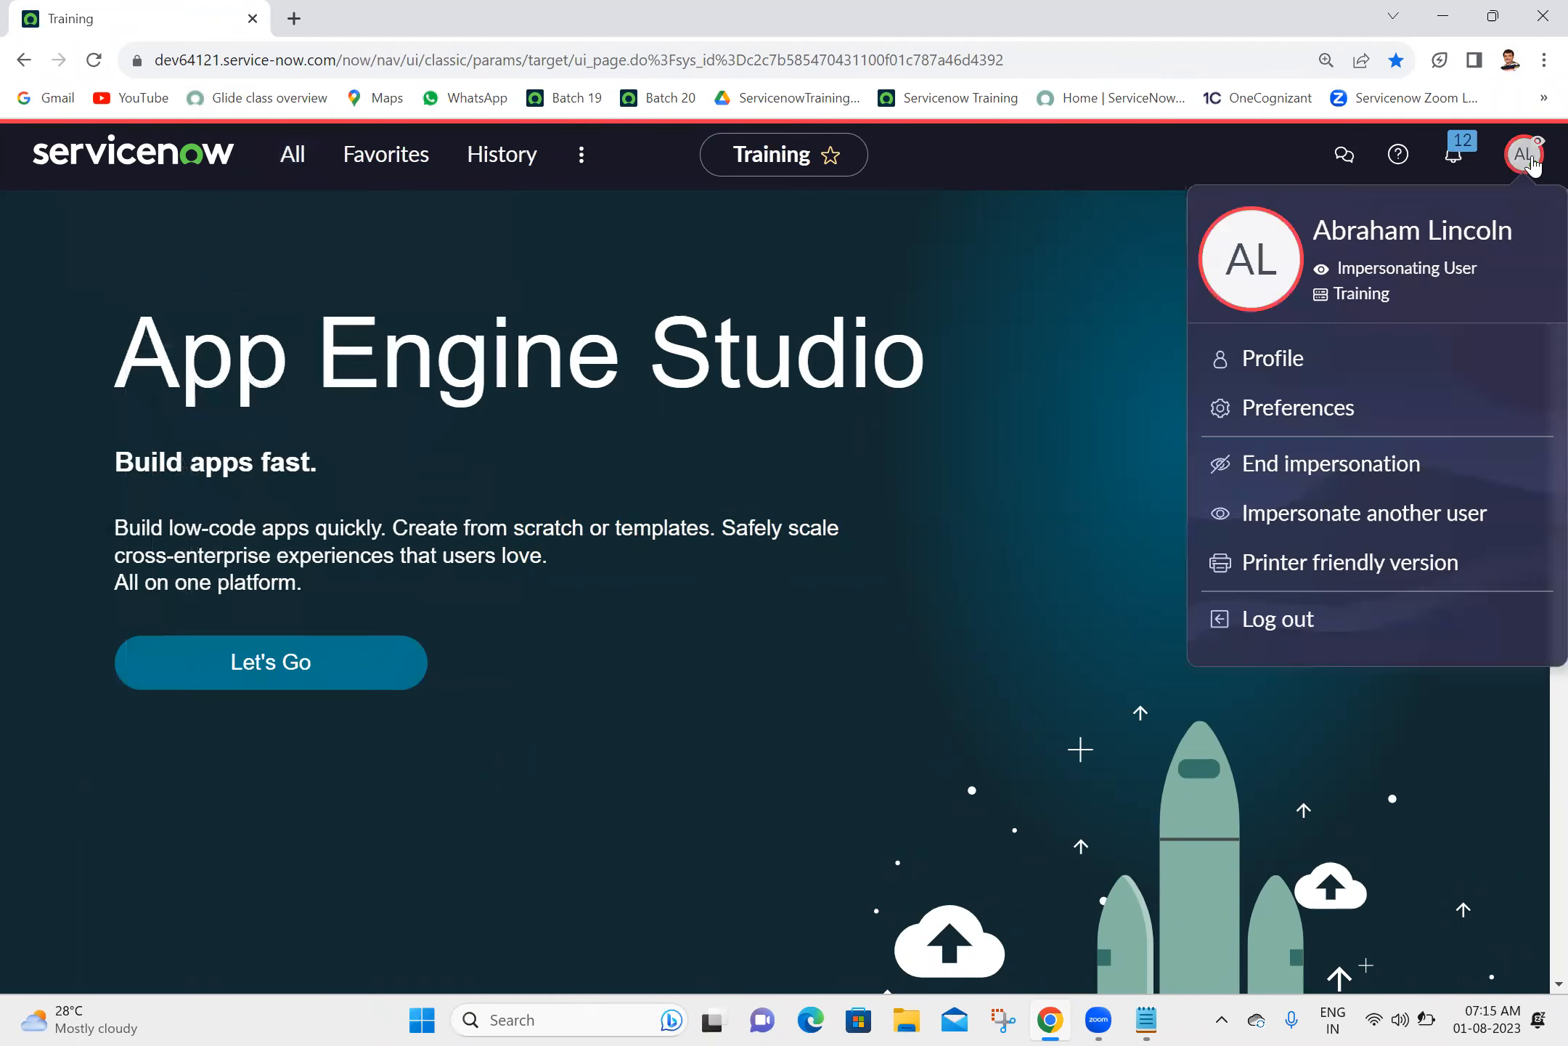
{"action": "left_click", "coordinate": [1298, 467]}
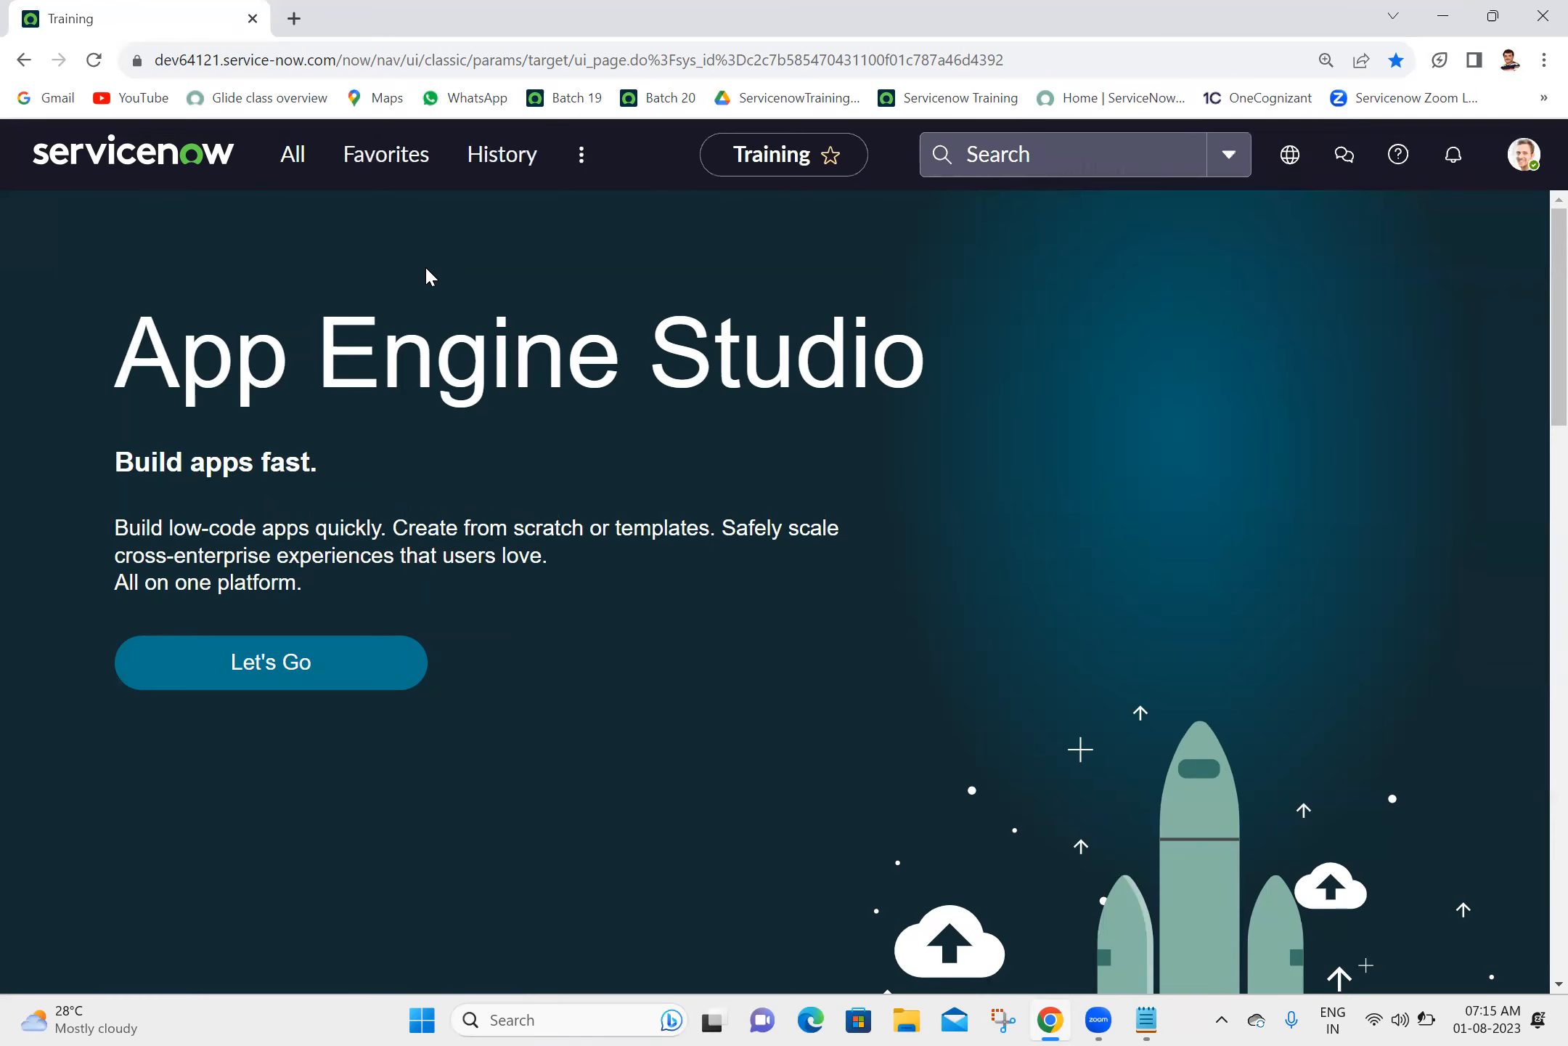
- Filter the navigator for "ashok it", open the All module under Active Users in a separate tab and inspect its list
{"action": "left_click", "coordinate": [294, 155]}
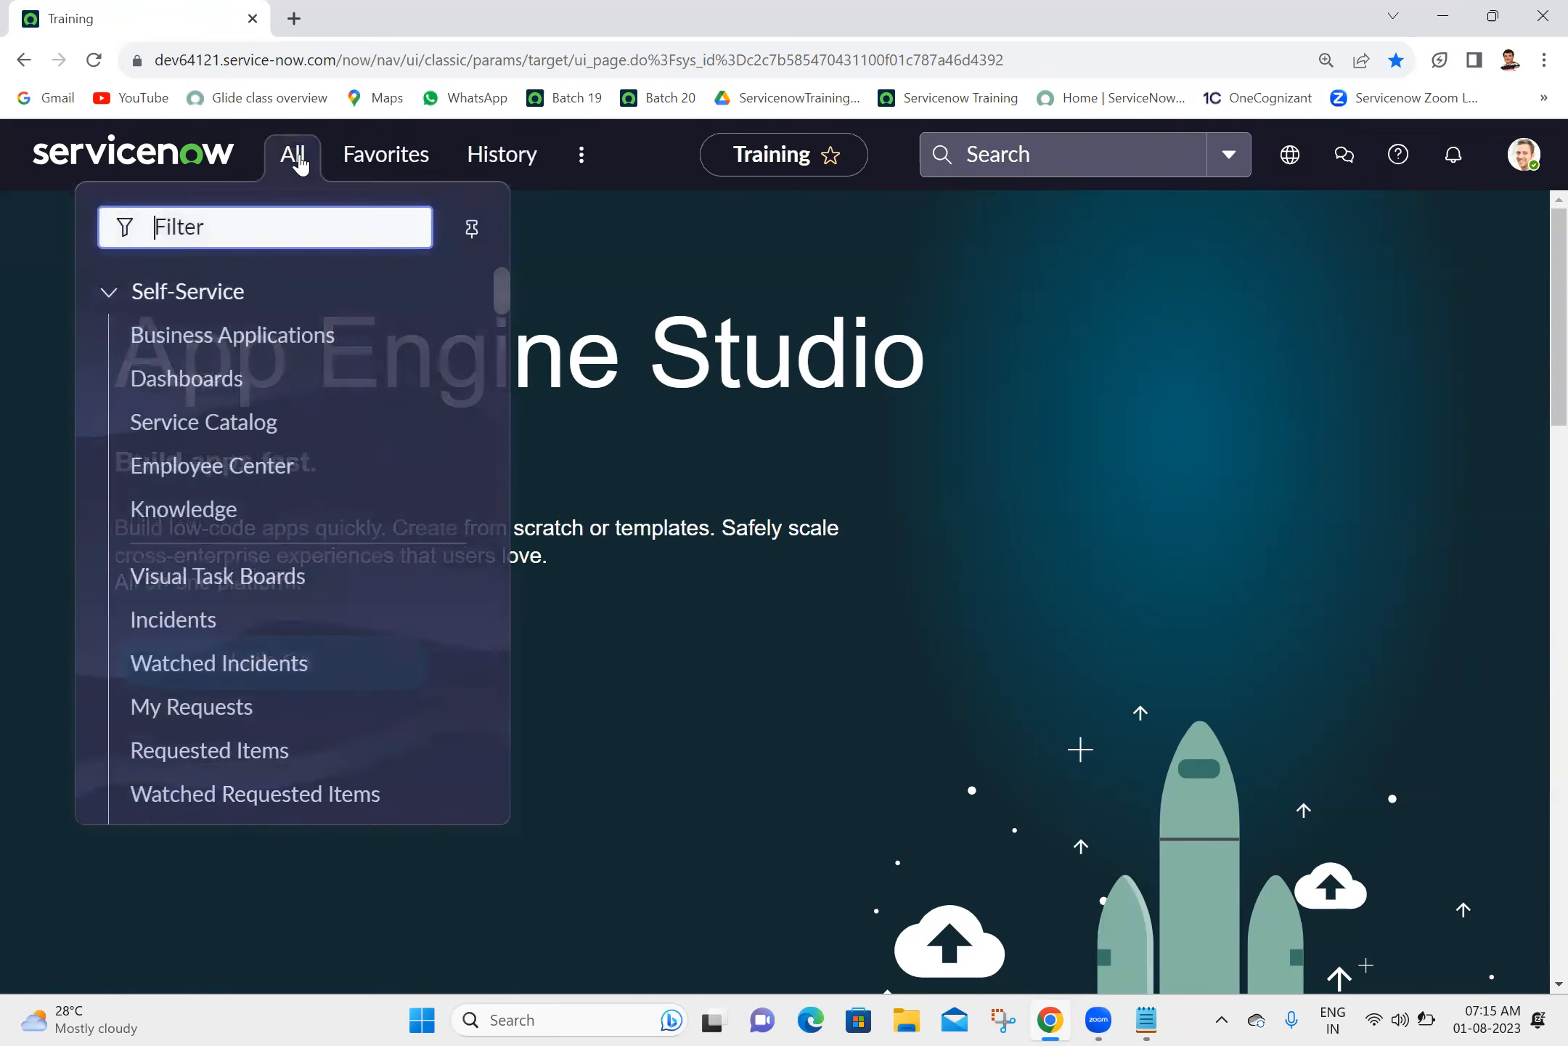
{"action": "type", "text": "ash"}
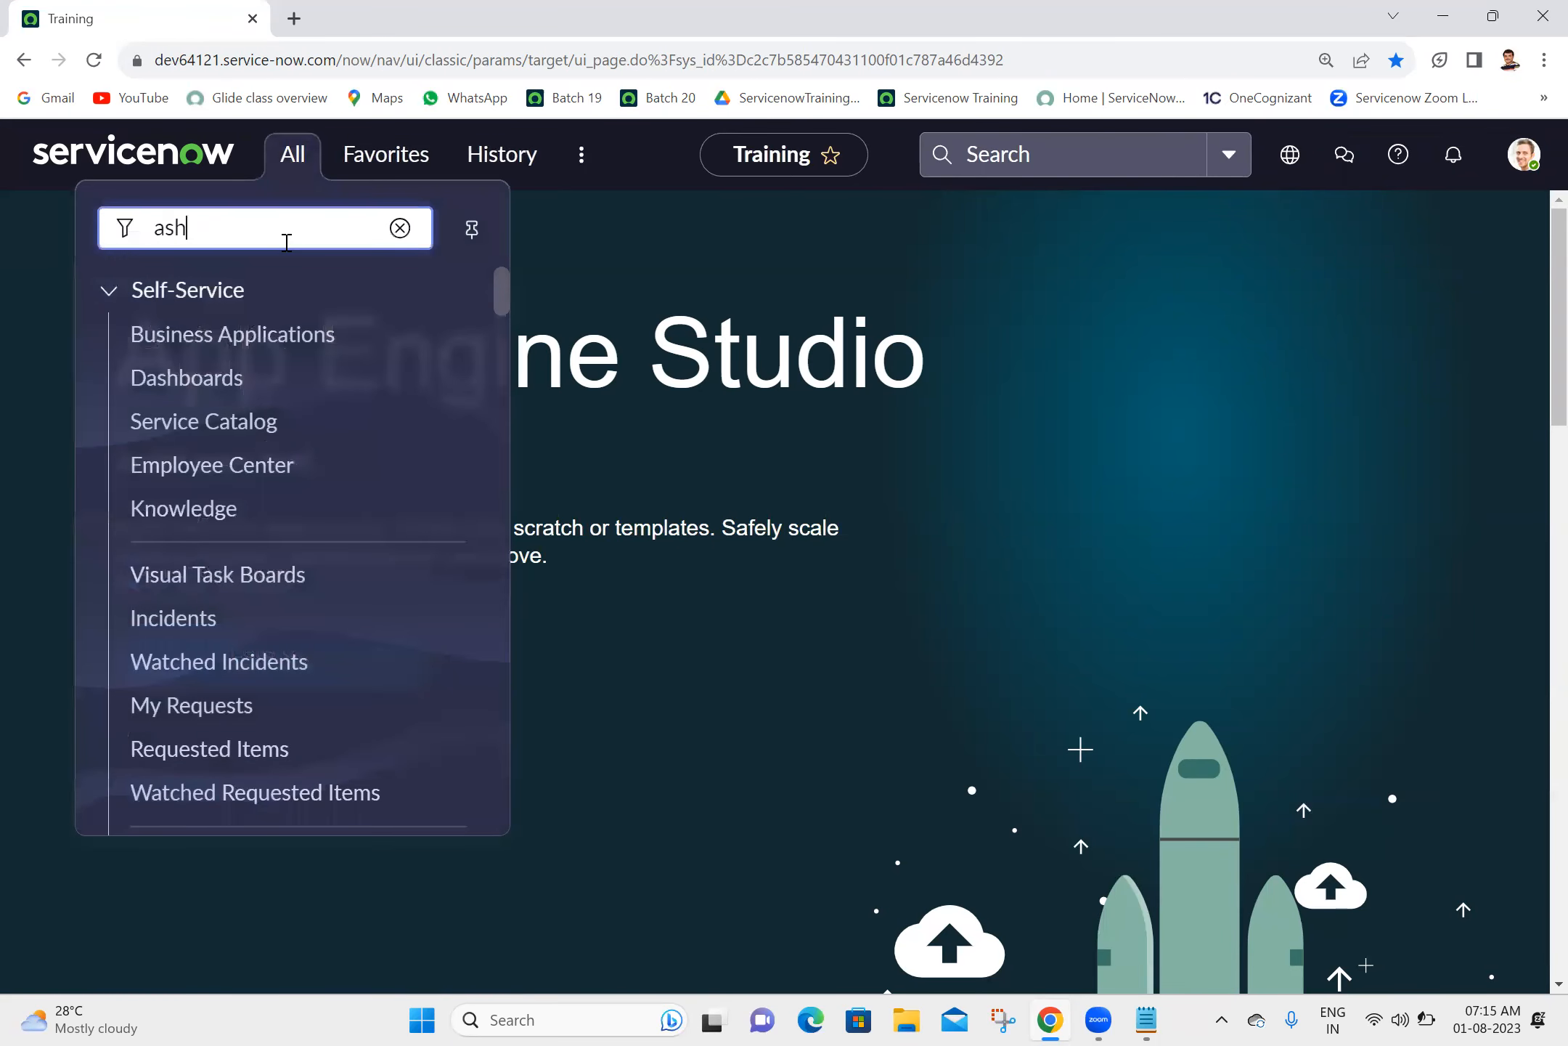
{"action": "type", "text": "ok it"}
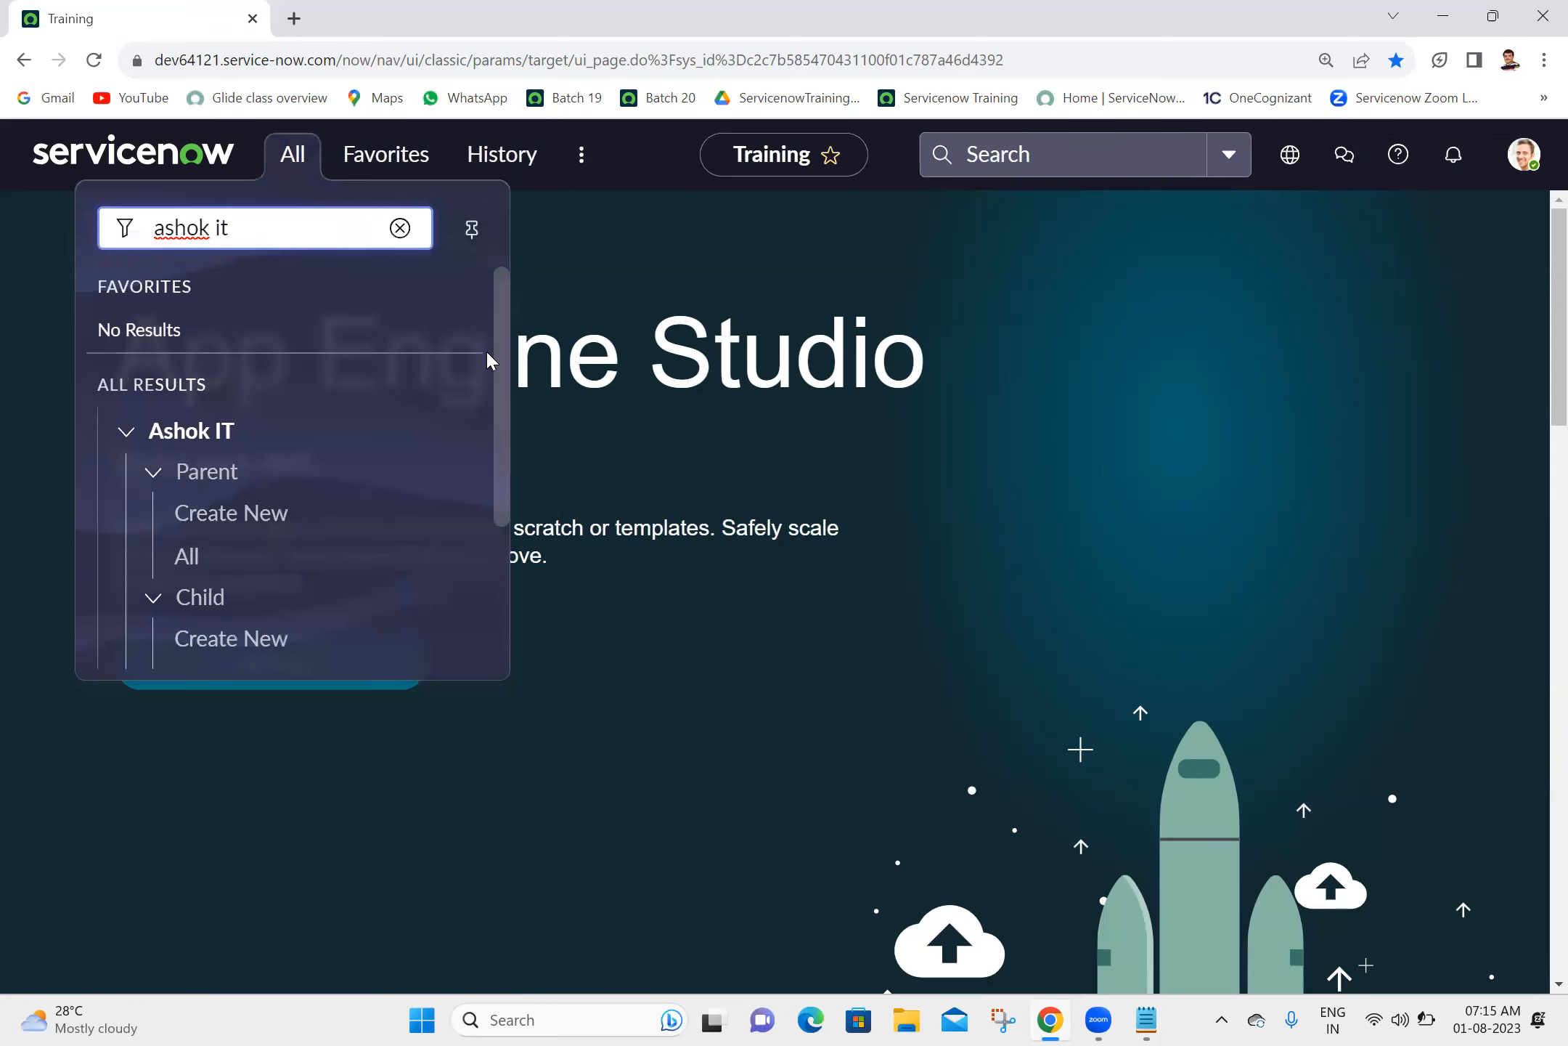
{"action": "left_click_drag", "start_coordinate": [497, 363], "coordinate": [503, 524]}
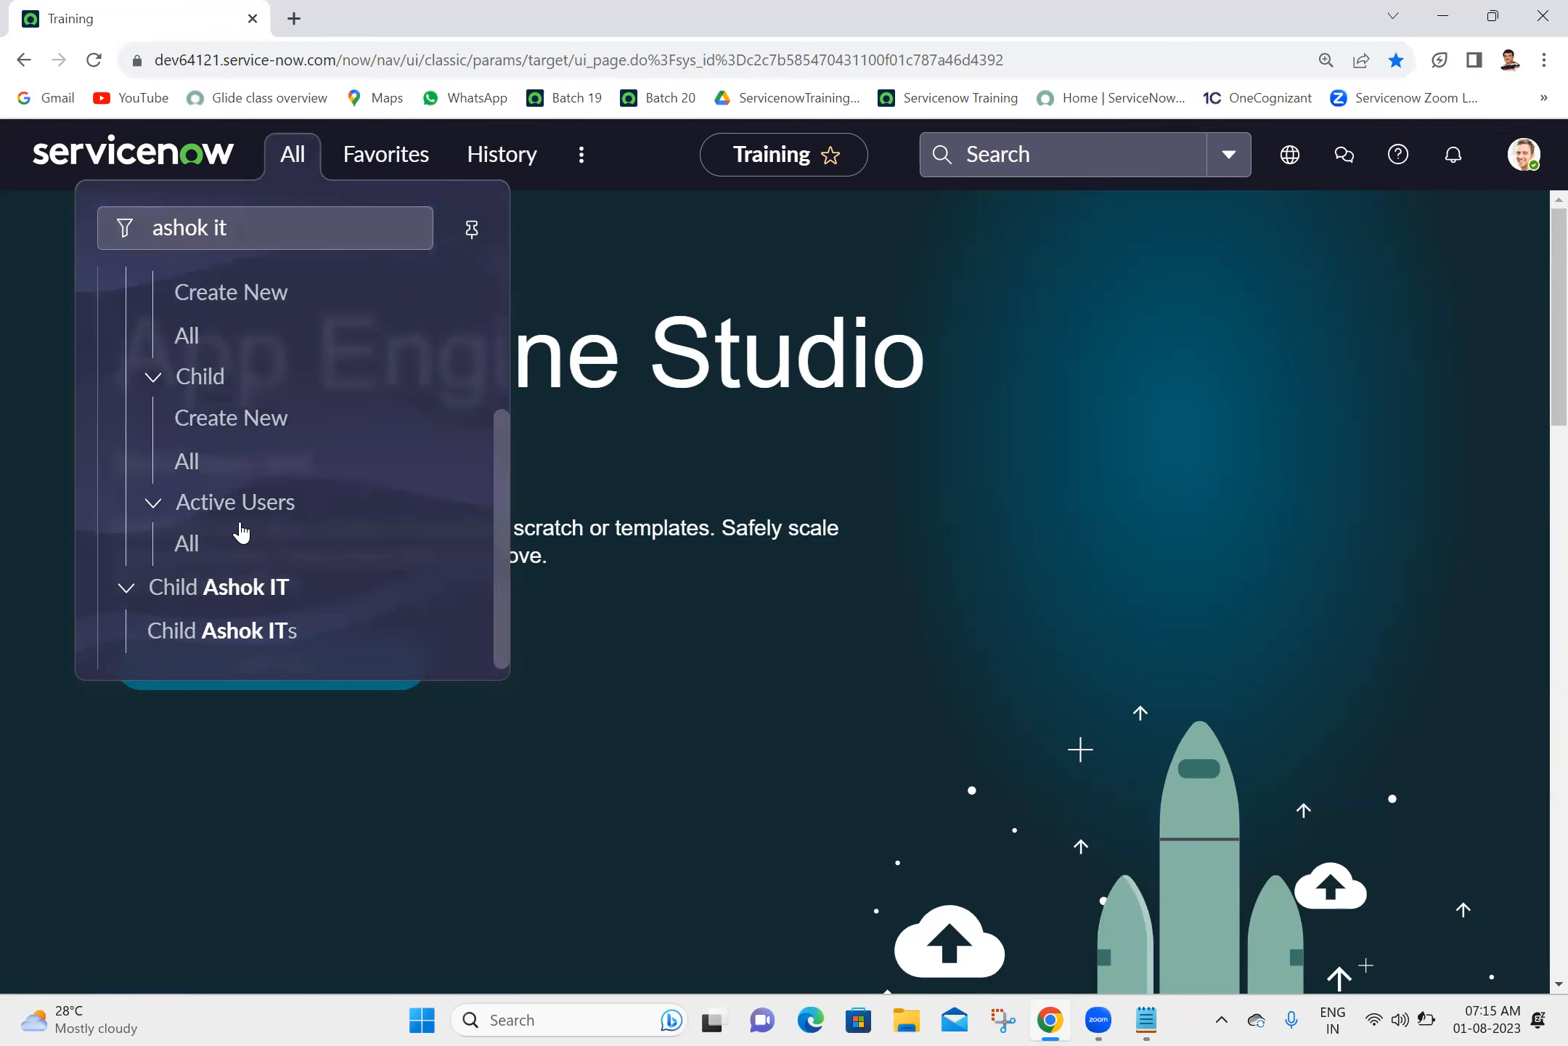
{"action": "middle_click", "coordinate": [185, 550]}
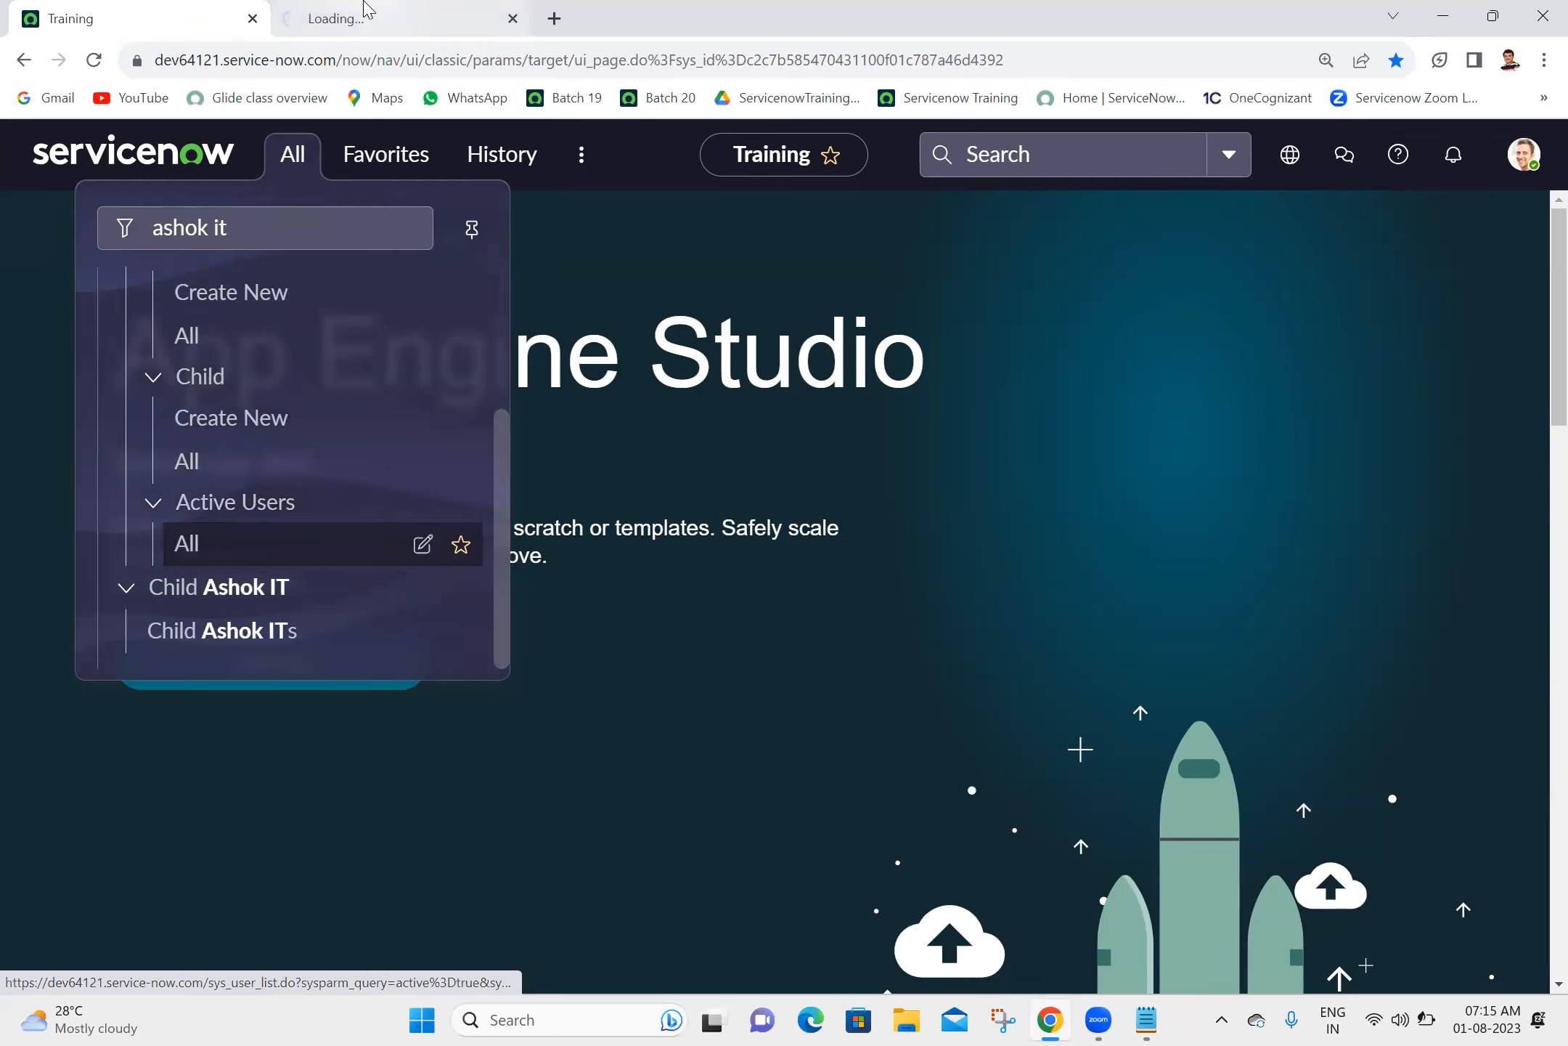
{"action": "left_click", "coordinate": [367, 16]}
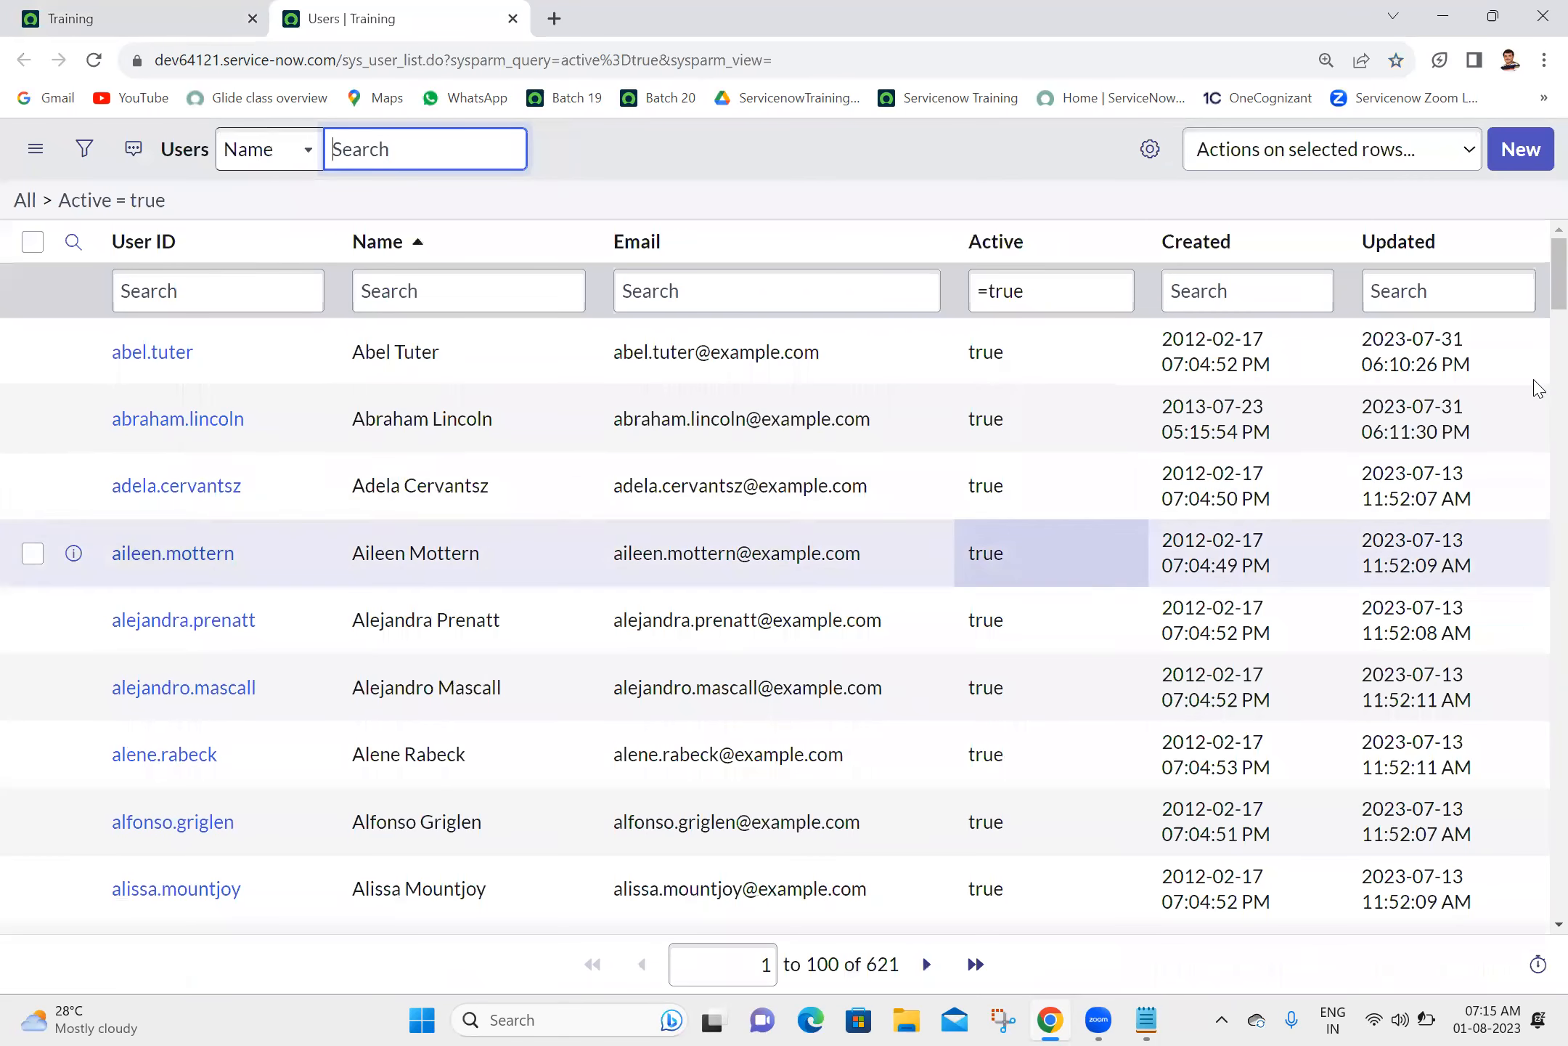
{"action": "left_click_drag", "start_coordinate": [1557, 282], "coordinate": [1520, 47]}
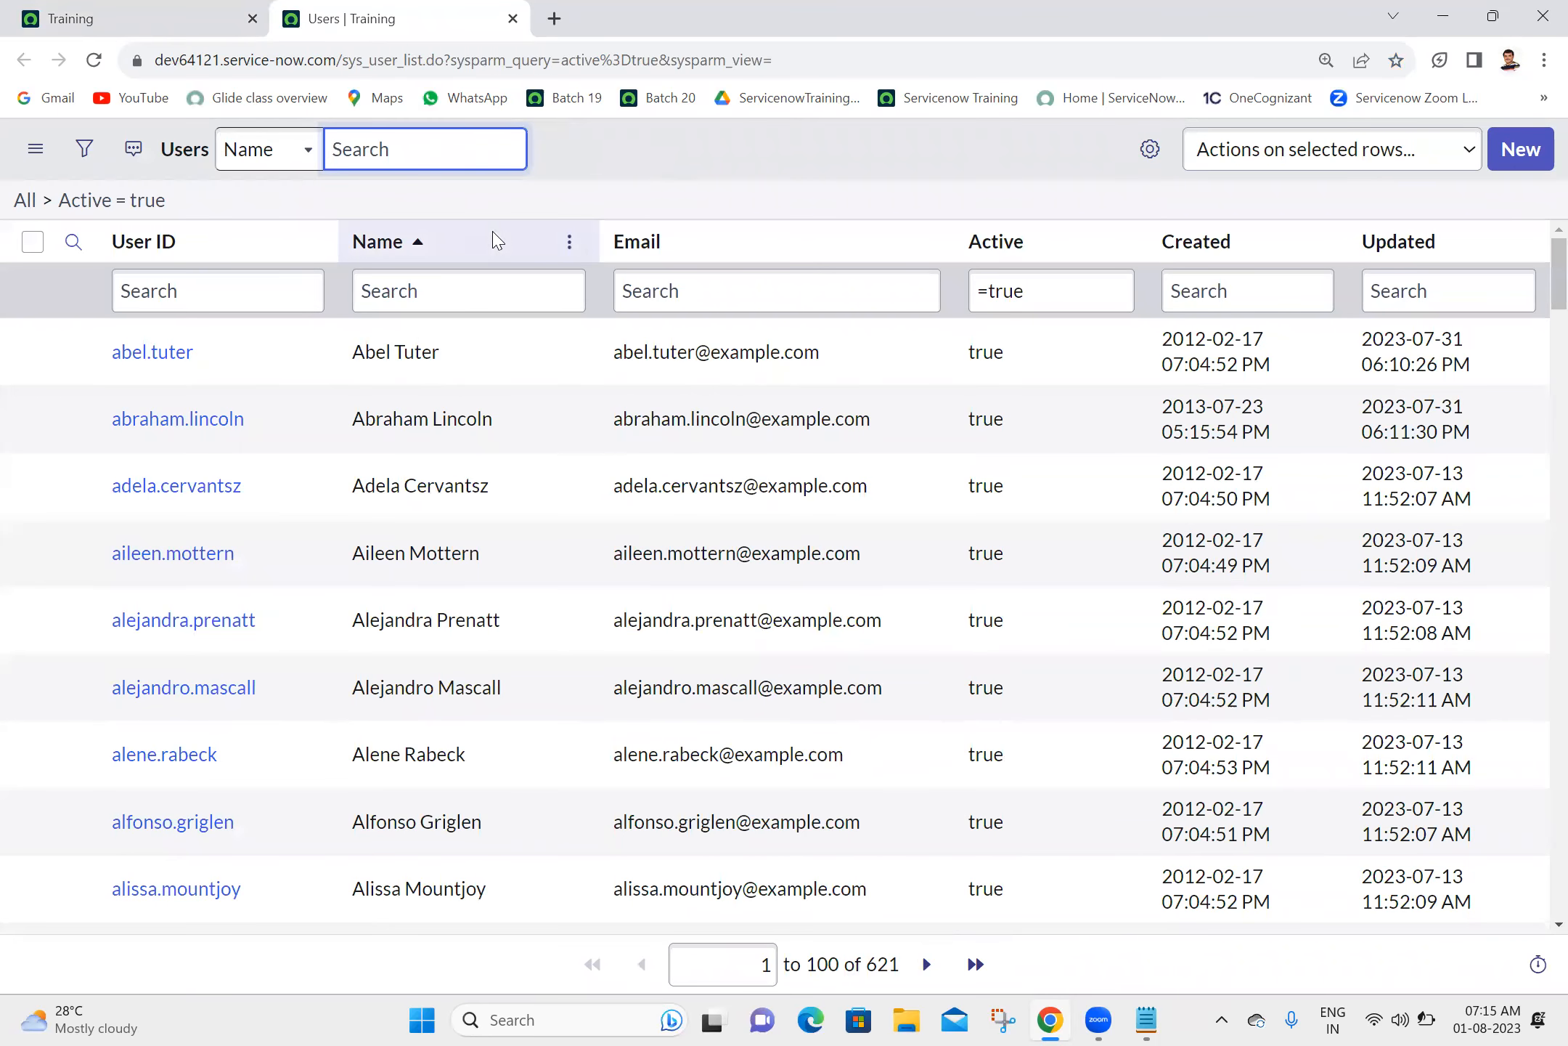
- Open the Child Ashok IT application menu for editing from the navigator, make it inactive and save the update
{"action": "left_click", "coordinate": [149, 12]}
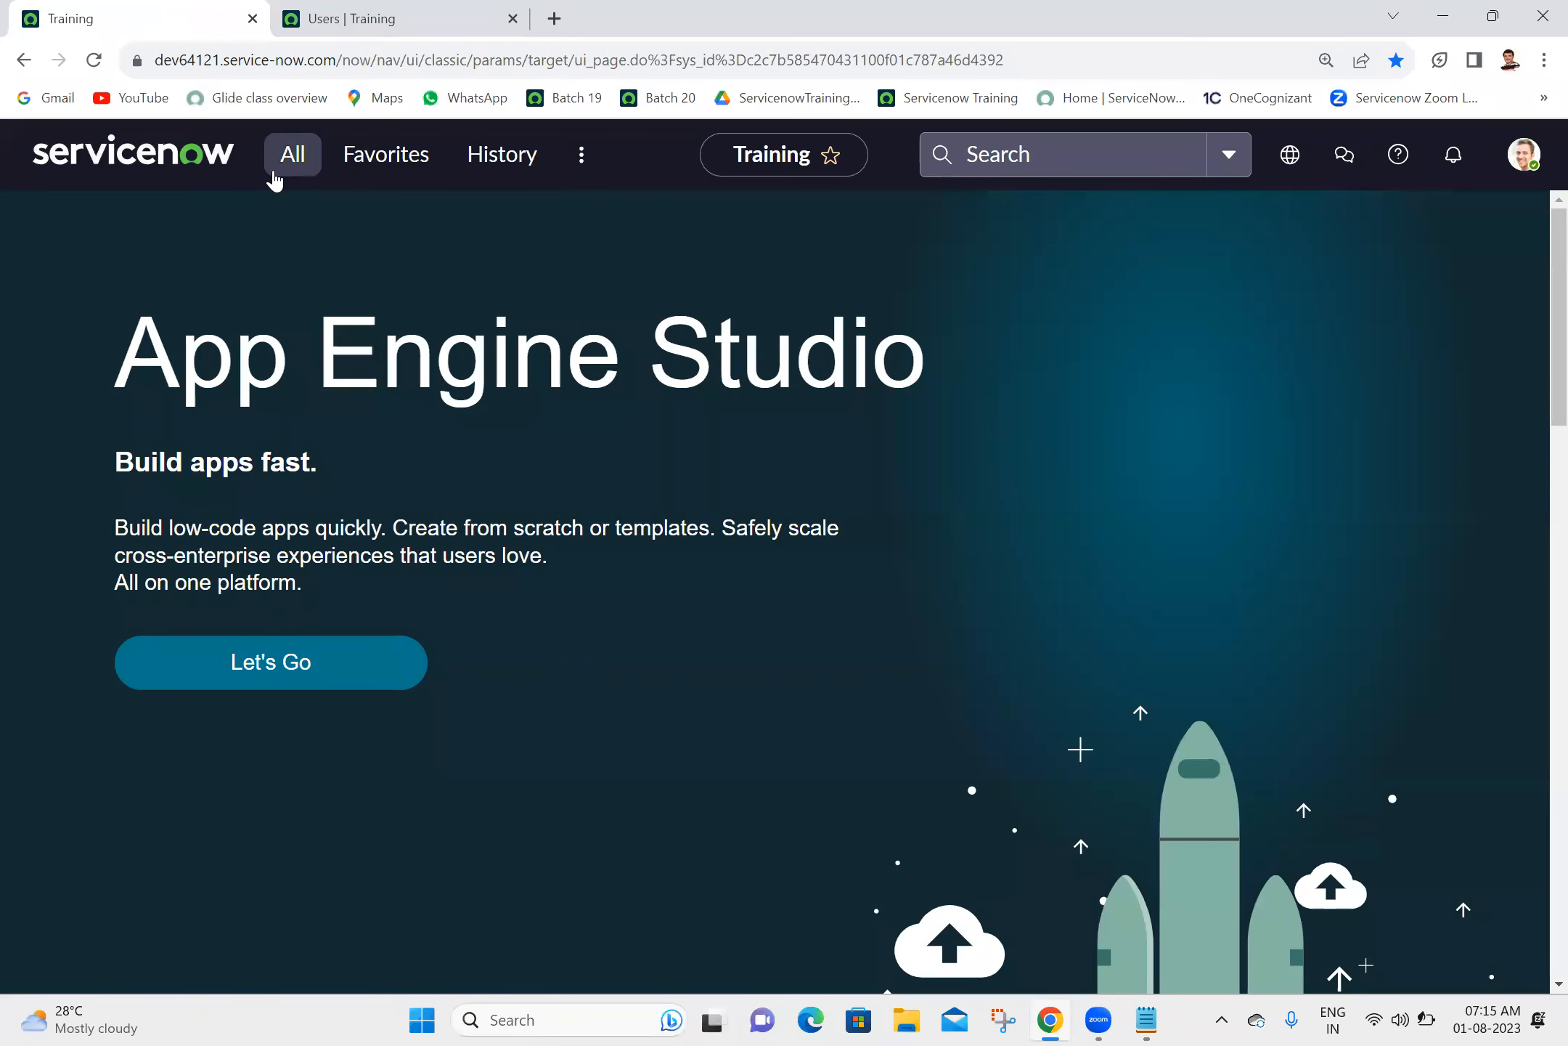
{"action": "left_click", "coordinate": [275, 178]}
{"action": "left_click_drag", "start_coordinate": [504, 468], "coordinate": [469, 511]}
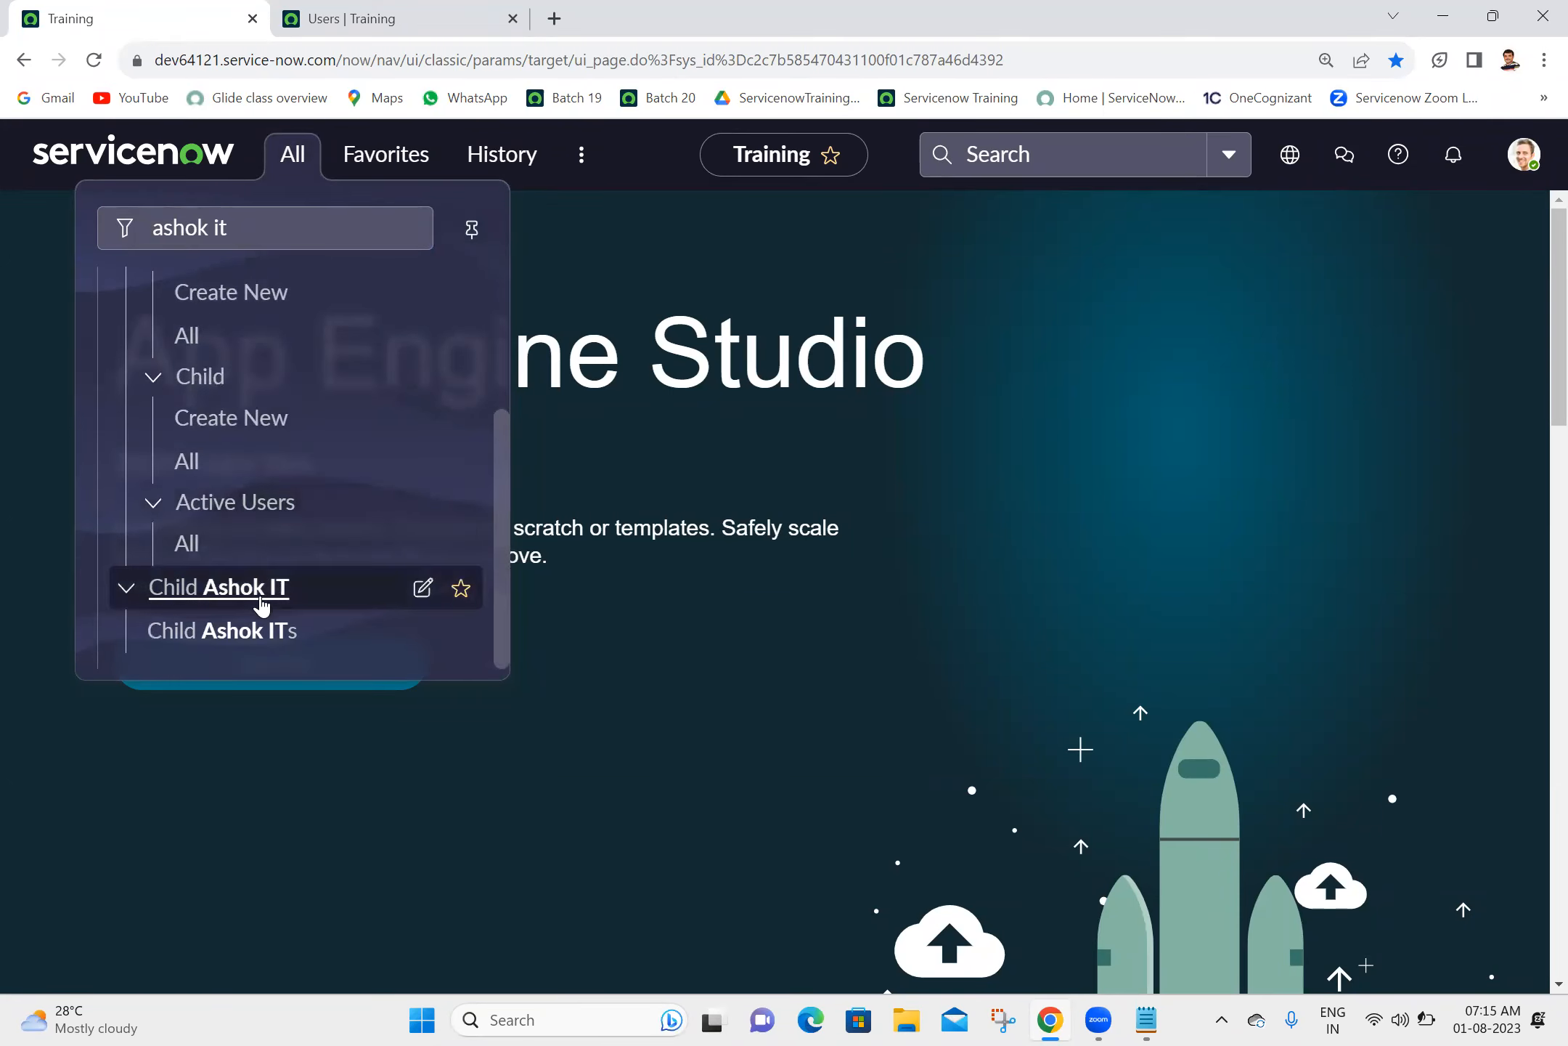
{"action": "left_click", "coordinate": [263, 603]}
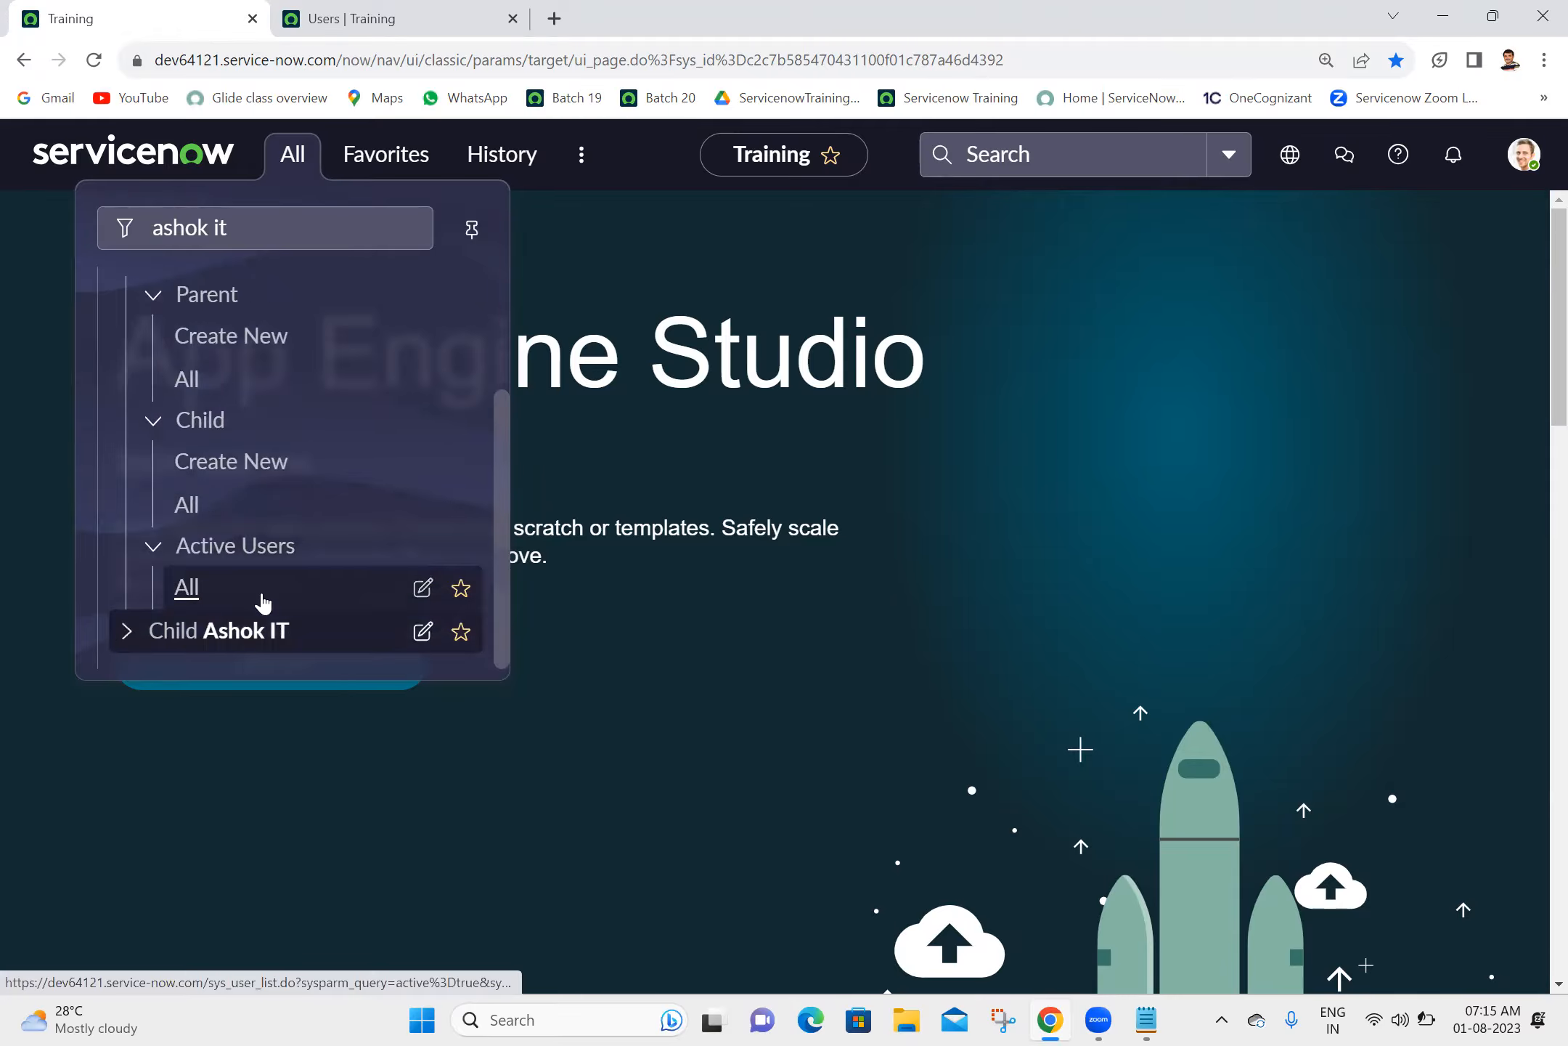
{"action": "left_click", "coordinate": [701, 448]}
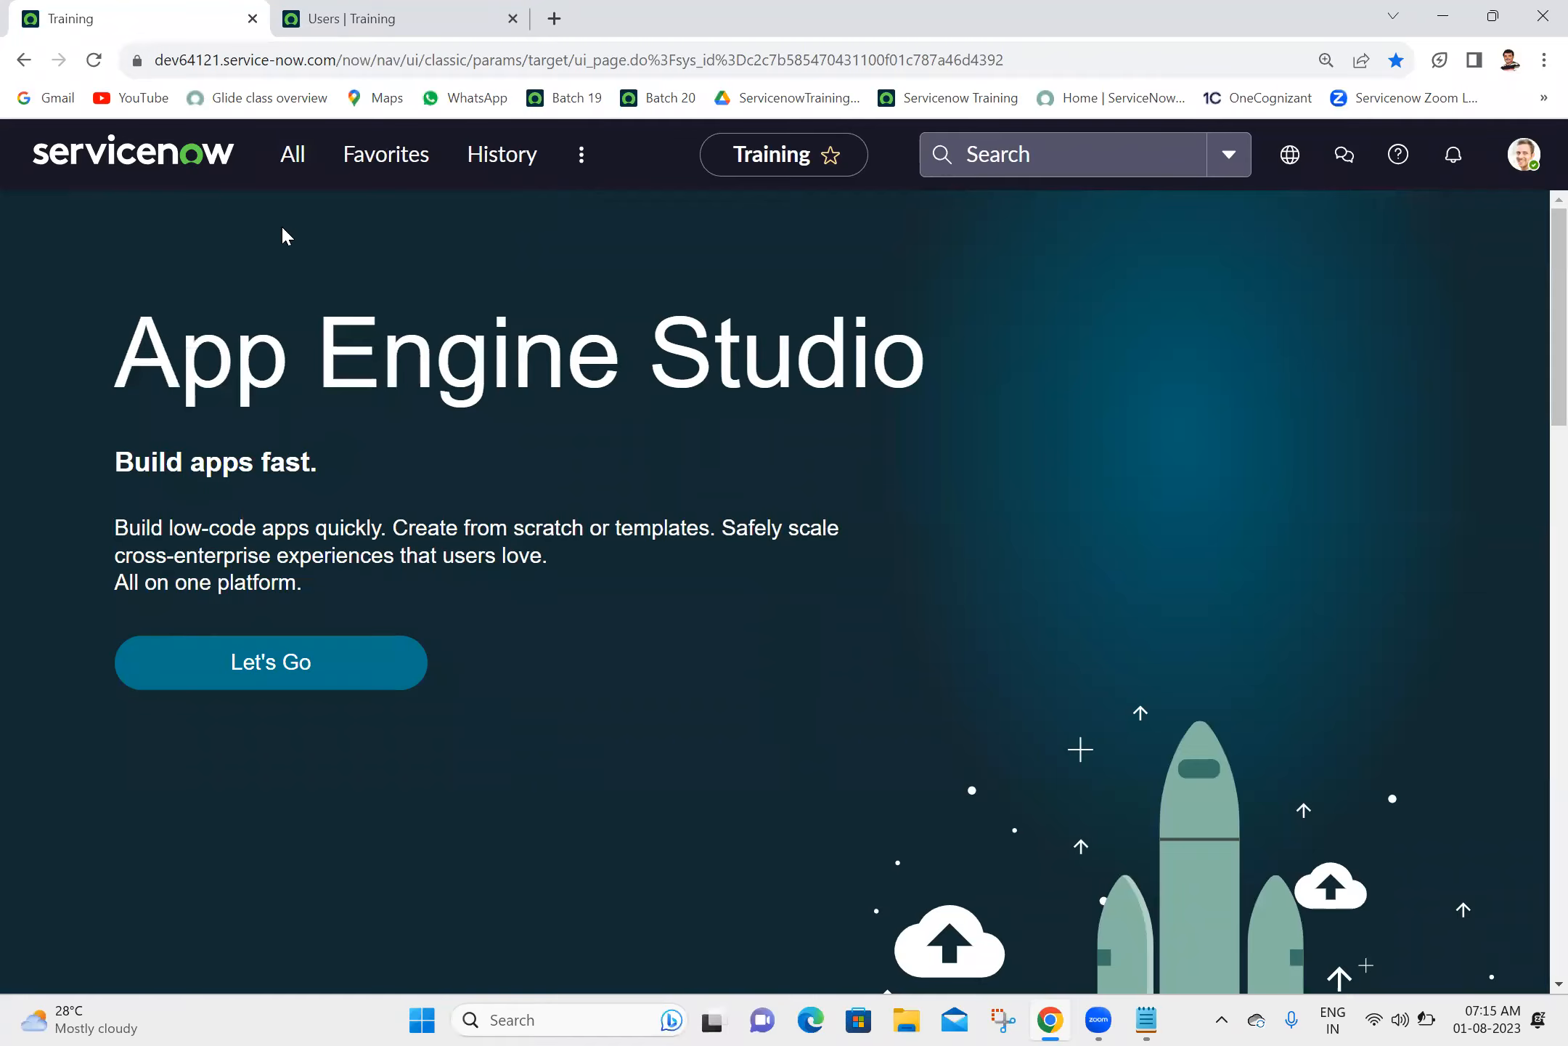
{"action": "left_click", "coordinate": [305, 151]}
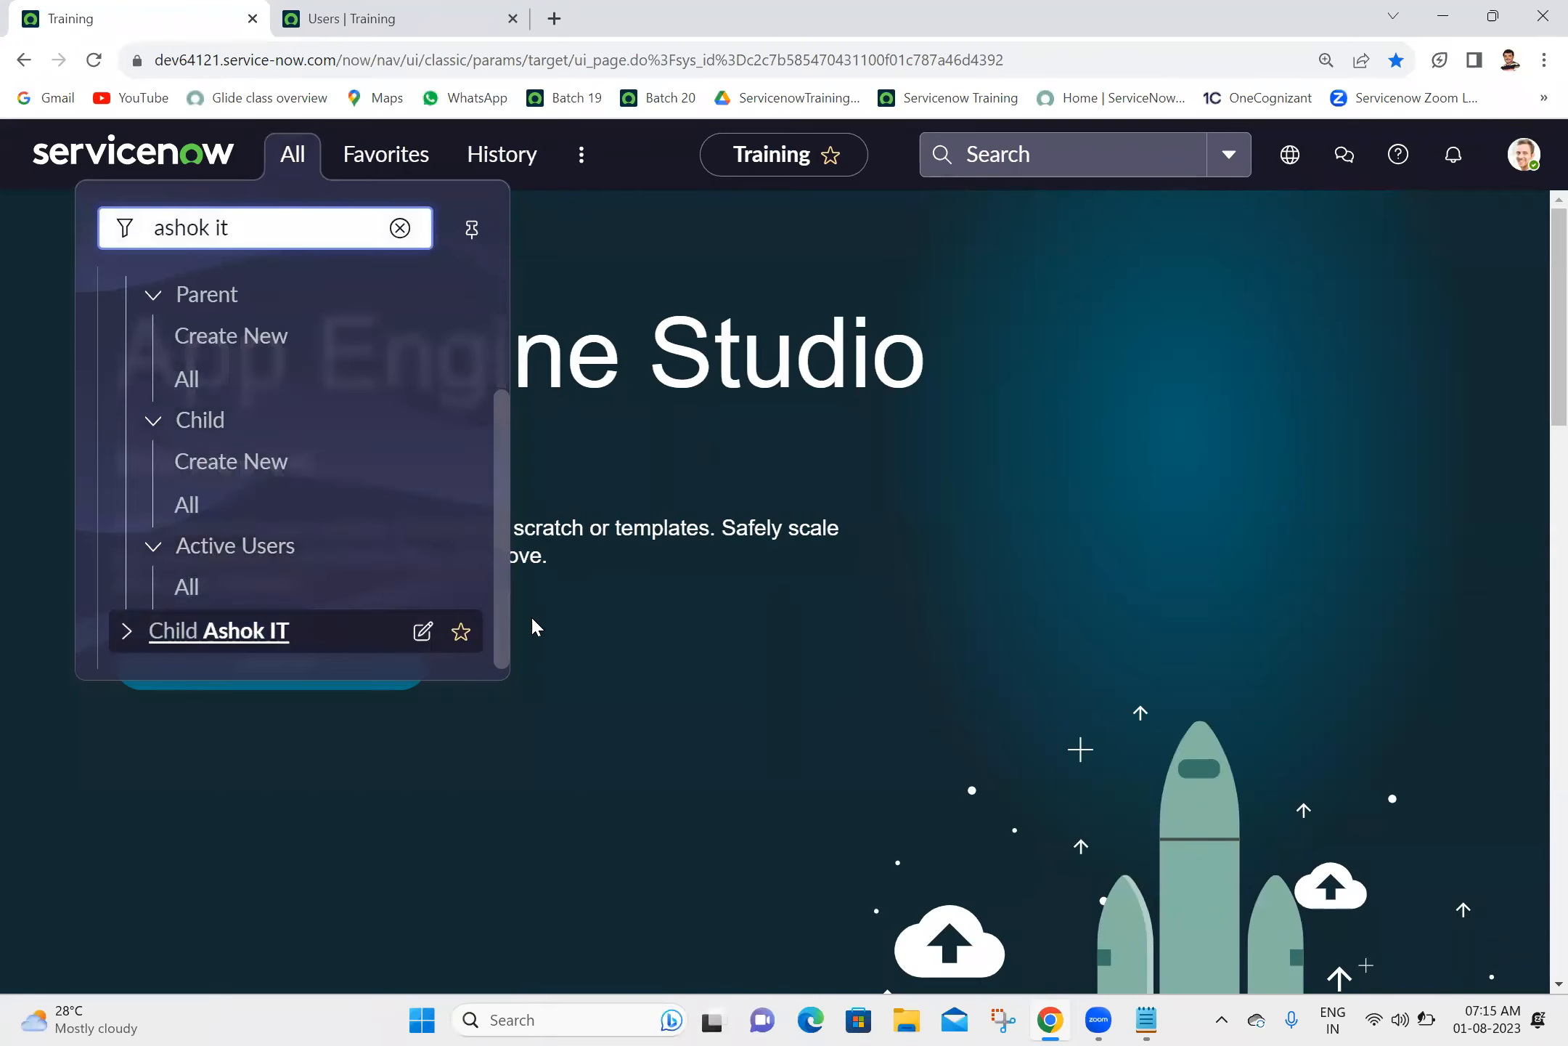
{"action": "left_click", "coordinate": [126, 630]}
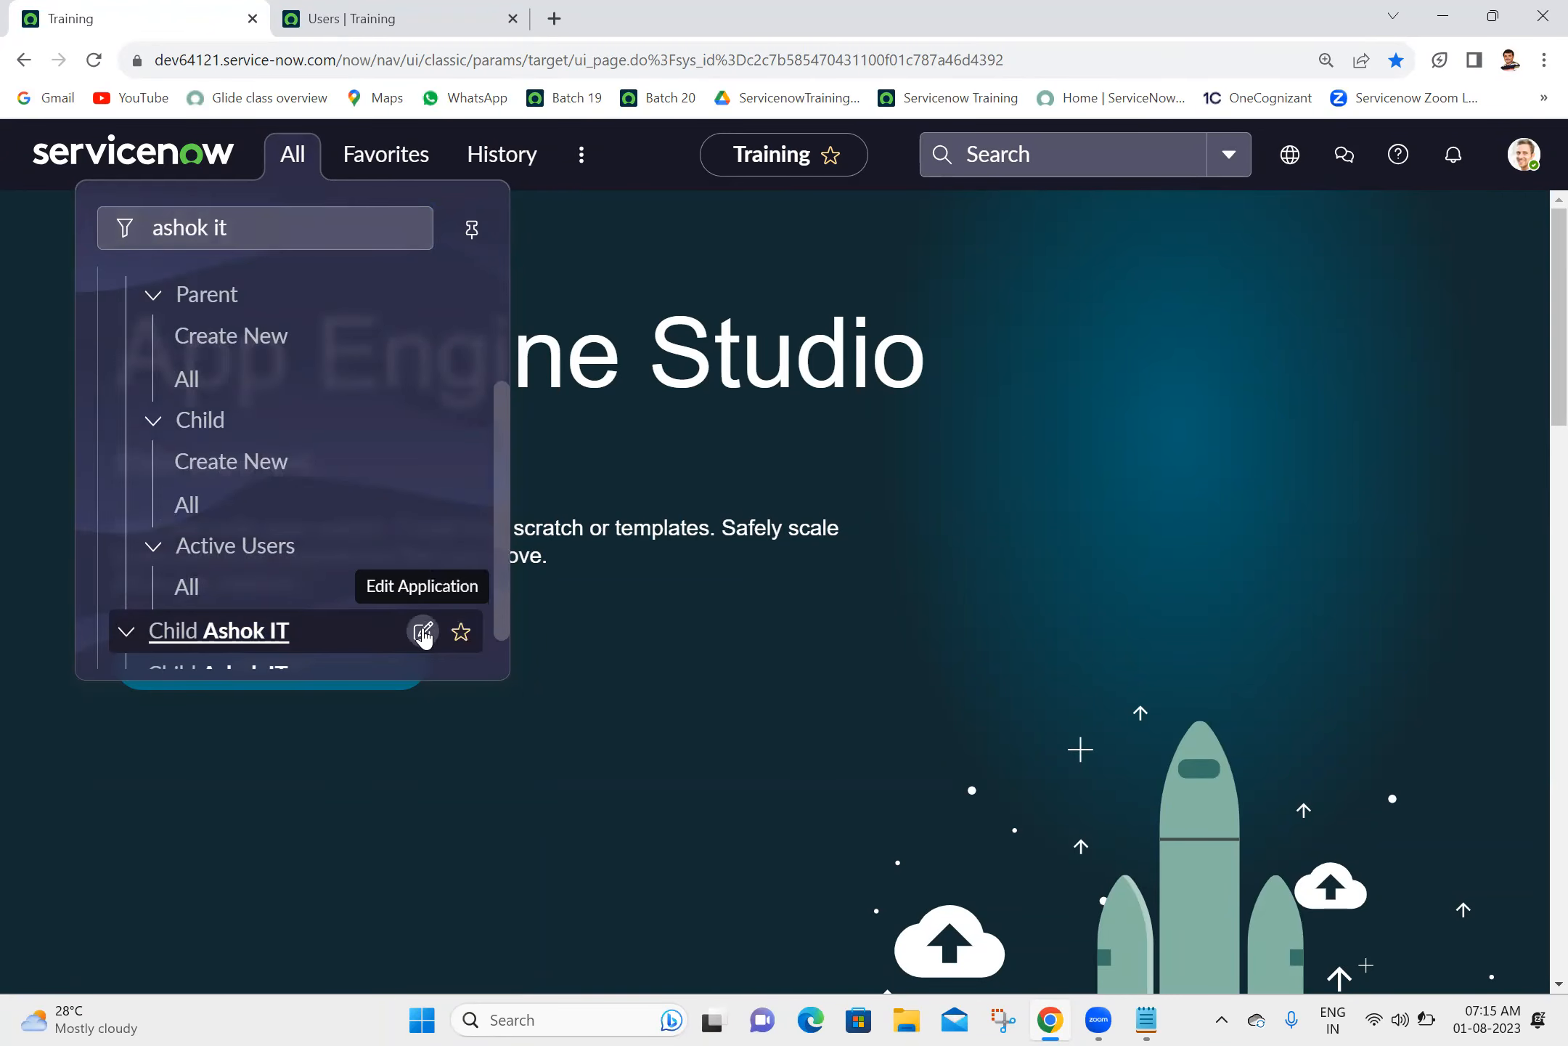
{"action": "left_click", "coordinate": [423, 632]}
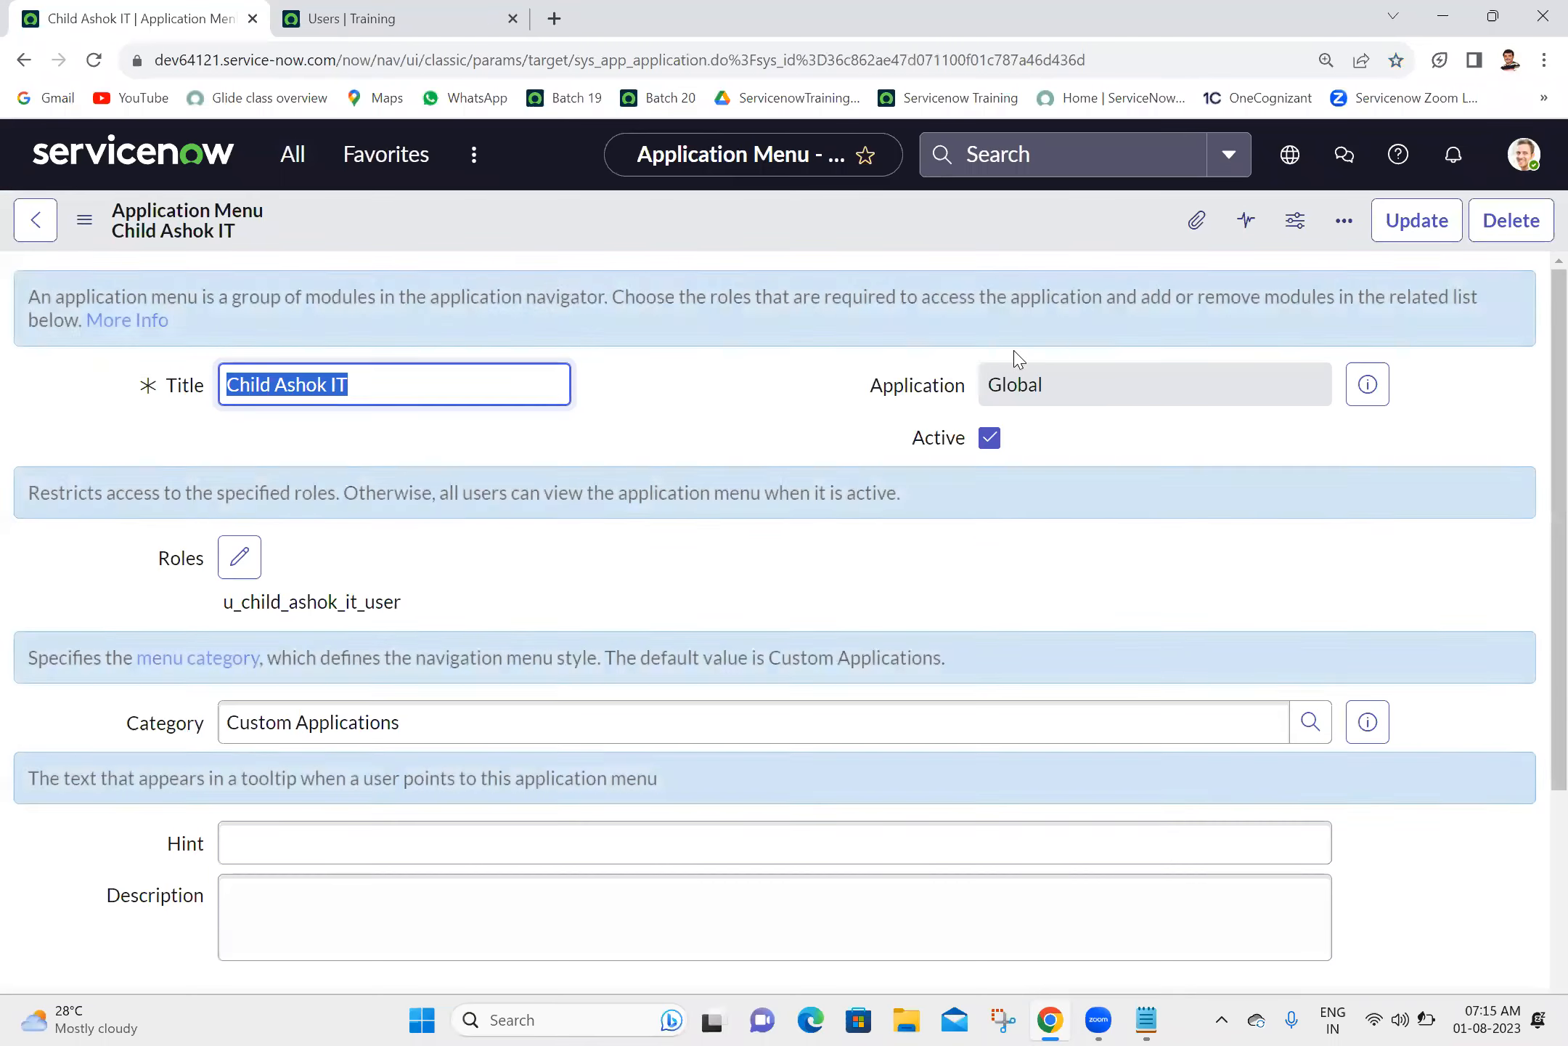
{"action": "left_click", "coordinate": [989, 438]}
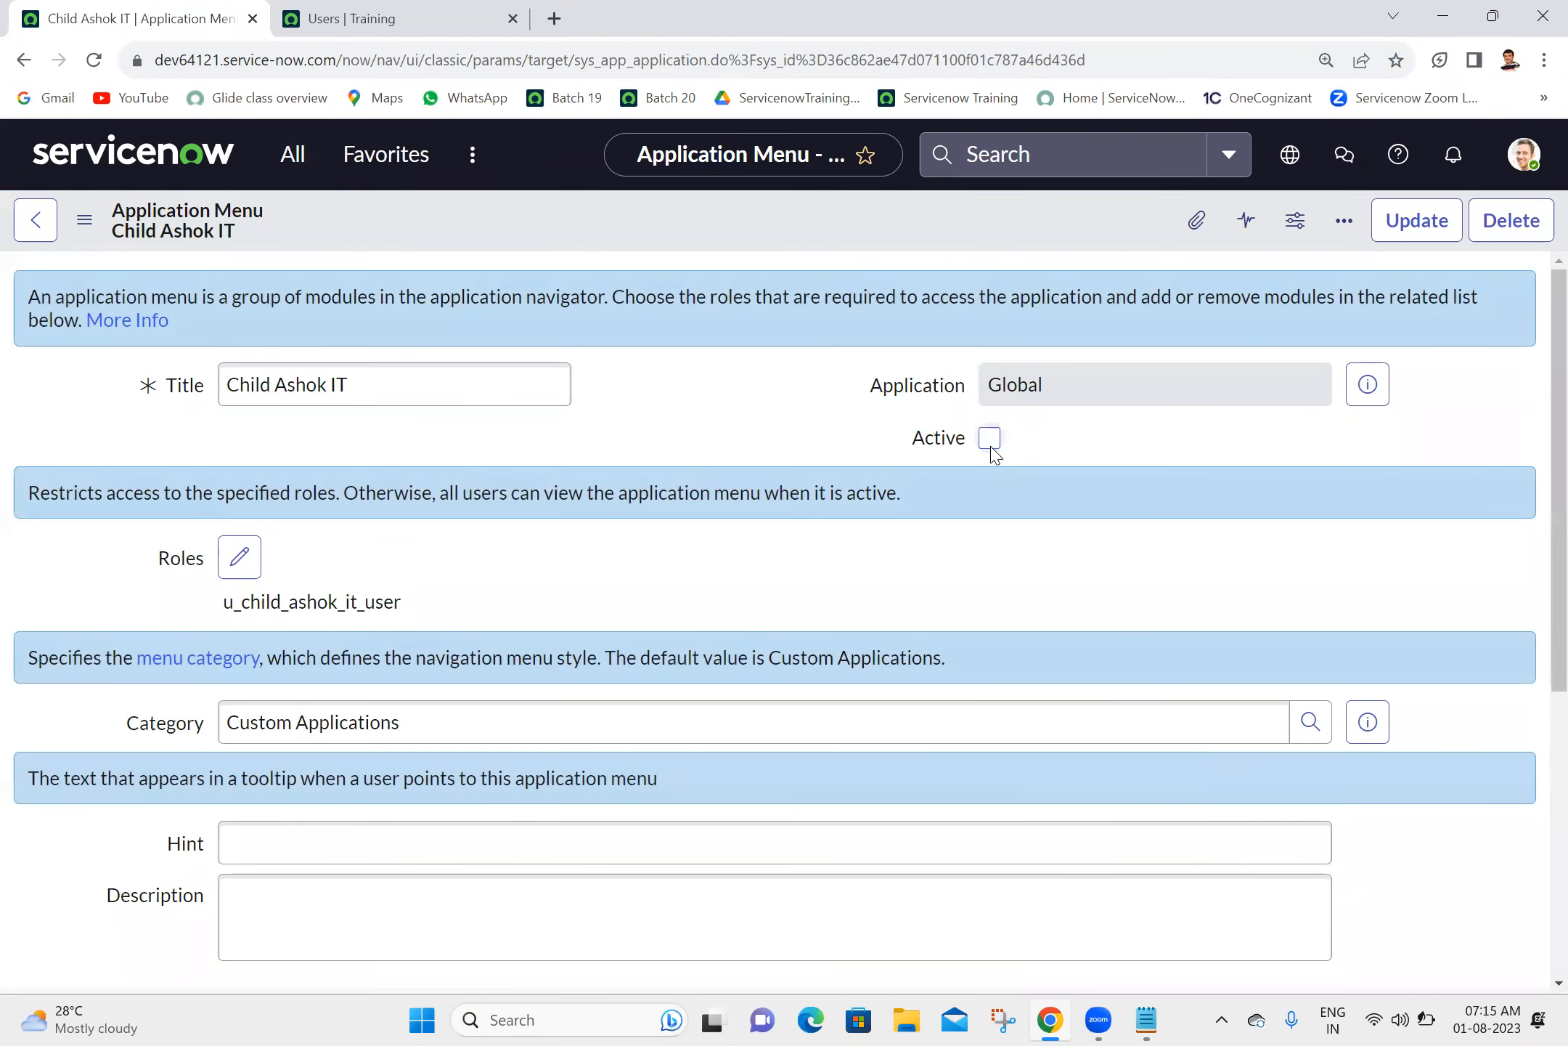
{"action": "left_click", "coordinate": [1432, 231]}
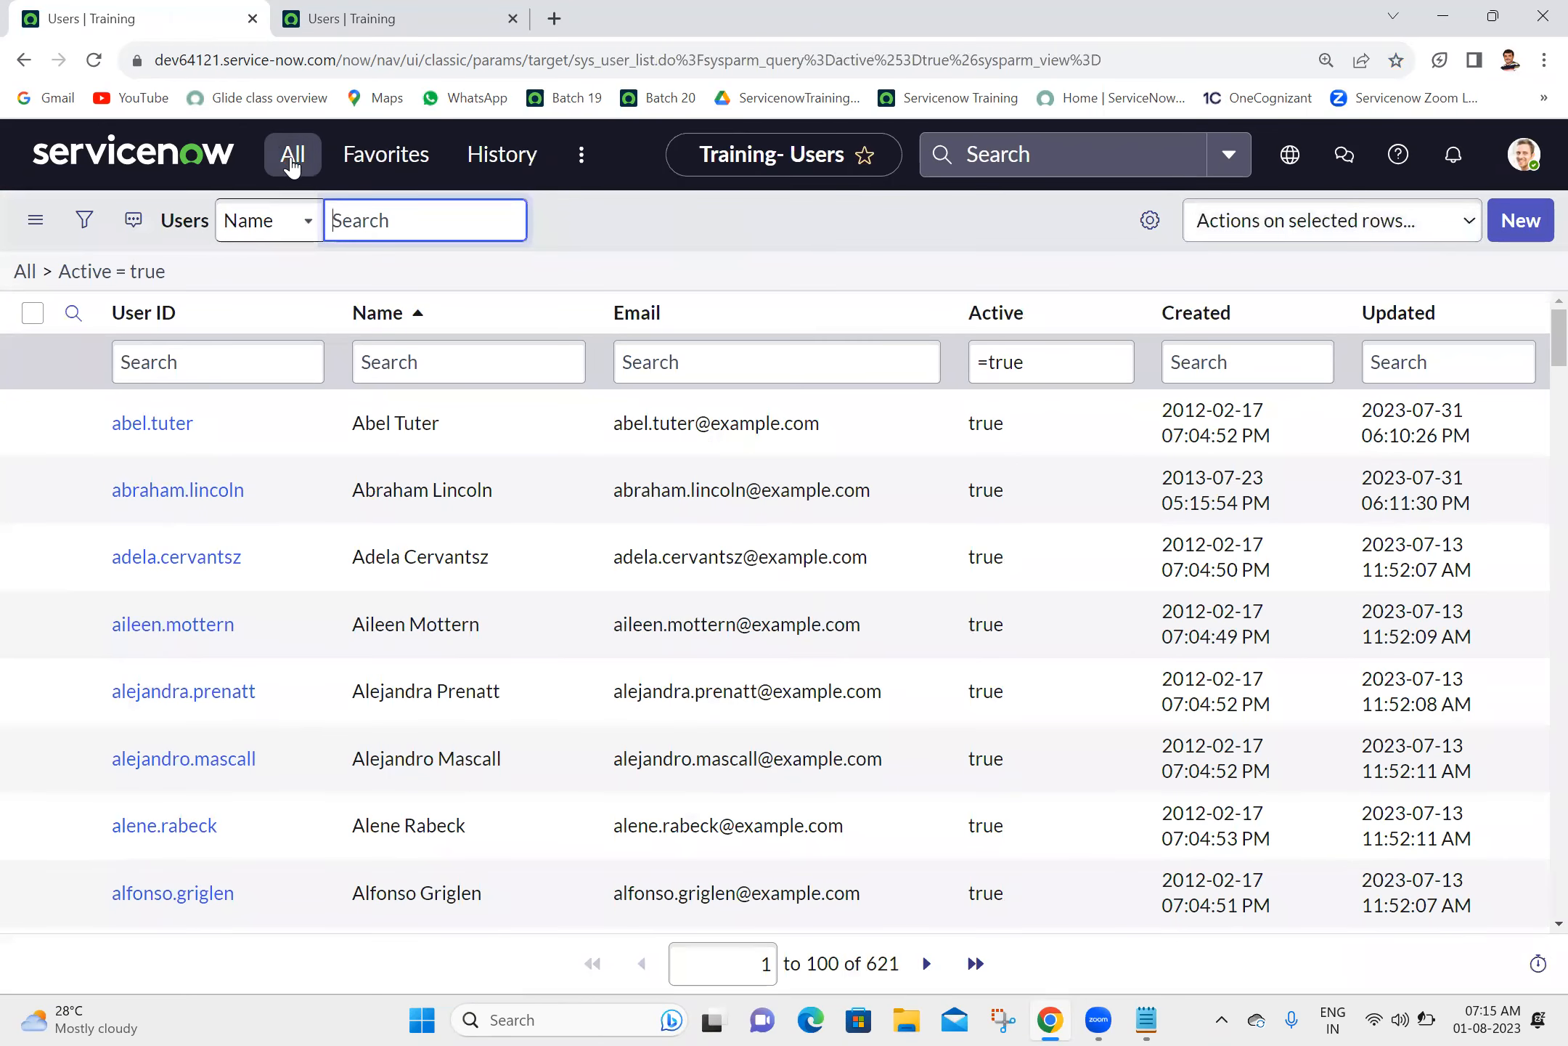
- Check the "ashok it" entries in the navigator and close the extra Users tab
{"action": "left_click", "coordinate": [292, 163]}
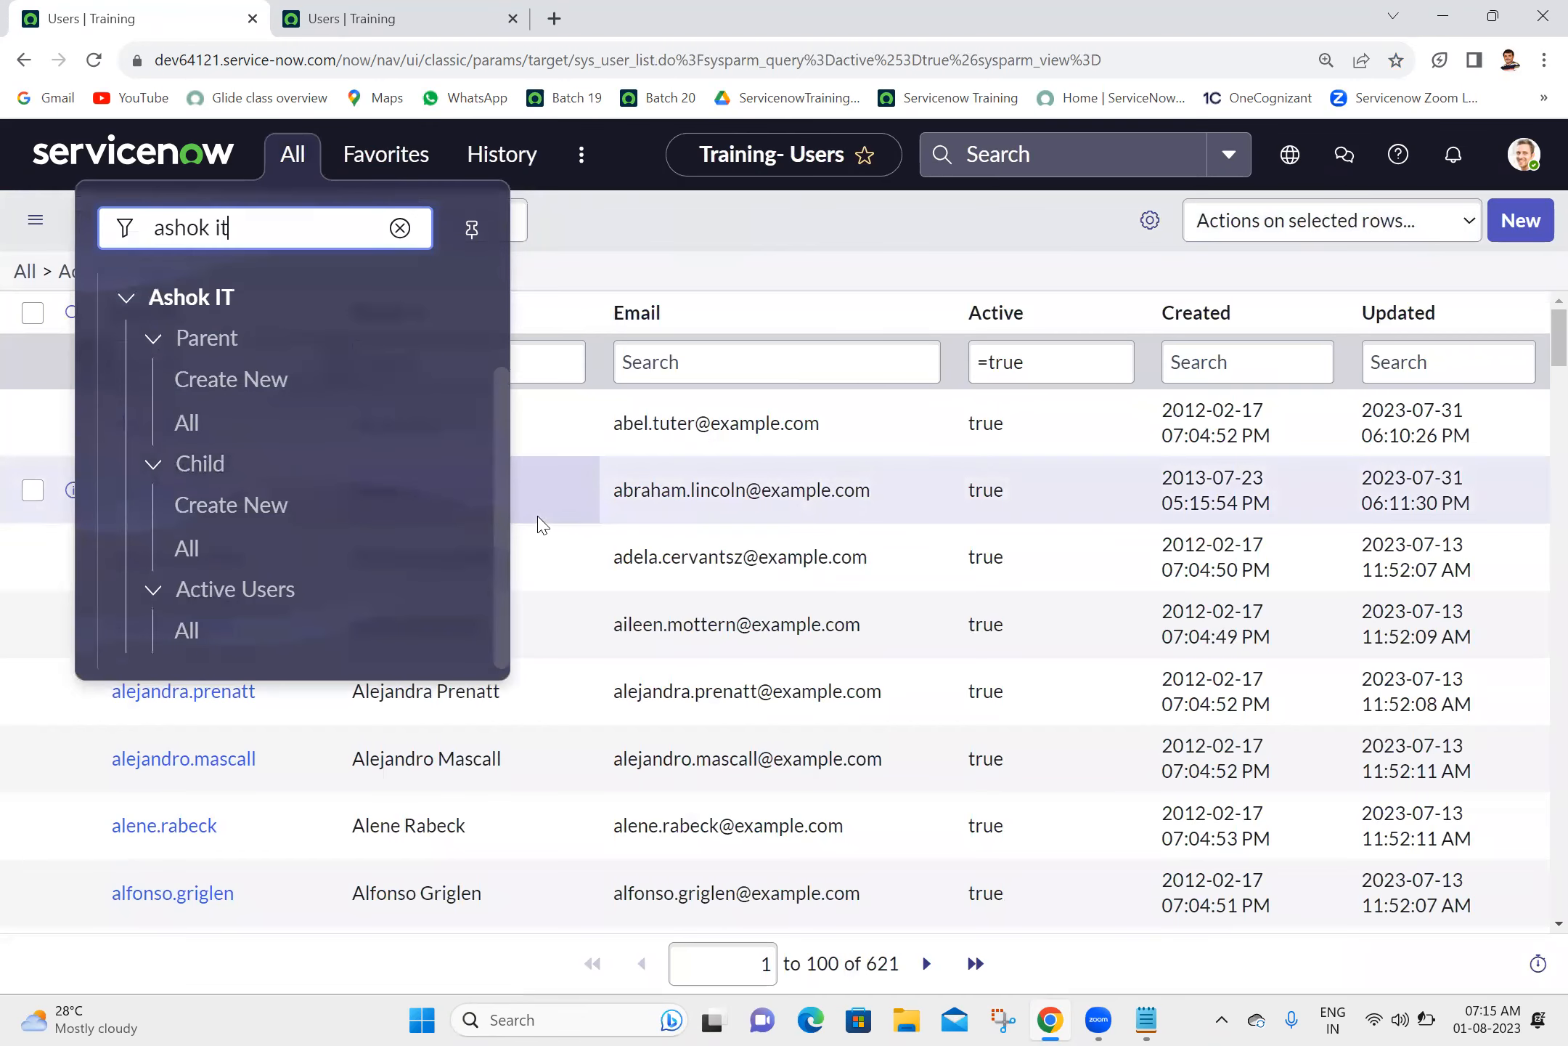
{"action": "left_click", "coordinate": [626, 276]}
{"action": "left_click", "coordinate": [527, 8]}
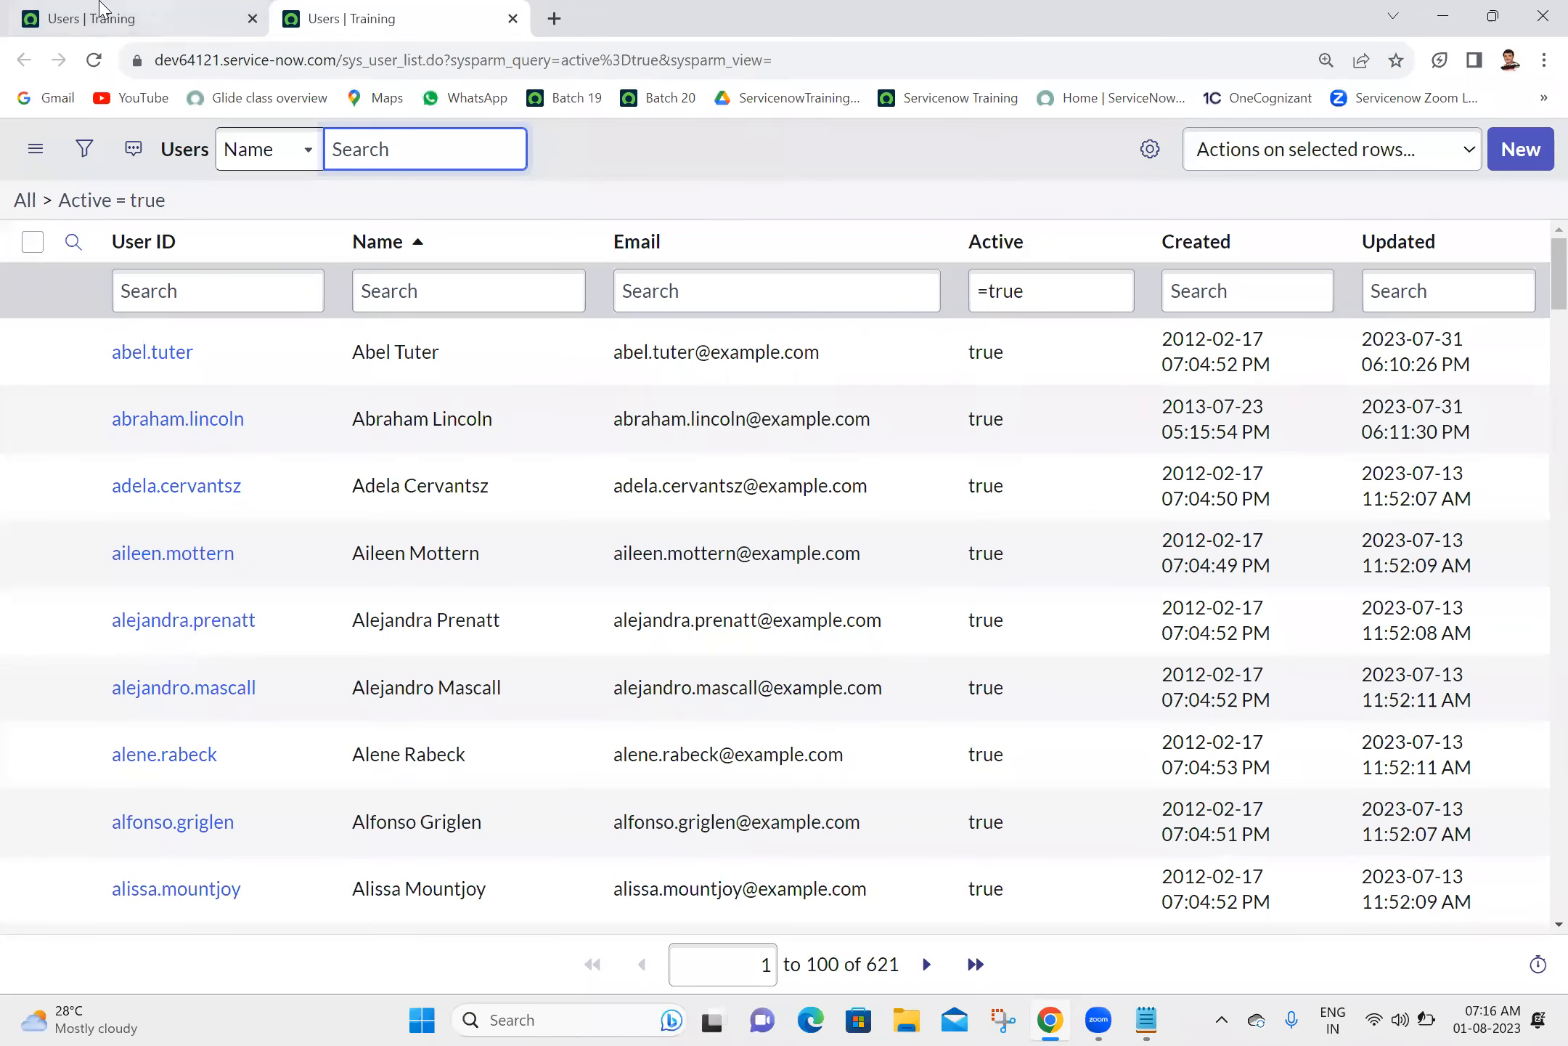
{"action": "left_click", "coordinate": [111, 8]}
{"action": "right_click", "coordinate": [101, 10]}
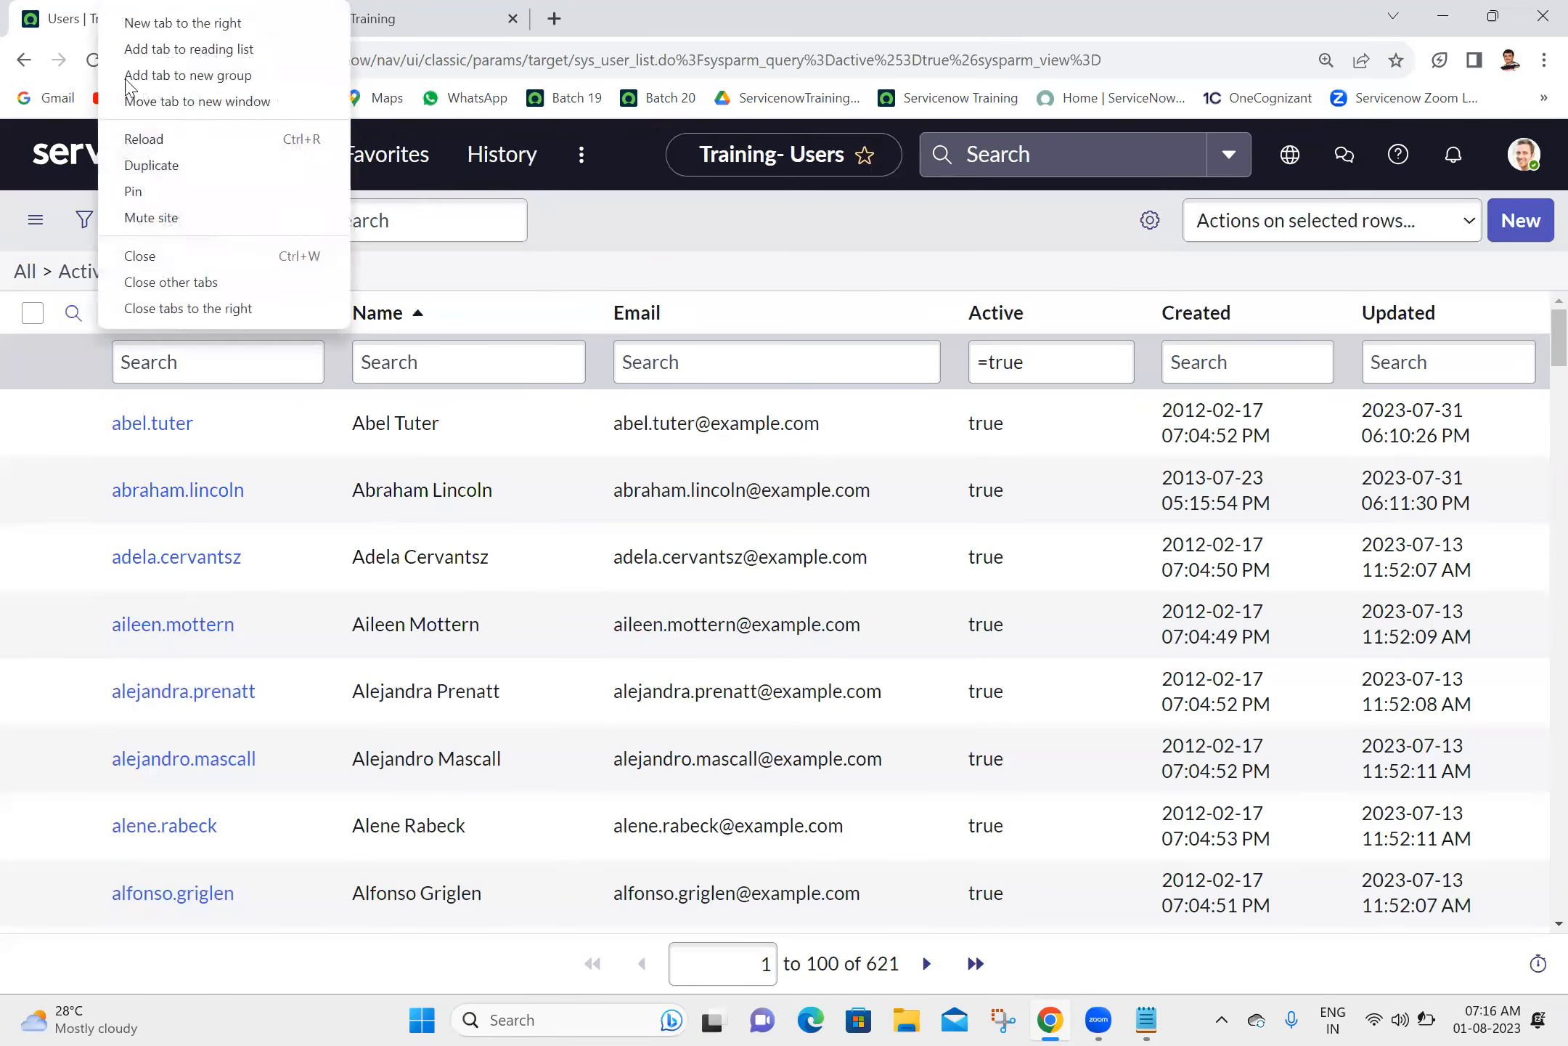
{"action": "left_click", "coordinate": [174, 308]}
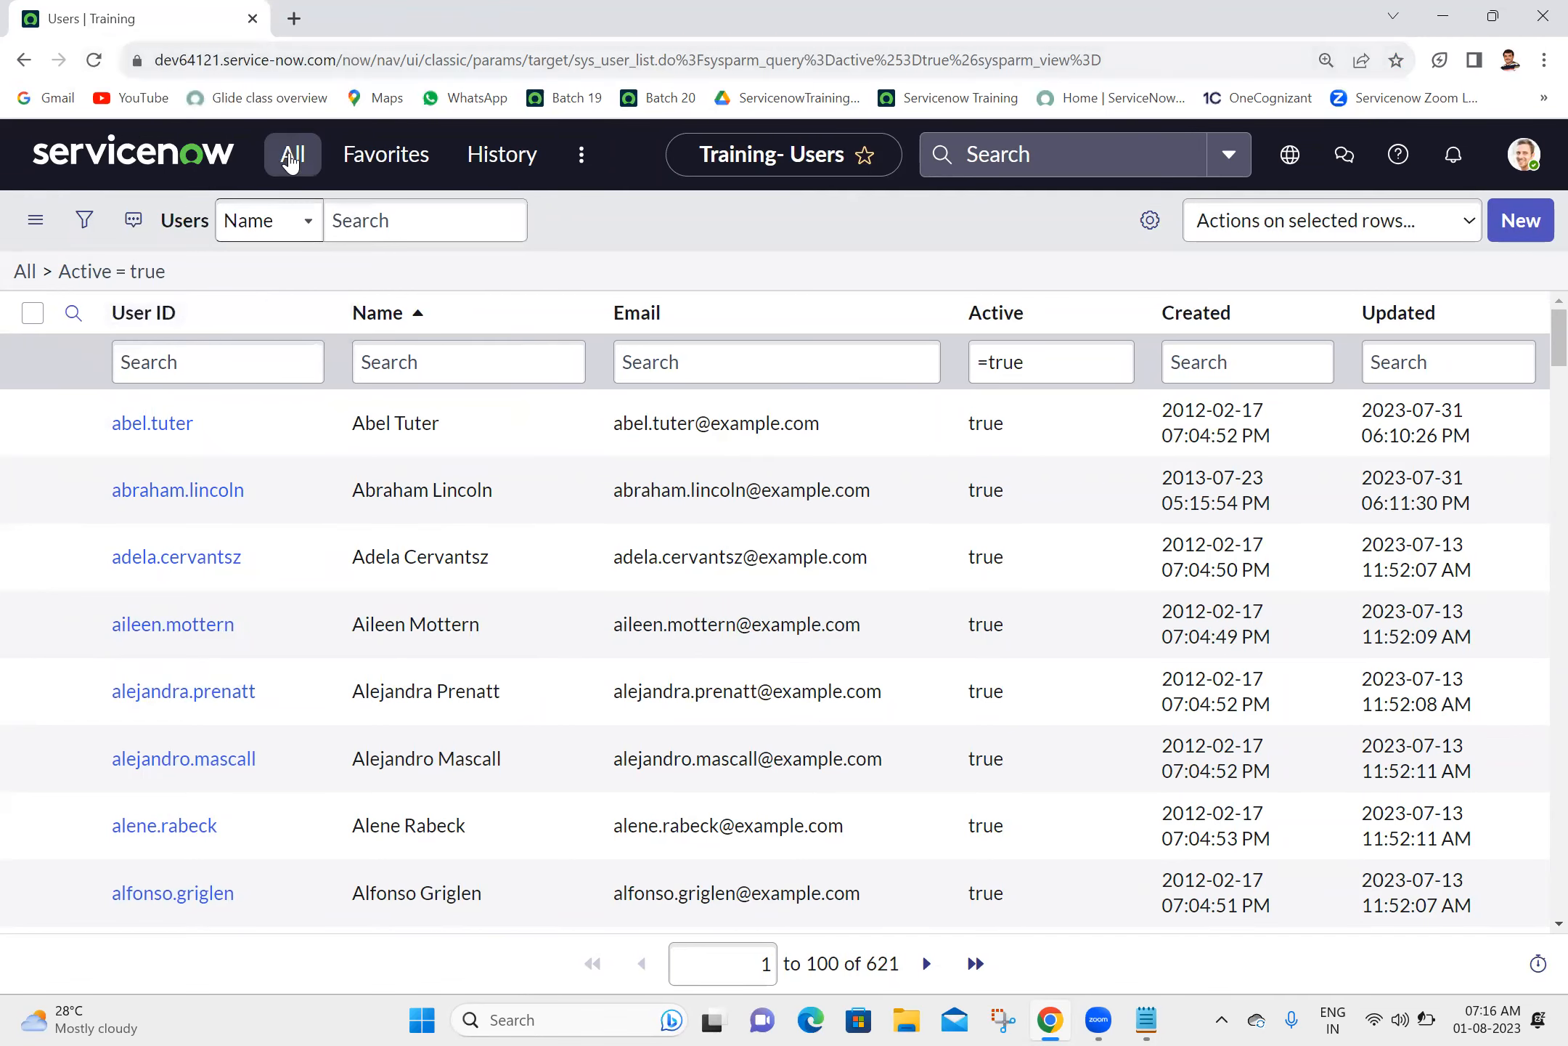
- Filter the navigator for "modules" and open Modules under System Definition in a separate browser tab
{"action": "left_click", "coordinate": [289, 160]}
{"action": "left_click", "coordinate": [707, 245]}
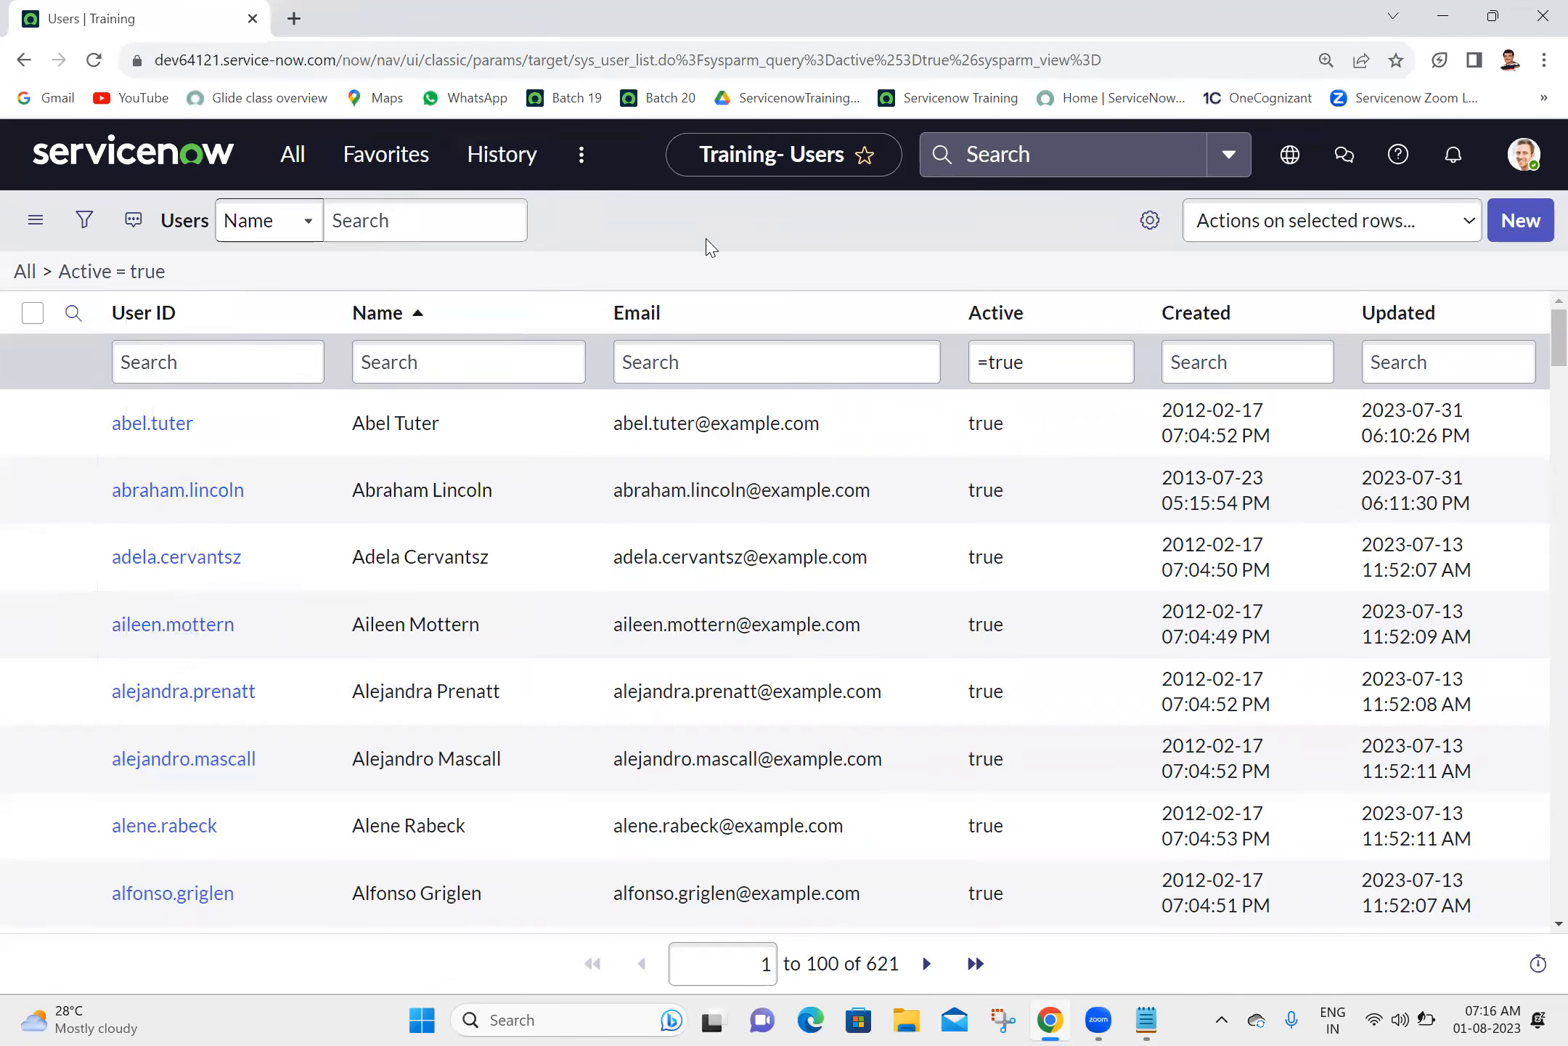
{"action": "left_click", "coordinate": [297, 156]}
{"action": "key", "text": "shift+Left"}
{"action": "key", "text": "shift+Left"}
{"action": "key", "text": "shift+Left"}
{"action": "key", "text": "shift+Left"}
{"action": "key", "text": "shift+Left"}
{"action": "key", "text": "shift+Left"}
{"action": "key", "text": "shift+Left"}
{"action": "key", "text": "shift+Left"}
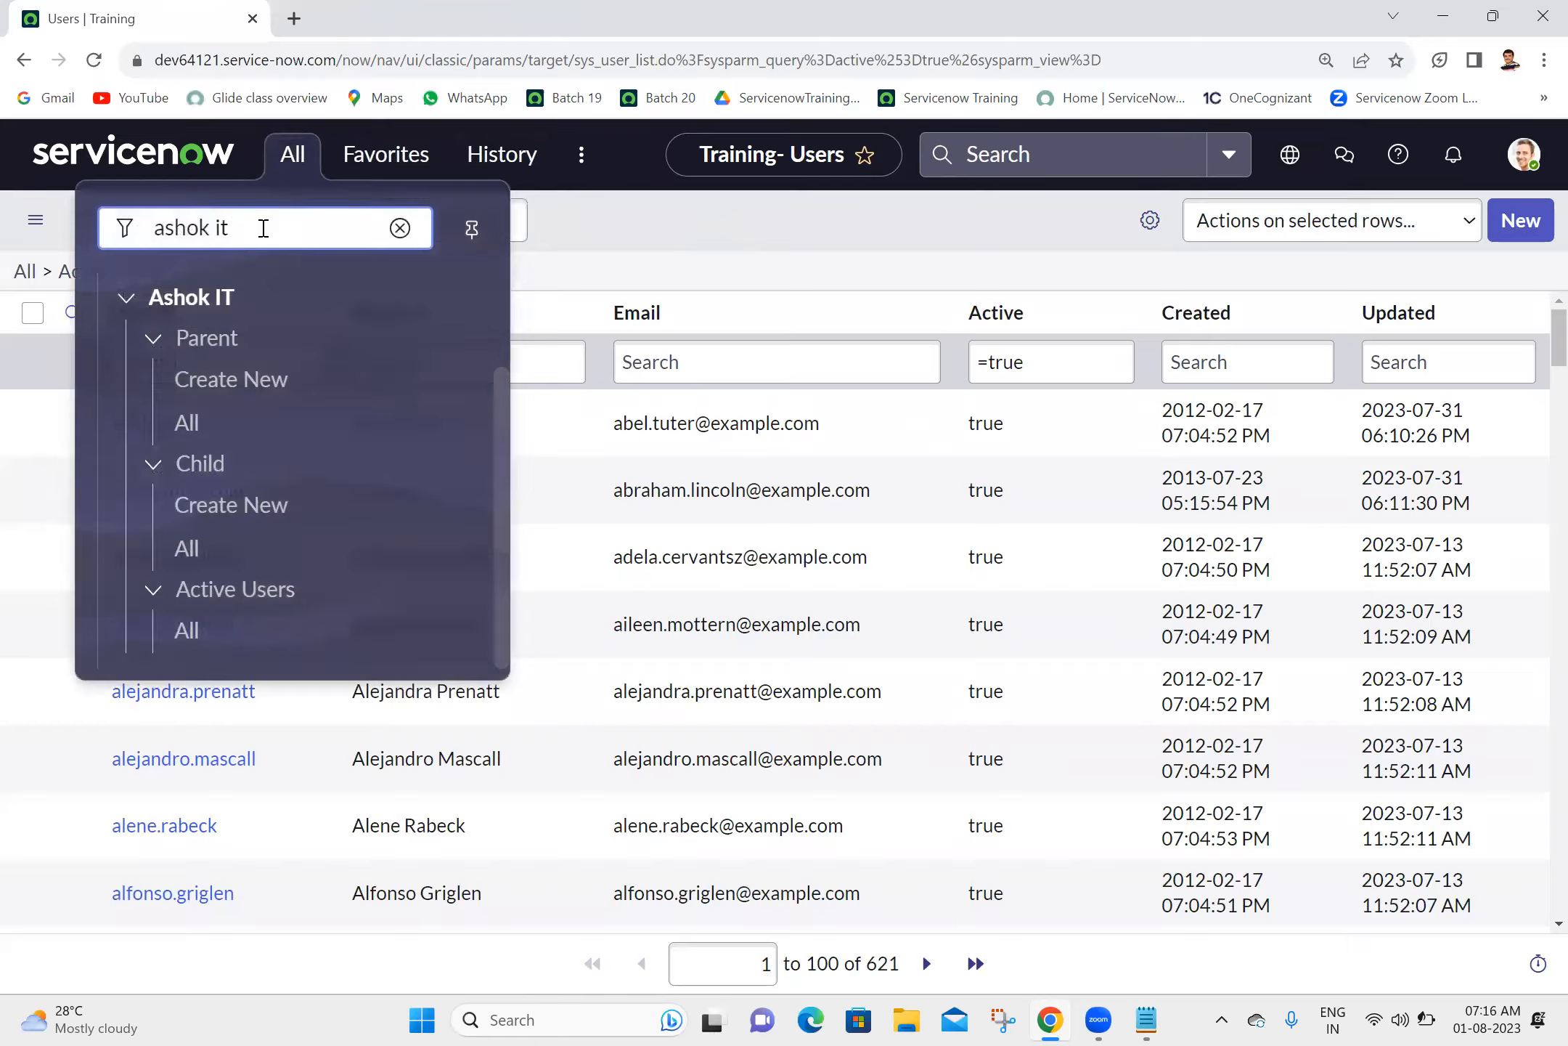
{"action": "type", "text": "modules"}
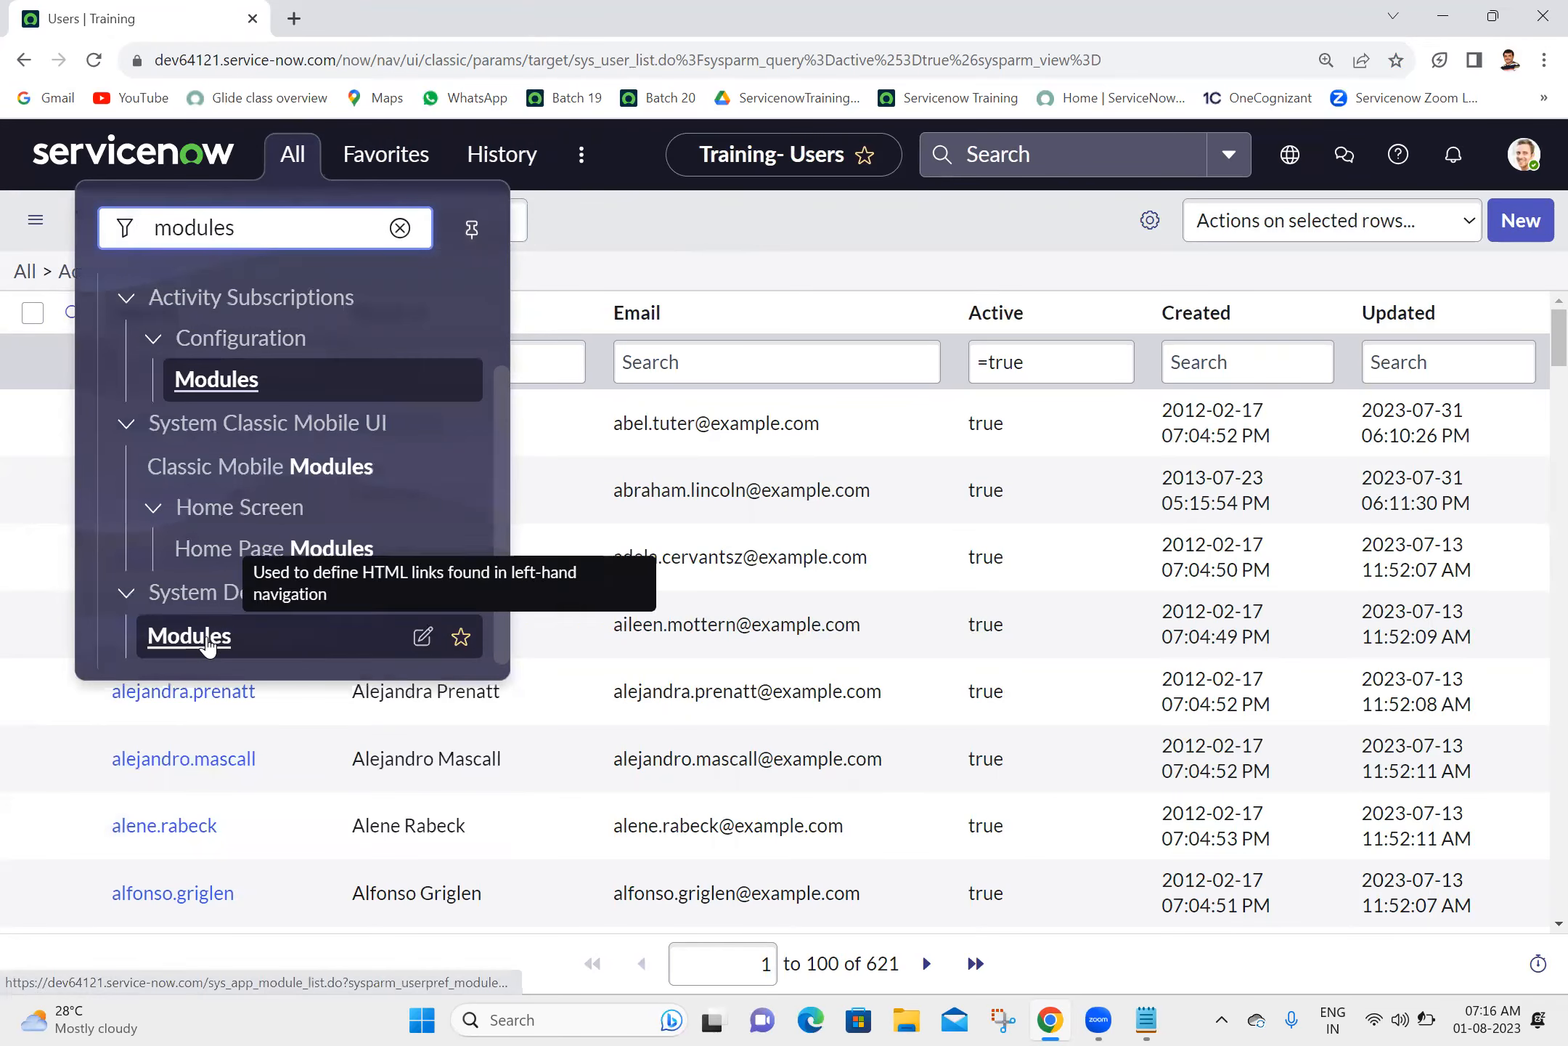
{"action": "middle_click", "coordinate": [208, 644]}
{"action": "left_click", "coordinate": [413, 10]}
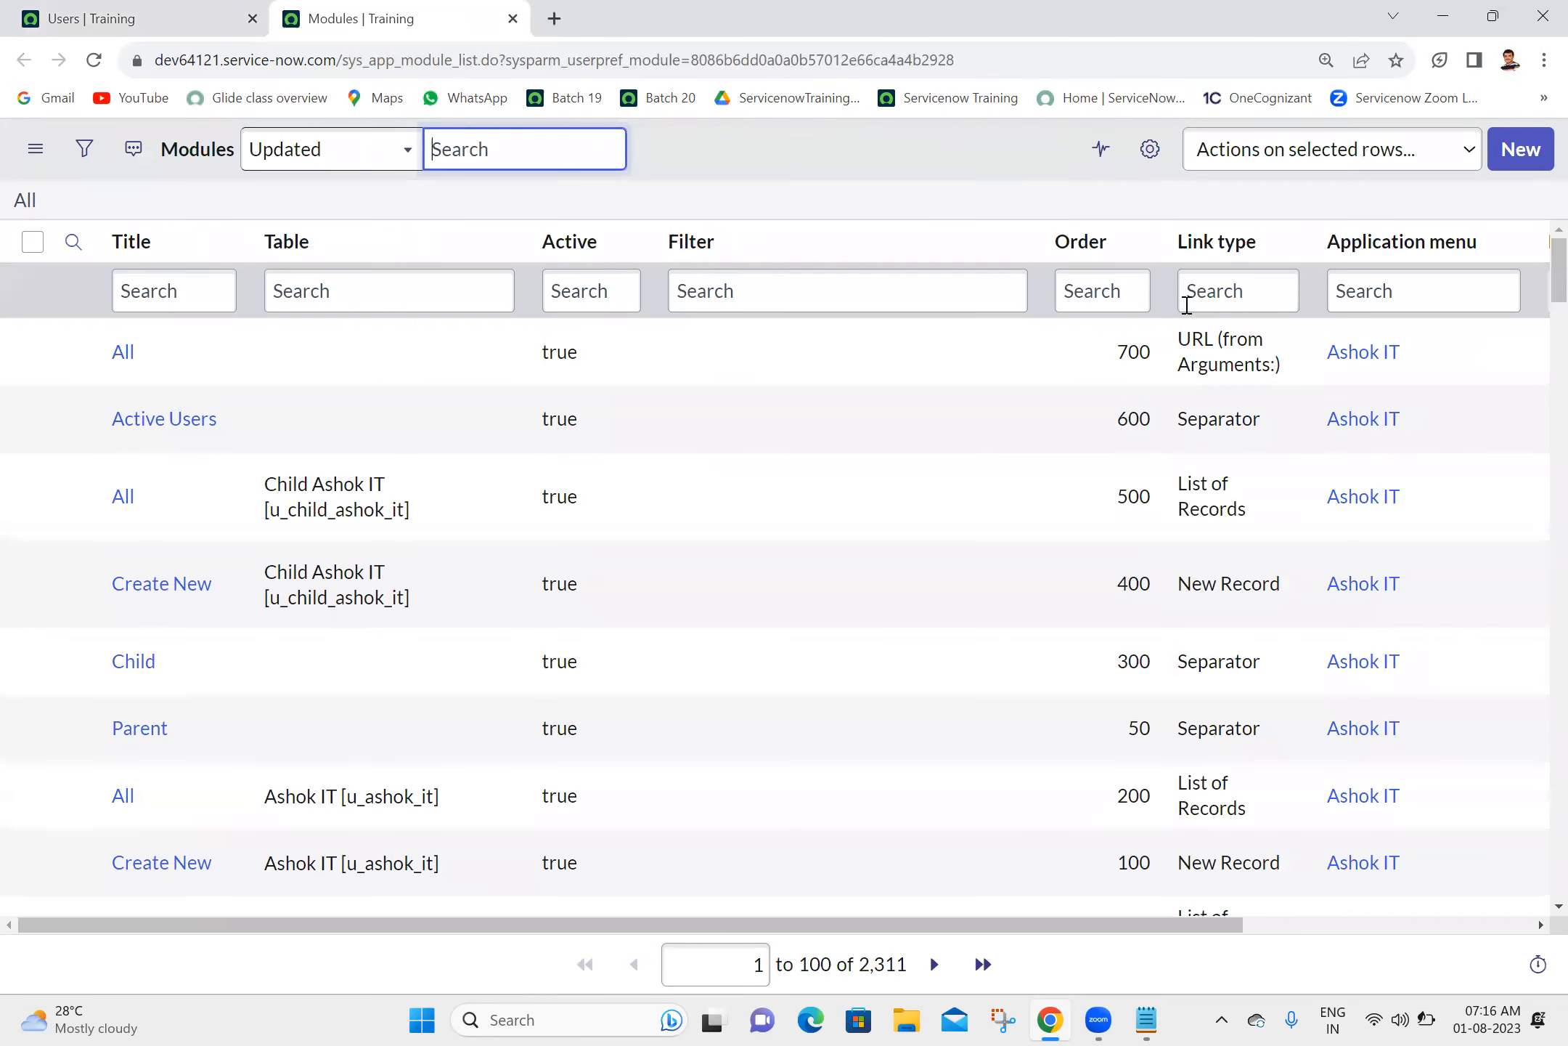
- Filter the Modules list by application menu "child" and open the Child Ashok ITs module in a separate browser tab
{"action": "left_click", "coordinate": [1401, 298]}
{"action": "type", "text": "child"}
{"action": "key", "text": "Return"}
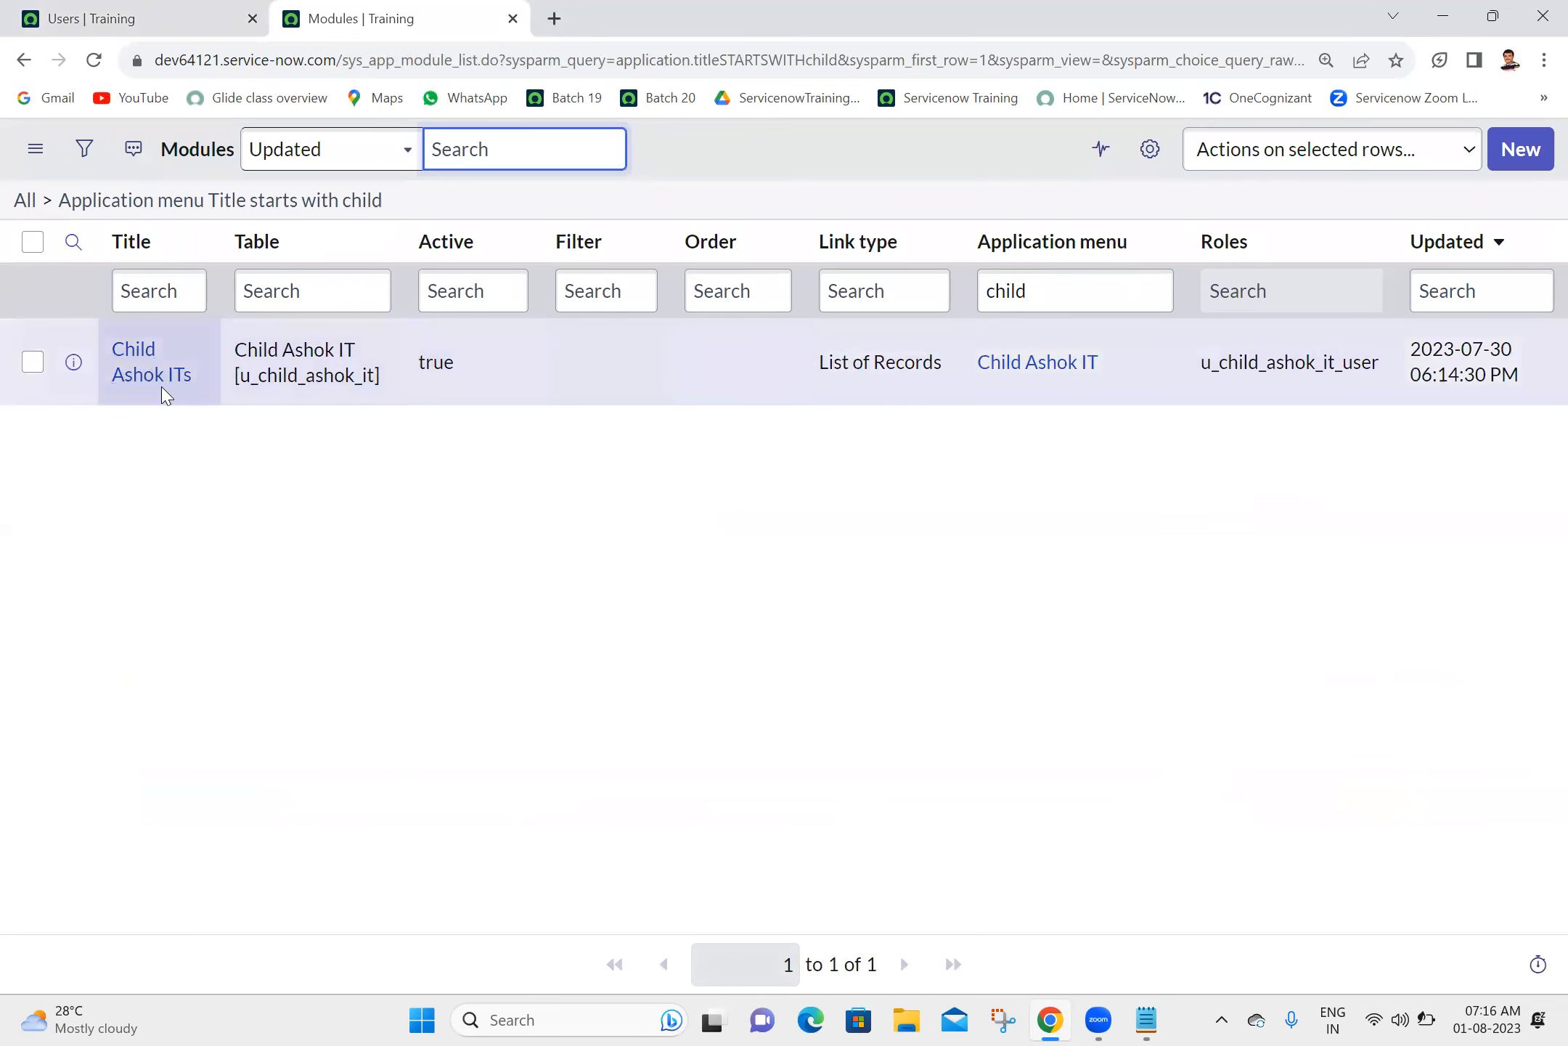
{"action": "left_click", "coordinate": [161, 390], "text": "ctrl"}
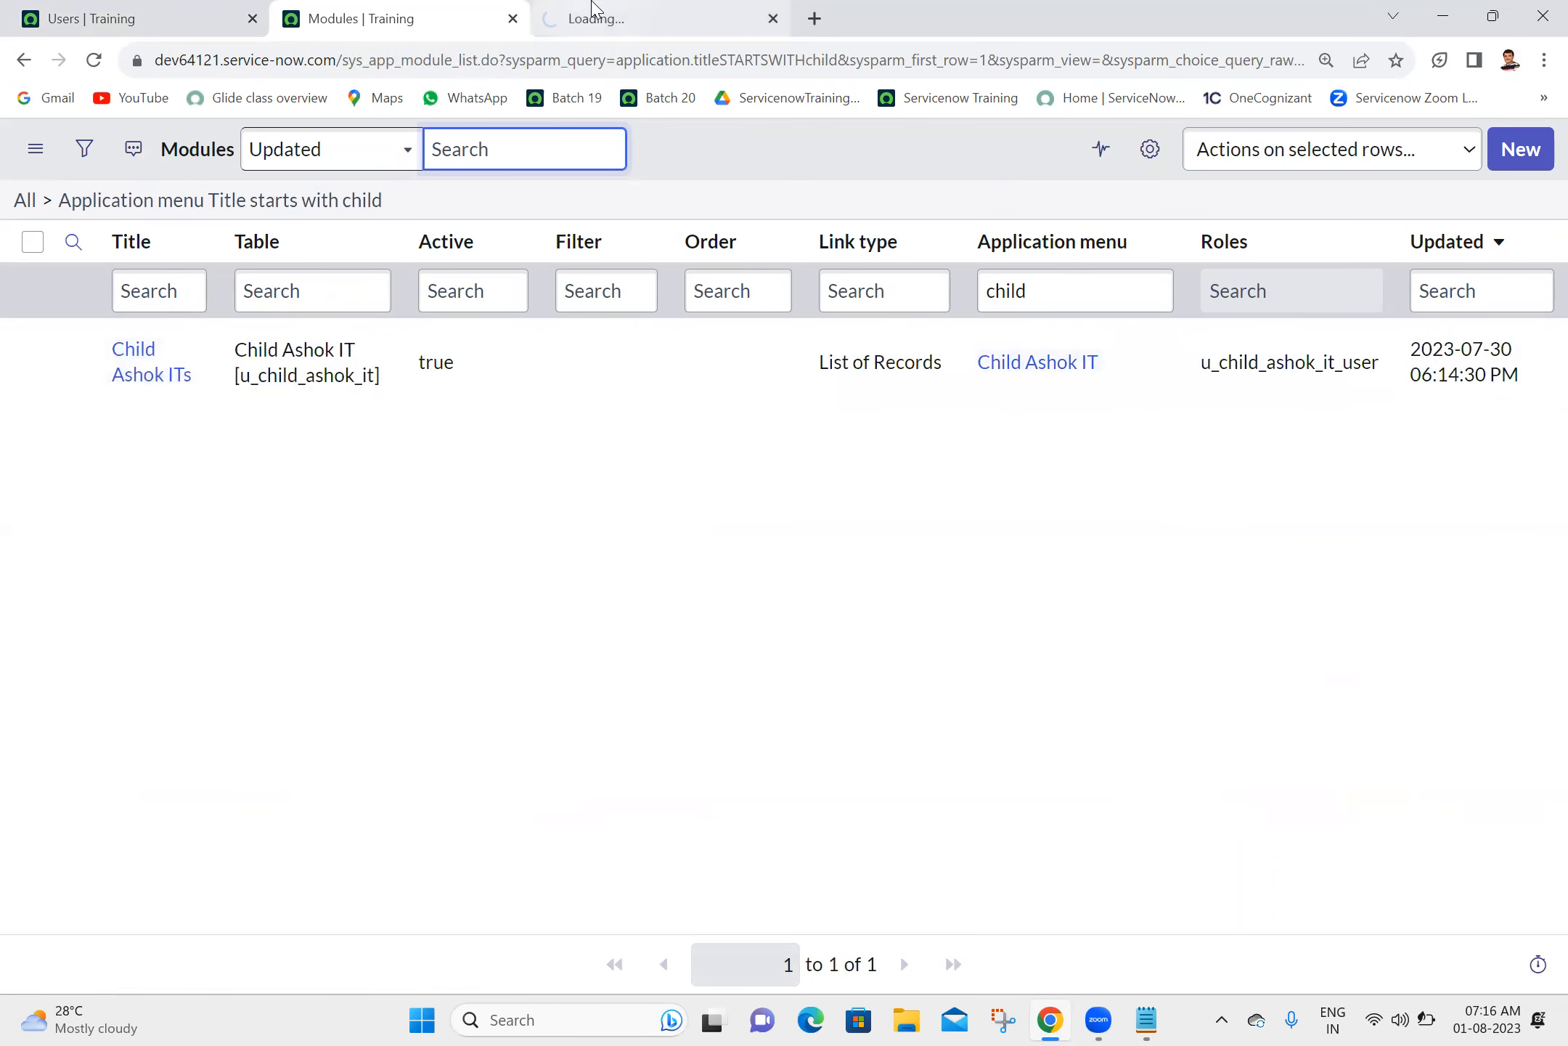
{"action": "left_click", "coordinate": [592, 8]}
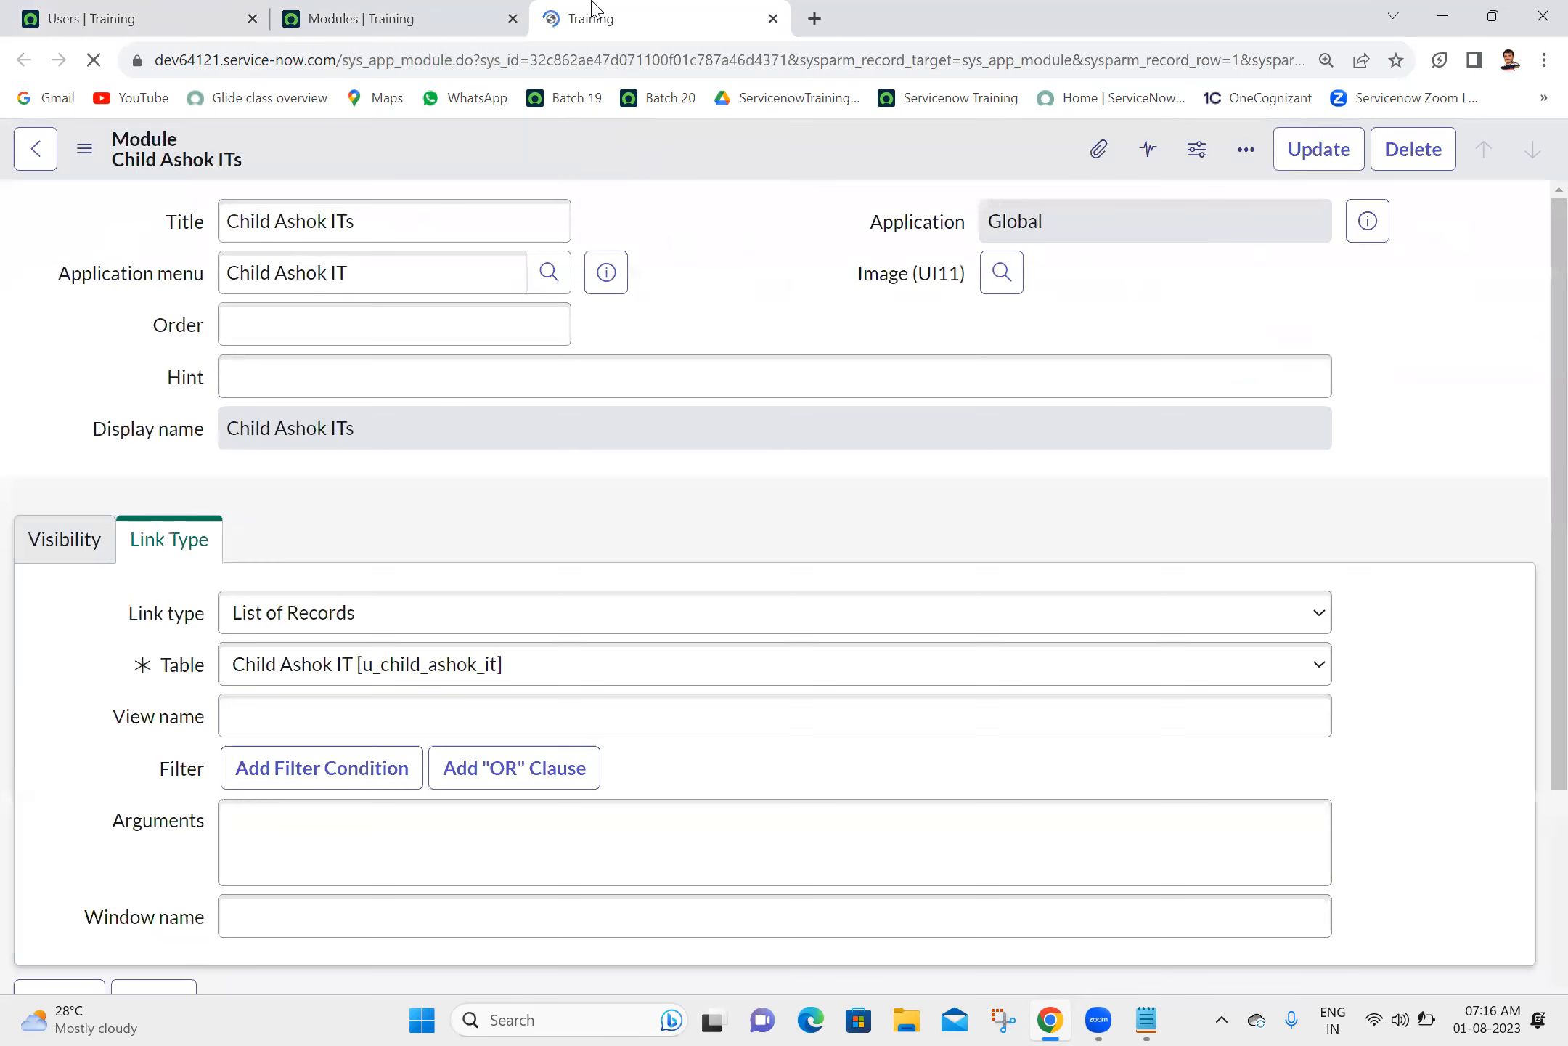
- Make the Child Ashok ITs module inactive in its visibility settings and save the update
{"action": "left_click", "coordinate": [79, 537]}
{"action": "left_click", "coordinate": [228, 702]}
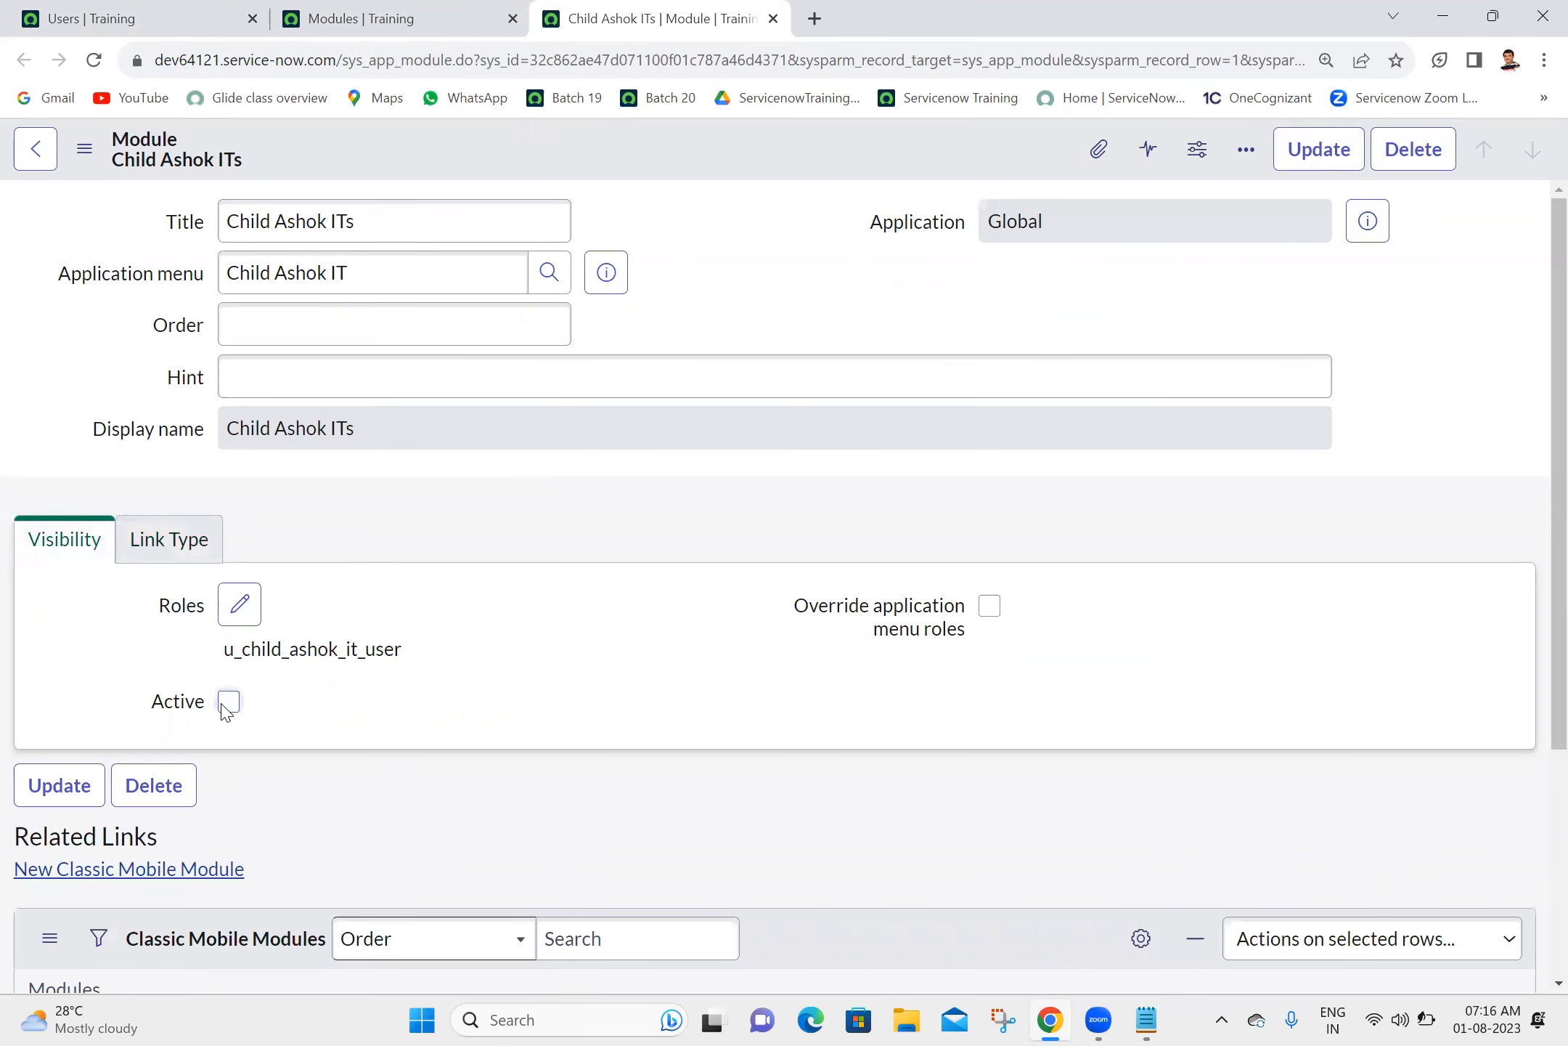
{"action": "left_click", "coordinate": [1340, 156]}
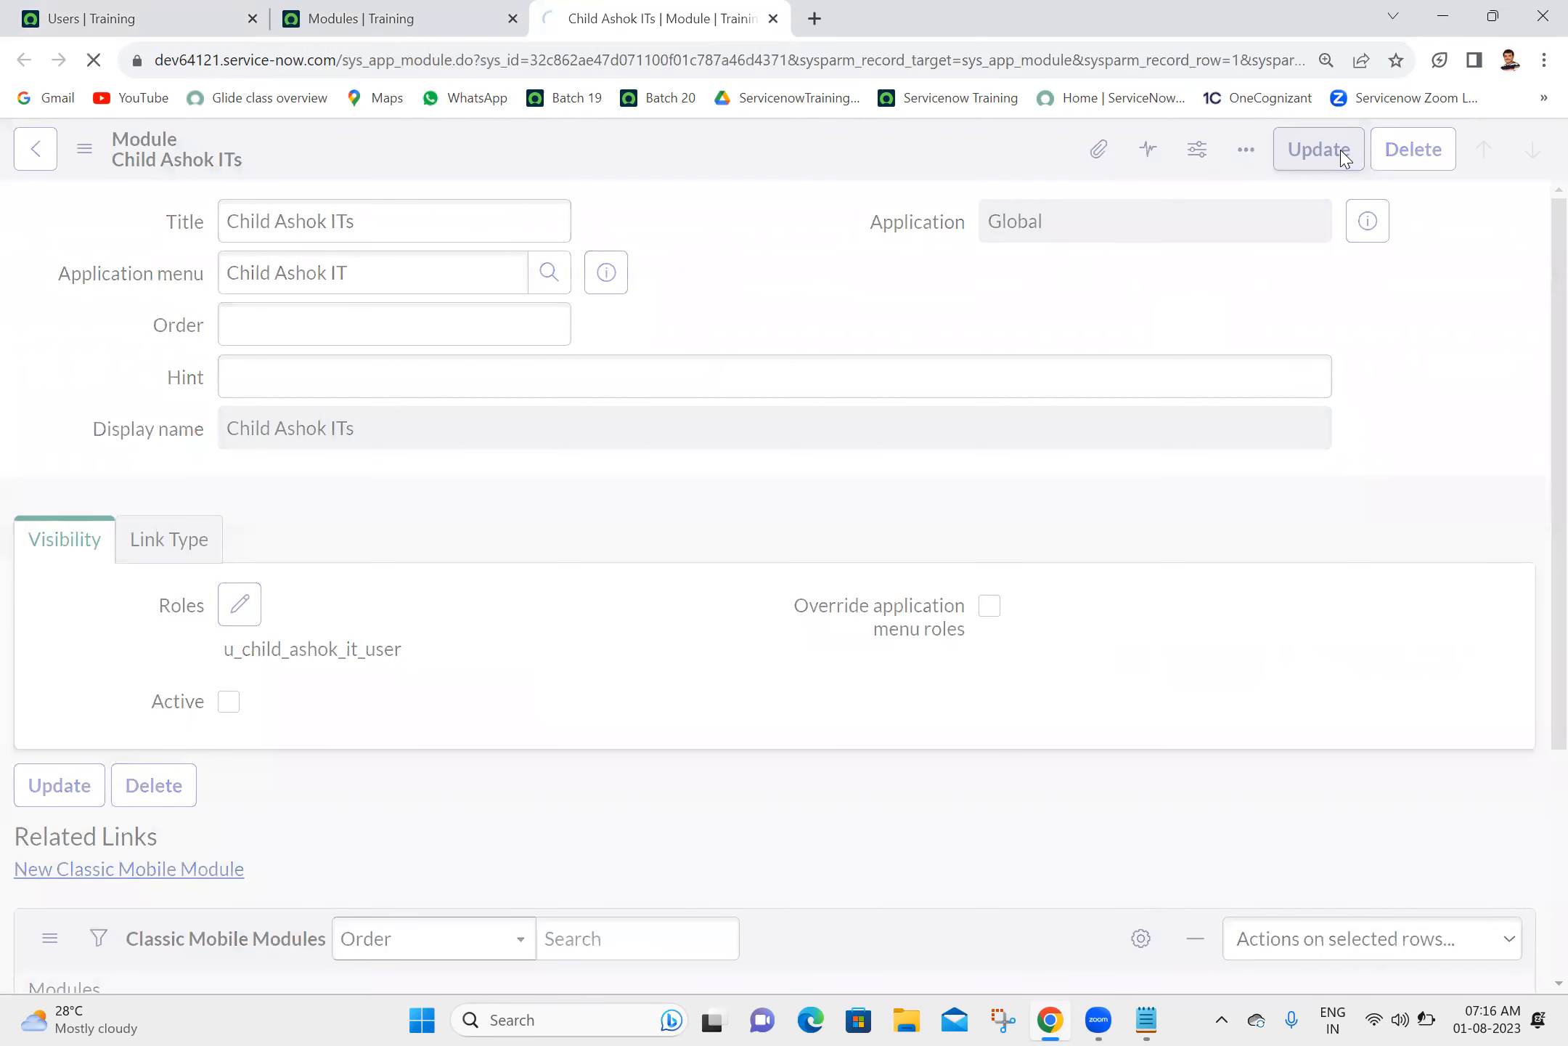
- Close all browser tabs except the Users one, and return that tab to the instance home page with a reload
{"action": "left_click", "coordinate": [167, 15]}
{"action": "right_click", "coordinate": [169, 13]}
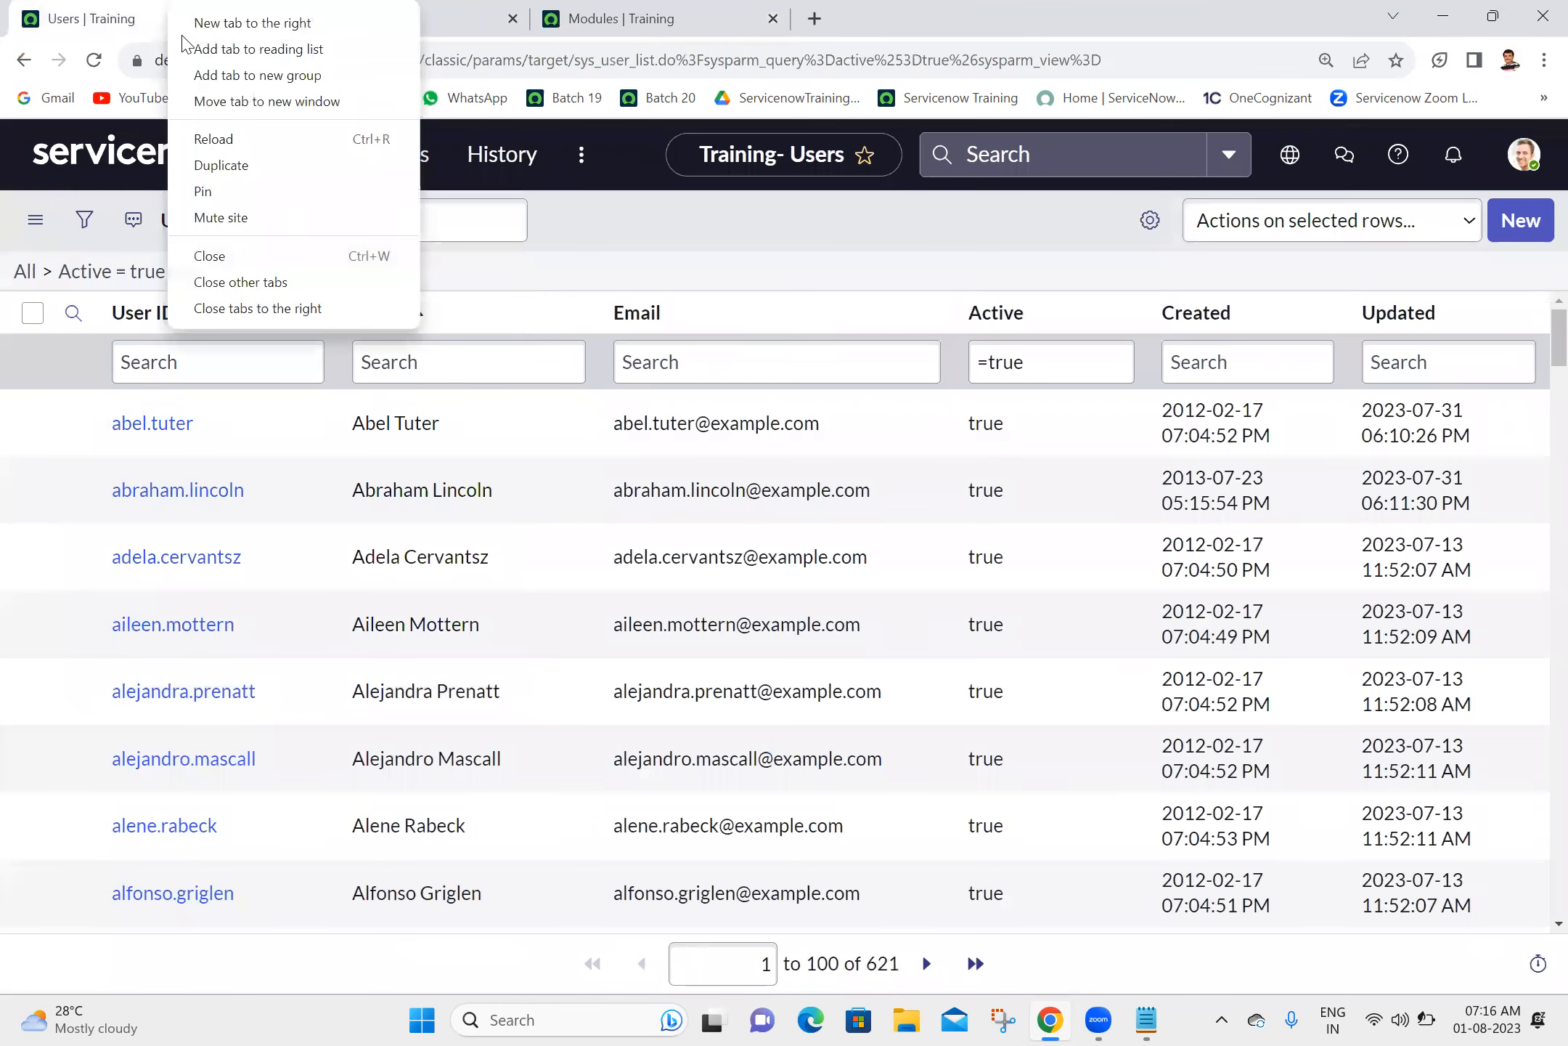
{"action": "left_click", "coordinate": [270, 308]}
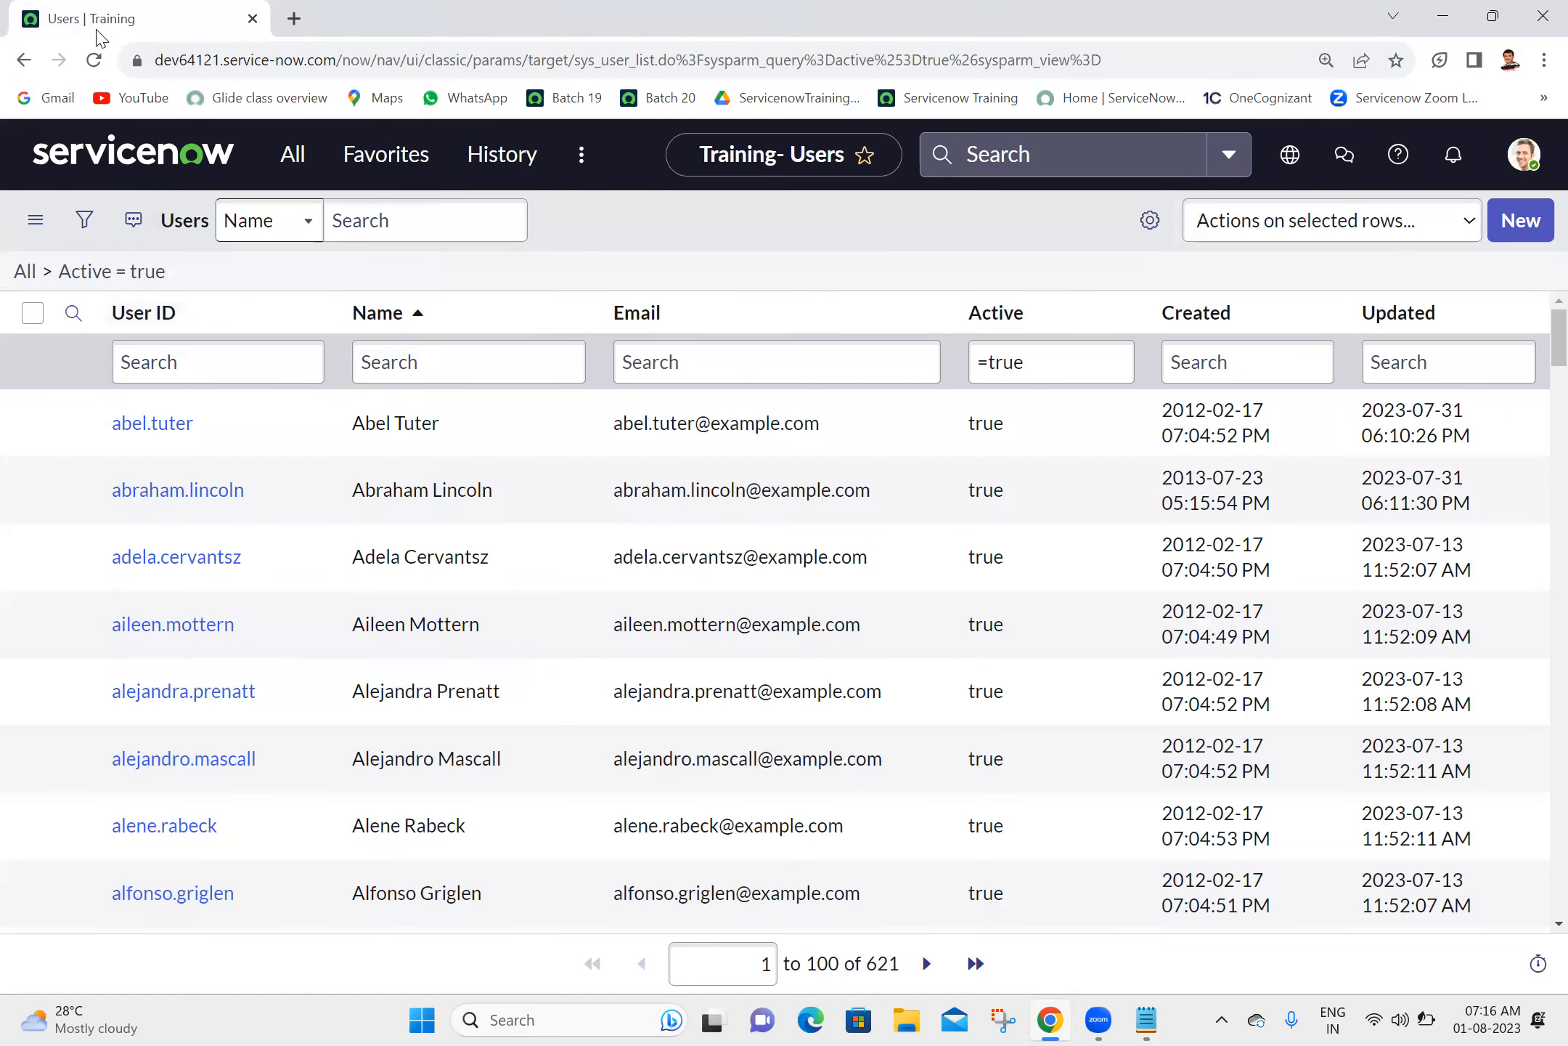
{"action": "left_click", "coordinate": [125, 161]}
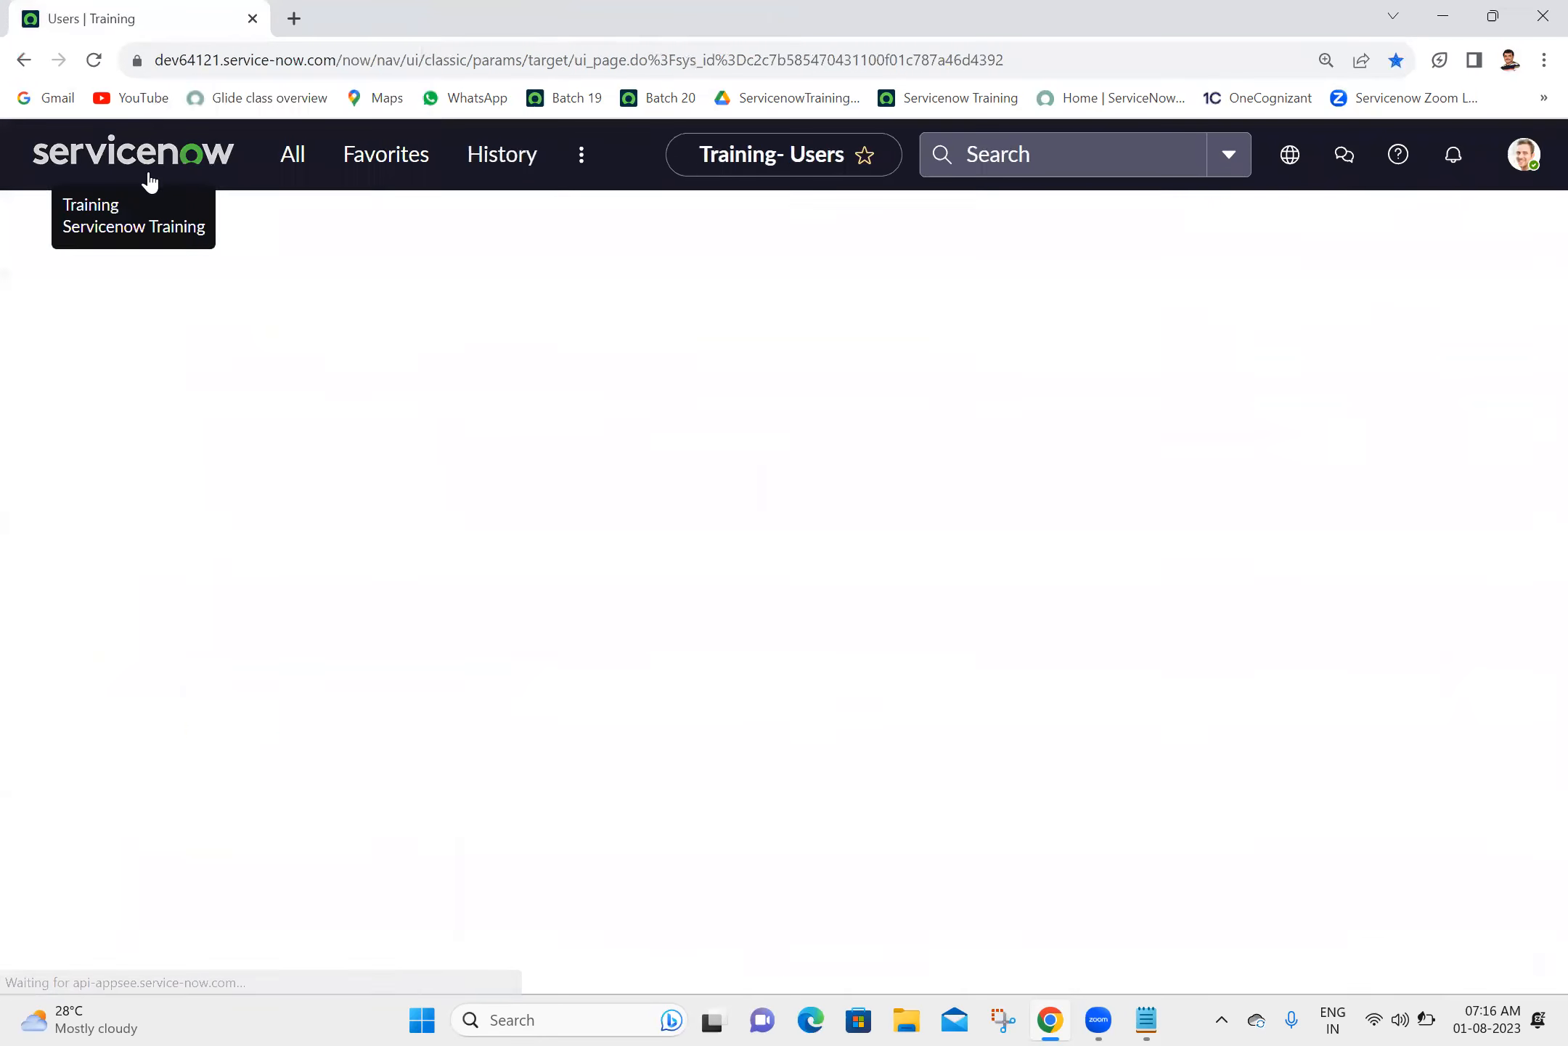
{"action": "left_click", "coordinate": [94, 60]}
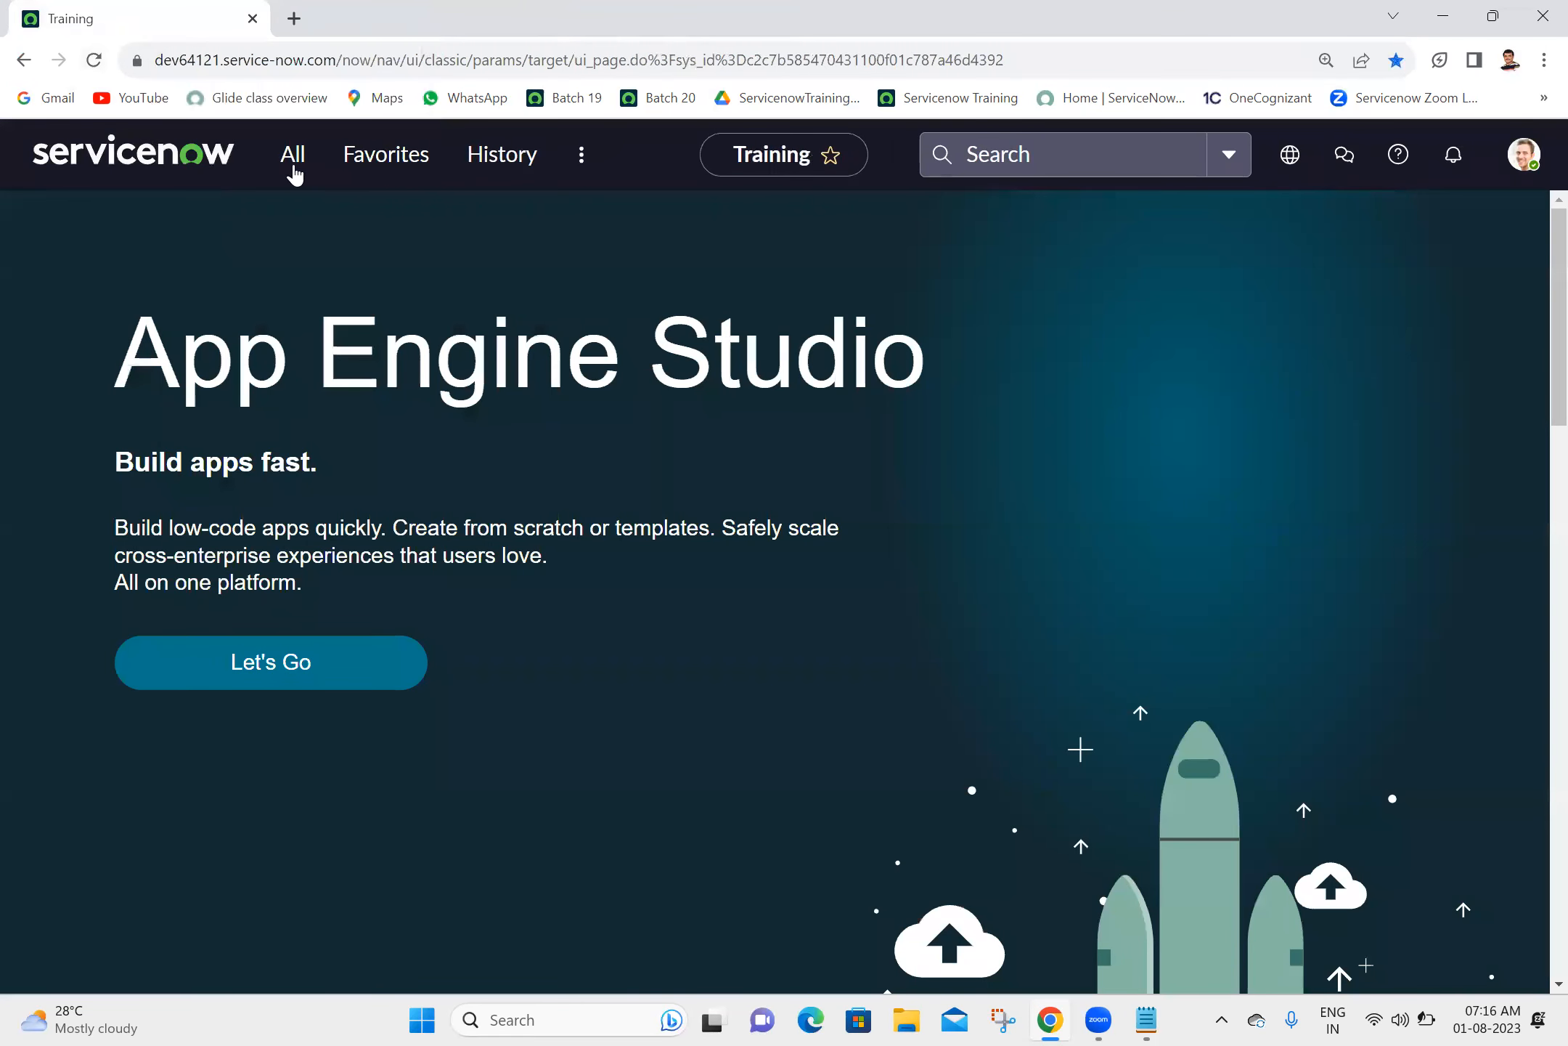
- Filter the navigator for "ashok it" and review all the listed application menus and modules
{"action": "left_click", "coordinate": [294, 173]}
{"action": "type", "text": "as"}
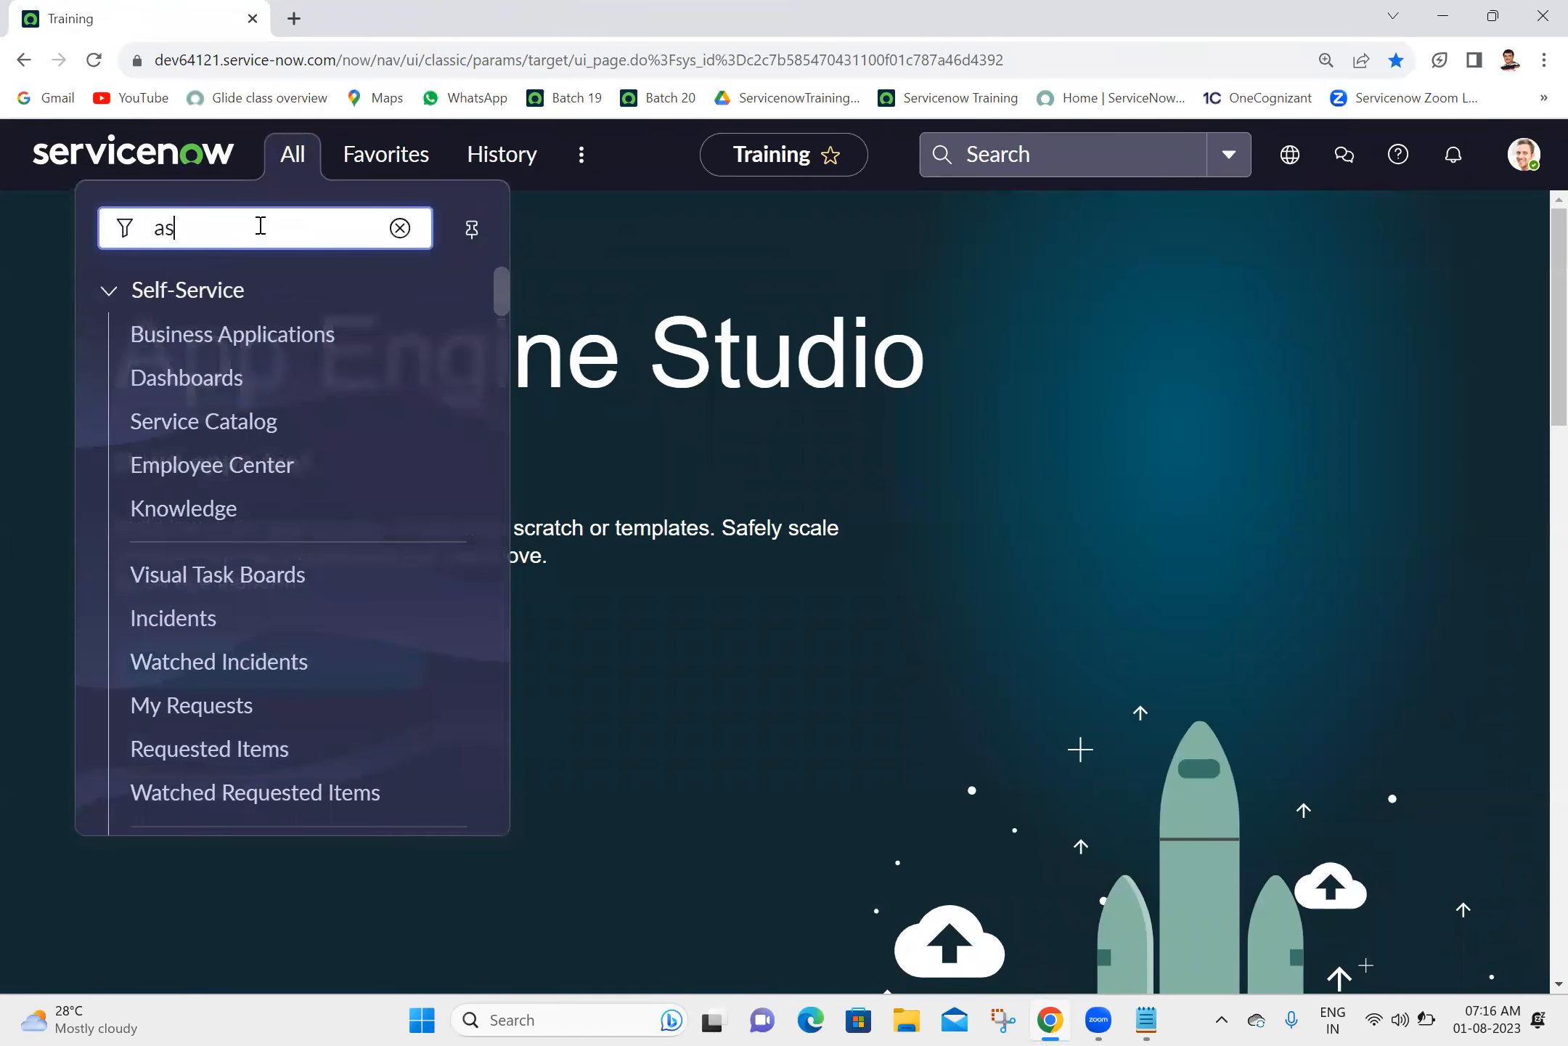
{"action": "type", "text": "hok it"}
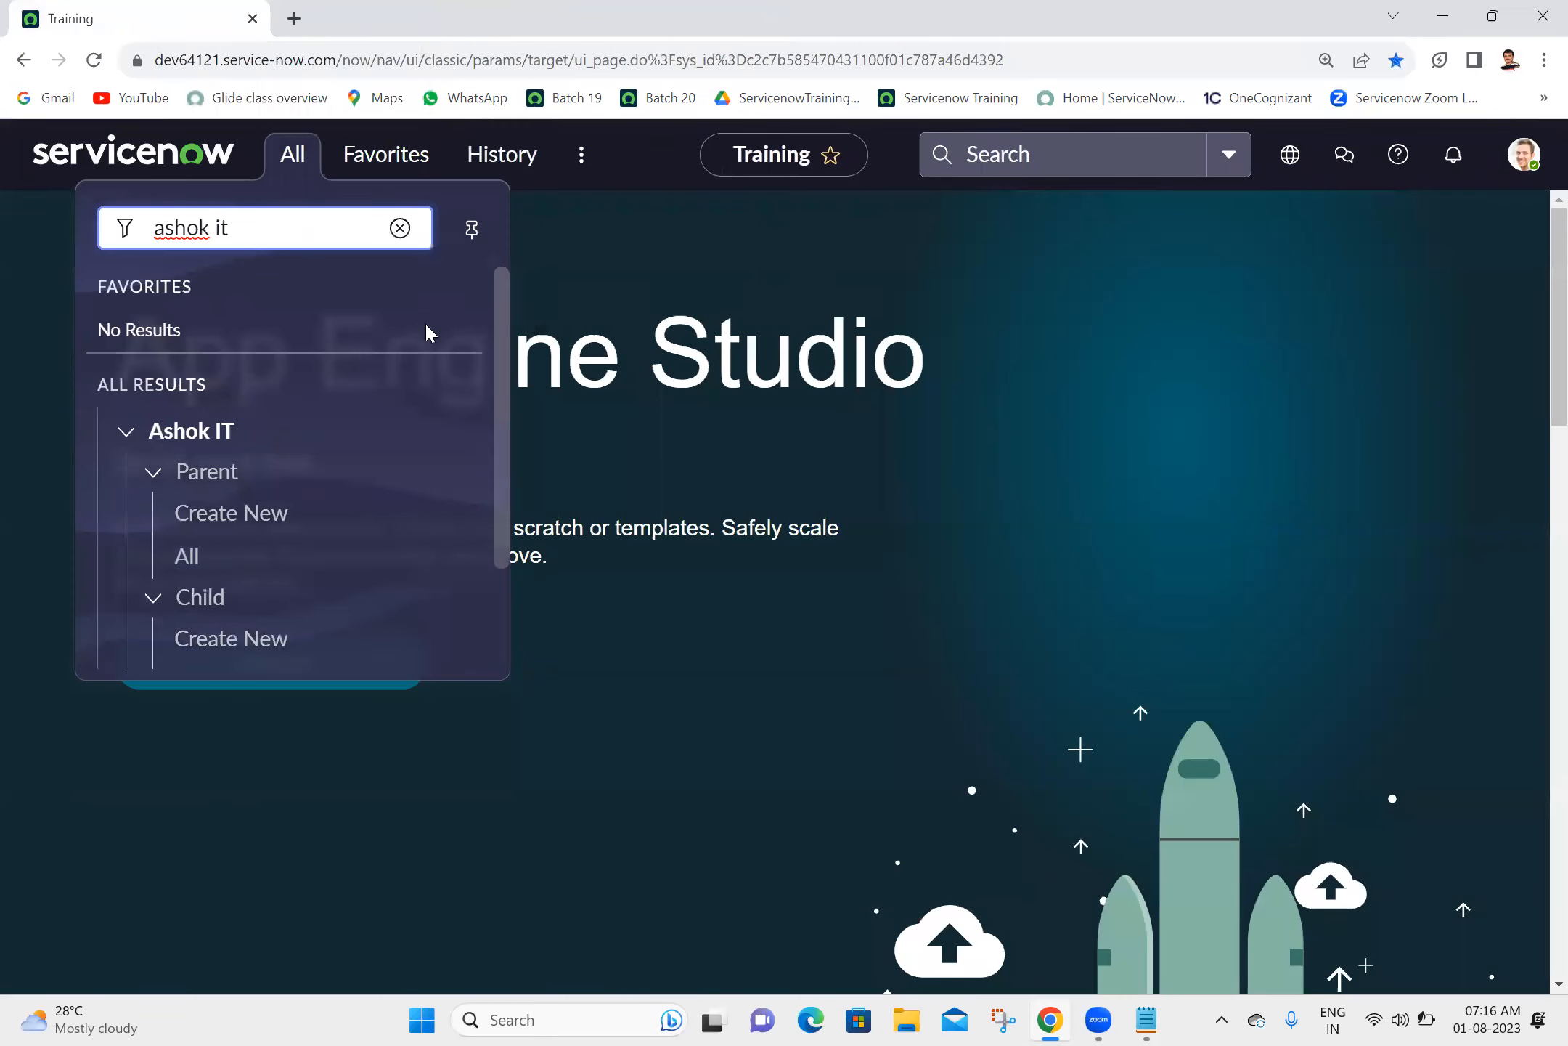
{"action": "left_click_drag", "start_coordinate": [506, 389], "coordinate": [500, 542]}
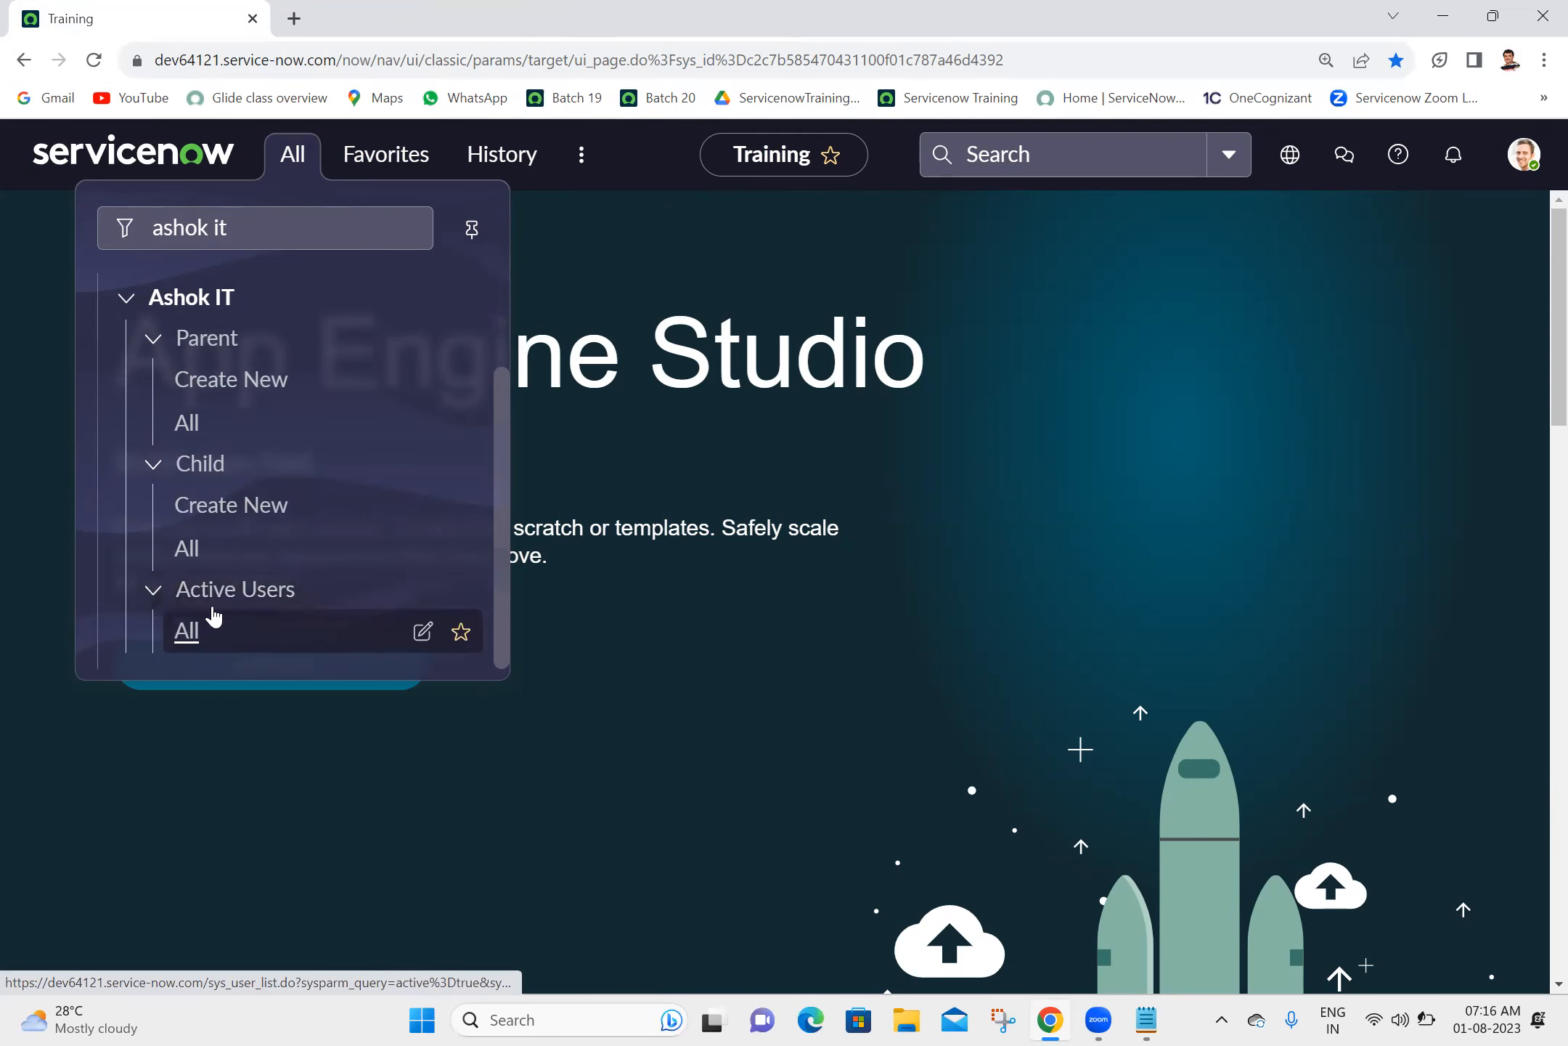
- Collapse and re-expand the Parent, Child and Active Users separators under Ashok IT, and close the navigator
{"action": "left_click", "coordinate": [154, 340]}
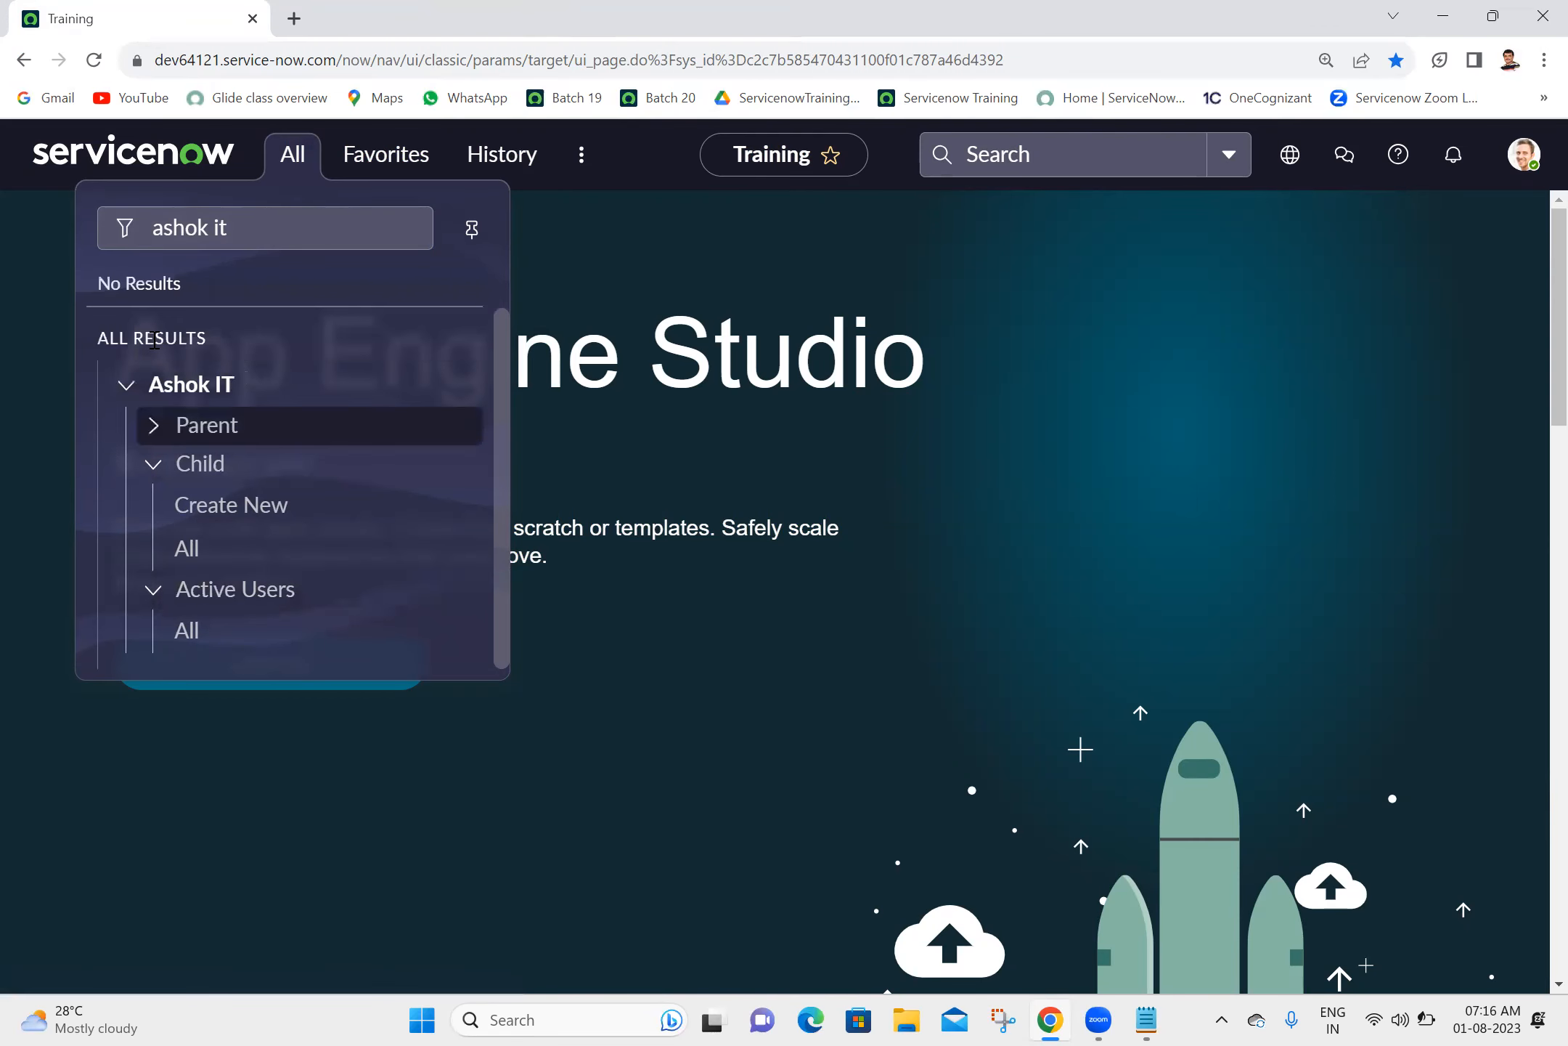
{"action": "left_click", "coordinate": [154, 430]}
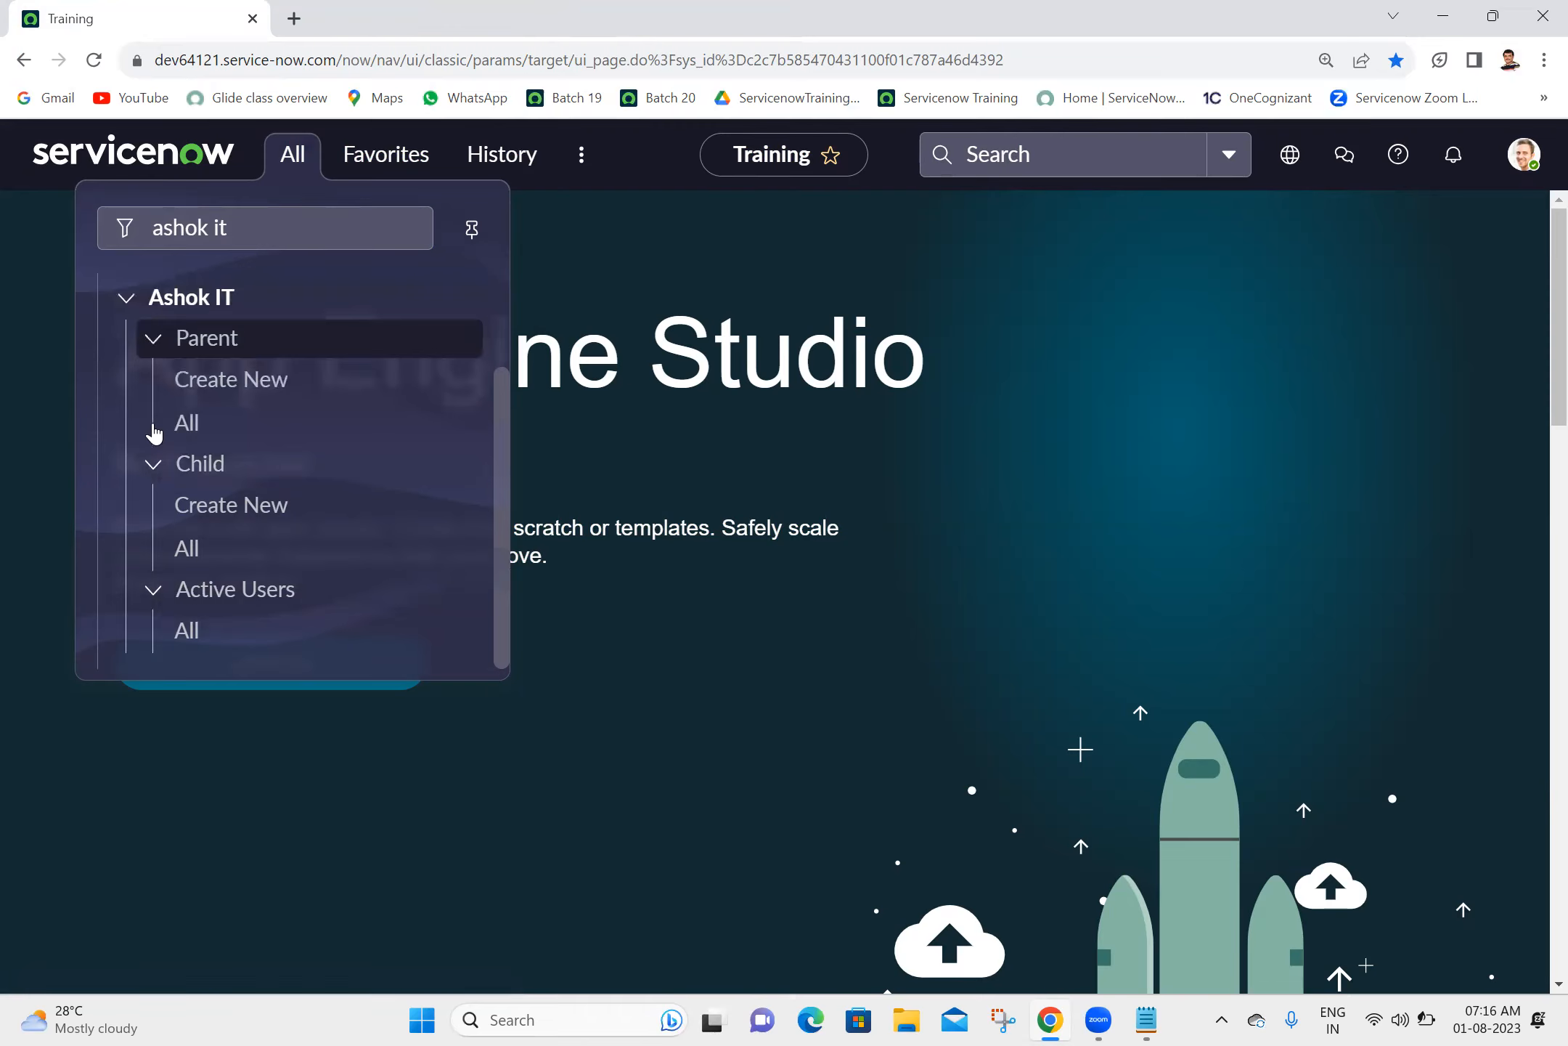
{"action": "left_click", "coordinate": [155, 470]}
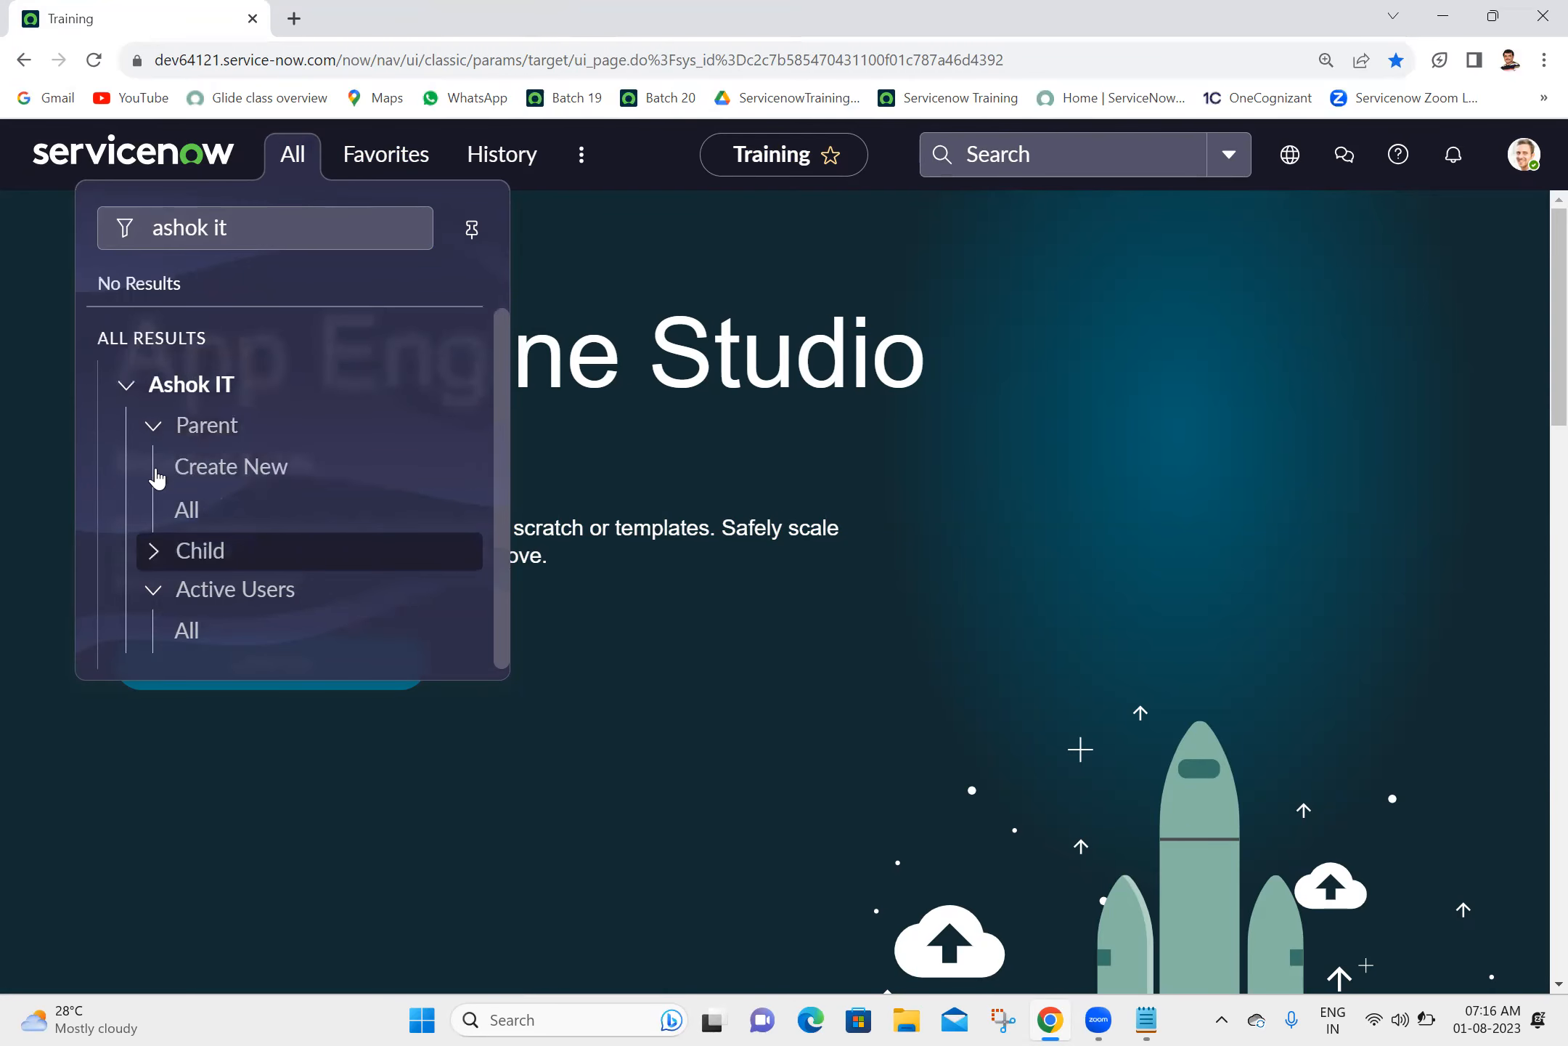
{"action": "left_click", "coordinate": [151, 560]}
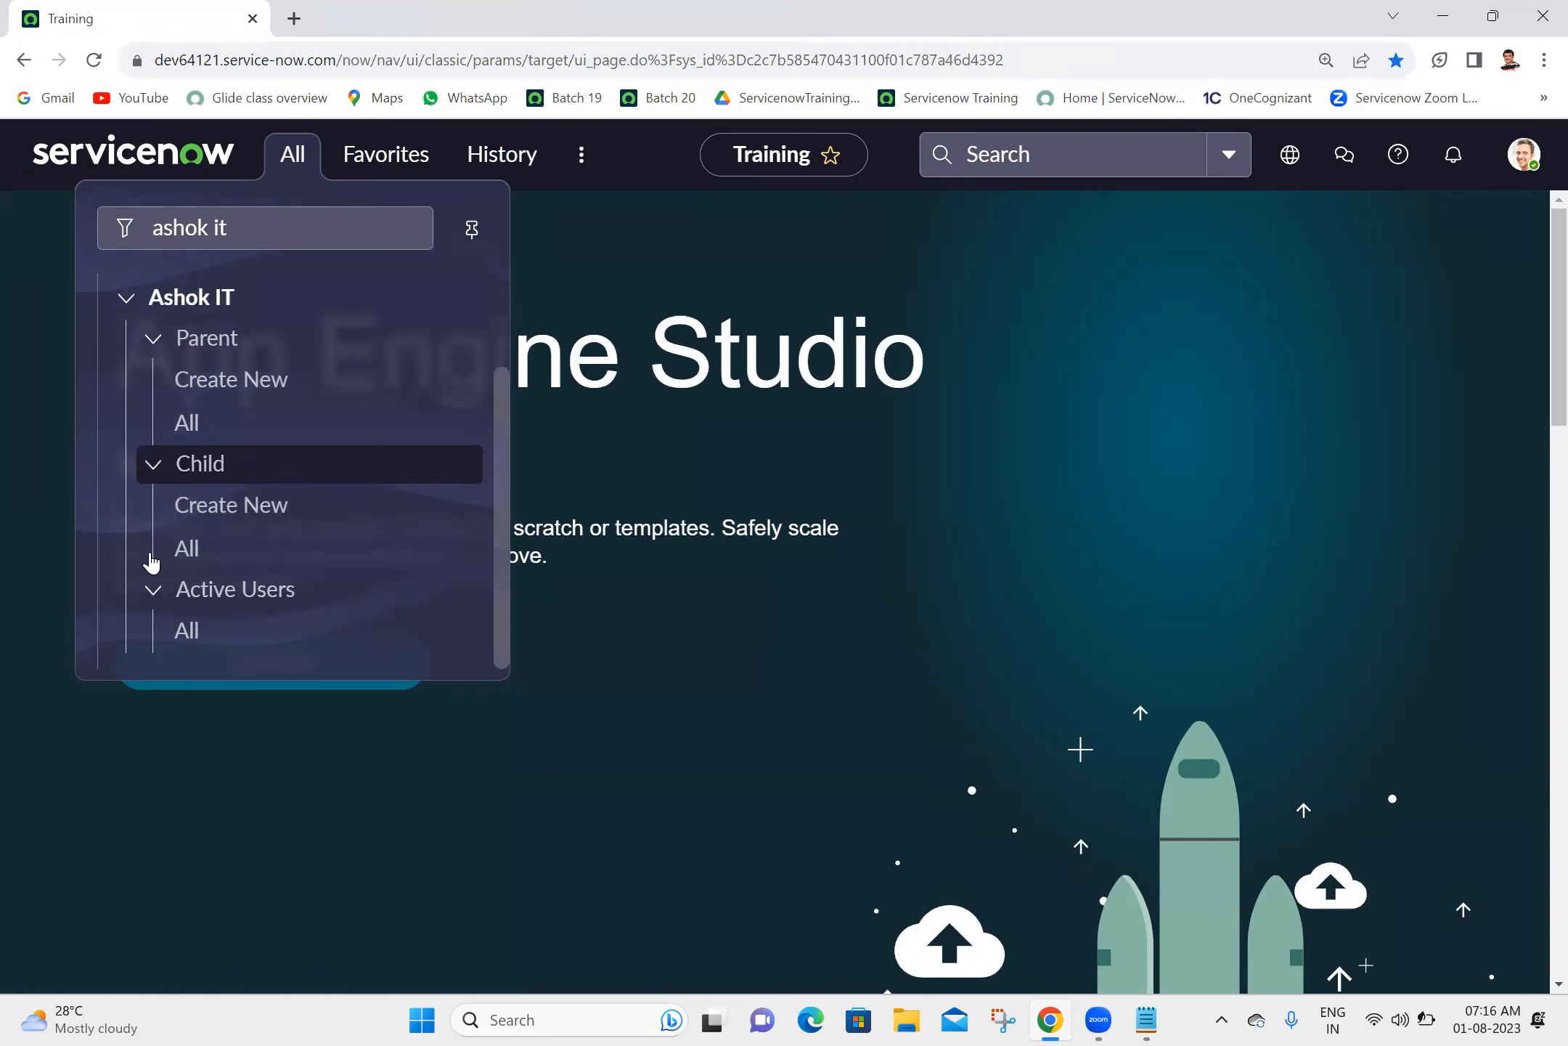
{"action": "left_click", "coordinate": [152, 605]}
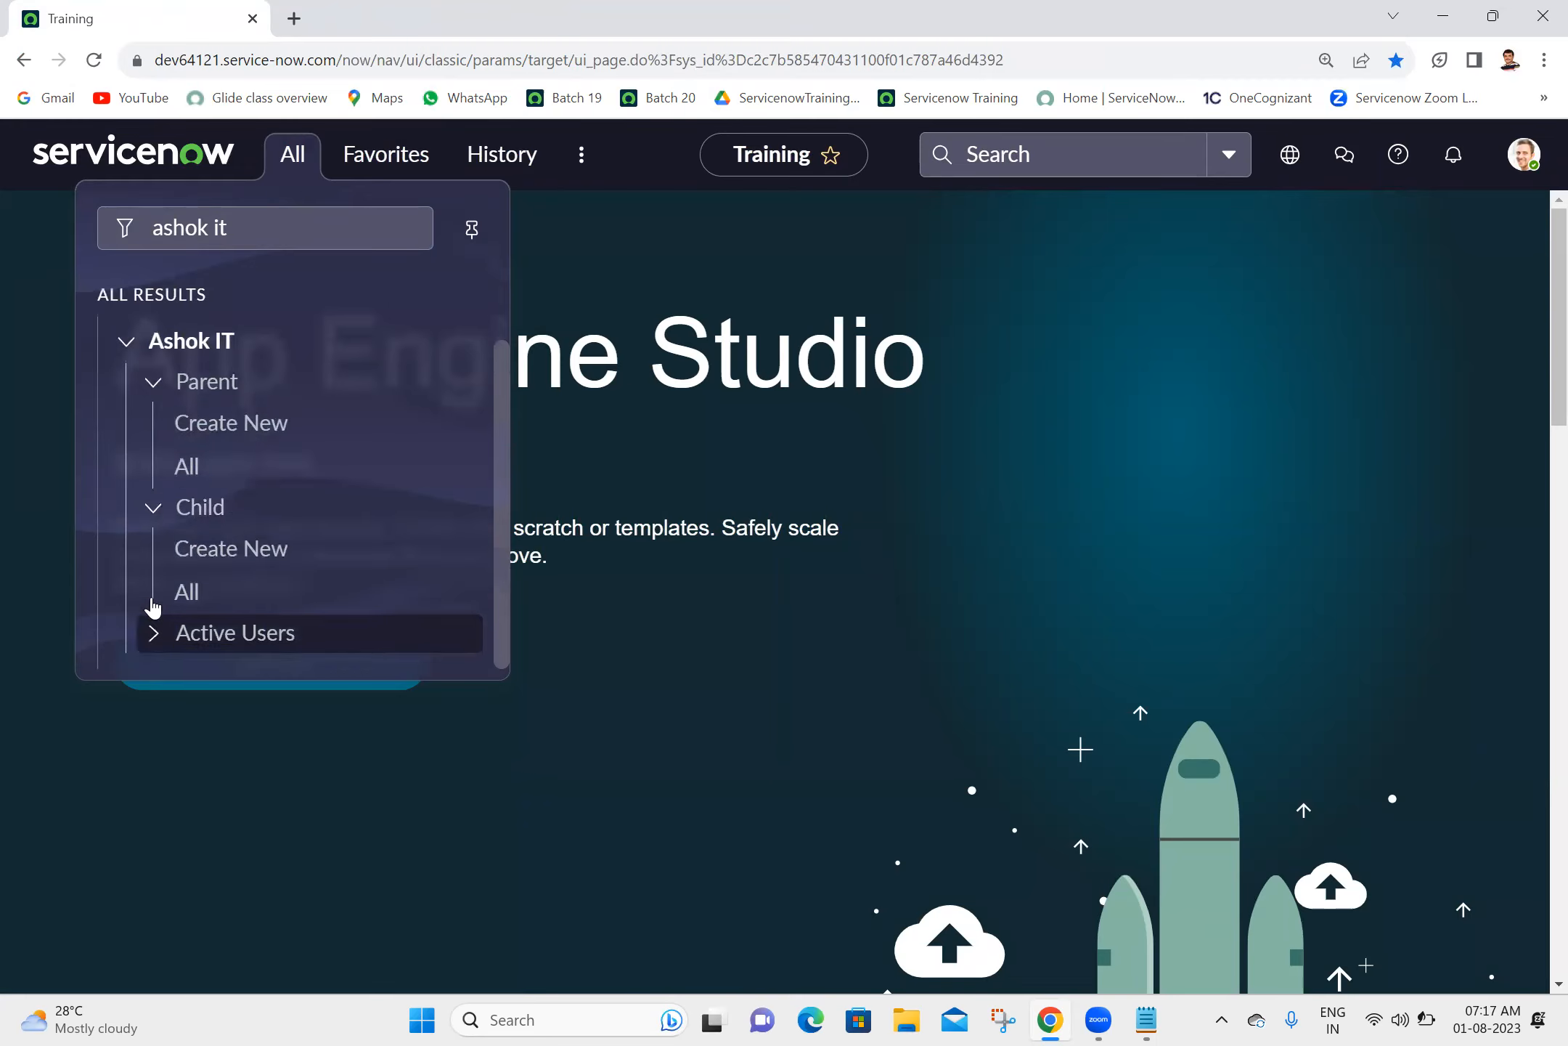
{"action": "left_click", "coordinate": [152, 641]}
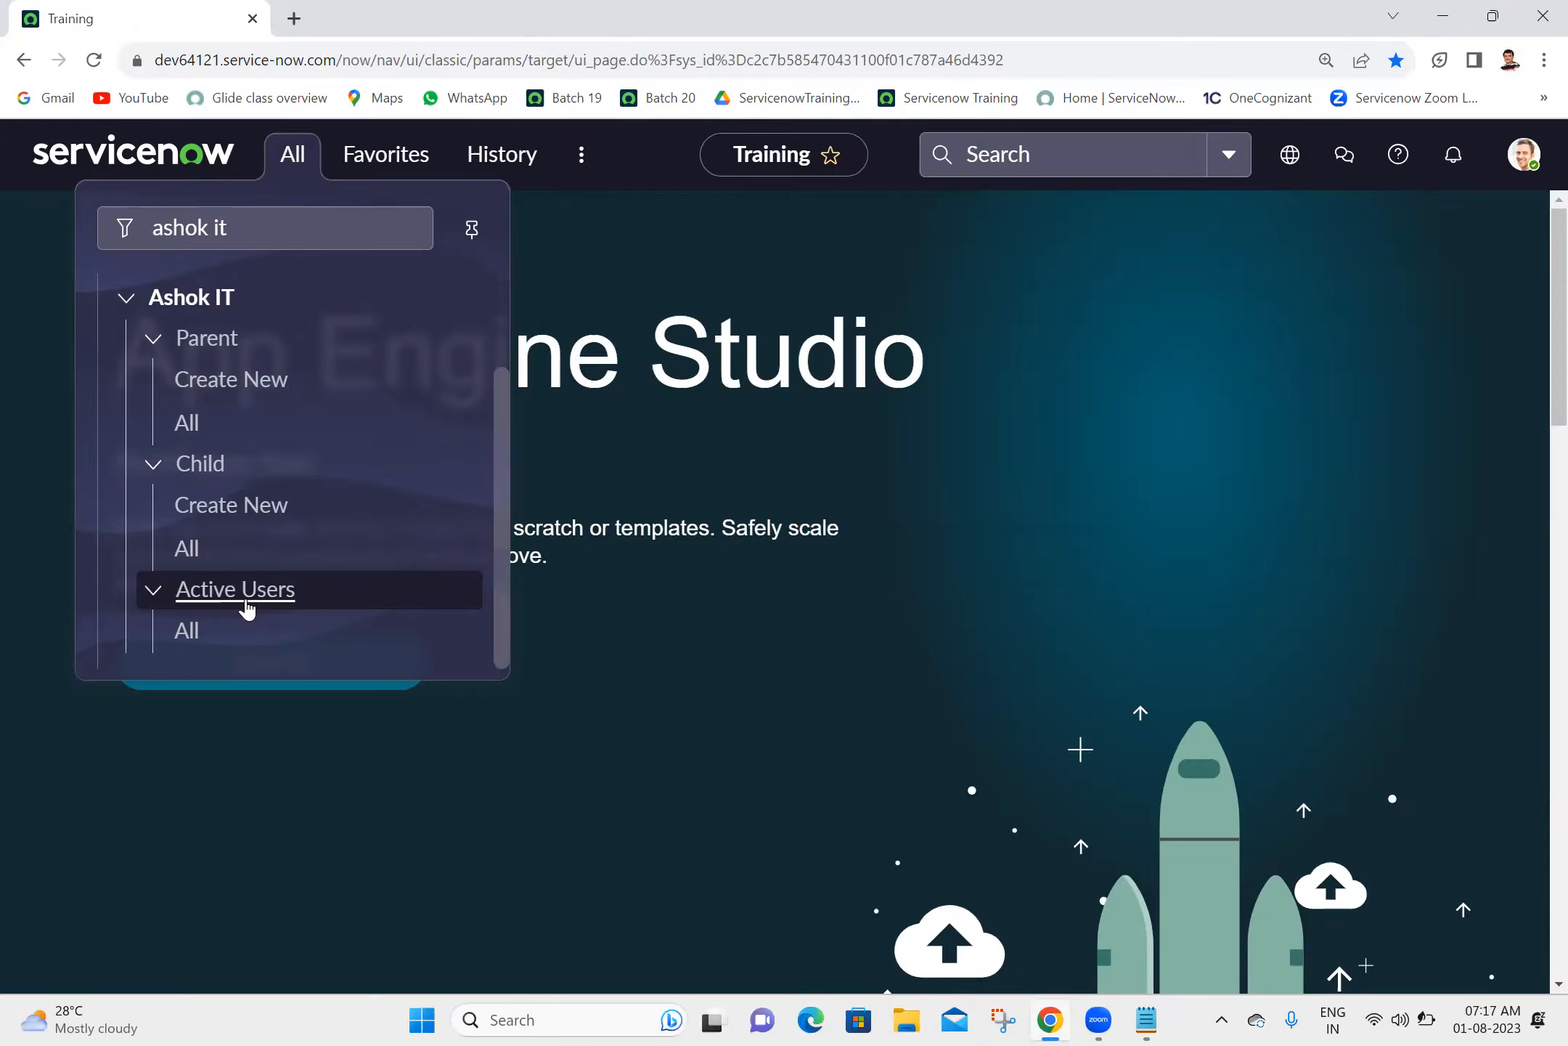
{"action": "left_click_drag", "start_coordinate": [501, 485], "coordinate": [531, 227]}
{"action": "left_click", "coordinate": [888, 415]}
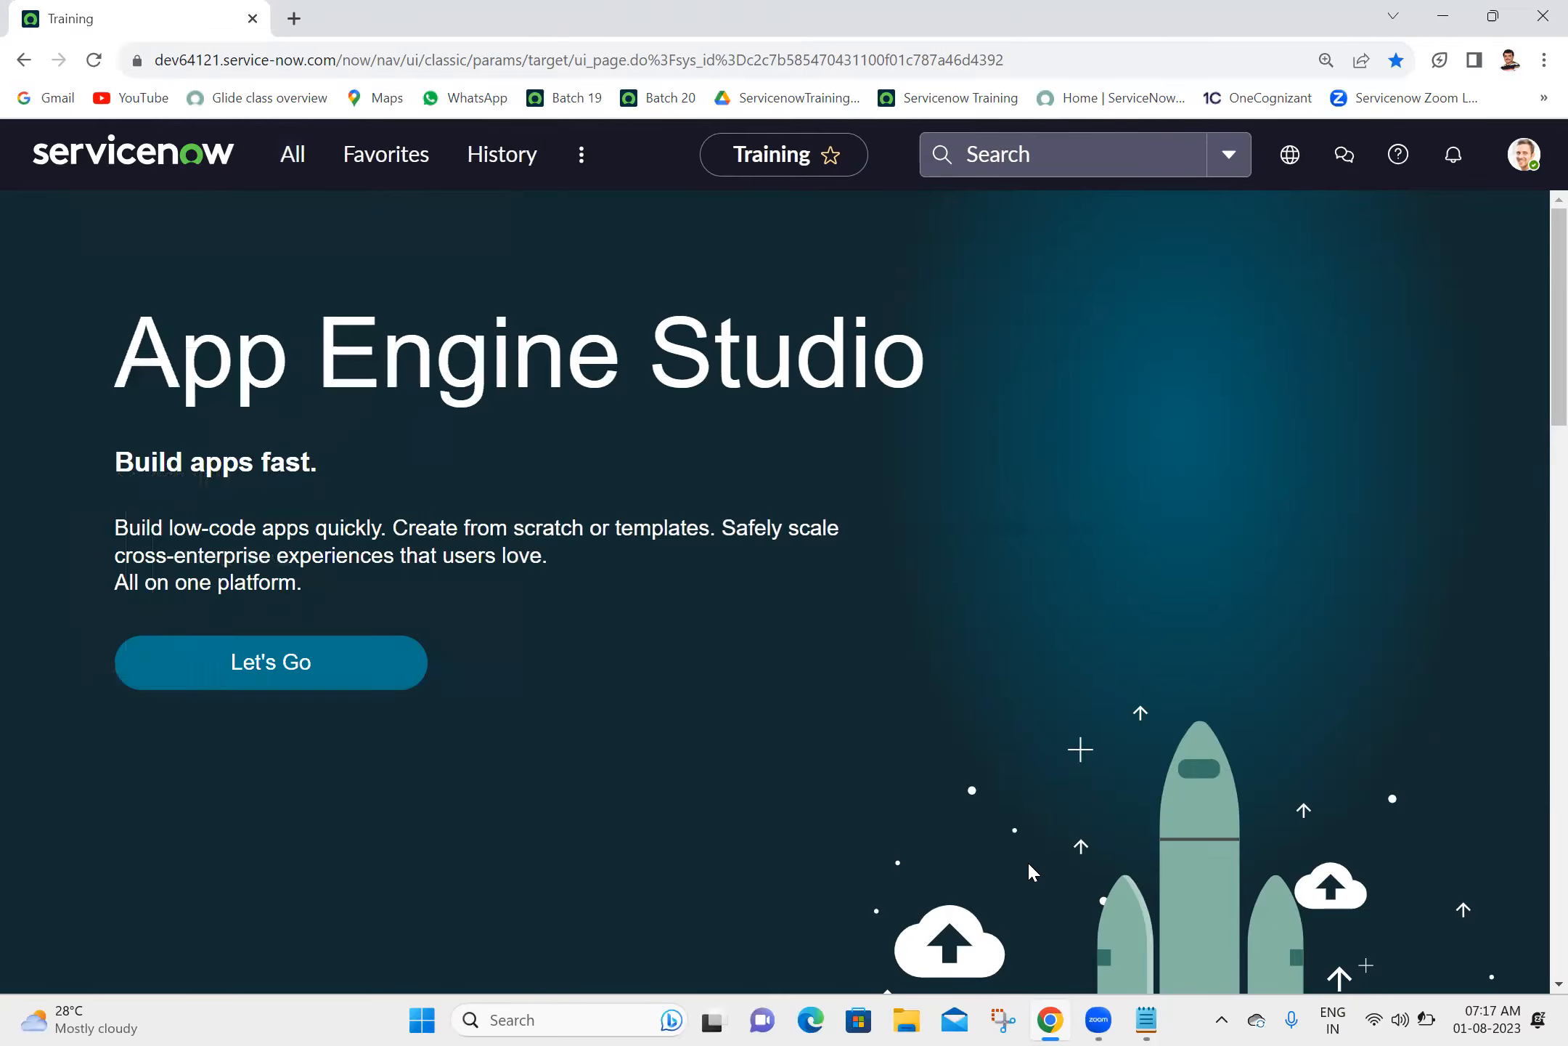
- Switch to the Batch 20 notes in Notepad, delete the "application" and "module" lines and surplus blank lines above the 01-08-2023 heading, and save
{"action": "left_click", "coordinate": [1146, 1019]}
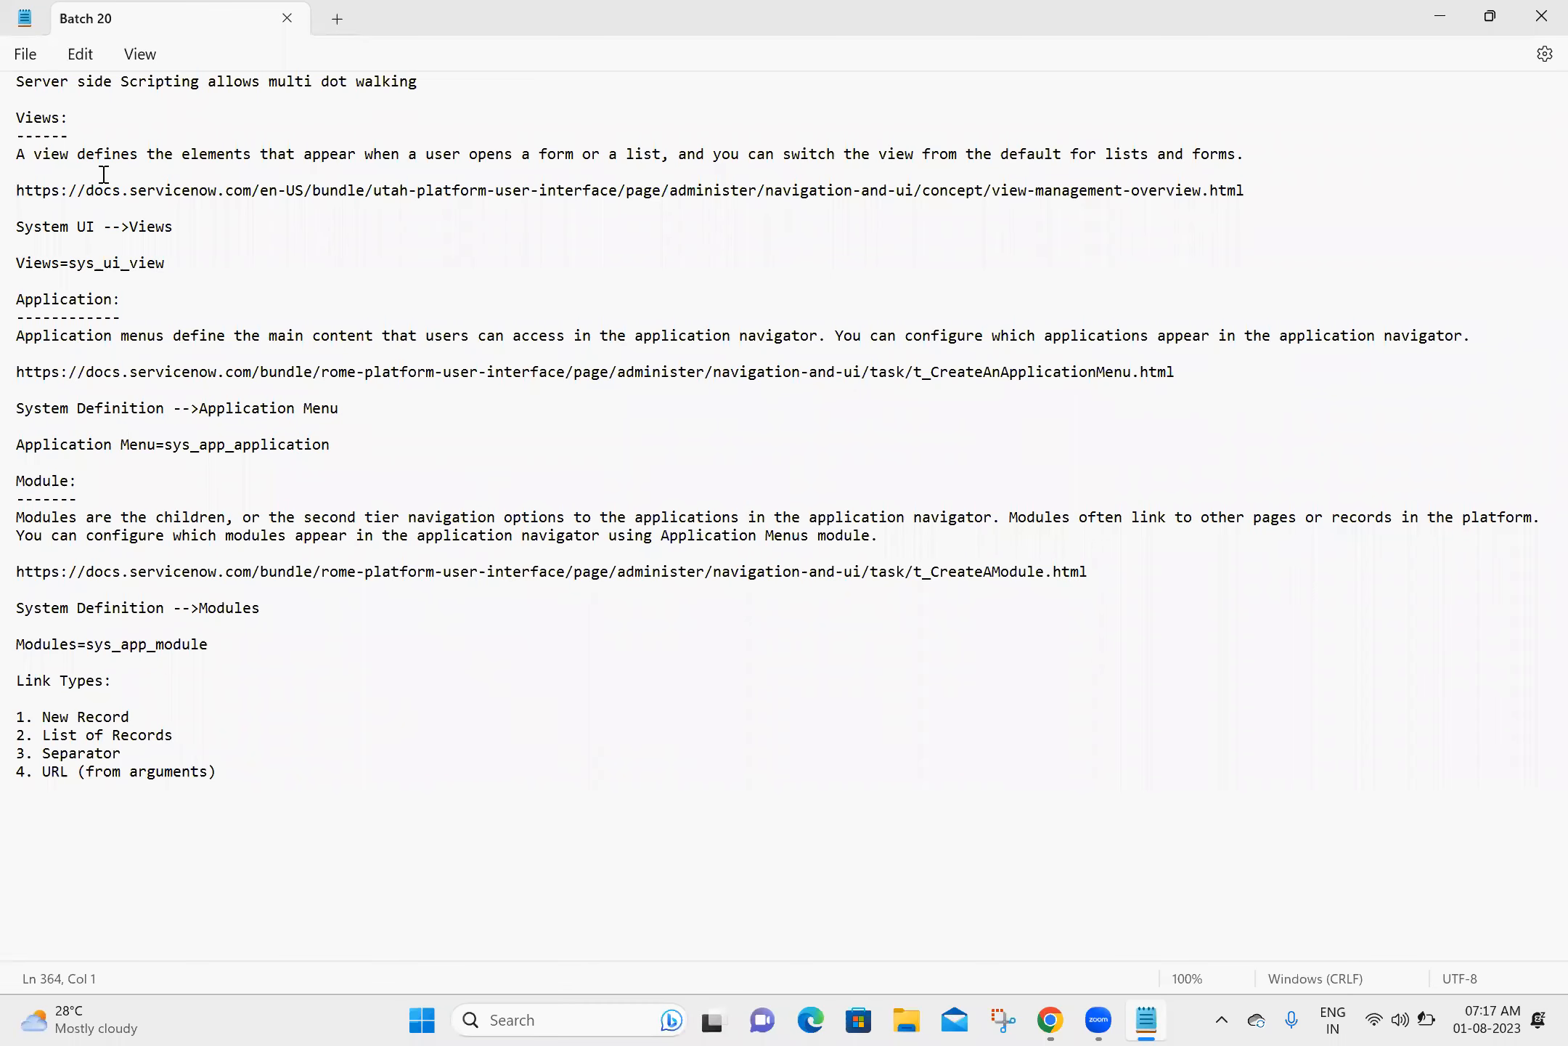
{"action": "key", "text": "Up"}
{"action": "key", "text": "Up"}
{"action": "key", "text": "Up"}
{"action": "key", "text": "Up"}
{"action": "key", "text": "Up"}
{"action": "key", "text": "Up"}
{"action": "key", "text": "Up"}
{"action": "key", "text": "Up"}
{"action": "key", "text": "Up"}
{"action": "key", "text": "Up"}
{"action": "key", "text": "Up"}
{"action": "key", "text": "Up"}
{"action": "key", "text": "Up"}
{"action": "key", "text": "Up"}
{"action": "key", "text": "Up"}
{"action": "key", "text": "Up"}
{"action": "key", "text": "Up"}
{"action": "key", "text": "Up"}
{"action": "key", "text": "Up"}
{"action": "key", "text": "Up"}
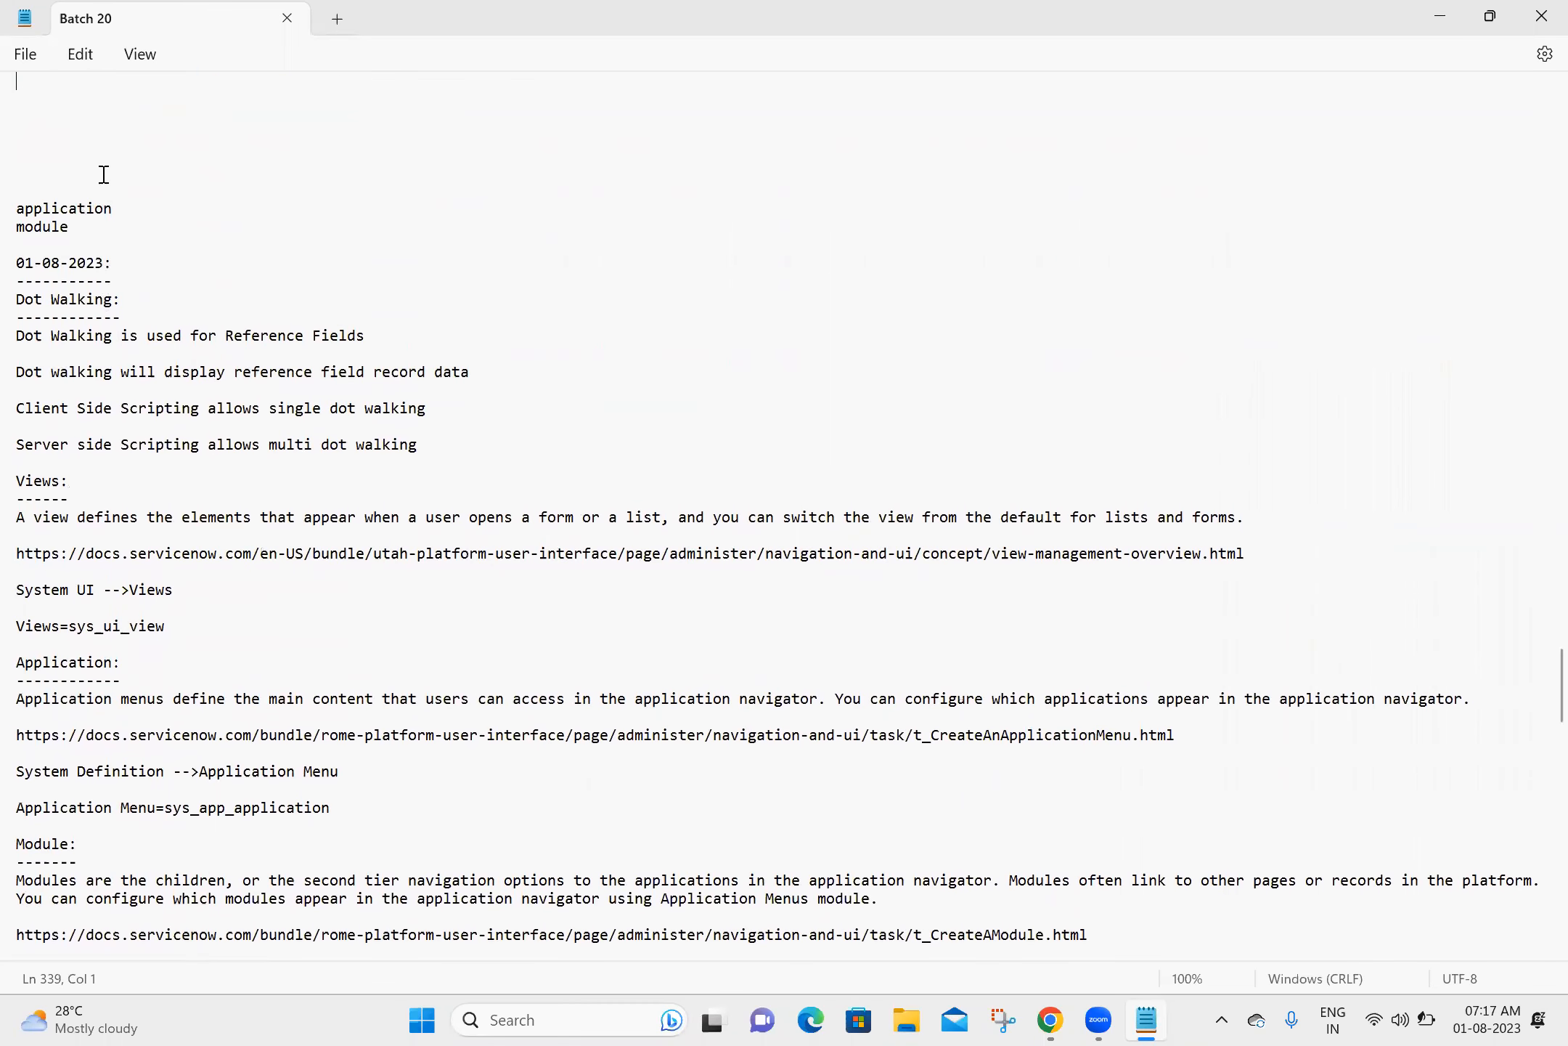
{"action": "left_click_drag", "start_coordinate": [70, 227], "coordinate": [11, 201]}
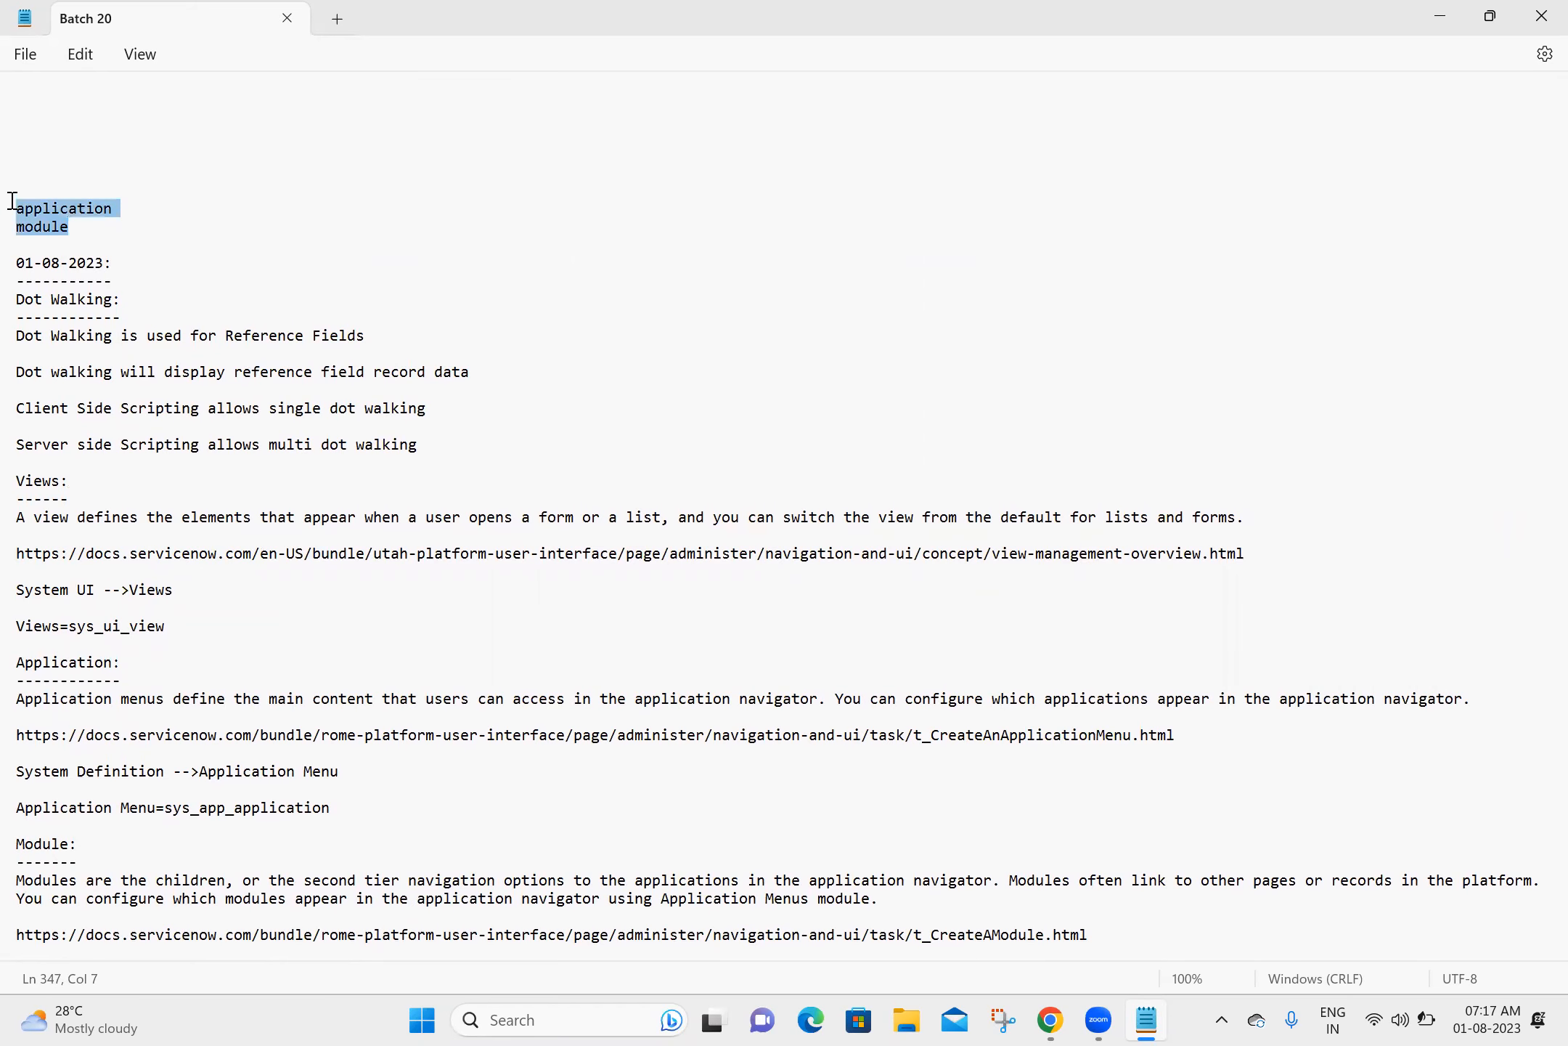
{"action": "key", "text": "Delete"}
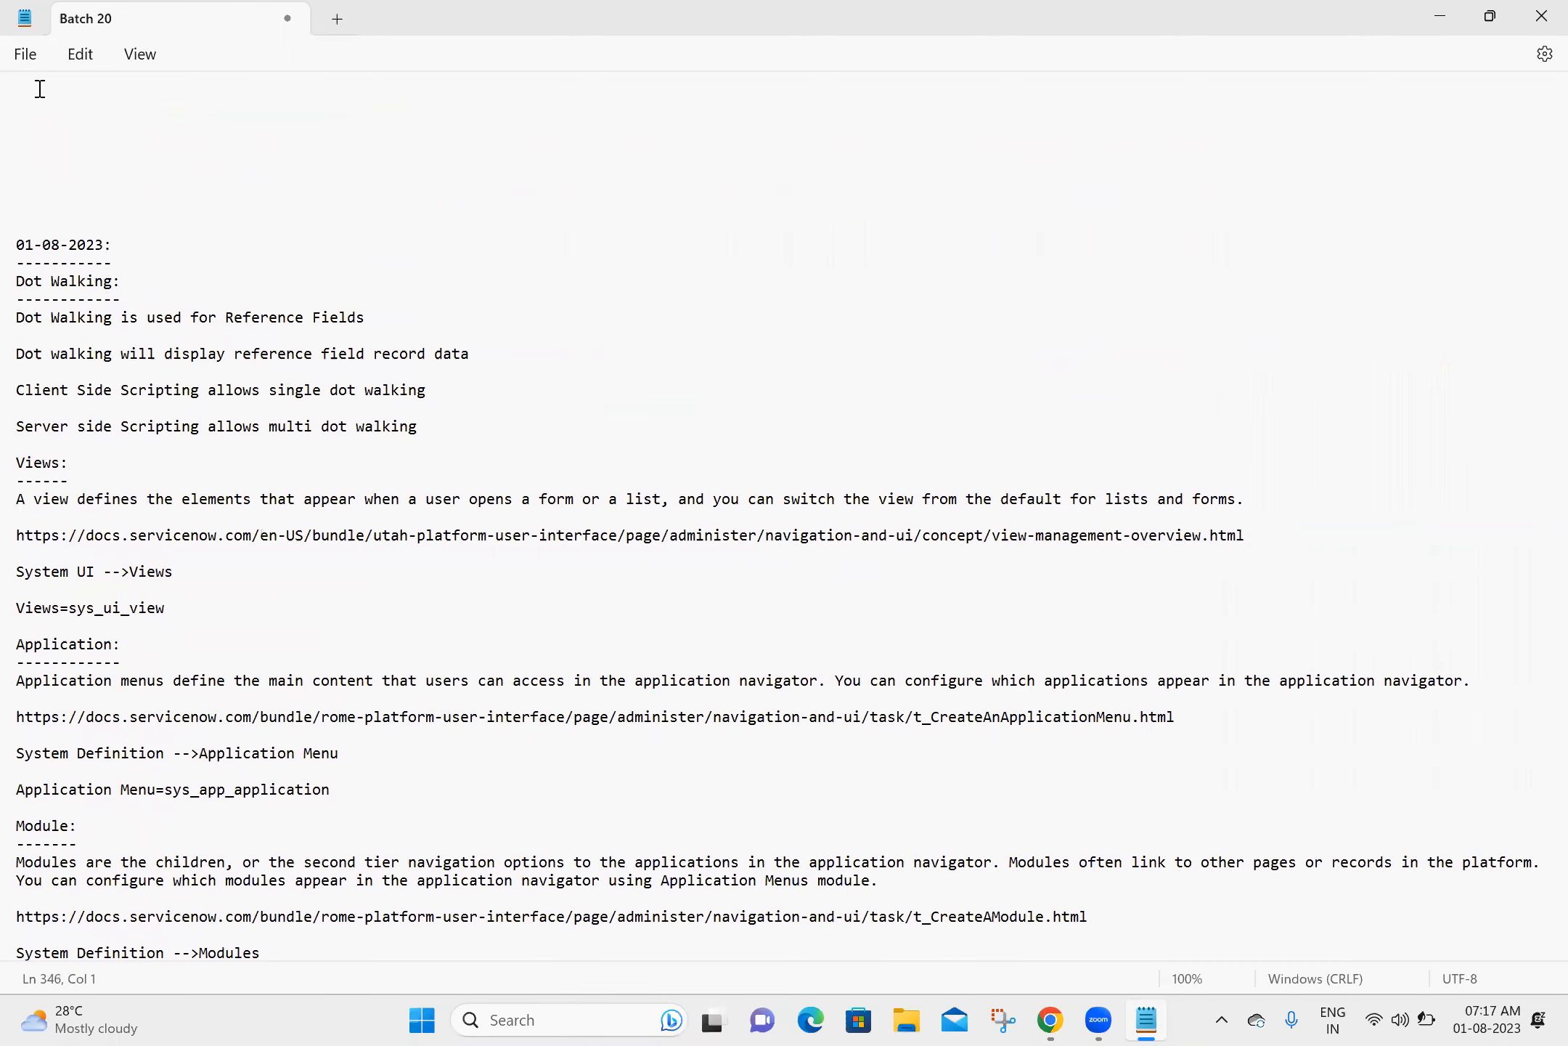
{"action": "left_click_drag", "start_coordinate": [32, 95], "coordinate": [38, 215]}
{"action": "key", "text": "Delete"}
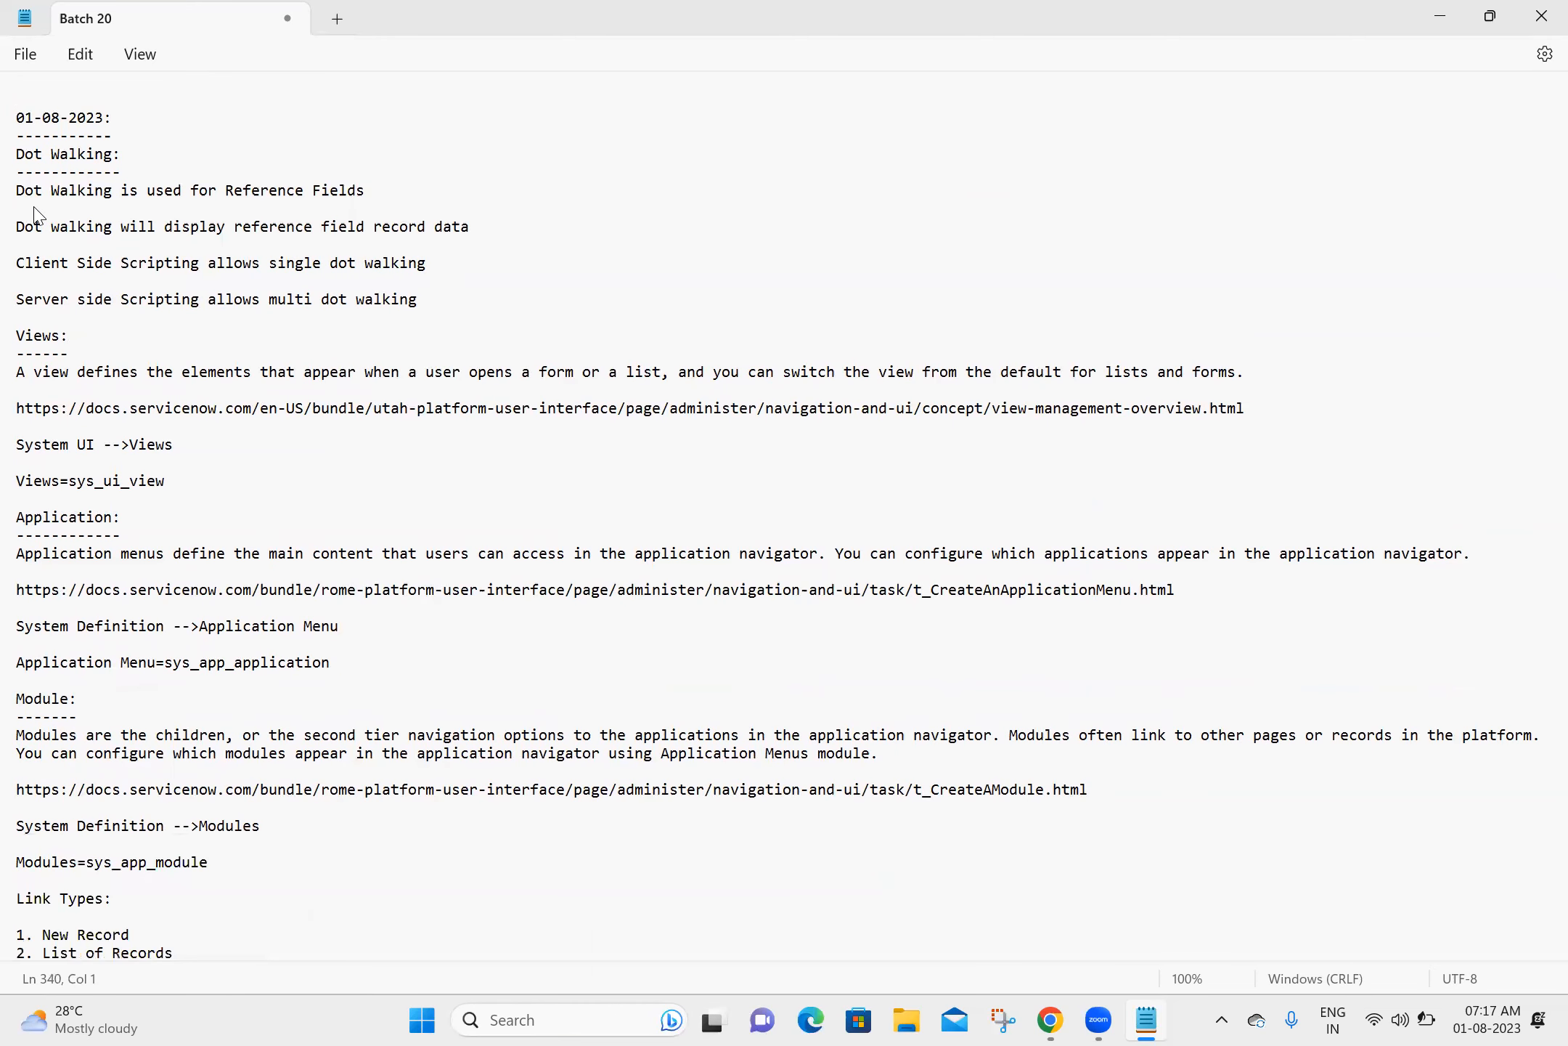
{"action": "left_click", "coordinate": [1222, 804]}
- Capture the Zoom participants list as a rectangular snip with Snipping Tool, save the image and close the tool
{"action": "left_click", "coordinate": [1001, 1020]}
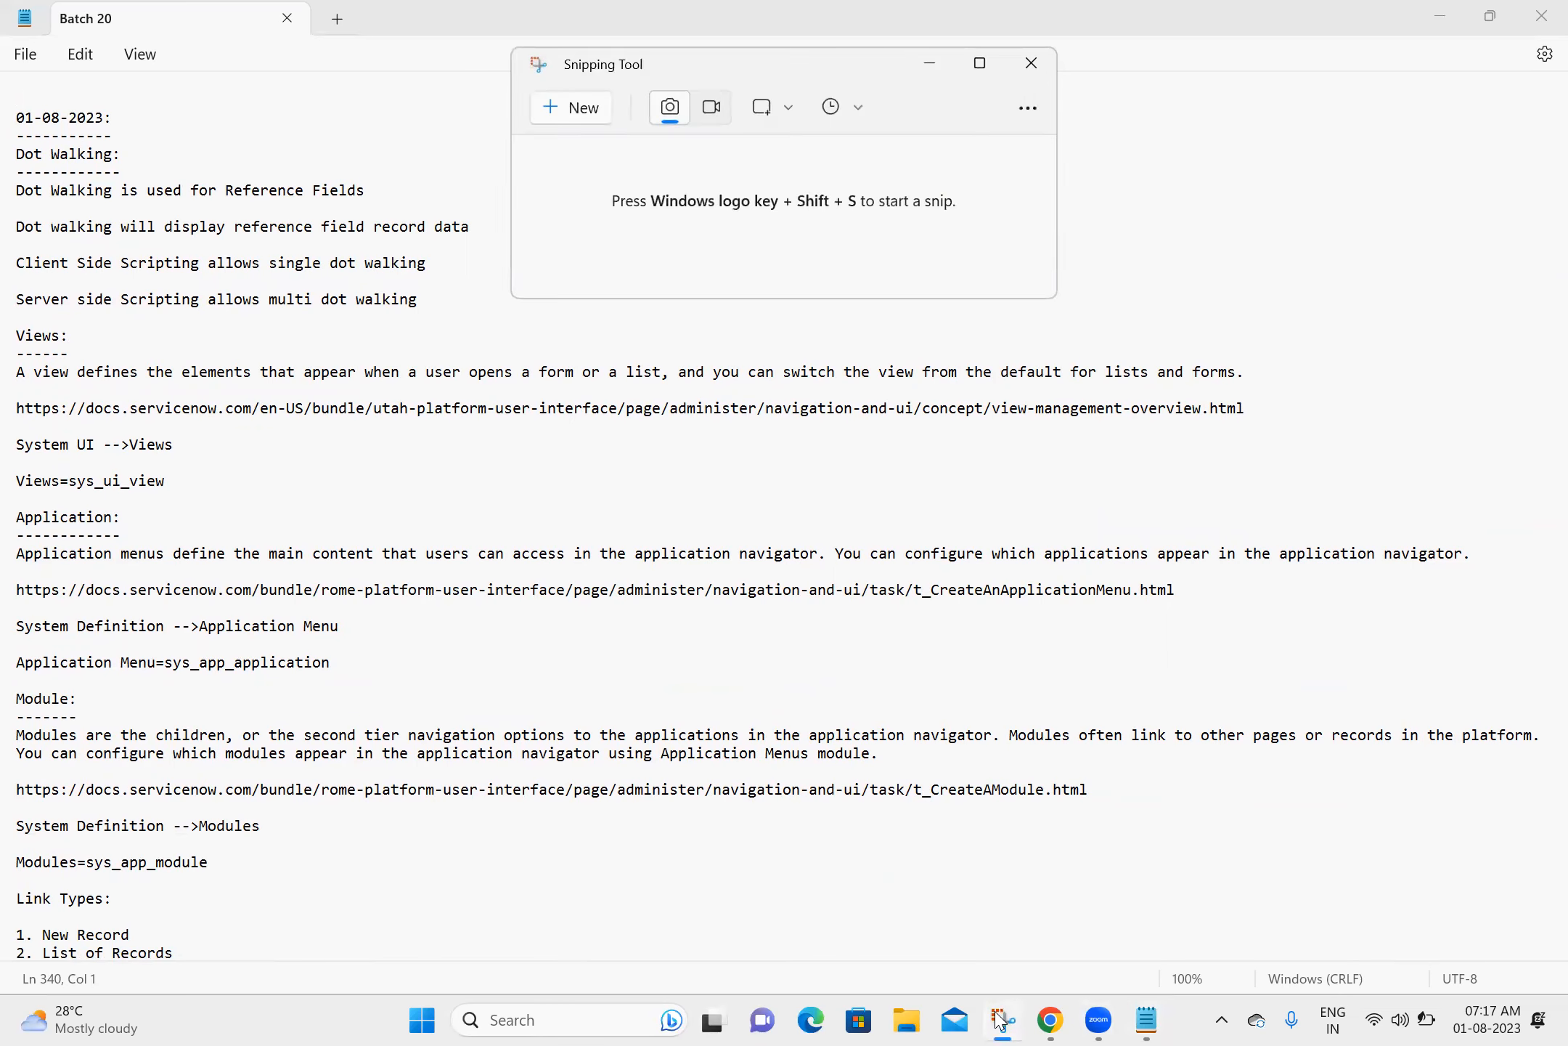
{"action": "left_click", "coordinate": [570, 109]}
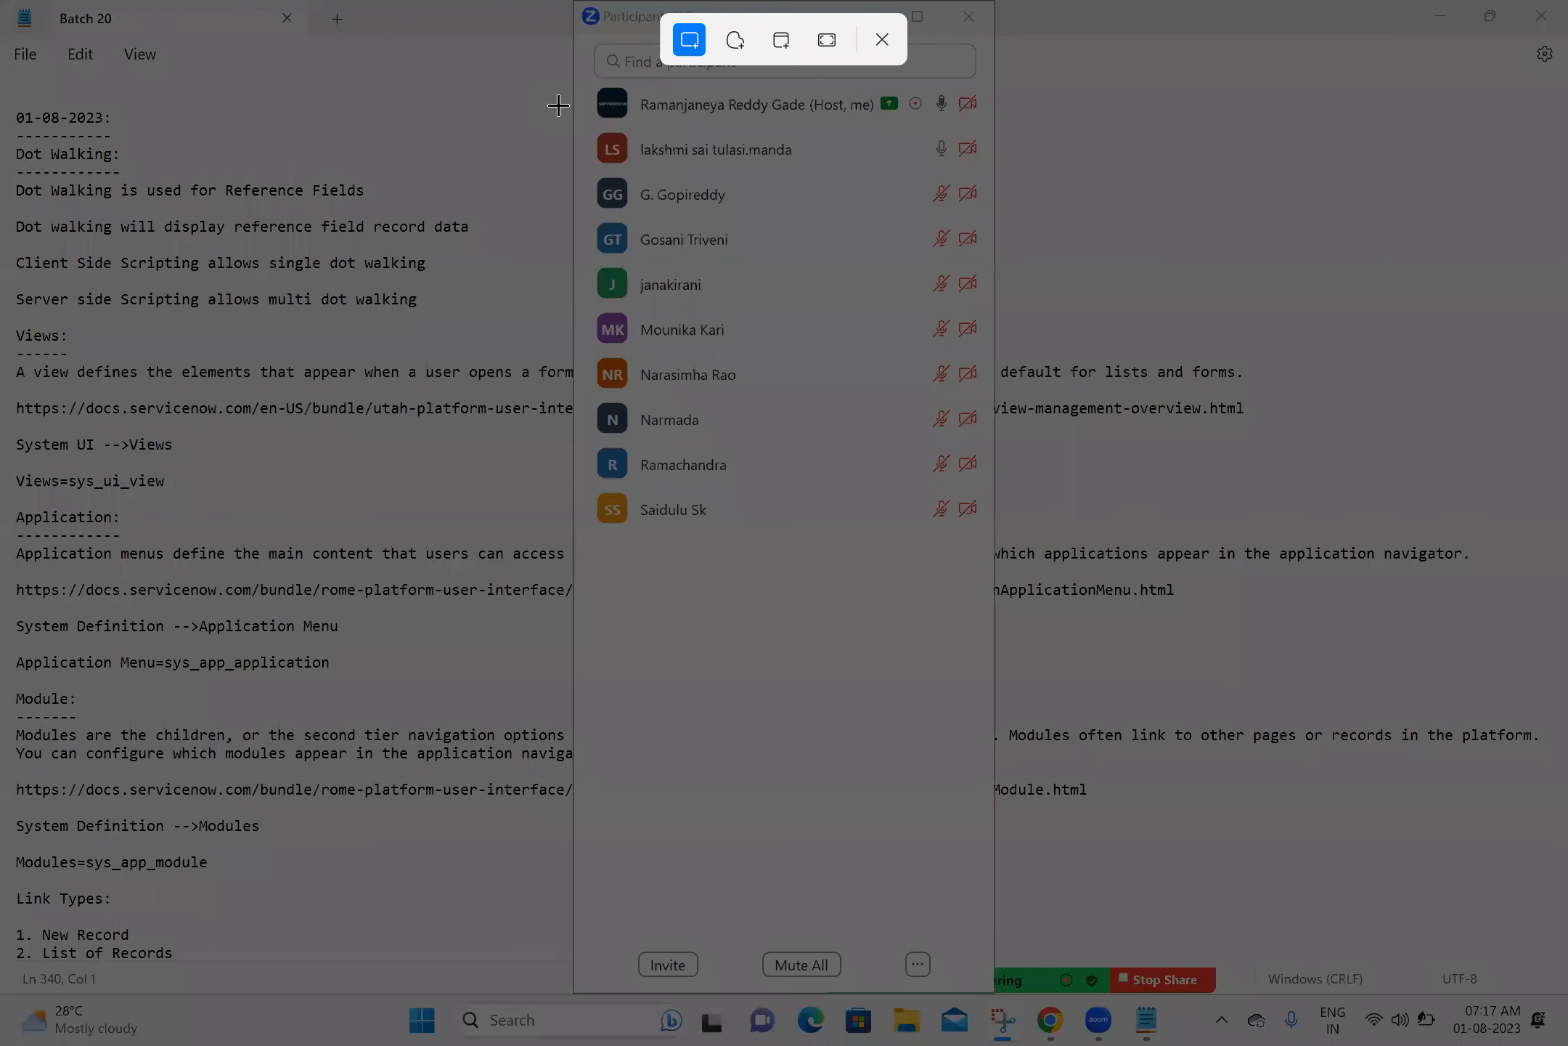
{"action": "left_click_drag", "start_coordinate": [573, 4], "coordinate": [1000, 541]}
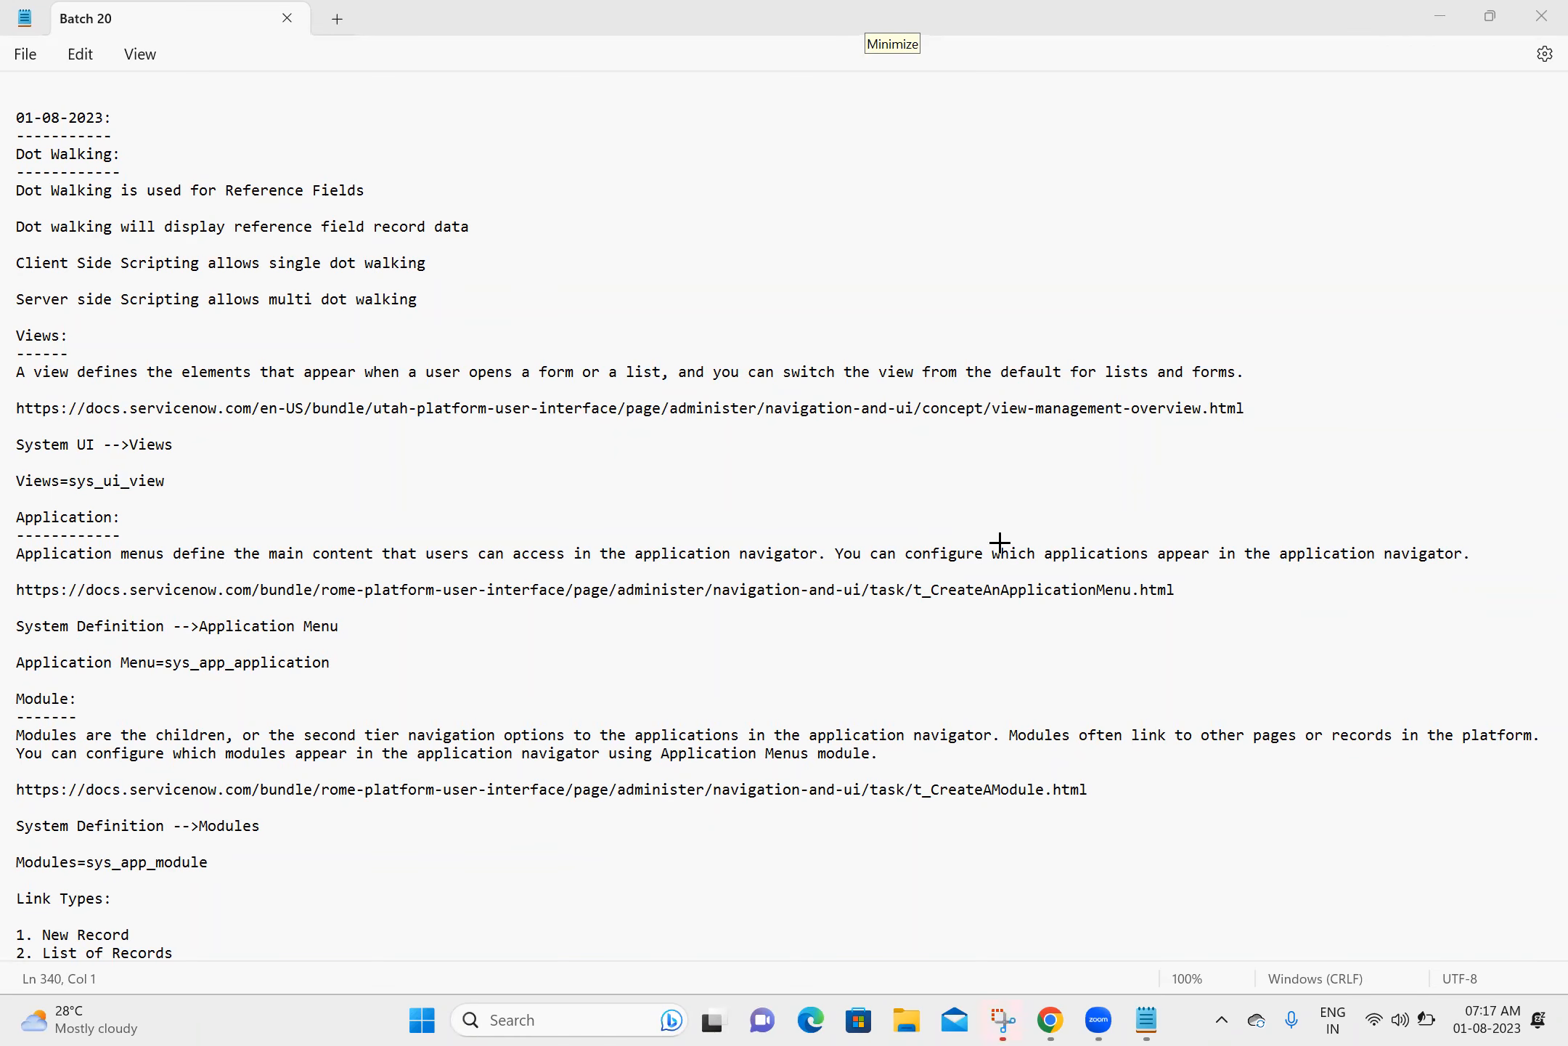
{"action": "left_click", "coordinate": [1000, 1020]}
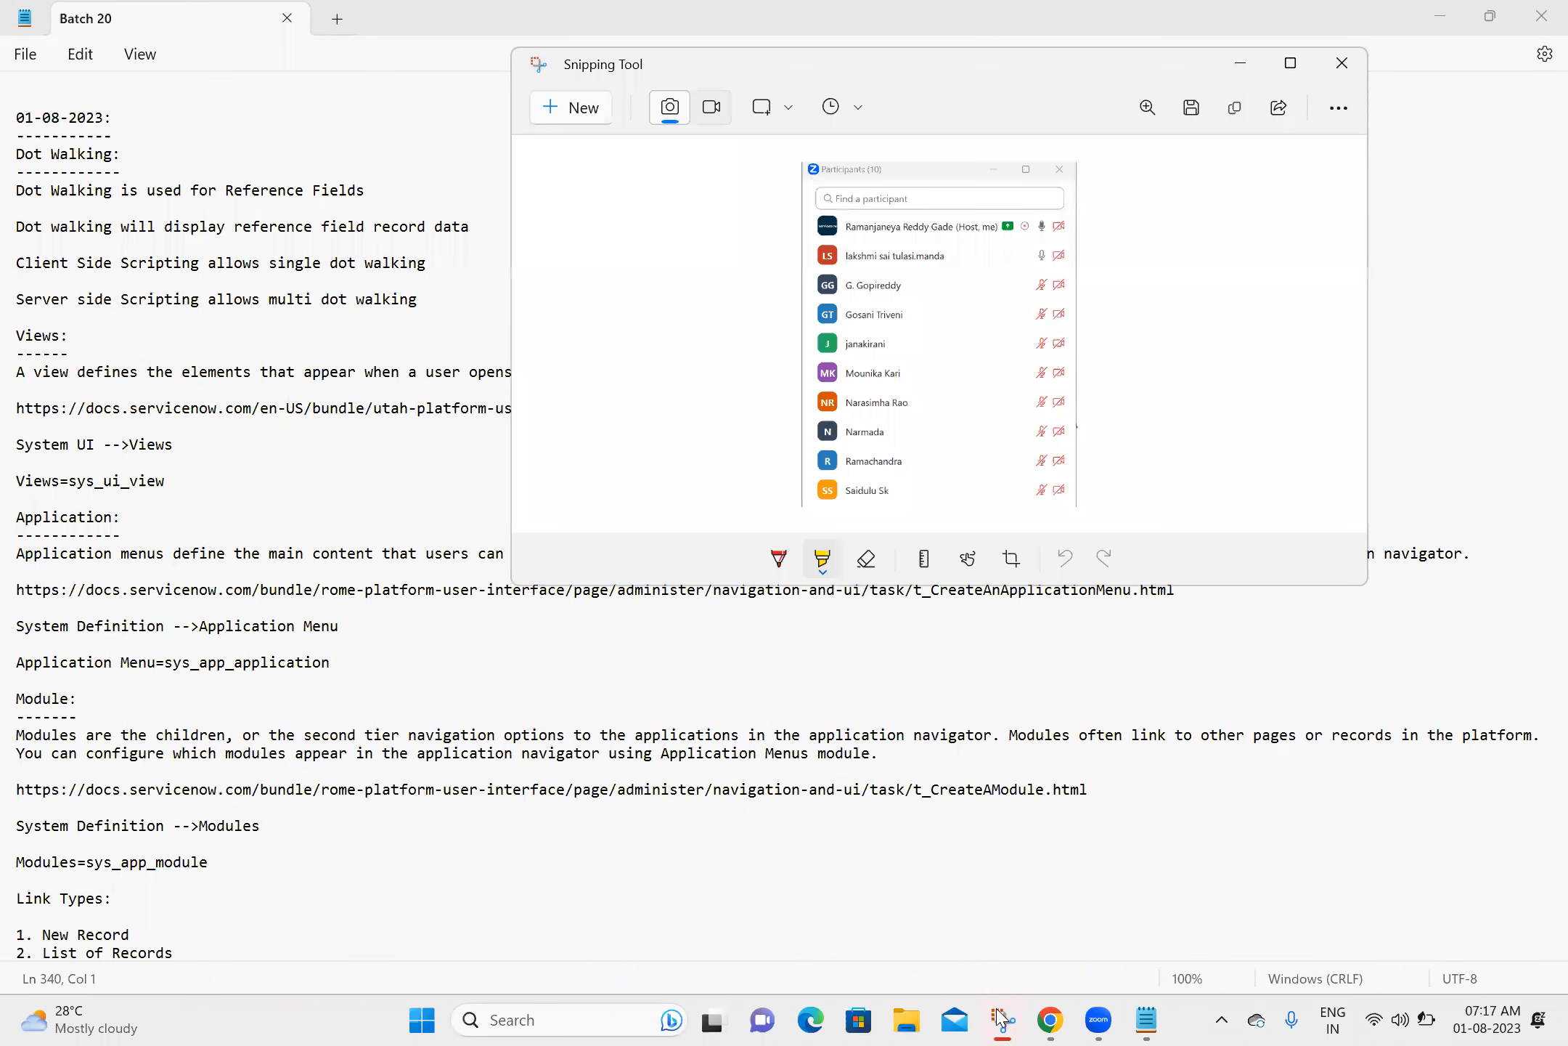
{"action": "left_click", "coordinate": [1191, 109]}
{"action": "left_click", "coordinate": [1118, 534]}
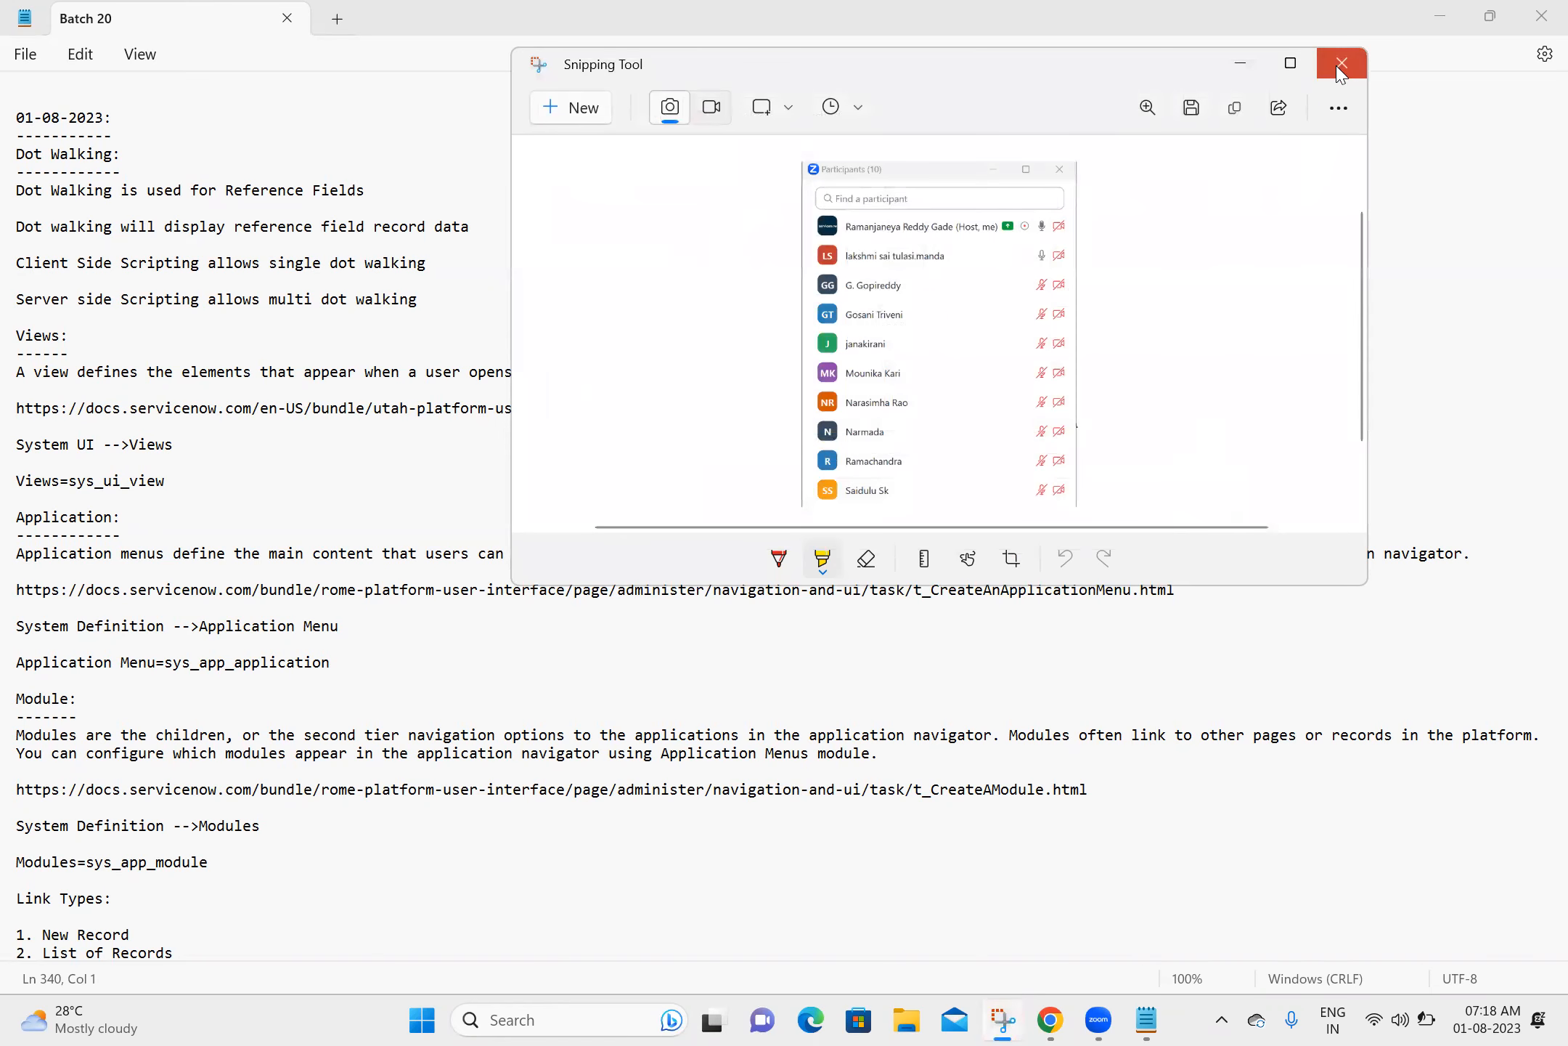
{"action": "left_click", "coordinate": [1342, 63]}
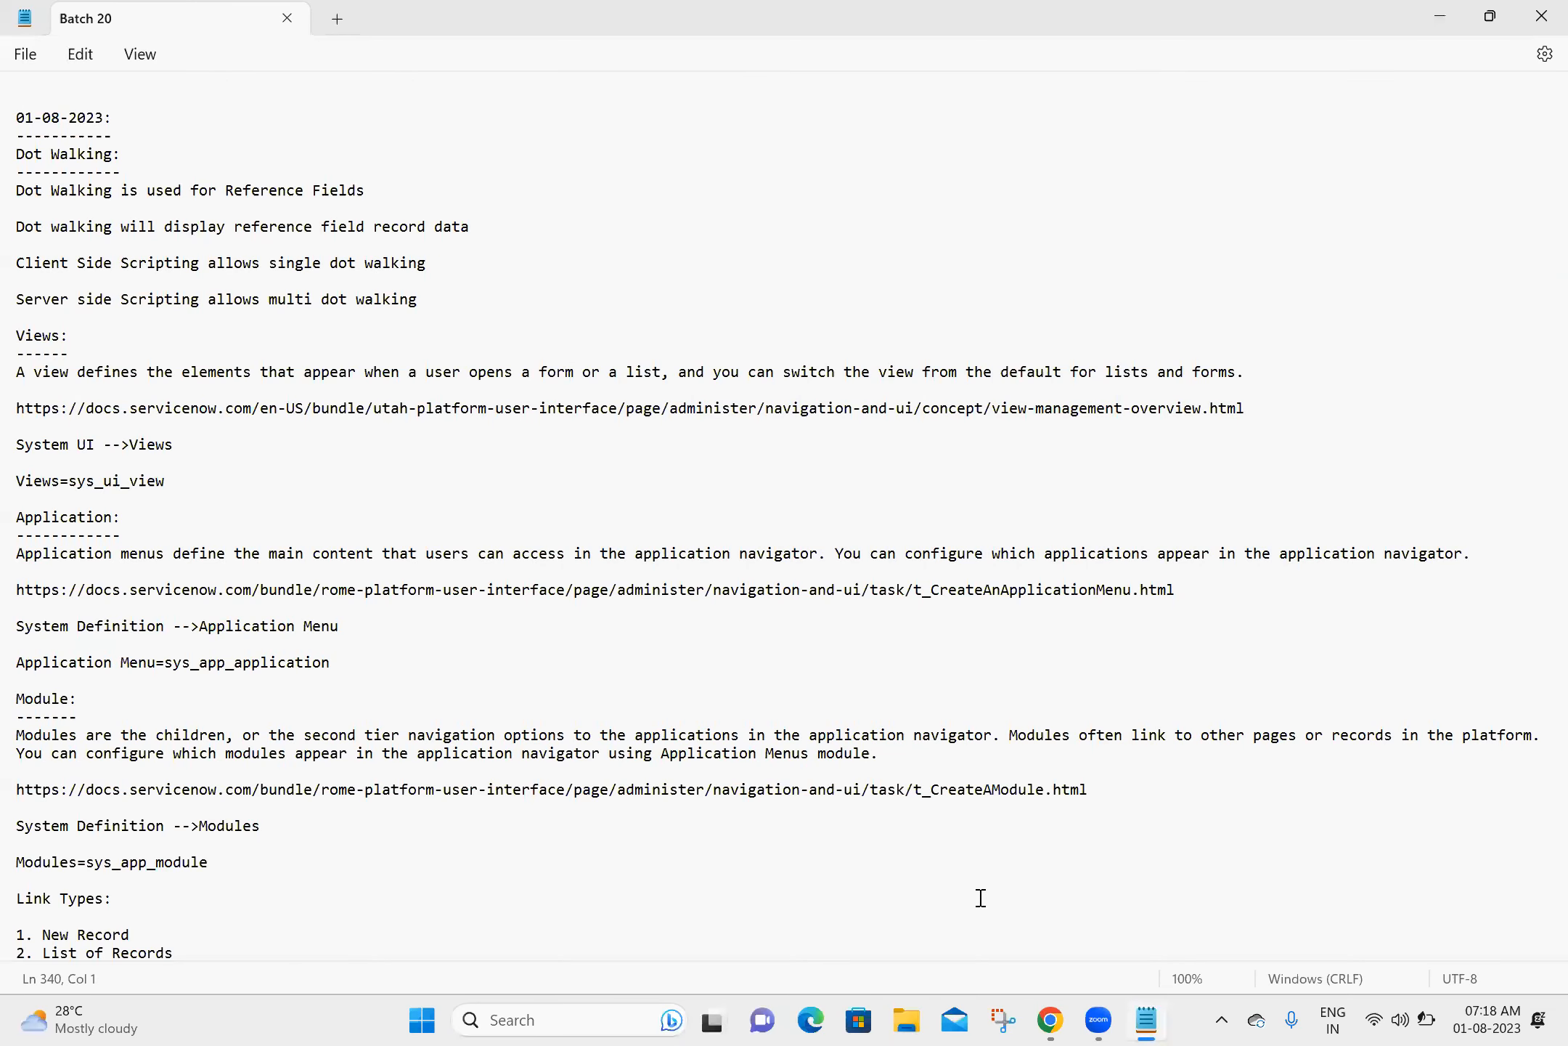